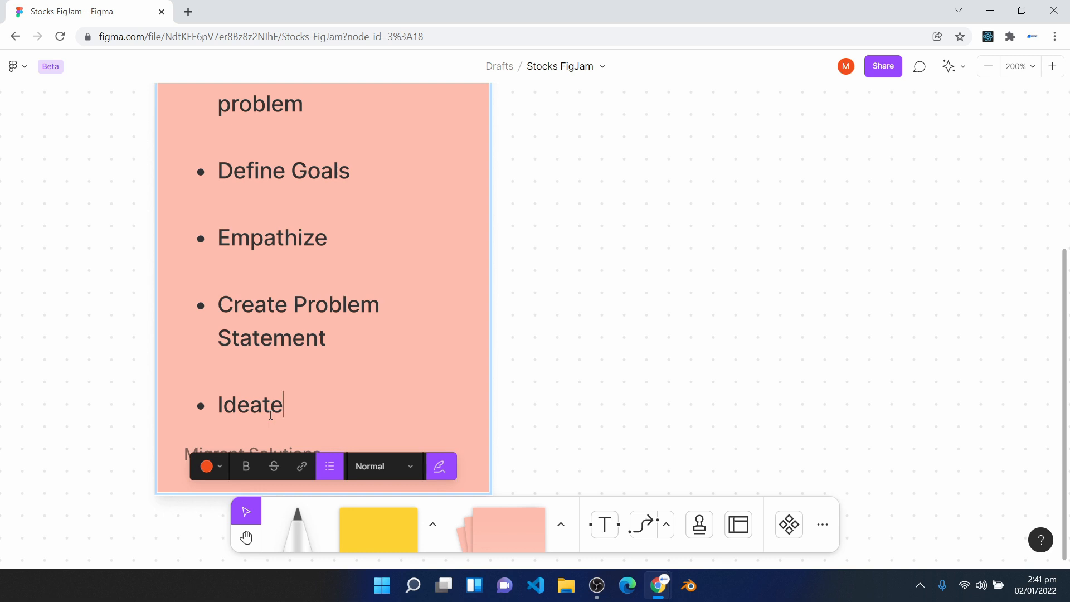
- Add the bullet "Design Prototype" to the workflow stages list, separated from "Ideate" by an empty line
key("Return")
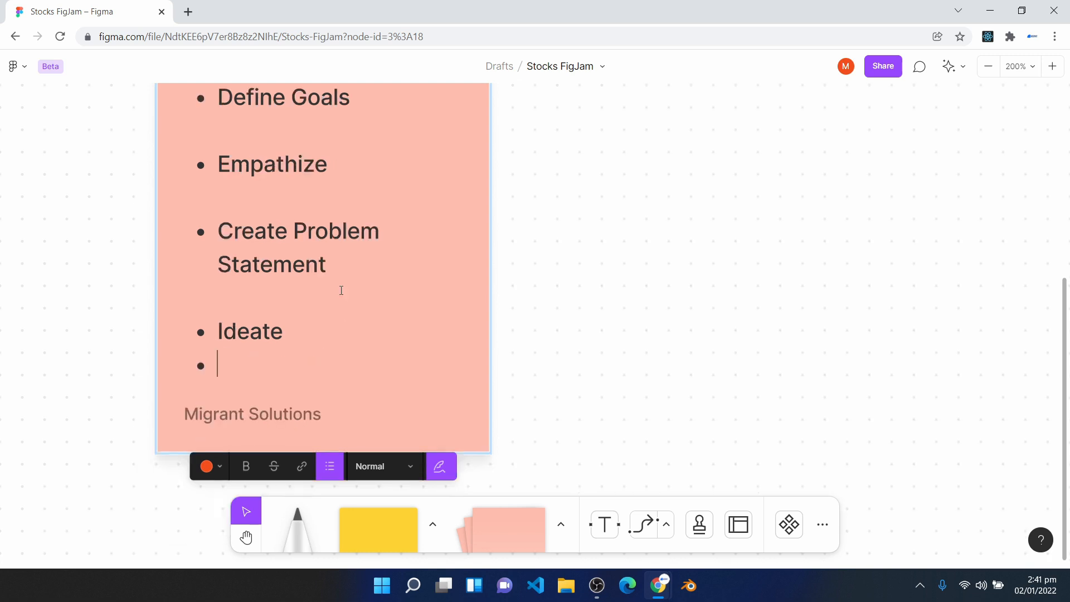
type("Design")
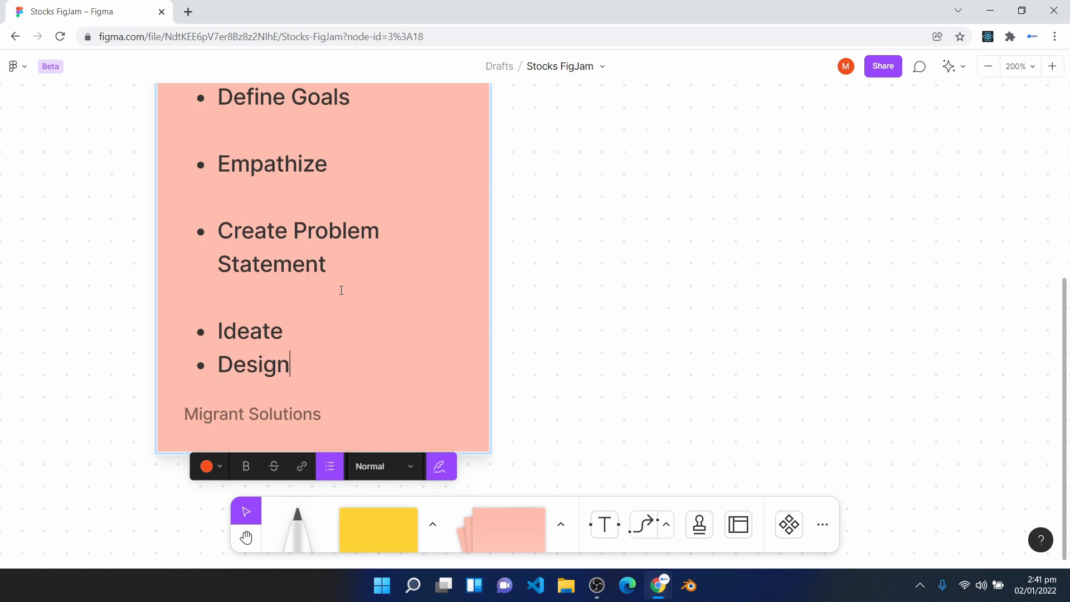
type(" Prototype")
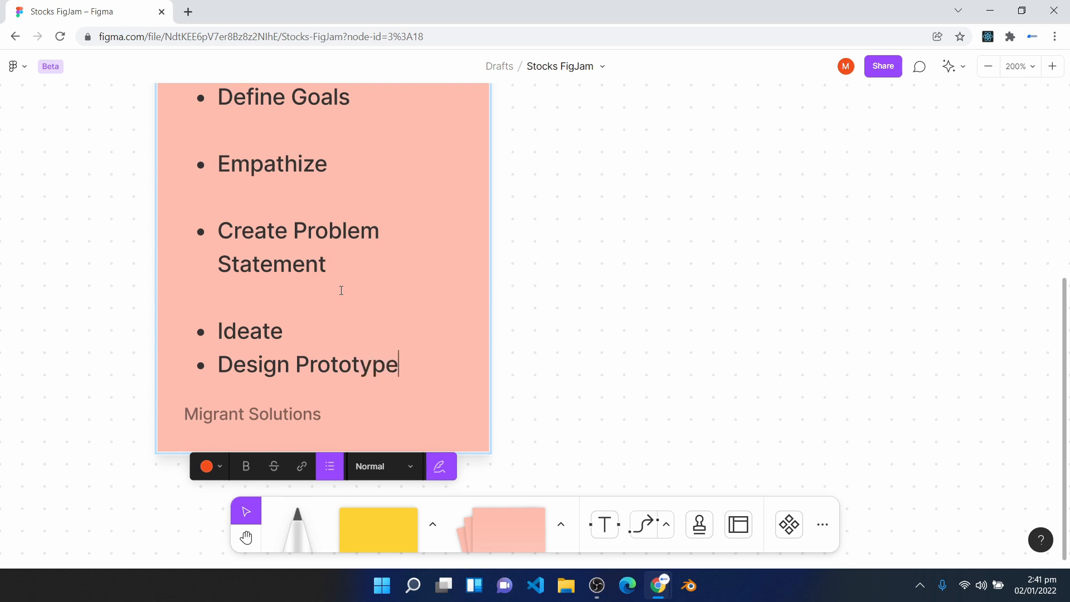
left_click(314, 330)
key("Return")
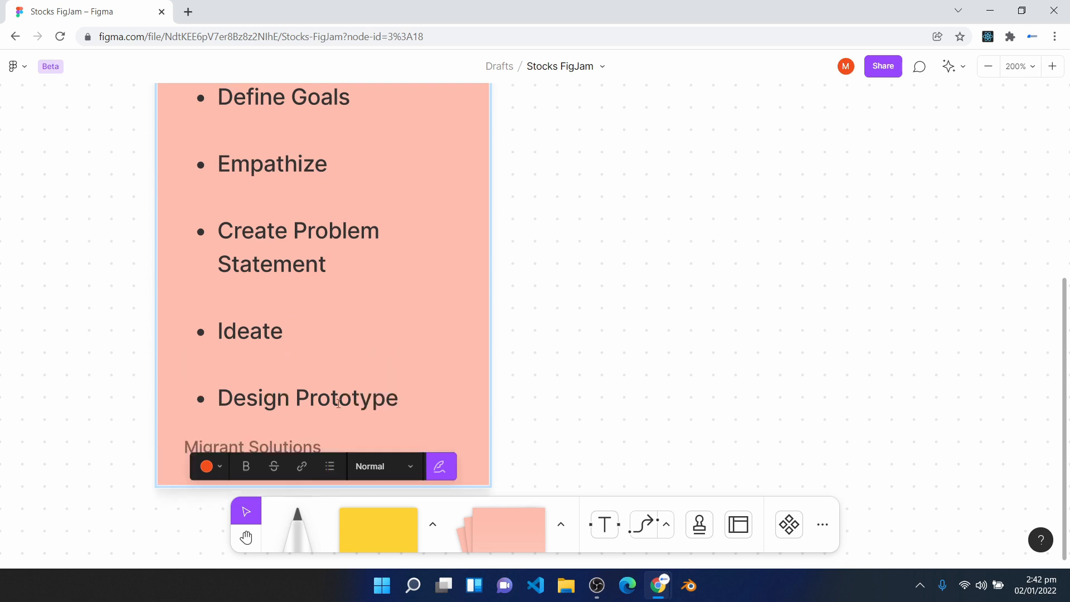
- Add the bullet "Test" as the final workflow stage, separated from "Design Prototype" by an empty line
left_click(438, 400)
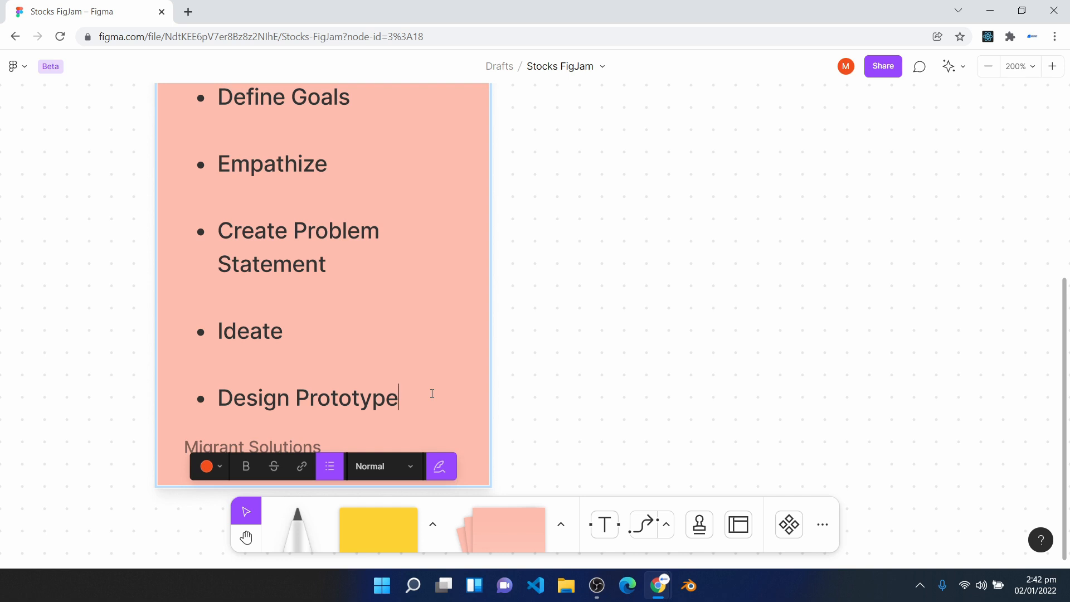
key("Return")
type("Res")
key("BackSpace")
key("BackSpace")
key("BackSpace")
type("Test")
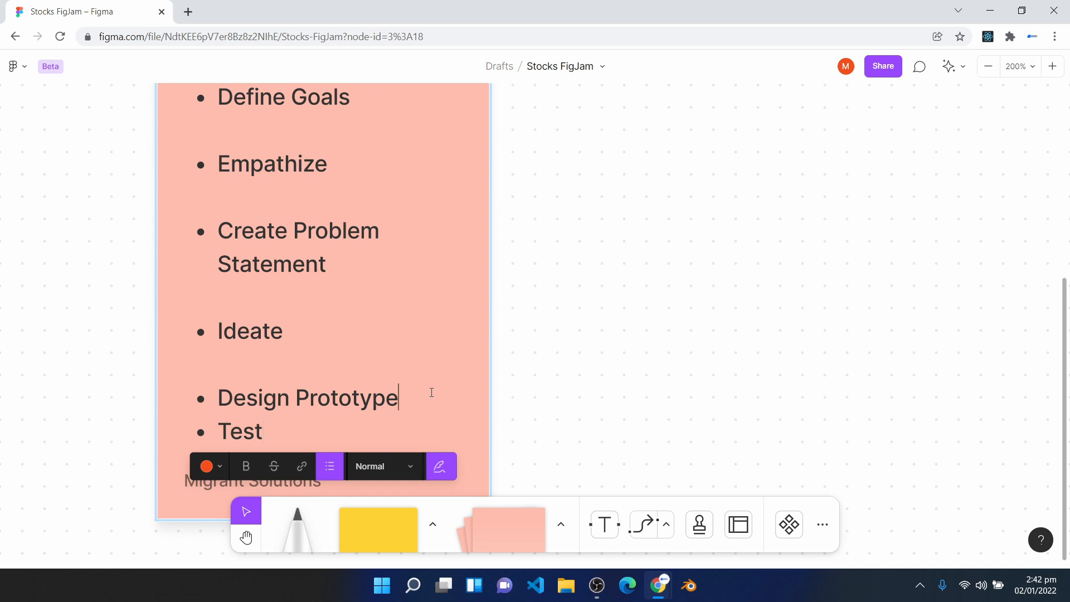
left_click(431, 393)
key("Return")
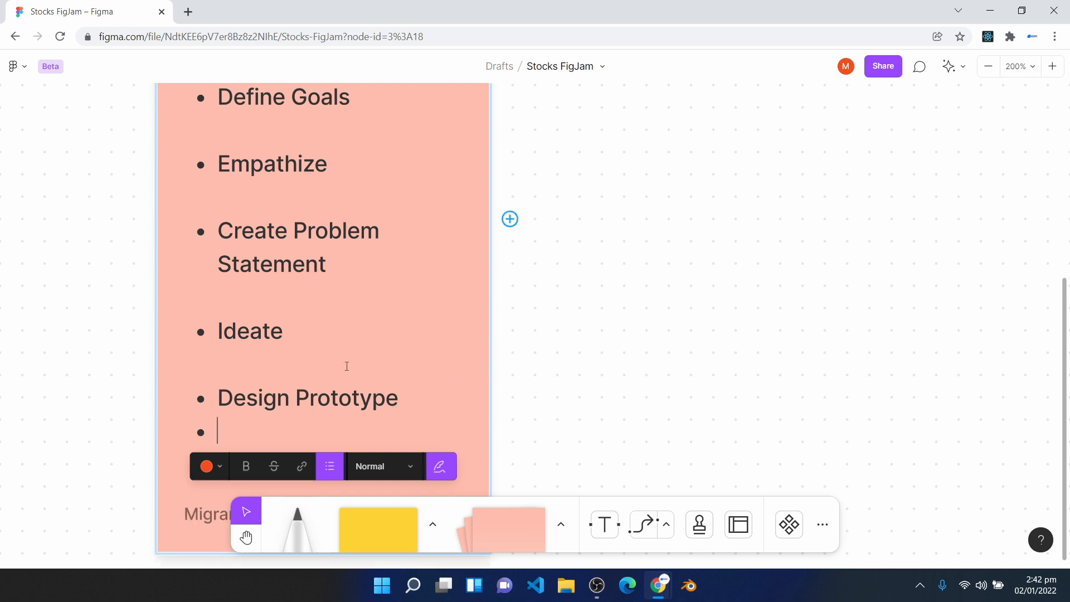
scroll(306, 373, "down", 1)
key("BackSpace")
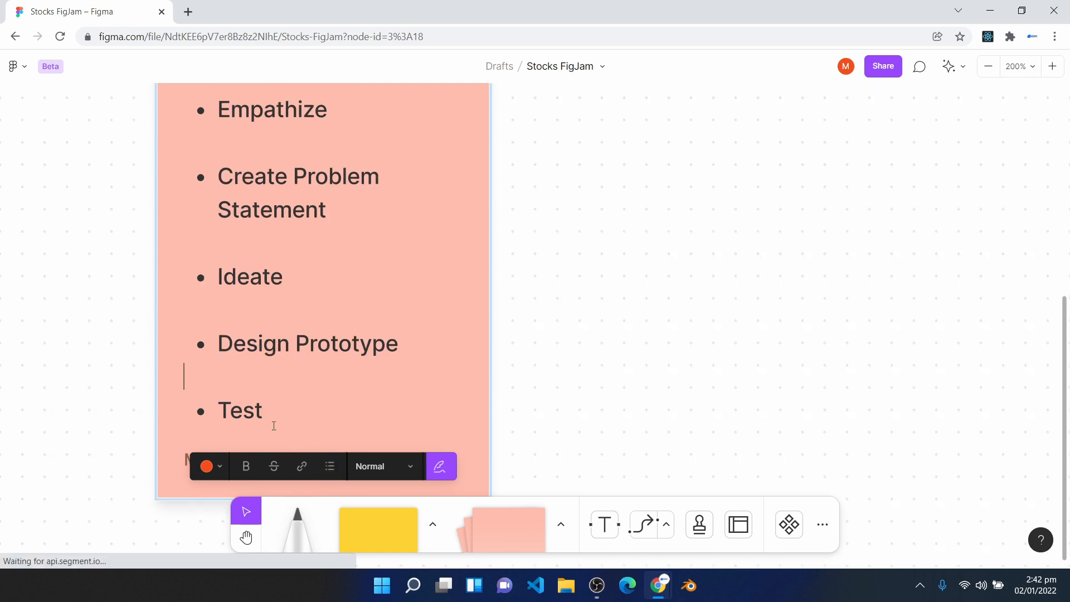
- Make all the bullet text in the workflow stages sticky note bold
scroll(322, 399, "down", 1)
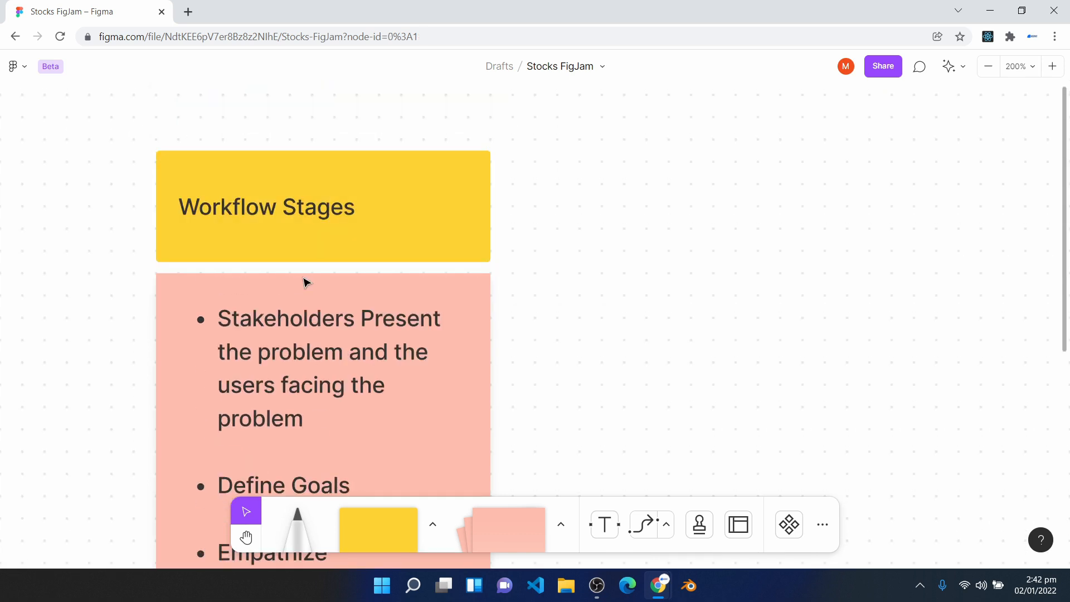
scroll(313, 318, "down", 2)
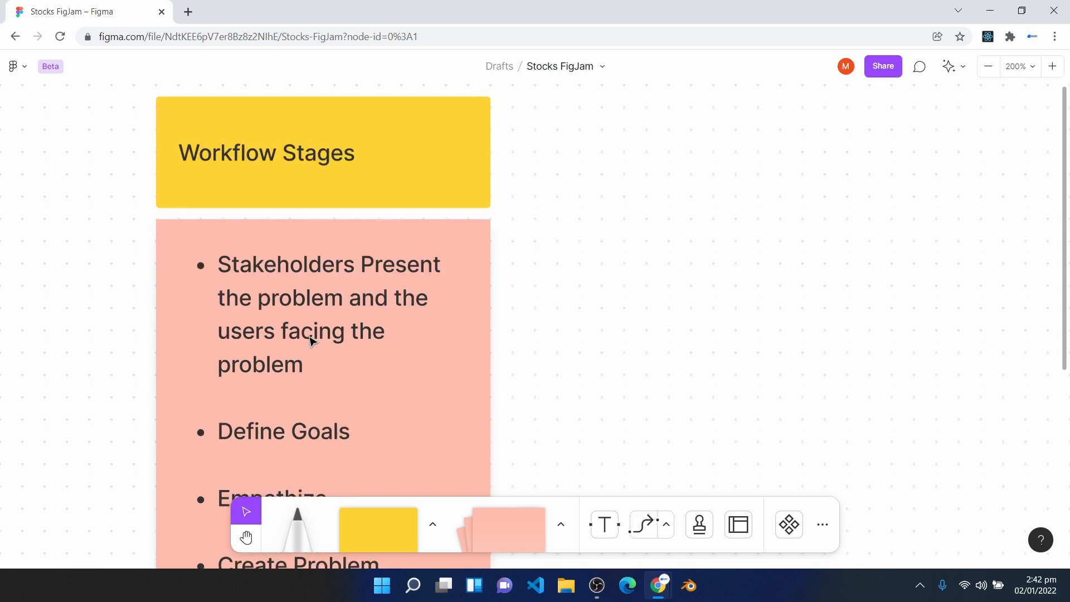
scroll(309, 349, "down", 1)
double_click(224, 190)
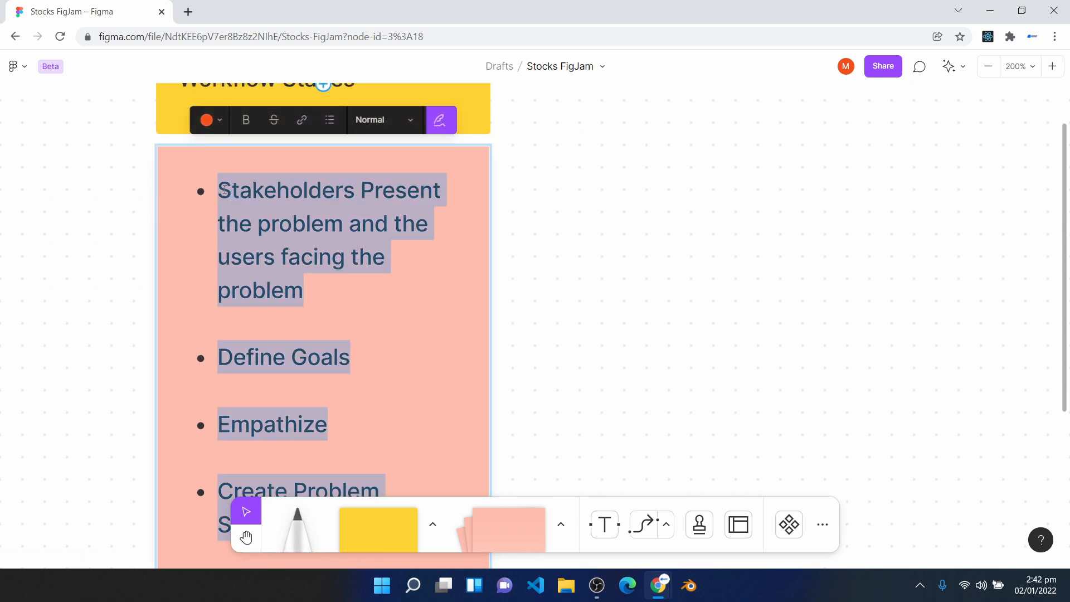
left_click(248, 126)
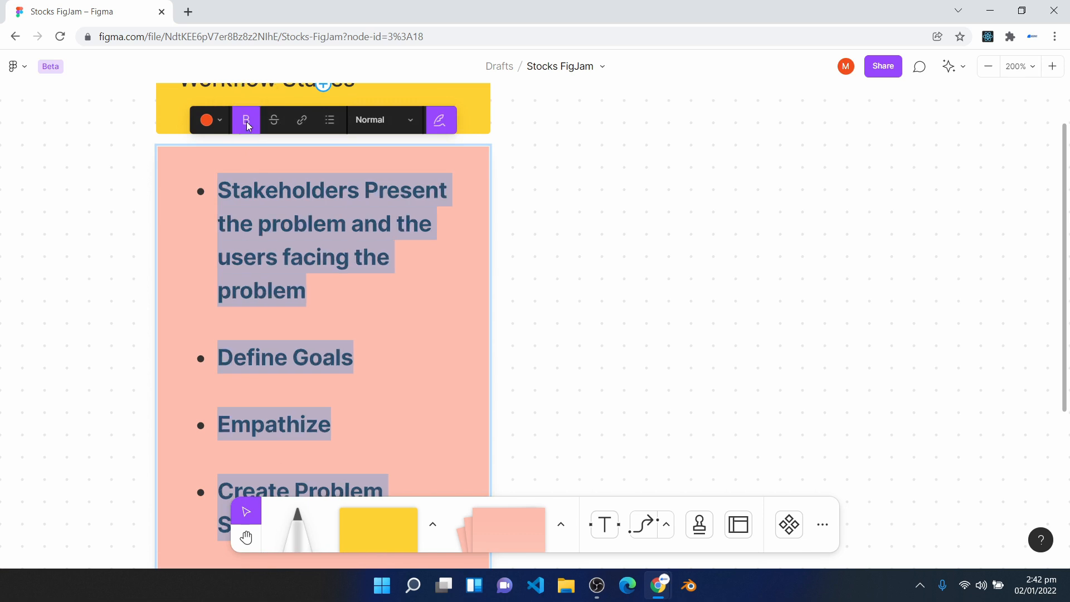
left_click(439, 352)
- Make the "Workflow Stages" text in the yellow heading shape bold
scroll(305, 310, "up", 3)
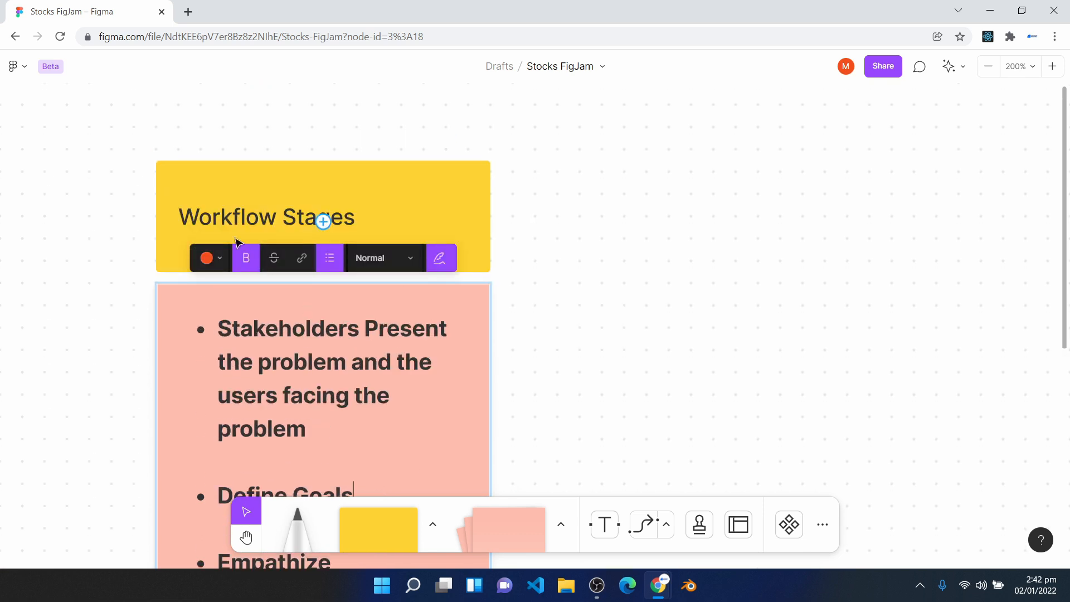
double_click(233, 221)
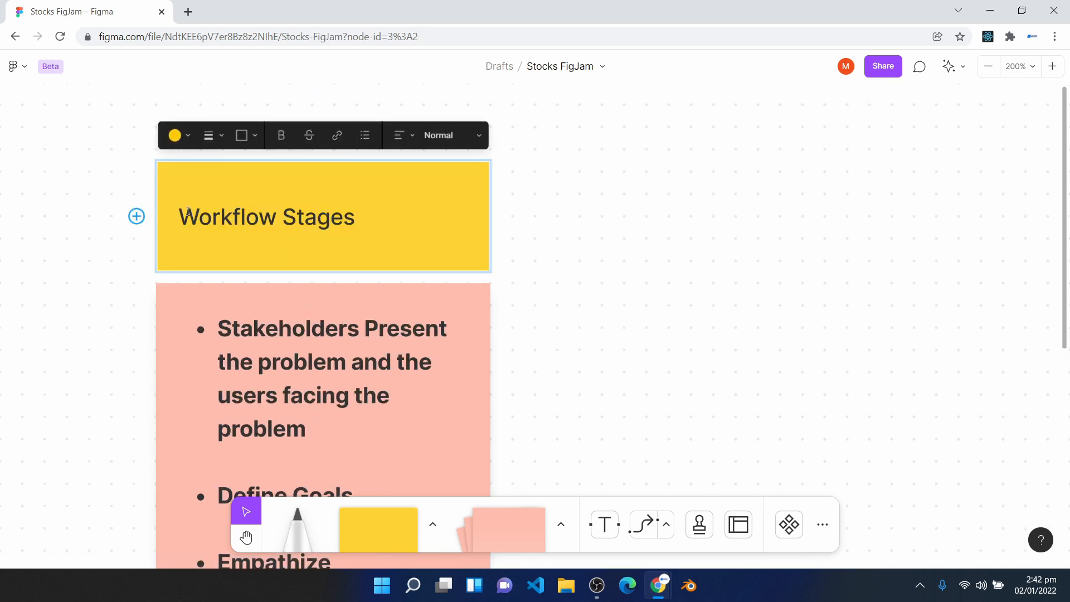
left_click_drag(179, 217, 363, 215)
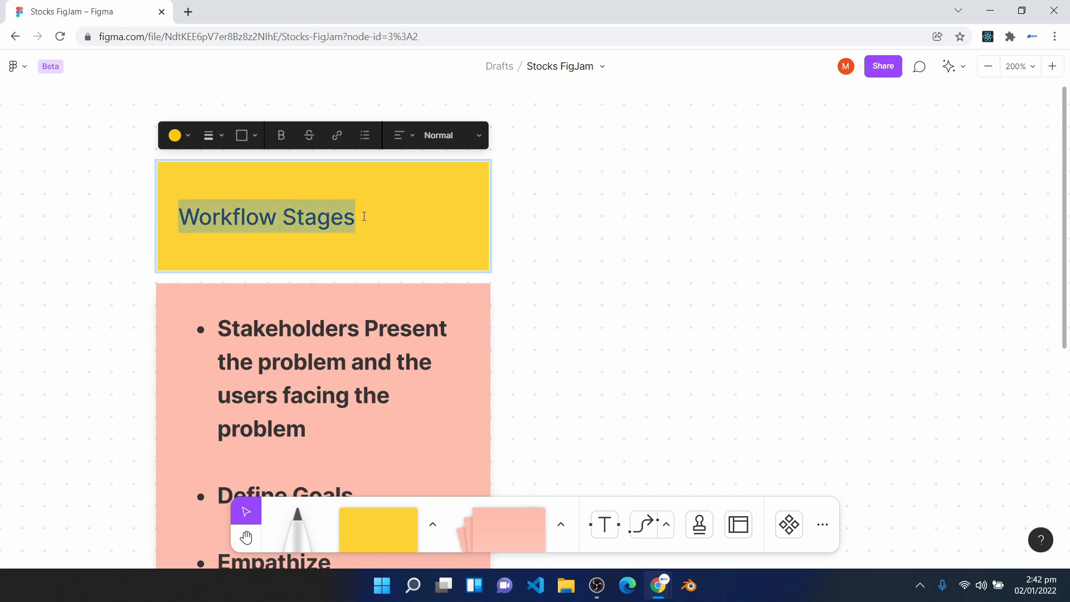
left_click(281, 135)
- Place a yellow square to the right of the "Workflow Stages" heading and reduce its height to a flat heading box
scroll(479, 335, "down", 4)
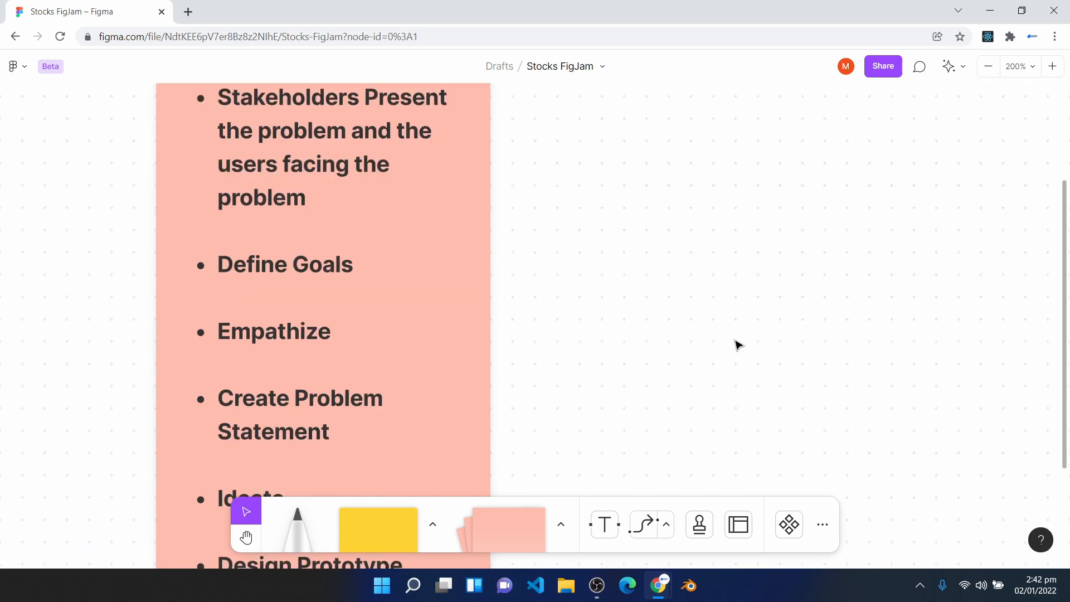
left_click(1030, 67)
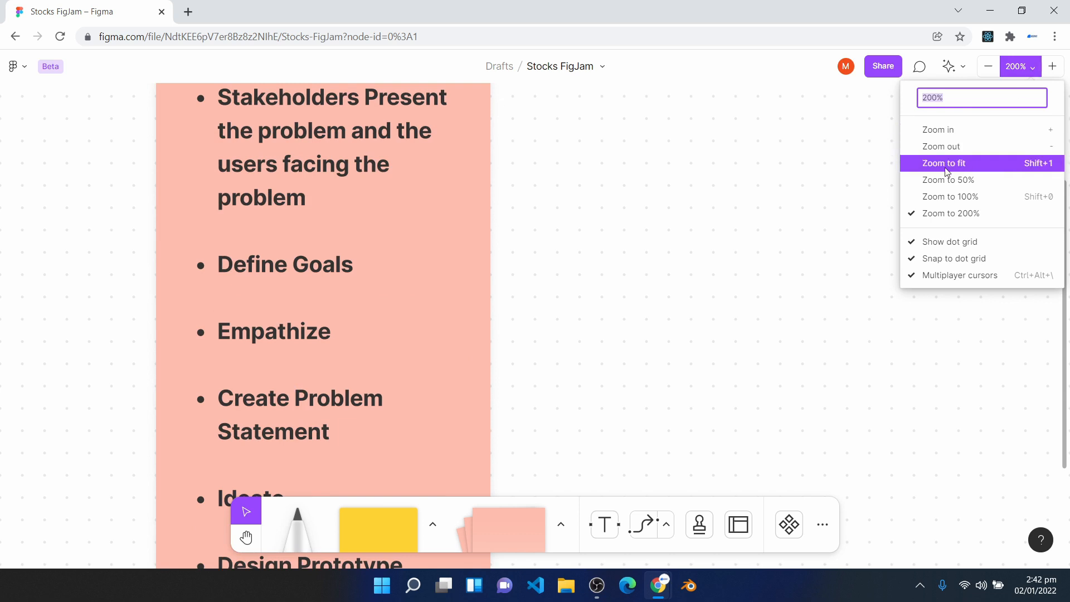
left_click(950, 196)
scroll(690, 285, "down", 1)
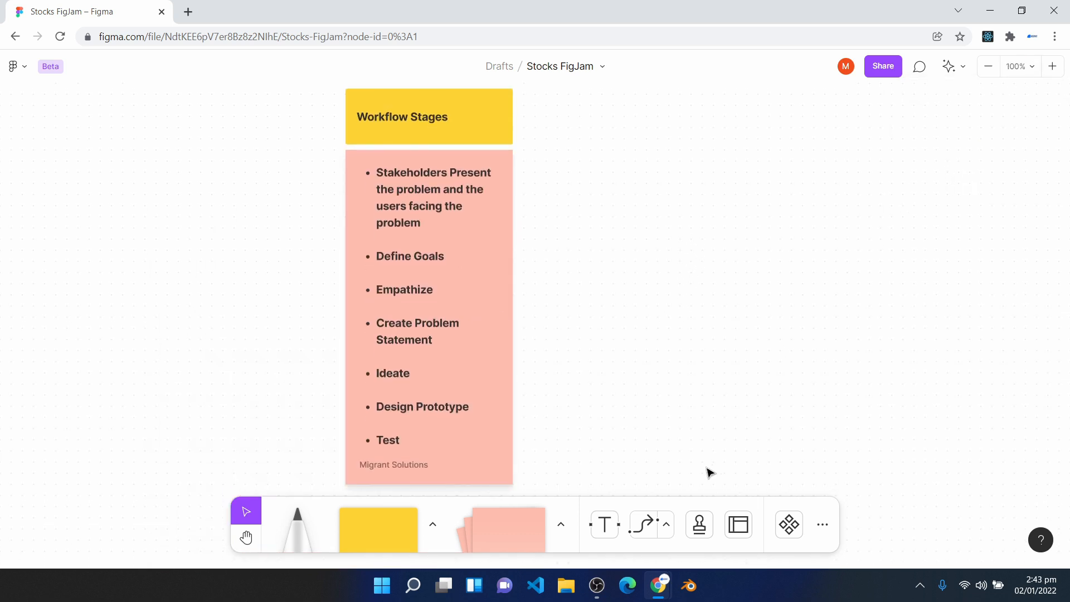
left_click(247, 538)
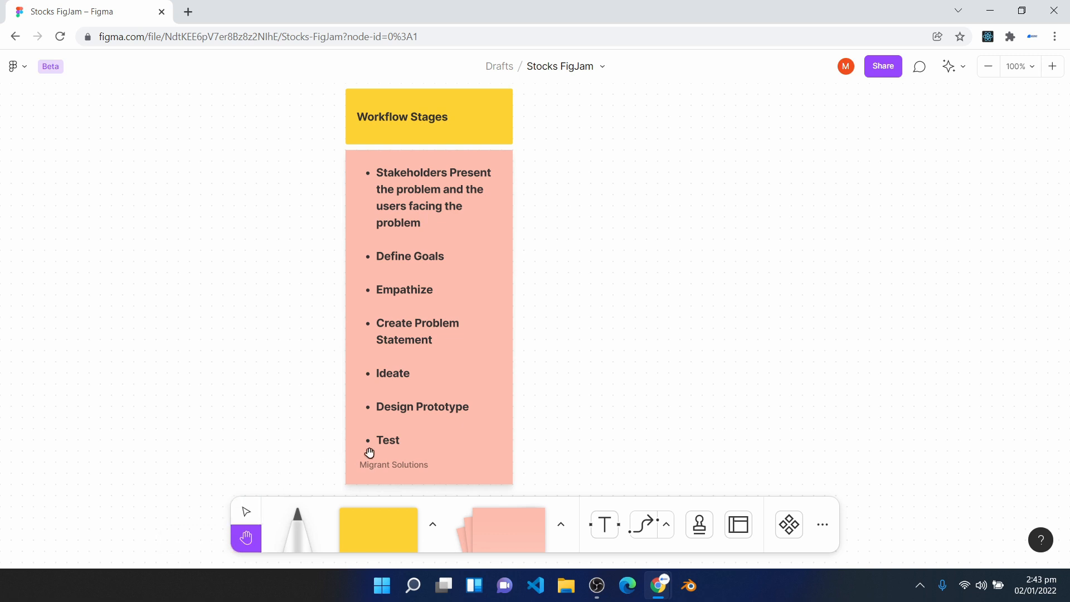
left_click_drag(640, 328, 377, 315)
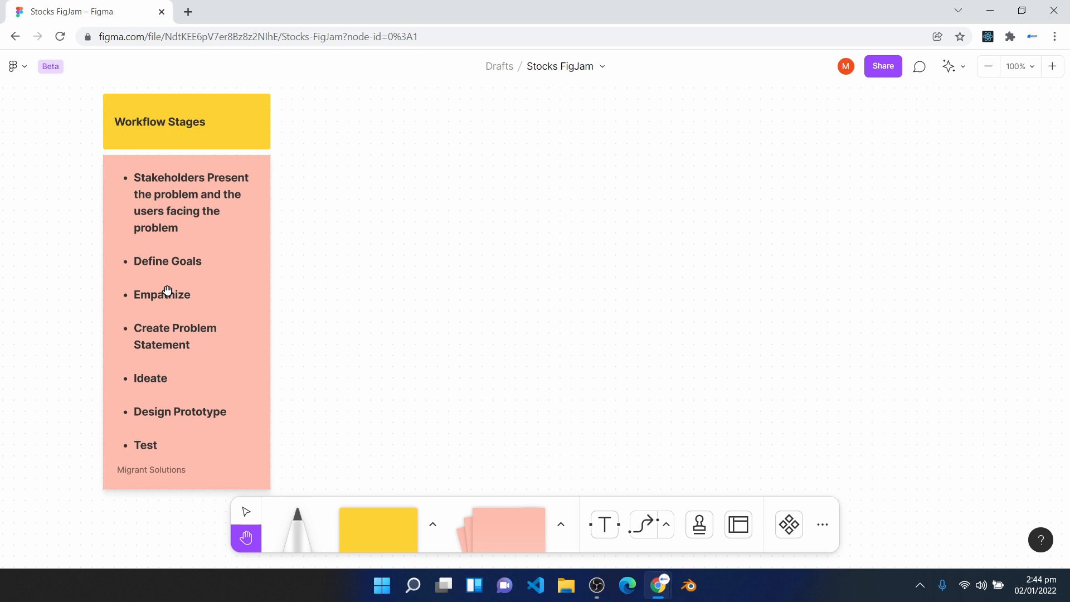
left_click(247, 514)
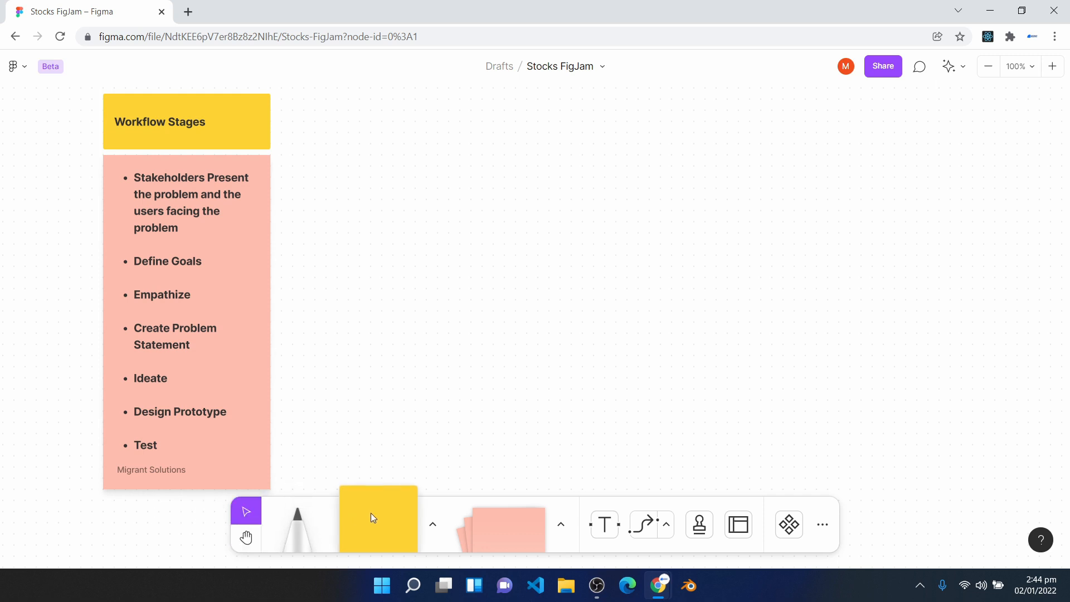
left_click(432, 524)
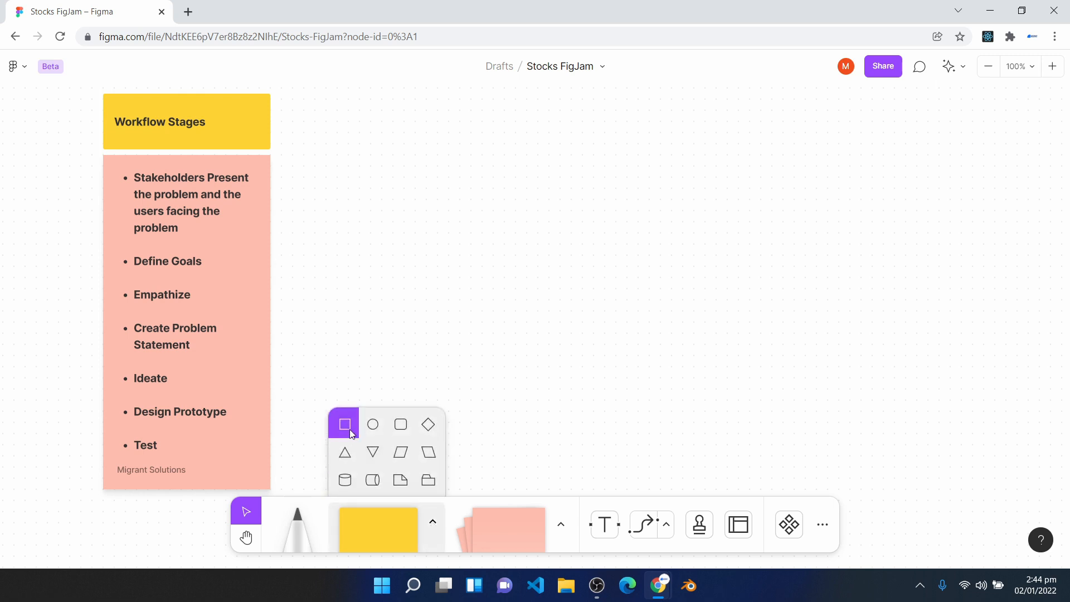
left_click(317, 93)
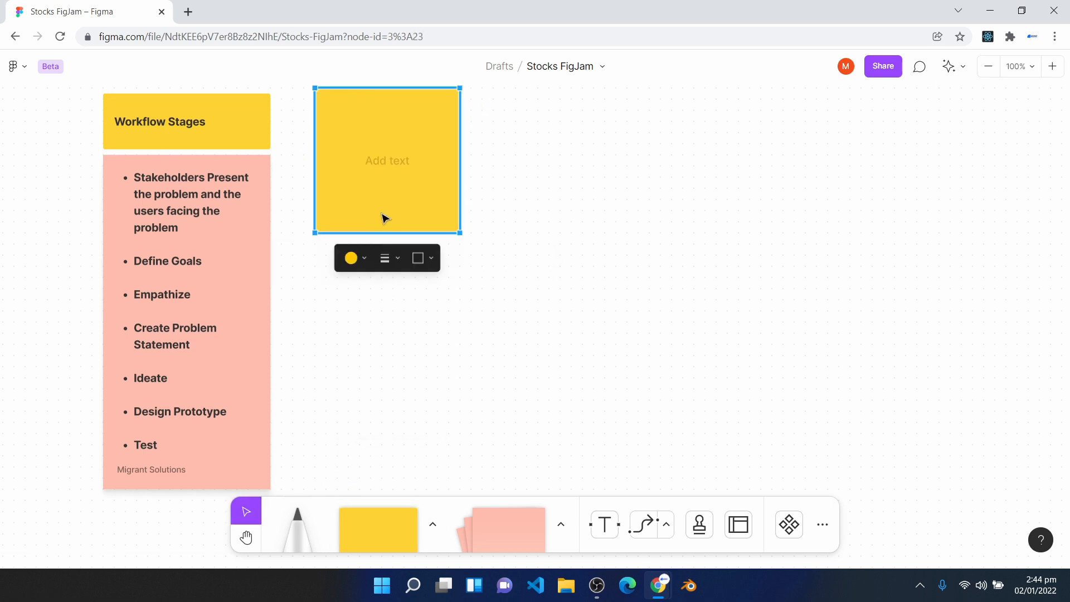
left_click_drag(390, 233, 392, 155)
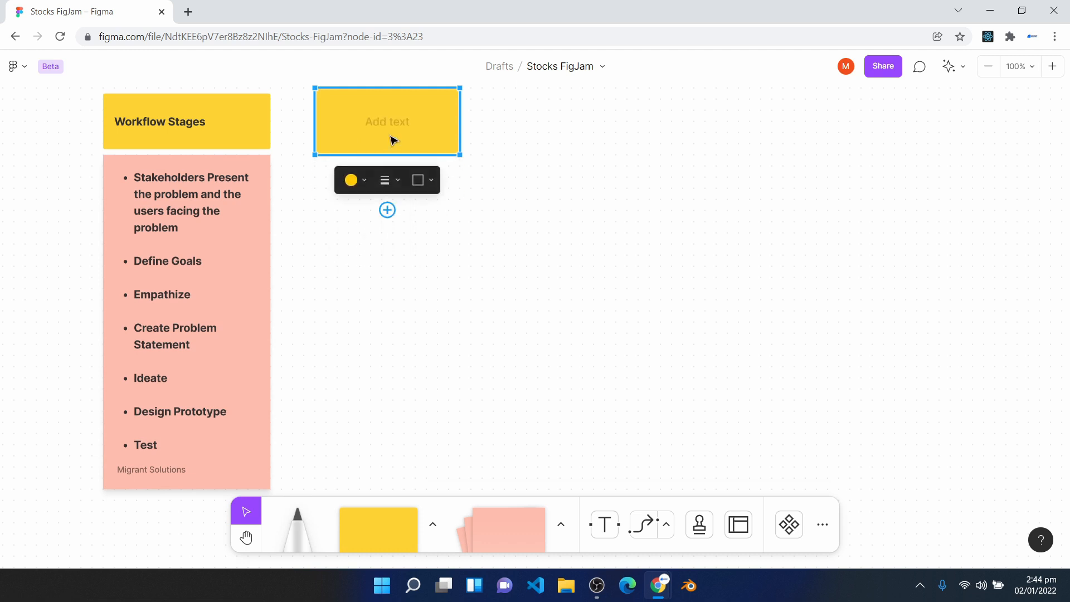
- Copy the first workflow stage, "Stakeholders Present the problem and the users facing the problem", into the new yellow heading box
double_click(389, 126)
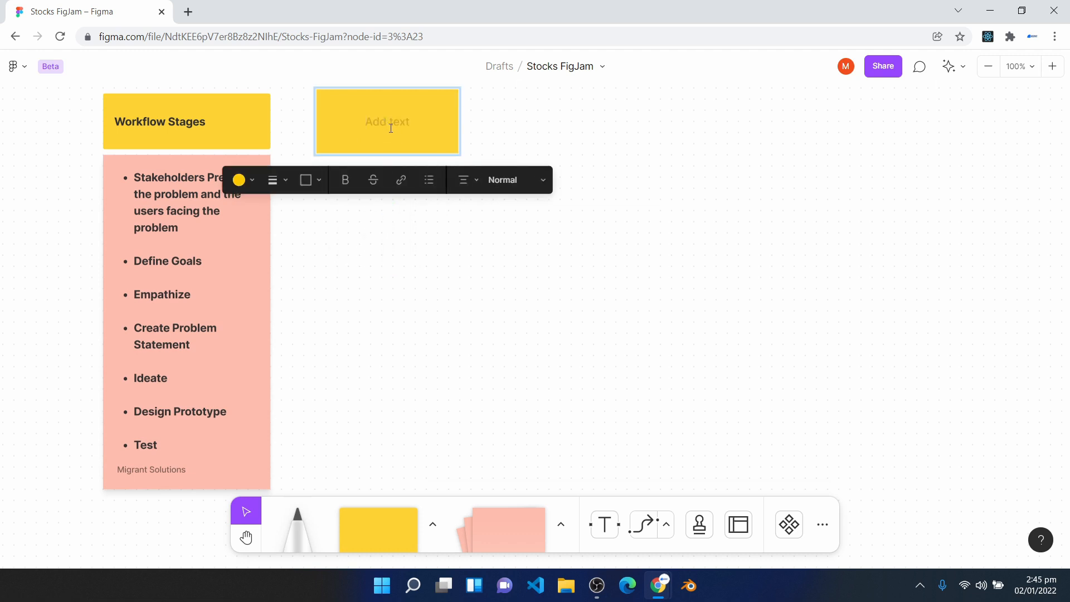
double_click(178, 228)
left_click(181, 228)
left_click_drag(183, 227, 136, 175)
key("ctrl+c")
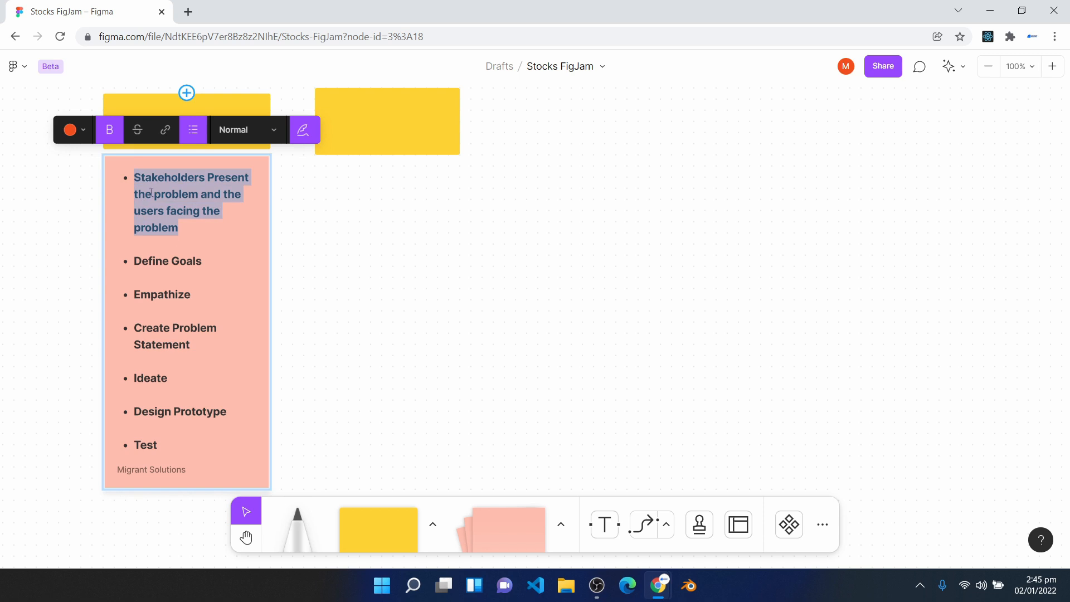
left_click(403, 124)
key("ctrl+v")
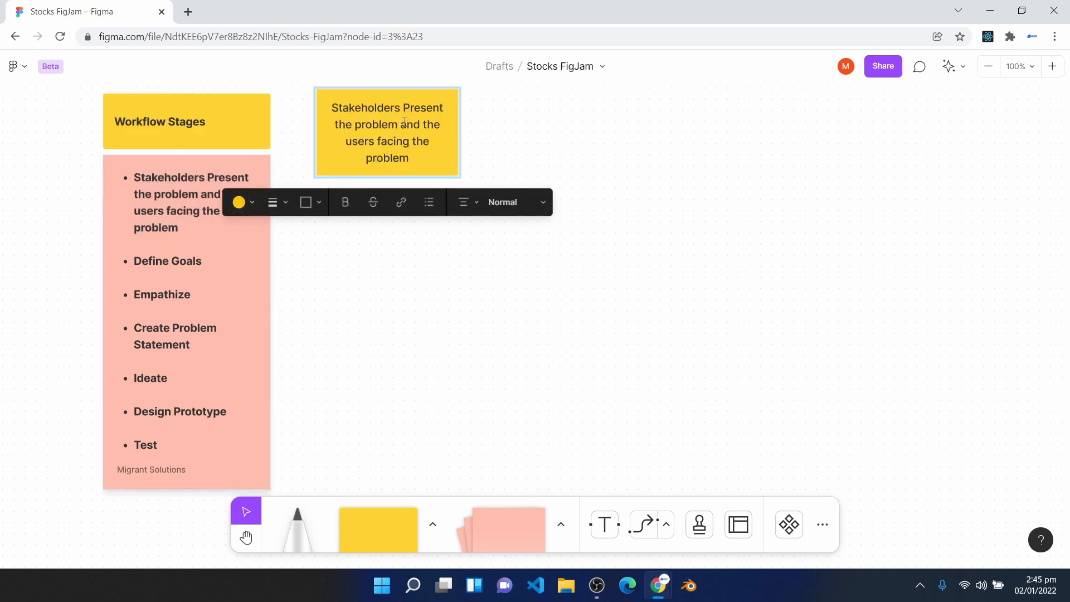
- Widen the stakeholders heading box until its text fits on two lines and shift it slightly to the right
key("Escape")
left_click_drag(460, 142, 516, 140)
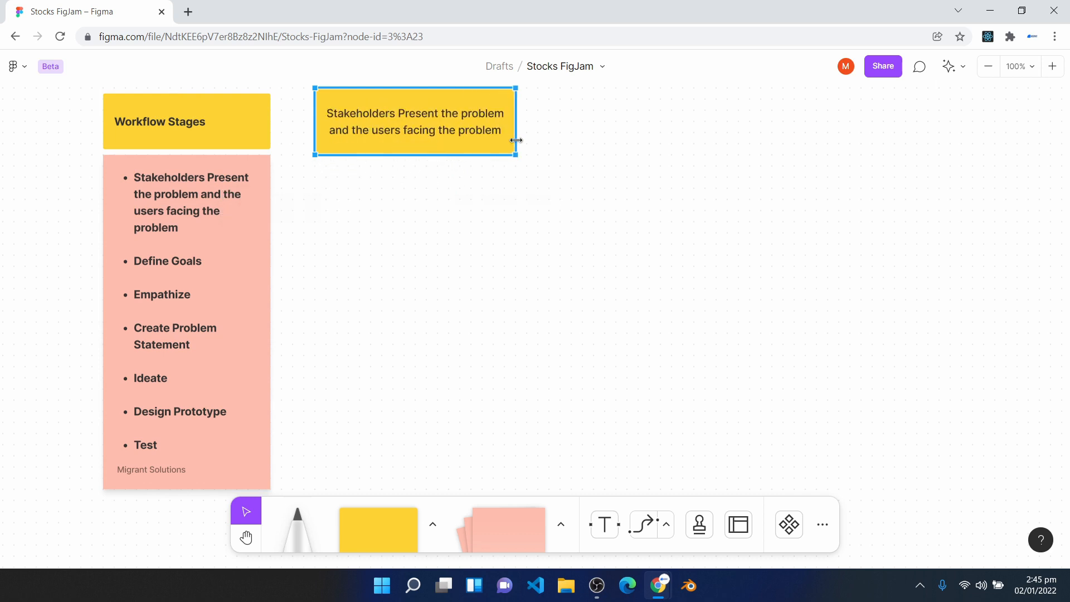
left_click_drag(426, 132, 448, 129)
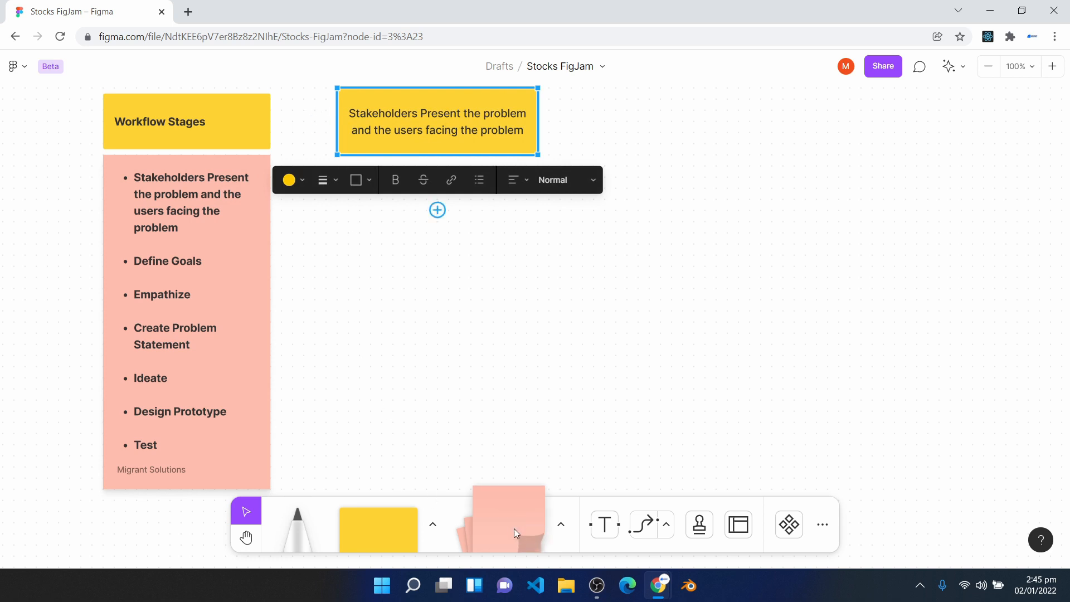
- Place a pink sticky note below the stakeholders heading and paste in the problem description about stock investors in Nigeria struggling with investment apps
left_click(492, 514)
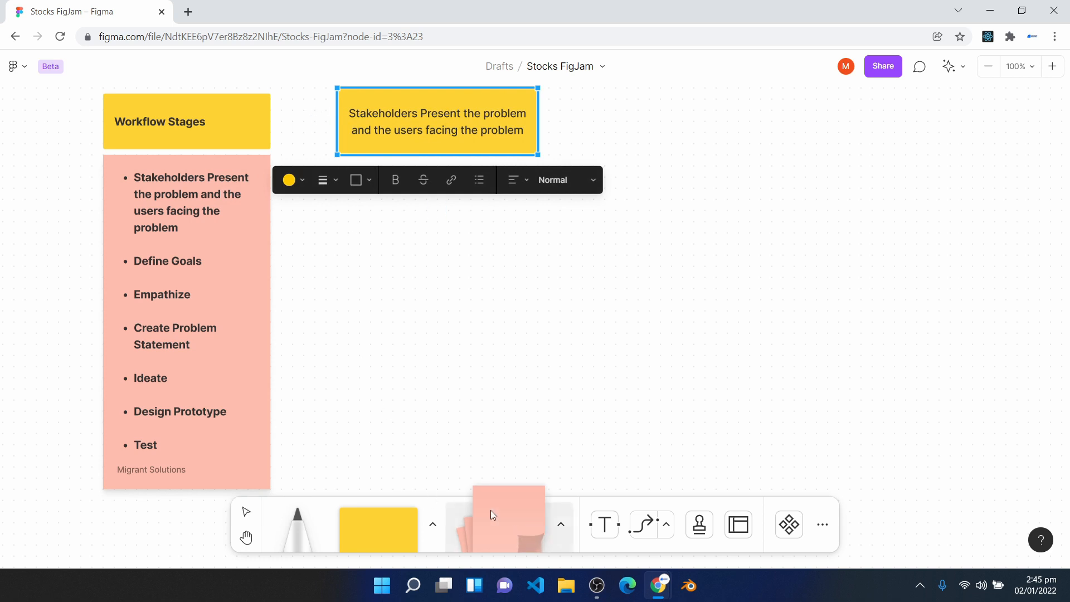
left_click(425, 269)
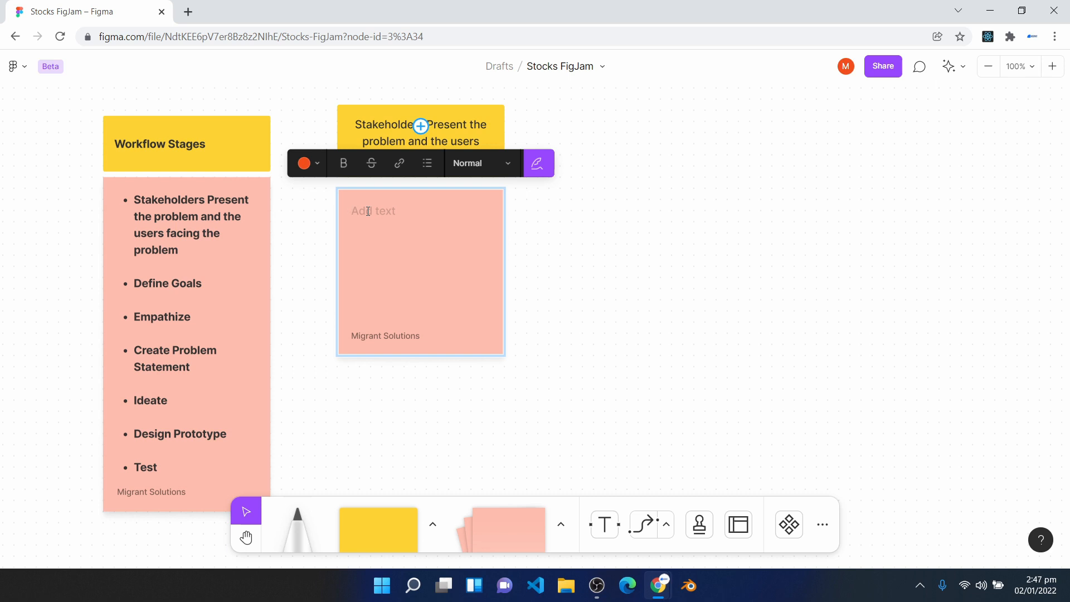
type("Users(stock Investors In Nigeria) find it really hard to invest in stocks using existing investment Apps due to Information overload and complex presentation of information on the apps.")
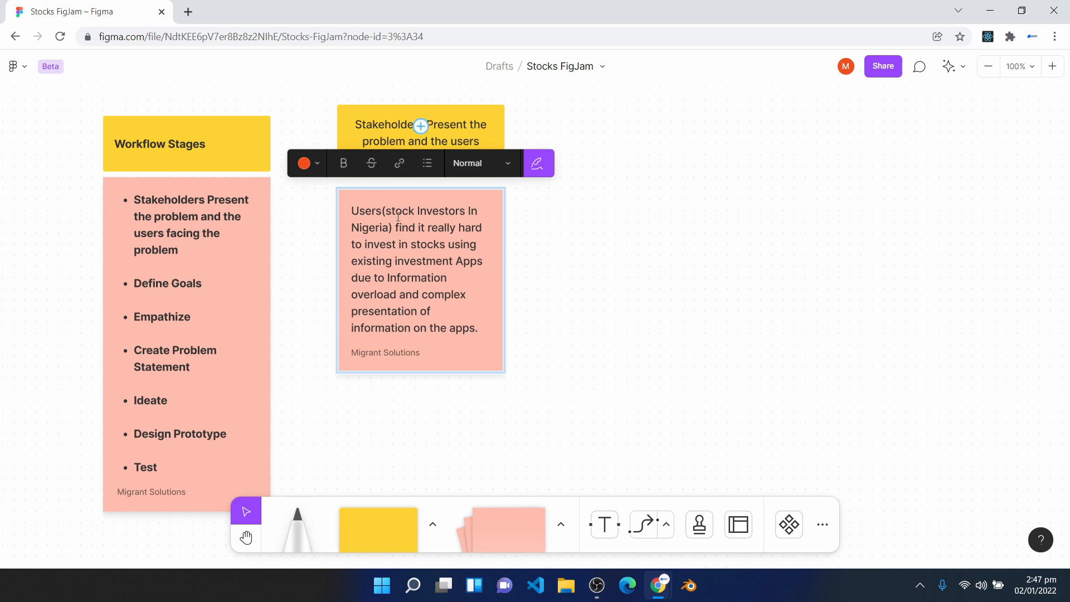
left_click_drag(392, 211, 452, 215)
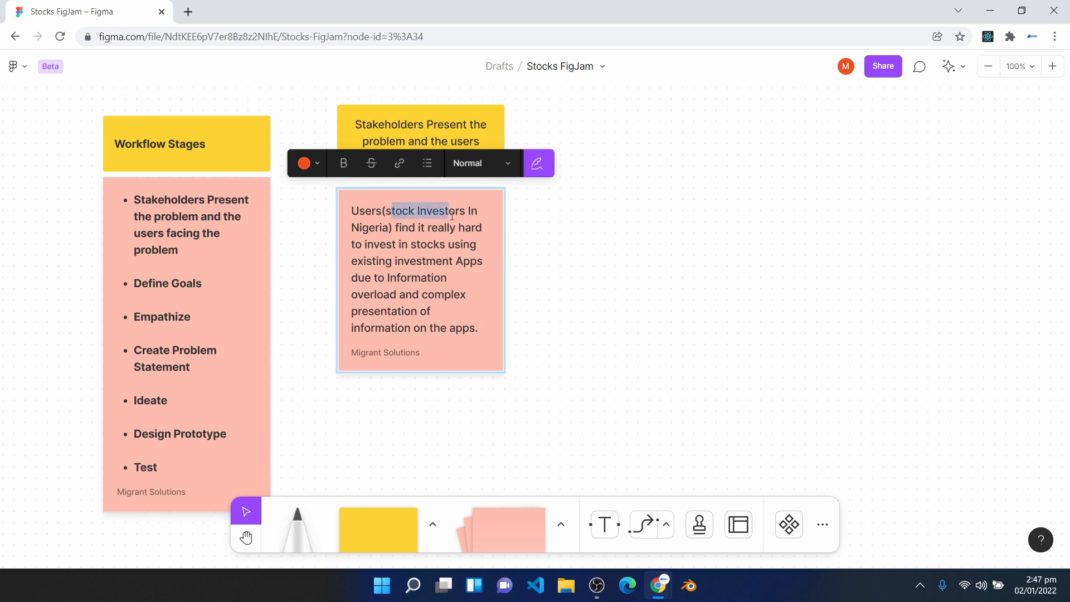
left_click(380, 229)
key("Escape")
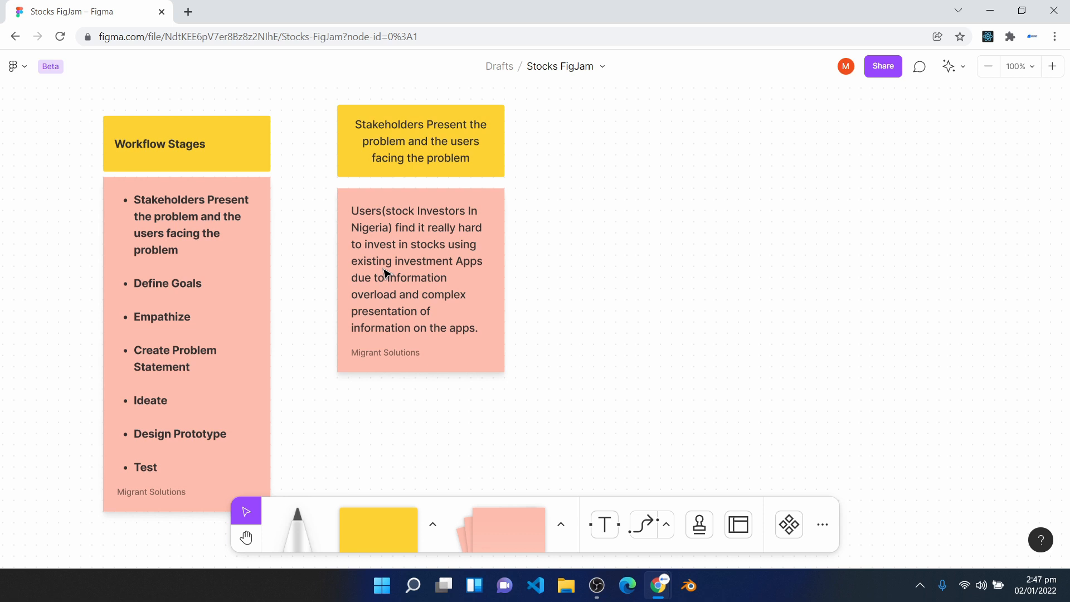
left_click_drag(386, 272, 384, 273)
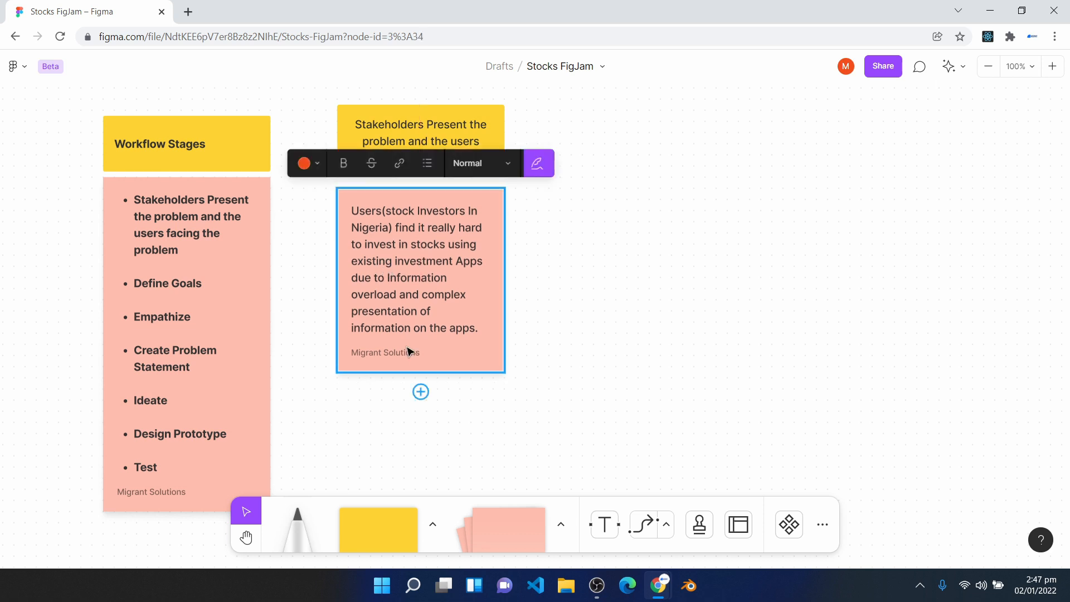
- Recolour the problem description sticky note green and the stakeholders heading box above it purple
left_click(318, 163)
left_click(318, 199)
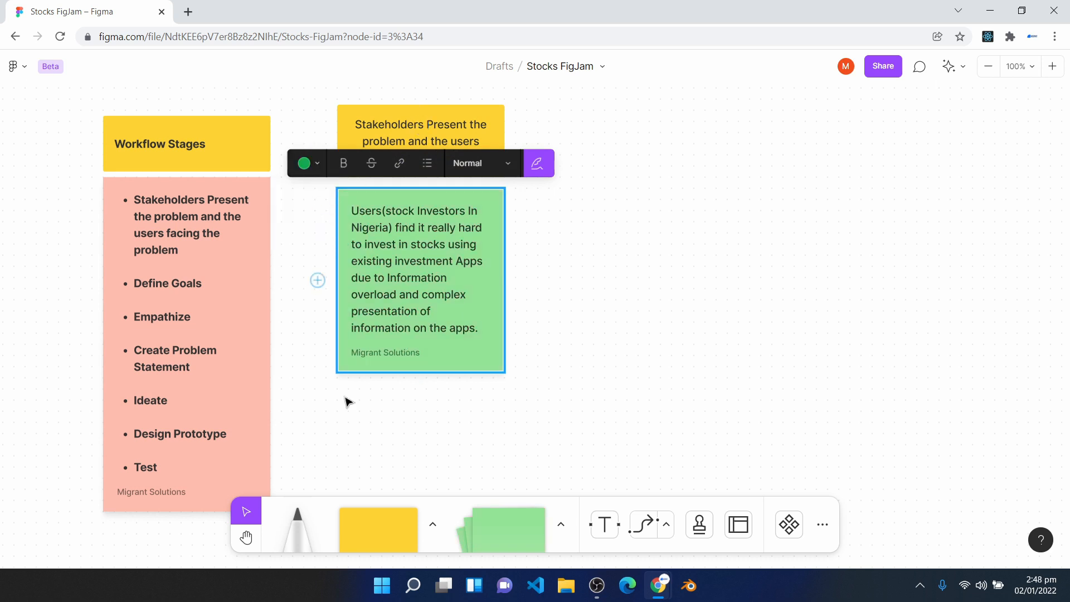
left_click(470, 426)
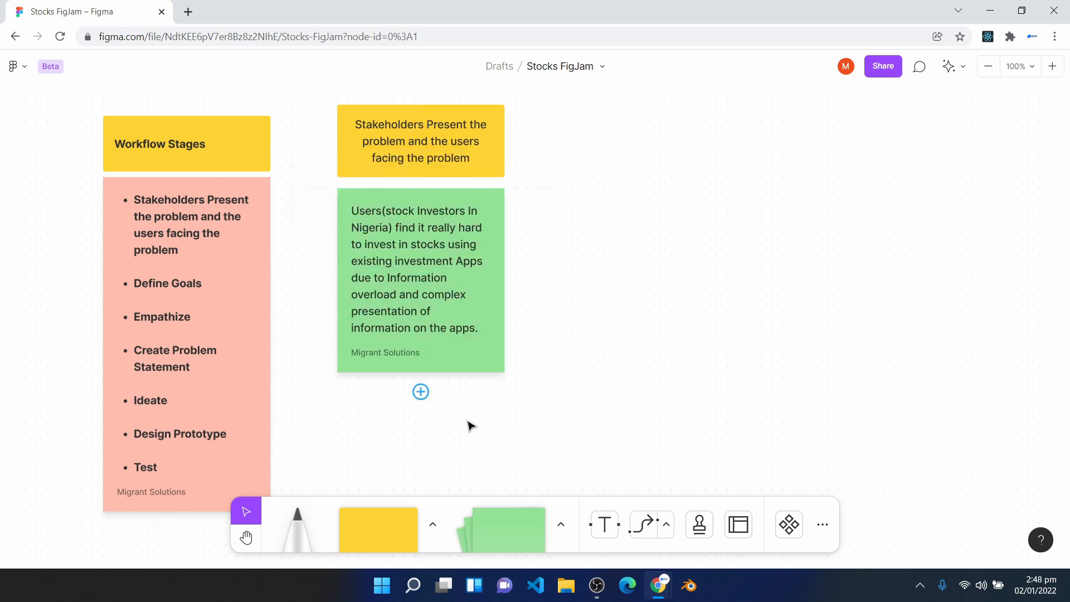
left_click(161, 286)
left_click(478, 358)
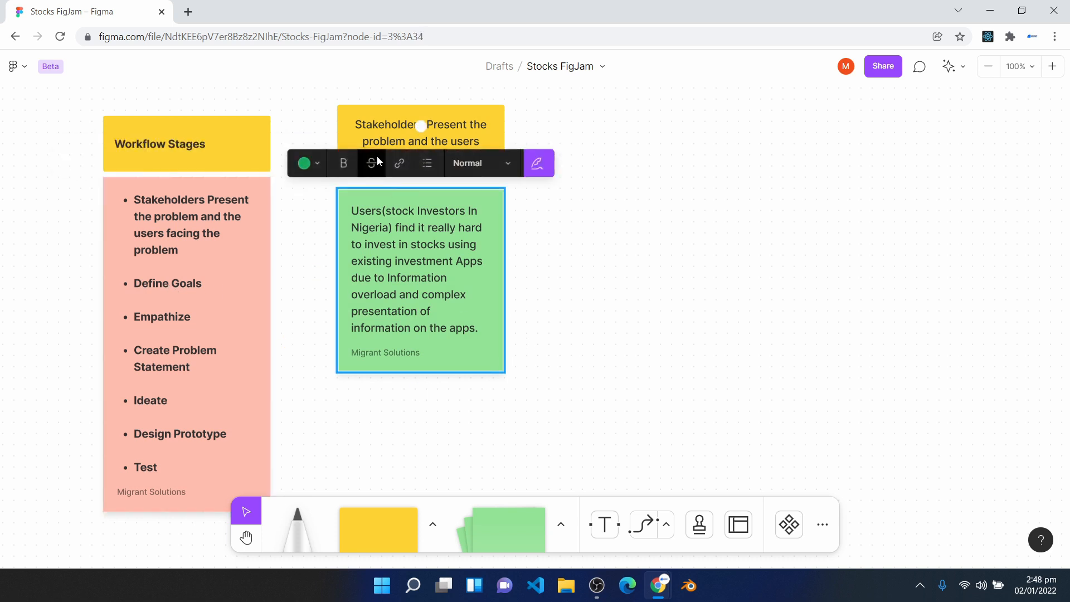
left_click(359, 128)
left_click(273, 202)
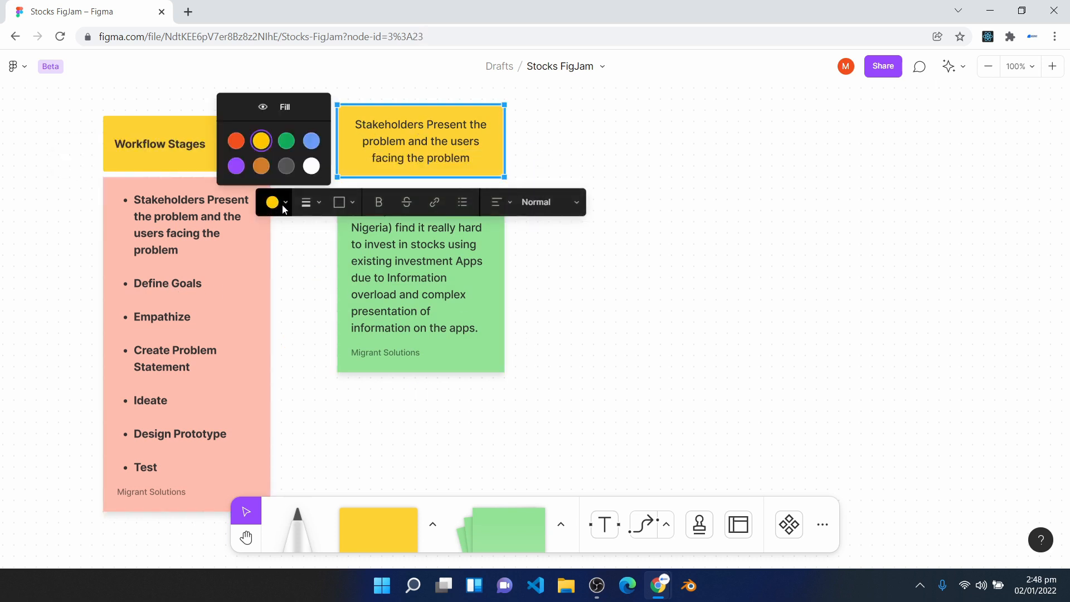
left_click(240, 168)
left_click(580, 369)
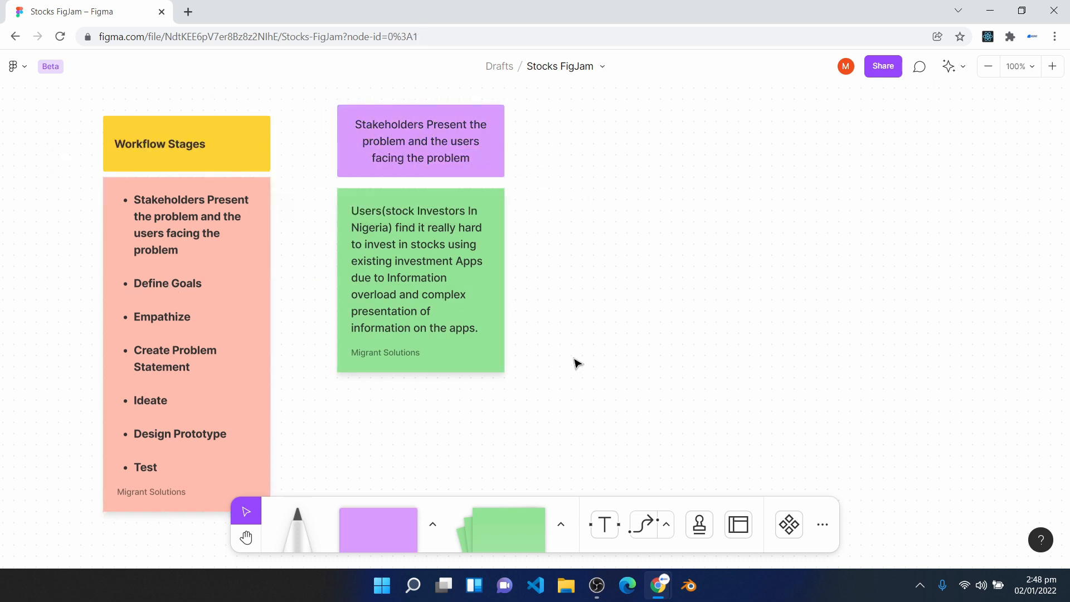
- Move the green problem description sticky note up so it sits just beneath the purple stakeholders heading
left_click(497, 342)
scroll(497, 341, "down", 1)
left_click(377, 99)
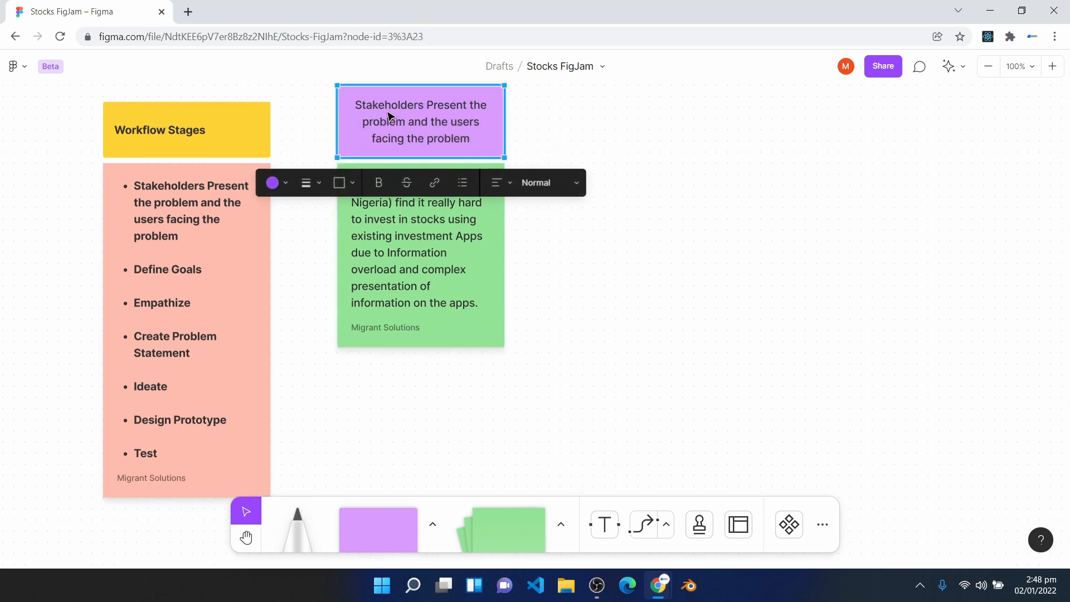
left_click(407, 250)
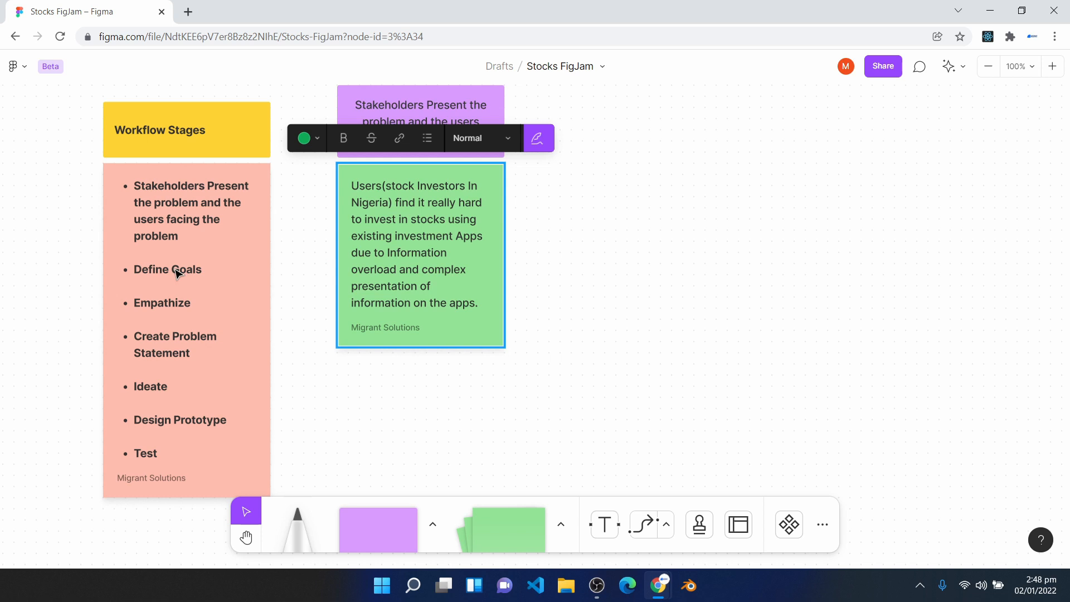
scroll(342, 162, "up", 1)
- Duplicate the purple stakeholders heading box and place the copy level with it, to the right, as a new column heading
left_click(357, 166)
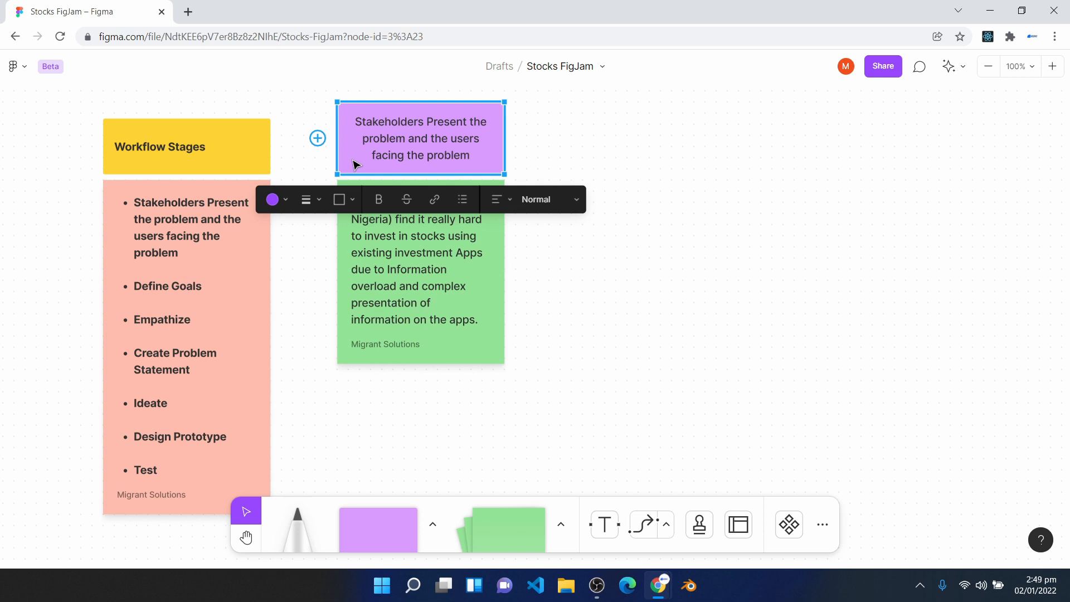
key("ctrl+d")
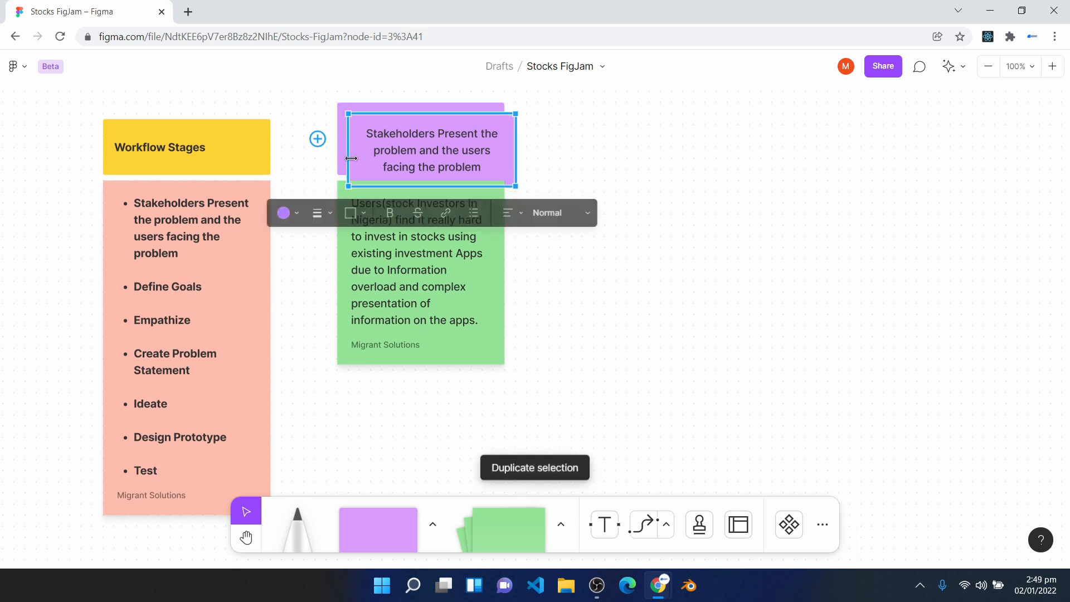
left_click_drag(369, 164, 604, 153)
- Replace the copied heading's text with "Define Goals (By Stakeholders)"
double_click(651, 142)
triple_click(652, 141)
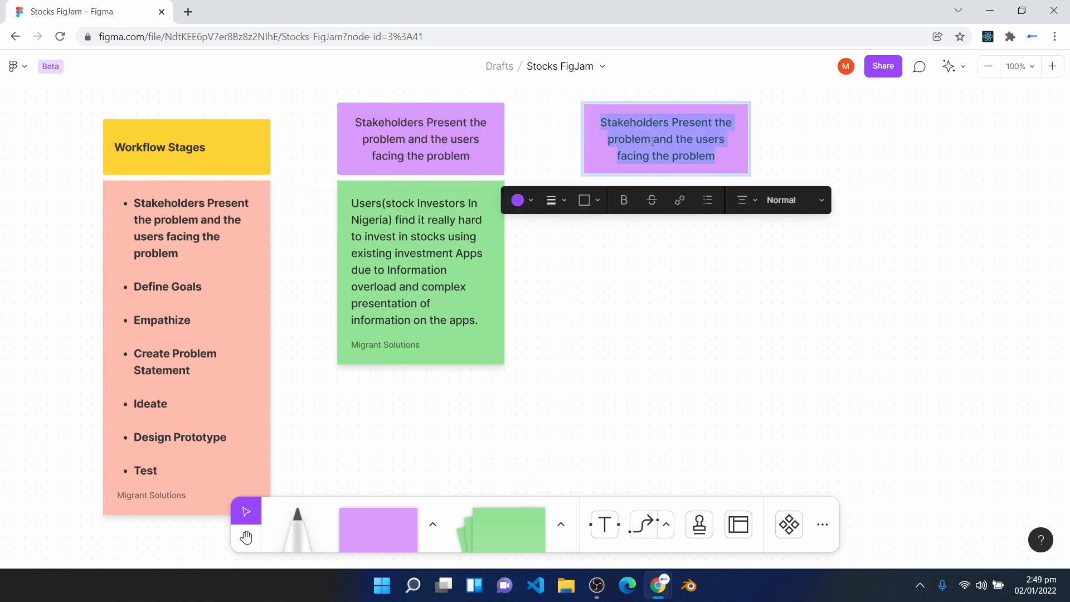
key("BackSpace")
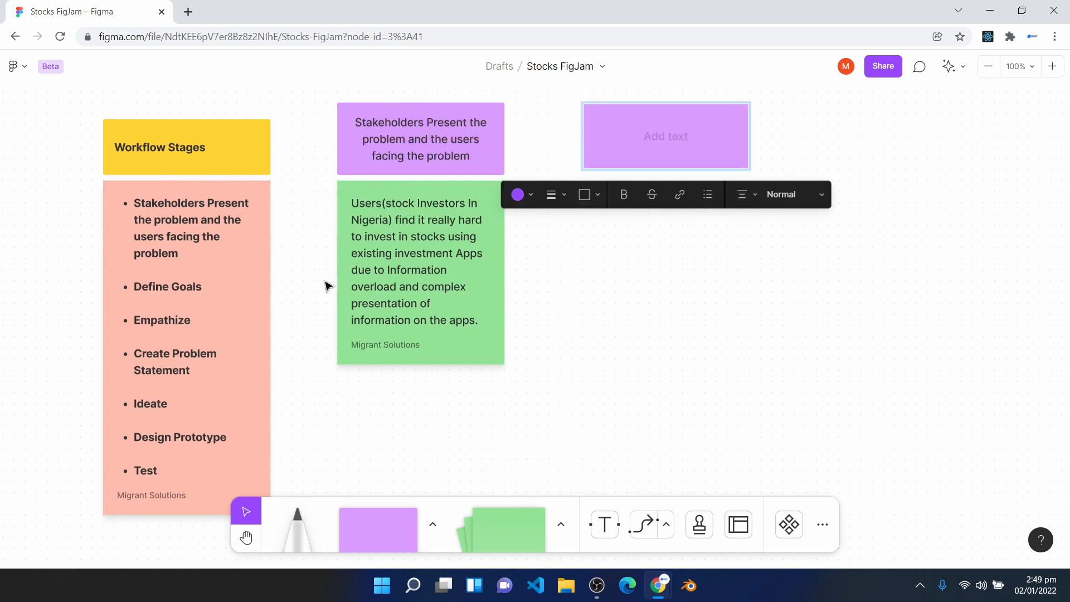
type("Define Goals")
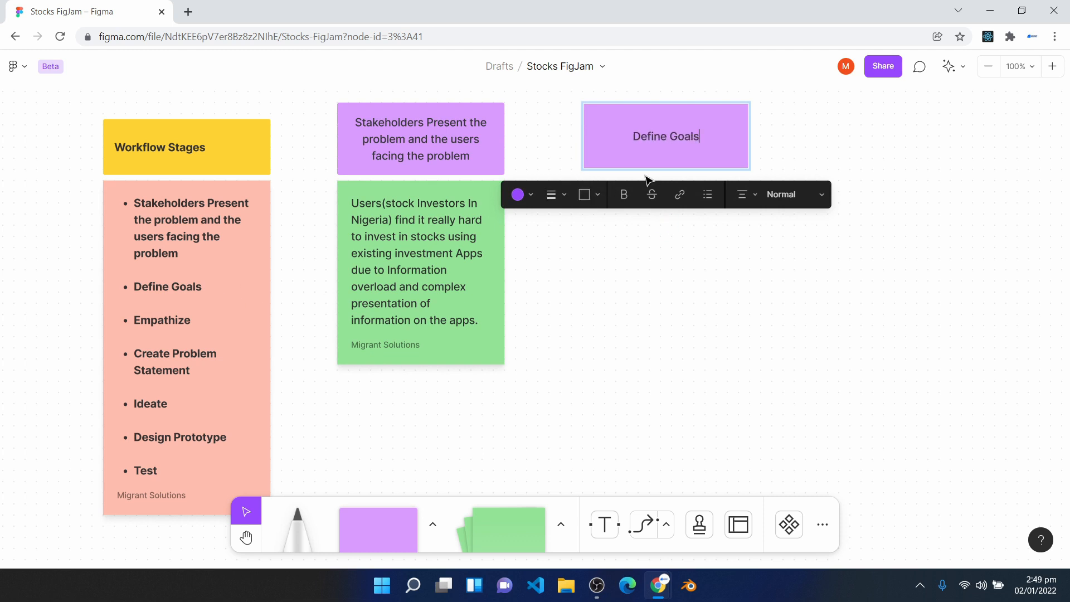
type(" (By Staek")
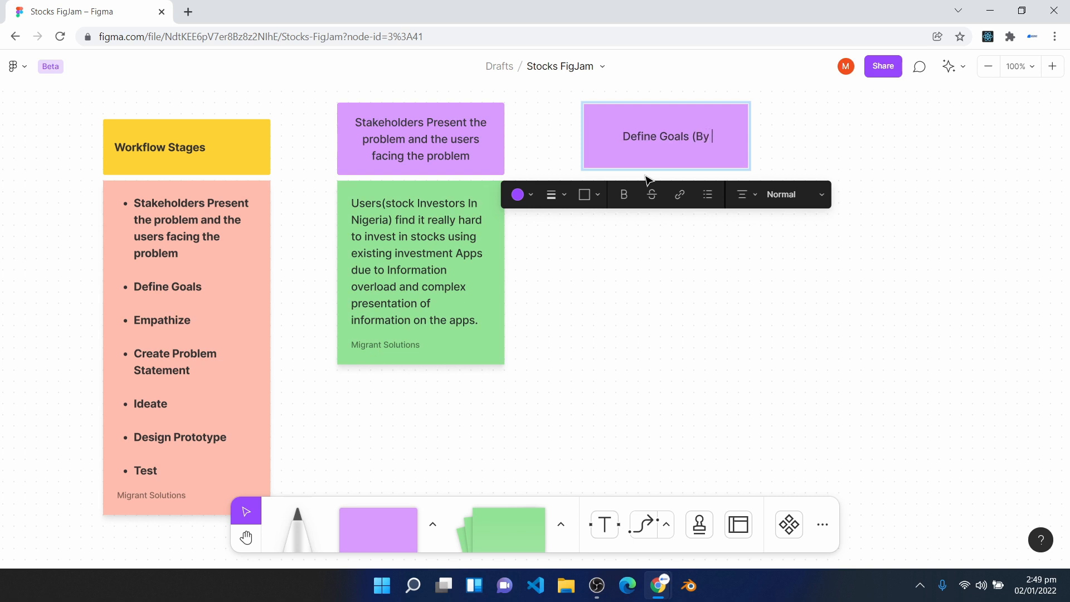
key("BackSpace")
key("BackSpace")
type("keholders)")
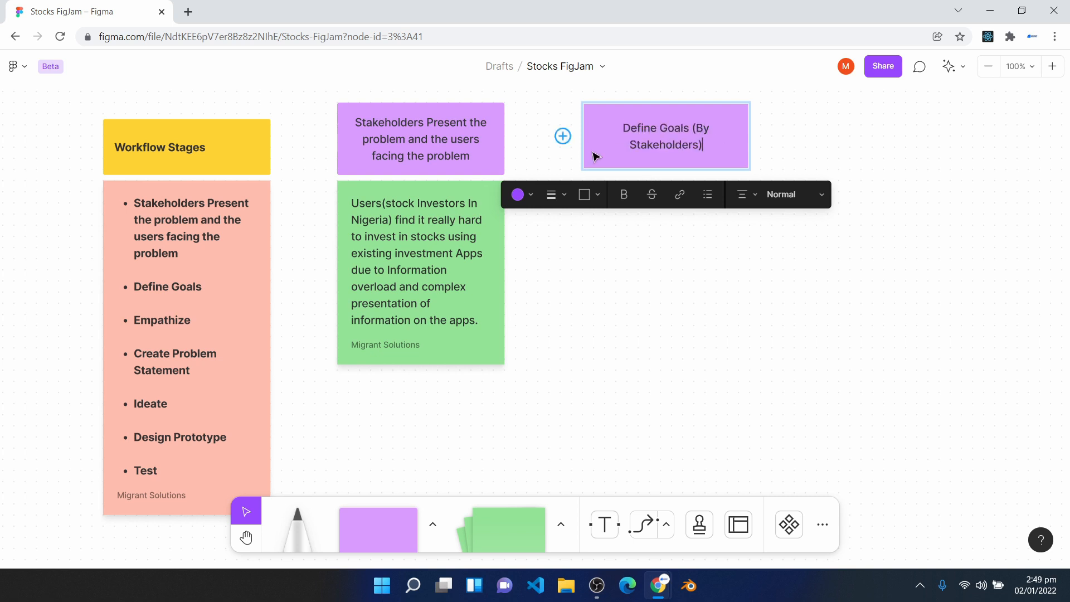
left_click(666, 223)
- Place a copy of the green problem description sticky note directly below the Define Goals heading
left_click(482, 321)
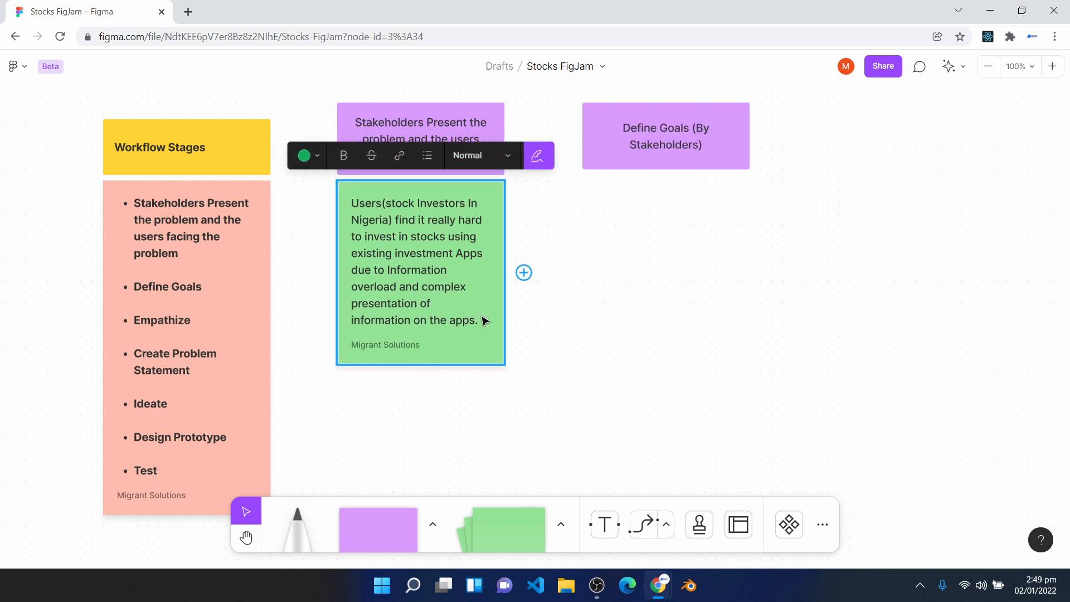
left_click_drag(490, 311, 724, 291)
left_click(605, 141)
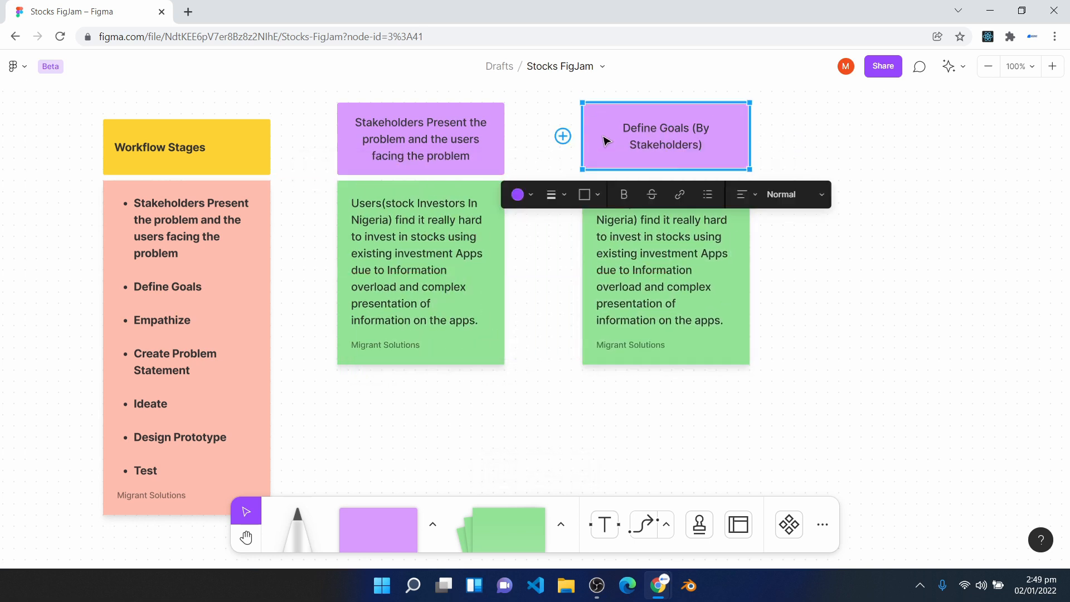
- Replace the Define Goals sticky note's text with "Research and help users simplify every task needed to make a stock investment"
left_click(640, 289)
scroll(645, 268, "down", 1)
double_click(657, 270)
double_click(658, 271)
key("ctrl+a")
key("BackSpace")
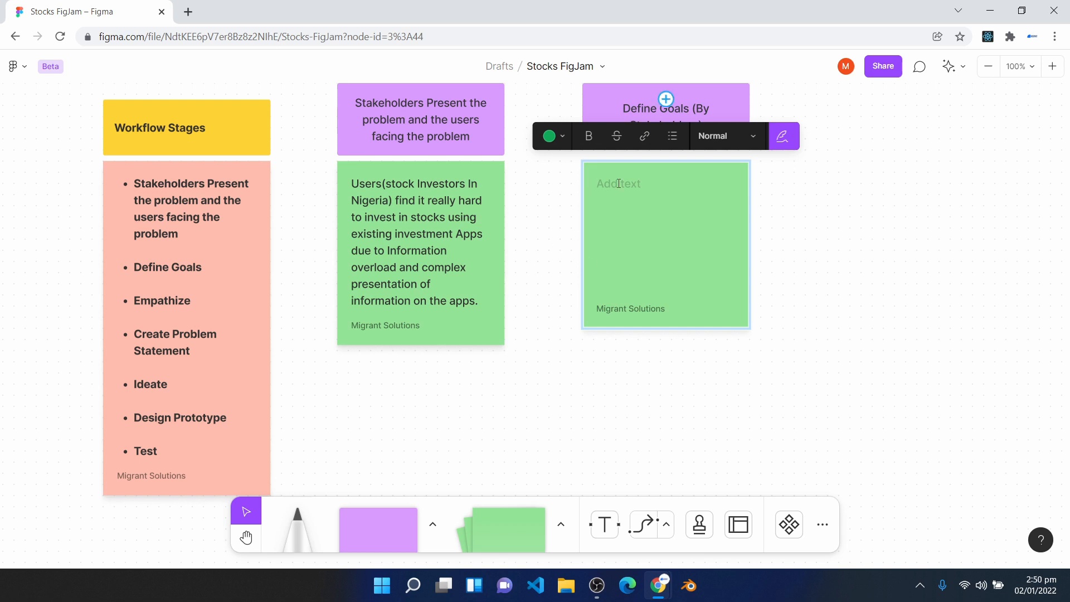
type("Research and help users simplify every task needed to make a stock investment")
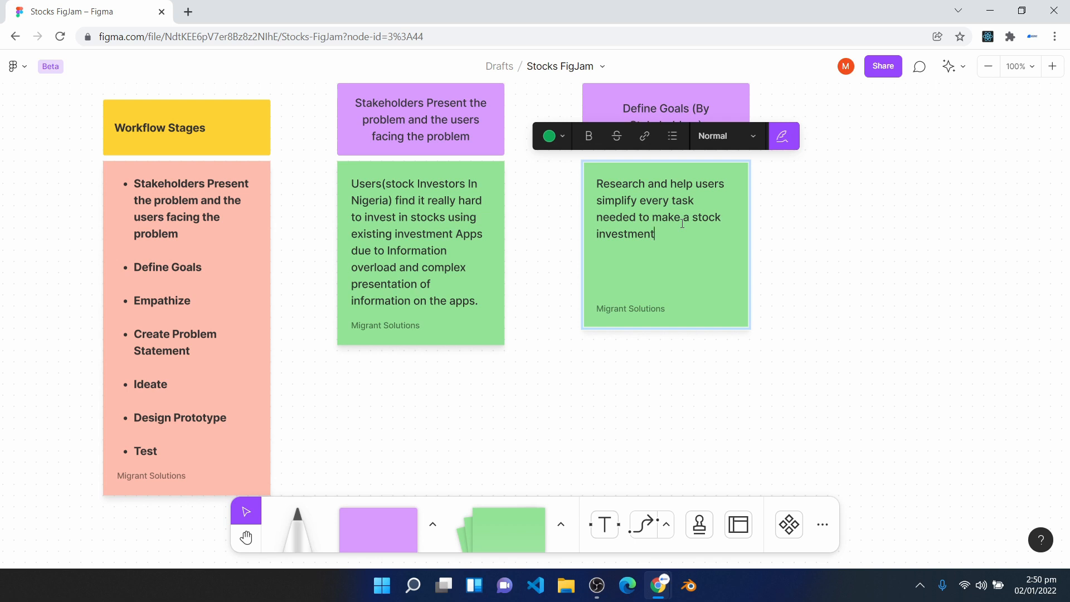
left_click(428, 430)
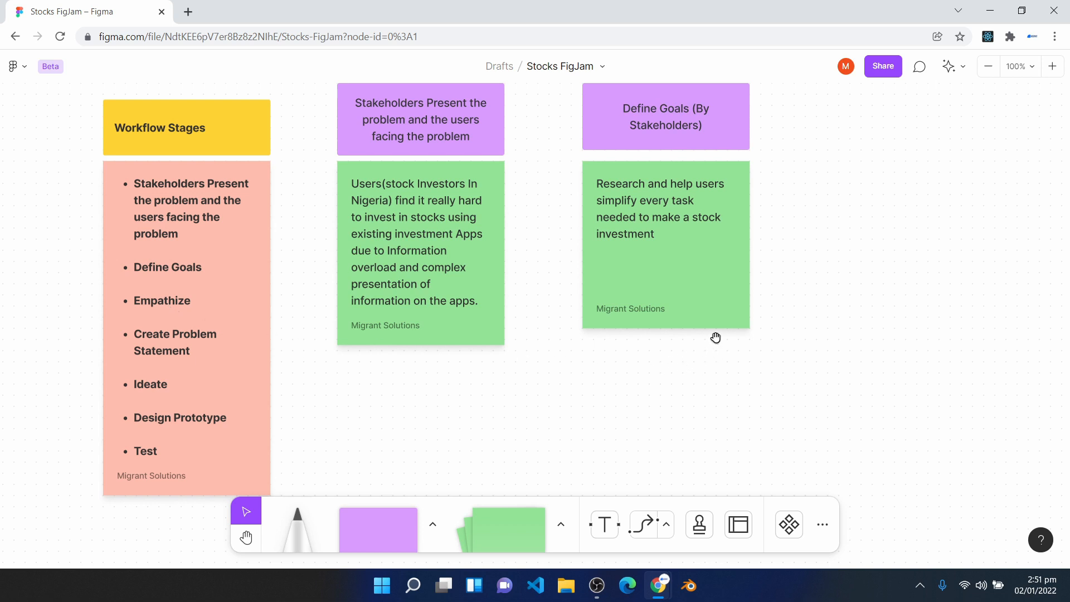
- Copy the Define Goals heading box to its right and change the copy's text to "Empathize"
scroll(714, 344, "right", 5)
left_click(499, 174)
left_click_drag(499, 174, 739, 164)
type("Empathize")
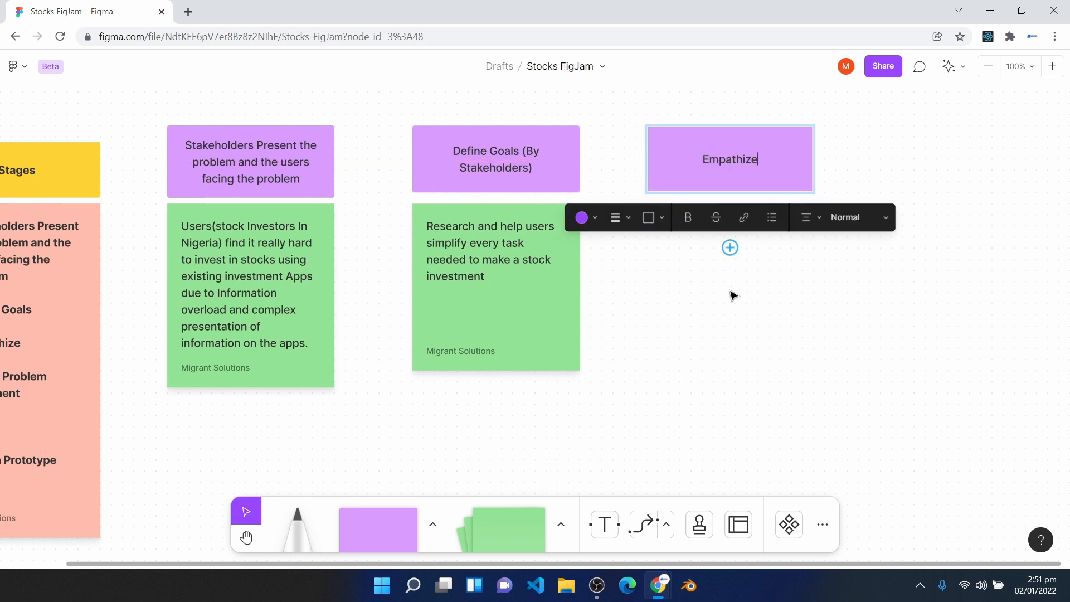
left_click(714, 318)
- Duplicate the Define Goals sticky note and place the copy directly below the Empathize heading
left_click(552, 327)
key("ctrl+d")
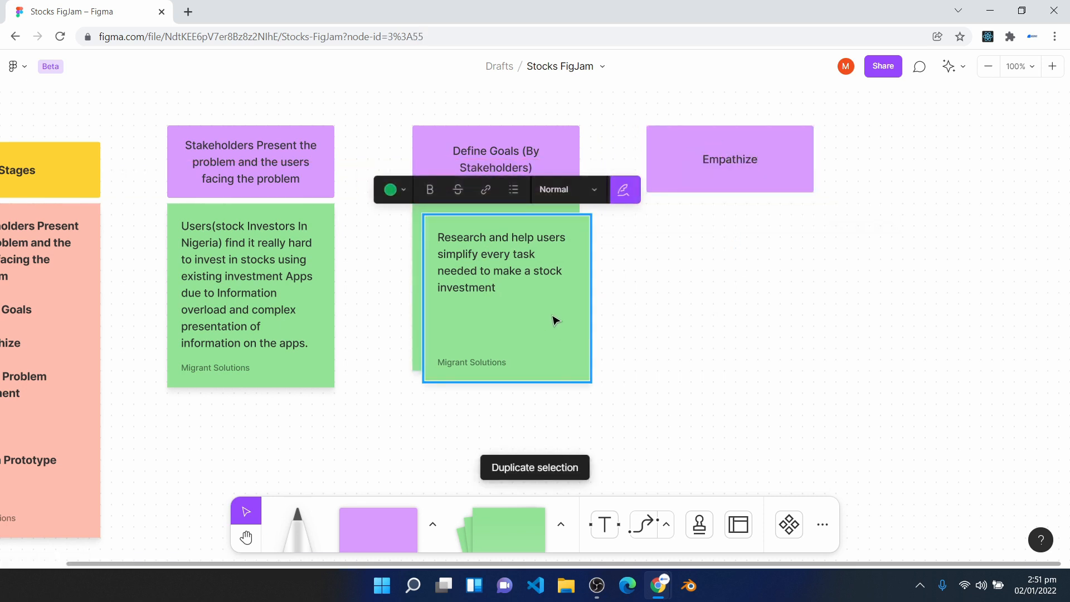
left_click_drag(544, 320, 766, 309)
- Replace the Empathize sticky note's text with the lines about interviewing users face to face or sending digital surveys, and "Create User Personas"
double_click(717, 279)
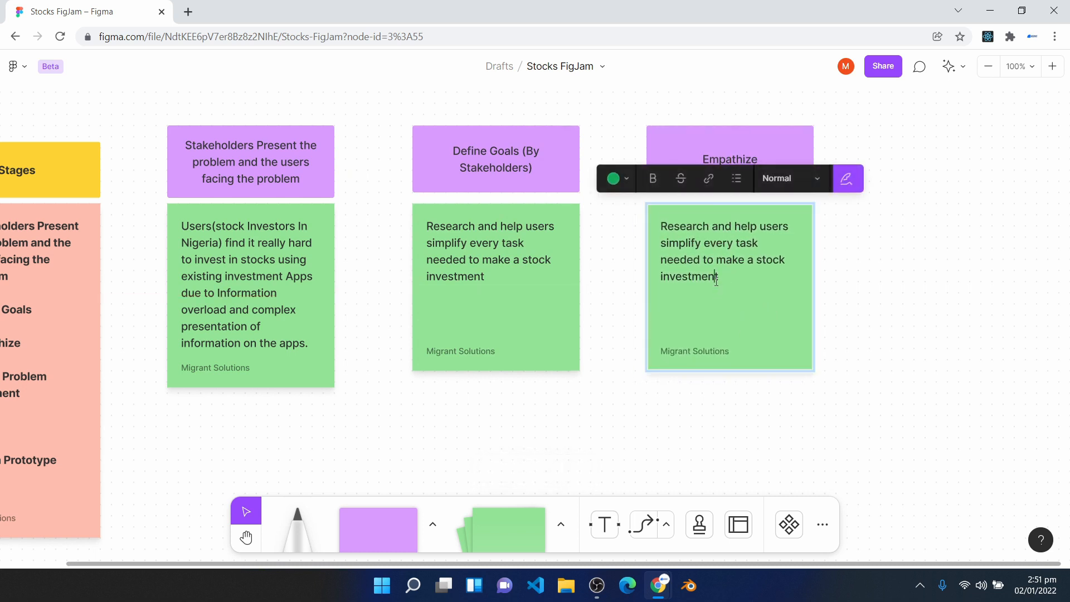
key("ctrl+a")
key("BackSpace")
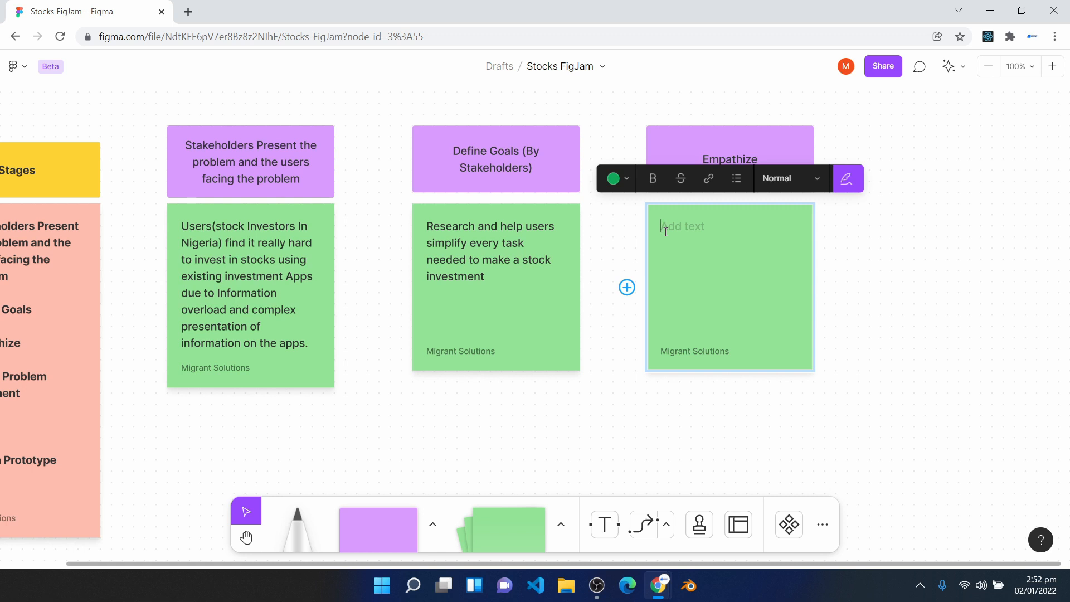
type("Interview Users face to face Or send out surveys digitally to the users.  Create User Personas")
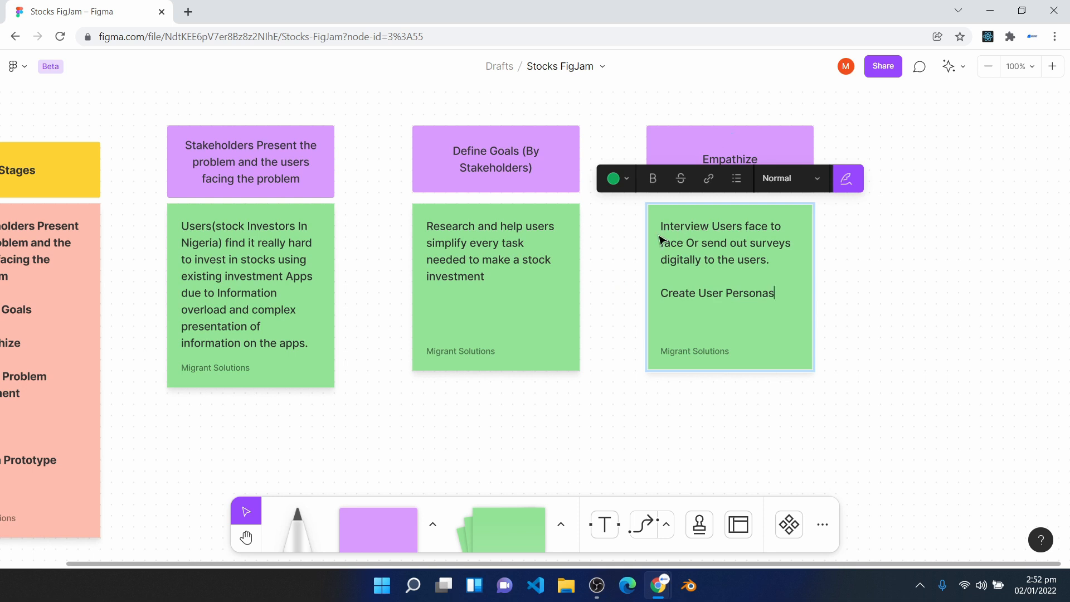
left_click_drag(671, 225, 764, 219)
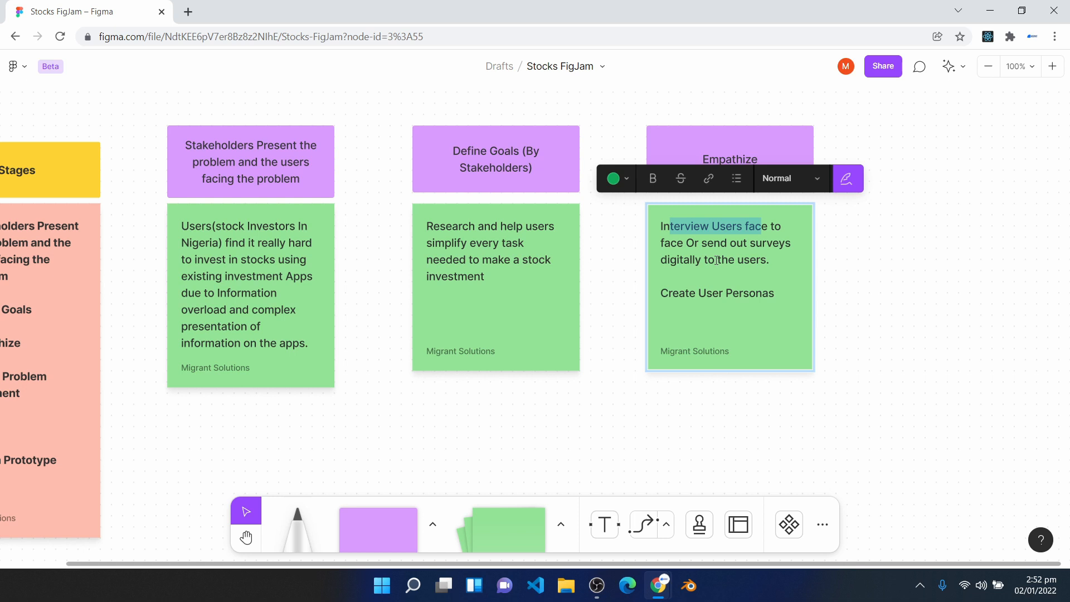
left_click_drag(660, 293, 776, 306)
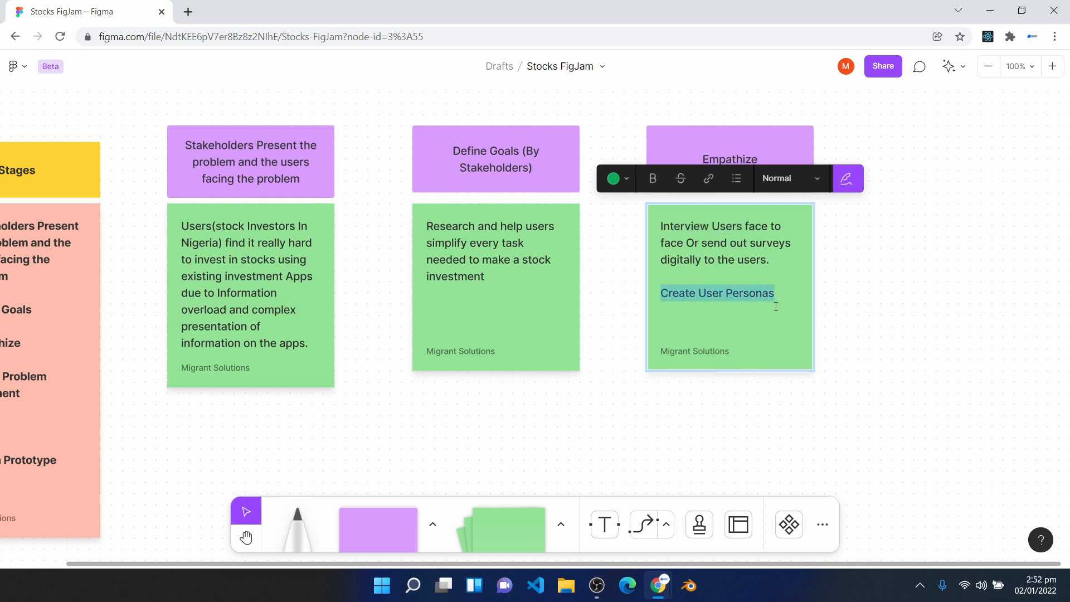
left_click(675, 156)
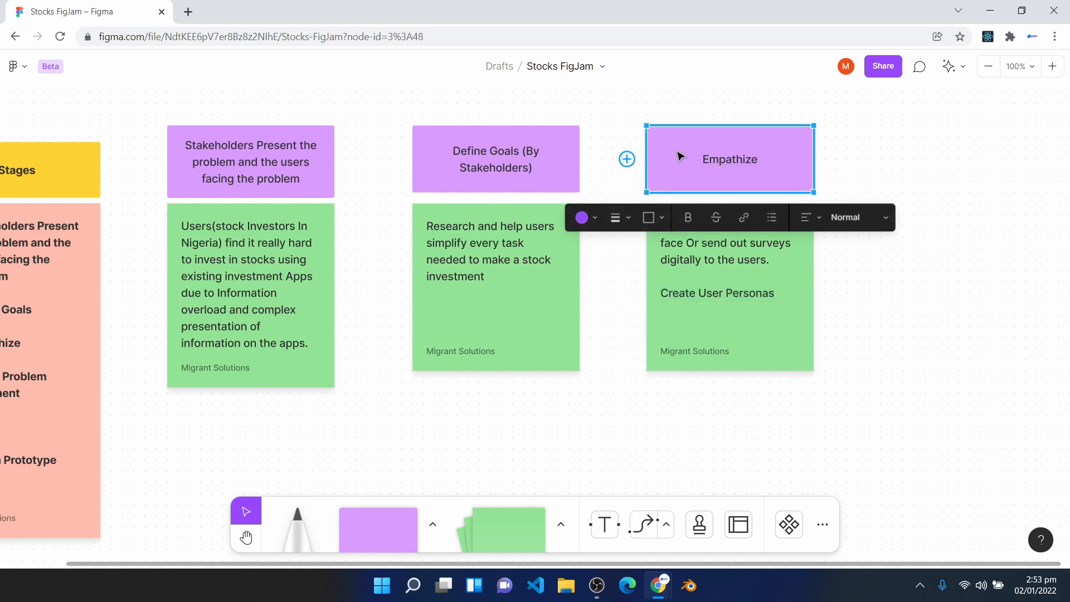
- Format the Empathize sticky note's text as a bulleted list and remove the bullet from the blank line between the items
double_click(711, 294)
left_click(765, 294)
key("ctrl+a")
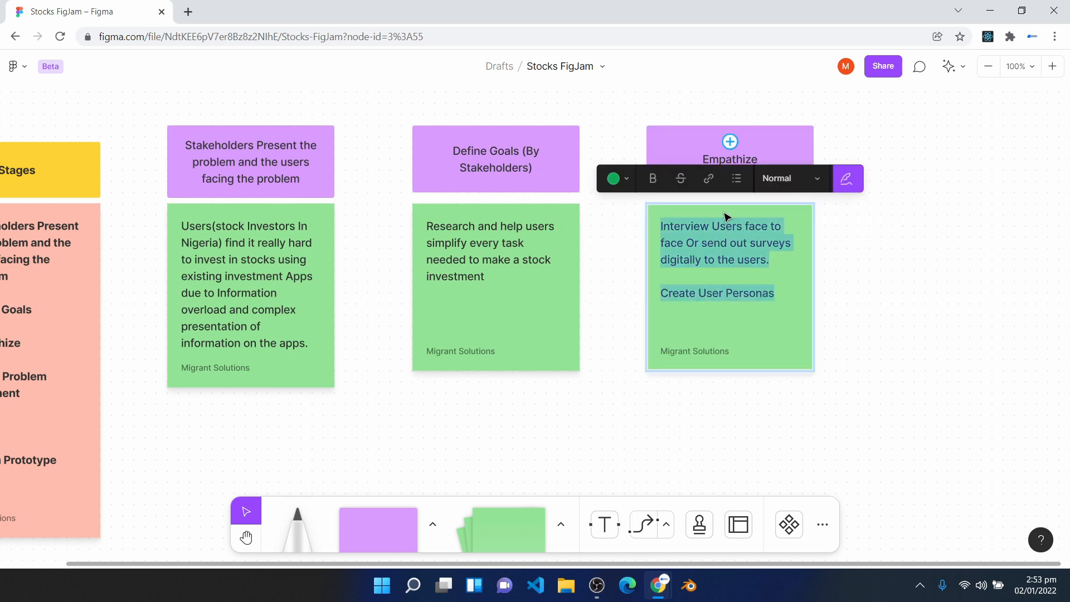
left_click(736, 189)
left_click(700, 292)
key("BackSpace")
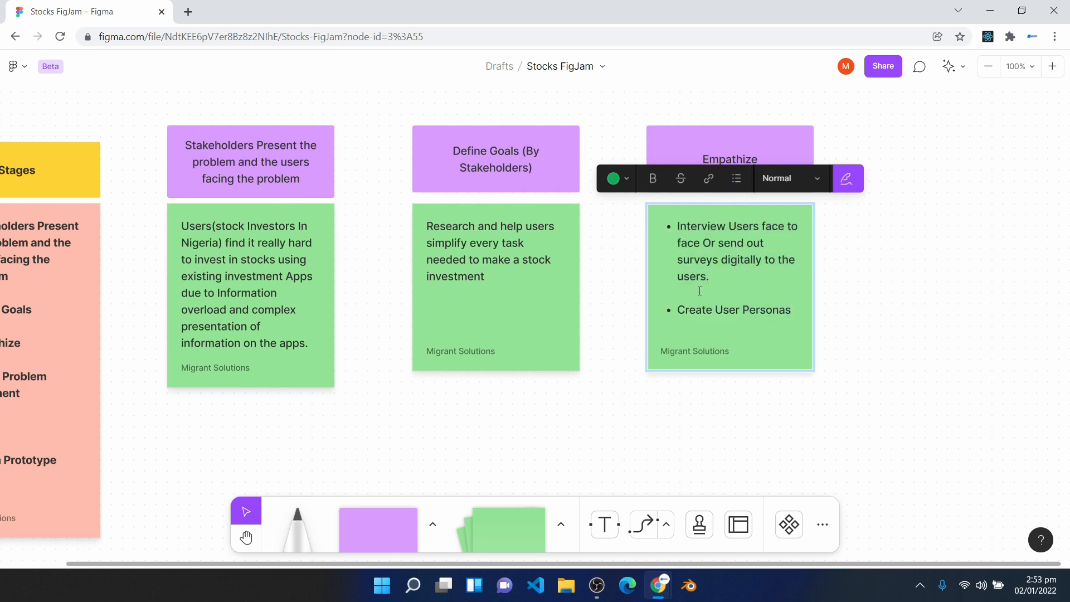
left_click(769, 417)
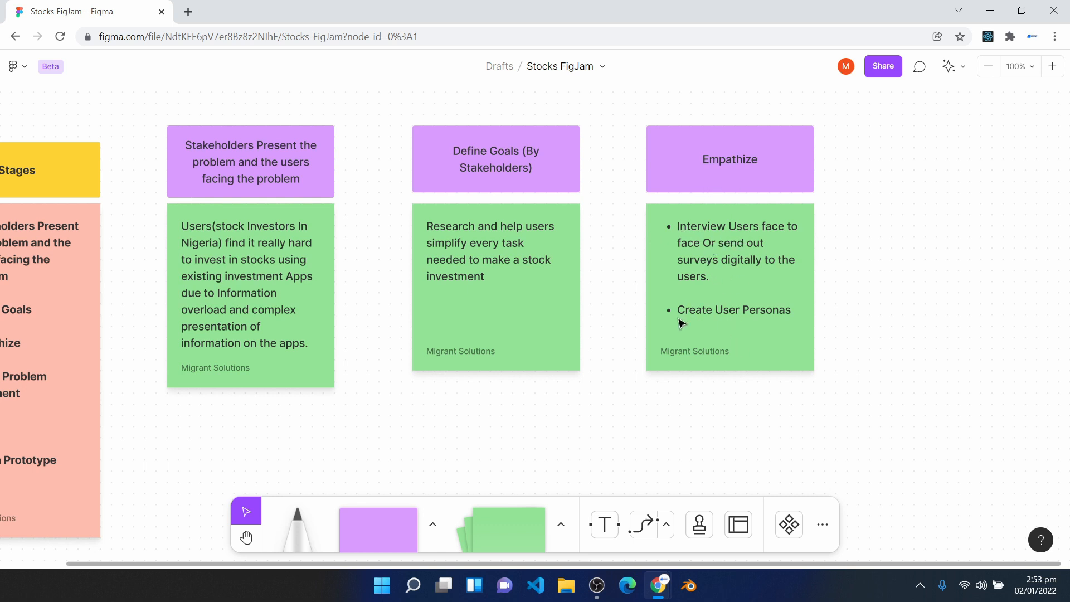
- Copy the Empathize heading box to its right and change the copy's text to "Create Problem Statement"
key("h")
left_click_drag(476, 429, 626, 347)
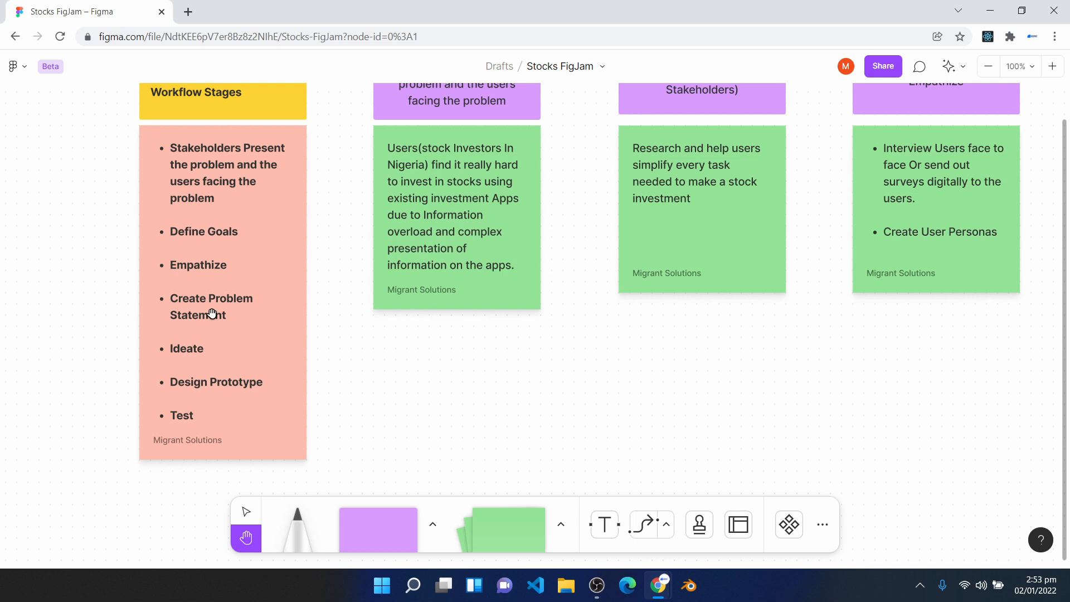
left_click_drag(927, 308, 683, 373)
key("v")
left_click_drag(685, 169, 908, 170)
double_click(888, 169)
type("C")
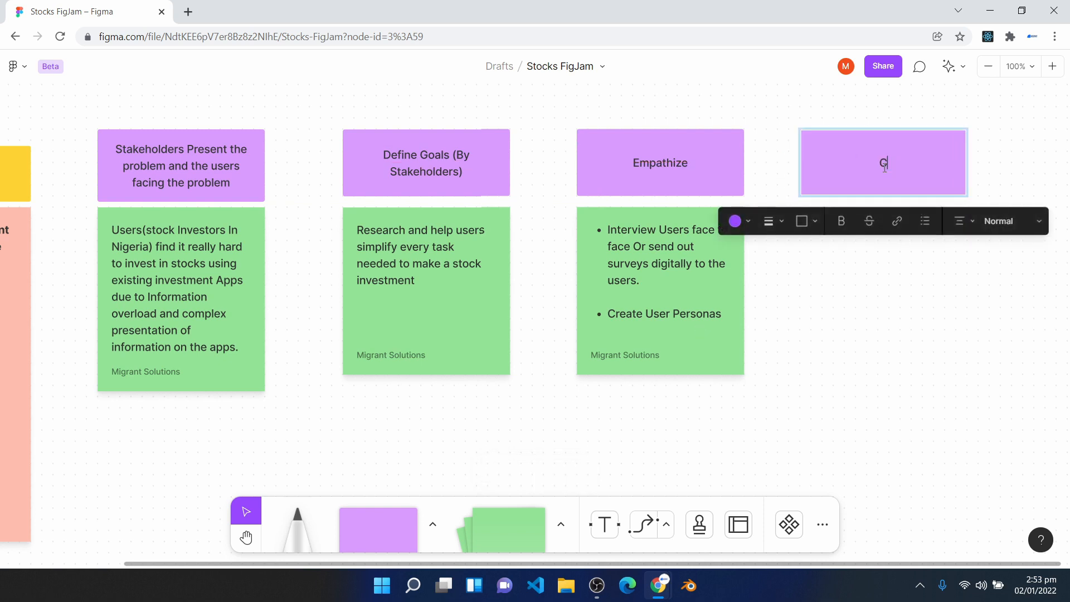
type("reate Problem Statement")
- Duplicate the Empathize sticky note below the Create Problem Statement heading and clear the copy's text and bullet
left_click(718, 320)
key("ctrl+d")
left_click_drag(718, 320, 883, 314)
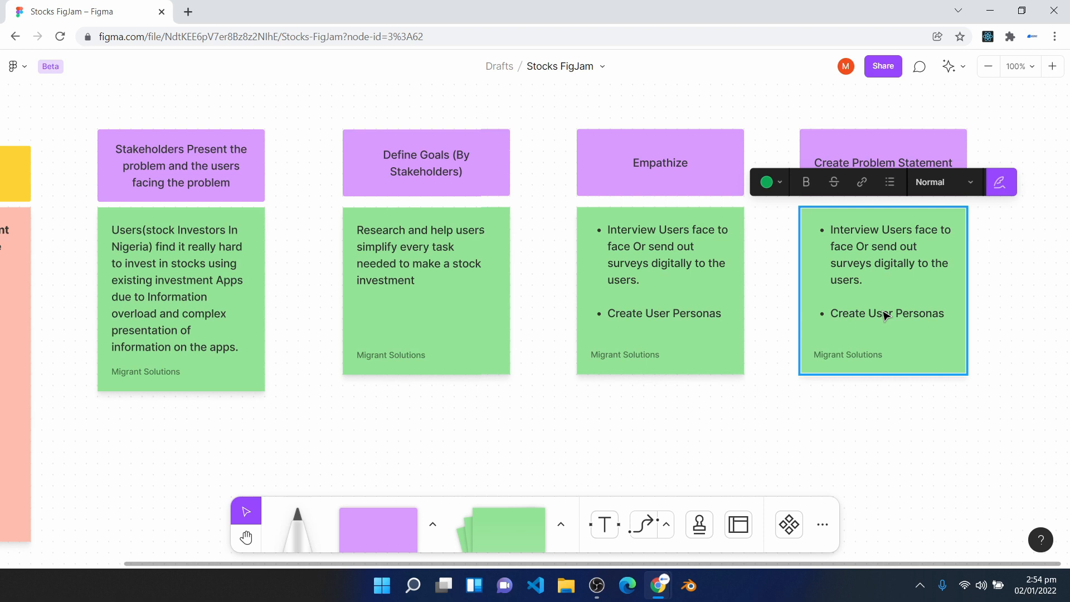
double_click(884, 313)
key("BackSpace")
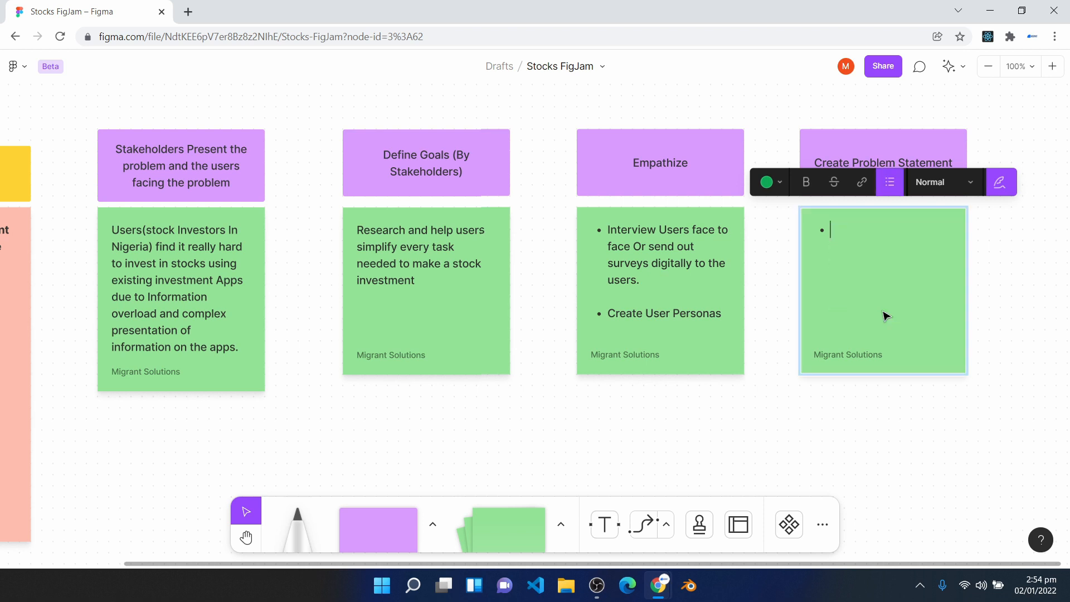
key("BackSpace")
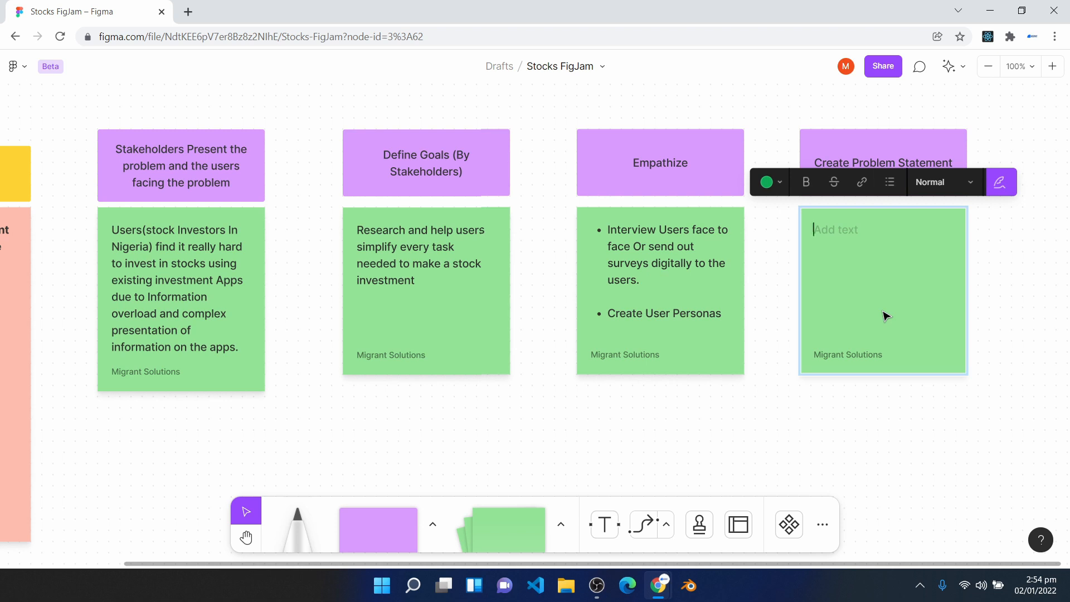
- Fill the Create Problem Statement sticky note with "State The Problem Of The Users With All You Gathered From the Previous Stage"
type("State The Problem Of The Users With All You Gathered From the Previous Stage")
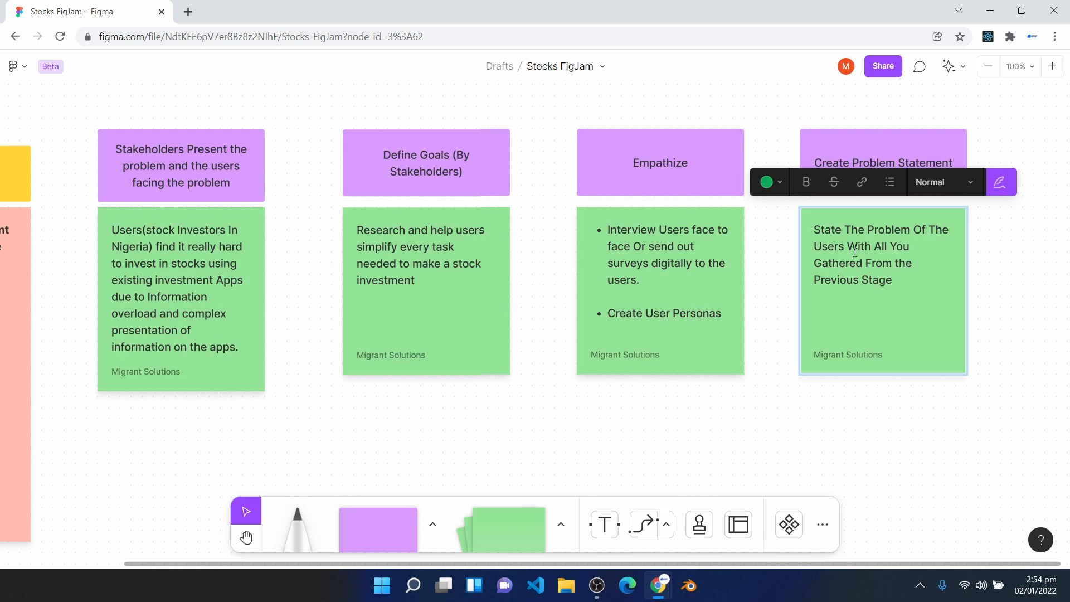
left_click(626, 183)
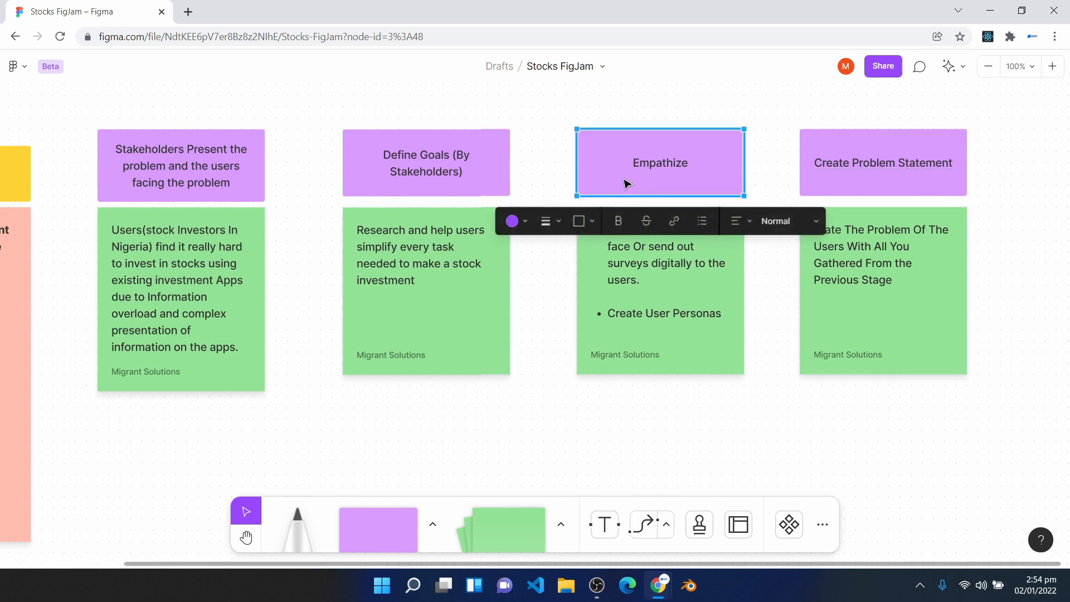
left_click(632, 250)
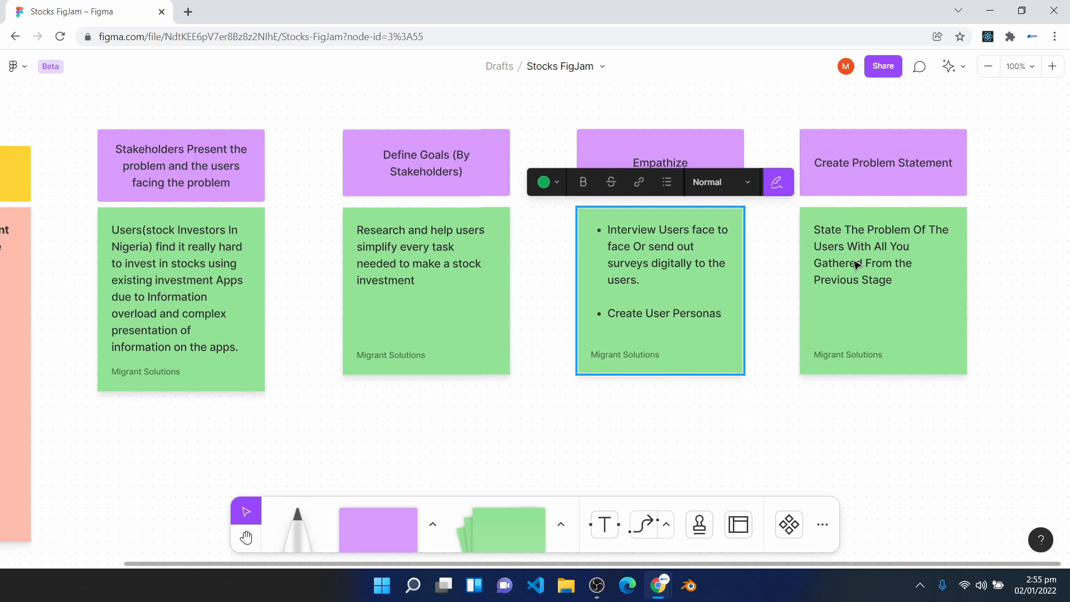
- Copy the Create Problem Statement heading box to its right and change the copy's text to "Ideate"
key("h")
left_click_drag(281, 429, 546, 349)
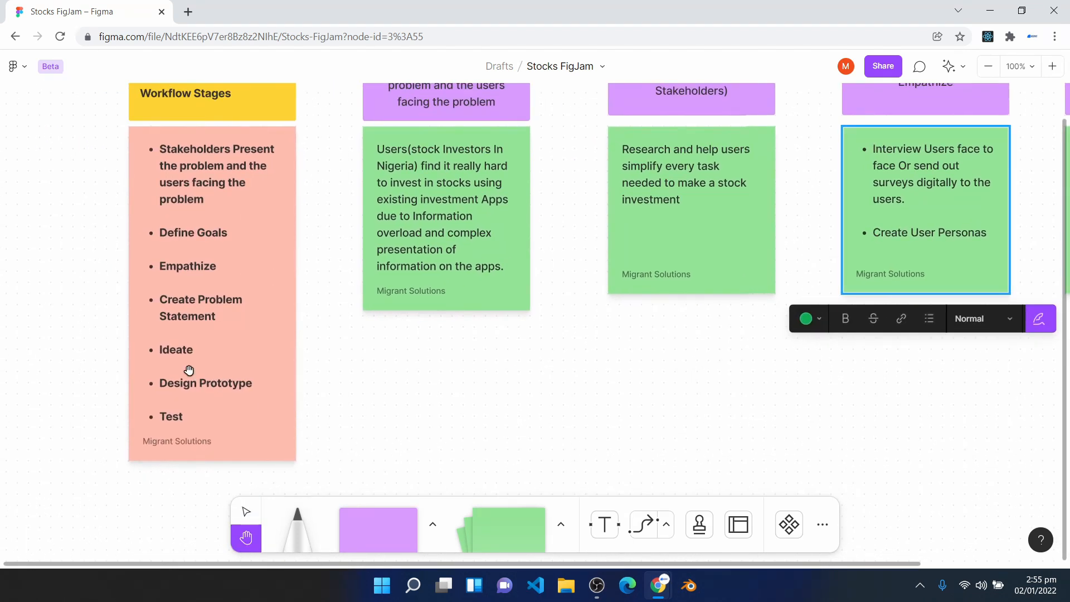
left_click_drag(898, 406, 406, 463)
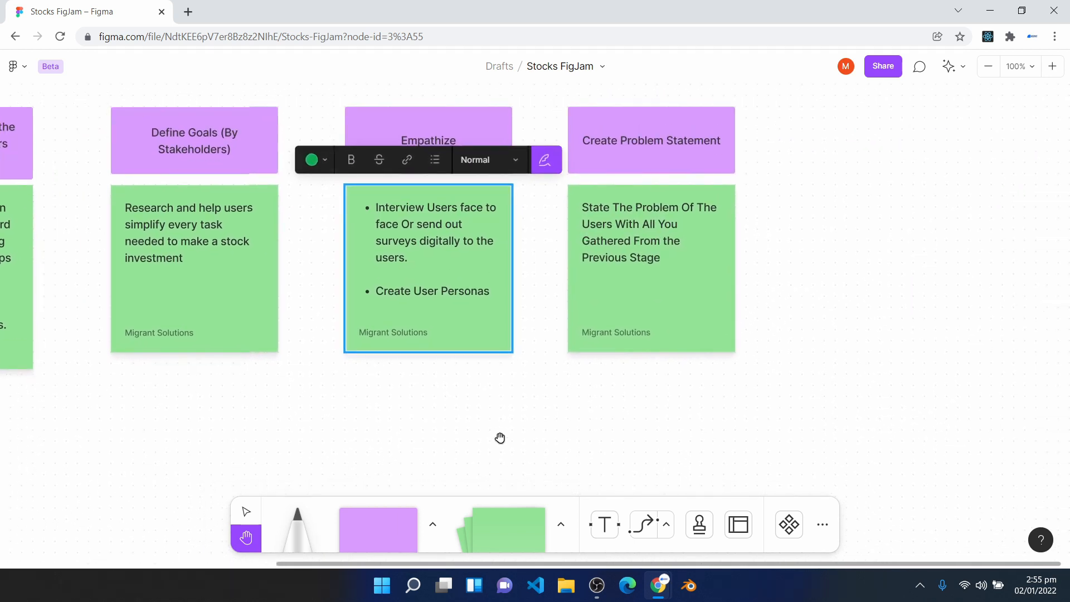
key("v")
left_click(672, 141)
key("ctrl+d")
key("Return")
type("Ideate")
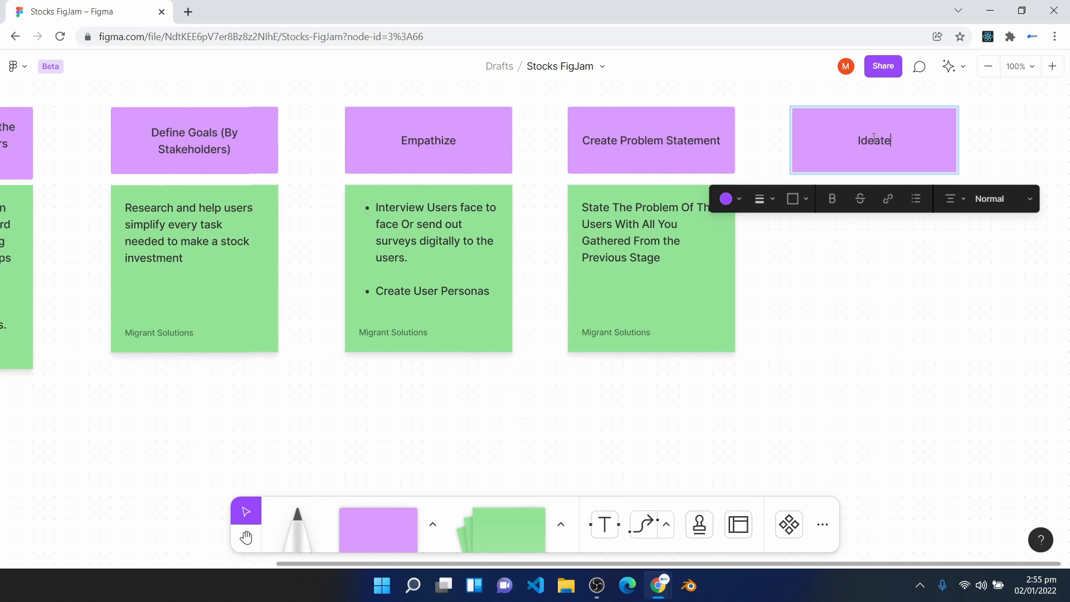
- Duplicate the Create Problem Statement sticky below Ideate and replace its text with "Launch A Brainstorming Session.", "Vote For The Best Idea" and "Get A Best Idea"
left_click(831, 284)
left_click(697, 299)
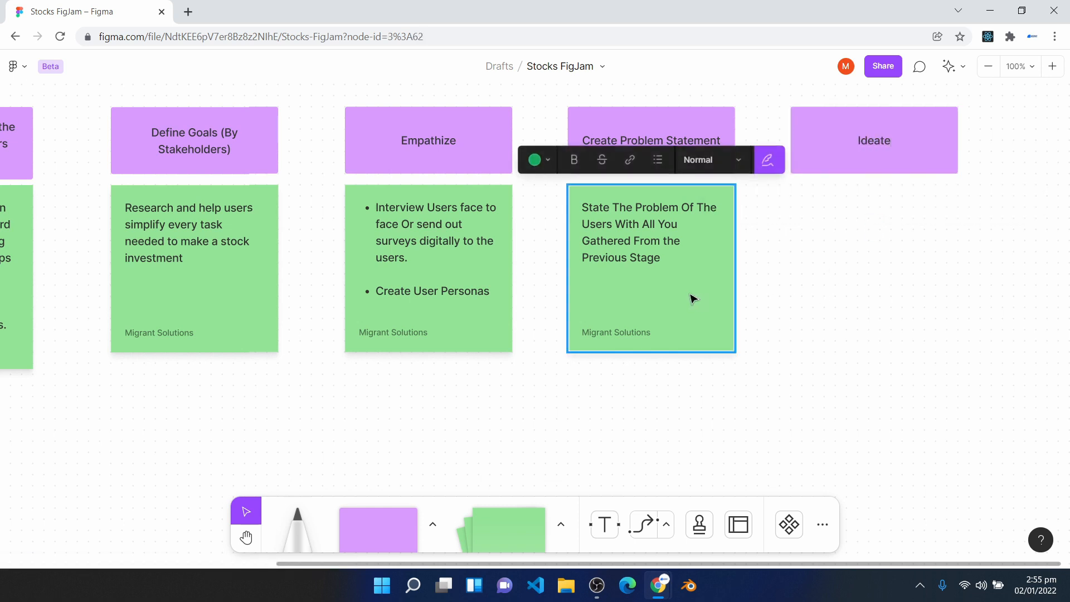
key("ctrl+d")
left_click_drag(697, 300, 896, 294)
triple_click(878, 257)
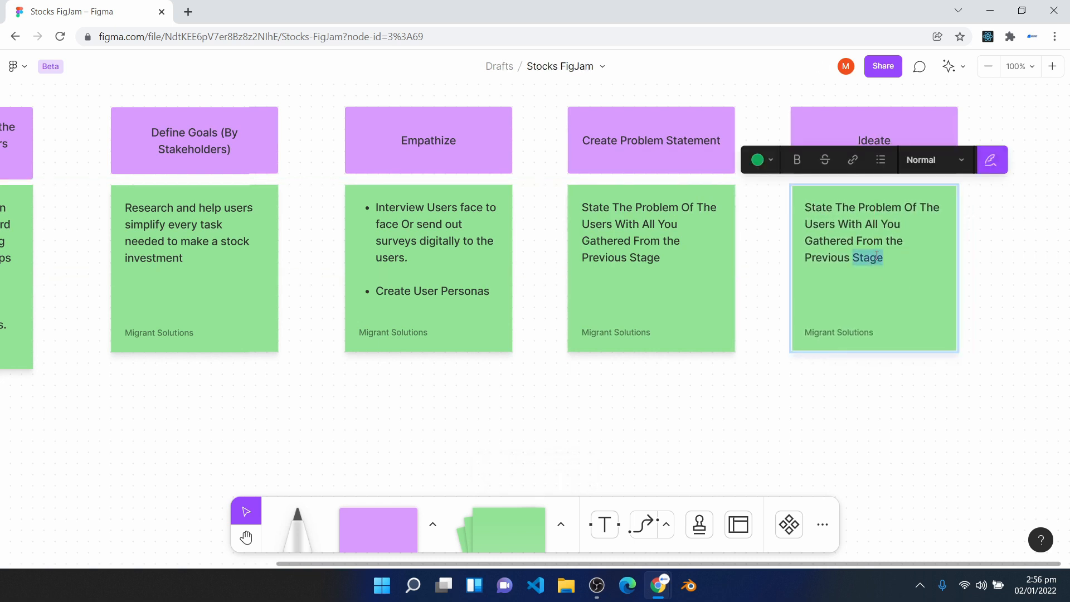
key("BackSpace")
type("Launch A Brainstorming Session.  Vote For The Best Idea  Get A Best Idea")
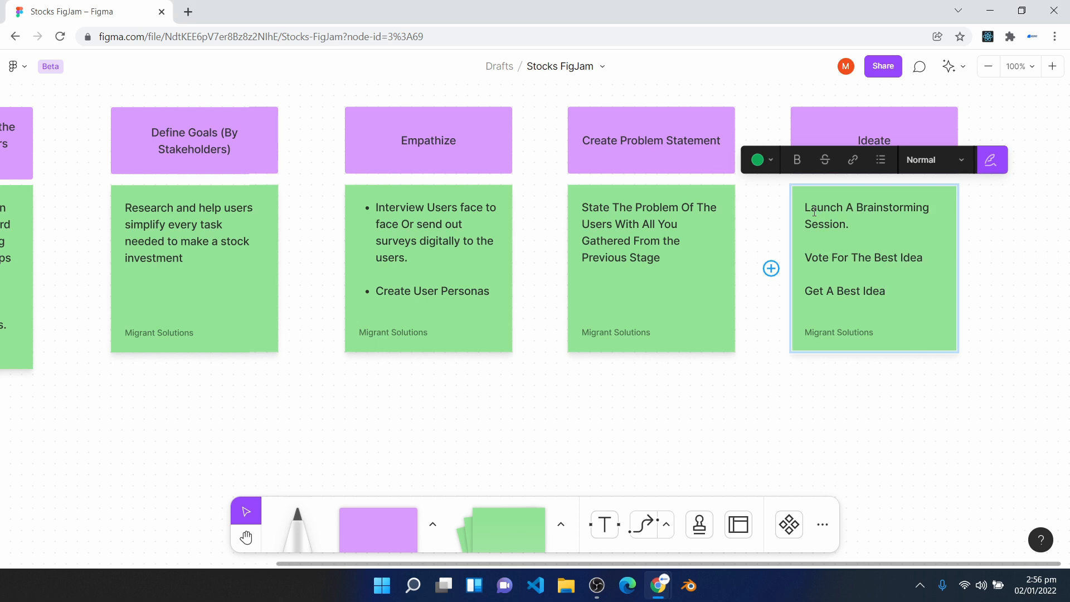
- Format the Ideate sticky note's text as a bulleted list, leaving the blank lines between the items without bullets
left_click_drag(811, 258, 924, 260)
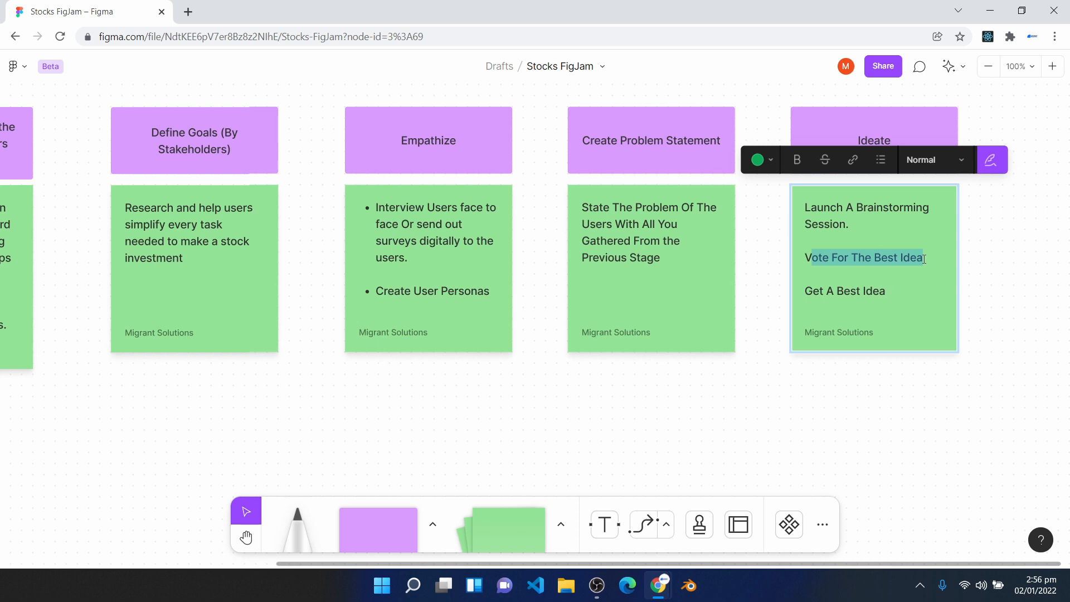
left_click_drag(890, 294, 799, 300)
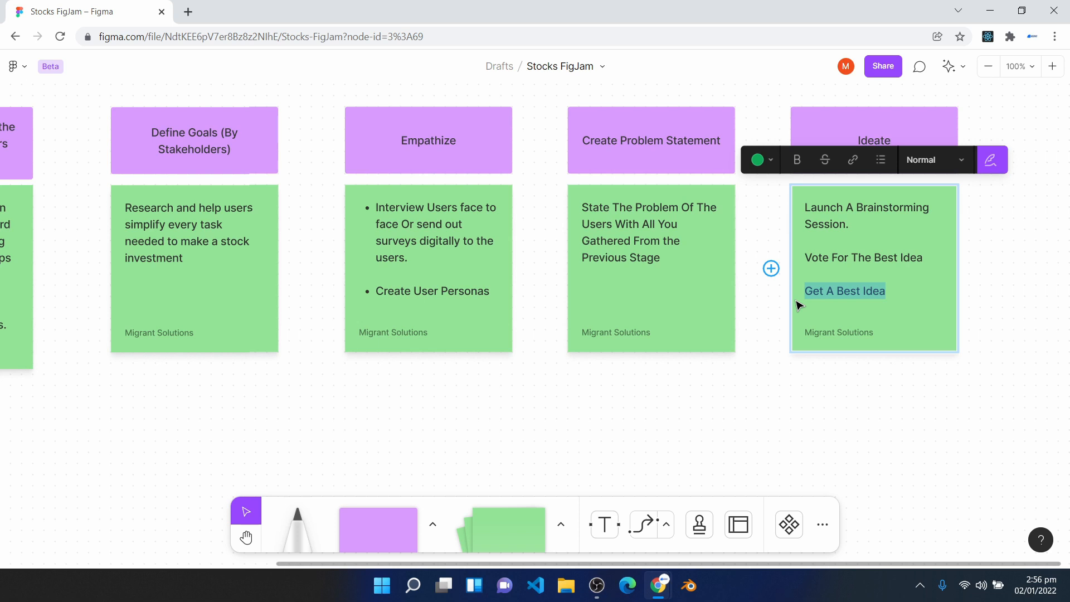
left_click_drag(800, 305, 783, 202)
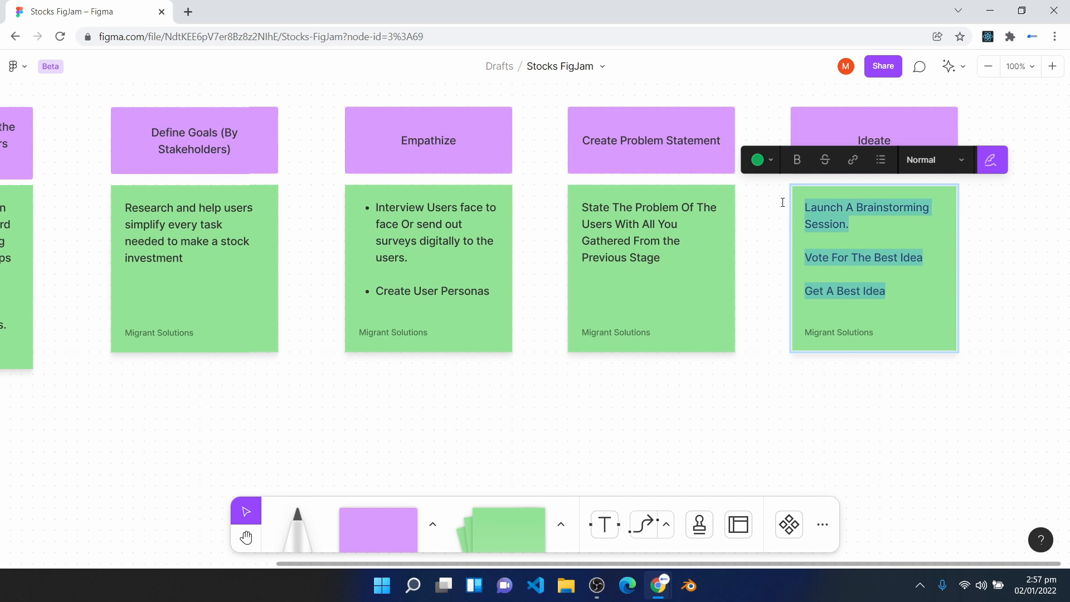
left_click(880, 169)
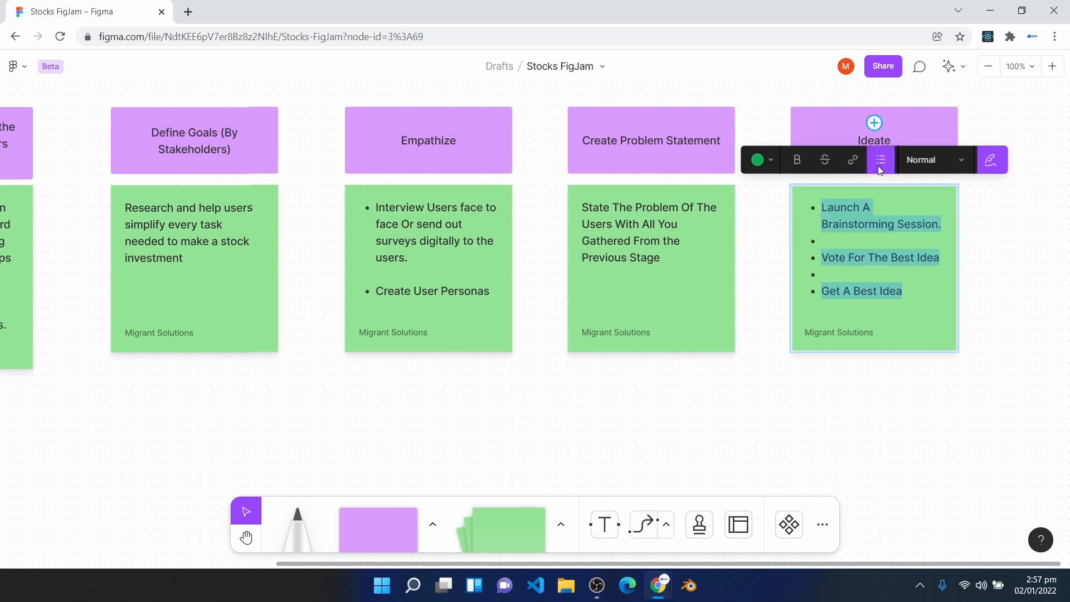
key("Escape")
- Copy the Ideate heading box to its right and change the copy's text to "Design Prototype"
key("h")
left_click_drag(972, 418, 674, 460)
key("v")
left_click(642, 199)
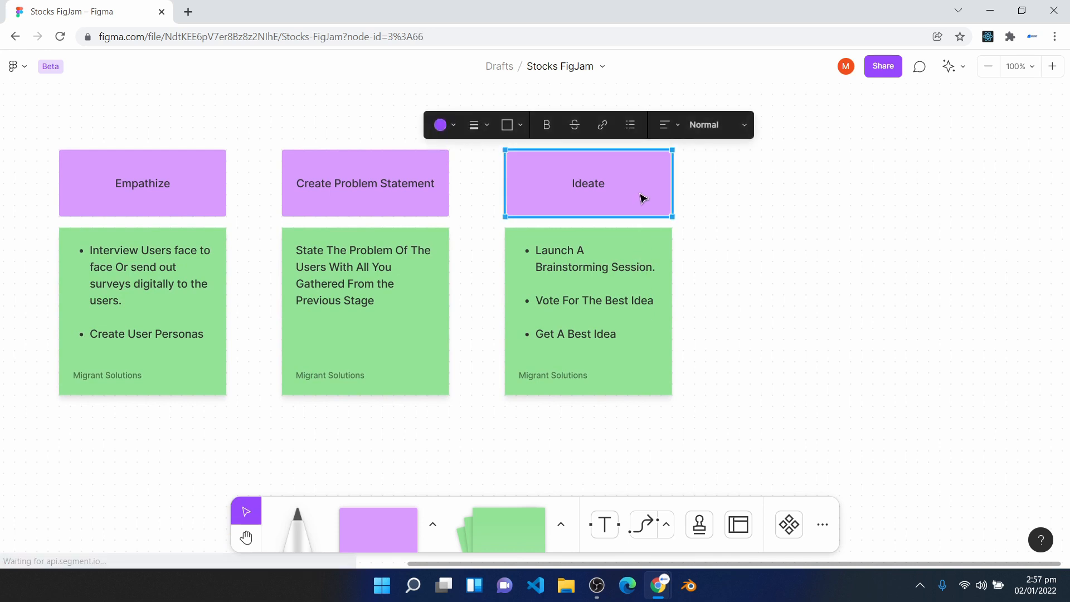
key("ctrl+d")
double_click(809, 187)
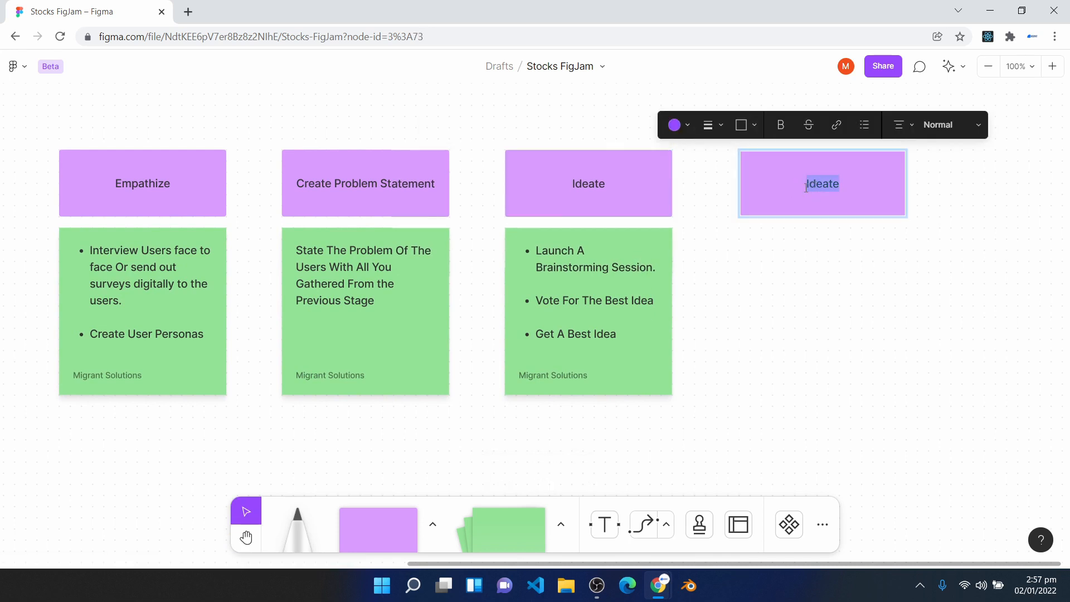
type("Design Prototype")
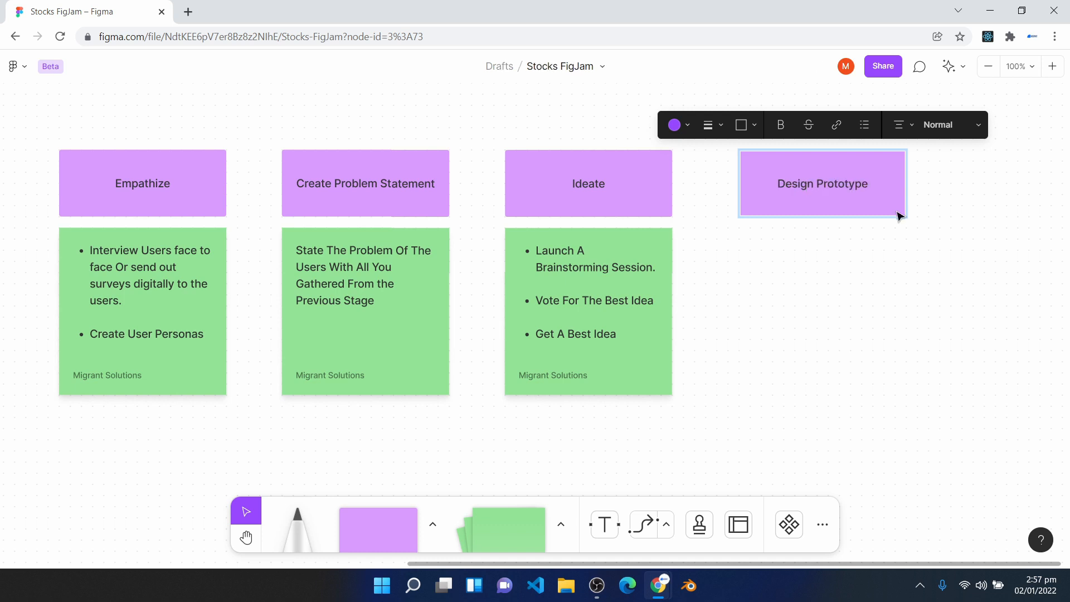
left_click(865, 349)
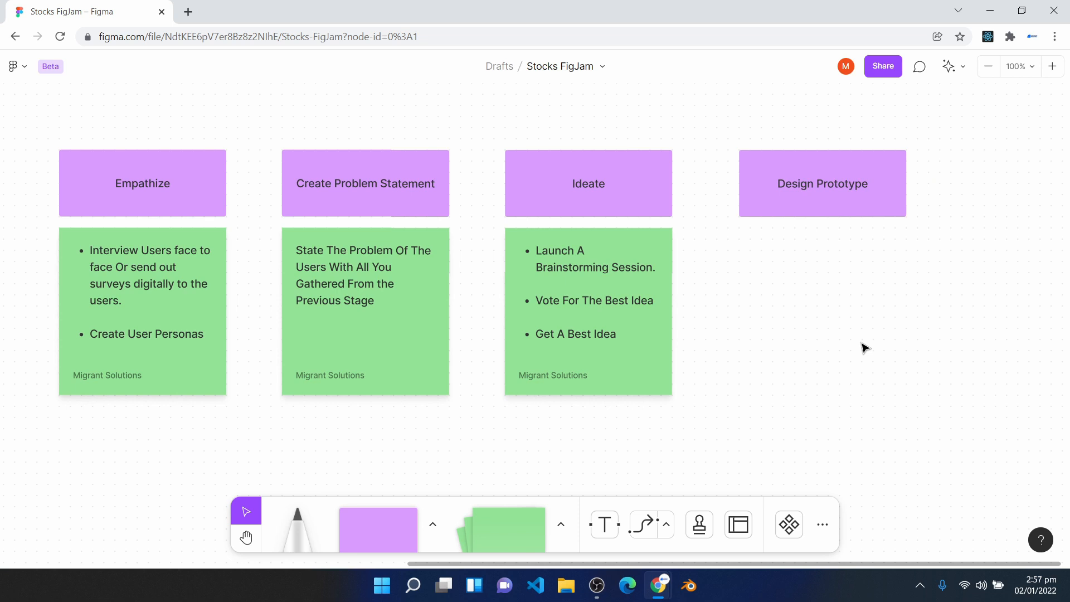
- Space the Design Prototype heading evenly with the others and place a copy of the Ideate sticky below it, cleared of text and bullets
left_click_drag(834, 215, 823, 217)
left_click(647, 333)
left_click_drag(647, 333, 863, 329)
key("BackSpace")
key("BackSpace")
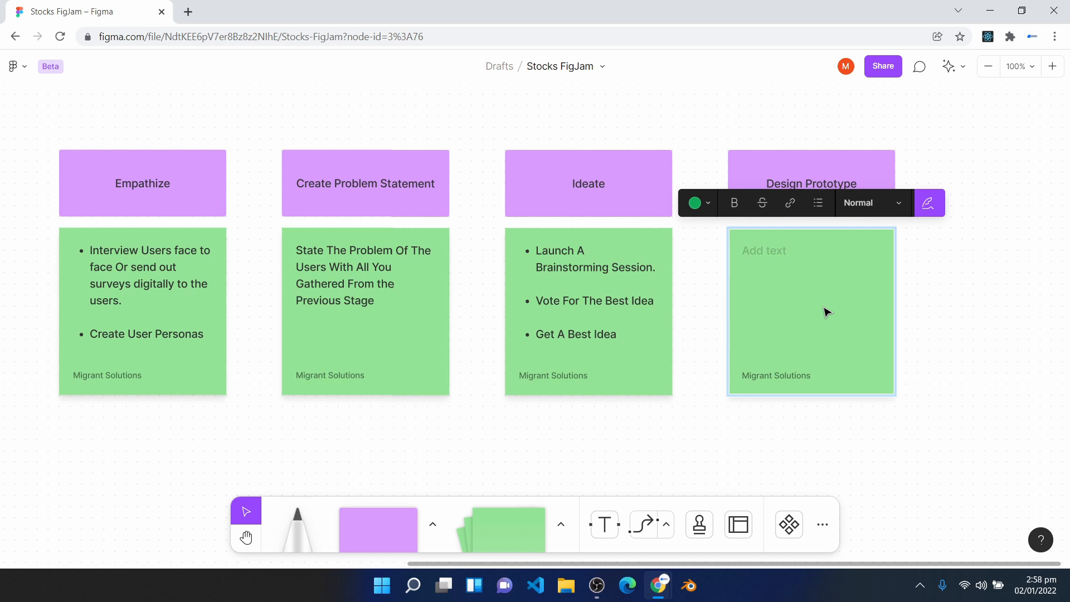
- Fill the Design Prototype sticky with lines on creating an information architecture, creating and testing a low fidelity prototype, and creating a high fidelity prototype
type("Create An Information Architecture  Create A Low Fidelity Prototype Of the best Idea  Test The low fidelity prototype  Create A high fidelity Prototype")
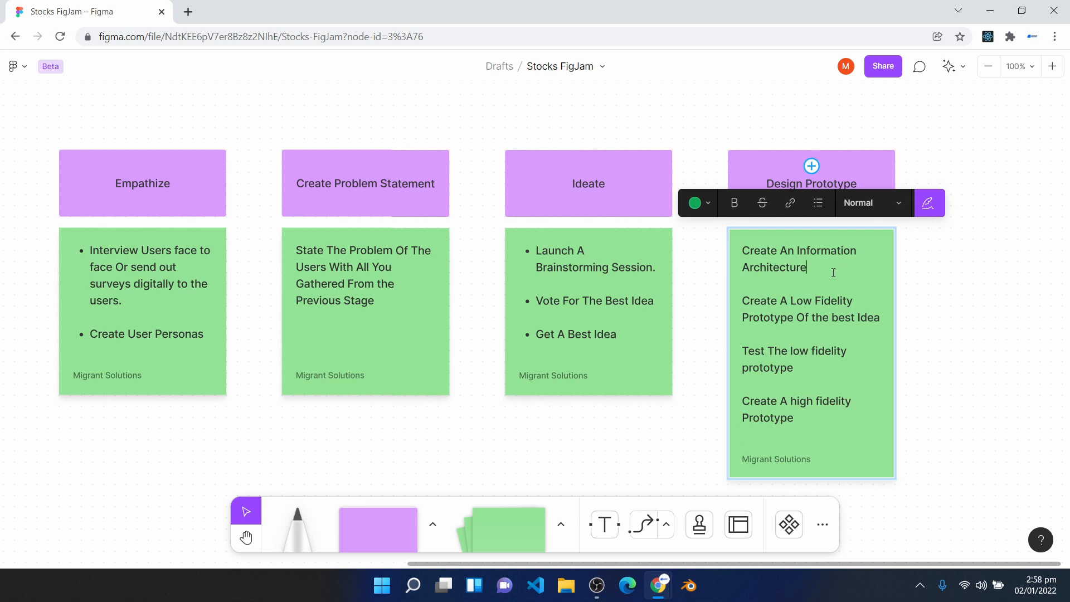
left_click_drag(831, 272, 719, 247)
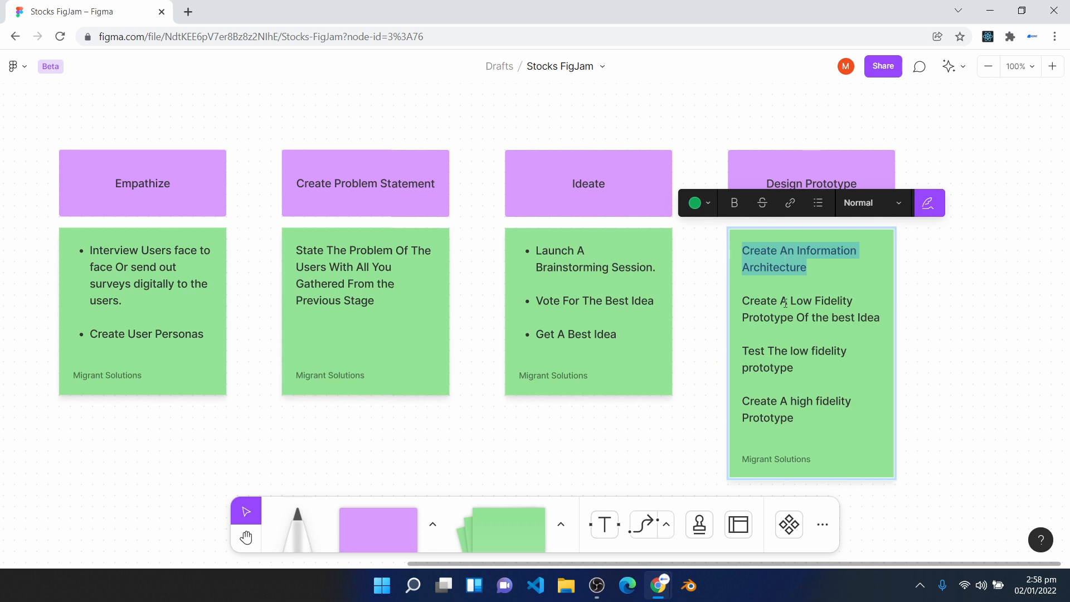
left_click_drag(743, 301, 866, 328)
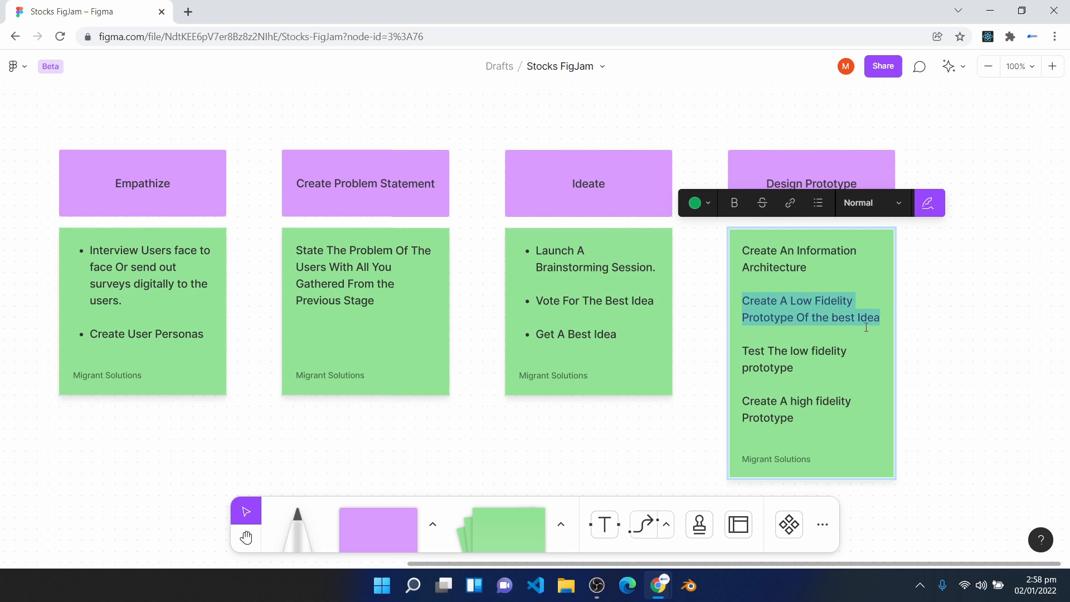
left_click_drag(811, 372, 732, 353)
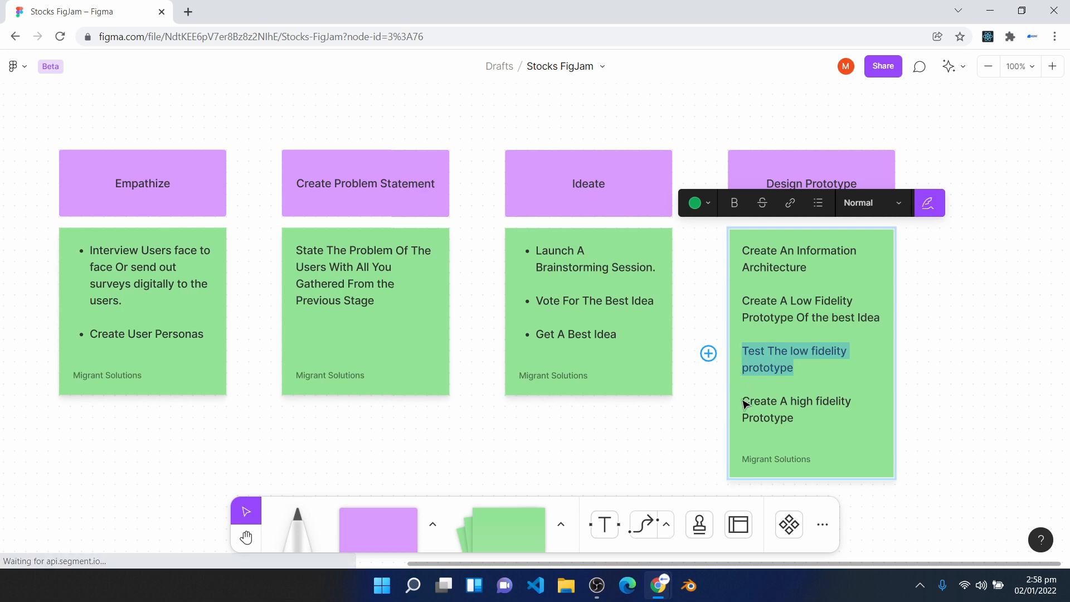
double_click(774, 417)
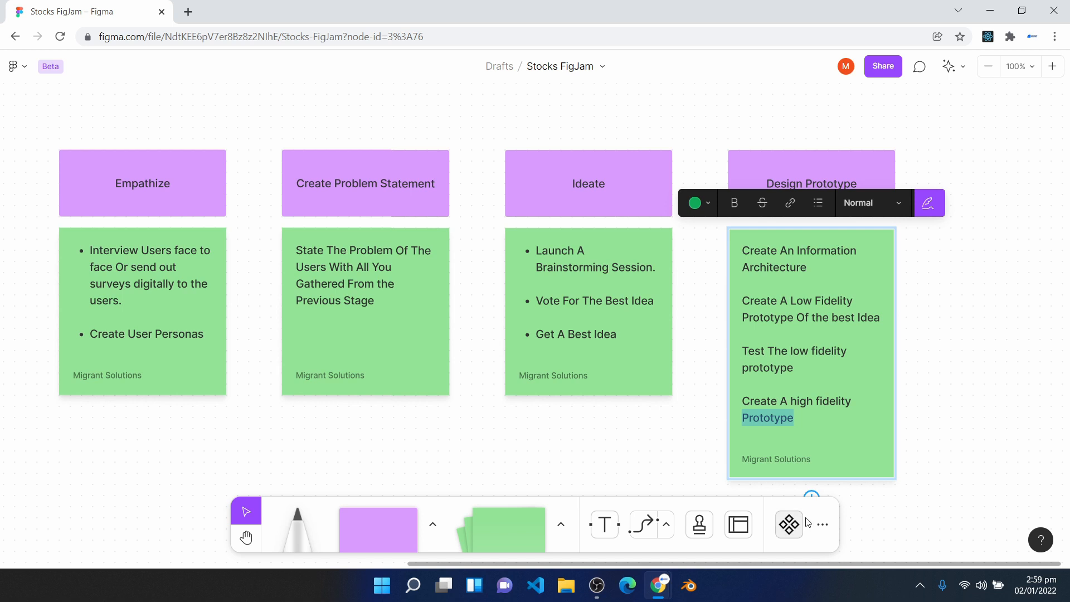
- Copy the Design Prototype heading box to its right and change the copy's text to "Test Prototype"
left_click(963, 432)
key("h")
left_click_drag(985, 404, 646, 386)
double_click(708, 173)
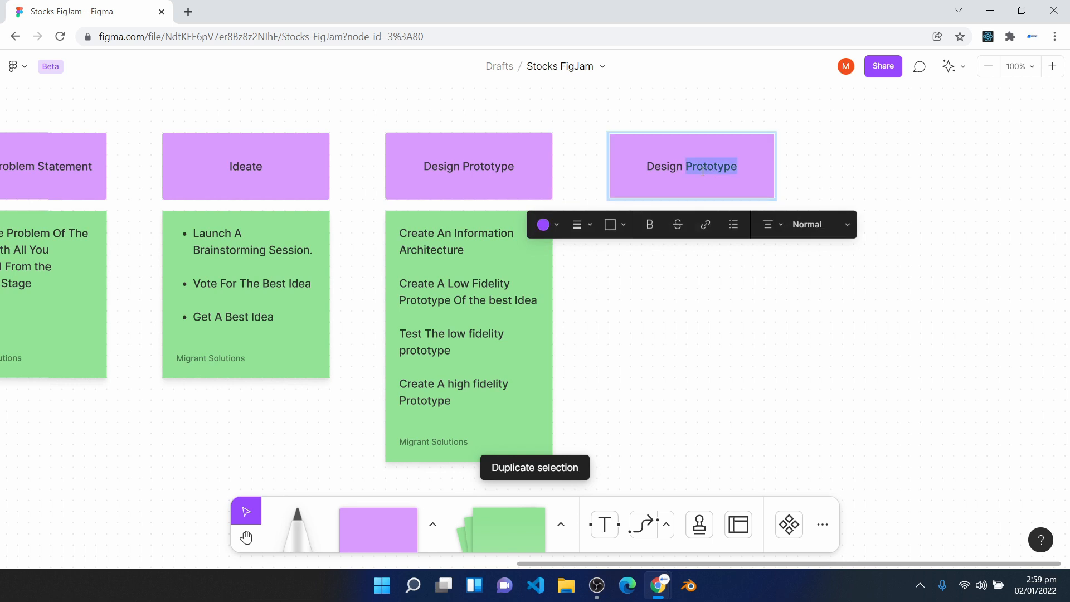
key("ctrl+a")
type("Test Pr")
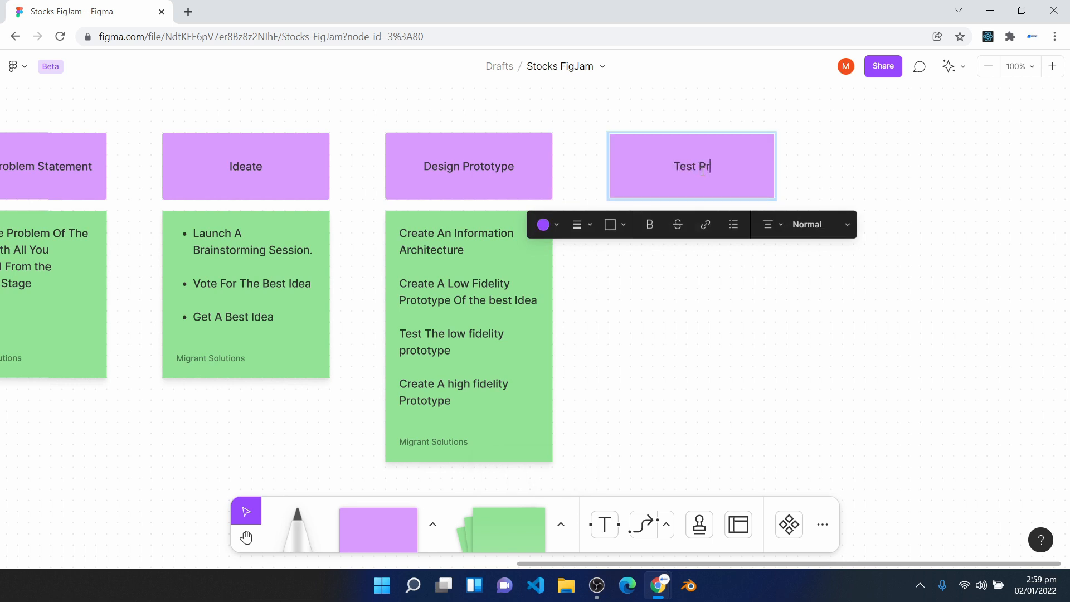
type("ototype")
- Duplicate the Design Prototype sticky note below the Test Prototype heading and replace its text with "Usability Testing"
left_click(512, 410)
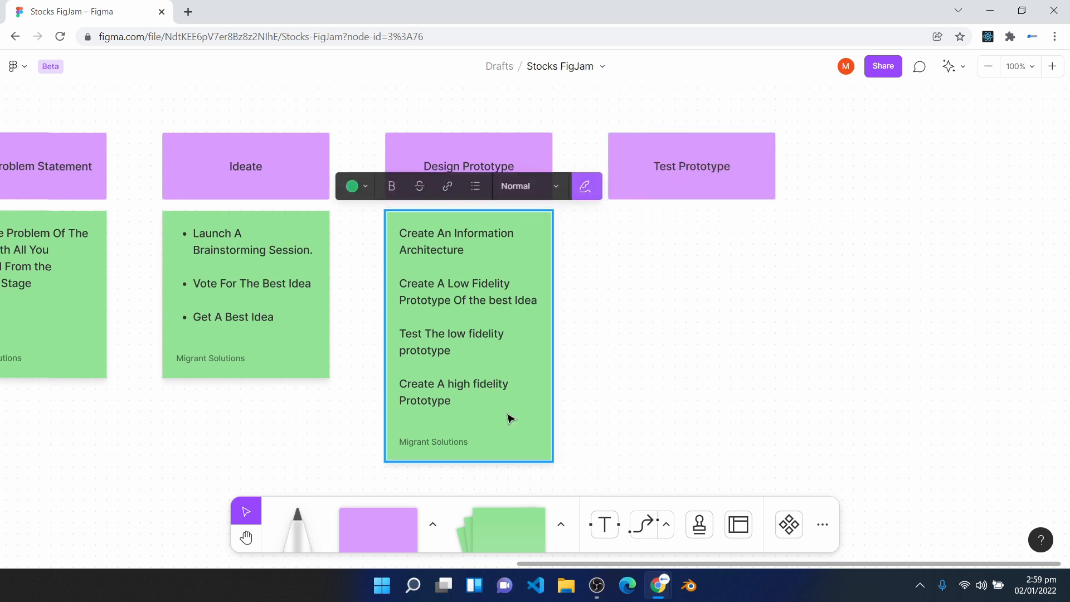
key("ctrl+d")
left_click_drag(511, 410, 700, 370)
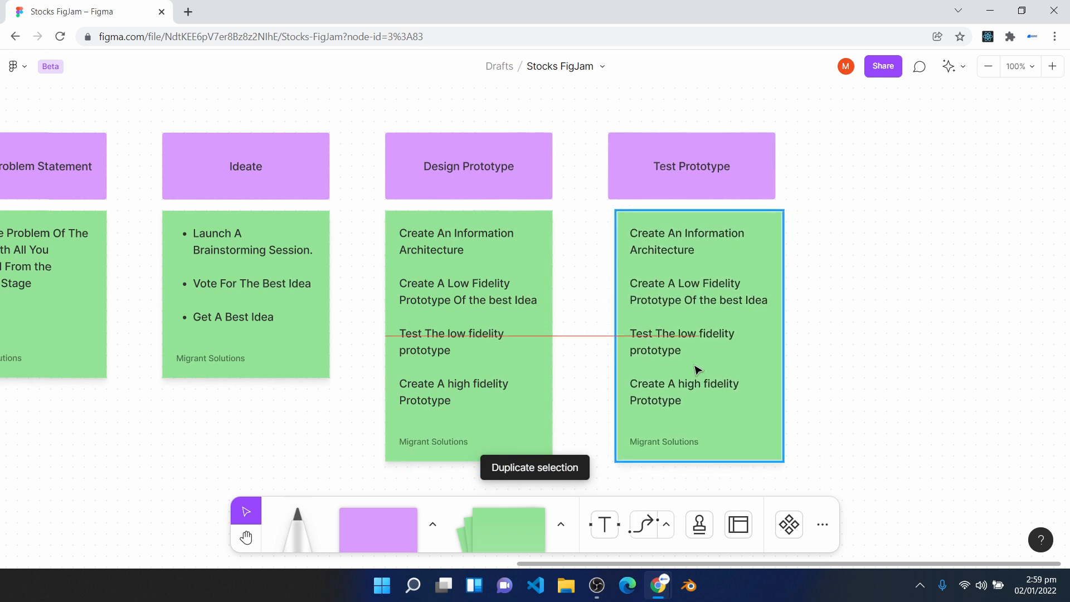
type("Usabili")
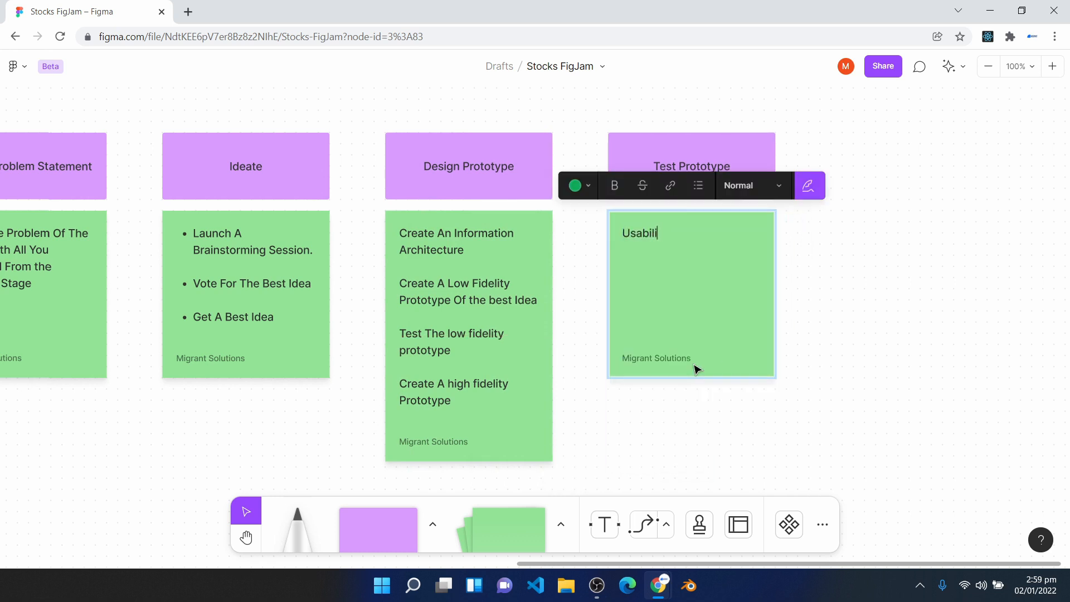
type("ty Testing")
left_click(681, 421)
- Format the Design Prototype sticky note's text as a bulleted list, leaving the blank lines between the items without bullets
double_click(421, 343)
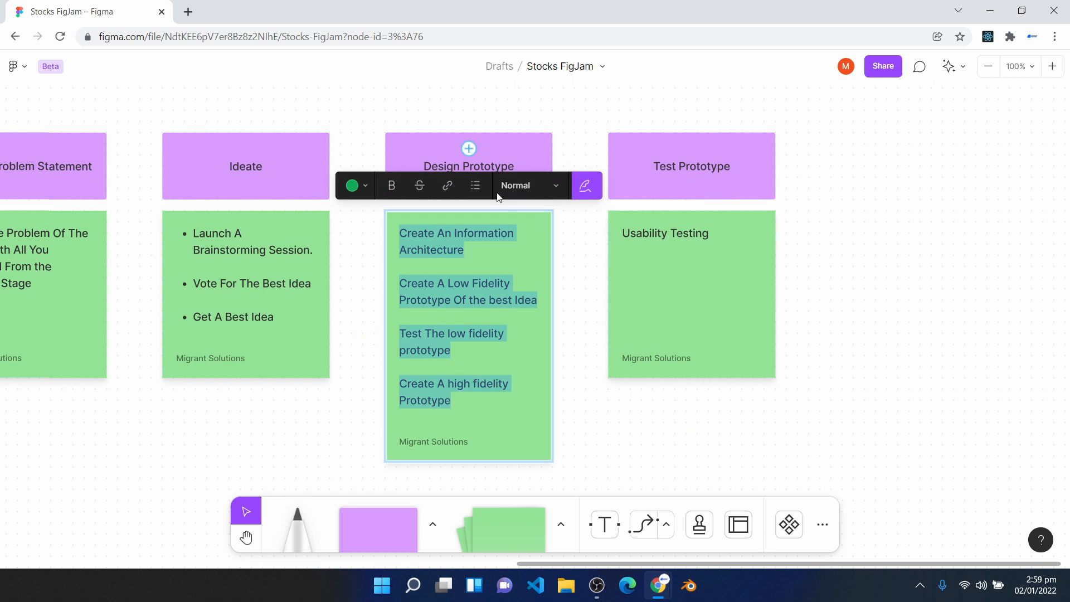
left_click(476, 185)
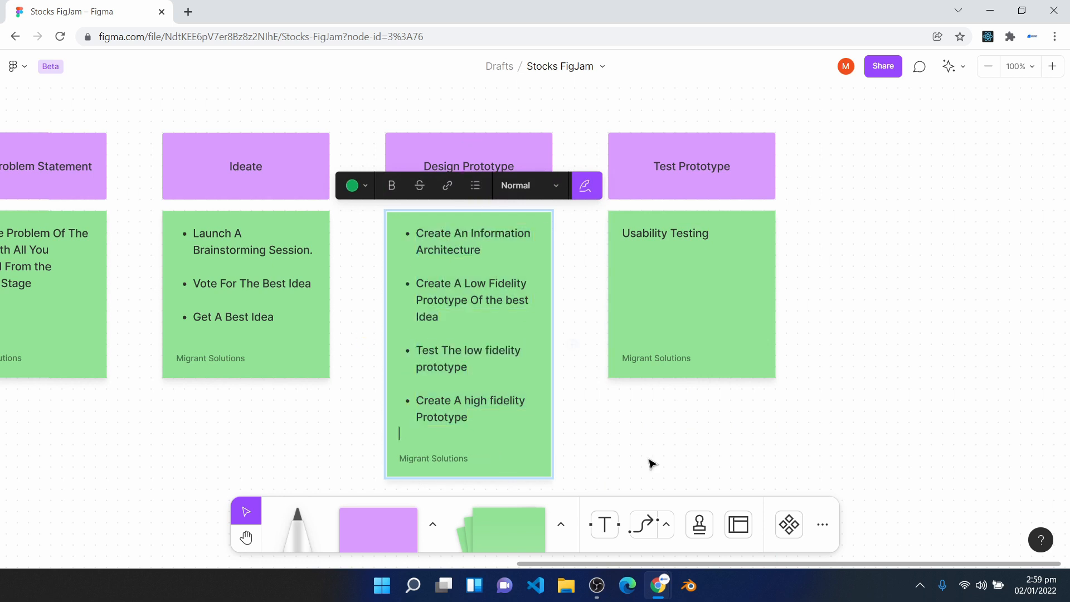
left_click(686, 437)
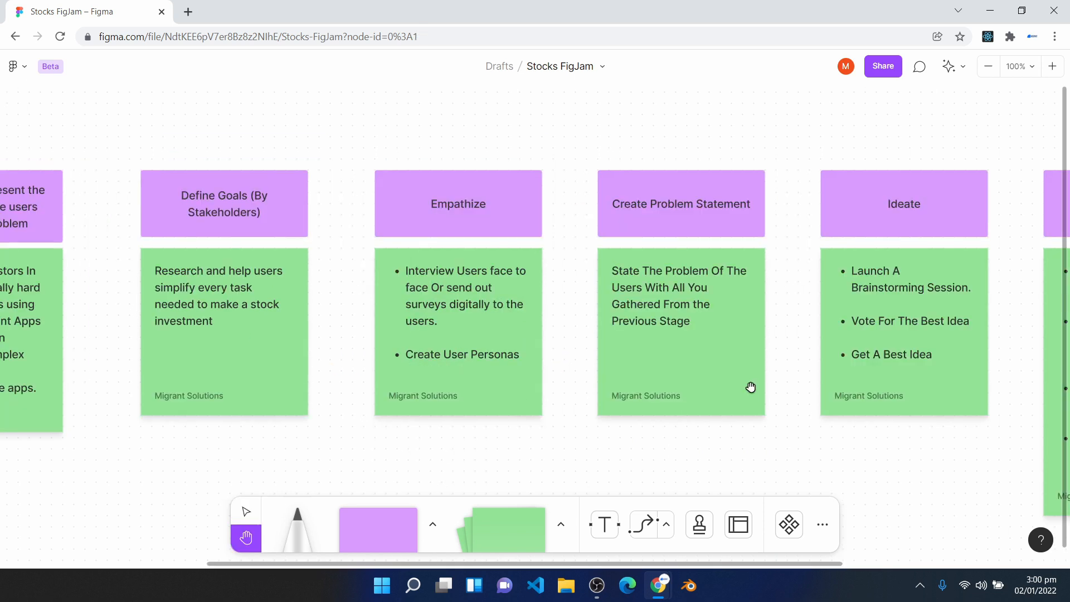
- Draw arrow connectors from the Stakeholders heading to Define Goals and from Define Goals to Empathize
left_click_drag(475, 407, 866, 316)
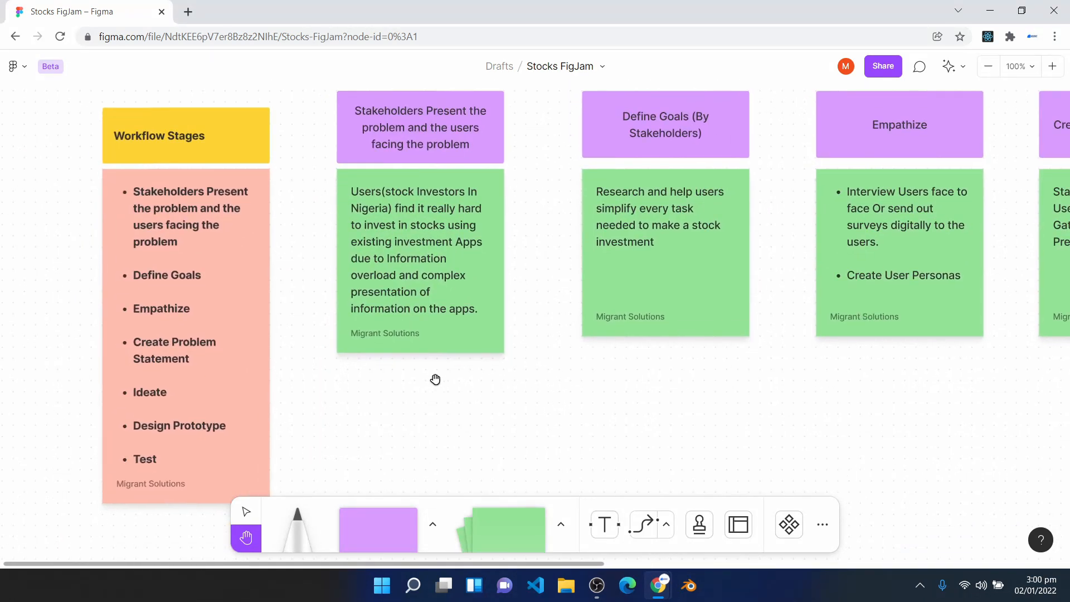
left_click_drag(435, 380, 523, 401)
left_click(650, 523)
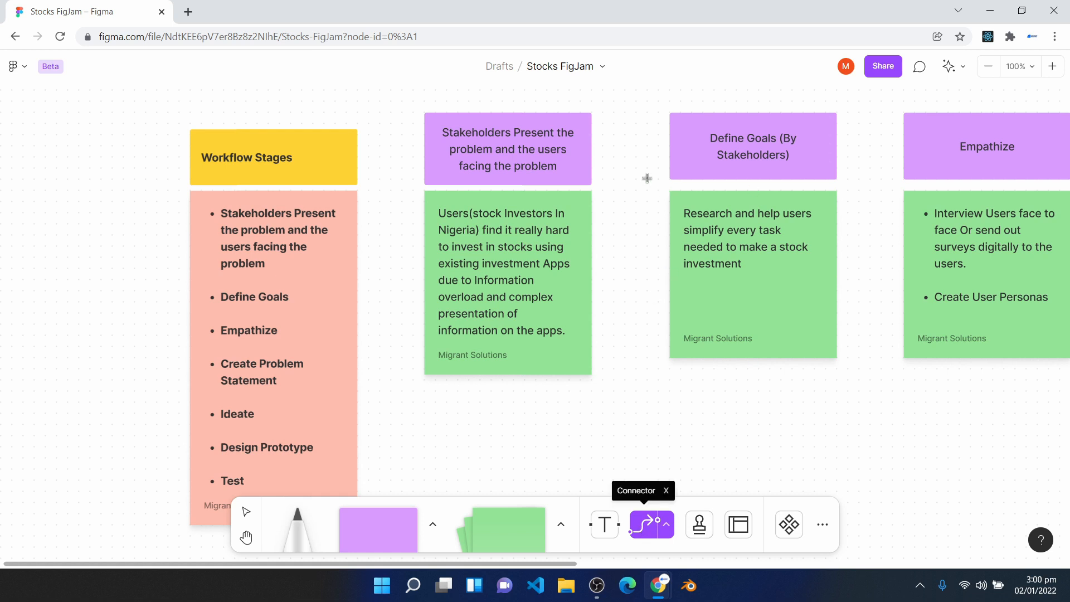
left_click_drag(592, 148, 666, 156)
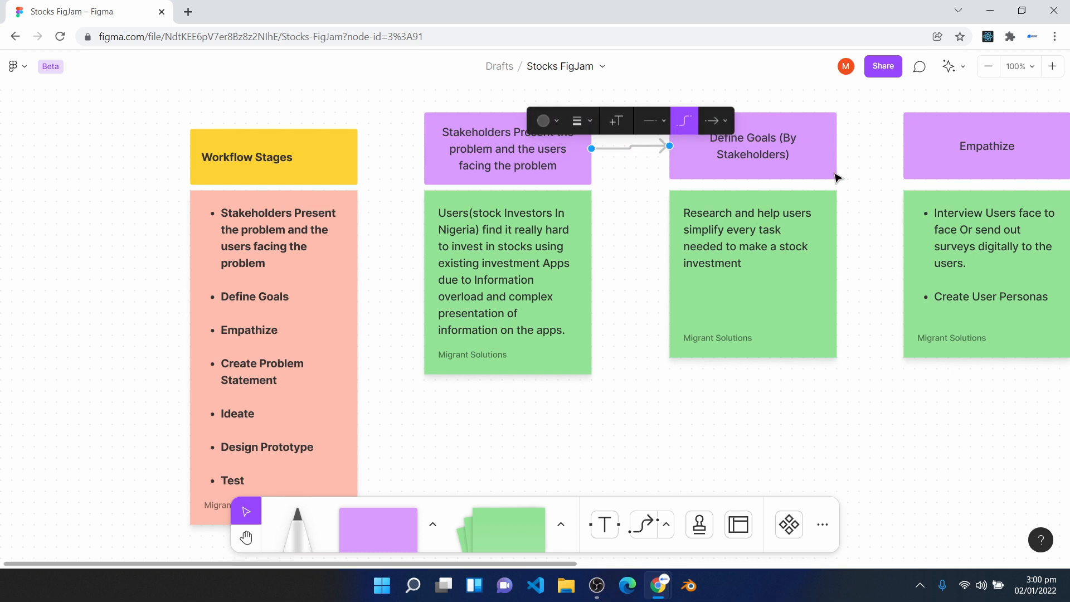
left_click(646, 524)
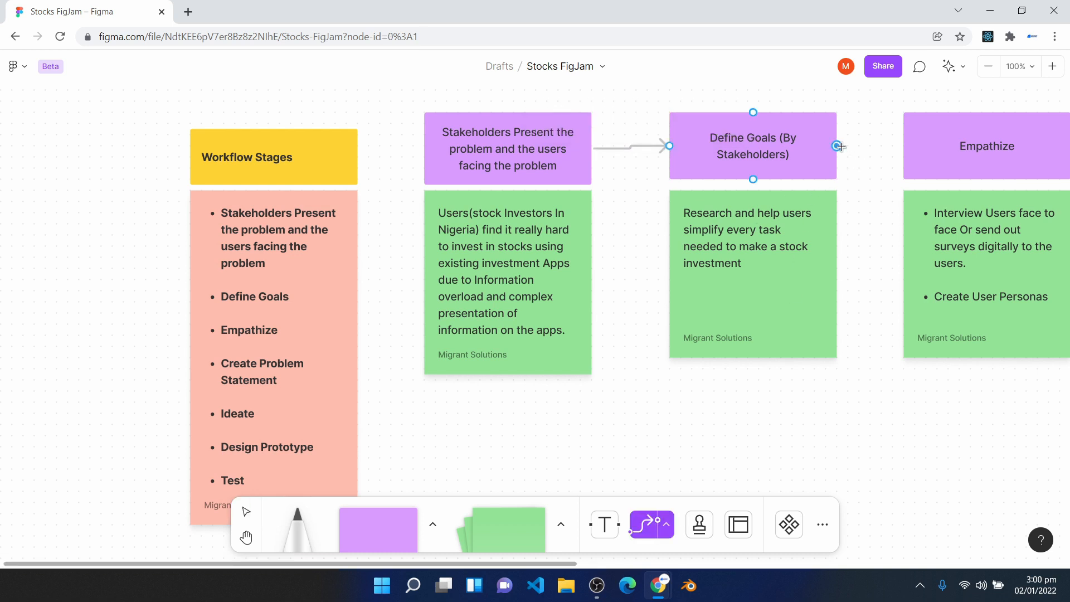
left_click_drag(842, 143, 904, 146)
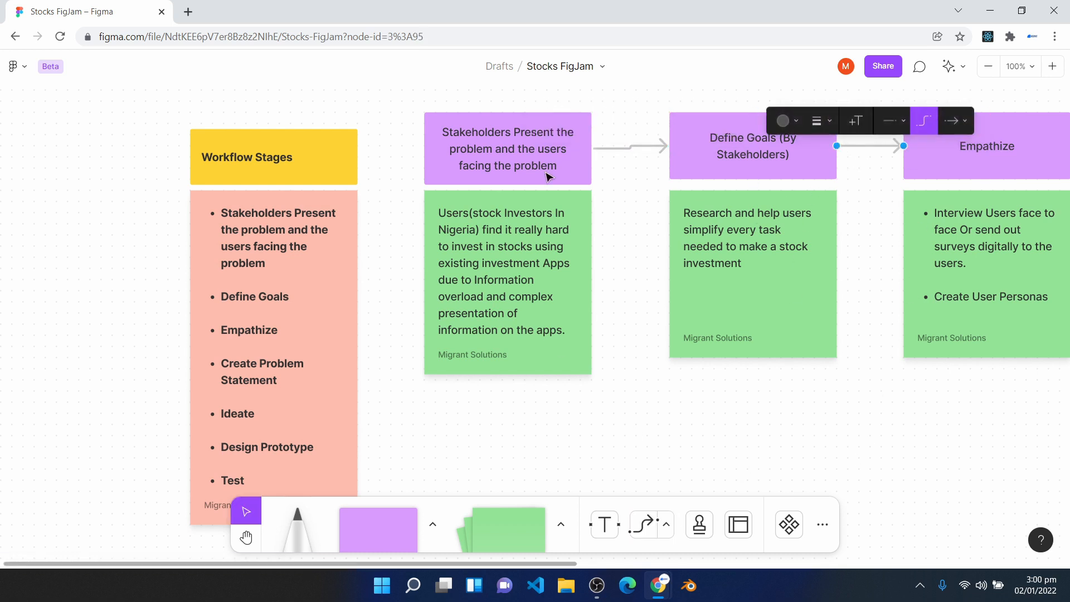
- Connect the remaining headings in order with arrow connectors: Empathize, Create Problem Statement, Ideate, Design Prototype and Test Prototype
key("x")
scroll(563, 158, "right", 9)
left_click_drag(583, 168, 641, 172)
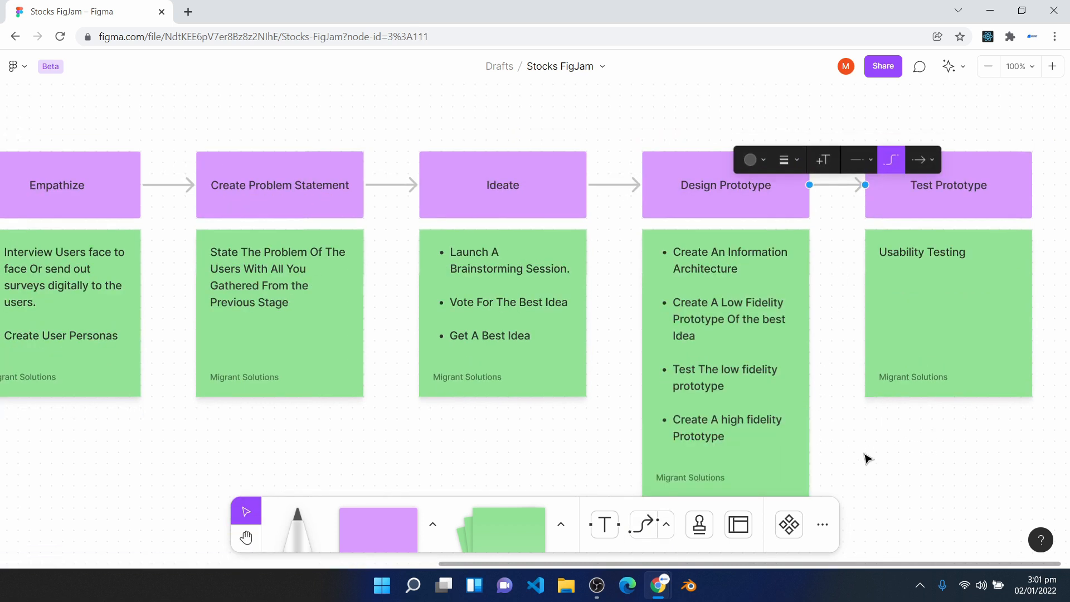
left_click(865, 452)
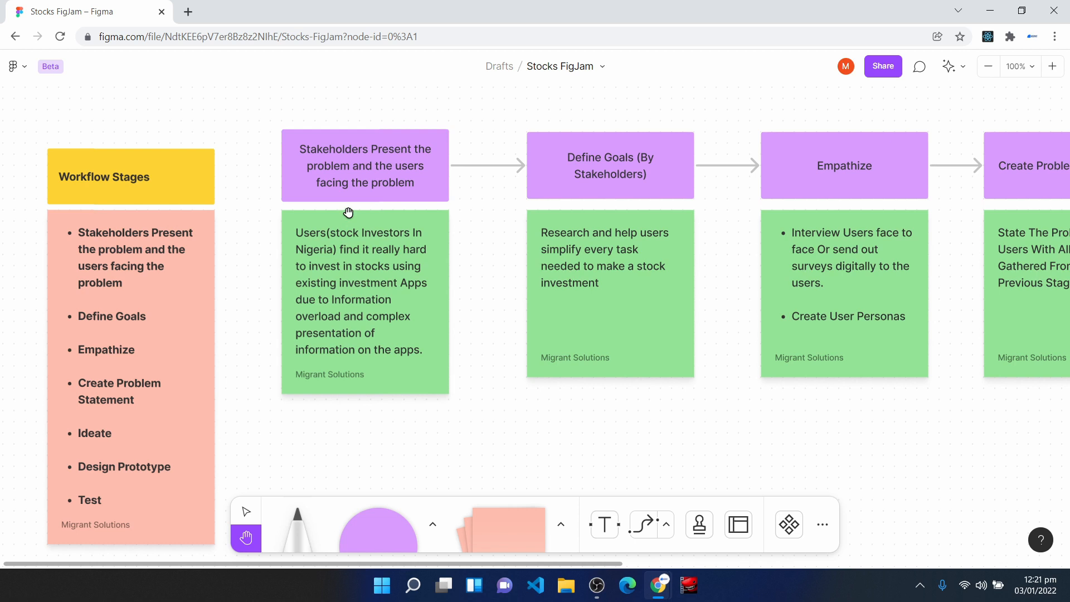
scroll(340, 277, "down", 1)
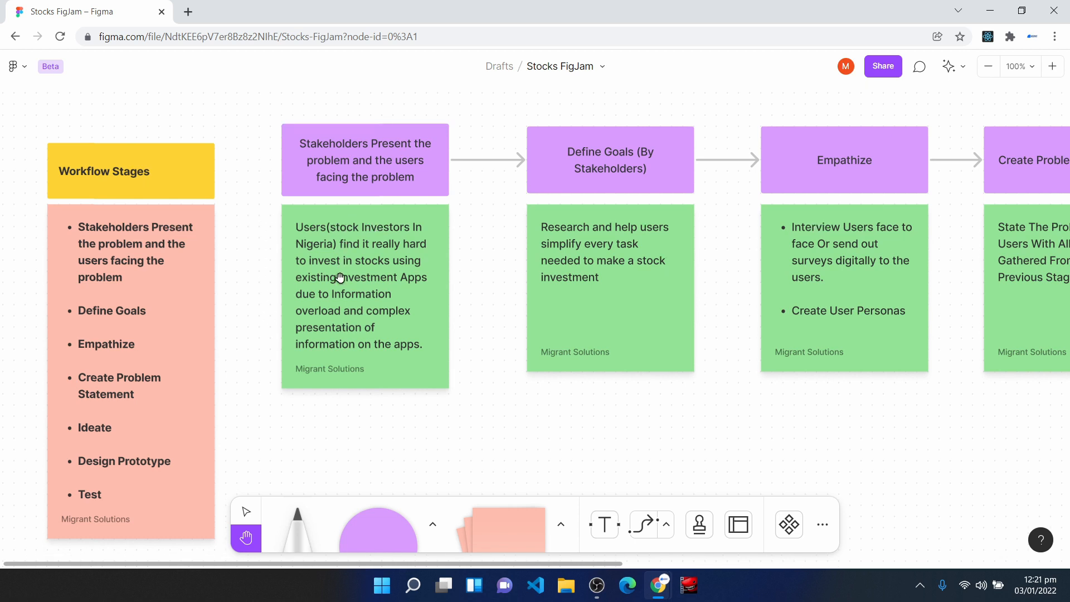
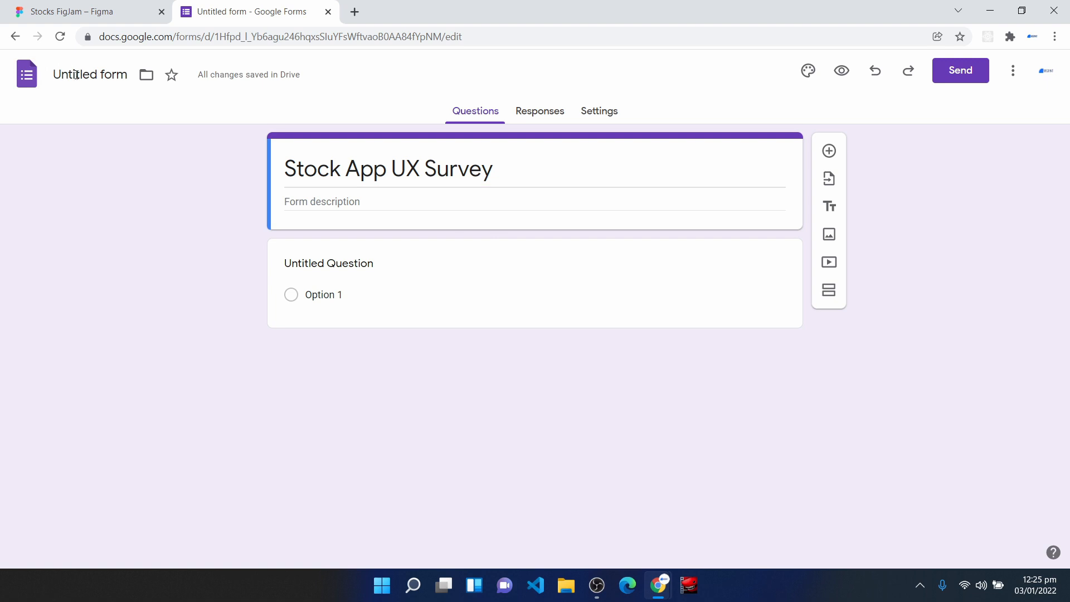
- Name the form file "Stock App UX Survey" and add a description of VEXT. Technologies' survey on improving stock investing from an app without complex steps
left_click(80, 76)
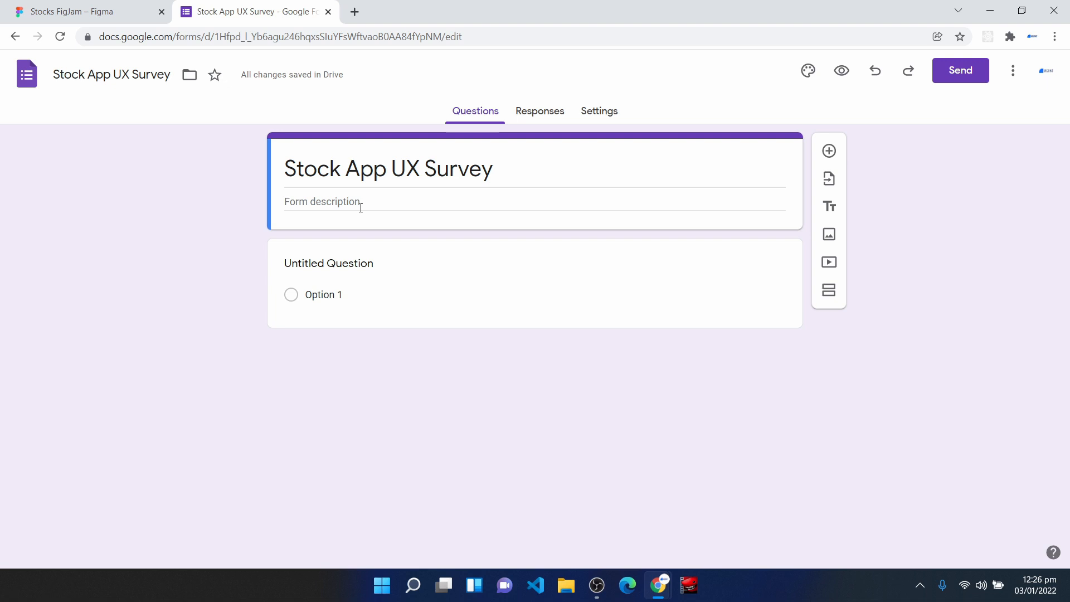
left_click(336, 202)
type("This survey is carried out by VEXT. Technologies and it is aimed at Improving the experience of users who want to invest in stocks from an App without having complex steps.")
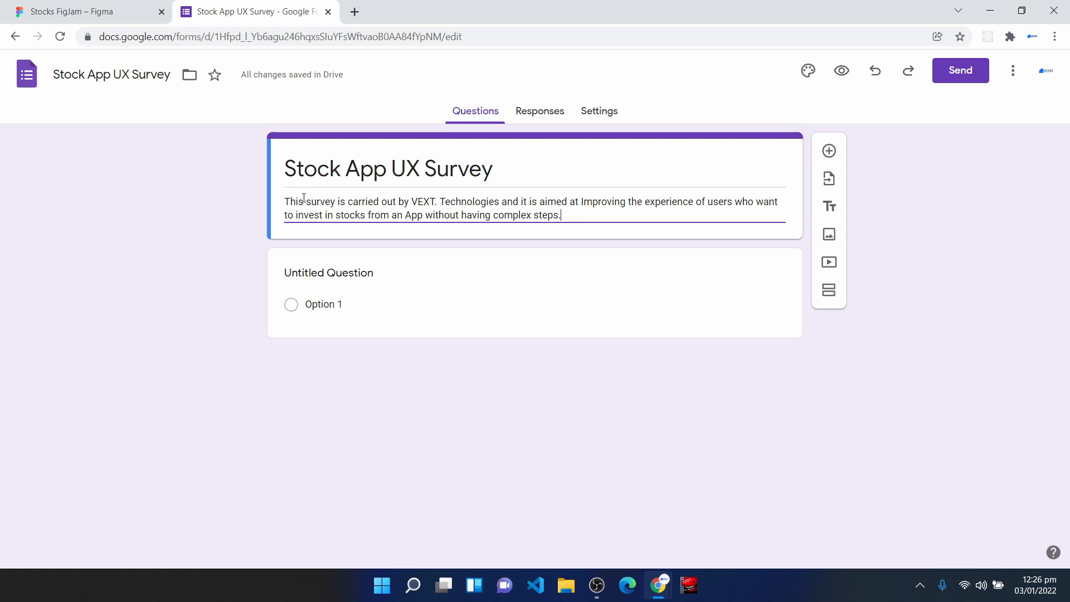
left_click(367, 242)
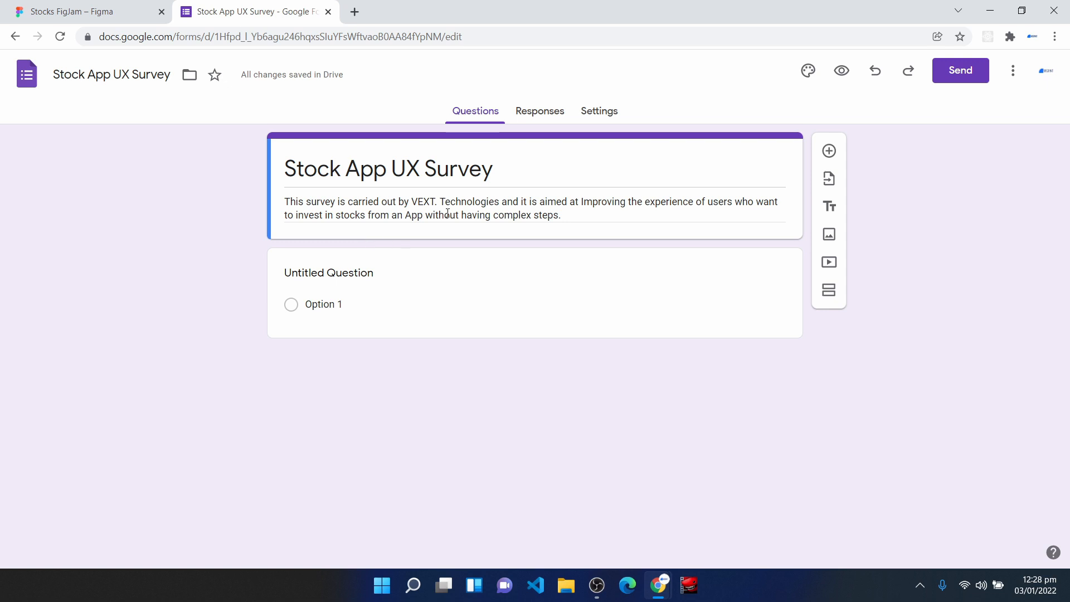
- Turn on collecting email addresses in the form's response settings and return to the questions
left_click(594, 115)
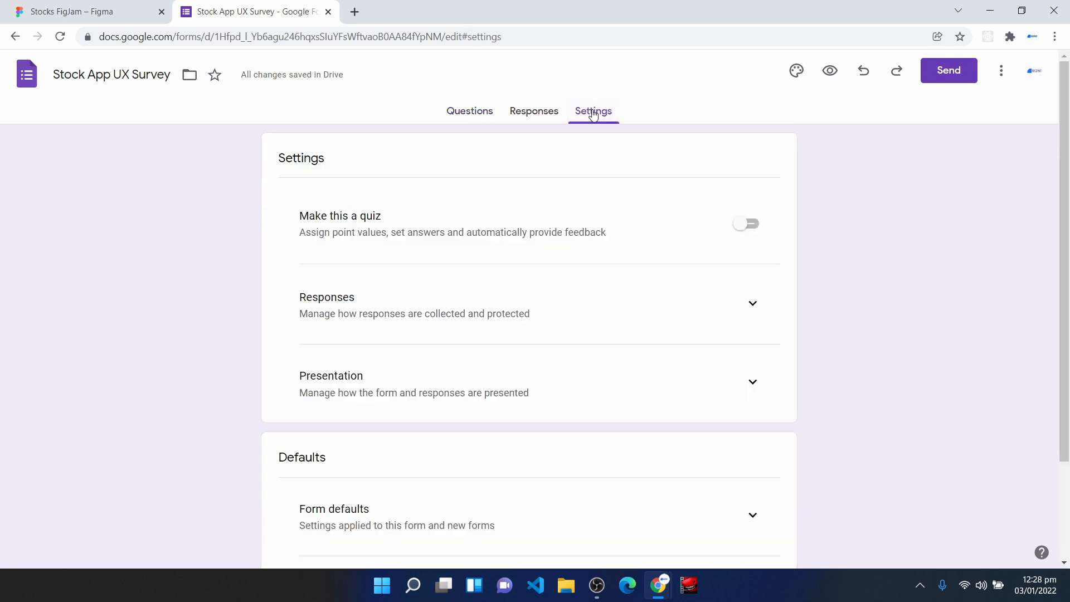
left_click(752, 315)
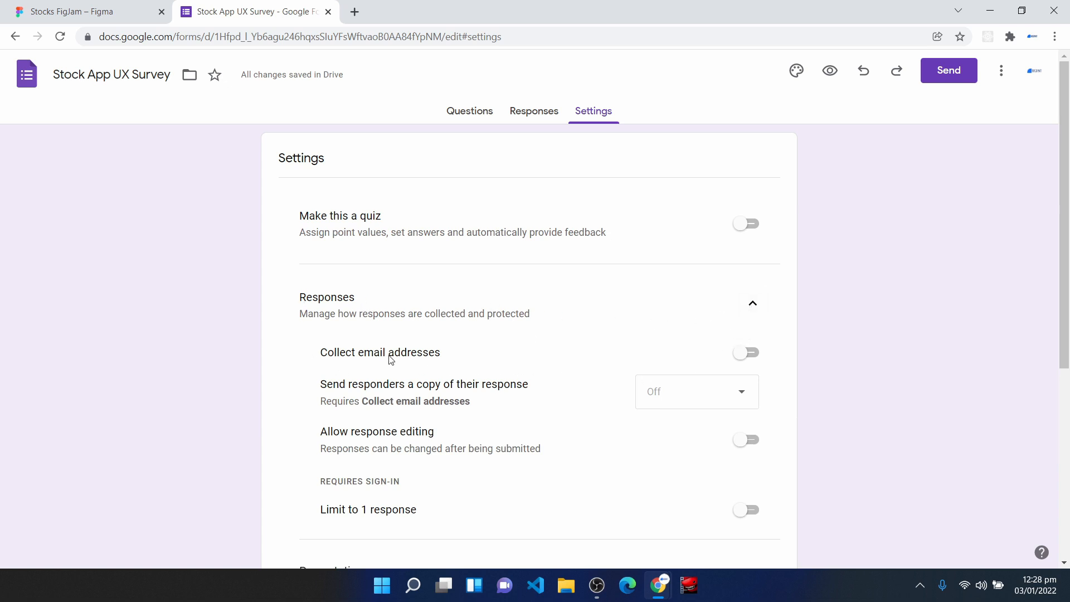
left_click_drag(325, 357, 457, 357)
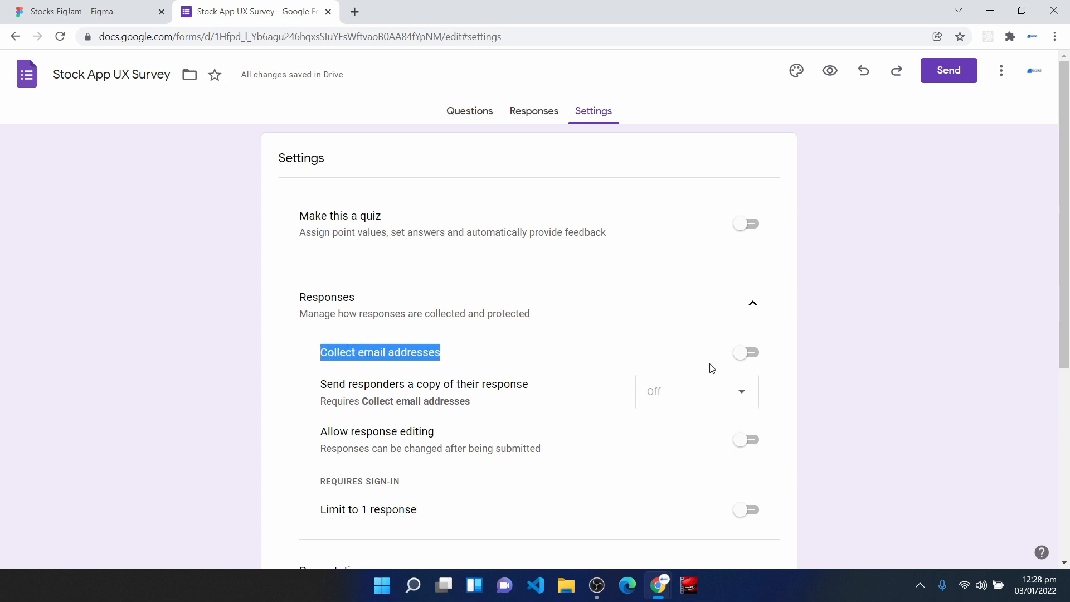
left_click(749, 353)
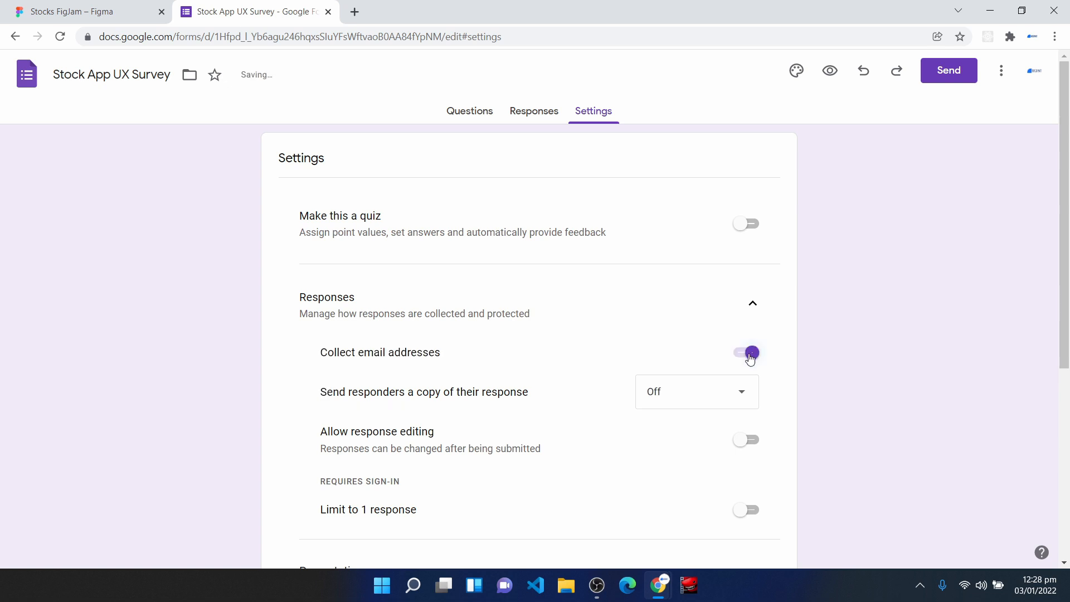
left_click(464, 114)
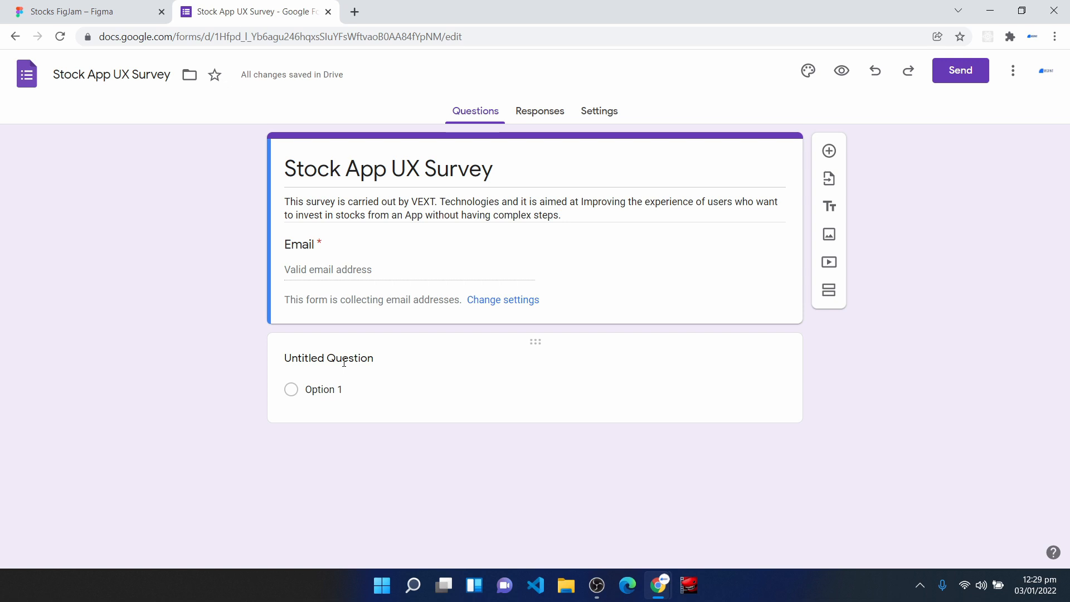
- Title the untitled question "Enter Full Name" and make it a required short-answer question
left_click(361, 370)
type("En")
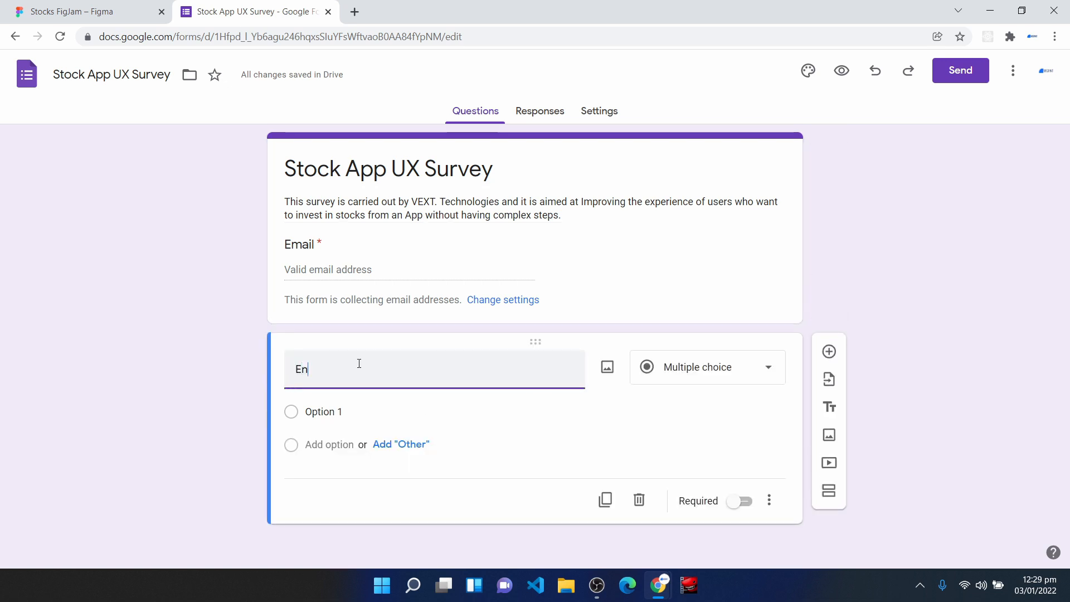
type("ter Ful")
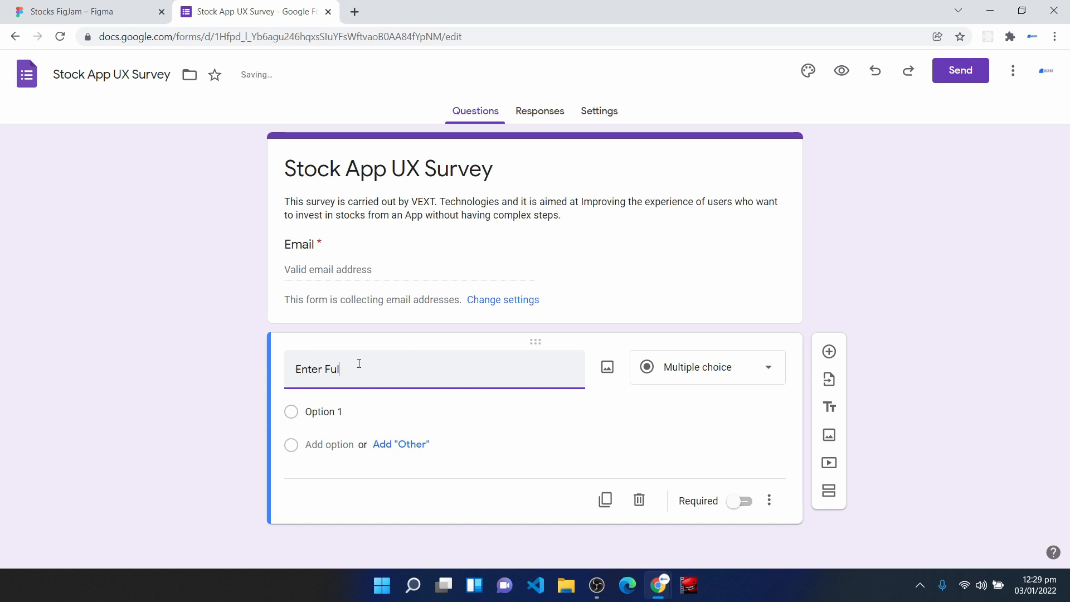
type("l Name")
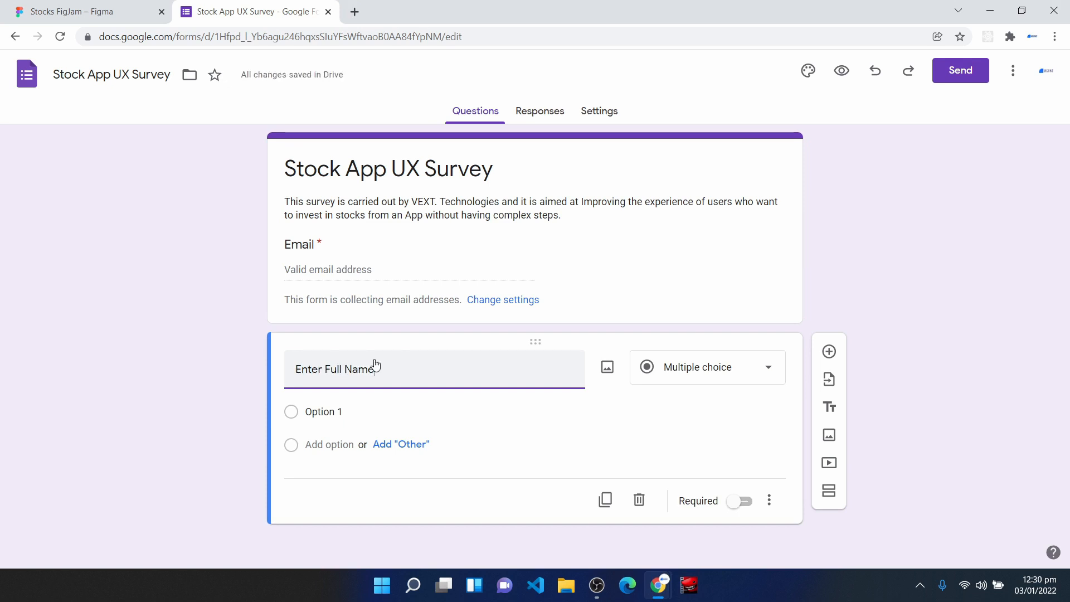
left_click(693, 377)
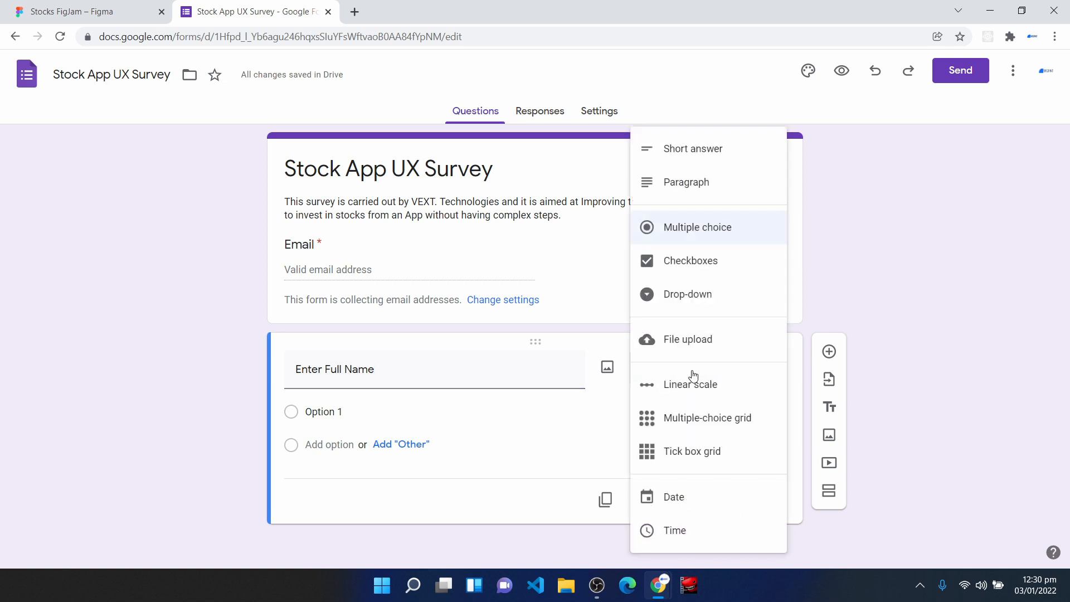
left_click(707, 159)
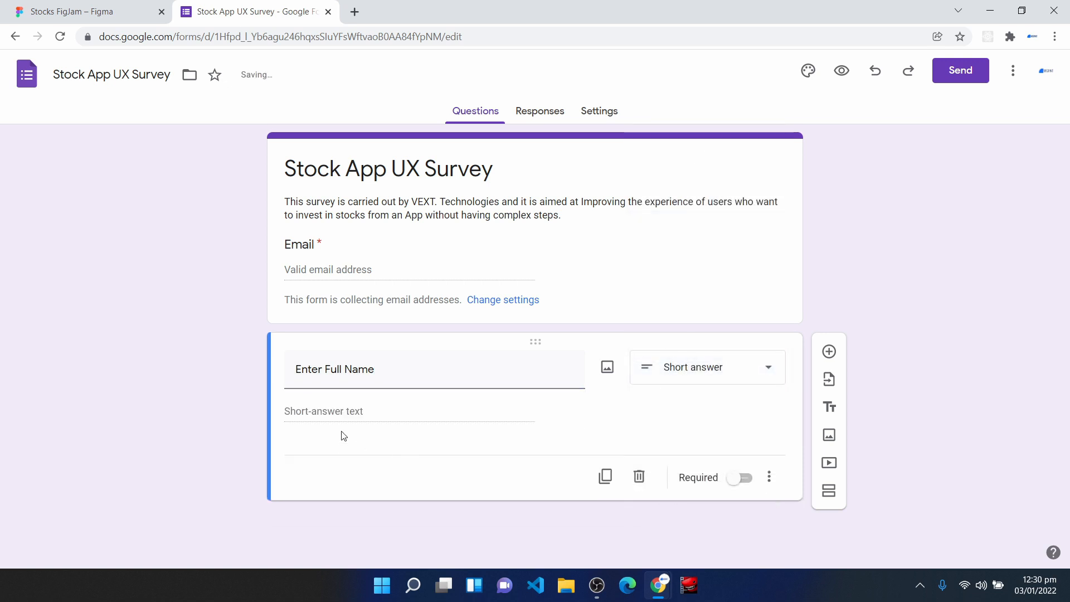
left_click(749, 485)
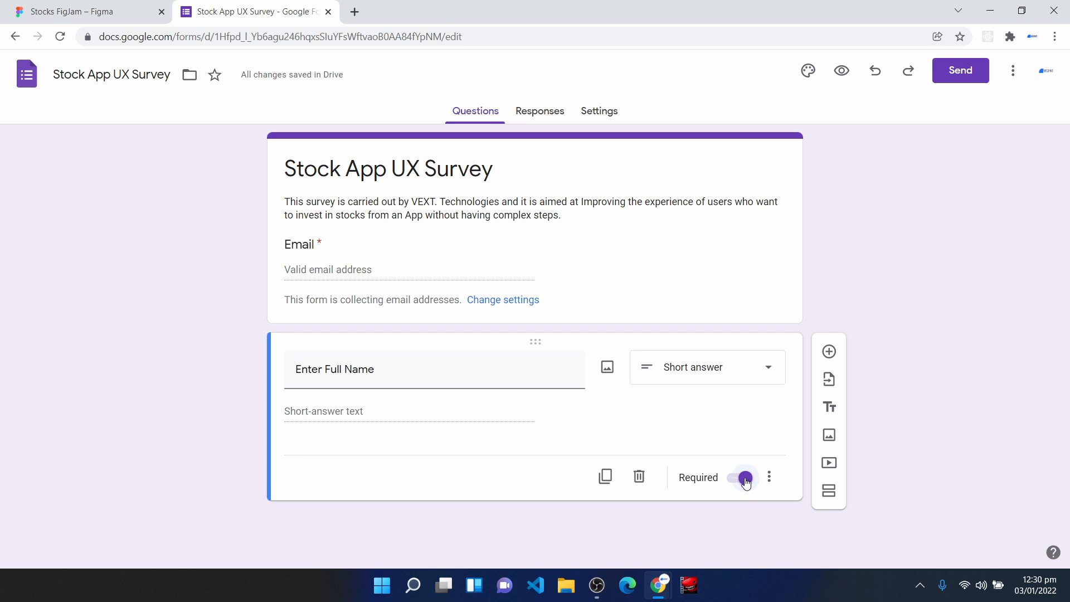
- Add a required short-answer question titled "Country Of Residence" below the full name question
left_click(830, 353)
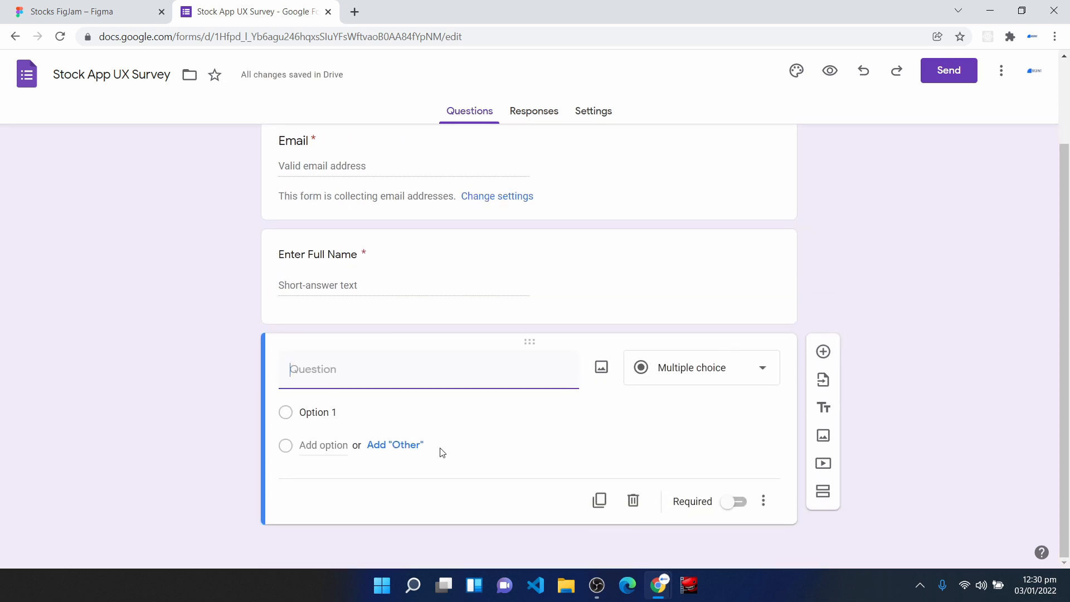
type("Country Of ")
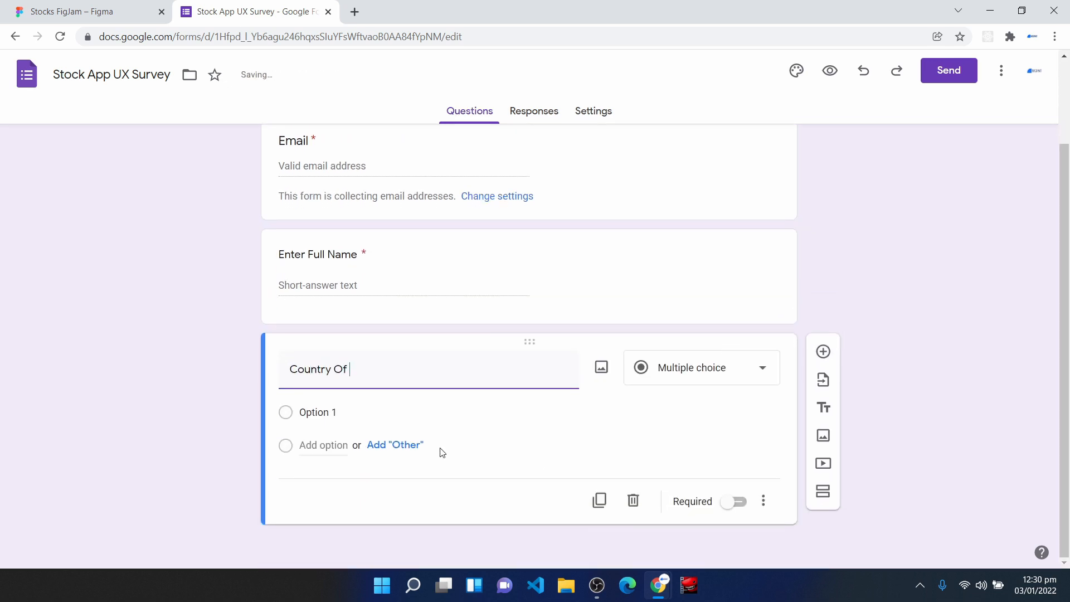
type("residence")
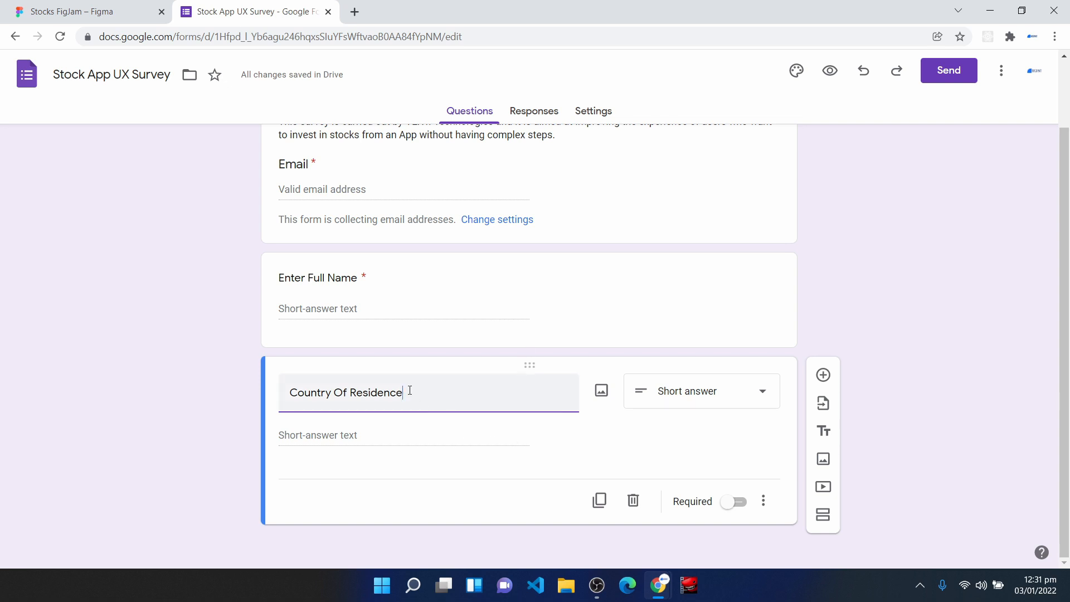
left_click_drag(410, 390, 282, 411)
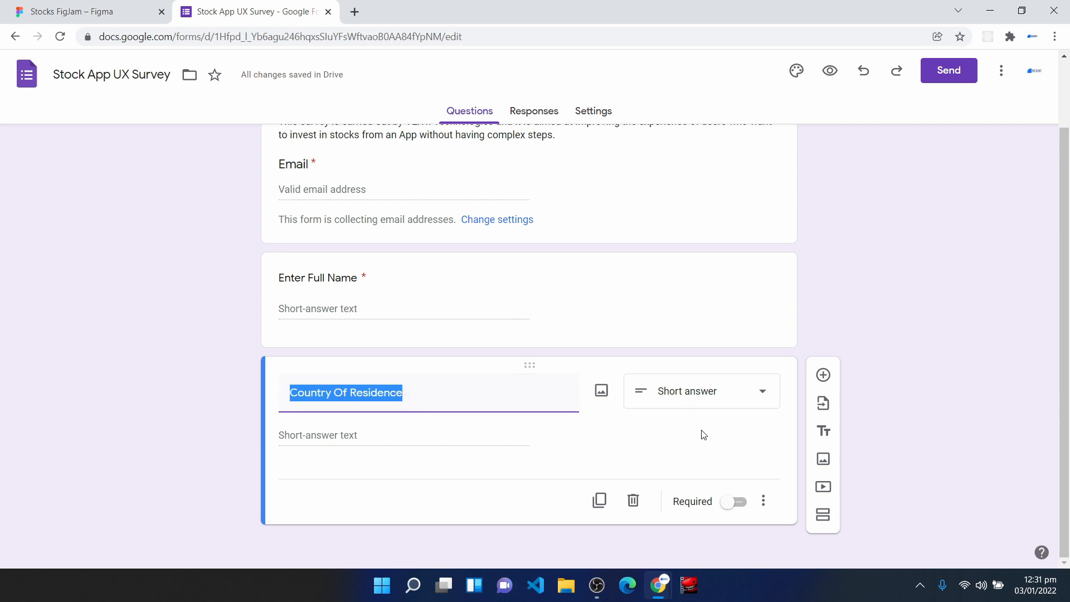
left_click(737, 504)
left_click(710, 390)
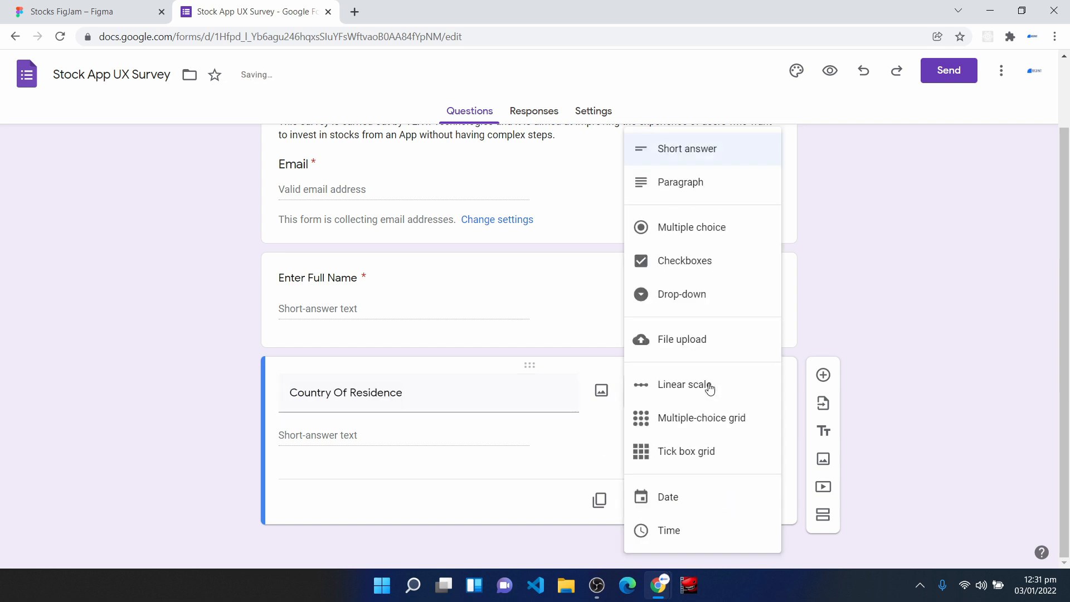
left_click(691, 149)
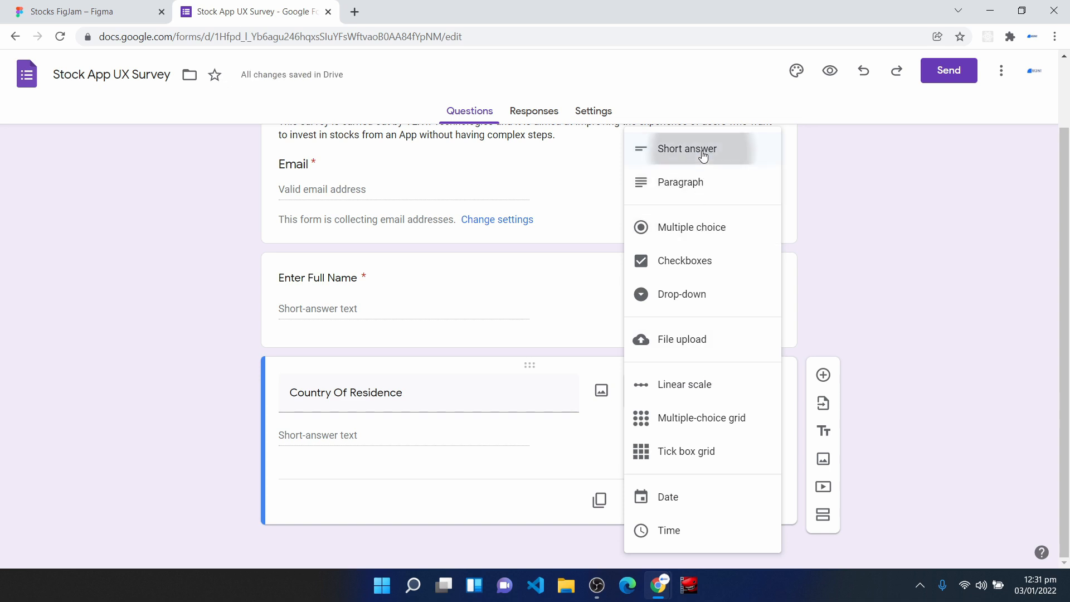
- Add a required short-answer question titled "Enter Age" below the country question
left_click(824, 374)
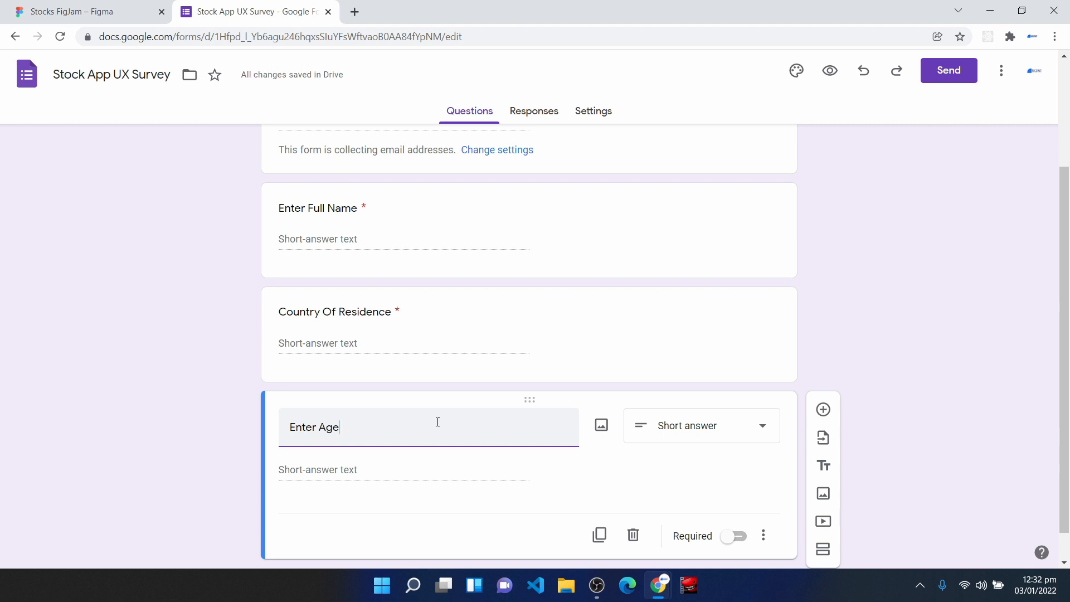
left_click_drag(438, 422, 277, 428)
left_click(392, 433)
scroll(672, 428, "down", 1)
left_click(739, 504)
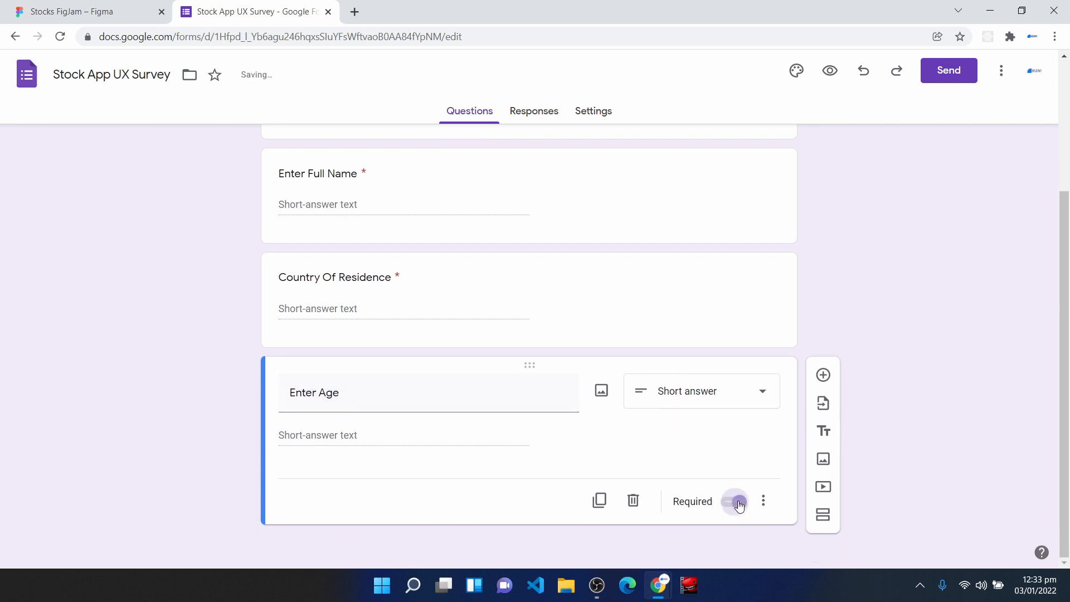
- Add a required short-answer question titled "Enter Profession" below the age question
left_click(823, 375)
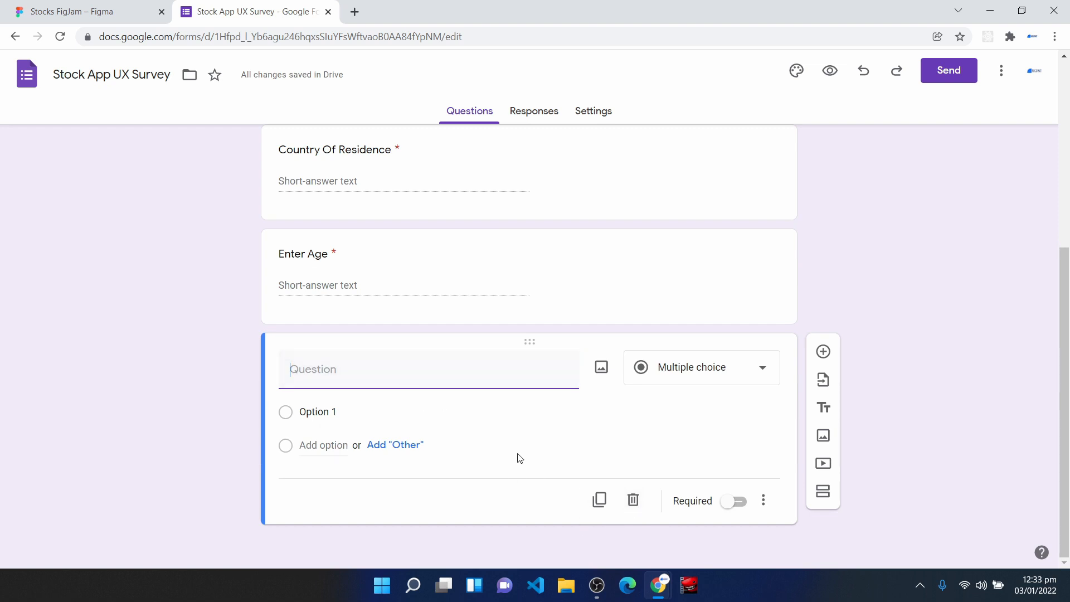
type("Enter Profession")
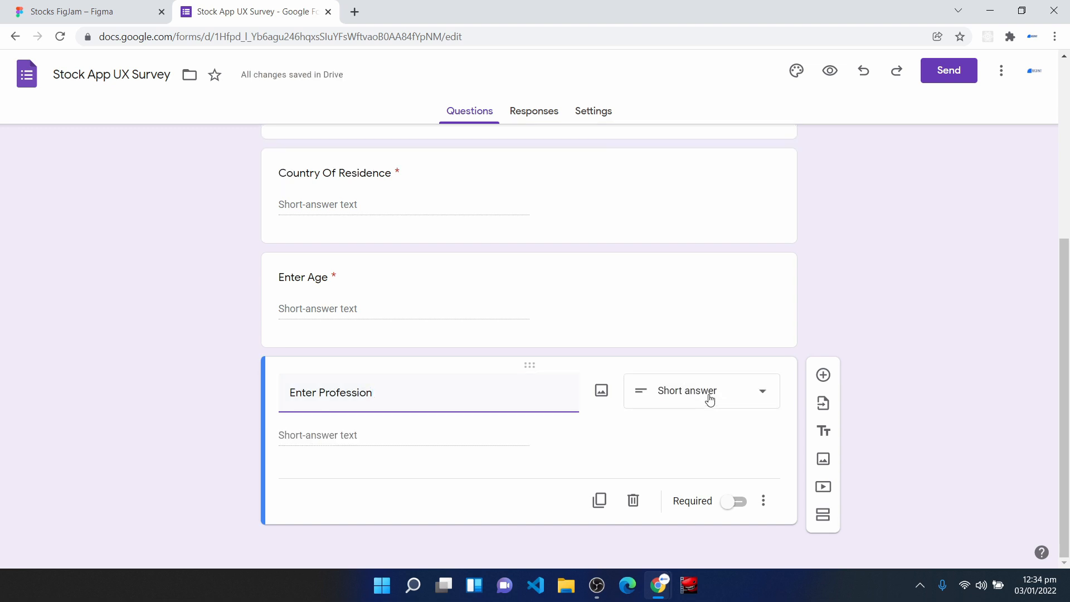
left_click(740, 502)
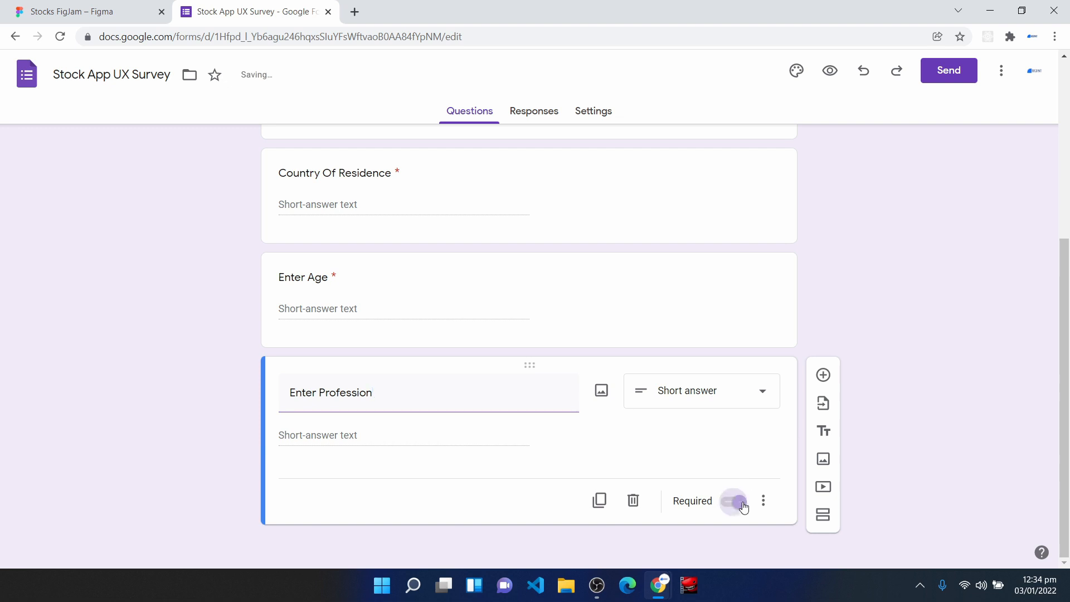
- Add a required multiple-choice question "Have You Invested In Stocks From A Mobile App ?" with the options Yes and No
left_click(823, 375)
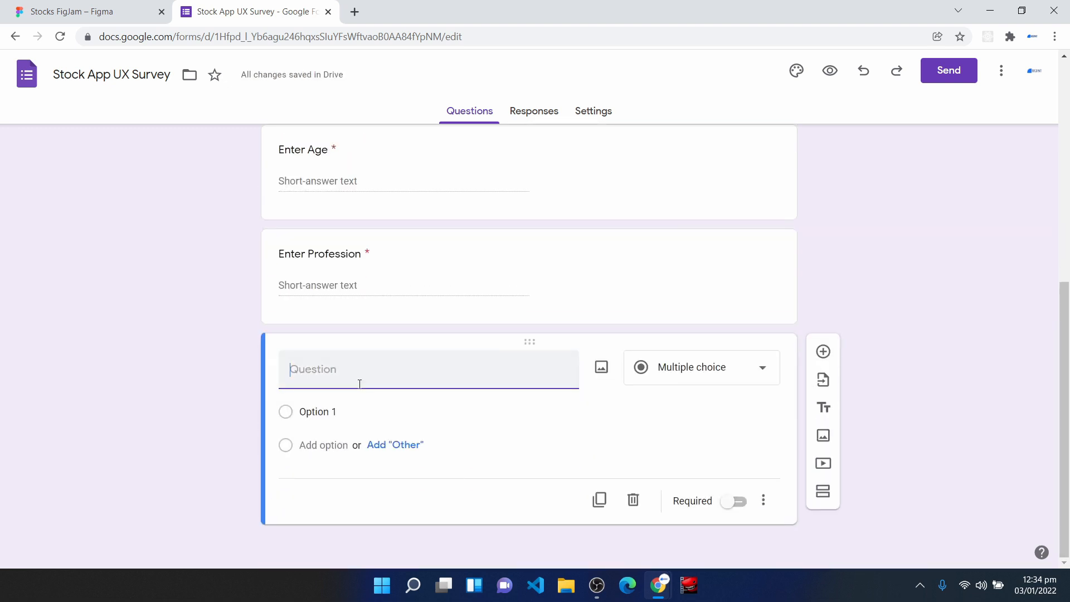
type("Have You In")
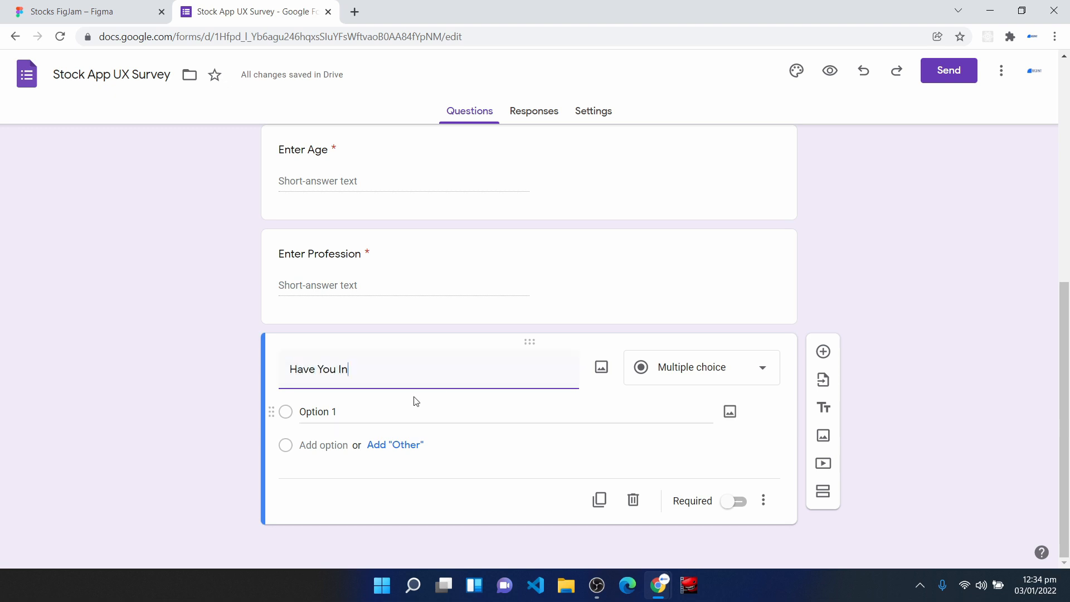
type("vested In Stocks From A Mobile App ?")
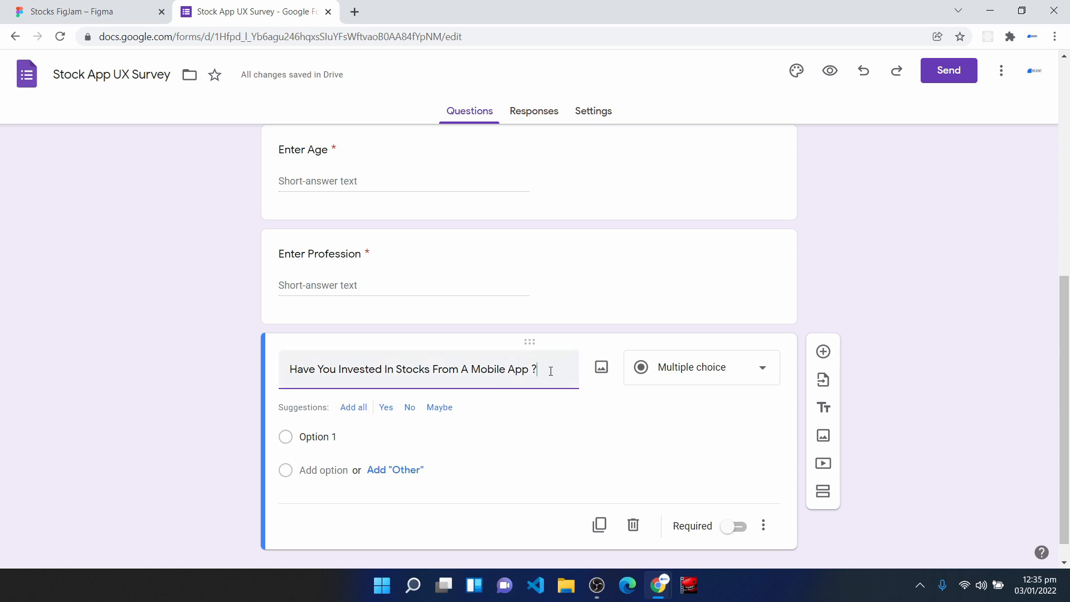
left_click(386, 409)
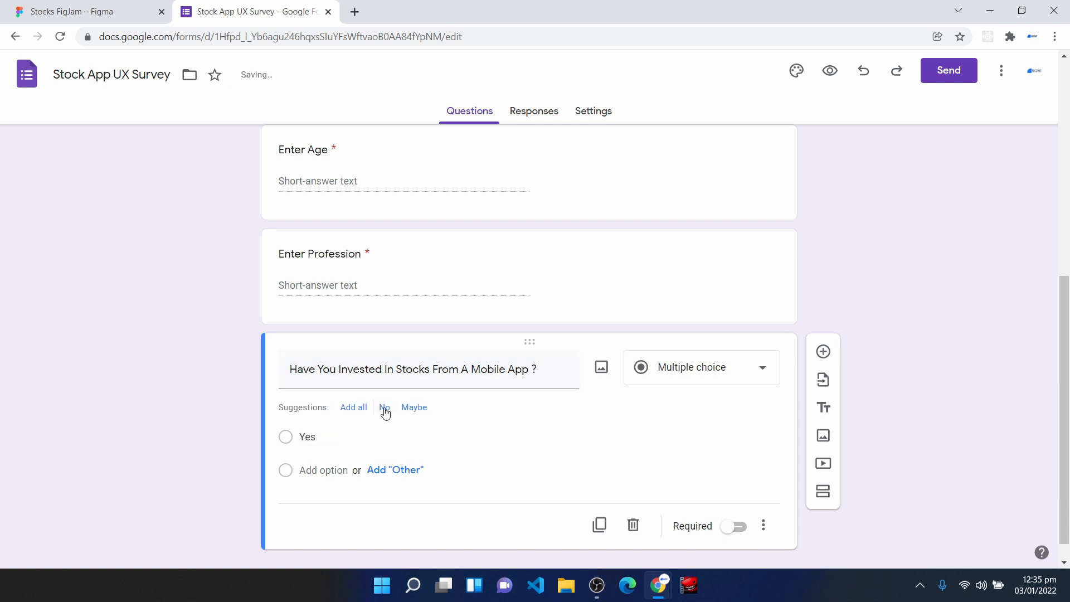
left_click(386, 408)
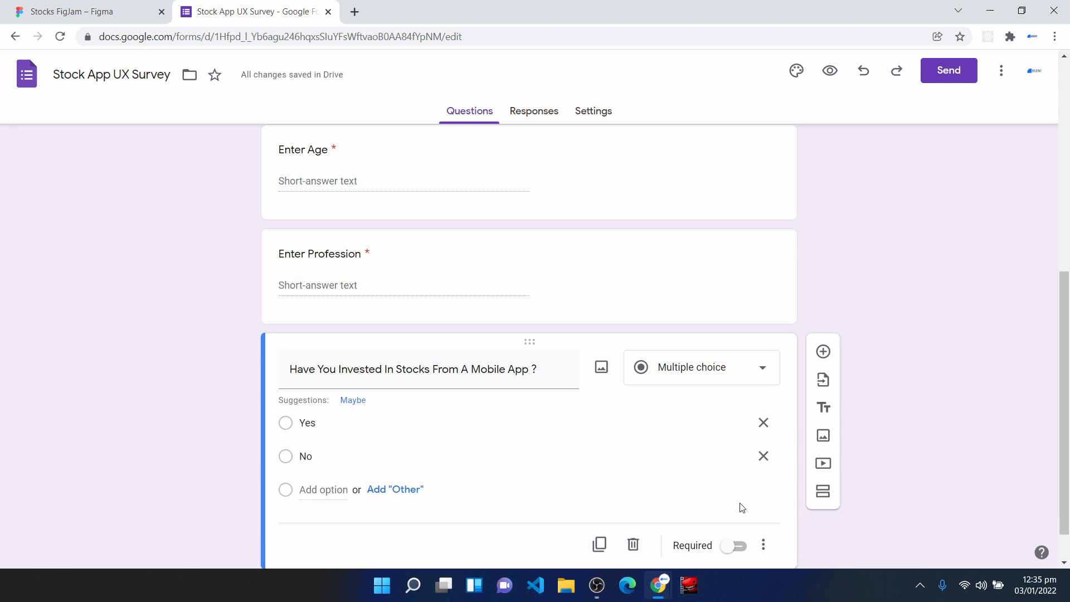
scroll(742, 507, "down", 1)
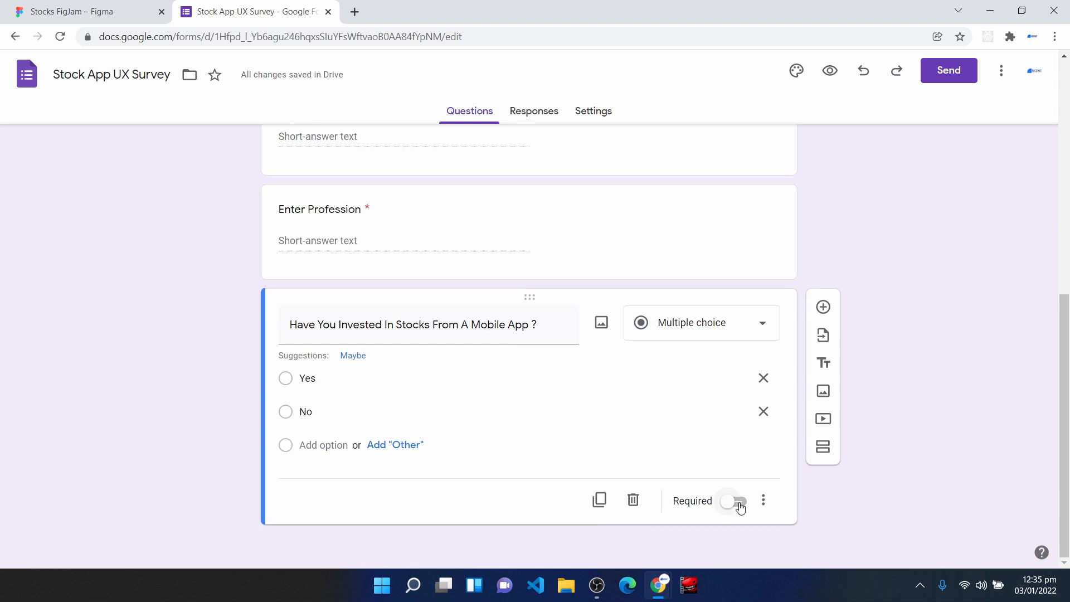
left_click(741, 505)
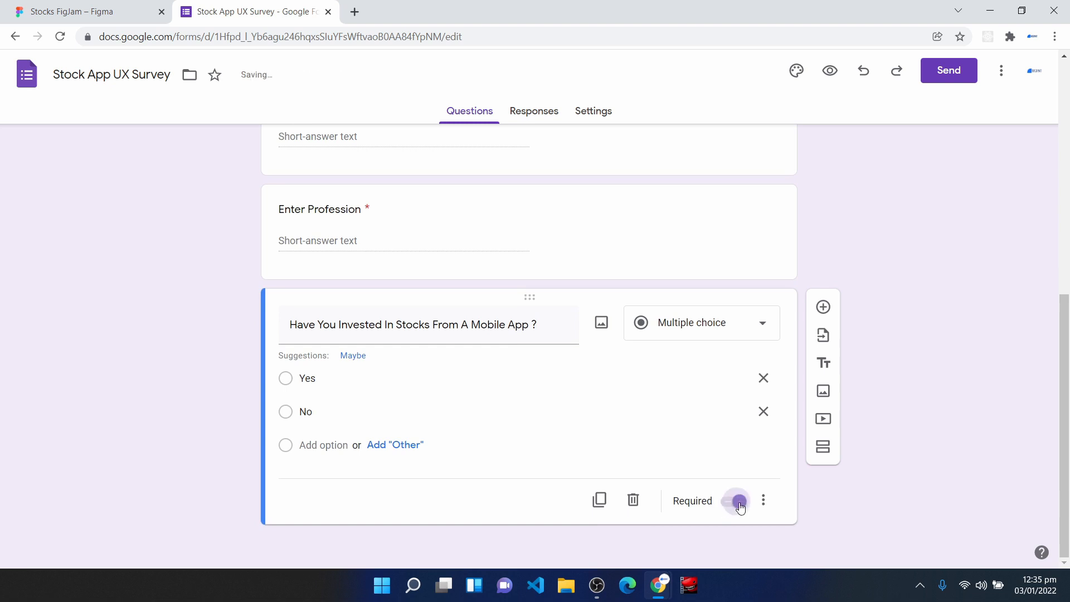
- Add a checkboxes question titled "Select The Goals You Always Love To Achieve When Investing In Stocks From A mobile App (Select more than One)"
left_click(824, 307)
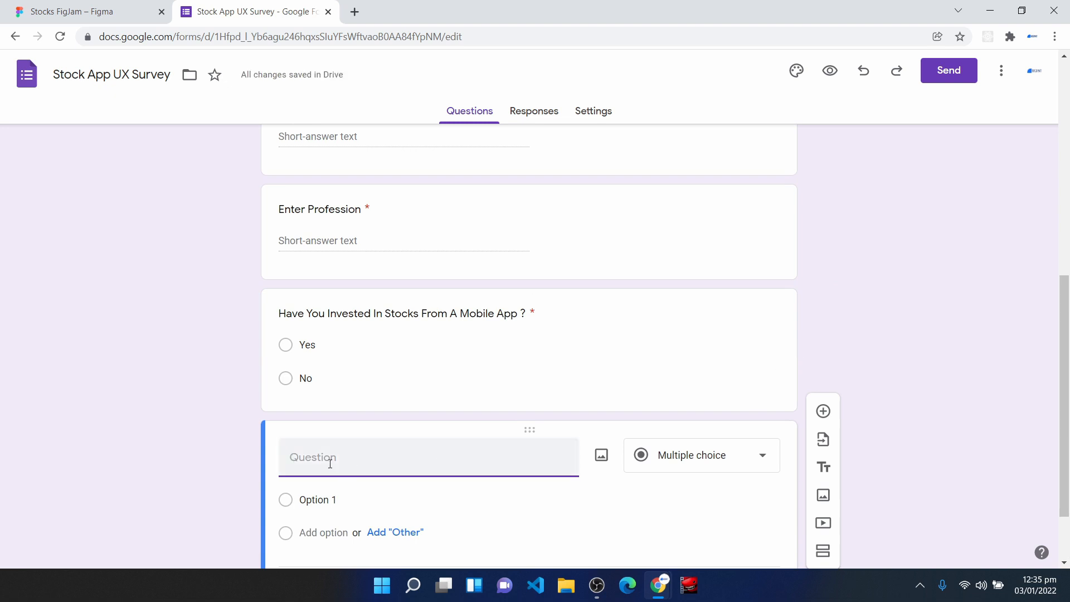
type("Select The Goals You Always Love To Achieve When Investing In Stocks From A mobile App (Select more than One)")
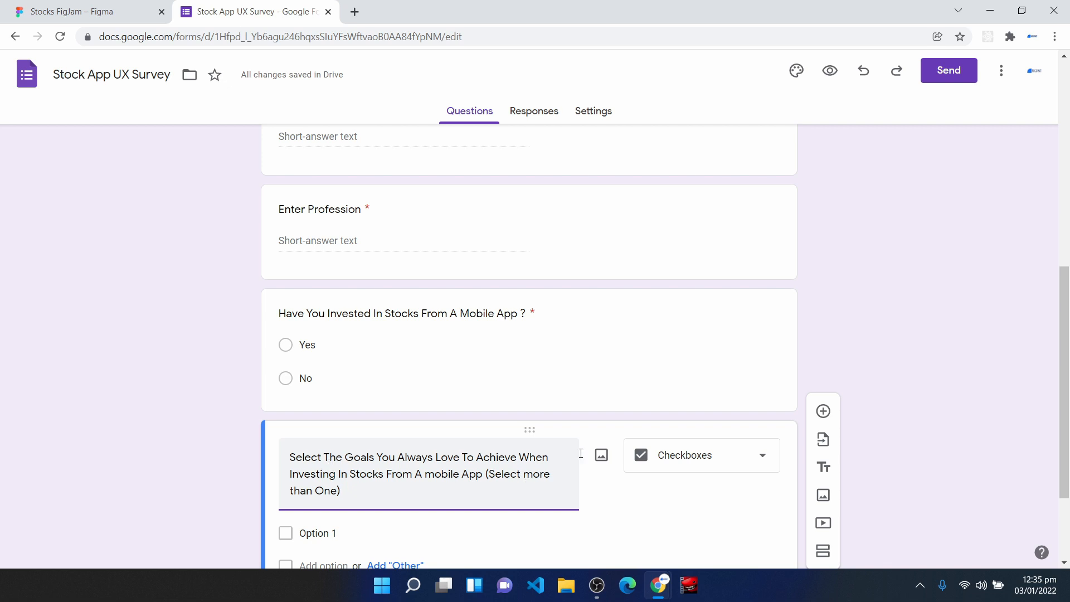
left_click(697, 463)
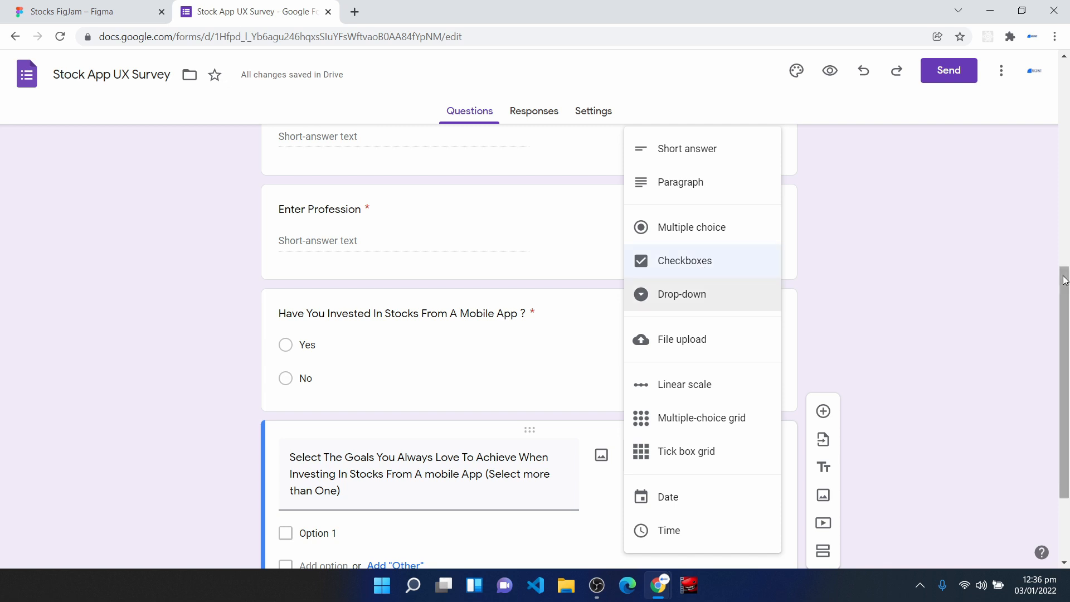
left_click(954, 274)
scroll(955, 284, "down", 2)
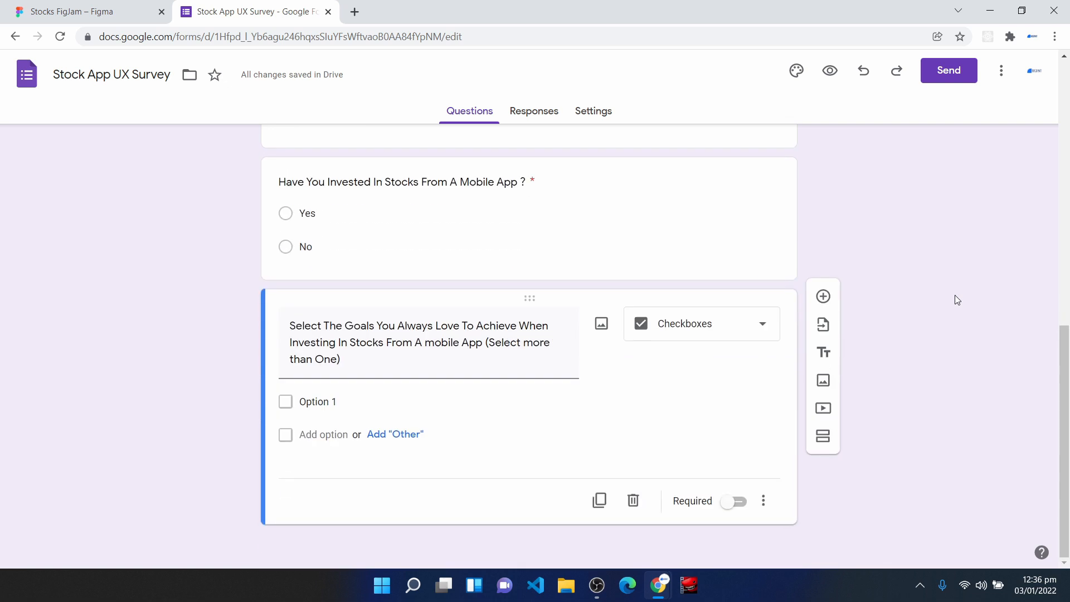
- Enter "Invest Quickly" and "Fund My Wallet With More Than One Option" as the first two options of the goals question
left_click(337, 413)
type("Invest")
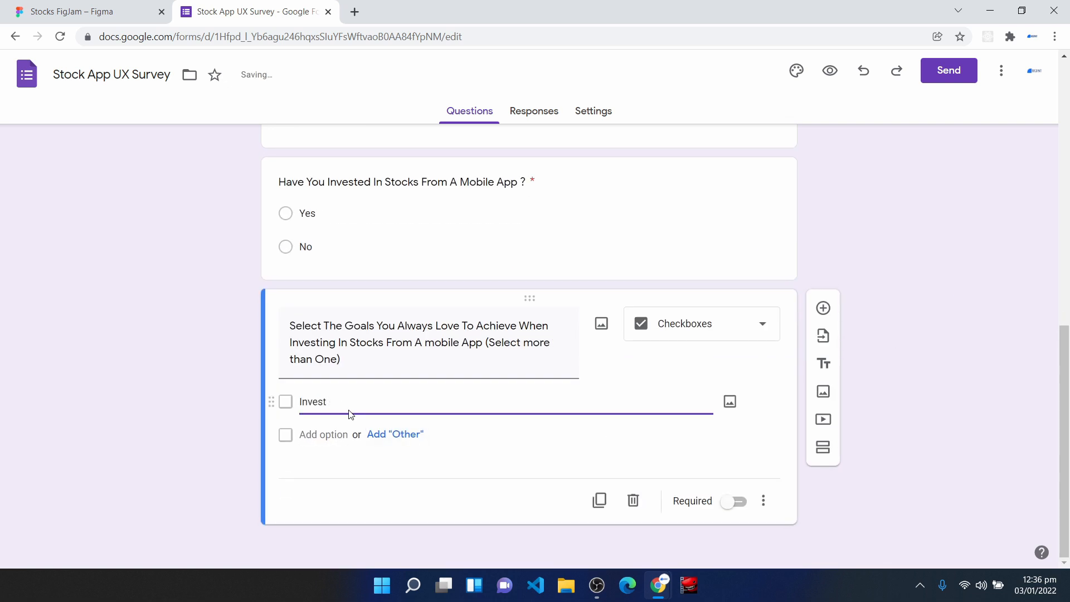
type(" Quicky")
key("BackSpace")
type("ly")
left_click(345, 435)
key("BackSpace")
type("Fund My Wallet With More Than One Option")
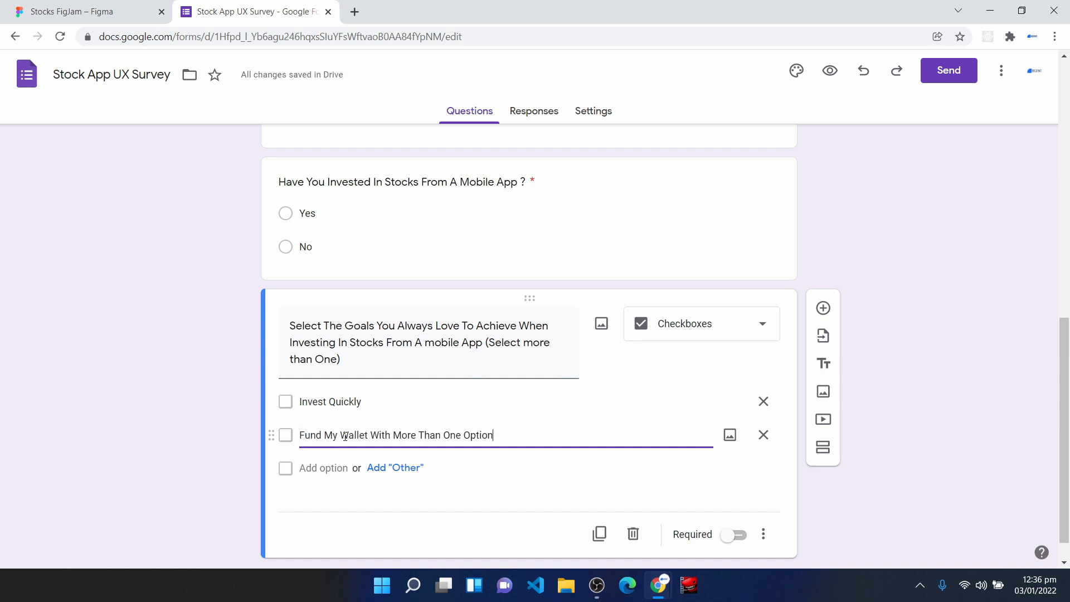
- Add the options "Withdraw My Dividend Quickly" and "Easily Access Transaction history" to the goals question
left_click(335, 468)
type("Withdraw")
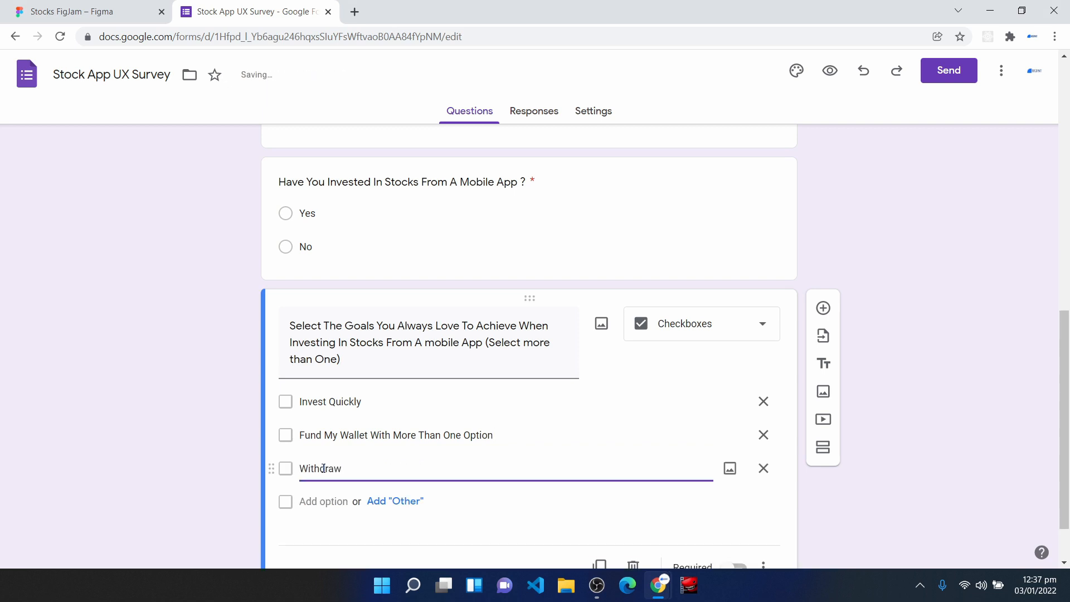
type(" My Dividend Quickly")
left_click(313, 501)
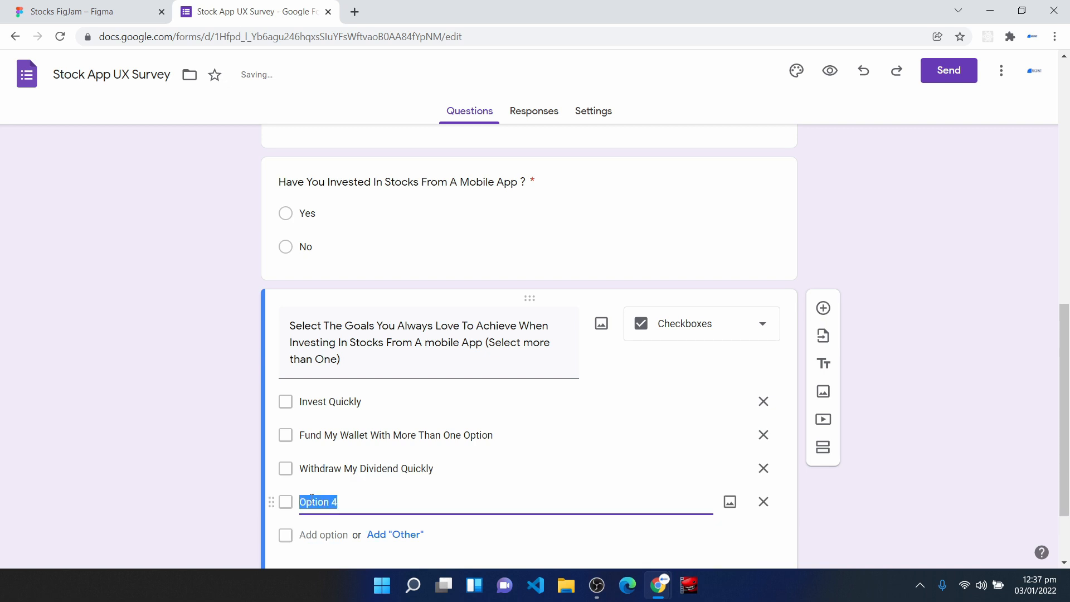
type("Easily Access Transaction history")
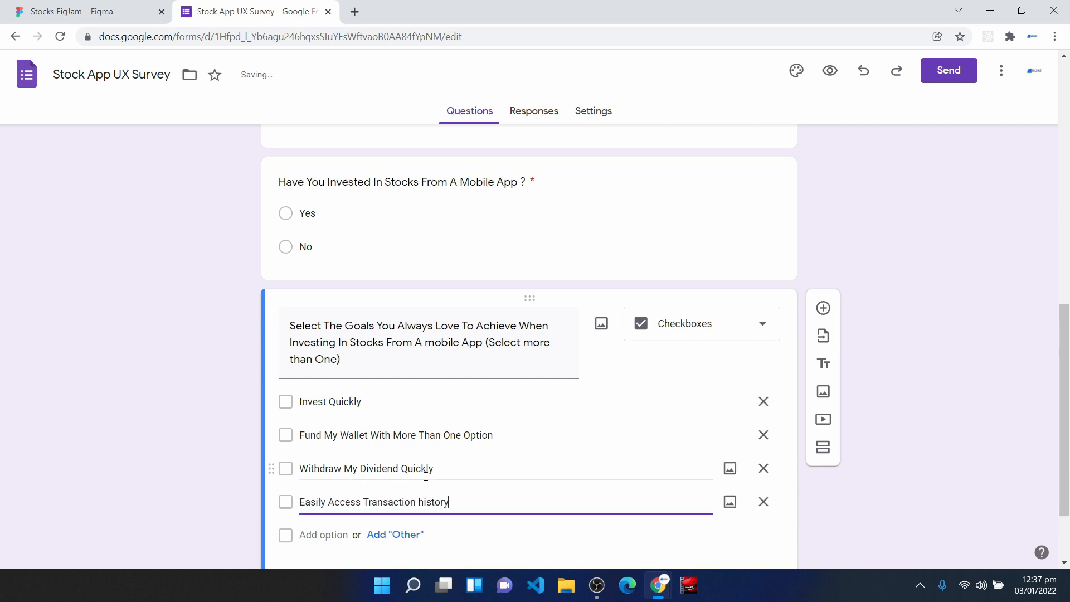
- Add "Save Time" as the fifth option of the goals question and make the question required
scroll(425, 482, "down", 2)
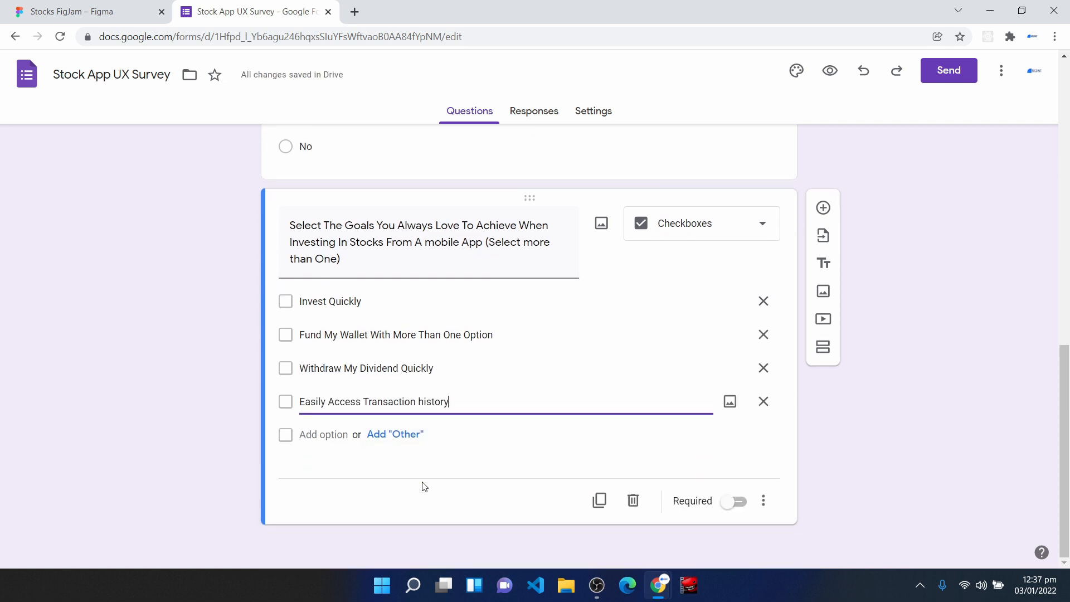
left_click(327, 435)
type("Save")
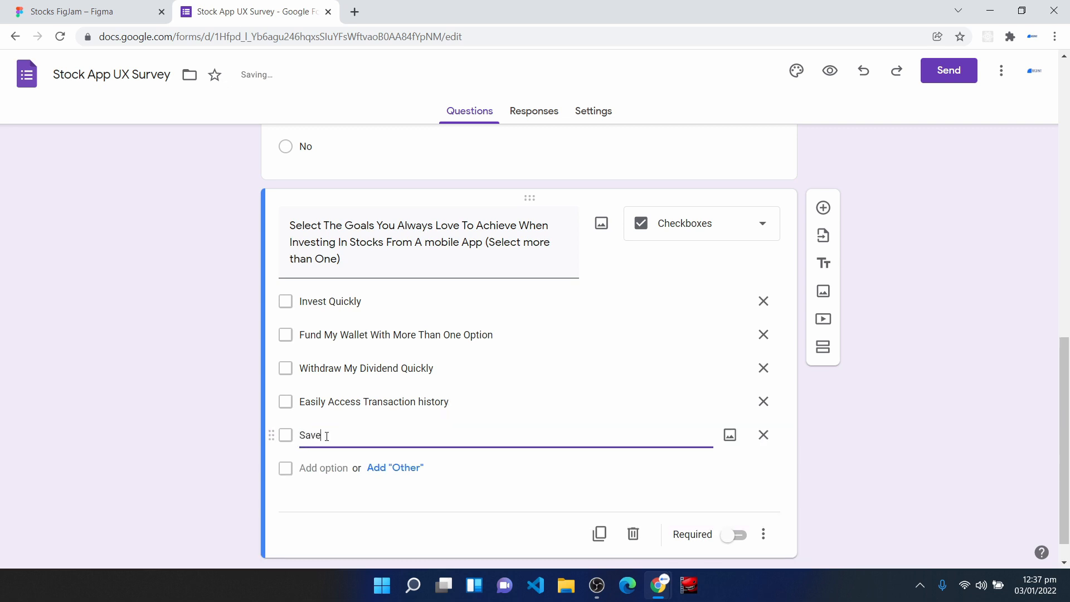
type(" Tome")
key("BackSpace")
key("BackSpace")
key("BackSpace")
type("ime")
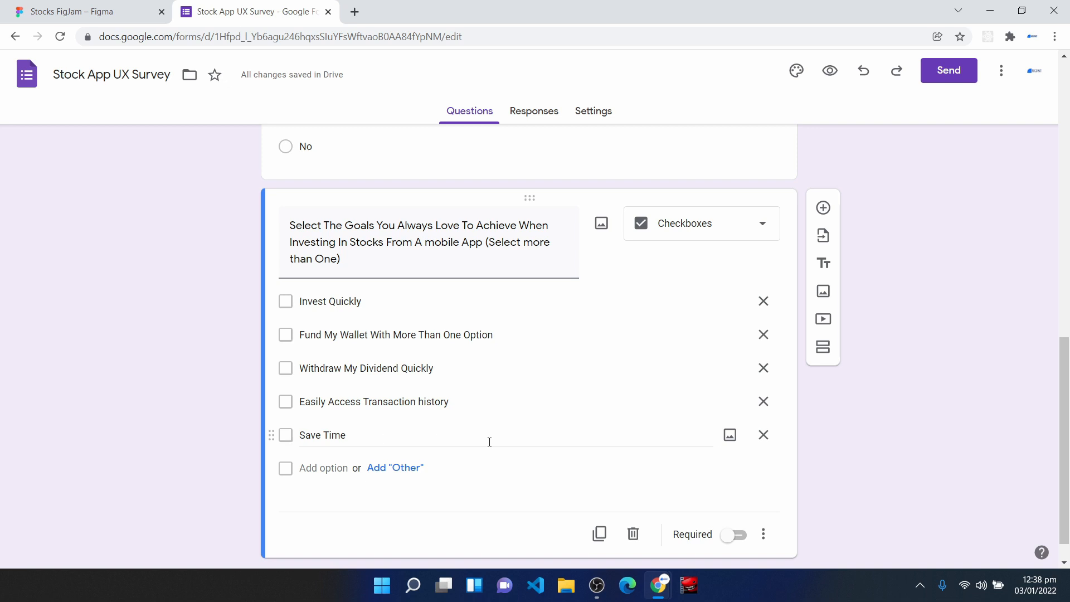
left_click(735, 535)
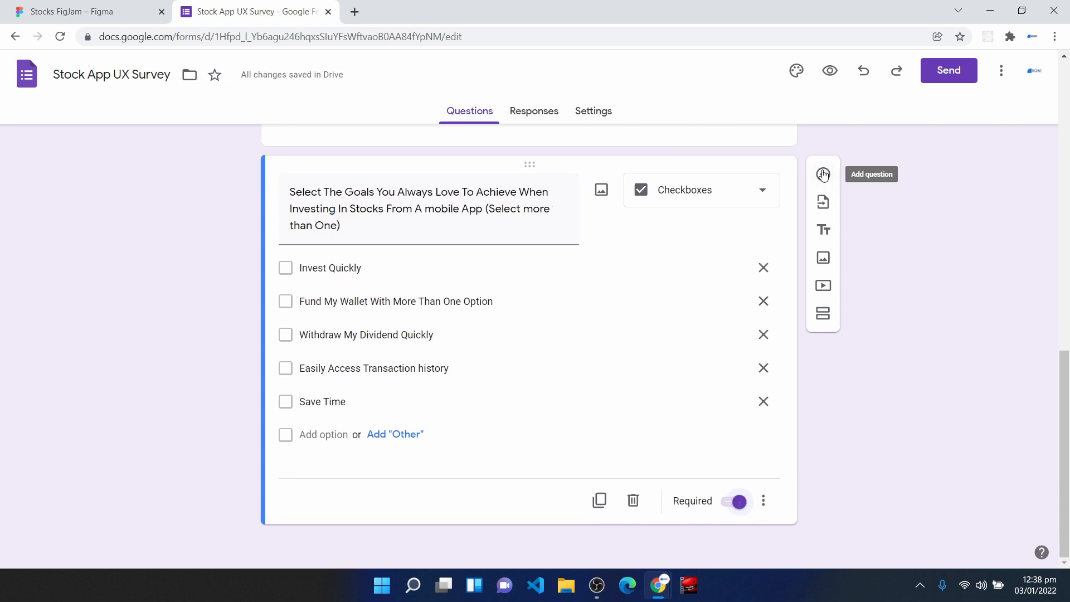
- Add a checkboxes question titled "Select The Frustrations You Face When Investing With The App You Are currently Using to Invest ( Select more than One )"
left_click(824, 176)
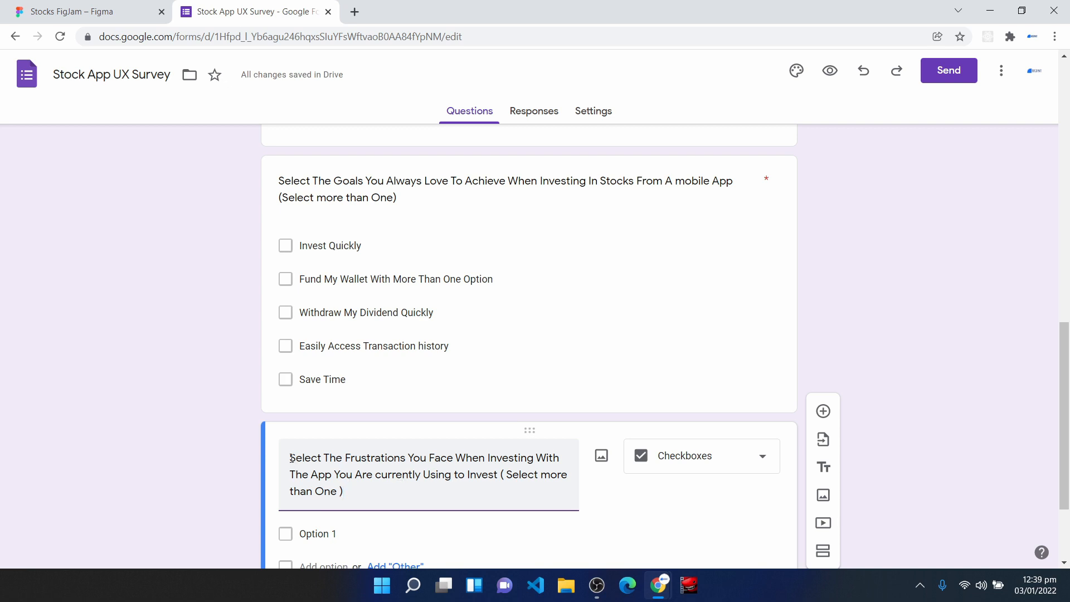
scroll(359, 468, "down", 3)
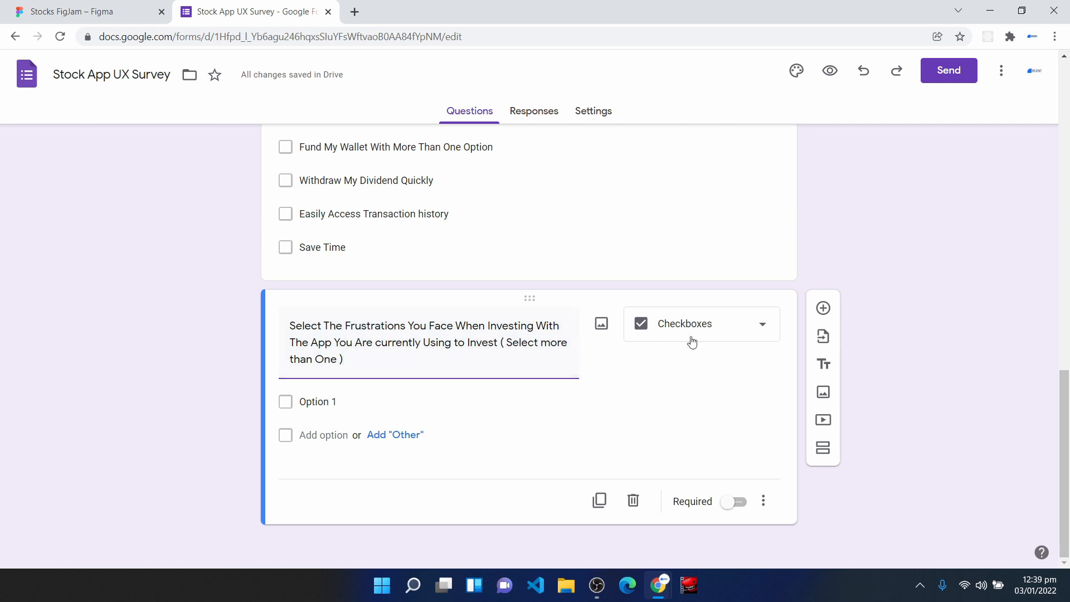
left_click(679, 325)
left_click(684, 262)
- Enter "Complex And Unnecessary Graphs" and "Long Time To Invest" as the first two options of the frustrations question
left_click(344, 402)
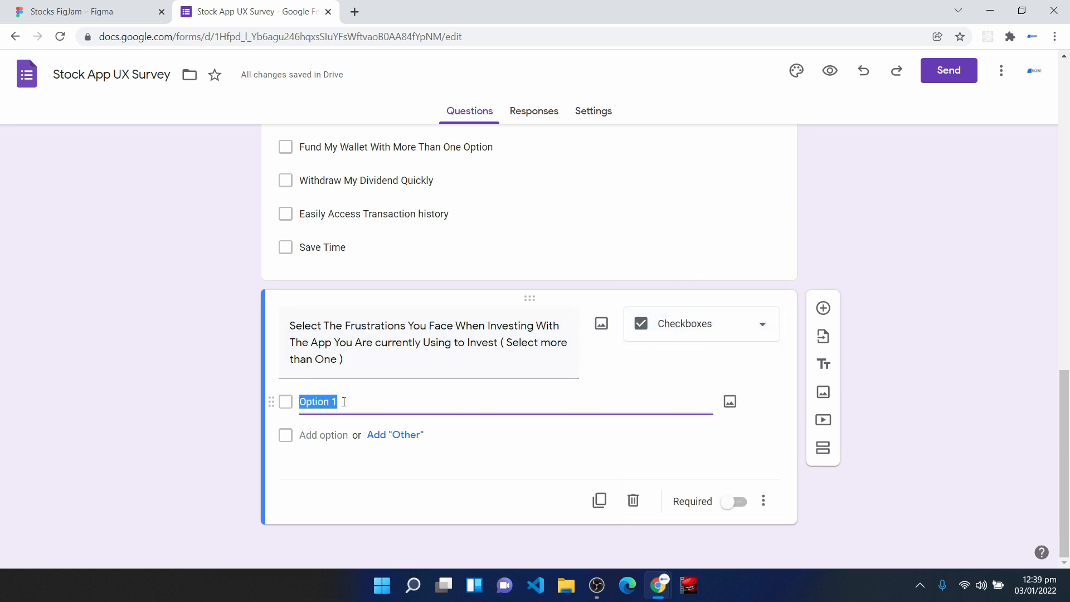
type("Complex And Unnecessary Graphs")
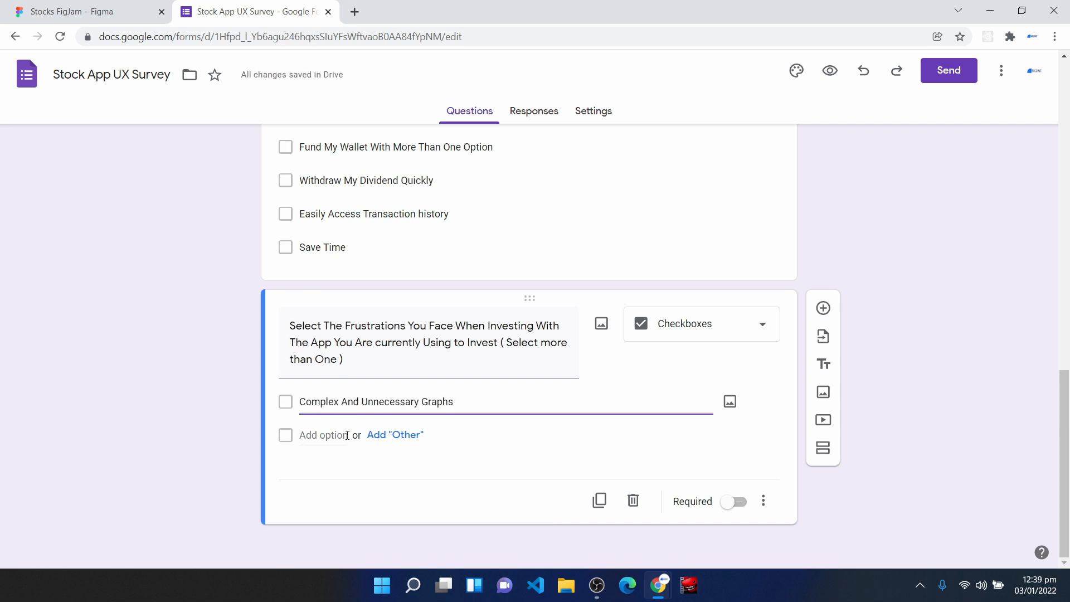
left_click(348, 436)
key("BackSpace")
type("Long Tim")
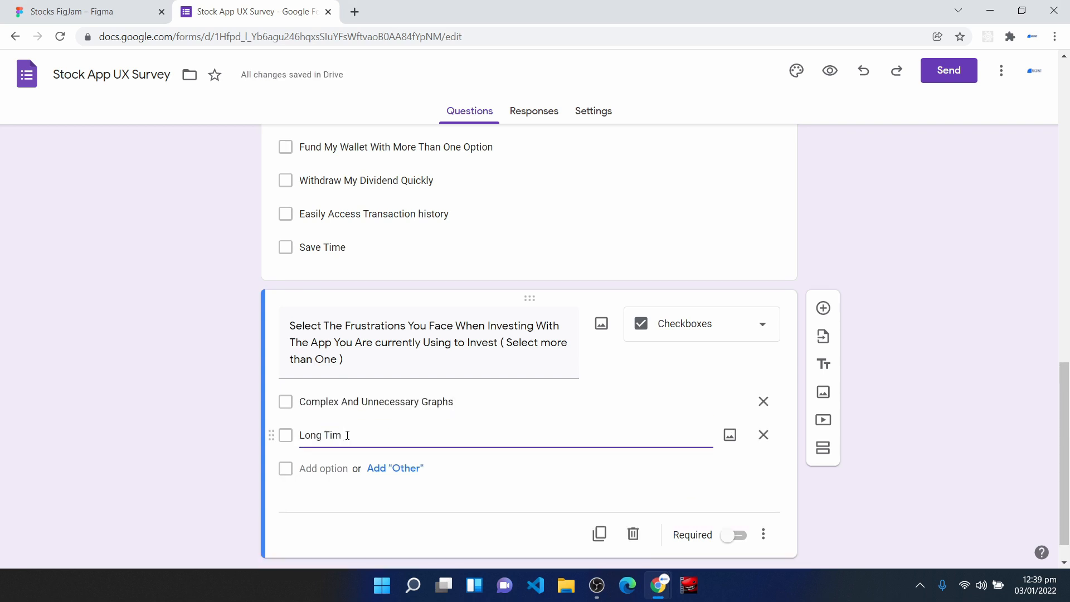
type("e To Invest")
- Add the options "Excessive Ambiguity Of Information" and "Unfriendly User Interface" to the frustrations question
left_click(329, 469)
key("BackSpace")
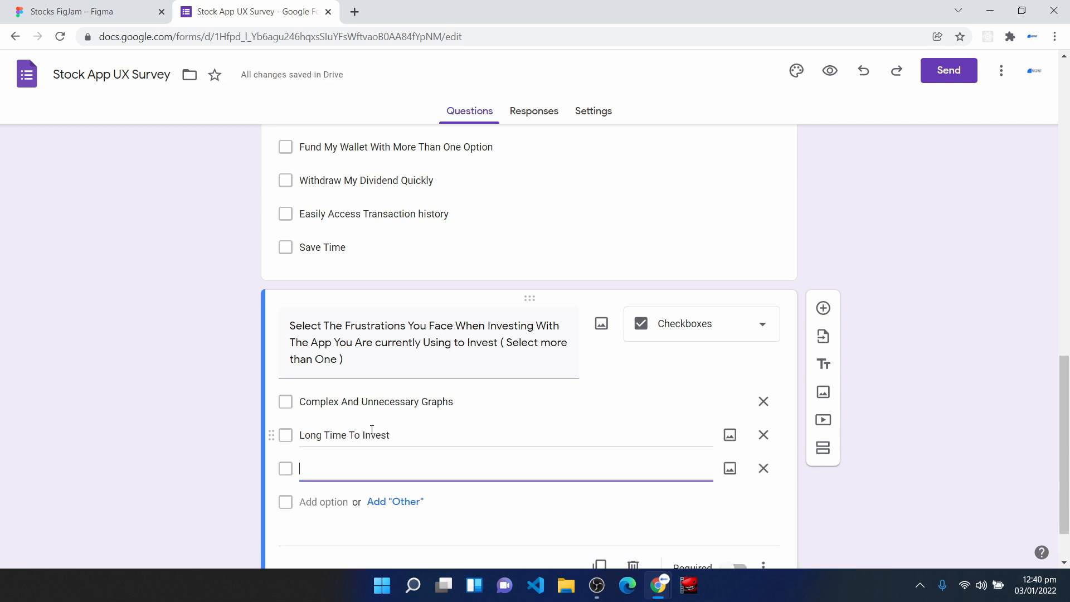
type("Excessive Ambiguity Of Information")
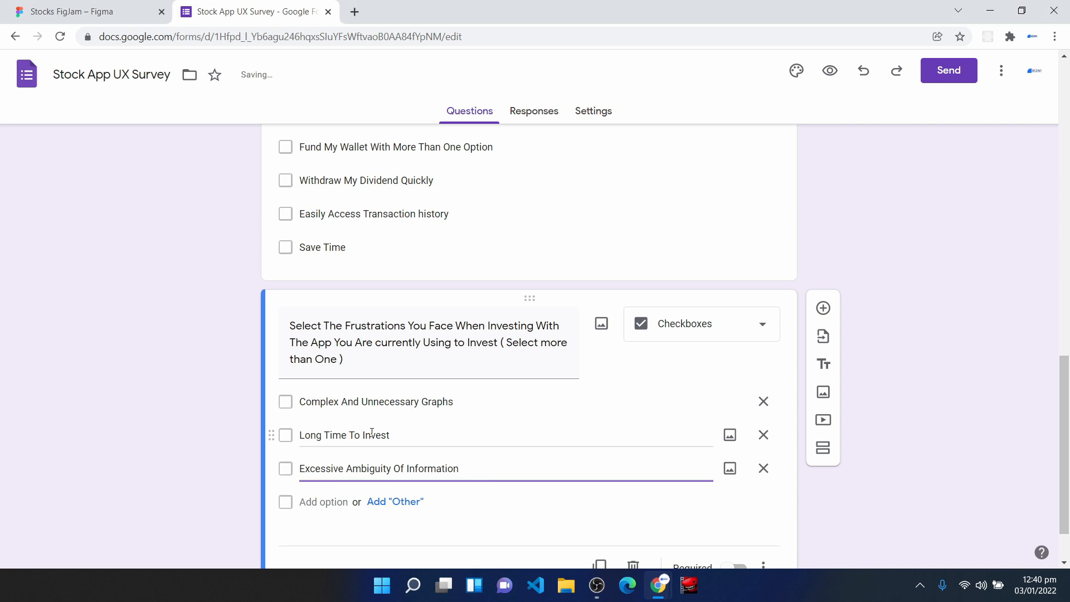
left_click(322, 499)
type("Unfrien")
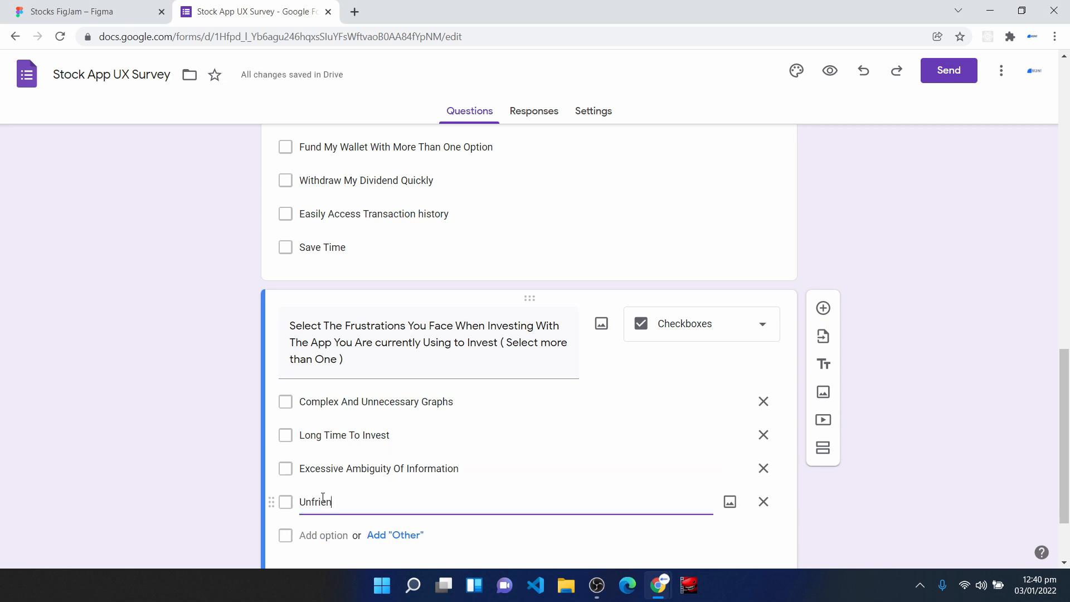
type("dly User Interface")
- Add "Difficulty In Funding Wallet/Account" as the fifth option of the frustrations question and make the question required
scroll(313, 446, "down", 2)
left_click(305, 434)
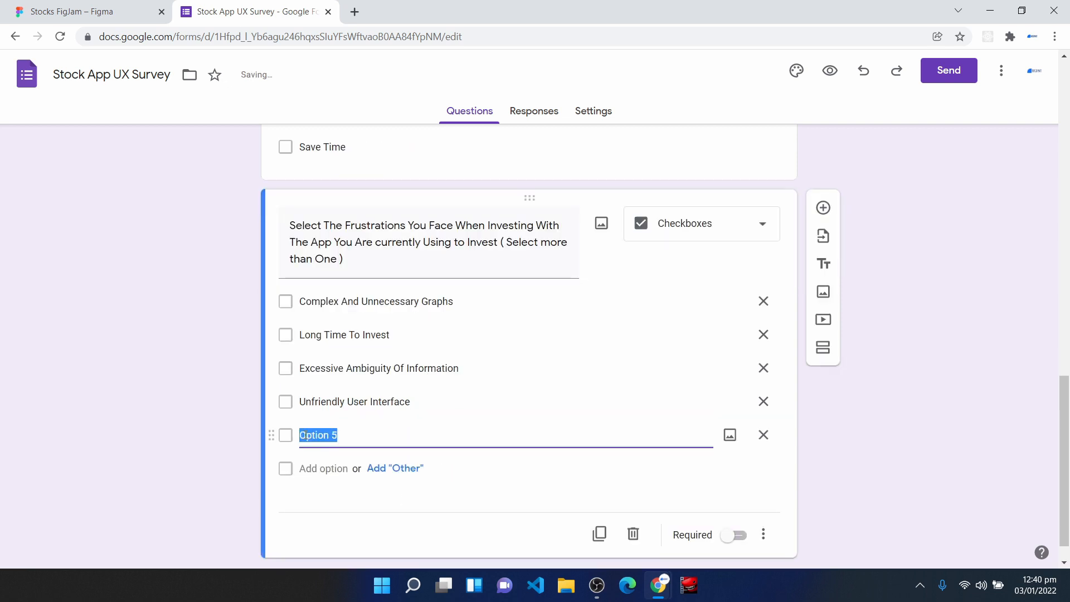
type("Difficulty In Funding Wallet/Account")
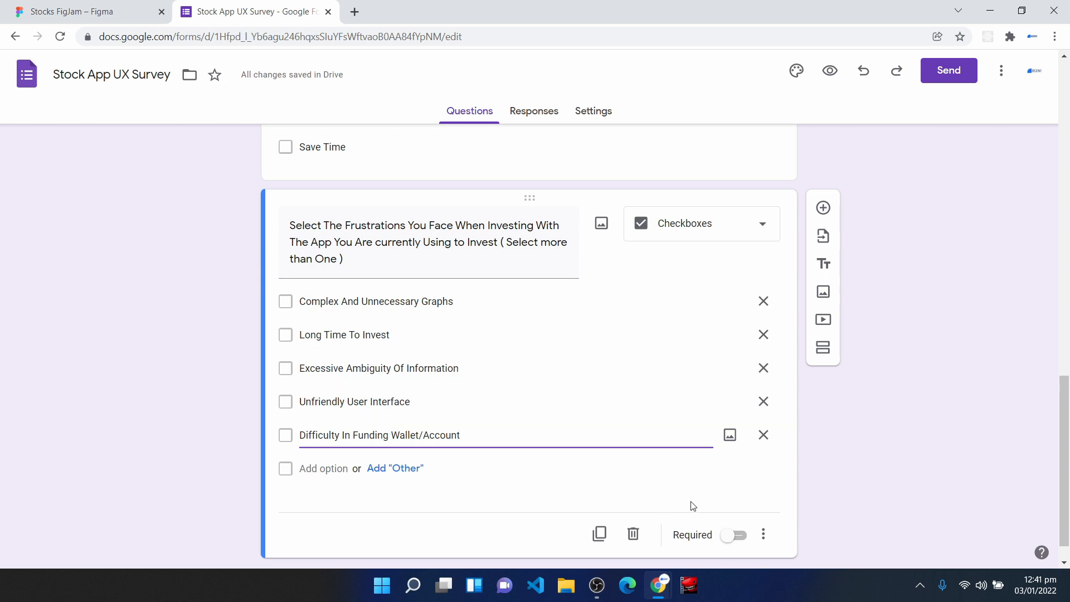
left_click(735, 535)
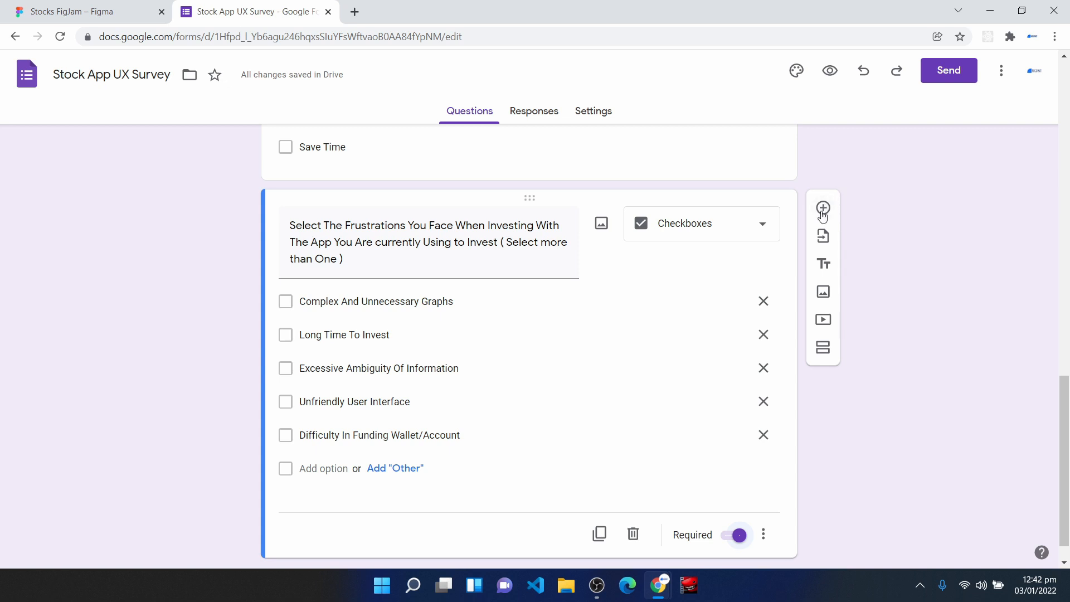
- Add a file upload question titled "Upload Your Image" at the end of the form, allowing uploads to Drive
left_click(823, 208)
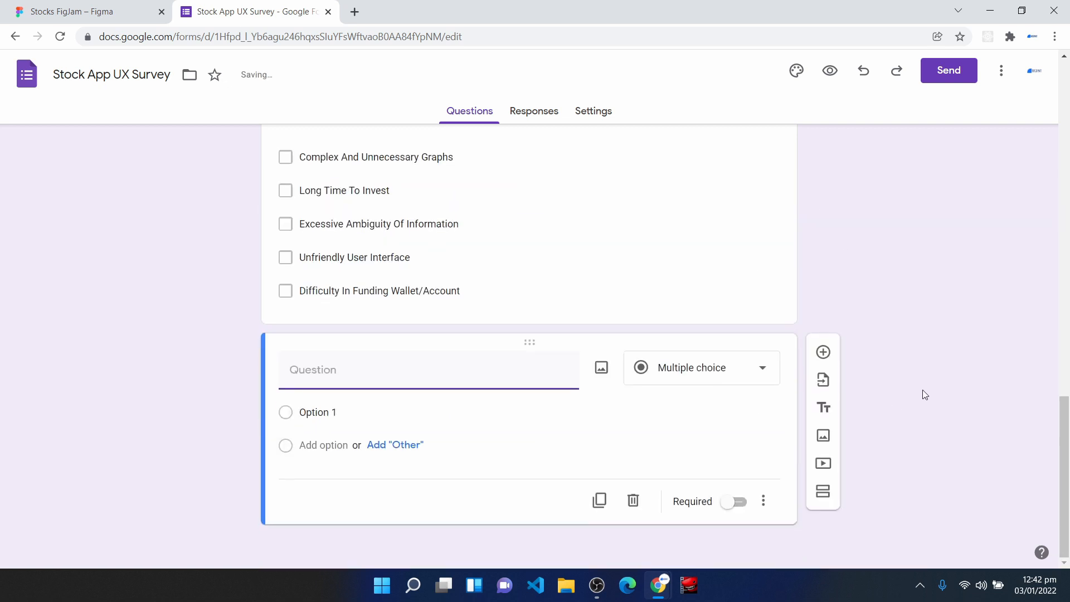
left_click(690, 372)
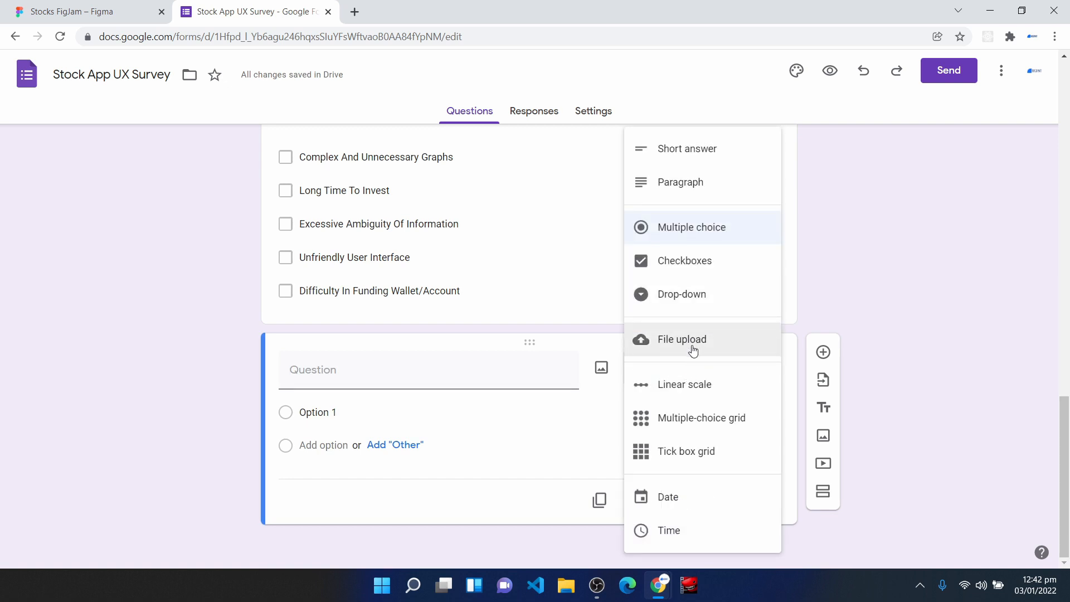
left_click(693, 350)
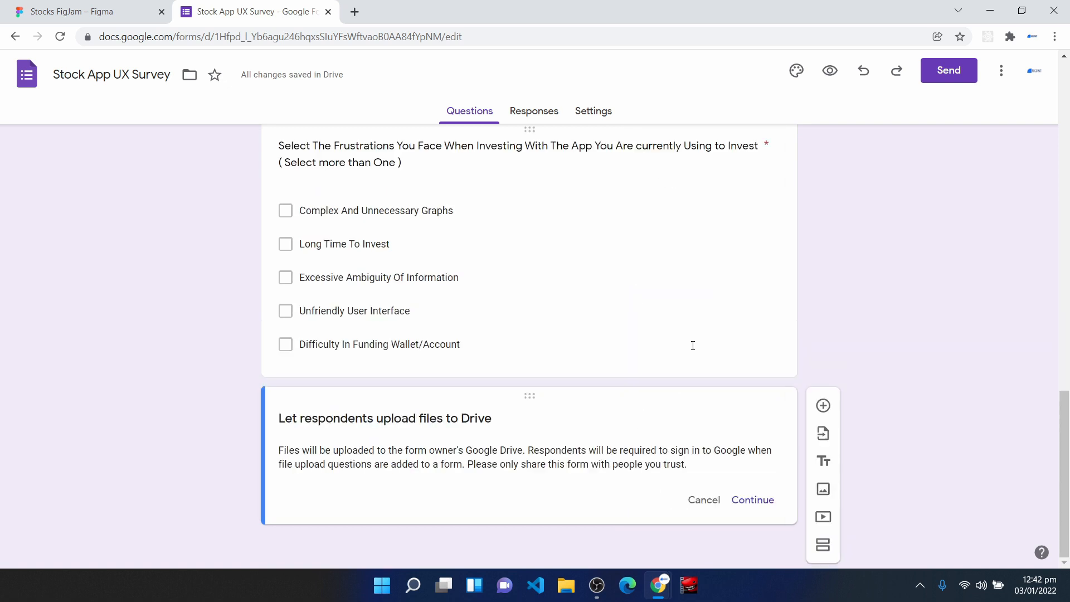
left_click(752, 504)
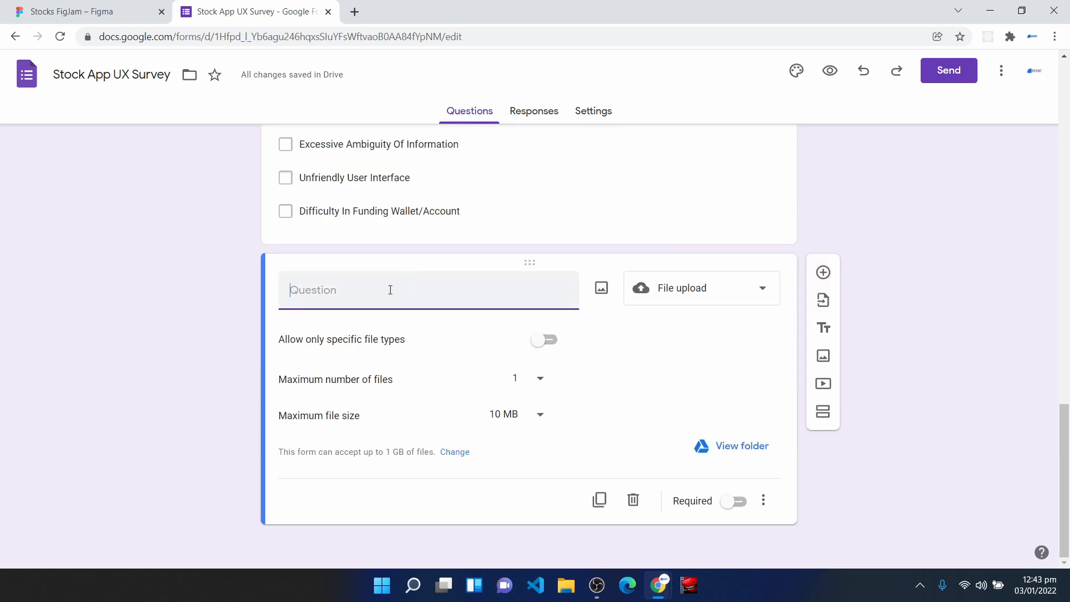
type("Upload Your")
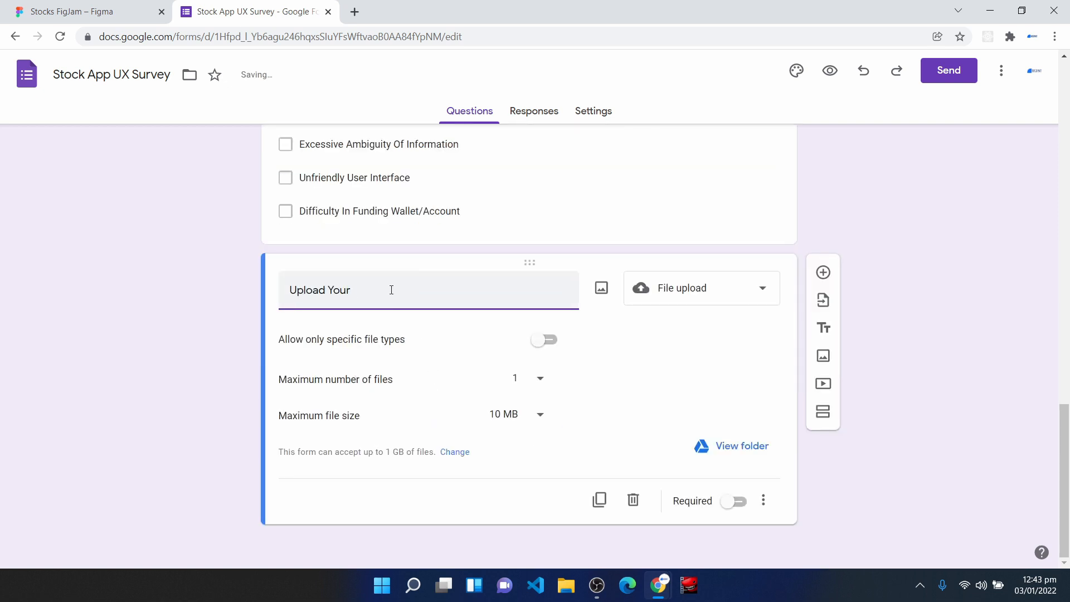
type(" Image")
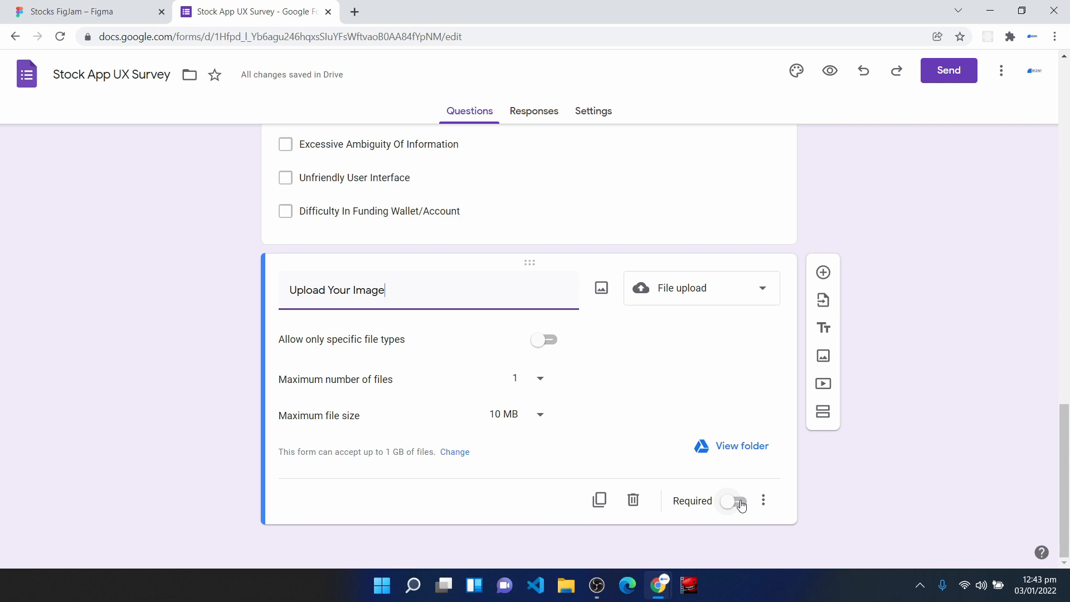
- Preview the survey as respondents see it, and return to the form editor
scroll(930, 394, "up", 20)
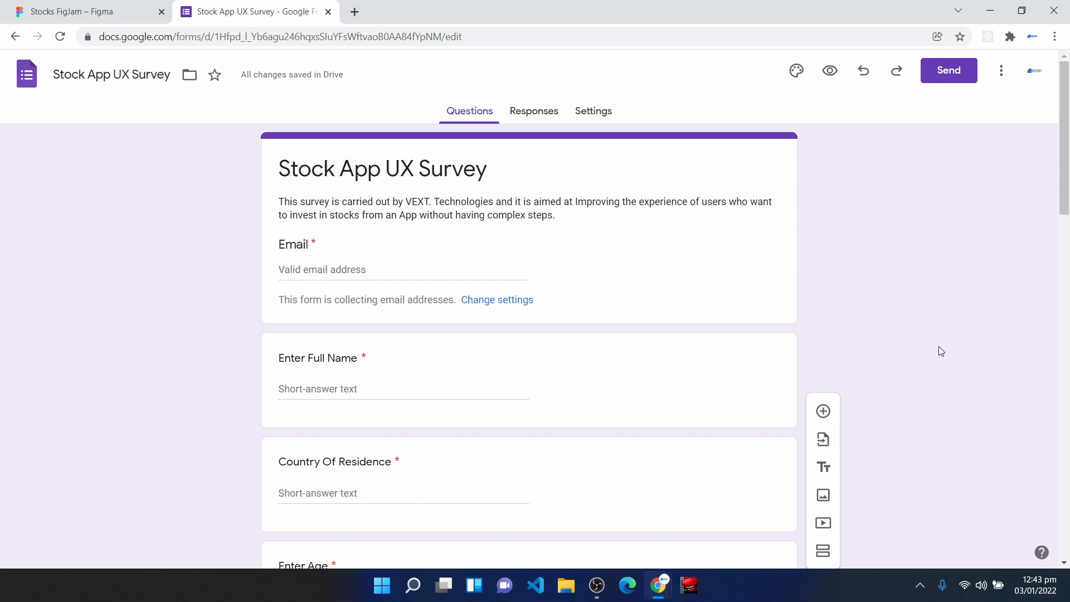
left_click(831, 71)
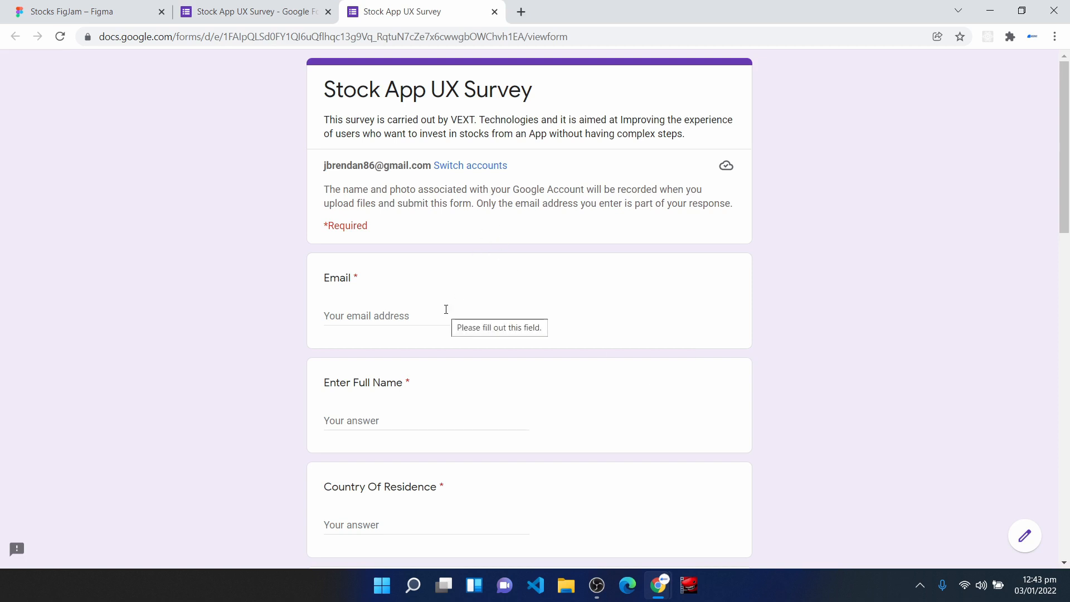
key("ctrl+shift+Tab")
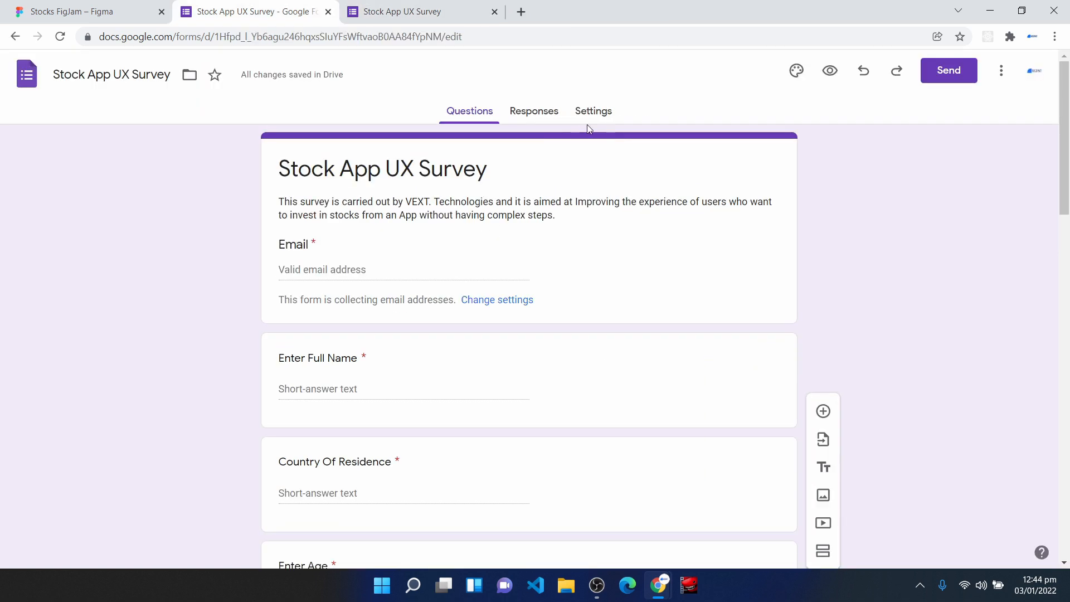
- Open the form's email invitation and change the message opening to "VEXT Technologies has invited you"
left_click(948, 77)
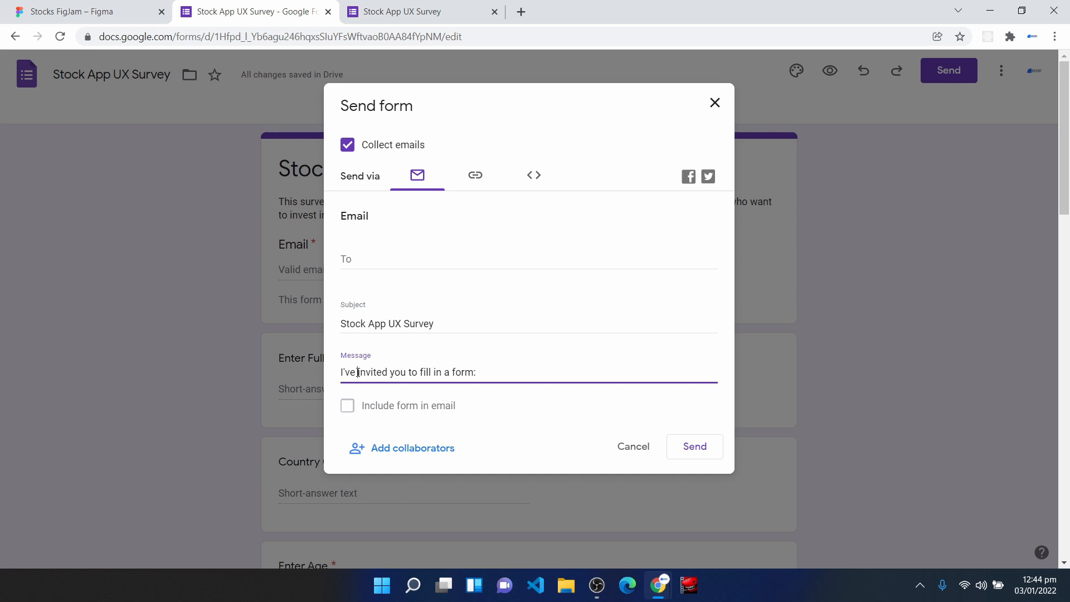
key("BackSpace")
key("BackSpace")
key("BackSpace")
key("BackSpace")
key("BackSpace")
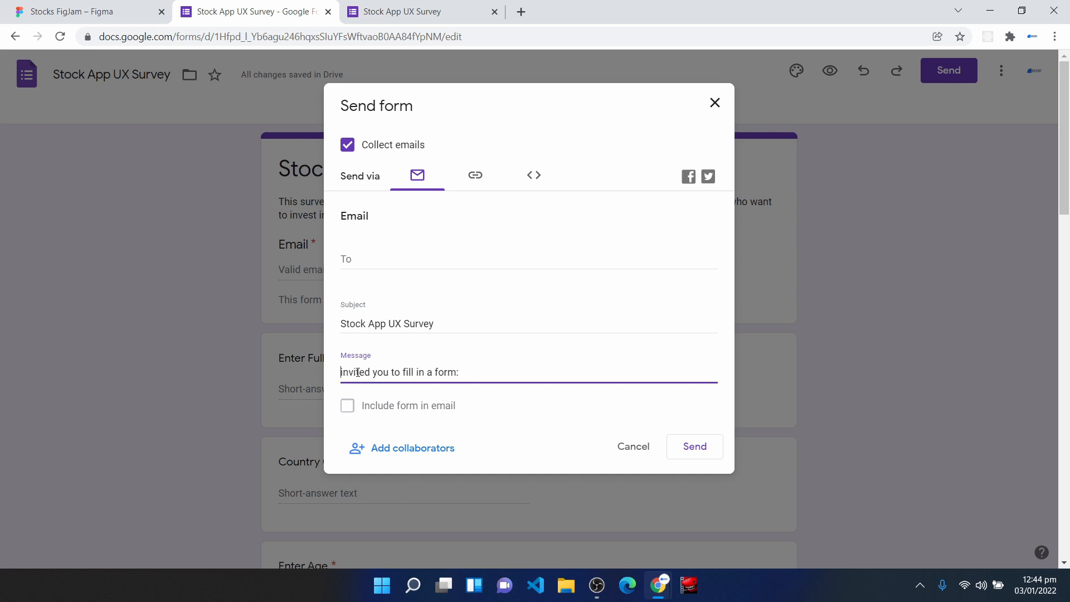
type("VEXT Tchnolo")
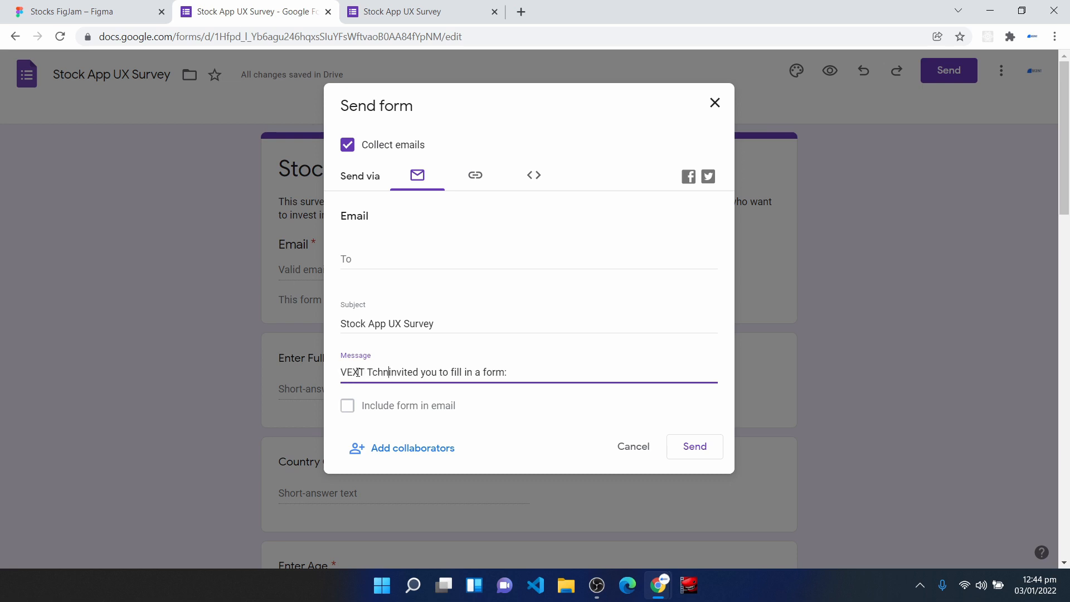
key("BackSpace")
key("BackSpace")
key("BackSpace")
key("BackSpace")
key("BackSpace")
key("BackSpace")
type("echn")
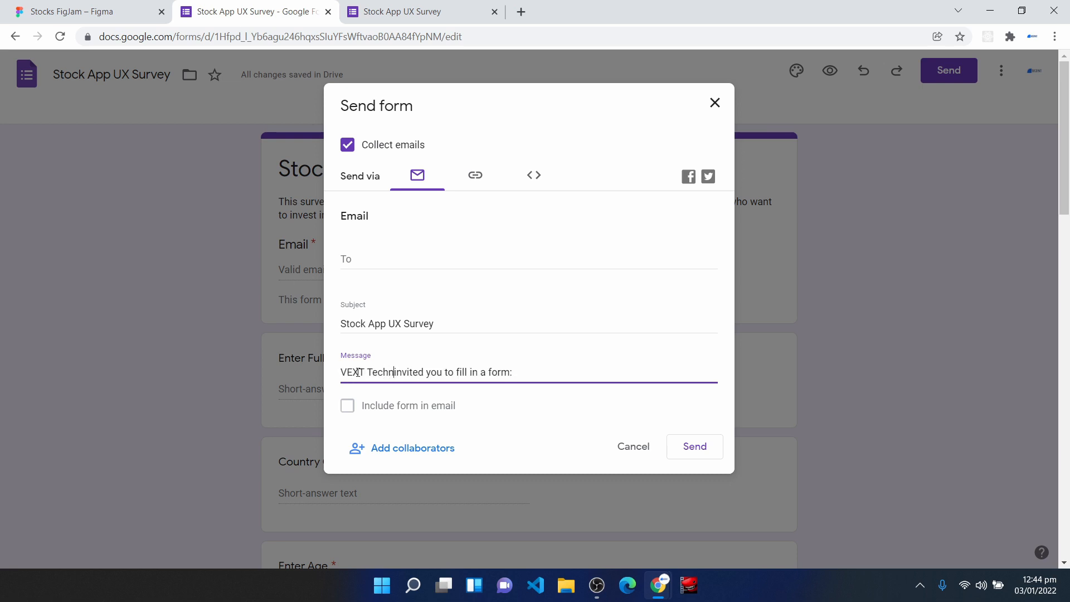
type("ol")
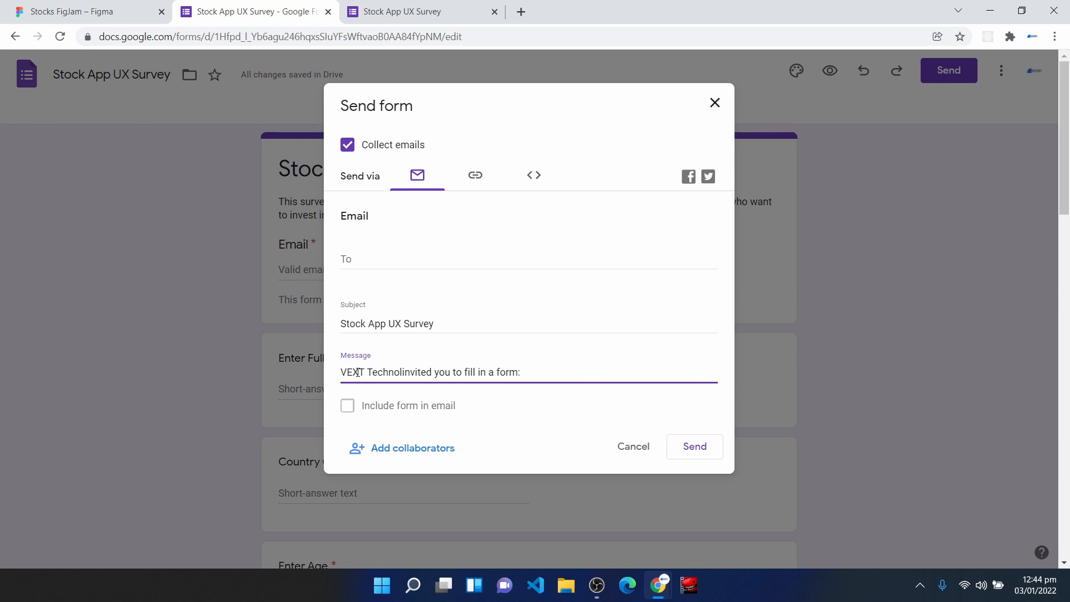
type("ogies has")
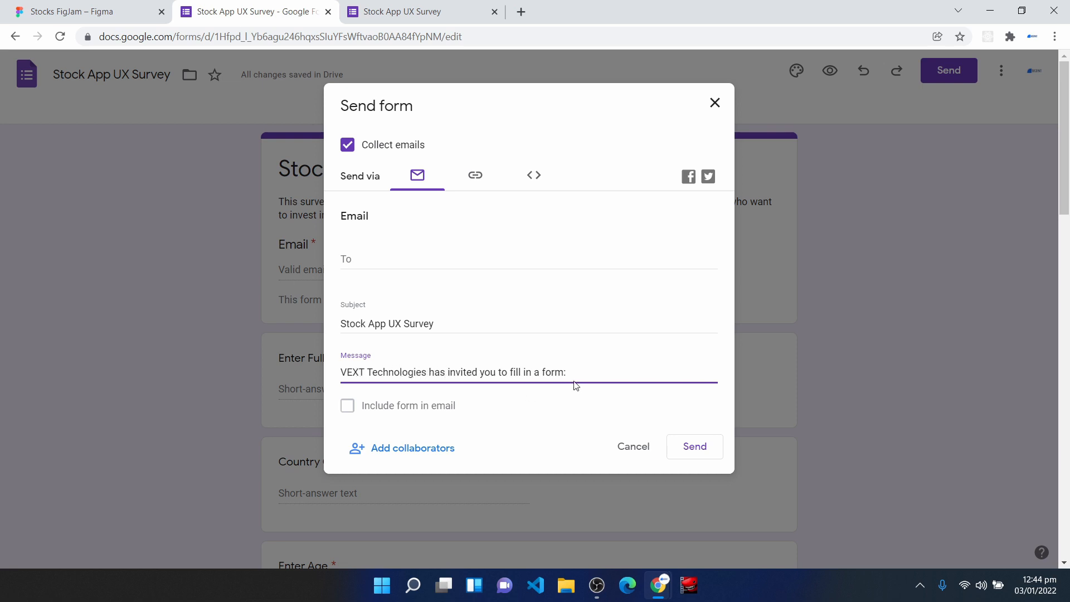
- Replace "form" in the invitation message with "Survey For UX Research"
double_click(545, 370)
type("Surve")
type("y For UX Research")
- Try out a sample recipient email address for the survey invitation and erase it
left_click(377, 259)
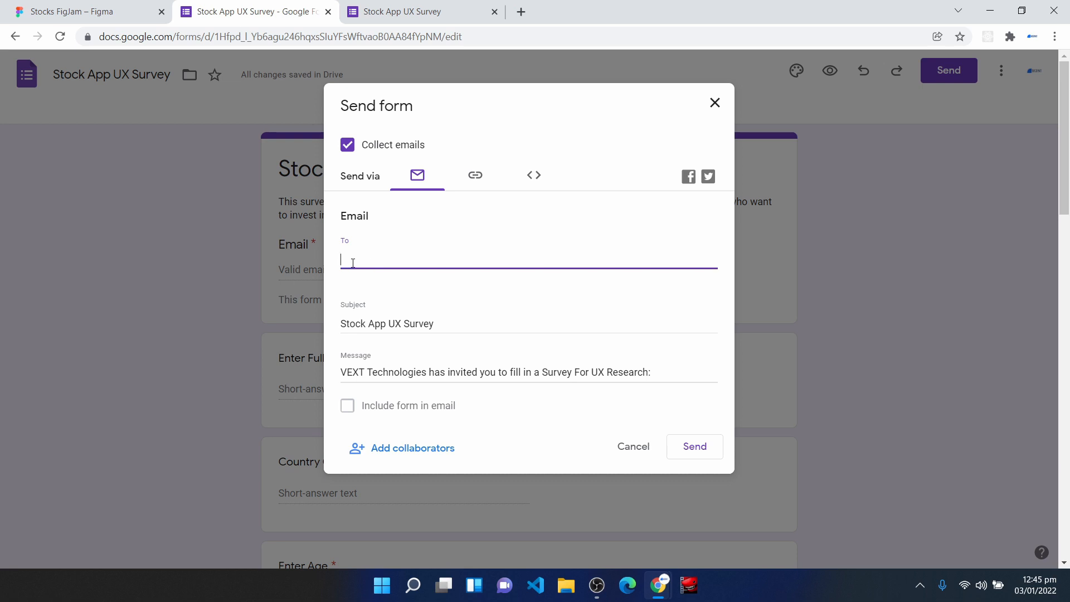
- Switch the sharing method to a link, shorten the URL, copy it, and close the send dialog
left_click(477, 176)
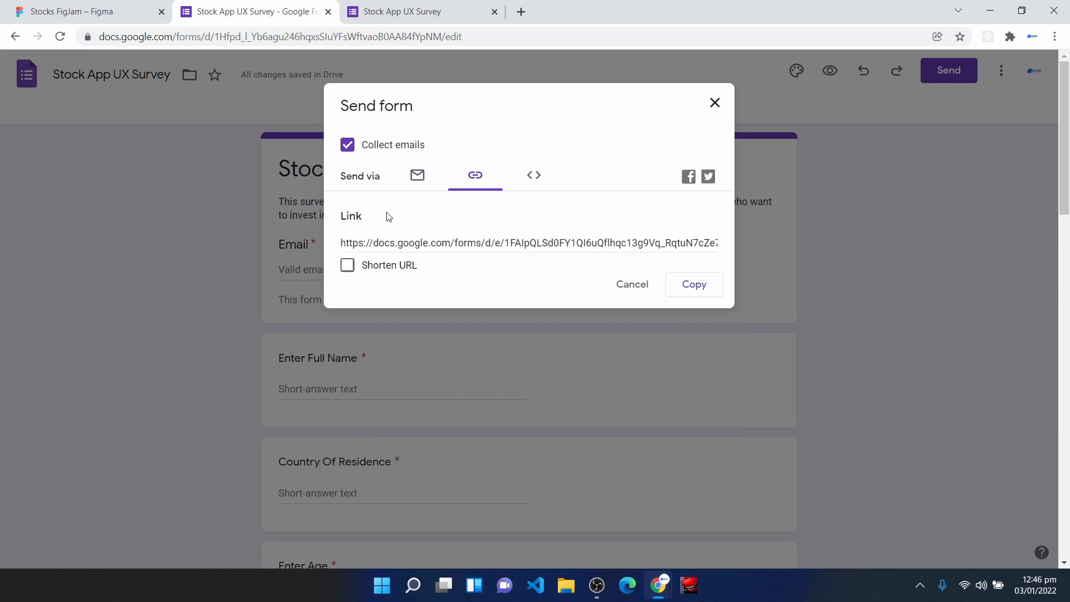
left_click(347, 267)
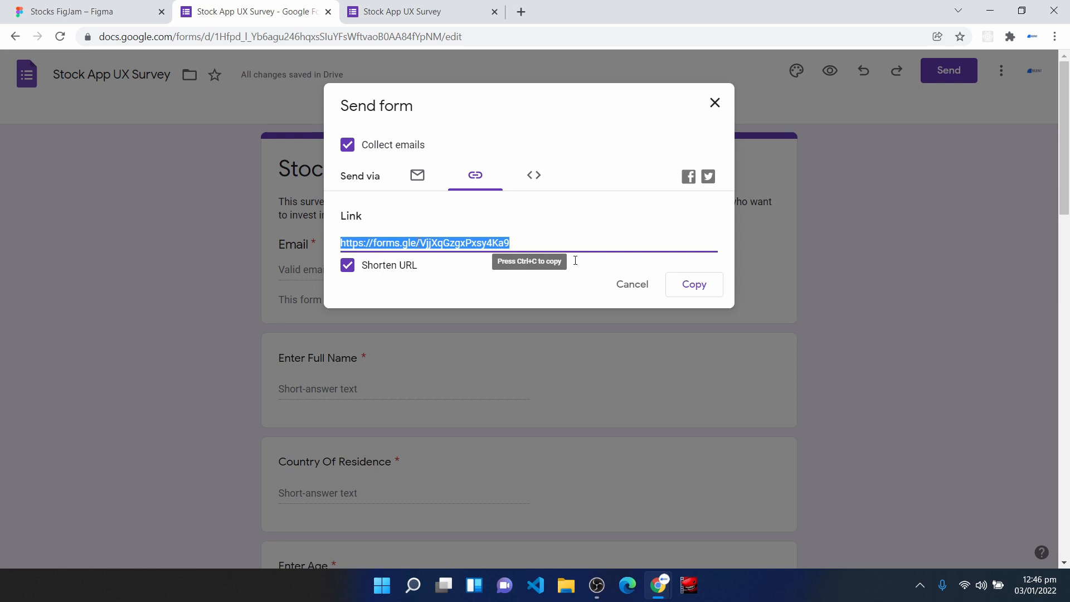
left_click(685, 290)
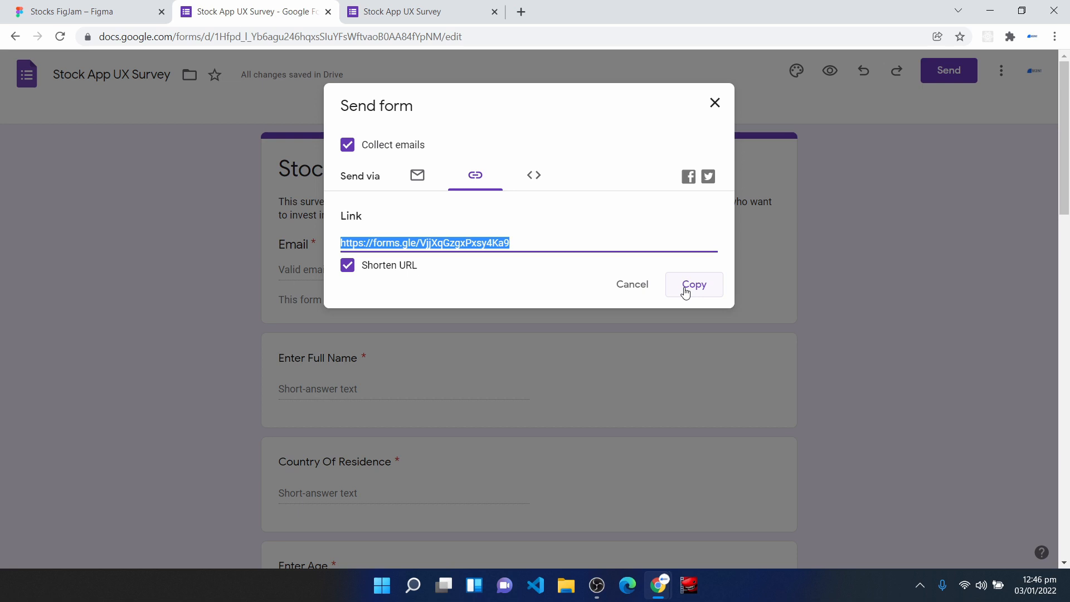
left_click(635, 284)
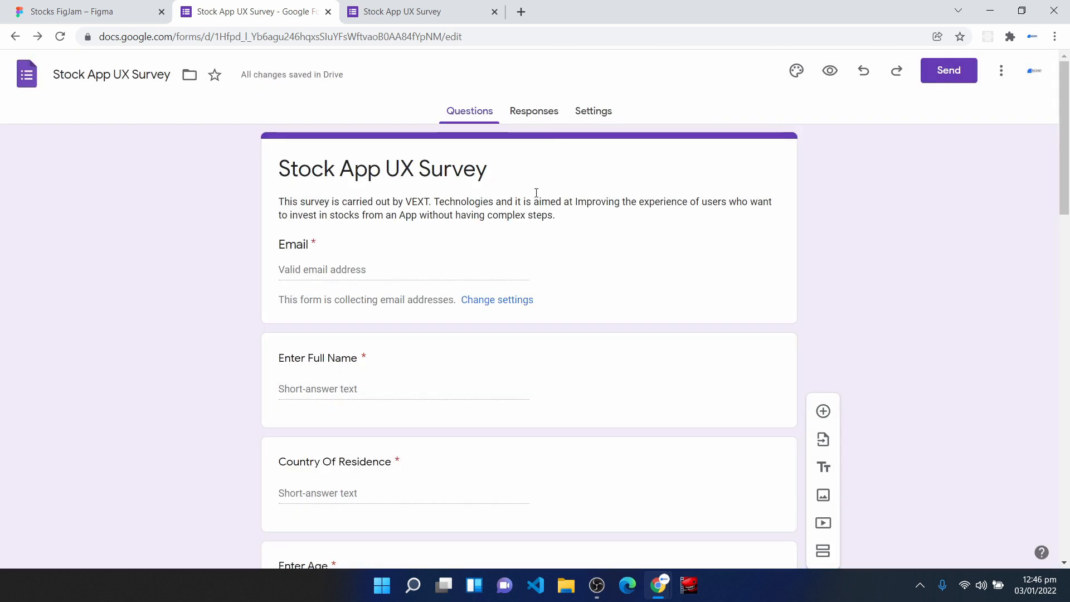
- Open the survey's responses and examine the summary of who responded, their names and their places of residence
left_click(536, 117)
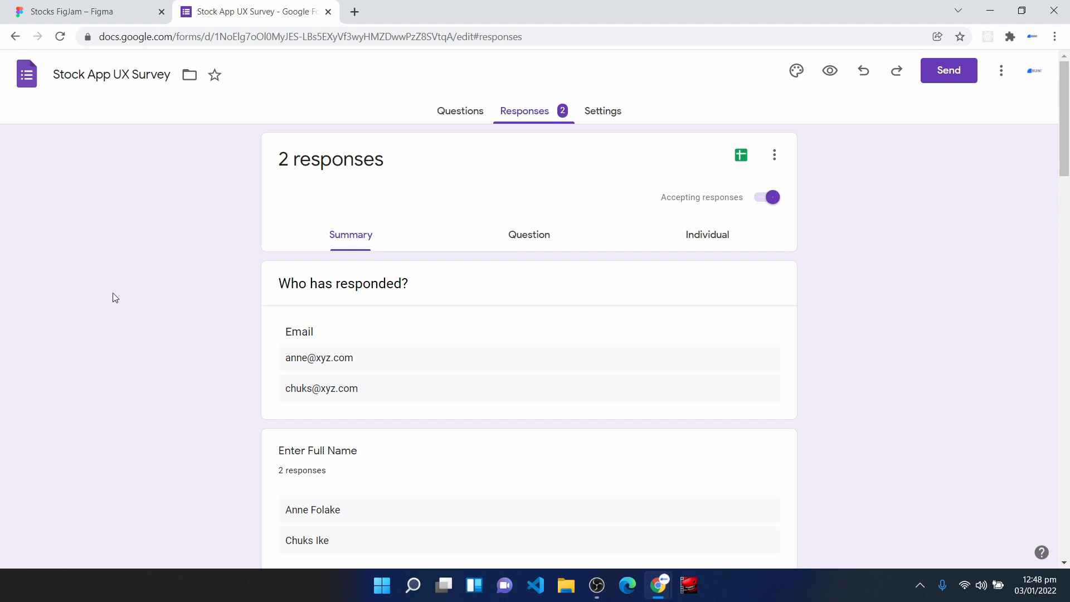
scroll(340, 365, "down", 1)
scroll(340, 363, "up", 1)
left_click_drag(278, 285, 427, 305)
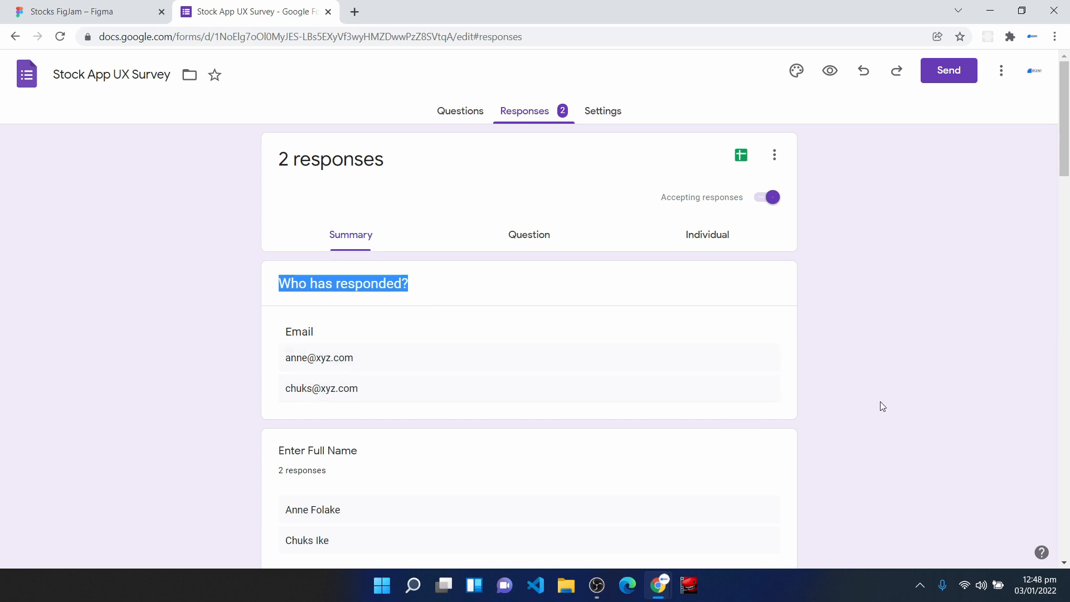
scroll(864, 399, "down", 4)
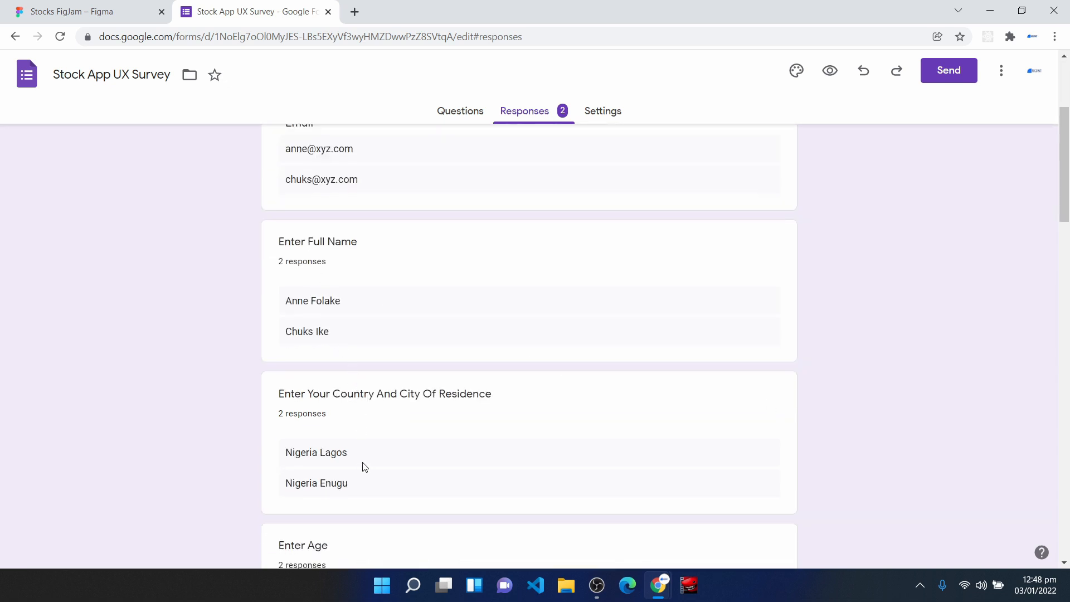
scroll(364, 466, "up", 4)
left_click(349, 244)
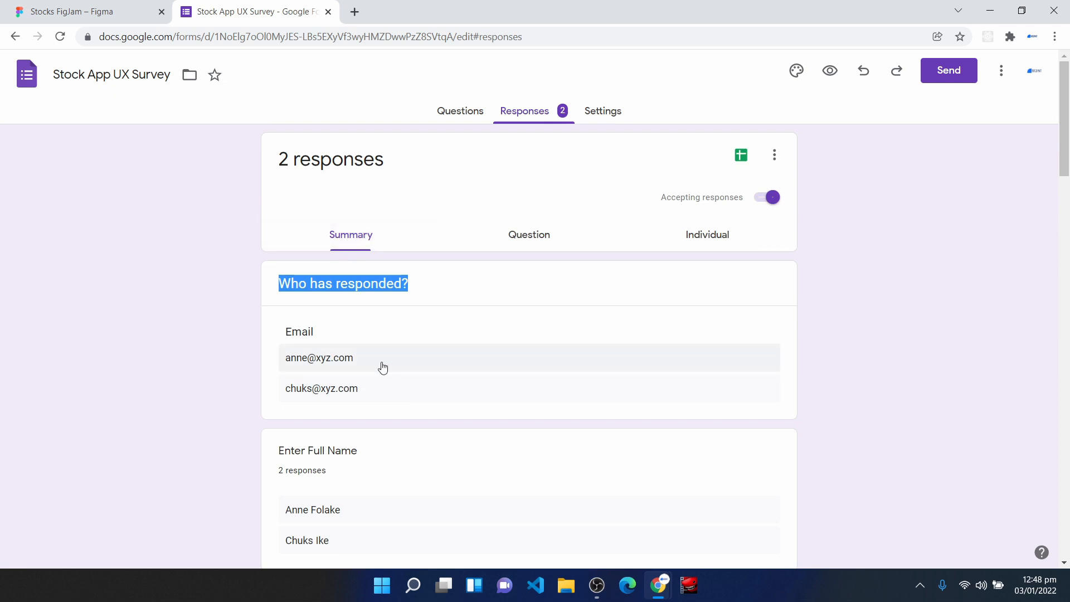
scroll(382, 367, "down", 3)
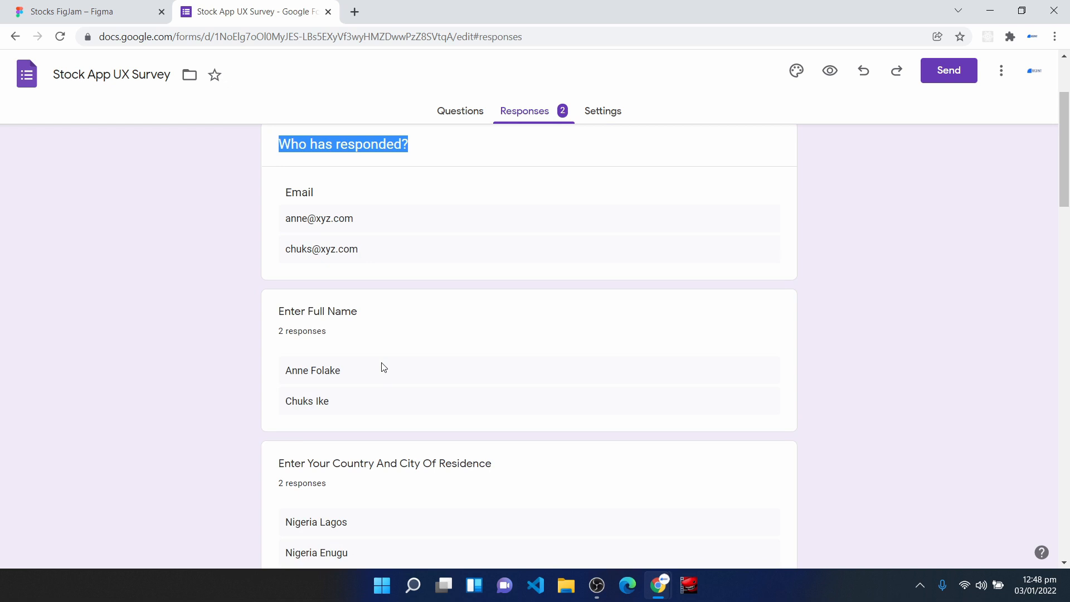
scroll(384, 366, "up", 3)
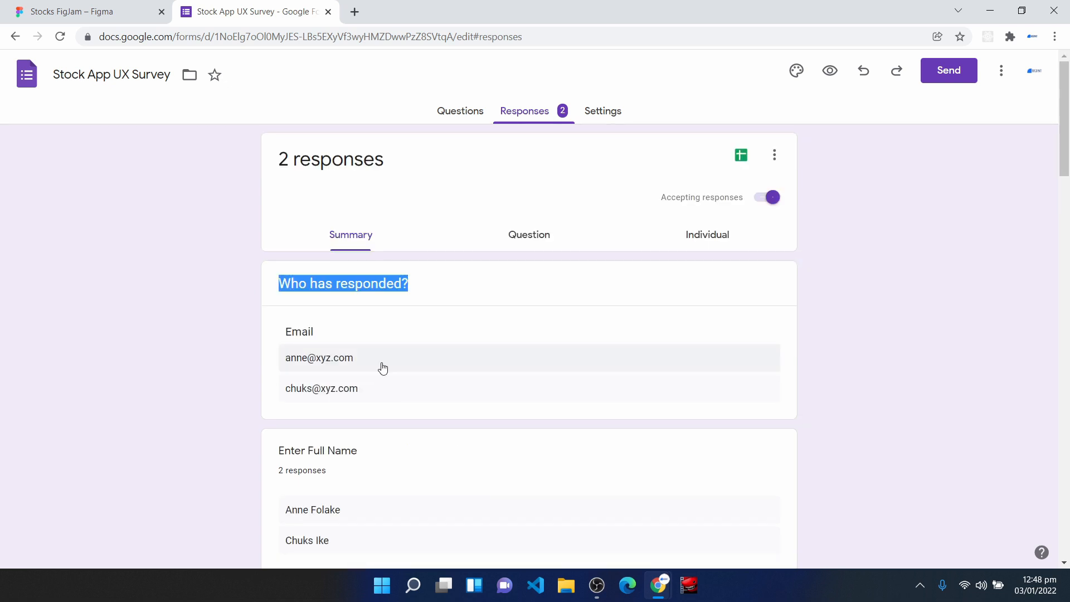
- Switch to the individual responses and review the first respondent's email, name, residence and age answers
left_click(717, 241)
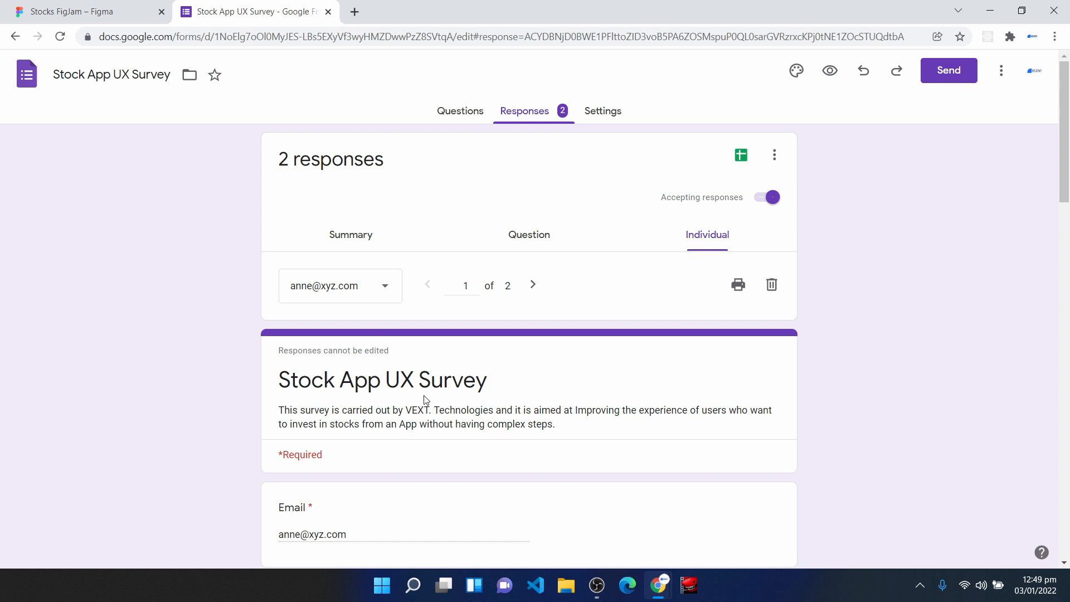
scroll(424, 399, "down", 2)
scroll(387, 440, "down", 2)
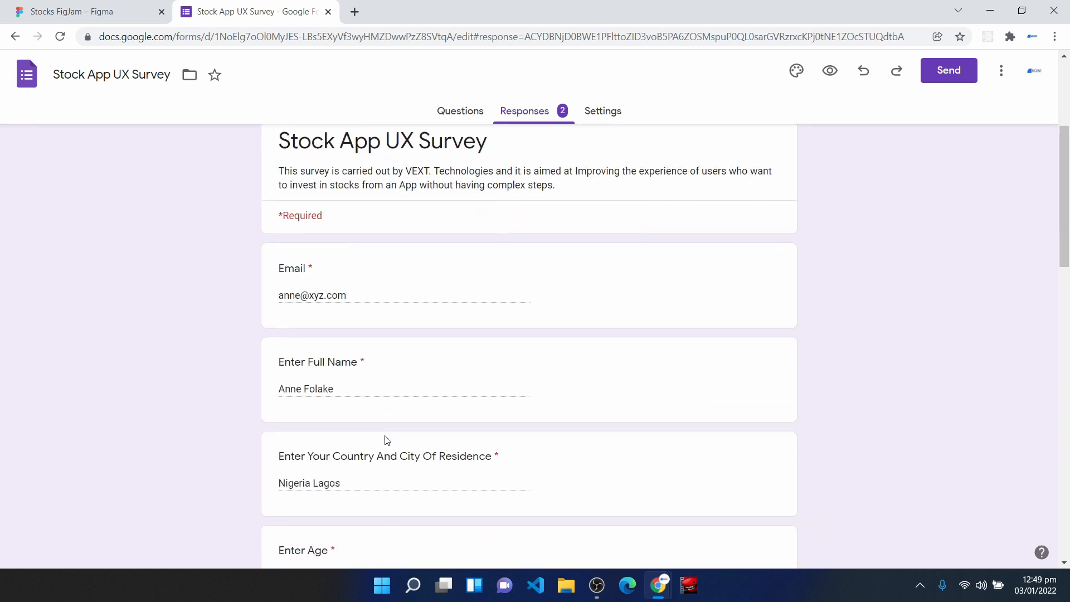
scroll(387, 440, "down", 6)
scroll(387, 439, "up", 5)
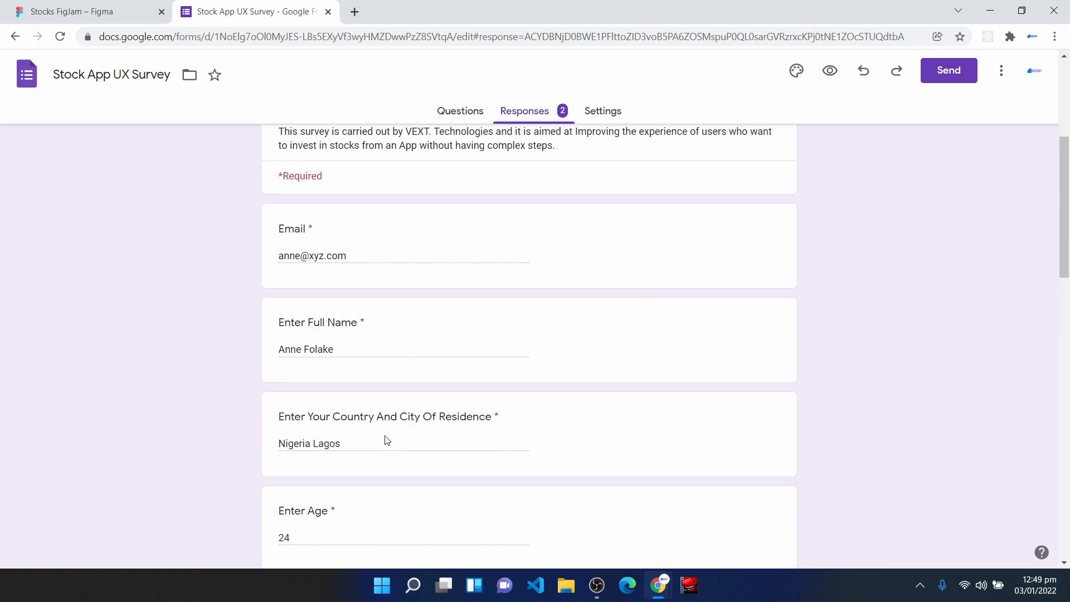
scroll(389, 438, "up", 5)
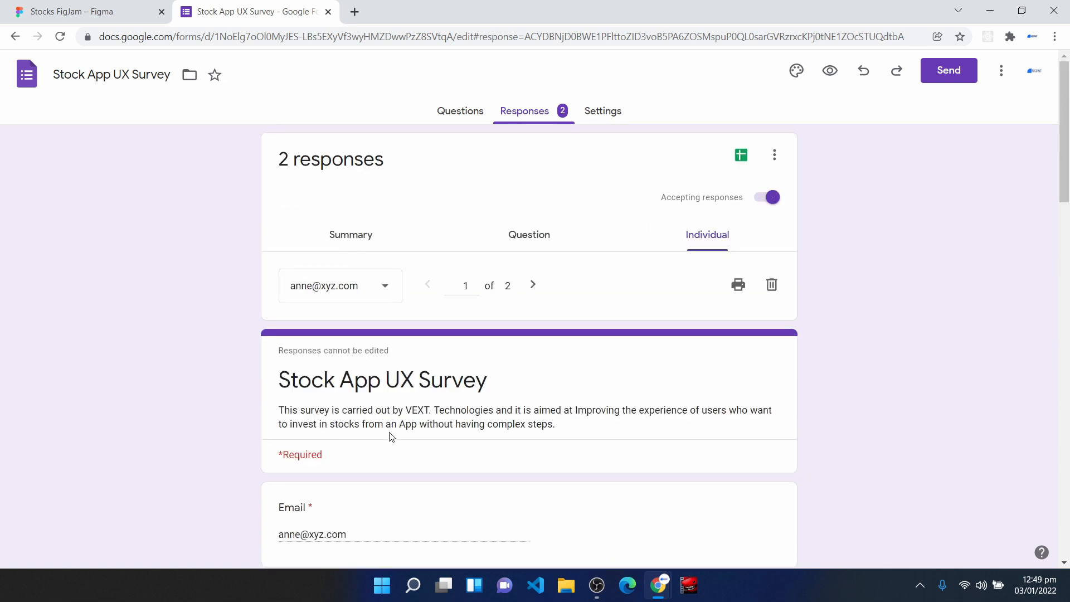
- Show the second respondent's individual response and examine the email, name, residence, age and profession answers
left_click(372, 295)
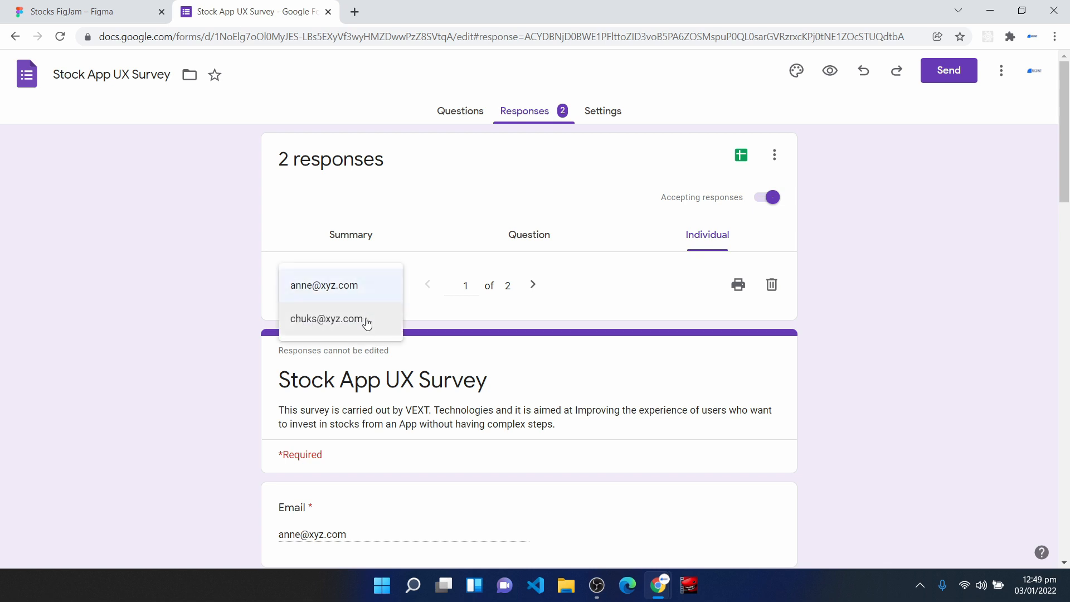
left_click(313, 329)
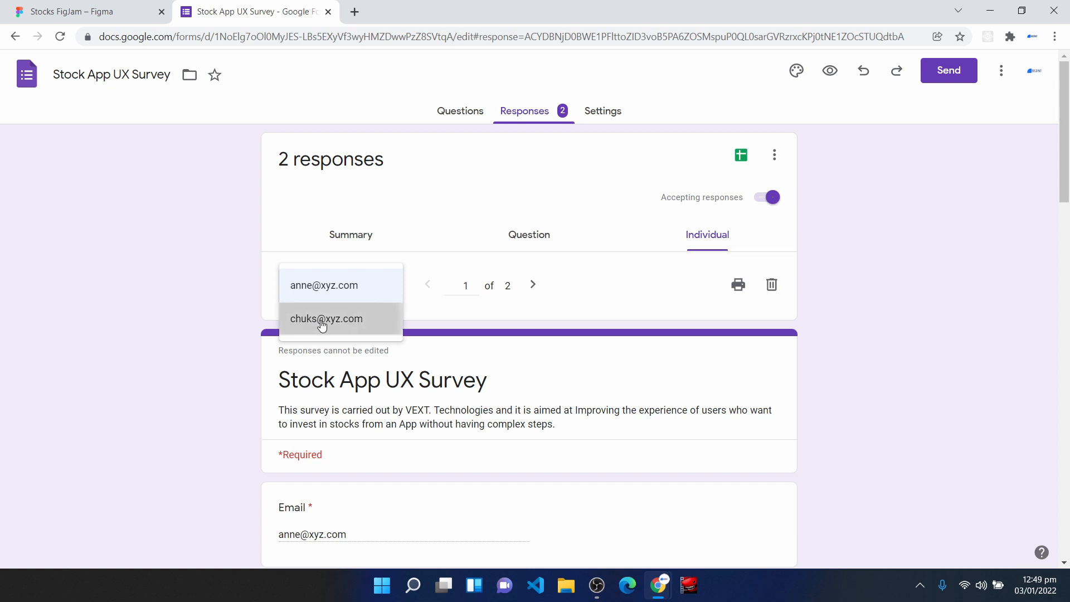
scroll(385, 432, "down", 3)
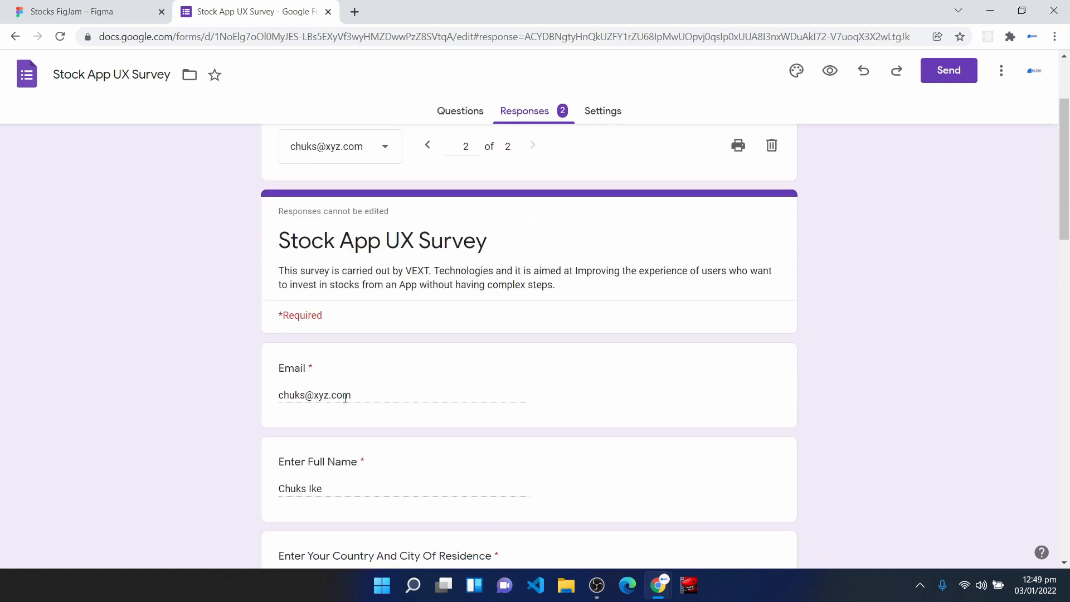
scroll(343, 440, "down", 5)
scroll(342, 437, "down", 4)
scroll(342, 437, "up", 10)
left_click_drag(282, 391, 355, 396)
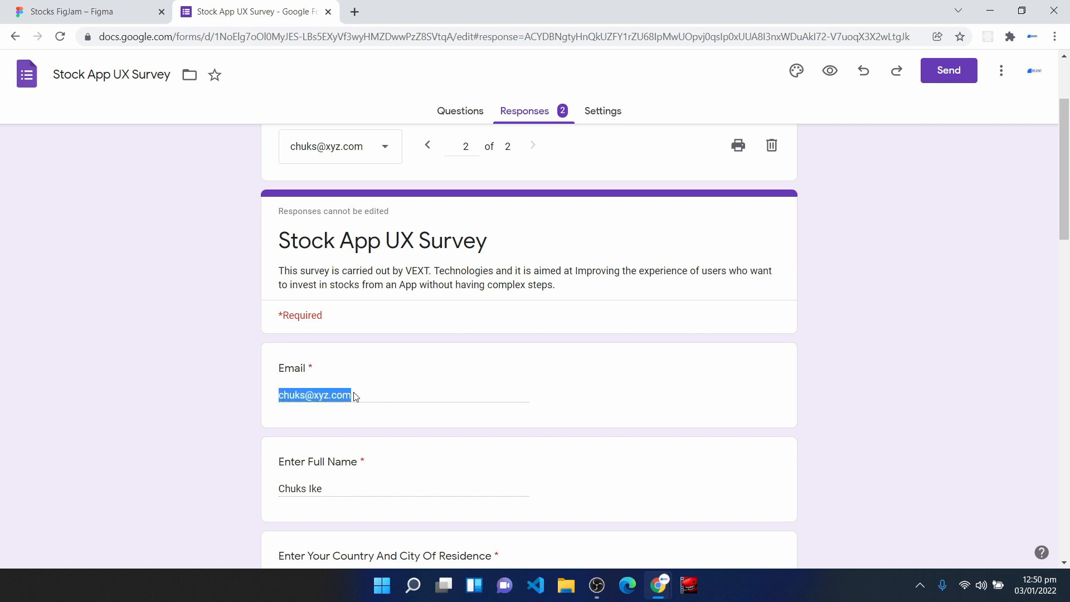
scroll(357, 417, "down", 2)
left_click_drag(334, 355, 275, 354)
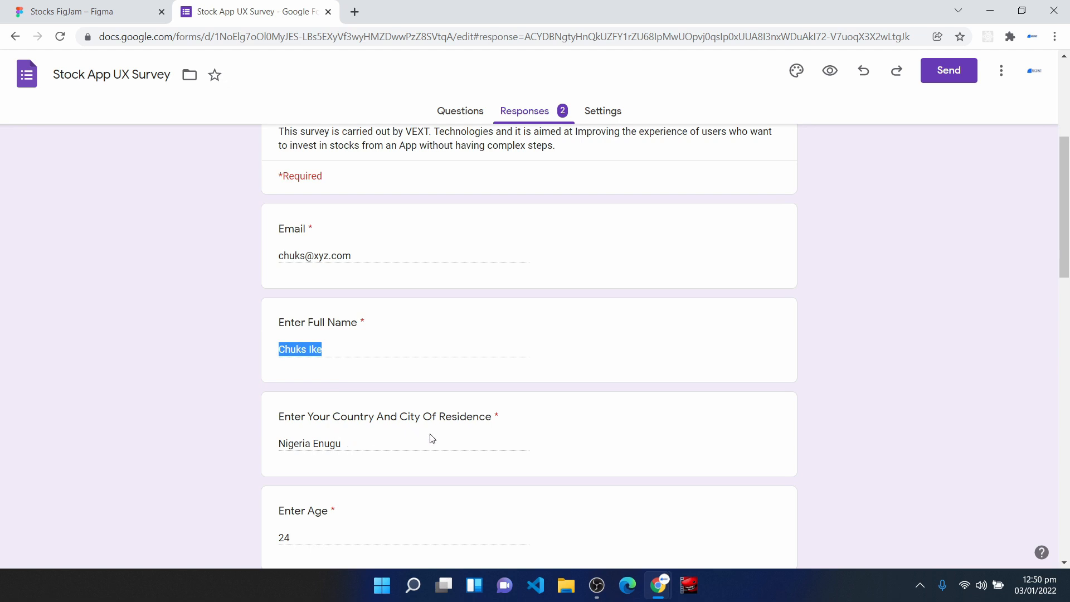
left_click_drag(350, 444, 281, 459)
scroll(300, 497, "down", 1)
scroll(301, 485, "down", 2)
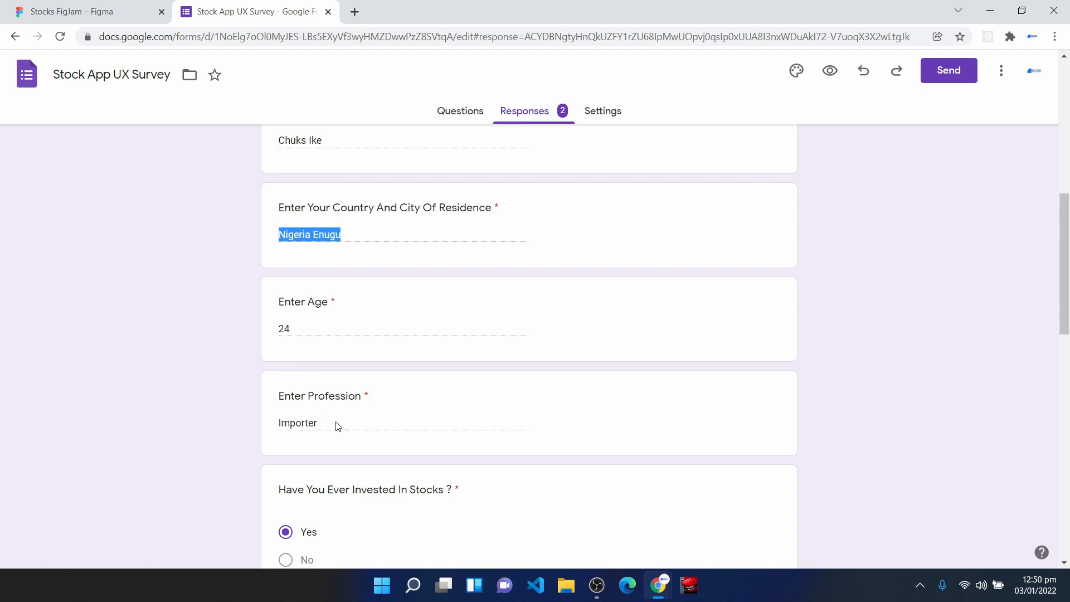
- Examine the second respondent's answers on stock investing experience, mobile app use, goals and frustrations, and return to the start of the response
scroll(343, 474, "down", 1)
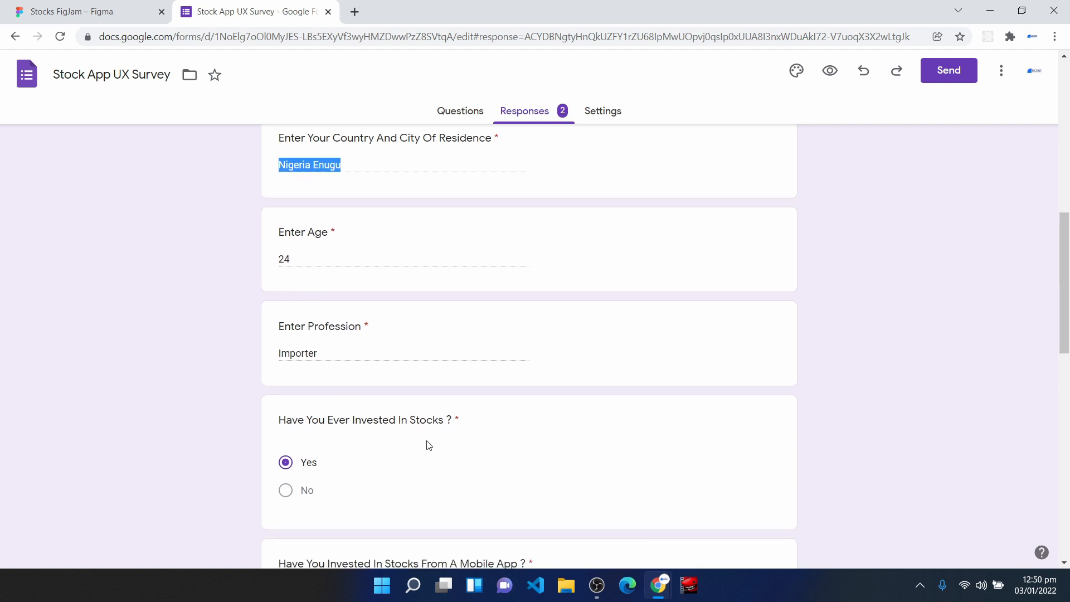
scroll(305, 455, "down", 2)
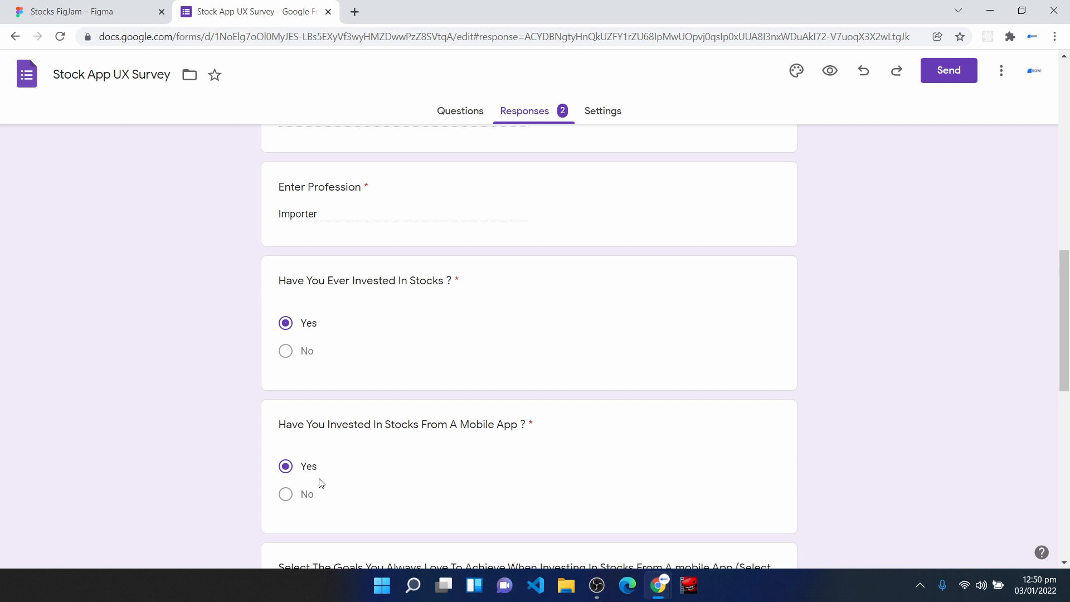
scroll(322, 483, "down", 2)
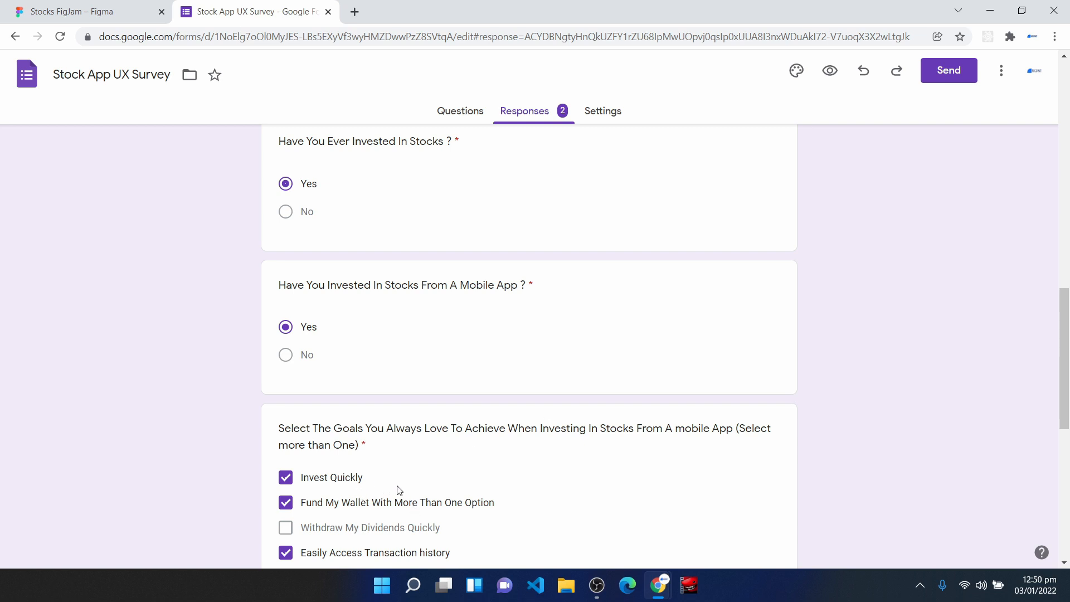
scroll(393, 491, "down", 1)
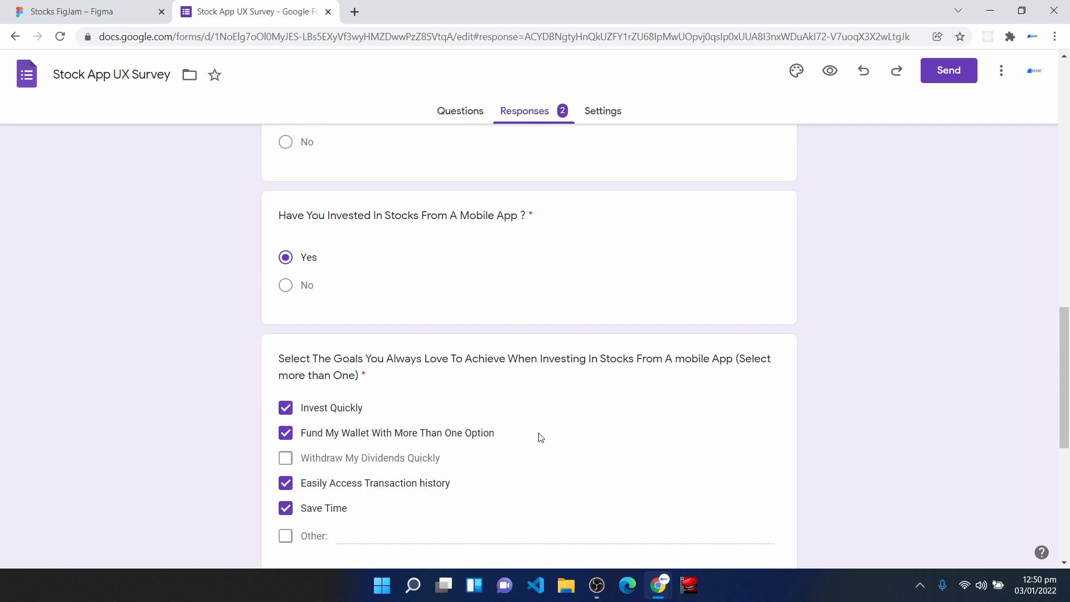
scroll(341, 500, "down", 1)
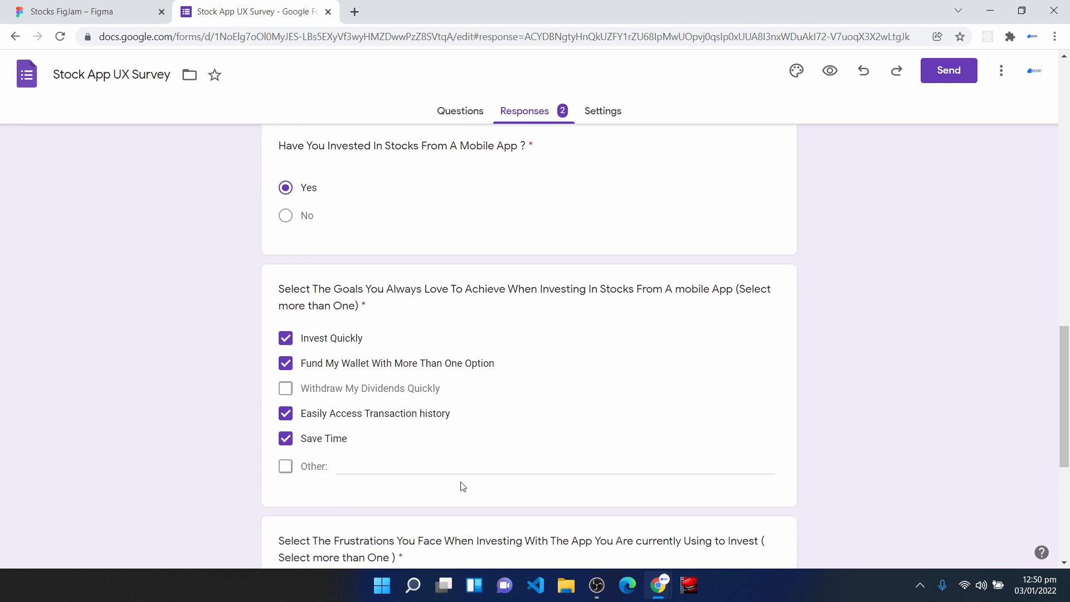
scroll(333, 443, "down", 2)
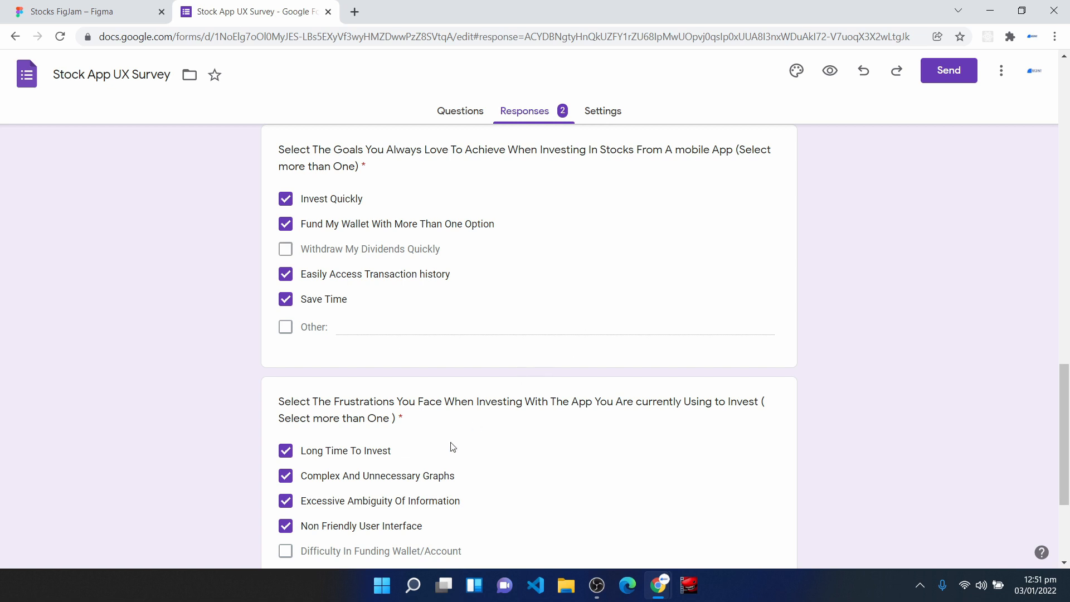
scroll(357, 471, "down", 1)
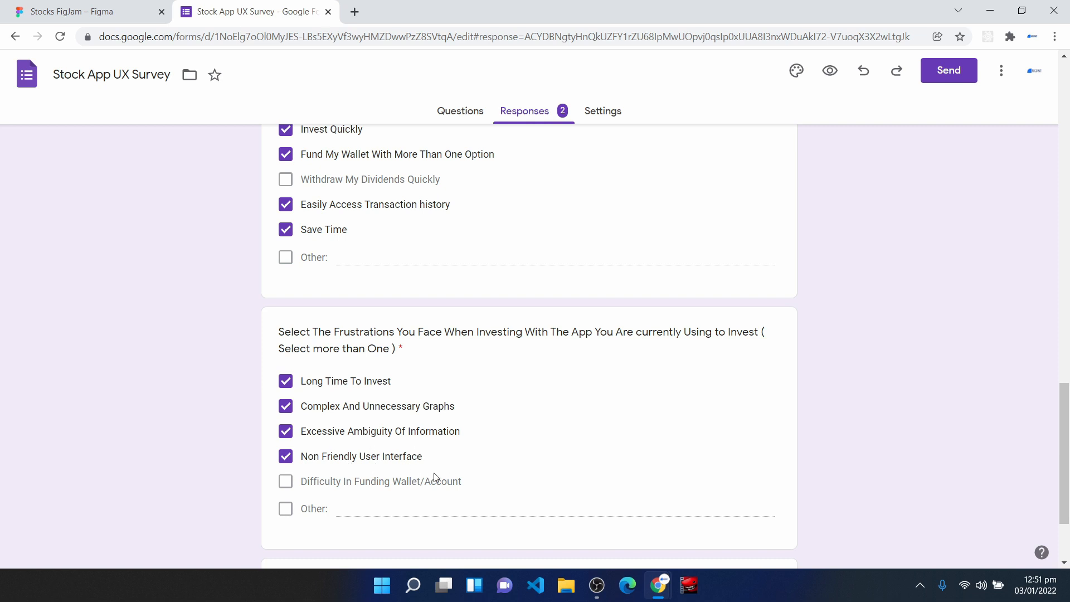
scroll(348, 497, "up", 9)
scroll(348, 496, "up", 10)
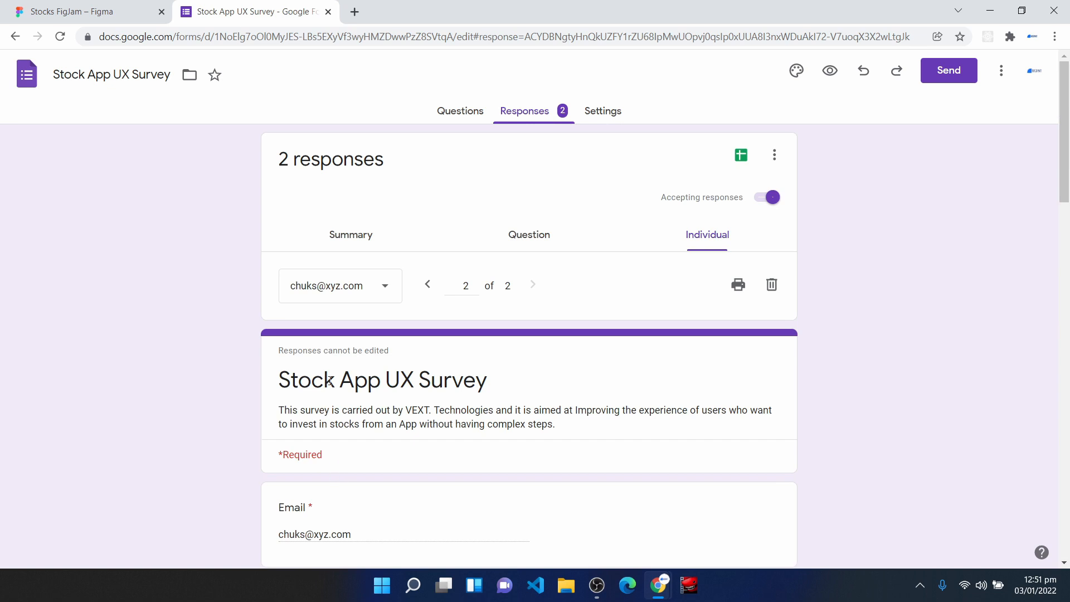
- Show the first respondent's individual response and examine the email, full name, and country and city of residence answers
left_click(342, 296)
left_click(342, 262)
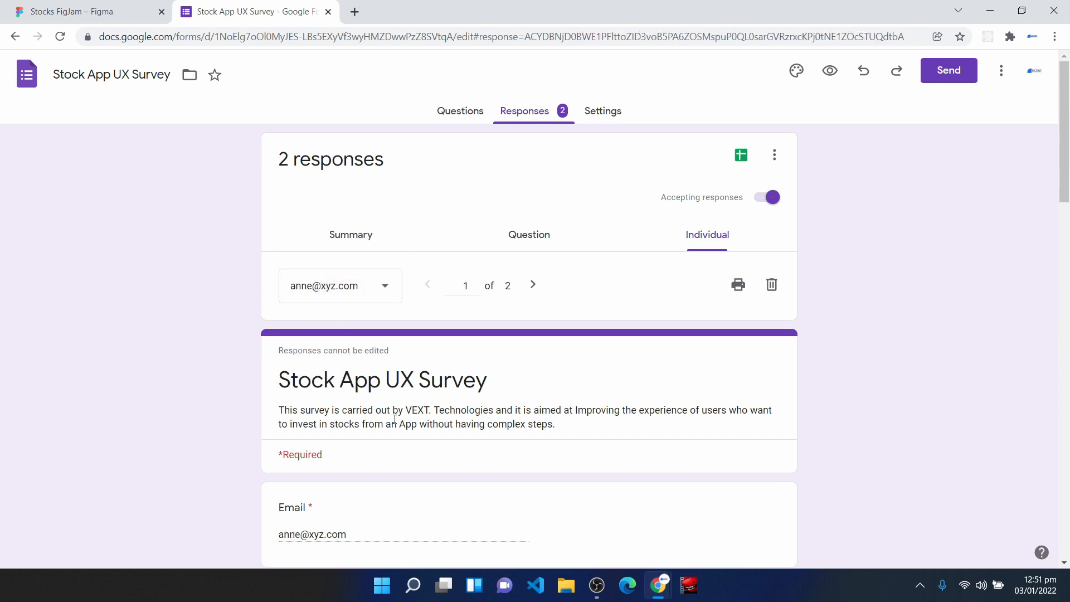
scroll(396, 426, "down", 2)
left_click_drag(366, 402, 263, 394)
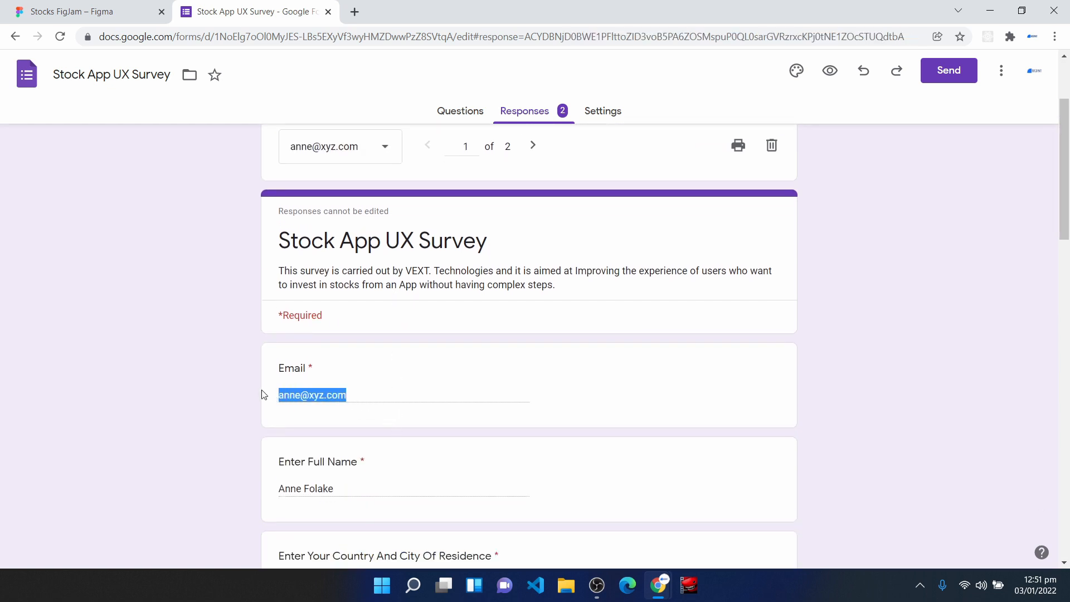
scroll(341, 485, "down", 1)
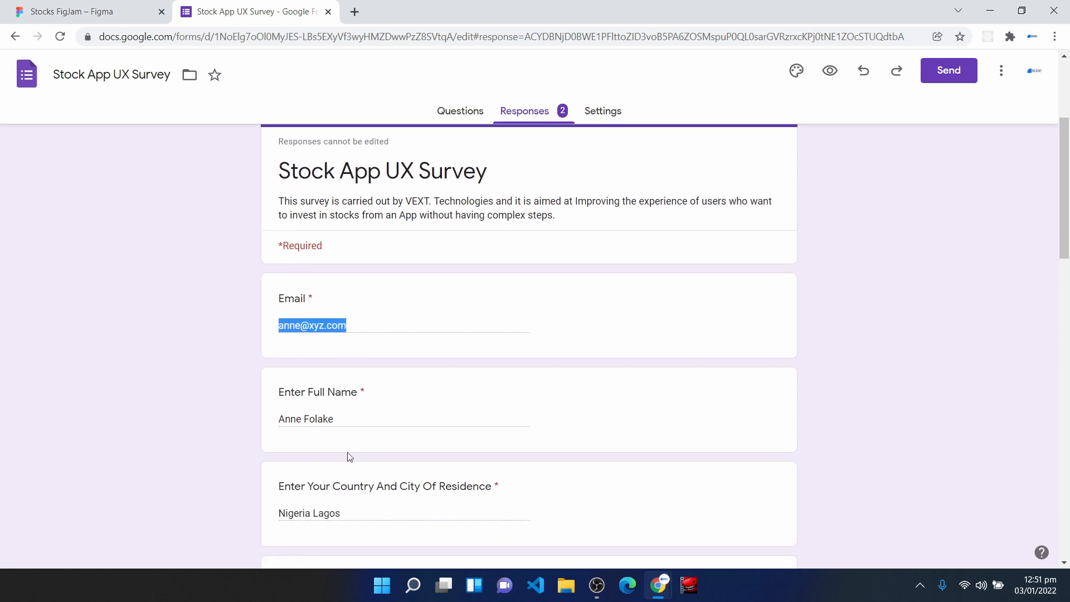
left_click(356, 424)
left_click_drag(345, 426, 310, 421)
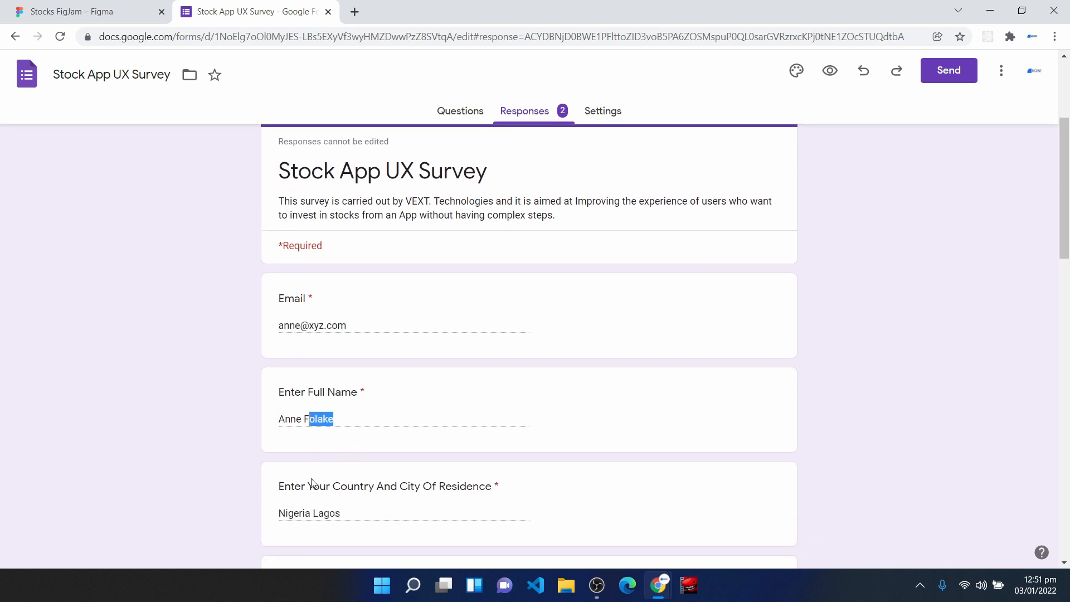
scroll(366, 379, "down", 2)
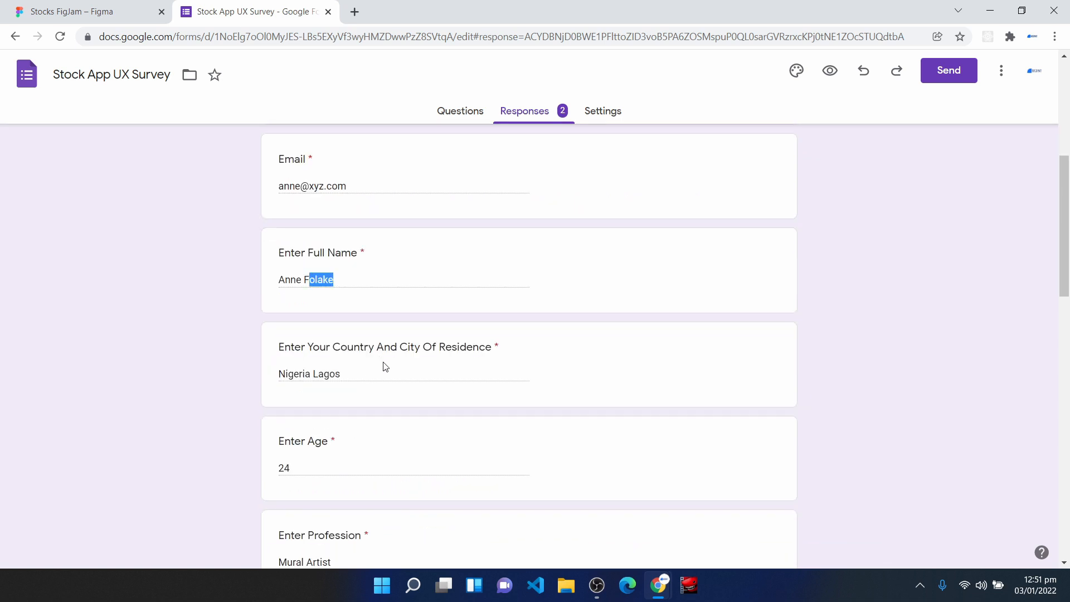
left_click_drag(343, 375, 283, 378)
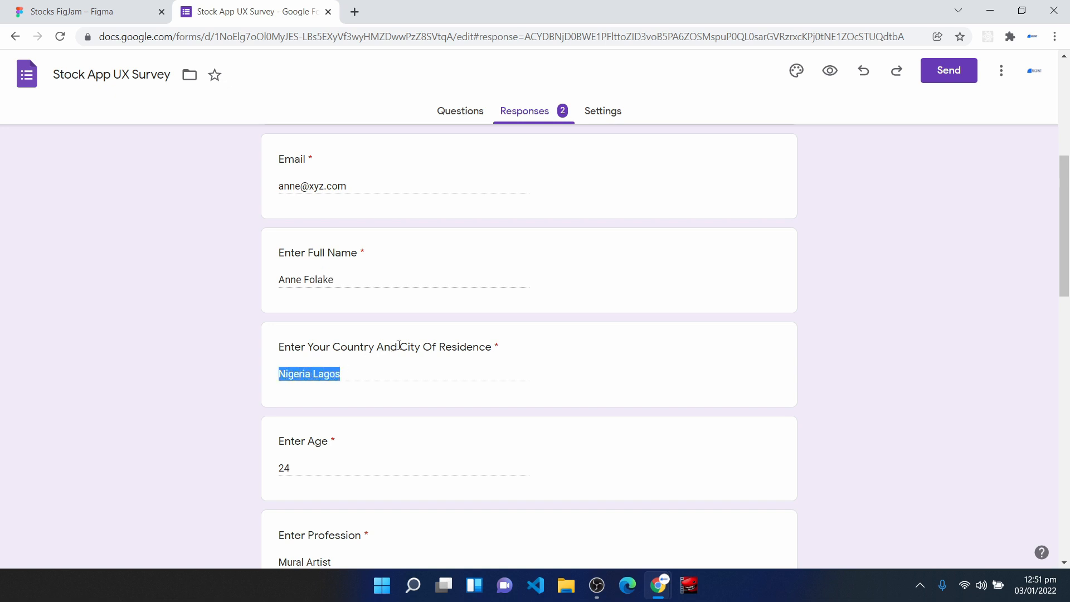
left_click_drag(399, 345, 491, 340)
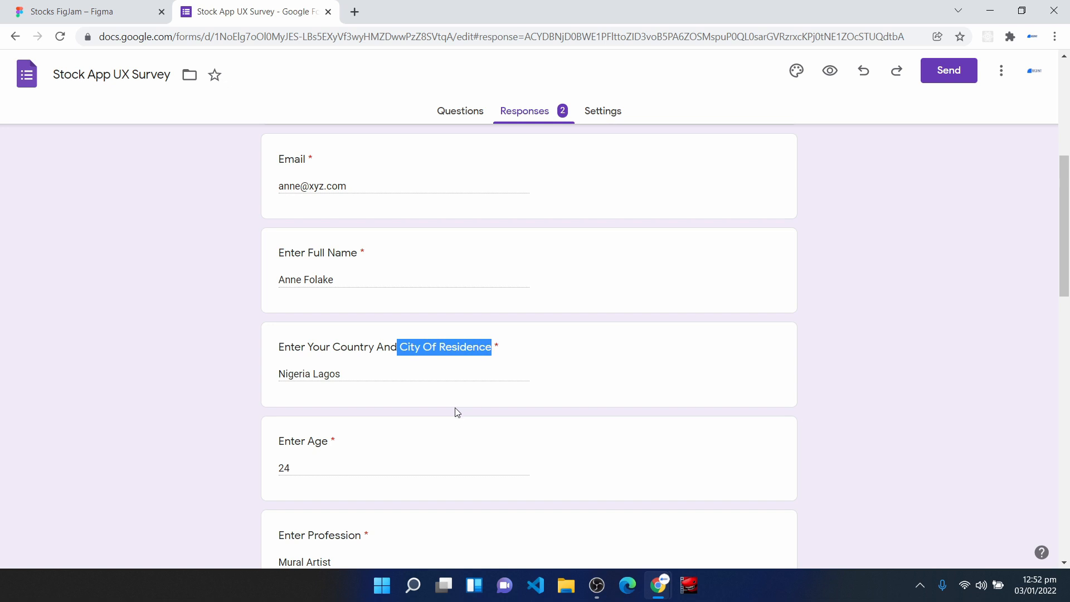
- Examine the first respondent's age, profession, stock investing experience, goals and frustrations answers, down to the submission date
scroll(335, 471, "down", 3)
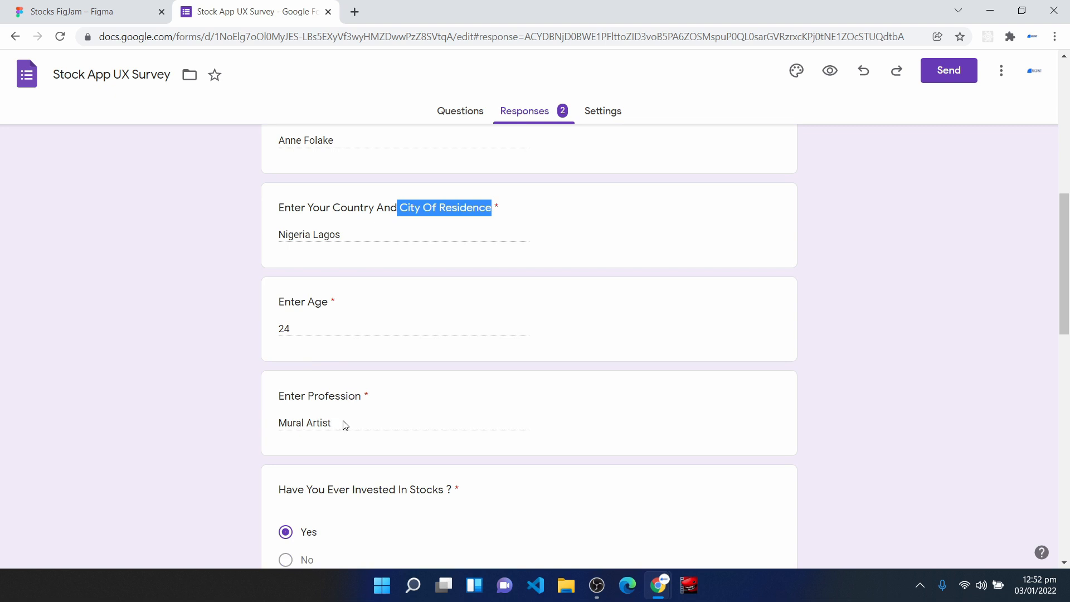
scroll(342, 444, "down", 1)
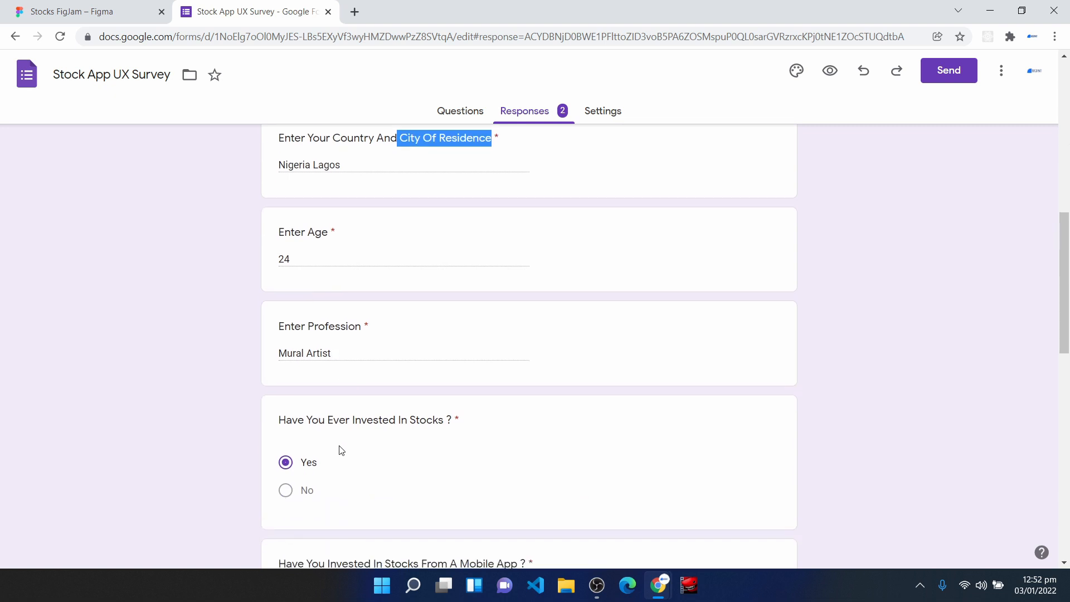
scroll(329, 485, "down", 2)
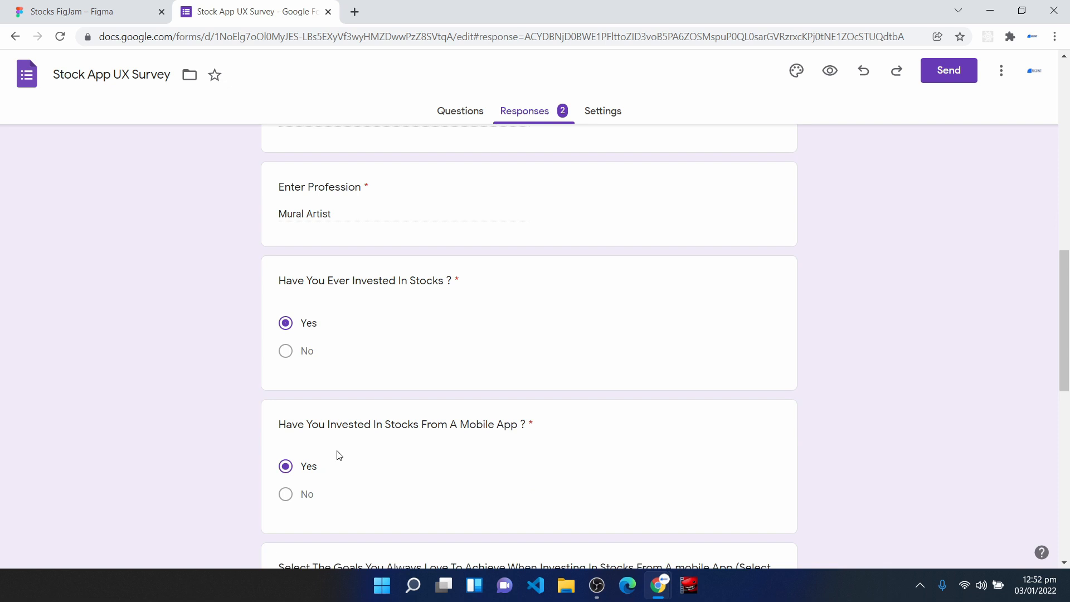
scroll(390, 501, "down", 2)
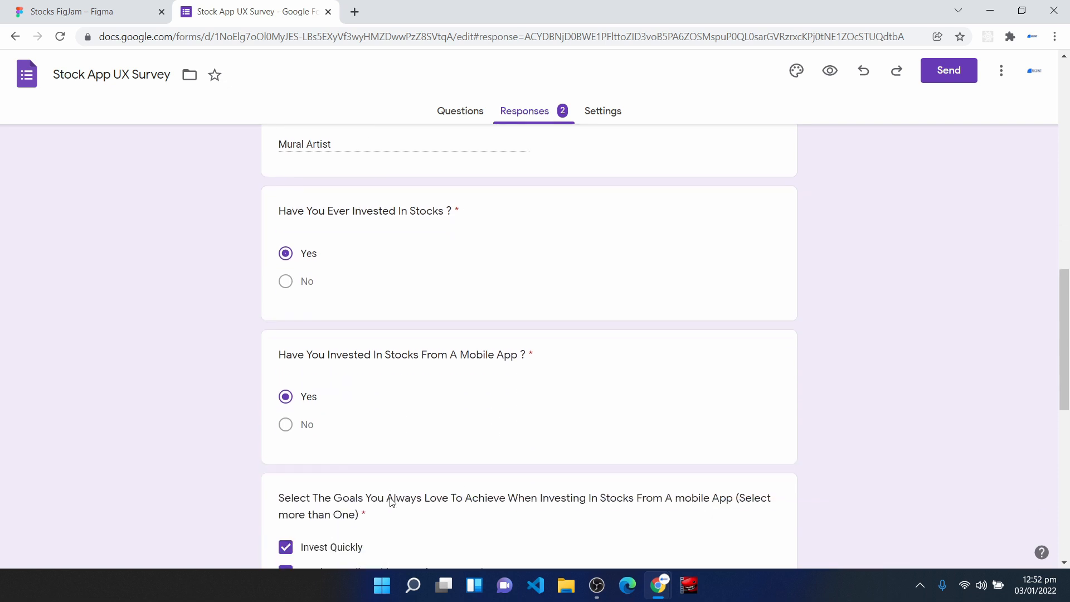
scroll(390, 502, "down", 2)
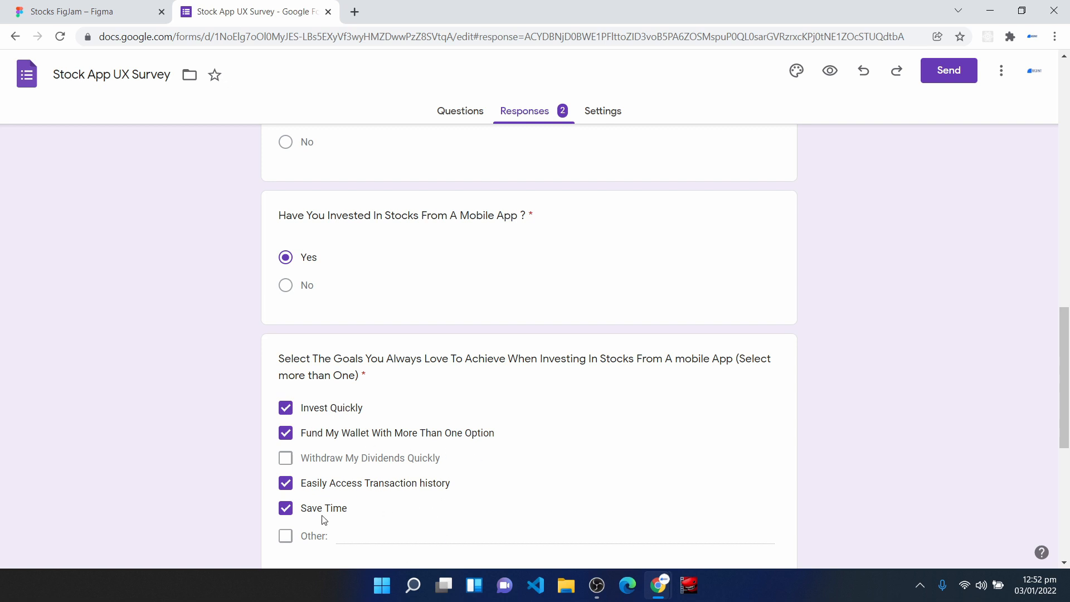
scroll(335, 516, "down", 3)
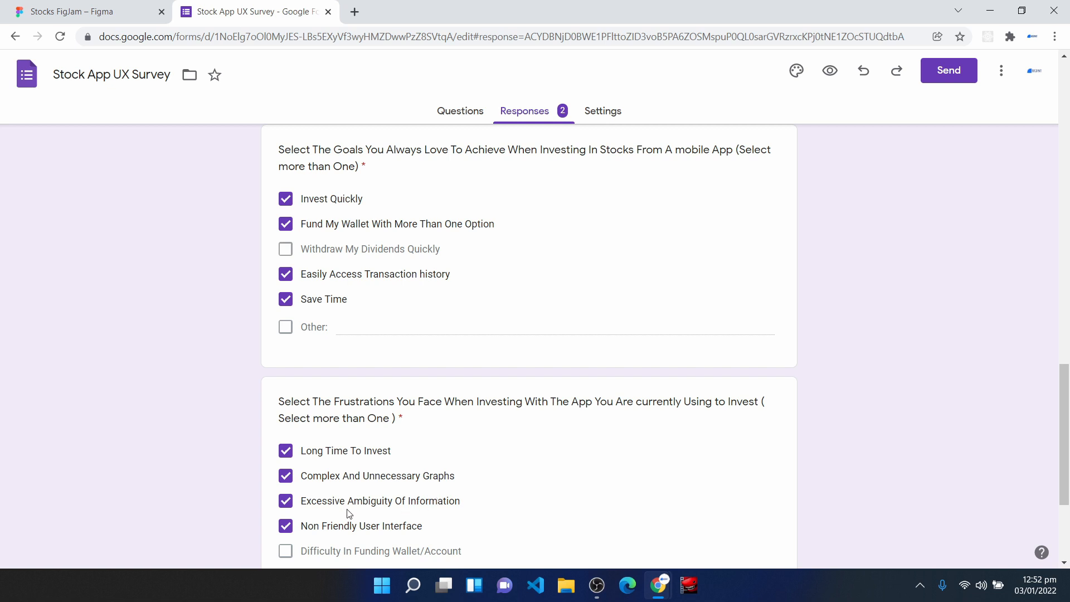
scroll(349, 514, "down", 1)
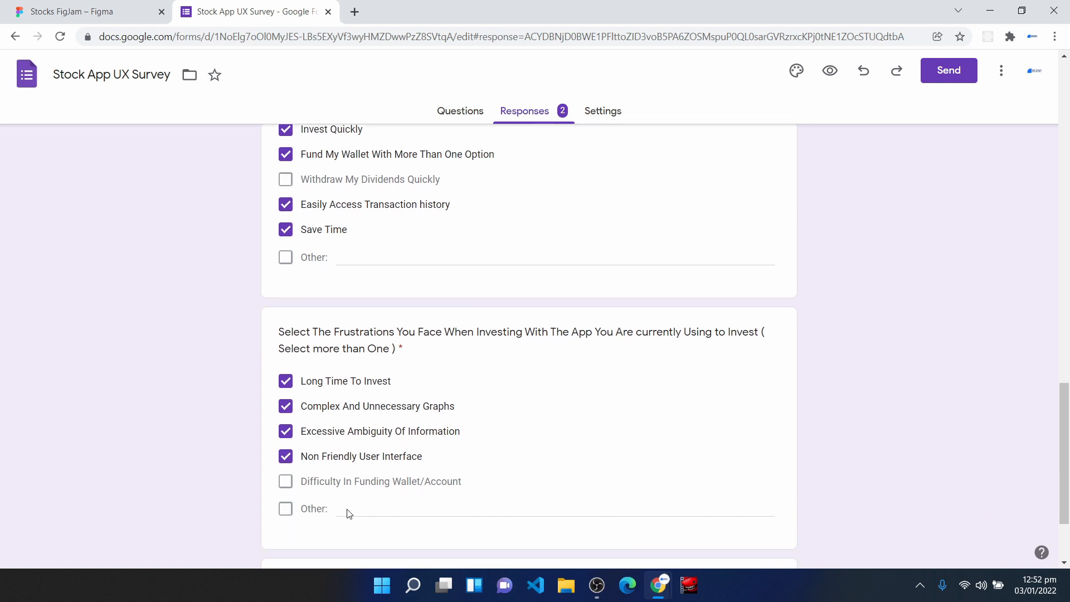
scroll(349, 514, "down", 2)
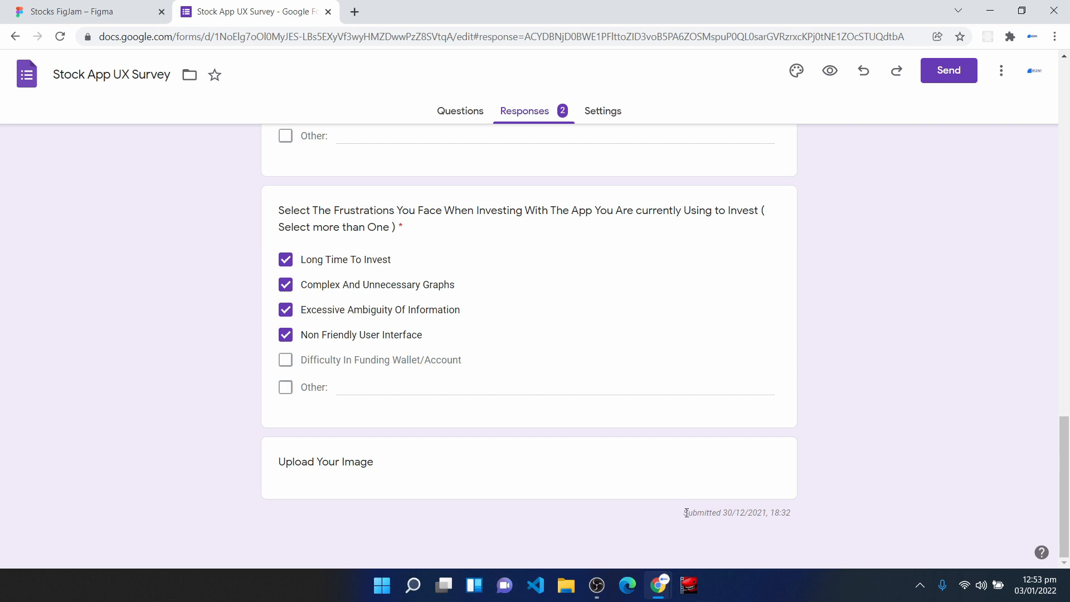
left_click_drag(691, 514, 796, 521)
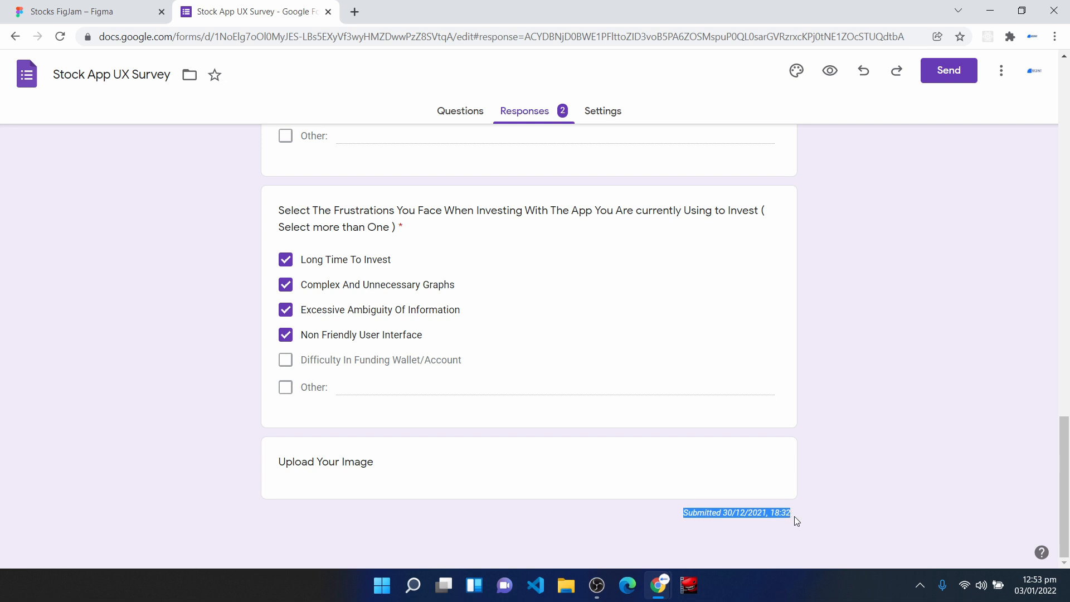
- Create a new spreadsheet from the survey's responses, and return to the Stocks FigJam board in Figma after looking over it
scroll(669, 392, "up", 20)
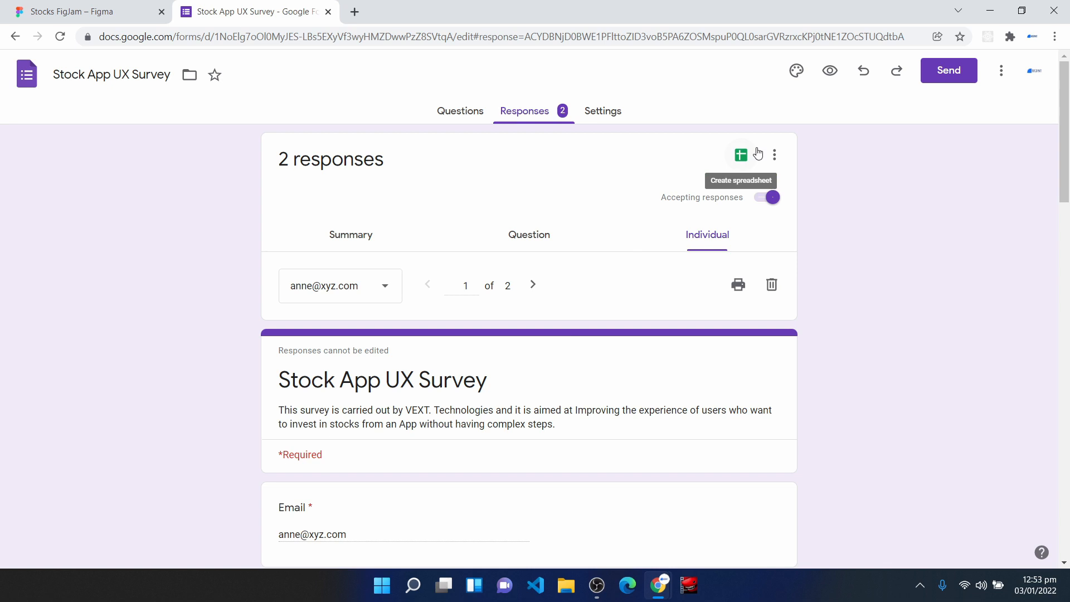
left_click(341, 240)
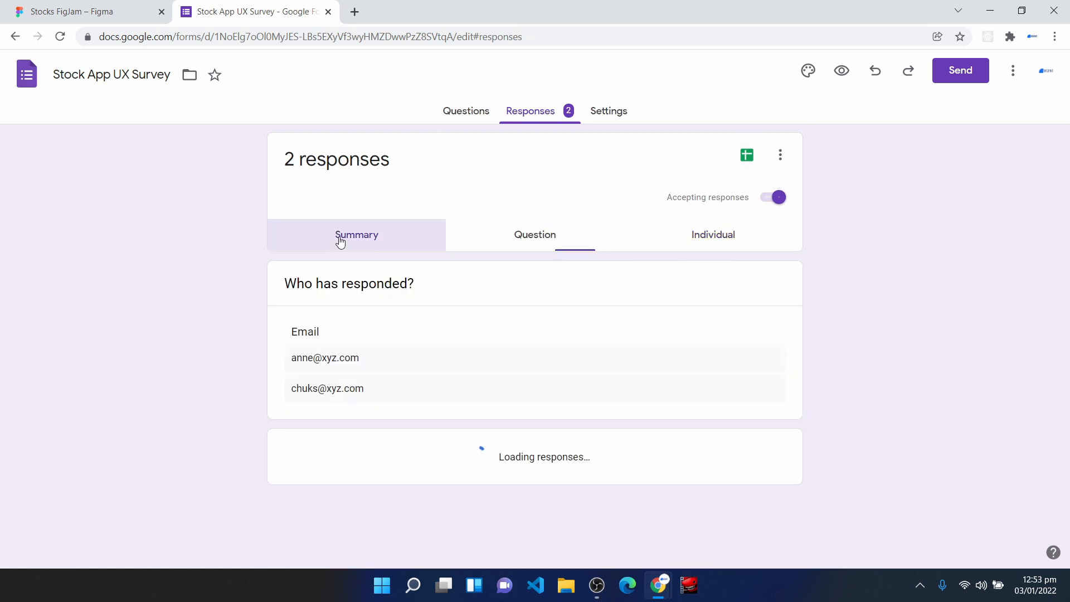
left_click(741, 156)
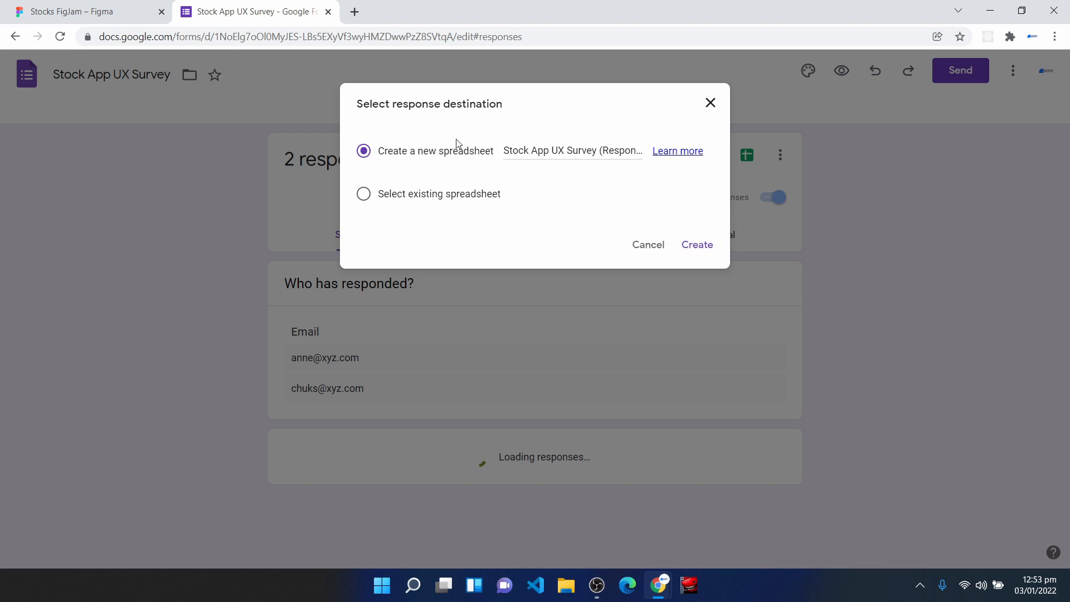
left_click(705, 250)
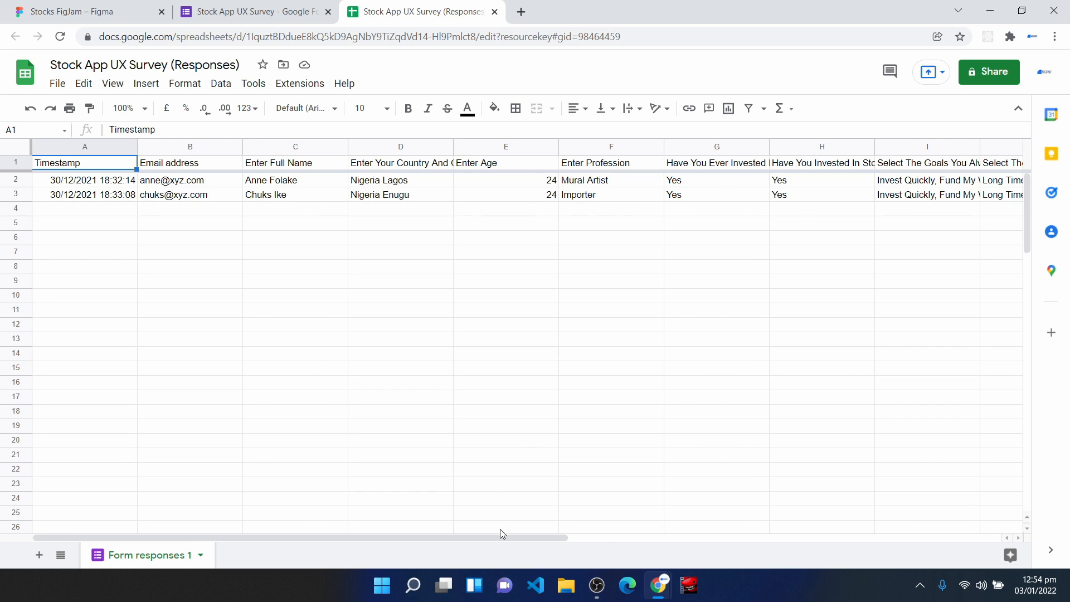
left_click_drag(501, 538, 580, 530)
left_click(127, 12)
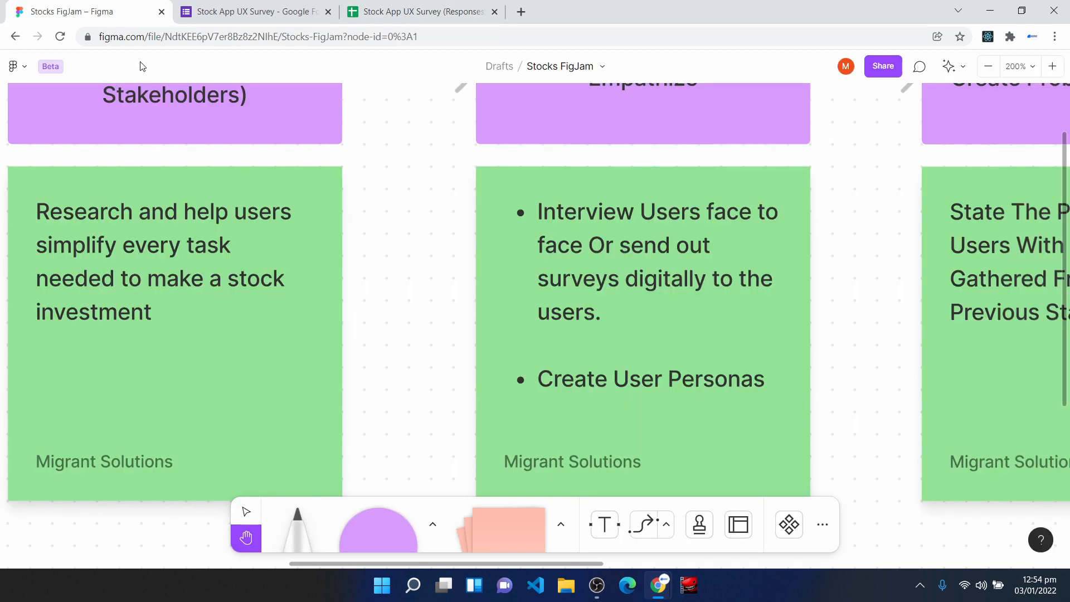
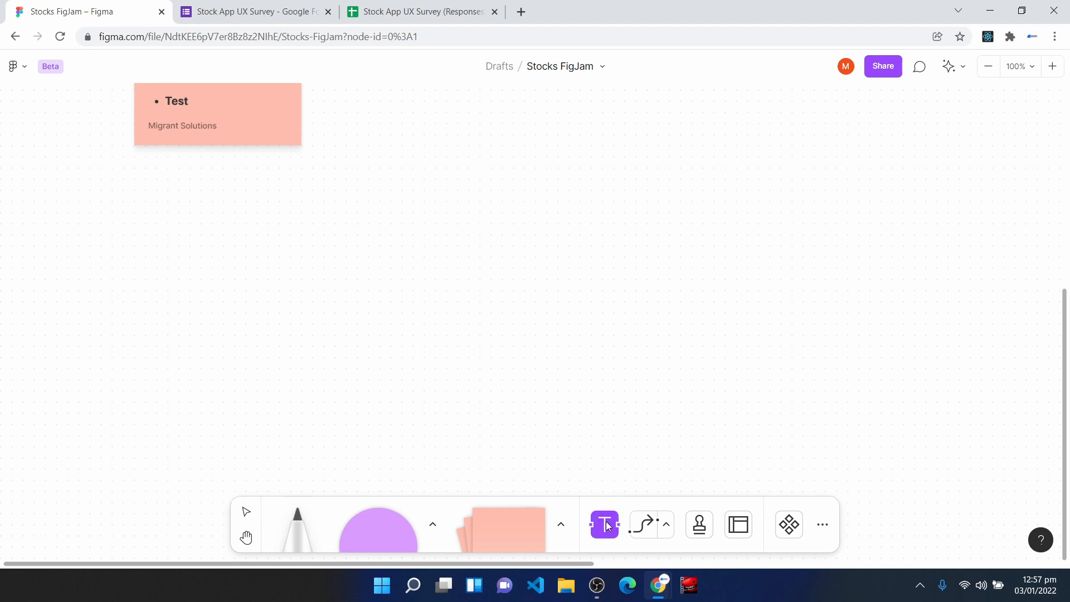
- Add the text "User Personas" on two lines below the workflow stages card
left_click(137, 203)
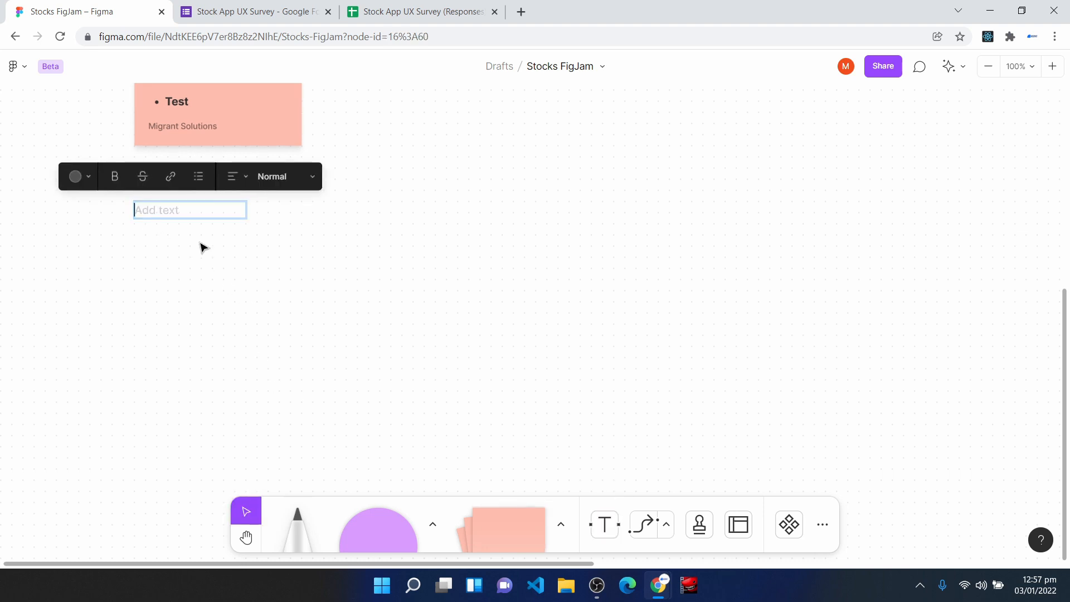
type("User")
key("Return")
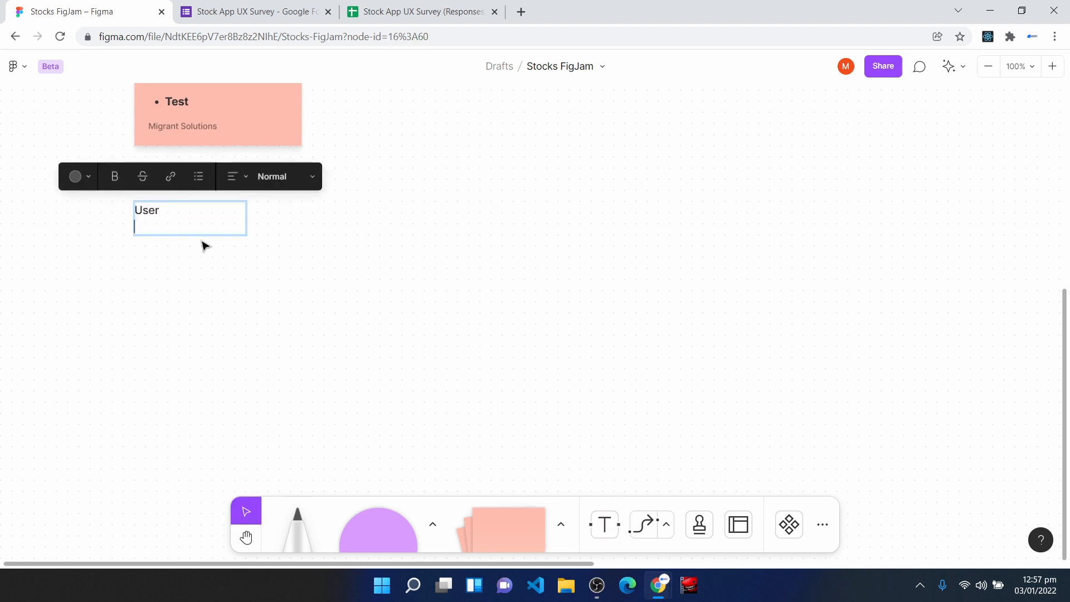
type("Personas")
key("Escape")
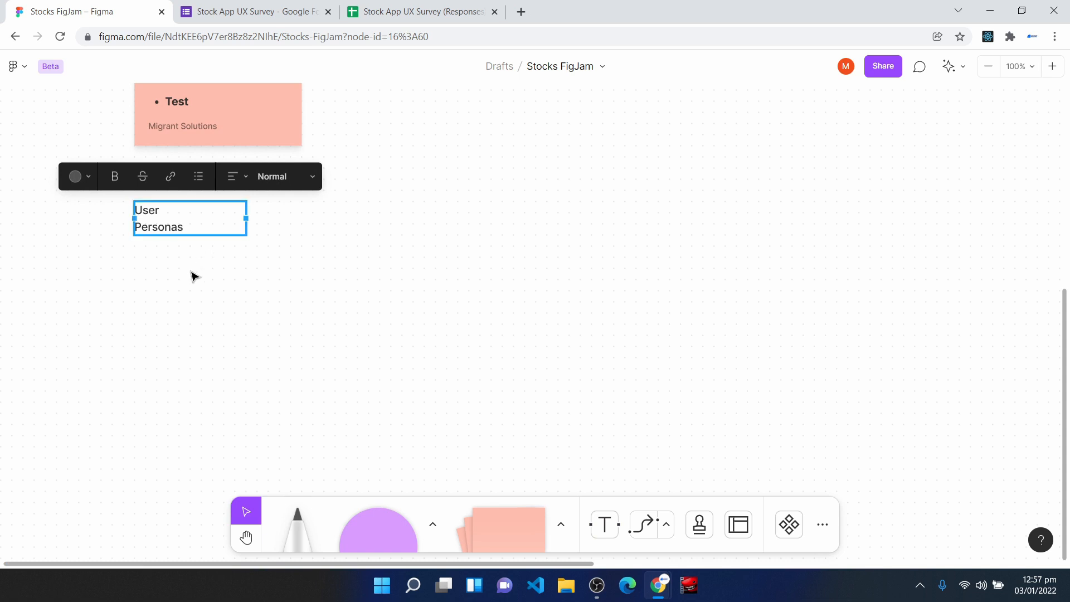
- Format the User Personas text as a bold red subheading and widen its box so "Personas" fits on one line
left_click(273, 179)
left_click(279, 195)
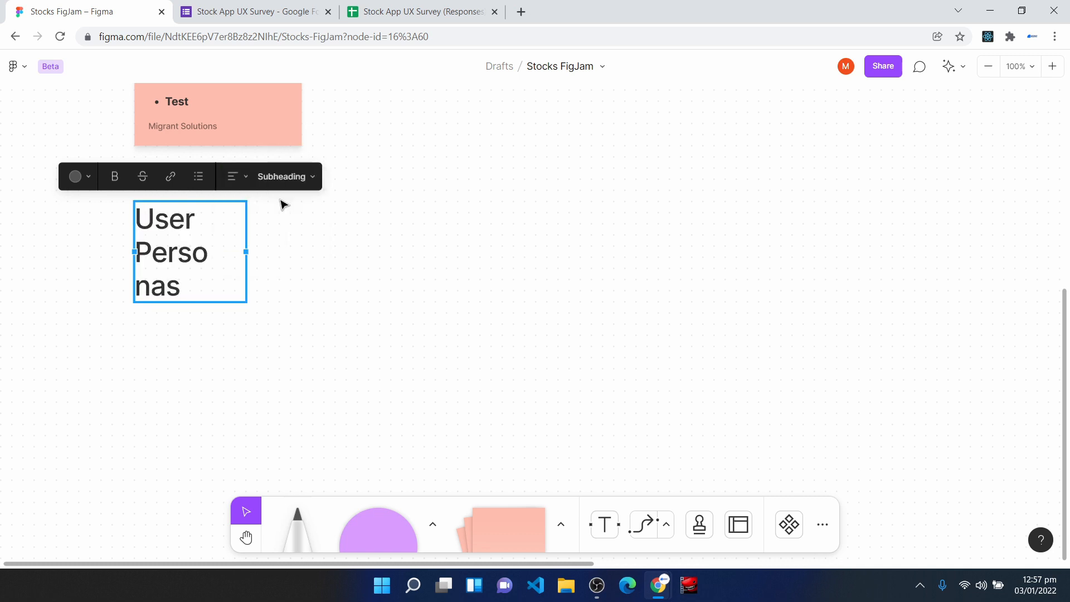
left_click_drag(245, 251, 269, 251)
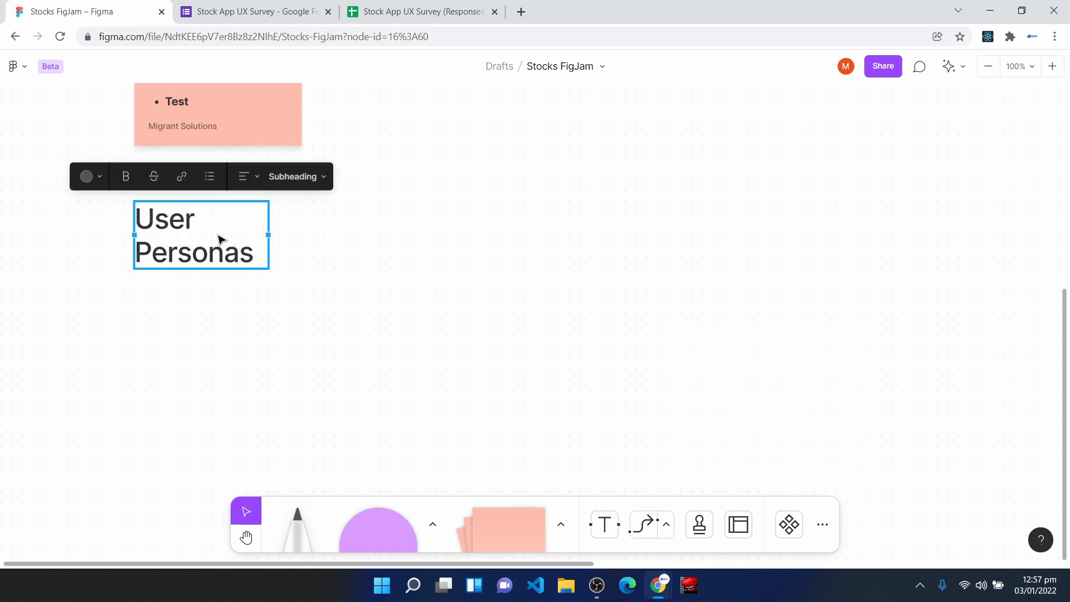
left_click(125, 176)
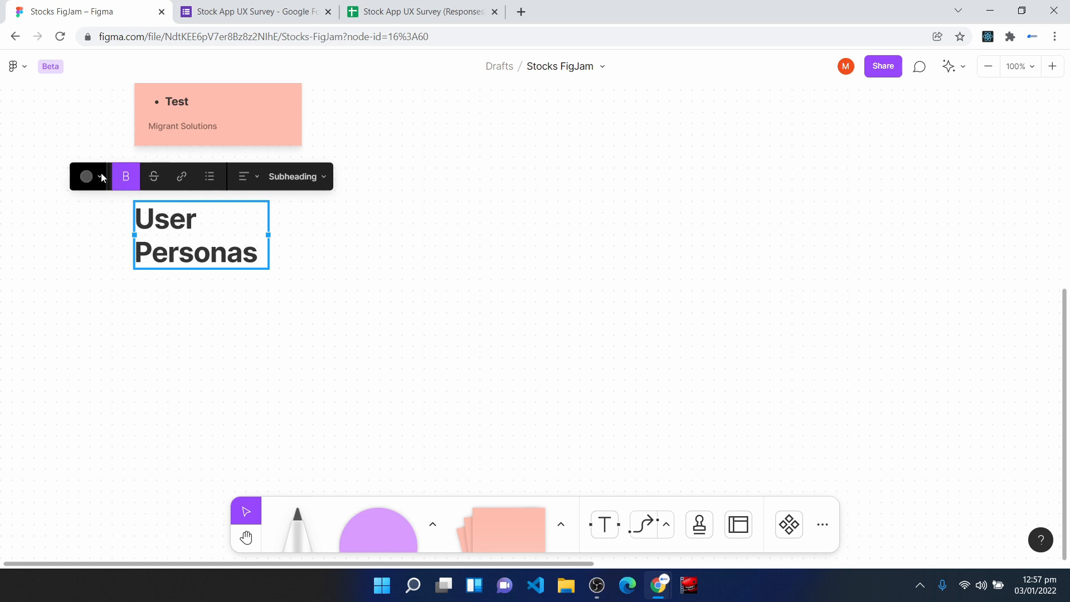
left_click(101, 178)
left_click(52, 121)
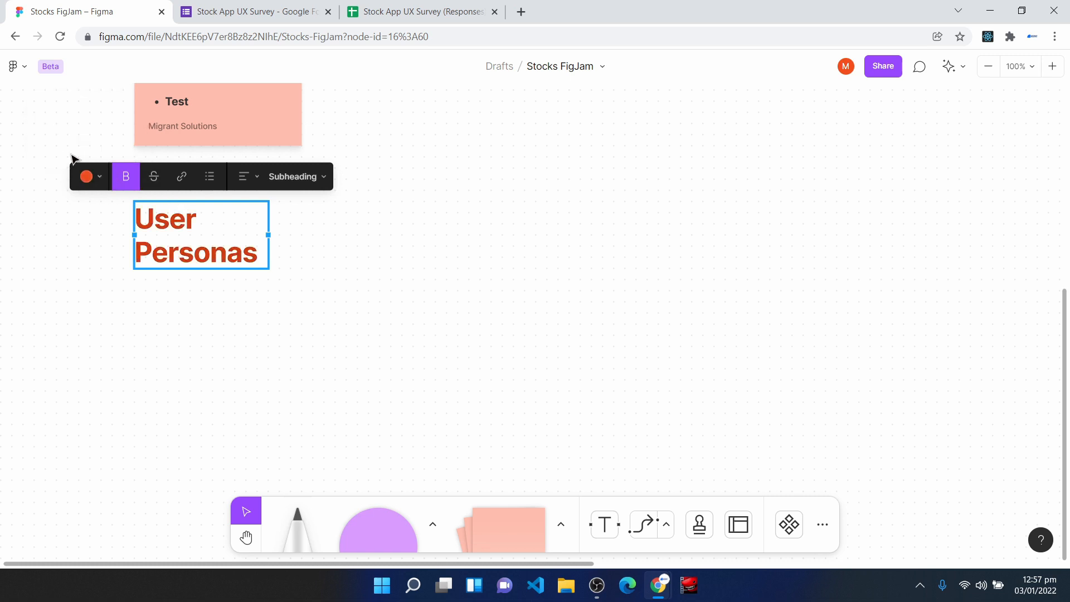
- Move the User Personas heading further down from the workflow stages card, keeping it aligned with the card's left edge
left_click_drag(175, 249, 174, 277)
scroll(368, 380, "down", 1)
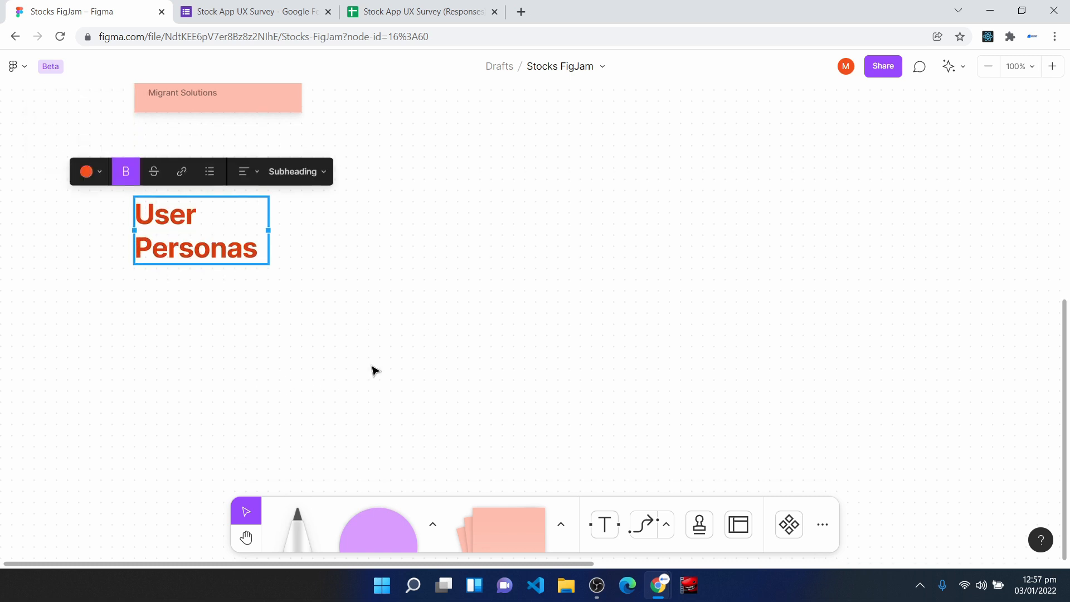
left_click_drag(180, 234, 182, 243)
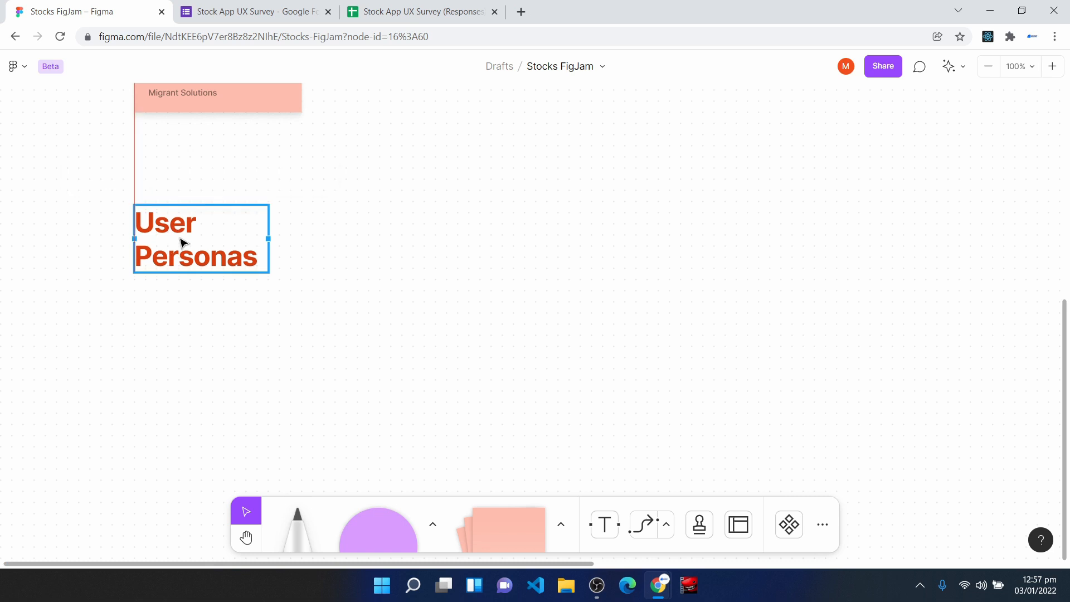
scroll(230, 390, "up", 6)
scroll(226, 393, "down", 5)
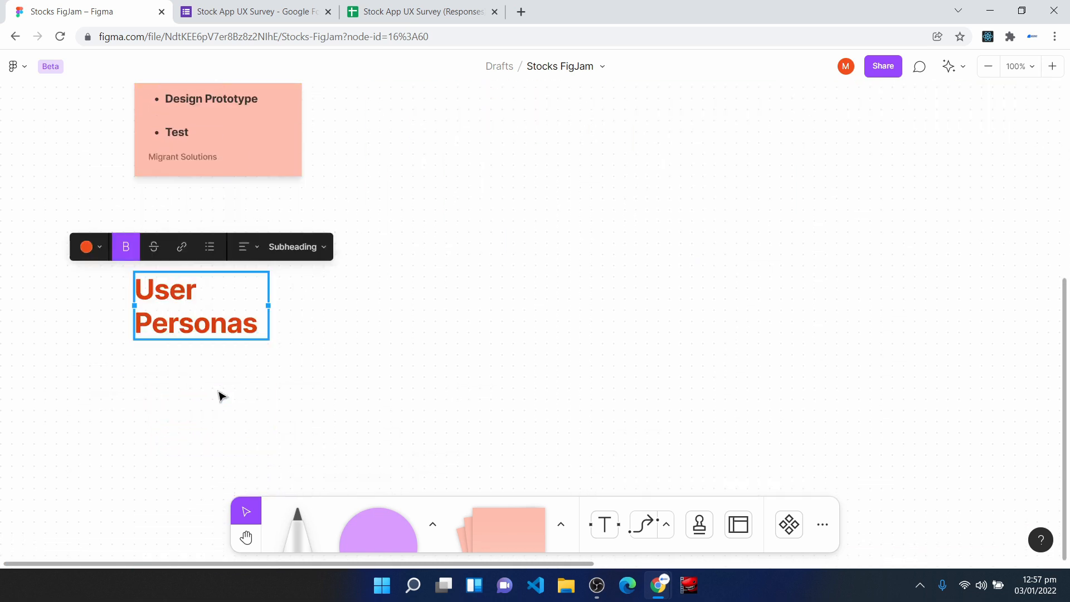
- Duplicate the User Personas heading above the Workflow Stages card, reword the copy to "Workflow Breakdown", and widen and reposition it
left_click_drag(193, 301, 188, 172)
double_click(188, 170)
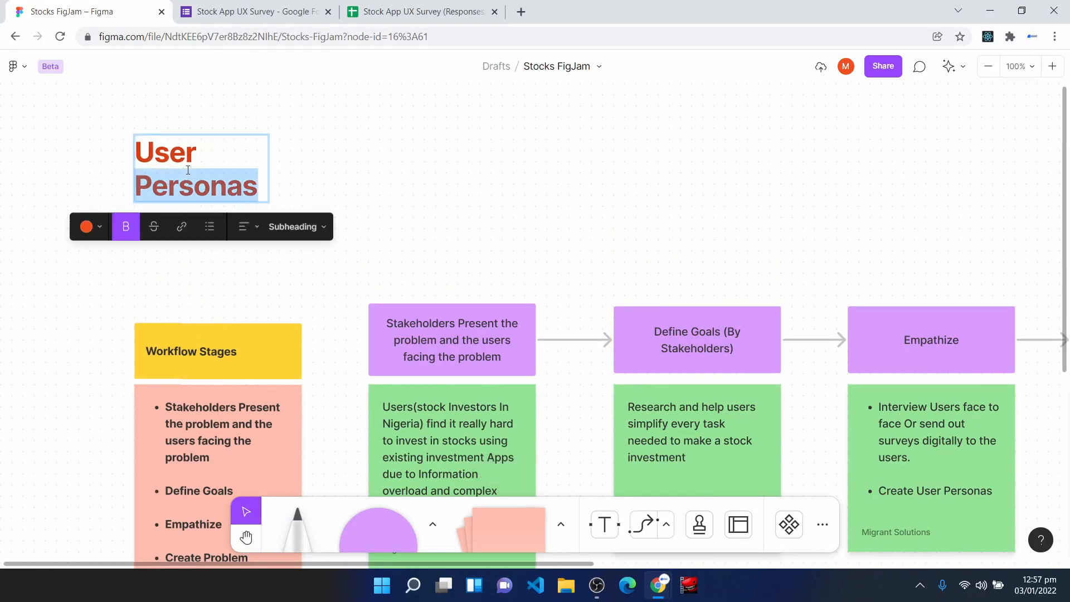
key("ctrl+a")
type("Workflow Break")
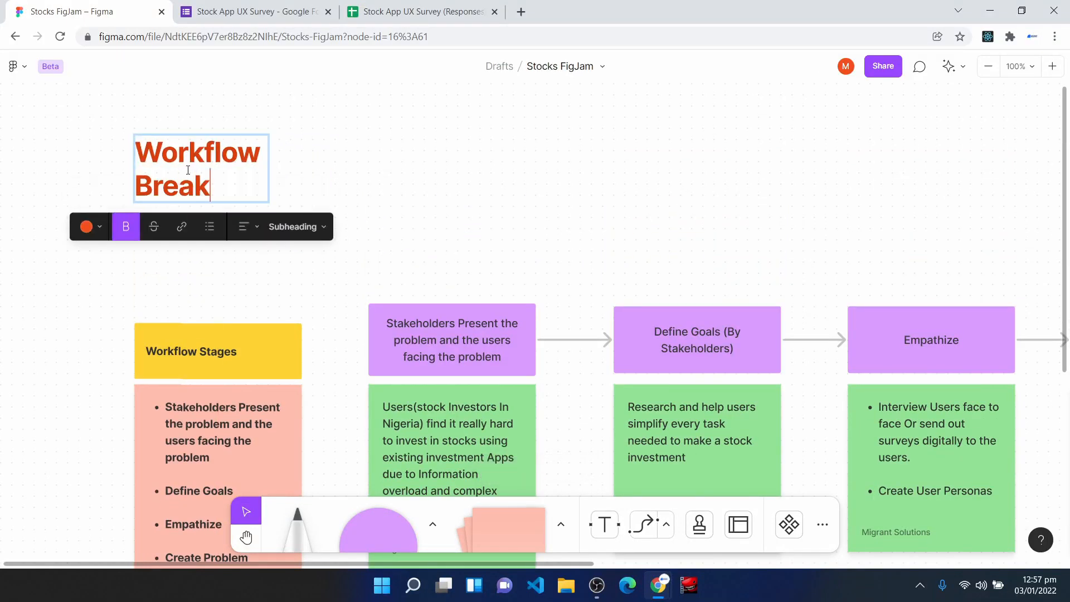
type("down")
key("Escape")
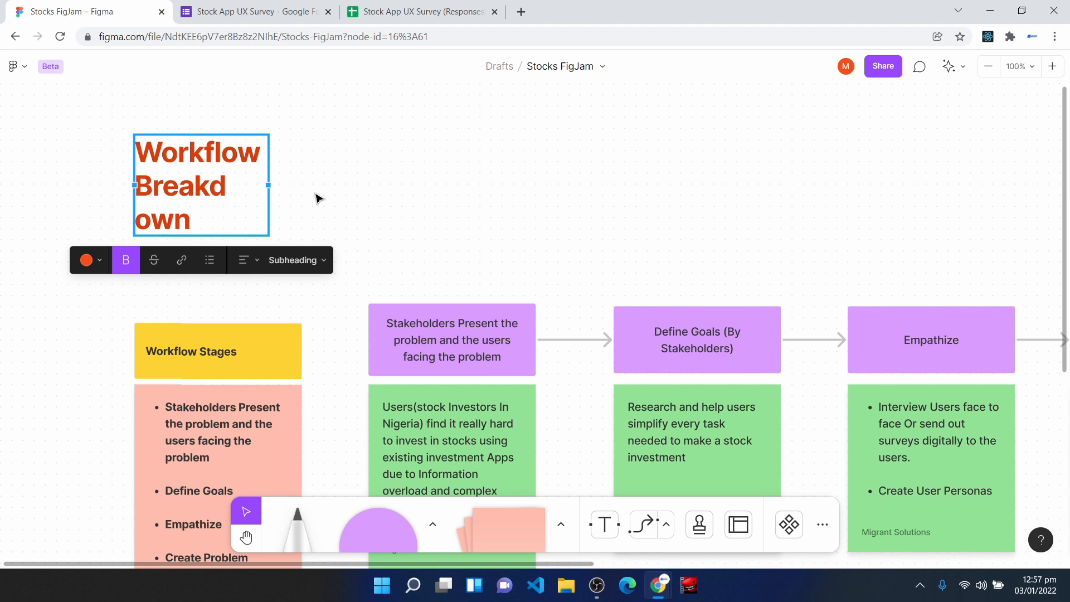
left_click_drag(266, 185, 287, 185)
left_click_drag(184, 156, 160, 208)
- Place a square shape directly below the User Personas heading, aligned with its left edge and without text
scroll(269, 311, "down", 6)
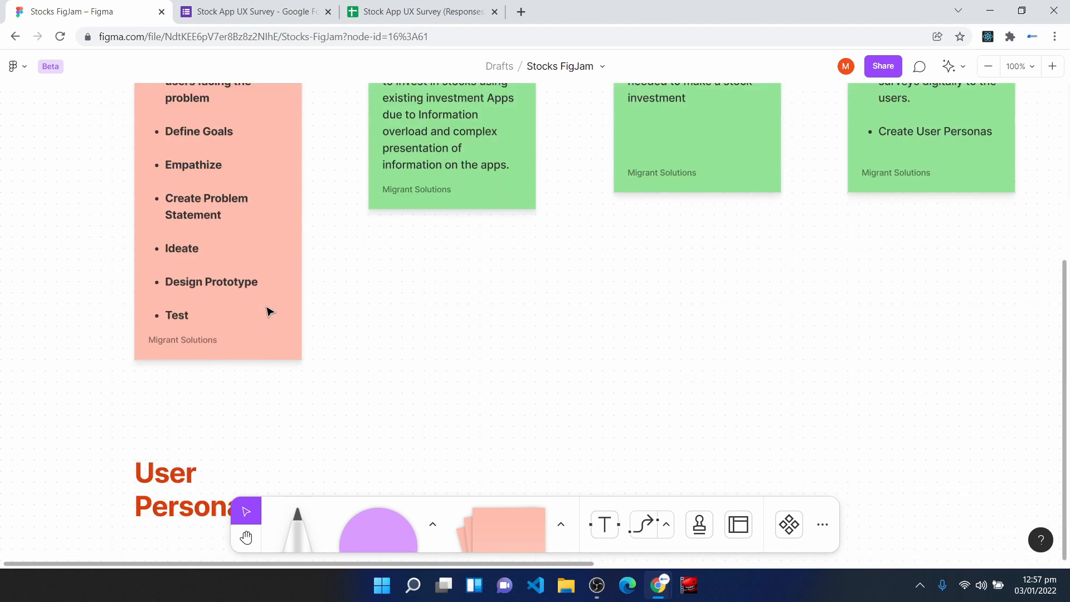
scroll(270, 311, "down", 5)
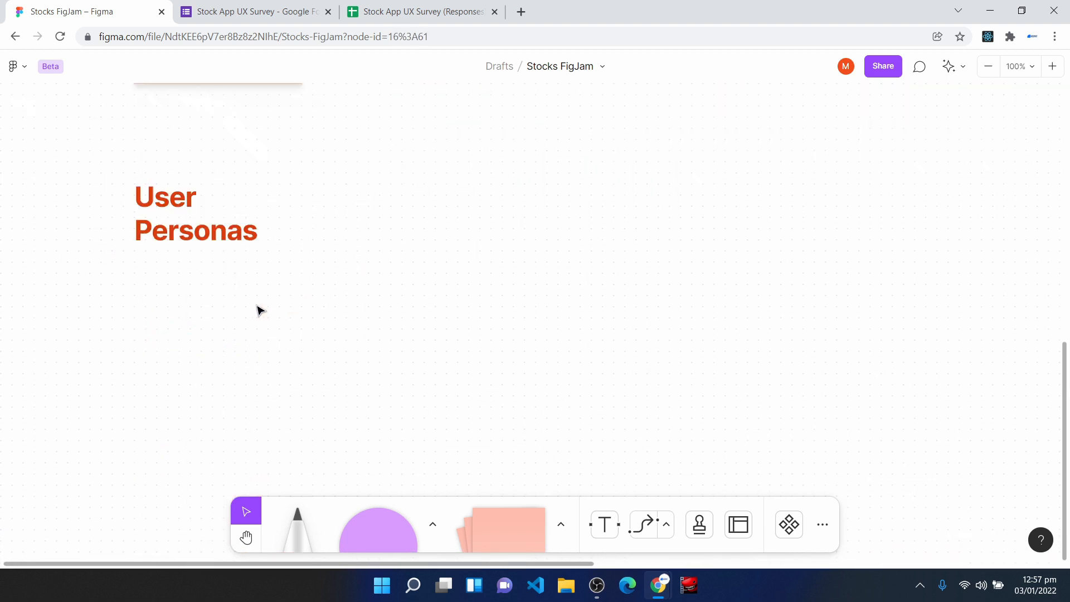
left_click(180, 225)
left_click(218, 309)
scroll(249, 347, "down", 1)
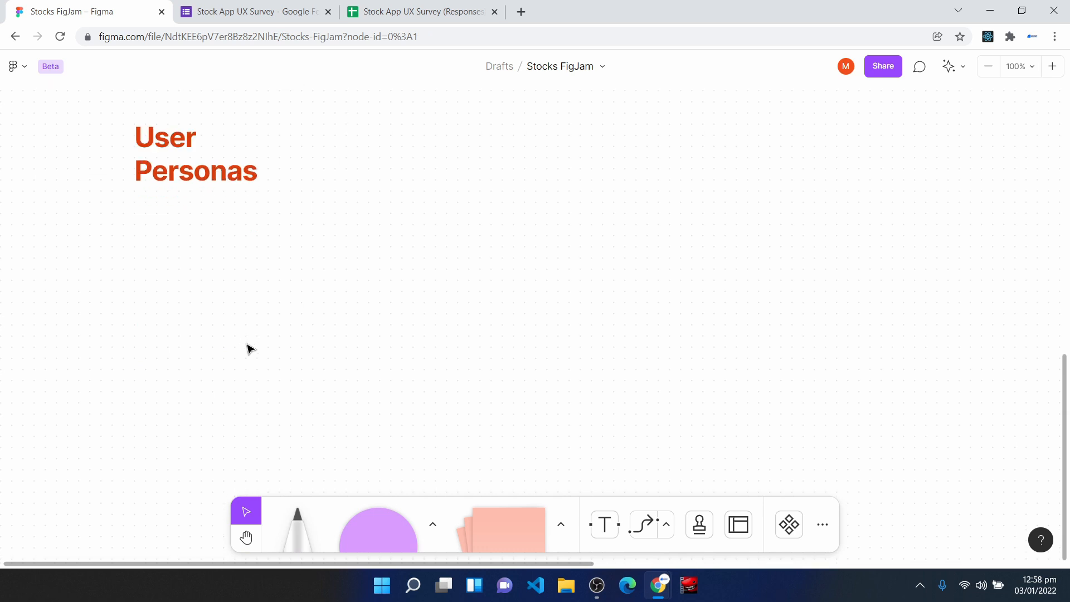
left_click(432, 524)
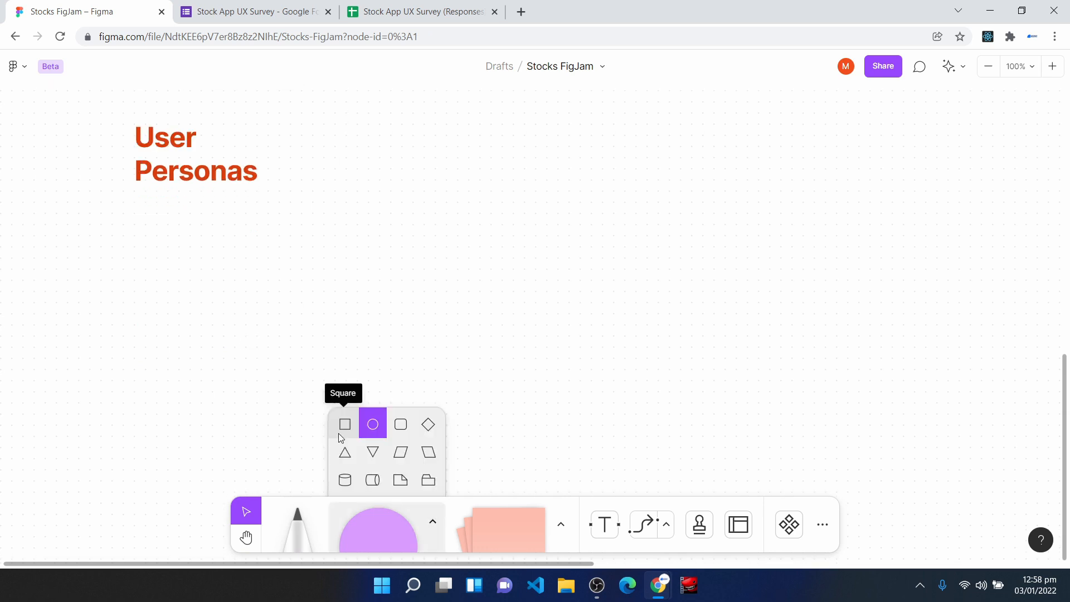
left_click(341, 426)
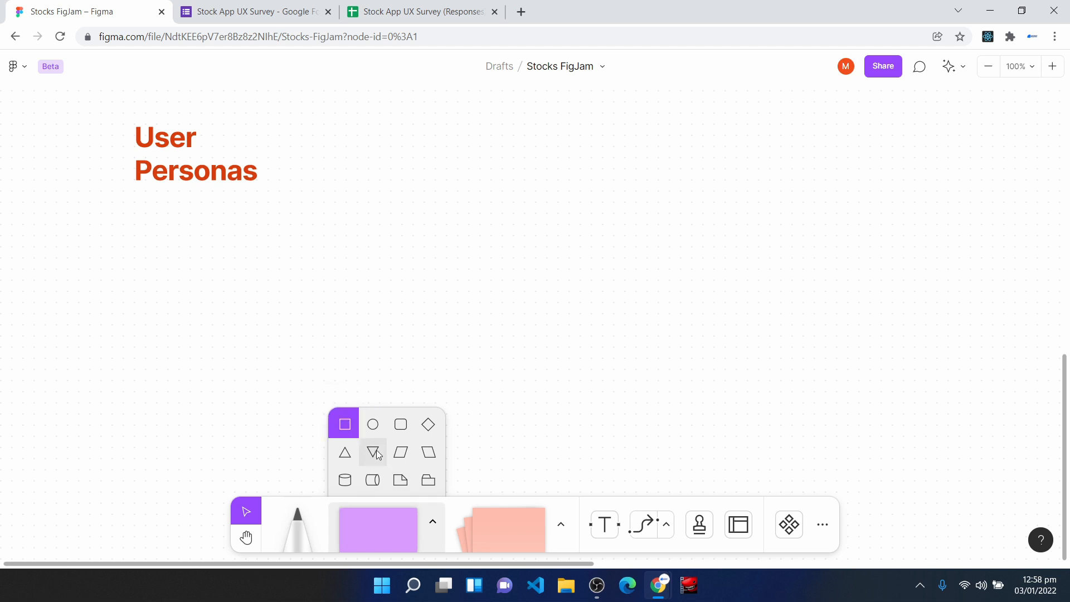
left_click(343, 426)
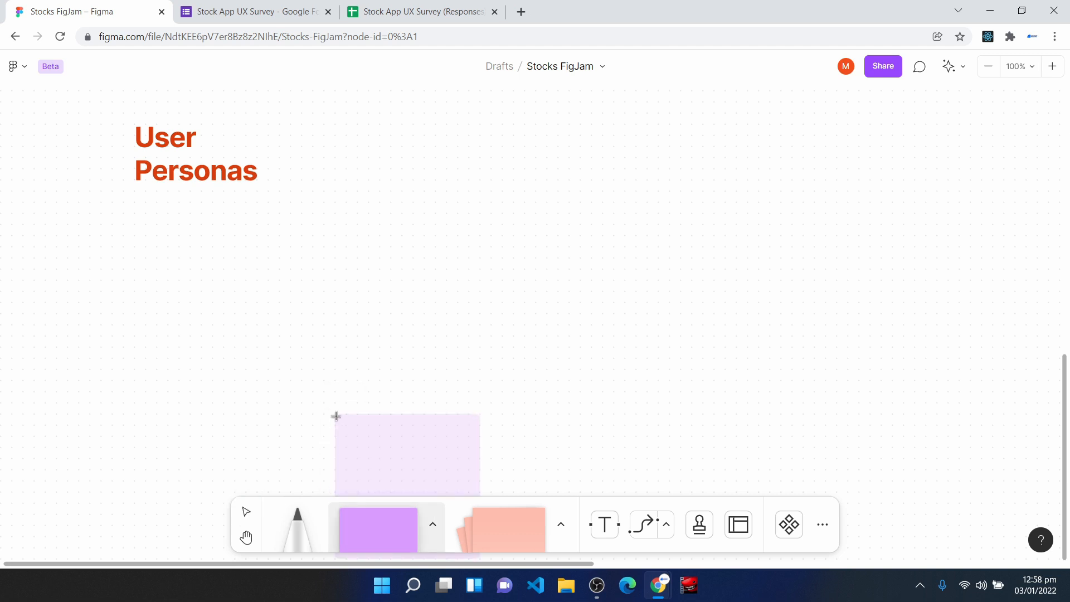
left_click(131, 210)
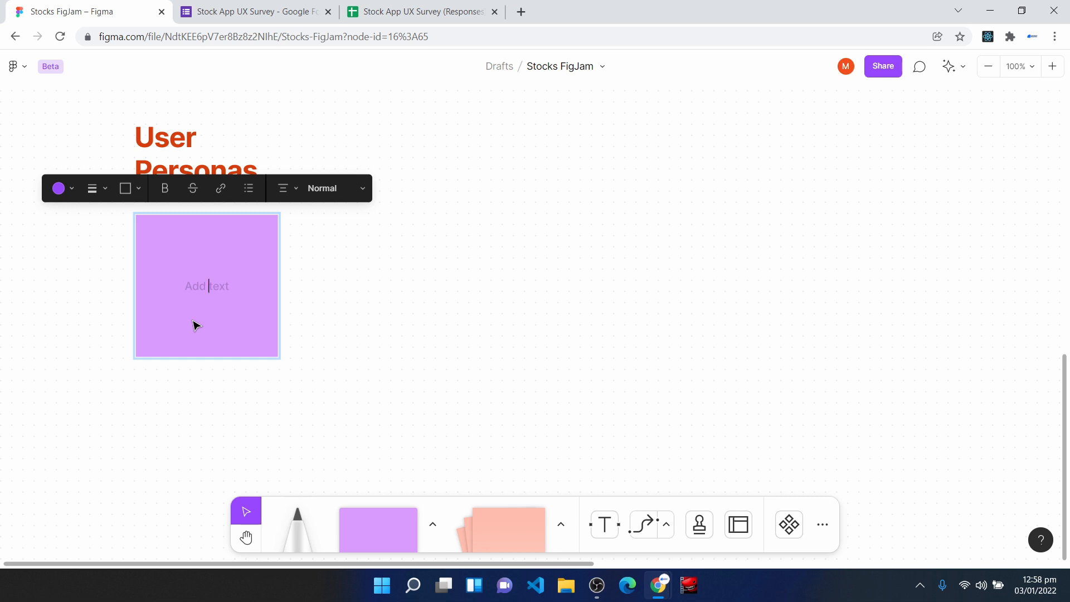
key("Escape")
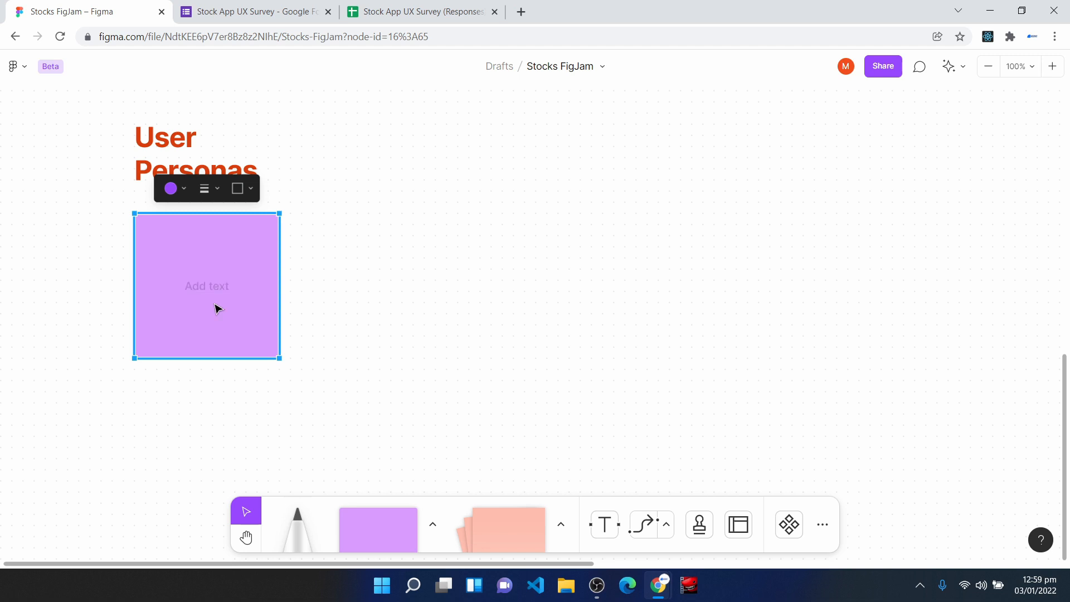
- Run the Unsplash plugin on the square and search its photos for "african woman"
right_click(214, 303)
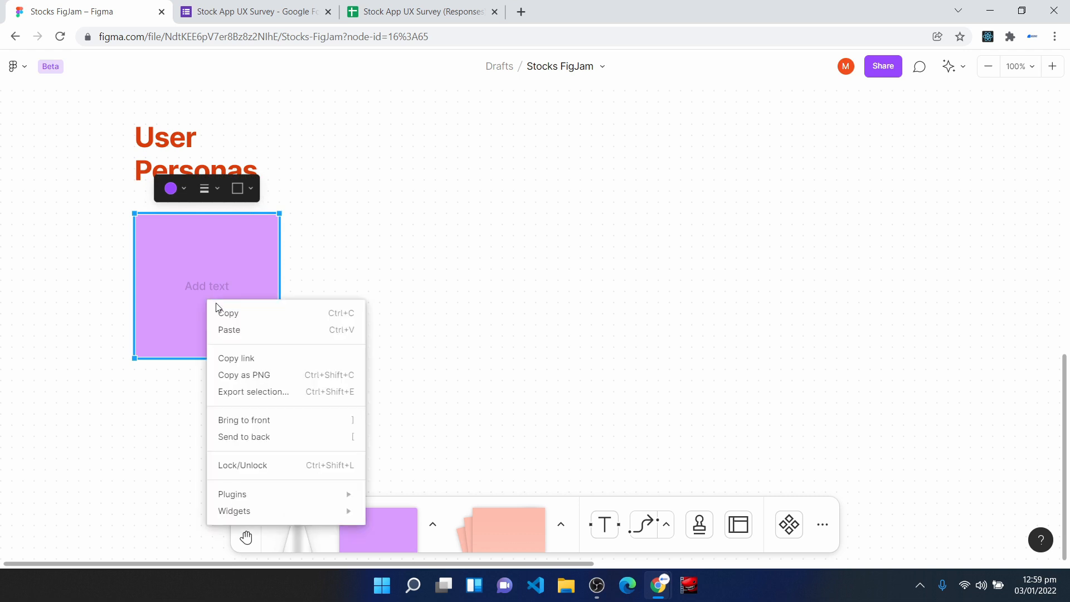
mouse_move(293, 498)
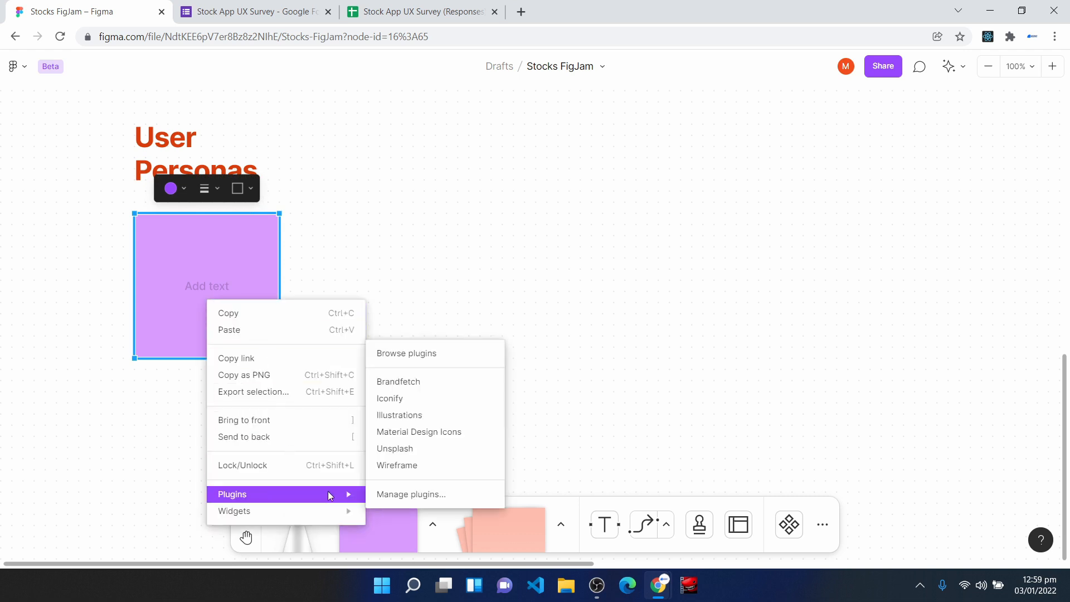
left_click(418, 454)
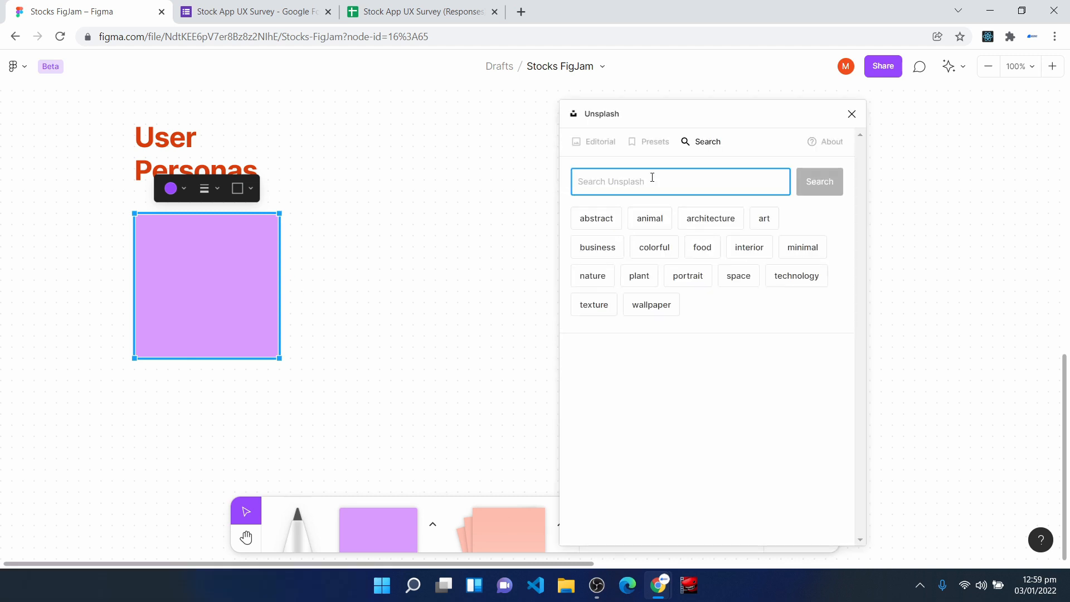
type("african woman")
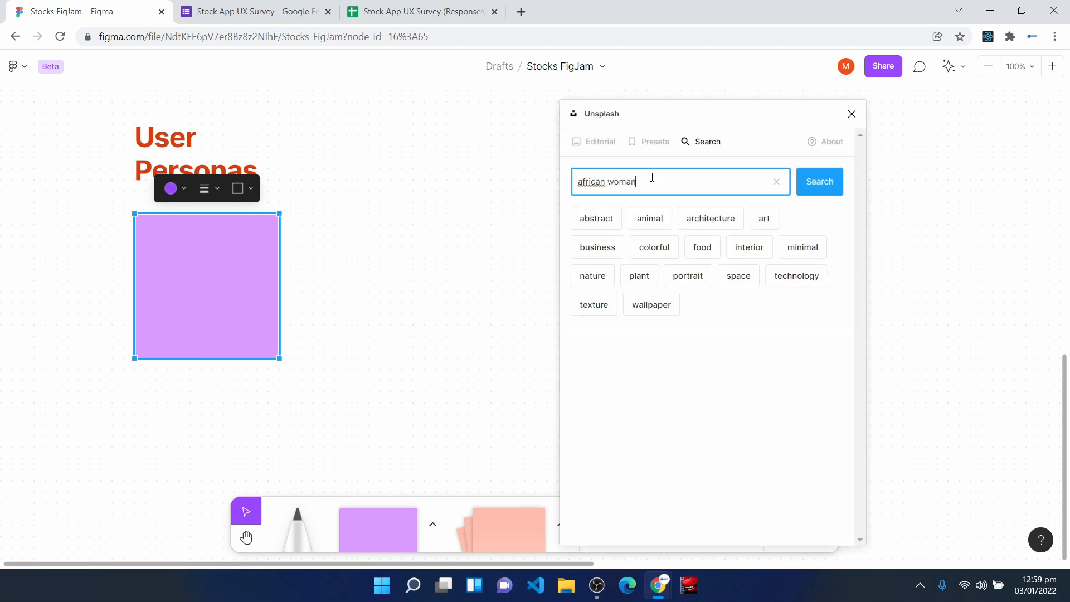
key("Return")
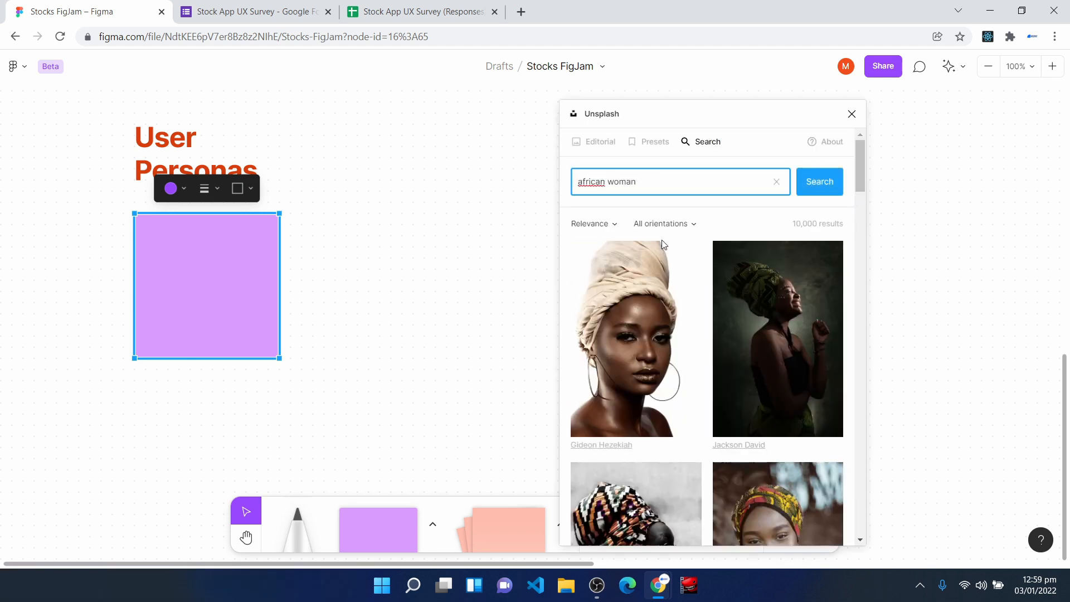
- Fill the square with the photo of the woman with crossed arms in a patterned top, and close Unsplash
scroll(738, 370, "down", 10)
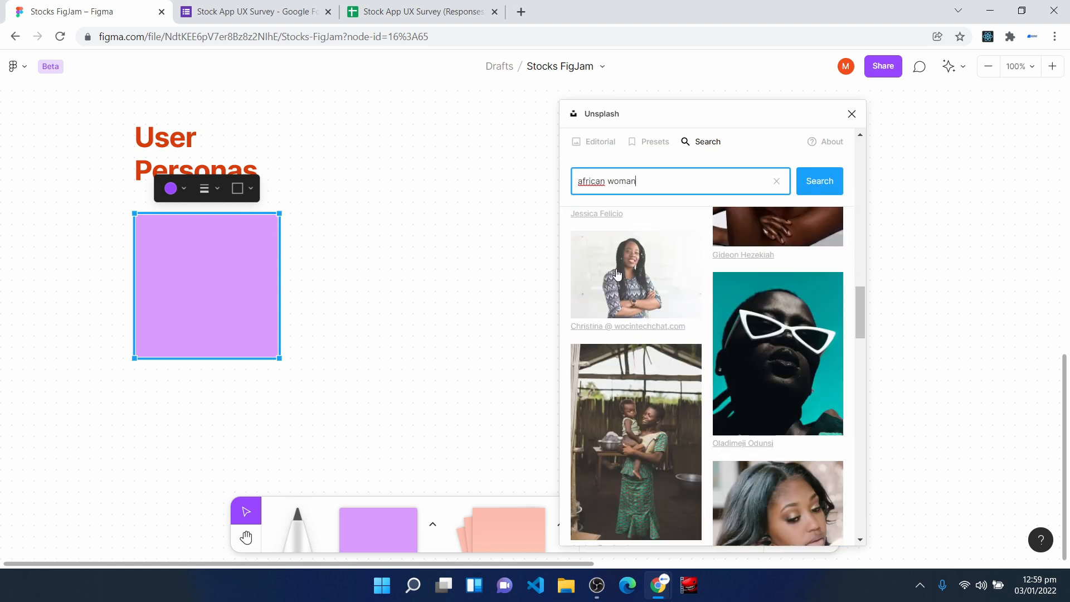
left_click(617, 274)
left_click(852, 114)
left_click(320, 277)
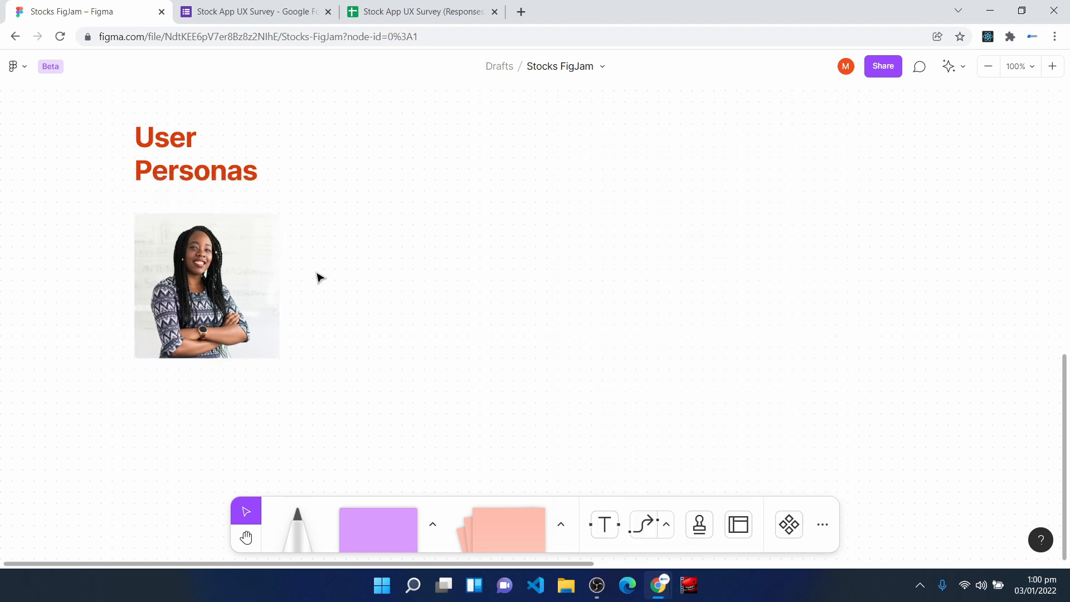
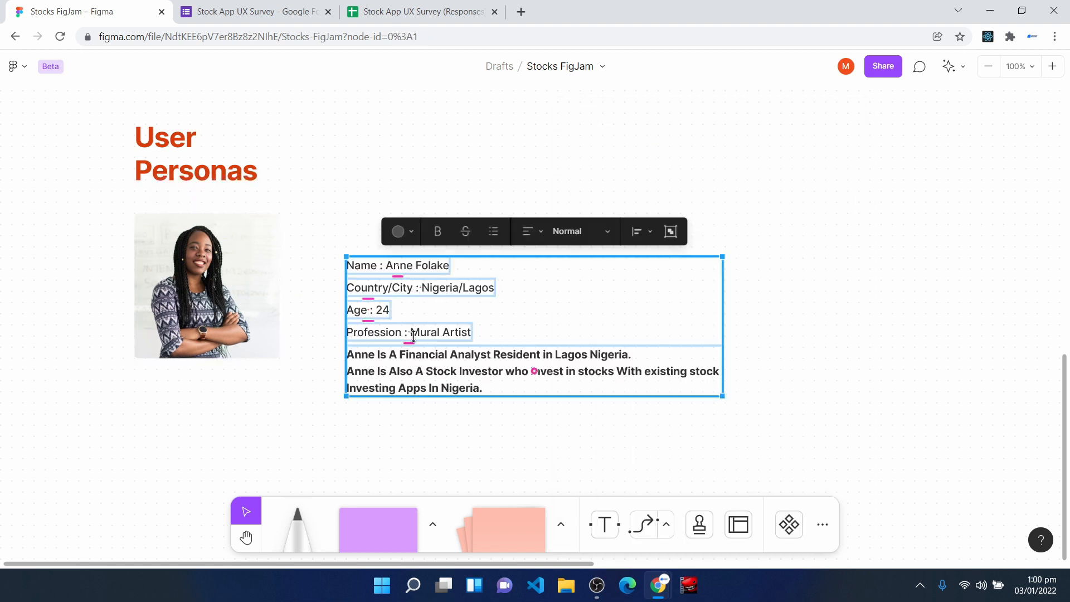
- Paste the persona's name, country/city, age, profession and bio texts beside the photo, aligned with its top edge
left_click_drag(419, 311, 373, 267)
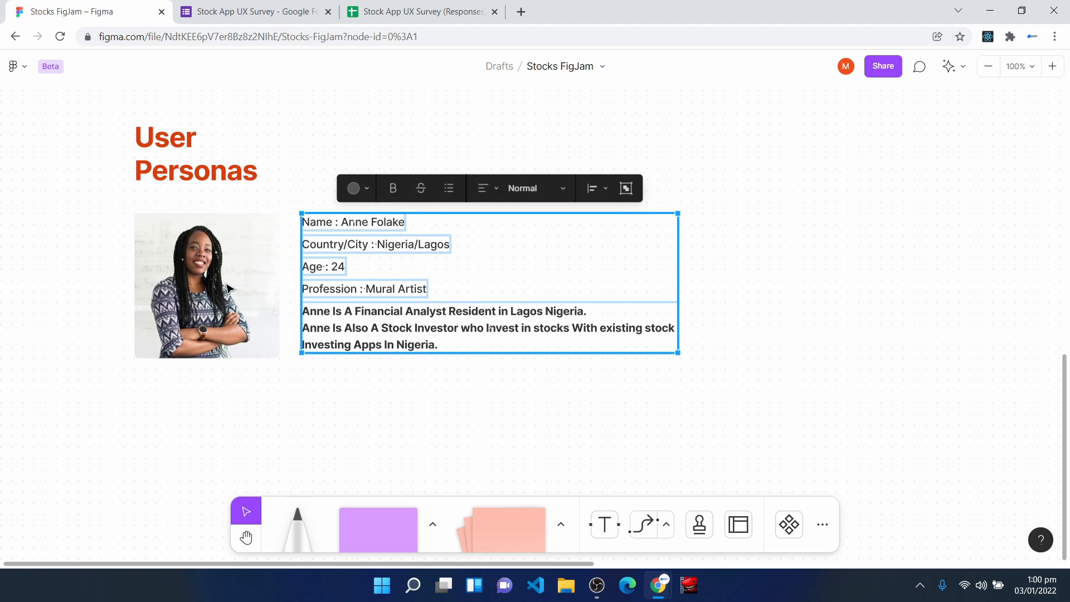
left_click(291, 251)
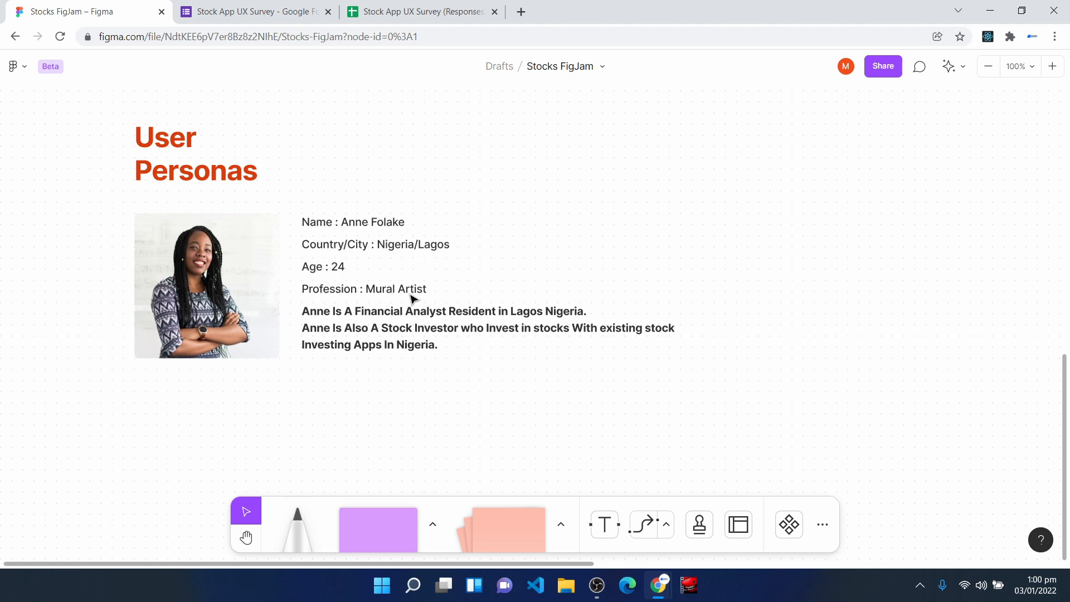
- Replace "Financial Analyst" with "Mural Artist" in the first line of the persona's bold bio
double_click(434, 316)
left_click_drag(447, 311, 358, 307)
type("Mural Artist")
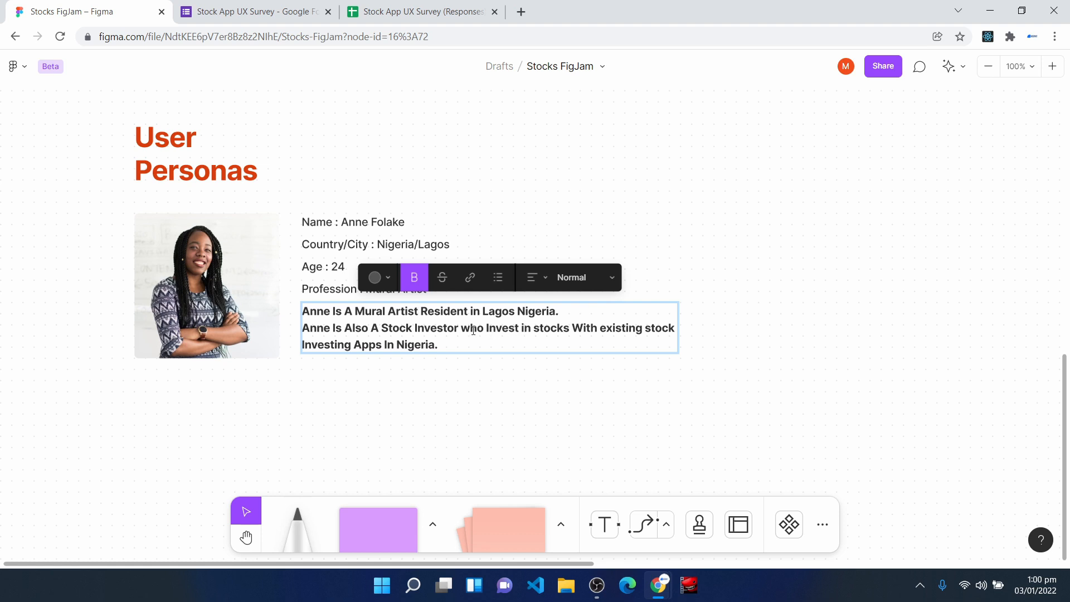
left_click_drag(292, 210, 705, 395)
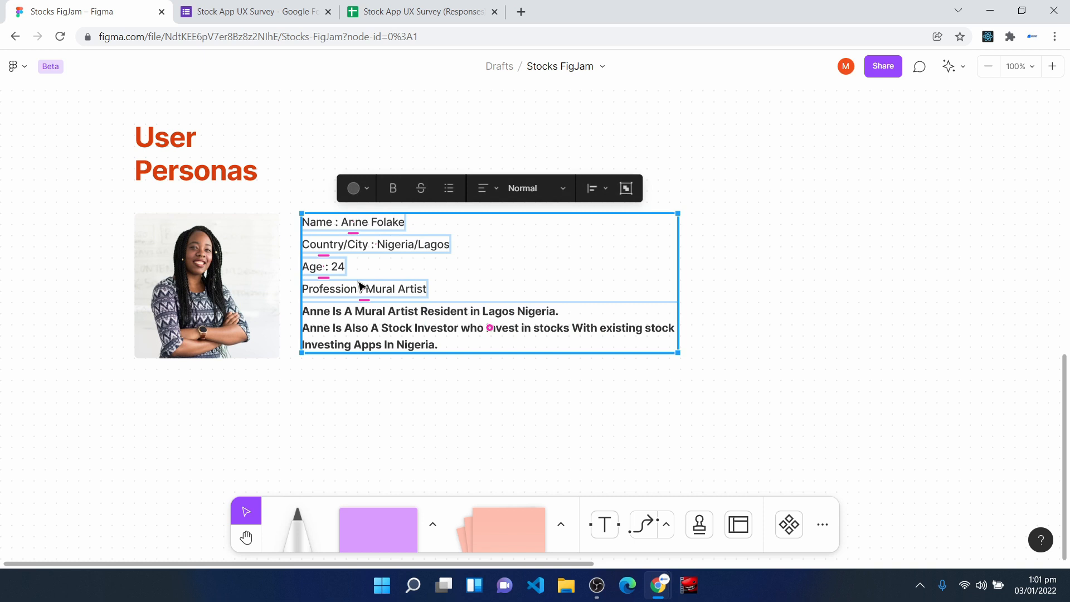
left_click(458, 430)
- Paste the Goals and Frustrations headings with their lists below the persona's bio
scroll(457, 430, "down", 1)
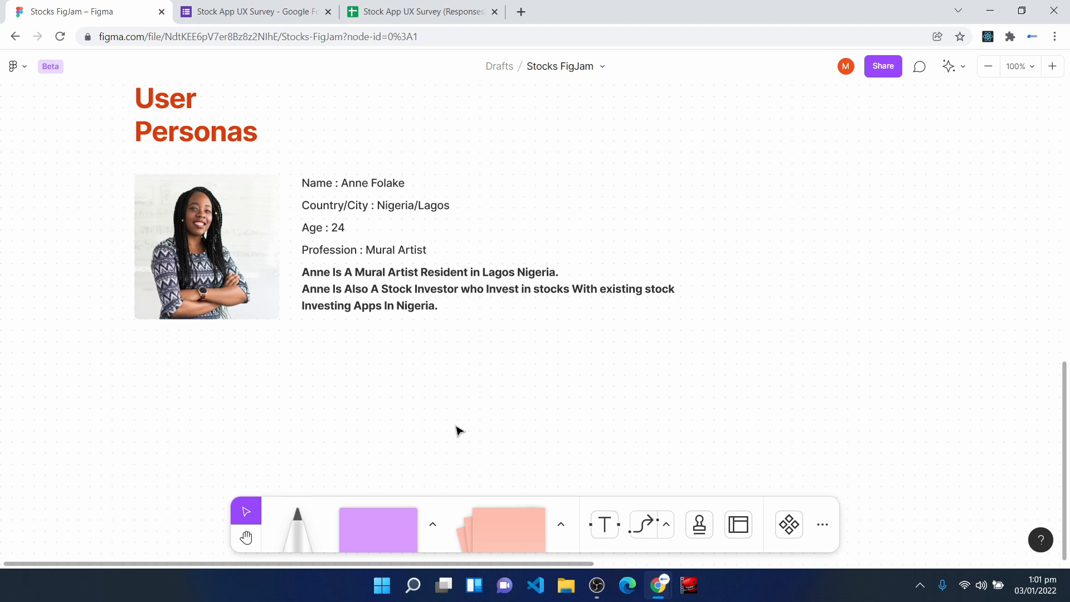
scroll(457, 431, "down", 3)
left_click(455, 371)
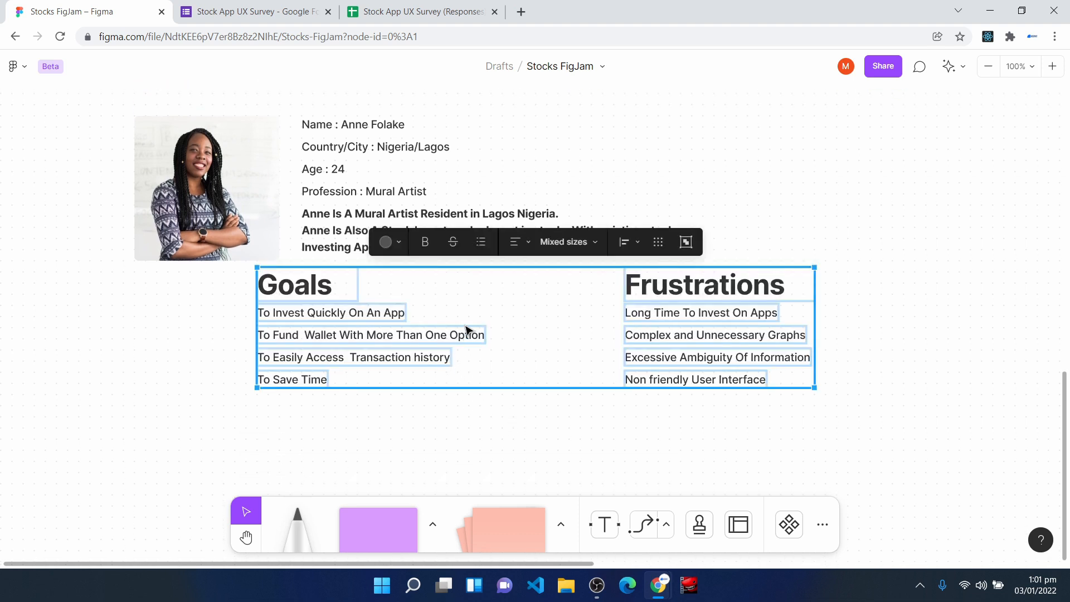
- Move the Goals and Frustrations lists below the bio so that they line up with the left edge of the persona's photo
left_click_drag(466, 328, 394, 346)
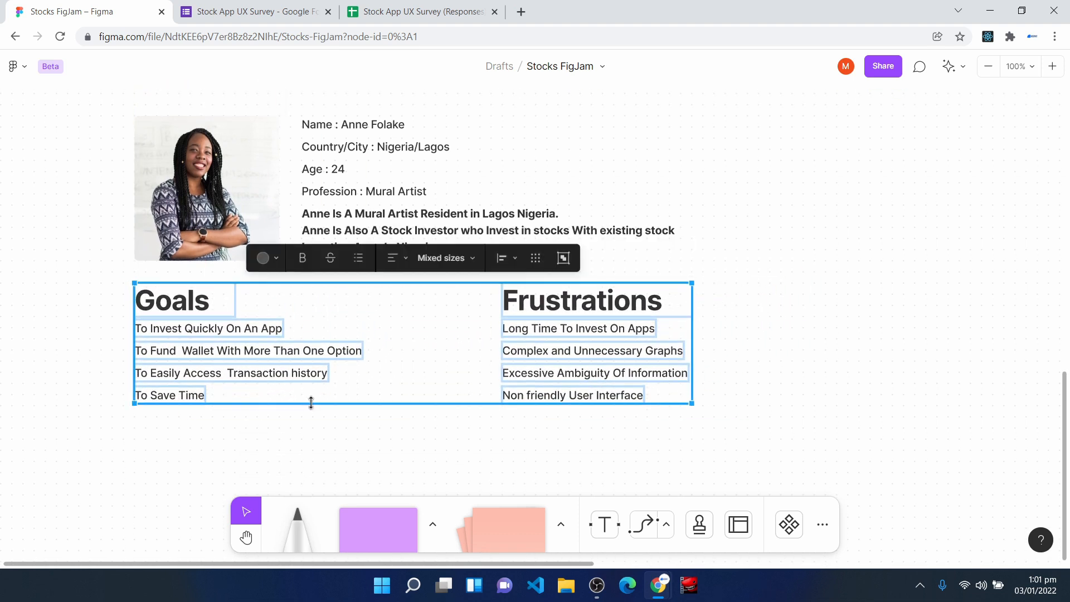
left_click(151, 449)
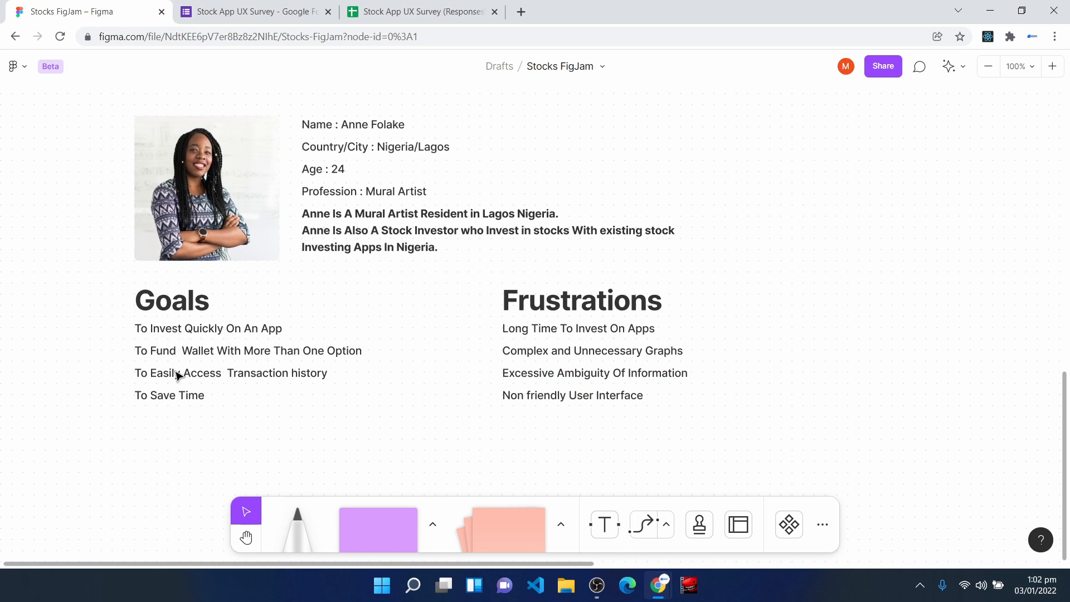
left_click_drag(483, 274, 736, 433)
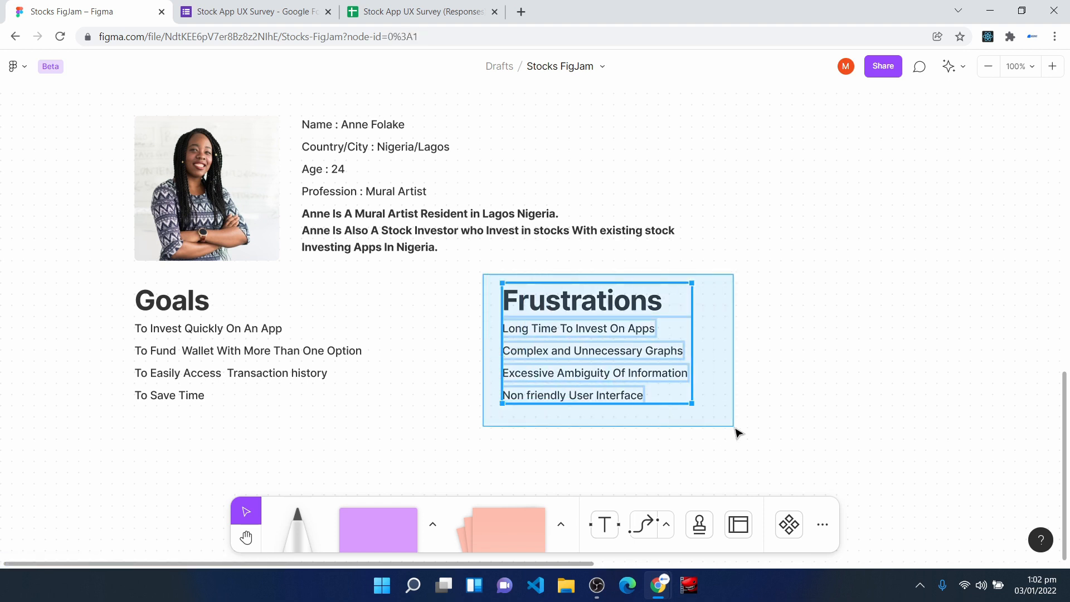
left_click_drag(799, 448, 109, 100)
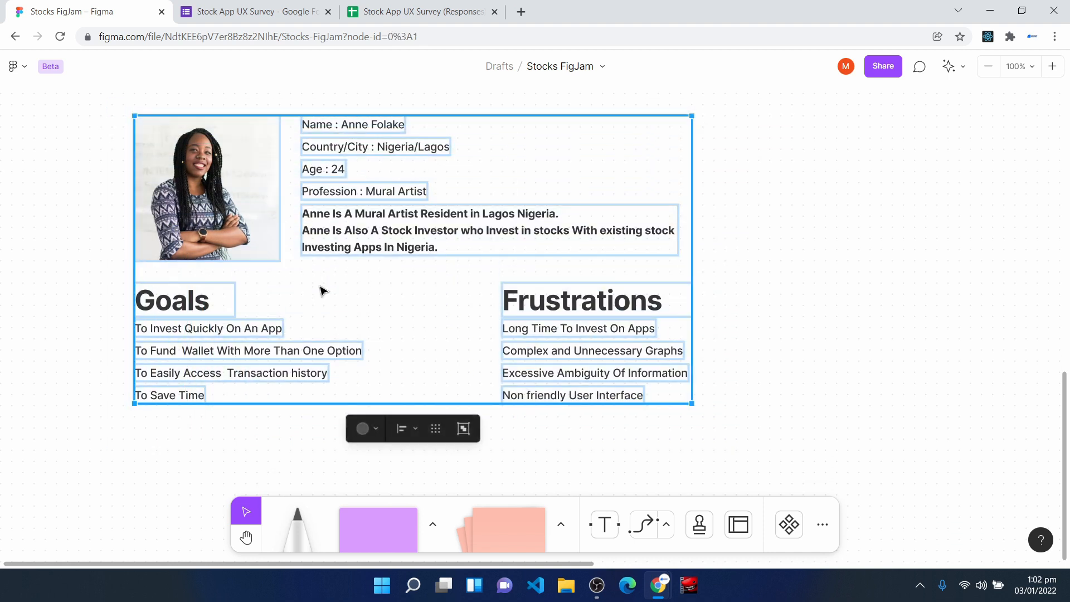
- Look up the second respondent in the Google Forms survey responses, and return to the Stocks FigJam board
left_click(258, 6)
scroll(418, 305, "down", 3)
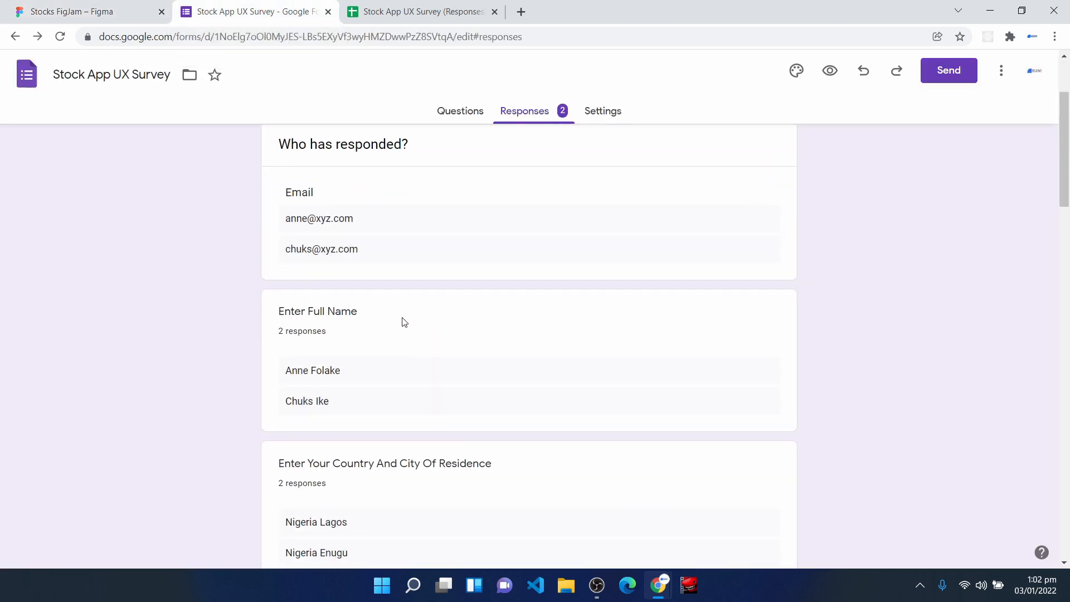
left_click(49, 7)
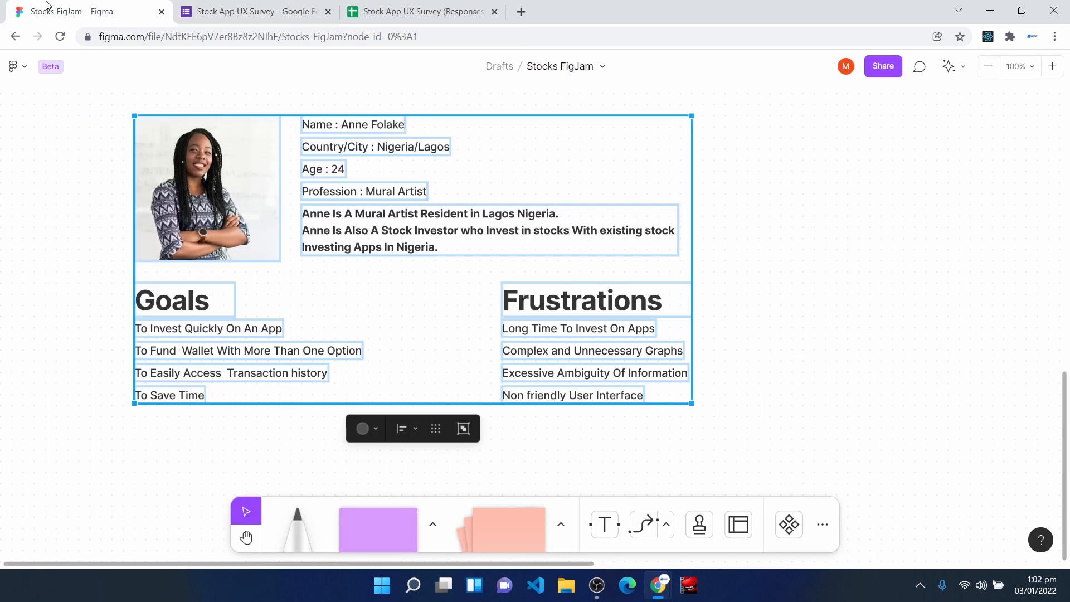
left_click(758, 309)
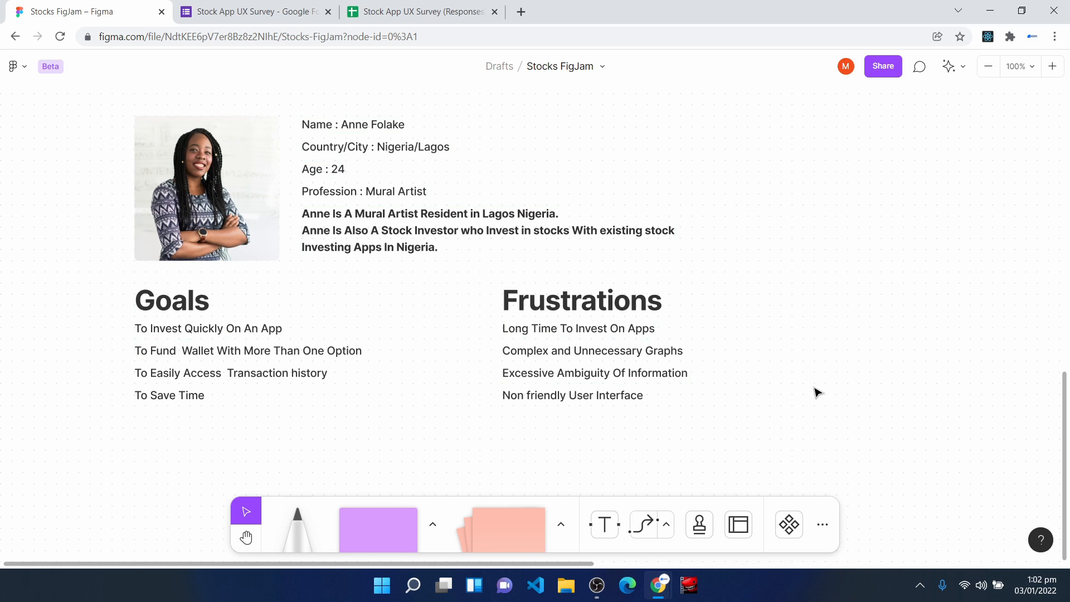
- Place a purple square in the empty canvas area to the right of the first persona
key("h")
left_click_drag(919, 339, 356, 358)
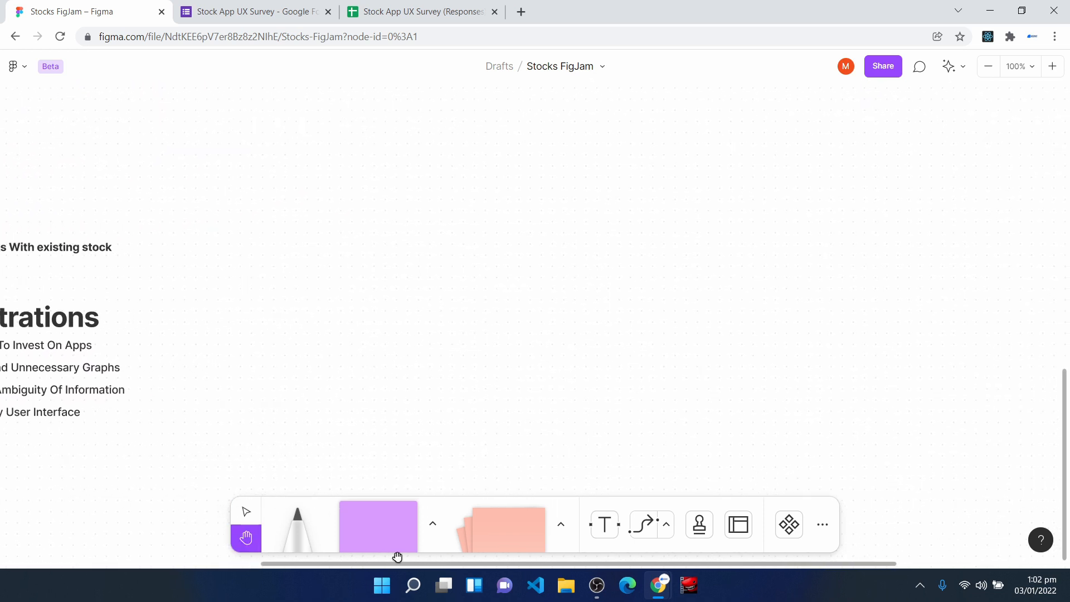
left_click(383, 535)
left_click(413, 275)
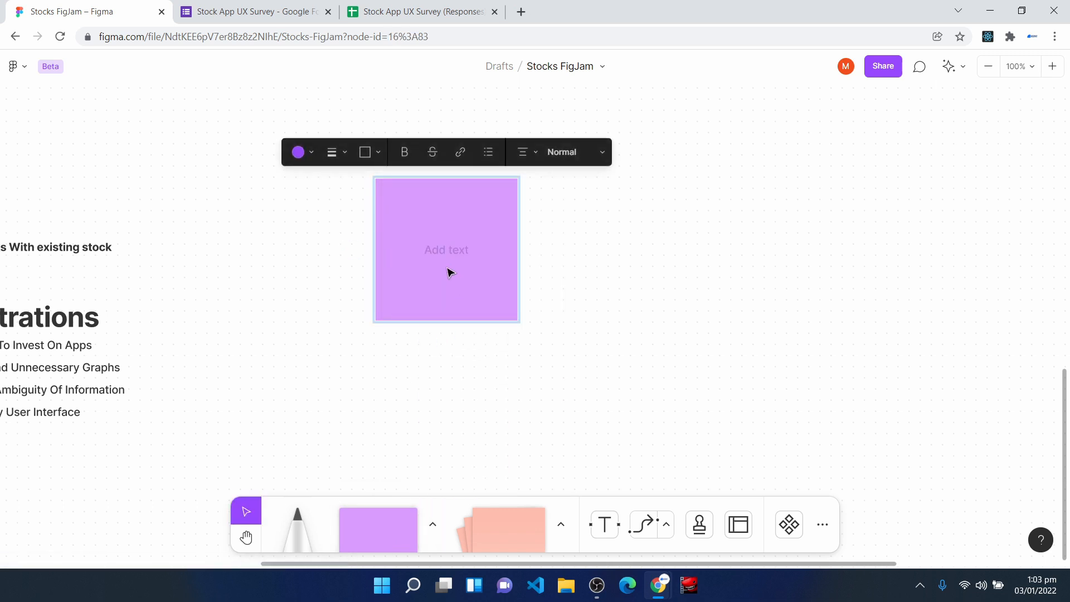
left_click_drag(418, 275, 407, 262)
- Search Unsplash for "african man", fill the square with the photo of the white-haired man in a white shirt, and close the plugin
right_click(428, 231)
mouse_move(535, 426)
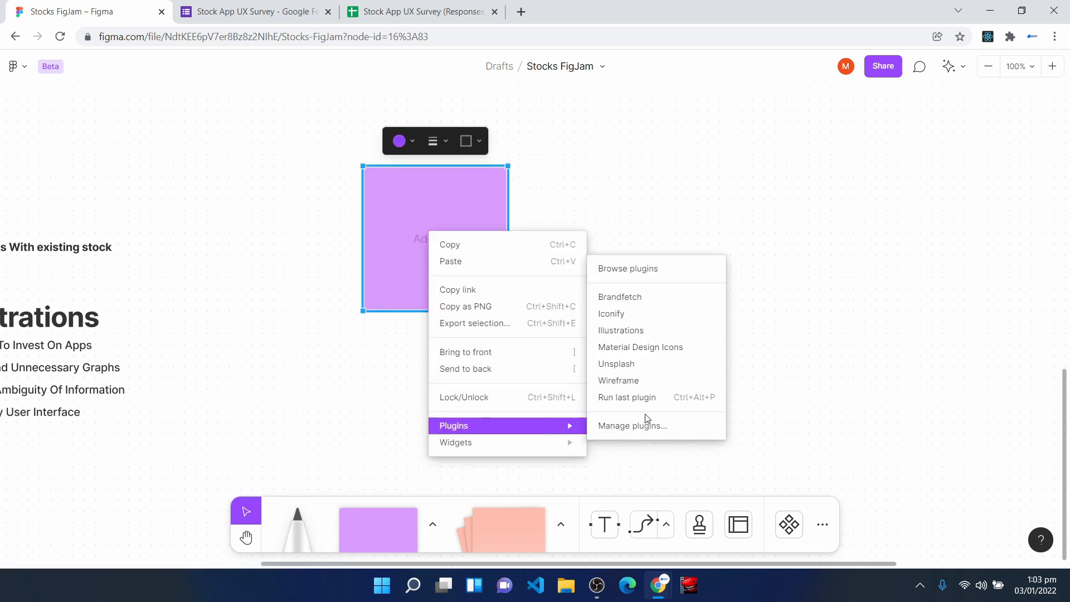
left_click(640, 373)
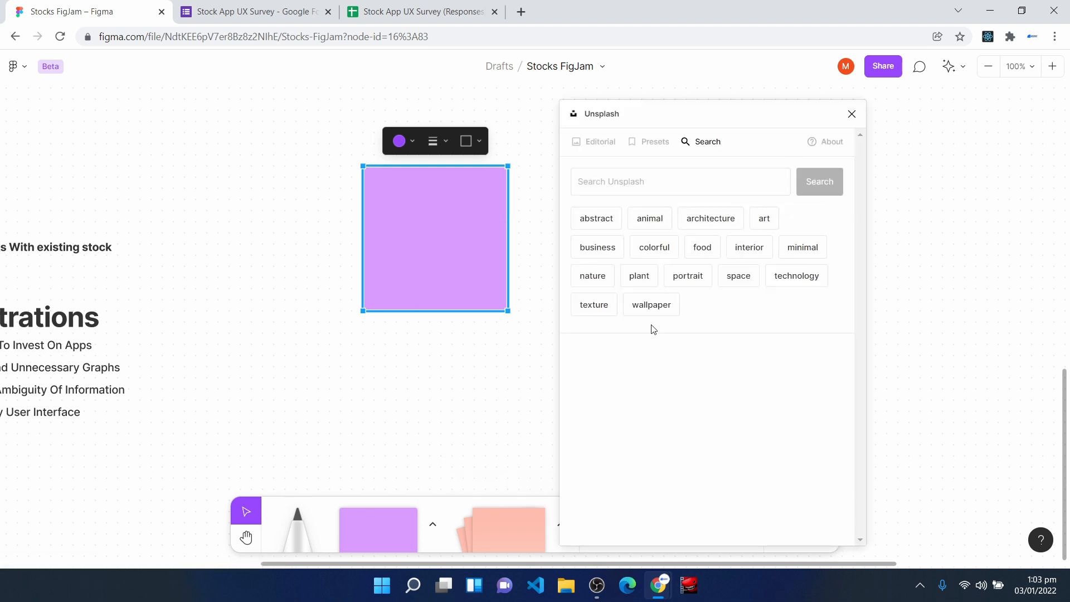
left_click(662, 175)
type("anon")
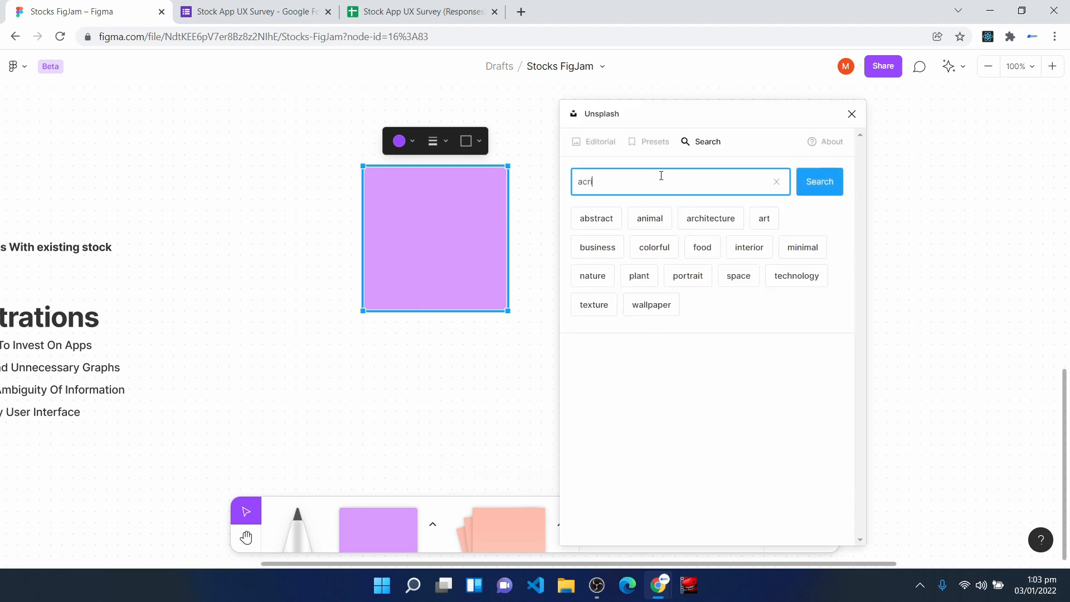
key("BackSpace")
key("BackSpace")
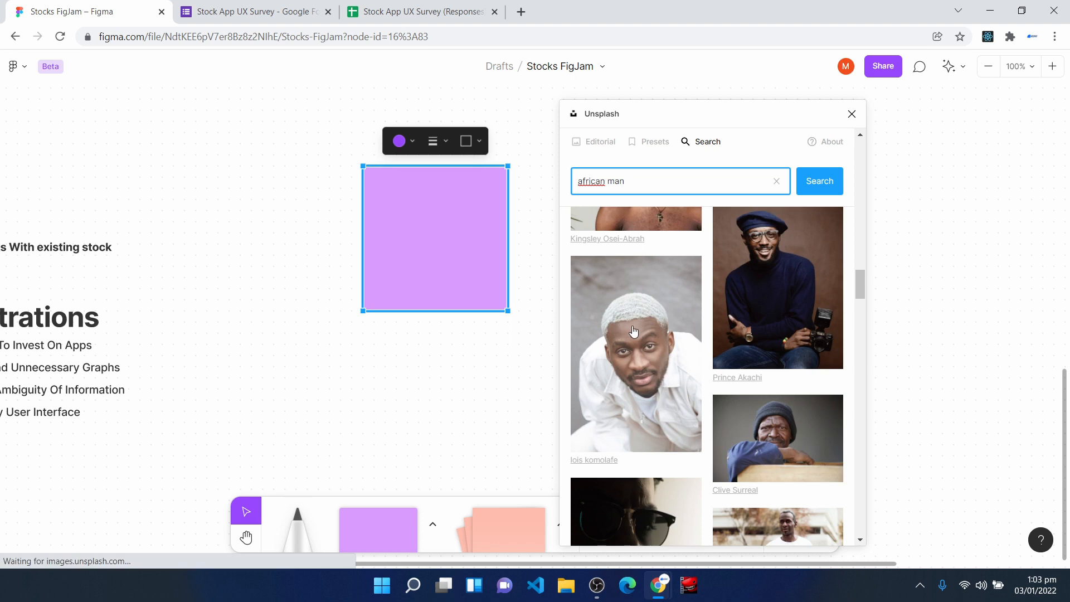
left_click(634, 333)
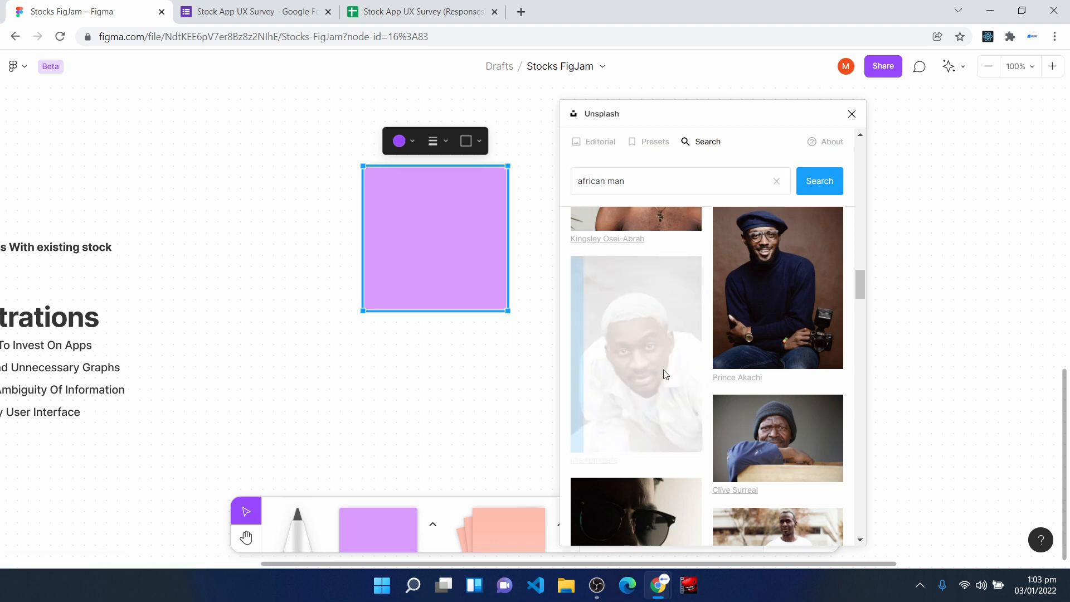
left_click(852, 114)
- Paste the second persona's name, country/city, age, profession and bio texts beside his photo, aligned with its top edge
key("ctrl+v")
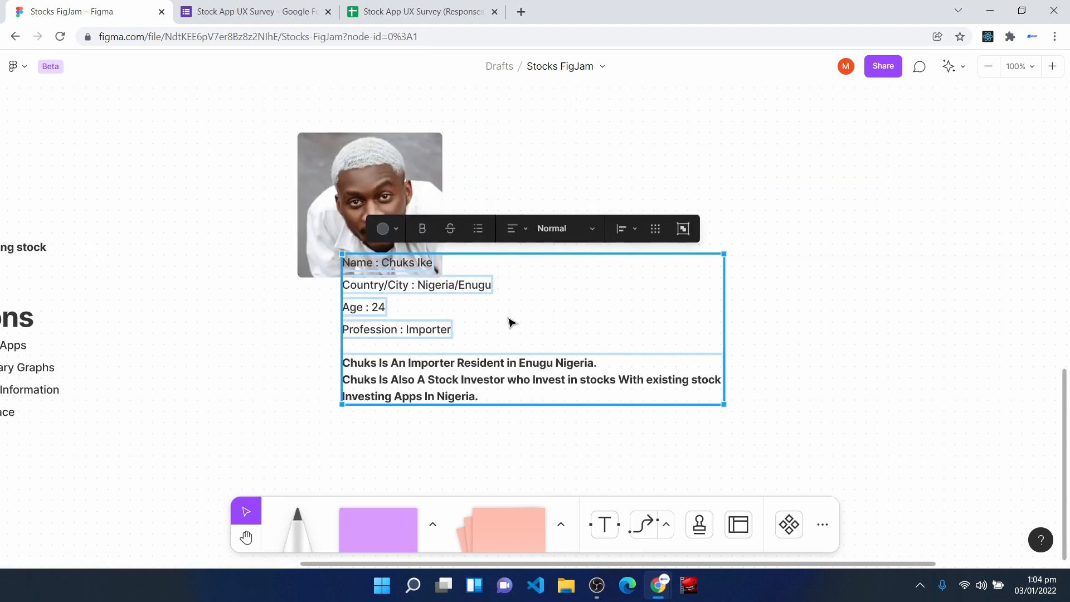
left_click_drag(509, 318, 622, 202)
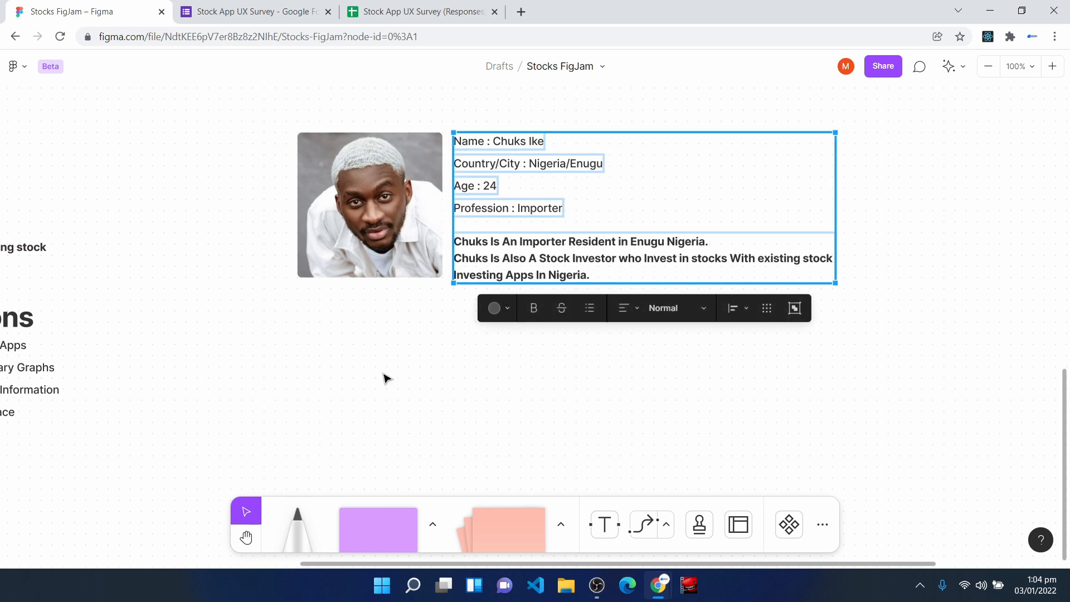
left_click(585, 350)
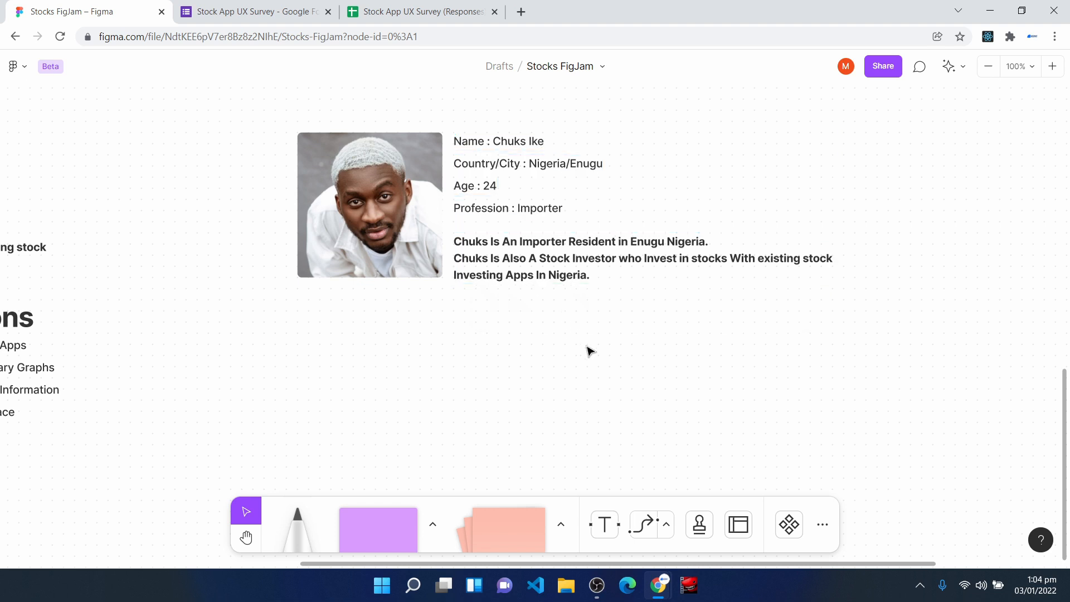
- Paste the Goals and Frustrations headings with their lists below the second persona's photo and bio
key("ctrl+v")
left_click_drag(536, 315, 582, 352)
left_click(812, 160)
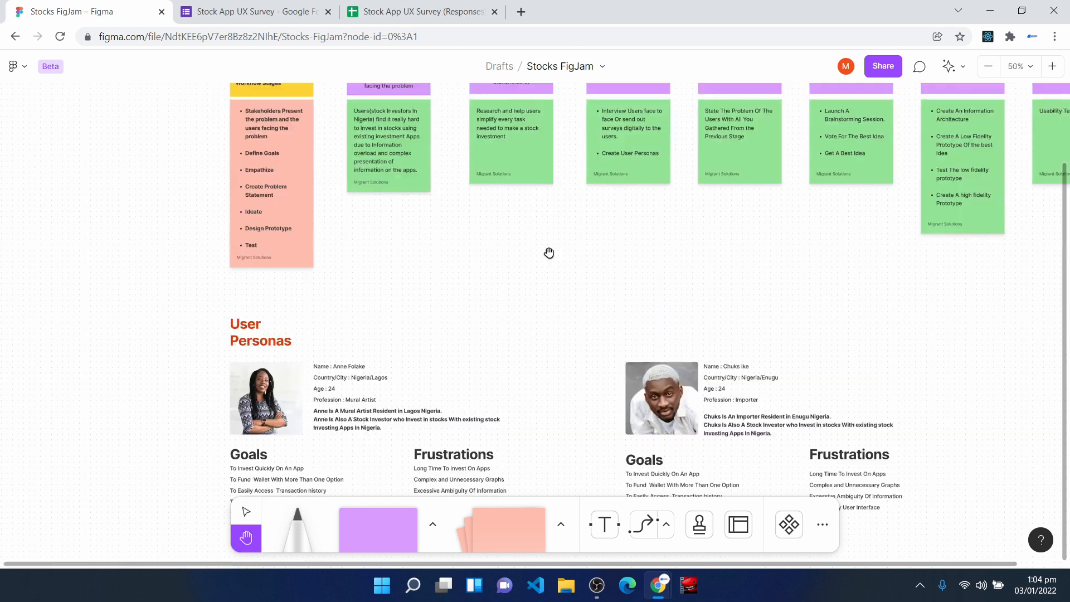
- Duplicate the "User Personas" heading and place the copy below the first persona's Goals list, aligned with the original's left edge
scroll(550, 254, "down", 1)
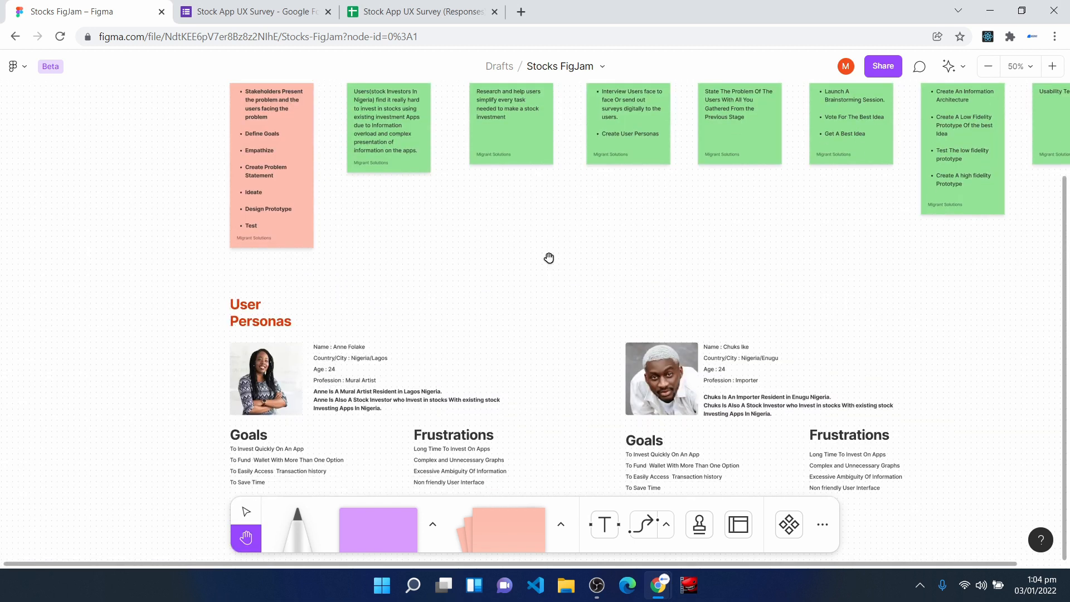
scroll(550, 295, "down", 1)
scroll(552, 295, "up", 2)
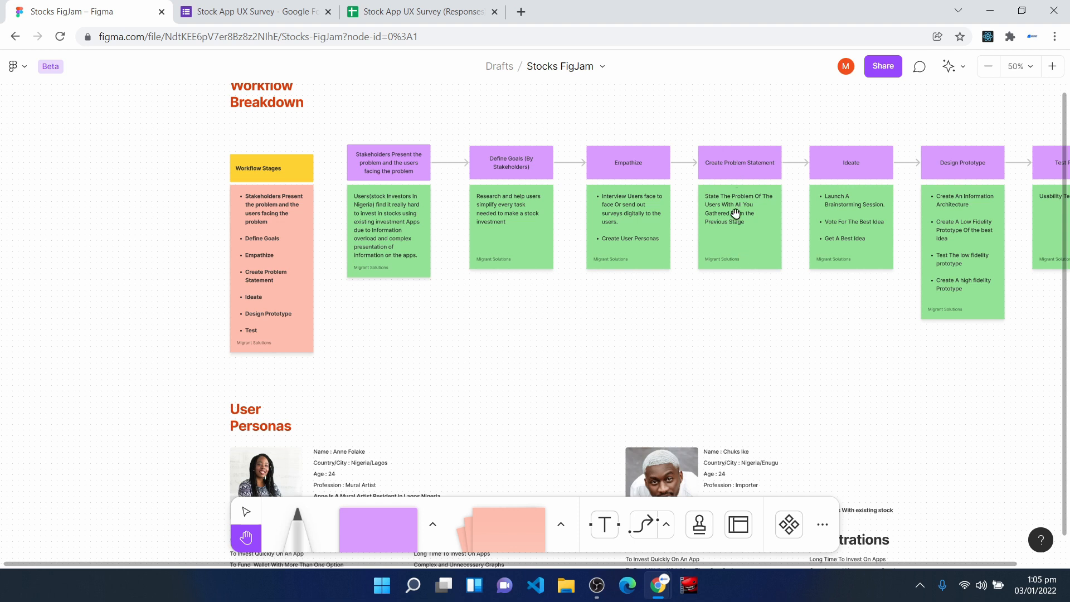
scroll(691, 220, "down", 3)
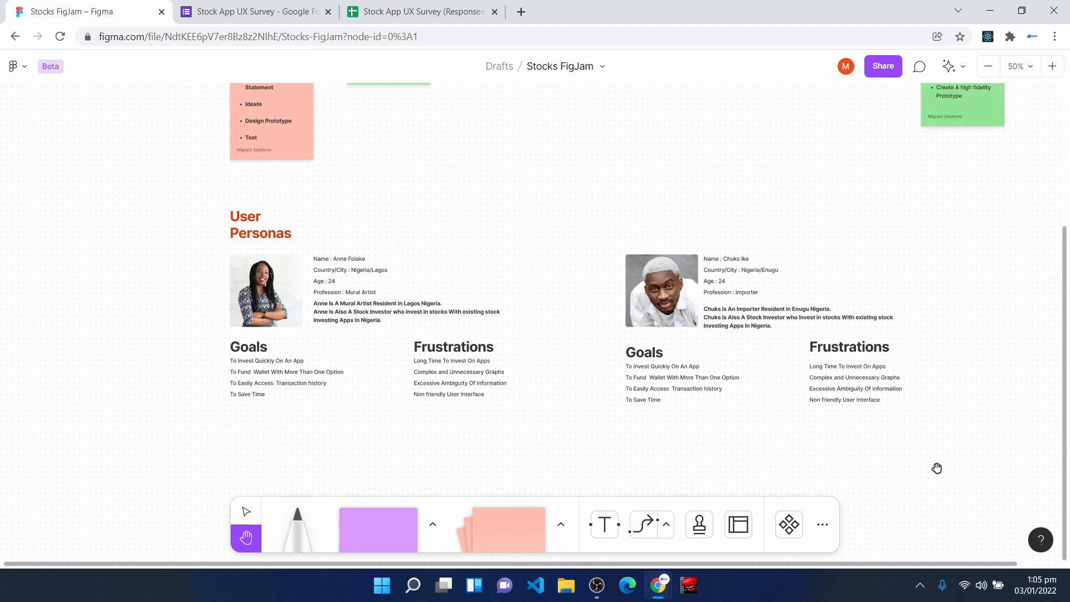
key("v")
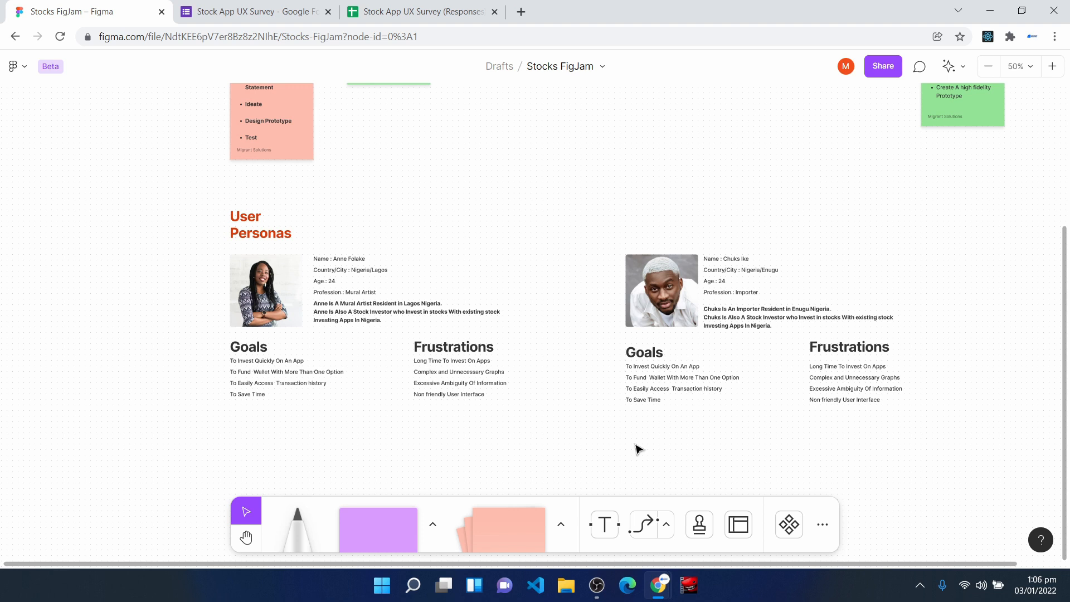
scroll(432, 390, "down", 5)
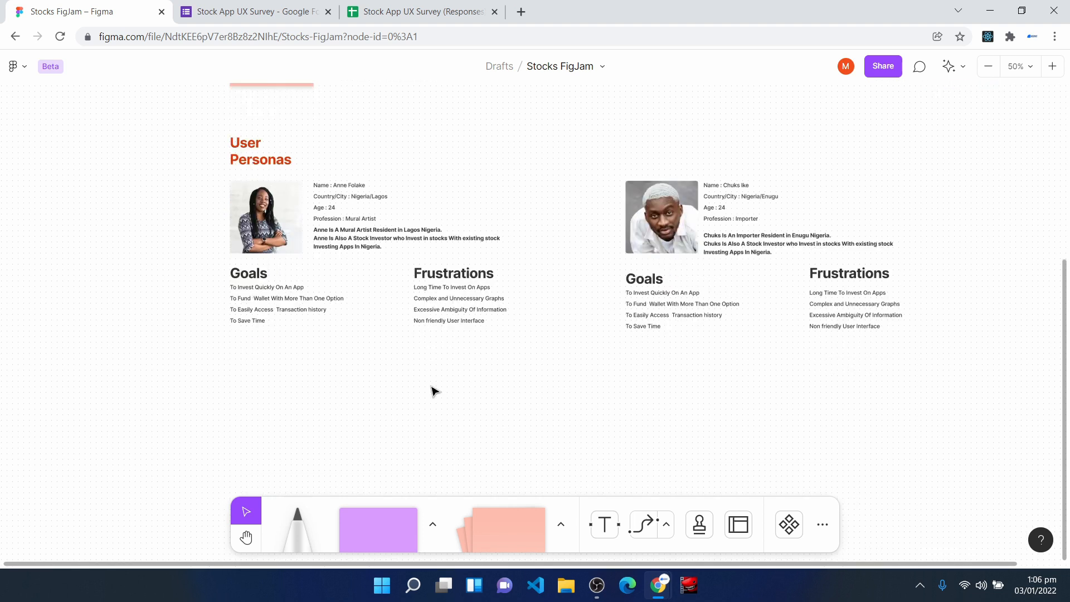
left_click(257, 149)
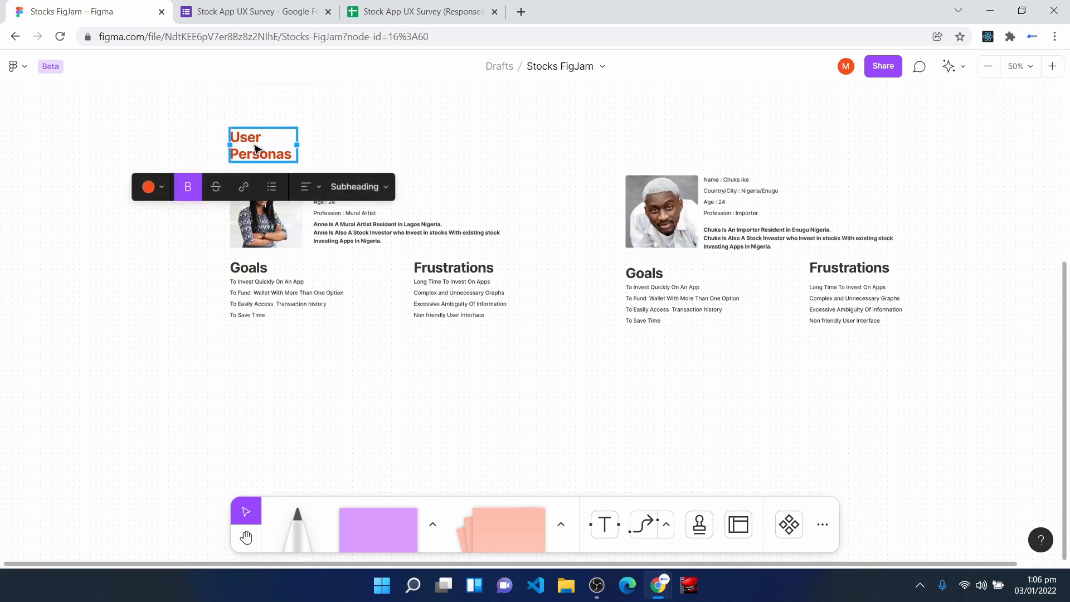
key("ctrl+d")
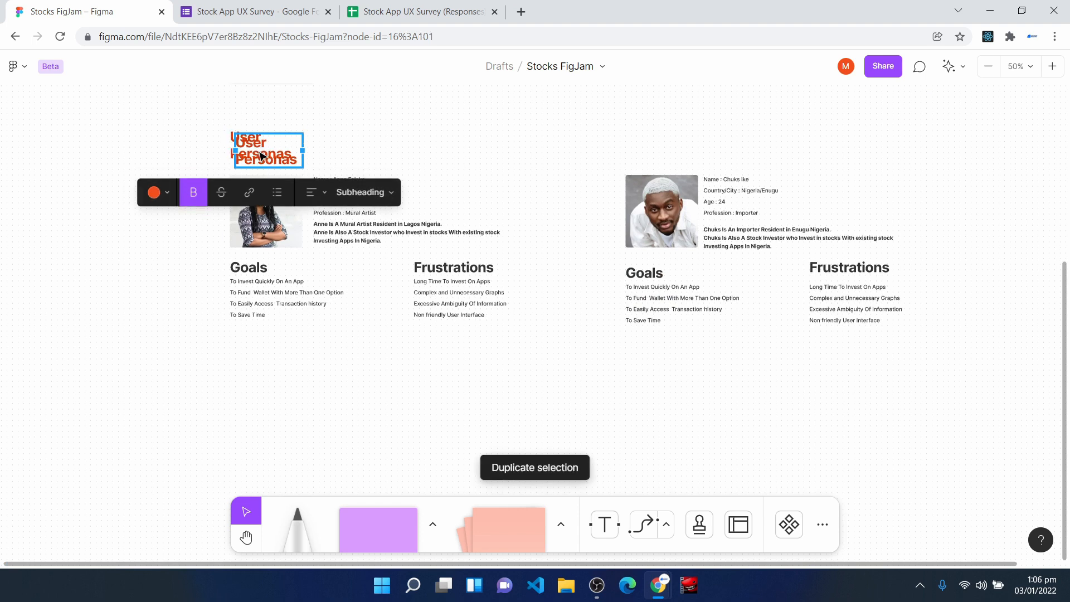
left_click_drag(257, 153, 255, 277)
scroll(253, 390, "down", 3)
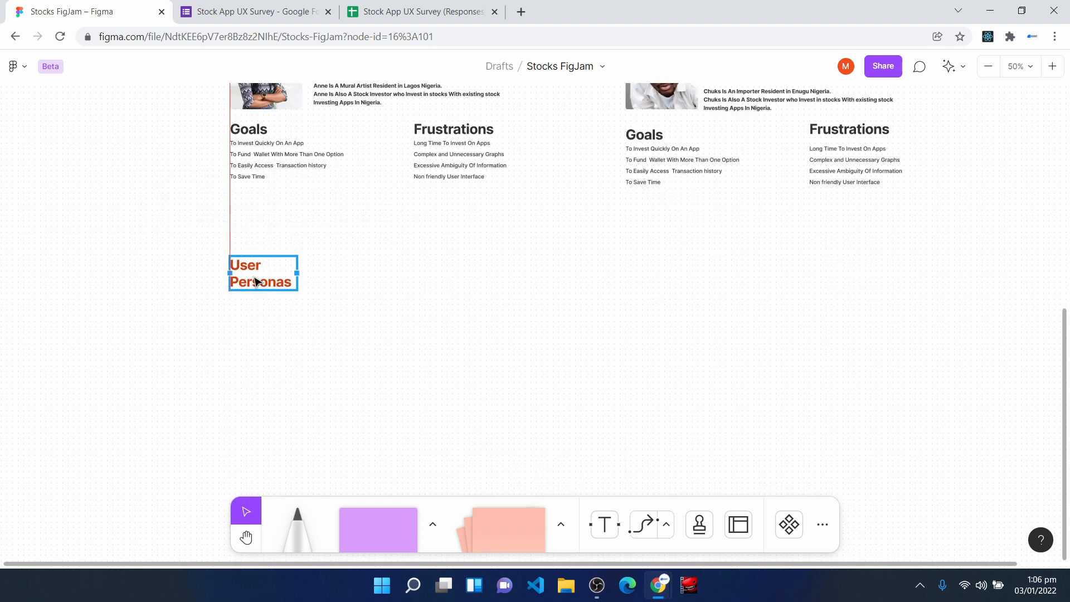
- Change the duplicated heading's text to "Problem Statement"
double_click(257, 281)
type("Problem Sta")
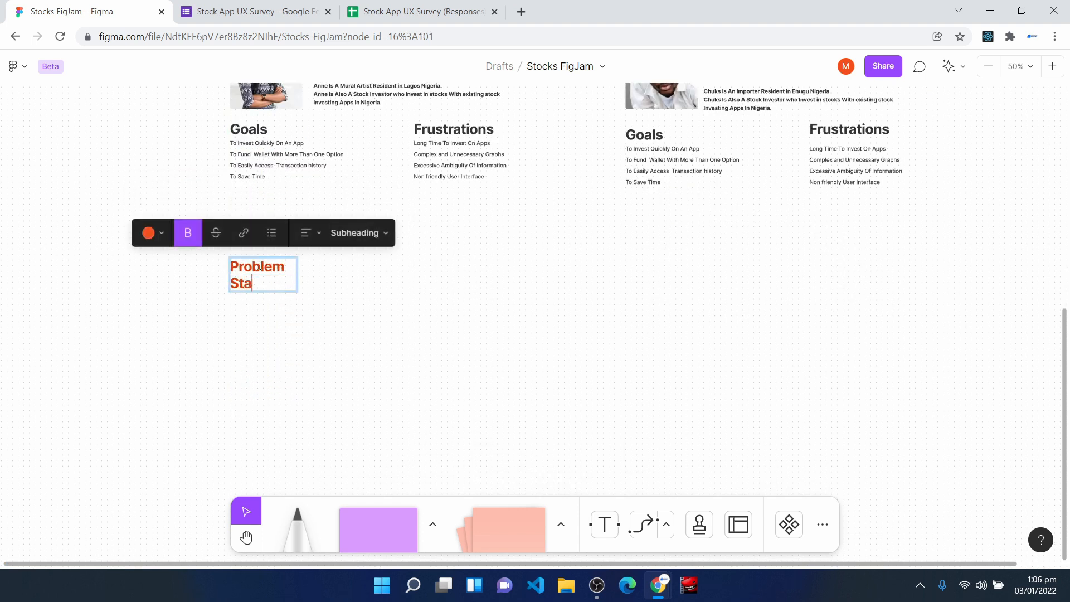
type("tement")
left_click(273, 316)
- Paste the problem statement about users frustrated with existing investment apps under the Problem Statement heading, aligned with its left edge
scroll(273, 317, "up", 5)
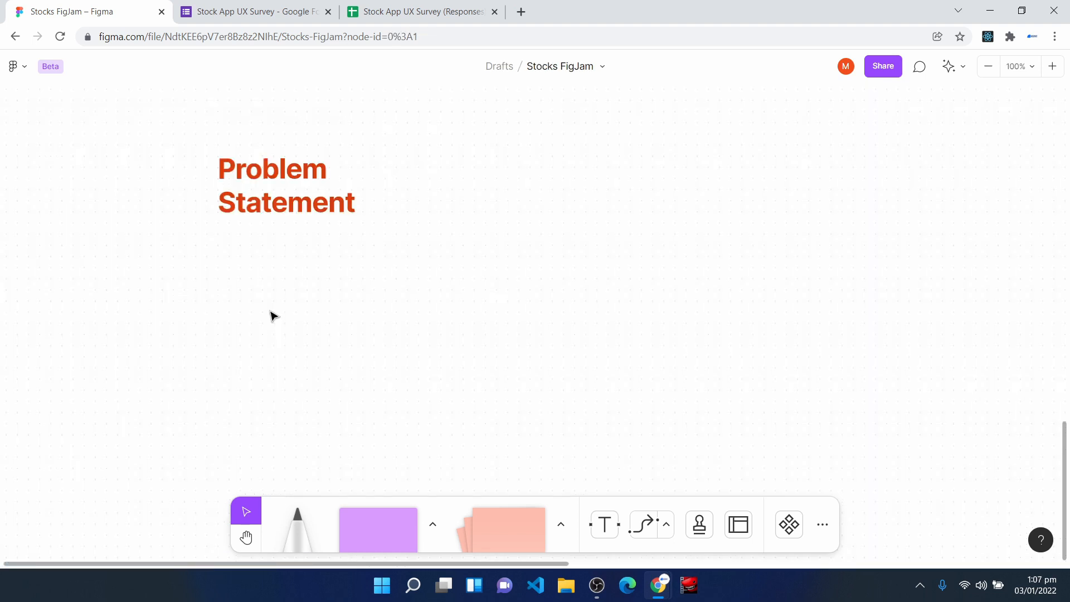
key("ctrl+v")
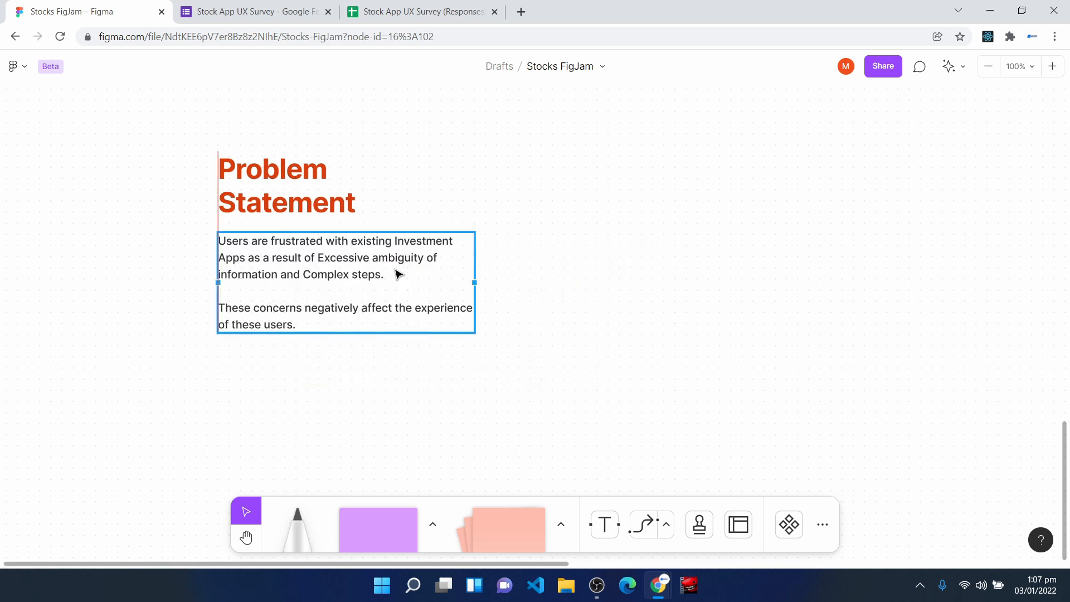
left_click(335, 454)
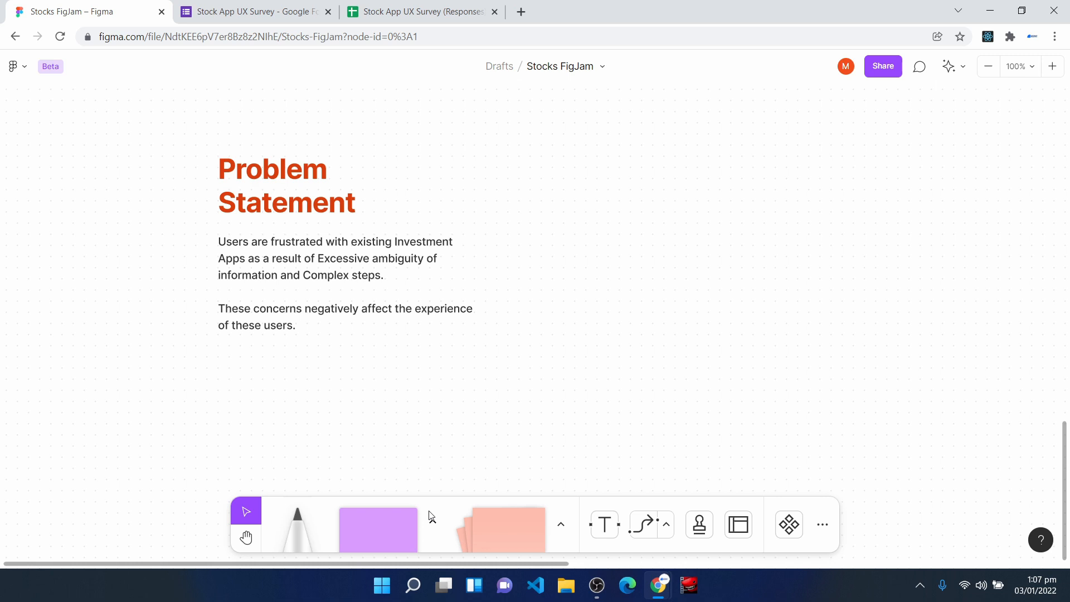
left_click_drag(298, 268, 300, 273)
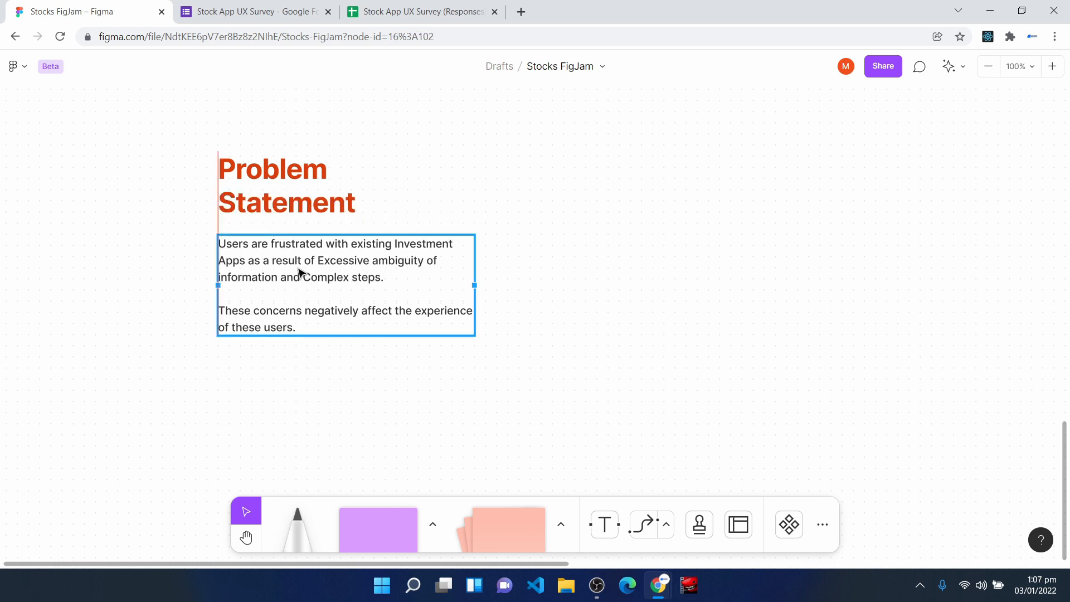
left_click_drag(299, 273, 300, 273)
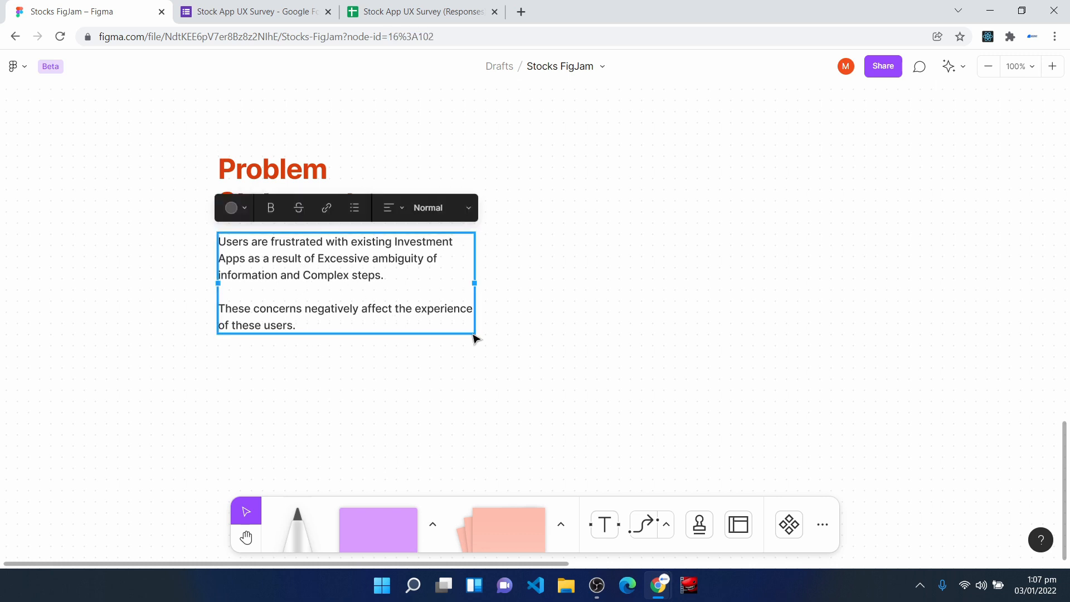
- Review the workflow stages from the stakeholders' problem through Empathize and Create Problem Statement to Ideate and Design Prototype
scroll(662, 279, "up", 15)
scroll(661, 279, "up", 3)
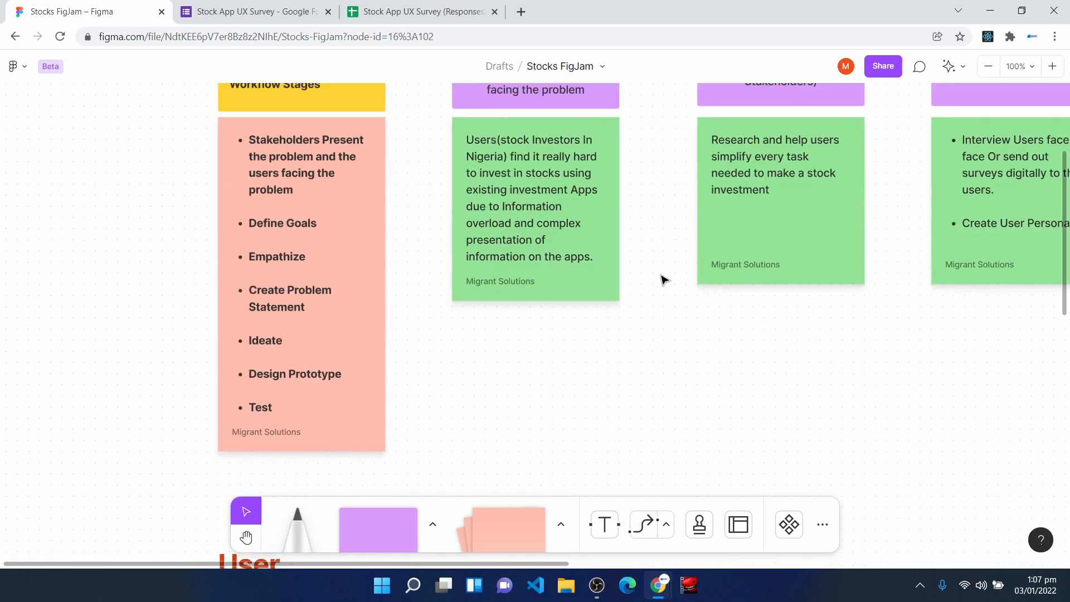
key("space")
left_click_drag(739, 228, 373, 322)
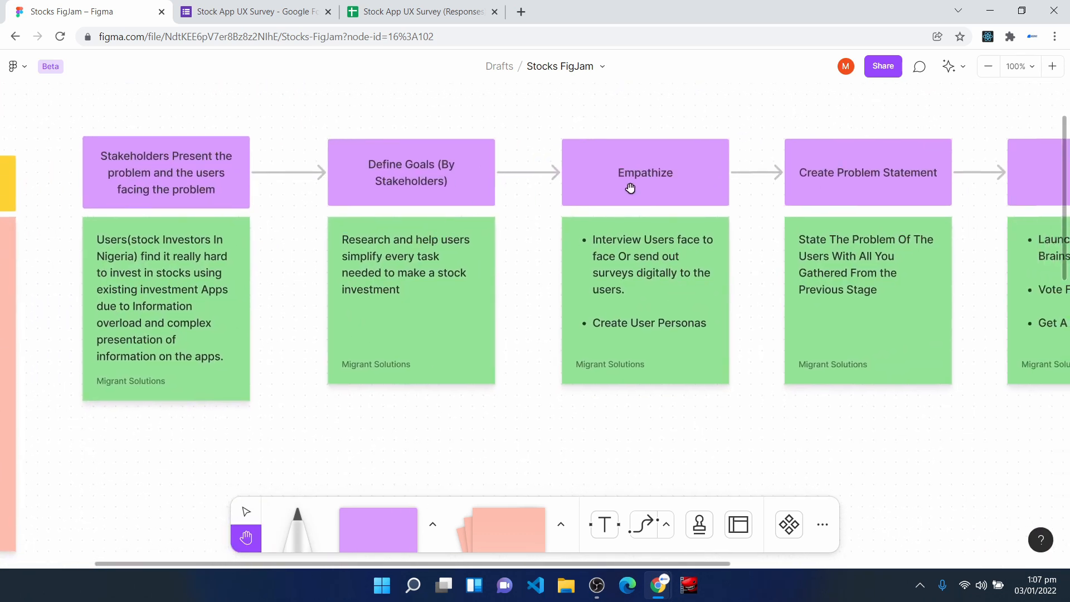
left_click_drag(895, 205, 486, 215)
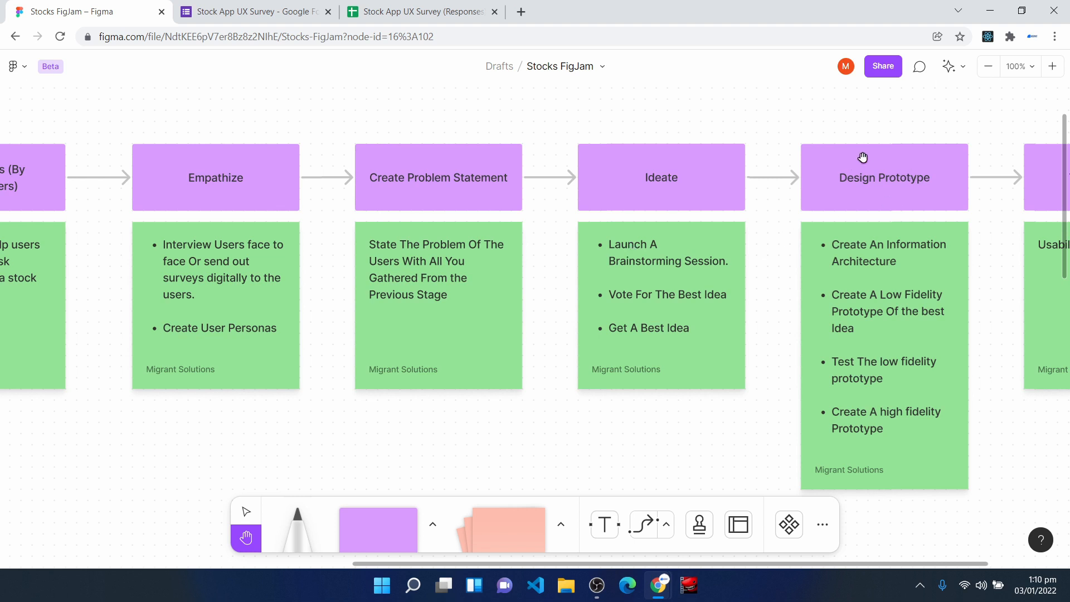
left_click_drag(196, 428, 718, 246)
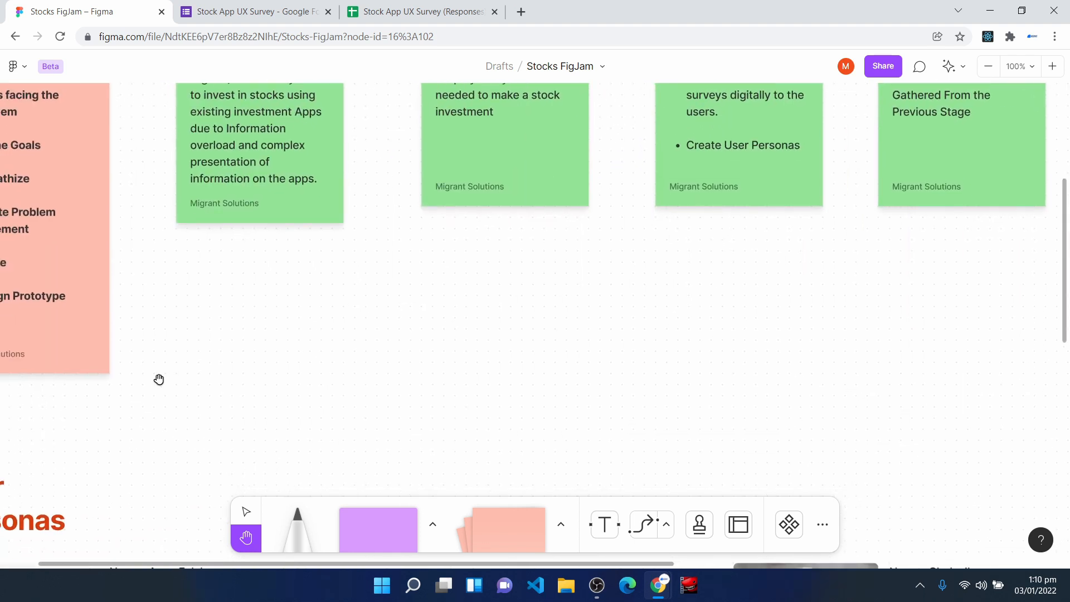
- Duplicate the "Problem Statement" heading, place the copy below the problem statement text, left-aligned, and change its text to "Ideate"
left_click_drag(159, 380, 524, 370)
scroll(531, 418, "down", 14)
left_click_drag(530, 417, 550, 275)
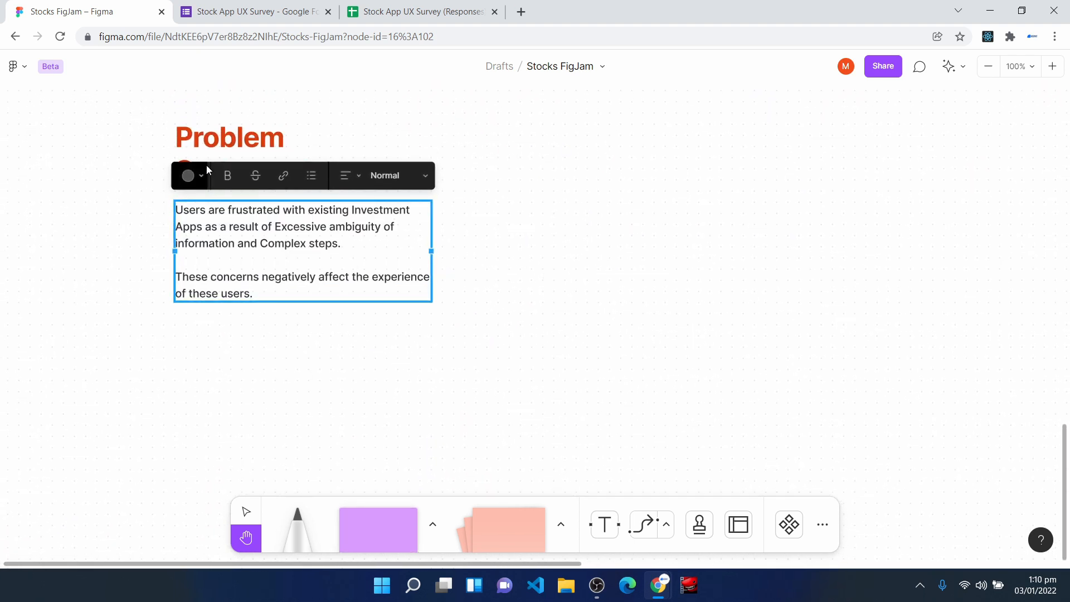
key("v")
left_click(234, 155)
key("ctrl+d")
left_click_drag(234, 155, 227, 407)
key("Return")
type("Ideate")
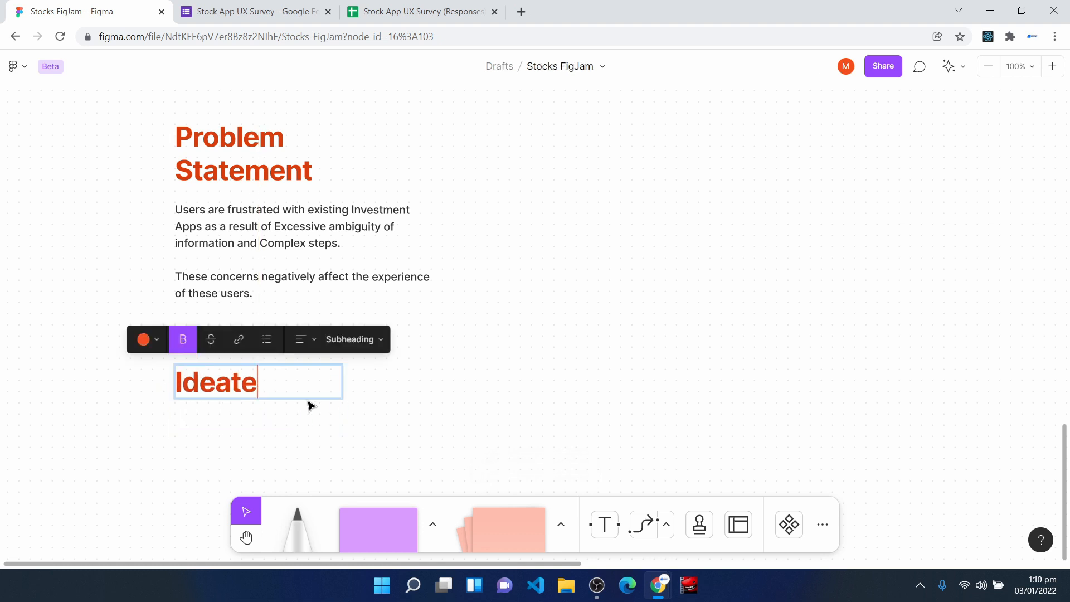
type("h")
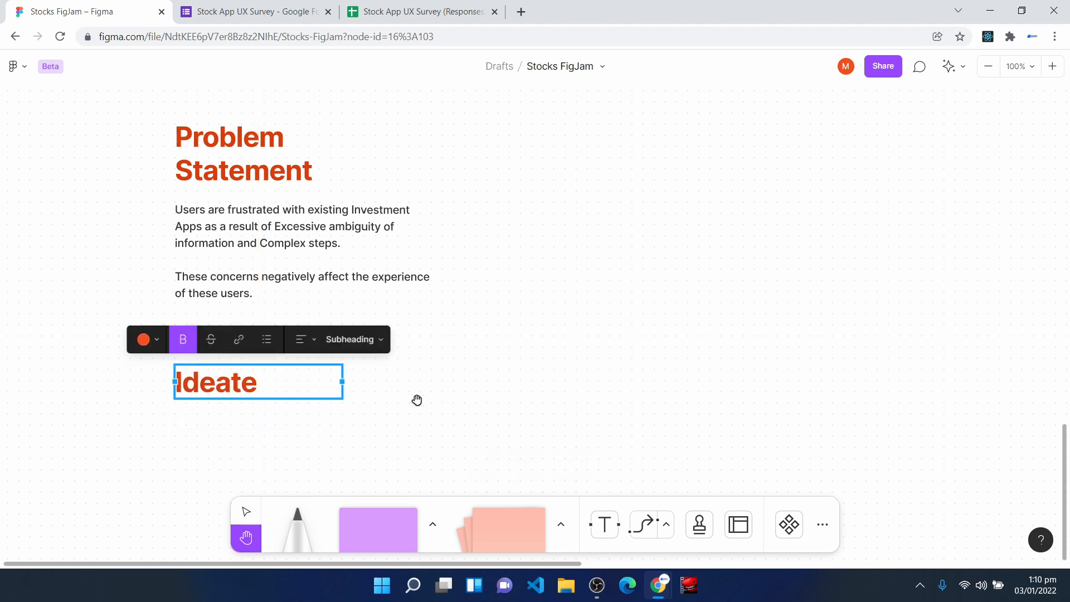
- Move the "Ideate" heading slightly farther down from the problem statement text, keeping its left alignment
left_click_drag(476, 334, 463, 332)
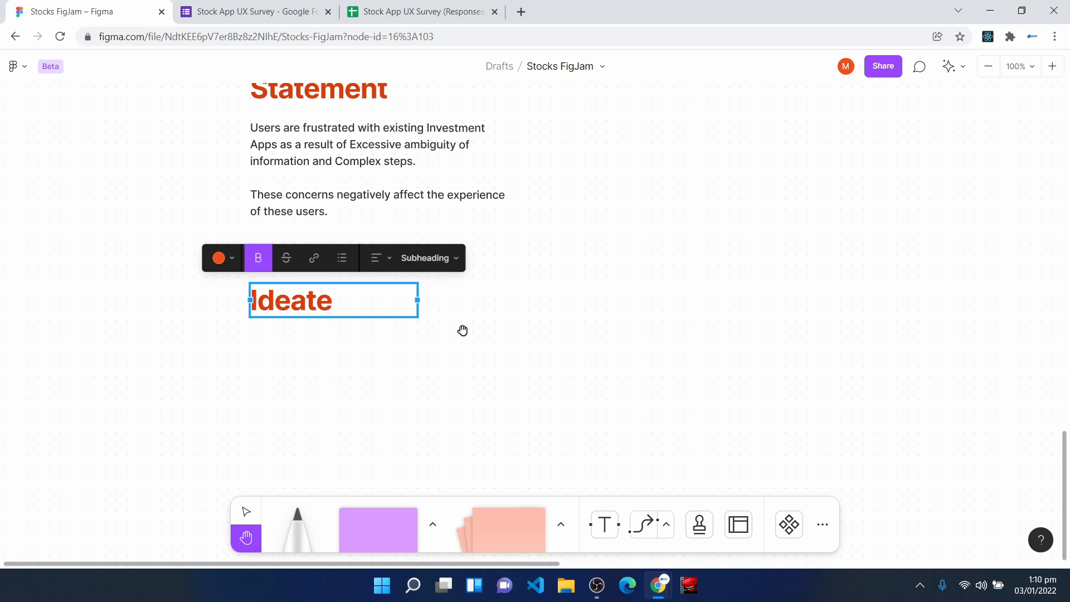
key("v")
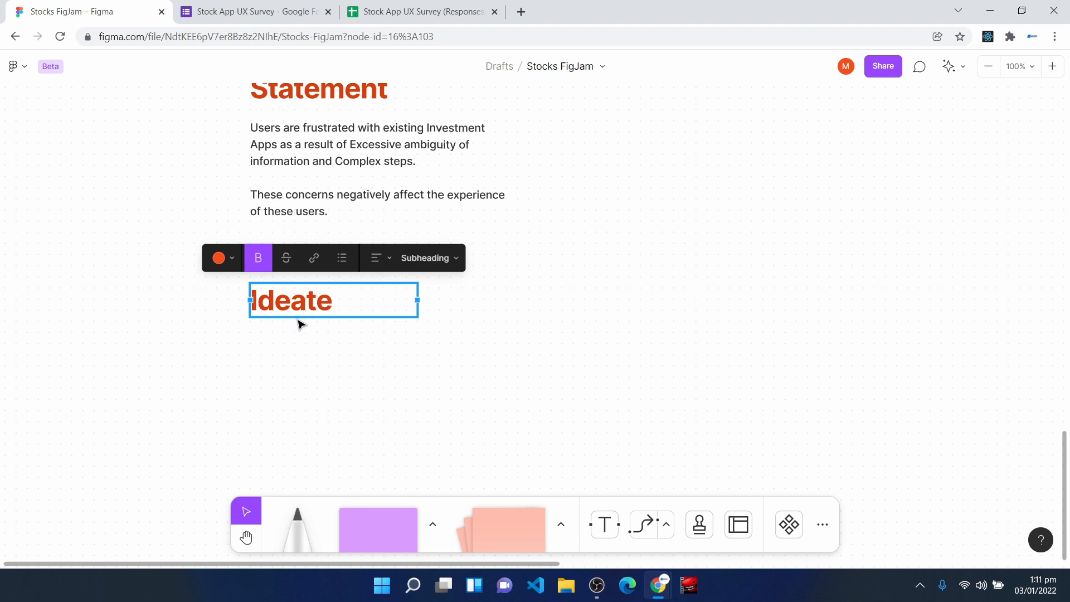
left_click_drag(297, 306, 290, 327)
- Duplicate the "Ideate" heading, place the copy below it in line with its left edge, and replace the copy's text with "Selected Idea"
scroll(290, 327, "down", 3)
scroll(293, 319, "down", 1)
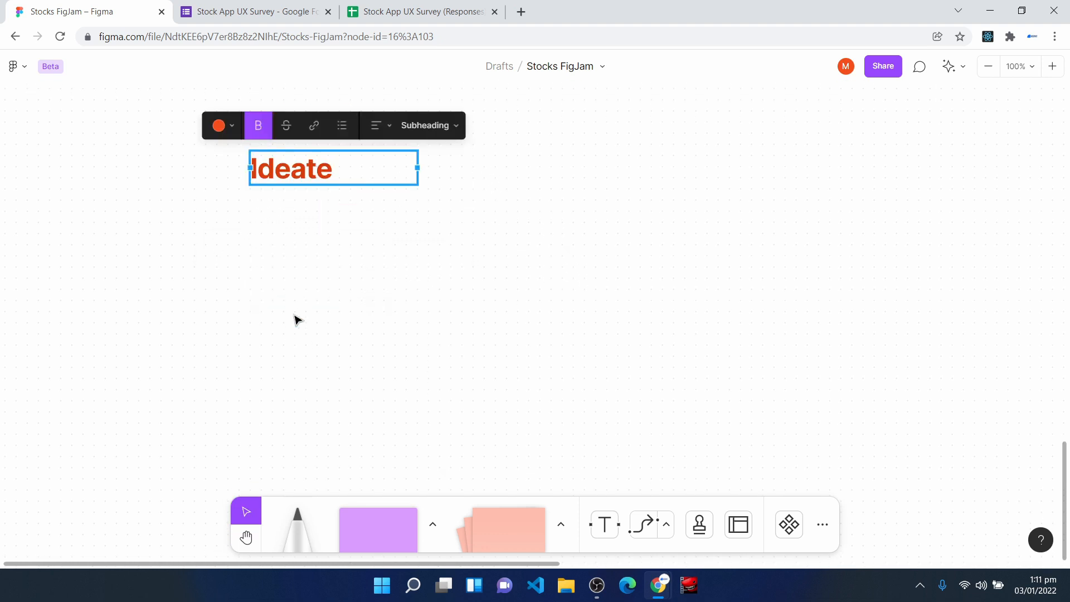
left_click(302, 178)
key("Escape")
key("ctrl+d")
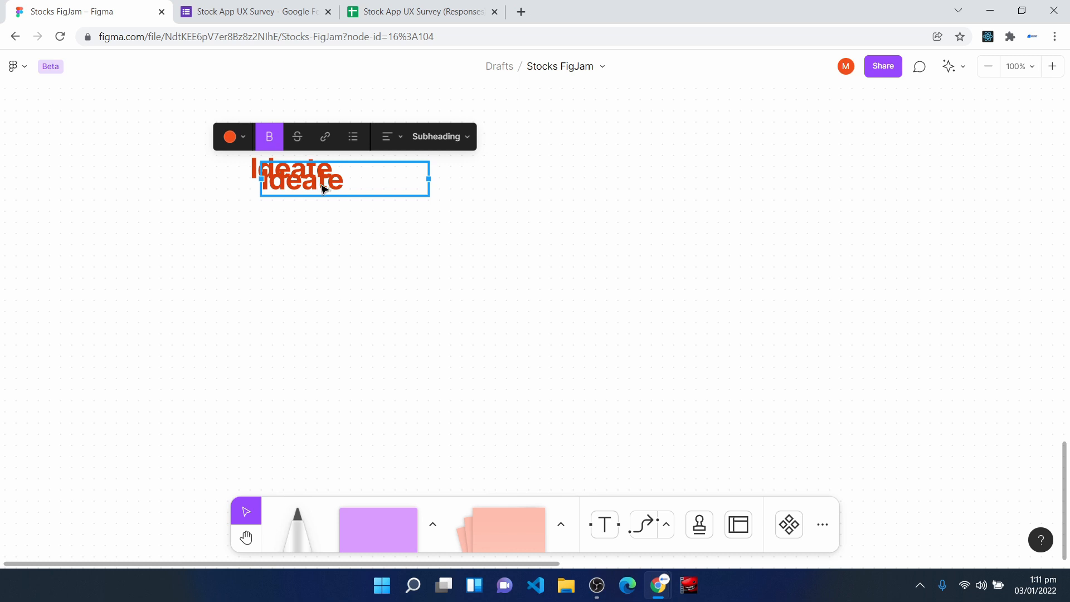
left_click_drag(322, 184, 311, 255)
double_click(311, 256)
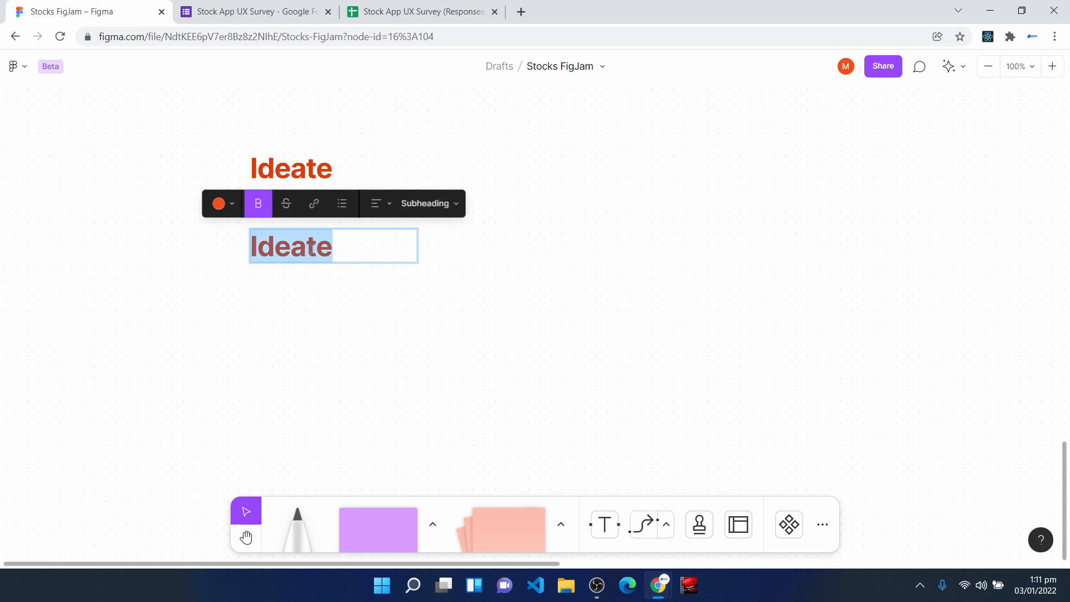
type("Selected Idea")
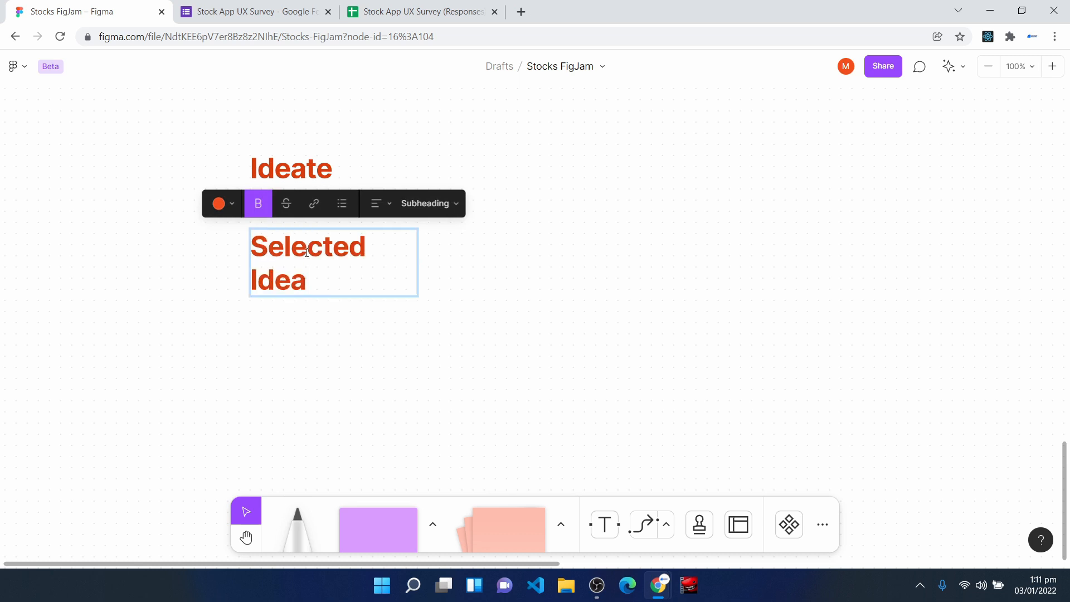
key("Escape")
left_click_drag(300, 283, 301, 306)
- Paste the bulleted investment app idea under the Selected Idea heading, aligned with its left edge
scroll(309, 335, "down", 3)
left_click(333, 271)
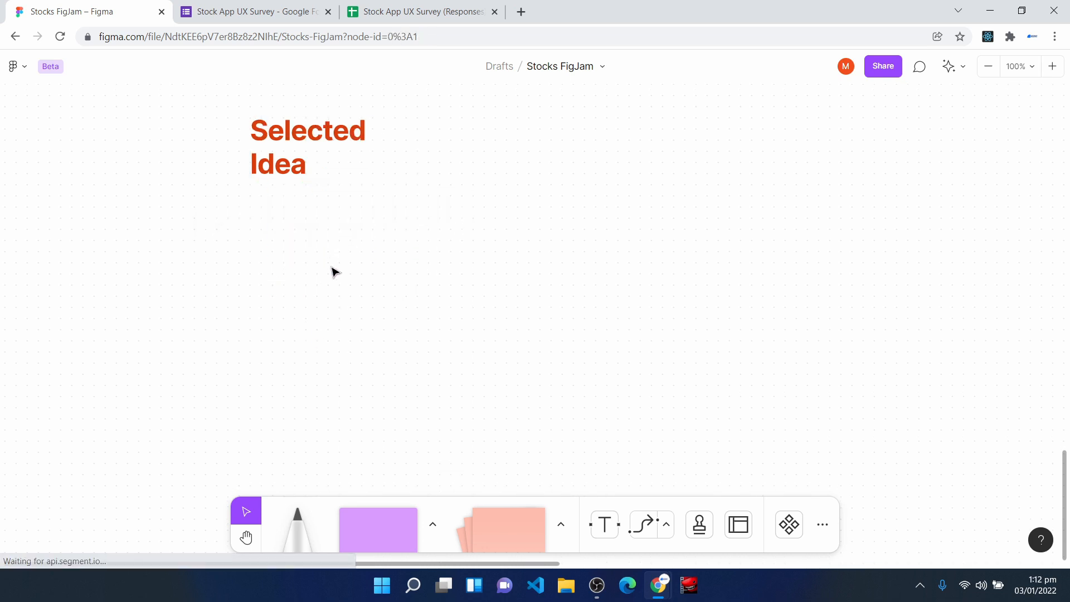
key("ctrl+v")
left_click_drag(521, 315, 400, 239)
key("Escape")
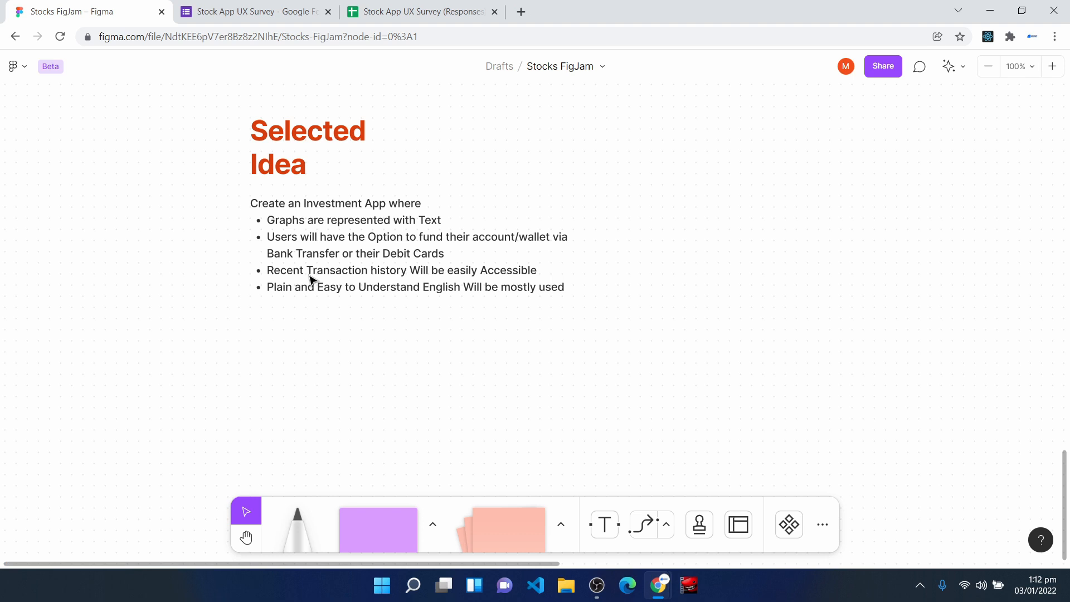
- Review the selected idea's bullet points against the problem statement and the first persona's goals and frustrations
double_click(329, 240)
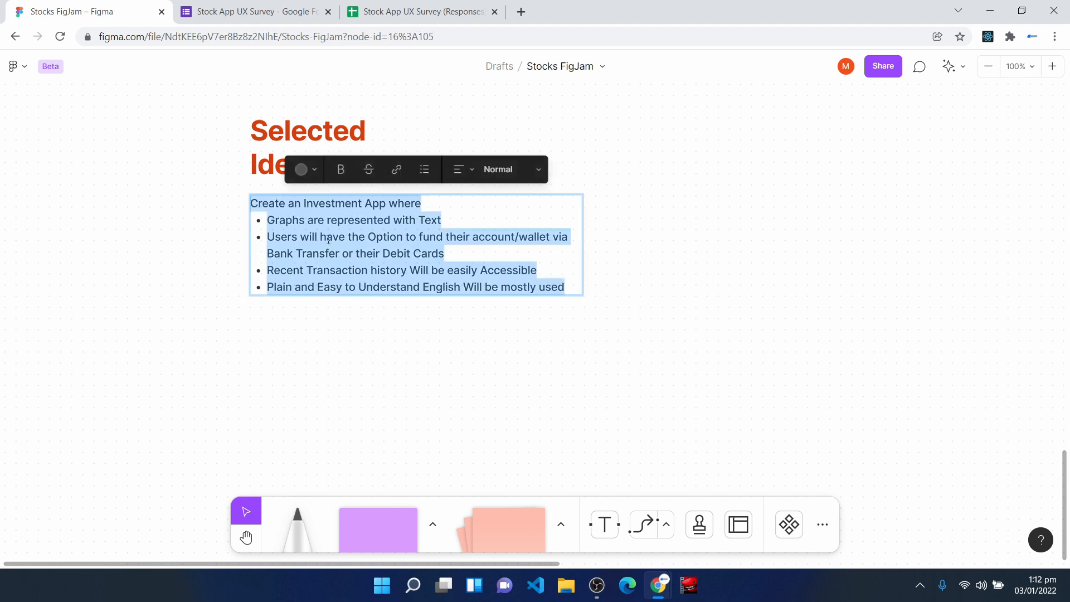
left_click(434, 209)
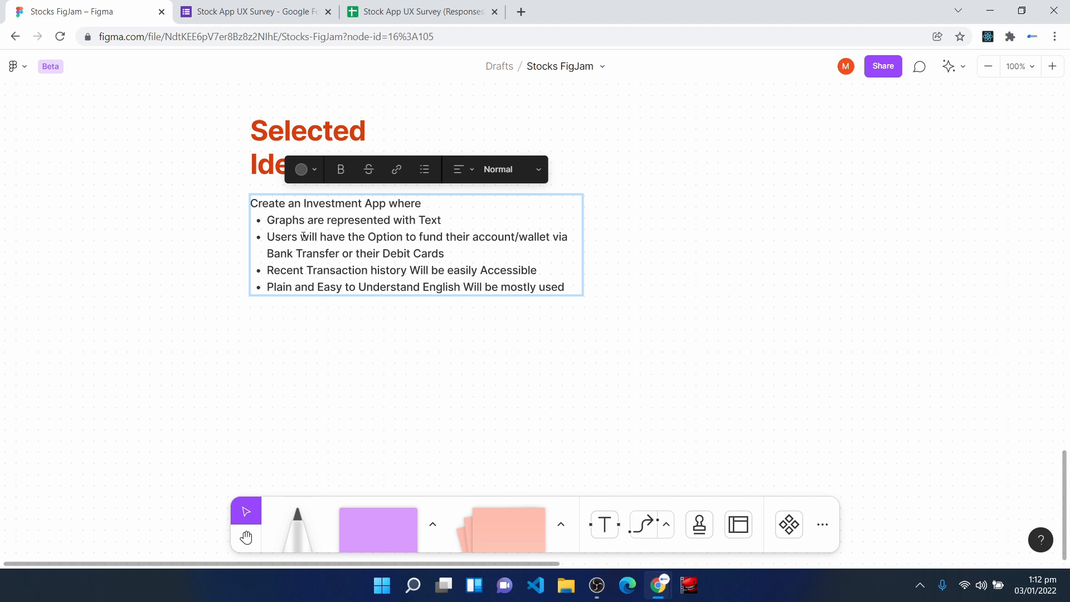
key("Escape")
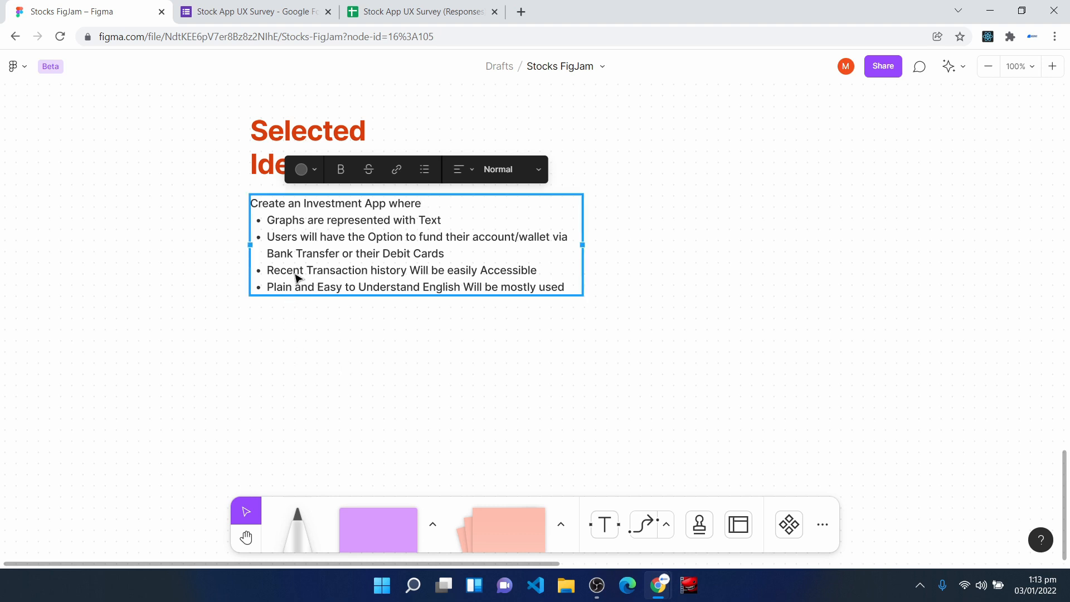
double_click(343, 253)
key("Escape")
scroll(341, 394, "up", 4)
scroll(342, 395, "up", 2)
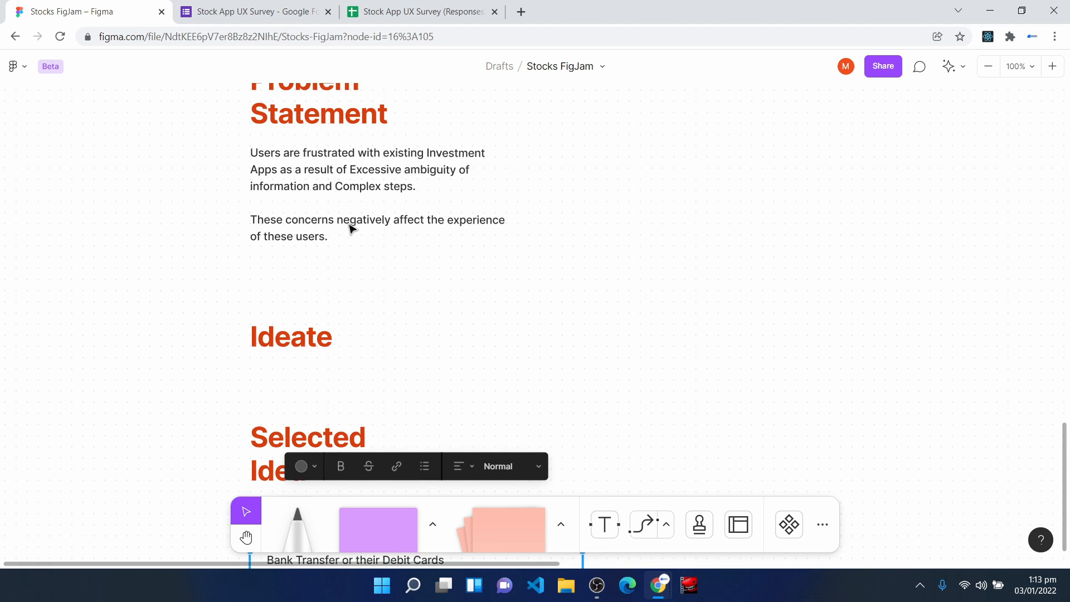
scroll(351, 241, "up", 1)
scroll(351, 272, "up", 8)
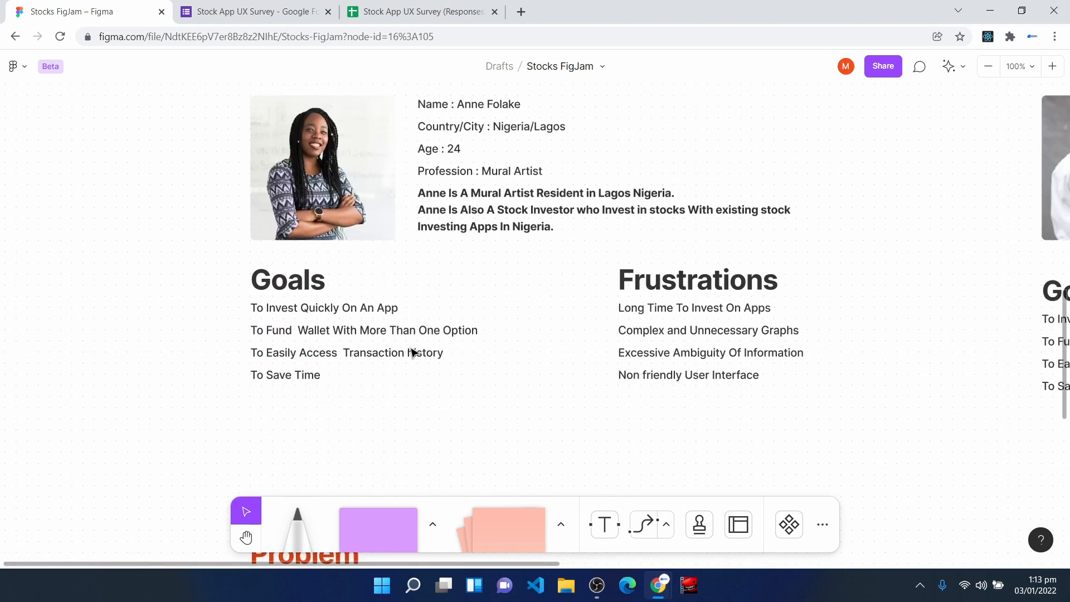
scroll(423, 216, "up", 1)
scroll(422, 216, "up", 2)
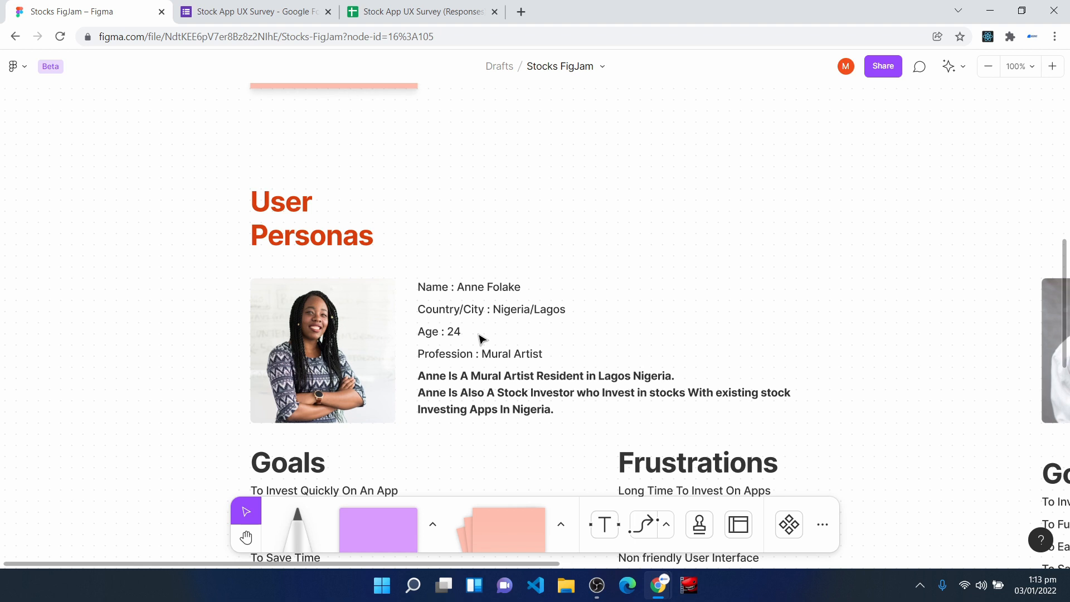
scroll(524, 275, "down", 1)
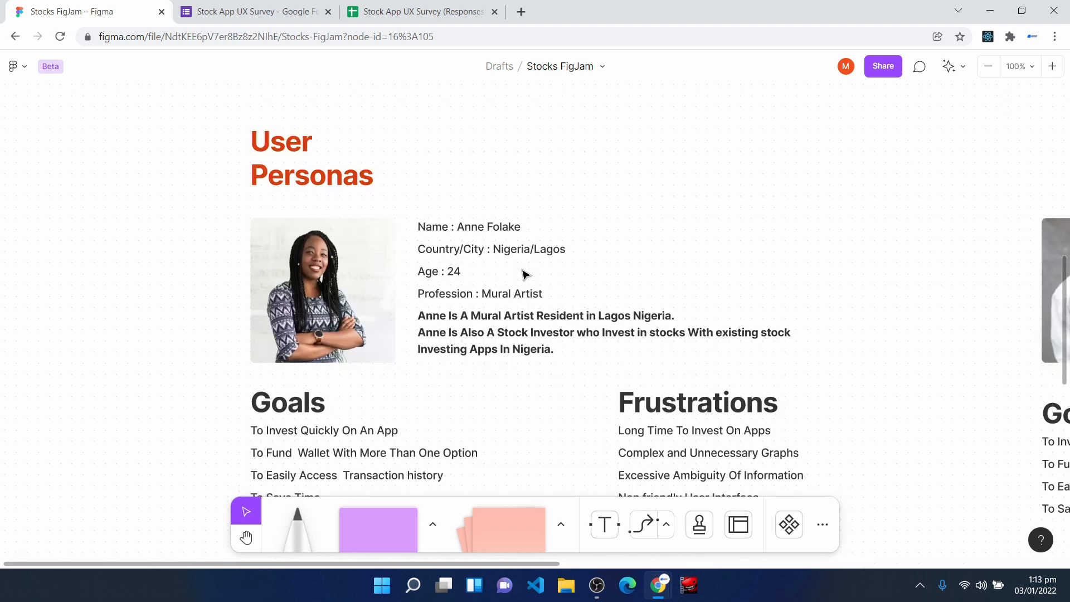
scroll(524, 273, "down", 3)
scroll(524, 273, "down", 10)
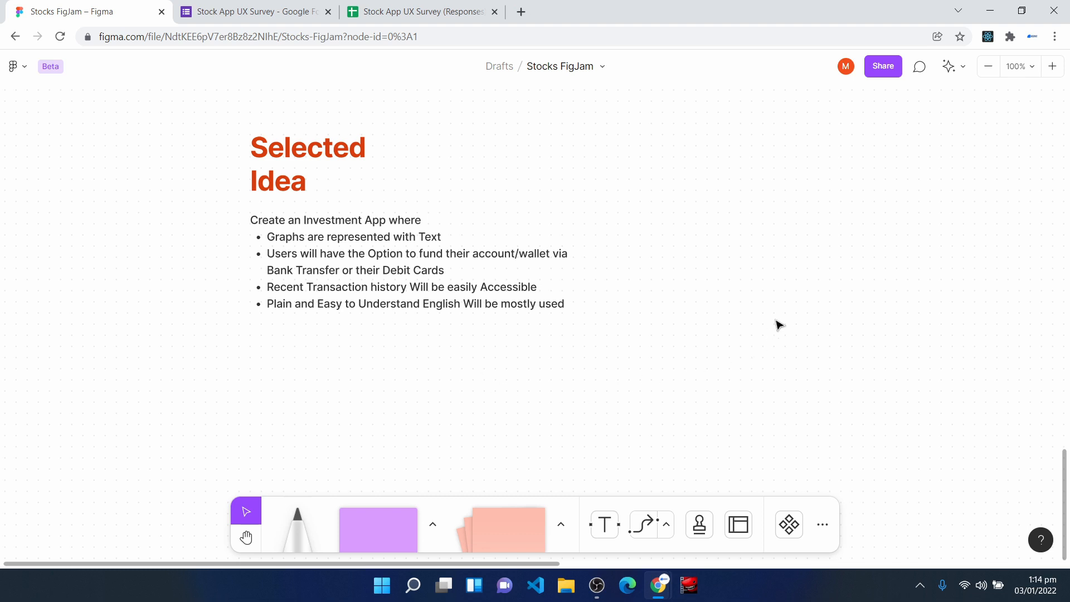
- Check the tasks listed under the Ideate and Design Prototype stages of the workflow
key("space")
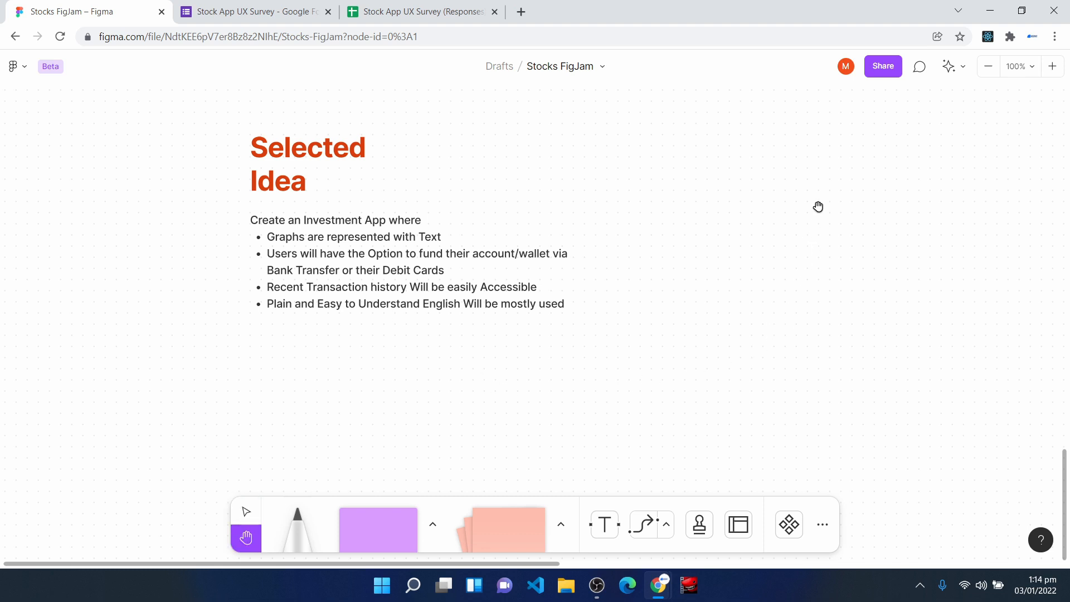
left_click_drag(819, 207, 808, 487)
left_click_drag(657, 252, 716, 411)
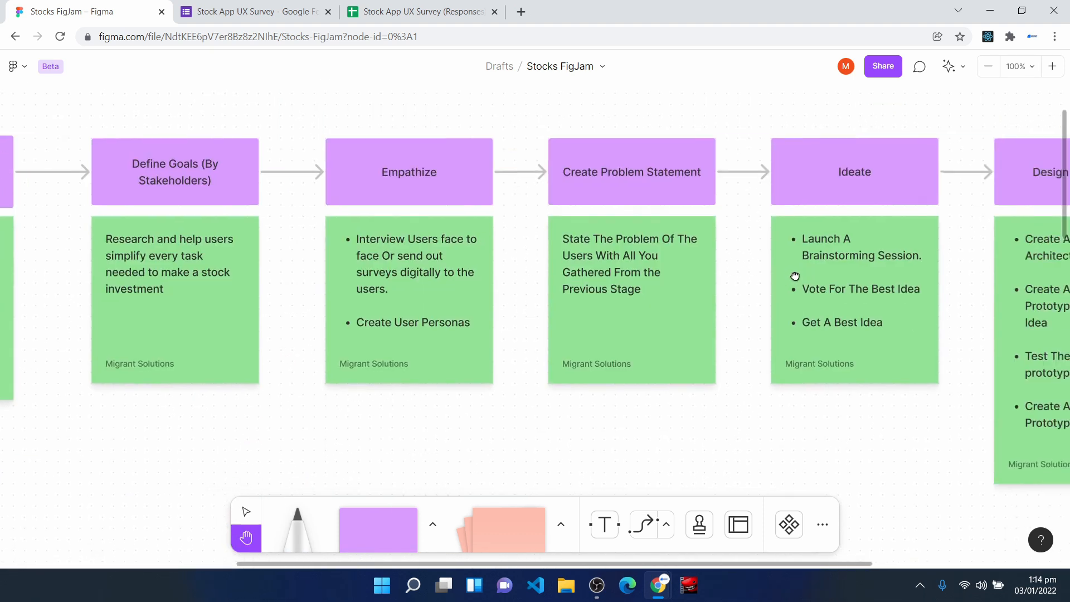
left_click_drag(808, 275, 514, 275)
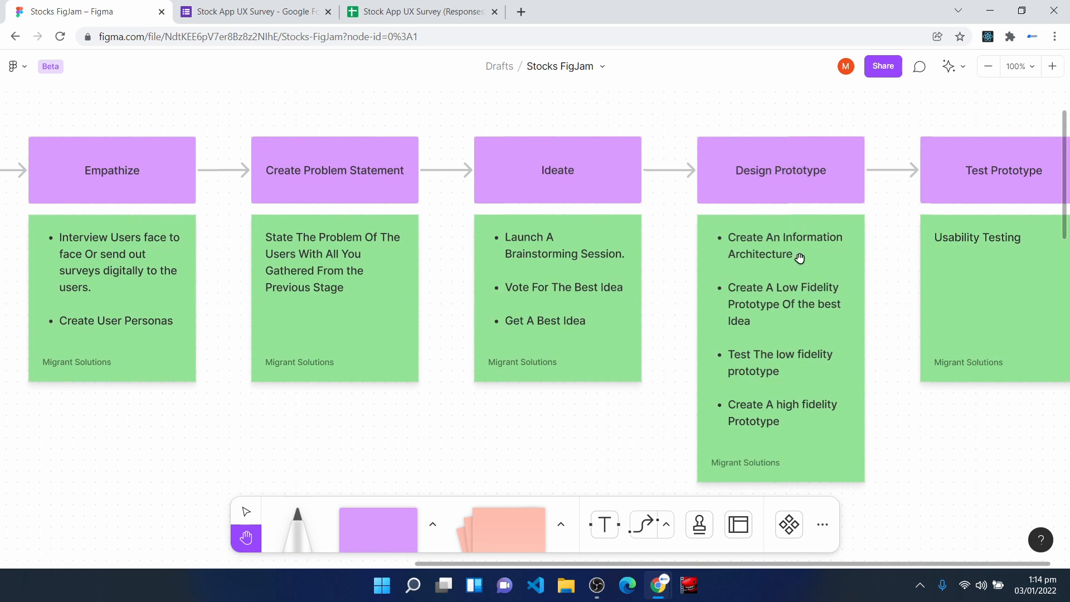
scroll(797, 248, "down", 1)
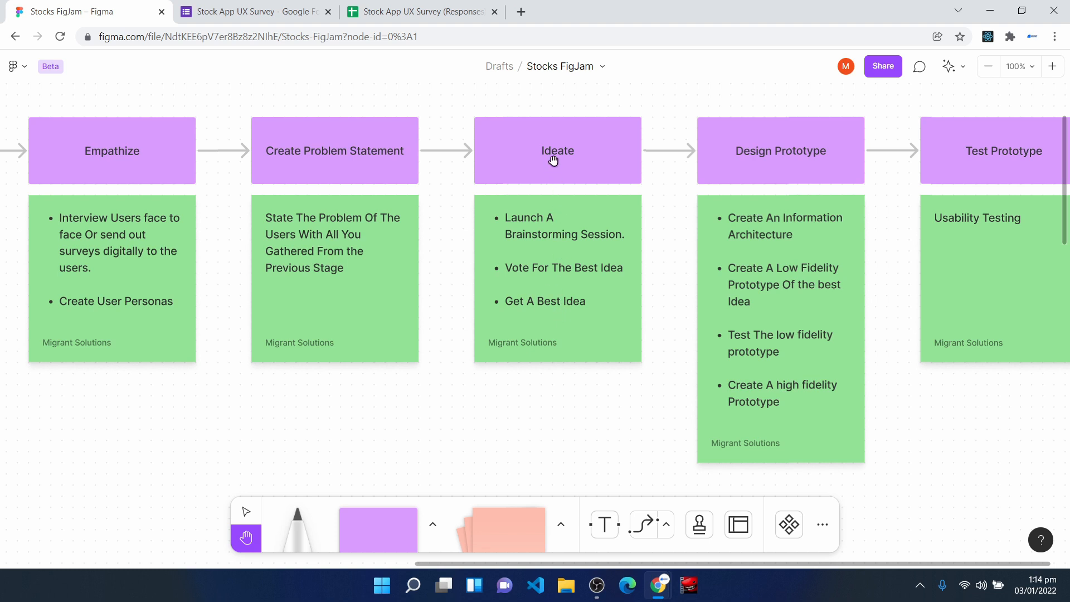
- Duplicate the "Selected Idea" heading, place the copy below the idea's bullet list, left-aligned, and change its text to "Information Architecture"
scroll(554, 160, "down", 15)
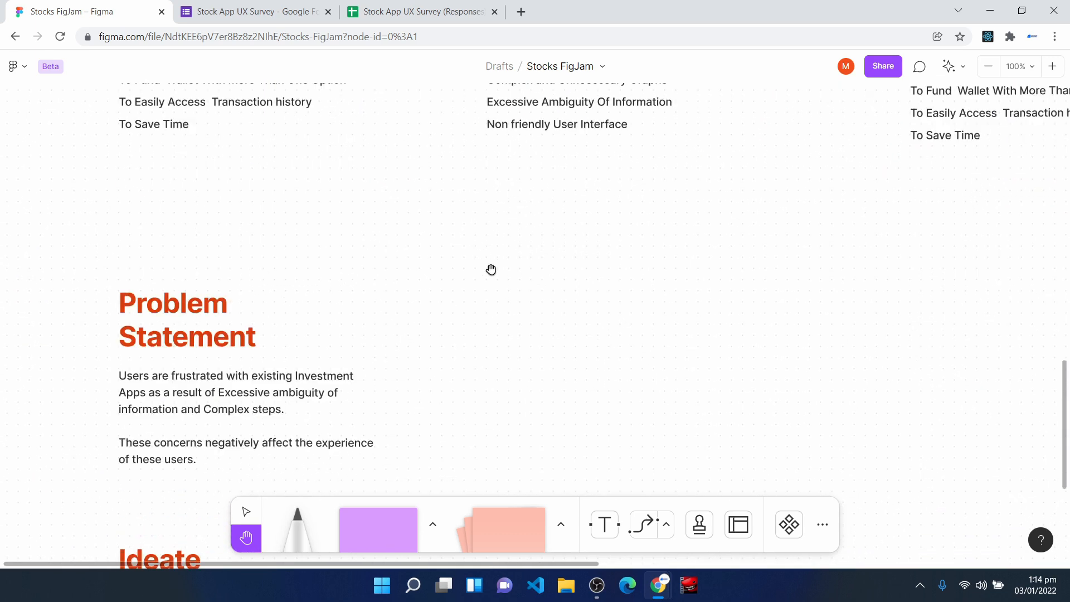
scroll(502, 316, "down", 10)
scroll(195, 139, "left", 1)
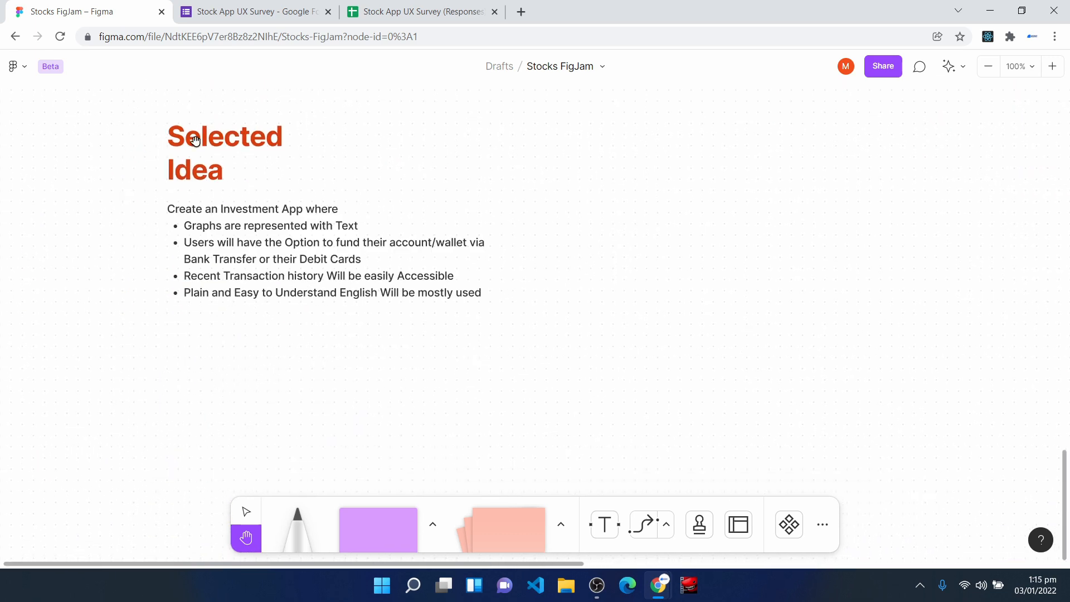
key("v")
left_click(195, 139)
key("ctrl+d")
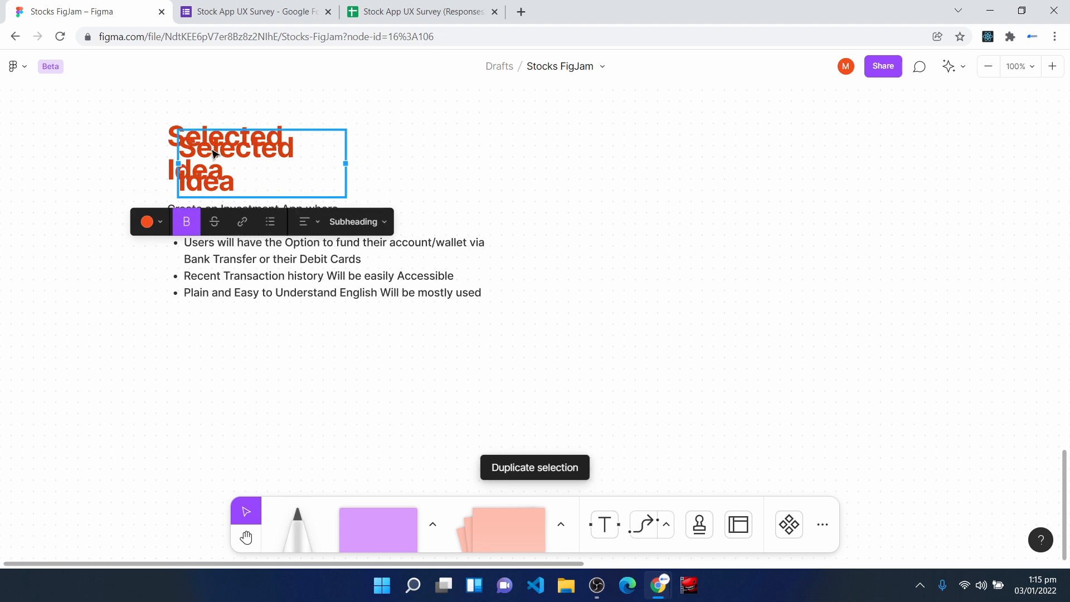
left_click_drag(214, 153, 203, 389)
double_click(201, 382)
key("ctrl+a")
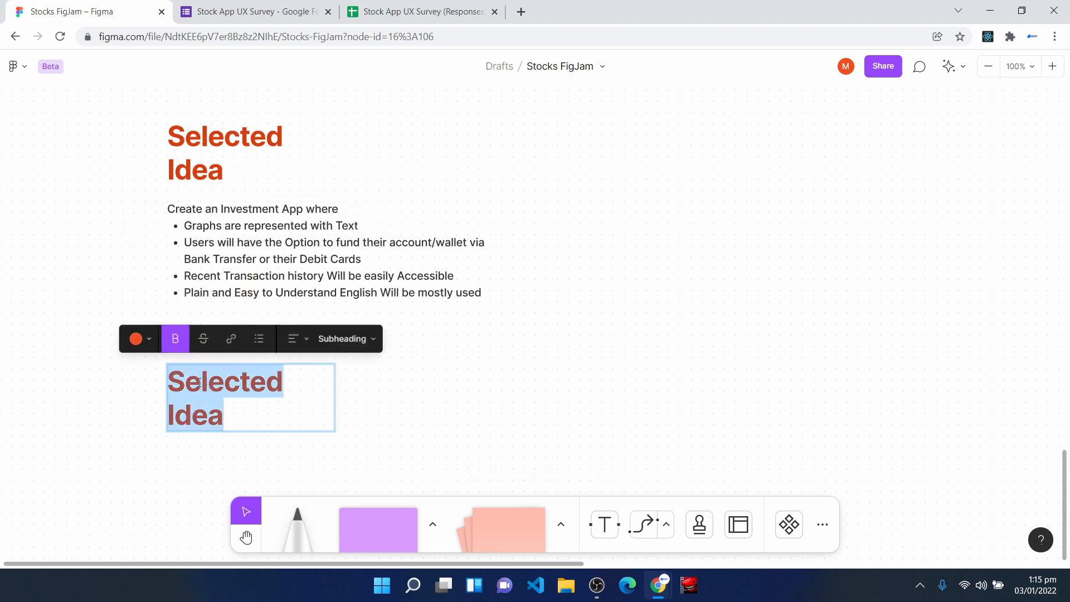
type("Information Architecture")
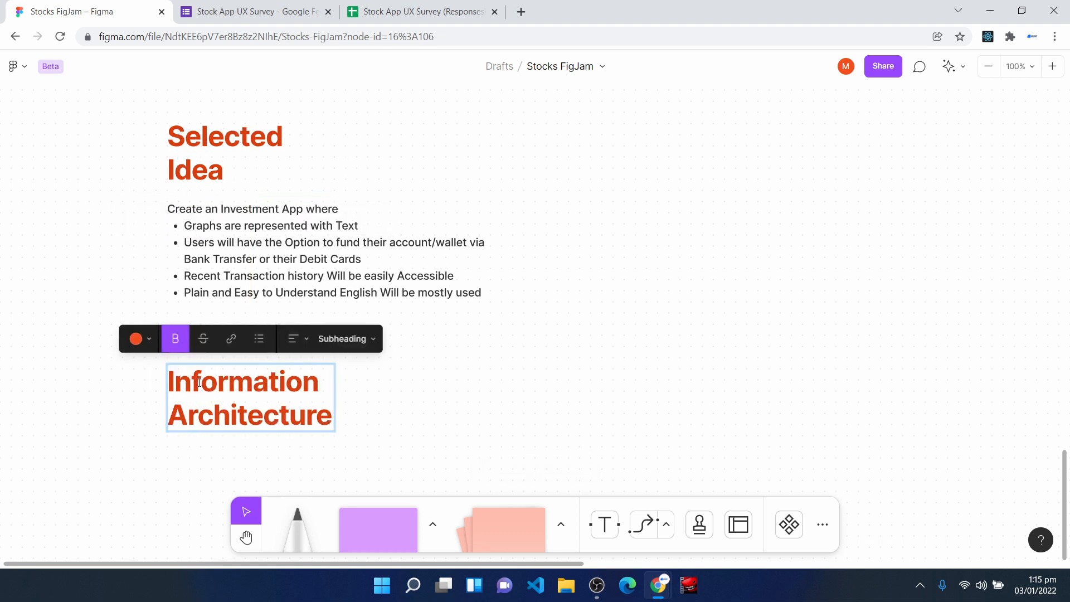
left_click(564, 377)
- Paste the Goals text and the User Tasks flow under the Information Architecture heading, aligned with its left edge
scroll(564, 378, "down", 3)
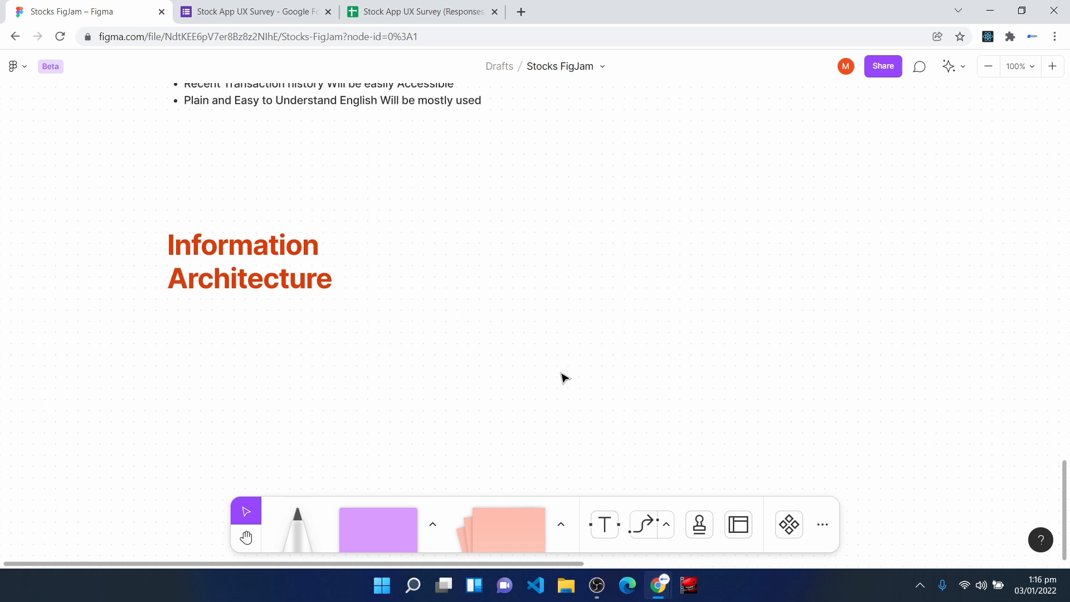
scroll(430, 376, "up", 3)
scroll(418, 376, "up", 3)
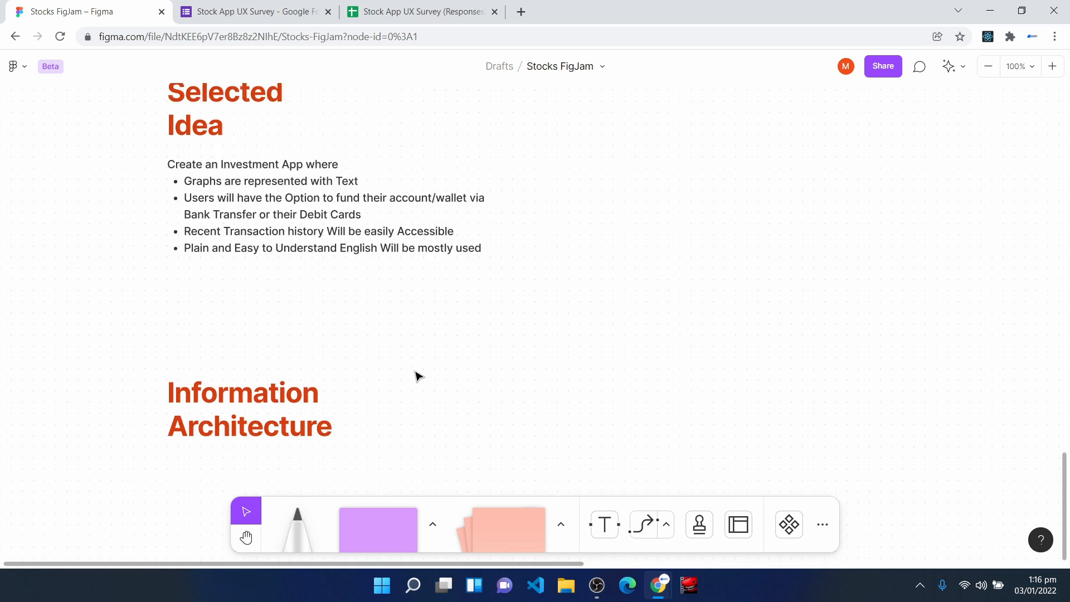
left_click(240, 181)
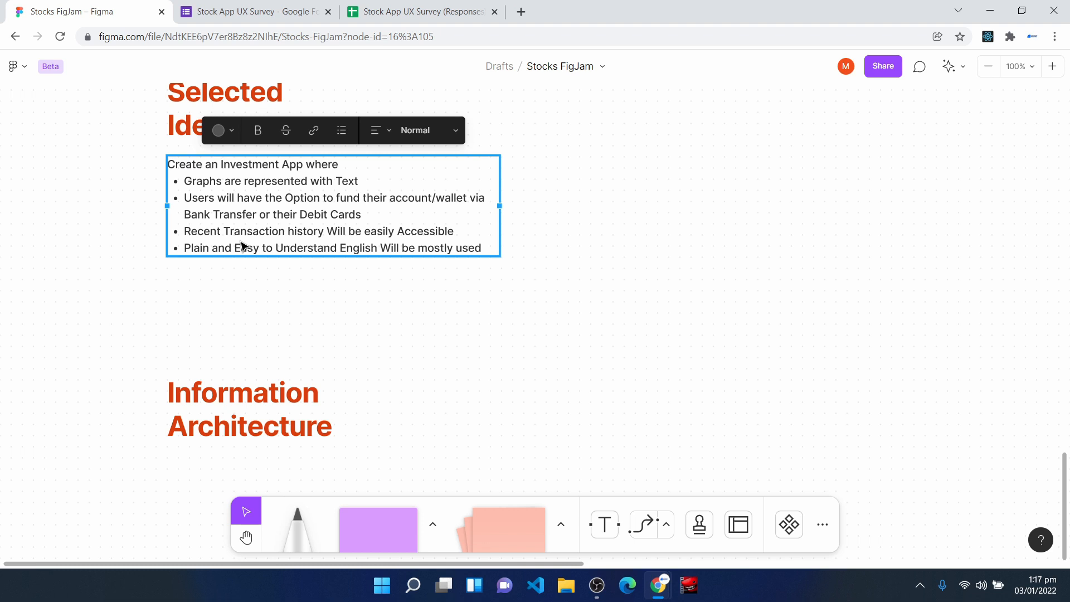
scroll(243, 247, "down", 5)
key("ctrl+v")
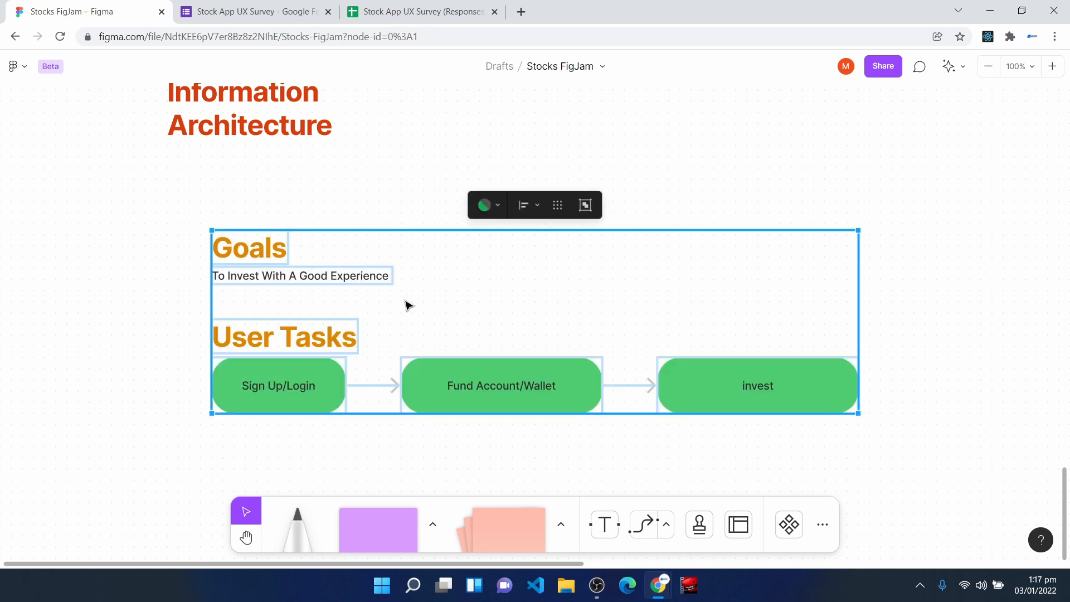
left_click_drag(406, 301, 387, 261)
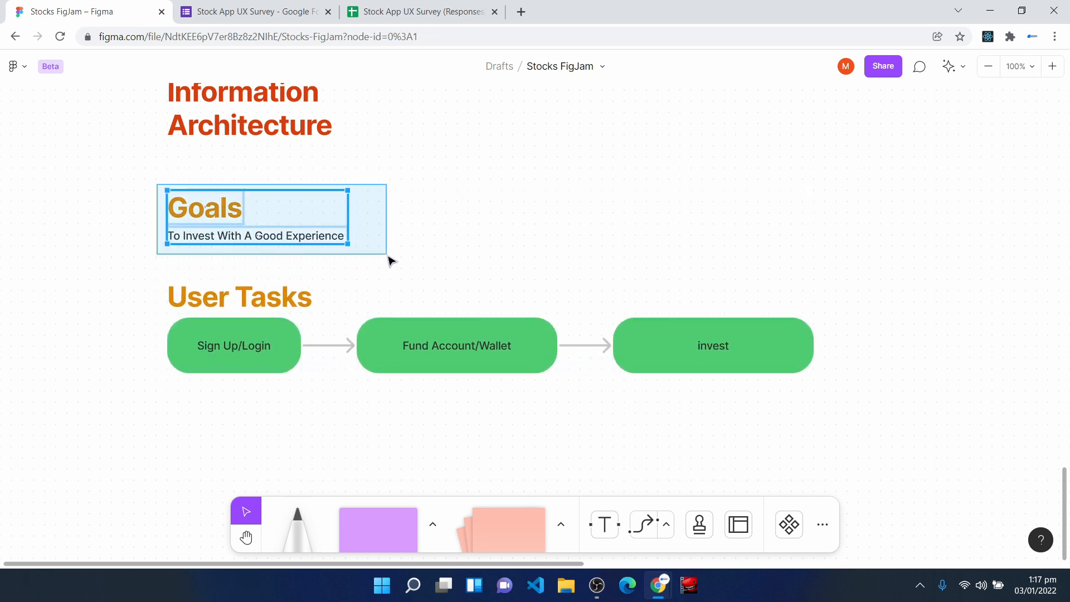
- Go over the Goals text and the User Tasks flow from Sign Up/Login to invest, selecting each group in turn
left_click_drag(388, 261, 388, 260)
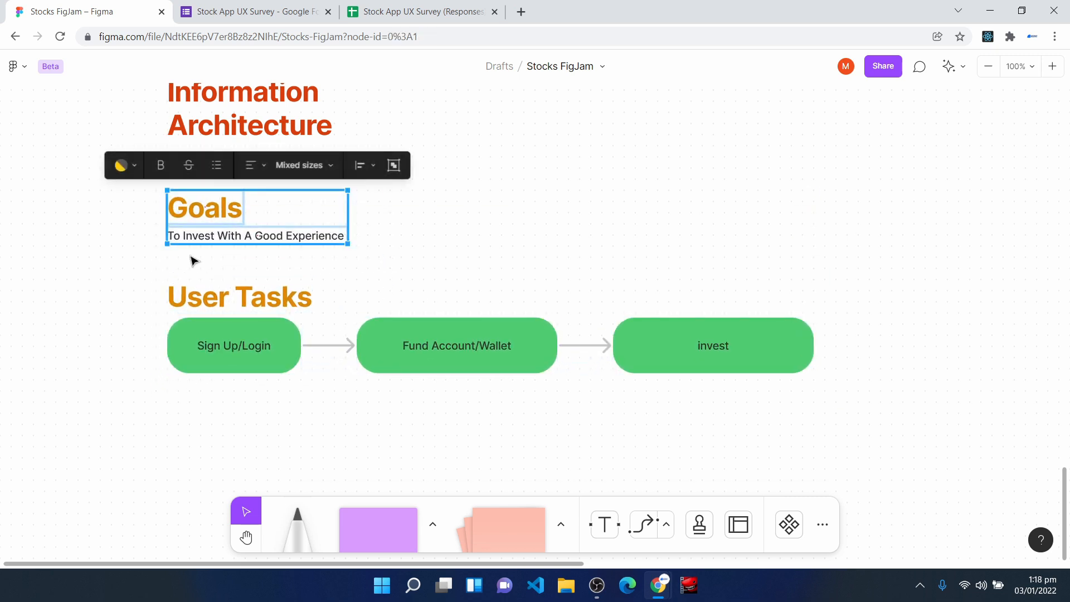
left_click(131, 268)
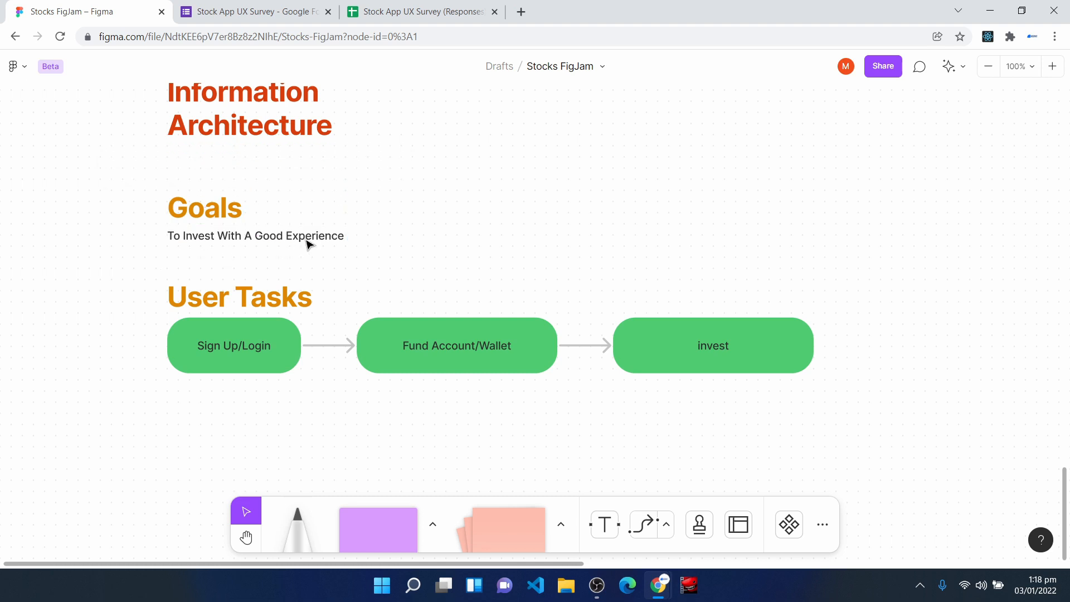
scroll(307, 245, "down", 1)
left_click_drag(149, 251, 867, 407)
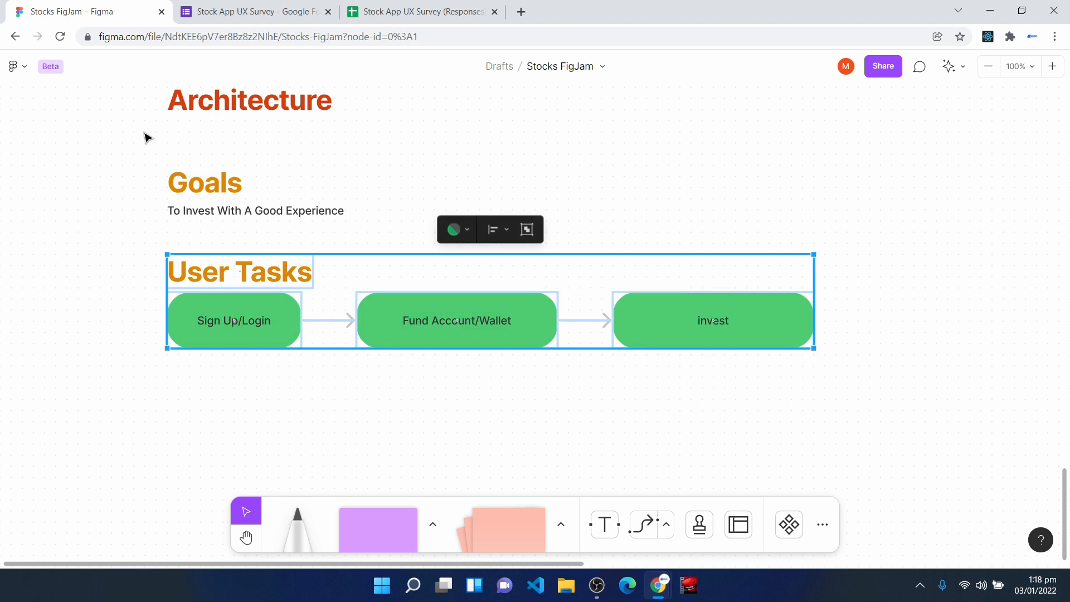
- Review the Goals text and each User Tasks box again, selecting Sign Up/Login, Fund Account/Wallet and invest individually
left_click_drag(138, 146, 366, 246)
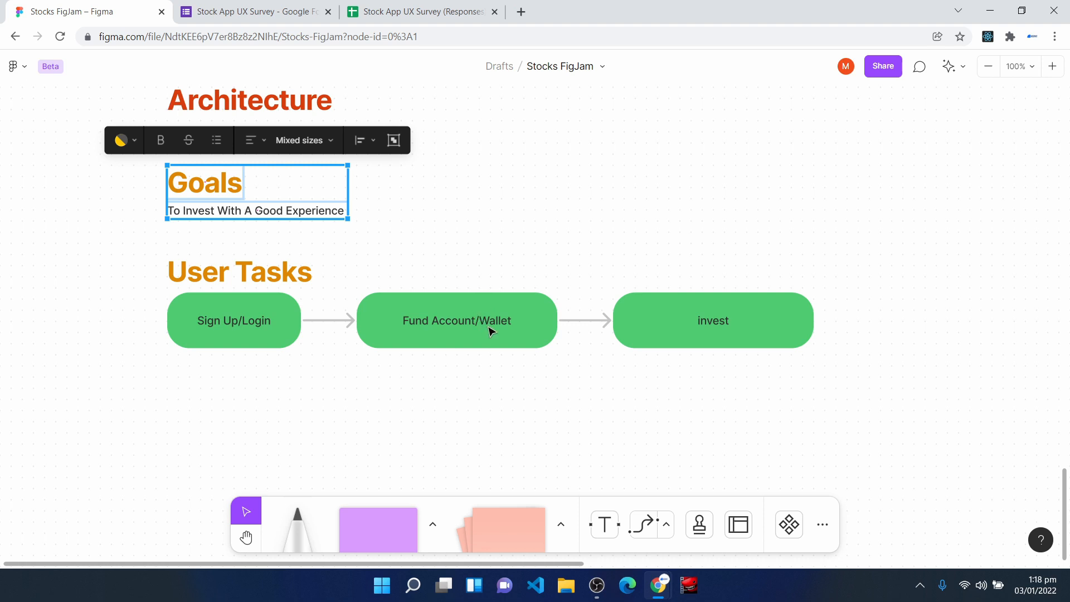
left_click_drag(624, 262, 848, 389)
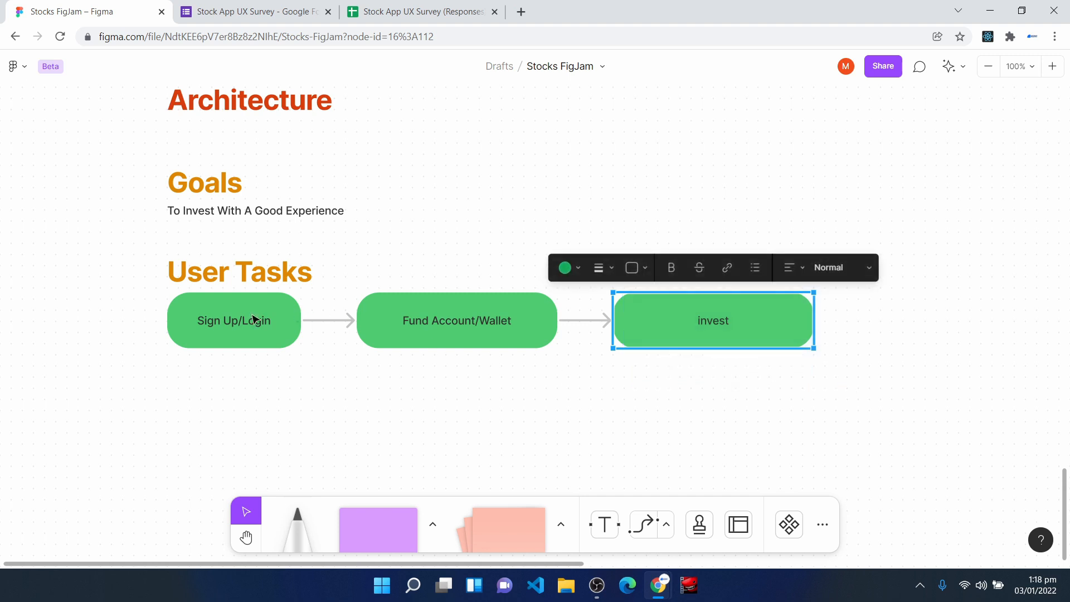
left_click(191, 311)
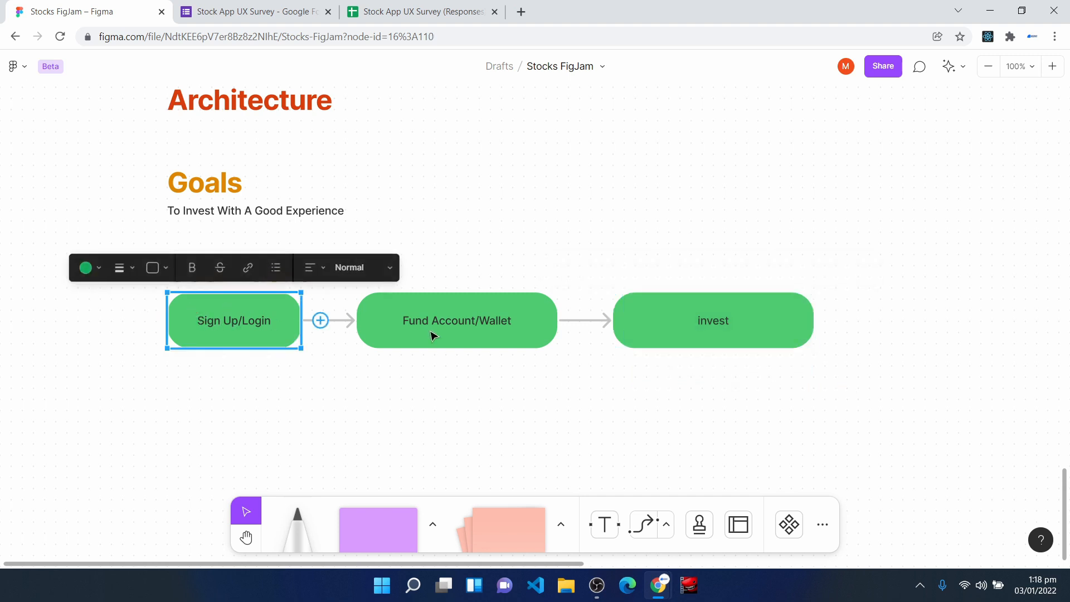
left_click(462, 341)
left_click(664, 335)
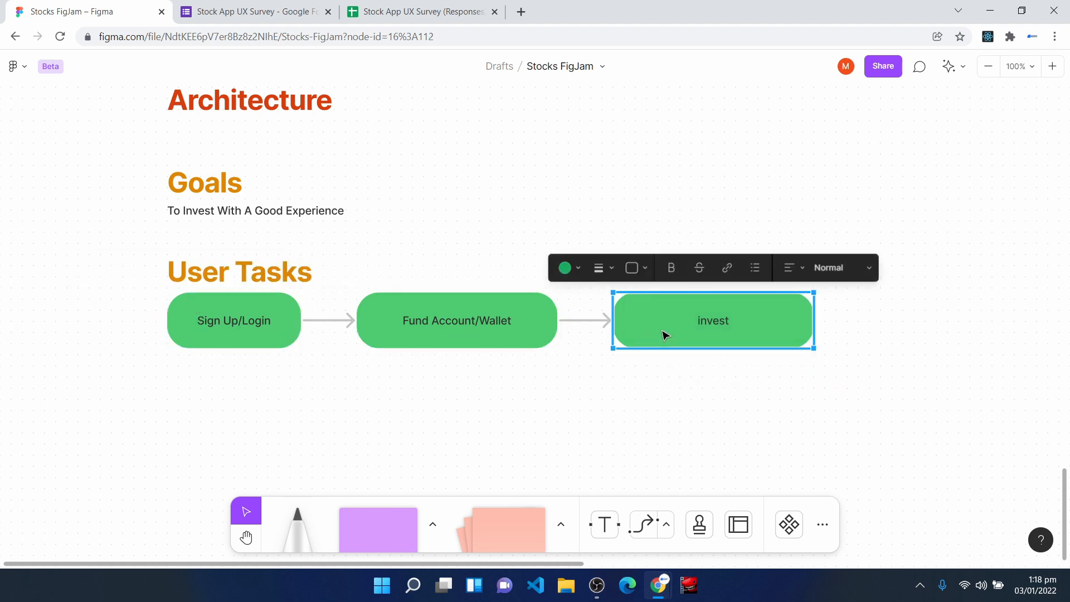
left_click_drag(144, 152, 369, 251)
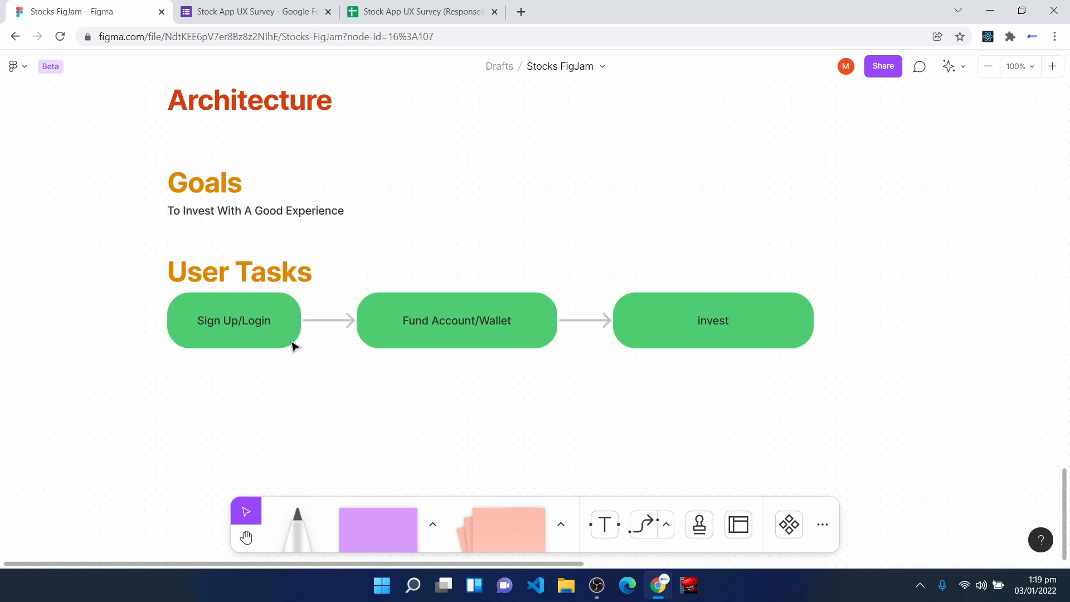
- Examine the information architecture diagram from Launch App through the Sign Up and Login branches to Home
scroll(393, 279, "down", 1)
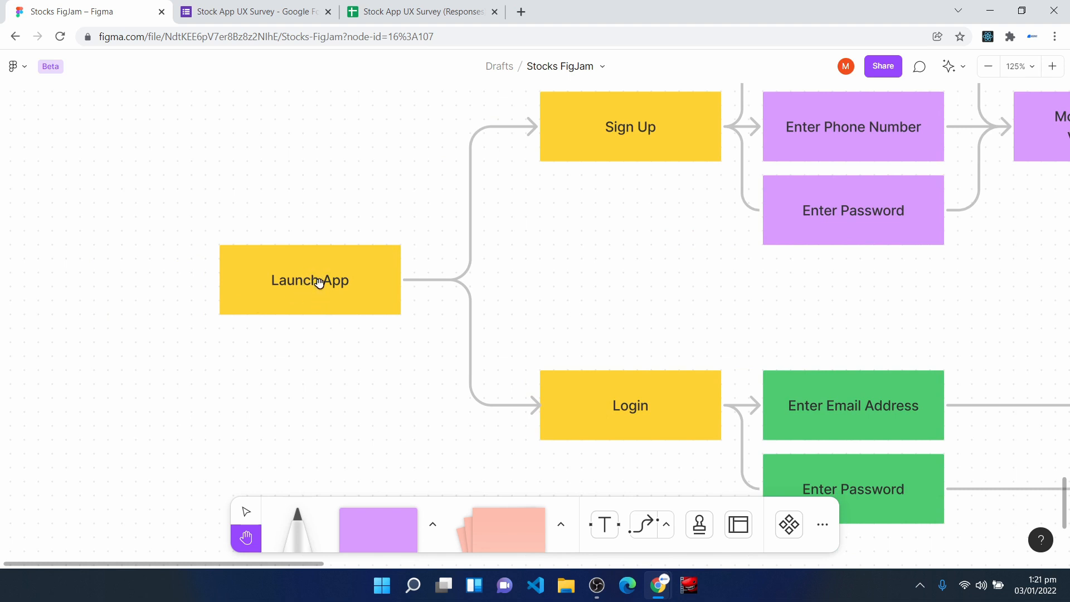
scroll(503, 315, "up", 1)
scroll(609, 334, "down", 1)
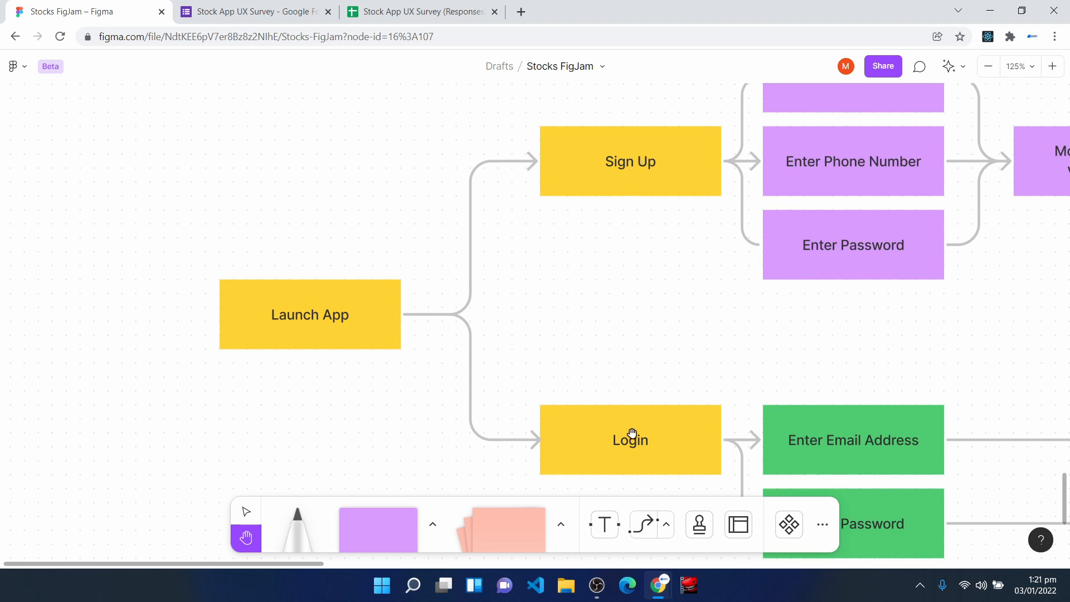
left_click_drag(667, 437, 623, 421)
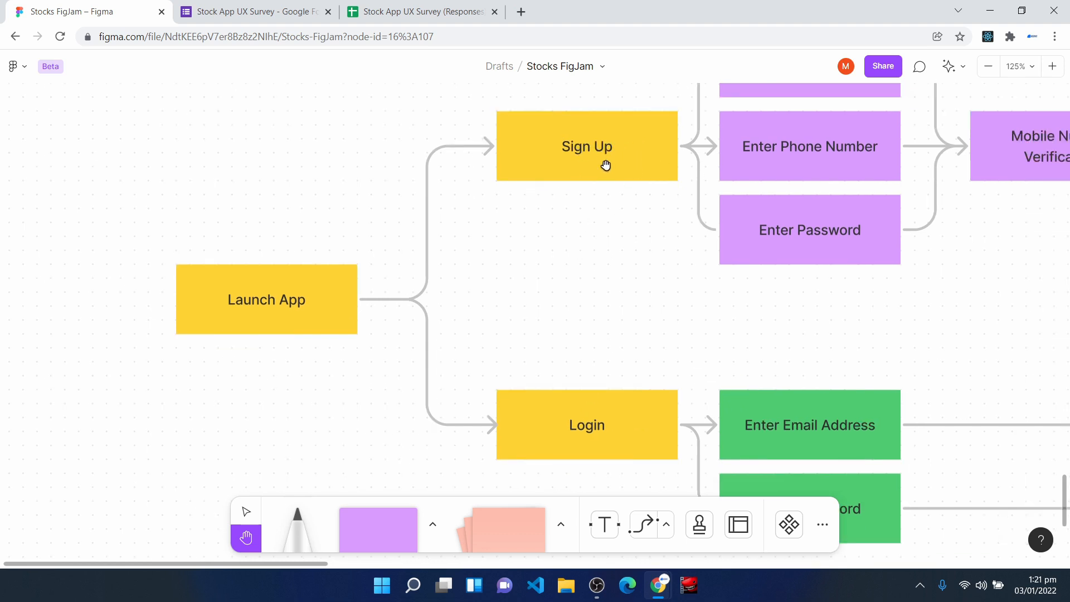
left_click_drag(667, 204, 428, 296)
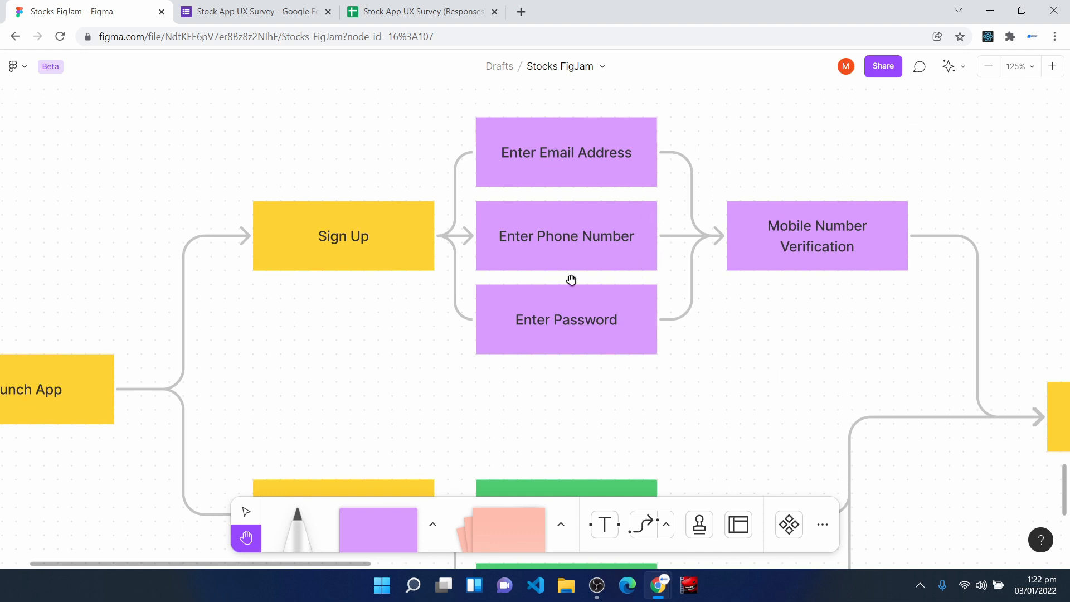
left_click_drag(694, 277, 501, 263)
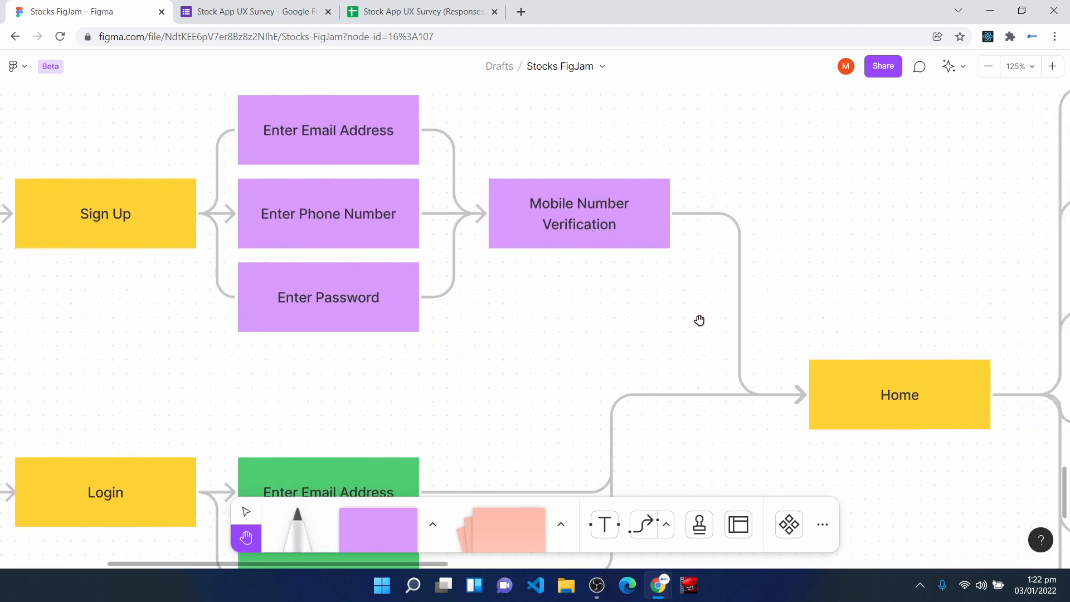
left_click_drag(701, 323, 521, 251)
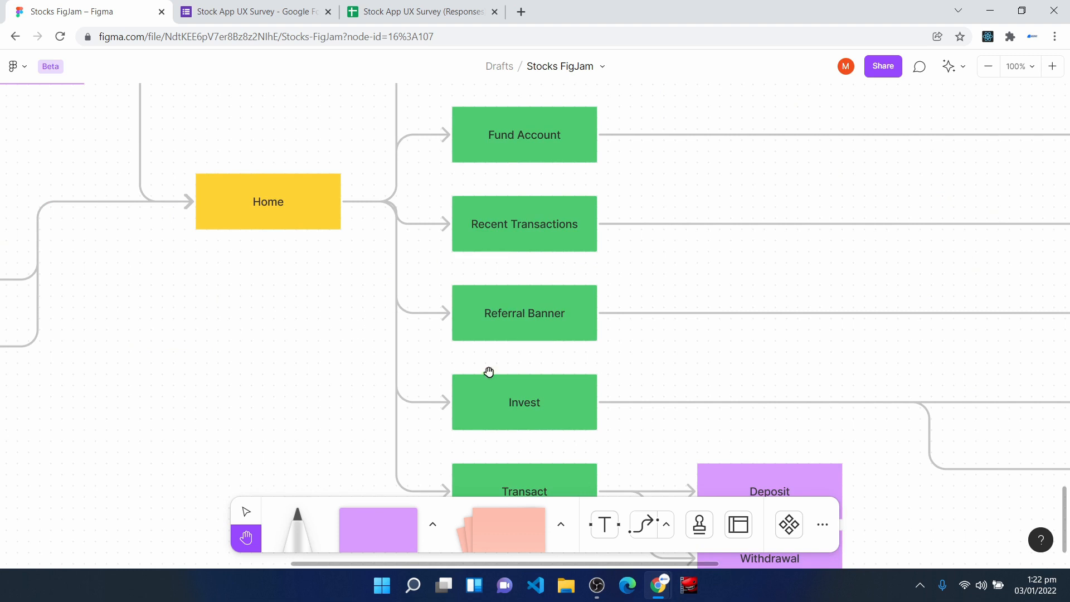
- Examine the branches leading from Home, from Menu Icon and Account Balance down to Invest and Transact with its Deposit and Withdrawal items
left_click_drag(607, 306, 576, 473)
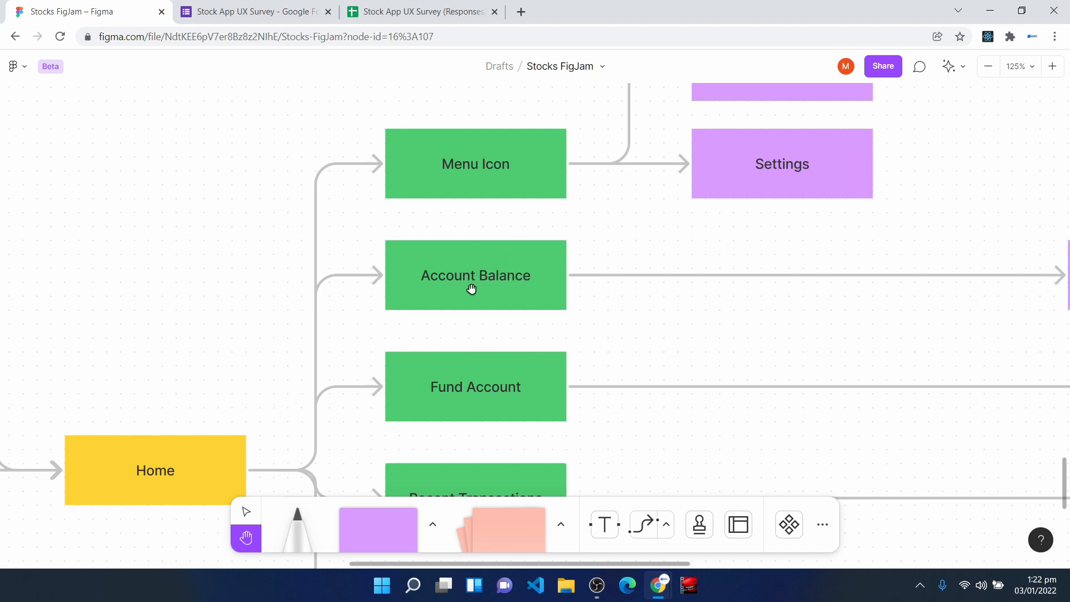
scroll(475, 290, "down", 1)
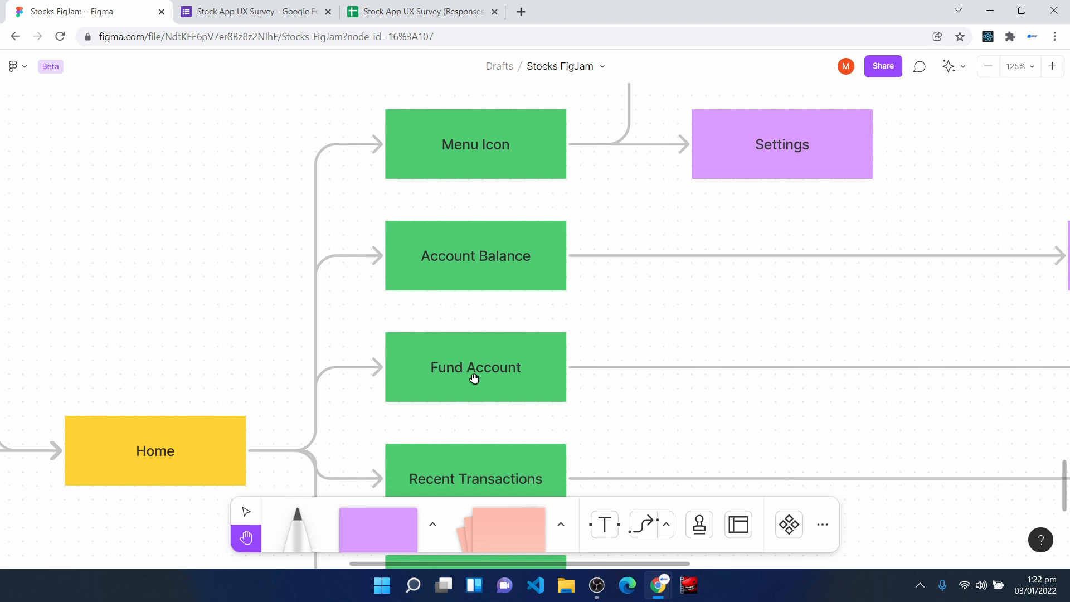
scroll(474, 378, "down", 2)
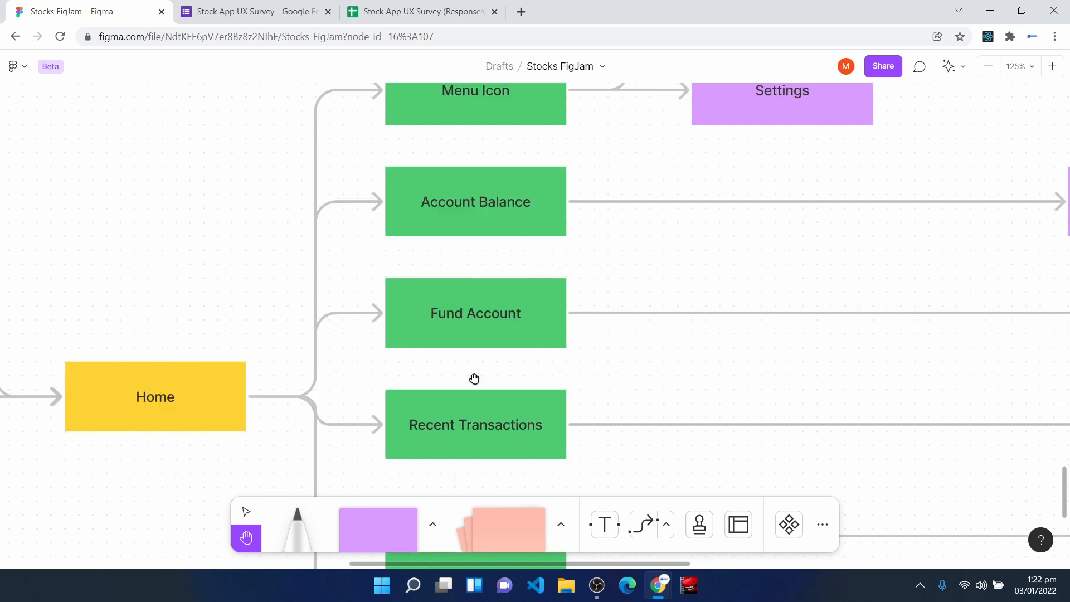
scroll(474, 378, "down", 1)
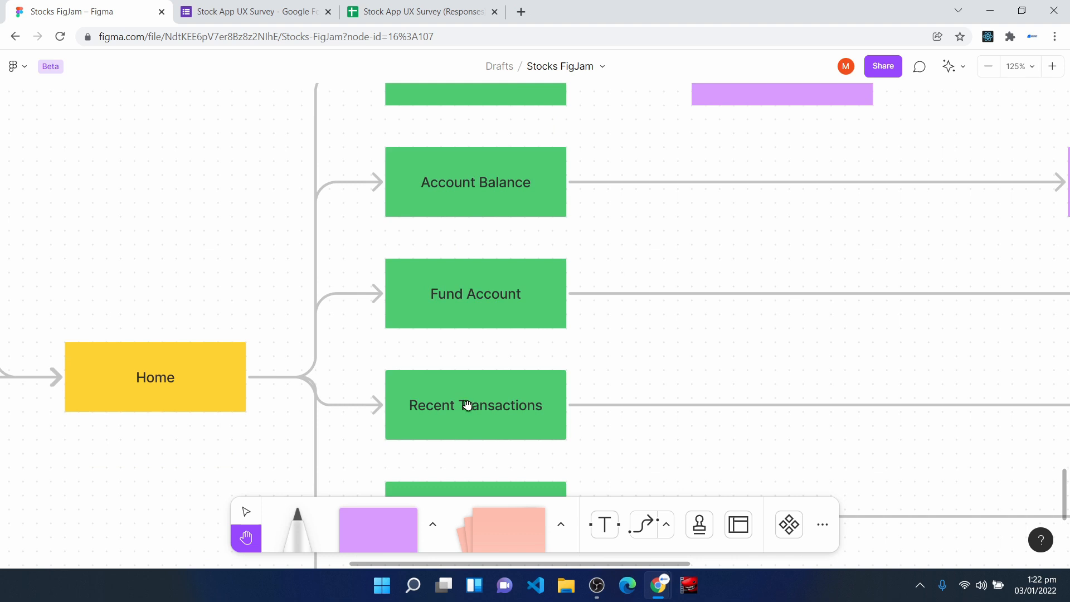
scroll(467, 405, "down", 6)
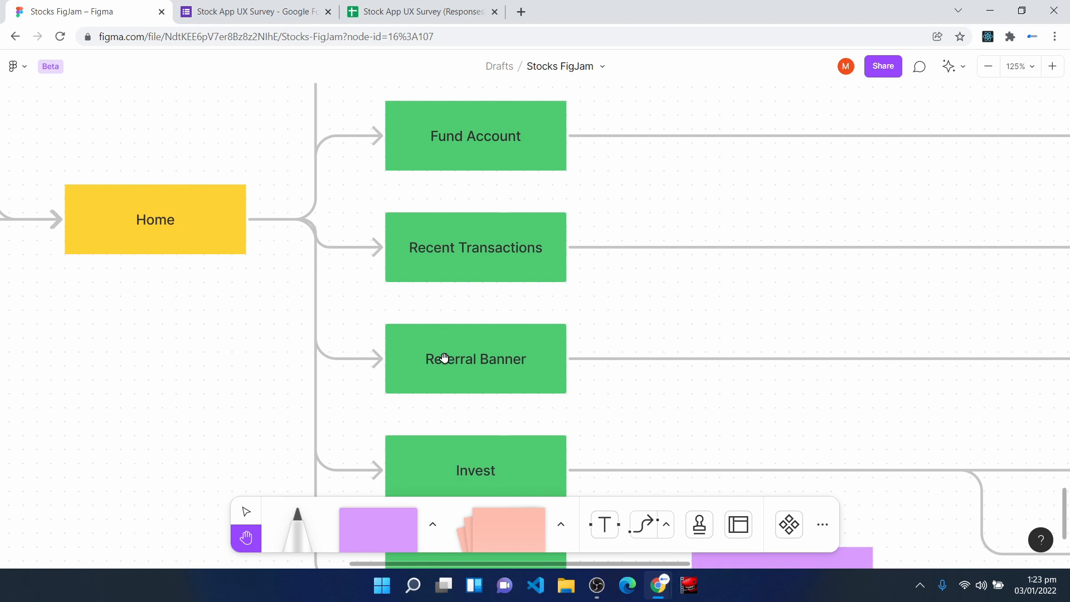
scroll(444, 358, "down", 3)
scroll(445, 358, "down", 1)
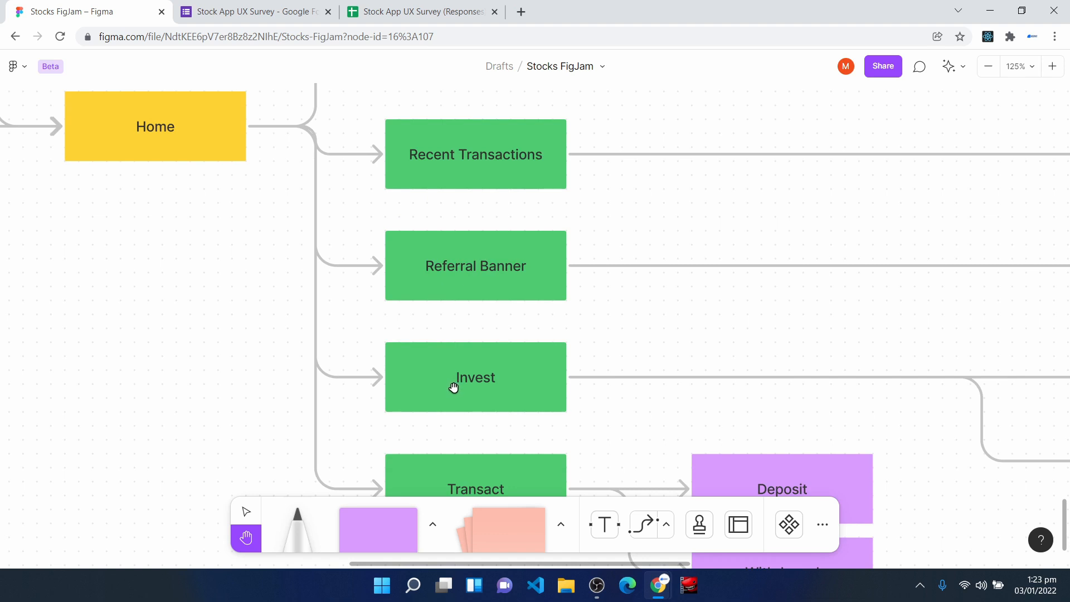
scroll(454, 387, "down", 4)
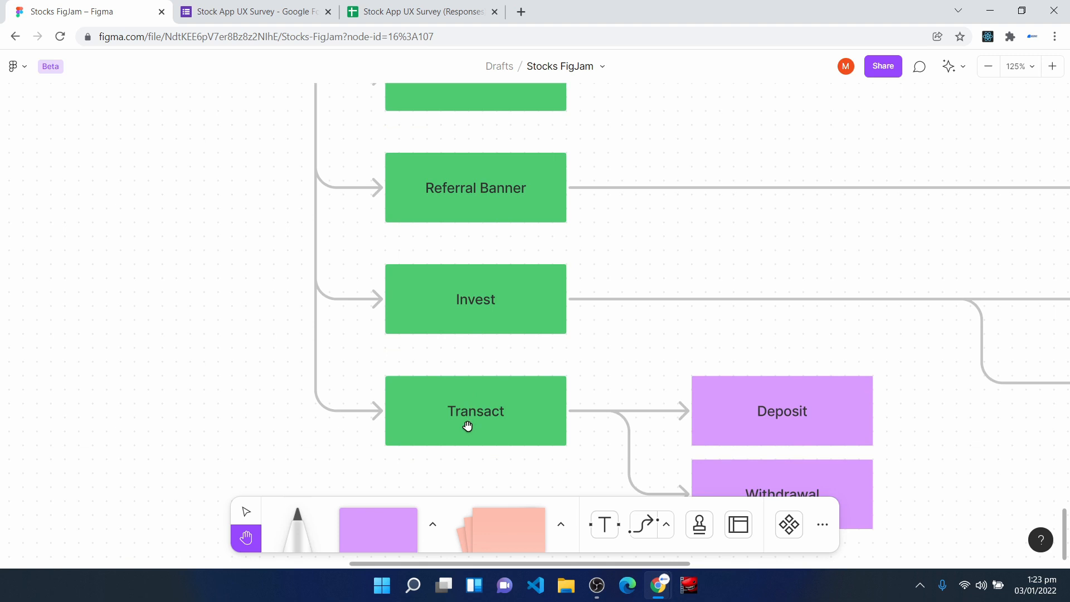
scroll(468, 426, "down", 1)
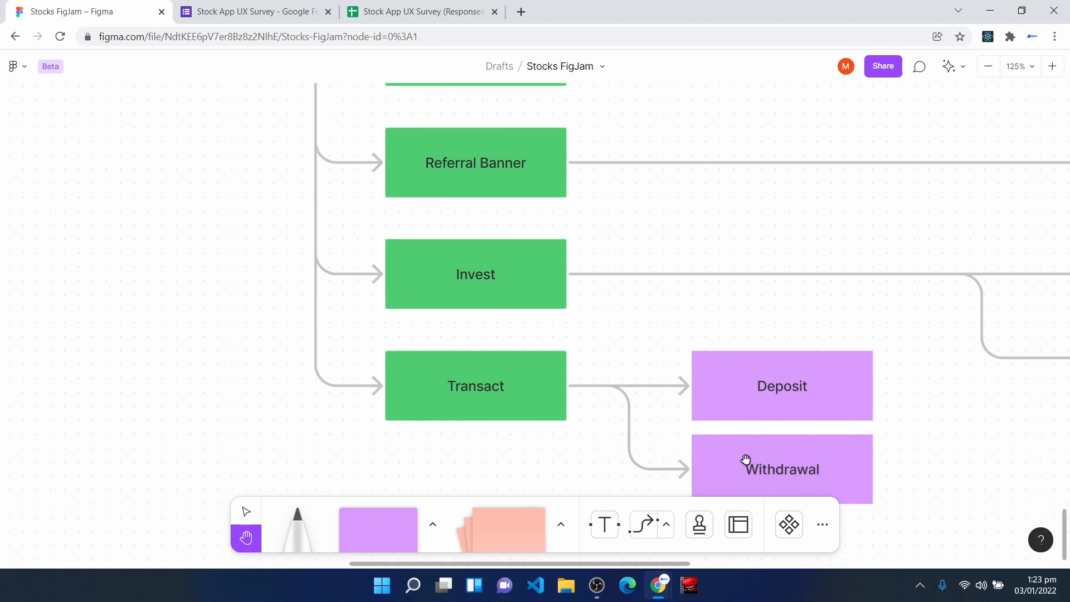
- Go through the items under the Menu Icon branch, from Recent Transactions to Settings
scroll(440, 366, "up", 10)
scroll(440, 366, "up", 5)
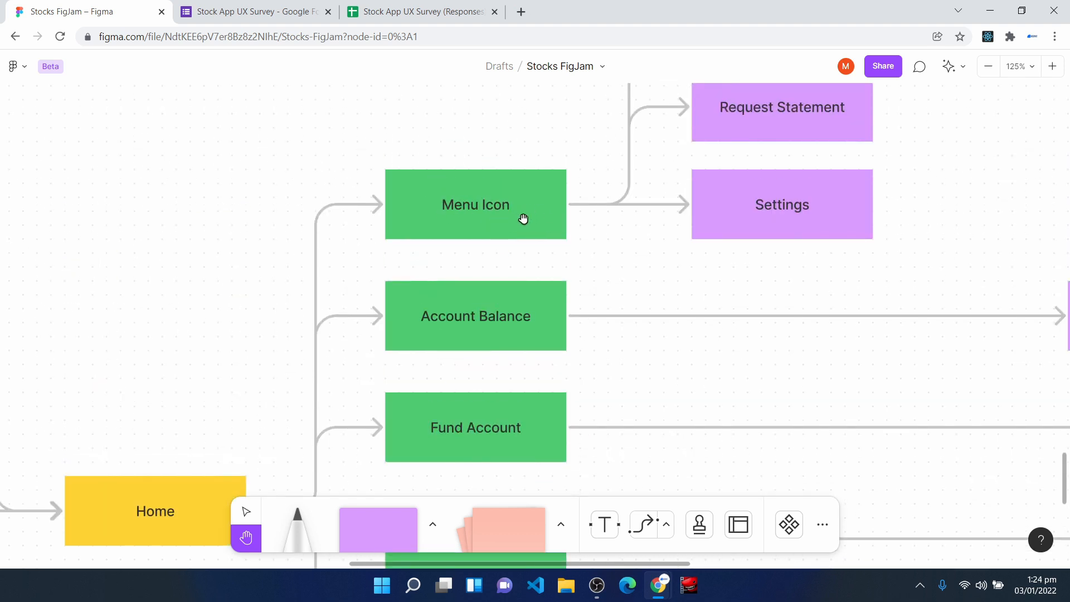
left_click_drag(609, 210, 426, 300)
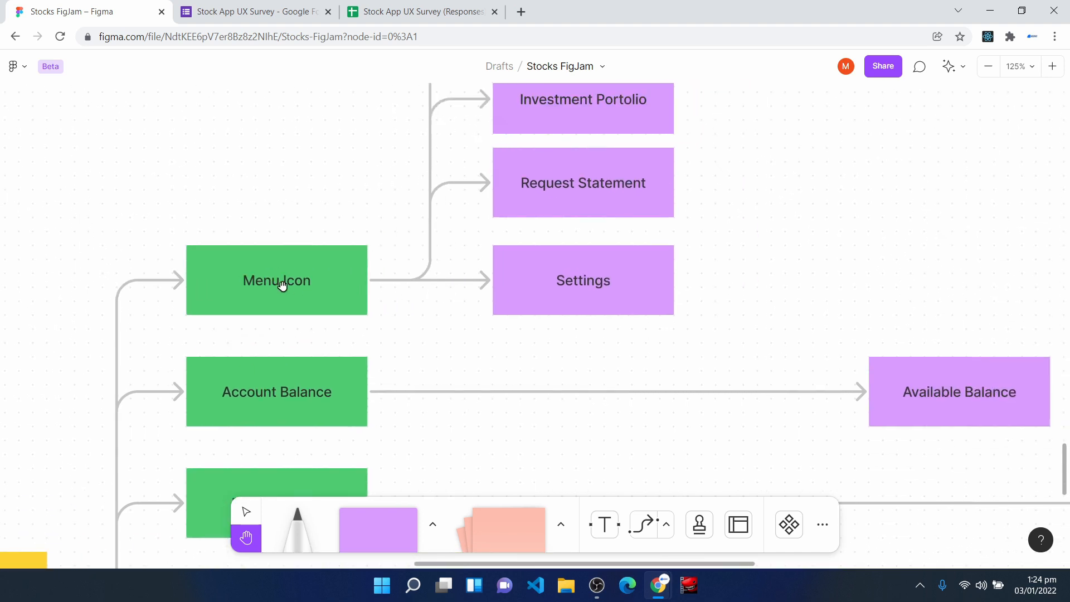
scroll(626, 273, "up", 5)
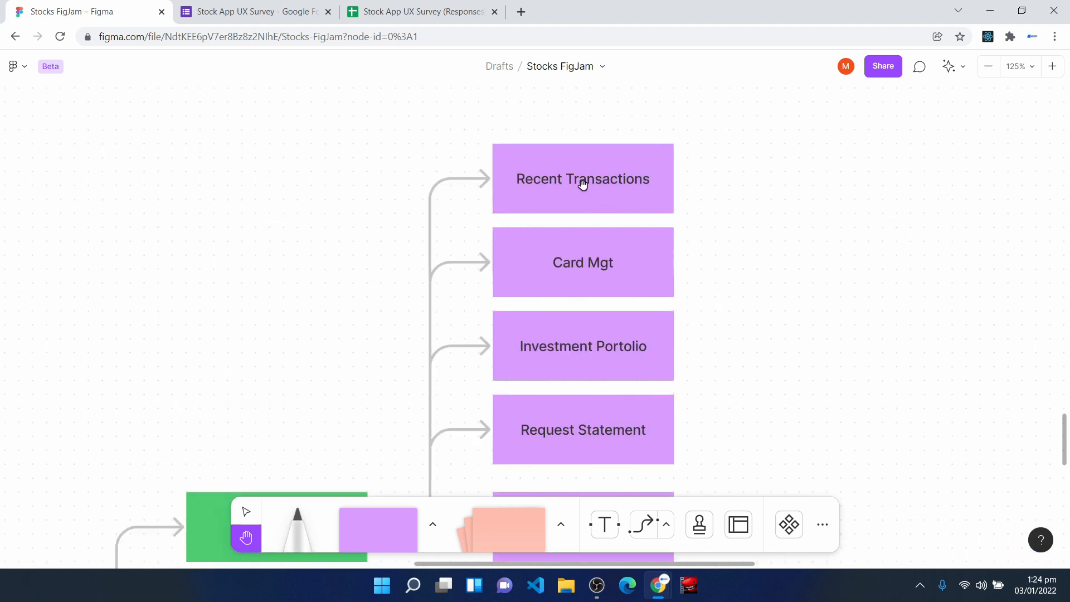
scroll(672, 277, "down", 1)
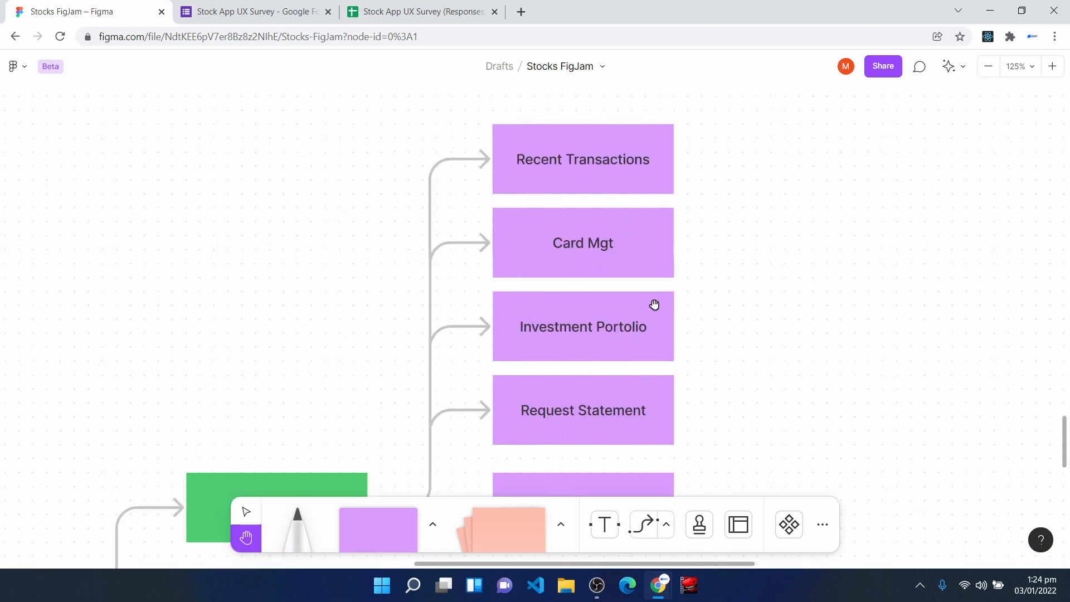
scroll(676, 330, "down", 2)
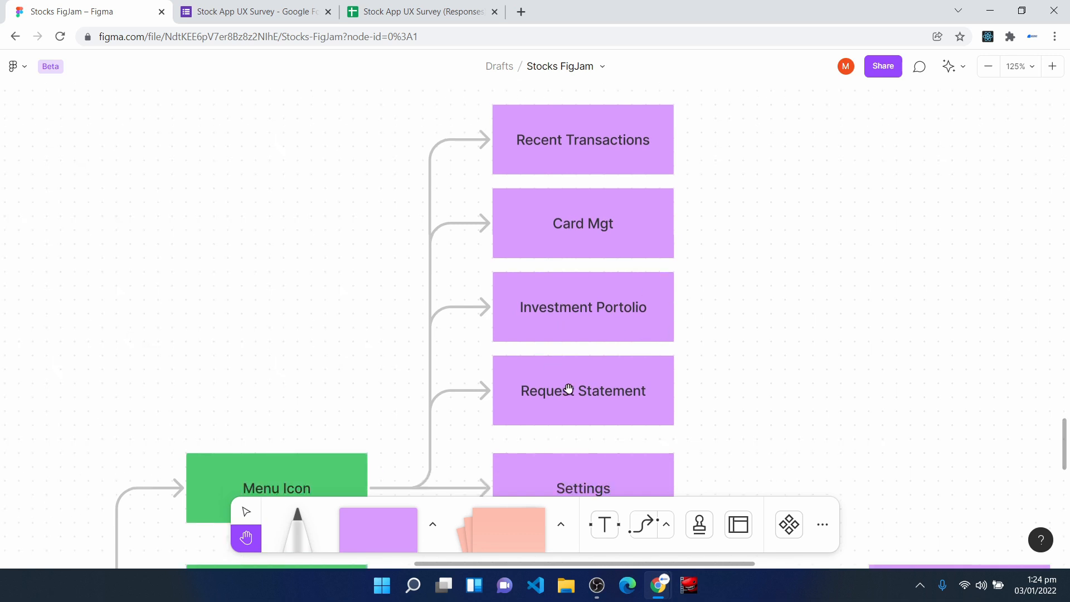
scroll(630, 379, "down", 3)
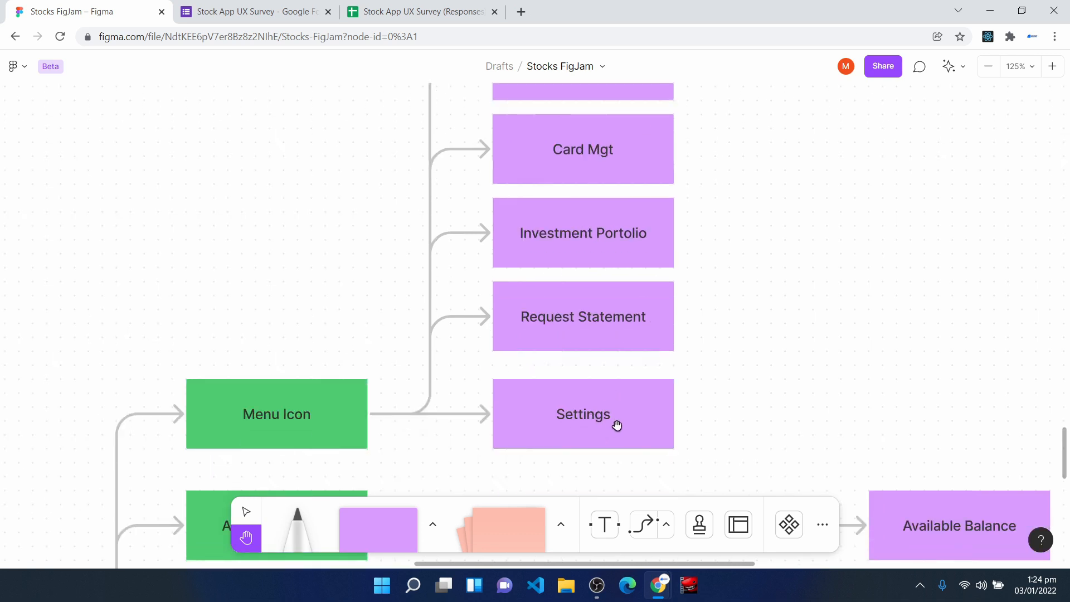
- Open github.com in a new browser tab and inspect the page with the developer tools in mobile view
left_click(522, 12)
type("git")
key("Return")
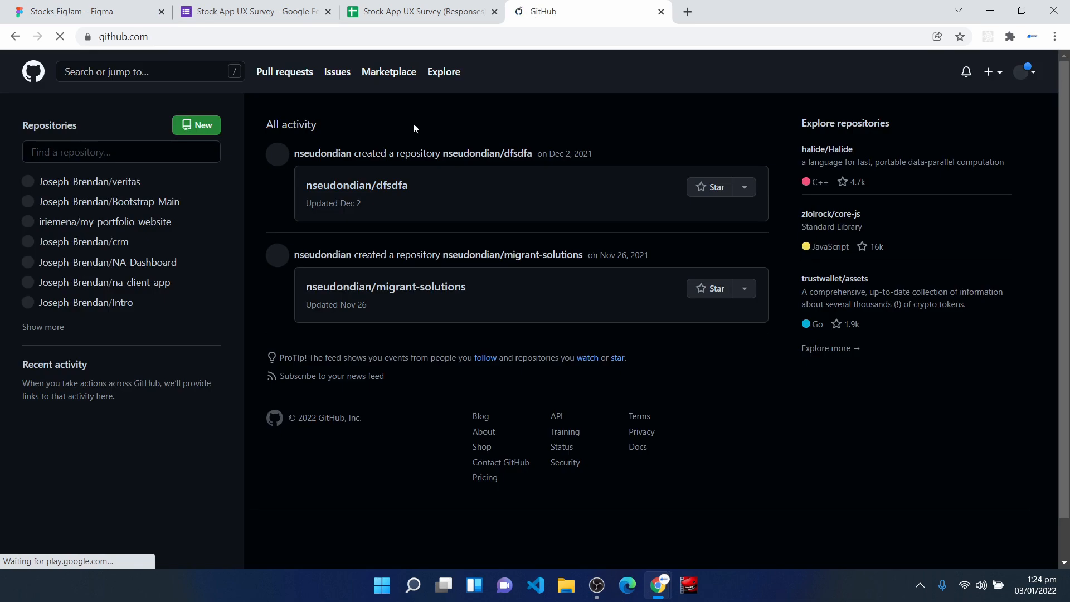
right_click(411, 124)
left_click(462, 350)
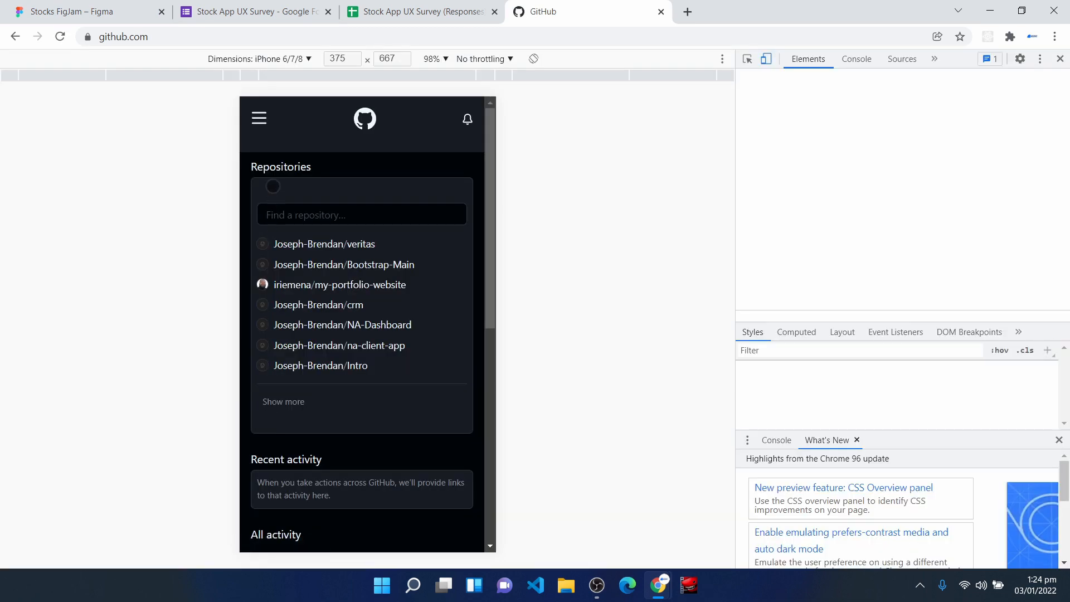
- Expand and collapse GitHub's mobile navigation menu as an example, and close the GitHub tab
left_click(260, 118)
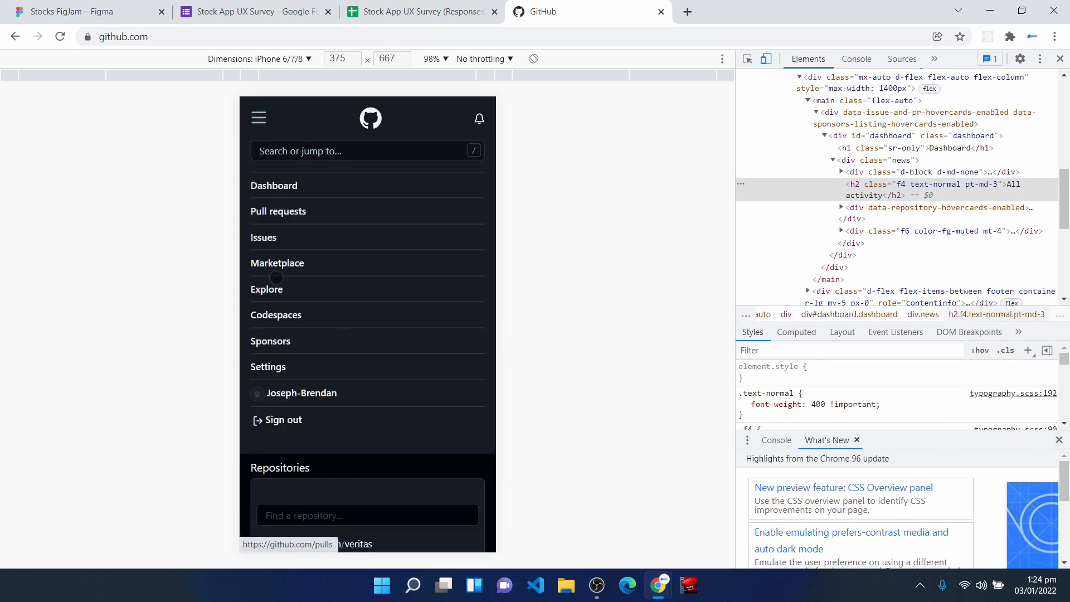
left_click(264, 115)
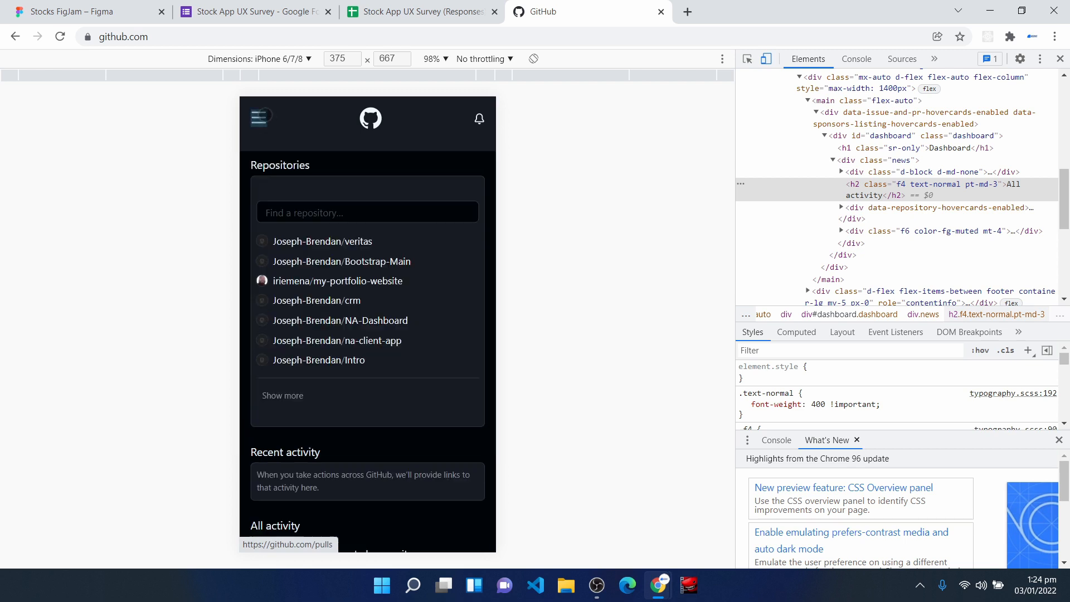
left_click(264, 115)
left_click(265, 115)
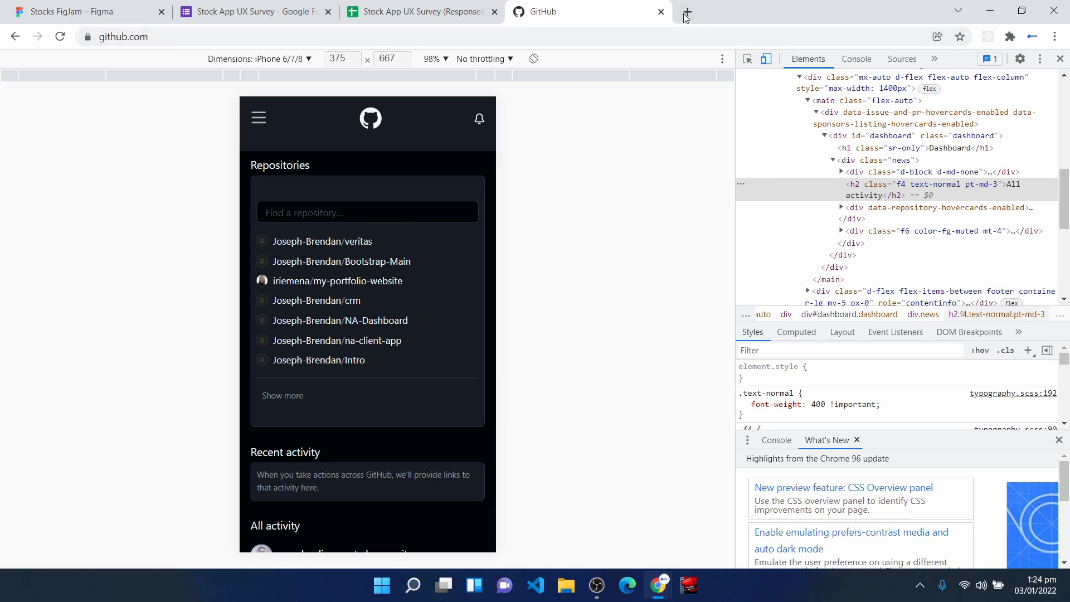
left_click(661, 11)
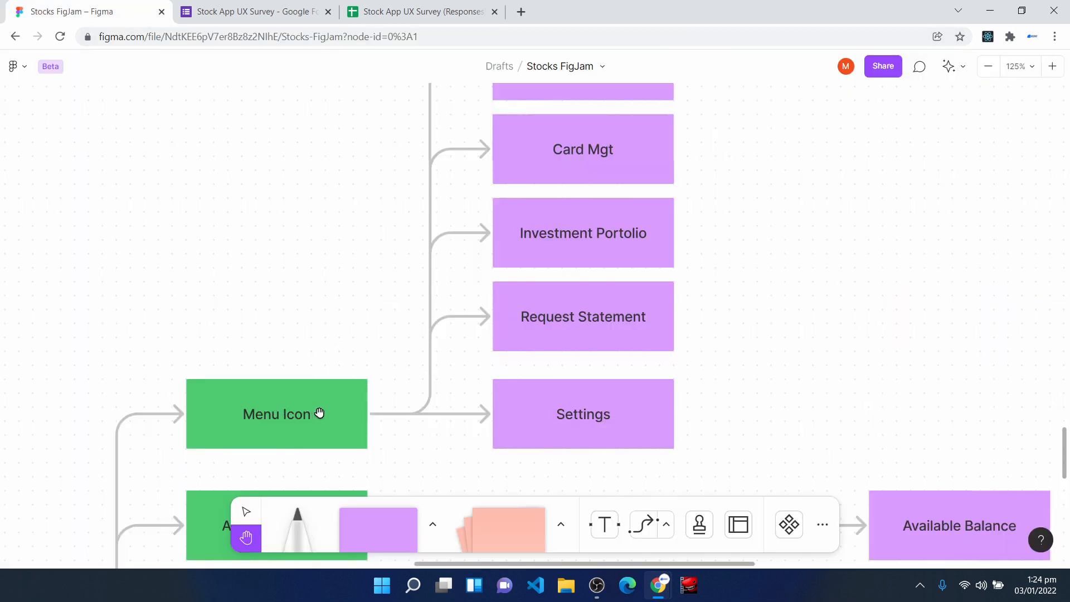
- Review the Menu Icon items, then trace Account Balance to Available Balance and Fund Account through Choose Method
scroll(593, 433, "up", 1)
scroll(591, 429, "up", 2)
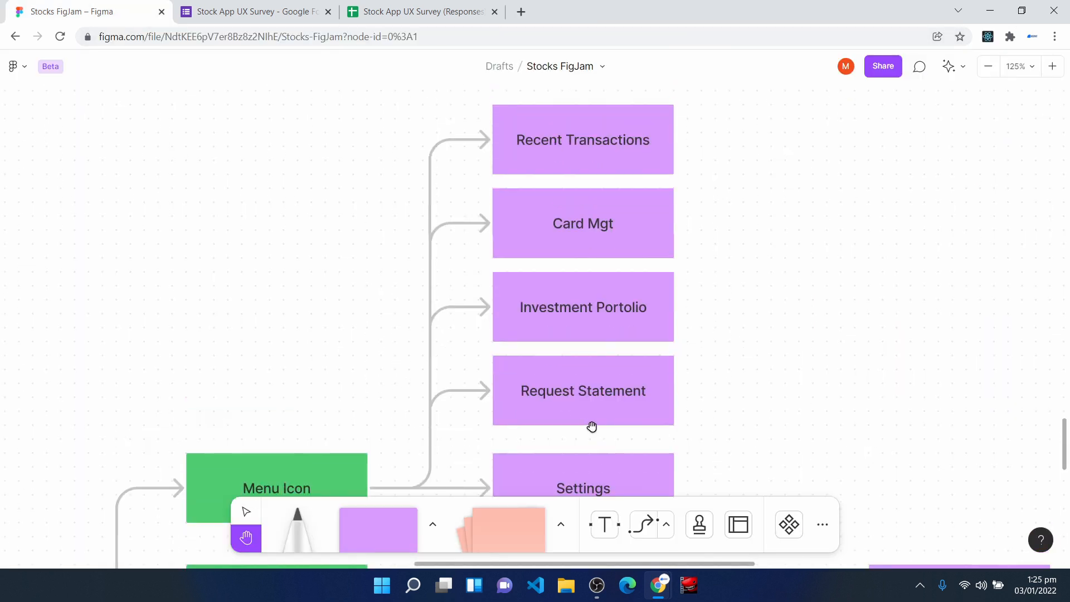
scroll(592, 427, "down", 2)
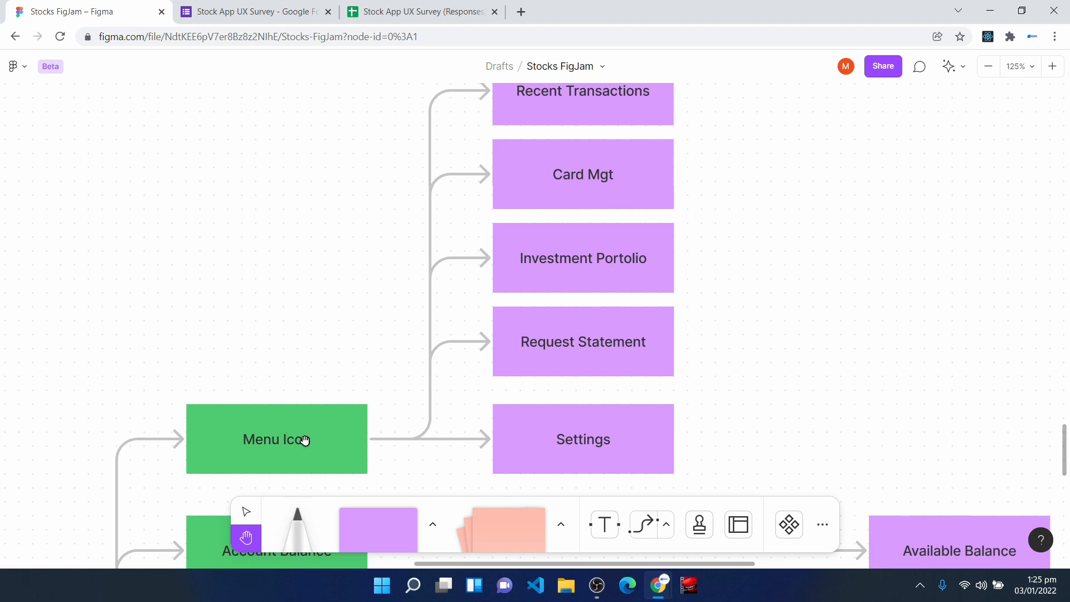
scroll(348, 459, "down", 8)
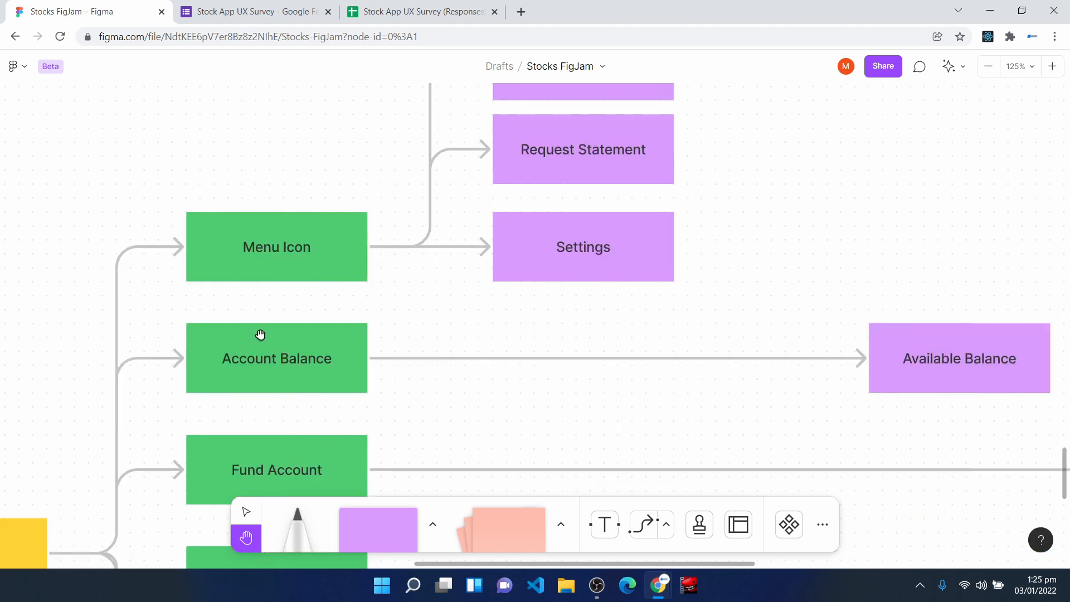
scroll(652, 385, "right", 5)
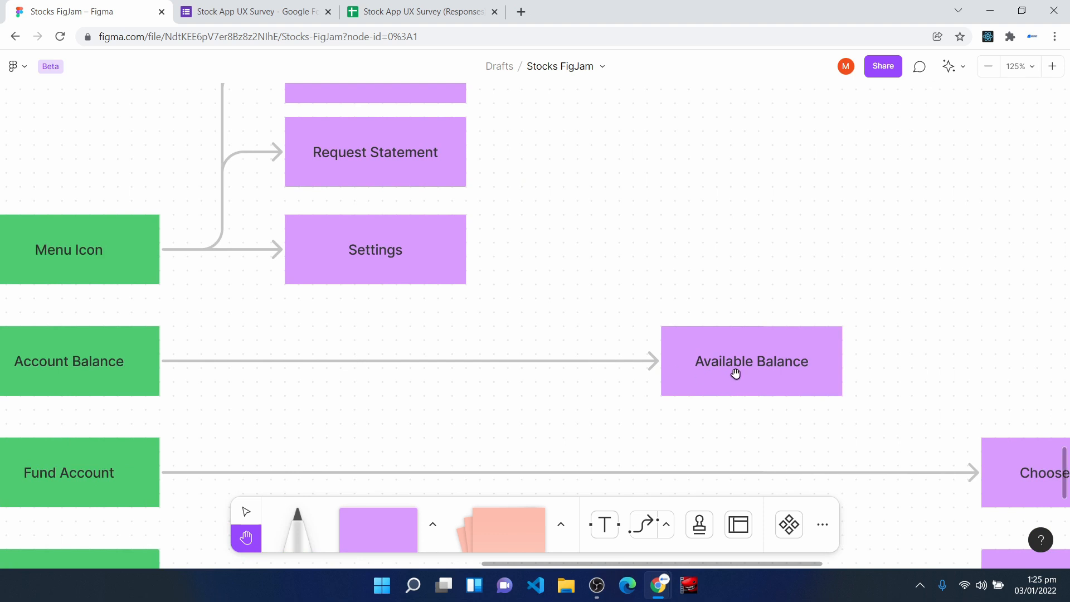
left_click_drag(222, 413, 361, 271)
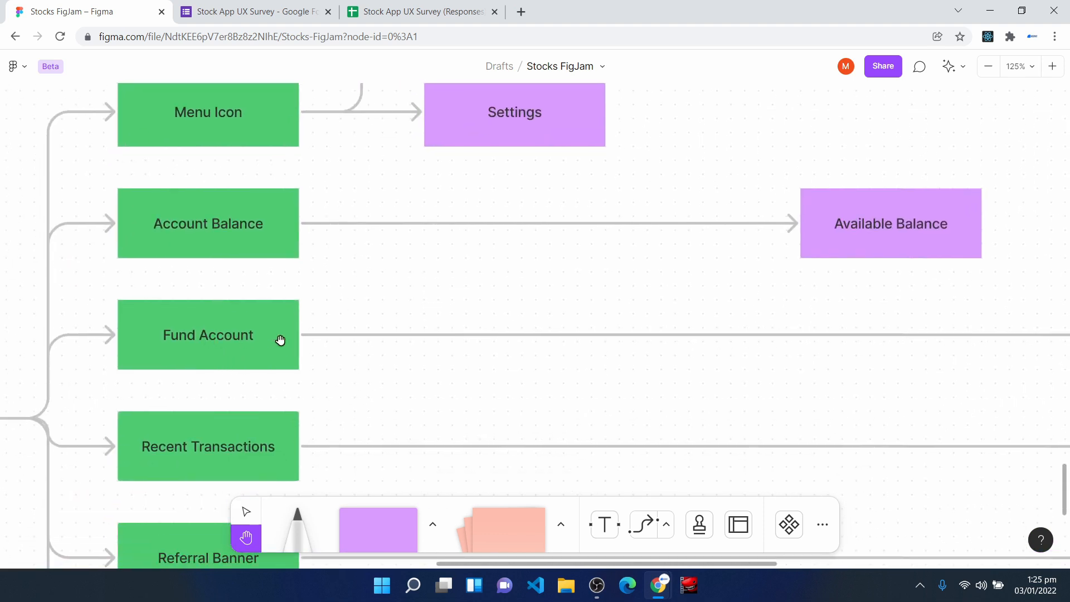
scroll(608, 368, "right", 10)
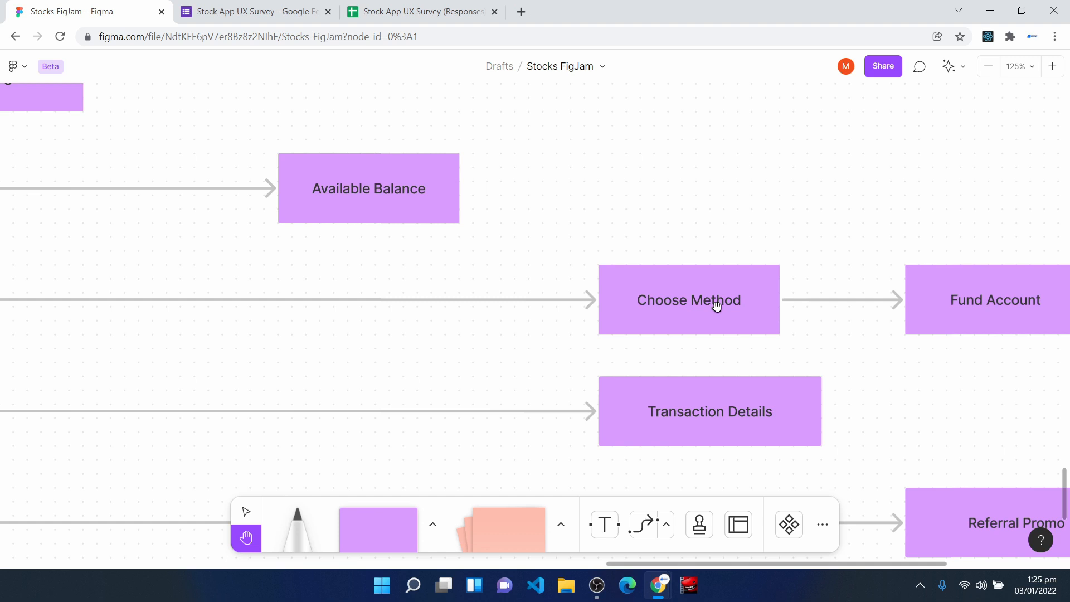
left_click_drag(827, 309, 565, 299)
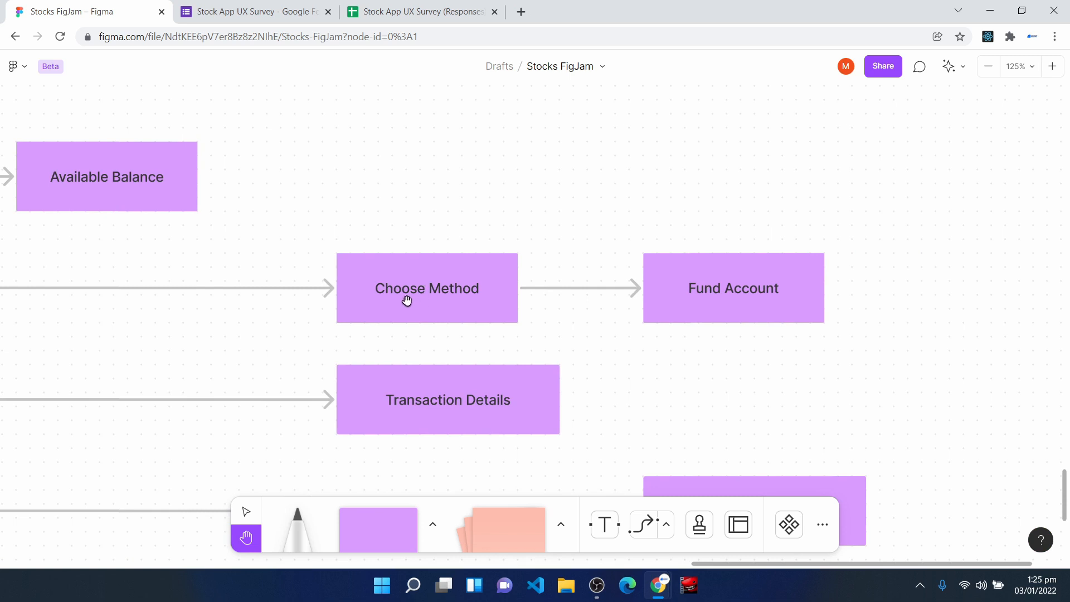
- Trace the Recent Transactions branch to Transaction Details and the Referral Banner branch to Referral Promo
left_click_drag(184, 335, 786, 262)
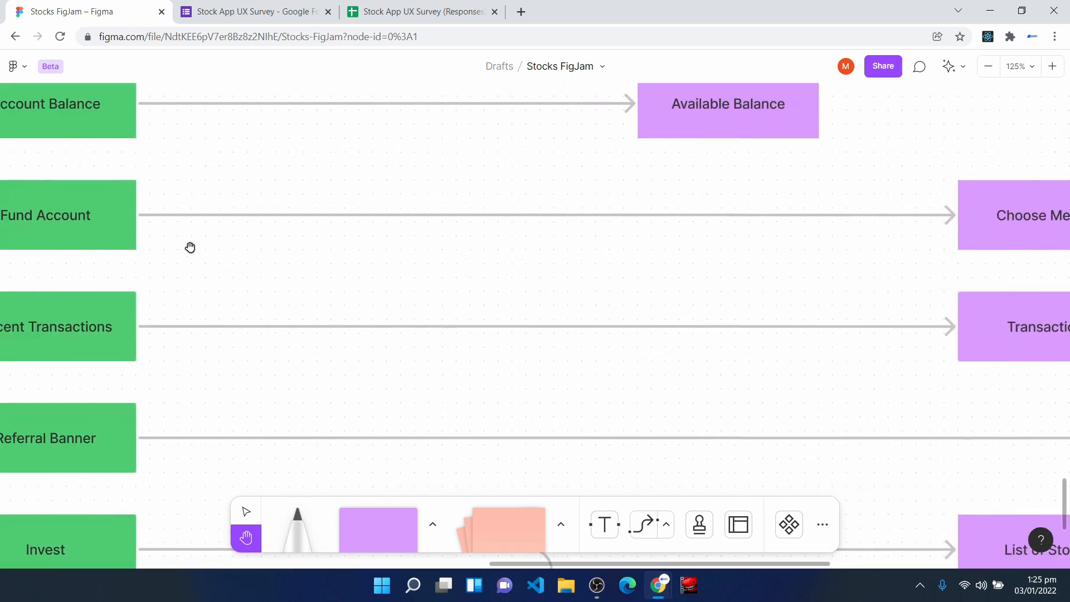
left_click_drag(79, 235, 221, 154)
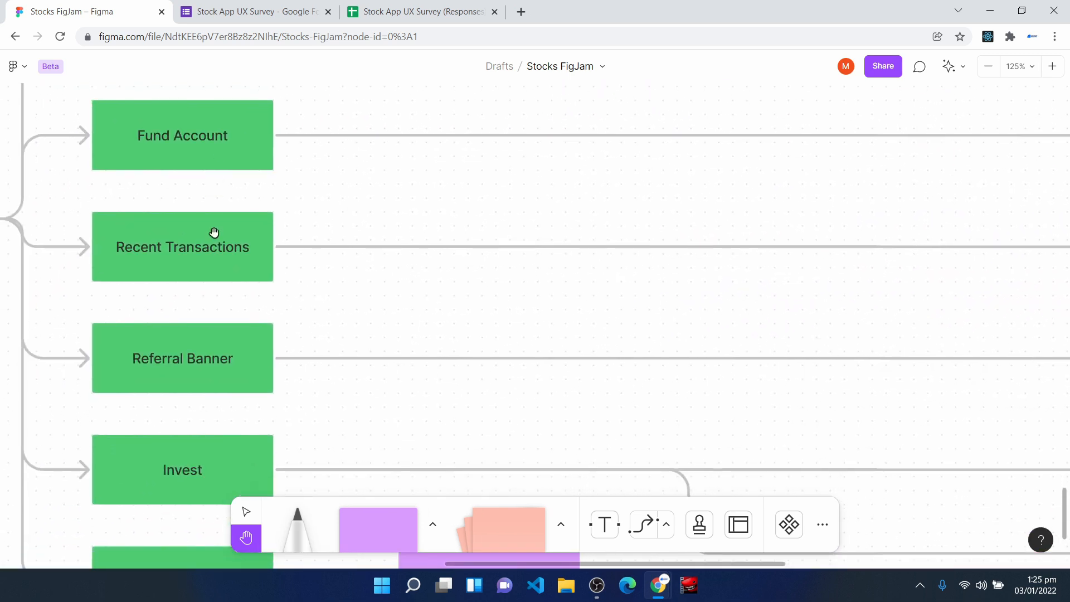
left_click_drag(529, 277, 144, 293)
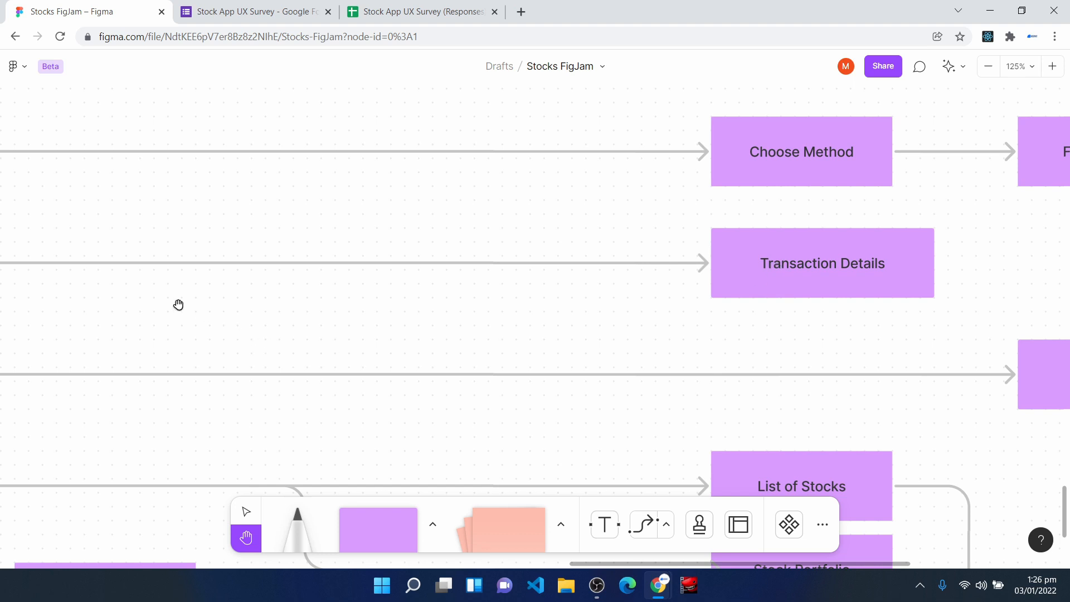
left_click_drag(217, 290, 561, 222)
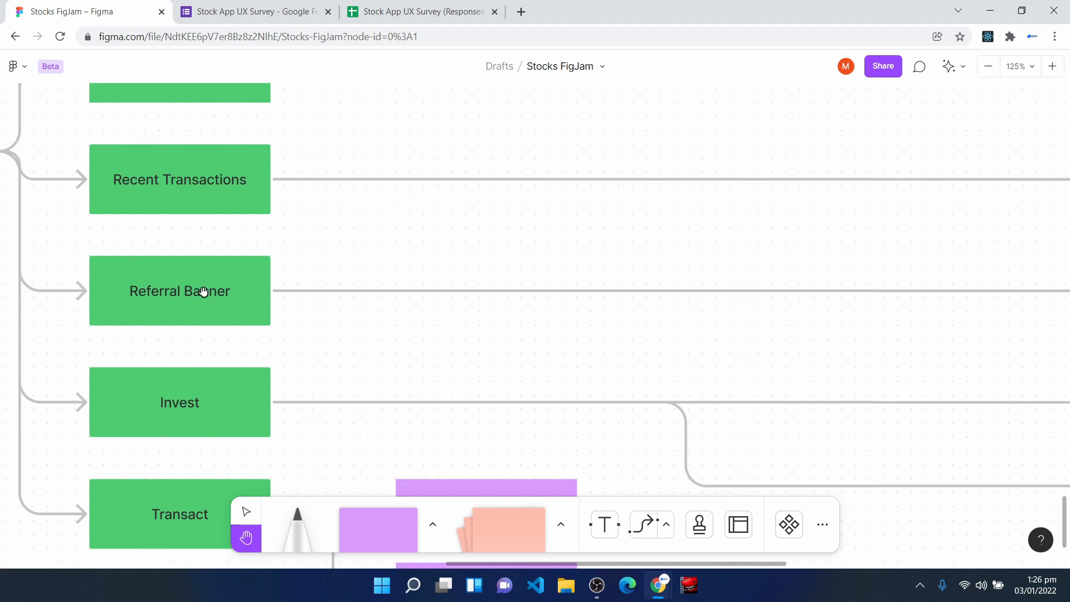
left_click_drag(671, 349, 14, 342)
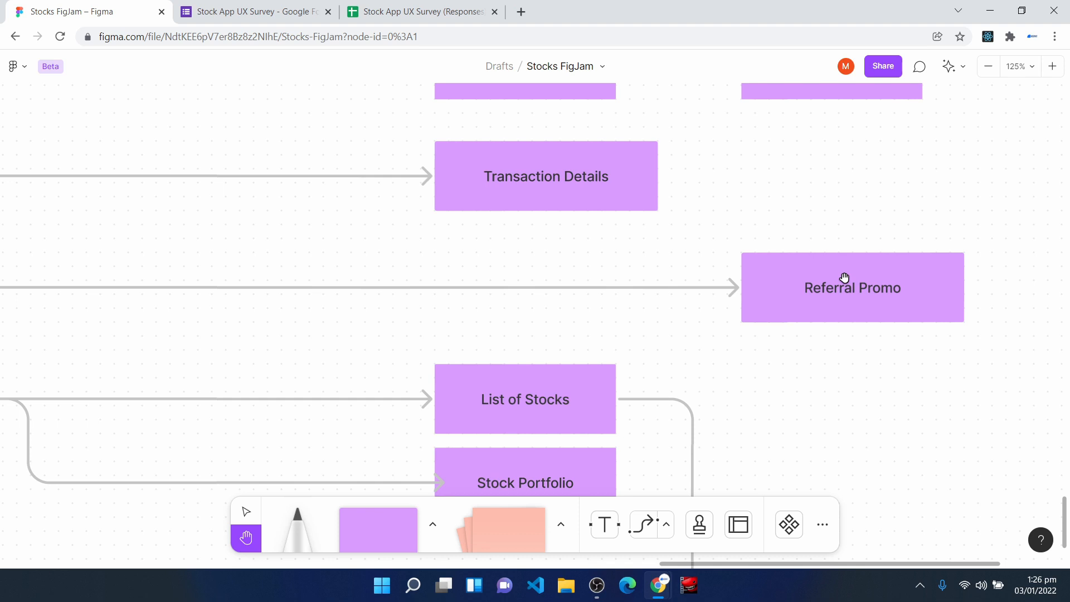
- Follow the Invest branch to List of Stocks and Stock Portfolio, and on through Stock Detail to the final Invest screen
left_click_drag(288, 342, 680, 261)
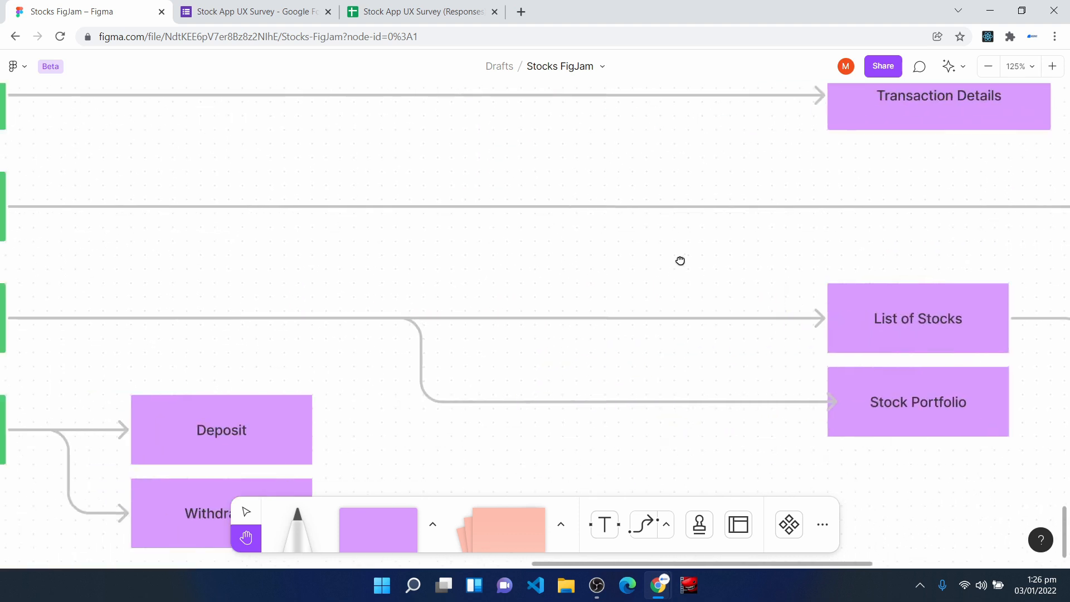
left_click_drag(266, 304, 332, 277)
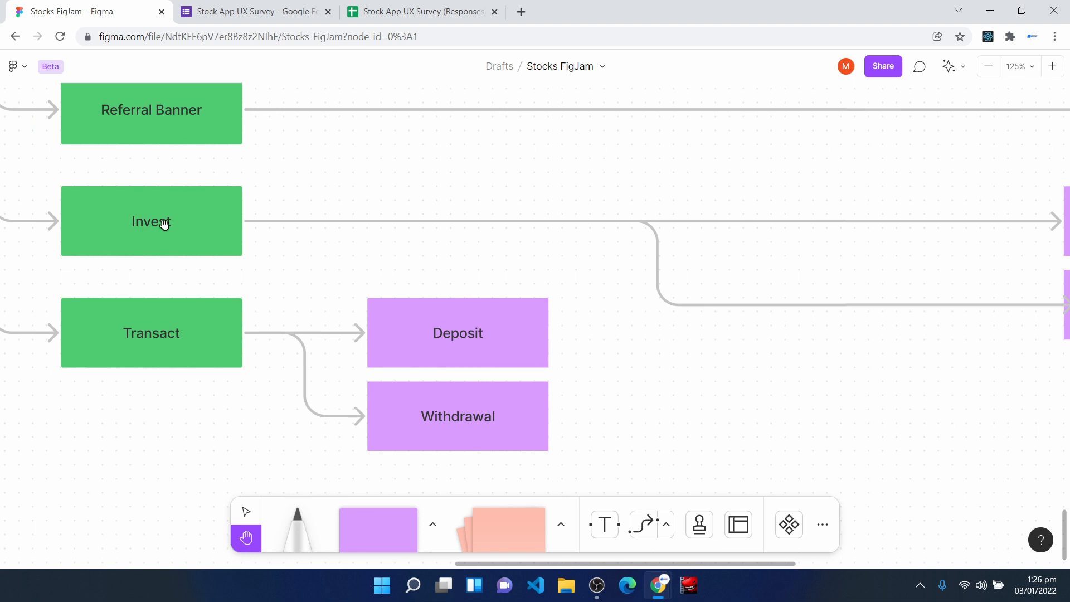
left_click_drag(743, 376, 444, 353)
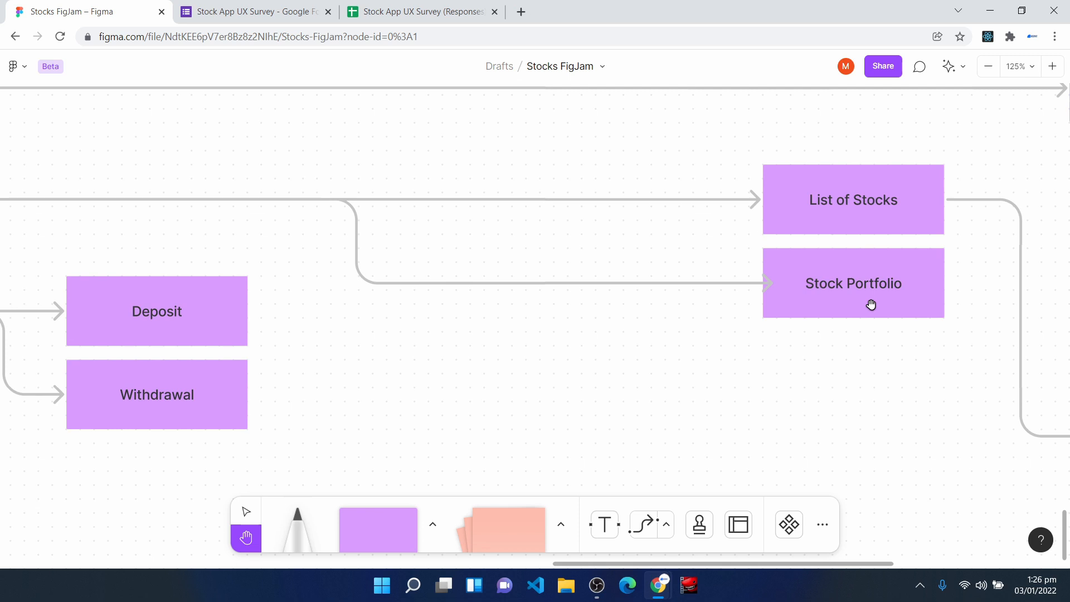
left_click_drag(891, 344, 599, 321)
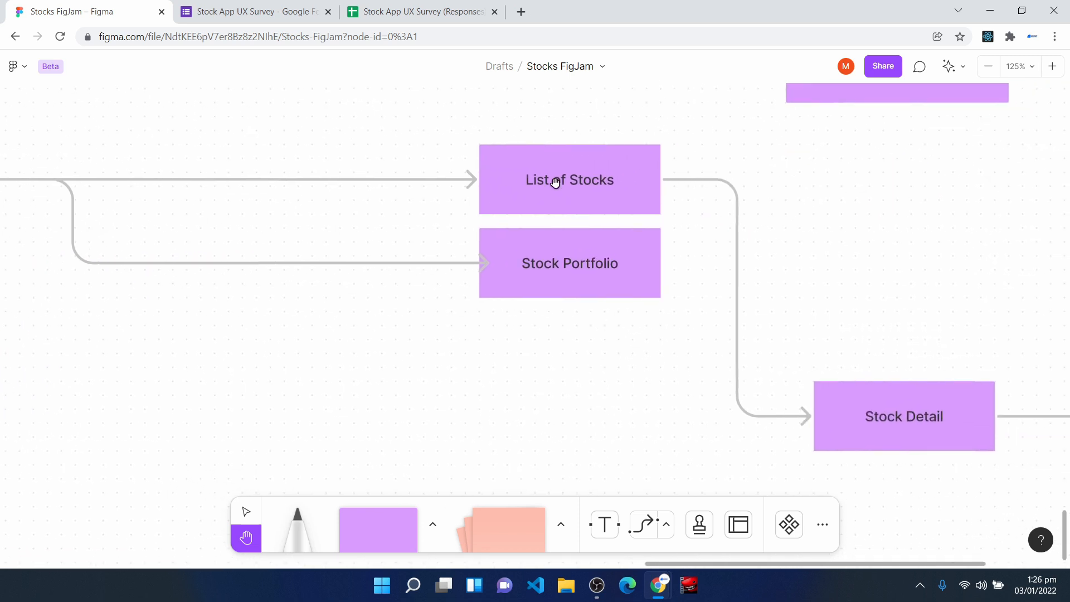
left_click_drag(916, 418, 528, 366)
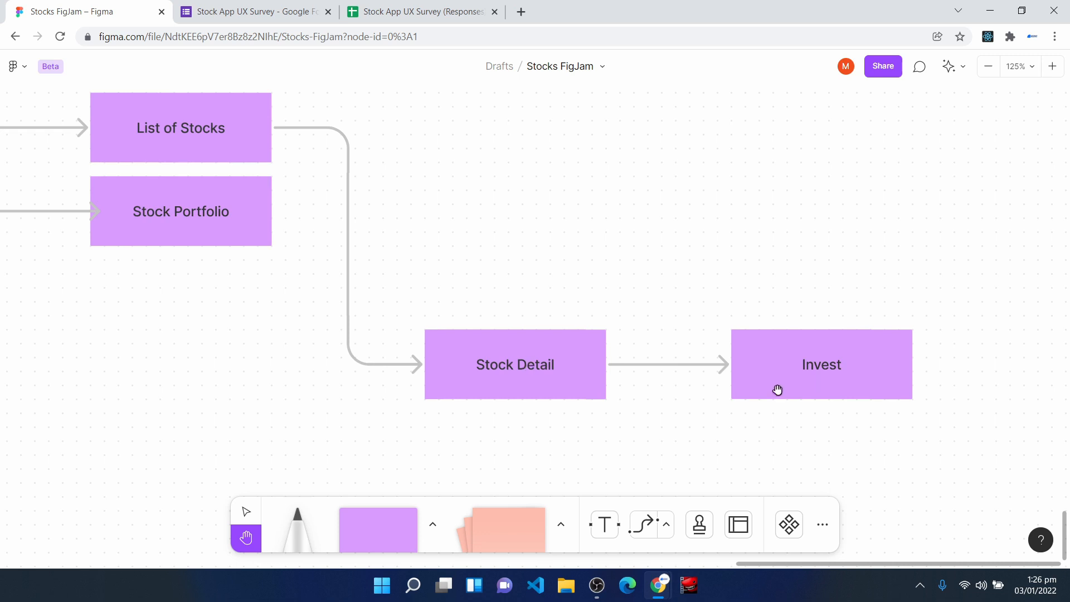
- Examine the Transact branch with its Deposit and Withdrawal items
left_click_drag(258, 344, 968, 249)
left_click_drag(336, 261, 754, 482)
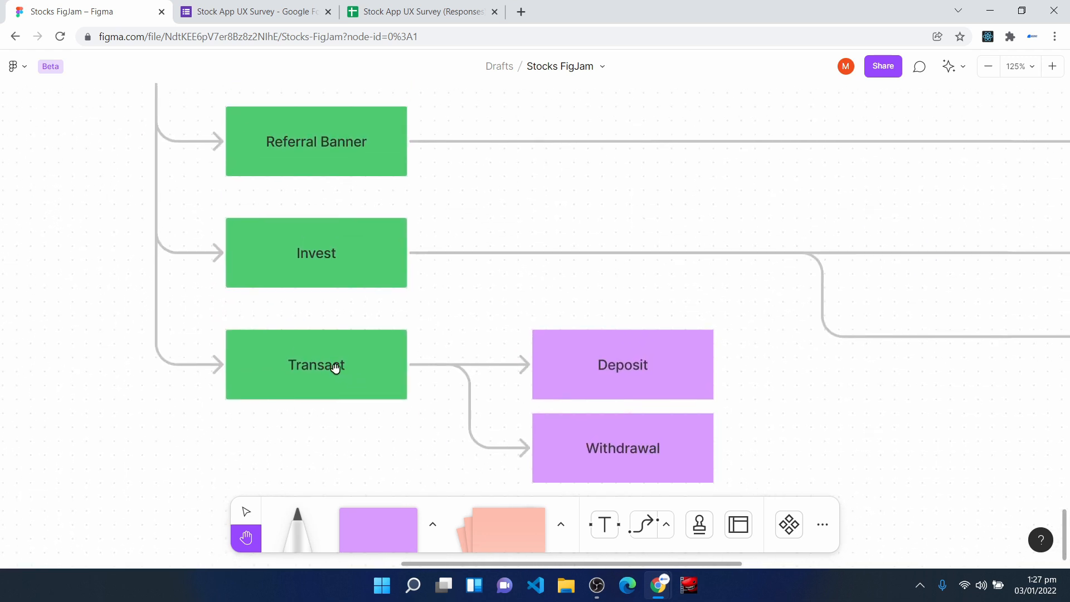
scroll(335, 368, "down", 2)
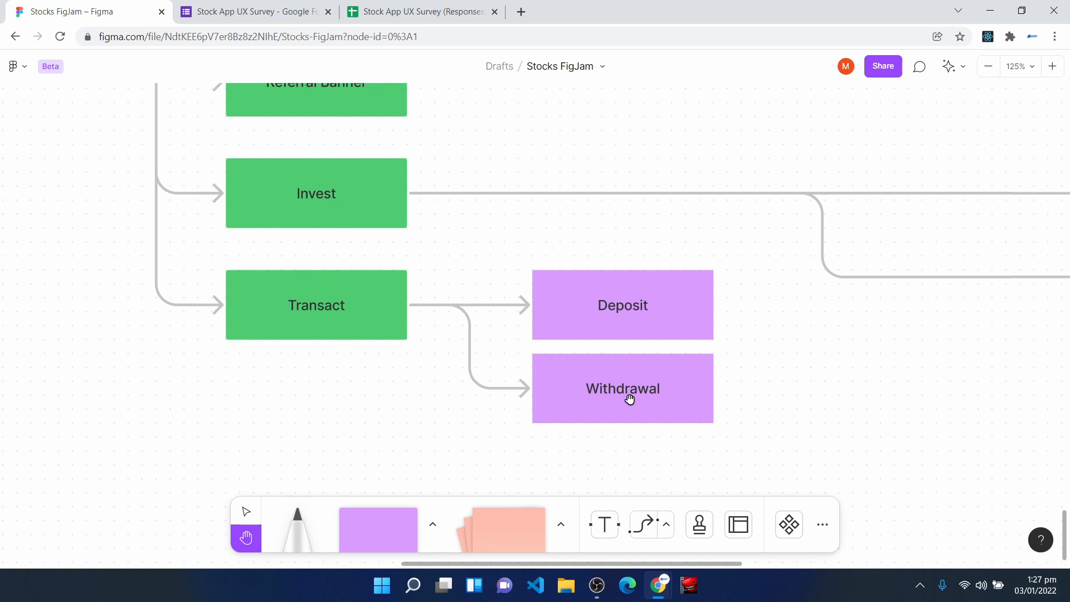
scroll(630, 400, "down", 5)
- View the whole information architecture diagram, and look over the branches leading from Home
key("ctrl+minus")
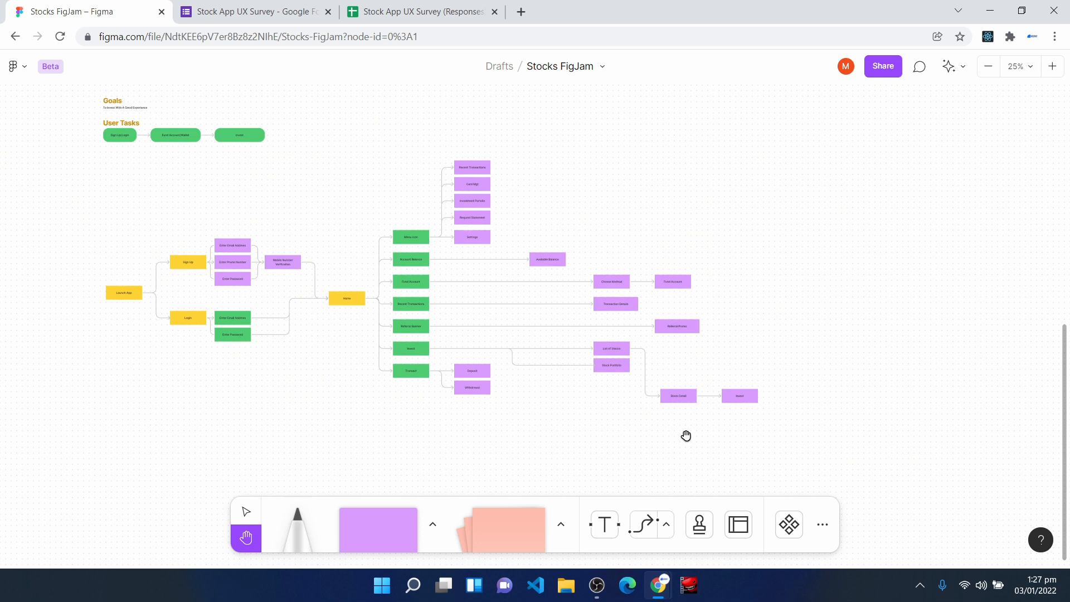
key("ctrl+plus")
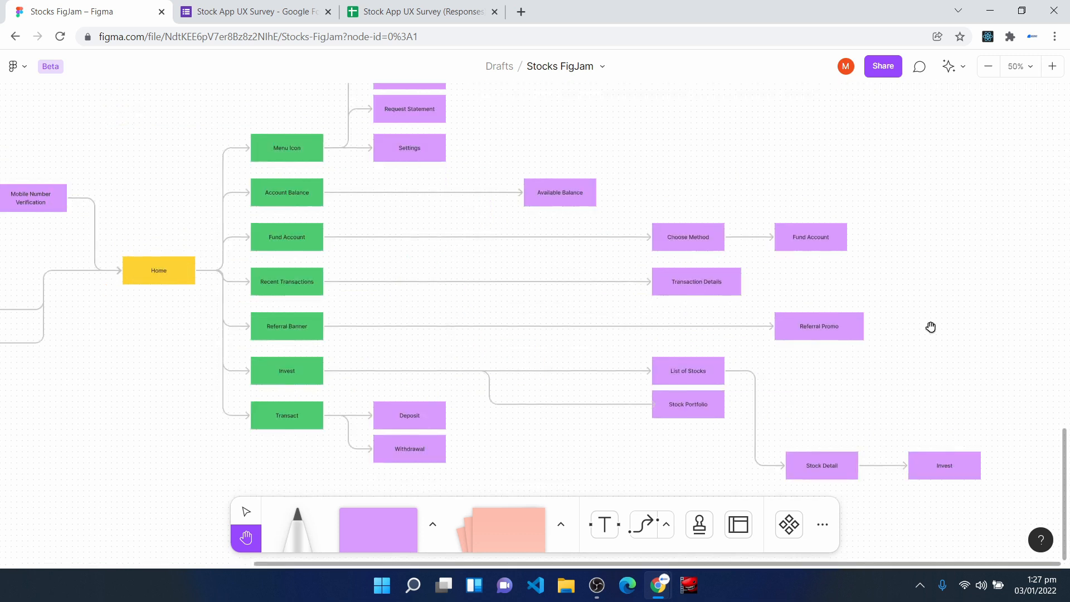
key("ctrl+plus")
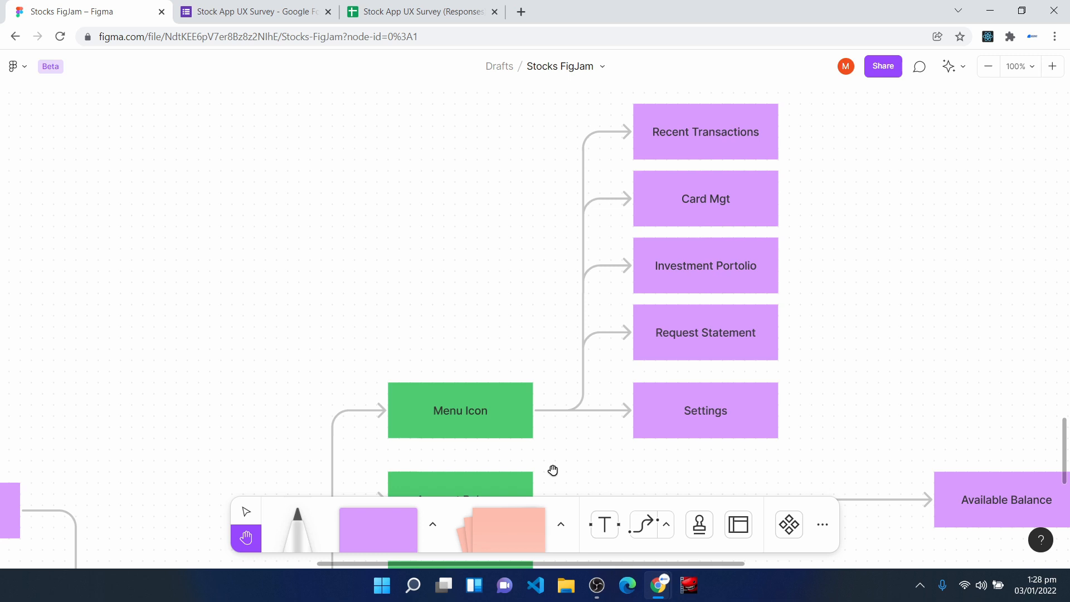
- Trace the Sign Up and Login paths from Launch App through their entry fields to Home
scroll(371, 359, "up", 2)
left_click_drag(371, 359, 605, 60)
left_click_drag(358, 405, 461, 63)
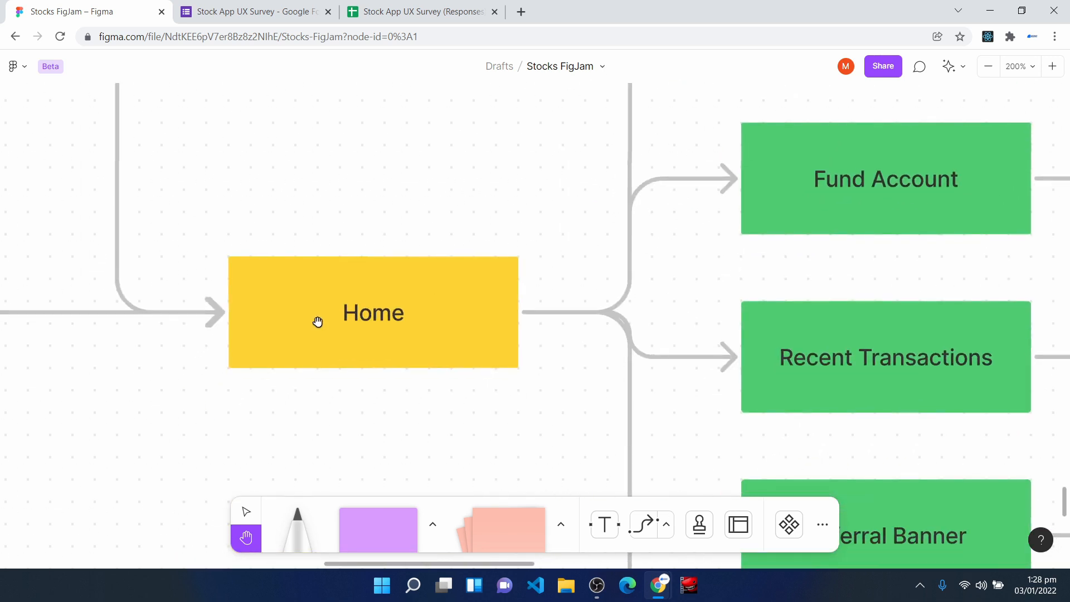
key("ctrl+minus")
left_click_drag(90, 362, 444, 346)
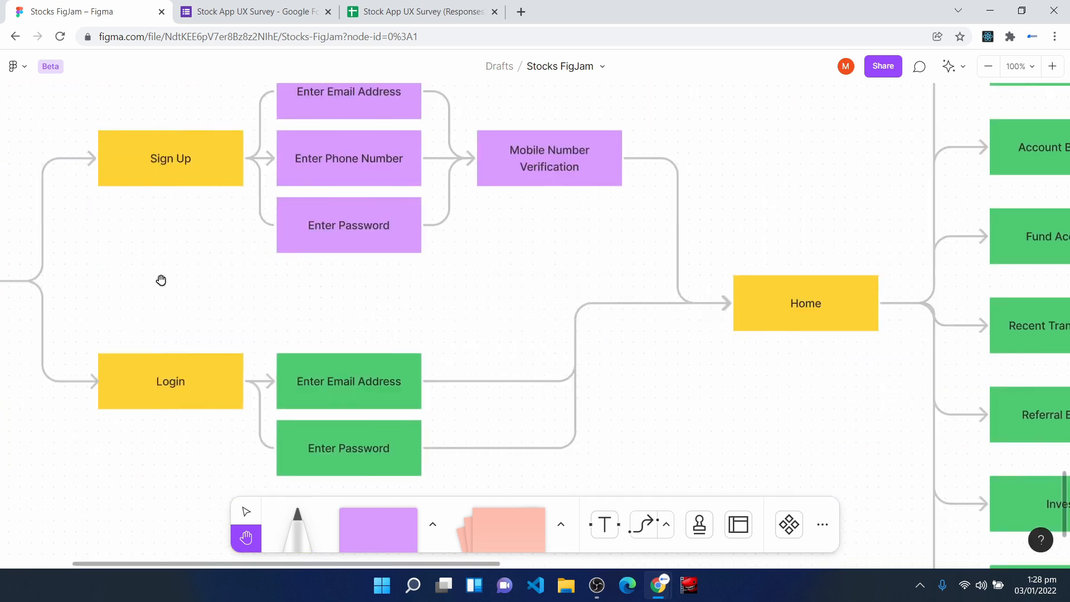
left_click_drag(161, 280, 356, 244)
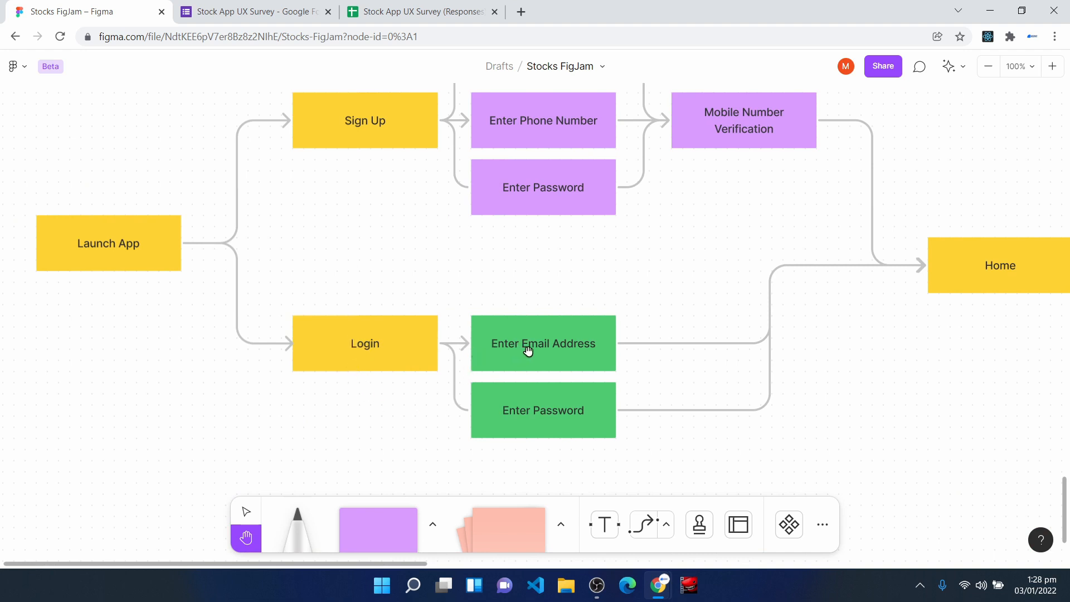
left_click_drag(824, 411, 612, 420)
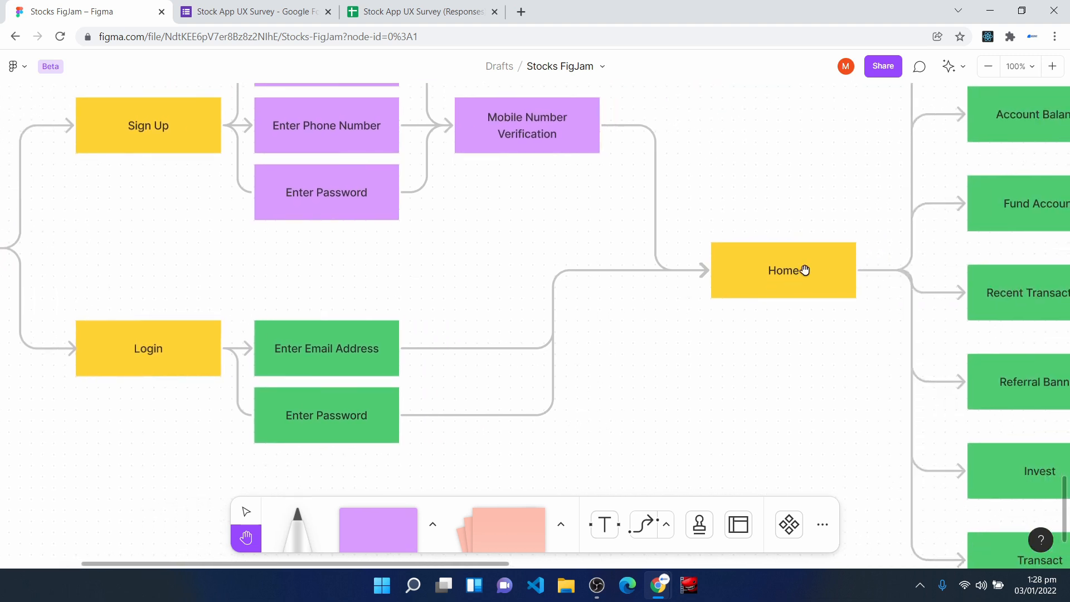
- Review the complete flow from Launch App through Home to its end screens in one overview
key("minus")
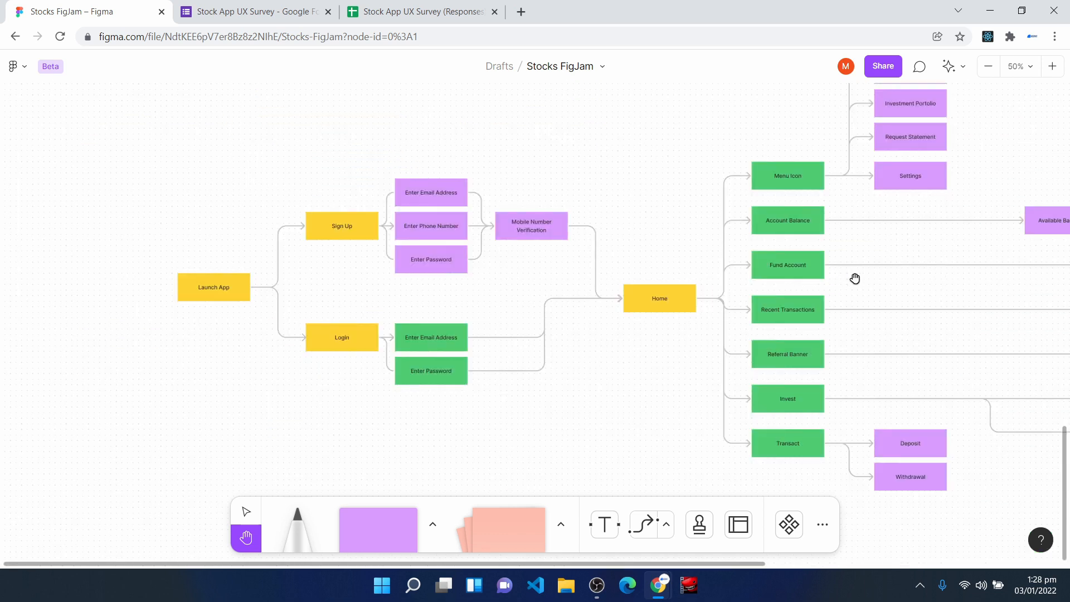
left_click_drag(861, 272, 819, 342)
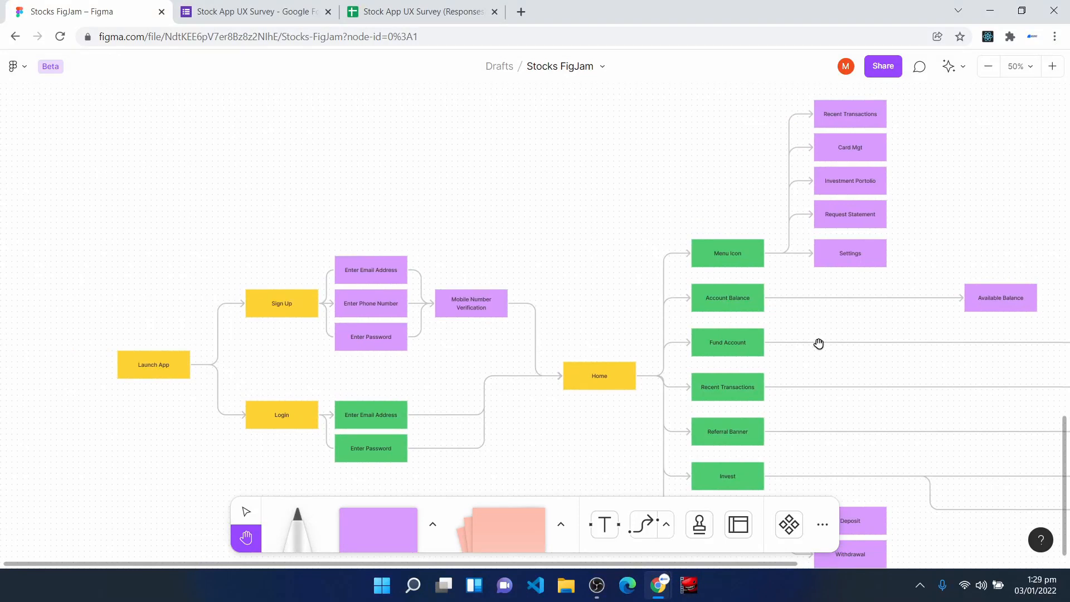
key("minus")
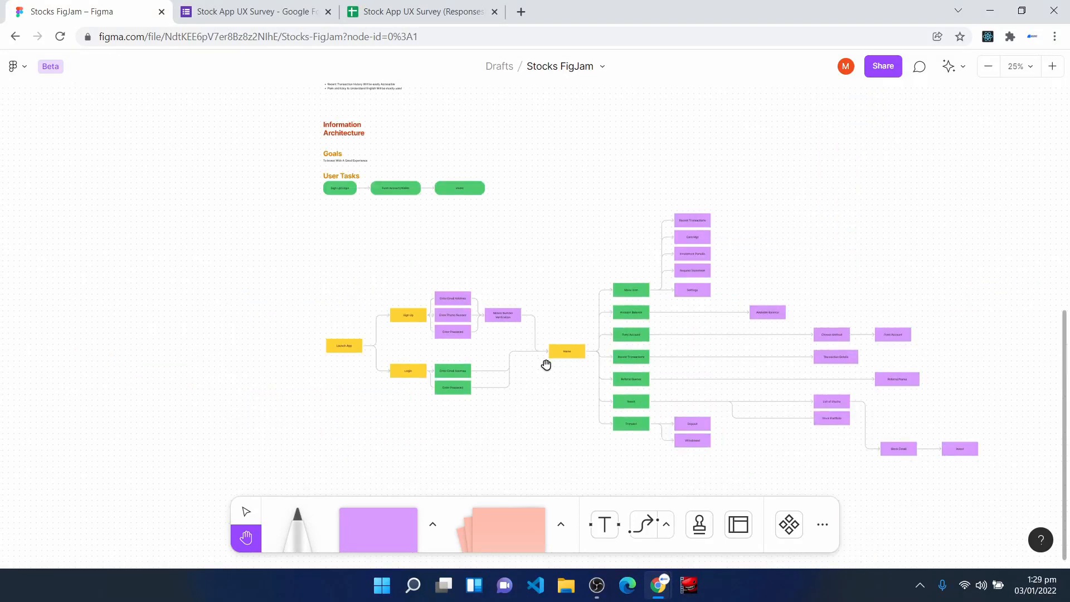
- Go back to the Workflow Breakdown section and read the Design Prototype stage's tasks, including the information architecture and low fidelity prototype items
scroll(736, 275, "up", 10)
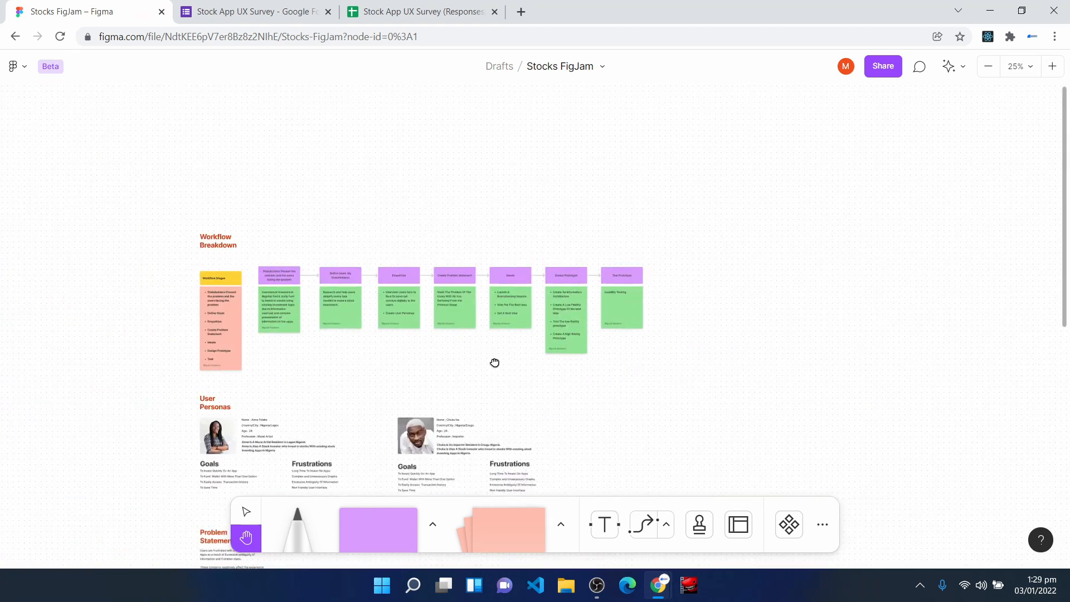
key("ctrl+plus")
key("ctrl+plus")
key("ctrl+plus")
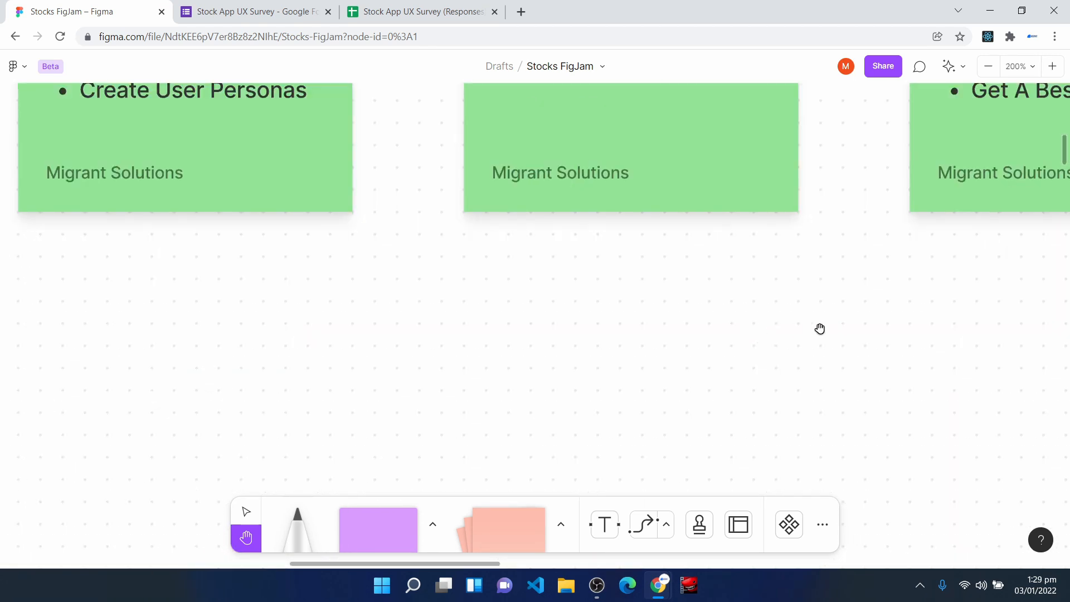
scroll(504, 187, "up", 6)
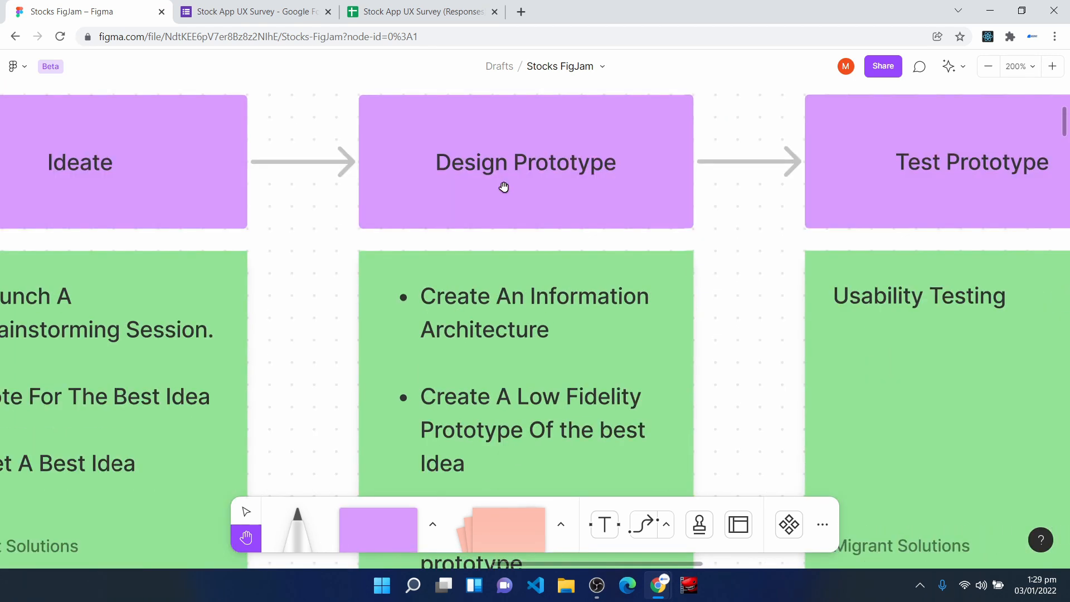
scroll(539, 320, "down", 1)
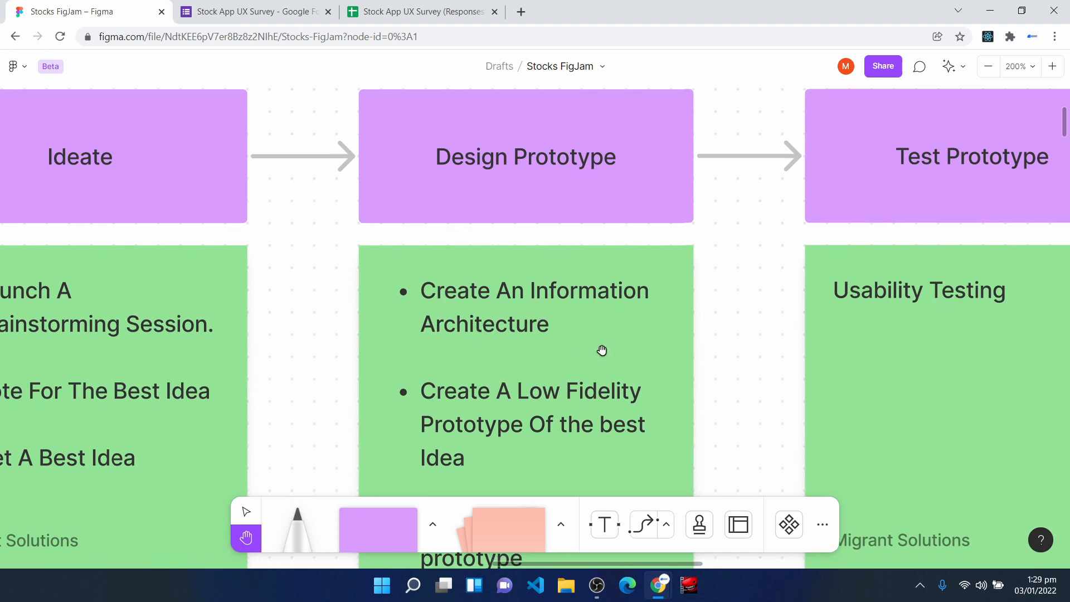
scroll(491, 411, "down", 1)
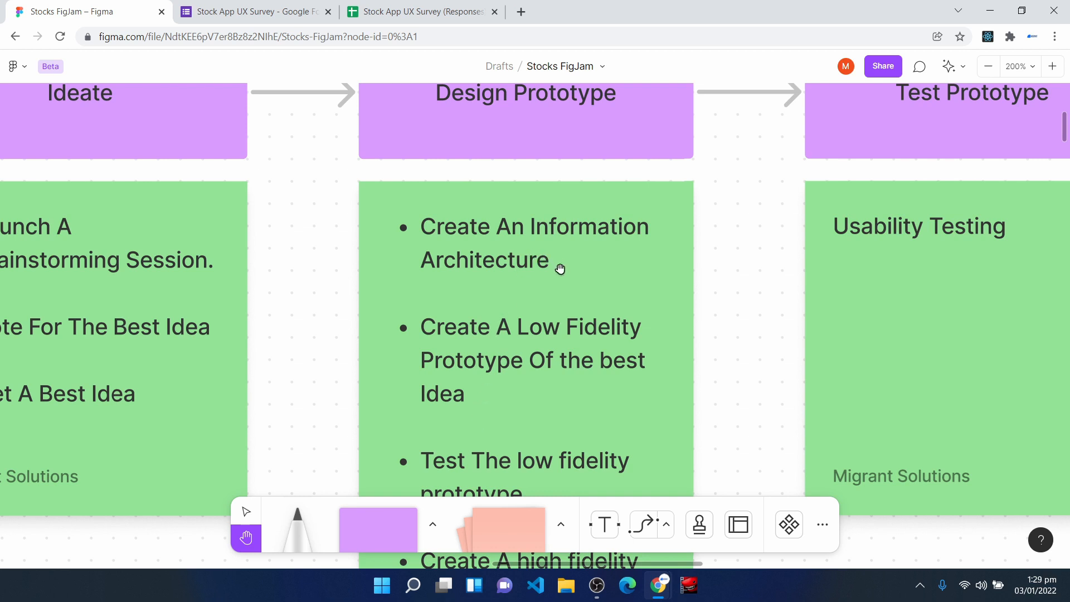
scroll(530, 374, "up", 1)
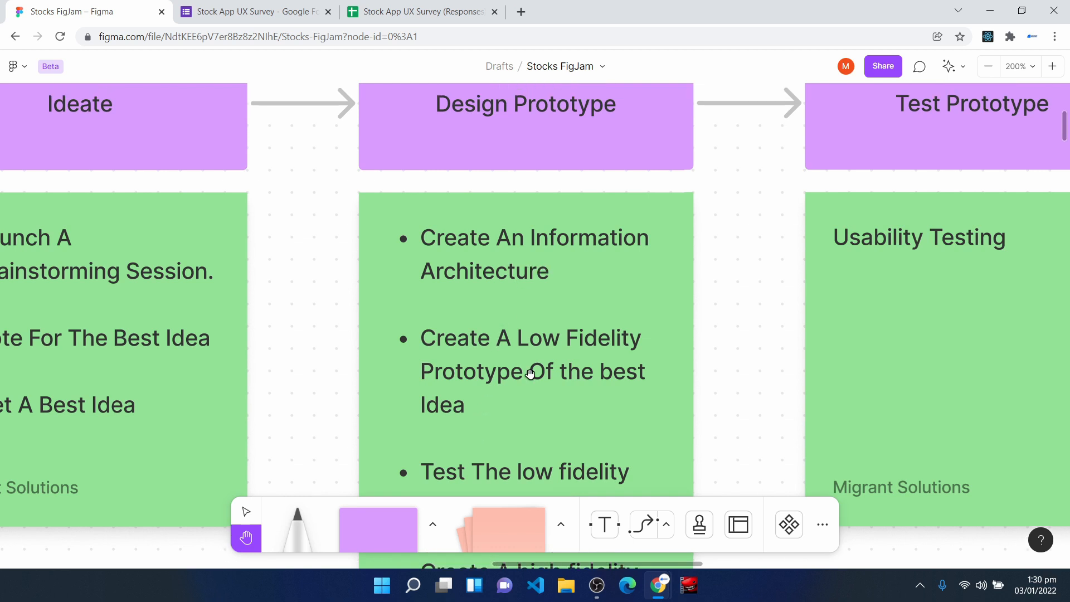
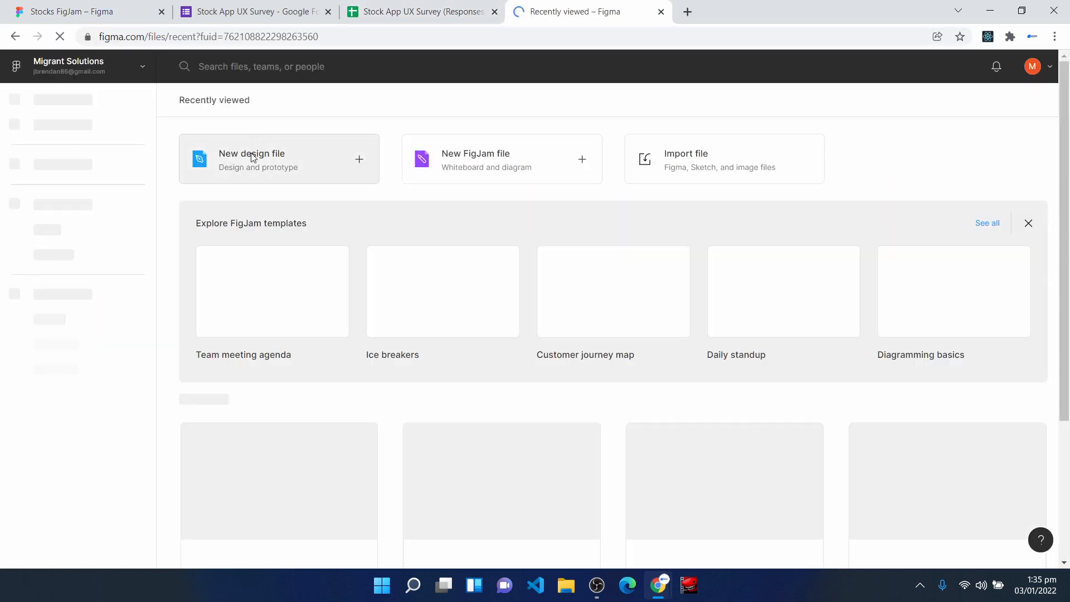
- Create a new design file and name it Stock Investment App
left_click(259, 159)
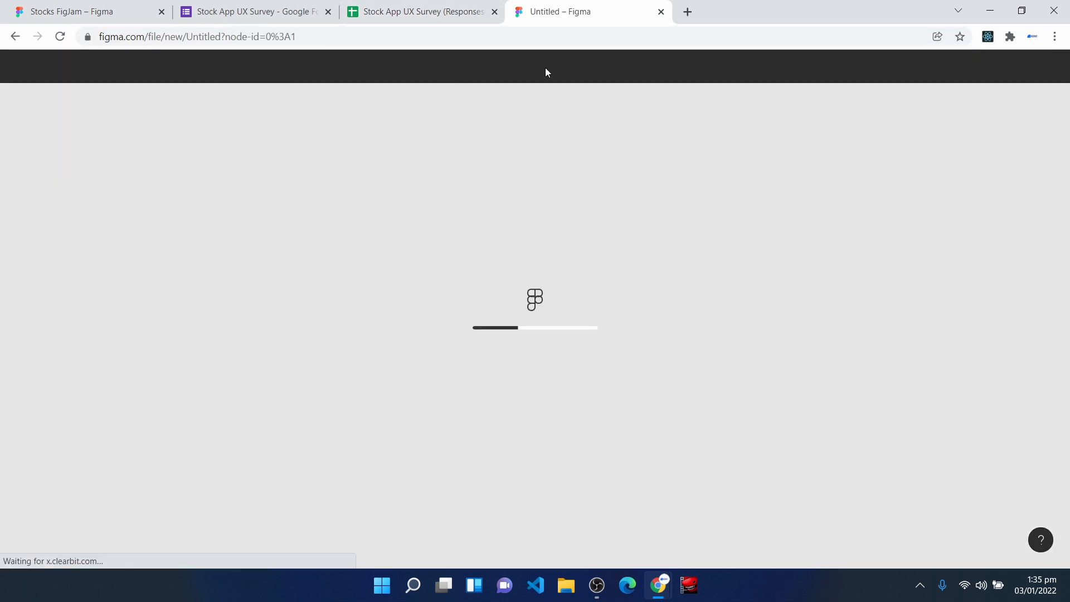
left_click(545, 68)
type("Stock Inves")
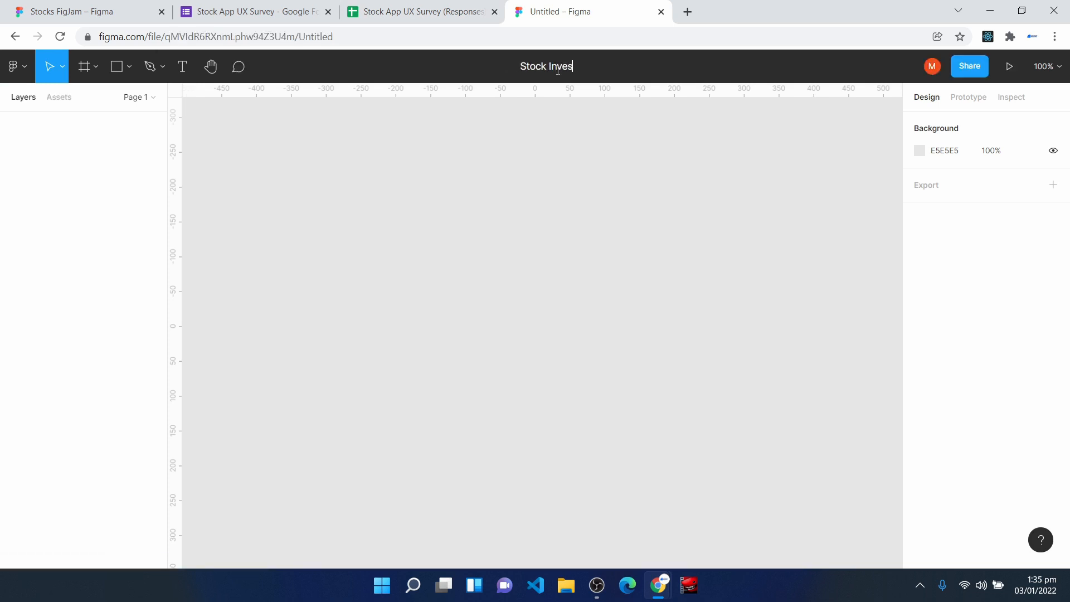
type("tment App")
key("Return")
- Rename Page 1 of the file as Low Fidelity
left_click(138, 97)
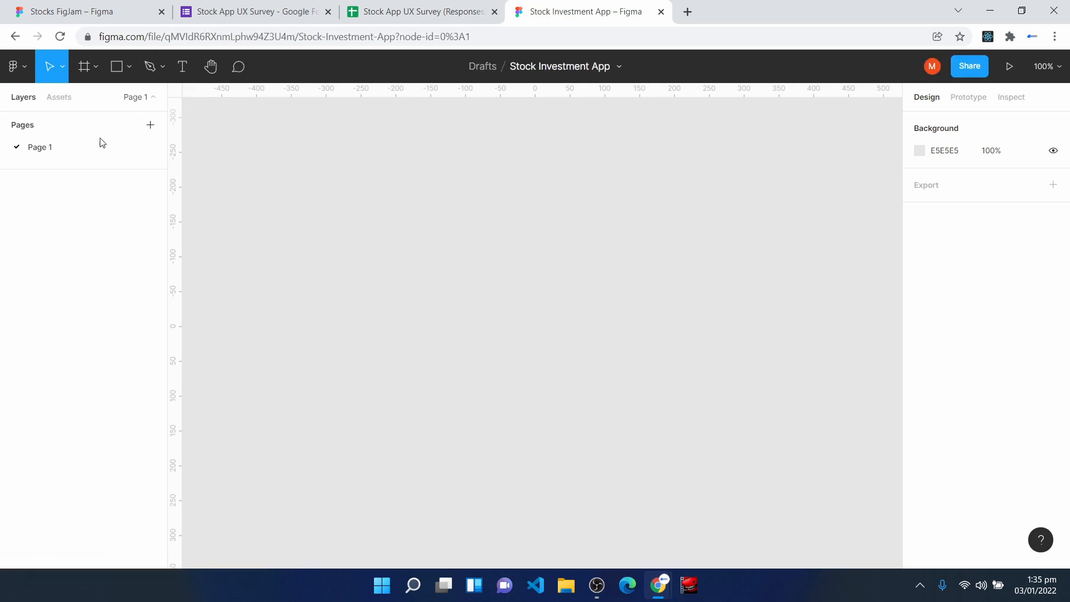
right_click(48, 151)
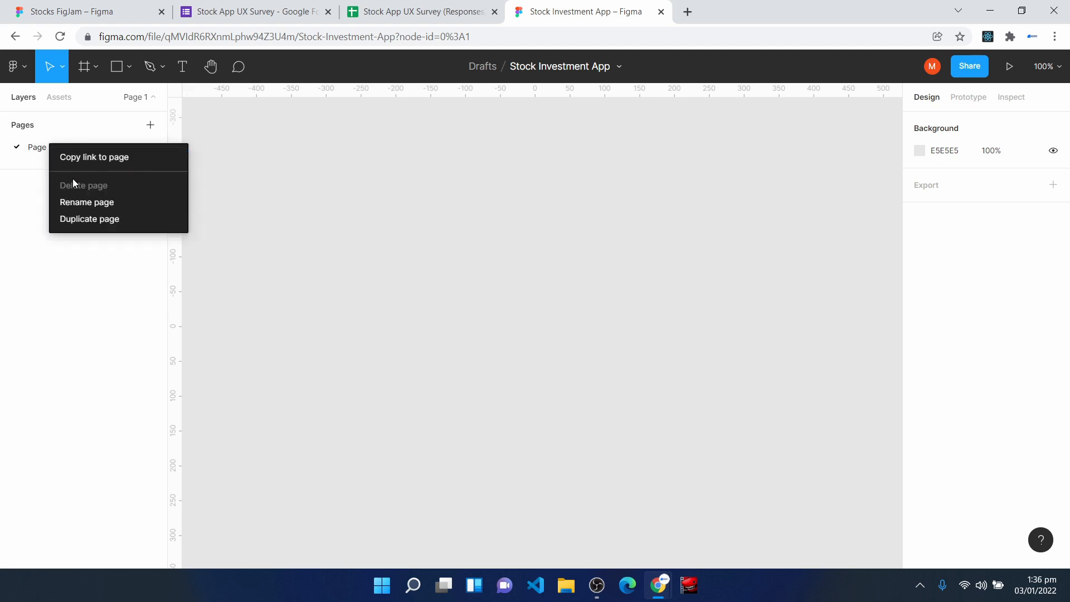
left_click(73, 200)
type("Low Fidelity")
key("Return")
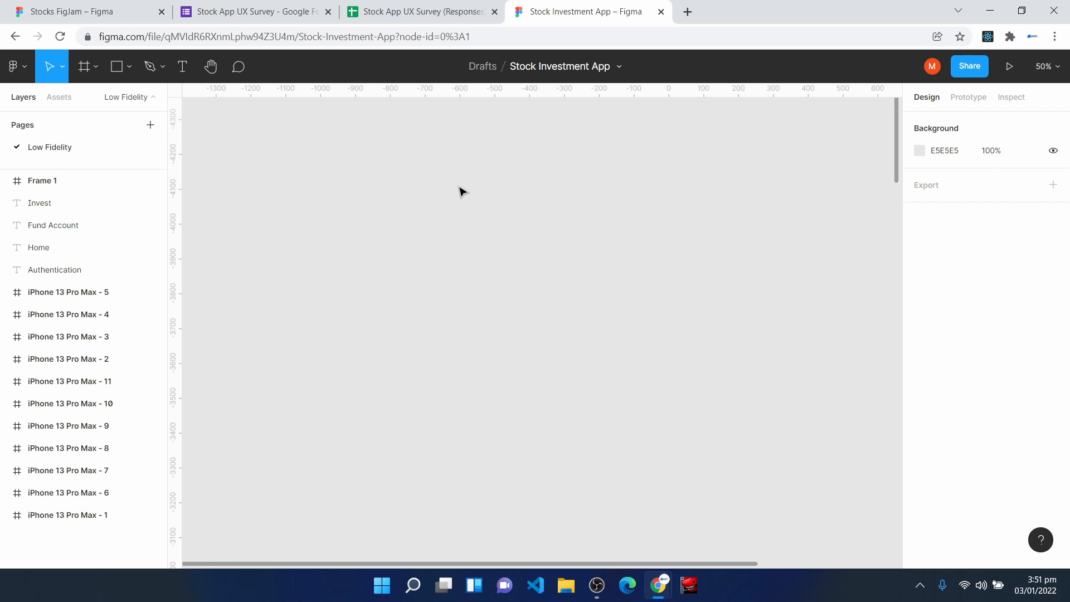
- Check the User Tasks on the Stocks FigJam board, and add an iPhone 13 Pro Max frame to the Stock Investment App file
left_click(91, 11)
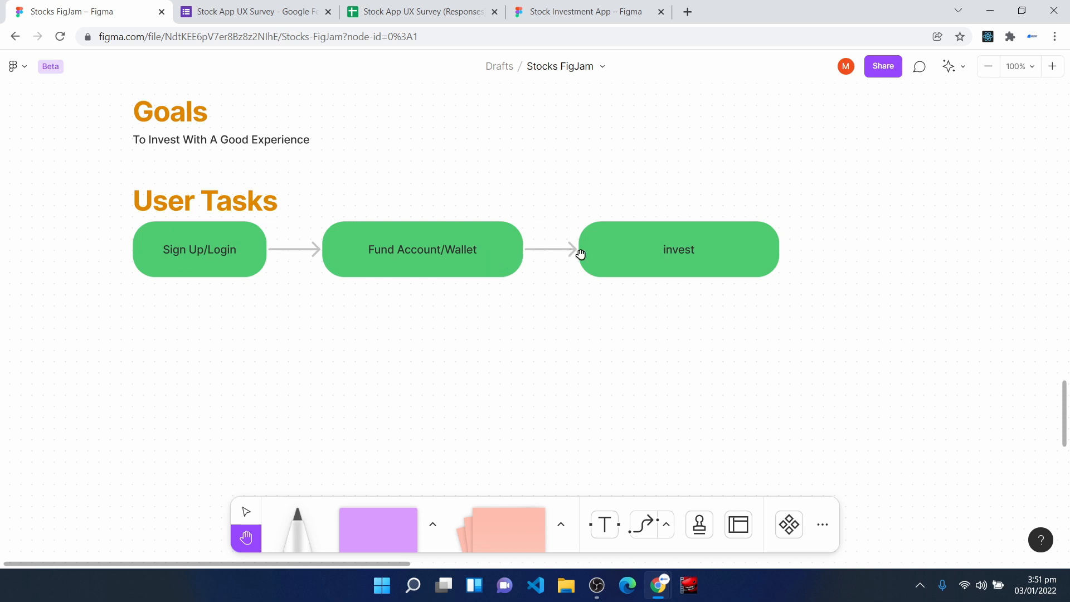
left_click(611, 10)
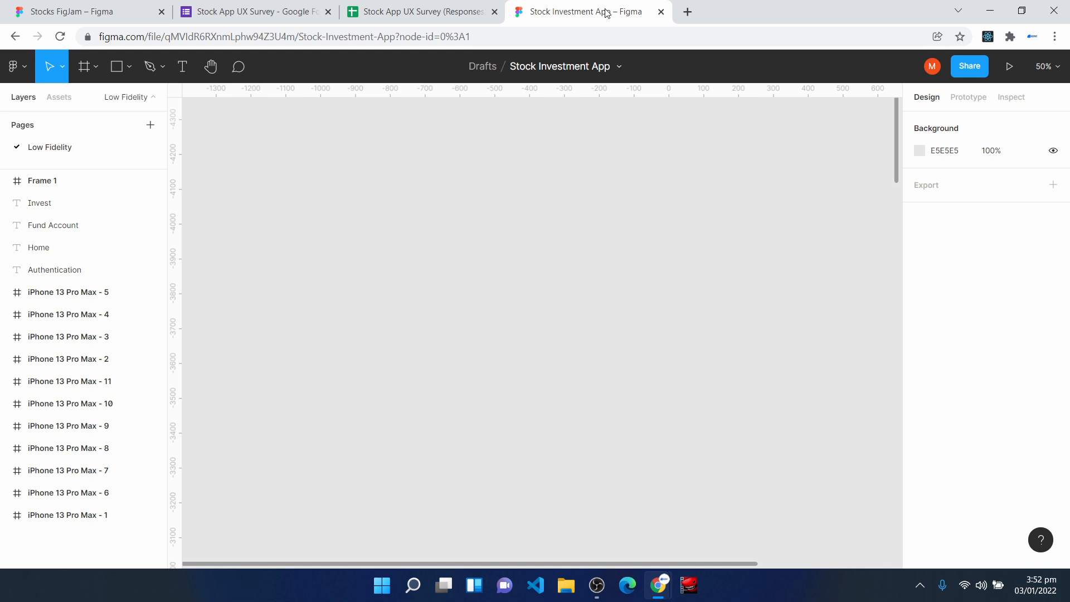
left_click(83, 68)
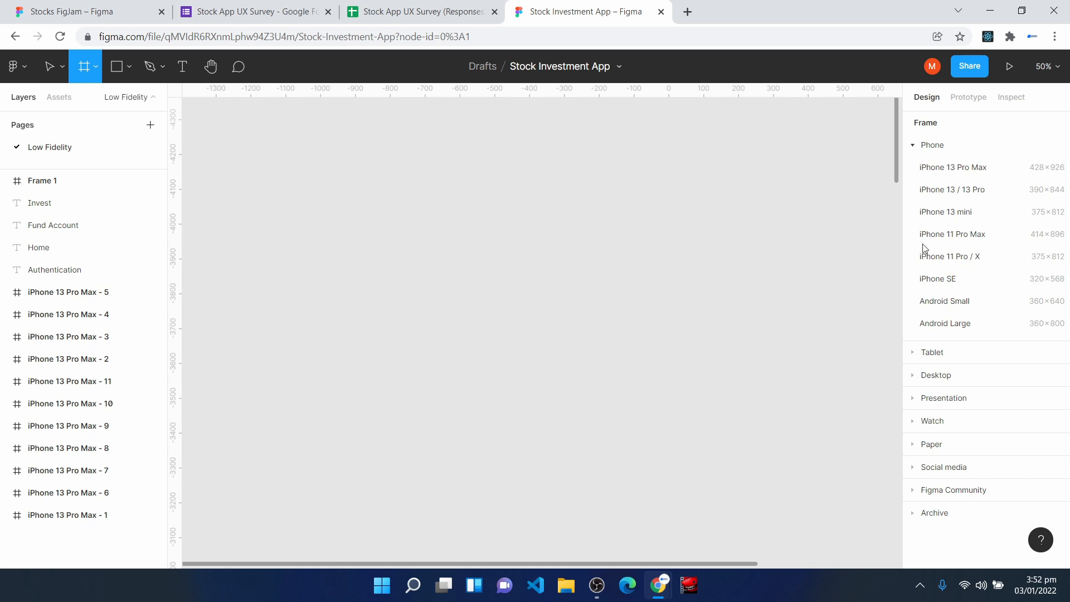
left_click(976, 175)
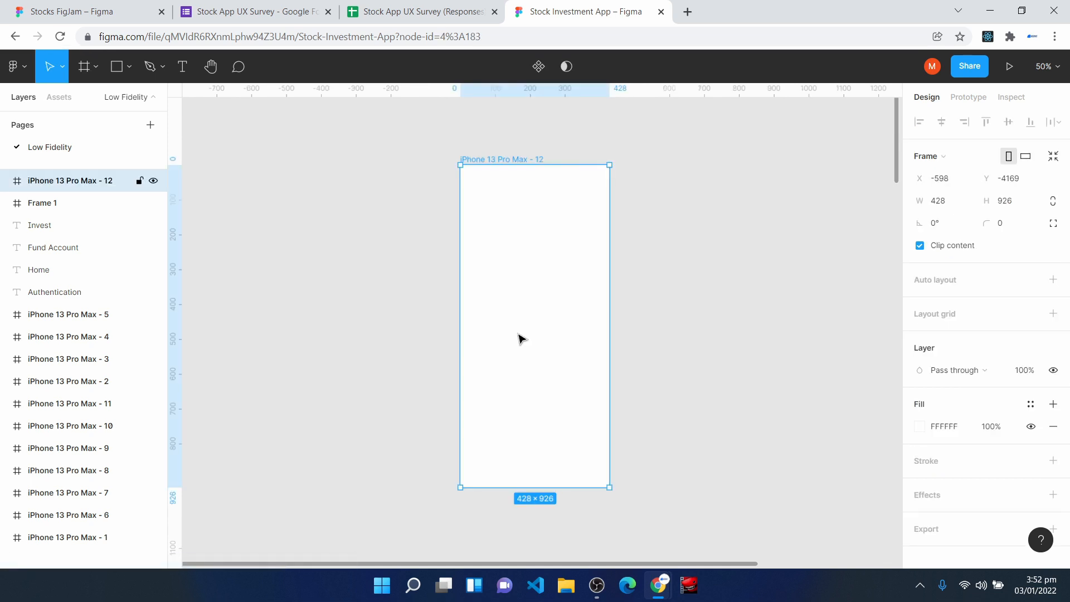
- Add the text VXST inside the new iPhone 13 Pro Max frame
left_click(184, 66)
left_click(490, 397)
type("VX")
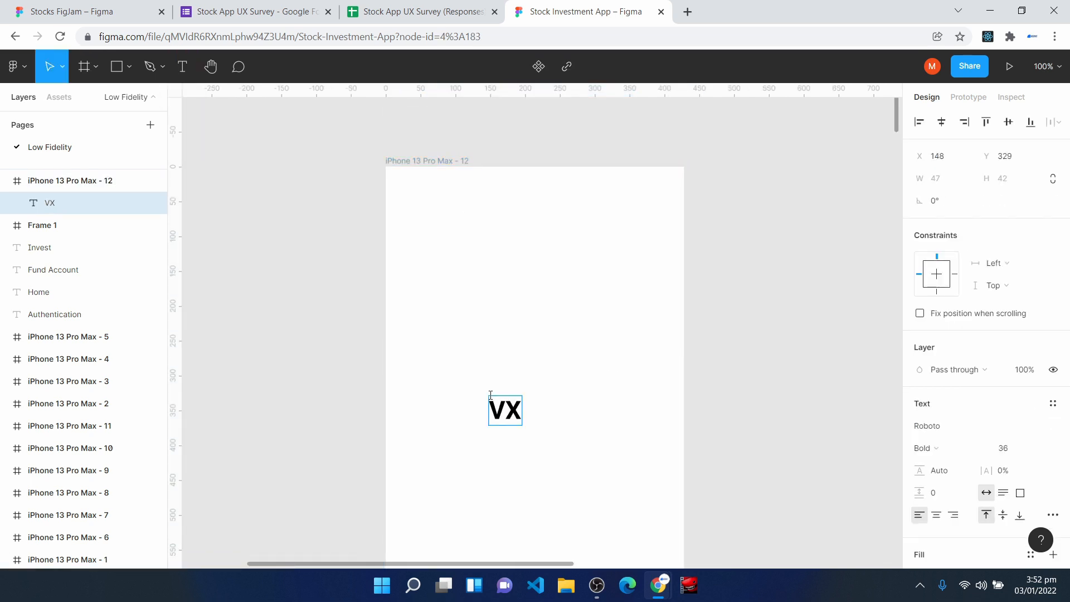
type("ST")
key("Escape")
- Centre the VXST text horizontally and vertically in its frame, and move the frame to about X -1100, Y -4263
scroll(519, 418, "down", 4)
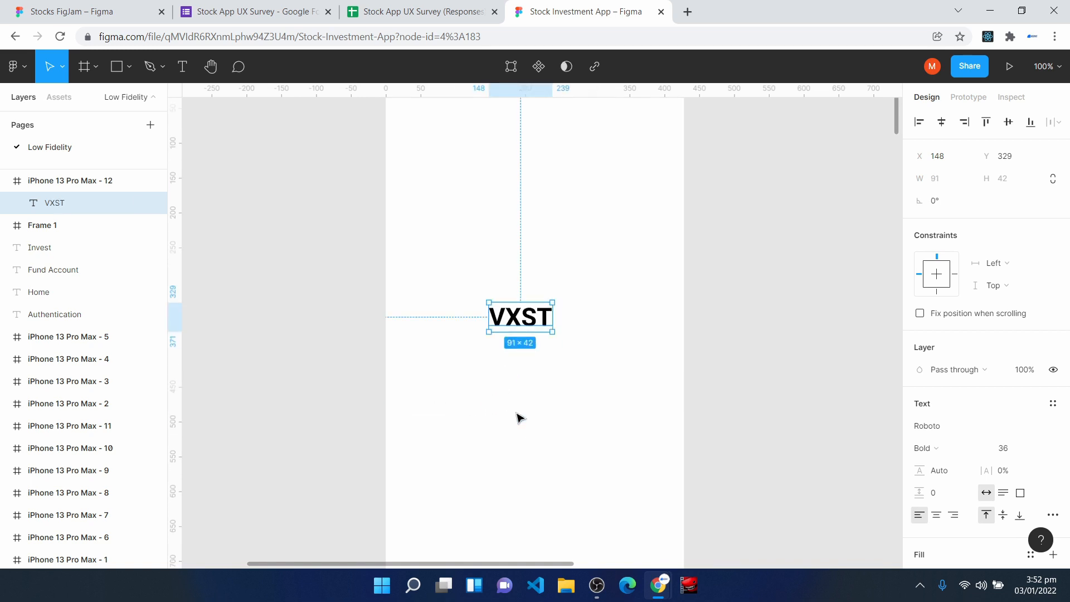
left_click_drag(523, 322, 527, 330)
left_click(943, 127)
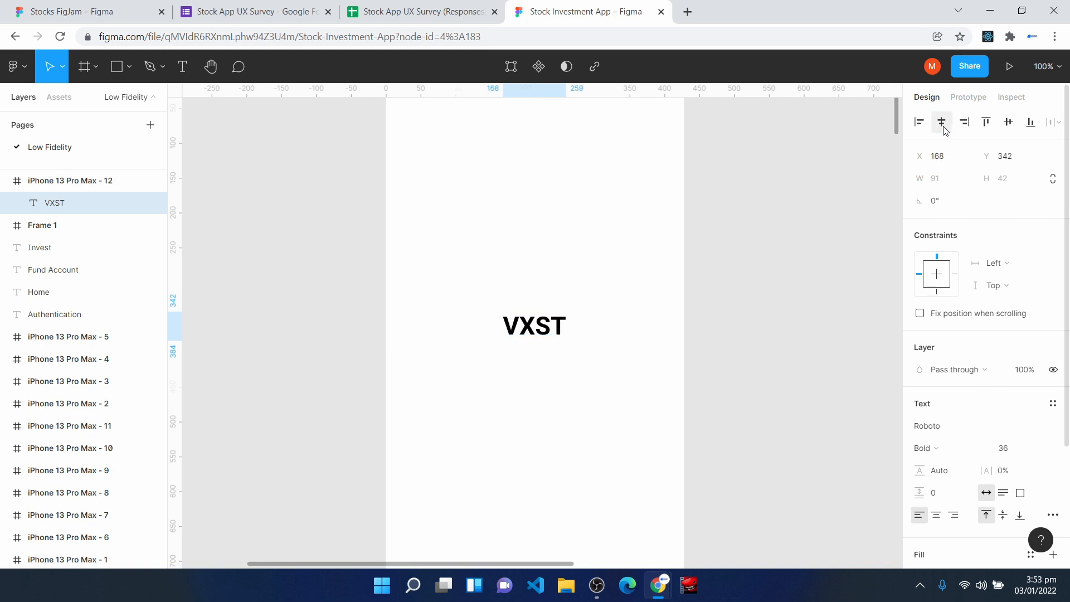
left_click(1009, 122)
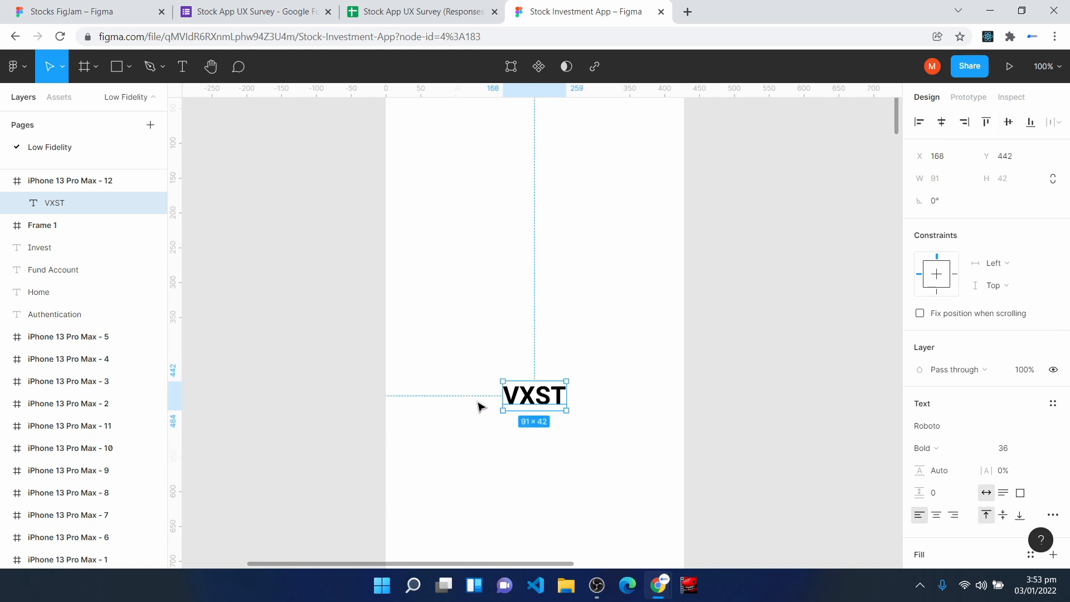
key("Escape")
key("ctrl+minus")
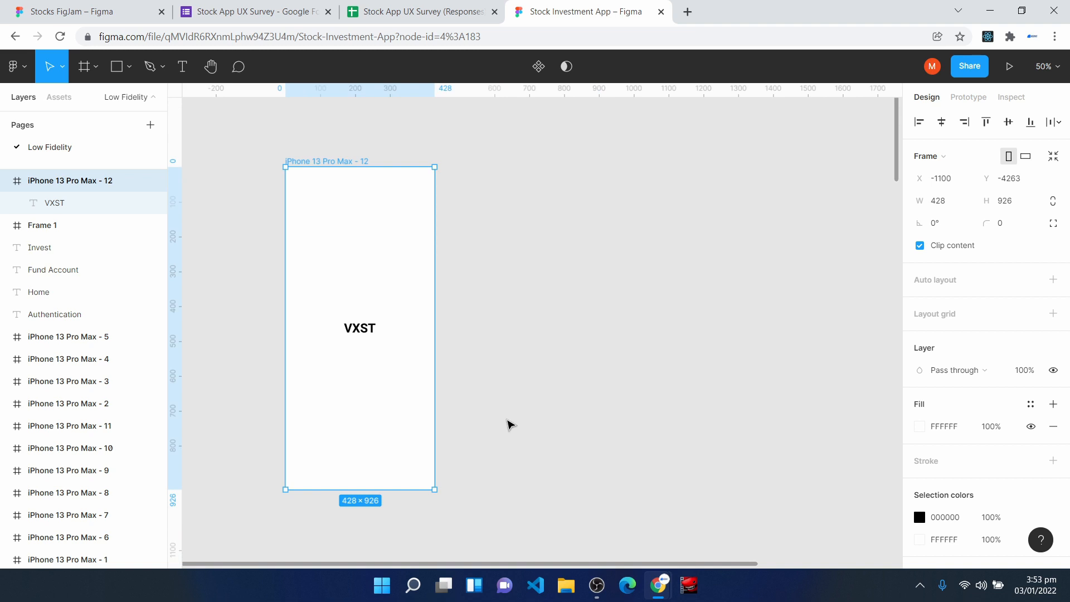
- Place the heading text Authentication above the VXST frame, lined up with the frame's left edge
scroll(484, 389, "up", 2)
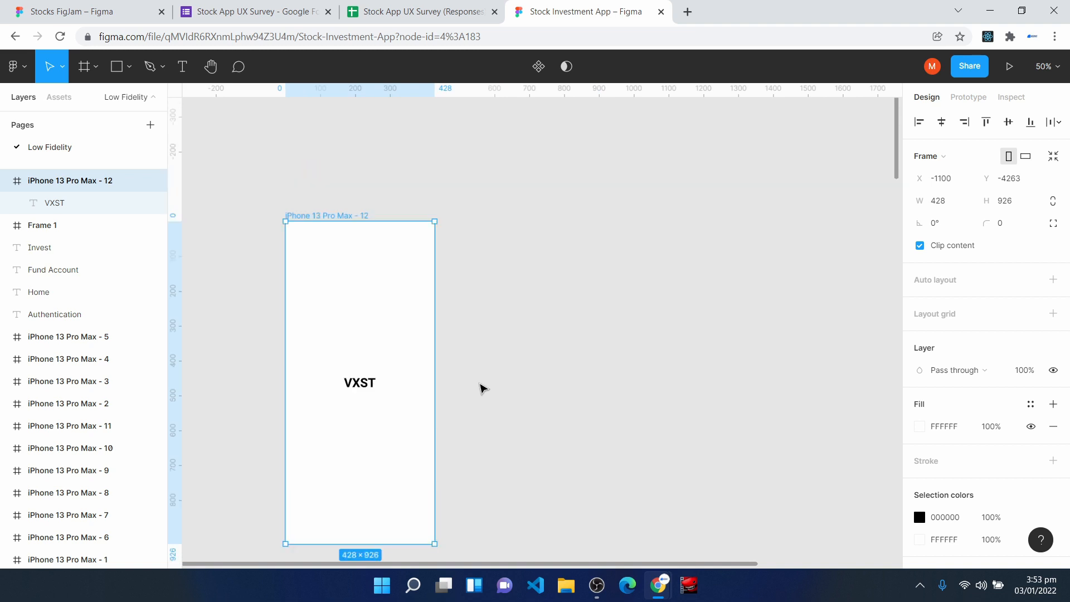
left_click(182, 66)
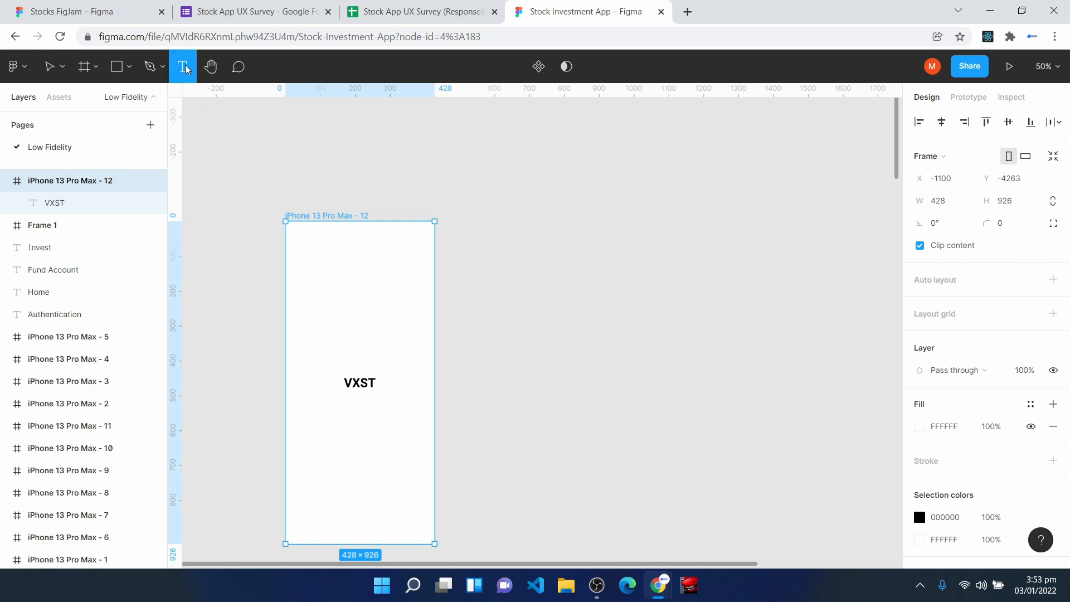
left_click(291, 189)
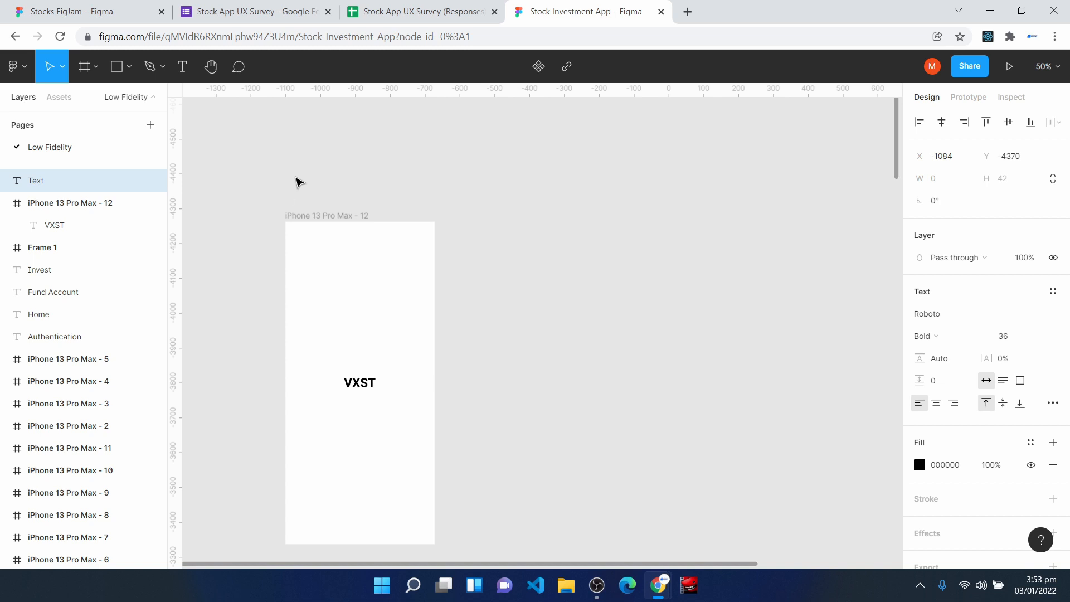
type("Authentication")
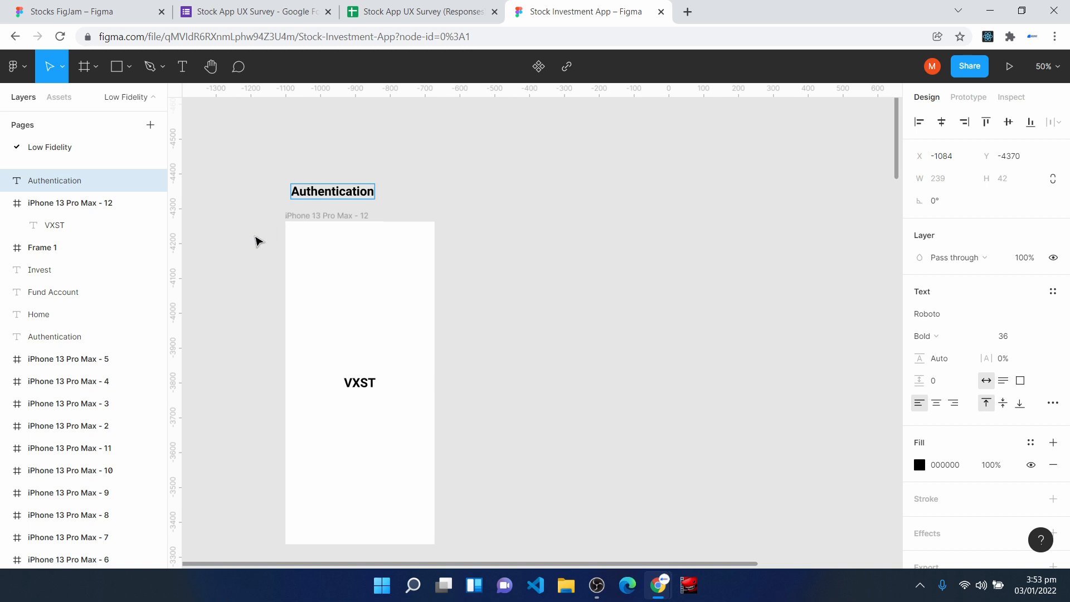
key("Escape")
left_click_drag(305, 200, 299, 198)
left_click(728, 323)
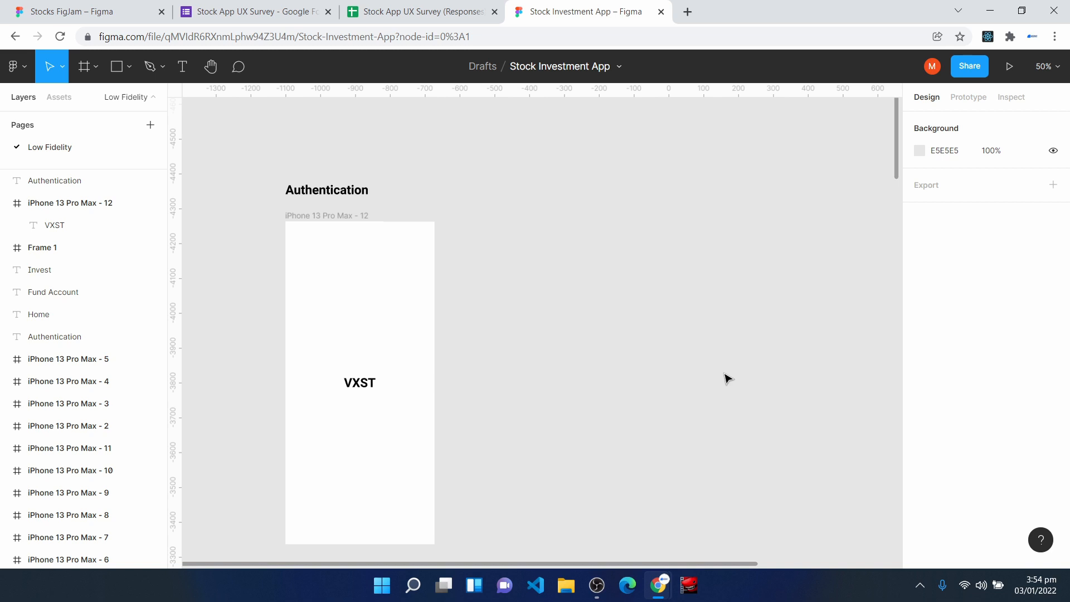
- Switch to the Stocks FigJam board and look over the Sign Up and Login branches leading from Launch App
left_click(75, 11)
scroll(500, 386, "down", 10)
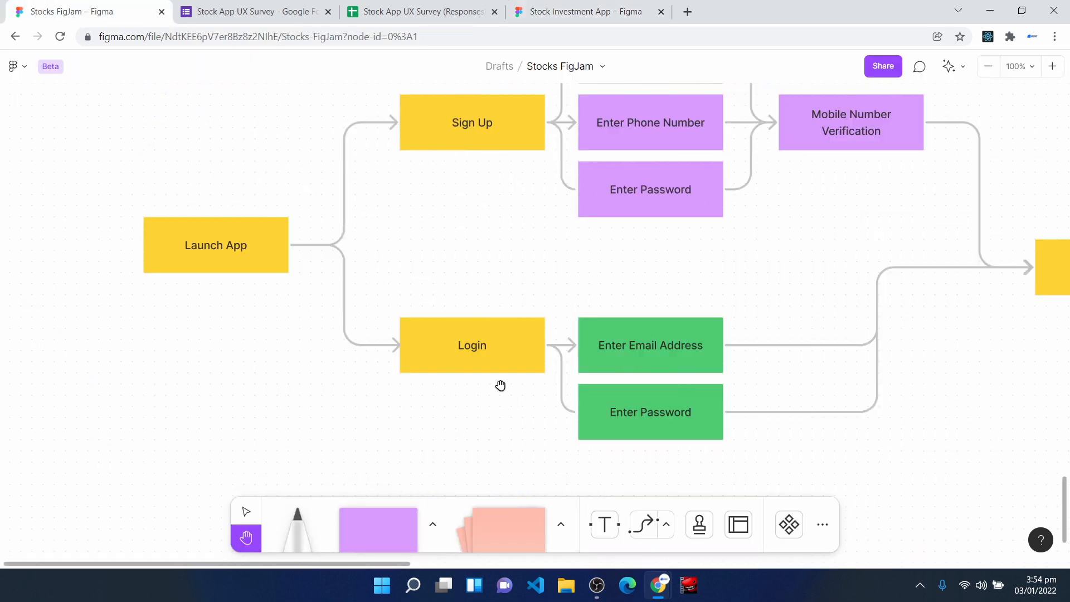
scroll(501, 386, "up", 3)
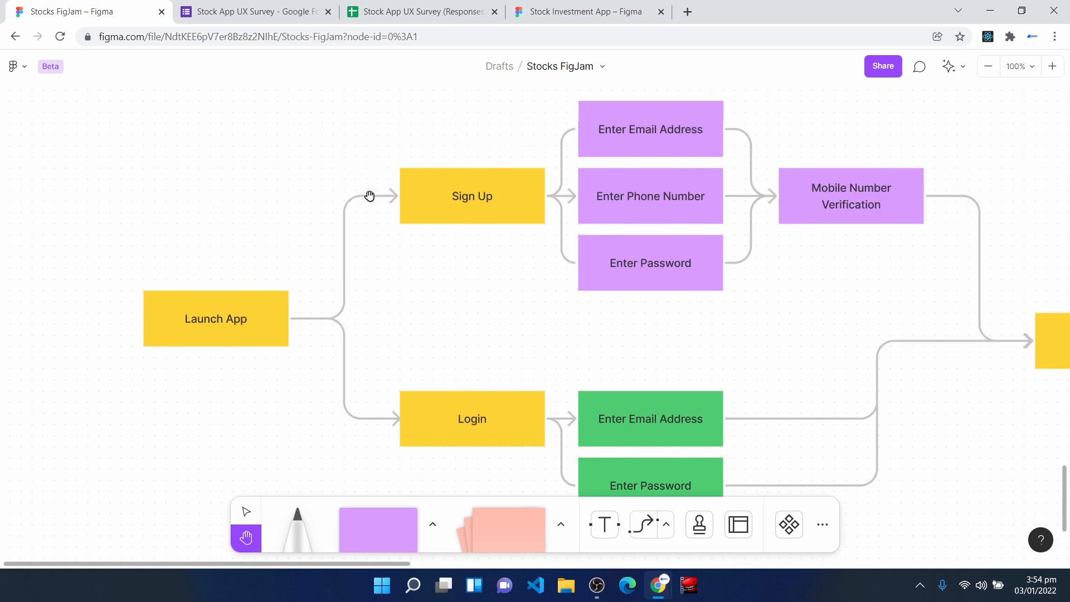
left_click(644, 535)
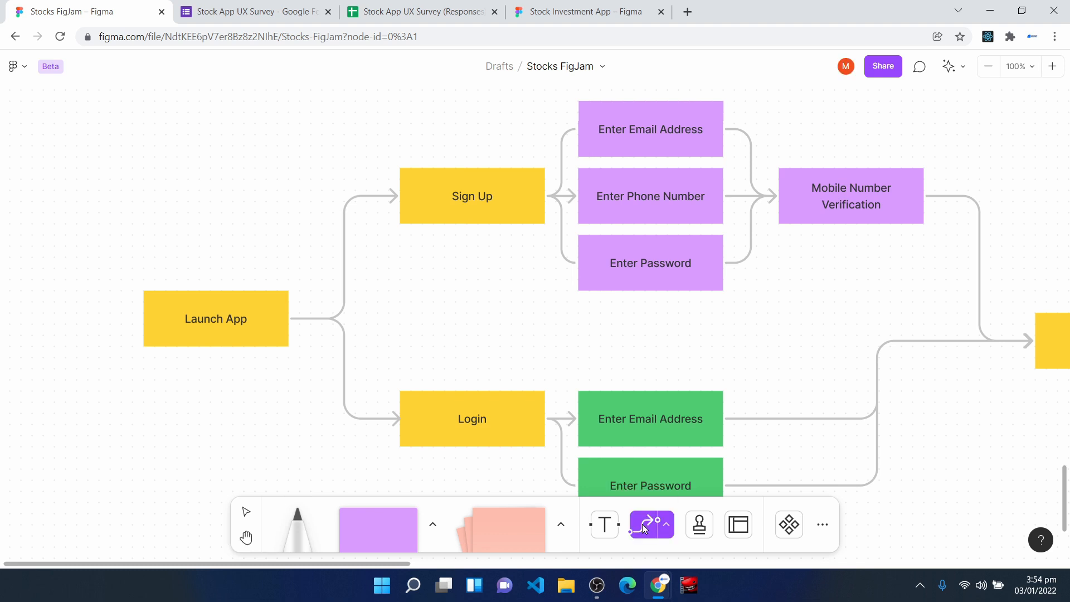
mouse_move(288, 318)
left_mouse_down()
mouse_move(752, 334)
mouse_move(790, 313)
mouse_move(779, 172)
mouse_move(825, 305)
mouse_move(987, 251)
mouse_move(987, 108)
mouse_move(363, 101)
mouse_move(216, 169)
mouse_move(253, 442)
mouse_move(287, 466)
mouse_move(650, 387)
mouse_move(901, 367)
mouse_move(1035, 334)
mouse_move(789, 373)
mouse_move(401, 312)
mouse_move(286, 316)
left_mouse_up()
left_click(245, 514)
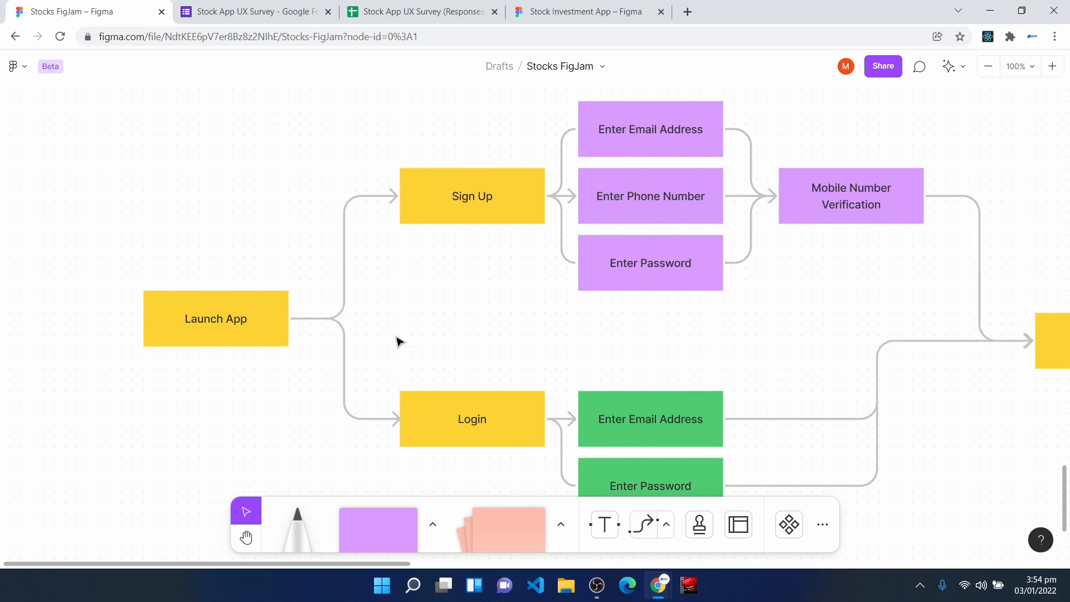
- Reshape the connector from Launch App to Sign Up with its vertical run closer to Launch App, and colour it red
left_click(347, 261)
left_click_drag(344, 256, 345, 207)
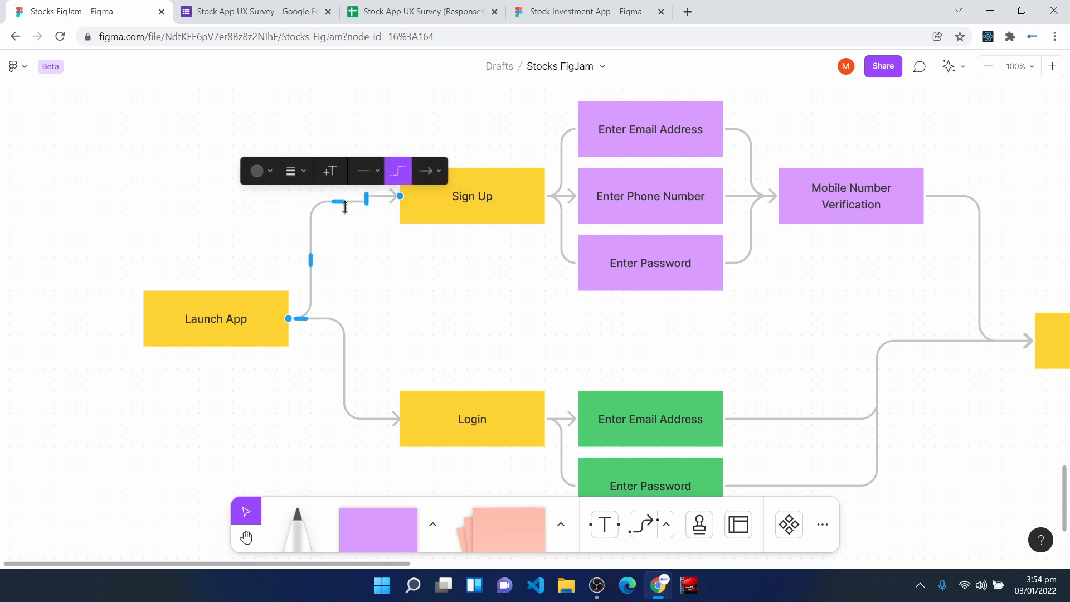
left_click(271, 171)
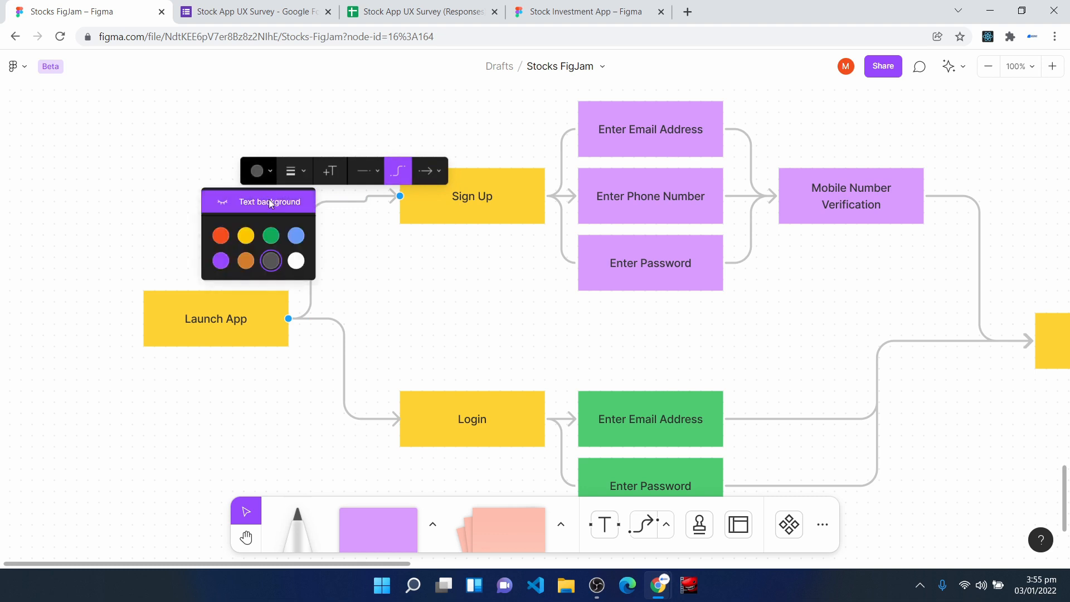
left_click(221, 236)
left_click(163, 218)
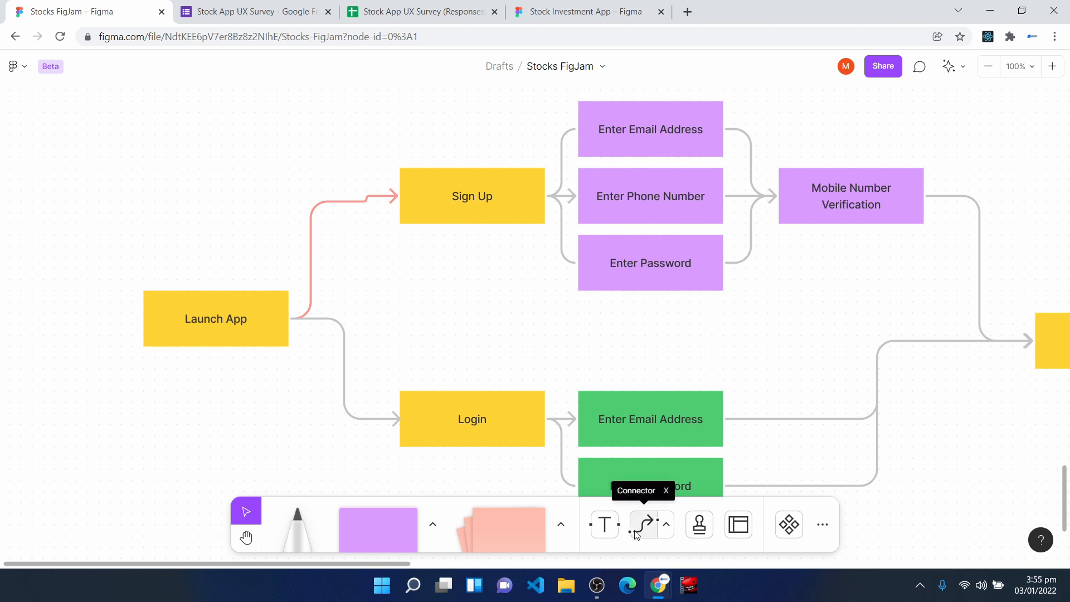
- Return to the Stock Investment App file and examine the finished Authentication wireframes, especially the VXST splash screen and the Login and Sign Up choice screen
left_click(594, 6)
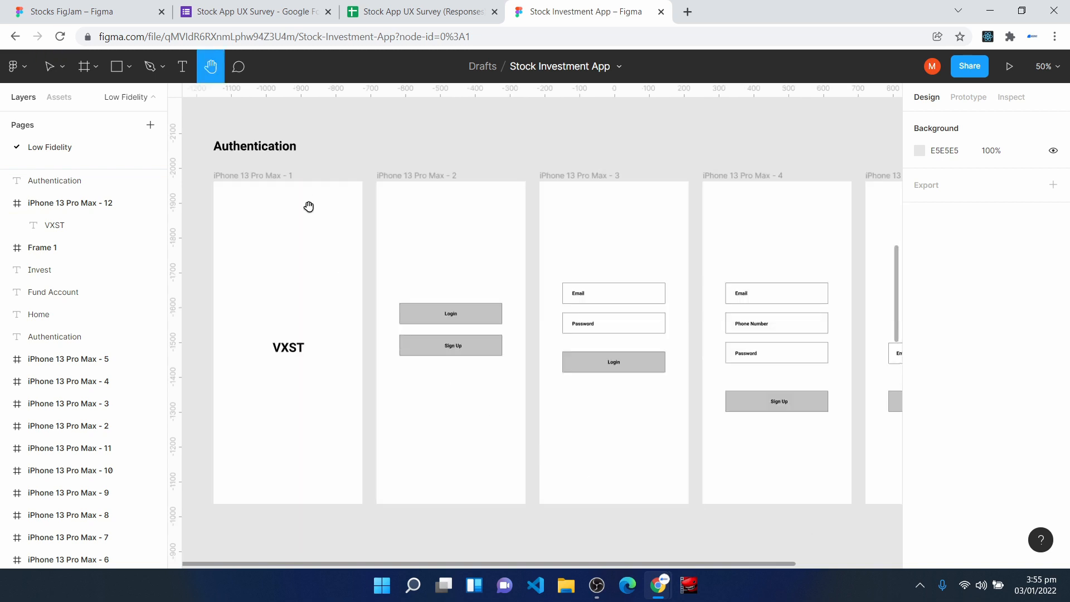
left_click_drag(812, 535, 849, 521)
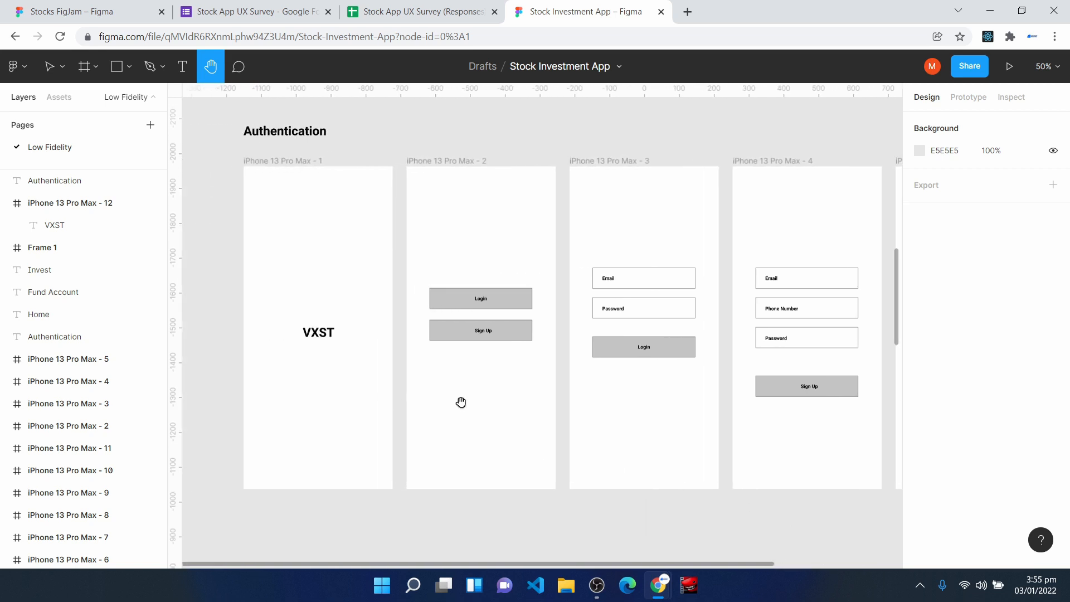
key("shift+0")
left_click_drag(244, 278, 511, 489)
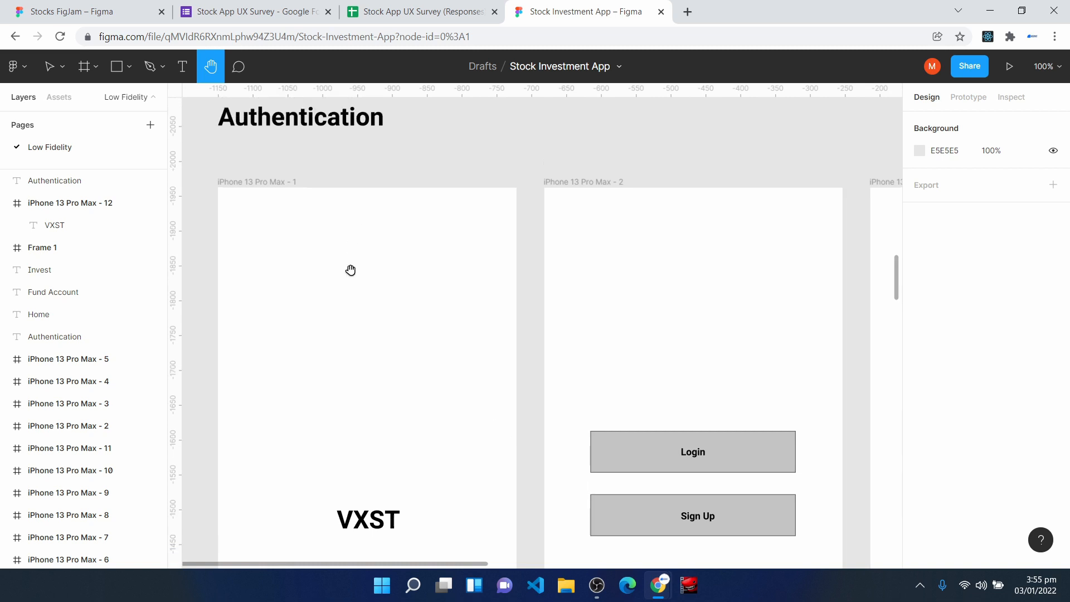
scroll(329, 316, "down", 4)
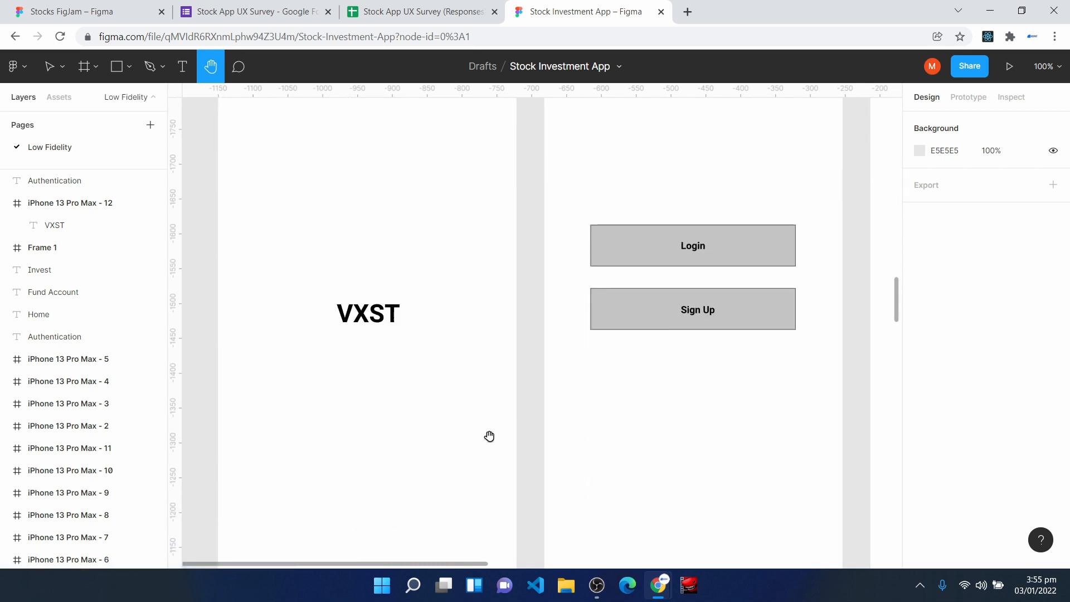
left_click_drag(731, 453, 556, 490)
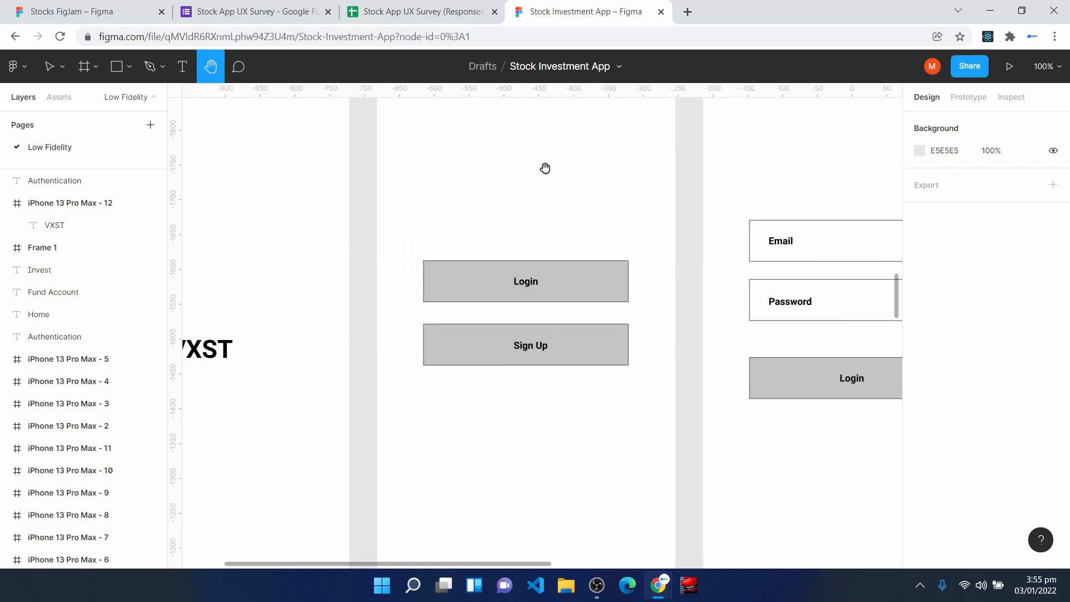
scroll(536, 340, "up", 3)
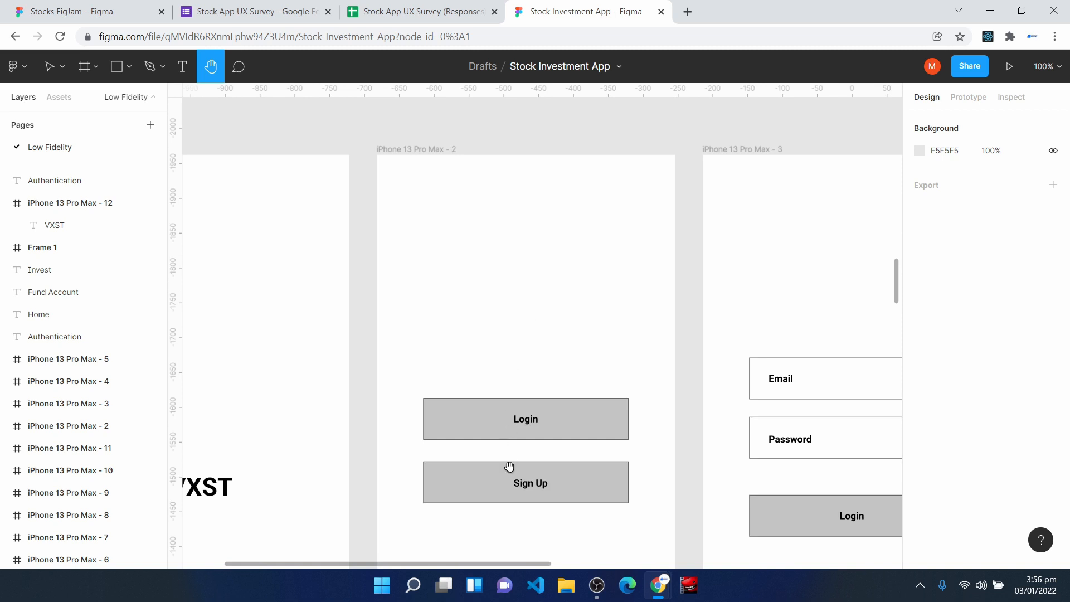
scroll(524, 446, "down", 1)
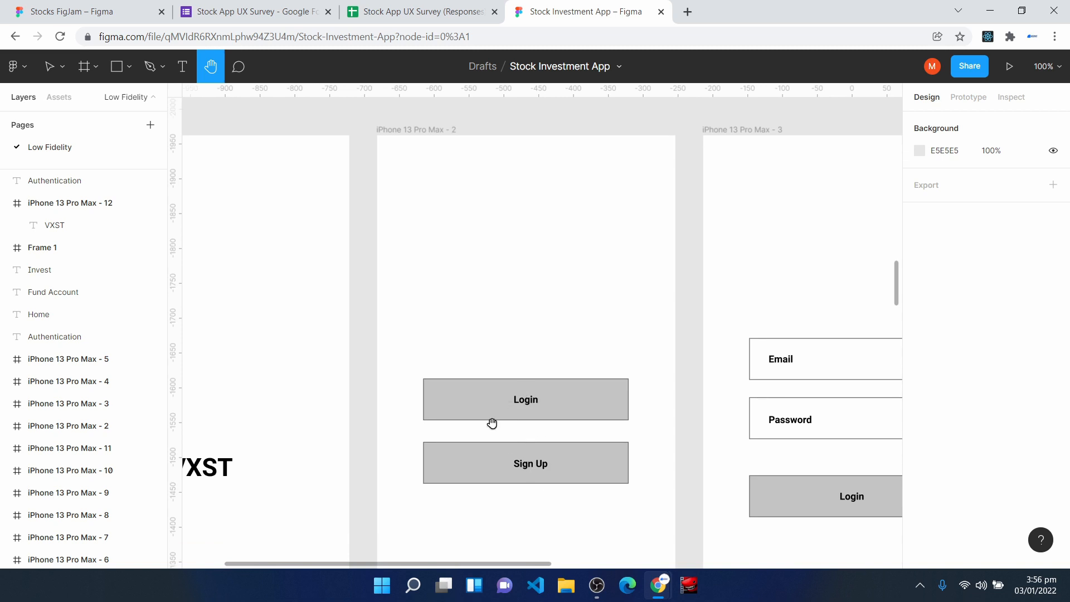
scroll(506, 405, "up", 3)
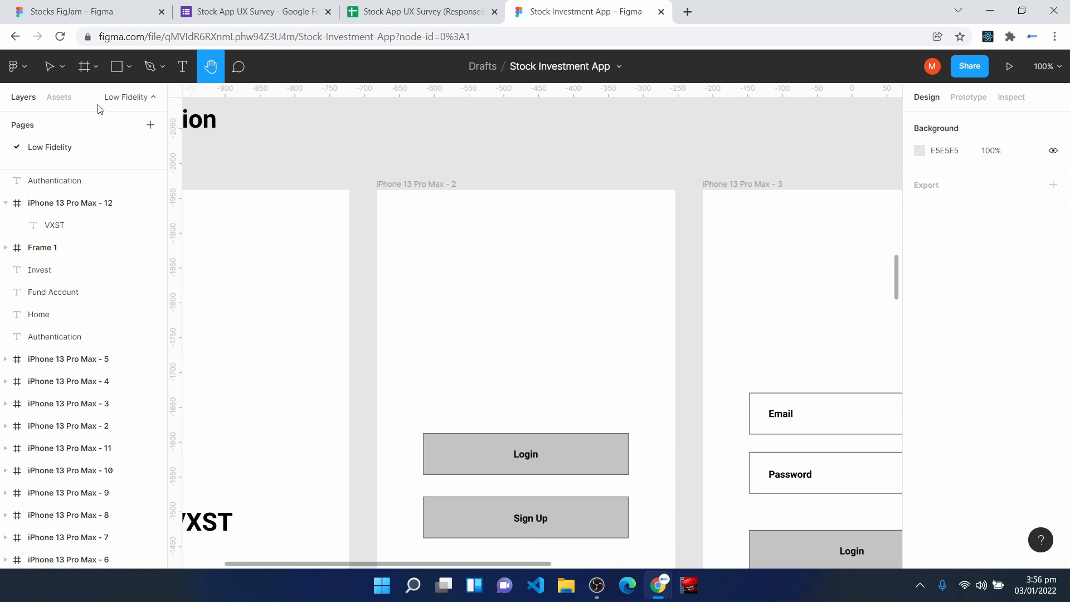
- Draw a sample grey button rectangle near the upper edge of the iPhone 13 Pro Max - 2 frame, above the existing Login button
key("v")
key("r")
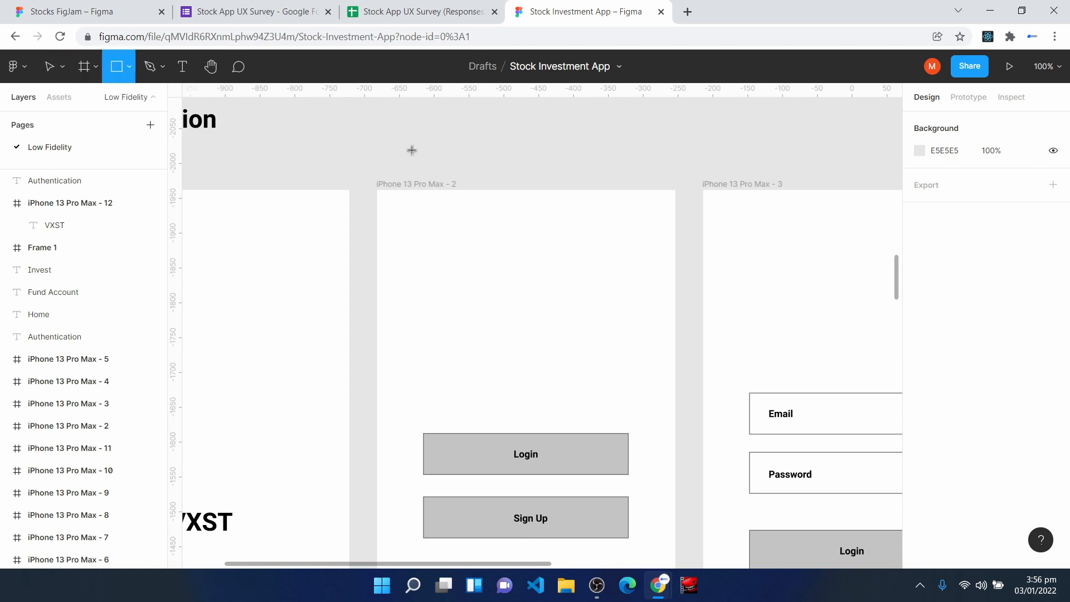
mouse_move(428, 243)
left_mouse_down()
mouse_move(535, 307)
mouse_move(605, 303)
mouse_move(610, 293)
left_mouse_up()
left_click(501, 382)
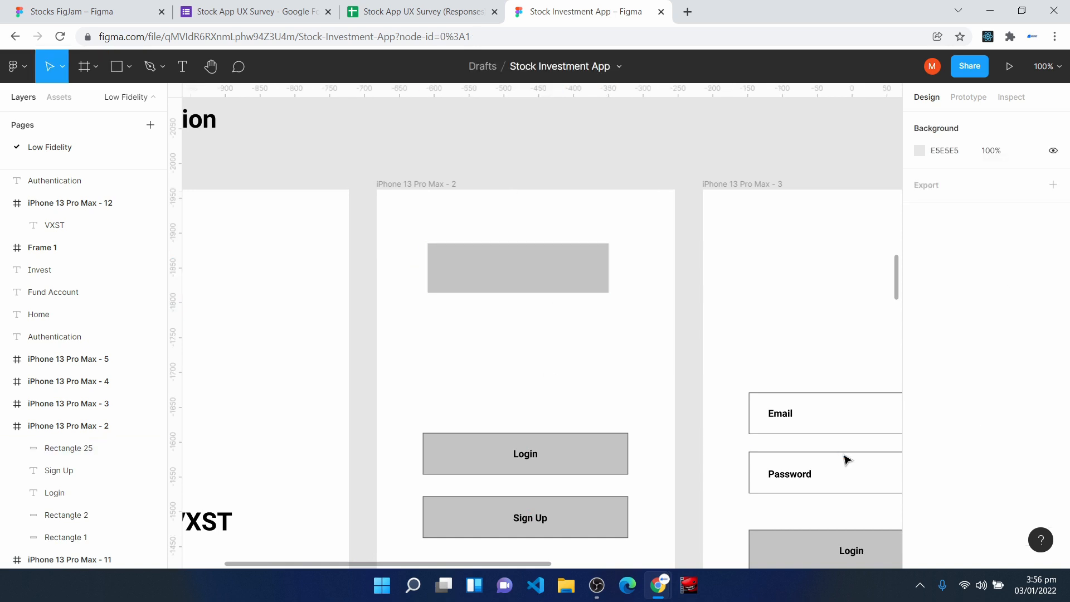
- Label the sample rectangle Login in bold Roboto at size 14, centred on the rectangle
left_click(182, 66)
left_click(500, 261)
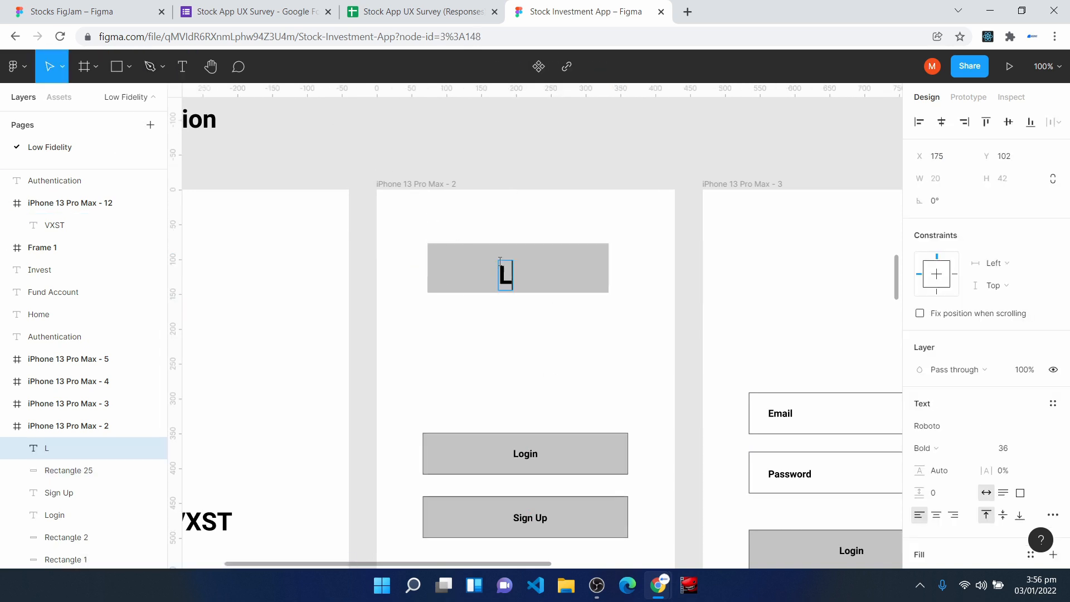
type("Login")
key("Escape")
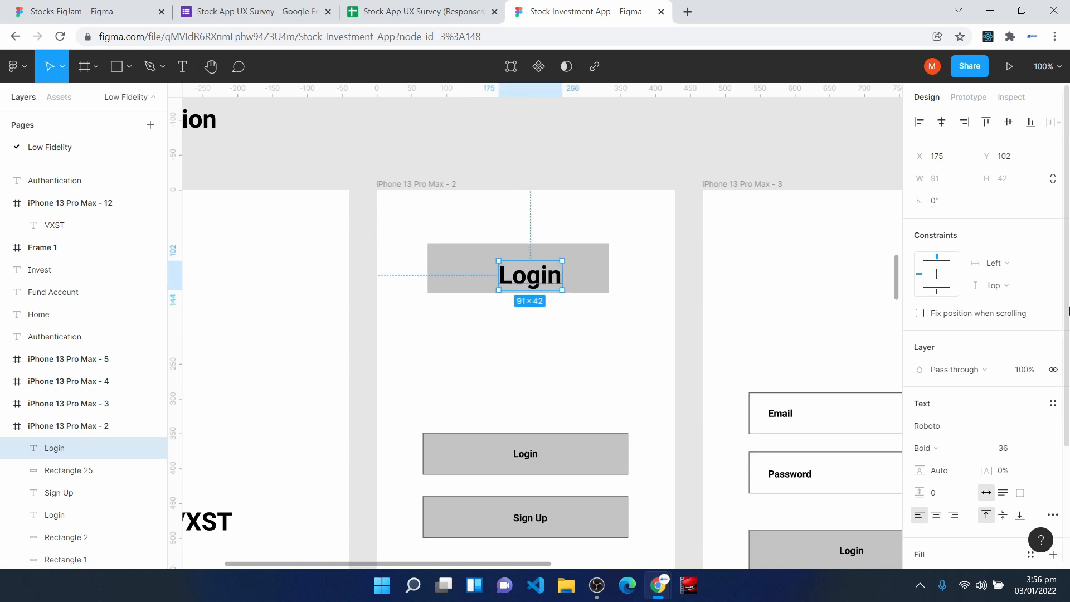
left_click(1038, 448)
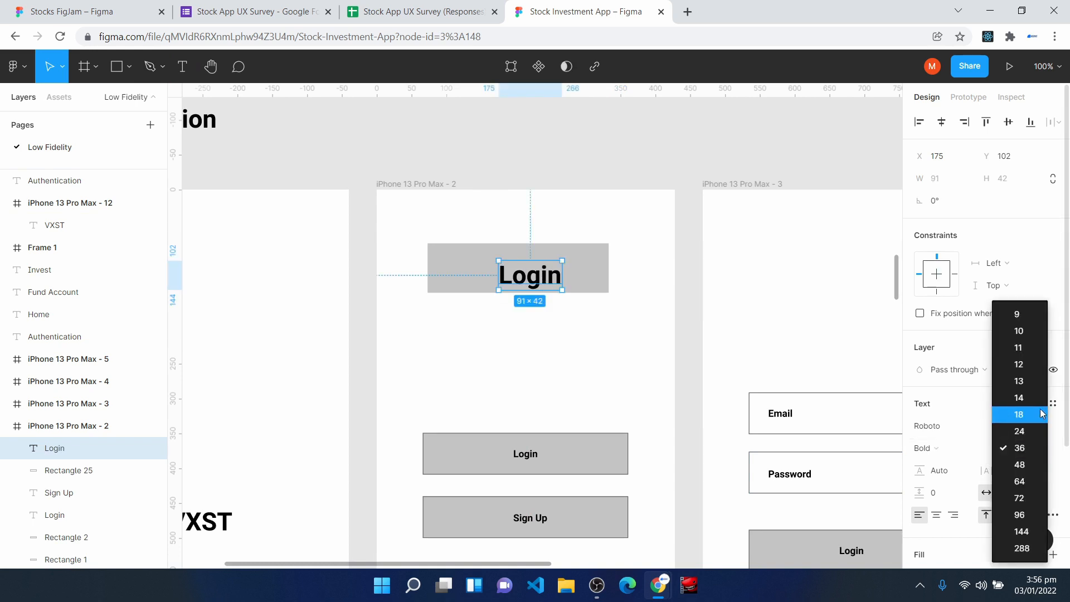
left_click(1018, 416)
left_click_drag(513, 268, 520, 270)
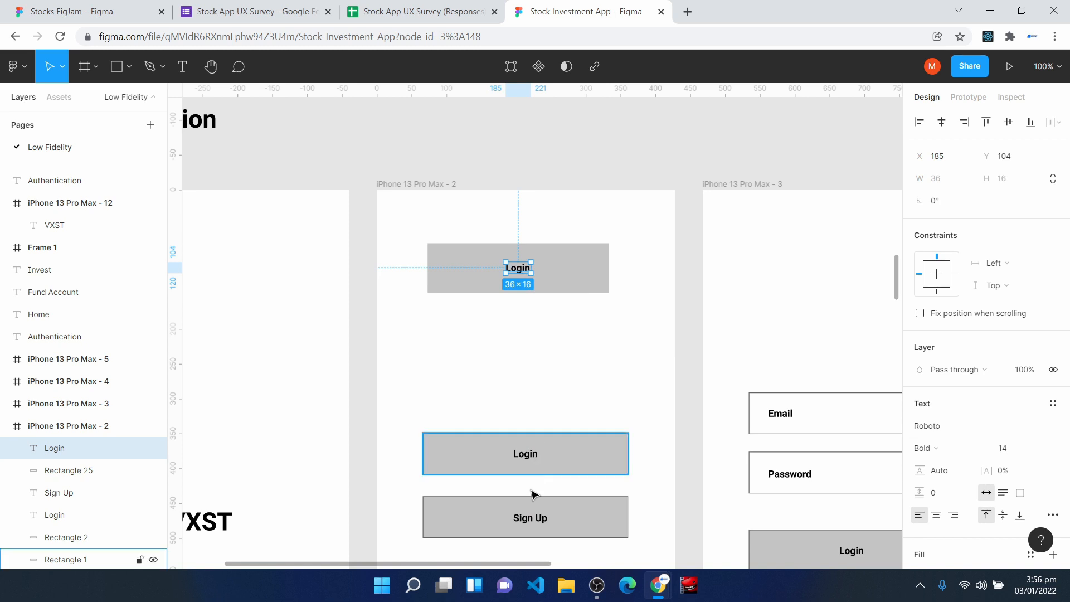
left_click(527, 543)
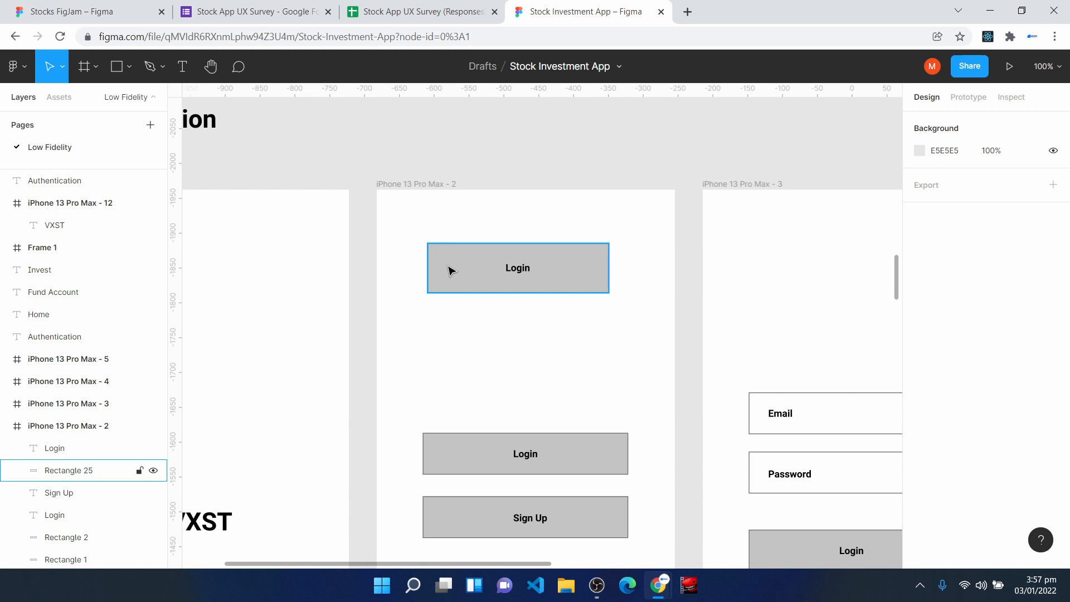
- Delete the sample Login button, both its rectangle and its label, from the iPhone 13 Pro Max - 2 frame
left_click_drag(422, 244, 610, 334)
key("Delete")
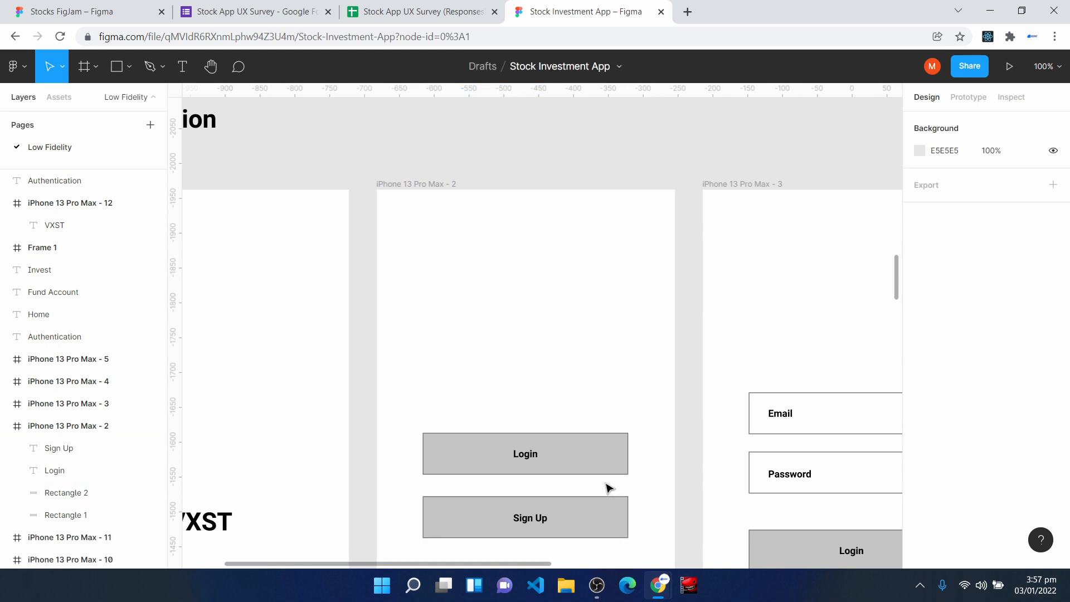
- Draw a 270 × 68 sample input box above the Email field on the login screen, with a black 1 px inside stroke and no fill
left_click_drag(610, 488, 373, 313)
key("v")
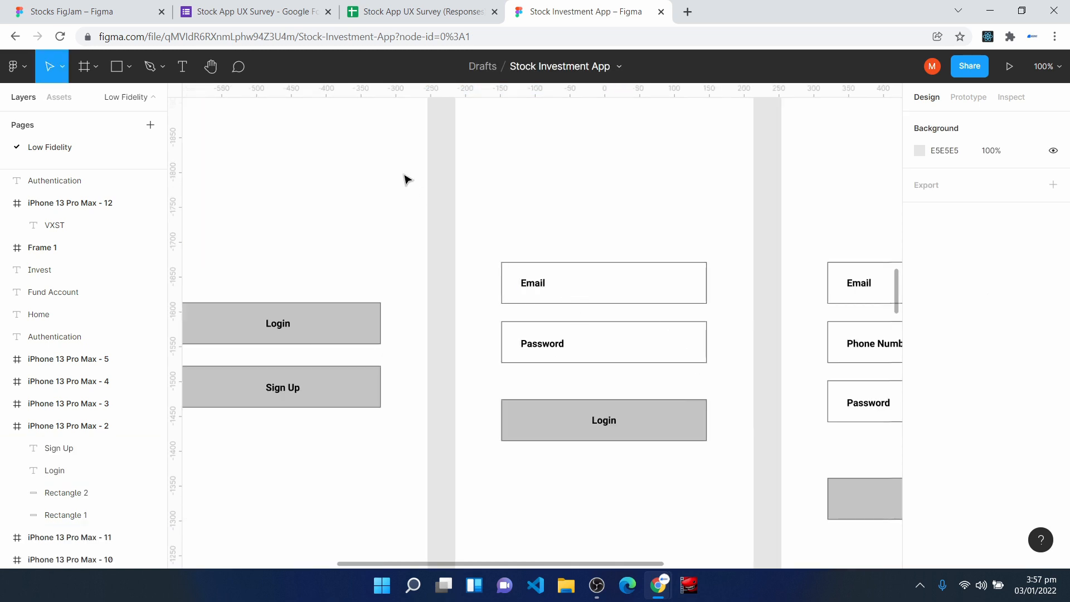
left_click(114, 69)
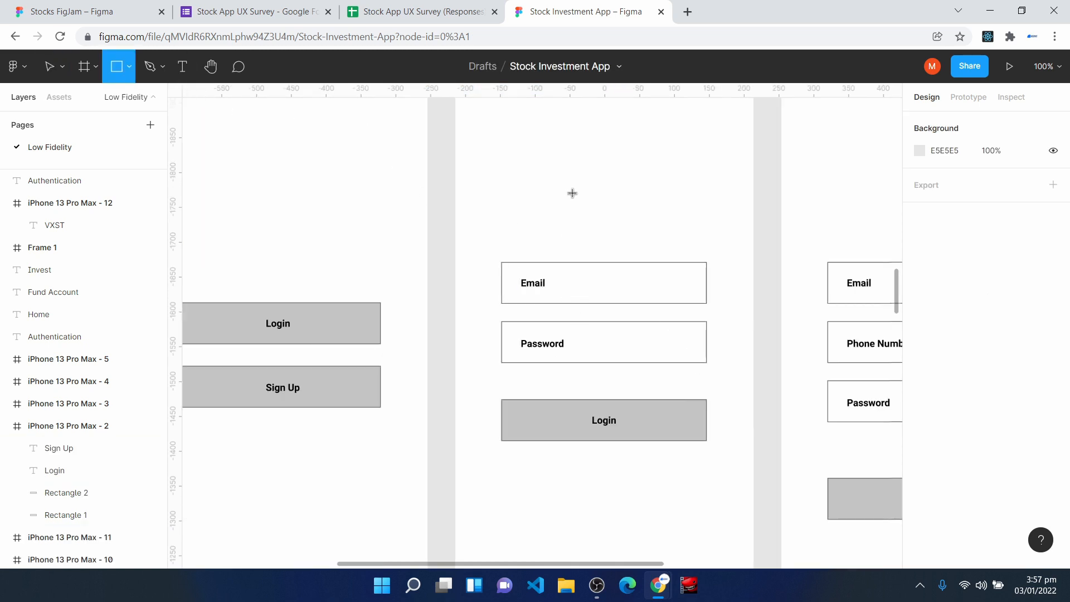
left_click_drag(510, 145, 698, 192)
left_click_drag(565, 166, 562, 167)
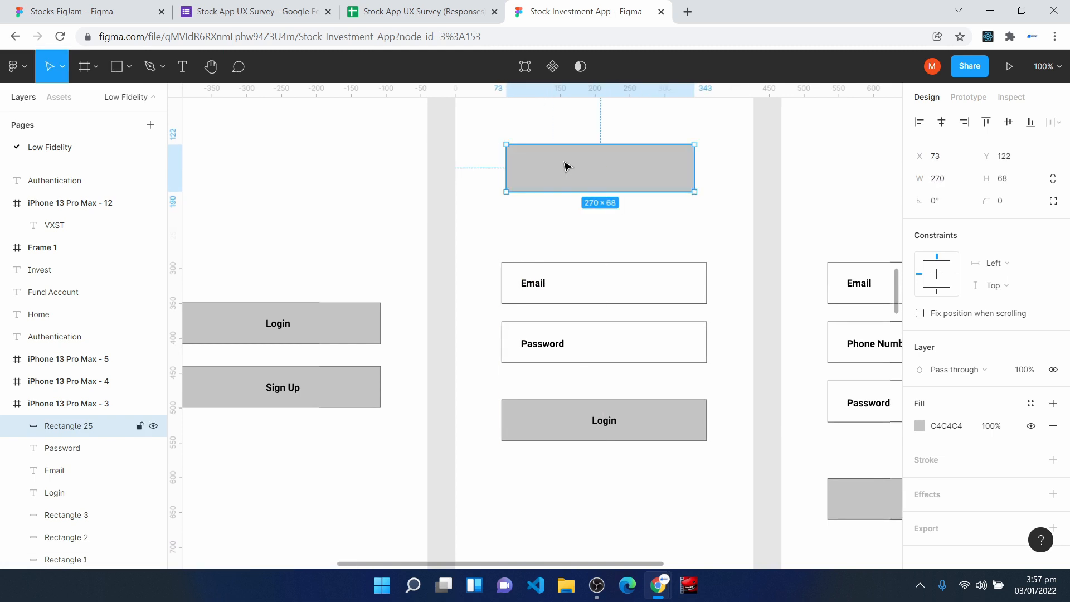
left_click(1053, 460)
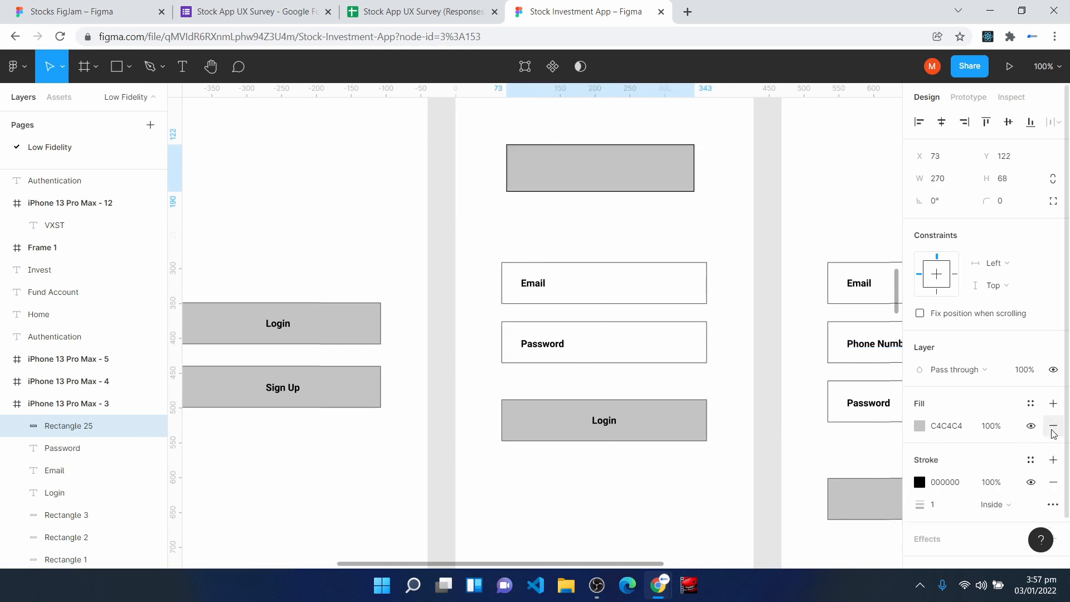
left_click(1053, 427)
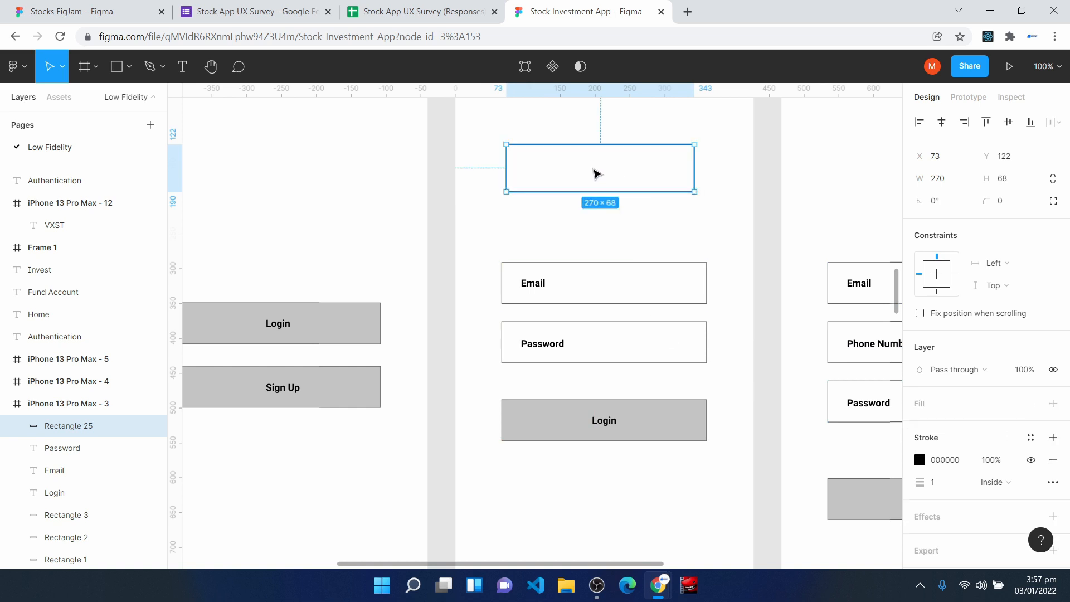
- Place the text Email near the left side of the sample input box, in bold Roboto at size 14
left_click(533, 284)
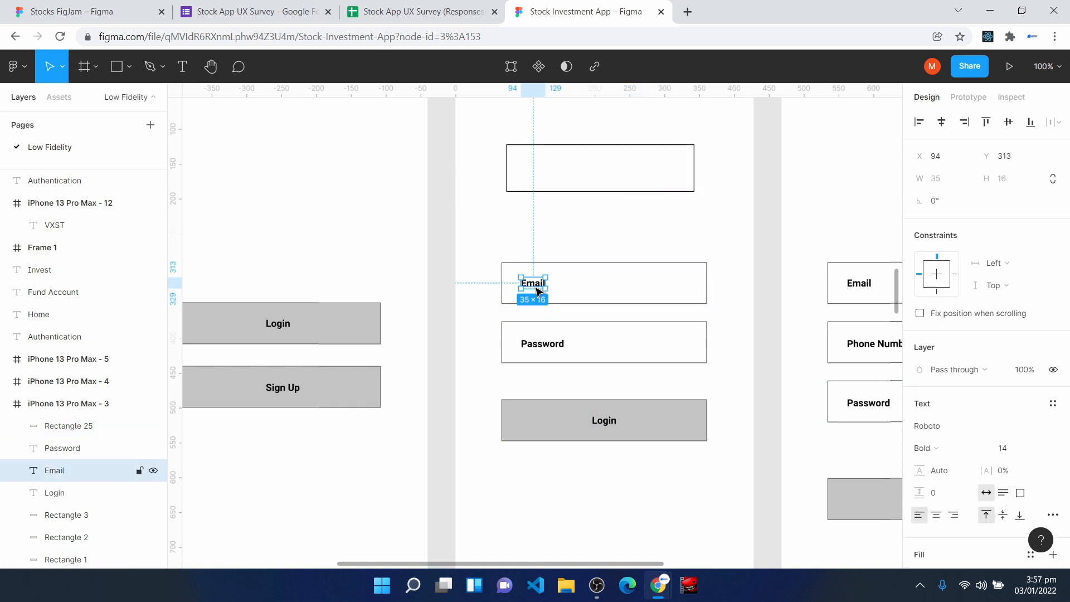
key("t")
left_click(527, 167)
type("Email")
key("Escape")
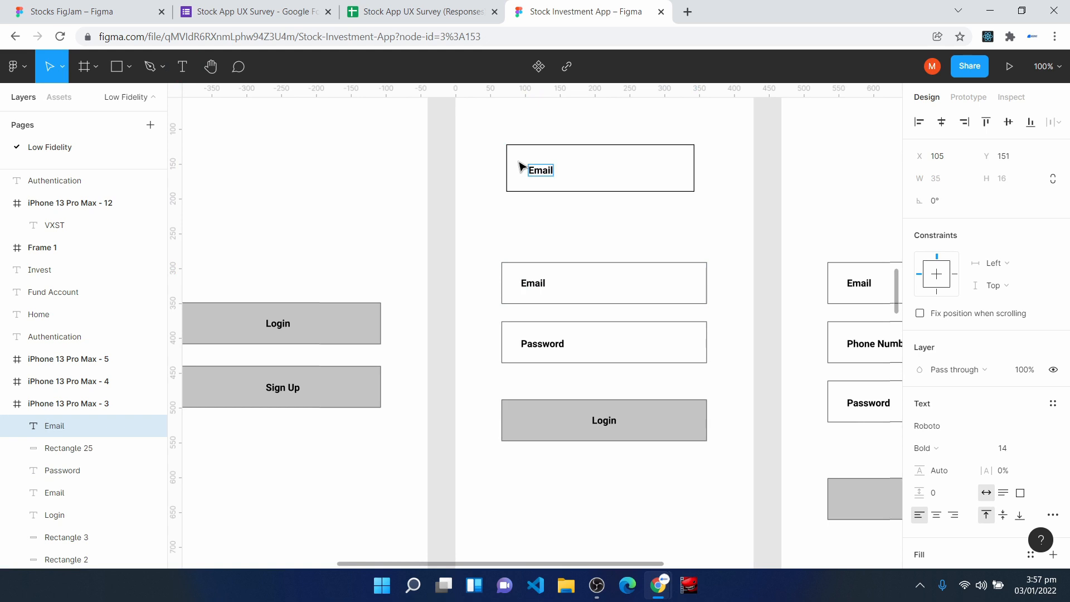
- Undo the sample Email label and input box on the login screen
key("ctrl+z")
key("ctrl+z")
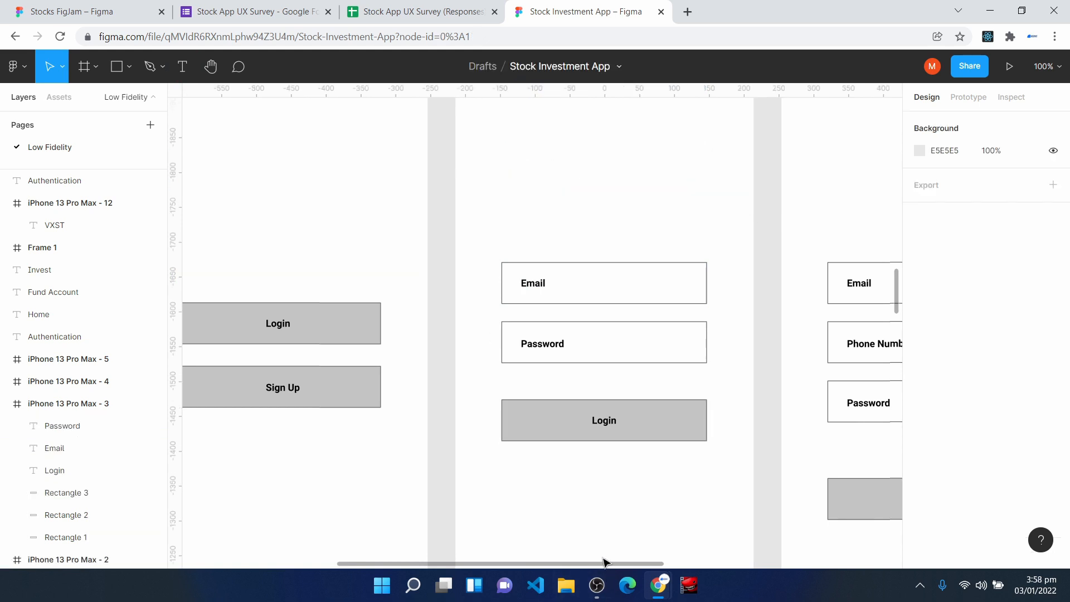
- Look over the Login, Sign Up and Enter Verification Code screens, and return to an overview of the Authentication row
left_click_drag(651, 562, 736, 563)
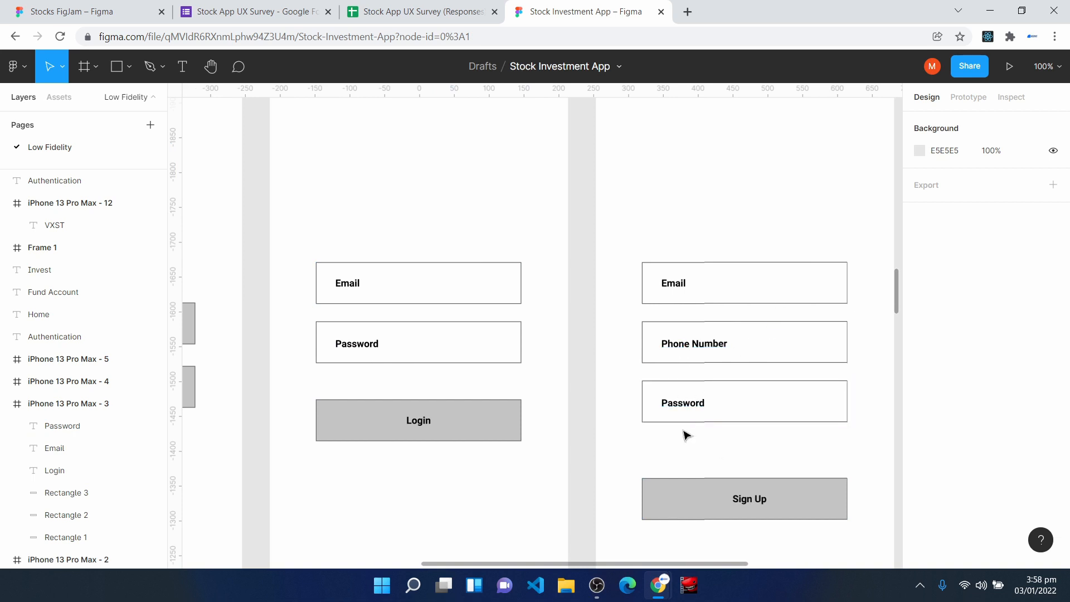
scroll(664, 468, "right", 6)
left_click(585, 385)
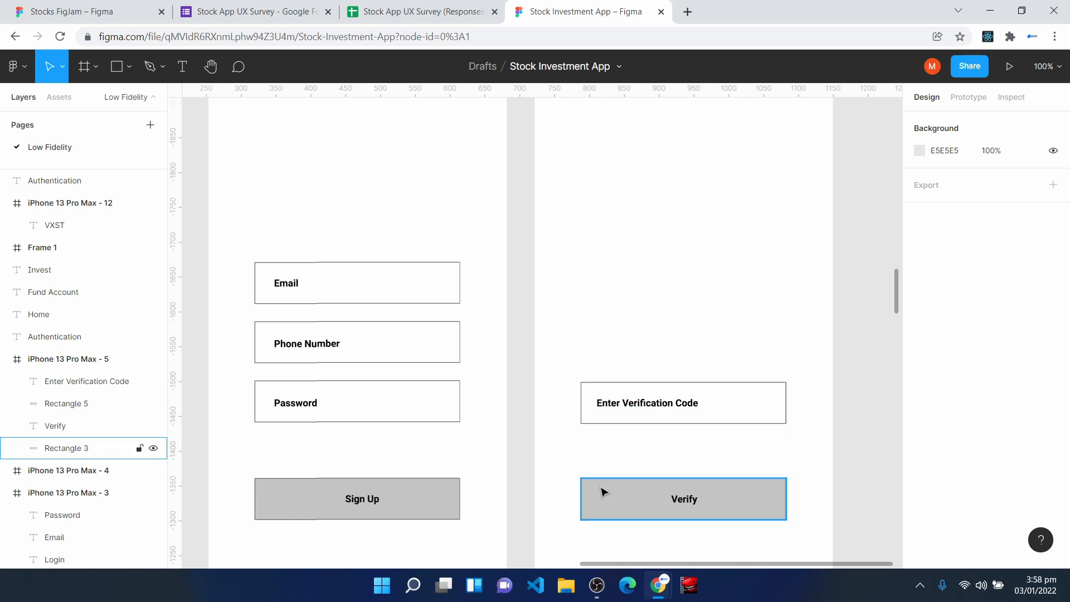
scroll(602, 491, "up", 3)
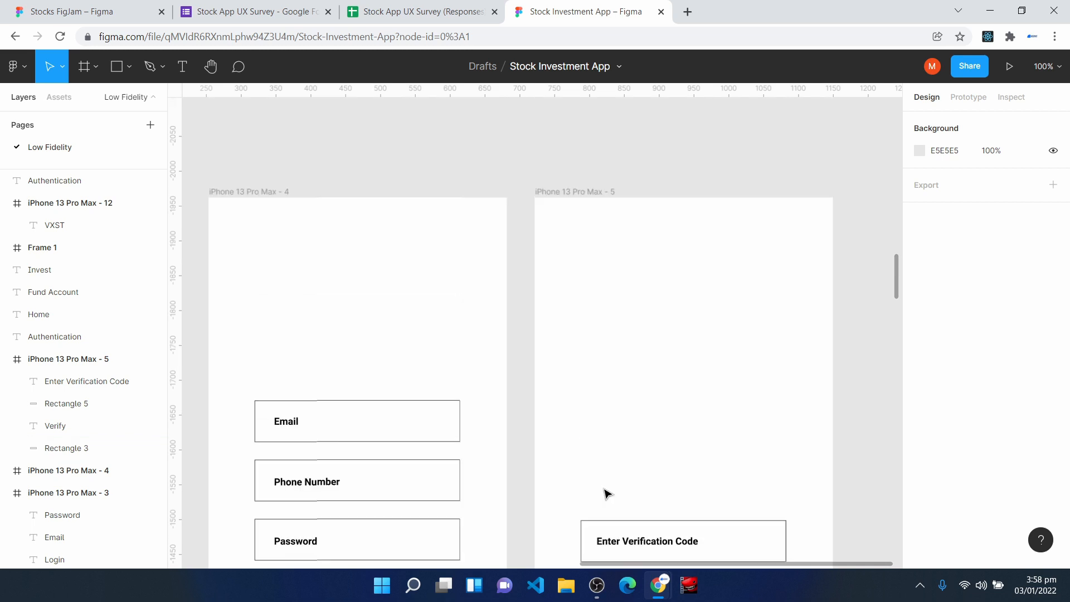
scroll(608, 493, "down", 3)
key("h")
left_click_drag(390, 366, 778, 304)
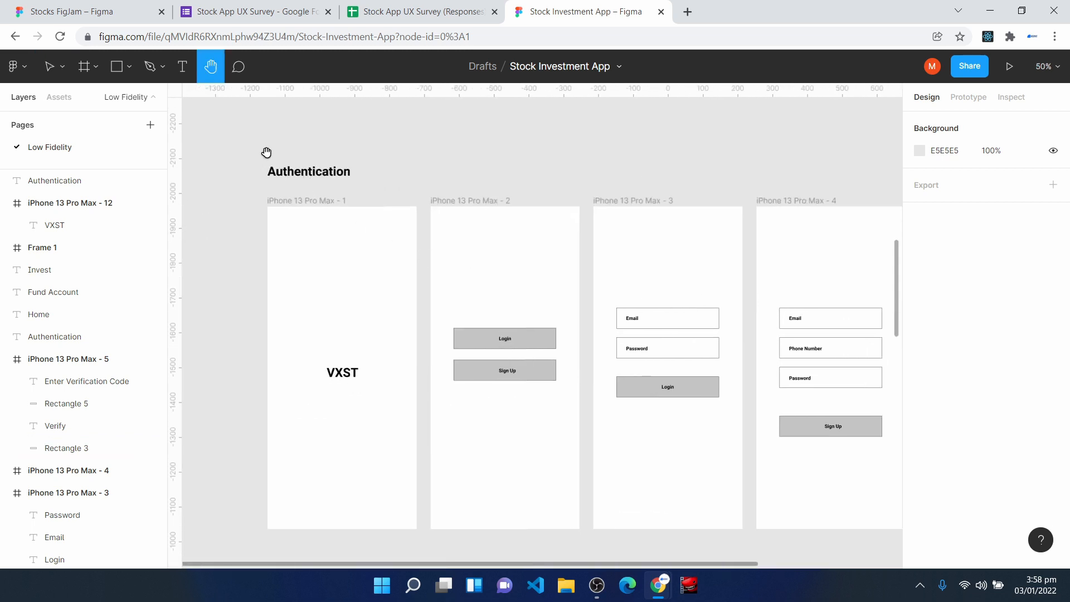
- Examine the Home wireframe, including its balance, Fund Account button, recent transactions, refer-a-friend block and navigation bar
scroll(399, 338, "down", 3)
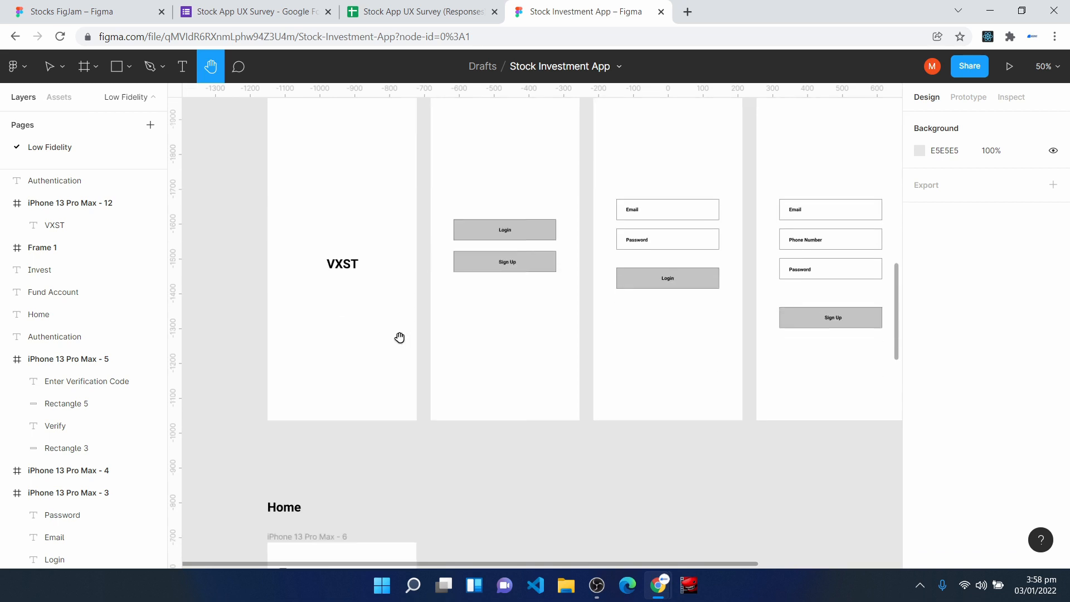
scroll(400, 338, "down", 3)
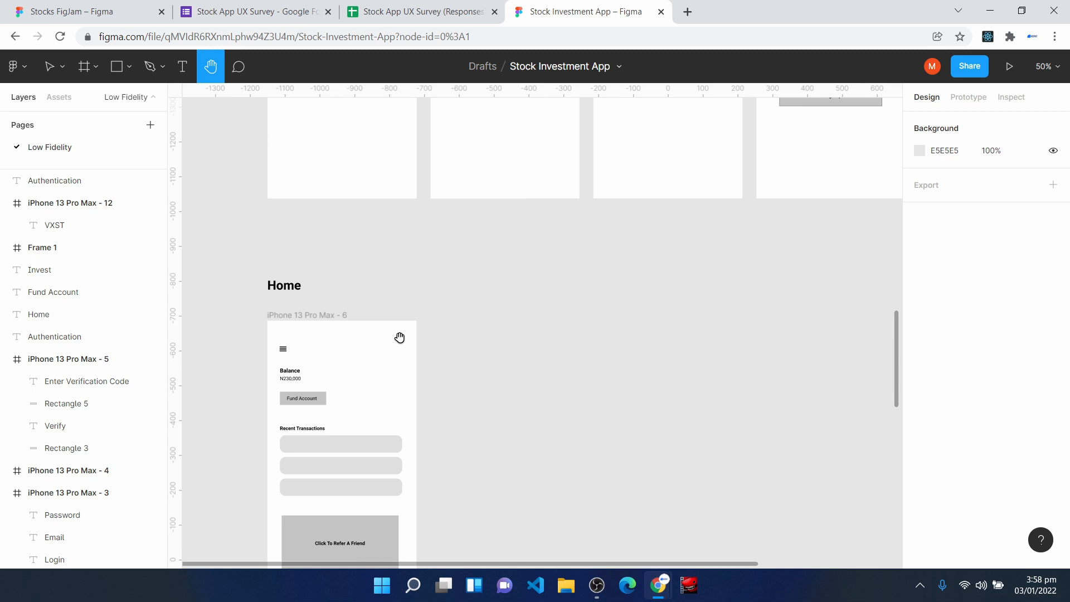
scroll(400, 337, "down", 1)
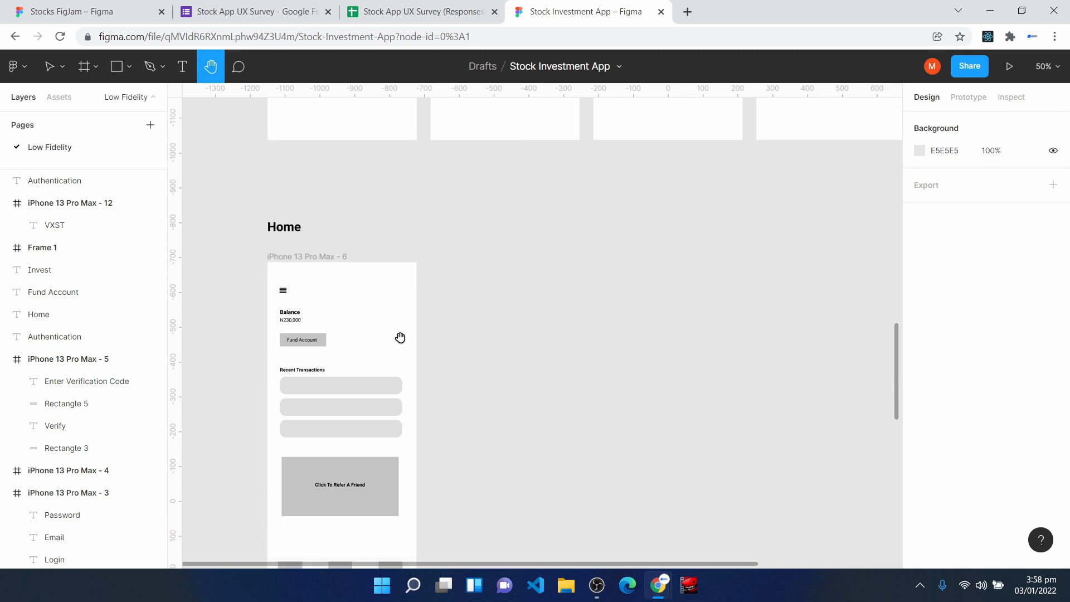
scroll(351, 340, "down", 1)
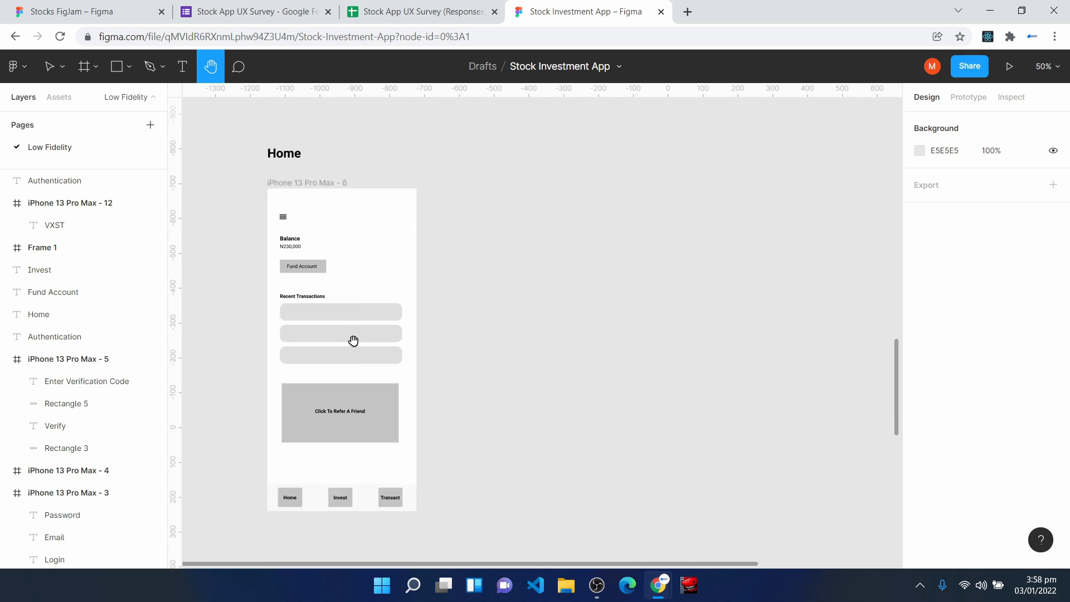
key("ctrl+plus")
left_click_drag(284, 305, 712, 389)
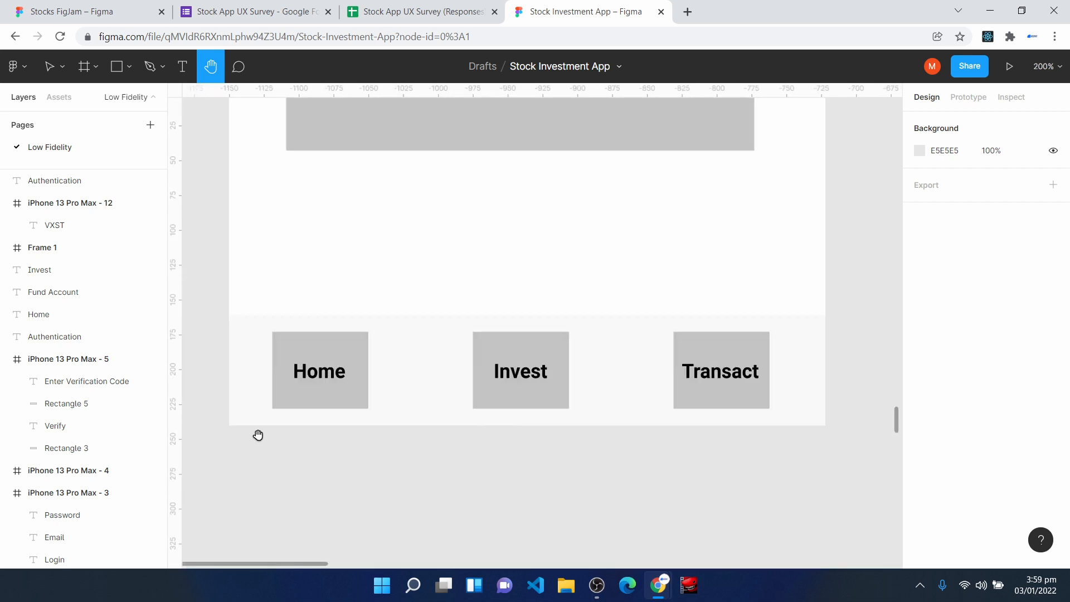
- Compare the Fund Account popup and its Bank Transfer and Debit Card options with the Fund Account button on the Home wireframe
scroll(260, 434, "down", 5)
scroll(272, 432, "down", 5)
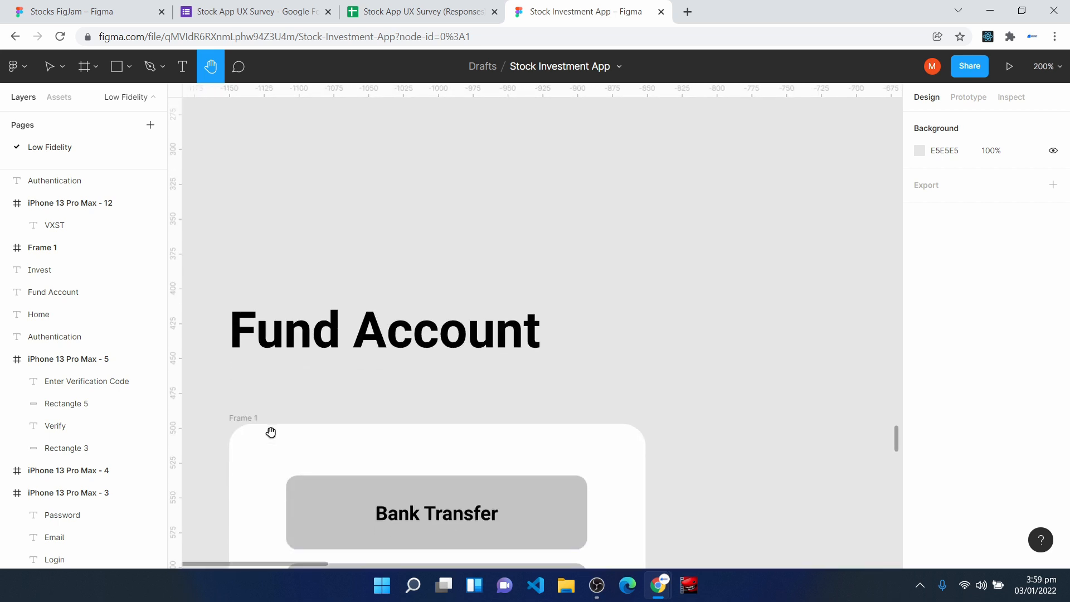
scroll(272, 430, "down", 1)
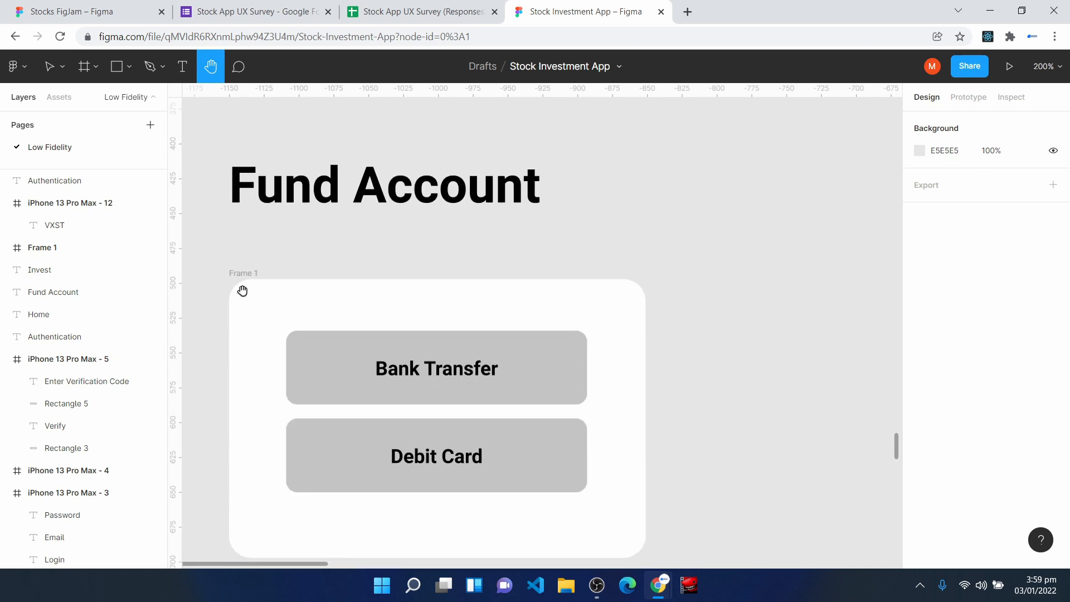
scroll(357, 401, "up", 20)
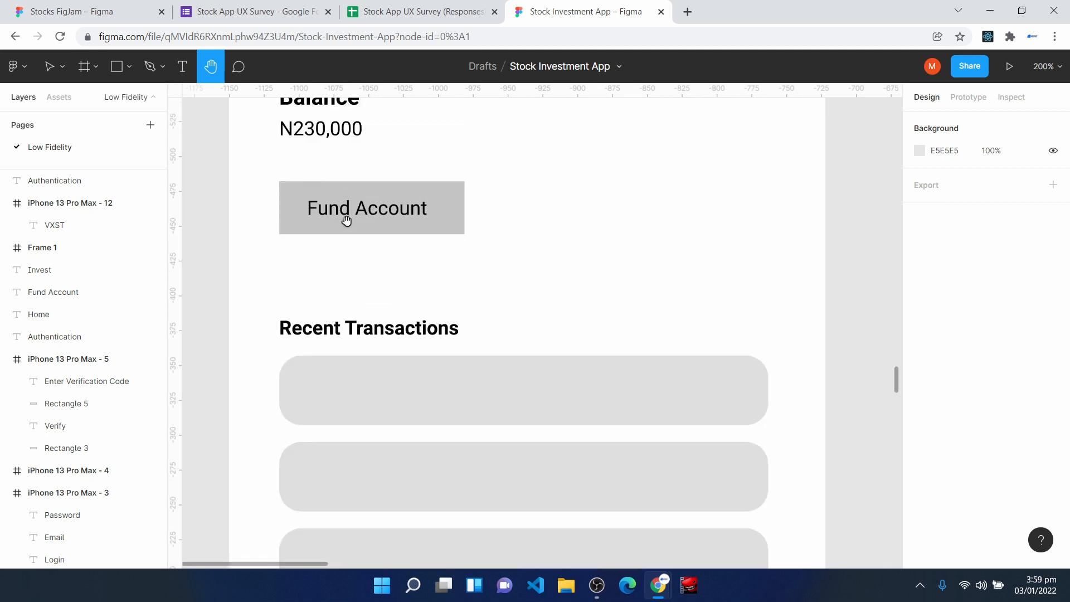
scroll(357, 227, "down", 20)
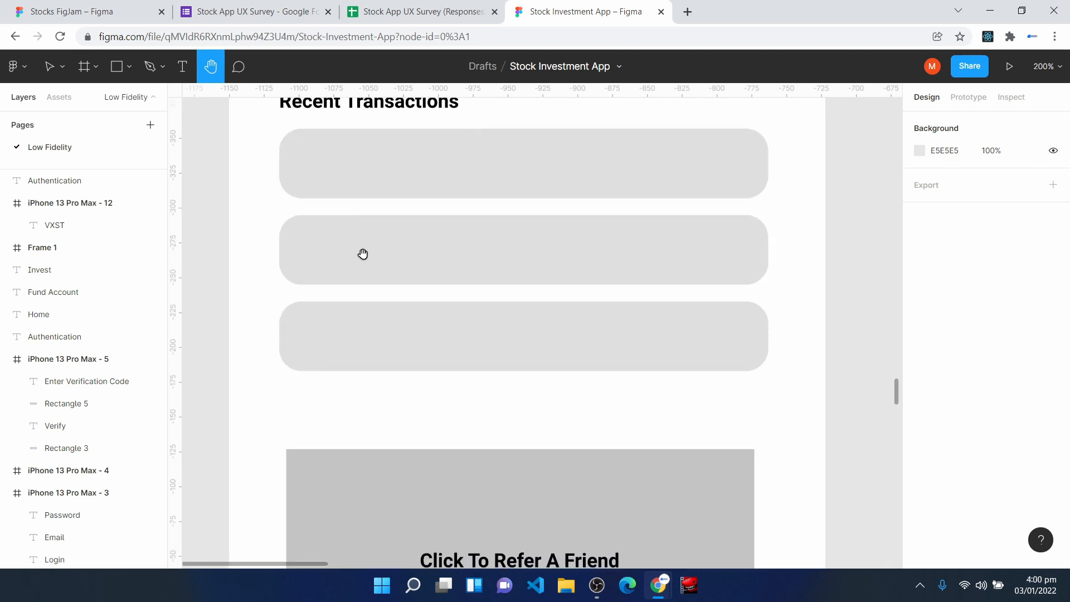
scroll(376, 320, "down", 3)
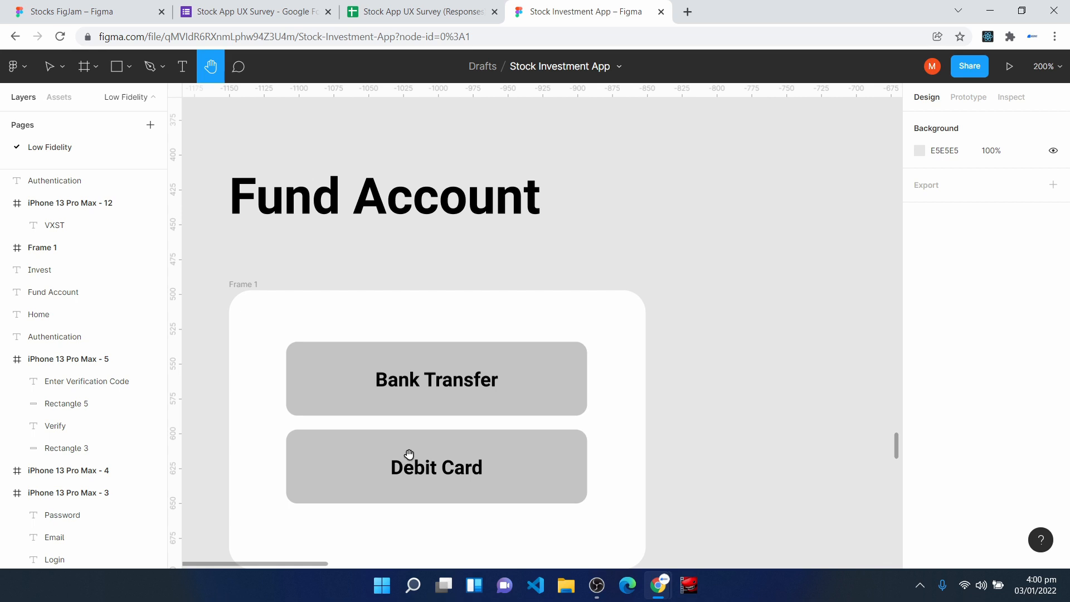
- Try out a 68 × 60 navigation button rectangle below the Home frame and delete it
scroll(396, 490, "up", 6)
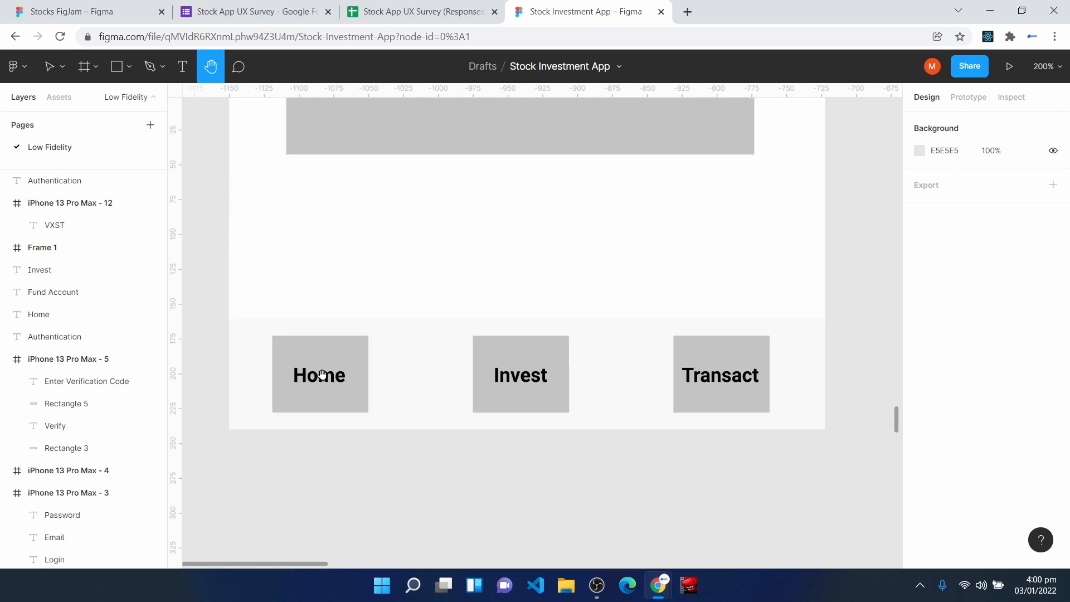
left_click(117, 66)
left_click_drag(279, 466, 374, 549)
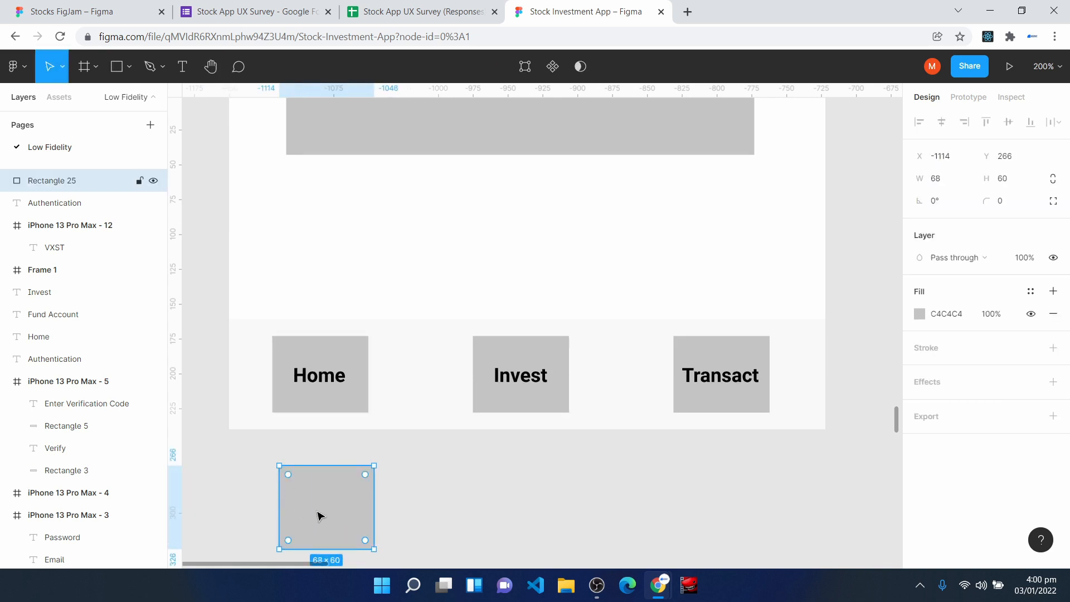
key("Delete")
- Draw a 428 × 76 rectangle just above the Home wireframe's navigation bar, lighten its fill, and remove the fill
left_click(248, 357)
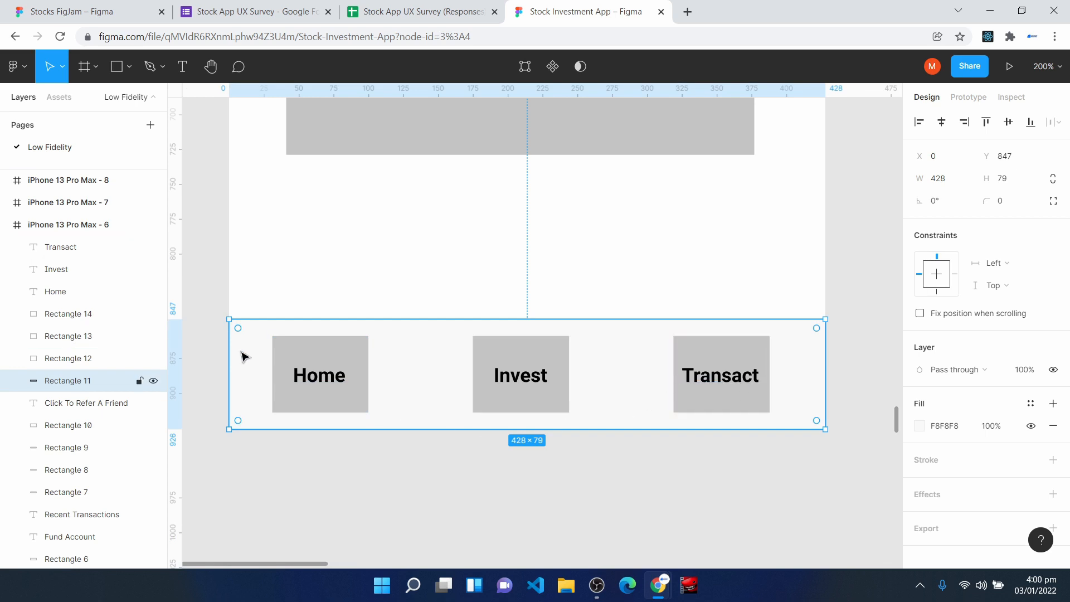
left_click(117, 66)
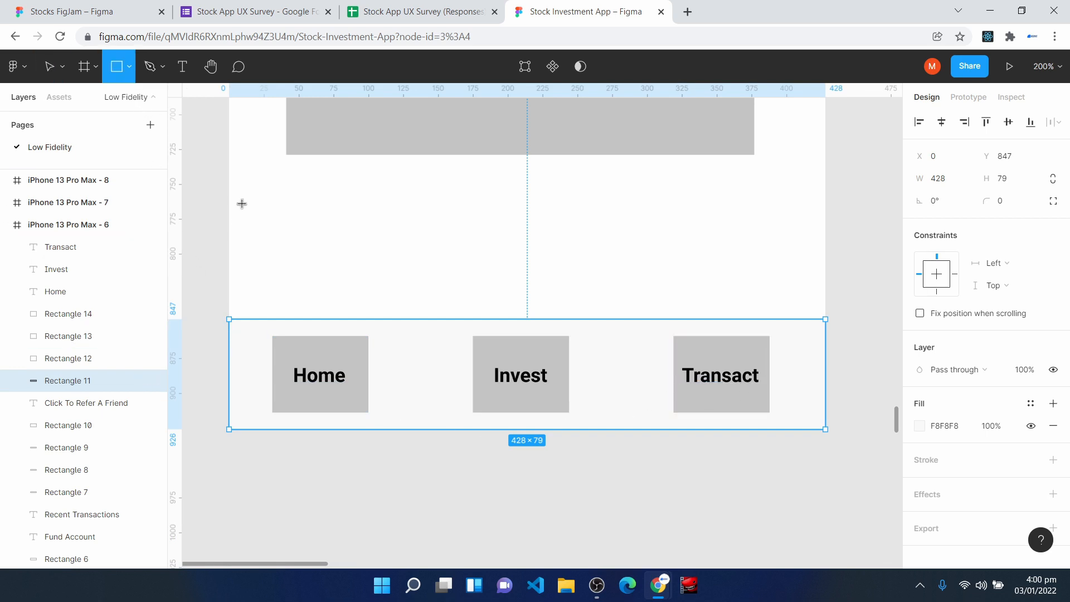
left_click_drag(233, 197, 827, 303)
left_click(920, 426)
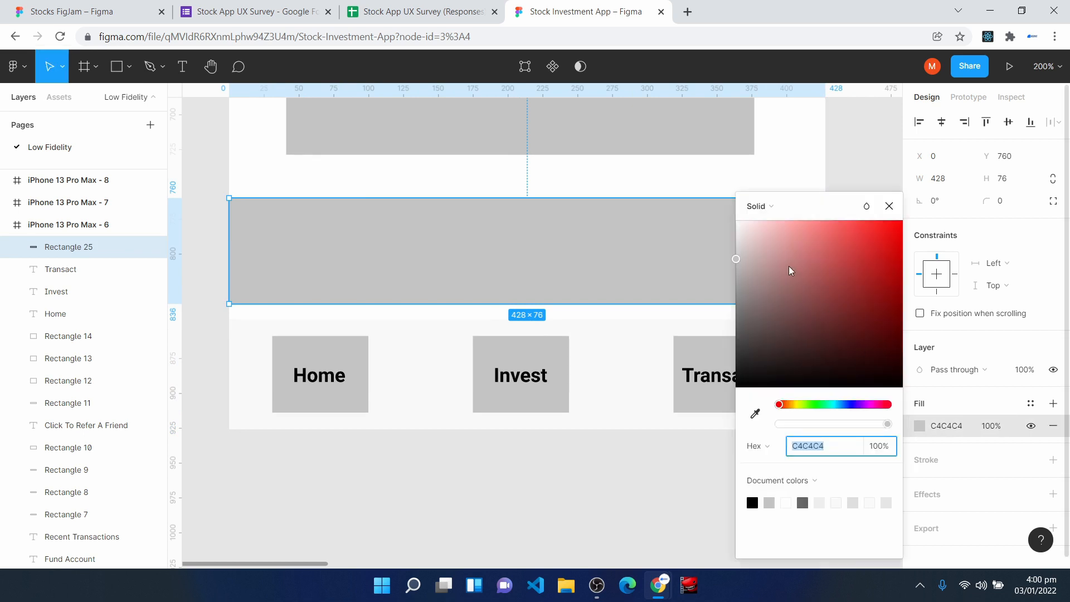
mouse_move(741, 249)
left_mouse_down()
mouse_move(740, 223)
mouse_move(740, 244)
mouse_move(734, 234)
left_mouse_up()
key("Delete")
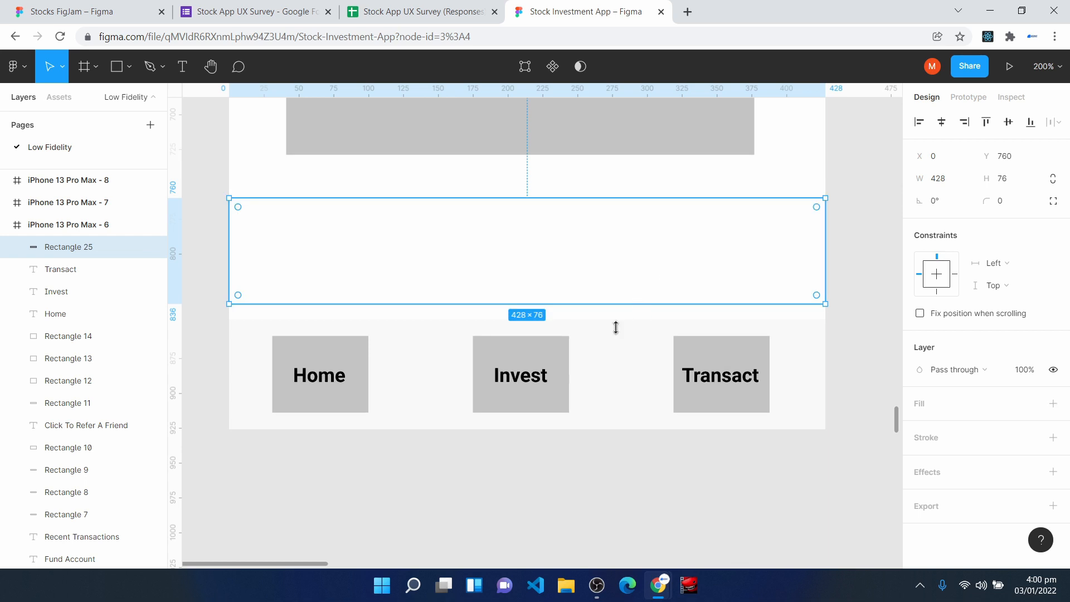
- Examine the refer-a-friend block, the recent transaction cards' corner radius, the Fund Account button, the balance and the menu icon on the Home wireframe
scroll(553, 395, "up", 3)
scroll(553, 397, "up", 3)
left_click(354, 275)
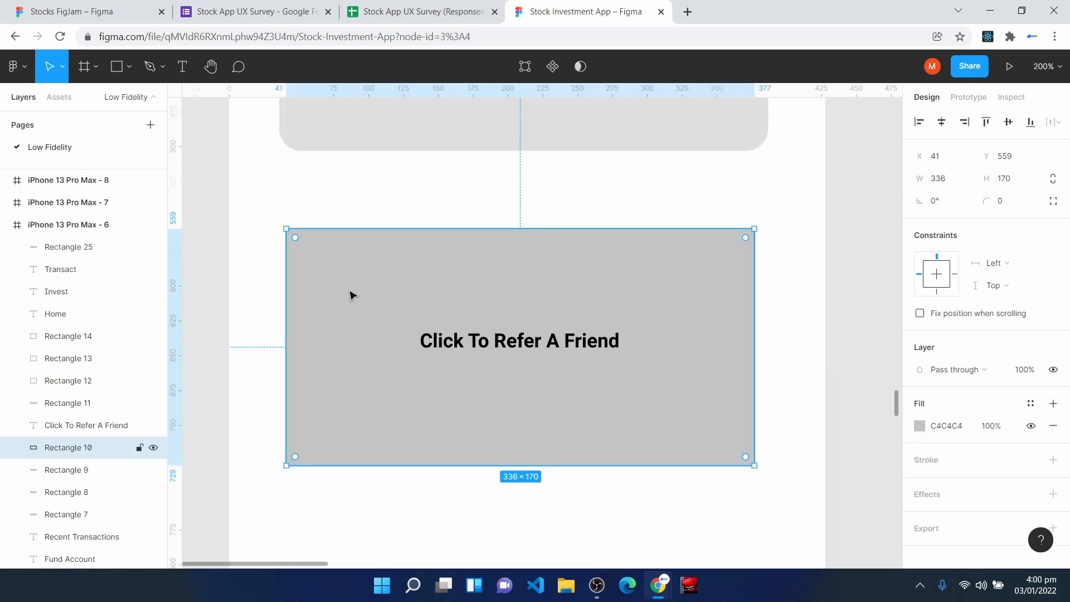
scroll(452, 423, "up", 6)
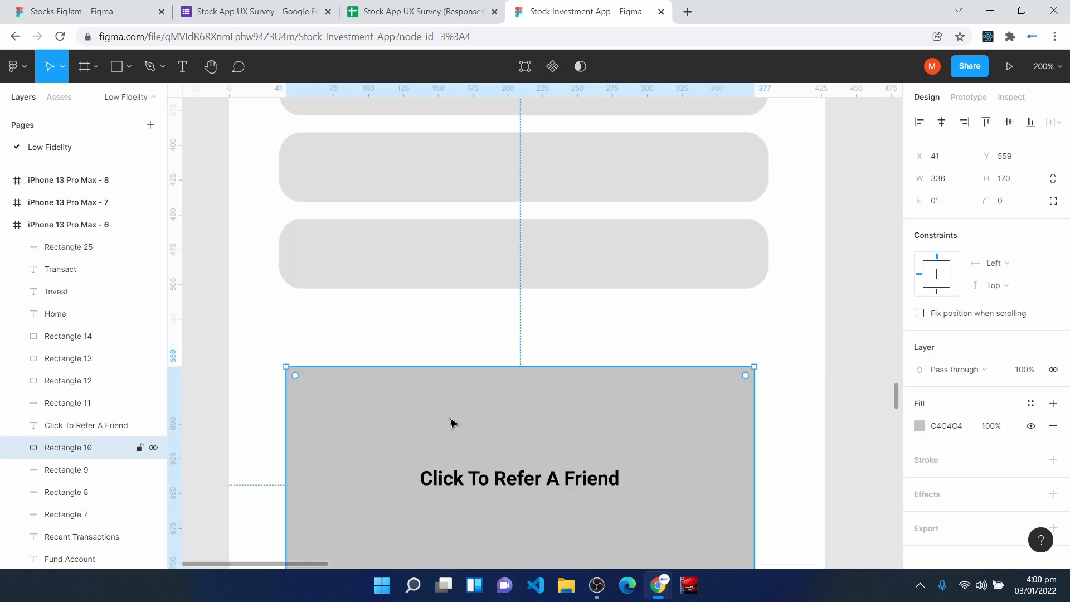
left_click(399, 262)
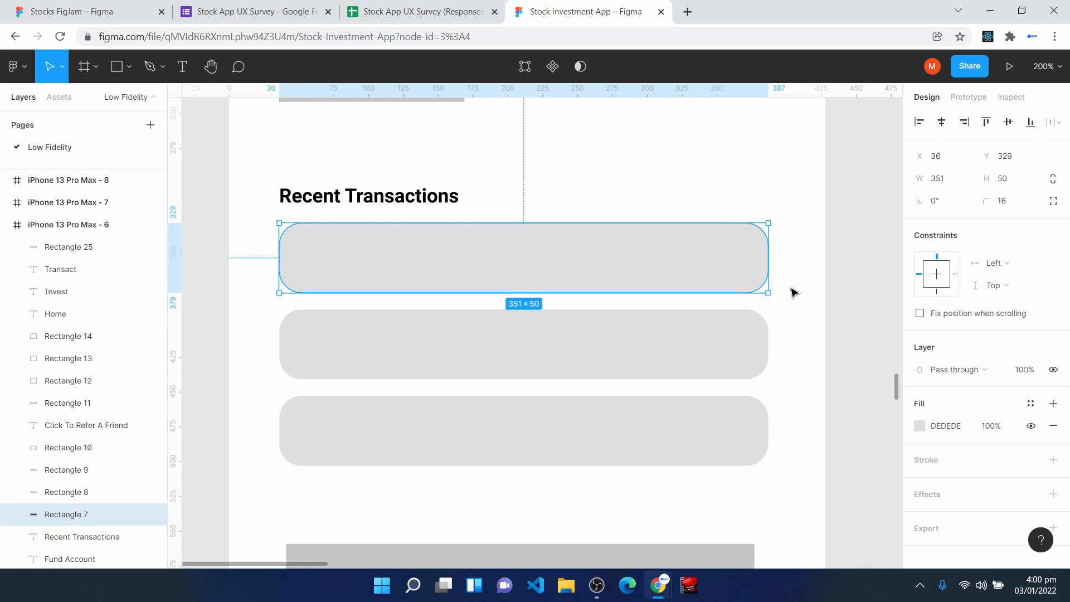
left_click(1010, 204)
scroll(509, 427, "up", 4)
scroll(450, 430, "up", 1)
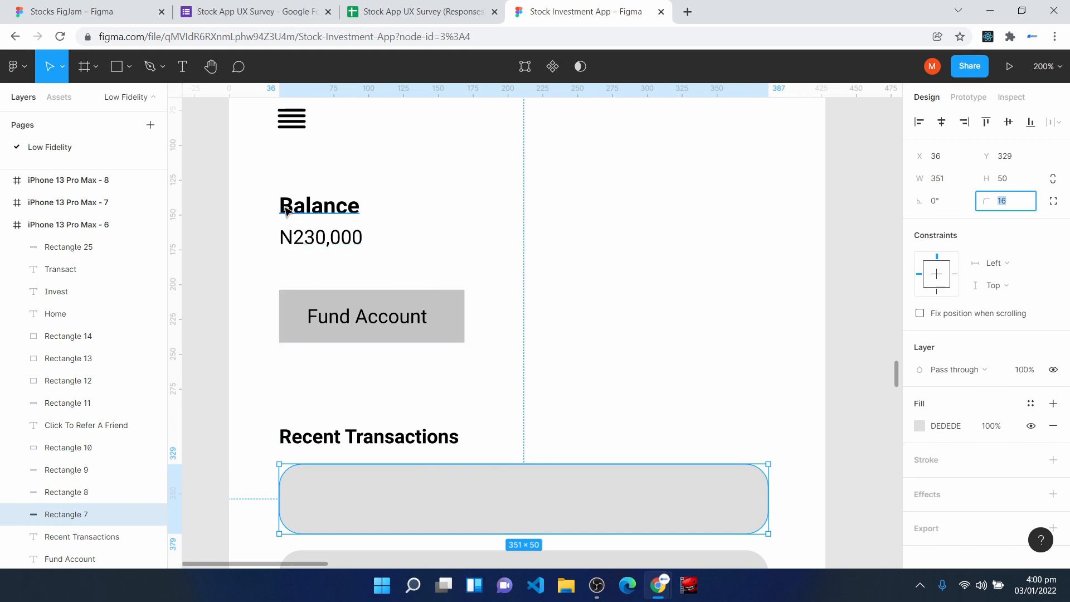
scroll(322, 257, "up", 3)
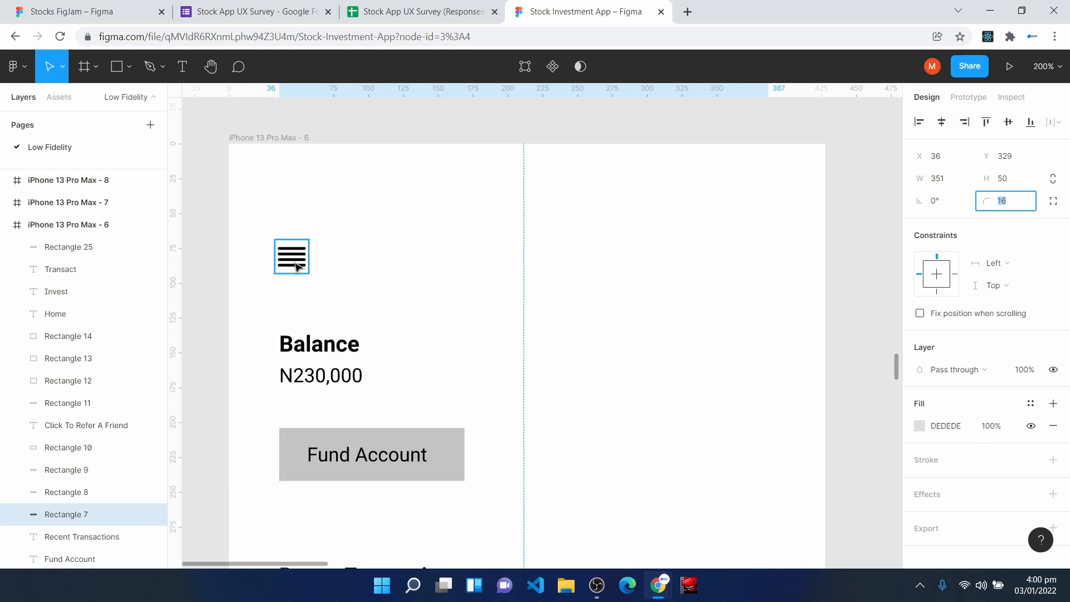
- Browse the installed plugins available for the Home frame, including the icon plugins, and close the list
right_click(534, 191)
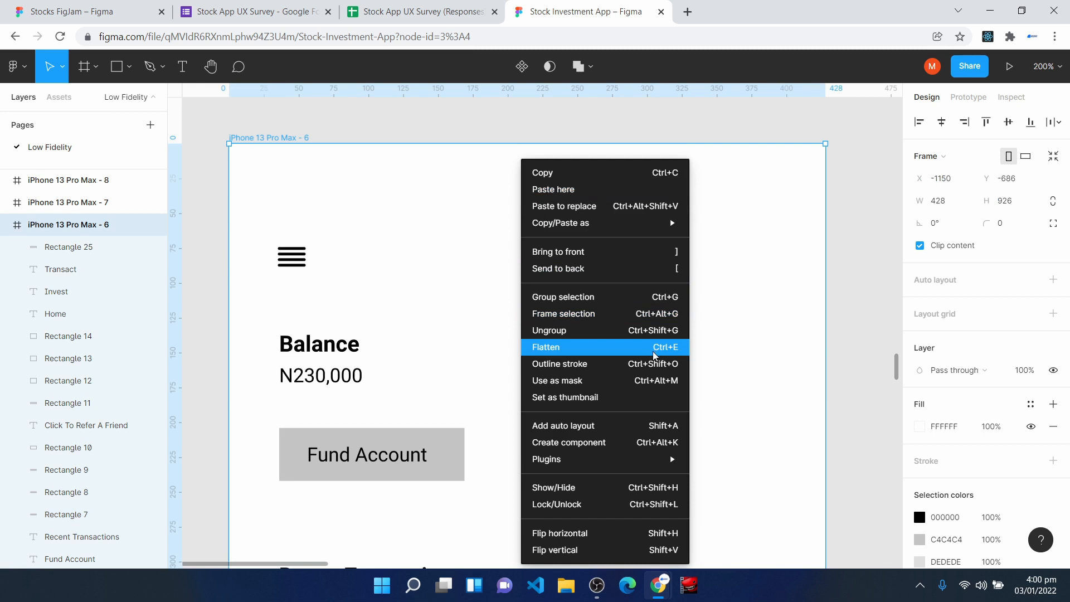
mouse_move(646, 459)
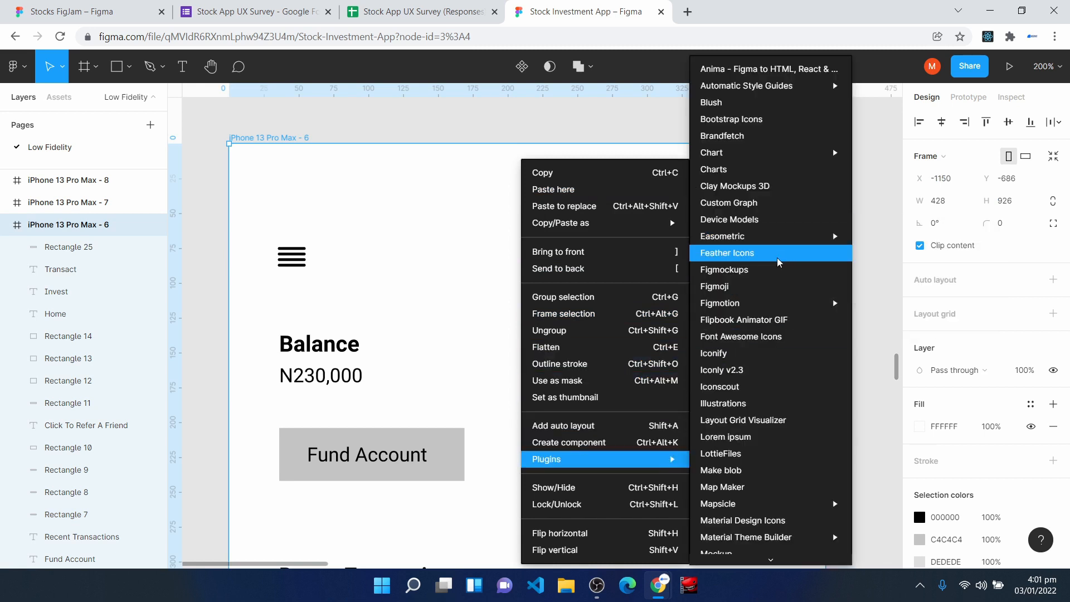
left_click(717, 277)
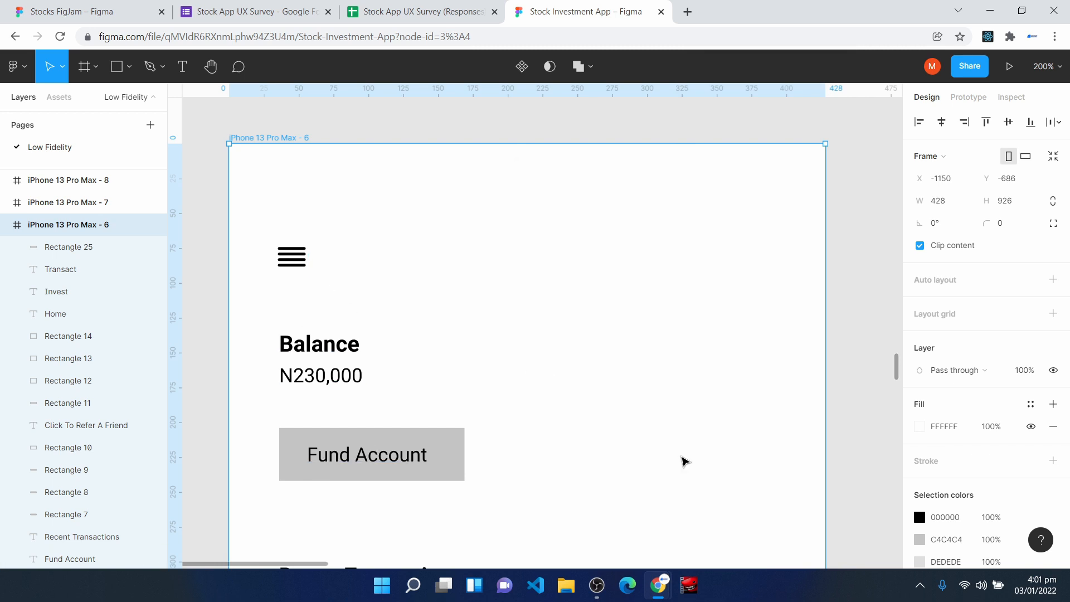
- Look over the Home wireframe at 100% and the Fund Account popup below it
key("shift+0")
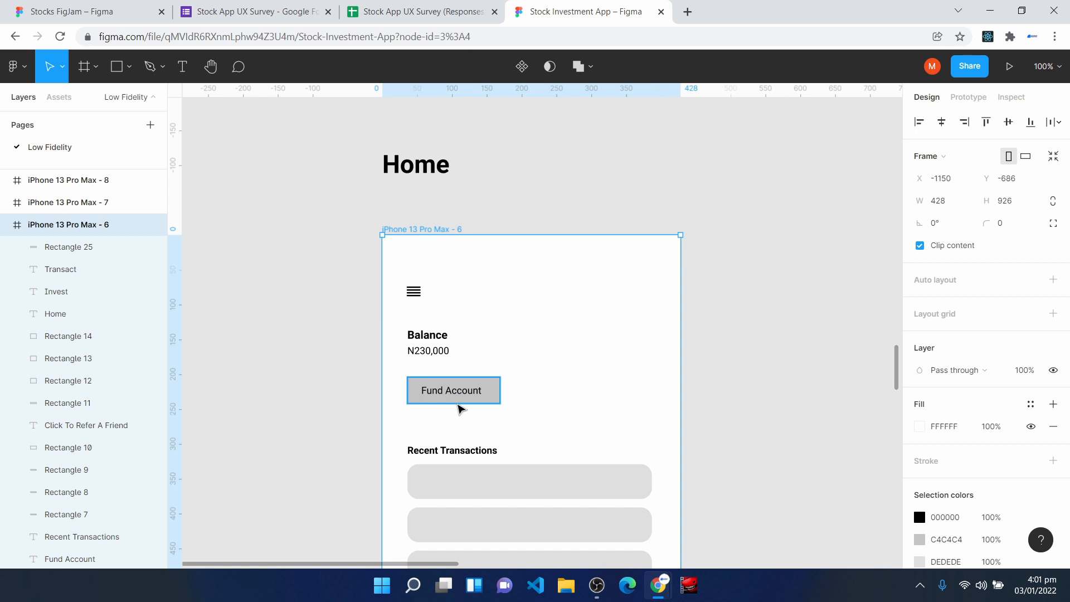
scroll(458, 410, "down", 12)
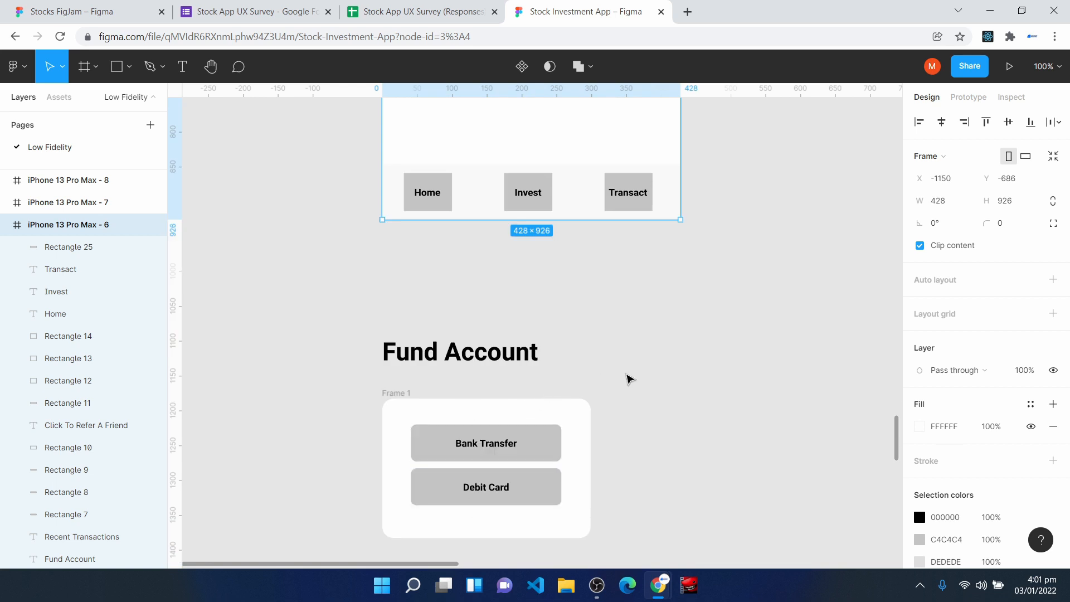
key("space")
left_click_drag(643, 388, 561, 354)
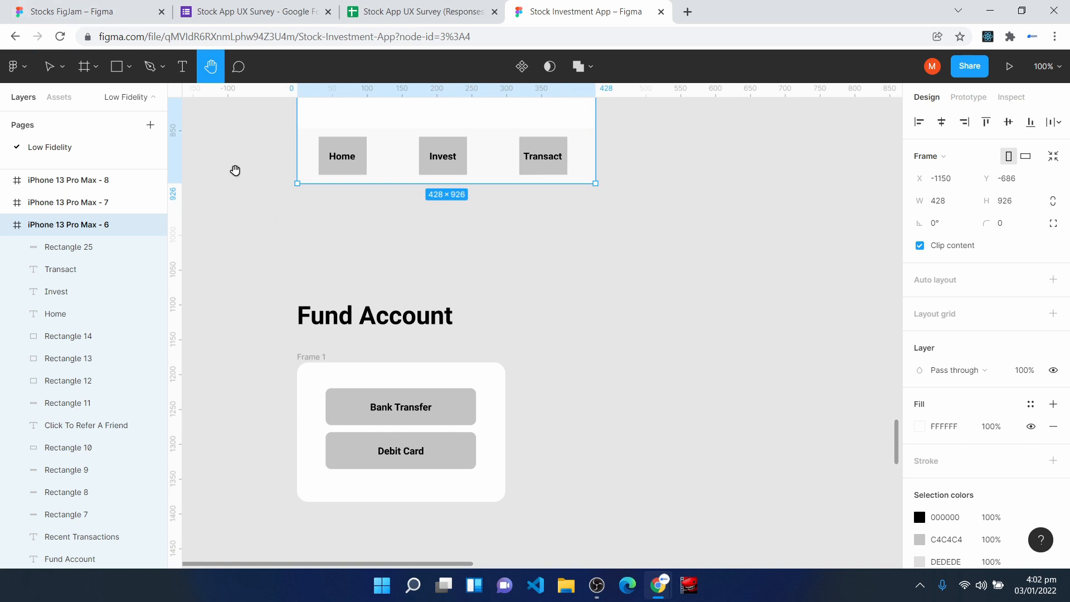
- Check the User Tasks flow in the Stocks FigJam file and return to the Stock Investment App file
left_click(83, 5)
scroll(372, 278, "up", 10)
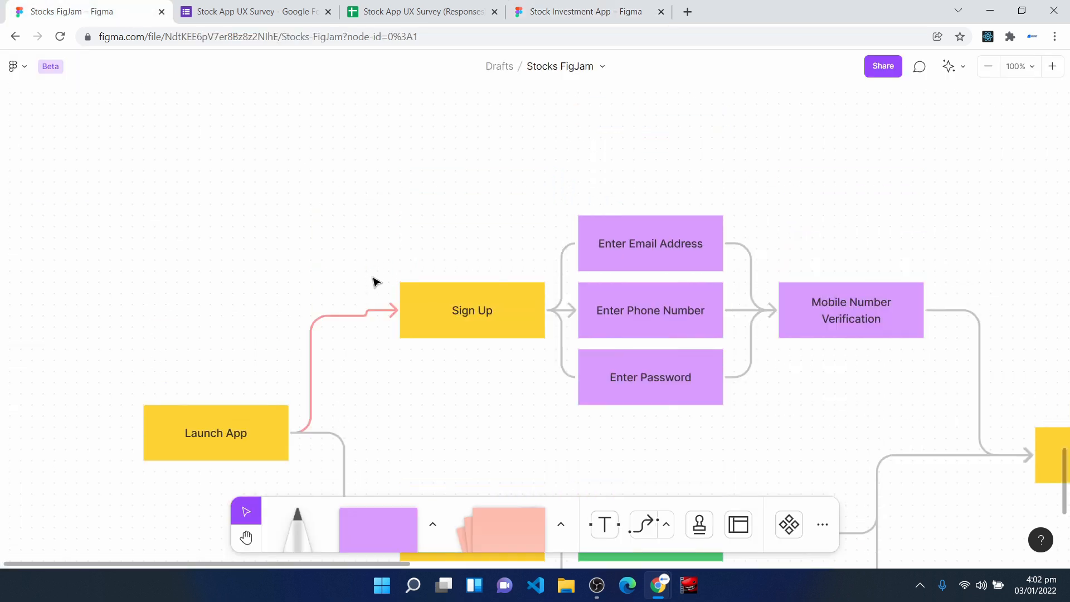
left_click(582, 11)
- Examine the Invest wireframe's title, menu icon, search field and list of stock cards
scroll(361, 435, "down", 10)
scroll(361, 436, "down", 1)
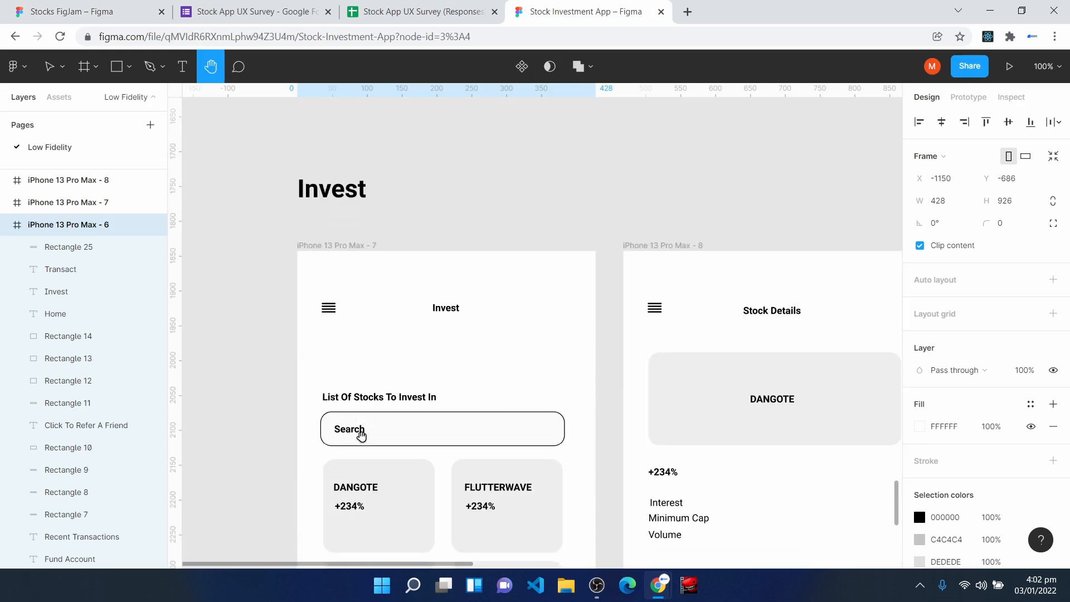
key("ctrl+plus")
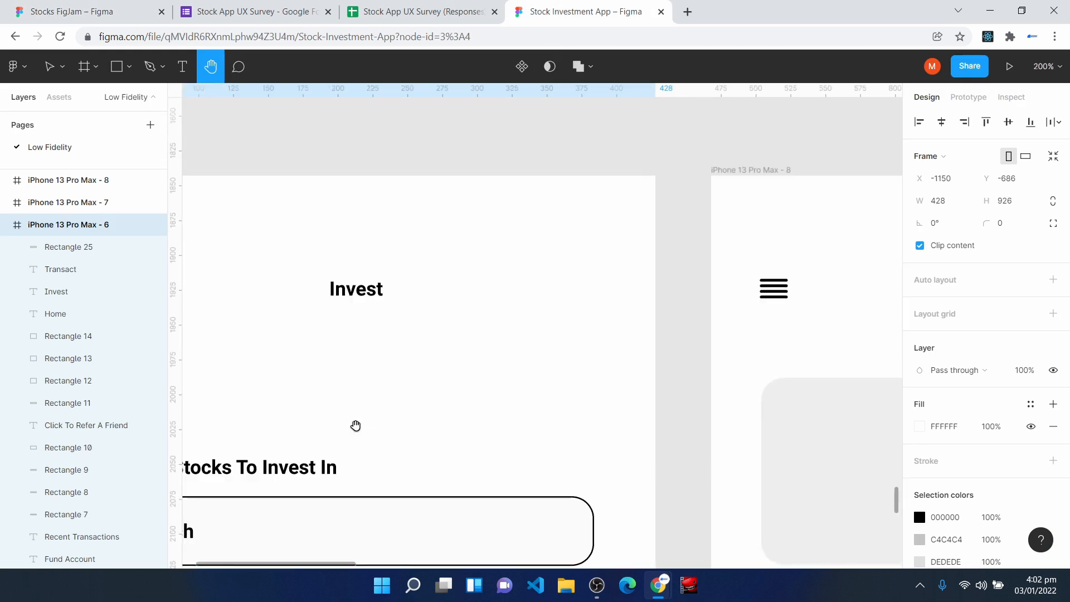
scroll(566, 461, "up", 2)
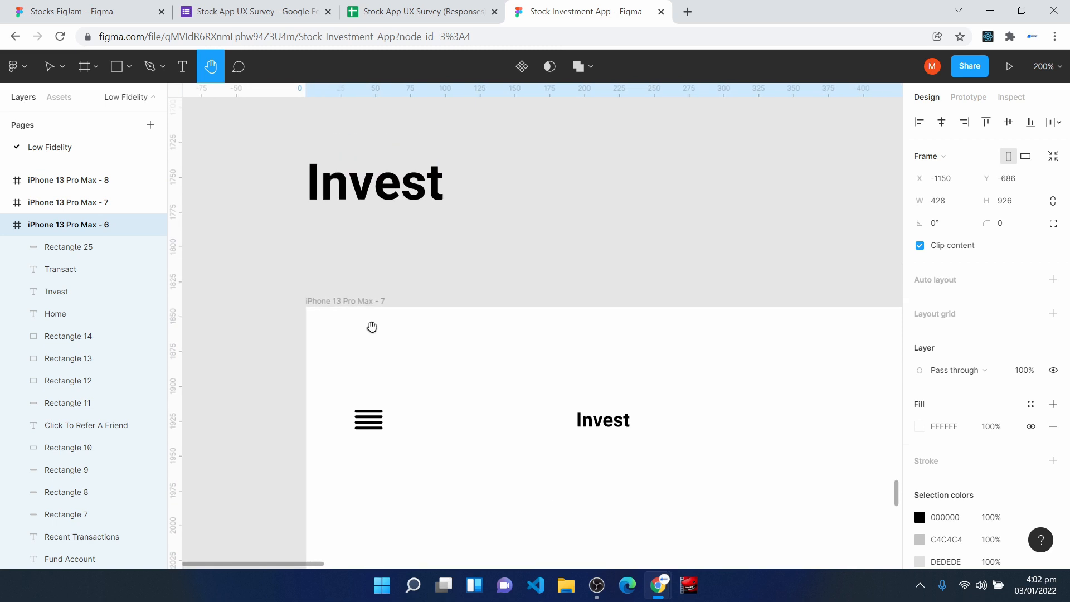
left_click_drag(481, 436, 380, 313)
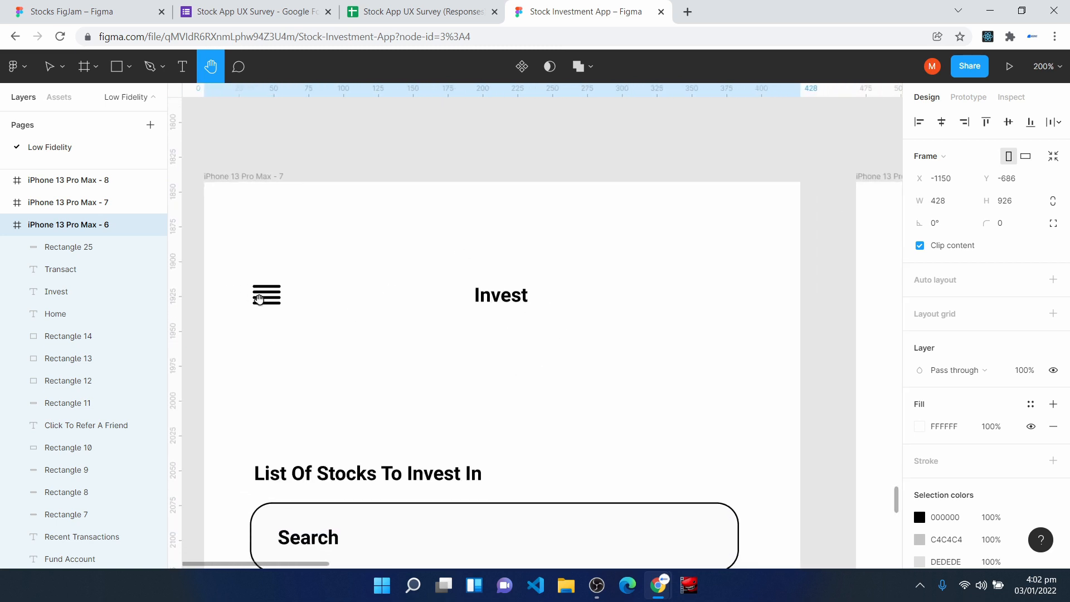
scroll(444, 383, "down", 1)
scroll(443, 382, "down", 5)
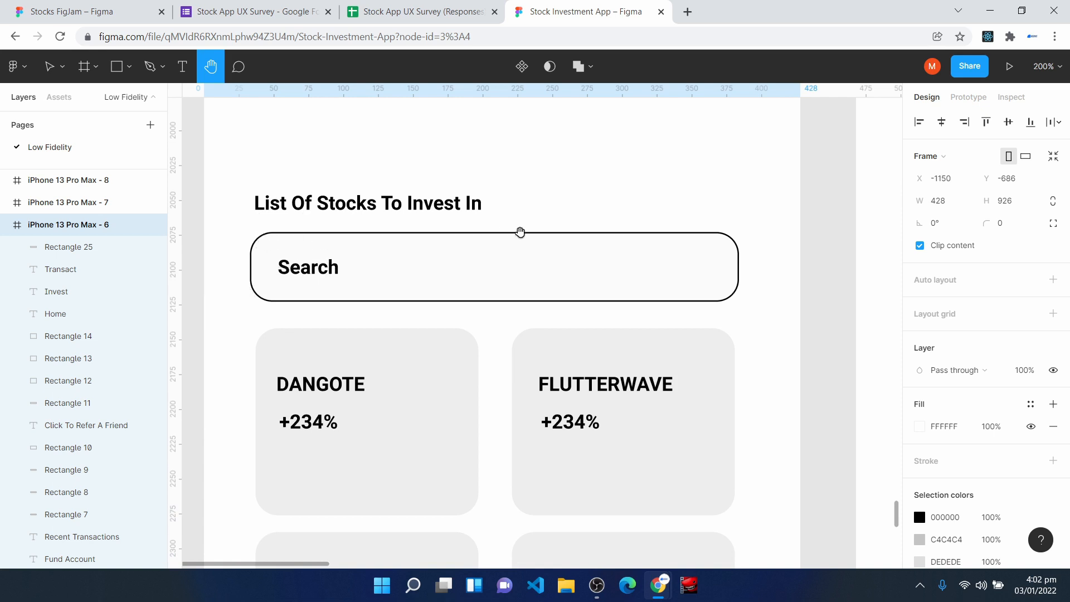
- Draw a 171 × 38 sample search box above the Search field on the Invest wireframe and set its corner radius to 16
left_click(117, 67)
mouse_move(522, 139)
left_mouse_down()
mouse_move(690, 191)
mouse_move(762, 192)
left_mouse_up()
left_click(1011, 206)
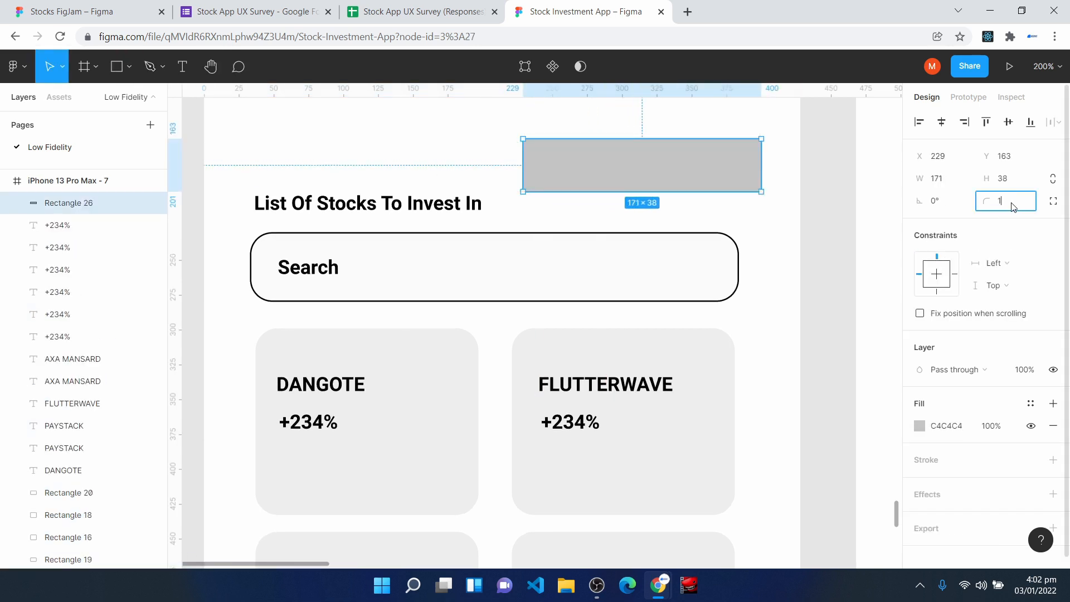
type("16")
key("Return")
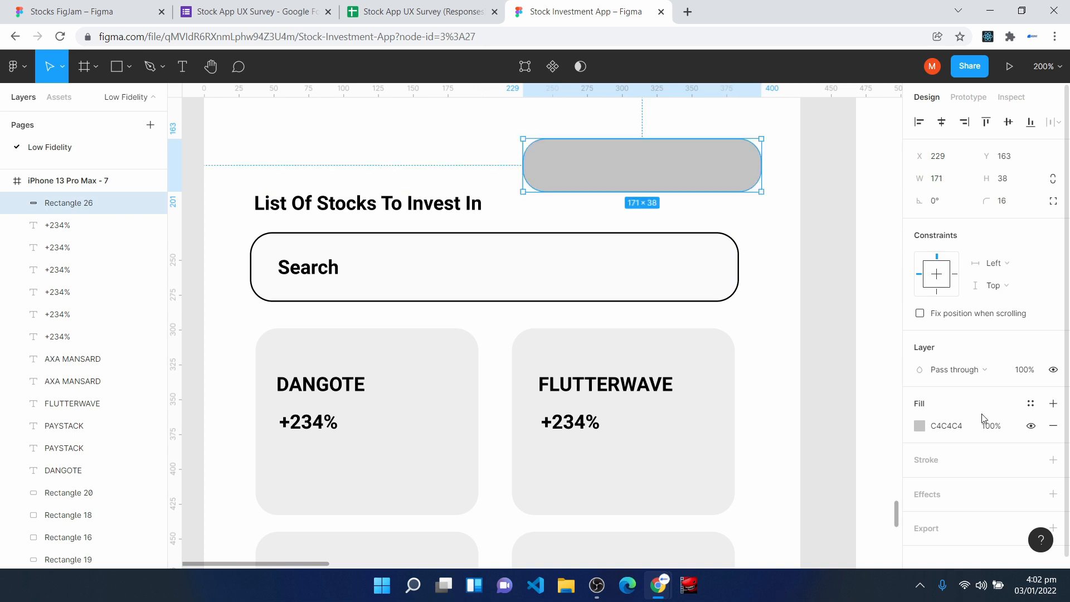
- Remove the sample search box's fill and add a black inside stroke of width 1
left_click(1020, 205)
key("Return")
key("ctrl+z")
left_click(1054, 427)
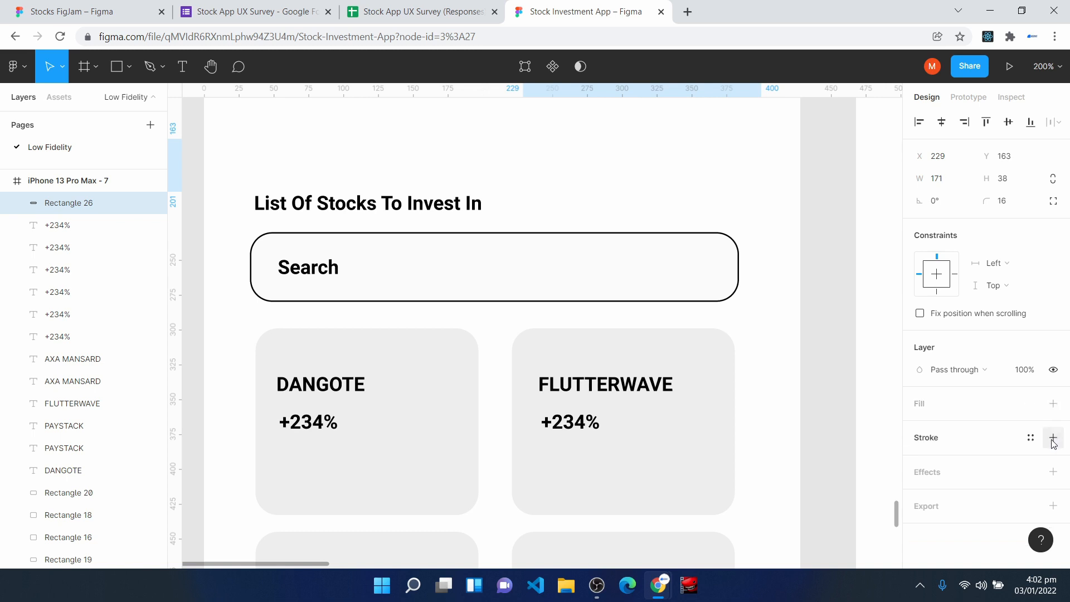
left_click(1053, 439)
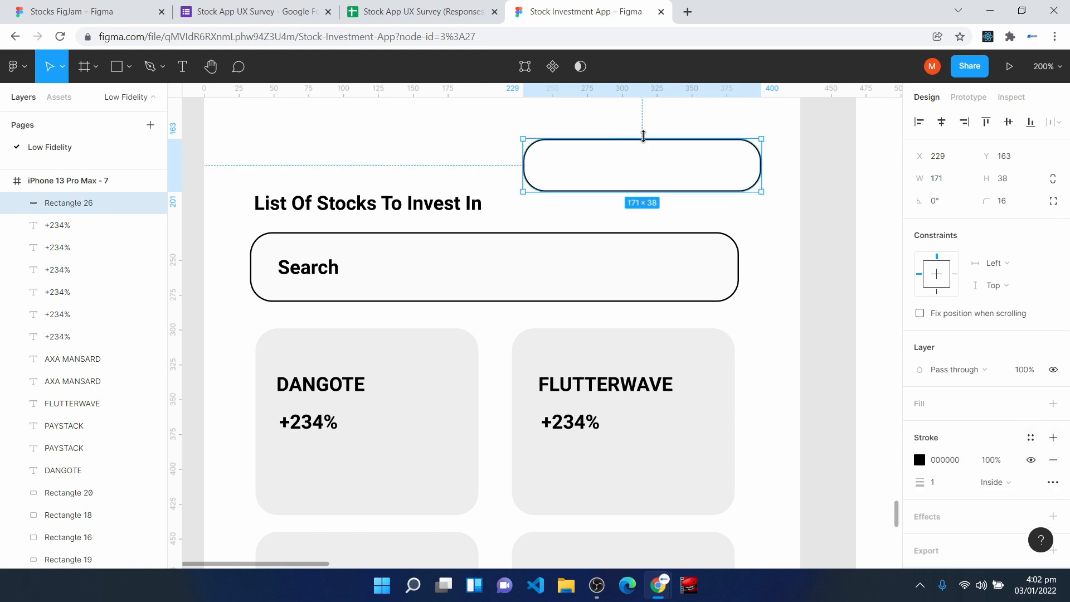
- Delete the outlined sample search box above the stock list
left_click(633, 164)
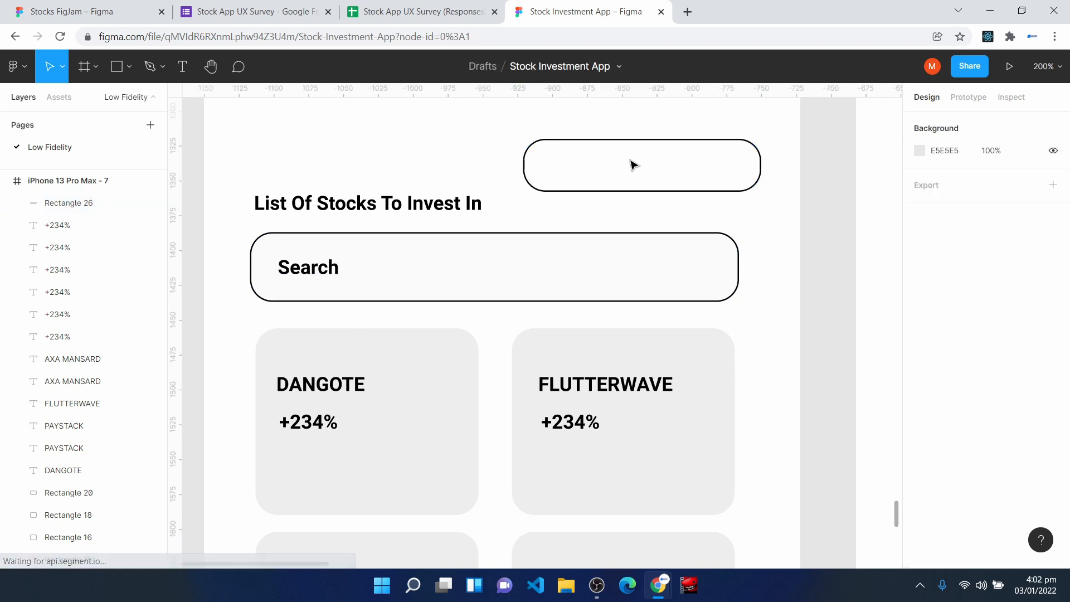
left_click(629, 139)
key("Delete")
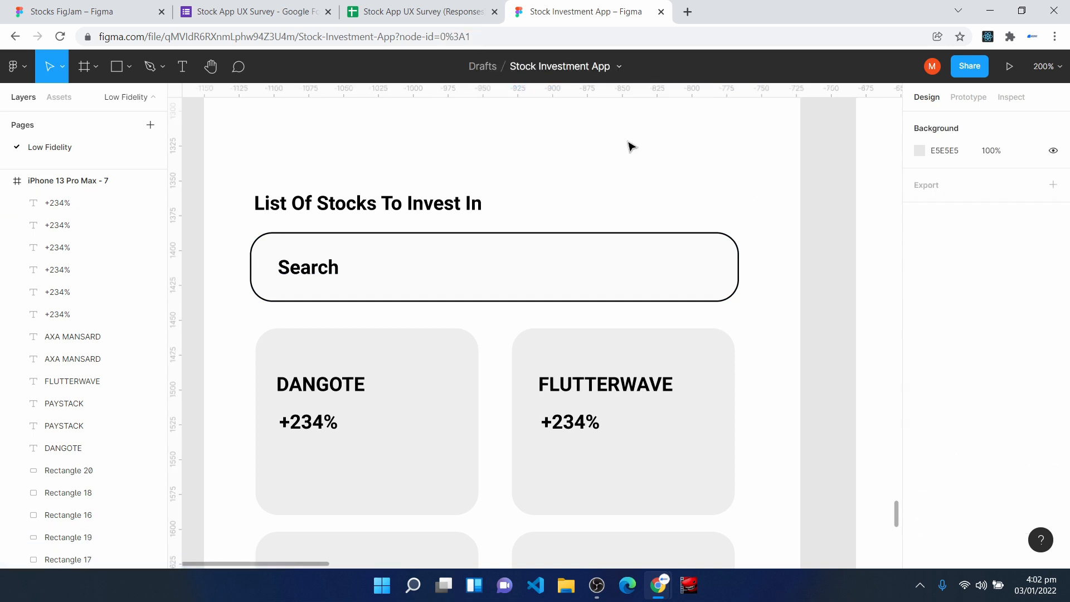
- Draw a 144 × 114 sample stock card beside the Invest title, with a corner radius of 16 and fill F4F4F4
scroll(392, 373, "down", 3)
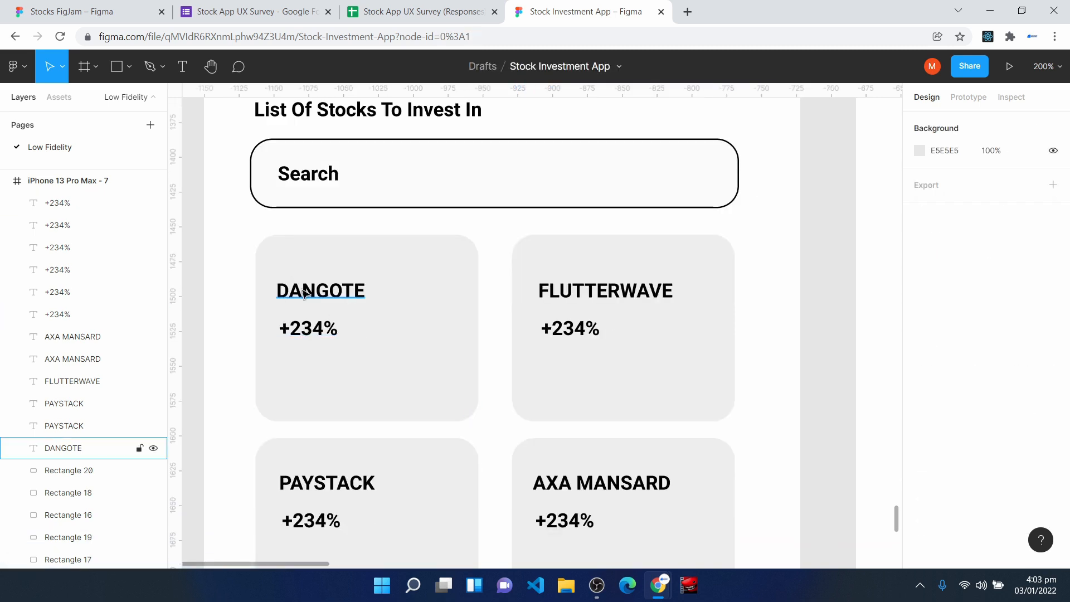
left_click(282, 250)
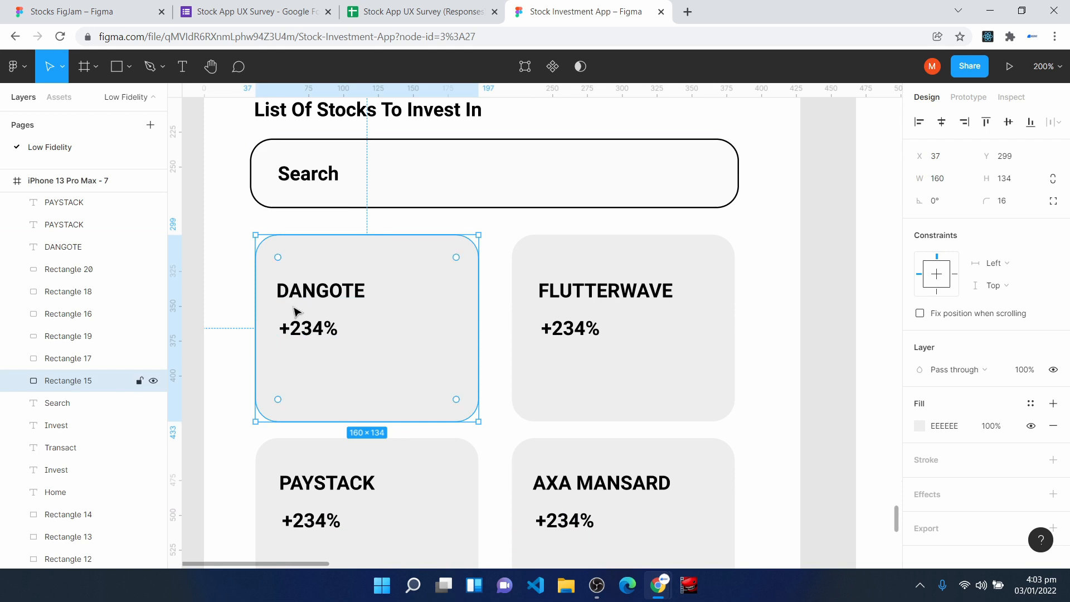
left_click(125, 73)
scroll(749, 284, "up", 4)
mouse_move(579, 137)
left_mouse_down()
mouse_move(636, 294)
mouse_move(769, 306)
mouse_move(780, 296)
left_mouse_up()
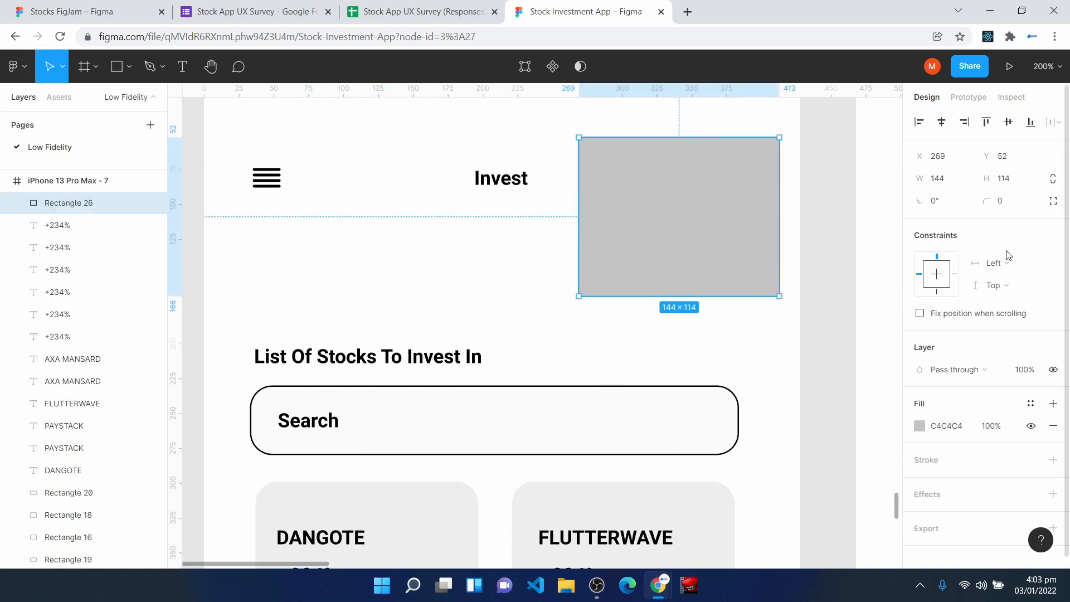
left_click(1019, 199)
type("16")
key("Return")
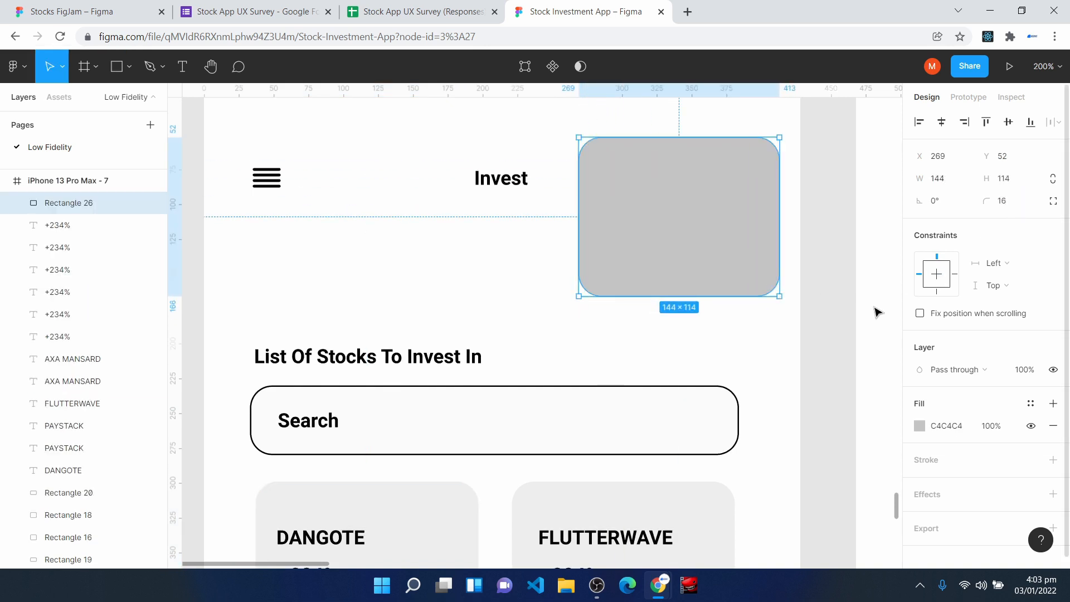
left_click(917, 427)
left_click_drag(743, 249, 731, 227)
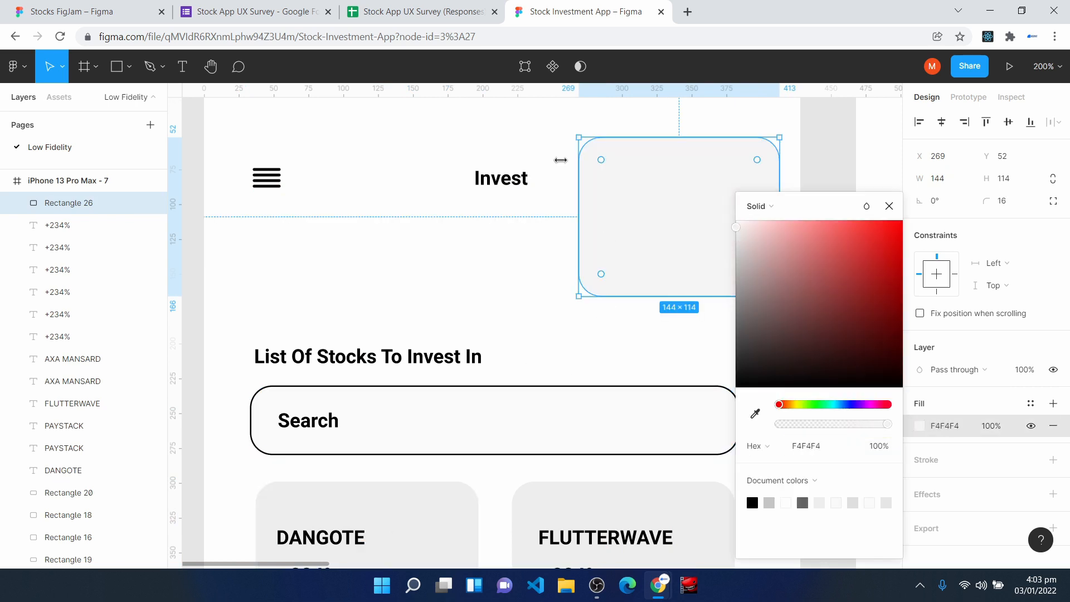
- Place a copy of the FLUTTERWAVE label near the top of the sample stock card, and delete both the label copy and the card
key("t")
key("ctrl+v")
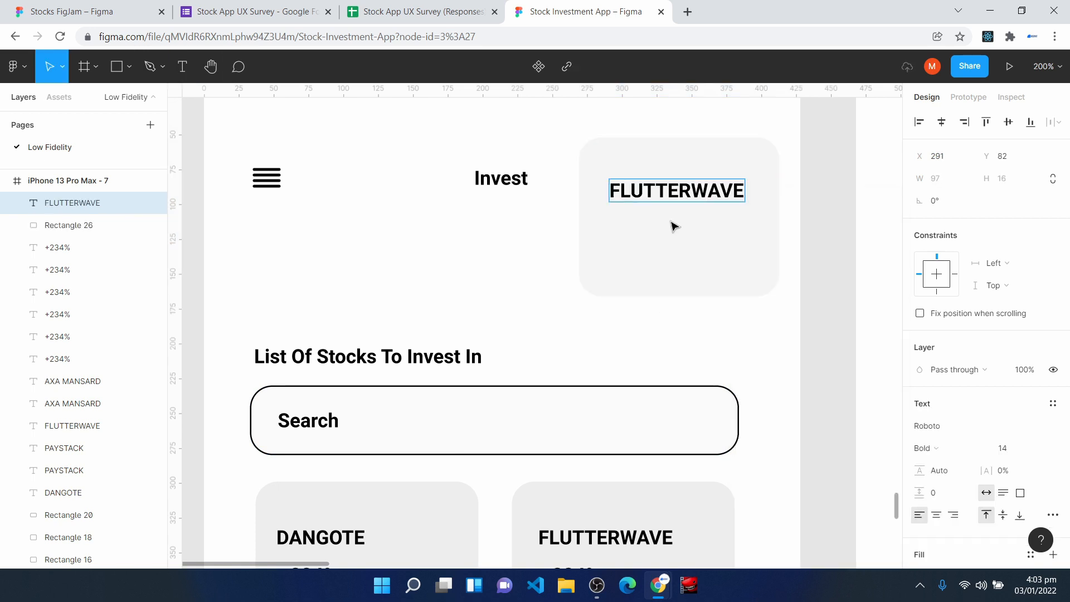
left_click_drag(687, 194, 673, 185)
scroll(354, 521, "down", 2)
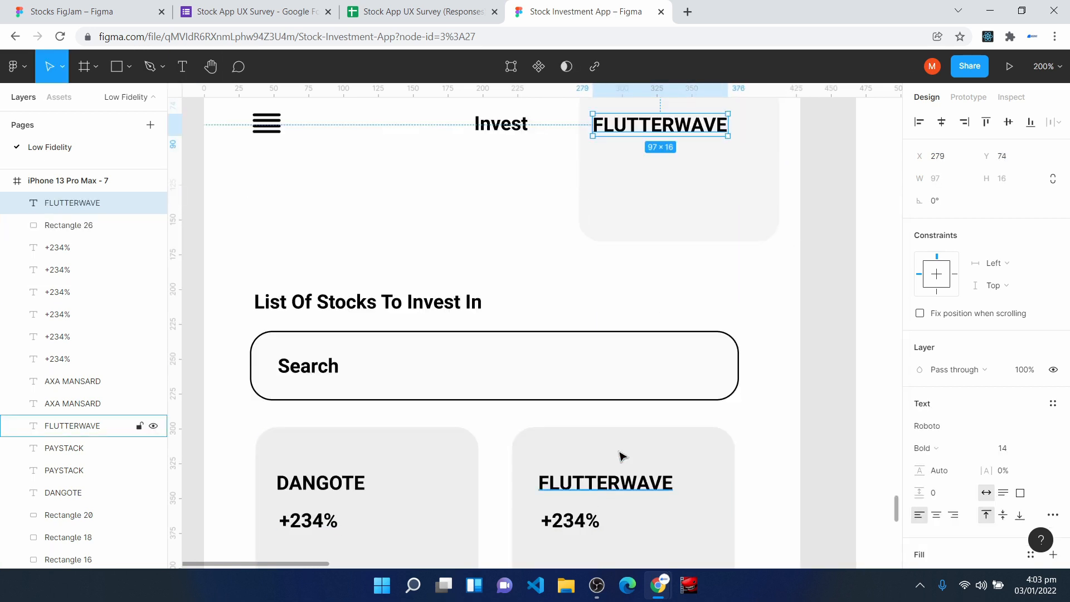
scroll(633, 286, "up", 2)
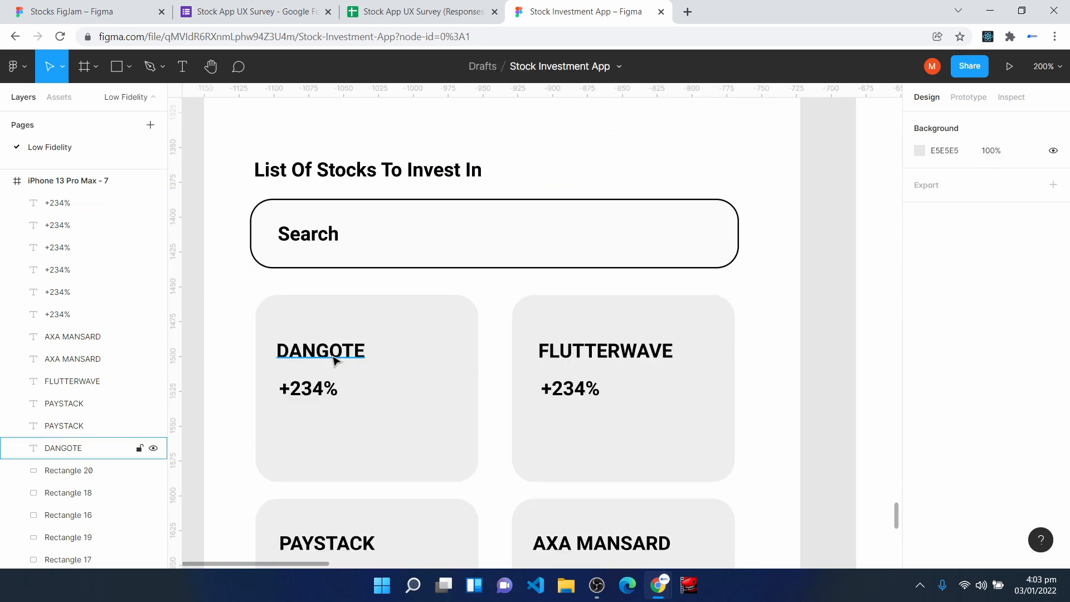
- Examine the rest of the Invest wireframe down to its navigation bar, and the Dangote Stock Details screen beside it
scroll(568, 444, "down", 14)
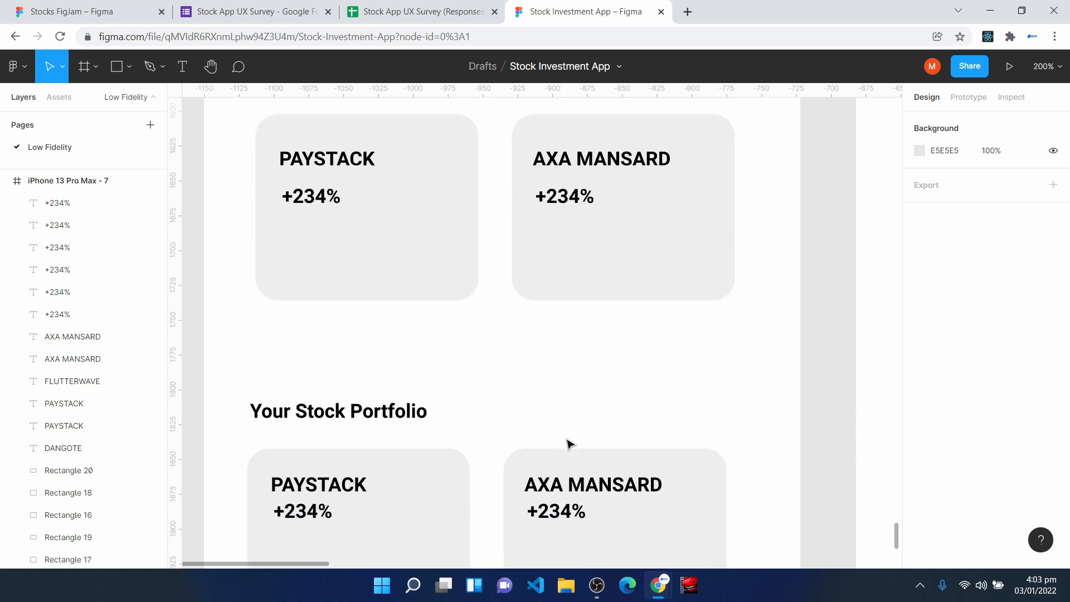
scroll(363, 446, "down", 3)
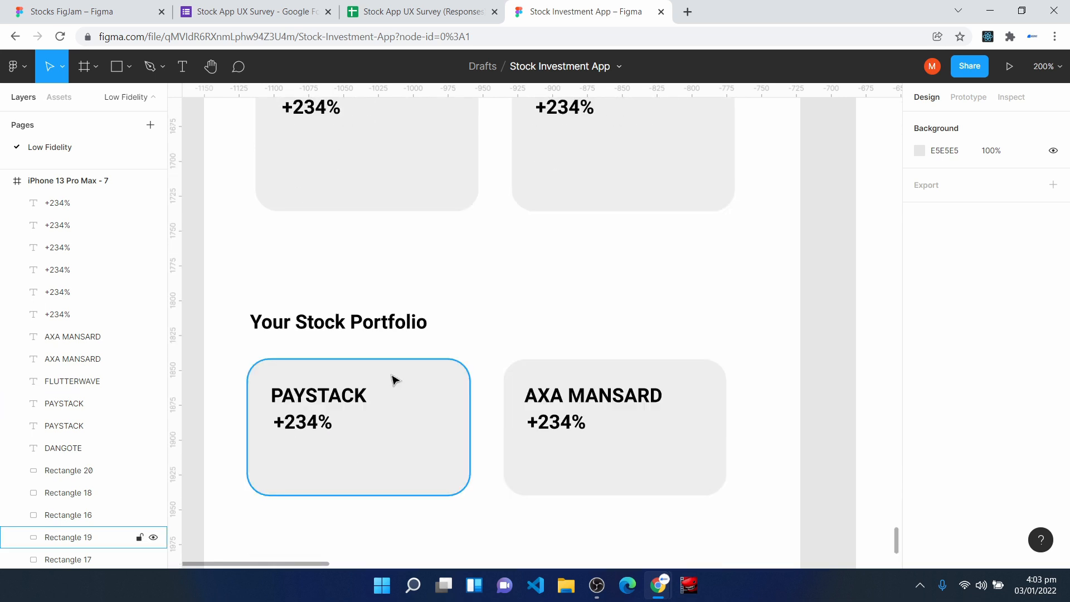
scroll(384, 378, "down", 2)
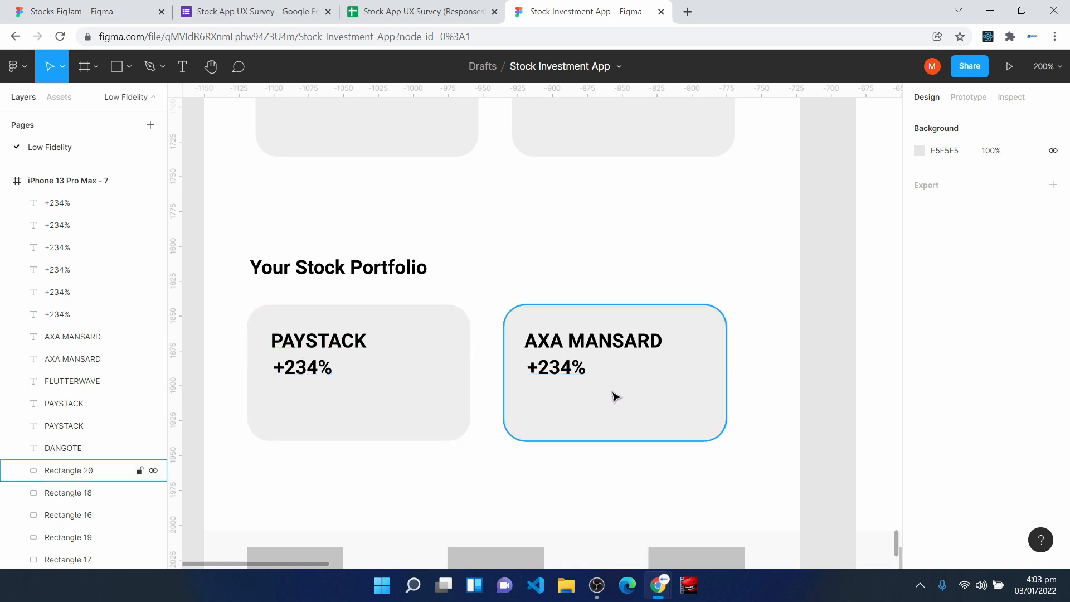
scroll(517, 401, "down", 3)
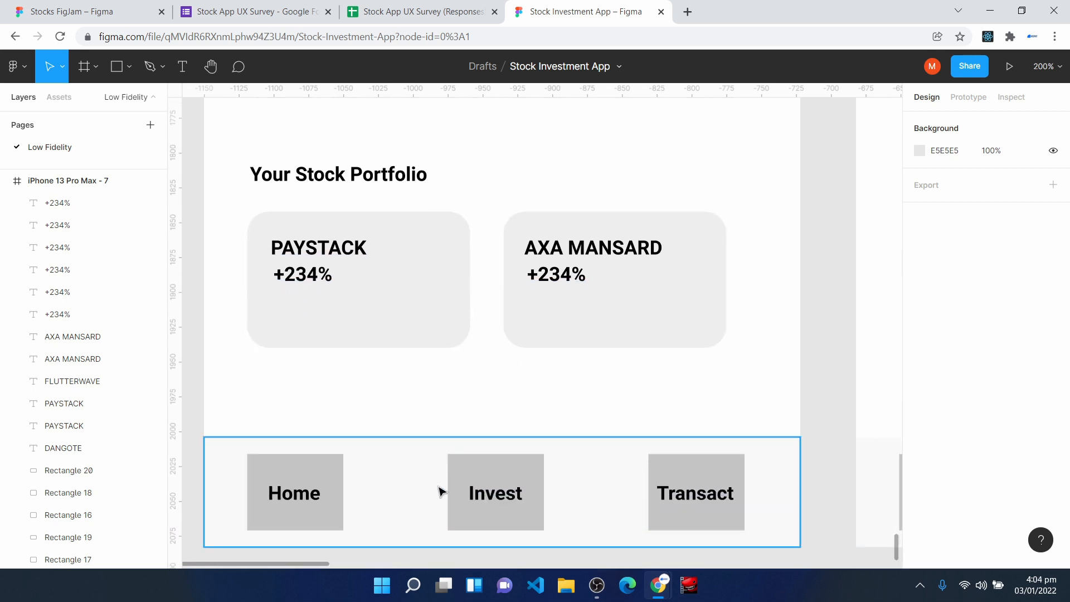
key("h")
left_click_drag(744, 327, 222, 457)
left_click_drag(578, 328, 523, 524)
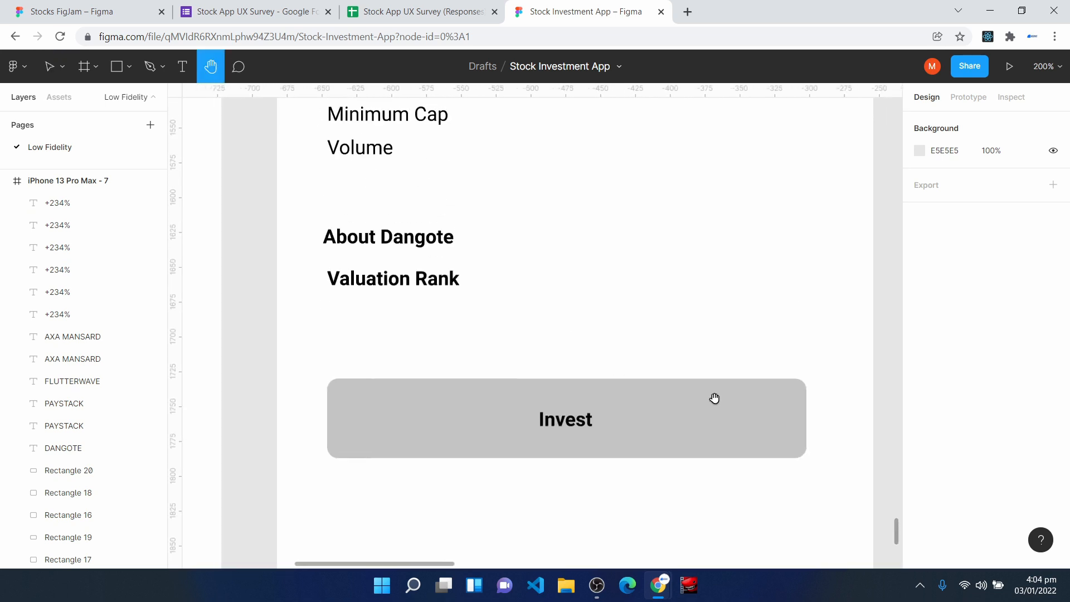
key("shift+0")
scroll(554, 346, "up", 5)
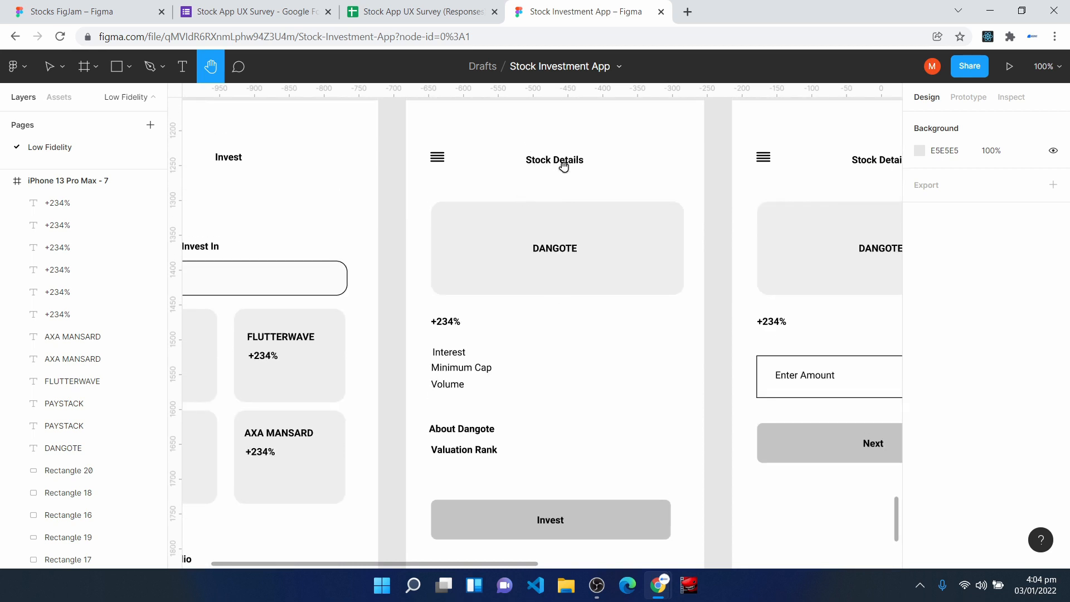
left_click_drag(357, 384, 497, 392)
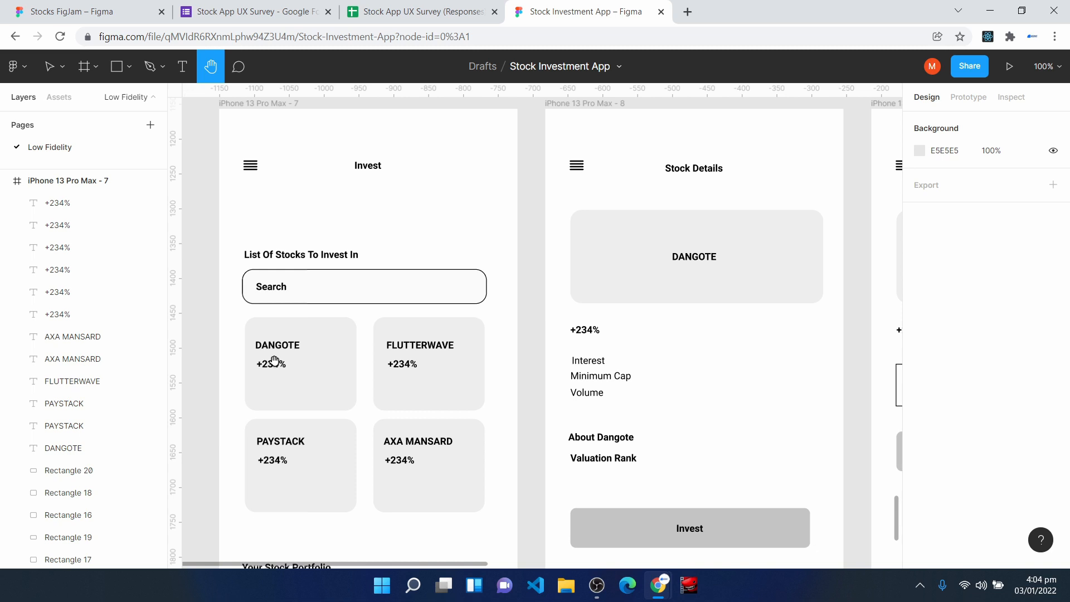
scroll(468, 383, "right", 3)
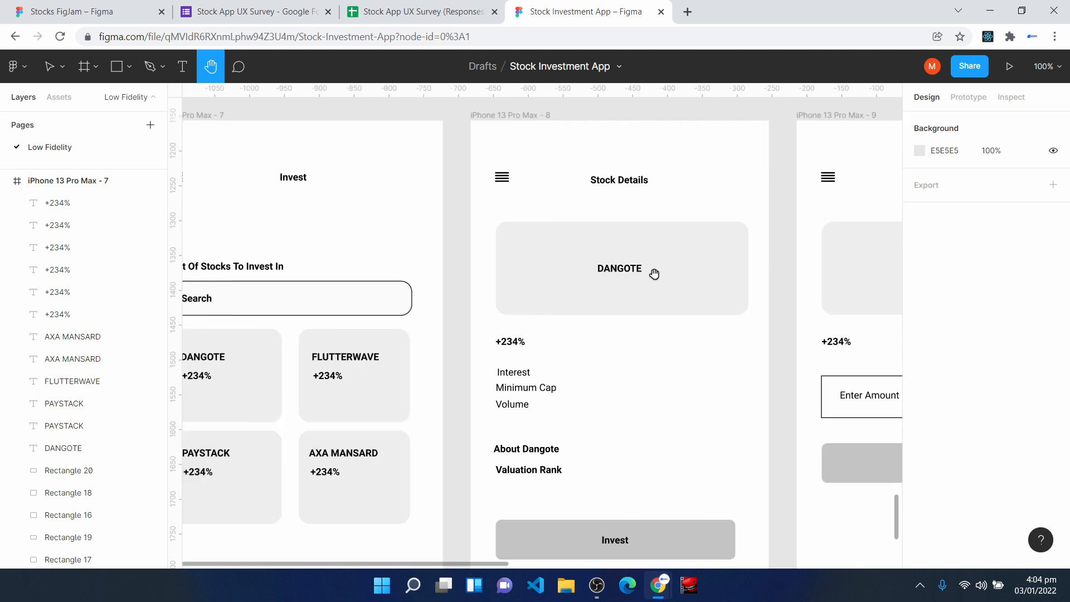
scroll(549, 413, "down", 5)
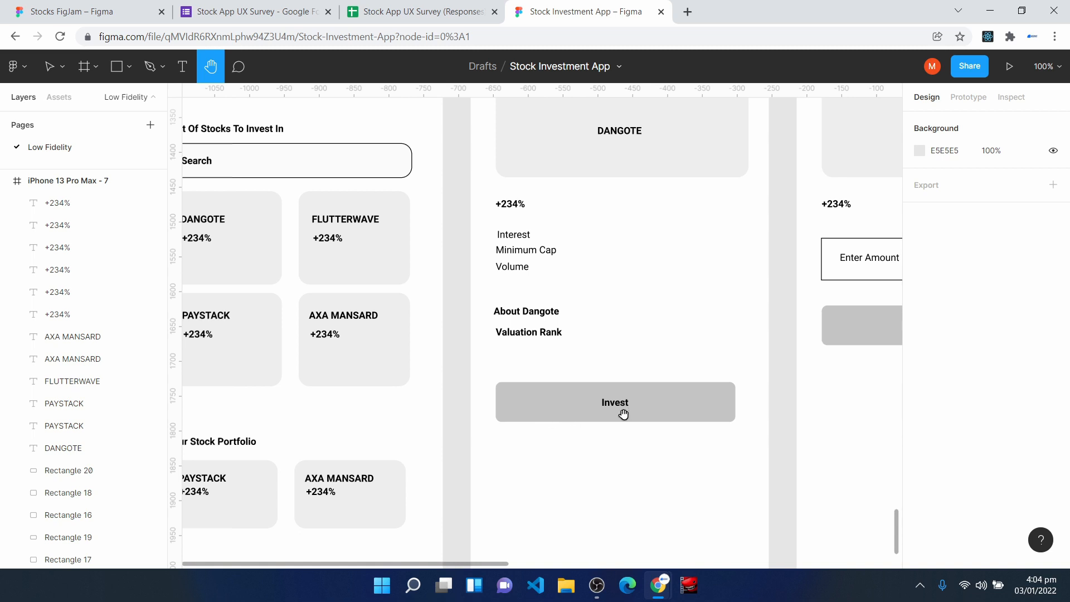
scroll(621, 378, "up", 1)
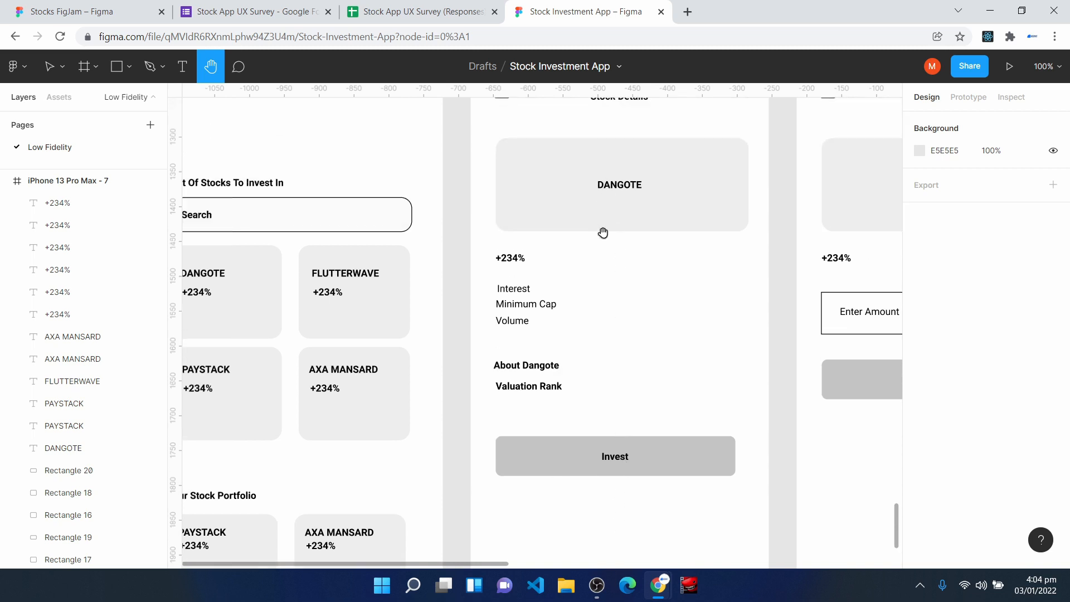
scroll(600, 255, "up", 1)
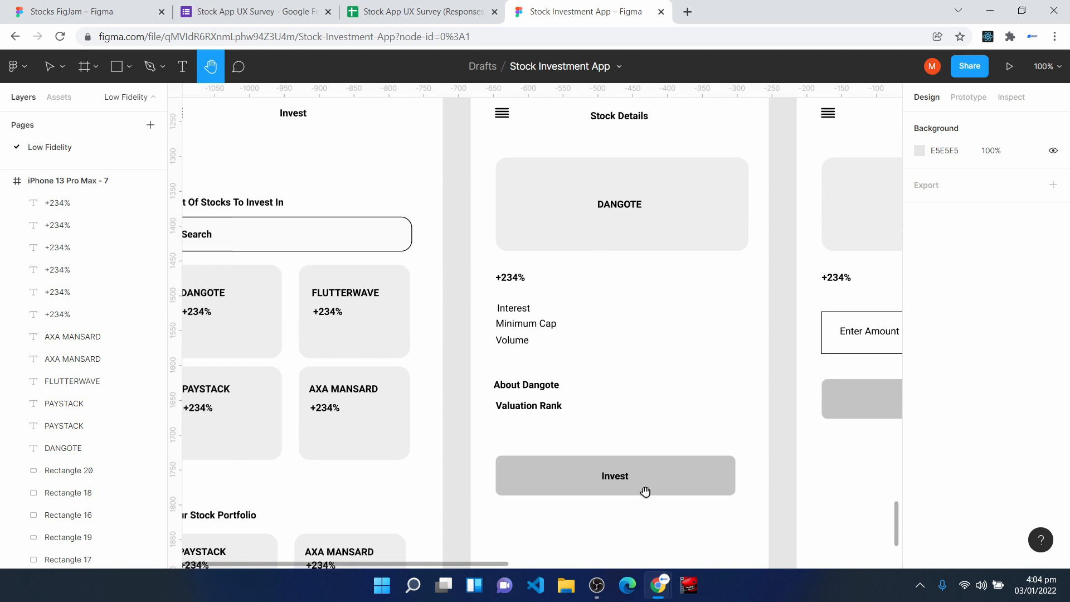
- Examine the remaining investment flow wireframes: the amount entry screen, the investment summary with Proceed, and the Success screen
left_click_drag(723, 387, 399, 421)
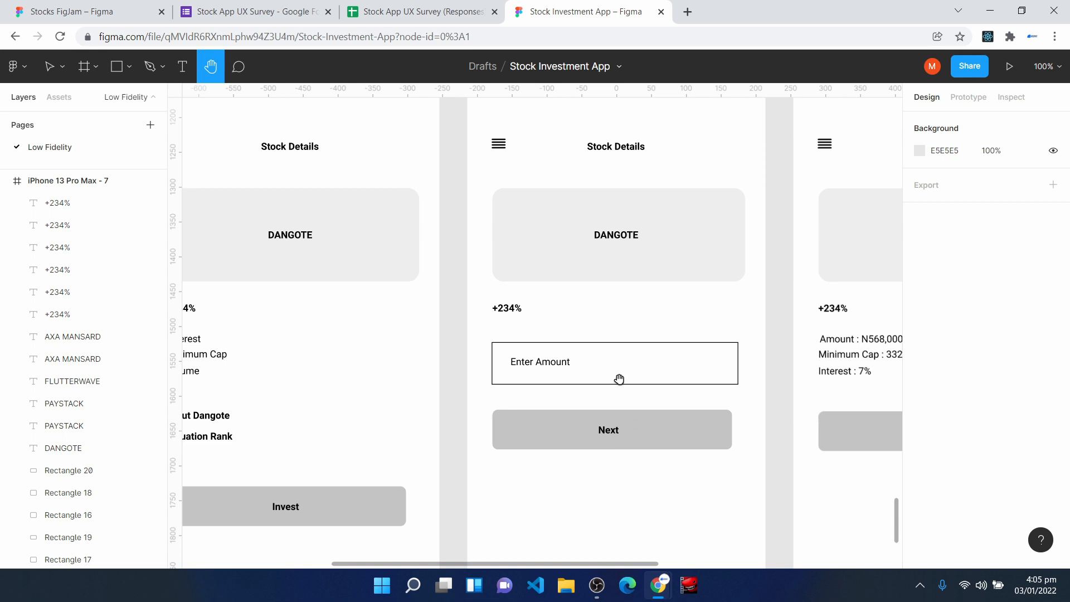
key("v")
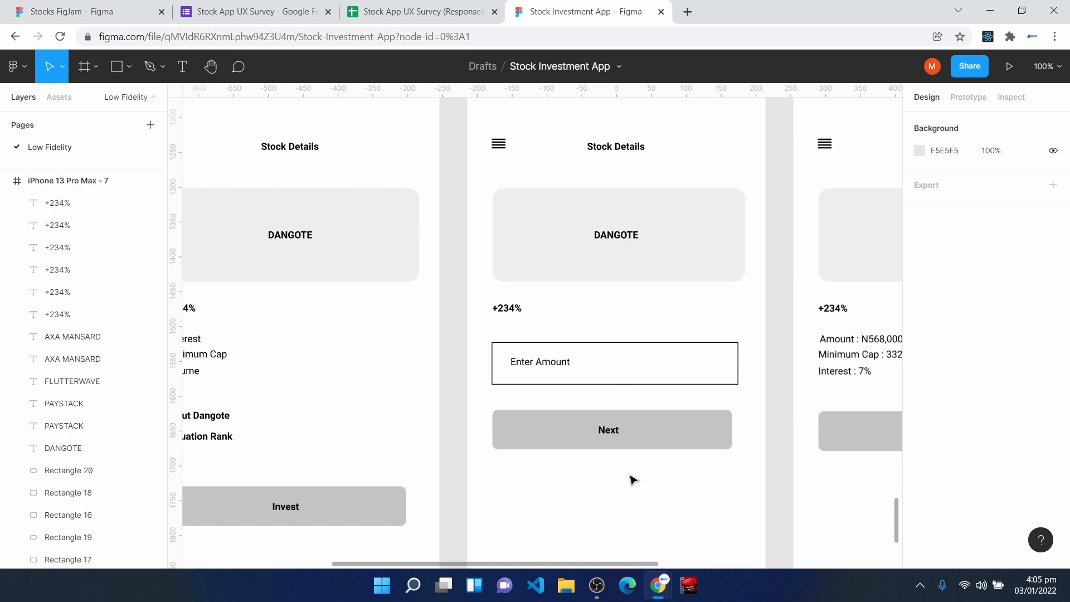
key("h")
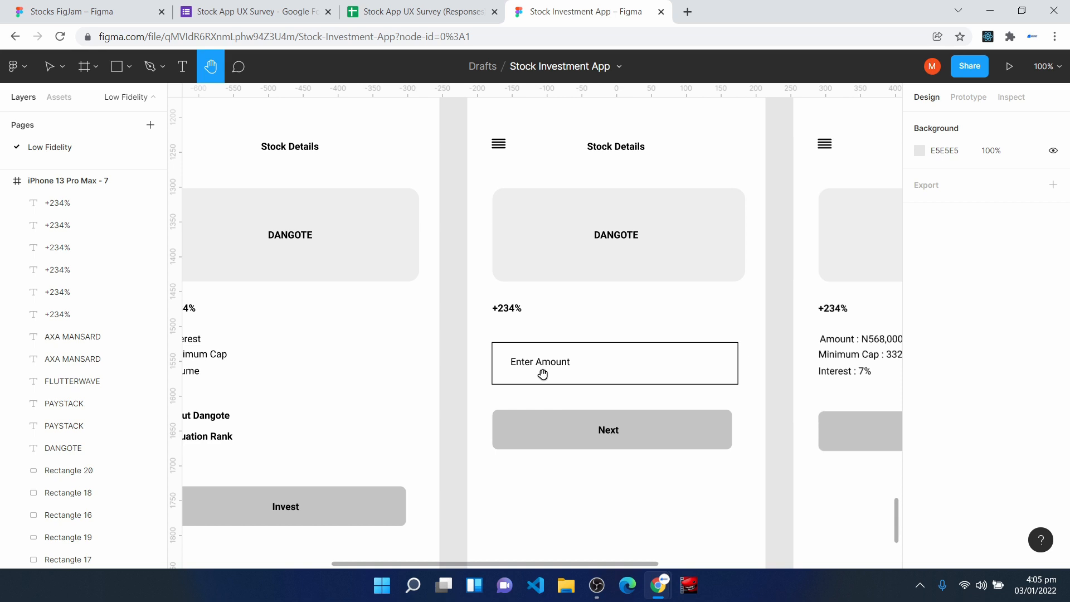
left_click_drag(833, 365, 496, 365)
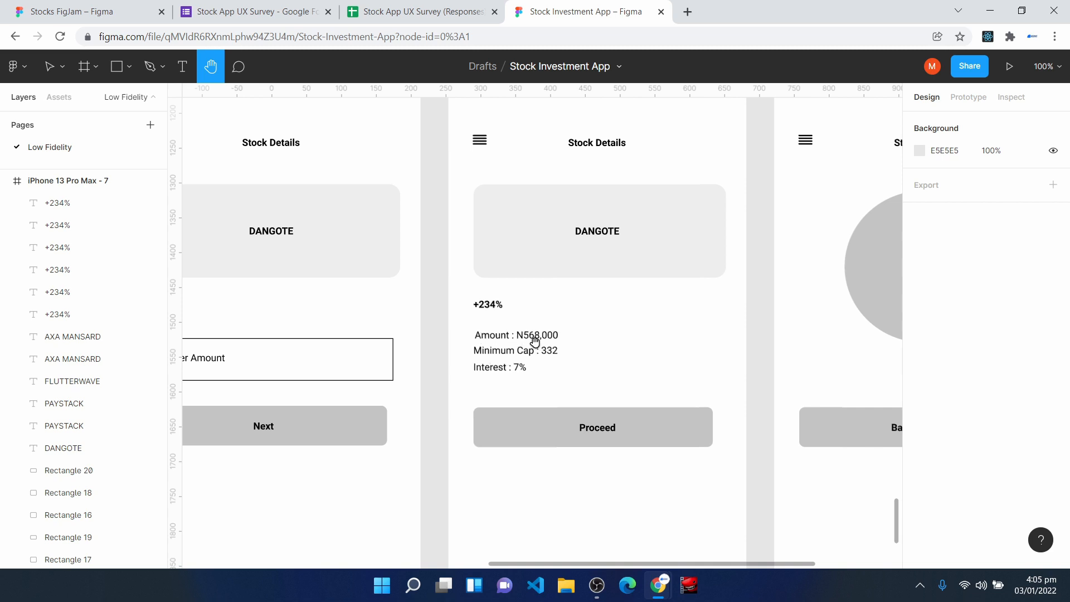
scroll(284, 365, "left", 3)
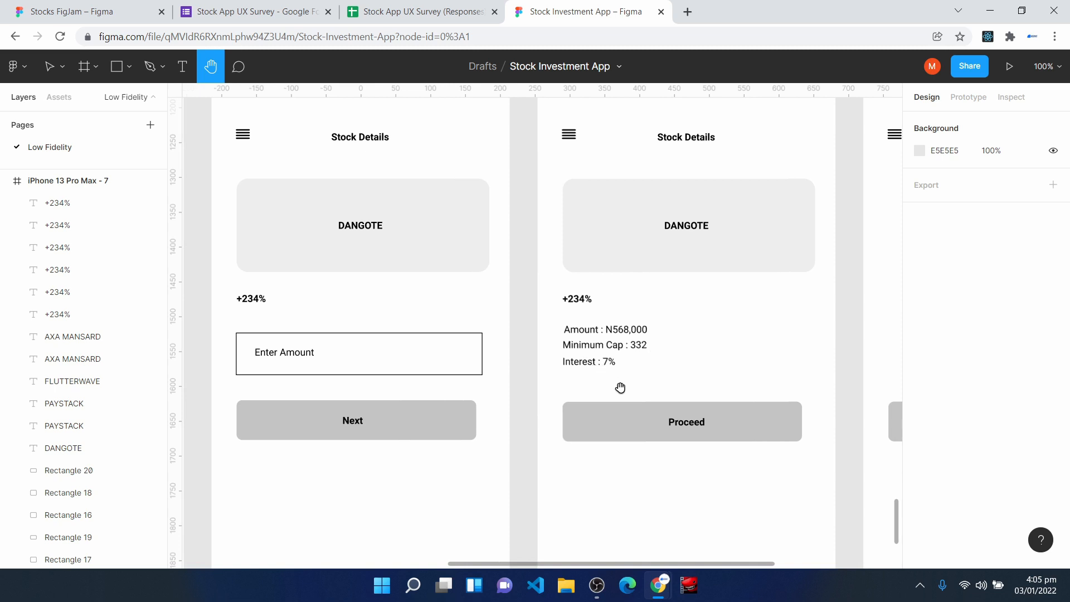
left_click_drag(723, 470, 569, 456)
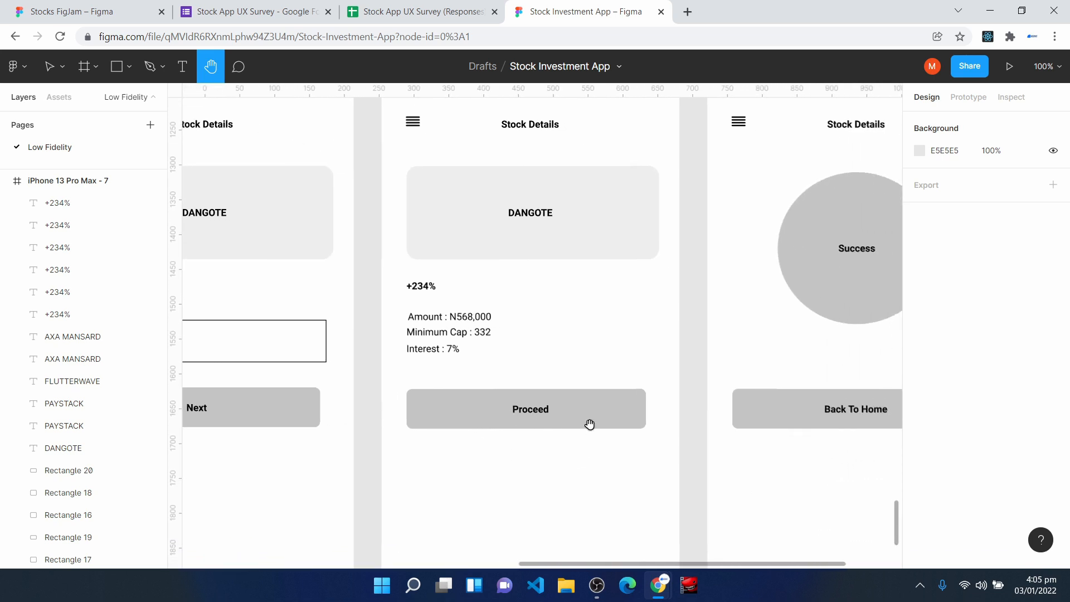
left_click_drag(819, 493, 642, 516)
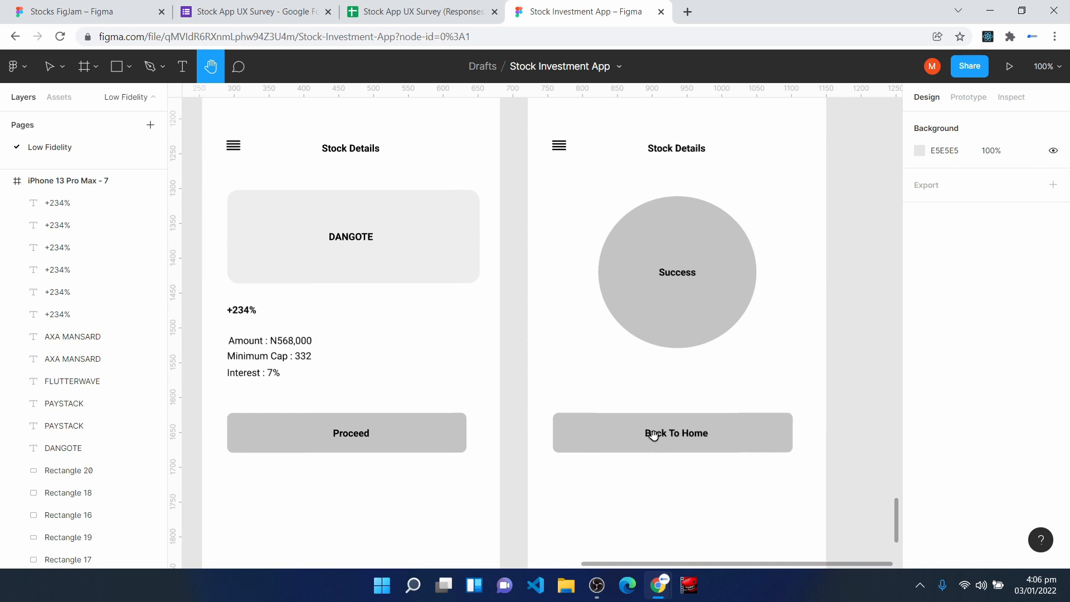
scroll(653, 435, "down", 5)
left_click_drag(339, 342, 683, 335)
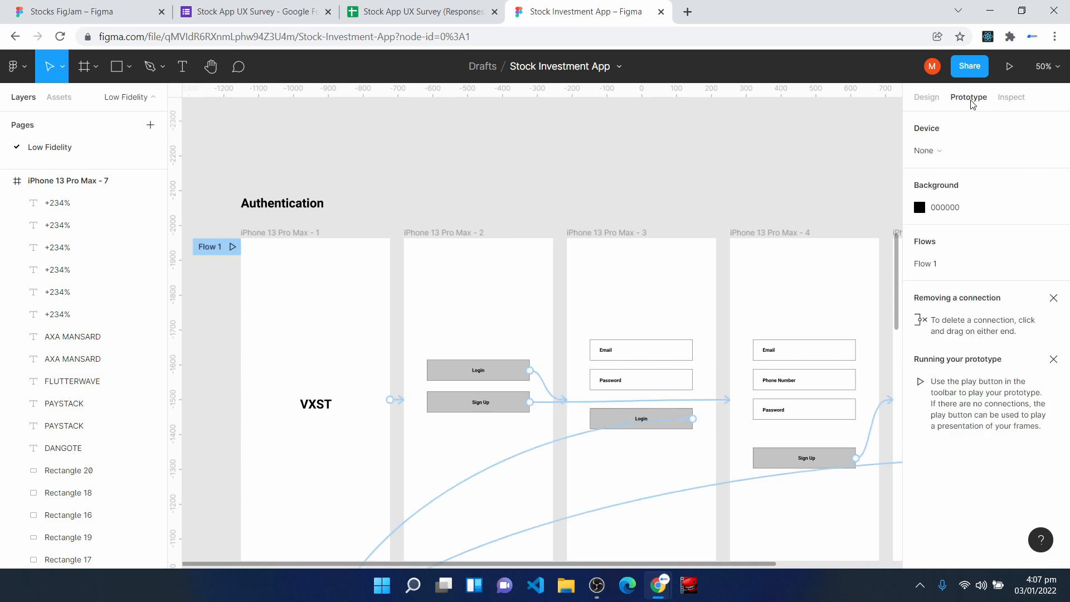
- In prototype mode, connect the VXST splash frame, iPhone 13 Pro Max - 1, to iPhone 13 Pro Max - 2
left_click(970, 98)
scroll(246, 197, "down", 2)
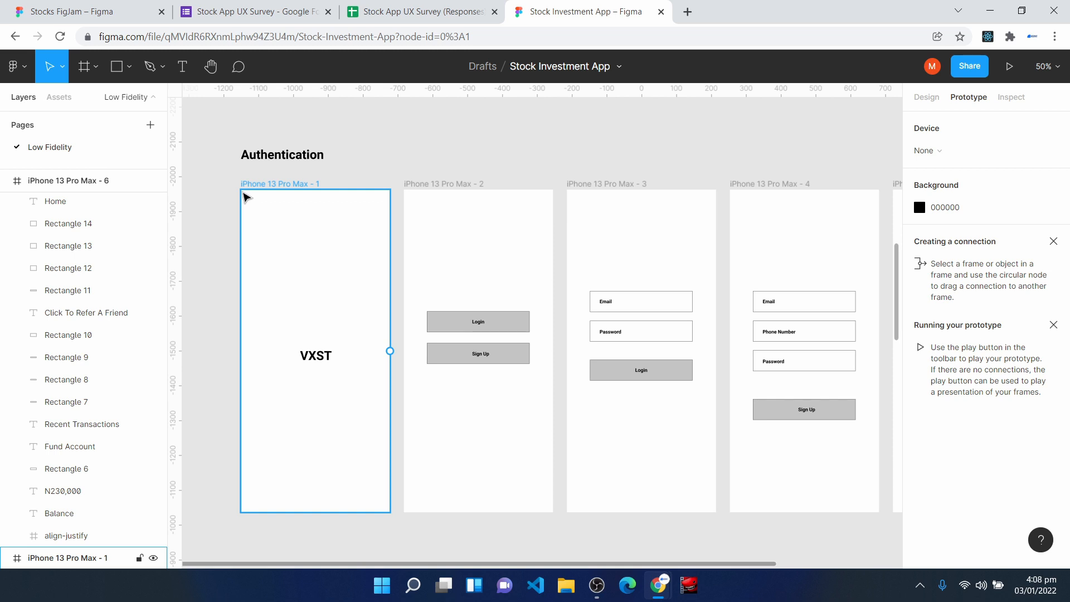
left_click(244, 196)
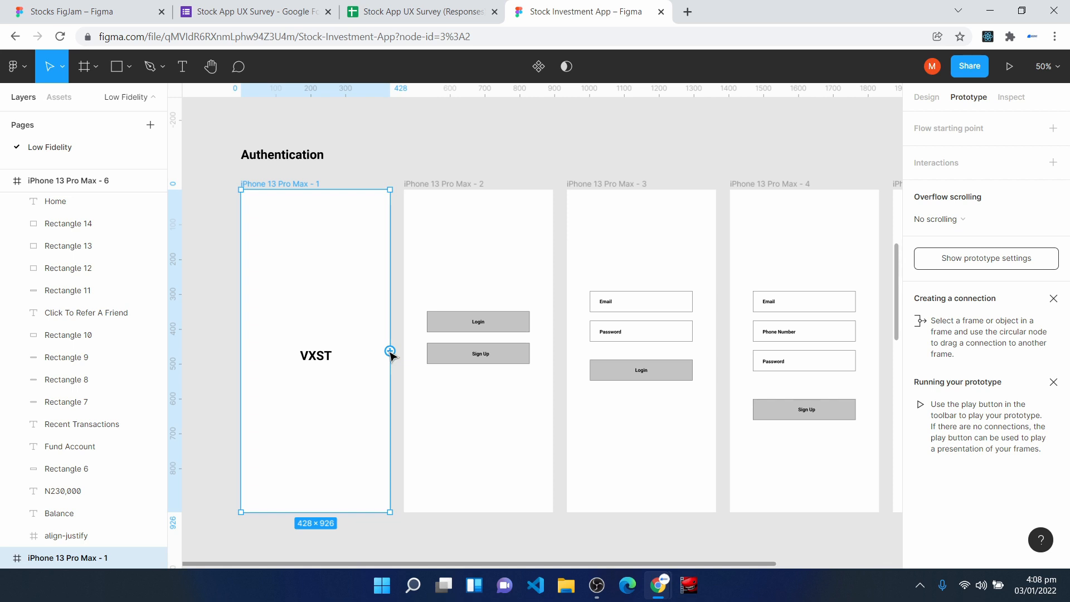
left_click_drag(390, 352, 400, 353)
left_click_drag(400, 354, 427, 351)
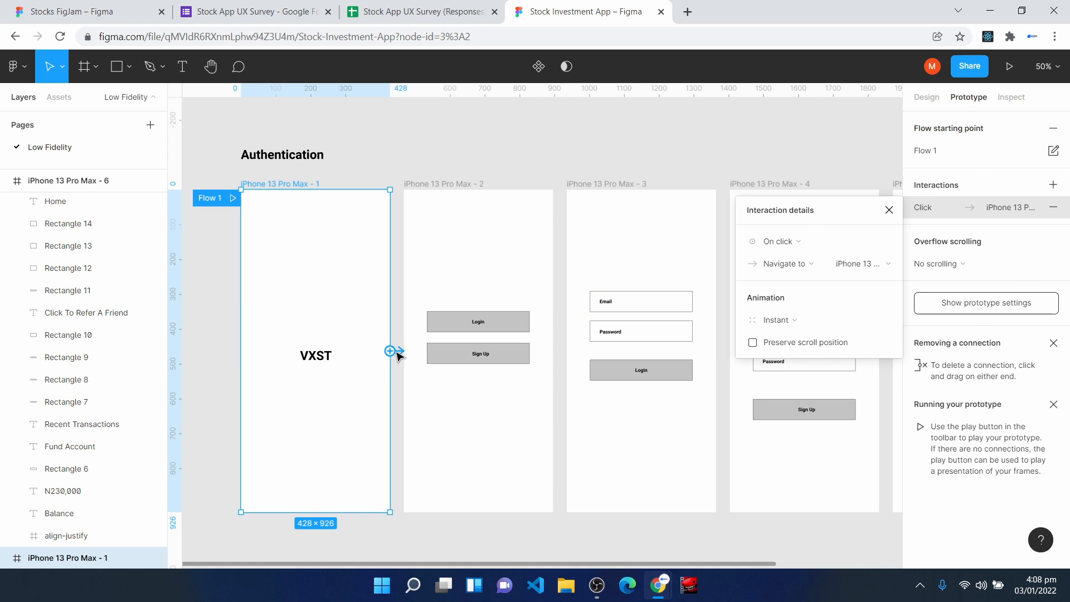
- Review the trigger, action and destination options of the splash frame's interaction, keeping On click and Navigate to
left_click_drag(847, 216, 843, 144)
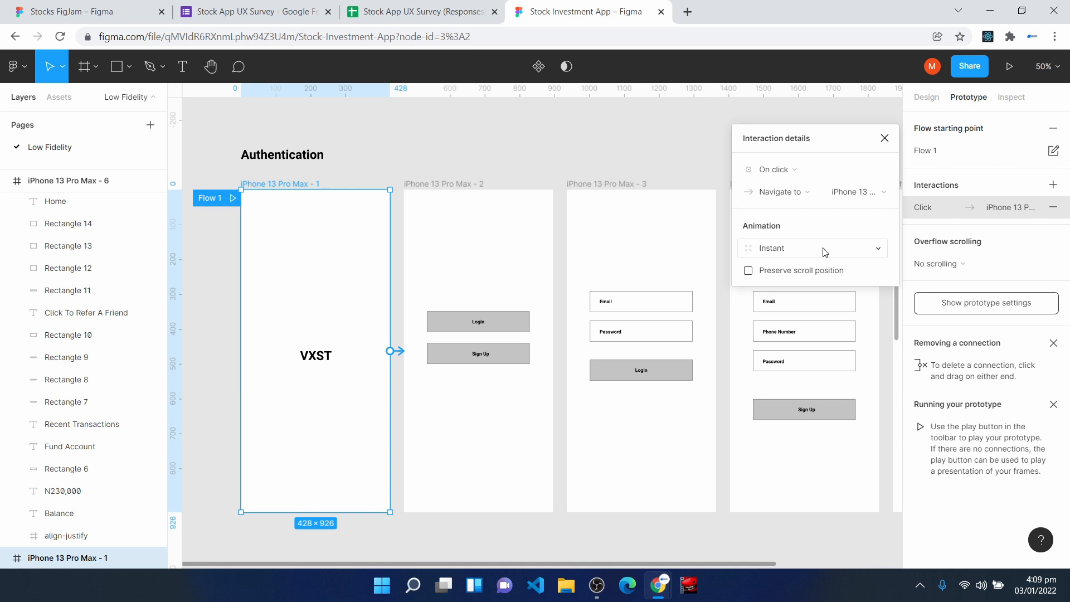
left_click(774, 170)
left_click(775, 172)
left_click(795, 174)
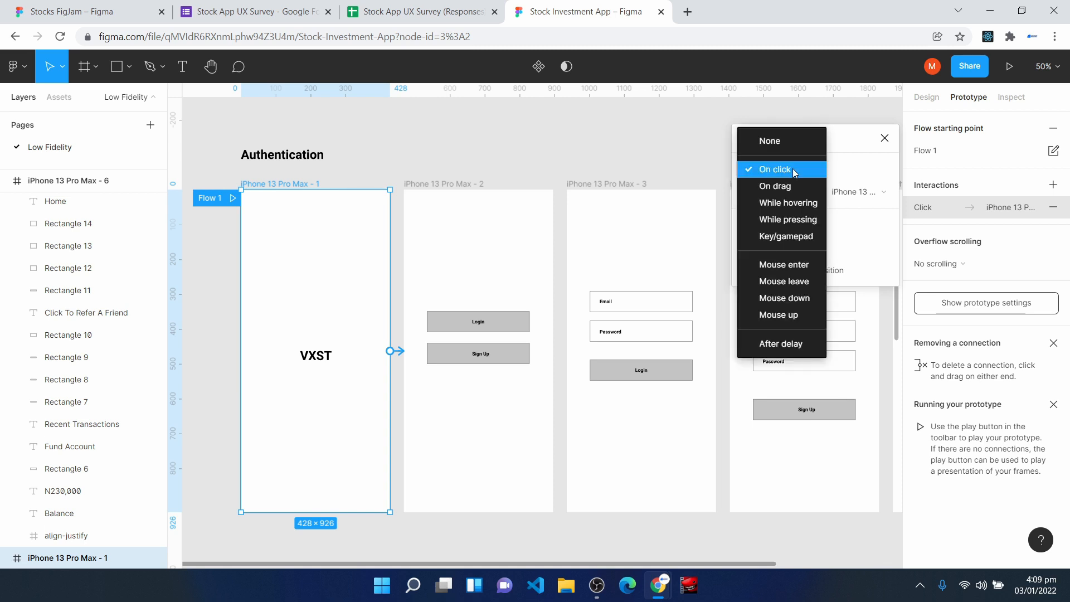
left_click(793, 168)
left_click(792, 193)
left_click(793, 193)
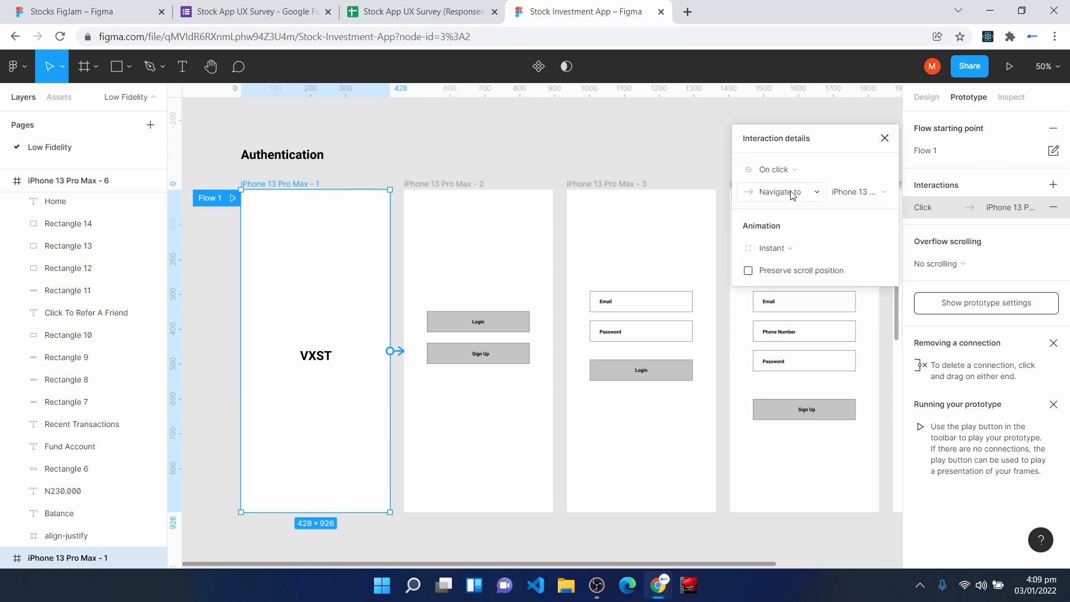
left_click(860, 198)
left_click(859, 201)
- Set the splash interaction's animation to Smart animate with Ease in and out easing and a duration of 800 ms
left_click(787, 252)
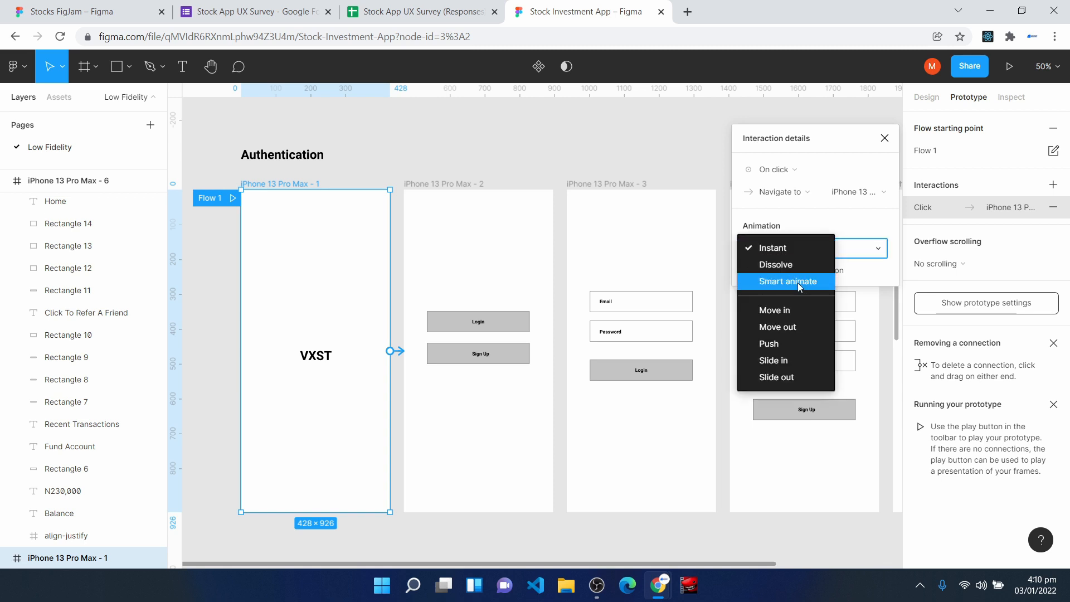
left_click(798, 283)
left_click(794, 272)
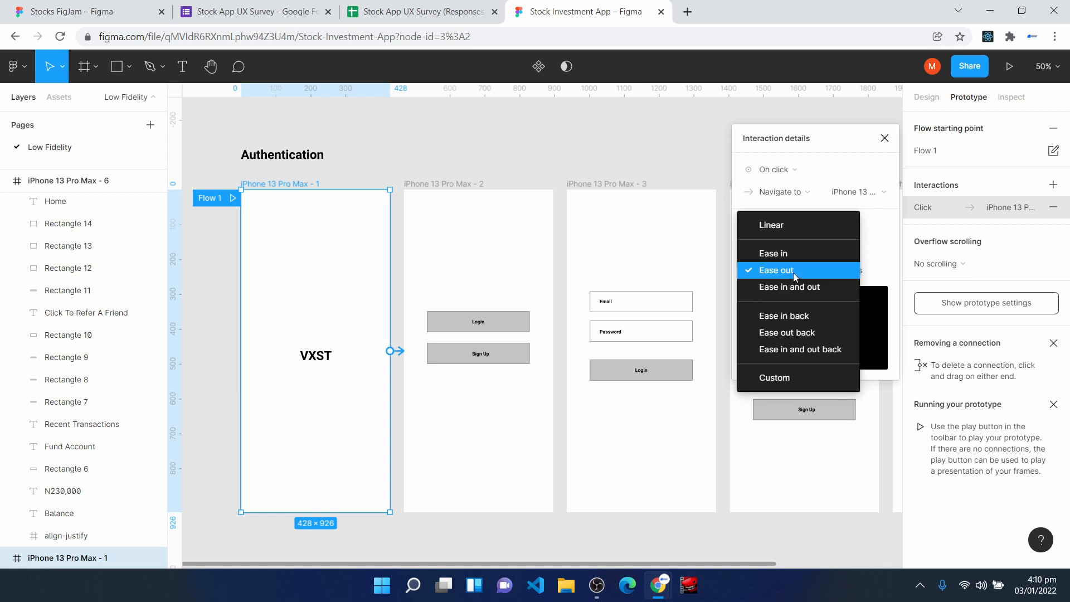
left_click(799, 289)
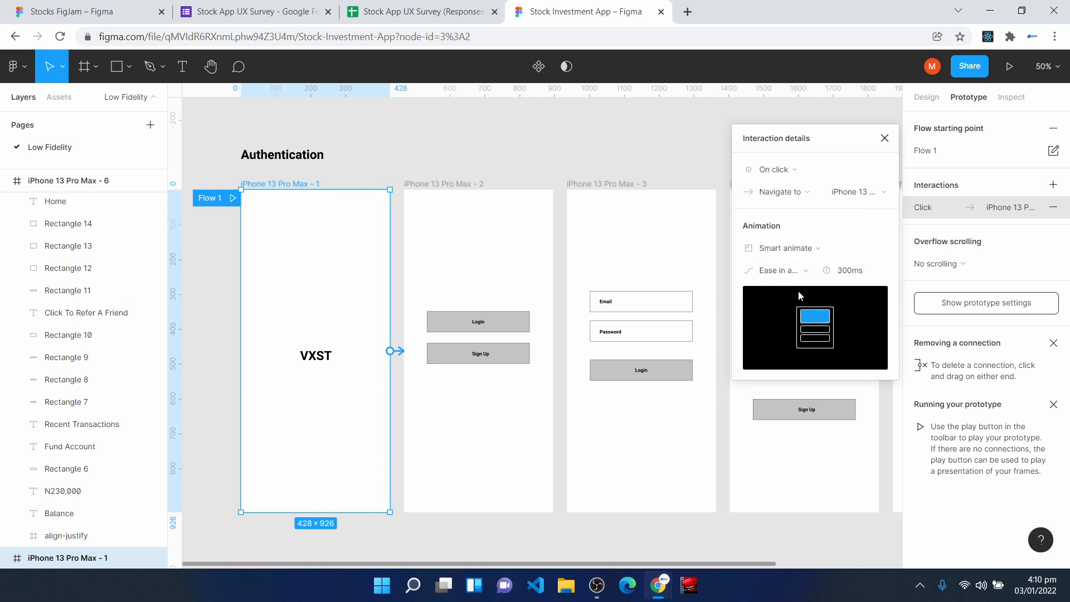
left_click(848, 272)
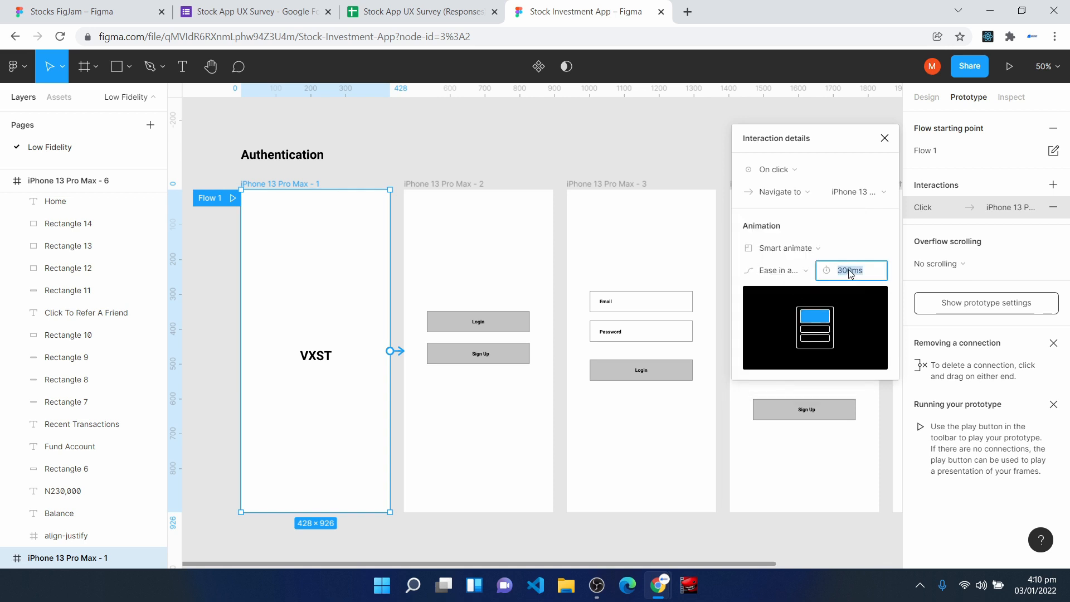
type("800")
key("Return")
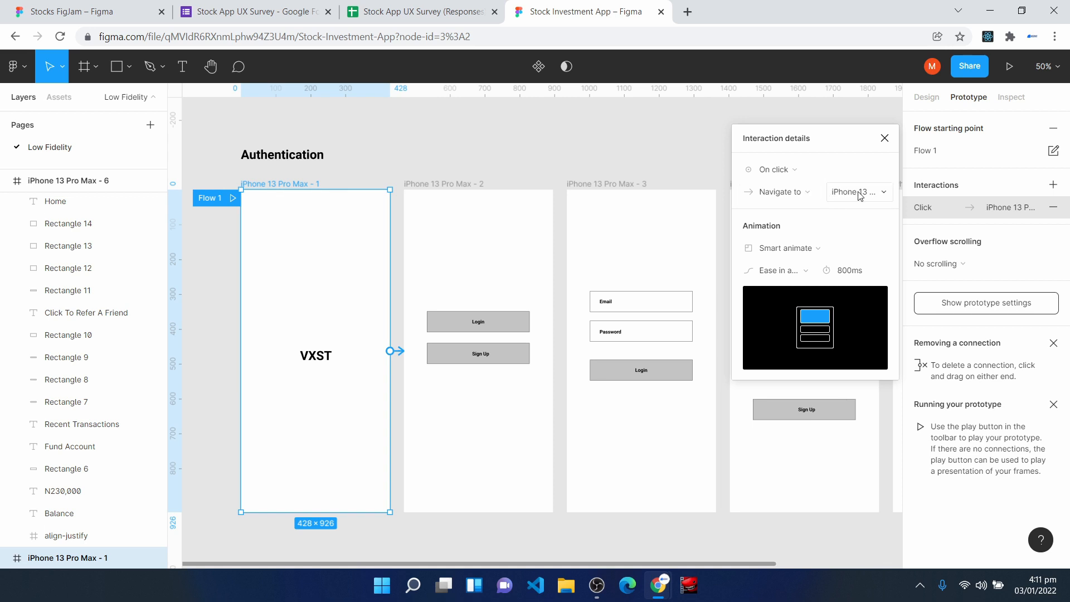
left_click(884, 138)
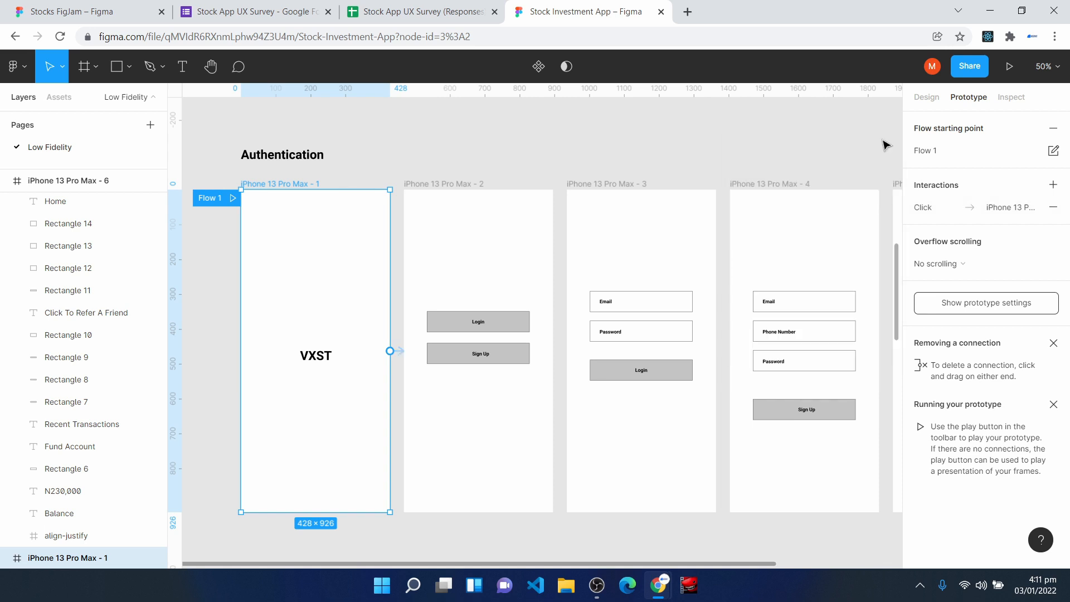
- Connect the Login button on iPhone 13 Pro Max - 2 to the iPhone 13 Pro Max - 3 frame, keeping the 800 ms Smart animate settings
left_click(509, 328)
scroll(535, 325, "up", 3)
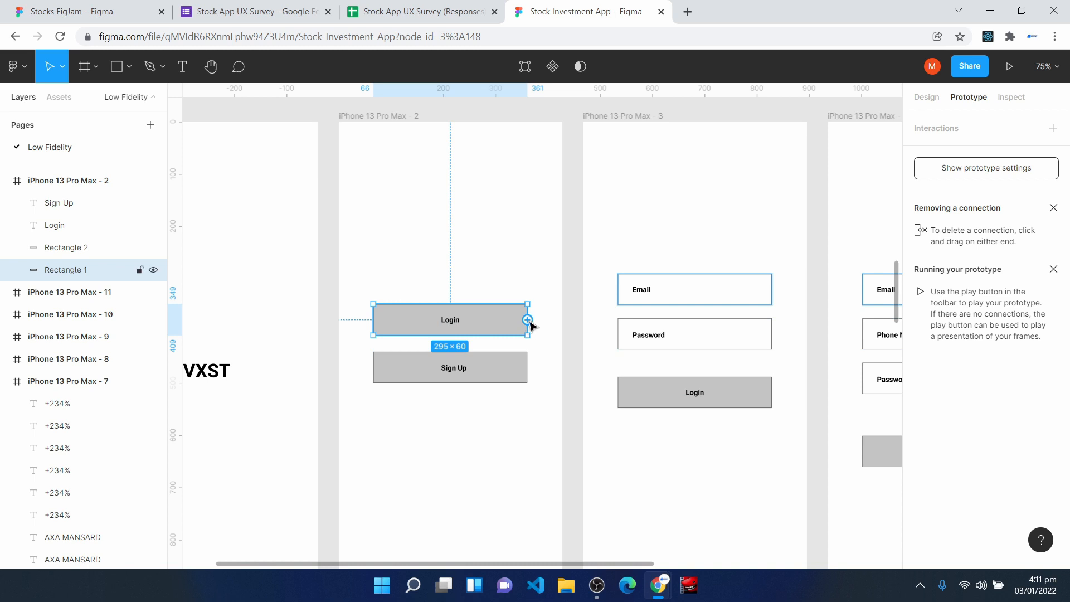
left_click_drag(528, 321, 590, 330)
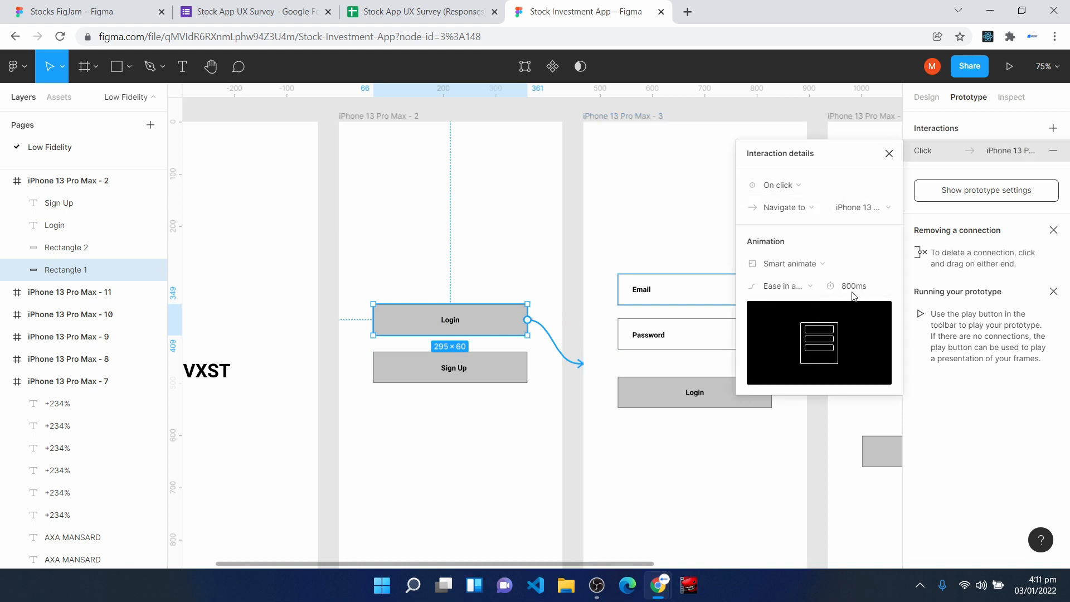
left_click(889, 154)
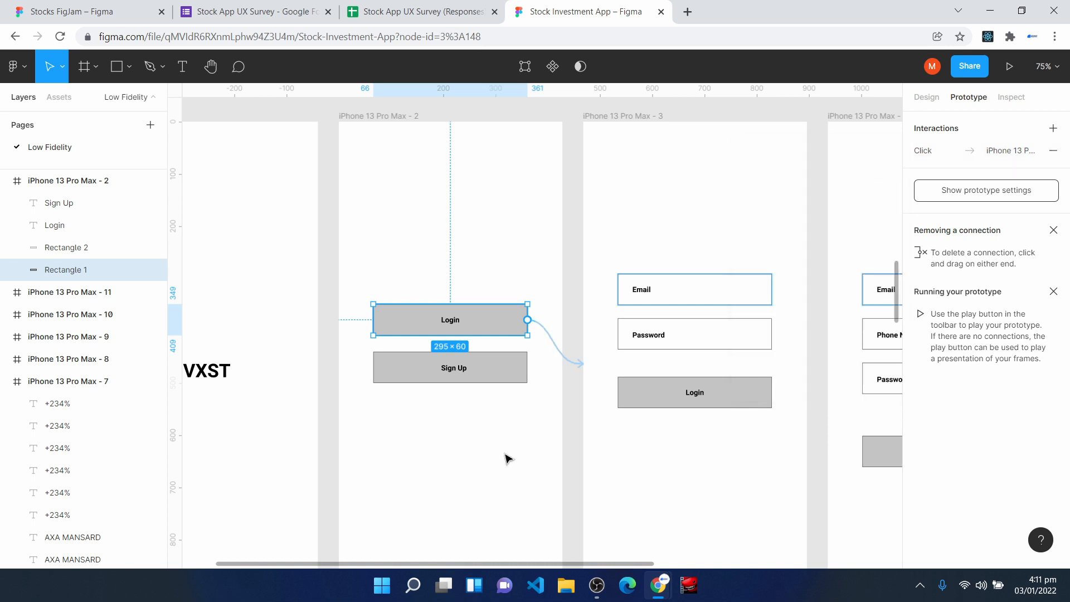
- Connect the Sign Up button on iPhone 13 Pro Max - 2 to the iPhone 13 Pro Max - 4 sign-up frame
left_click(498, 380)
left_click_drag(591, 564, 700, 585)
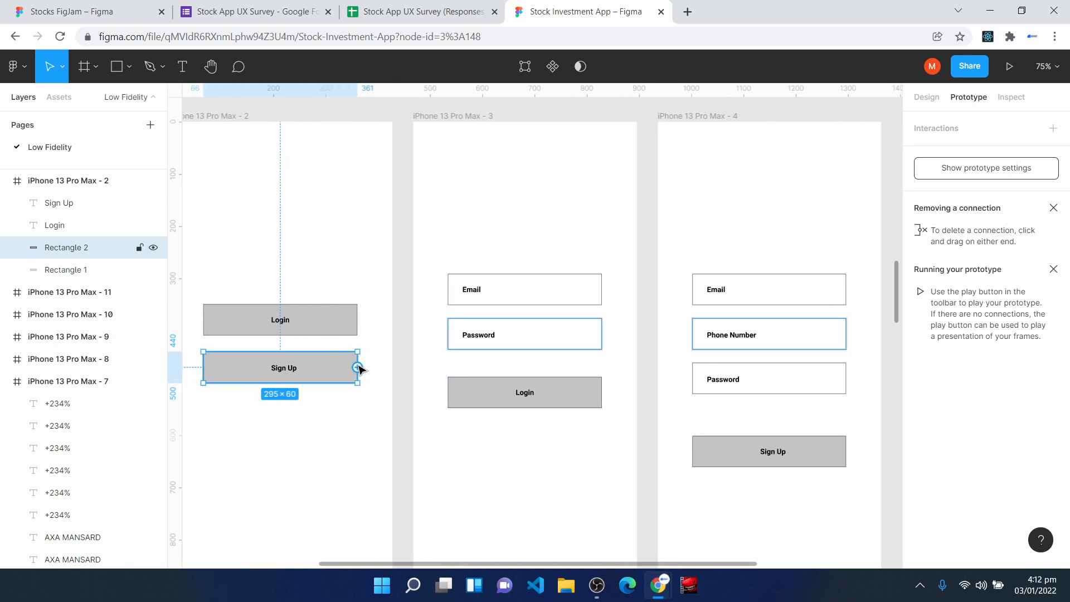
left_click_drag(358, 368, 666, 310)
key("Escape")
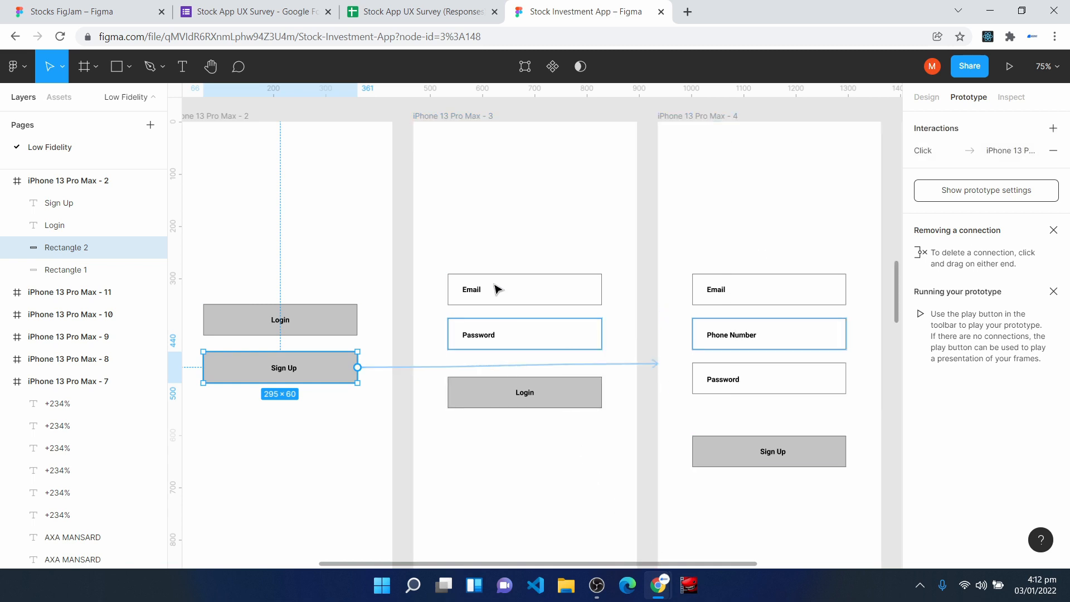
left_click(509, 239)
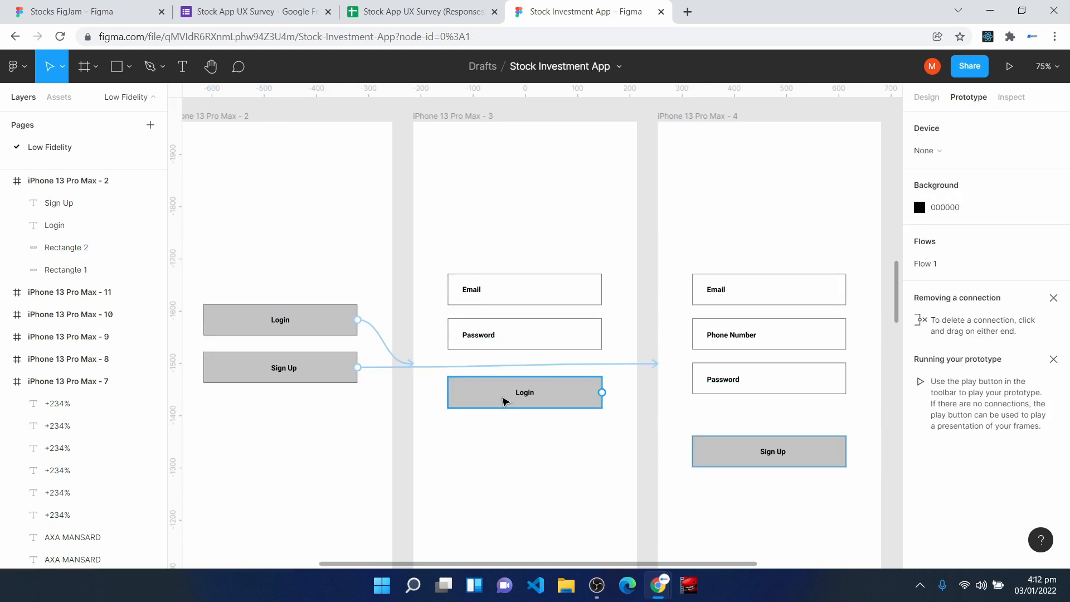
- Connect the Login button on iPhone 13 Pro Max - 3 to the Home frame, iPhone 13 Pro Max - 6
left_click(503, 401)
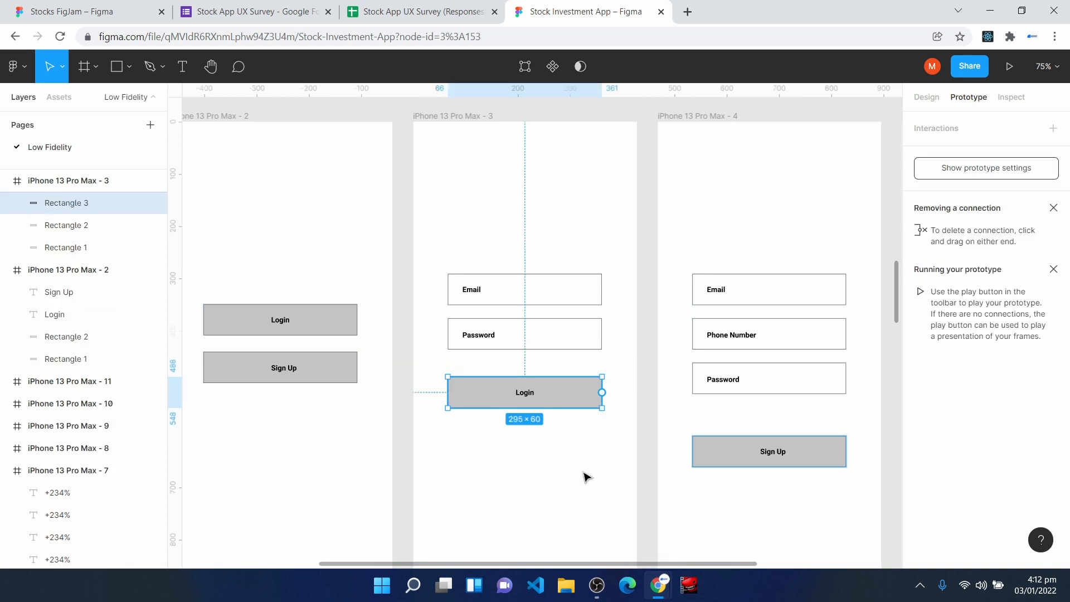
scroll(546, 498, "down", 3)
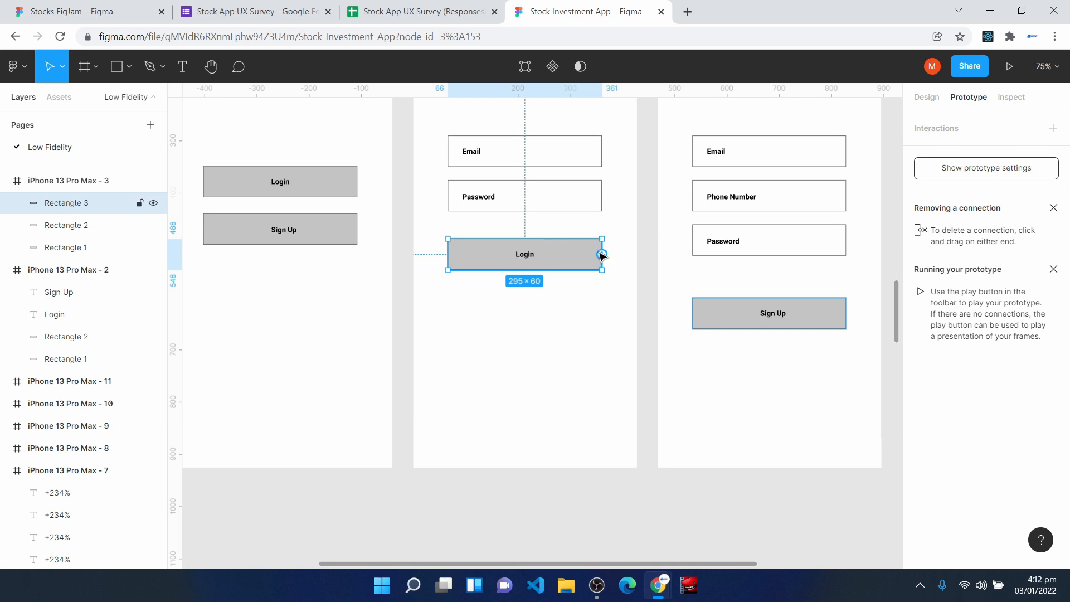
left_click_drag(603, 254, 398, 463)
left_click(890, 155)
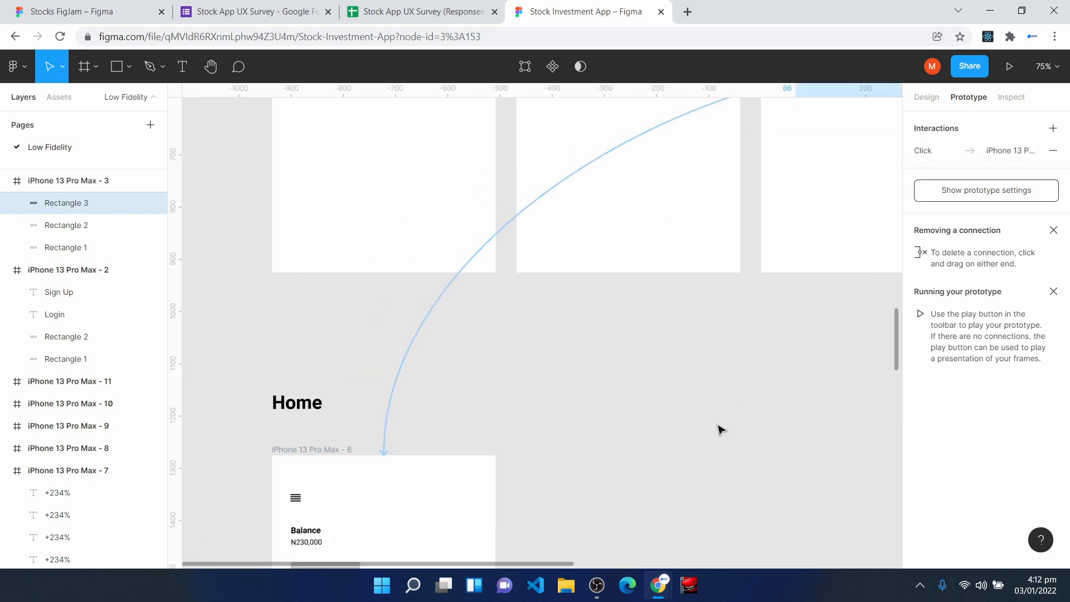
- Connect the Sign Up button on iPhone 13 Pro Max - 4 to the verification code frame, keeping the 800 ms Smart animate settings
left_click_drag(564, 566, 748, 588)
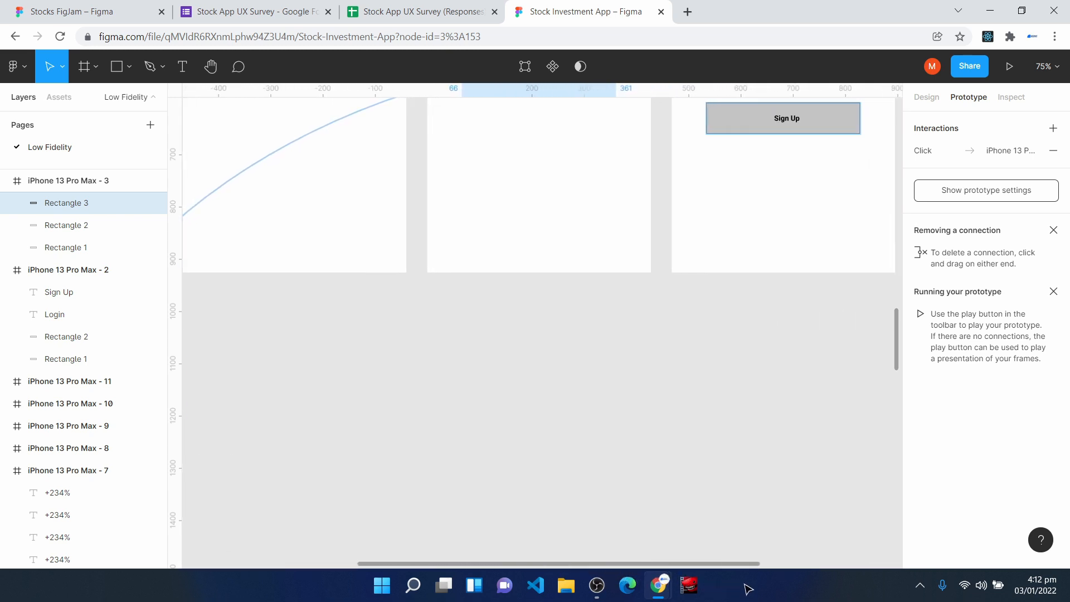
left_click_drag(702, 352, 554, 564)
key("space")
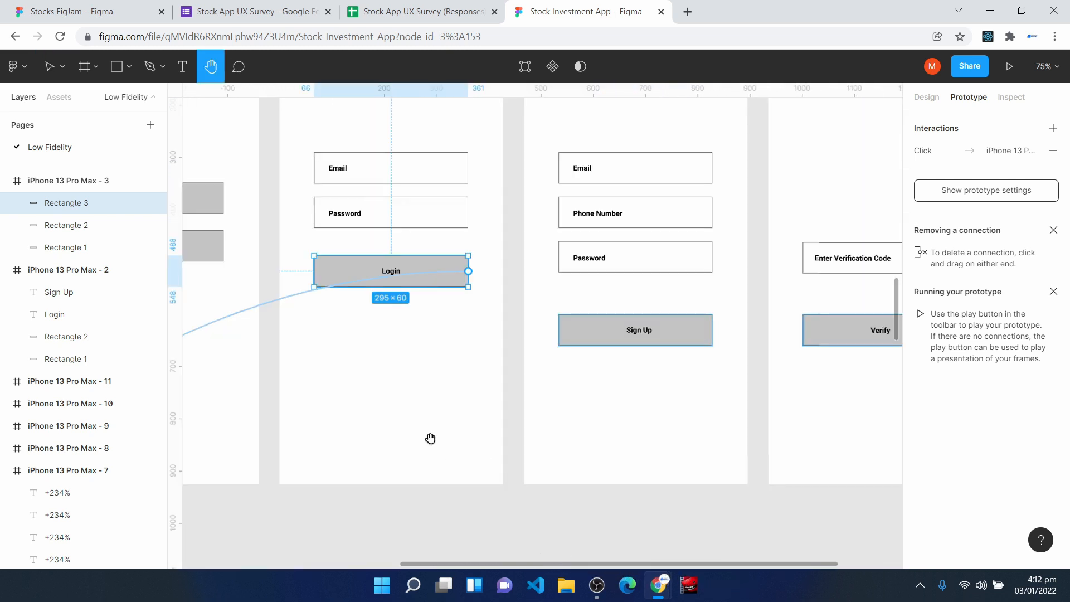
left_click_drag(195, 252, 309, 272)
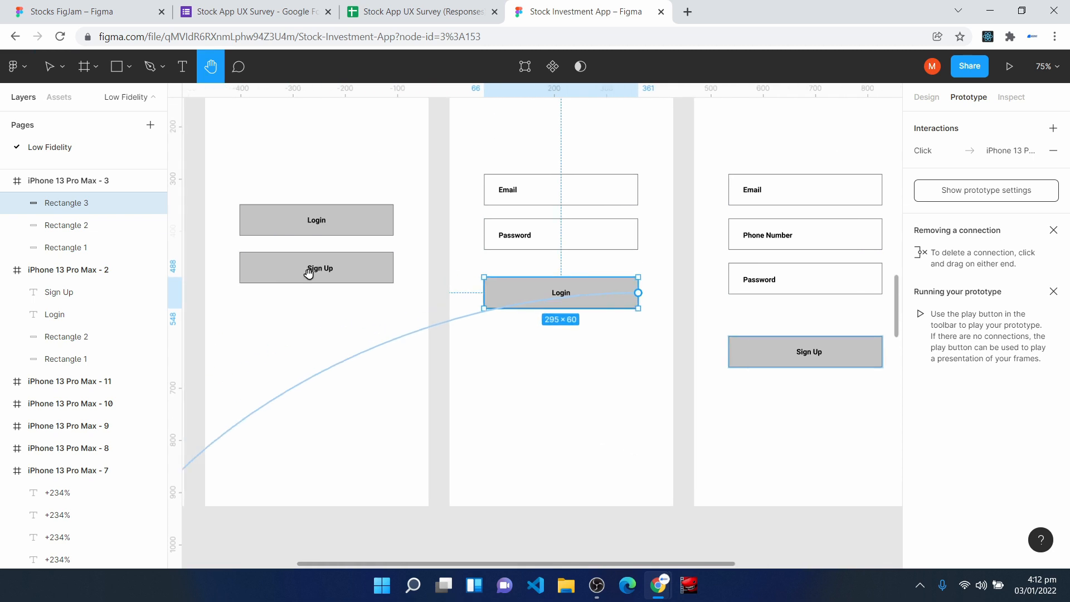
scroll(633, 443, "right", 5)
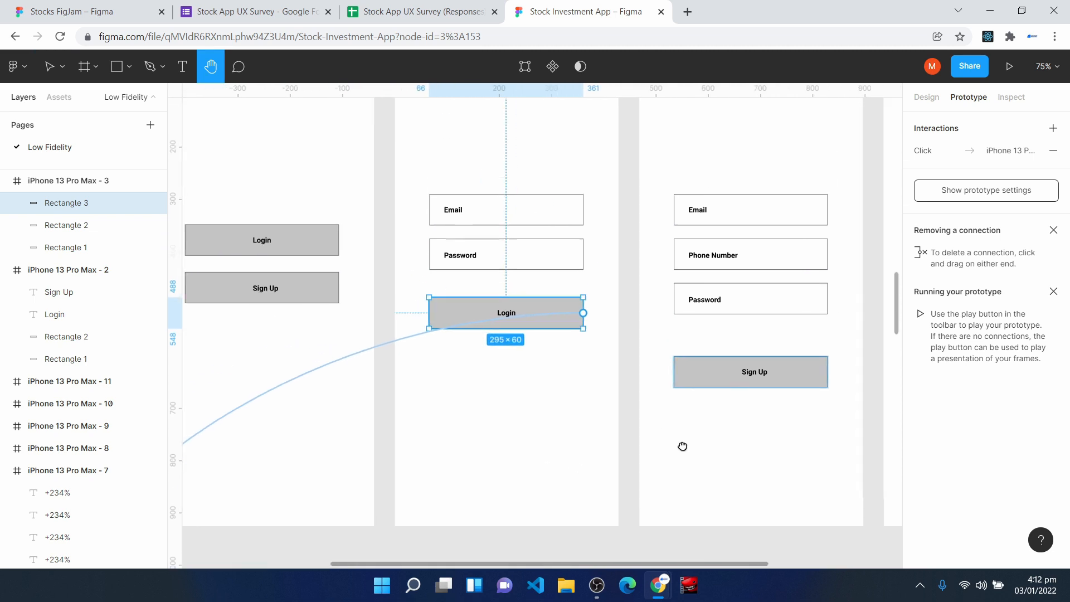
left_click_drag(530, 438, 523, 440)
key("v")
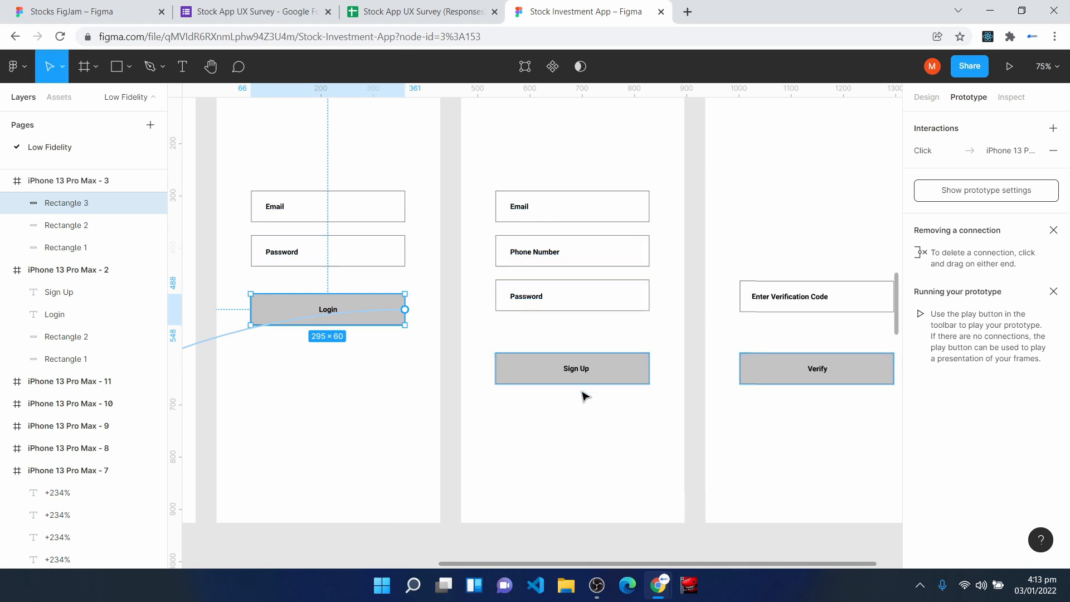
left_click(524, 372)
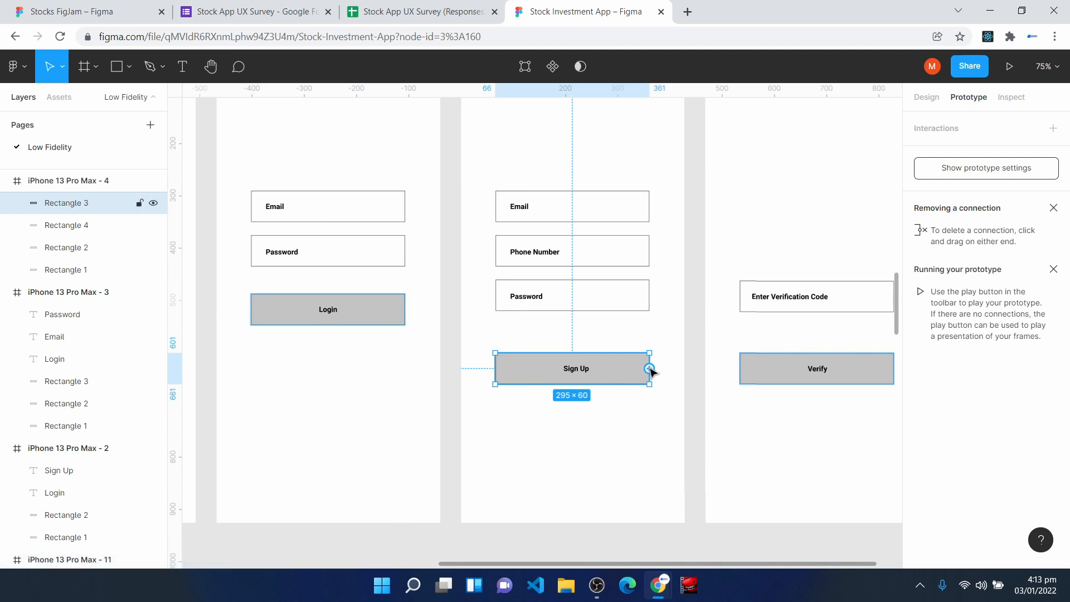
left_click_drag(650, 368, 715, 262)
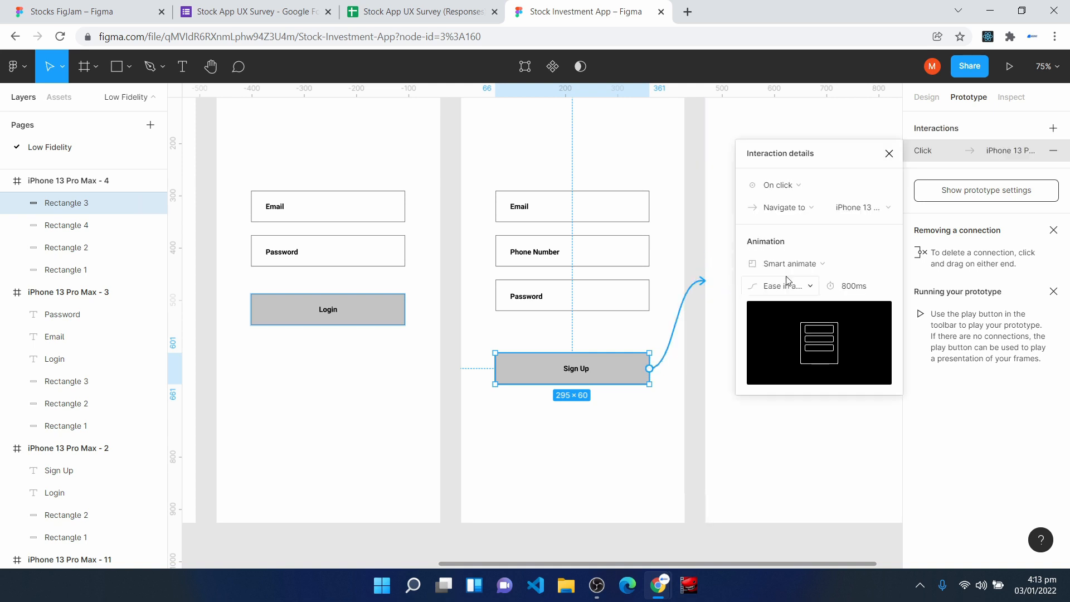
left_click(887, 155)
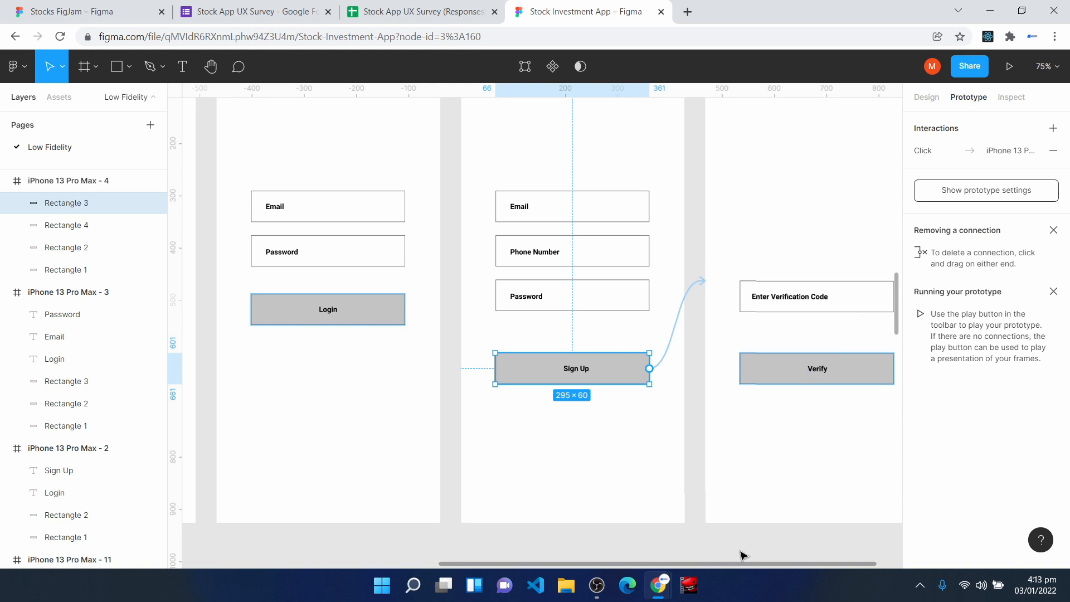
- Connect the Verify button on the verification code frame to the Home frame, iPhone 13 Pro Max - 6
left_click_drag(753, 564, 823, 560)
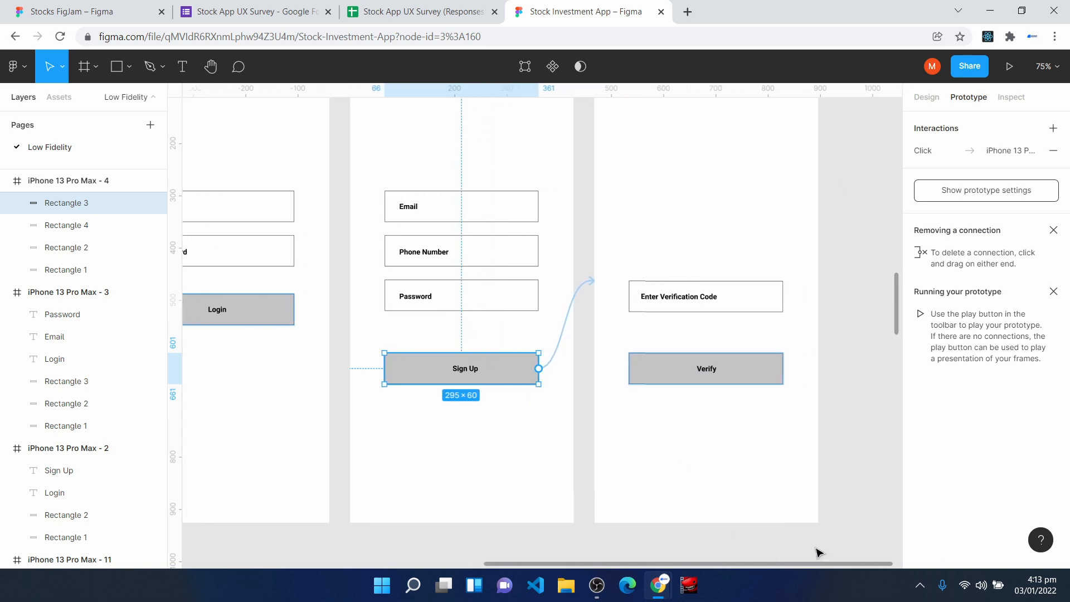
left_click(760, 366)
left_click_drag(783, 368, 424, 557)
left_click(708, 495)
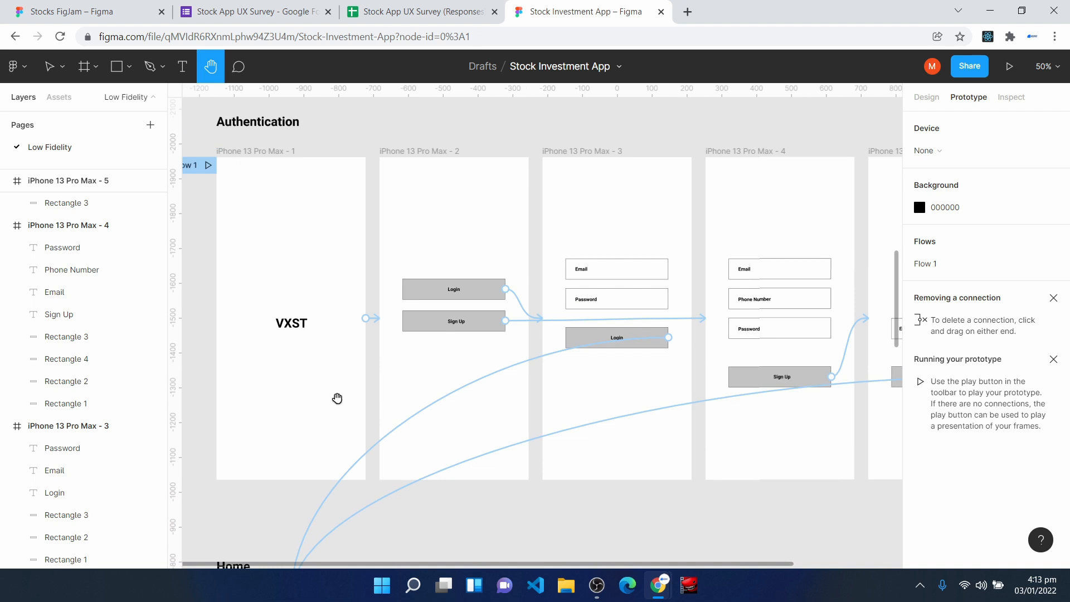
- Connect the Fund Account button on the Home frame, iPhone 13 Pro Max - 6, to Frame 1 in the Fund Account section
scroll(319, 435, "down", 4)
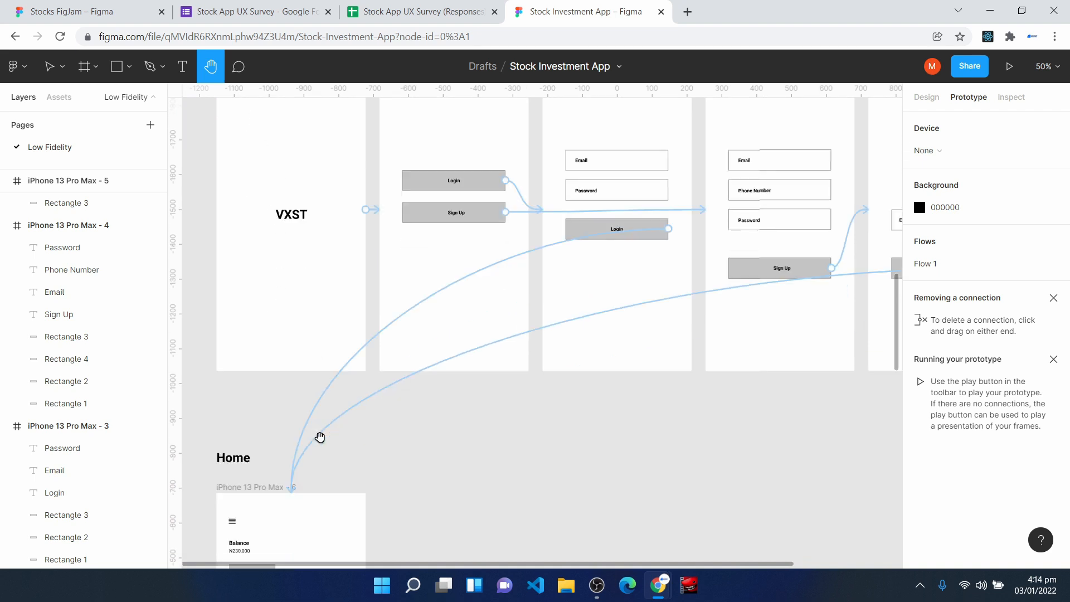
scroll(320, 436, "down", 4)
scroll(268, 420, "down", 5)
scroll(268, 420, "down", 2)
key("v")
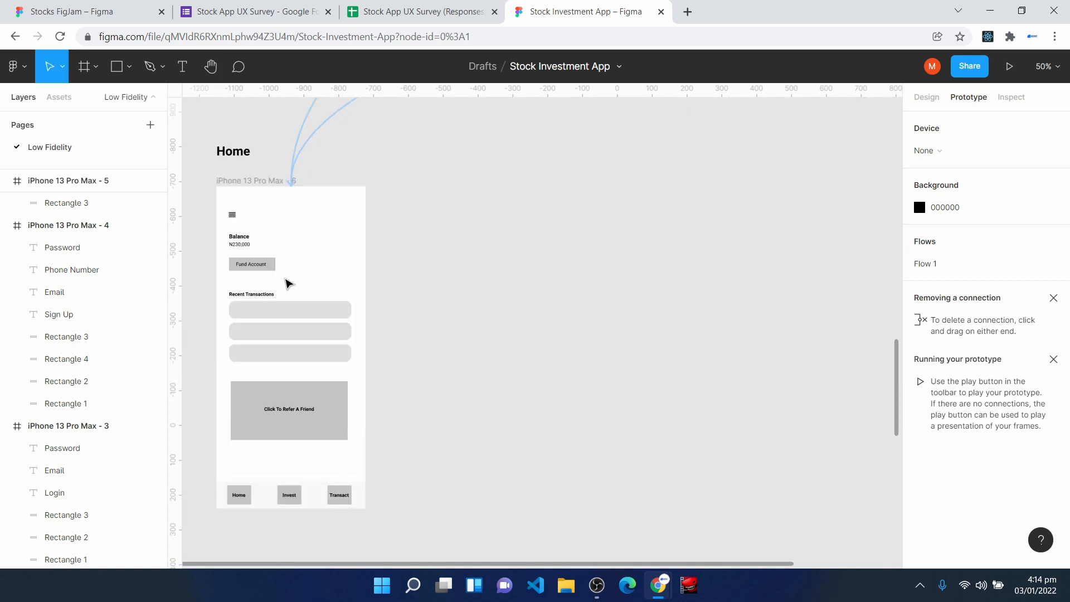
scroll(288, 284, "down", 1)
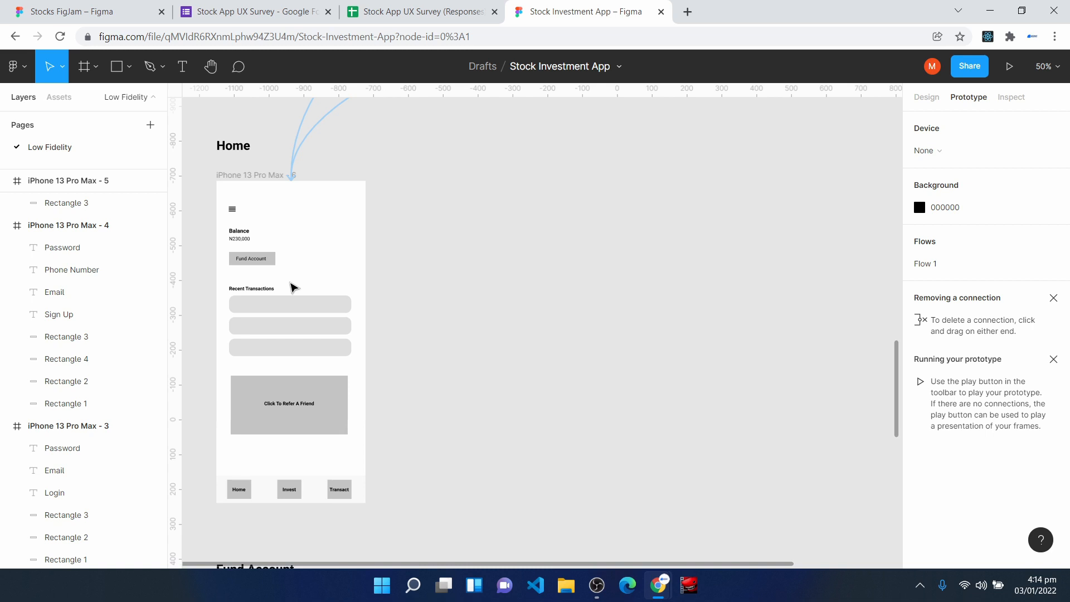
key("h")
key("ctrl+plus")
left_click_drag(516, 307, 652, 342)
key("v")
mouse_move(413, 259)
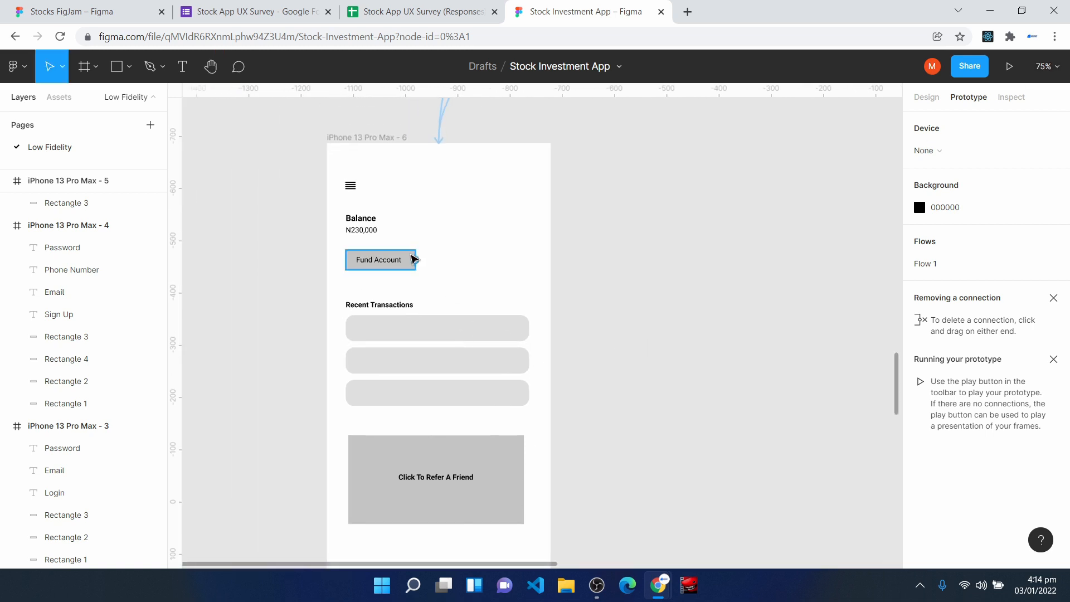
left_click(411, 269)
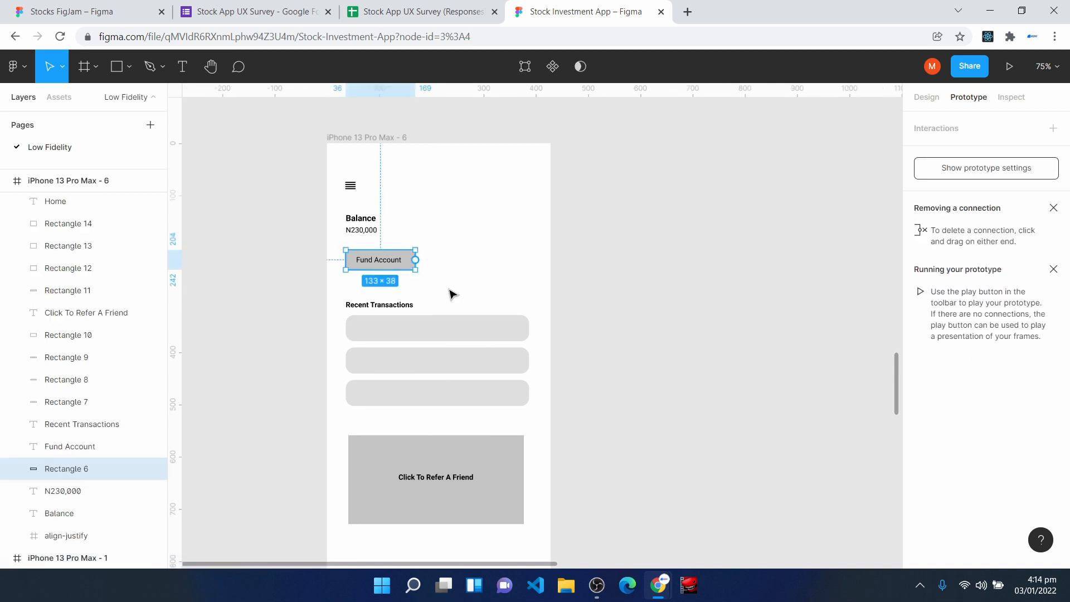
scroll(569, 343, "down", 3)
scroll(571, 350, "down", 6)
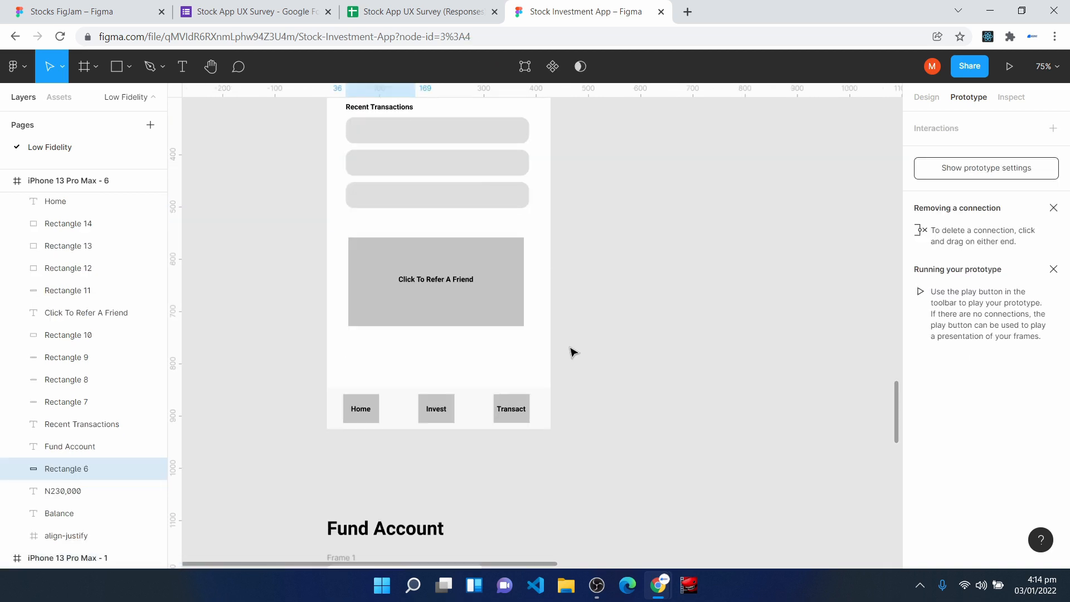
scroll(446, 192, "up", 4)
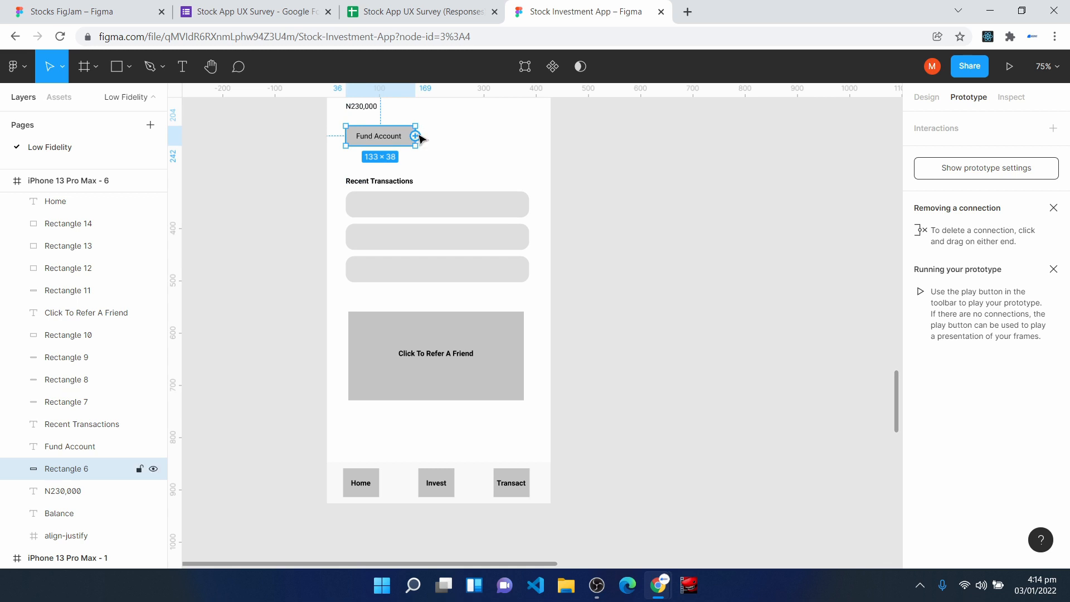
left_click_drag(416, 136, 434, 418)
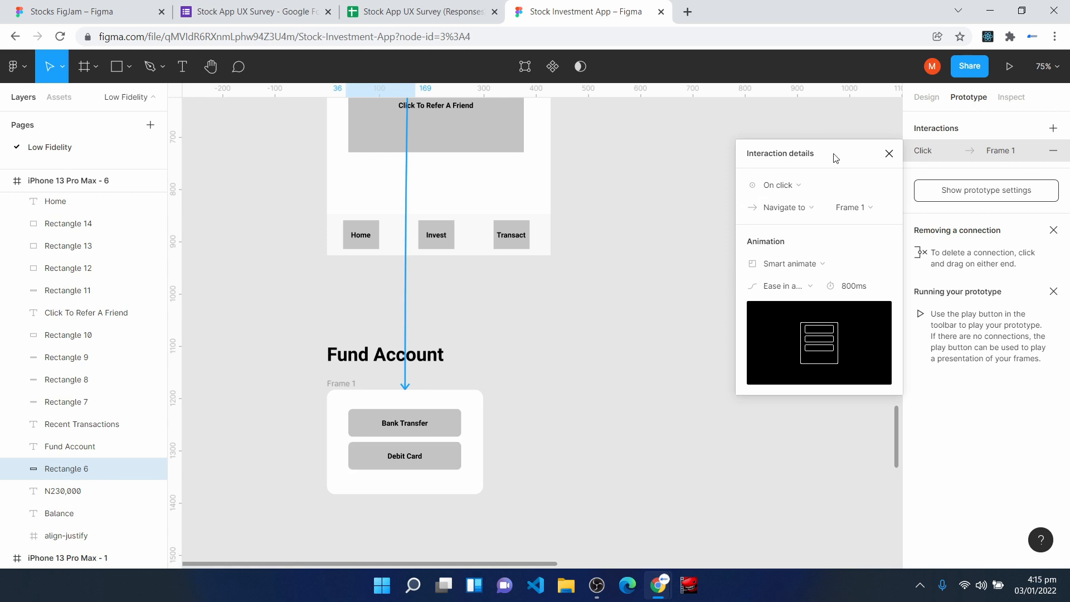
- Set the Fund Account interaction's action to Open overlay with Frame 1, keeping the On click trigger
left_click_drag(836, 160, 814, 151)
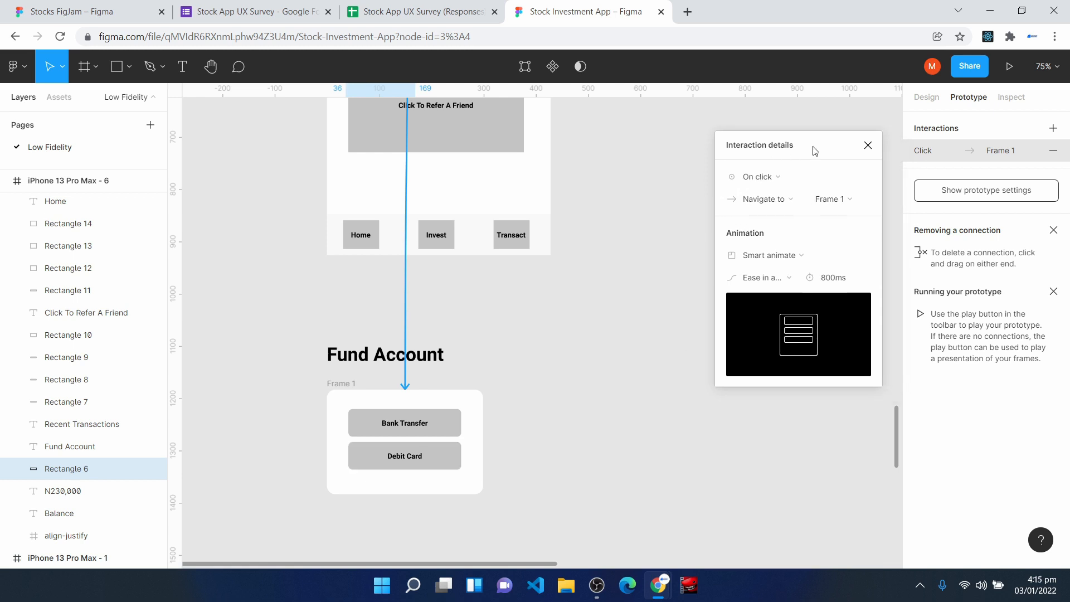
left_click(772, 177)
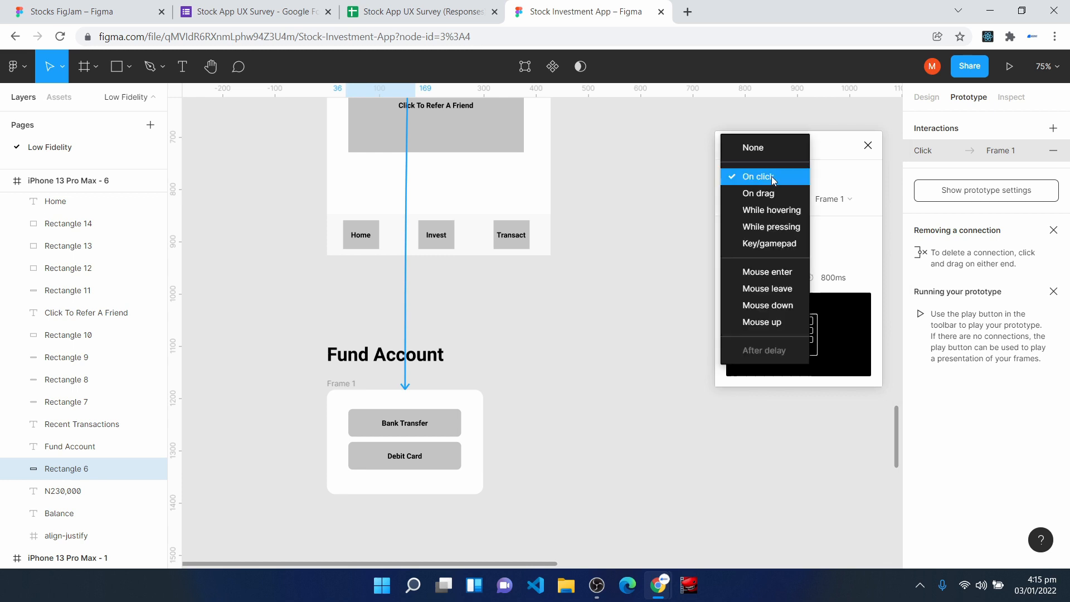
left_click(772, 177)
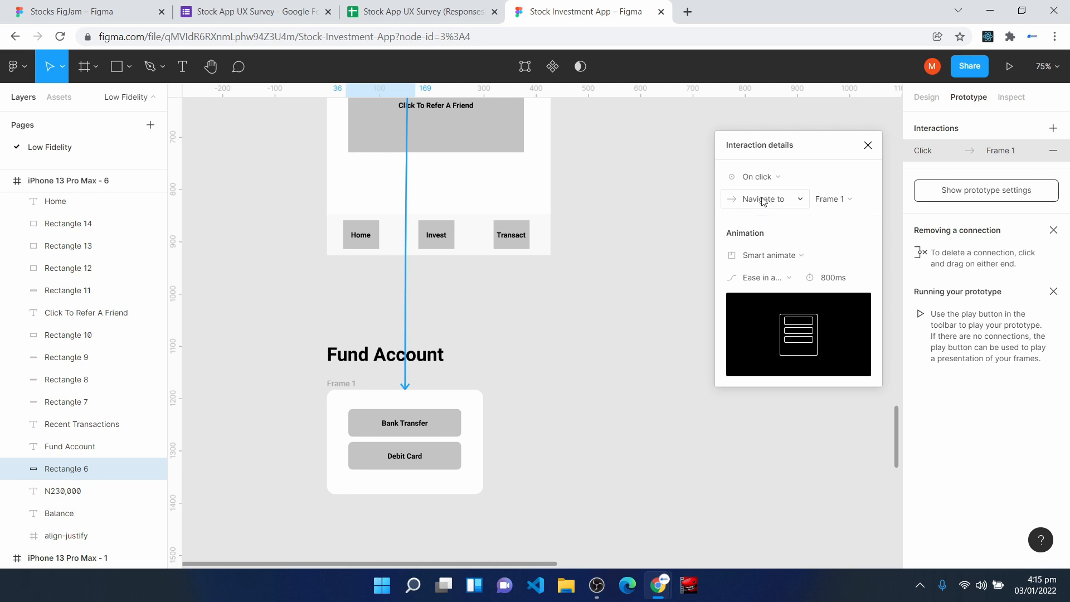
left_click(762, 198)
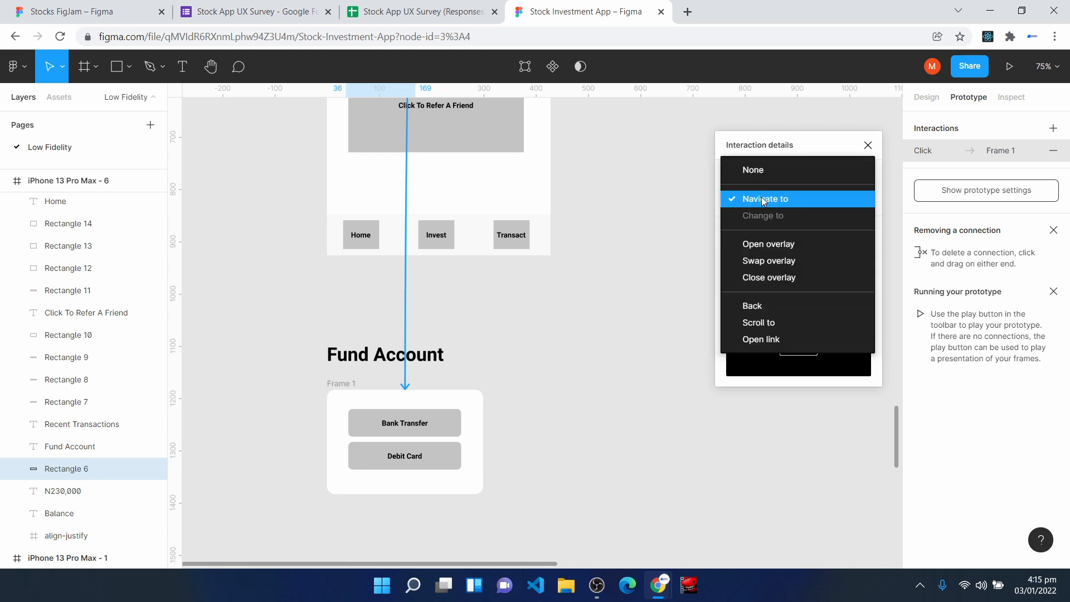
left_click(770, 245)
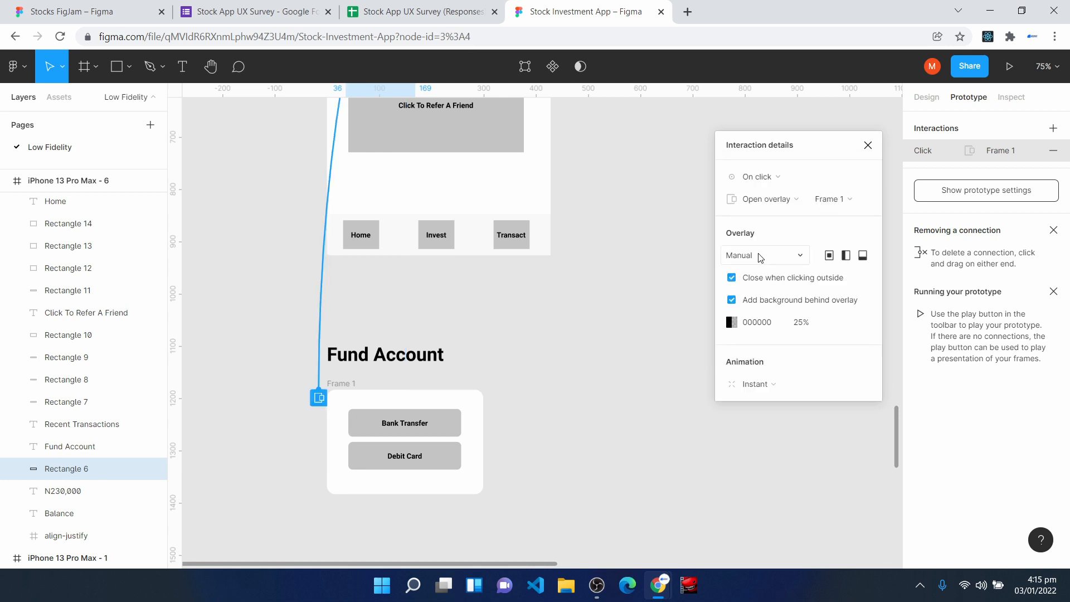
- Set the Fund Account overlay's position to Centered, keeping the Instant animation and the 25% black background
left_click(760, 256)
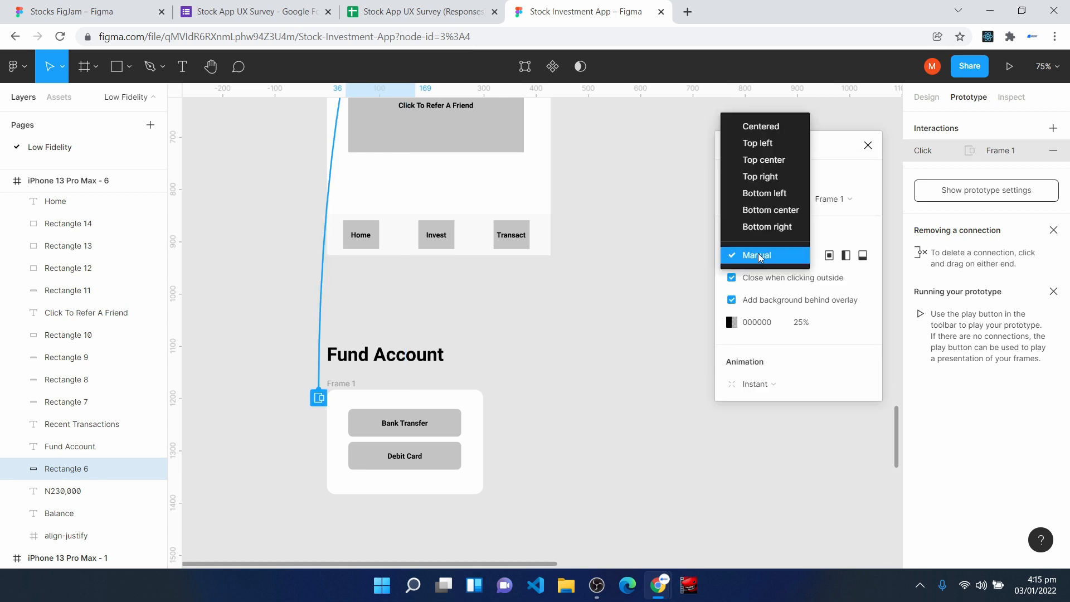
left_click(762, 126)
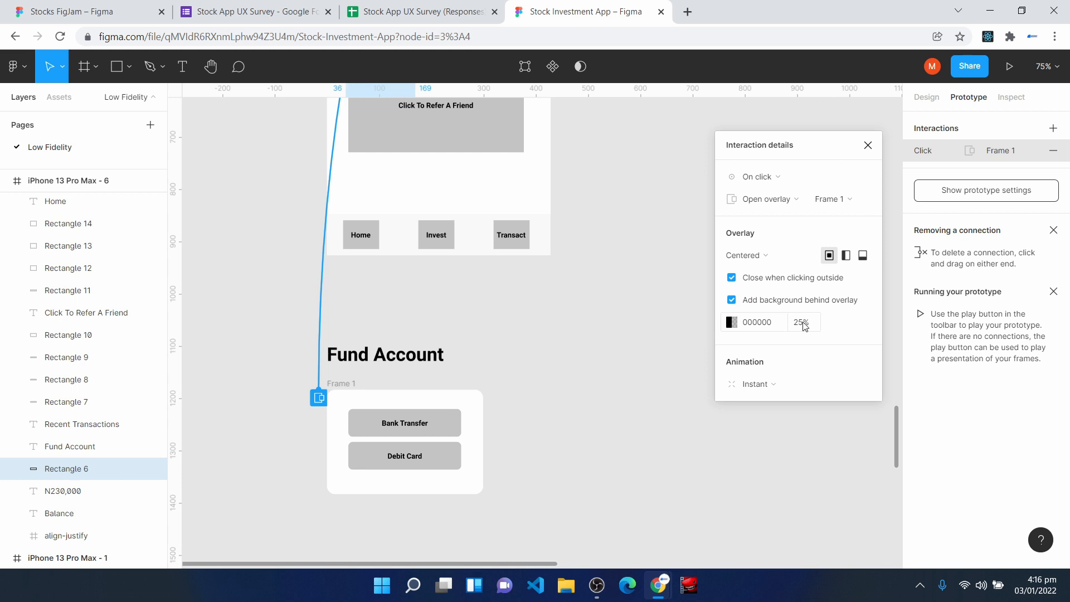
left_click(777, 388)
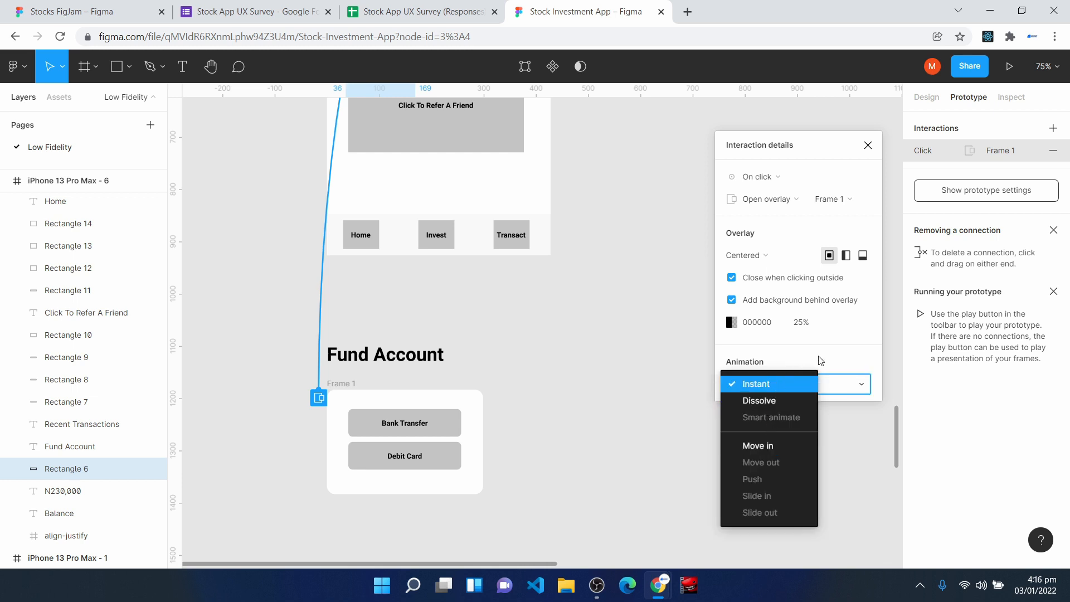
left_click(820, 360)
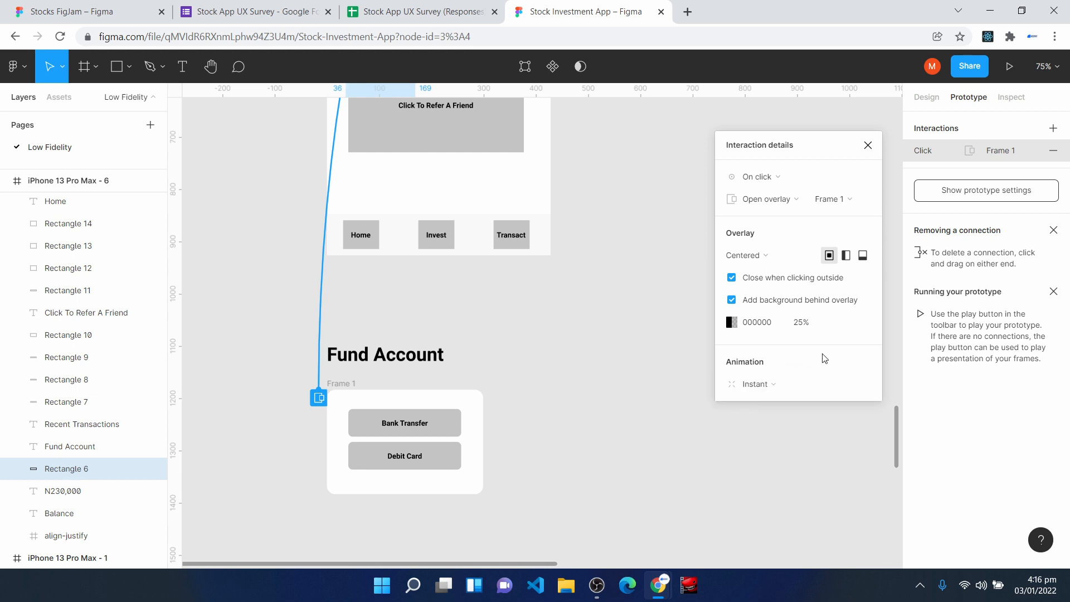
left_click(868, 145)
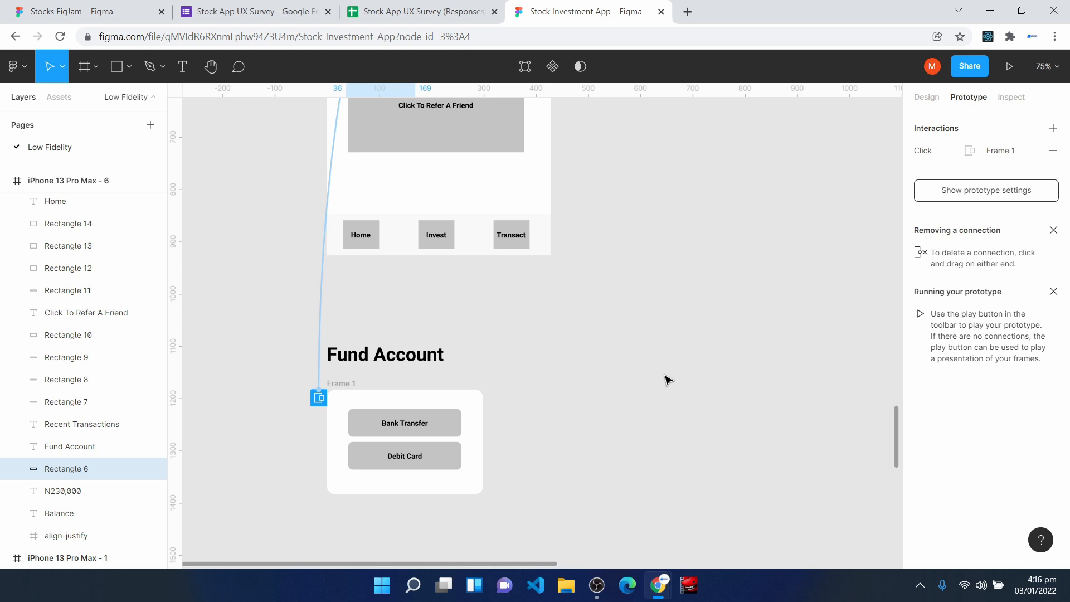
left_click(668, 381)
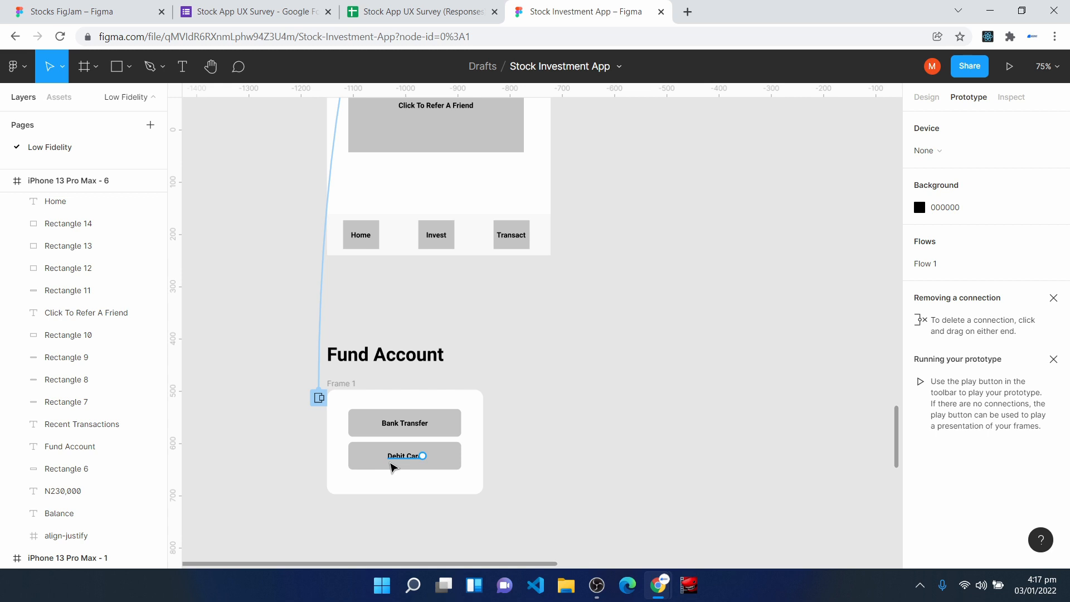
- Duplicate the Home frame, iPhone 13 Pro Max - 6, and delete the copy's balance amount, Fund Account, Recent Transactions and referral elements
scroll(654, 479, "up", 8)
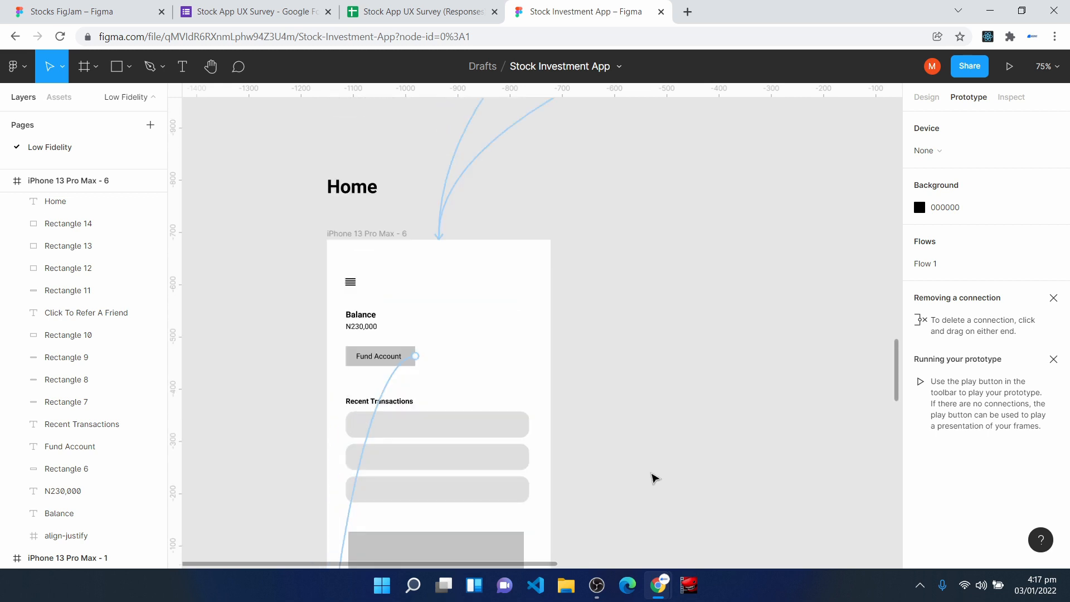
scroll(654, 479, "down", 1)
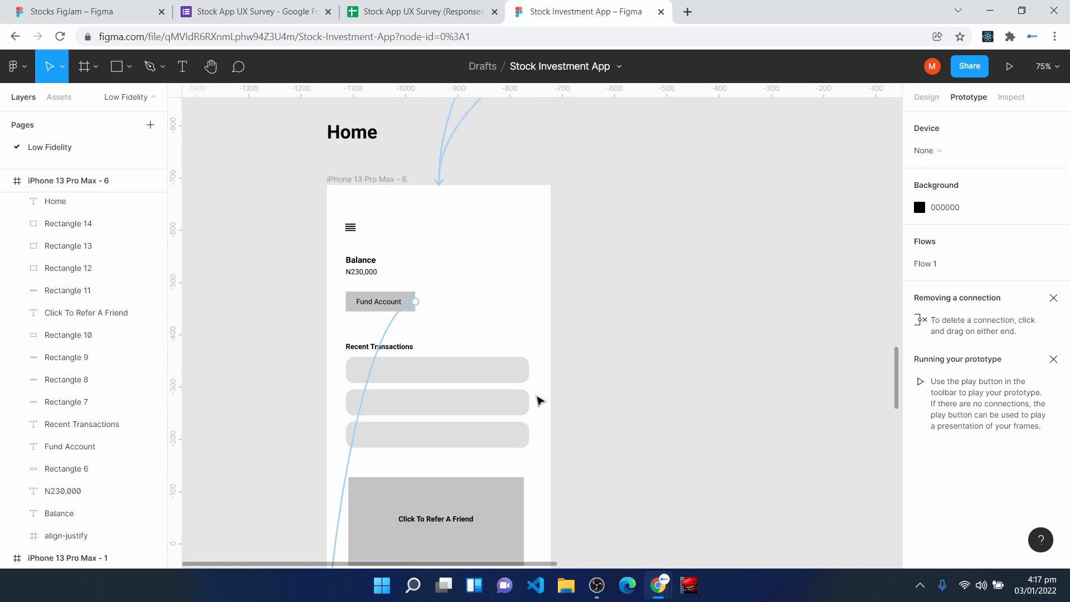
left_click(927, 99)
left_click(330, 180)
key("ctrl+d")
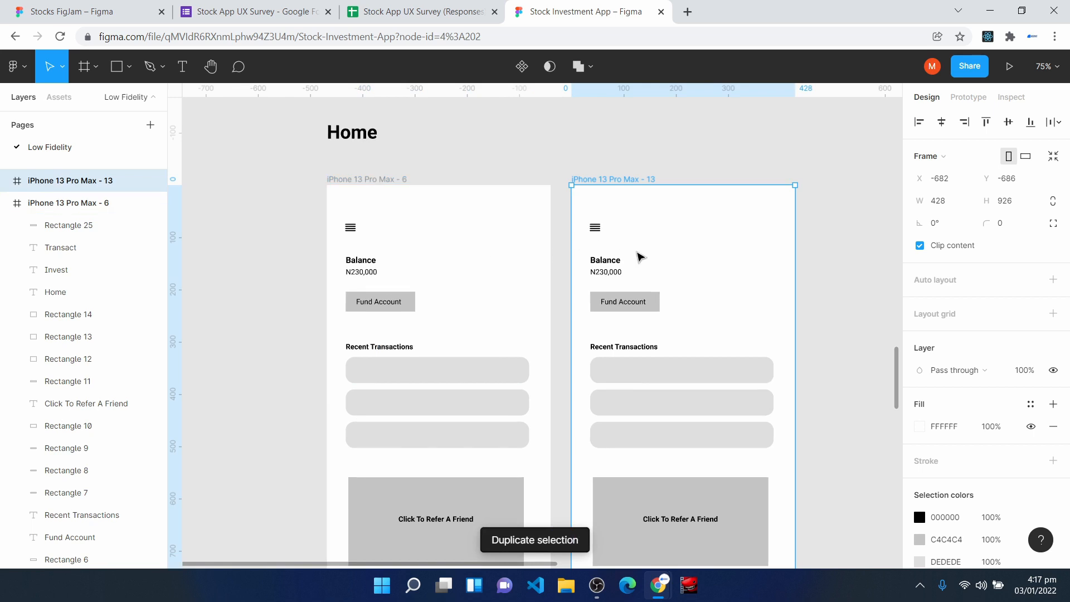
scroll(699, 290, "down", 1)
left_click_drag(586, 230, 787, 534)
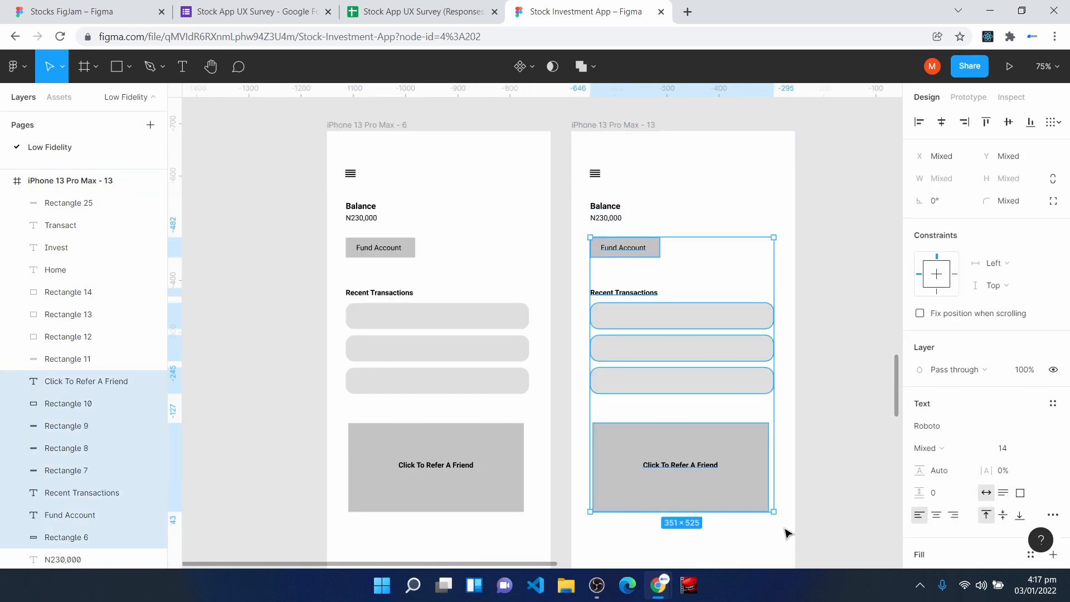
key("Delete")
left_click(608, 218)
key("Delete")
- Move the copied frame's Balance heading to the horizontal centre and change its text to Bank Transfer
left_click_drag(625, 213, 675, 213)
double_click(685, 208)
type("Bank Transfer")
key("Escape")
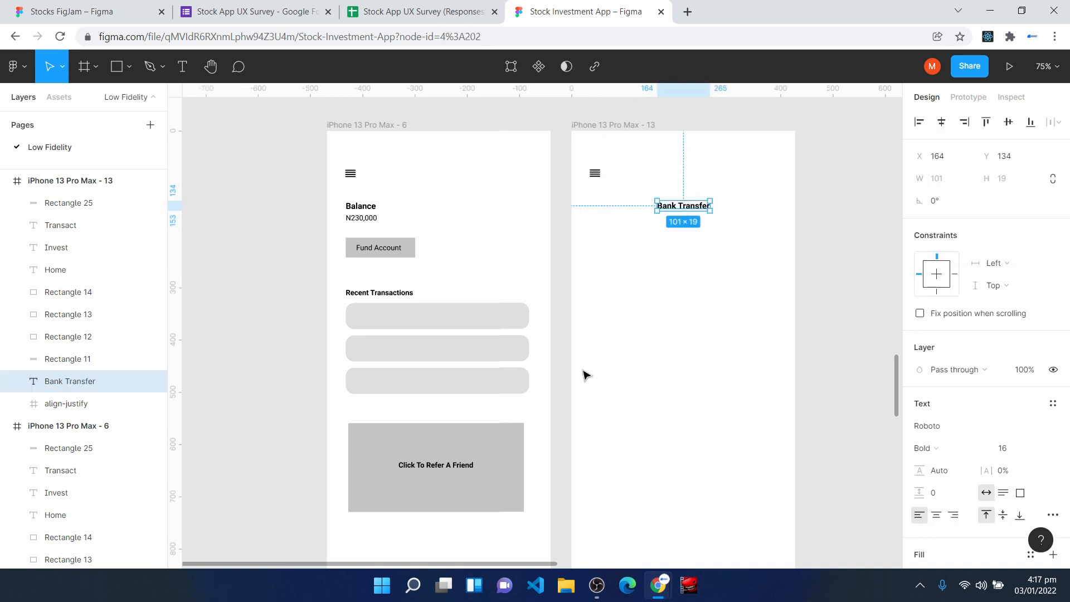
- Delete the duplicated Bank Transfer frame, iPhone 13 Pro Max - 13
scroll(687, 401, "down", 1)
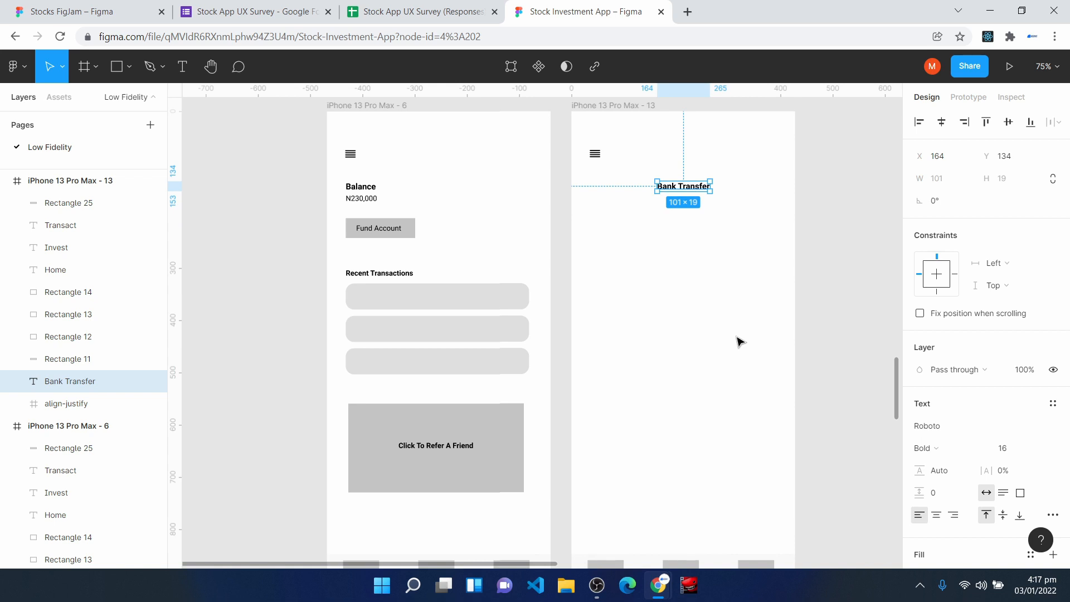
scroll(491, 430, "down", 6)
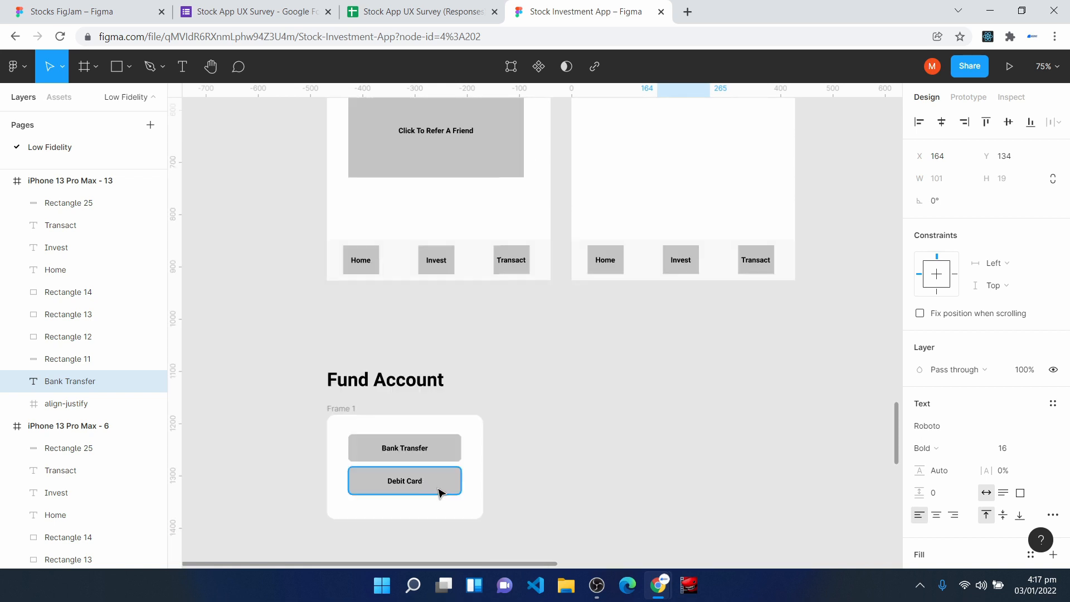
scroll(439, 493, "up", 7)
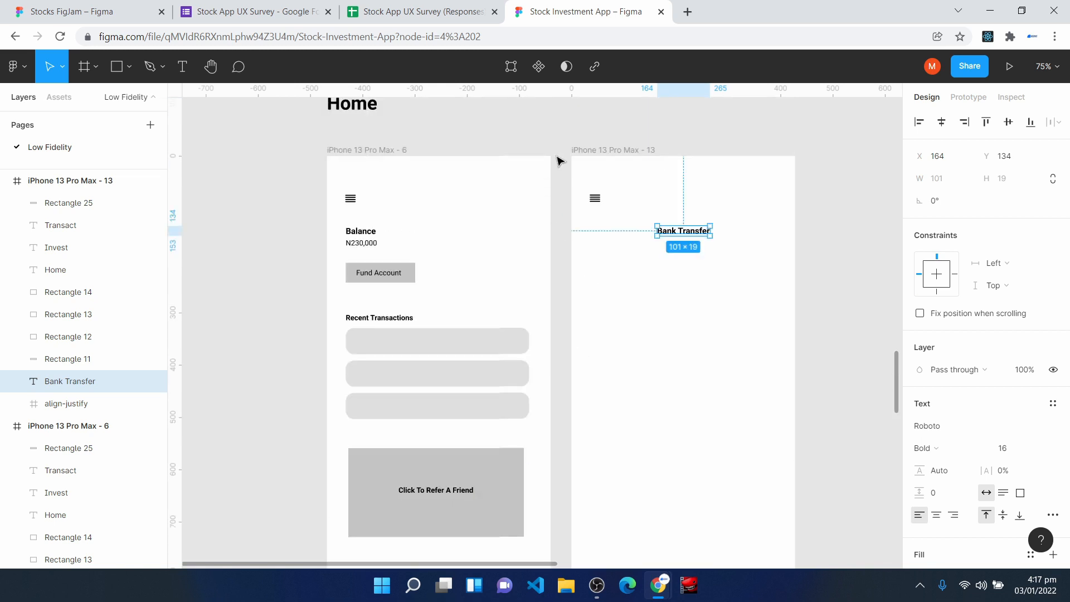
left_click(580, 150)
key("Delete")
- Connect the Invest button on the Home frame to the Invest frame, iPhone 13 Pro Max - 7, keeping the On click Navigate to interaction
scroll(504, 326, "up", 1)
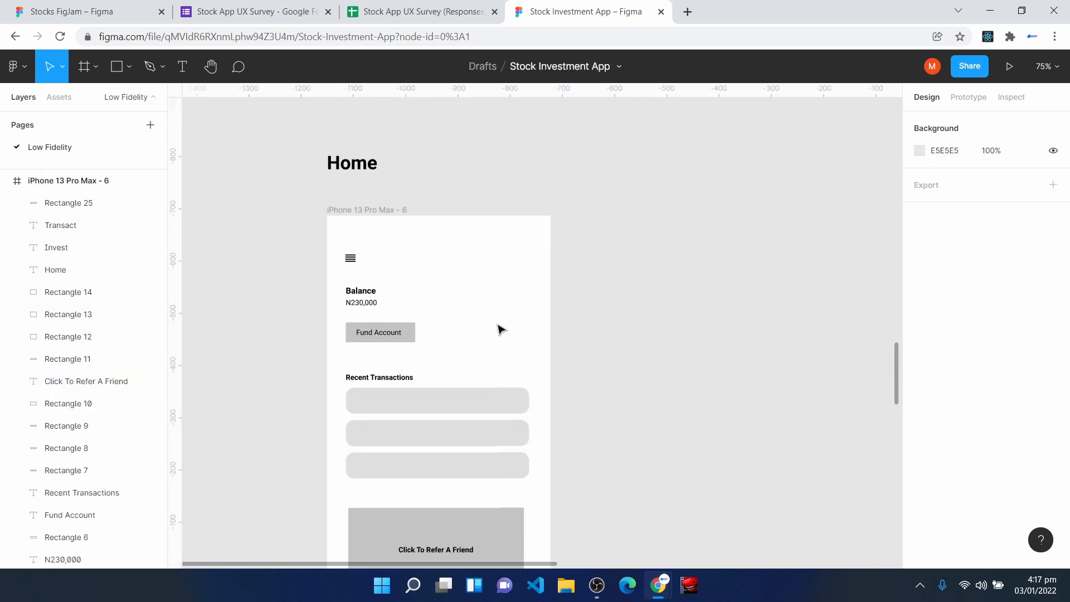
scroll(501, 328, "down", 14)
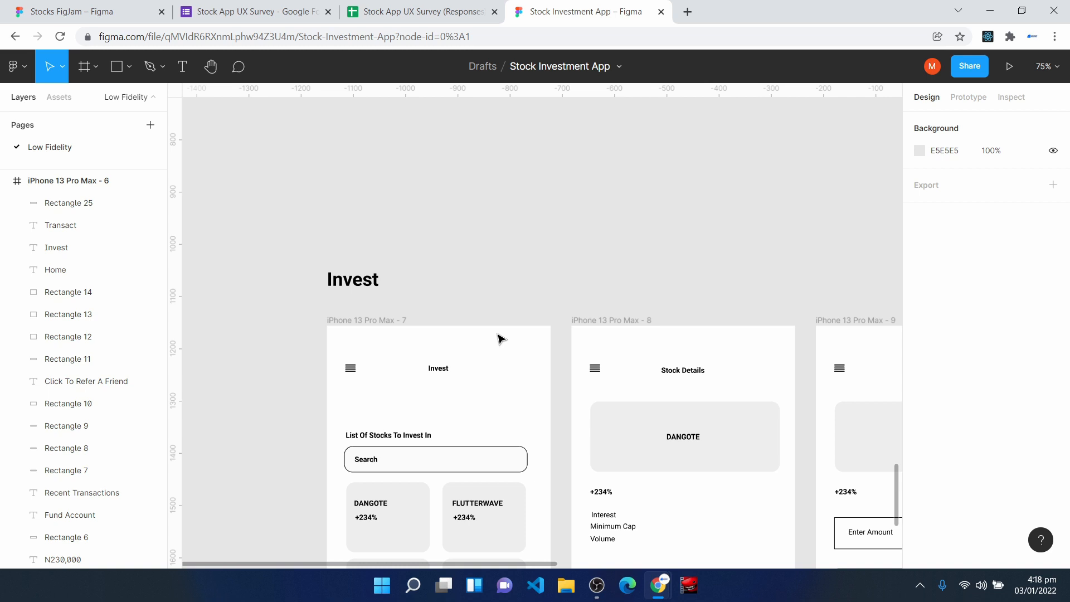
scroll(493, 329, "up", 1)
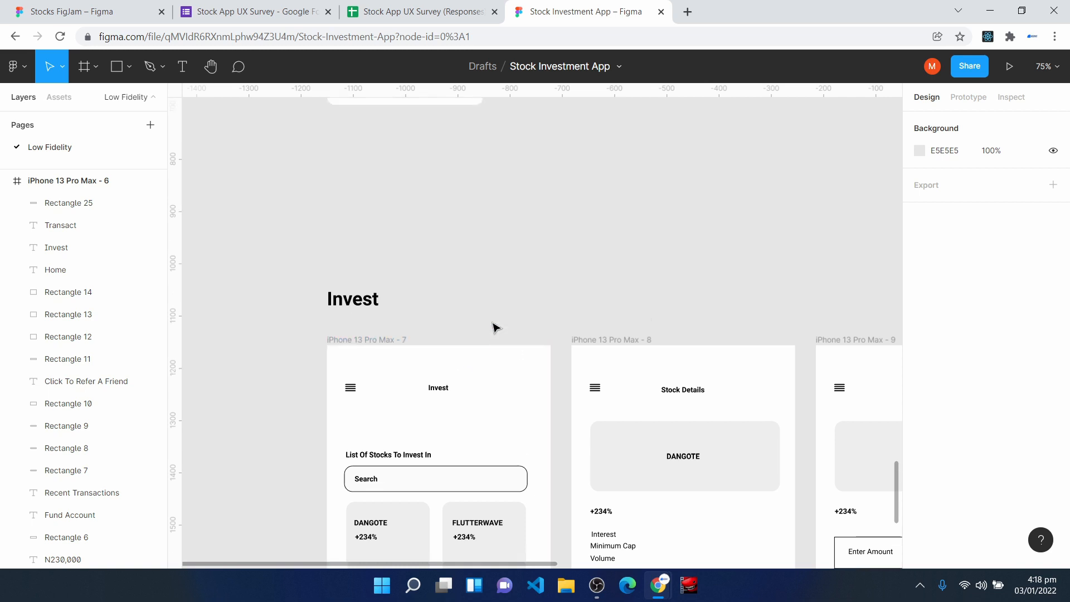
scroll(495, 328, "up", 10)
scroll(498, 326, "up", 3)
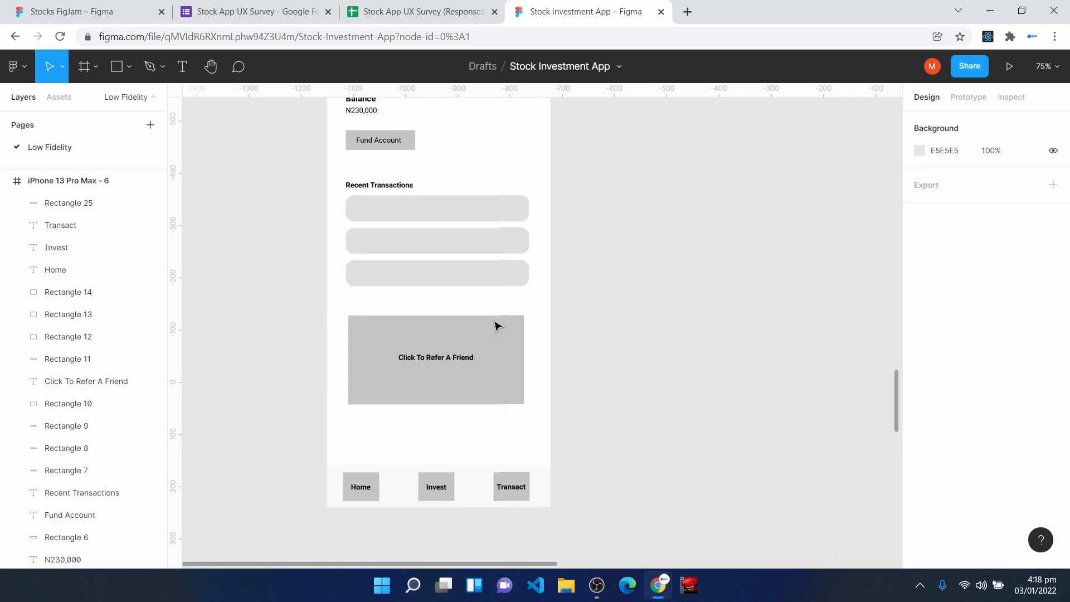
left_click(427, 483)
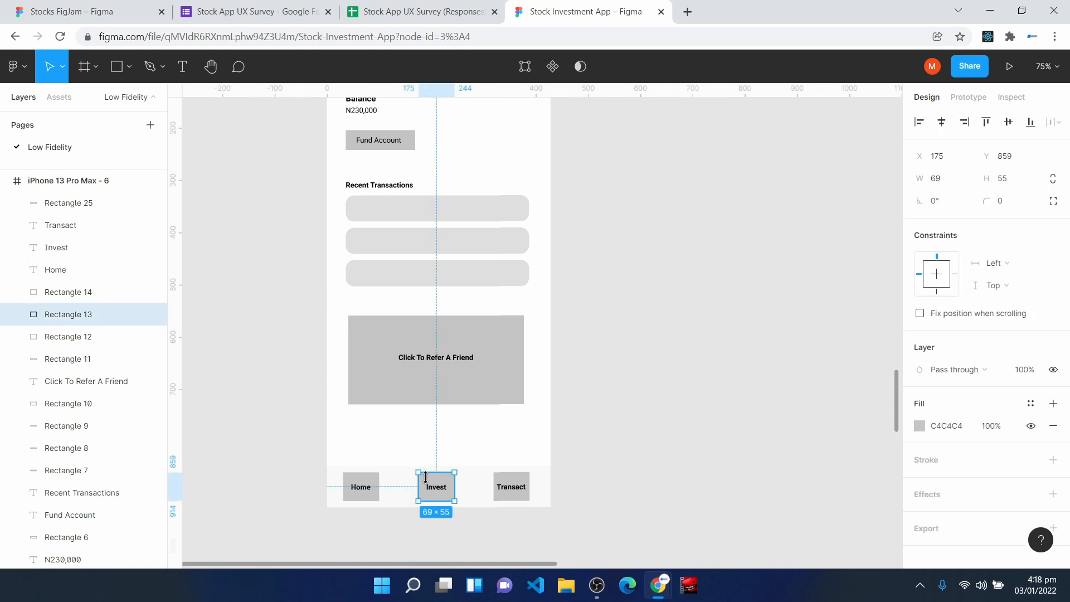
left_click(968, 97)
scroll(625, 390, "down", 2)
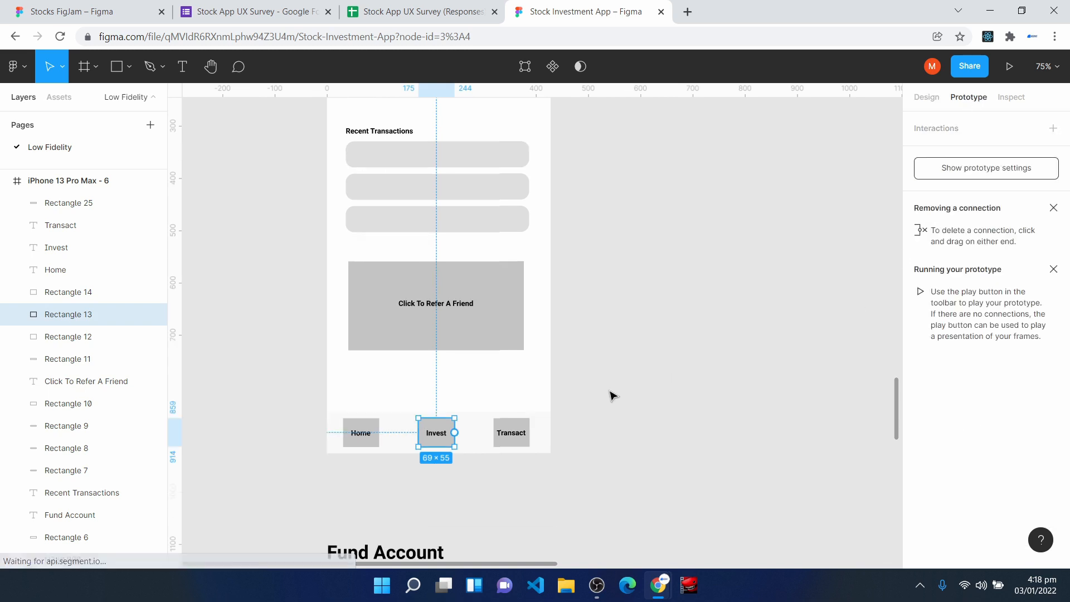
scroll(449, 429, "down", 2)
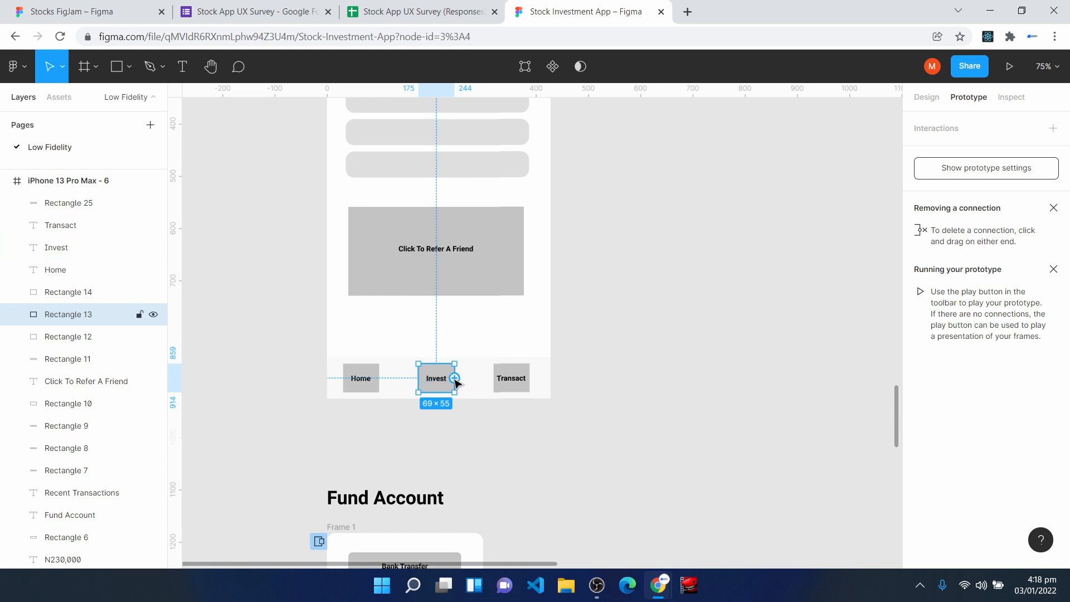
scroll(456, 382, "down", 3)
left_click_drag(455, 304, 428, 464)
scroll(561, 430, "down", 2)
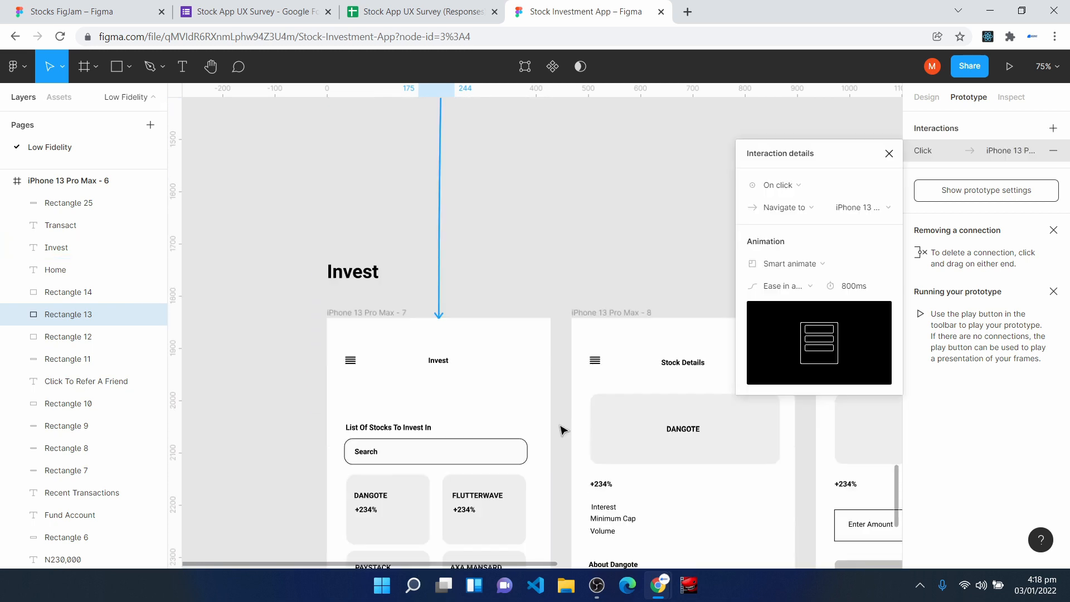
scroll(540, 462, "down", 1)
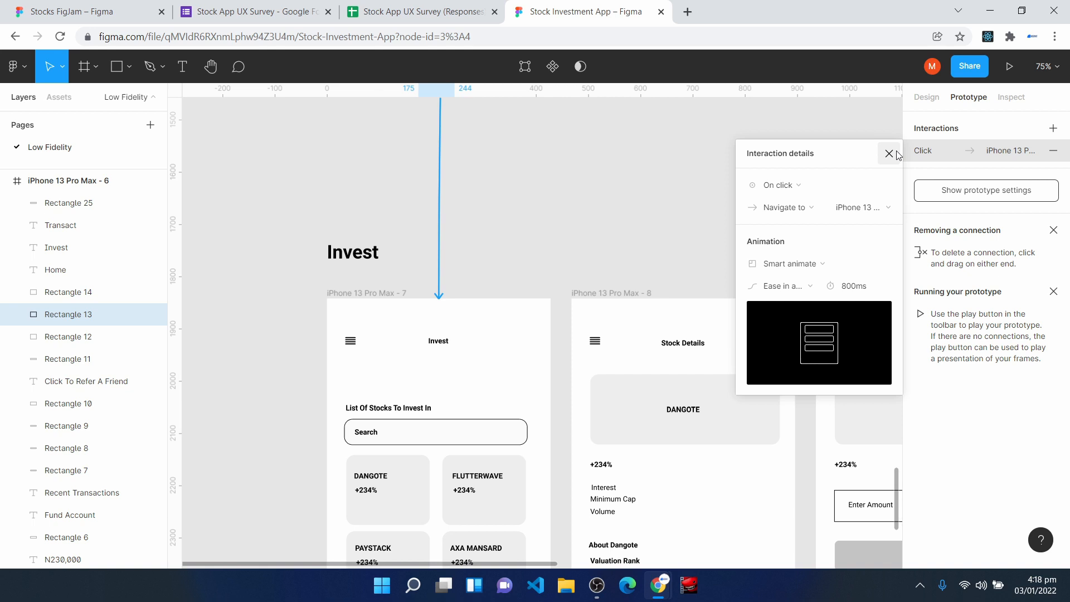
left_click(890, 154)
- Connect the DANGOTE card in the Invest frame's stock list to the Stock Details frame, iPhone 13 Pro Max - 8
left_click(344, 302)
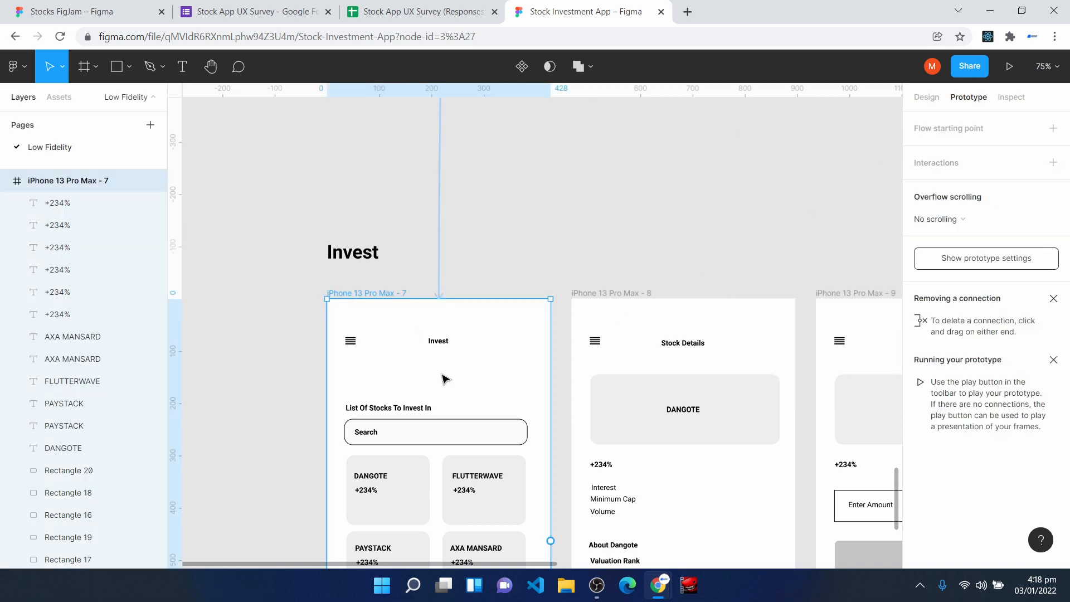
scroll(451, 394, "down", 4)
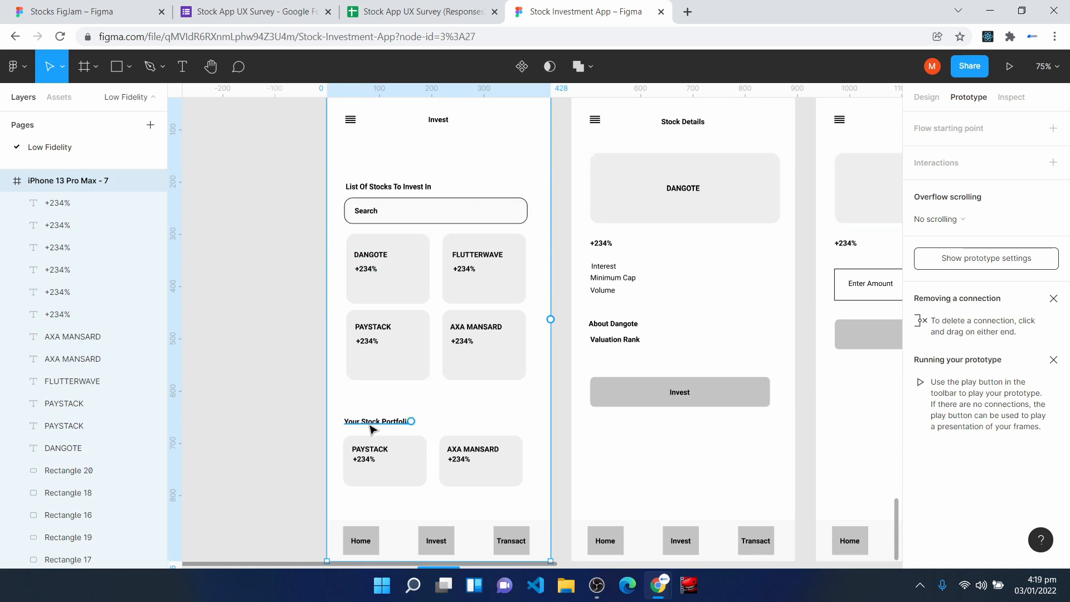
scroll(371, 430, "up", 3)
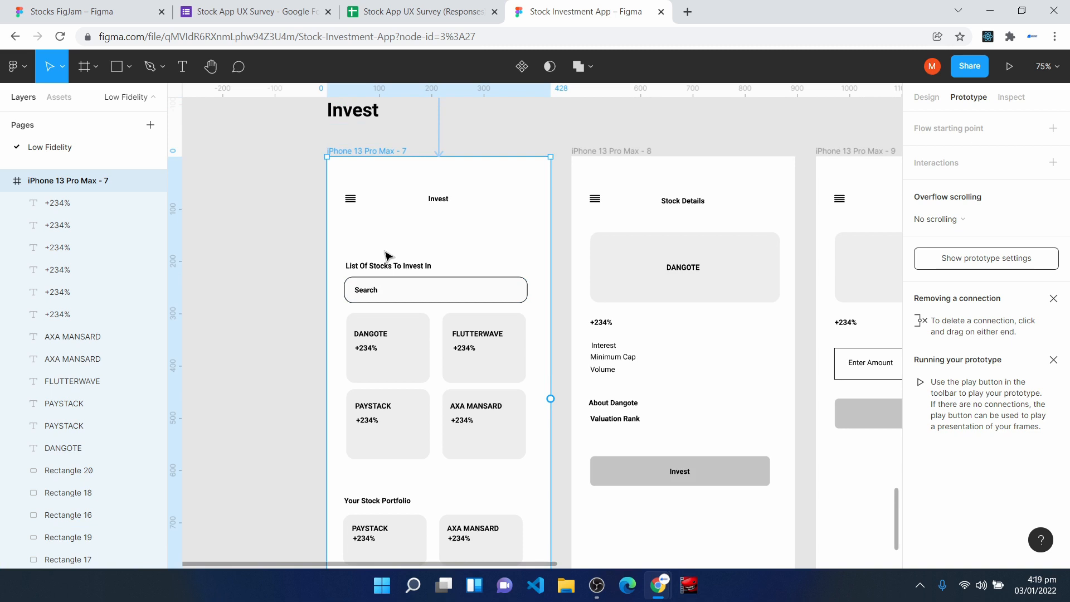
left_click(412, 359)
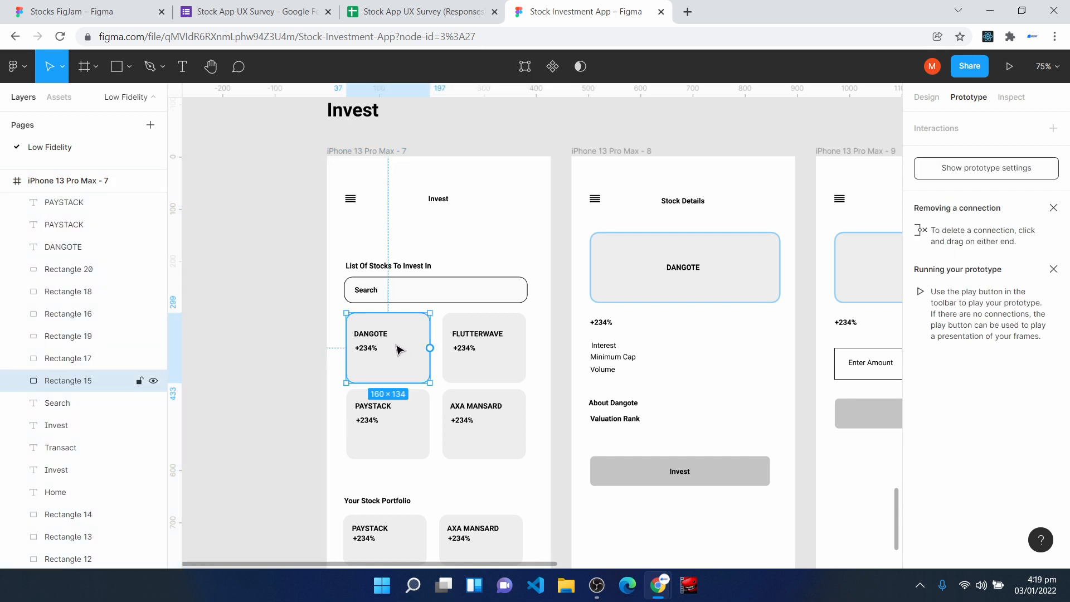
left_click_drag(430, 348, 582, 335)
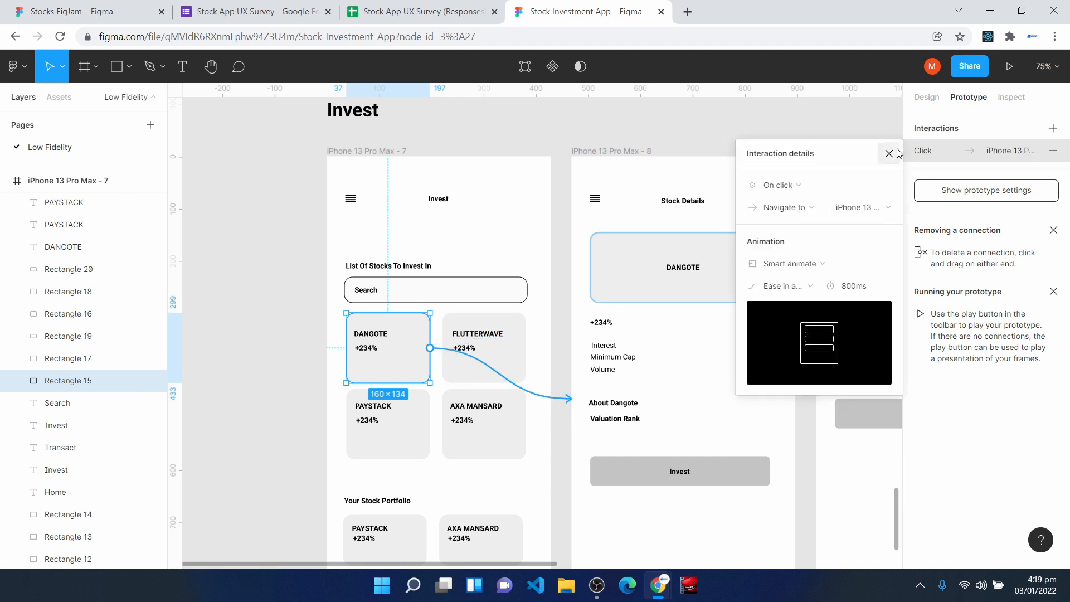
left_click(897, 153)
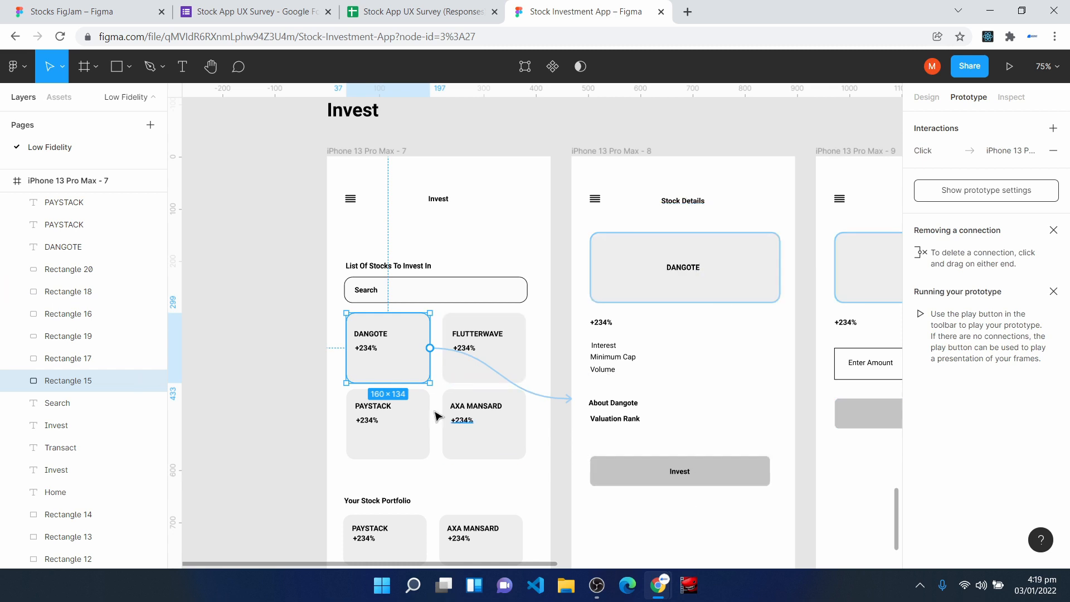
- Connect the large Invest button on iPhone 13 Pro Max - 8 to the Enter Amount frame, iPhone 13 Pro Max - 9
left_click_drag(551, 564, 620, 566)
scroll(599, 414, "down", 2)
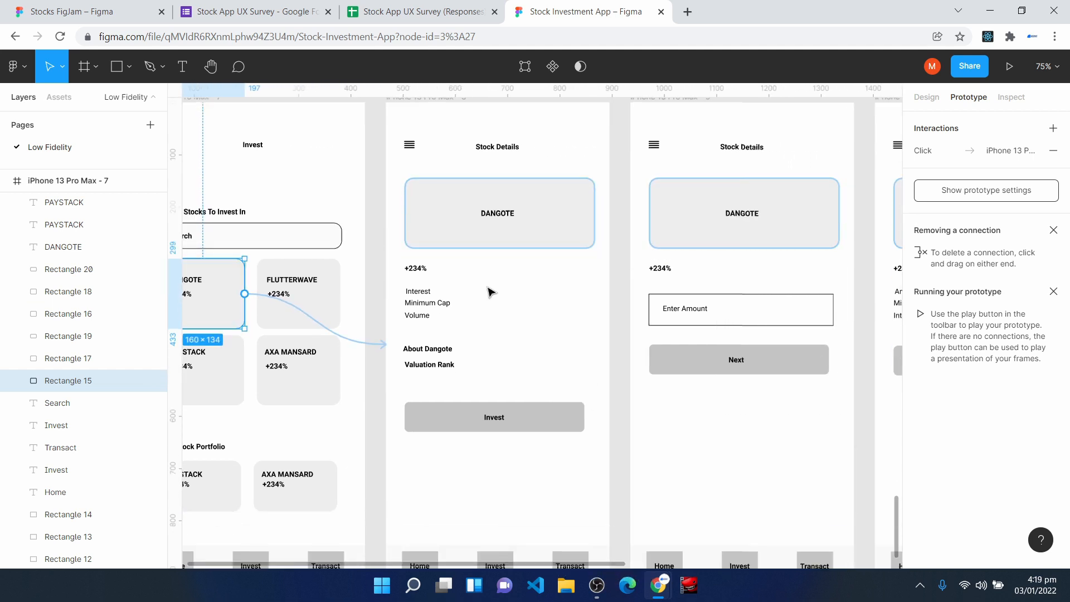
left_click(555, 429)
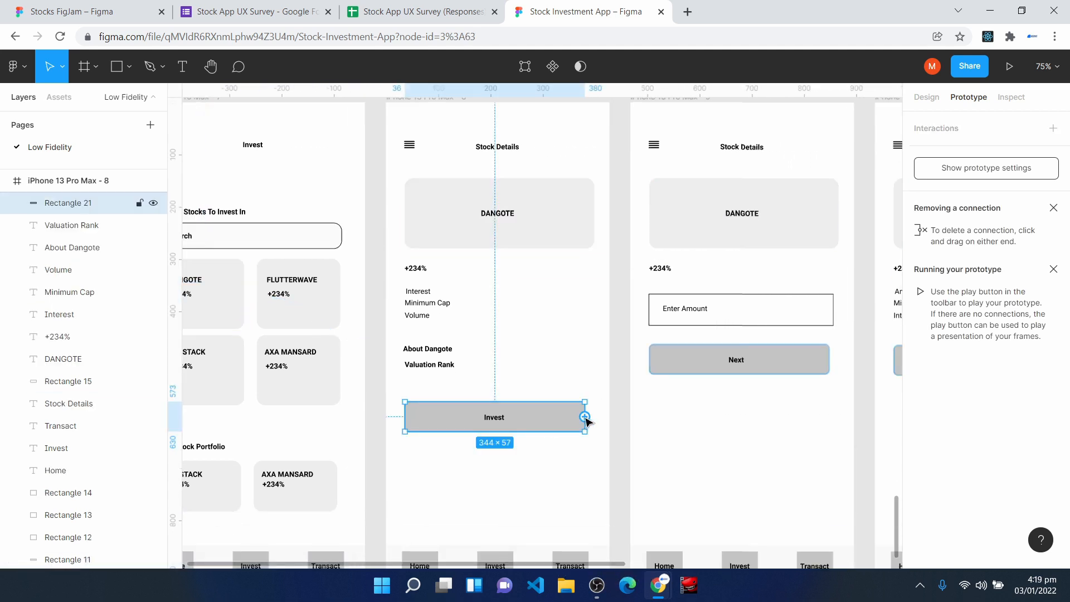
left_click_drag(587, 420, 636, 281)
left_click(888, 154)
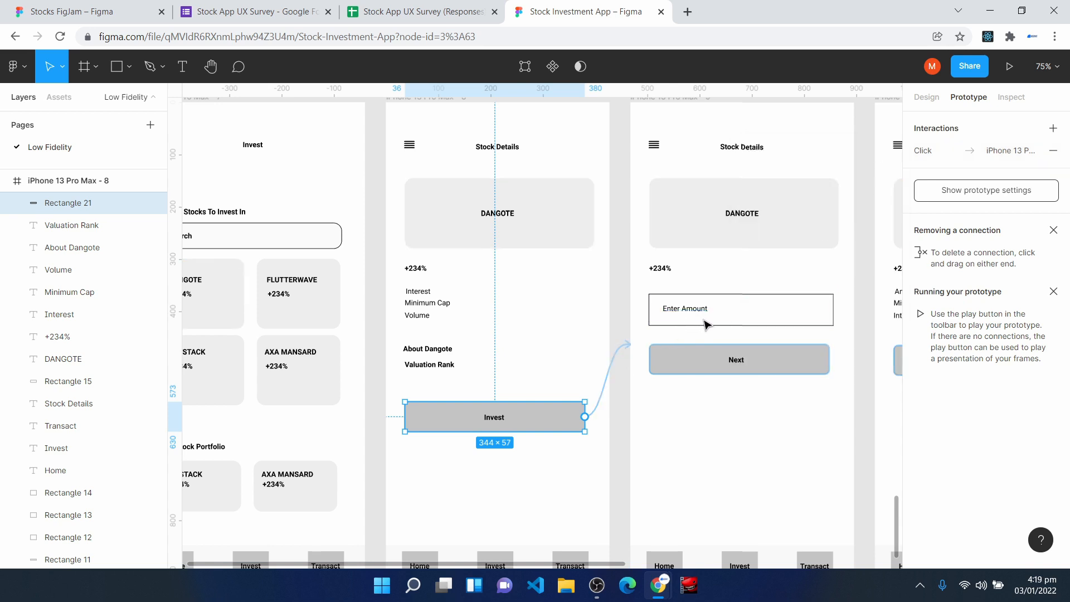
- Connect the Next button on the Enter Amount frame to the investment summary frame, iPhone 13 Pro Max - 10
left_click_drag(601, 563, 741, 575)
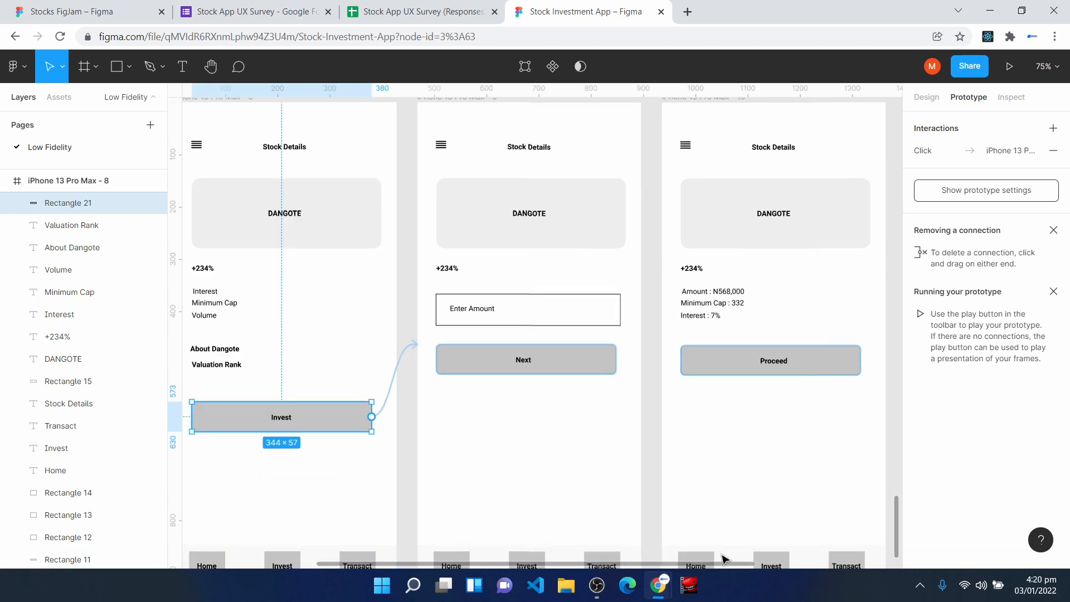
left_click(558, 360)
left_click_drag(616, 359, 647, 319)
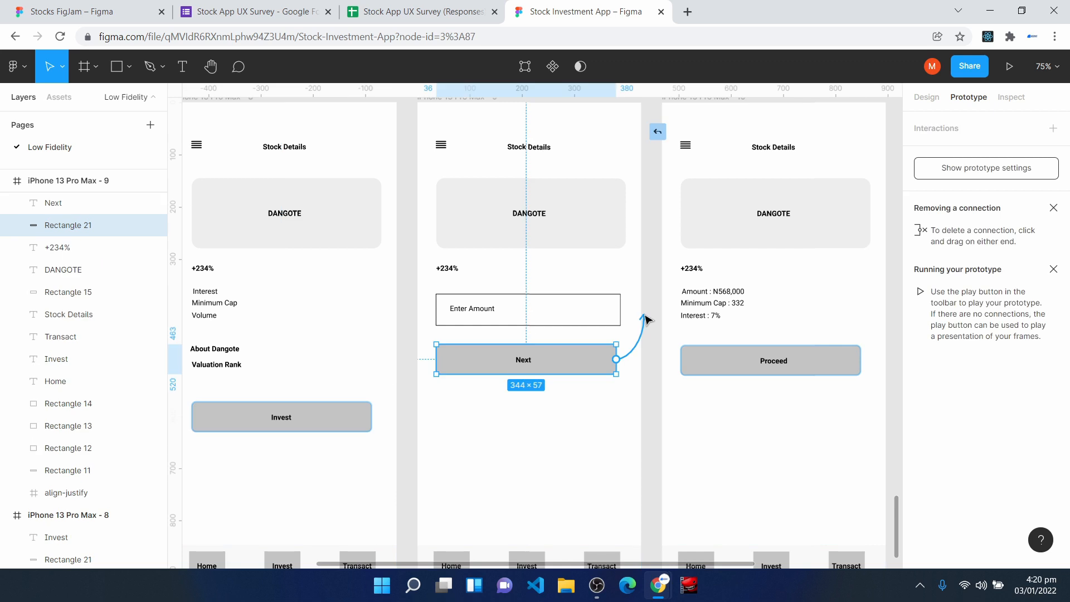
left_click_drag(645, 319, 702, 291)
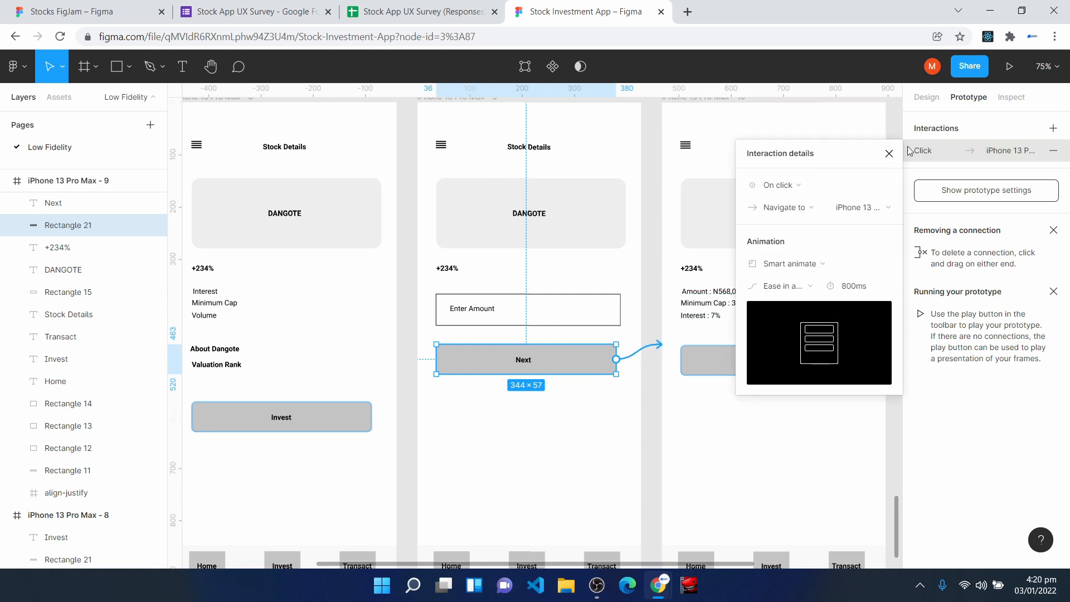
left_click(889, 155)
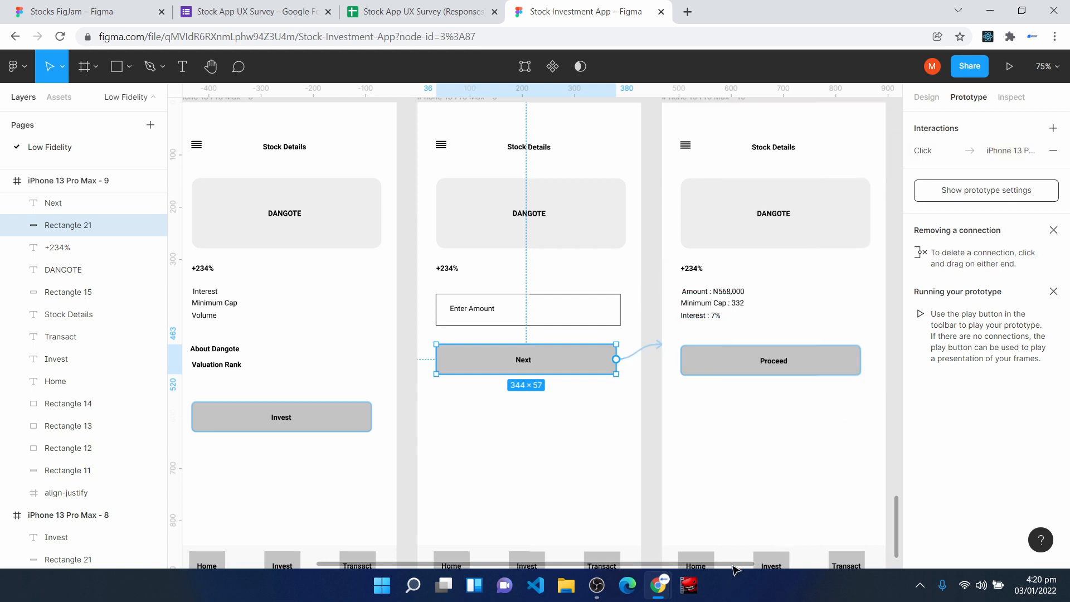
- Connect the Proceed button on iPhone 13 Pro Max - 10 to the Success frame, iPhone 13 Pro Max - 11
left_click_drag(737, 564, 839, 582)
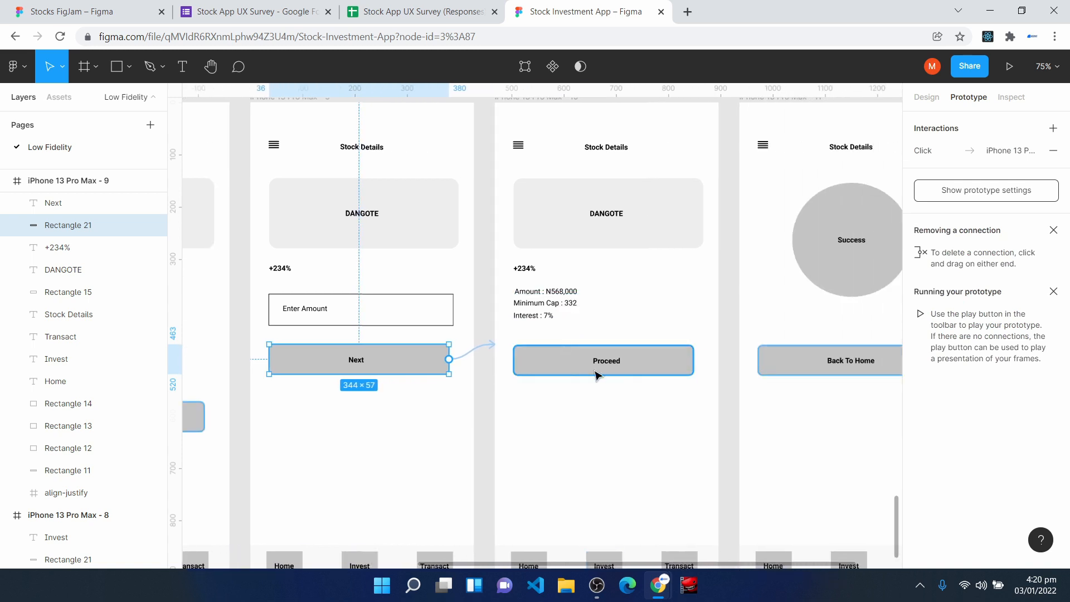
left_click(671, 371)
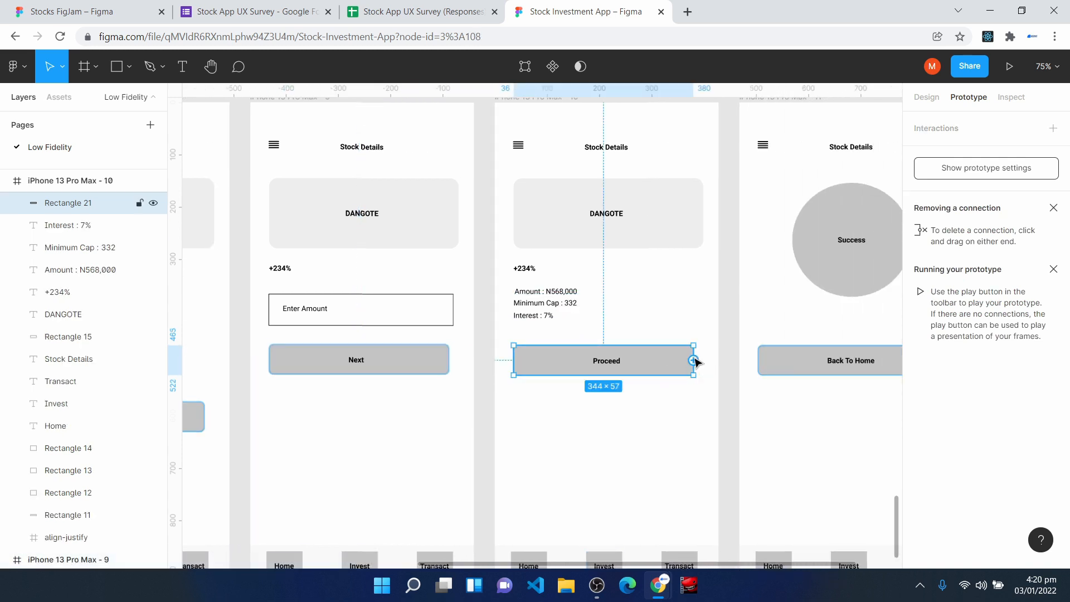
left_click_drag(695, 362, 742, 314)
key("Escape")
- Present the prototype from the VXST splash frame, iPhone 13 Pro Max - 1, the starting point of Flow 1
key("shift+1")
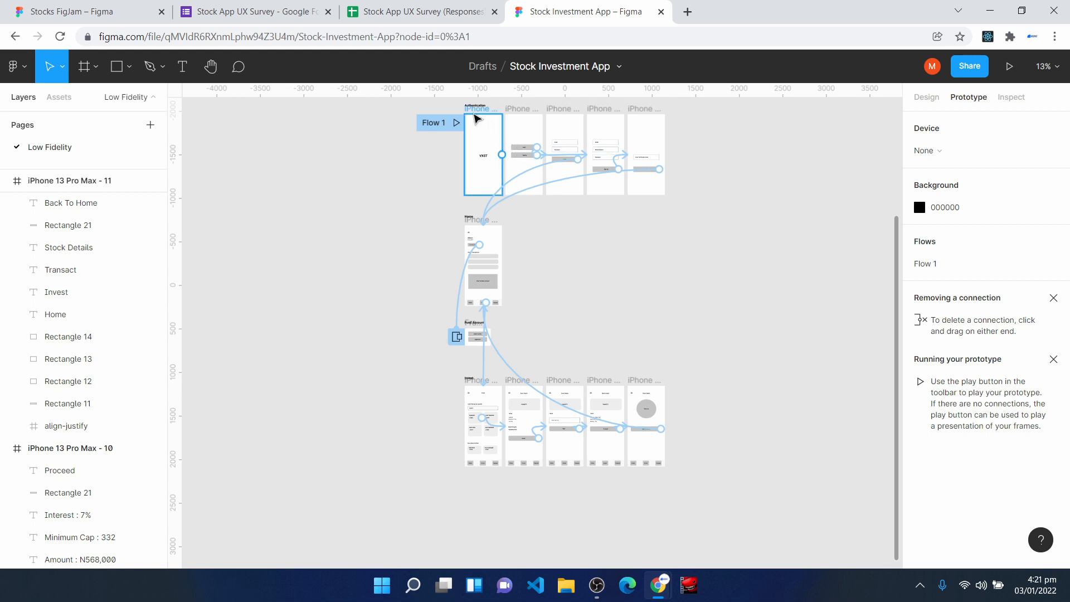
left_click(473, 117)
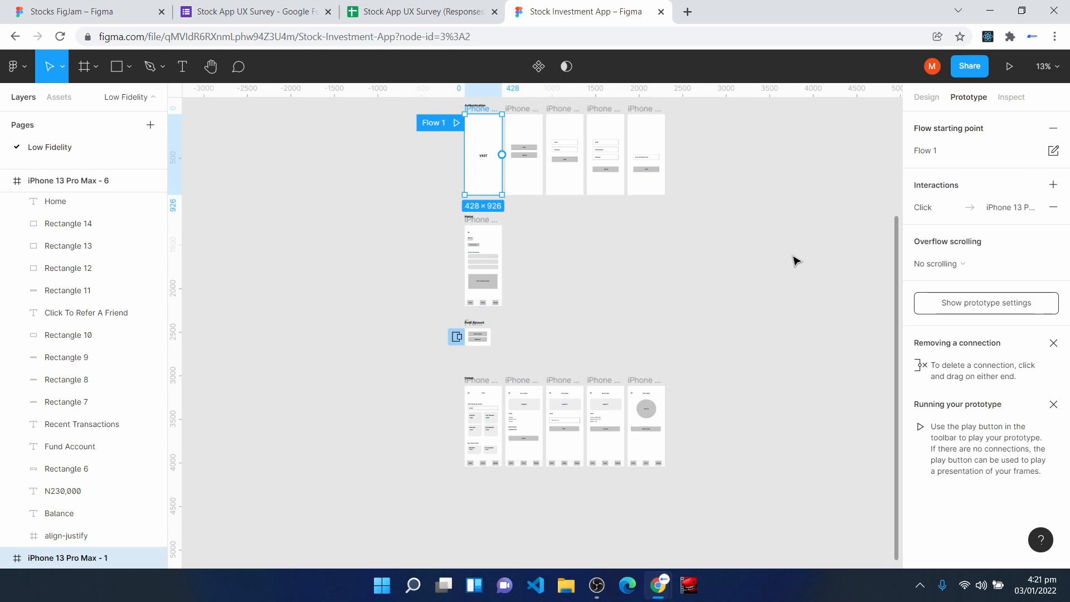
left_click(1011, 66)
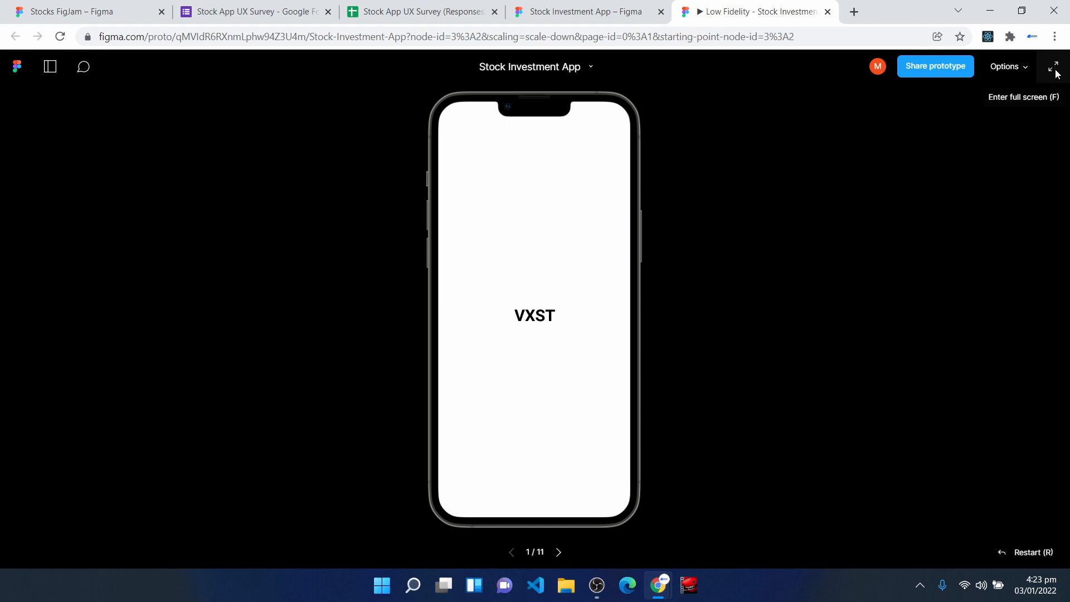
- Test the prototype in full screen from sign-up and verification through to Home, and open and dismiss the Fund Account overlay
left_click(1055, 73)
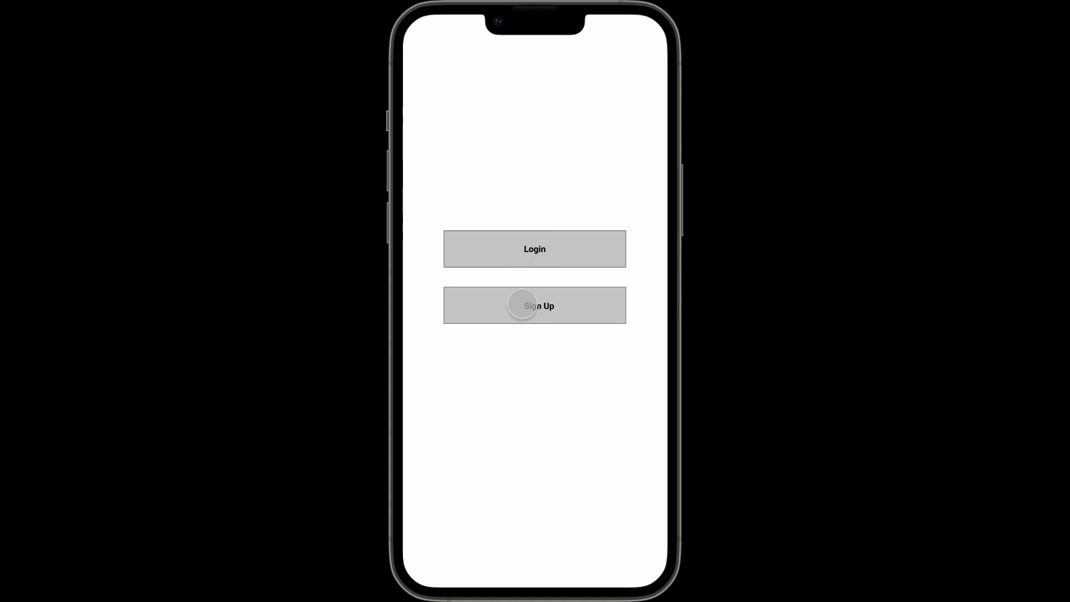
left_click(522, 305)
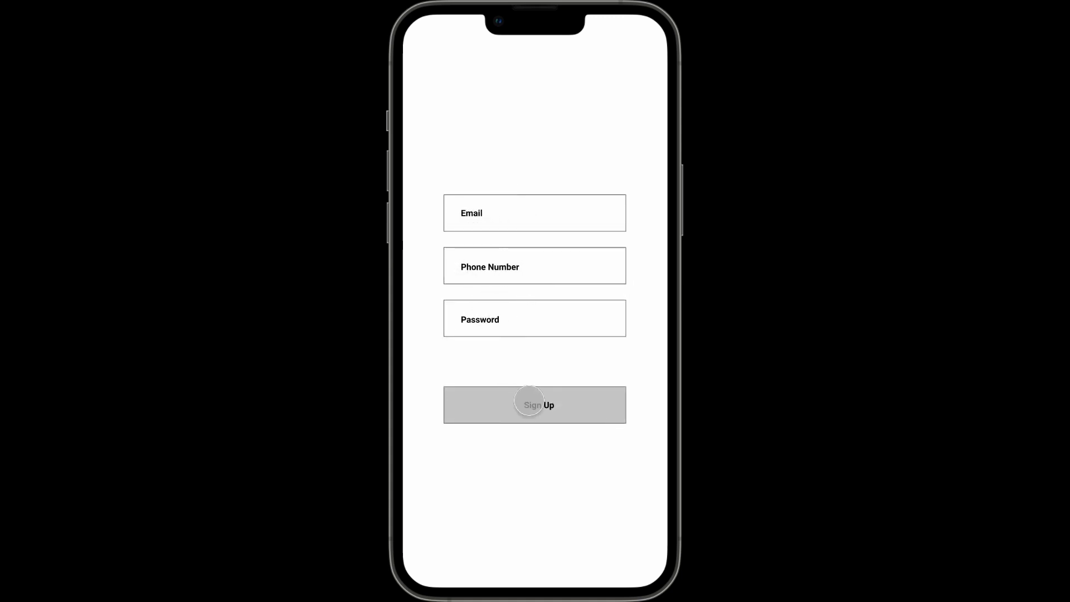
left_click(530, 405)
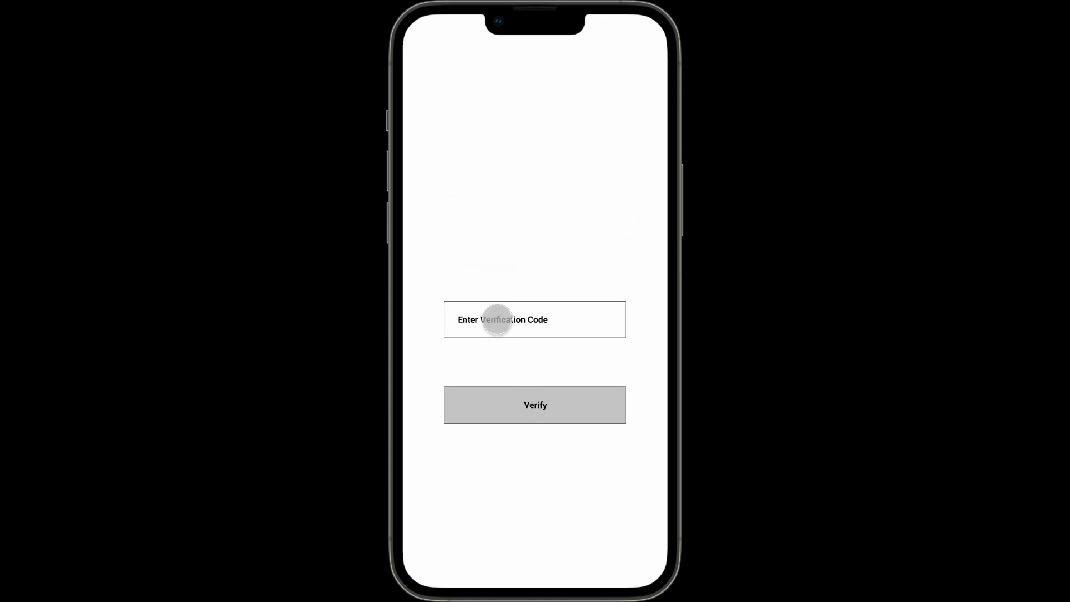
left_click(514, 404)
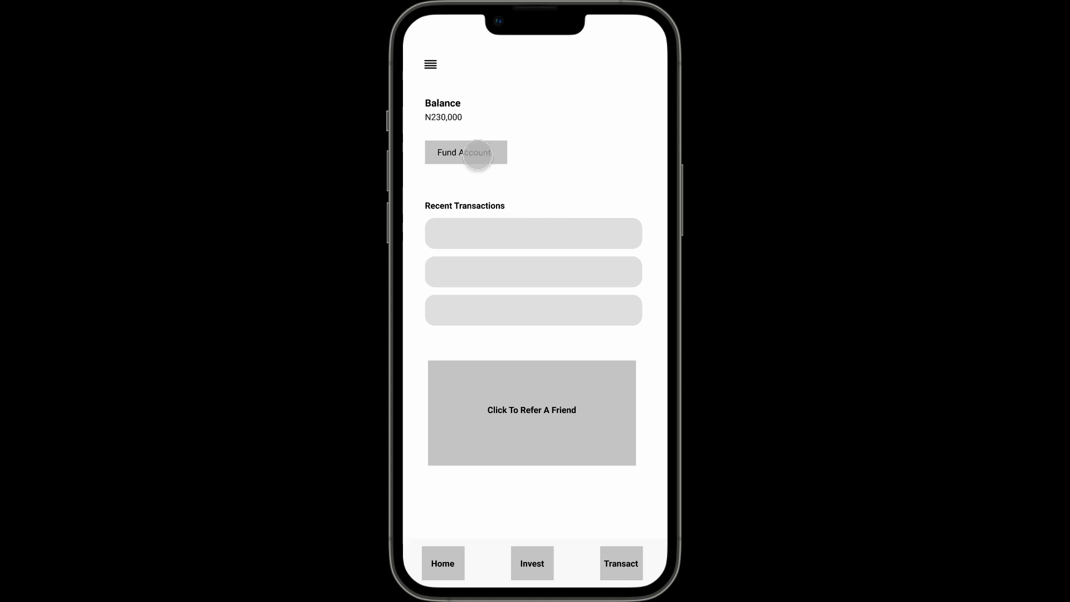
left_click(477, 154)
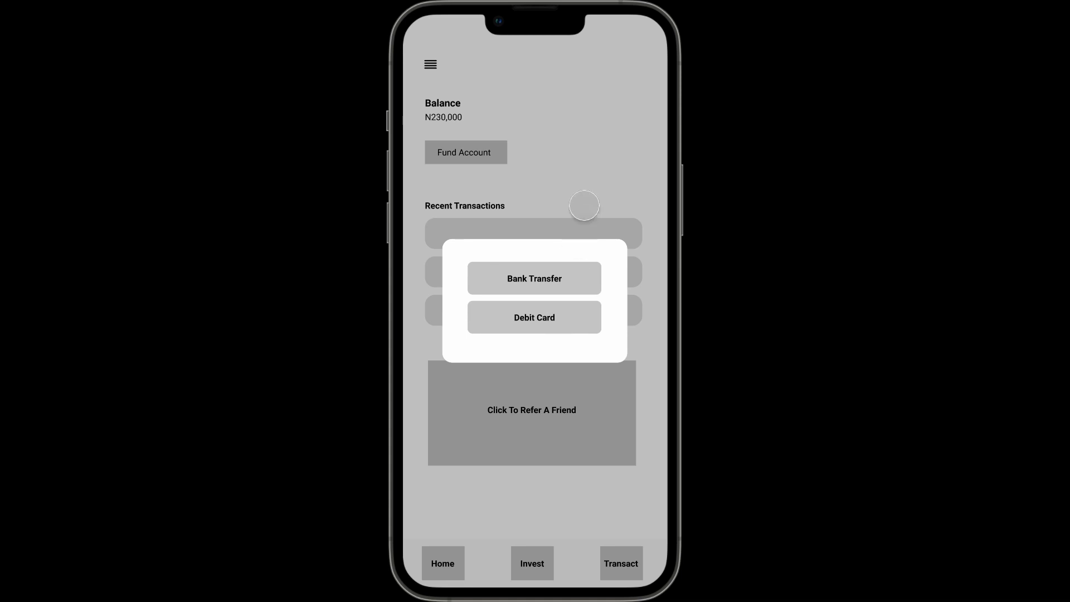
left_click(582, 121)
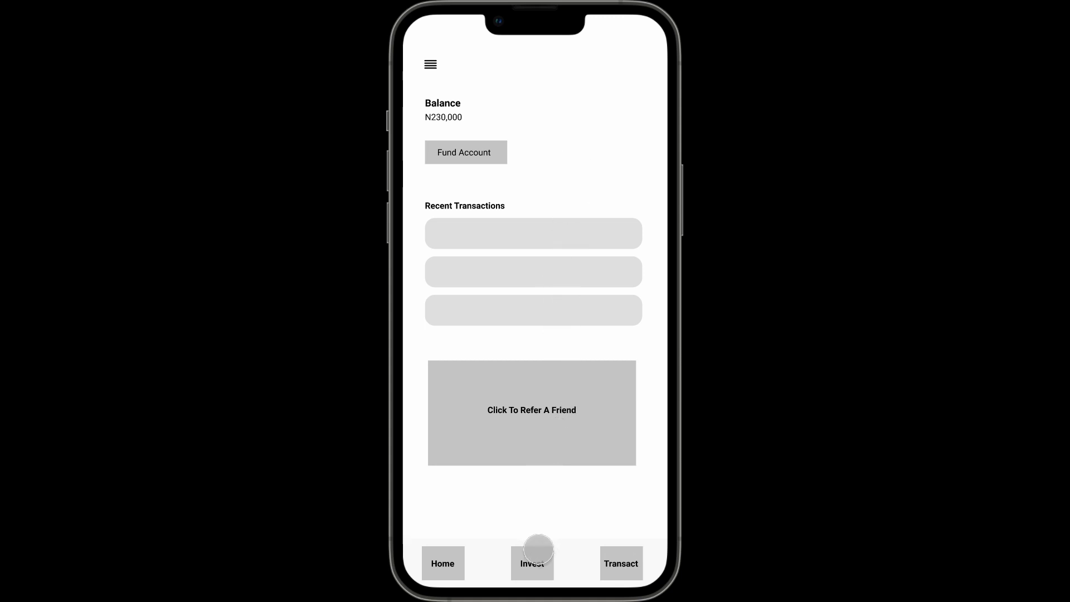
- Test the Invest flow from Home by investing in the DANGOTE stock, proceeding to Success and going back to Home
left_click(538, 550)
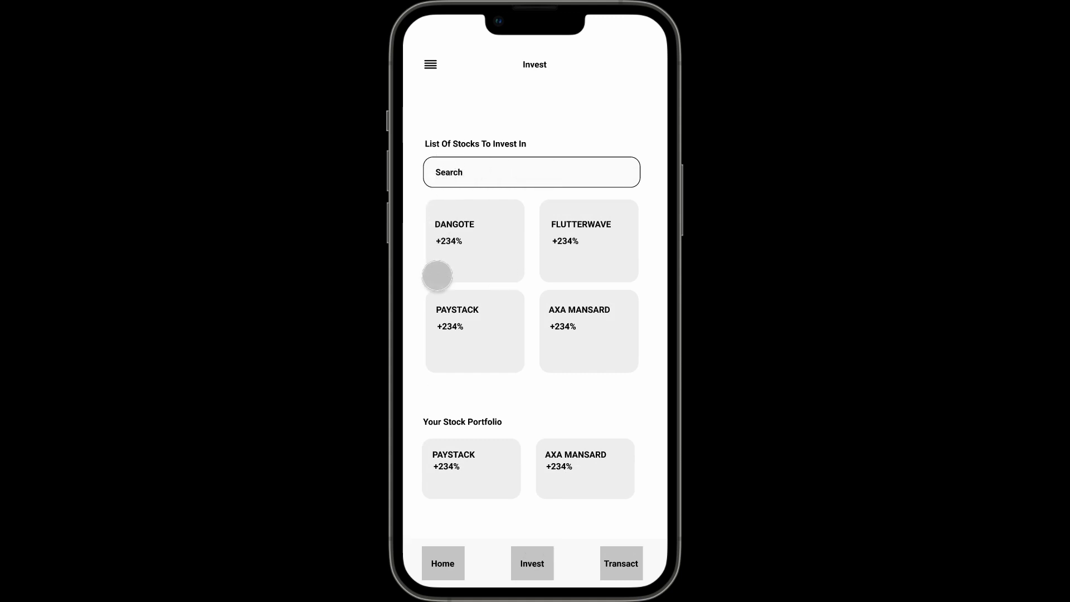
left_click(474, 245)
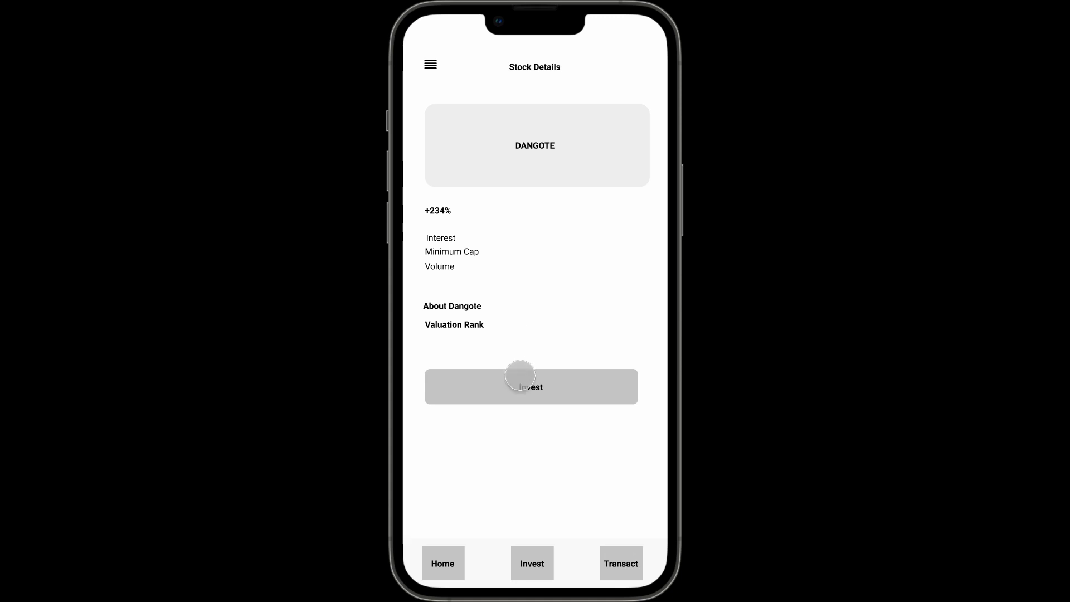
left_click(522, 389)
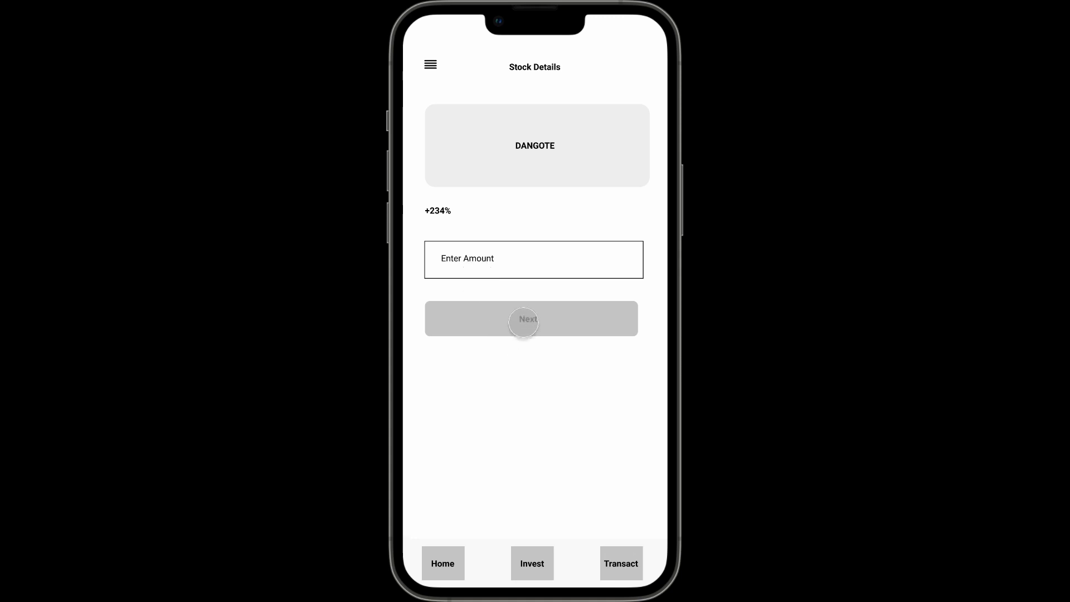
left_click(524, 323)
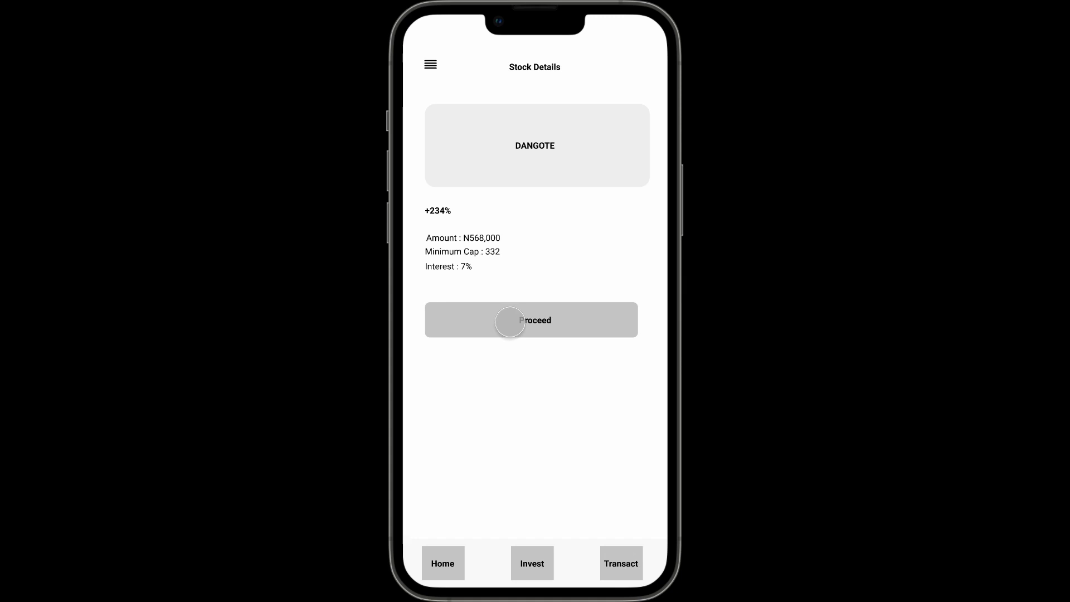
left_click(523, 322)
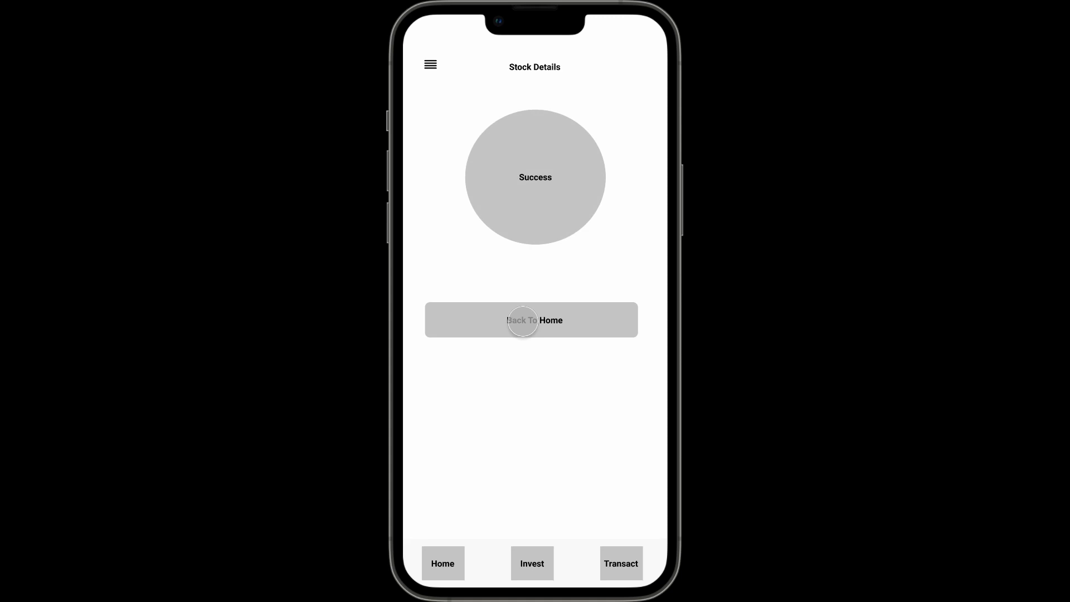
left_click(523, 321)
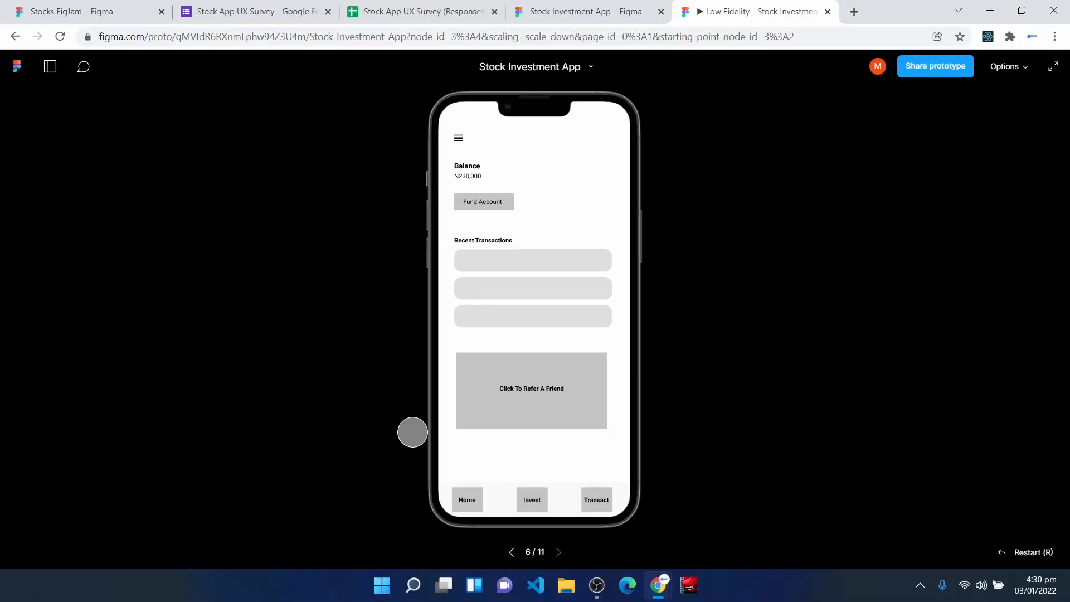
- Return to the Stock Investment App design file, examine the connections across all frames, and switch from prototyping to design mode
left_click(580, 5)
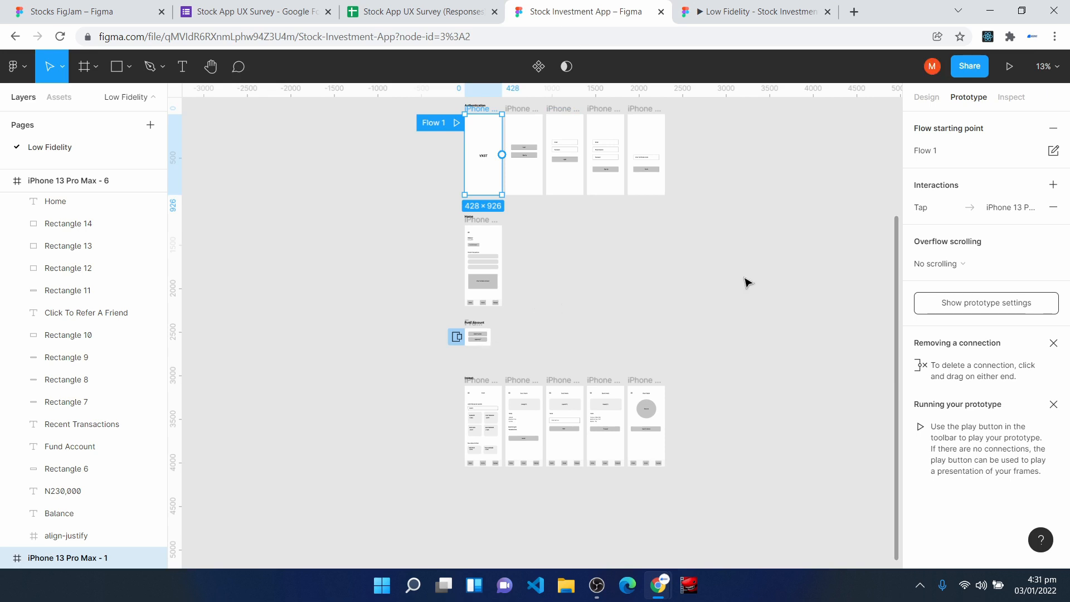
scroll(747, 283, "up", 1)
left_click_drag(400, 112, 767, 526)
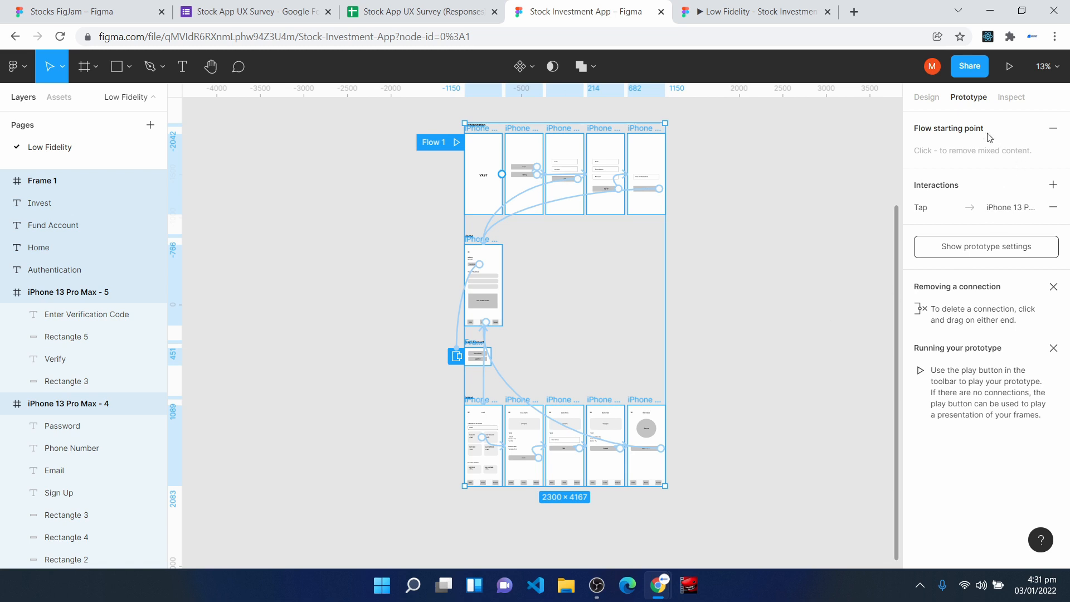
left_click(928, 98)
left_click(795, 283)
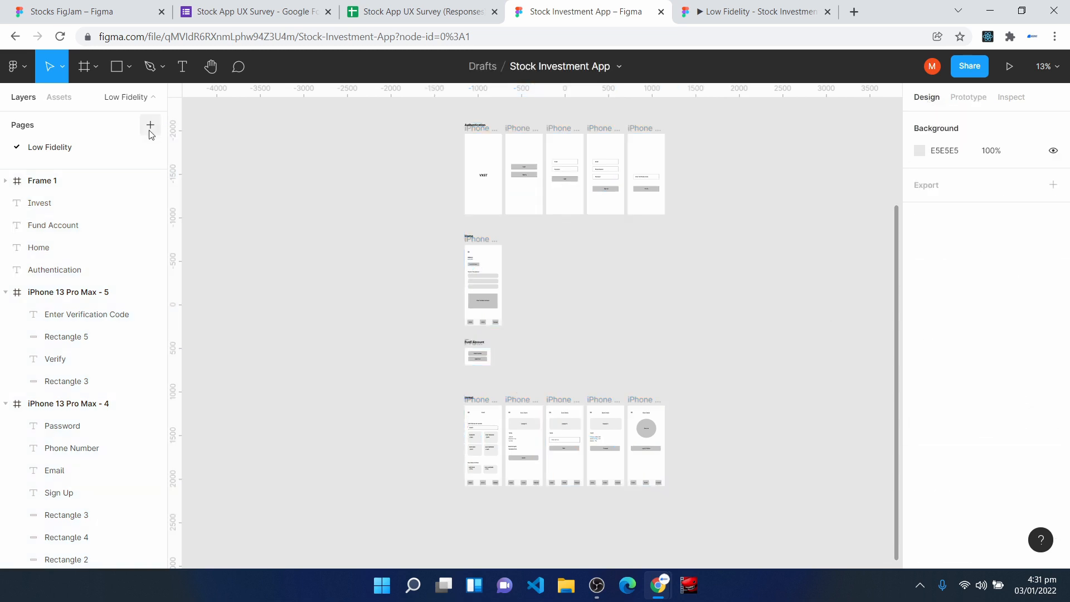
- Add a new page to the file and name it High Fidelity
left_click(150, 128)
type("High")
key("BackSpace")
key("BackSpace")
key("BackSpace")
key("BackSpace")
type("High Fidelity")
key("Return")
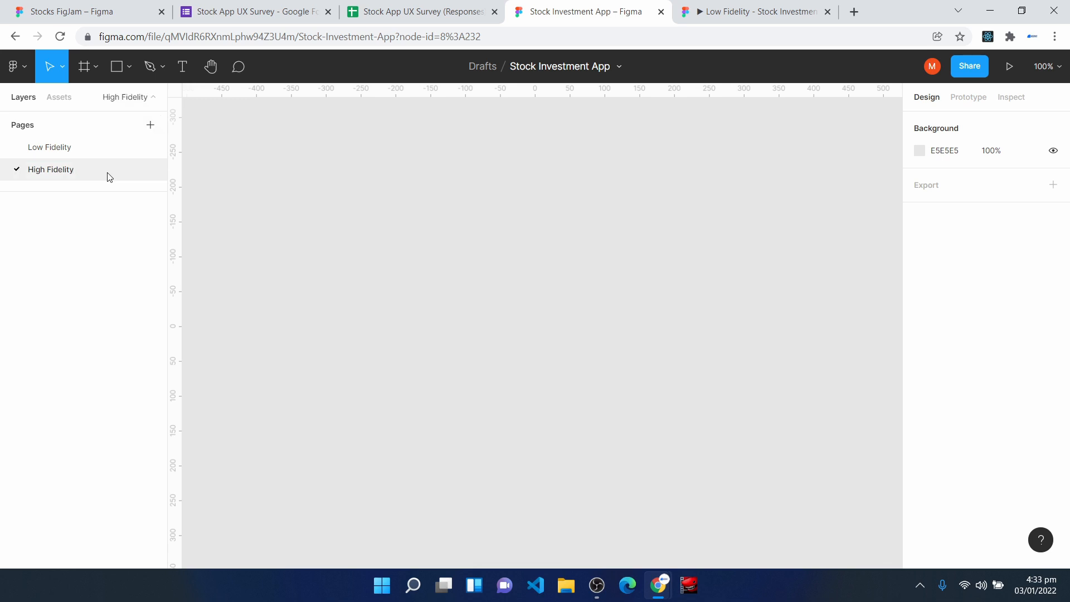
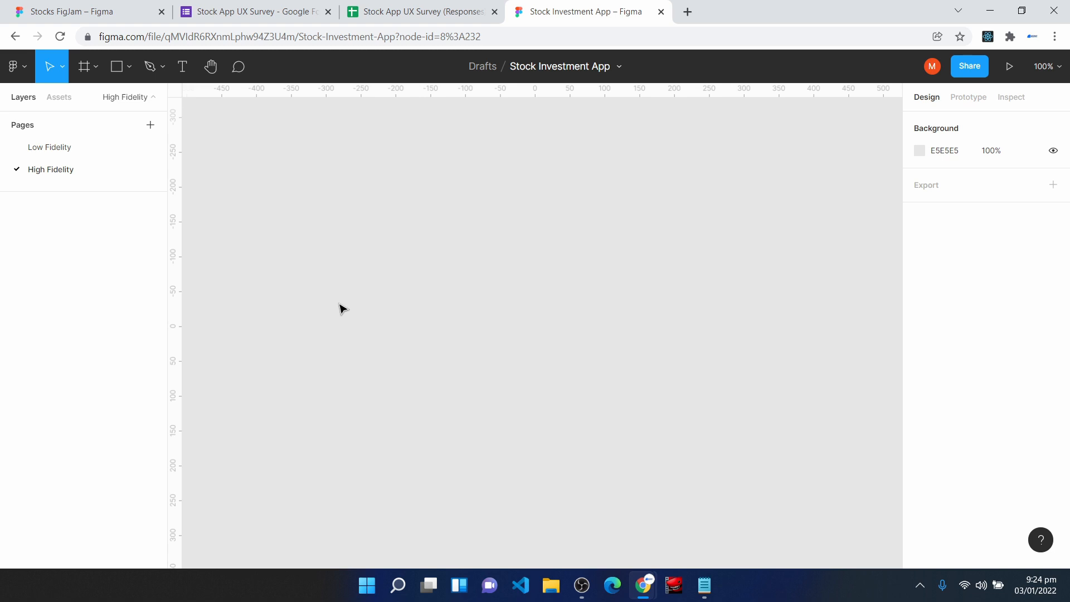
- Open the Material Design site (material.io) in a new browser tab and go to the type scale in its type system guidelines
left_click(687, 11)
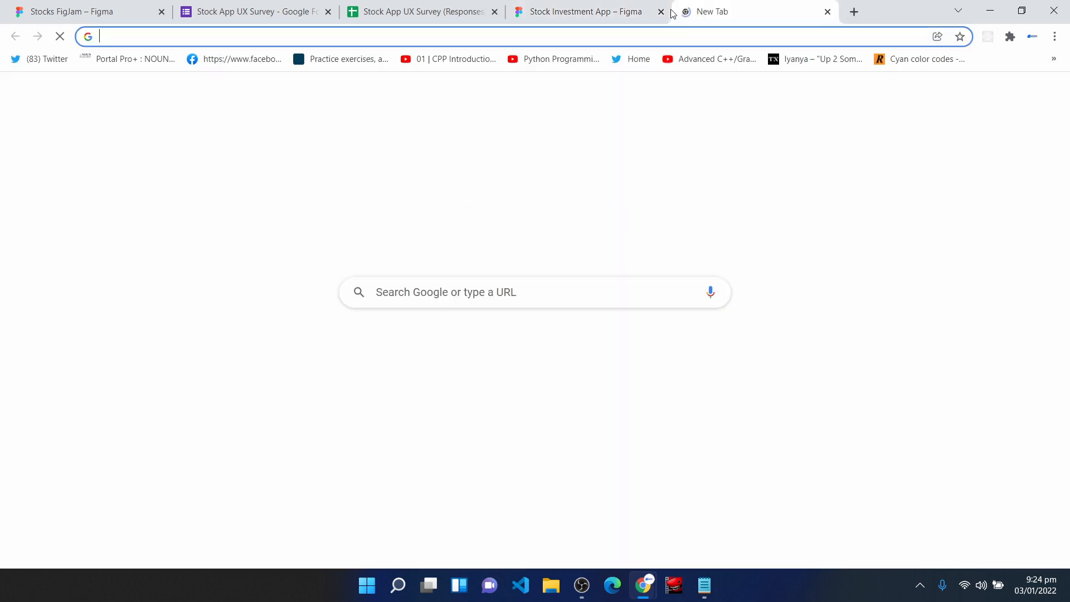
type("mater")
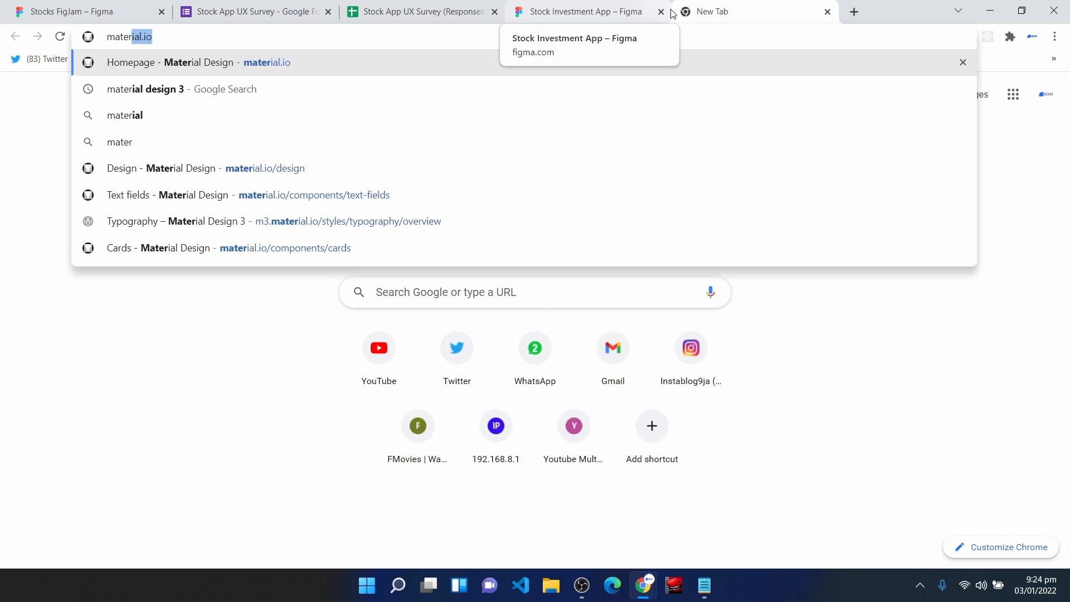
key("Return")
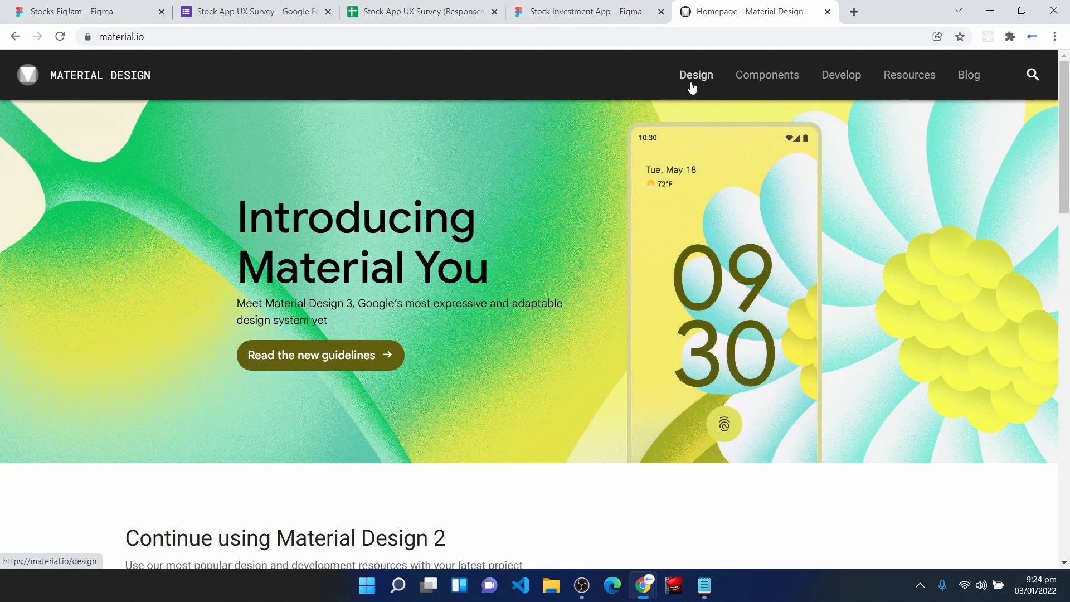
left_click(694, 81)
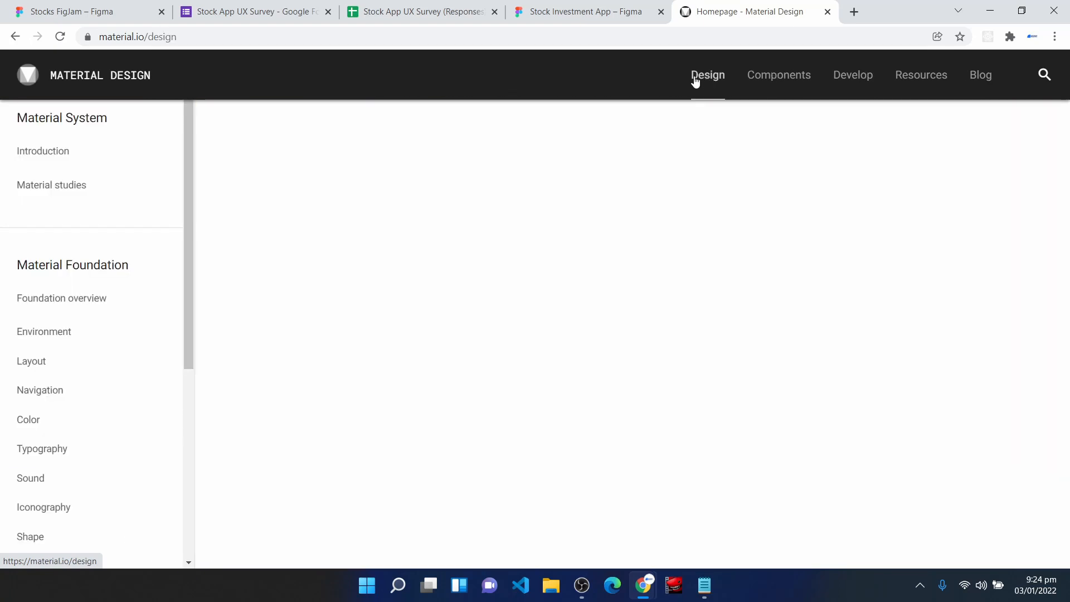
scroll(28, 410, "down", 1)
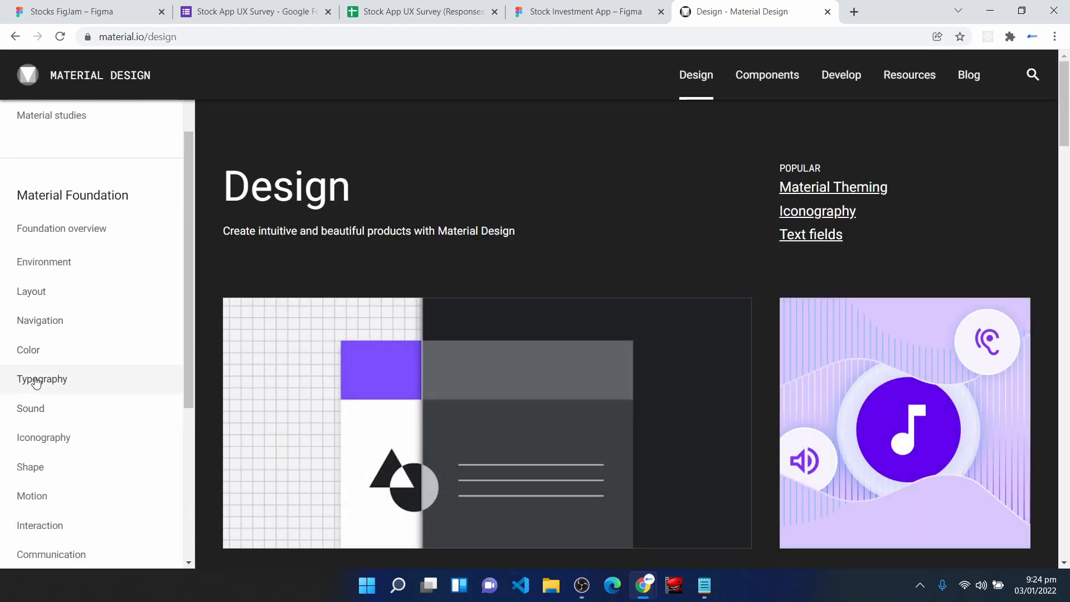
left_click(36, 383)
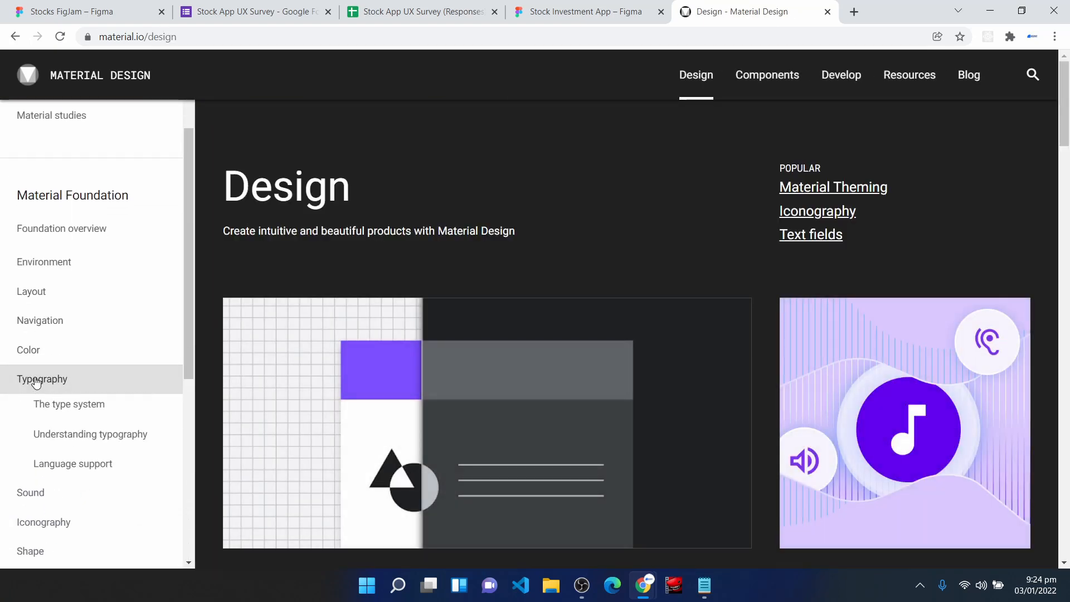
left_click(61, 413)
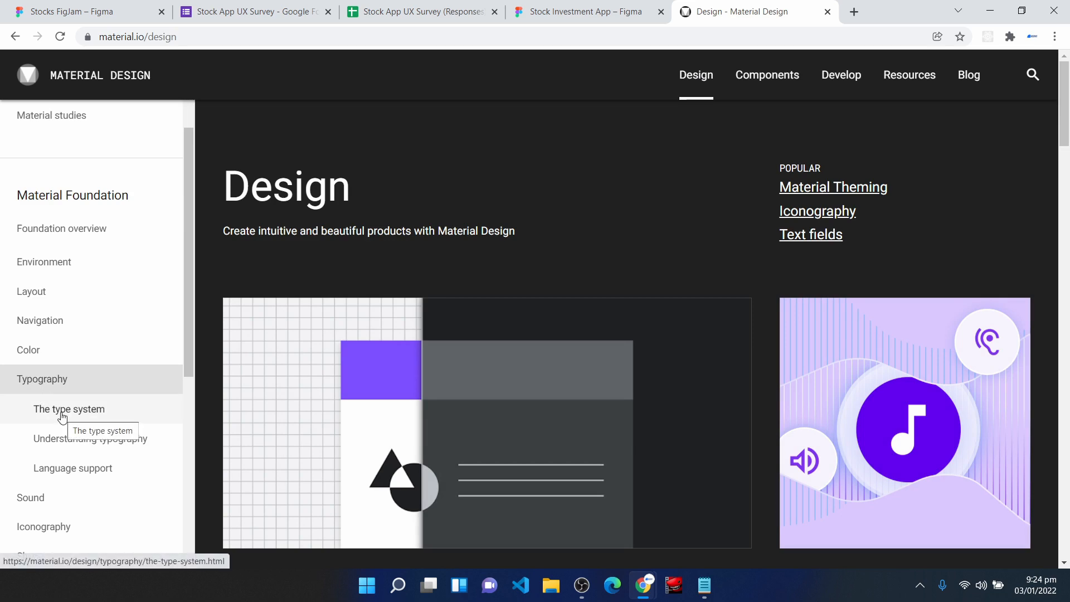
scroll(506, 336, "down", 8)
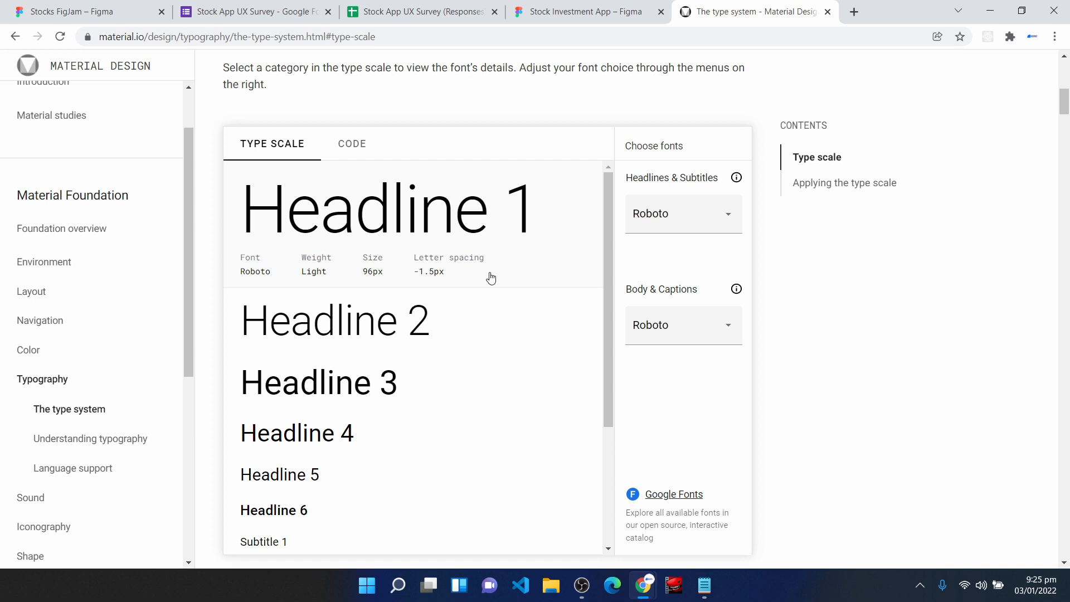
- Set both the Headlines & Subtitles font and the Body & Captions font of the type scale to Rubik
left_click(667, 223)
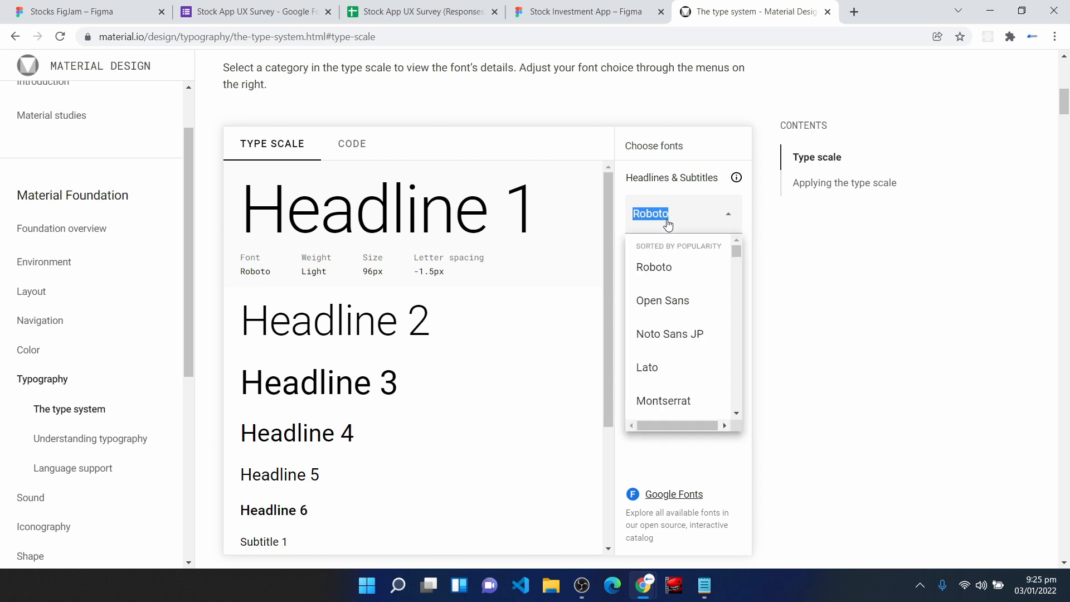
type("Rubik")
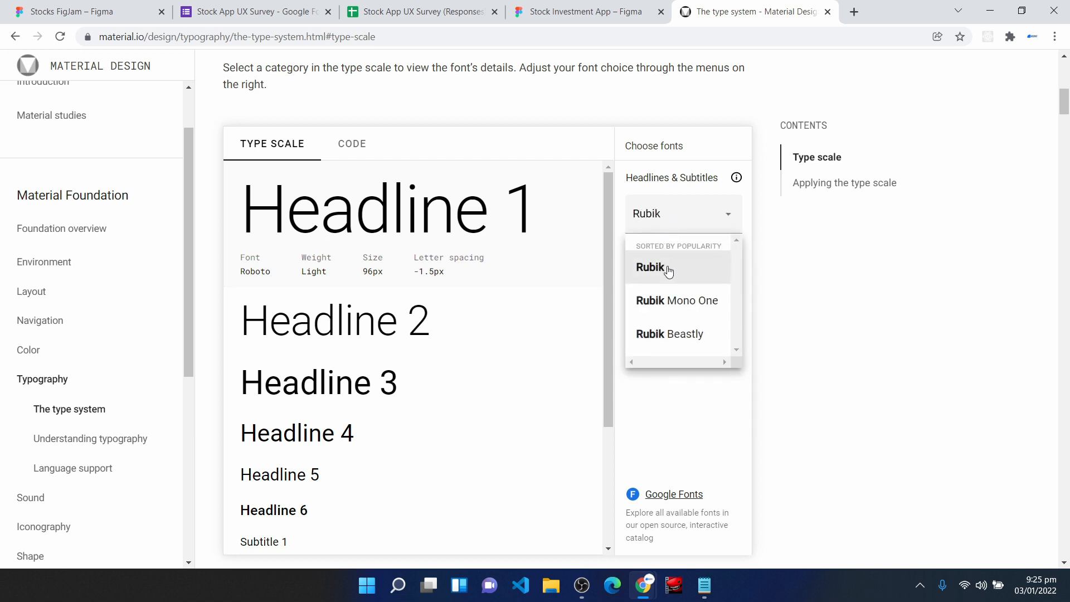
left_click(668, 271)
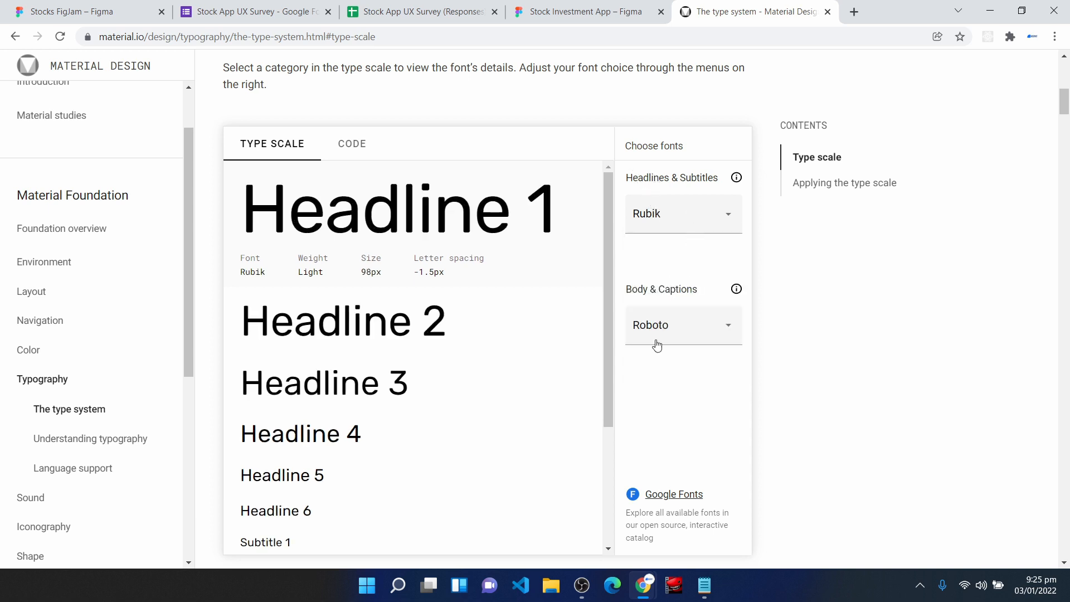
left_click(668, 337)
type("R")
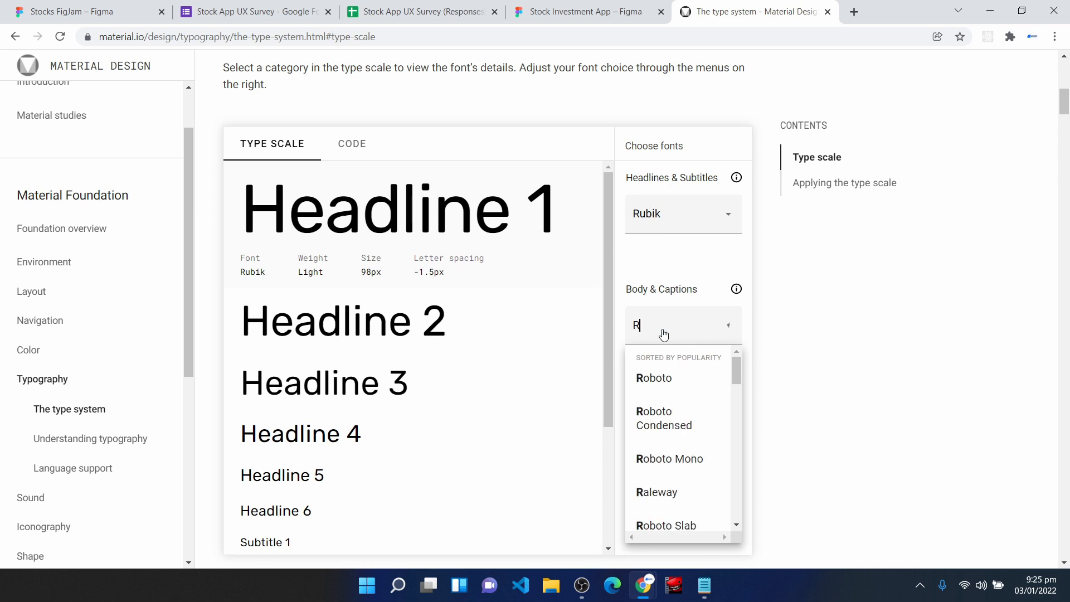
type("ubik")
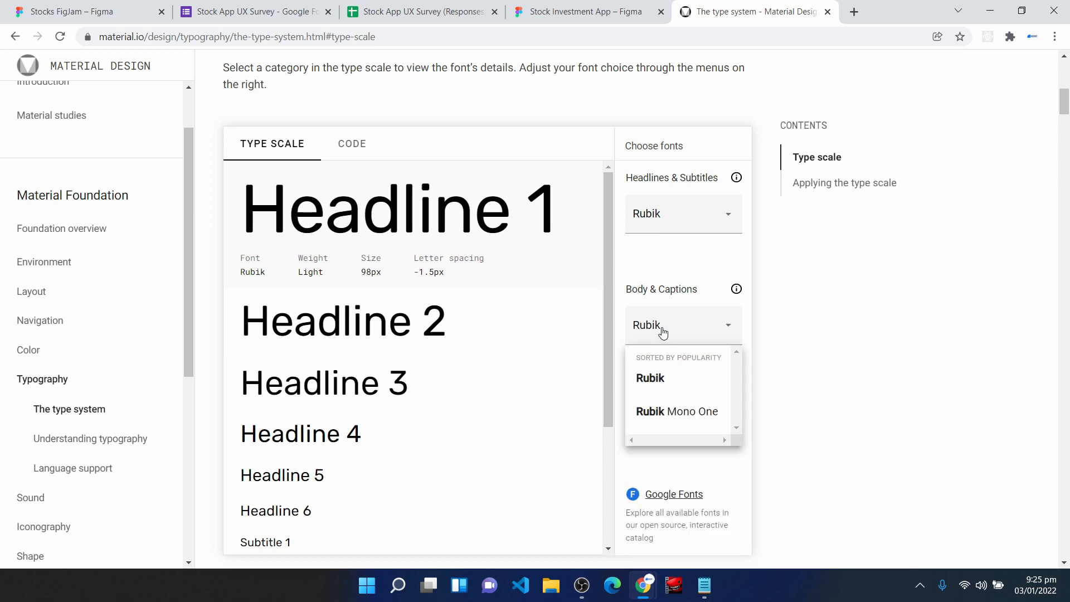
left_click(675, 377)
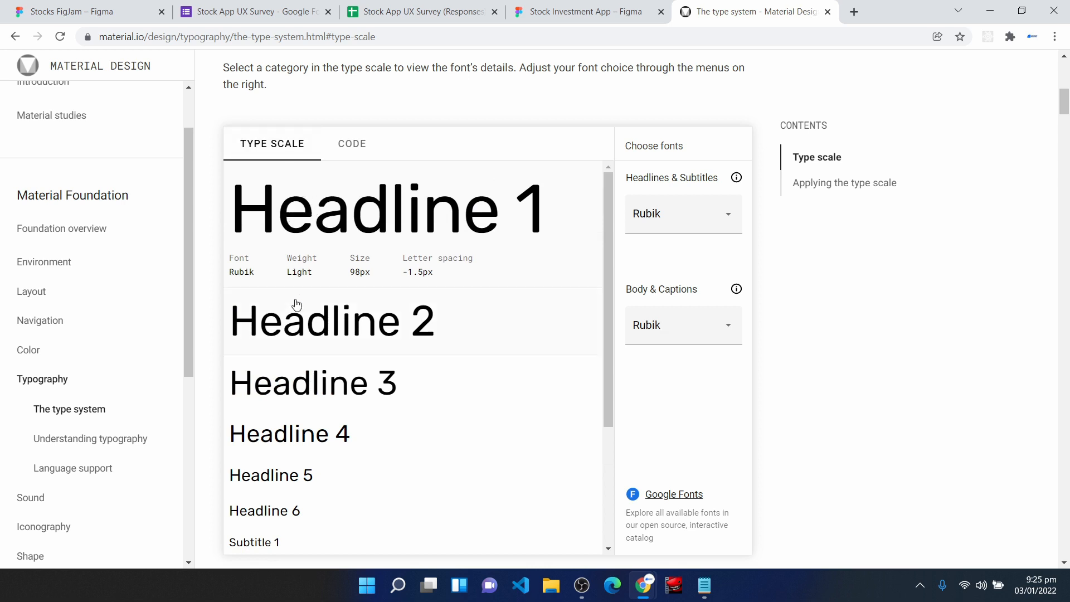
- Examine the Rubik type scale from headlines to body styles, including the font details of Headline 4
scroll(301, 384, "down", 1)
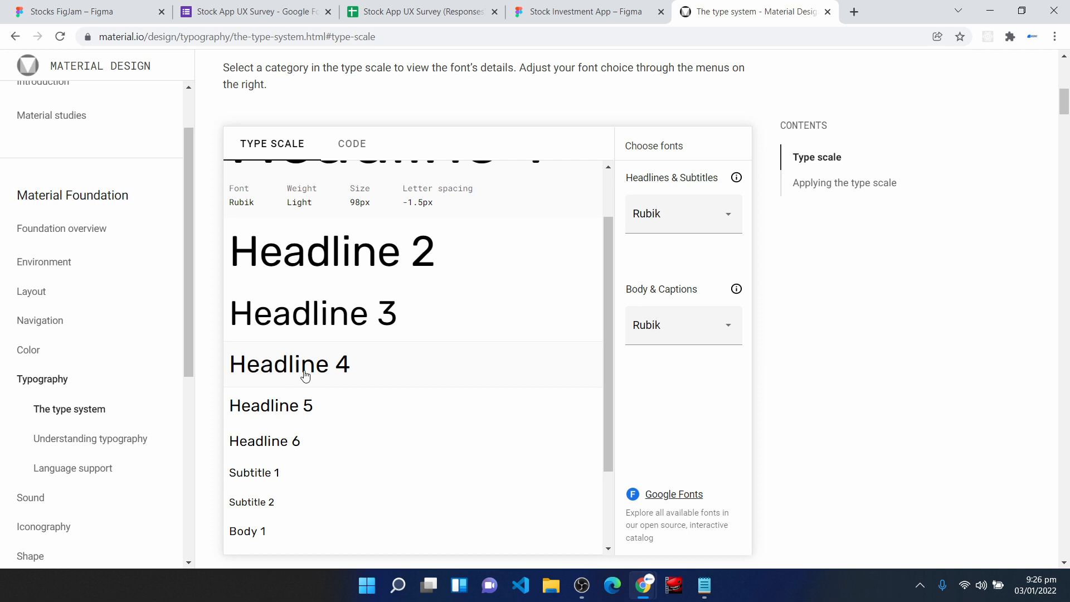
scroll(528, 271, "up", 2)
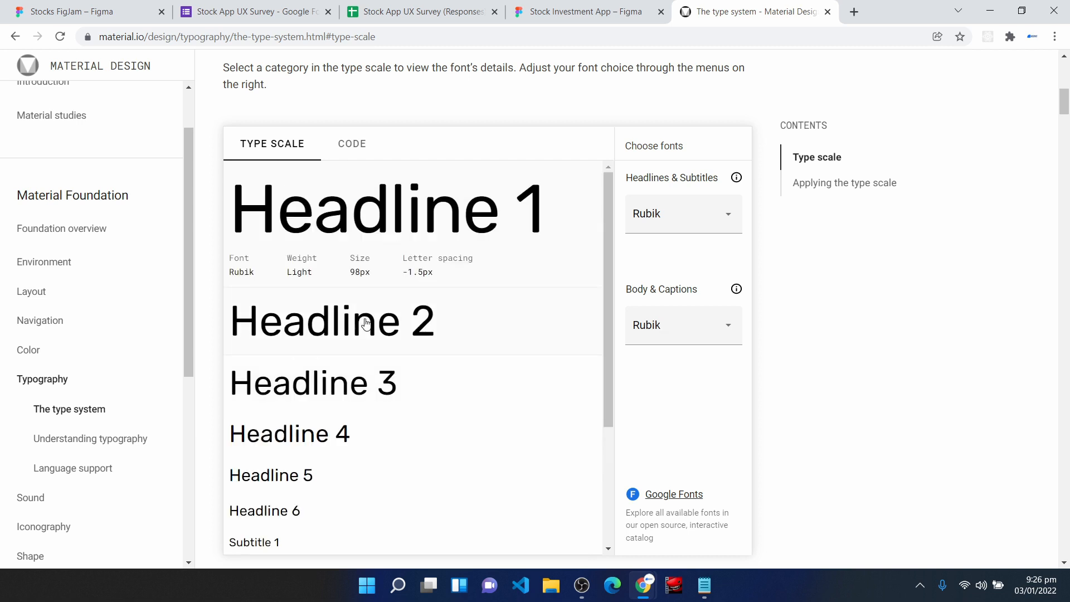
scroll(302, 380, "down", 1)
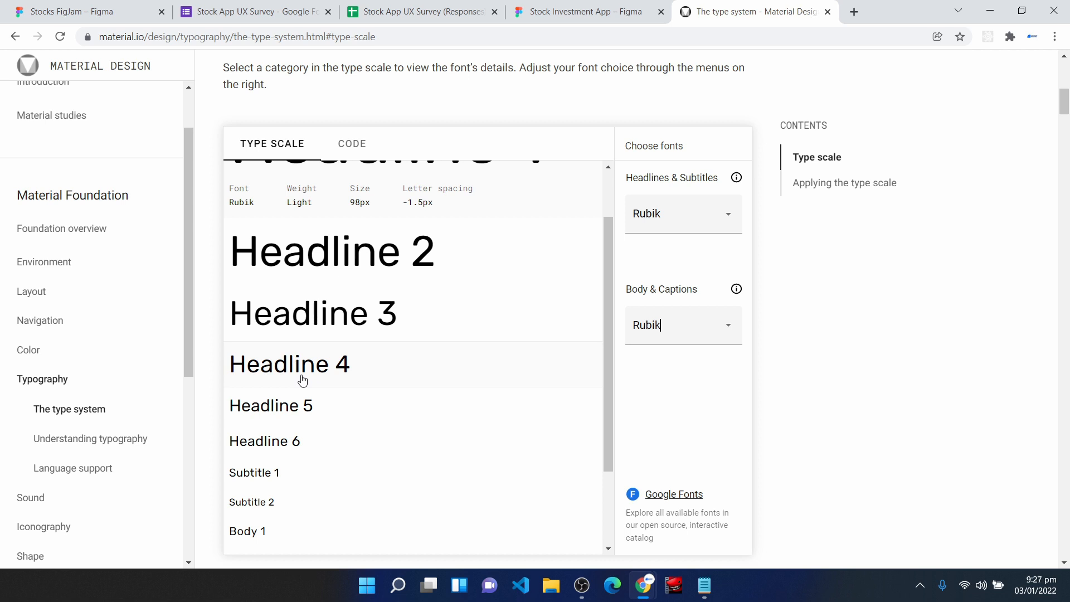
scroll(303, 380, "up", 1)
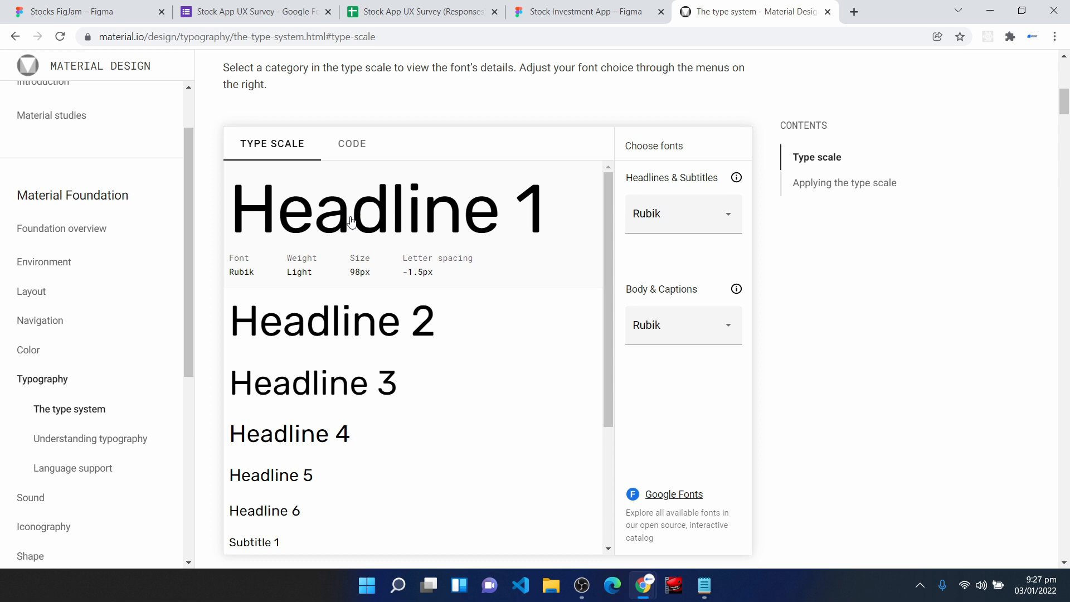
left_click(330, 436)
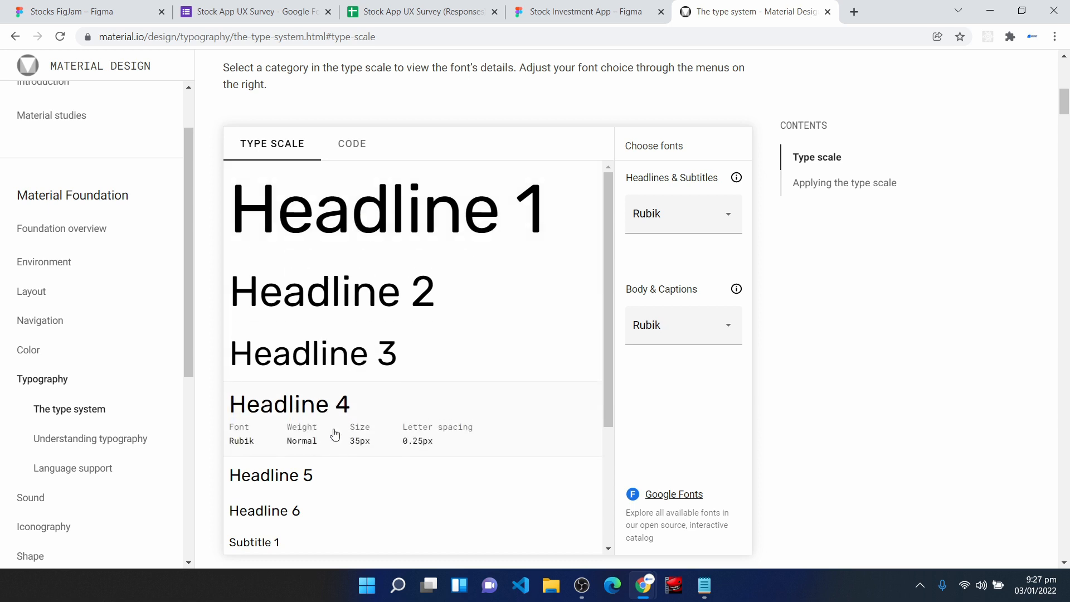
scroll(301, 412, "down", 1)
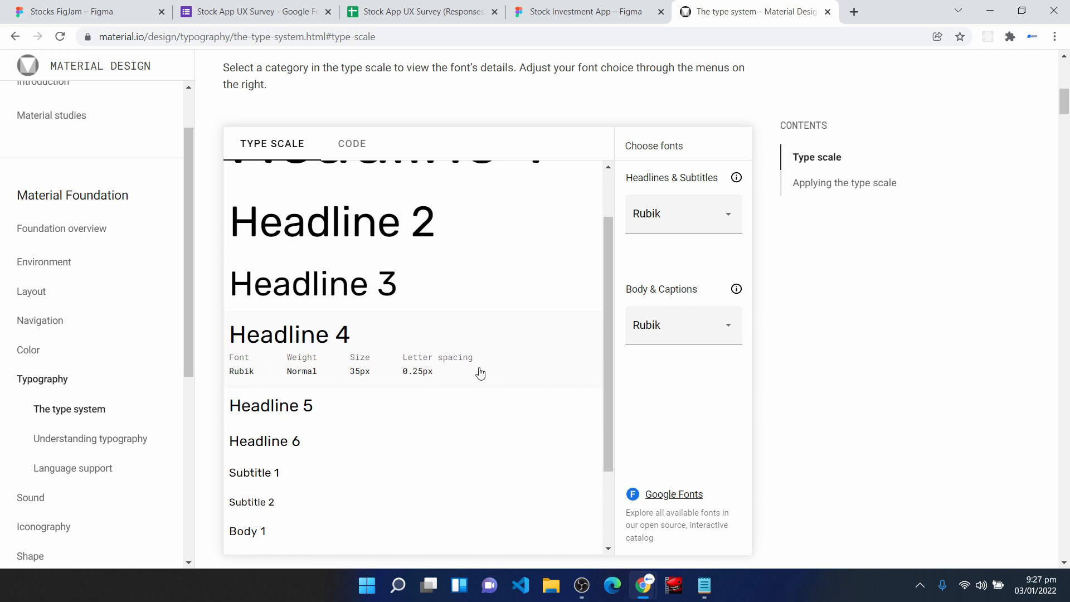
- Return to the Stock Investment App file and draw a frame about 250 × 625 on the High Fidelity page
left_click(597, 5)
key("f")
left_click_drag(214, 108, 244, 346)
left_click_drag(250, 382, 563, 552)
scroll(530, 450, "up", 3)
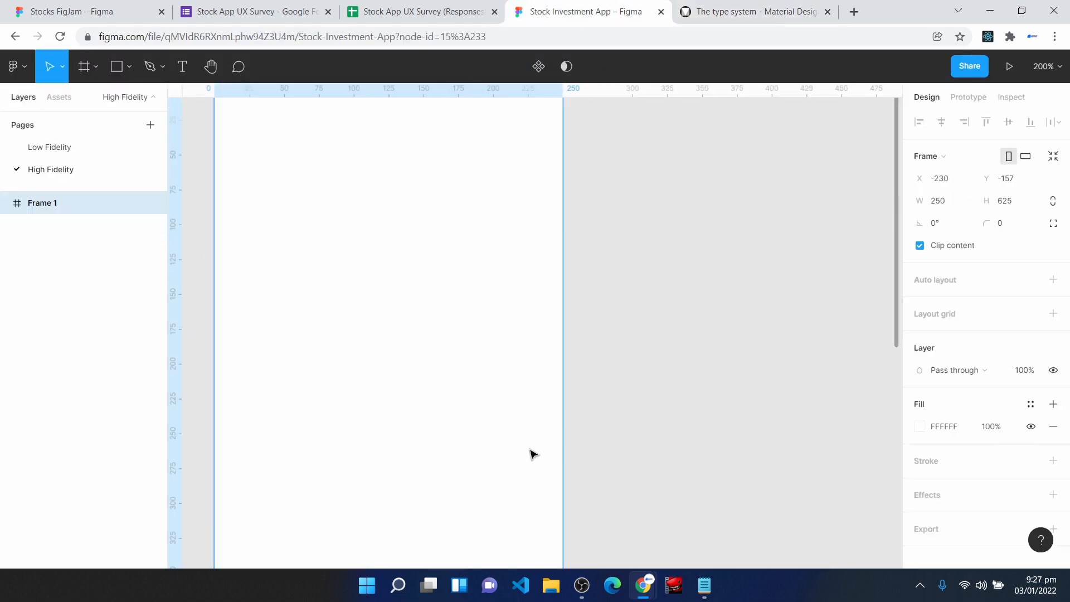
scroll(530, 449, "down", 1)
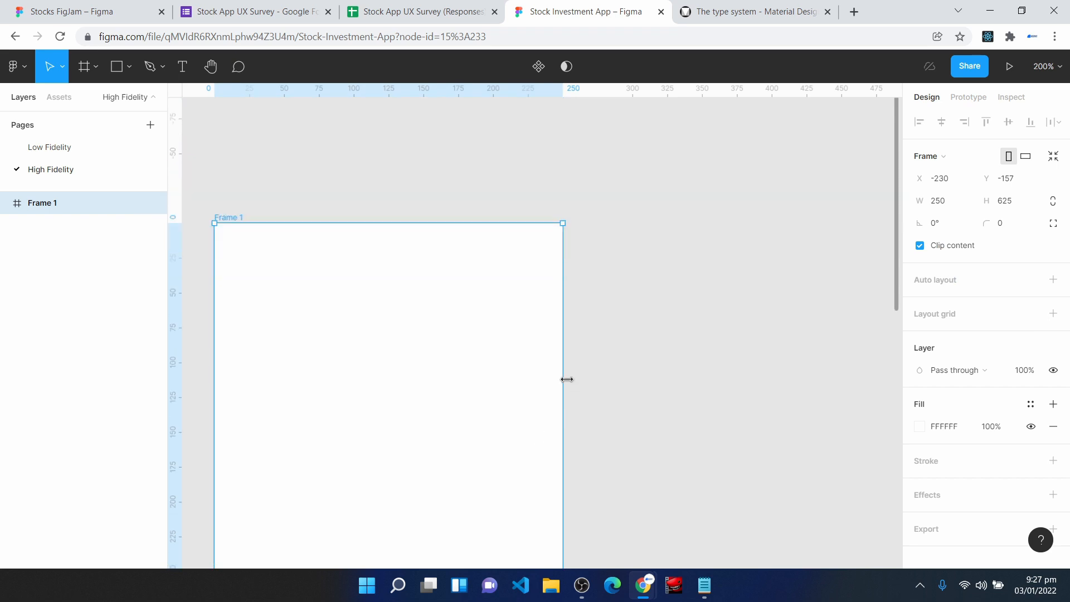
- Add a "Headline 1" text near the frame's upper edge and duplicate it below as "Headline 1 Bold"
key("t")
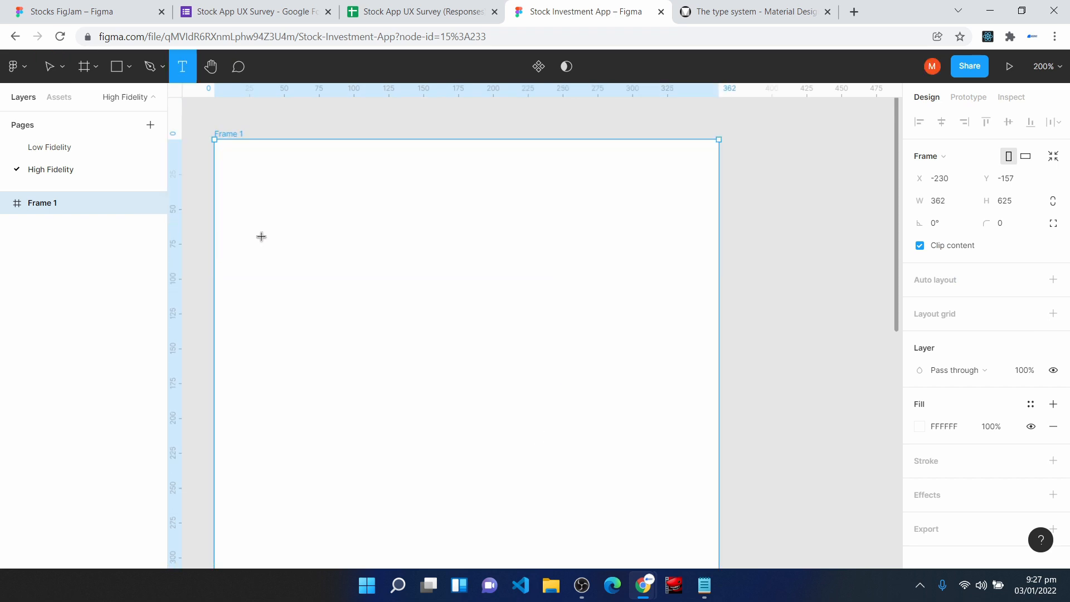
left_click(264, 208)
key("ctrl+v")
type("1")
left_click_drag(337, 230, 338, 304)
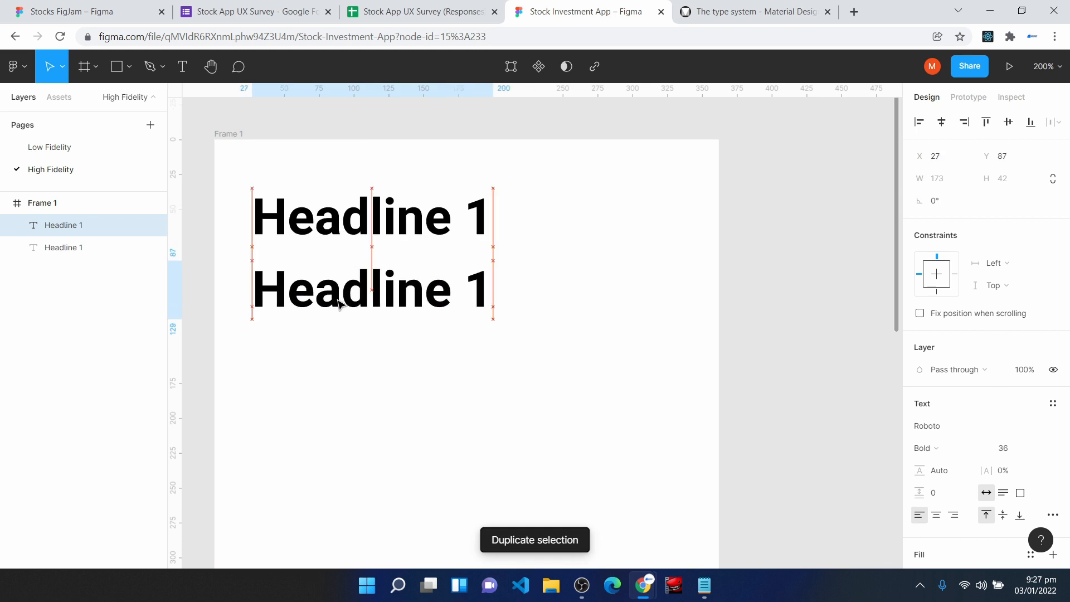
double_click(486, 279)
type("Bold")
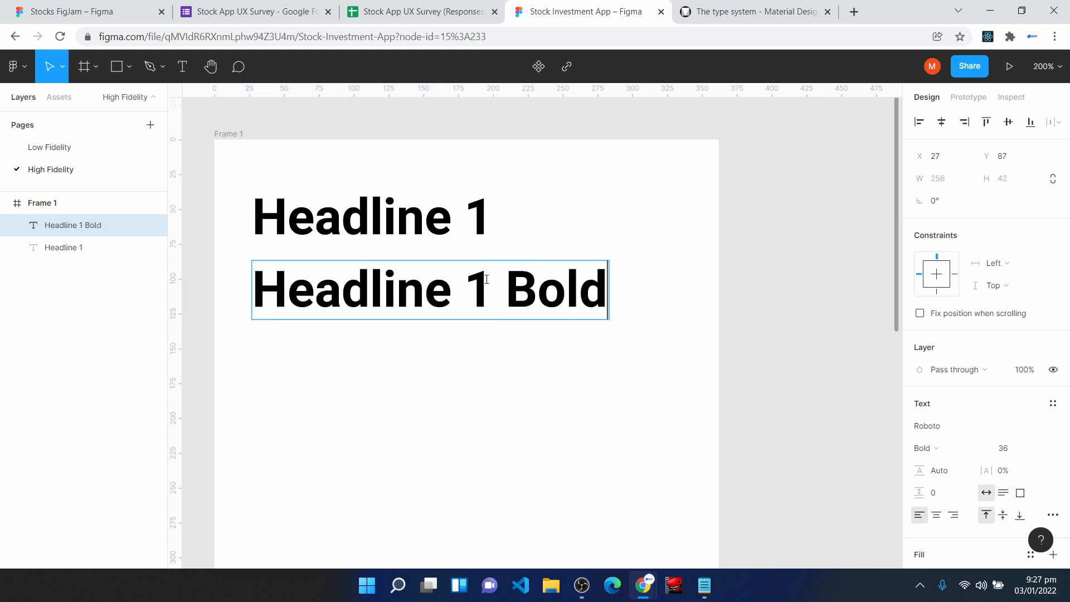
key("Escape")
- Duplicate the Headline 1 Bold text below itself, change the copy to "Headline 2", and check the Material Design type scale for reference
key("ctrl+d")
left_click_drag(363, 303, 362, 383)
double_click(497, 358)
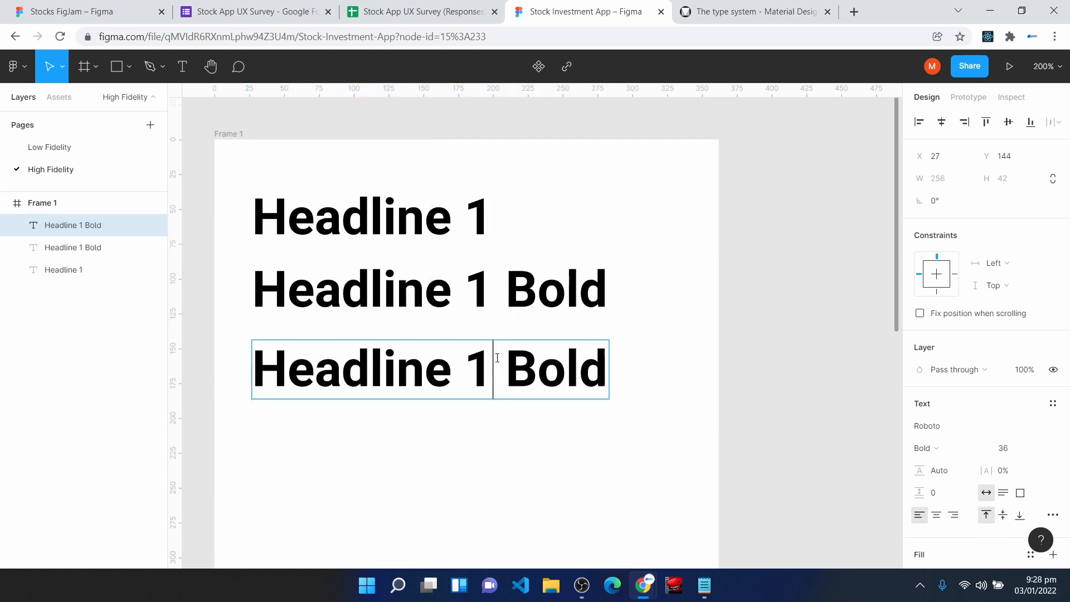
key("Delete")
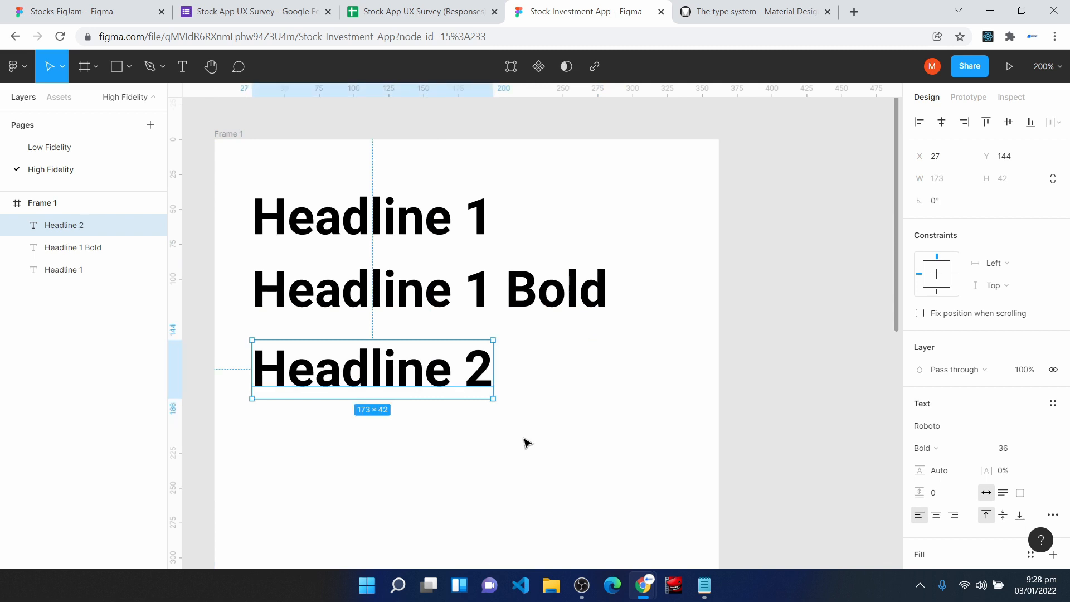
left_click(750, 7)
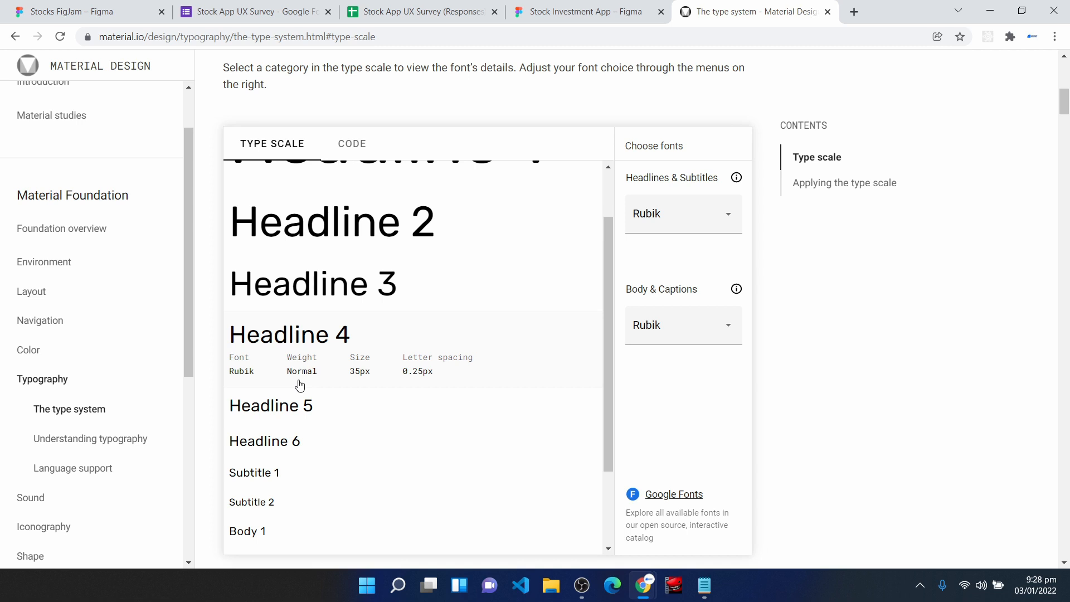
key("ctrl+shift+Tab")
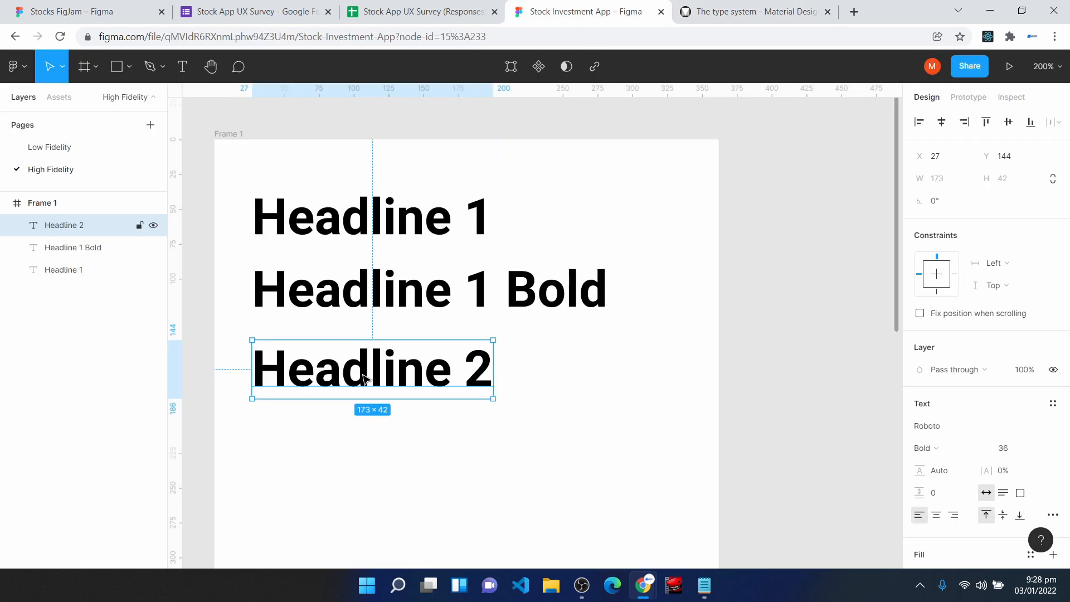
- Duplicate the Headline 2 text directly below and change the copy to "Headline 2 Bold"
key("ctrl+d")
left_click_drag(365, 379, 365, 446)
double_click(487, 446)
left_click(486, 446)
type("Bold")
key("Escape")
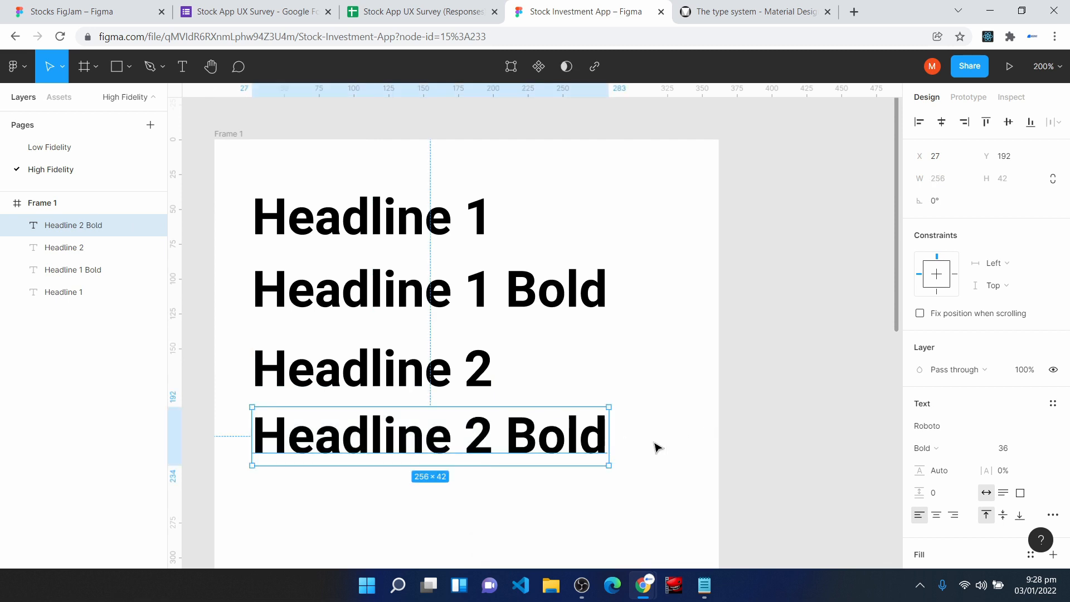
- Place a copy of the Headline 2 text below Headline 2 Bold and change it to "Headline 3"
scroll(658, 447, "down", 2)
left_click_drag(307, 266, 305, 399)
double_click(319, 413)
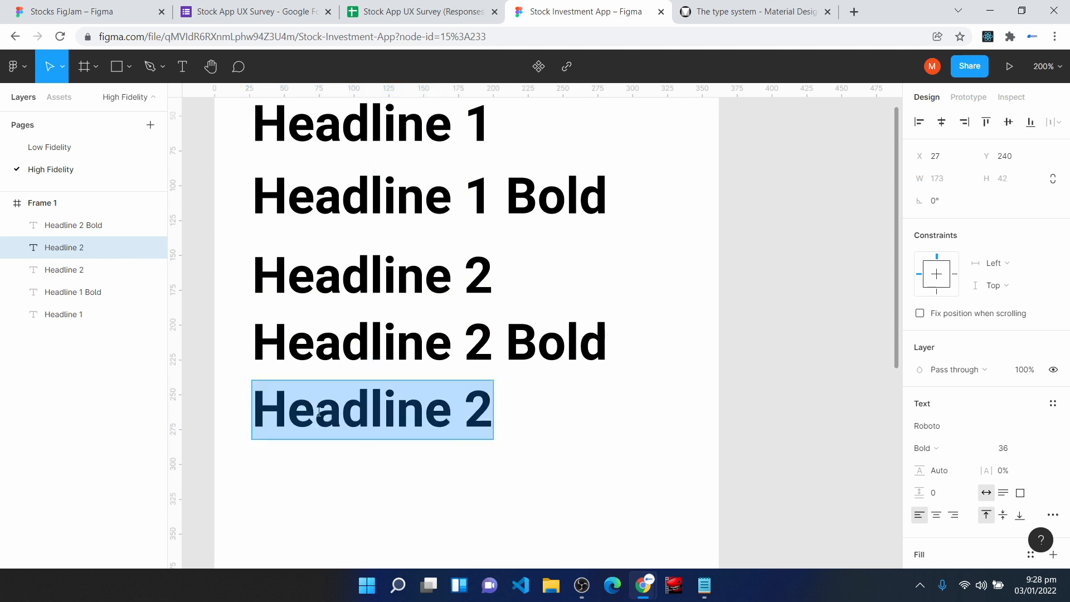
left_click(467, 416)
key("Delete")
type("3")
key("Escape")
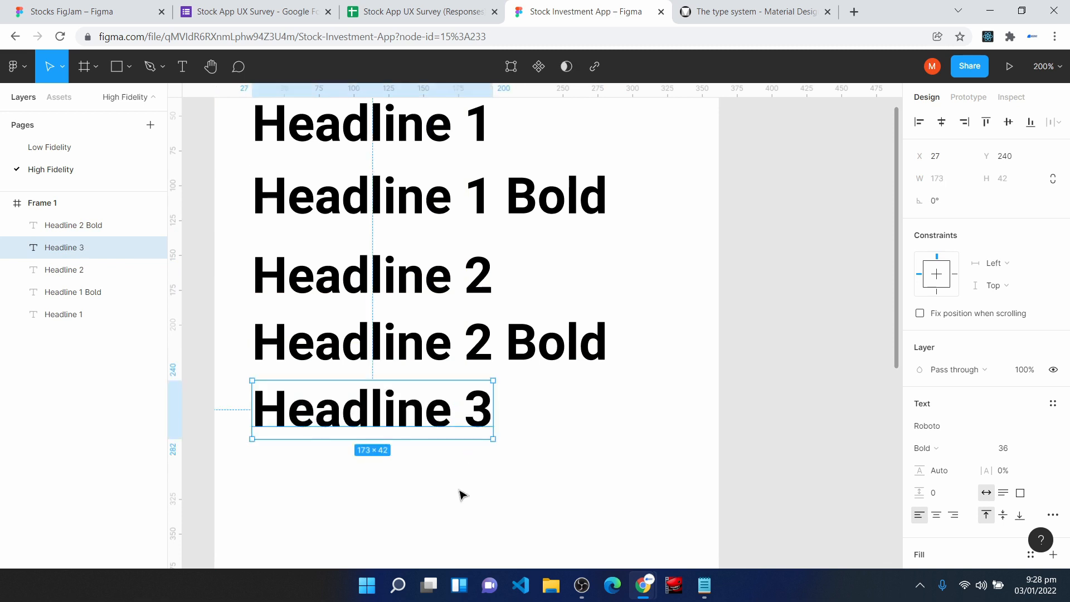
- Duplicate the Headline 3 text directly below and change the copy to "Headline 3 Bold"
left_click_drag(407, 423, 413, 497)
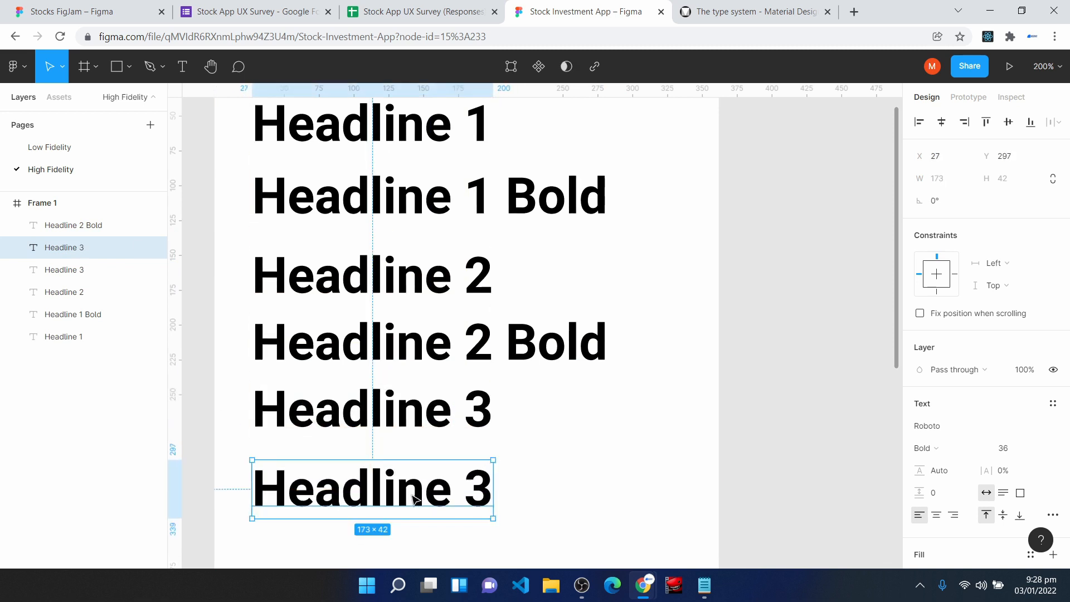
double_click(413, 498)
left_click(491, 489)
type("Bold")
key("Escape")
- Place a copy of the Headline 3 text below Headline 3 Bold and change its text to "Body Large"
scroll(624, 429, "down", 3)
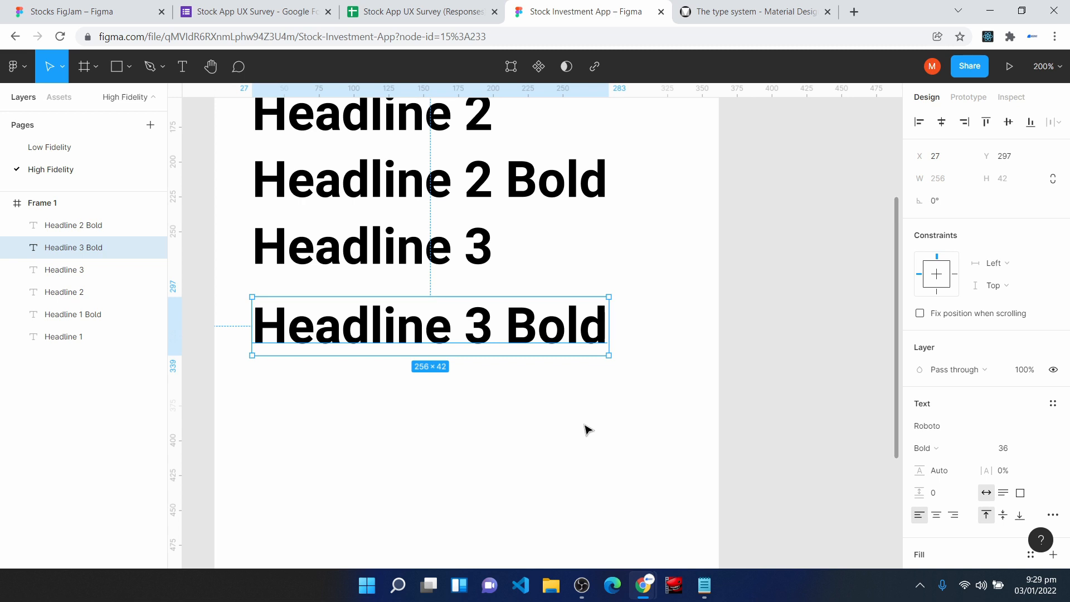
scroll(585, 429, "down", 3)
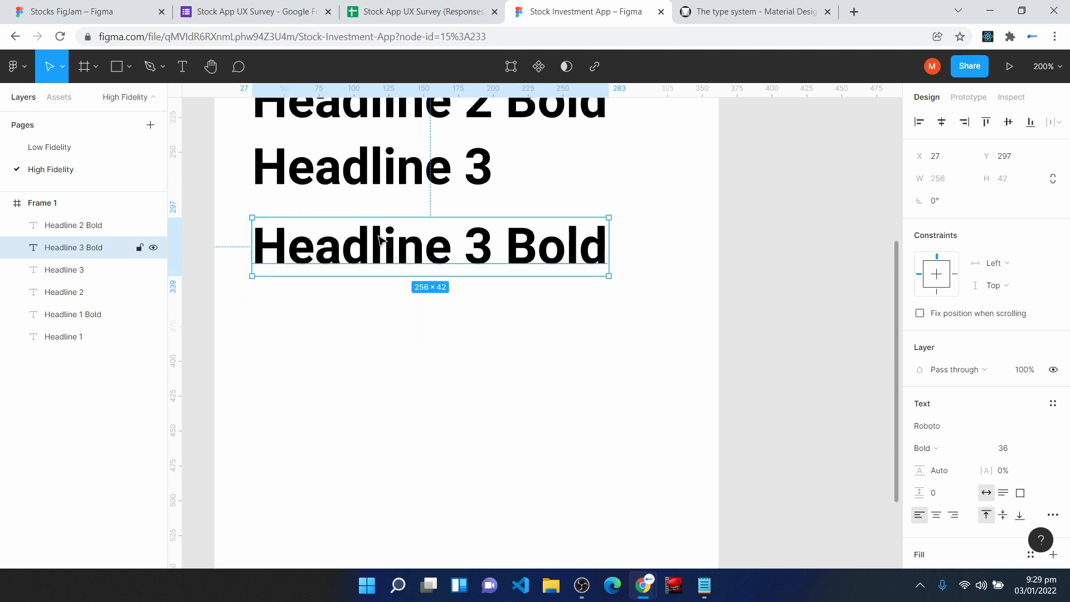
left_click(338, 170)
key("ctrl+d")
left_click_drag(338, 170, 330, 323)
double_click(330, 322)
type("Body Large")
key("Escape")
- Duplicate the Body Large text directly below and change the copy to "Body Large Bold"
scroll(390, 411, "down", 2)
key("ctrl+d")
left_click_drag(374, 295, 374, 370)
key("Return")
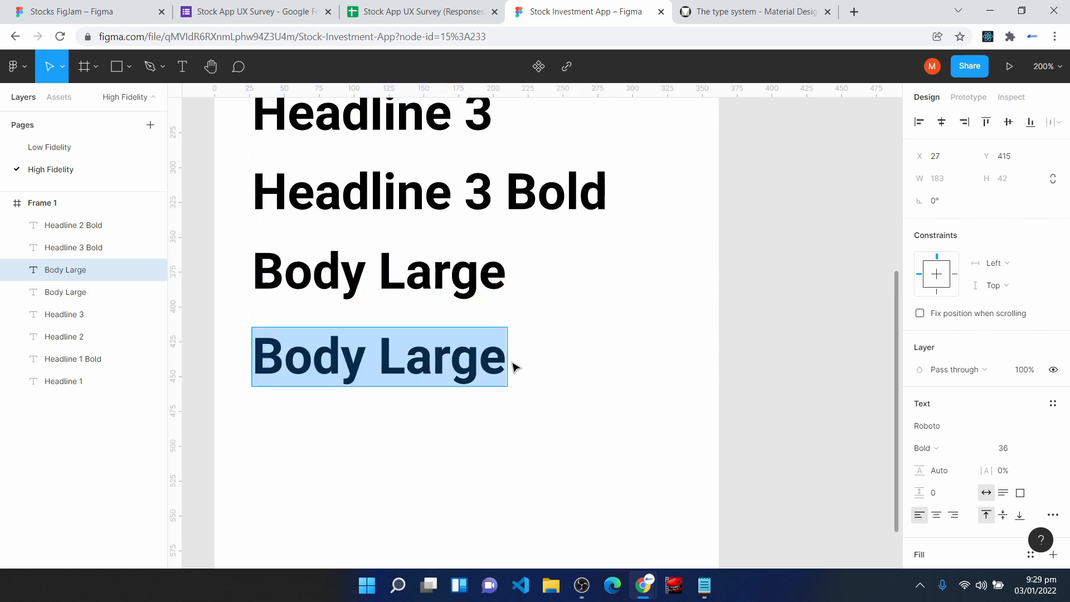
key("Right")
type("Bold")
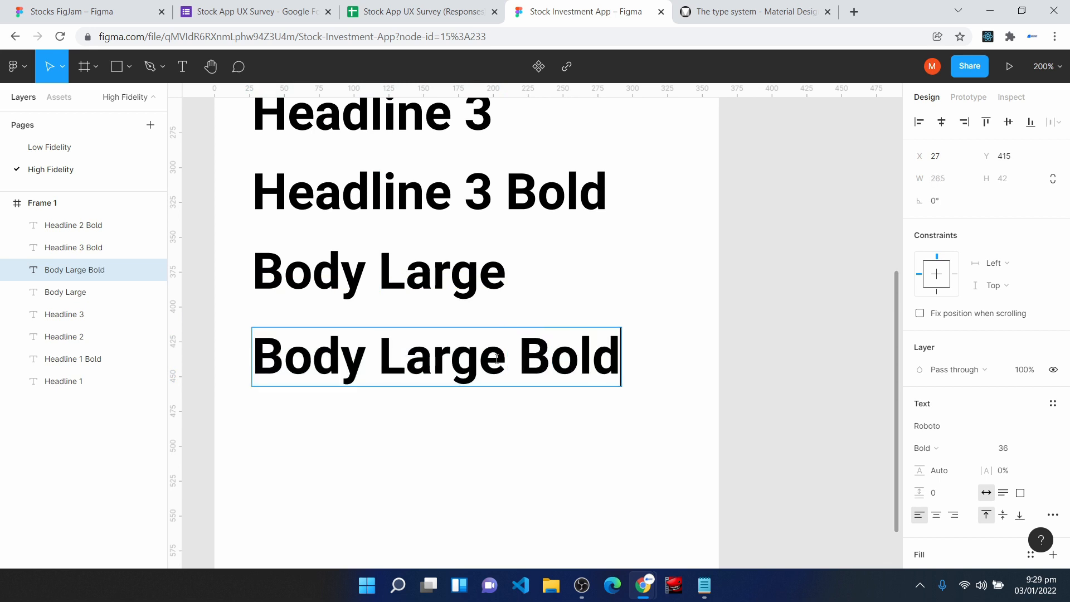
- Place a copy of the Body Large text below Body Large Bold and change its text to "Body Small"
key("Escape")
key("Escape")
scroll(357, 362, "down", 5)
left_click(308, 156)
left_click_drag(309, 156, 305, 323)
double_click(304, 324)
type("Body Small")
left_click(450, 447)
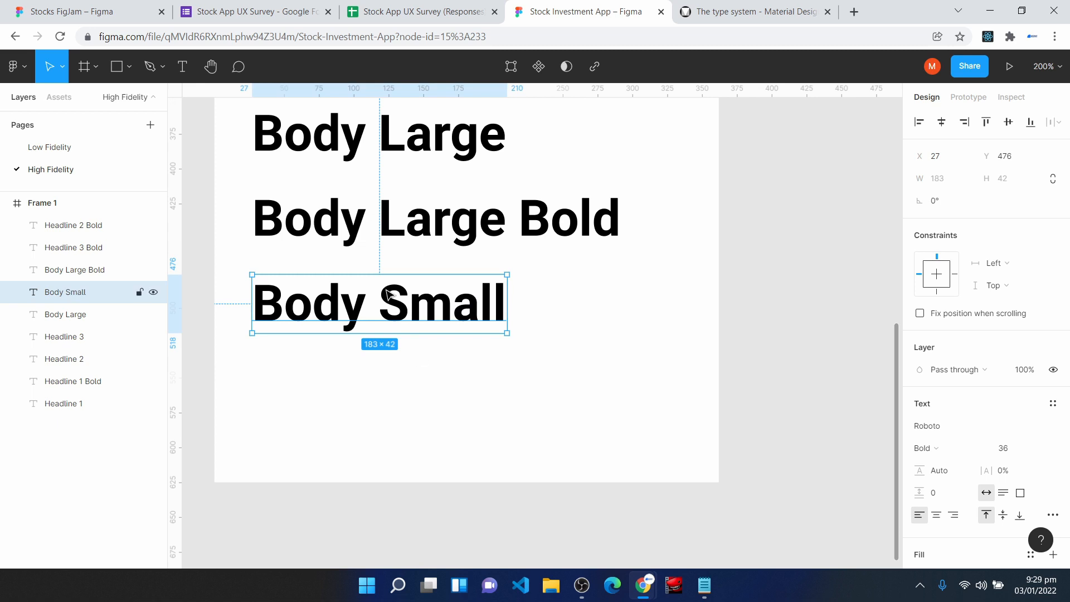
- Duplicate the Body Small text directly below and change the copy to "Body Small Bold"
left_click_drag(383, 290, 378, 375)
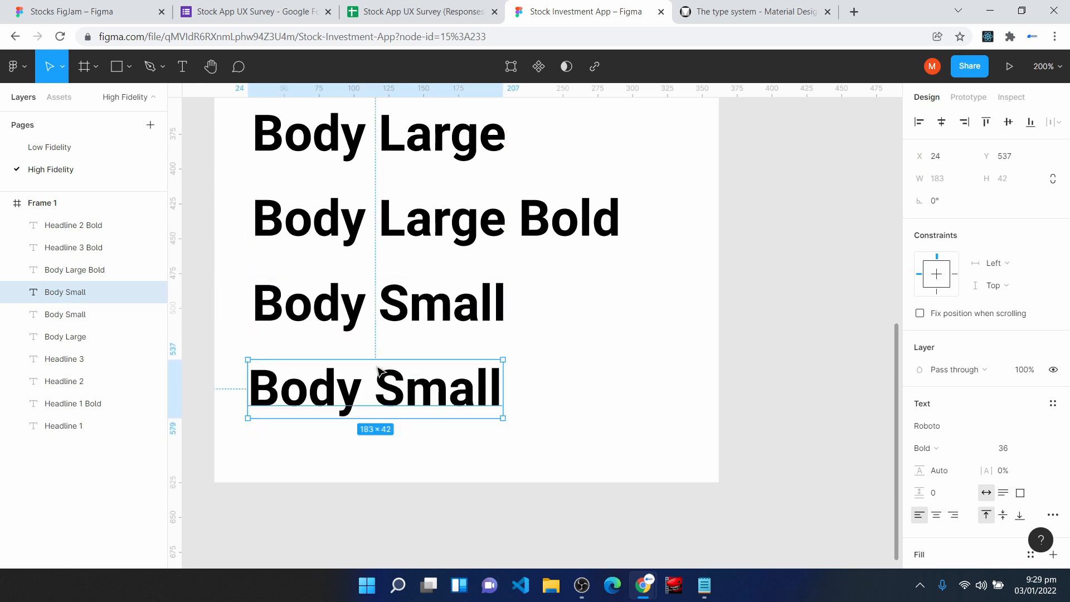
double_click(477, 396)
type("Body Small Bold")
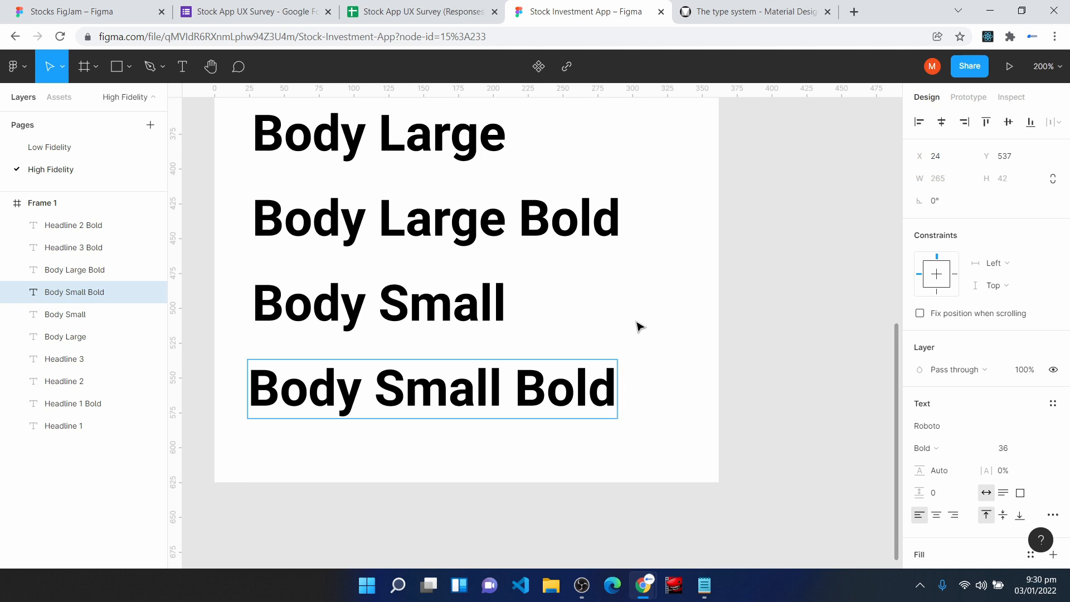
key("Escape")
- Add two more text copies stacked below Body Small Bold, reading "Button" and "Caption"
scroll(301, 314, "down", 3)
key("ctrl+d")
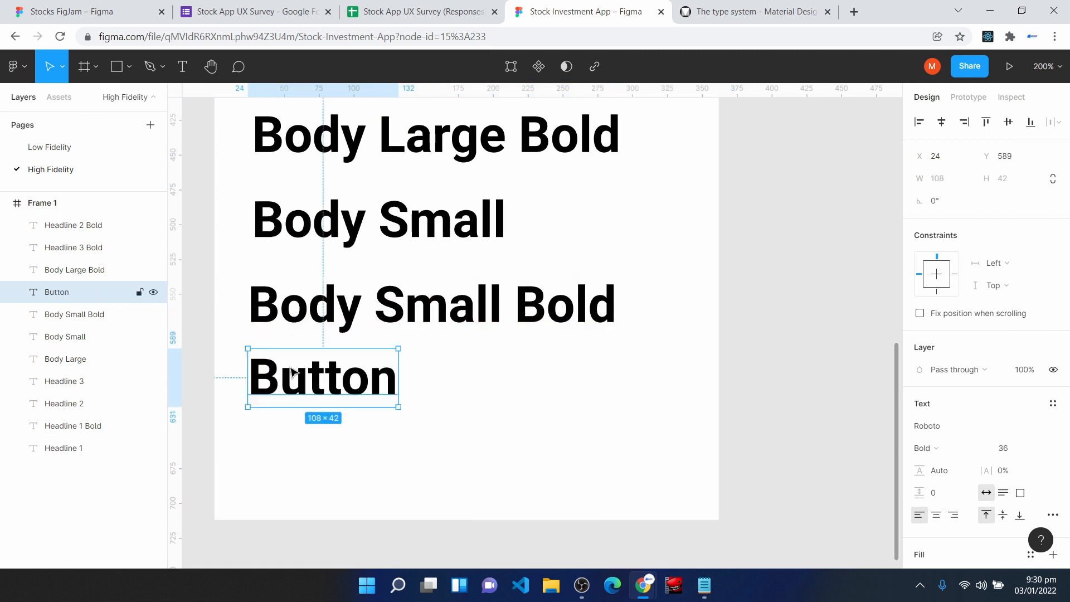
key("ctrl+d")
left_click_drag(311, 393, 307, 457)
double_click(285, 442)
type("C")
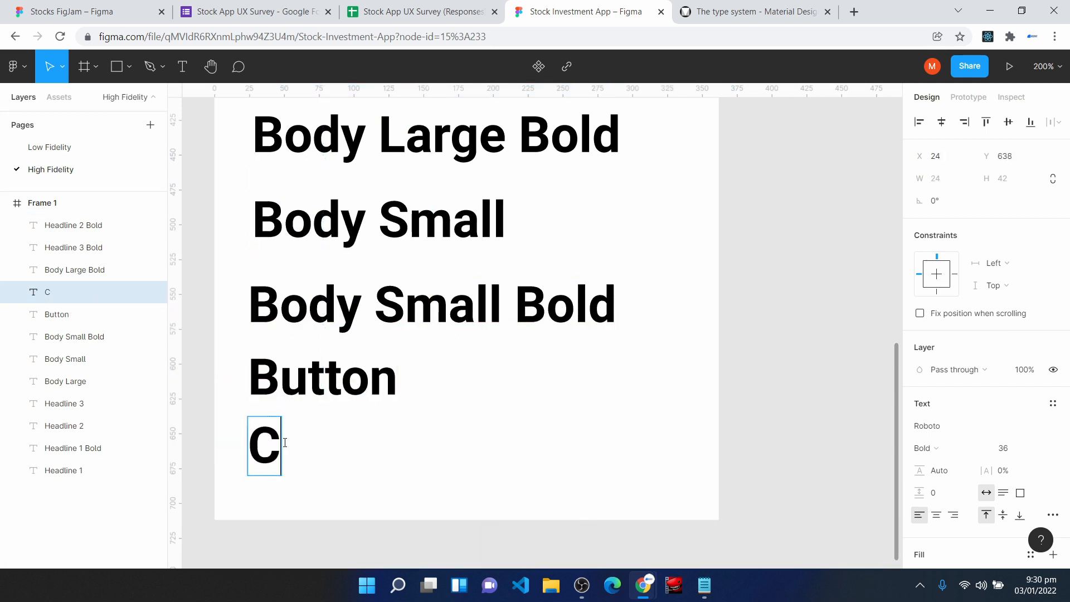
type("aption")
key("Escape")
- Select the Headline 1 text and check the Headline 4 font details in the Material Design type scale
key("shift+0")
scroll(546, 432, "up", 1)
key("Escape")
scroll(451, 211, "up", 4)
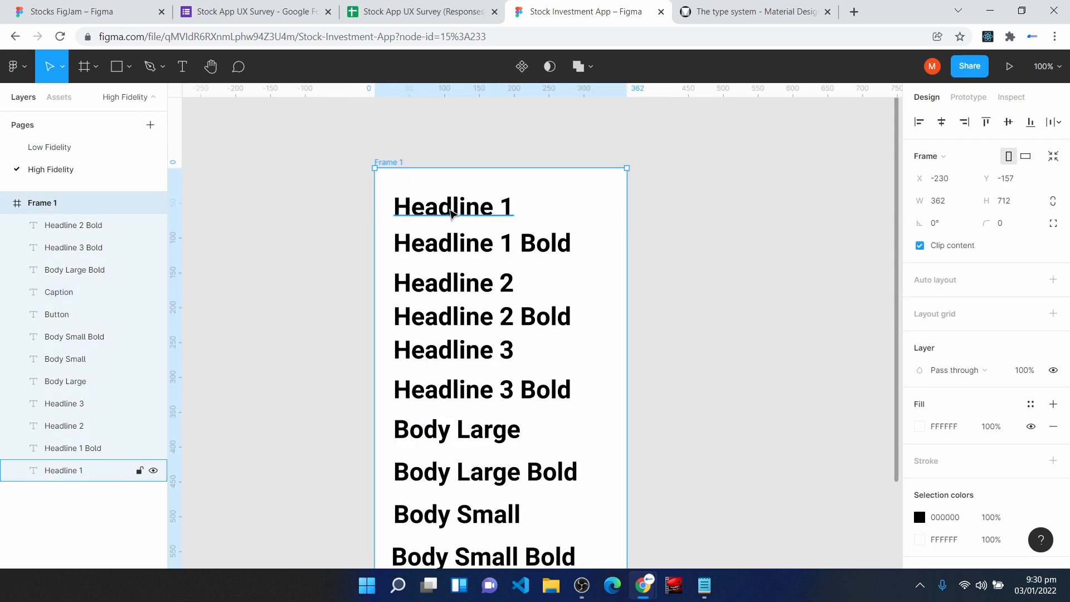
left_click(450, 212)
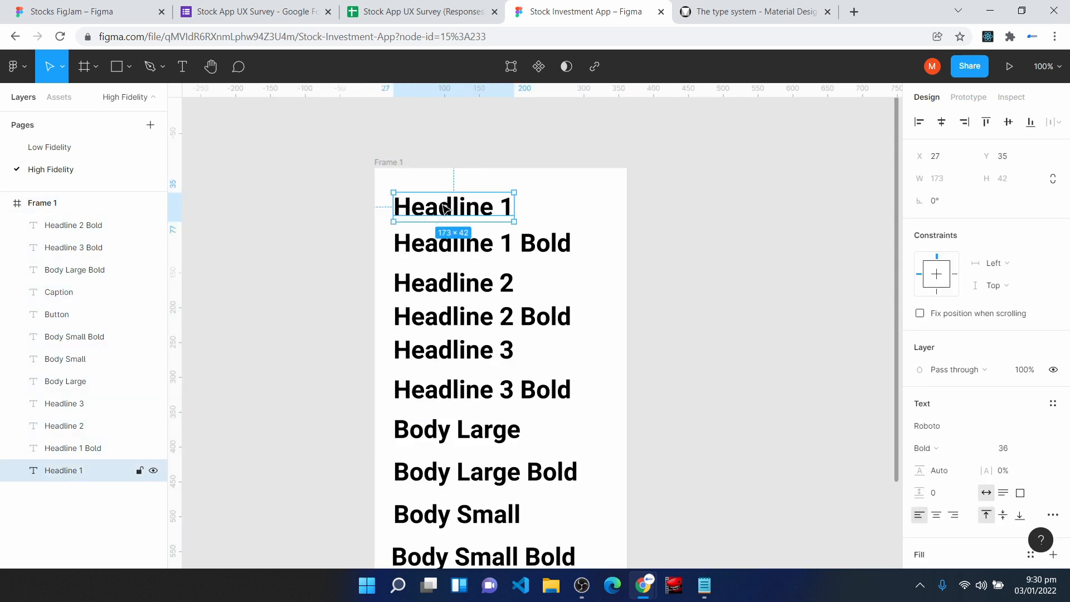
left_click(722, 12)
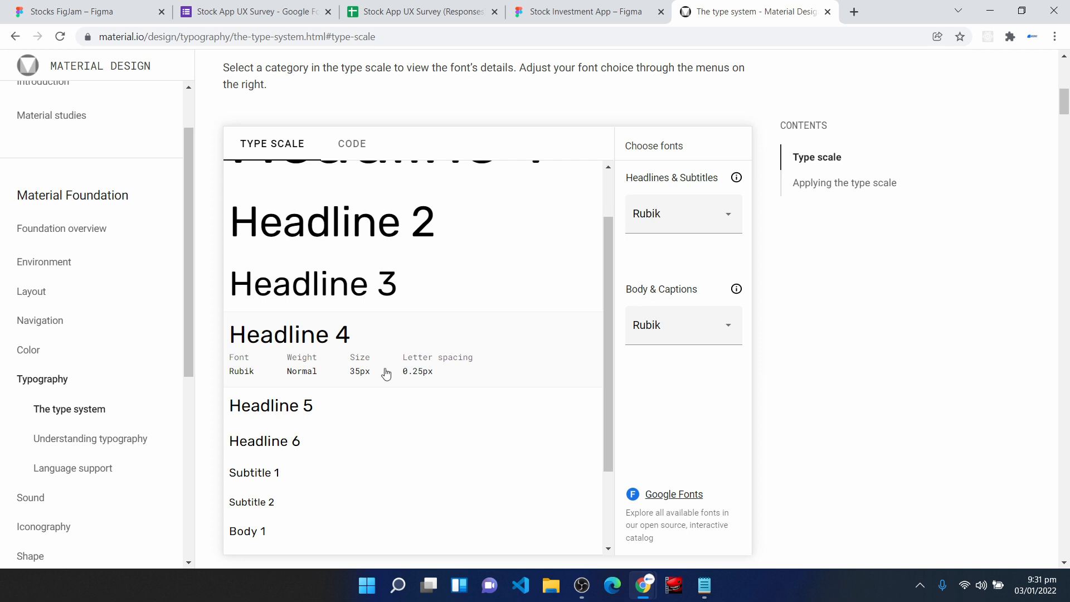
left_click(585, 12)
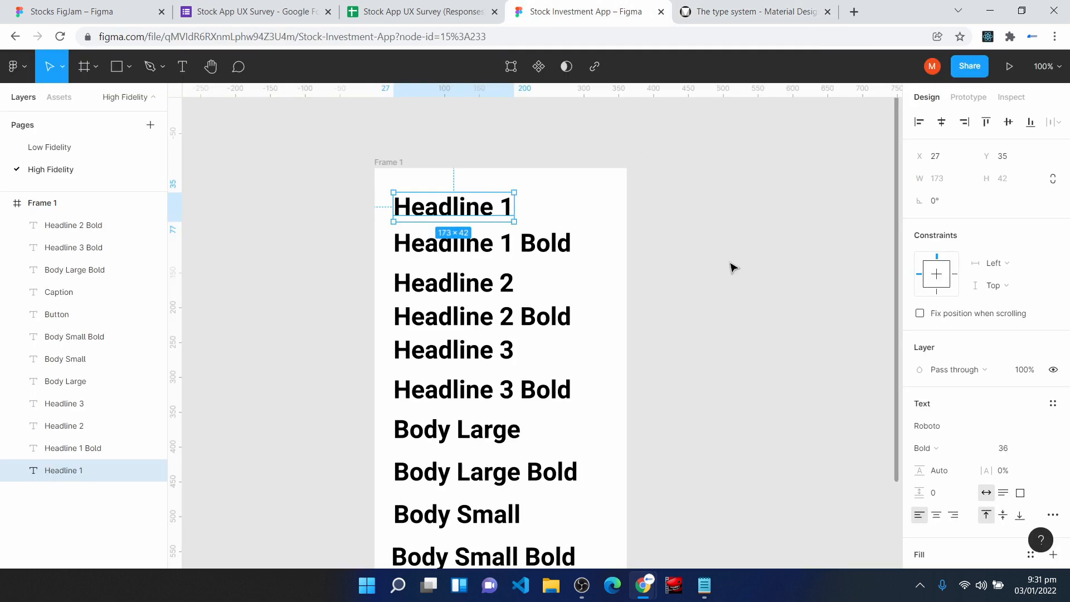
- Set the Headline 1 text's font to Rubik with Regular weight
left_click(947, 432)
type("Rubik")
key("Return")
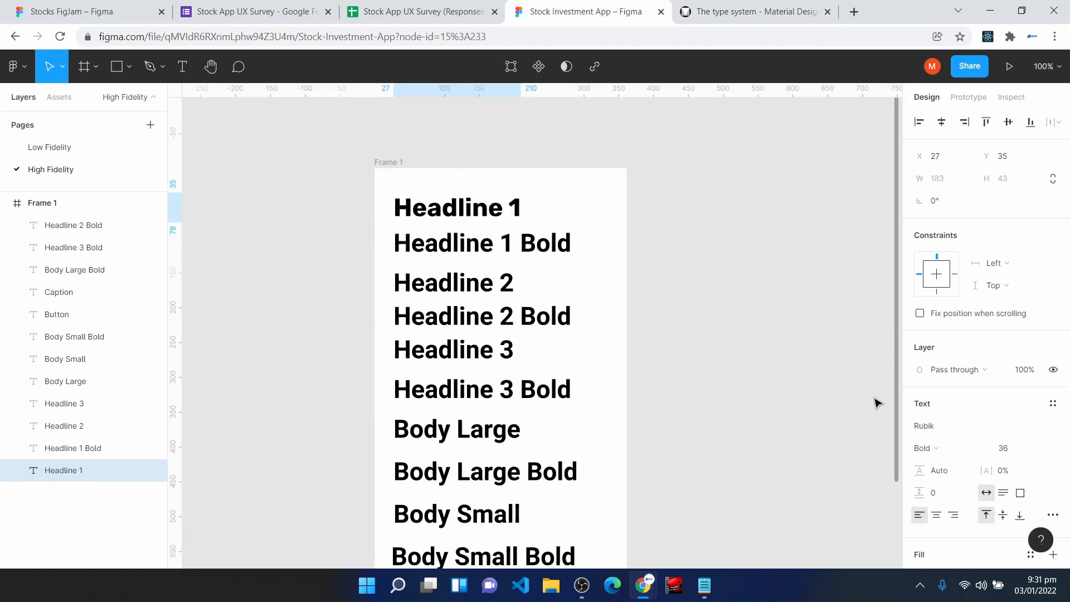
left_click(928, 448)
left_click(948, 406)
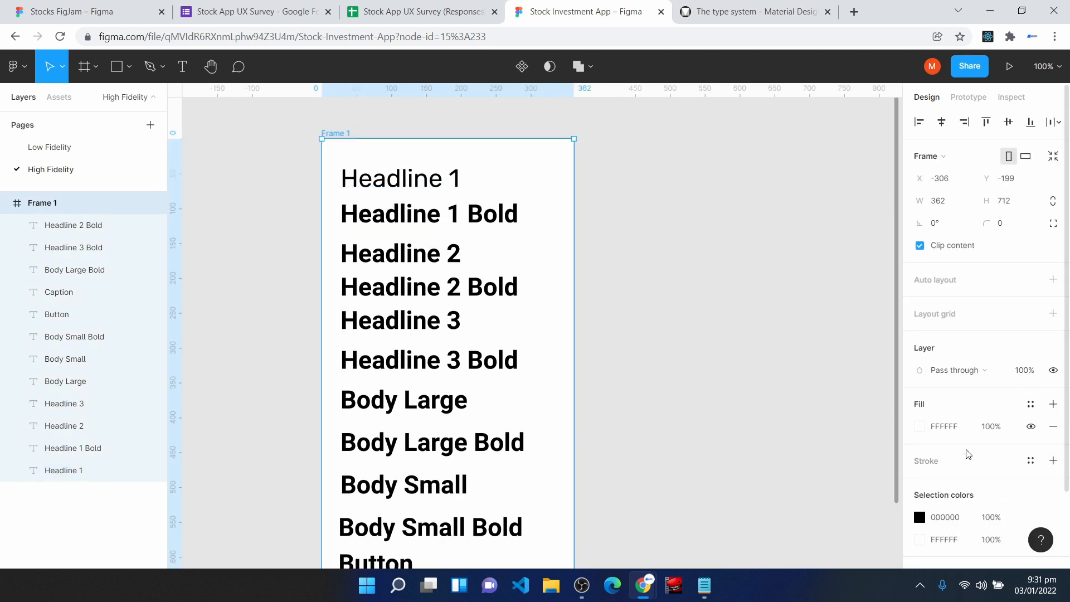
- Set the Headline 1 text's letter spacing to 0.25 px and its font size to 35
left_click(398, 177)
left_click(1016, 471)
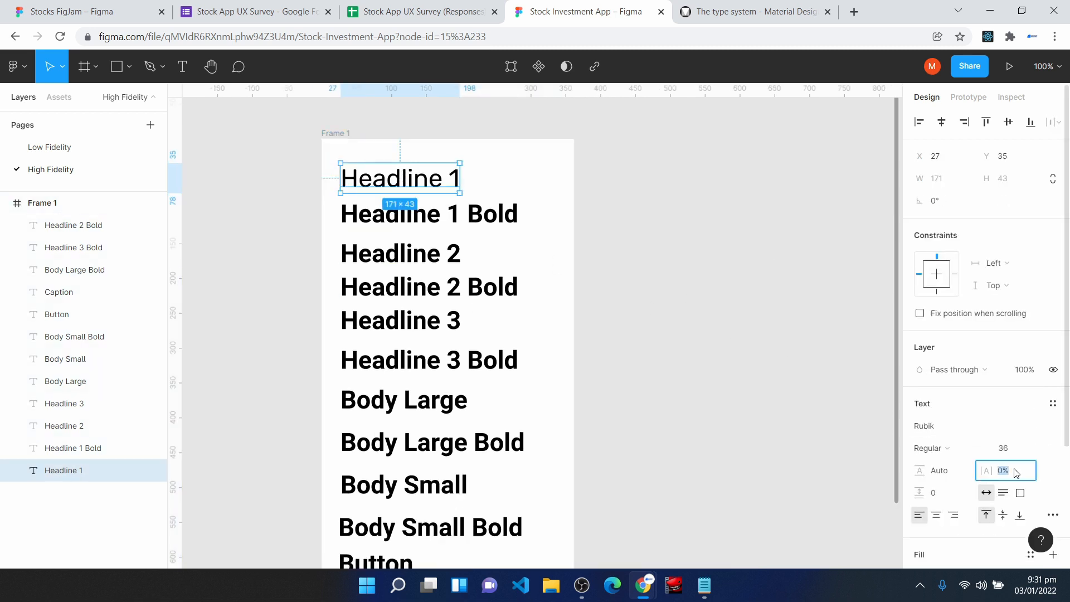
type("0.25 px")
key("Return")
left_click(1015, 451)
type("35")
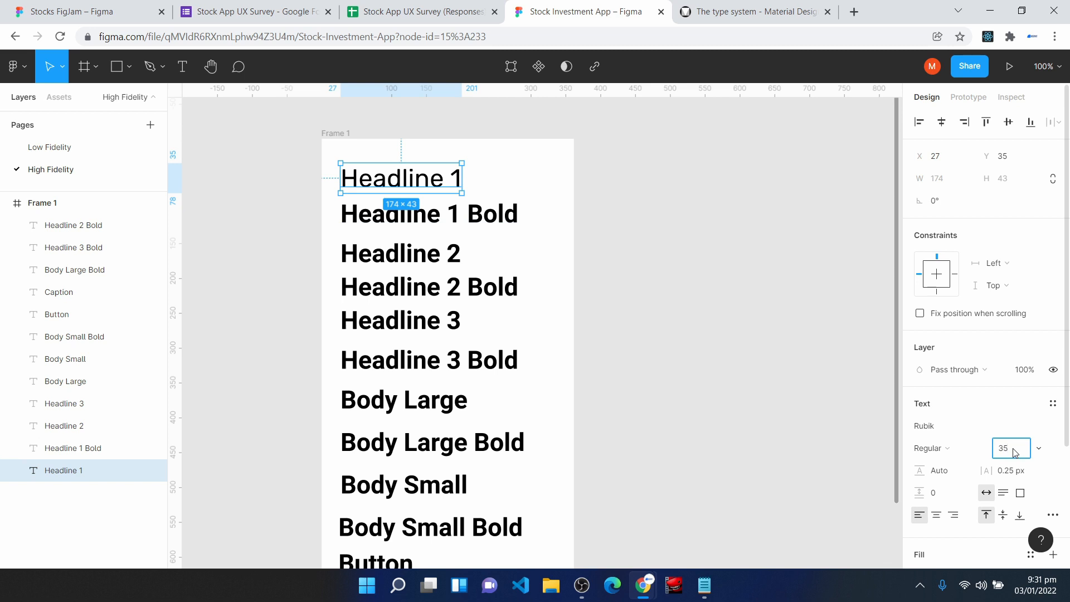
key("Return")
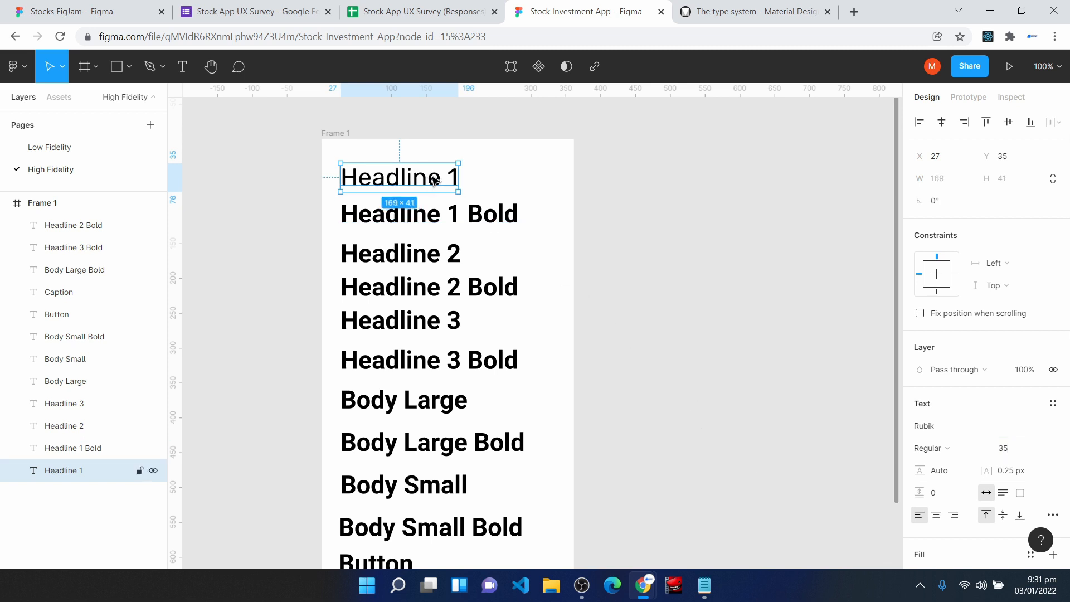
- Set the Headline 1 Bold text to font size 35 and the Rubik font
left_click(422, 219)
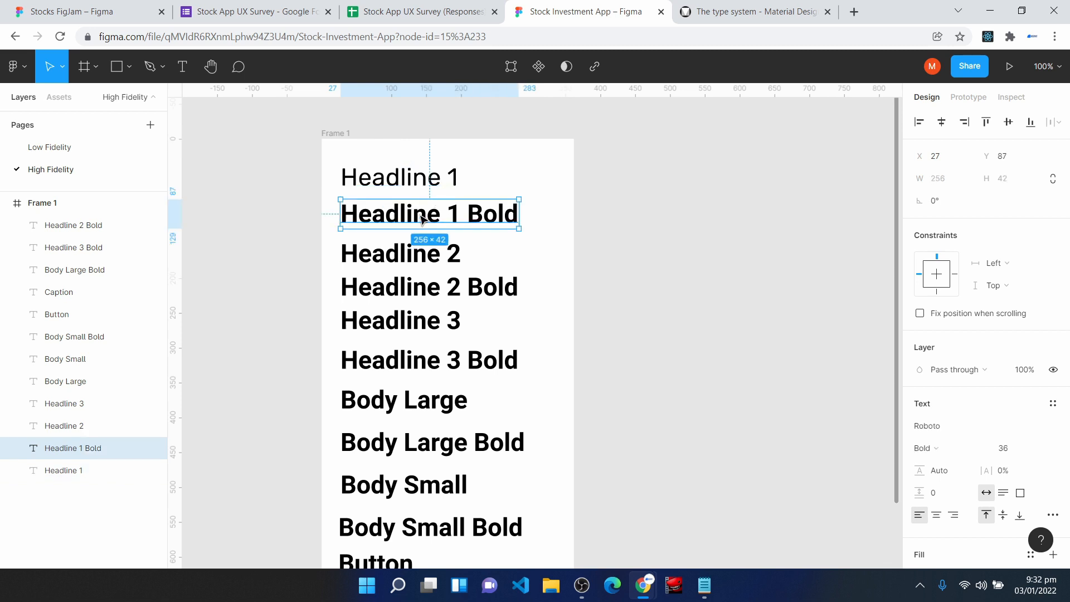
left_click(400, 187)
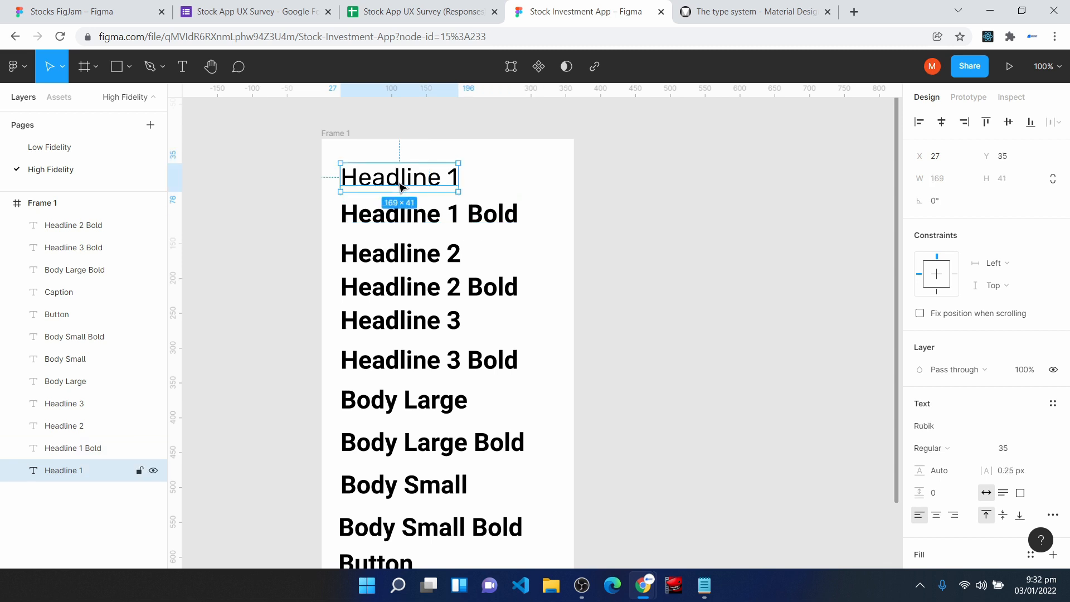
left_click(401, 218)
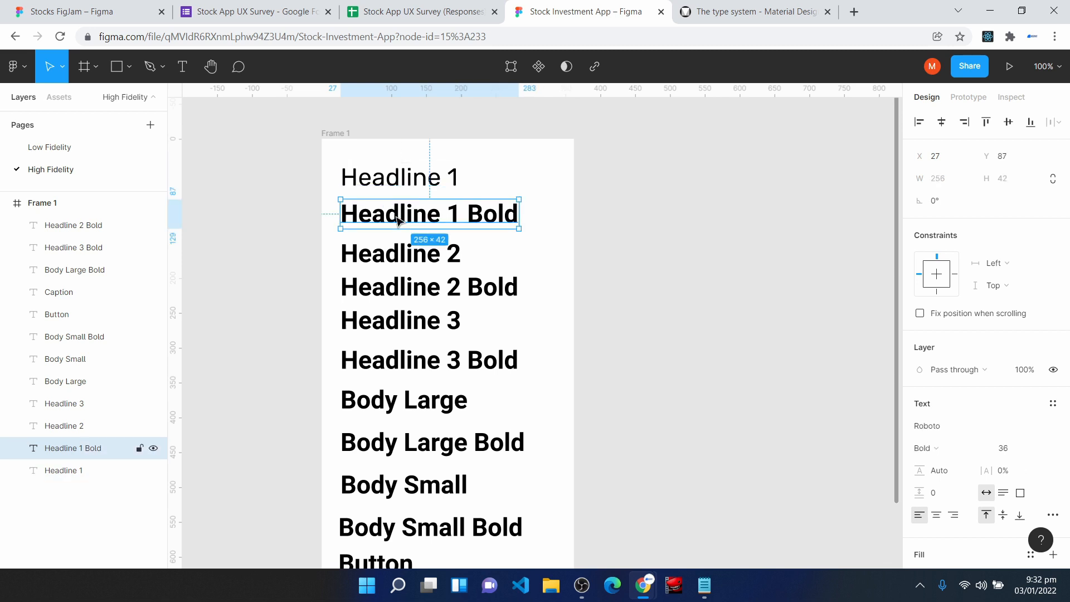
left_click(1021, 449)
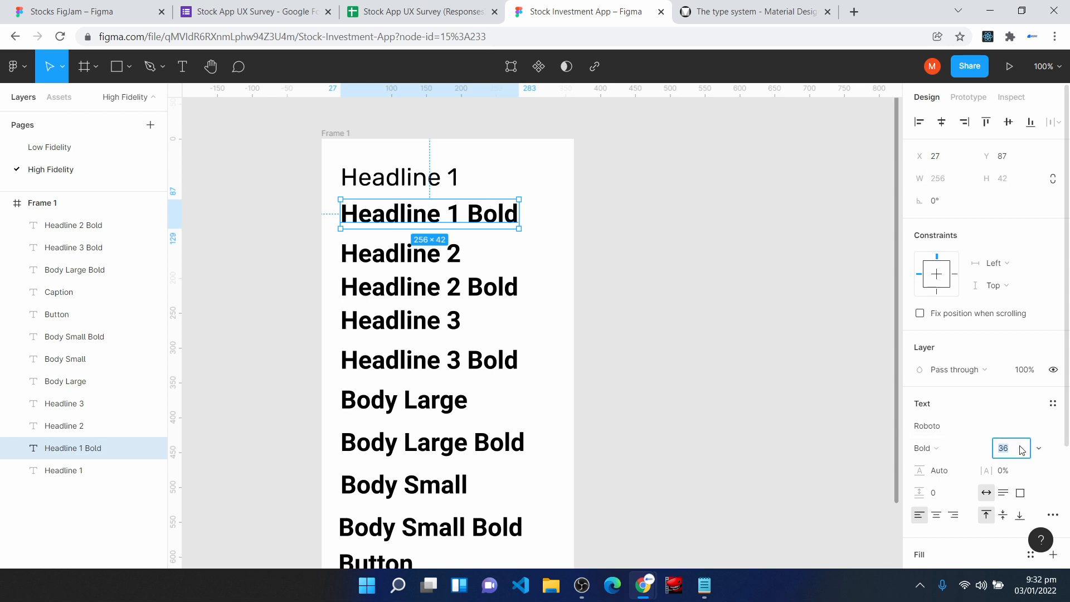
type("35")
left_click(952, 427)
type("Rubik")
key("Return")
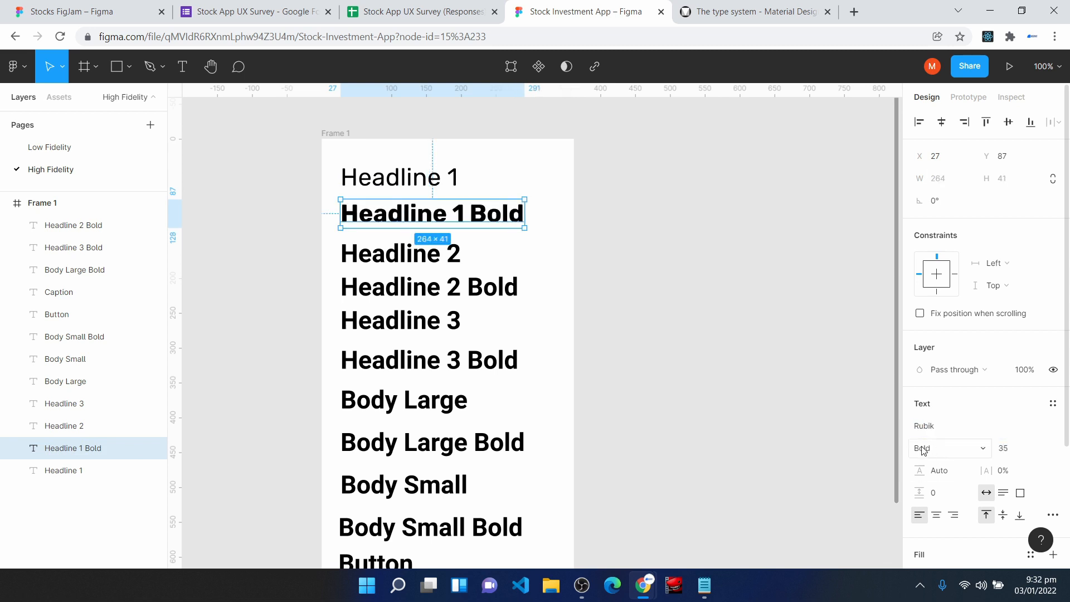
- Set Headline 1 Bold's letter spacing to 0.25 px and move it up directly beneath Headline 1
left_click(1007, 475)
type("0")
key("Return")
left_click_drag(403, 213, 403, 206)
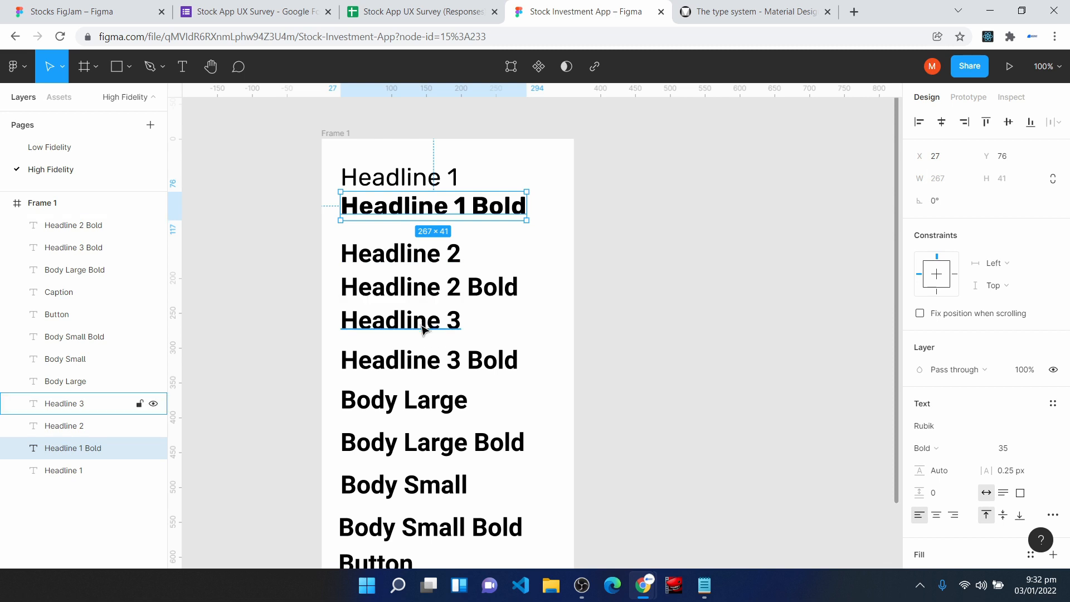
- Select the Headline 2 text and check the Headline 5 font details in the Material Design type scale
scroll(425, 356, "down", 1)
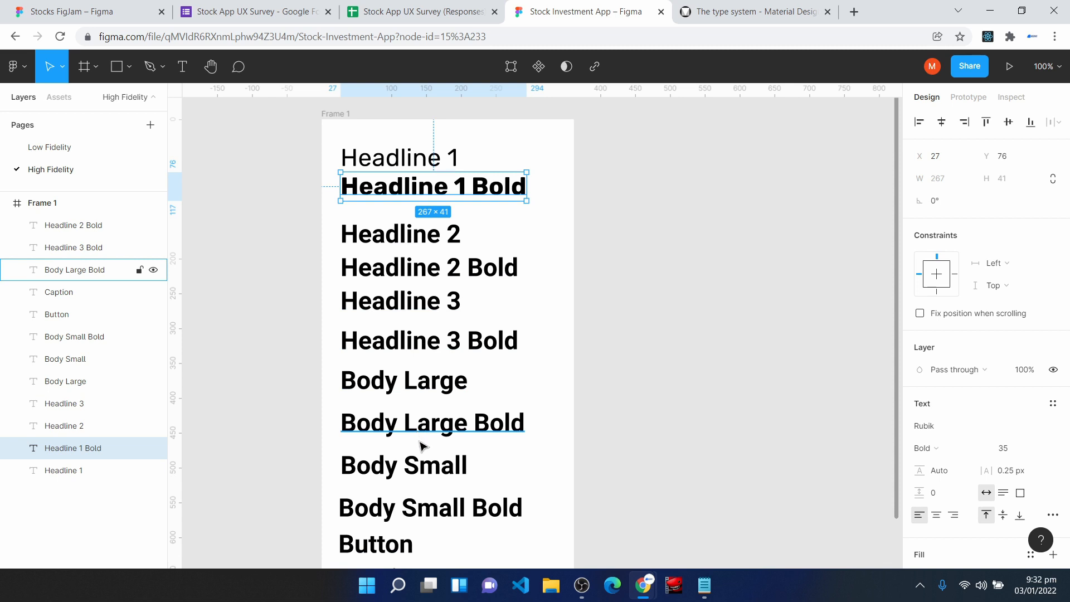
scroll(419, 446, "down", 1)
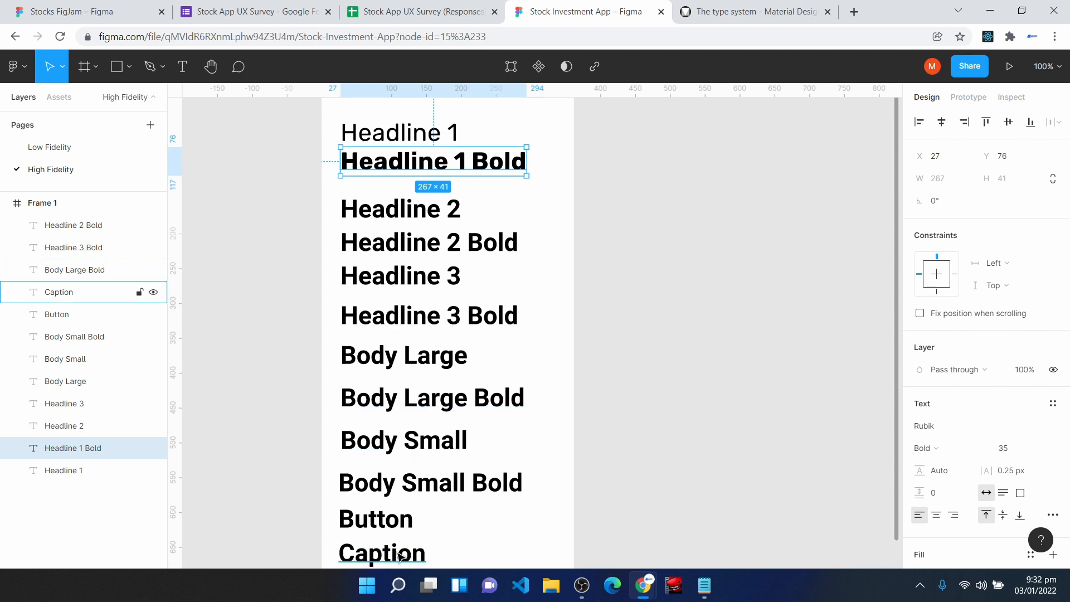
left_click(435, 215)
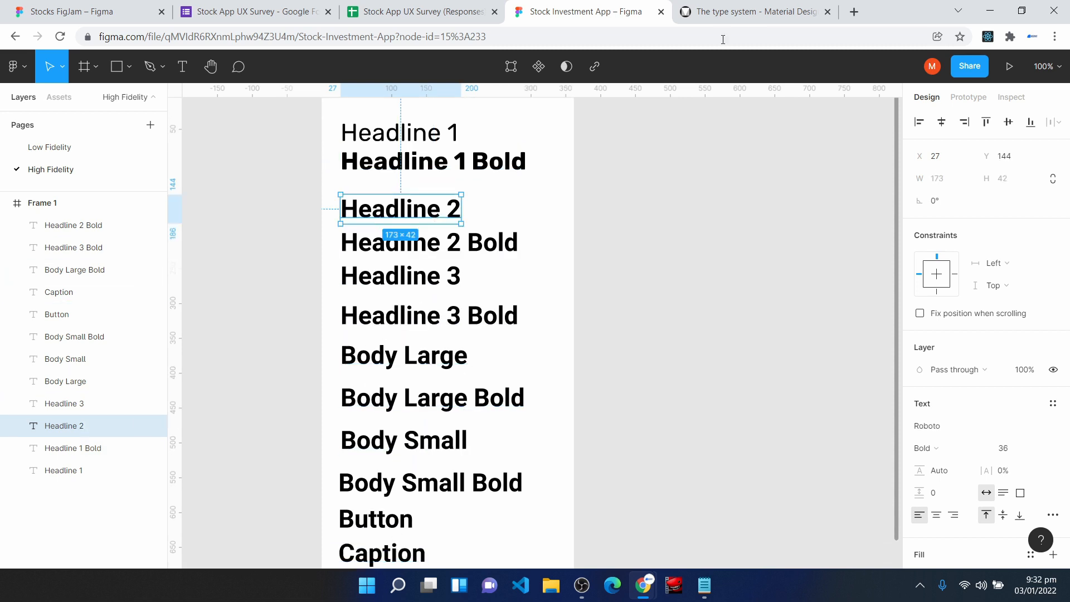
left_click(755, 8)
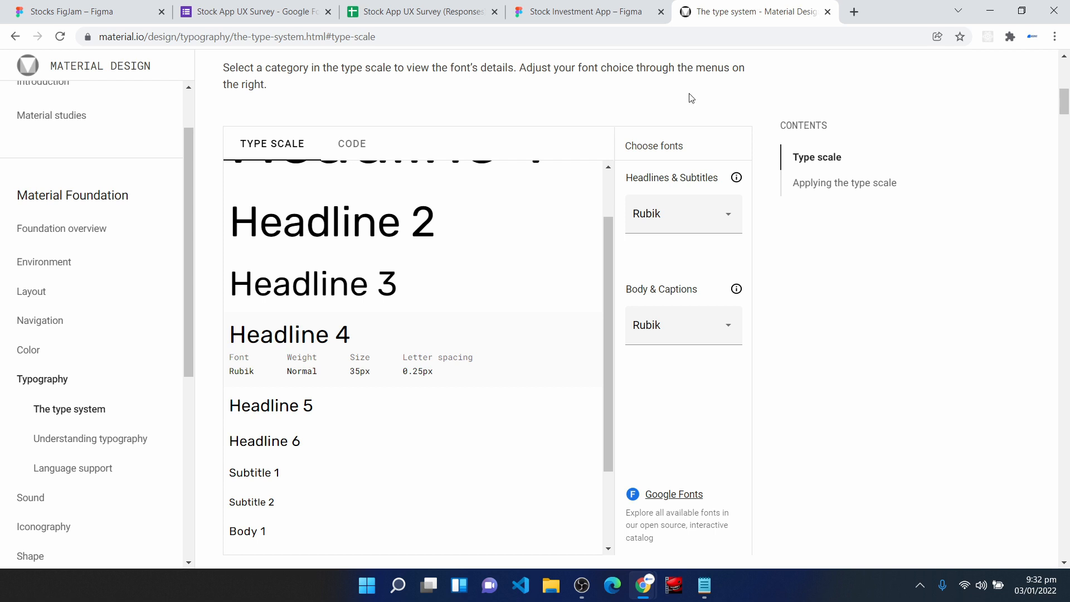
left_click(333, 417)
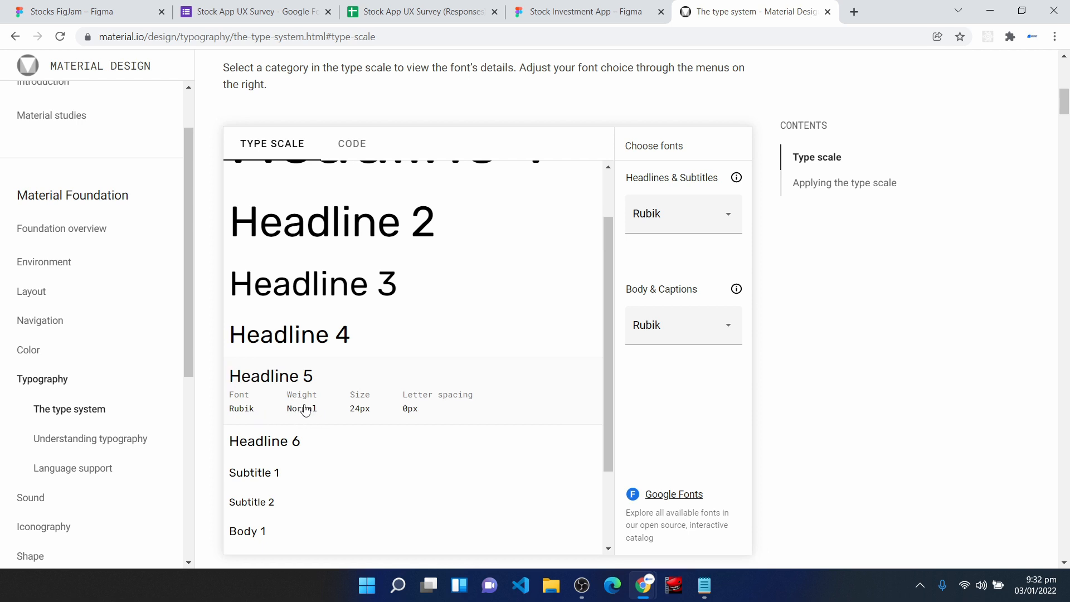
left_click(600, 10)
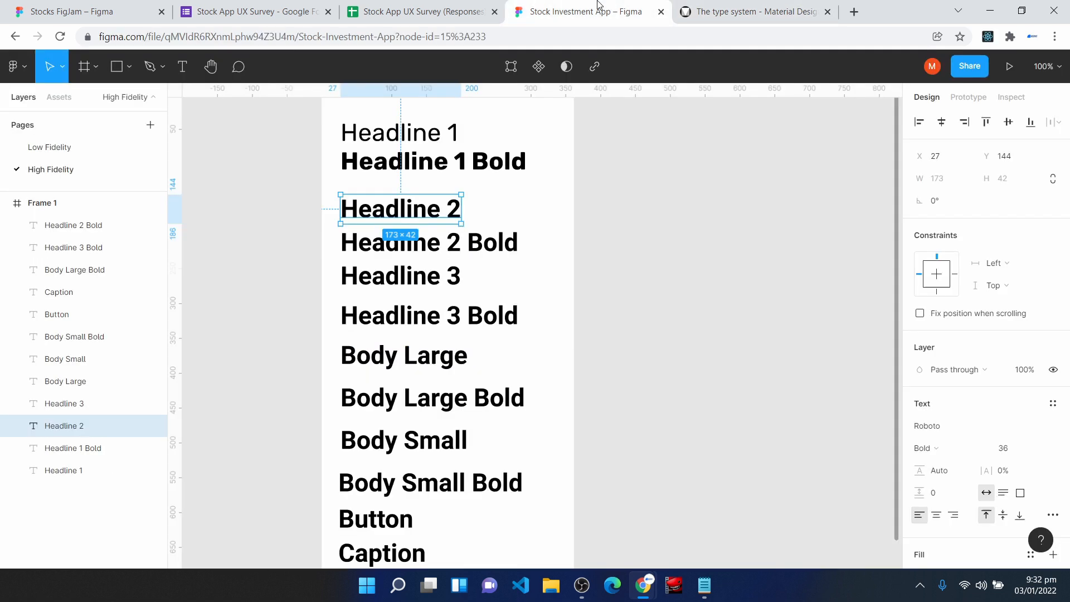
- Set the Headline 2 text to font size 24, Regular weight and the Rubik font
left_click(1006, 450)
type("24")
left_click(958, 449)
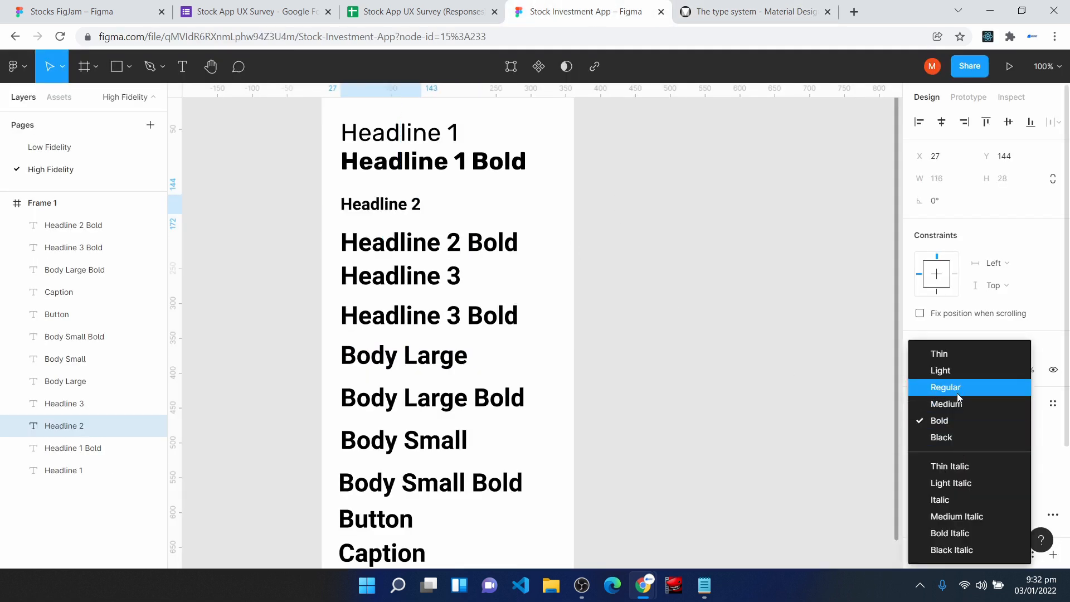
left_click(960, 387)
left_click(957, 425)
type("Rubik")
key("Return")
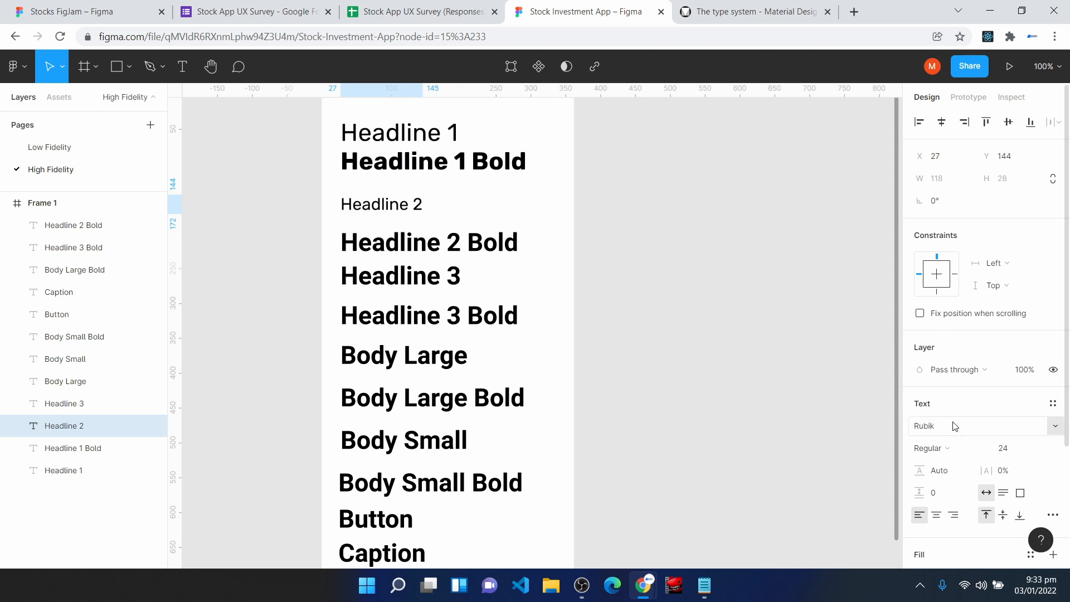
- Recheck Headline 5's letter spacing in the type scale and set the Headline 2 text's letter spacing to 0 px
left_click(729, 12)
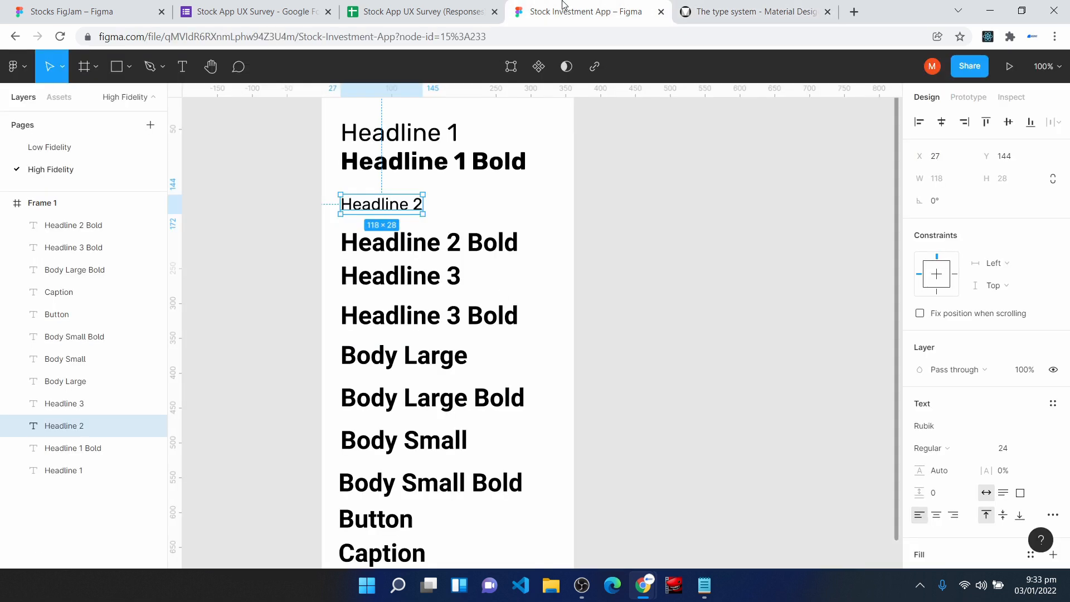
left_click(557, 13)
left_click(1009, 472)
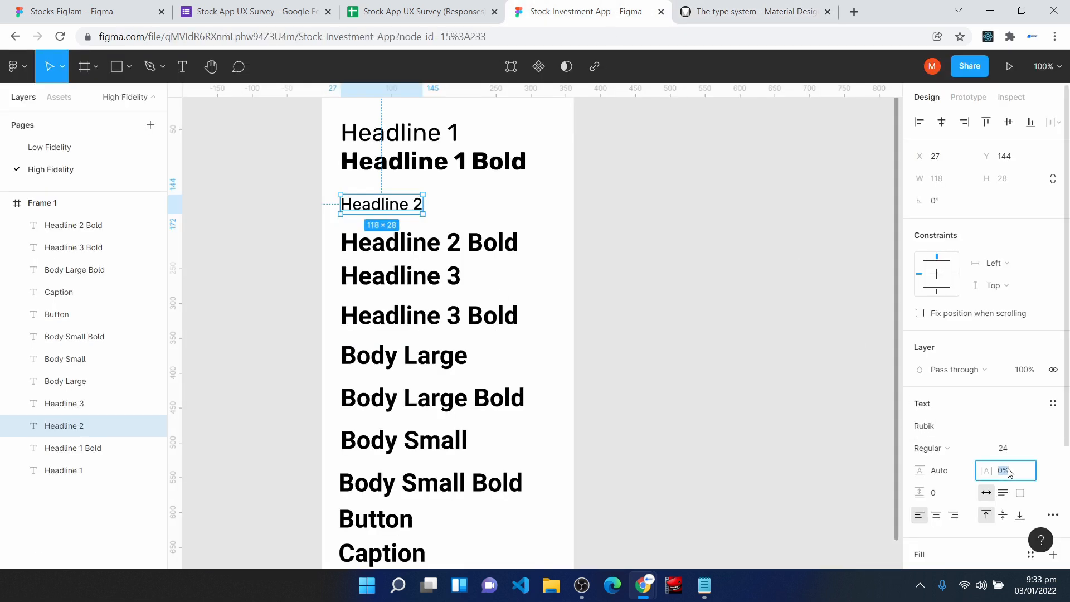
type("0px")
key("Return")
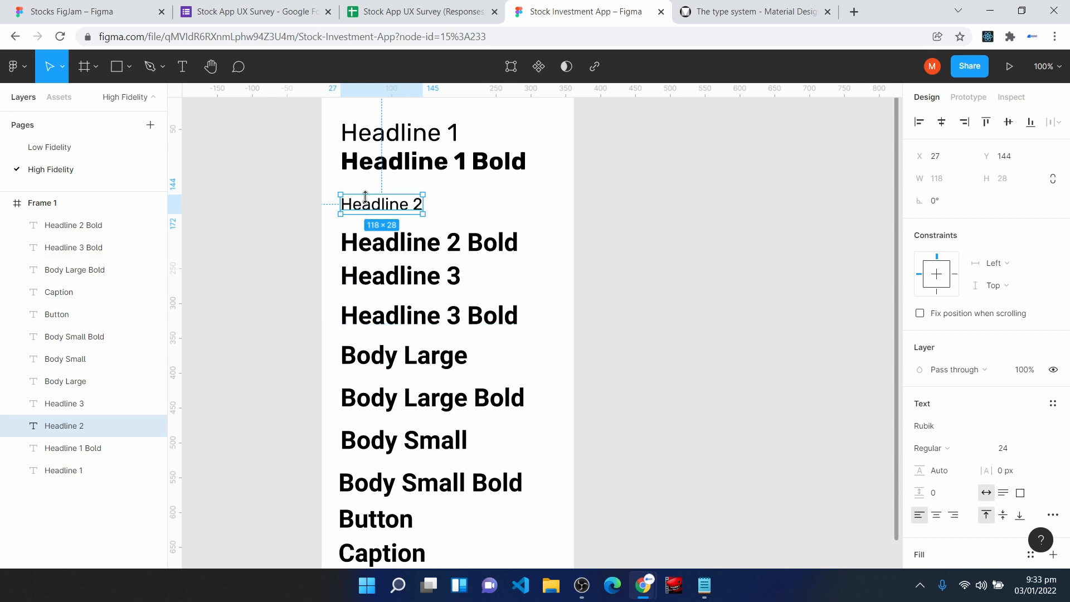
- Move Headline 2 Bold up directly beneath Headline 2 and set it to font size 24 in the Rubik font
left_click_drag(375, 247, 375, 233)
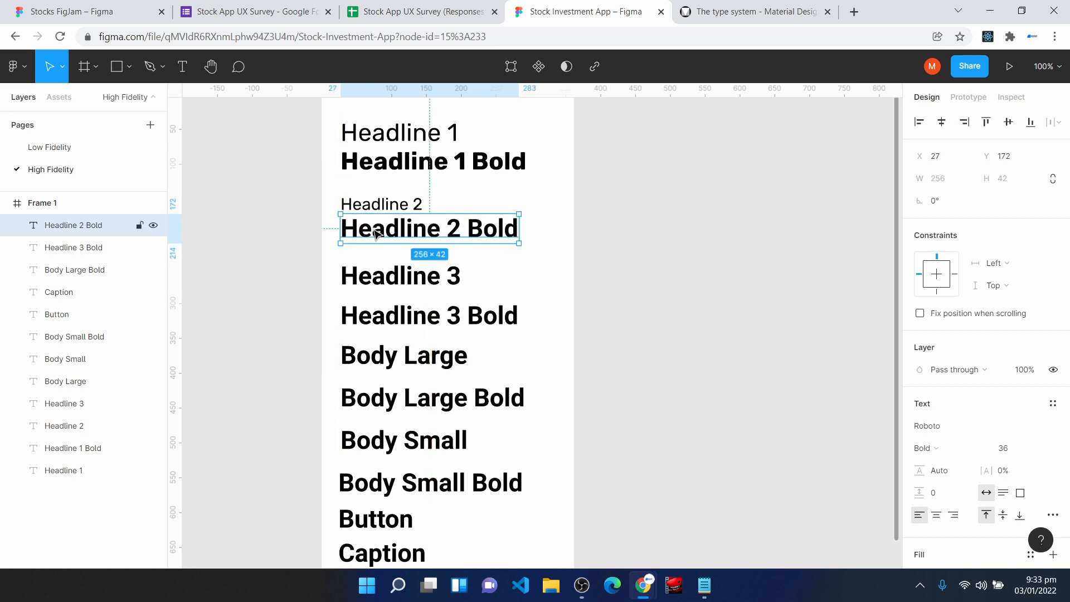
left_click(1024, 452)
type("24")
left_click(971, 427)
type("Rubik")
key("Return")
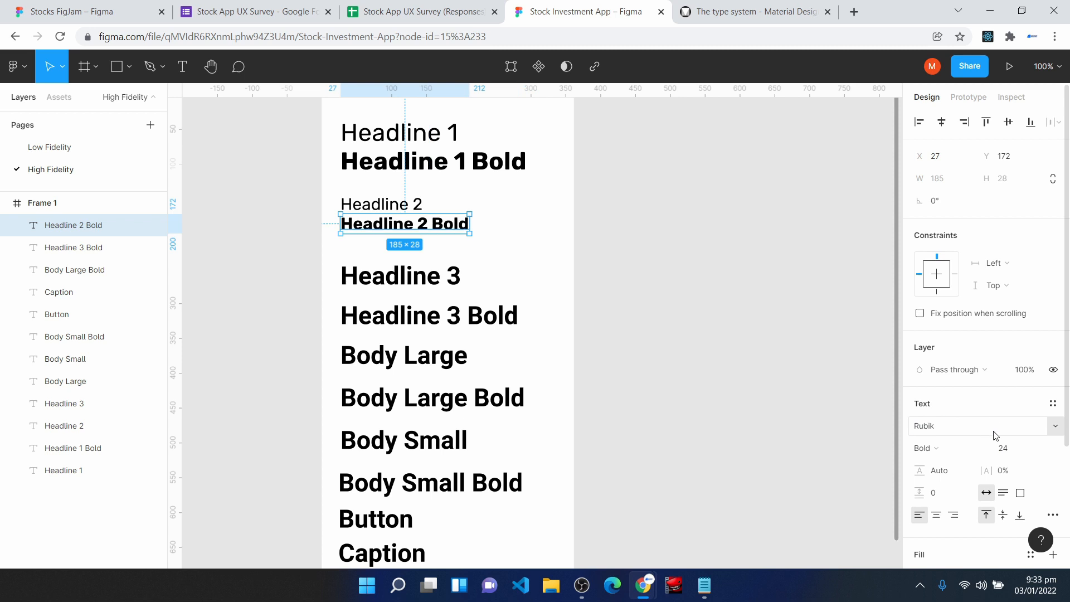
- Set Headline 2 Bold's letter spacing to 0 px and choose the Bold weight
left_click(1023, 472)
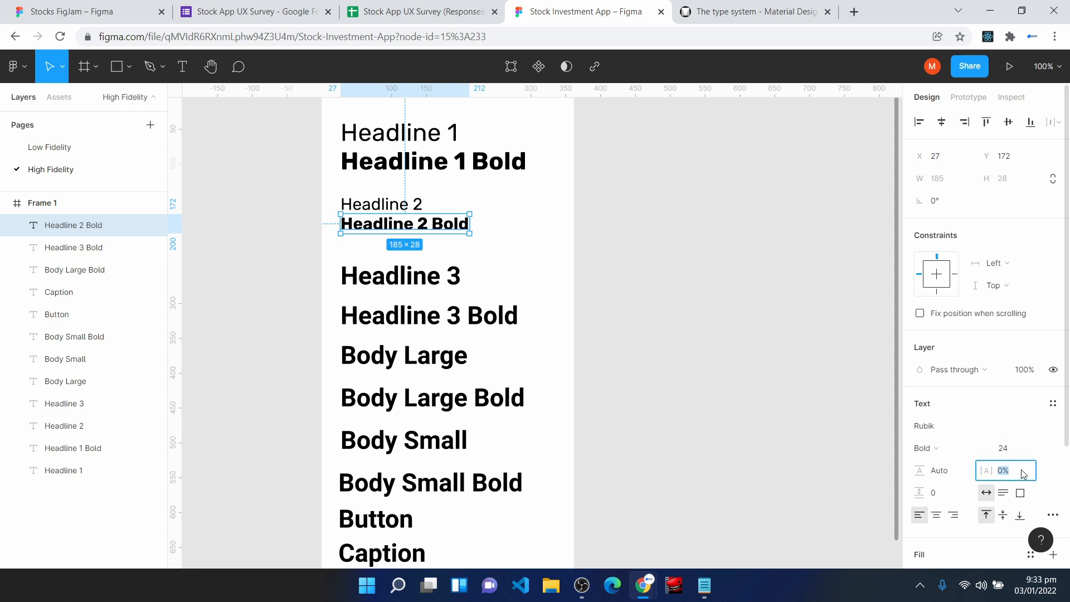
type("0p")
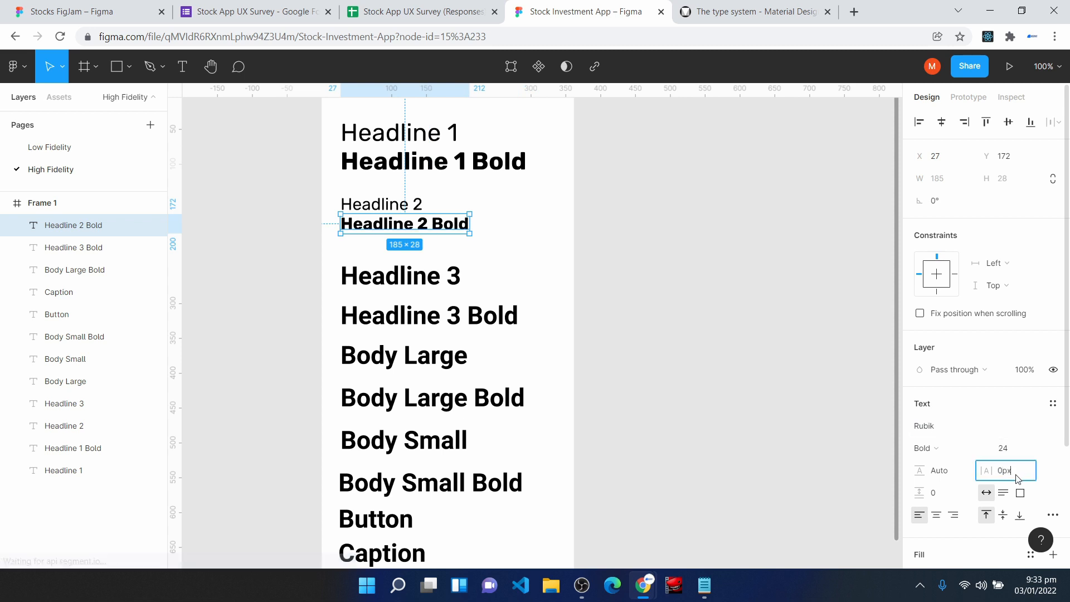
type("x")
key("Return")
left_click(949, 453)
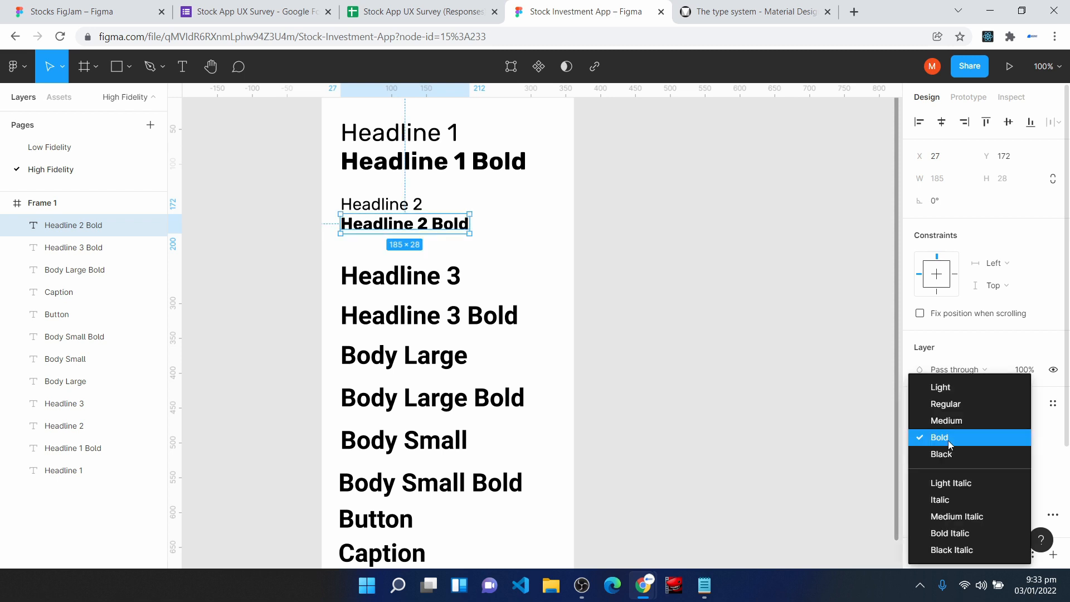
left_click(948, 441)
left_click(554, 250)
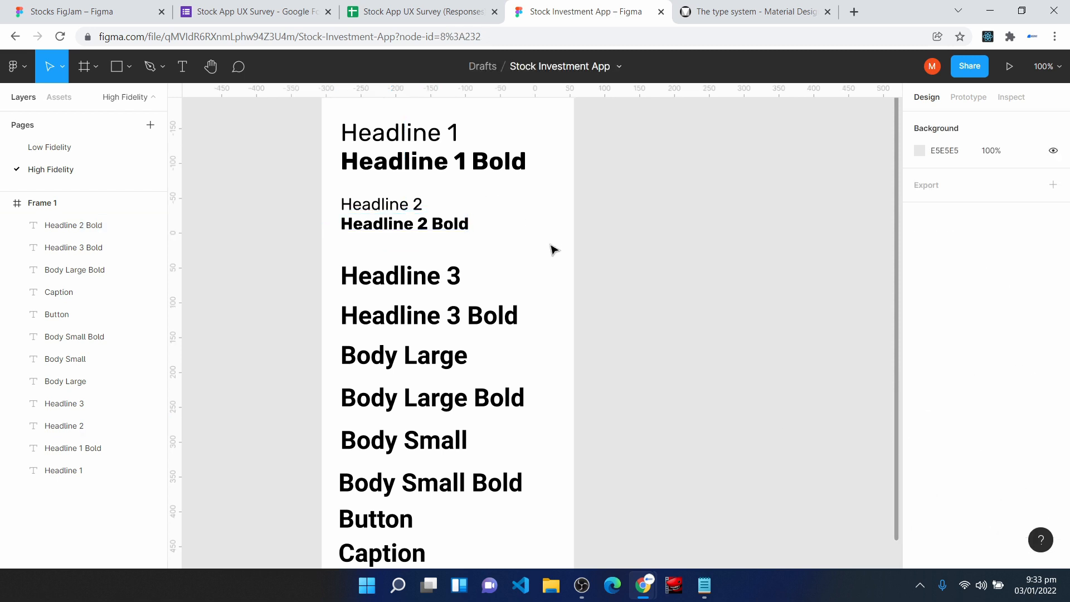
- Select the Headline 3 text and check the Headline 6 font details in the Material Design type scale
left_click(430, 281)
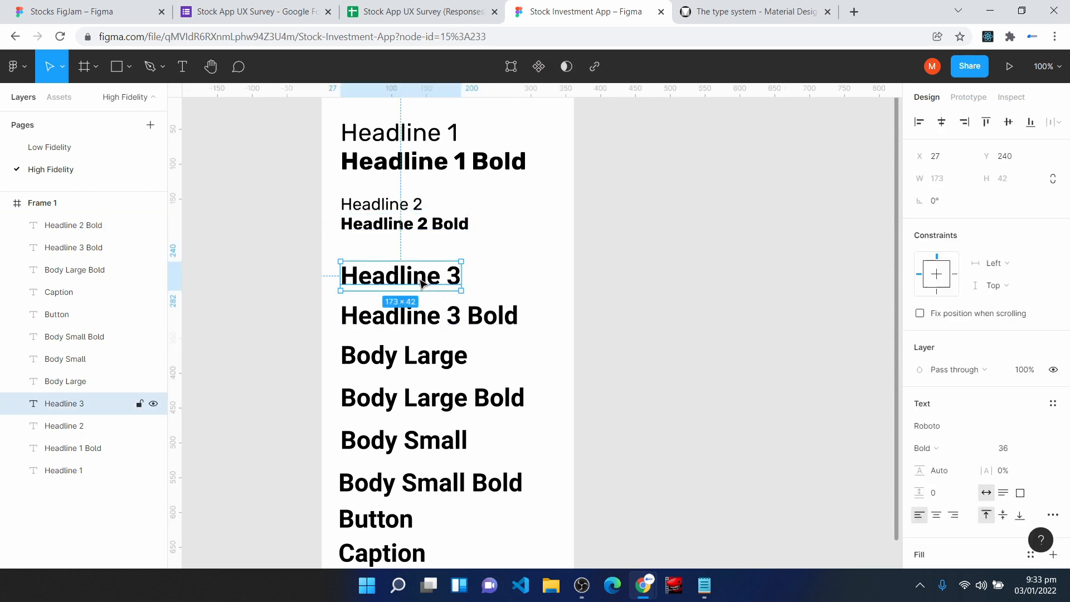
left_click(728, 7)
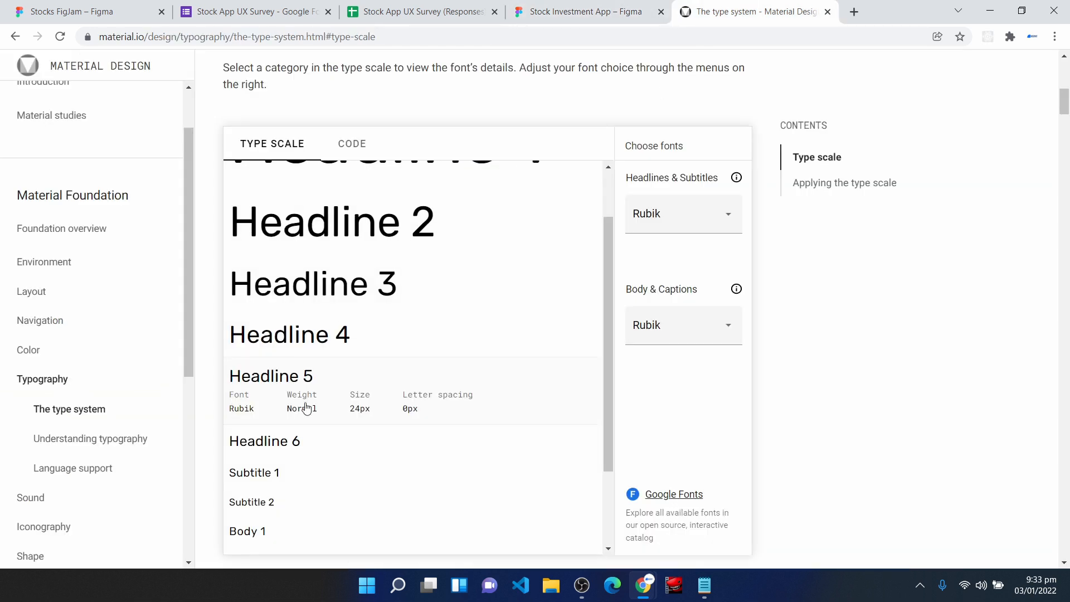
scroll(301, 401, "down", 3)
left_click(301, 338)
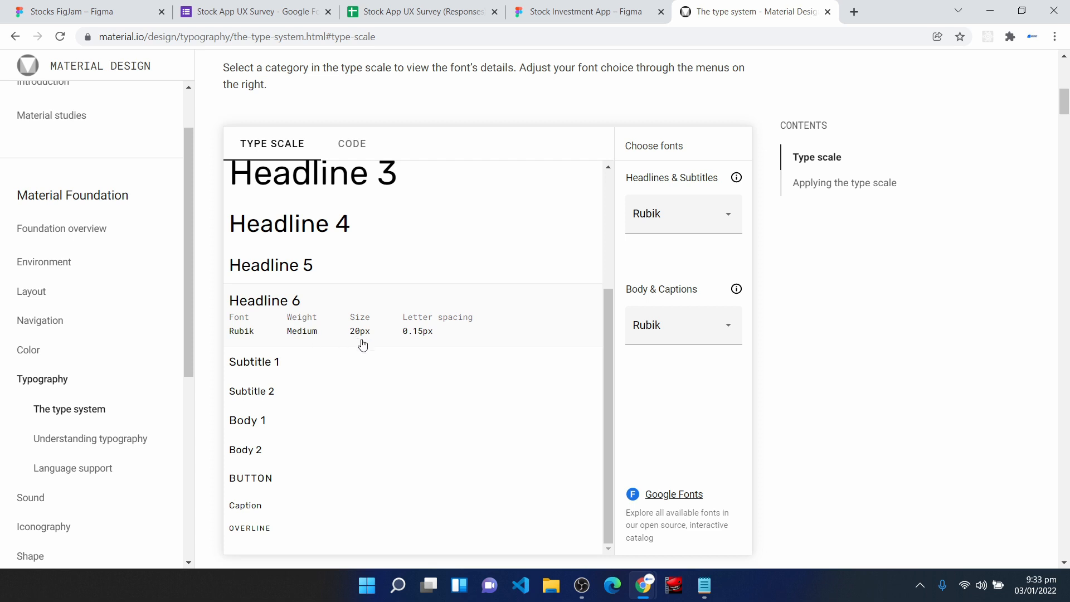
- Return to the Figma design and set the Headline 3 text to font size 20, Medium weight and the Rubik font
left_click(586, 11)
left_click(1012, 453)
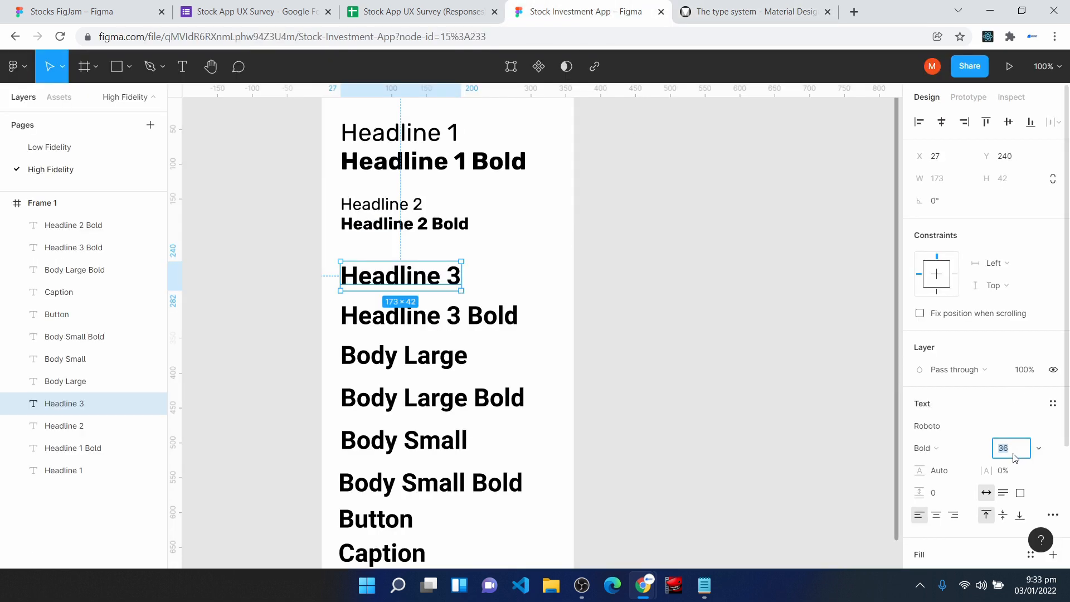
left_click(972, 451)
left_click(957, 433)
left_click(957, 429)
type("Rub")
key("Return")
- Recheck Headline 6's letter spacing in the type scale and set the Headline 3 text's letter spacing to 0.15 px
left_click(771, 4)
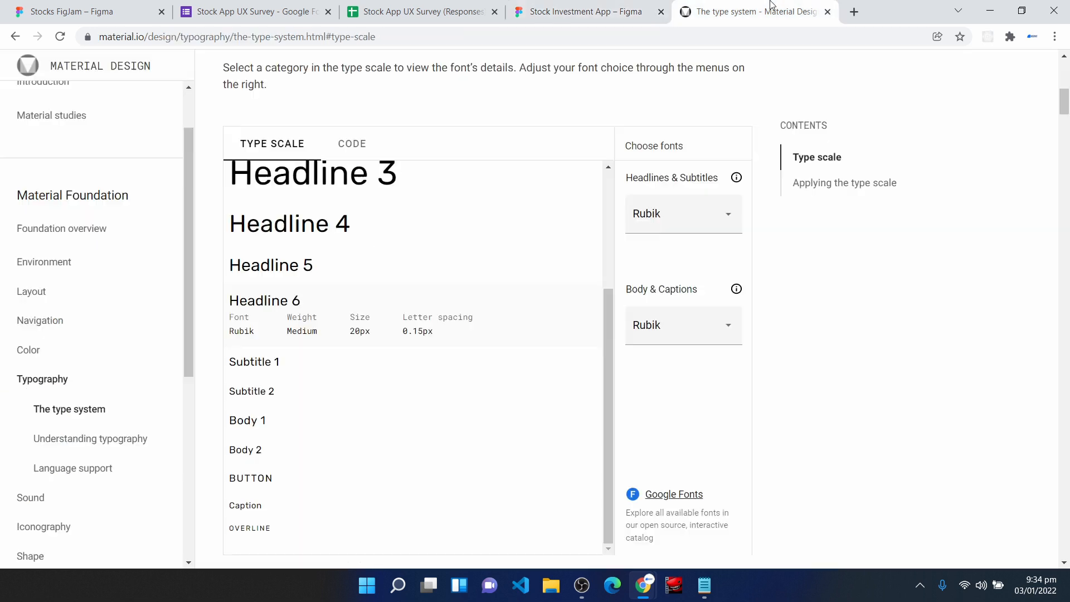
left_click(586, 11)
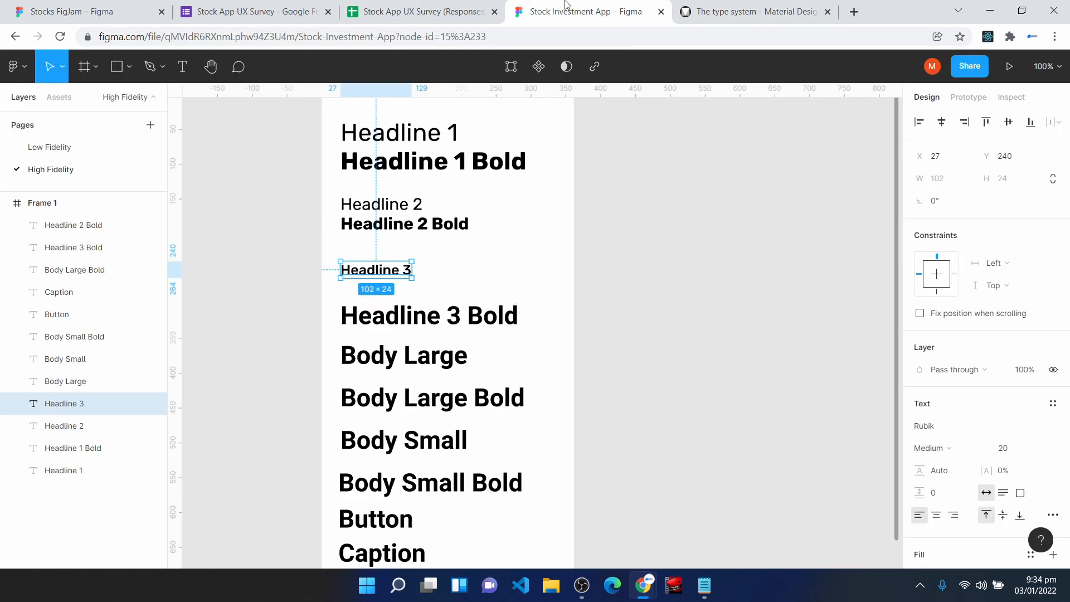
left_click(1024, 470)
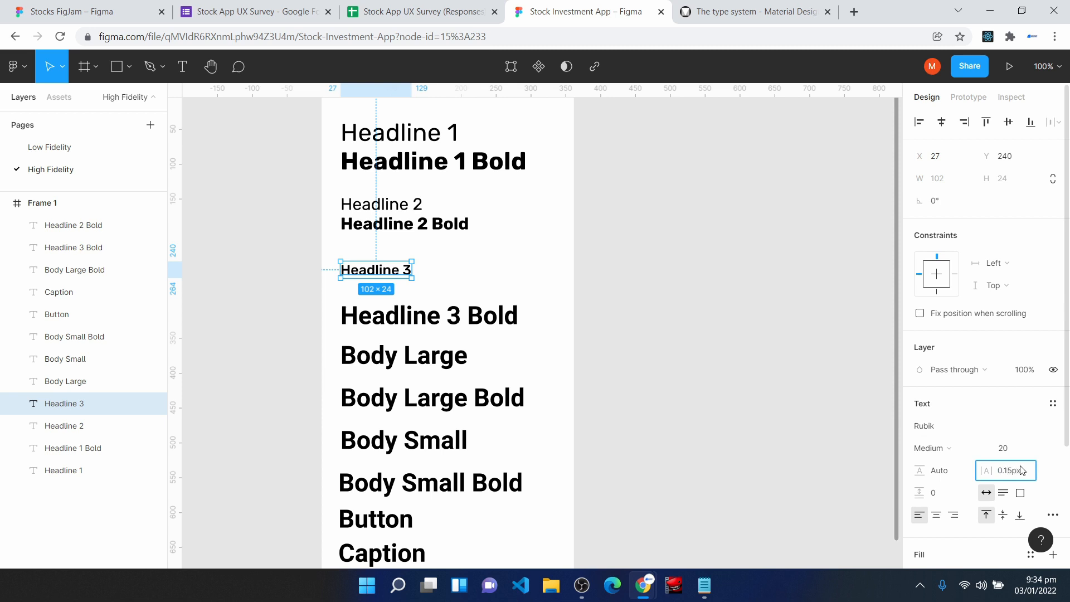
type("0.15px")
key("Return")
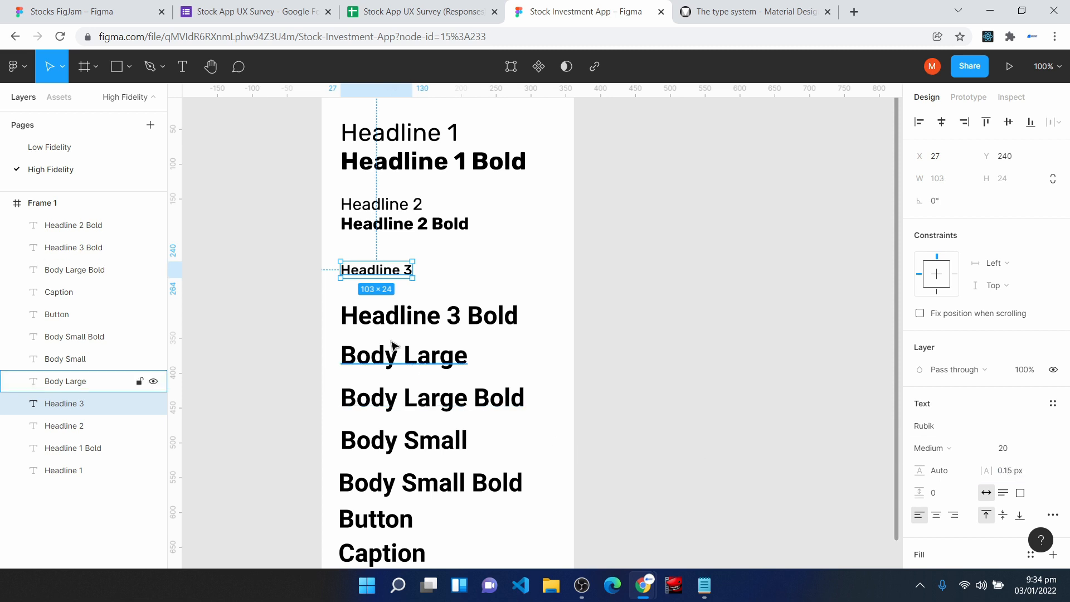
- Move Headline 3 Bold up directly beneath Headline 3 and change its font to Rubik
left_click_drag(370, 322, 370, 301)
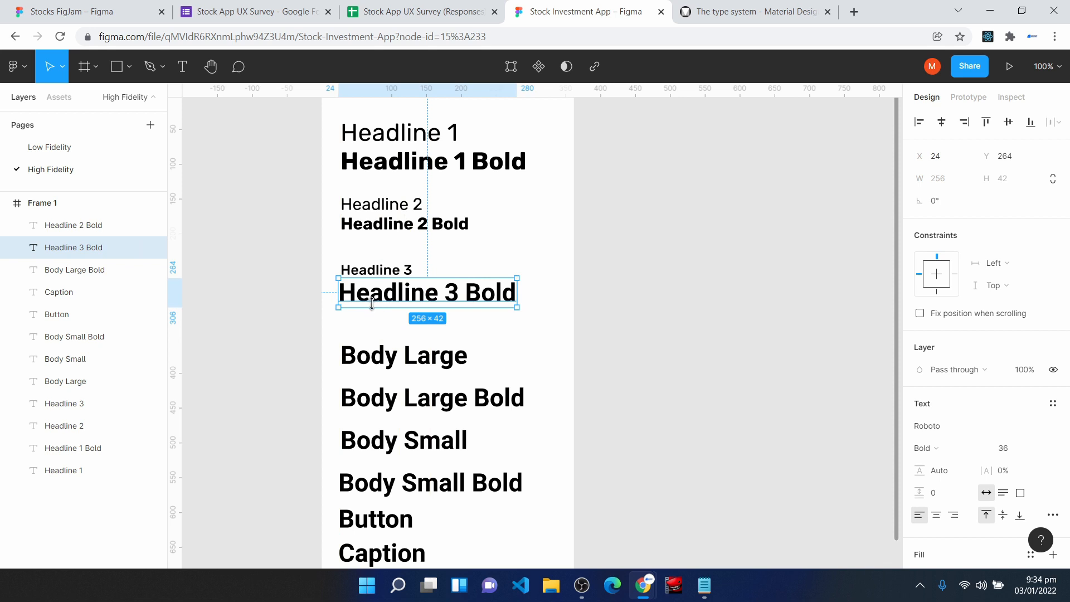
left_click(946, 423)
type("R")
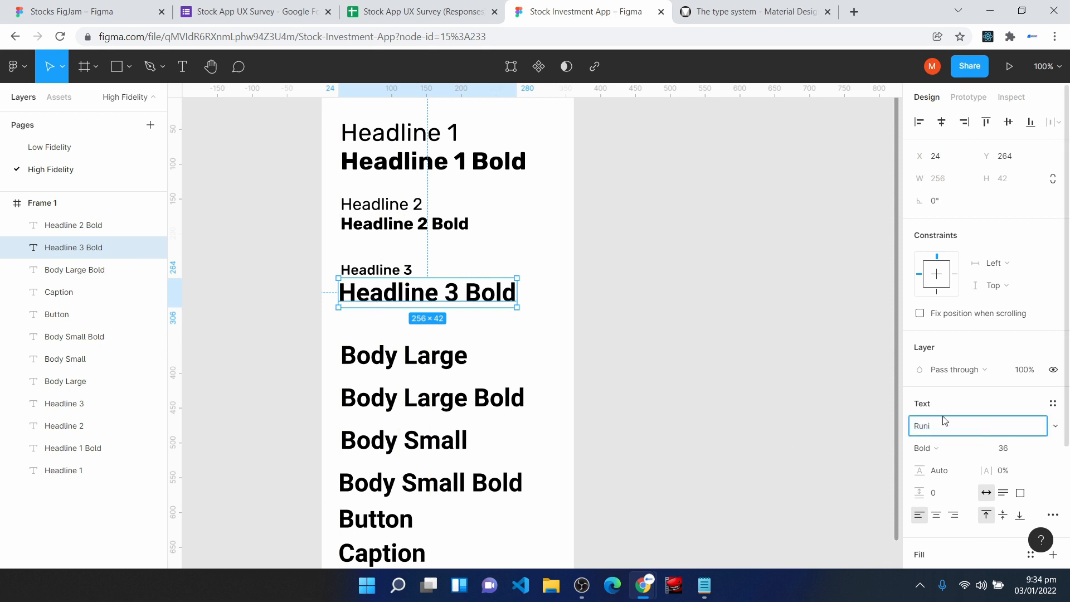
type("ubik")
key("Return")
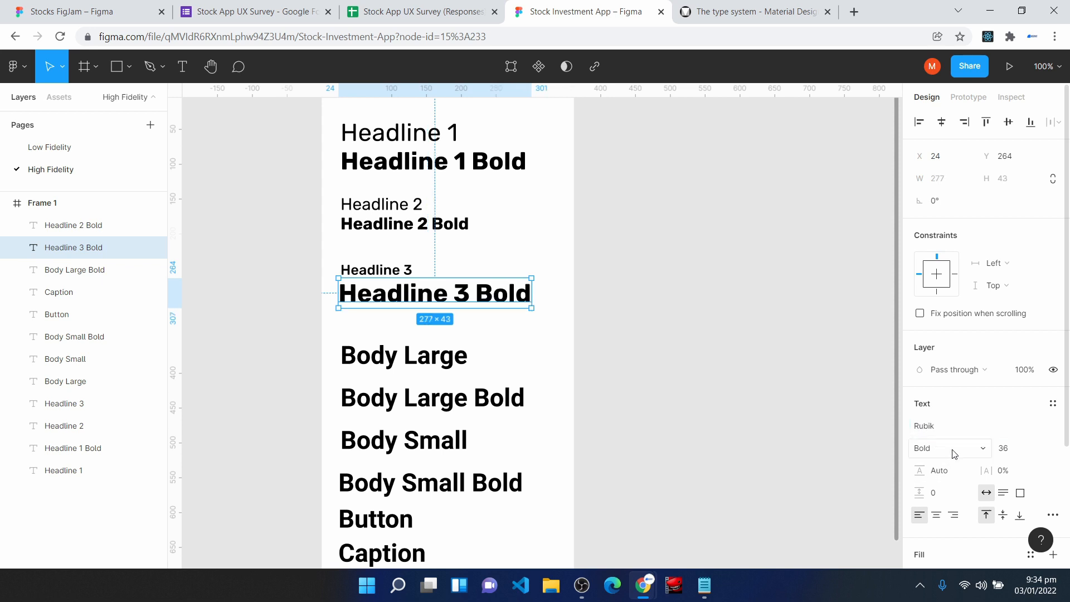
- Recheck Headline 6 in the type scale and set Headline 3 Bold to 0.15 px letter spacing and font size 20
left_click(743, 12)
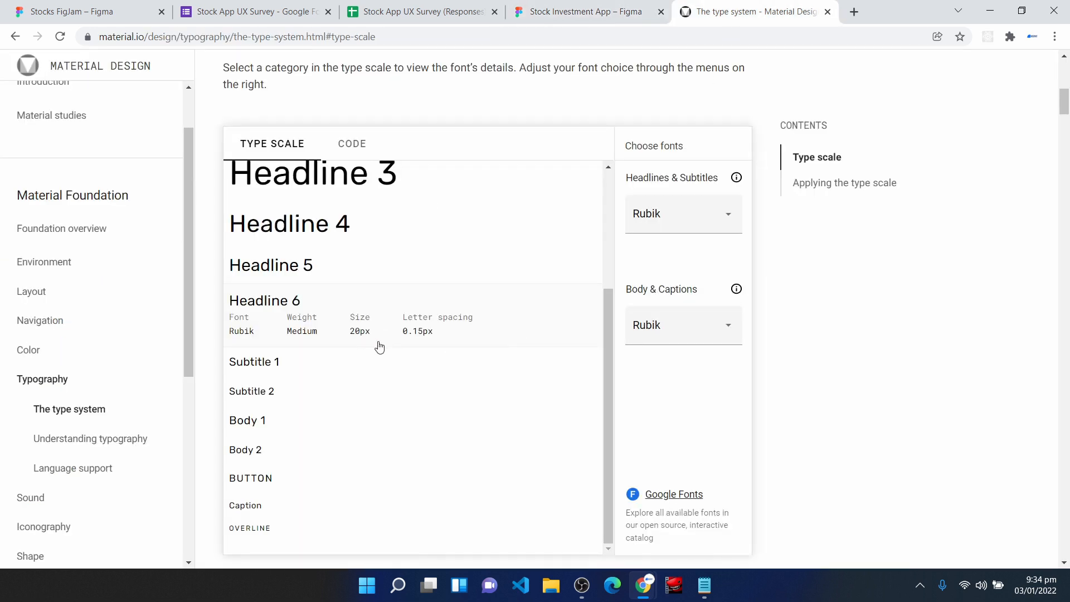
left_click(547, 7)
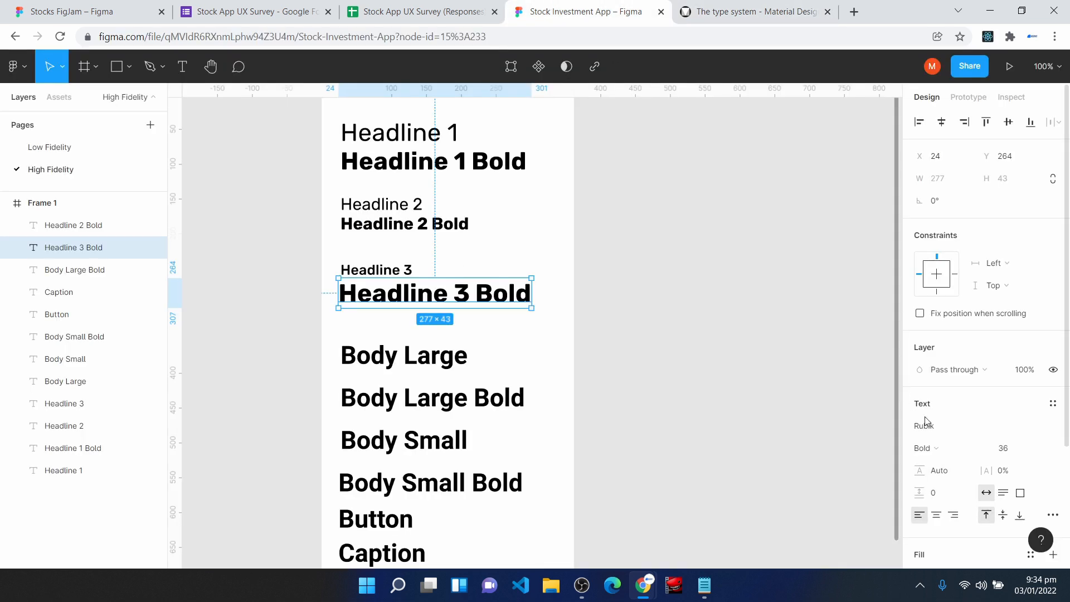
left_click(1003, 471)
type("0.15 px")
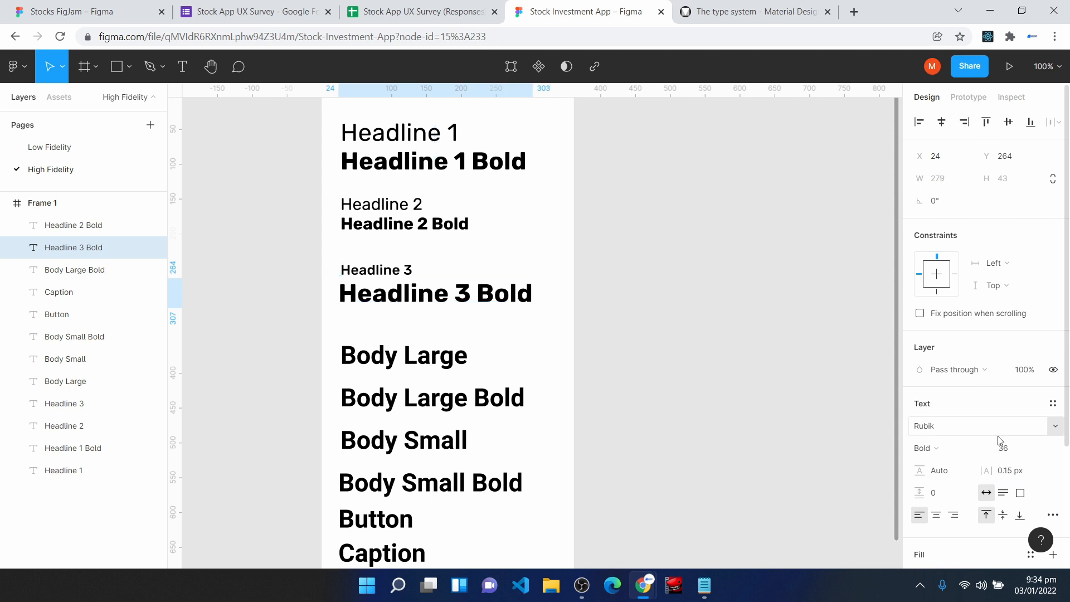
left_click(1018, 447)
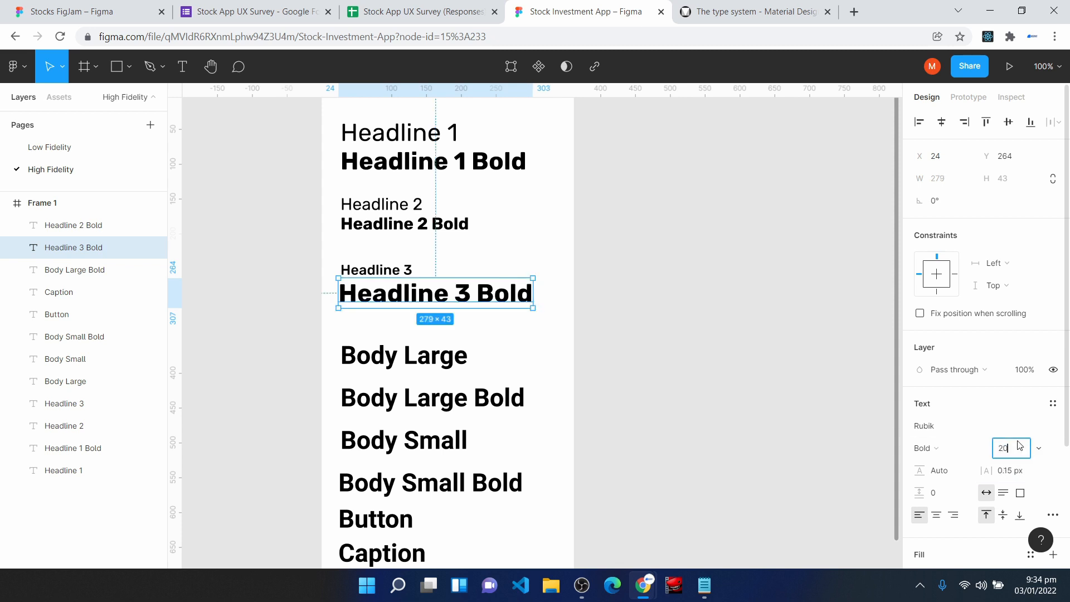
type("20")
key("Return")
left_click(443, 326)
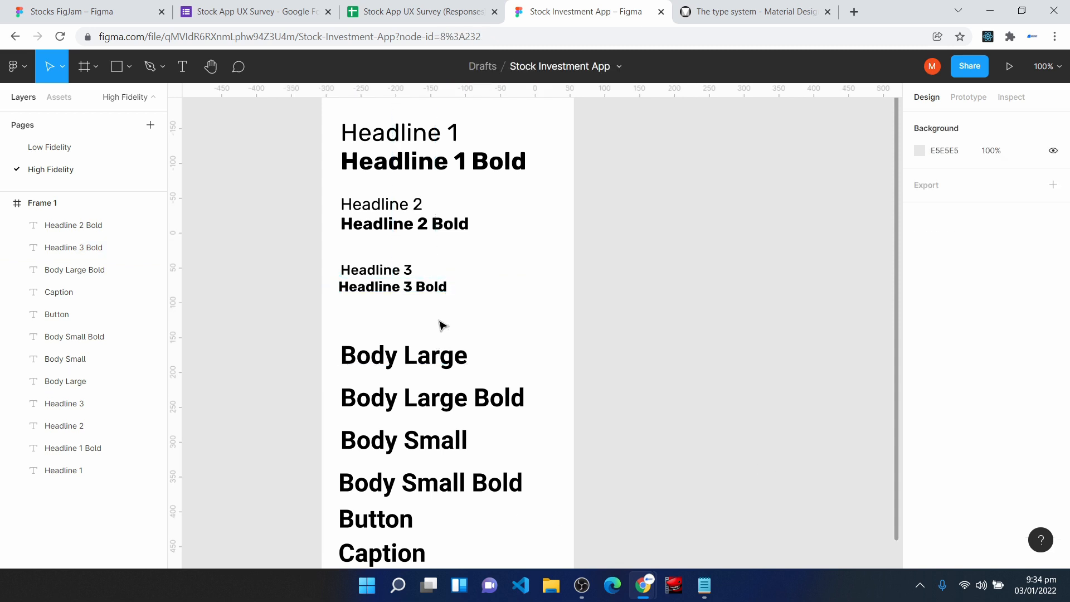
- Check the Body 1 font details in the type scale and move the Body Large text up closer to Headline 3 Bold
left_click(719, 11)
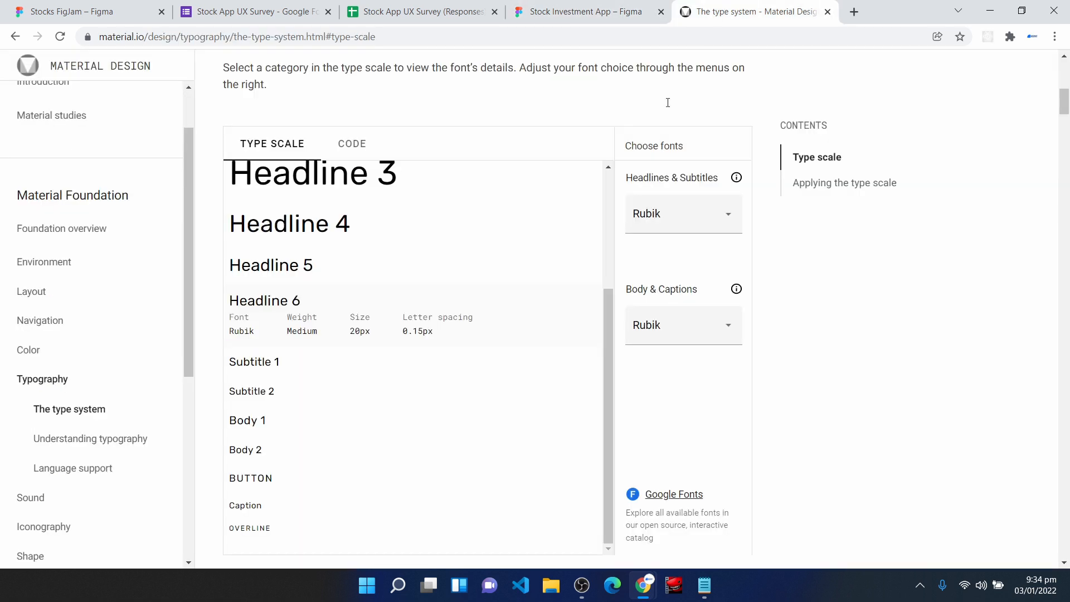
scroll(283, 316, "down", 1)
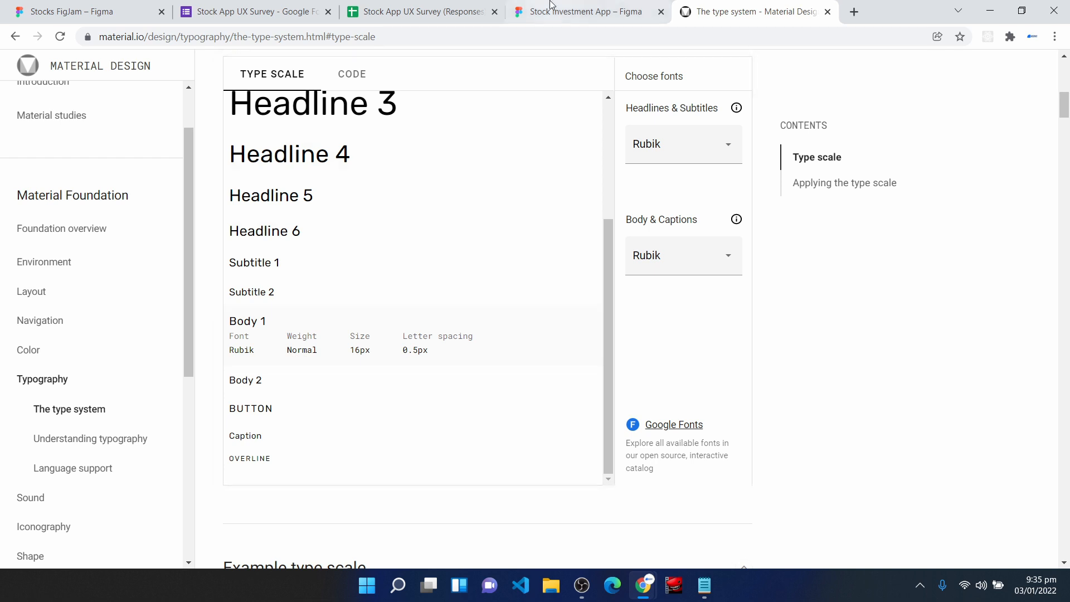
key("ctrl+shift+Tab")
left_click(439, 361)
left_click_drag(439, 361, 439, 342)
- Set the Body Large text to 0.5 px letter spacing, Regular weight, font size 16 and the Rubik font
left_click(987, 463)
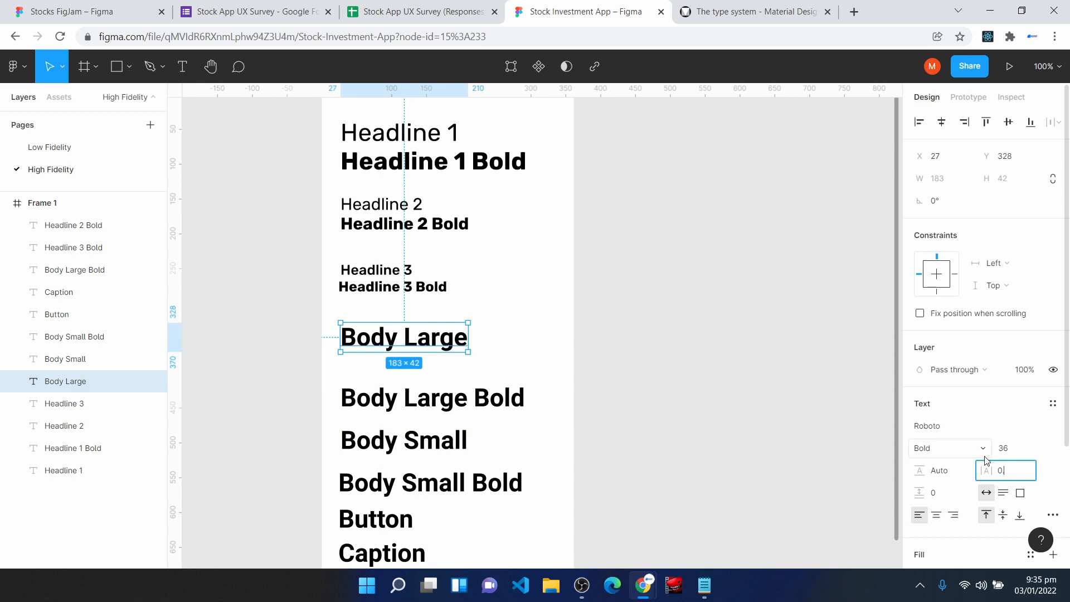
key("Return")
left_click(985, 449)
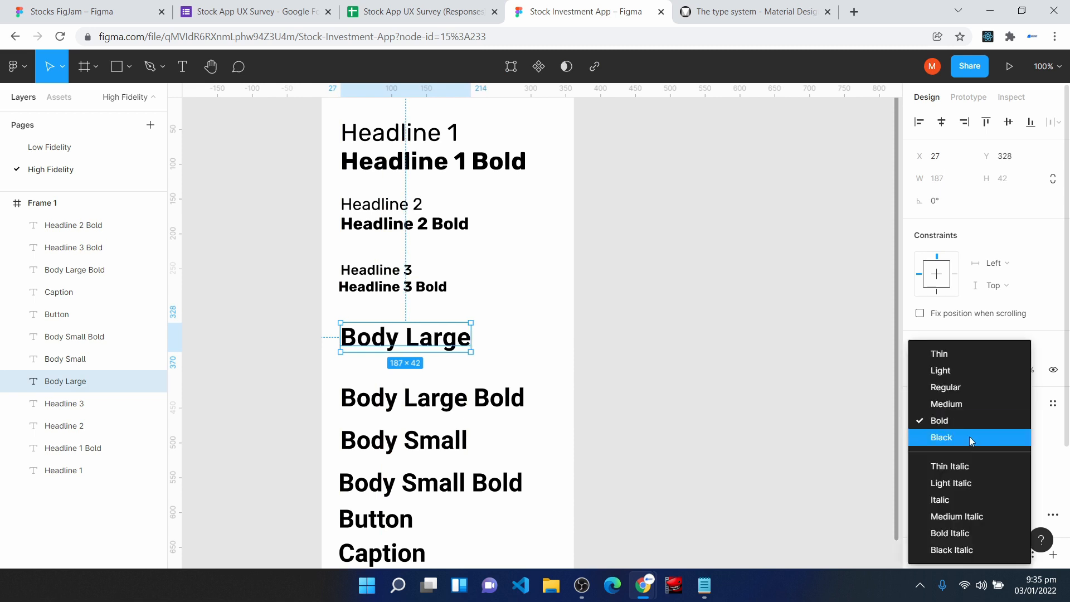
left_click(970, 388)
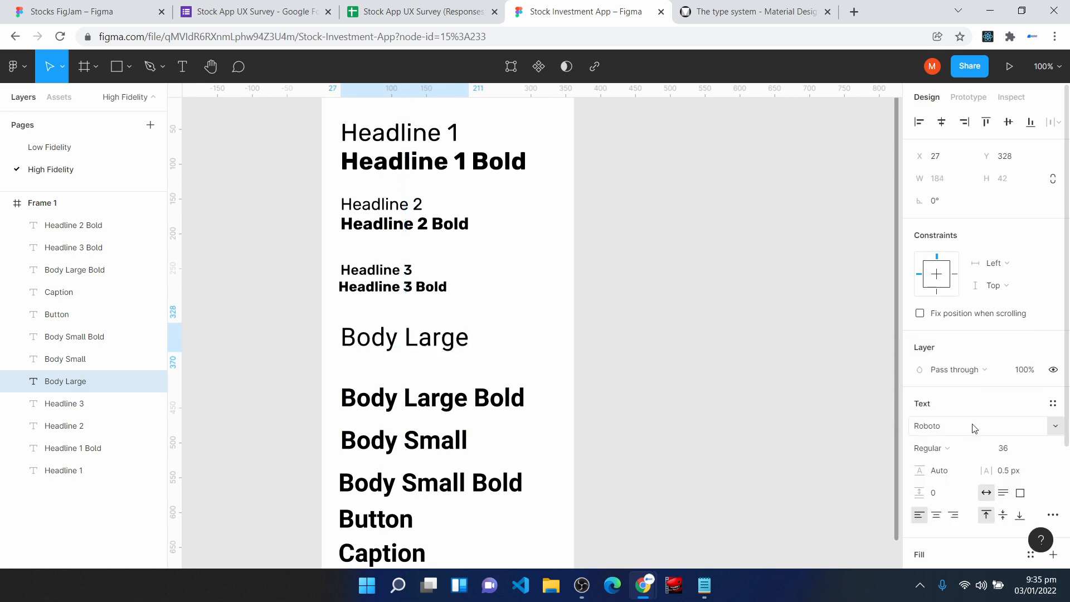
left_click(1005, 451)
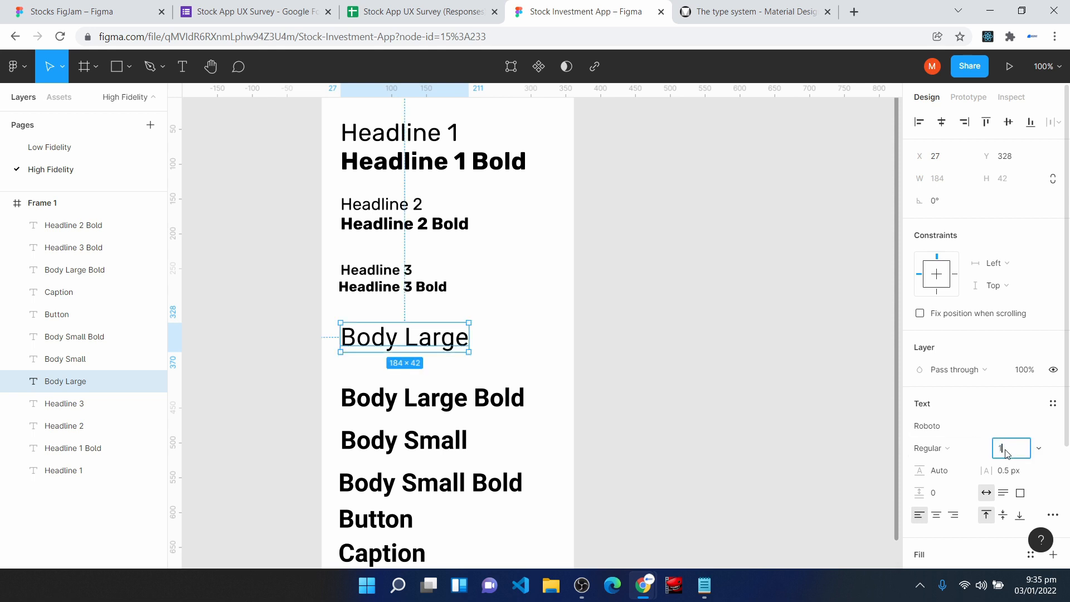
type("16")
key("Return")
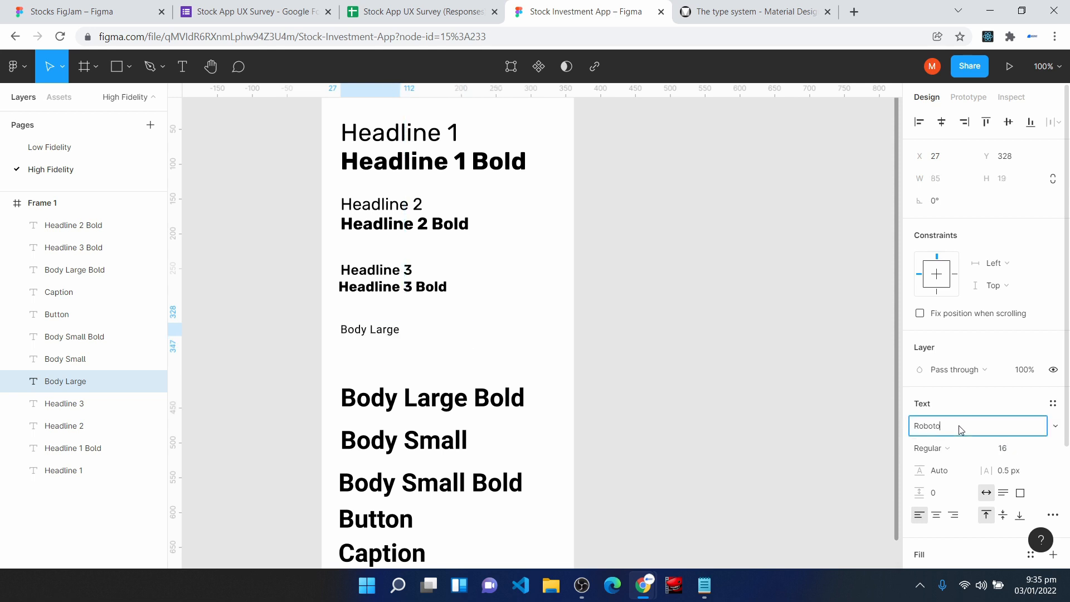
left_click(956, 427)
type("Ru")
key("Escape")
- Move Body Large Bold up directly beneath Body Large and set it to font size 16 with 0.5 px letter spacing
left_click_drag(385, 399, 390, 361)
left_click(1019, 452)
type("16")
left_click(1024, 479)
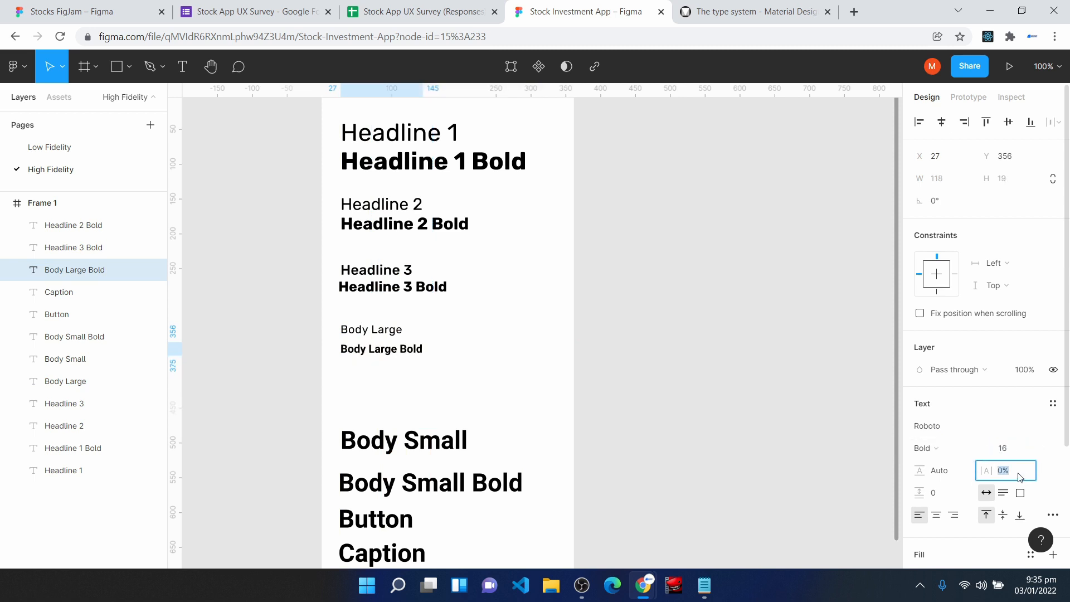
key("Return")
- Choose the Bold weight for Body Large Bold and change its font to Rubik
left_click(950, 445)
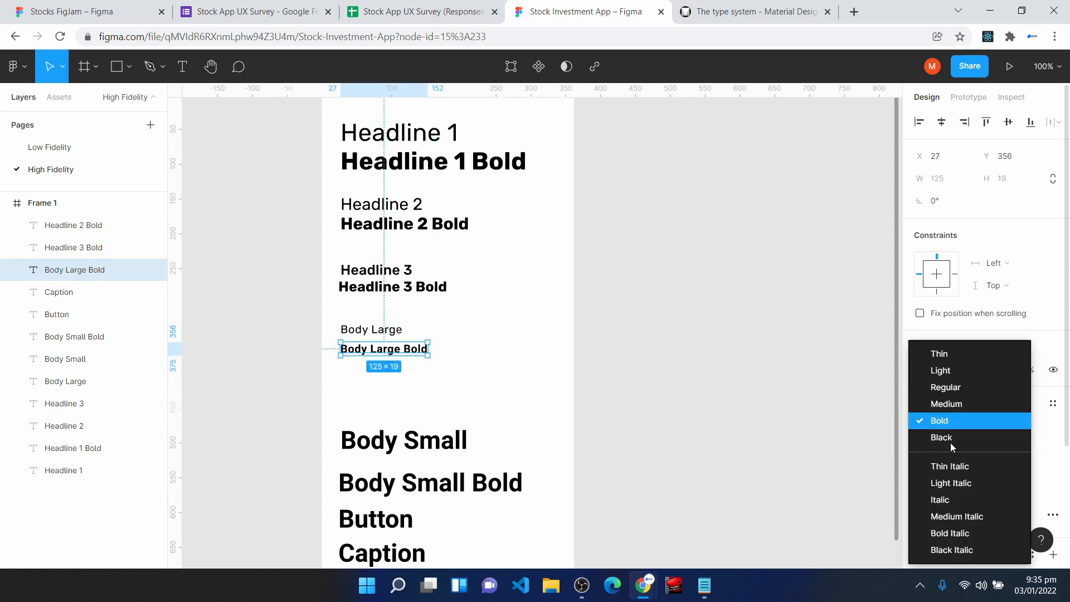
left_click(951, 422)
left_click(951, 432)
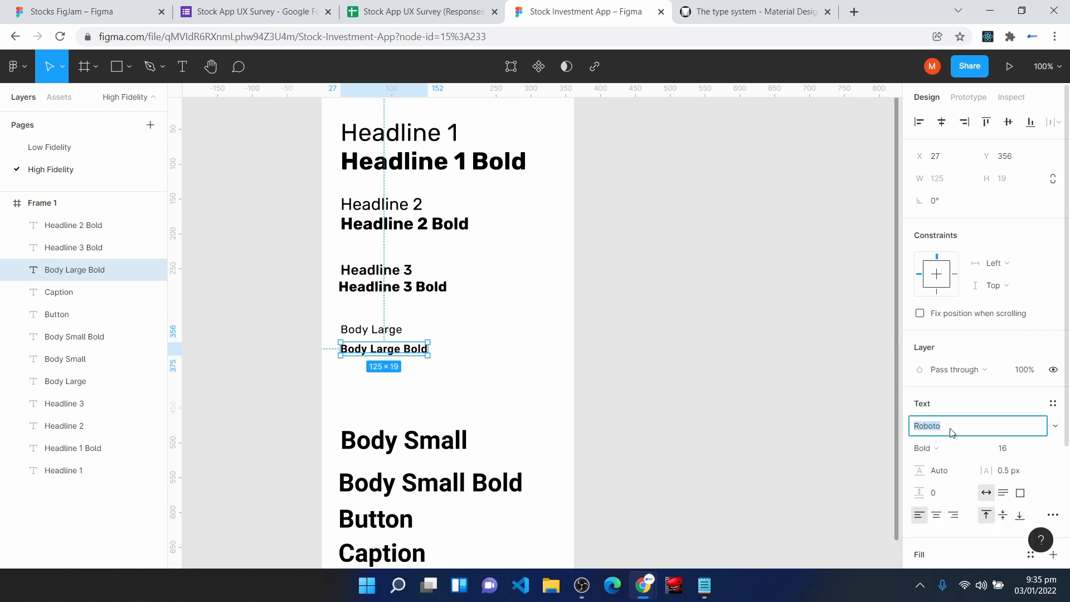
type("Ru")
key("Return")
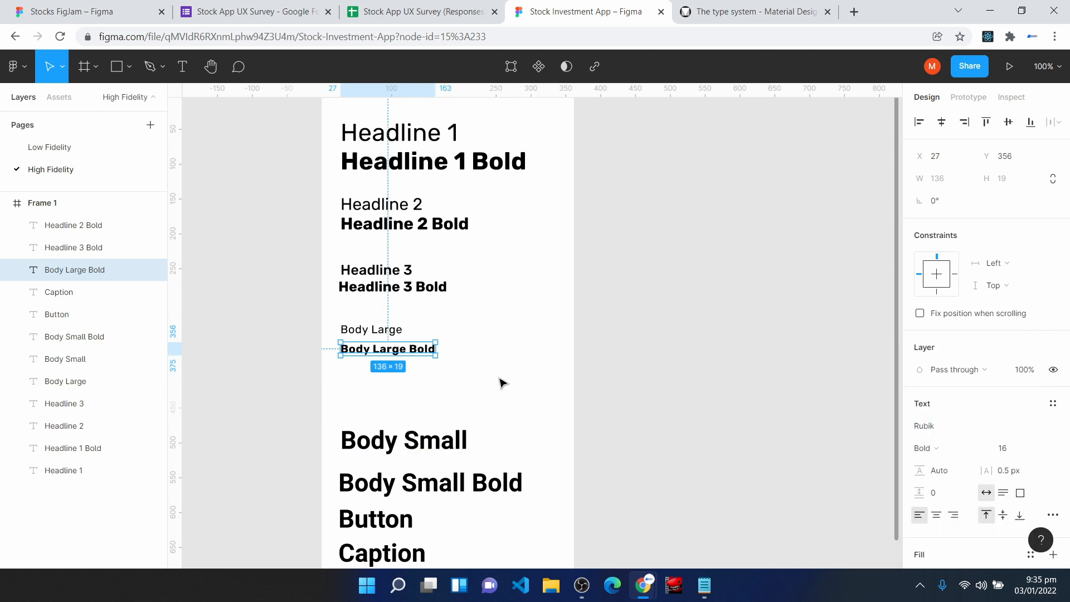
left_click(499, 383)
- Move the Body Small text up to just below Body Large Bold
scroll(502, 385, "up", 1)
scroll(502, 386, "down", 2)
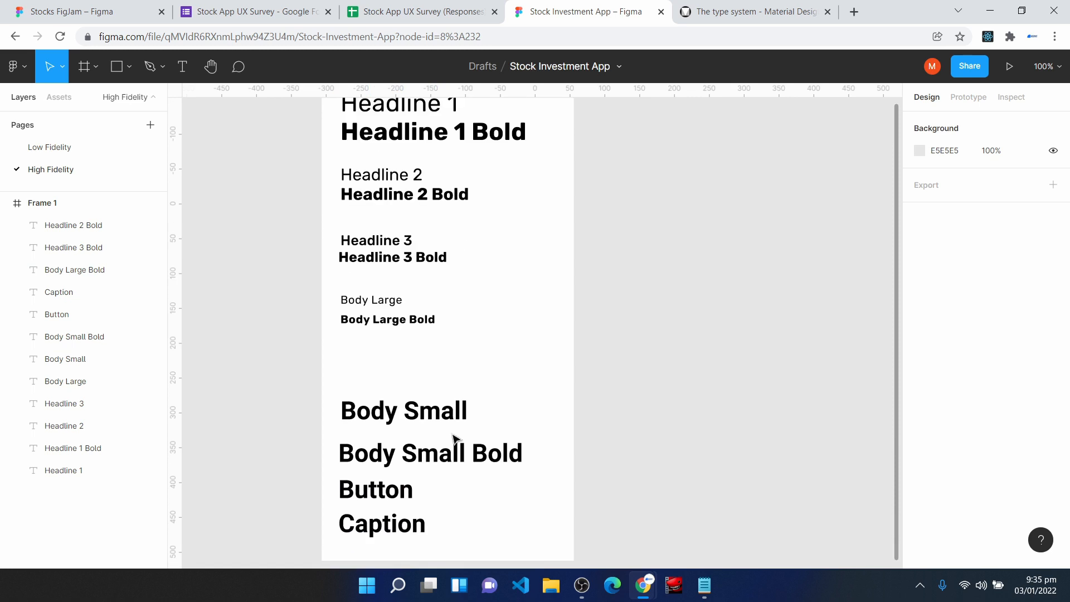
left_click_drag(396, 422, 390, 370)
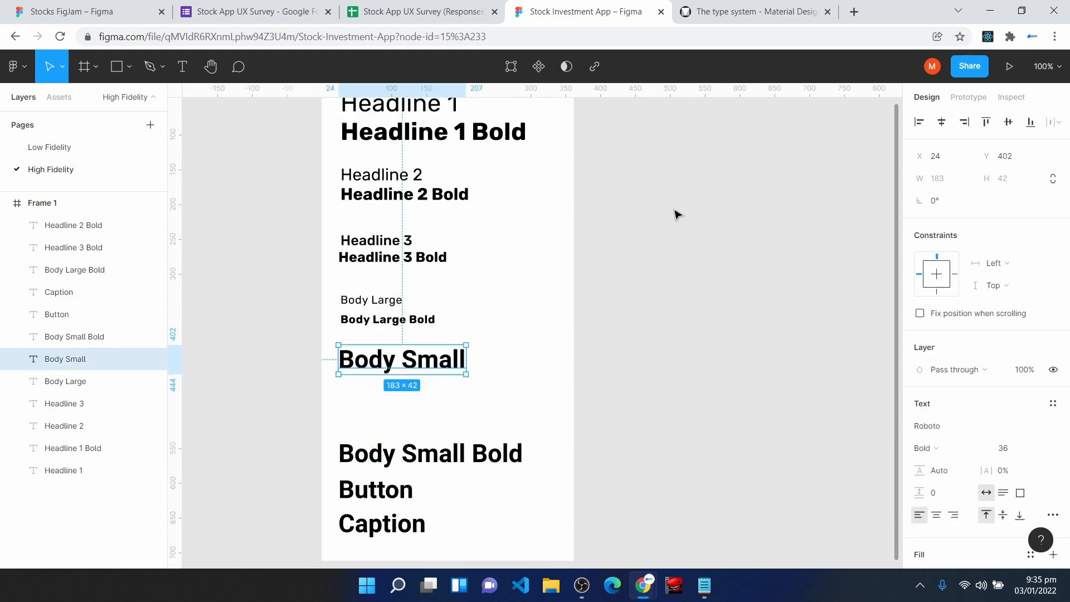
- Look up Body 2 in the Material Design type scale and set Body Small to 0.25 px letter spacing and font size 14
left_click(756, 8)
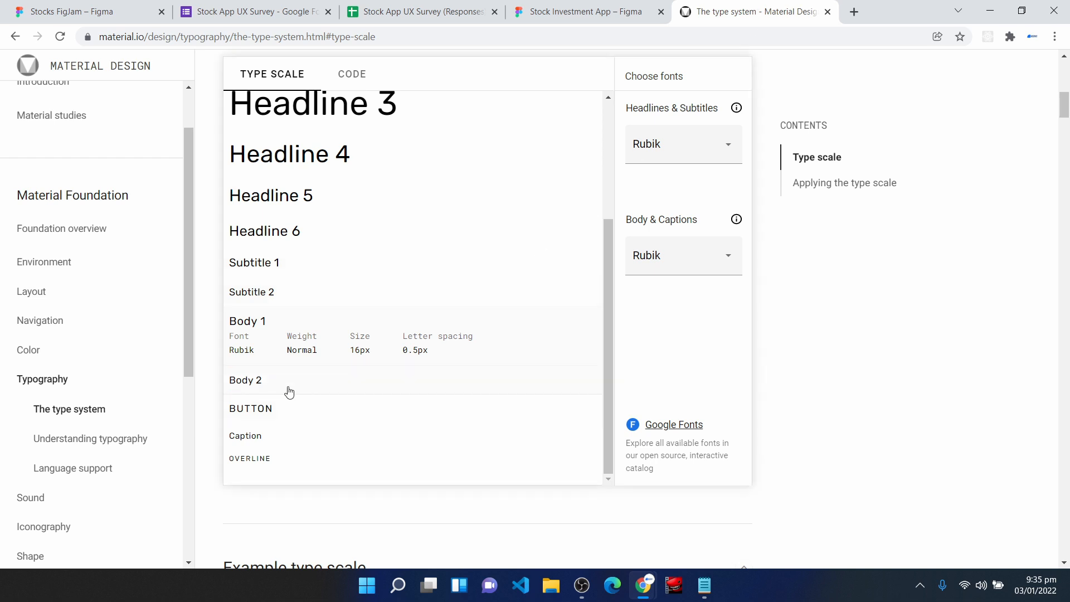
mouse_move(288, 389)
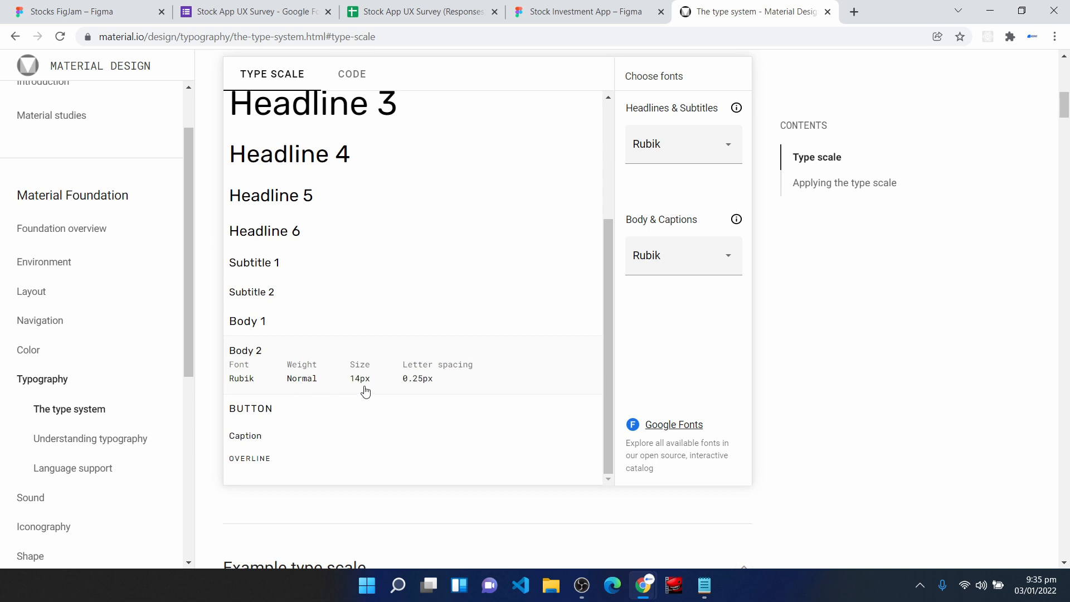
left_click(559, 10)
left_click(1020, 473)
type("0")
key("Return")
left_click(1003, 446)
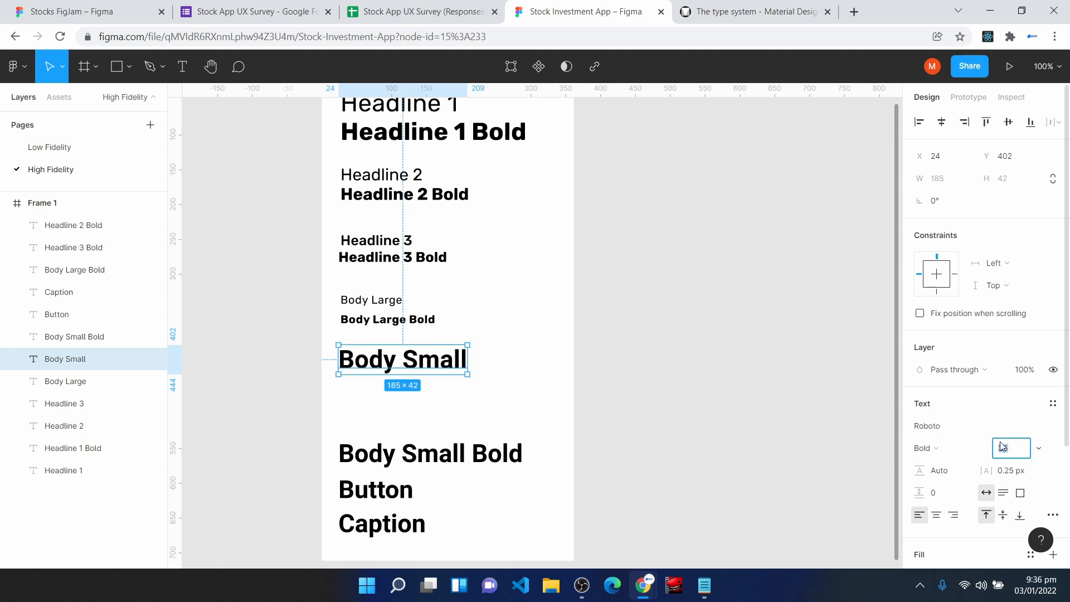
type("14")
key("Return")
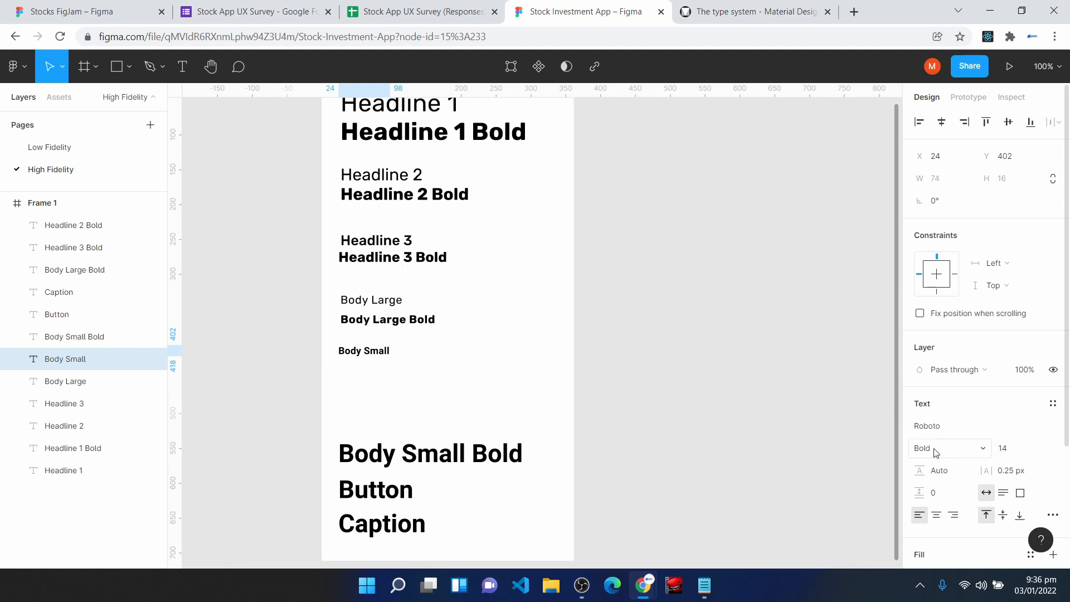
- Change the Body Small text's font to Rubik and its weight to Regular
left_click(925, 424)
type("R")
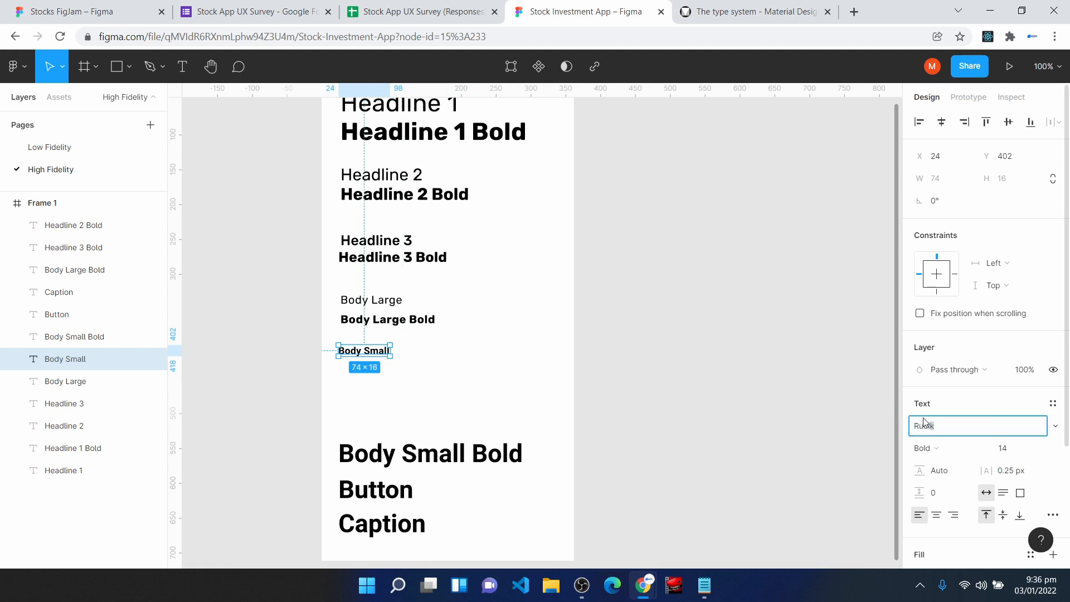
type("u")
key("Return")
left_click(925, 448)
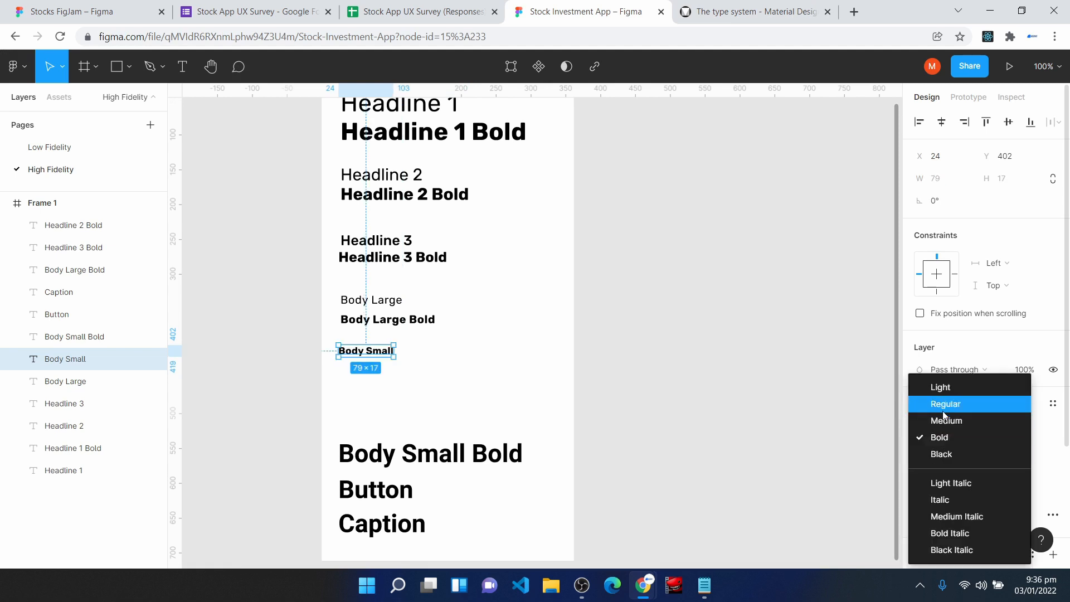
left_click(942, 405)
- Move Body Small Bold directly beneath Body Small and set it to font size 14, 0.25 px letter spacing and the Rubik font
left_click_drag(372, 461, 372, 380)
left_click(1023, 449)
type("14")
left_click(1022, 470)
type("0.25 px")
key("Return")
left_click(933, 425)
type("Rubik")
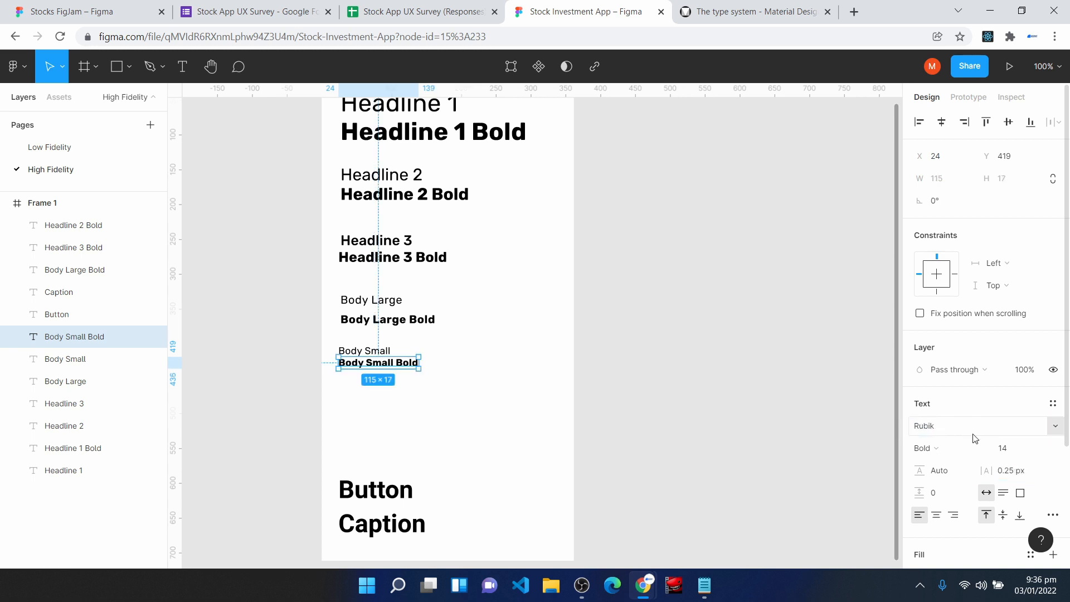
left_click(458, 472)
- Move the Button text up below Body Small Bold and look up the Button specification in the Material Design type scale
left_click_drag(380, 495, 379, 415)
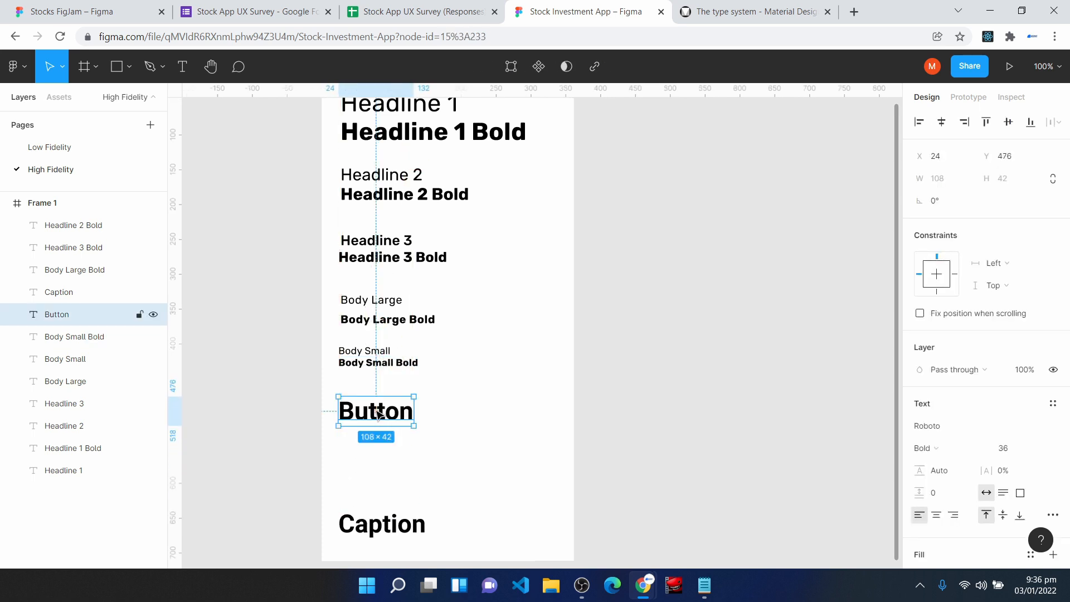
key("ctrl+Tab")
mouse_move(294, 422)
scroll(294, 422, "down", 2)
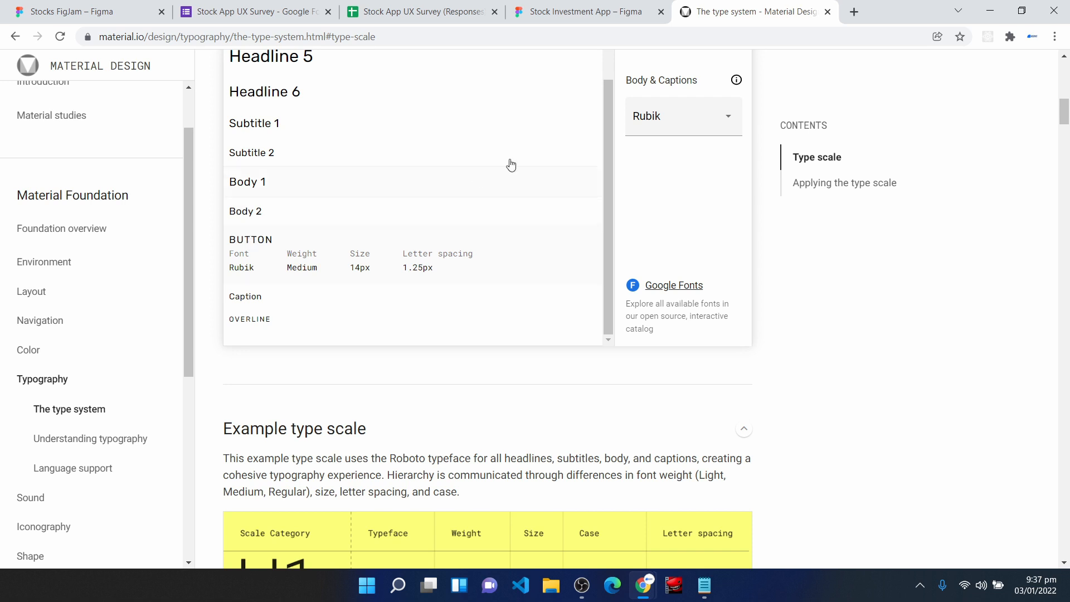
- Return to the Figma design and set the Button text to font size 14 with 1.25 px letter spacing
left_click(575, 10)
left_click(1006, 448)
type("14")
left_click(1010, 475)
type("1")
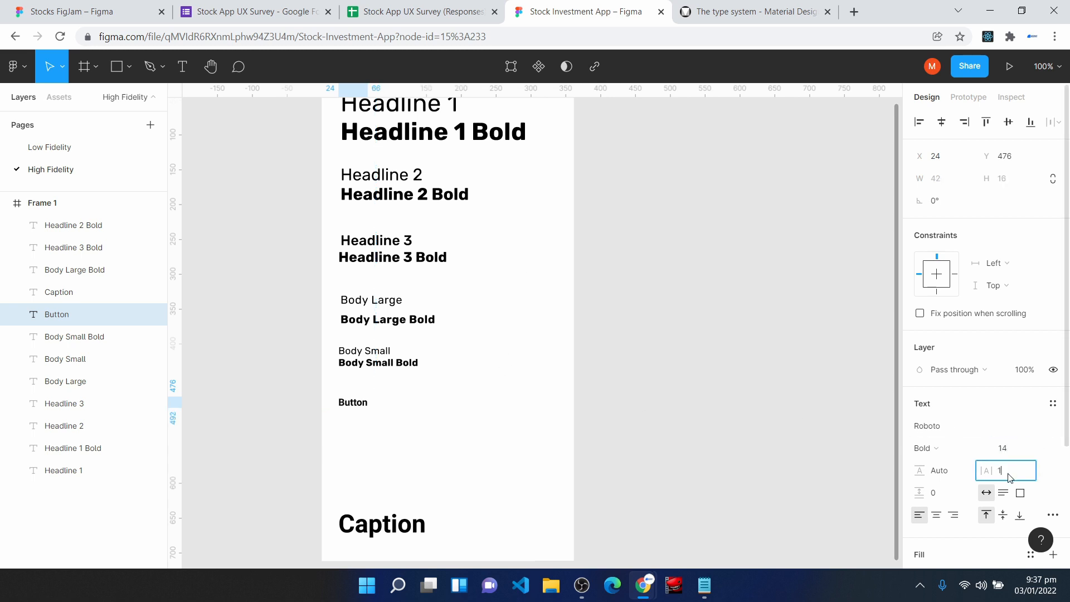
type(".25 p")
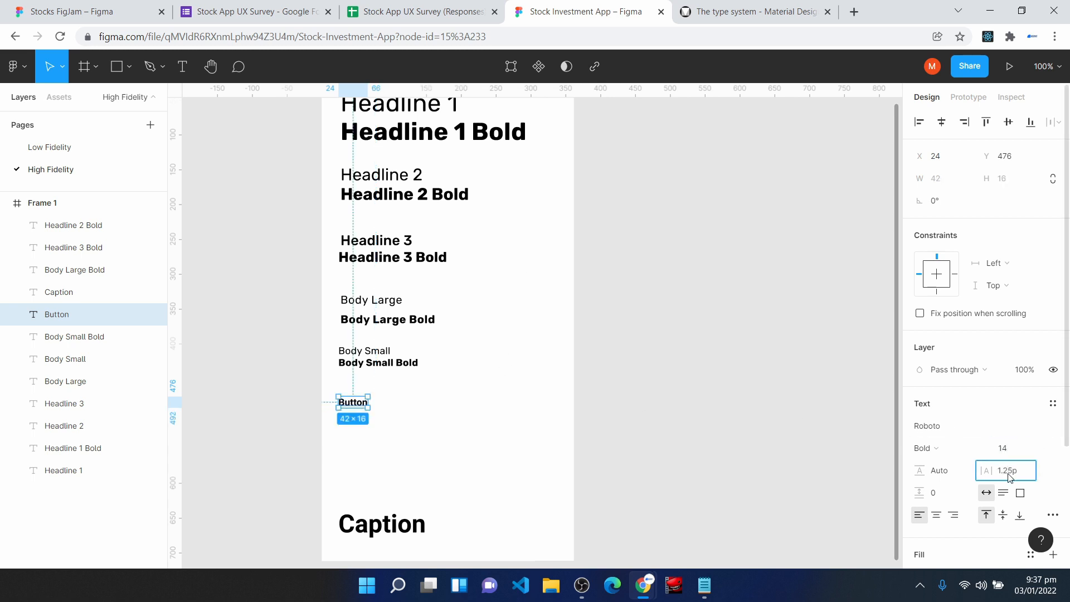
type("x")
key("Return")
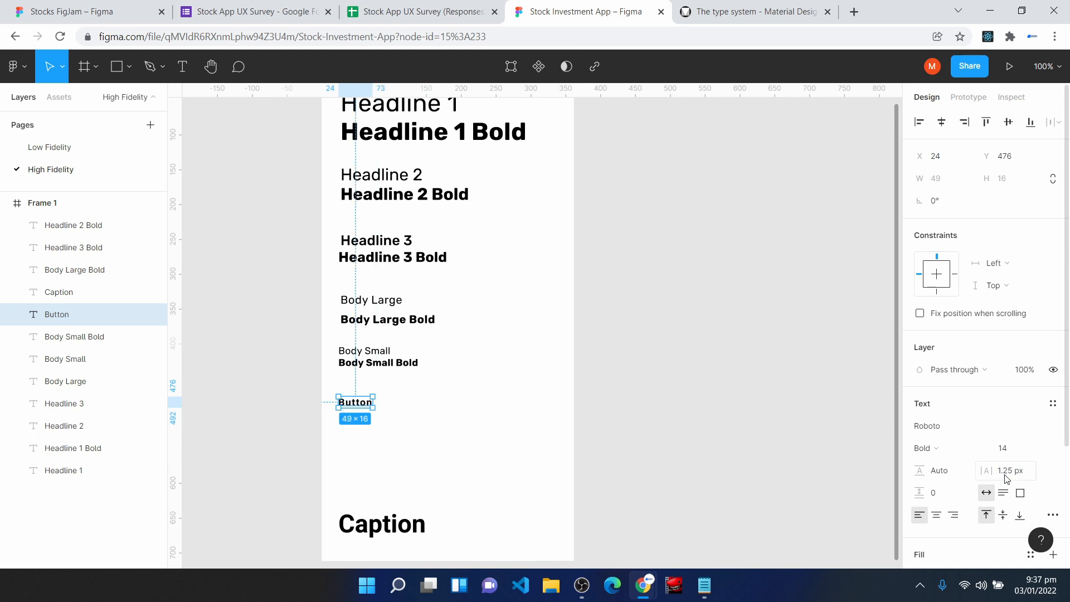
- Choose the Medium weight for the Button text and change its font to Rubik
left_click(953, 448)
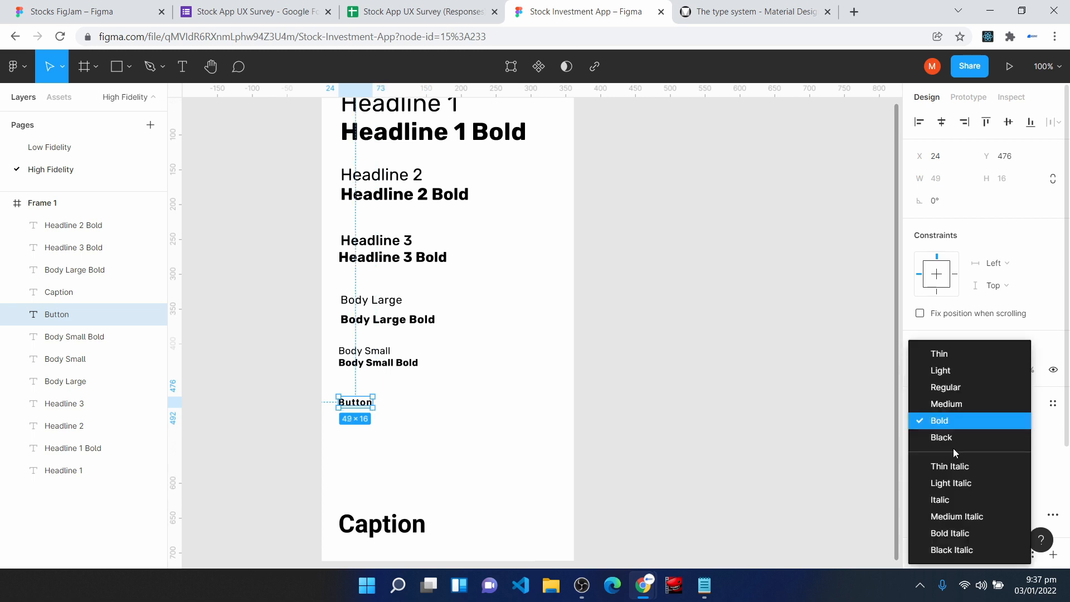
left_click(948, 404)
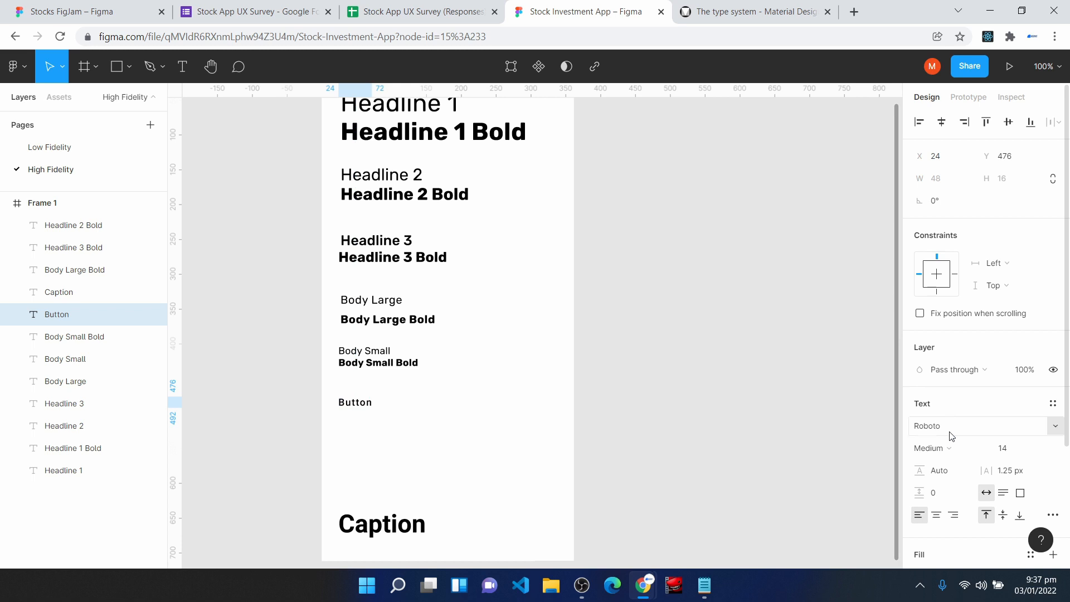
left_click(950, 427)
type("Rubik")
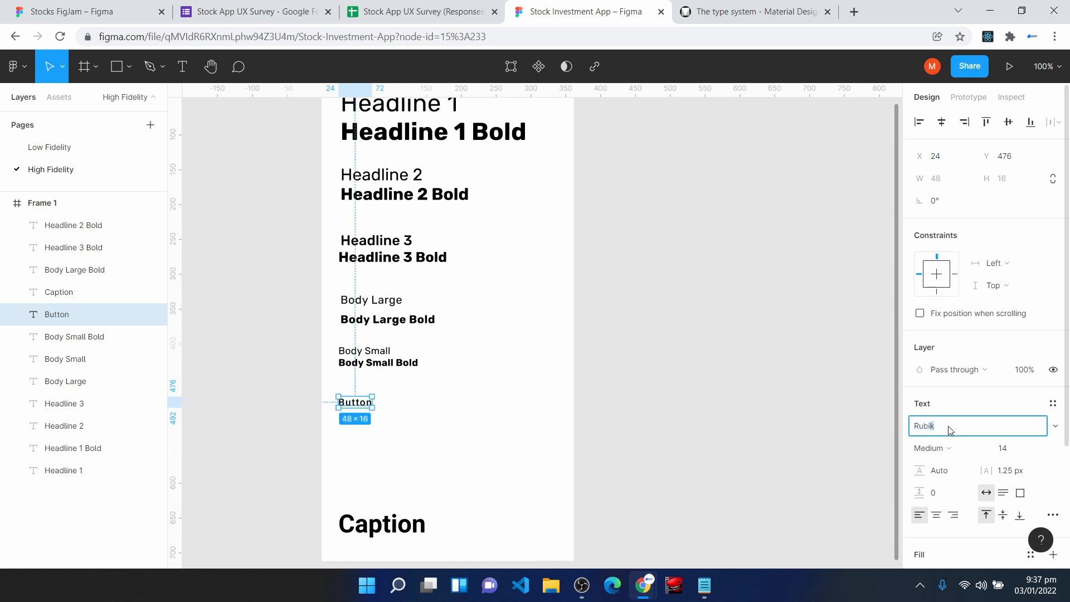
key("Return")
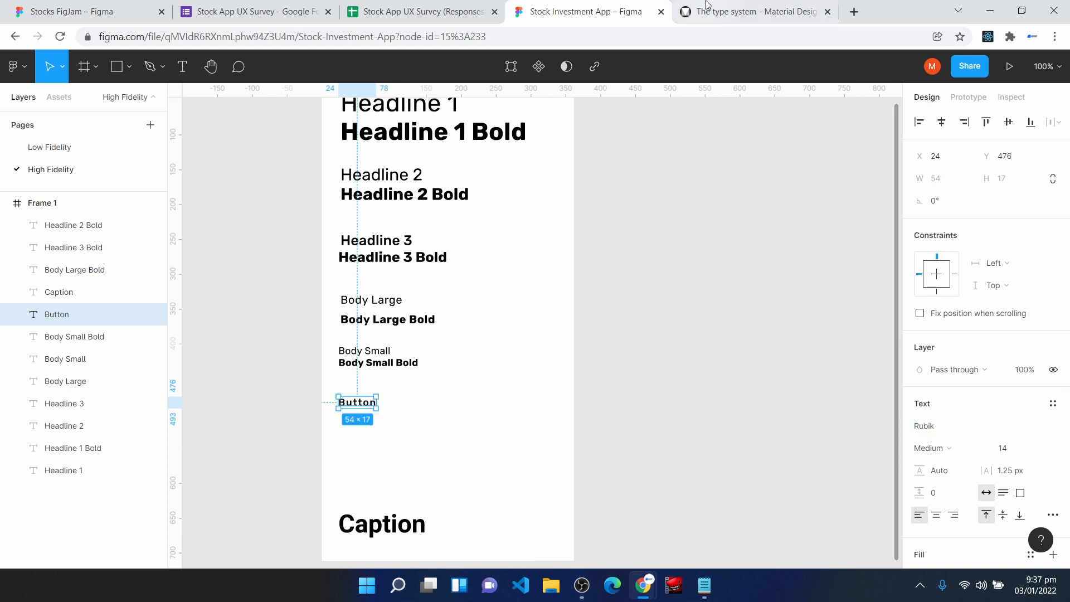
- Check the Caption specification in the Material Design type scale, then move the Caption text up beneath Button and make it Regular weight
left_click(724, 11)
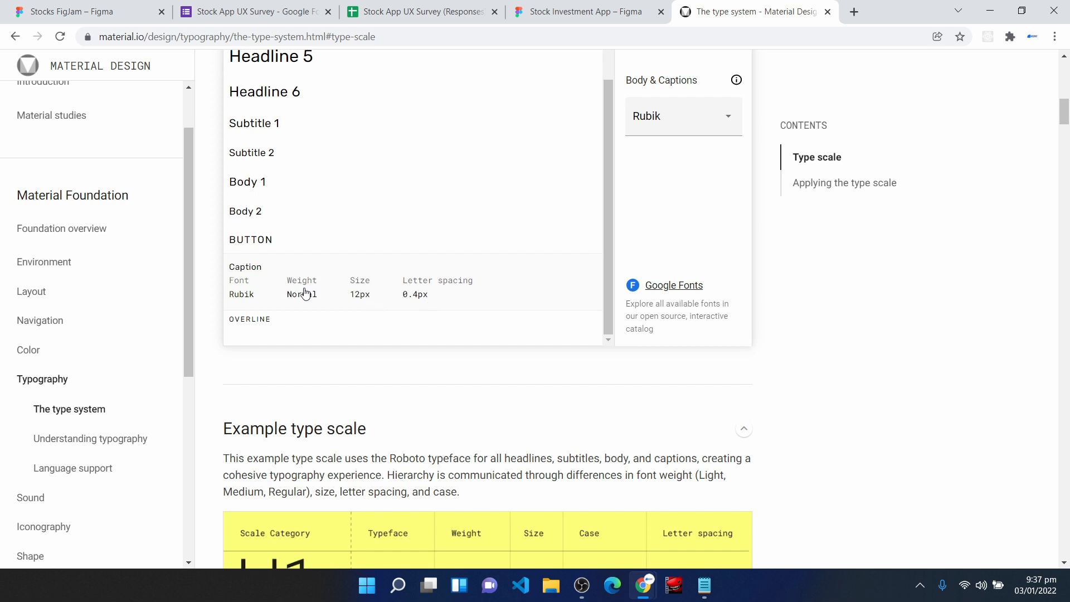
key("ctrl+shift+Tab")
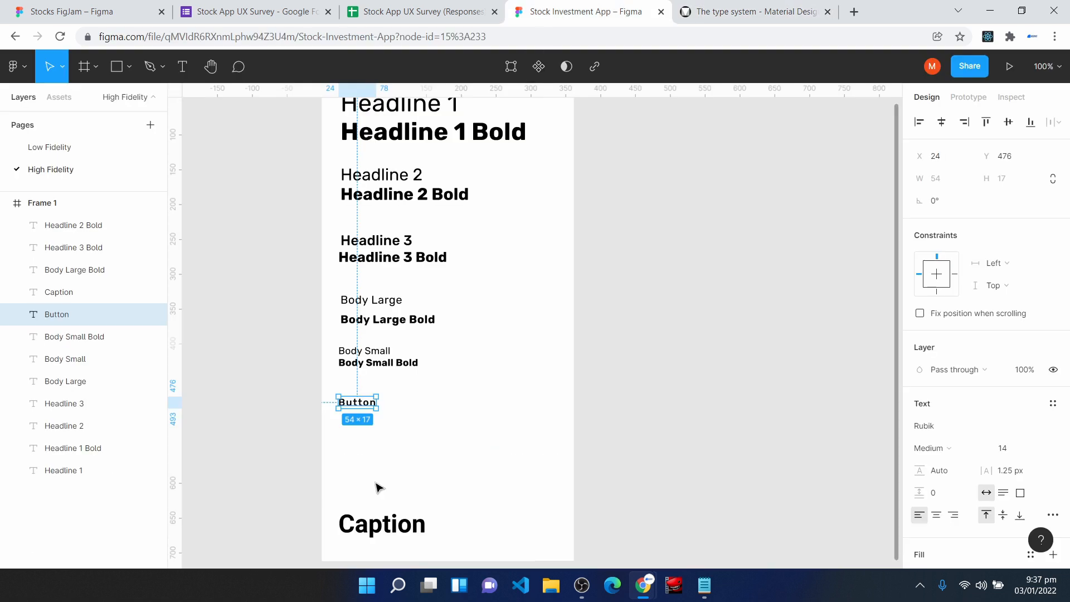
left_click_drag(376, 524, 377, 442)
left_click(951, 450)
left_click(938, 386)
- Set the Caption text to 0.4 px letter spacing and font size 12
left_click(1015, 476)
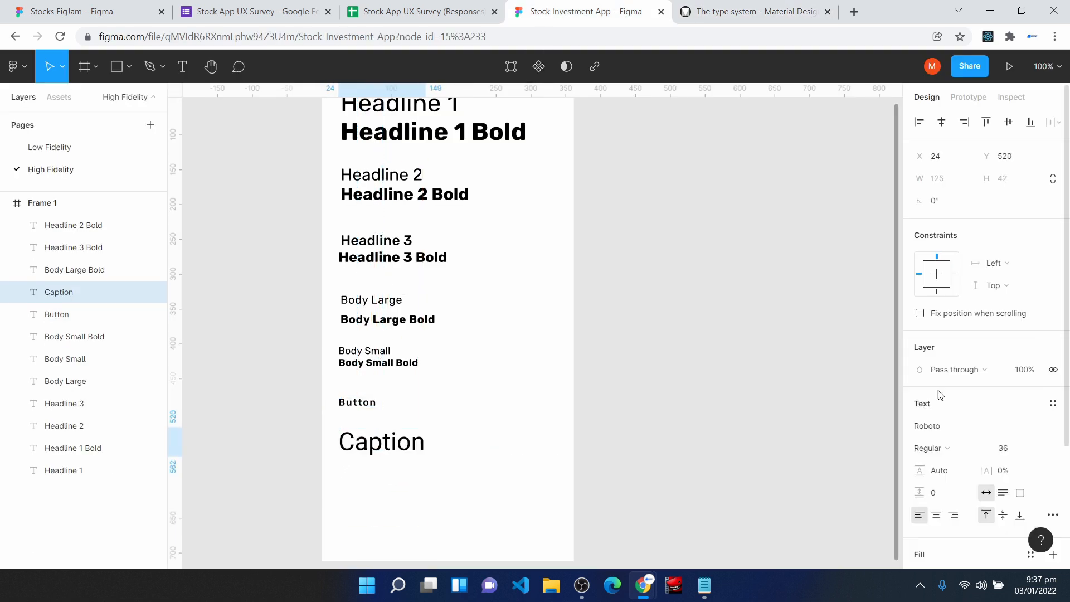
type("0")
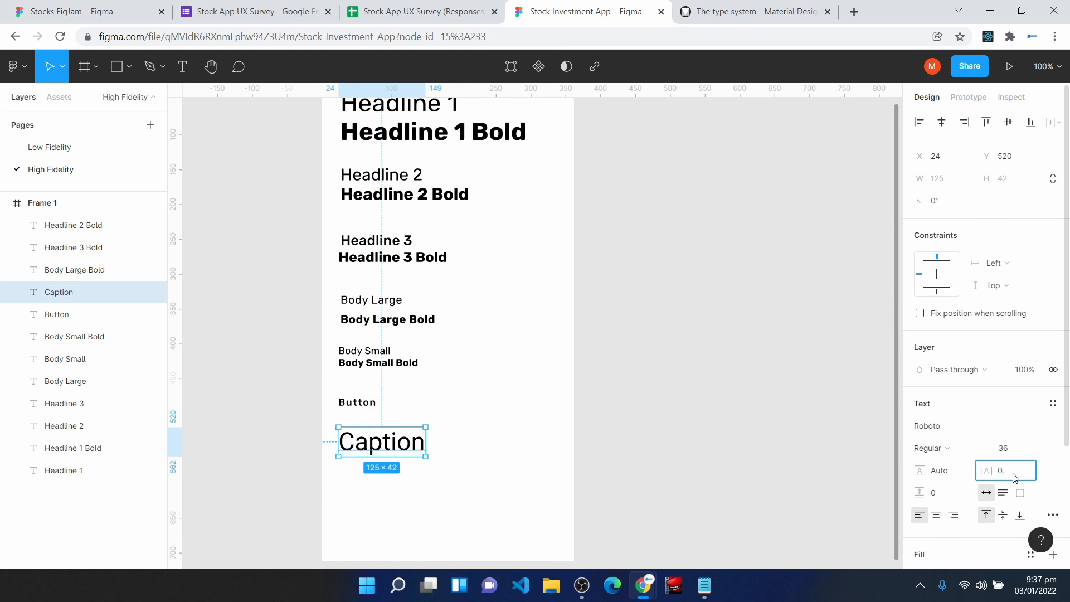
key("Return")
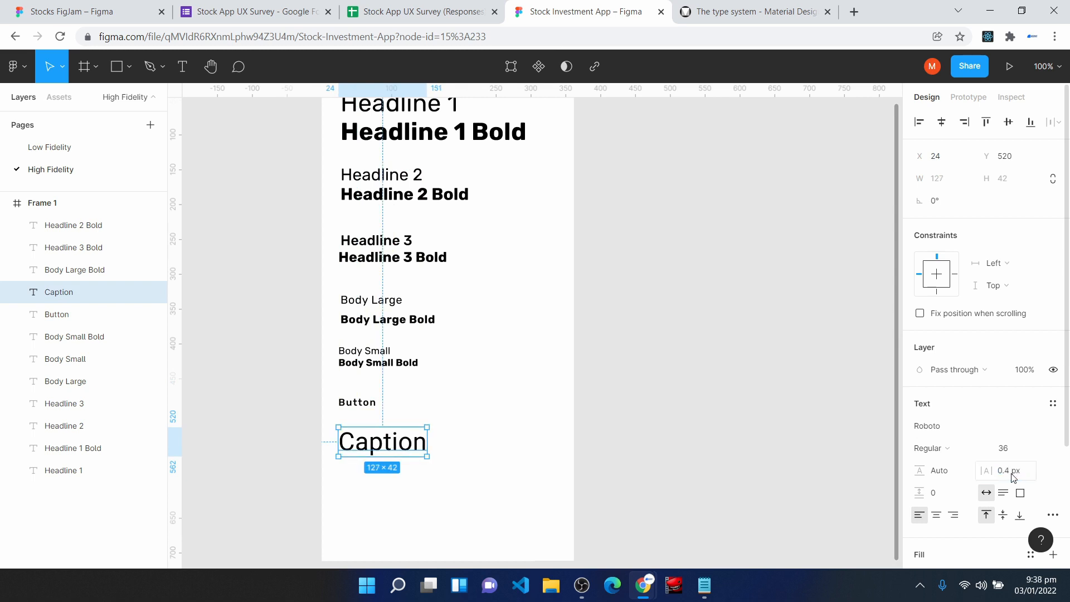
left_click(1018, 449)
type("12")
key("Return")
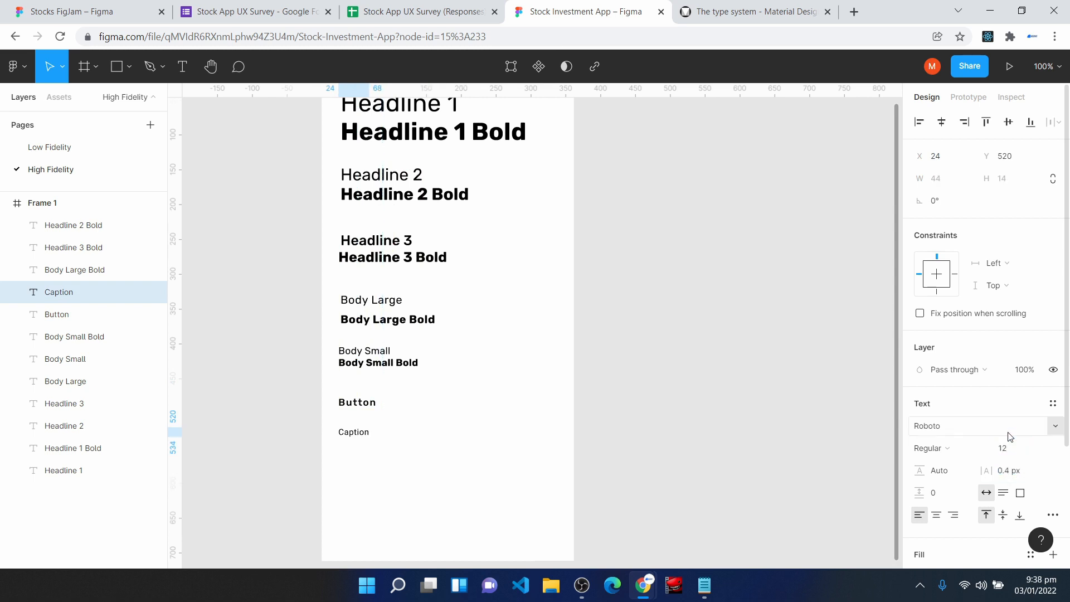
- Change the Caption text's font to Rubik and move it up closer beneath Button, at about Y 502
left_click(936, 426)
type("Rubik")
key("Return")
left_click_drag(350, 436, 353, 430)
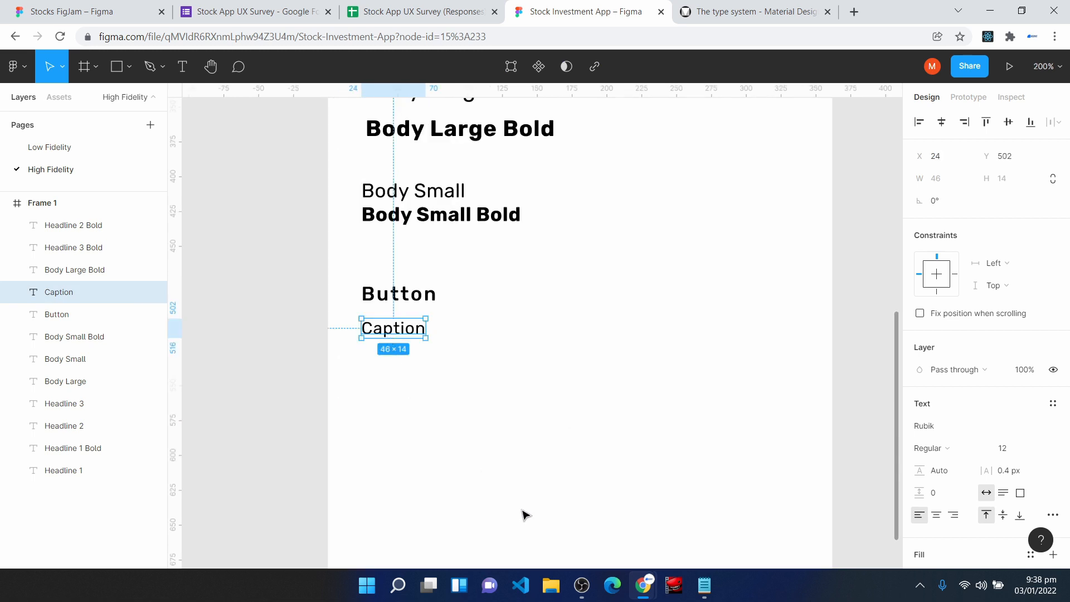
- Create a new text style named Headline 1 from the Headline 1 text
scroll(524, 552, "up", 10)
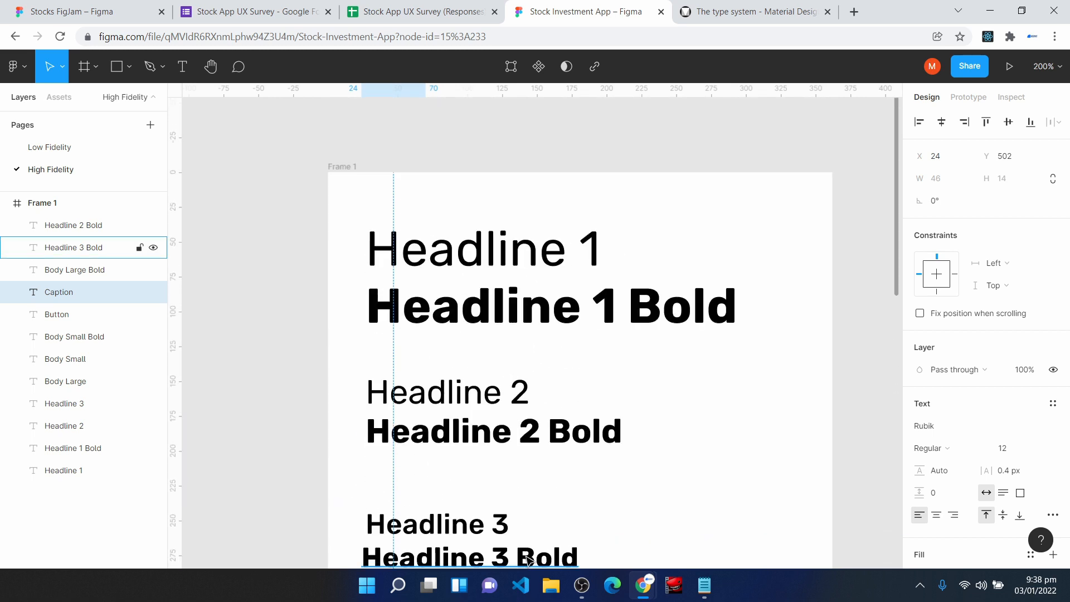
left_click(477, 261)
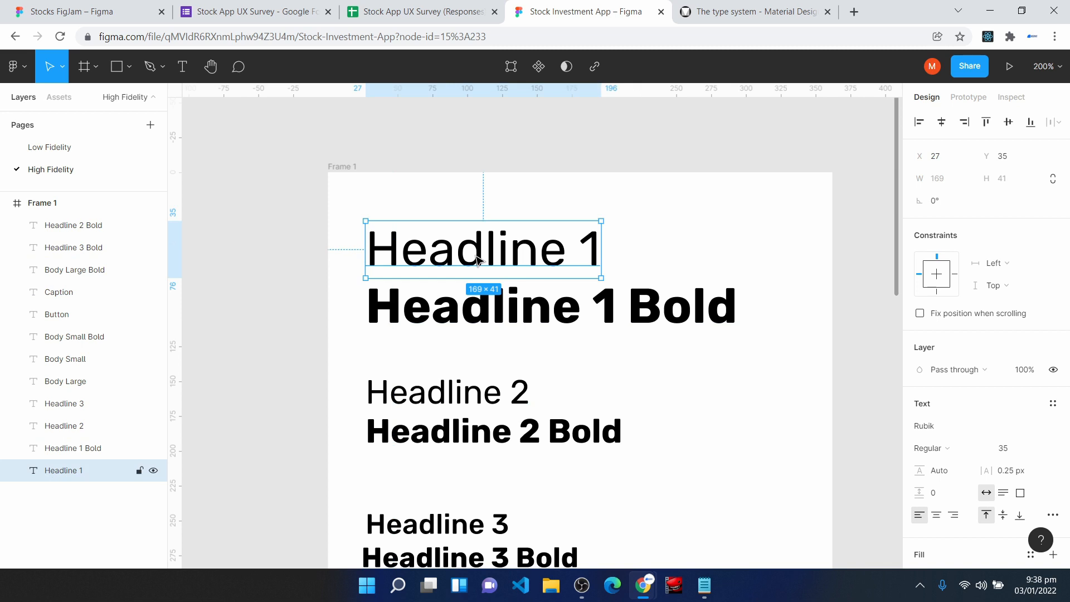
left_click(1053, 404)
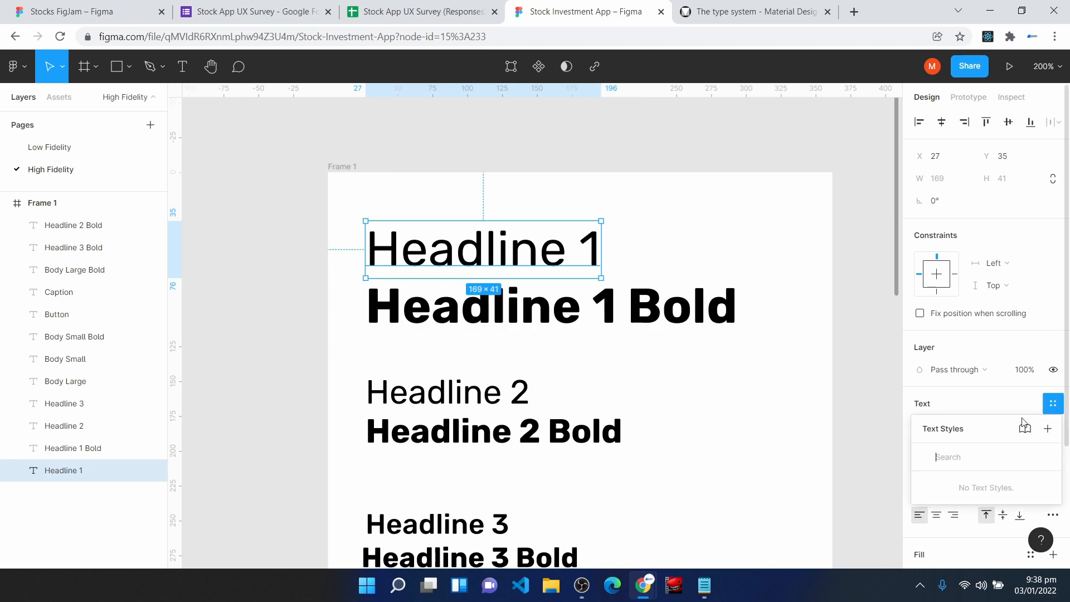
left_click(1048, 429)
type("Headline")
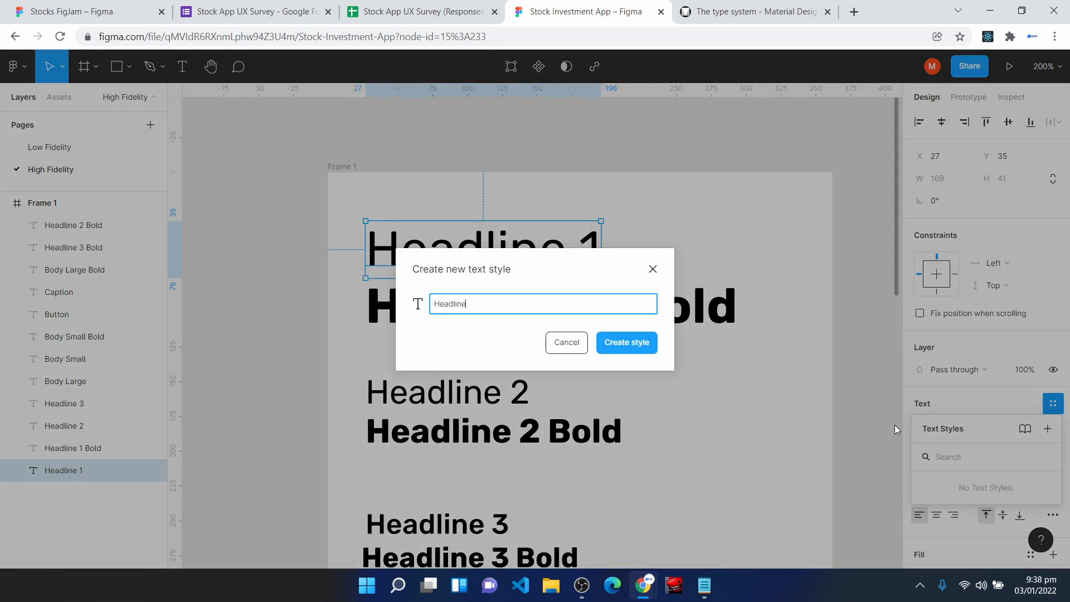
type(" 1")
key("Return")
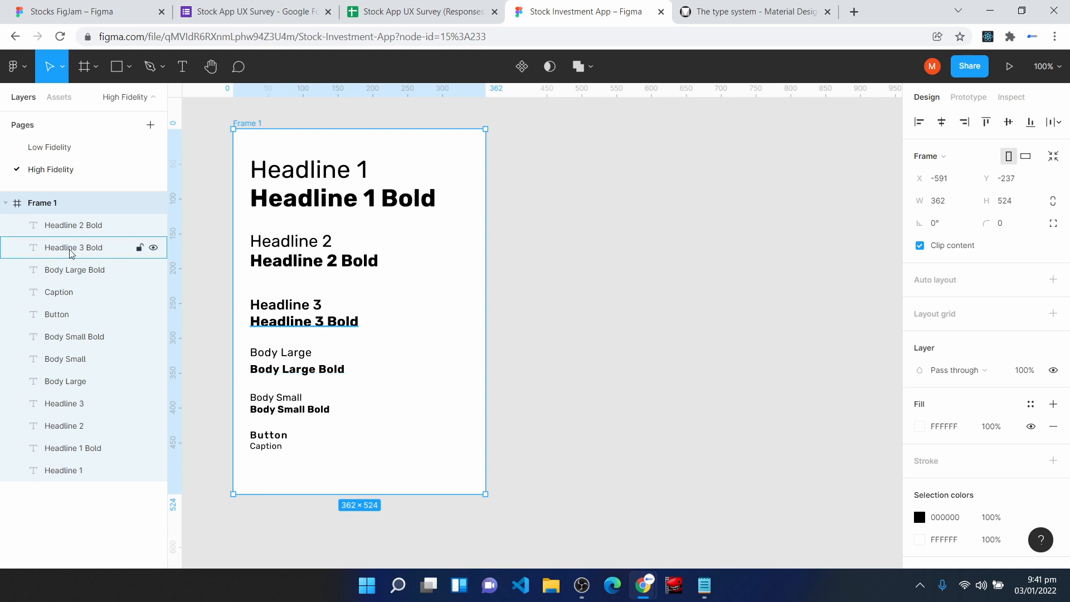
- Rename Frame 1 as Typography Styles and deselect it
right_click(48, 208)
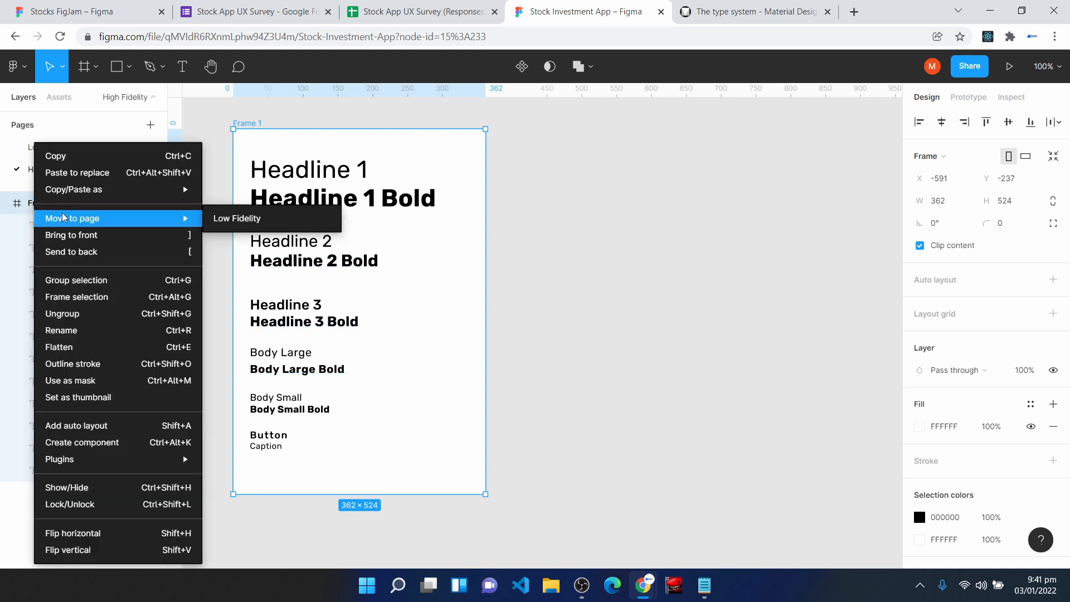
left_click(114, 330)
type("Typograph")
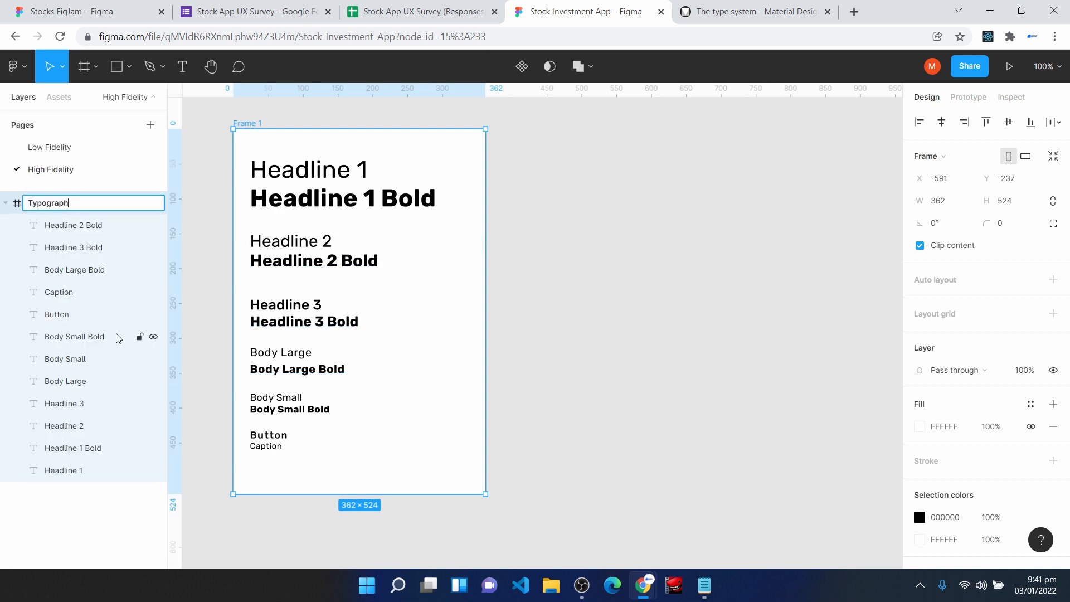
type("ty Styles")
key("Return")
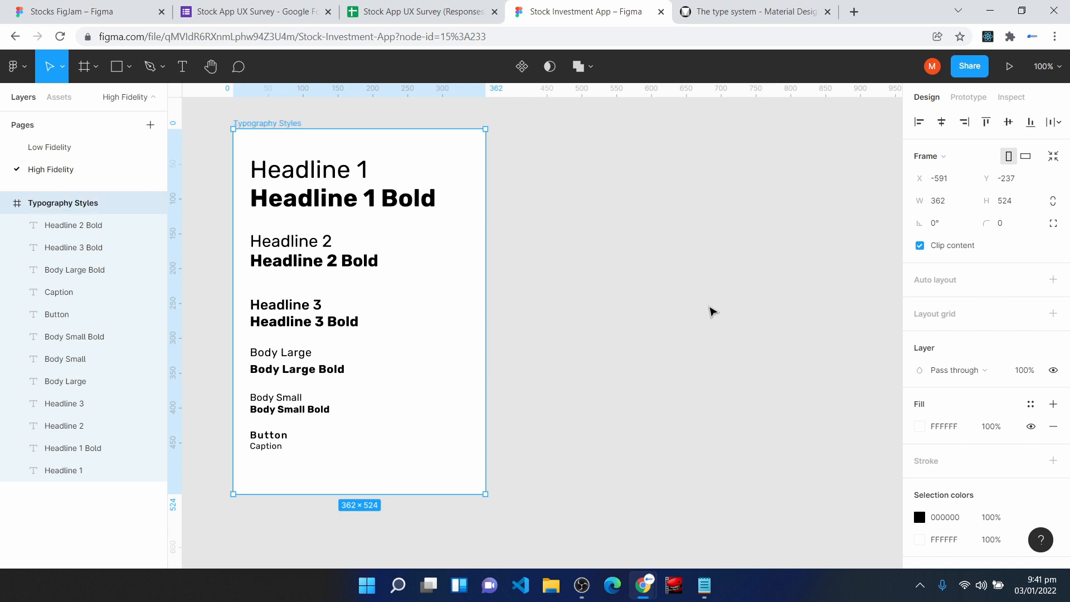
left_click(712, 311)
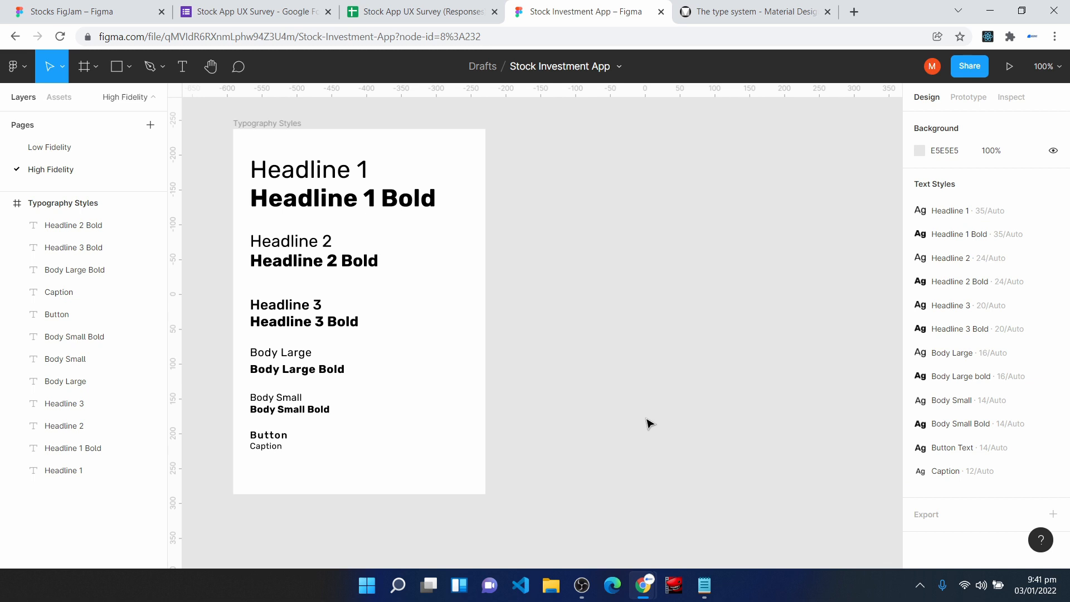
- Paste the empty 362 × 524 frame beside the typography frame and rename it Color Styles
key("ctrl+v")
right_click(67, 206)
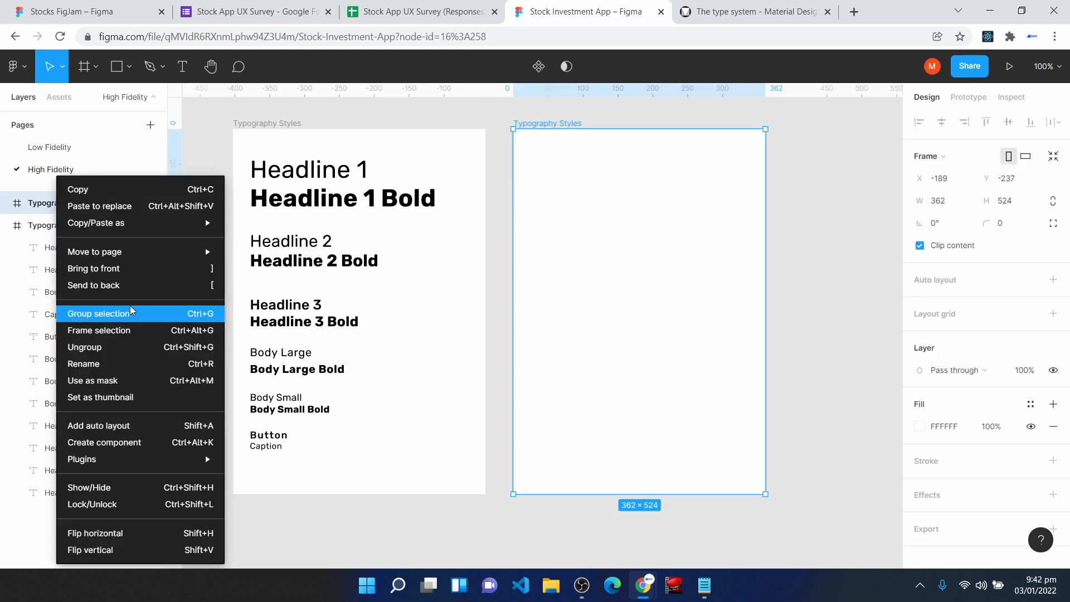
left_click(125, 363)
type("Color Styles")
key("Return")
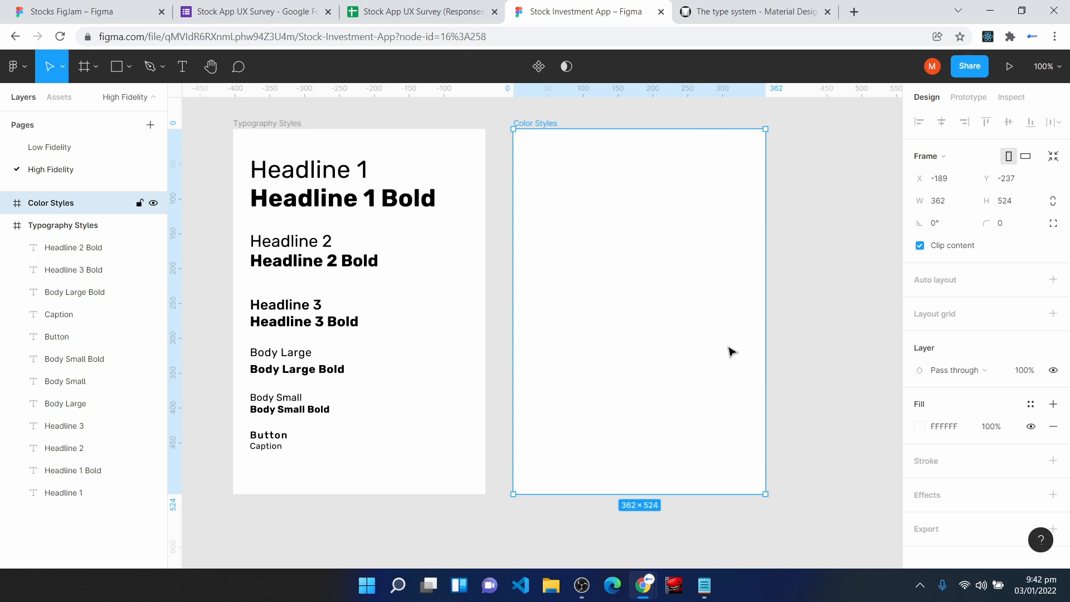
- Draw a rectangle about 291 × 34 near the top of the Color Styles frame
left_click(116, 66)
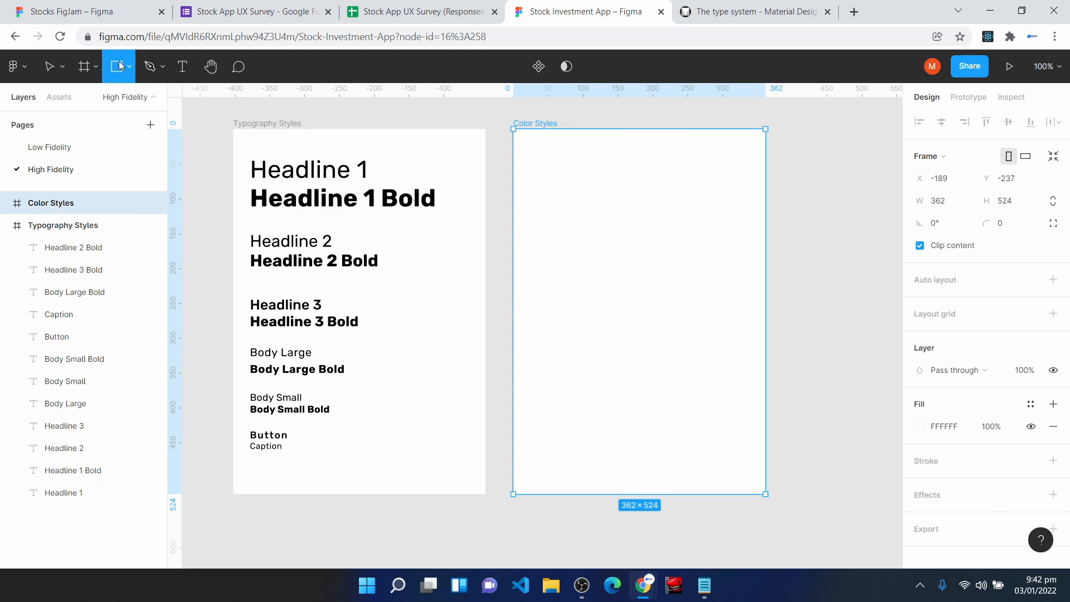
mouse_move(530, 157)
left_mouse_down()
mouse_move(546, 175)
mouse_move(732, 180)
left_mouse_up()
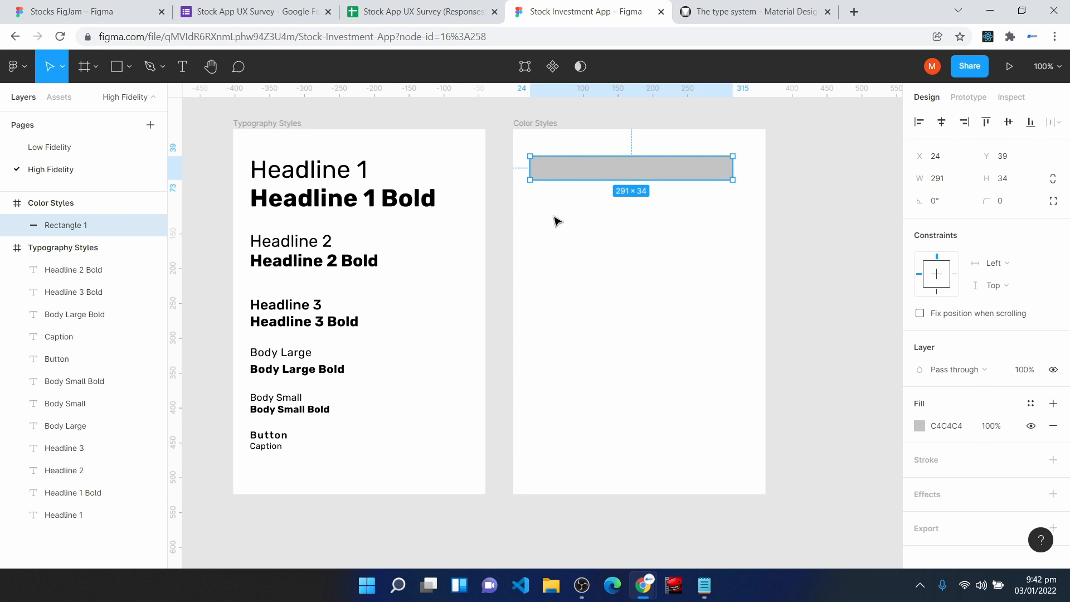
left_click(556, 222)
- Add the text "Background Color" at the top of the Color Styles frame and move the rectangle down beneath it
left_click(182, 67)
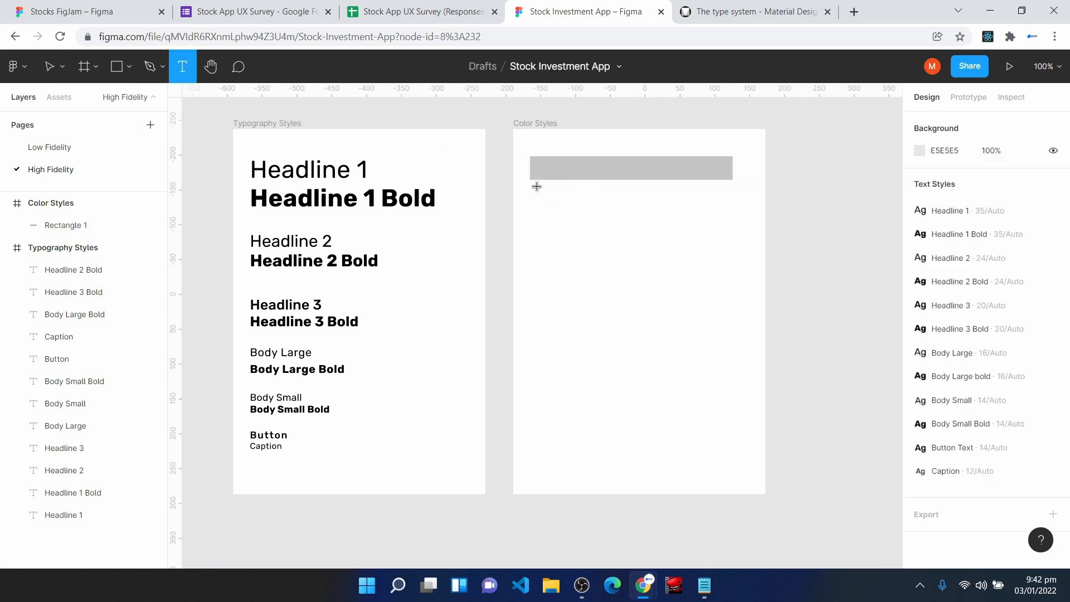
left_click(534, 144)
type("Background Color")
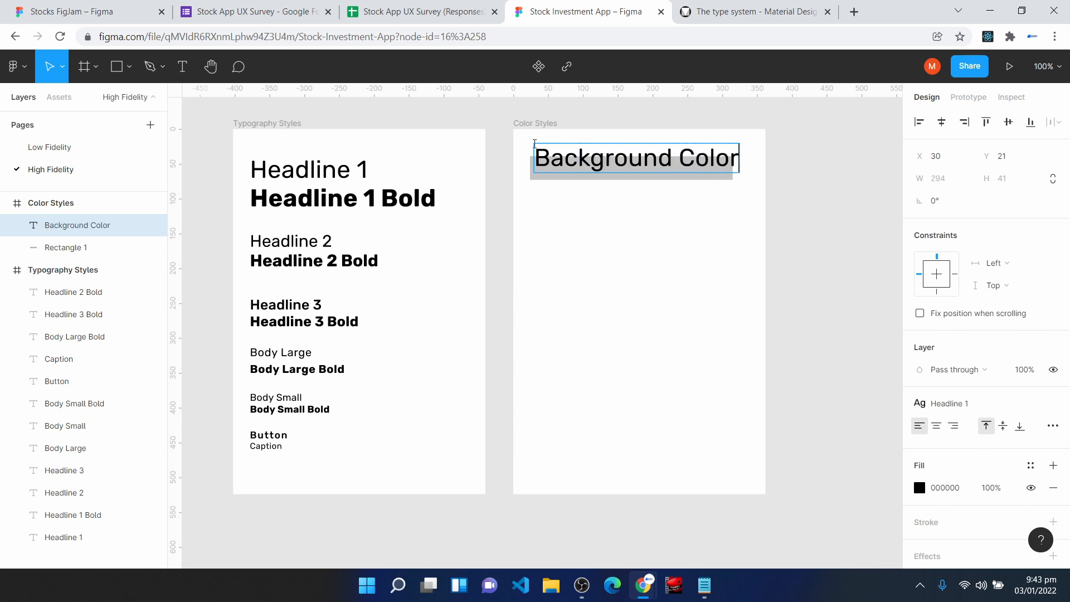
left_click(609, 260)
left_click_drag(603, 176, 607, 195)
- Apply the Body Large text style to Background Color and close the gap, with the label at Y 31 and the rectangle at Y 55
left_click(597, 161)
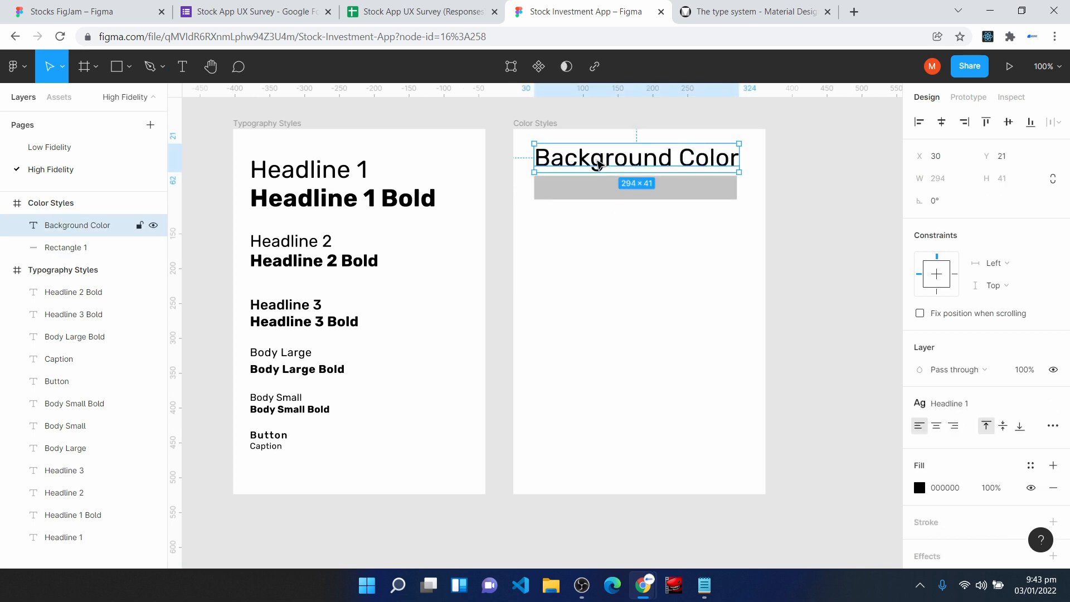
left_click(968, 406)
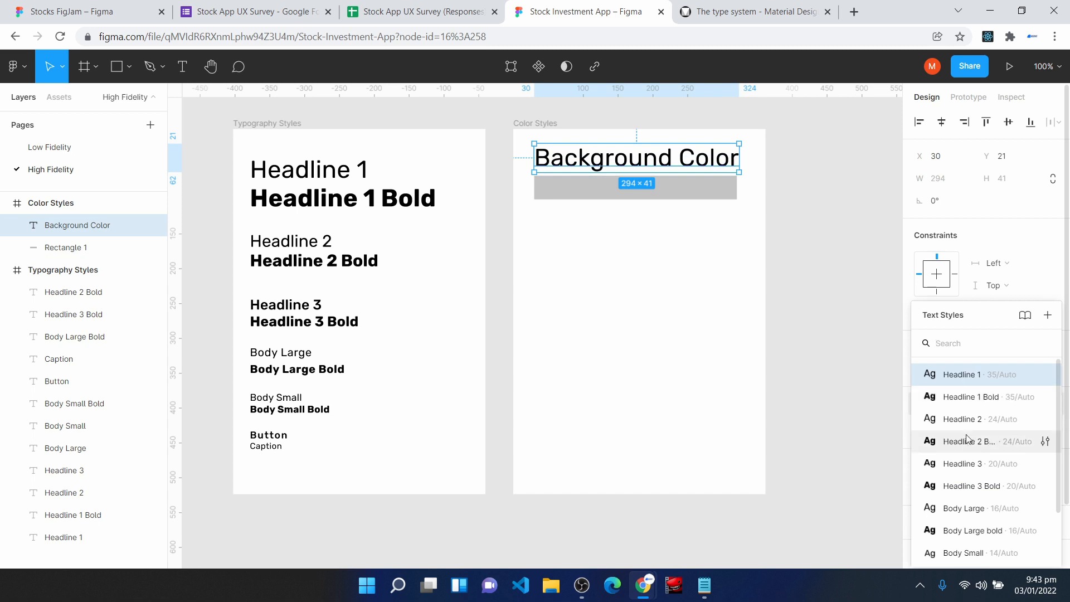
left_click(968, 508)
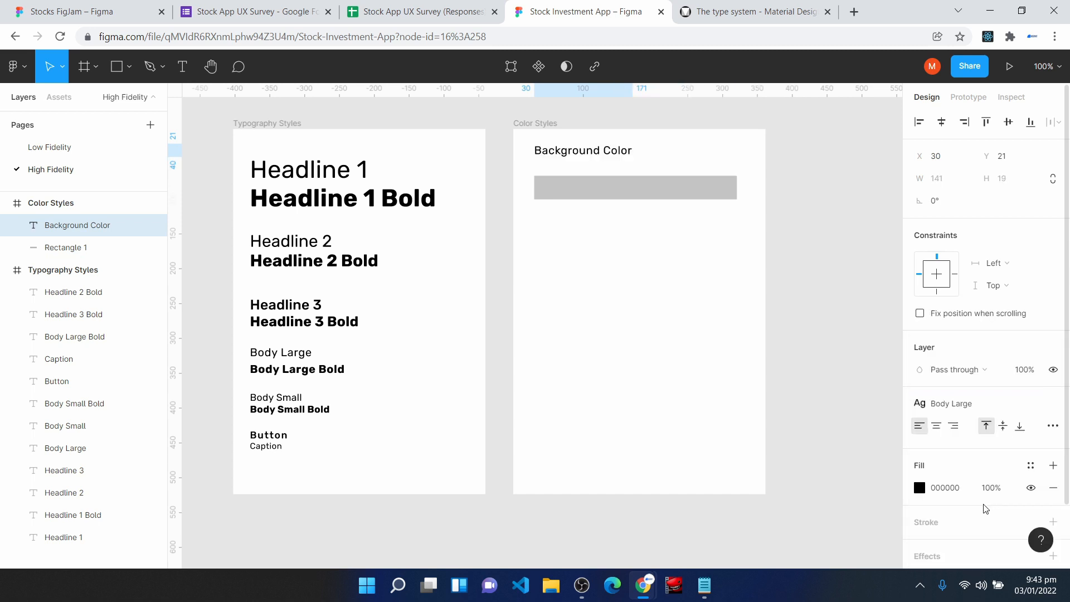
left_click_drag(564, 152, 565, 159)
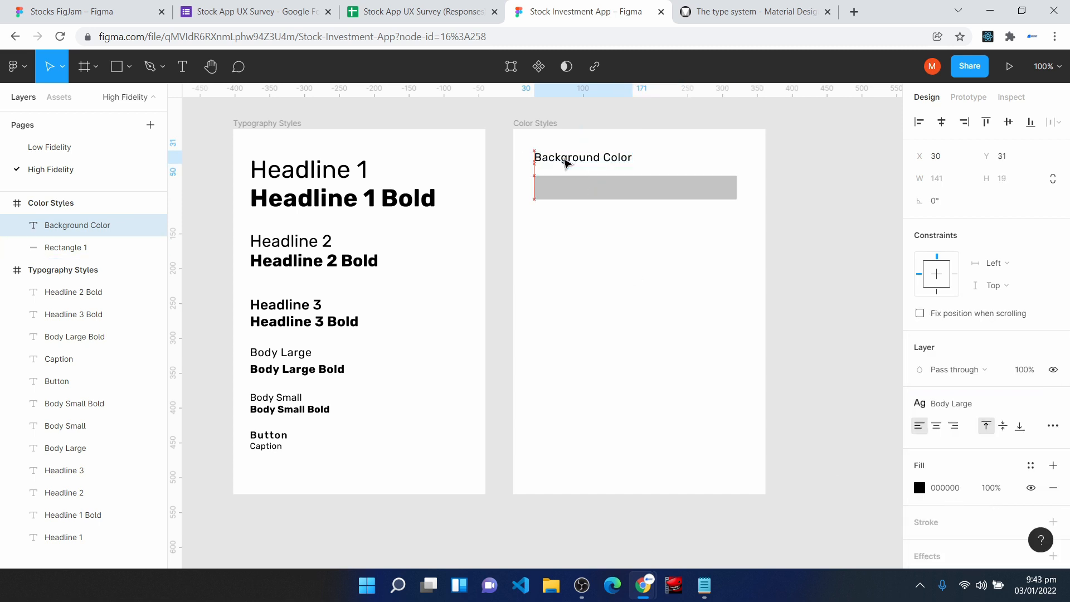
left_click_drag(649, 191, 650, 183)
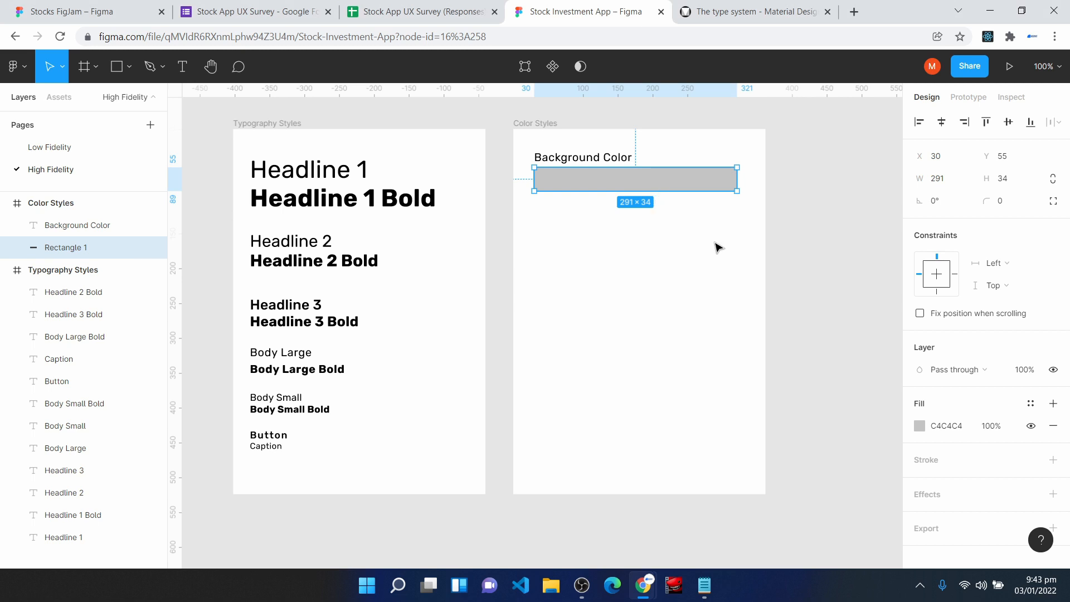
- Set the Background Color rectangle's fill to C8C6D7
left_click(963, 432)
type("C8C6D7")
key("Return")
left_click(645, 271)
- Duplicate the Background Color label and rectangle below the originals, and change the copied label to "Surface Color"
key("ctrl+plus")
key("space")
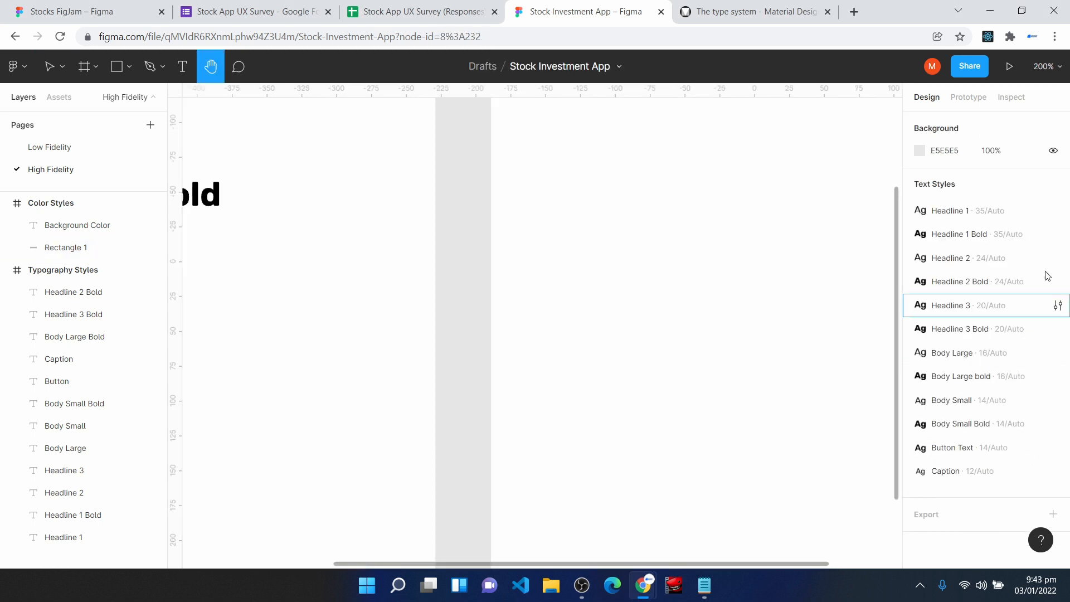
left_click_drag(770, 200, 540, 420)
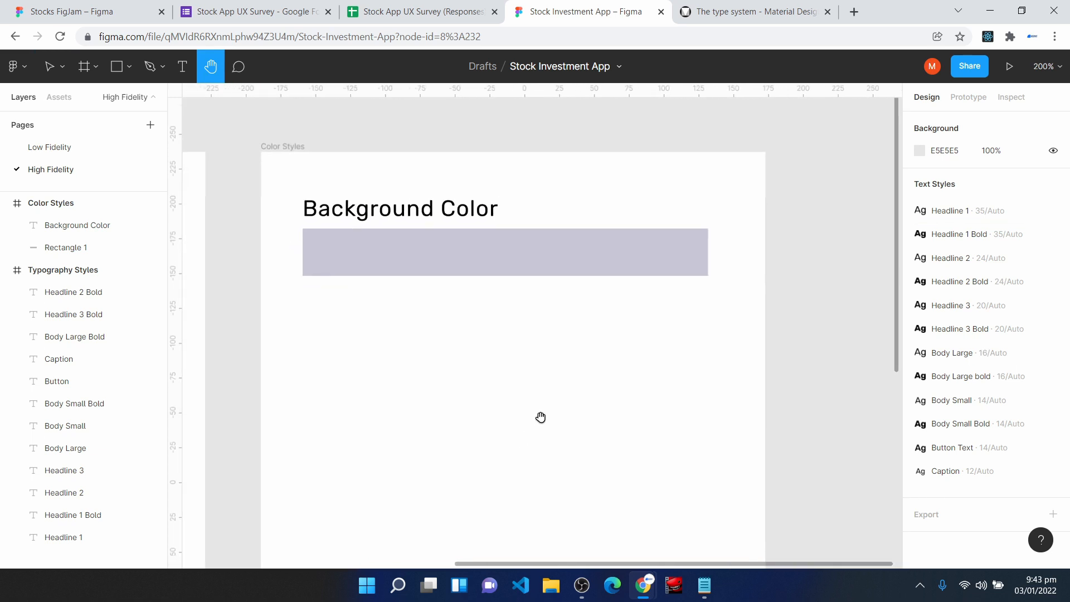
key("v")
left_click_drag(284, 179, 719, 312)
key("ctrl+d")
left_click_drag(406, 254, 405, 373)
double_click(410, 315)
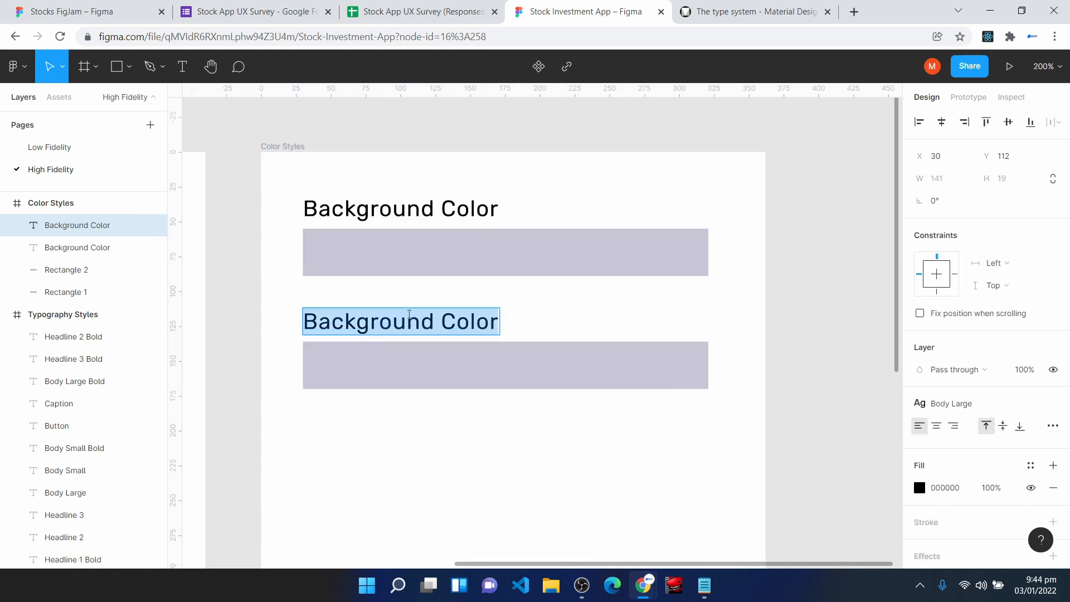
type("Surface Color")
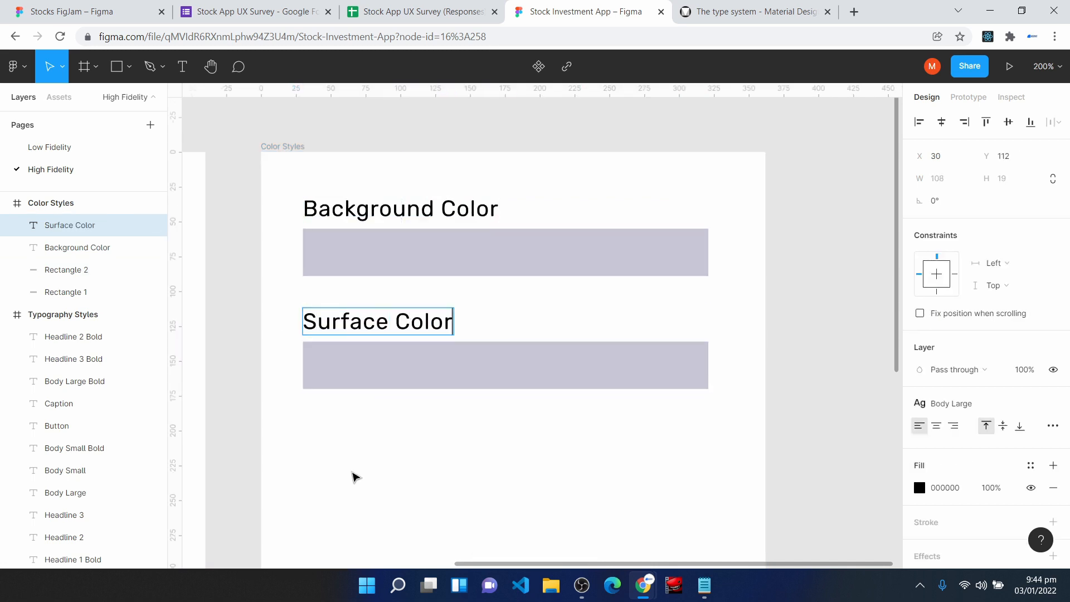
- Set the Surface Color rectangle's fill to 4A4063
left_click(411, 375)
left_click(962, 427)
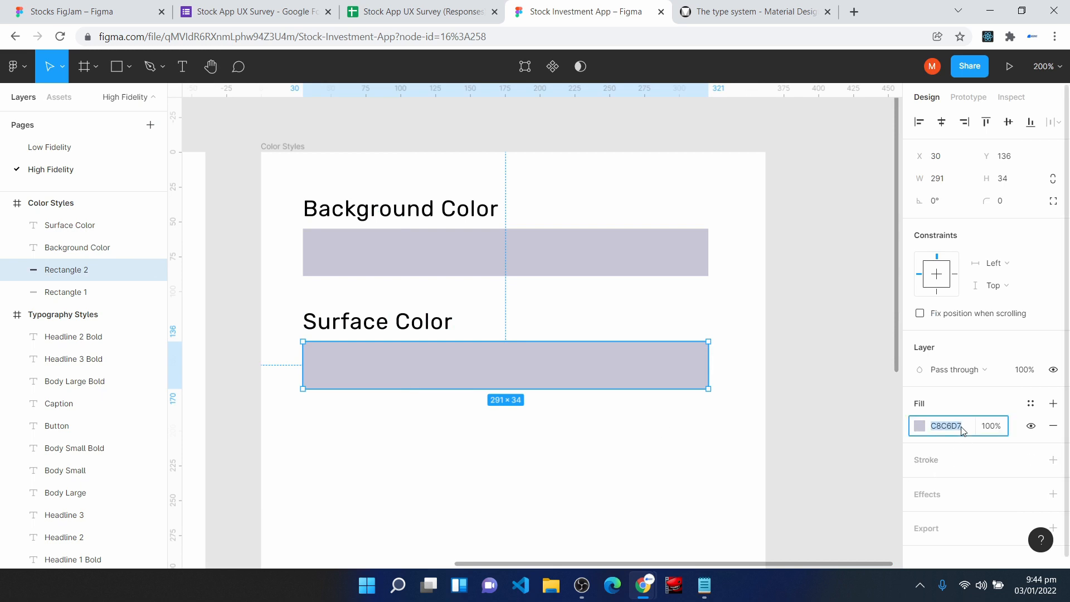
type("4A4063")
key("Return")
left_click(641, 450)
- Duplicate the Surface Color label and rectangle below at the same spacing, and change the copied label to "Surface Text Color"
scroll(641, 449, "down", 1)
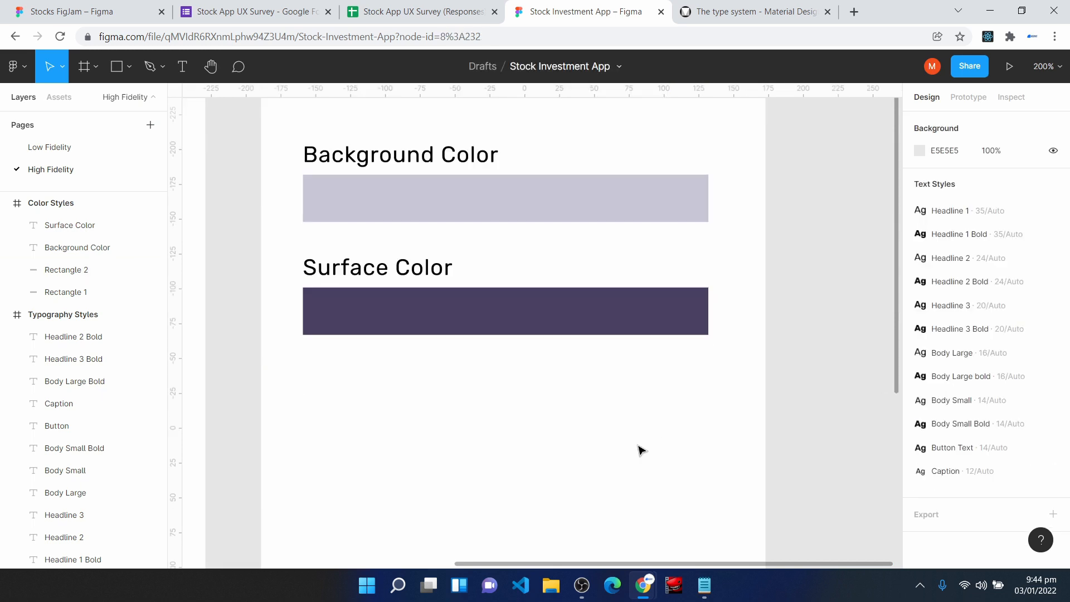
left_click_drag(291, 254, 739, 377)
key("ctrl+d")
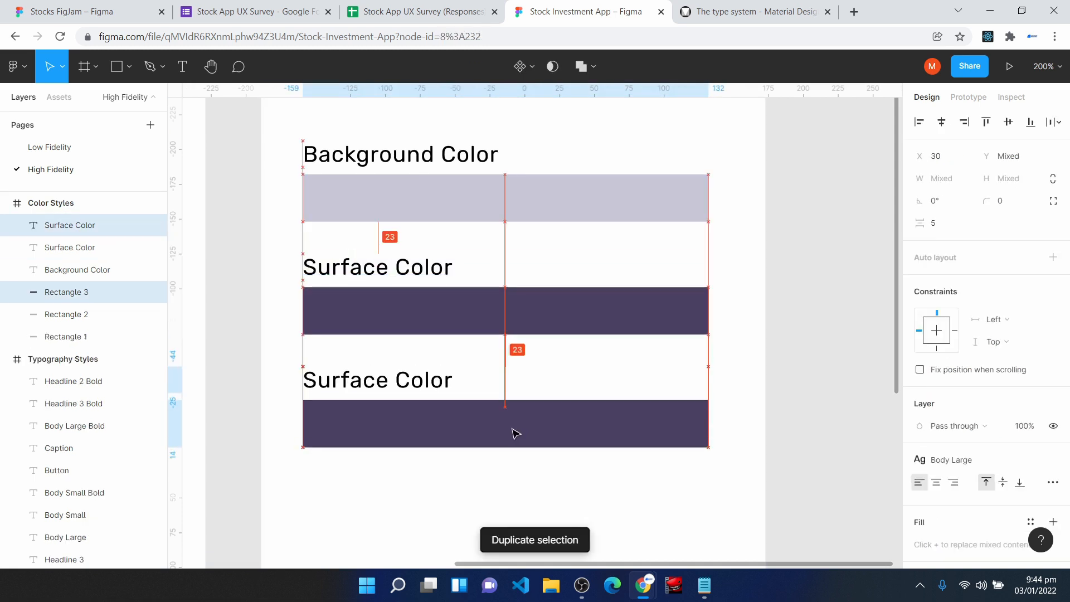
double_click(415, 381)
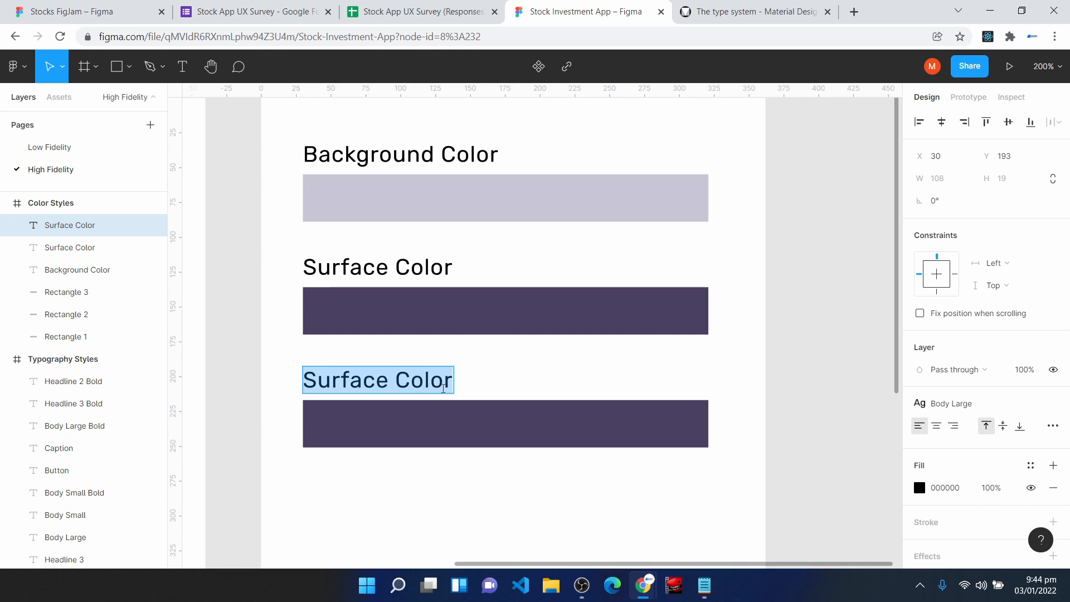
left_click(446, 388)
key("BackSpace")
key("BackSpace")
key("BackSpace")
key("BackSpace")
key("BackSpace")
key("BackSpace")
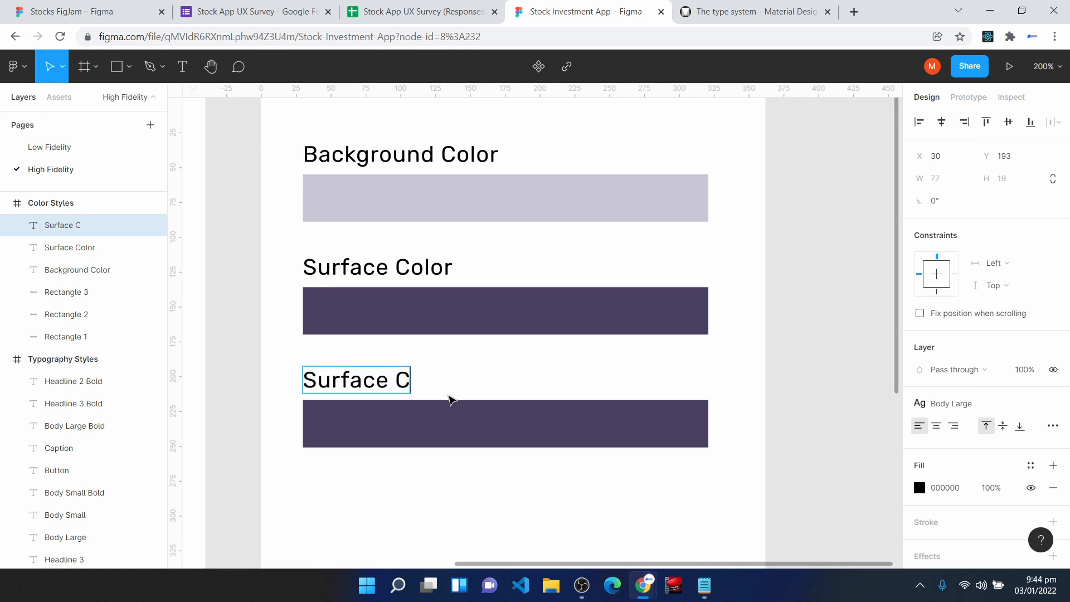
type("Text Color")
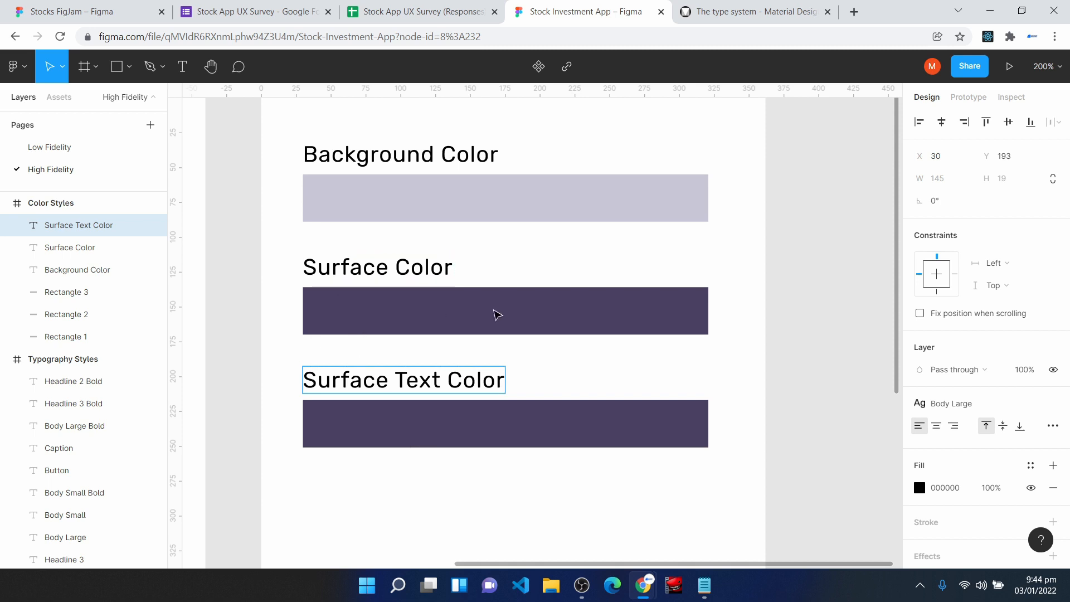
- Set the Surface Text Color rectangle's fill to white, FFFFFF
key("Escape")
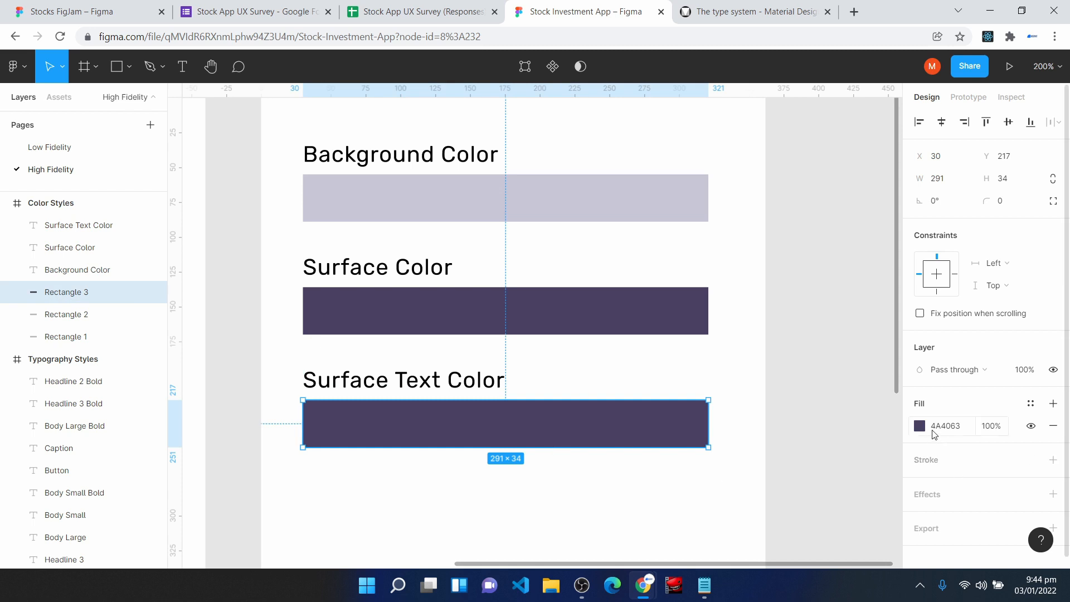
left_click(919, 427)
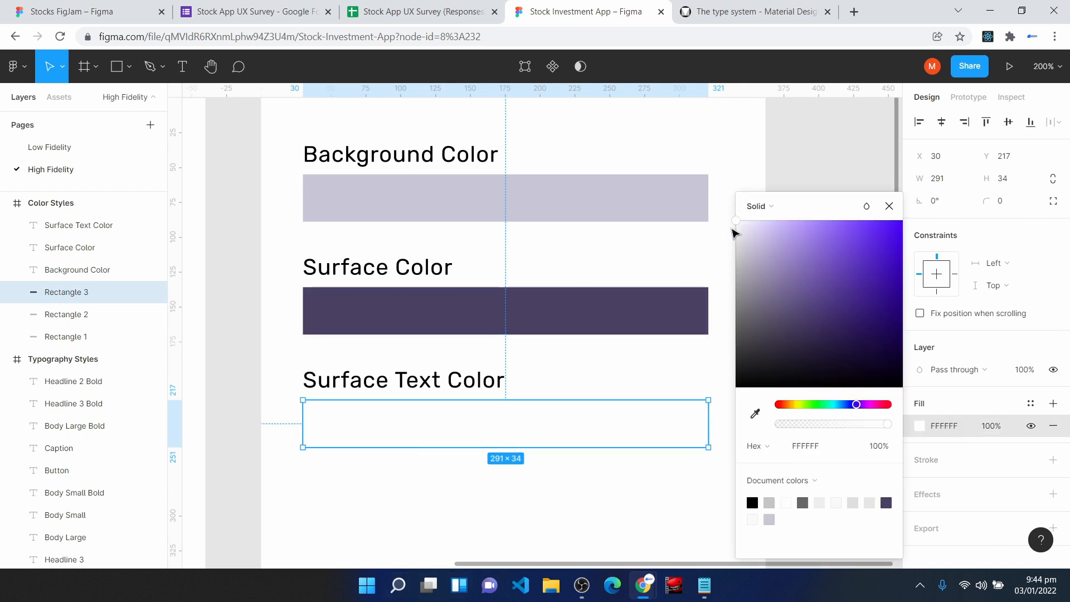
left_click(889, 206)
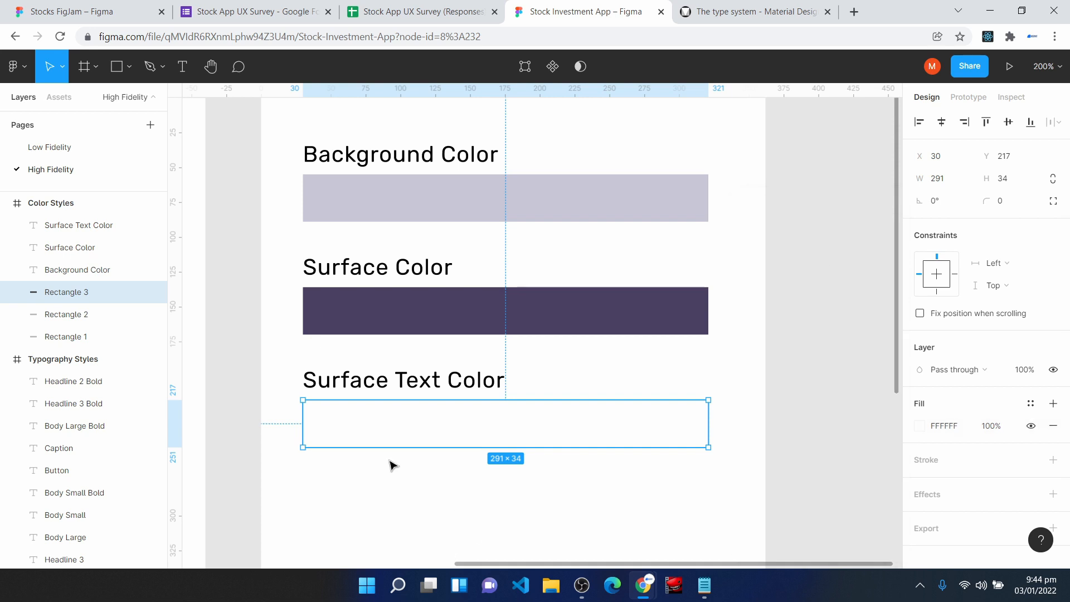
- Duplicate the Surface Text Color label and rectangle below, and add a drop shadow to the original white rectangle
left_click_drag(289, 360, 709, 486)
key("ctrl+d")
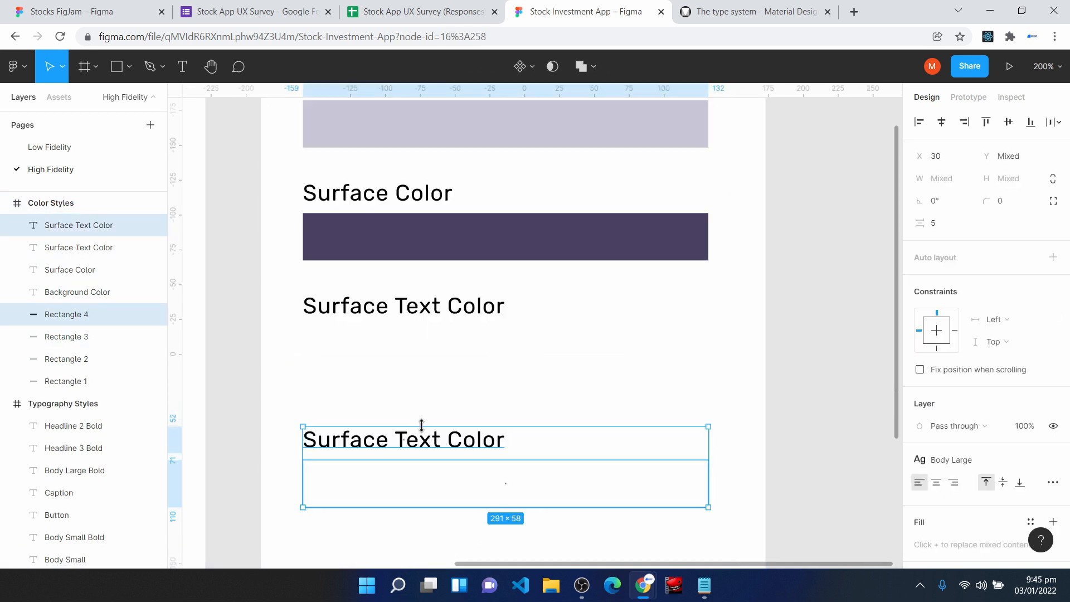
left_click(394, 361)
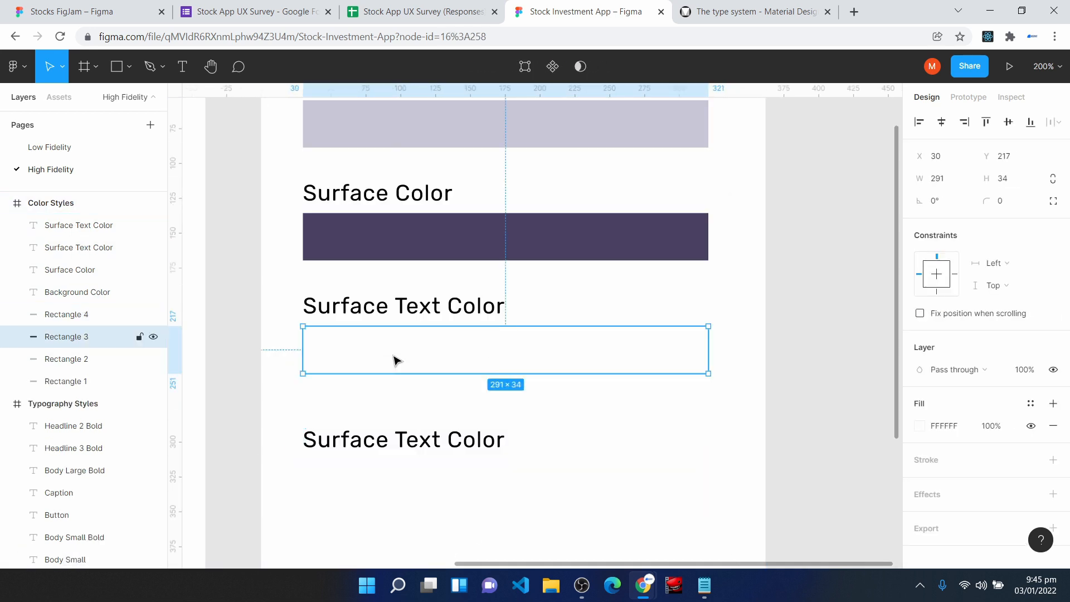
left_click(937, 497)
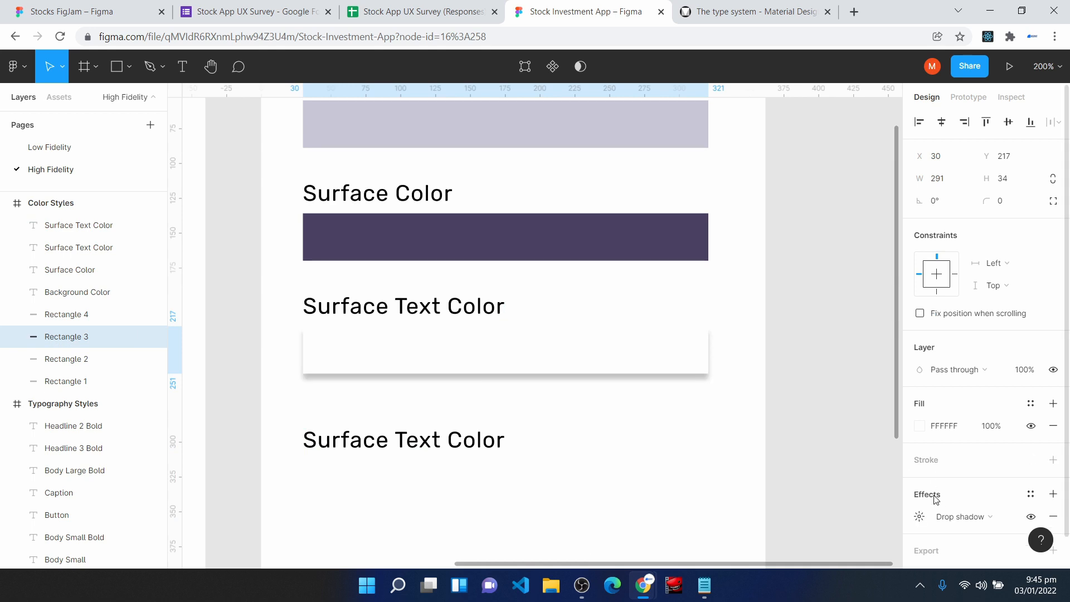
- Place the copied Surface Text Color label at Y 274 and change its text to "Off Text Color"
left_click(383, 417)
double_click(380, 413)
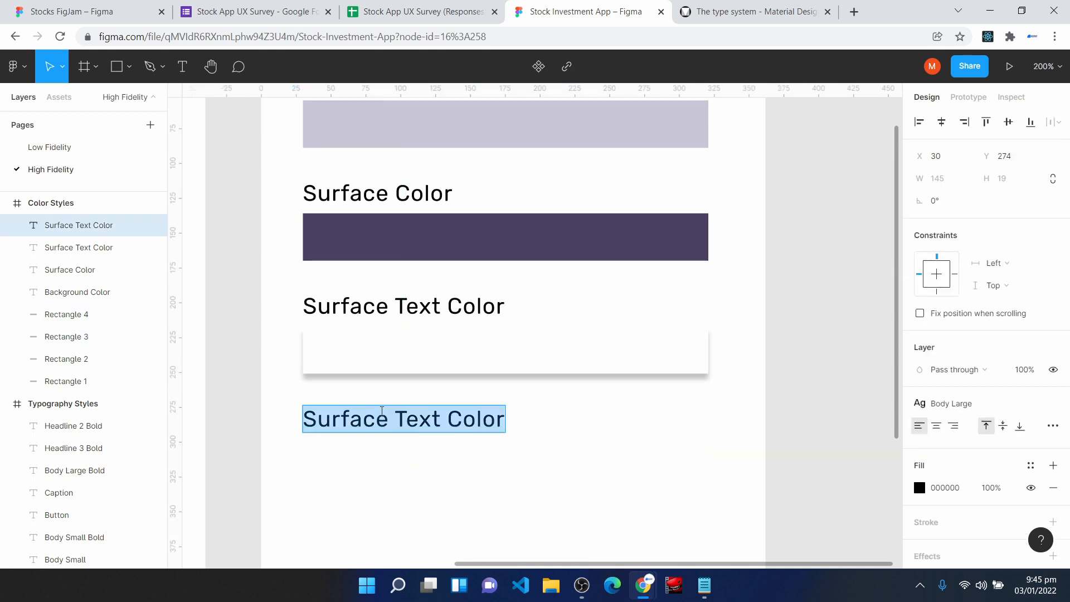
type("Off Text Color")
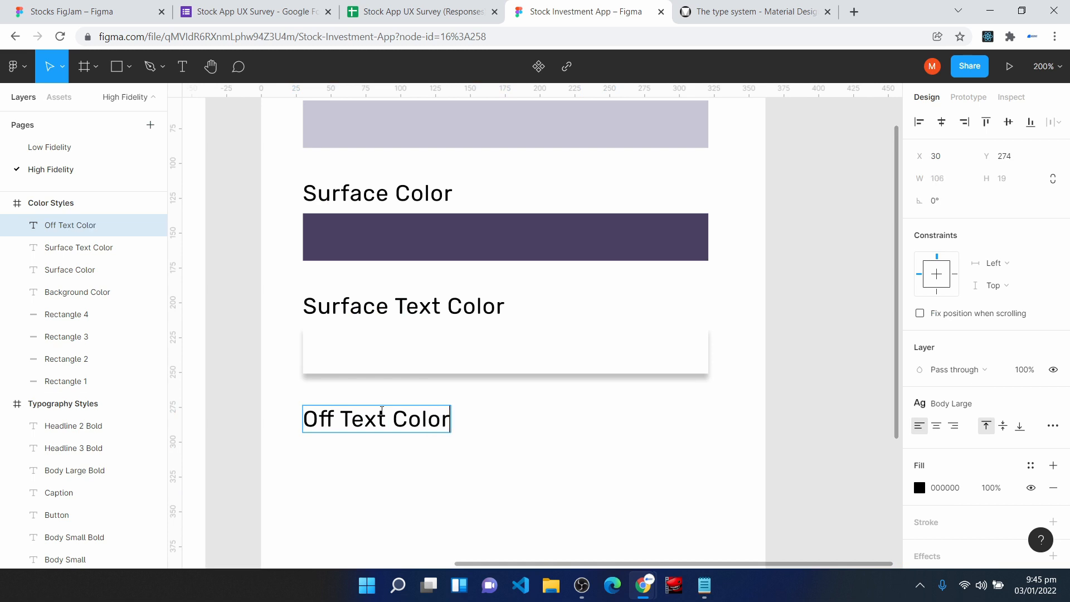
key("Escape")
- Set the Off Text Color rectangle's fill to 8D7BAB
left_click(420, 472)
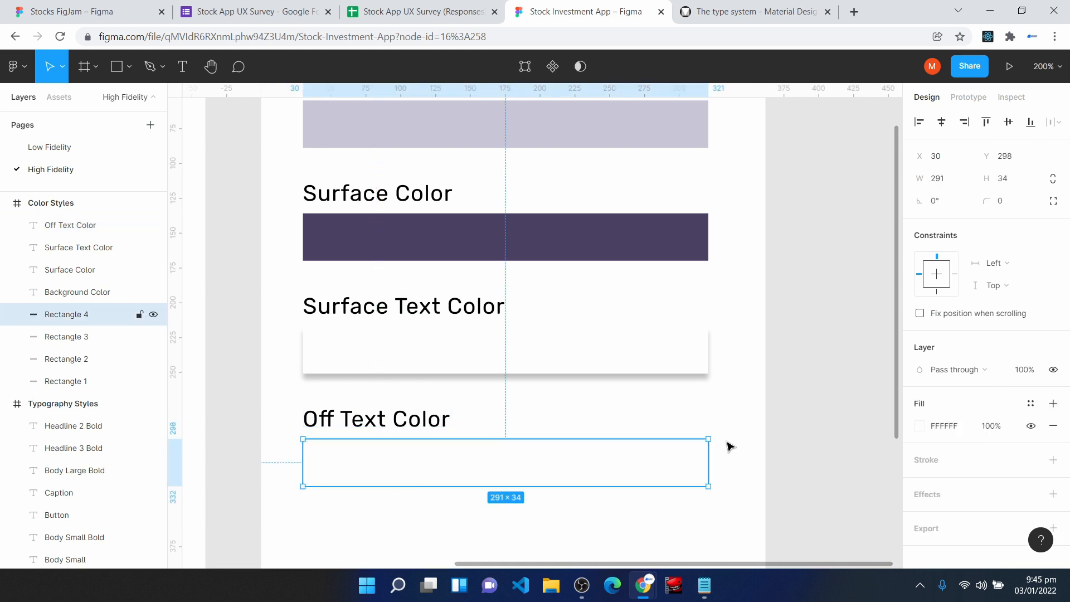
left_click(969, 427)
type("8D7BAB")
key("Return")
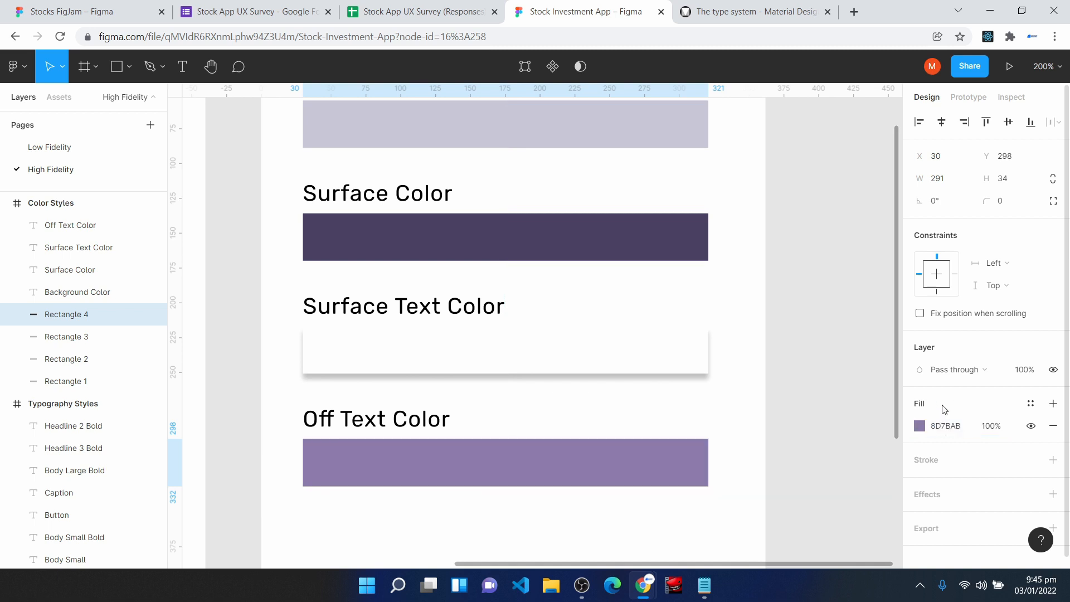
left_click(600, 520)
- Duplicate the Off Text Color label and rectangle below at the same spacing, and change the copied label to "Error Color"
scroll(600, 519, "down", 2)
key("ctrl+d")
left_click_drag(299, 319, 497, 490)
scroll(647, 530, "down", 2)
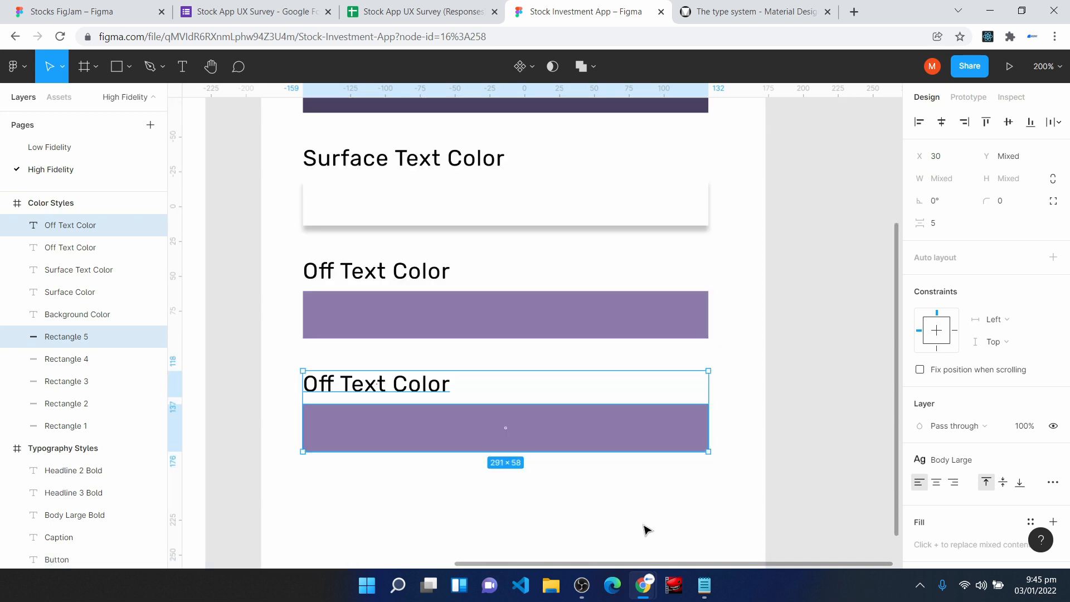
double_click(404, 388)
type("Error Color")
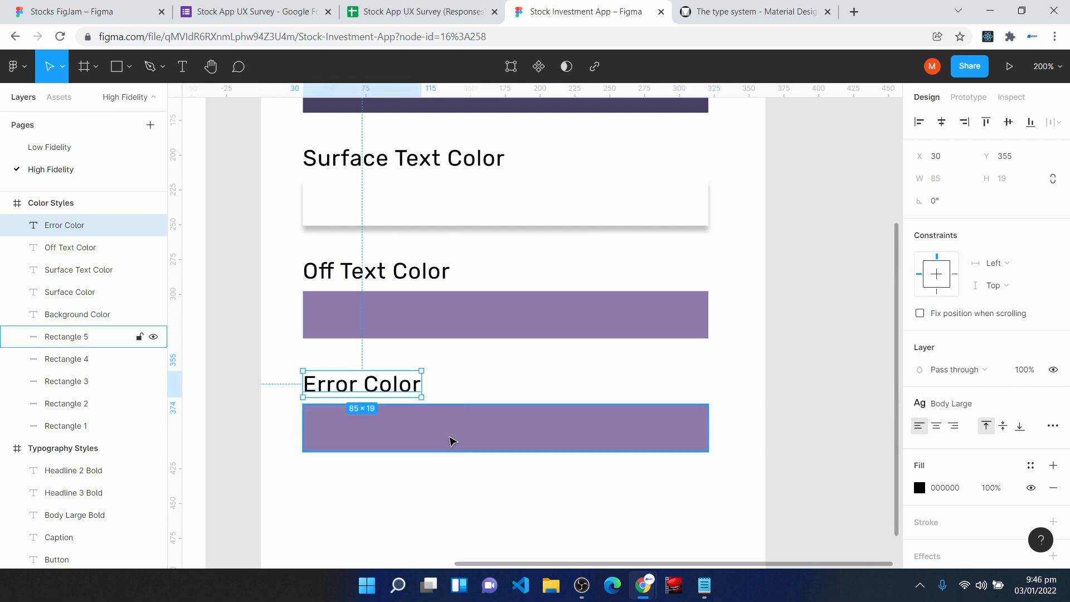
- Set the Error Color rectangle's fill to FF0C0C
left_click(452, 441)
left_click(955, 428)
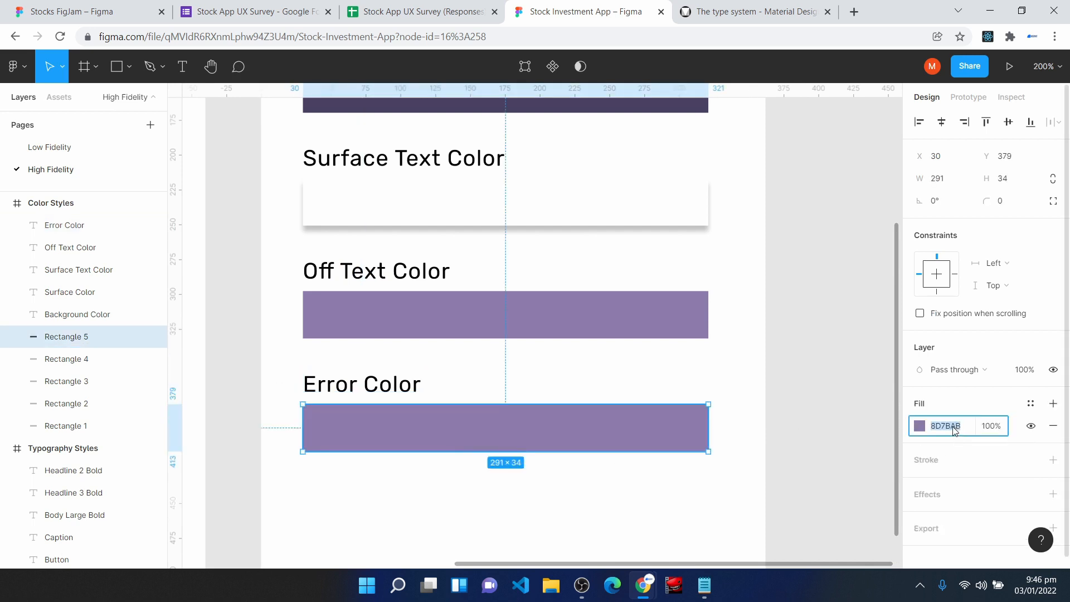
type("FF0C0C")
key("Return")
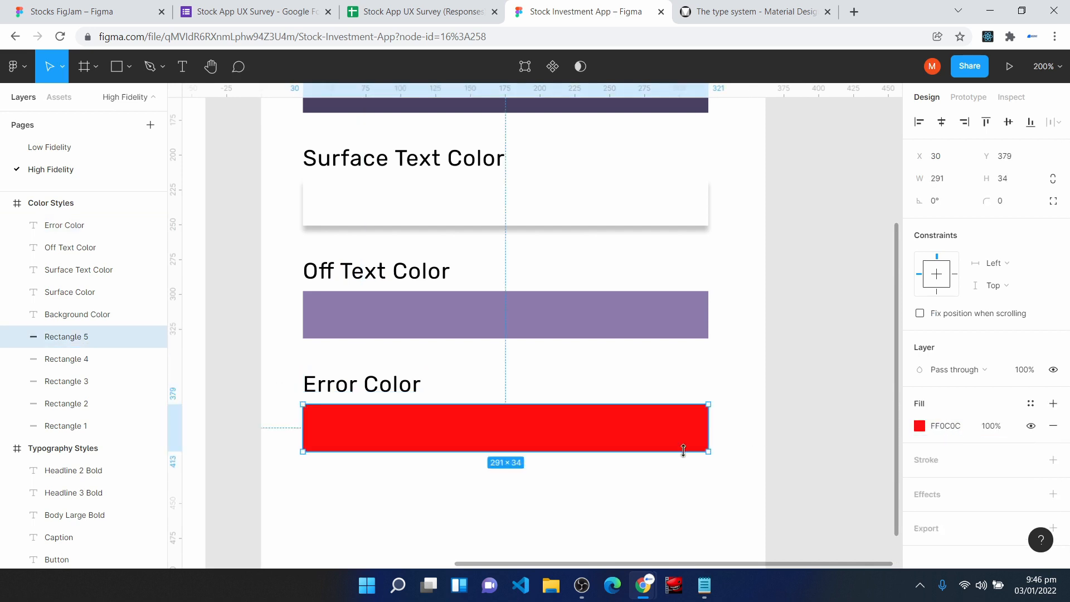
- Duplicate the Error Color label and rectangle below at the same spacing, and change the copied label to "Second Surface Color"
scroll(371, 404, "down", 3)
left_click(371, 403)
left_click_drag(283, 270, 738, 428)
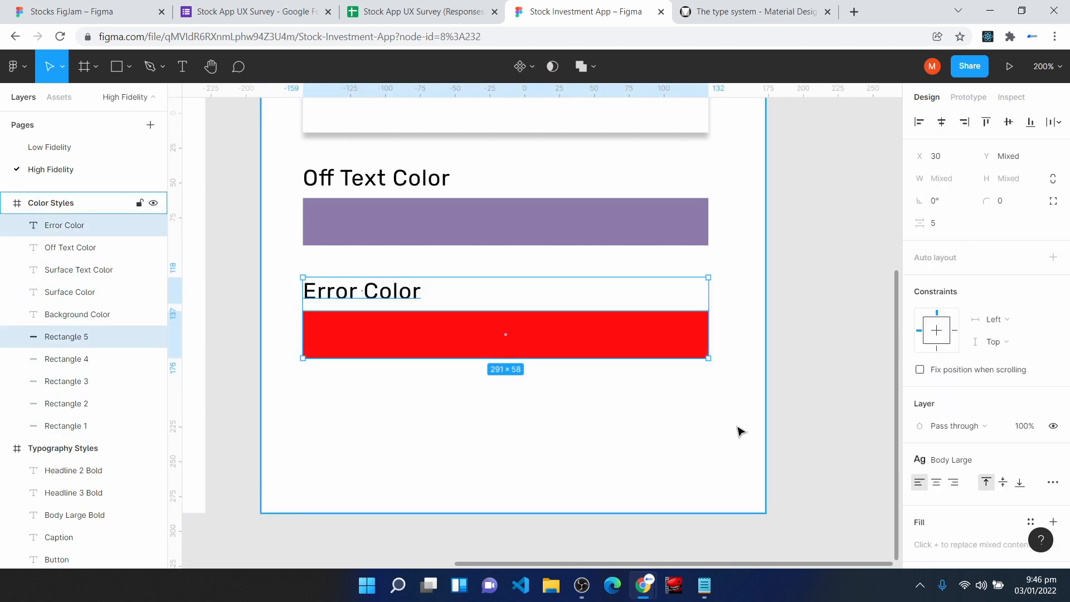
double_click(376, 409)
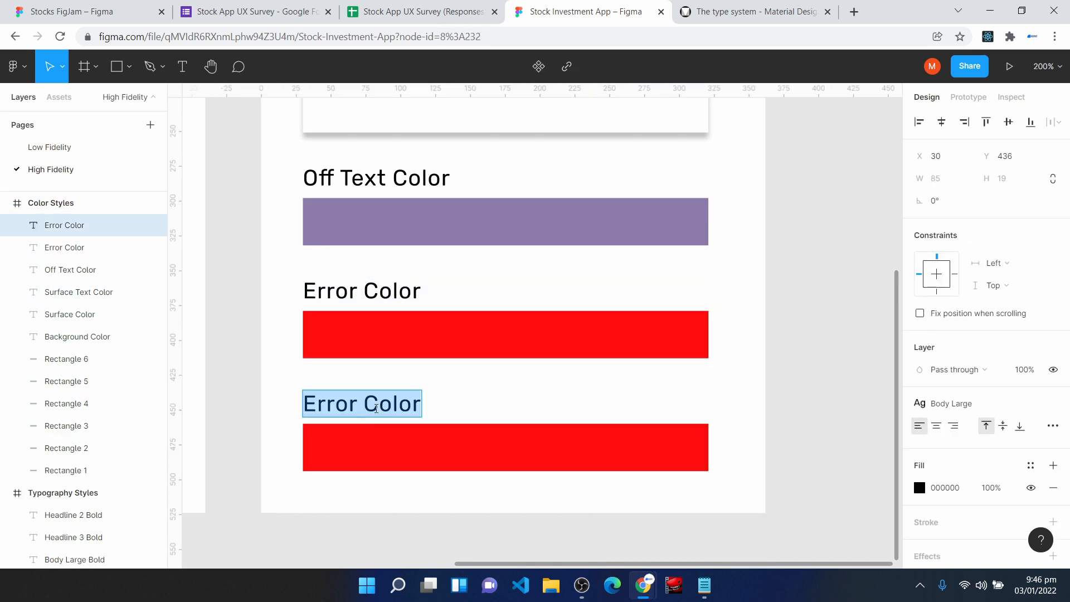
type("S")
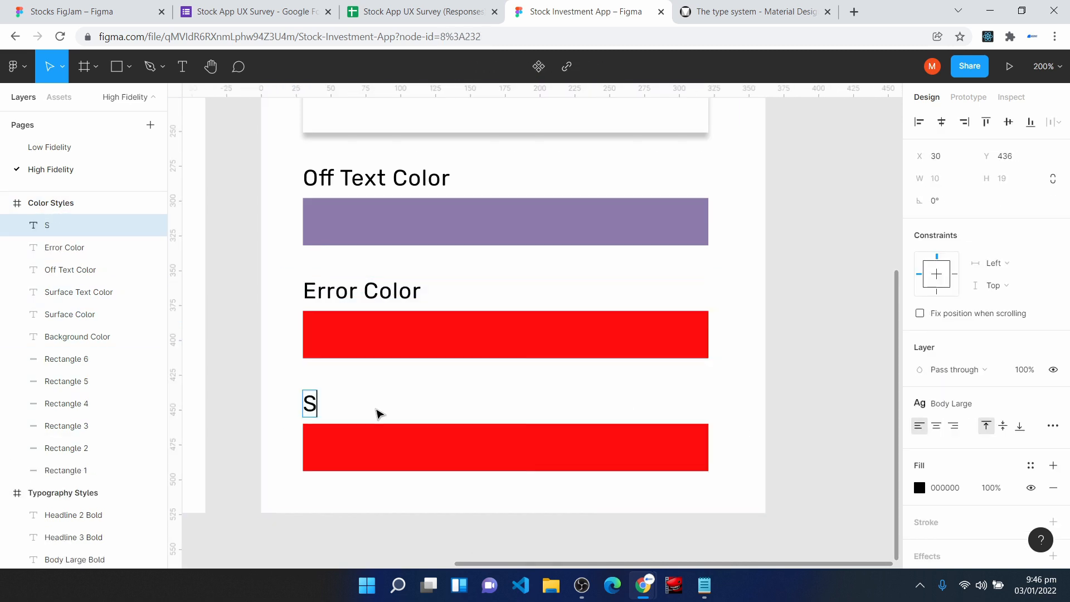
type("econd Surface Color")
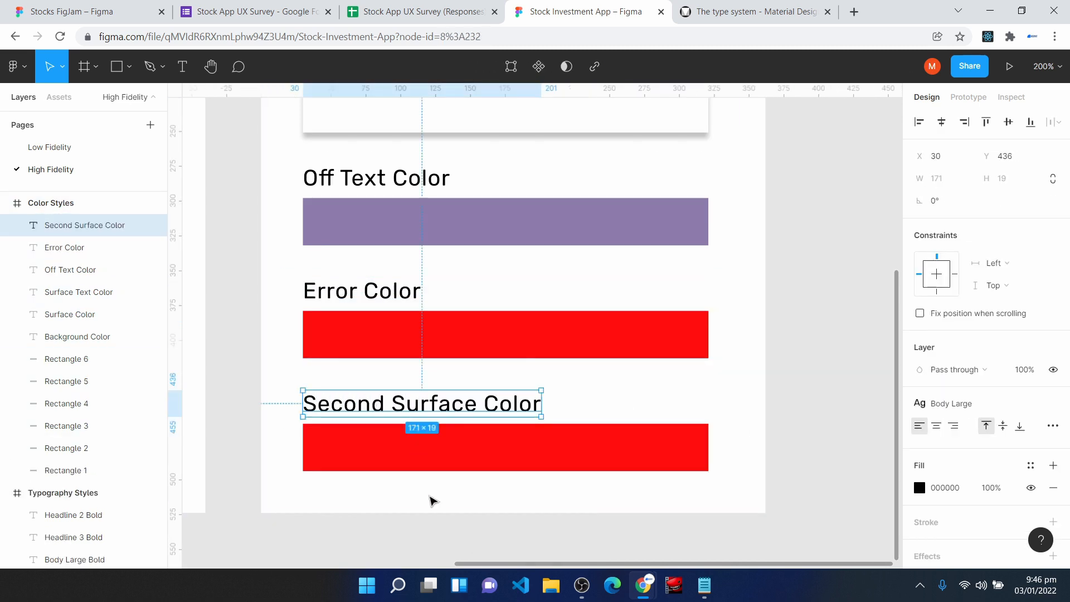
- Replace the Second Surface Color rectangle's red fill with the copied light purple hex code
left_click(507, 466)
left_click(957, 426)
type("BFACC8")
key("Return")
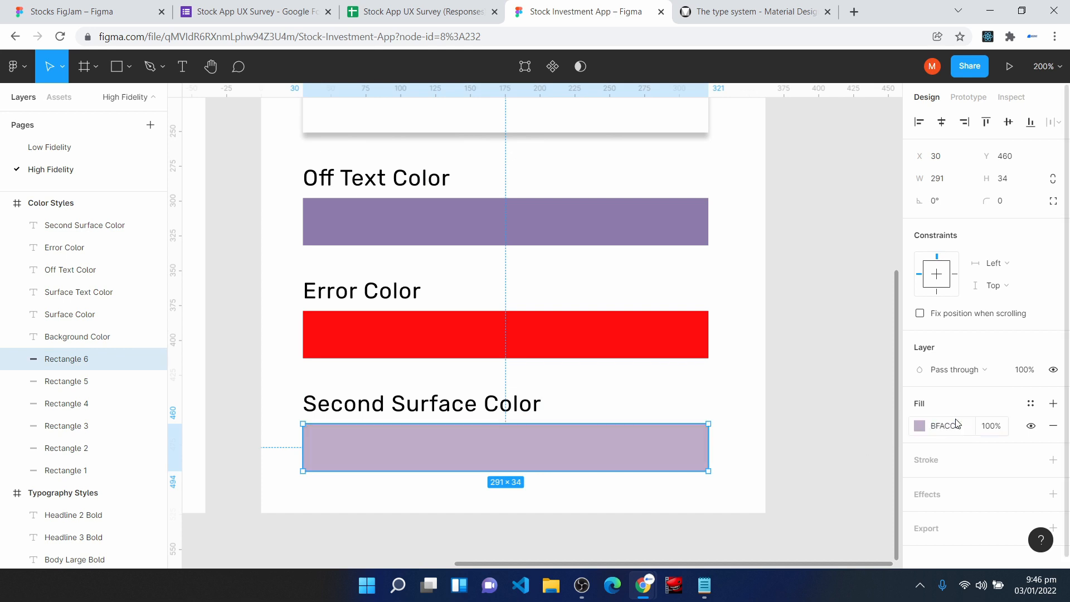
left_click(798, 396)
- Save the fill of the rectangle under the Background Color label as a color style named "Background Color"
scroll(771, 454, "up", 5)
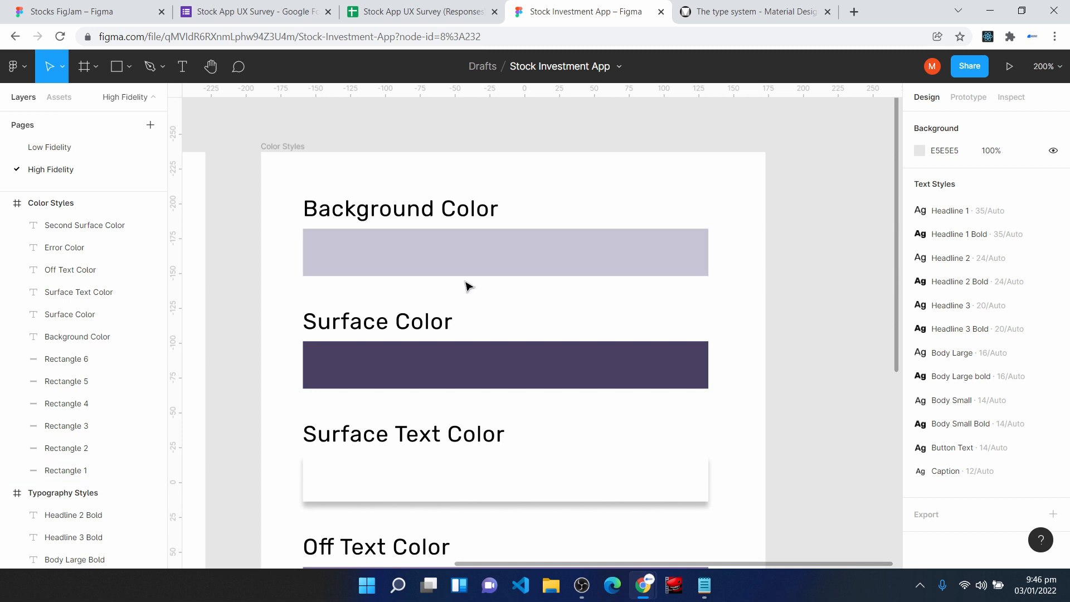
scroll(468, 285, "down", 3)
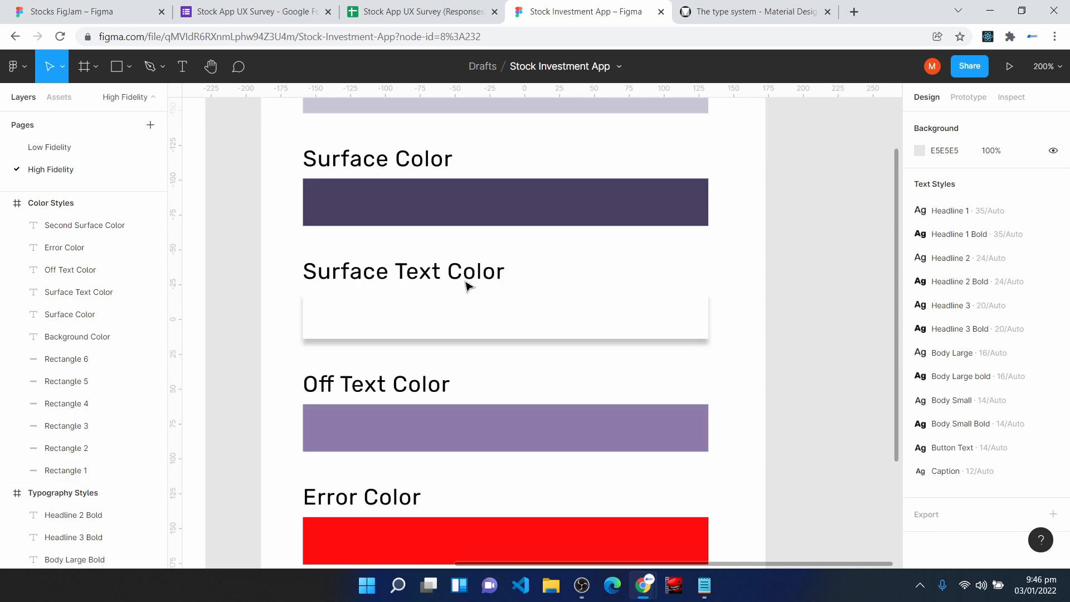
scroll(467, 285, "down", 2)
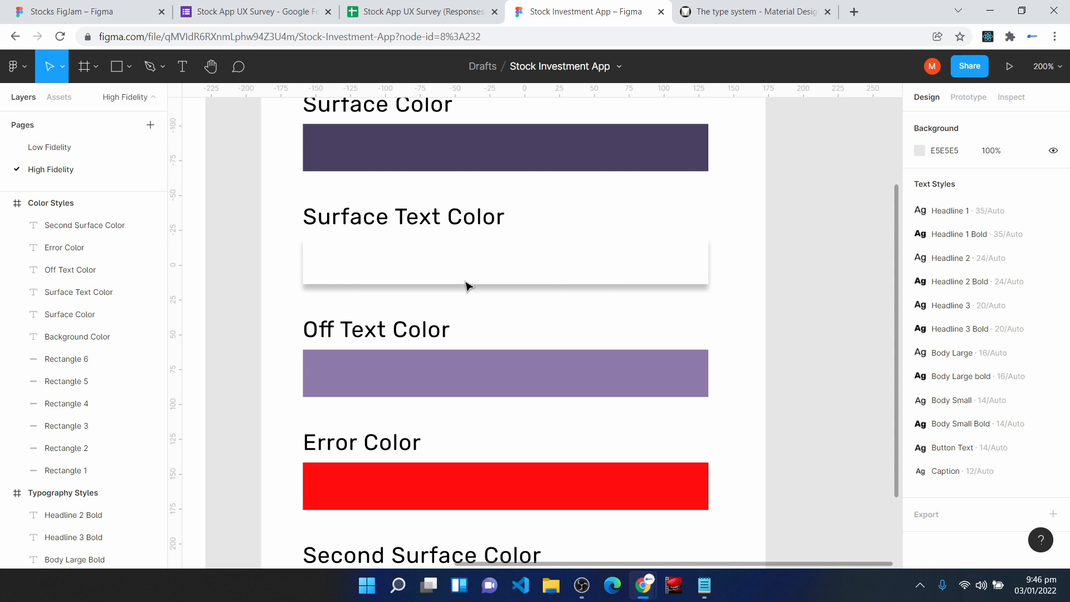
scroll(467, 285, "up", 5)
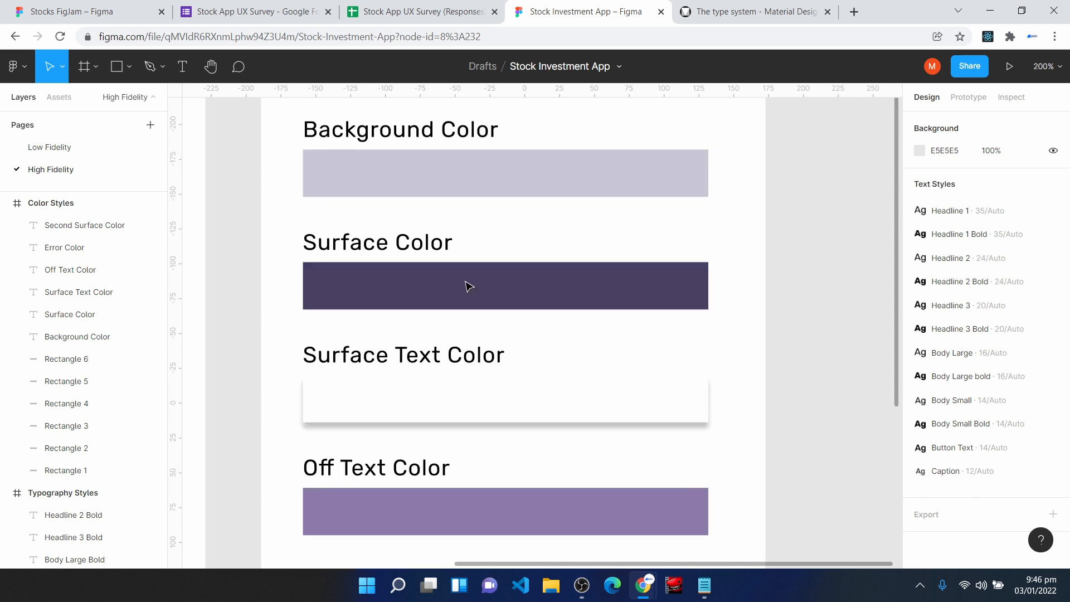
left_click(475, 205)
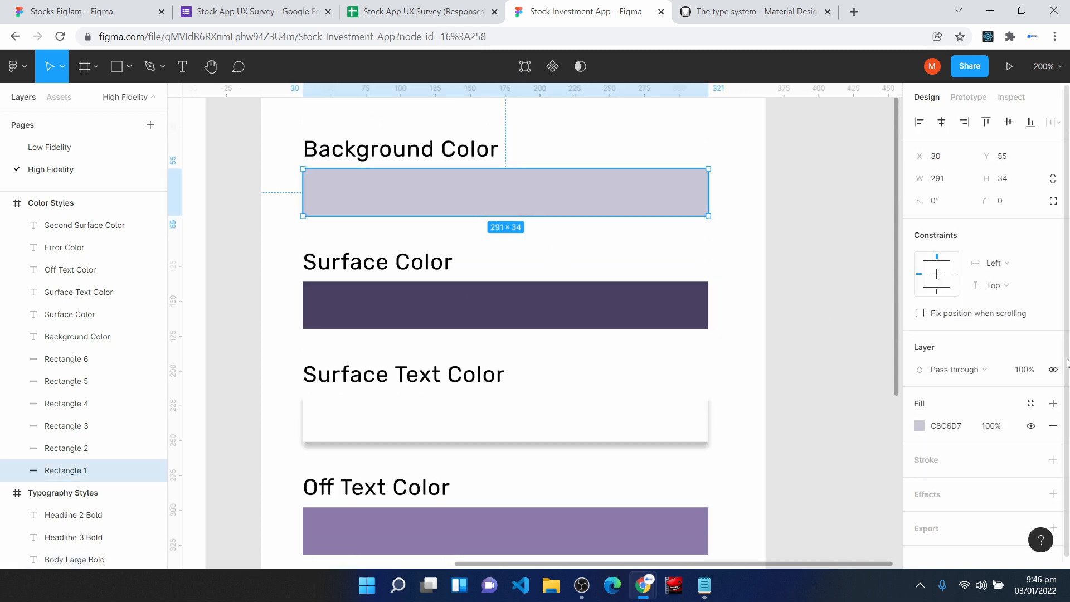
left_click(1030, 403)
left_click(1047, 315)
type("Background Col")
key("Return")
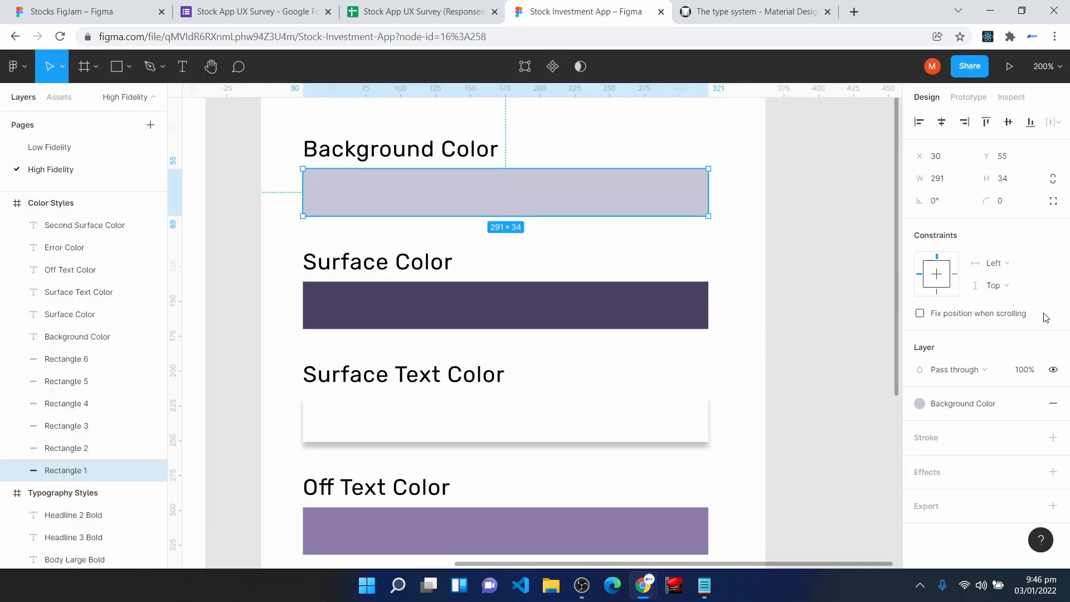
key("Tab")
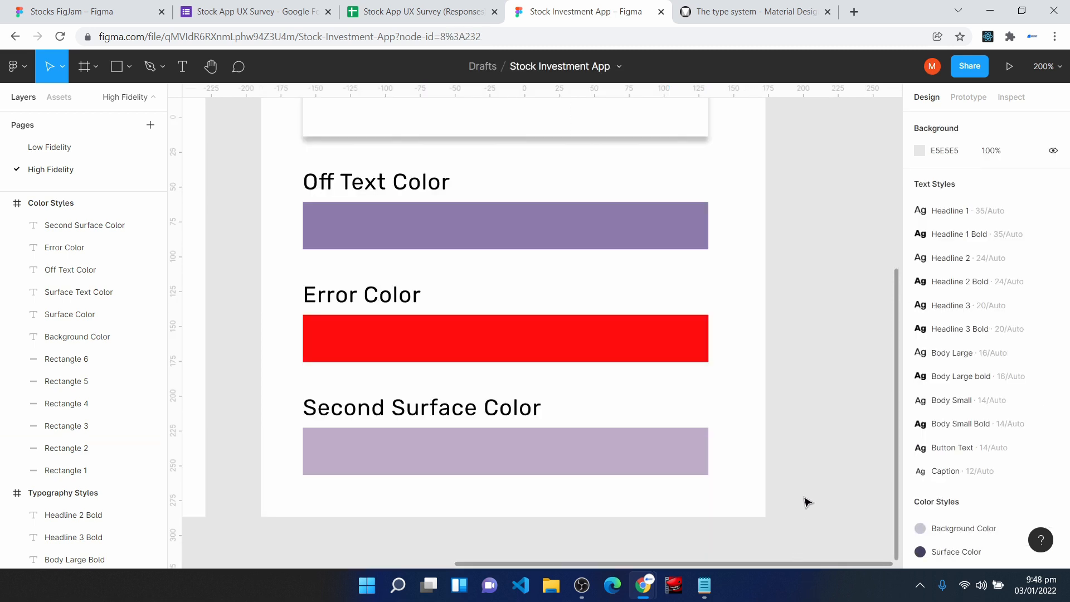
- Add an iPhone 13 Pro Max frame beside the Color Styles frame
scroll(1046, 499, "down", 3)
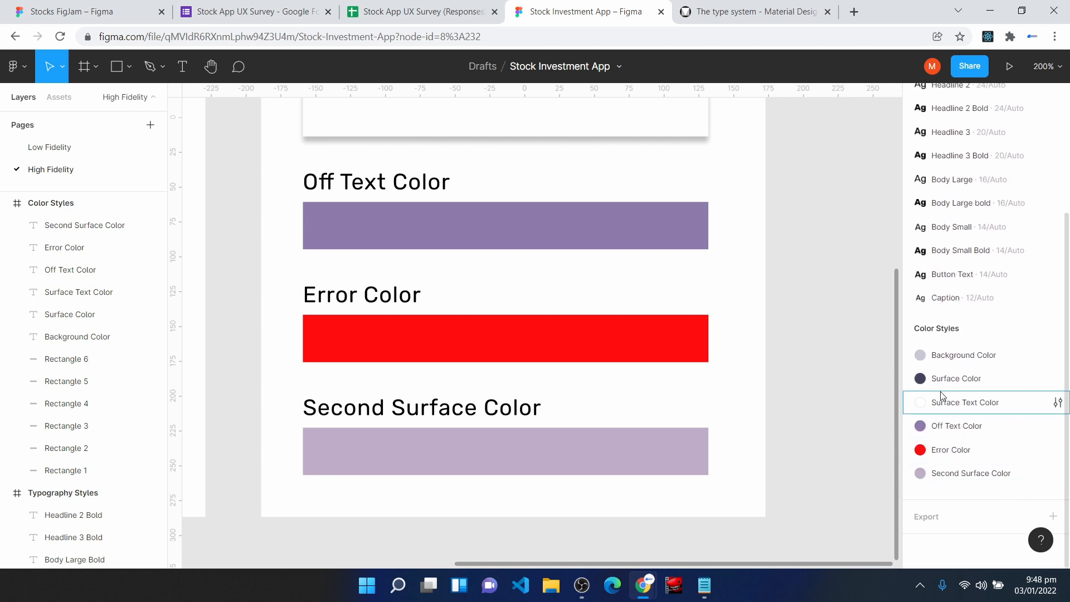
key("ctrl+minus")
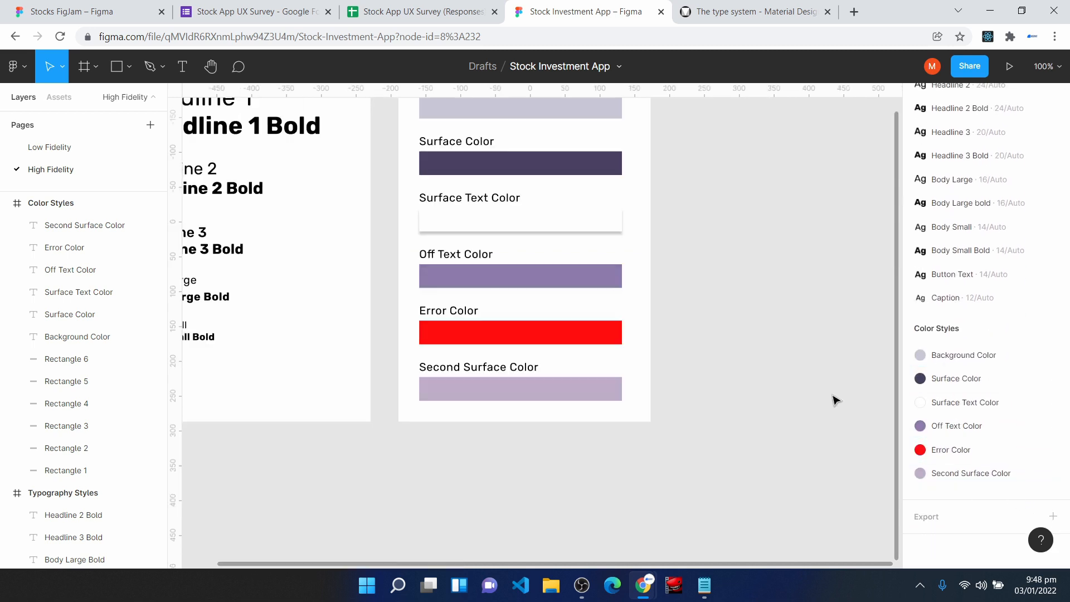
key("space")
left_click_drag(735, 281, 845, 369)
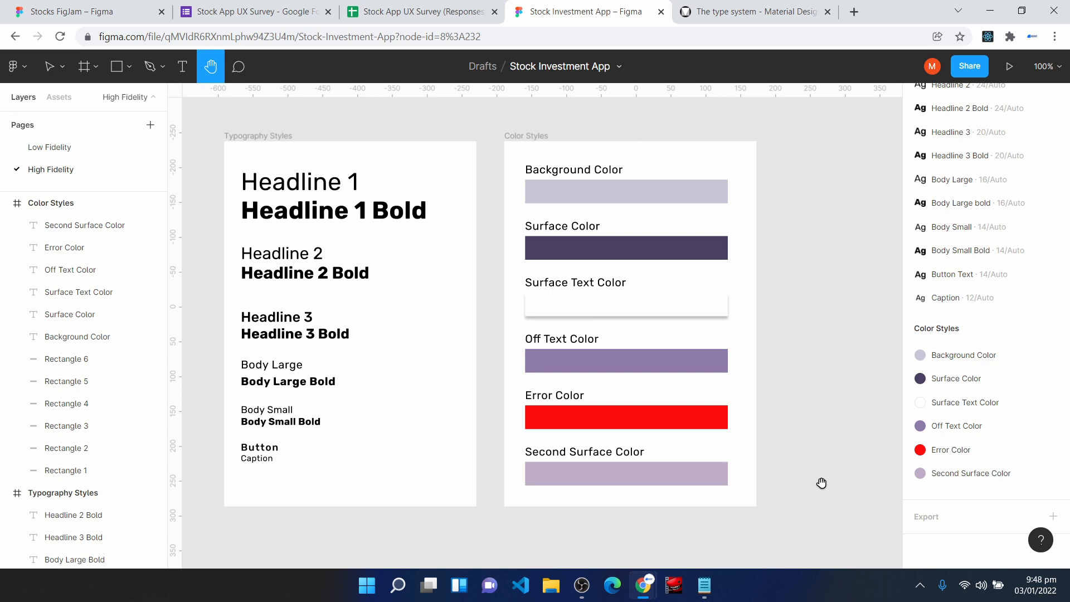
left_click(82, 68)
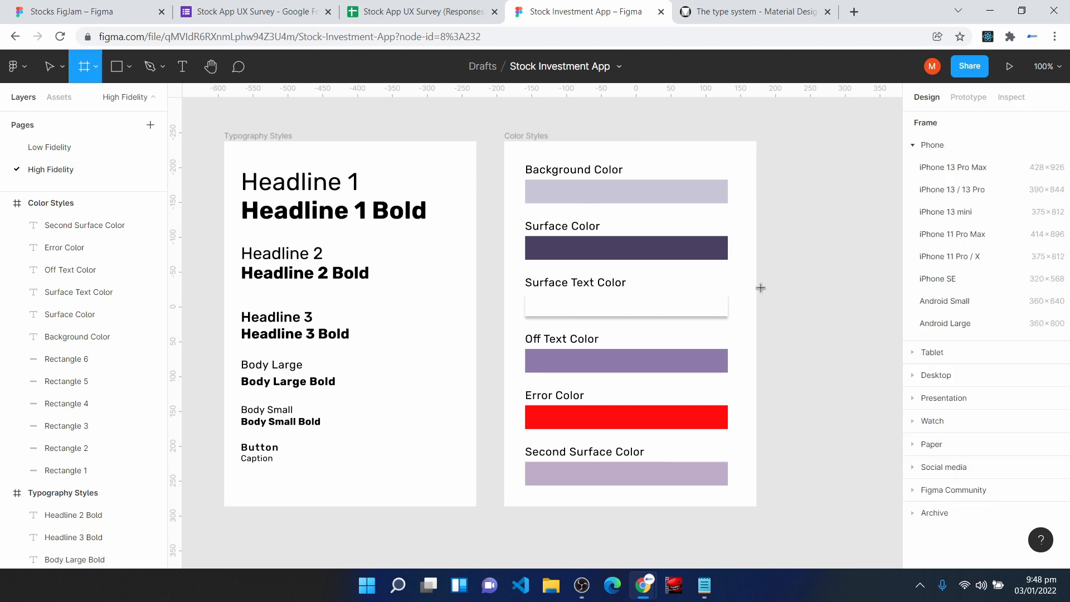
left_click(937, 172)
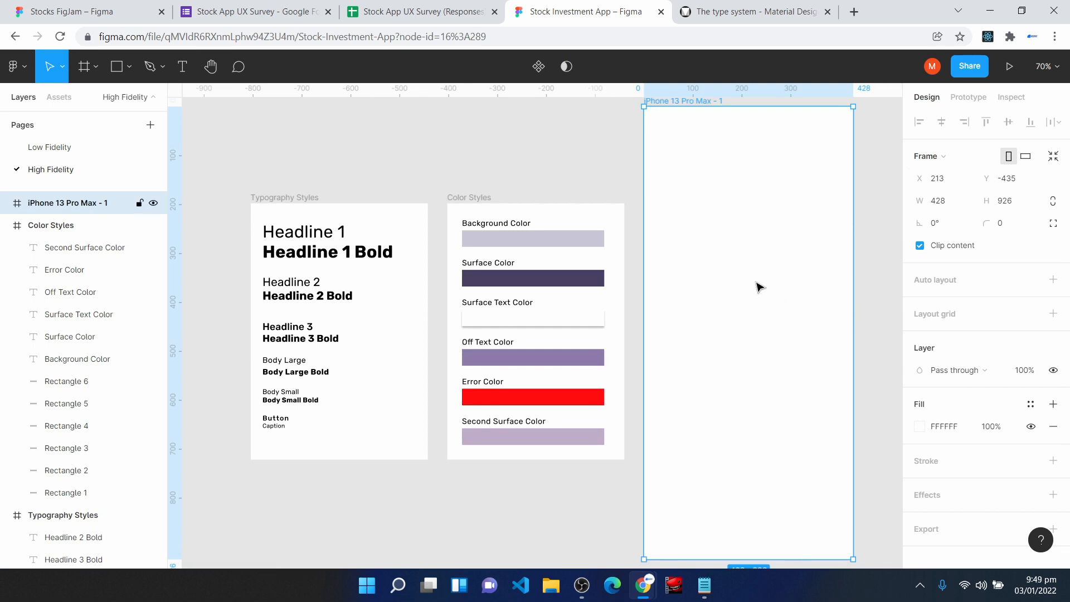
- Rename the new iPhone 13 Pro Max frame to "Mobile Grid Style"
right_click(58, 203)
left_click(133, 364)
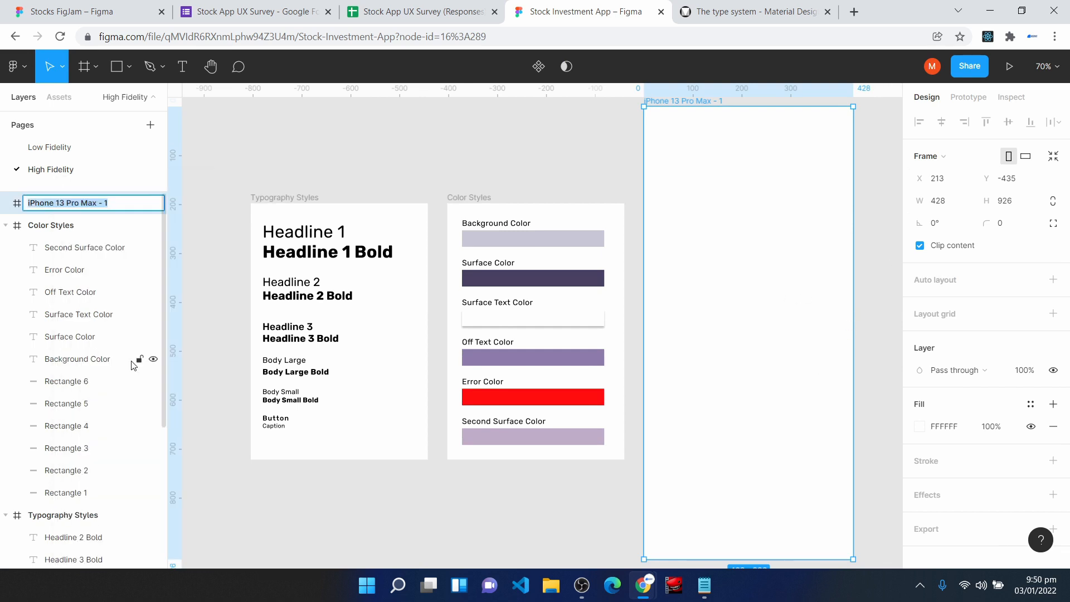
type("Mobile Grid Sty")
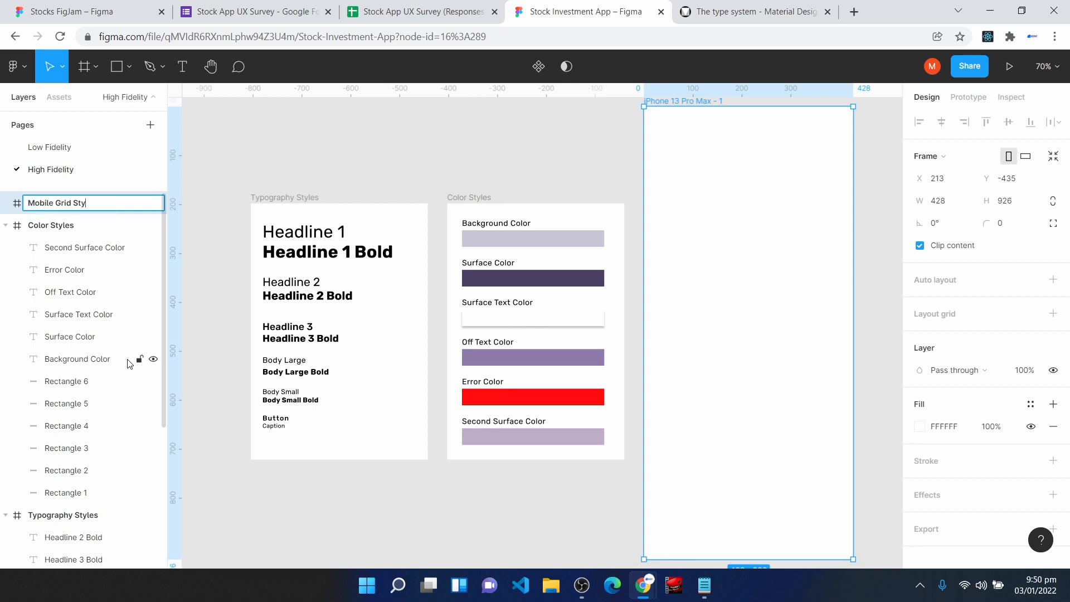
key("Return")
- Add a layout grid to the Mobile Grid Style frame, switch it to Columns and set the count to 4
key("h")
left_click_drag(702, 373, 507, 378)
key("ctrl+plus")
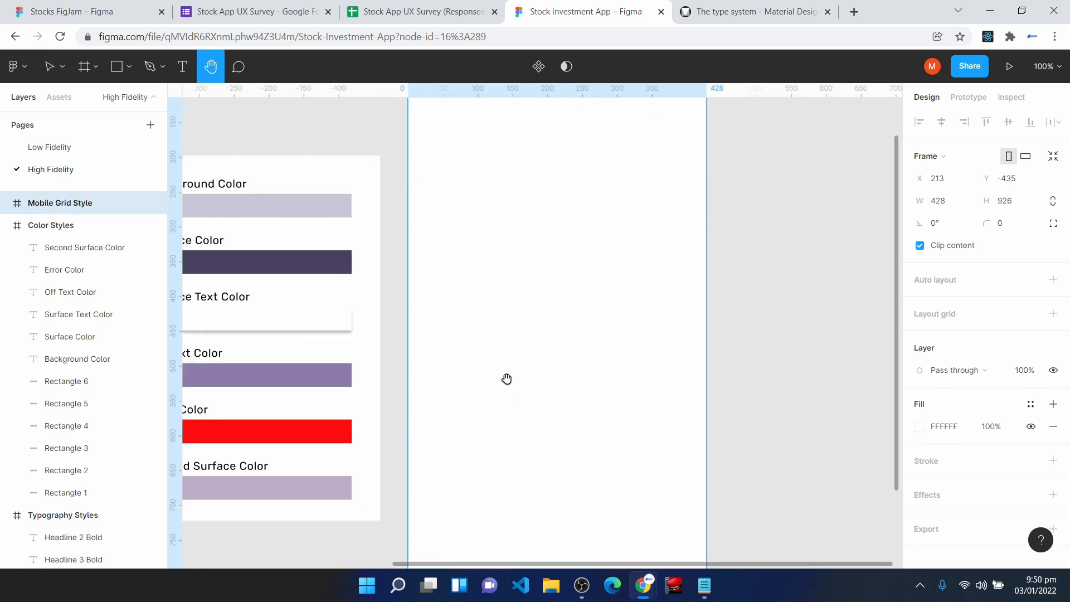
scroll(525, 323, "up", 1)
scroll(526, 323, "up", 1)
key("v")
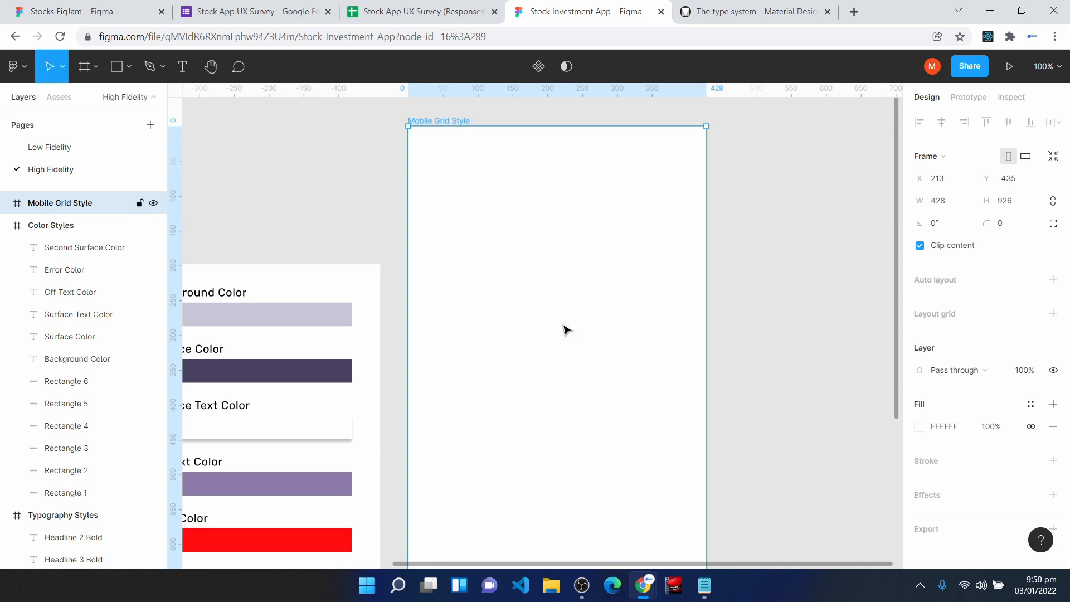
left_click(1054, 314)
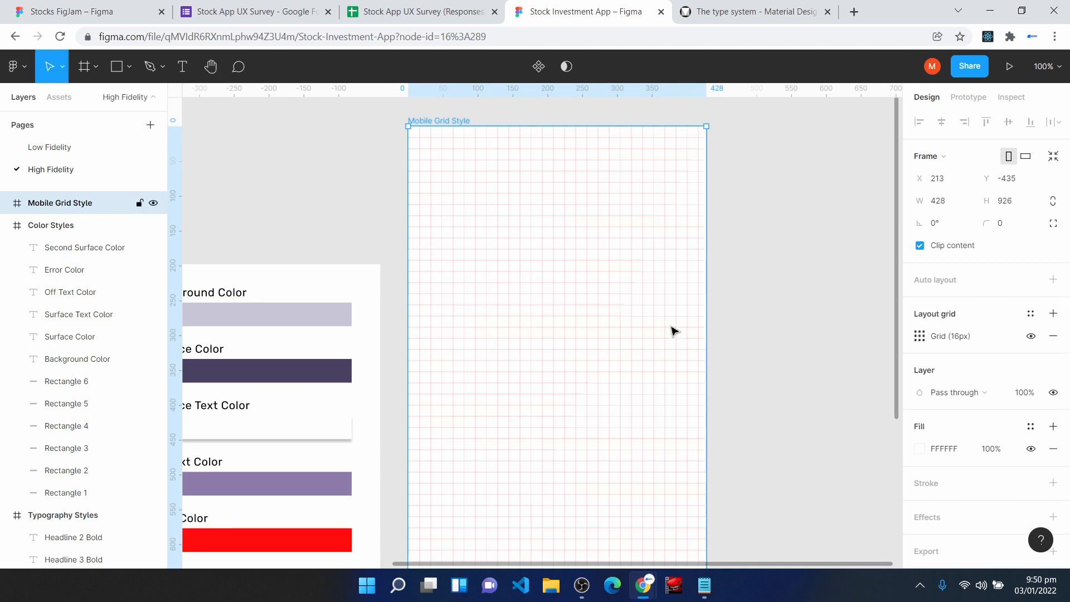
left_click(921, 338)
left_click(773, 343)
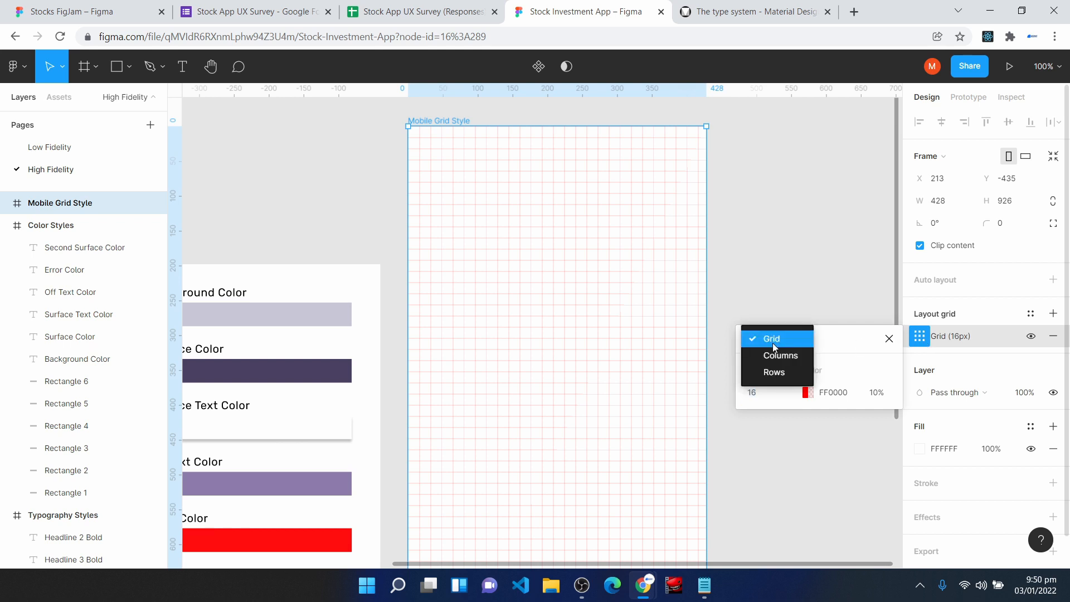
left_click(785, 354)
left_click(791, 393)
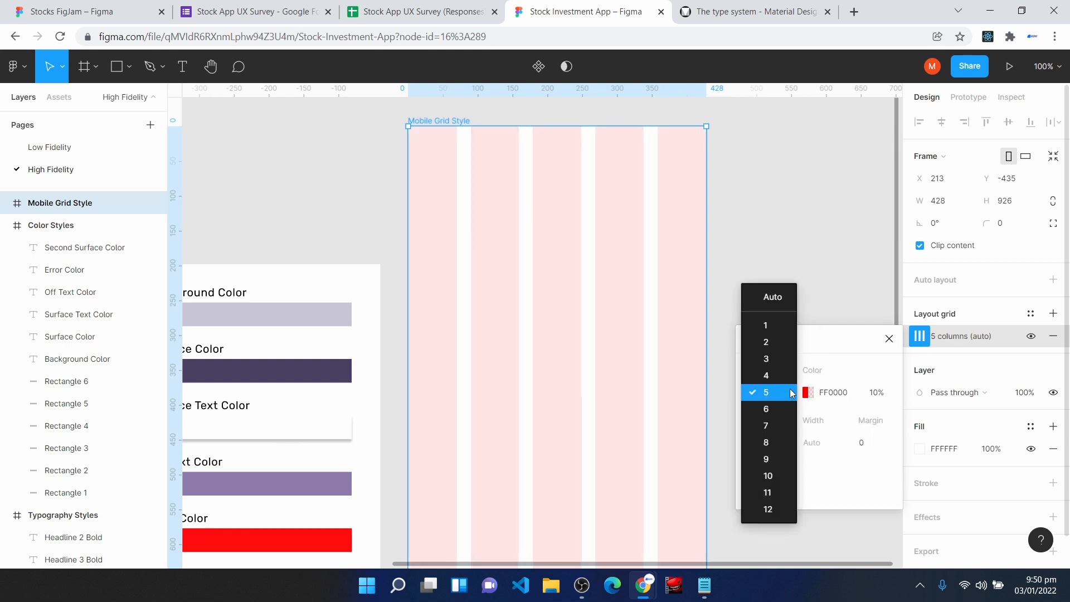
left_click(786, 375)
- Set the column grid's margin to 16 and its gutter to 16
left_click(866, 446)
type("16")
key("Return")
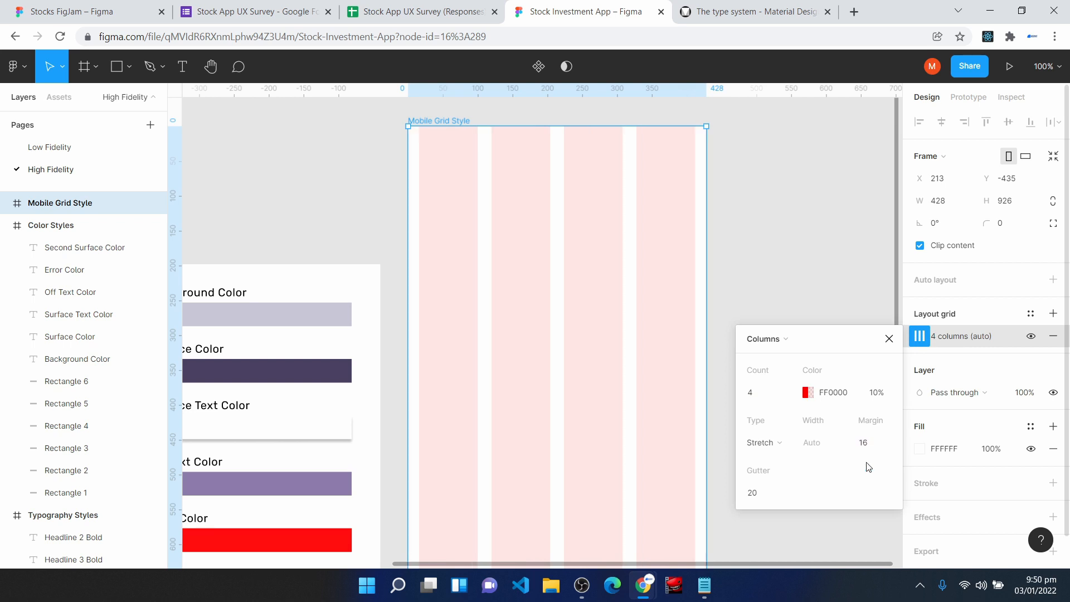
left_click(758, 495)
type("16")
key("Return")
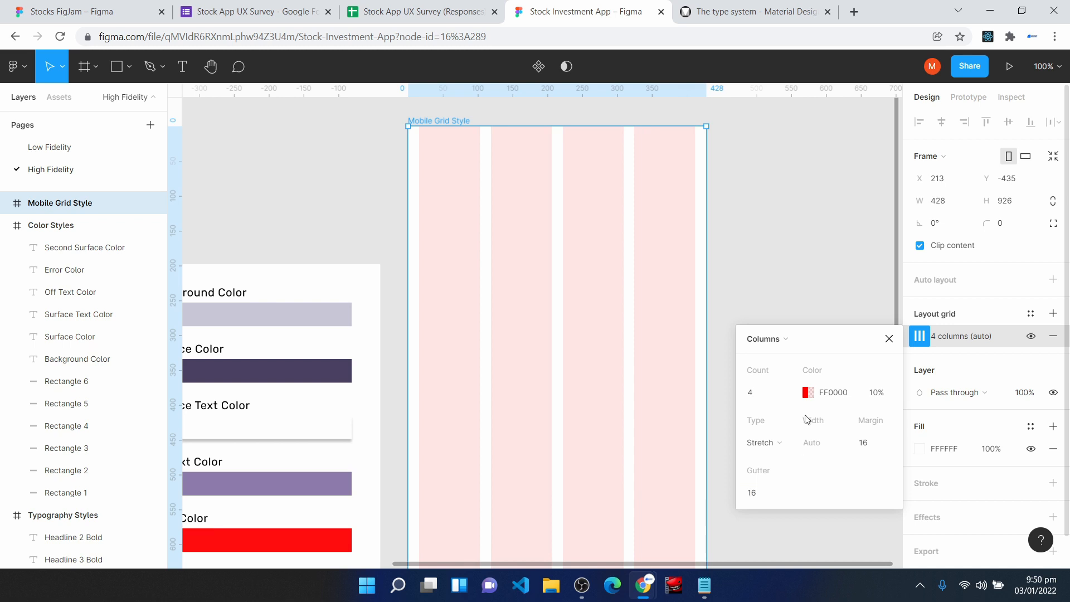
- Change the column grid's color to grey 928E8E and close its settings
left_click(807, 393)
left_click_drag(575, 261, 573, 292)
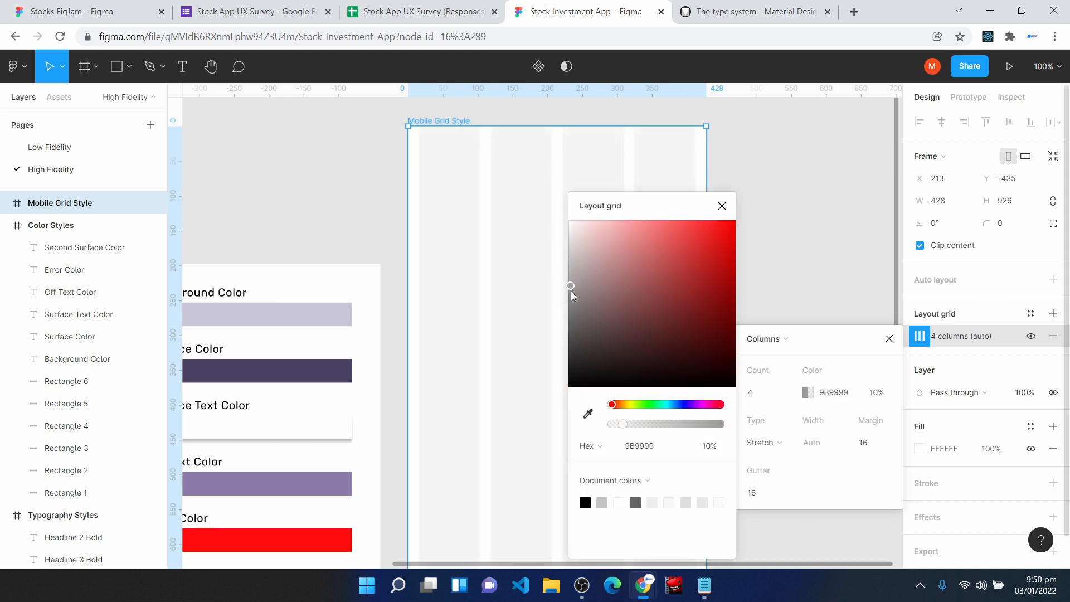
left_click(837, 267)
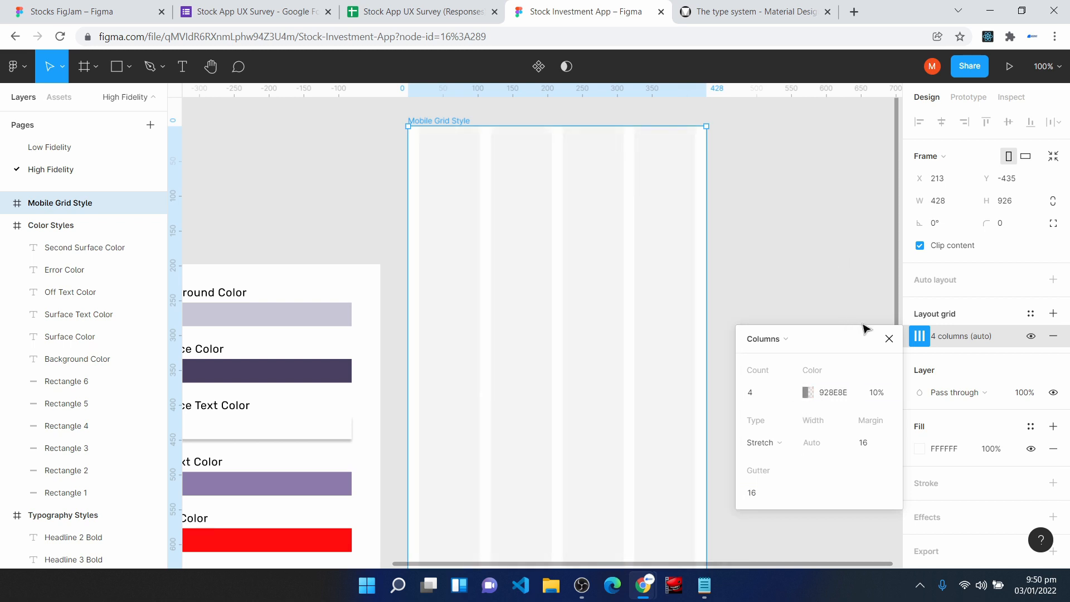
left_click(888, 339)
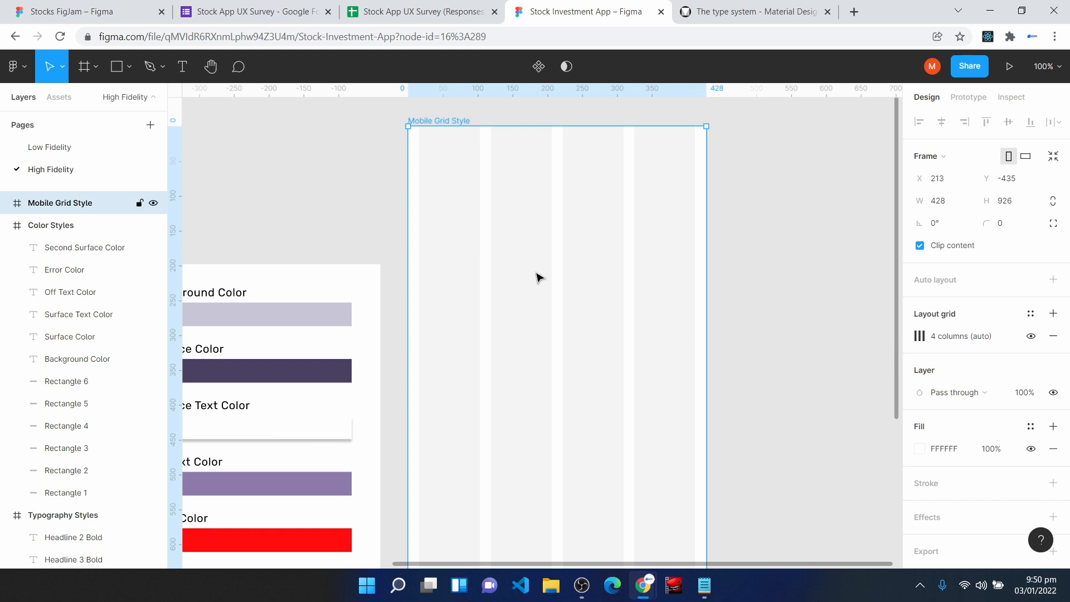
- Add a second layout grid to the Mobile Grid Style frame, switch it to Rows and set the count to 800
left_click(1054, 314)
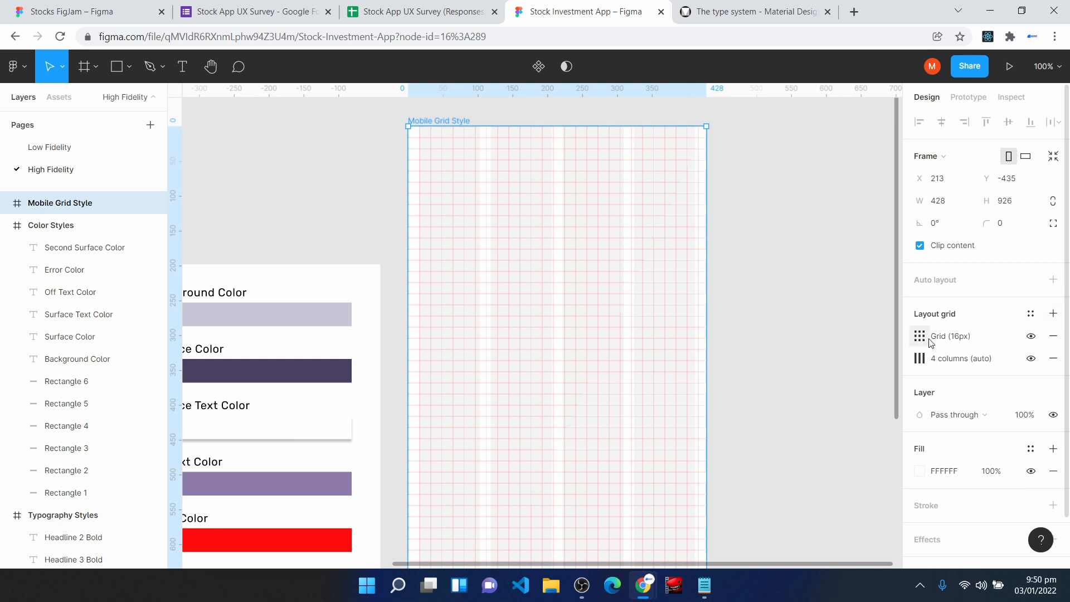
left_click(920, 336)
left_click(757, 341)
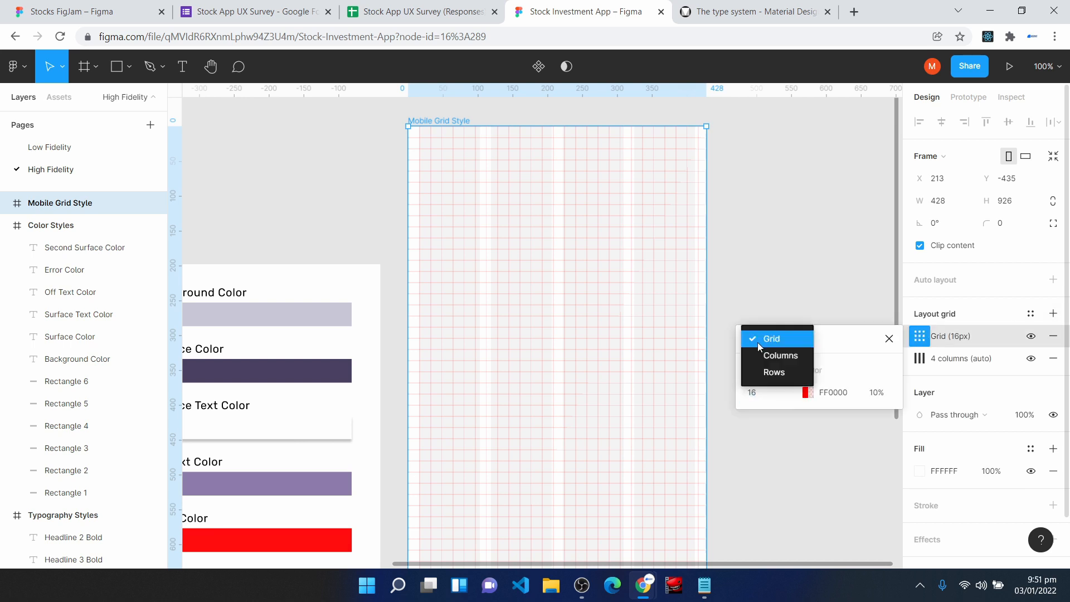
left_click(779, 372)
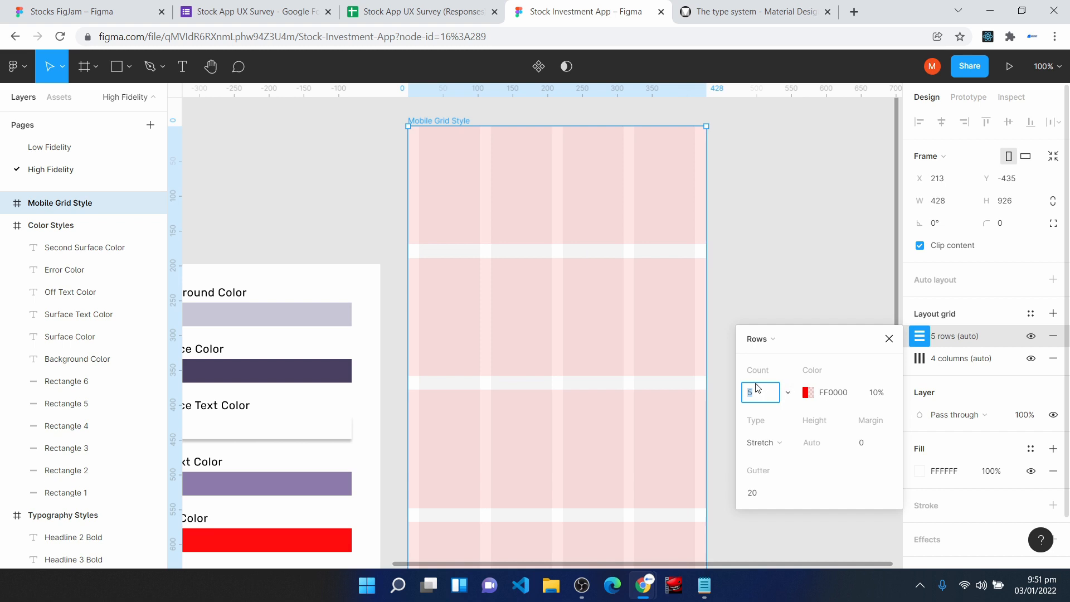
type("800")
key("Return")
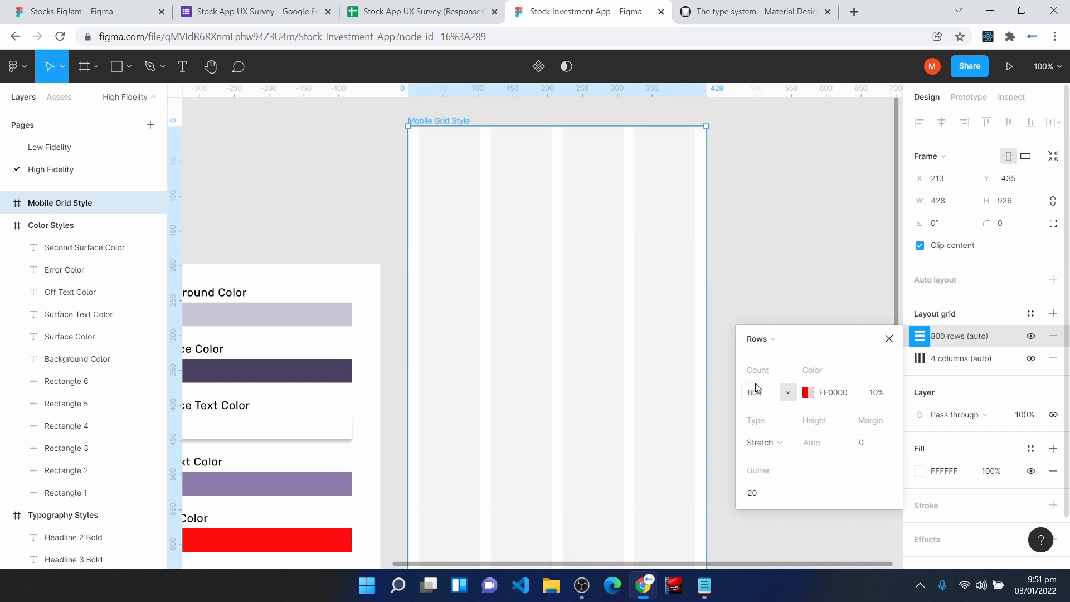
- Set the row grid's type to Center, its gutter to 0 and its height to 8
left_click(777, 444)
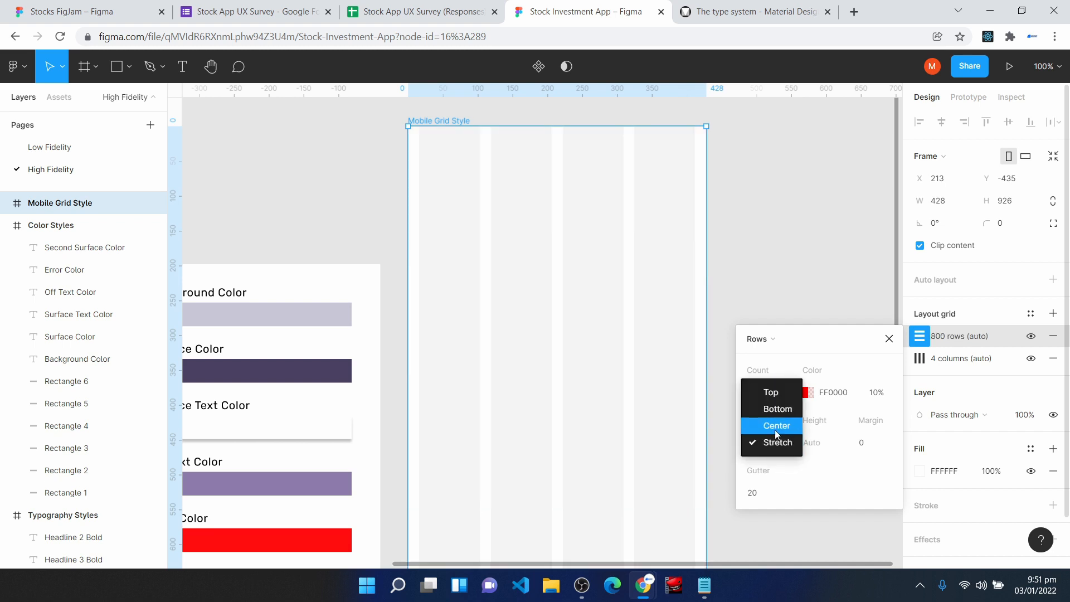
left_click(780, 427)
left_click(783, 491)
type("0")
key("Return")
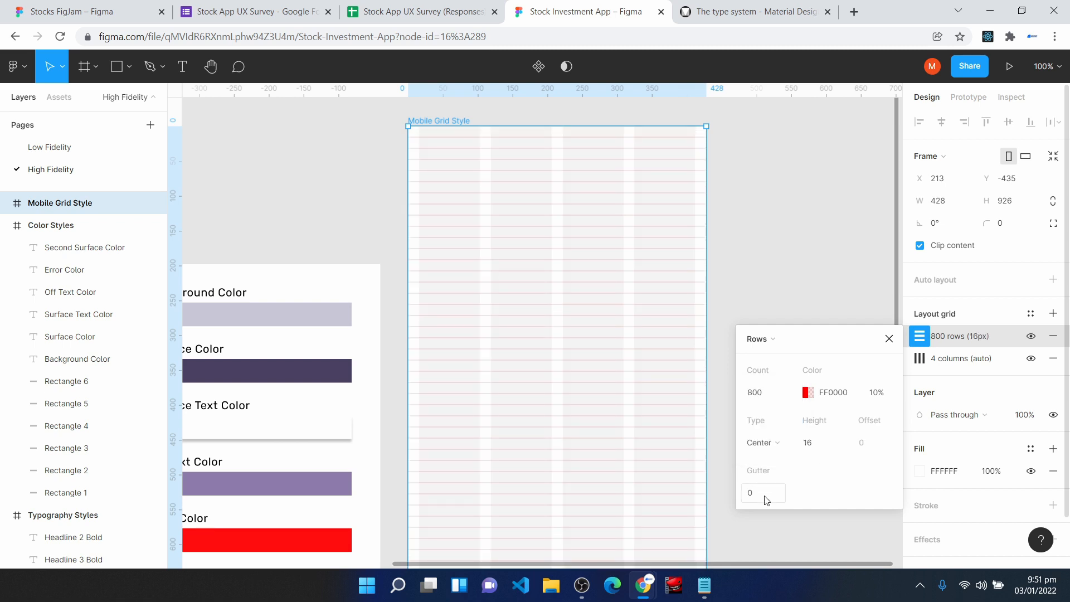
left_click(818, 449)
key("Return")
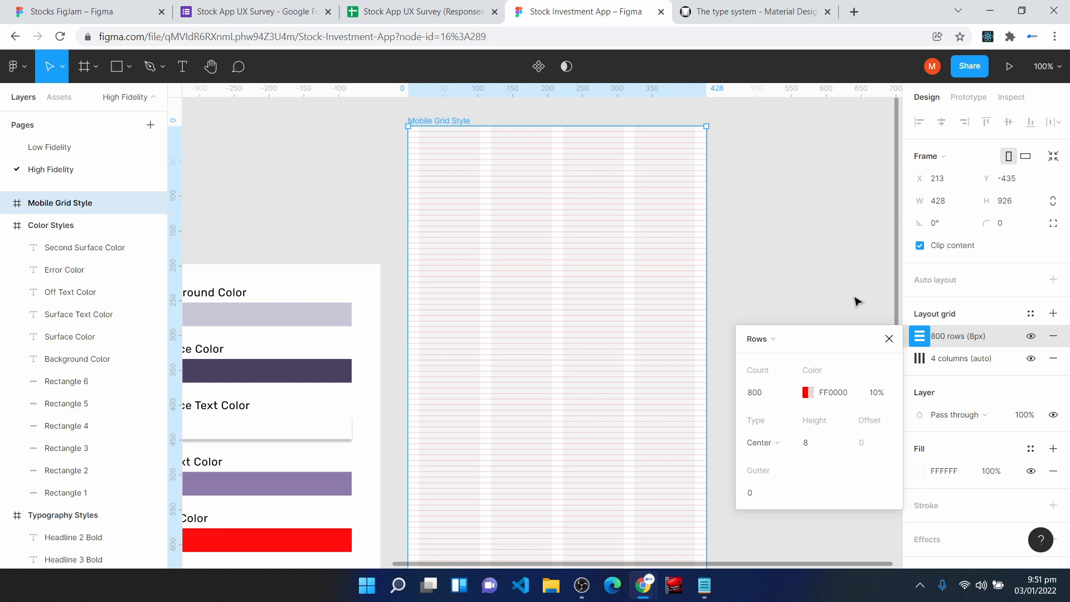
- Change the 800-row grid's color from red to a grey shade and close its settings
left_click(807, 393)
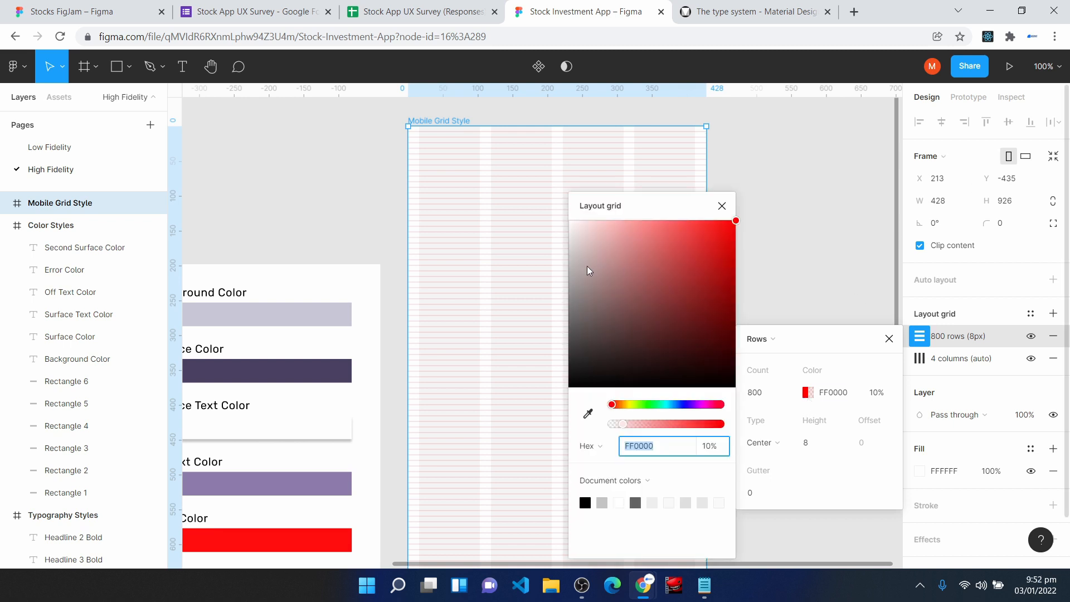
left_click(574, 286)
left_click_drag(574, 286, 577, 289)
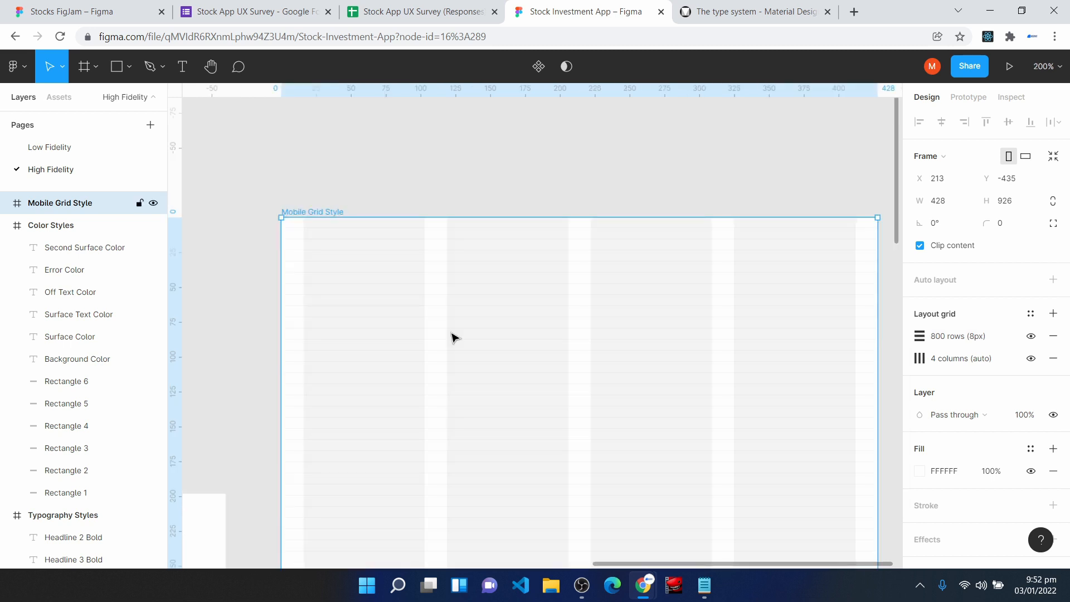
- Save the frame's row and column grids as a new grid style named Mobile Grid Style
left_click(1032, 317)
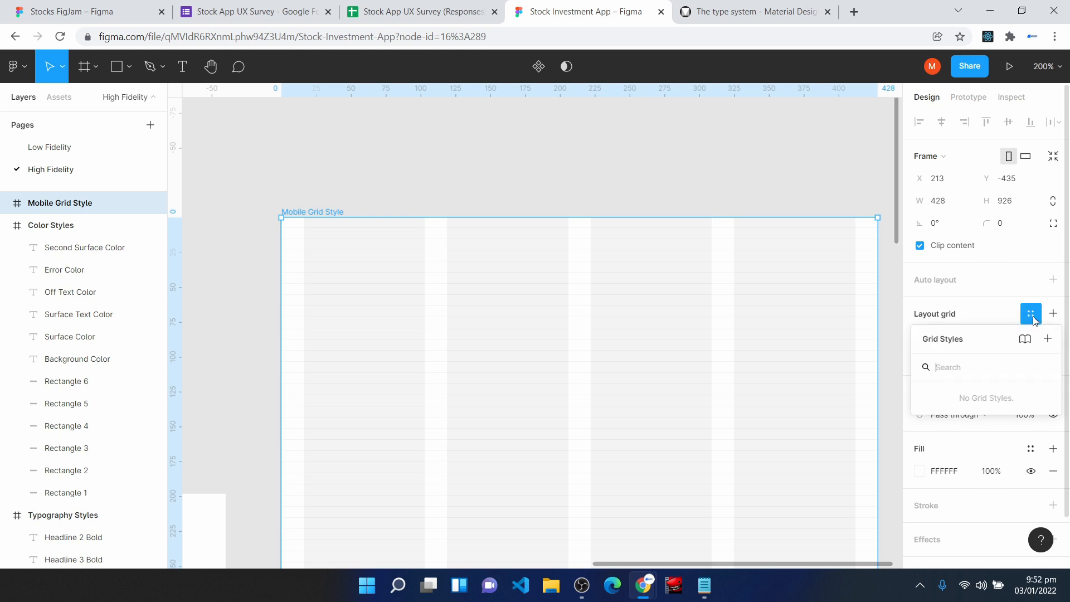
left_click(1046, 338)
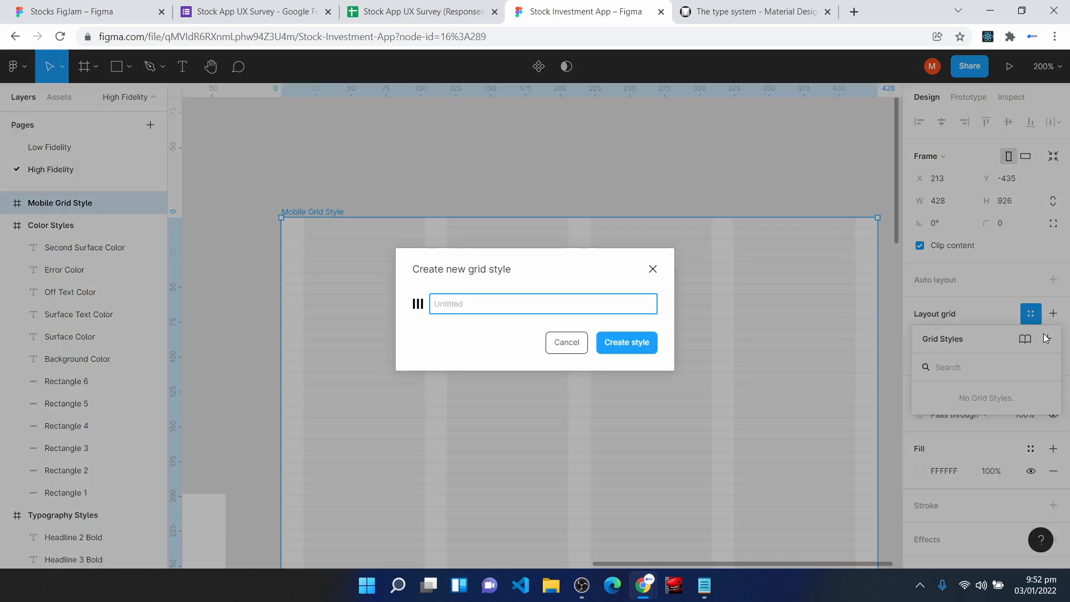
type("Mobile Grid Style")
key("Return")
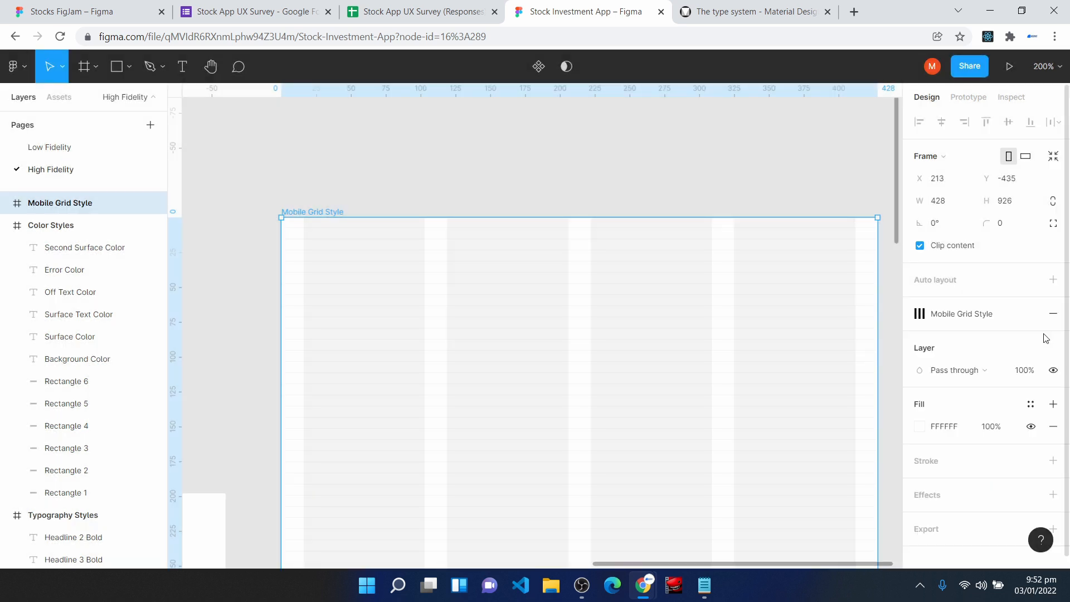
scroll(688, 318, "down", 5)
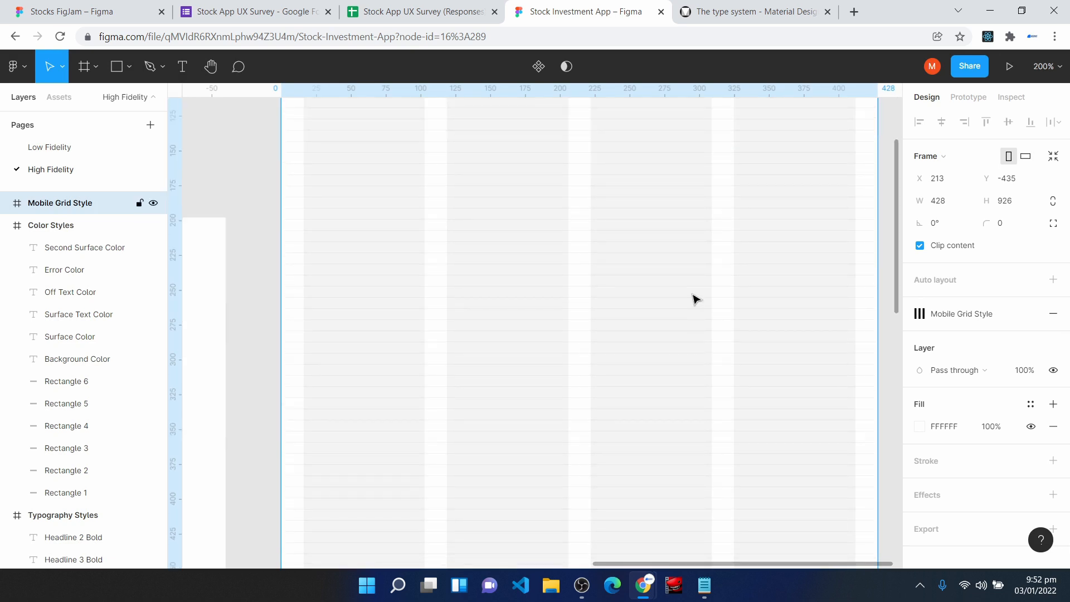
key("ctrl+minus")
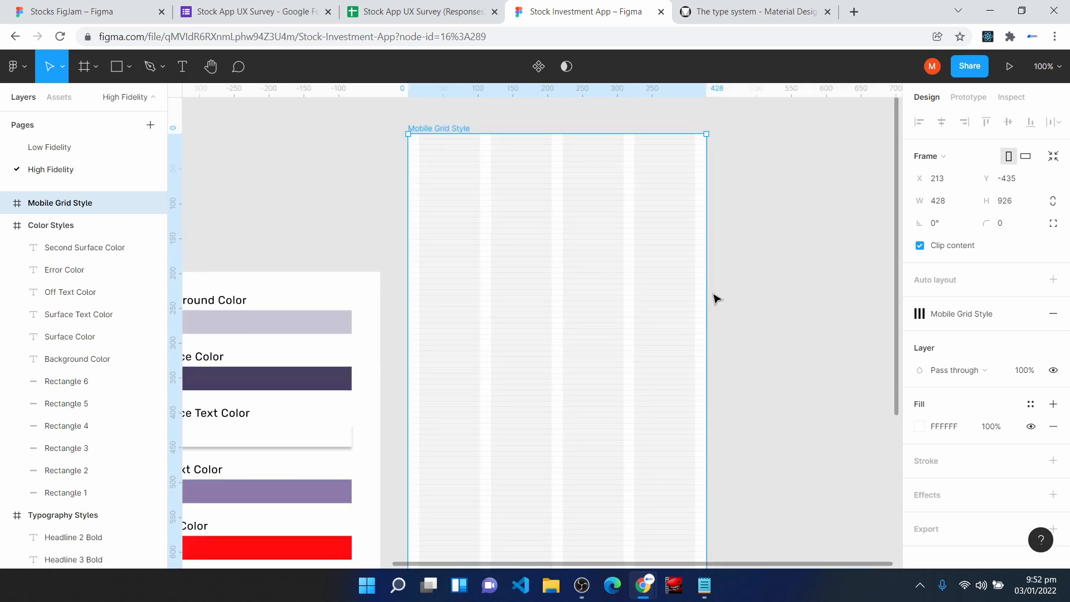
left_click(773, 290)
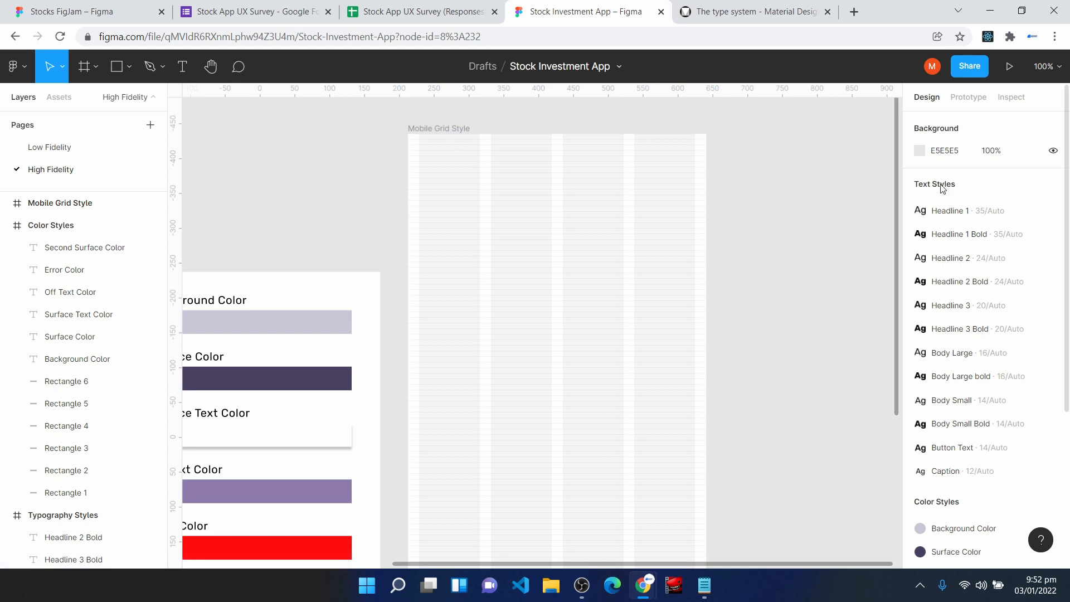
scroll(1056, 312, "down", 5)
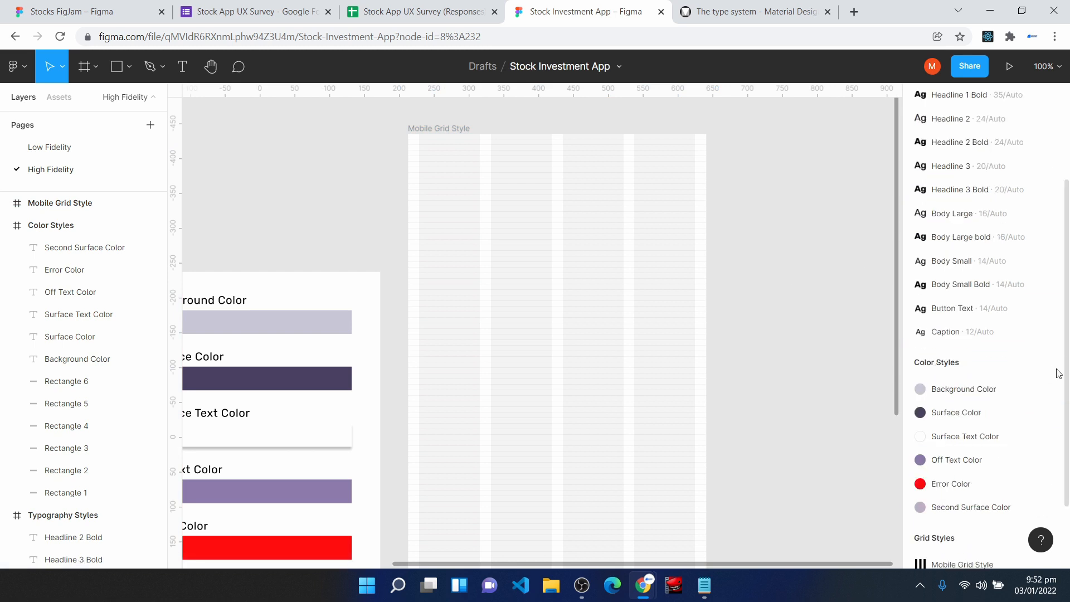
scroll(958, 530, "down", 3)
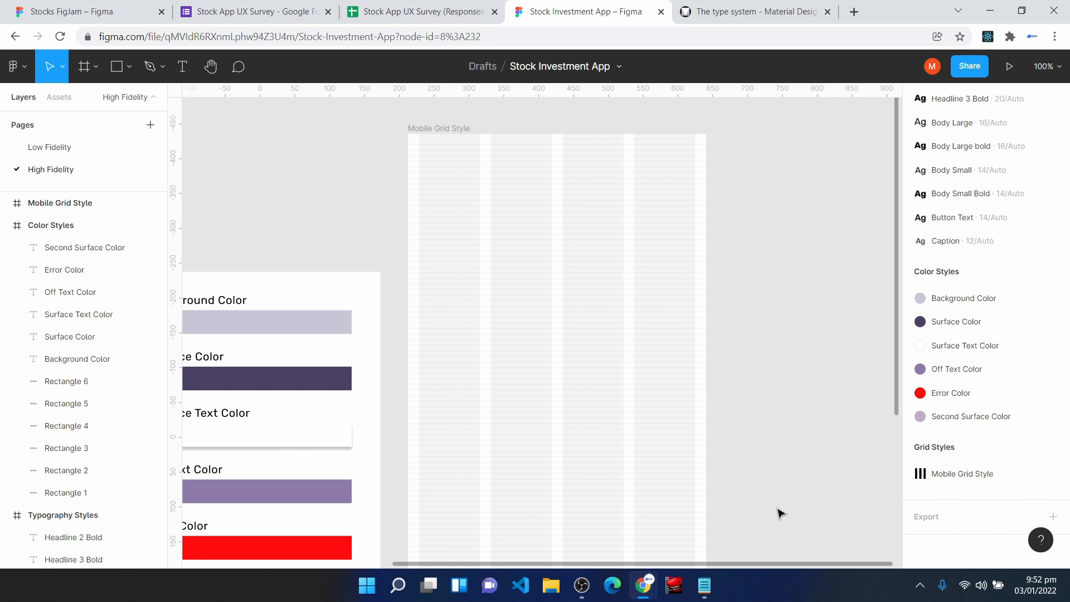
- Draw a new frame about 430 × 330 on the empty canvas beside the Mobile Grid Style frame
key("h")
left_click_drag(799, 472, 608, 443)
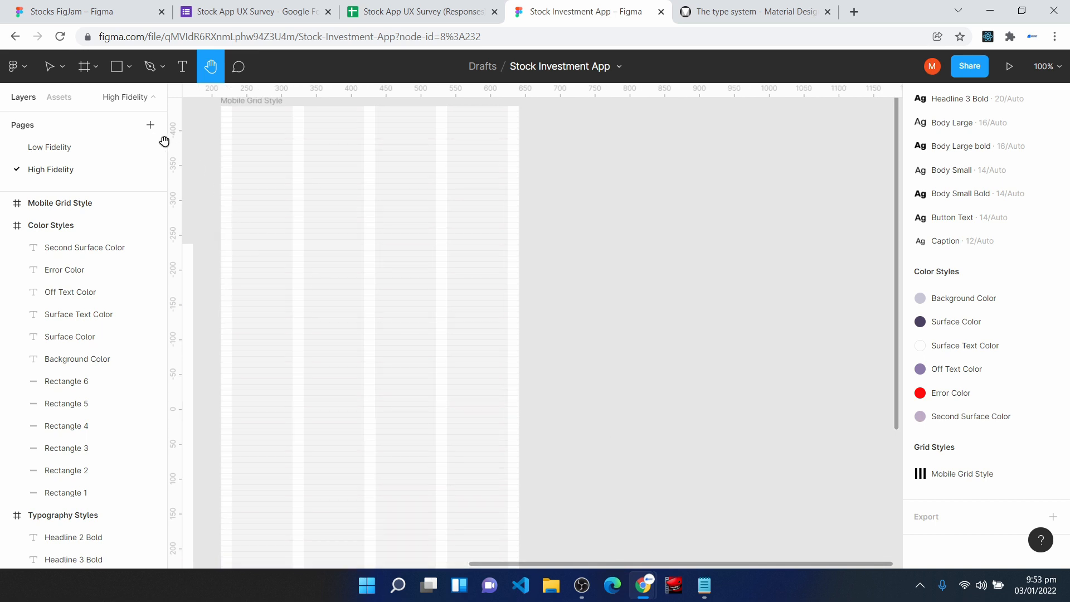
left_click(83, 67)
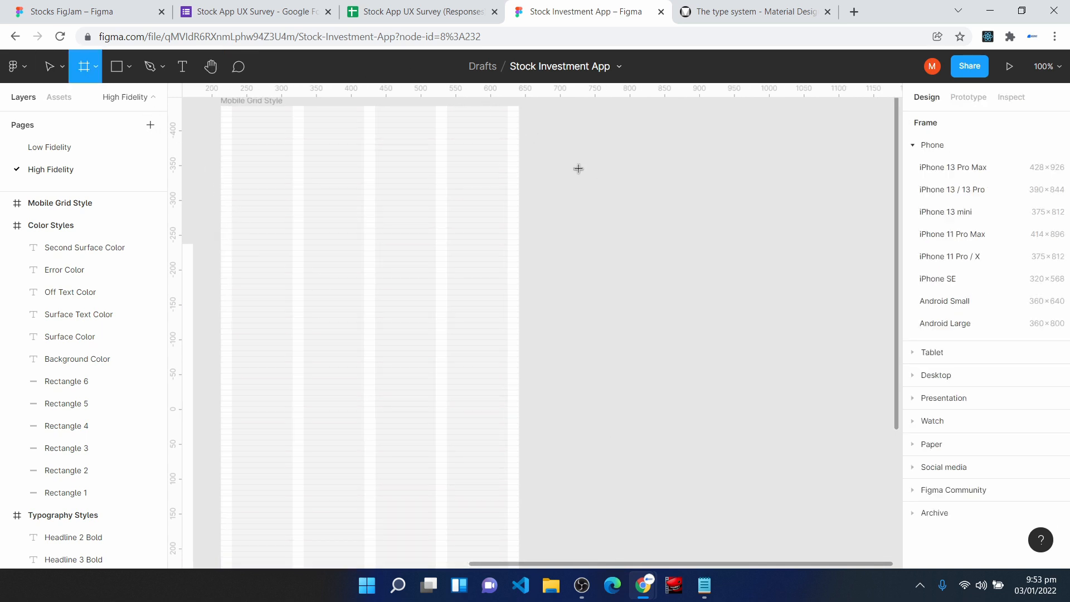
left_click_drag(582, 243, 863, 473)
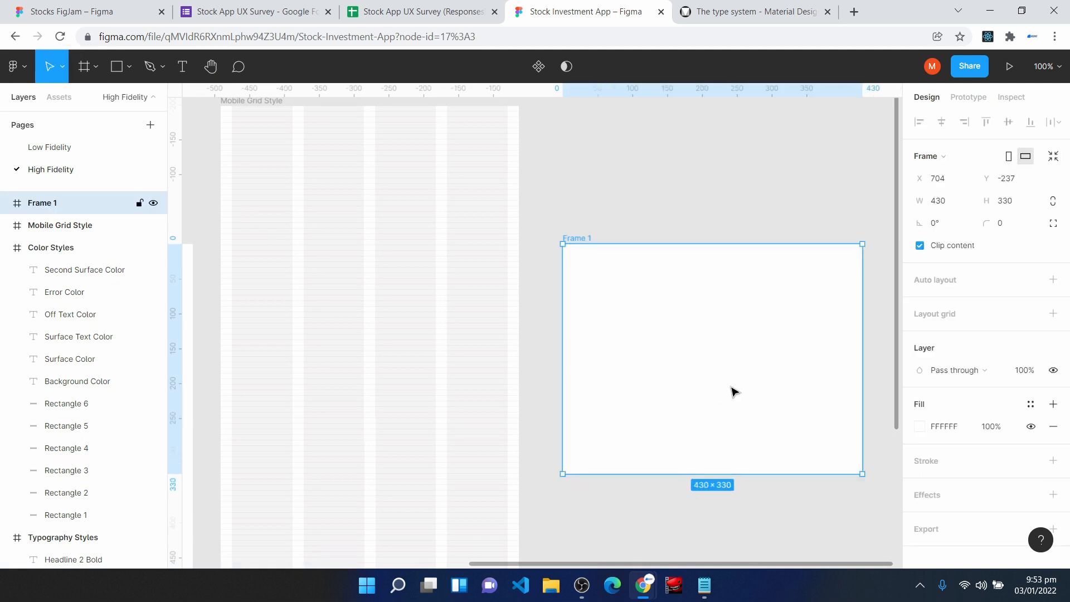
- Rename the new frame as Shadow Styles
right_click(64, 213)
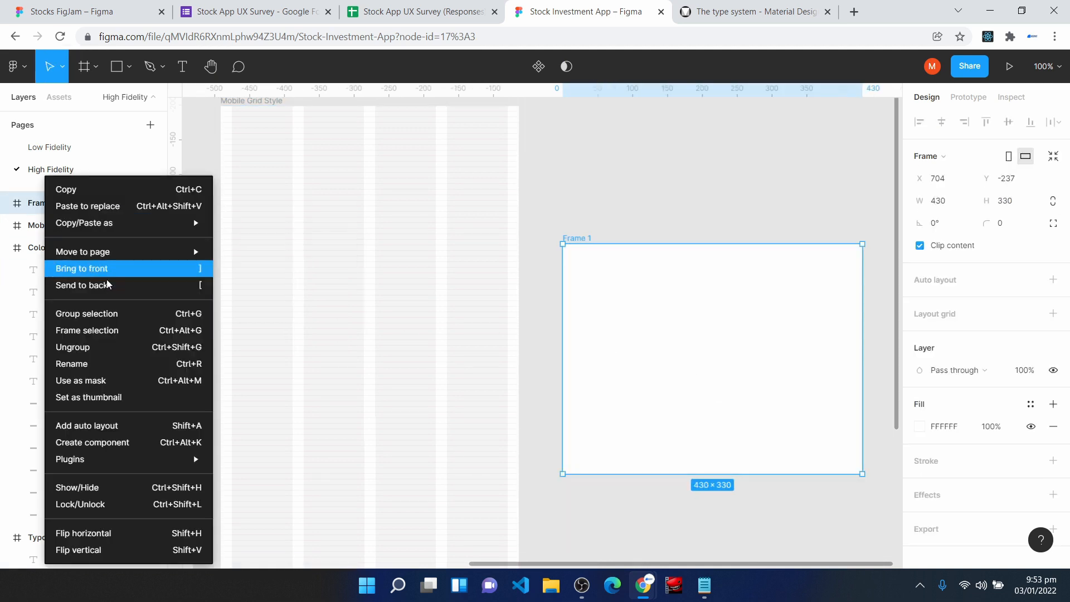
left_click(102, 359)
type("Shadow Style")
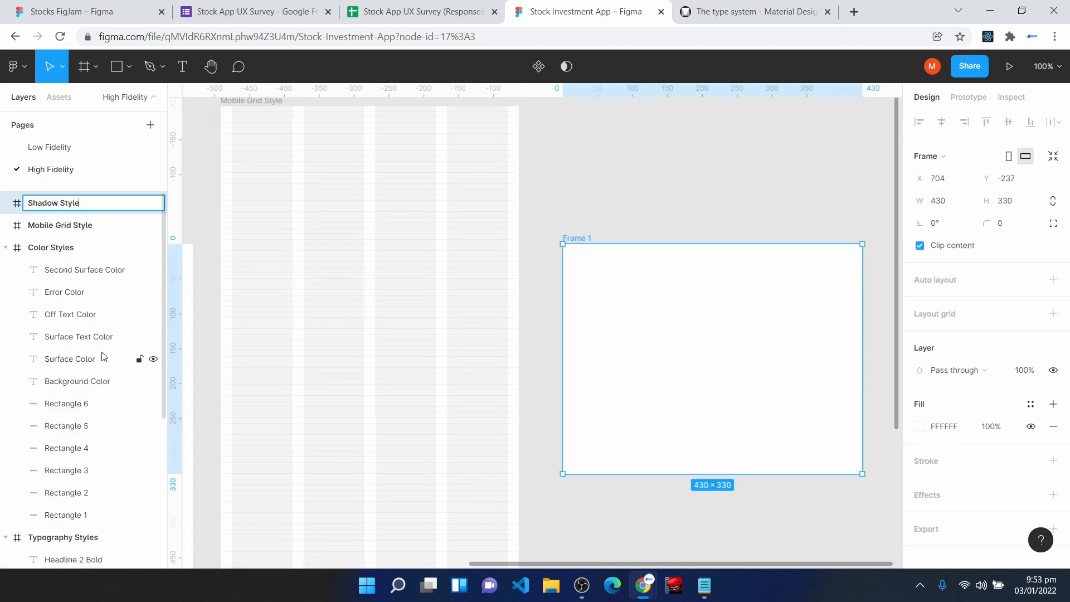
type("s")
key("Return")
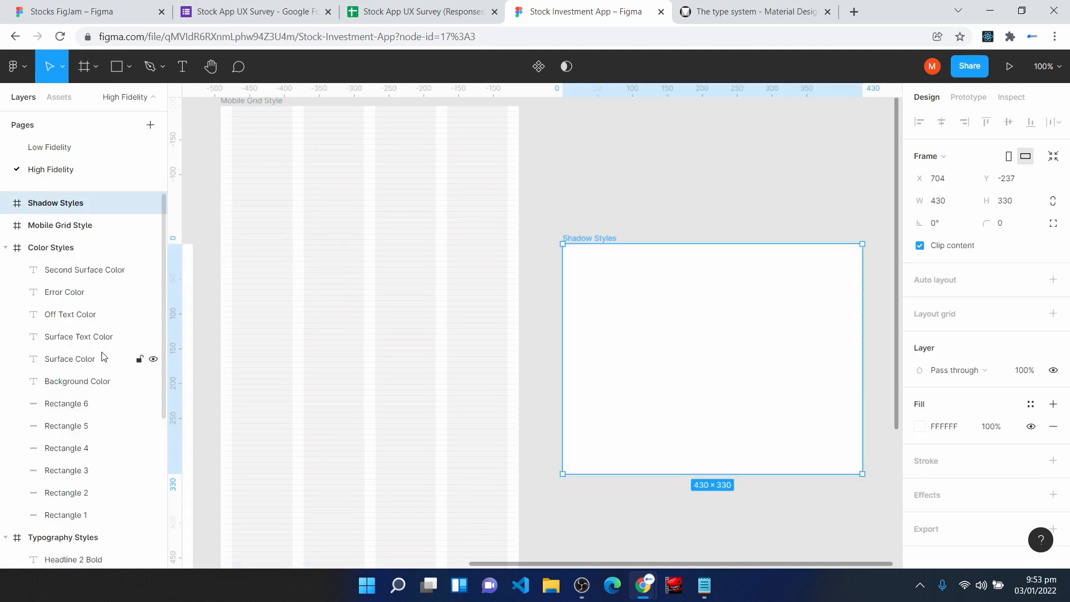
- Draw a rectangle about 135 × 114 near the Shadow Styles frame's upper-left corner and set its corner radius to 8
left_click(116, 67)
mouse_move(594, 287)
left_mouse_down()
mouse_move(627, 328)
mouse_move(672, 337)
mouse_move(644, 349)
left_mouse_up()
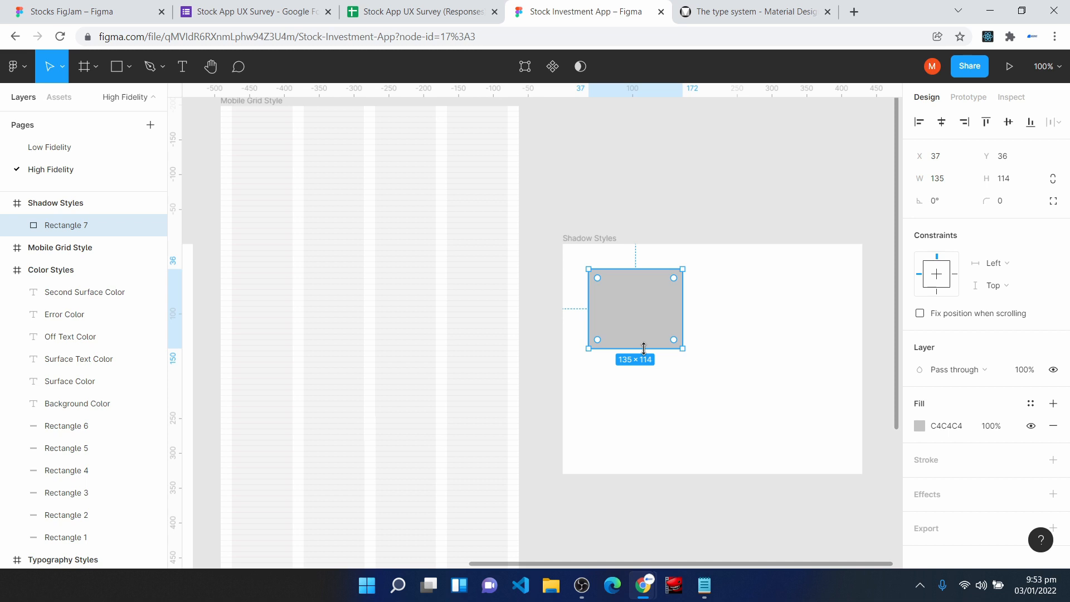
left_click(1018, 209)
type("8")
left_click(1011, 205)
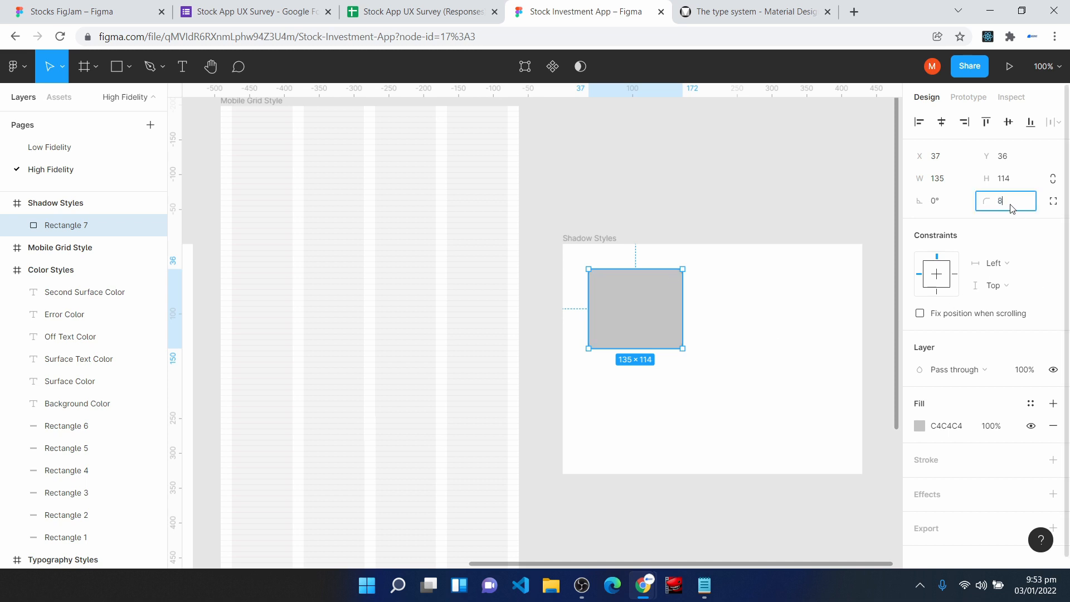
key("Return")
- Apply the Surface Color style as the rectangle's fill
left_click(1031, 404)
left_click(962, 380)
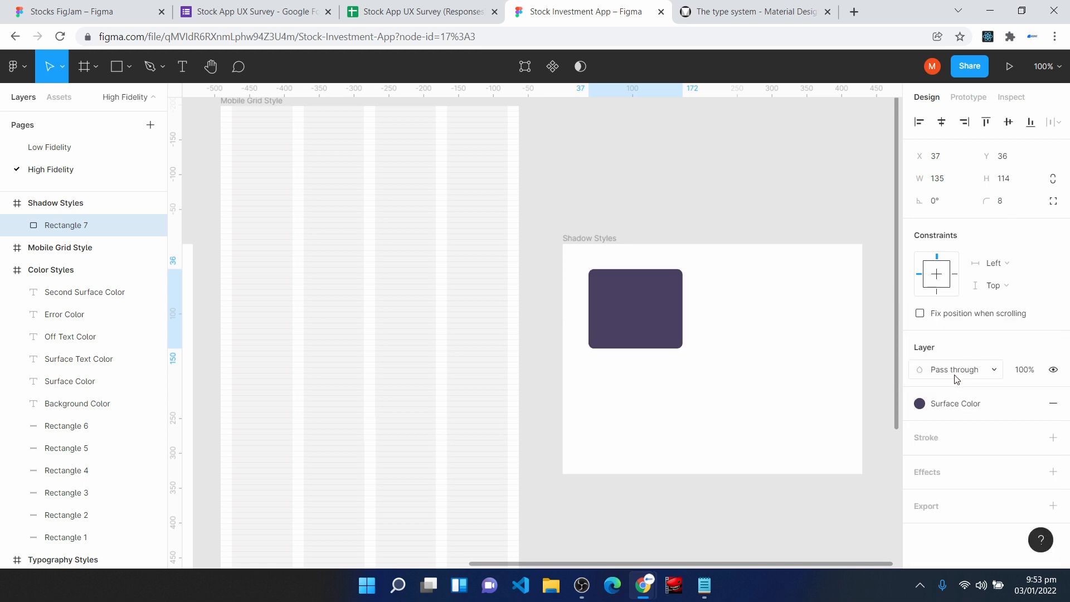
left_click(729, 477)
- Duplicate the rectangle twice in the Shadow Styles frame, placing one copy beside the original and one directly below it
scroll(728, 478, "down", 2)
left_click(635, 274)
key("ctrl+d")
left_click_drag(639, 275, 647, 364)
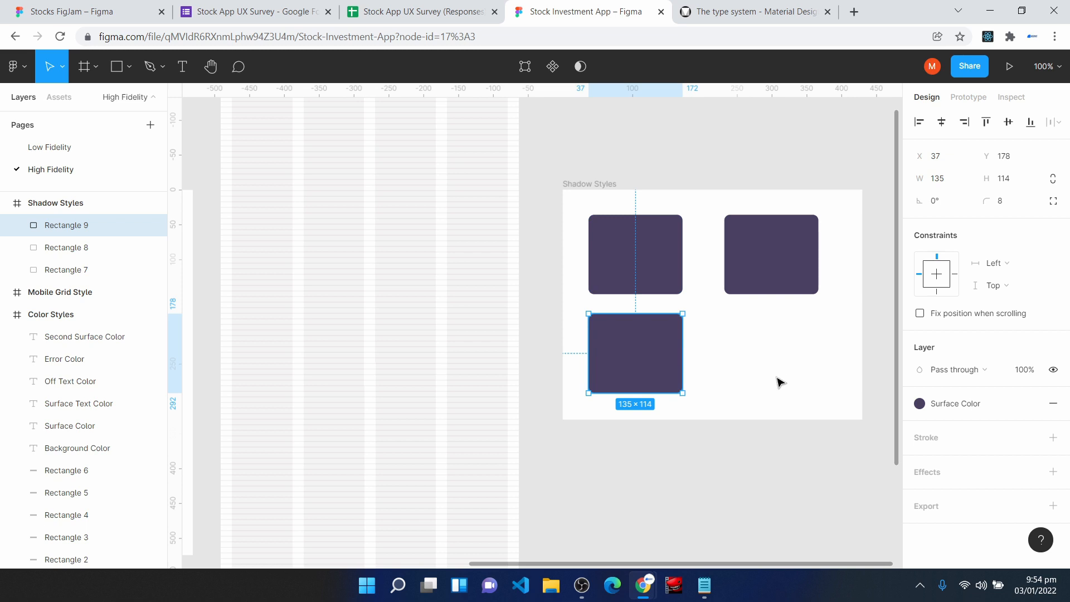
- Switch to the Material Design website, search it for "shadow" and open the Shadows - Resources result
left_click(758, 11)
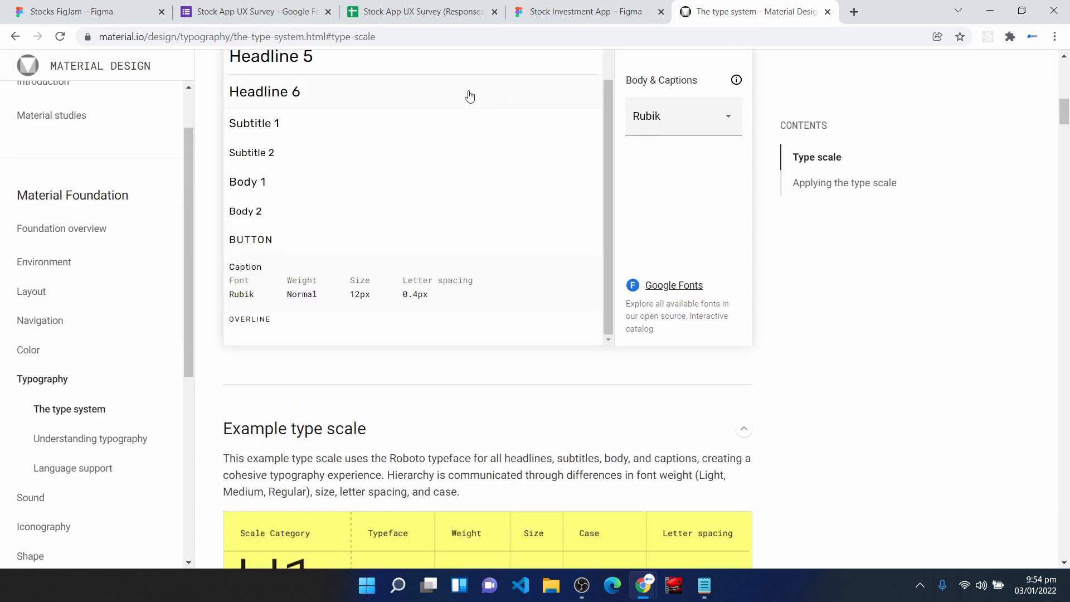
left_click(120, 66)
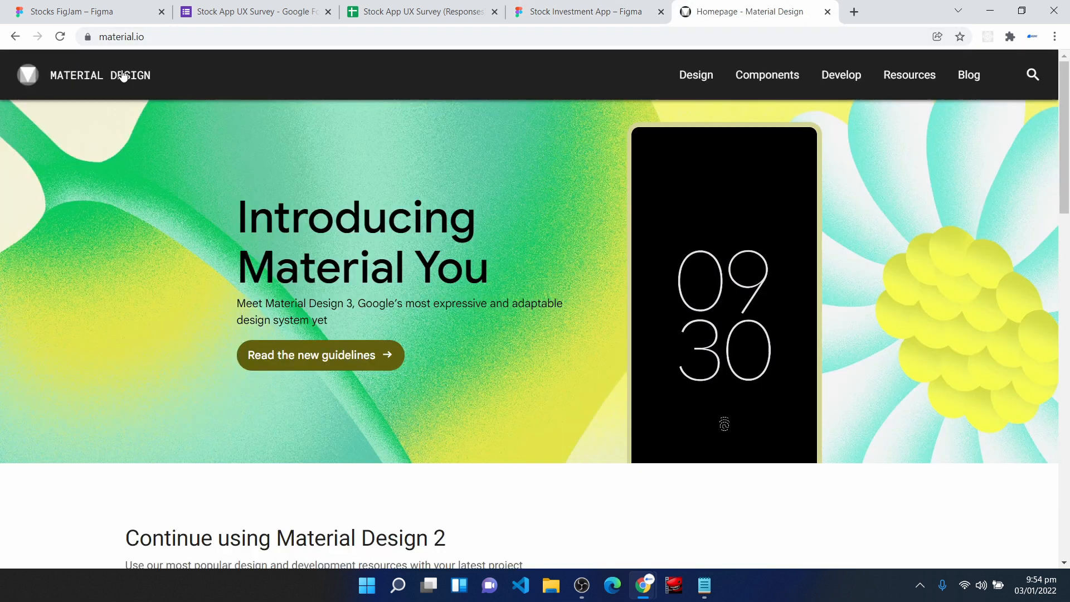
left_click(1033, 76)
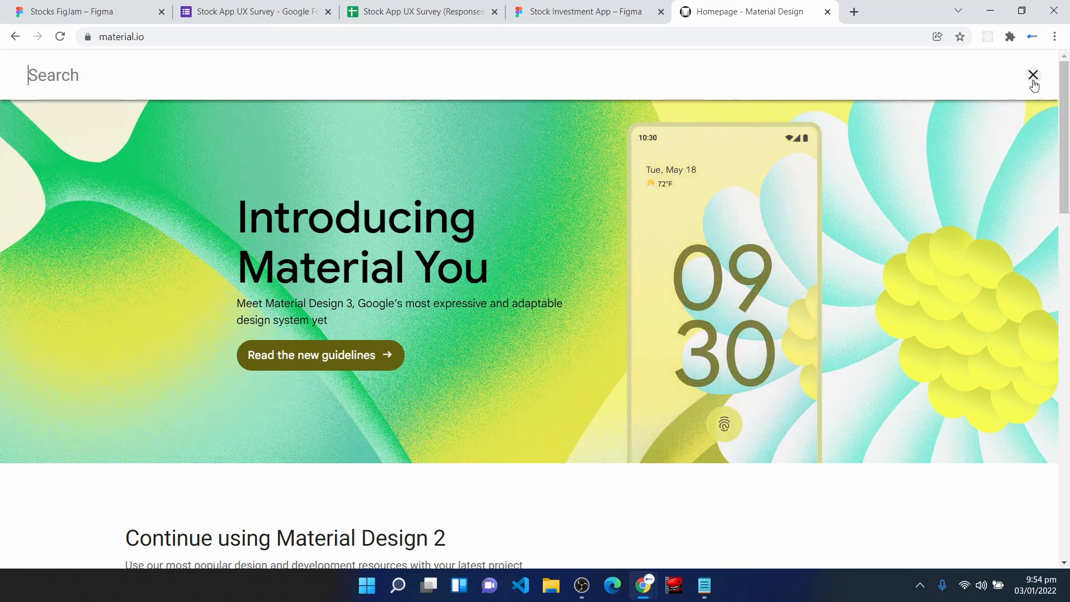
type("sha")
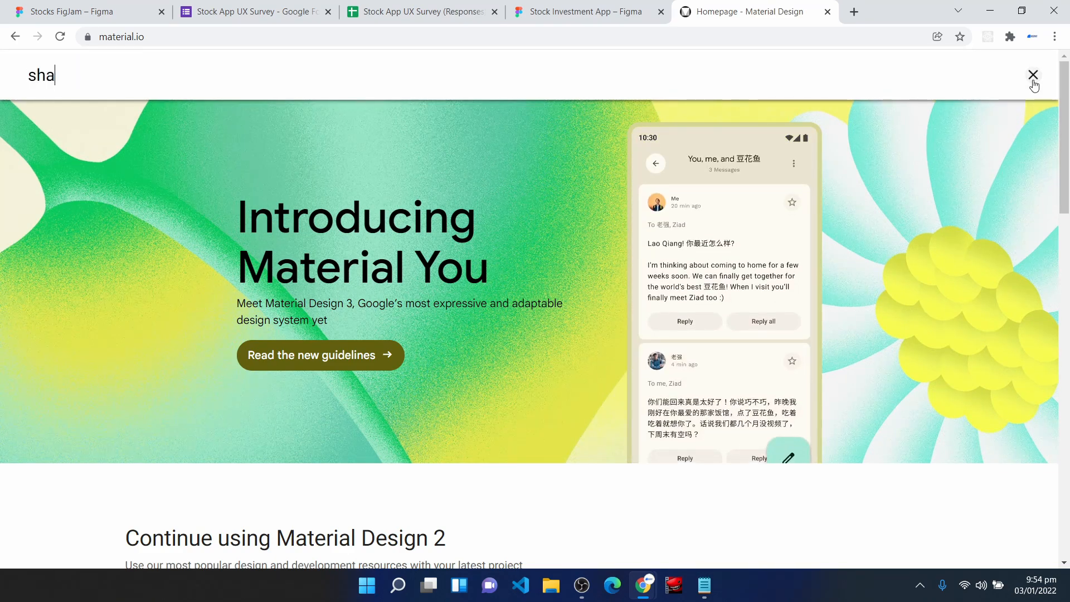
type("odw")
key("BackSpace")
key("BackSpace")
key("BackSpace")
type("dow")
key("Return")
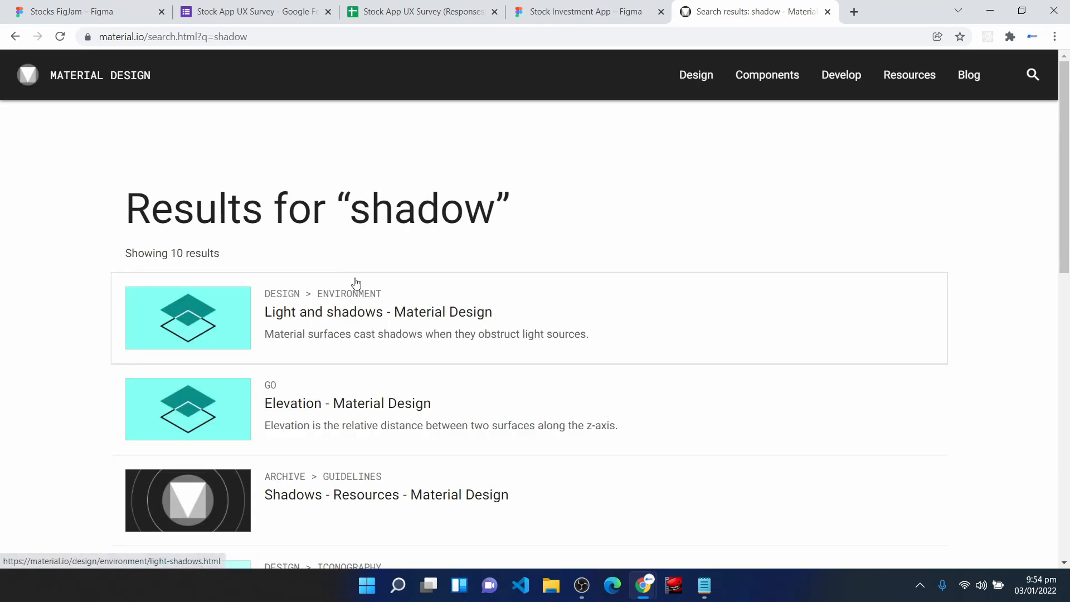
scroll(283, 411, "down", 2)
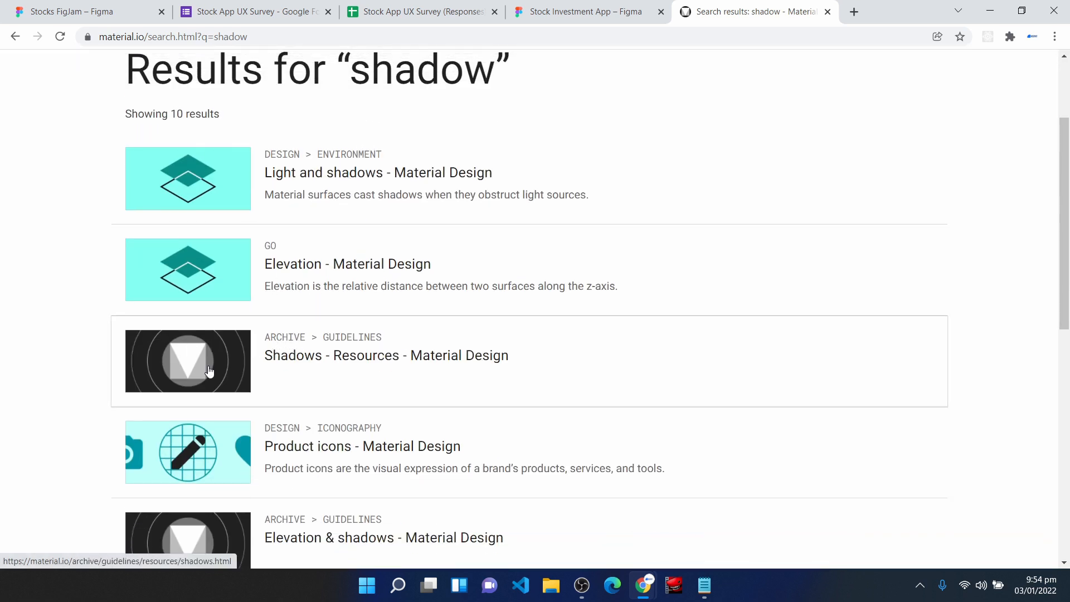
left_click(282, 361)
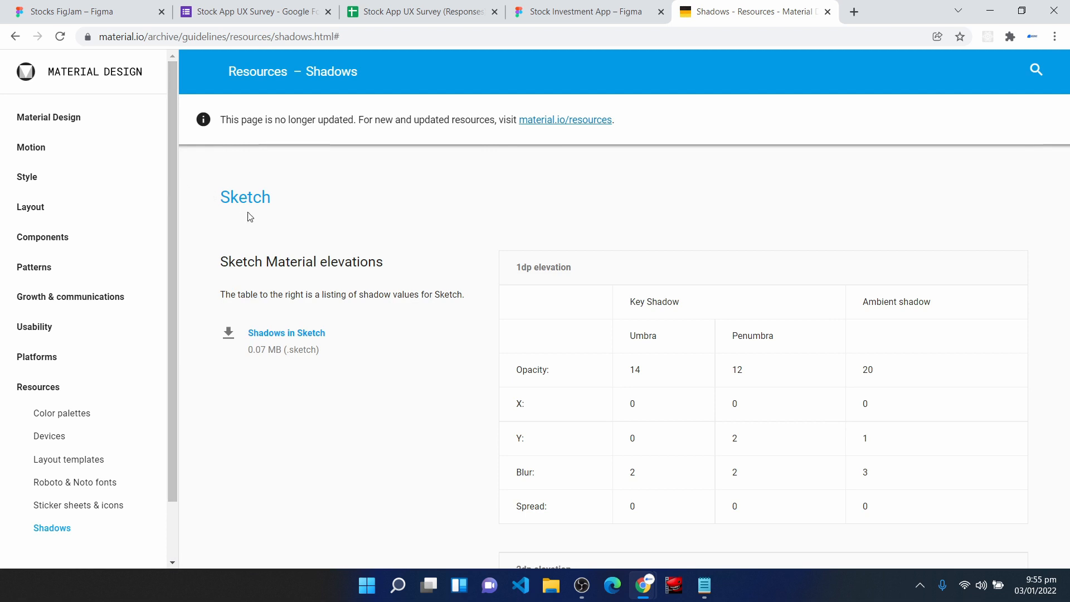
- Examine the Sketch Material elevation tables, including the key shadow and ambient shadow values for 16dp elevation
left_click_drag(220, 196, 287, 212)
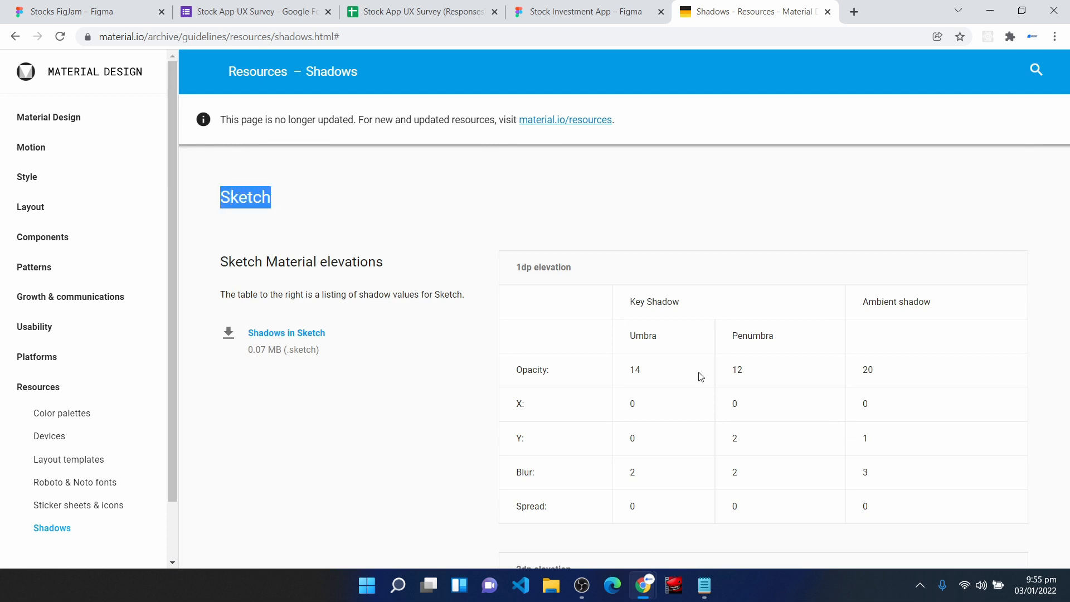
left_click_drag(574, 270, 516, 273)
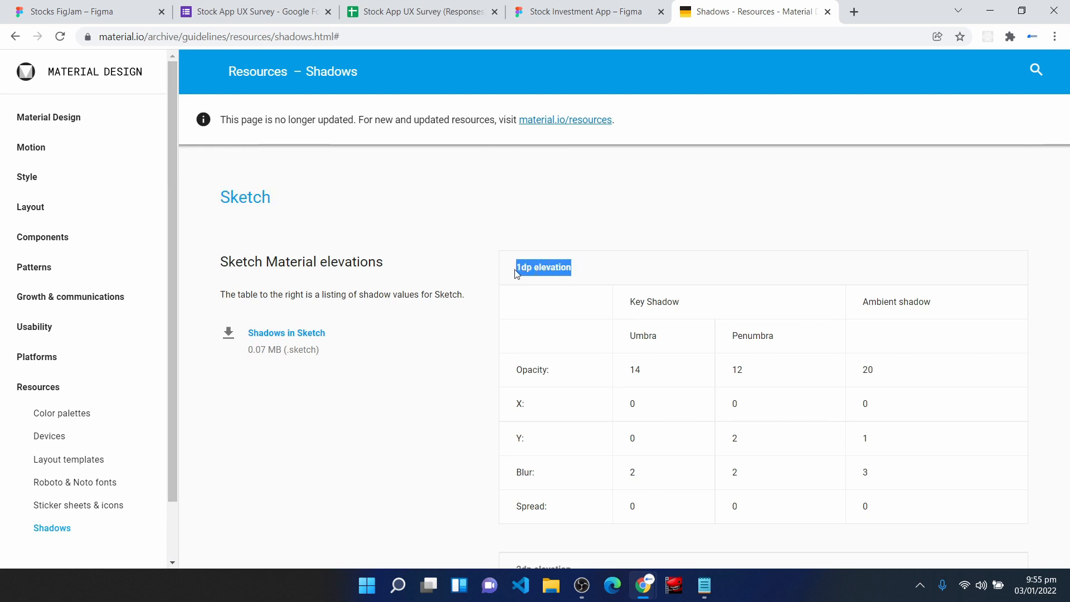
scroll(607, 401, "down", 10)
scroll(609, 402, "down", 15)
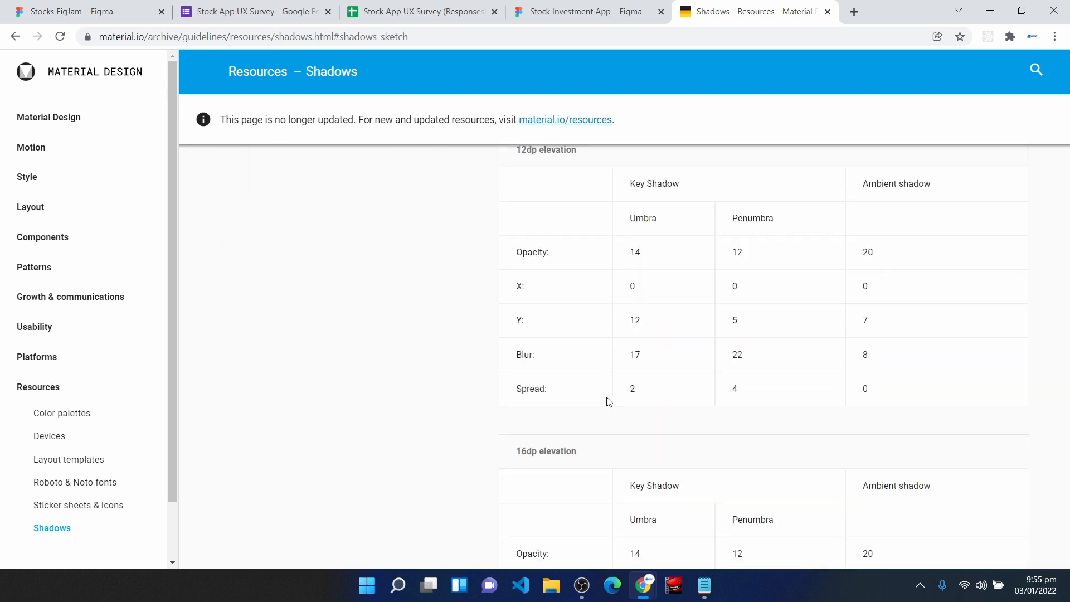
scroll(609, 403, "down", 3)
scroll(574, 377, "down", 1)
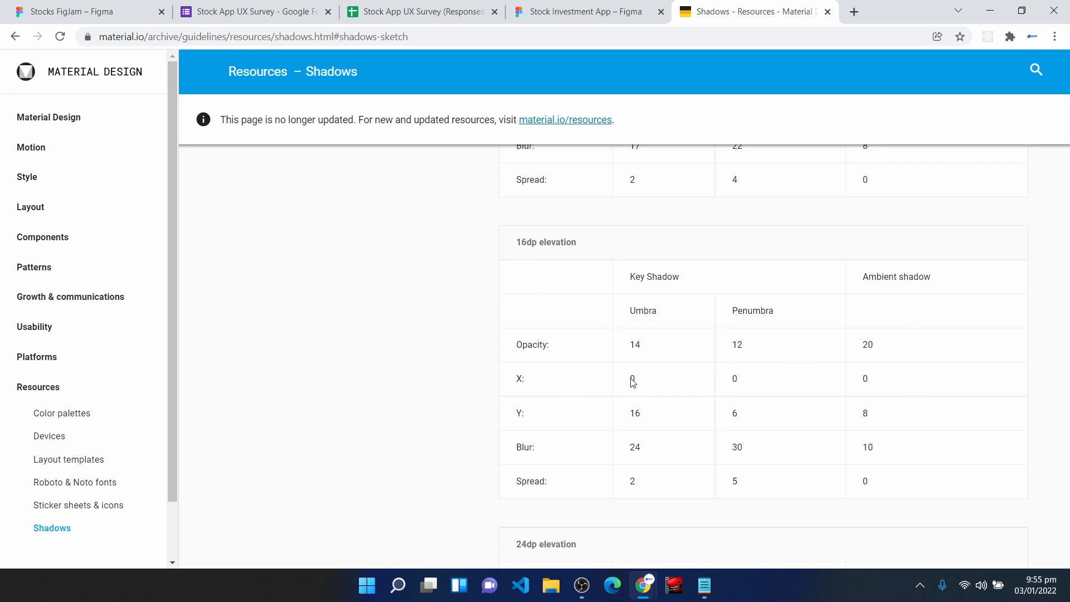
left_click_drag(645, 277, 668, 277)
left_click_drag(876, 277, 934, 277)
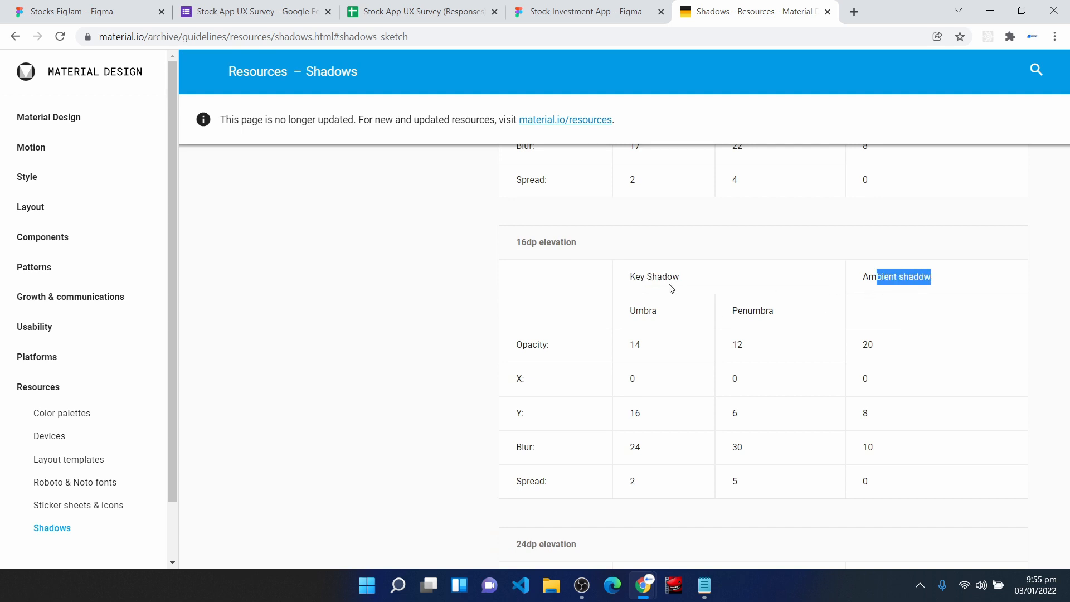
left_click_drag(681, 277, 662, 315)
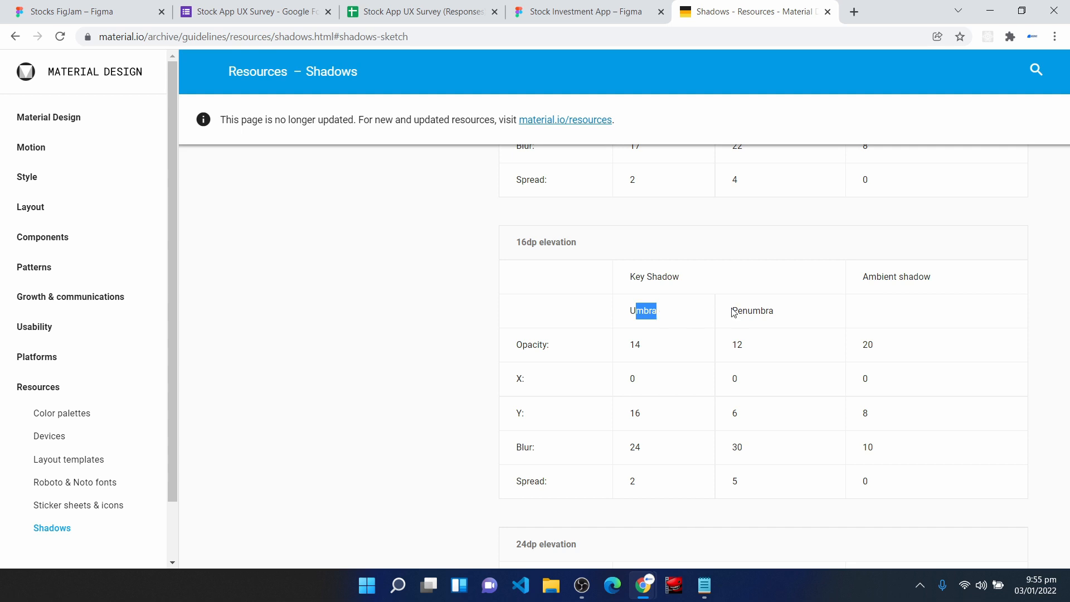
left_click(641, 312)
left_click_drag(538, 343, 642, 345)
- Switch back to Figma and add a drop shadow with 14% opacity to the original rectangle in the Shadow Styles frame
left_click(555, 14)
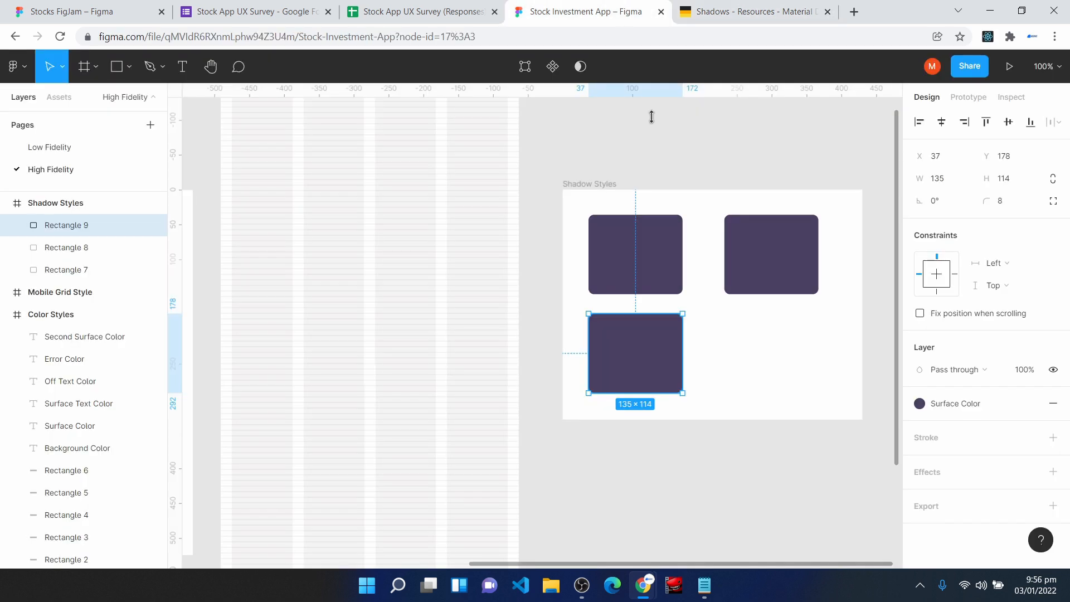
left_click(641, 245)
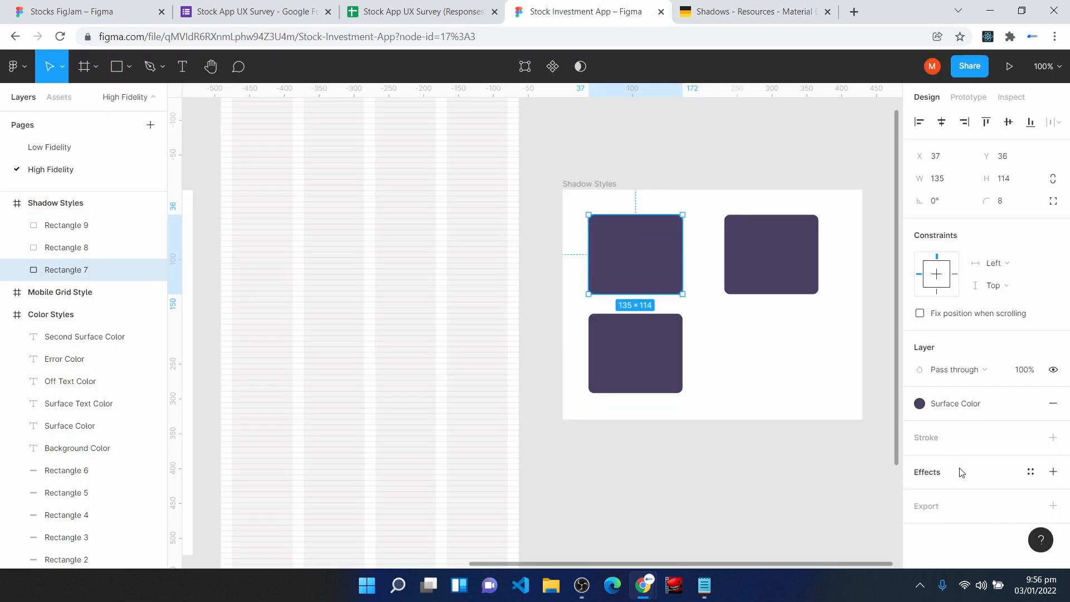
left_click(1053, 472)
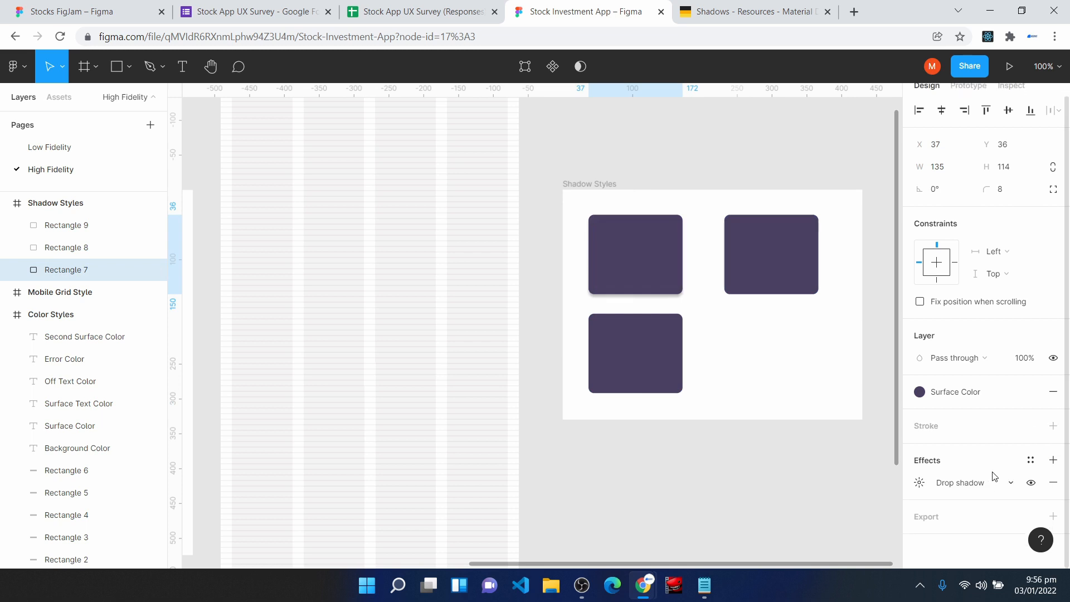
left_click(921, 483)
left_click(839, 544)
type("14")
- Check the 16dp umbra values on the Material Design page and set the drop shadow's Y offset to 16 in Figma
left_click(753, 11)
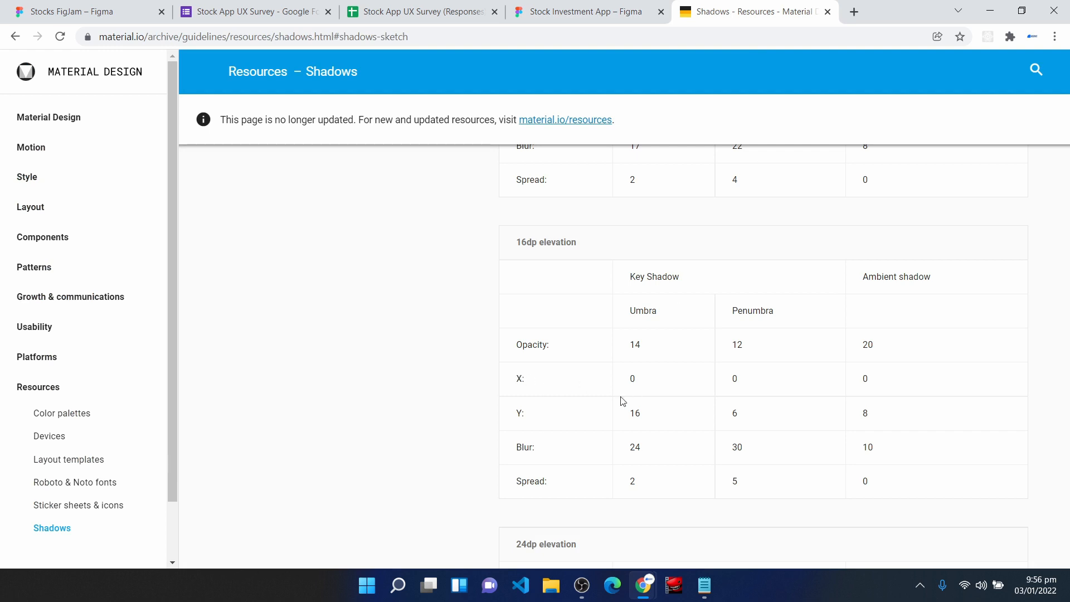
left_click(598, 6)
left_click(777, 521)
type("16")
key("Return")
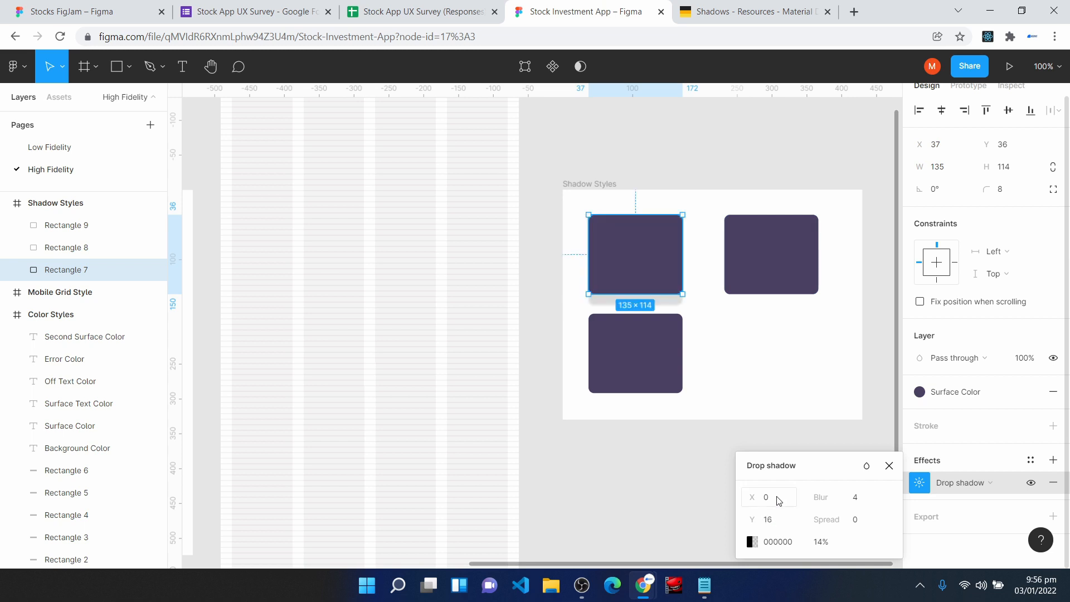
- Consult the 16dp umbra values again and set the drop shadow's blur to 24 and spread to 2 in Figma
left_click(762, 7)
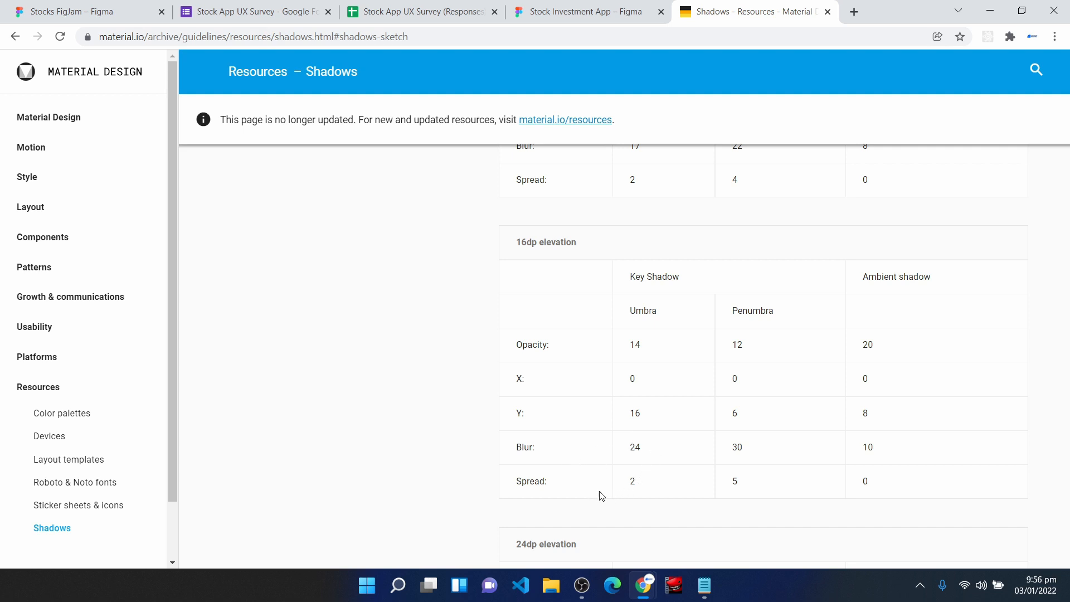
left_click(619, 7)
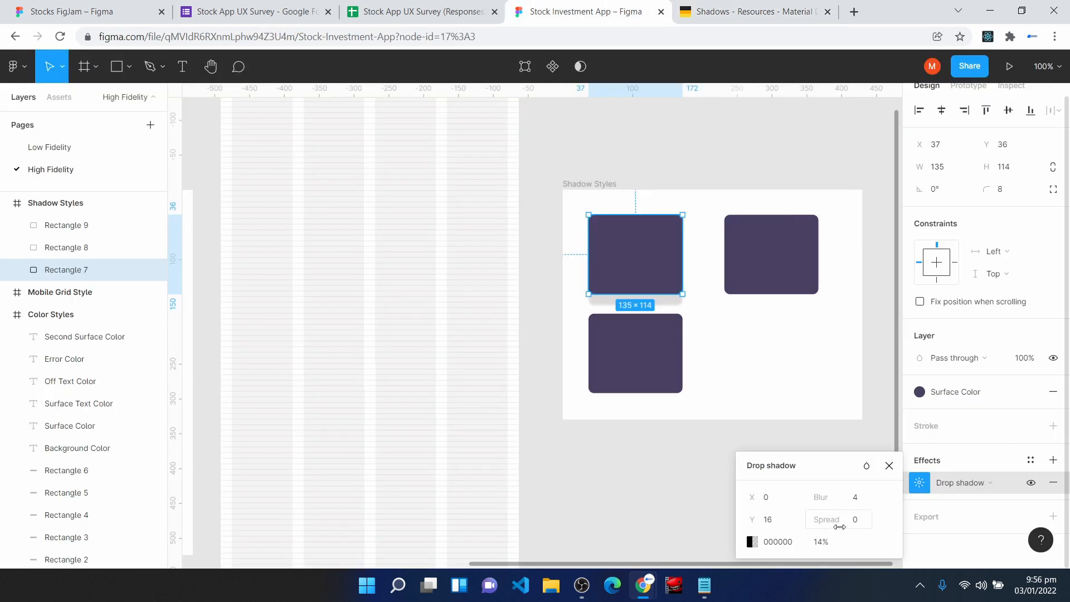
left_click(857, 501)
type("24")
left_click(856, 521)
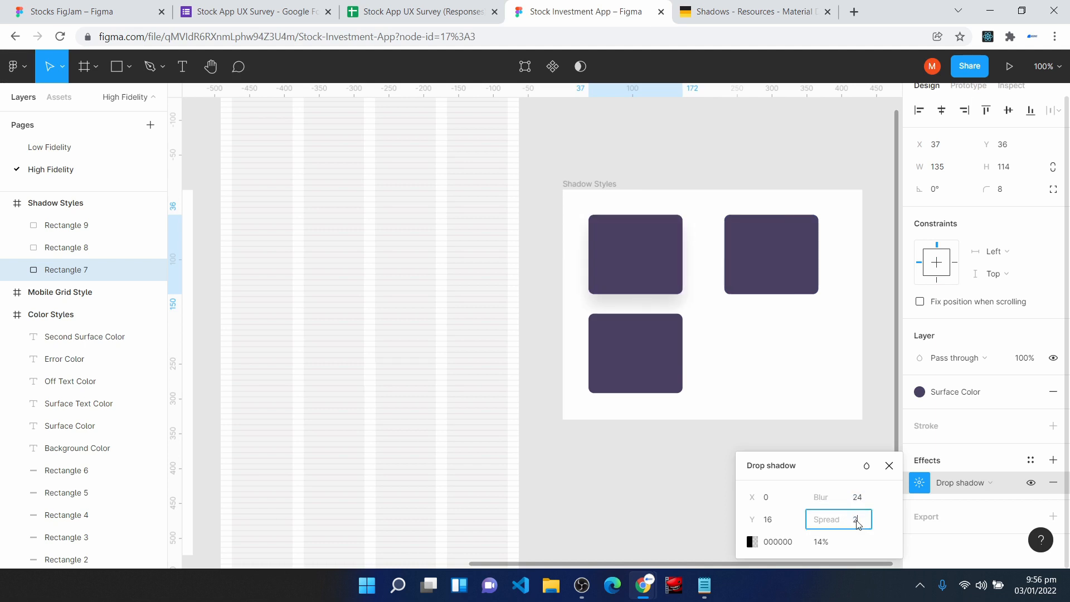
type("2")
key("Escape")
key("Escape")
- Save the original rectangle's drop shadow as a new effect style named Light Shadow
key("ctrl+Tab")
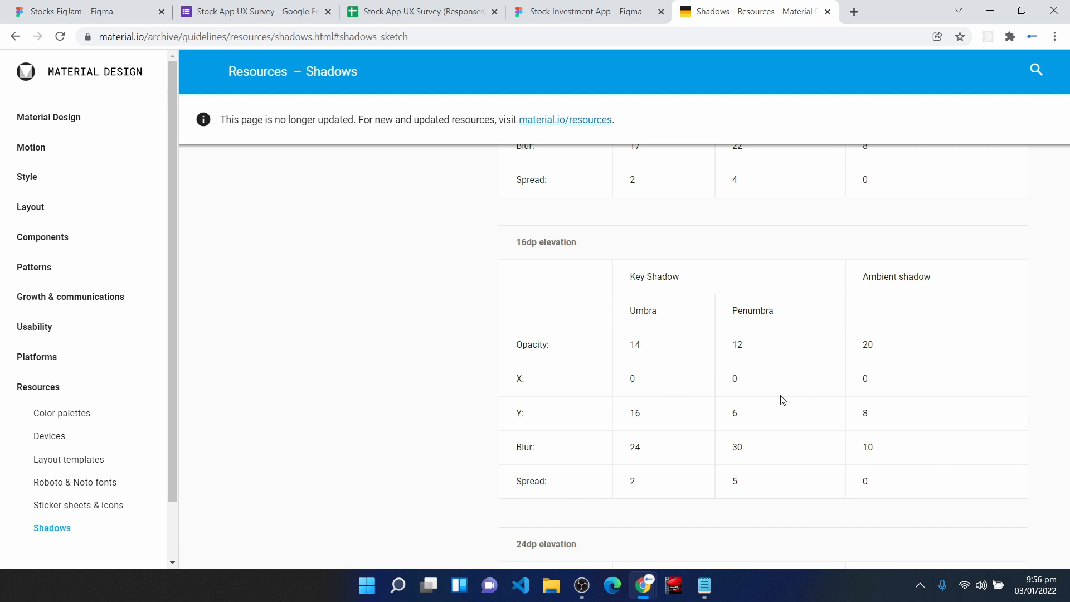
key("ctrl+shift+Tab")
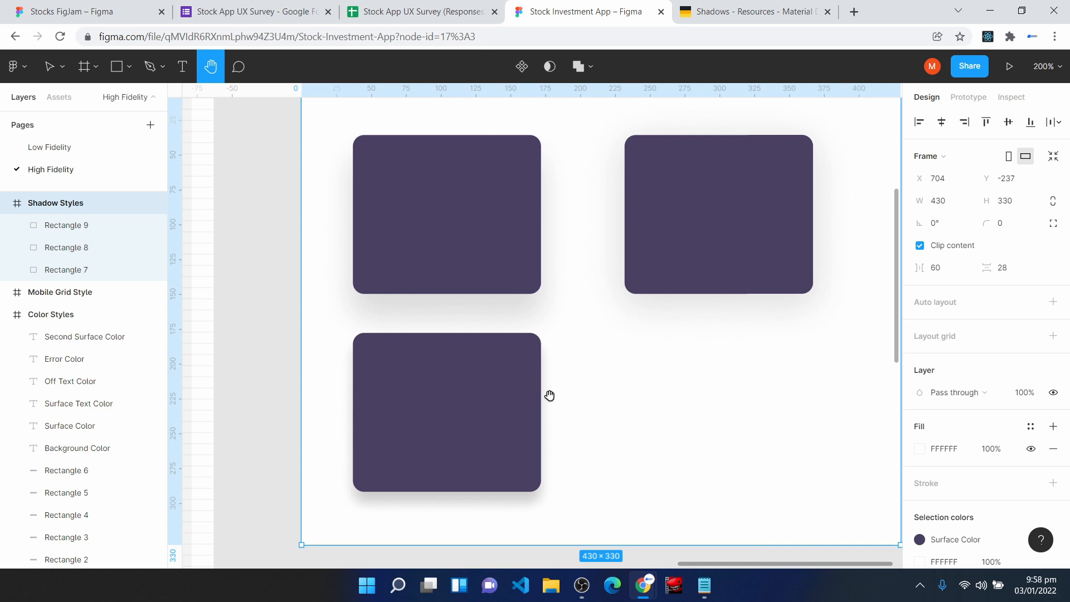
key("v")
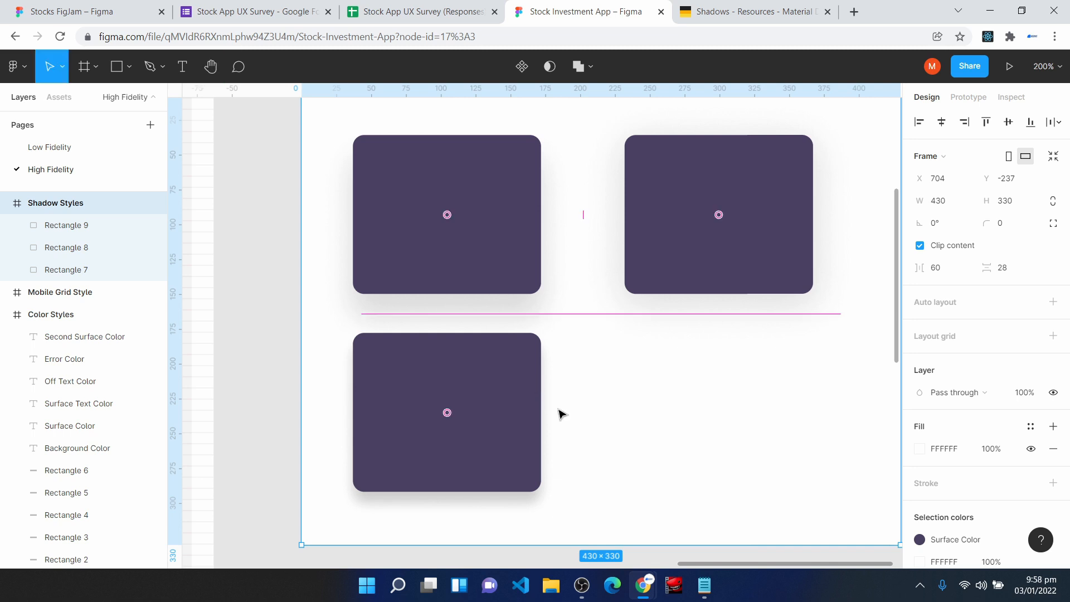
left_click(451, 192)
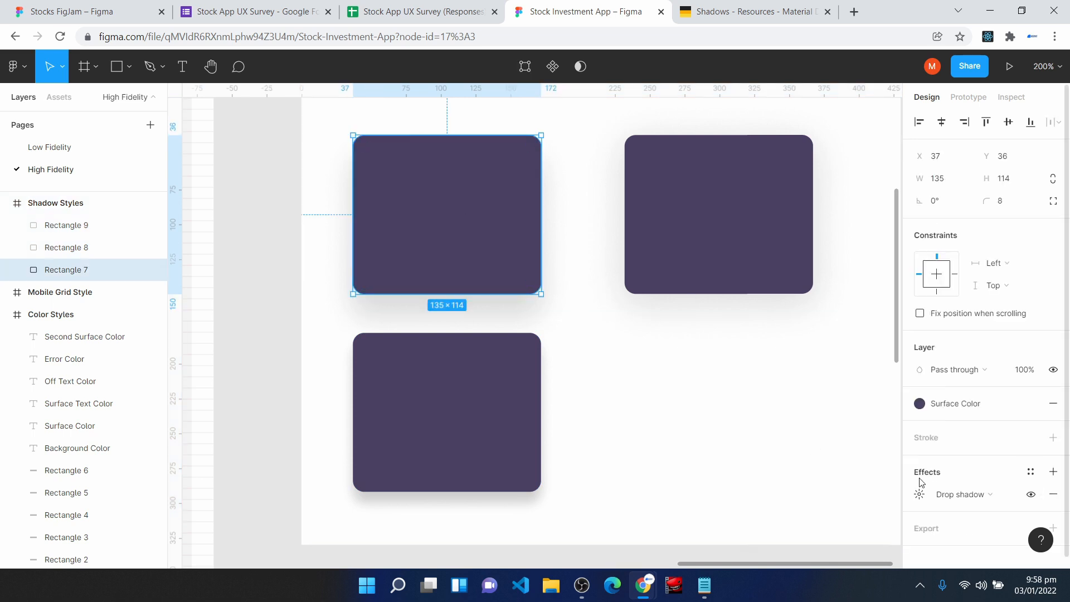
left_click(1032, 472)
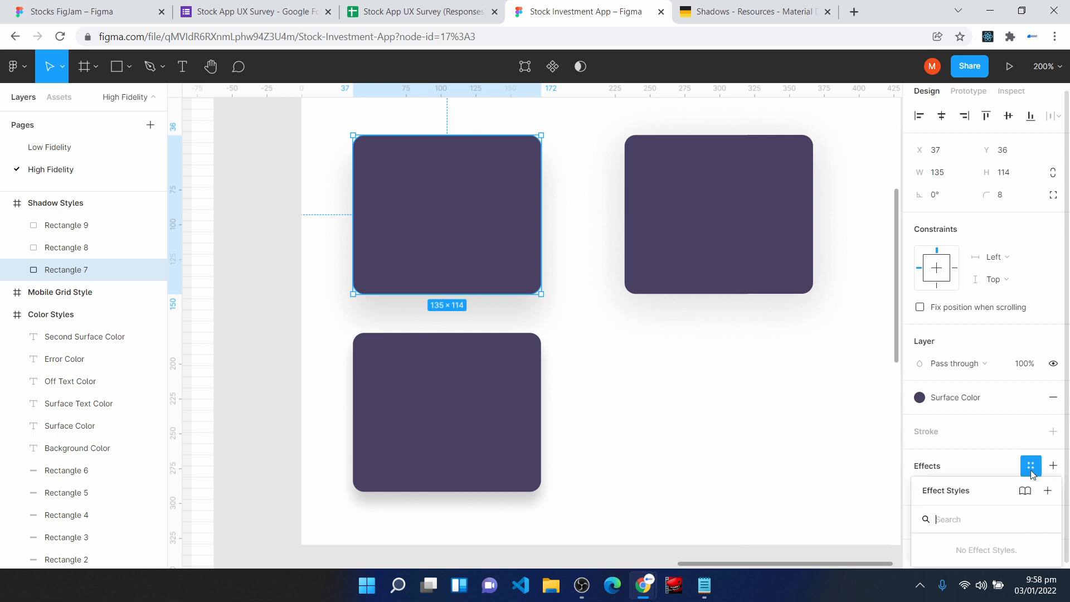
left_click(1048, 490)
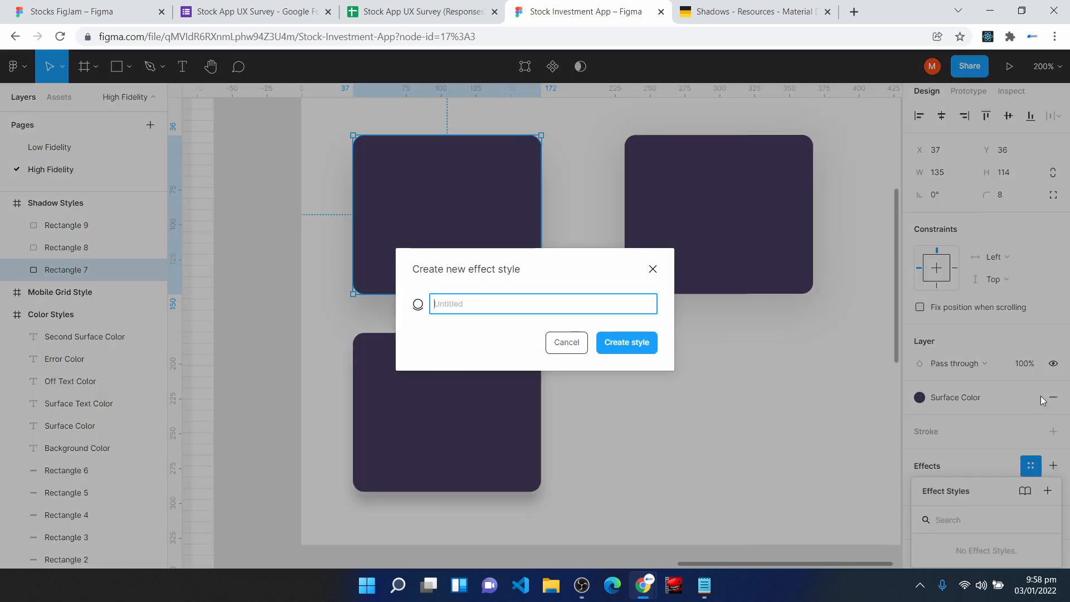
type("Light Shadow")
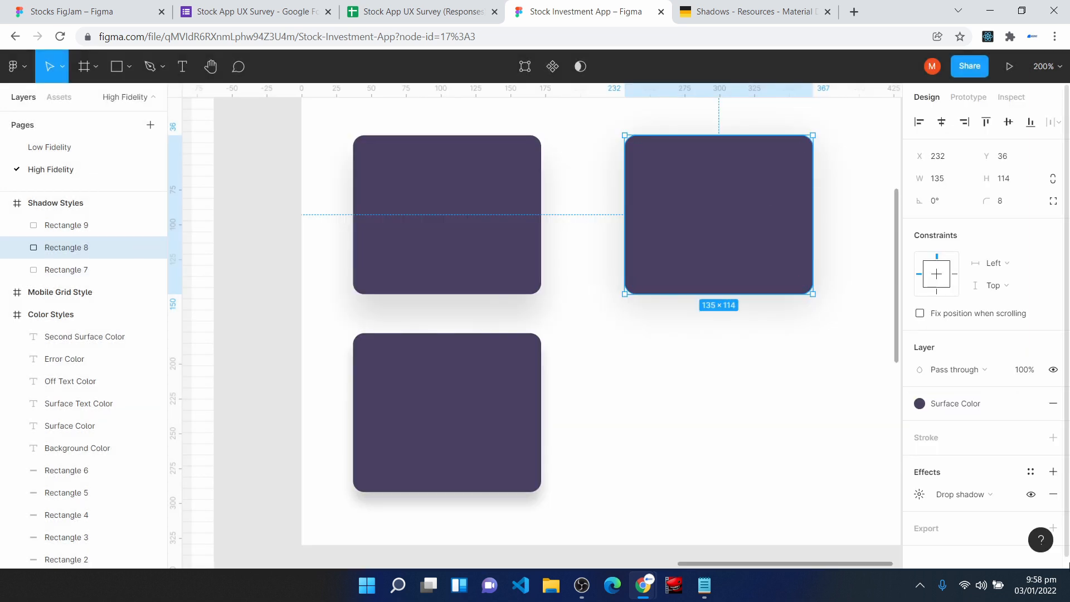
- Create effect styles Mid Shadow from the rectangle beside the original and Thick Shadow from the rectangle below it
left_click(1031, 472)
left_click(1047, 491)
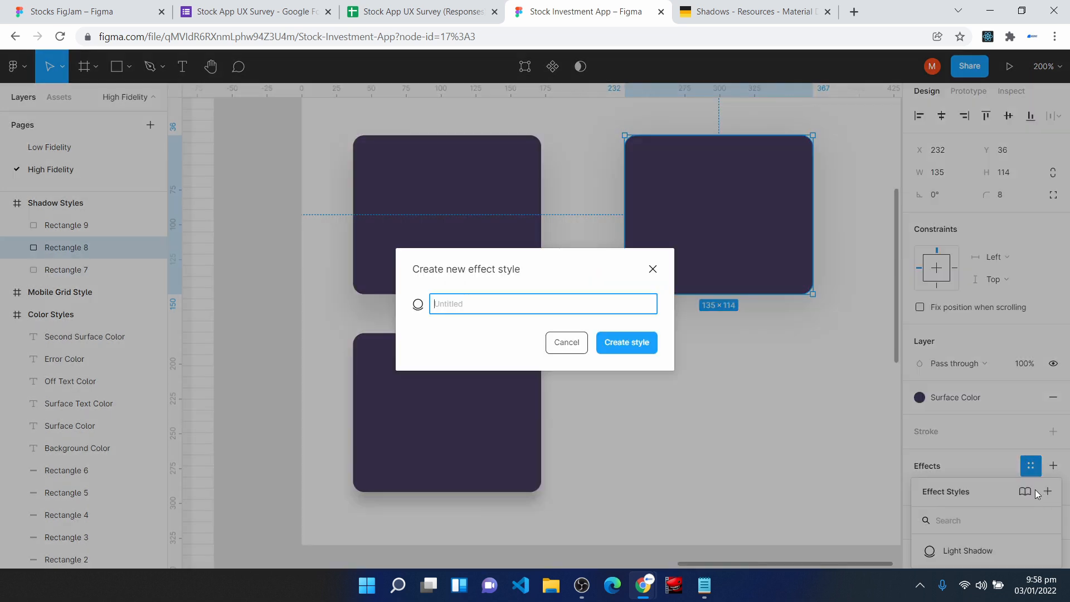
type("Mid")
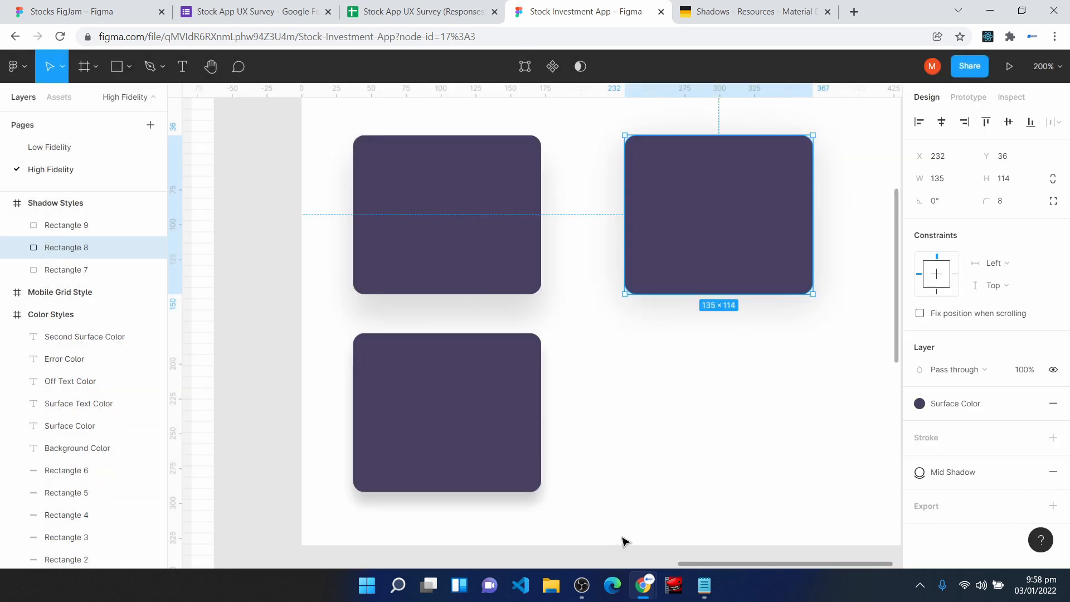
left_click(466, 445)
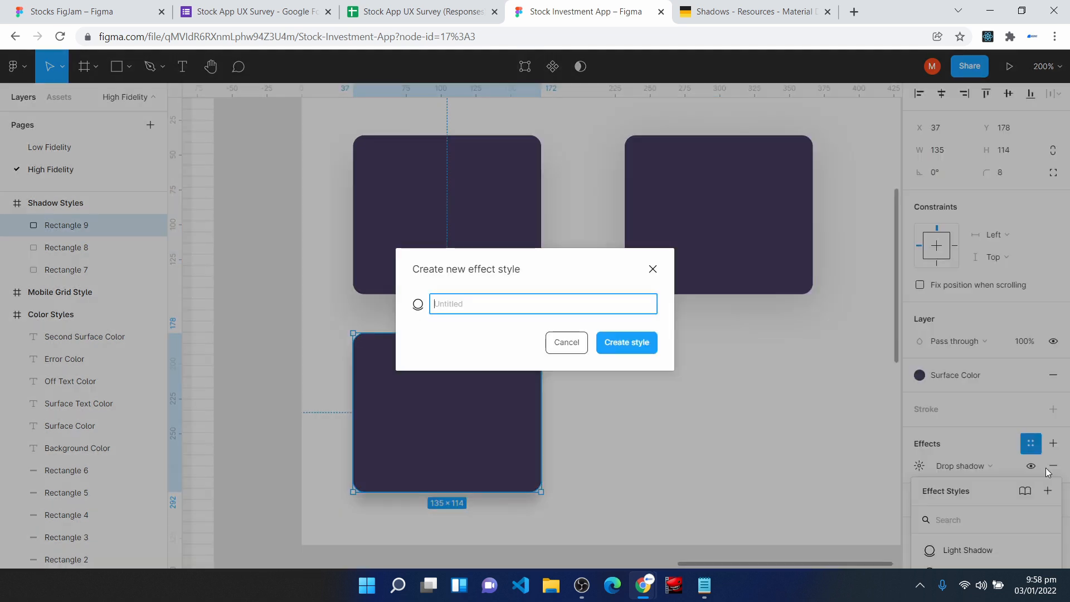
type("Thick Shadow")
key("Return")
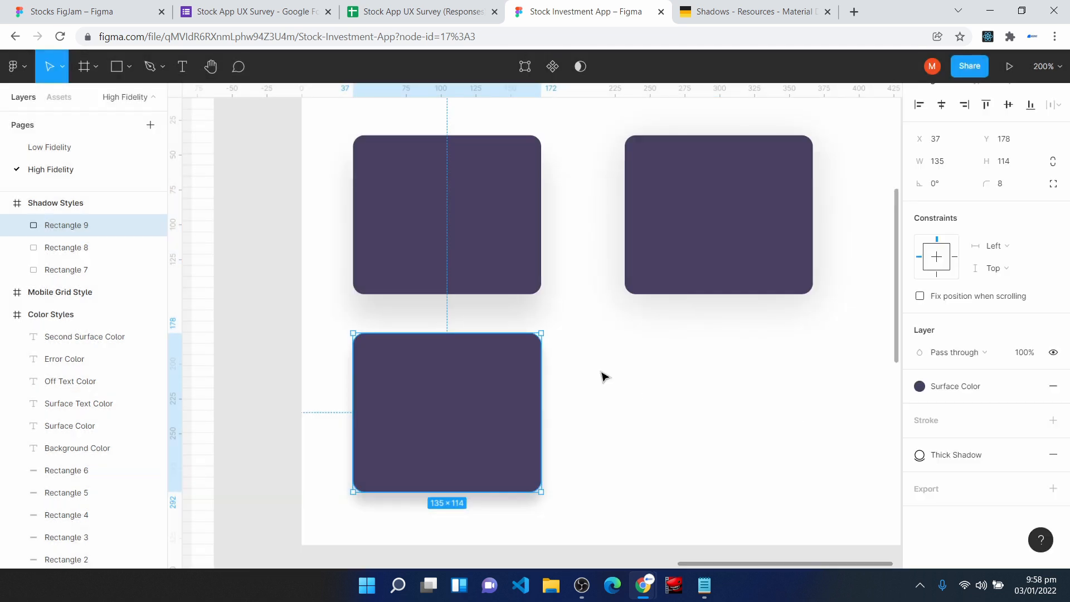
- Review the file's text, color, effect and grid styles together with the complete set of style frames
left_click(614, 397)
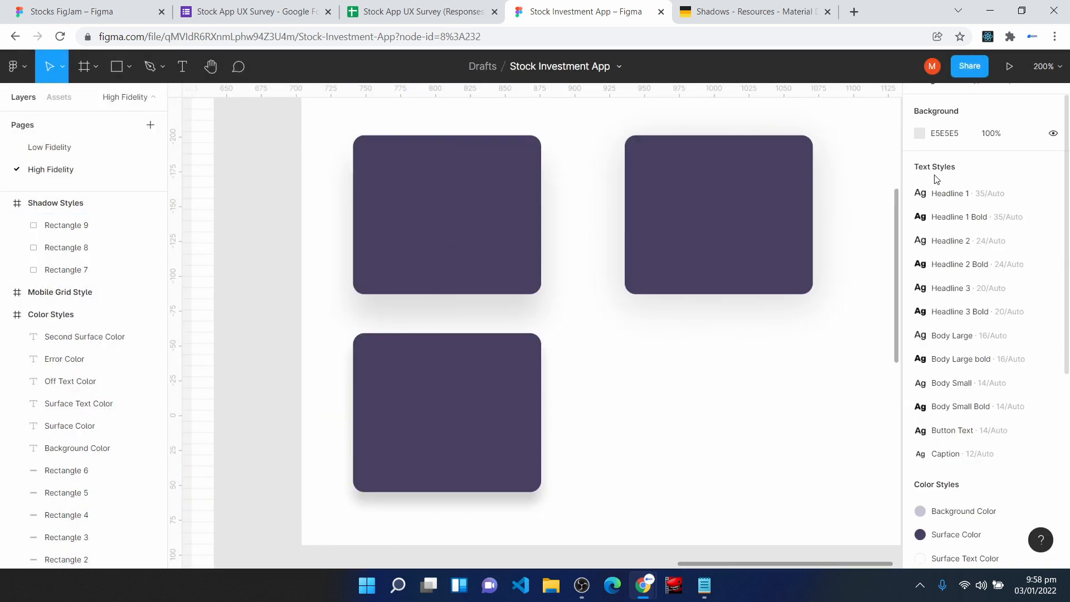
scroll(925, 455, "down", 3)
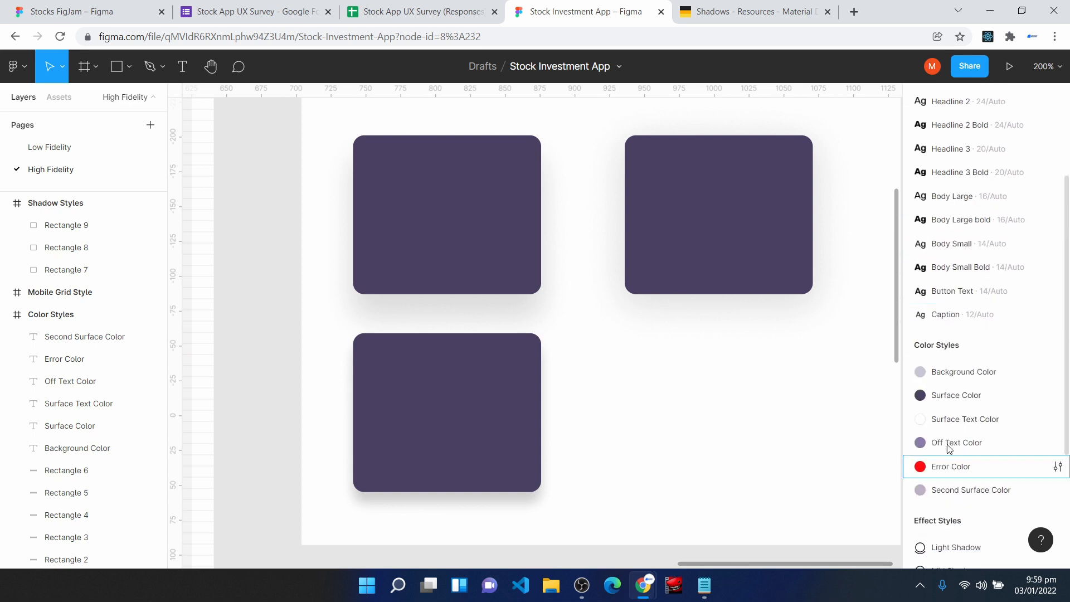
scroll(942, 416, "down", 3)
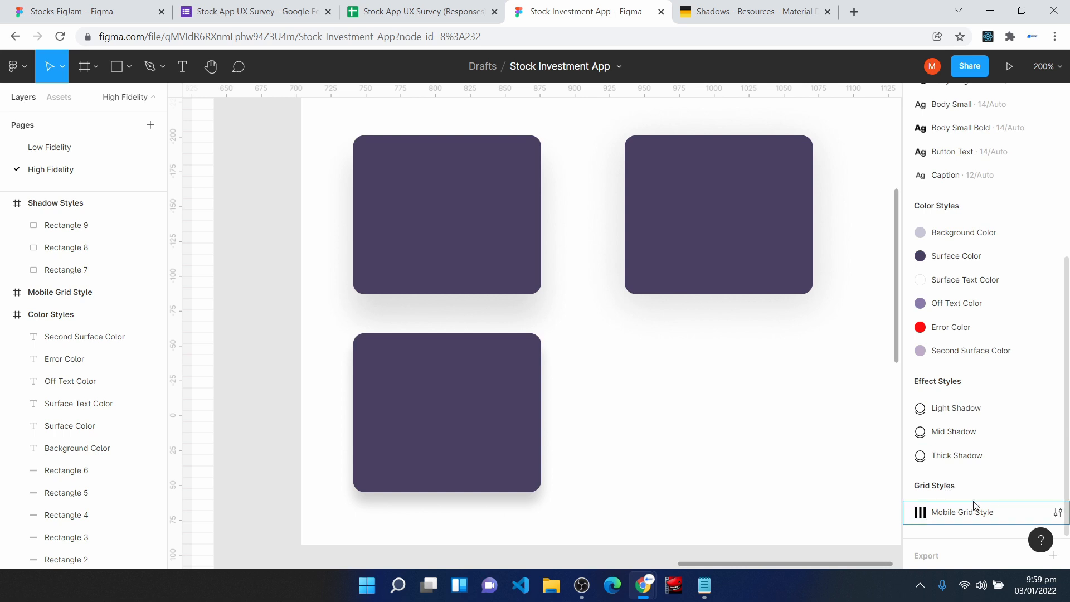
key("shift+1")
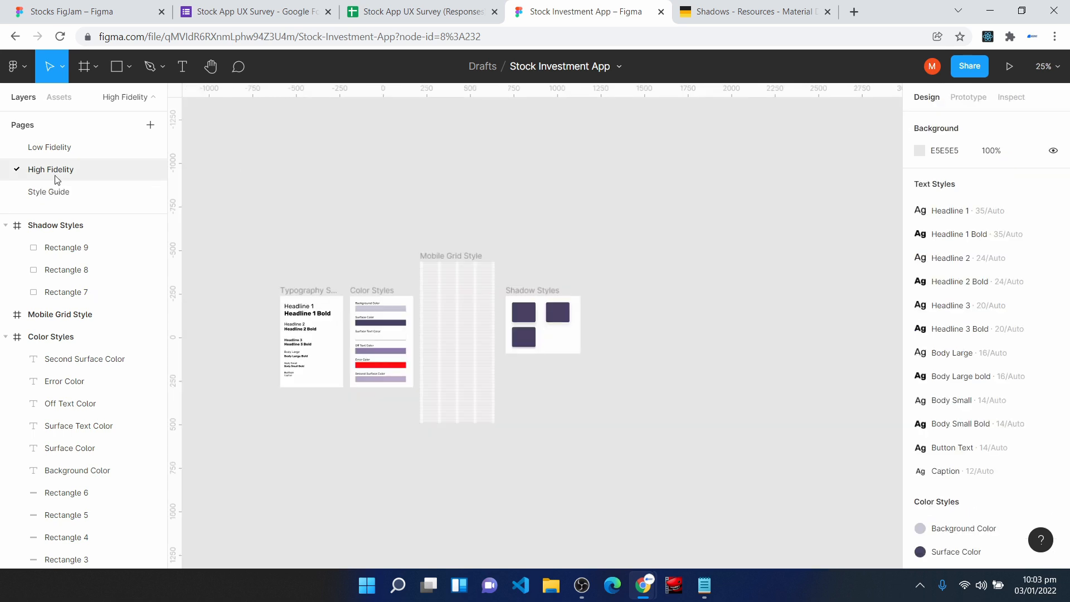
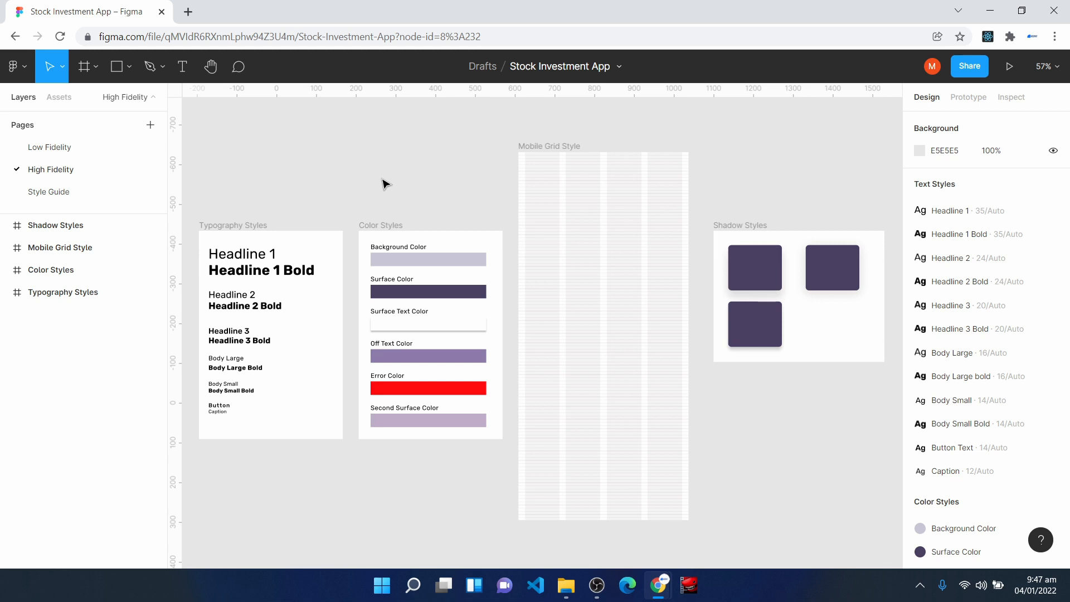
scroll(354, 280, "up", 15)
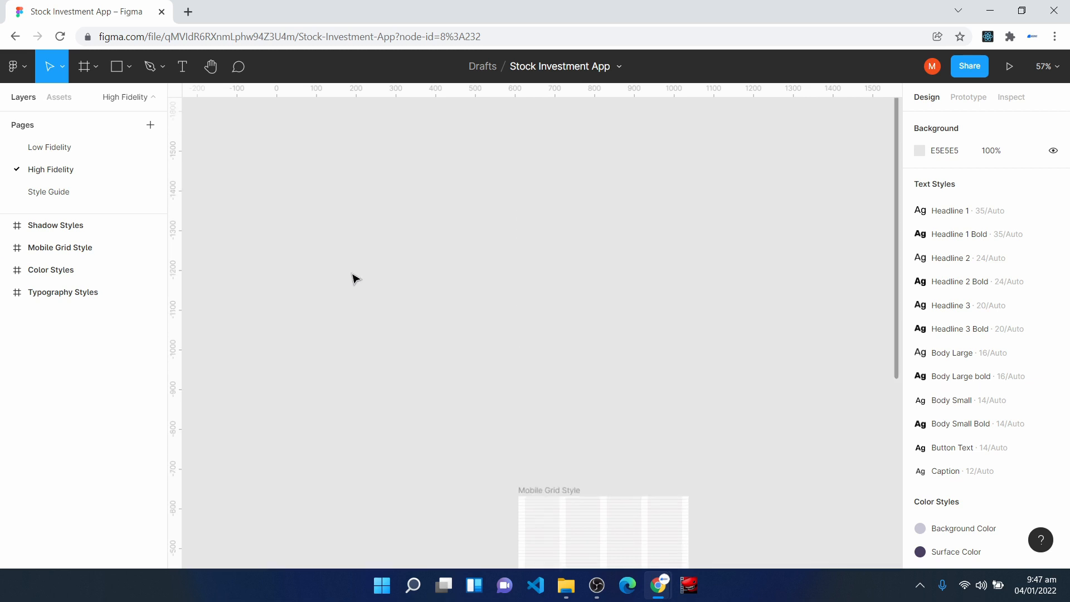
key("t")
left_click(251, 178)
type("hi")
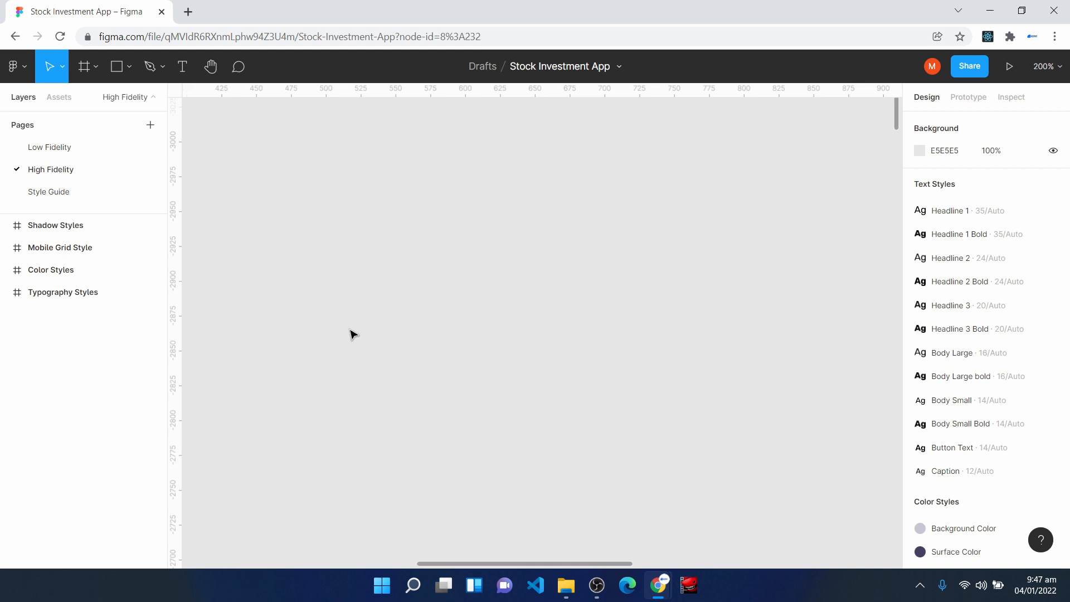
- Add an "Authentication" text on the empty canvas above the style frames and apply the Headline 2 Bold text style
key("t")
left_click(289, 215)
type("Authentication")
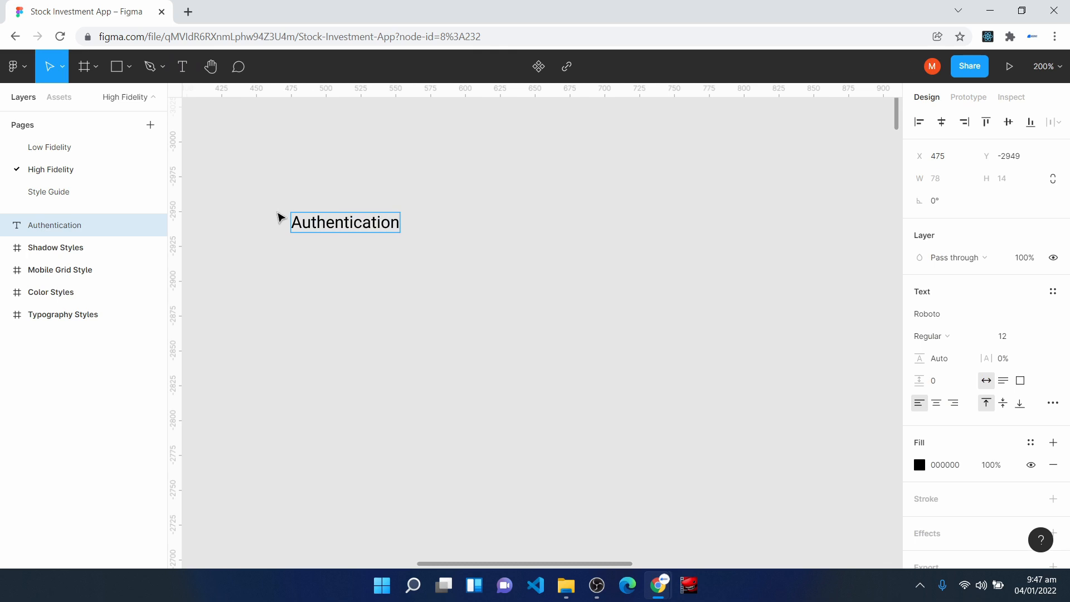
key("Escape")
left_click_drag(340, 225, 294, 191)
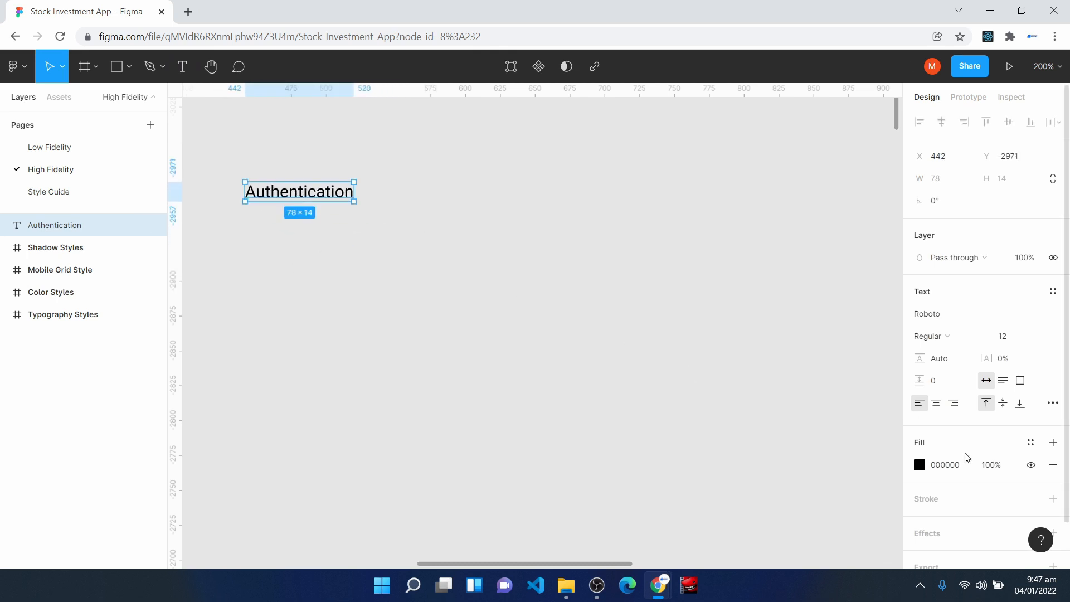
left_click(1053, 291)
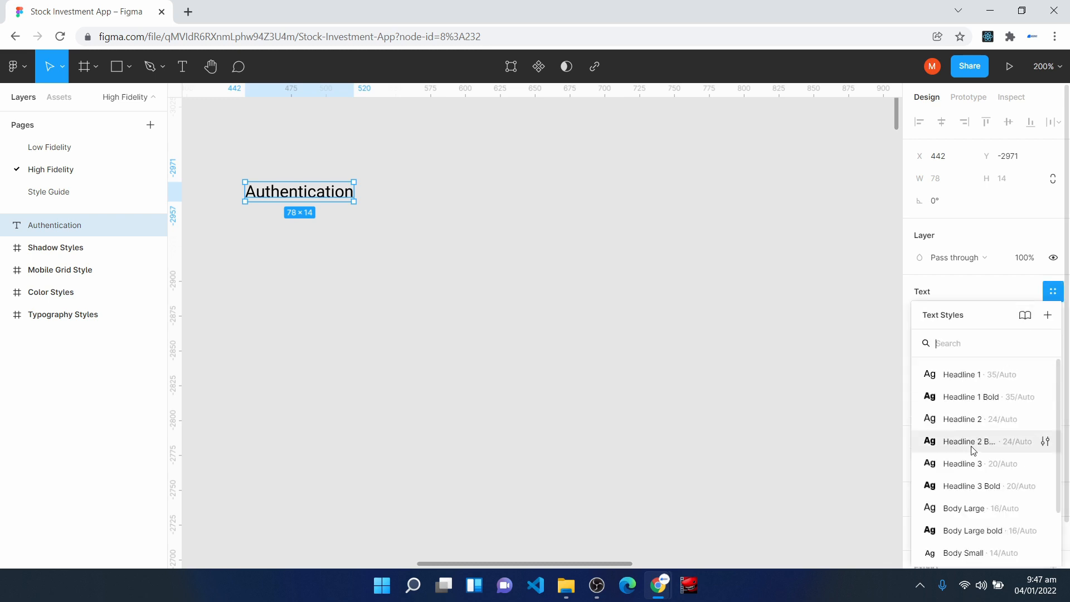
left_click(1043, 441)
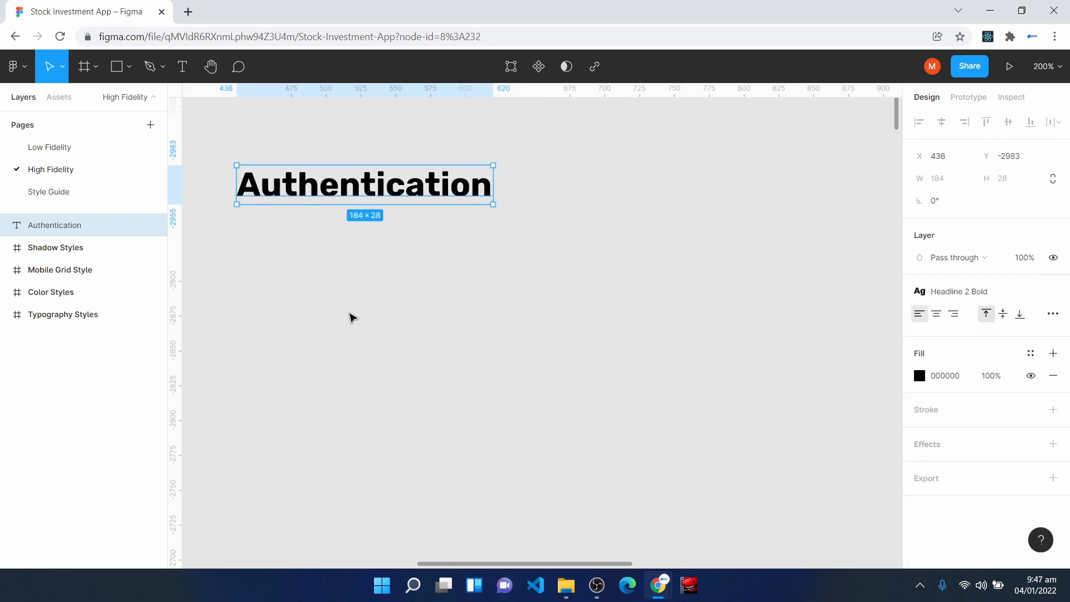
left_click(359, 349)
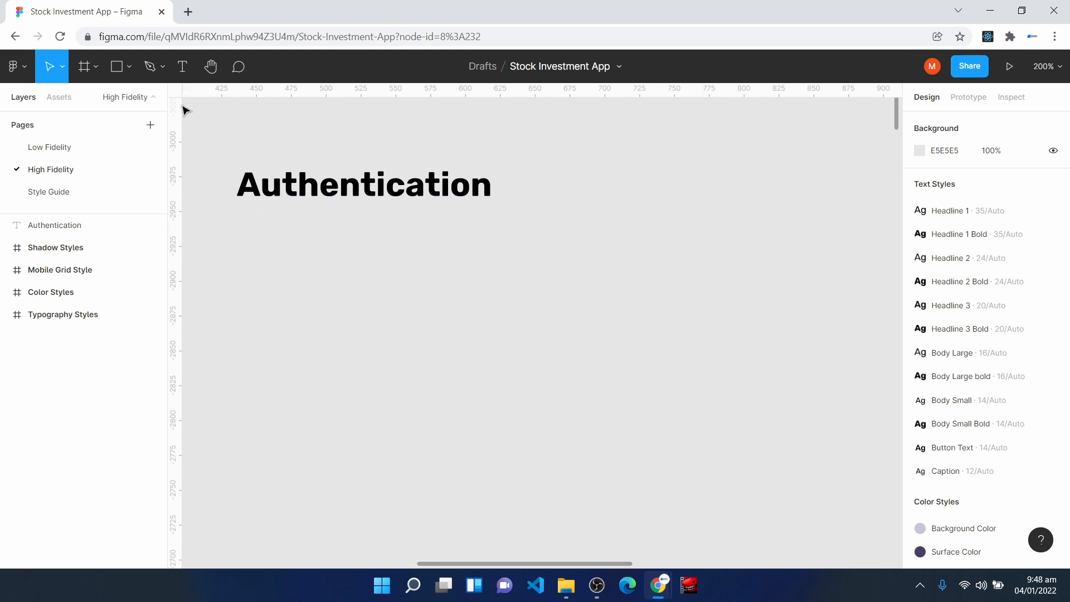
- Add an "Input" text below the Authentication heading and apply the Body Small text style
left_click(182, 72)
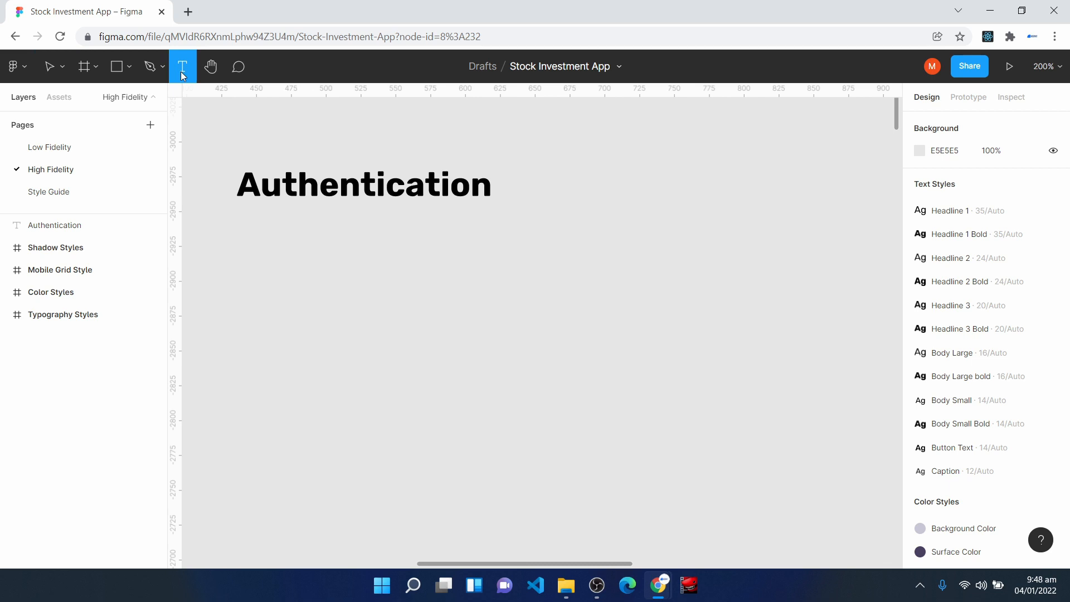
left_click(259, 258)
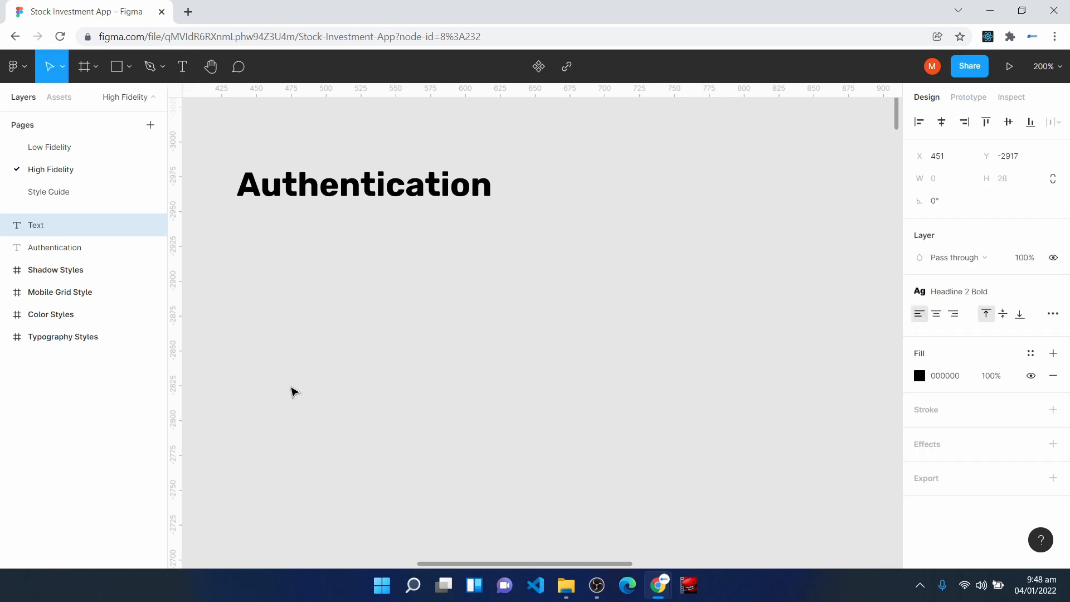
type("Input")
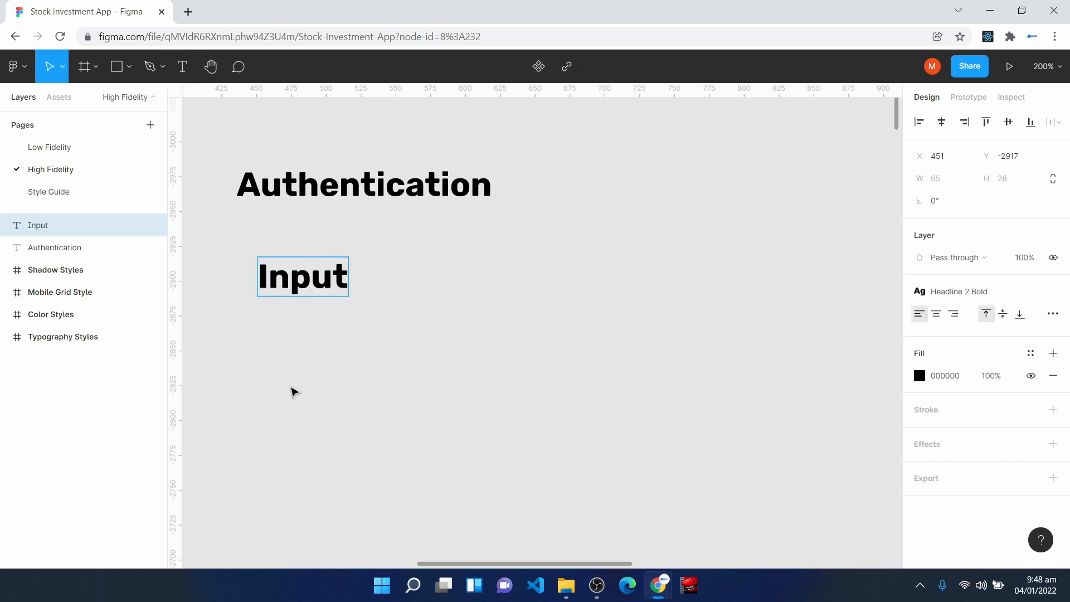
key("Escape")
left_click_drag(284, 278, 315, 297)
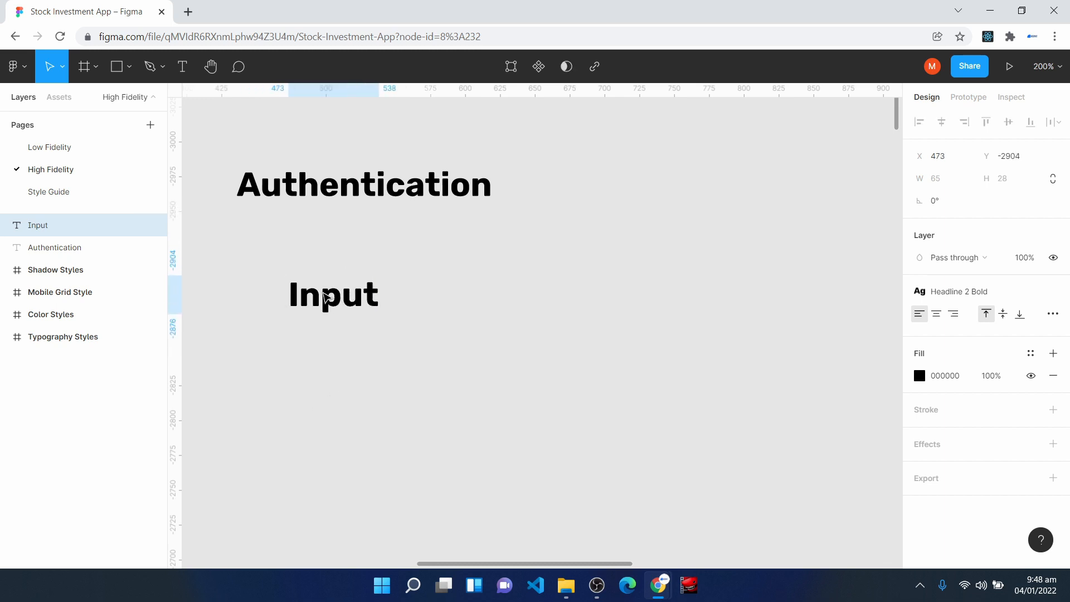
left_click(967, 295)
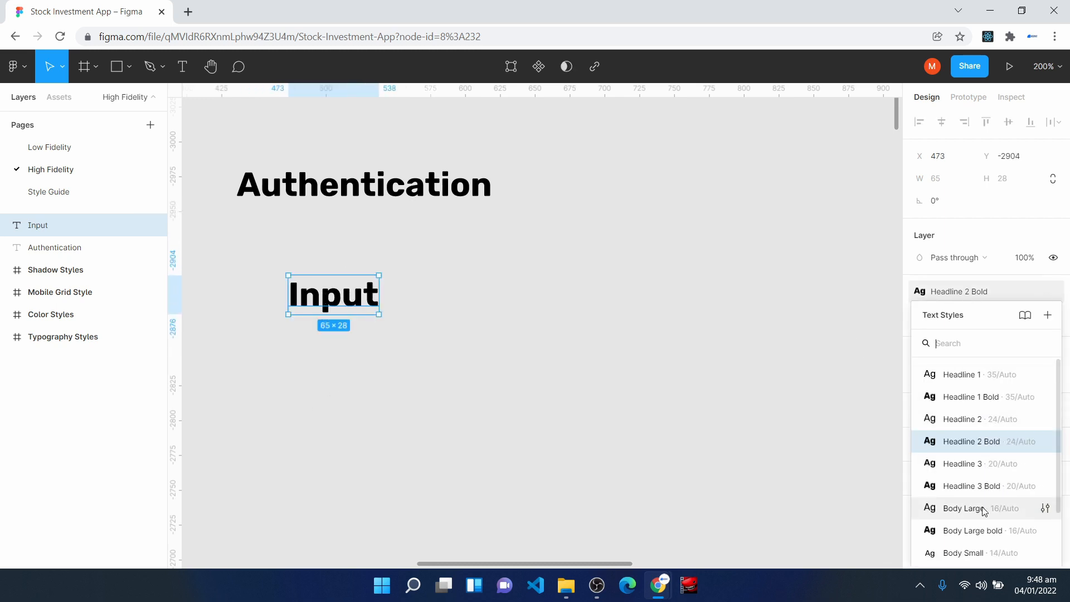
left_click(982, 553)
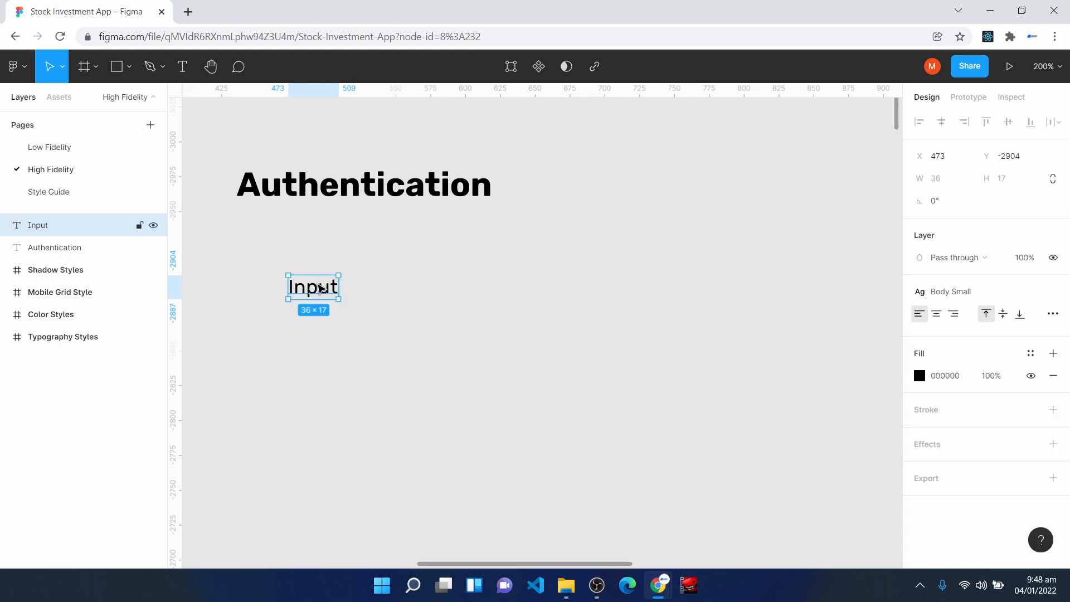
- Wrap the Input text in an auto layout frame, give it a white fill and widen the frame to about 221
key("shift+a")
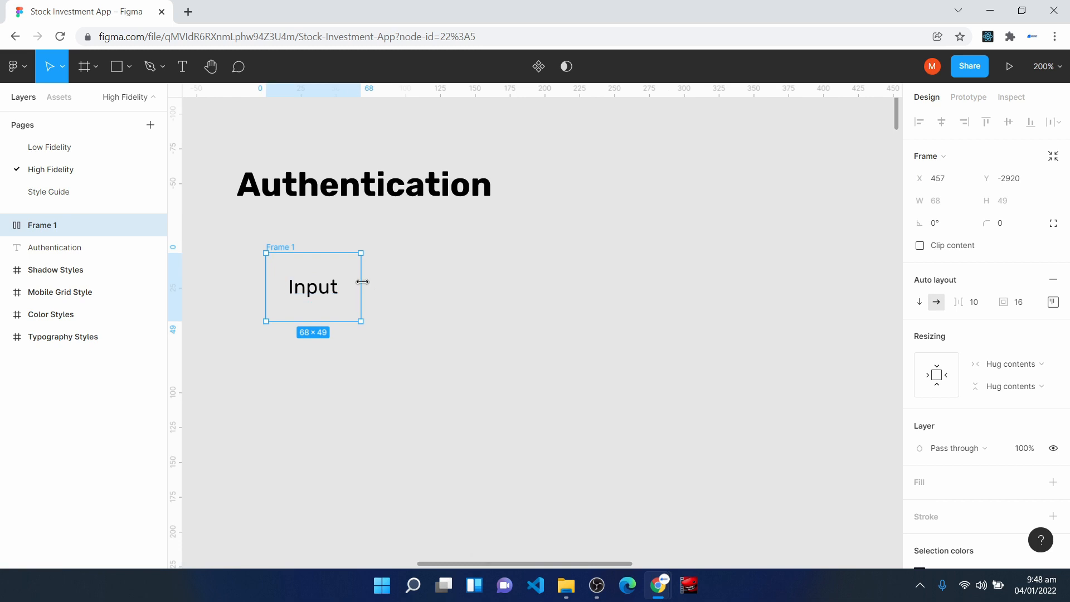
left_click(920, 485)
left_click_drag(359, 283, 573, 284)
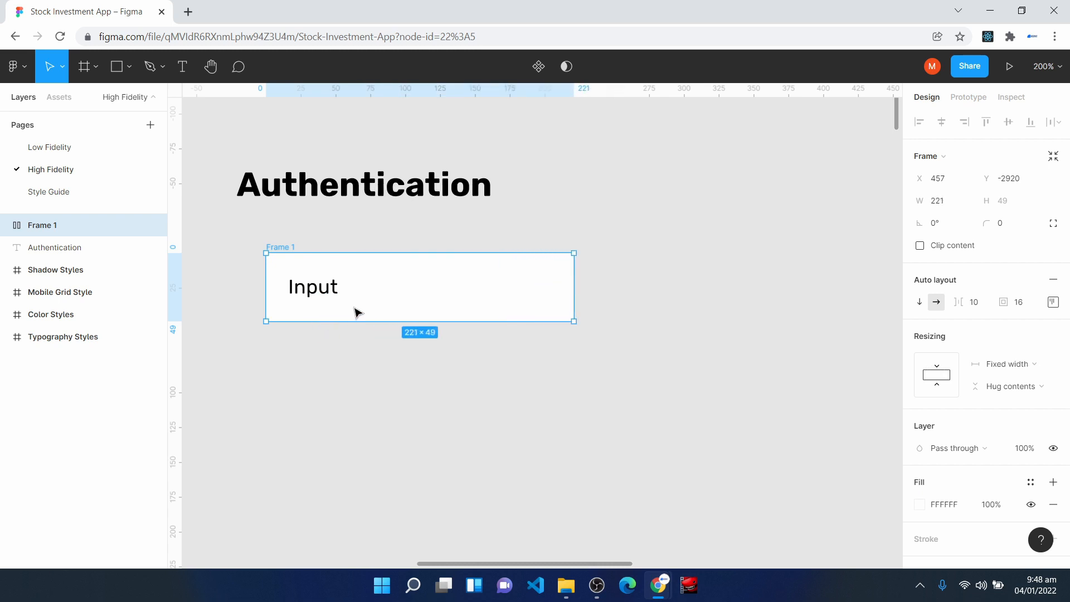
- Align the auto layout frame's content to the left and vertically centred, and set its corner radius to 8
left_click(1053, 301)
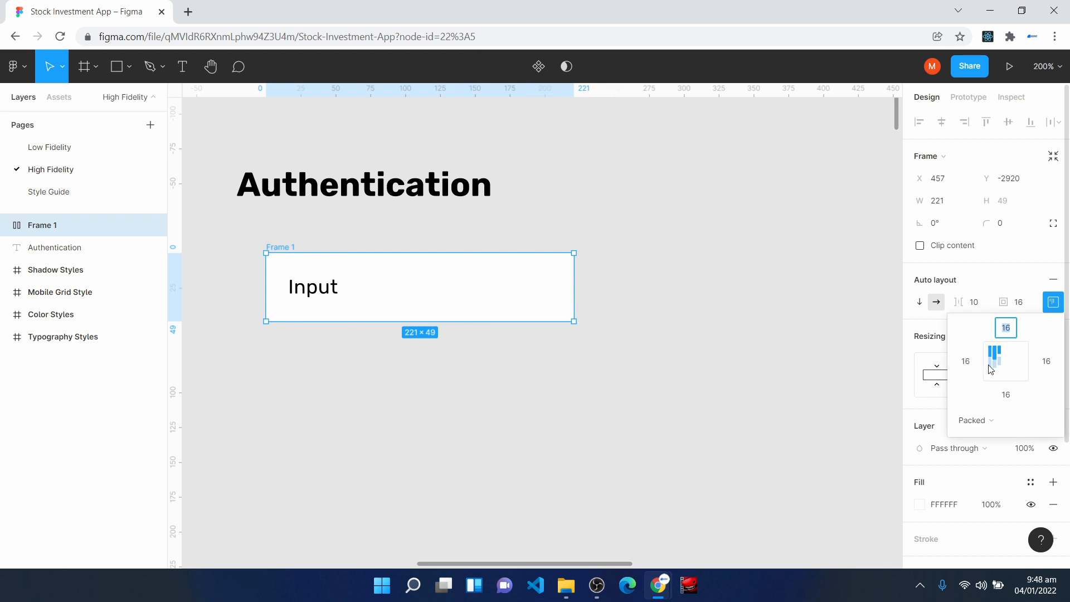
left_click(994, 369)
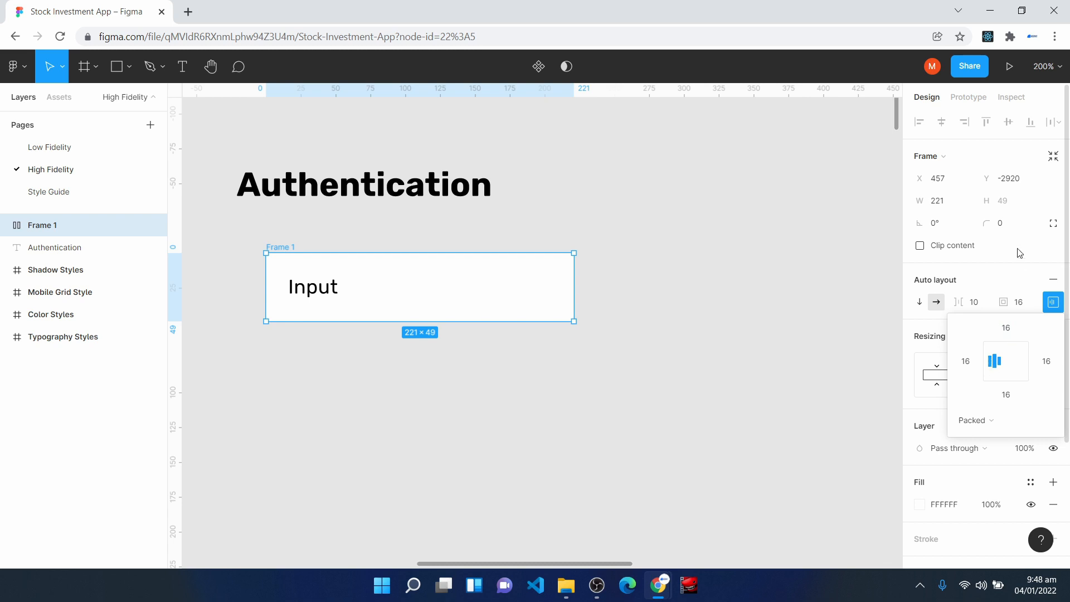
left_click(1012, 224)
key("Return")
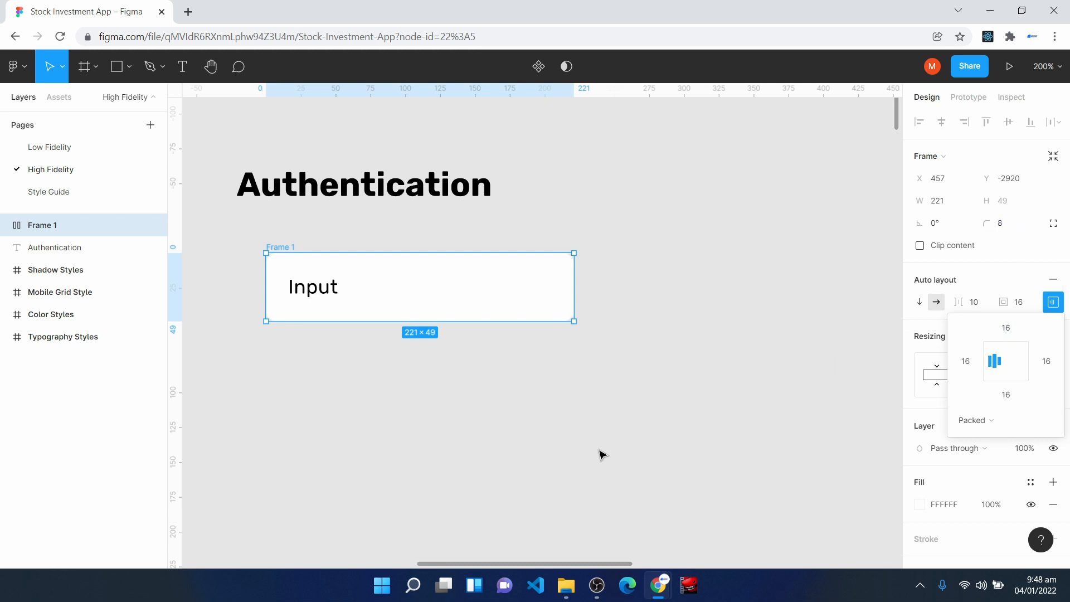
left_click(602, 454)
- Rename the frame as Input Field and move it under the Authentication heading, aligned with the heading's left edge
left_click(60, 223)
right_click(53, 225)
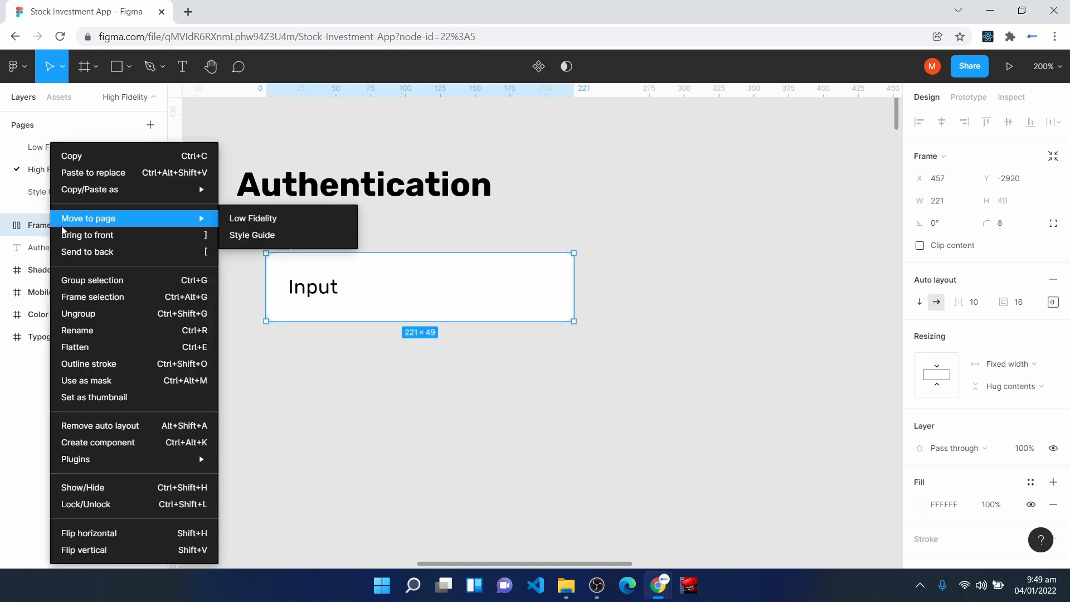
left_click(119, 331)
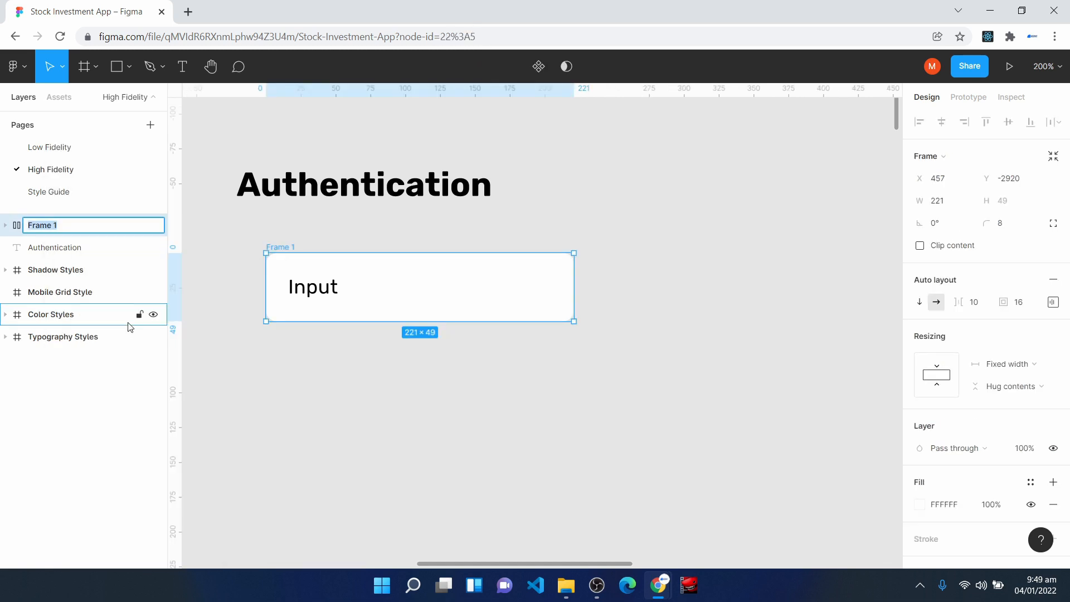
type("Input Field")
key("Return")
left_click_drag(372, 290, 342, 270)
- Apply the Background Color style to the Input Field frame's fill and the Off Text Color style to its text
left_click(1031, 482)
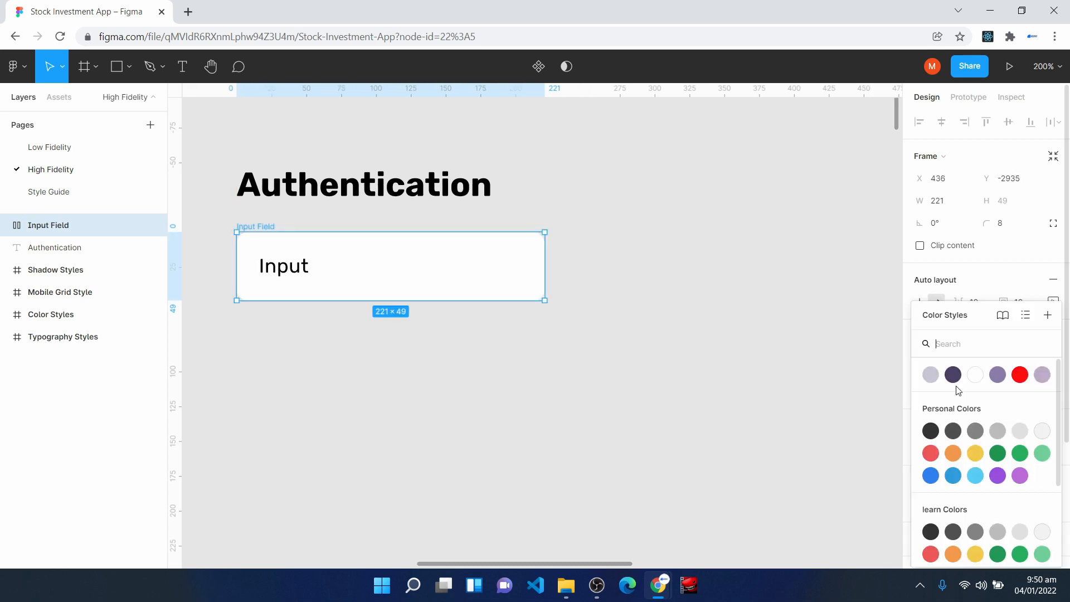
left_click(998, 375)
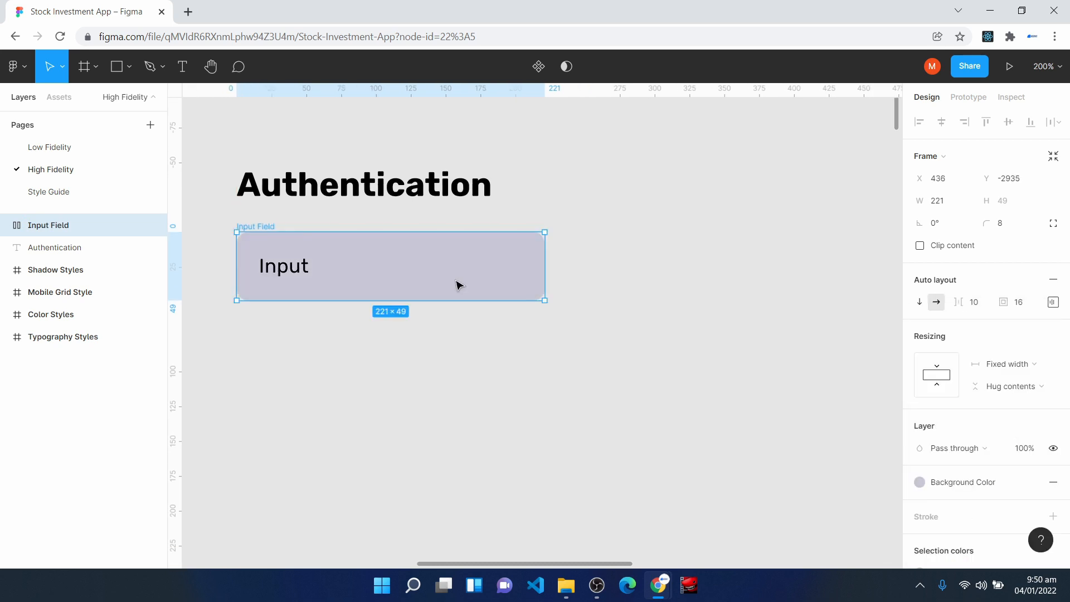
left_click(286, 273)
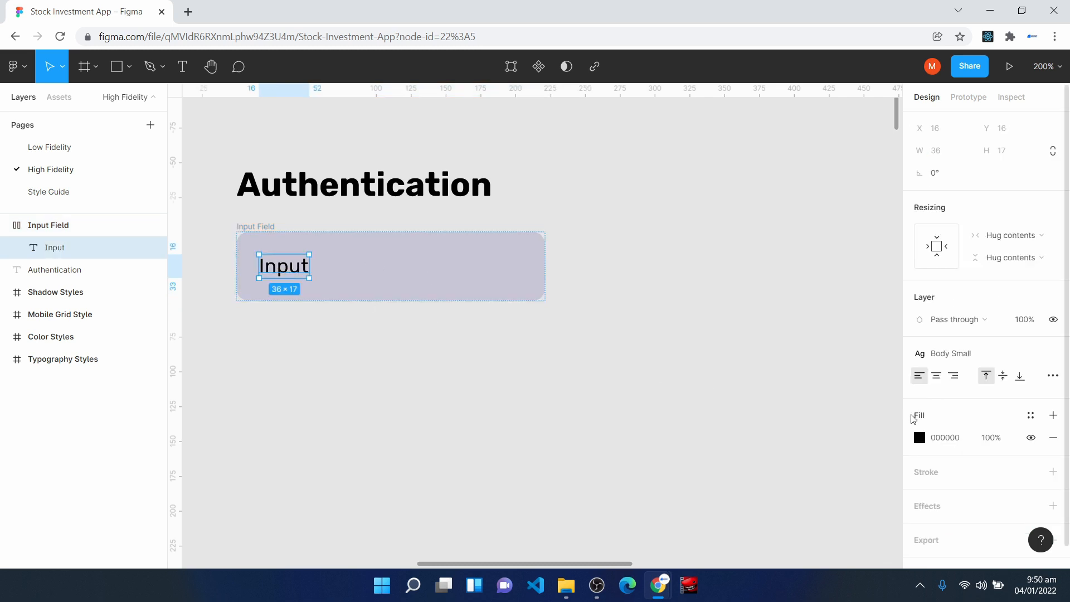
left_click(1031, 417)
left_click(998, 375)
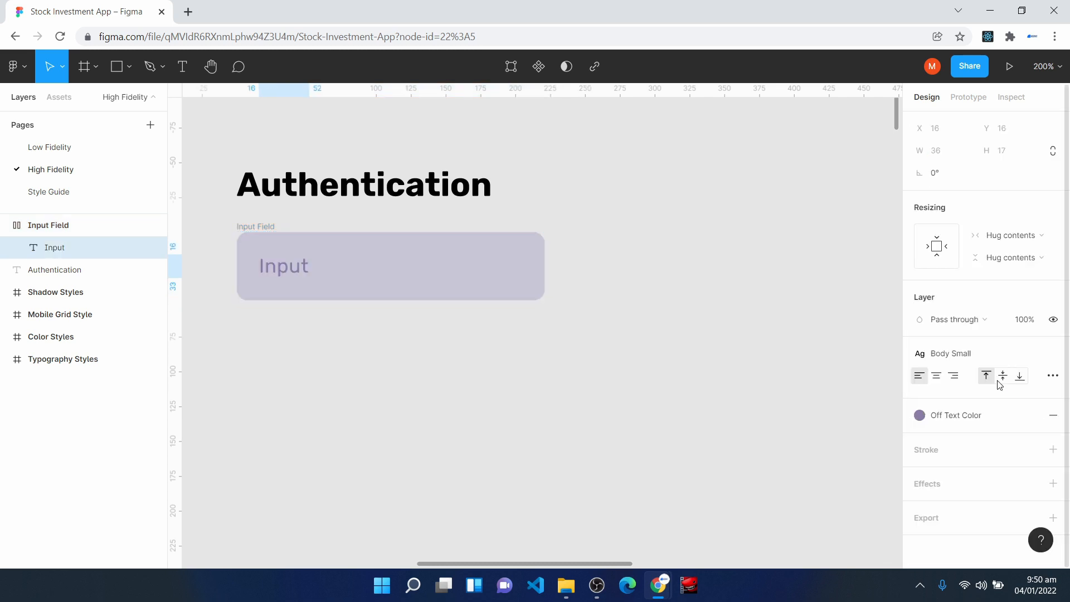
- Add a stroke to the Input Field frame using the Off Text Color style
left_click(269, 227)
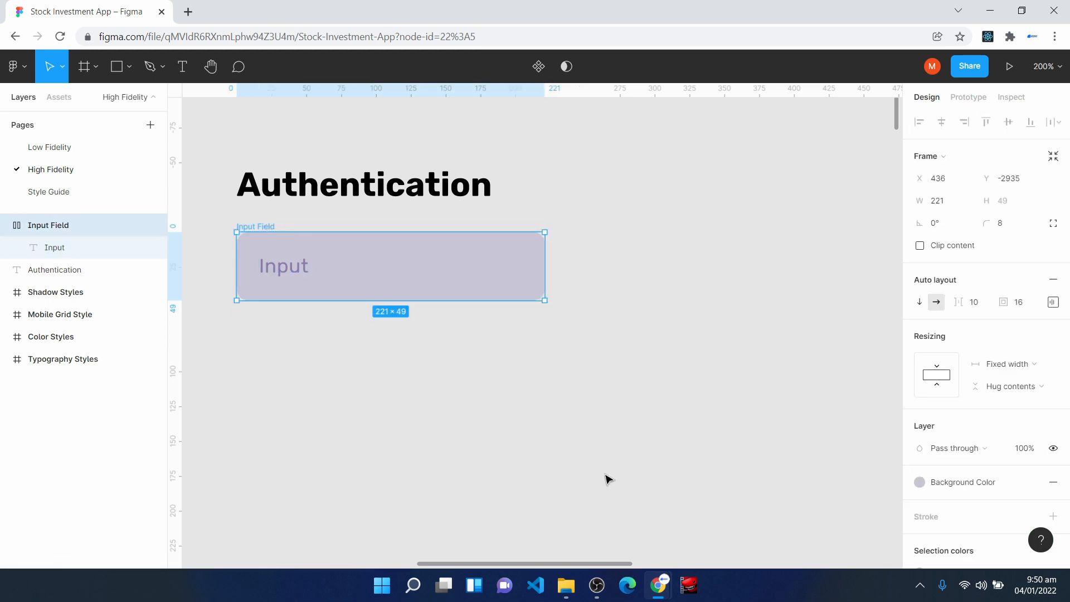
scroll(1025, 502, "down", 3)
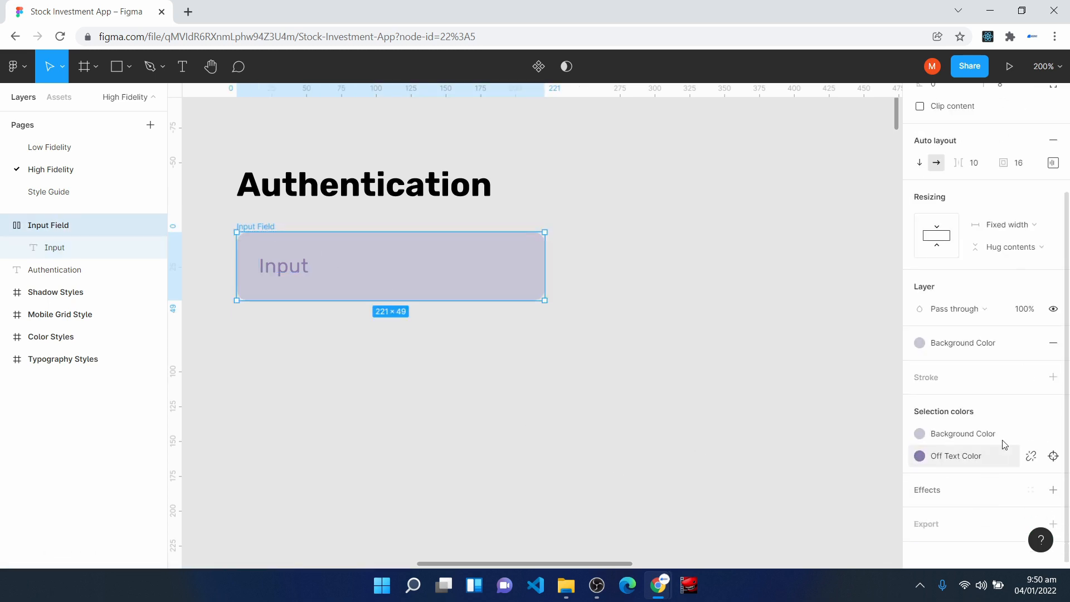
left_click(1031, 376)
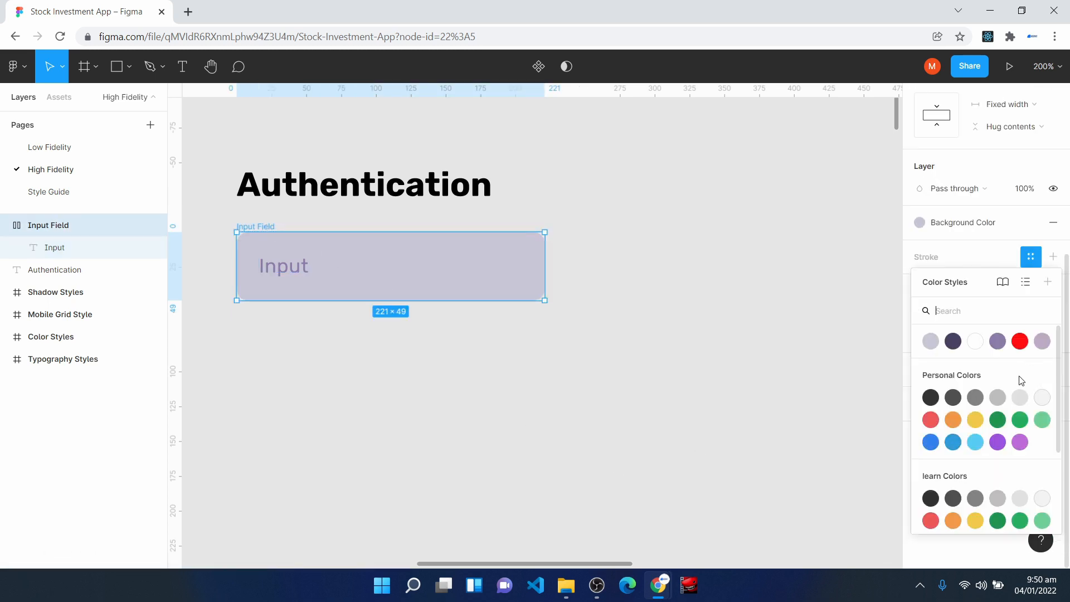
left_click(997, 342)
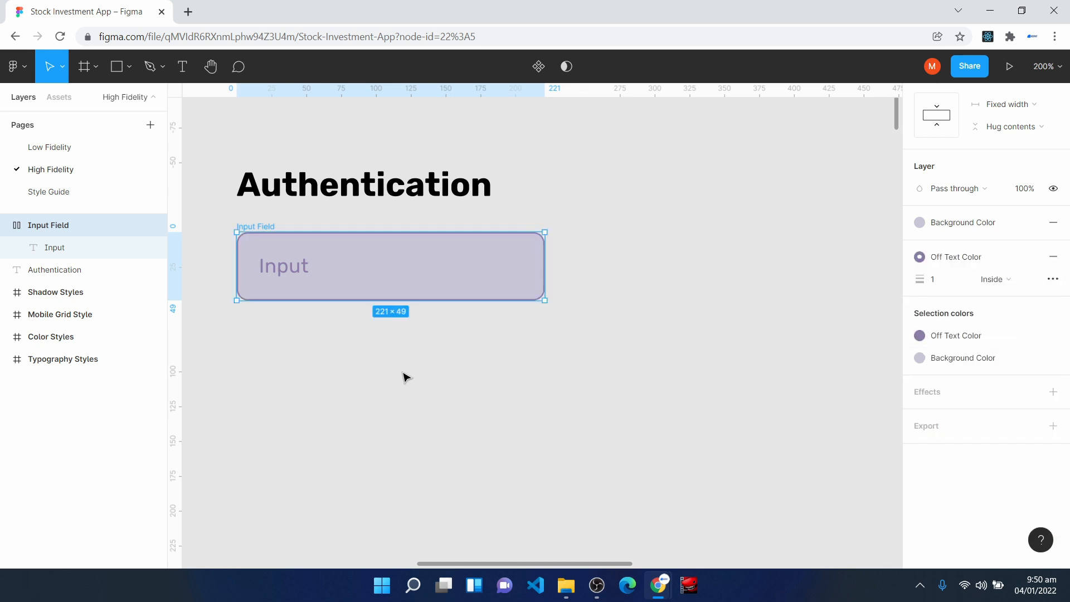
left_click(407, 390)
left_click(241, 237)
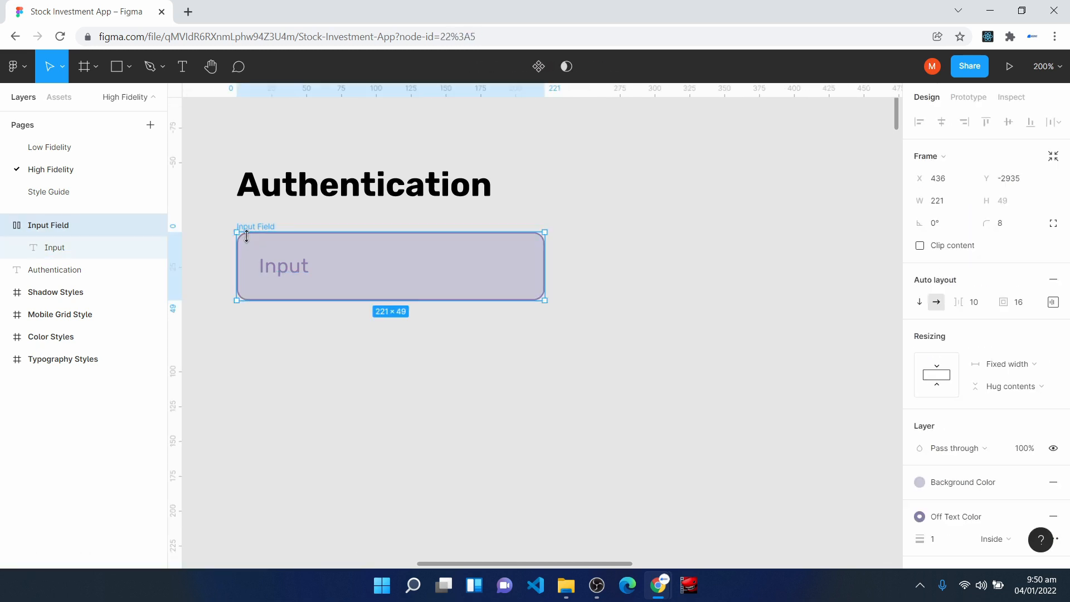
- Move the Input Field frame slightly closer to the heading, to about Y -2942, and turn it into a component
left_click_drag(375, 273, 378, 265)
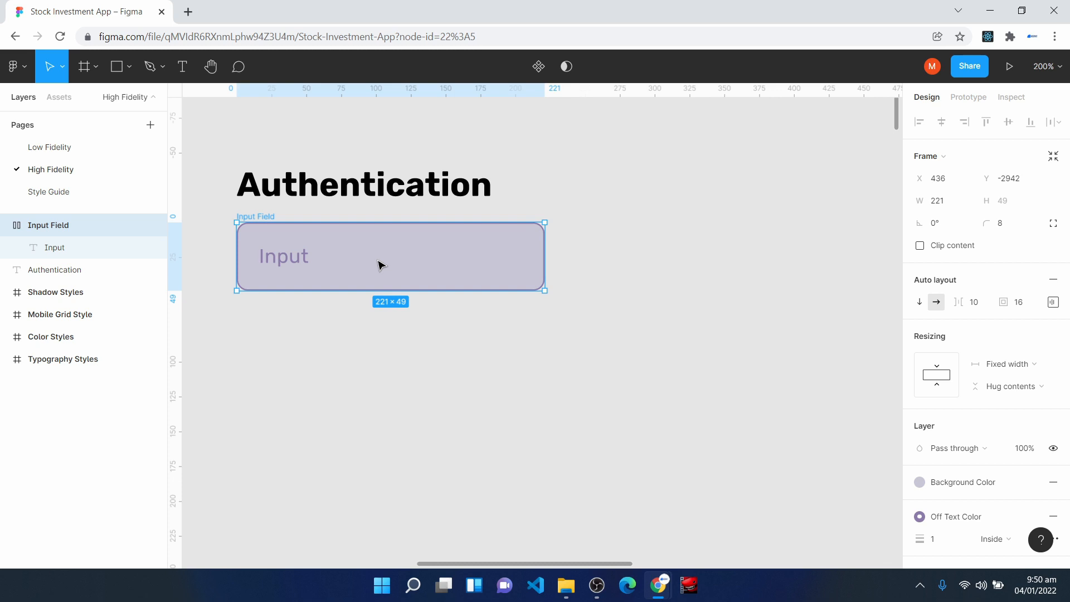
left_click(541, 67)
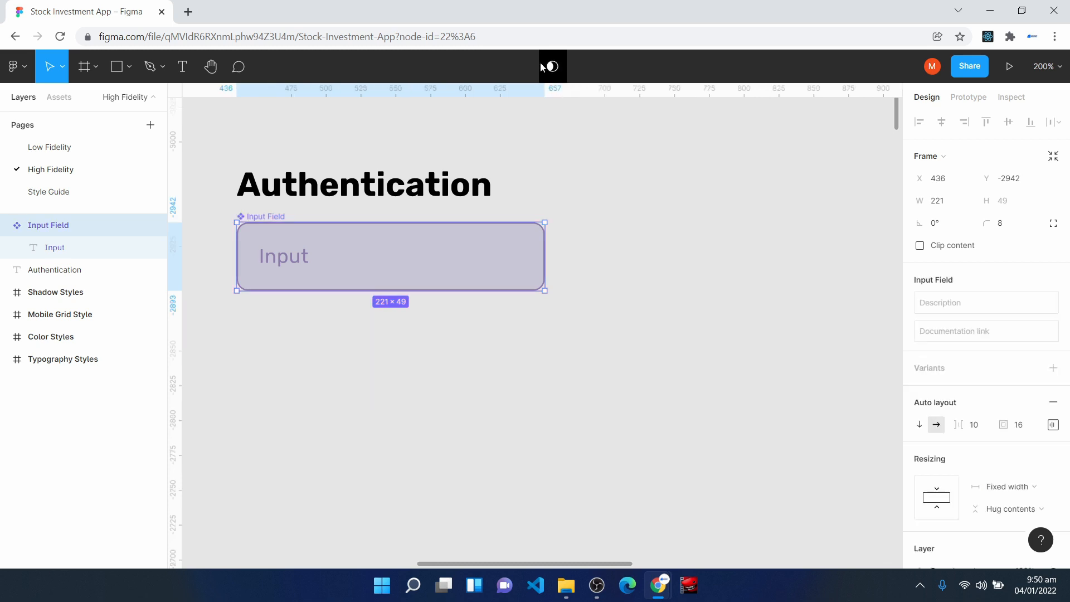
left_click(383, 375)
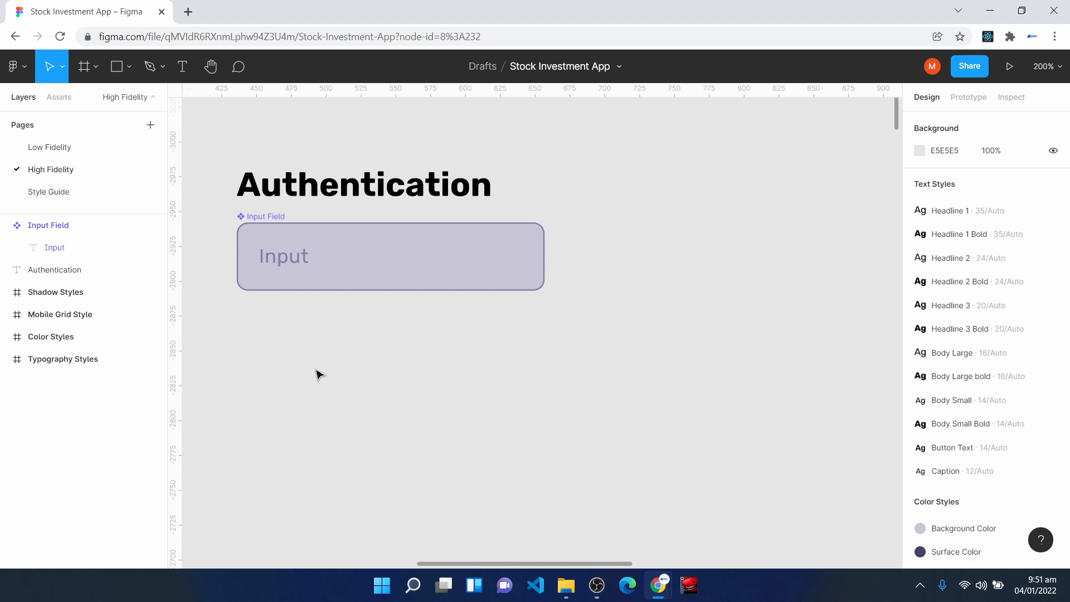
- Add the text "Button" below the Input Field component and apply the Button Text style to it
left_click(182, 66)
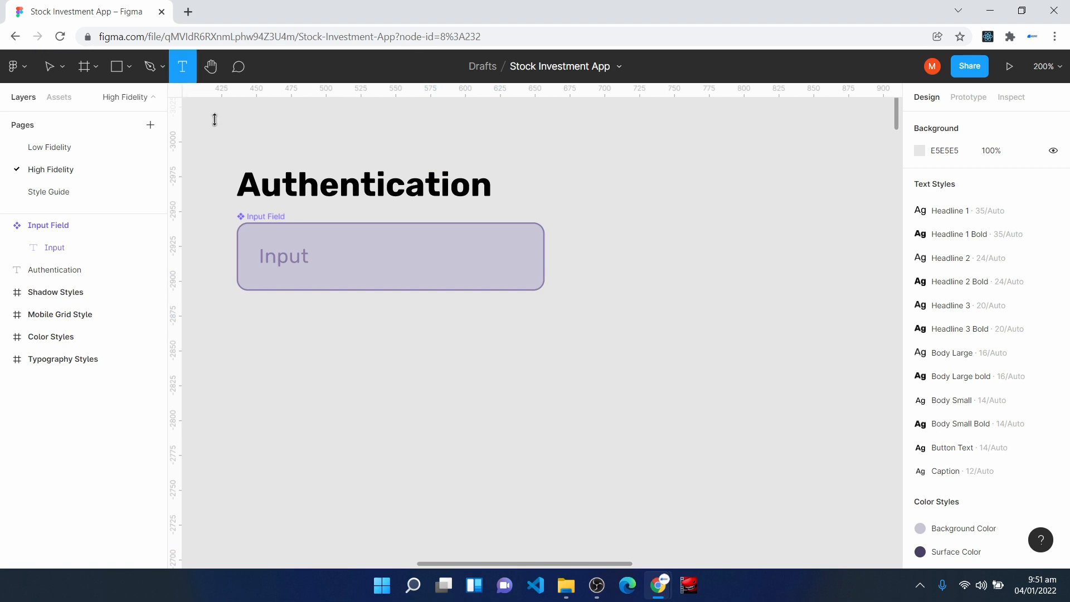
left_click(310, 354)
type("Button")
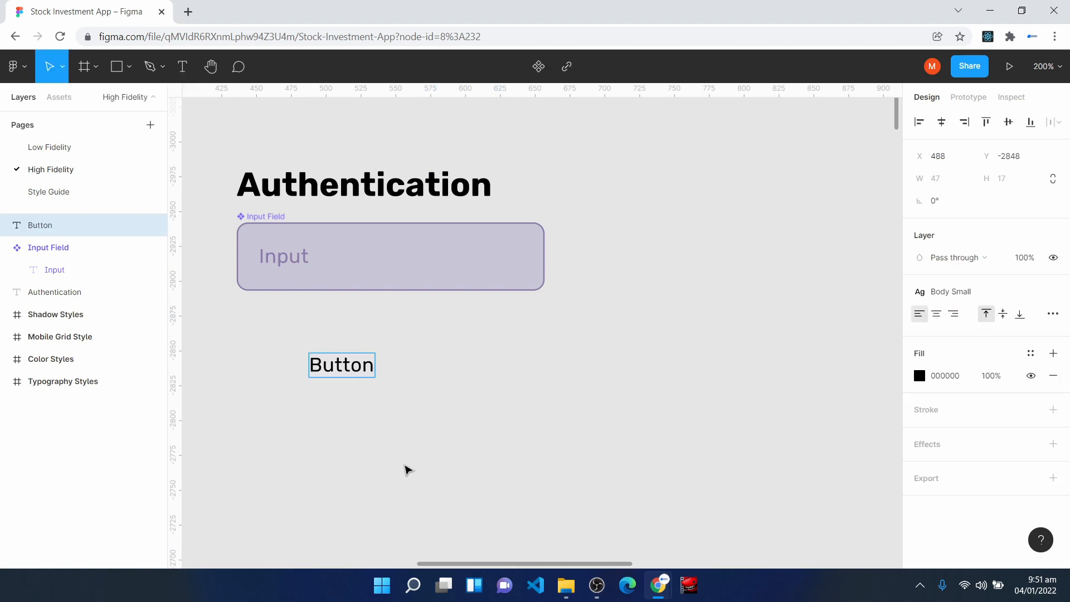
key("Escape")
left_click_drag(348, 372, 339, 370)
left_click(964, 294)
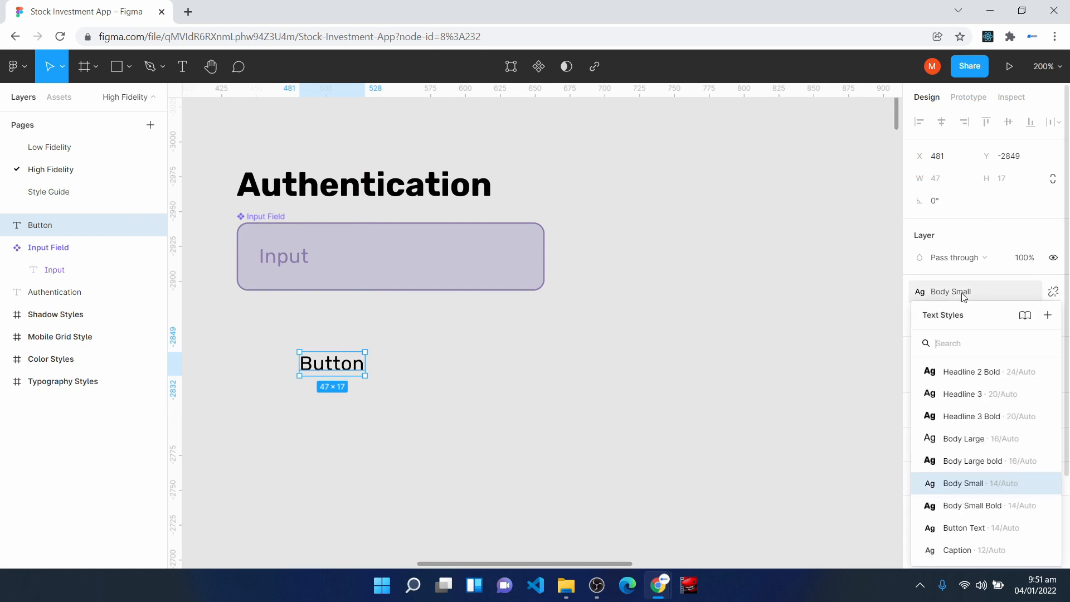
left_click(974, 528)
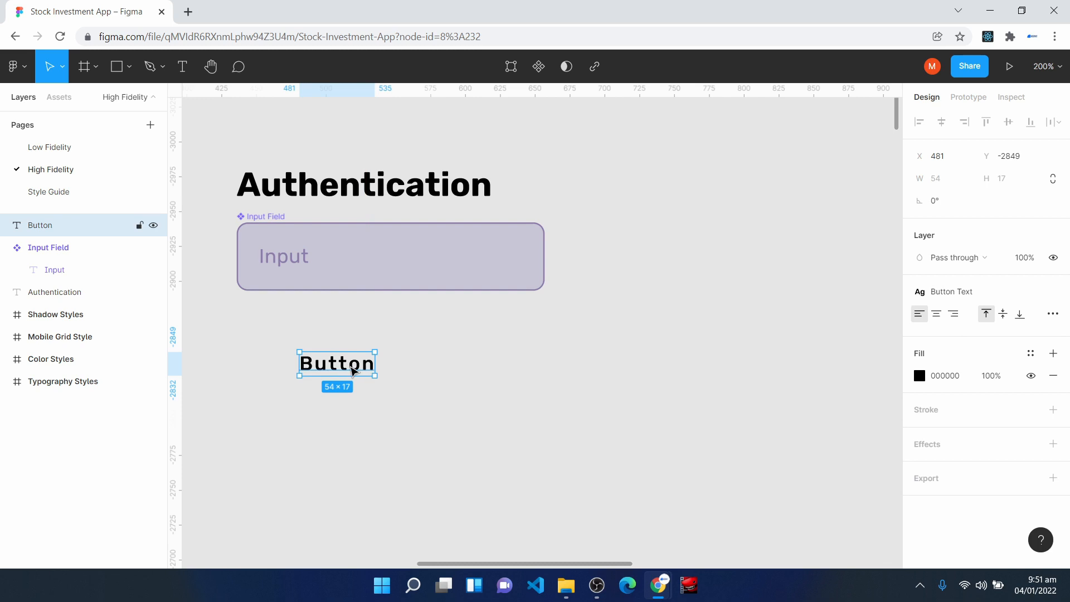
- Wrap the Button text in an auto layout frame with 16 padding and apply the Surface Color style to the frame's fill
key("shift+a")
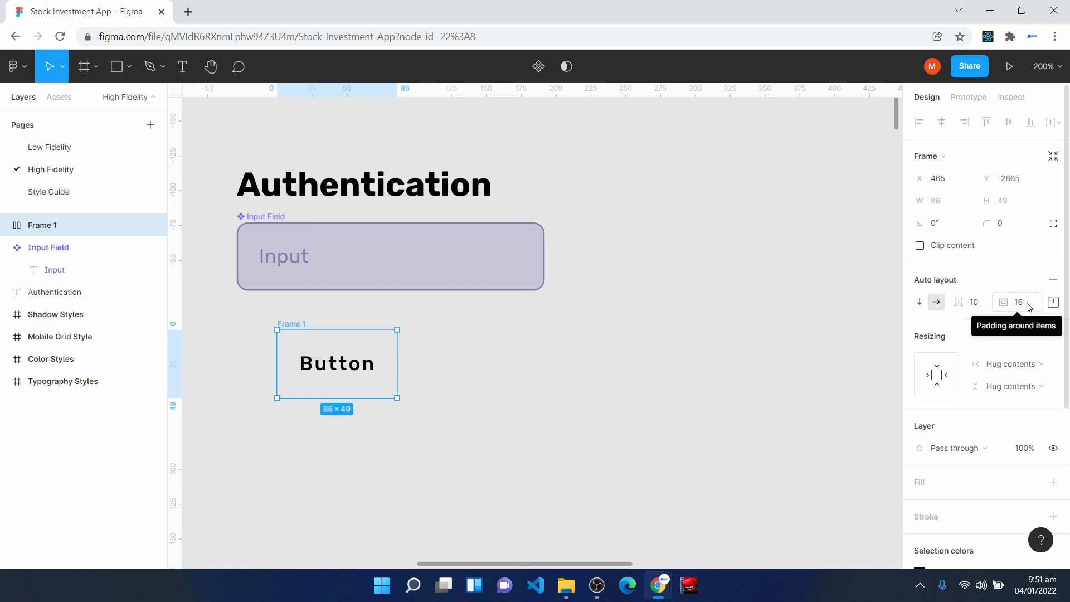
left_click(262, 234)
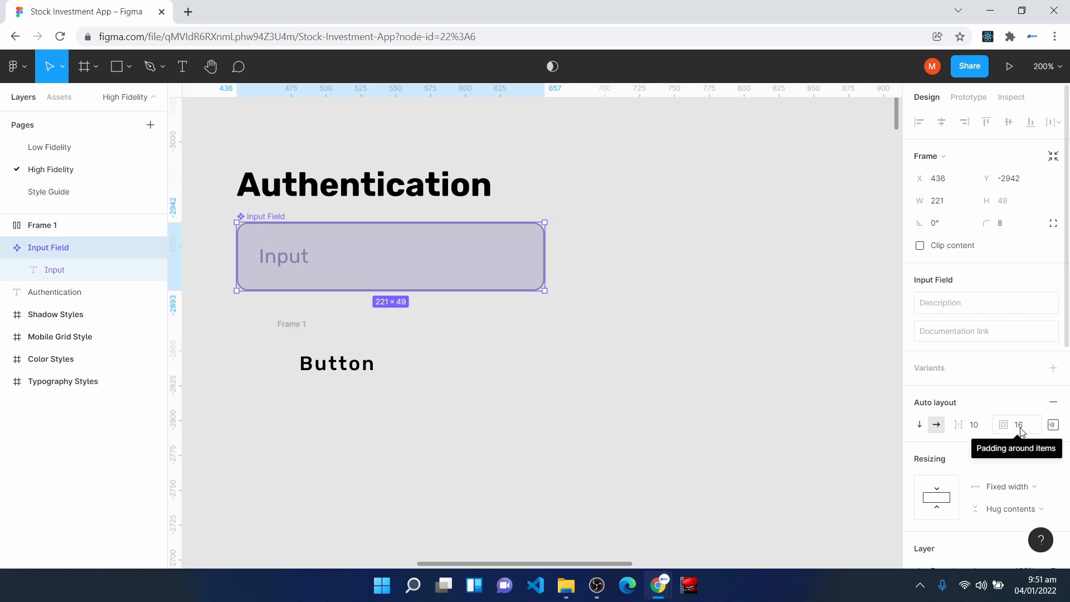
left_click(334, 359)
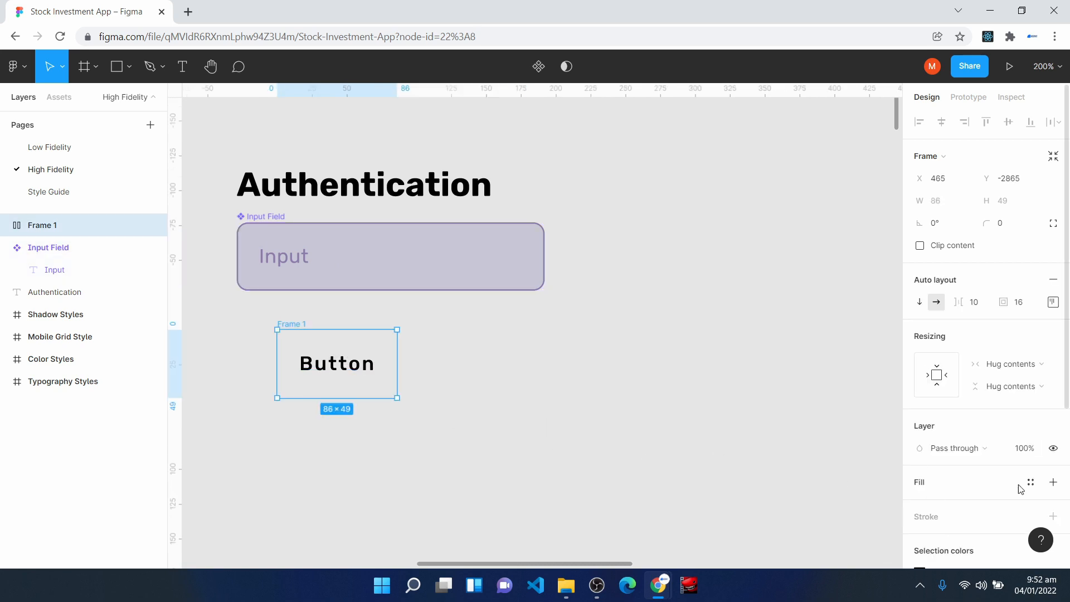
left_click(1031, 483)
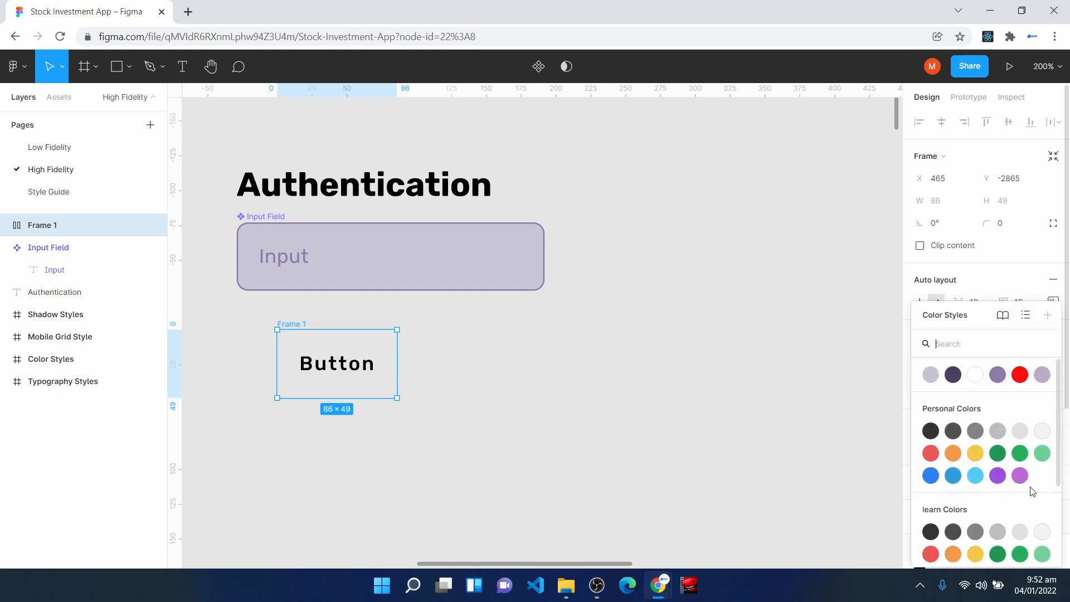
left_click(953, 375)
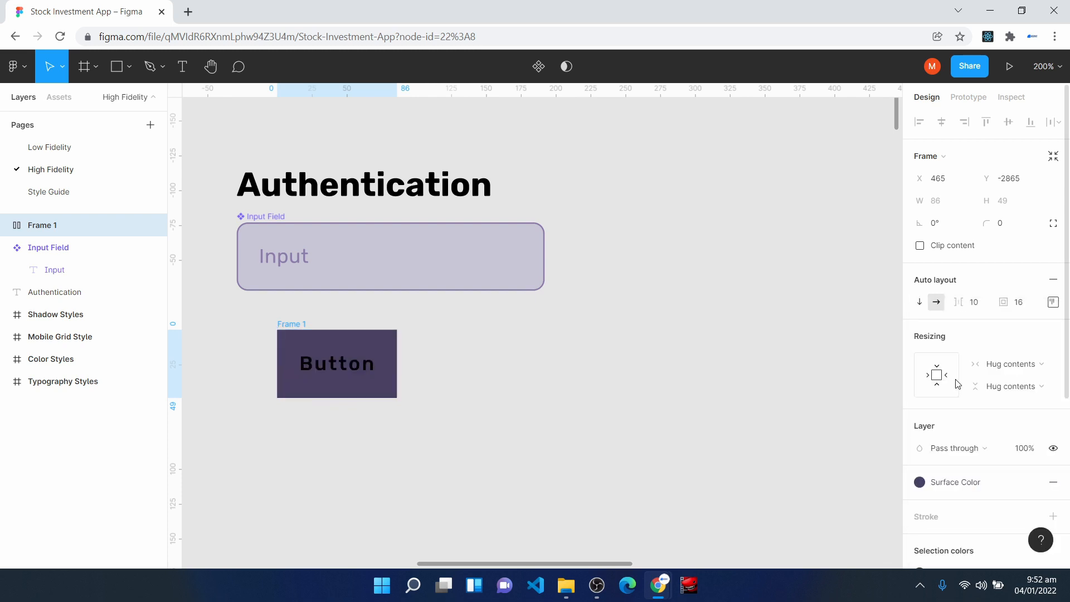
- Apply the Surface Text Color style to the Button text's fill
left_click(348, 368)
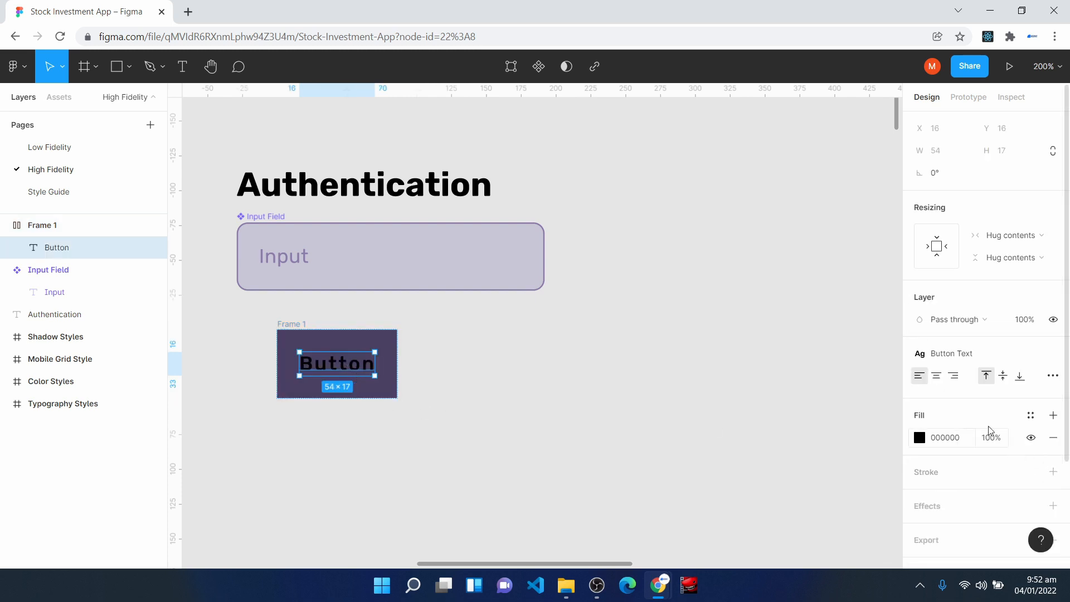
left_click(1030, 416)
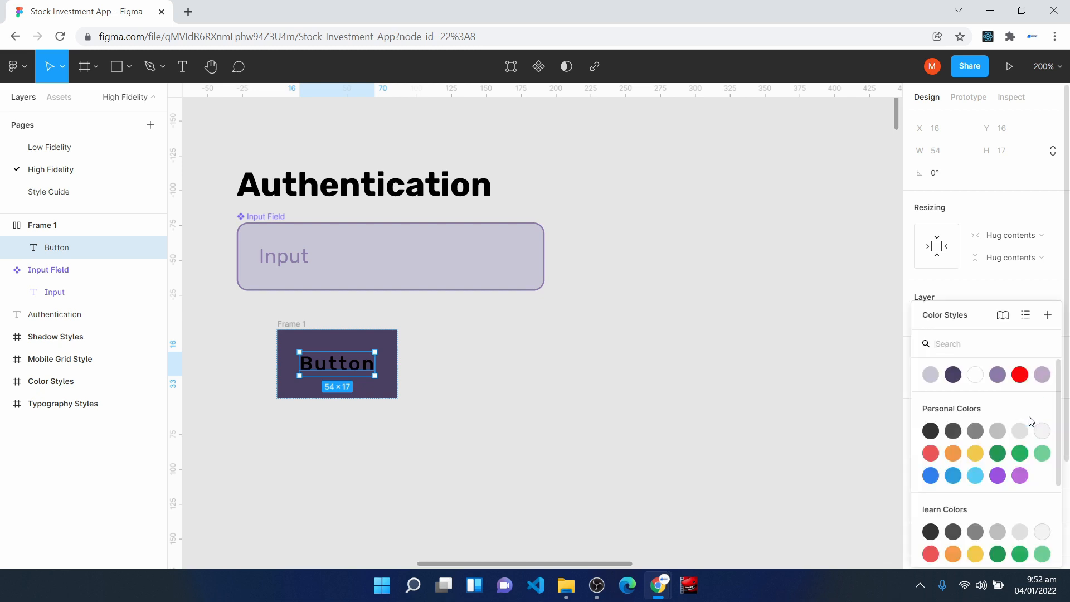
left_click(975, 374)
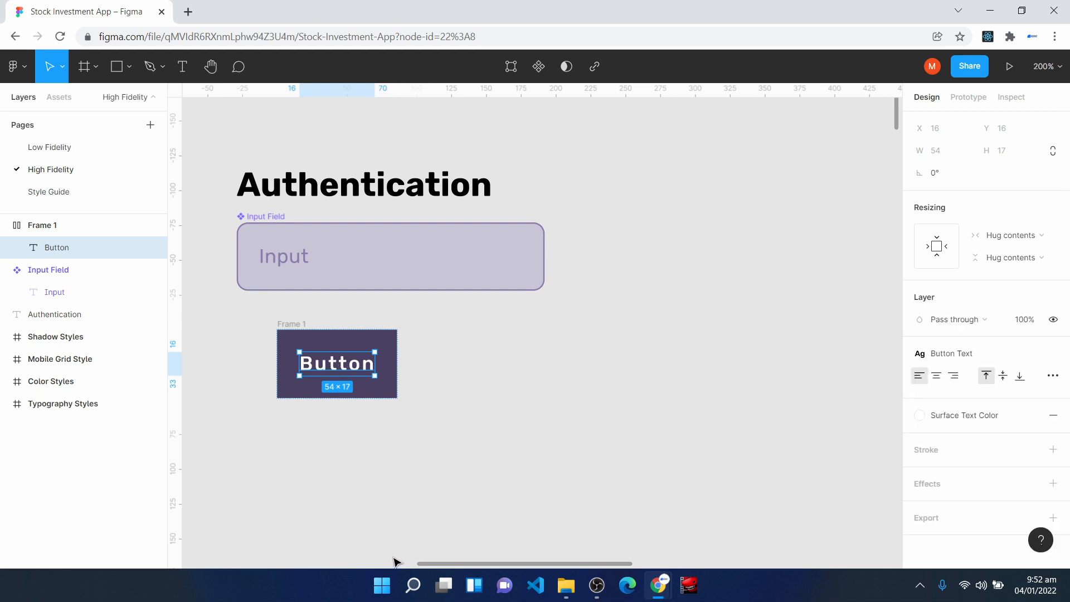
- Center the content within the Button text's auto layout frame
left_click(291, 325)
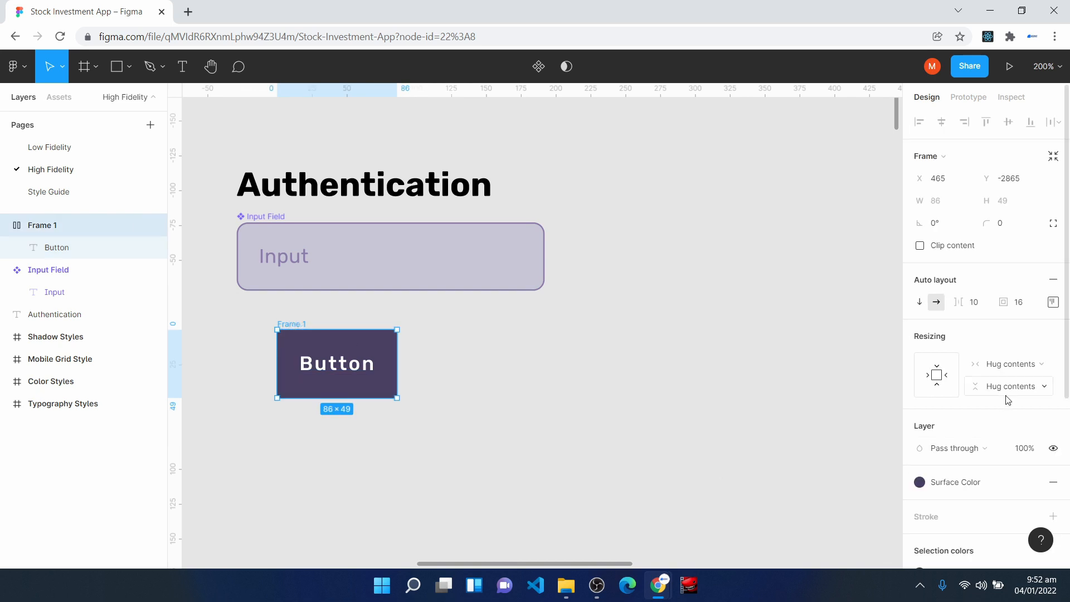
left_click(1053, 301)
left_click(1010, 365)
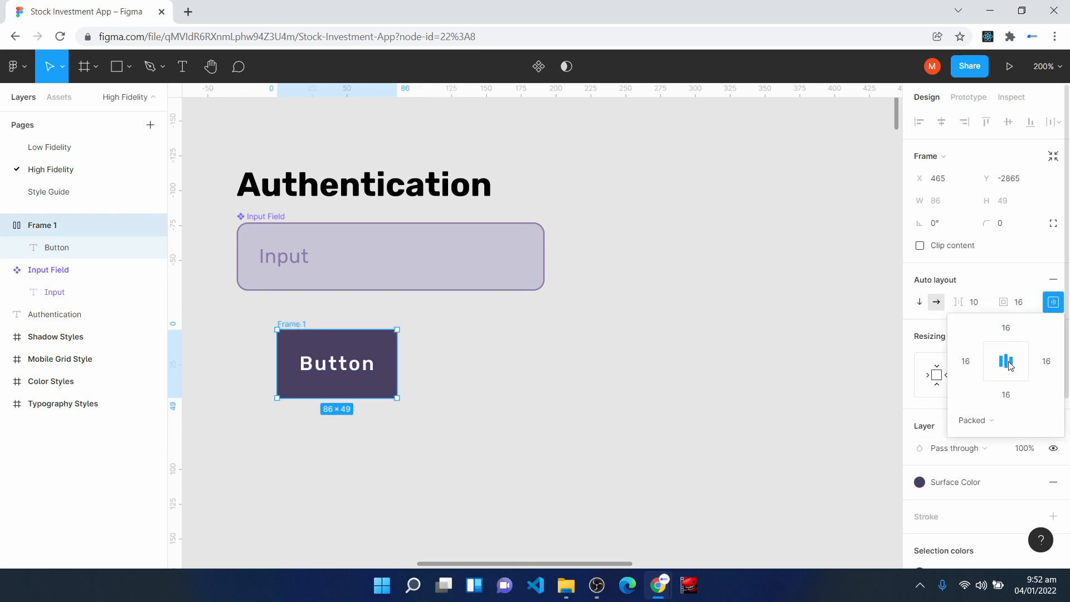
left_click(1054, 307)
- Set the button frame's corner radius to 8 and move it just below the Input Field, aligned with its left edge
left_click(1012, 225)
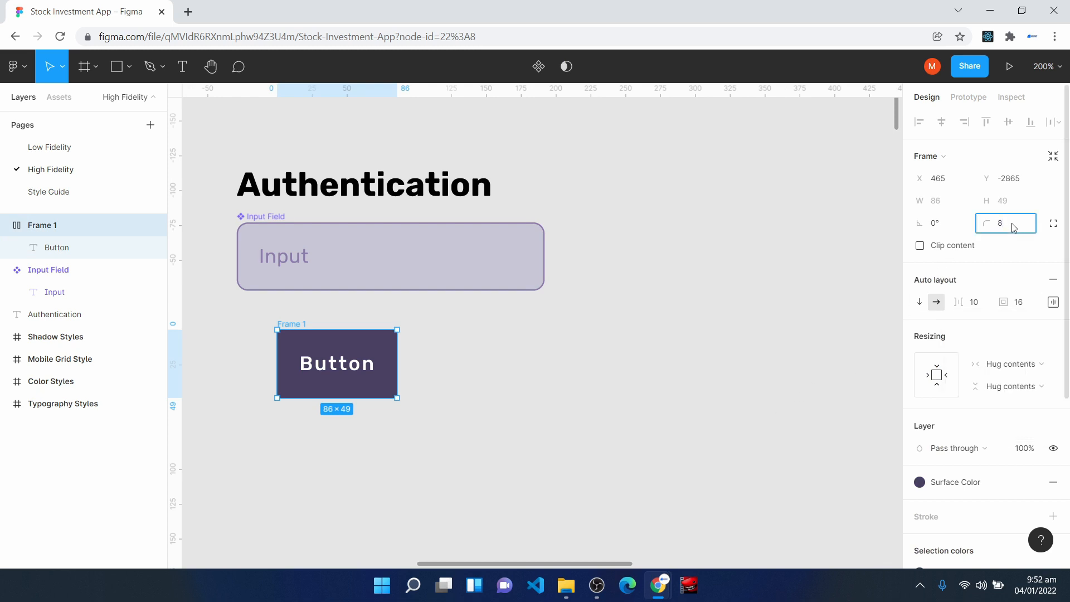
type("8")
left_click(480, 423)
left_click(293, 341)
left_click_drag(294, 349, 253, 336)
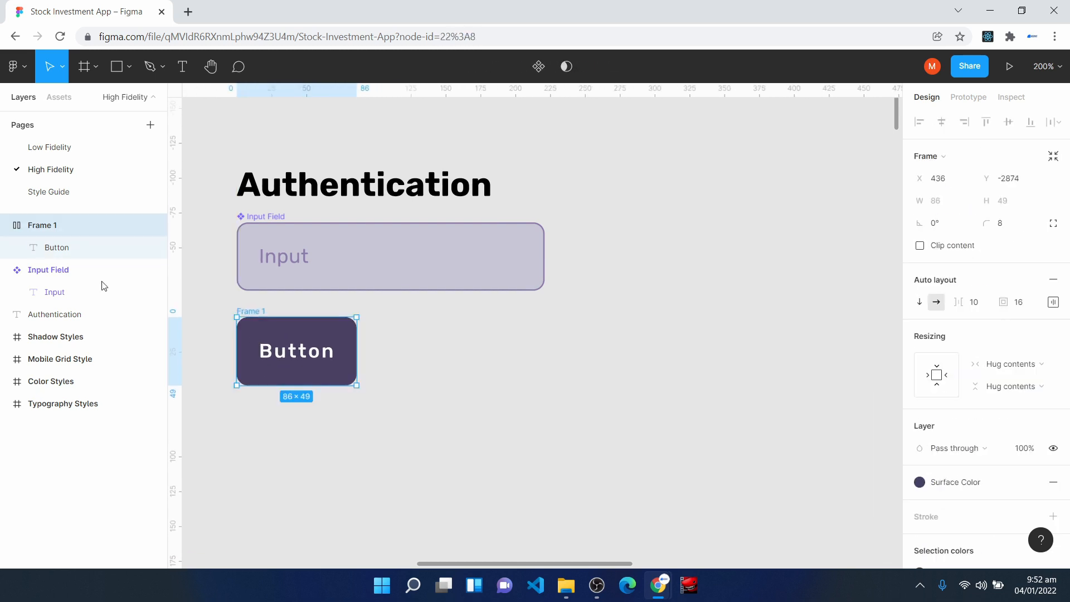
- Rename the button frame as Button and turn it into a component
right_click(32, 225)
left_click(82, 332)
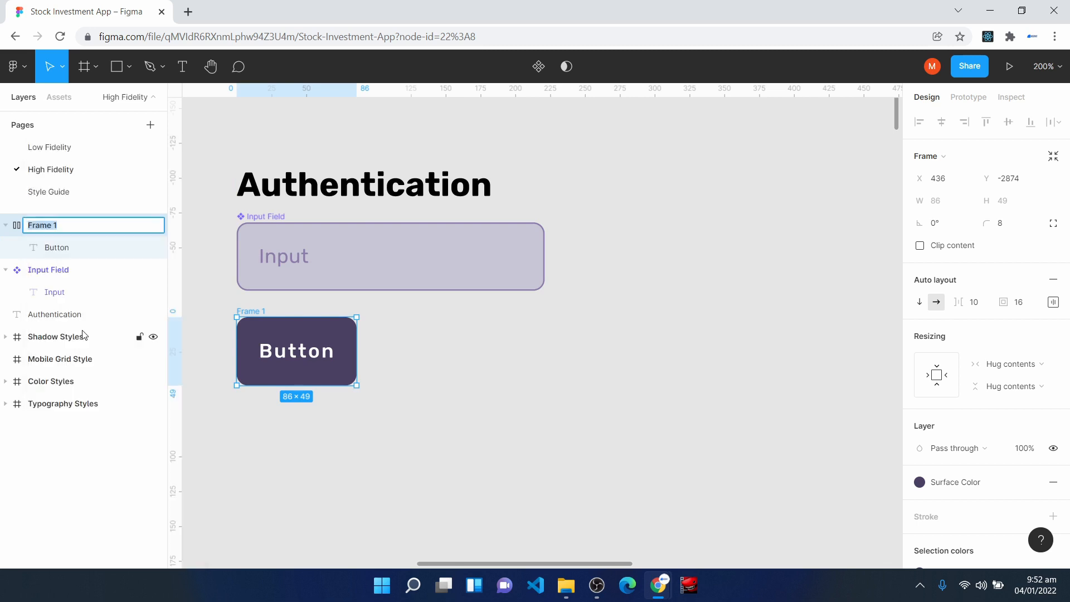
type("Button")
key("Return")
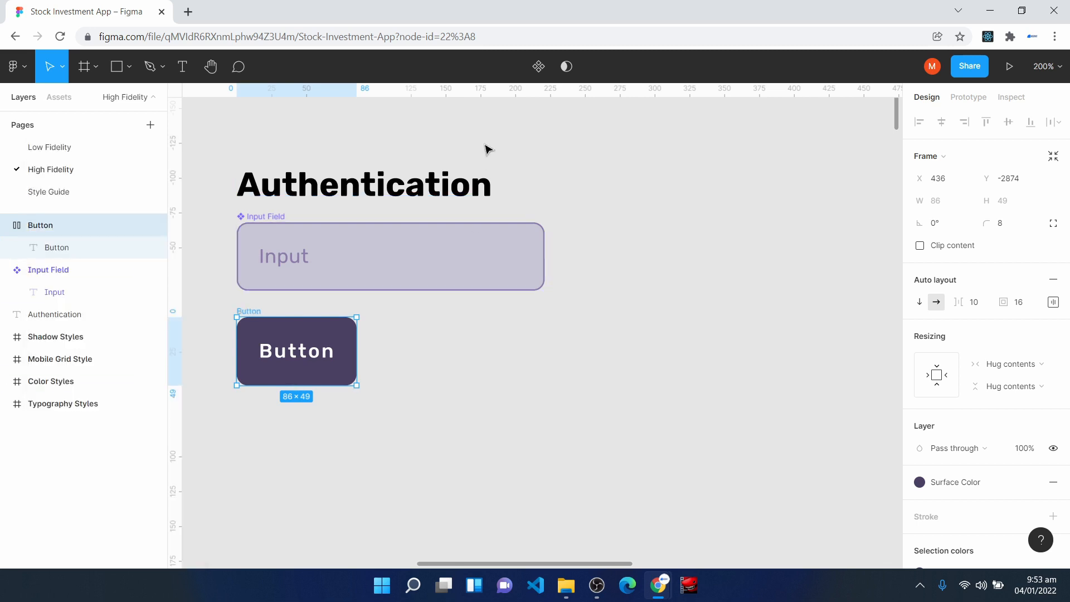
left_click(540, 68)
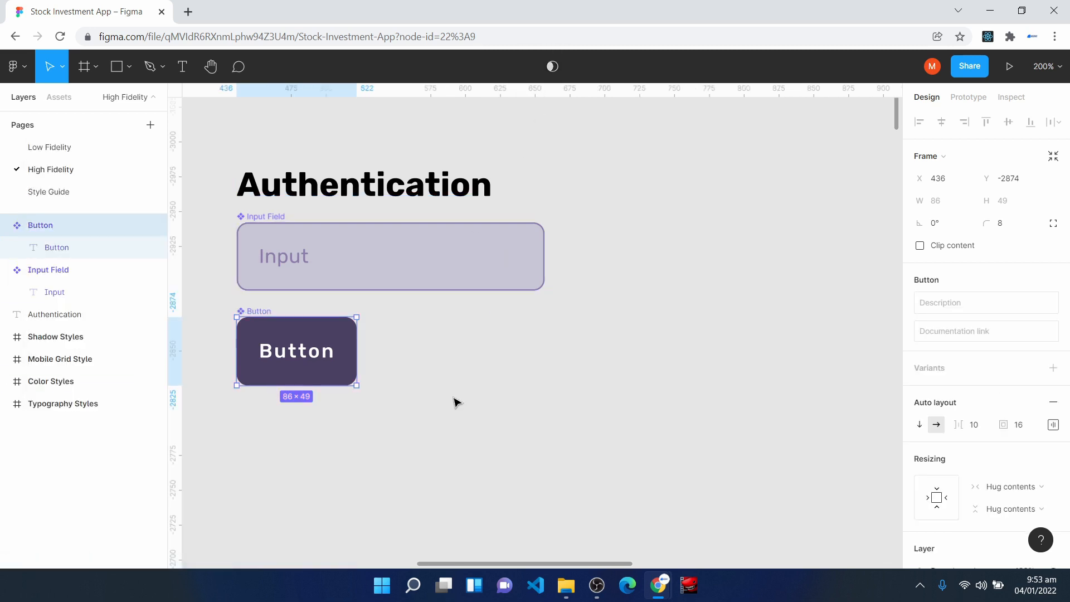
left_click(436, 464)
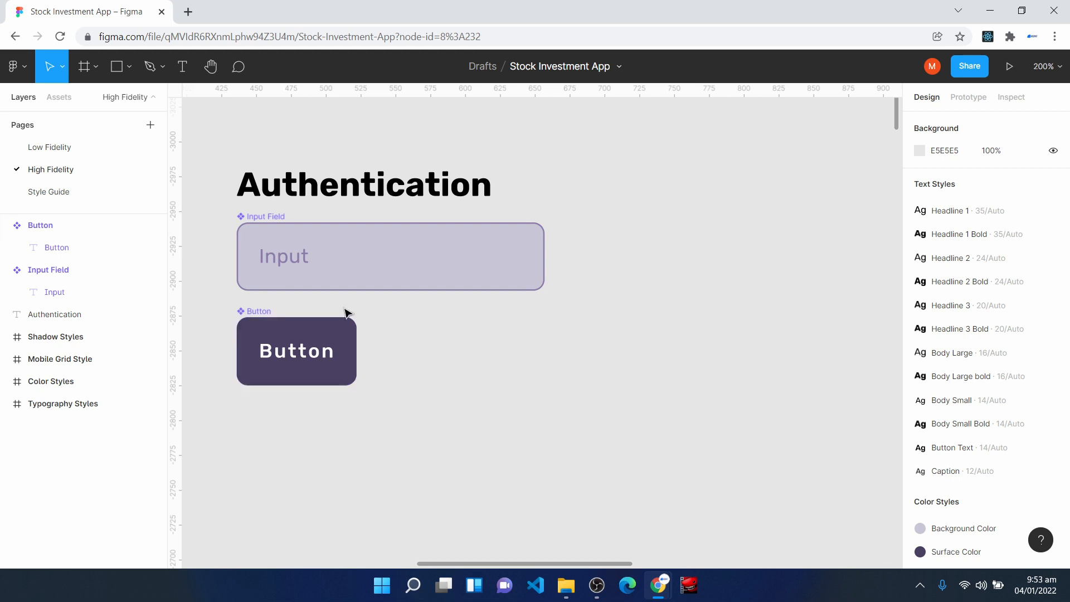
left_click(352, 272)
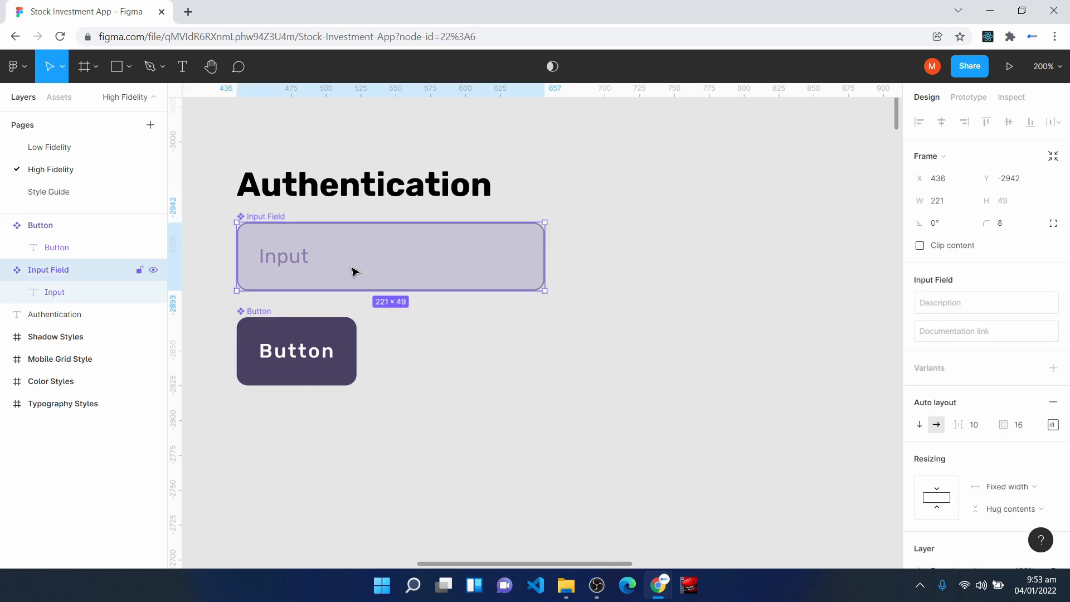
scroll(375, 426, "down", 1)
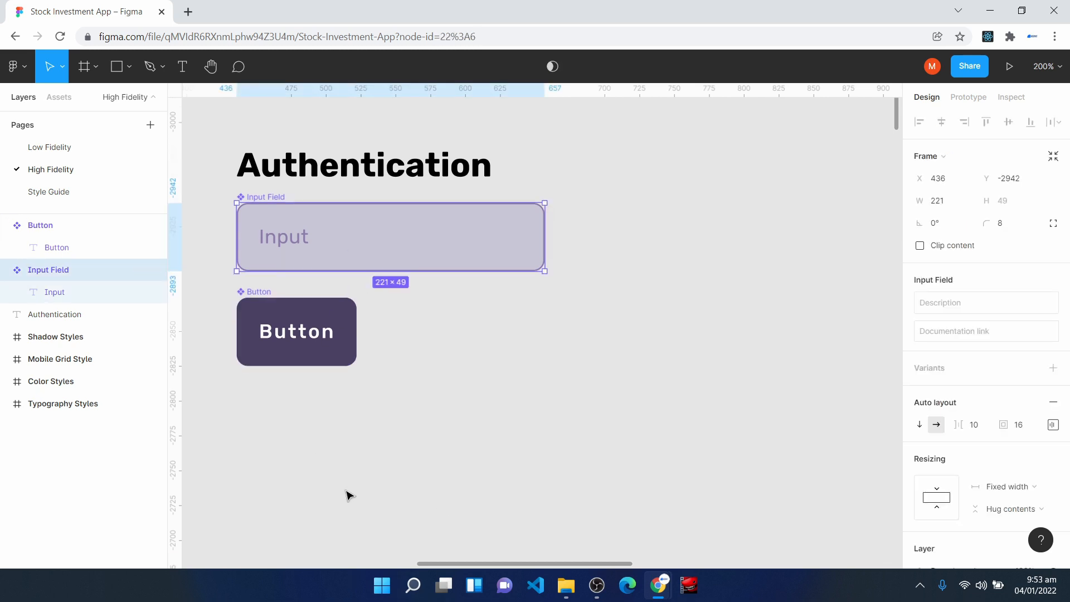
left_click(349, 463)
- Add the text "0" below the Button component and wrap it in an auto layout frame at about X 463, Y -2789
scroll(353, 424, "down", 3)
left_click(185, 68)
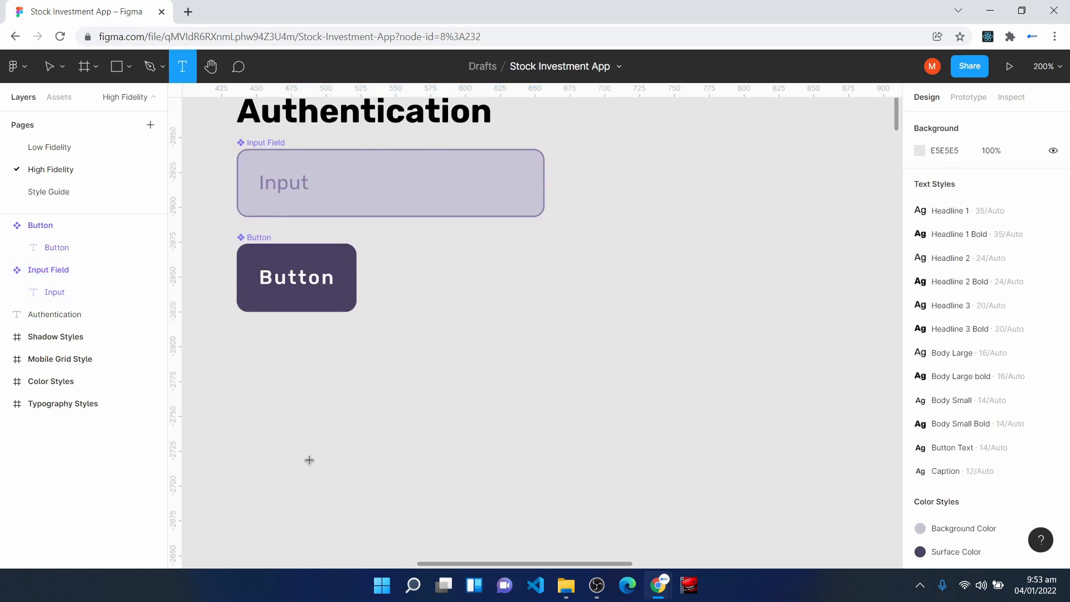
left_click(305, 372)
scroll(305, 435, "down", 3)
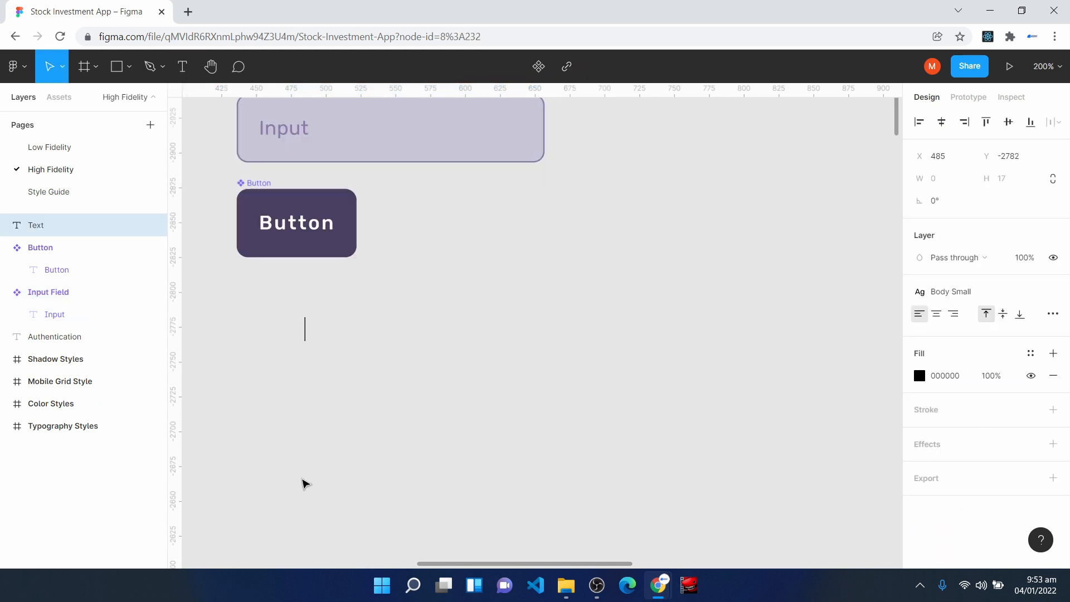
type("0")
key("Escape")
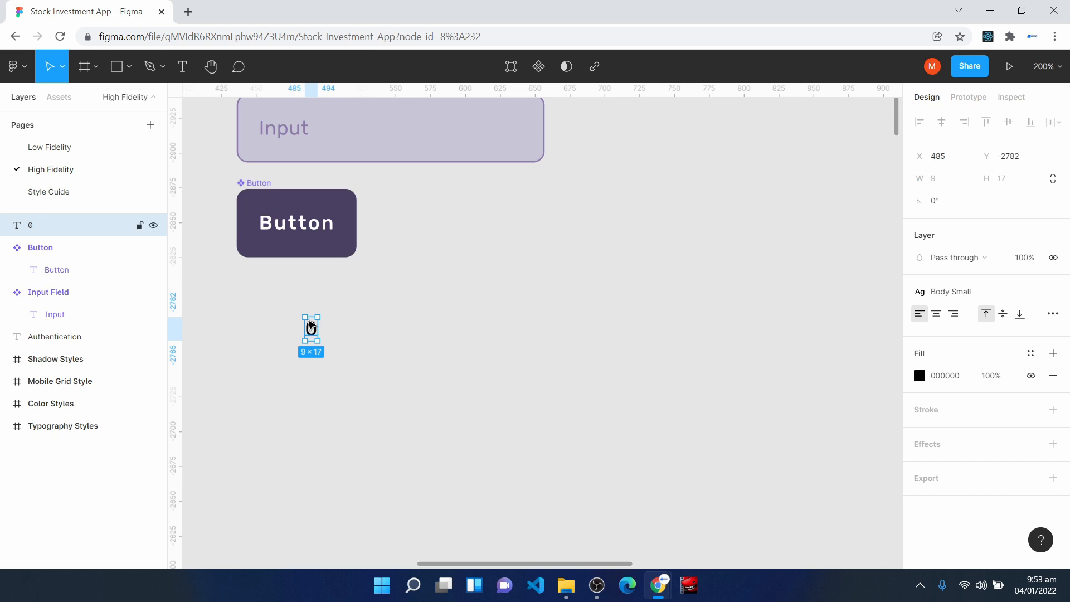
key("shift+a")
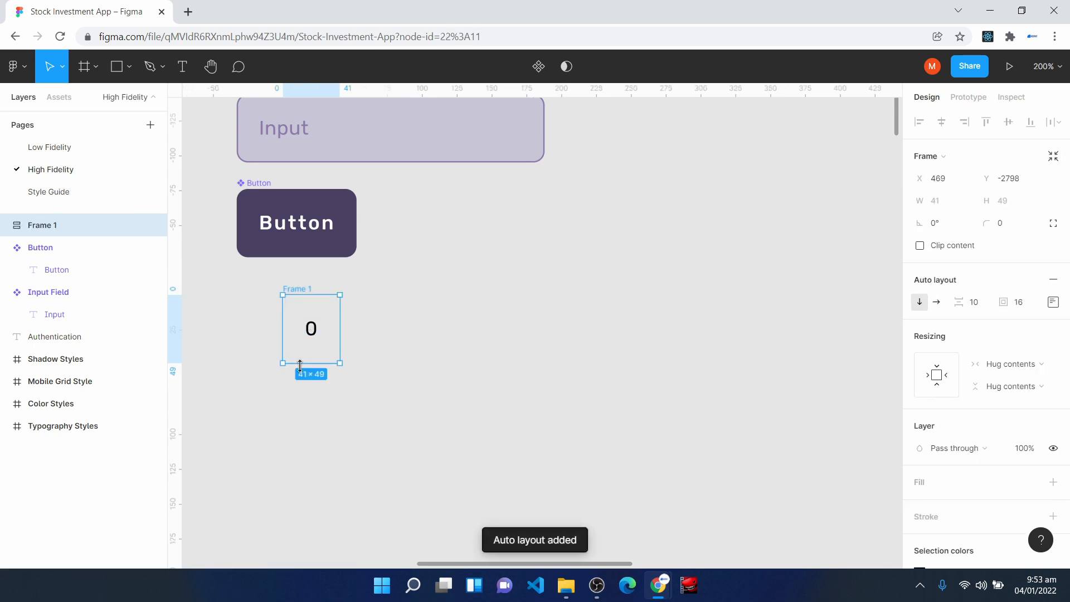
left_click_drag(300, 354, 291, 367)
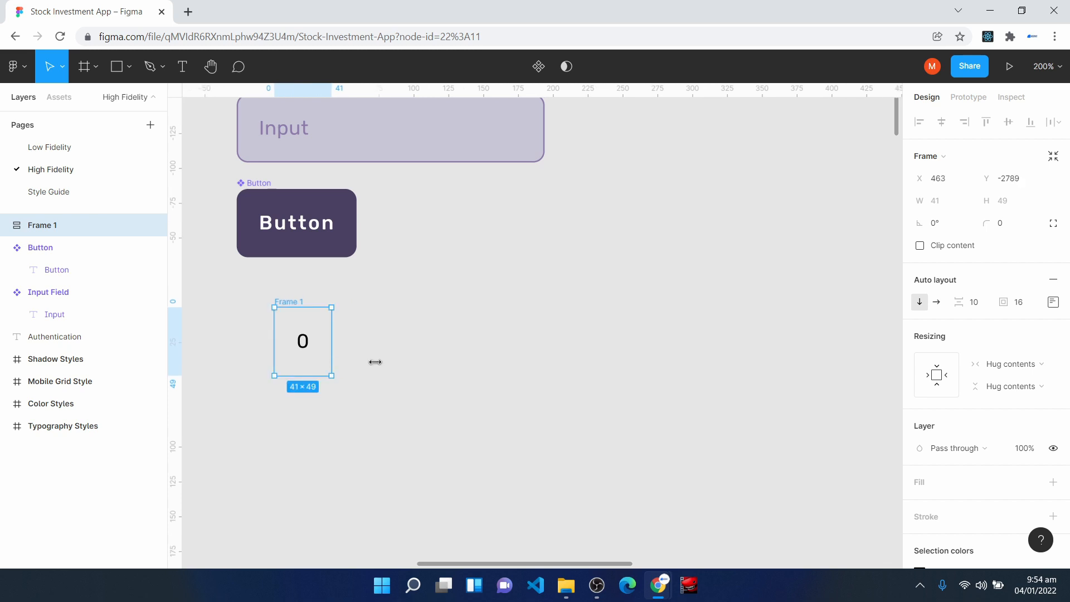
- Center the content of the frame around the 0 and give the frame an FFFFFF fill
left_click(1054, 302)
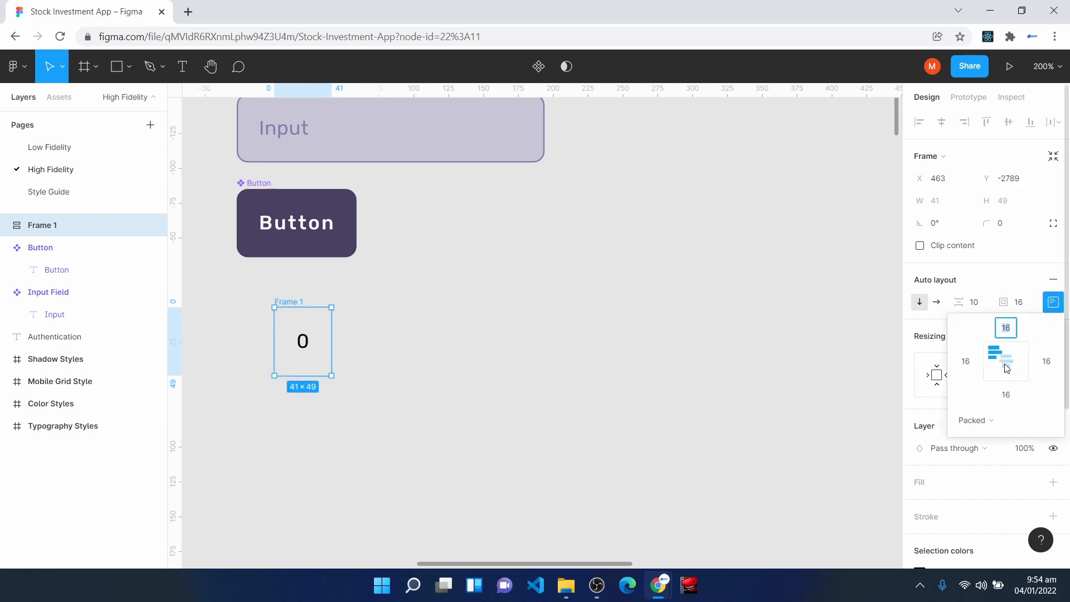
left_click(1057, 305)
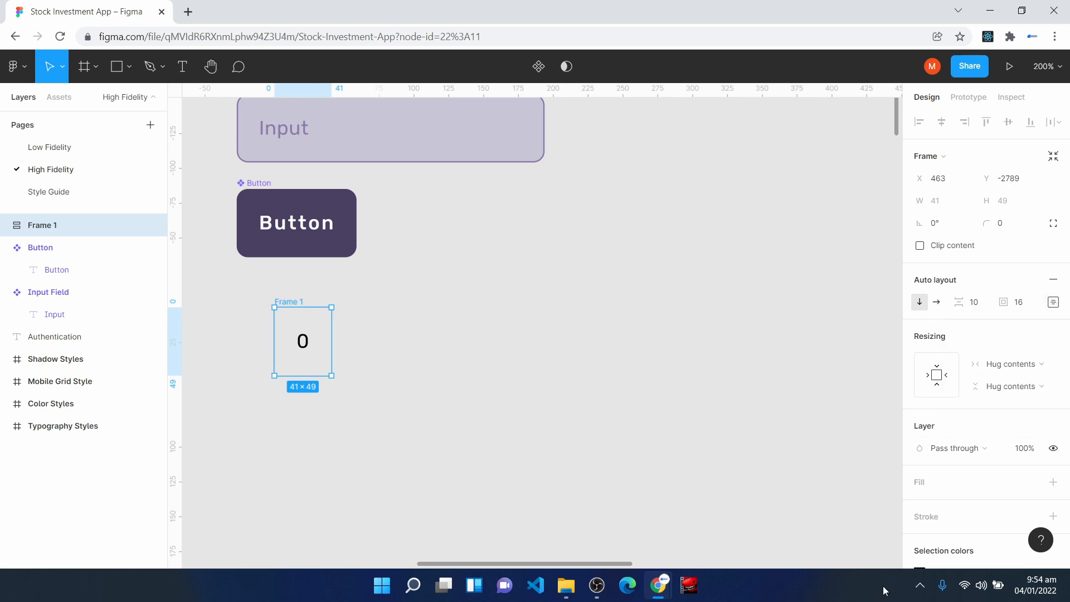
left_click(923, 482)
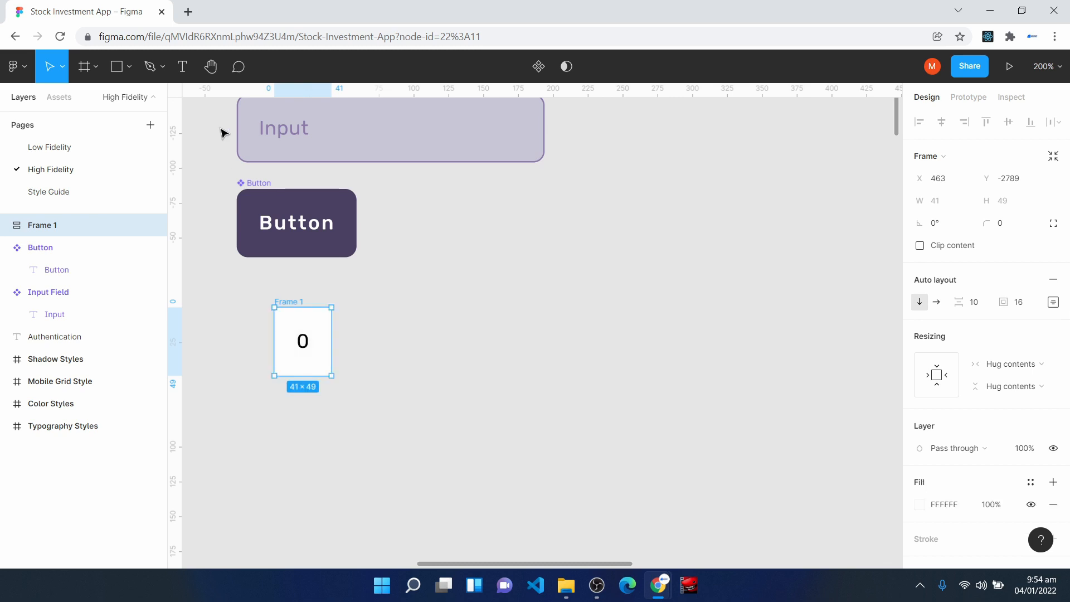
- Draw a horizontal line about 29.5 px long with the Pen tool and nest it in Frame 1, beneath the 0 on the canvas
left_click(151, 66)
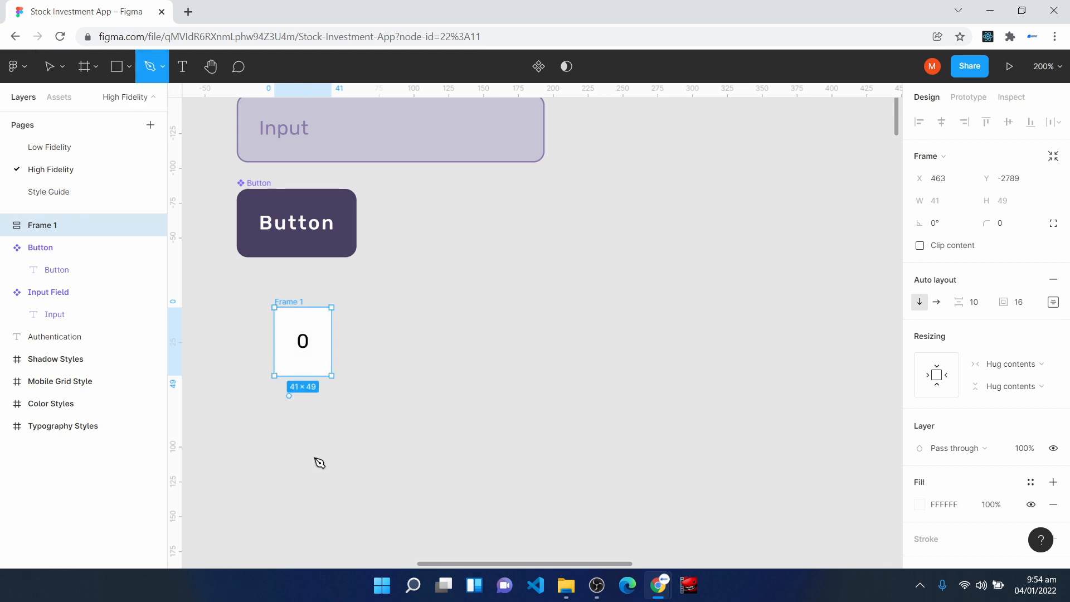
left_click(278, 403)
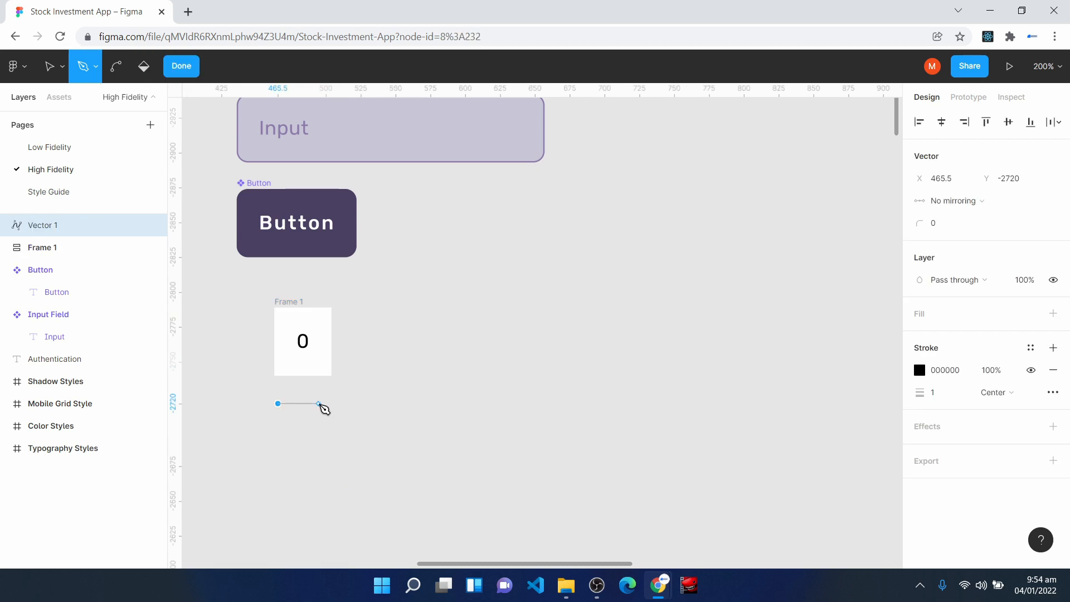
left_click(320, 405)
left_click(182, 66)
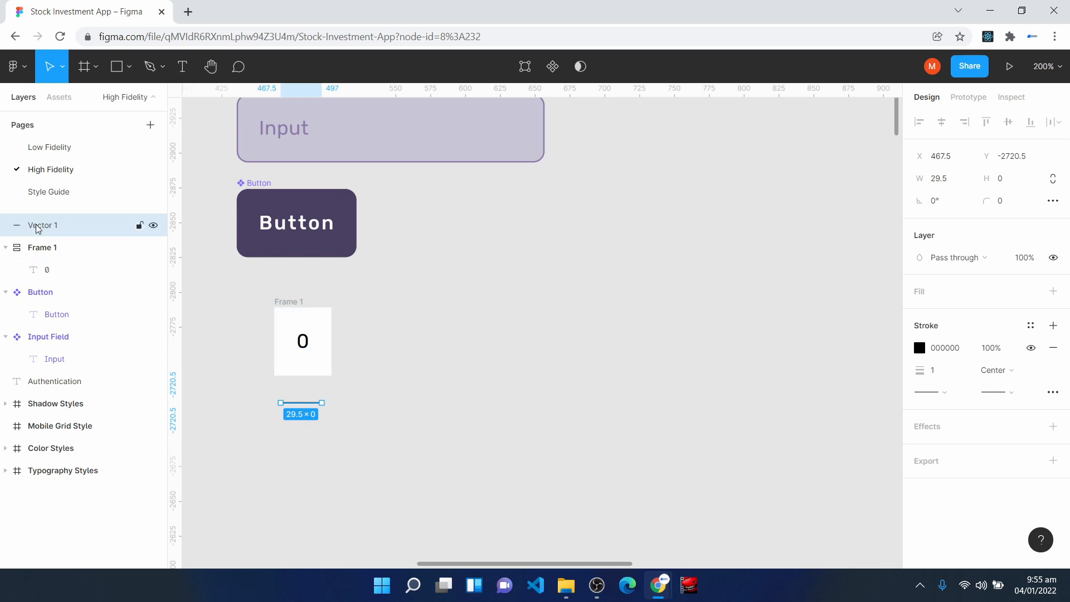
left_click_drag(38, 228, 47, 266)
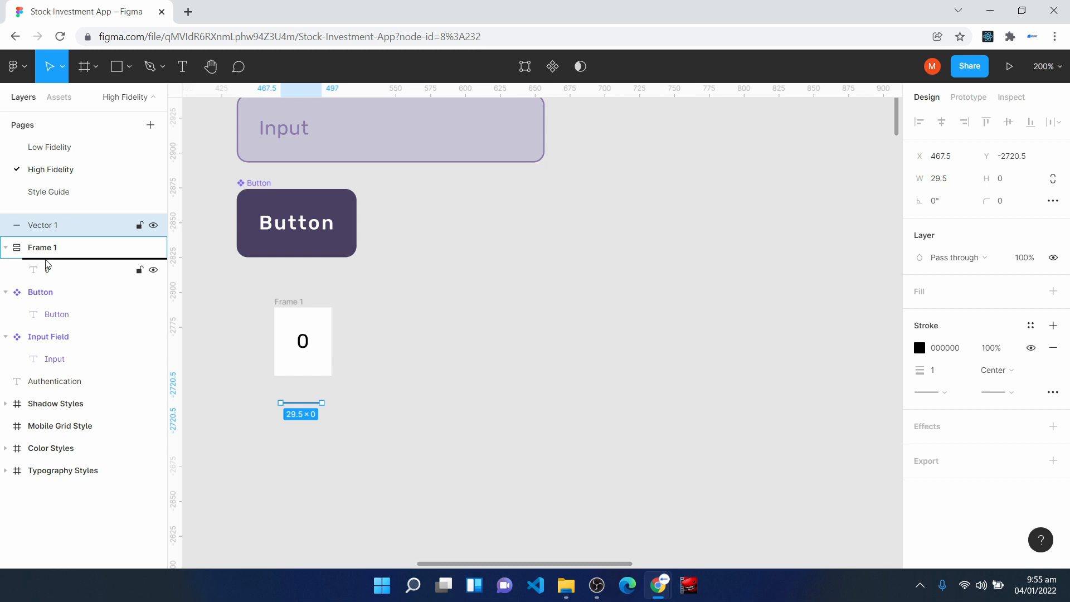
left_click_drag(47, 266, 47, 264)
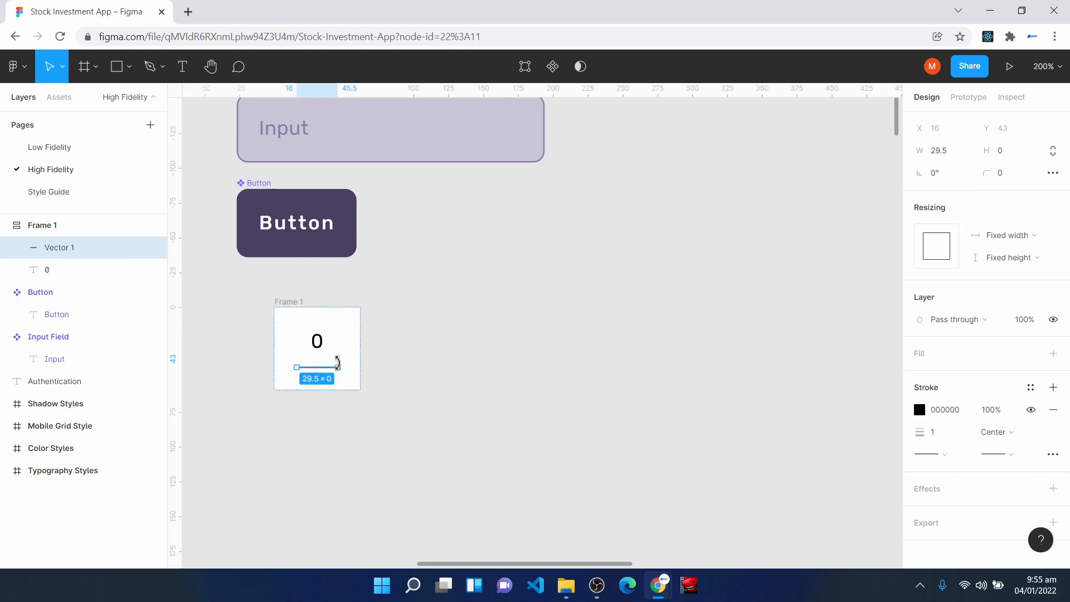
- Set the line beneath the 0 in Frame 1 to fill its container's width
left_click(317, 372)
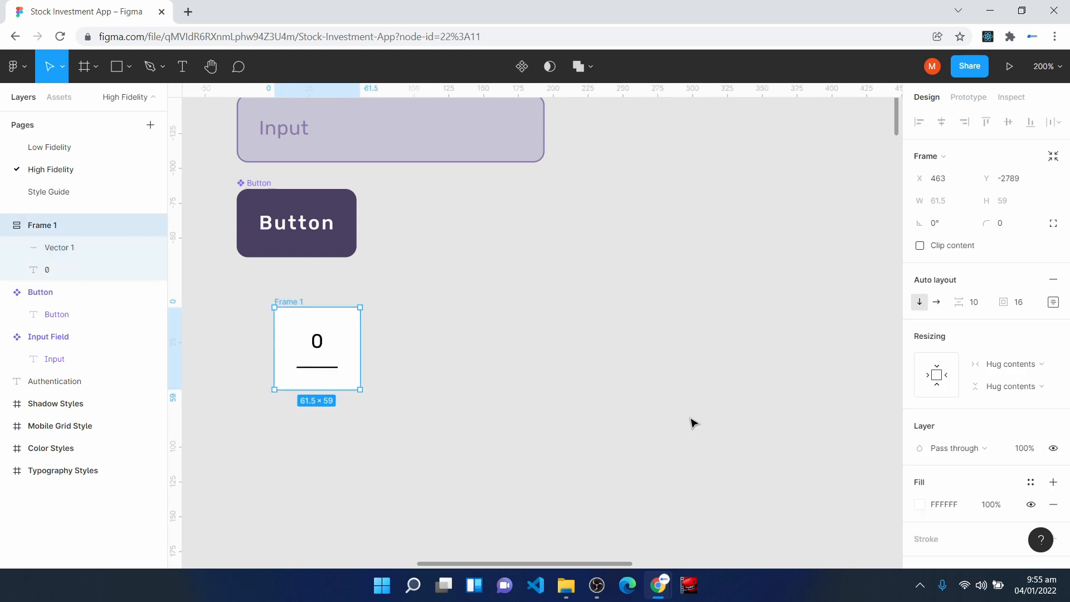
left_click(57, 251)
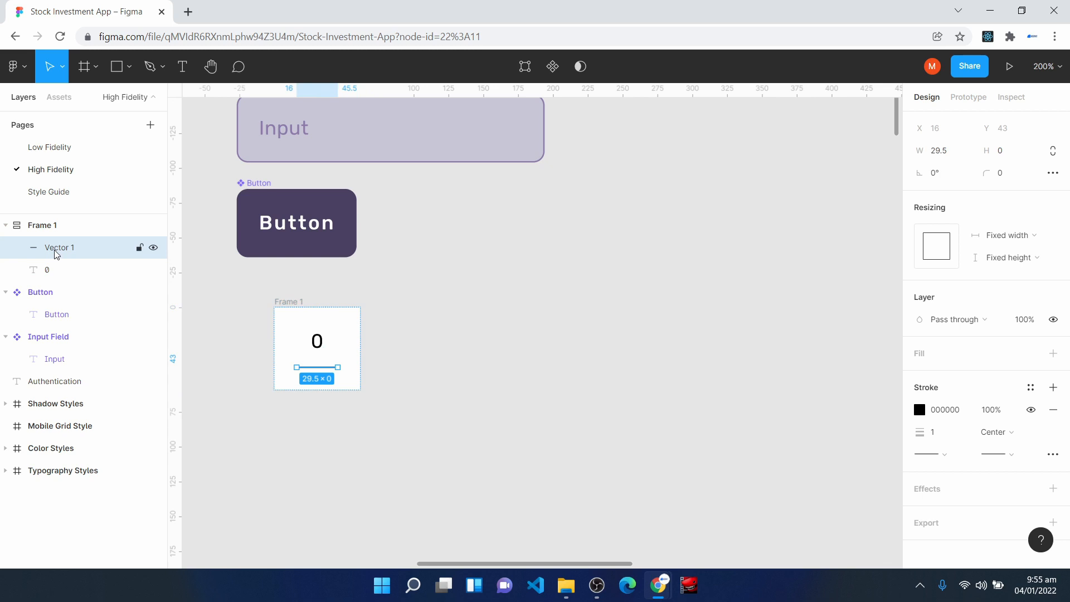
left_click(1028, 241)
left_click(998, 248)
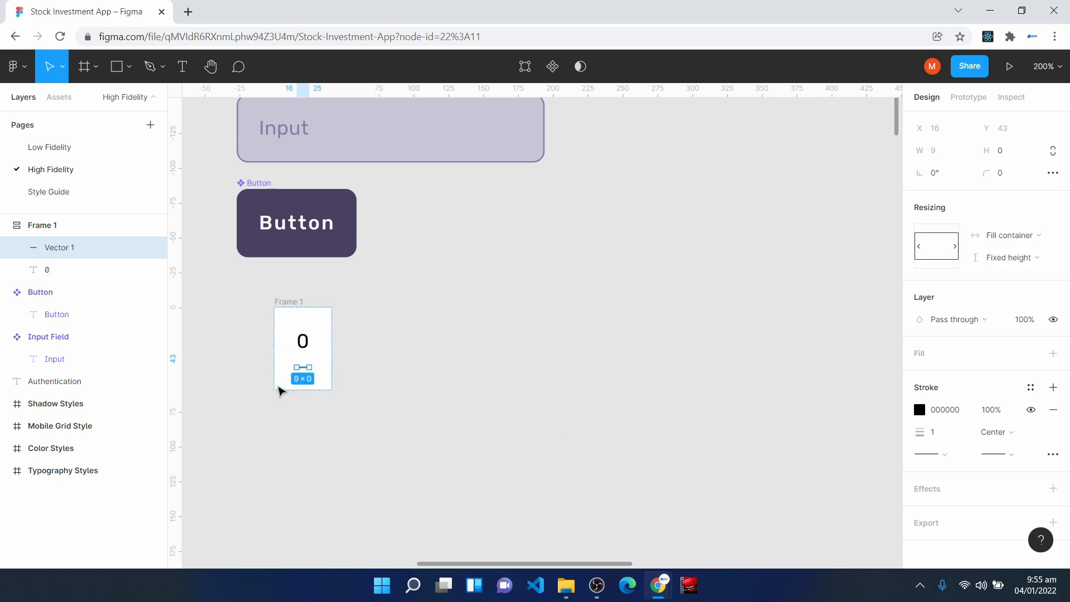
left_click(312, 414)
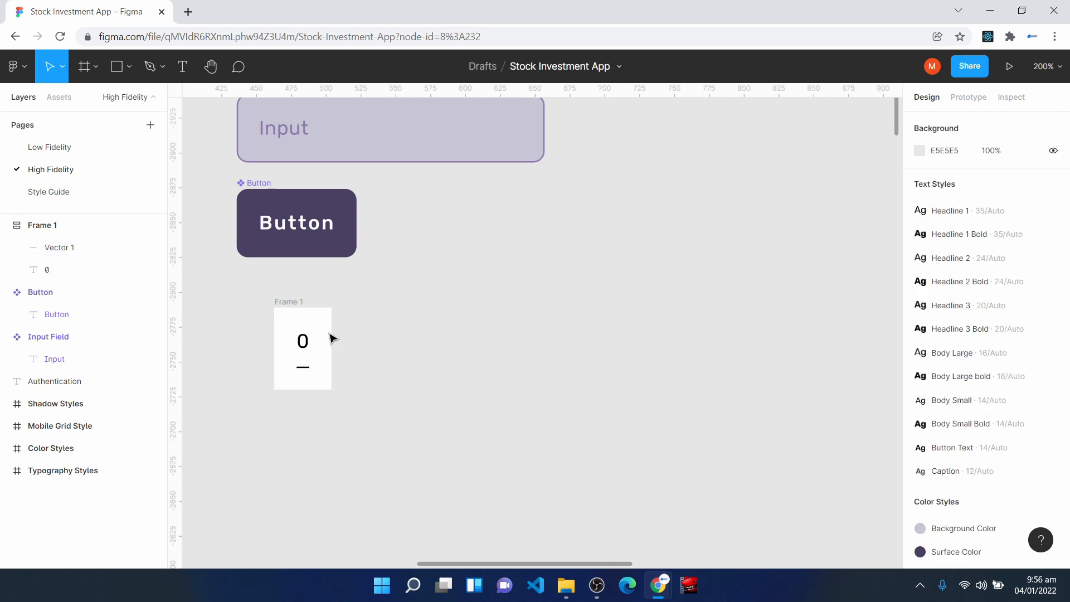
- Set Frame 1's padding to 8 and widen the frame to about 50 px
left_click(285, 308)
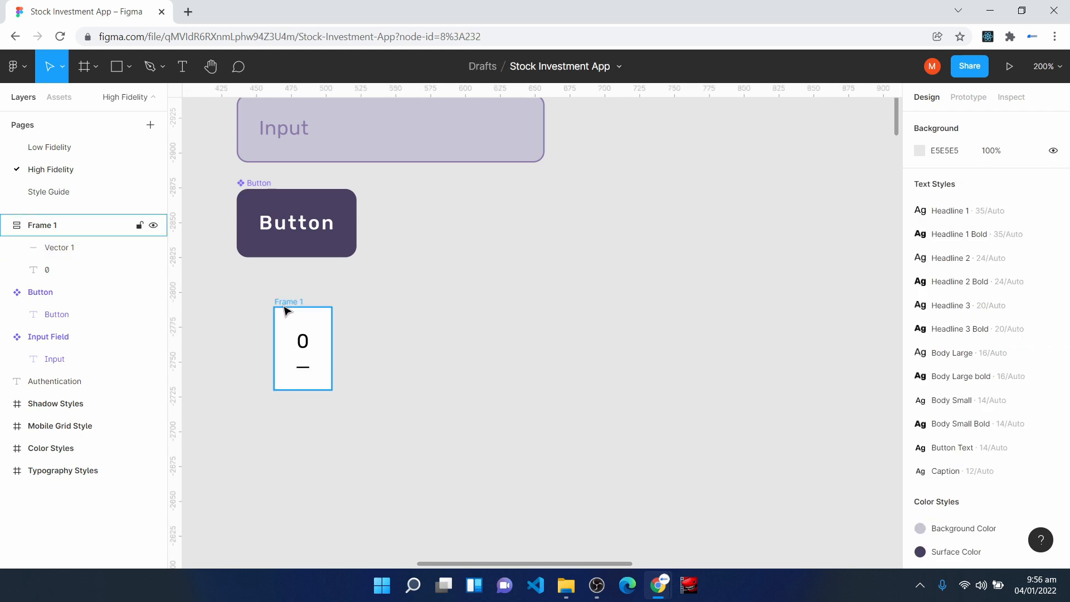
left_click(284, 311)
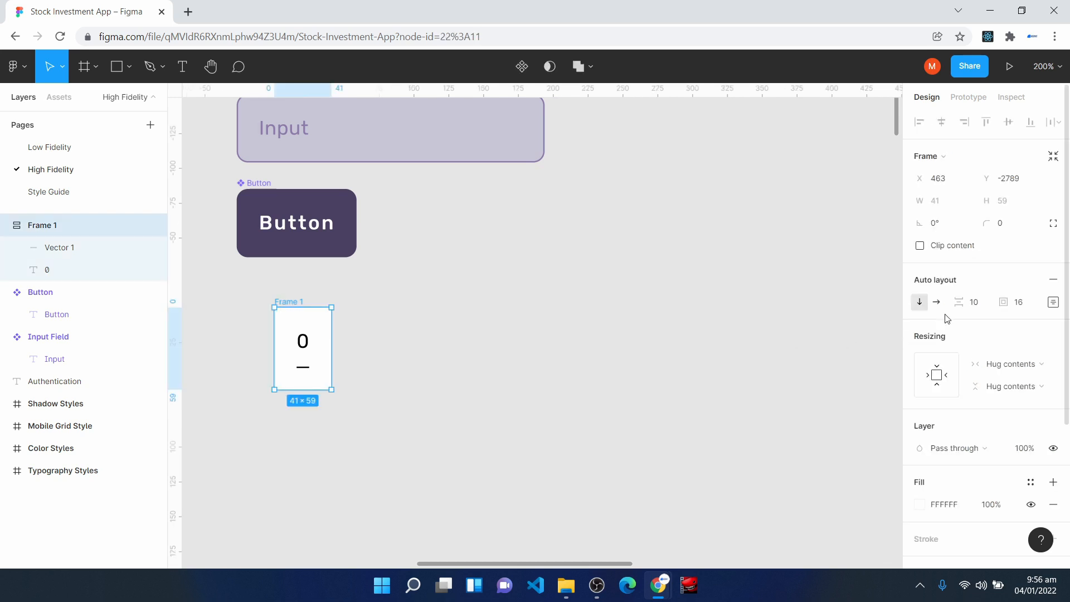
left_click(1036, 308)
type("8")
key("Return")
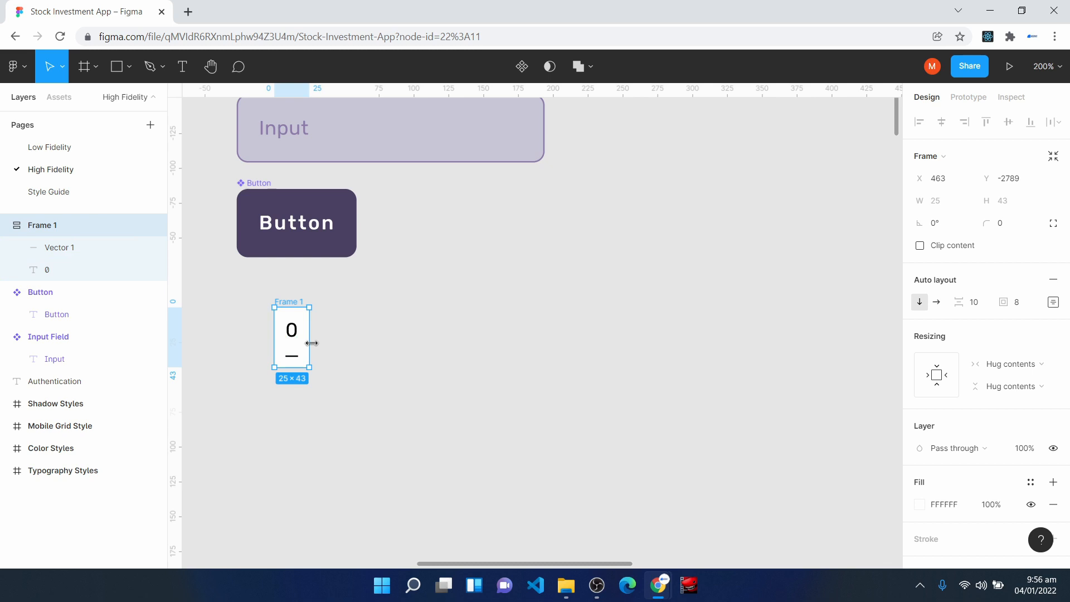
left_click_drag(312, 344, 344, 348)
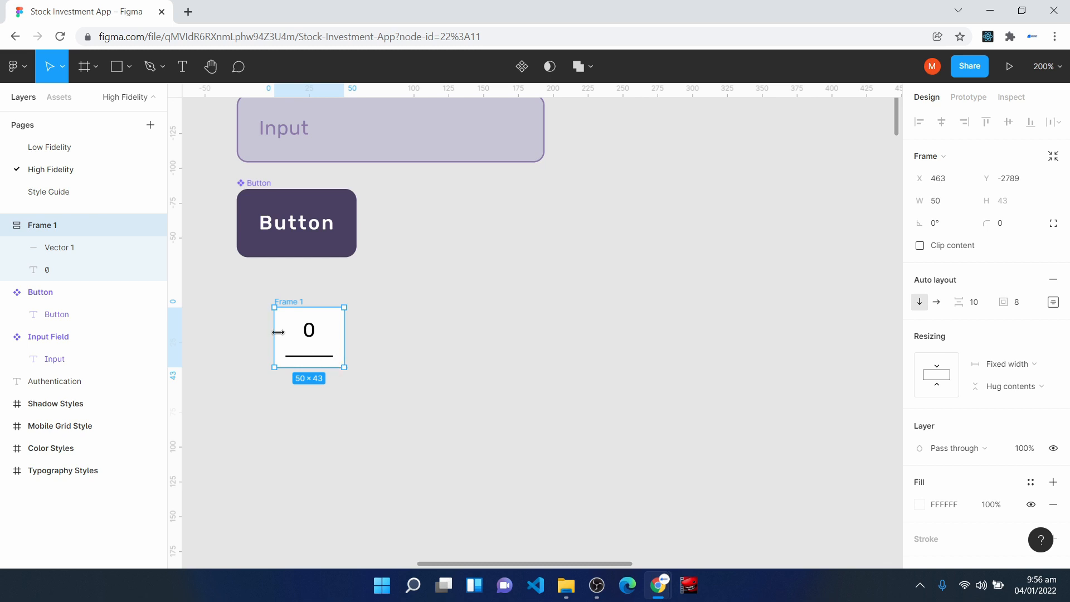
- Move Frame 1 to about X 460, Y -2785 and wrap it in a horizontal auto layout frame with 0 padding
left_click_drag(292, 330, 300, 336)
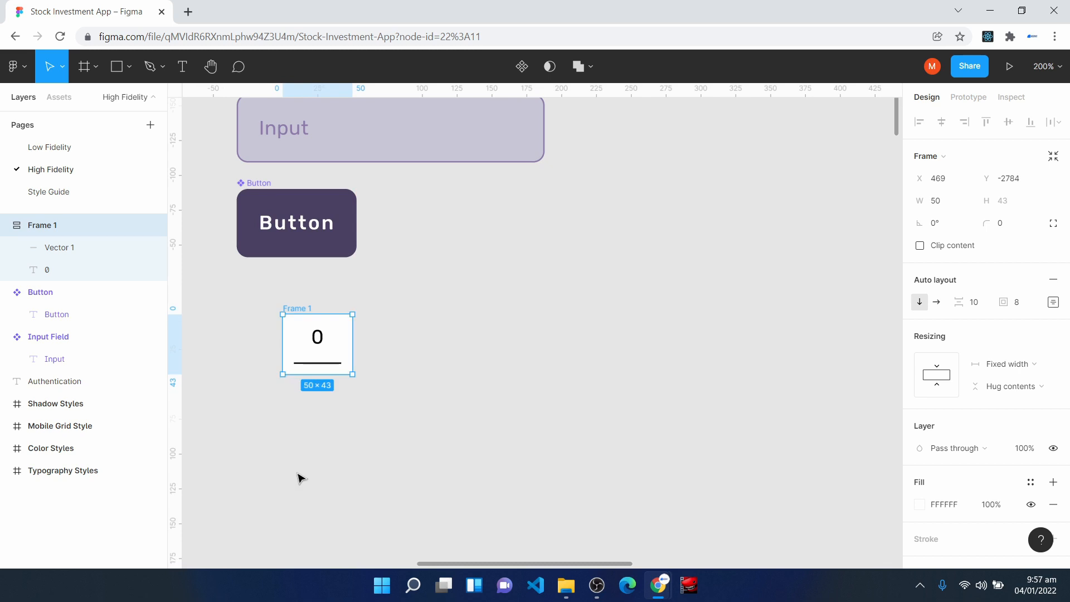
mouse_move(298, 342)
left_mouse_down()
mouse_move(292, 337)
mouse_move(289, 351)
mouse_move(285, 338)
left_mouse_up()
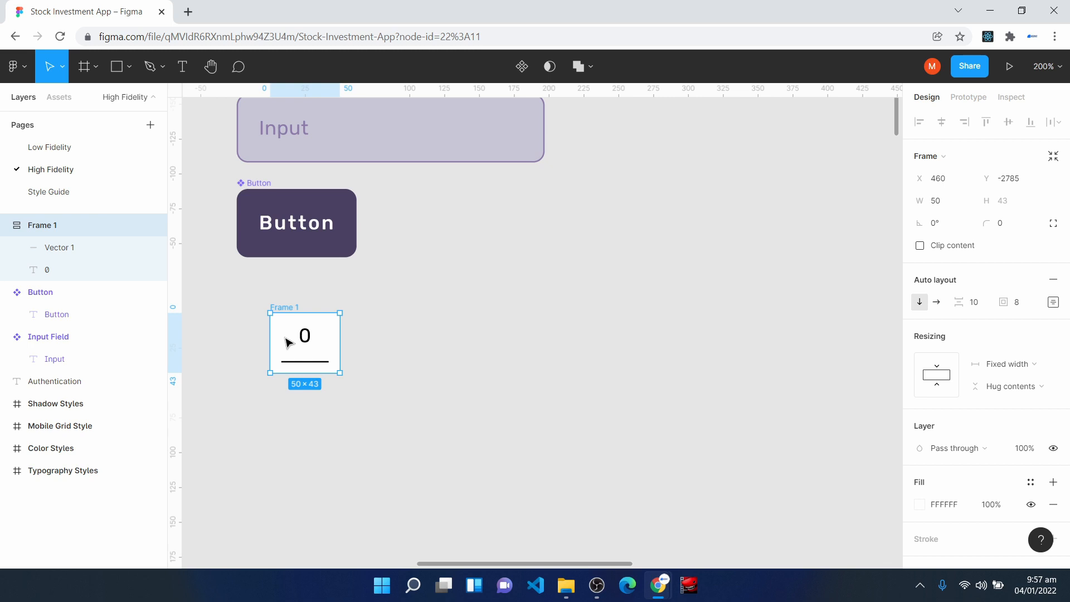
key("shift+a")
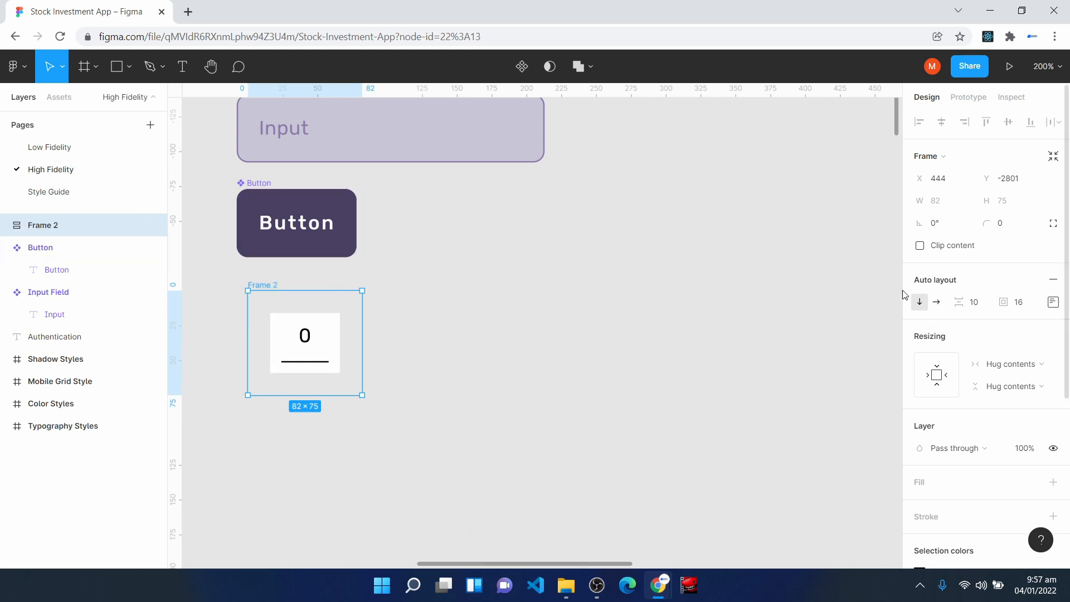
left_click(939, 304)
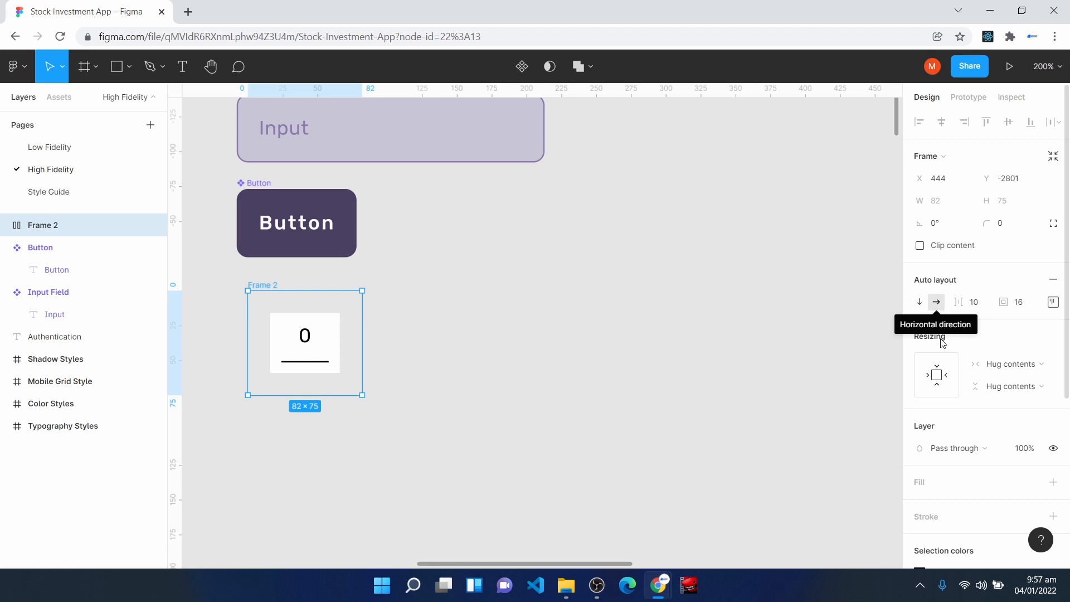
left_click(1014, 303)
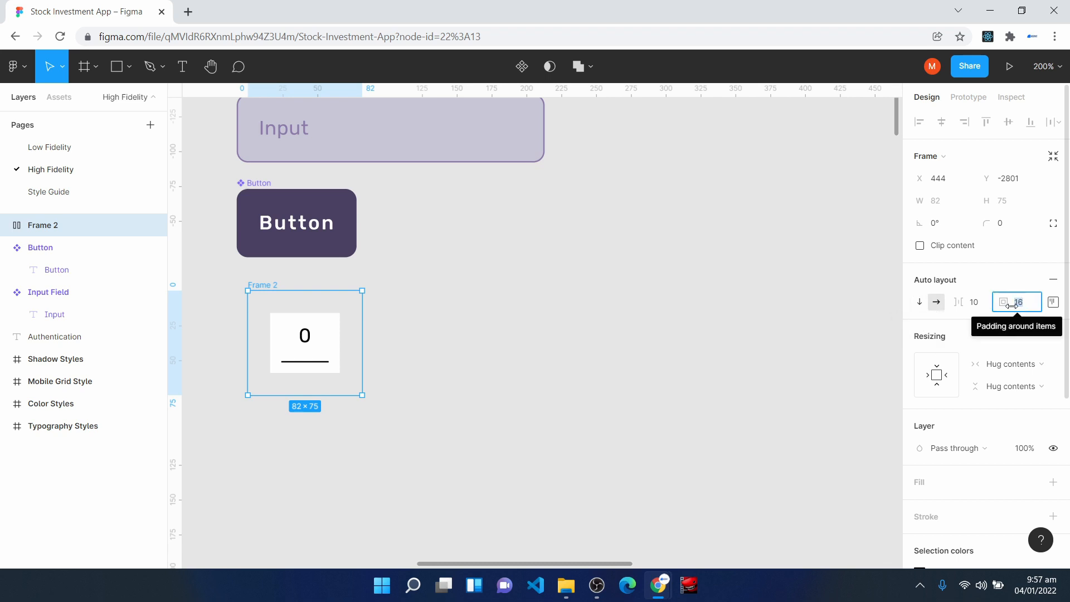
type("0")
key("Return")
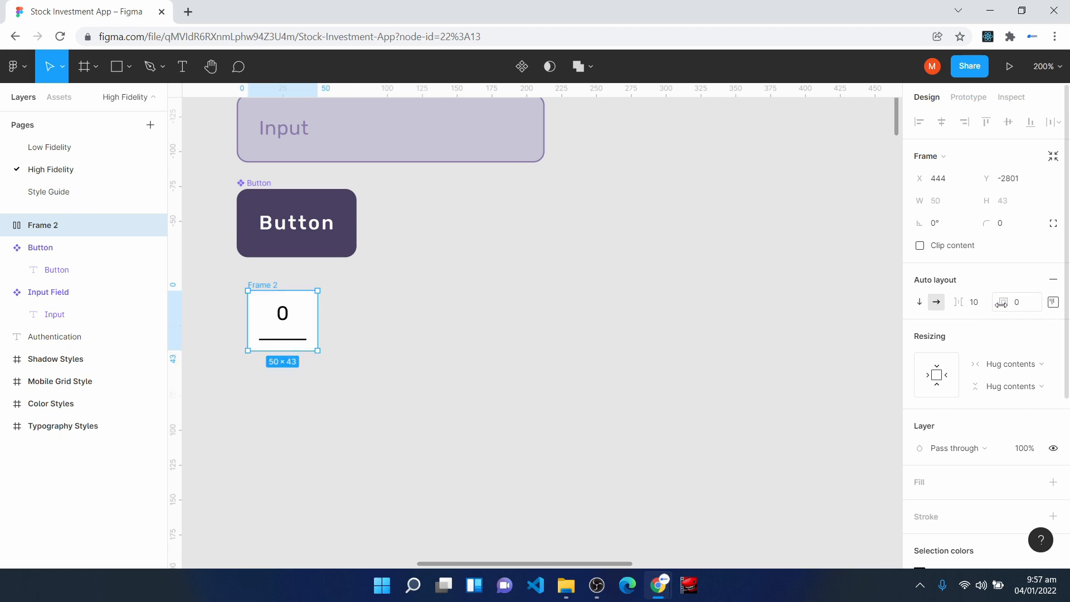
- Duplicate the digit frame three times inside the horizontal auto layout frame
left_click(7, 225)
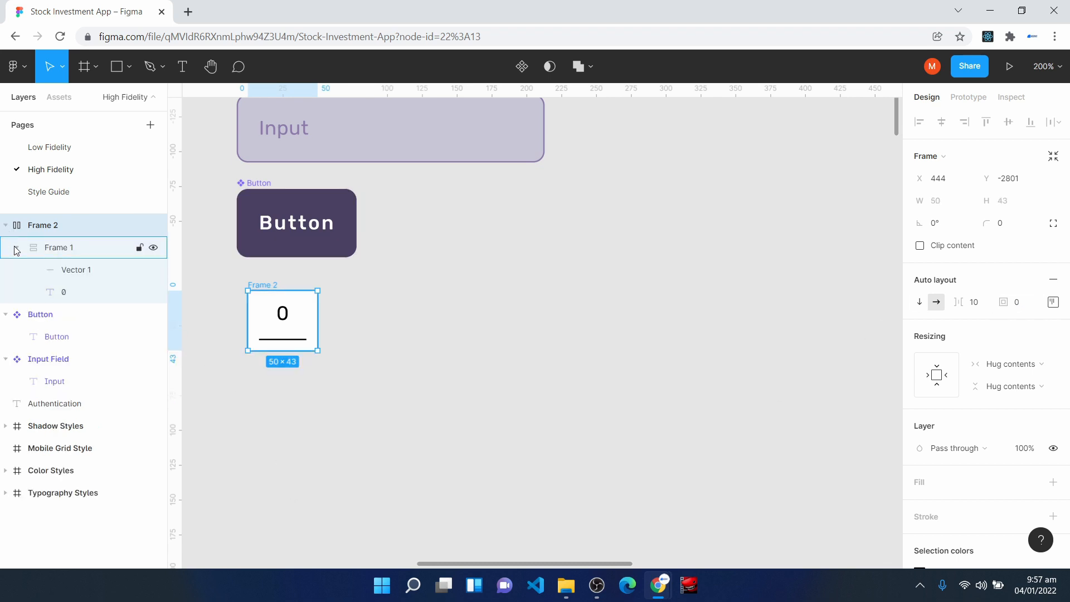
left_click(63, 247)
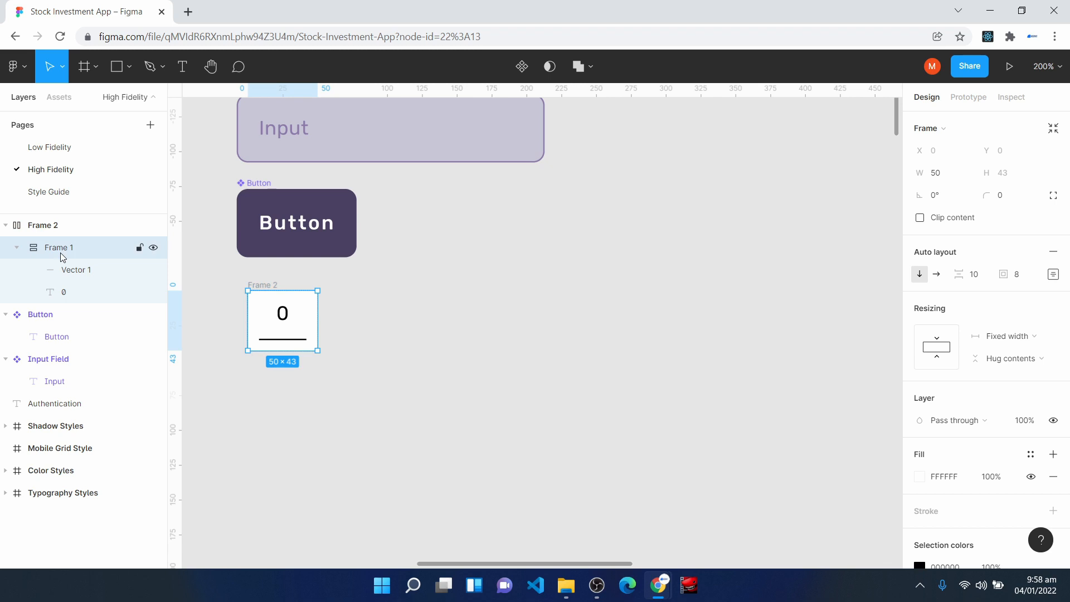
key("ctrl+d")
key("ctrl+d")
key("ctrl+d")
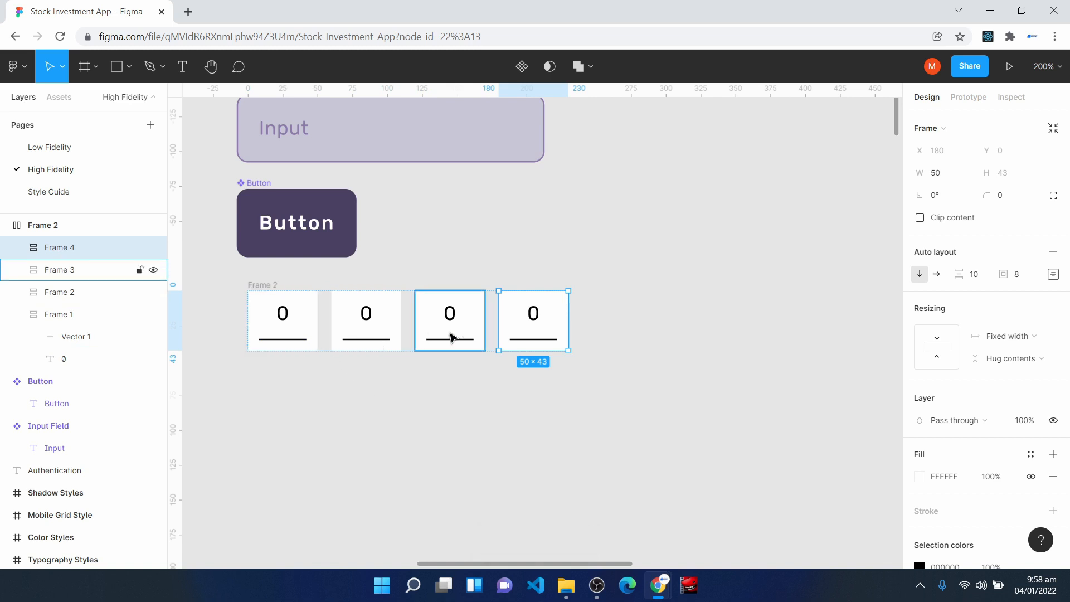
- Set the spacing between the digits in the outer frame to 0 and move it to about X 433, Y -2797
left_click(43, 225)
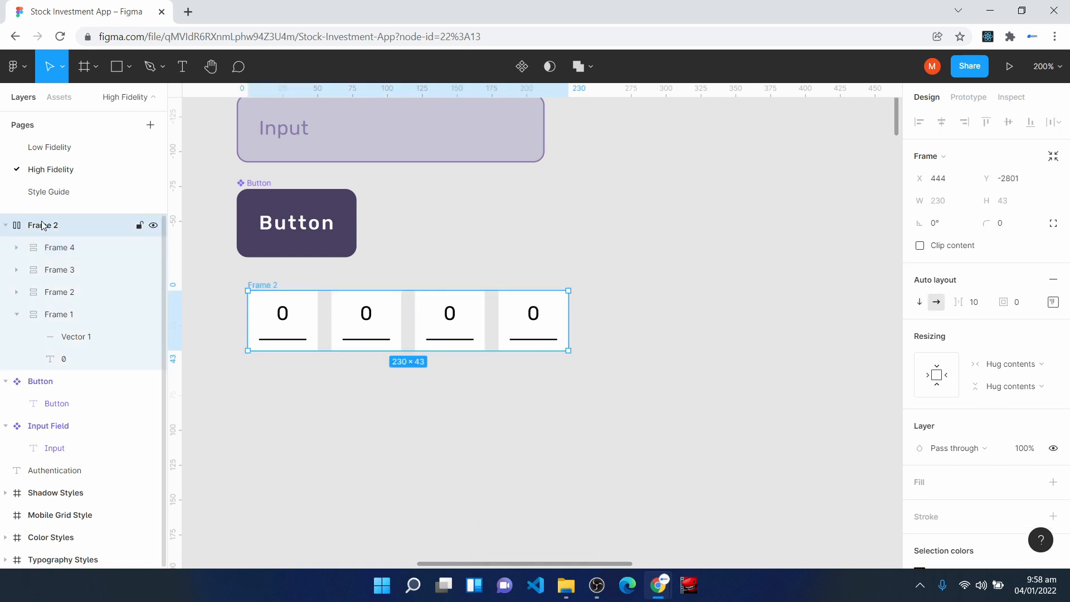
left_click(974, 302)
type("0")
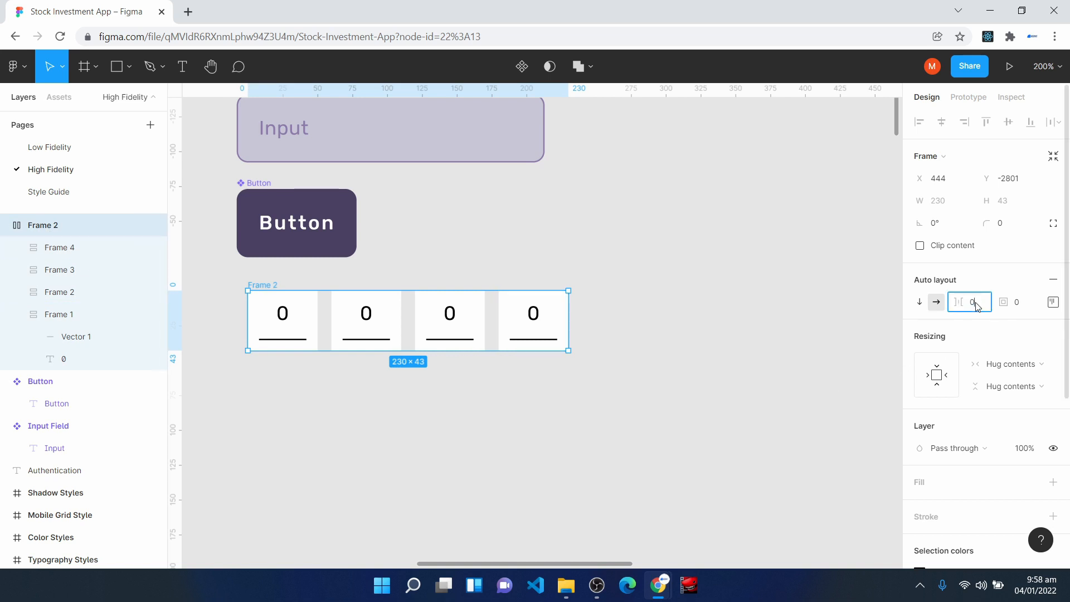
key("Return")
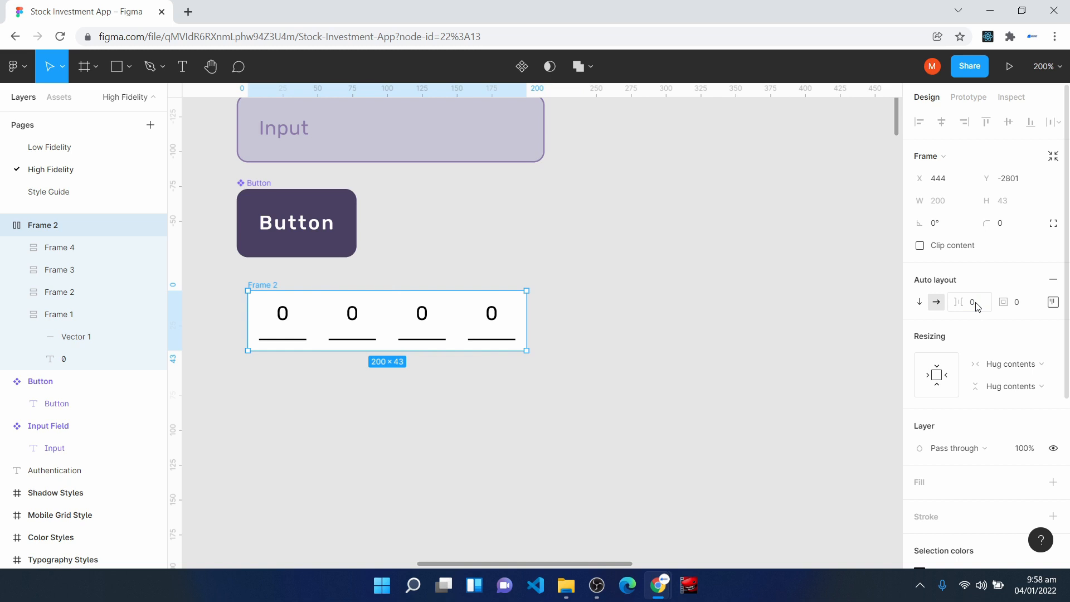
left_click_drag(312, 319, 300, 323)
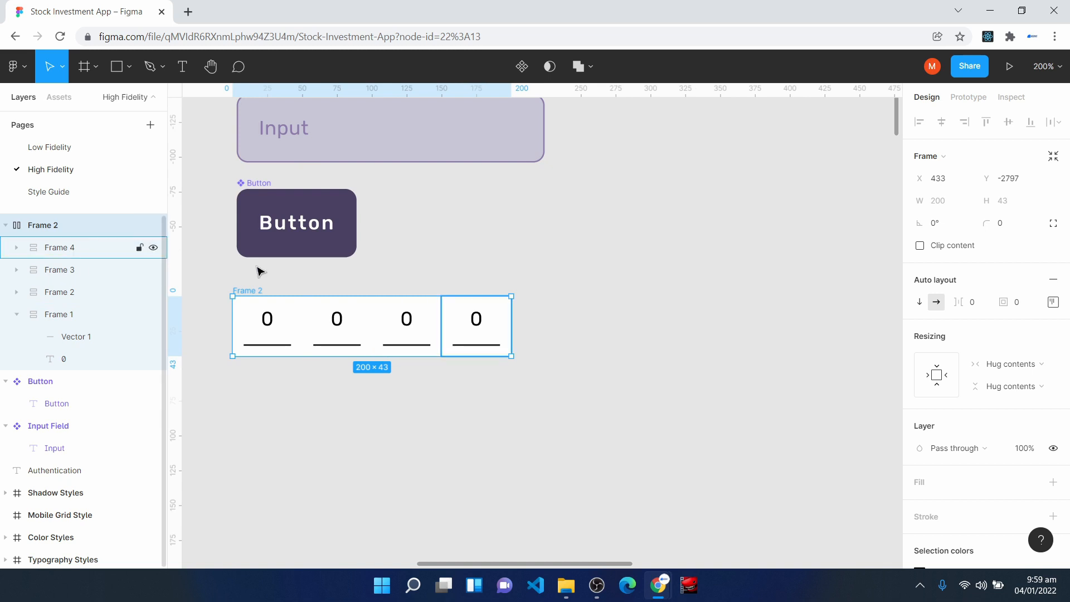
left_click_drag(511, 319, 582, 320)
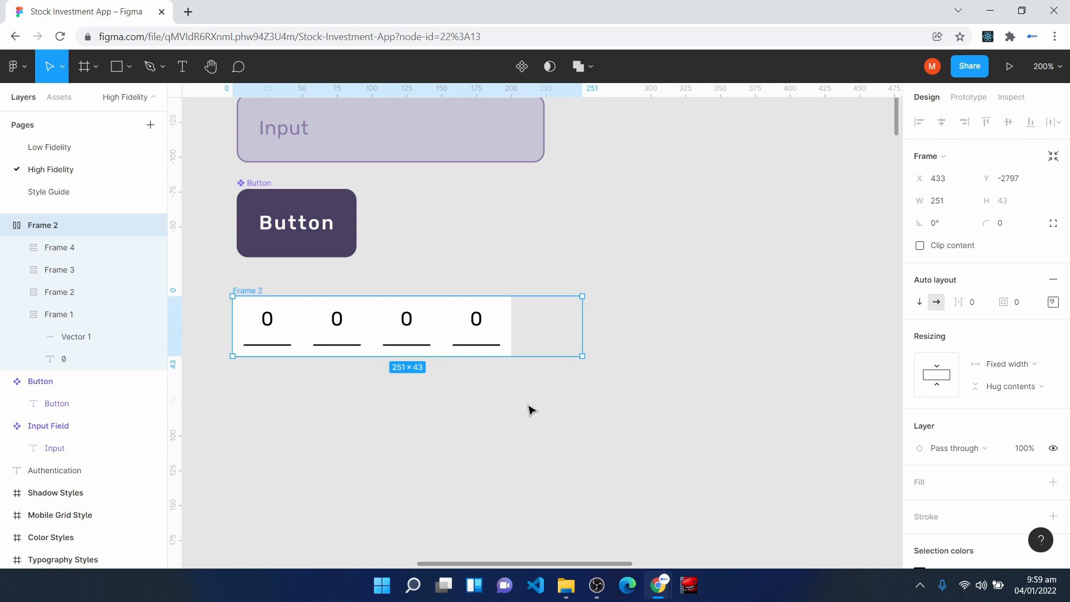
key("ctrl+z")
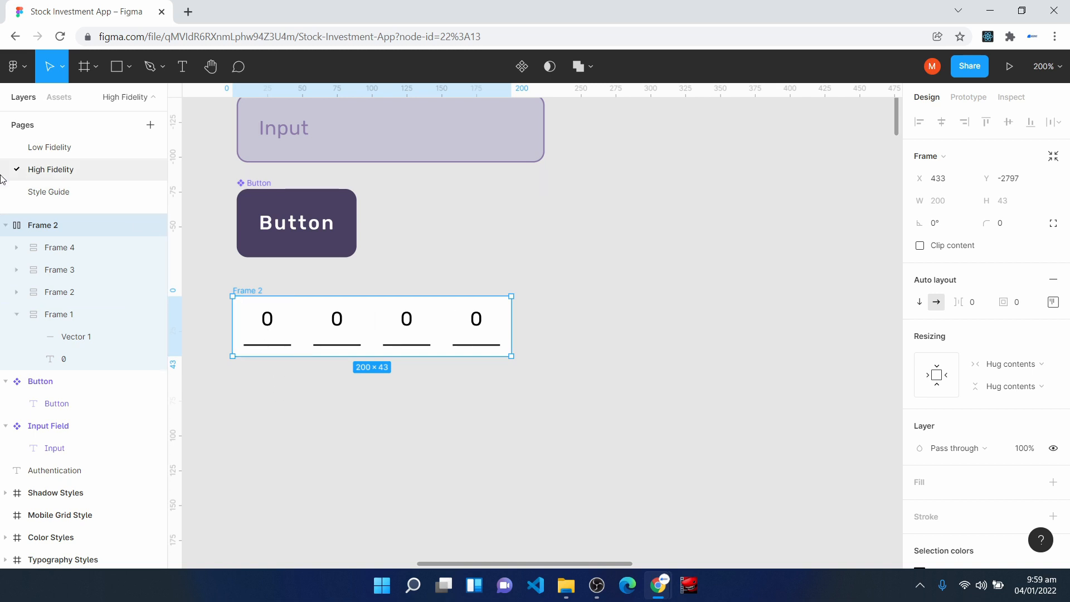
- Set the individual digit frames inside the outer frame to Fill container width
left_click(274, 332)
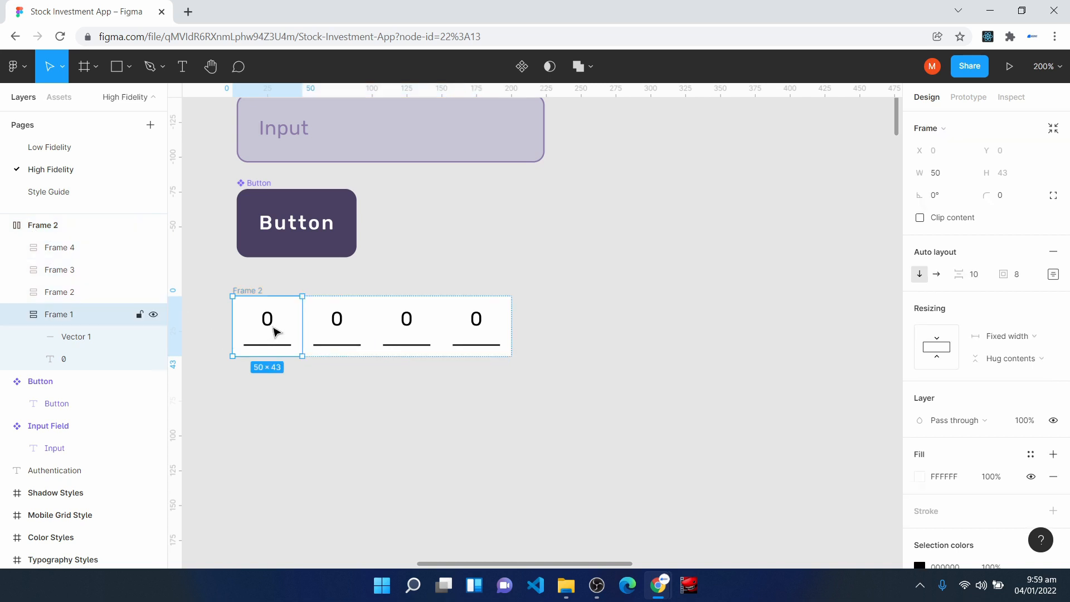
left_click(1017, 339)
left_click(1023, 369)
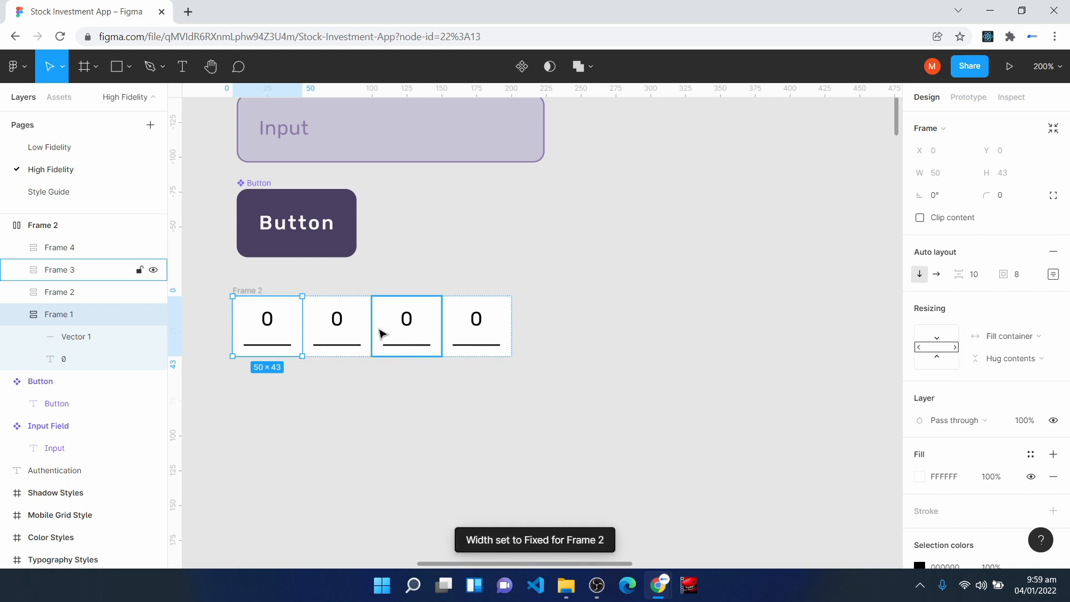
left_click(354, 329)
left_click(1014, 337)
left_click(1012, 369)
left_click(477, 329)
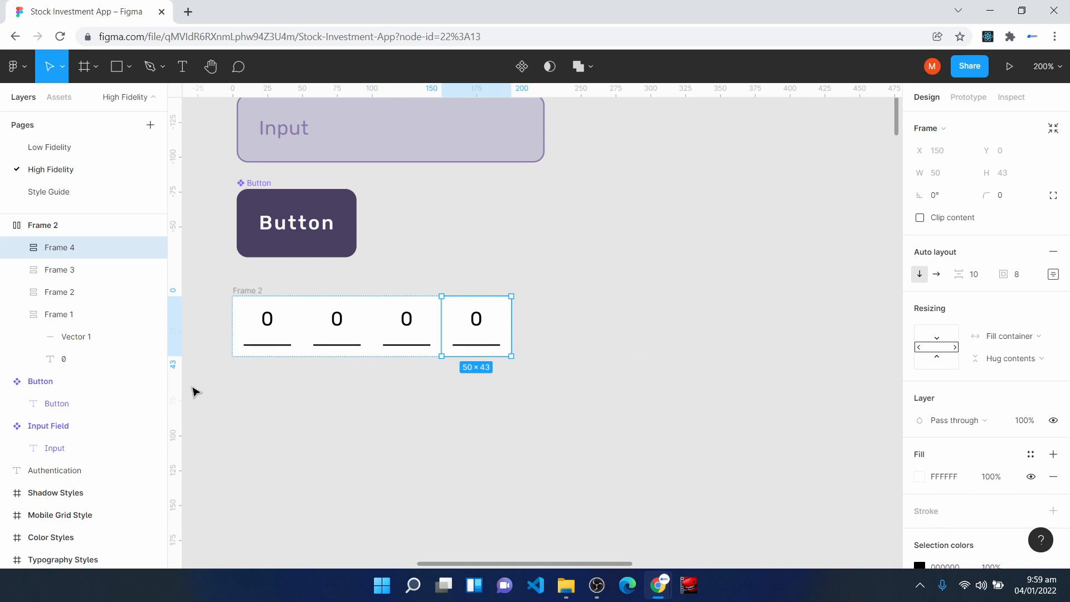
- Test-stretch the outer frame, return its width to 200, and align it beneath the Button component at X 436, Y -2806
left_click(55, 227)
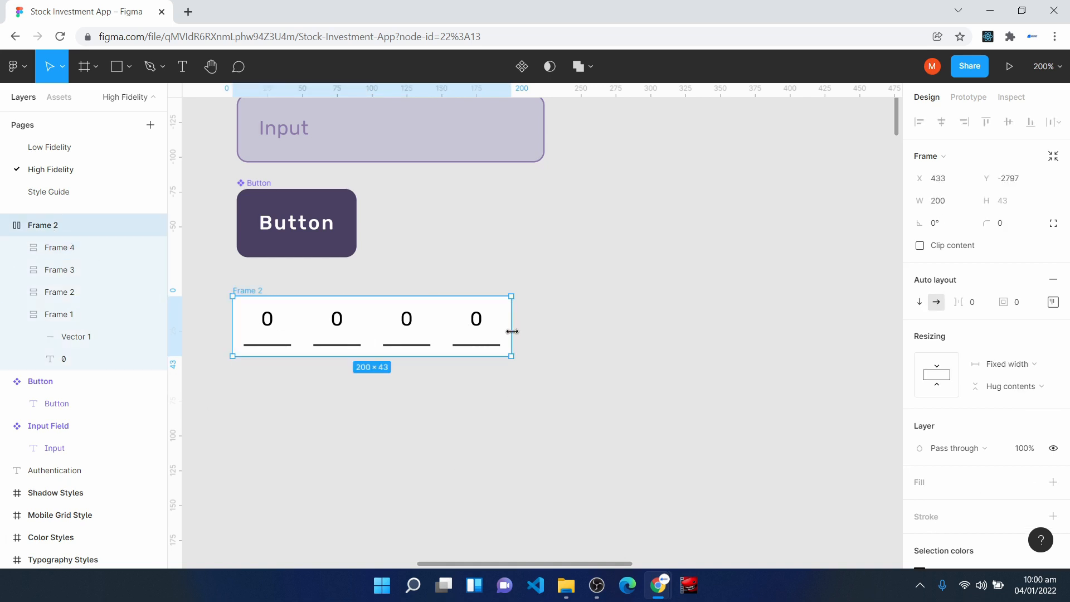
mouse_move(512, 331)
left_mouse_down()
mouse_move(608, 336)
mouse_move(503, 326)
left_mouse_up()
left_click_drag(579, 326, 510, 326)
left_click_drag(296, 327, 301, 320)
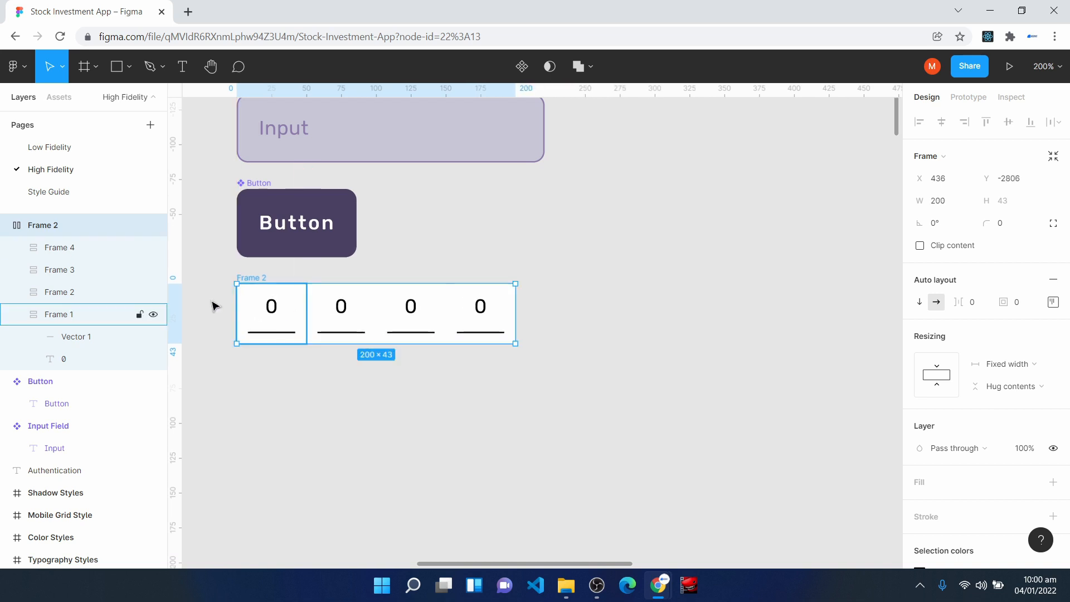
- Rename the four-digit frame as Verification Input and turn it into a component
right_click(59, 225)
left_click(125, 329)
type("Verification Input")
key("BackSpace")
type("ut")
key("Return")
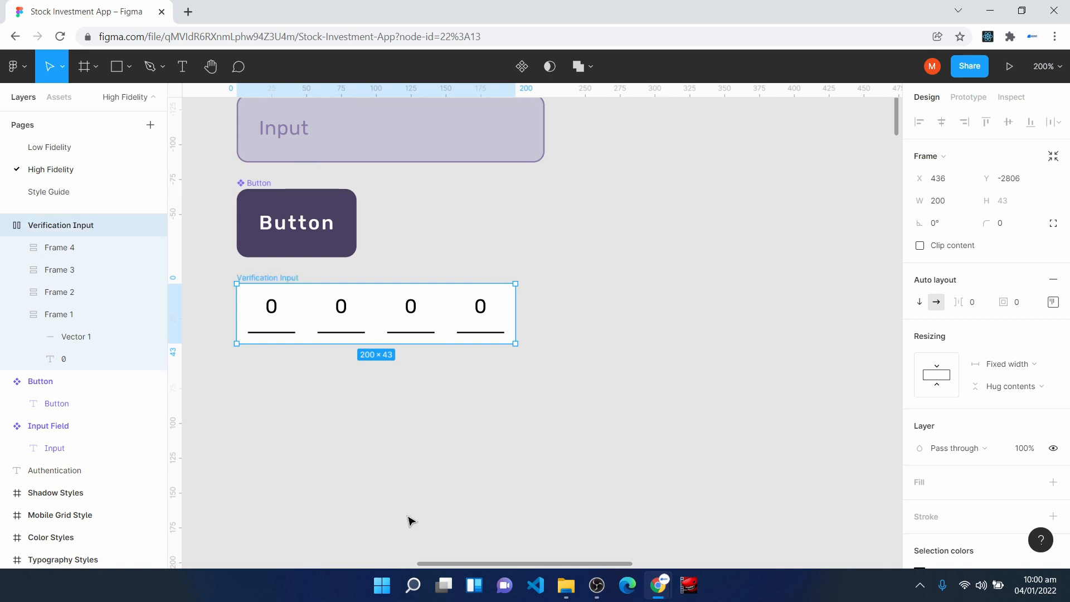
left_click(521, 67)
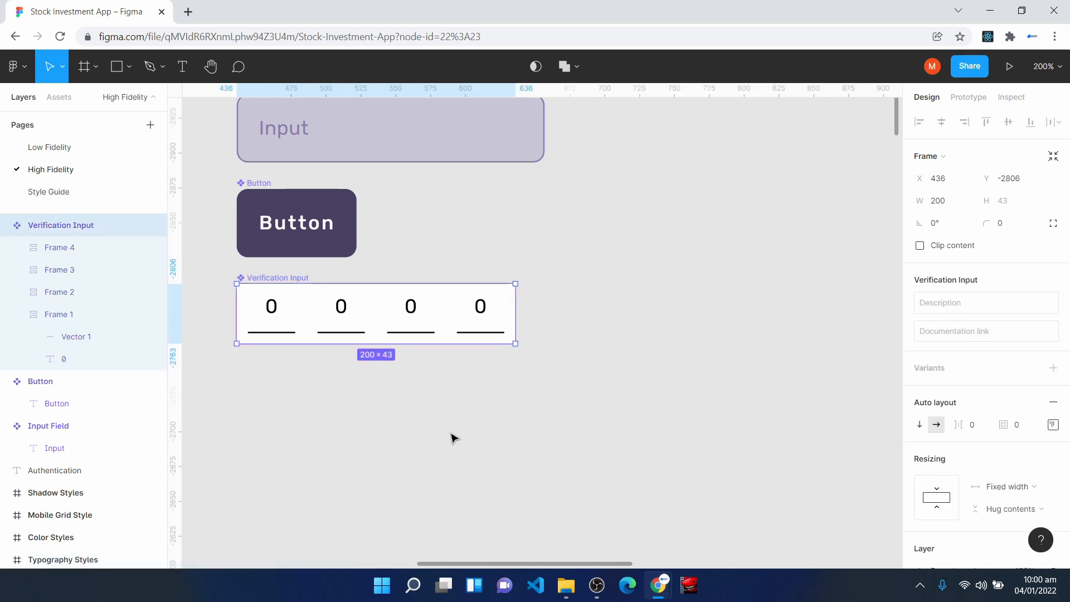
- Add the text "Authentication HIFI Screen" in the empty canvas area beside the components, at about X 1065, Y -2993
left_click(375, 406)
scroll(377, 410, "up", 2)
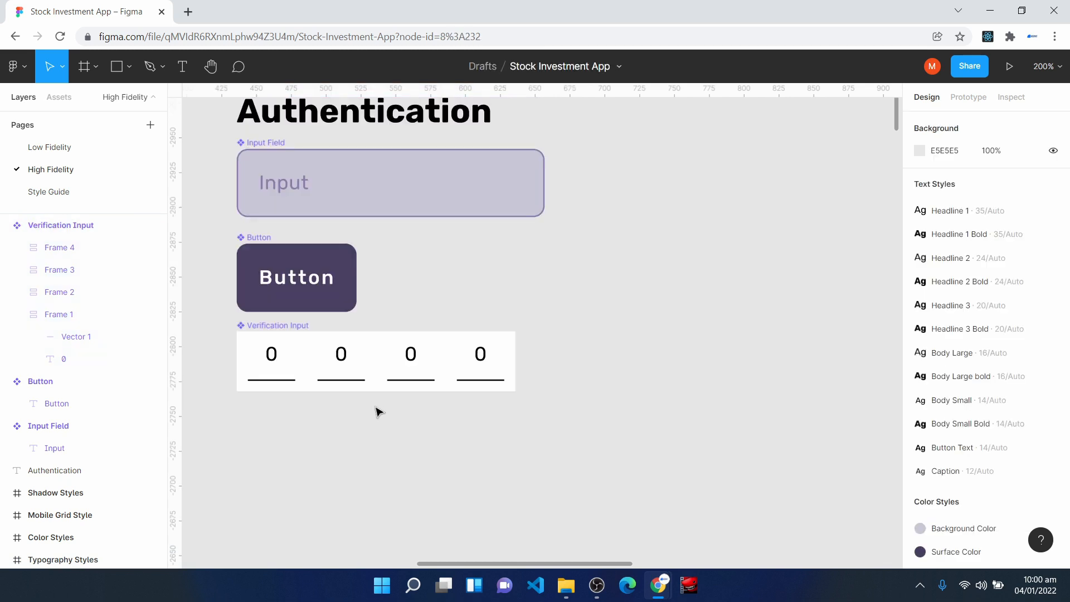
scroll(379, 412, "up", 1)
scroll(379, 412, "up", 1)
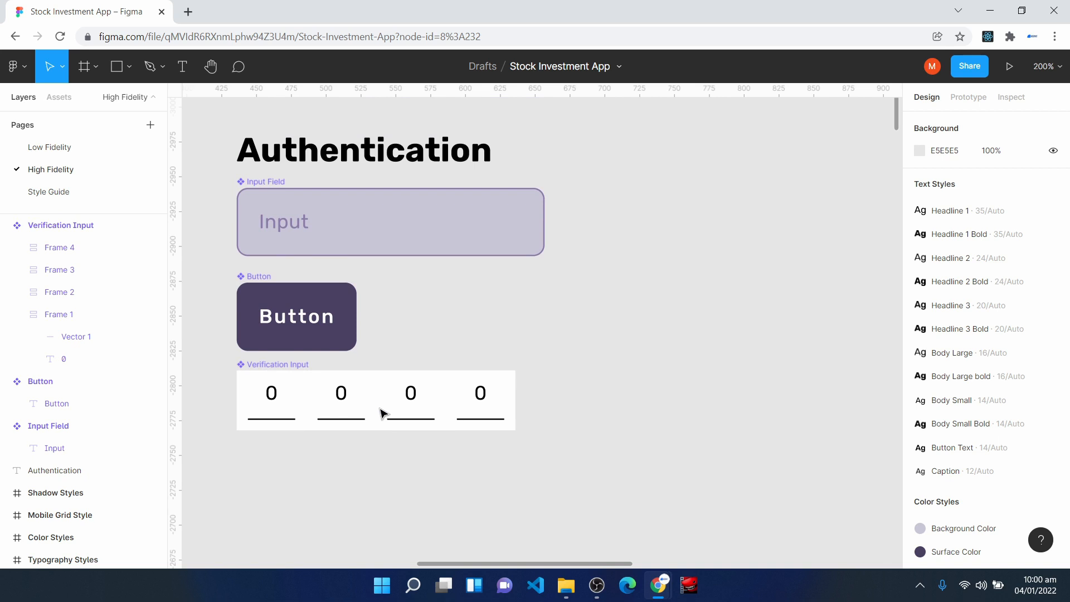
key("shift+0")
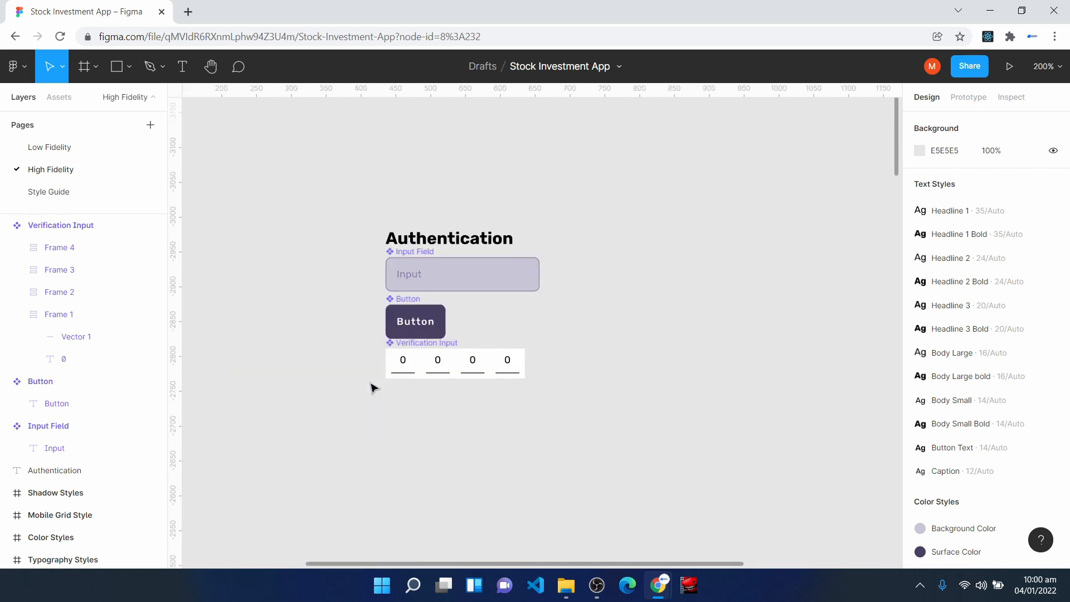
key("h")
left_click_drag(706, 407, 485, 422)
type("i")
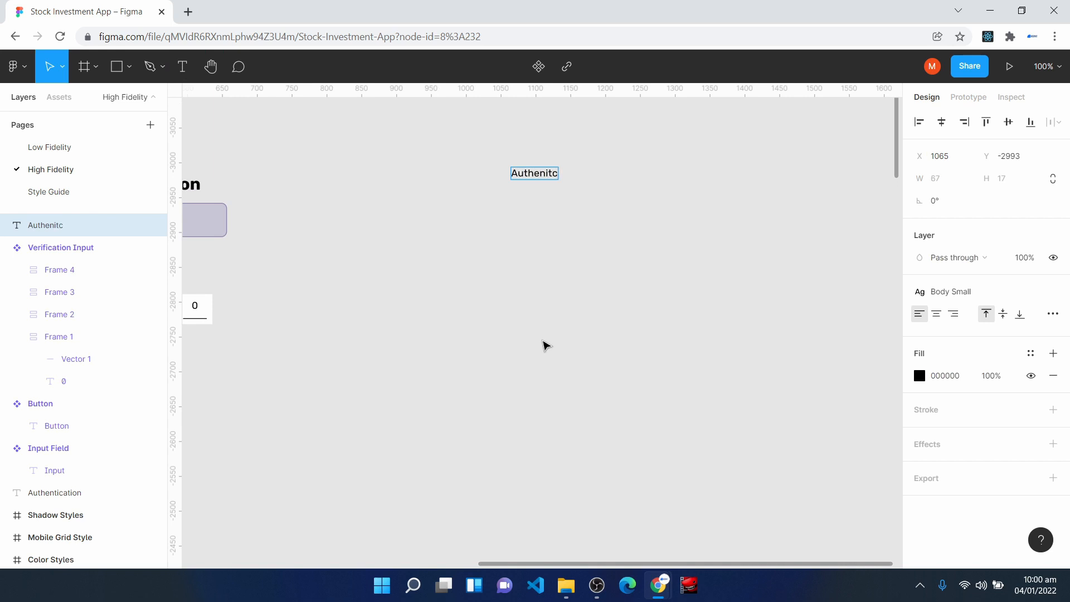
key("BackSpace")
key("BackSpace")
key("BackSpace")
type("tication HIFI")
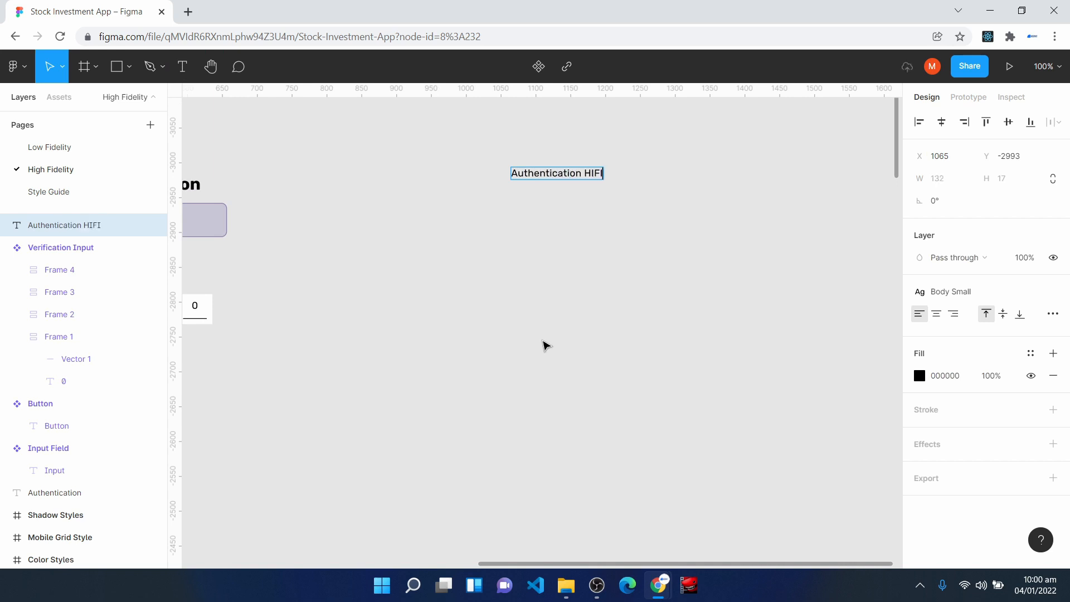
type("F Screen")
key("Escape")
- Add an iPhone 13 Pro Max frame beneath the Authentication HIFI Screen title at X 1065, Y -2934 and rename it Splash
left_click(83, 66)
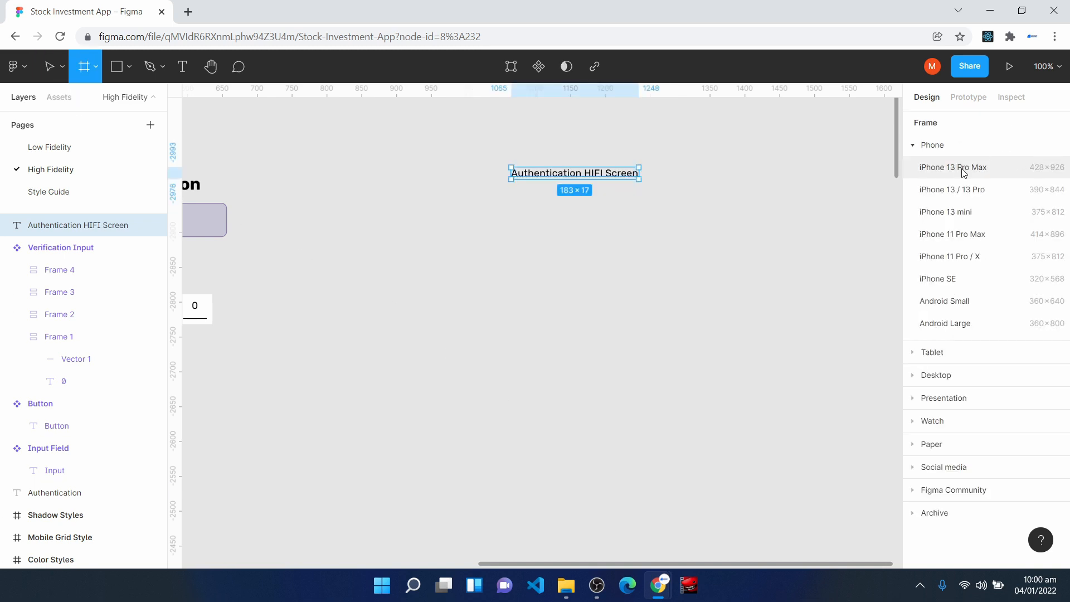
left_click(961, 168)
left_click_drag(707, 225, 597, 366)
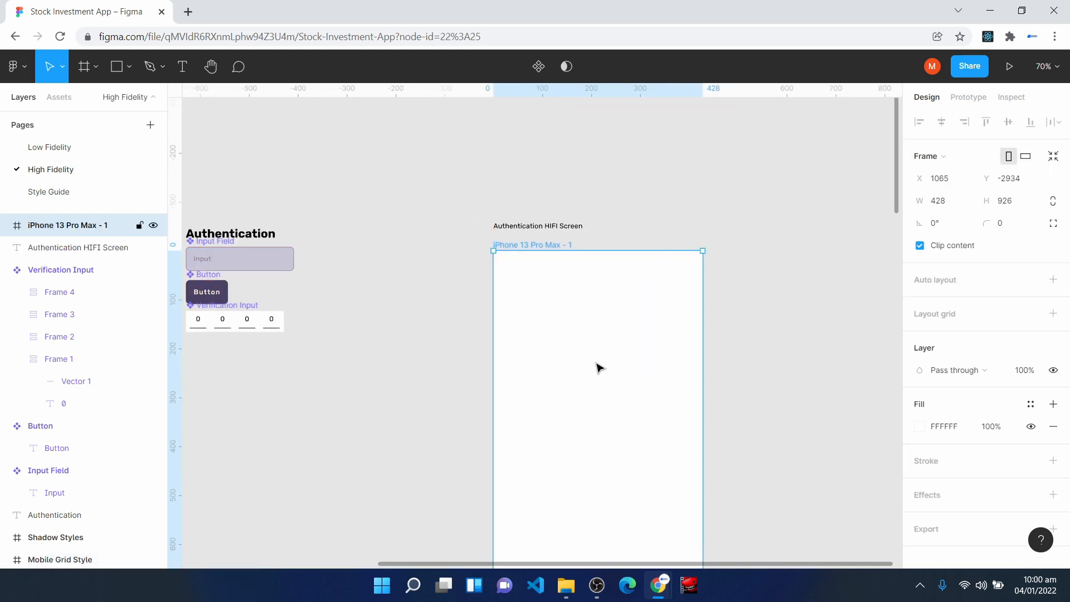
right_click(59, 225)
left_click(136, 361)
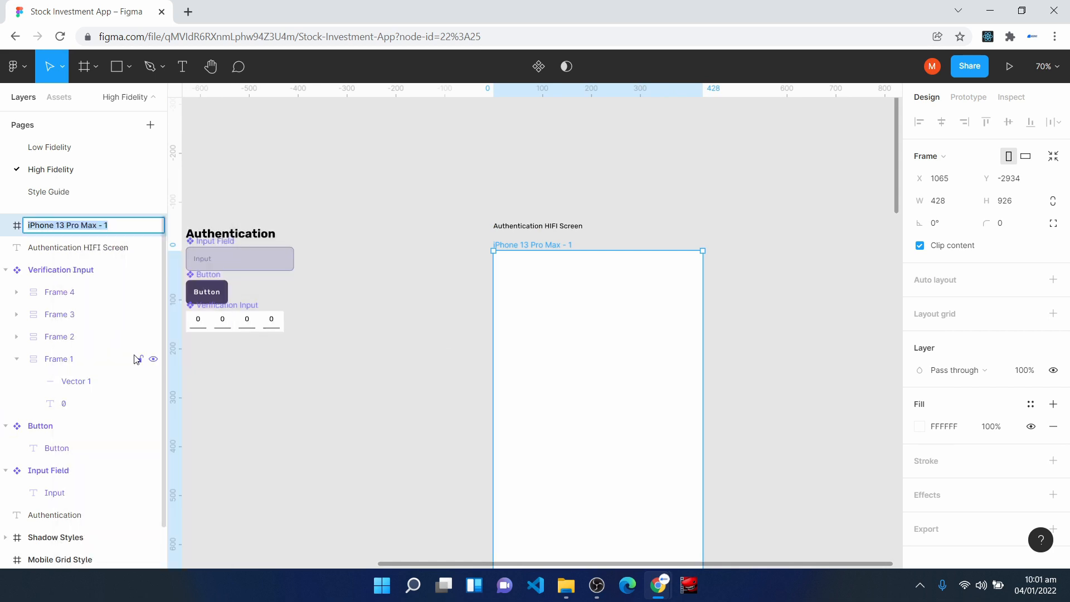
type("Splash")
key("Return")
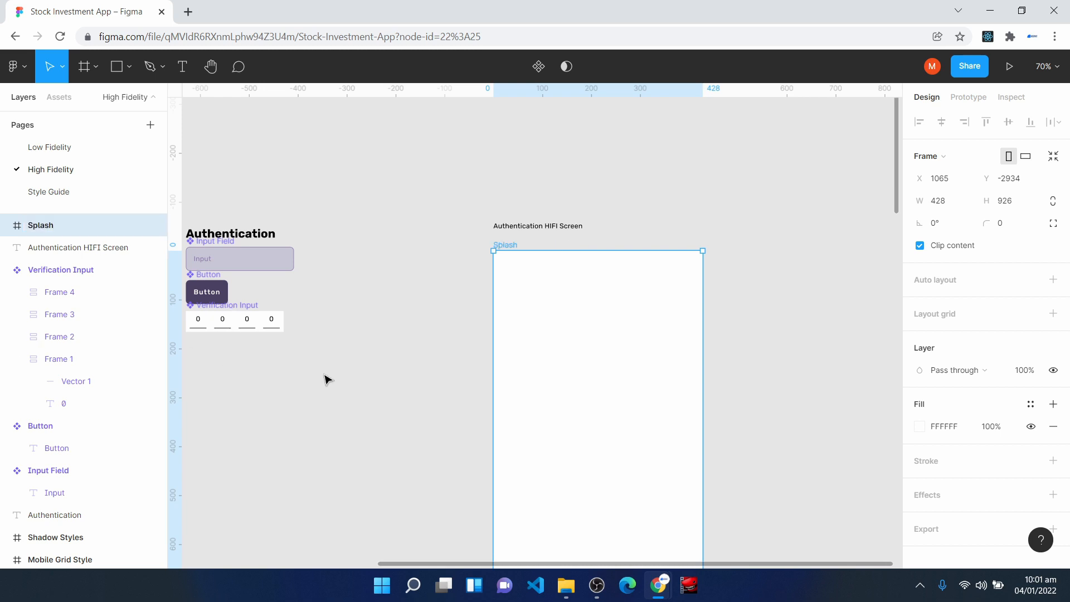
- Apply the Surface Color style as the fill of the Splash frame
scroll(533, 346, "down", 1)
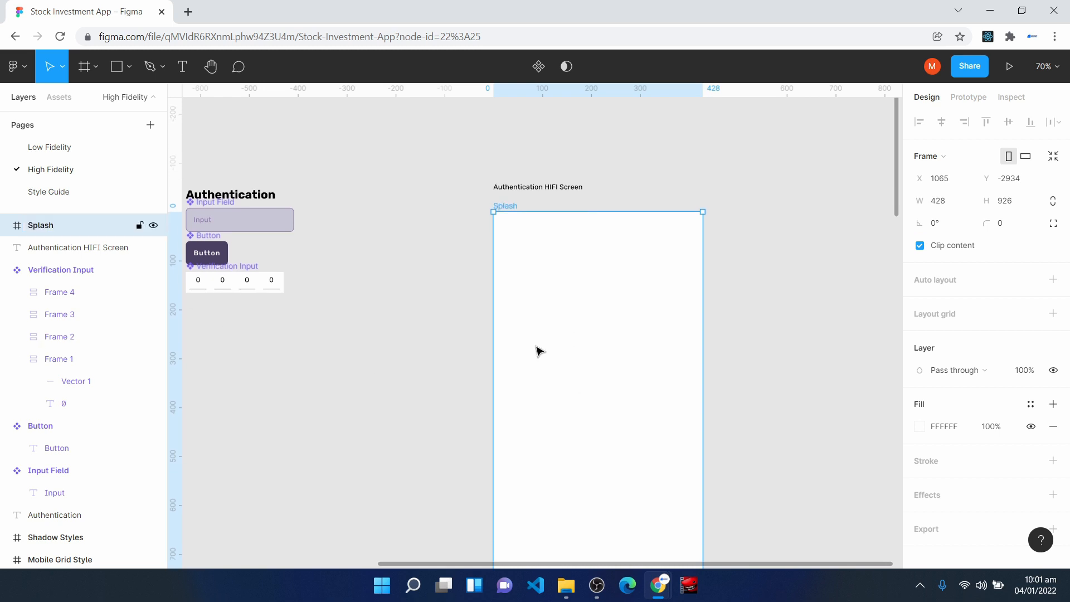
left_click(1031, 405)
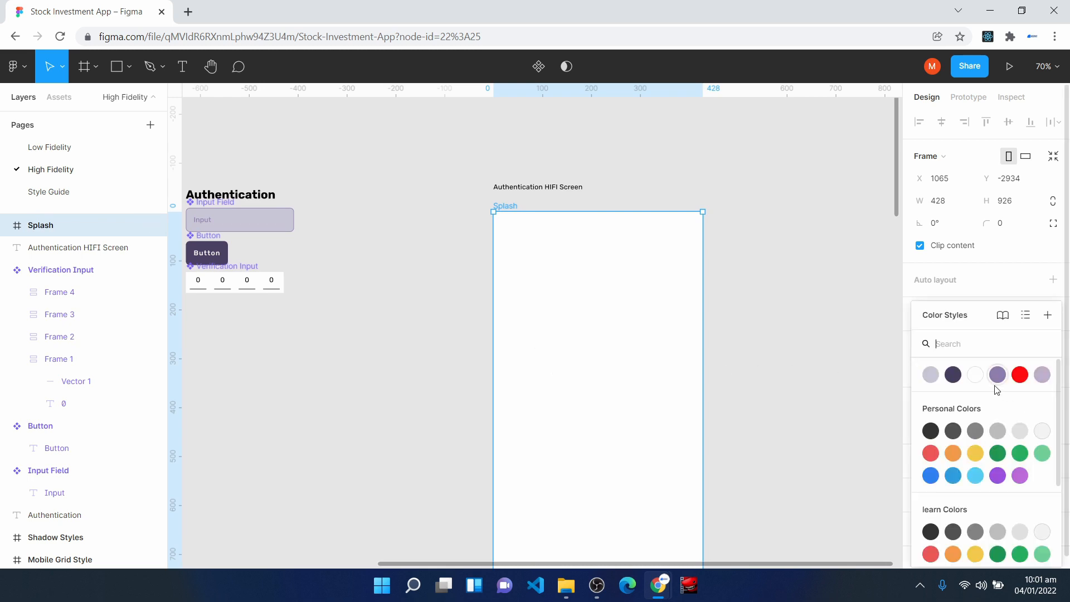
left_click(954, 375)
- Add the text "VXST" near the middle of the Splash frame, at about X 196, Y 432
scroll(853, 405, "down", 2)
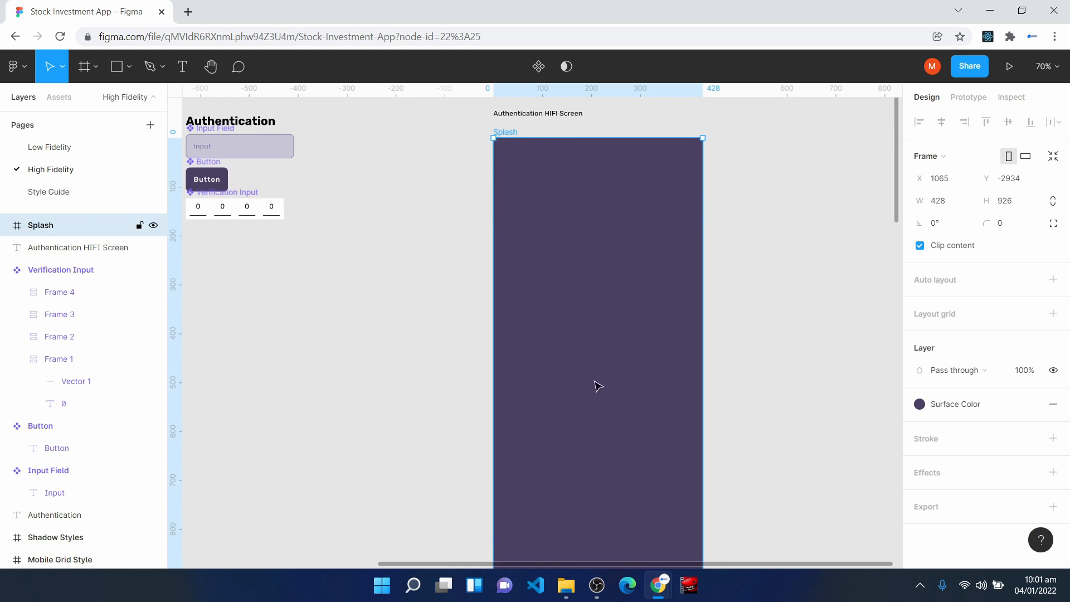
left_click(182, 71)
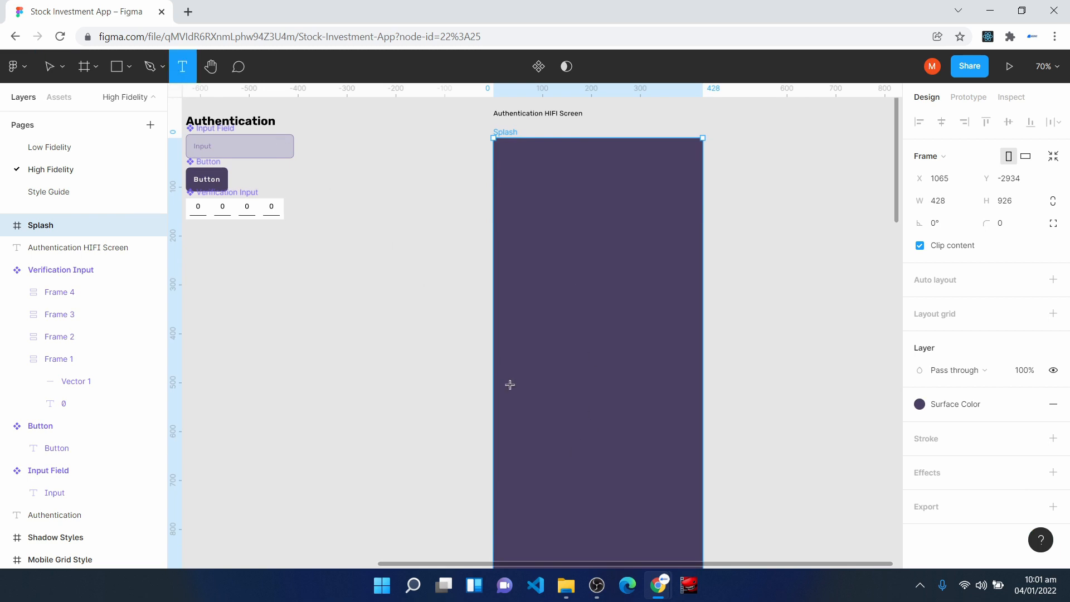
scroll(557, 374, "up", 3)
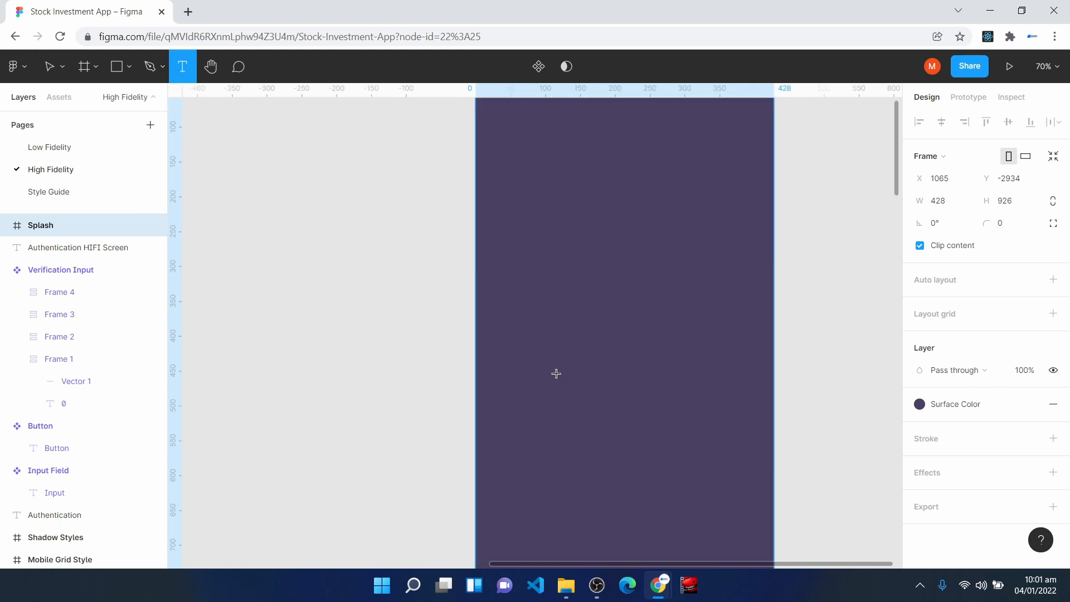
left_click(584, 329)
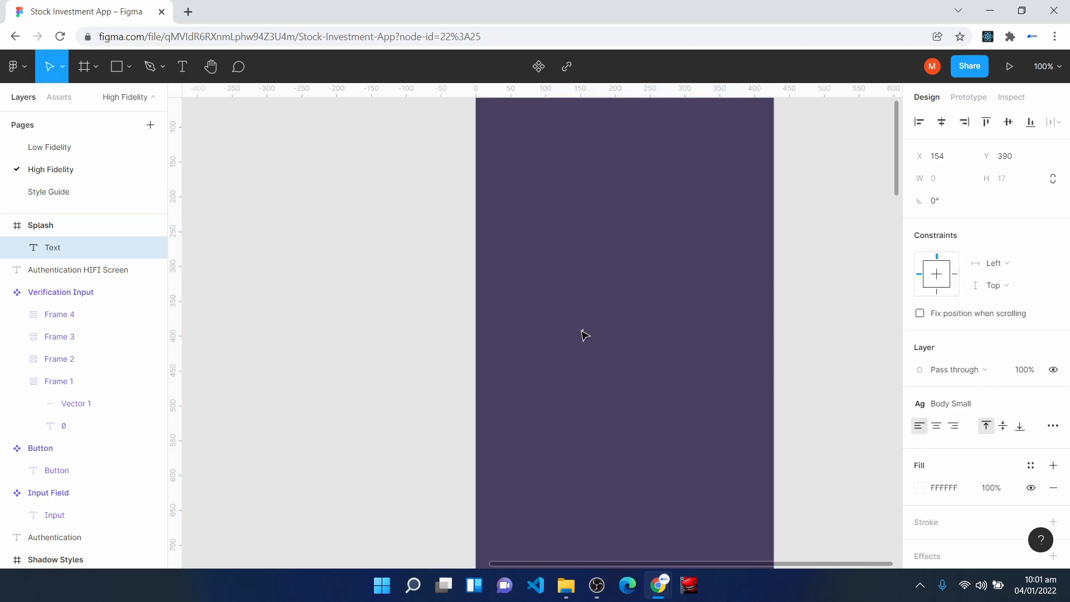
type("vXST")
key("Home")
key("Delete")
type("V")
left_click(632, 390)
left_click_drag(595, 338, 626, 369)
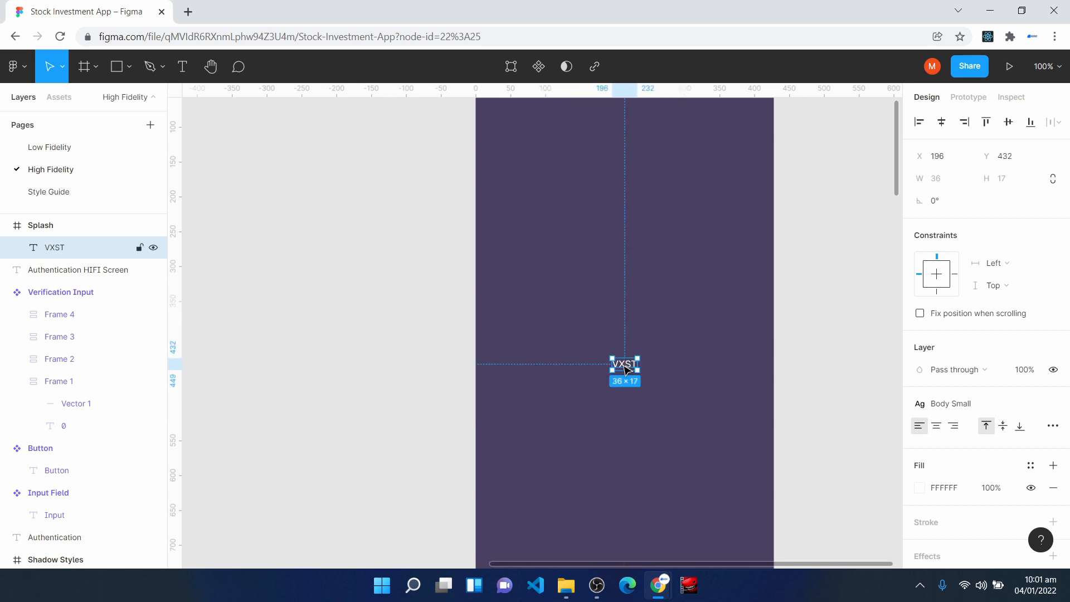
- Apply the Headline 2 Bold style to the VXST text and center it horizontally and vertically in the Splash frame
left_click(950, 403)
left_click(977, 419)
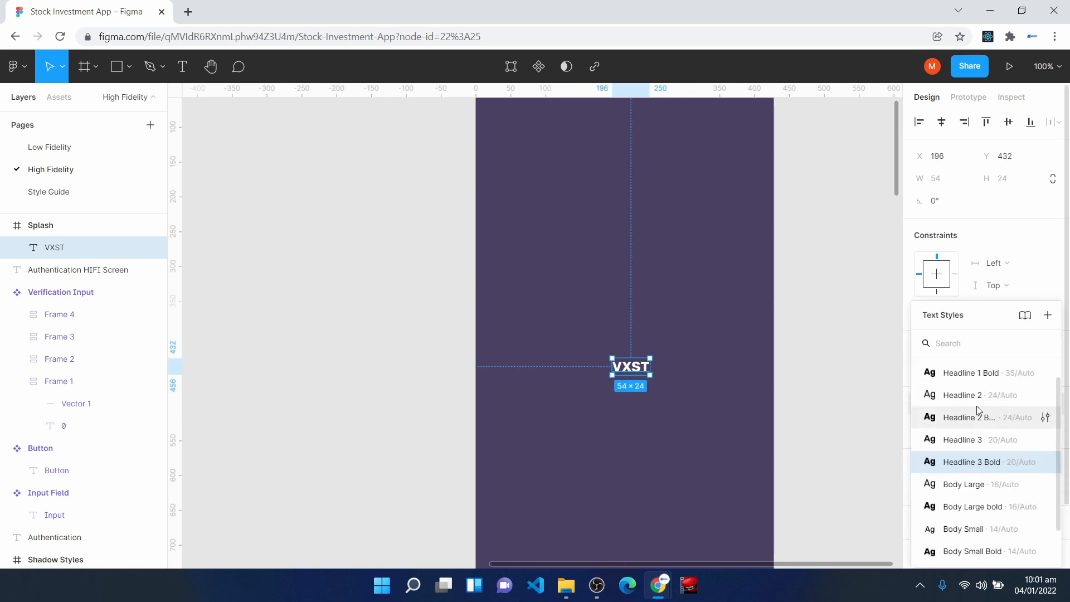
left_click(980, 417)
left_click_drag(629, 372, 623, 378)
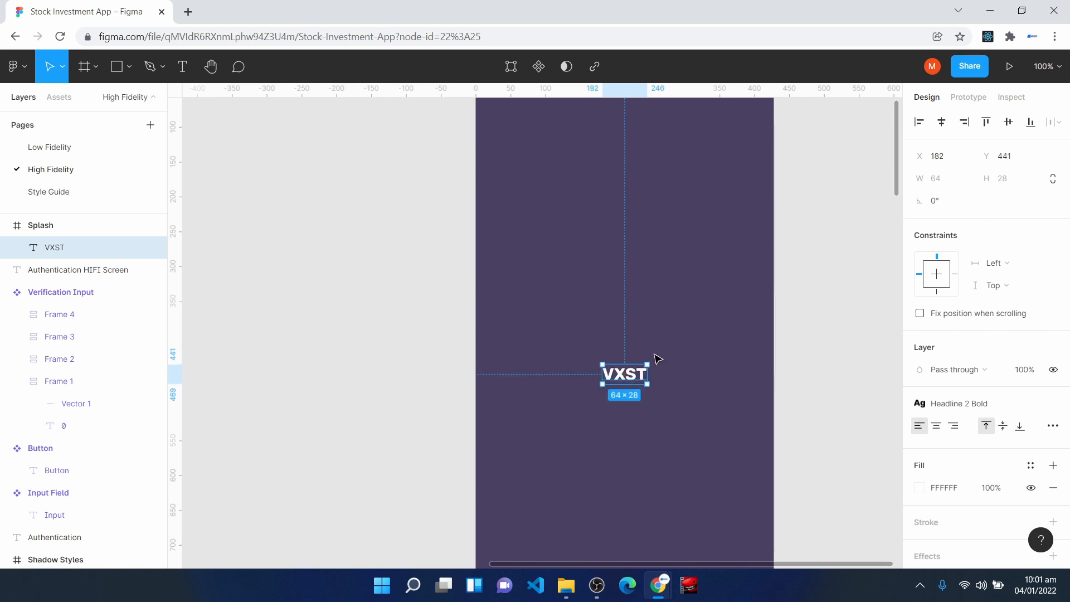
left_click(938, 127)
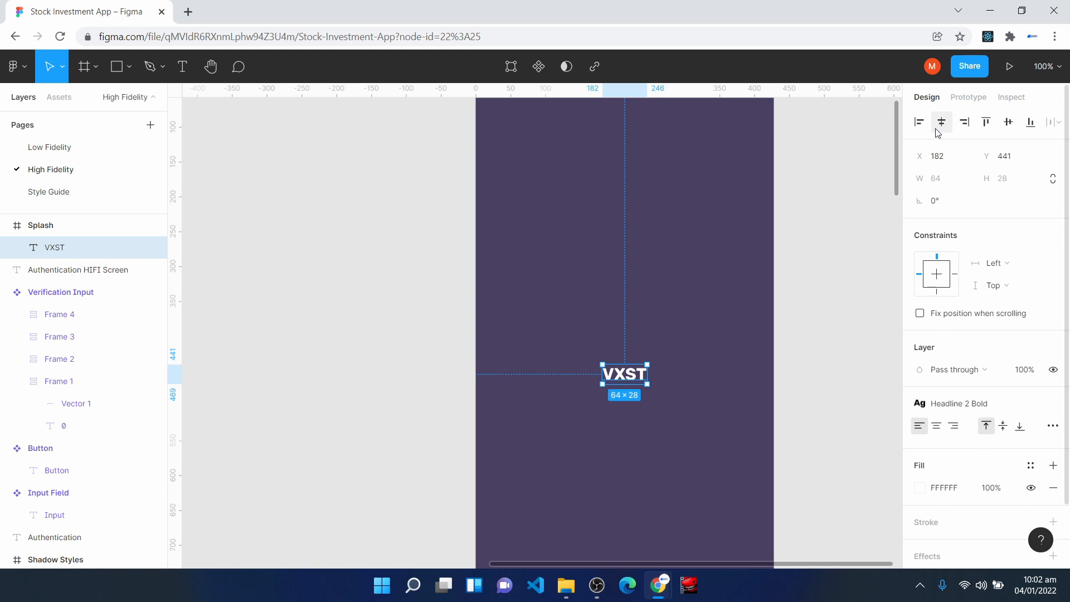
left_click(1008, 121)
- Move the Splash frame slightly up to Y -2942, keeping it at X 1065
scroll(767, 347, "up", 1)
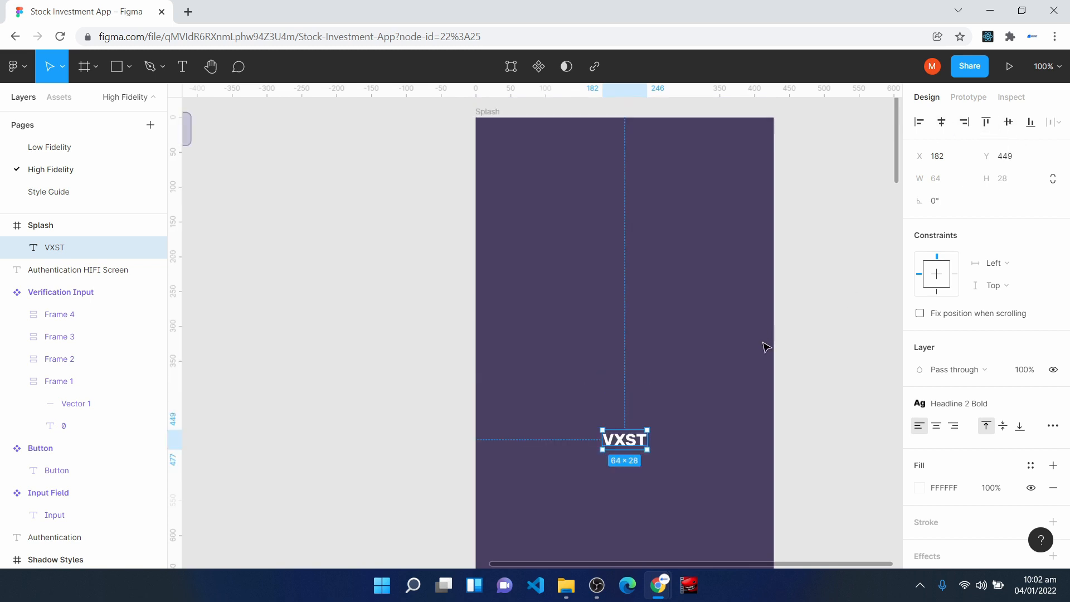
left_click(390, 170)
left_click(487, 113)
scroll(402, 296, "up", 1)
left_click_drag(616, 339, 618, 333)
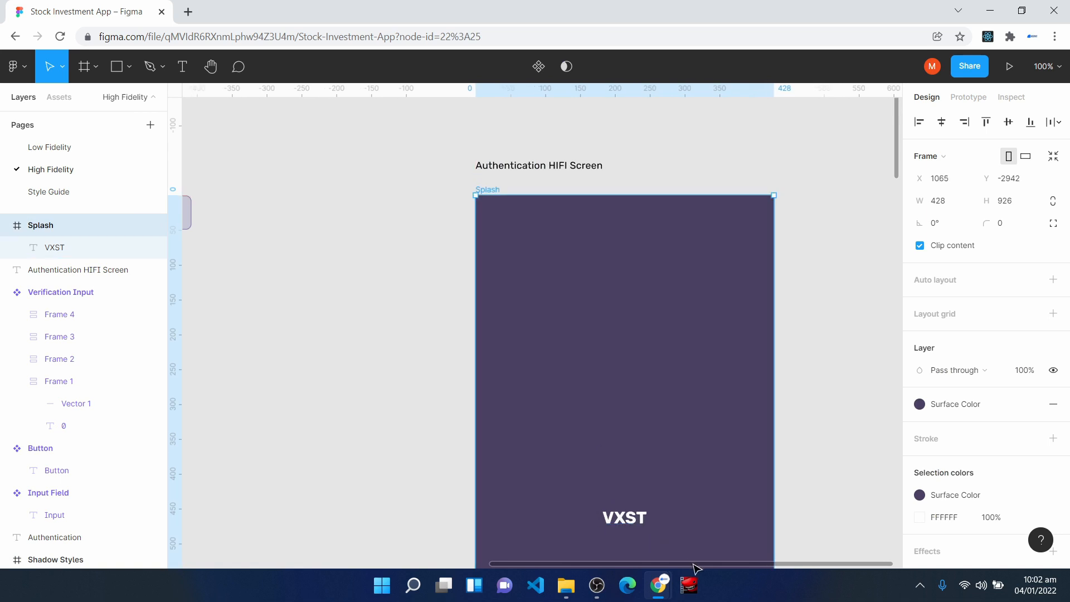
- Duplicate the Splash frame and delete the VXST text from the copy
left_click_drag(700, 567, 825, 571)
scroll(668, 351, "down", 1)
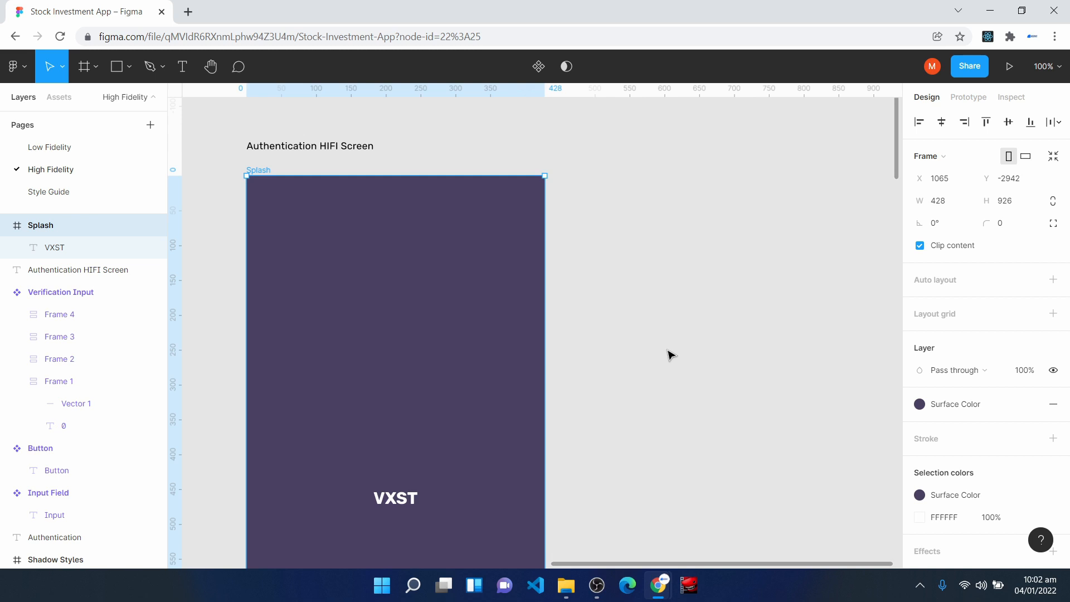
key("ctrl+d")
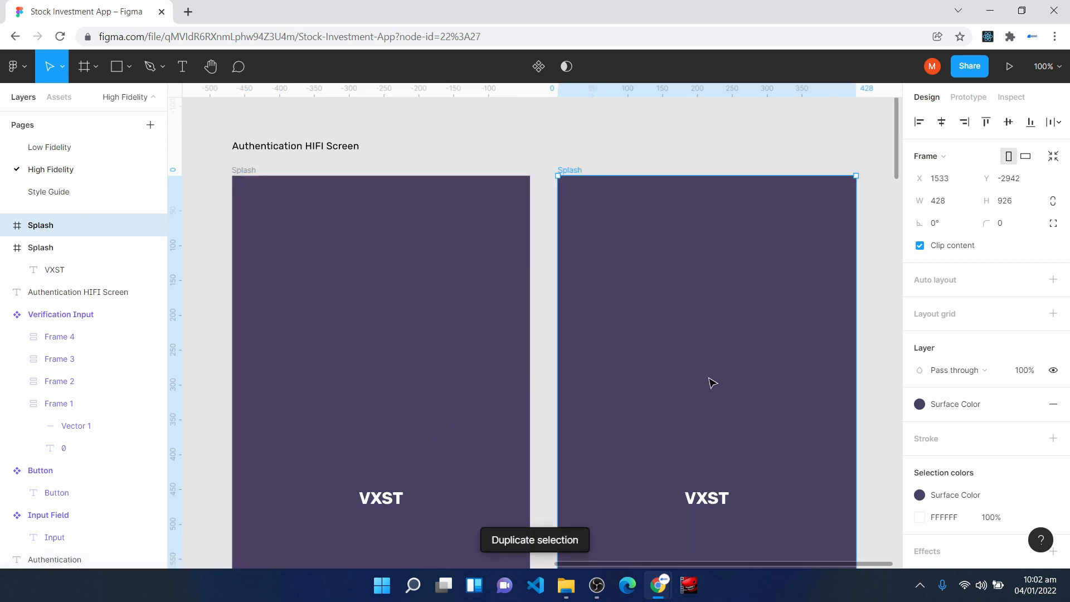
scroll(710, 384, "down", 1)
left_click(724, 484)
key("Delete")
- Change the duplicated frame's fill to the Surface Text Color style and rename the frame Auth Selection
left_click(604, 189)
scroll(710, 429, "down", 1)
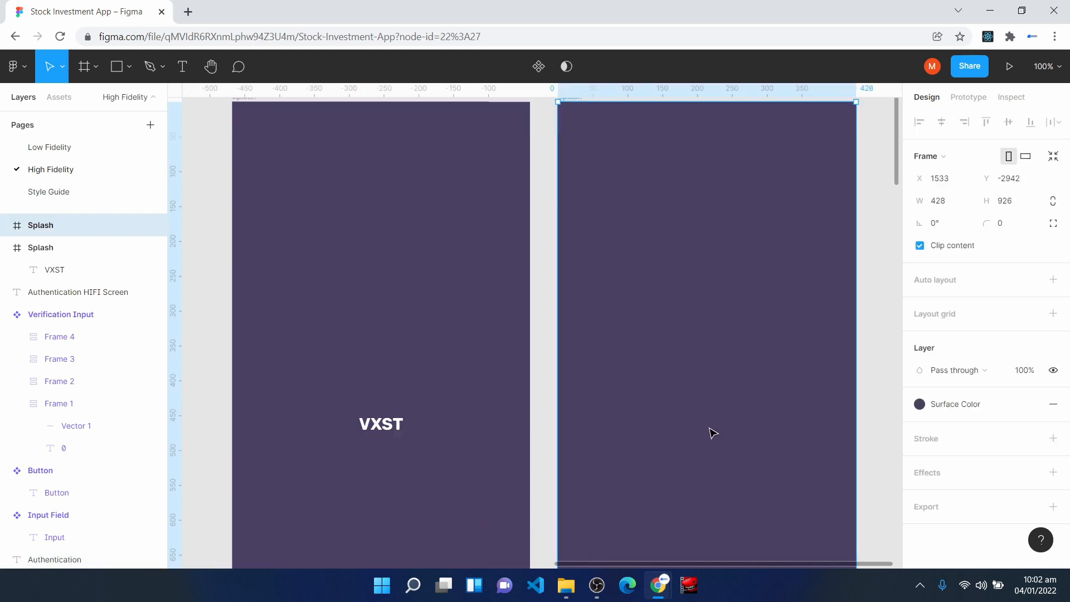
left_click(957, 403)
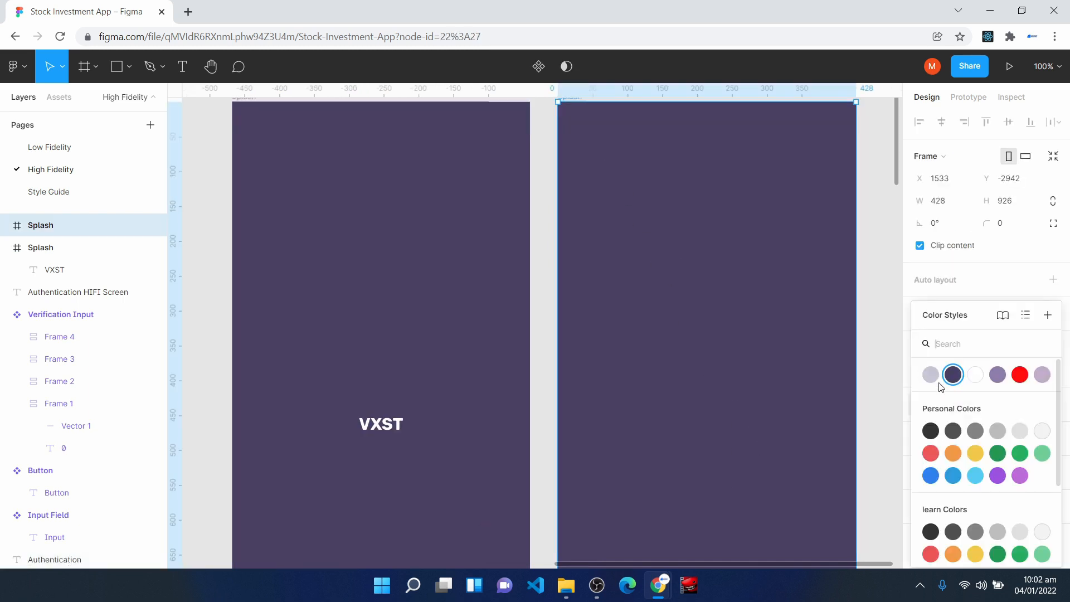
left_click(976, 375)
right_click(67, 227)
mouse_move(69, 229)
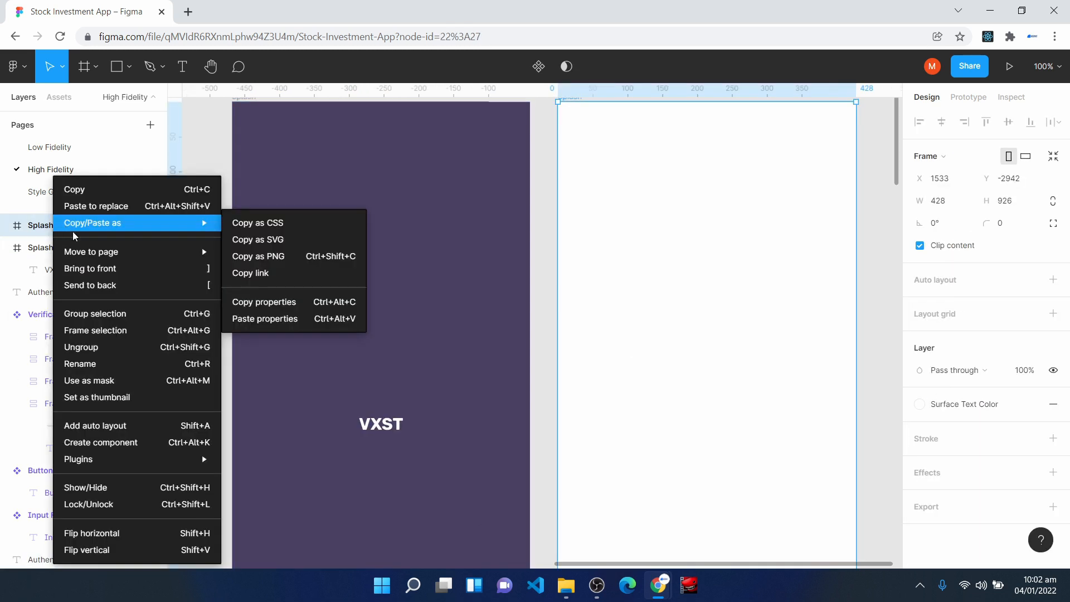
left_click(125, 362)
type("Auth Selection")
key("Return")
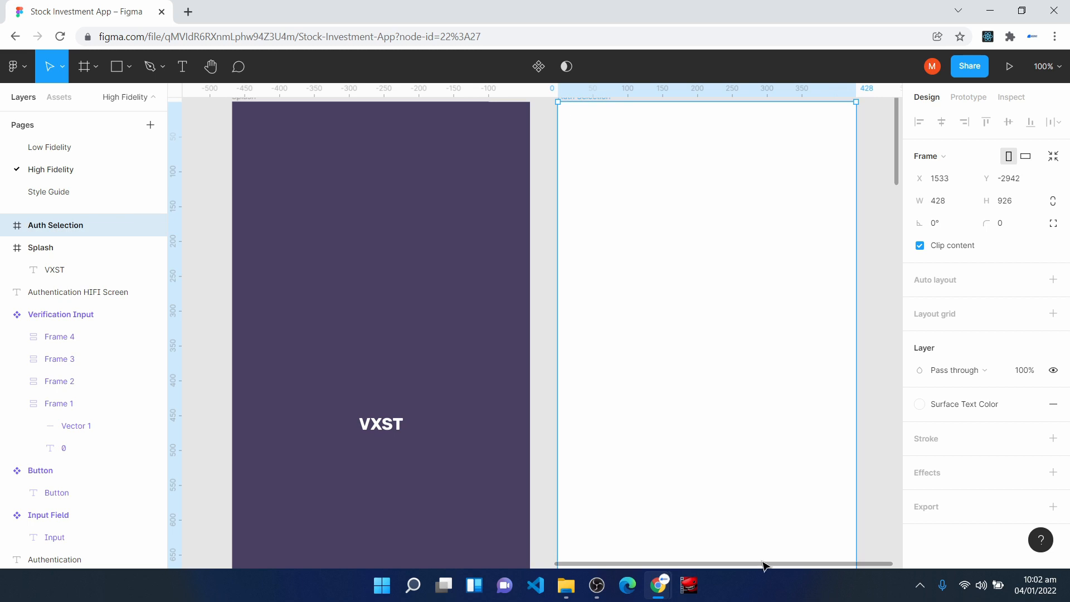
- Place a Button component instance in the lower part of Auth Selection and widen it to about 221 at X 92, Y 634
left_click_drag(767, 564, 805, 574)
scroll(706, 446, "down", 3)
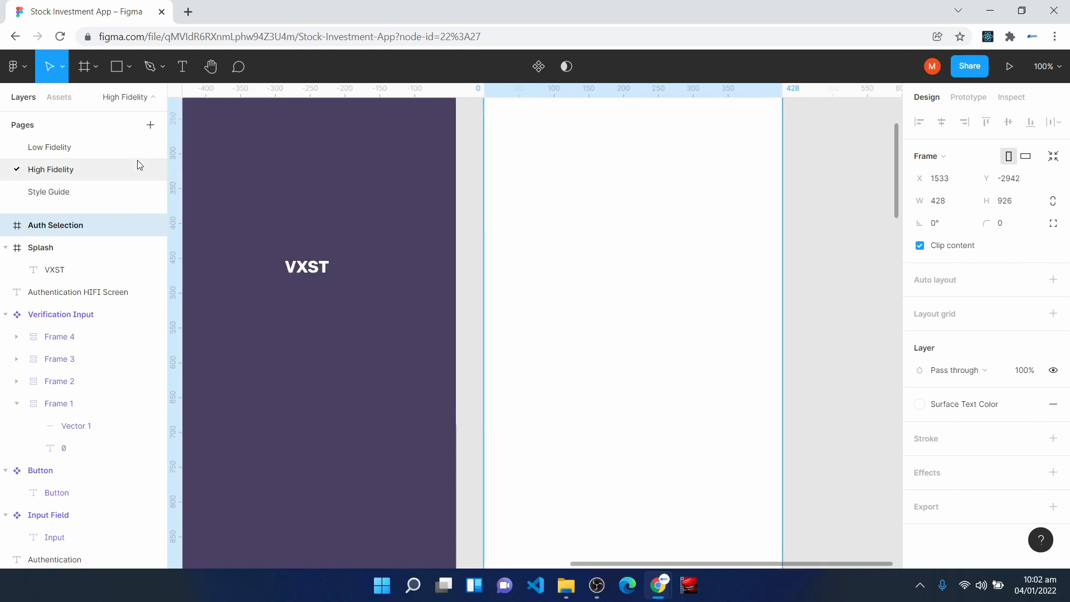
left_click(69, 96)
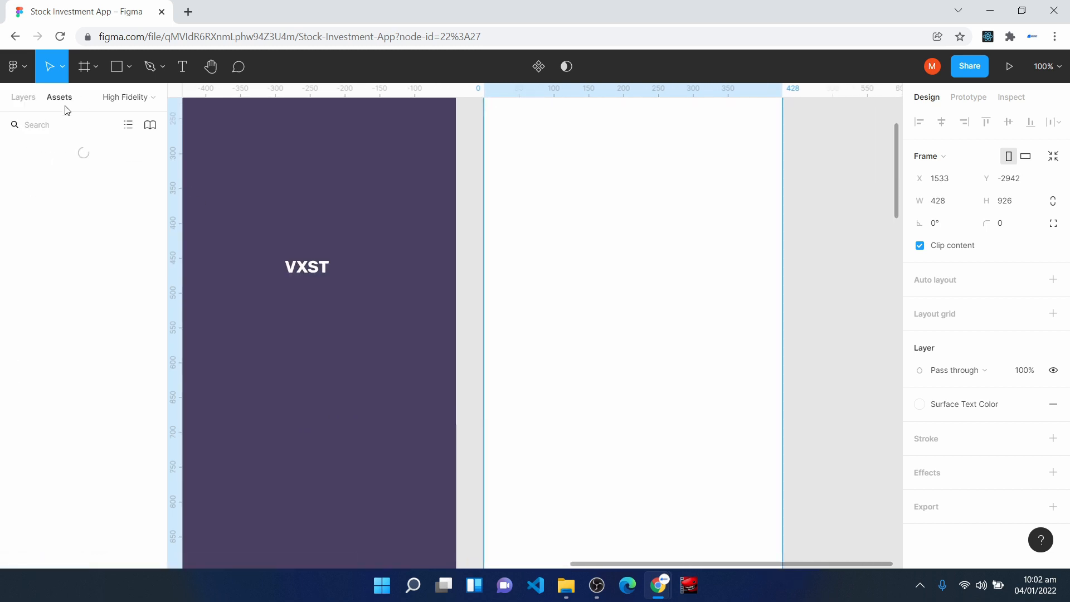
left_click_drag(55, 195, 633, 409)
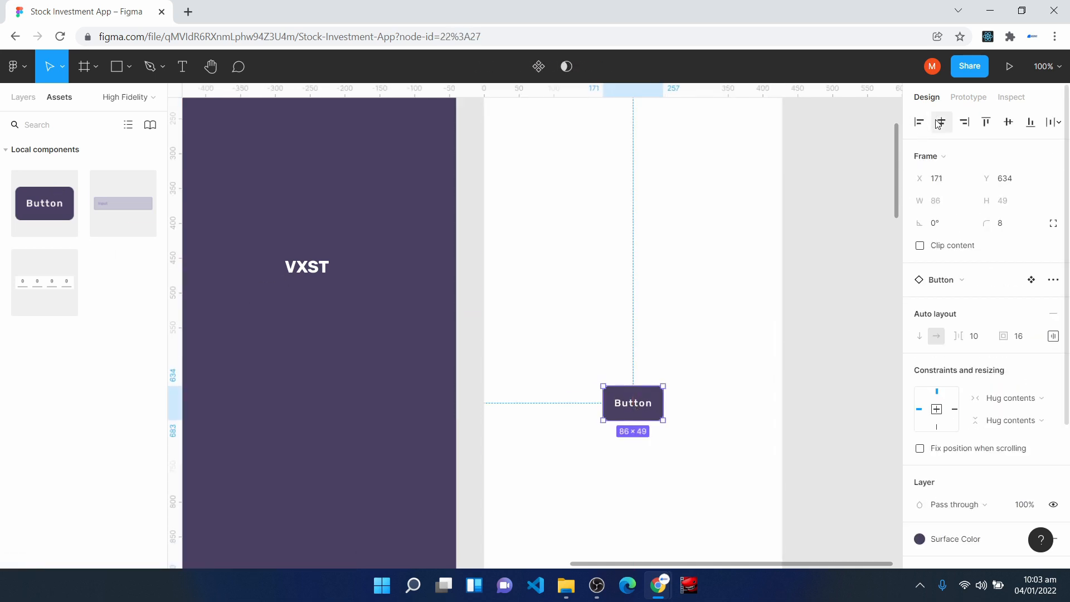
left_click_drag(603, 397, 549, 396)
left_click_drag(664, 413, 703, 412)
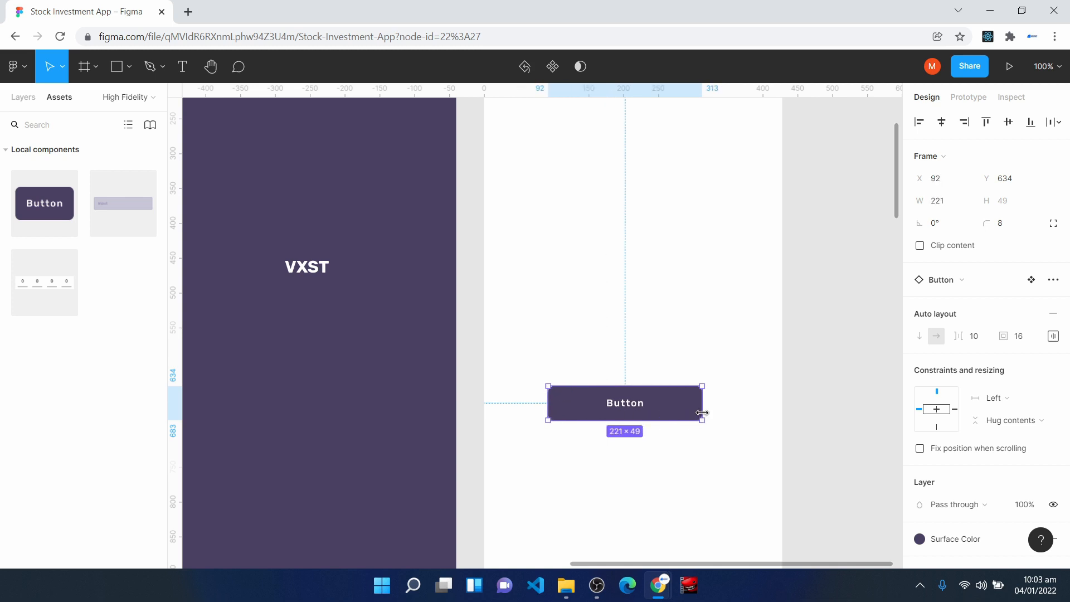
- Apply the Mobile Grid Style layout grid to the Auth Selection frame
left_click(699, 466)
scroll(738, 311, "up", 3)
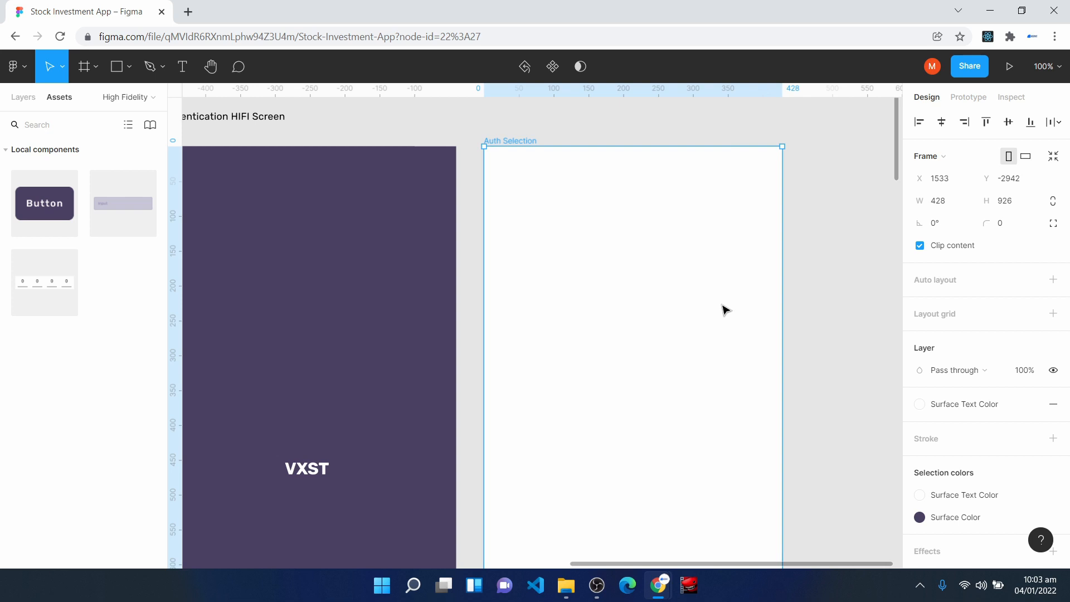
left_click(1032, 315)
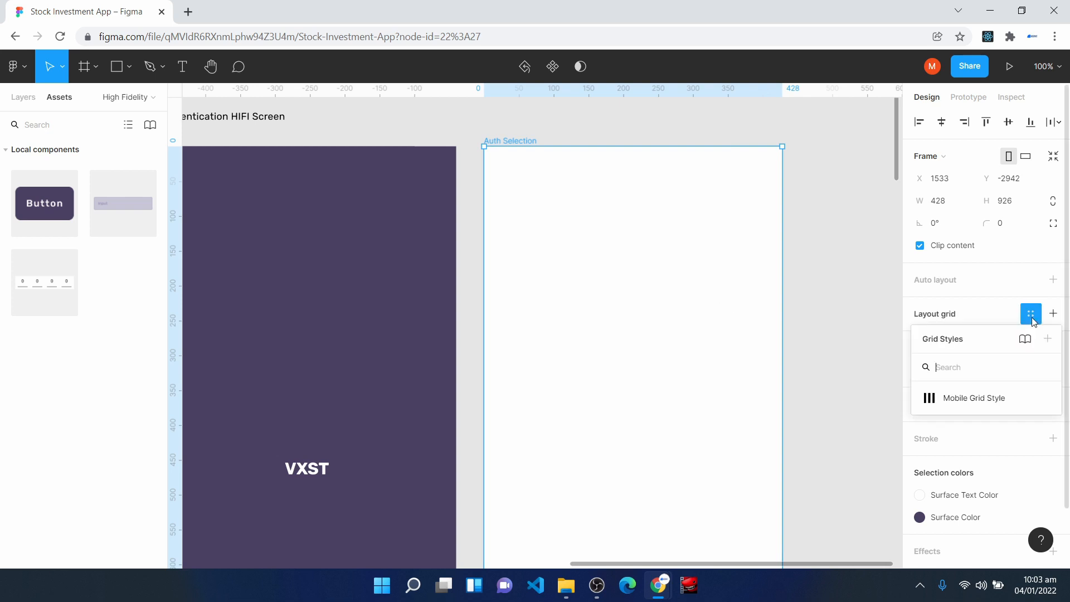
left_click(979, 399)
- Snap the button's left edge to the second grid column at X 119 with a width of 194, and change its label to Login
scroll(664, 361, "down", 3)
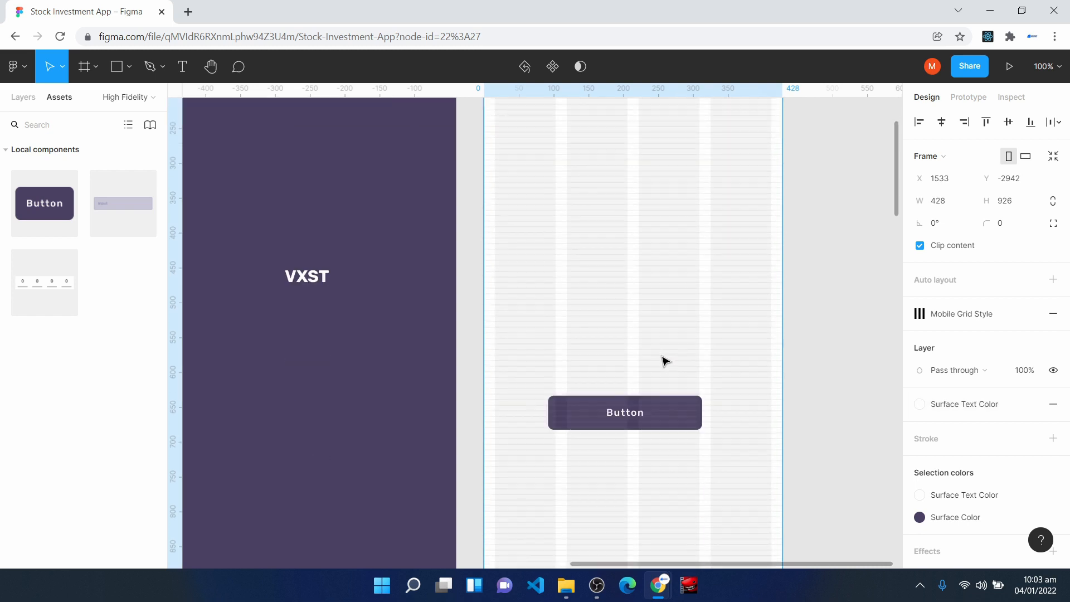
left_click(611, 417)
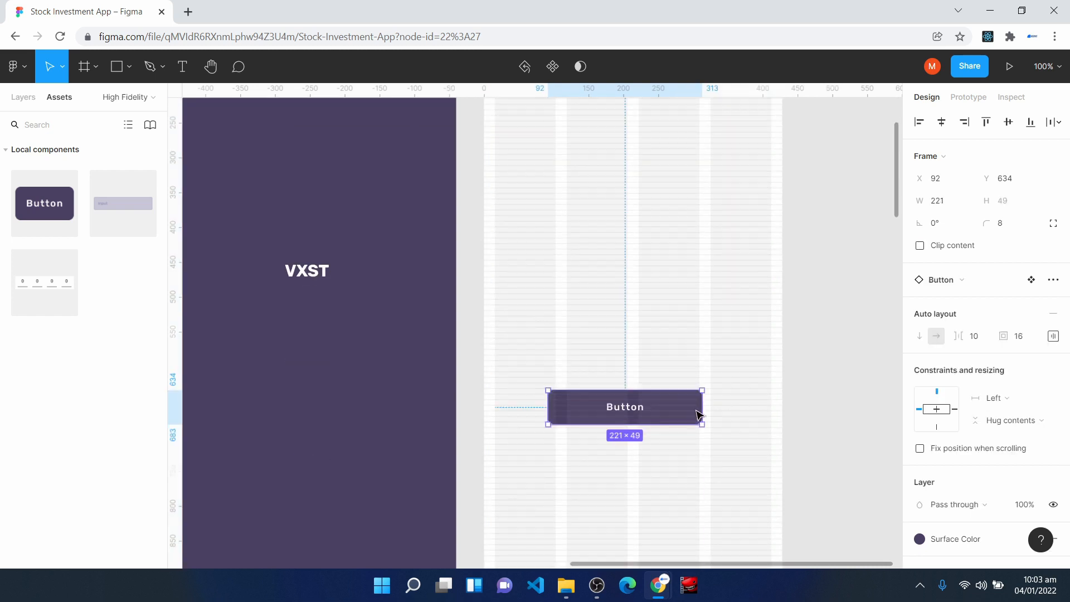
left_click_drag(554, 405, 567, 406)
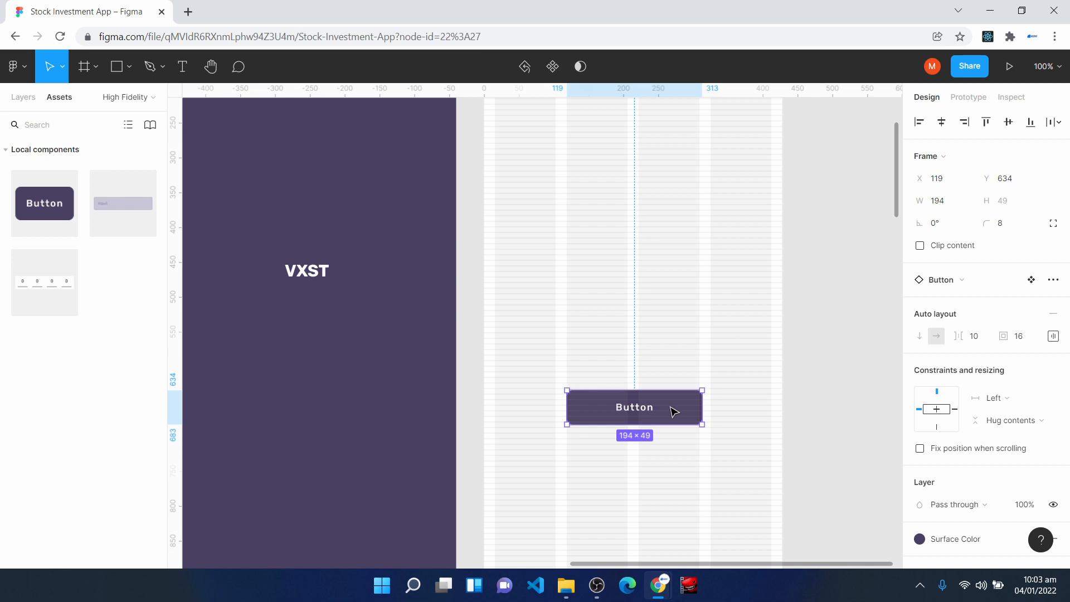
double_click(630, 413)
double_click(626, 409)
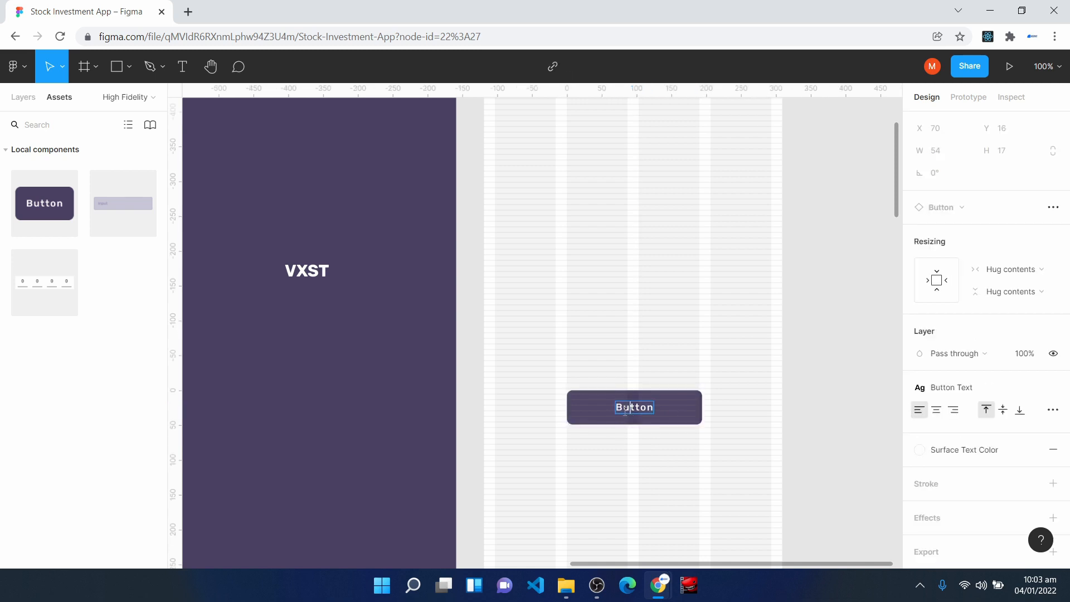
type("Login")
left_click(635, 459)
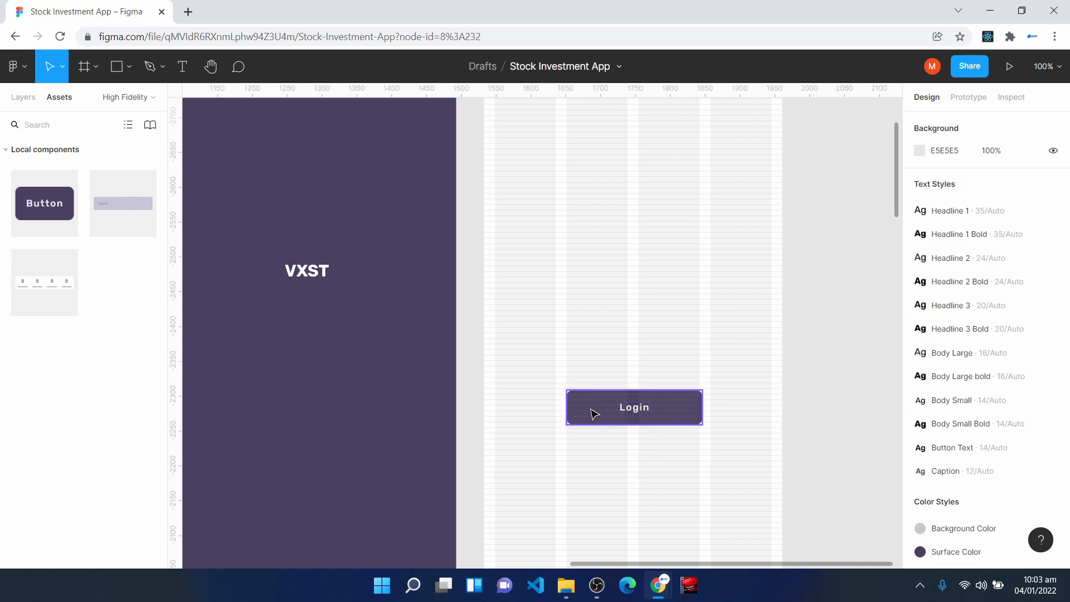
- Place a second Button instance just beneath the Login button and change its label to "Get Started"
left_click_drag(49, 207, 626, 472)
scroll(691, 451, "down", 1)
scroll(630, 442, "down", 3)
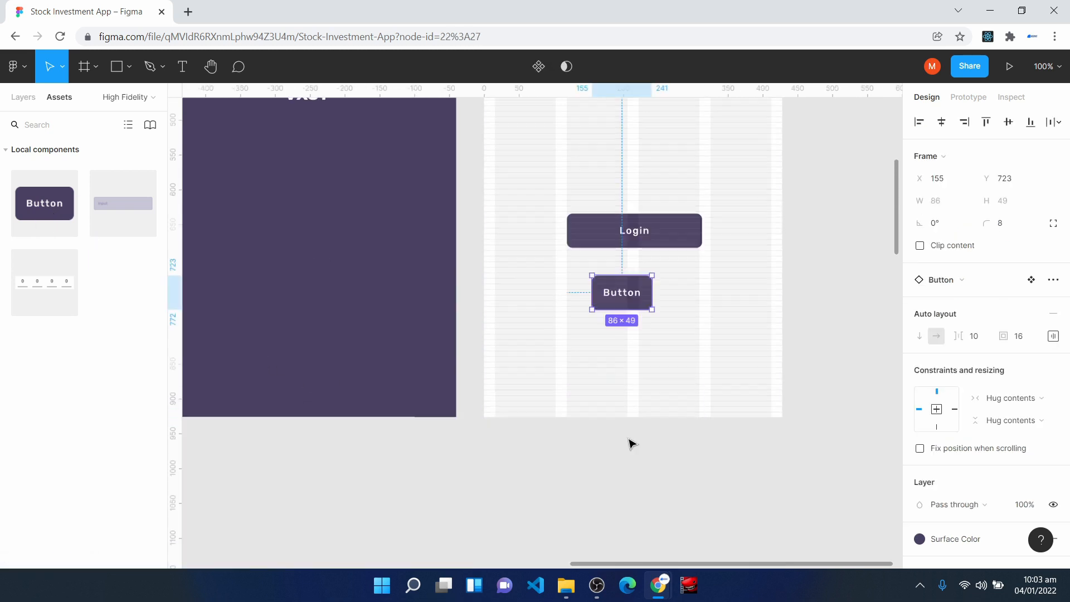
left_click_drag(634, 301, 642, 286)
double_click(624, 278)
type("Get Started")
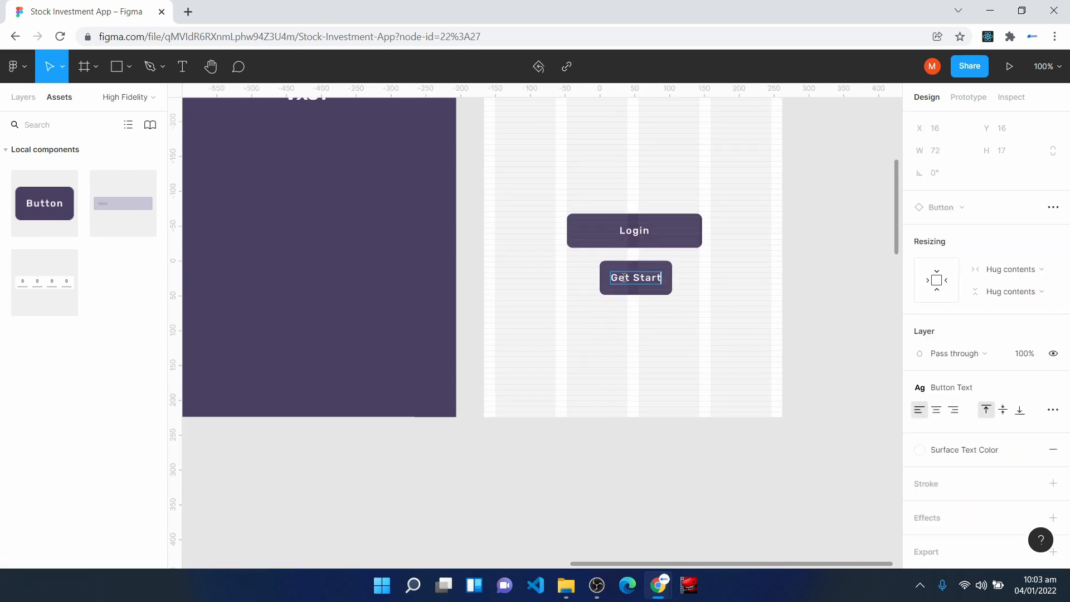
- Fill the Get Started button with Off Text Color and widen it to 190, starting at X 119
left_click(632, 335)
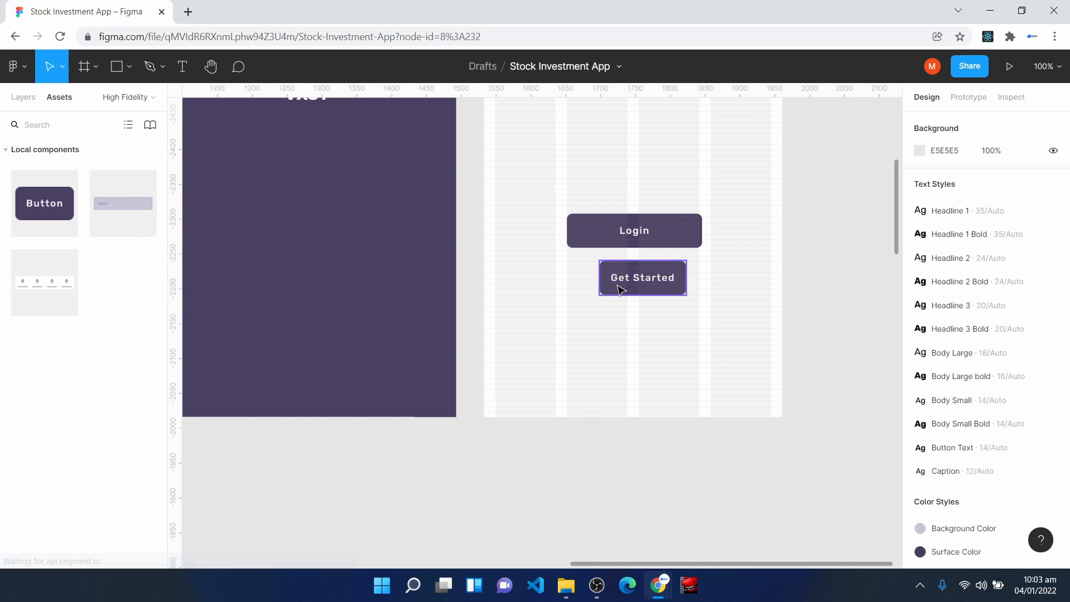
left_click(621, 286)
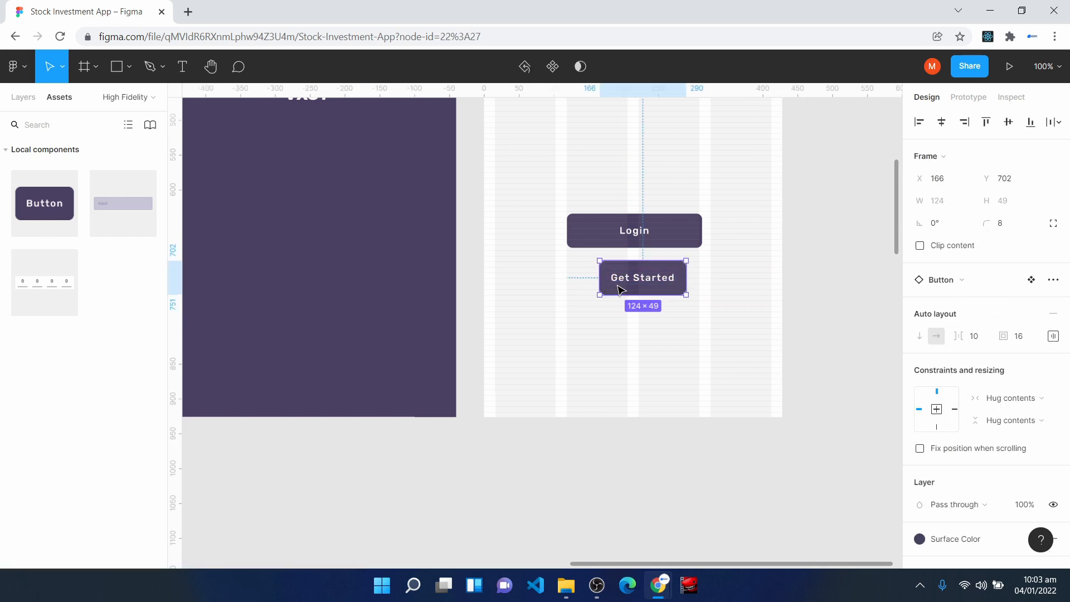
left_click(950, 544)
left_click(997, 373)
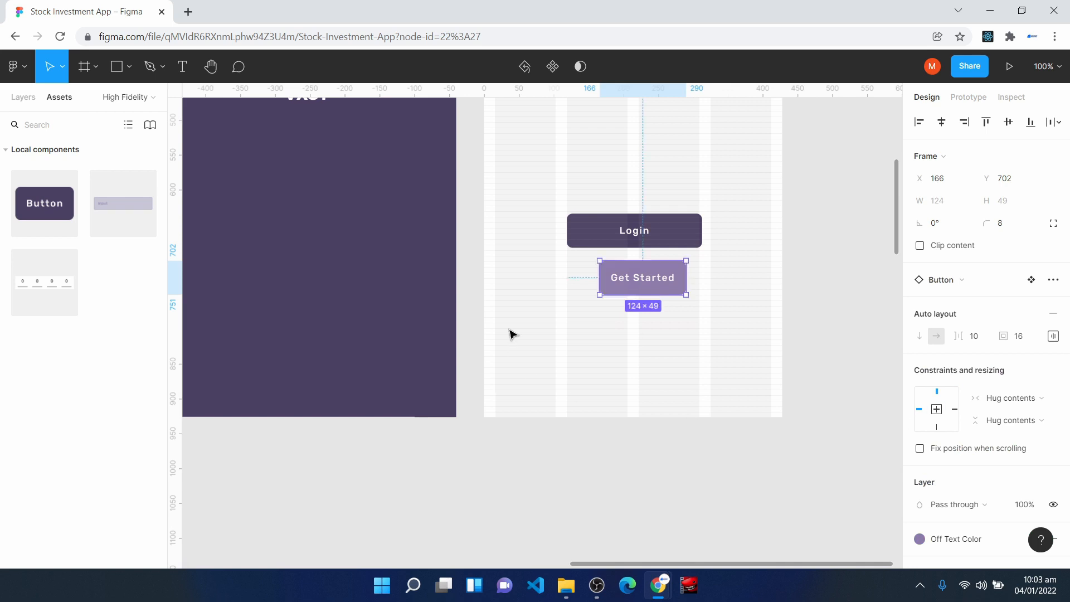
left_click_drag(602, 282, 567, 277)
left_click_drag(687, 274, 699, 272)
- Center the Login button vertically in Auth Selection and move Get Started up beneath it to Y 519
scroll(614, 410, "up", 4)
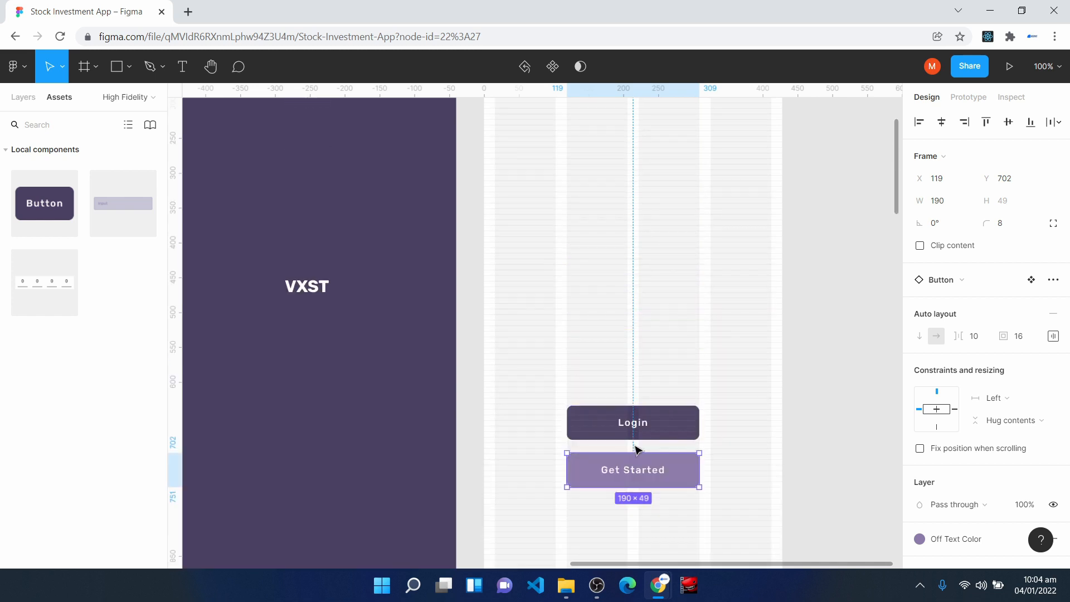
left_click(636, 424)
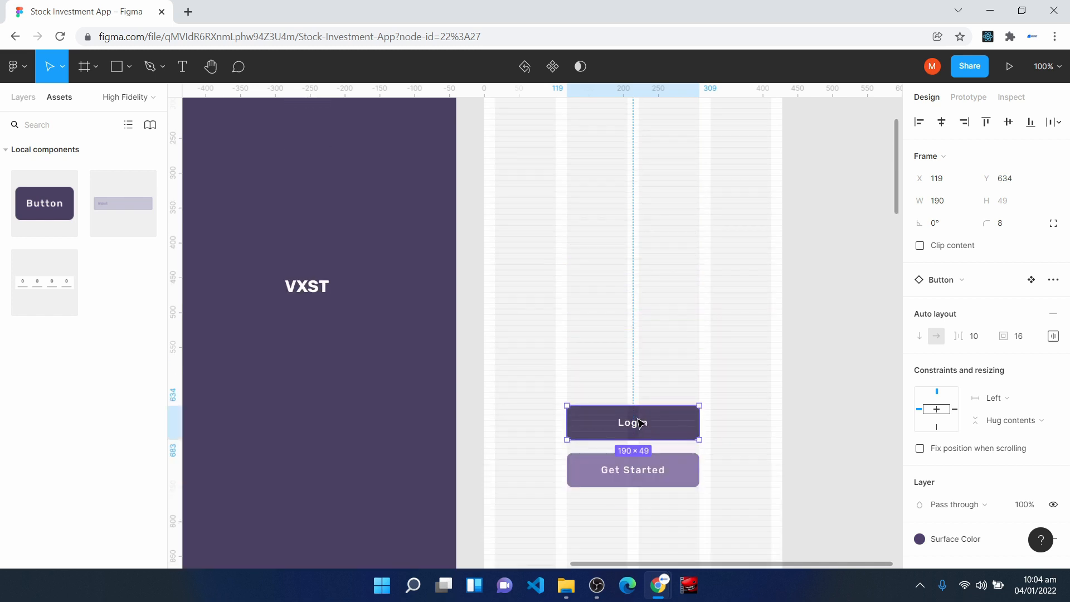
left_click(1008, 123)
left_click_drag(624, 479, 625, 362)
key("ctrl+plus")
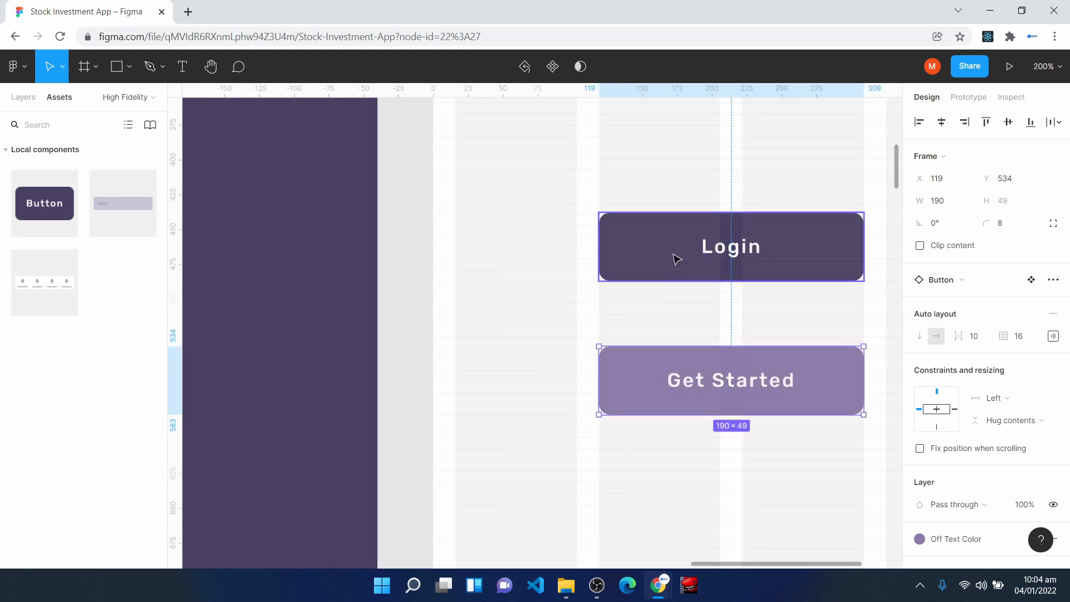
key("ctrl+plus")
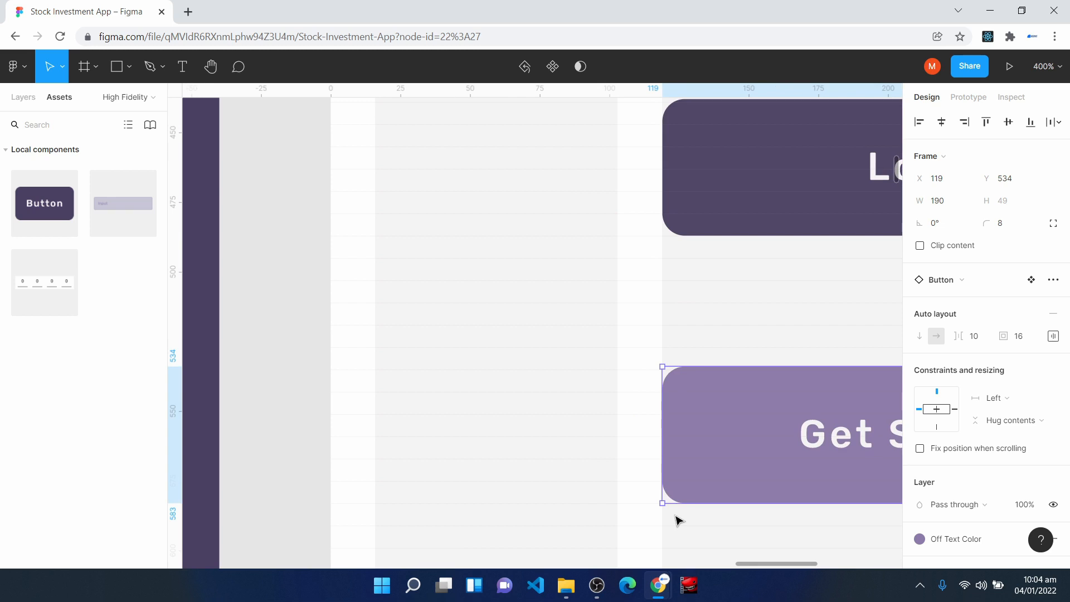
key("space")
left_click_drag(764, 314, 430, 318)
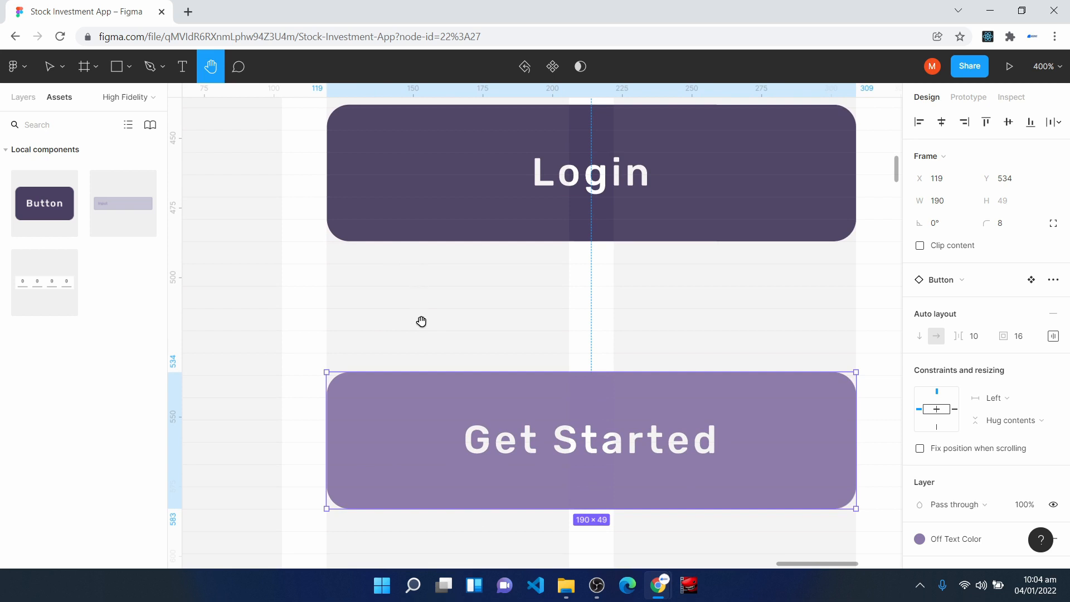
left_click_drag(457, 424, 456, 383)
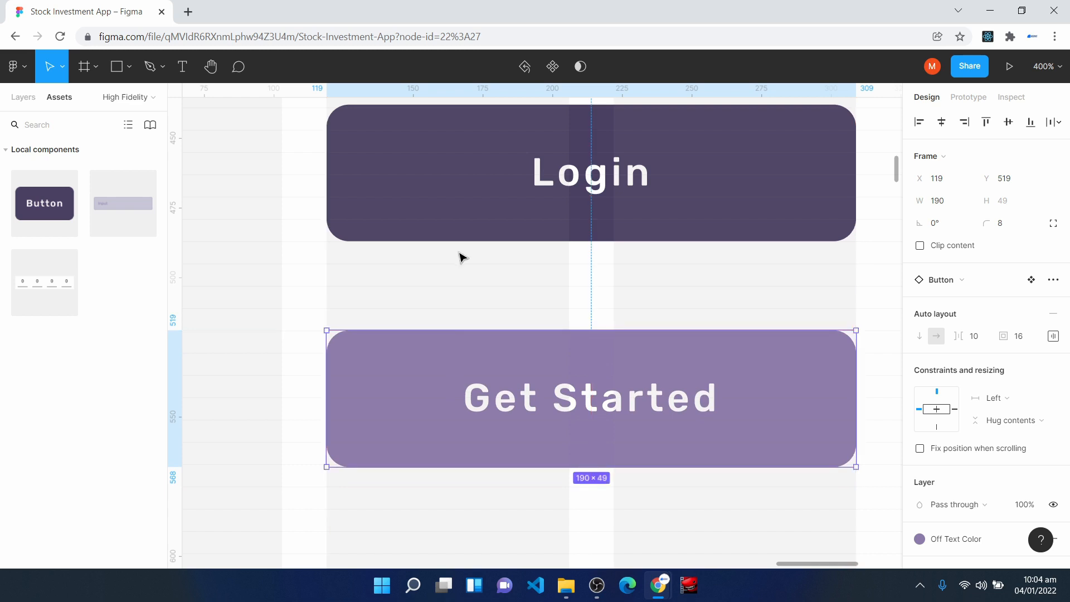
left_click(475, 183)
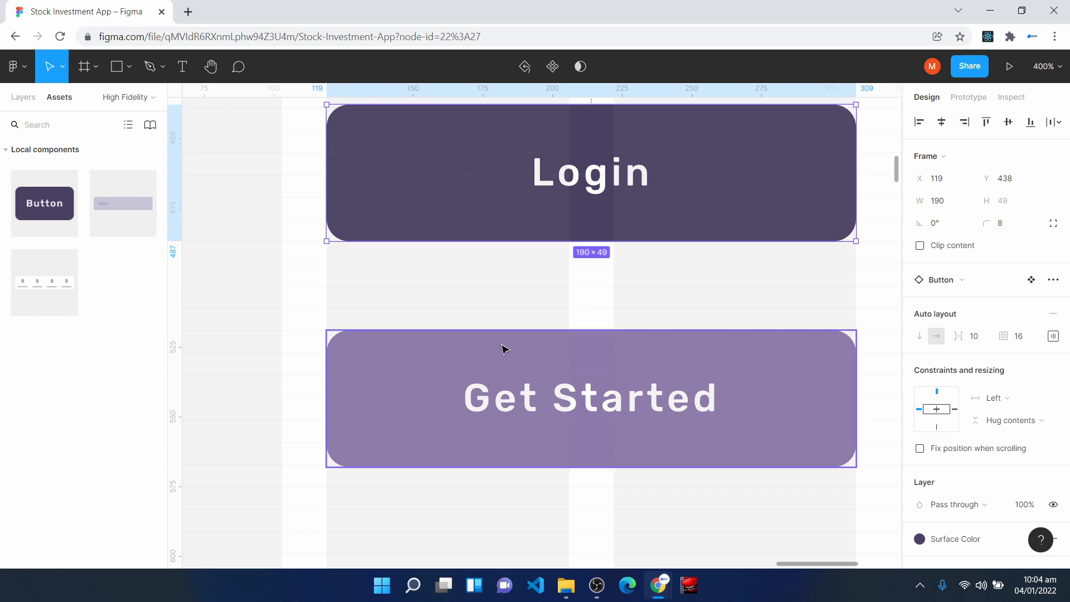
left_click(504, 416)
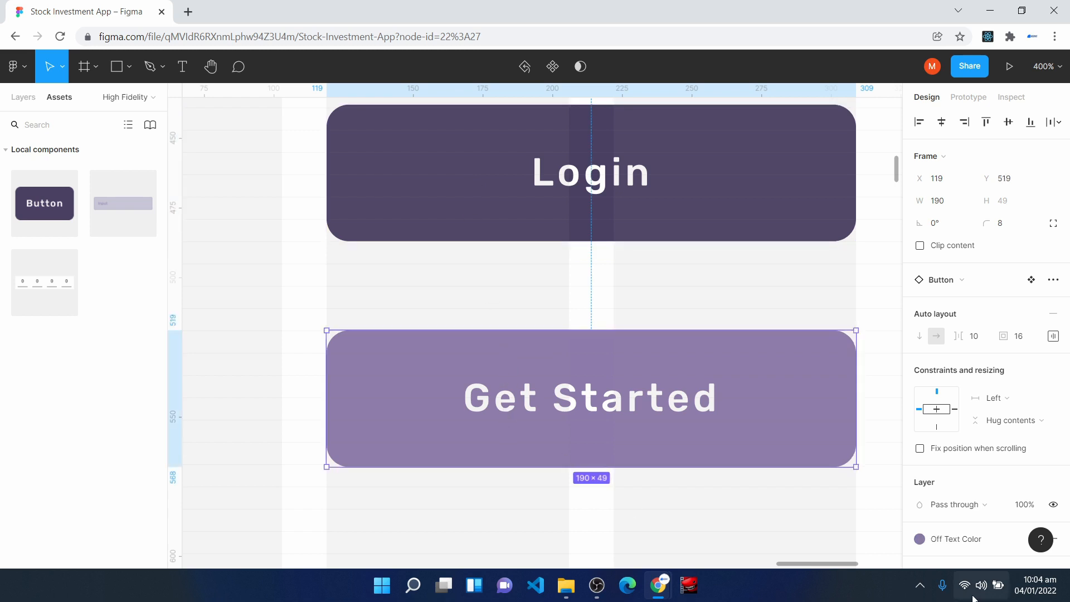
- Change the opacity of the row color in the Mobile Grid Style
key("minus")
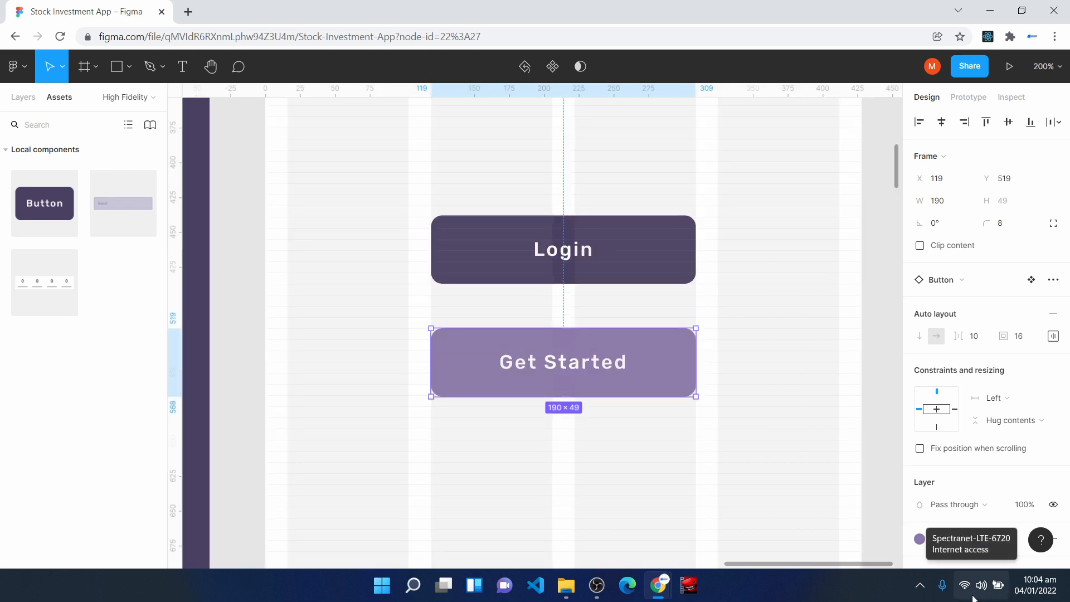
left_click(878, 399)
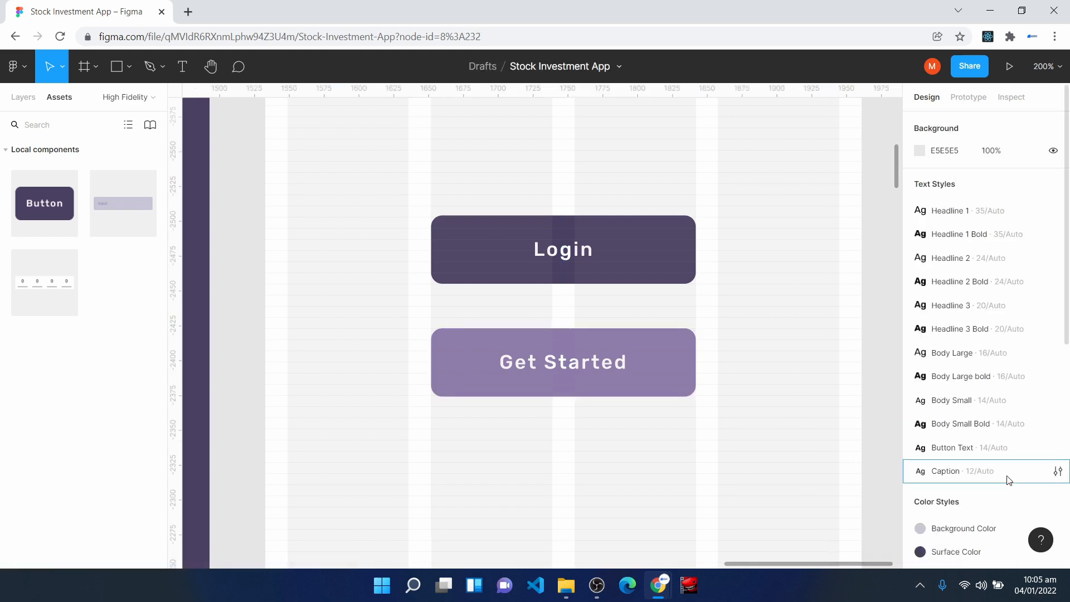
scroll(1003, 490, "down", 5)
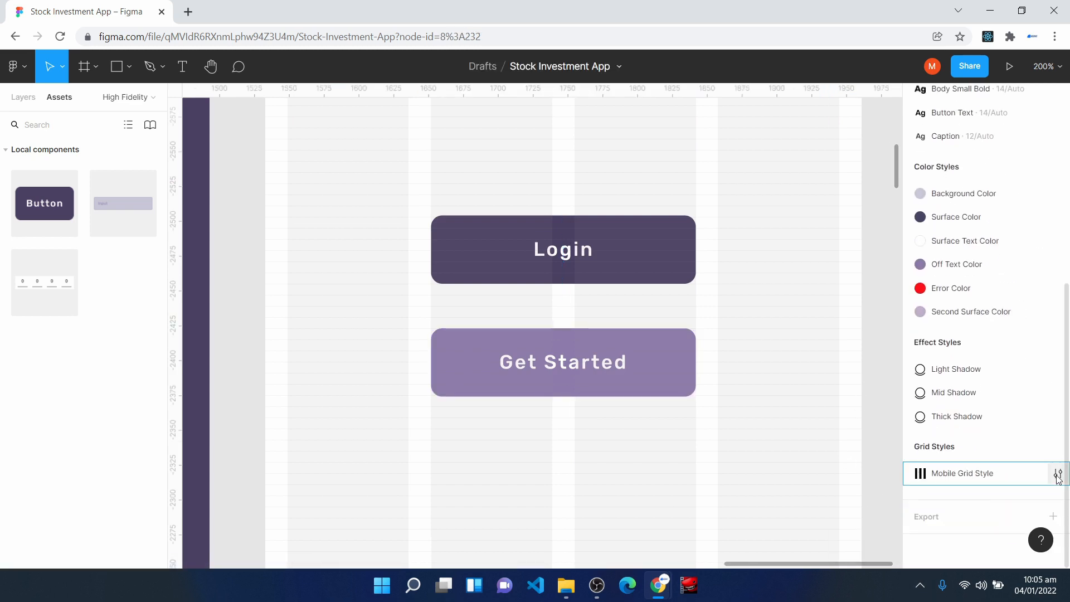
left_click(1058, 475)
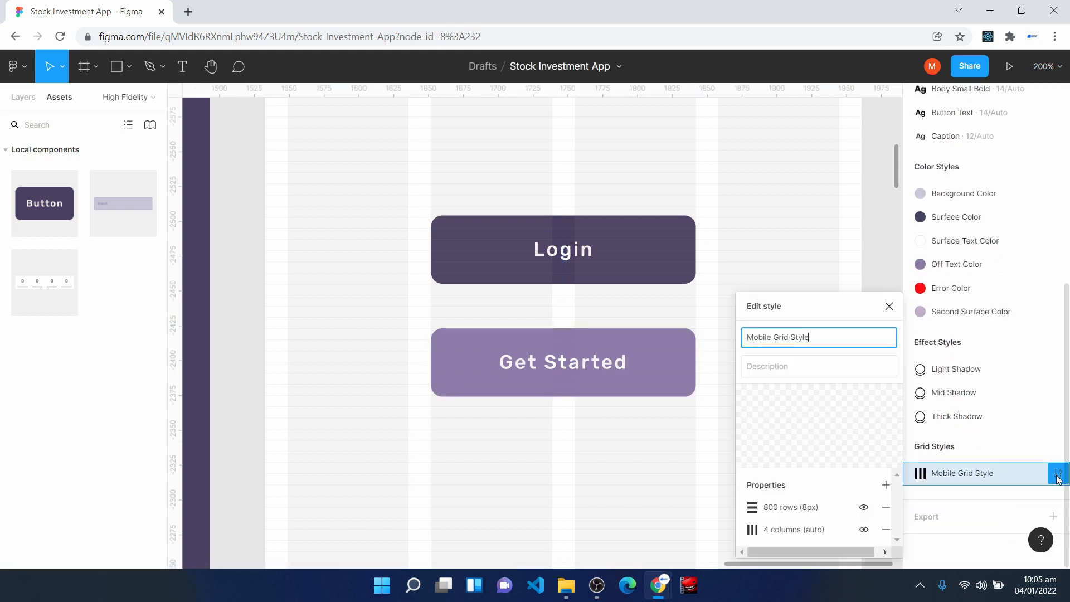
left_click(753, 509)
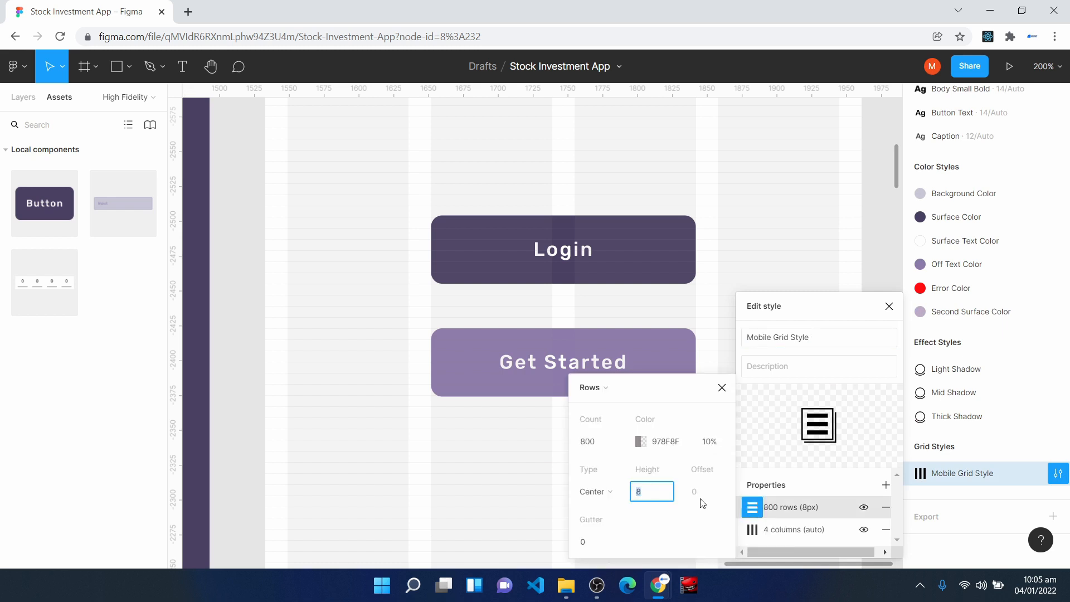
left_click(715, 443)
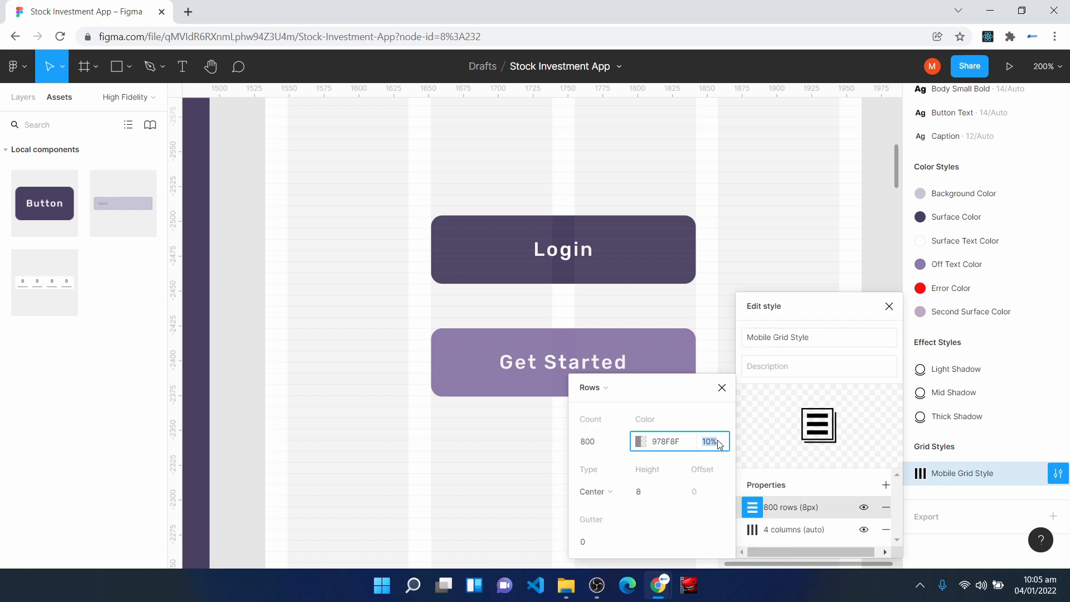
key("Return")
key("ctrl+minus")
key("ctrl+minus")
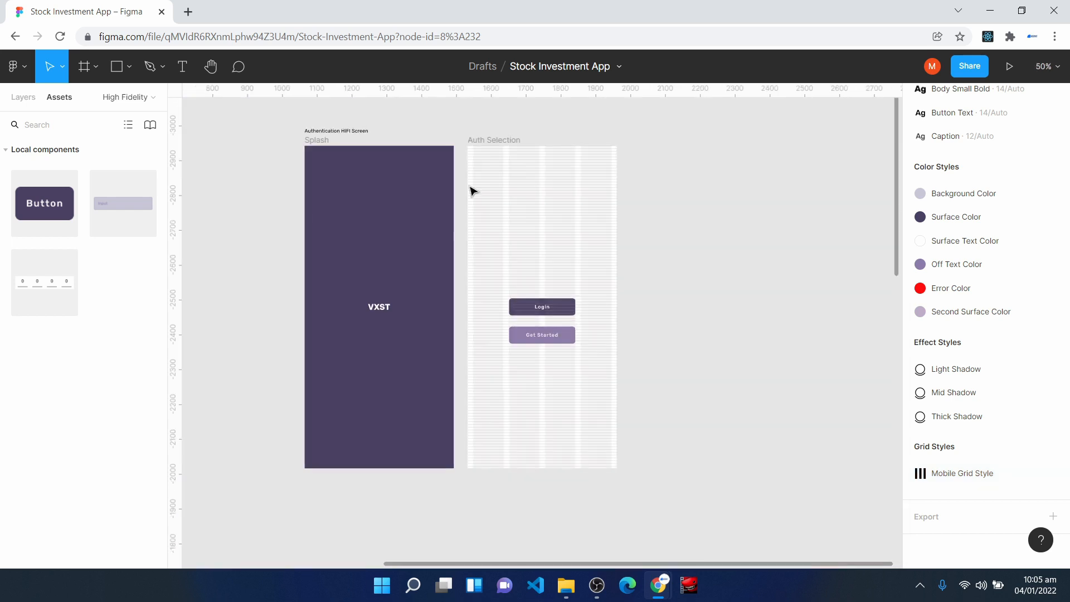
- Duplicate the Auth Selection frame and remove both buttons from the copy
left_click(468, 151)
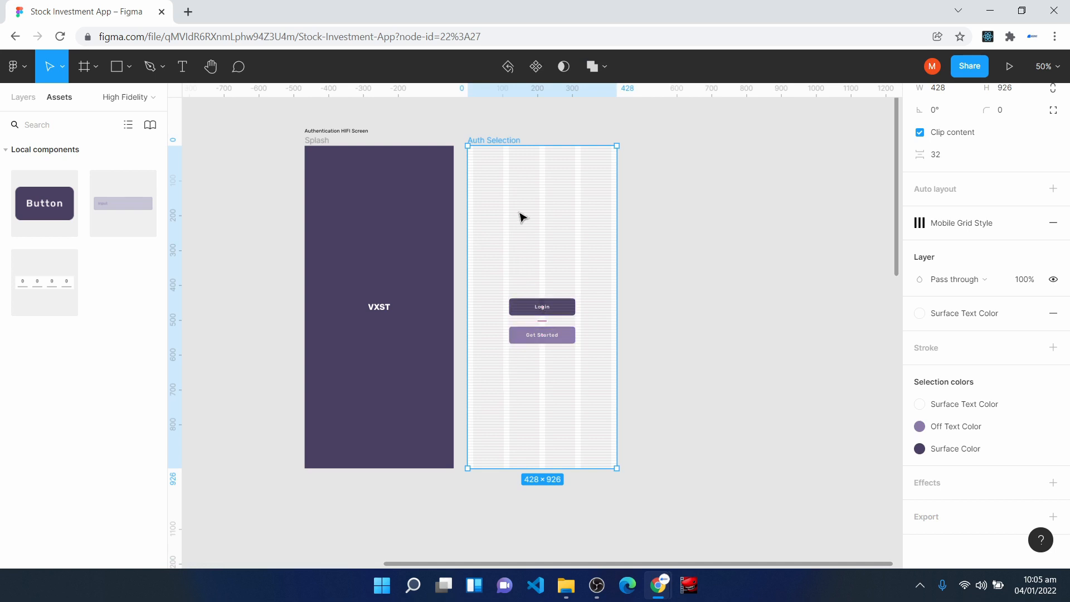
key("ctrl+d")
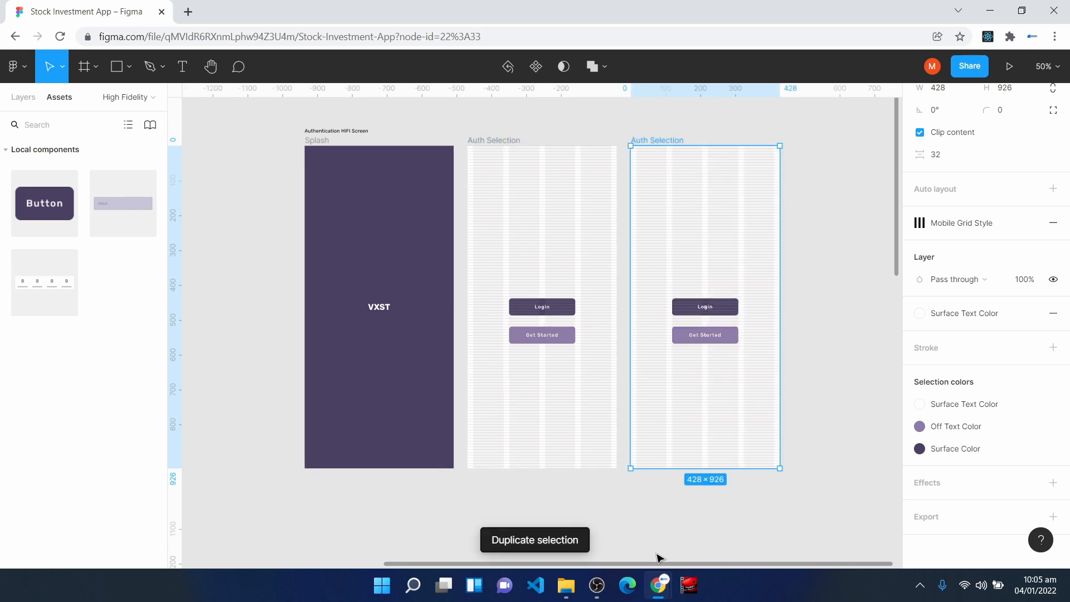
key("shift+0")
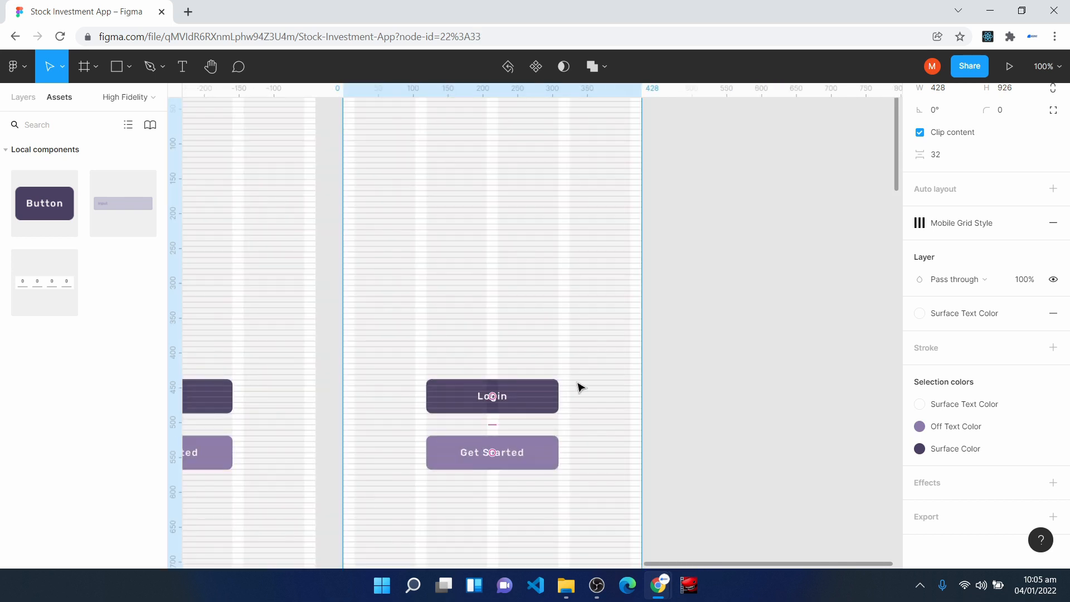
left_click(403, 338)
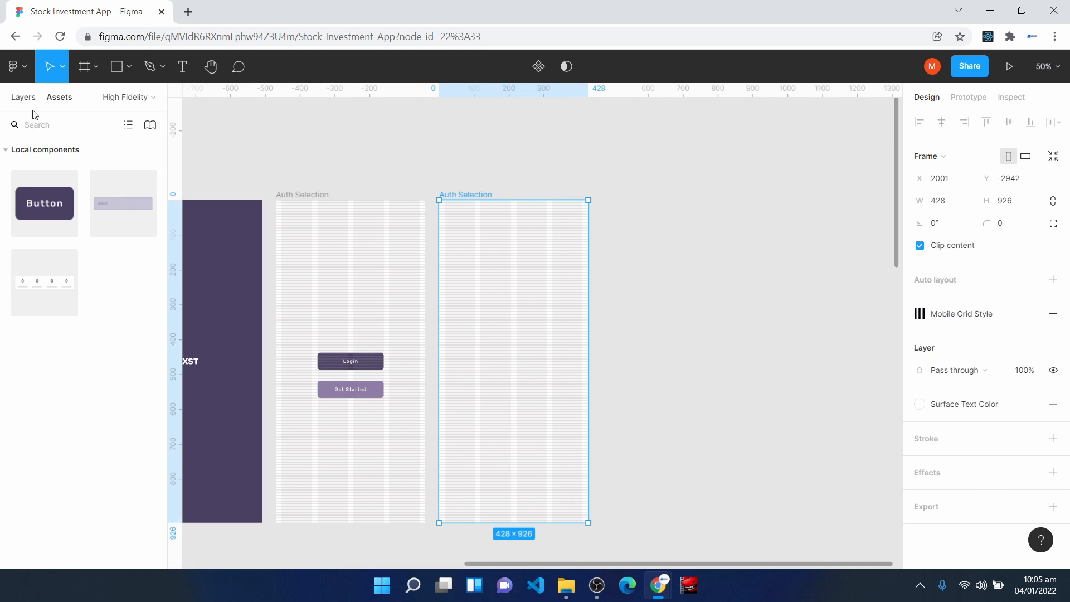
- Rename the duplicated frame to Login Page
left_click(23, 97)
right_click(35, 226)
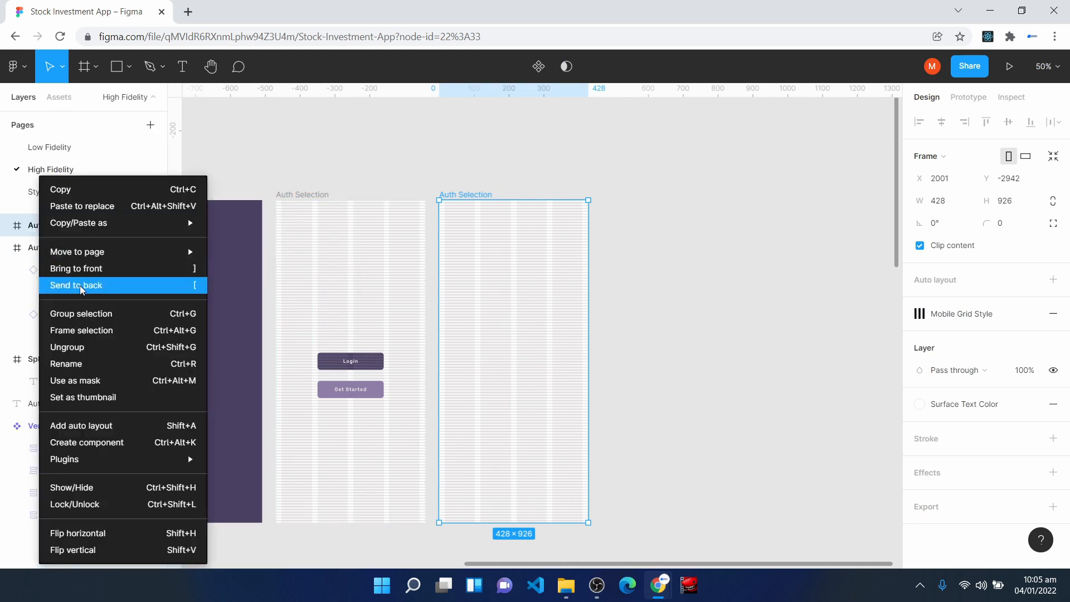
left_click(94, 363)
type("Login Page")
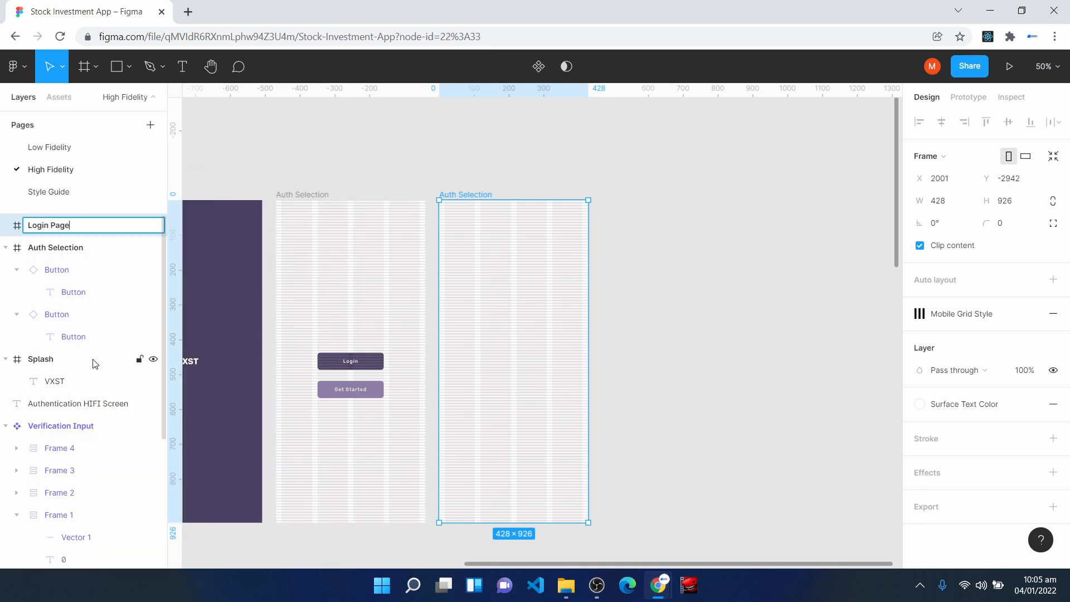
key("Return")
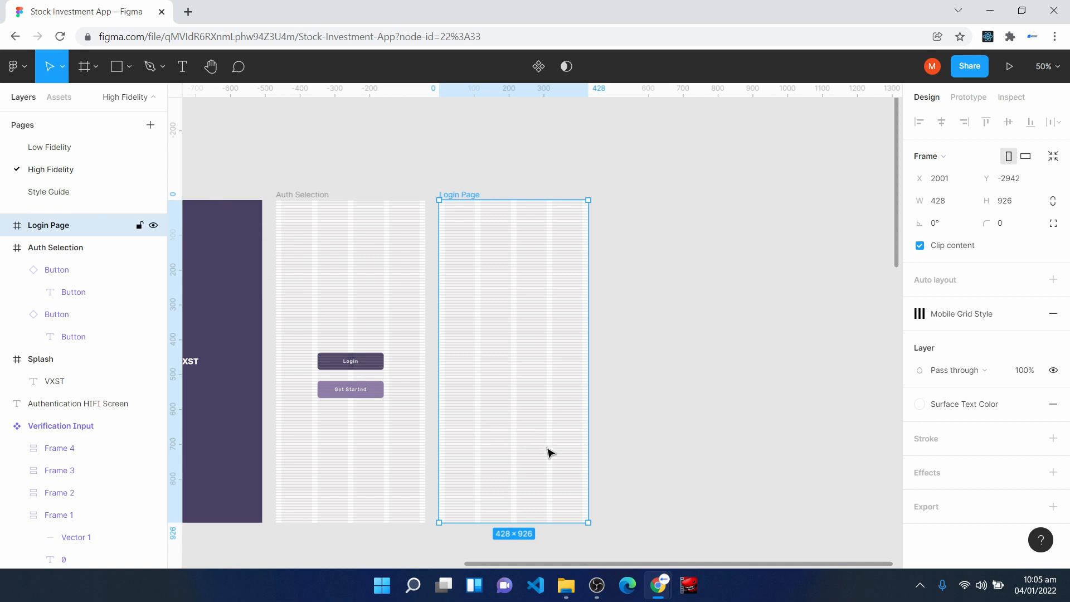
- Add the text "VXST" in the upper middle of the Login Page frame at about X 184, Y 89
key("ctrl+plus")
key("ctrl+plus")
key("space")
left_click_drag(413, 414, 534, 530)
left_click_drag(493, 315, 493, 478)
key("Escape")
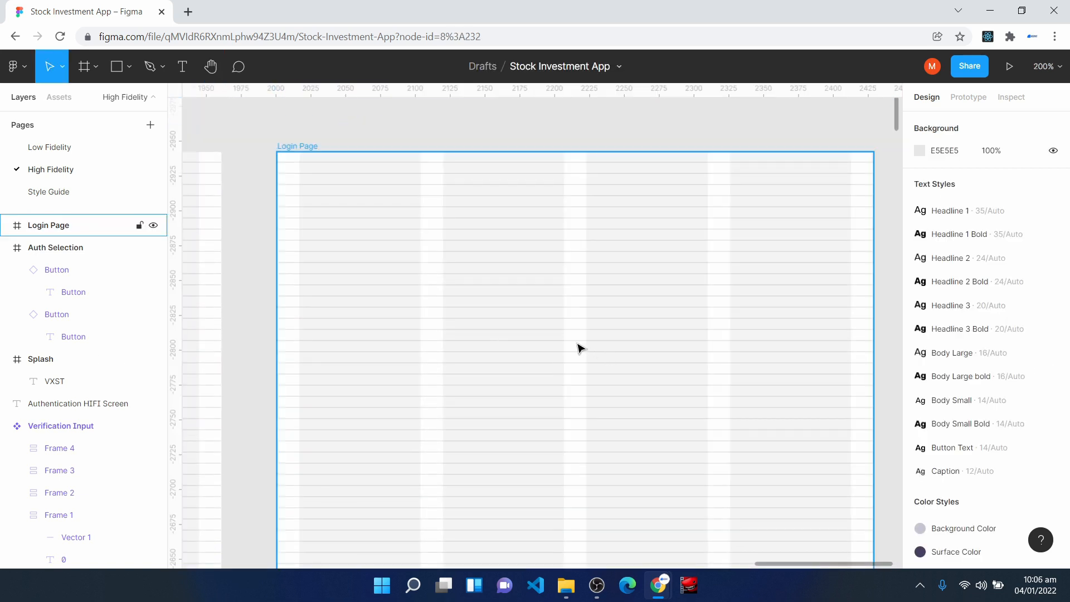
left_click(185, 67)
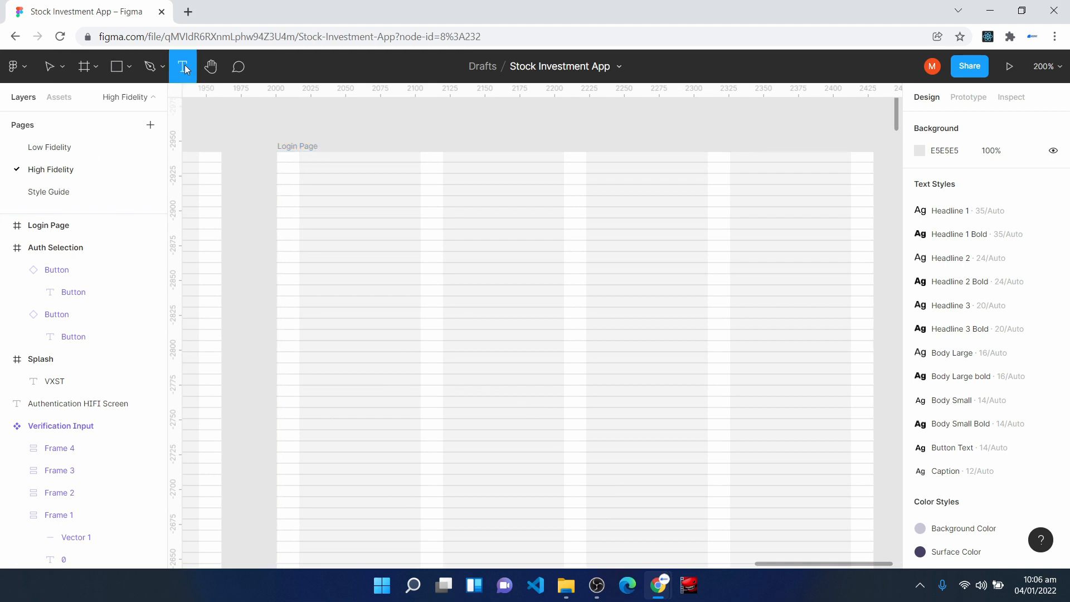
left_click(535, 268)
type("VXST")
key("Escape")
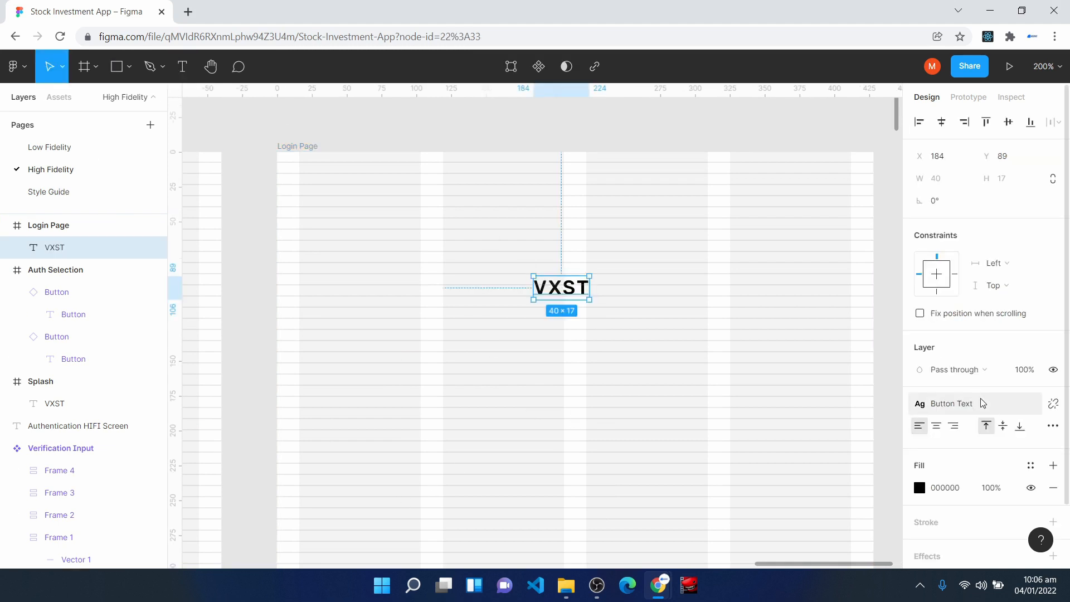
- Apply the Headline 3 Bold text style to the VXST text on Login Page
left_click(973, 403)
left_click(982, 375)
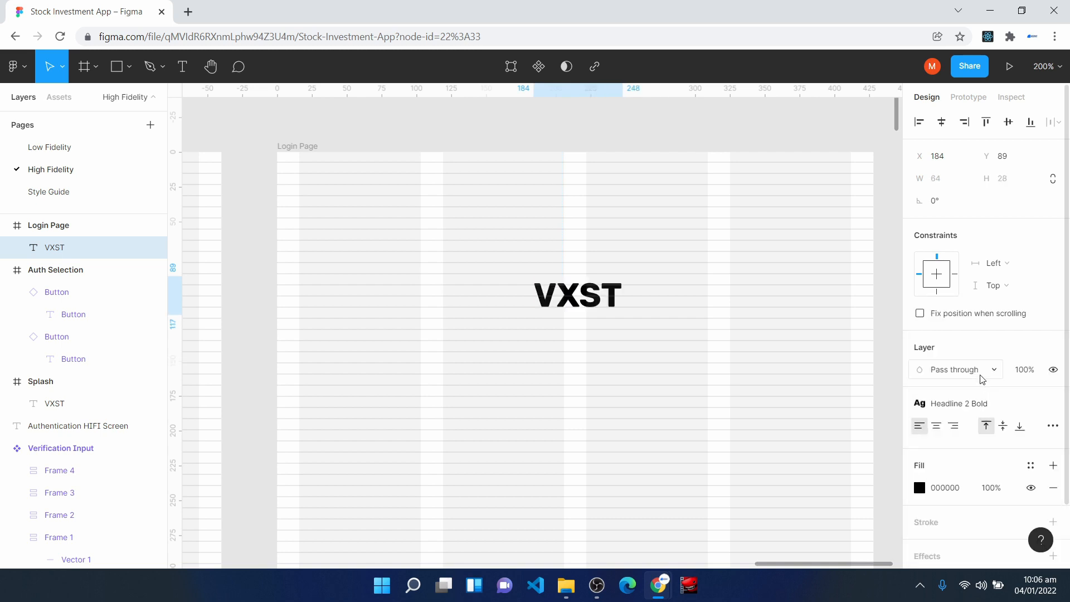
left_click(978, 404)
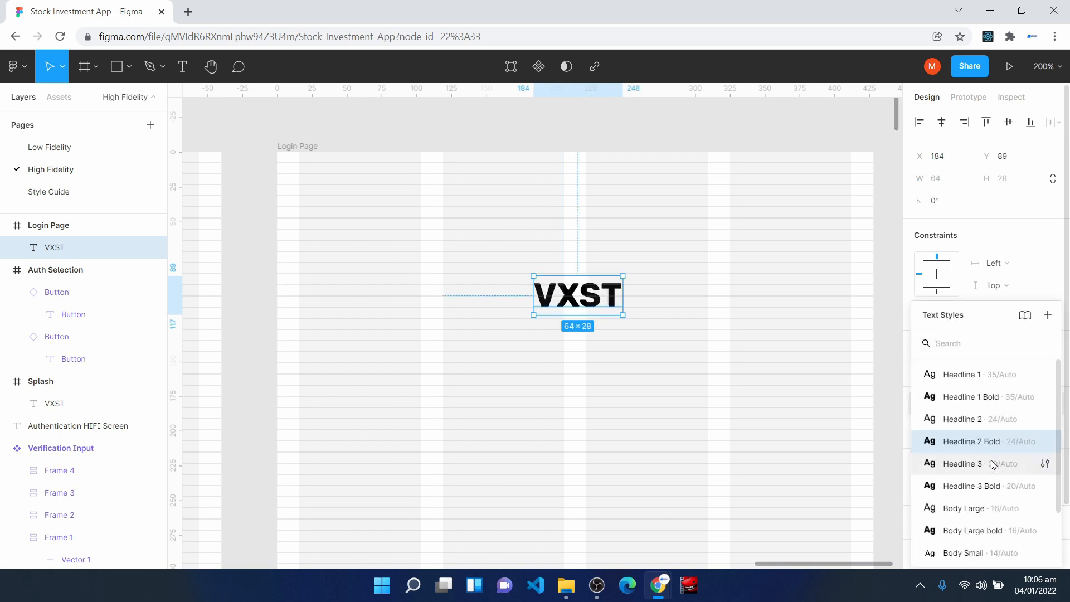
left_click(995, 488)
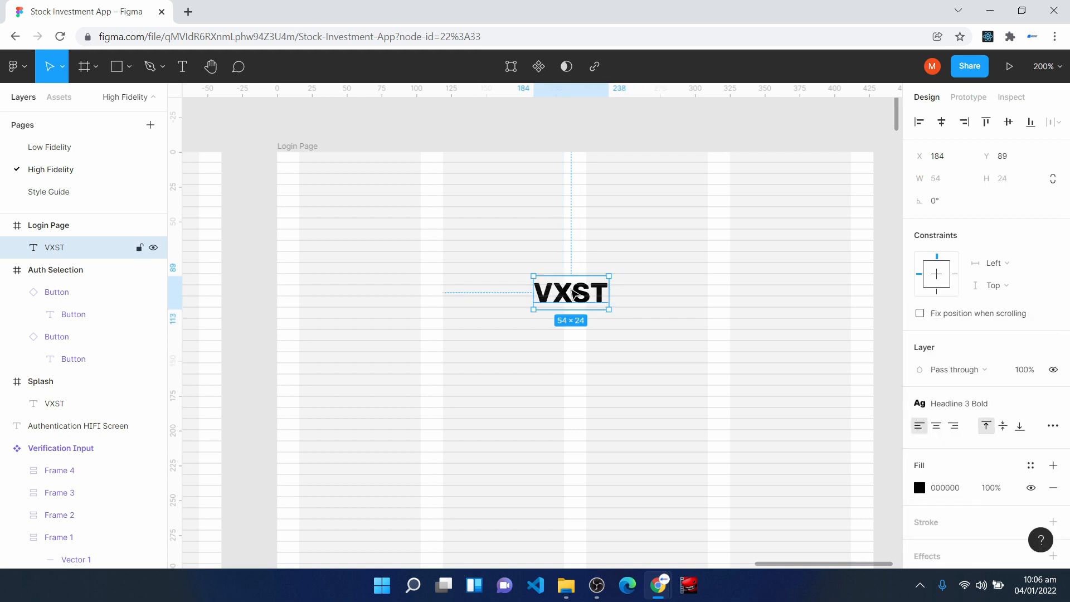
- Center the VXST text horizontally in Login Page and move it down to Y 119
left_click_drag(575, 294, 581, 303)
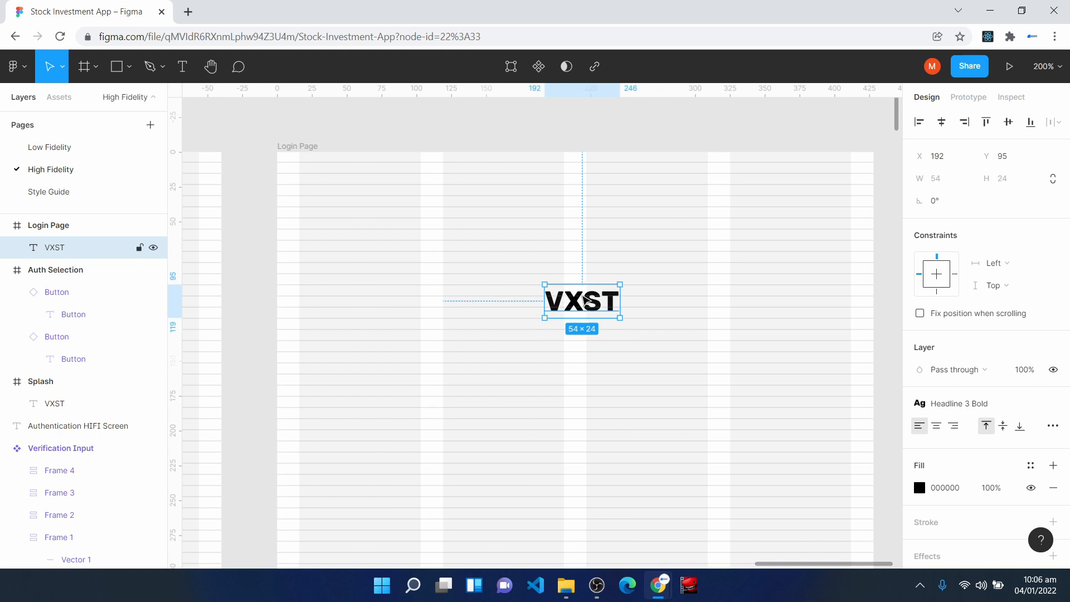
left_click(941, 123)
left_click_drag(577, 301, 580, 335)
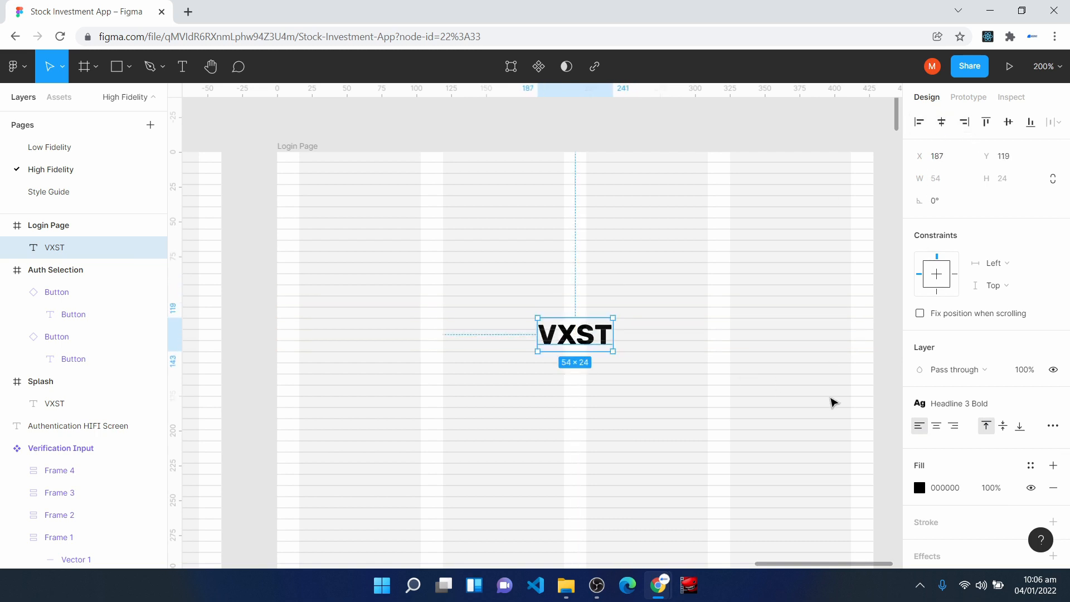
- Apply the Surface Color style to the fill of the VXST text on Login Page
left_click(1029, 467)
left_click(954, 374)
left_click(609, 484)
scroll(608, 485, "down", 5)
scroll(609, 485, "up", 4)
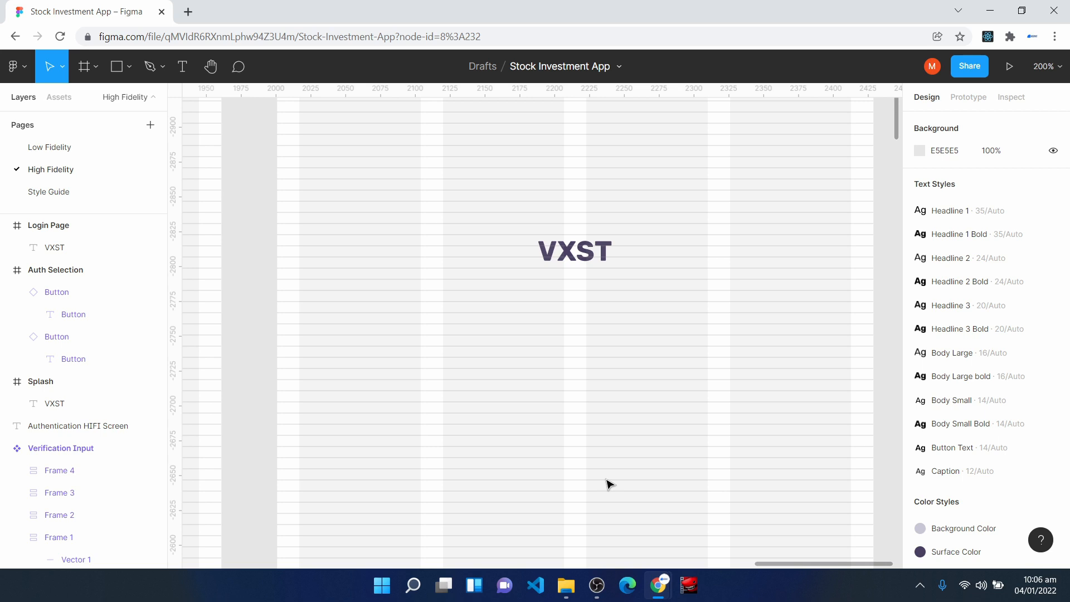
- Place an Input Field component below VXST at Y 206 and stretch it across the grid columns from X 16, 396 wide
left_click(59, 99)
left_click_drag(148, 215, 492, 385)
left_click_drag(384, 390, 299, 374)
left_click_drag(691, 388, 852, 379)
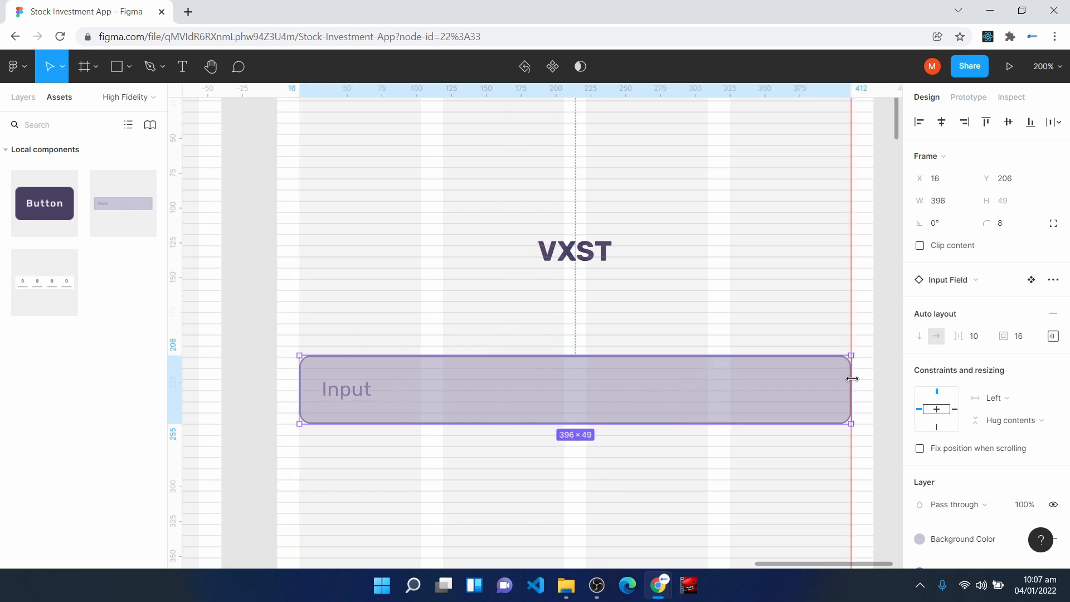
- Move the input field down to Y 223 and add an "Enter Email Address" text label above it at X 16, Y 190
scroll(645, 478, "down", 5)
left_click_drag(513, 262, 516, 287)
left_click(182, 66)
left_click(316, 204)
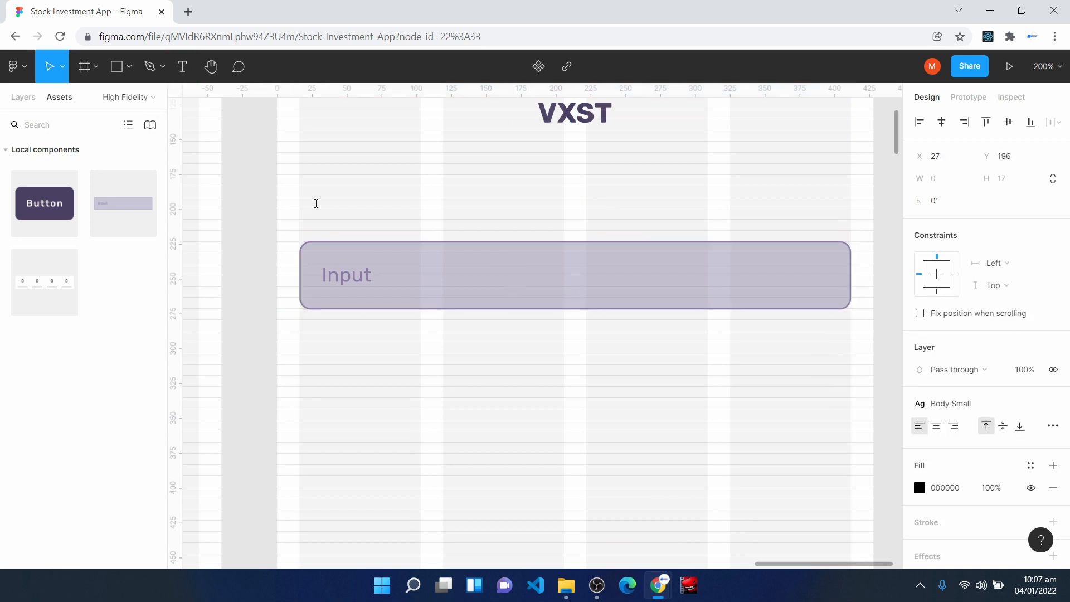
type("Enter Usern")
key("BackSpace")
key("BackSpace")
key("BackSpace")
key("BackSpace")
key("BackSpace")
type("Email Addre")
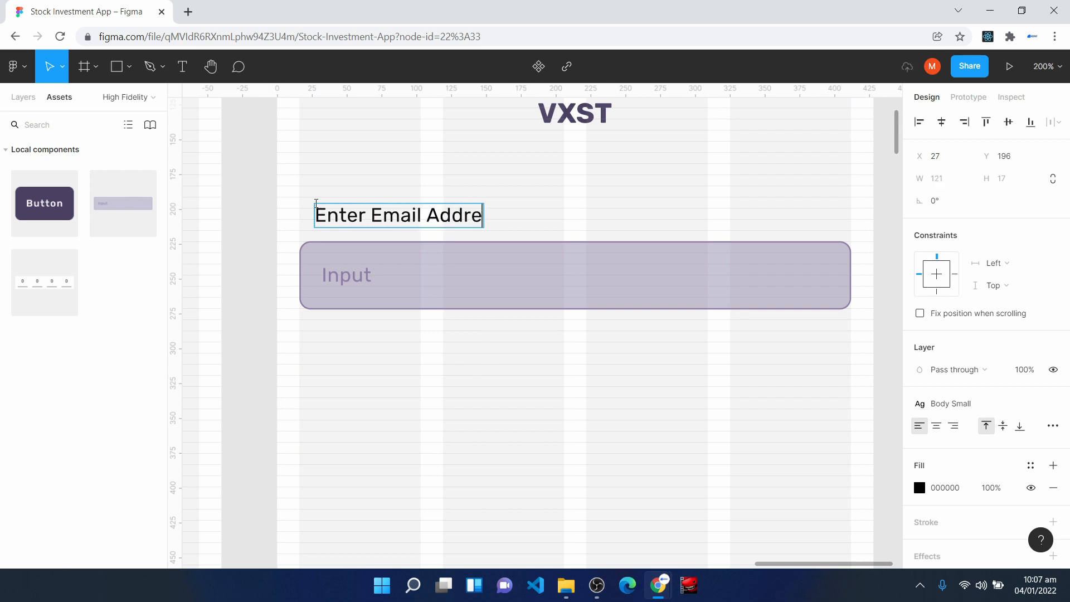
type("ss")
key("Escape")
left_click_drag(341, 213, 331, 212)
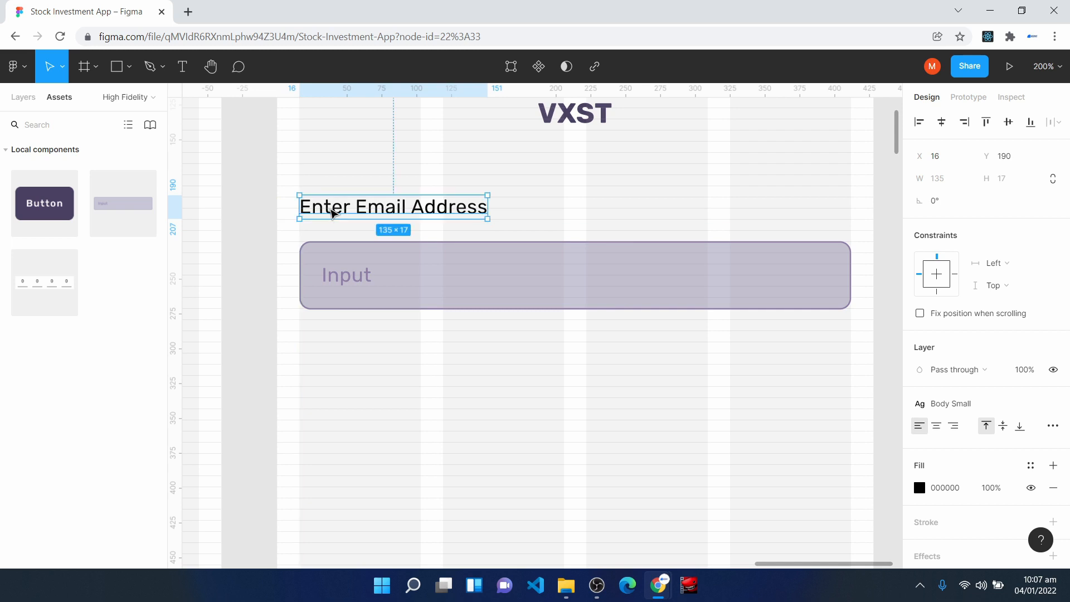
- Change the placeholder text inside the input field below the label to "Enter Email Address"
left_click(323, 282)
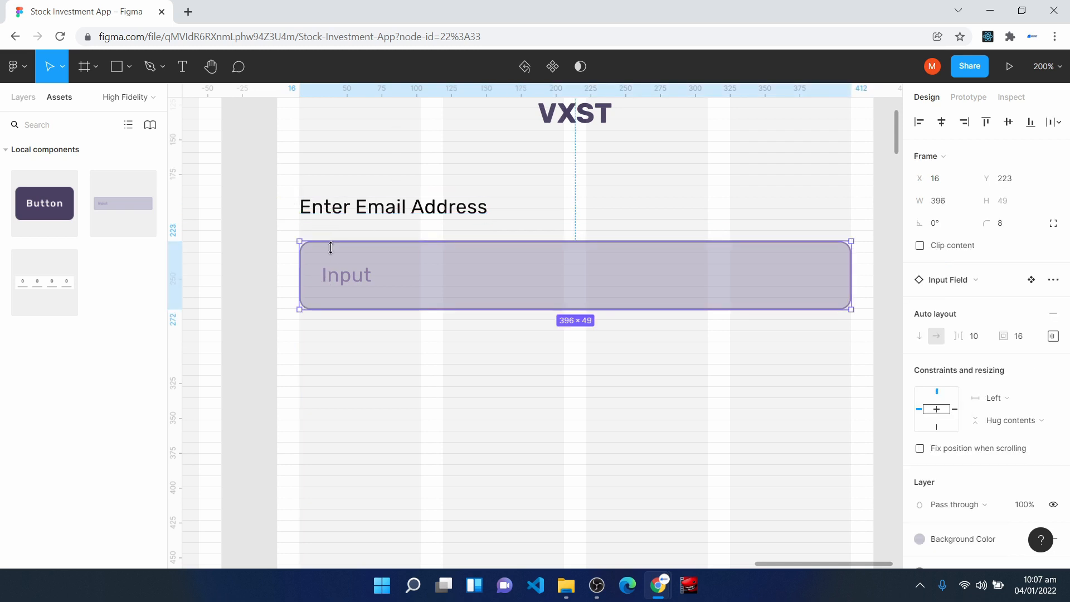
left_click(324, 206)
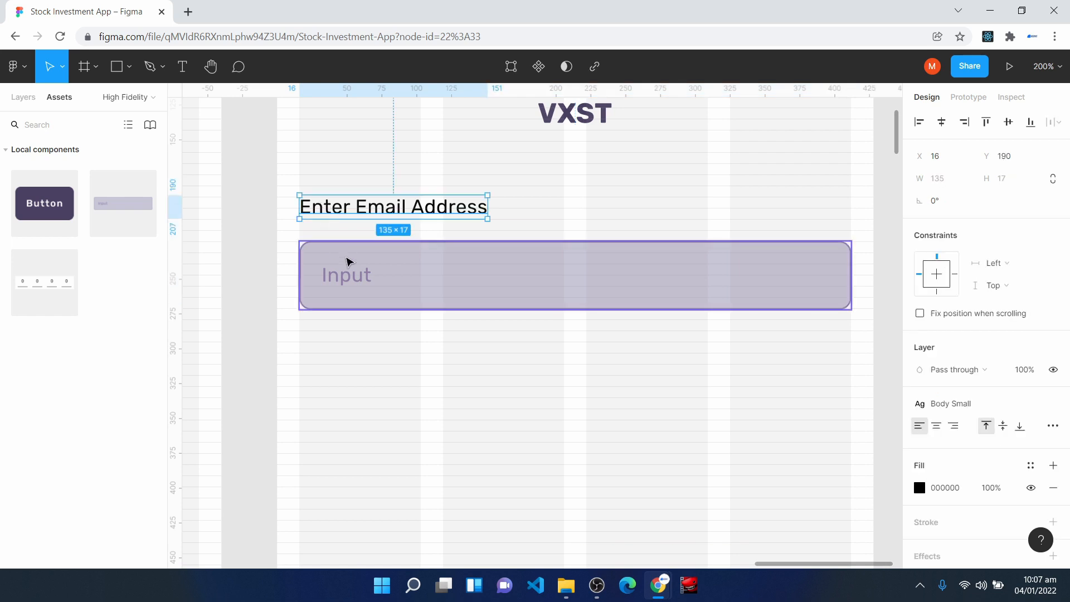
left_click(347, 266)
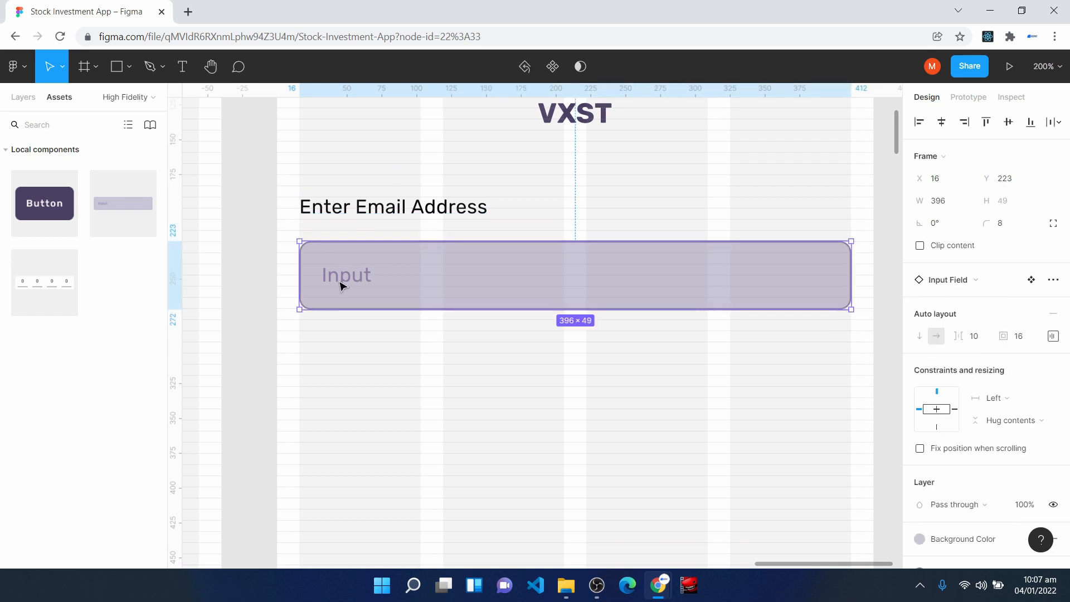
double_click(341, 282)
double_click(340, 282)
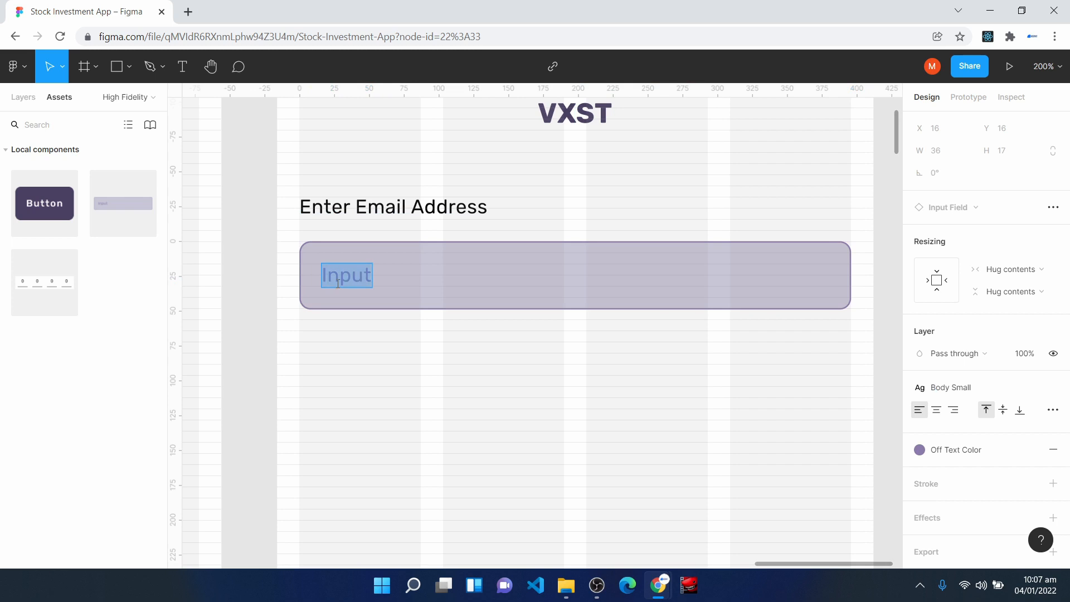
type("Enter e")
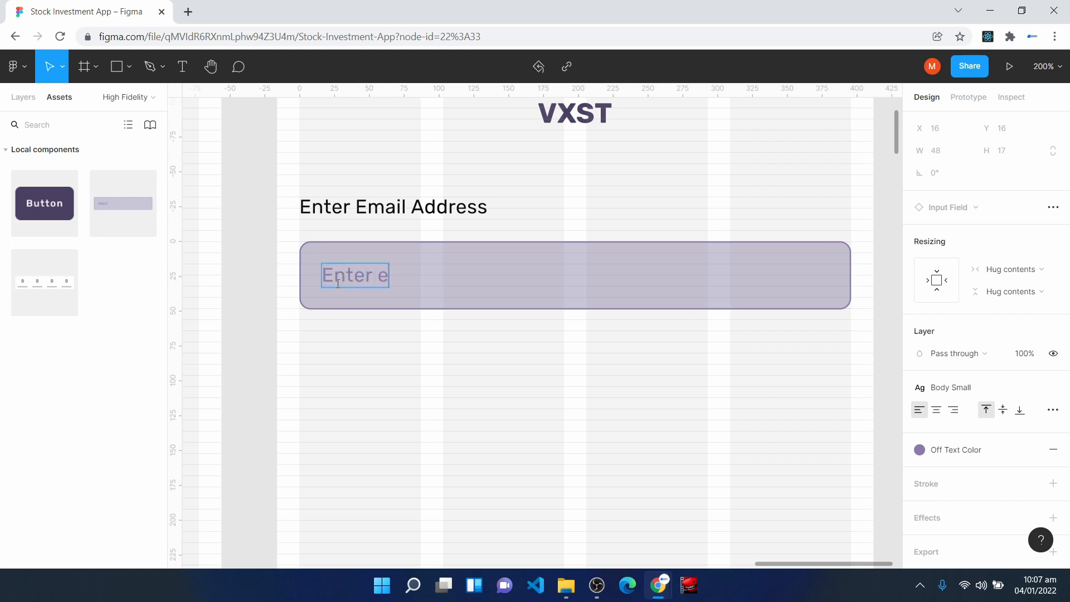
key("BackSpace")
type("Email Address")
key("Escape")
key("Escape")
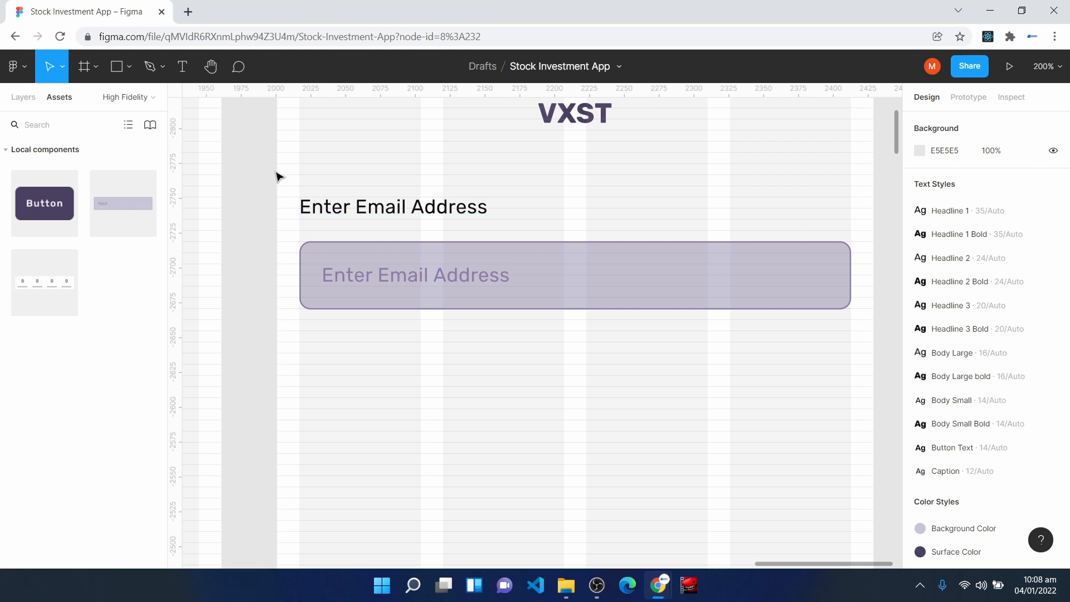
- Place a second Input Field component below the email field and stretch it across the grid columns from X 16, 396 wide
left_click_drag(124, 196, 461, 459)
scroll(606, 443, "down", 3)
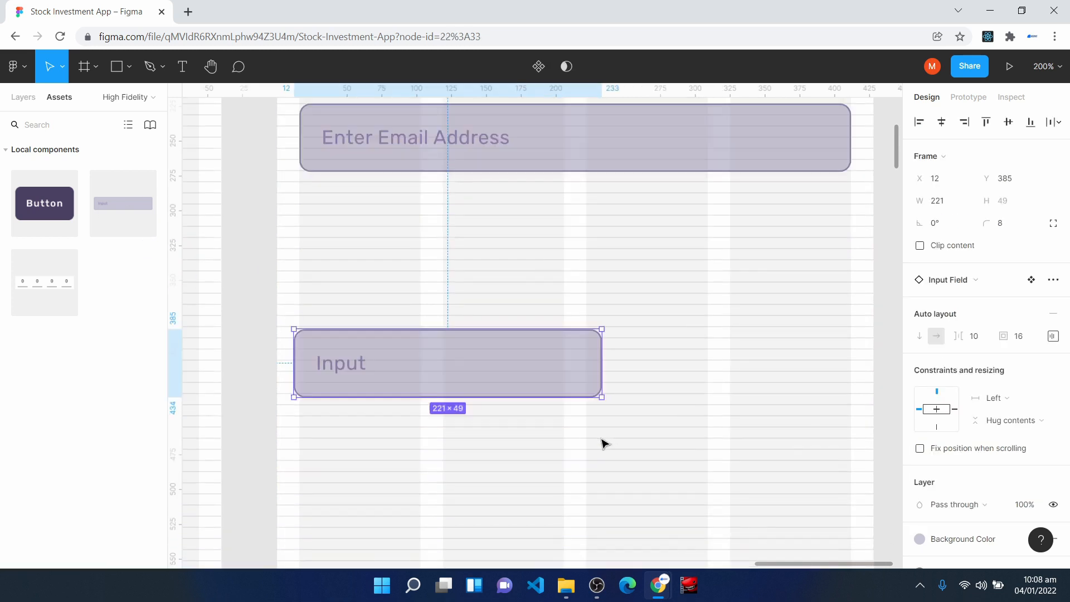
left_click_drag(433, 374, 459, 315)
left_click_drag(321, 303, 297, 290)
left_click_drag(630, 299, 851, 296)
- Set the second input field's placeholder text to "Enter Password" and move the field down to Y 350
double_click(361, 312)
double_click(362, 308)
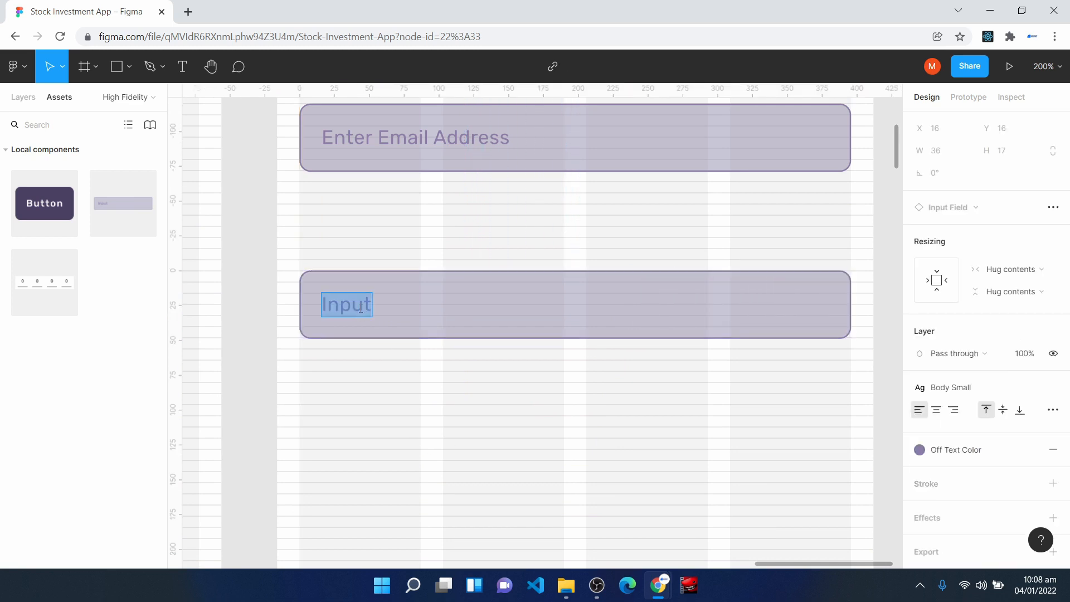
type("Enter Password")
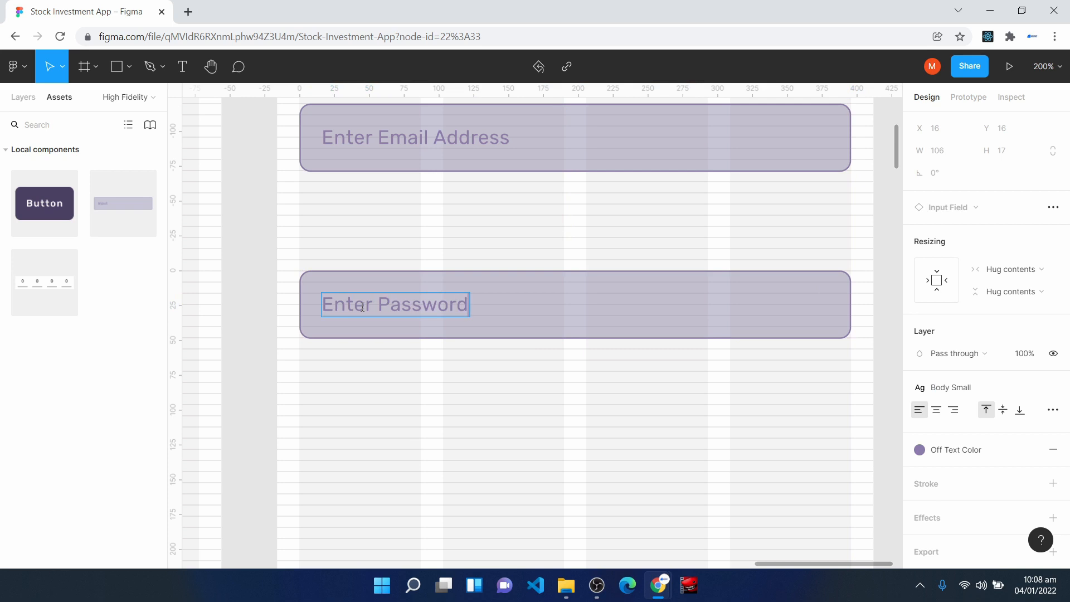
key("Escape")
scroll(469, 428, "up", 2)
left_click(362, 403)
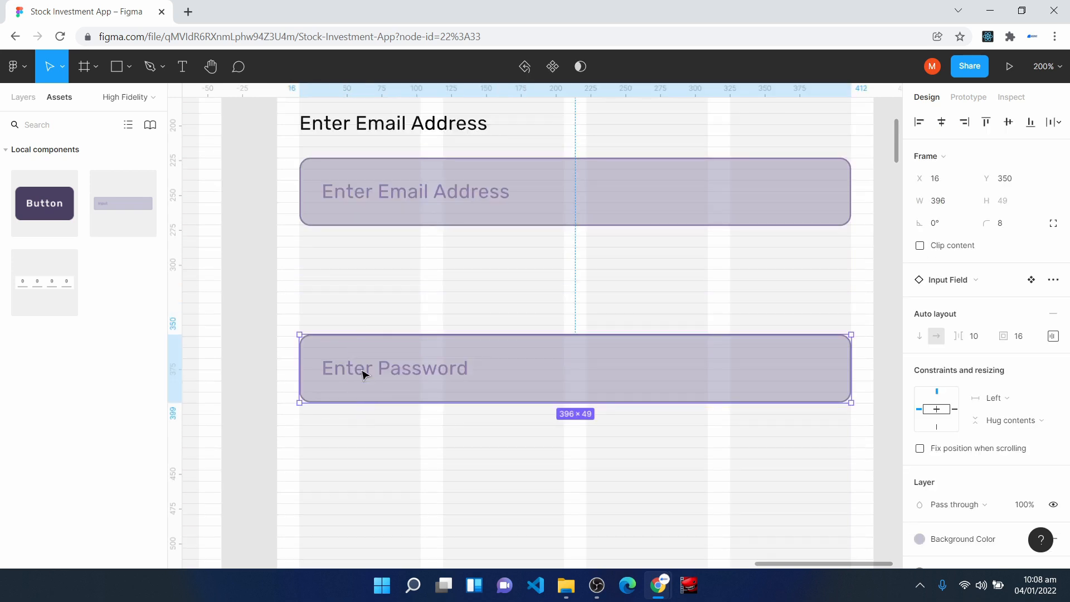
- Duplicate the Enter Email Address label to just above the password field, at X 17, Y 319
left_click(345, 133)
left_click_drag(345, 132, 355, 306)
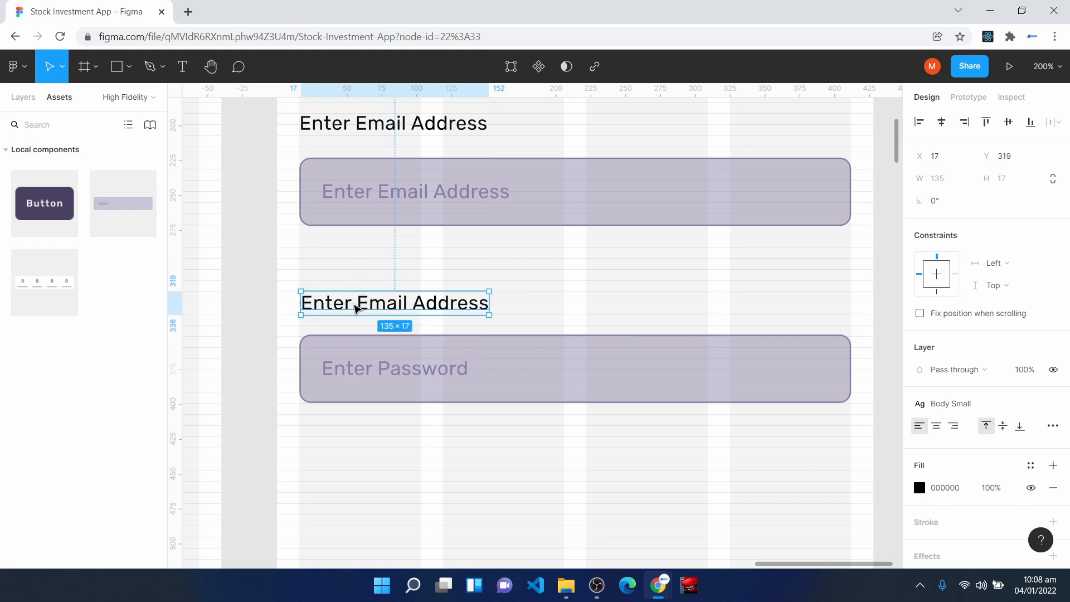
key("ctrl+plus")
key("space")
left_click_drag(308, 184, 550, 266)
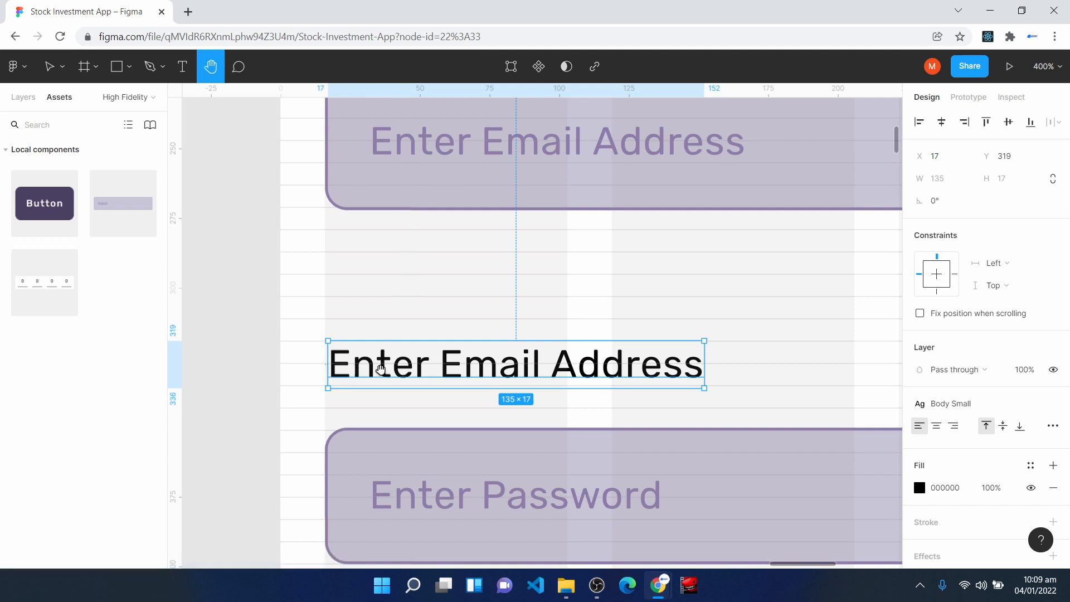
key("v")
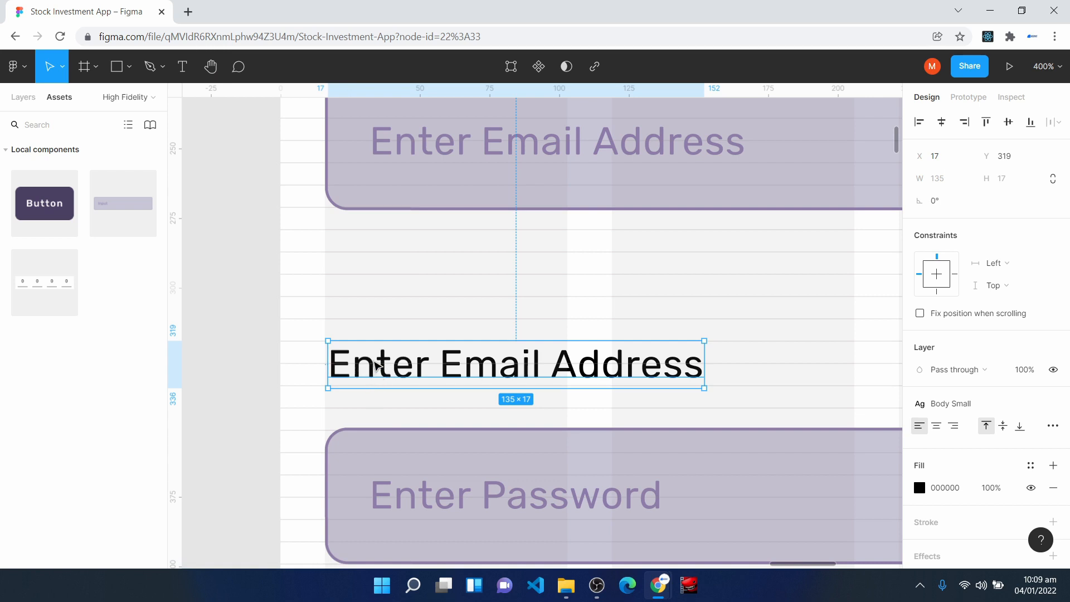
left_click(400, 490)
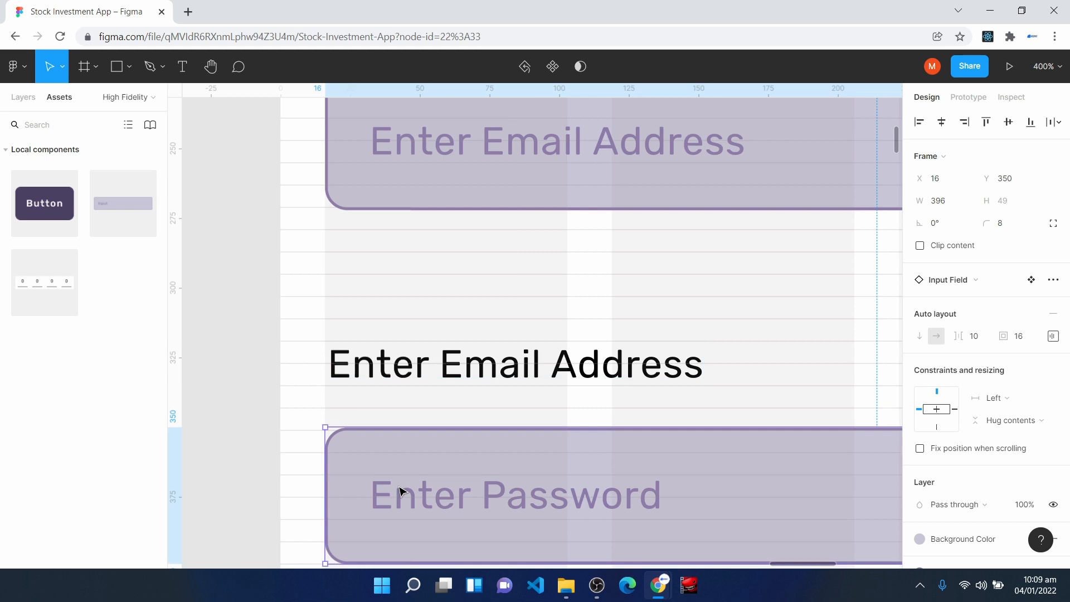
- Change the duplicated label's text to "Enter Password" and align it with the password field at X 16, Y 318
double_click(468, 373)
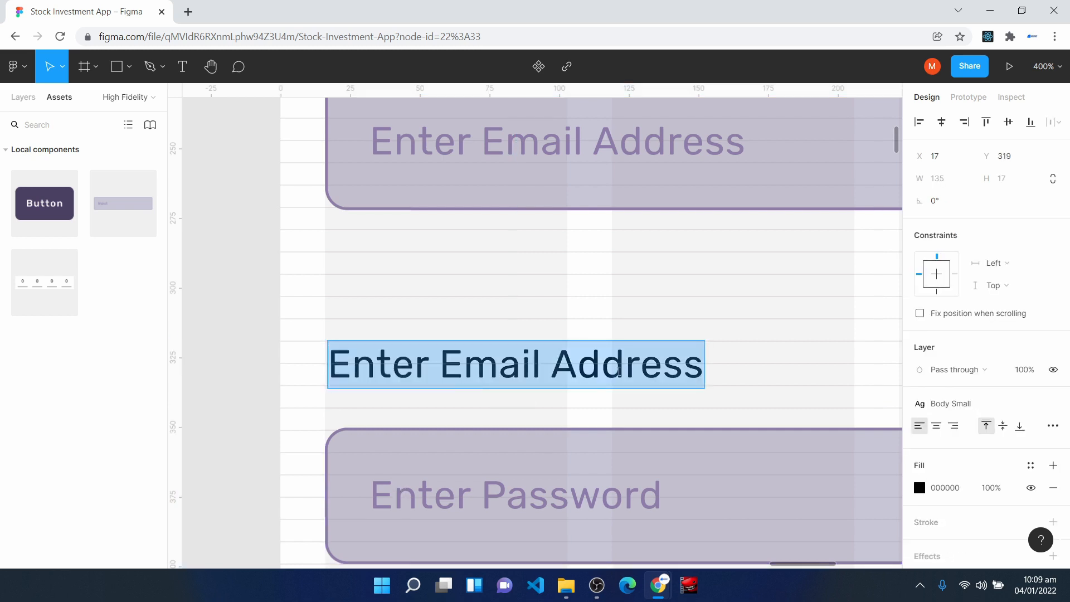
key("Right")
key("BackSpace")
key("BackSpace")
key("BackSpace")
key("BackSpace")
key("BackSpace")
key("BackSpace")
key("BackSpace")
key("BackSpace")
key("BackSpace")
key("BackSpace")
key("BackSpace")
key("BackSpace")
key("BackSpace")
type("Password")
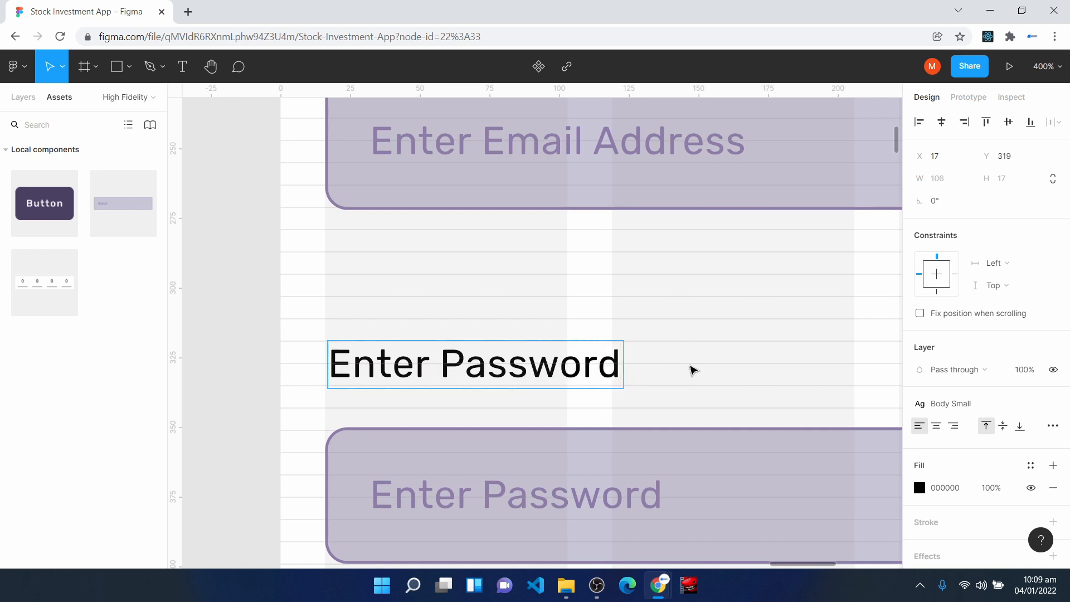
key("Escape")
scroll(617, 461, "down", 2)
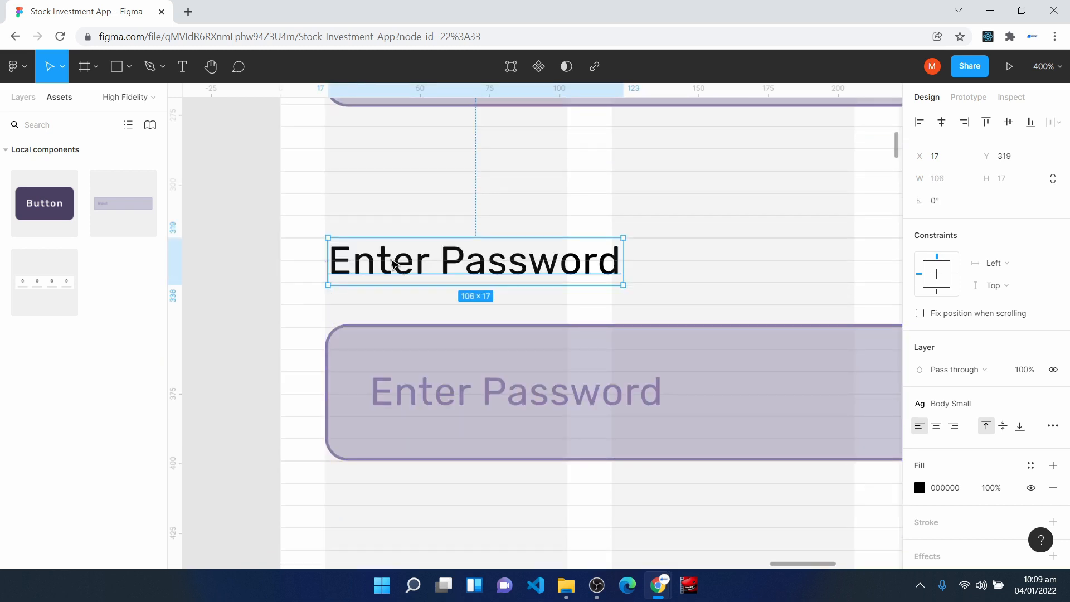
key("Escape")
key("shift+0")
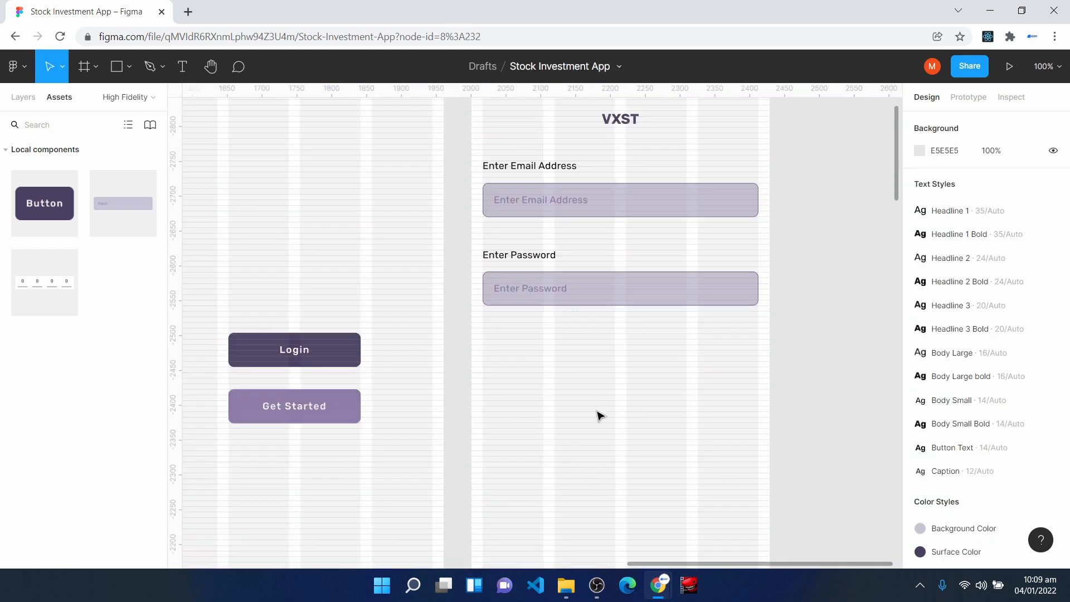
- Place a Button component below the password field at Y 431 and stretch it across the grid columns from X 16, 396 wide
left_click_drag(45, 206, 609, 356)
scroll(609, 360, "up", 5)
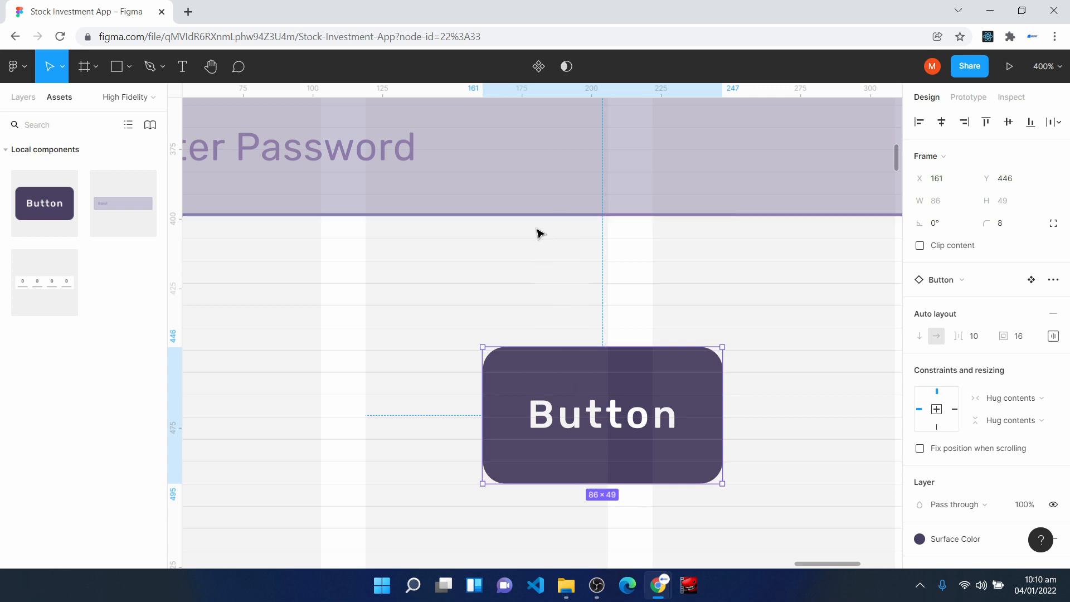
left_click_drag(562, 387, 562, 347)
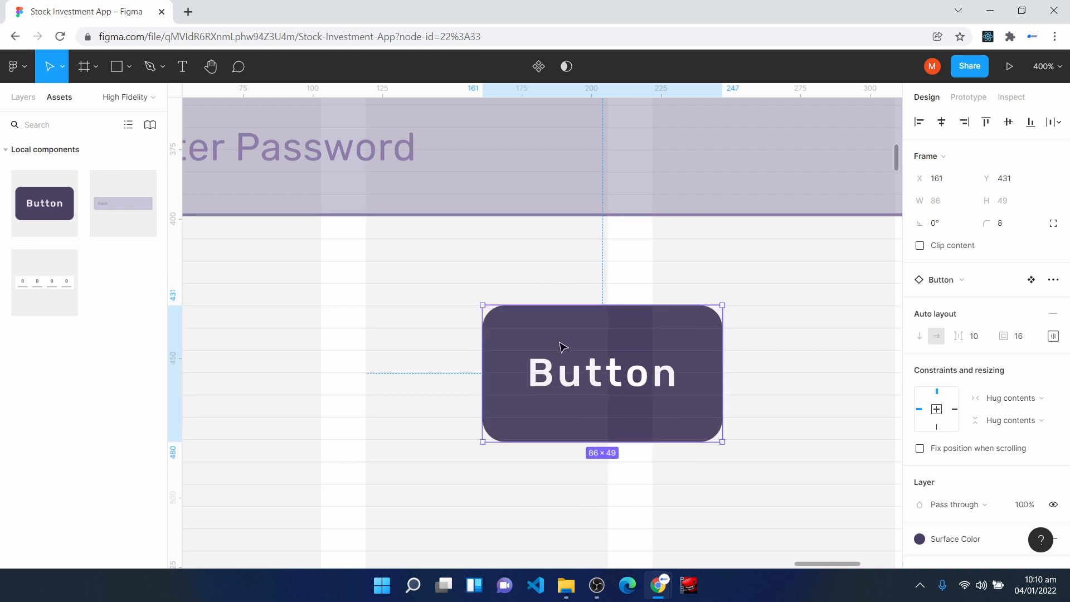
scroll(692, 347, "down", 5)
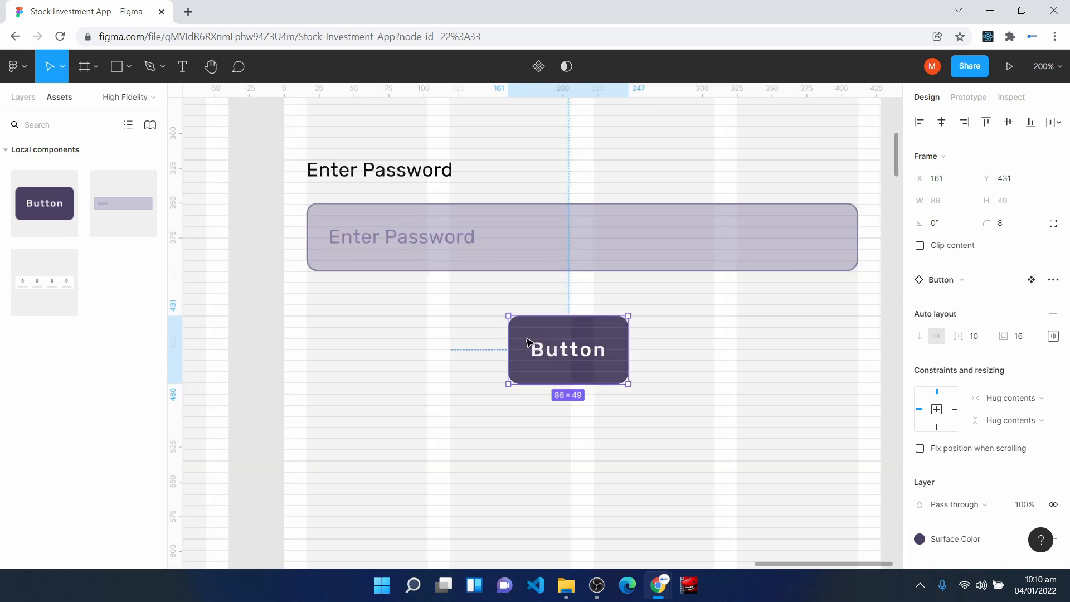
left_click_drag(512, 339, 309, 339)
left_click_drag(639, 339, 858, 339)
- Change the text of the new full-width button on Login Page to "Login"
double_click(577, 350)
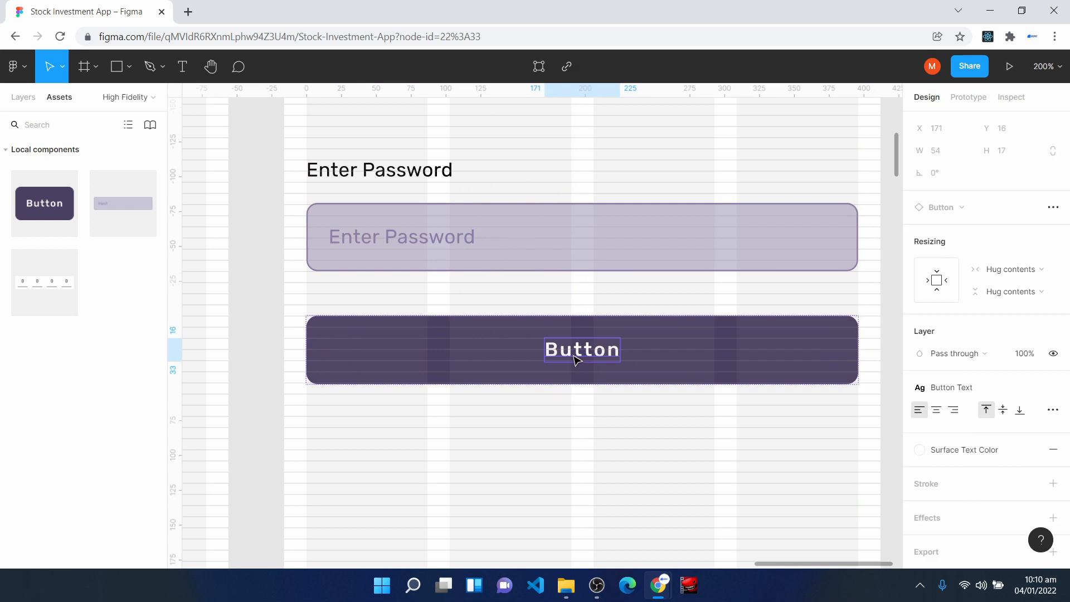
type("Login")
key("Escape")
key("shift+1")
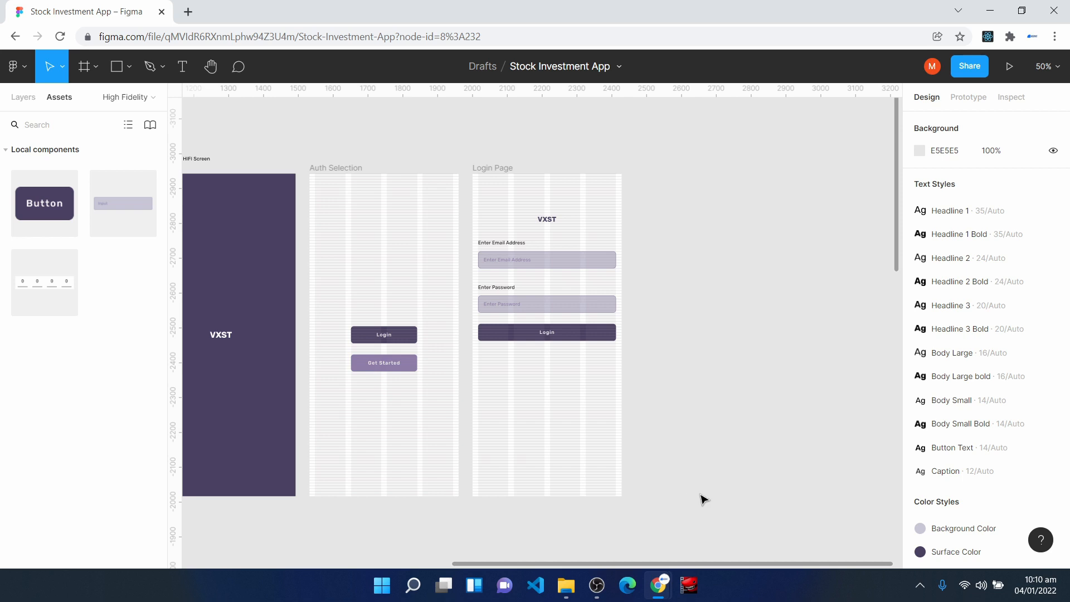
key("shift+0")
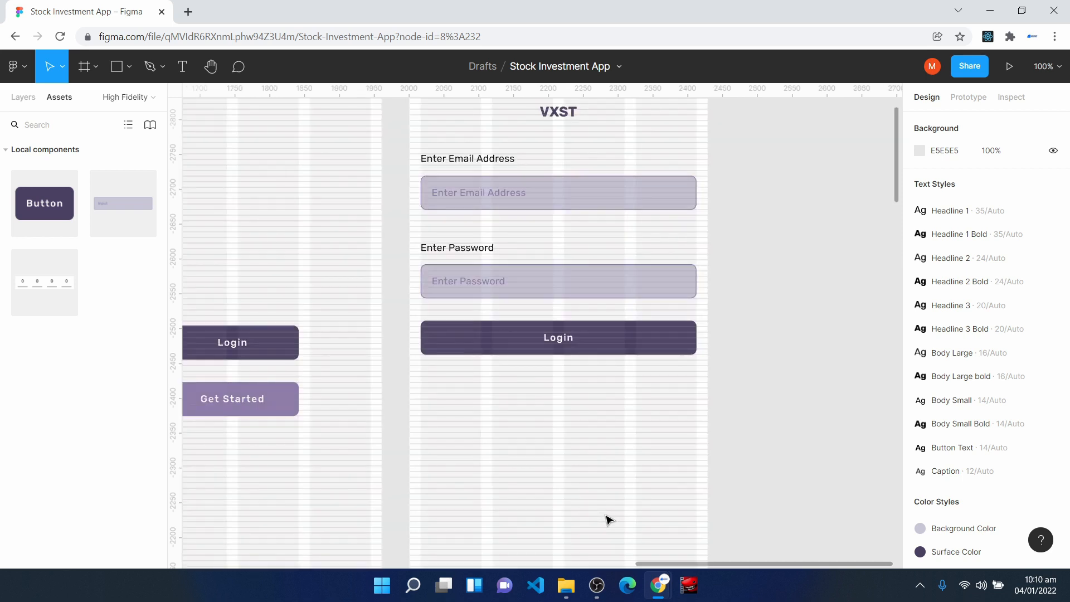
- Move the Enter Password label straight up, closer to the email input field, keeping it at X 16
left_click(558, 337)
key("shift+2")
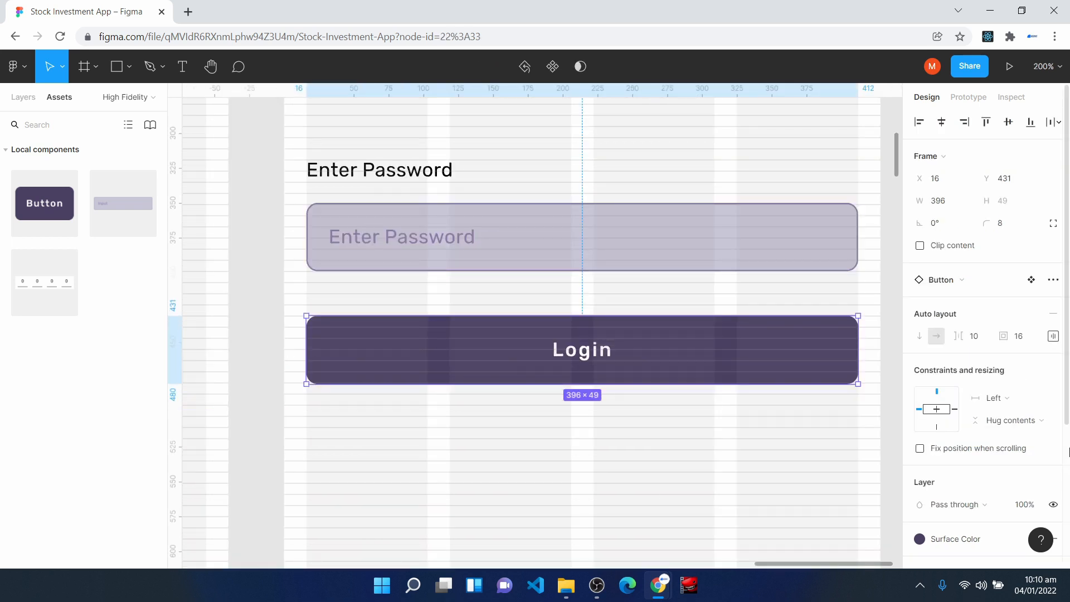
scroll(371, 309, "up", 3)
left_click(371, 308)
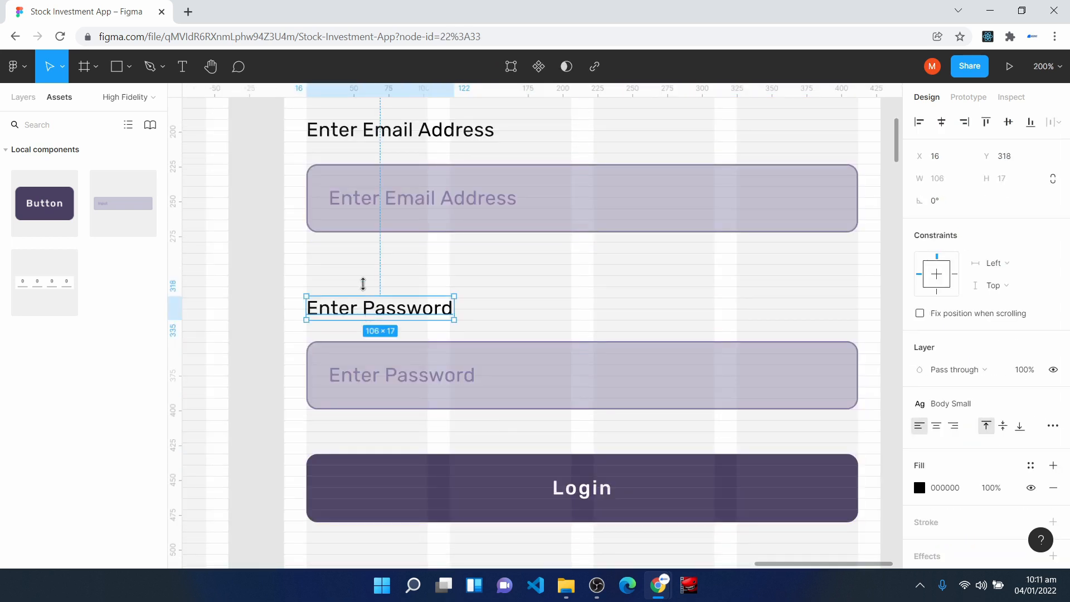
key("ctrl+plus")
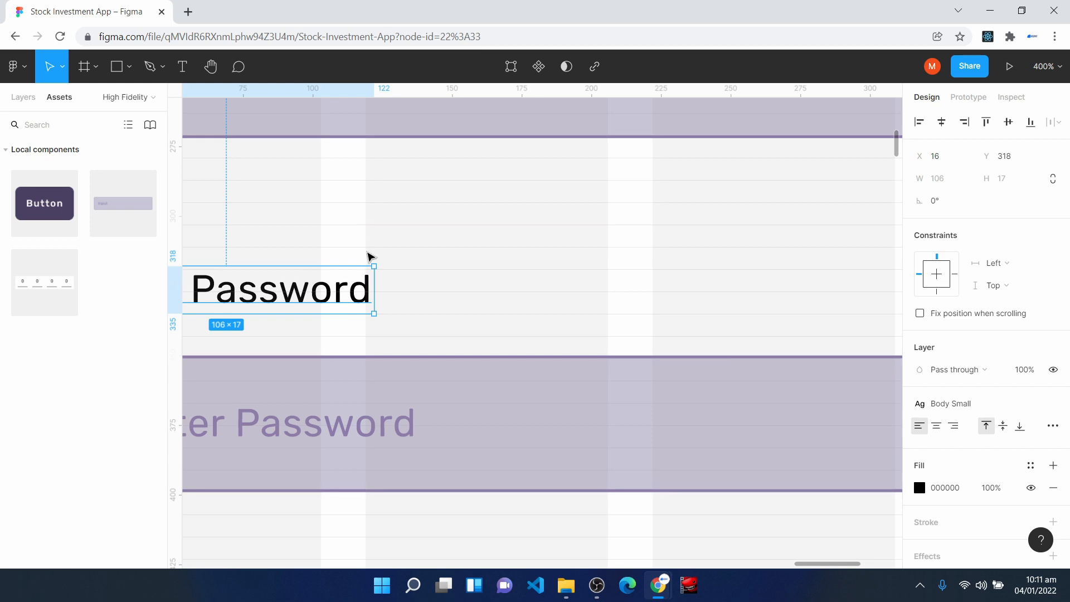
key("space")
left_click_drag(282, 232, 455, 274)
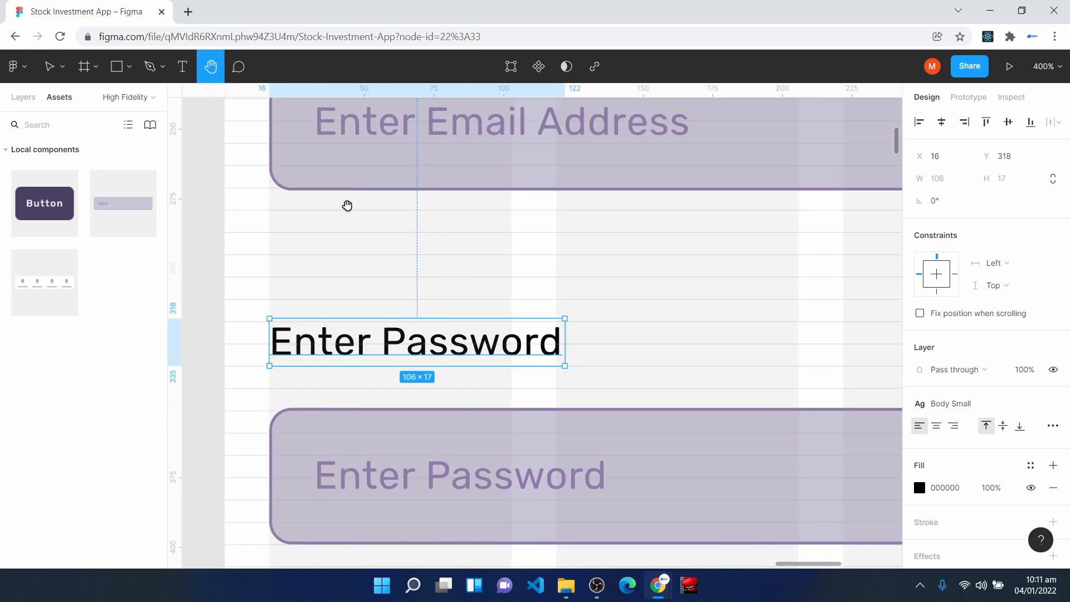
left_click_drag(357, 343, 359, 305)
- Move the password input field up to Y 335, closer to its label
left_click(304, 453)
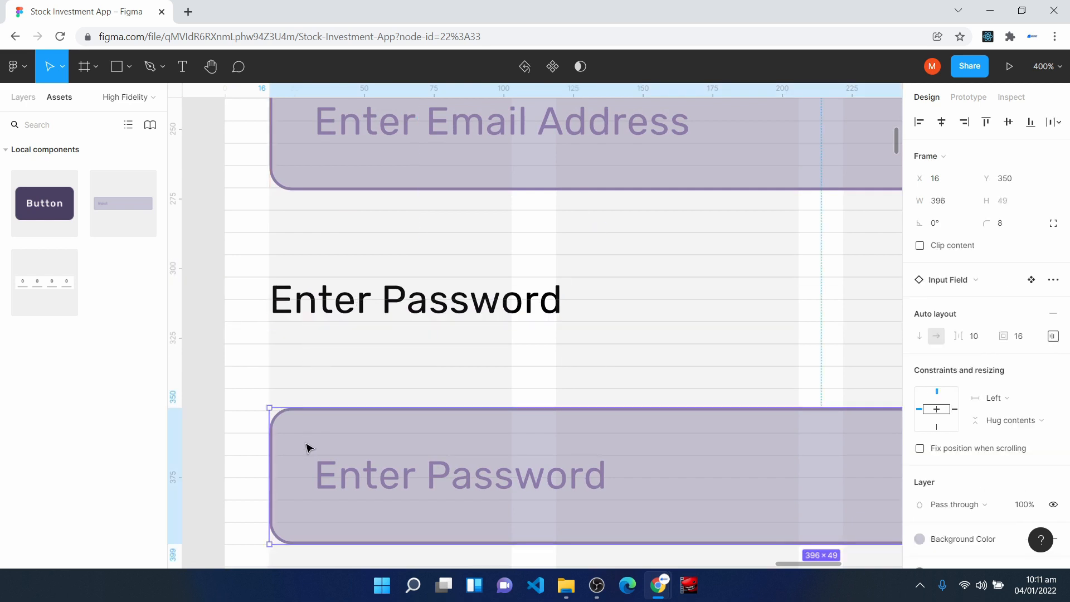
left_click_drag(304, 450, 304, 413)
scroll(305, 427, "down", 3)
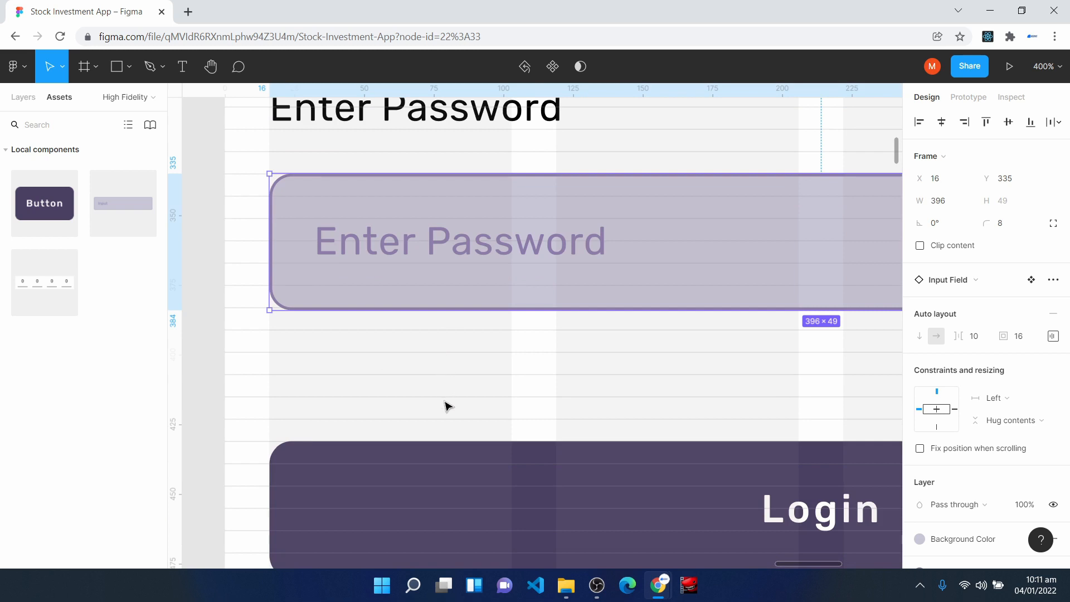
key("shift+0")
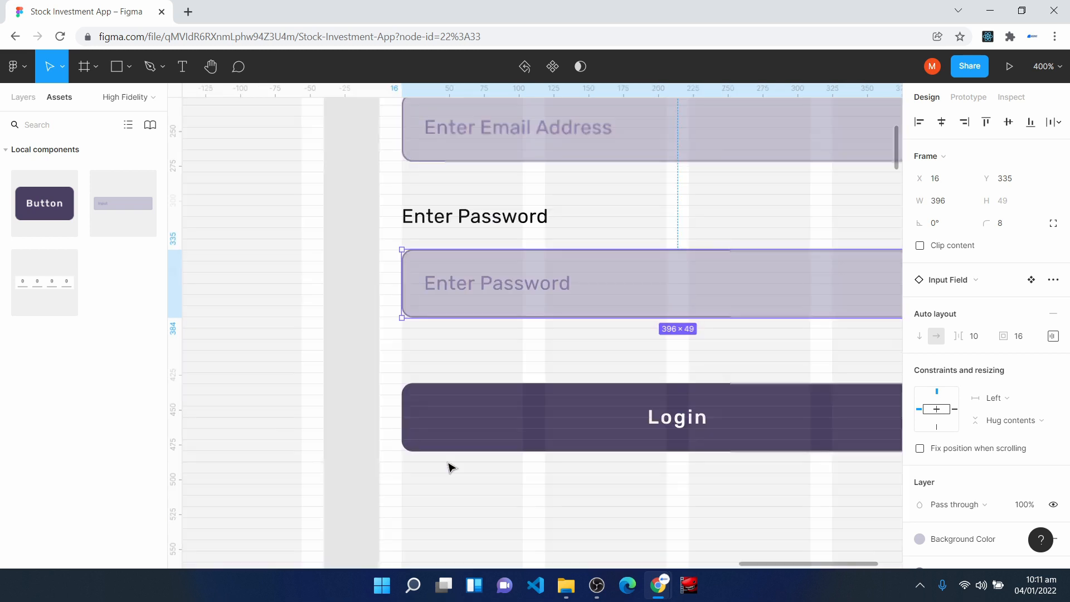
key("ctrl+minus")
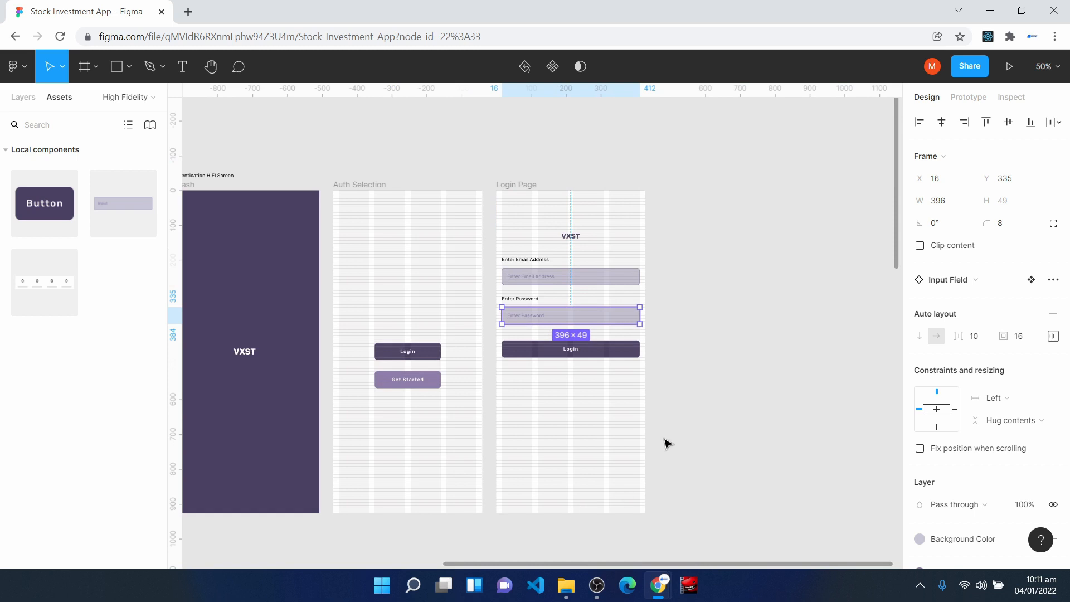
- Add the text "Forgot Password ?" between the password input field and the Login button on Login Page
left_click(714, 430)
key("ctrl+plus")
key("ctrl+plus")
key("ctrl+plus")
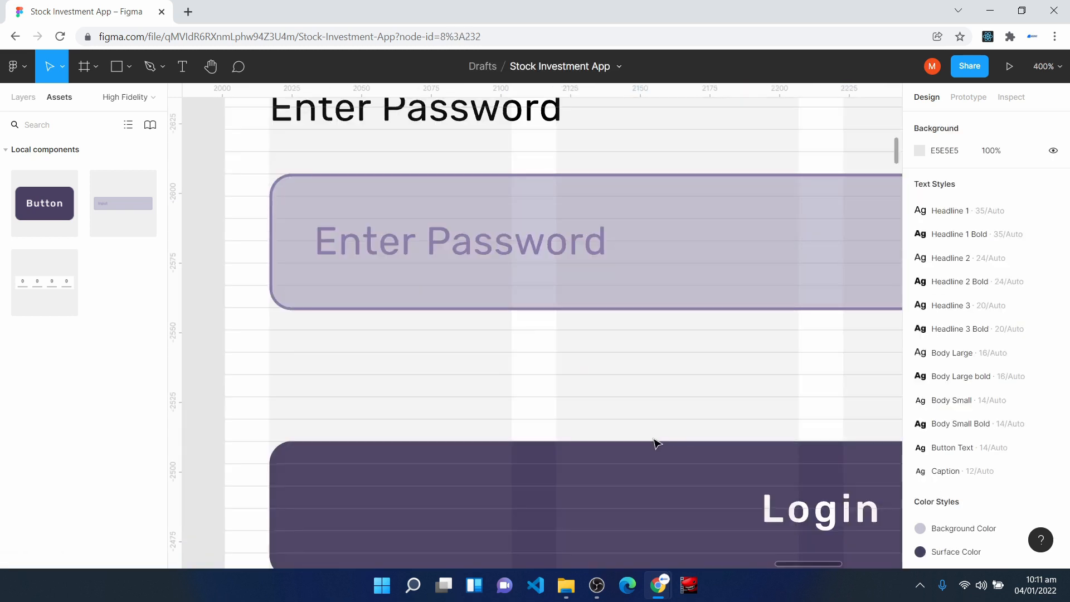
key("h")
left_click_drag(736, 410, 667, 355)
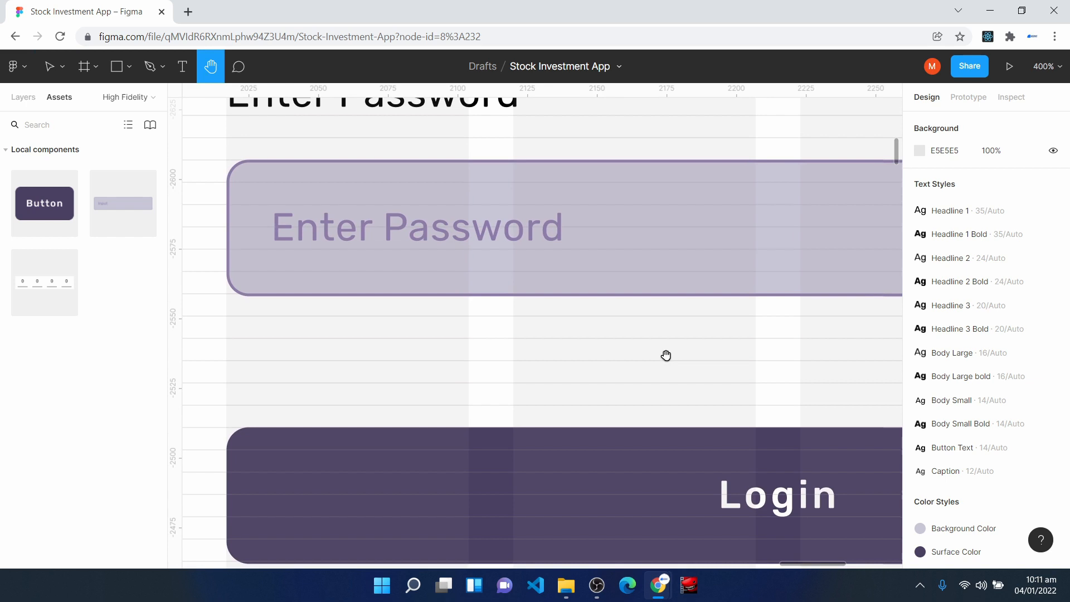
left_click(189, 63)
left_click(250, 335)
type("Forgot Password ?")
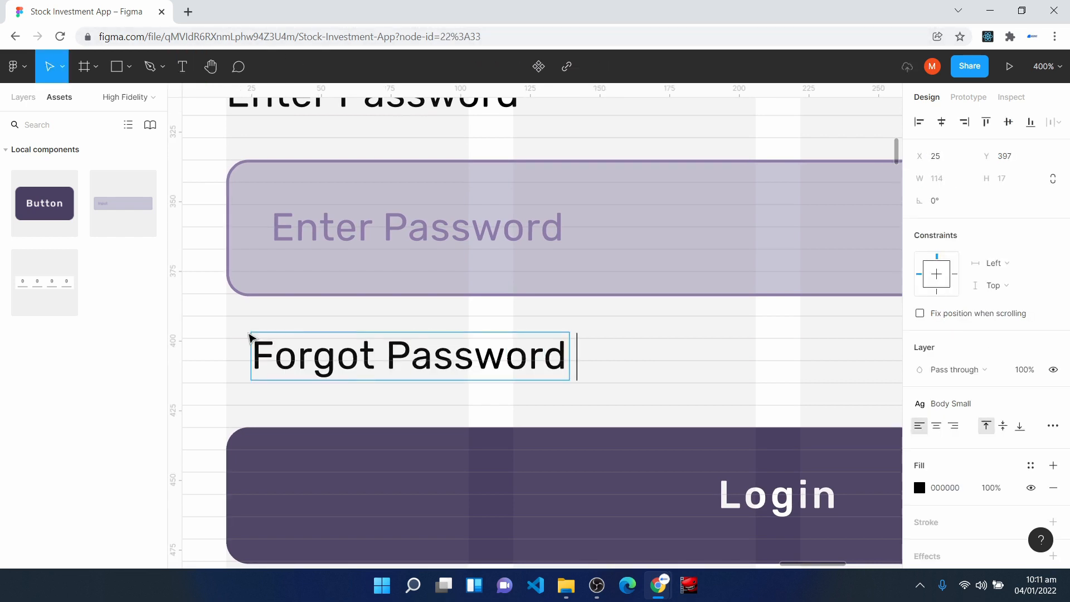
key("Escape")
- Move the Forgot Password ? text to X 16, Y 399, in line with the fields' starting edge
left_click_drag(314, 358, 289, 365)
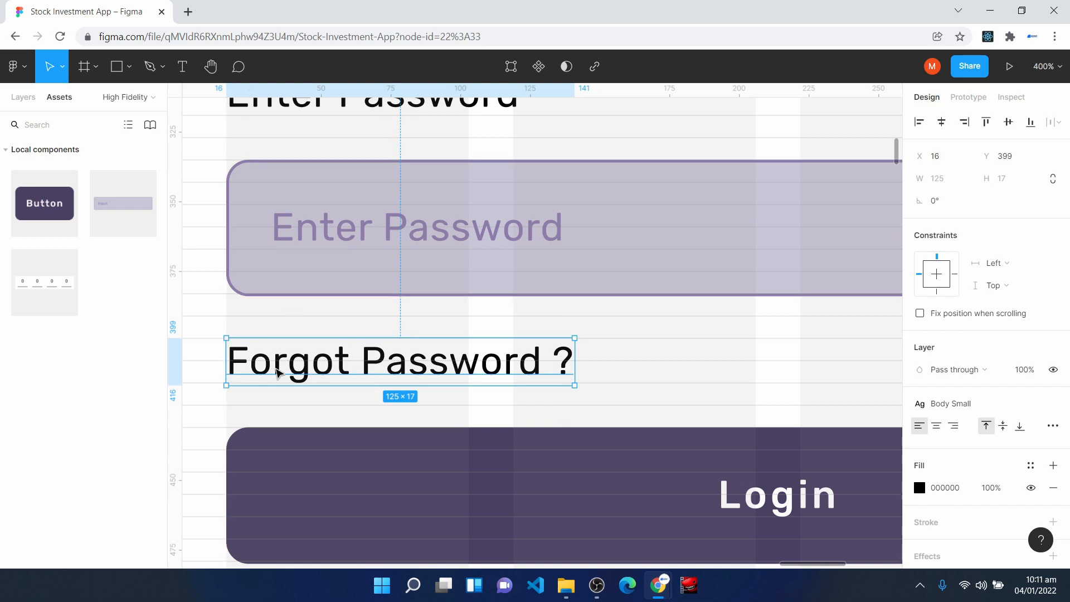
left_click(268, 472)
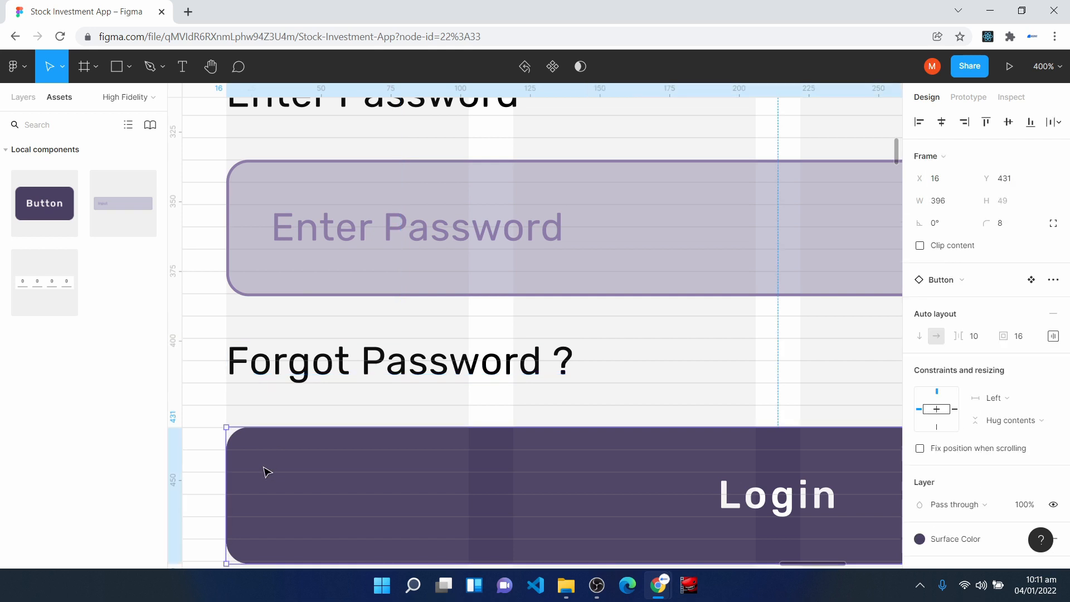
left_click(334, 365)
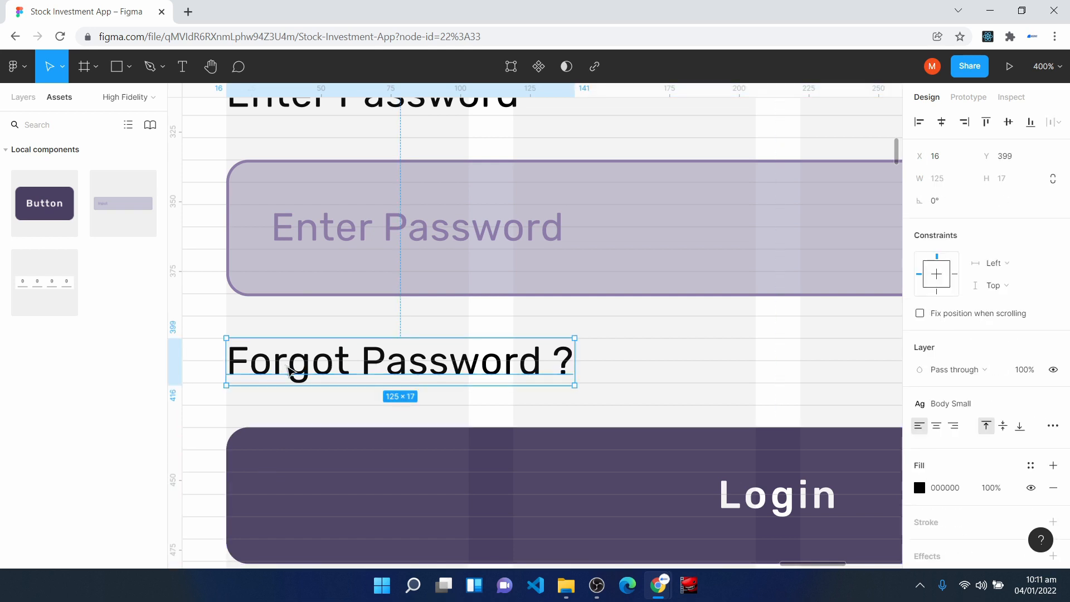
left_click(970, 406)
left_click(841, 377)
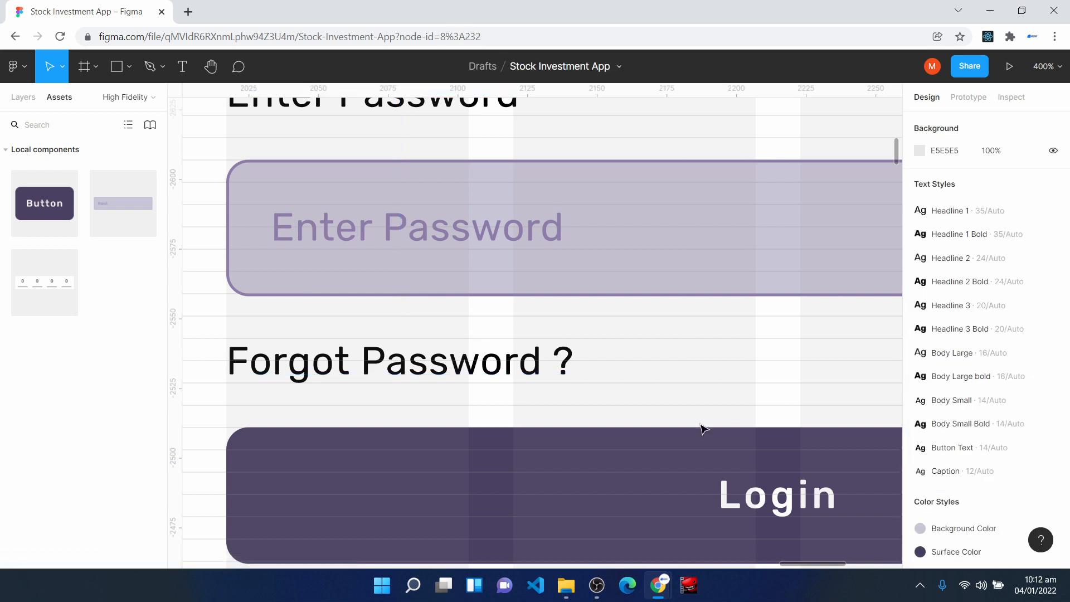
- Paste a copy of the Login Page frame beside the original at X 2469, Y -2942
key("minus")
key("minus")
key("minus")
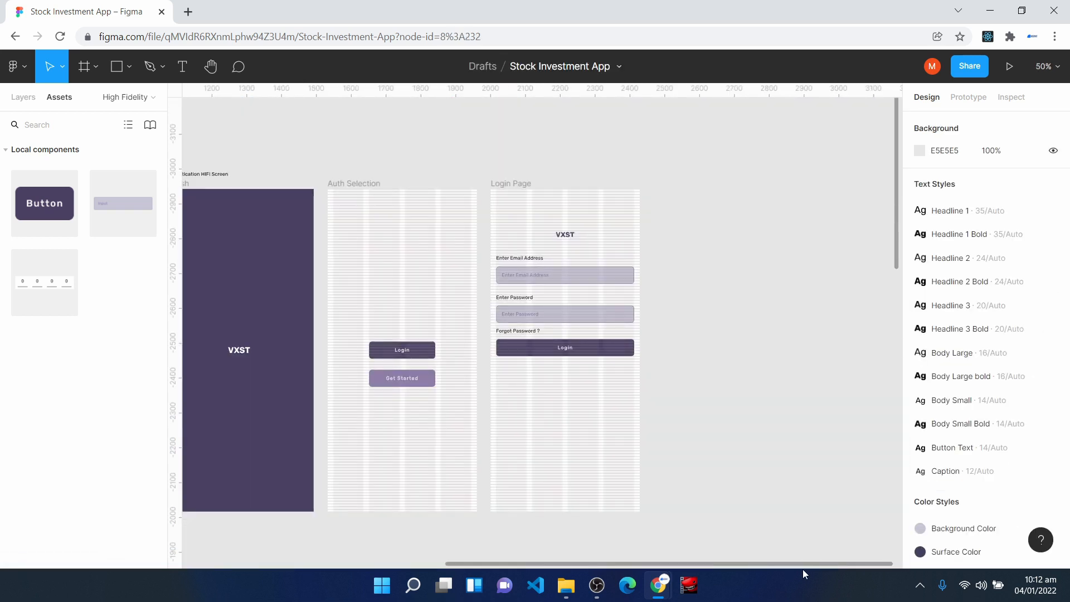
key("ctrl+v")
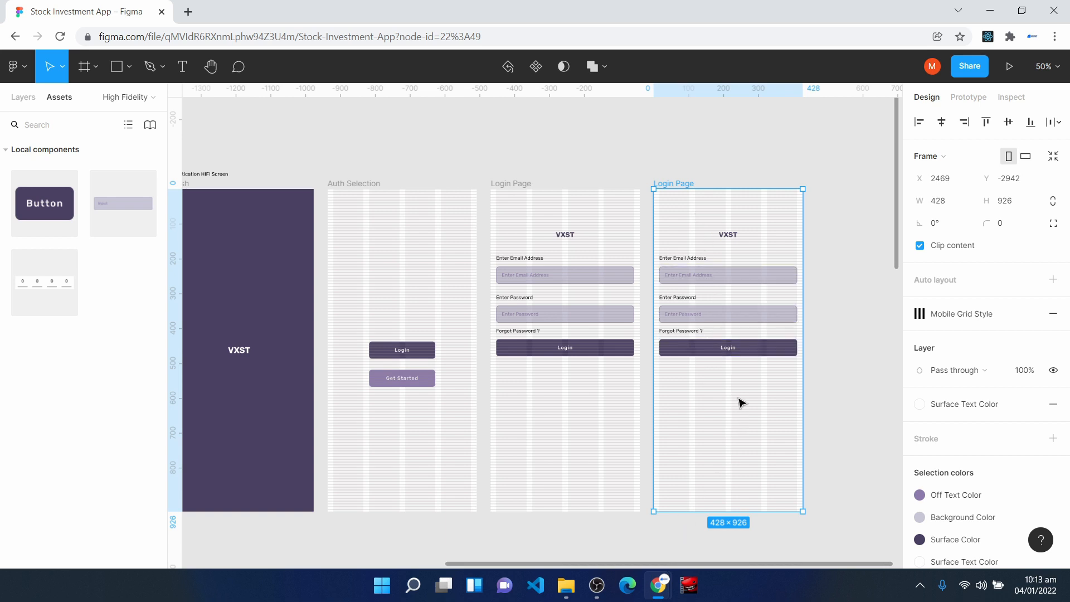
- Rename the copied Login Page frame as "Sign Up Page"
left_click(23, 98)
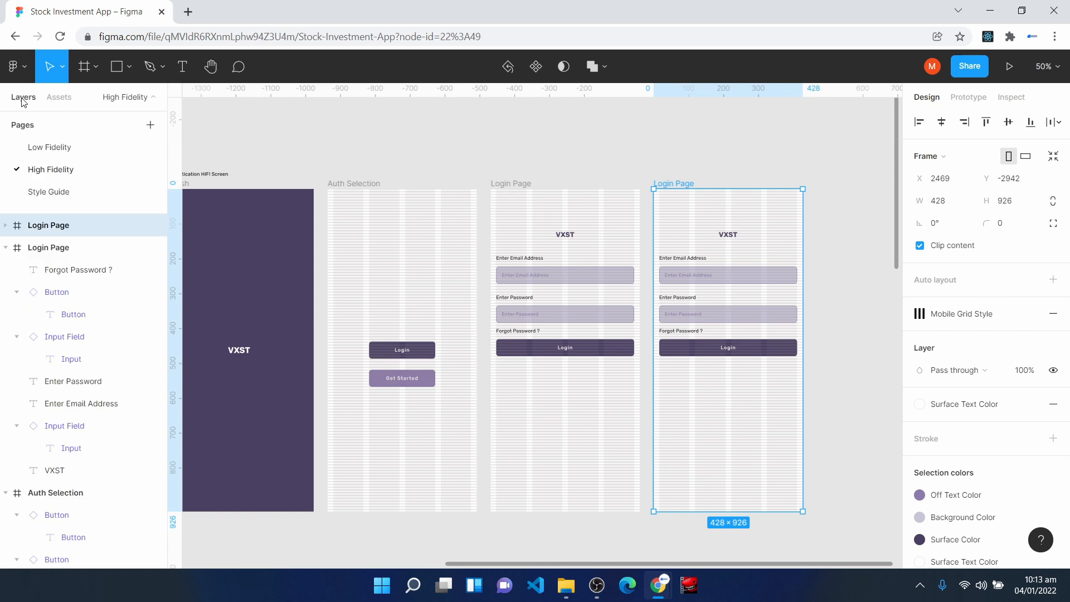
right_click(69, 225)
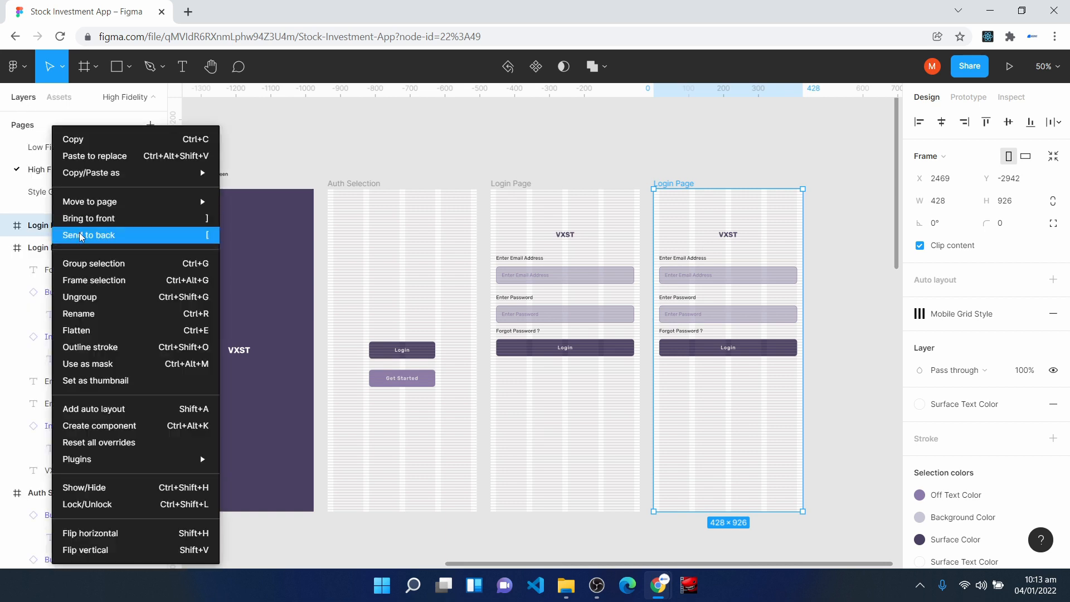
left_click(132, 312)
type("Sign Up Page")
key("Return")
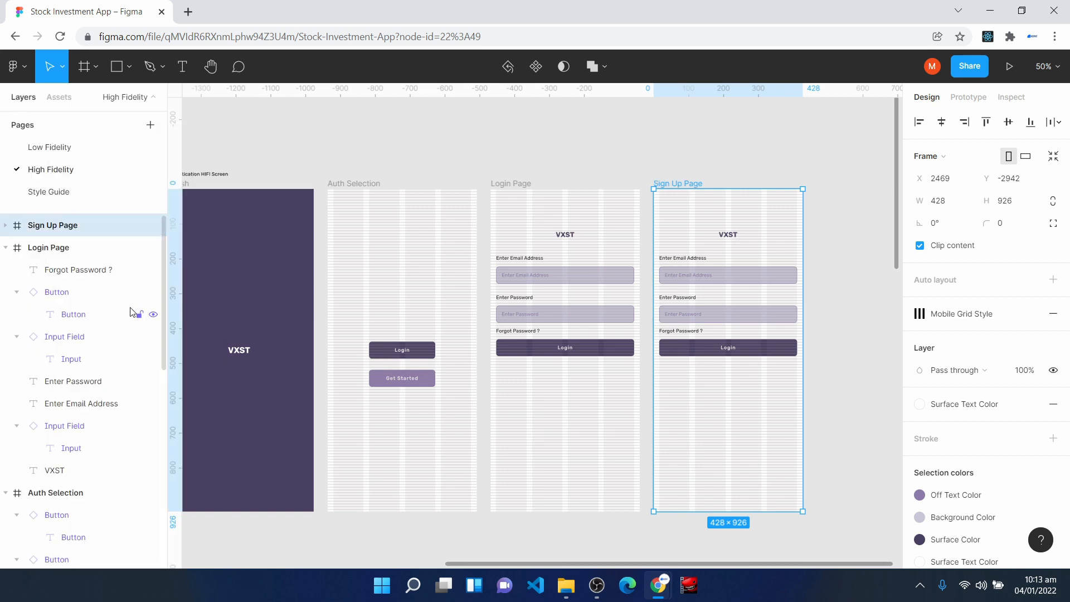
- Delete the Login button and the Forgot Password ? text from Sign Up Page
key("ctrl+plus")
key("ctrl+plus")
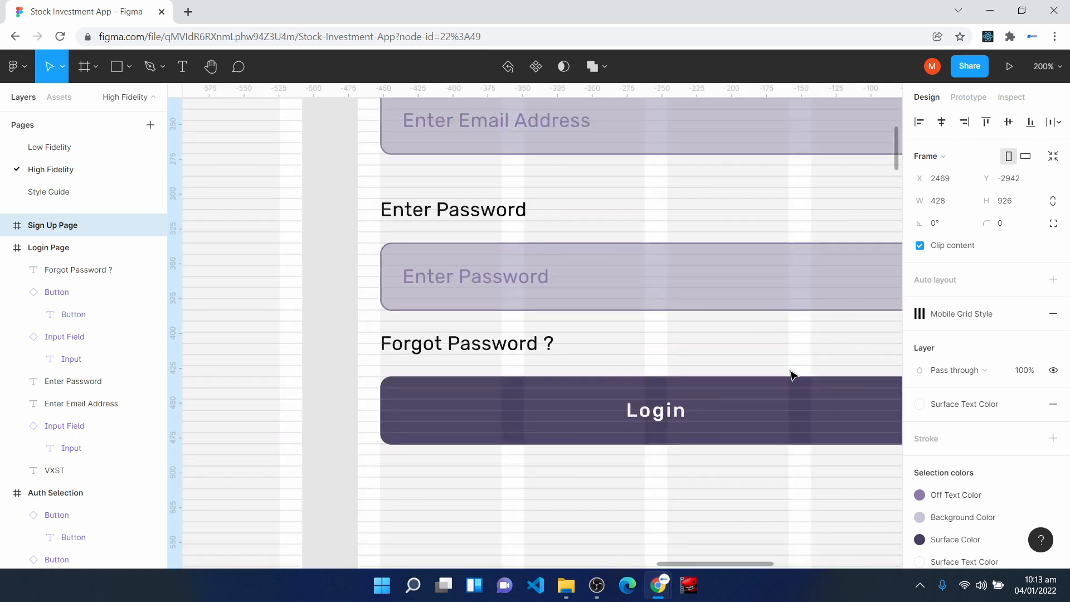
key("h")
left_click_drag(810, 333, 253, 368)
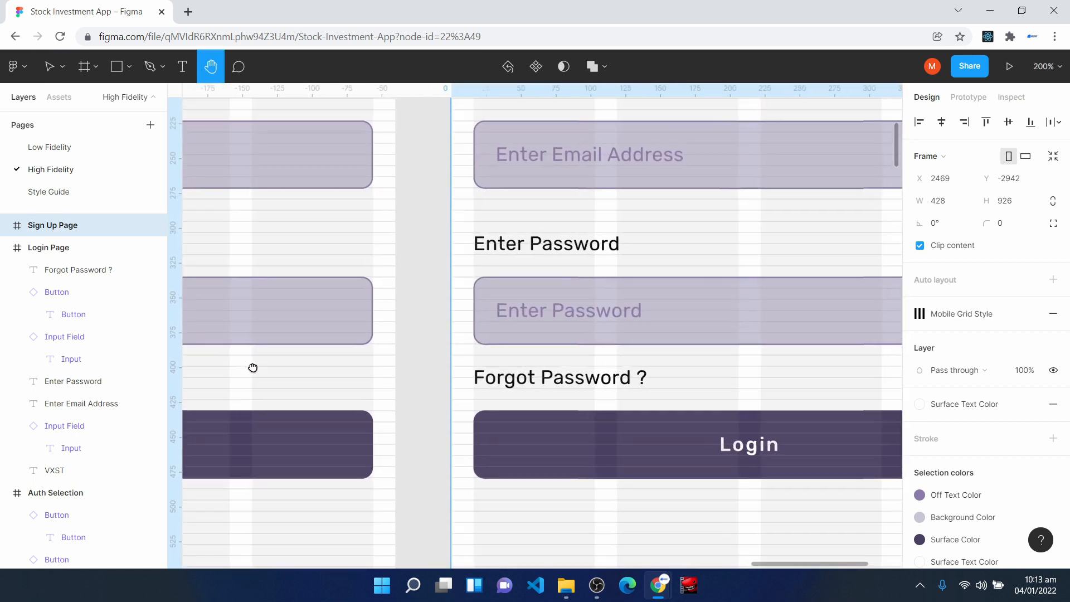
left_click_drag(741, 349, 528, 385)
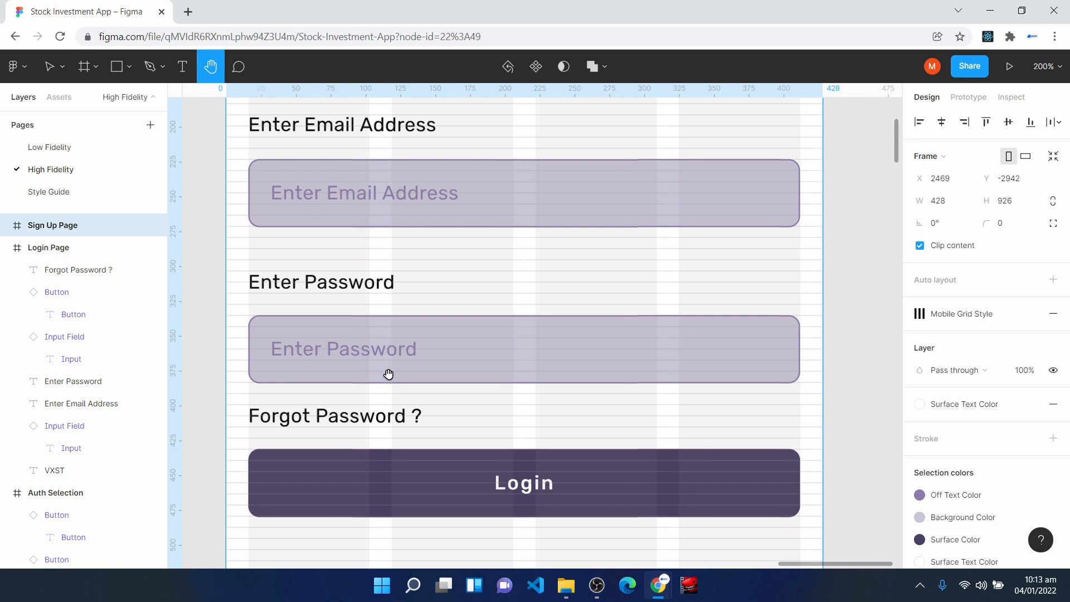
scroll(420, 488, "down", 4)
key("v")
left_click(454, 296)
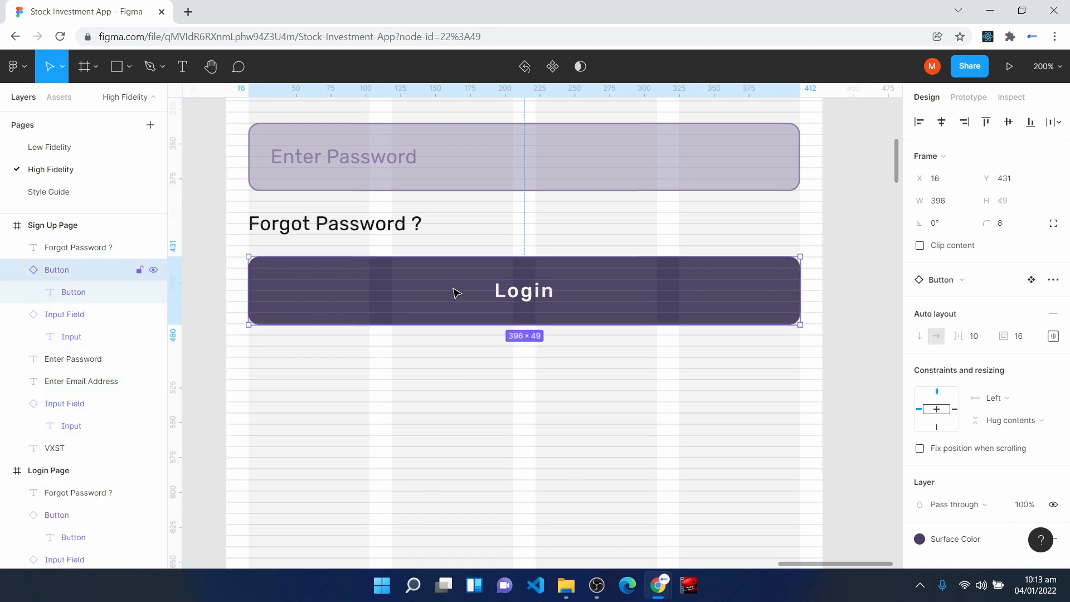
key("Delete")
left_click(354, 224)
key("Delete")
- Duplicate the Enter Password label on Sign Up Page and place the copy below the password field at X 16, Y 415
scroll(390, 313, "up", 1)
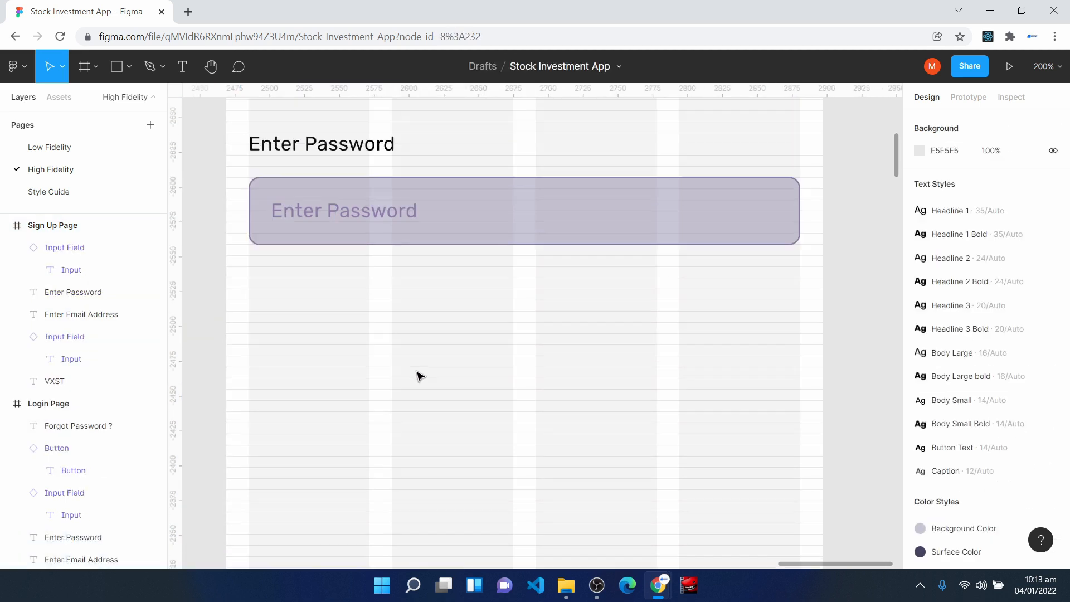
scroll(421, 376, "up", 2)
left_click(320, 254)
key("ctrl+d")
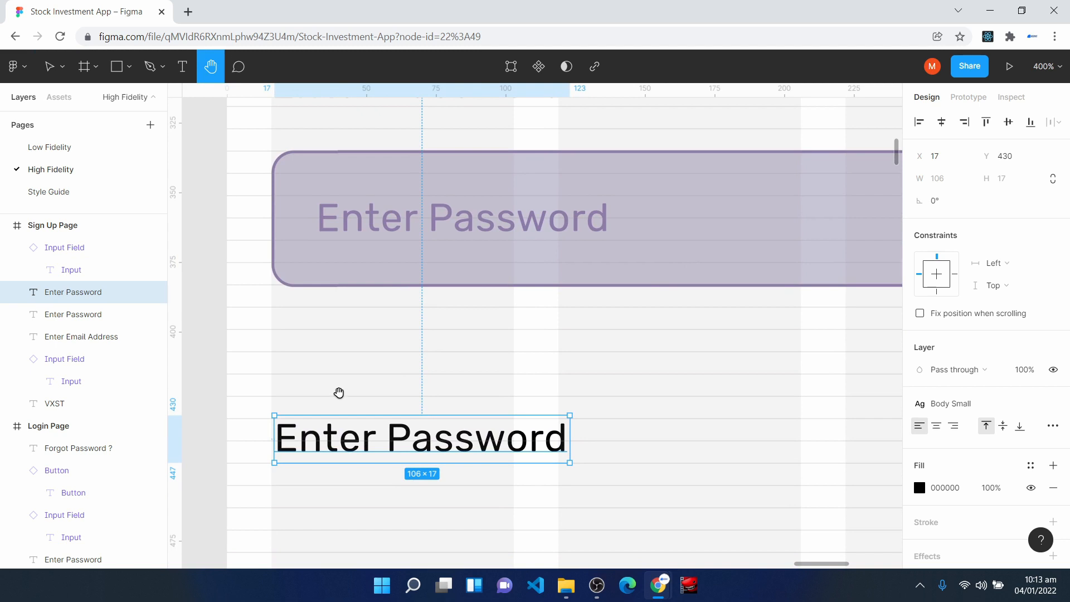
key("v")
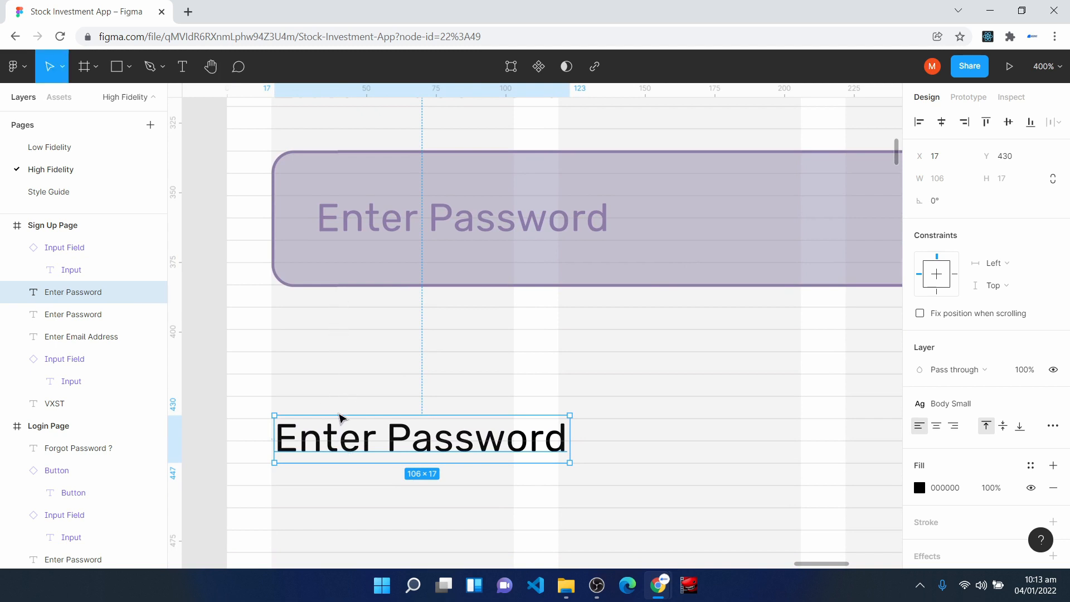
left_click_drag(346, 442, 346, 401)
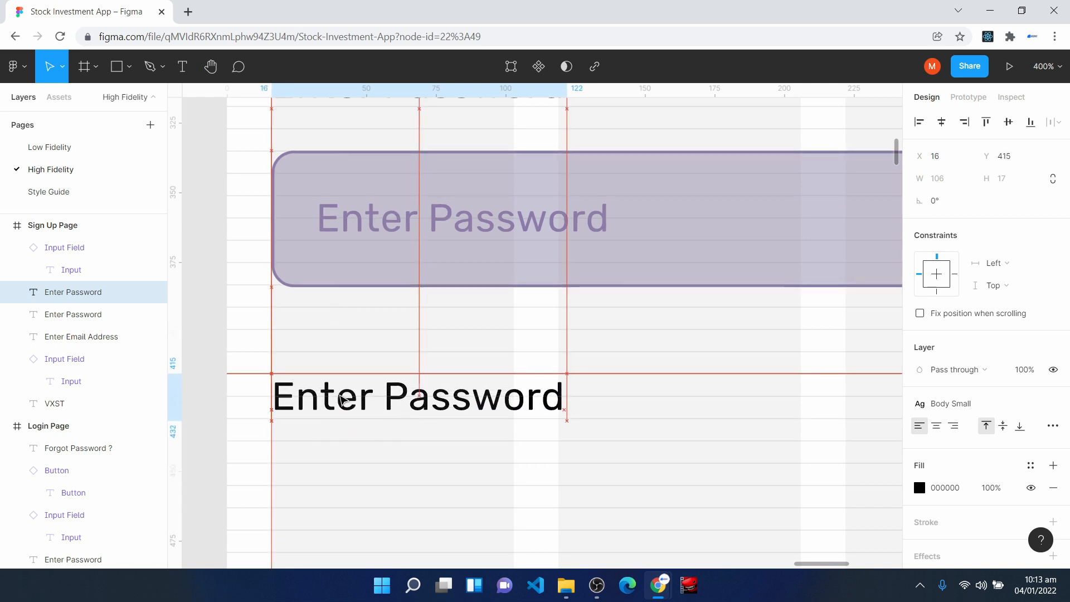
- Place an Input Field component under the copied label at X 16, Y 447 and stretch it to 396 wide
scroll(346, 400, "down", 2)
left_click(59, 97)
left_click_drag(113, 212, 311, 410)
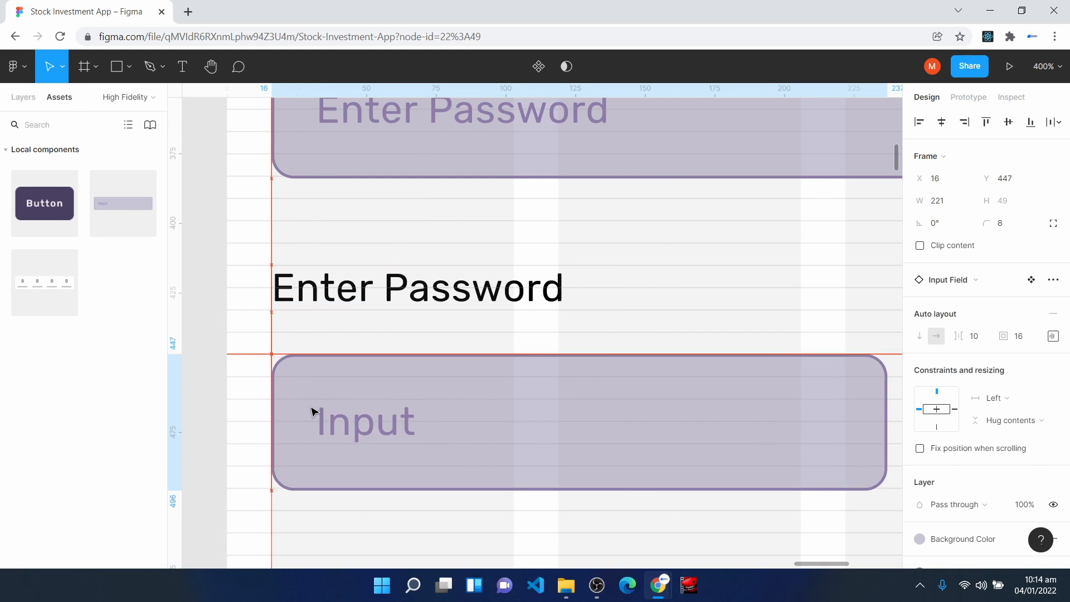
key("minus")
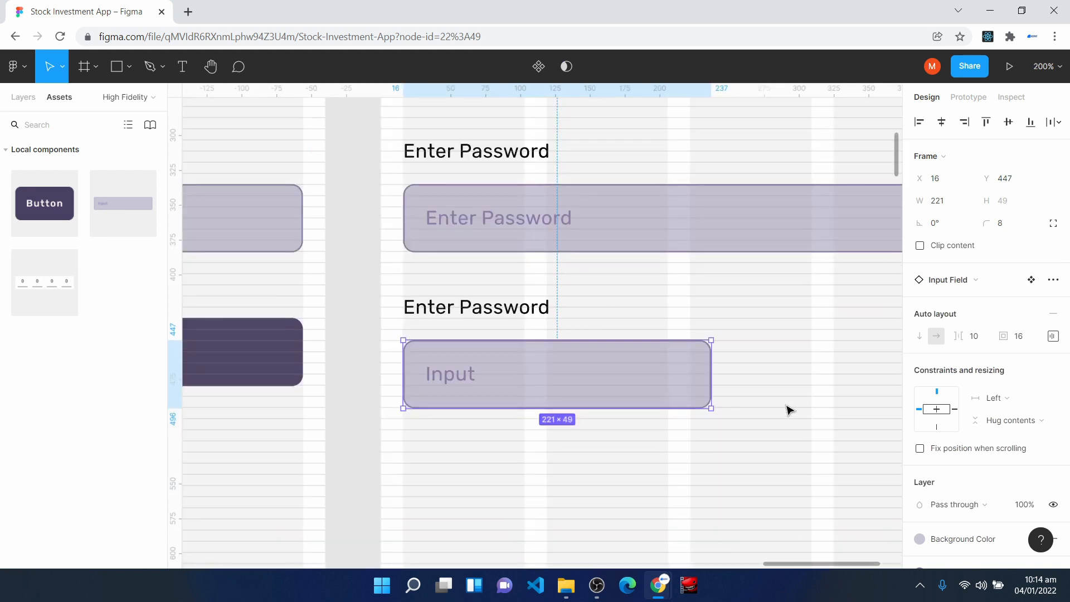
key("minus")
left_click_drag(626, 354, 745, 355)
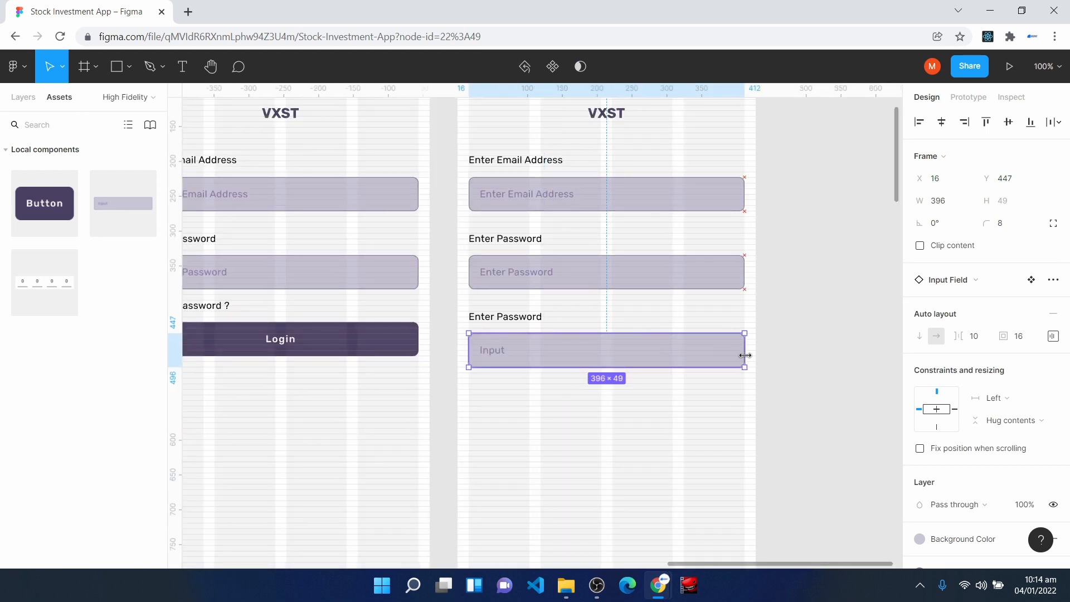
- Change the second label on Sign Up Page and the placeholder of its input field to "Enter Phone Number"
left_click(505, 239)
double_click(505, 239)
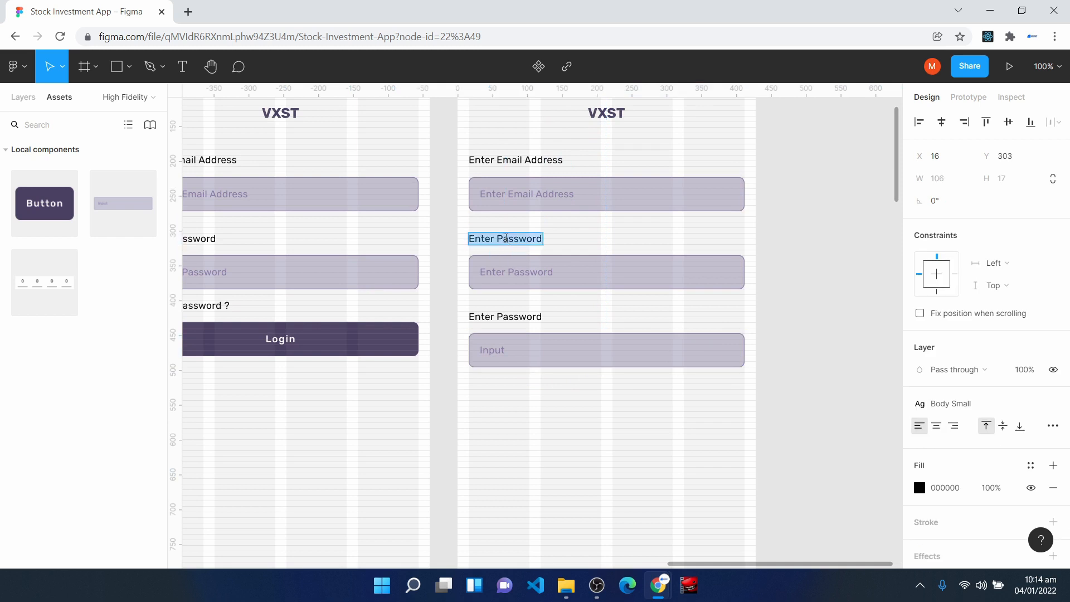
type("Enter Phone Numbe")
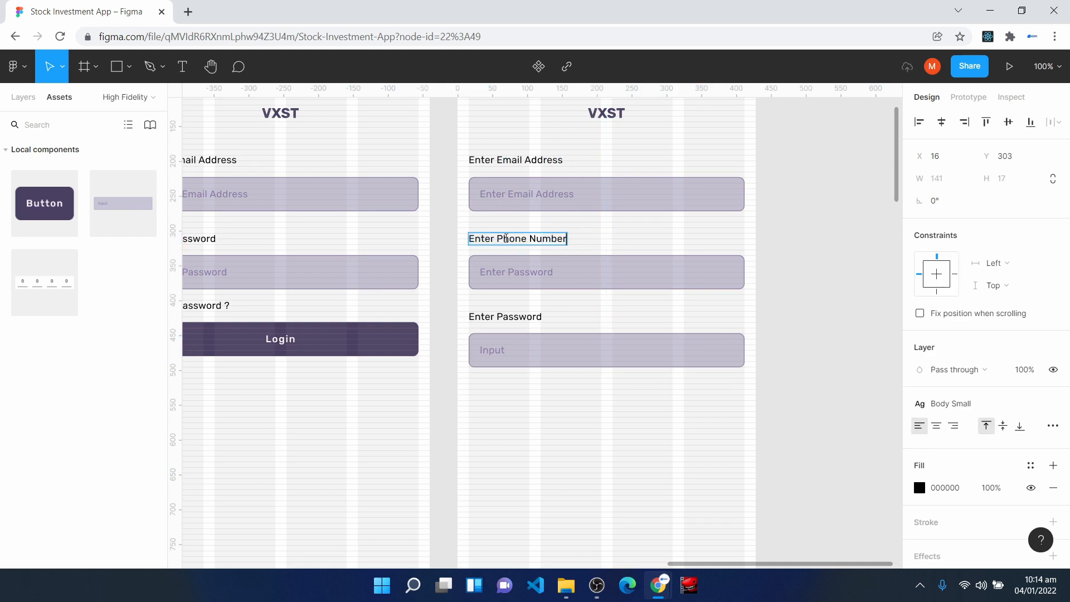
left_click(548, 284)
double_click(533, 267)
type("Phone Numbe")
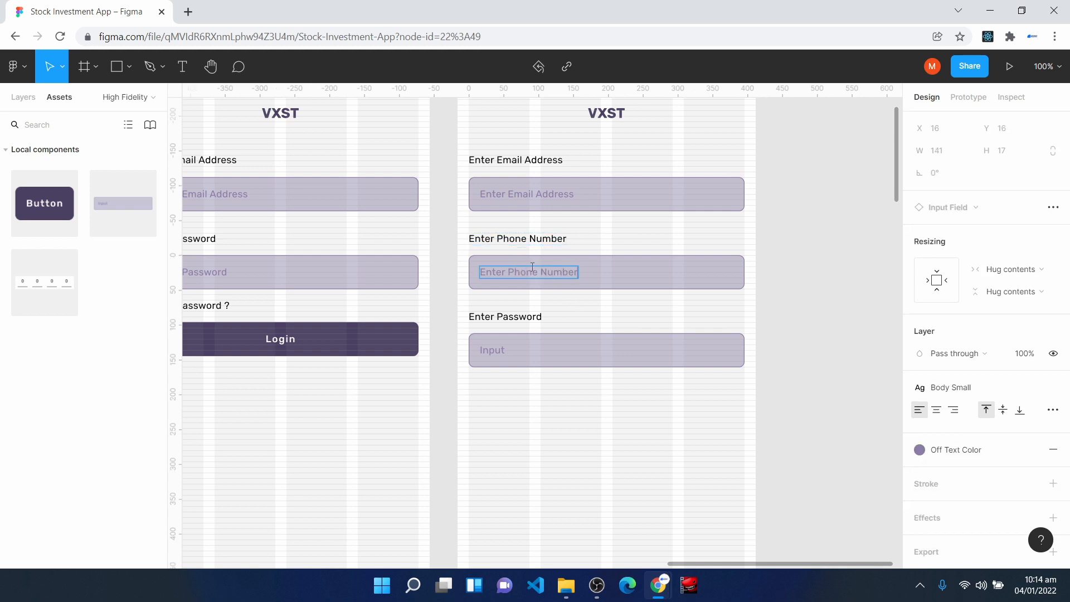
- Change the placeholder of the third input field on Sign Up Page to "Enter Password"
double_click(492, 350)
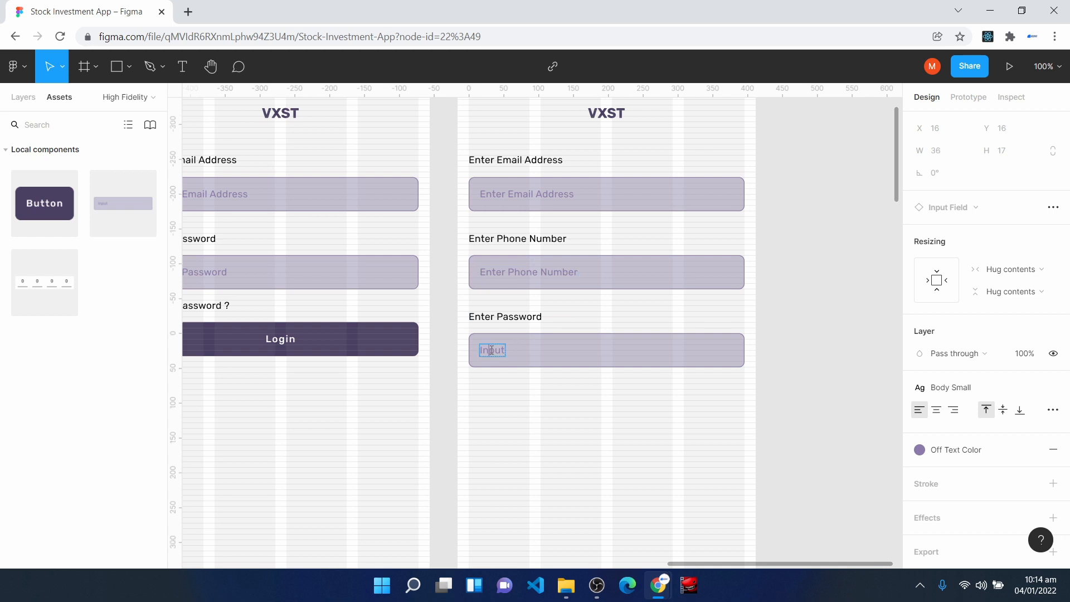
type("Enter Password")
key("Escape")
left_click(593, 464)
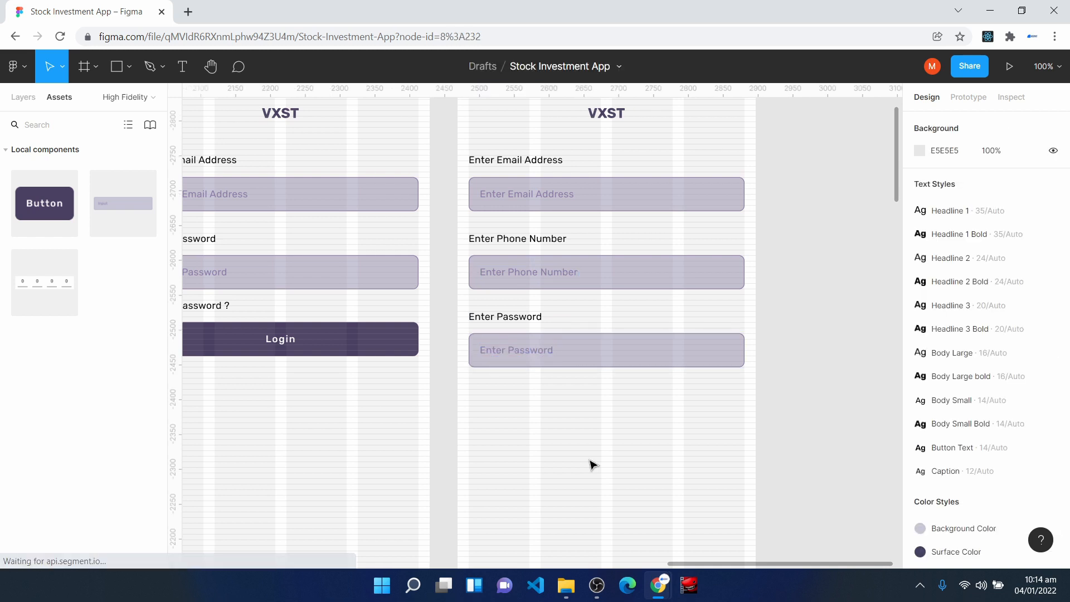
- Place a Button component below the password field on Sign Up Page at X 126, Y 543
left_click_drag(17, 203, 571, 432)
left_click(564, 456)
scroll(571, 432, "up", 5)
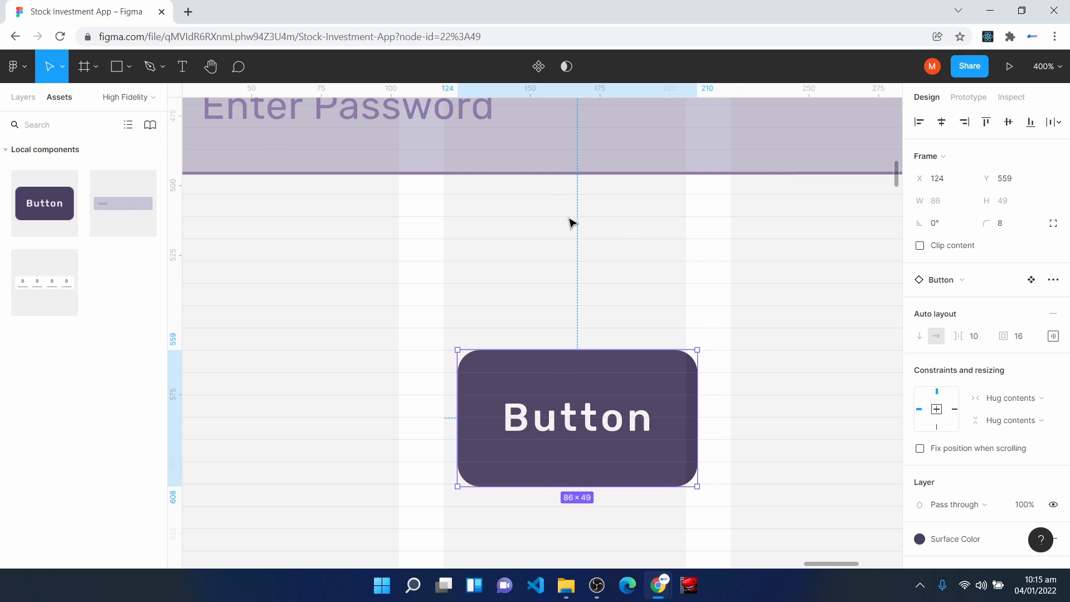
left_click_drag(572, 394, 577, 350)
- Change the text of the new button on Sign Up Page to "Sign Up"
double_click(575, 373)
double_click(575, 373)
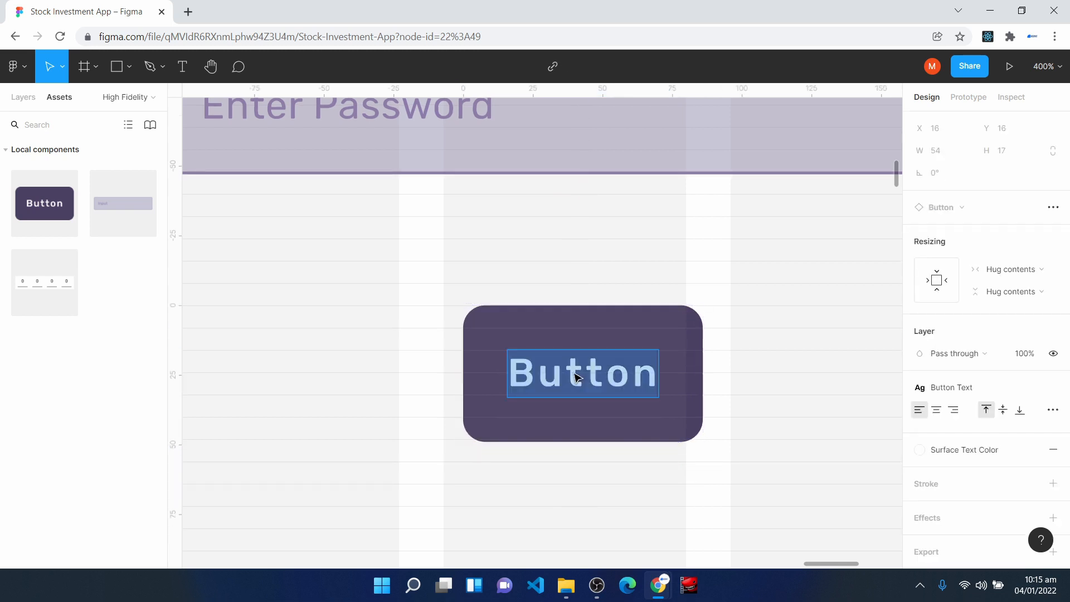
type("Sign Up")
left_click(327, 366)
left_click(327, 365)
- Stretch the Sign Up button on both sides across the grid columns to match the input fields' width
key("ctrl+minus")
key("ctrl+minus")
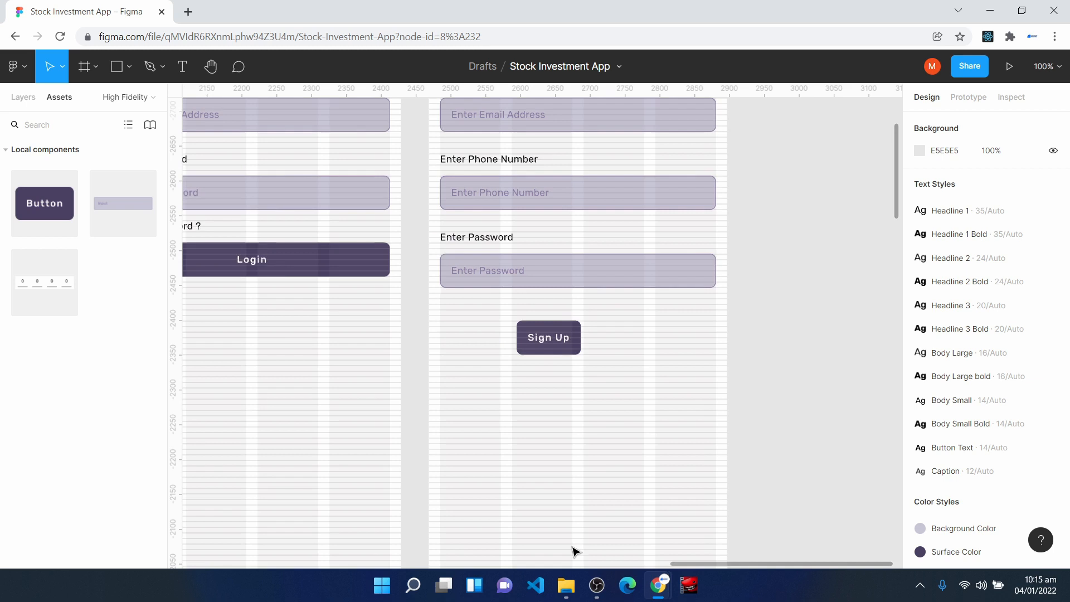
left_click(546, 350)
left_click_drag(580, 337, 715, 346)
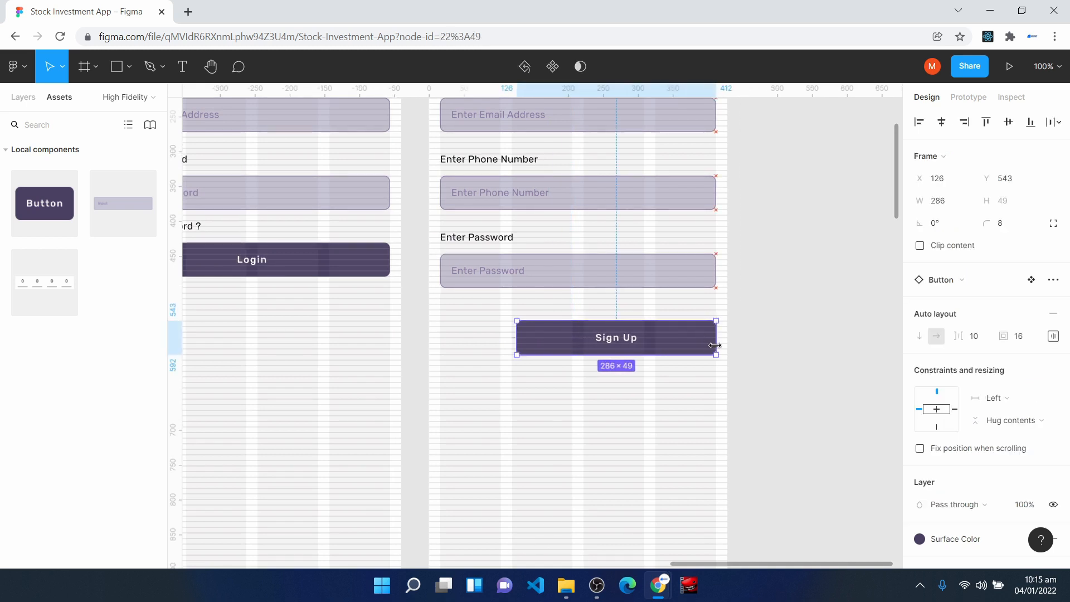
left_click_drag(515, 339, 440, 338)
left_click(528, 480)
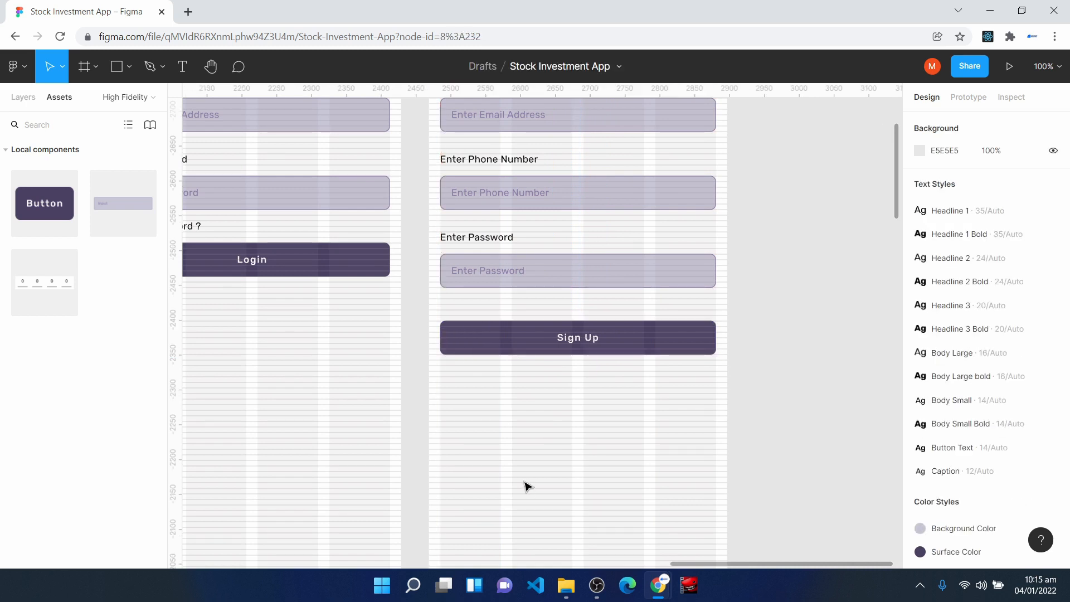
scroll(528, 486, "down", 5)
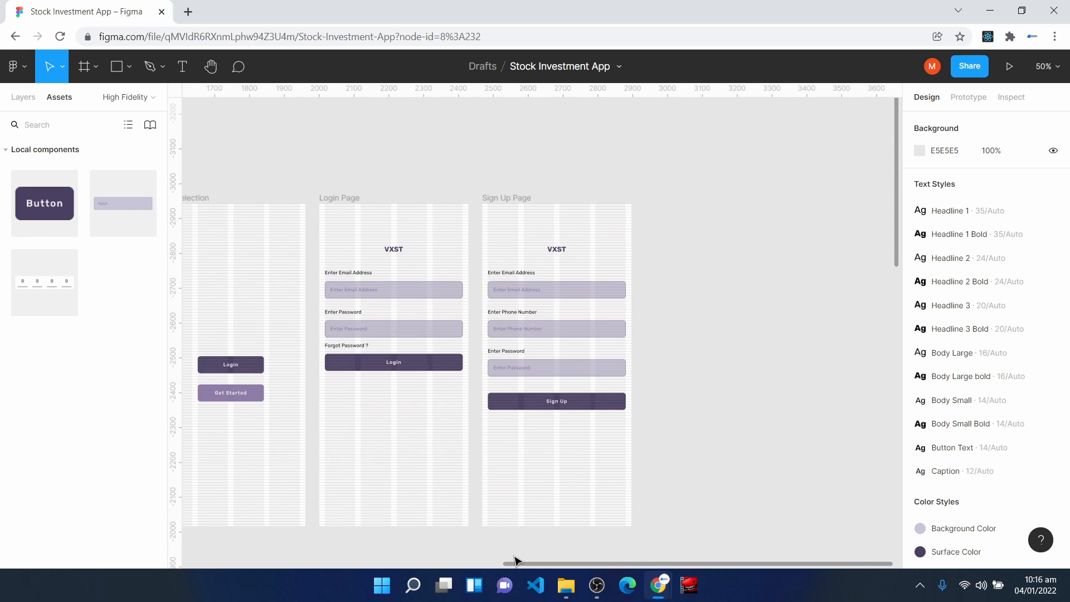
left_click_drag(515, 563, 489, 563)
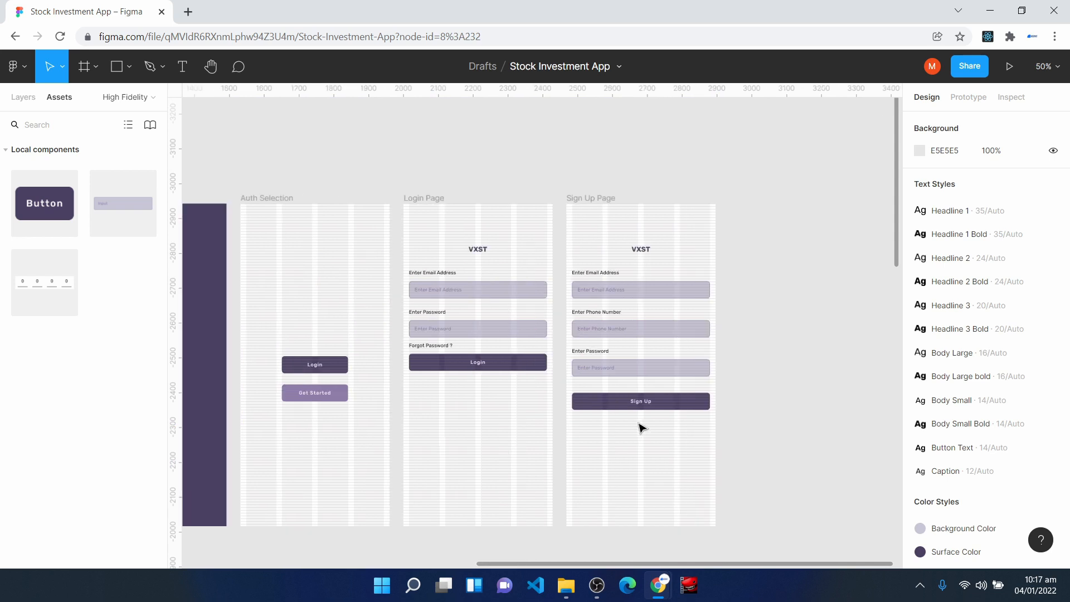
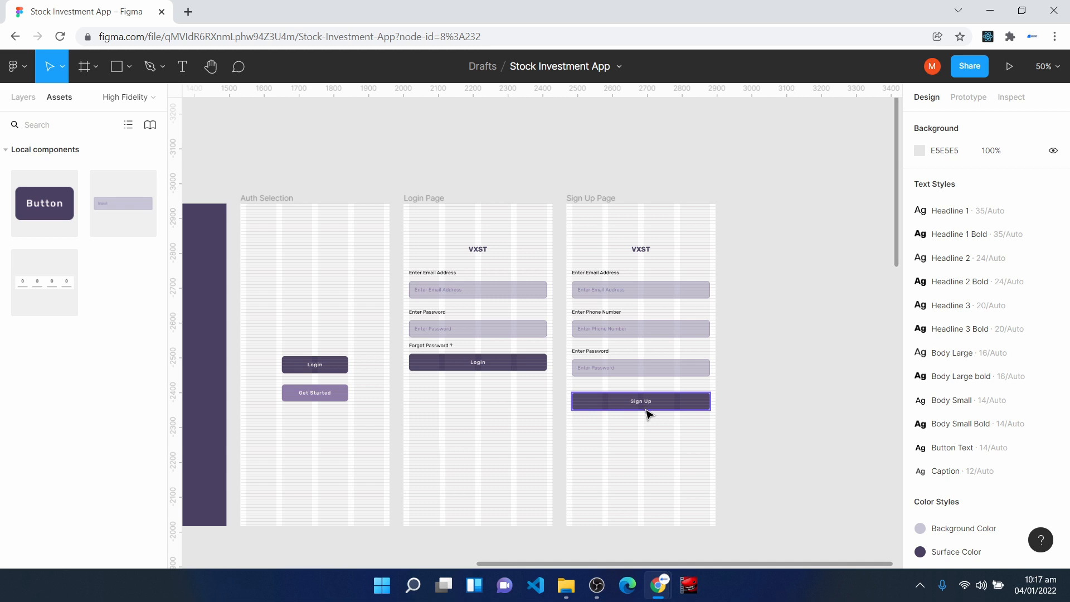
- Duplicate the Sign Up Page frame and rename the copy "Verification Page"
left_click(583, 200)
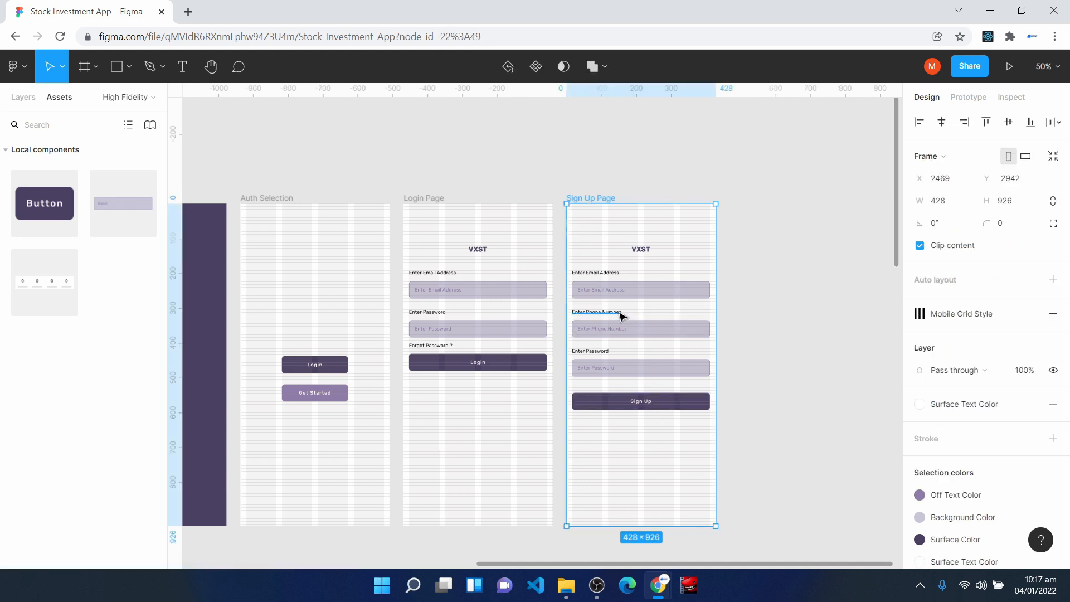
key("ctrl+d")
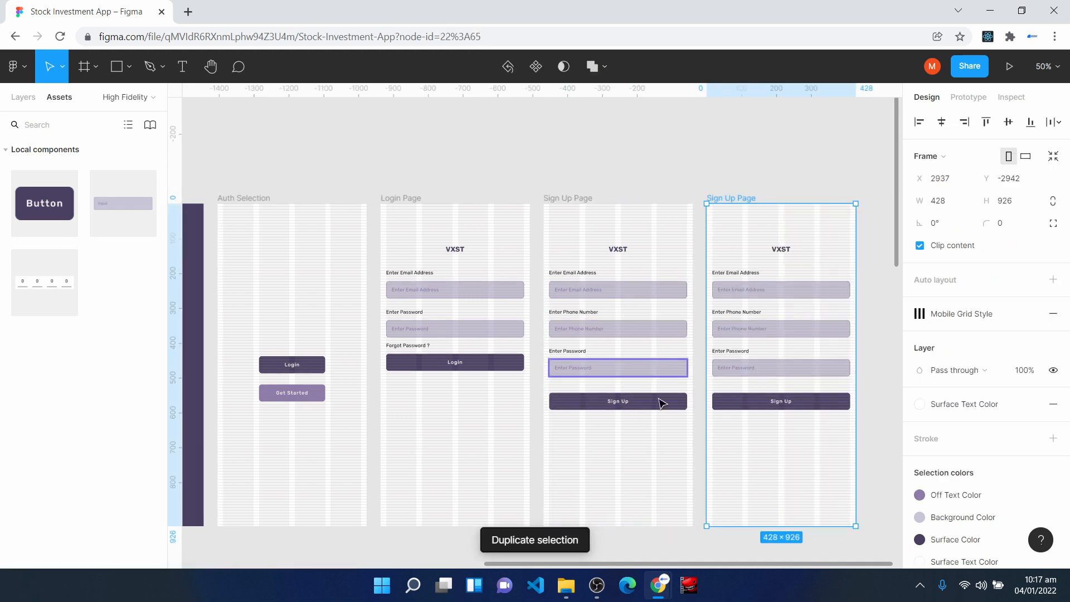
left_click(23, 98)
right_click(35, 225)
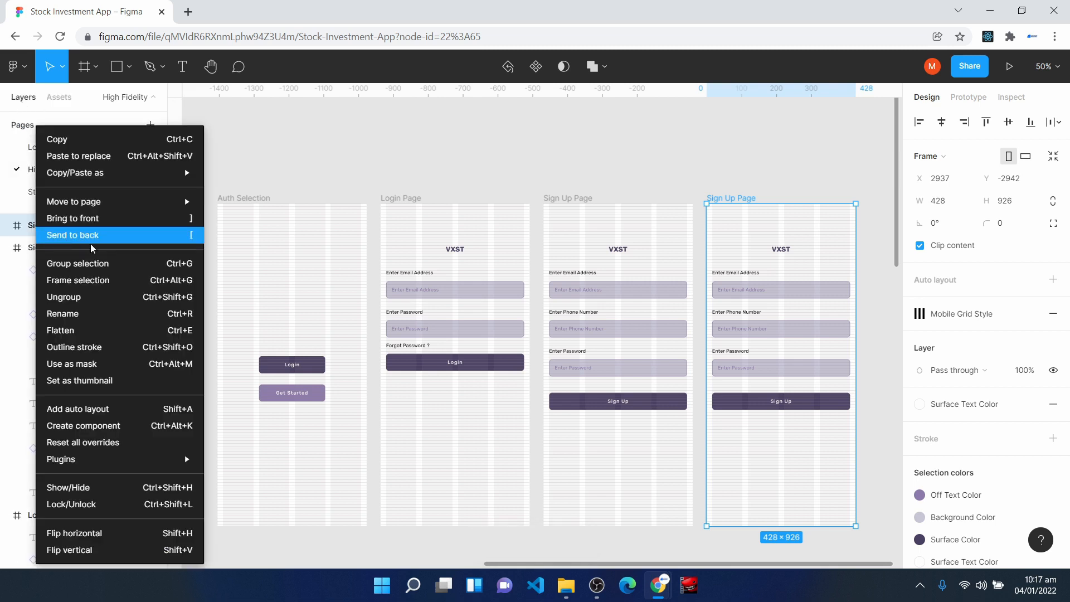
left_click(108, 313)
type("Verificatio")
- Delete the input fields and their labels from Verification Page, keeping the VXST title and the button
scroll(854, 280, "up", 8)
left_click_drag(282, 225, 769, 591)
key("Delete")
scroll(553, 284, "up", 4)
- Draw a rectangle about 390 × 59 below the VXST title on Verification Page, at about X 22, Y 151
left_click(555, 284)
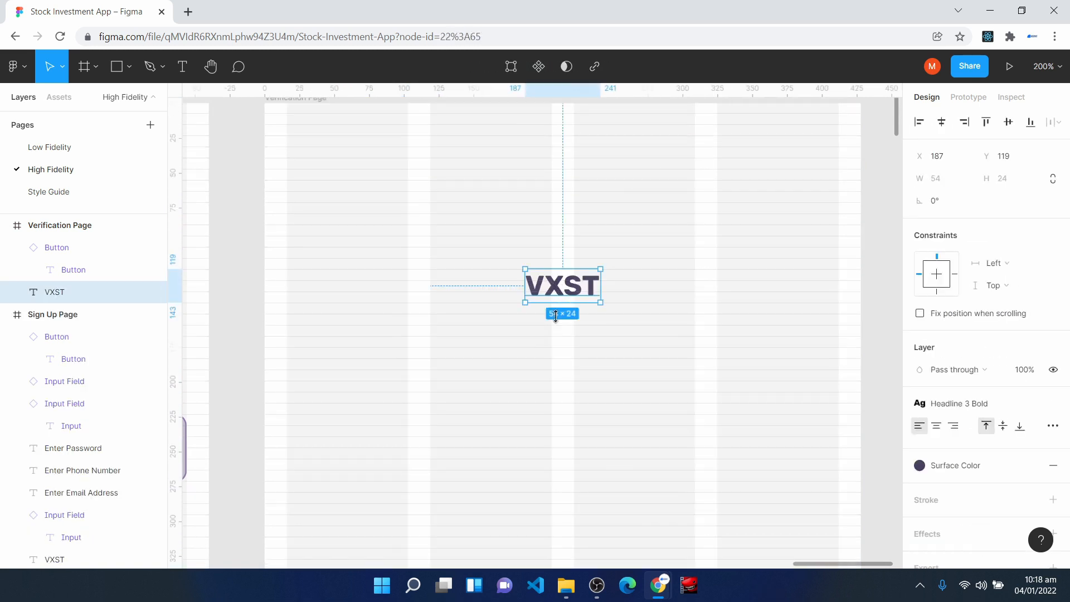
key("r")
key("t")
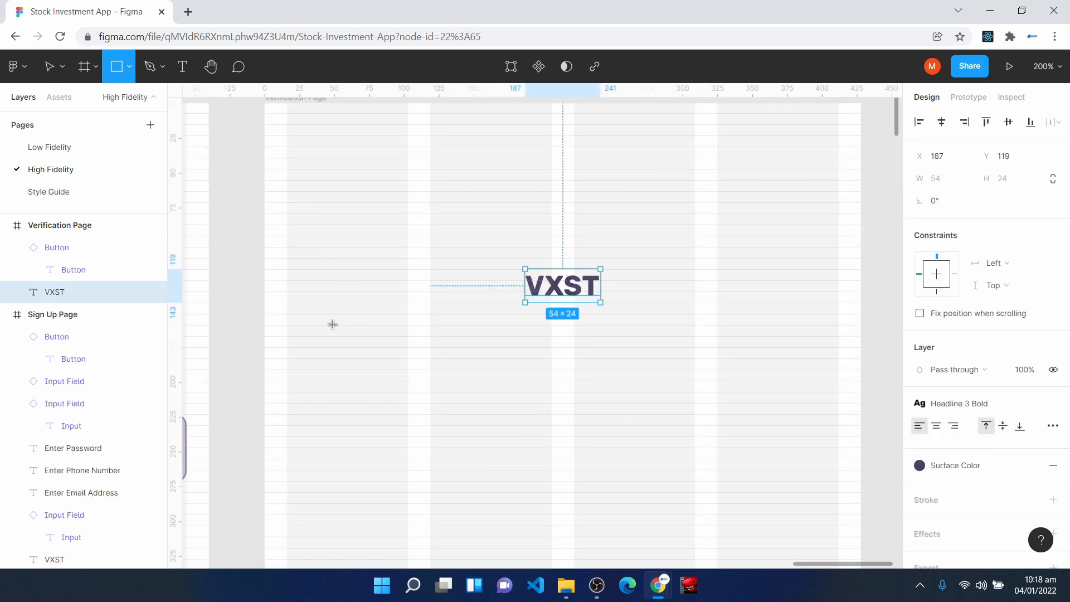
left_click_drag(295, 316, 842, 401)
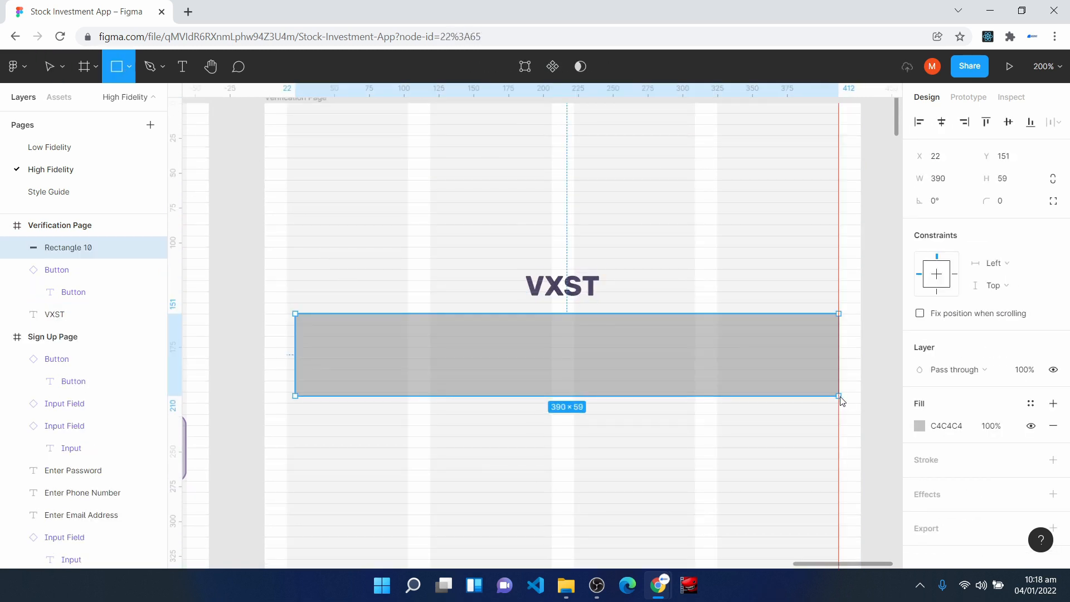
- Reduce the rectangle's height to 48 from its lower edge
key("ctrl+plus")
key("space")
left_click_drag(225, 408, 428, 388)
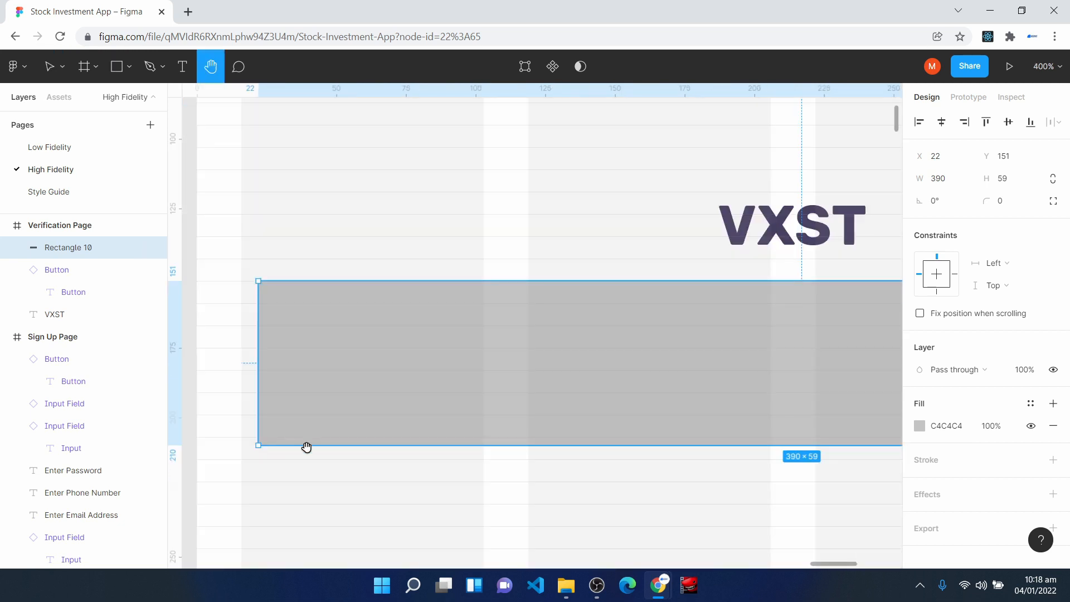
key("v")
left_click_drag(307, 448, 310, 415)
- Extend the rectangle's left edge to the first grid column for a width of 396 and fill it with Background Color
key("ctrl+minus")
key("h")
left_click_drag(658, 219, 513, 205)
key("v")
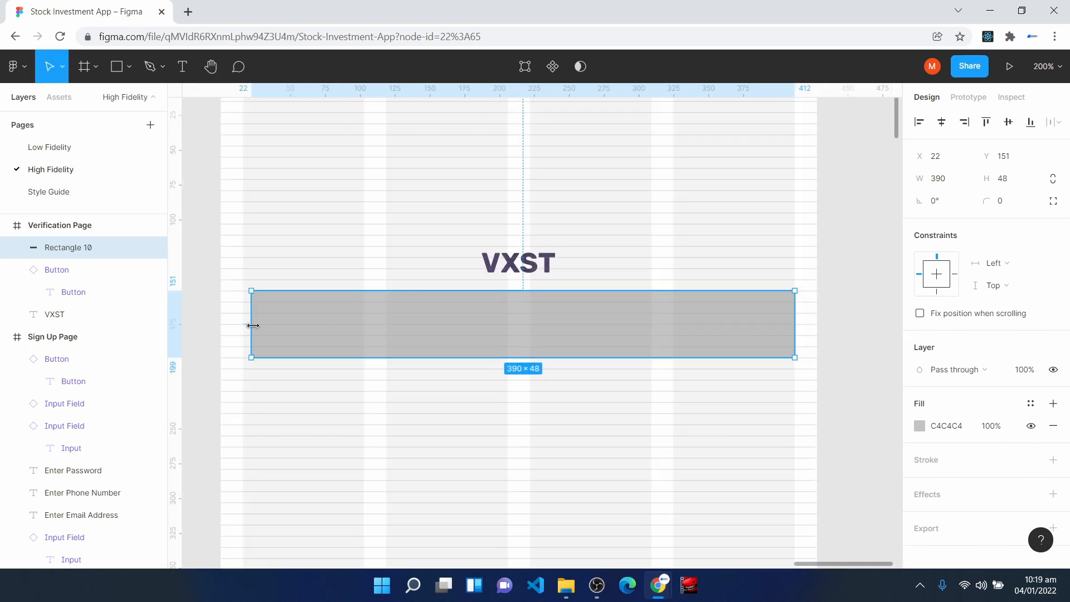
left_click_drag(252, 325, 243, 325)
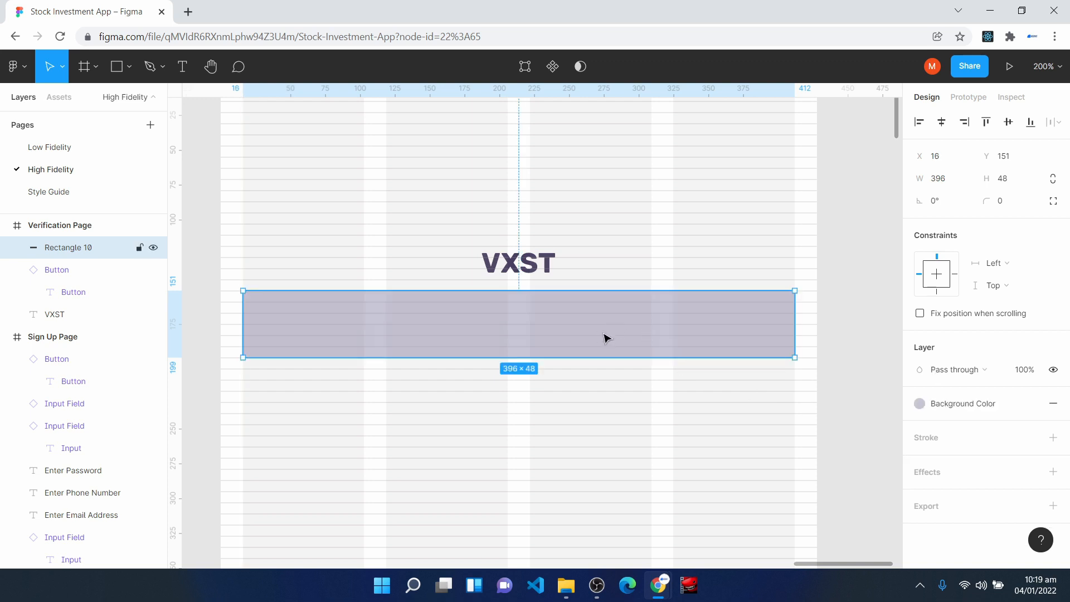
key("Escape")
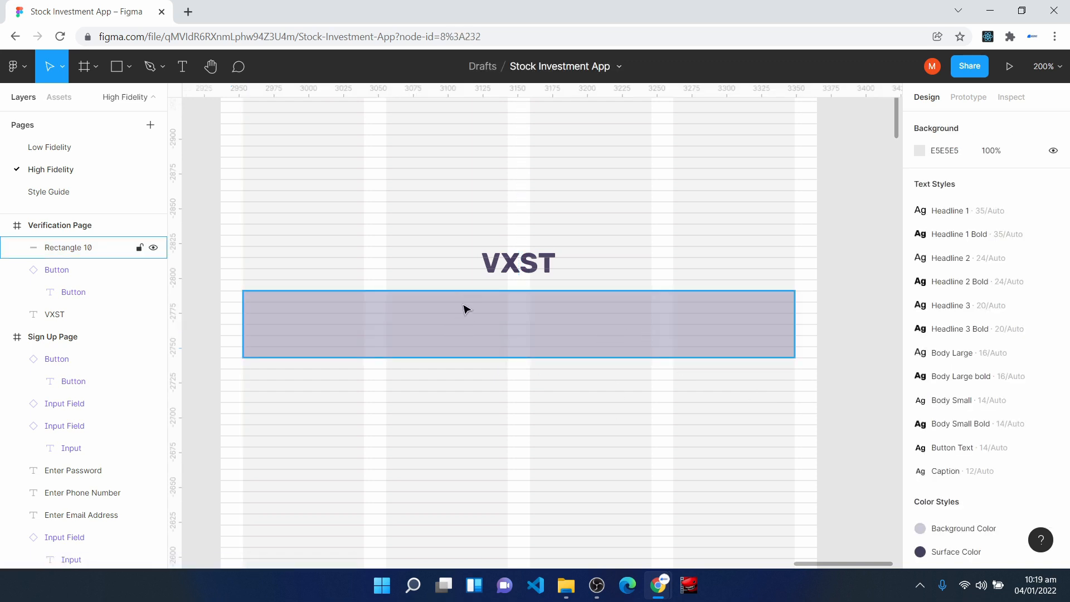
- Add the text "A Verification Code Has Been Sent To" followed by a masked phone number over the rectangle
left_click(180, 73)
left_click(382, 318)
type("A Verific")
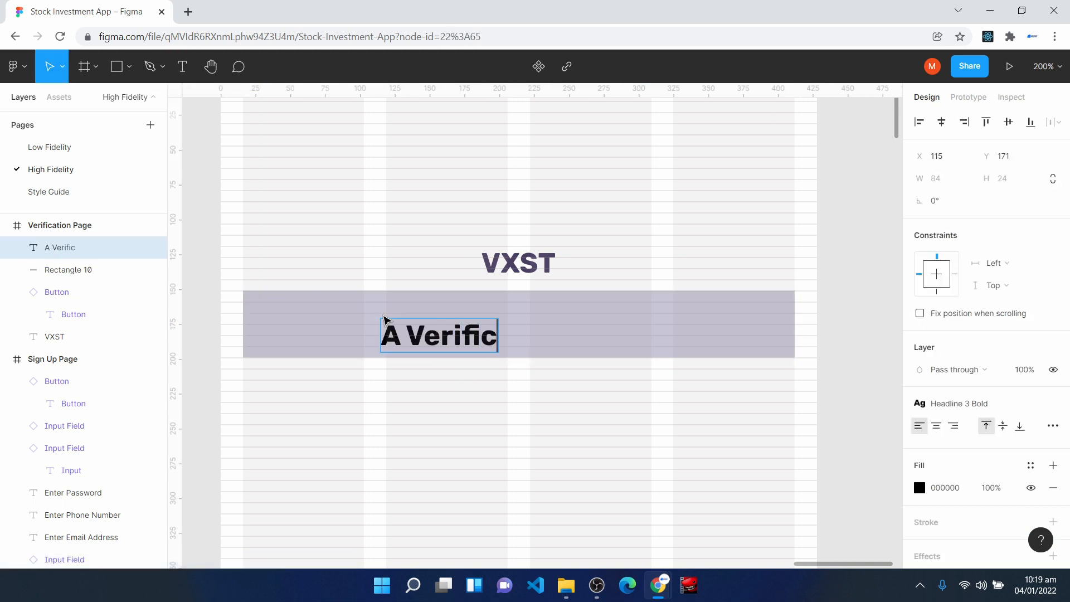
type("ation Code Has B")
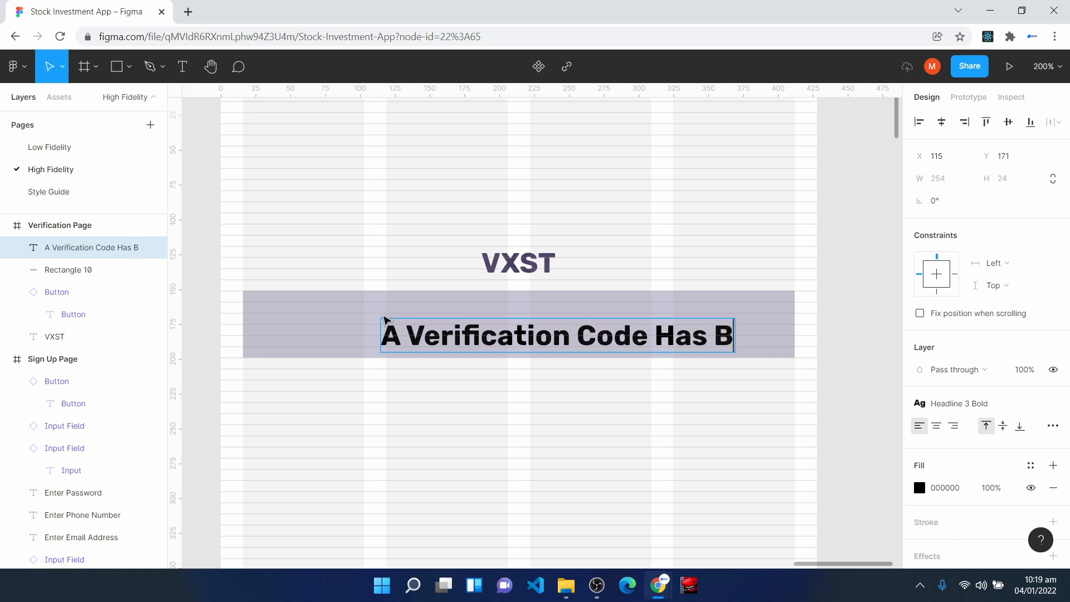
type("een Sent To ")
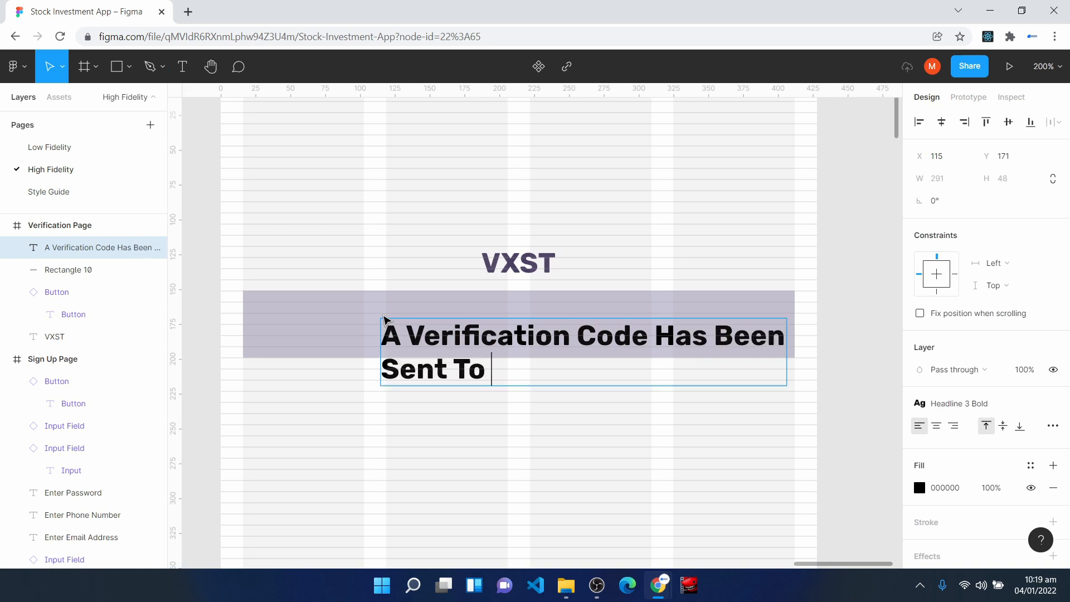
type("+234 **** ** 76")
key("Escape")
- Move the verification message into the rectangle, apply the Body Small text style and center-align its lines
left_click_drag(588, 366, 548, 346)
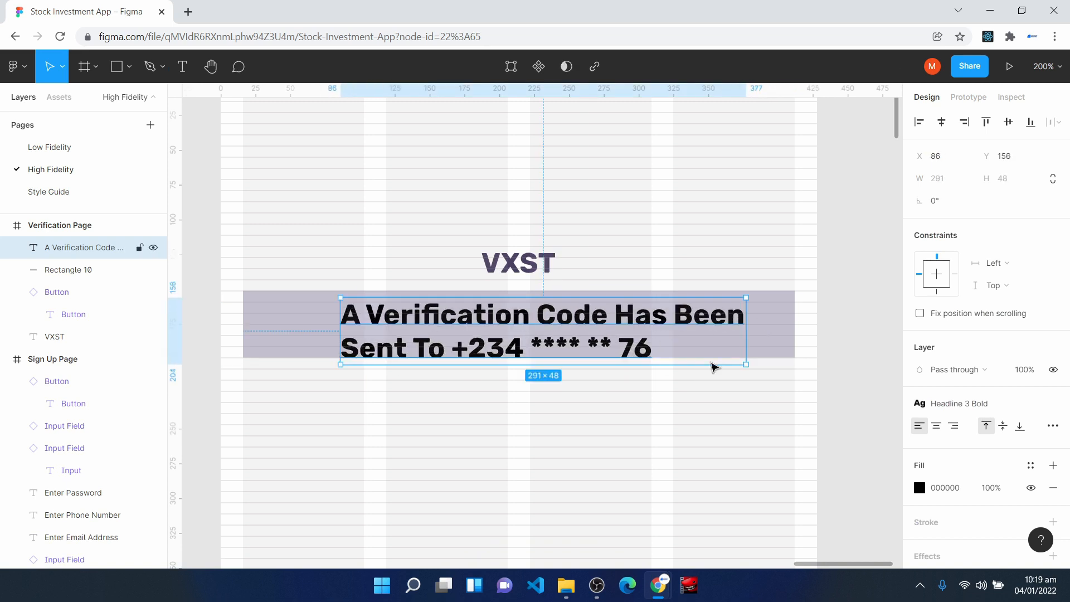
left_click(987, 404)
left_click(976, 527)
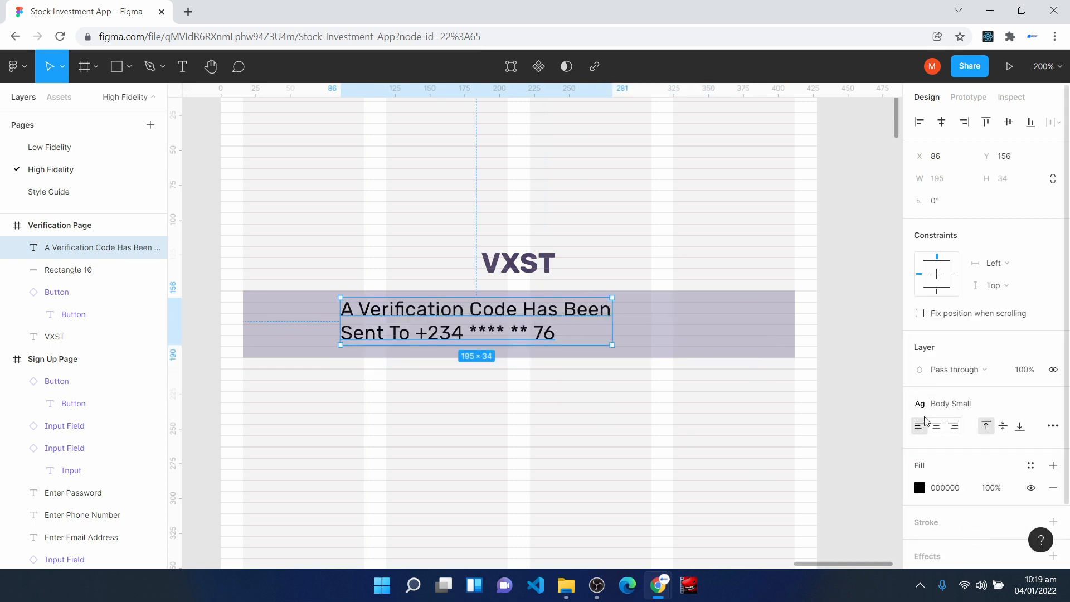
left_click(937, 428)
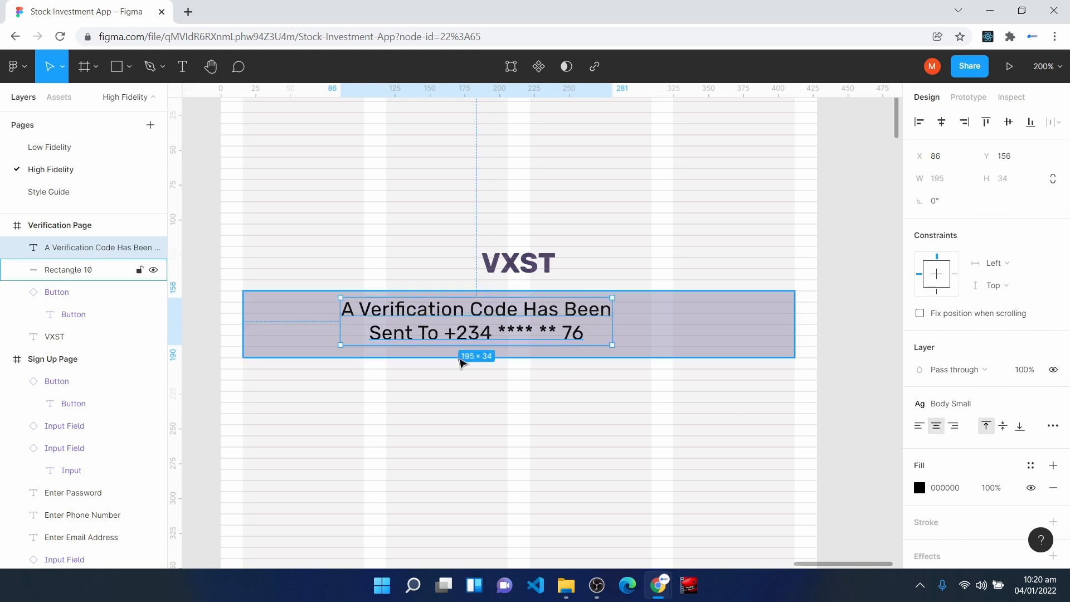
- Center the verification message horizontally on the frame, within the rectangle's height at Y 158
left_click_drag(488, 332, 530, 335)
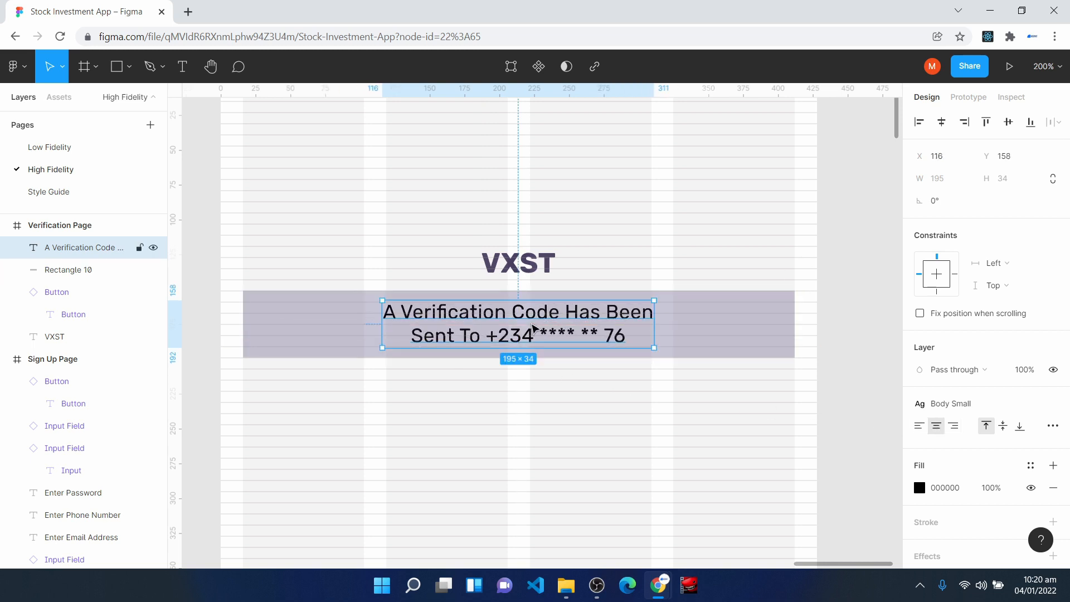
left_click(942, 122)
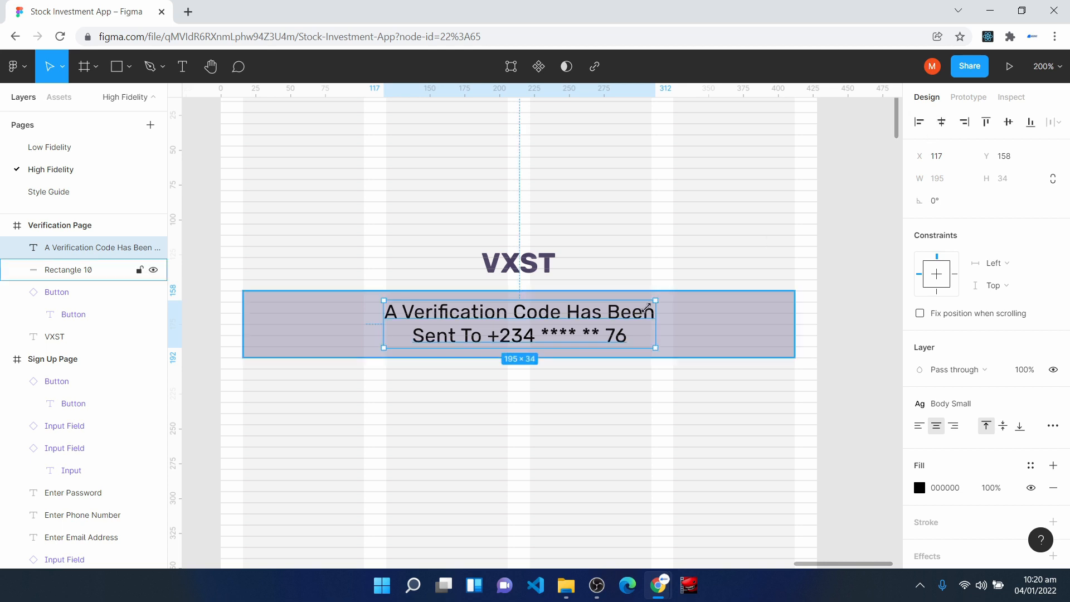
left_click(676, 483)
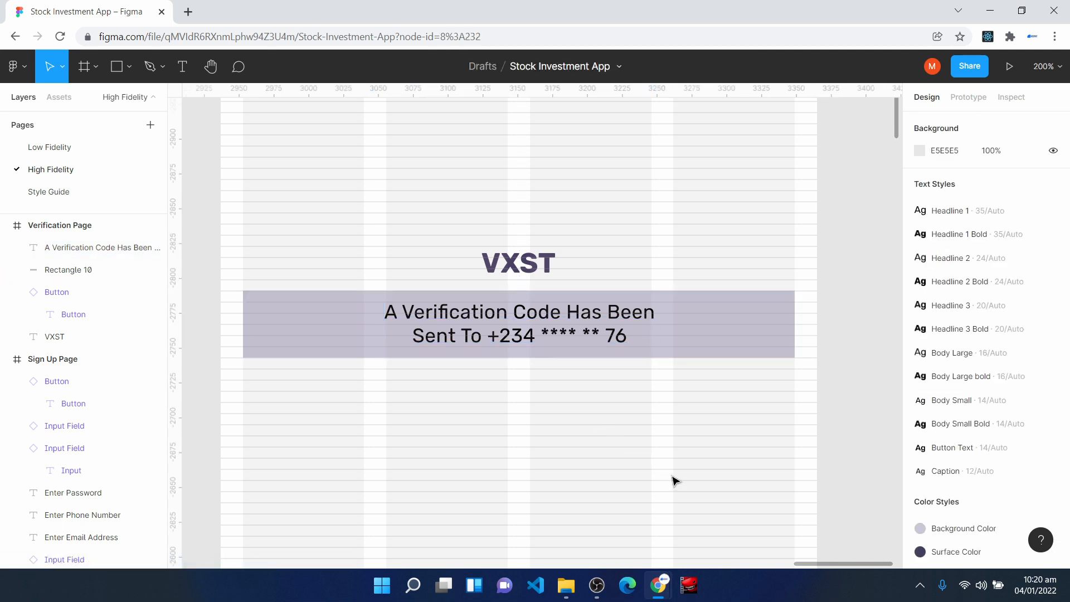
- Apply the Surface Color style to the verification message text
scroll(488, 382, "down", 3)
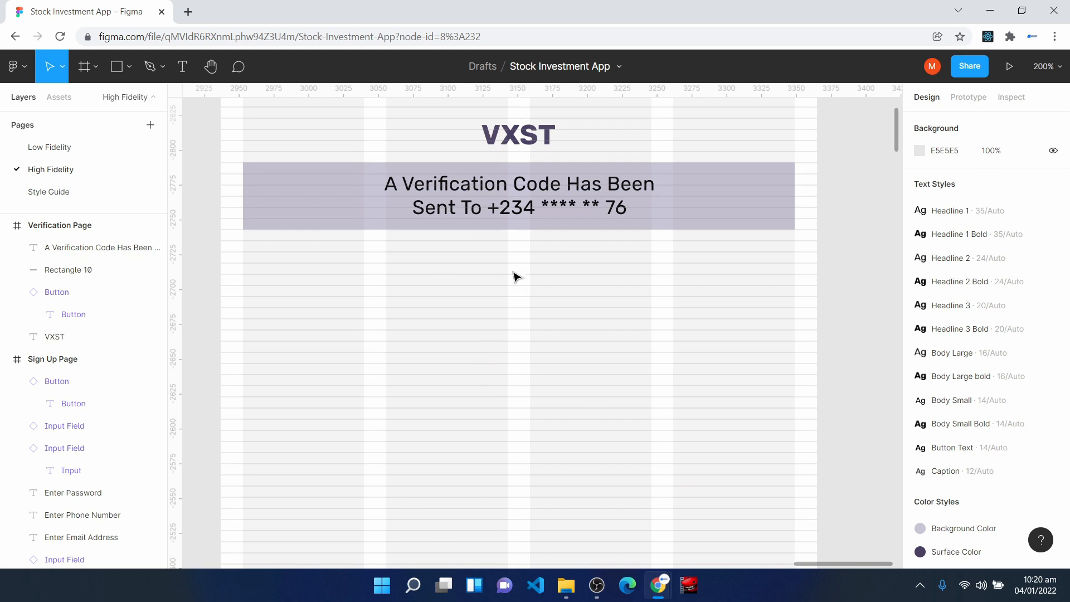
left_click(510, 218)
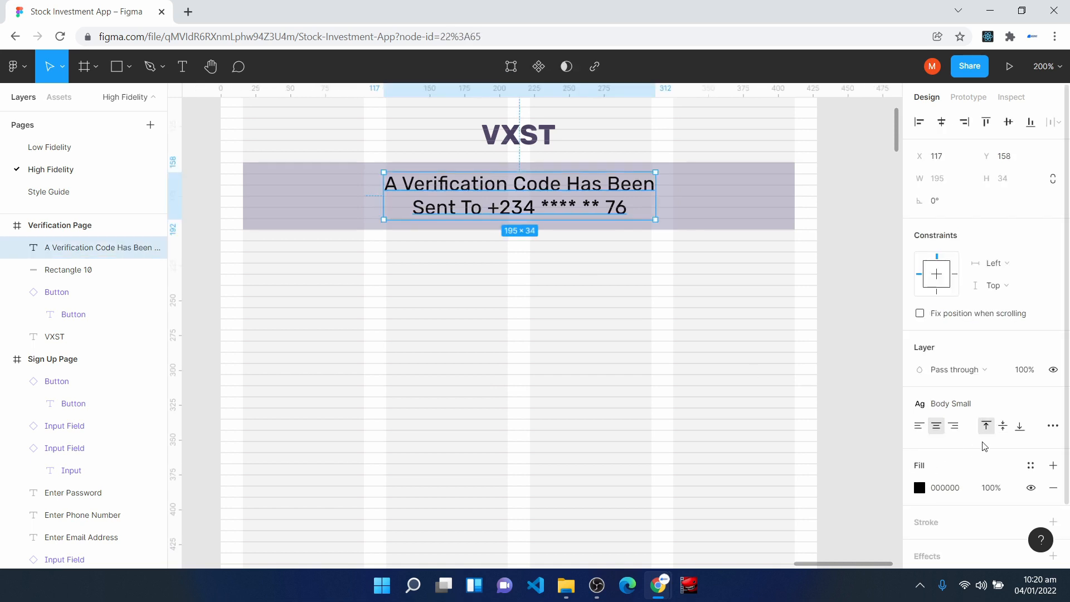
left_click(1031, 466)
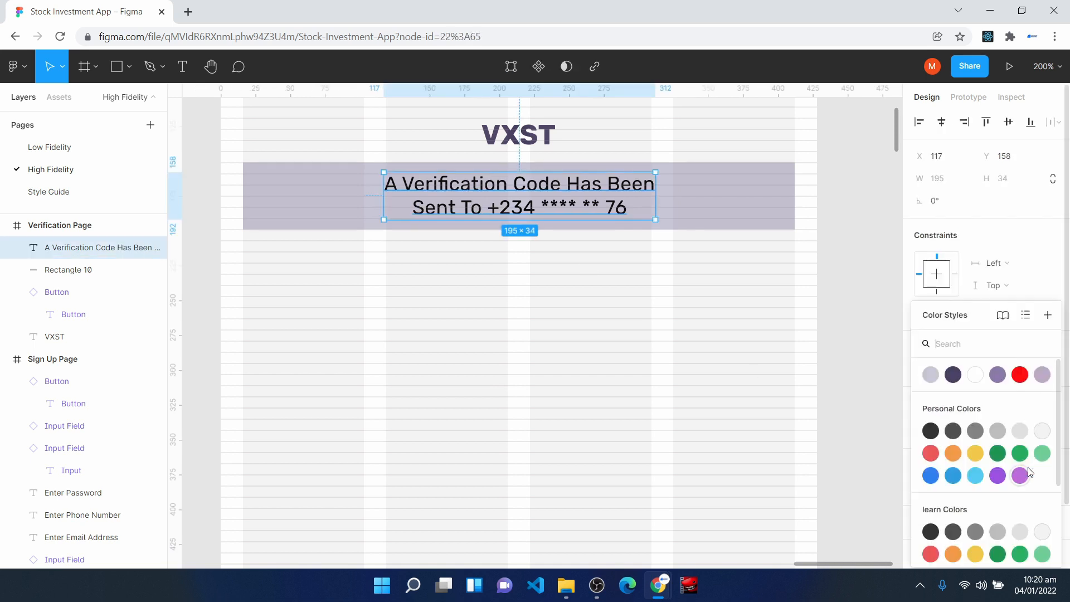
left_click(953, 375)
left_click(411, 327)
- Place a Verification Input component below the message banner on Verification Page at X 117, Y 279
scroll(411, 327, "down", 1)
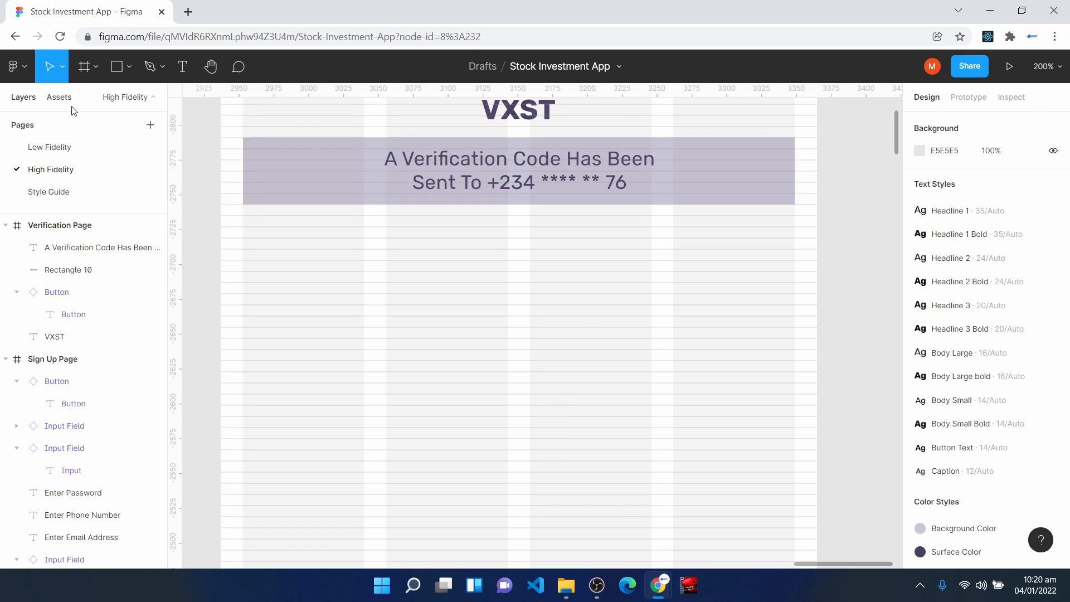
left_click(59, 97)
left_click_drag(45, 279, 519, 352)
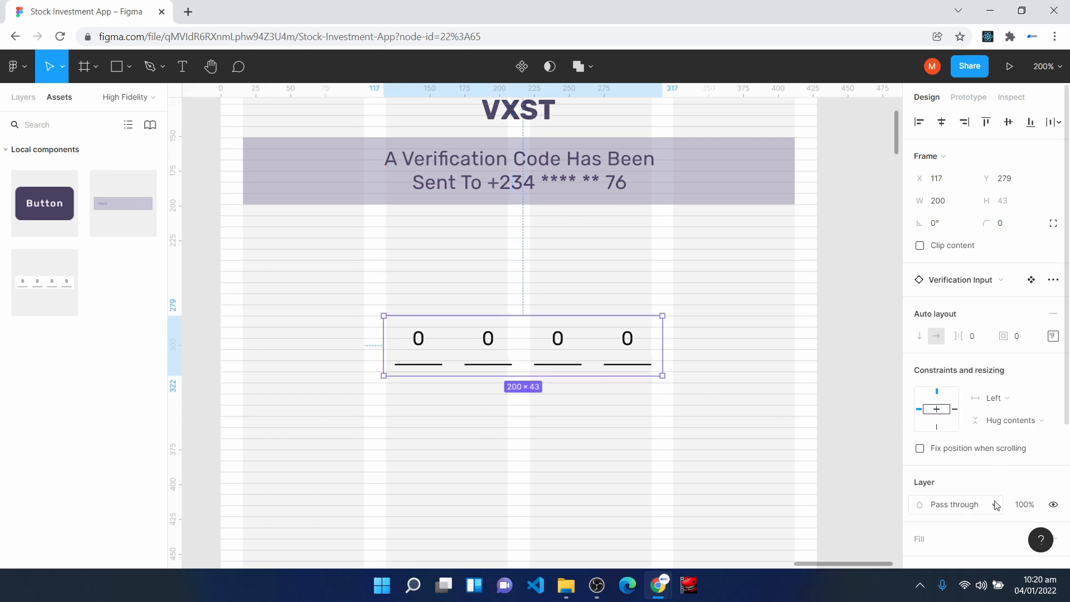
- Apply the Background Color fill style to the whole Verification Input instance
scroll(1028, 404, "down", 3)
left_click(1031, 401)
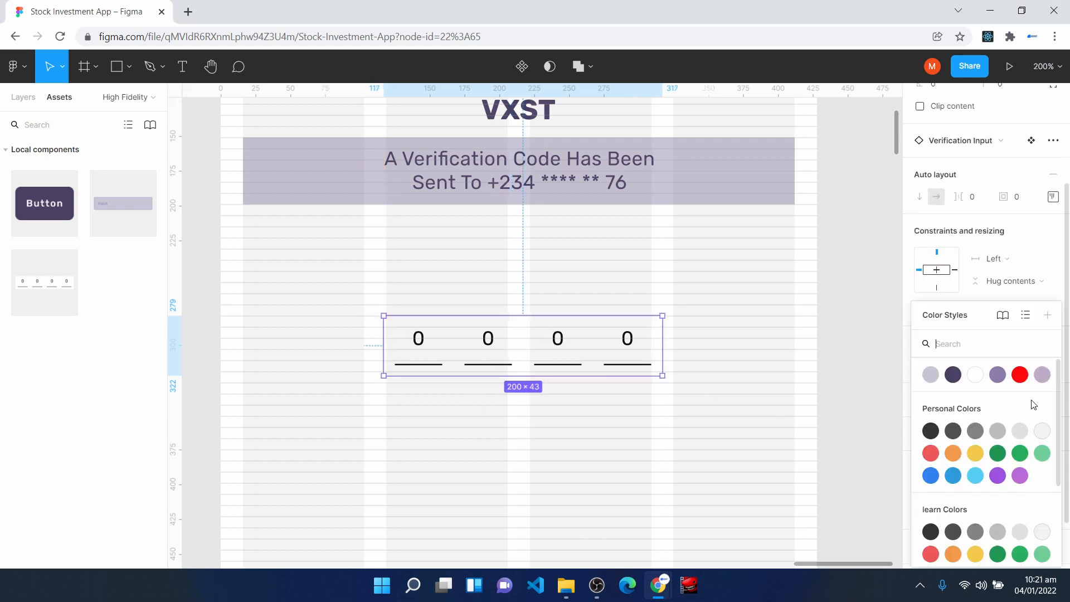
left_click(931, 375)
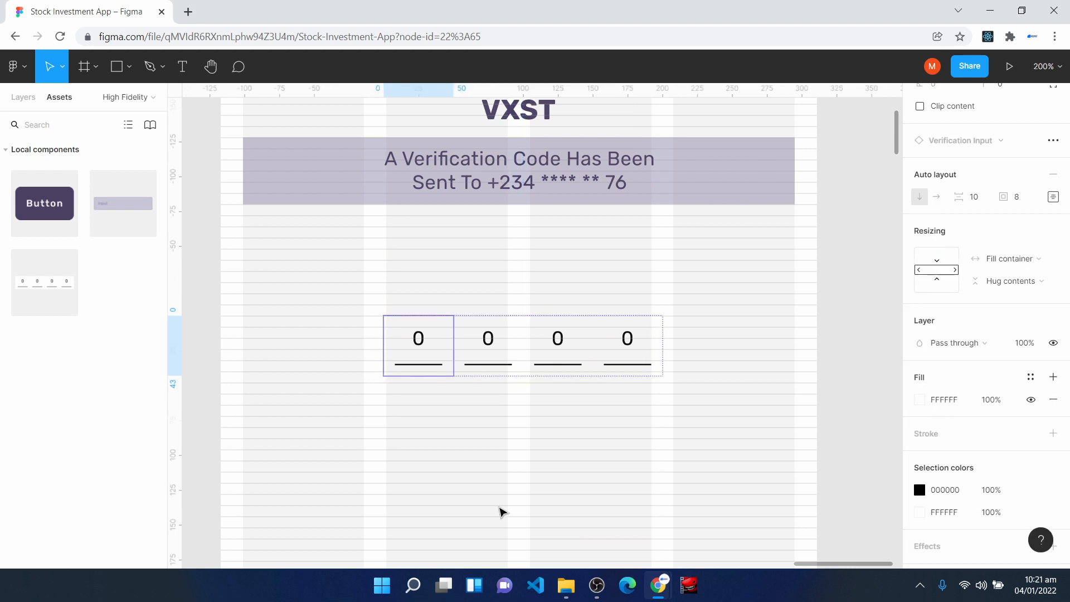
left_click(500, 507)
- Fill each of the four digit cells in the Verification Input with the Background Color style
left_click(432, 342)
left_click(433, 345)
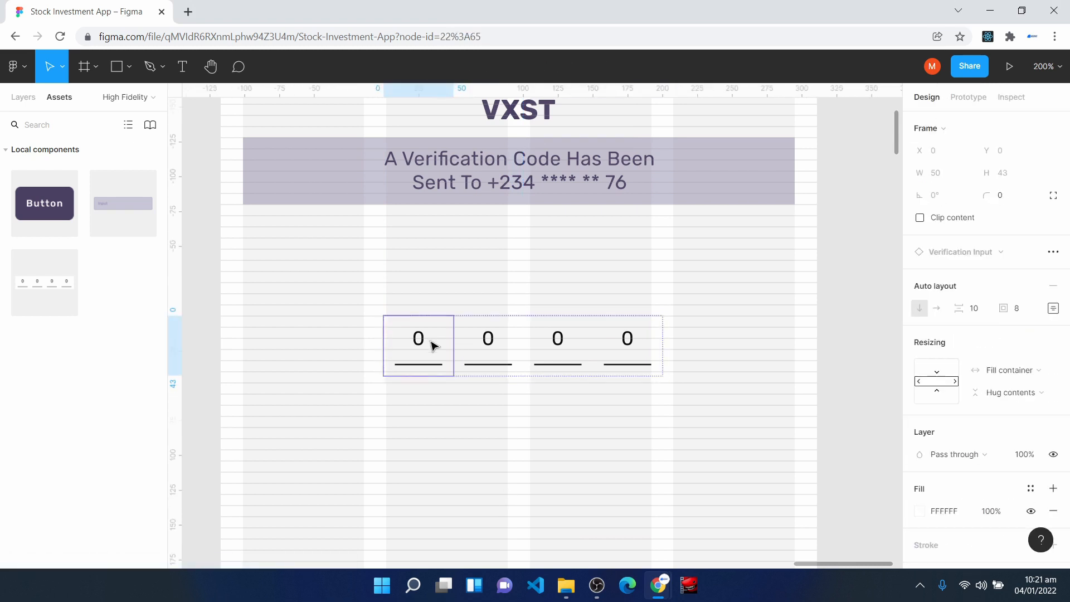
left_click(1031, 488)
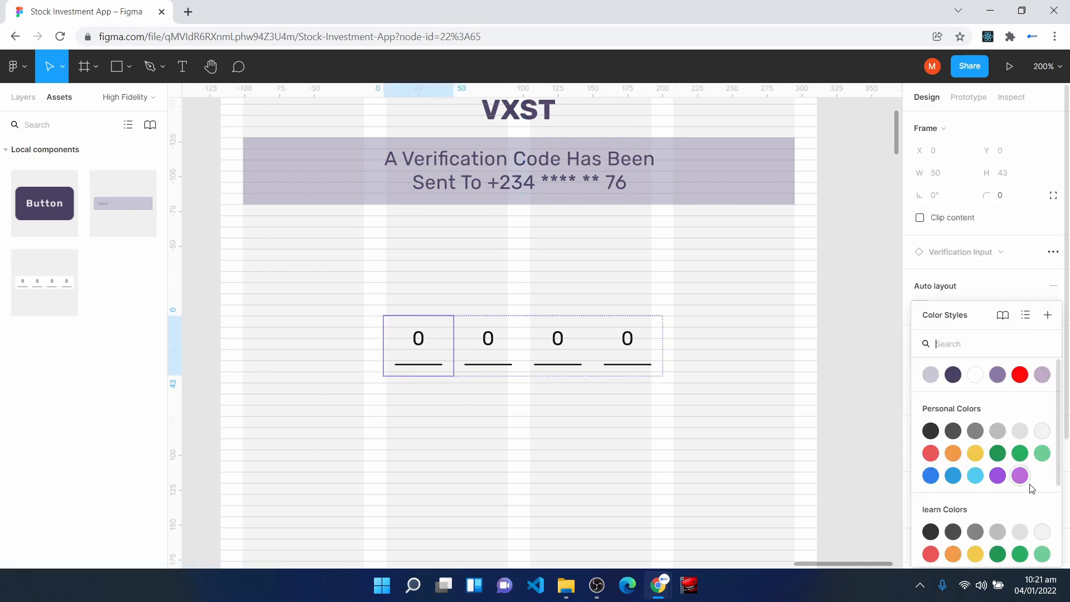
left_click(930, 375)
left_click(468, 349)
left_click(506, 358)
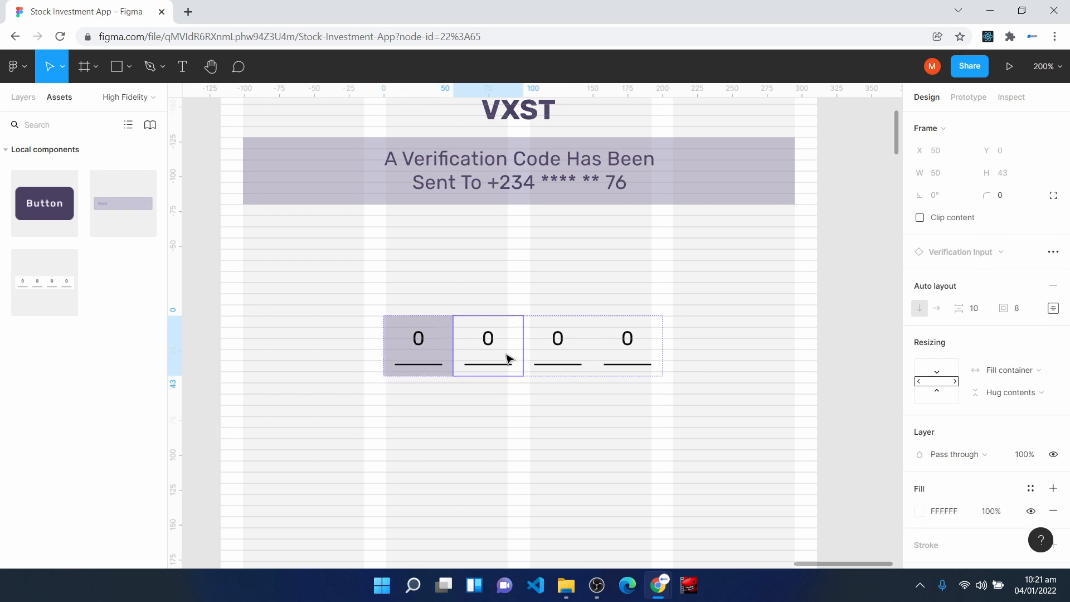
left_click(1031, 488)
left_click(930, 375)
left_click(547, 365)
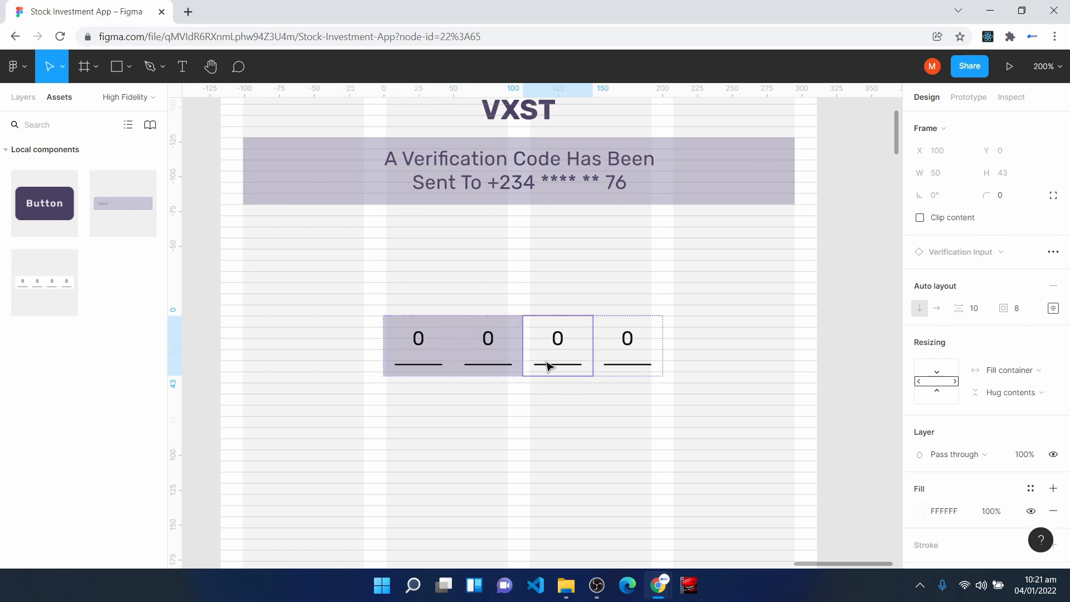
left_click(1031, 488)
left_click(930, 375)
left_click(618, 360)
left_click(1030, 489)
left_click(930, 375)
- Apply the Surface Color stroke style to the underlines of all four digit cells together
left_click(416, 343)
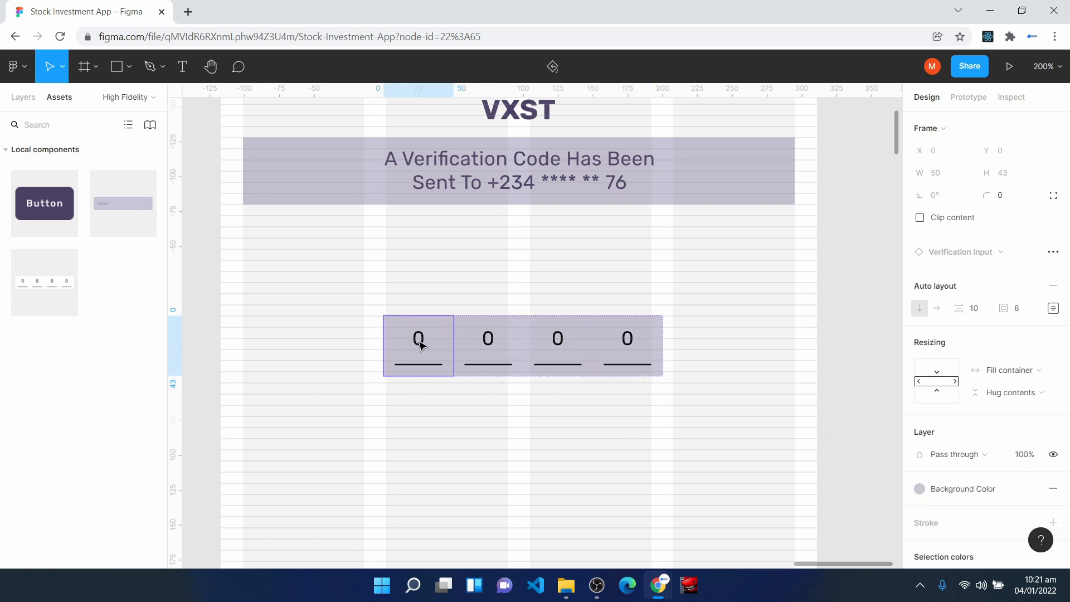
left_click(416, 344)
left_click(423, 365)
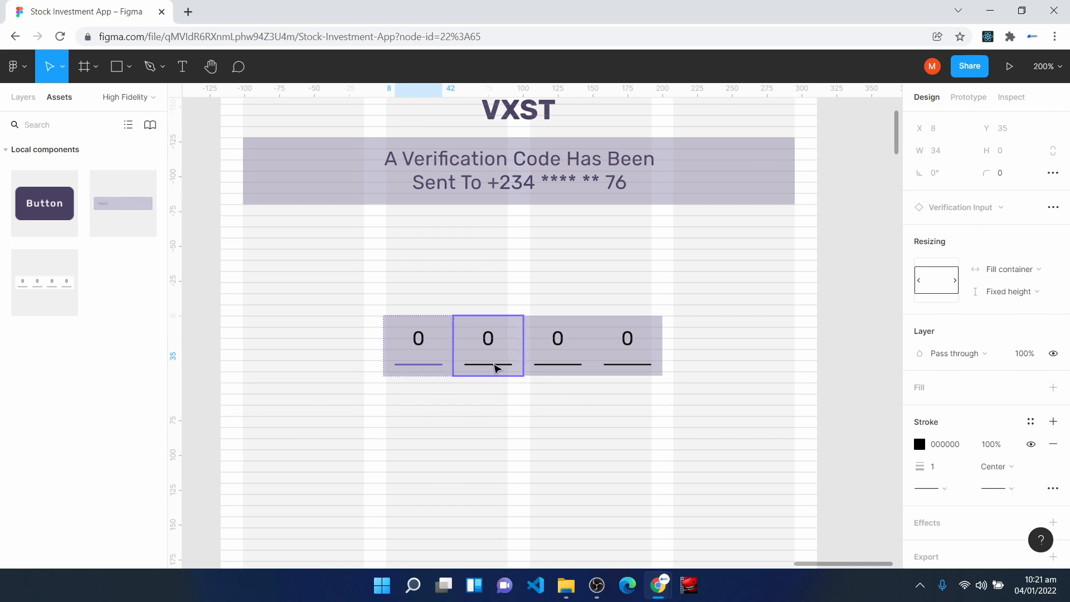
key("ctrl+alt+a")
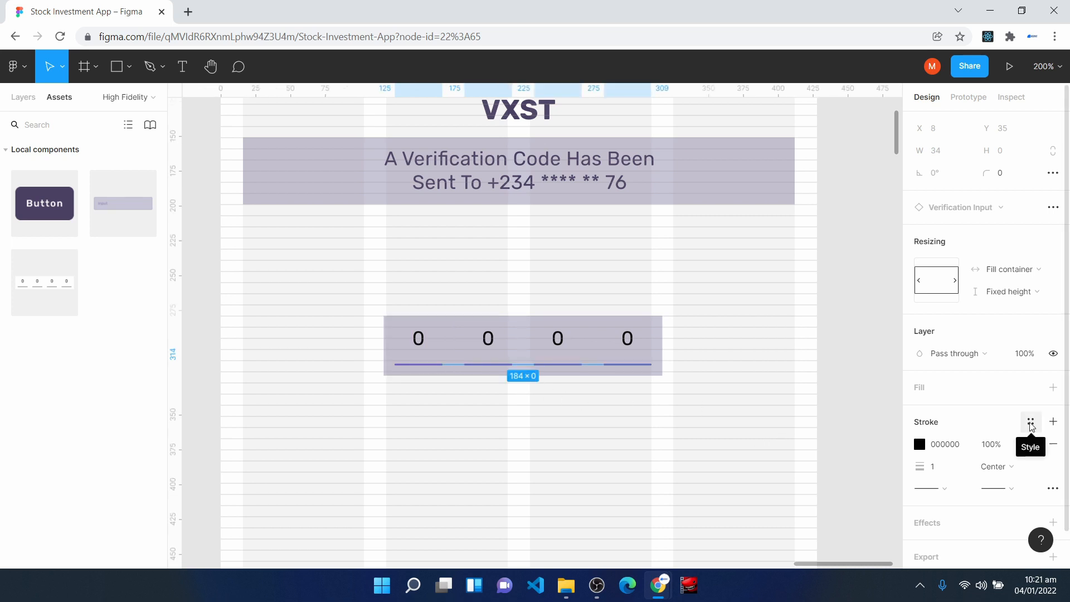
left_click(1031, 426)
left_click(930, 342)
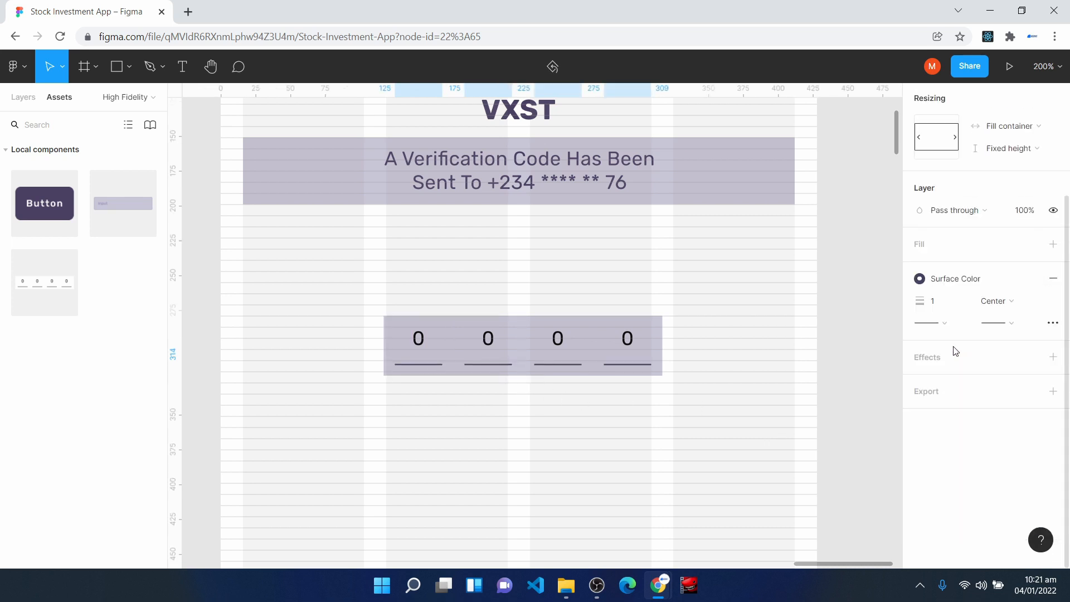
- Select the four "0" digits in the Verification Input and apply the Surface Color style to their text
left_click(424, 348)
left_click(500, 341, "shift")
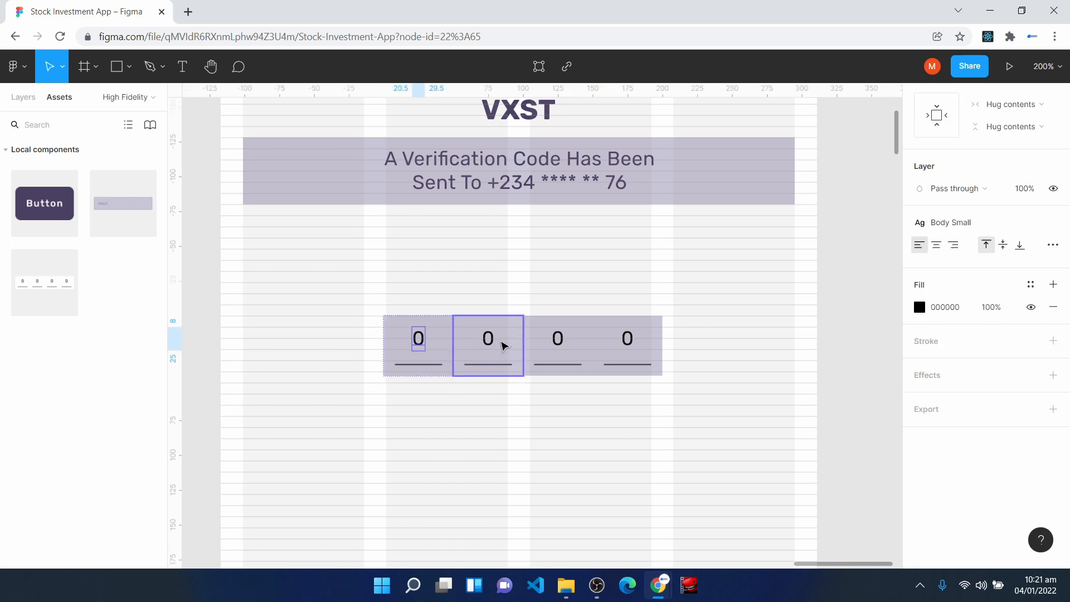
left_click(559, 342, "shift")
left_click(629, 341, "shift")
left_click(1030, 284)
left_click(953, 369)
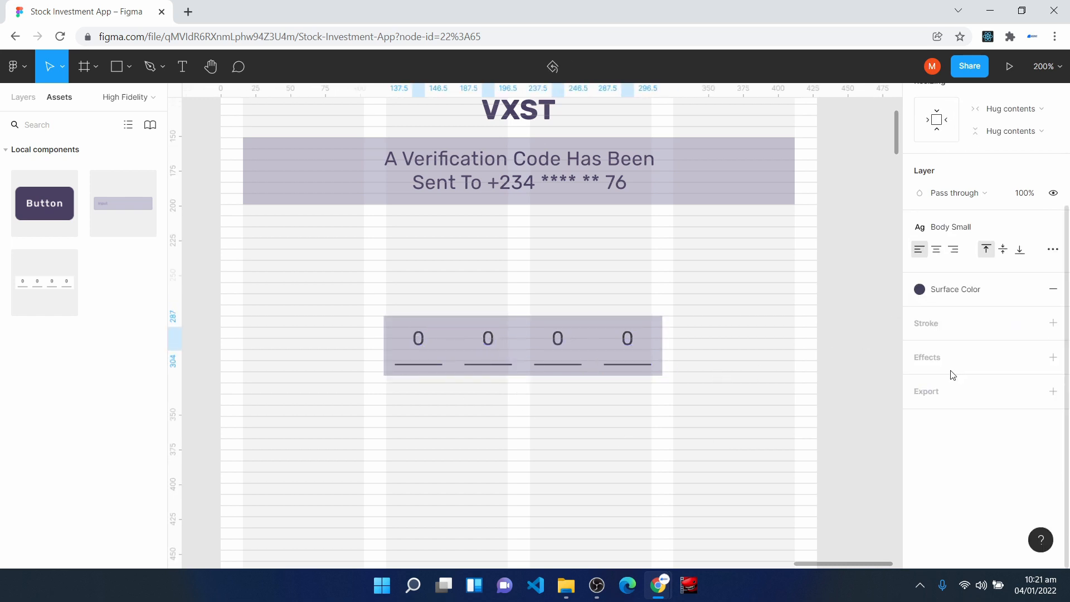
- Stretch the Verification Input across the Verification Page's grid columns to 396 wide and 48 tall
left_click(426, 449)
left_click(401, 322)
left_click_drag(383, 336, 244, 316)
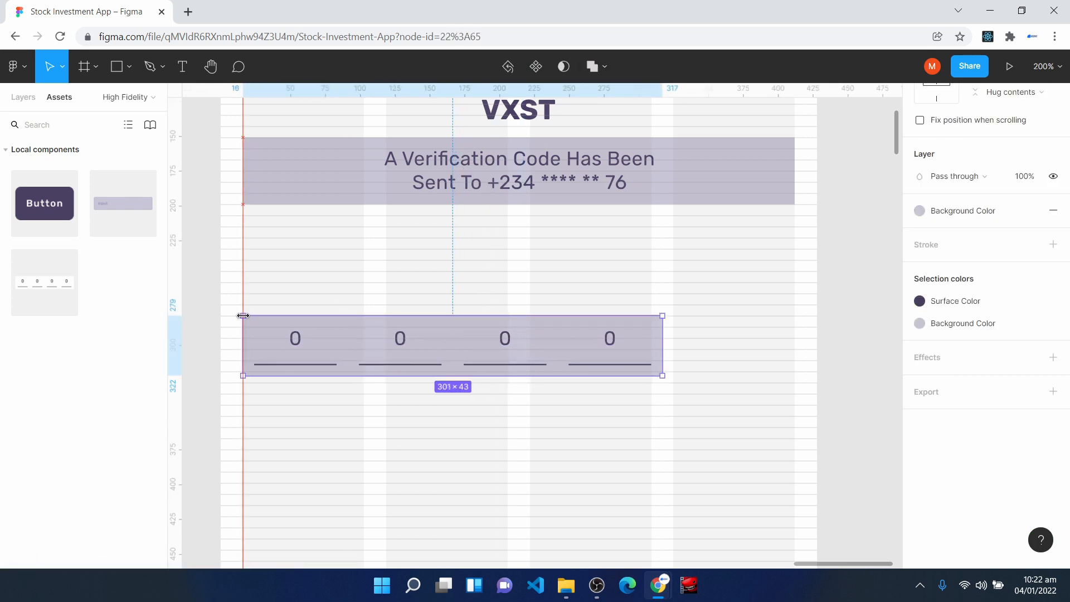
left_click_drag(662, 343, 795, 343)
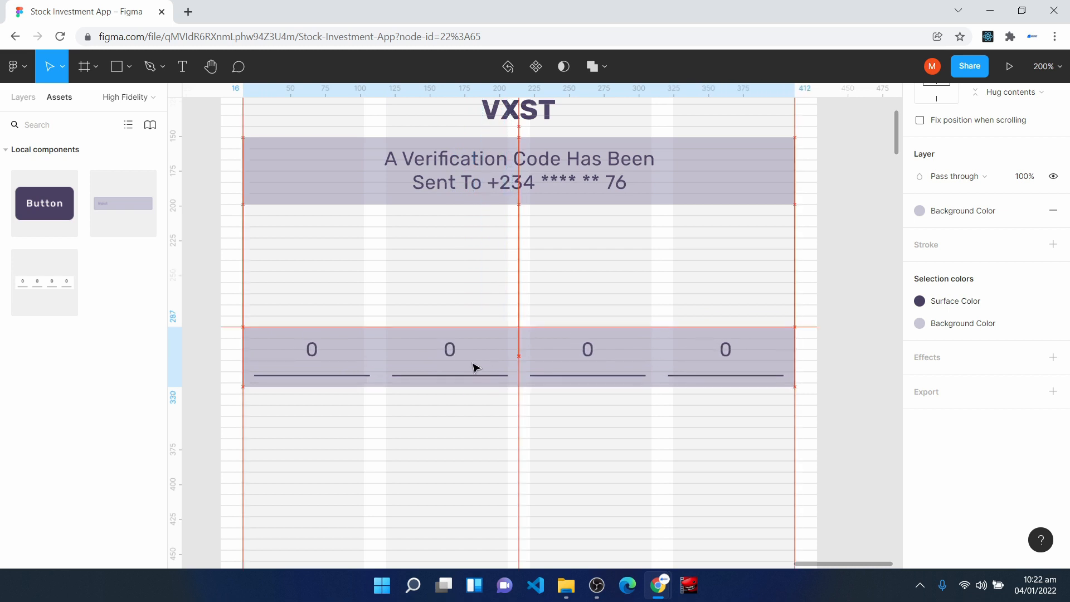
key("ctrl+plus")
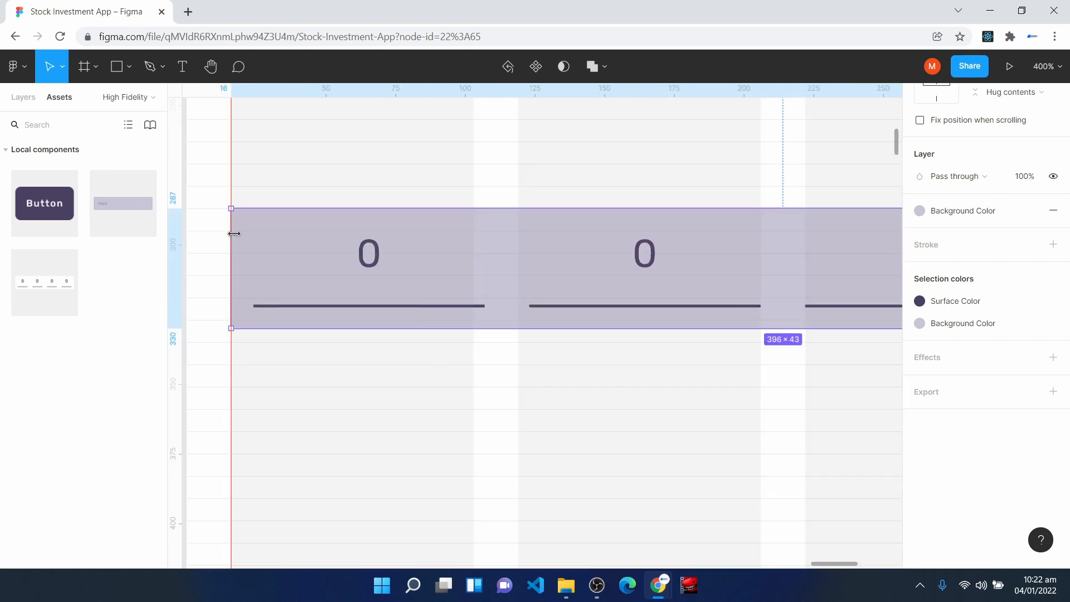
left_click_drag(340, 328, 349, 342)
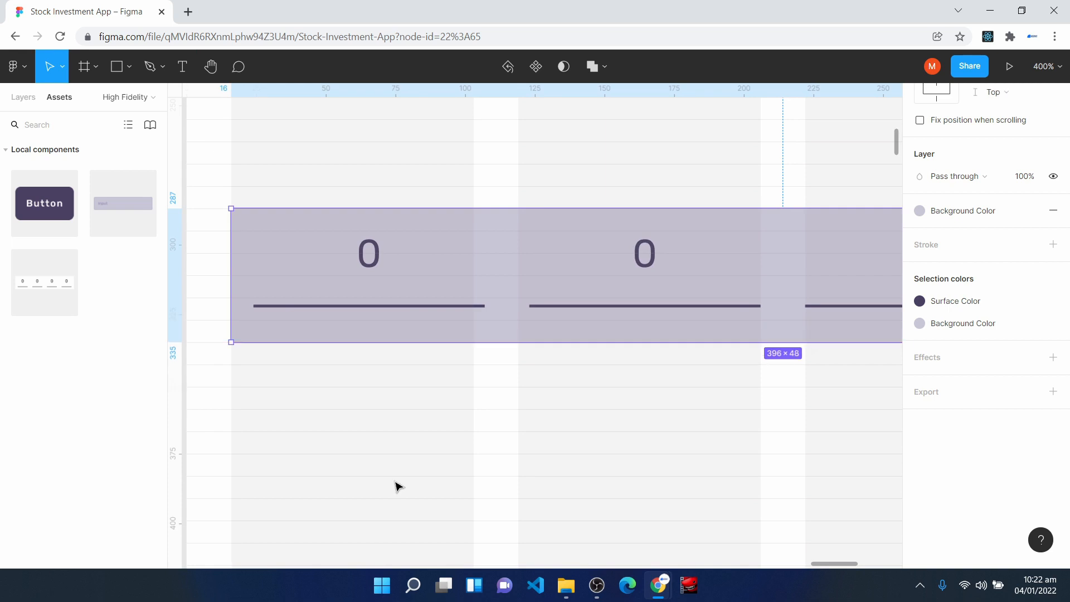
- Add an "Enter Verification Code" text label above the Verification Input and apply the Surface Color style to it
key("shift+0")
left_click(640, 390)
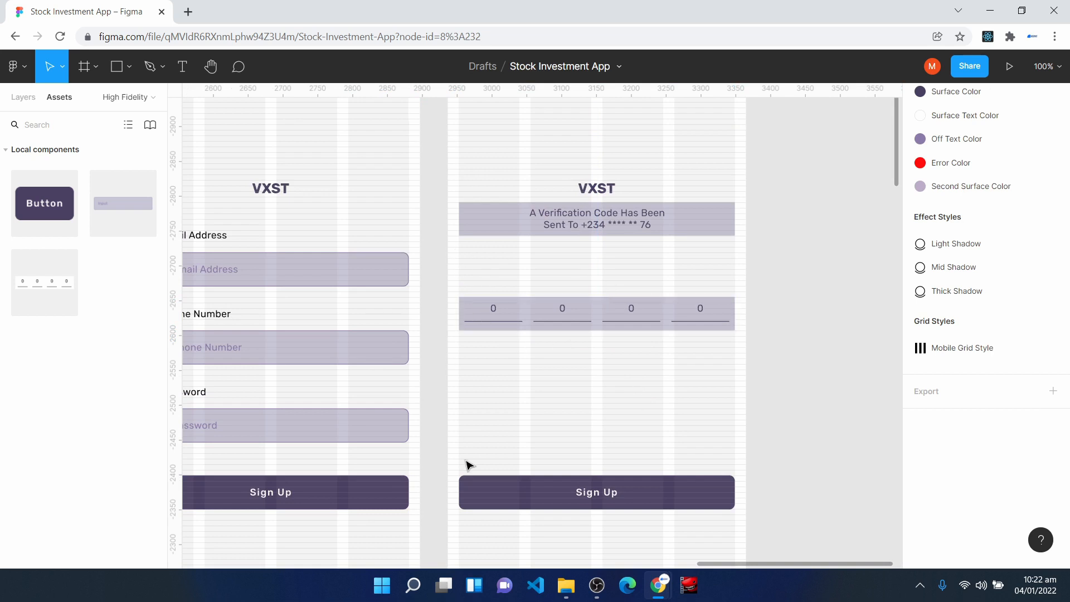
left_click(466, 270)
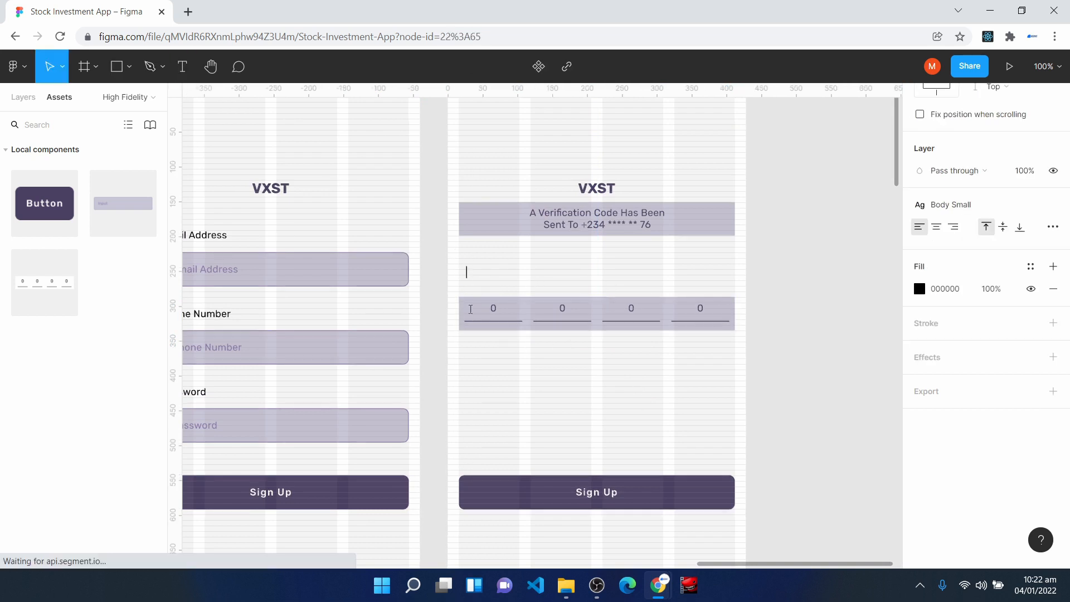
key("plus")
key("plus")
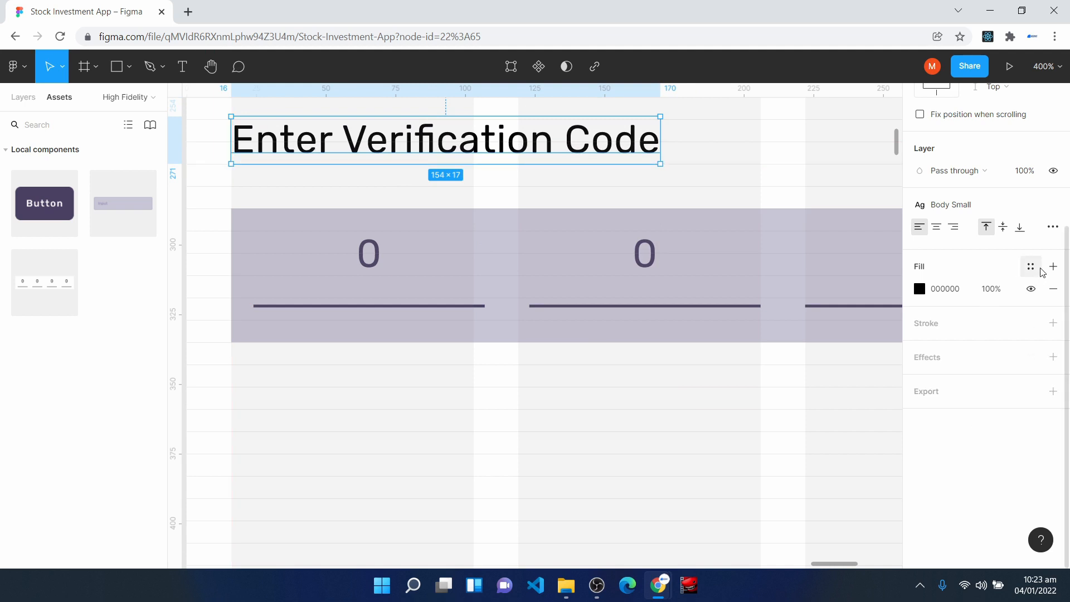
left_click(1034, 268)
left_click(953, 349)
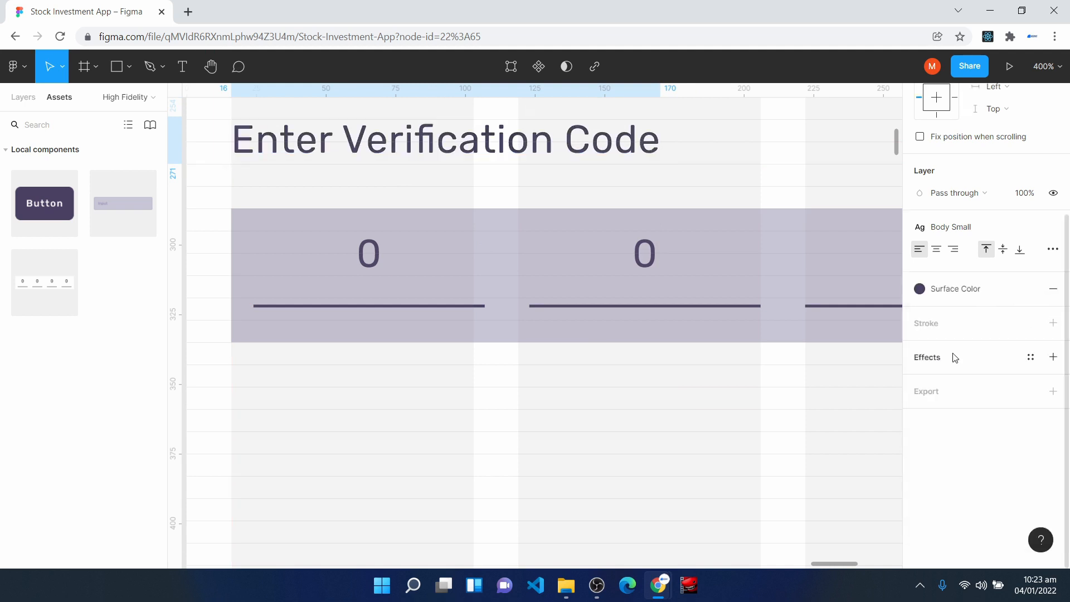
left_click(539, 436)
- Apply the Surface Color style to the "Enter Email Address" label above the first field of the Sign Up Page
key("space")
left_click_drag(509, 187, 476, 359)
left_click_drag(529, 327, 879, 299)
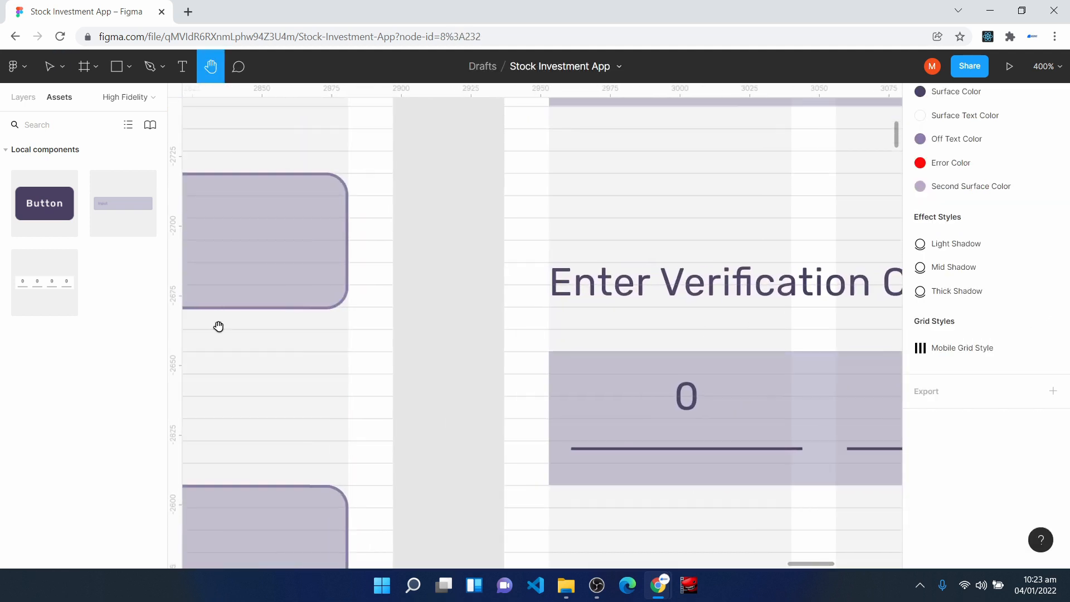
left_click_drag(208, 330, 706, 353)
left_click_drag(349, 343, 686, 409)
left_click_drag(270, 260, 459, 270)
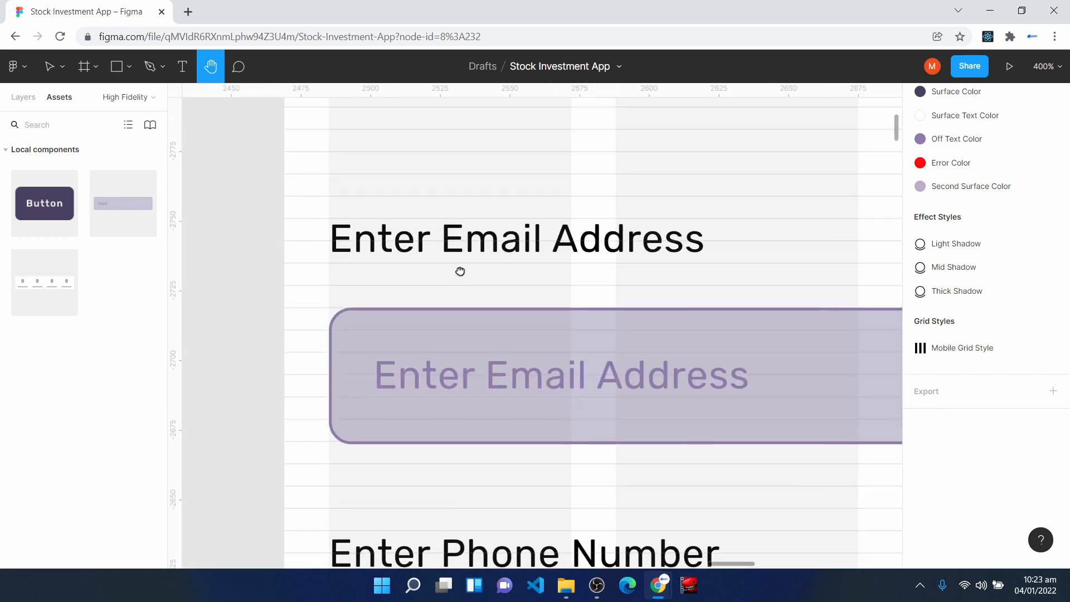
left_click(407, 241)
left_click(1031, 267)
left_click(954, 351)
- Apply the Surface Color style to the "Enter Phone Number" label on the Sign Up Page
scroll(555, 418, "down", 3)
left_click(555, 418)
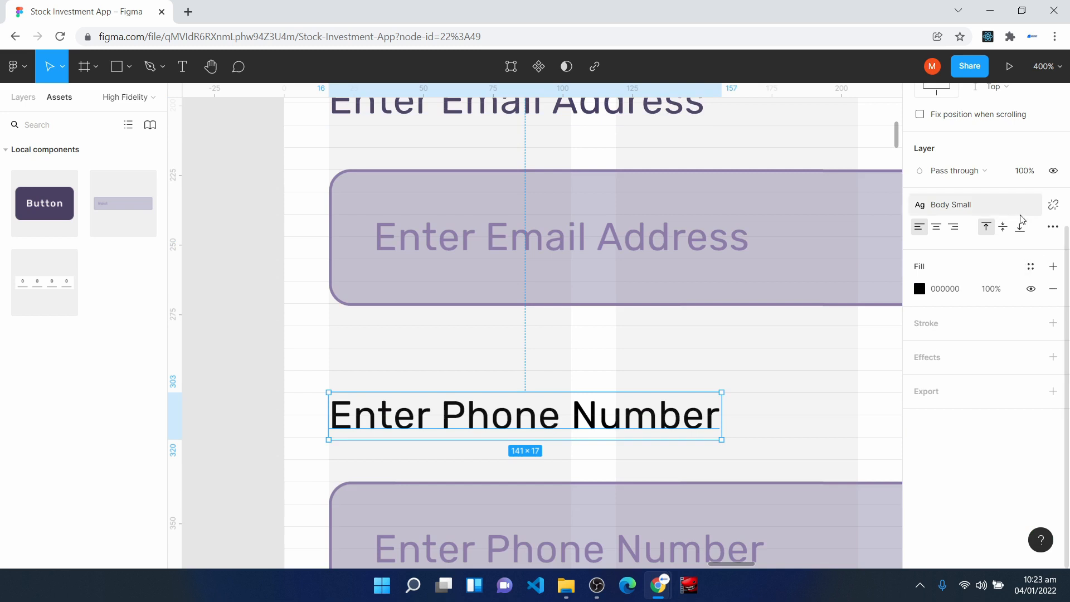
left_click(1031, 268)
left_click(954, 358)
- Apply the Surface Color style to the "Enter Email Address" and "Enter Password" labels on the Login Page
left_click_drag(273, 320, 868, 368)
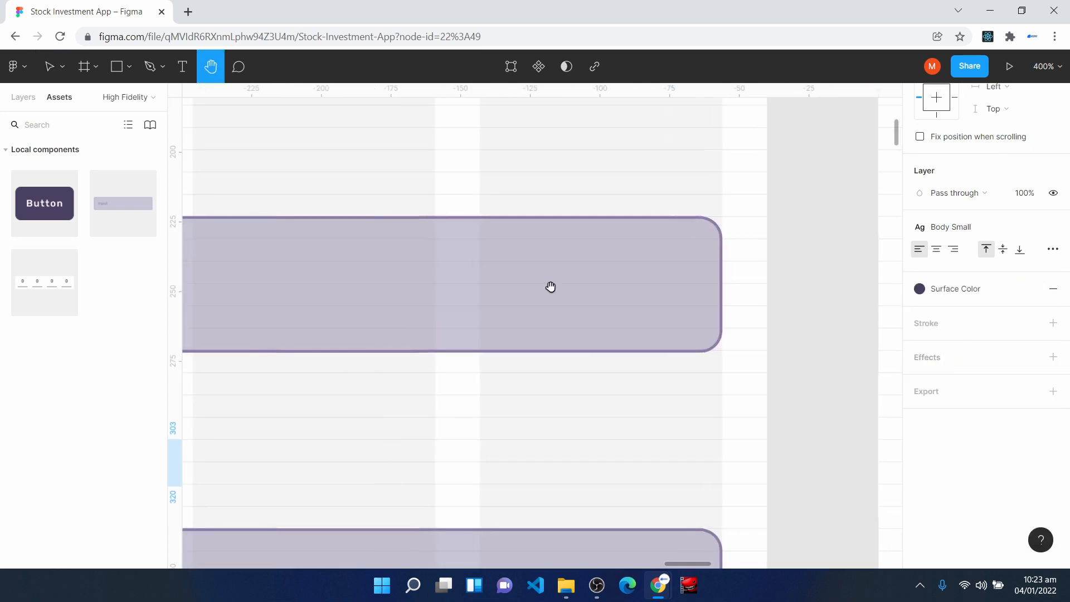
left_click_drag(437, 263, 865, 286)
left_click(390, 176)
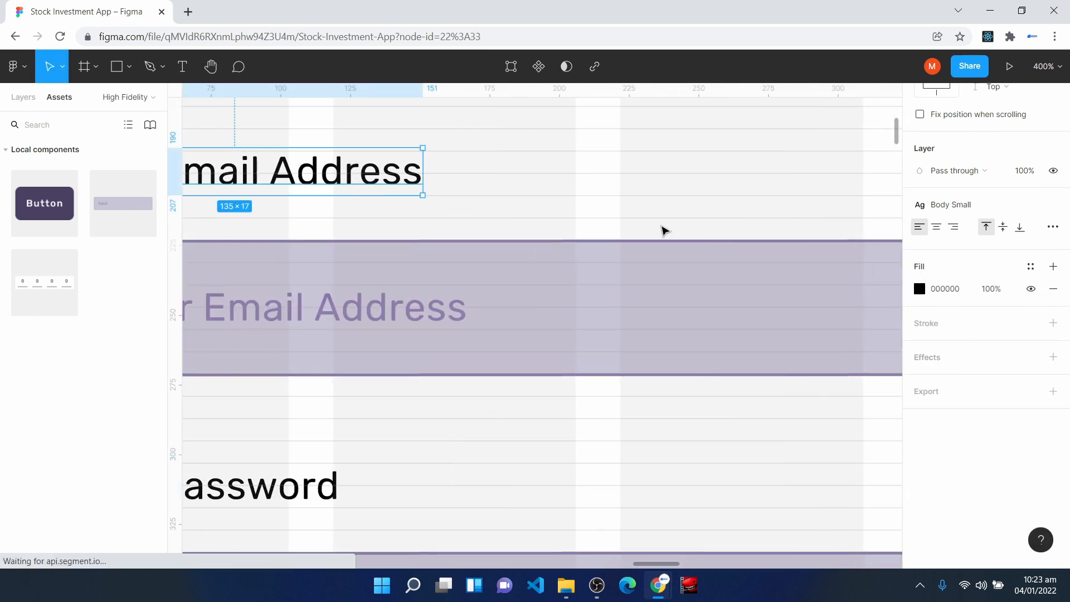
left_click(1031, 266)
left_click(953, 358)
left_click(341, 505)
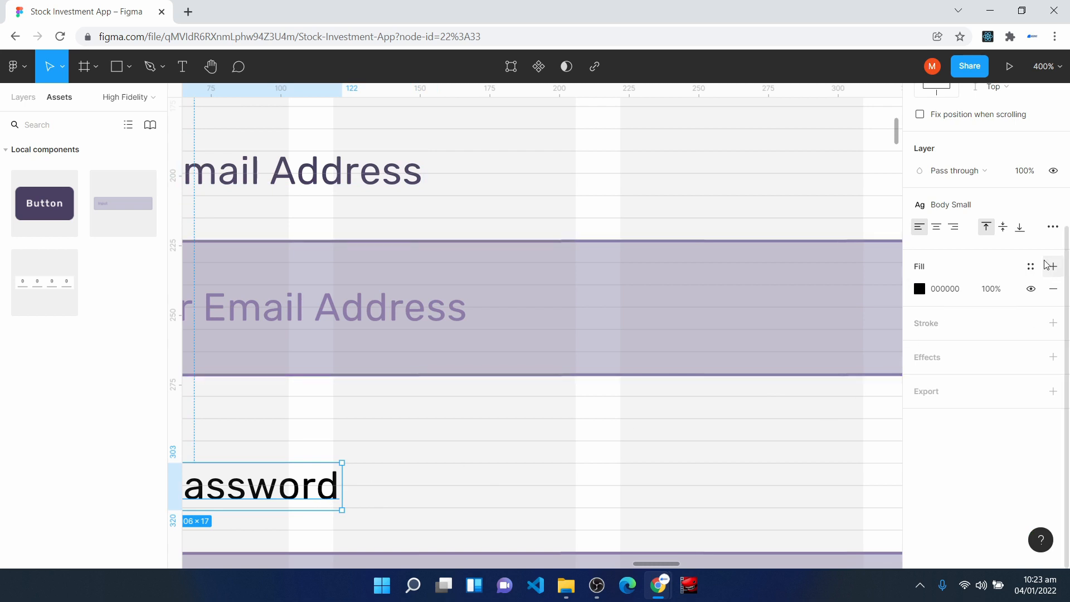
left_click(1031, 267)
left_click(948, 360)
- Apply the Surface Color style to the "Enter Password" label on the Sign Up Page
key("shift+0")
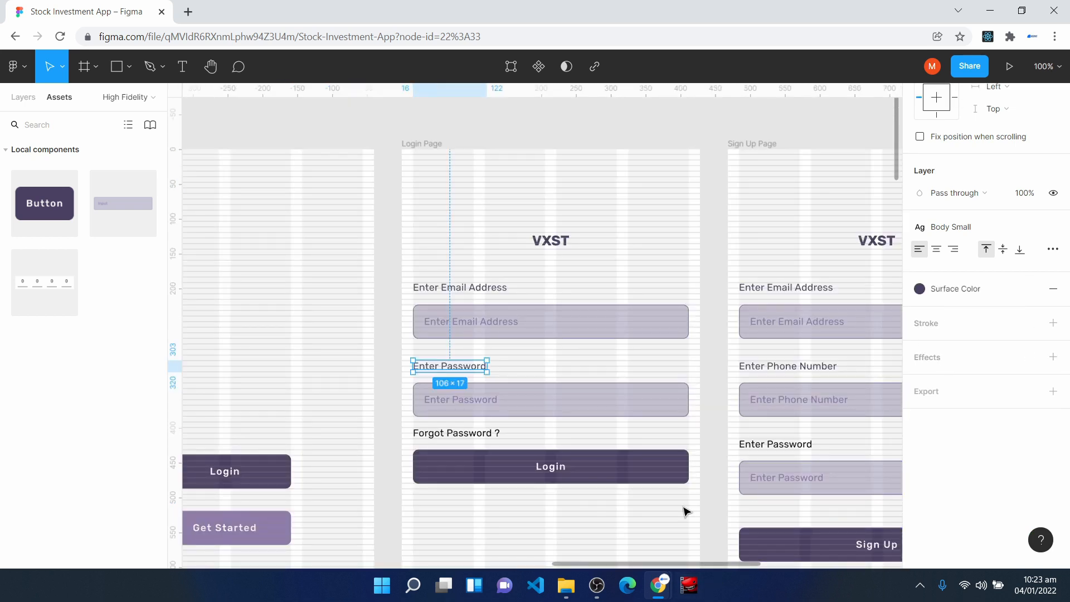
left_click(799, 446)
left_click(1031, 266)
left_click(951, 355)
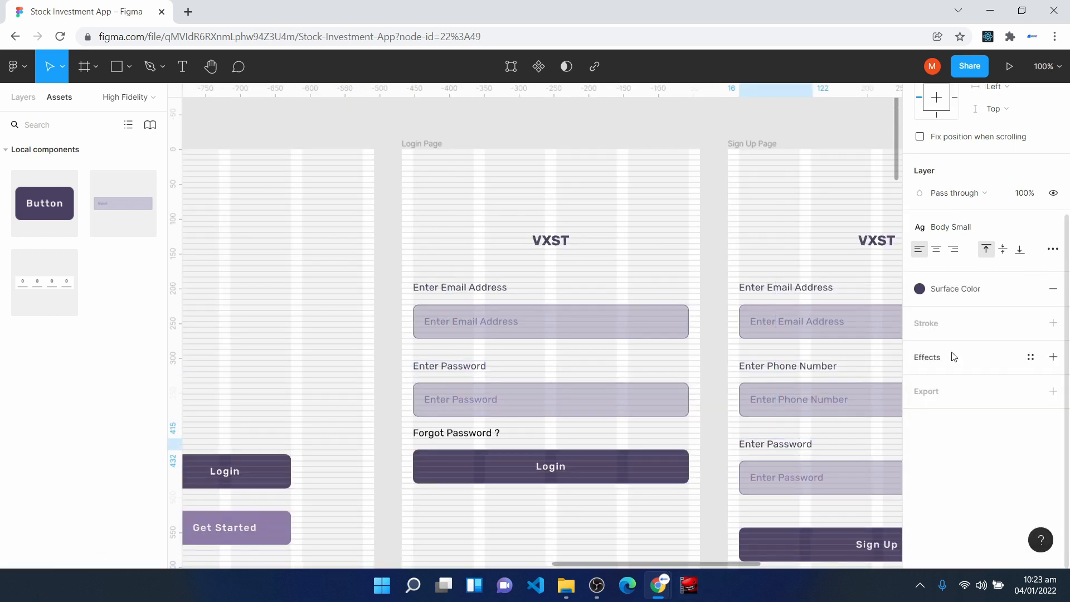
- Apply the Surface Color style to the "Forgot Password ?" text on the Login Page
left_click(475, 435)
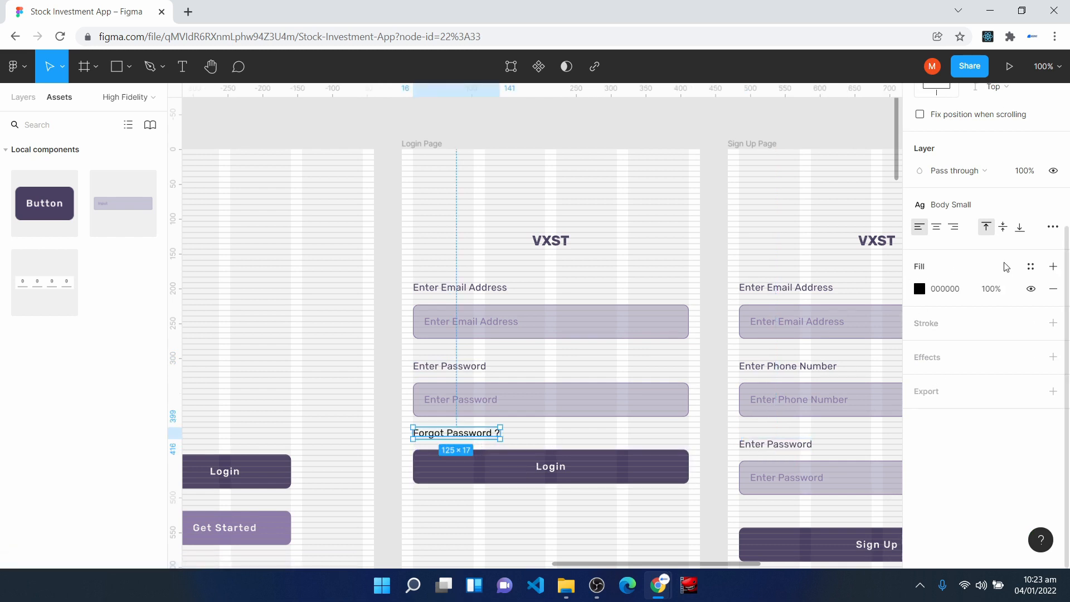
left_click(1030, 267)
left_click(950, 347)
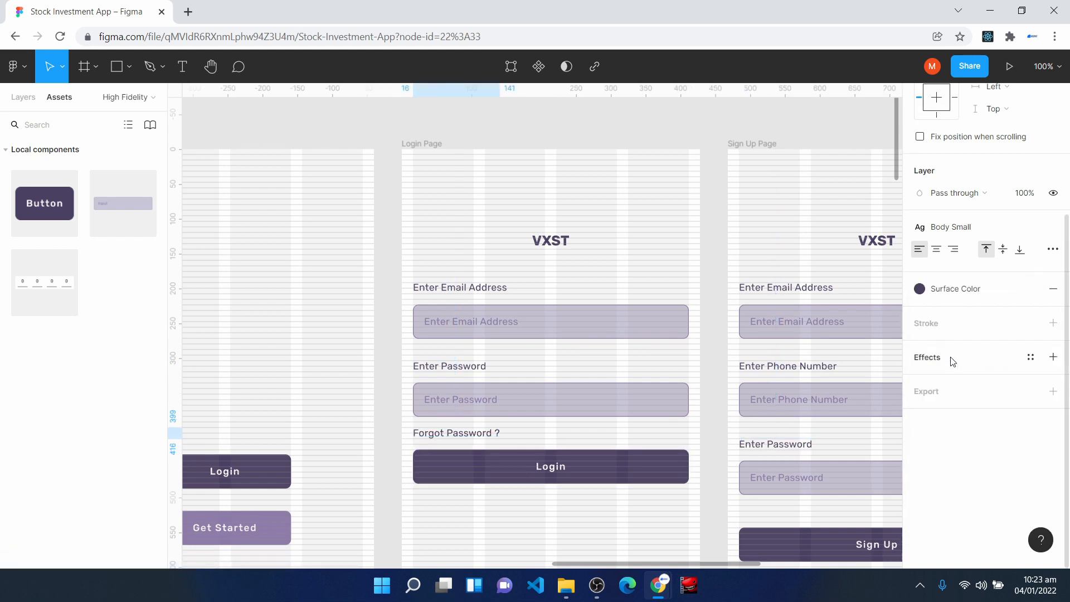
left_click(498, 223)
- Move the Sign Up button on the Verification Page up to about 40 px below the Verification Input
key("ctrl+minus")
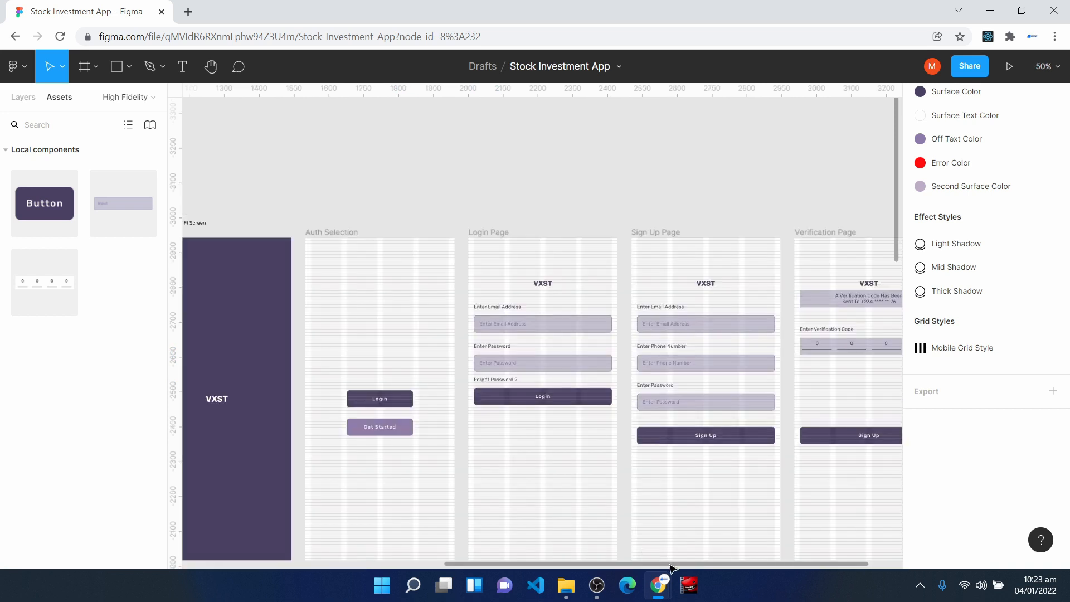
left_click_drag(684, 567, 805, 567)
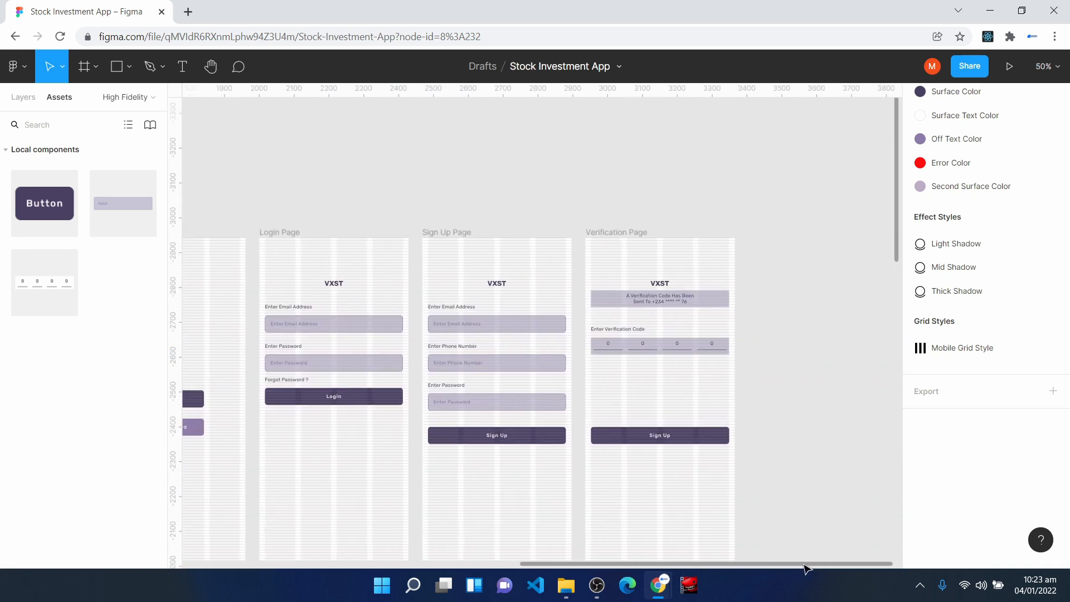
left_click(655, 437)
key("ctrl+plus")
key("ctrl+plus")
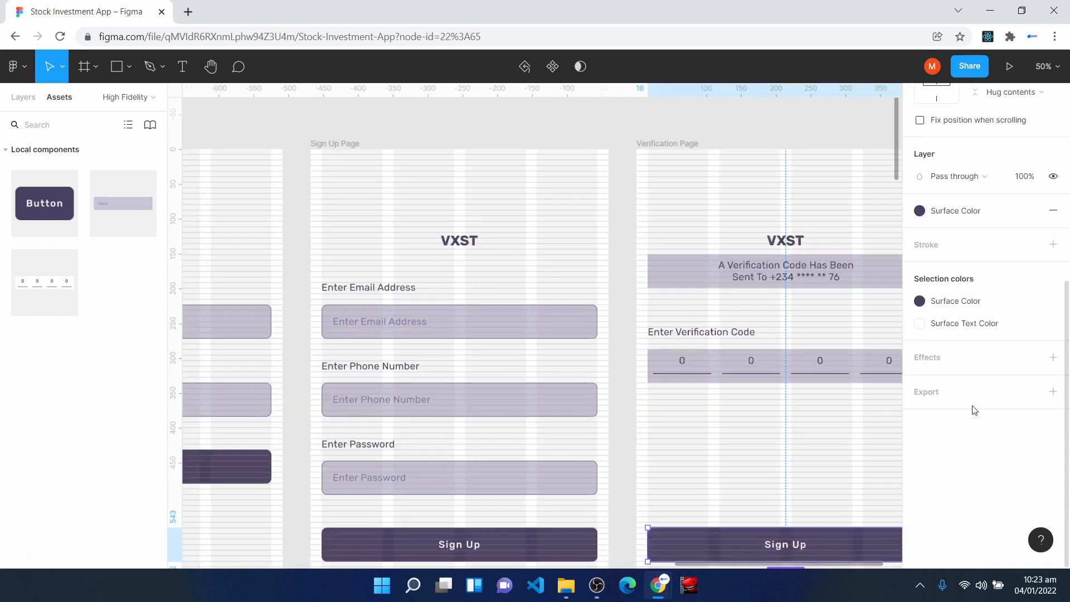
key("space")
left_click_drag(816, 451, 301, 215)
left_click_drag(446, 526, 445, 307)
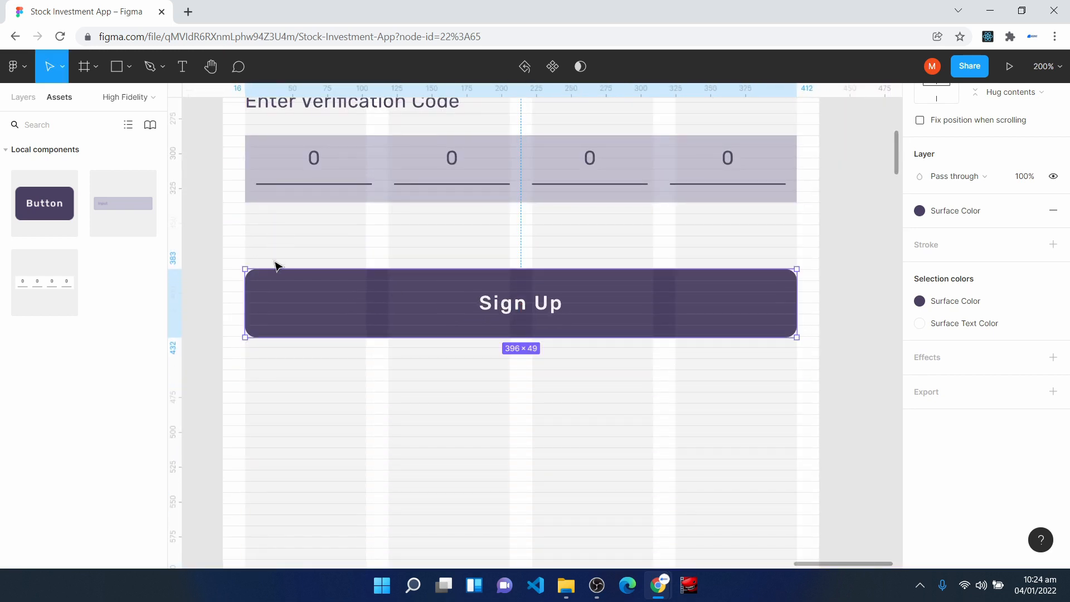
left_click_drag(291, 299, 292, 288)
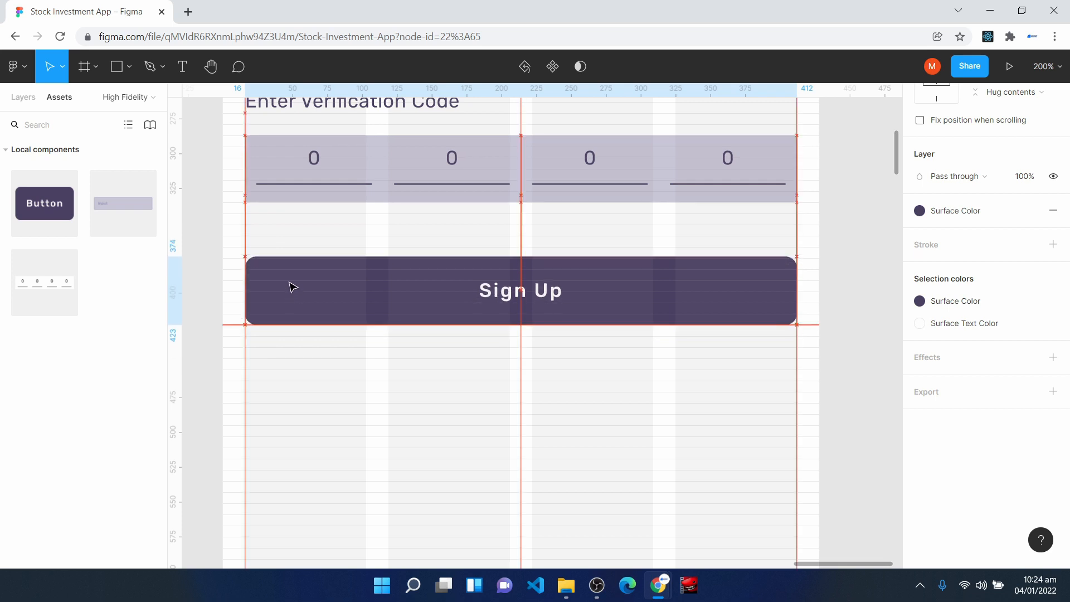
- Change the label of the Verification Page's button to "Verify"
double_click(532, 298)
type("V")
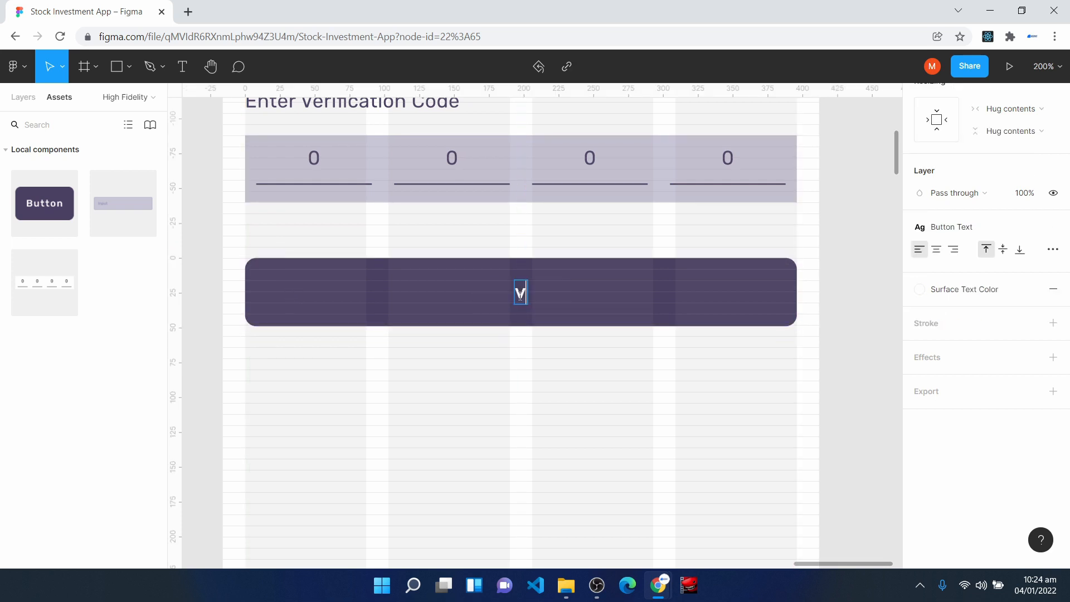
type("erify")
left_click(530, 406)
- Draw a new frame about 372 × 214 on the empty canvas just below the Verification Page
scroll(530, 406, "down", 5)
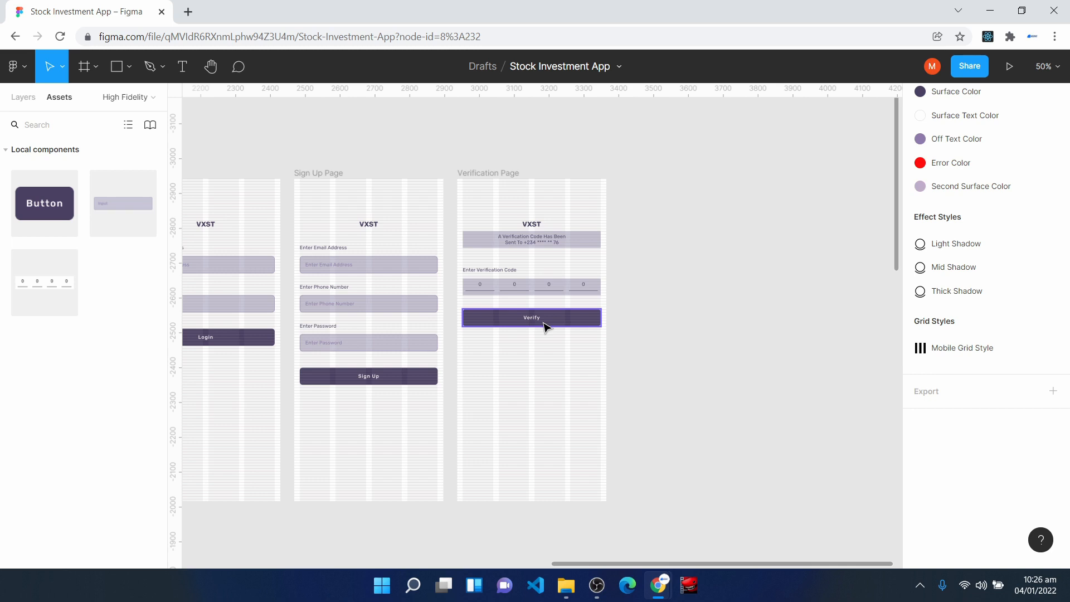
scroll(483, 373, "down", 5)
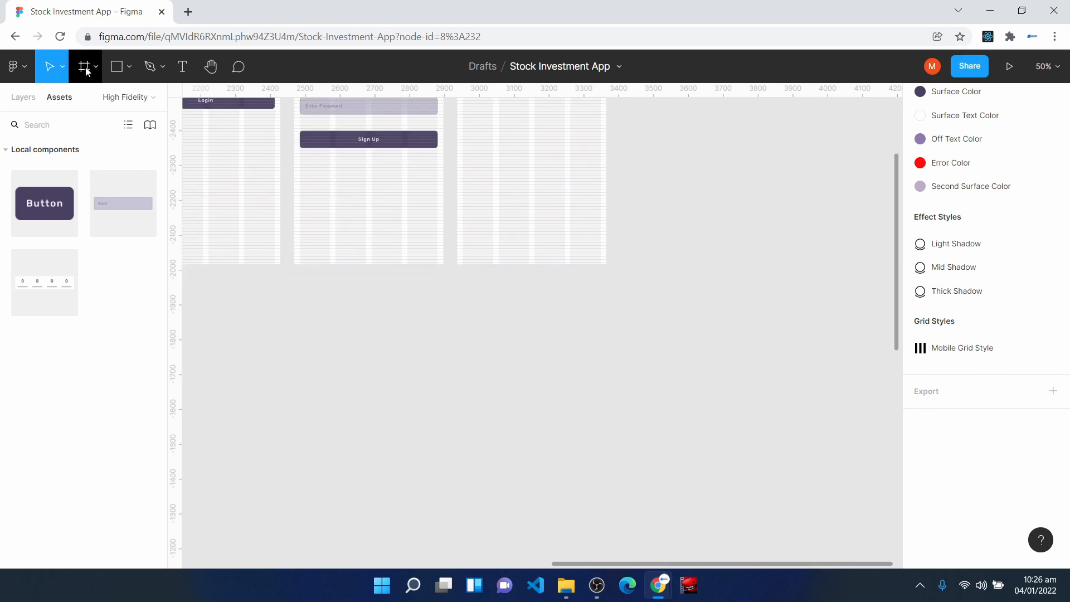
left_click(85, 68)
mouse_move(467, 276)
left_mouse_down()
mouse_move(507, 329)
mouse_move(587, 339)
mouse_move(598, 351)
left_mouse_up()
- Check the Verification Page's frame width and set the new frame's width to 428-32
scroll(543, 273, "up", 1)
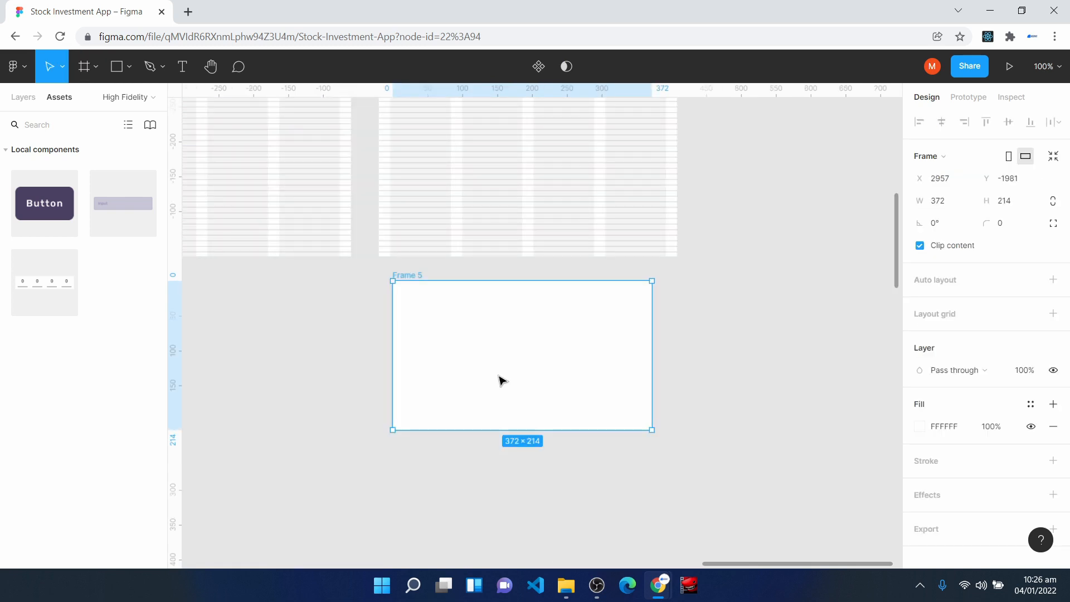
left_click(385, 185)
left_click(429, 363)
scroll(552, 413, "up", 10)
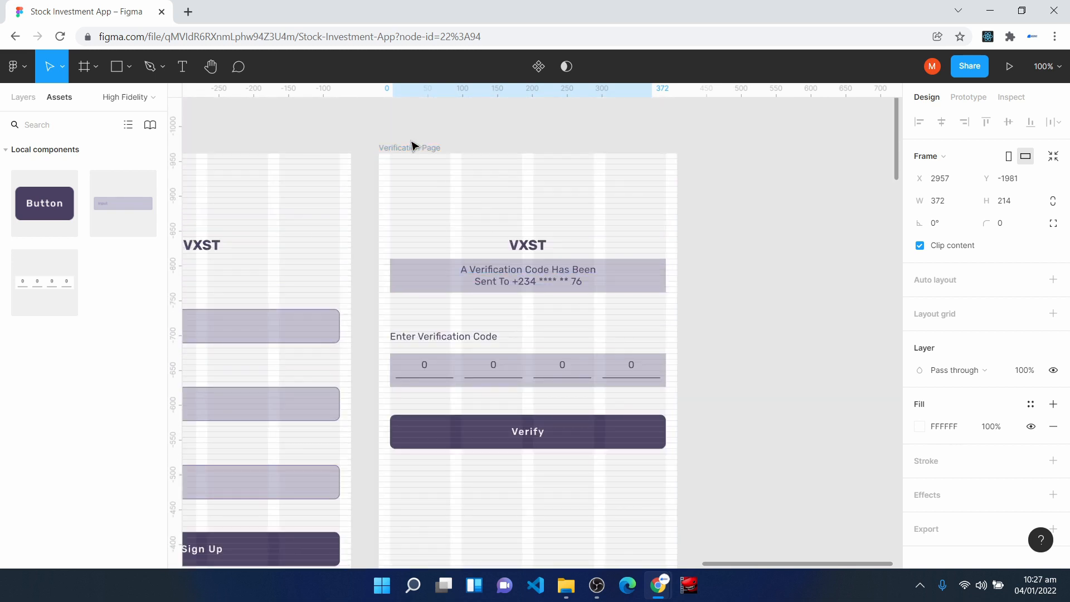
left_click(411, 149)
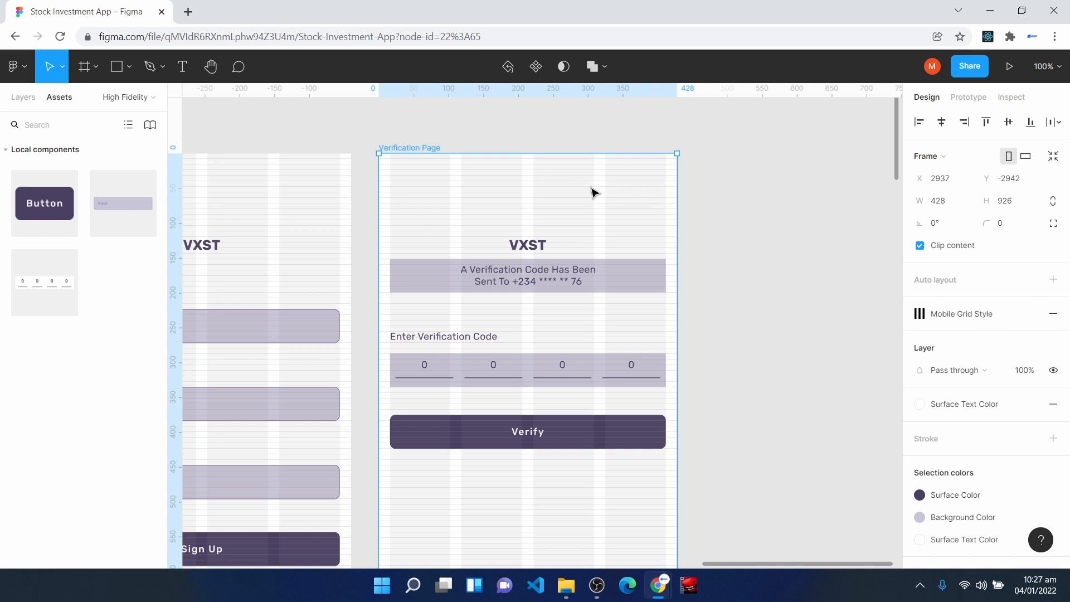
scroll(561, 385, "down", 6)
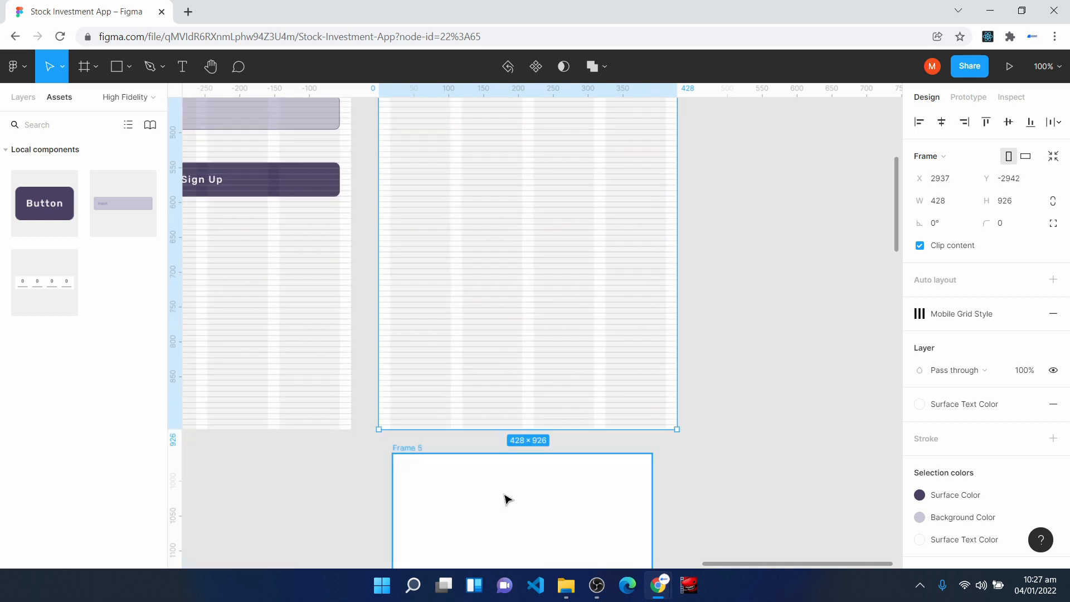
left_click(498, 511)
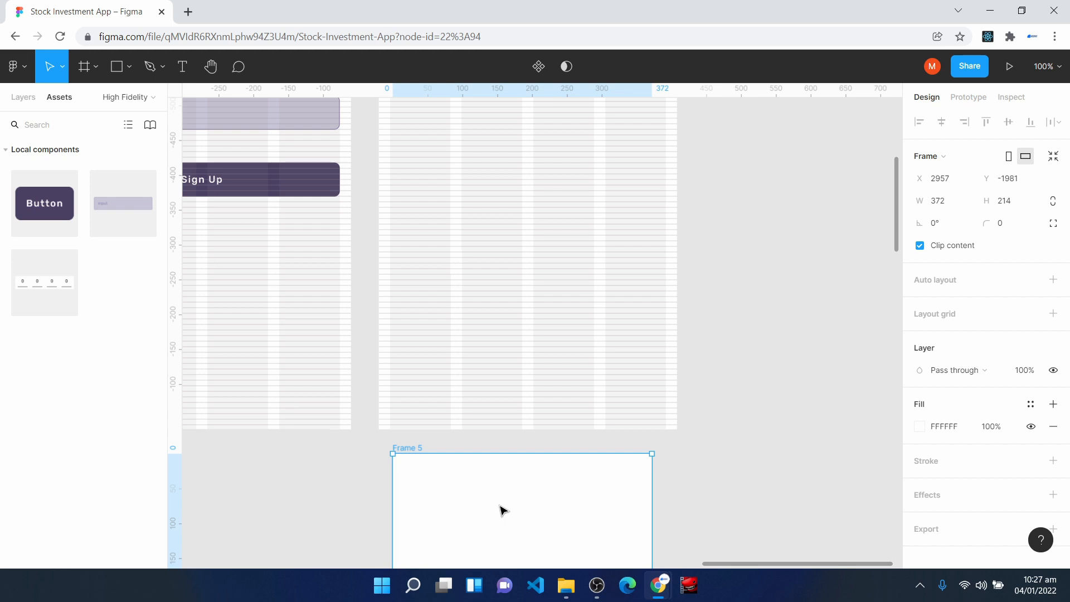
scroll(529, 497, "down", 1)
left_click(939, 209)
type("428-")
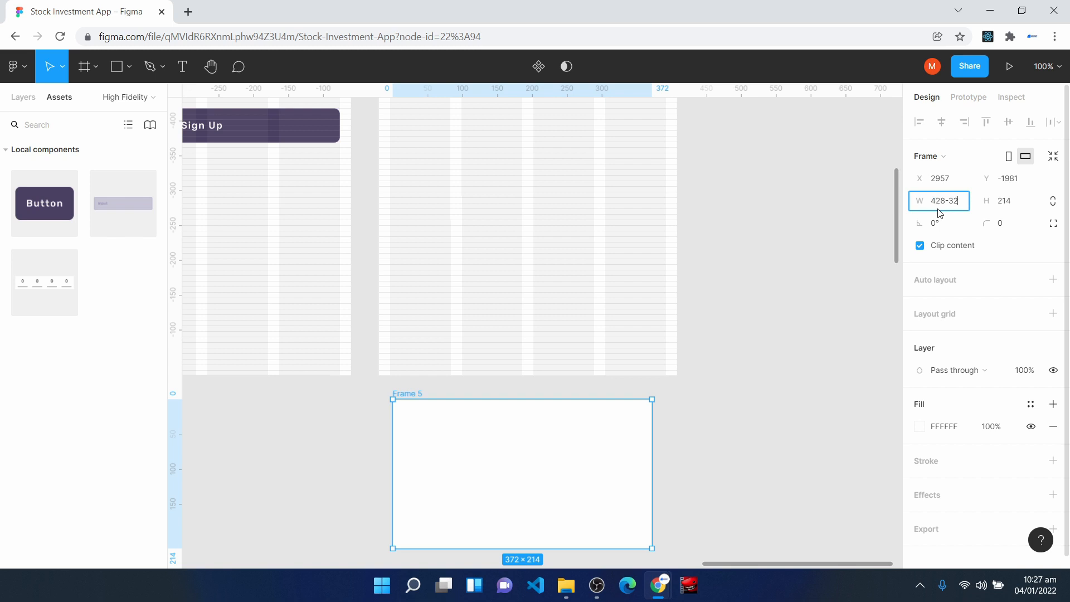
key("Return")
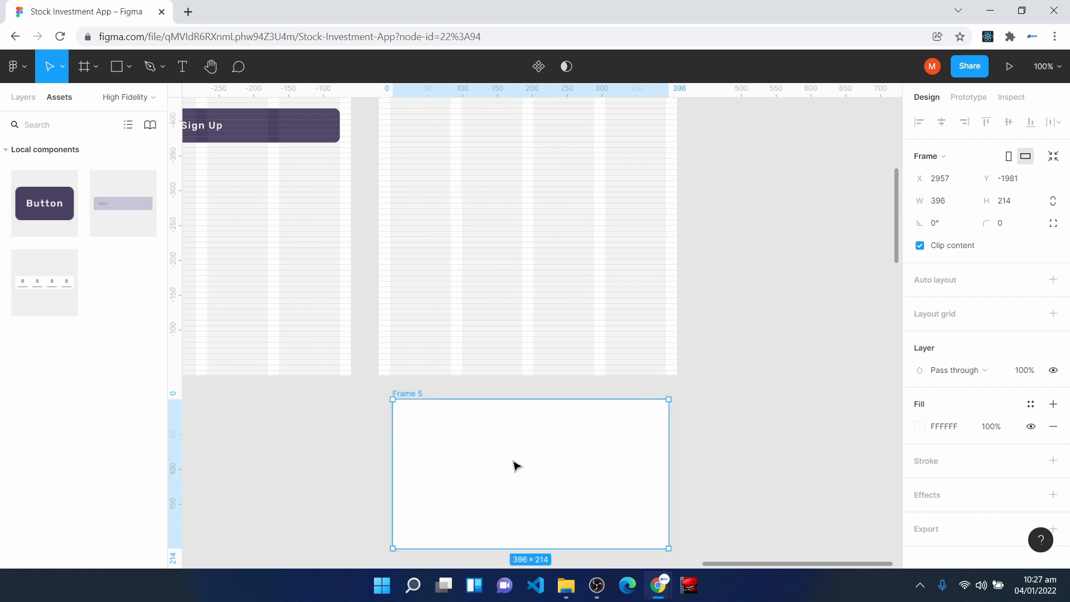
- Align the new frame with the Verification Page's column margins at X 2953 and give it a corner radius of 8
left_click_drag(511, 461, 504, 452)
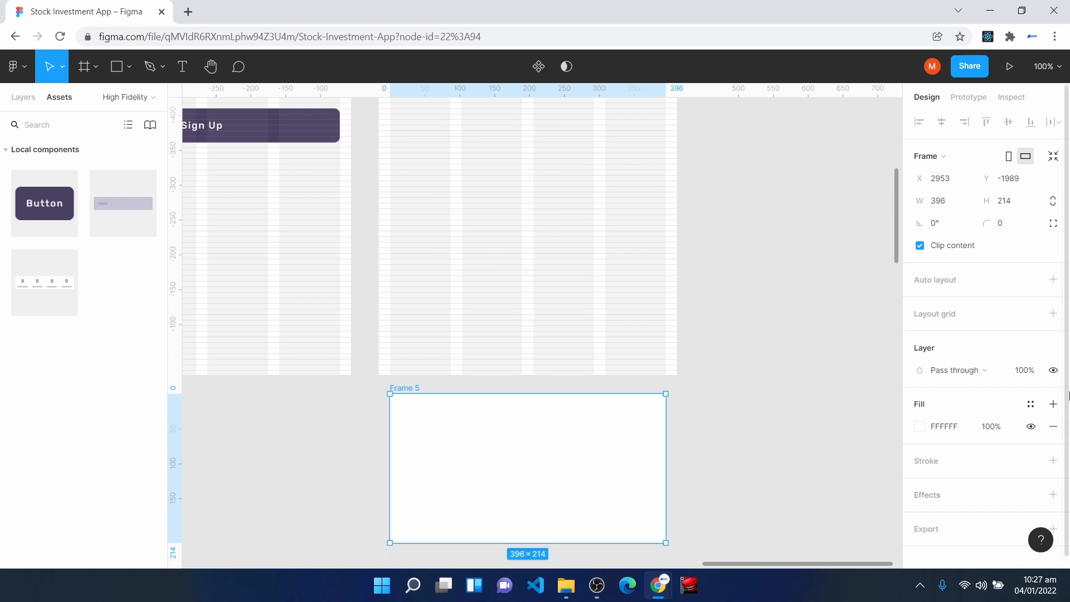
left_click(1017, 227)
type("8")
key("Return")
scroll(783, 467, "down", 1)
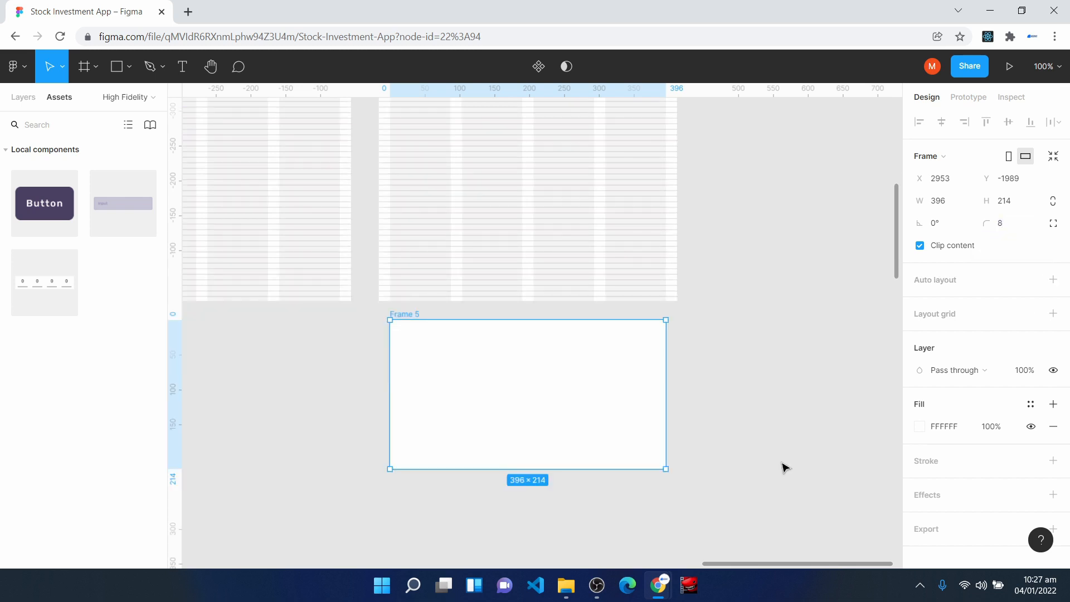
- Fill the new frame with the Background Color style and add the text "Phone Number Verified" inside it
left_click(1031, 404)
left_click(954, 390)
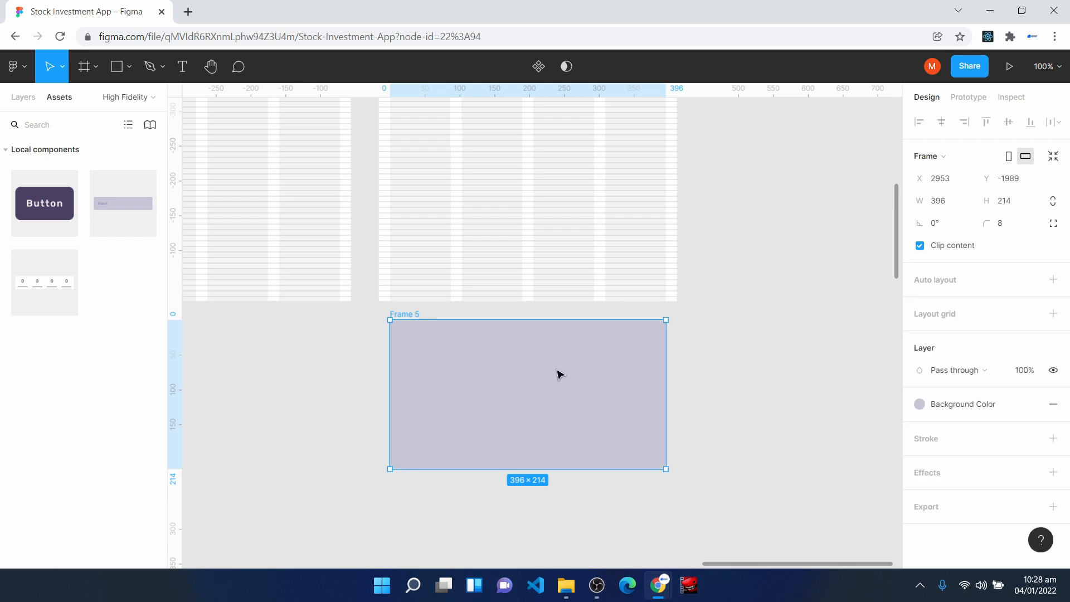
left_click(185, 73)
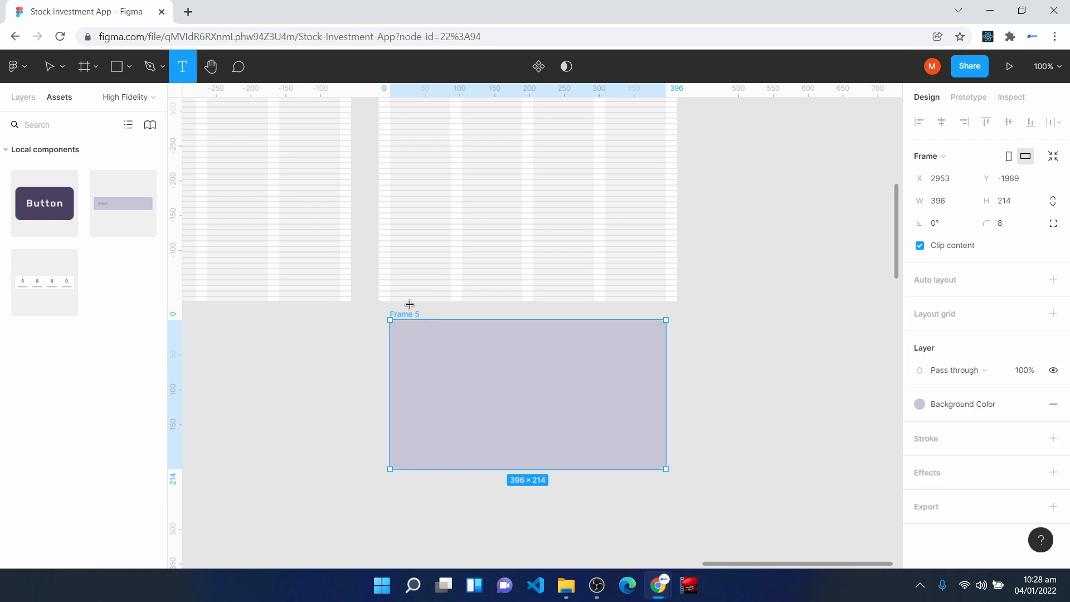
left_click(466, 361)
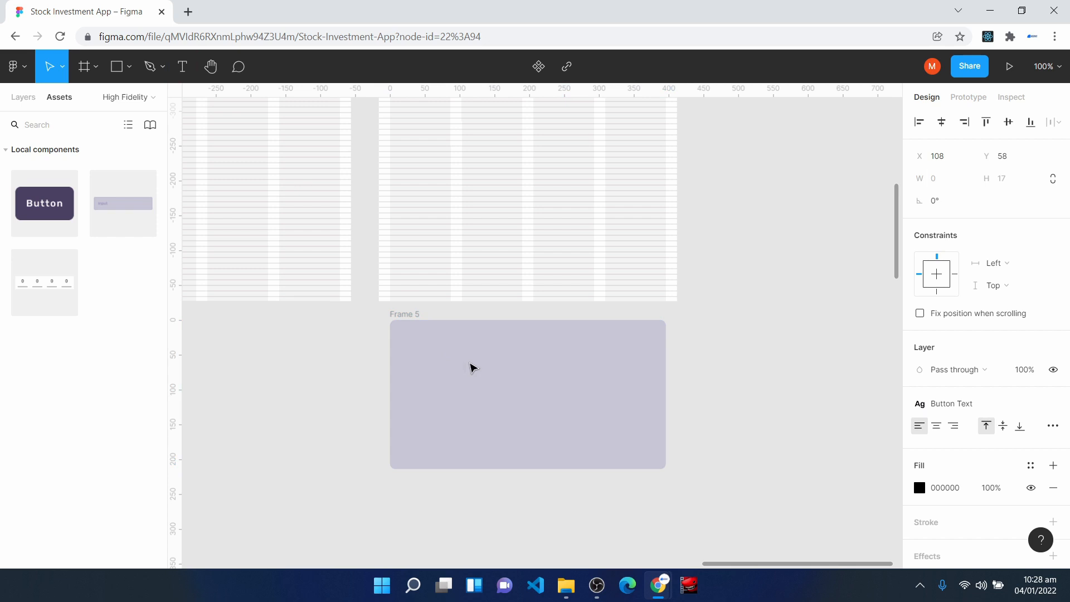
type("V")
key("BackSpace")
type("Phone Number Verified")
key("Escape")
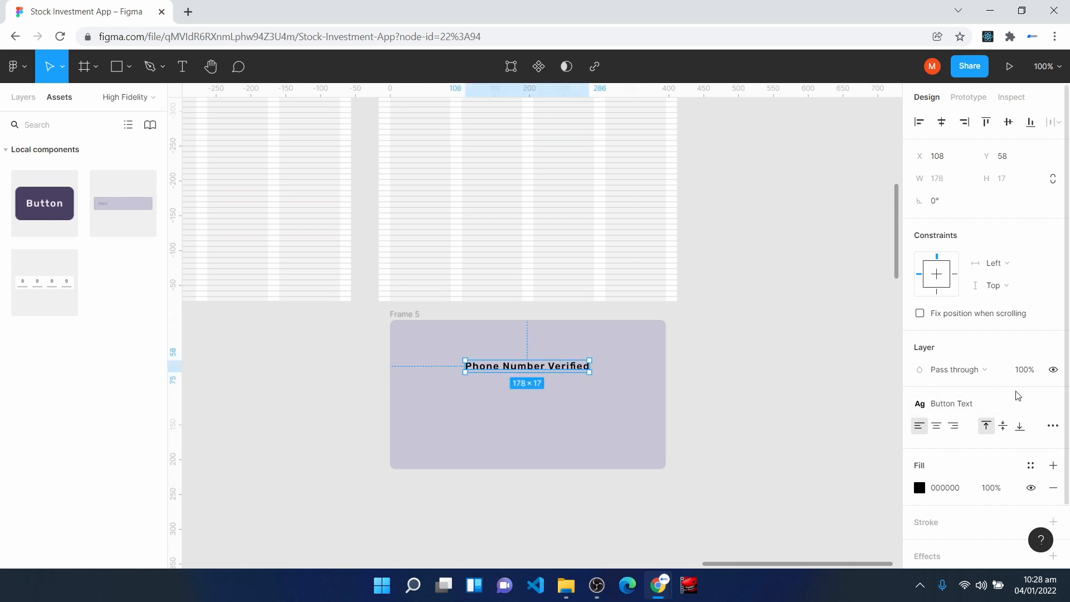
- Apply the Body Large style to the "Phone Number Verified" text and centre it horizontally in the frame at Y 64
left_click(1002, 403)
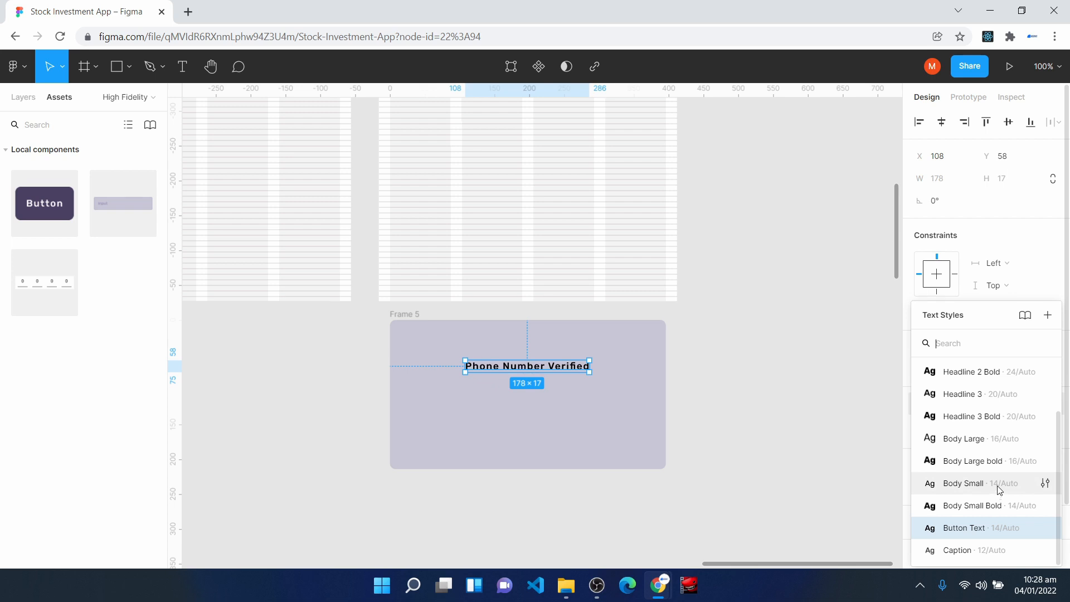
left_click(993, 439)
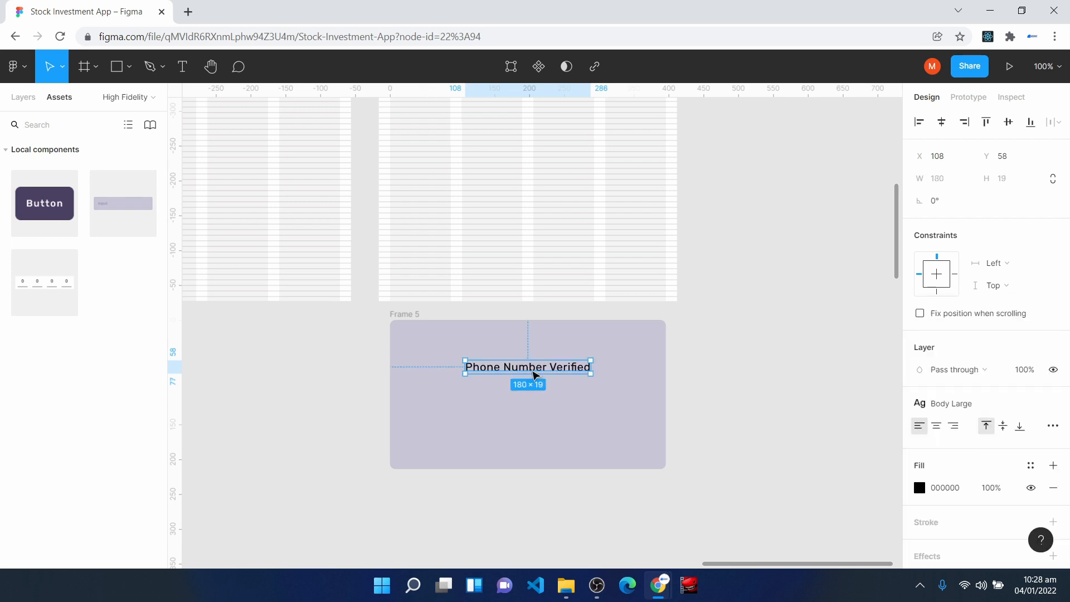
left_click_drag(535, 372, 535, 377)
left_click(941, 125)
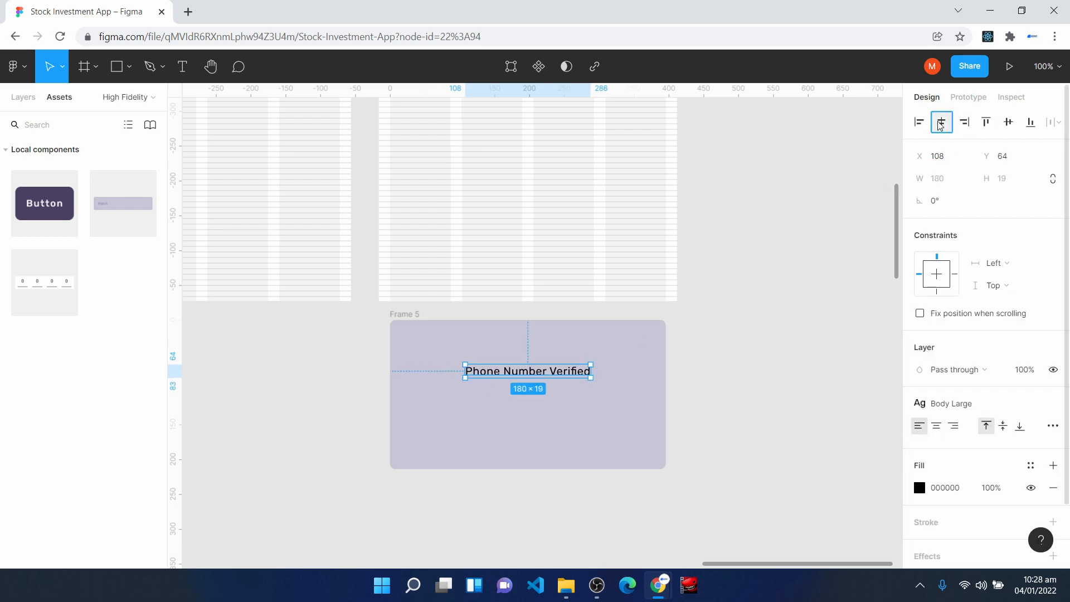
- Insert a Button component centred below the "Phone Number Verified" text and label it "Proceed"
left_click(519, 440)
left_click_drag(50, 203, 538, 412)
double_click(510, 416)
type("Pro")
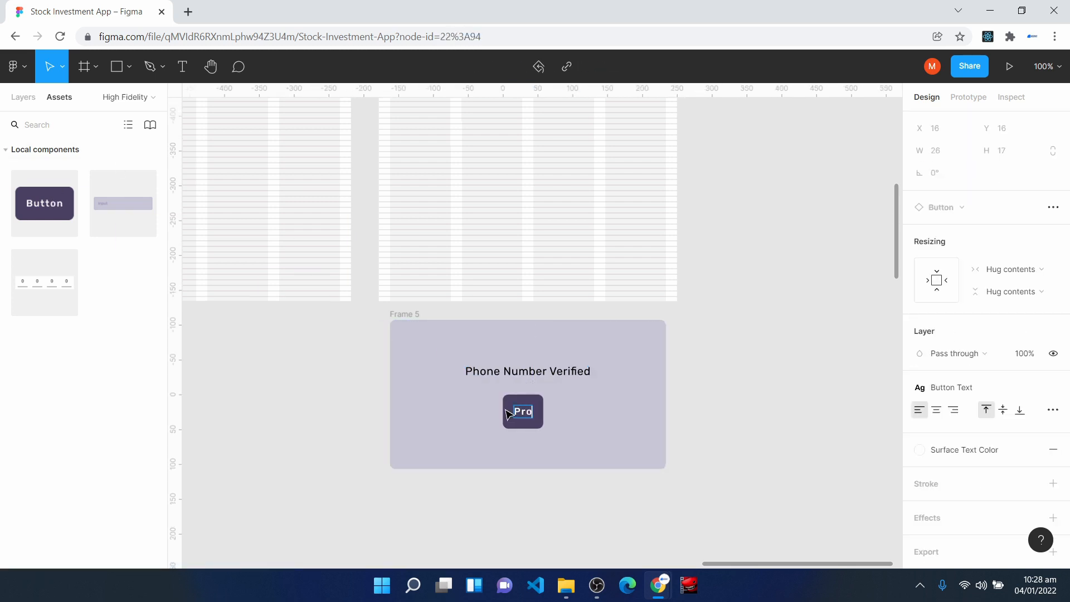
type("ceed")
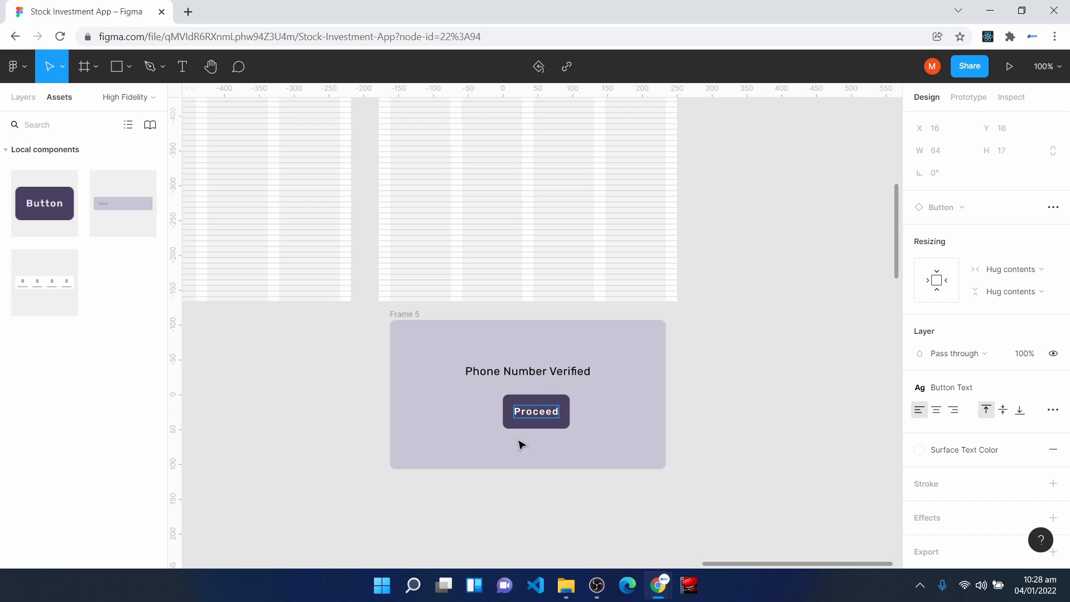
left_click(518, 444)
- Rename the frame containing the "Phone Number Verified" message to "Verify Popup"
left_click(415, 326)
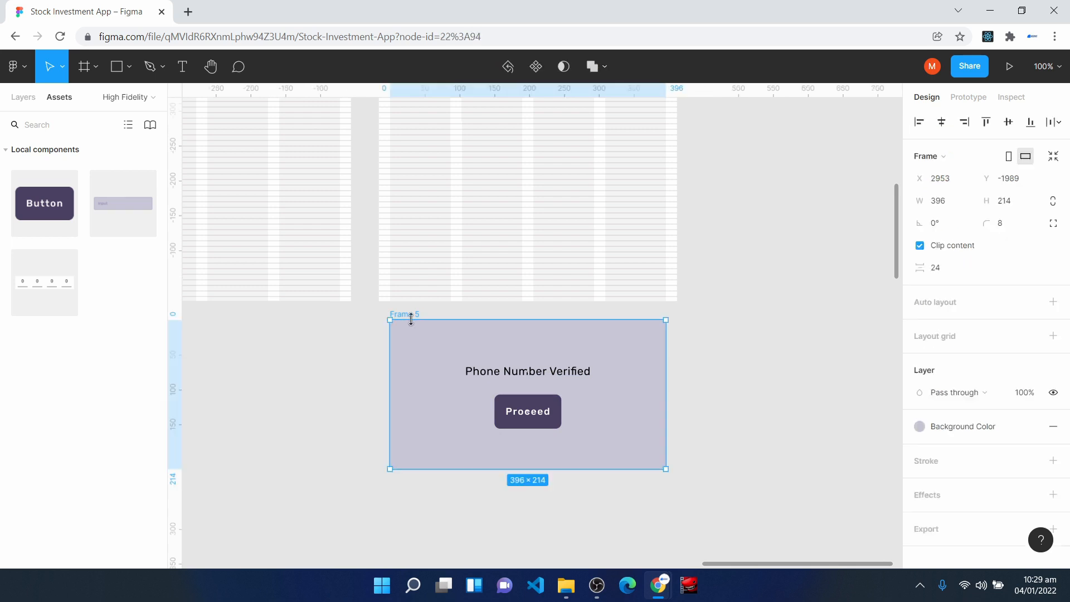
left_click(24, 97)
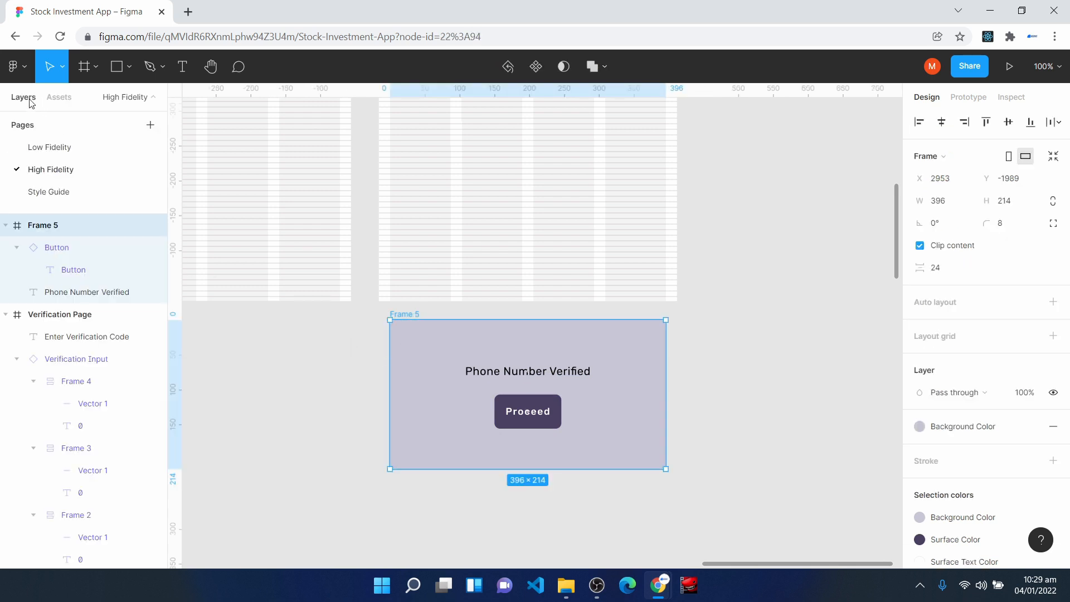
right_click(59, 232)
left_click(89, 310)
type("Verif")
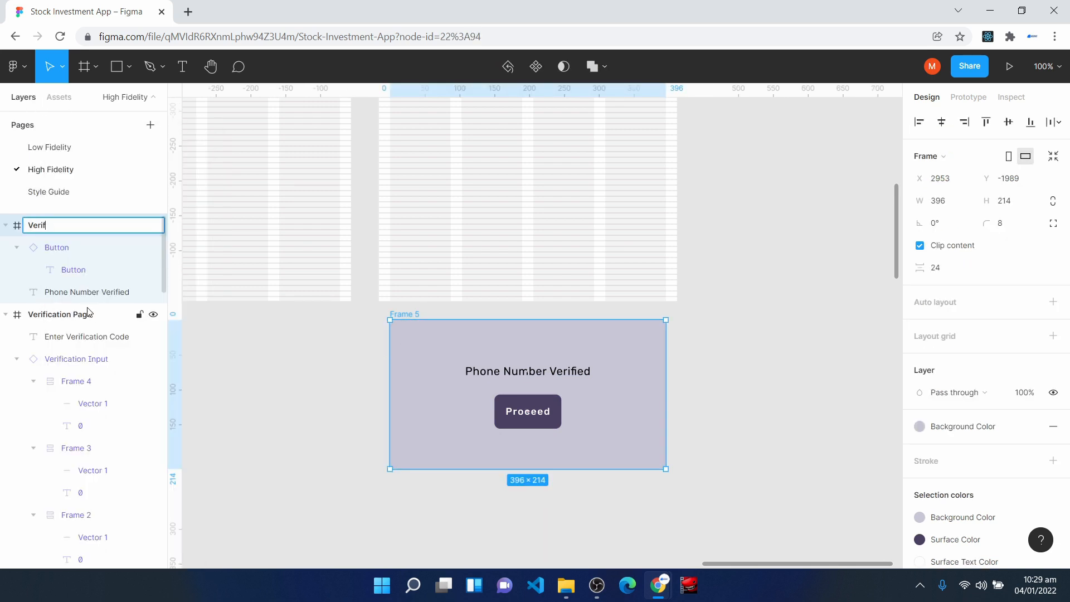
type("y Popup")
left_click(755, 366)
- Move the Verify Popup frame to the right of the Verification Page, level with its top edge
scroll(755, 366, "up", 9)
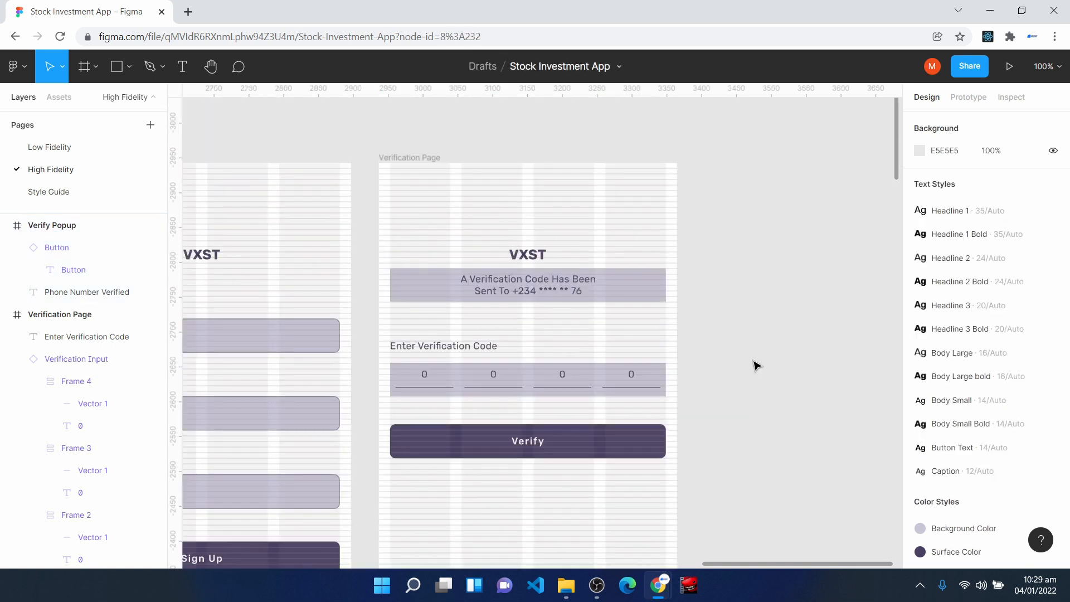
scroll(747, 385, "down", 1)
left_click(422, 358)
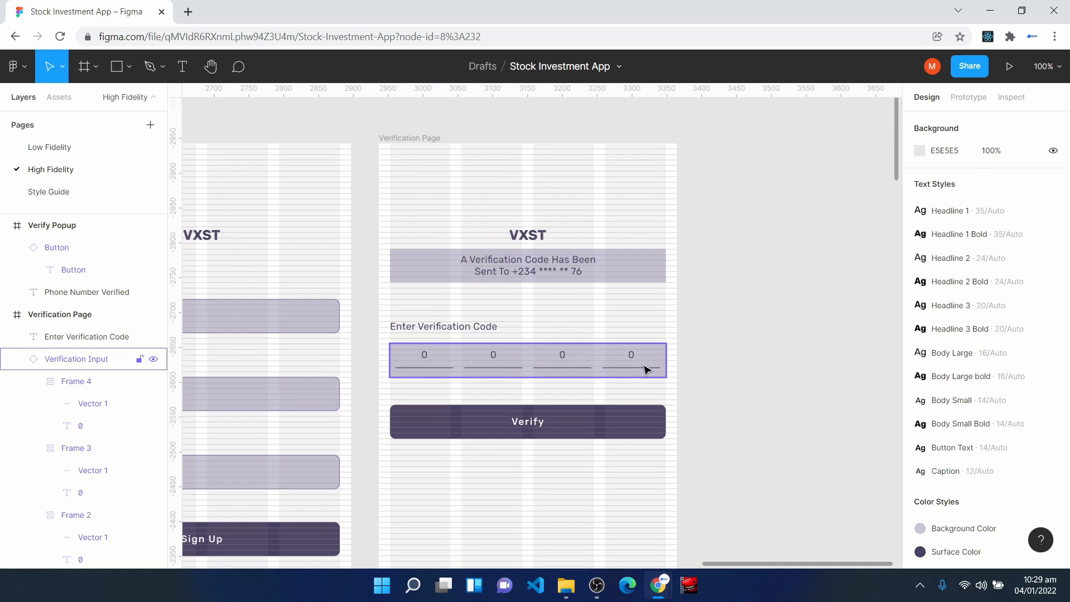
left_click(525, 422)
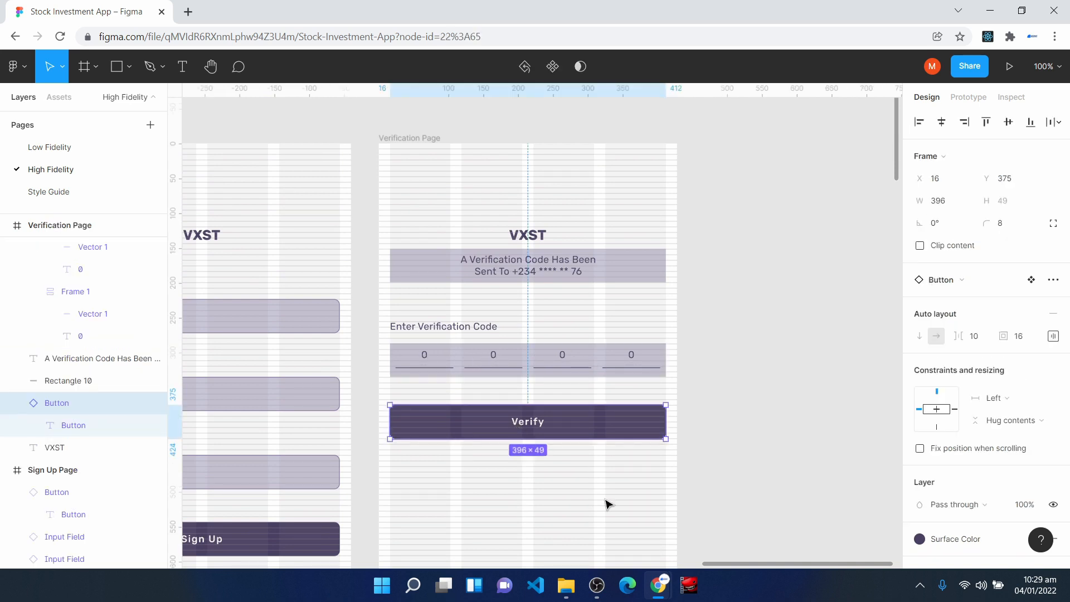
scroll(607, 504, "down", 4)
left_click_drag(606, 500, 690, 198)
left_click(655, 413)
scroll(661, 417, "down", 2)
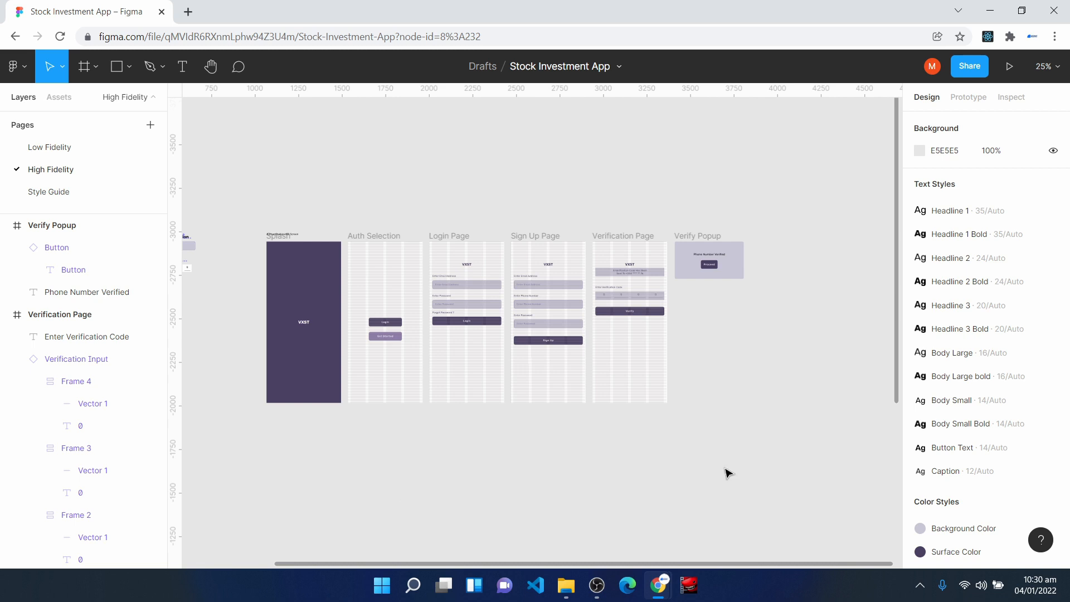
- Duplicate the Authentication heading above the component set to the empty canvas below the Verification Input component
left_click_drag(765, 568, 538, 561)
key("ctrl+plus")
left_click(343, 148)
key("ctrl+plus")
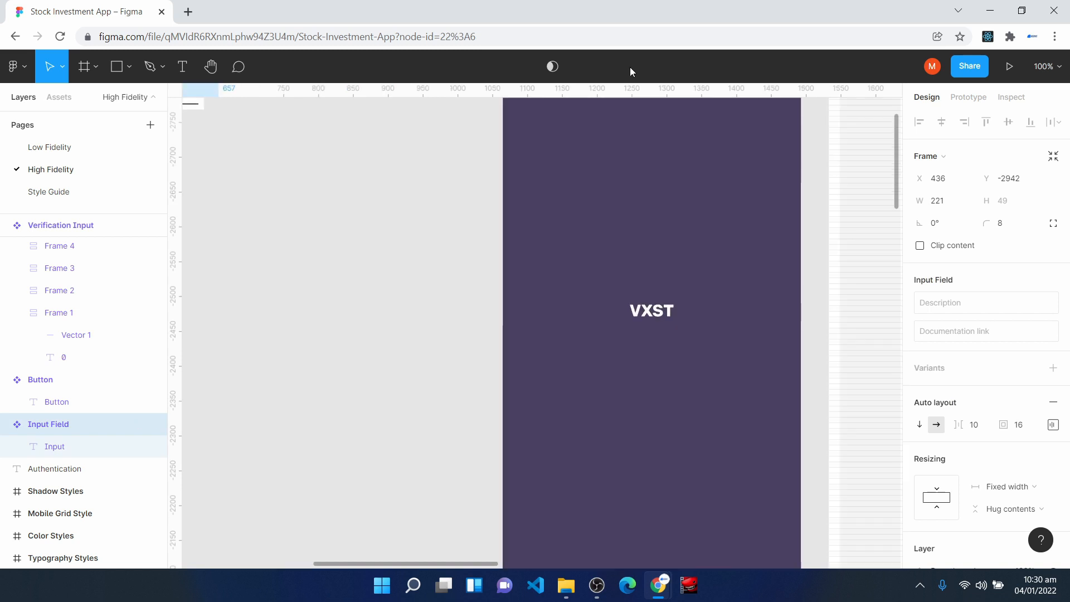
key("h")
left_click_drag(360, 282, 571, 461)
key("v")
left_click(356, 168)
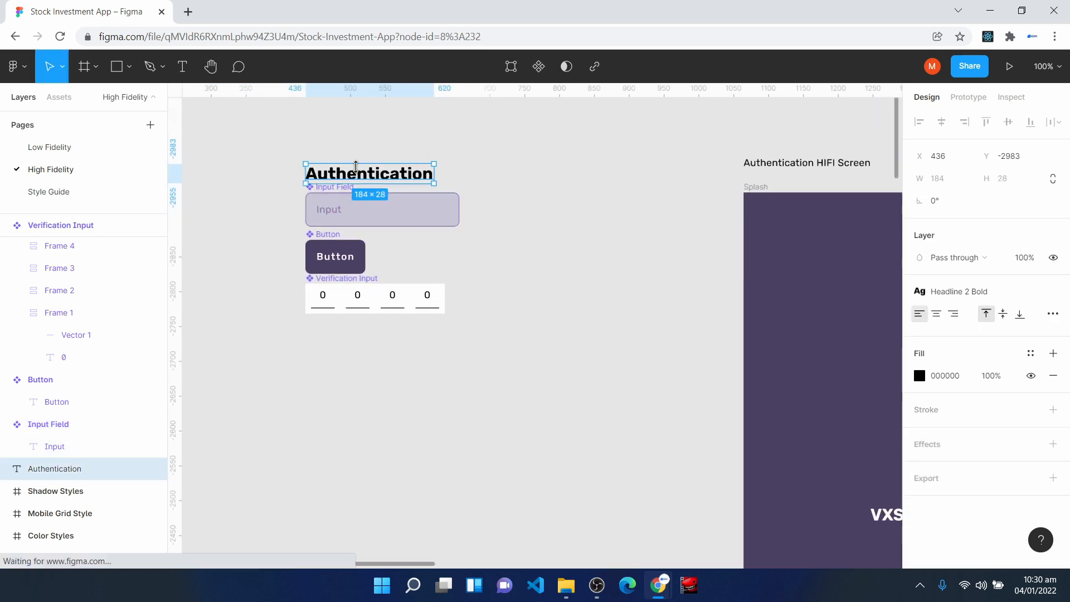
left_click_drag(357, 168, 361, 373)
- Change the duplicated heading's text to "Fund Account"
double_click(363, 373)
type("Fund Ac")
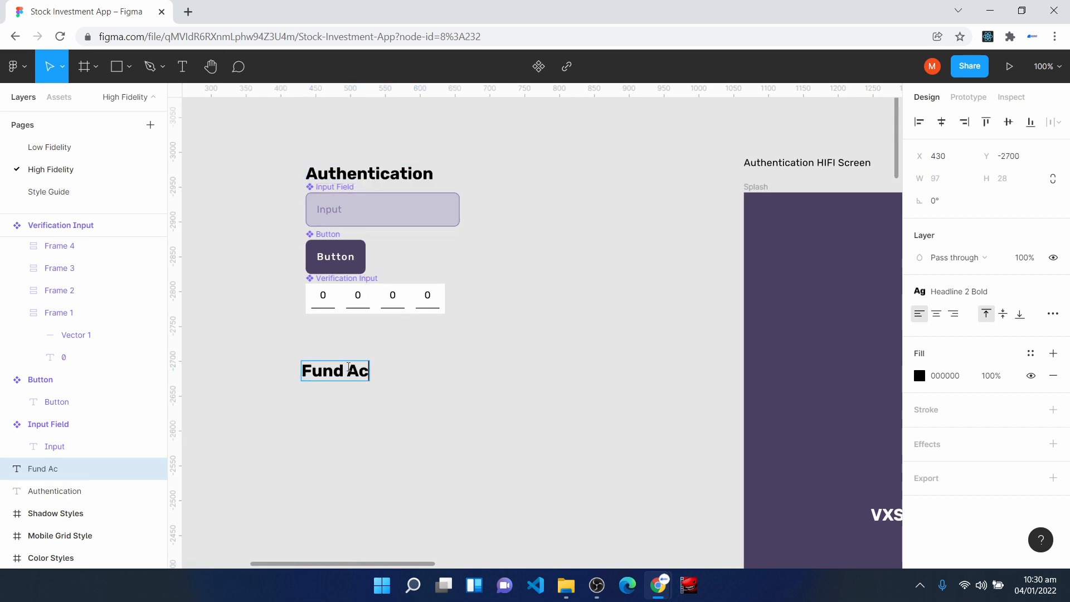
type("count")
key("Escape")
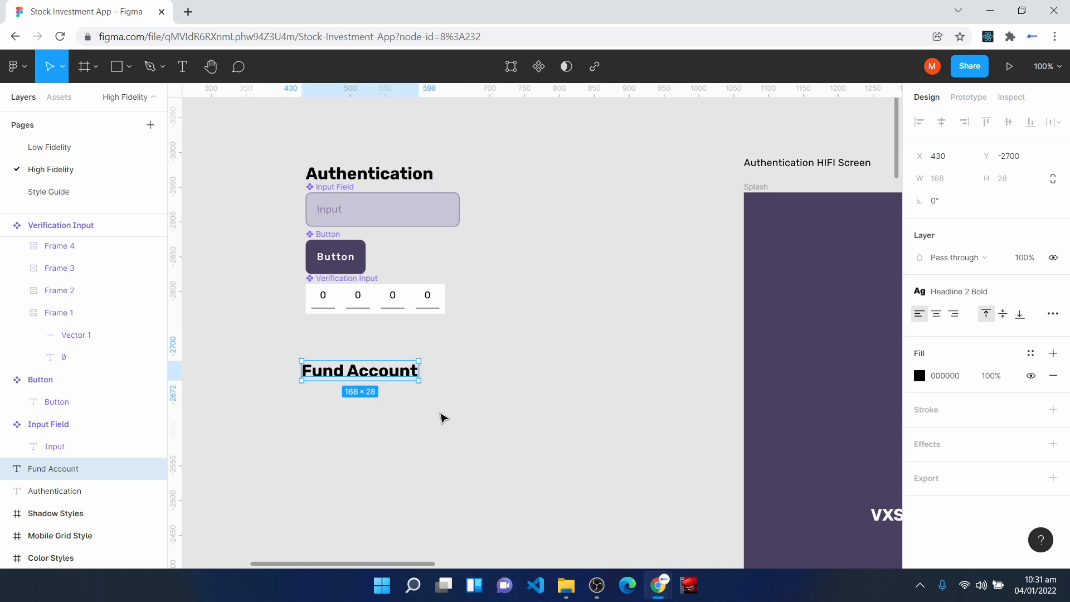
left_click(440, 418)
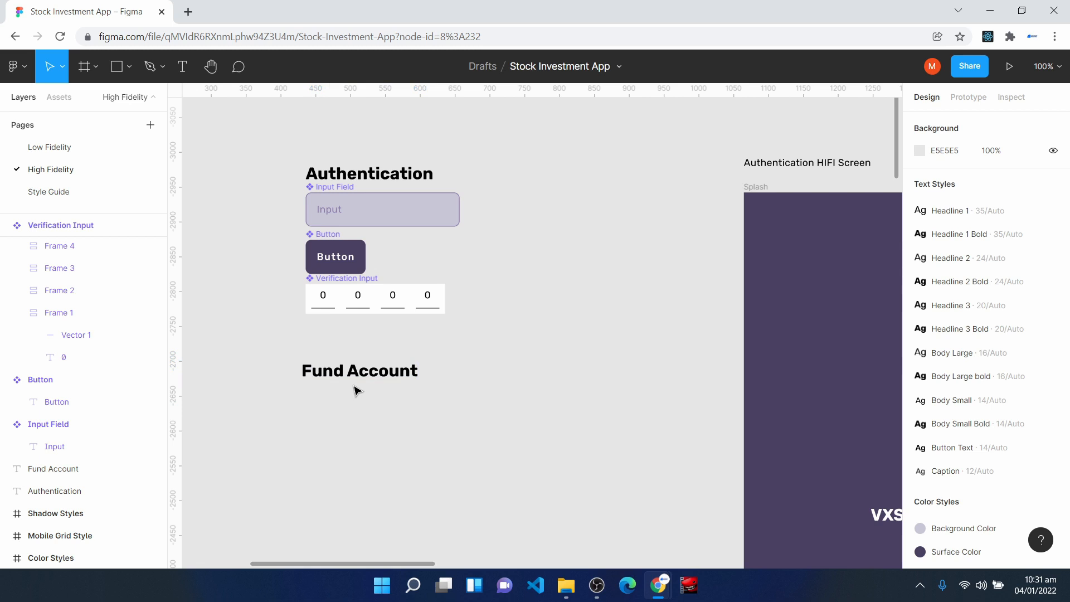
- Add a text layer reading "Primary Account" on the canvas below the Fund Account heading
scroll(510, 458, "down", 3)
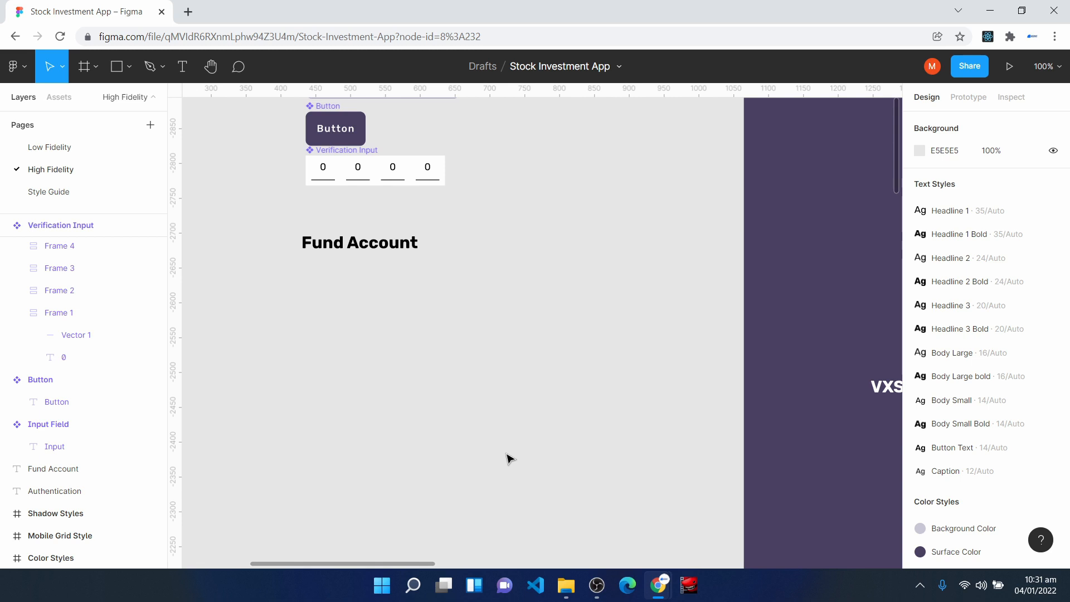
scroll(569, 524, "down", 2)
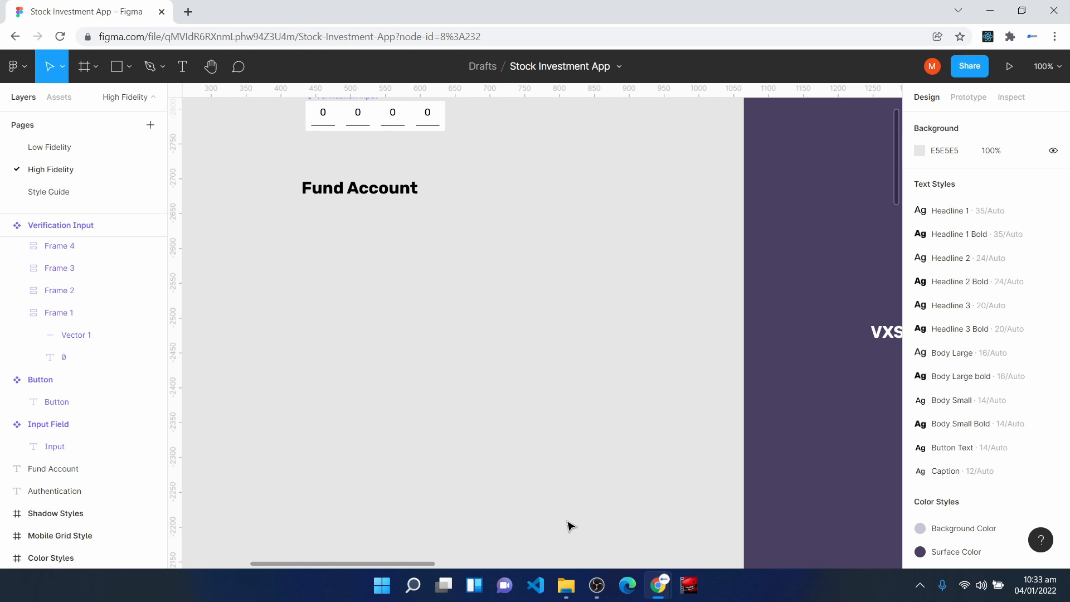
left_click(182, 66)
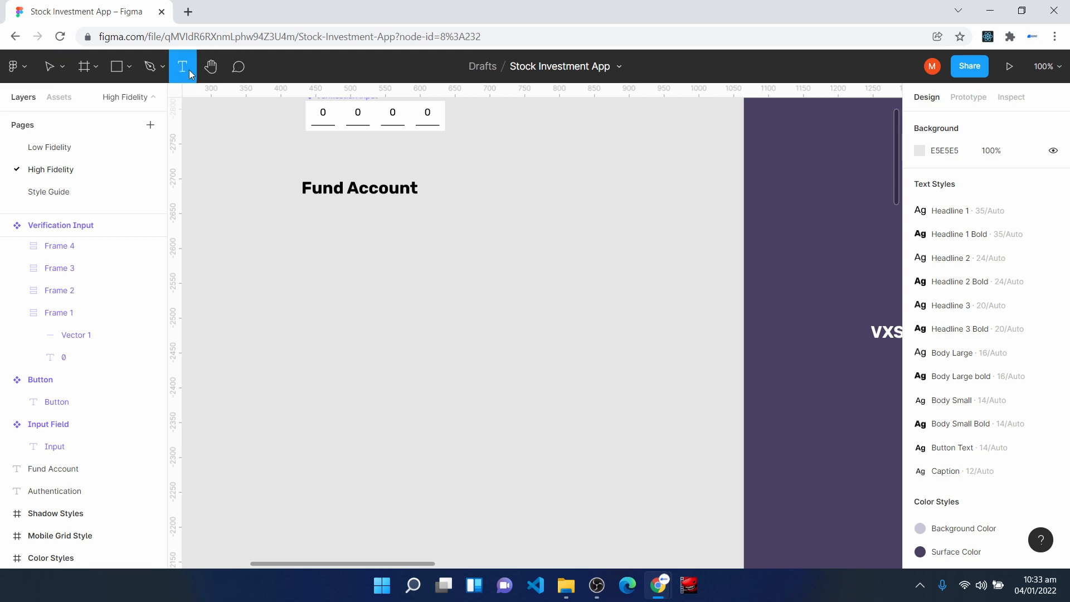
left_click(315, 290)
type("Pruna")
key("BackSpace")
key("BackSpace")
key("BackSpace")
key("BackSpace")
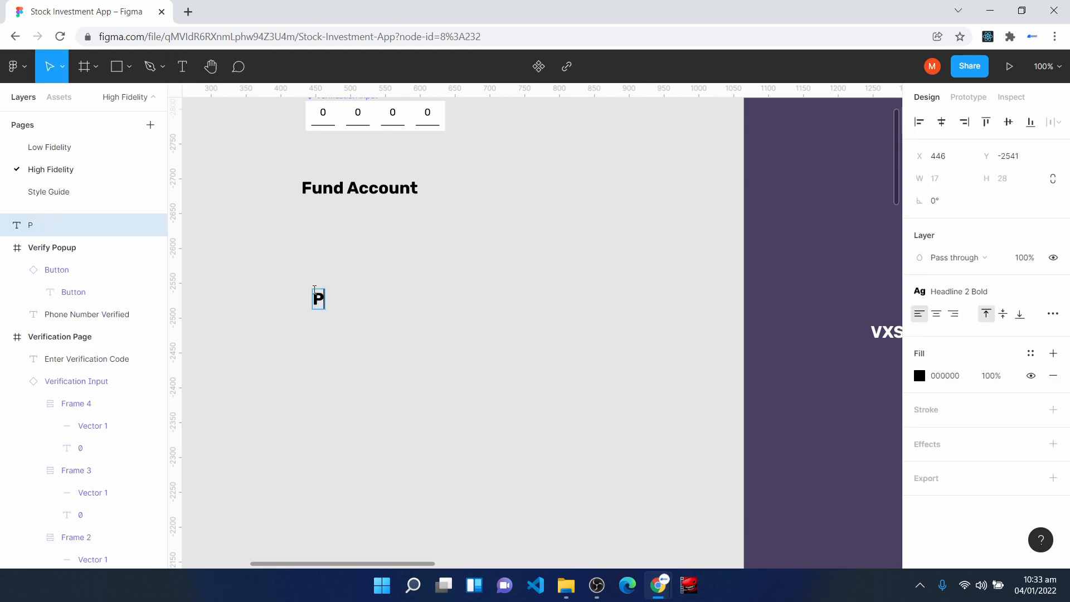
type("rimary Accun")
key("BackSpace")
key("BackSpace")
type("ount")
key("Escape")
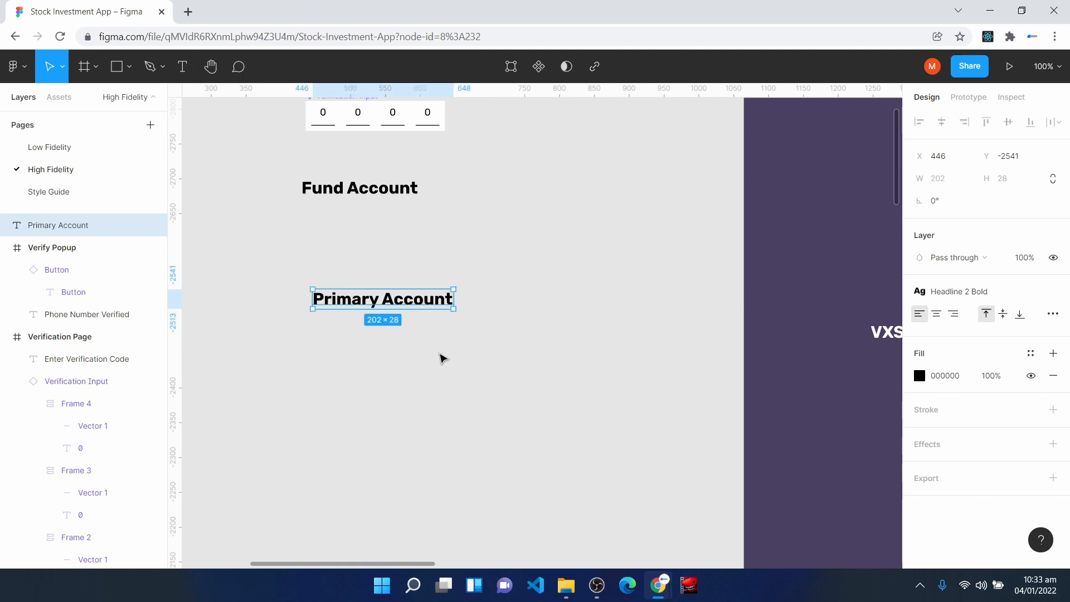
- Apply the Body Small Bold text style to the "Primary Account" text
left_click(997, 288)
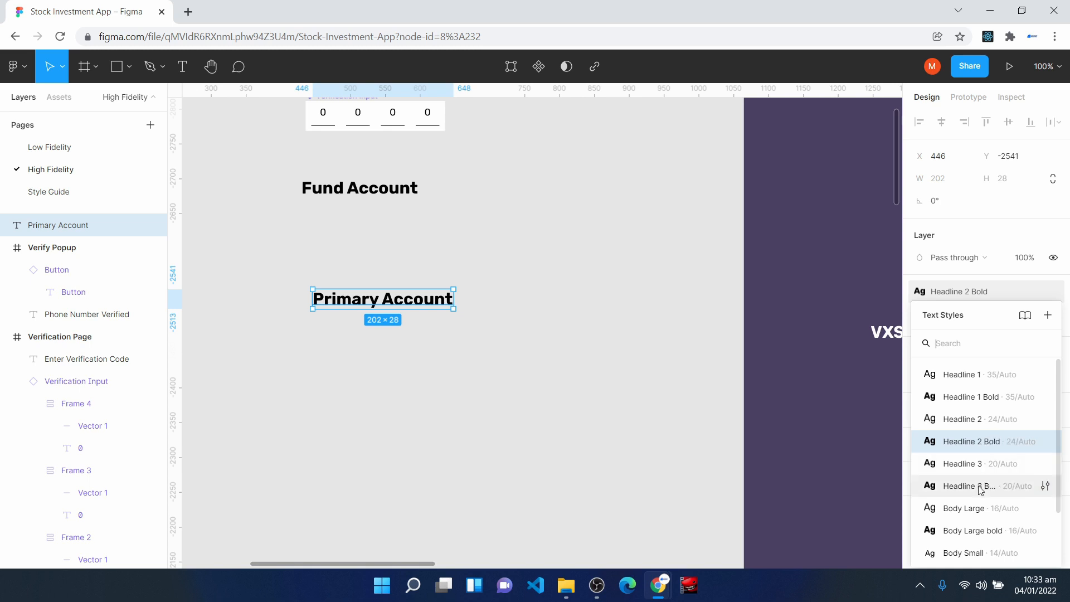
scroll(981, 513, "down", 3)
left_click(996, 502)
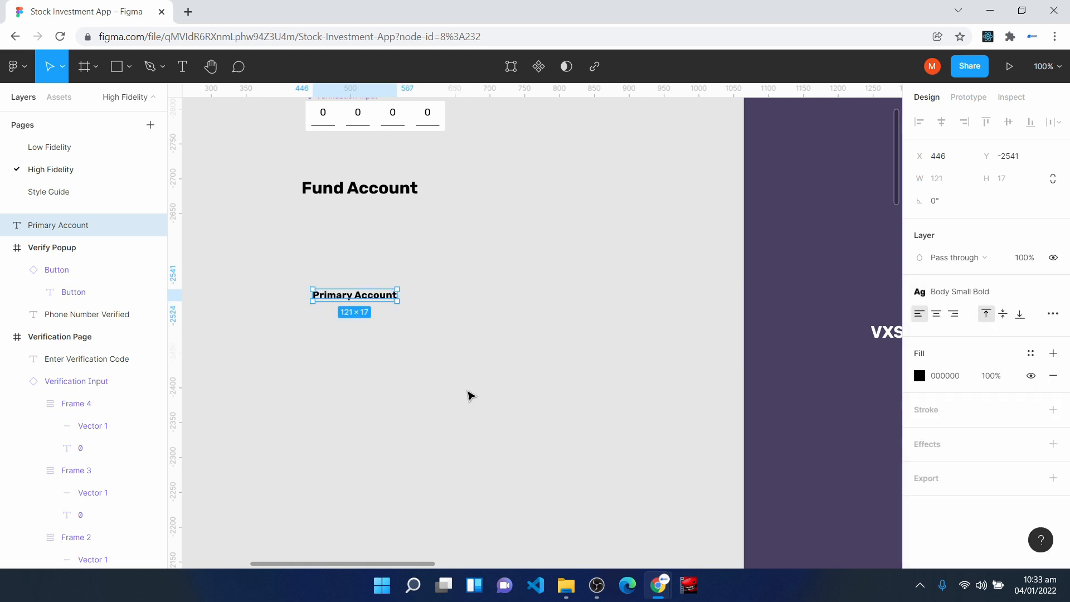
- Add a text box about 145 × 25 directly below "Primary Account" and enter a sample account number
key("ctrl+plus")
key("space")
left_click_drag(184, 268, 496, 276)
left_click(339, 277)
left_click(182, 67)
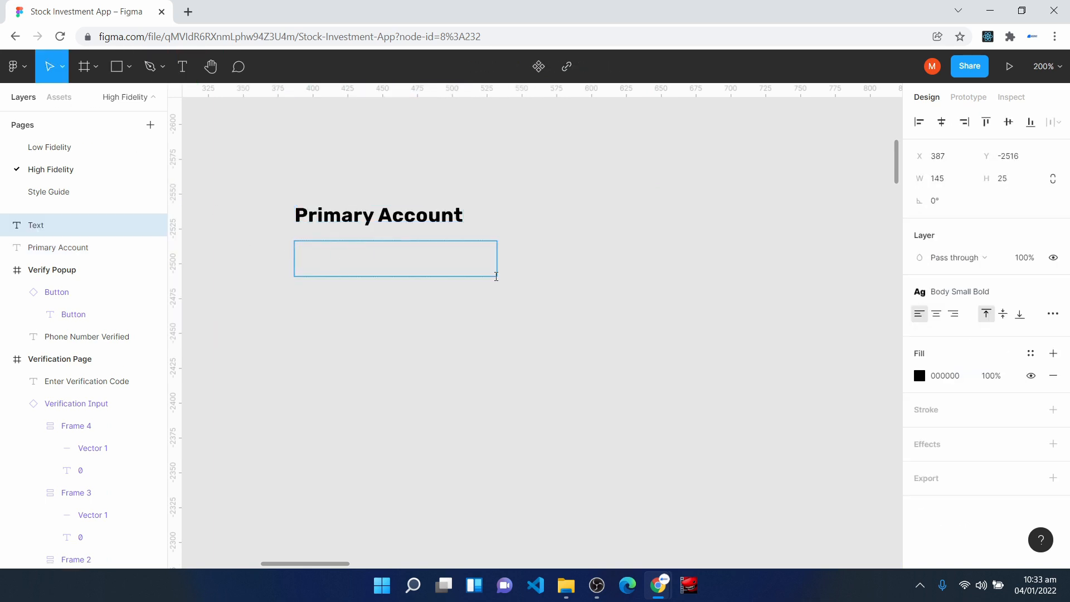
type("3467-2344-876")
key("Escape")
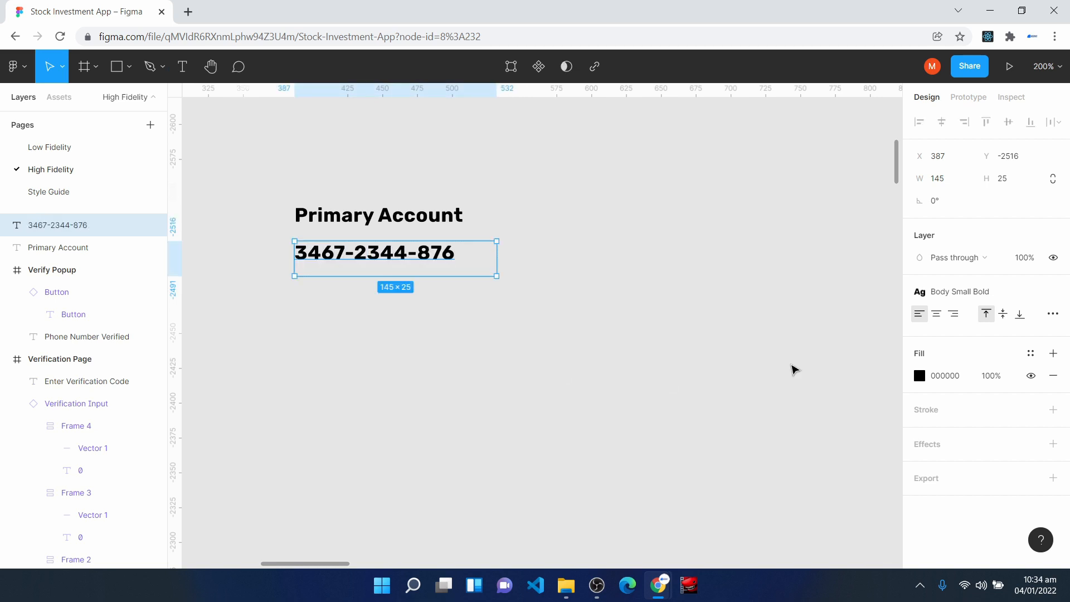
- Apply the Body Small style to the account number and place it 4 below the "Primary Account" label
left_click(987, 292)
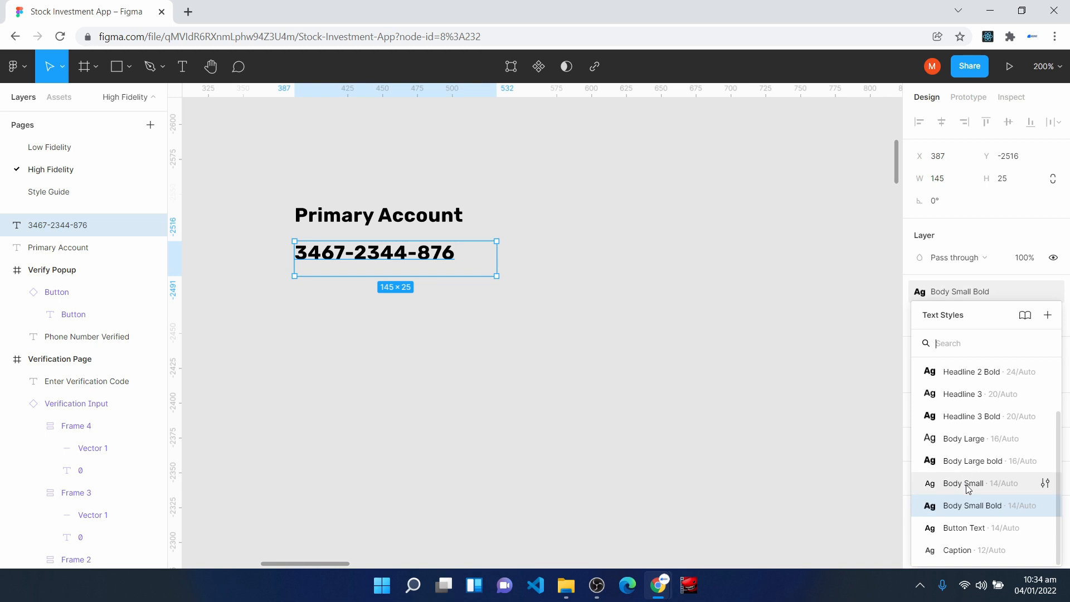
left_click(965, 484)
left_click(365, 310)
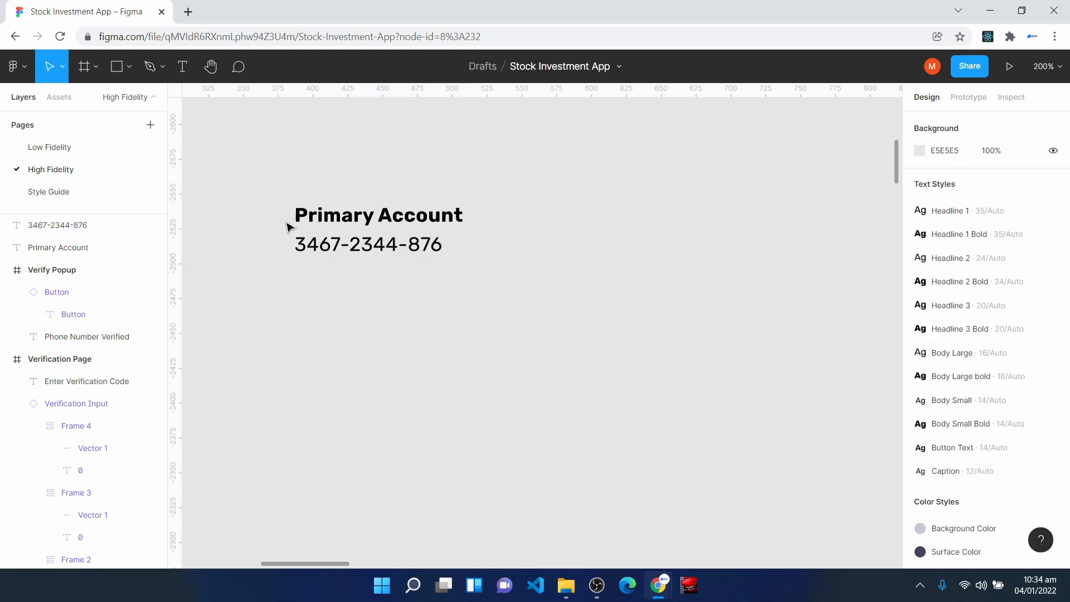
- Wrap the "Primary Account" label and the account number in a vertical auto layout frame, and select the label inside it
left_click_drag(271, 183, 521, 292)
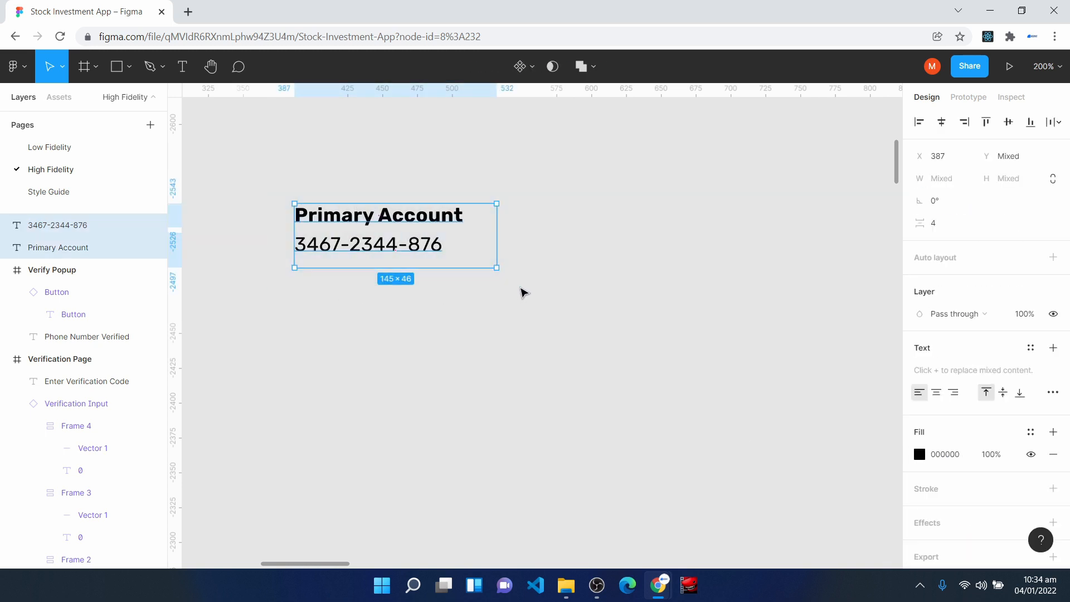
key("shift+a")
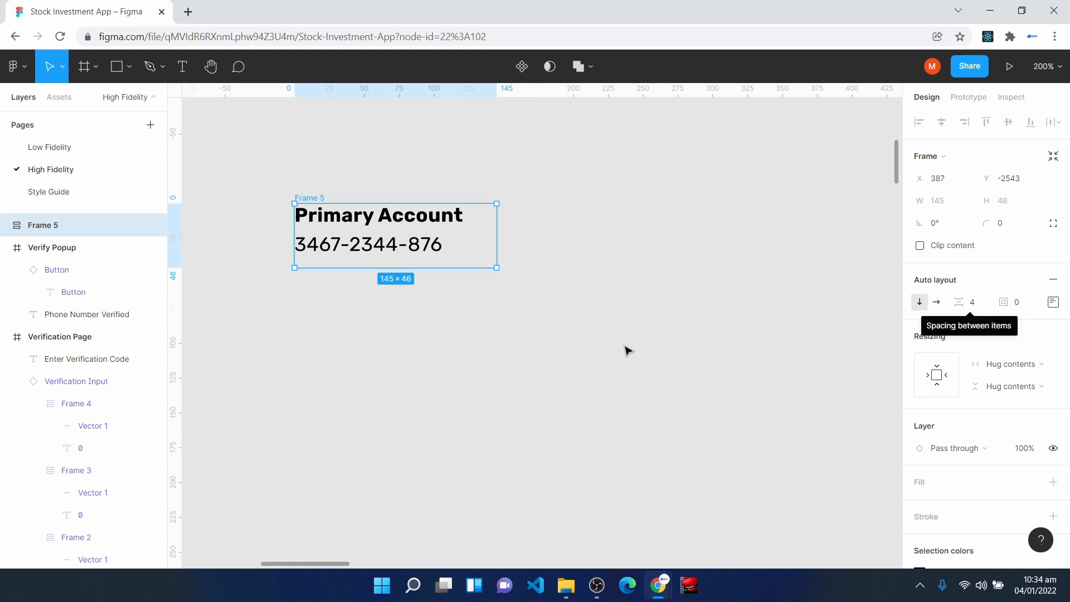
left_click(383, 232)
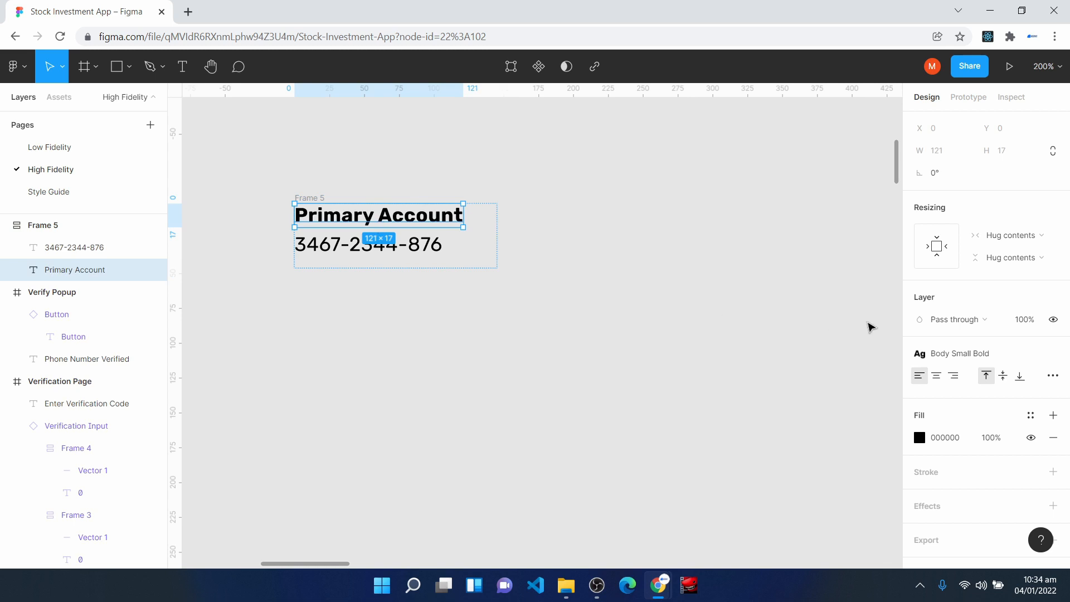
- Set the widths of the "Primary Account" label and the account number text to Fill container
left_click(1015, 239)
left_click(1013, 250)
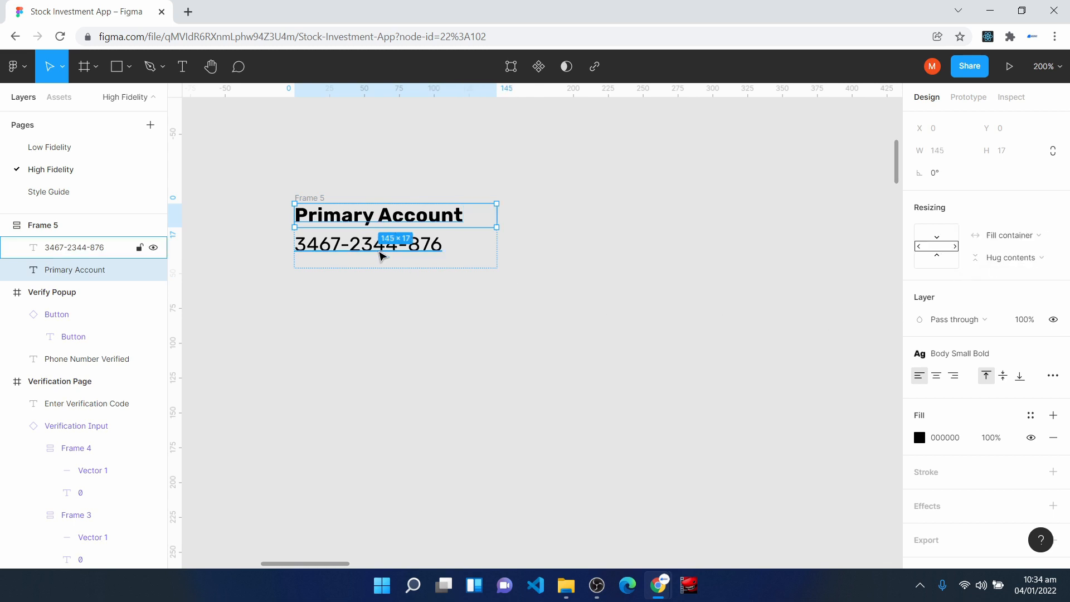
left_click(382, 256)
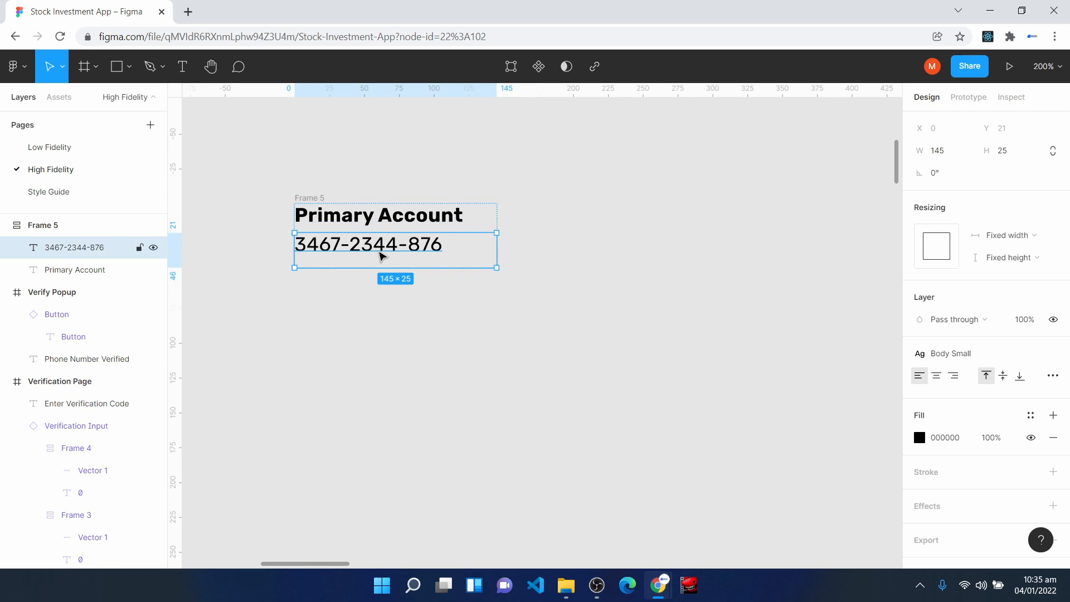
left_click(1016, 239)
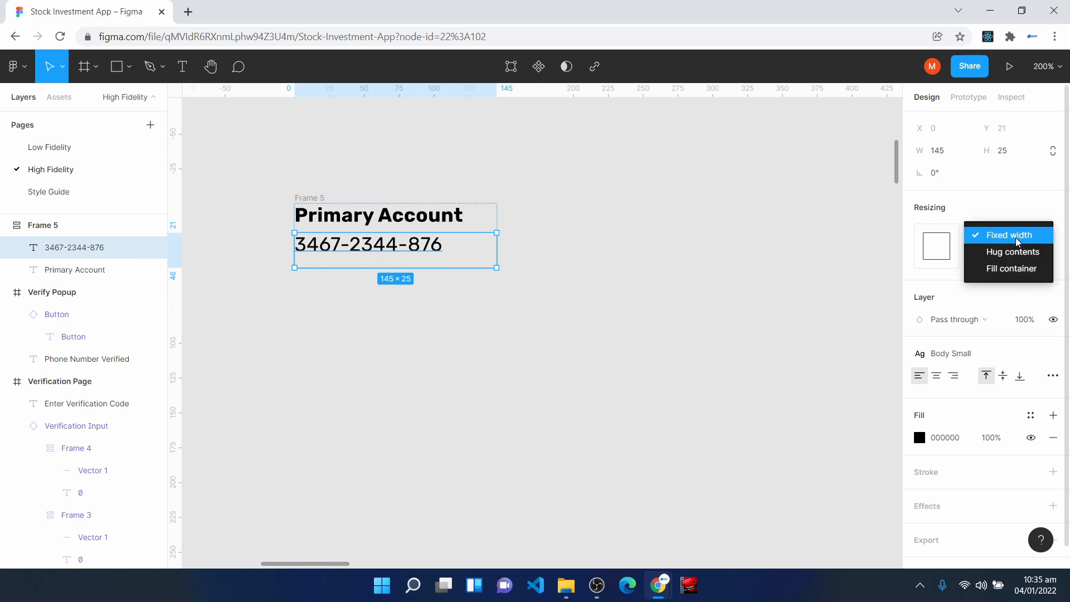
left_click(1020, 270)
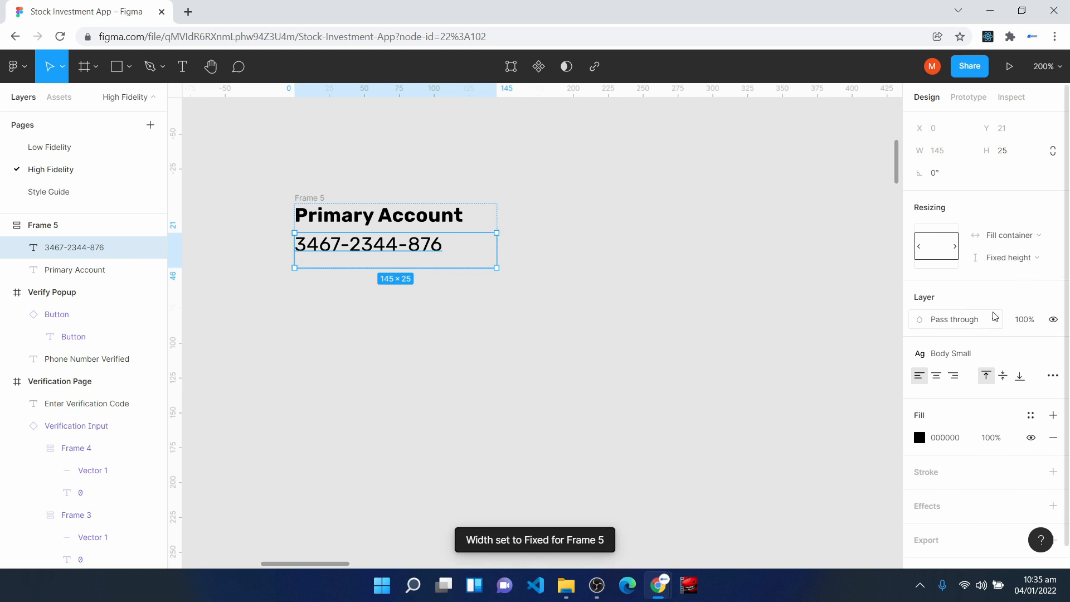
- Set the account number text's resizing to Auto height
left_click(1053, 375)
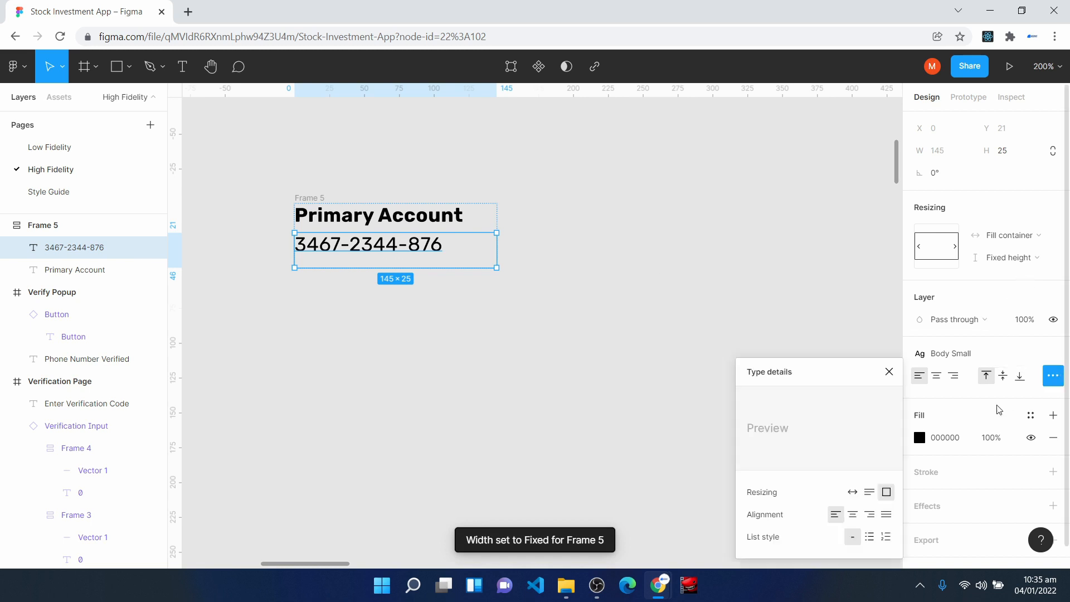
left_click(870, 493)
key("Escape")
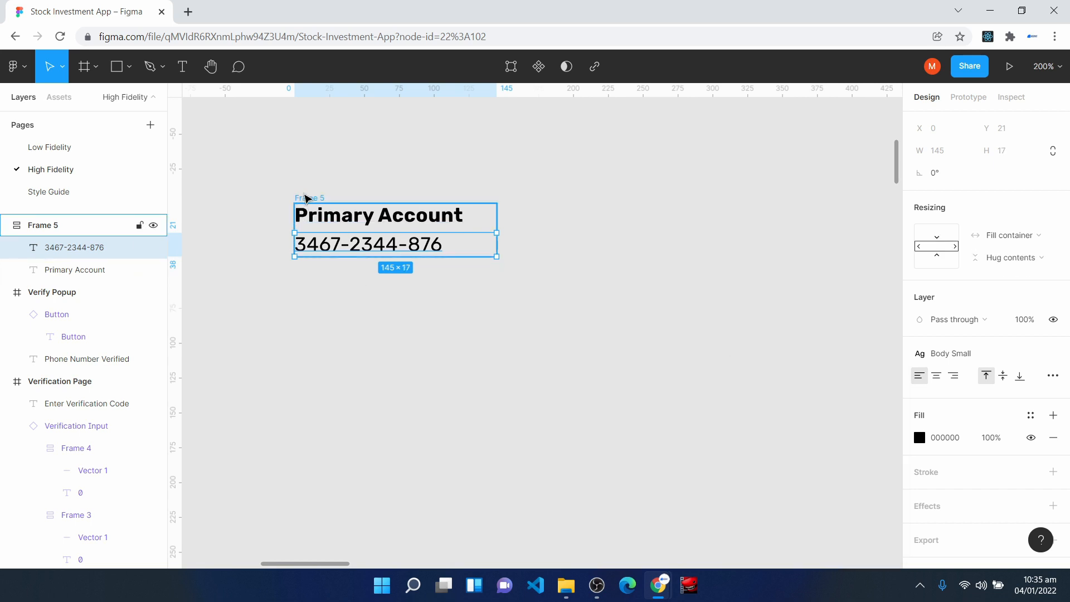
- Give the Primary Account auto layout frame a white FFFFFF fill and duplicate it directly below the original
left_click(307, 199)
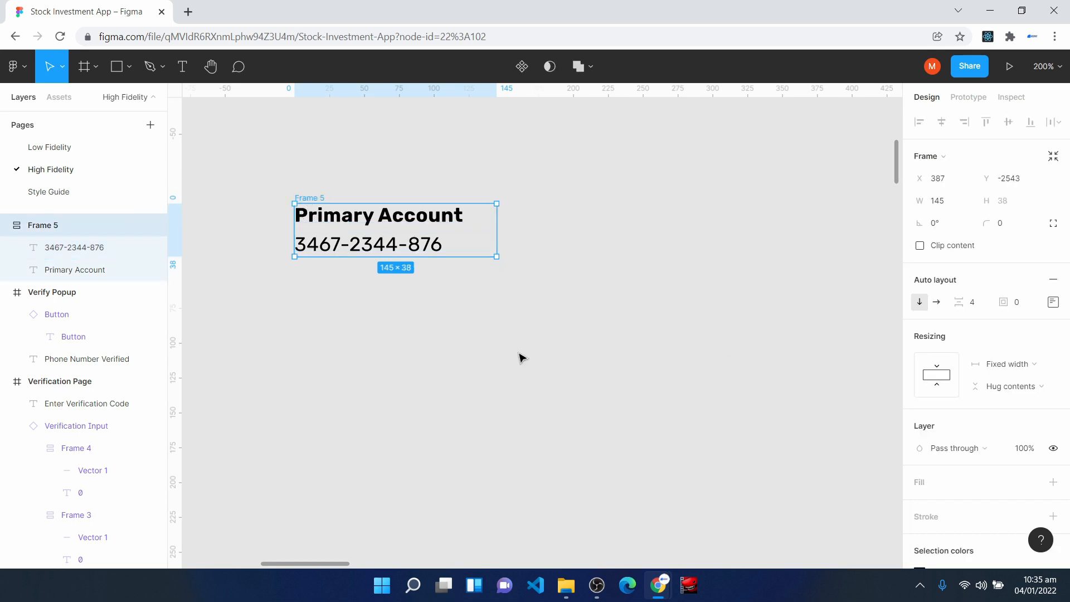
left_click(946, 482)
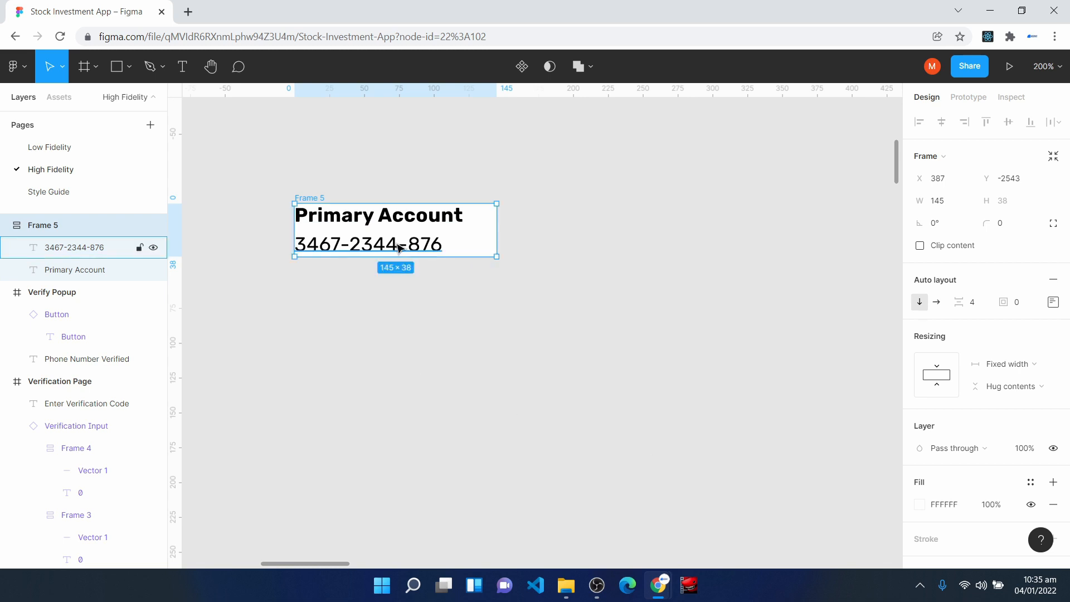
key("ctrl+d")
left_click_drag(599, 276, 378, 349)
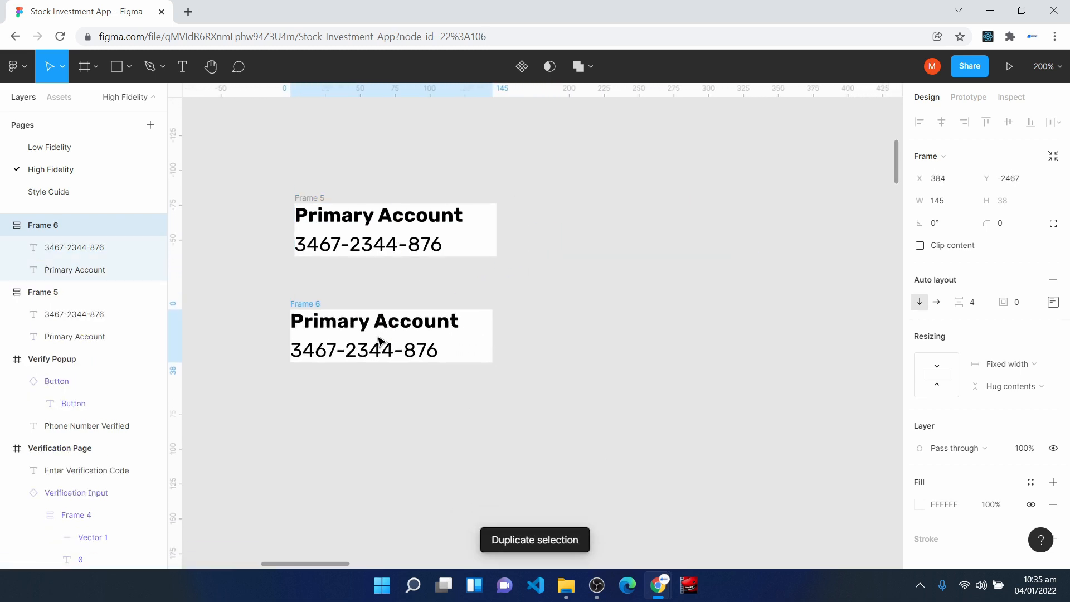
- Change the label in the duplicated frame to "Available Balance"
double_click(360, 319)
type("Account Balance")
key("Escape")
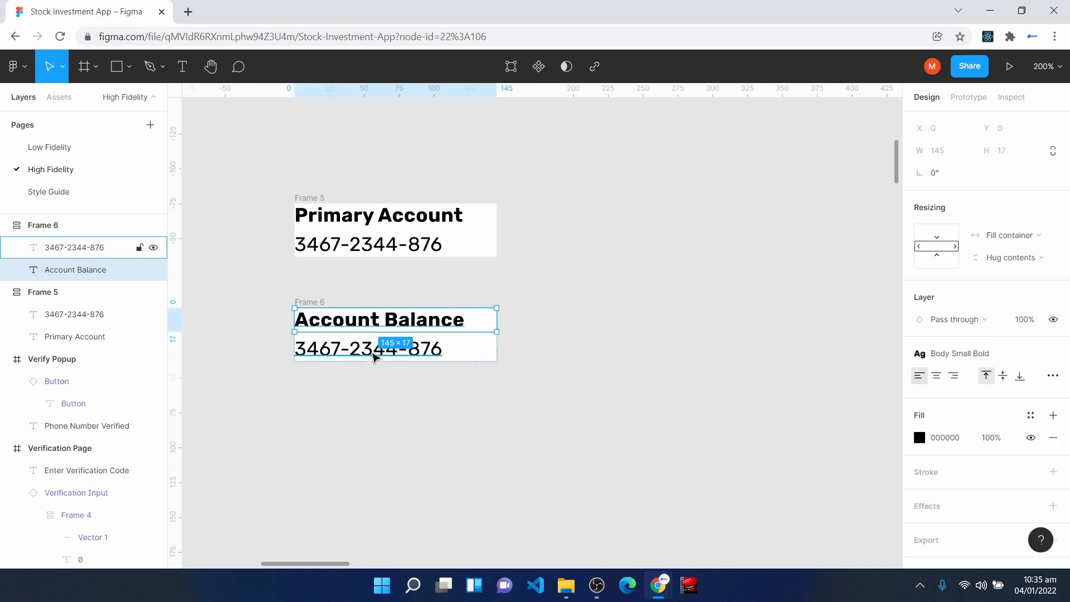
double_click(378, 322)
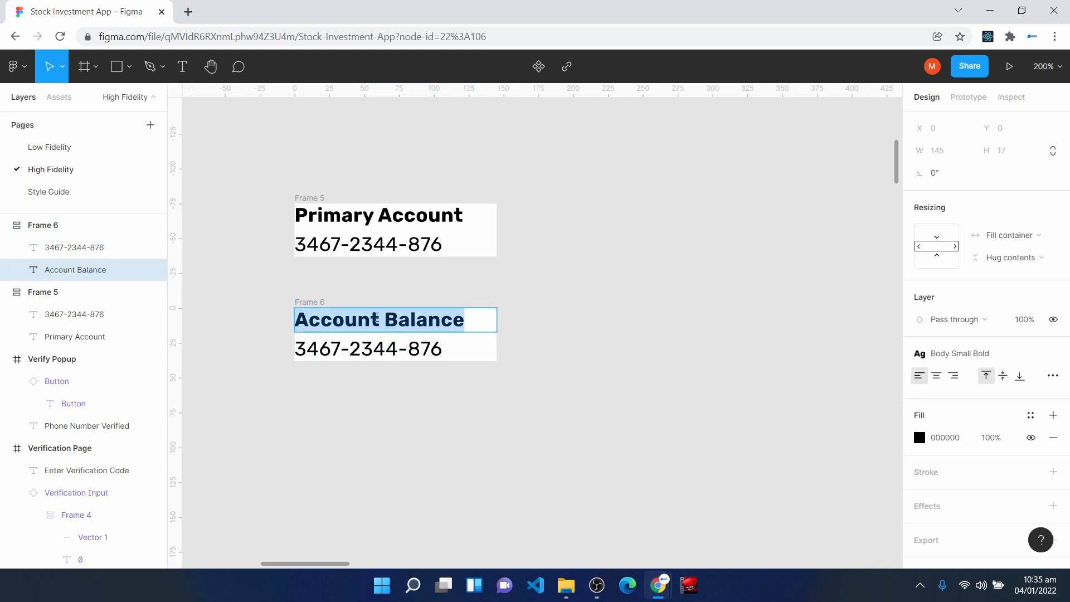
left_click(378, 319)
key("BackSpace")
key("BackSpace")
key("BackSpace")
key("BackSpace")
key("BackSpace")
key("BackSpace")
key("BackSpace")
type("Available")
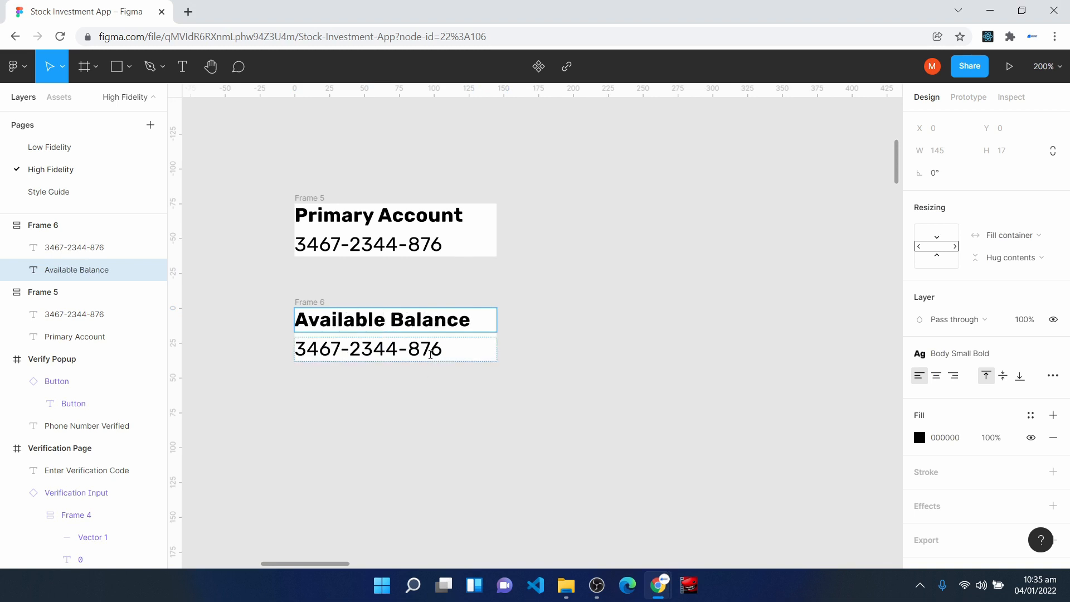
- Replace the number under "Available Balance" with "N25,000,000" and move that frame up by 10
left_click(431, 355)
double_click(430, 355)
type("N")
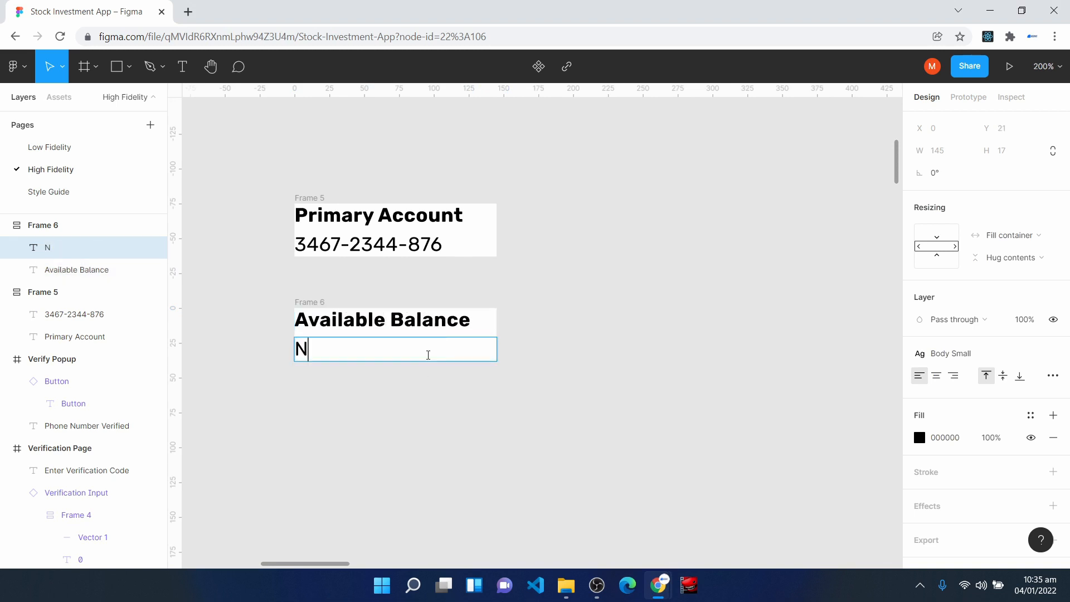
type("25,000,000")
left_click(303, 304)
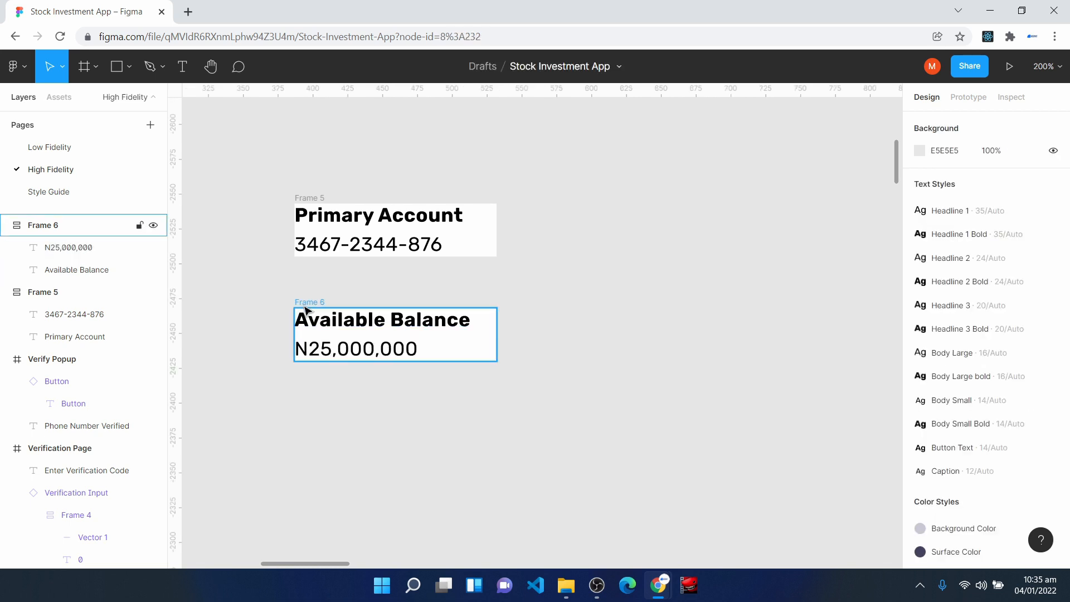
key("shift+Up")
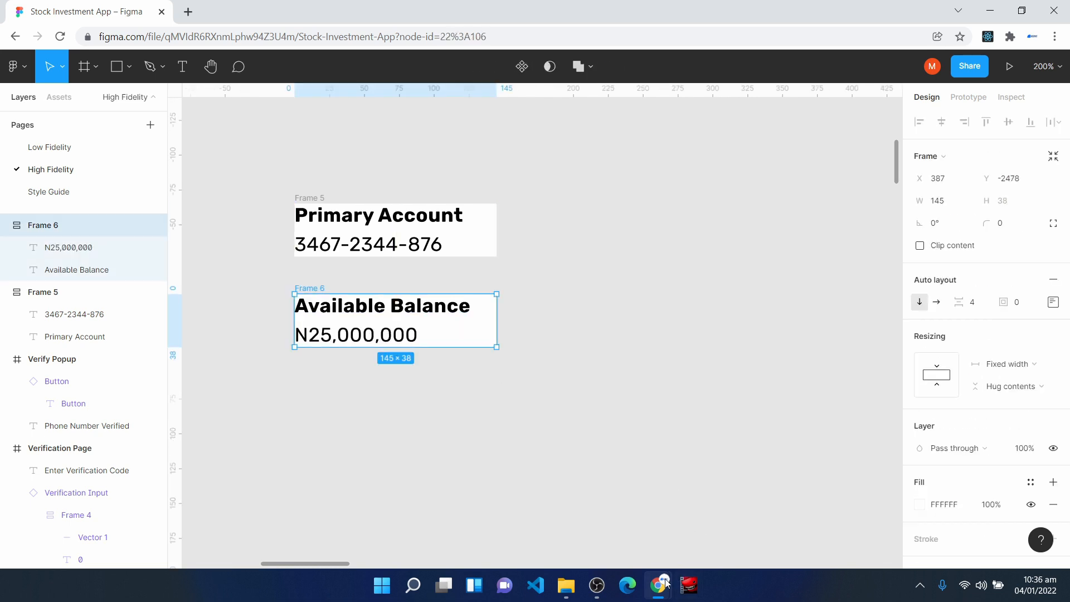
- Wrap the Primary Account and Available Balance frames in a vertical auto layout frame with an item spacing of 24
left_click(245, 170)
left_click_drag(253, 177, 539, 393)
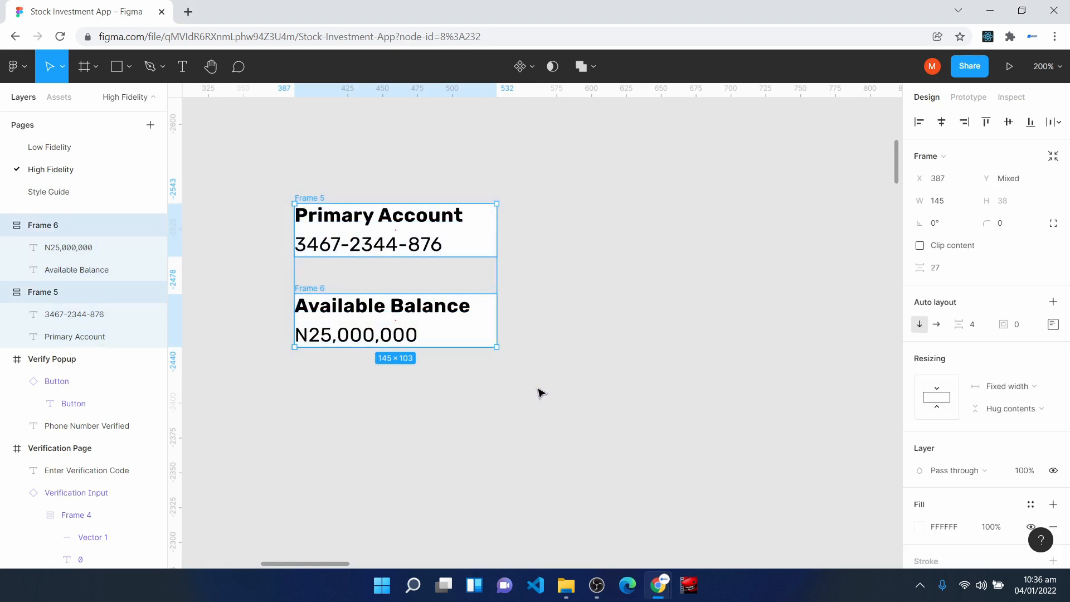
key("shift+a")
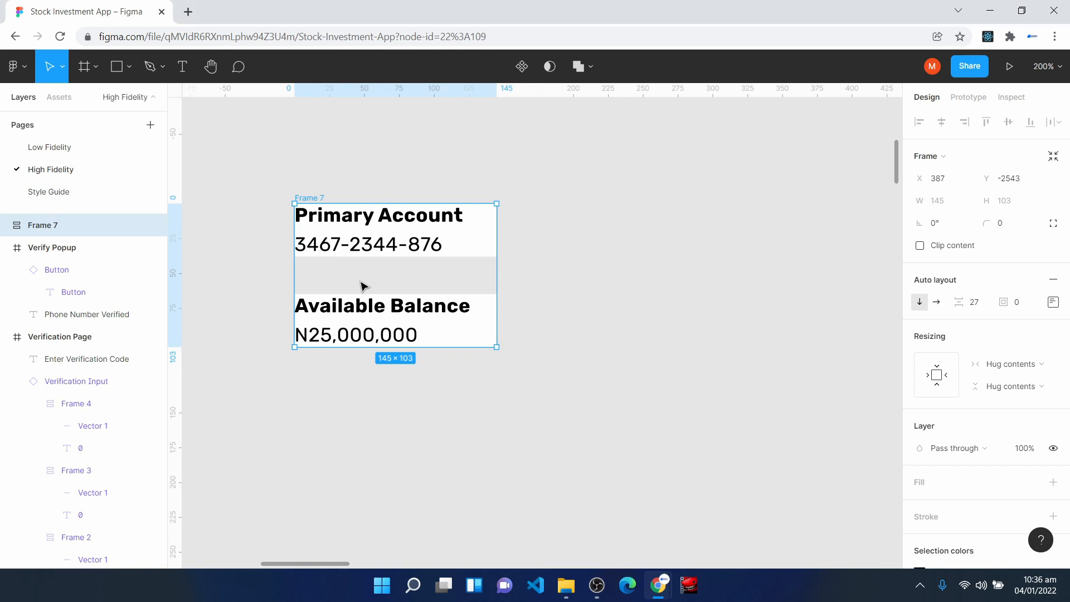
left_click(975, 304)
type("24")
key("Return")
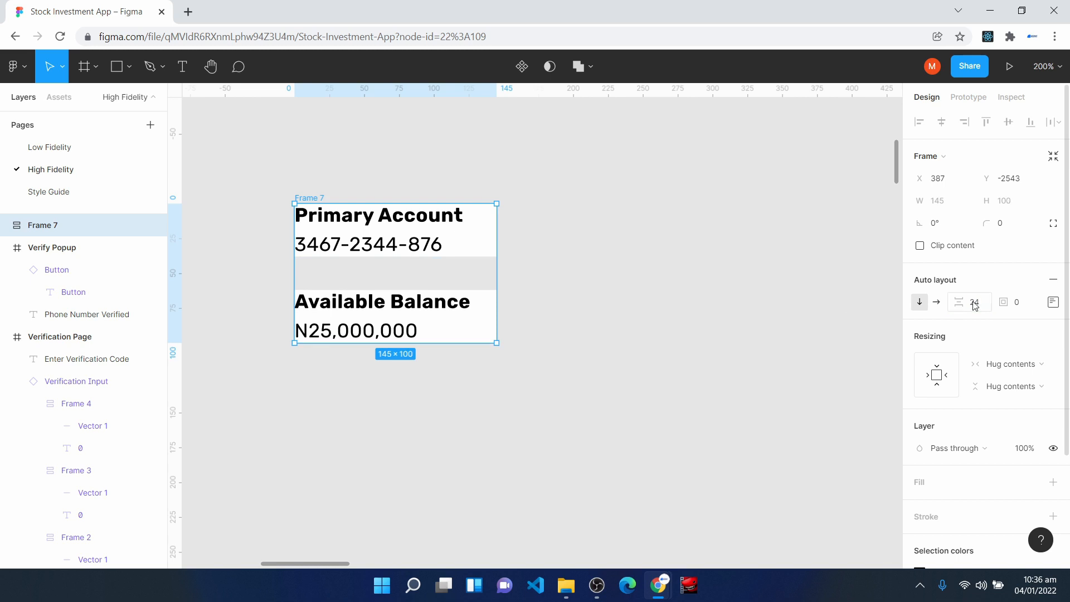
- Set the widths of the Primary Account and Available Balance frames to Fill container
double_click(382, 232)
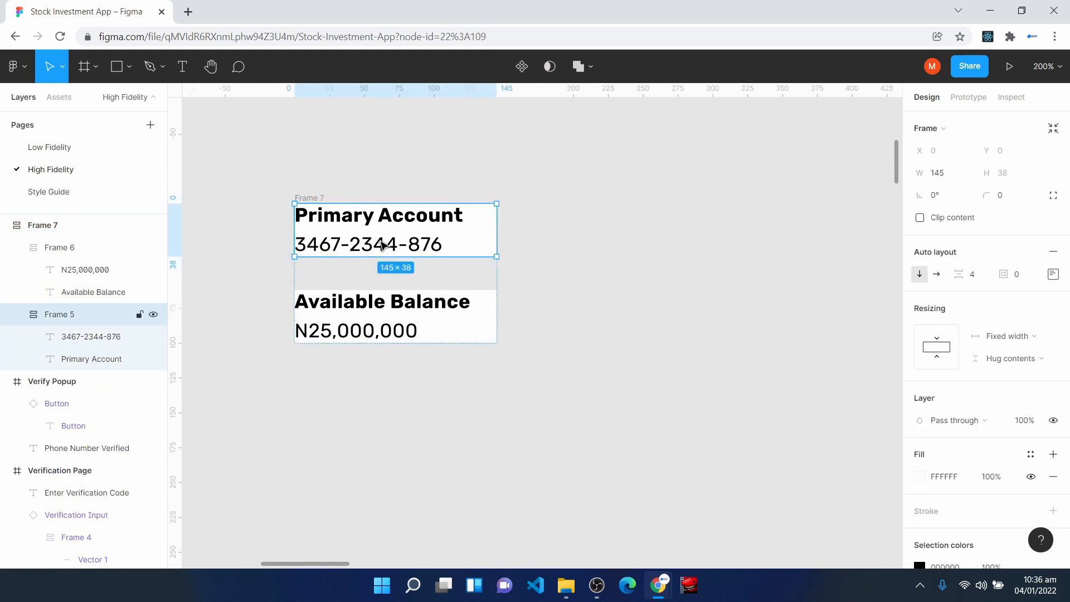
left_click(1010, 336)
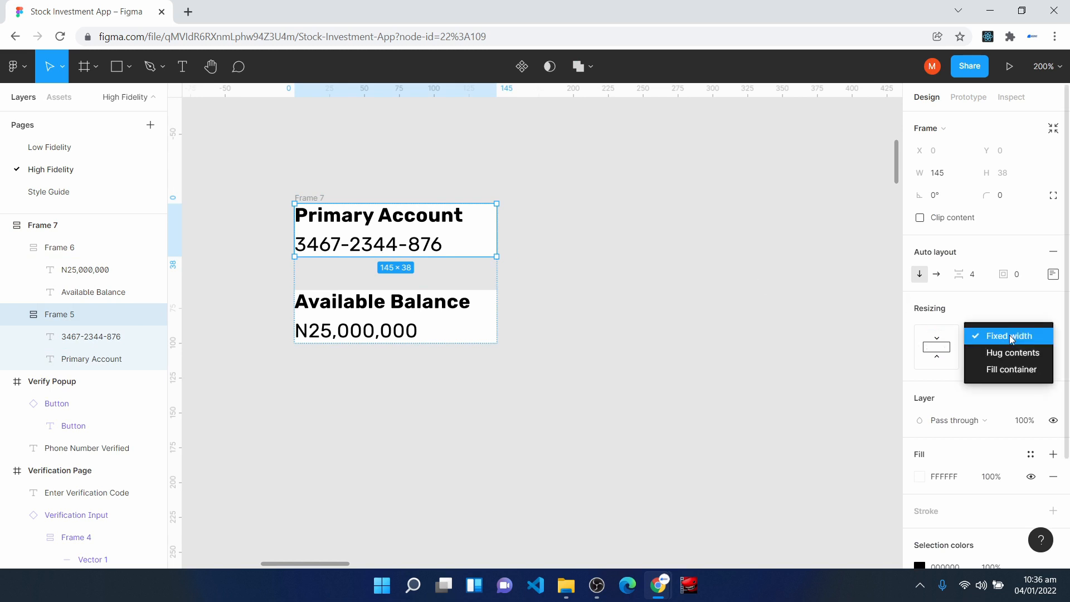
left_click(1011, 371)
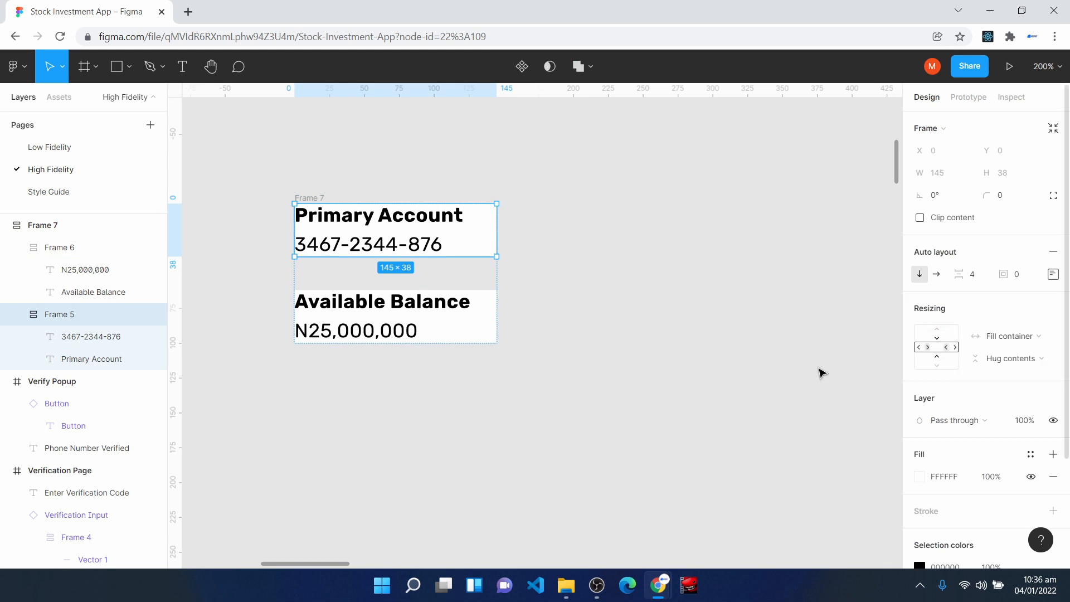
left_click(465, 321)
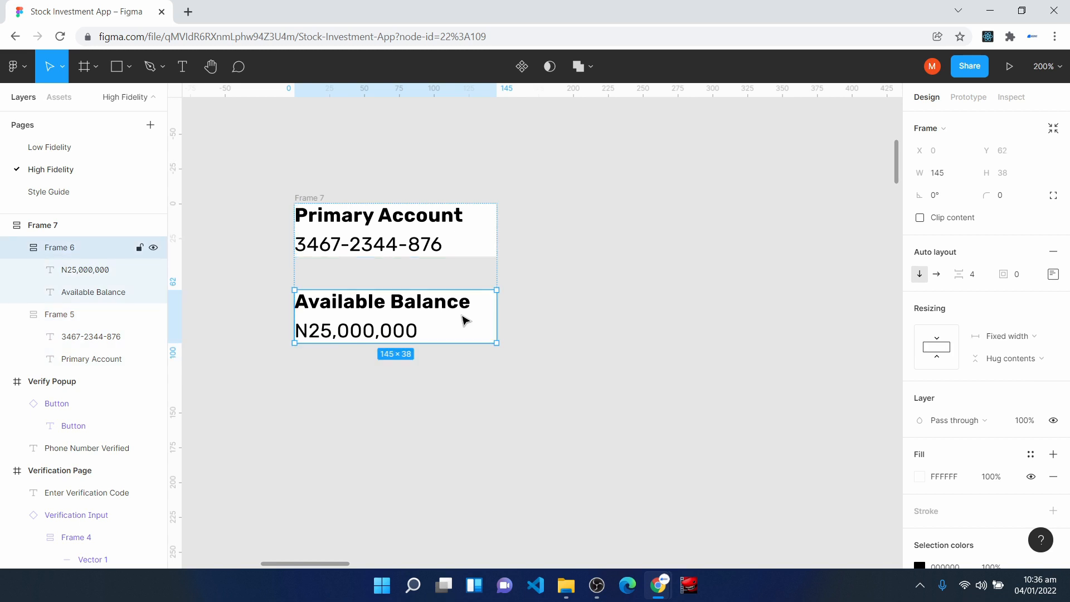
left_click(1010, 336)
left_click(1012, 370)
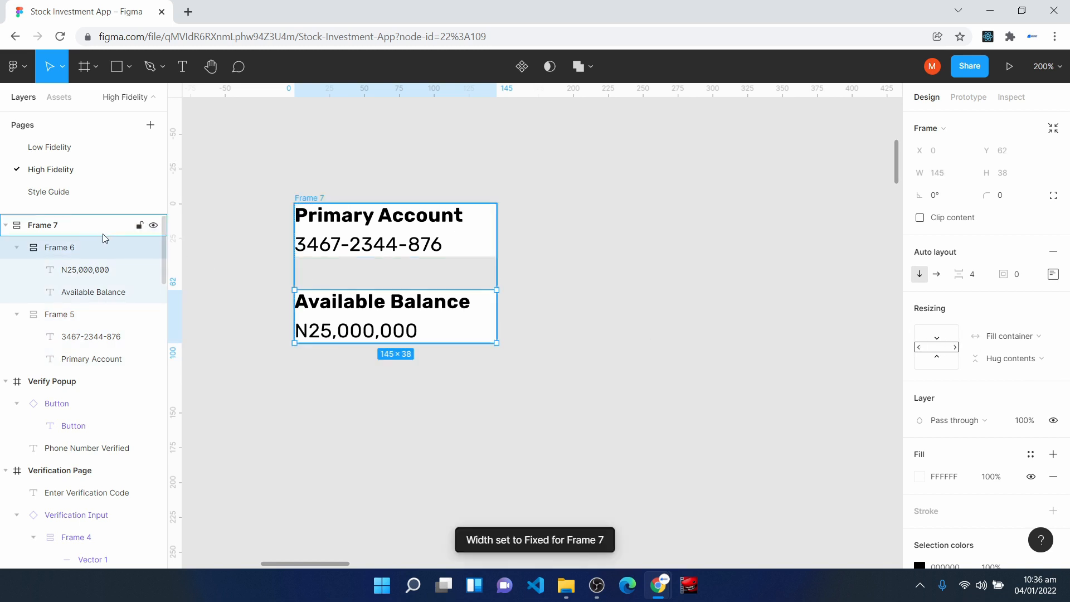
- Add a white FFFFFF fill to the outer auto layout frame around both account items
left_click(78, 225)
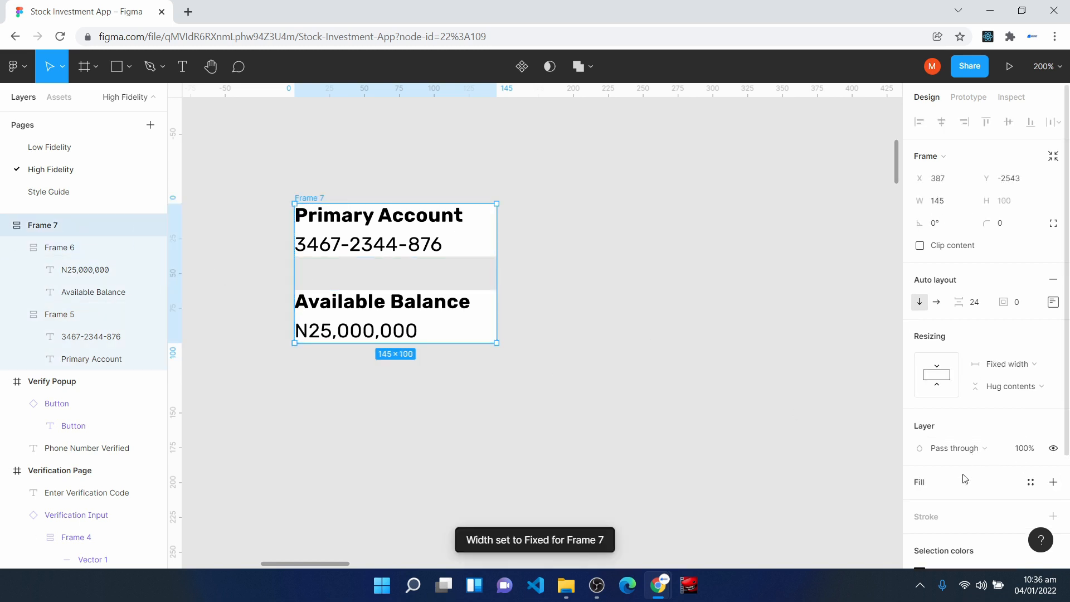
left_click(940, 485)
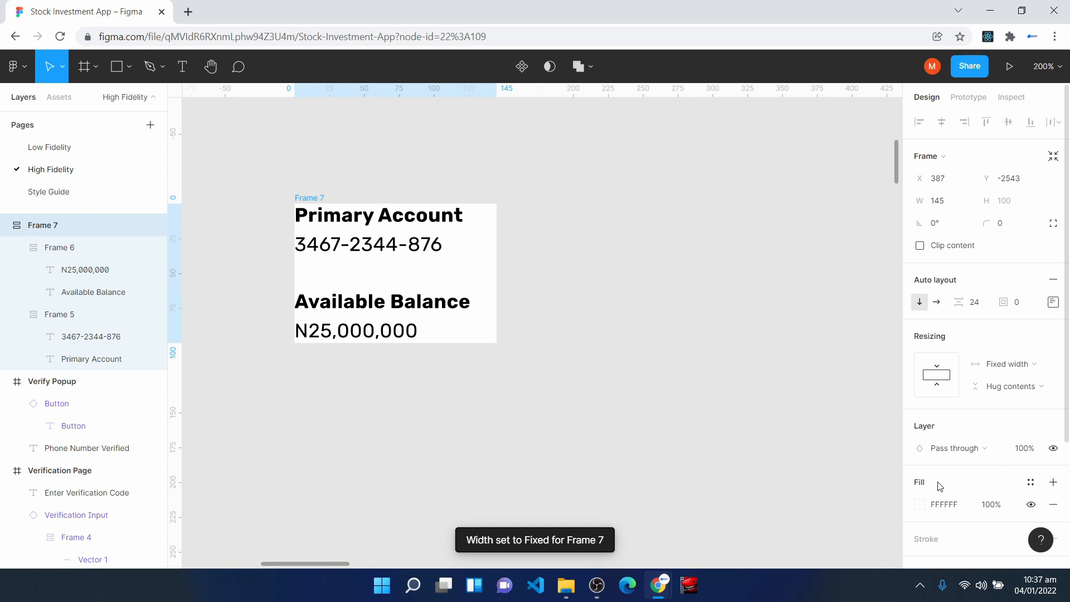
mouse_move(496, 268)
left_mouse_down()
mouse_move(399, 258)
mouse_move(500, 260)
left_mouse_up()
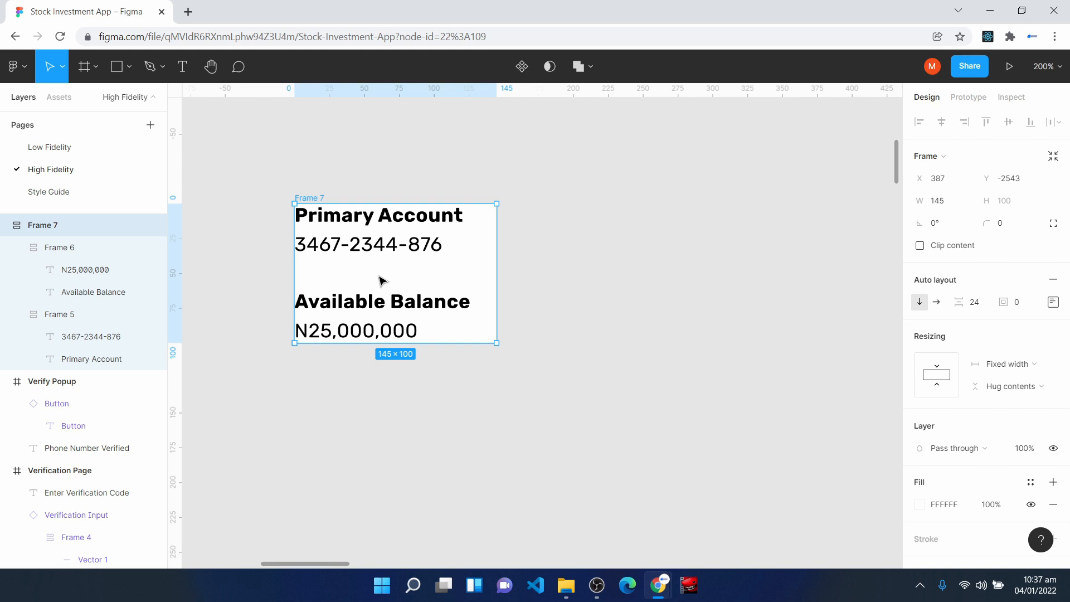
- Insert an instance of the Button component and nest it in the outer auto layout frame below Available Balance
left_click(65, 102)
left_click_drag(48, 219, 272, 383)
left_click(24, 98)
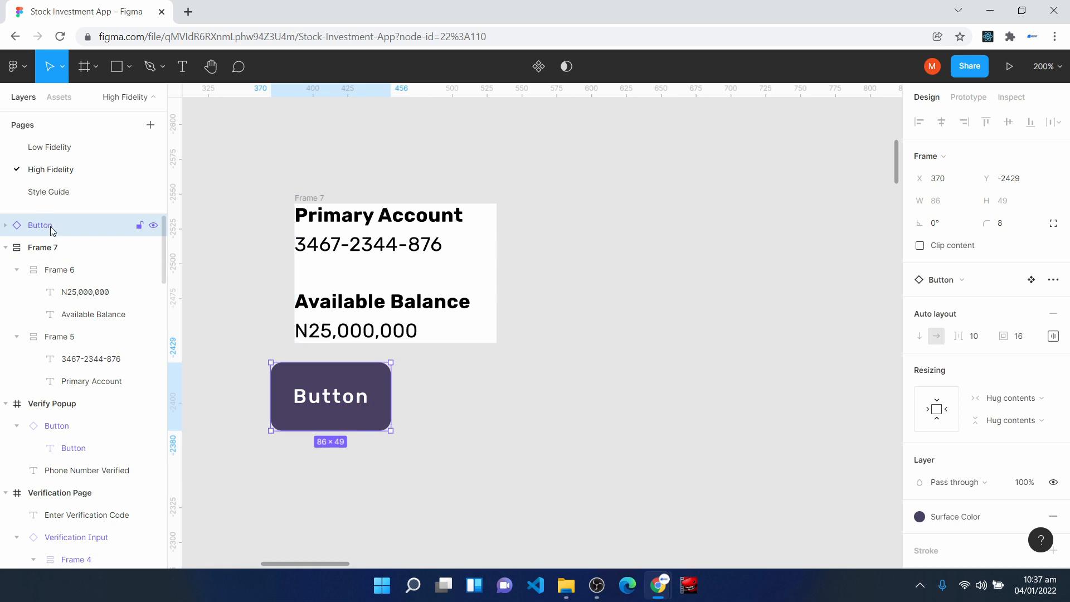
left_click_drag(50, 227, 56, 261)
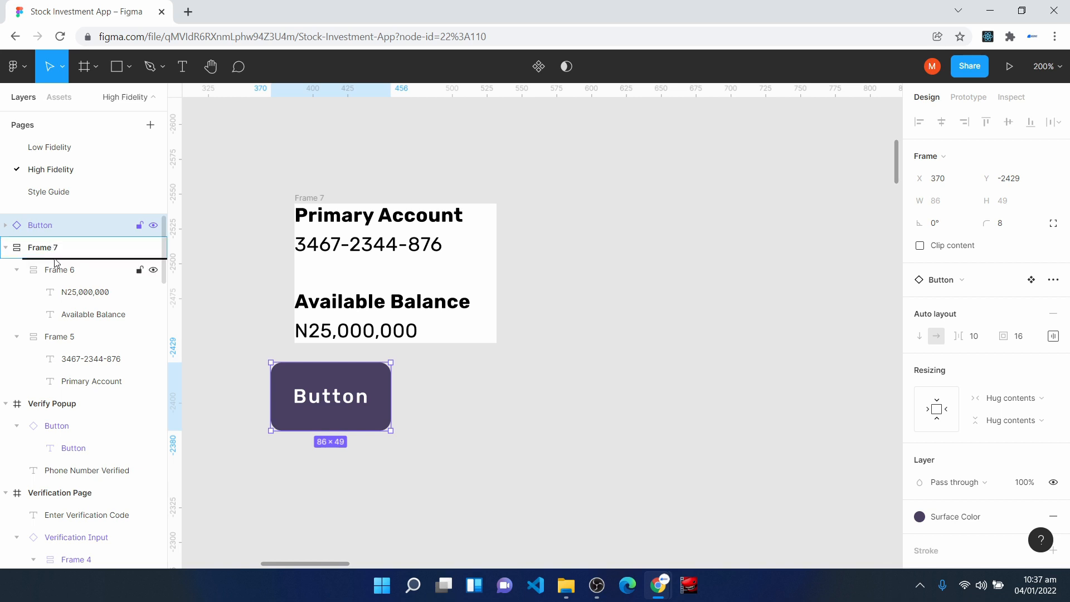
left_click_drag(56, 261, 56, 262)
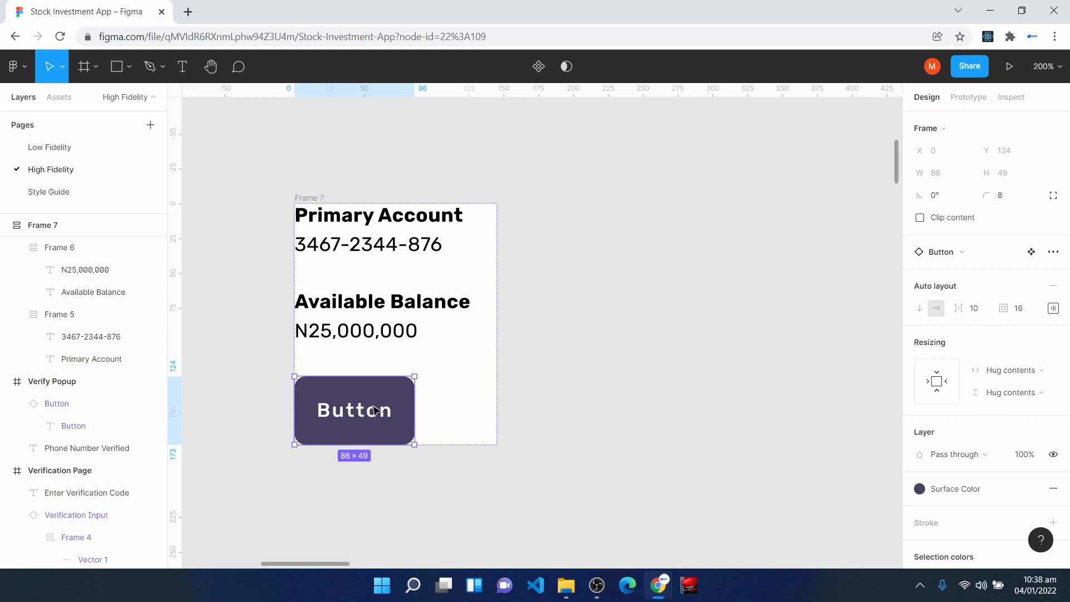
- Set the nested button's top and bottom padding to 8 each
left_click(1053, 309)
left_click(1013, 335)
type("8")
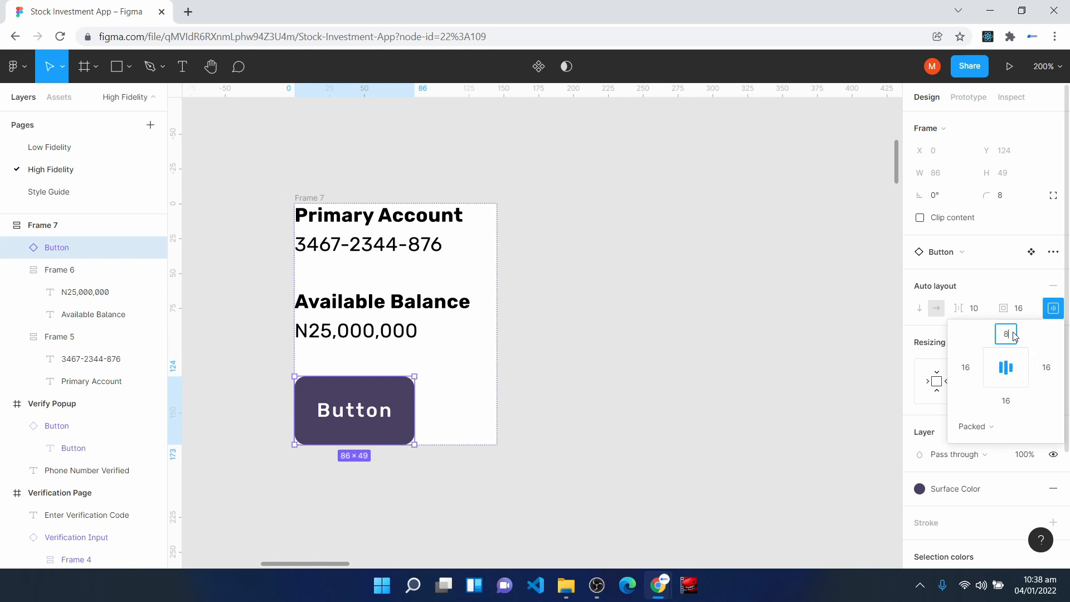
left_click(1006, 402)
type("8")
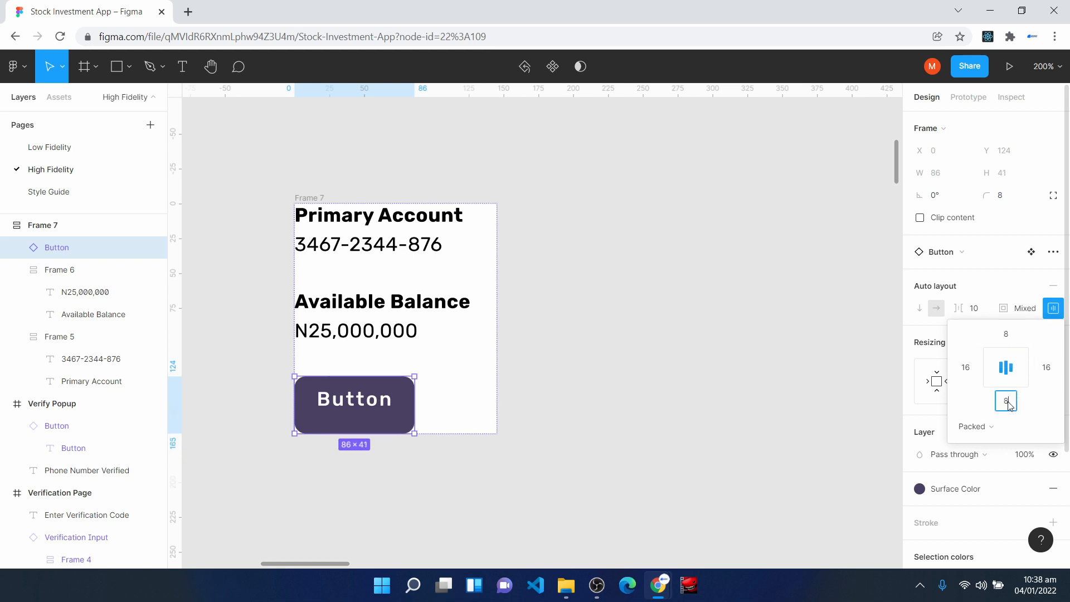
key("Return")
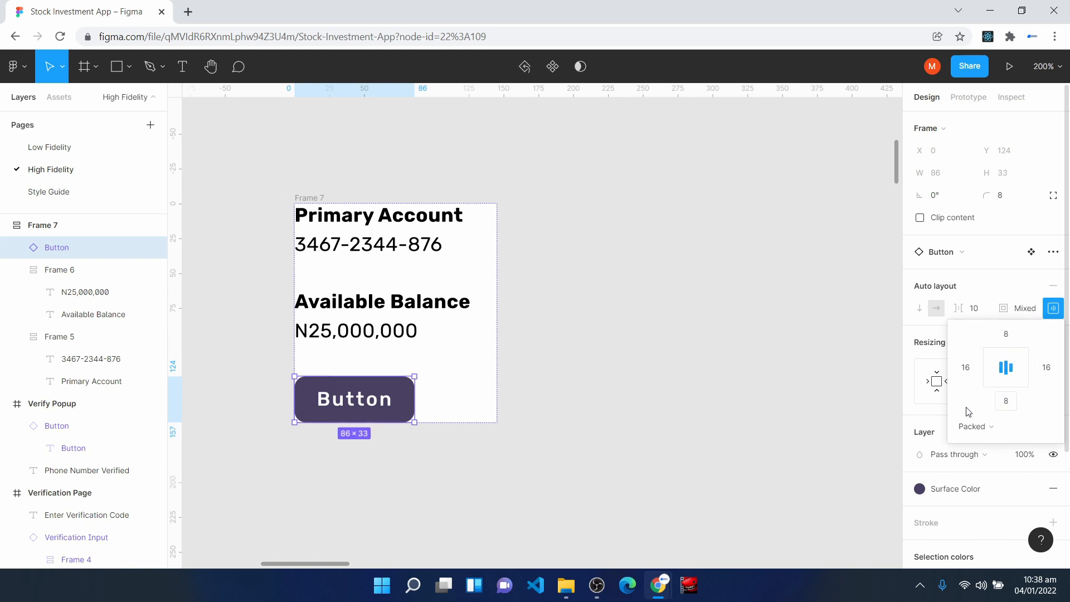
- Change the nested button's text to "Fund Account" and clear the selection
double_click(360, 399)
double_click(359, 400)
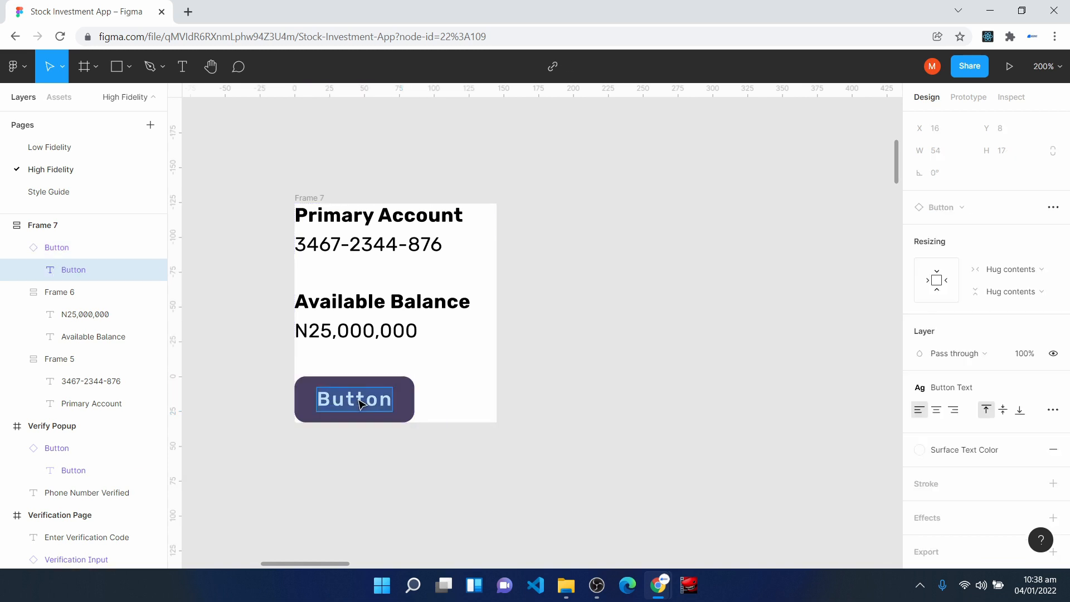
type("Fund Account")
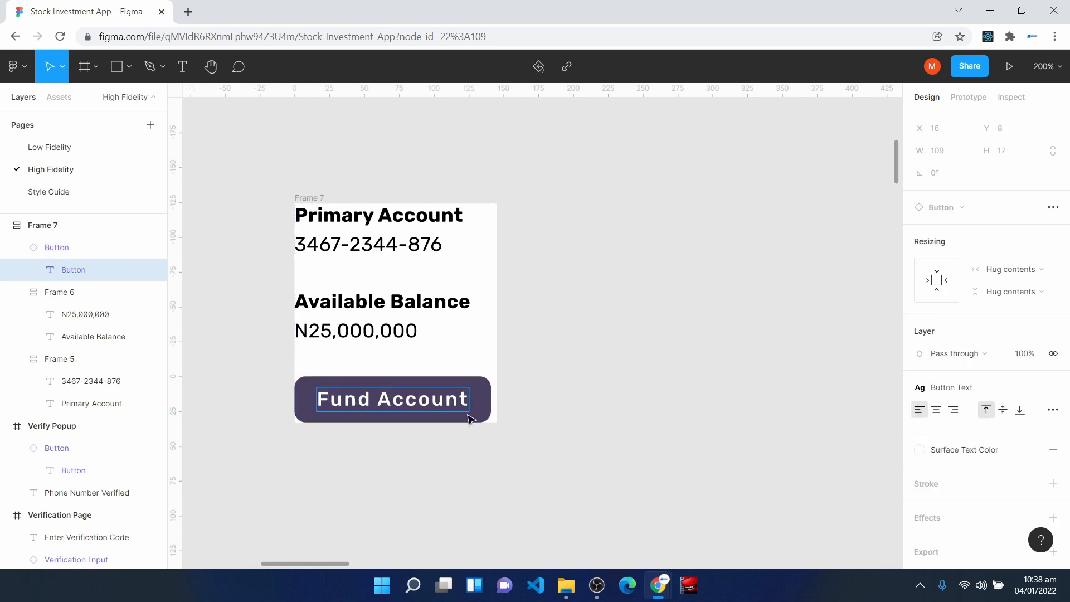
left_click(574, 417)
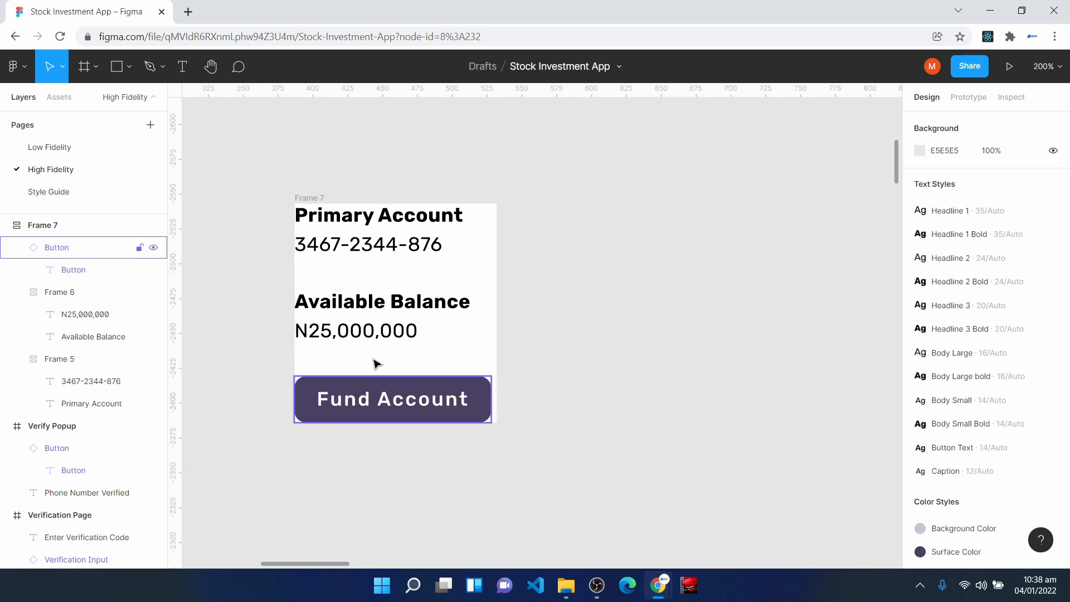
left_click(309, 198)
left_click(564, 184)
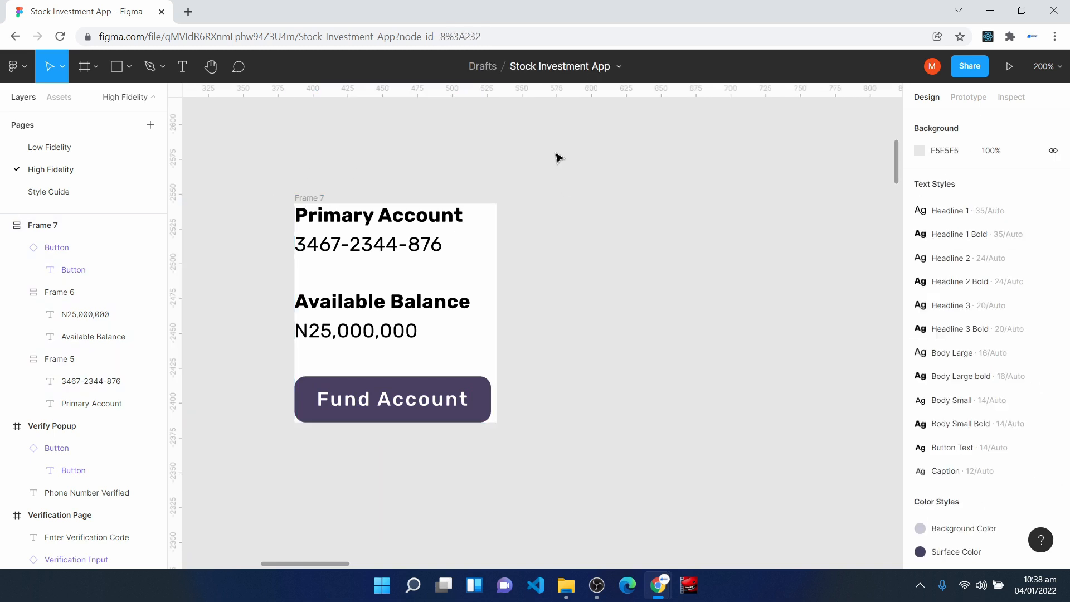
- Insert the home icon with the Feather Icons plugin and close the plugin
right_click(572, 147)
mouse_move(641, 232)
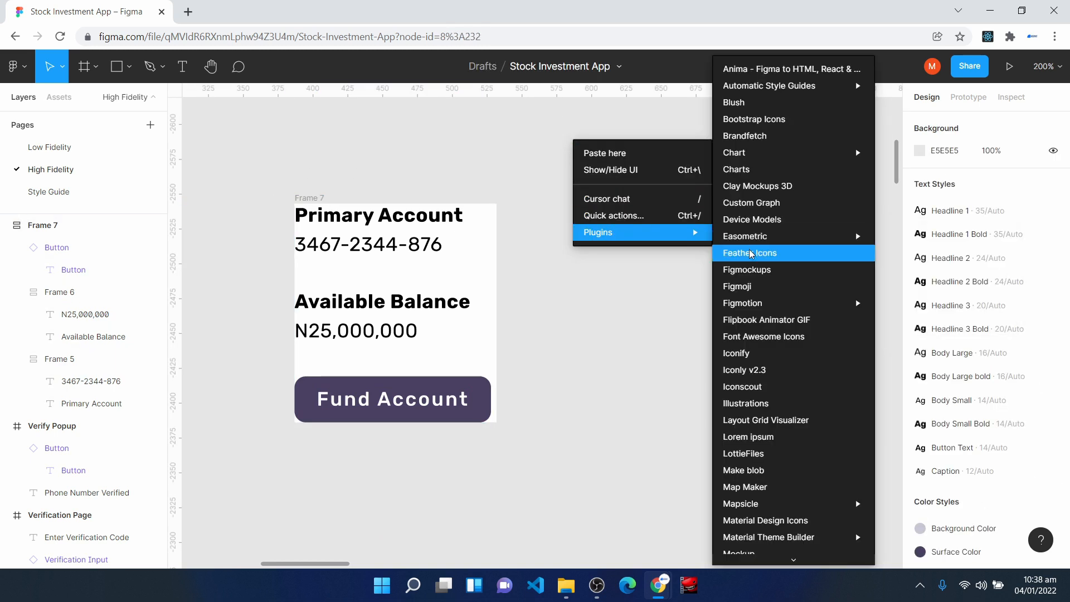
left_click(752, 254)
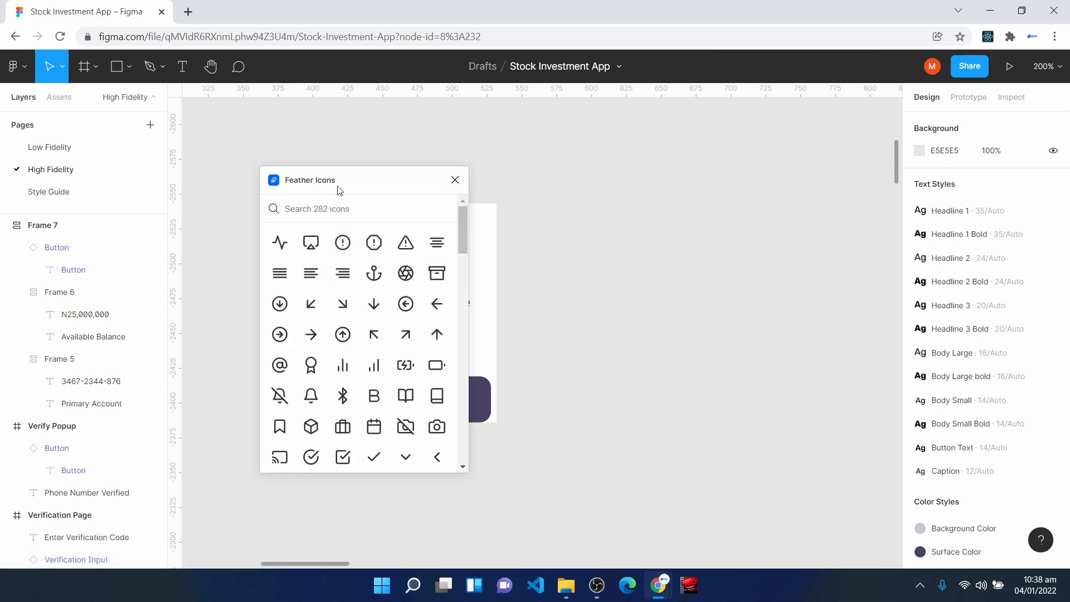
left_click_drag(366, 179, 696, 155)
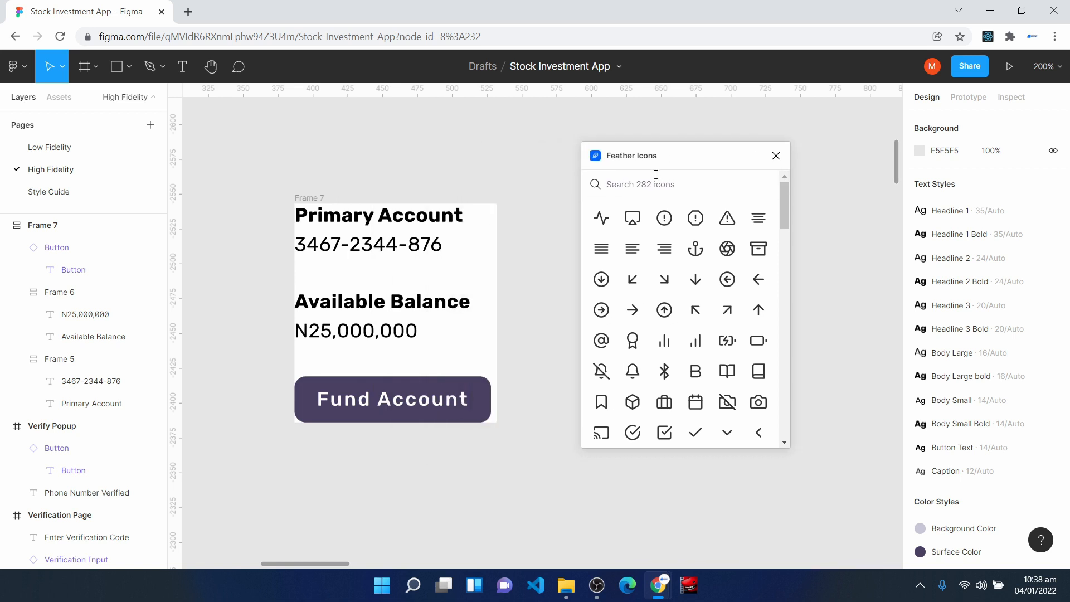
type("home")
left_click(603, 219)
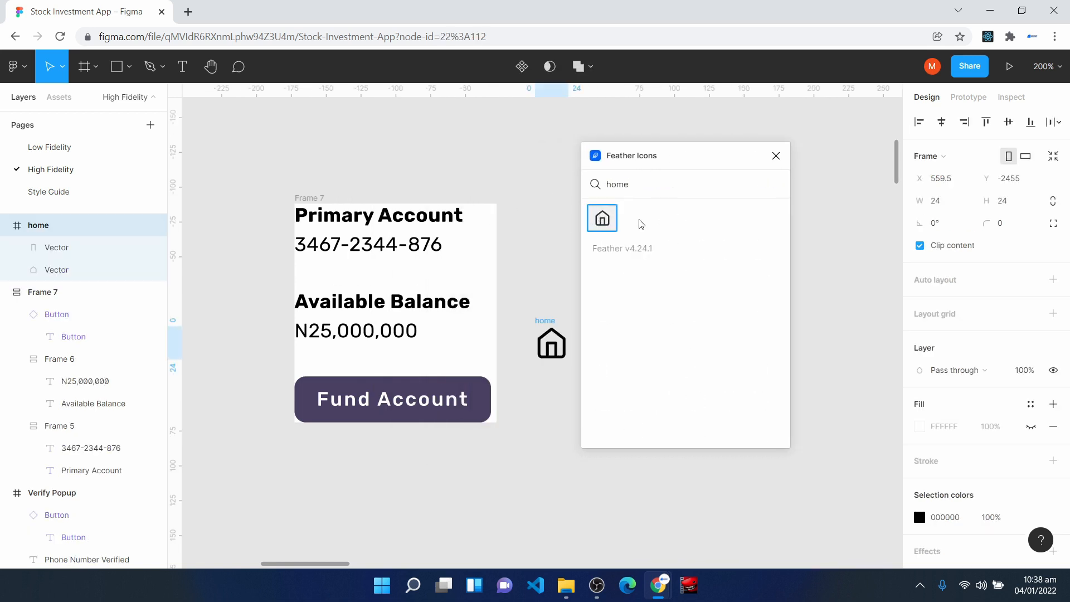
left_click(776, 156)
- Place the home icon beside the account frame, aligned with its upper edge, and wrap both in a horizontal auto layout
left_click_drag(552, 344, 601, 220)
left_click(566, 404)
left_click_drag(244, 162, 661, 456)
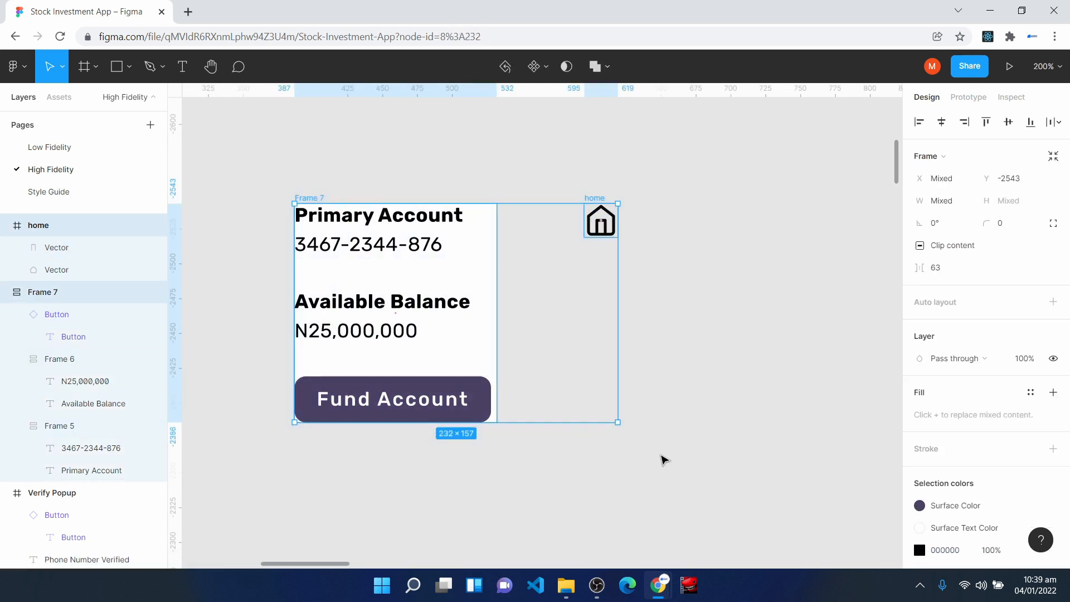
key("shift+a")
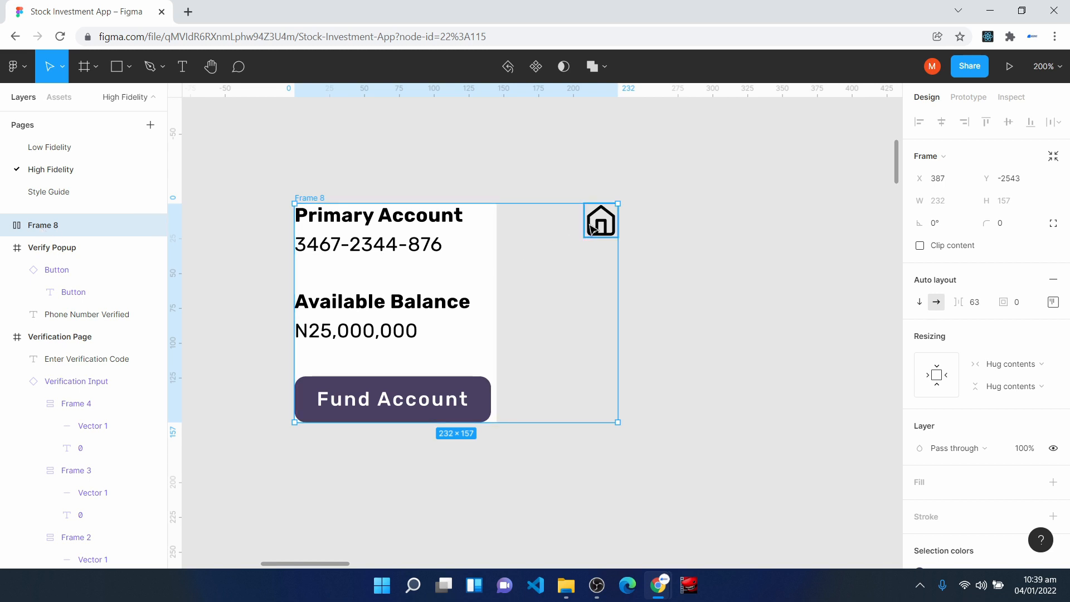
- Set the account details frame's horizontal resizing to Fill container inside the new auto layout
left_click(408, 275)
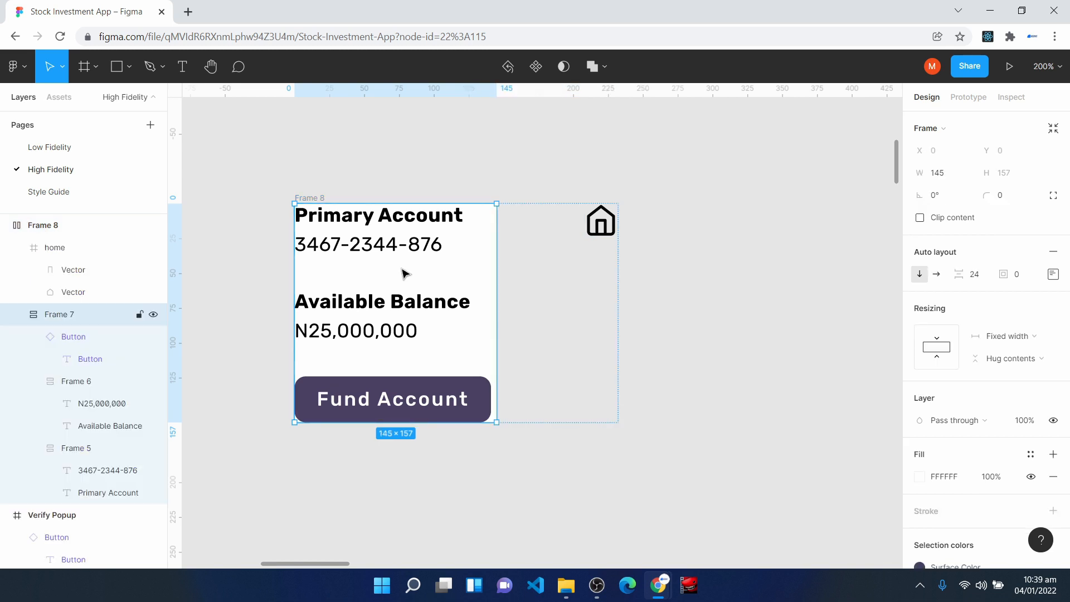
left_click(1013, 341)
left_click(1015, 378)
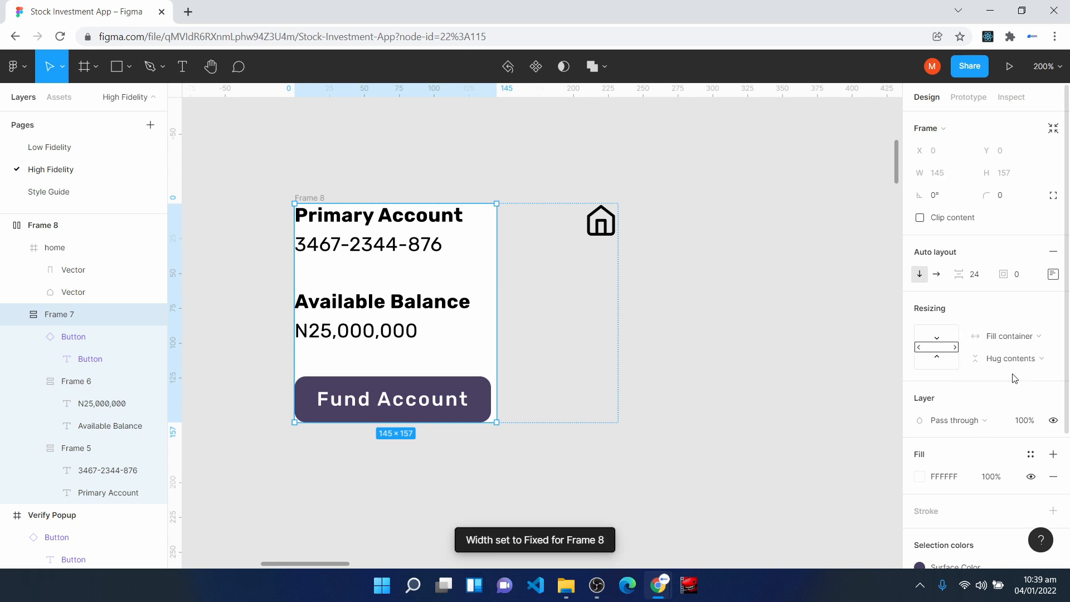
left_click(600, 226)
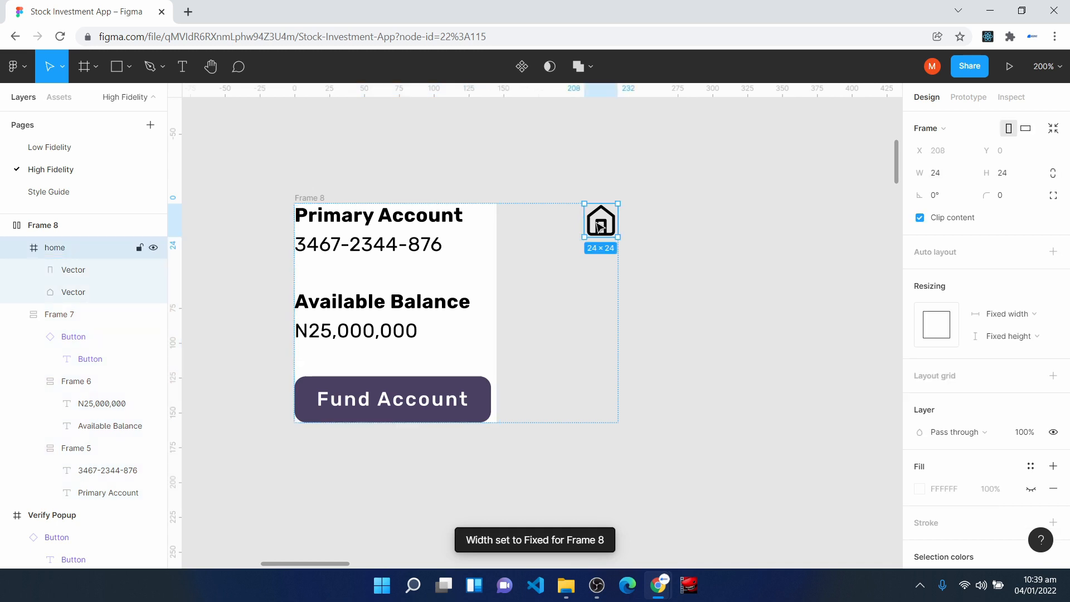
- Set the outer auto layout's spacing between the account details and the home icon to 24
left_click(72, 228)
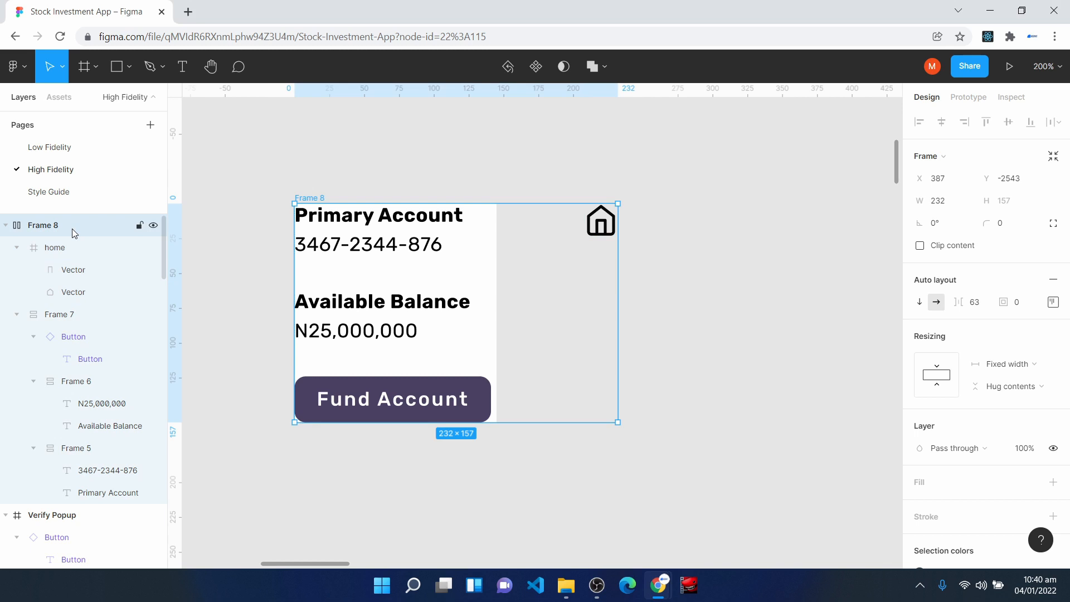
left_click(983, 308)
type("24")
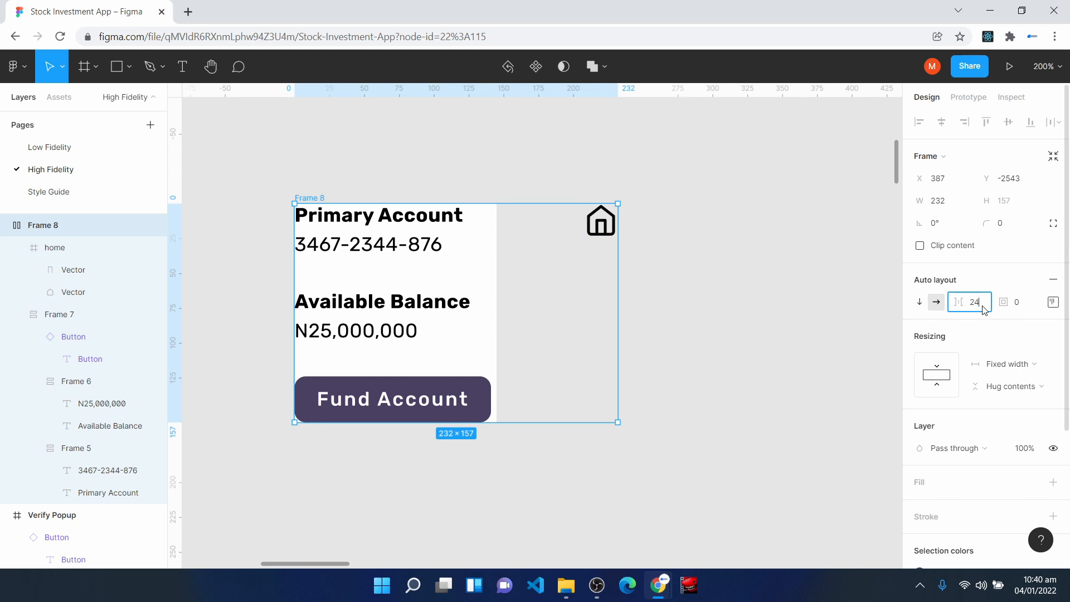
key("Return")
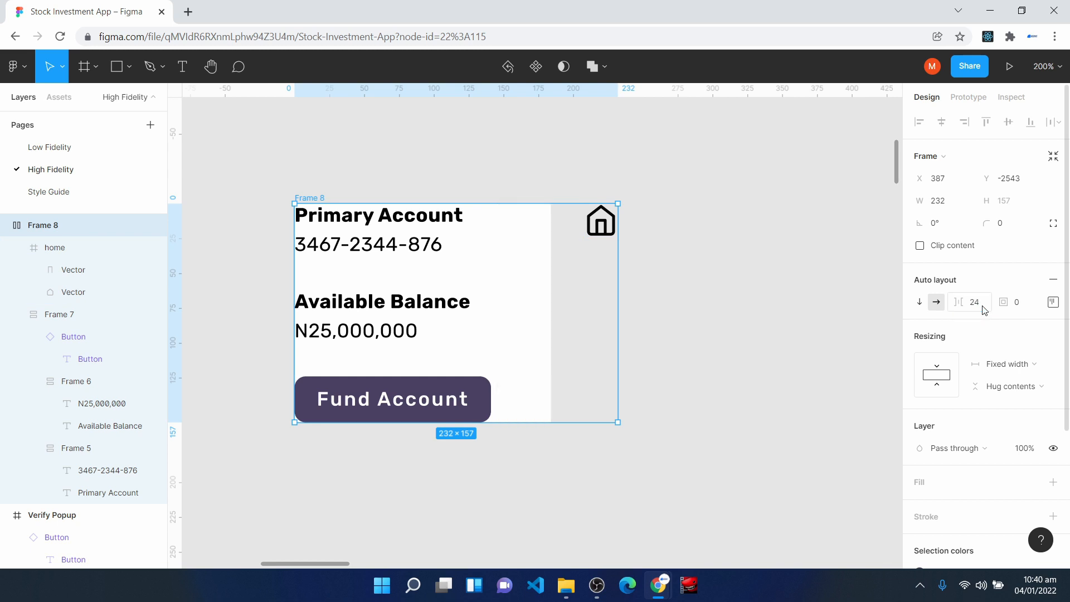
- Add a white FFFFFF fill to the outer auto layout frame and set its padding to 16
left_click(927, 483)
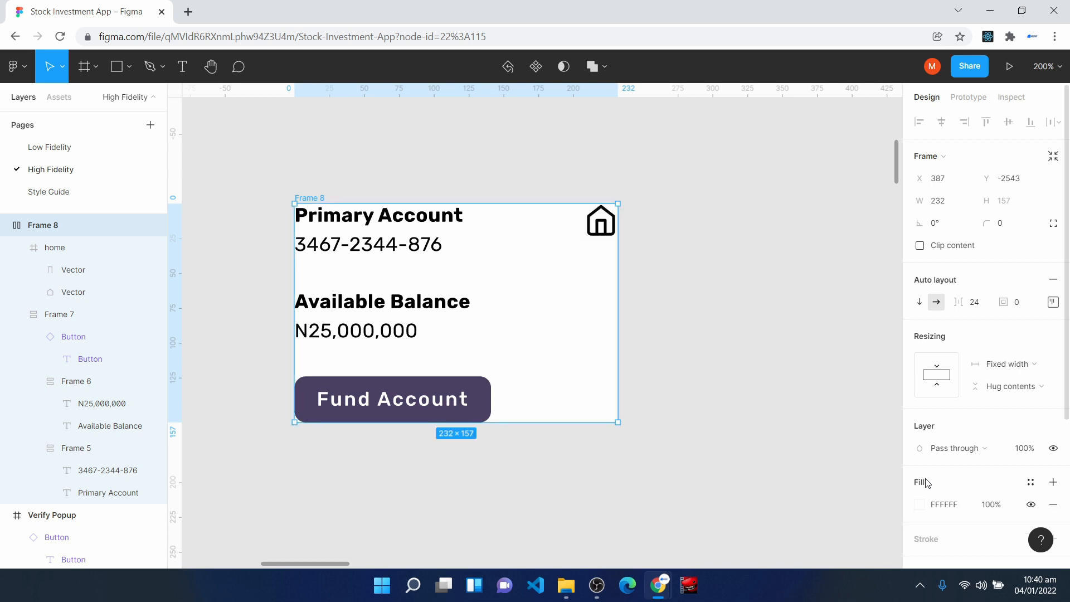
left_click(1028, 307)
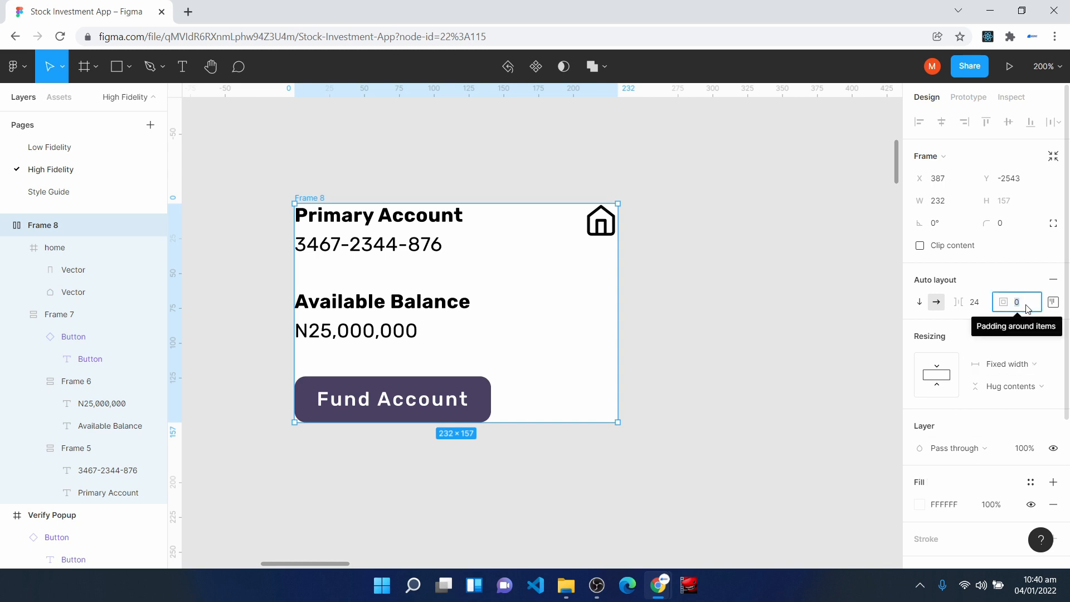
type("16")
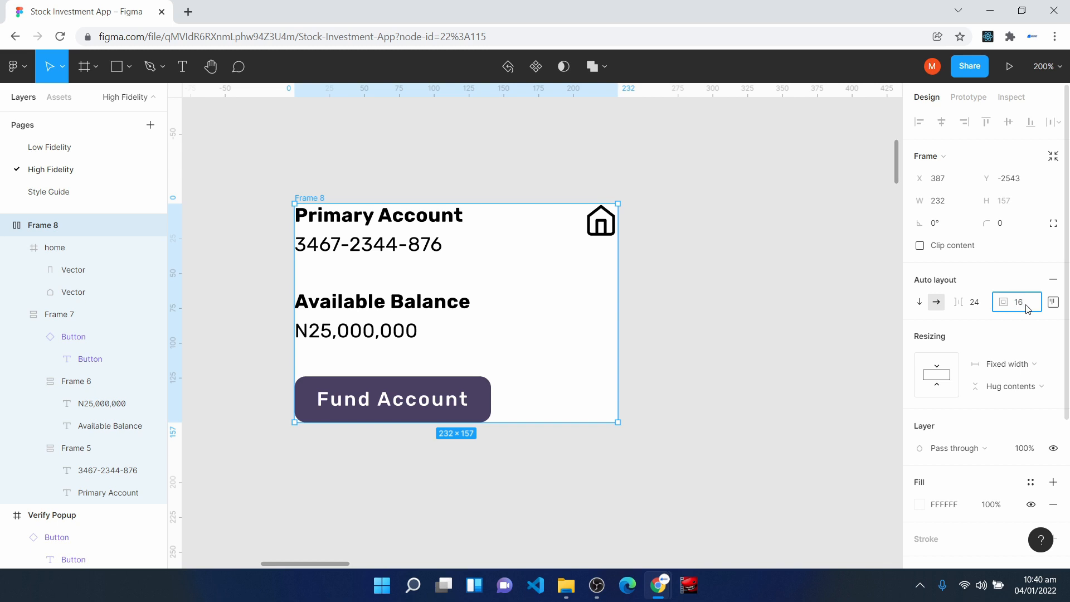
key("Return")
- Round the card's corners to 8 and widen the card to about 318
left_click(1022, 226)
key("Return")
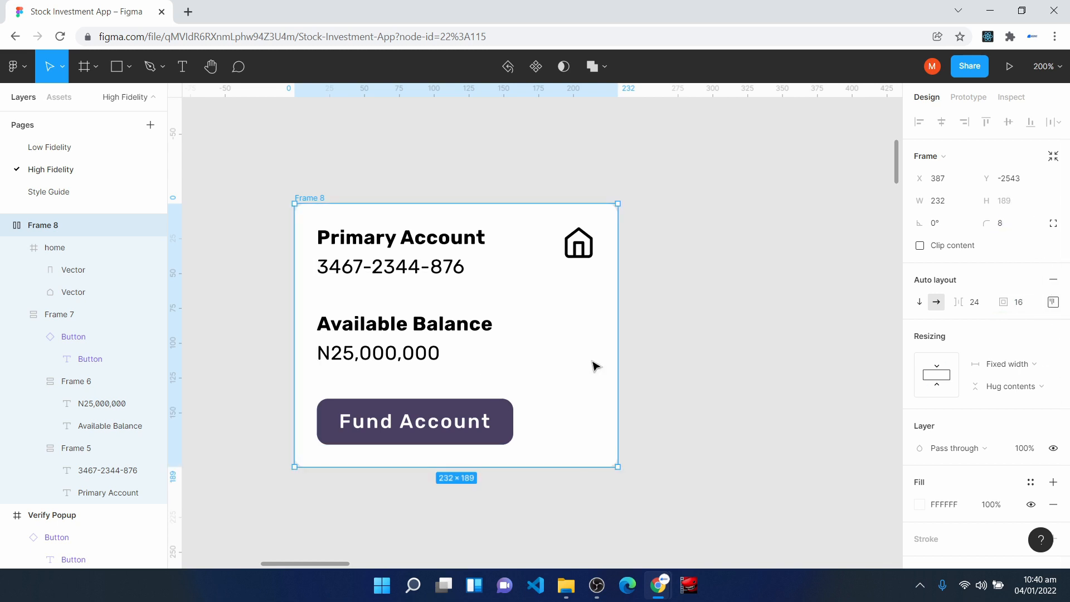
left_click_drag(618, 349, 738, 308)
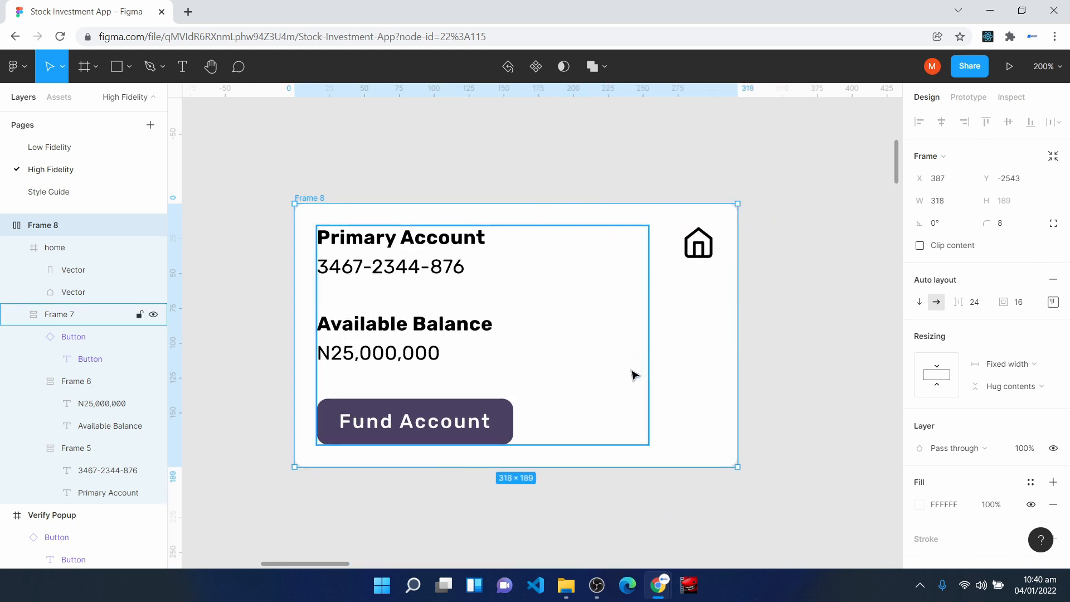
left_click_drag(679, 404, 640, 357)
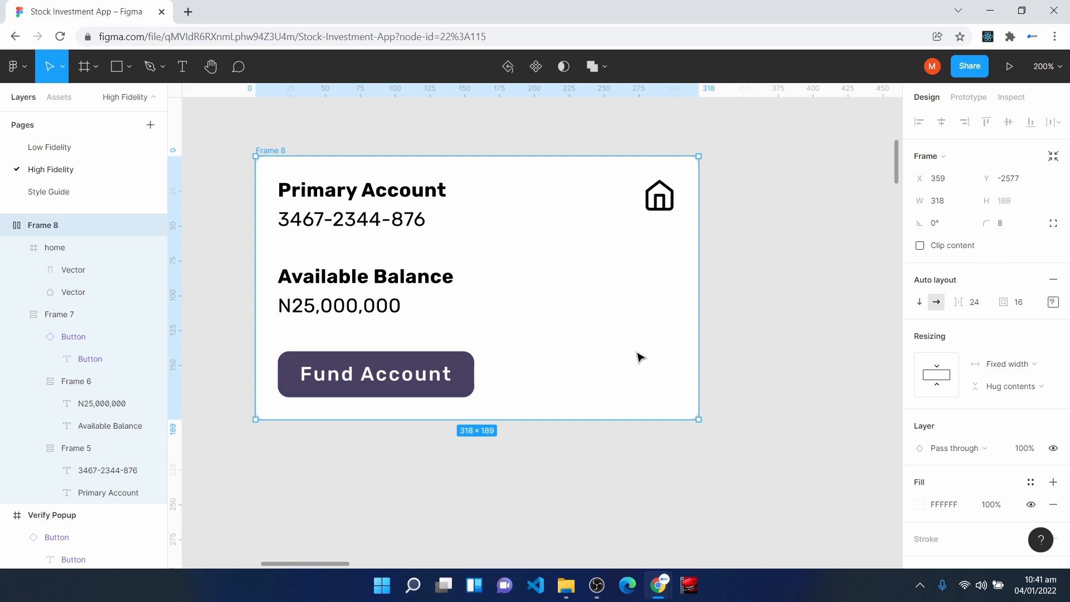
- Apply Surface Color to the Primary Account label and Off Text Color to the account number beneath it
double_click(332, 195)
left_click(331, 193)
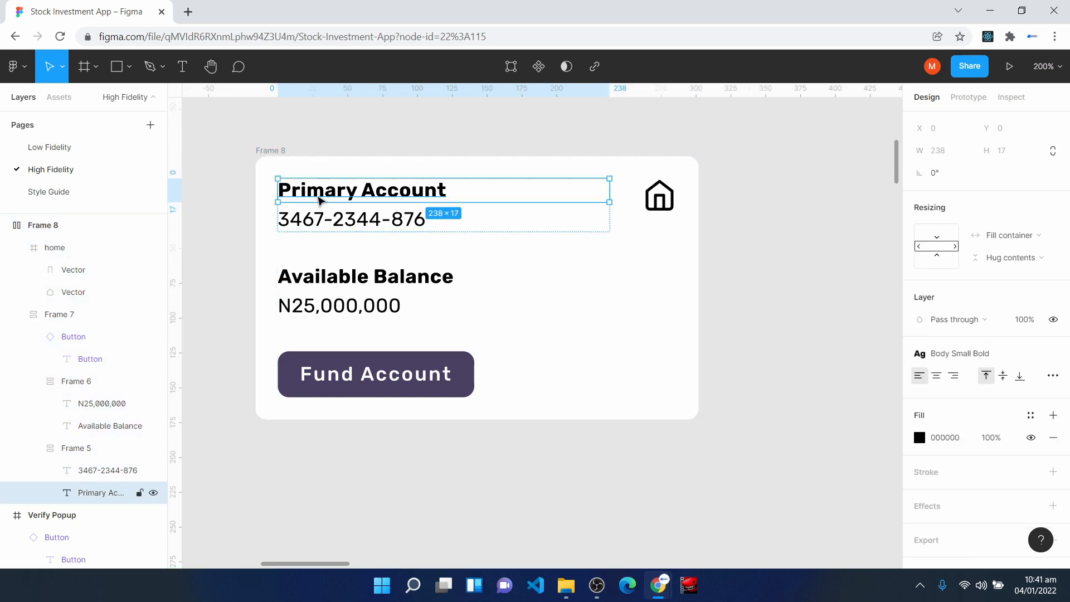
left_click(1032, 415)
left_click(954, 375)
left_click(322, 220)
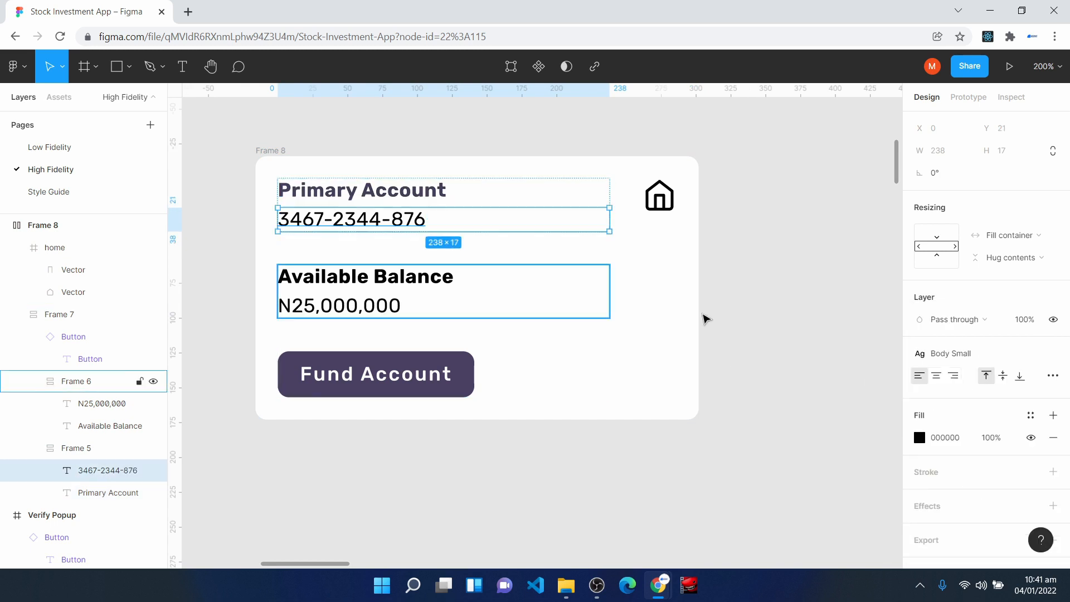
left_click(1031, 415)
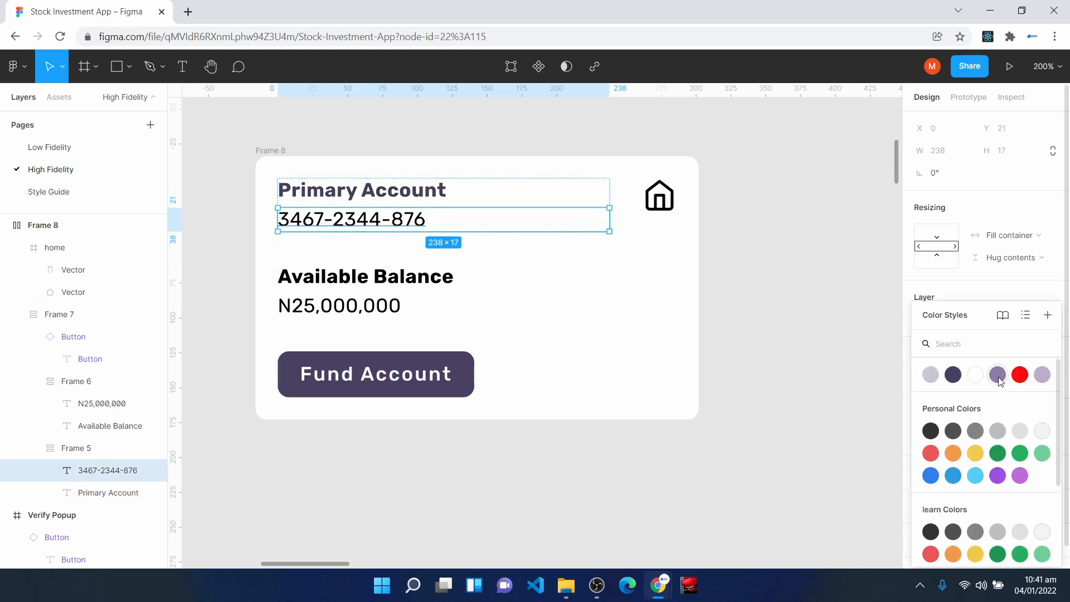
left_click(1001, 378)
- Apply Surface Color to the Available Balance label and Off Text Color to the N25,000,000 amount
left_click(366, 276)
left_click(1031, 415)
left_click(953, 375)
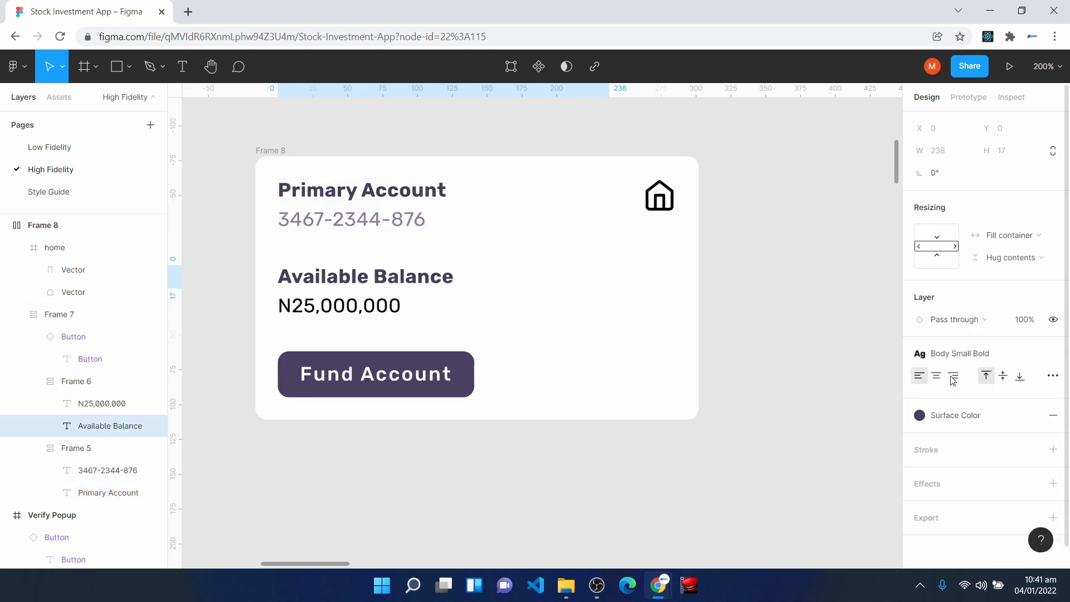
left_click(365, 312)
left_click(1031, 415)
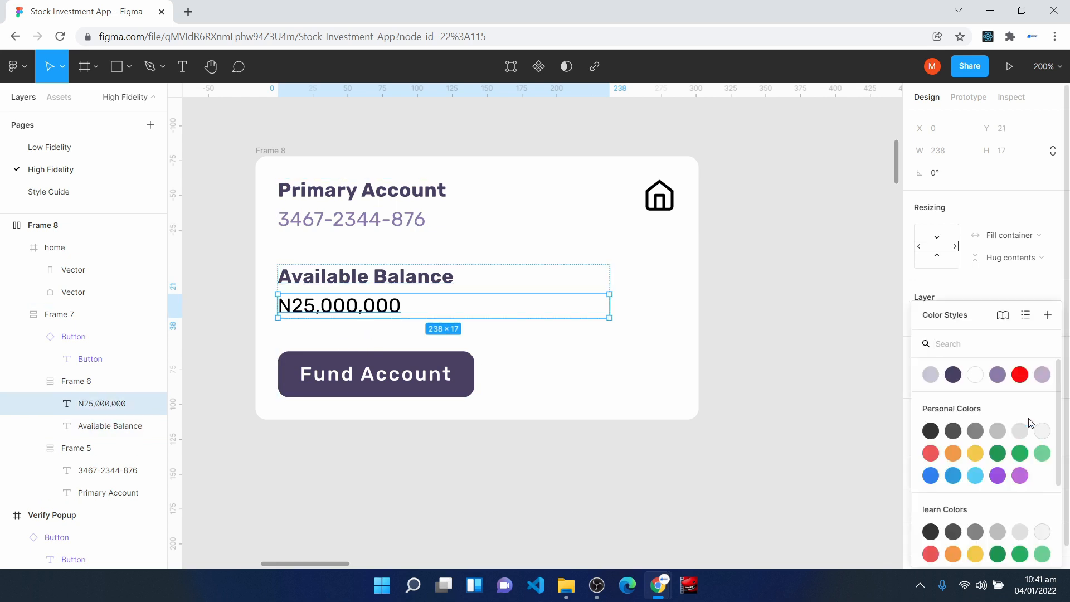
left_click(997, 374)
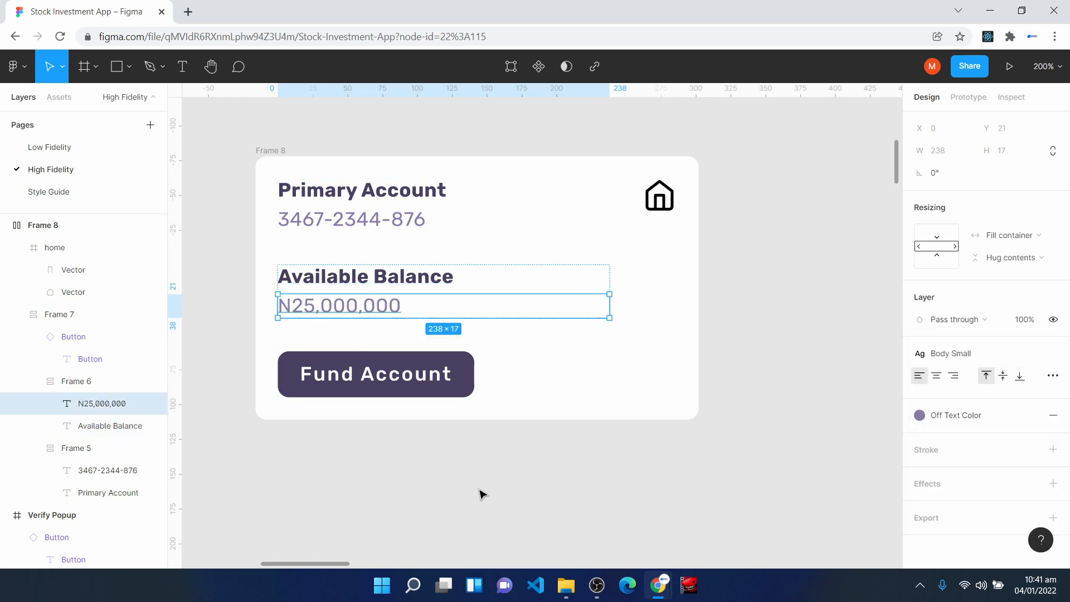
- Recolor the home icon's strokes with Off Text Color and clear the selection
left_click(667, 204)
double_click(663, 204)
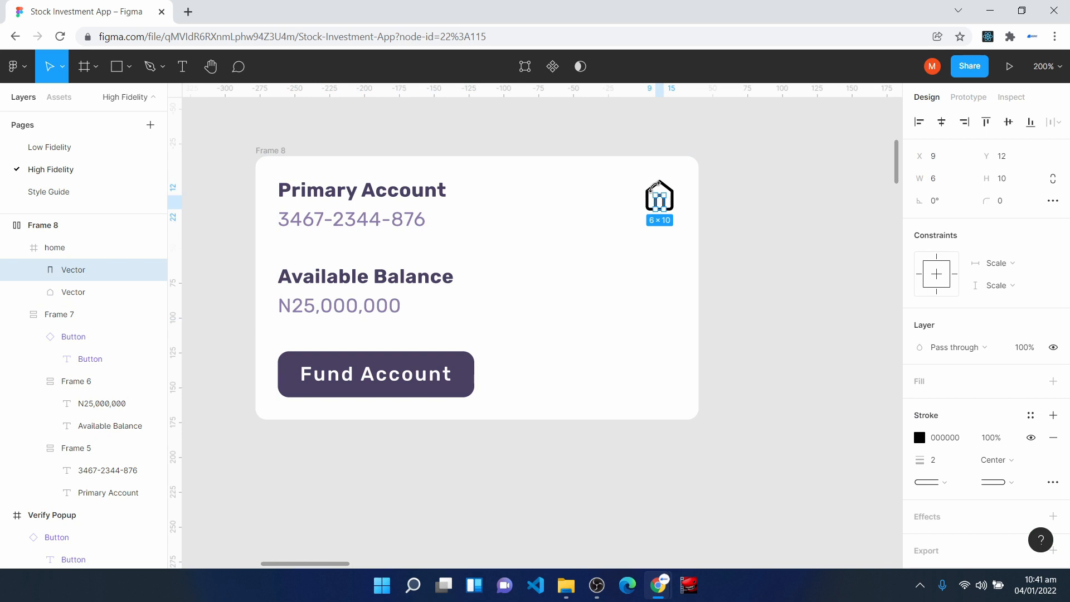
key("Escape")
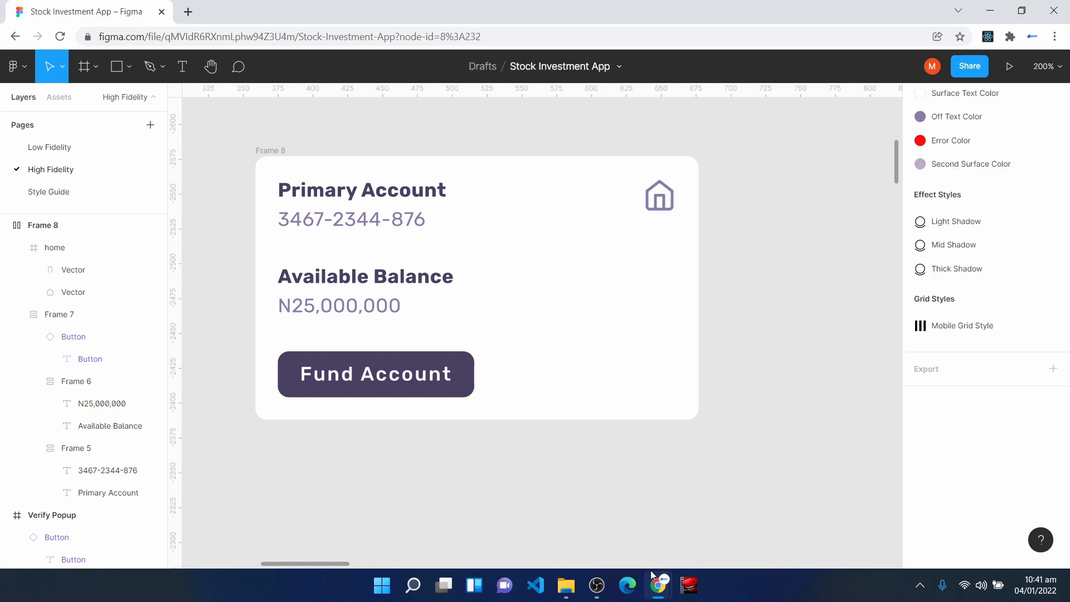
- Rename the outer card frame to "Balance Card" and convert it into a component
left_click(50, 225)
right_click(45, 224)
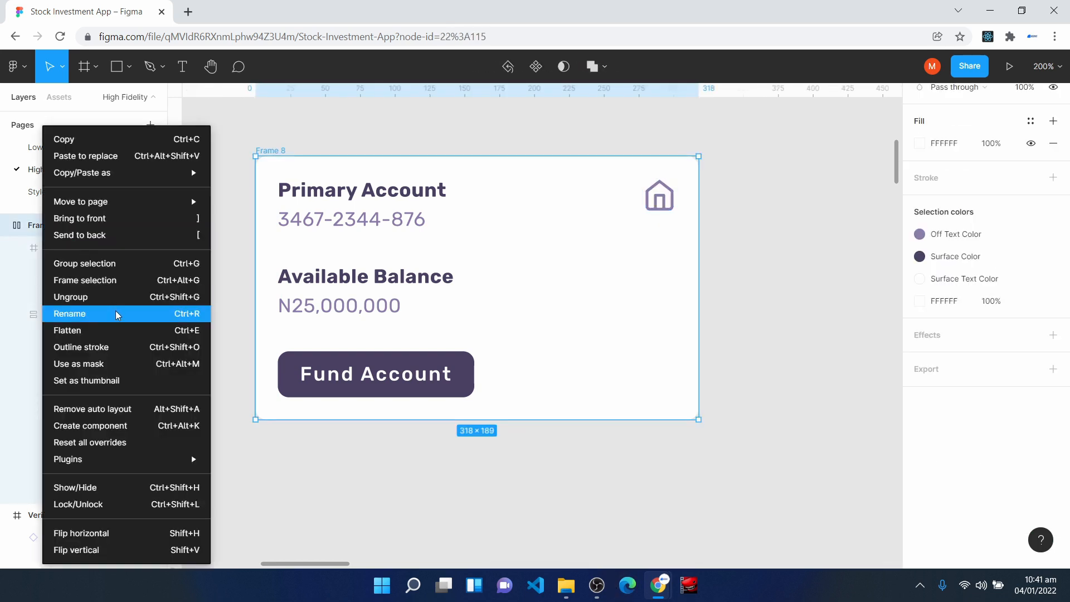
left_click(117, 315)
type("Balance Card")
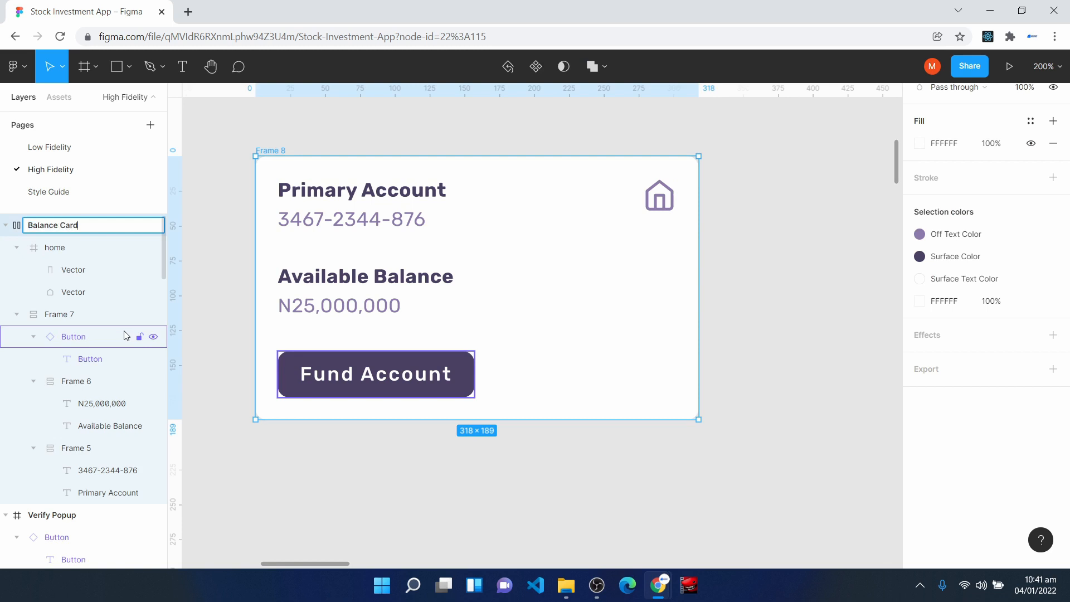
key("Return")
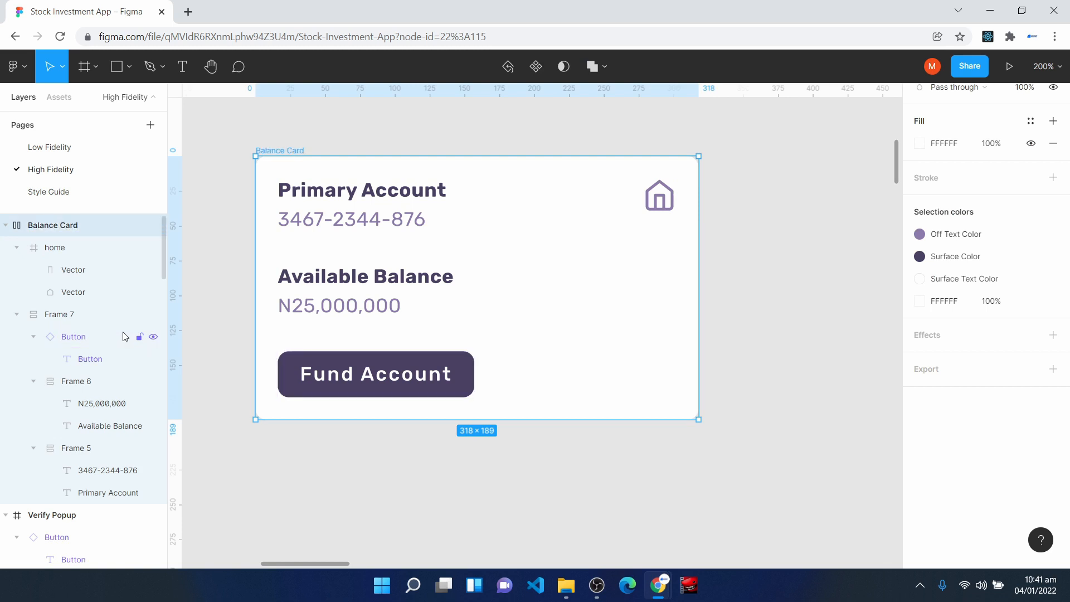
left_click(536, 67)
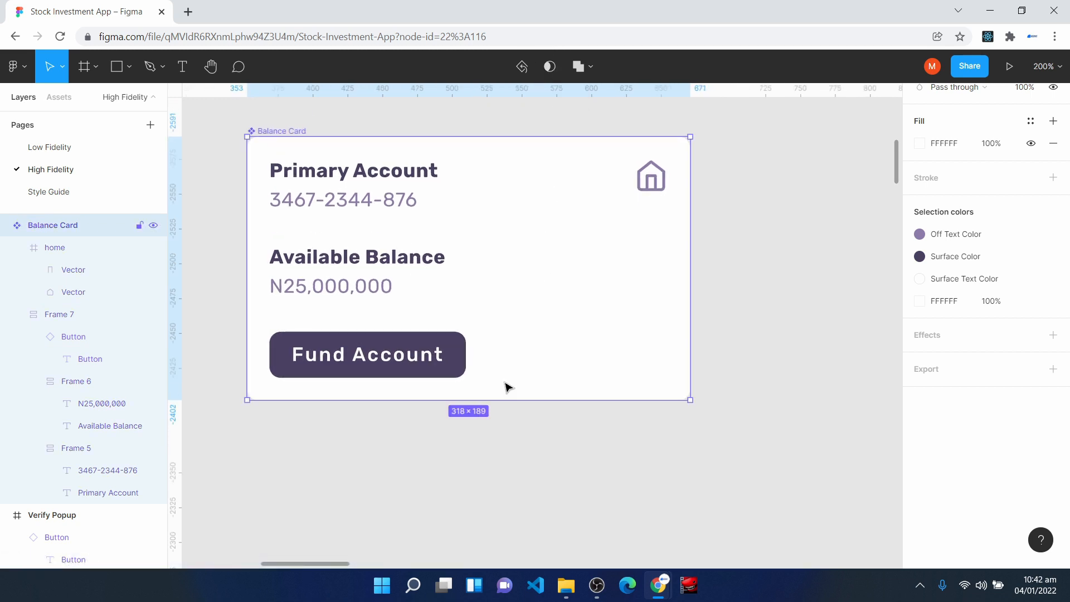
key("ctrl+z")
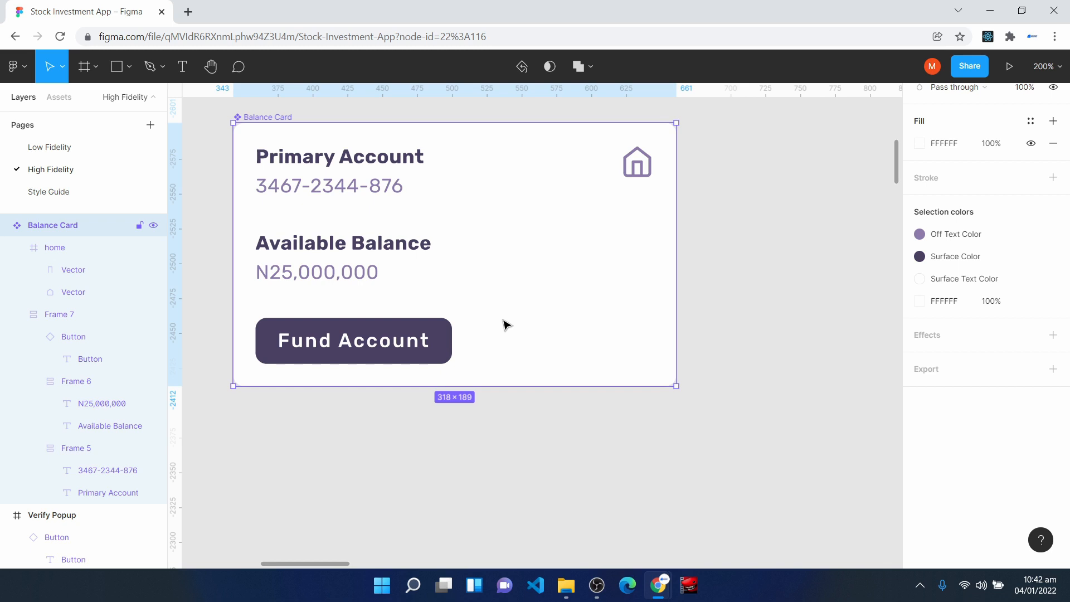
- Add a "Deposit" text below the Balance Card and apply the Body Large bold text style to it
scroll(621, 359, "down", 3)
key("Escape")
key("t")
left_click(321, 309)
type("Deposit")
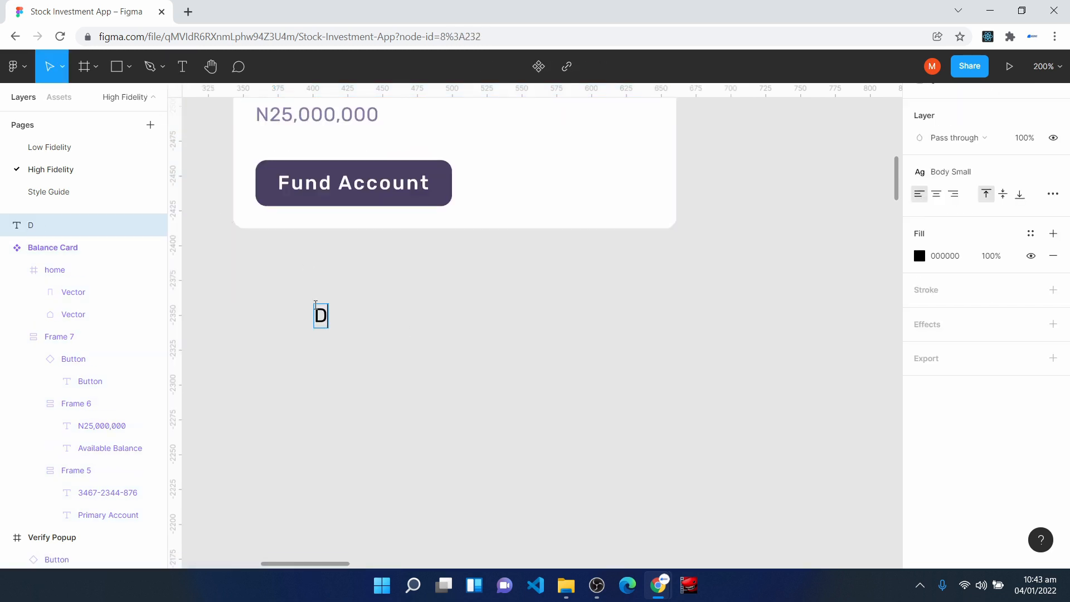
key("Escape")
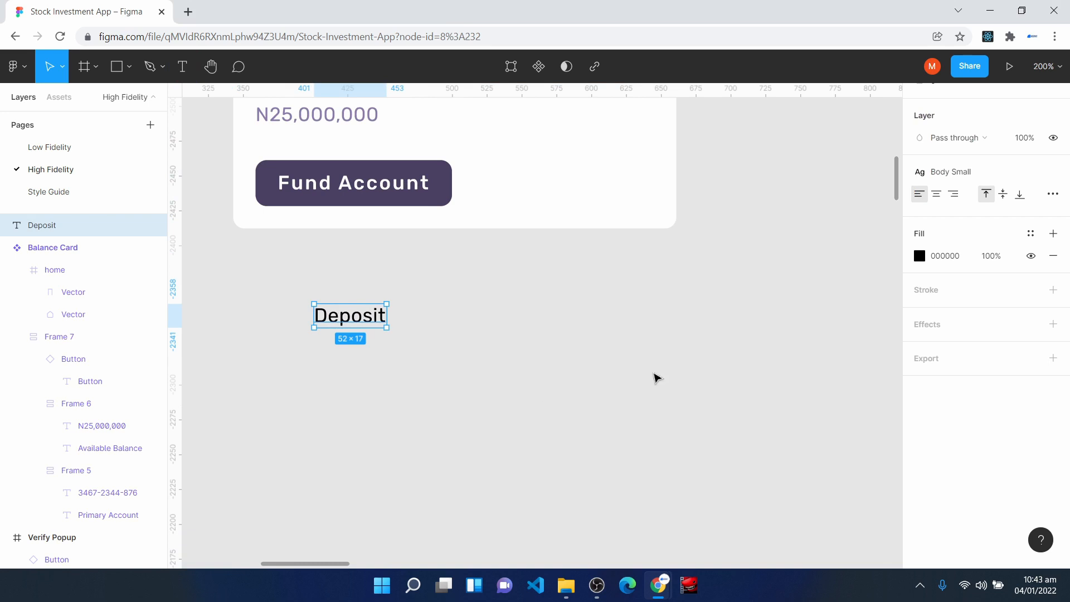
left_click(955, 172)
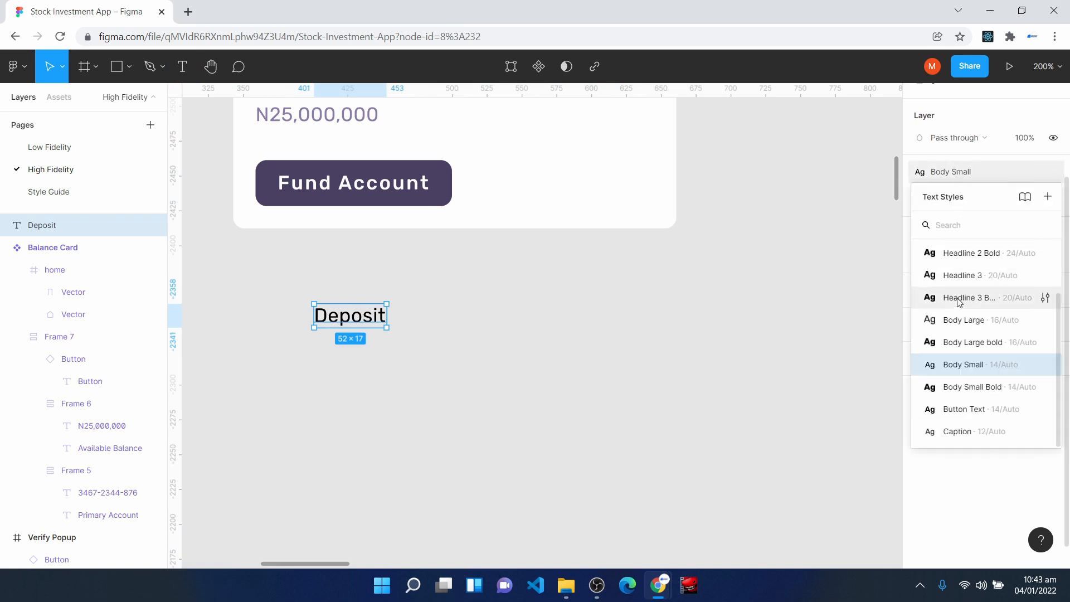
left_click(969, 345)
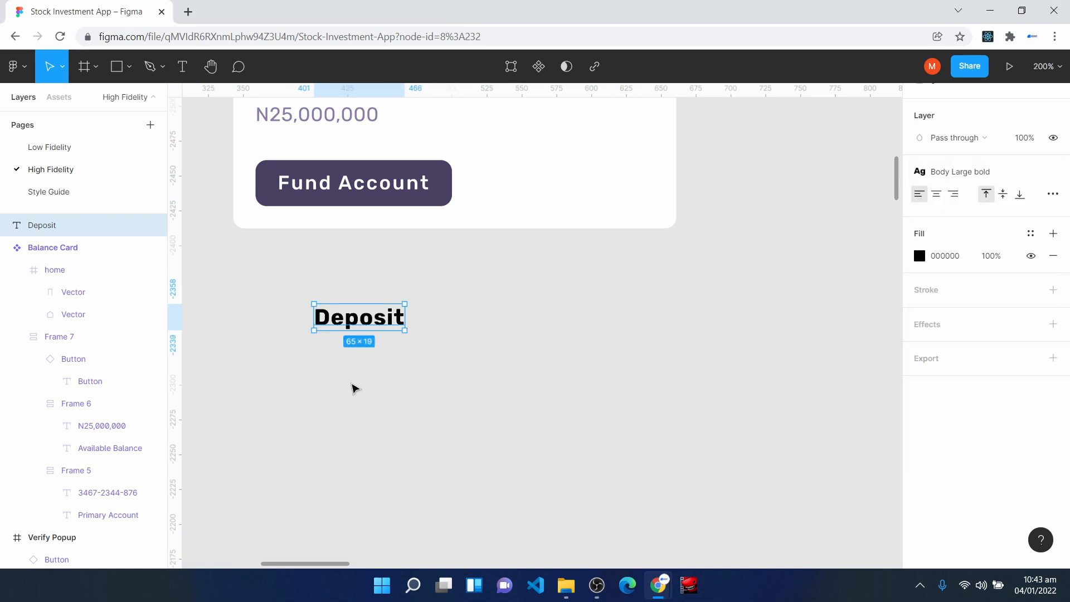
- Add a "March 04, 2022" date text just below the Deposit text and wrap both texts in a vertical auto layout
left_click(219, 114)
left_click(183, 68)
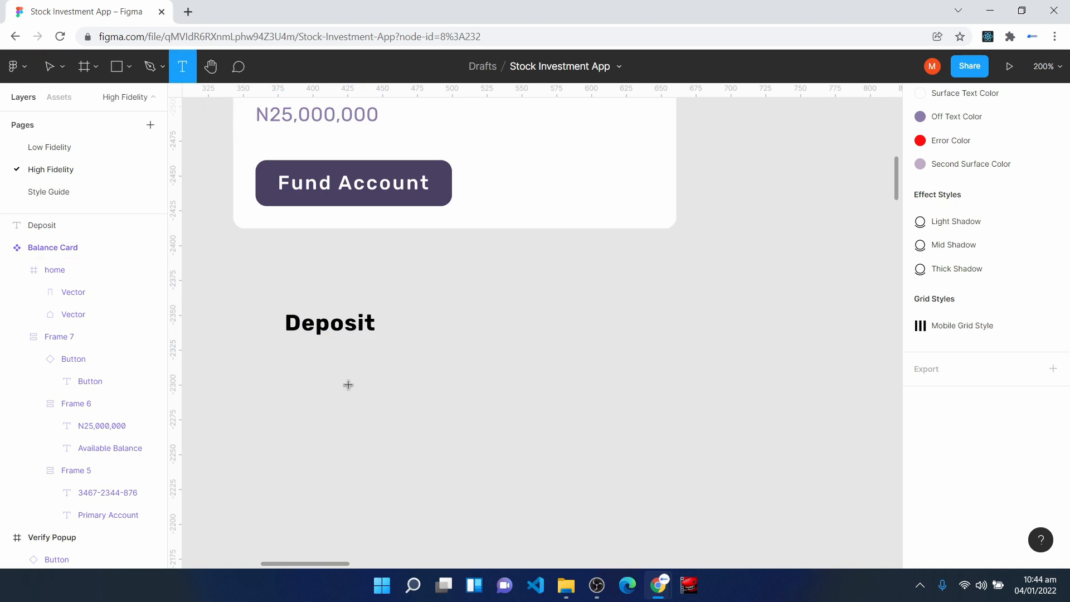
left_click(287, 370)
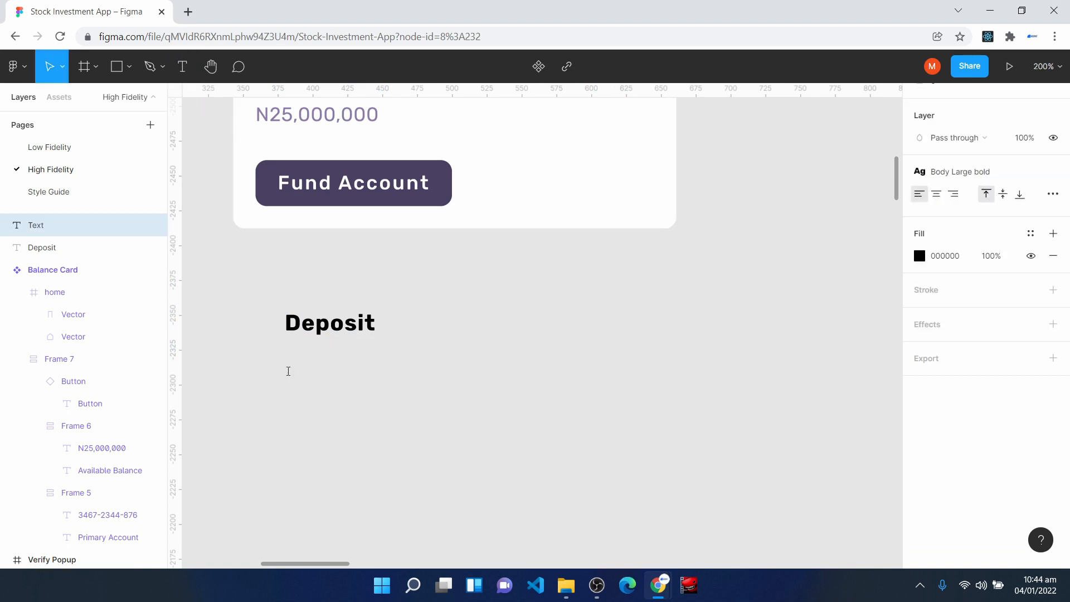
type("March 04, 2022")
key("Escape")
left_click_drag(354, 377, 344, 359)
left_click_drag(248, 281, 475, 404)
key("shift+a")
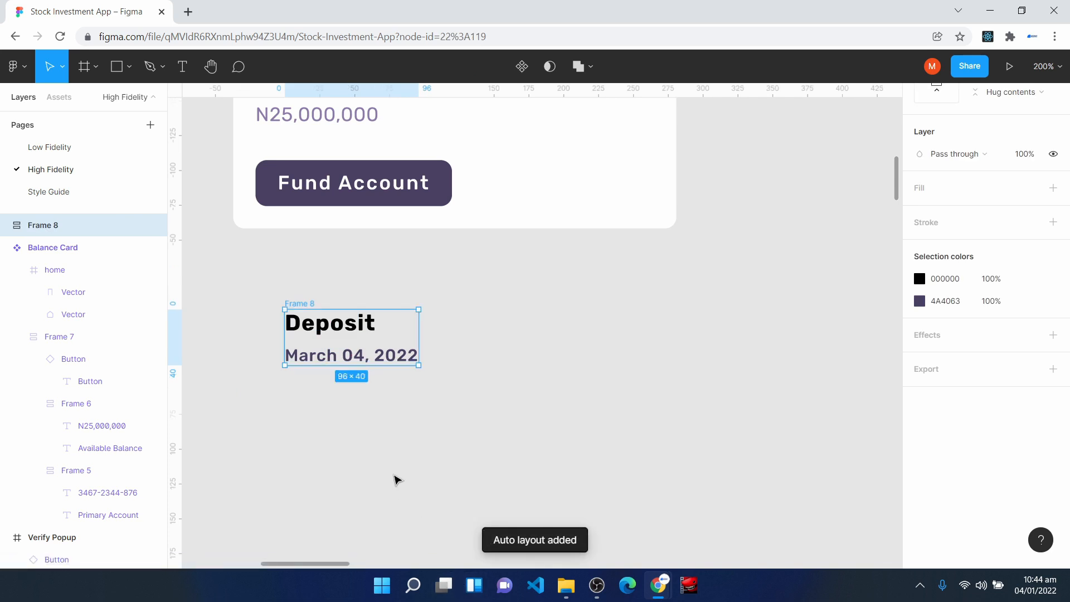
- Set the horizontal resizing of both the Deposit text and the date text to Fill container
left_click(334, 330)
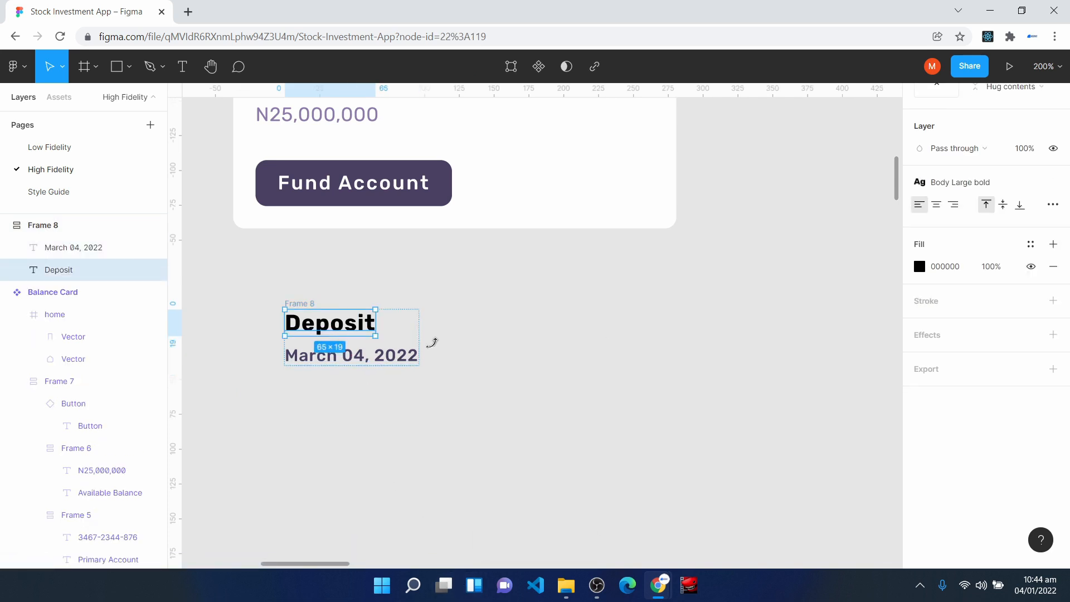
scroll(1009, 206, "up", 5)
left_click(1011, 235)
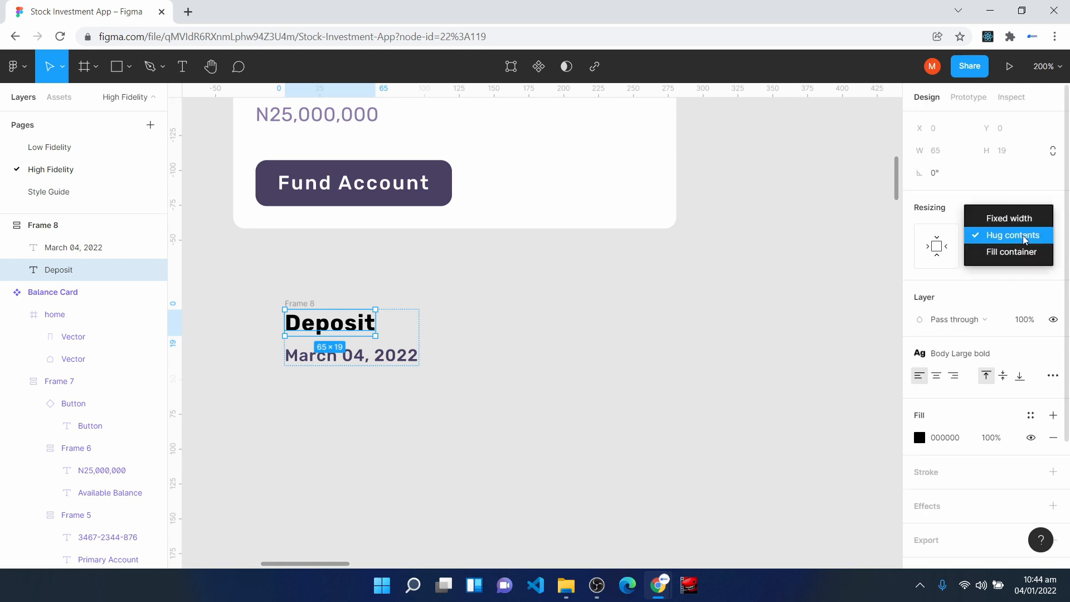
left_click(1010, 249)
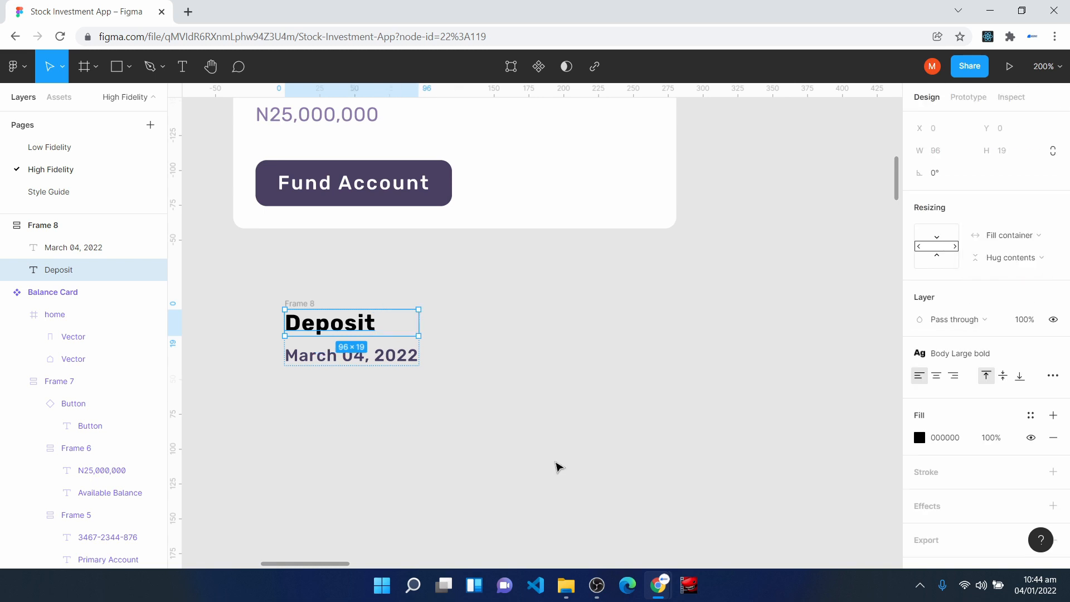
left_click(359, 357)
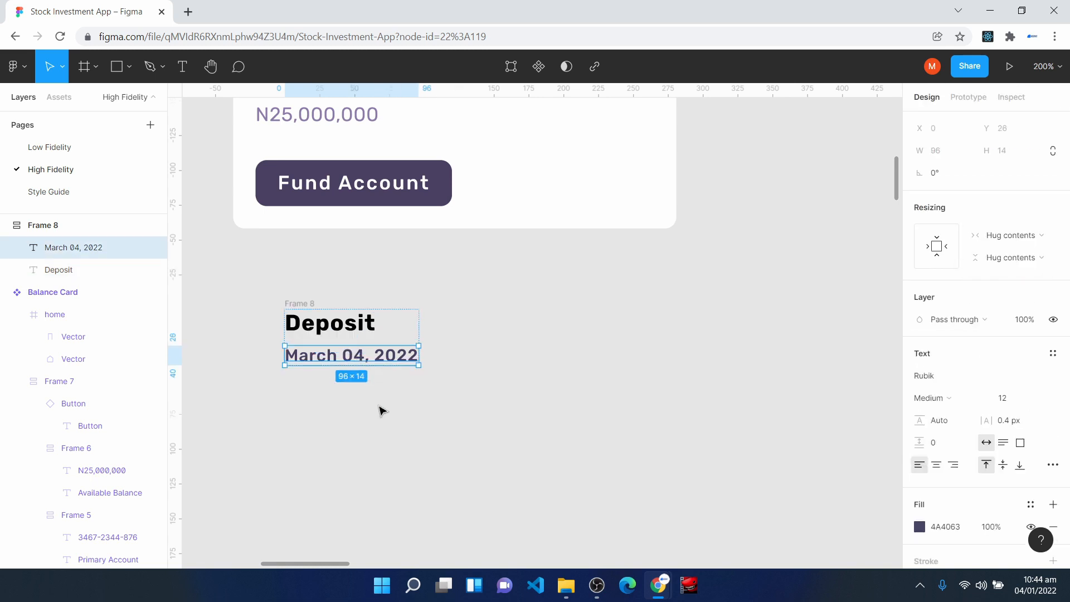
left_click(1028, 235)
left_click(1029, 250)
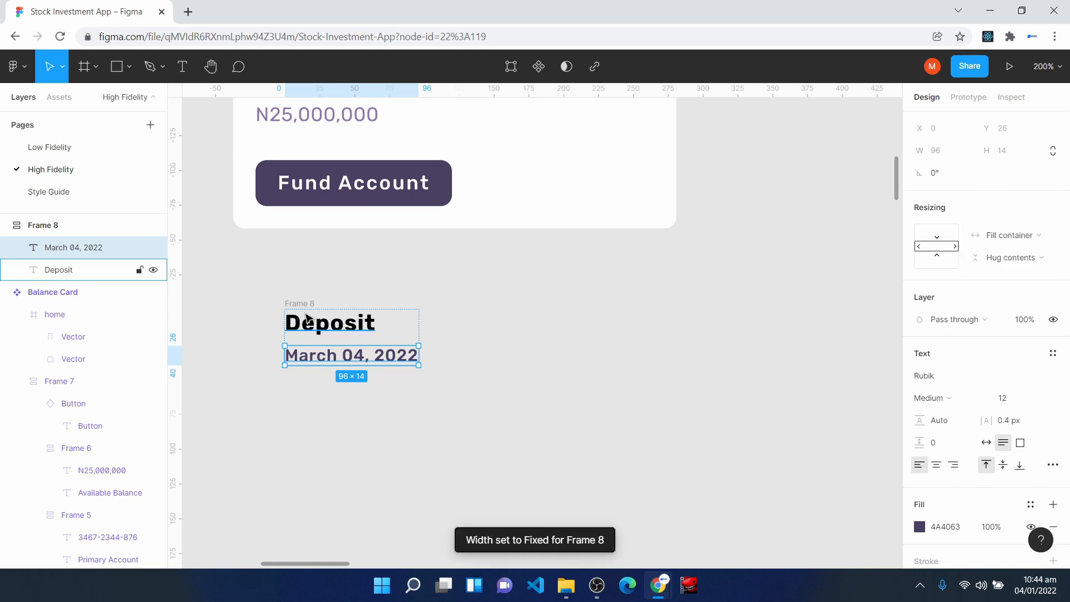
- Set the spacing between the Deposit and date texts in their auto layout frame to 4
left_click(300, 305)
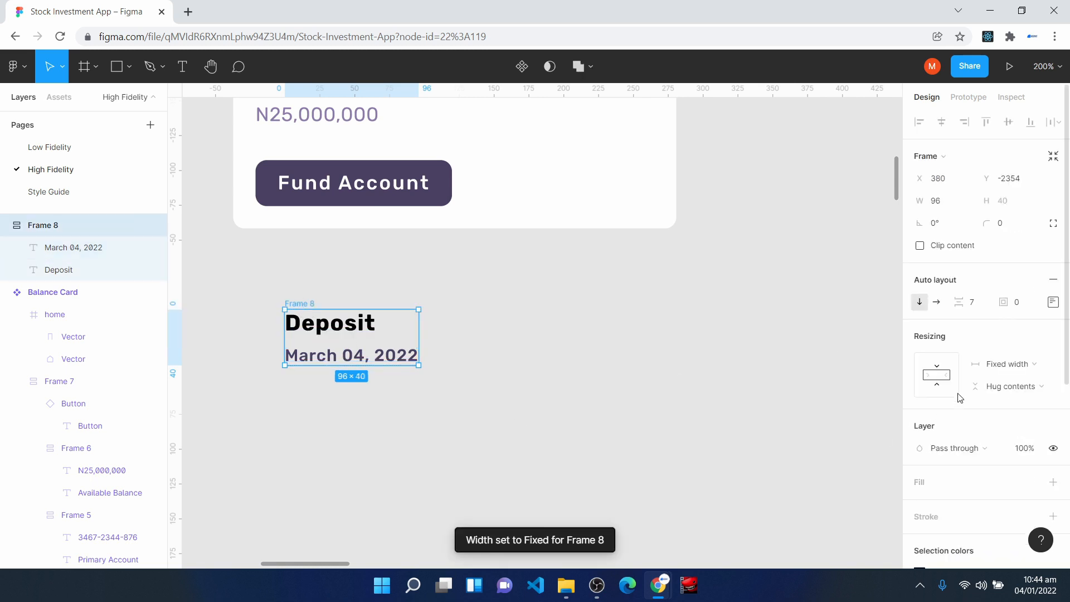
left_click(974, 307)
type("4")
key("Return")
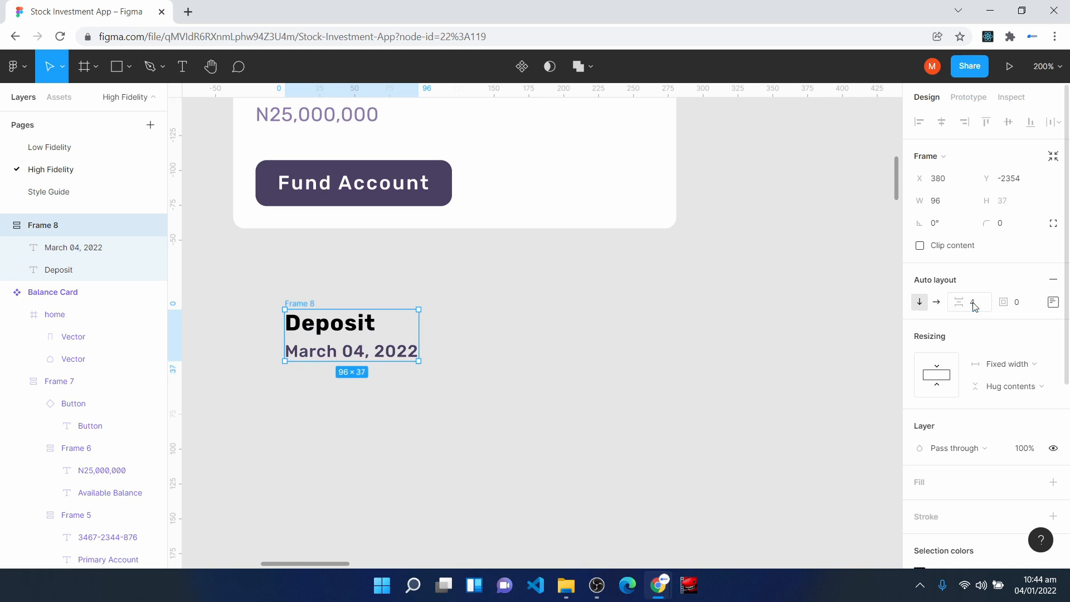
- Apply Off Text Color to the Deposit text and Surface Color to the March 04, 2022 date
left_click(347, 322)
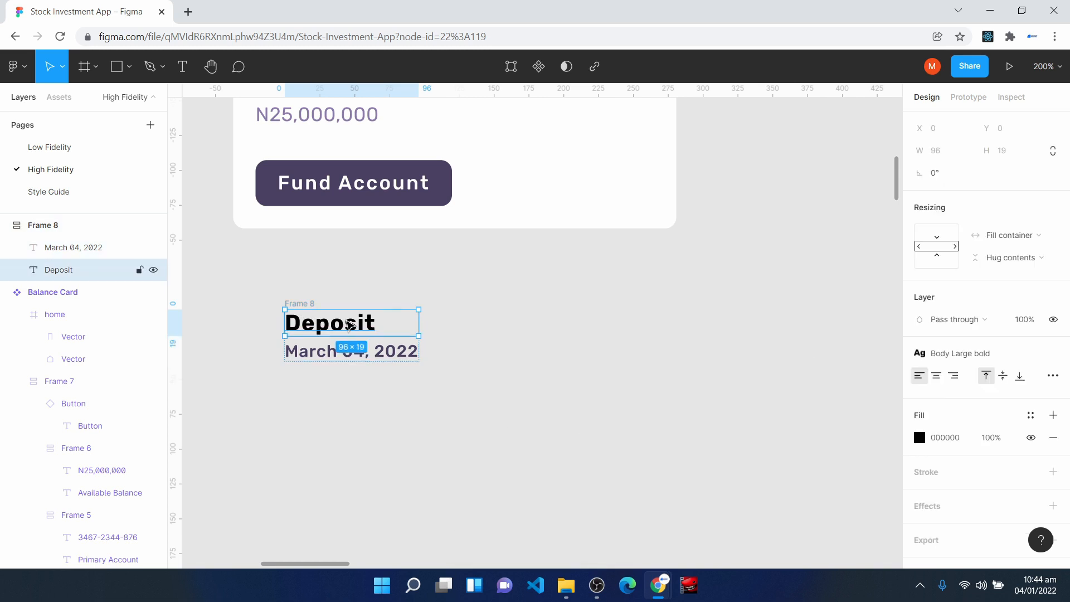
left_click(1031, 415)
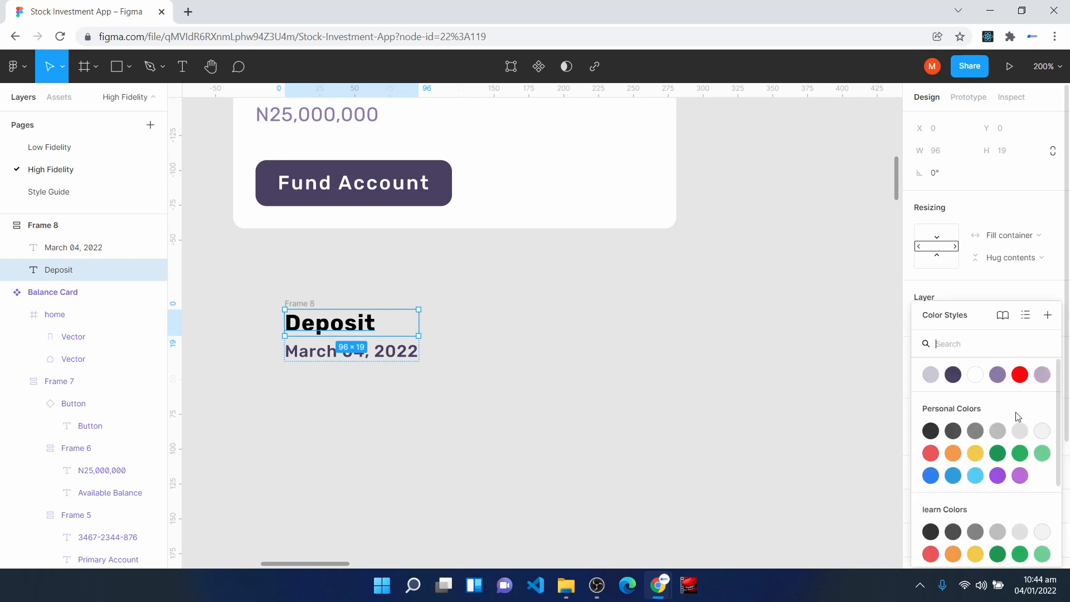
left_click(997, 374)
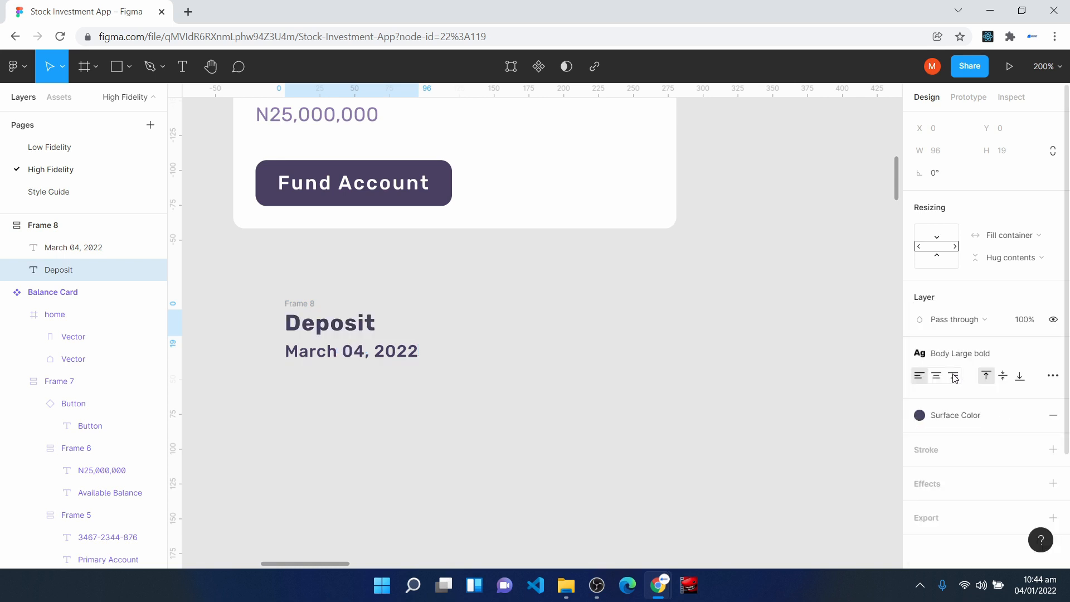
left_click(311, 361)
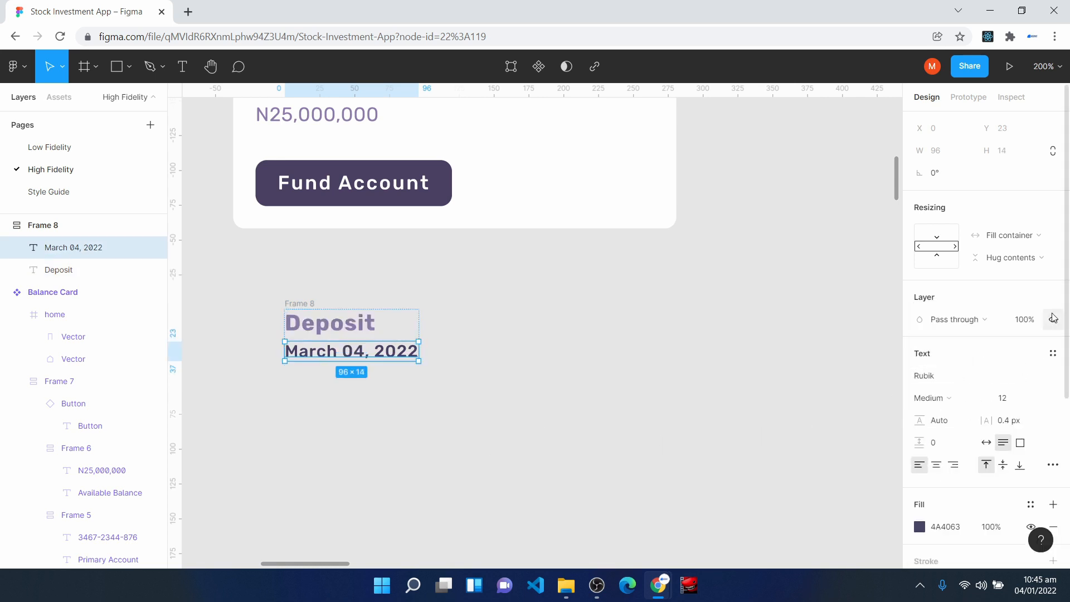
scroll(1031, 481, "down", 2)
left_click(1032, 365)
left_click(947, 374)
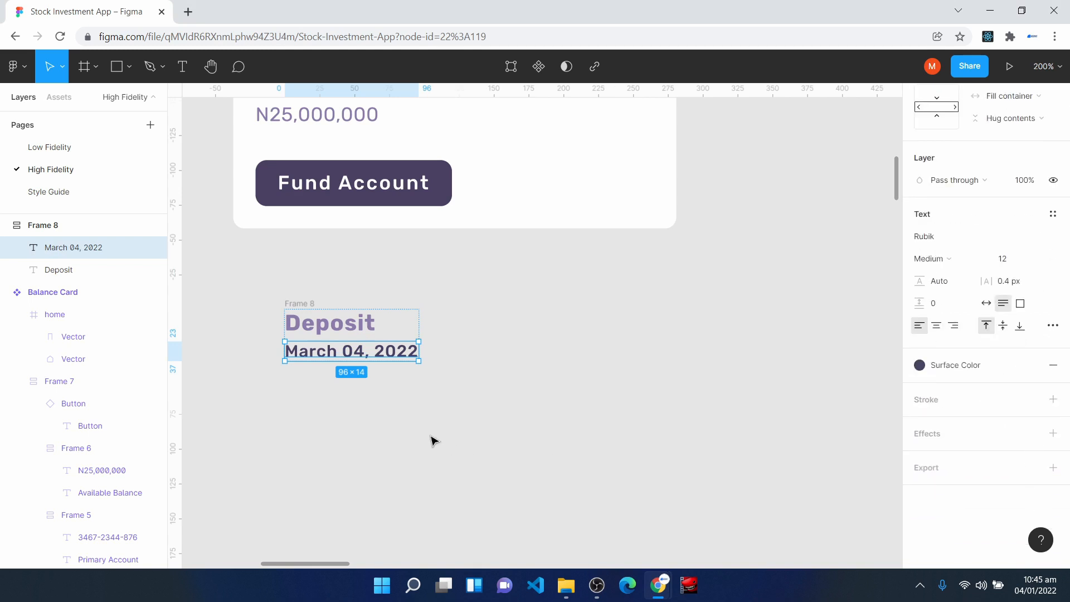
left_click(432, 438)
- Move the Deposit text group to the right and draw a frame below it sized 48 × 48
left_click_drag(392, 342, 513, 336)
left_click(421, 447)
left_click(84, 67)
mouse_move(365, 411)
left_mouse_down()
mouse_move(393, 449)
mouse_move(455, 483)
left_mouse_up()
left_click(962, 205)
type("48")
key("Return")
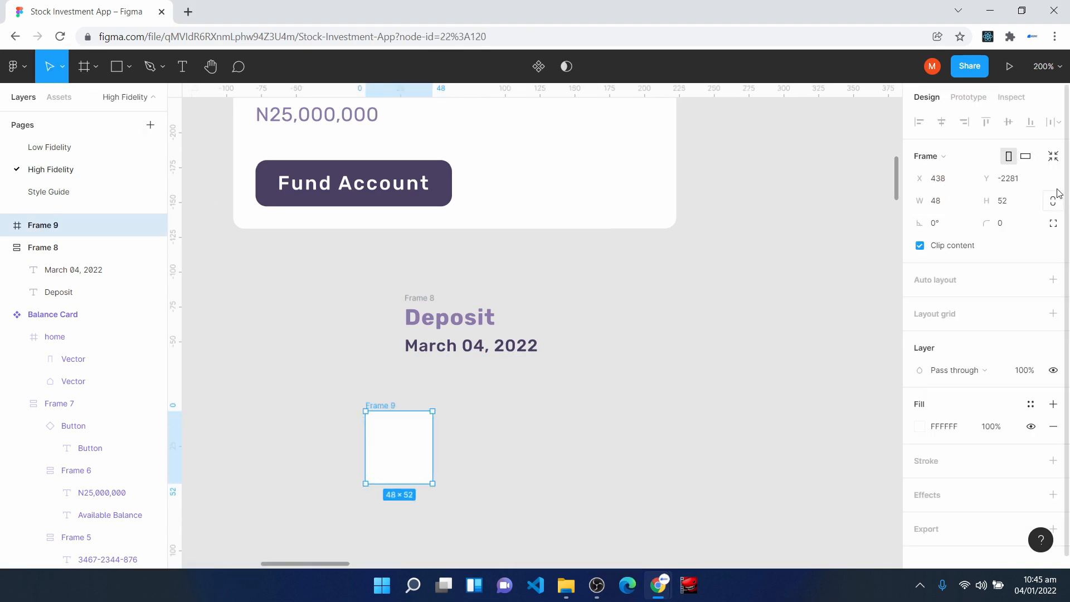
left_click(1004, 207)
type("48")
key("Return")
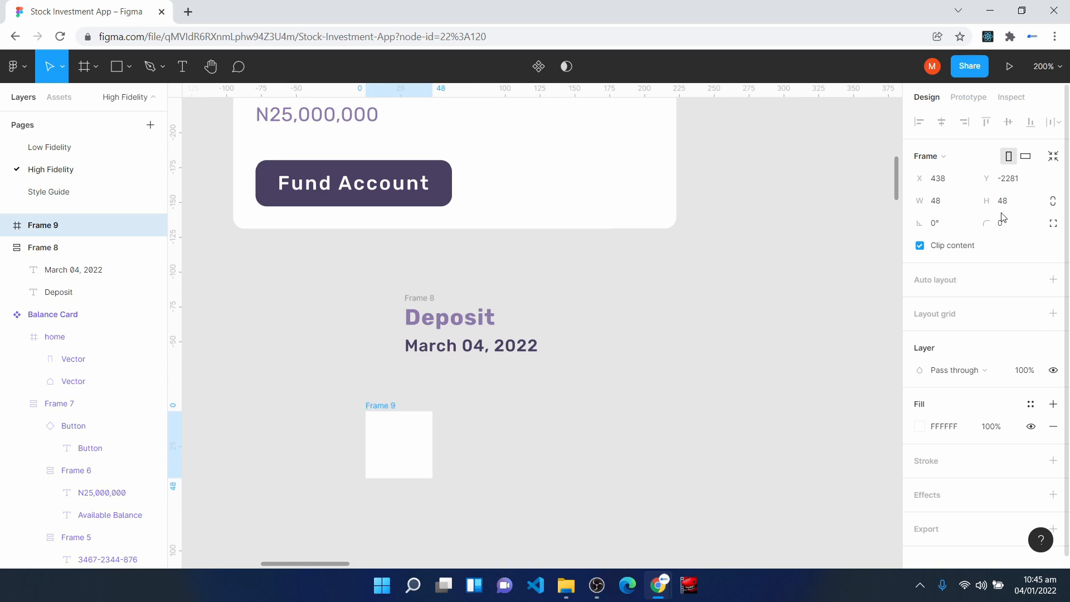
- Round the 48 × 48 frame into a circle with a corner radius of 100
scroll(425, 420, "down", 1)
left_click(996, 223)
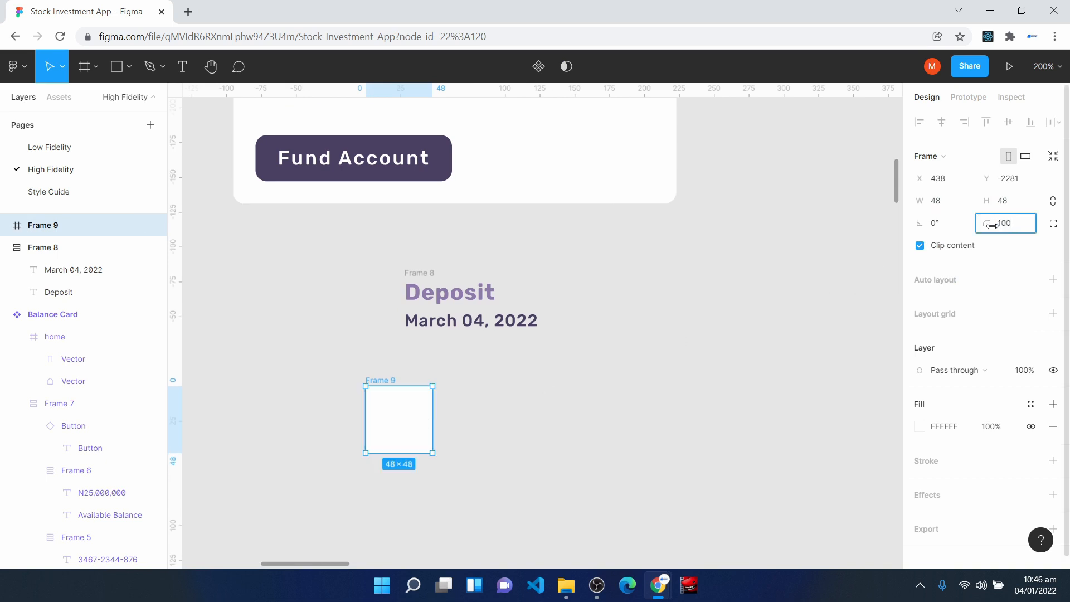
key("Return")
left_click(638, 299)
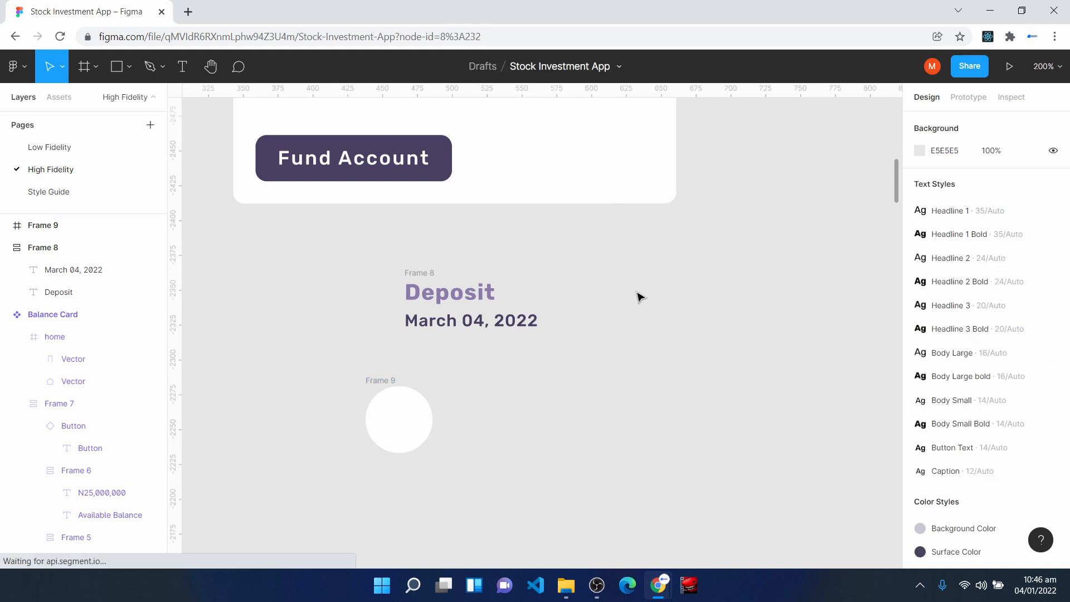
- Insert the arrow-down-left icon from the Feather Icons plugin and center it inside the white circle
right_click(634, 296)
mouse_move(731, 382)
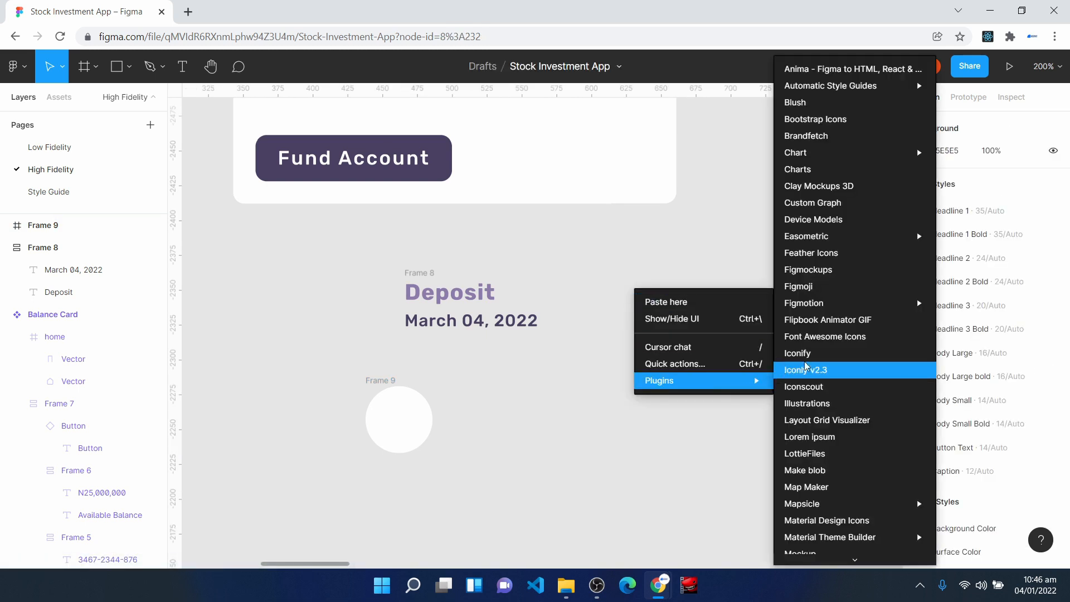
left_click(811, 253)
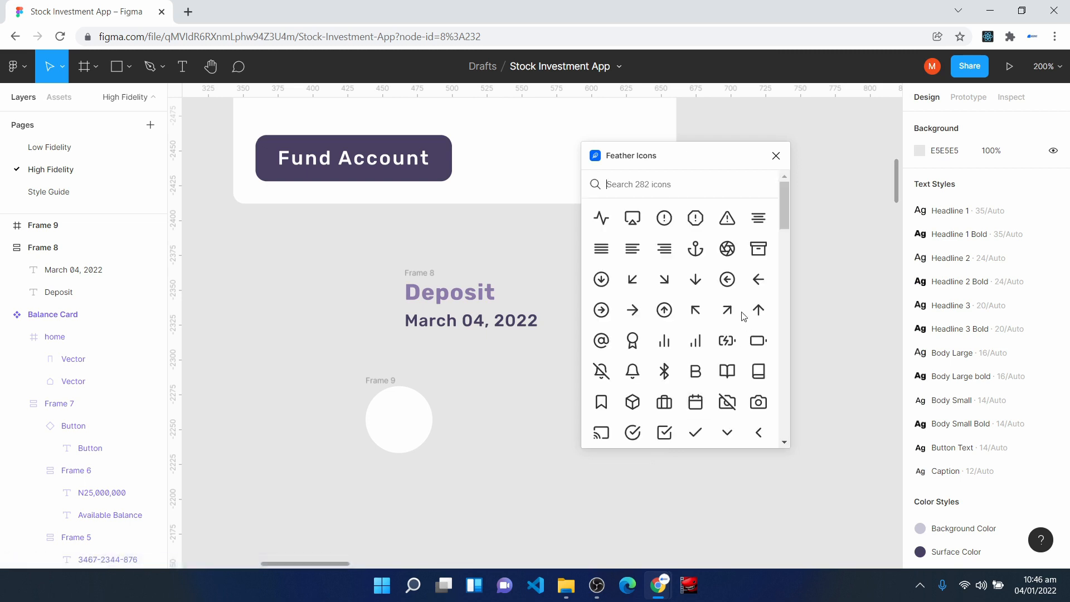
left_click(634, 281)
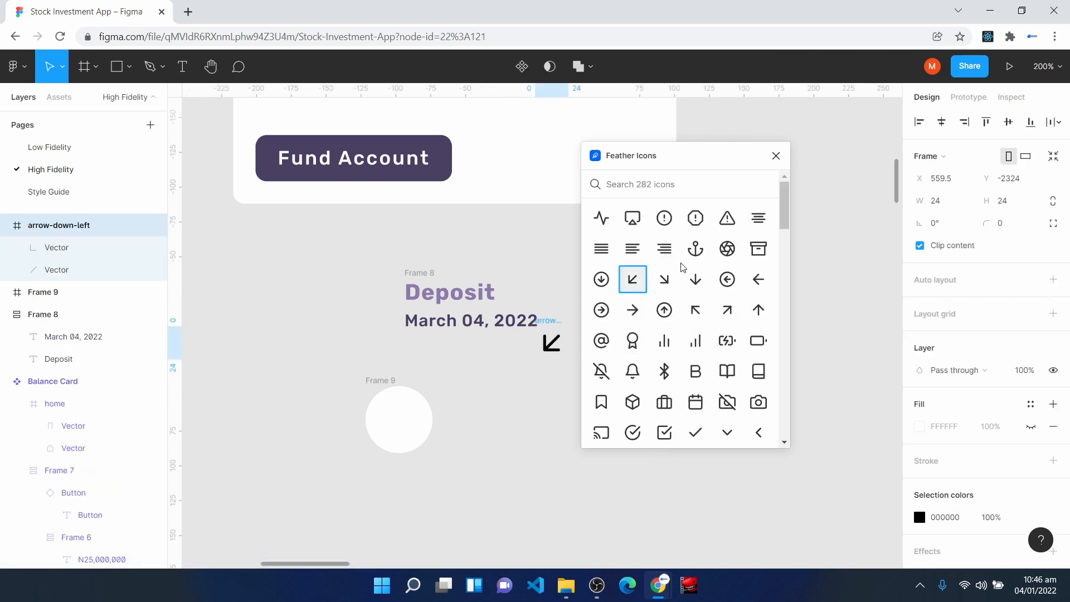
left_click(776, 156)
left_click_drag(558, 351, 412, 432)
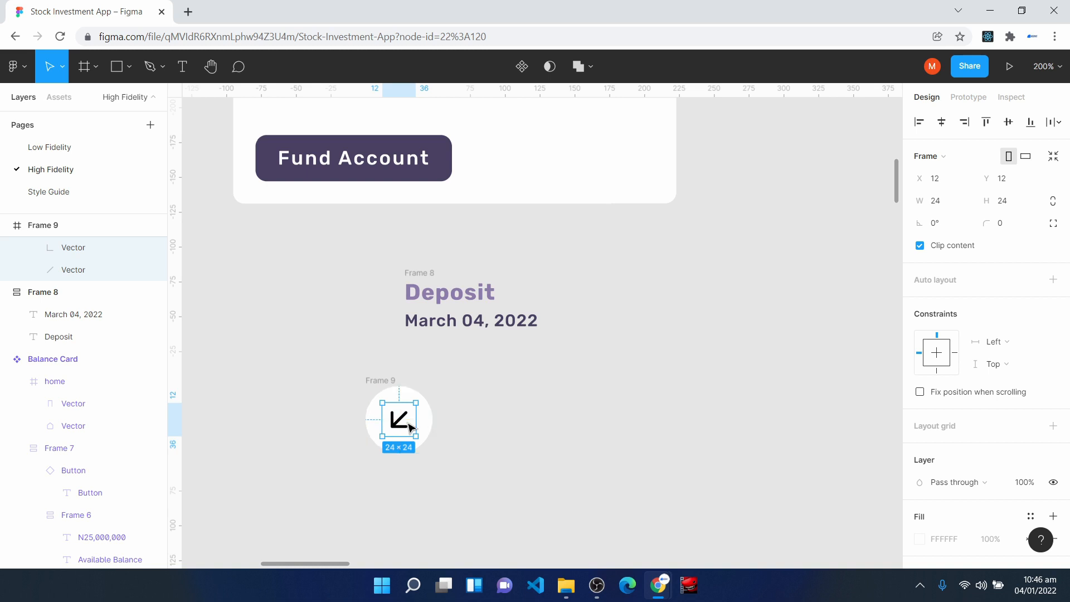
- Set the arrow icon's horizontal and vertical constraints to Center
left_click(1007, 343)
left_click(1010, 392)
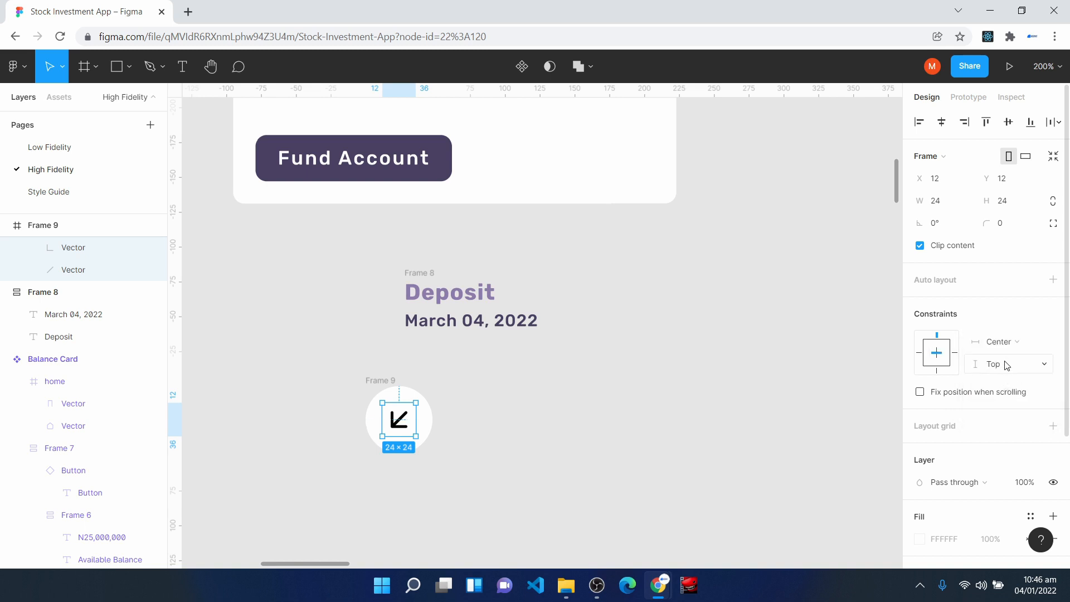
left_click(1007, 366)
left_click(1010, 409)
left_click(397, 490)
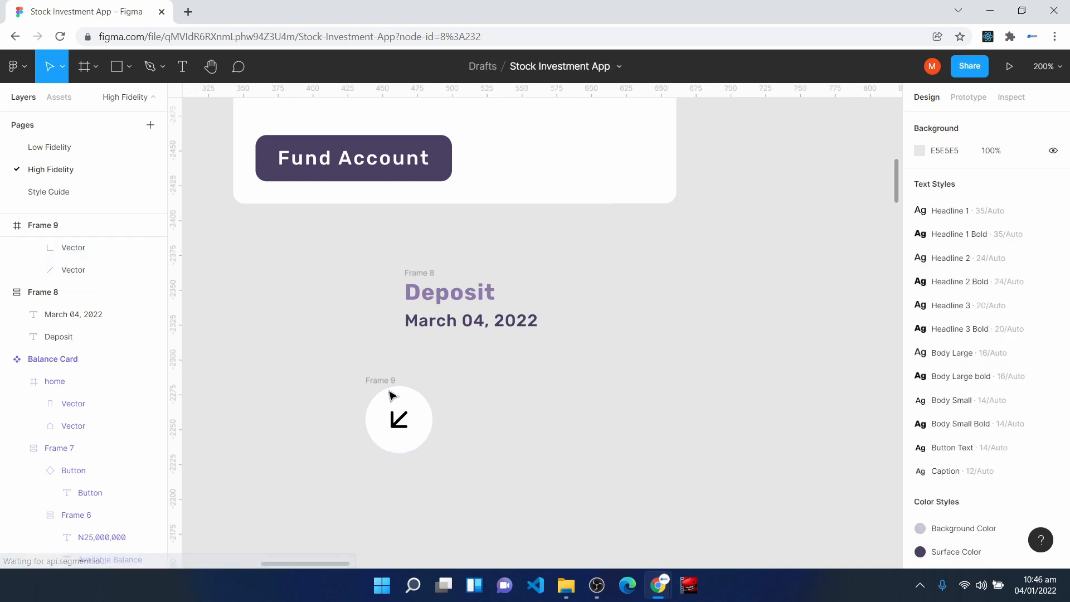
- Fill the circle with the Green 3 style and recolor the arrow's stroke with Surface Text Color
left_click(393, 385)
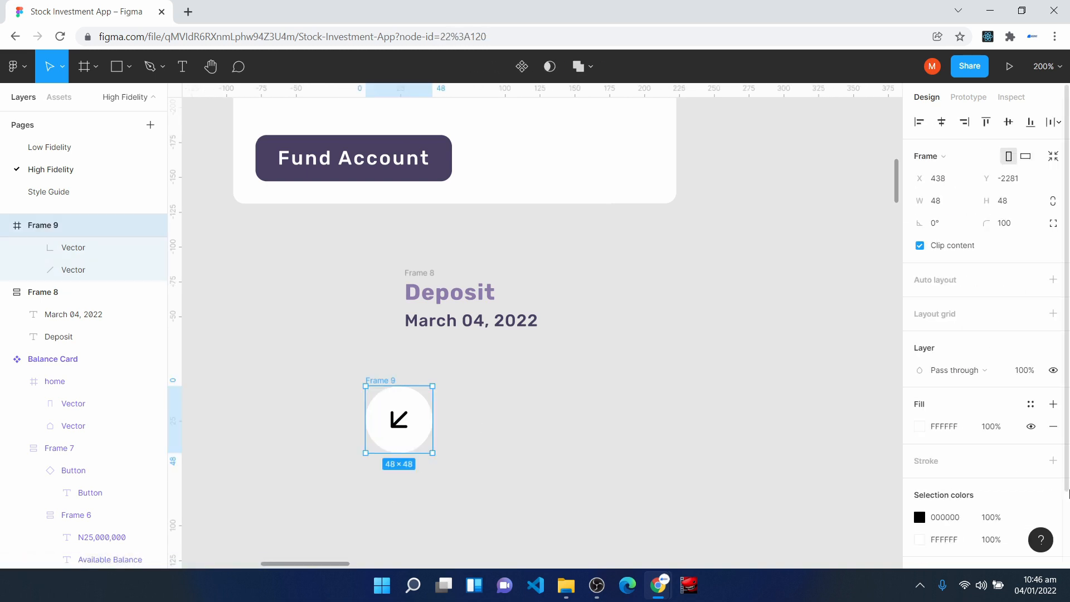
left_click(1031, 404)
left_click(1044, 452)
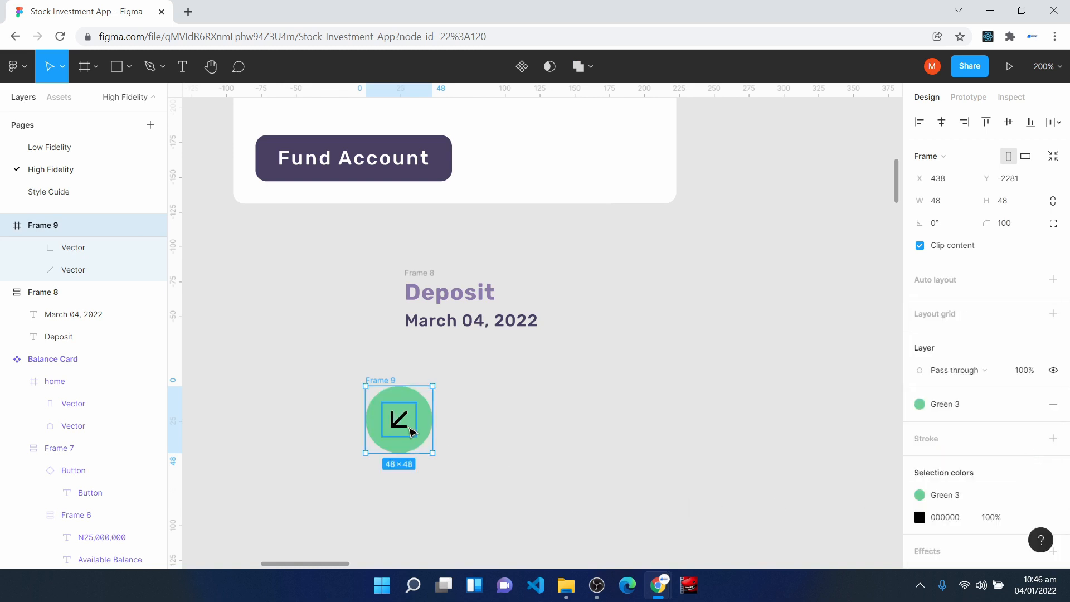
double_click(405, 423)
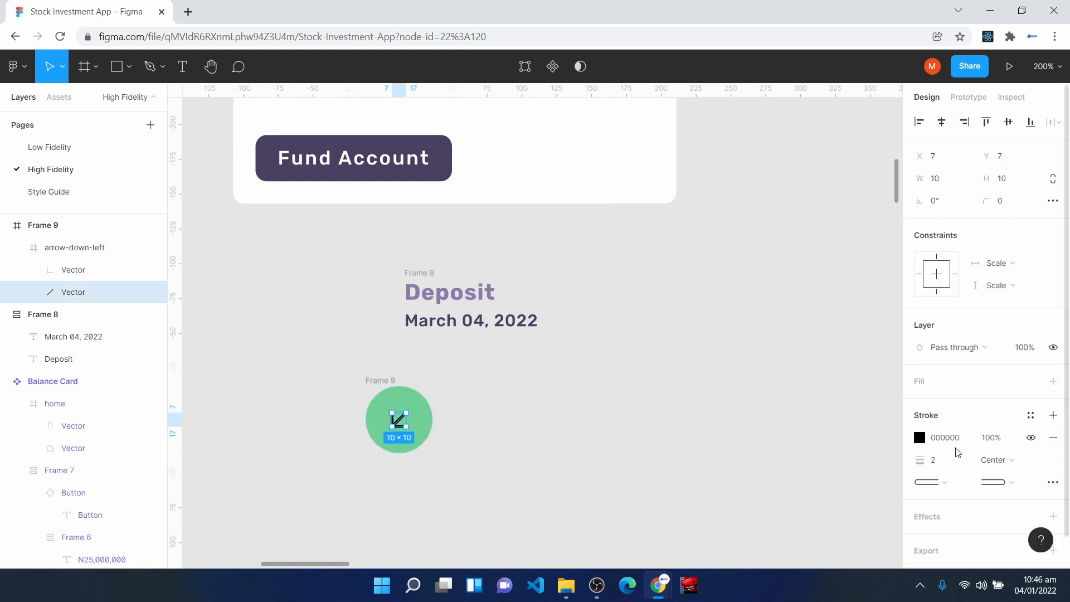
left_click(1030, 415)
left_click(976, 341)
left_click(301, 517)
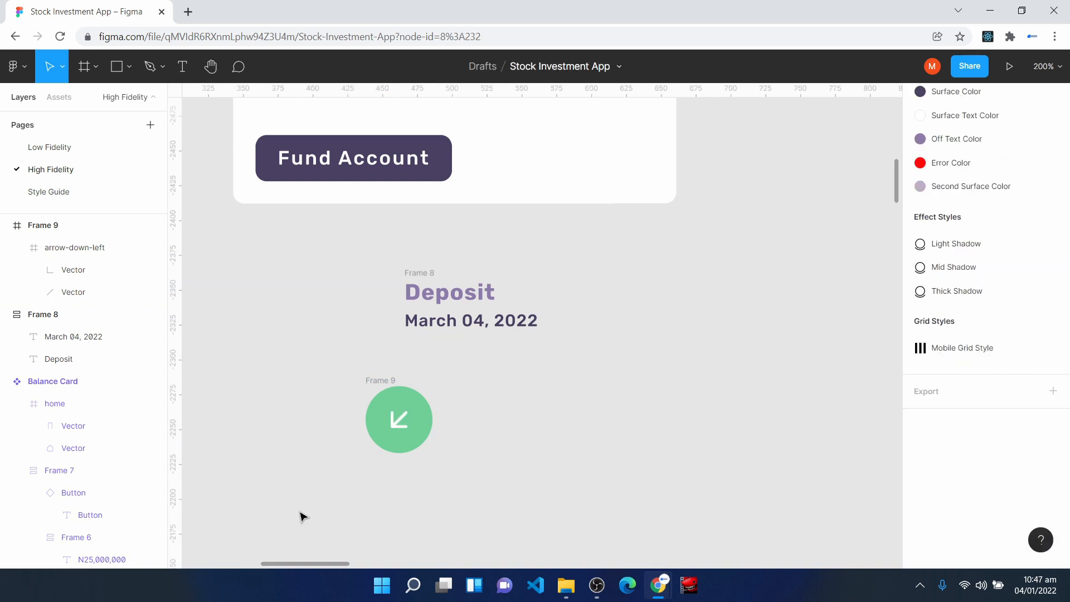
- Place the green circle to the left of the Deposit texts and wrap both in a horizontal auto layout
left_click_drag(406, 407, 365, 298)
left_click_drag(275, 241, 601, 362)
key("shift+a")
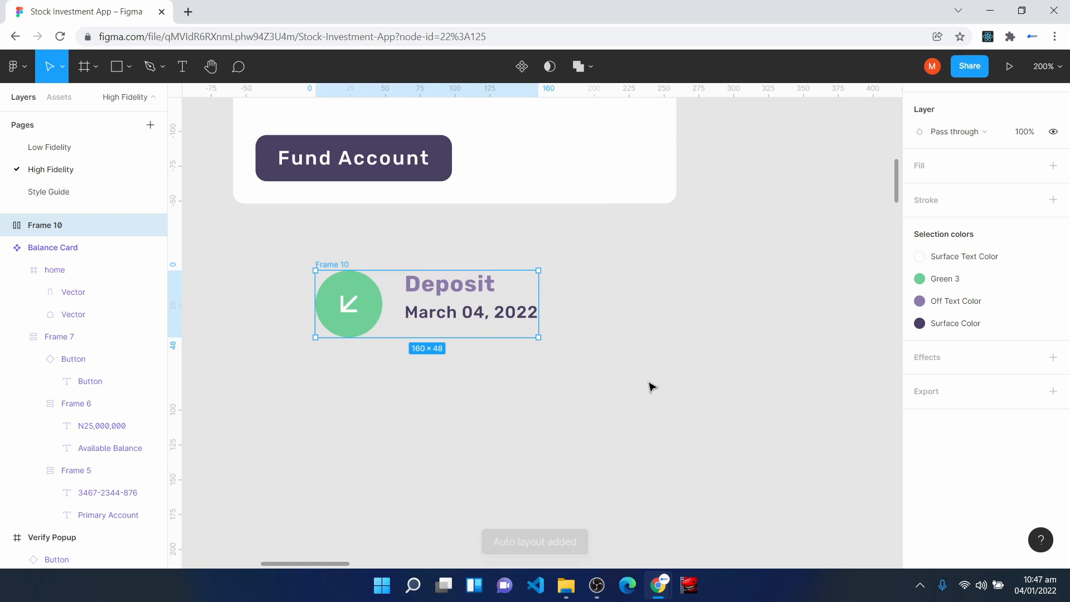
- Center-align the circle and texts in their auto layout, keeping 16 spacing, and select the whole frame
scroll(947, 407, "up", 5)
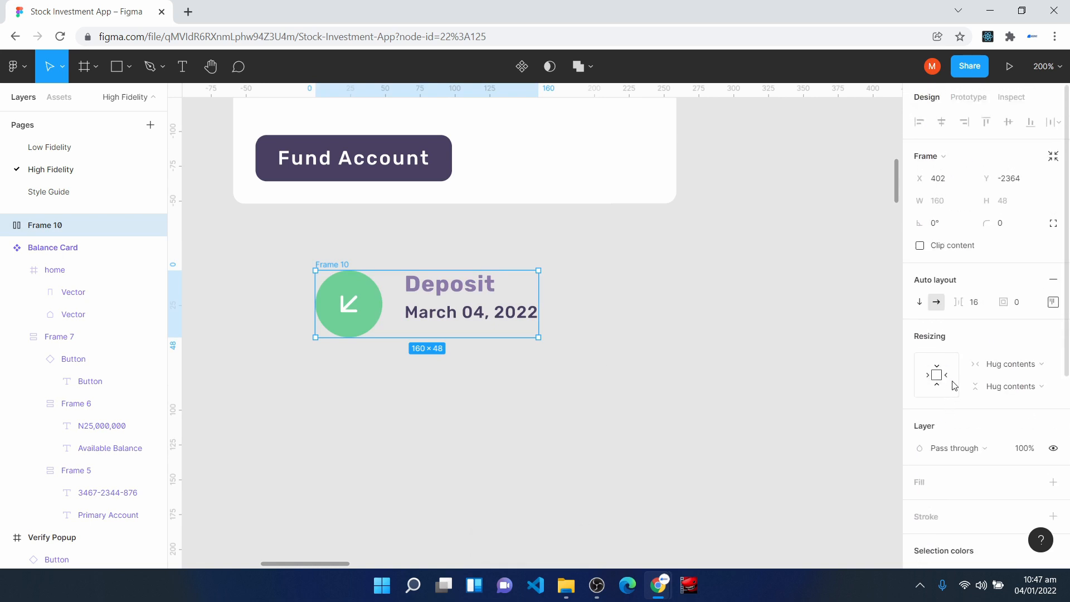
left_click(980, 307)
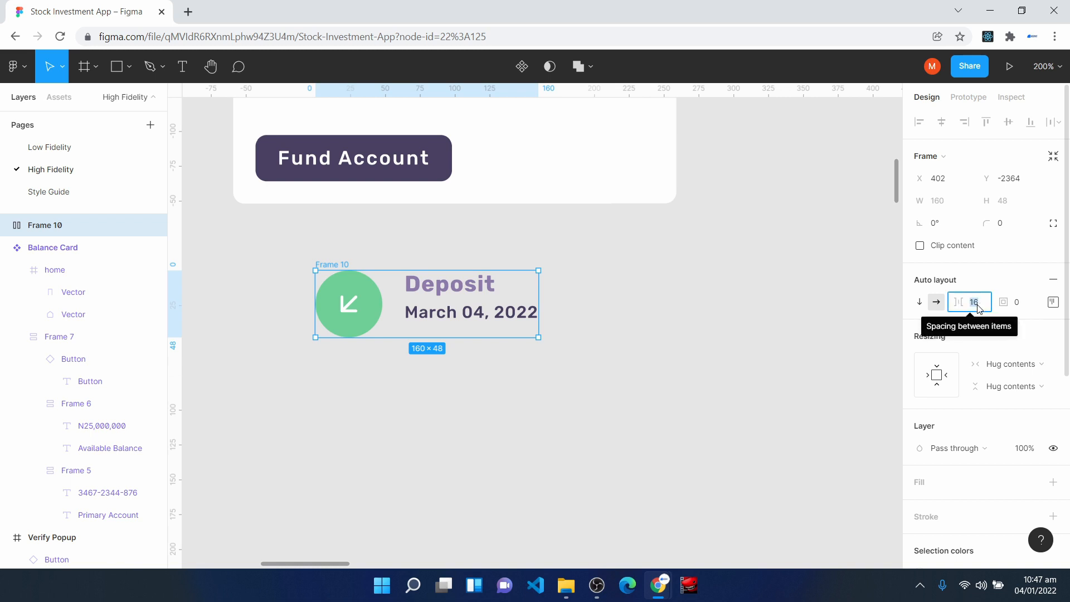
left_click(1052, 301)
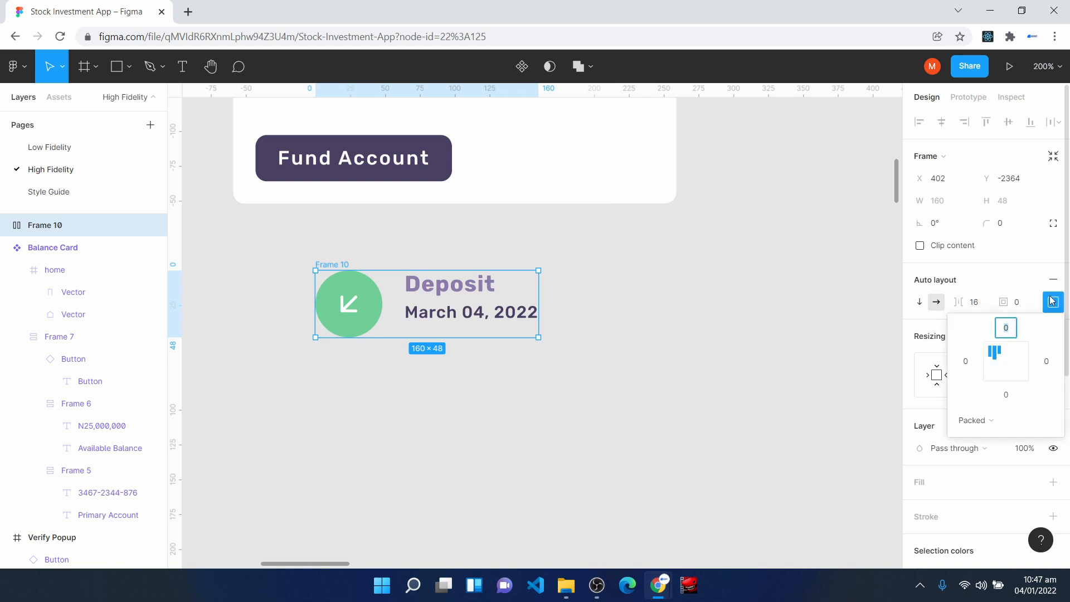
left_click(1010, 366)
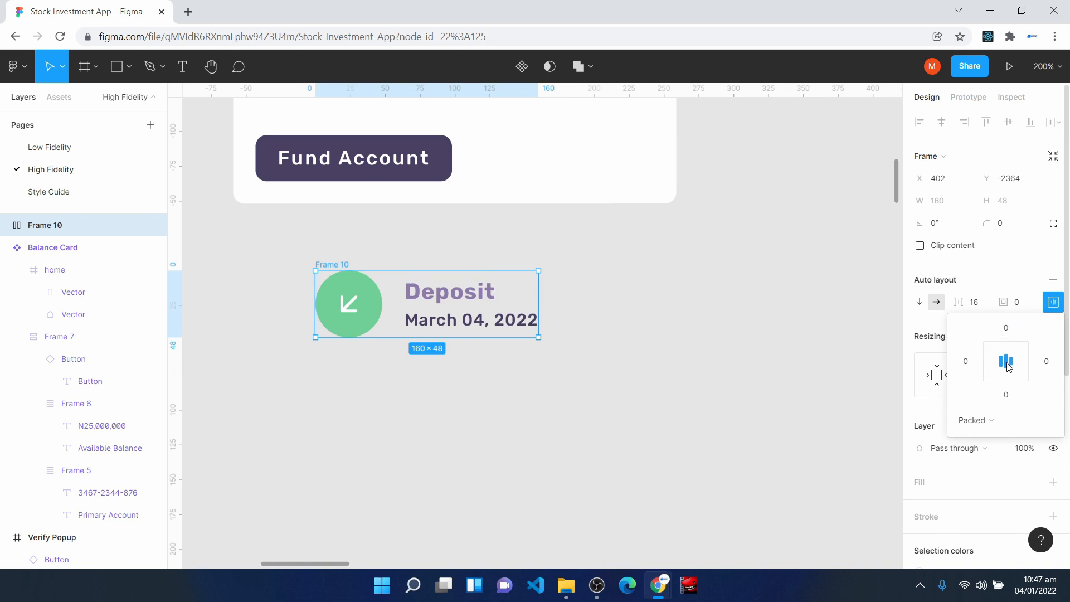
left_click(564, 473)
left_click(333, 265)
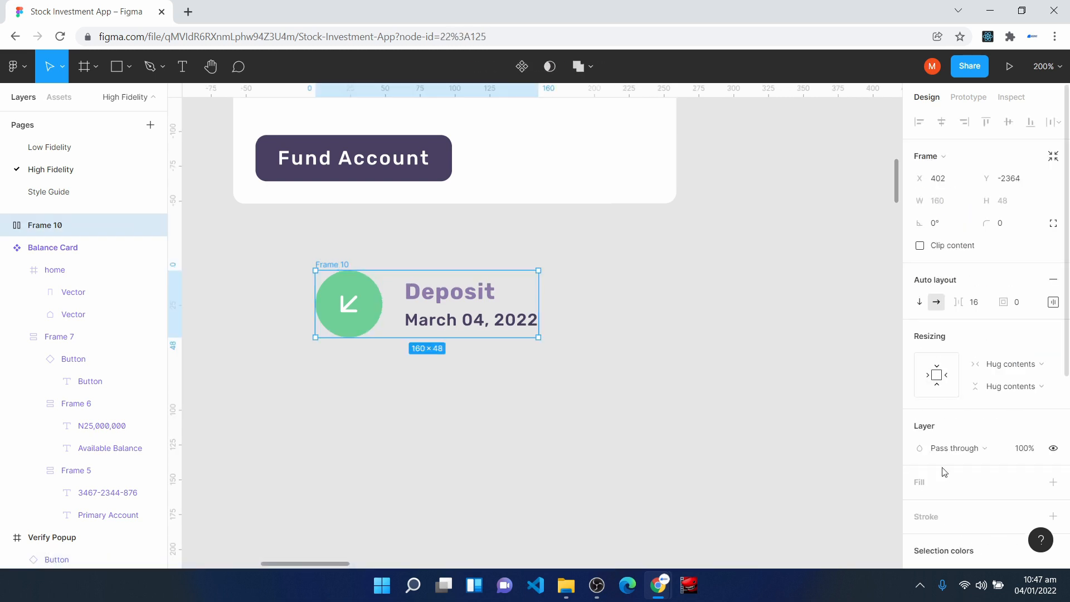
- Add a white FFFFFF fill to the frame holding the arrow circle and Deposit texts
left_click(938, 480)
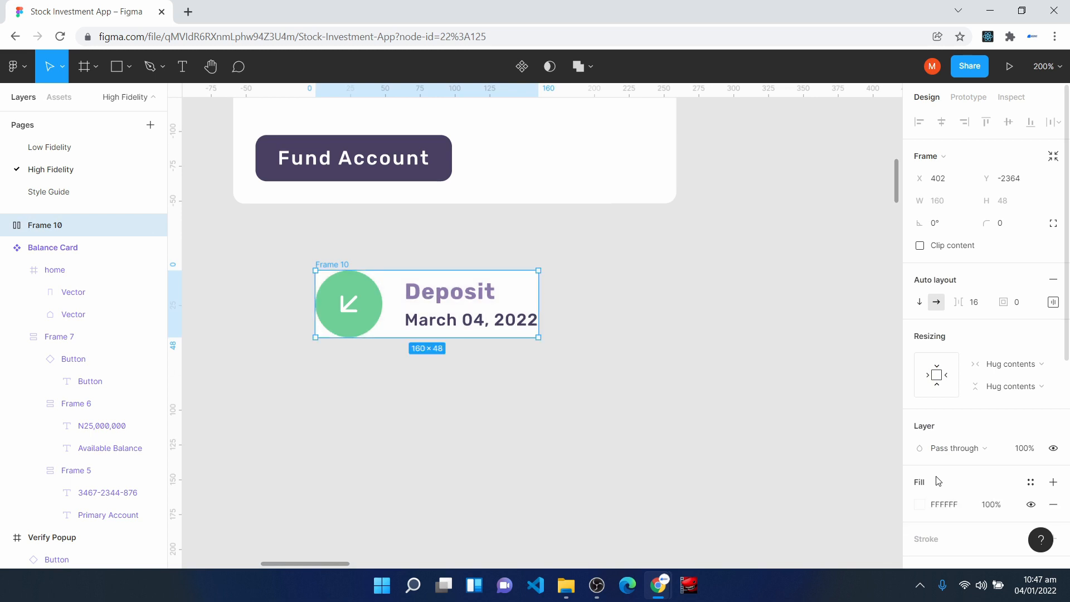
left_click(460, 513)
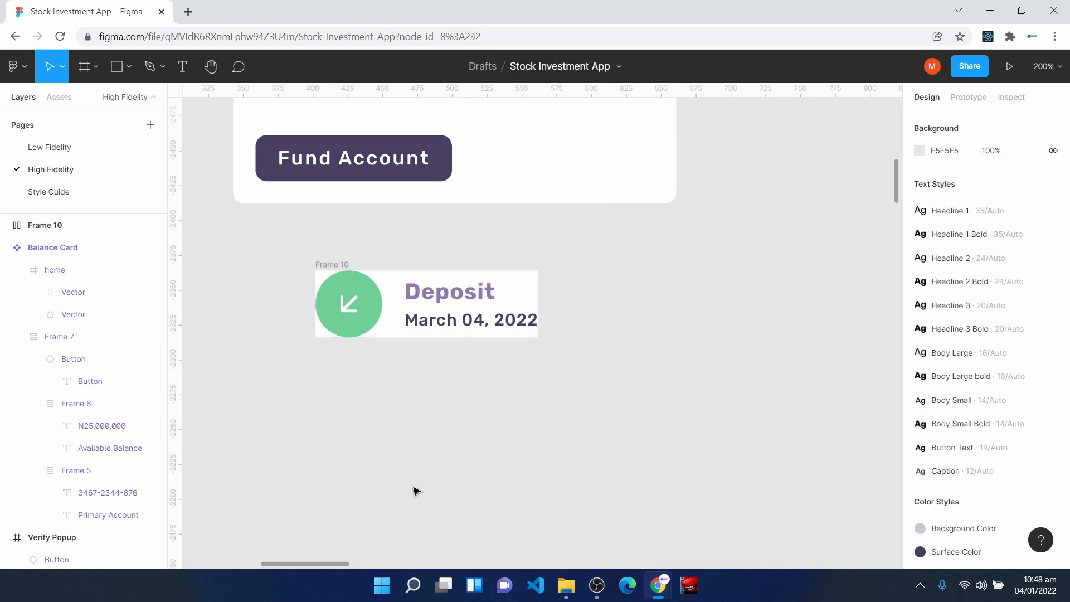
- Add an "N23,000" text to the right of the Deposit item, in line with its title, using the Body Large bold style
left_click(181, 66)
left_click(662, 286)
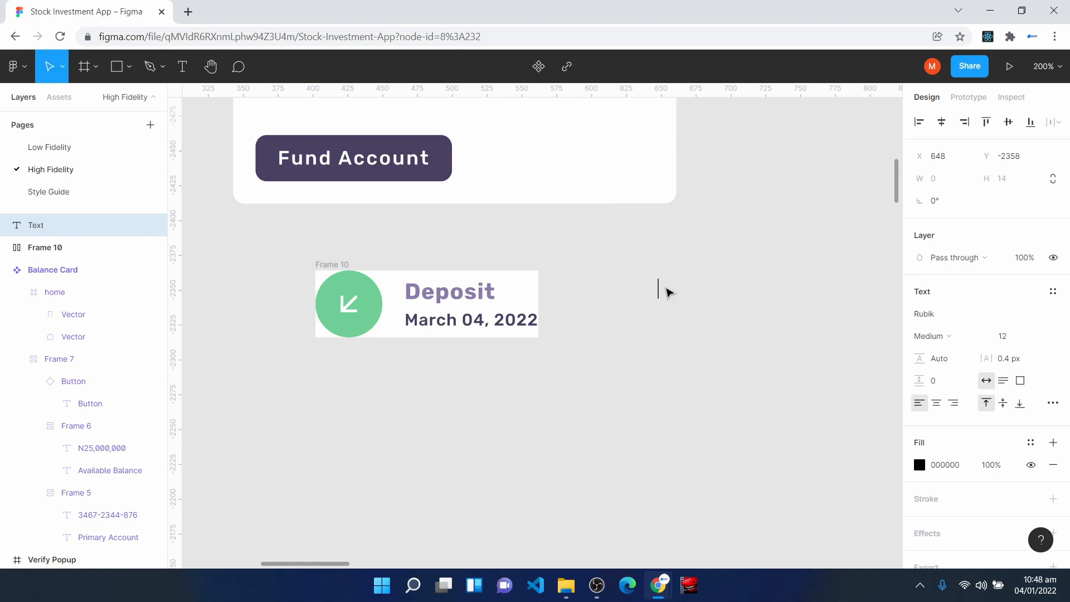
type("N23,000")
key("Escape")
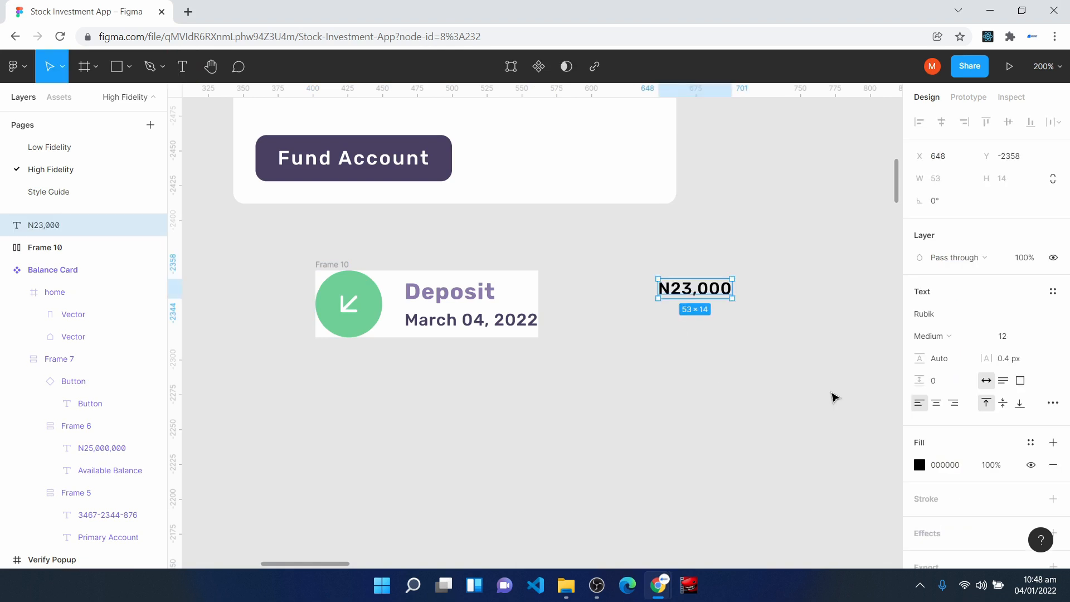
left_click(1053, 291)
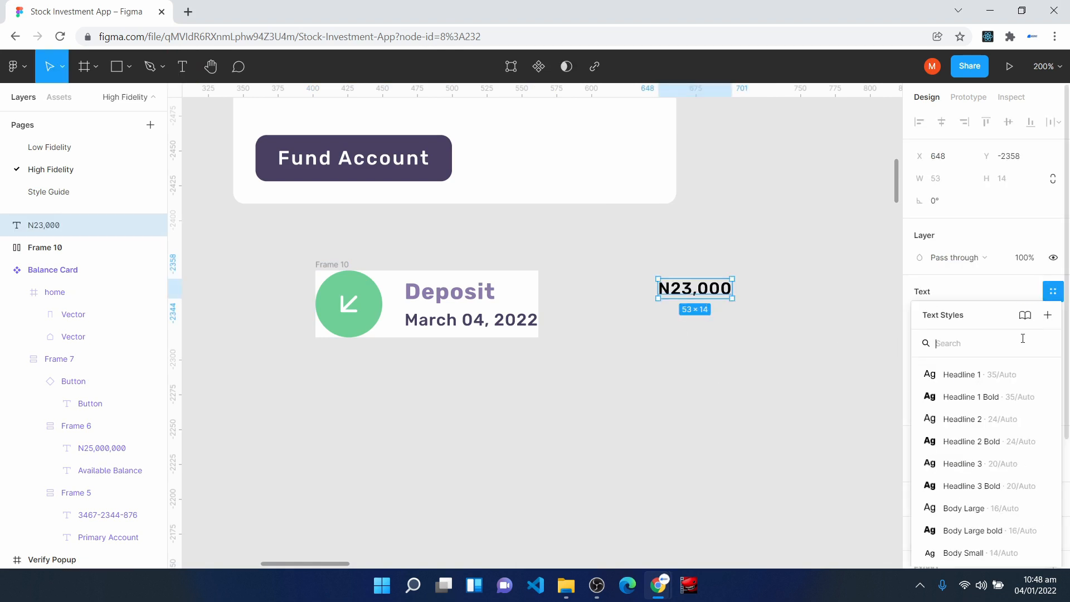
left_click(972, 530)
left_click_drag(692, 297, 677, 296)
left_click(639, 352)
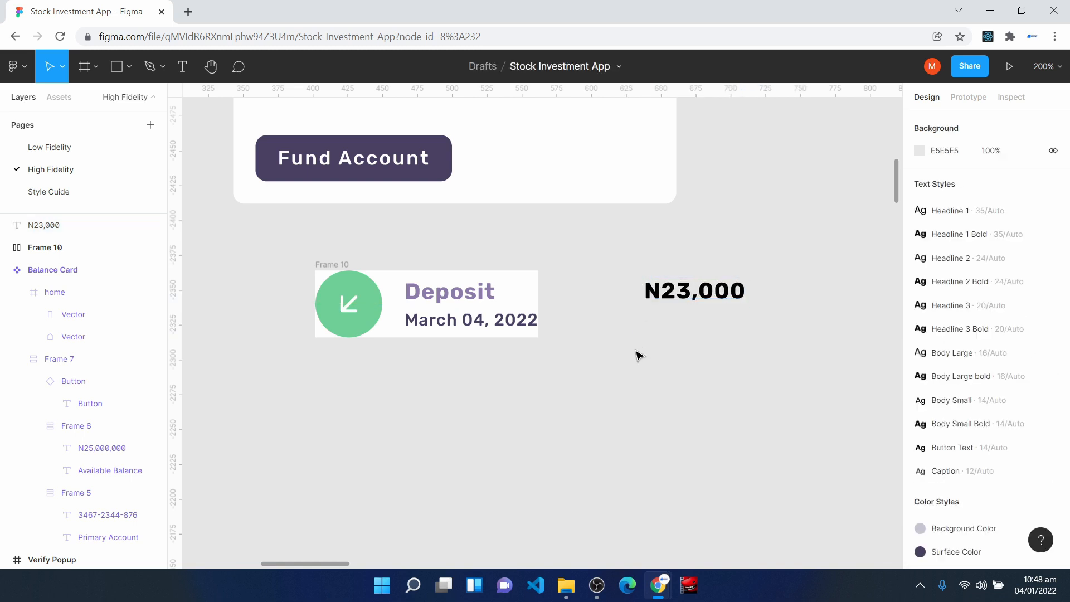
- Add an "N34,000,000" text in the Caption style, left-aligned beneath N23,000
left_click(183, 67)
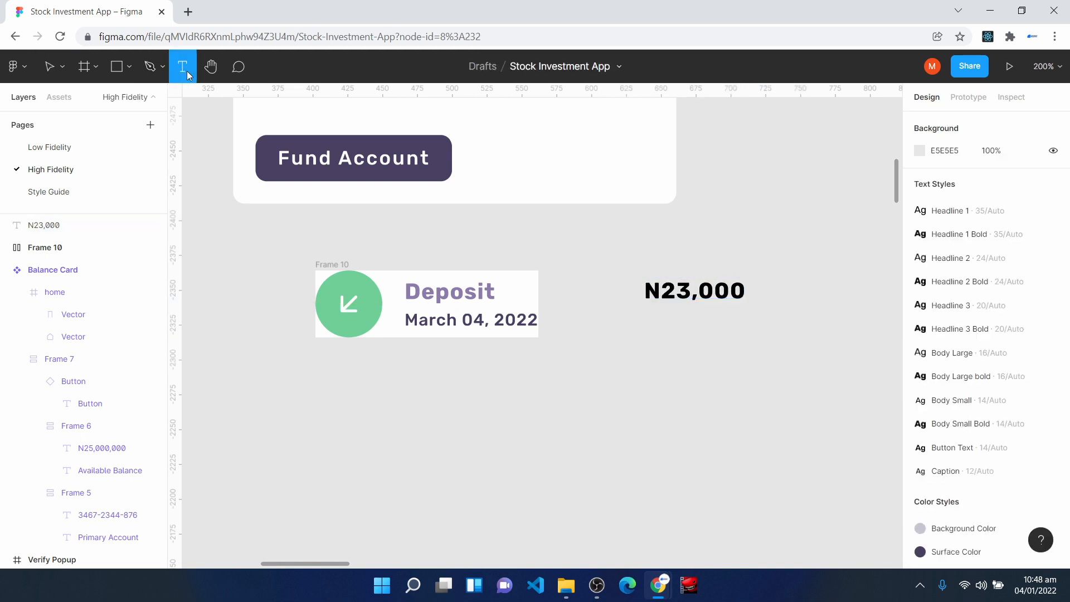
left_click(658, 317)
type("N")
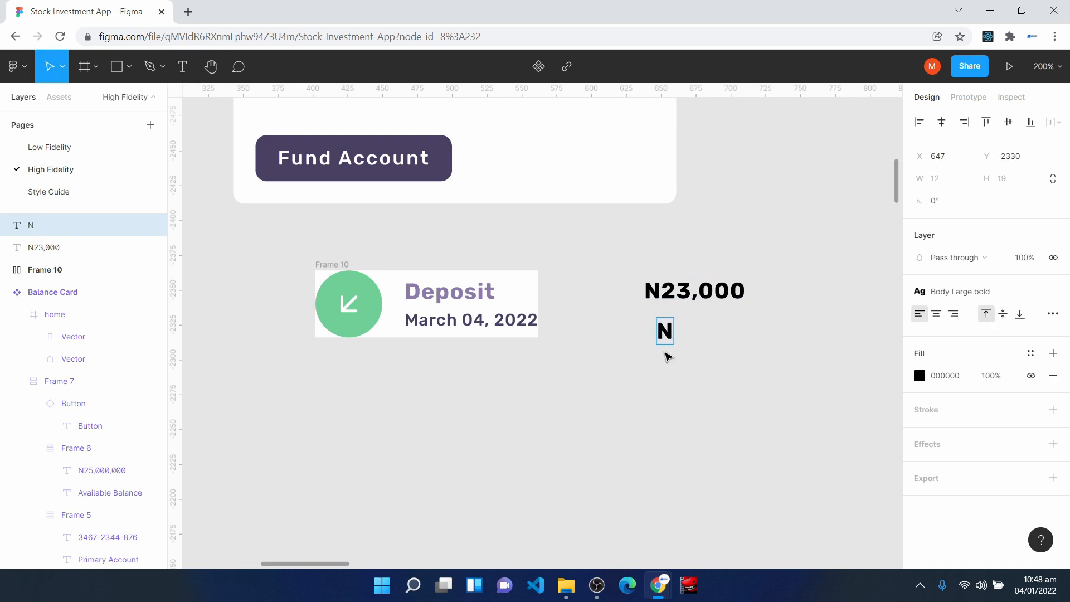
type("34,000,000")
key("Escape")
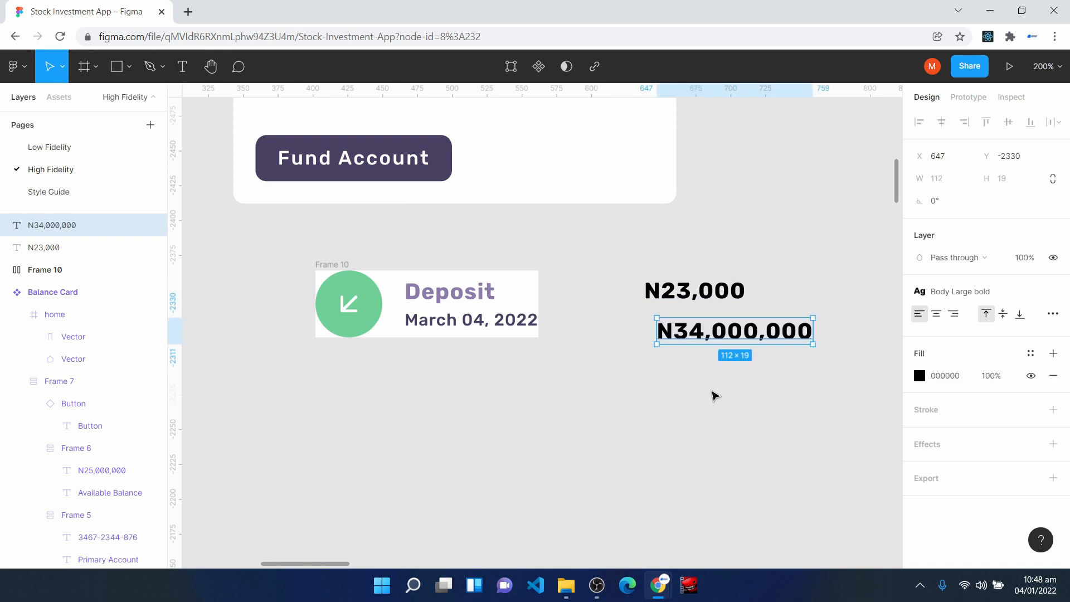
left_click(960, 291)
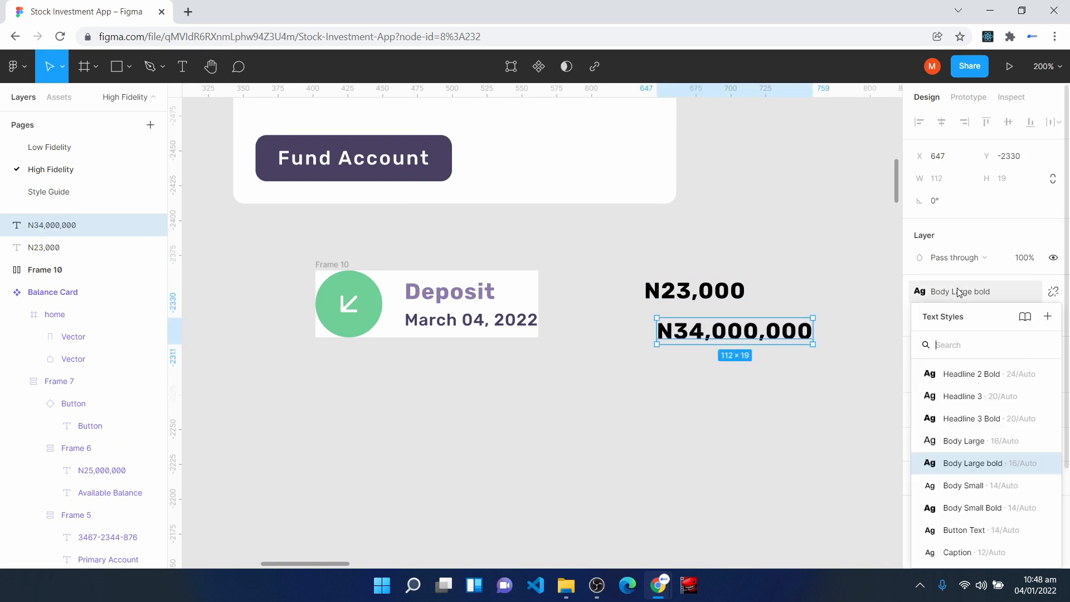
left_click(970, 551)
left_click_drag(694, 332, 681, 333)
- Wrap the two amount texts in a vertical auto layout with 4 spacing between items
left_click_drag(610, 256, 778, 378)
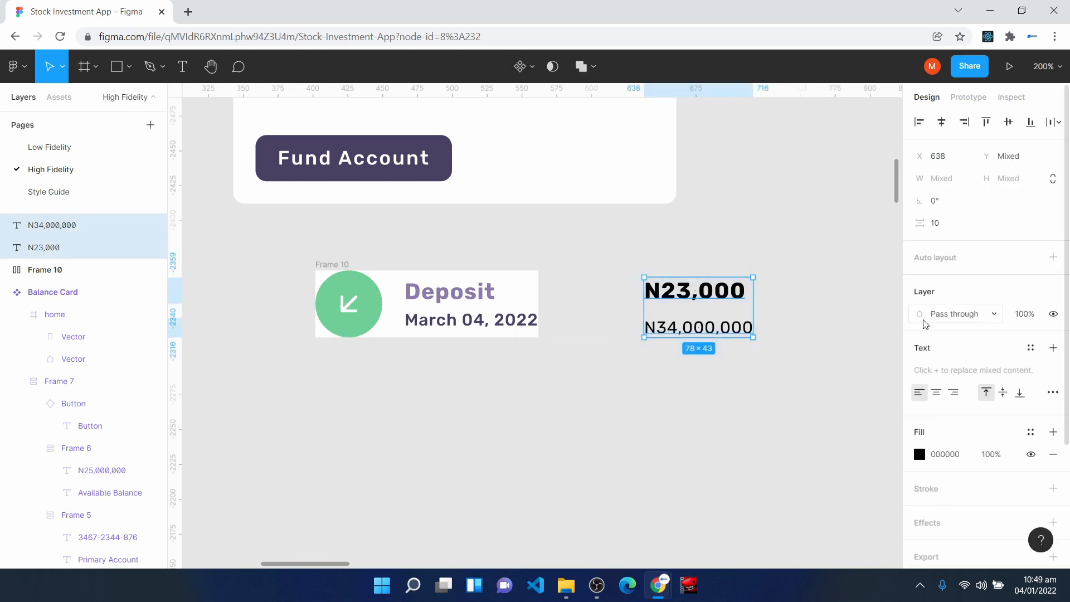
key("shift+a")
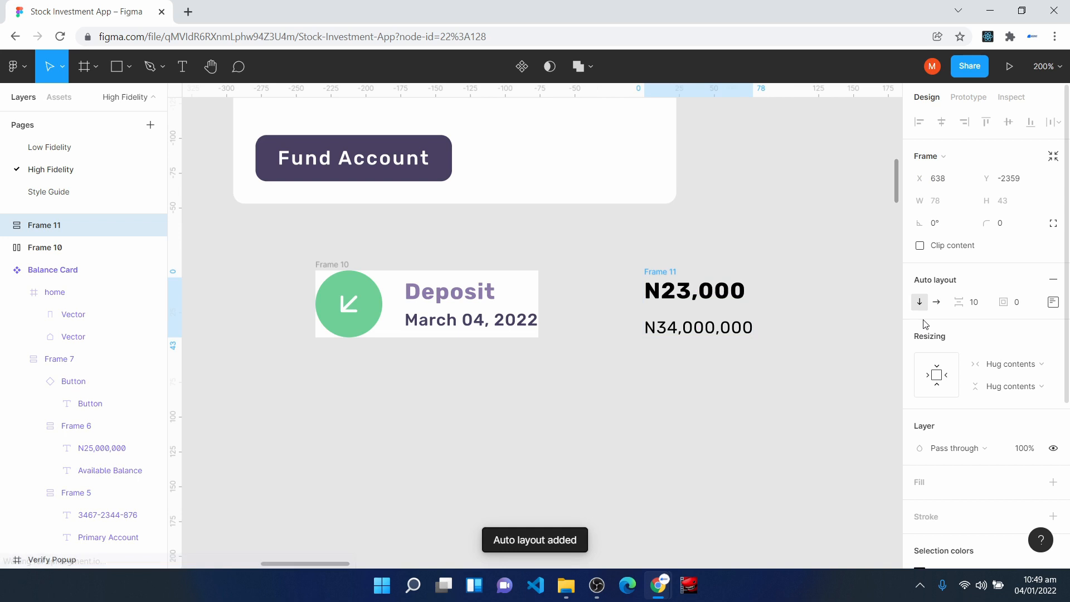
left_click(975, 309)
key("Return")
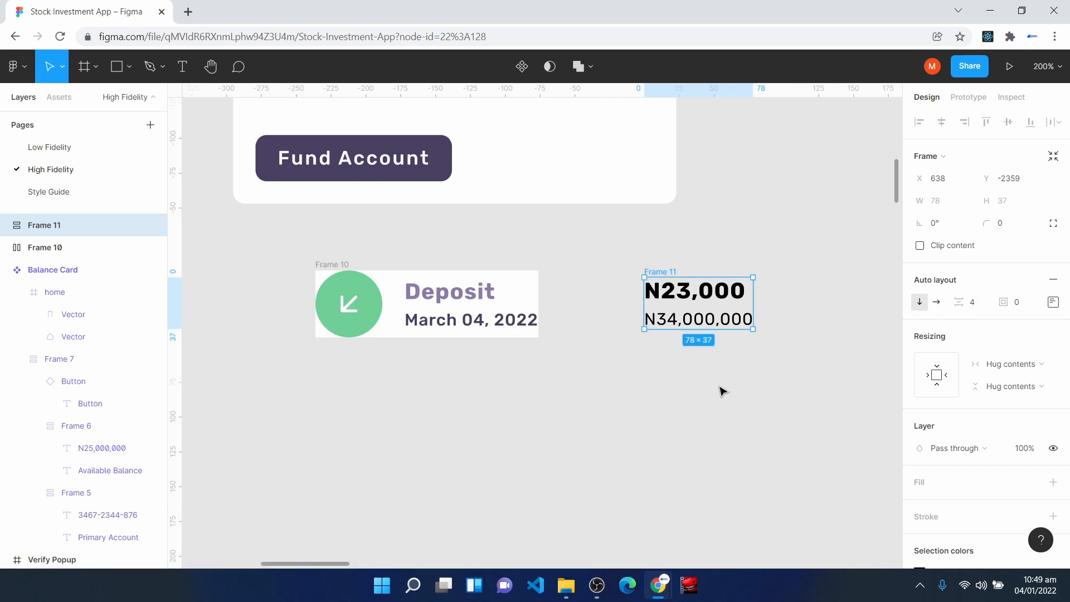
- Set the horizontal resizing of both the N23,000 and N34,000,000 texts to Fill container
left_click(702, 299)
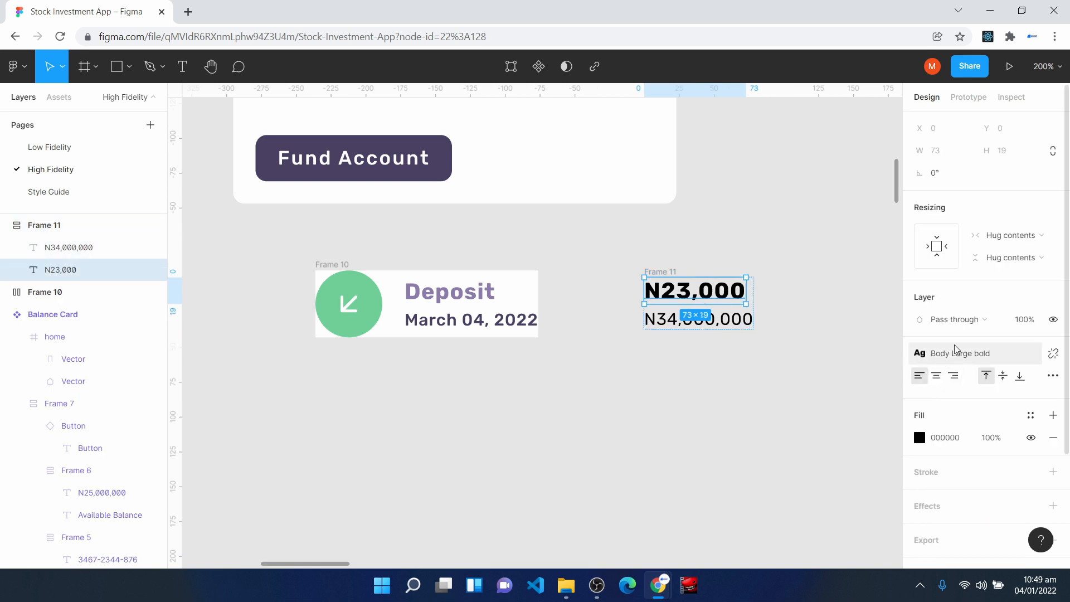
left_click(1012, 240)
left_click(1012, 254)
left_click(682, 328)
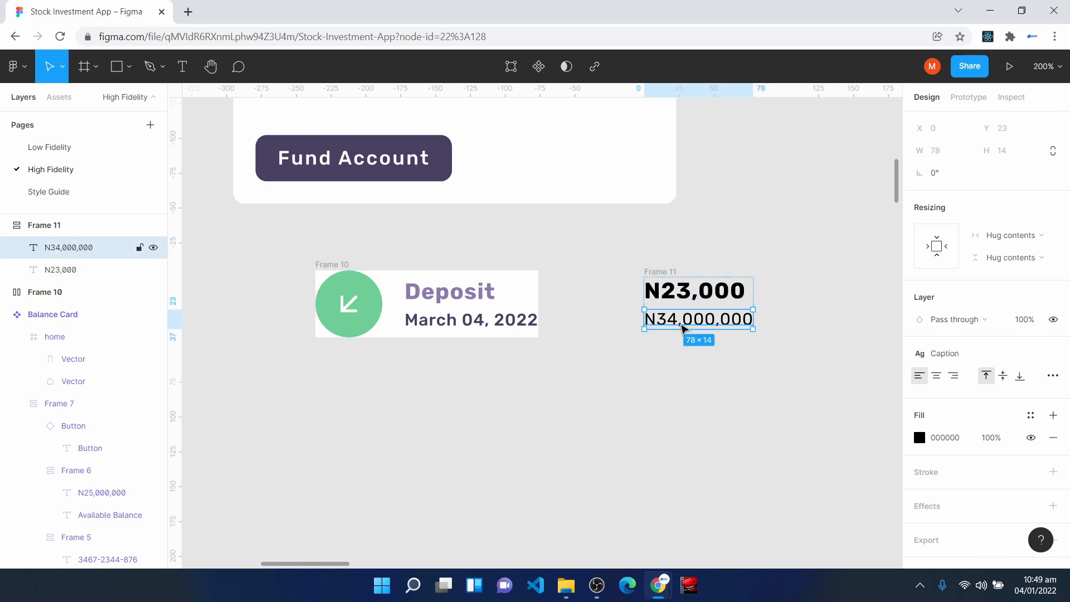
left_click(1006, 235)
left_click(1009, 252)
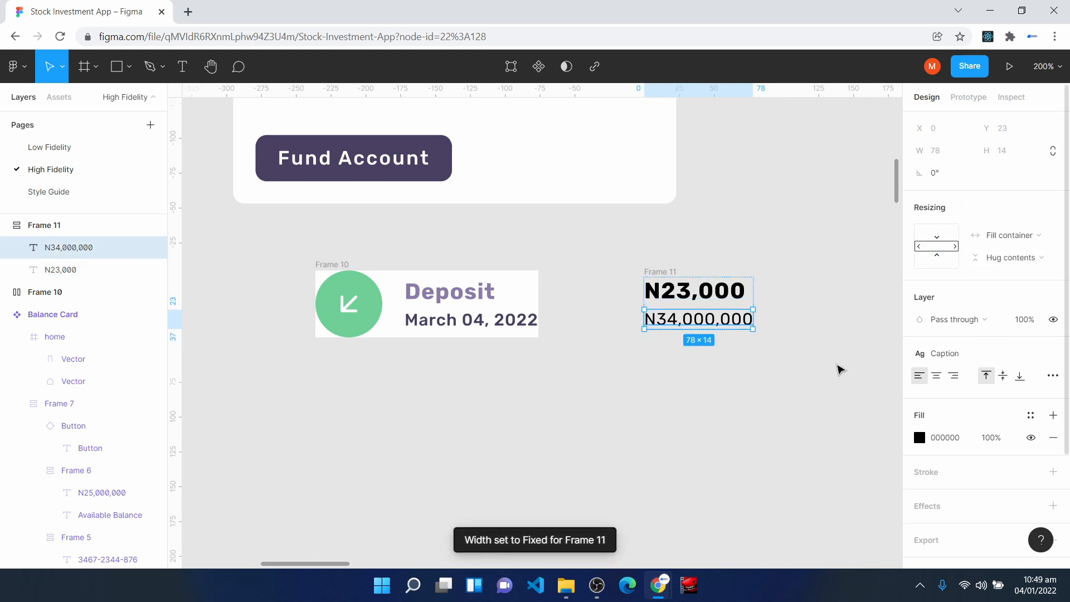
left_click(719, 408)
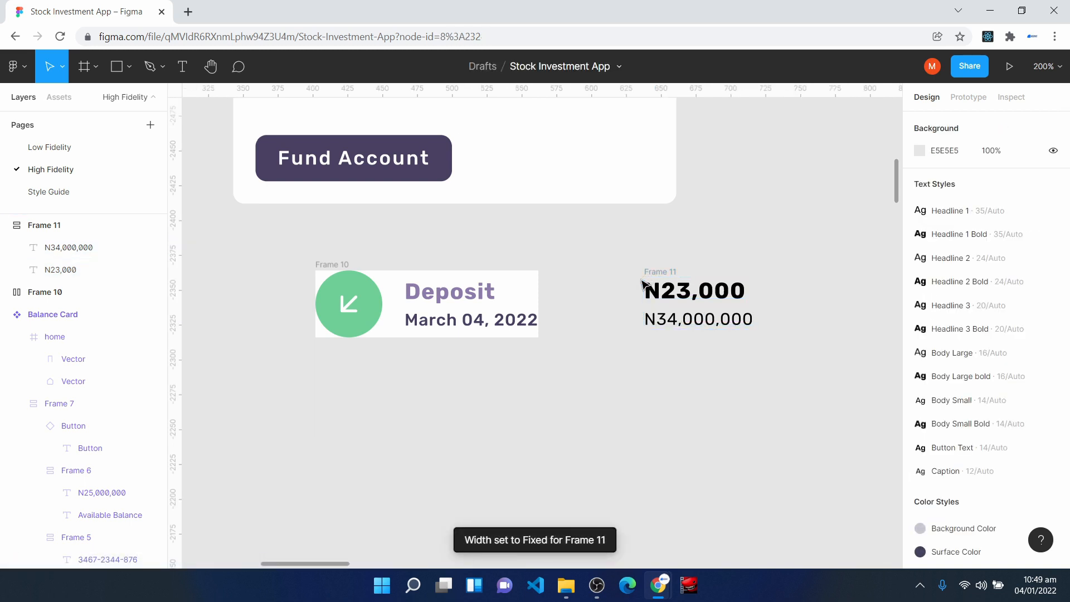
- Give the amounts frame a white FFFFFF fill, then color N34,000,000 with Background Color and N23,000 with Off Text Color
left_click(663, 276)
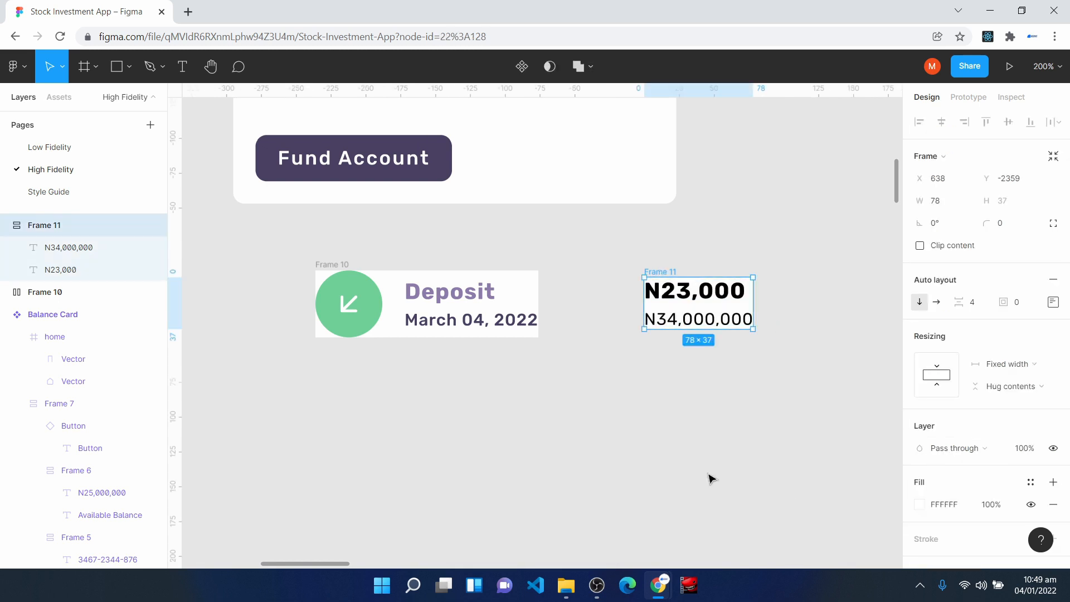
left_click(704, 324)
left_click(1031, 413)
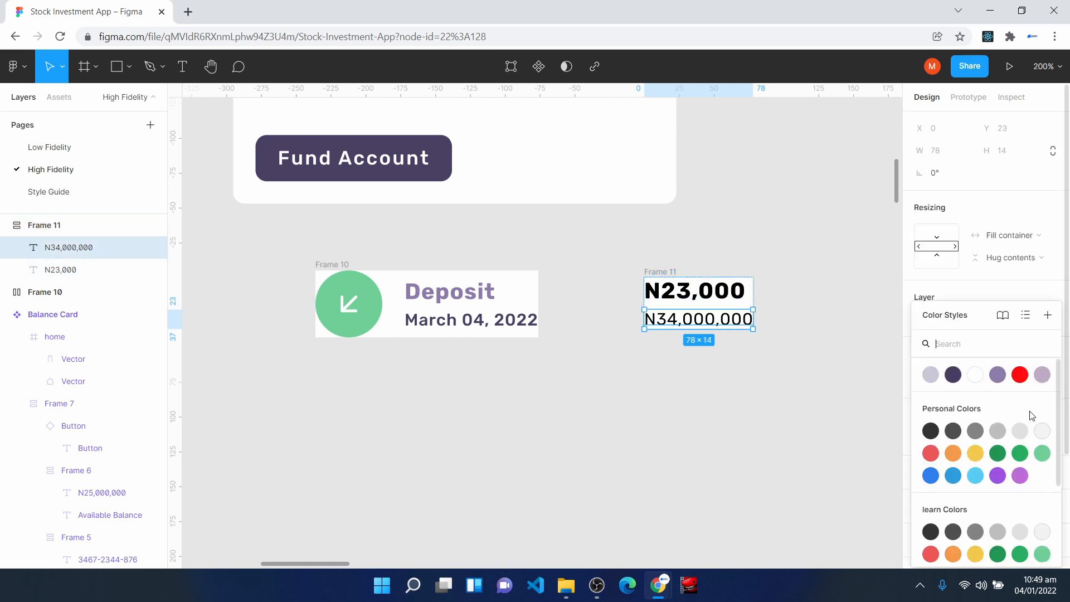
left_click(931, 375)
key("Tab")
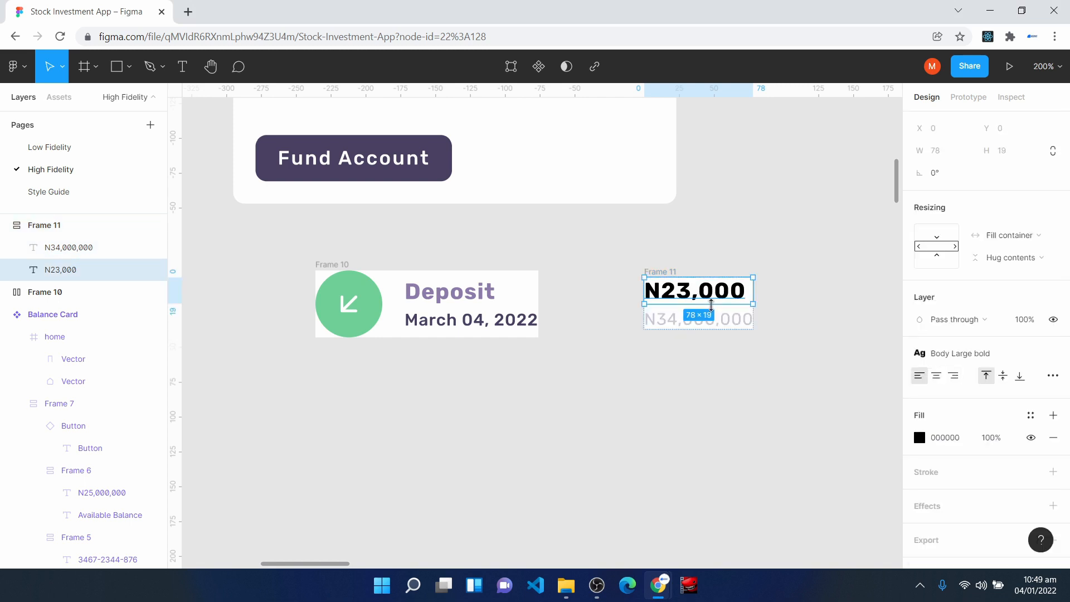
left_click(1031, 415)
left_click(998, 382)
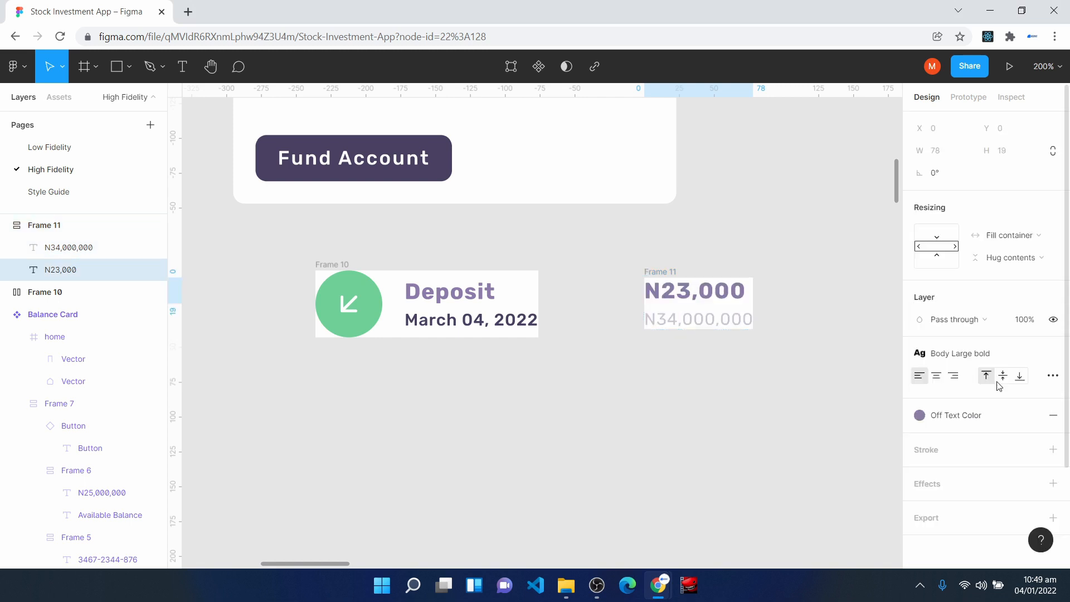
left_click(625, 440)
- Wrap the Deposit frame and amounts frame in a horizontal auto layout with centered alignment and a white FFFFFF fill
left_click_drag(267, 230, 823, 394)
key("shift+a")
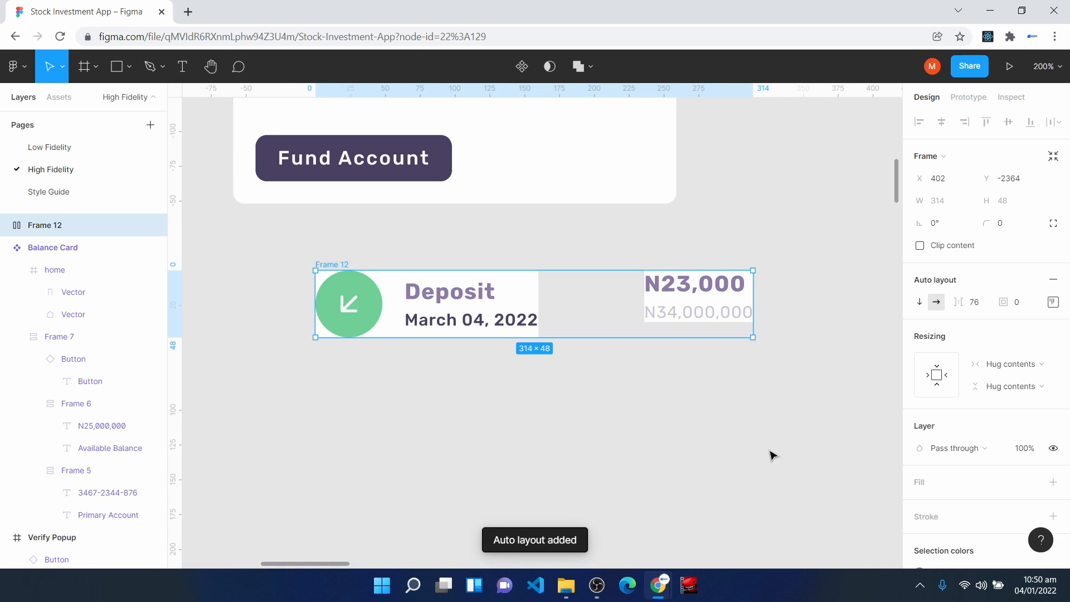
left_click(1053, 301)
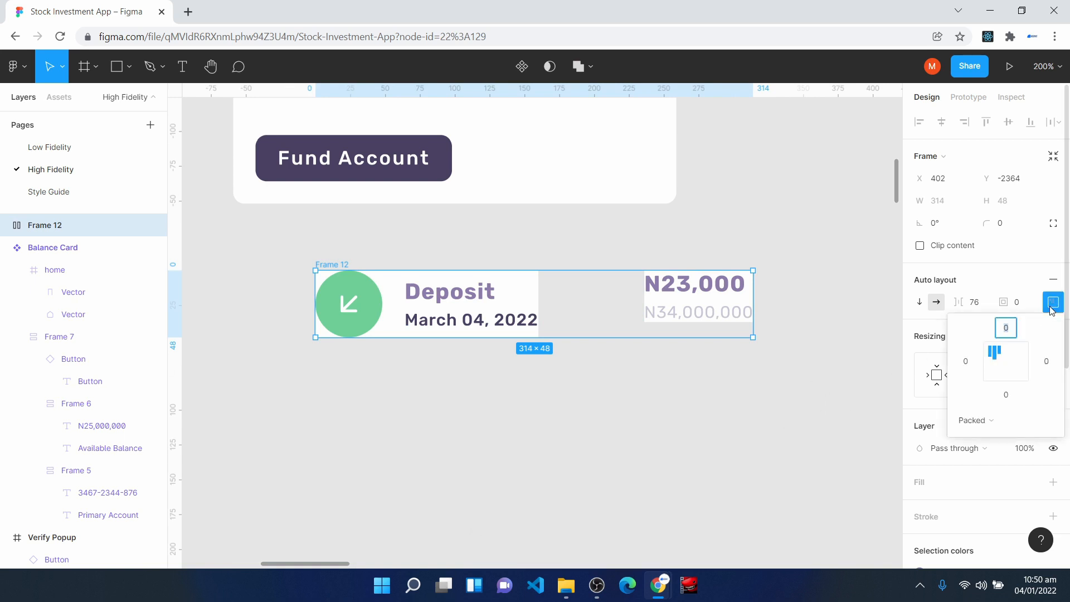
left_click(1004, 364)
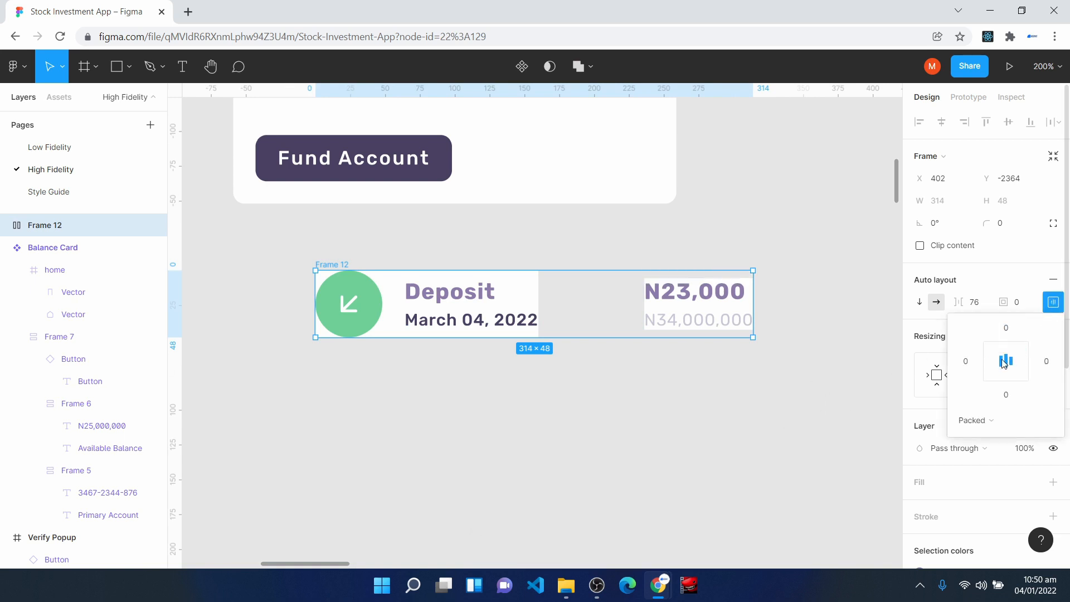
left_click(922, 485)
left_click(922, 485)
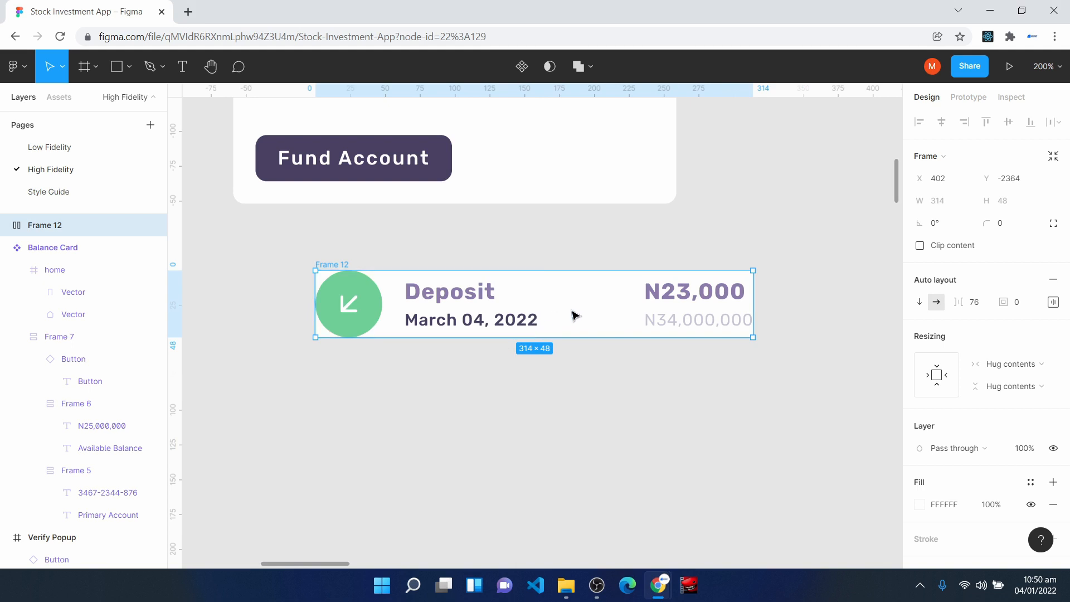
- Shift the whole transaction row left to about X 369 and set its auto layout padding to 8
left_click_drag(581, 309, 533, 314)
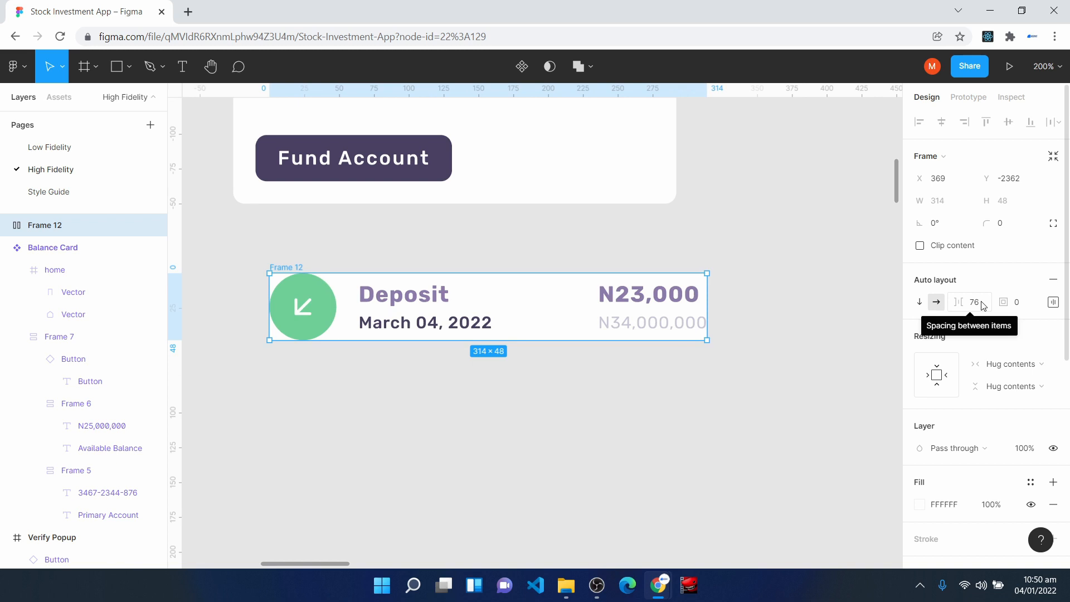
left_click(1030, 304)
type("8")
key("Return")
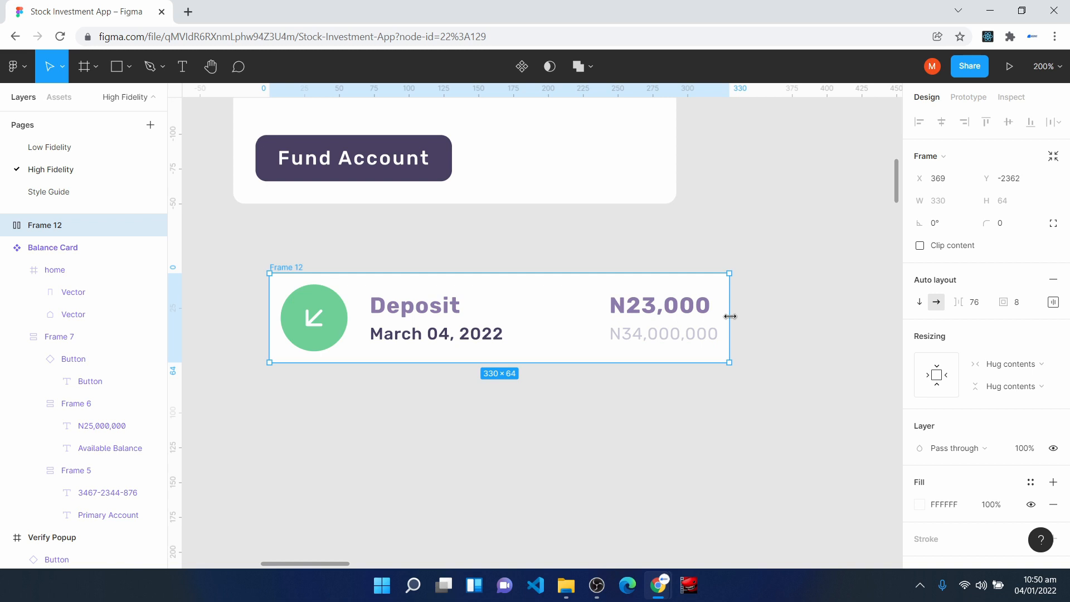
- Try narrowing the transaction row to about 239 wide, and restore its hug-contents width
left_click_drag(730, 317, 603, 319)
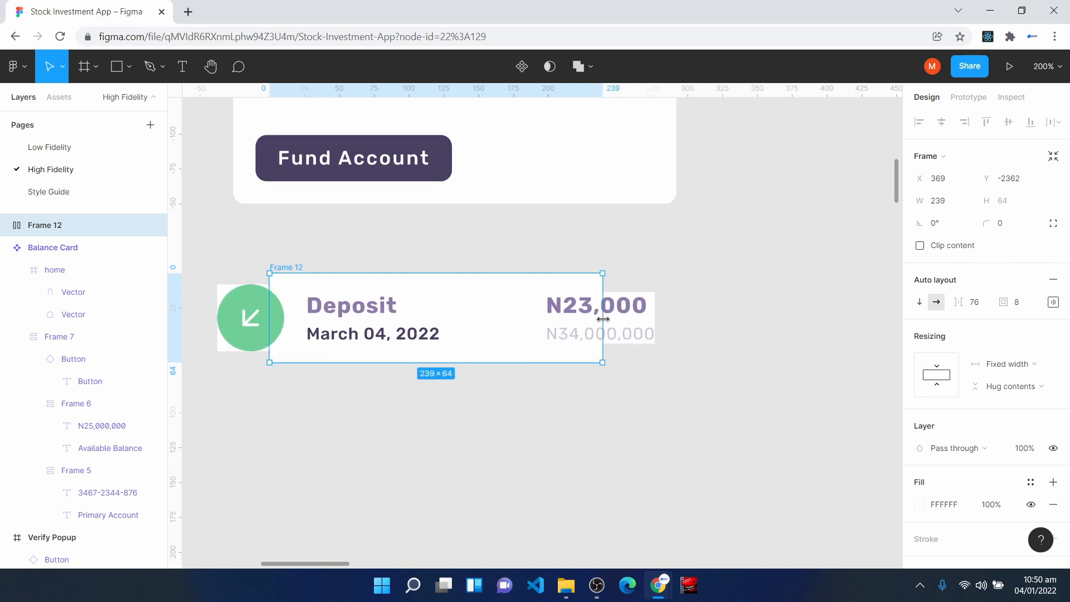
double_click(603, 319)
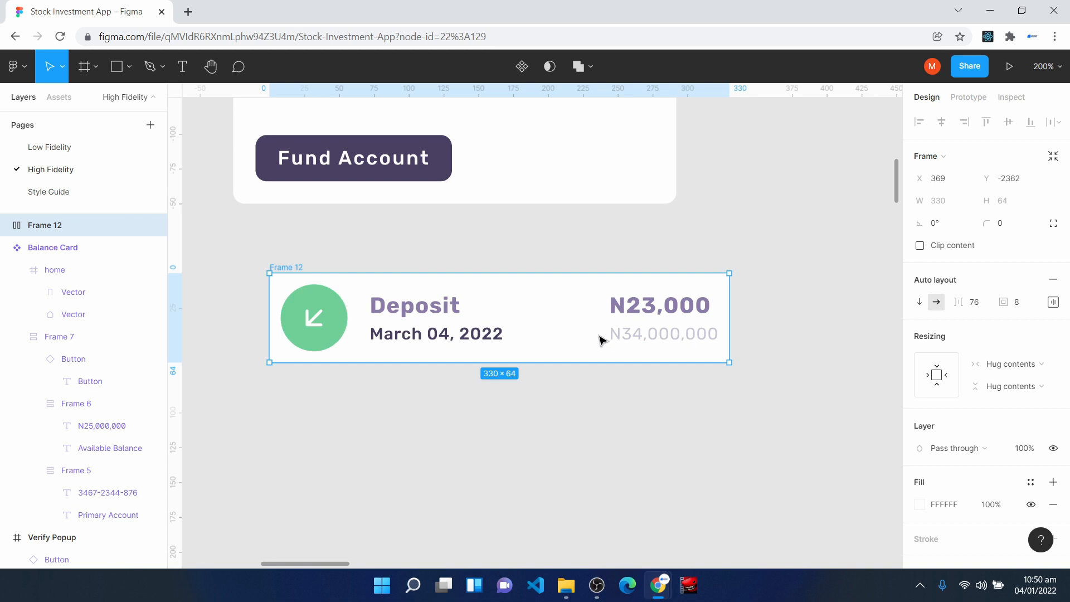
- Set the horizontal resizing of the icon-and-text frame and its nested Deposit and date texts frame to Fill container
double_click(419, 333)
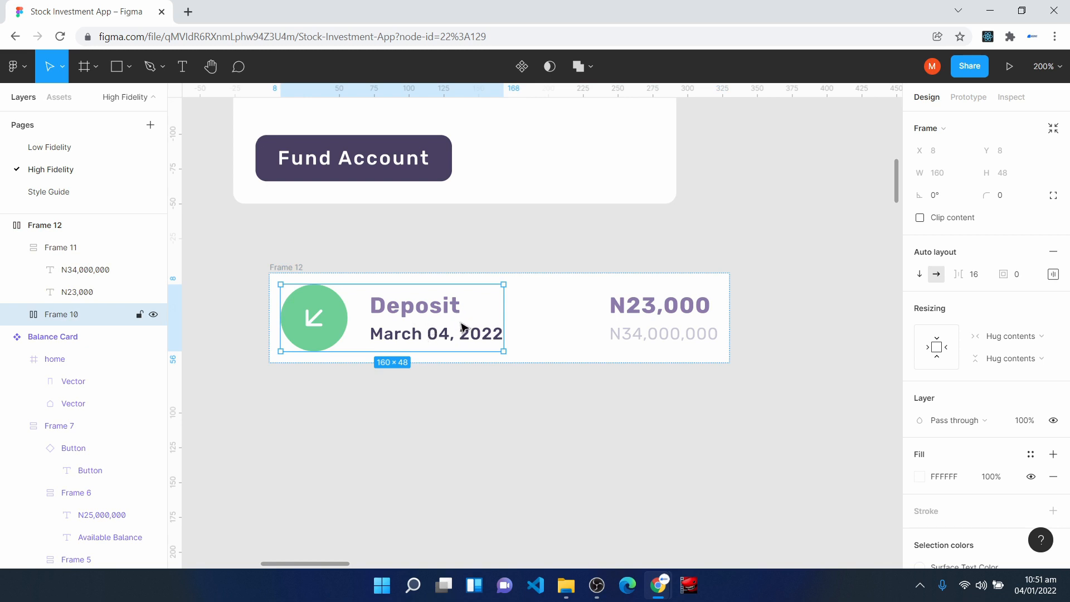
left_click(1008, 337)
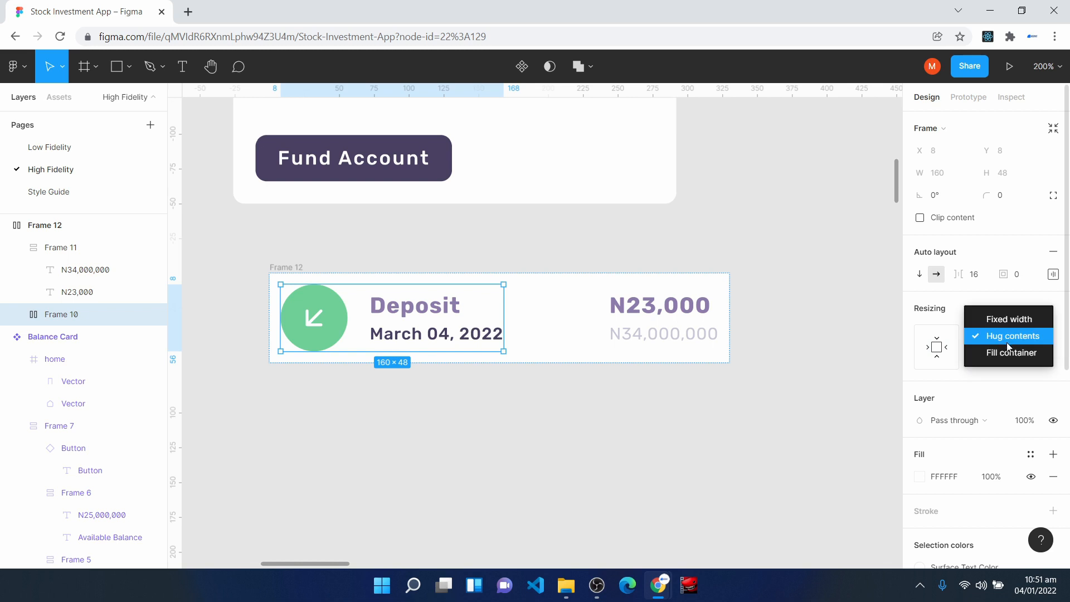
left_click(1012, 354)
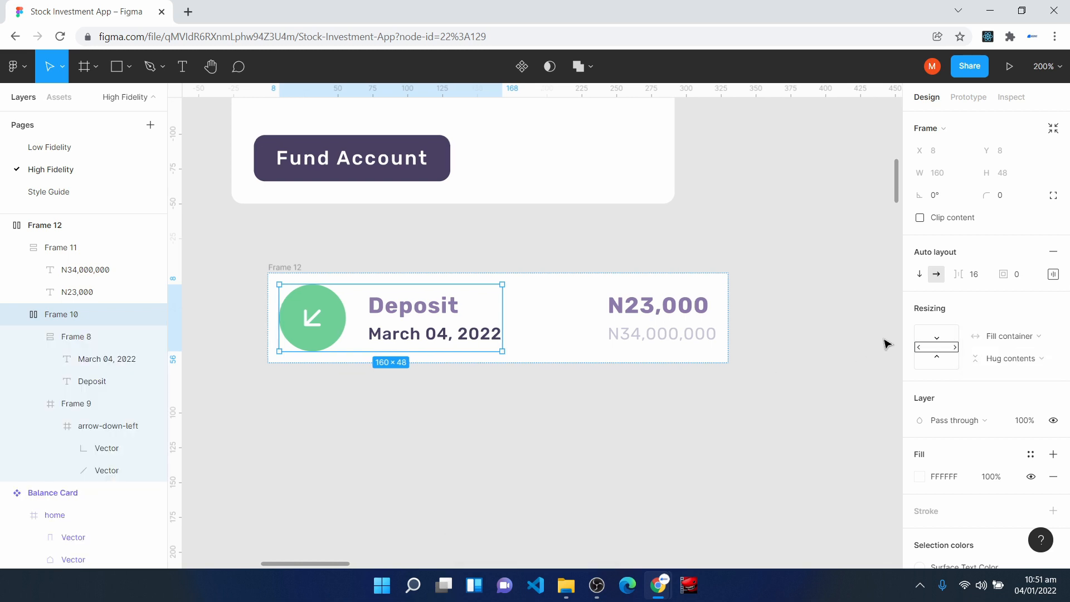
double_click(423, 308)
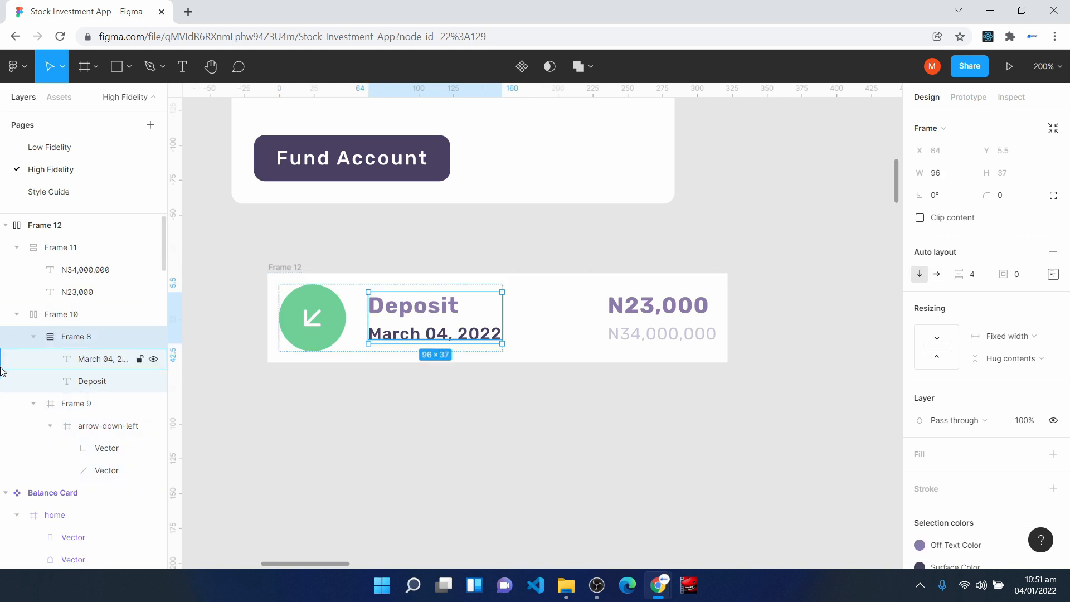
left_click(1009, 337)
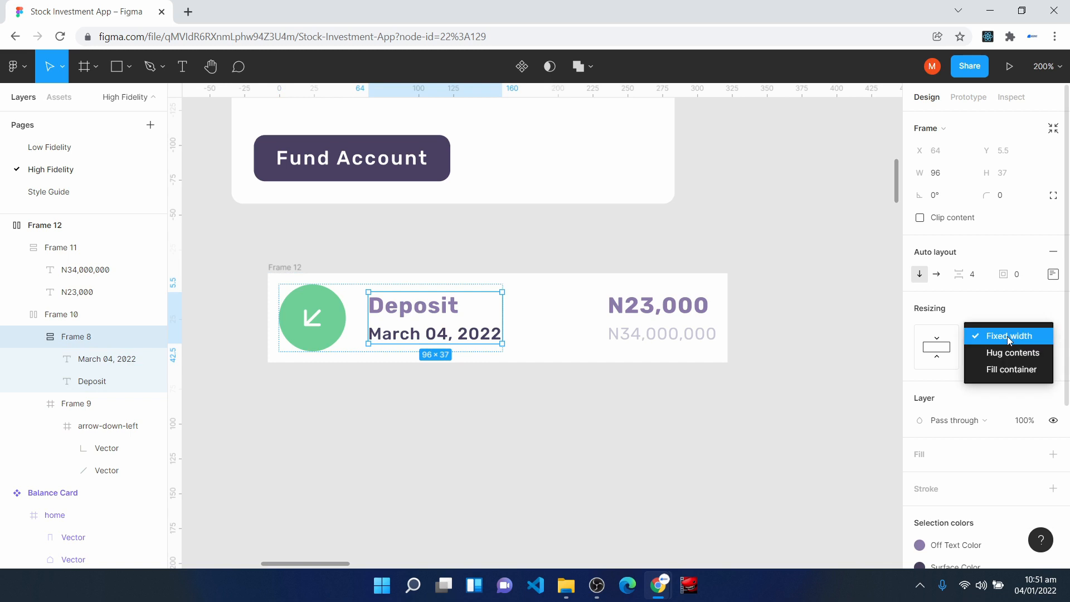
left_click(1016, 369)
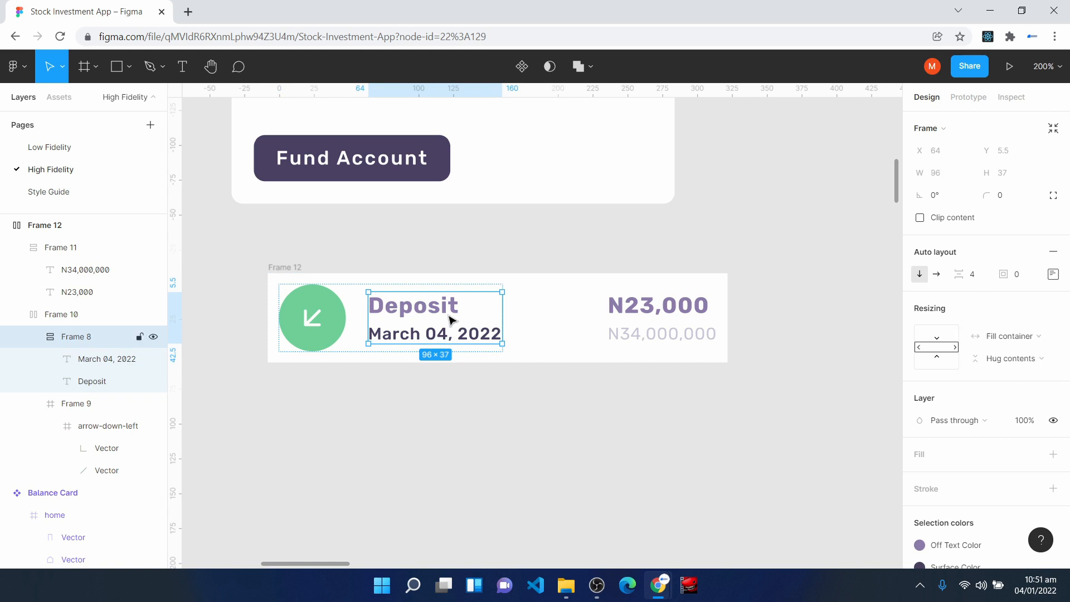
- Widen the Deposit transaction row to 366 and set its corner radius to 8
double_click(427, 314)
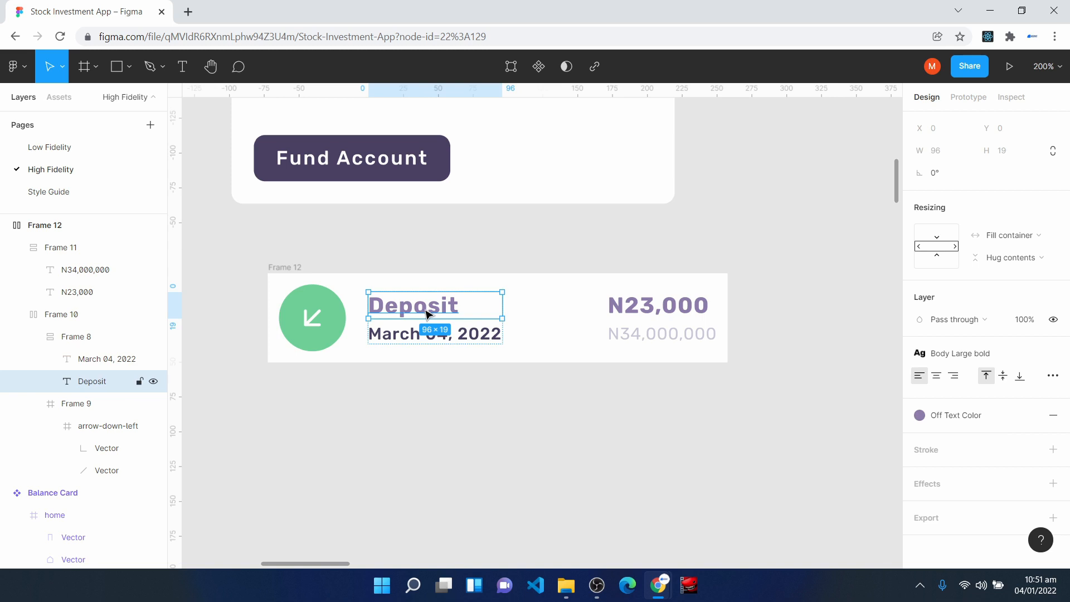
left_click(434, 344)
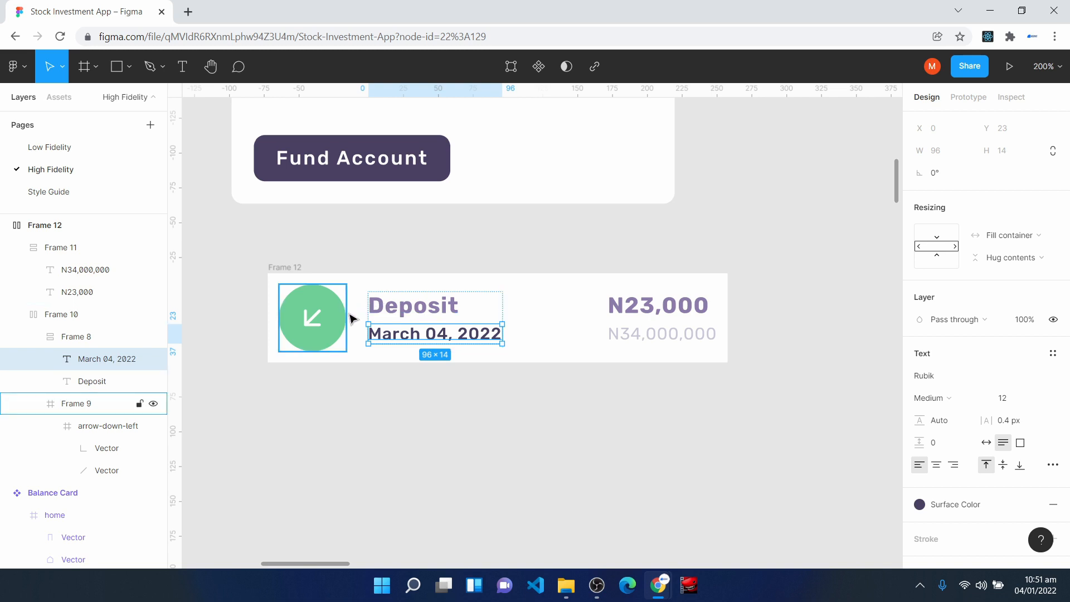
left_click(278, 274)
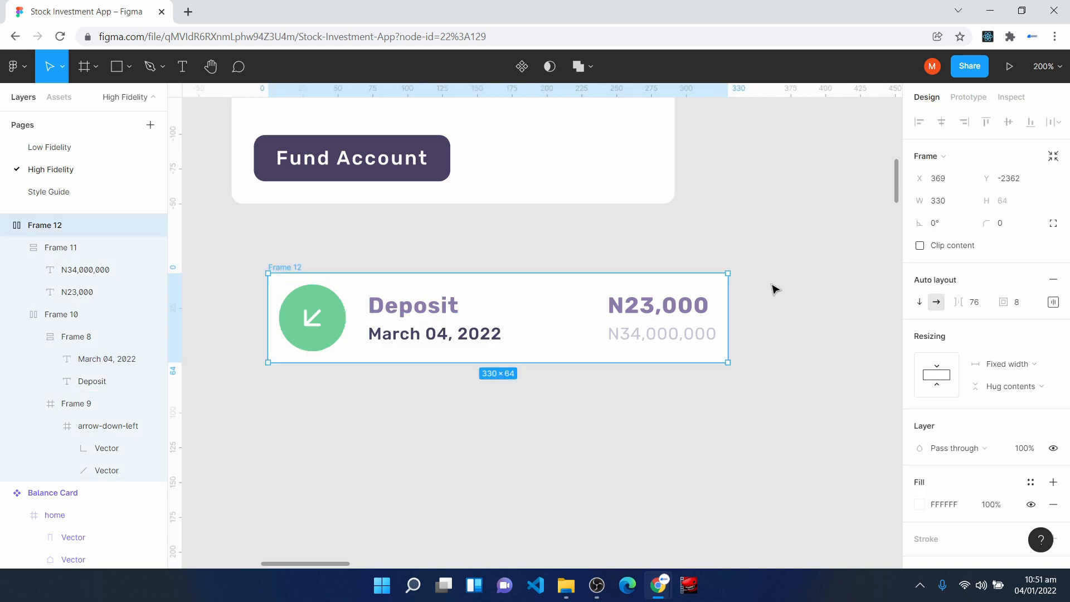
left_click_drag(727, 305, 777, 261)
left_click(1006, 228)
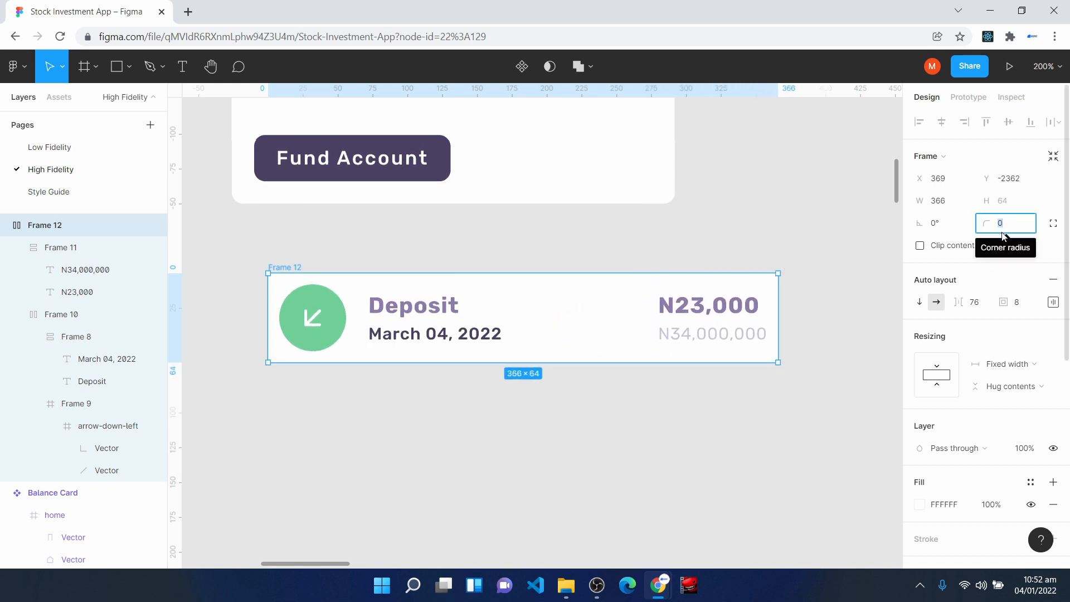
type("8")
key("Return")
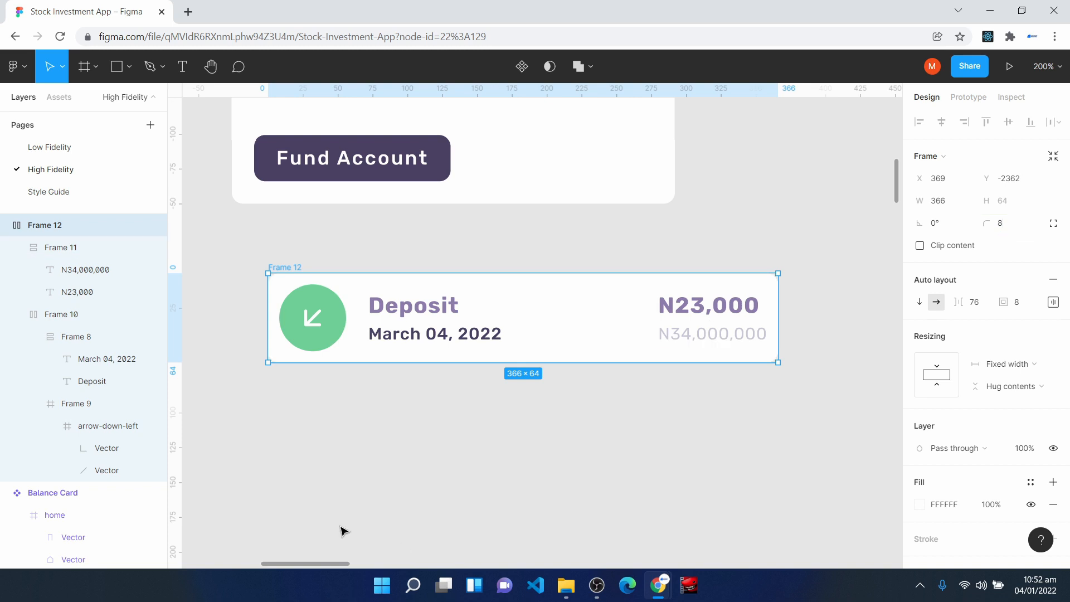
key("Escape")
- Shift the transaction row to X 343 and place a duplicate directly below it at Y -2288
left_click_drag(580, 314, 556, 301)
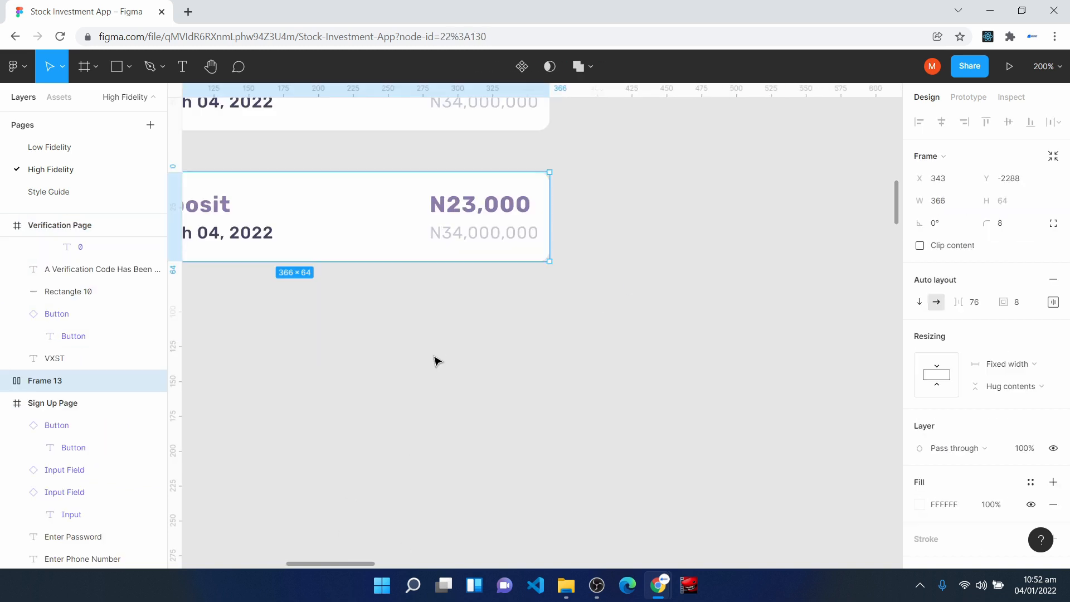
left_click_drag(321, 220, 543, 255)
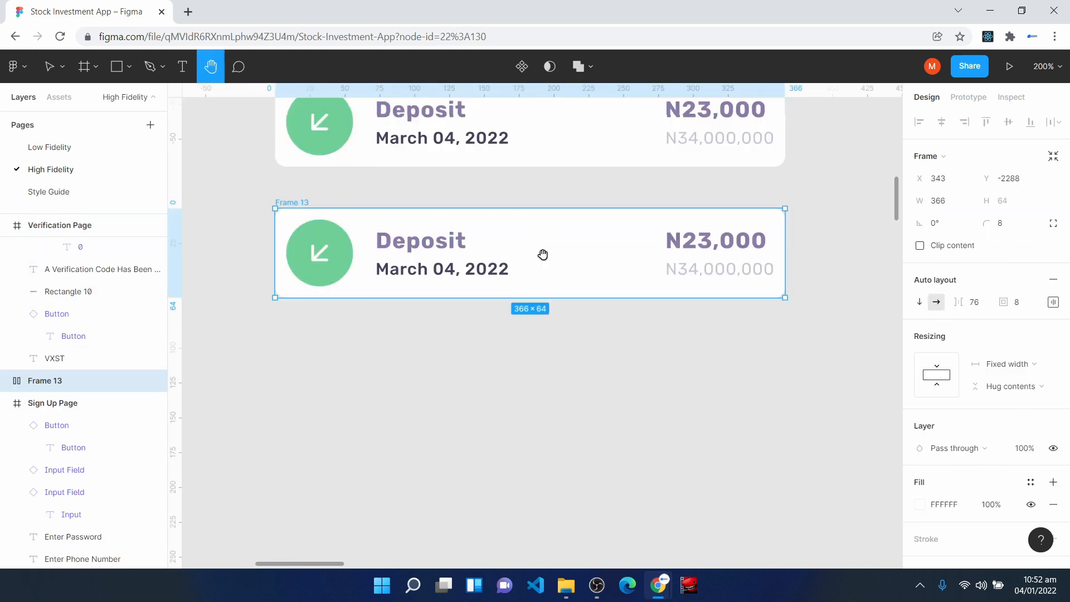
key("v")
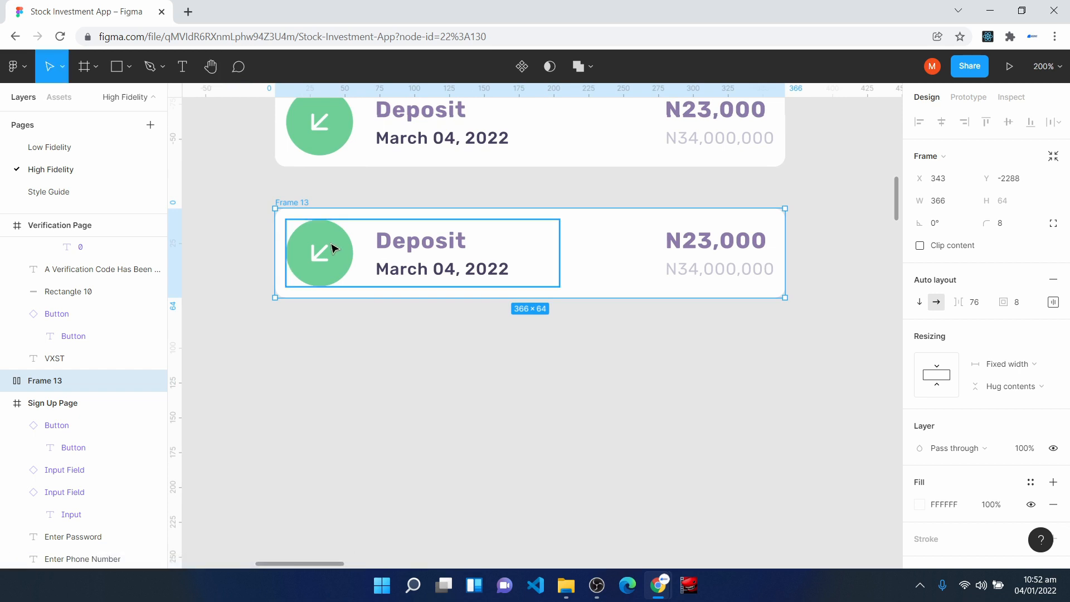
- Rotate the arrow-down-left icon inside the duplicated row's green circle to 180°
double_click(319, 250)
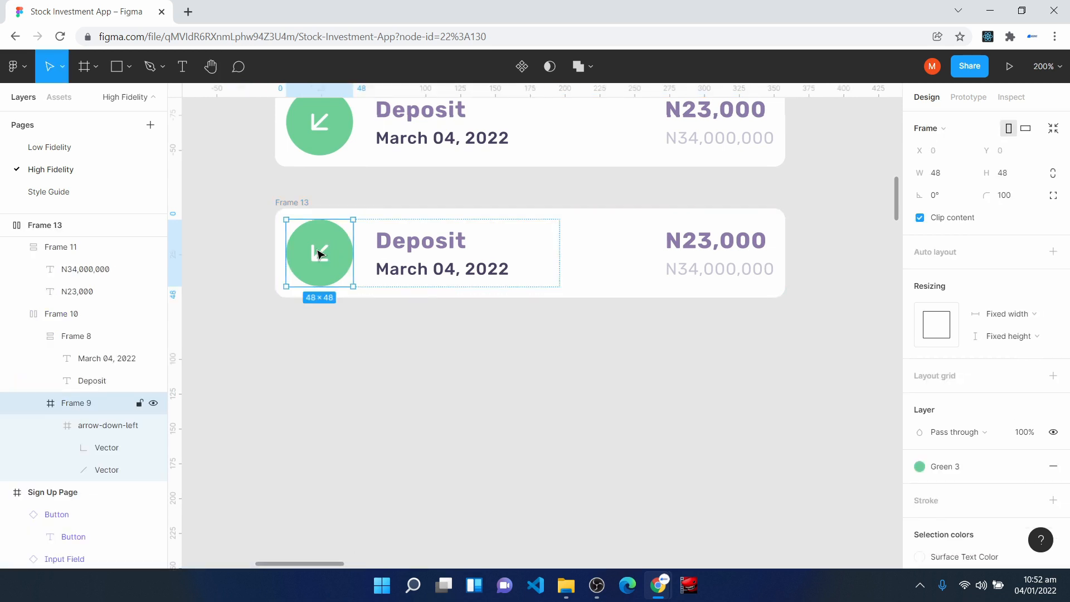
double_click(319, 251)
left_click(955, 225)
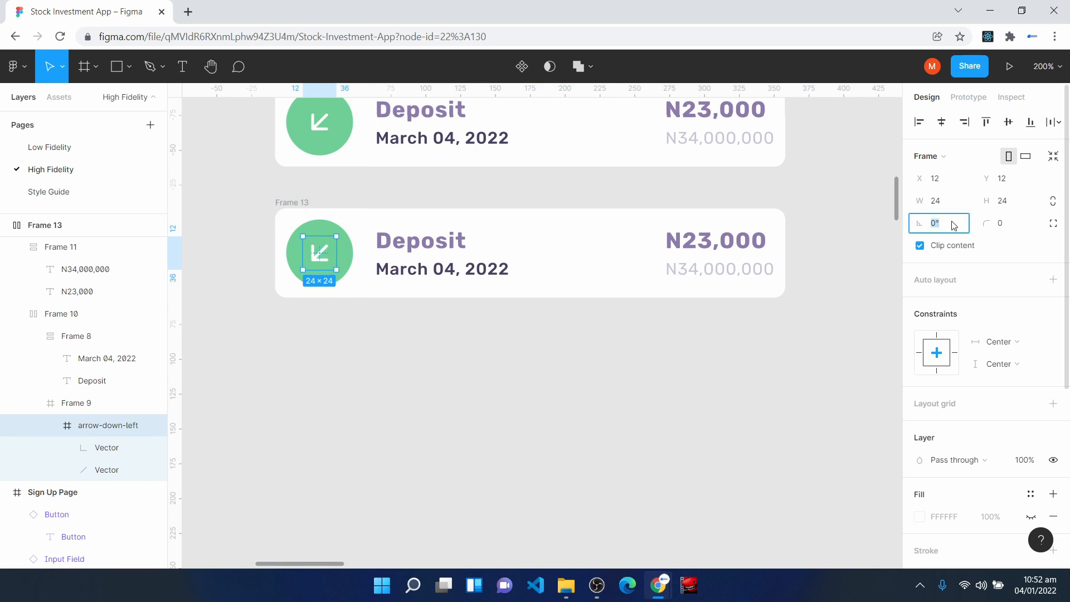
key("Return")
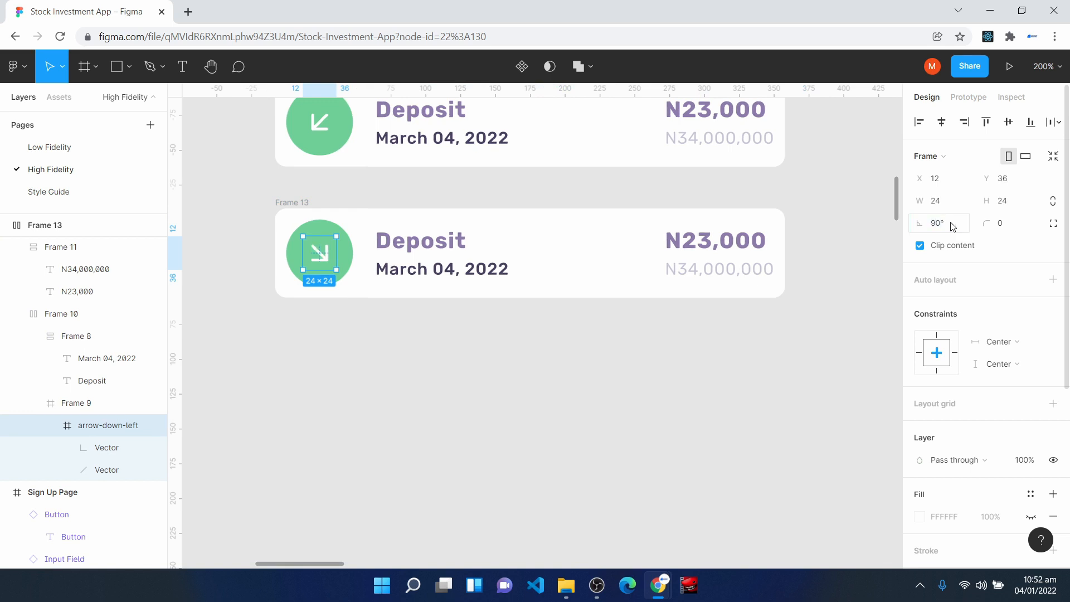
left_click(953, 226)
type("180")
key("Return")
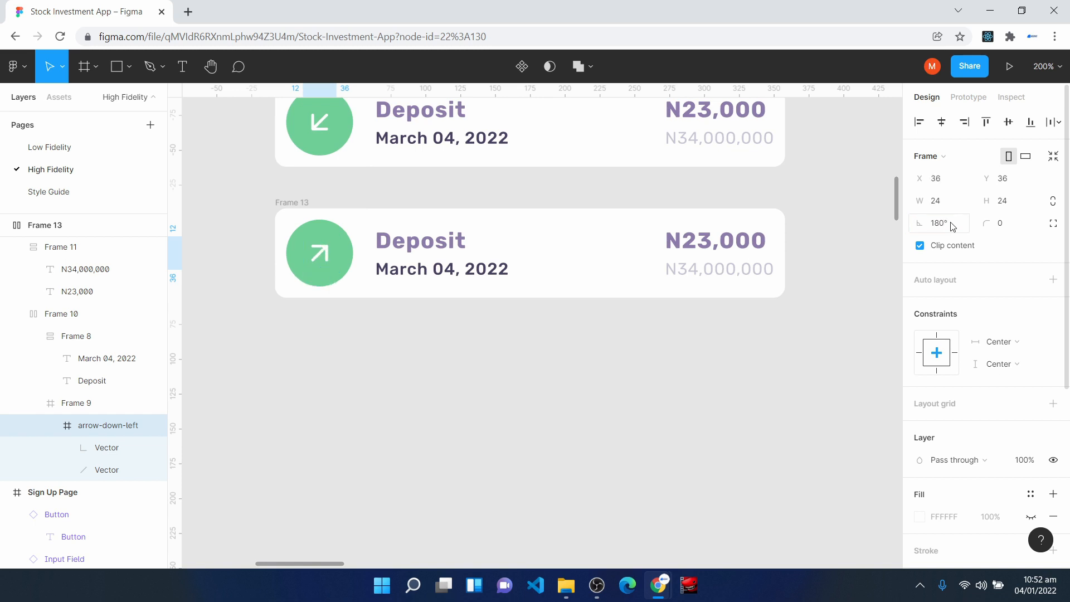
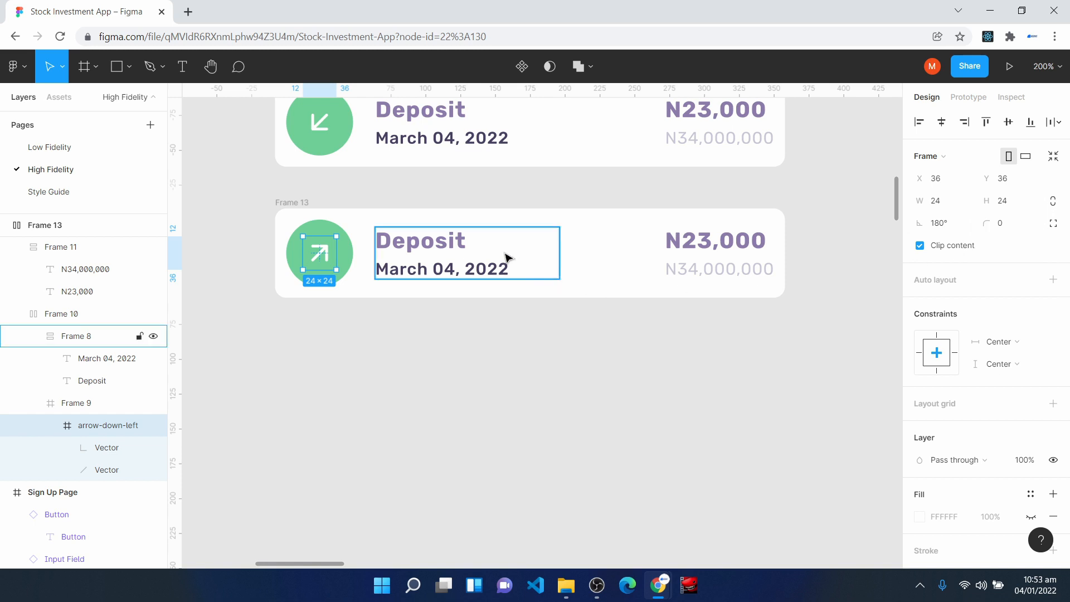
- Change the Deposit text in the duplicated transaction row to Withdrawal
double_click(427, 242)
double_click(427, 242)
type("Withdra")
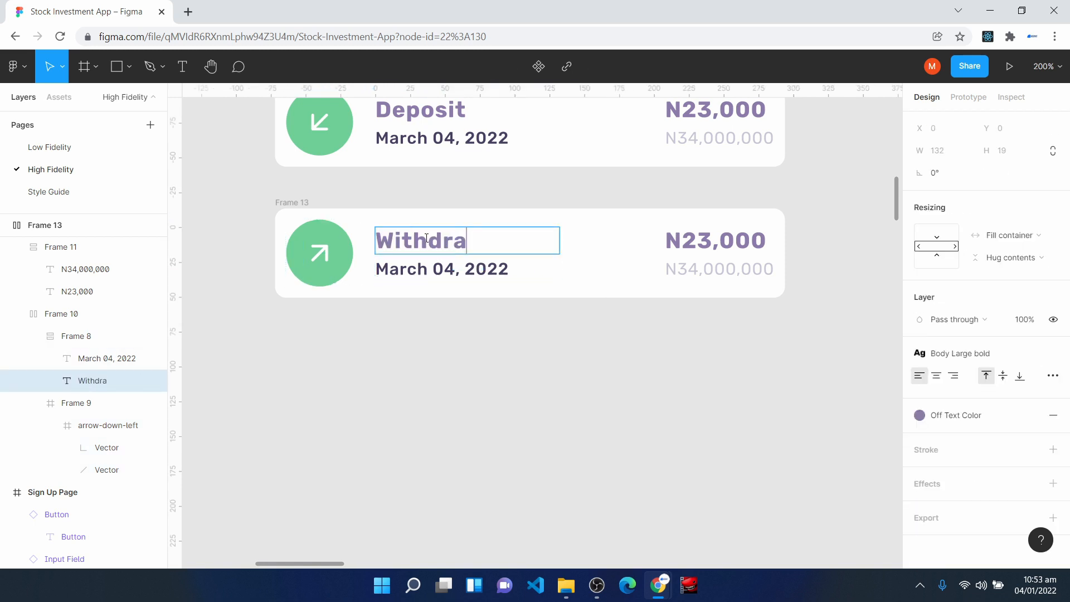
type("wal")
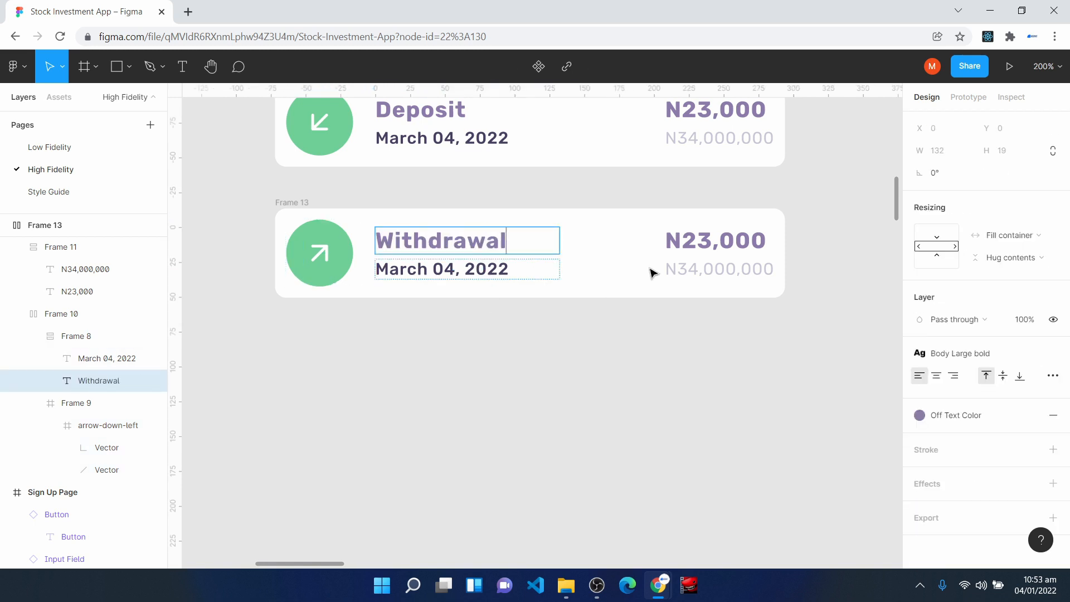
- Recolour the icon circle in the Withdrawal row from the saved color styles to red
left_click(317, 241)
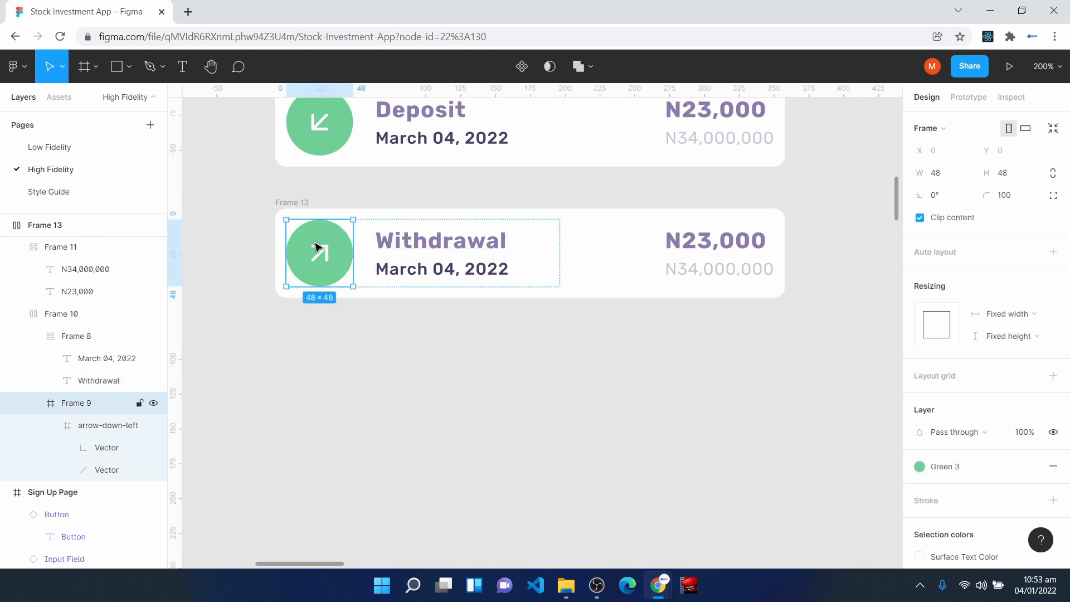
left_click(973, 474)
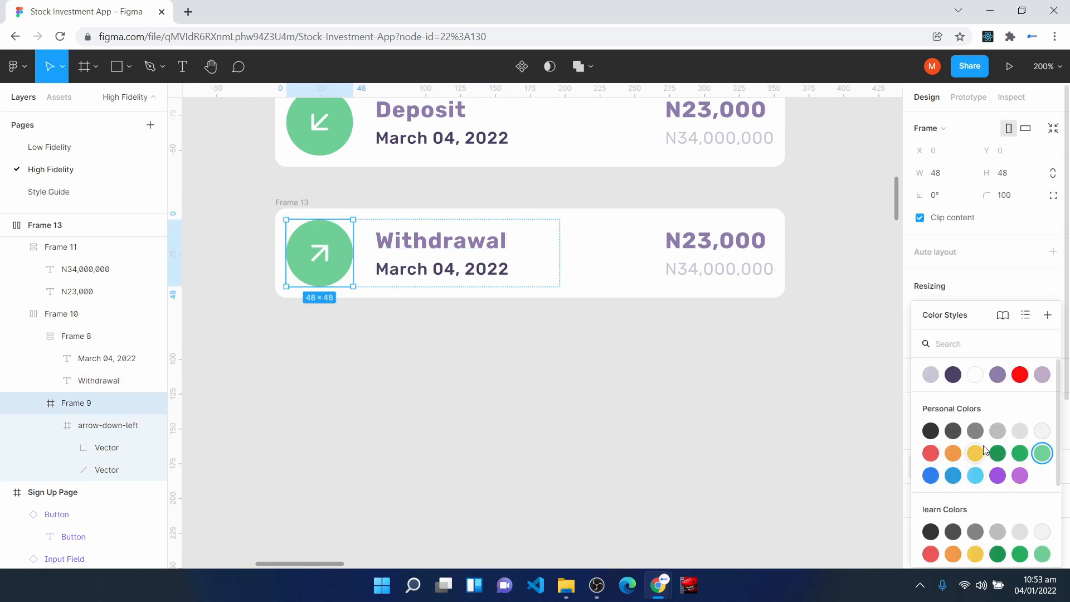
left_click(1024, 377)
left_click(578, 450)
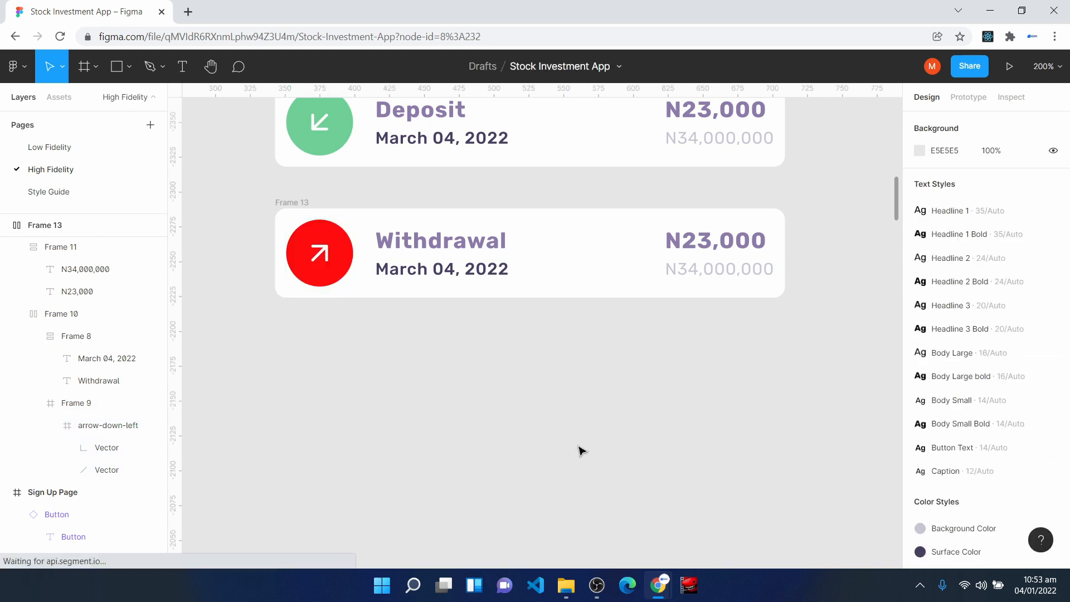
scroll(622, 524, "up", 3)
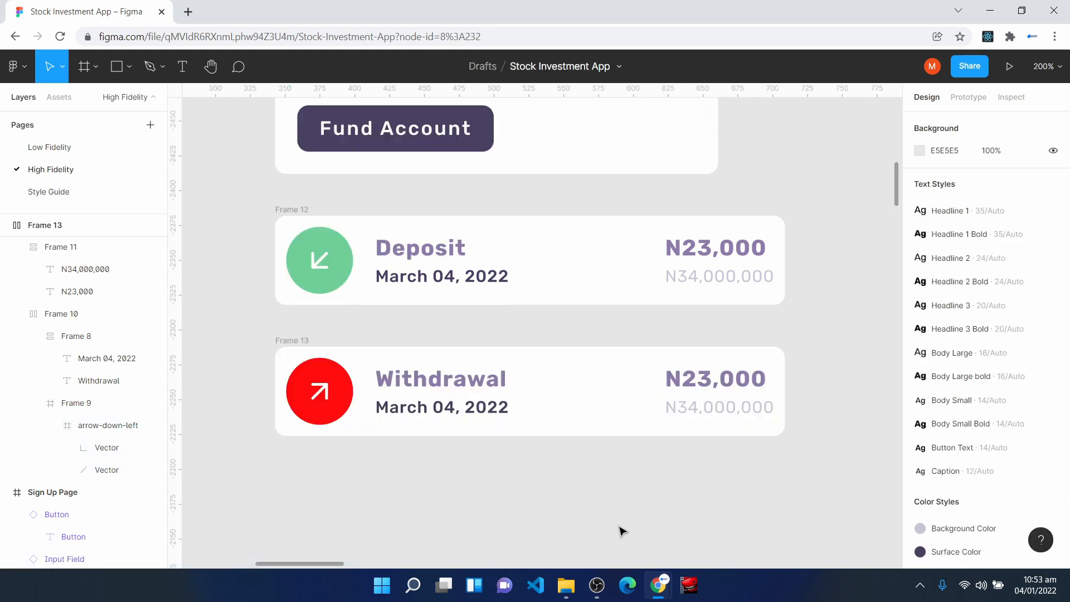
left_click(288, 210)
right_click(64, 226)
left_click(117, 330)
type("Withdrawal C")
key("Return")
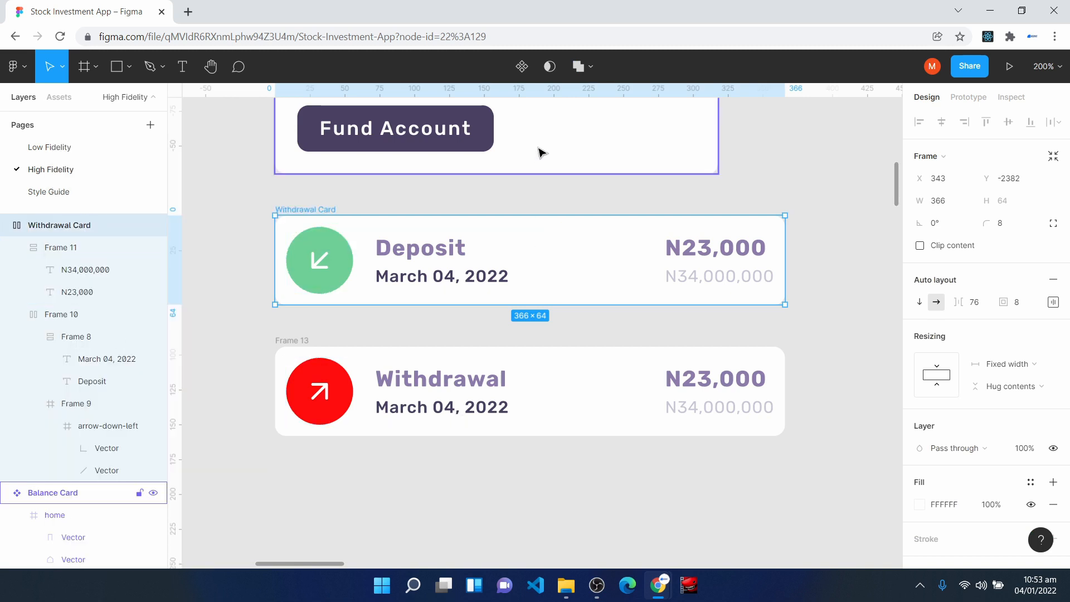
left_click(522, 66)
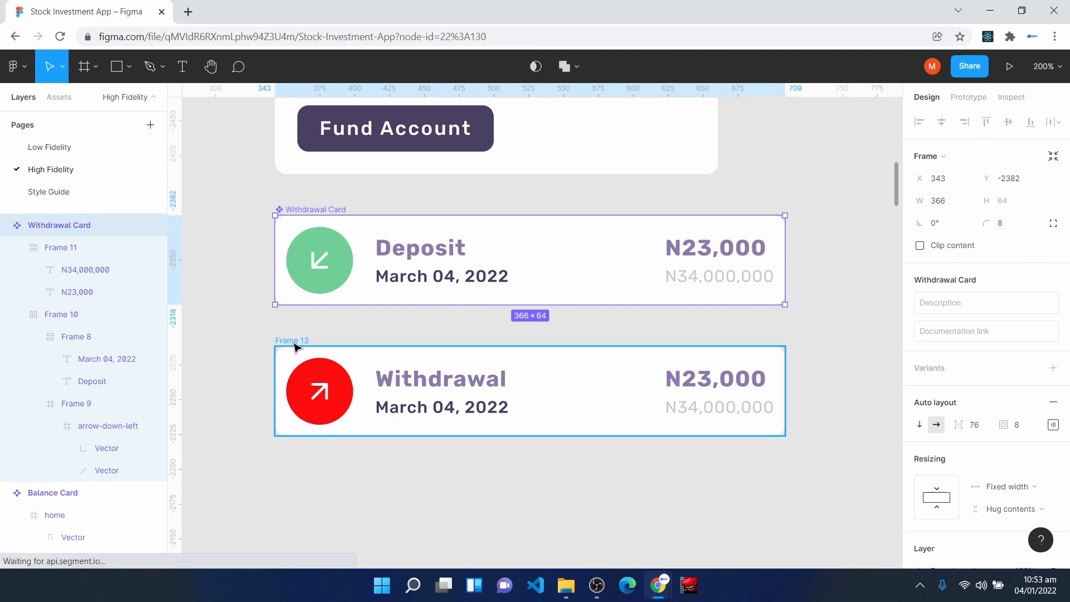
left_click(293, 342)
scroll(60, 351, "up", 9)
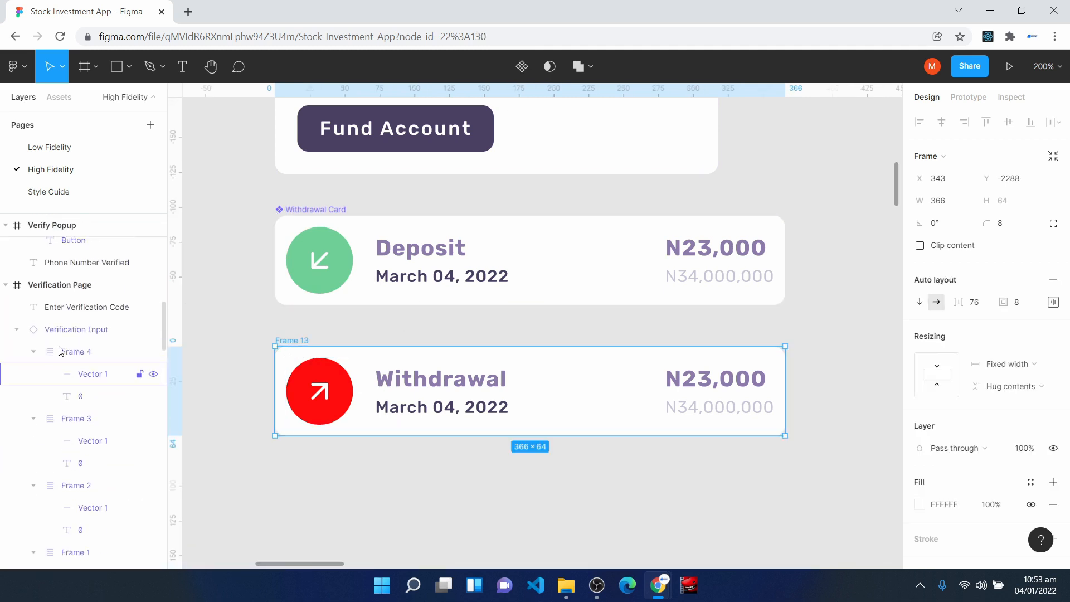
key("ctrl+z")
key("ctrl+z")
key("ctrl+z")
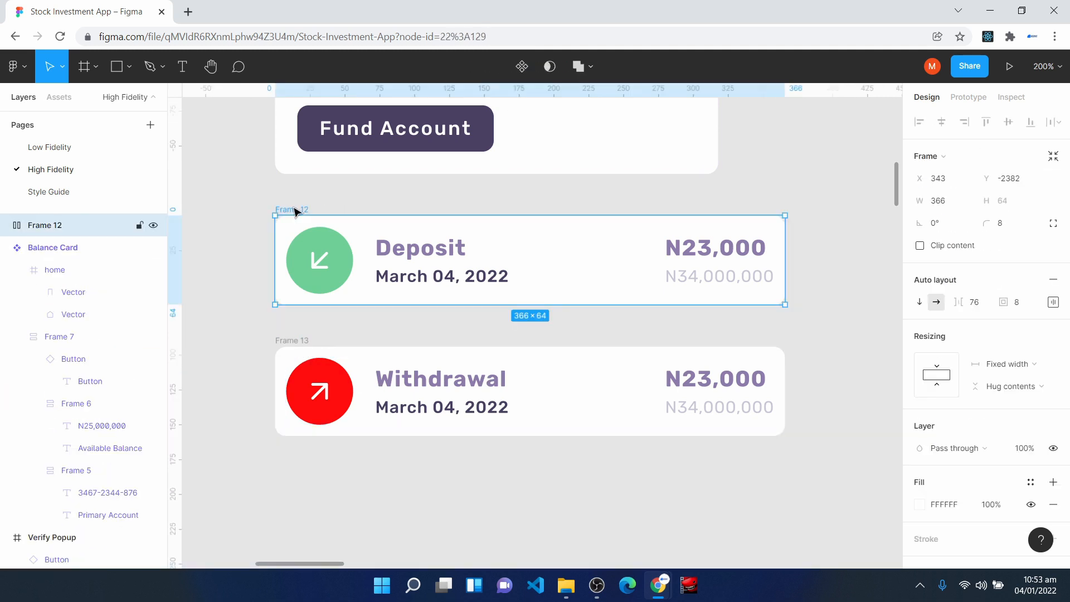
- Rename the Deposit row's frame as Deposit Card and turn it into a component
right_click(28, 225)
left_click(103, 331)
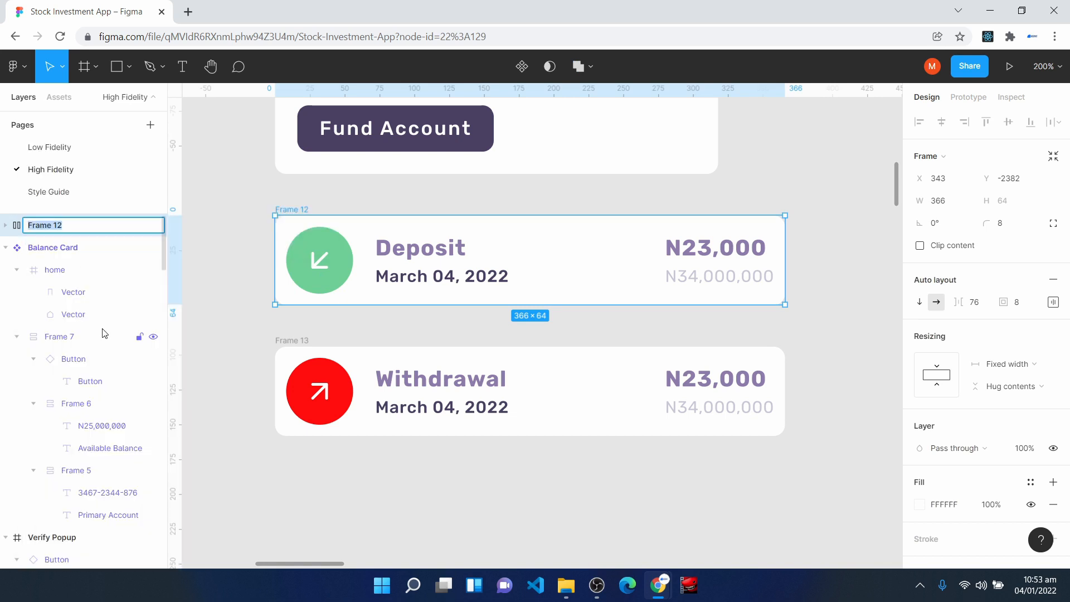
type("Deposit Card")
key("Return")
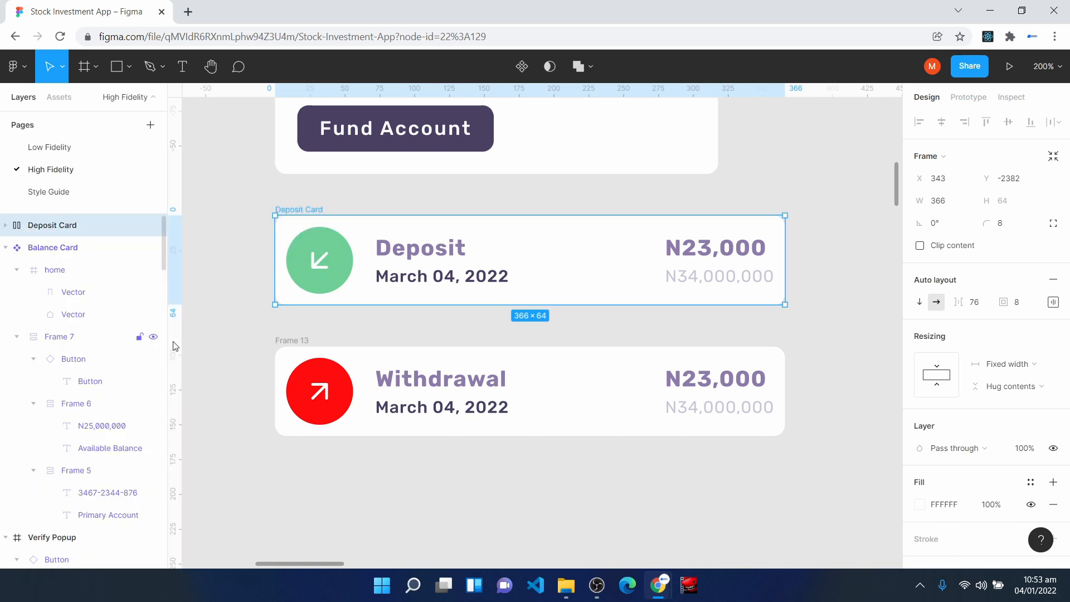
left_click(523, 66)
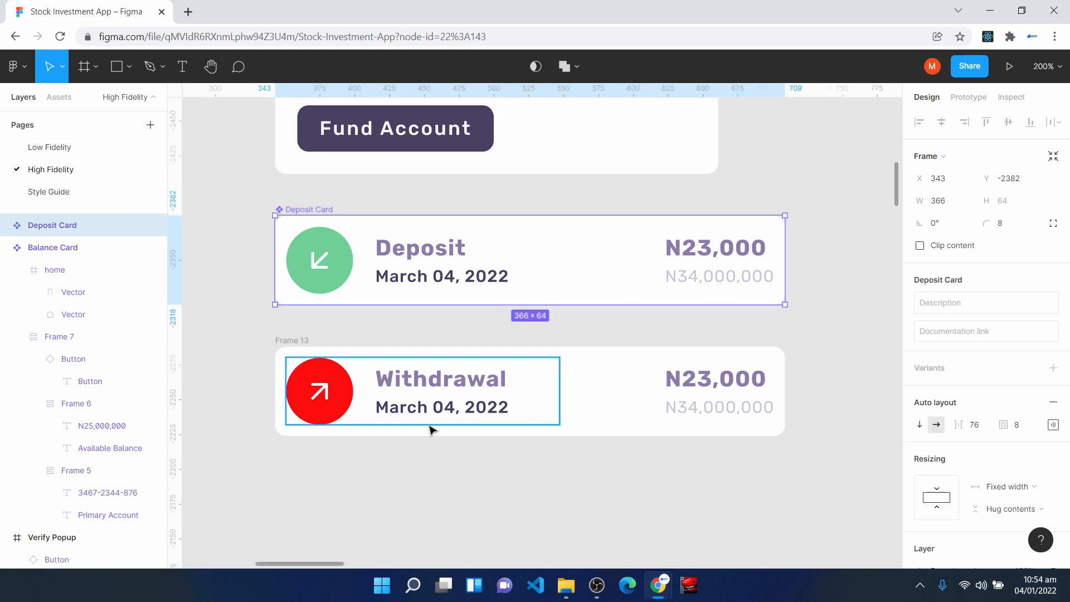
- Rename the Withdrawal row's frame as Withdrawal Card and turn it into a component
left_click(298, 342)
right_click(63, 409)
left_click(102, 334)
type("W")
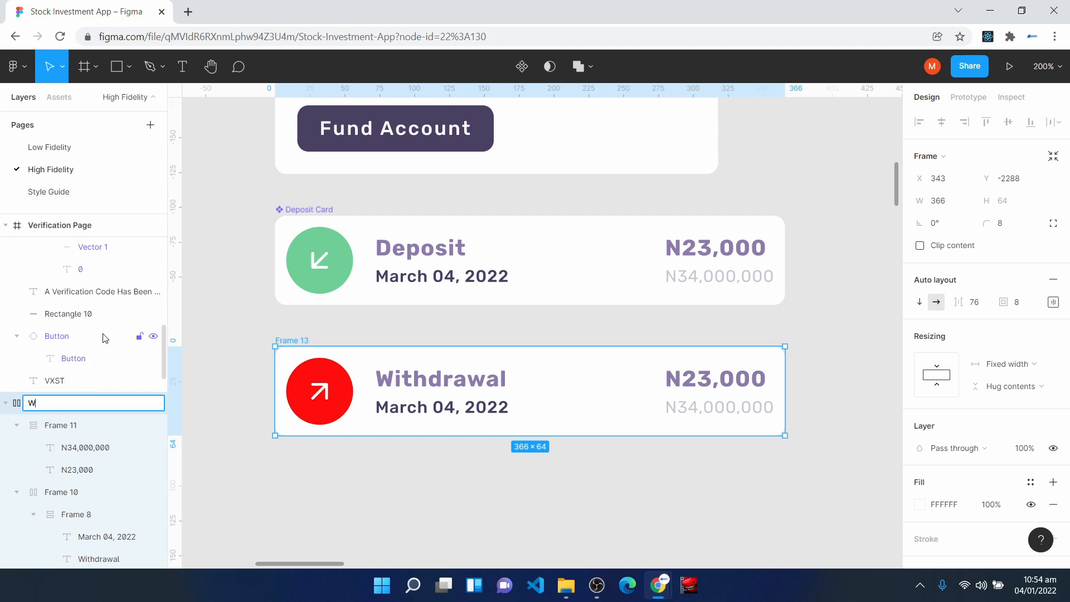
type("ithdrawal Card")
key("Return")
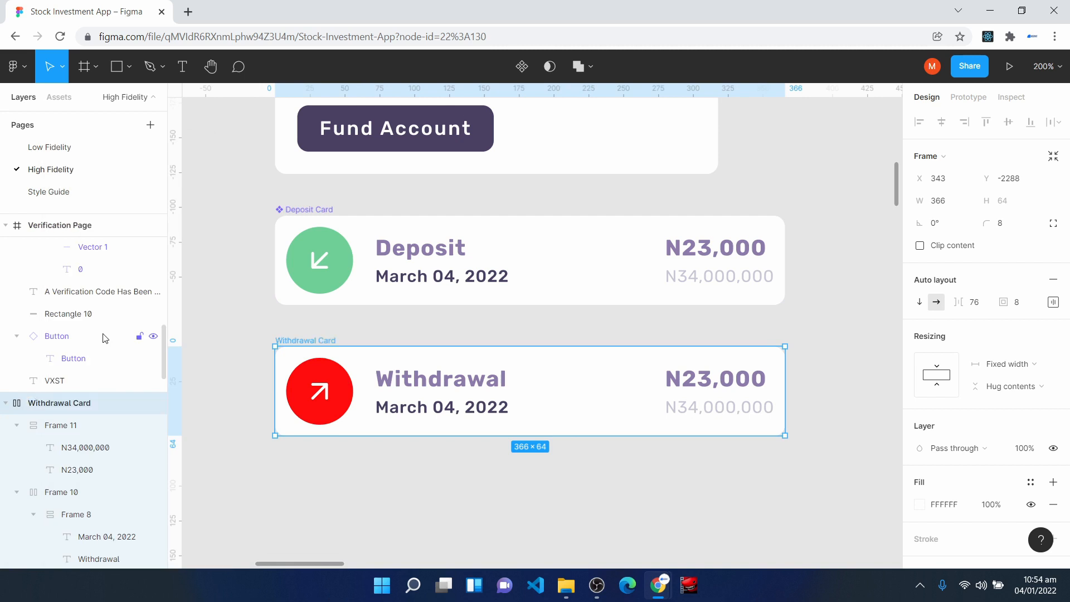
left_click(521, 67)
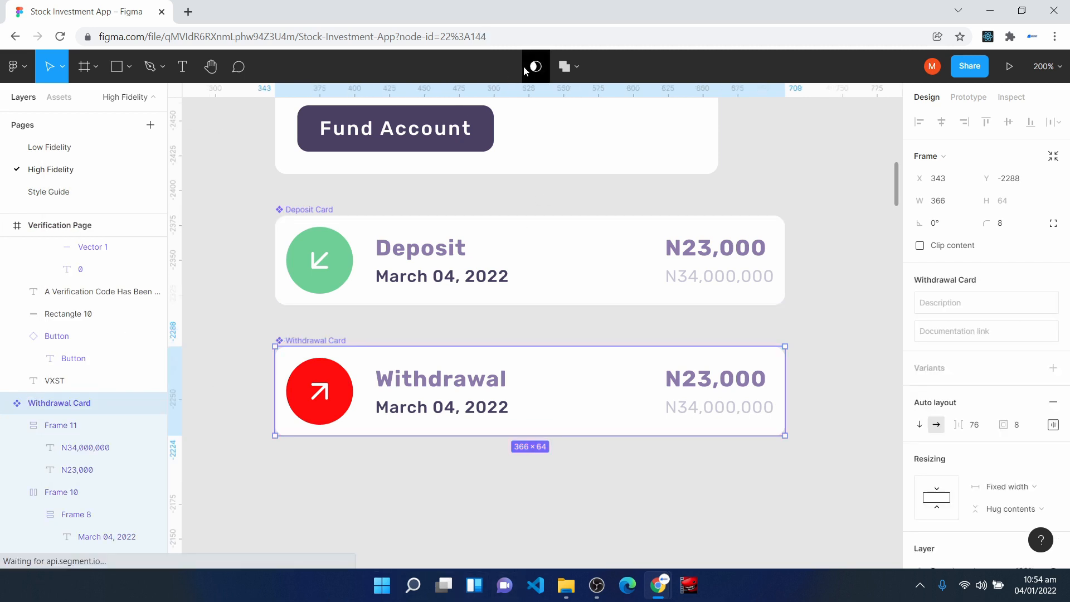
left_click(426, 481)
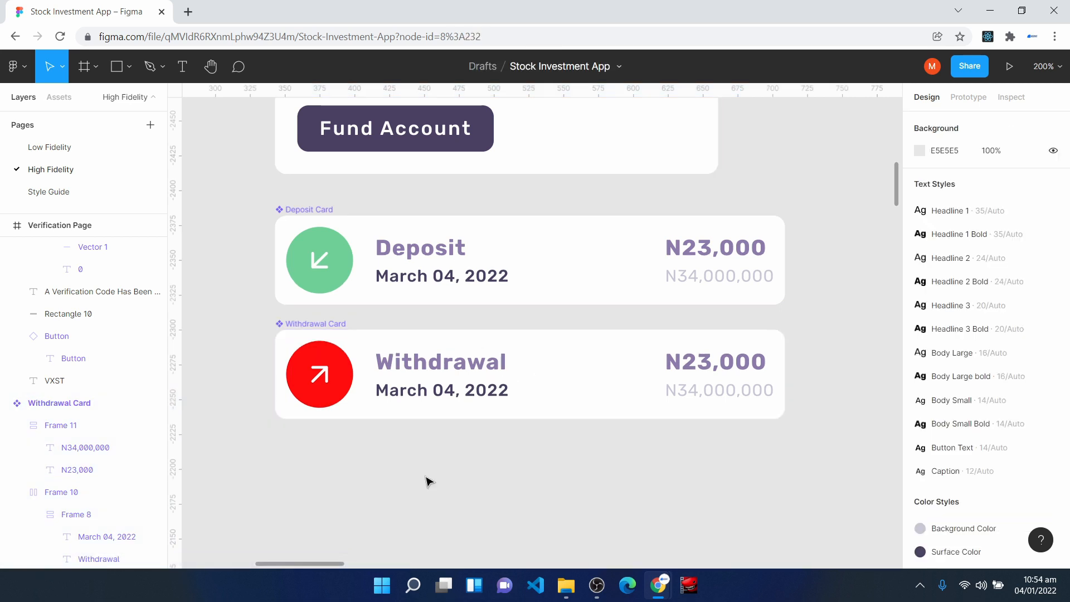
- Add the heading text Invite Your Friends below the Withdrawal Card and place it at about X 346, Y -2183
scroll(435, 477, "up", 2)
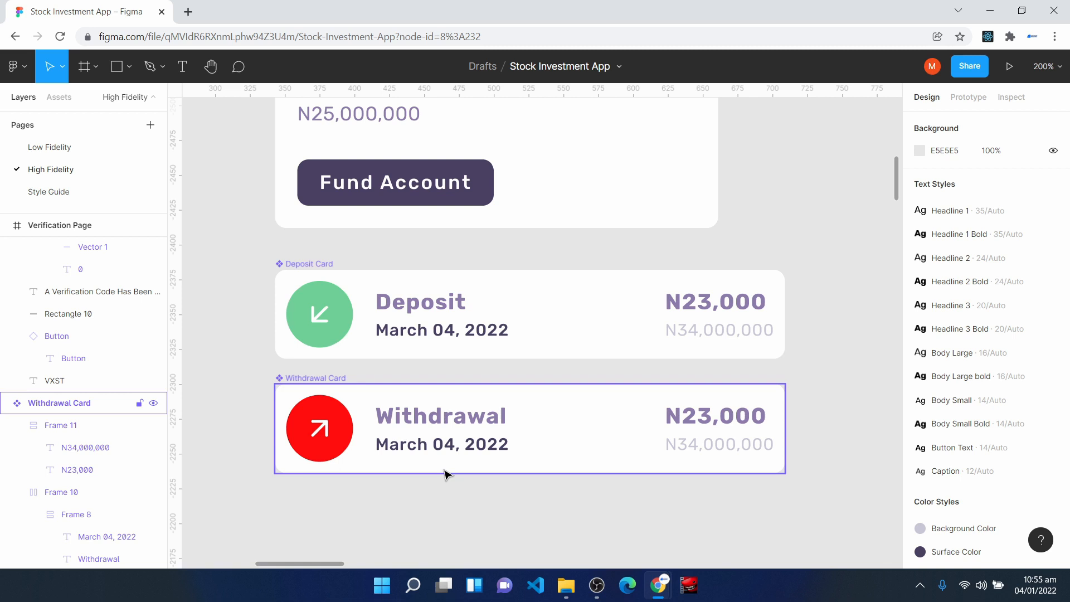
scroll(519, 443, "down", 6)
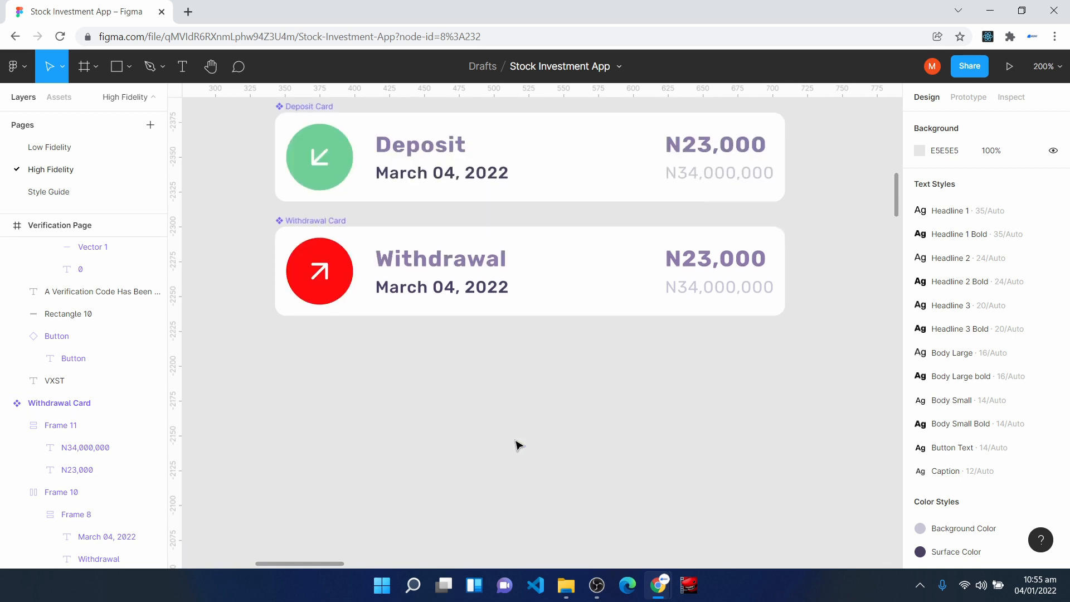
key("t")
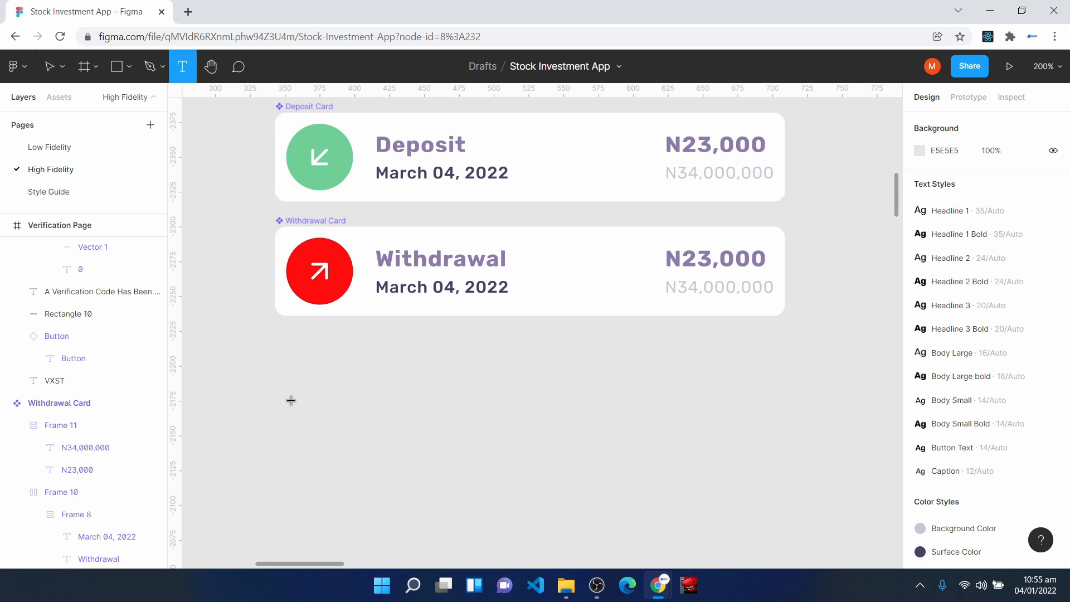
left_click(302, 401)
type("Invite Yout")
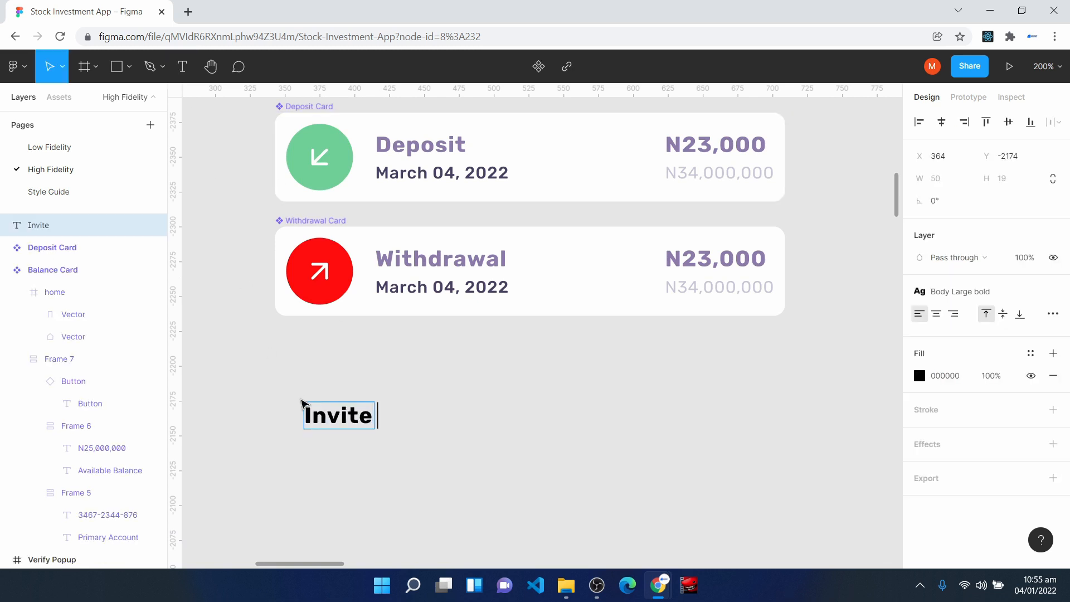
key("BackSpace")
type("r Fire")
key("BackSpace")
key("BackSpace")
type("riends")
key("Escape")
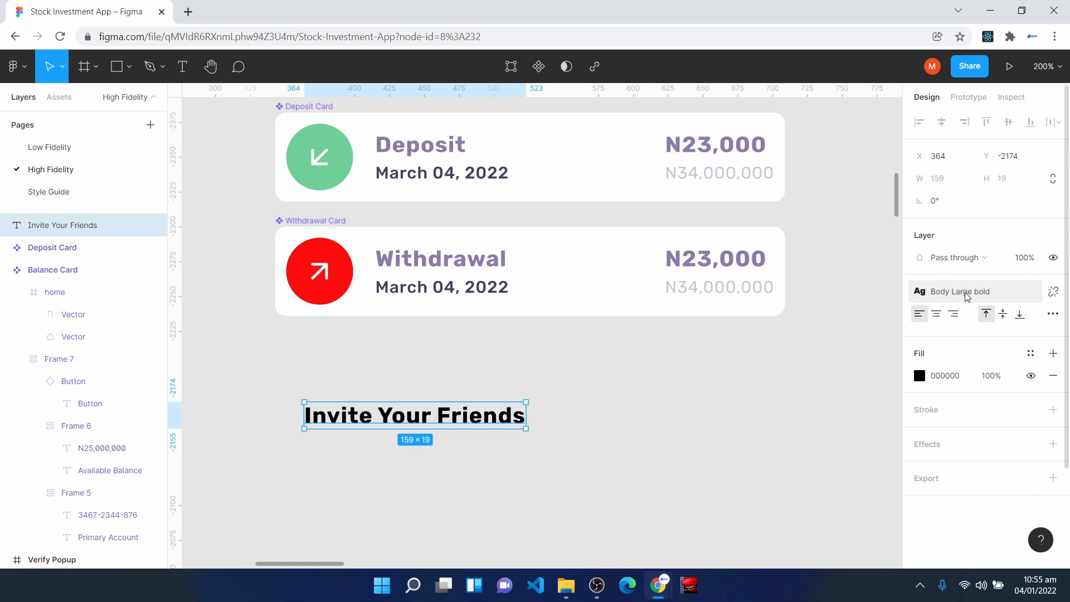
left_click_drag(408, 417, 383, 404)
left_click(362, 461)
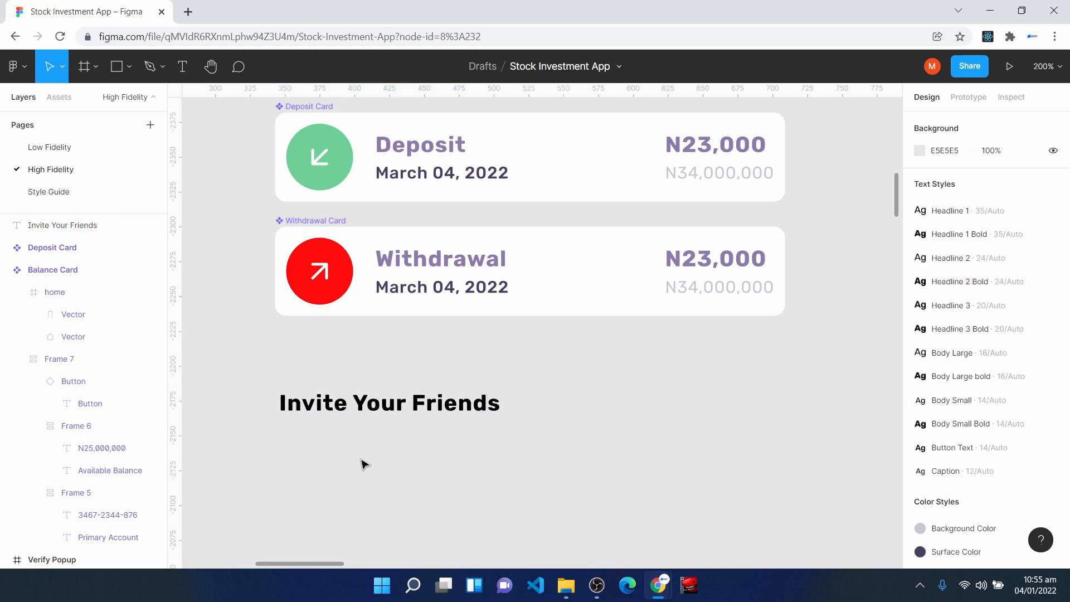
- Add the text Invite Your Friends With The Spark Code in the Caption style just beneath the heading, at X 346, Y -2160
left_click(186, 68)
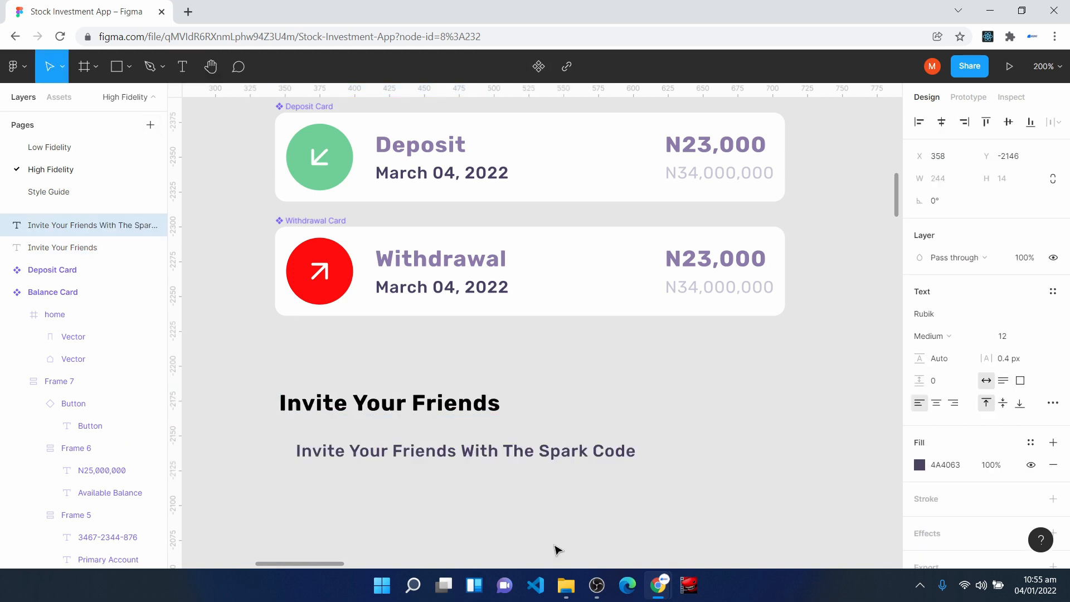
left_click_drag(530, 452, 518, 448)
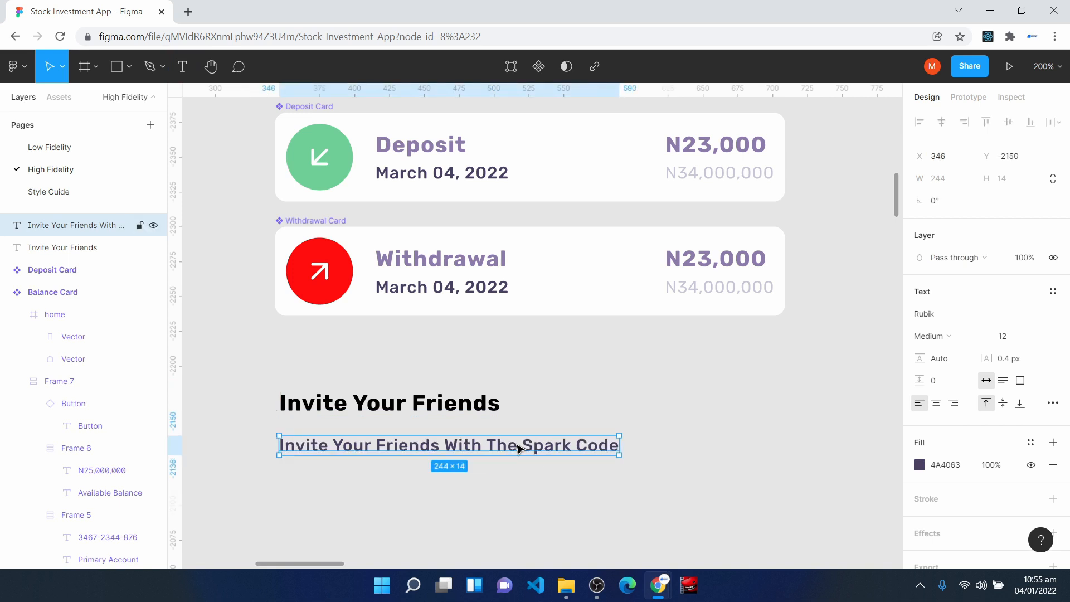
left_click(1054, 291)
scroll(958, 545, "down", 2)
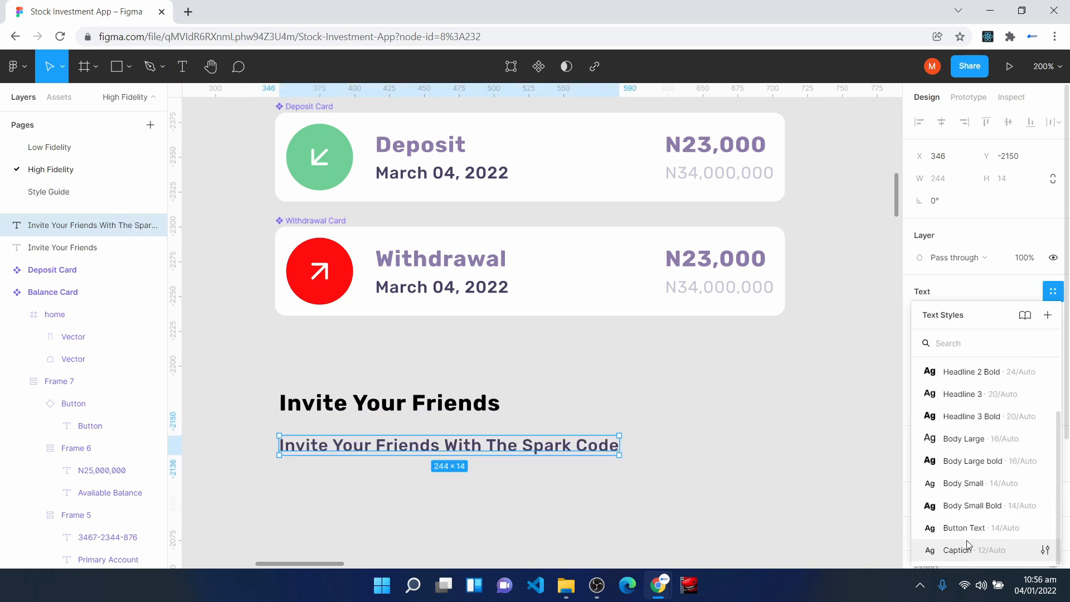
left_click(970, 550)
key("shift+Up")
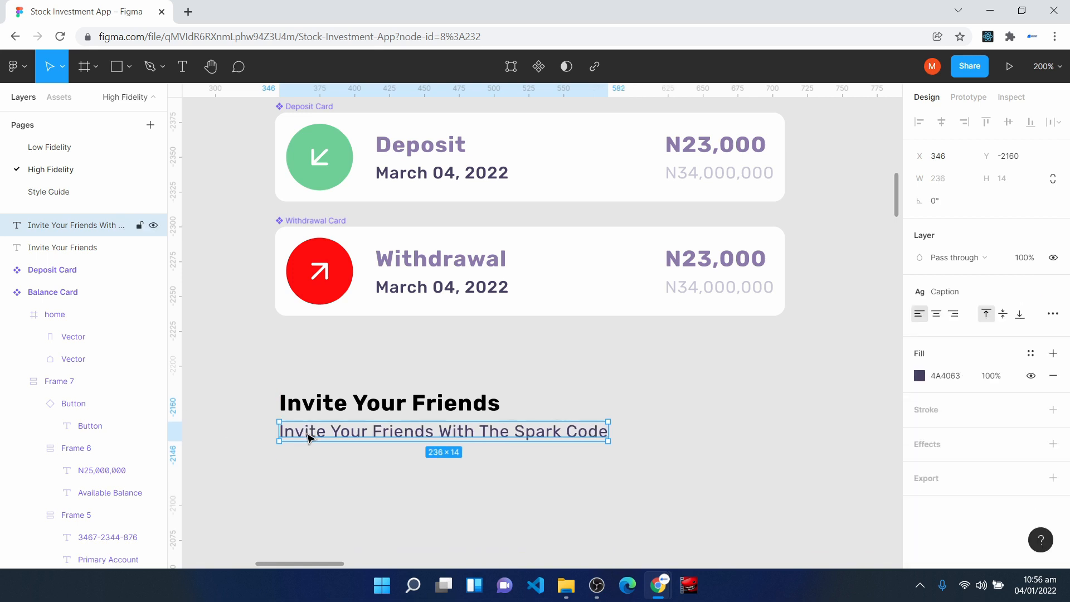
- Wrap the two invite texts in a vertical auto layout frame with an item spacing of 8
left_click_drag(264, 371, 674, 519)
key("shift+a")
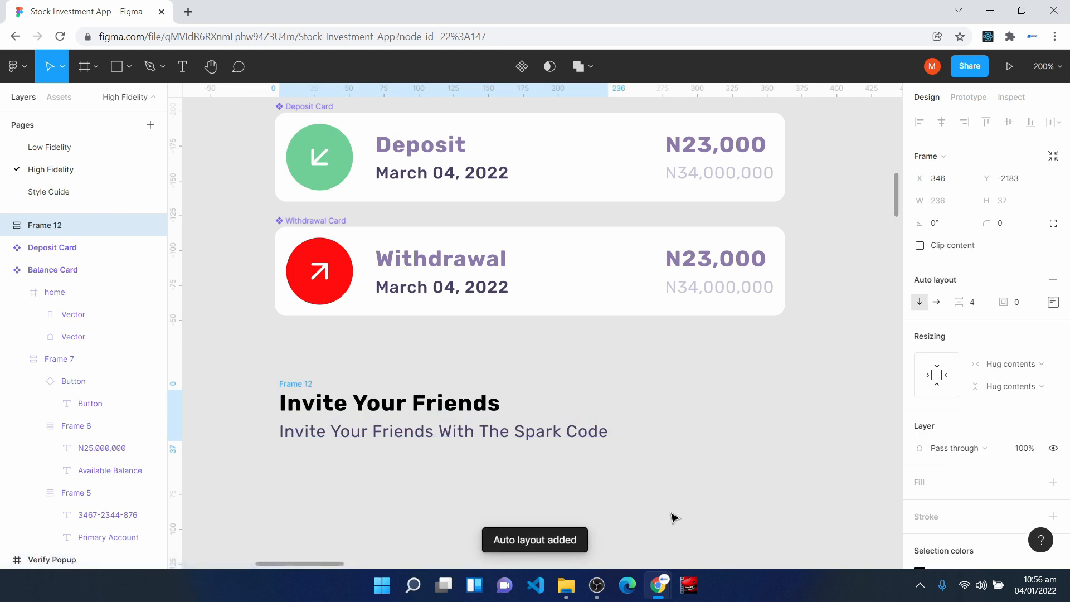
left_click(983, 309)
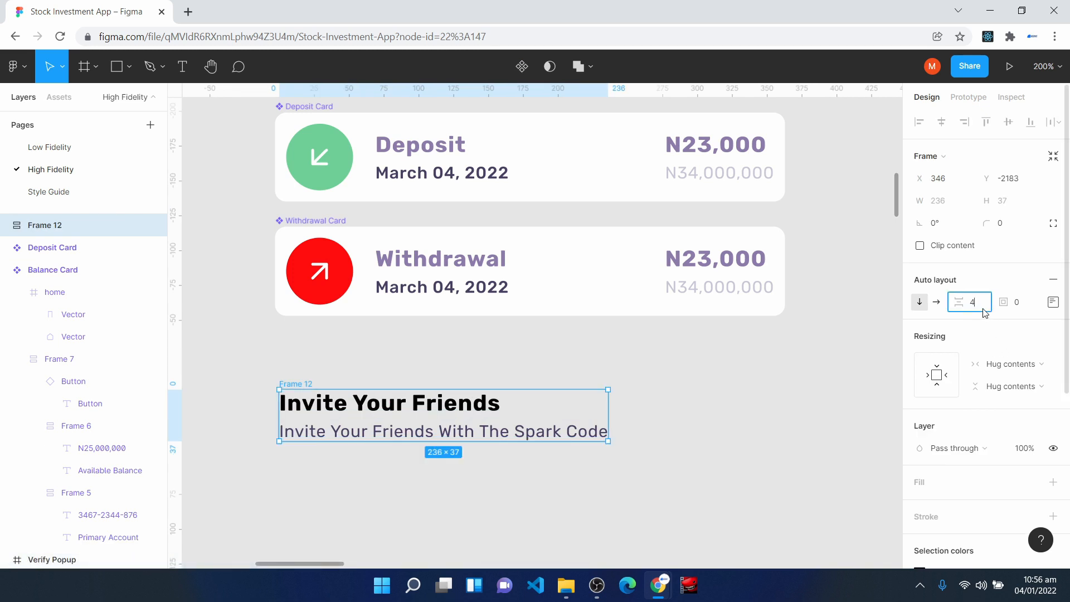
key("Return")
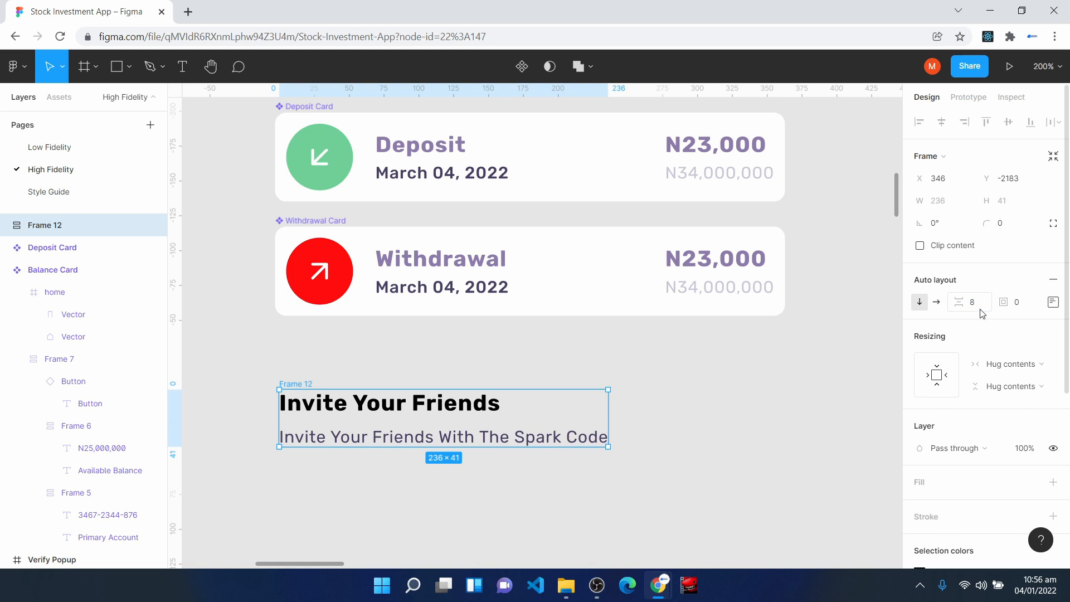
- Set the horizontal resizing of both invite texts to Fill container and shift their frame slightly up and to the left
double_click(346, 412)
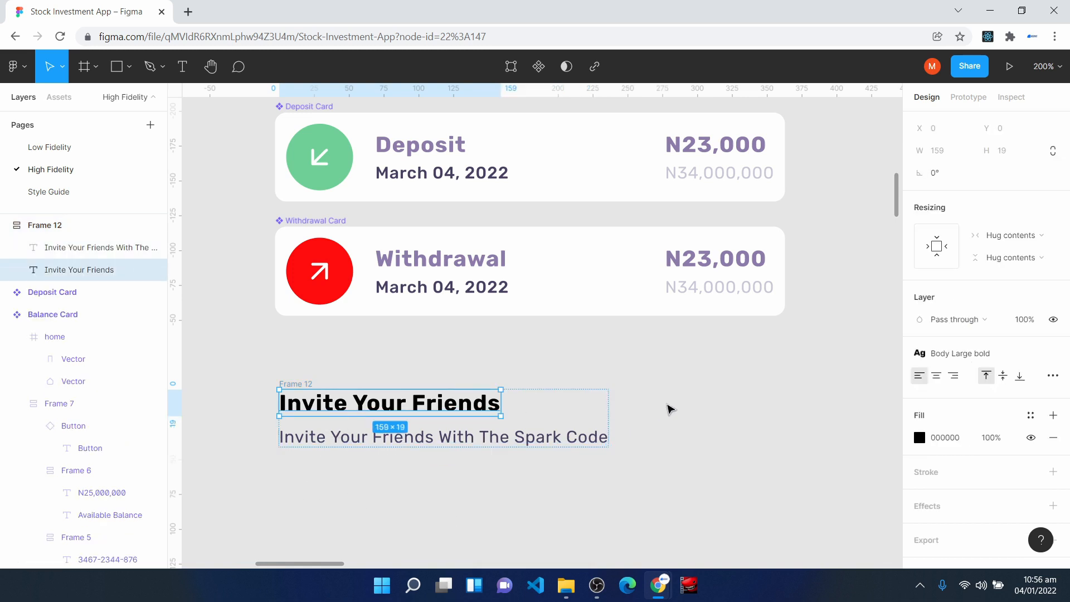
left_click(1024, 240)
left_click(1026, 248)
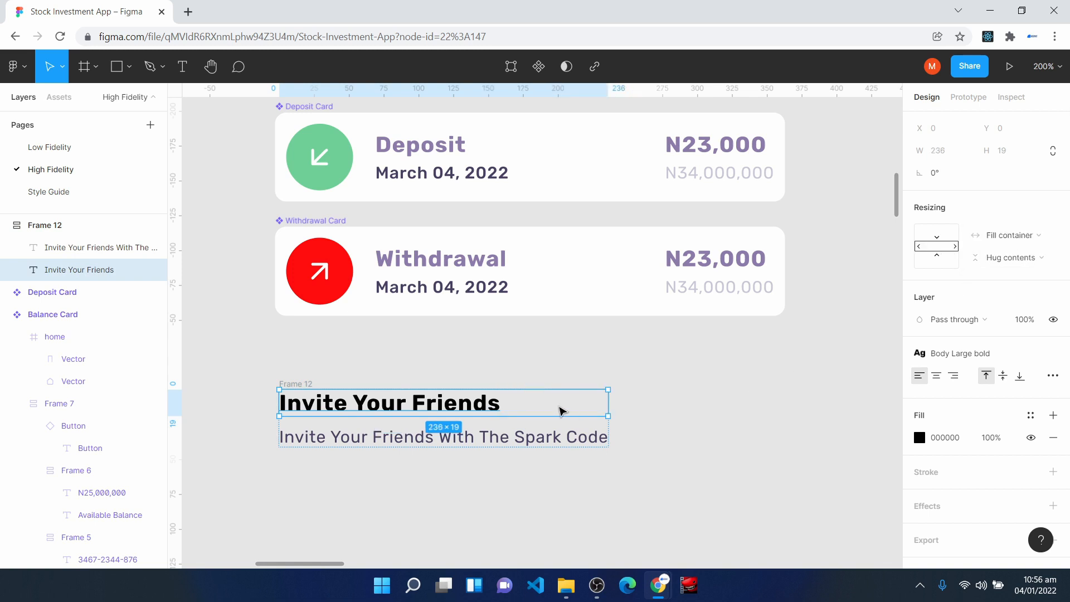
left_click(554, 438)
left_click(1025, 240)
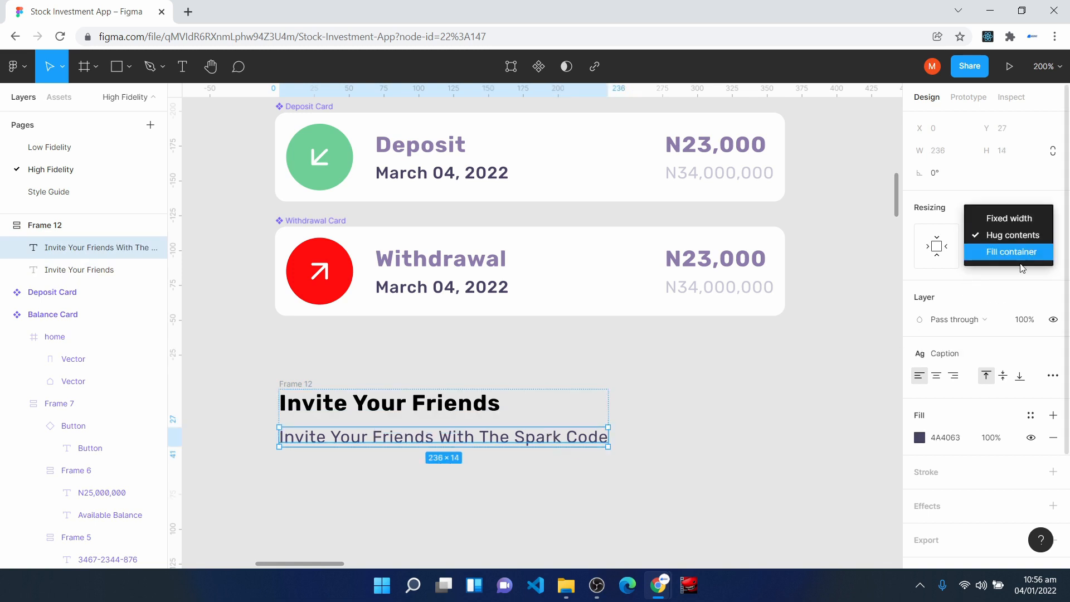
left_click(1018, 258)
left_click(459, 426)
left_click_drag(579, 399, 548, 389)
- Draw a frame beside the invite texts and set its size to 48 by 48
left_click(84, 66)
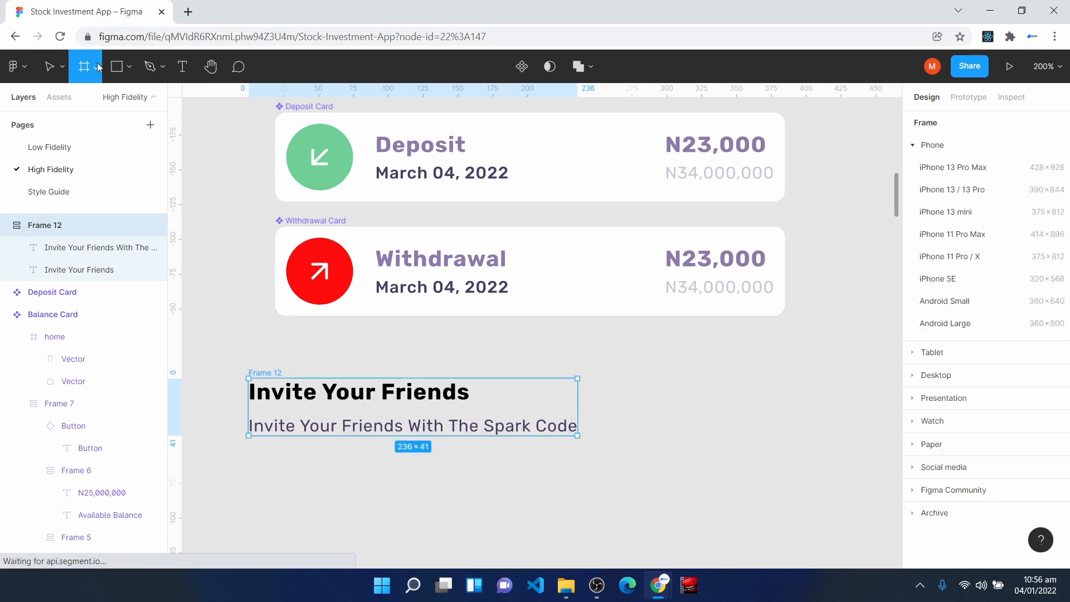
mouse_move(670, 395)
left_mouse_down()
mouse_move(692, 479)
mouse_move(759, 476)
left_mouse_up()
left_click(940, 201)
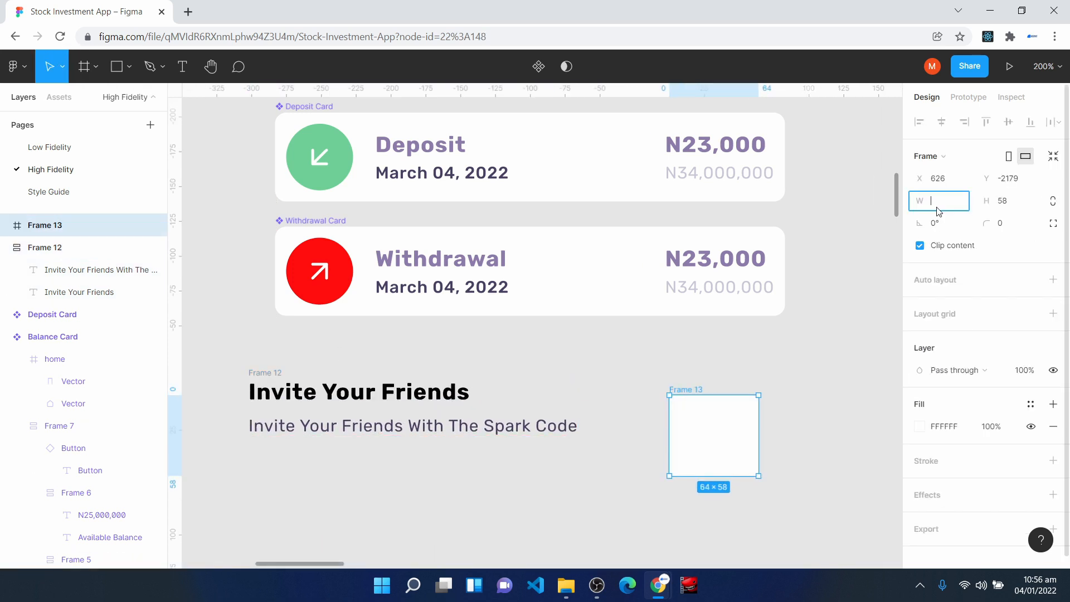
left_click(1023, 204)
type("48")
left_click(830, 364)
left_click(700, 425)
- Turn the 48 by 48 frame into a circle with corner radius 100 and Surface Color fill, placed at X 603, Y -2191
left_click(1022, 229)
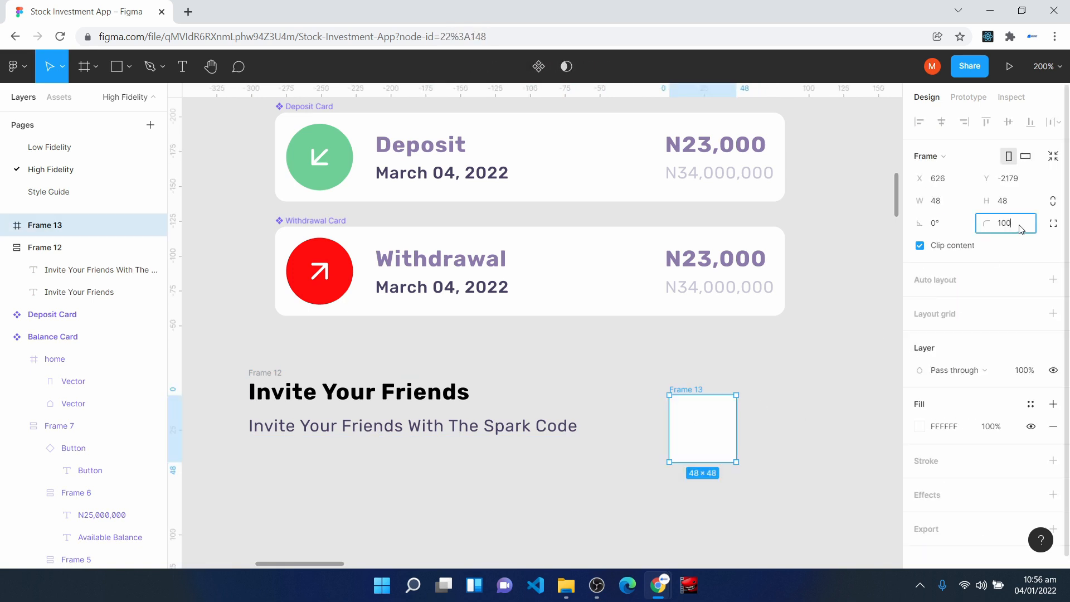
key("Return")
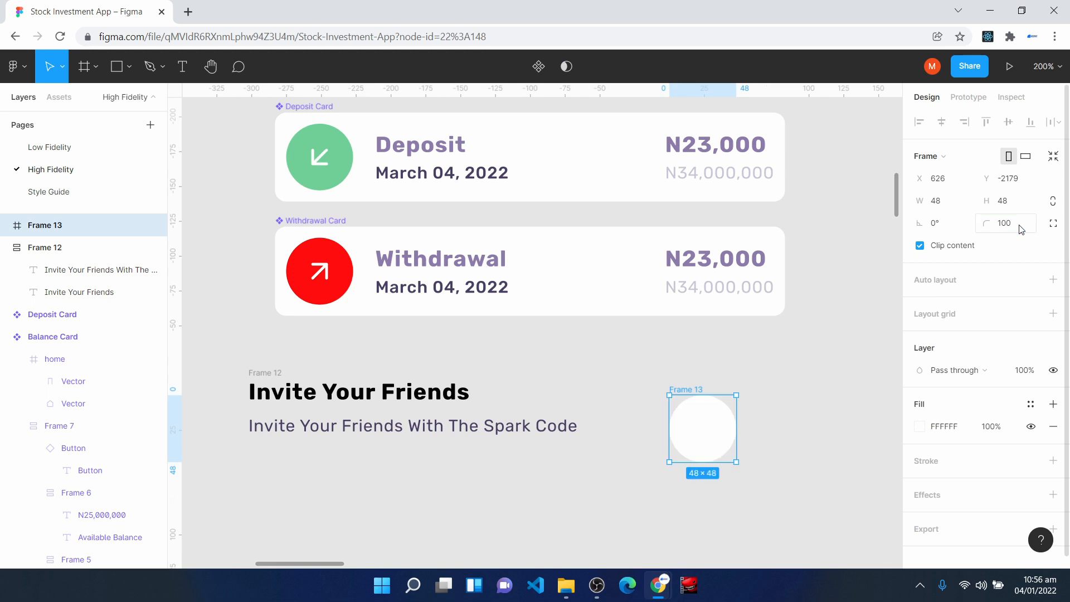
left_click(1031, 406)
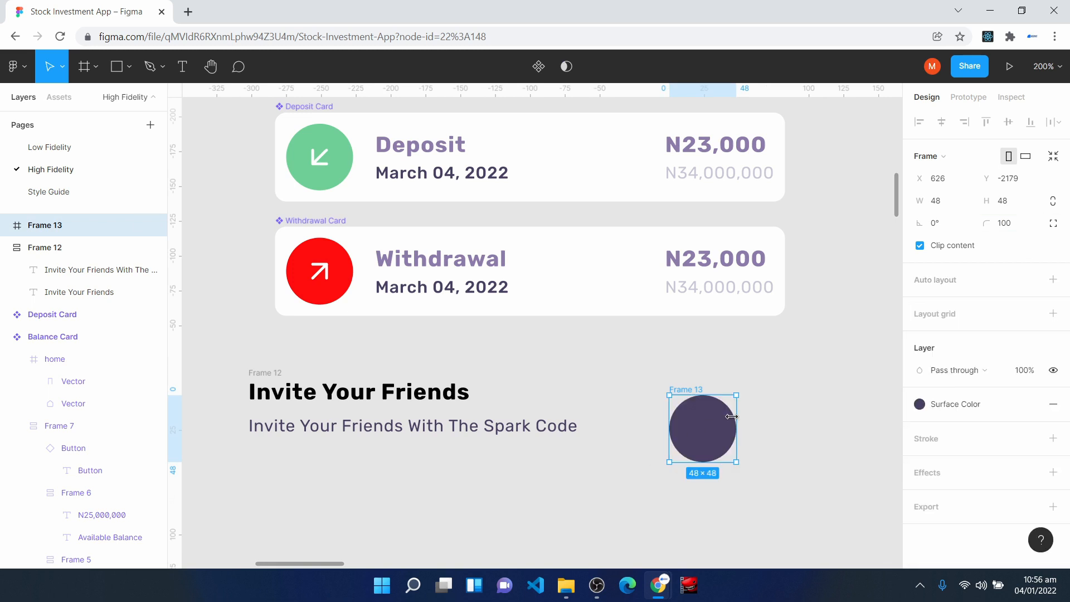
left_click_drag(705, 429, 676, 411)
- Insert the award icon from the Feather Icons plugin and place it in the middle of the dark circle
left_click(530, 494)
scroll(519, 444, "down", 1)
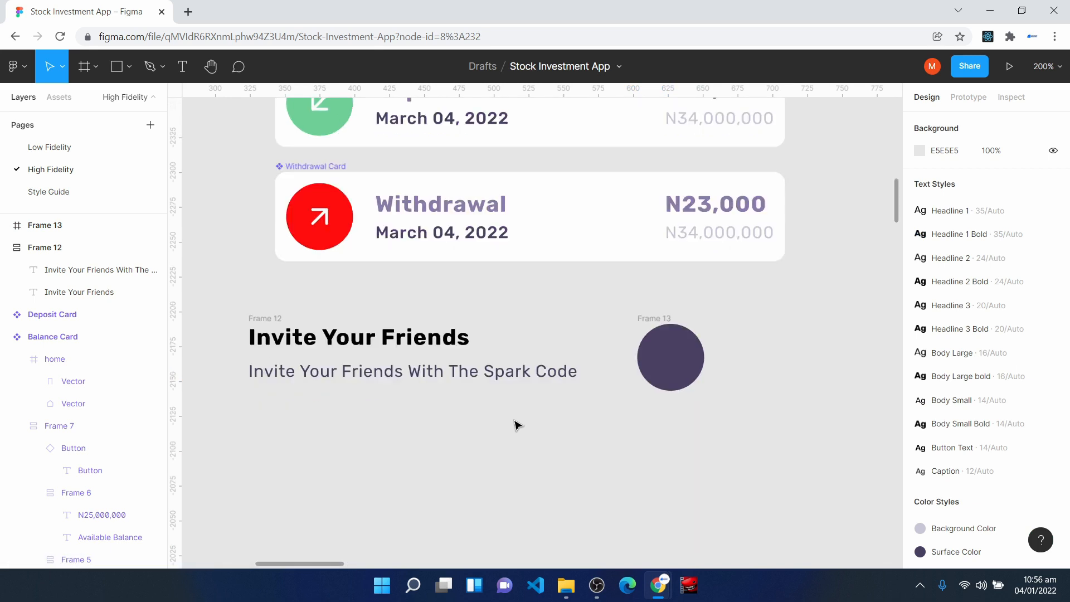
right_click(513, 419)
mouse_move(582, 504)
left_click(713, 263)
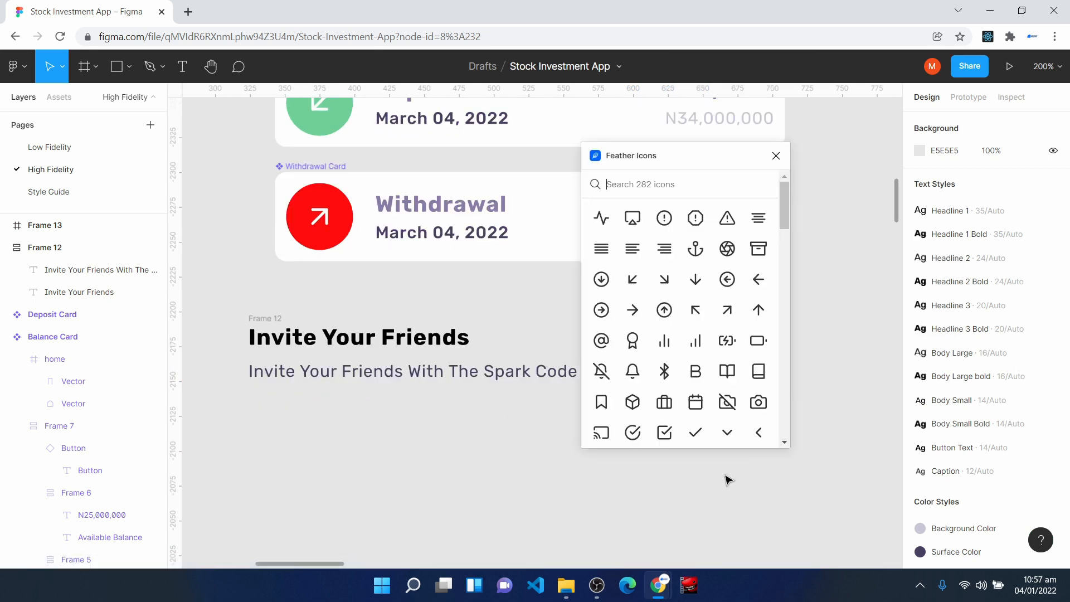
scroll(688, 346, "down", 2)
scroll(688, 346, "up", 2)
left_click(634, 341)
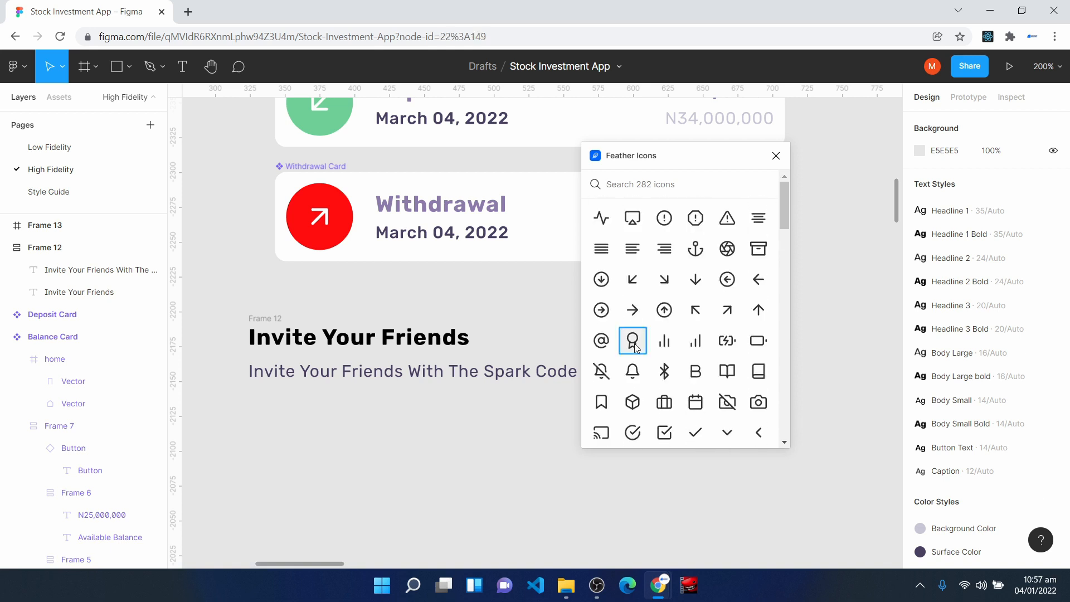
left_click(776, 156)
left_click_drag(546, 350, 662, 365)
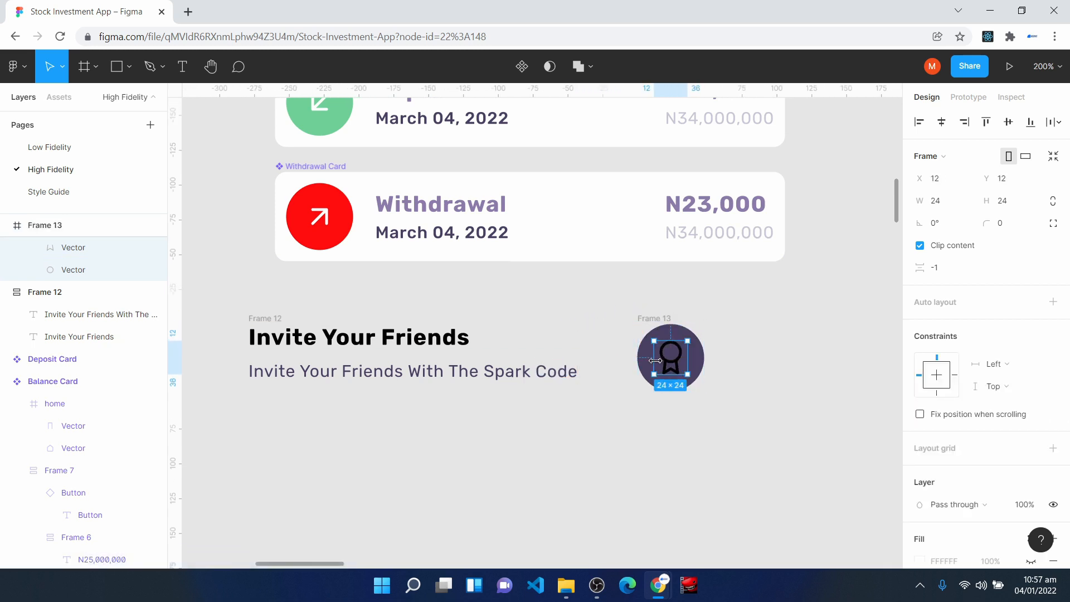
- Set the award icon's horizontal and vertical constraints to Center
left_click(1020, 372)
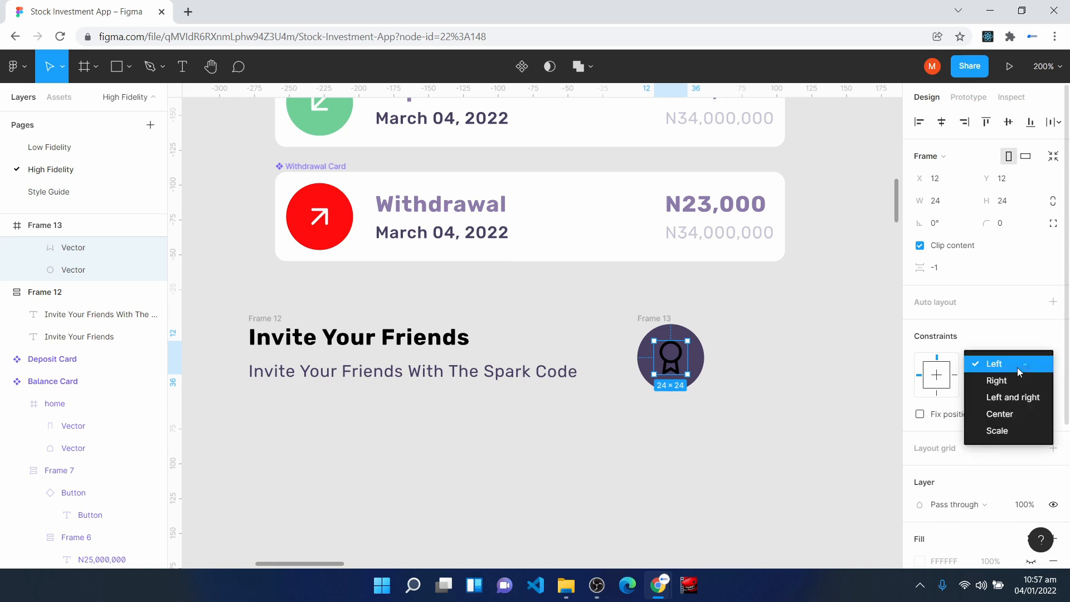
left_click(1024, 409)
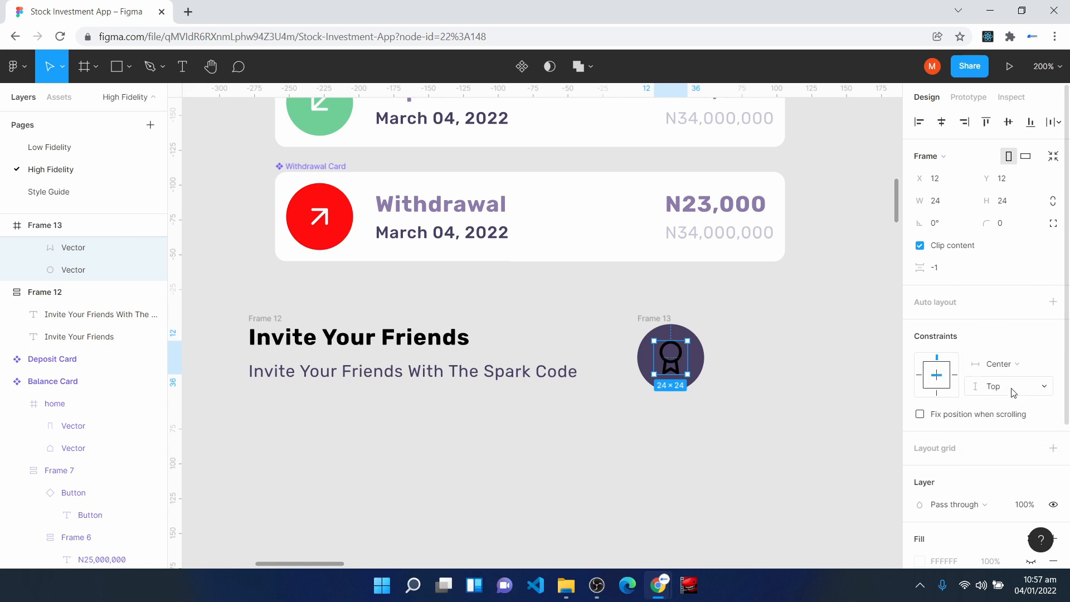
left_click(1013, 388)
left_click(1015, 434)
left_click(651, 321)
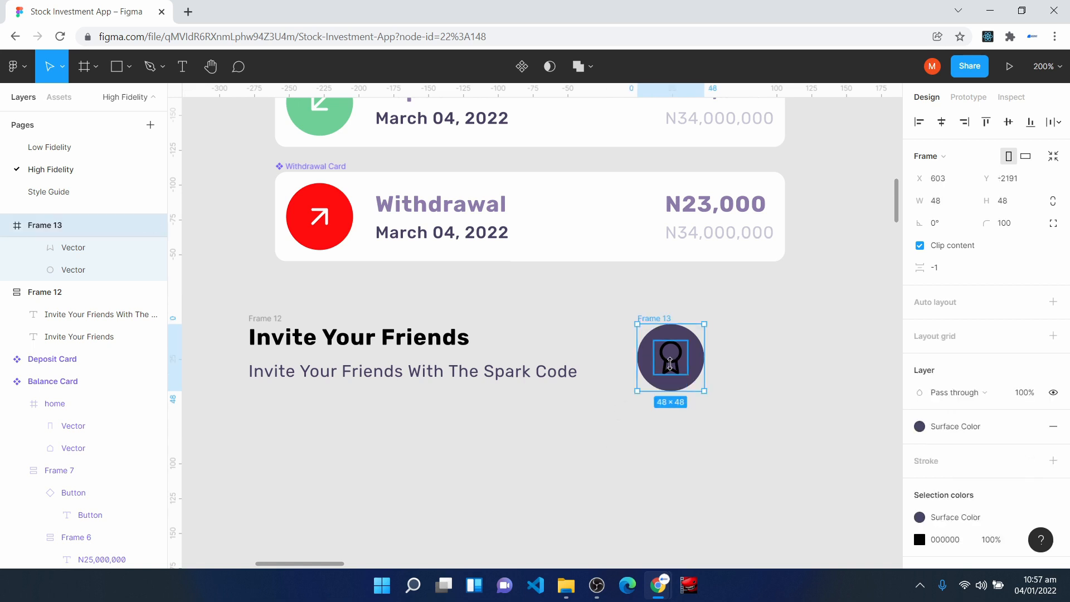
- Apply the Background Color style to the strokes of the award icon's vectors
double_click(670, 358)
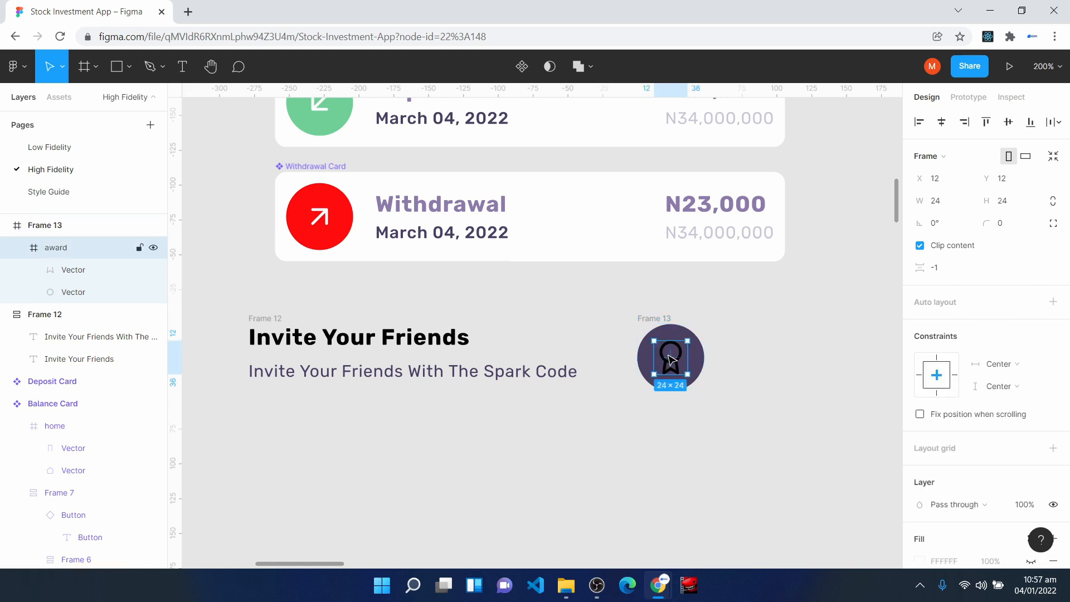
key("Return")
left_click(920, 277)
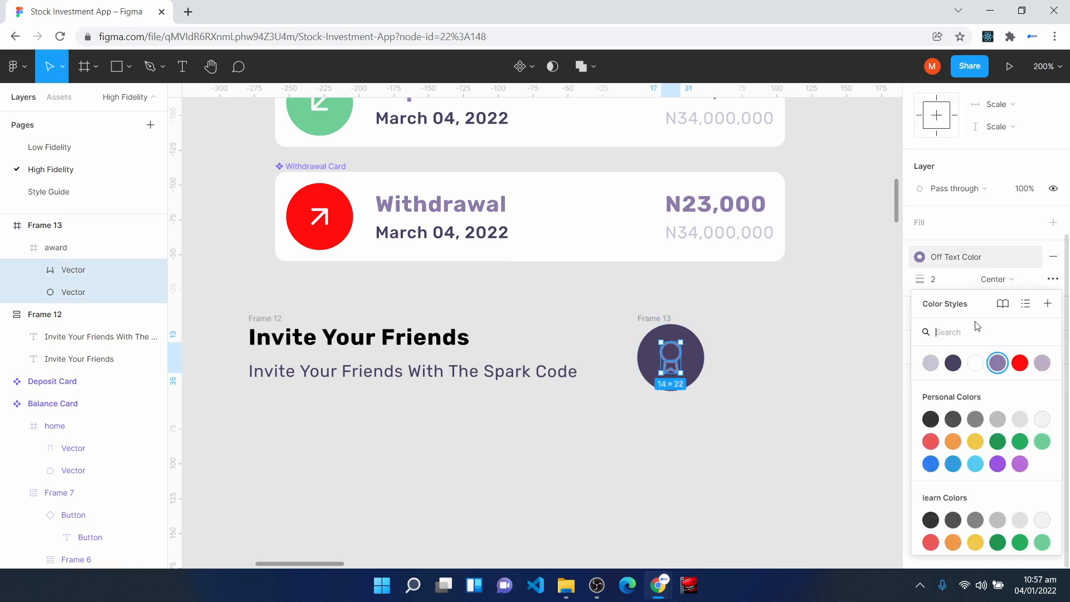
left_click(953, 363)
left_click(610, 442)
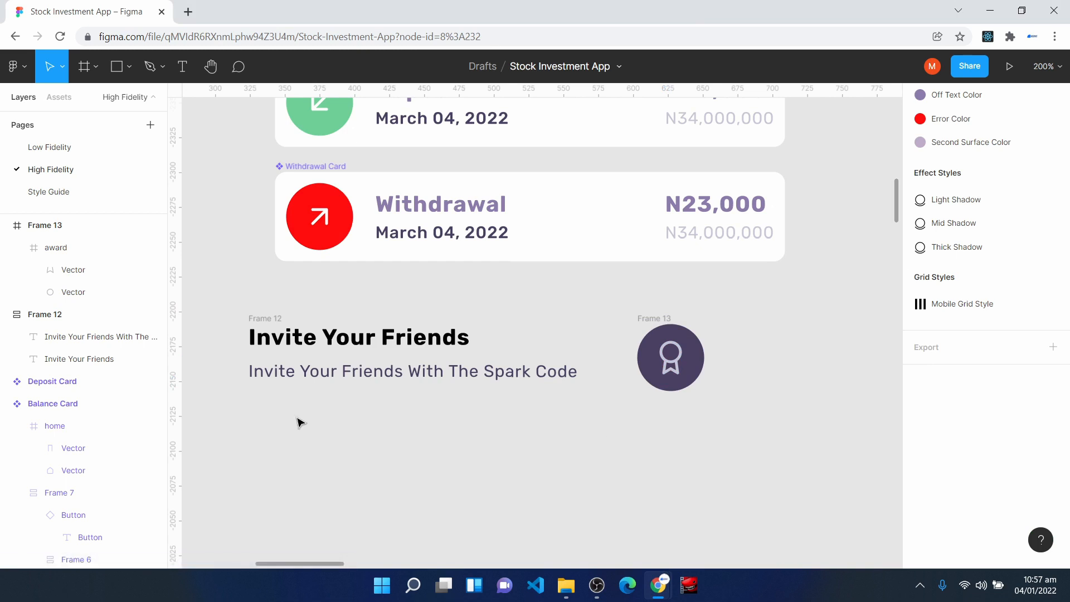
- Wrap the invite text frame and the icon circle in a horizontal auto layout frame with centered alignment
left_click_drag(229, 290, 734, 439)
key("shift+a")
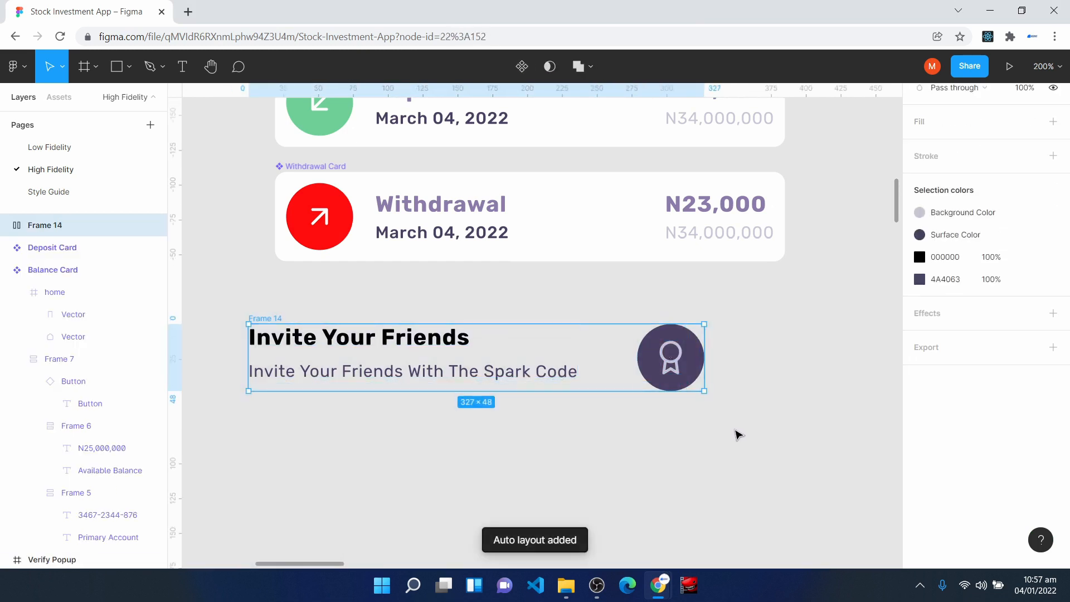
scroll(736, 435, "up", 3)
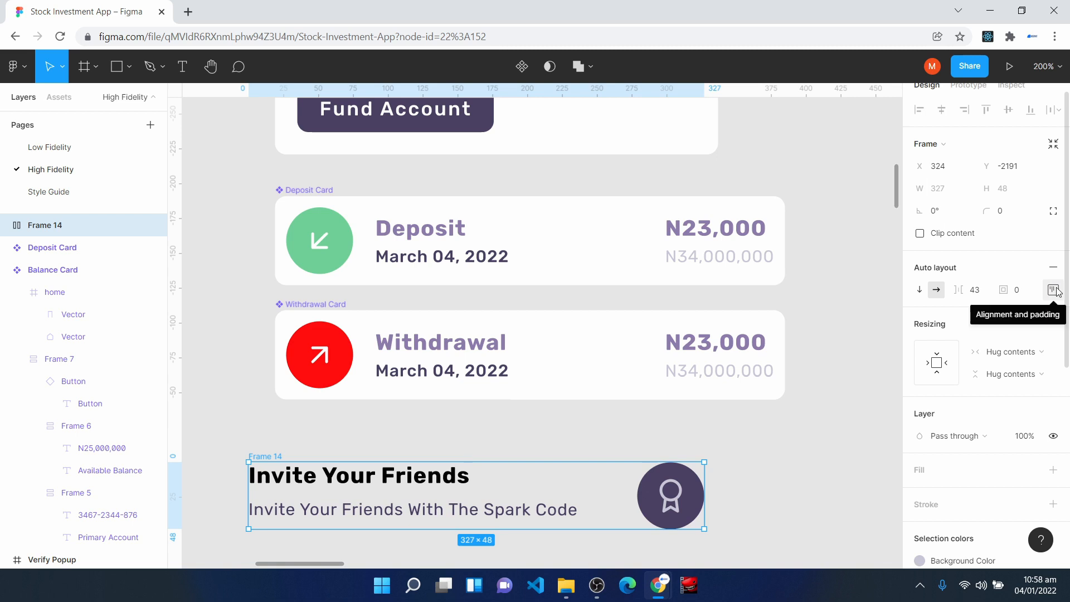
left_click(1054, 290)
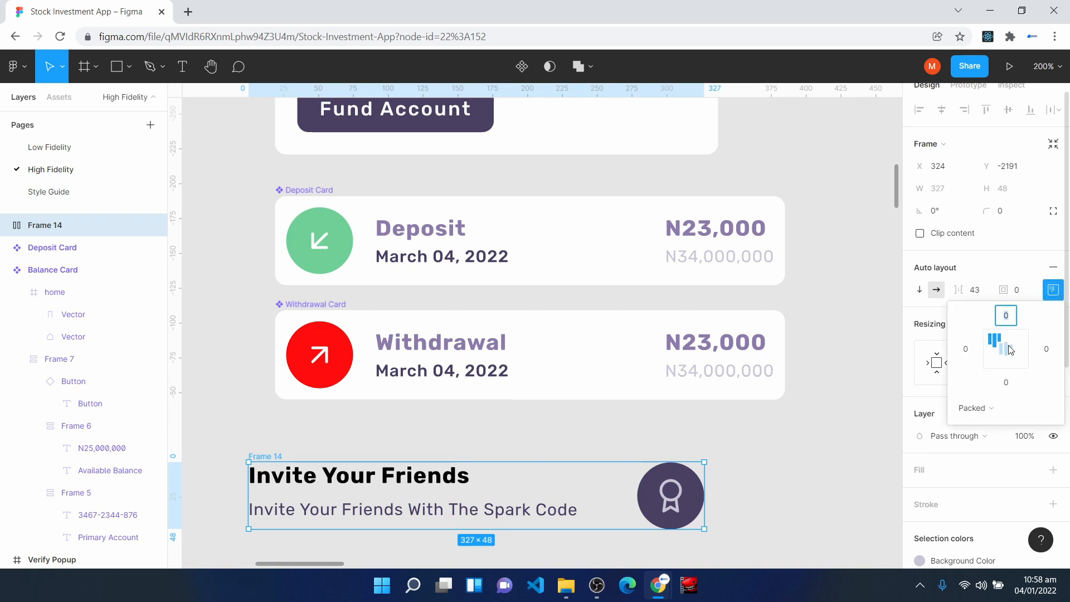
left_click(1011, 349)
left_click(805, 502)
scroll(255, 424, "down", 1)
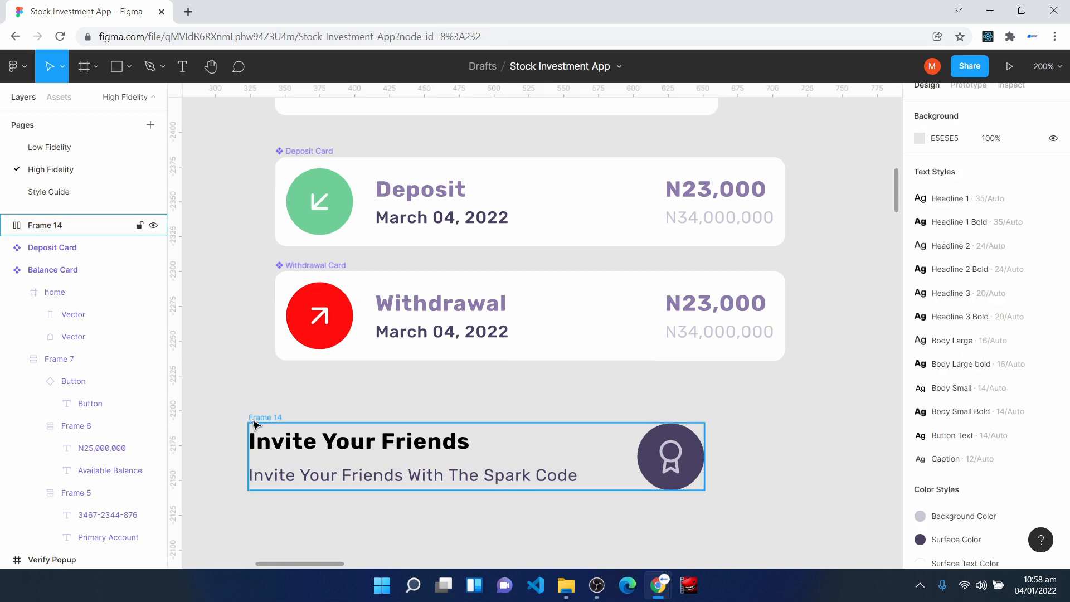
- Fill the new invite auto layout frame with the Background Color style
left_click(255, 424)
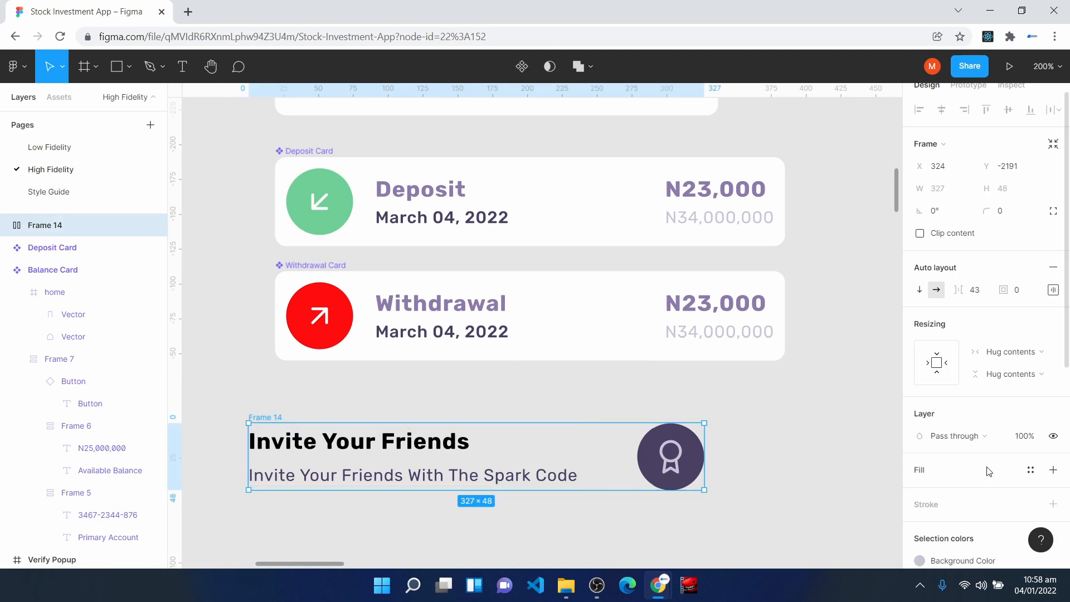
left_click(1031, 470)
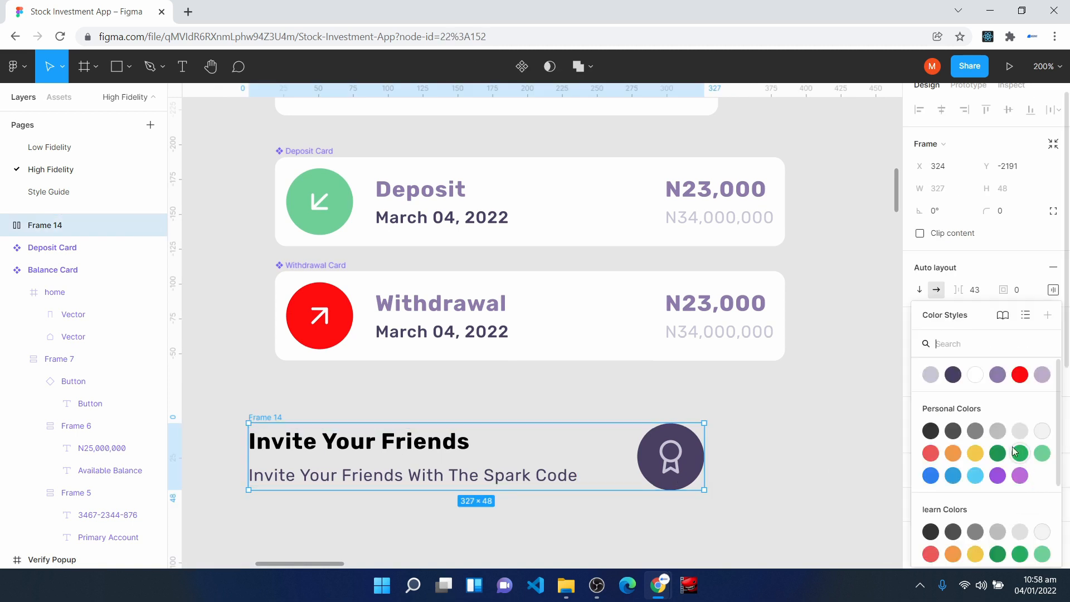
left_click(931, 375)
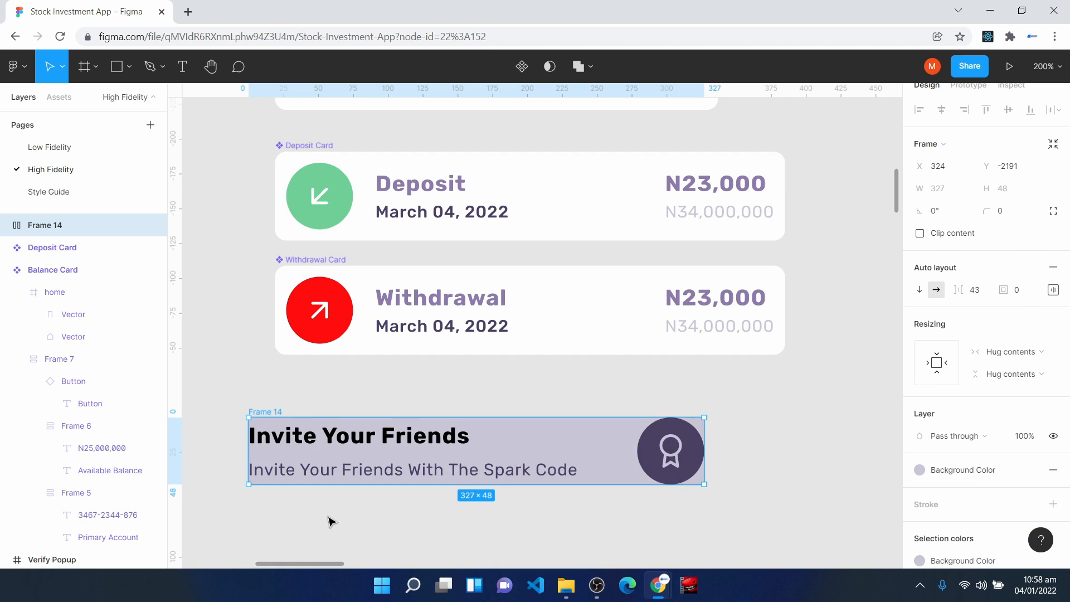
scroll(330, 522, "down", 1)
scroll(329, 502, "down", 1)
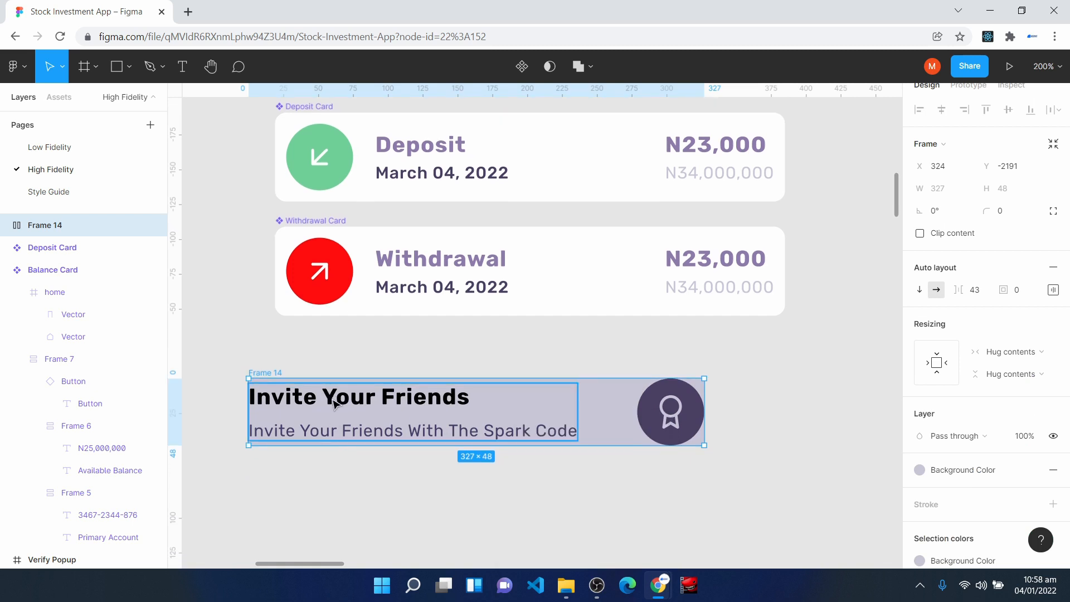
- Set the invite text frame's horizontal resizing to Fill container and widen the whole card to 334
left_click(334, 404)
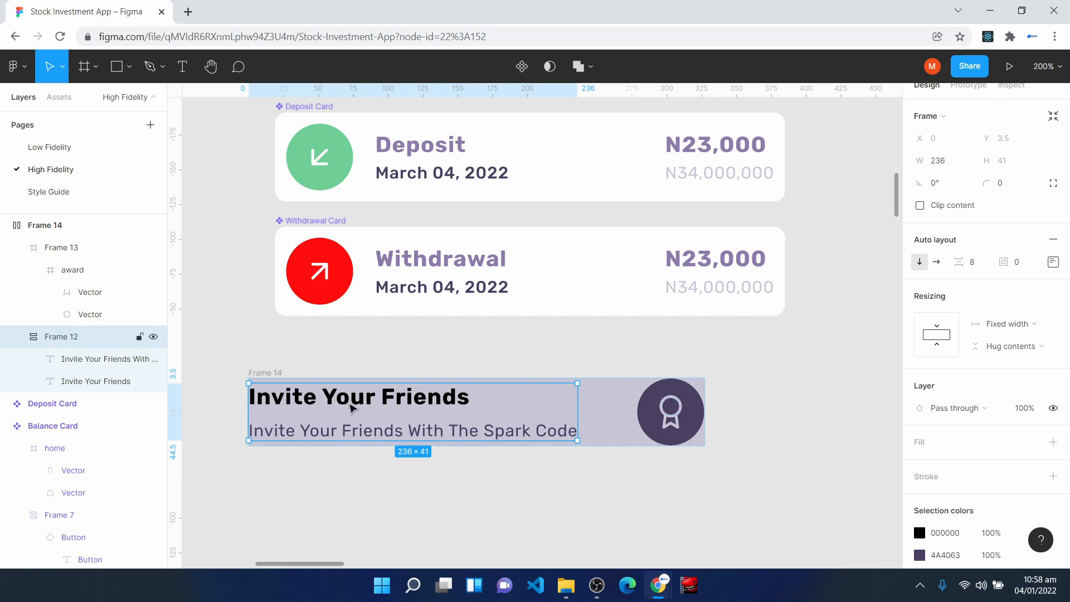
left_click(1006, 324)
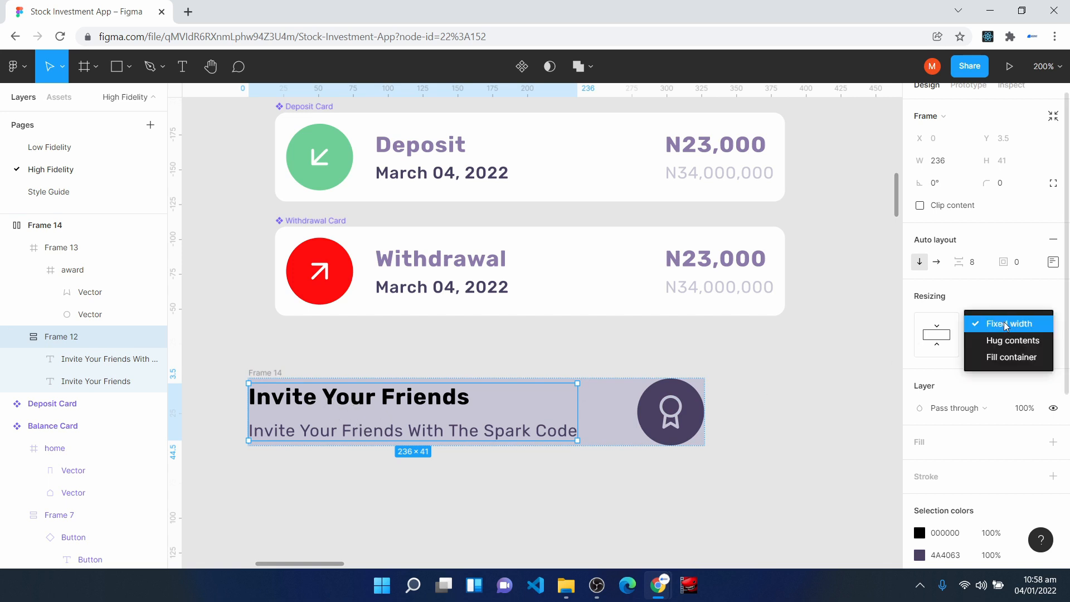
left_click(1009, 358)
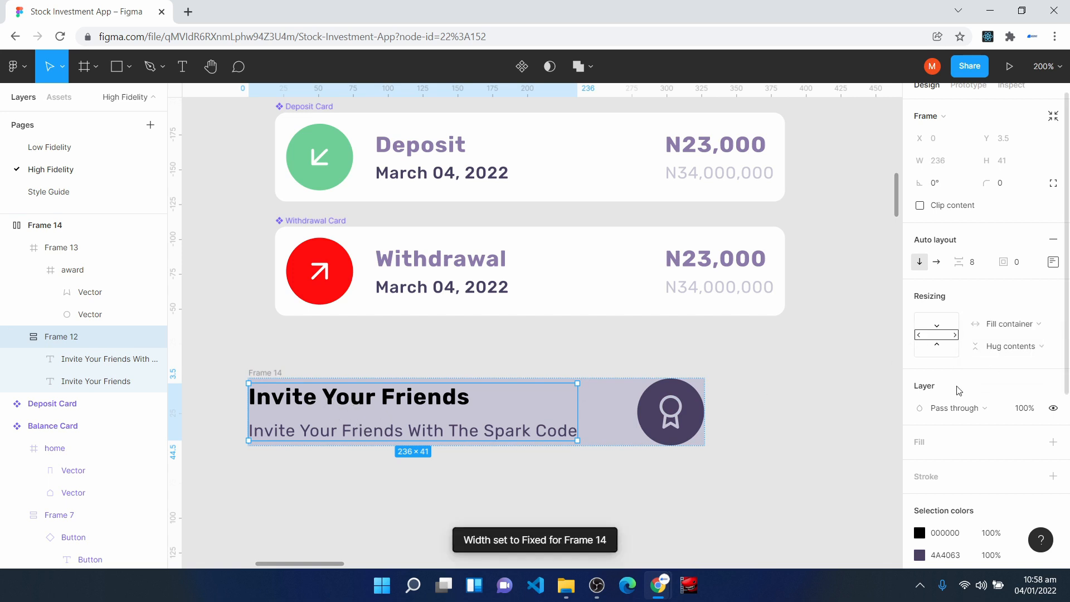
left_click(73, 225)
mouse_move(706, 424)
left_mouse_down()
mouse_move(577, 420)
mouse_move(713, 412)
left_mouse_up()
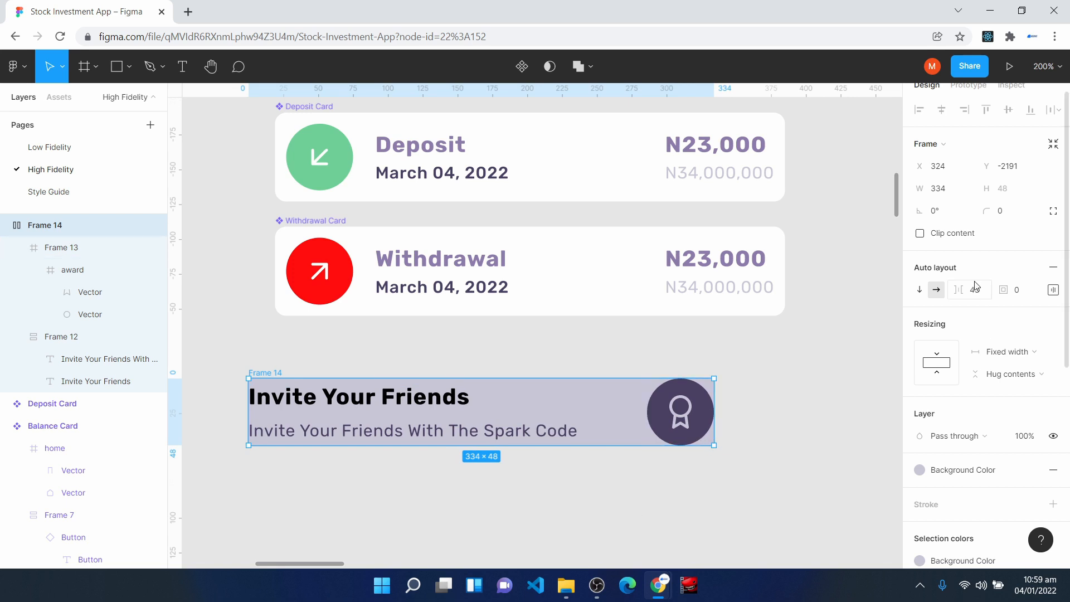
- Set the invite card's item spacing to 24 and its padding to 16
left_click(988, 295)
type("24")
key("Return")
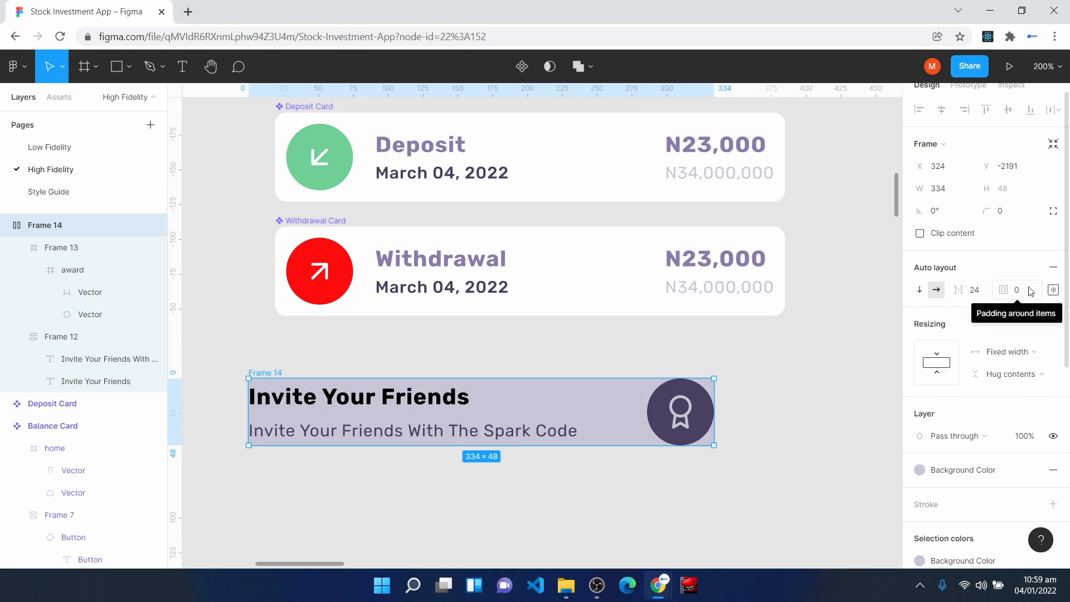
left_click(1031, 291)
type("16")
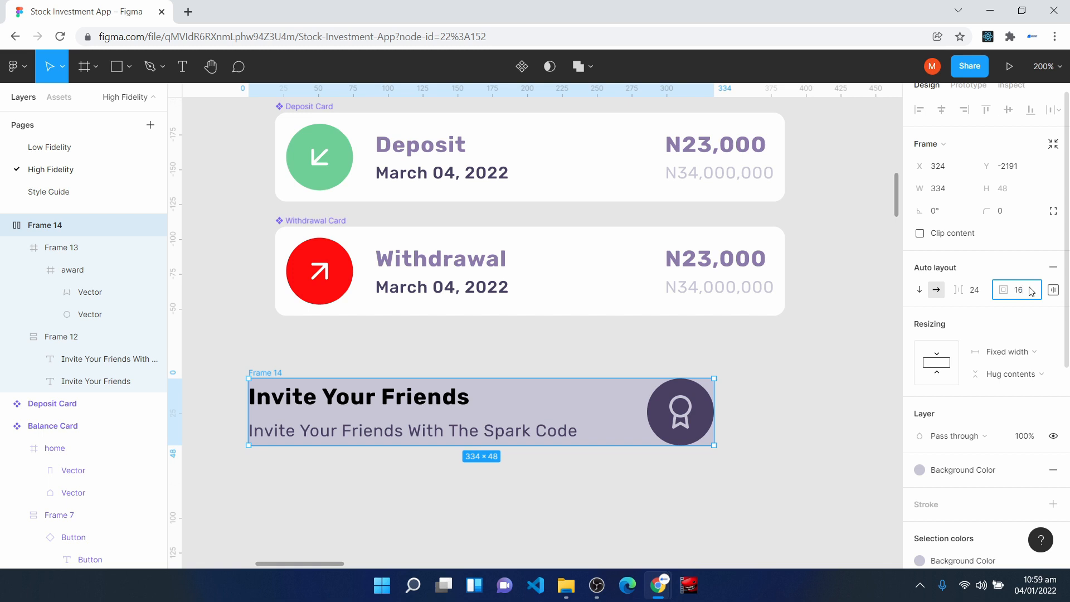
key("Return")
- Give the invite card a corner radius of 8 and a width of 345, placed below the Withdrawal Card at X 336, Y -2218
left_click(1024, 211)
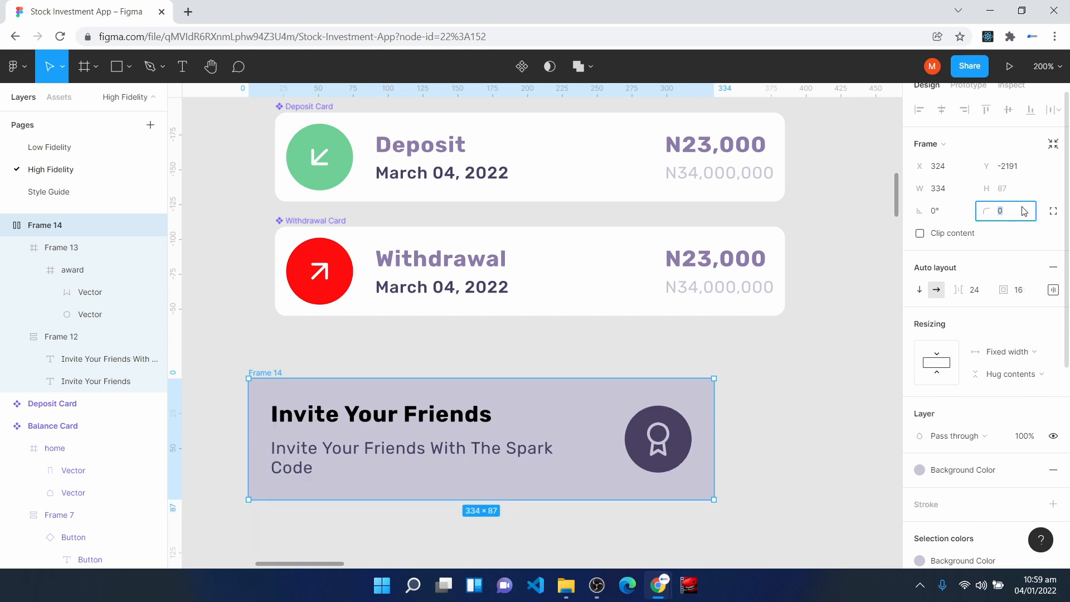
type("8")
key("Return")
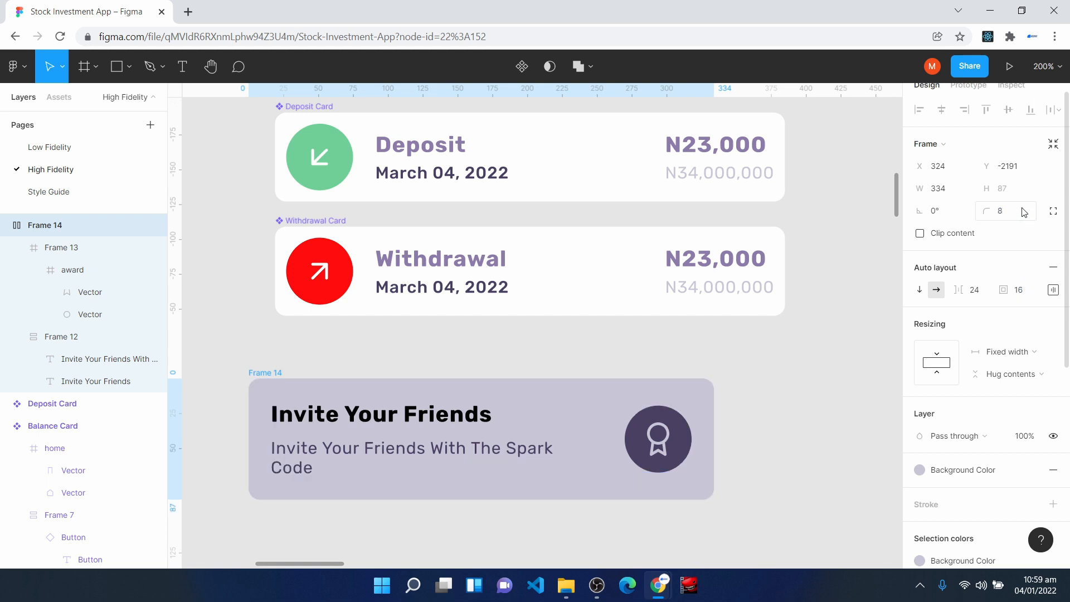
left_click_drag(605, 402, 624, 362)
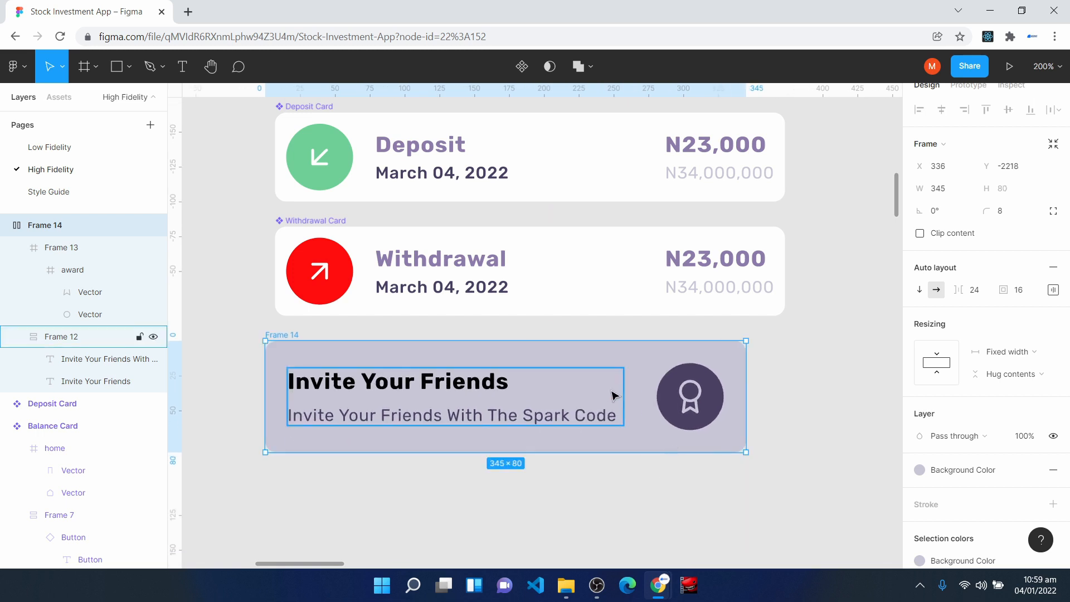
- Rename the invite card frame Referral Banner and convert it into a component aligned with the Withdrawal Card's left edge
right_click(50, 225)
left_click(96, 330)
type("Referral Banner")
key("Return")
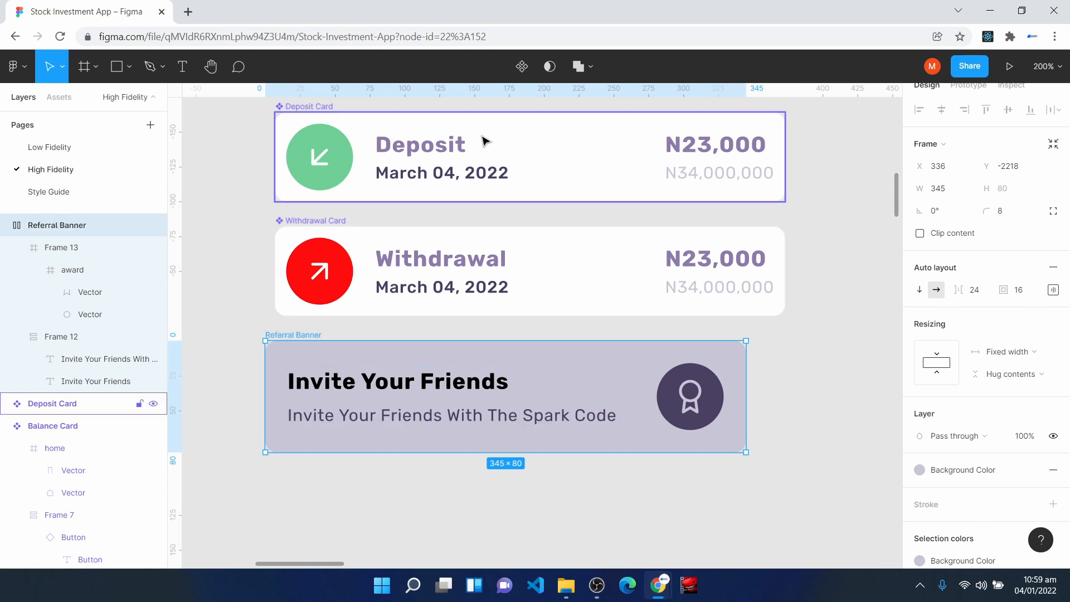
left_click(522, 66)
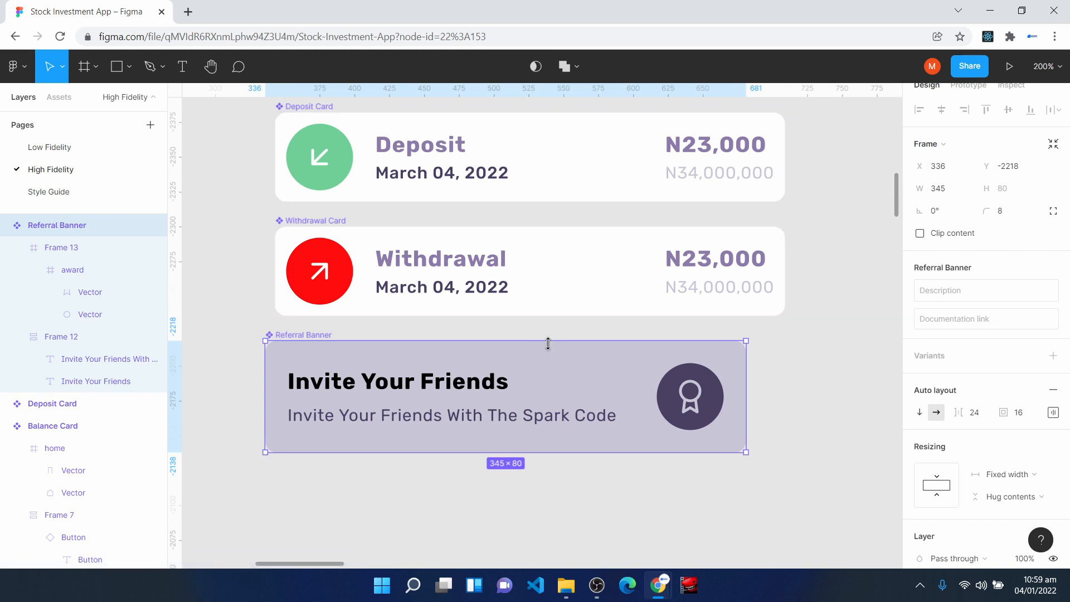
left_click_drag(563, 369, 572, 365)
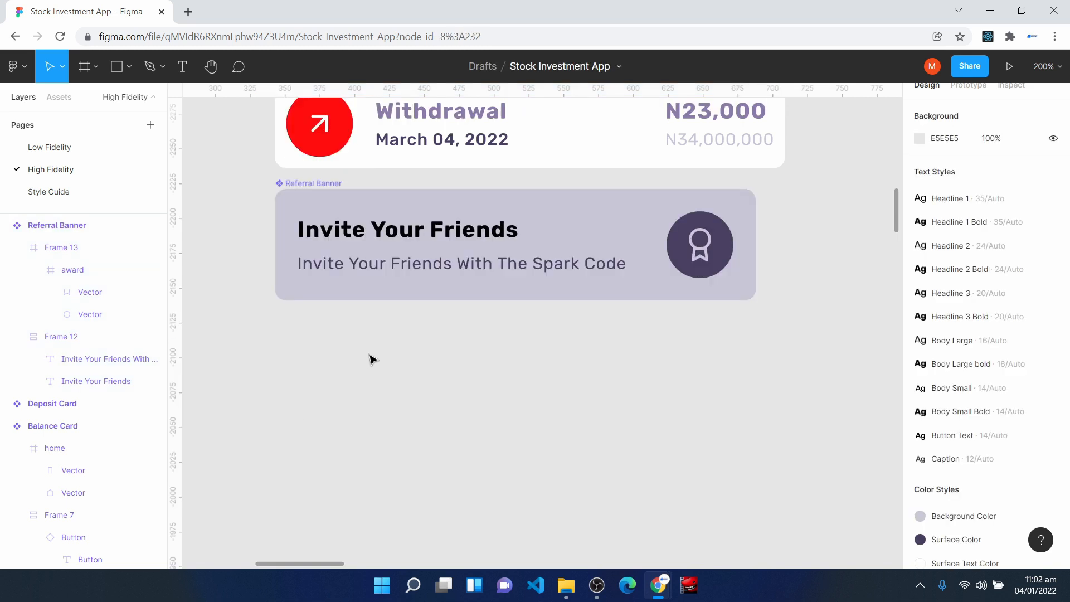
- Insert the home icon from the Feather Icons plugin, placing it below the Referral Banner
right_click(353, 373)
mouse_move(413, 465)
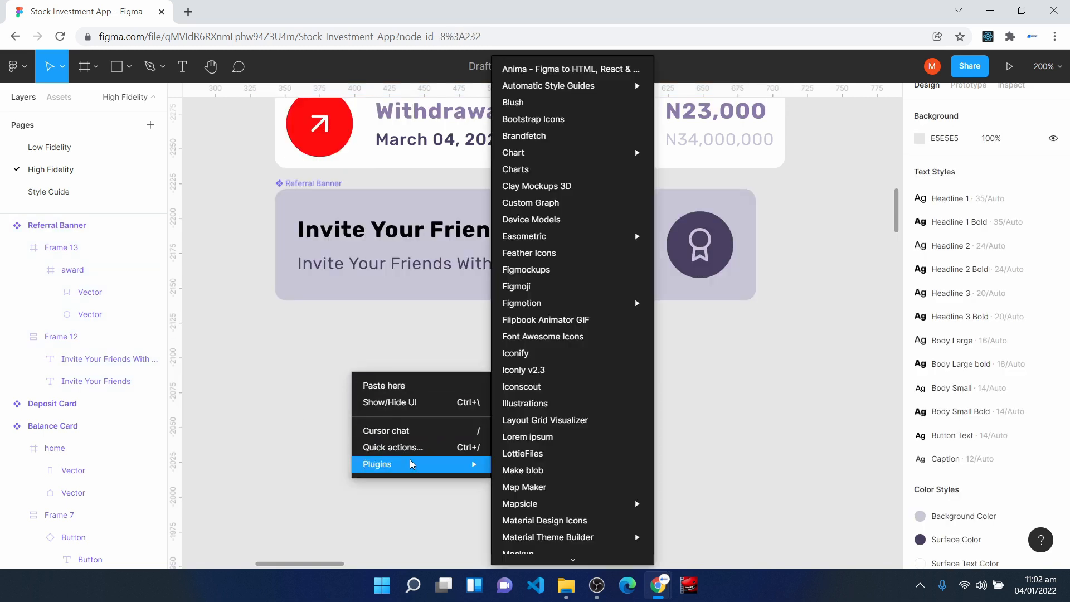
left_click(546, 252)
type("home")
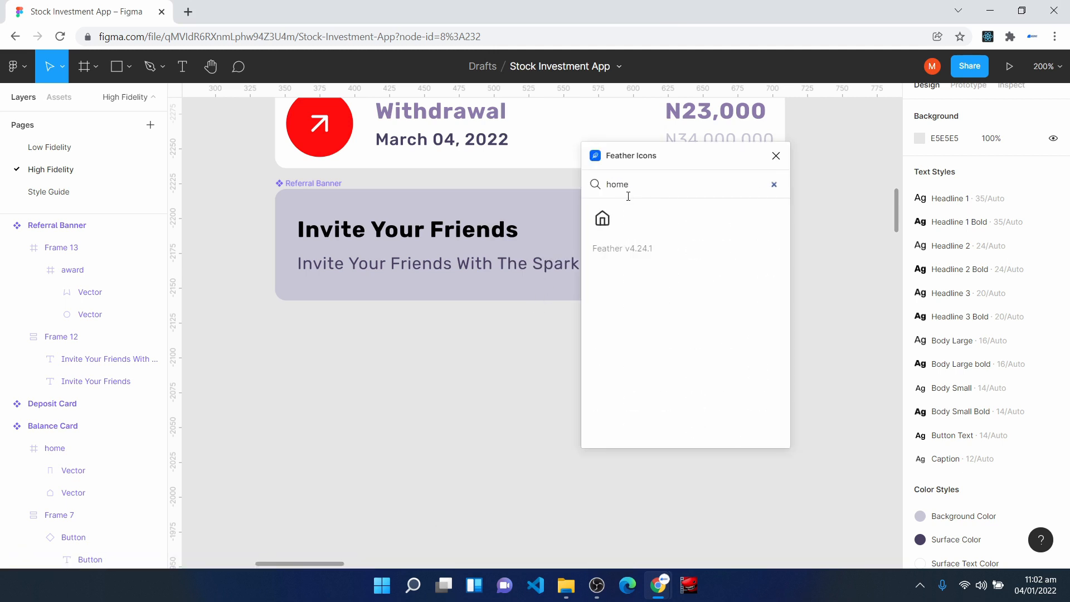
left_click(603, 218)
left_click(776, 156)
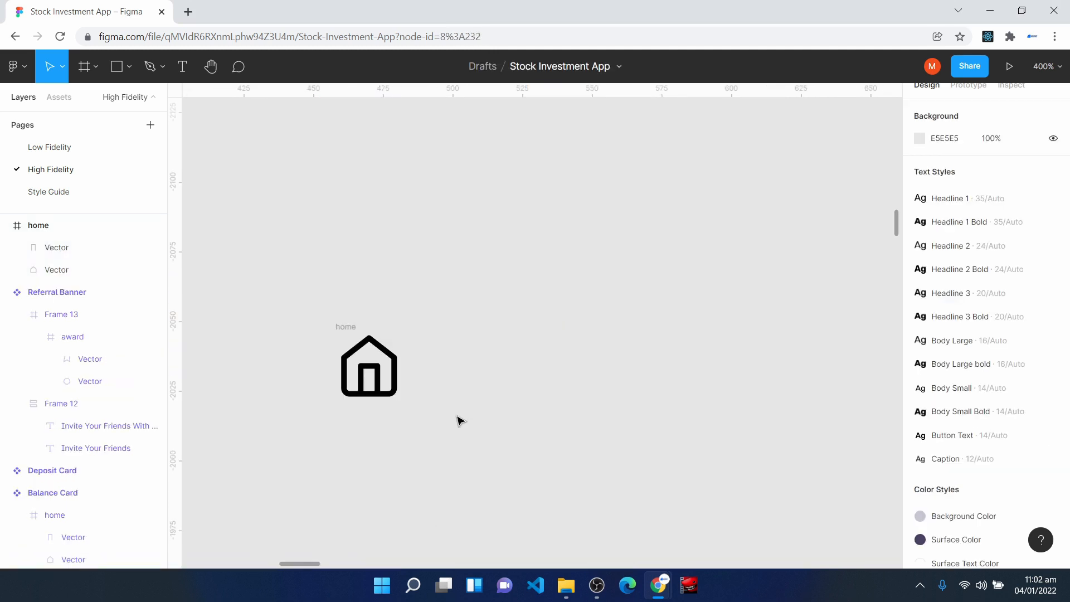
- Add the text Home as a caption below the home icon
scroll(427, 414, "up", 2)
scroll(426, 413, "up", 1)
scroll(426, 413, "down", 3)
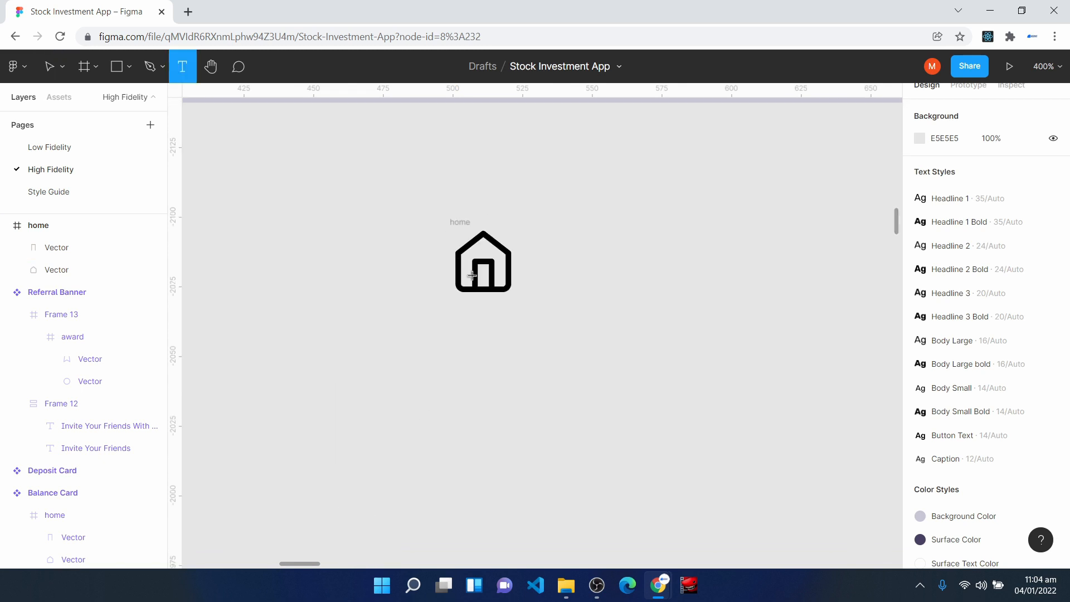
left_click(450, 365)
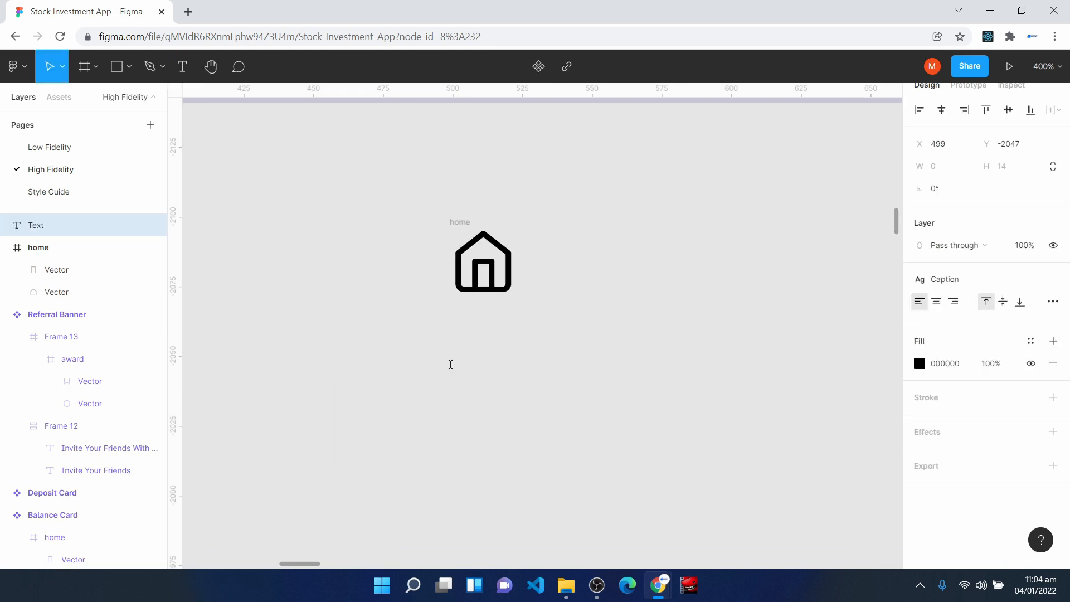
type("Home")
key("Escape")
left_click_drag(508, 393, 503, 377)
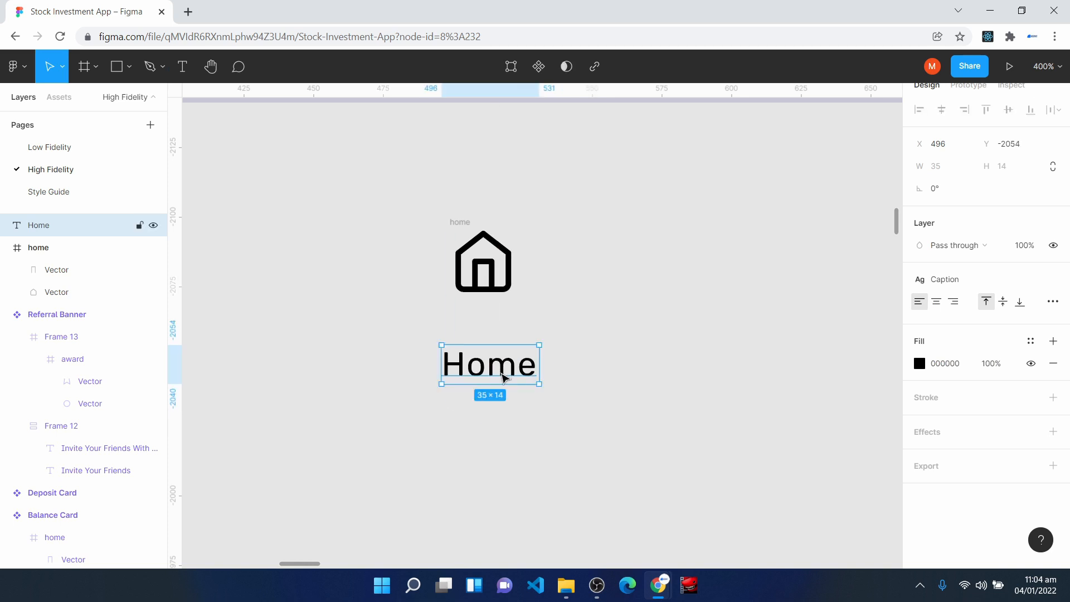
- Wrap the Home text in an auto layout frame with padding 0 and centered alignment
key("shift+a")
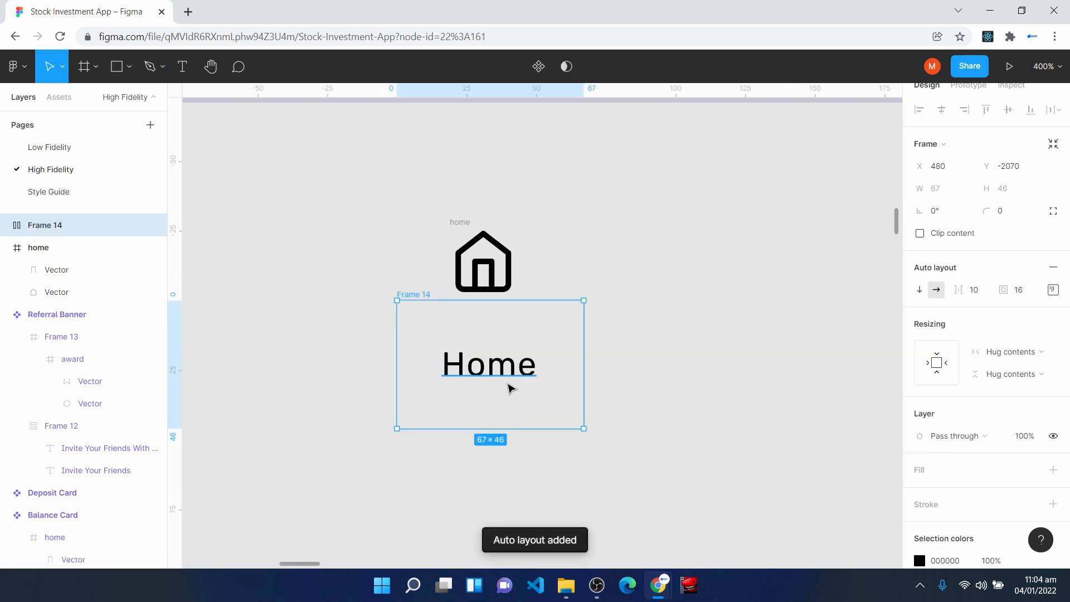
left_click(1024, 291)
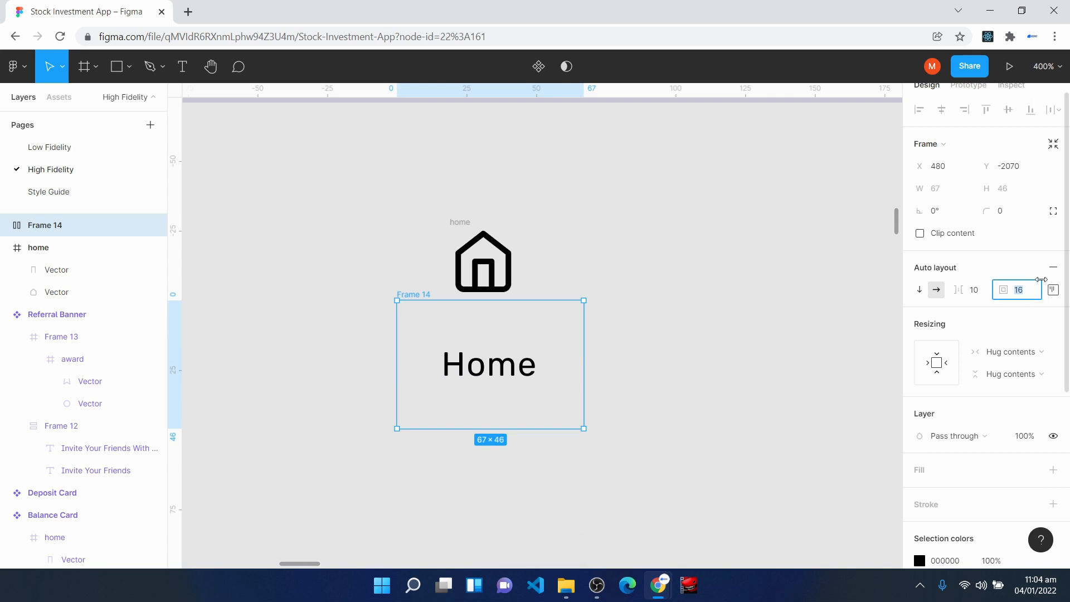
type("0")
key("Return")
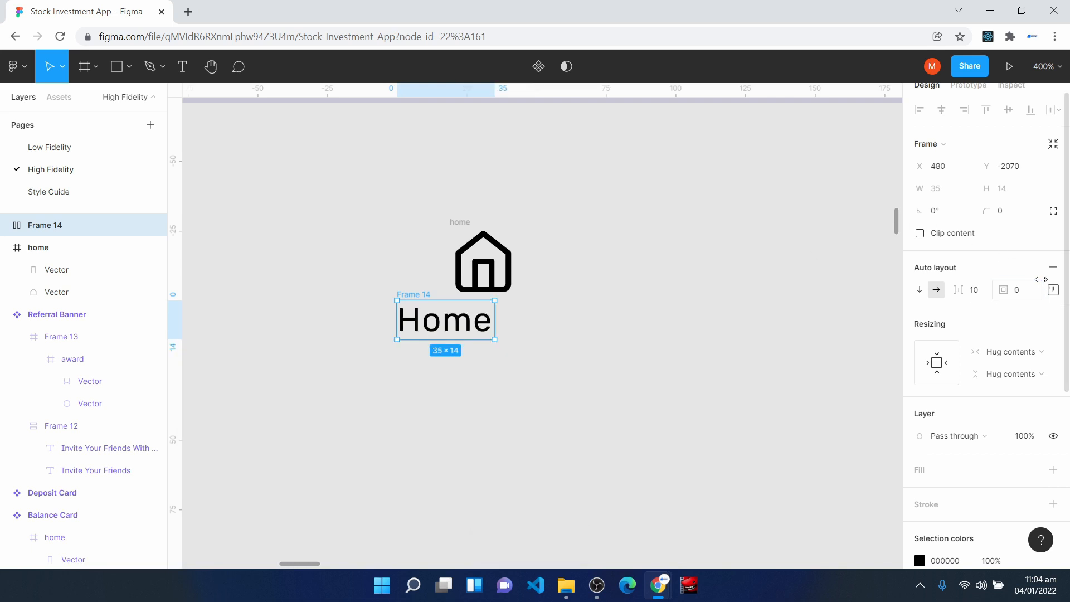
left_click(1053, 290)
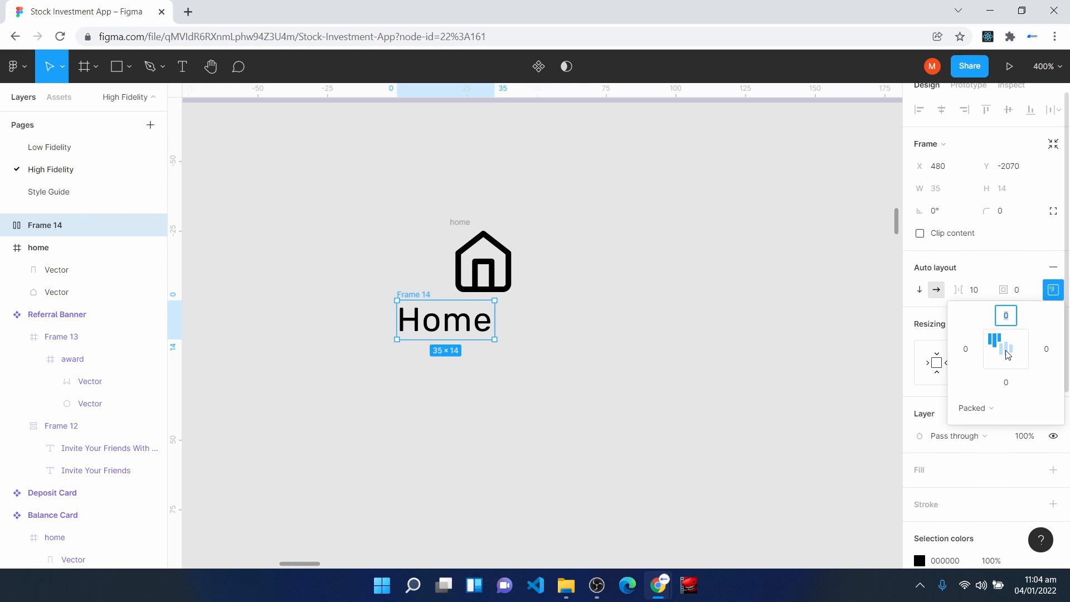
left_click(1052, 291)
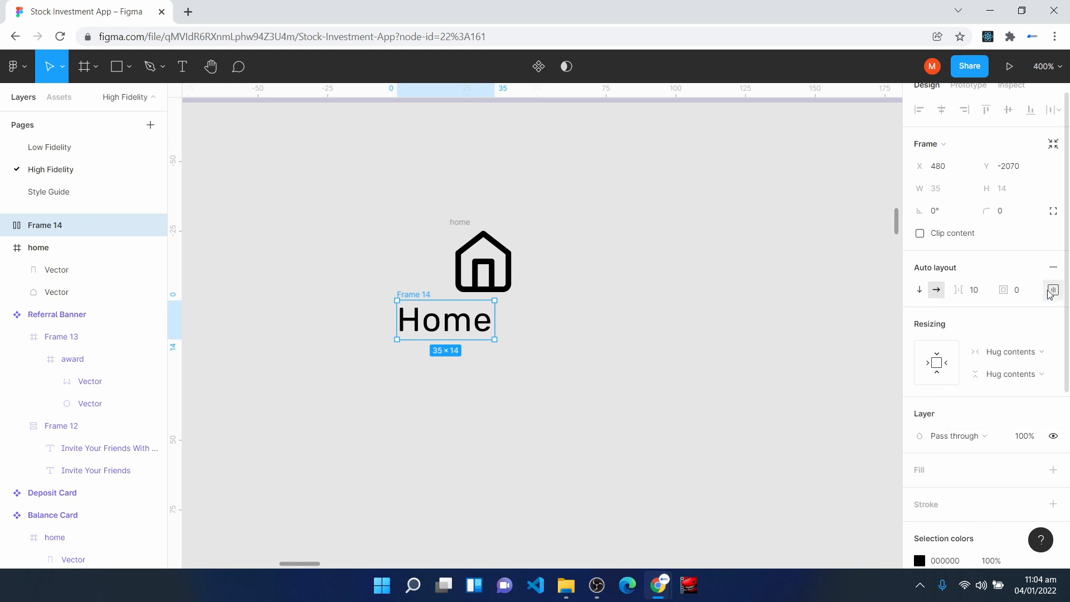
- Set the Home text's horizontal resizing to Fill container and move its frame to sit centered just beneath the home icon
left_click(454, 323)
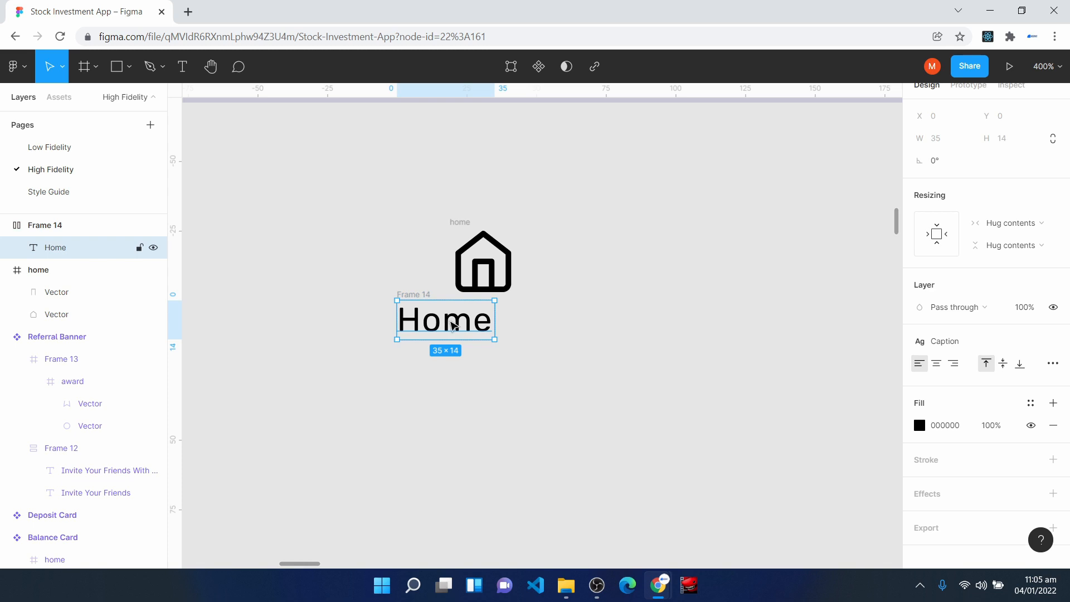
left_click(1023, 223)
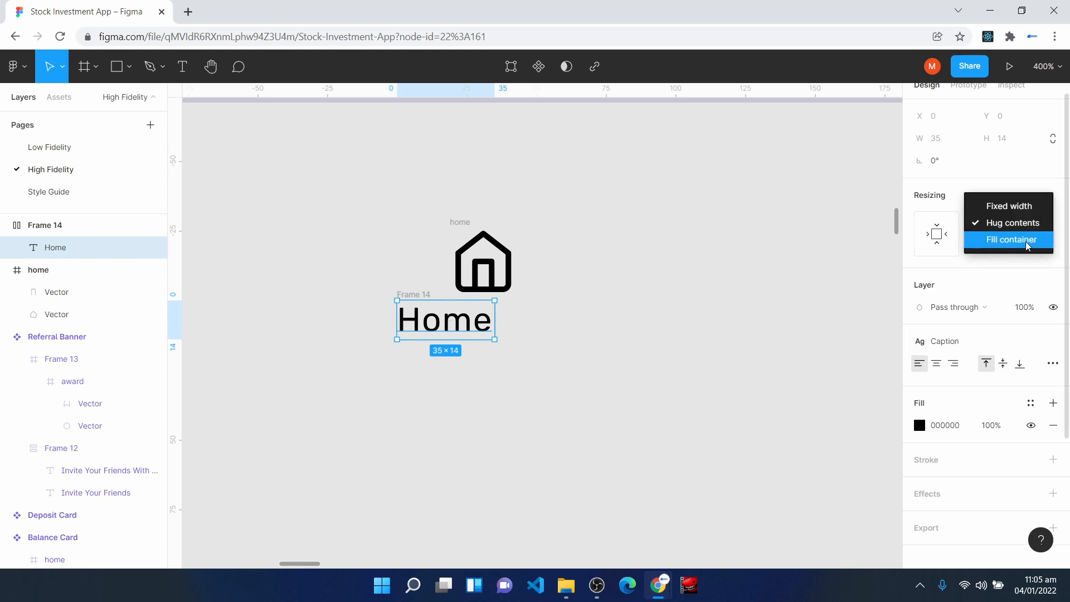
left_click(1029, 246)
left_click_drag(426, 311, 459, 317)
- Combine the home icon and the Home text frame in a vertical auto layout with item spacing 4 and centered alignment
left_click_drag(387, 188, 597, 409)
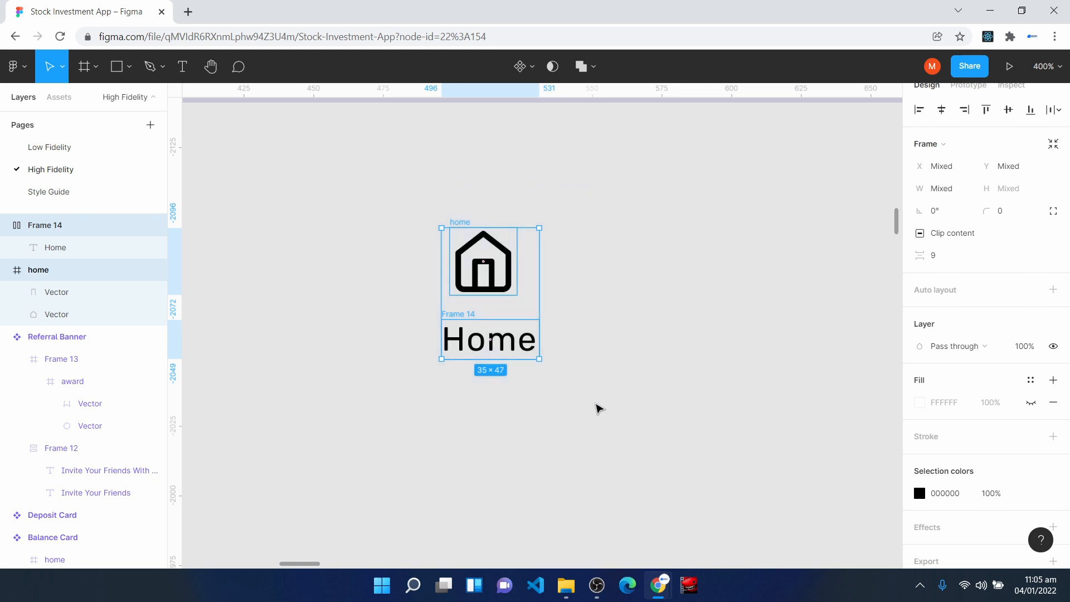
key("shift+a")
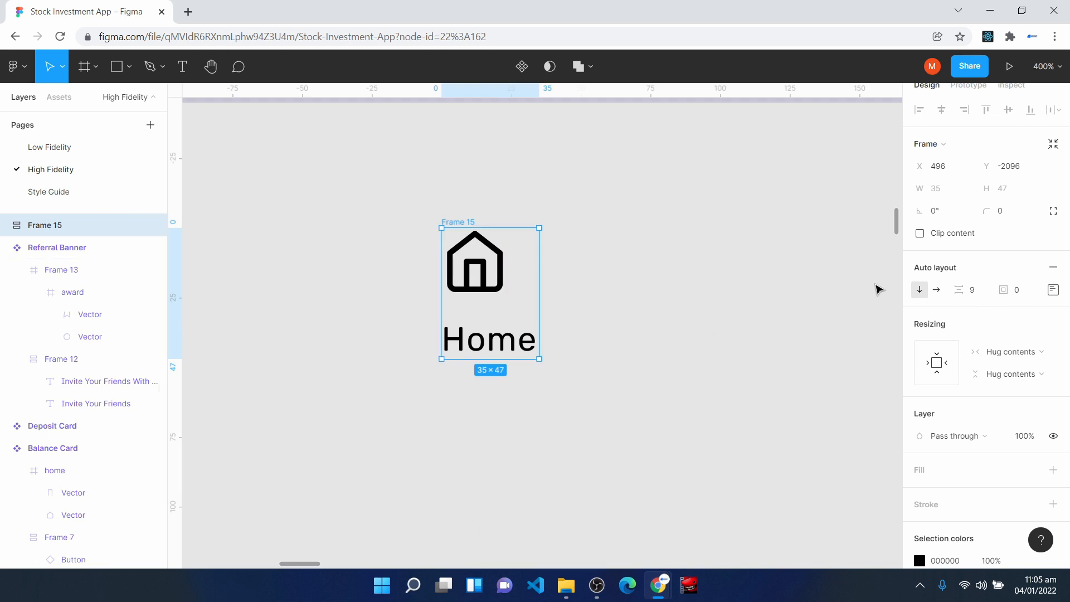
left_click(985, 290)
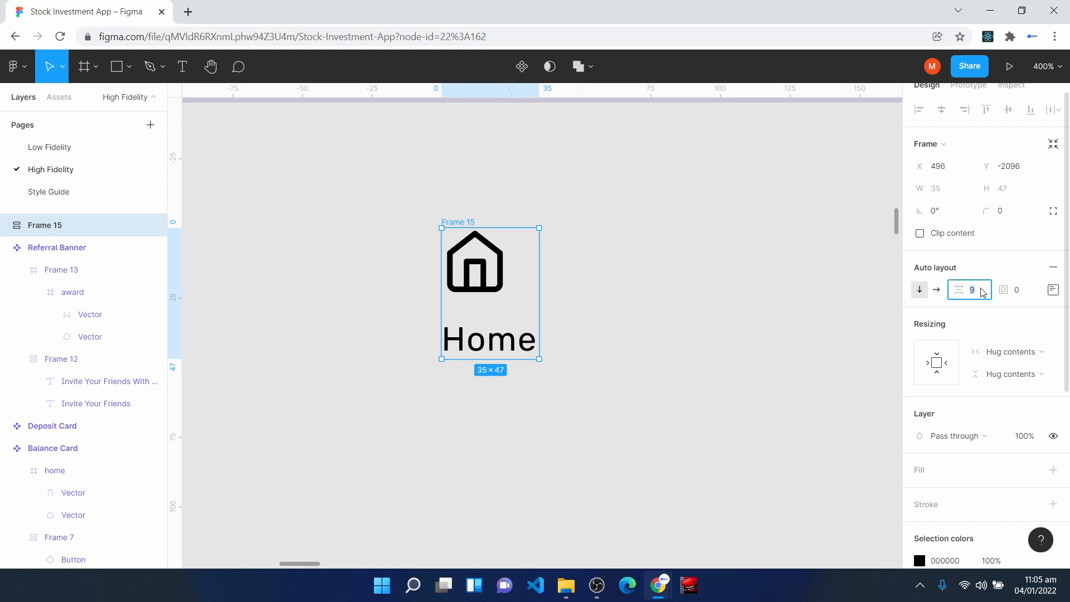
type("4")
key("Return")
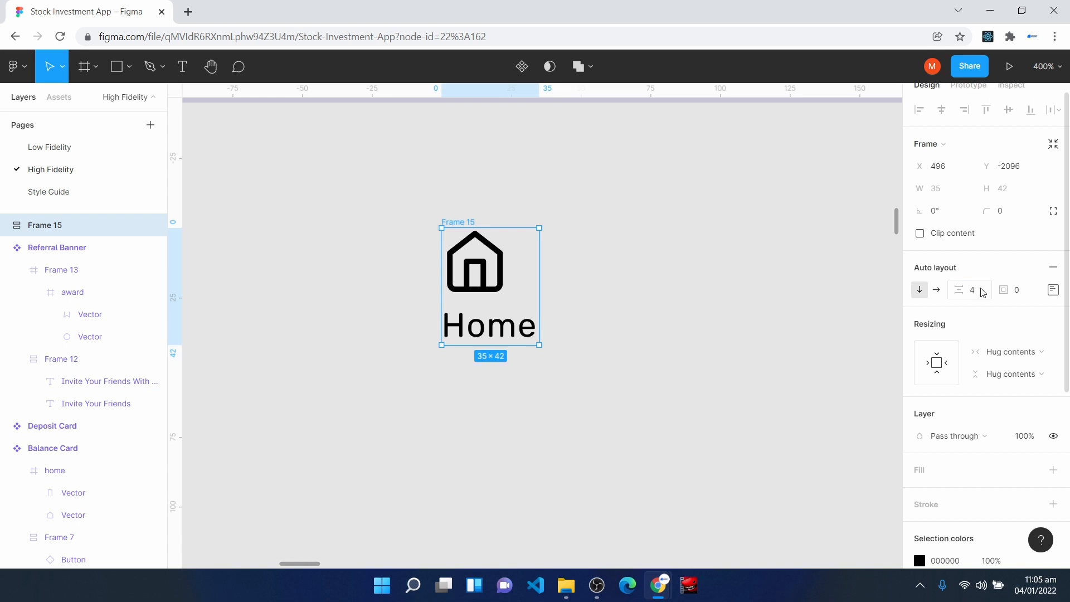
left_click(1053, 290)
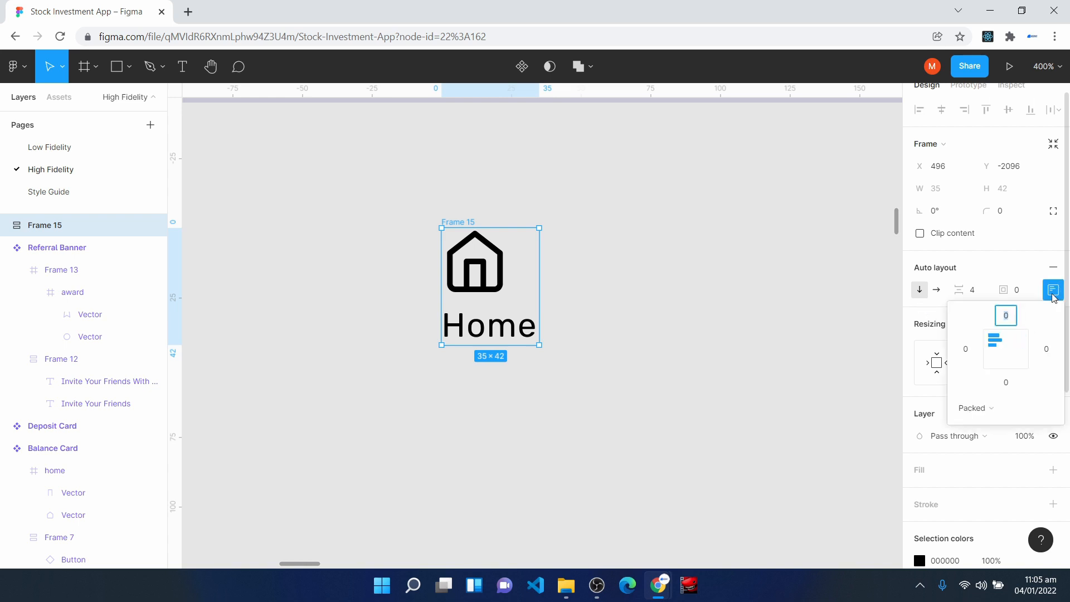
left_click(1005, 350)
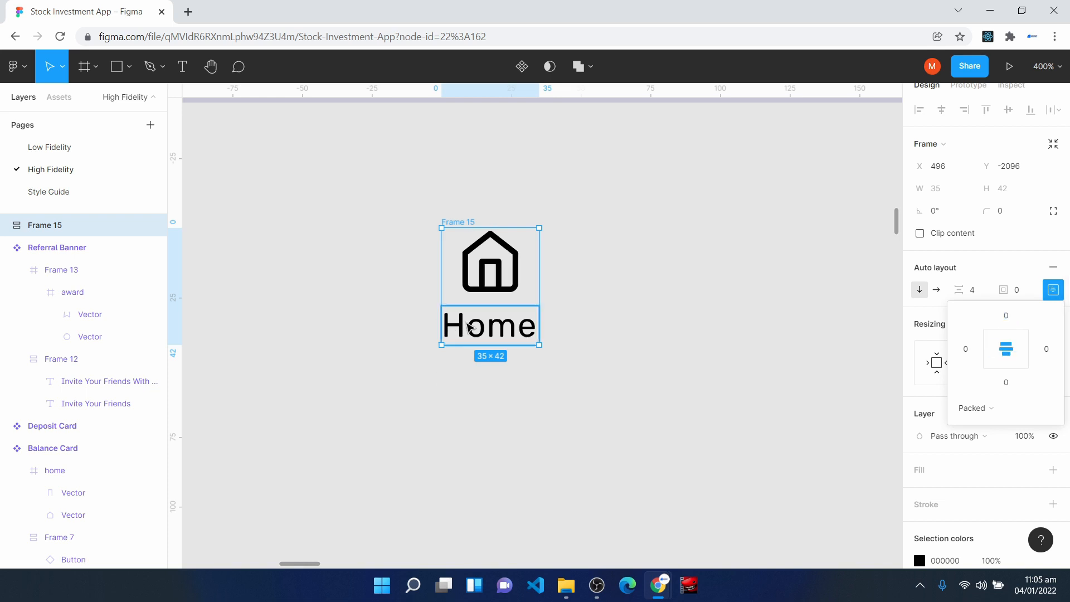
- Set the Home text frame's horizontal resizing to Fill container and widen the icon-and-label frame to 37
left_click(481, 328)
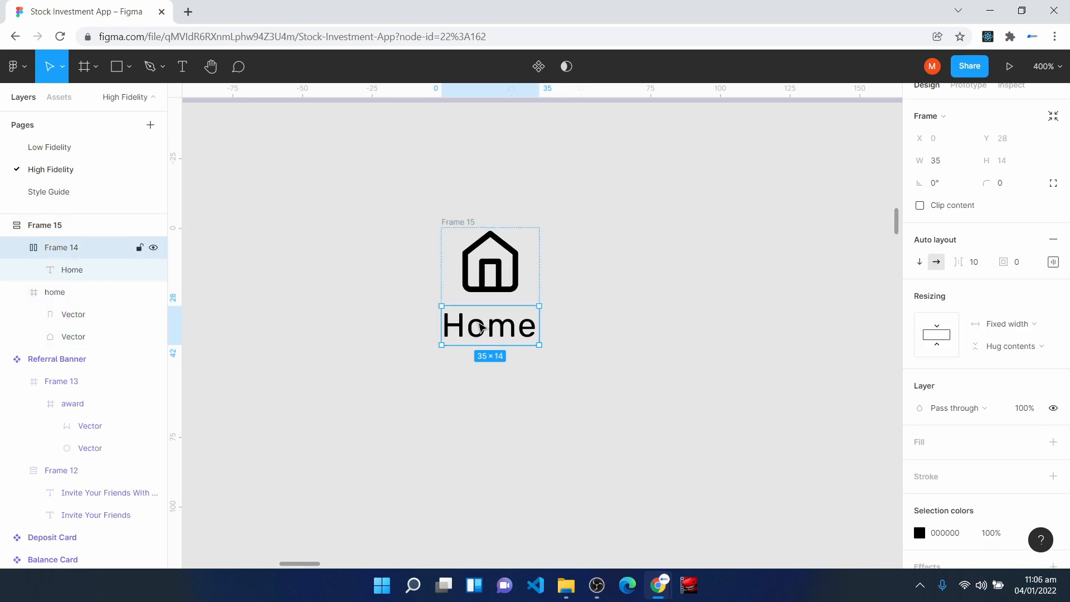
left_click(1010, 326)
left_click(1009, 360)
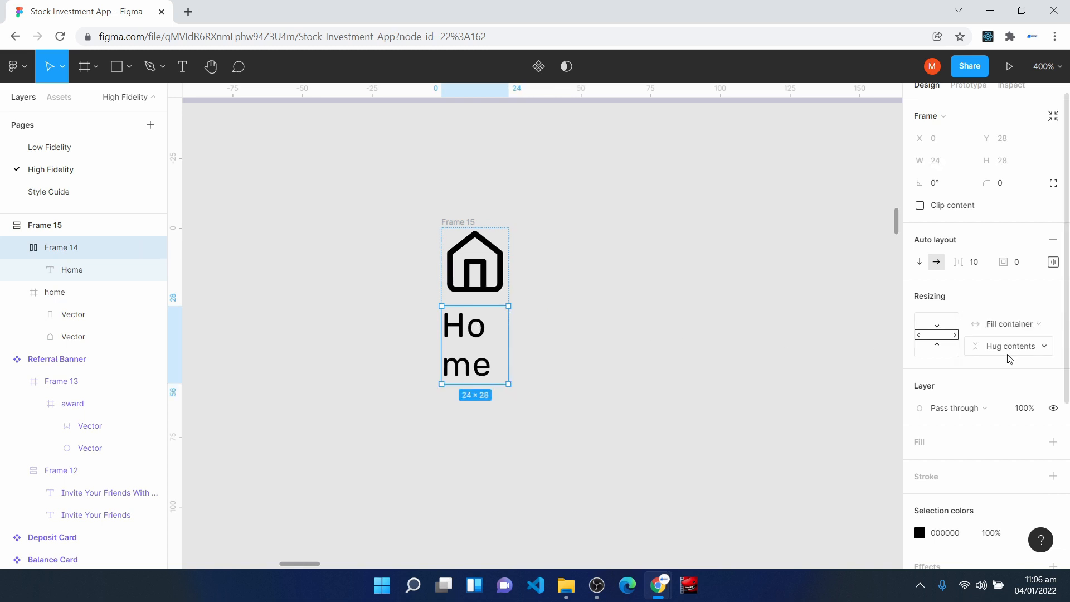
left_click(45, 225)
left_click_drag(508, 299, 543, 299)
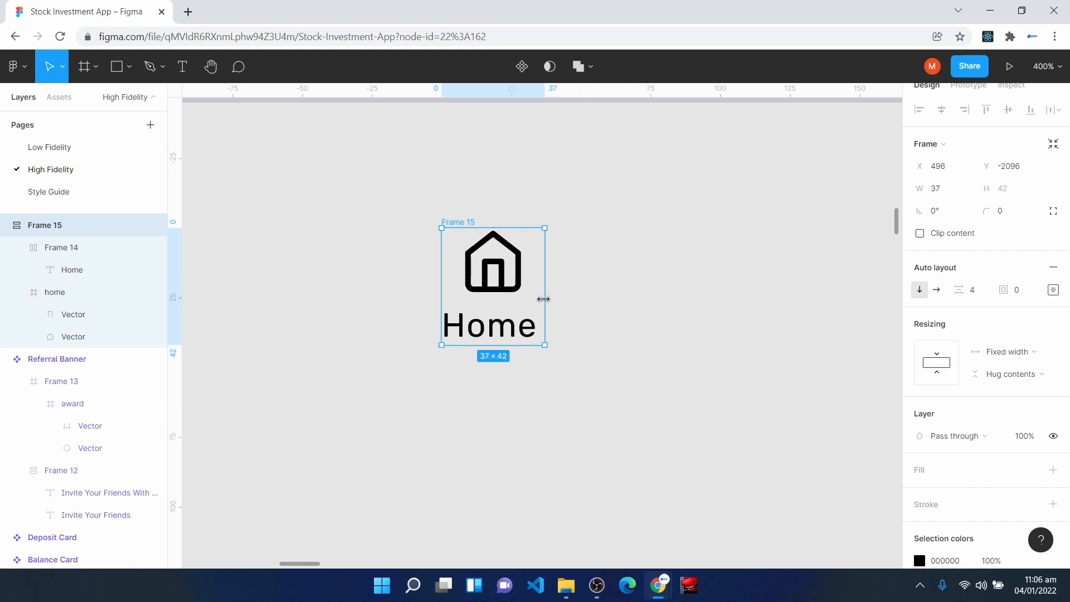
- Draw a new frame below the home icon and label, and size it to 48 by 48
scroll(500, 411, "down", 1)
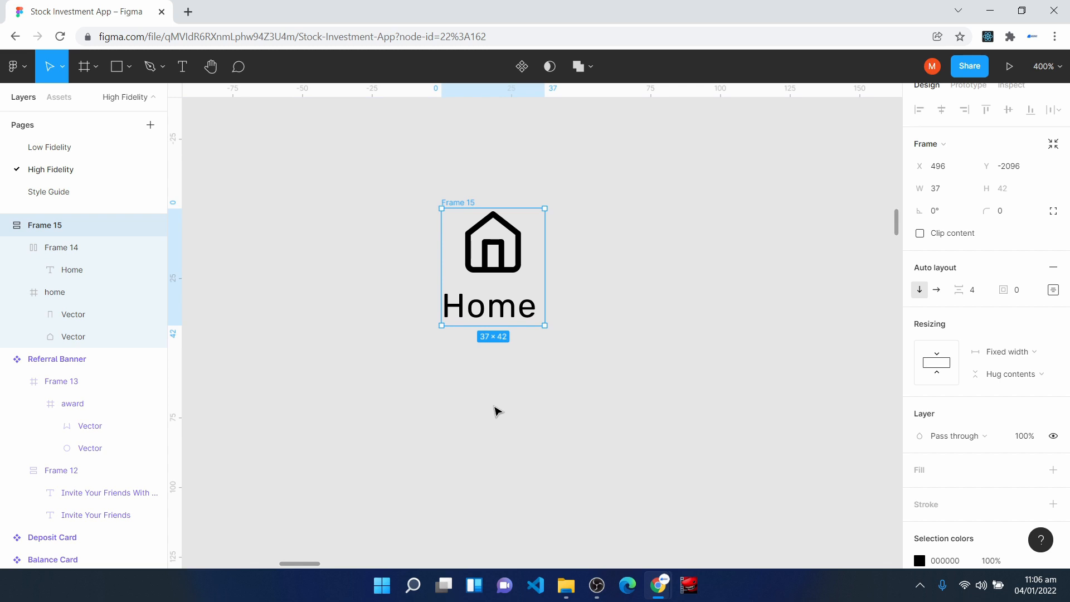
left_click(87, 67)
left_click_drag(381, 371, 501, 481)
left_click(949, 200)
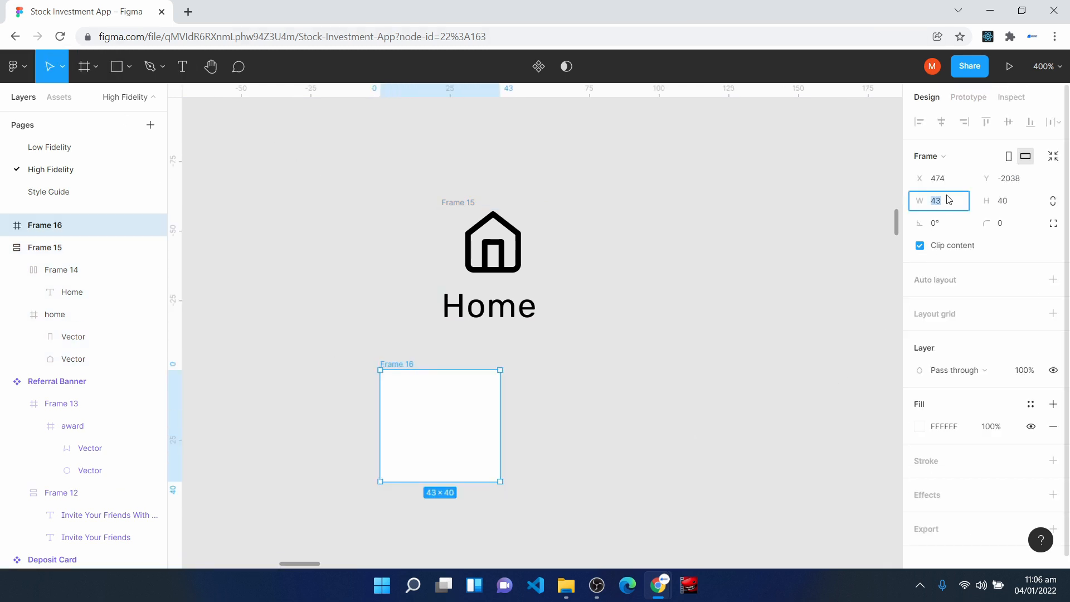
type("48")
left_click(1014, 201)
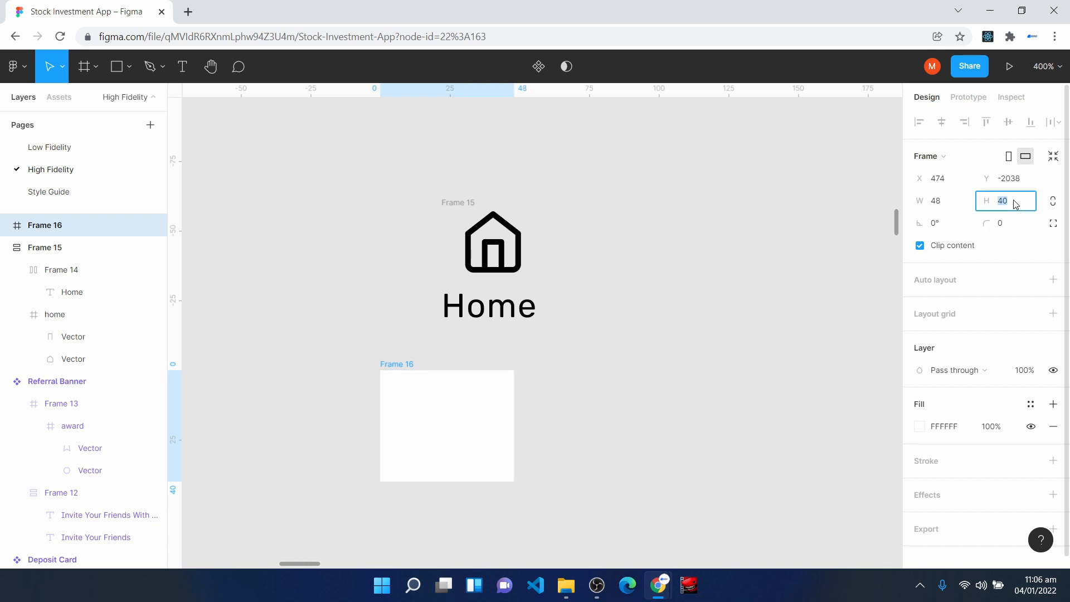
type("48")
- Move the icon-and-label frame into the 48 by 48 frame, positioned at X 5, Y 3
left_click(448, 240)
left_click(447, 205)
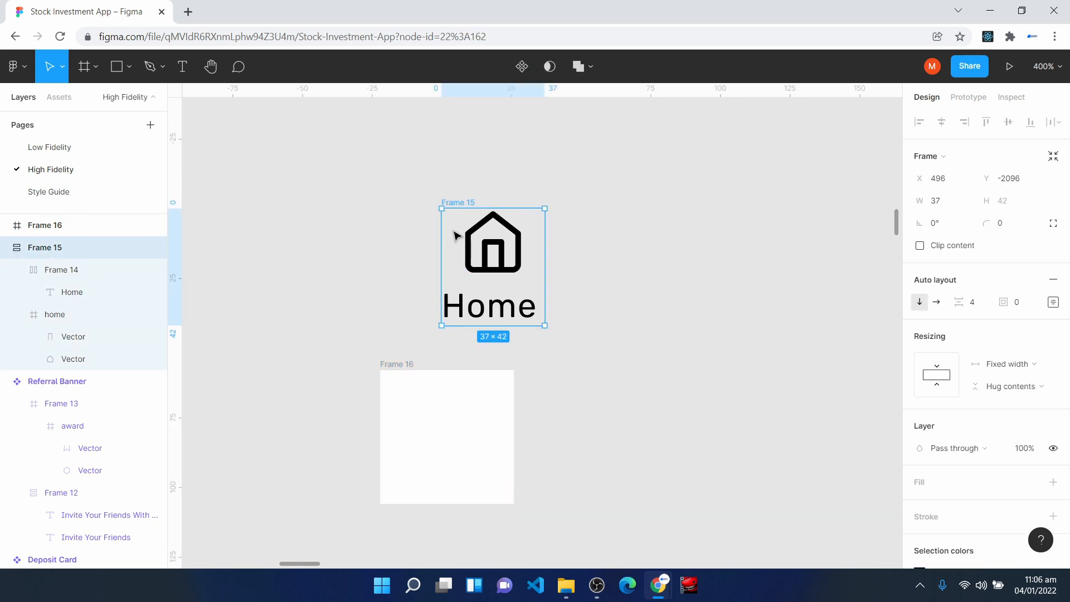
left_click_drag(454, 234, 580, 452)
left_click_drag(490, 480, 407, 402)
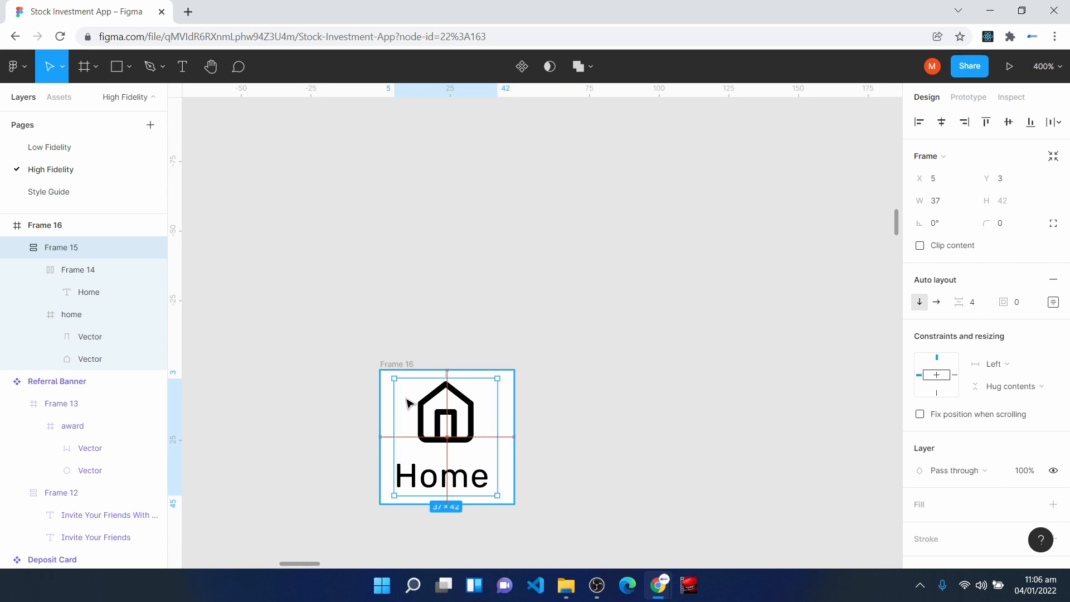
- Add auto layout to the white outer frame and move it to X 498, Y -2086
left_click(383, 367)
left_click(318, 365)
left_click(389, 366)
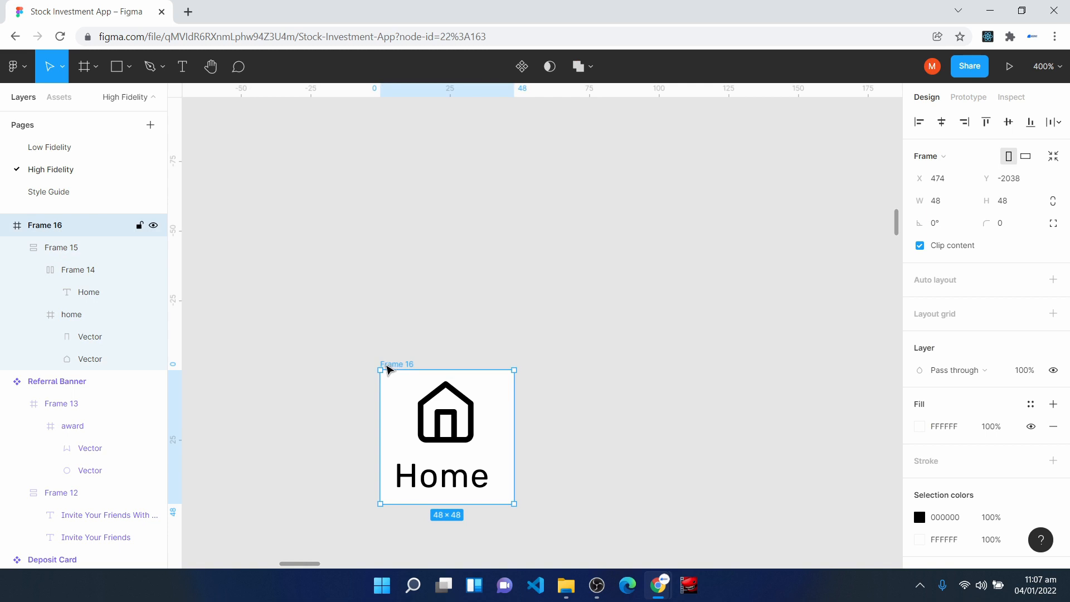
key("shift+a")
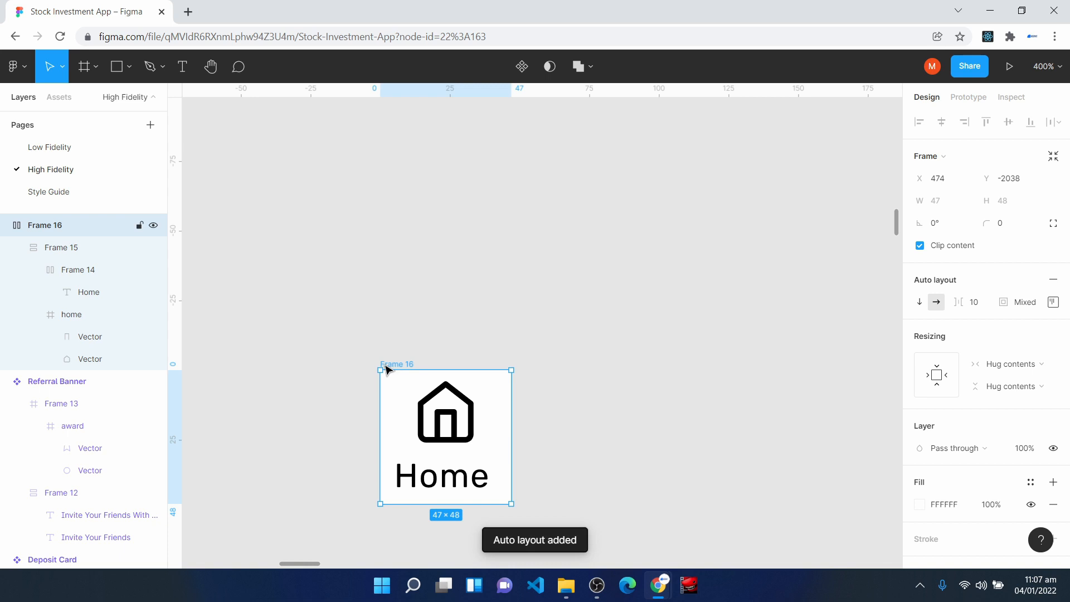
left_click_drag(440, 448, 508, 315)
- Rename the outer auto layout frame Home Link
right_click(35, 225)
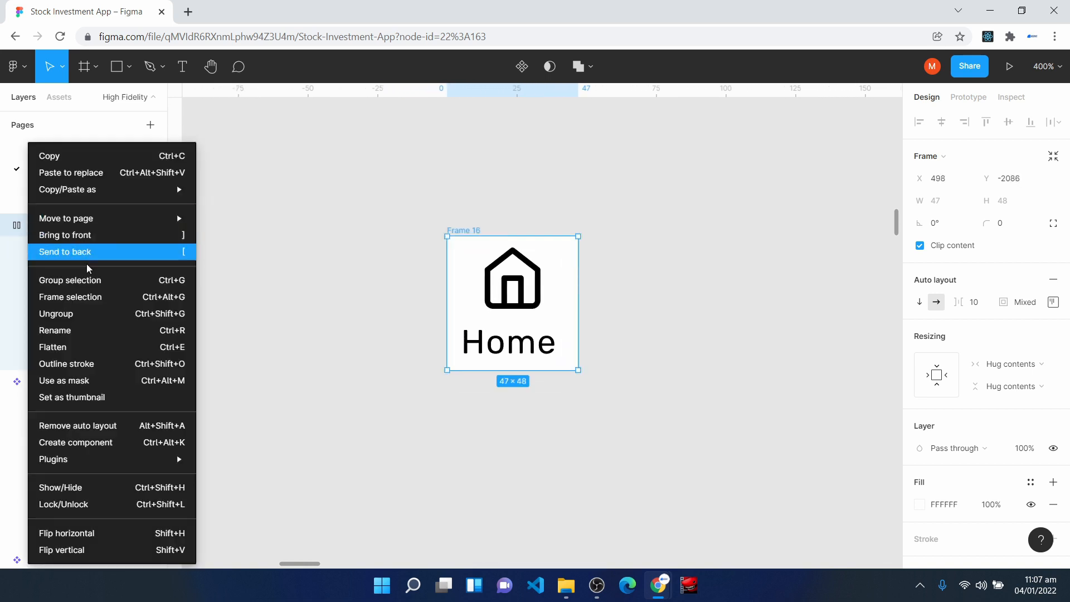
left_click(88, 326)
type("Home Link")
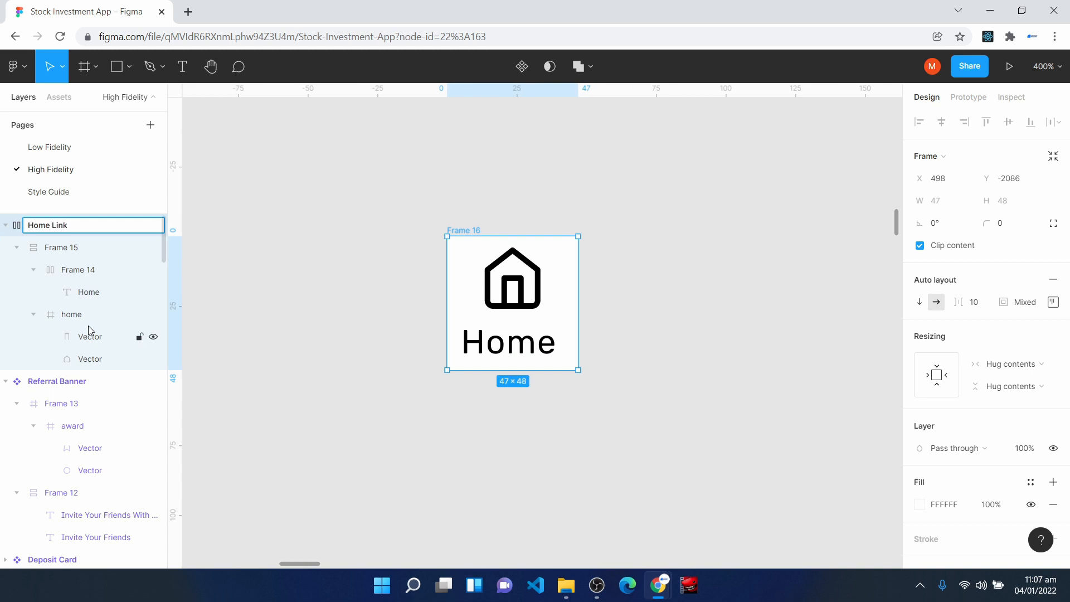
key("Return")
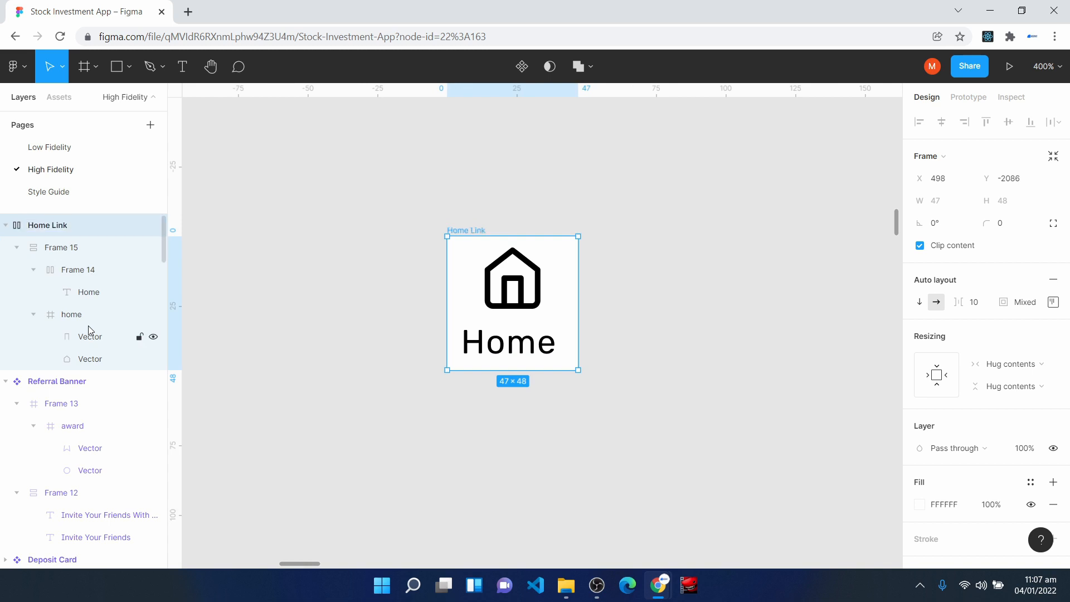
- Centre the content of the Home Link auto layout and set its padding to 4 on all four sides
left_click(1054, 302)
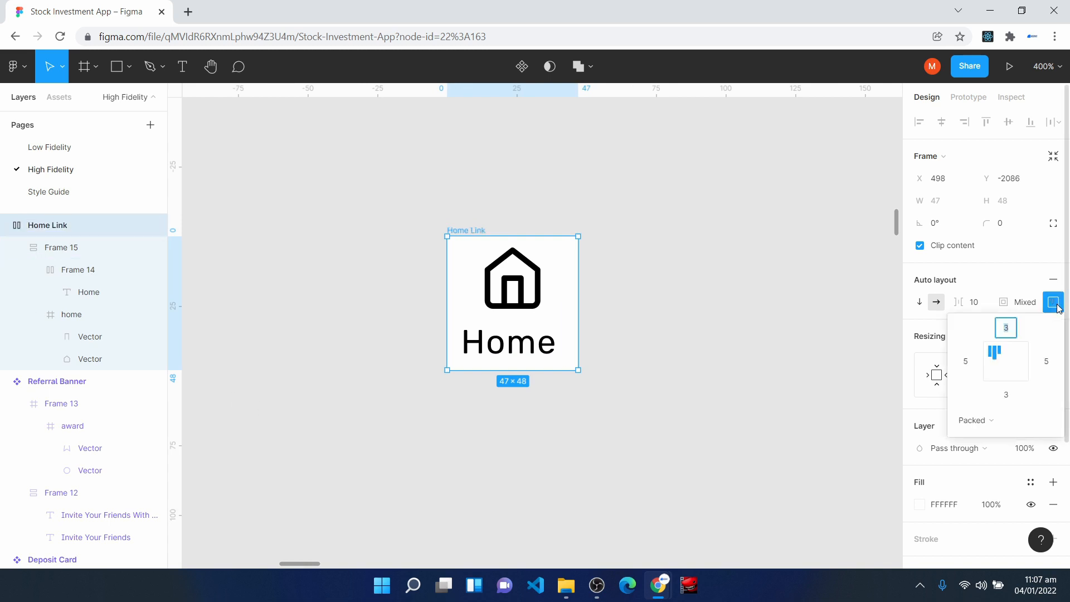
left_click(1008, 362)
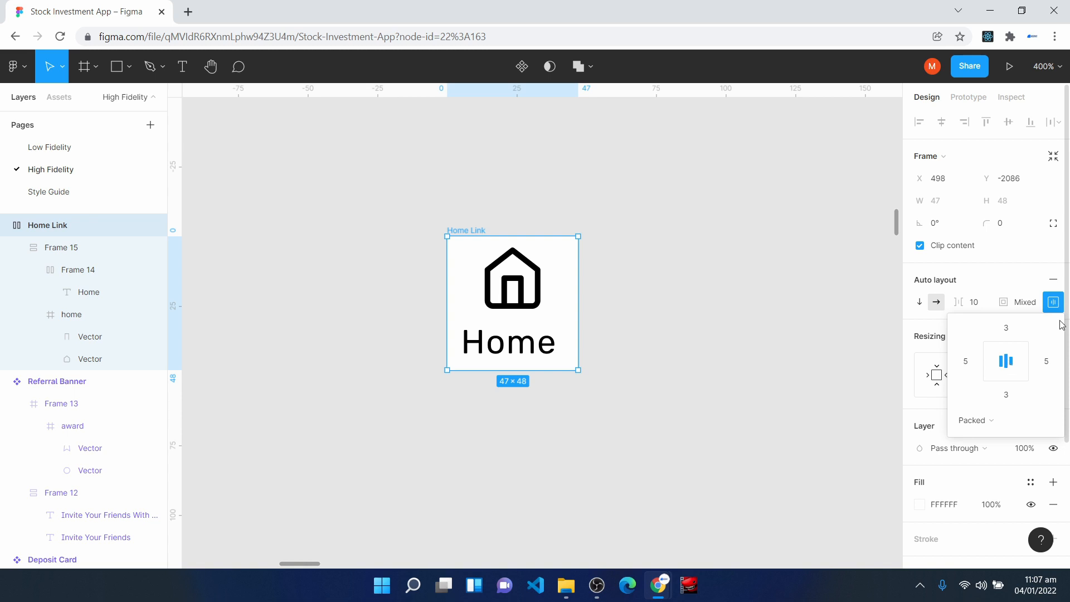
left_click(1014, 329)
type("4")
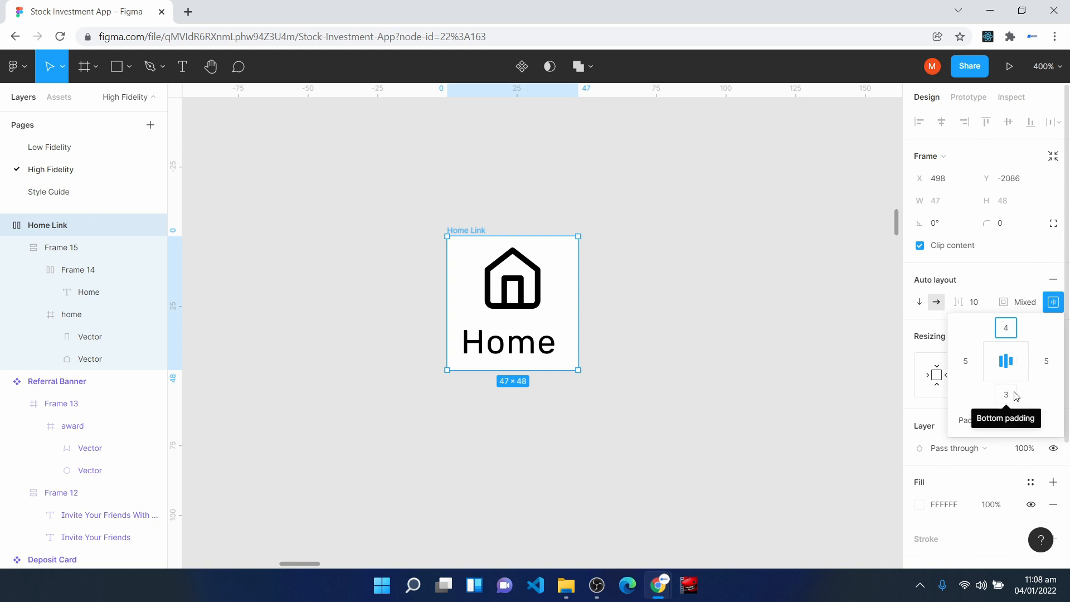
left_click(1015, 396)
type("4")
key("Return")
left_click(969, 371)
type("4")
left_click(1047, 362)
type("4")
key("Return")
- Move Home Link to X 468, Y -2103, wrap it in an auto layout frame, and duplicate it twice inside
left_click_drag(569, 305, 485, 259)
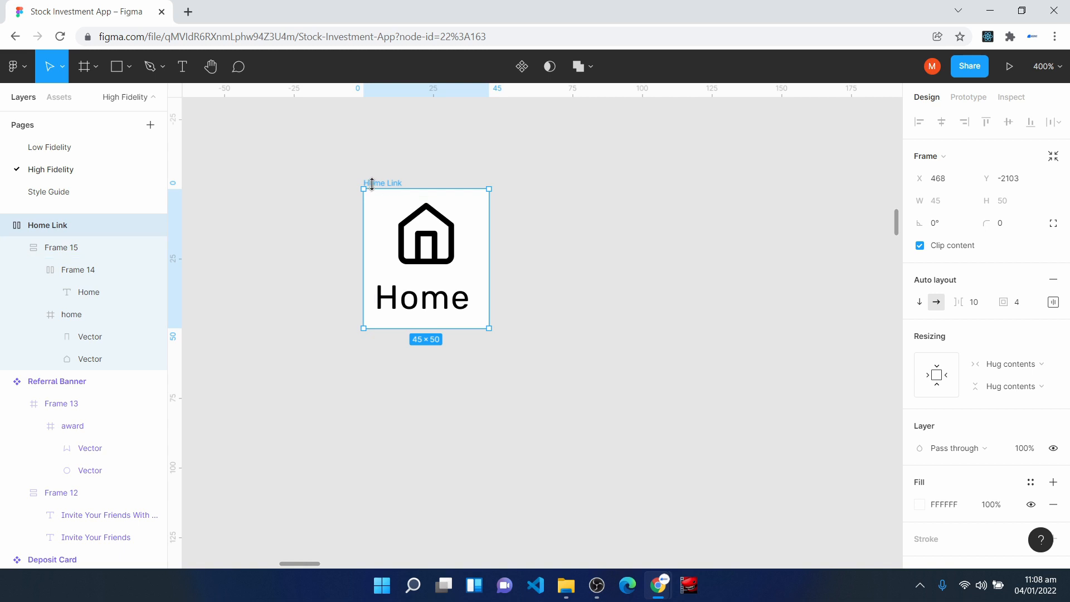
key("shift+a")
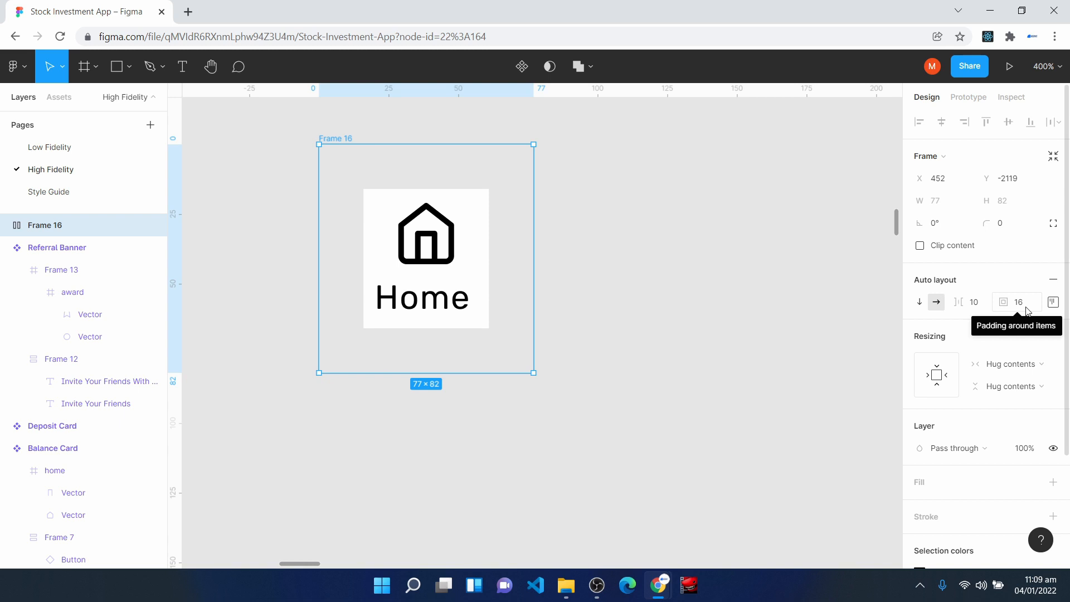
left_click(7, 225)
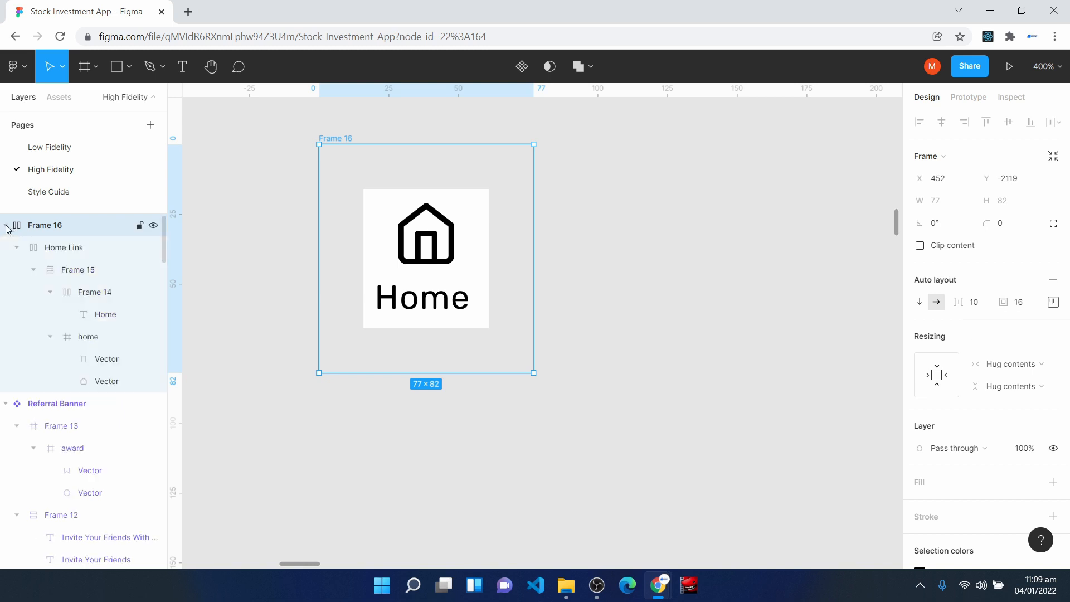
left_click(62, 250)
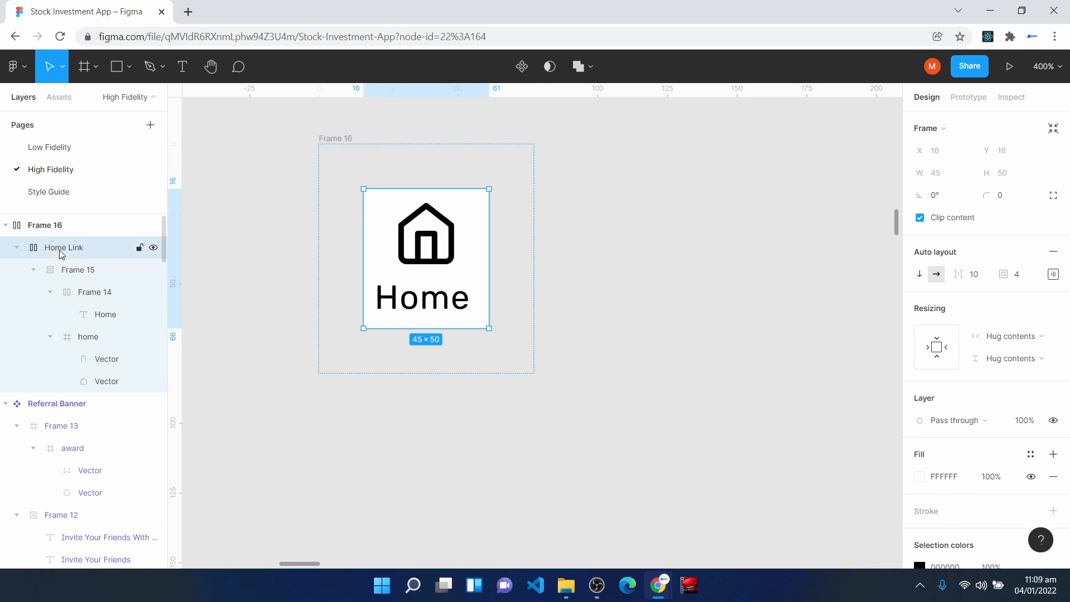
key("ctrl+d")
key("ctrl+d")
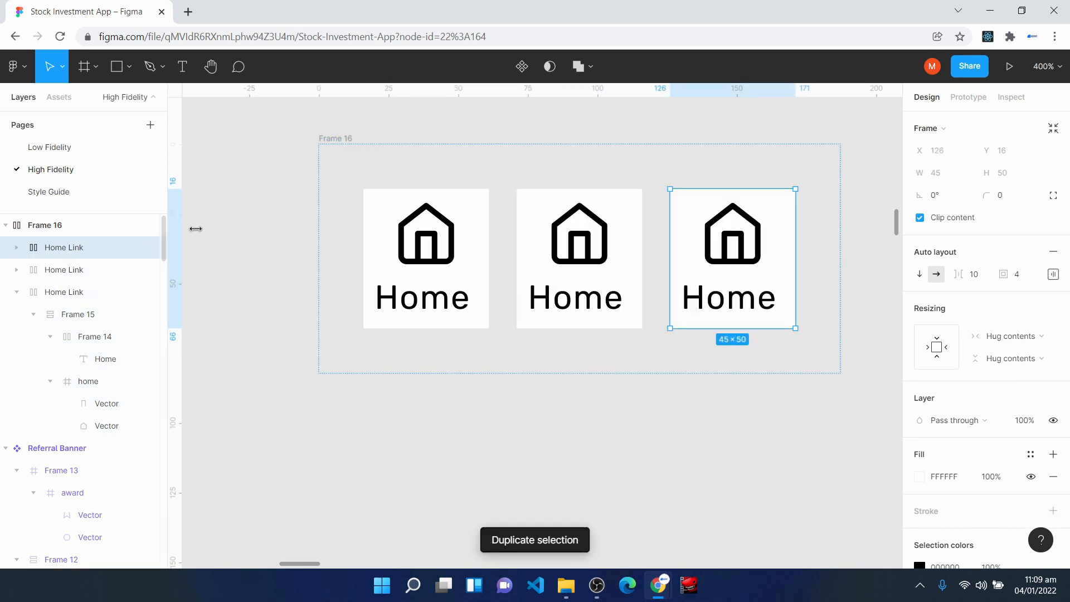
- Change the label of the middle link to Invest
left_click(339, 147)
scroll(323, 160, "right", 3)
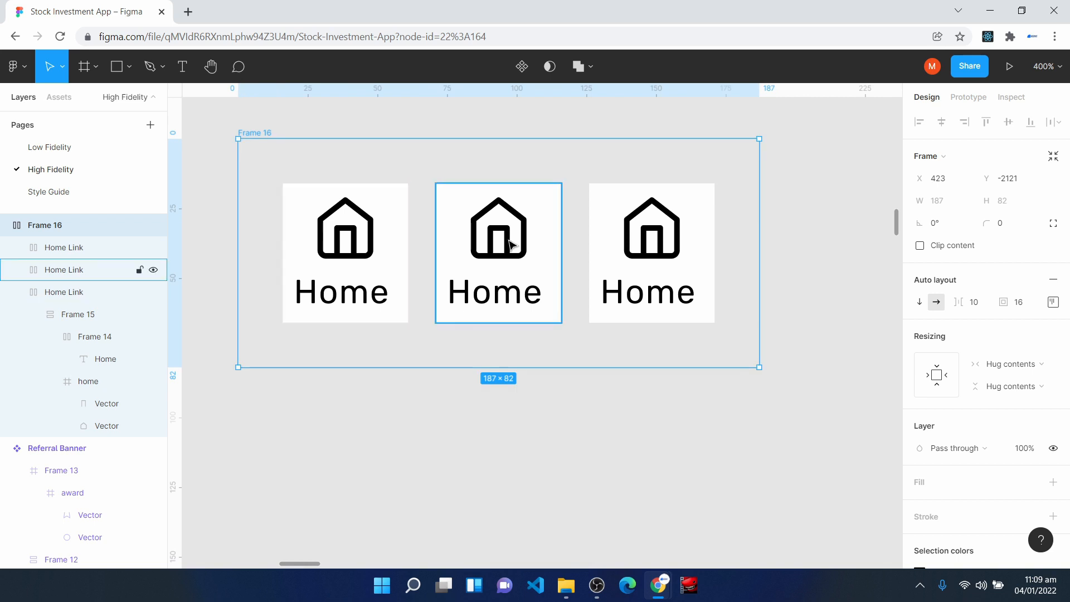
triple_click(503, 298)
left_click(503, 299)
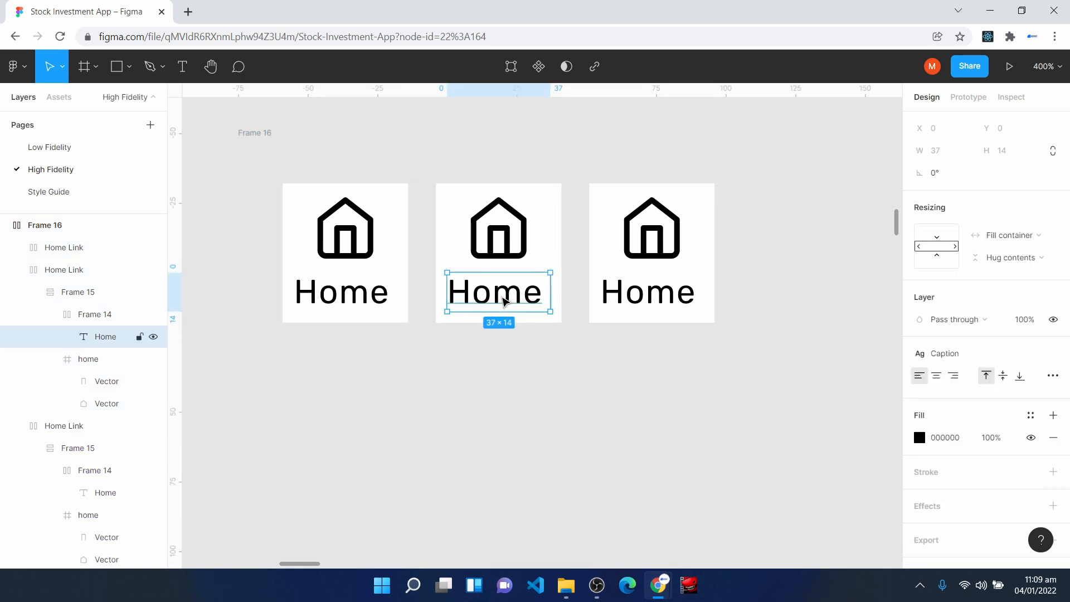
double_click(503, 299)
type("Invest")
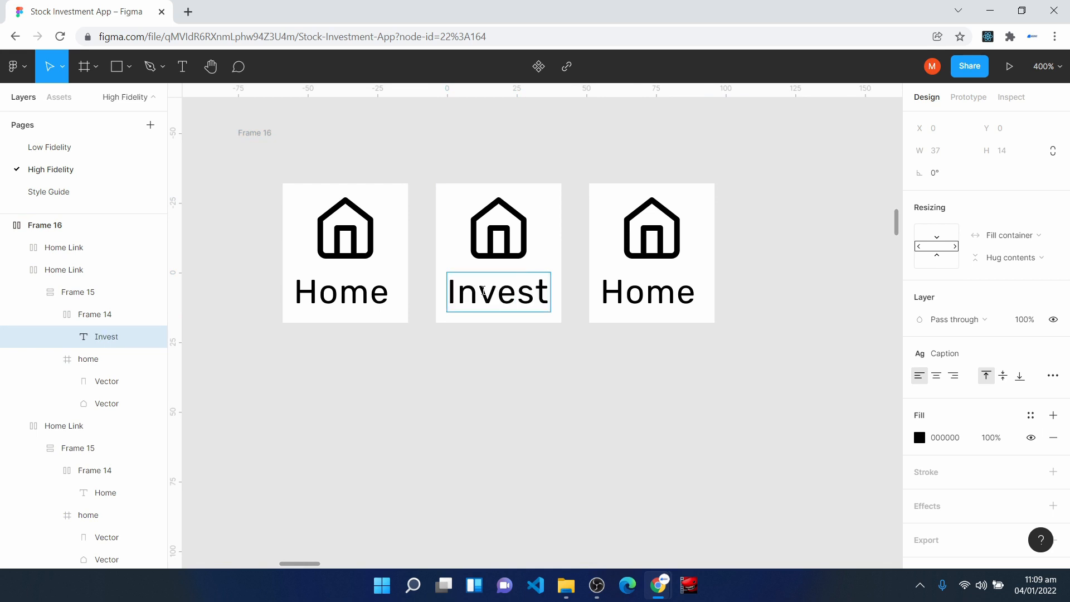
- Change the label of the third link to Transact
left_click(657, 299)
triple_click(655, 301)
double_click(655, 301)
type("Transact")
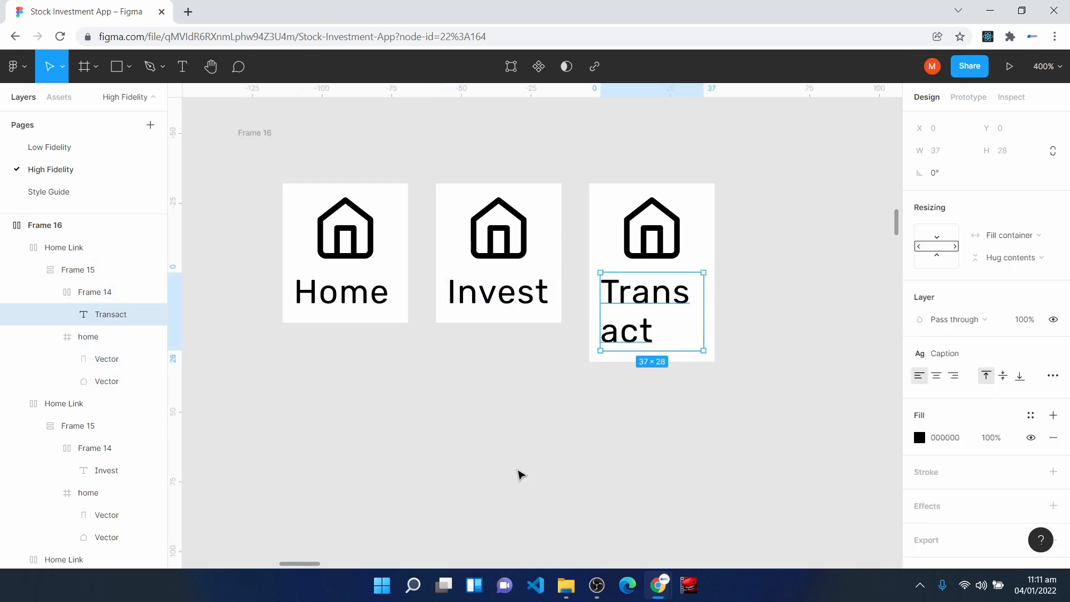
- Give the outer frame around the three links an FFFFFF fill, keeping its width hugging the contents
left_click(253, 134)
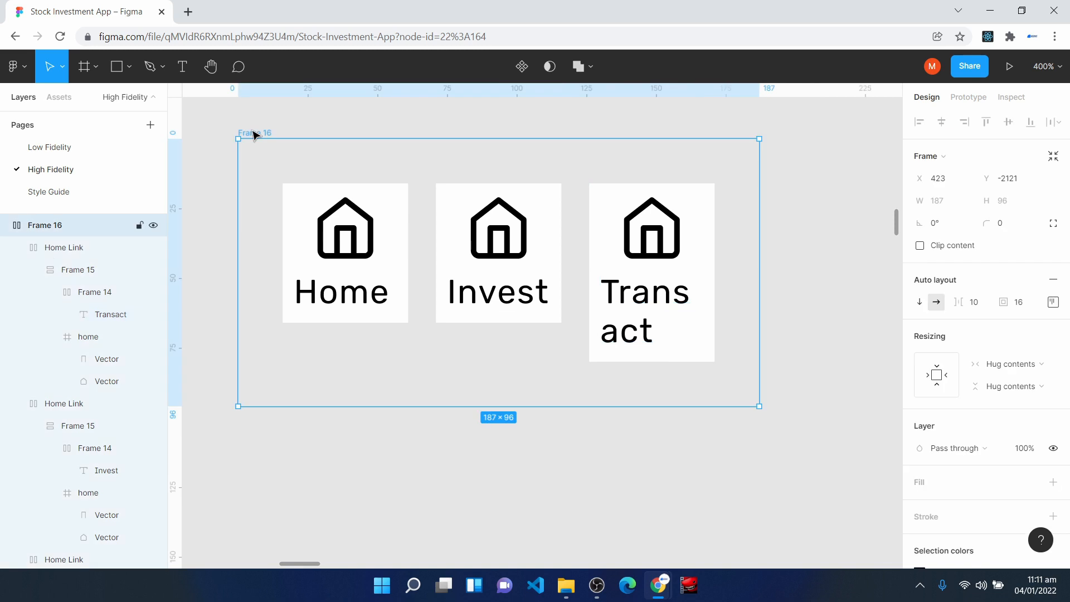
left_click(919, 483)
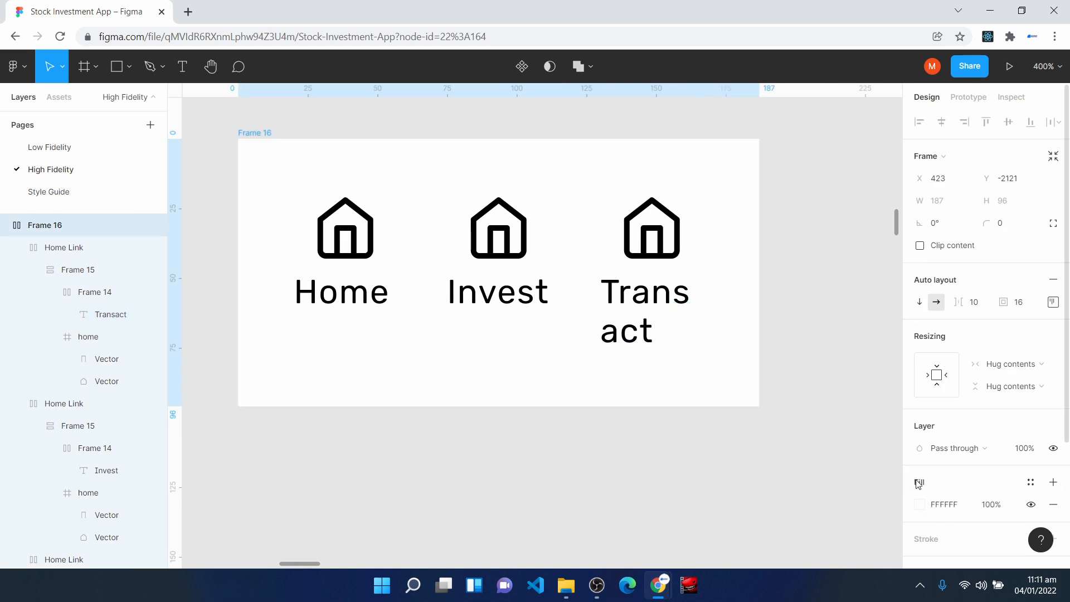
left_click_drag(761, 230, 844, 238)
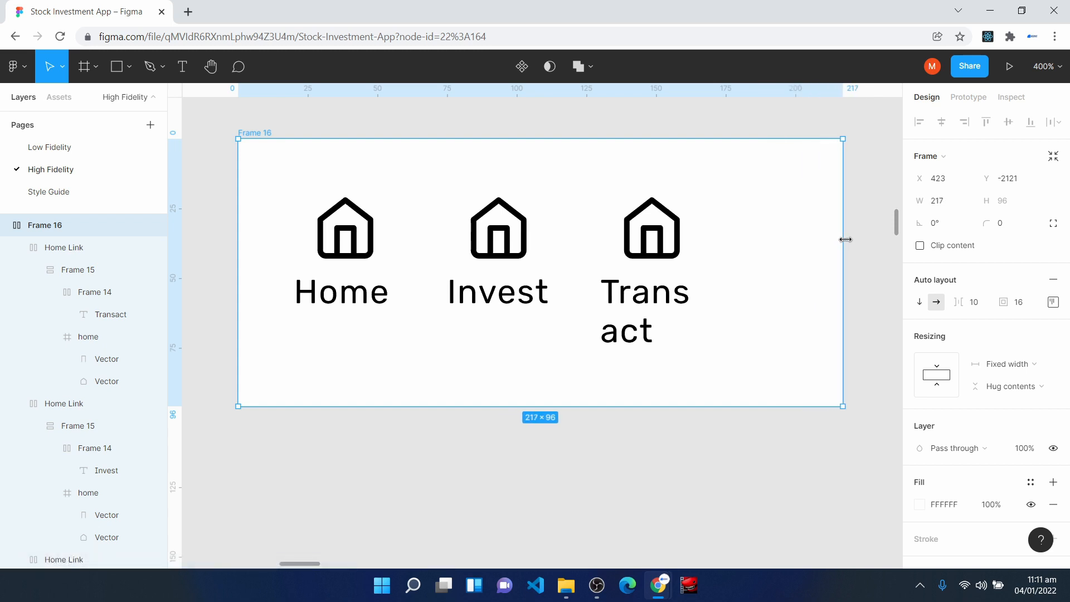
double_click(843, 239)
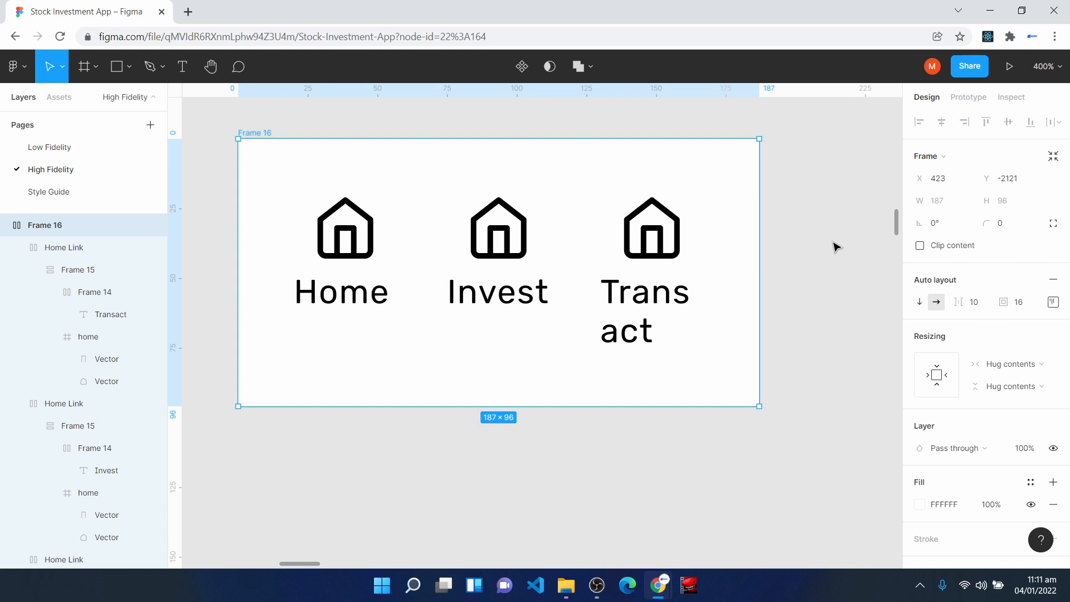
- Set the horizontal resizing of the Home, Invest and Transact links to Fill container
left_click(361, 248)
left_click(1011, 338)
left_click(1013, 351)
left_click(535, 246)
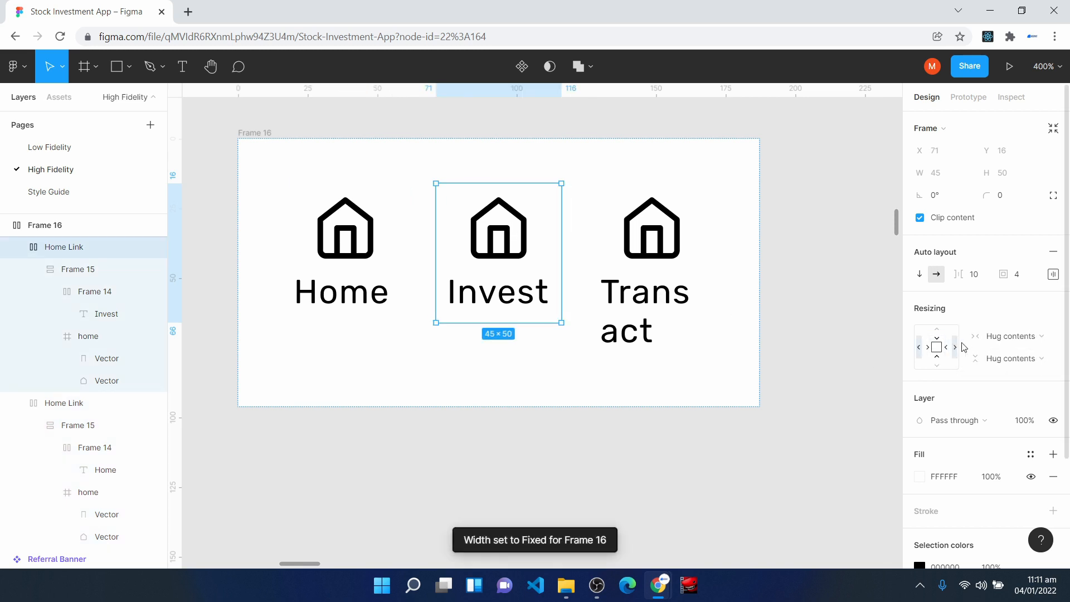
left_click(994, 337)
left_click(1012, 352)
left_click(658, 235)
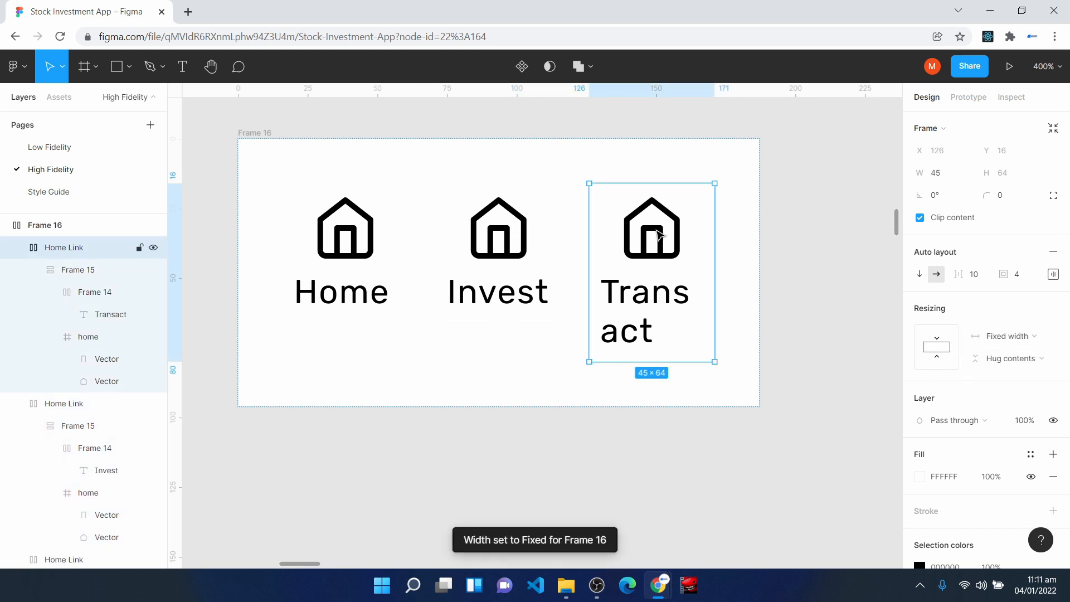
left_click(979, 335)
left_click(1014, 370)
- Widen the outer frame holding the three links to 284 so that Transact fits on one line
left_click(259, 145)
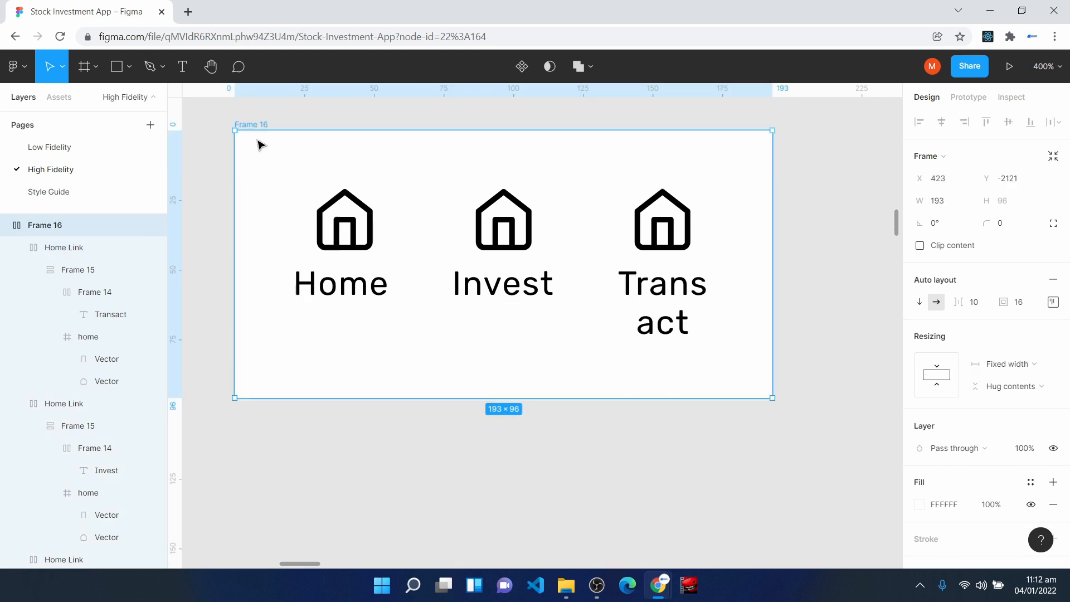
key("ctrl+minus")
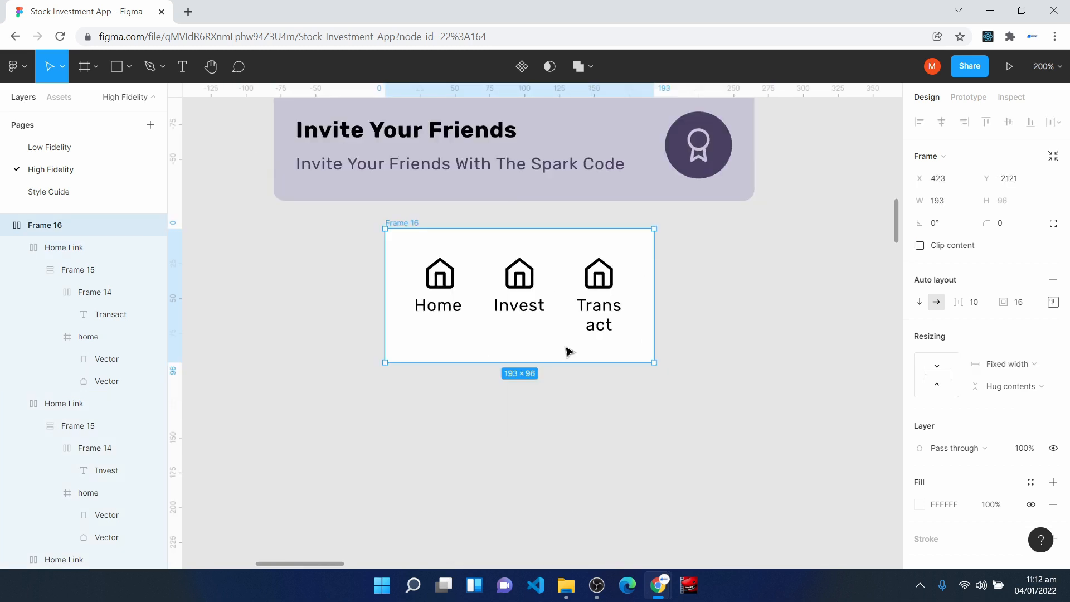
left_click_drag(654, 265, 782, 275)
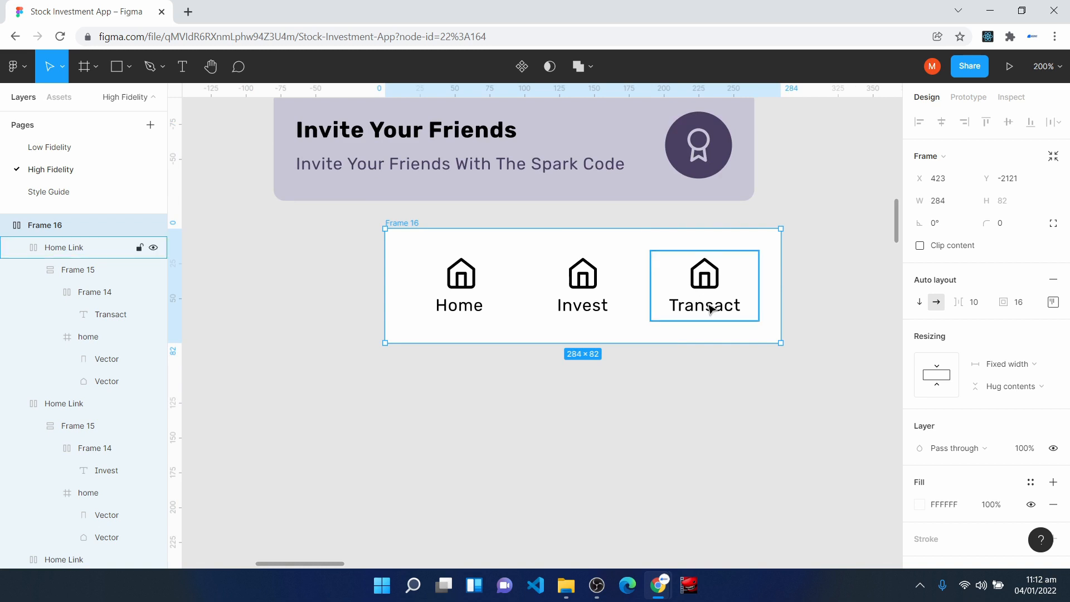
left_click(590, 349)
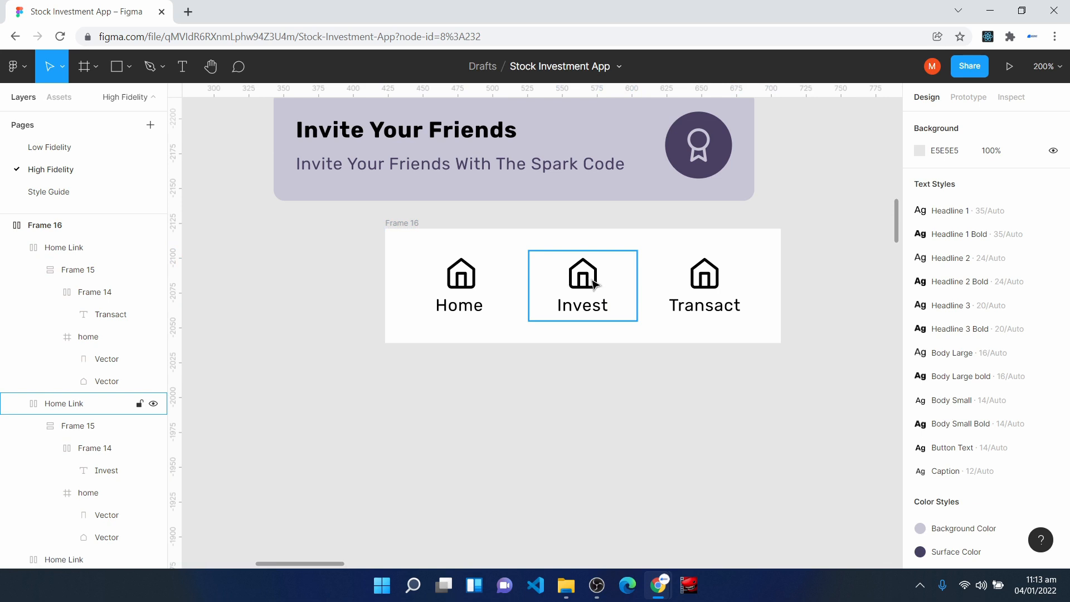
- Insert the bar-chart-2 icon with the Feather Icons plugin and place it below the links frame at X 492, Y -1999
right_click(475, 397)
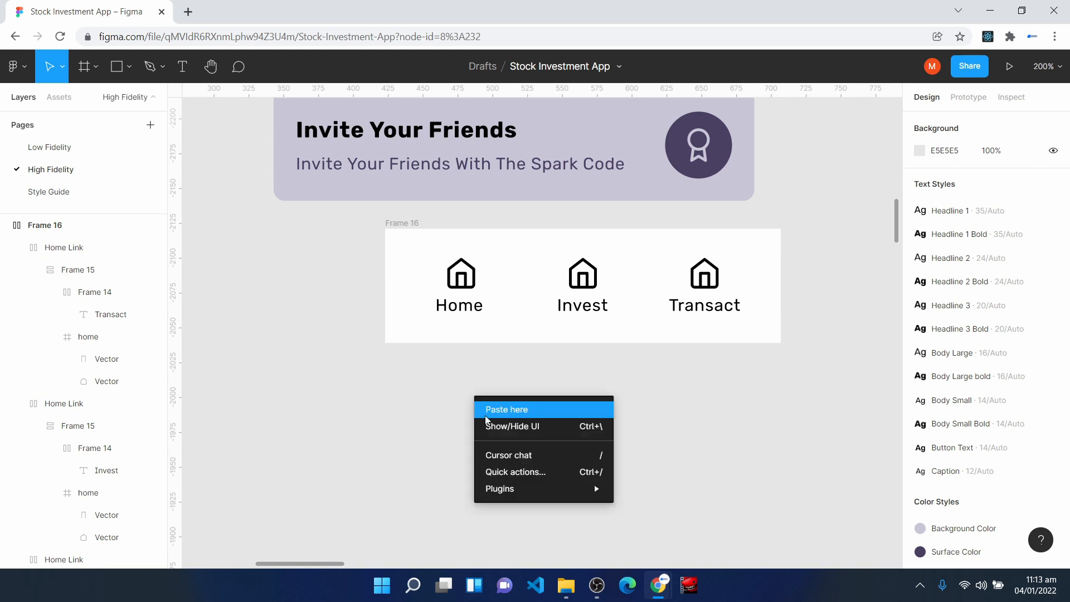
mouse_move(535, 489)
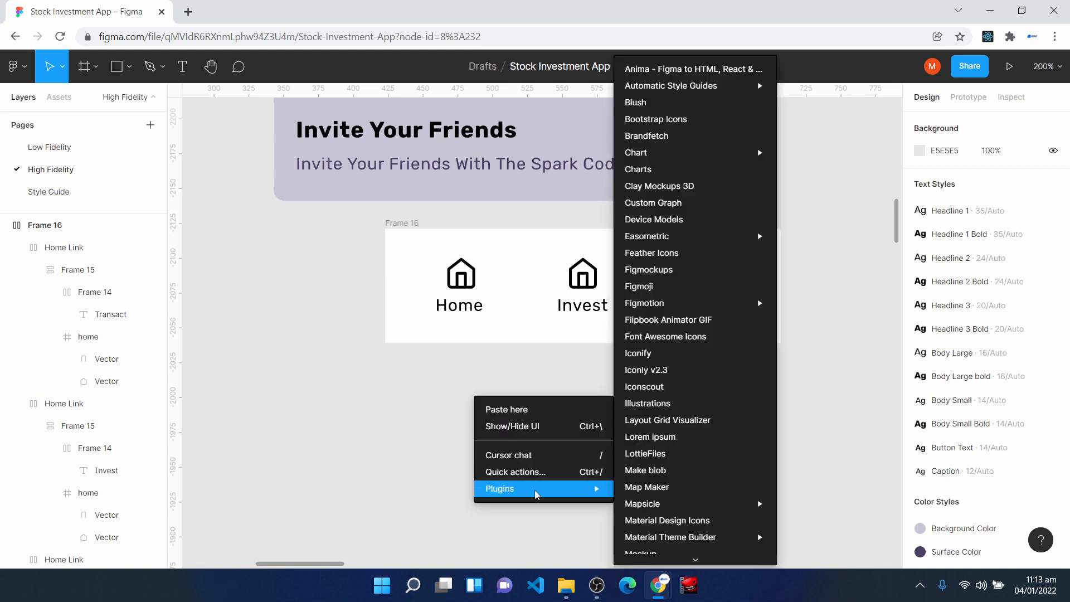
left_click(707, 255)
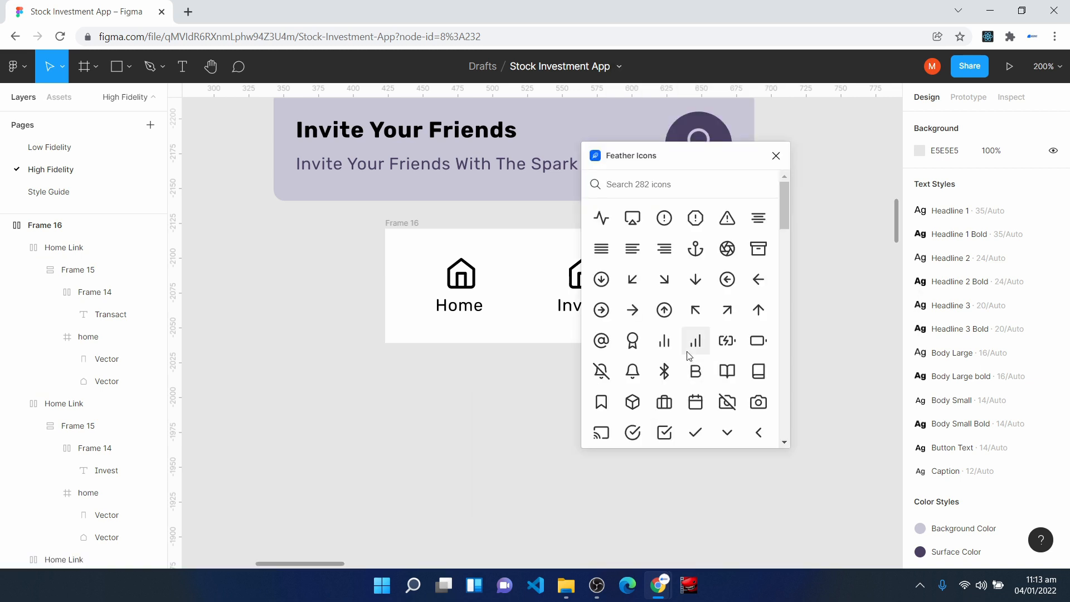
left_click(665, 340)
left_click_drag(557, 362, 498, 424)
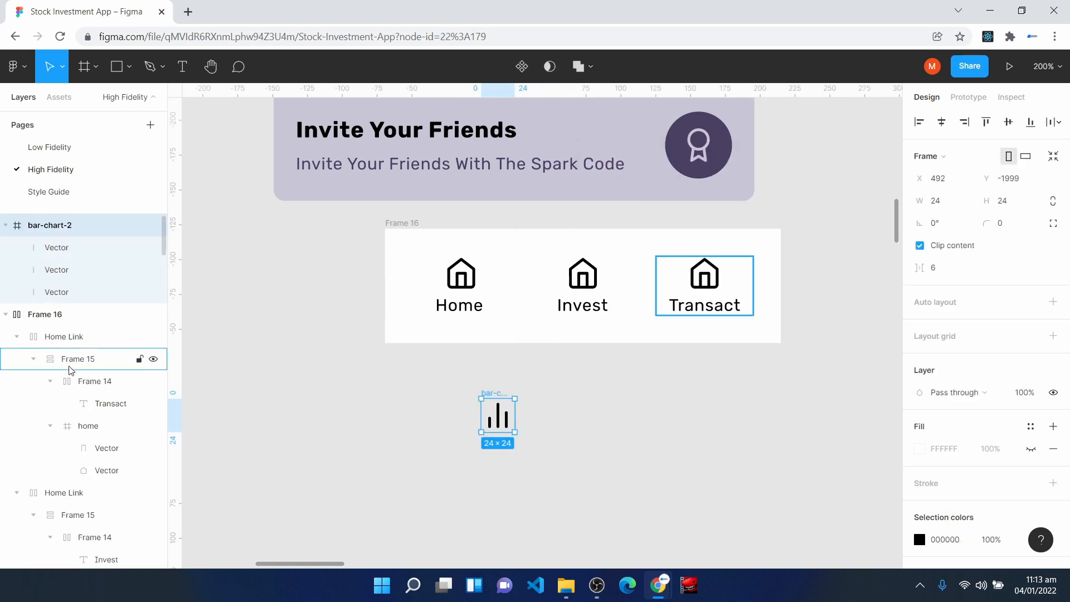
- Rename the frame of the middle link Invest Link
left_click(67, 501)
scroll(67, 504, "down", 3)
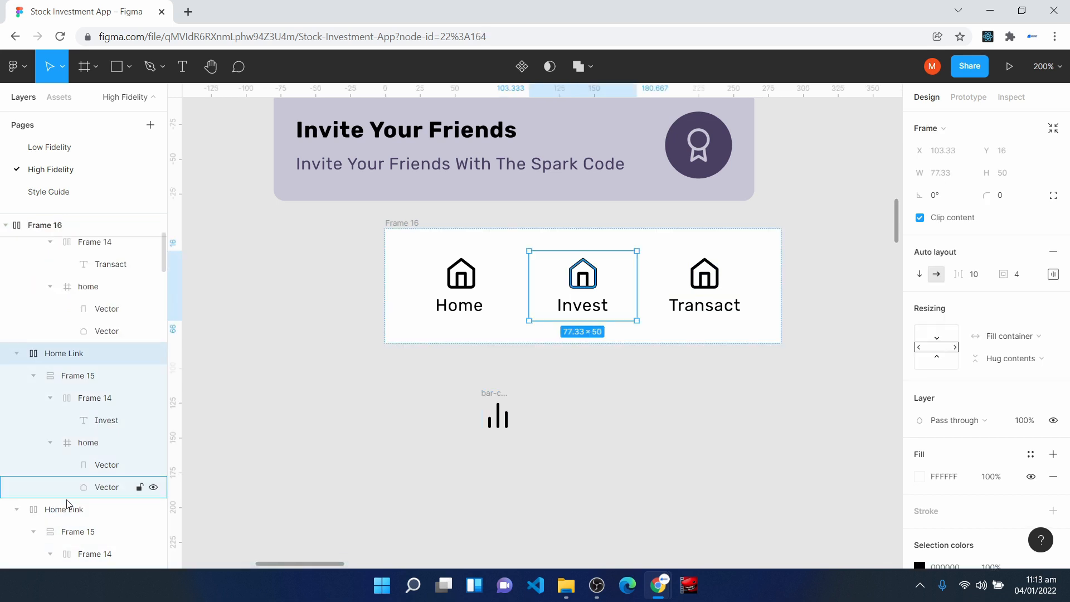
right_click(51, 354)
left_click(82, 332)
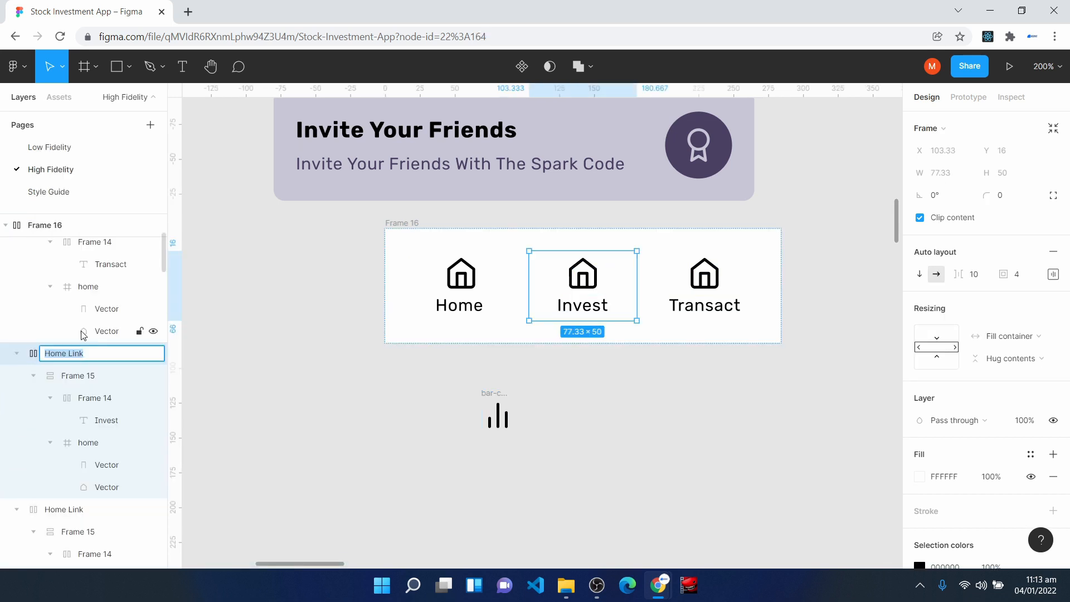
type("Invest Link")
key("Return")
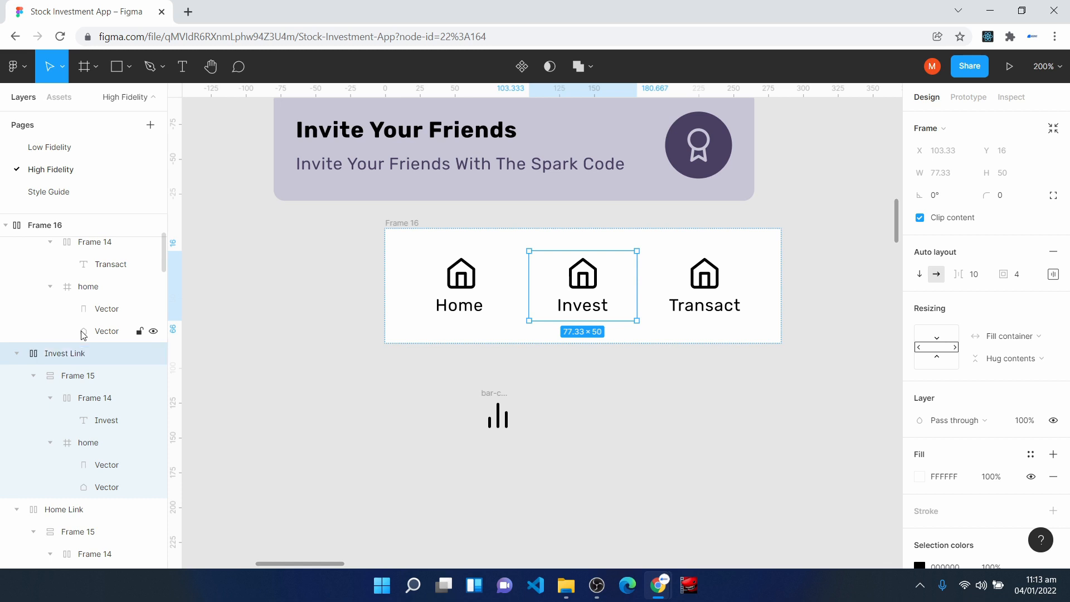
- Move the bar-chart-2 icon into the Invest Link's inner frame, next to its home icon
left_click(88, 444)
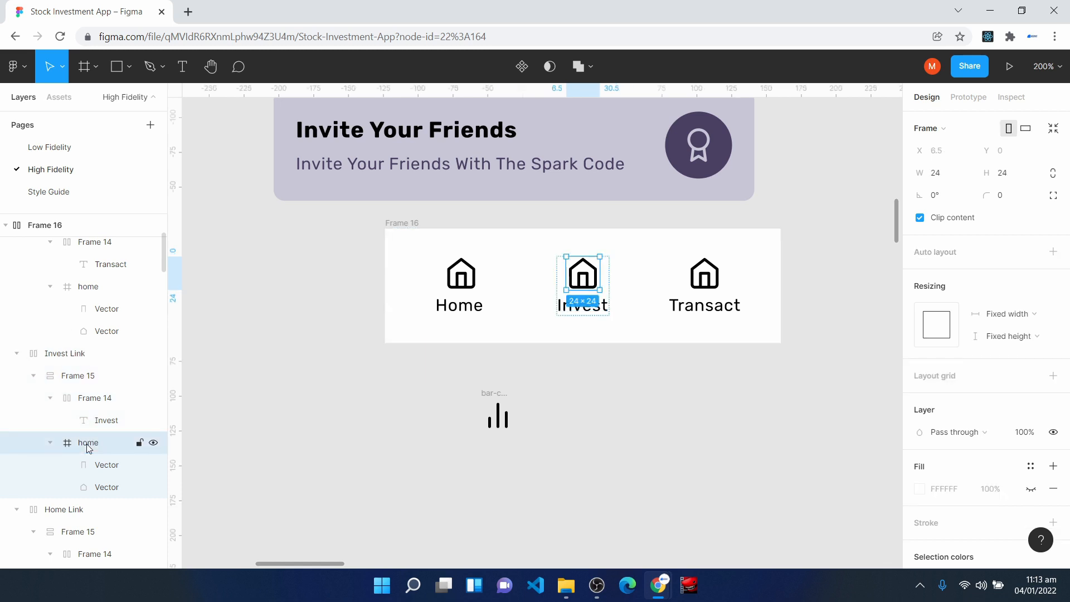
left_click(50, 443)
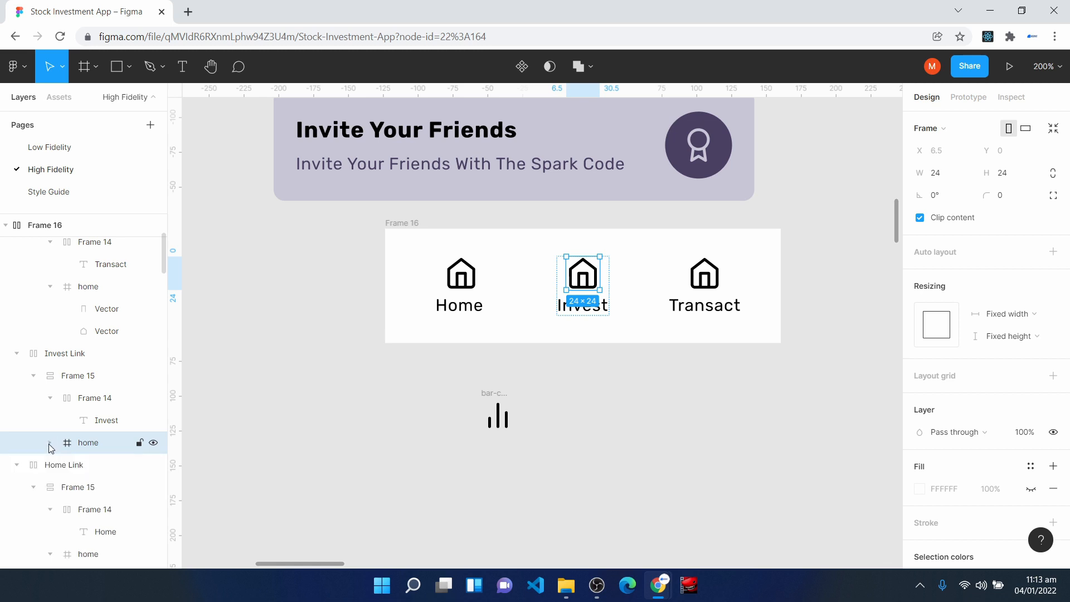
scroll(48, 444, "up", 3)
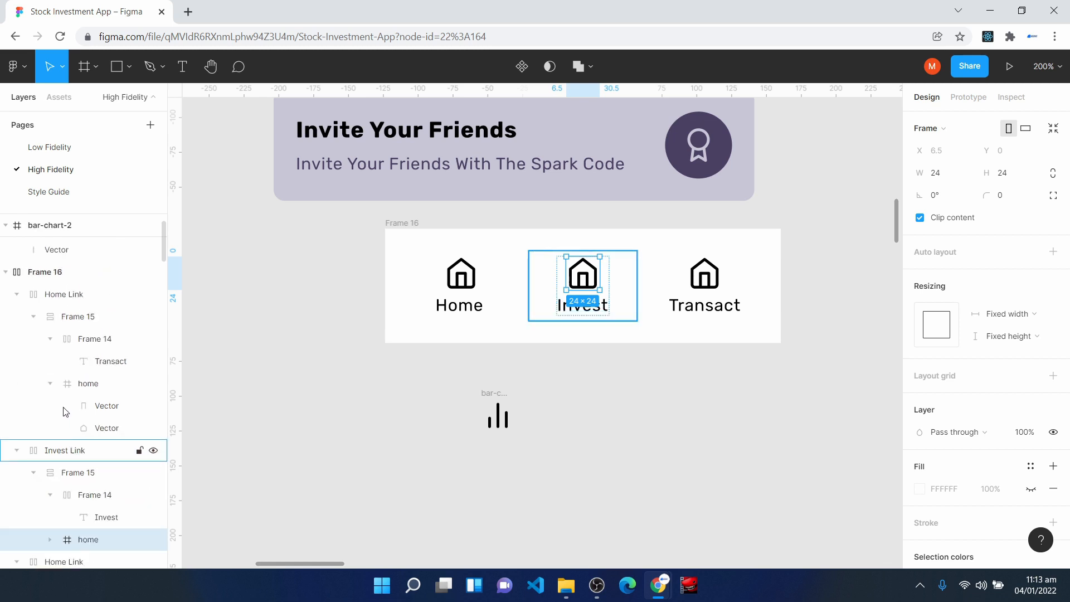
left_click(54, 228)
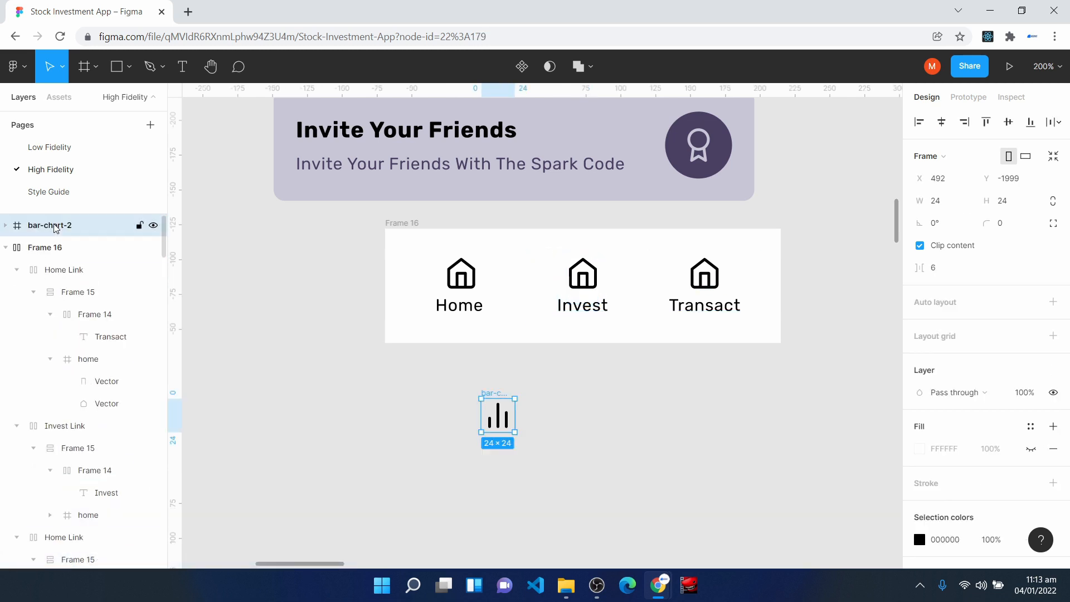
left_click_drag(56, 229, 50, 456)
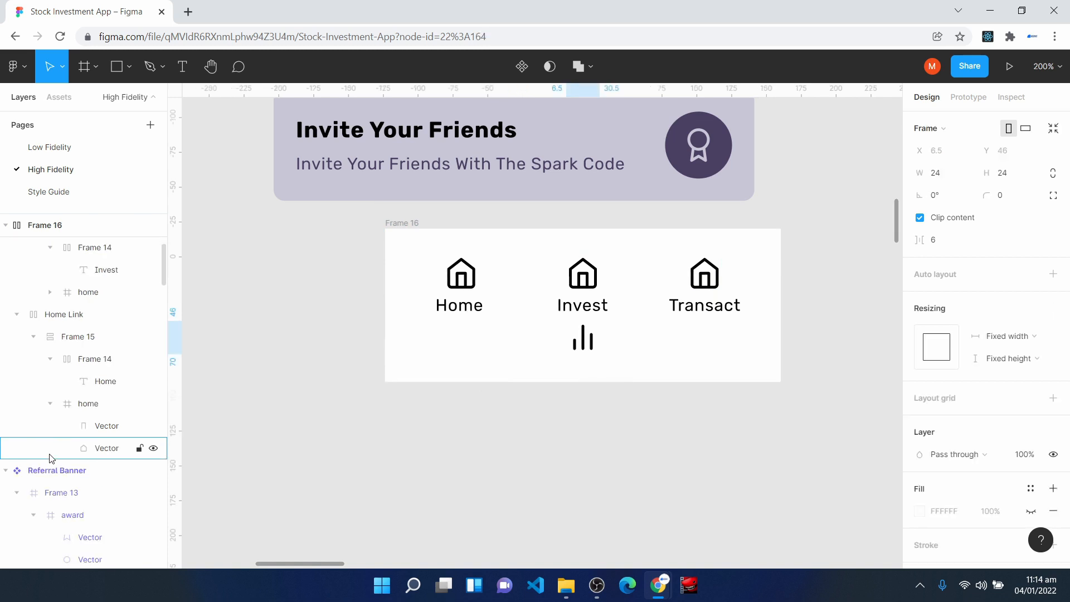
- Delete the home icon from the Invest link and place the bar-chart-2 icon above the Invest label
left_click(584, 285)
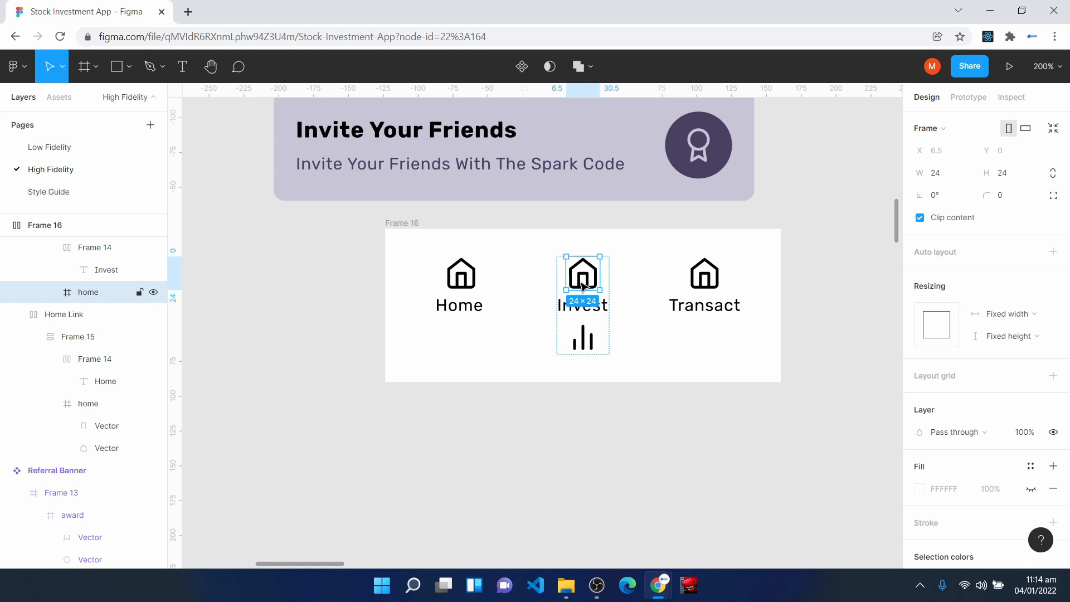
key("Delete")
left_click(584, 304)
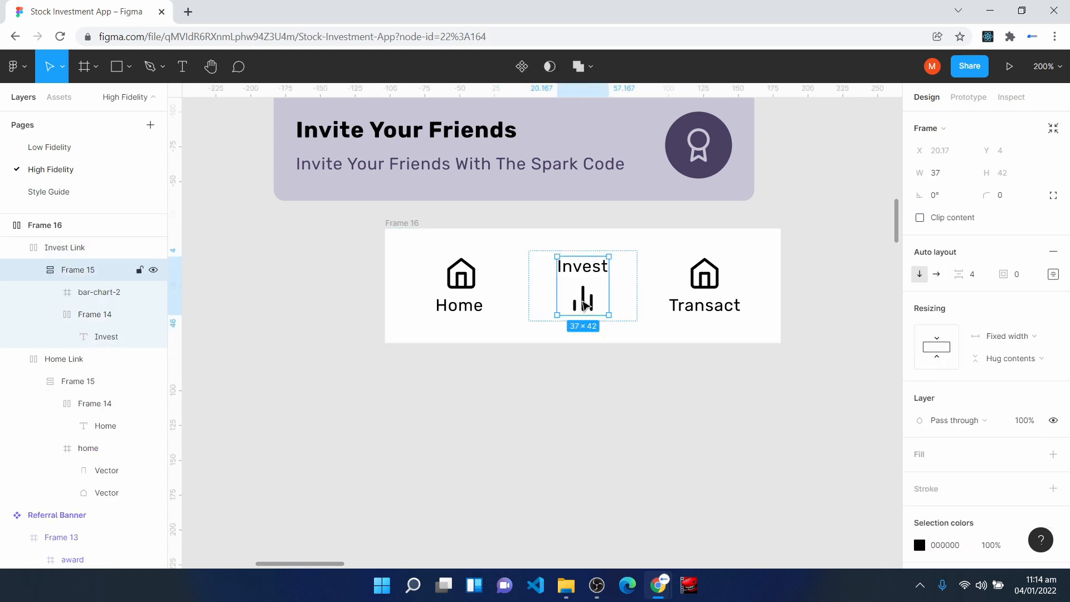
left_click(584, 306)
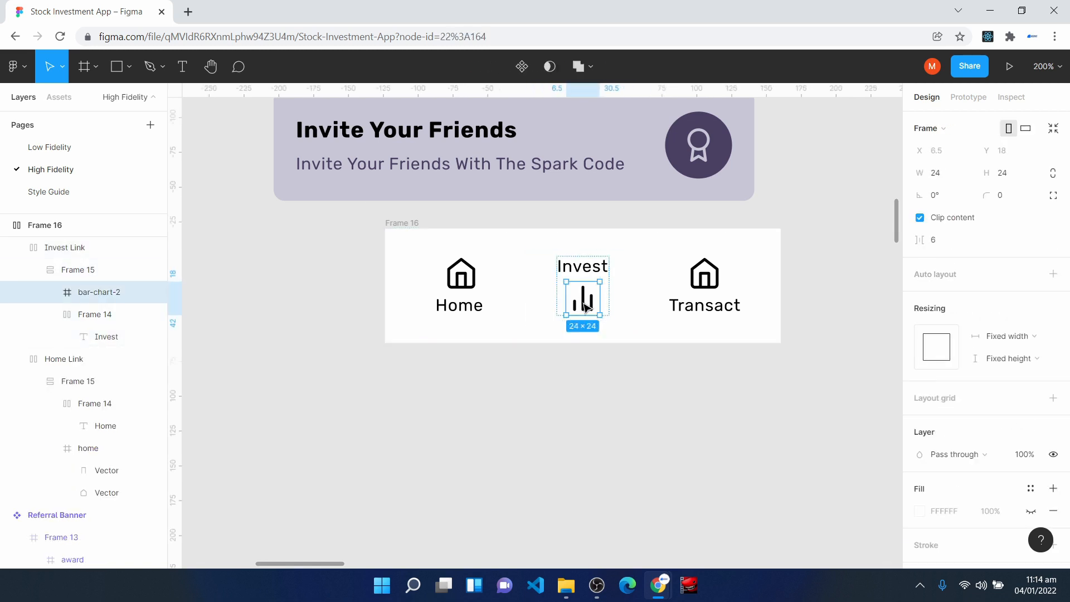
left_click_drag(584, 306, 582, 266)
left_click(560, 385)
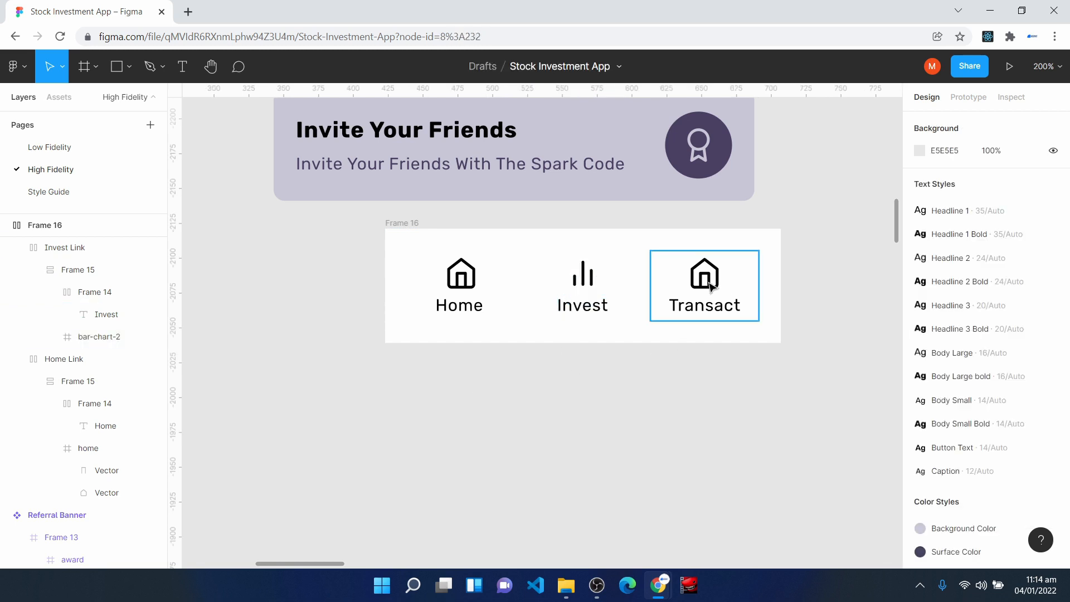
right_click(461, 382)
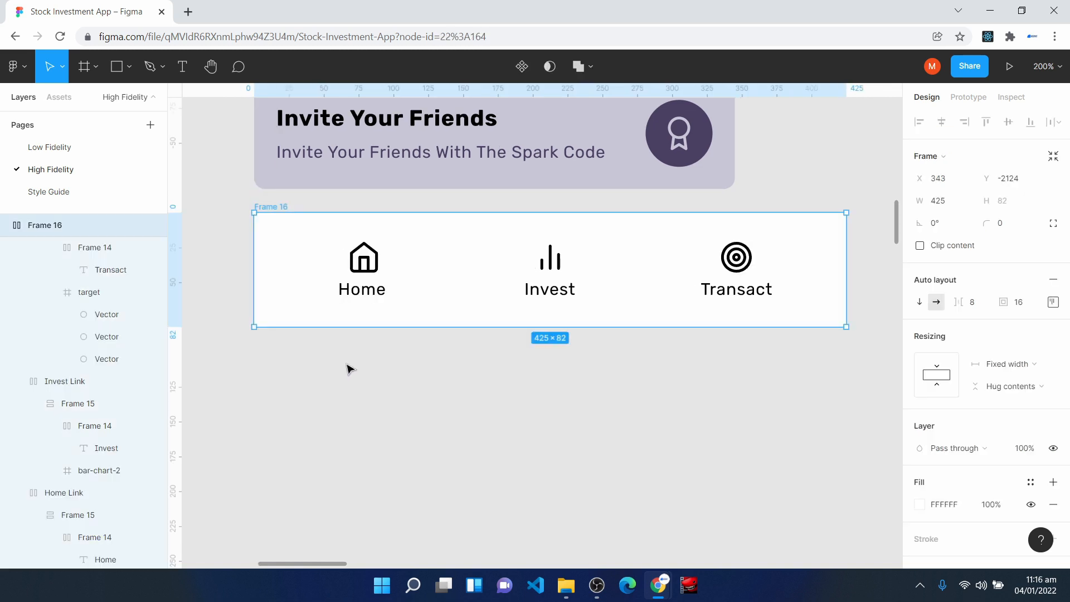
- Rename the outer frame of the three links Bottom Navigation and turn it into a component
right_click(34, 229)
left_click(102, 328)
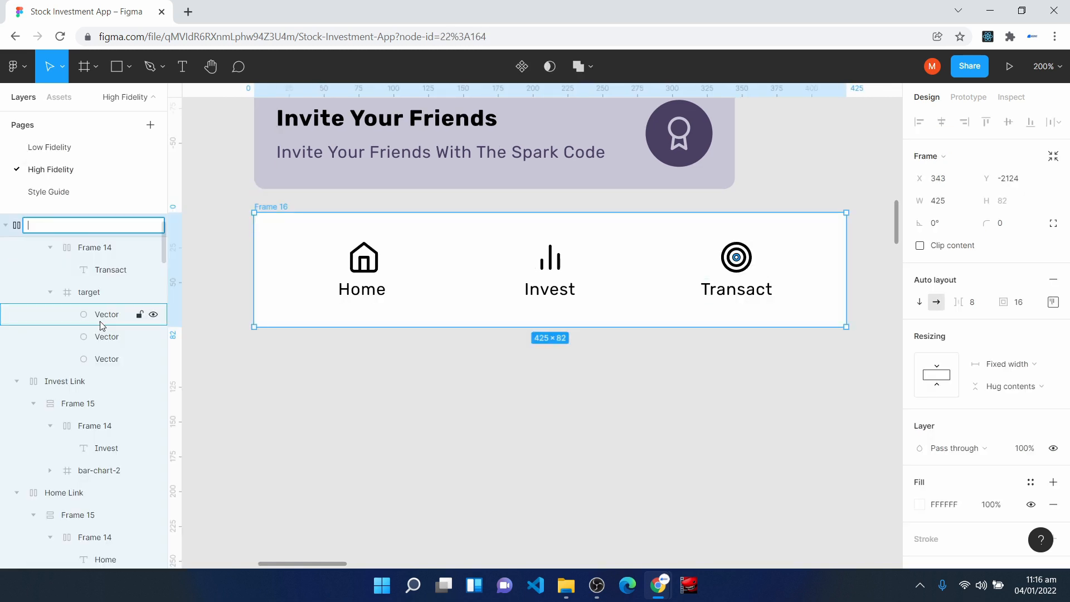
type("Bottom Navigation")
key("Return")
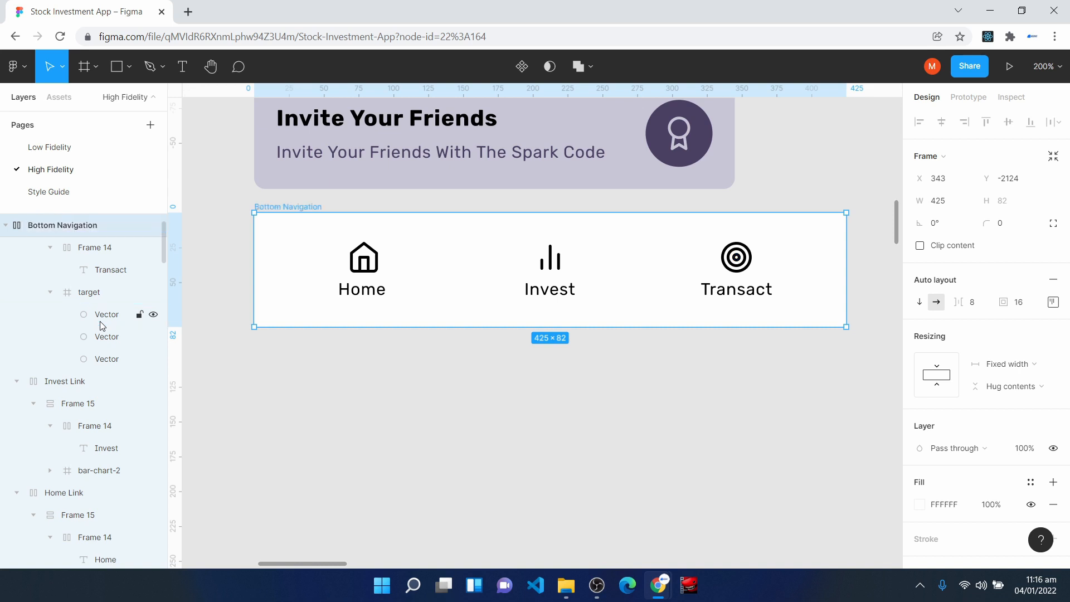
left_click(522, 66)
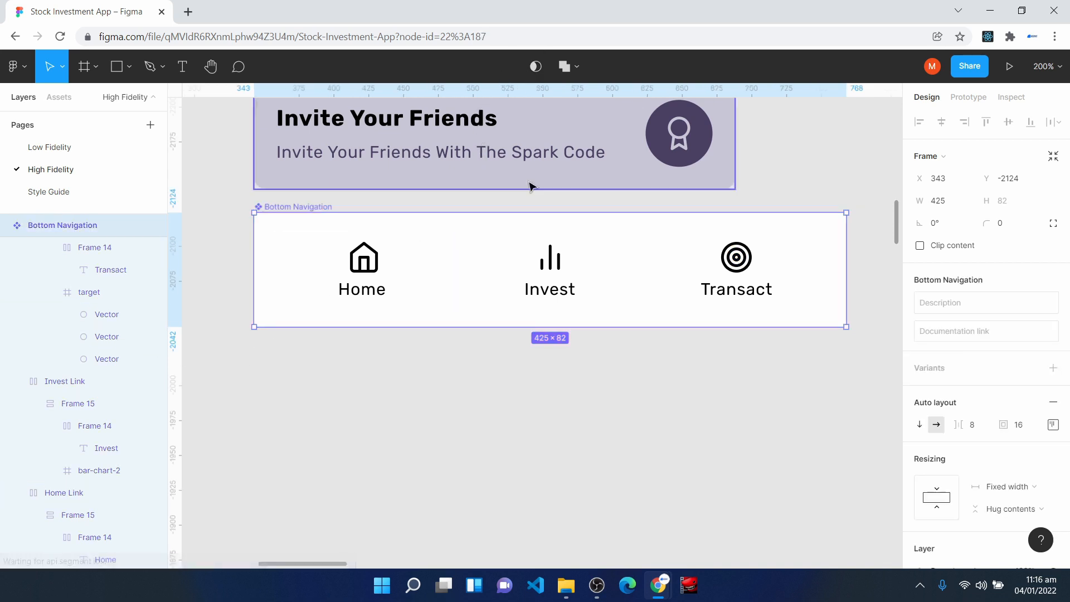
- Add an iPhone 13 Pro Max frame below the VXST splash screen, at X 1037, Y -1844
mouse_move(481, 277)
left_mouse_down()
mouse_move(490, 275)
mouse_move(480, 266)
mouse_move(481, 276)
left_mouse_up()
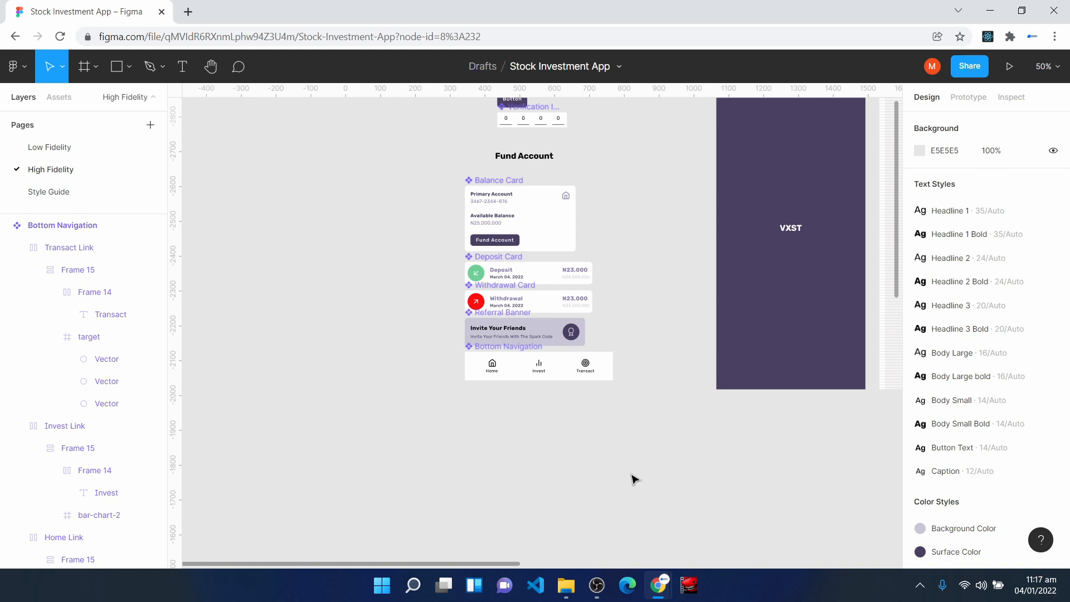
left_click_drag(639, 448, 425, 182)
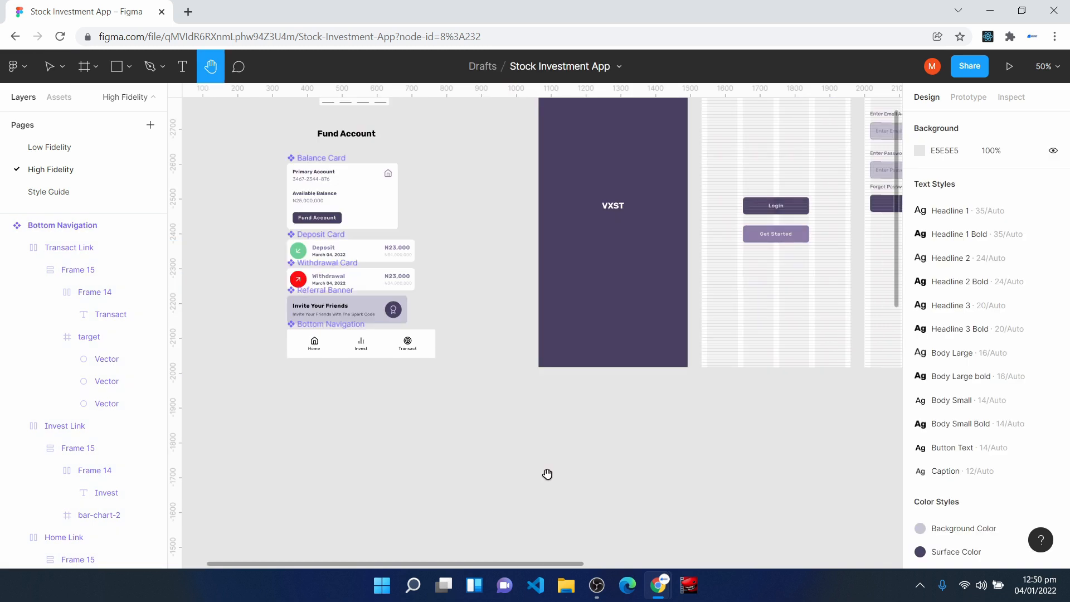
left_click(83, 67)
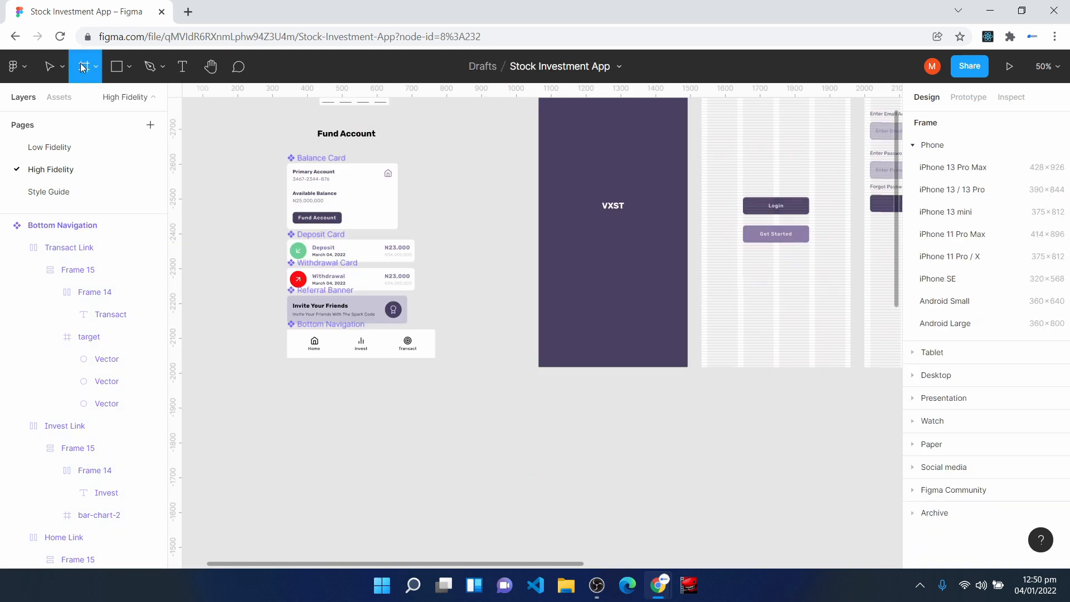
left_click(967, 169)
left_click_drag(858, 311, 413, 470)
scroll(411, 466, "down", 4)
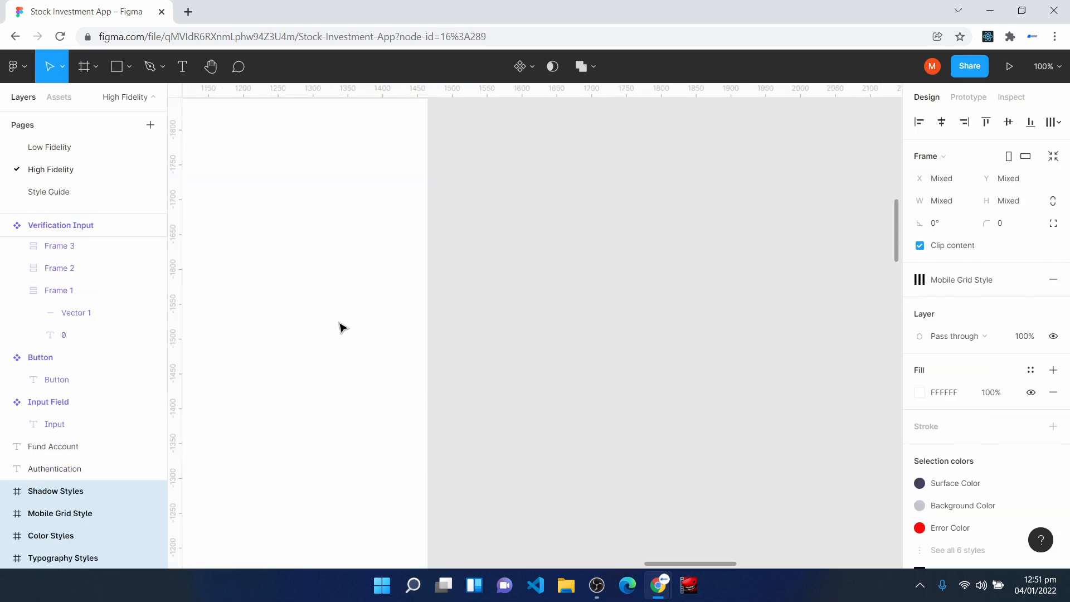
scroll(340, 328, "up", 4)
scroll(350, 387, "left", 4)
scroll(349, 387, "down", 1)
left_click(476, 327)
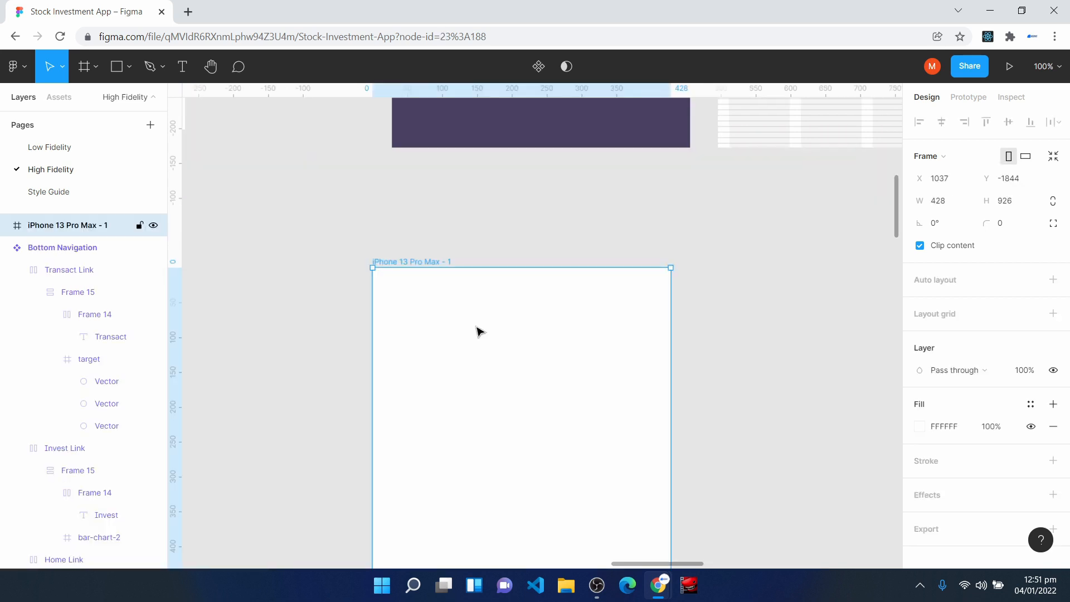
- Rename the new phone frame Home and apply the Mobile Grid Style layout grid to it
double_click(67, 226)
type("Home")
key("Return")
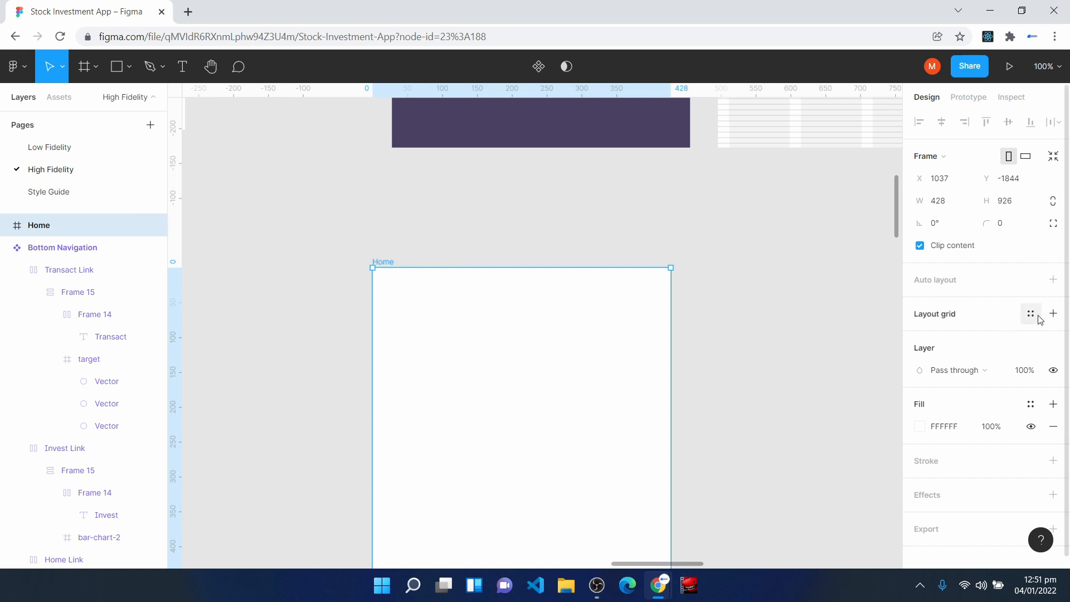
left_click(1031, 315)
left_click(973, 399)
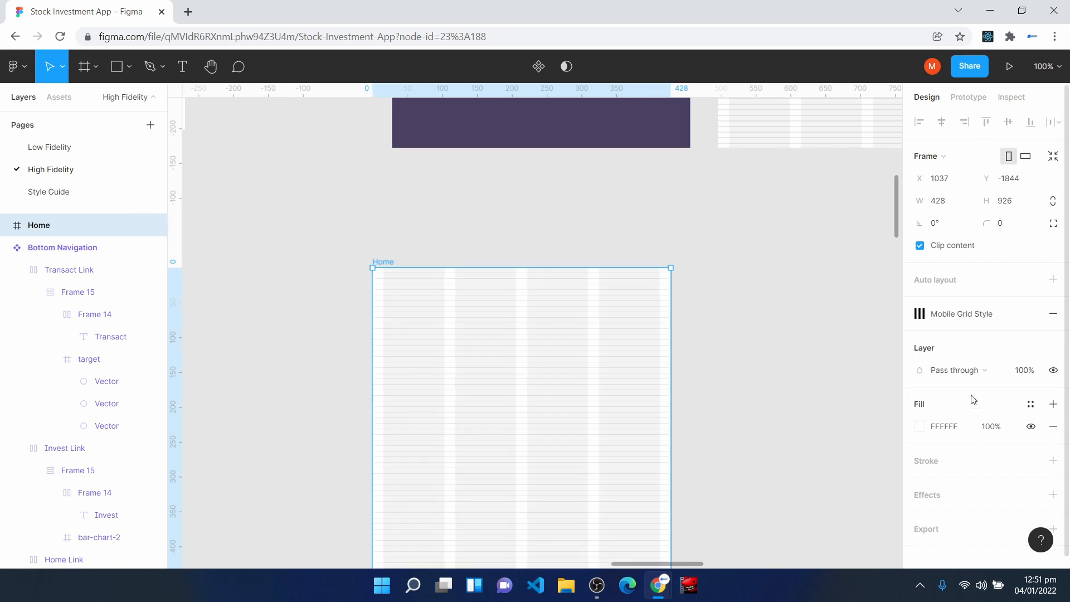
- Insert the align-justify icon over the Home frame with the Feather Icons plugin
scroll(574, 407, "down", 2)
key("ctrl+plus")
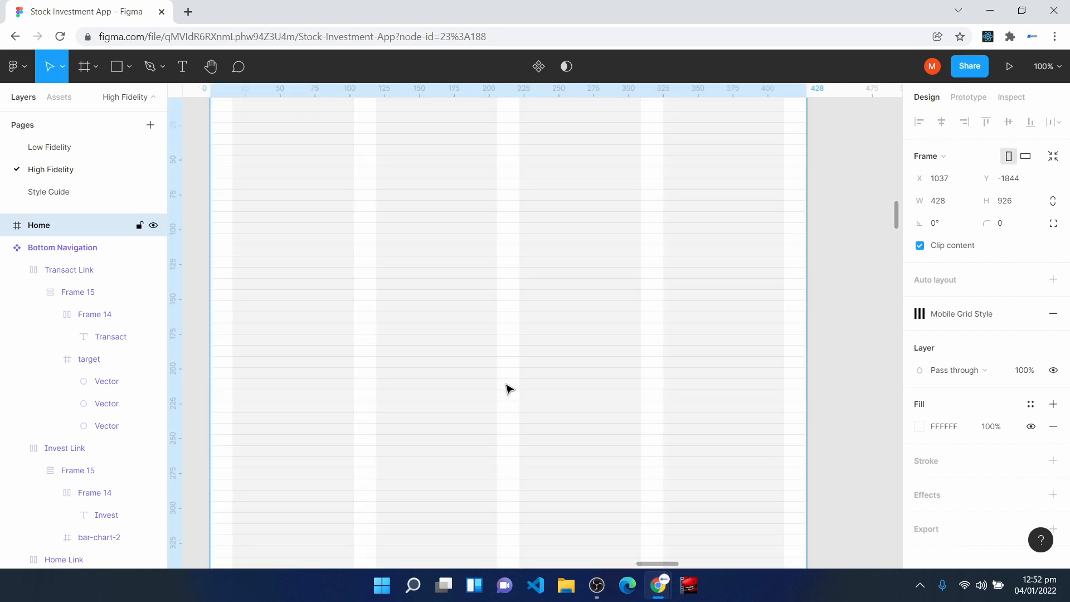
scroll(491, 404, "up", 3)
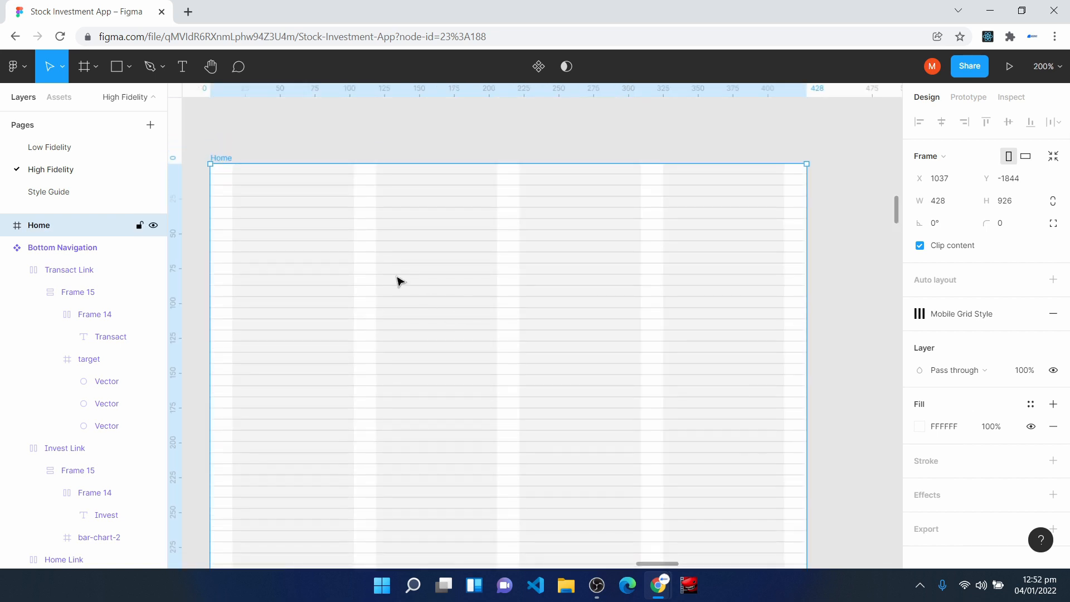
right_click(397, 279)
mouse_move(508, 461)
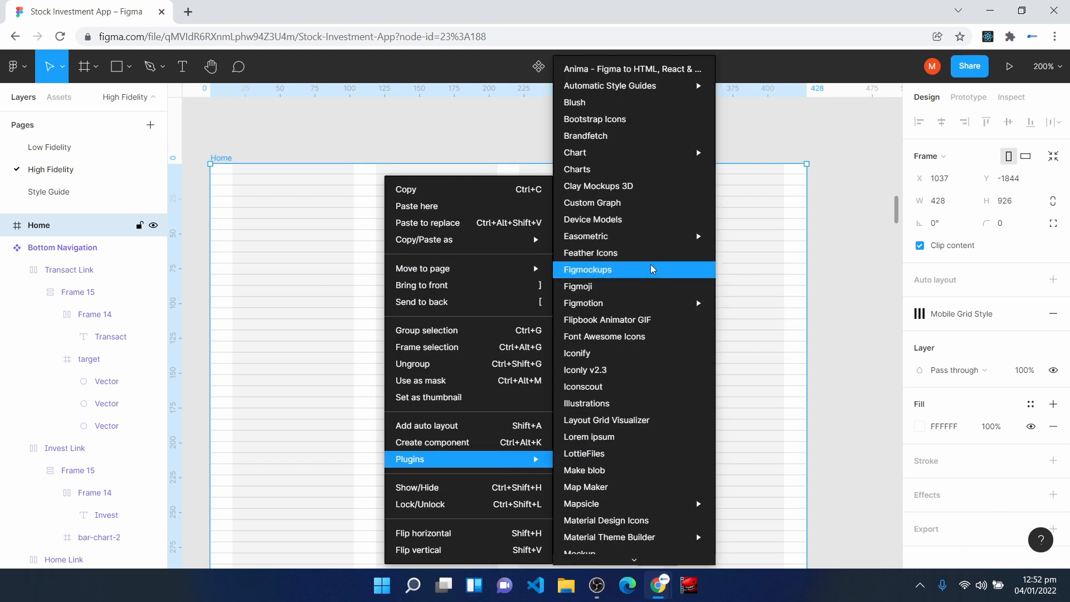
left_click(647, 253)
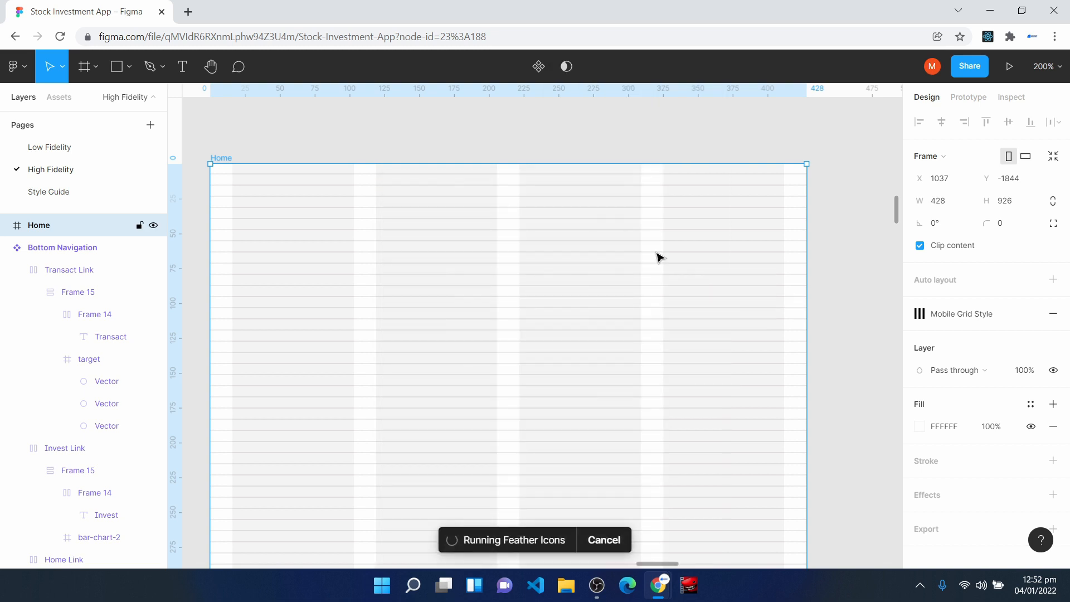
left_click(602, 248)
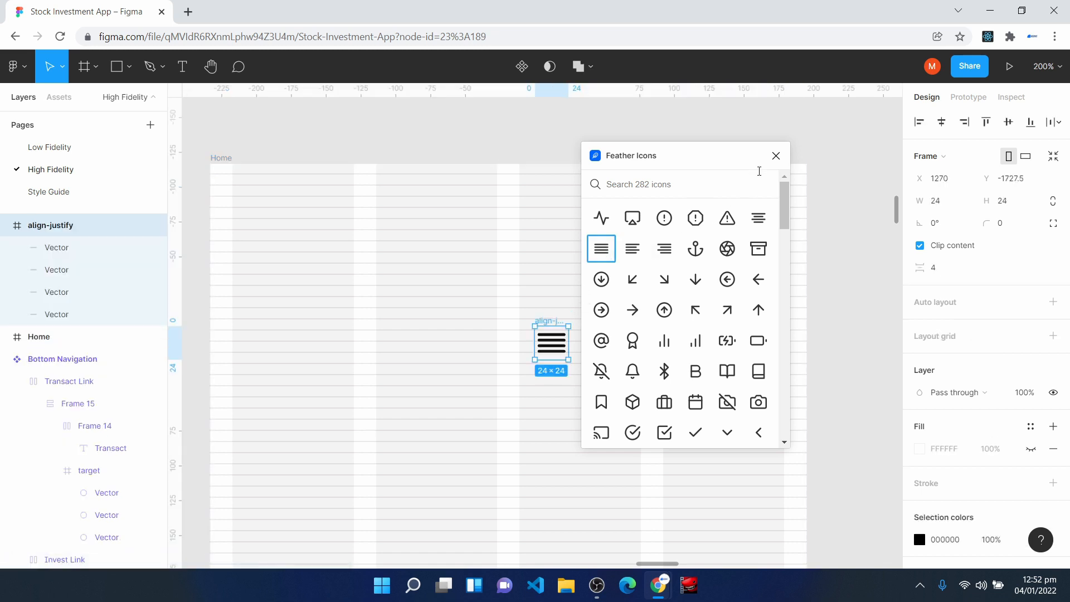
left_click(775, 156)
- Nest the align-justify icon inside the Home frame and position it at X 16, Y 63
left_click(6, 225)
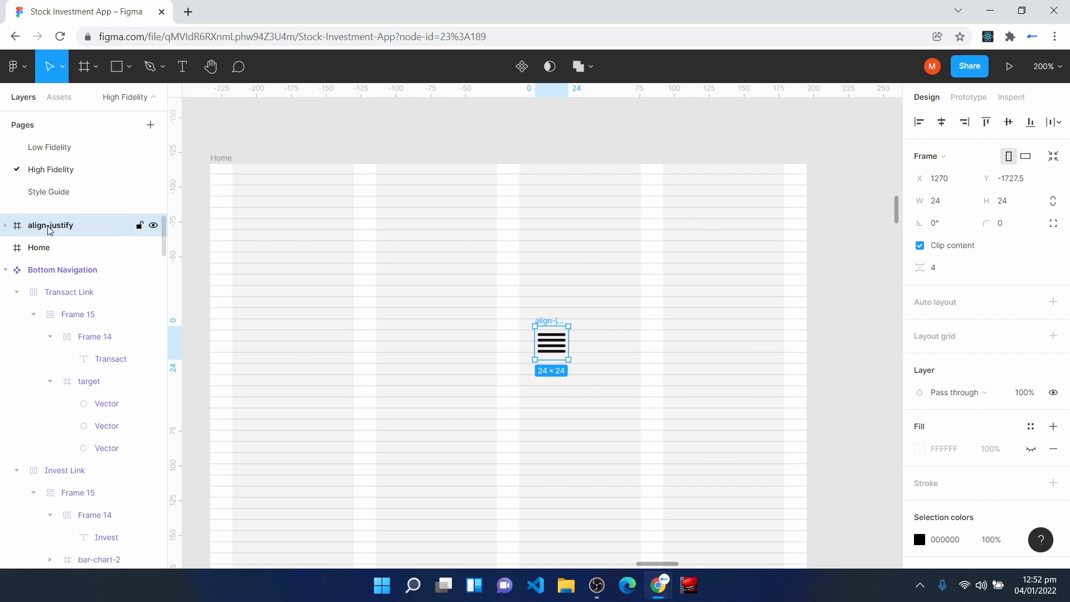
left_click(53, 253)
left_click(42, 227)
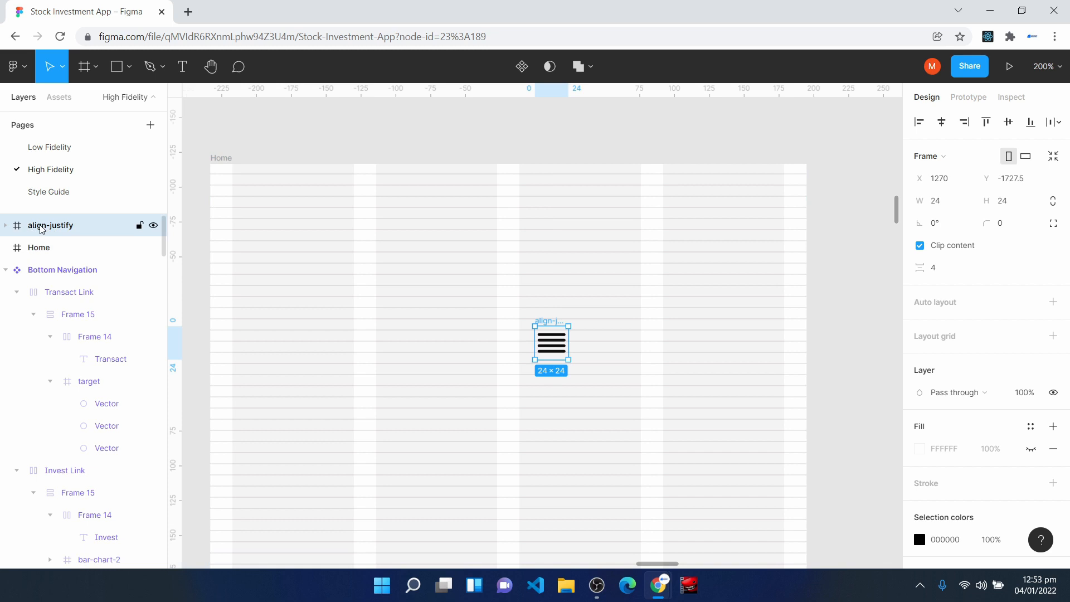
mouse_move(42, 229)
left_mouse_down()
mouse_move(58, 246)
mouse_move(50, 261)
mouse_move(49, 248)
left_mouse_up()
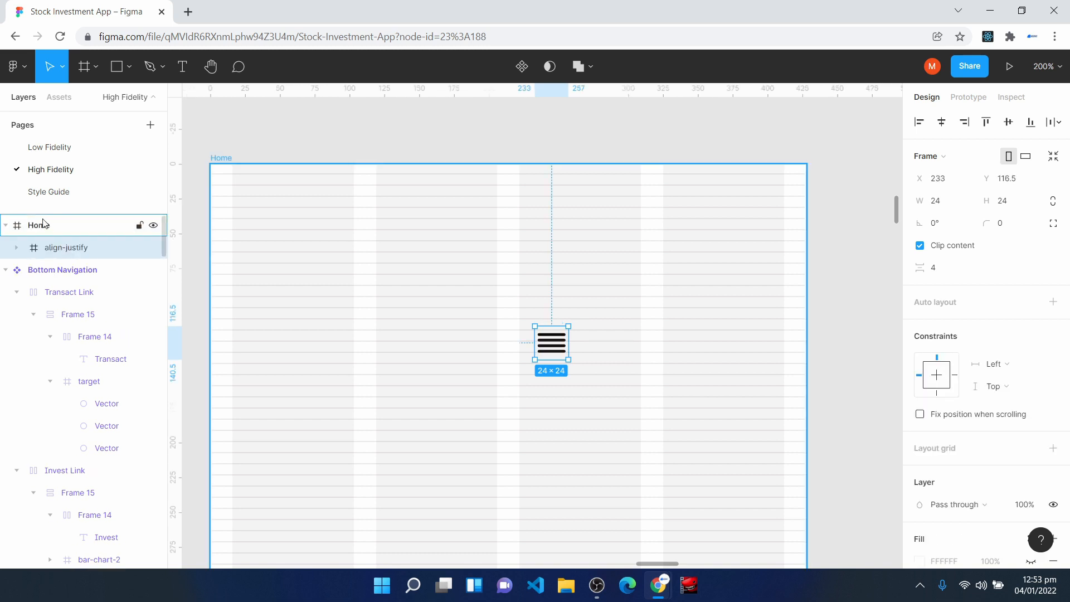
left_click_drag(556, 350, 252, 263)
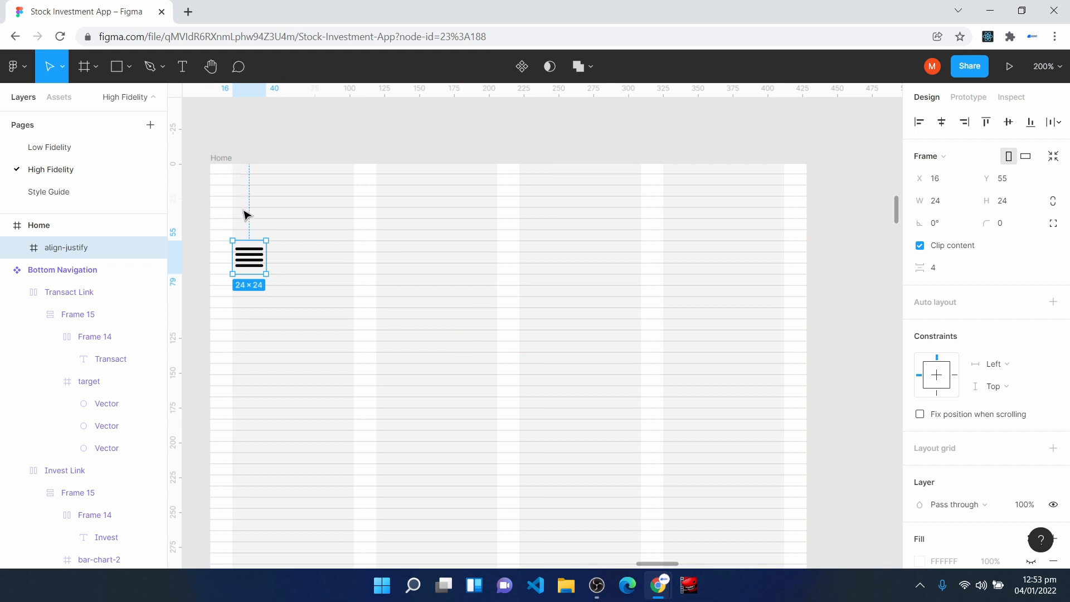
left_click_drag(245, 269, 246, 279)
- Add a greeting text below the align-justify icon at X 19, Y 113, reading "Hi," followed by the customer's full name
key("t")
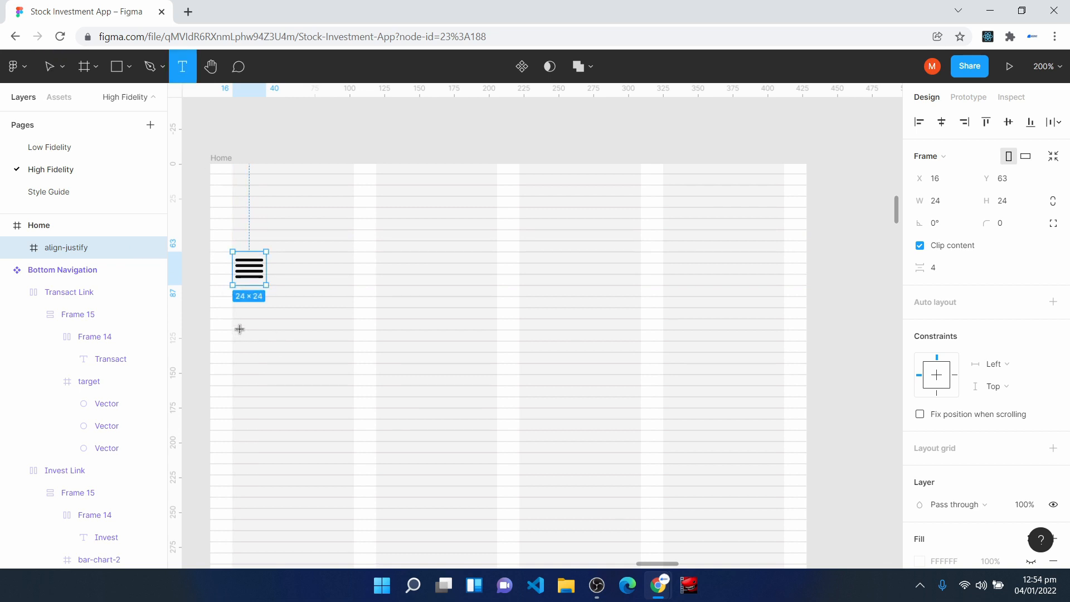
left_click(239, 323)
type("Primary Account")
key("ctrl+a")
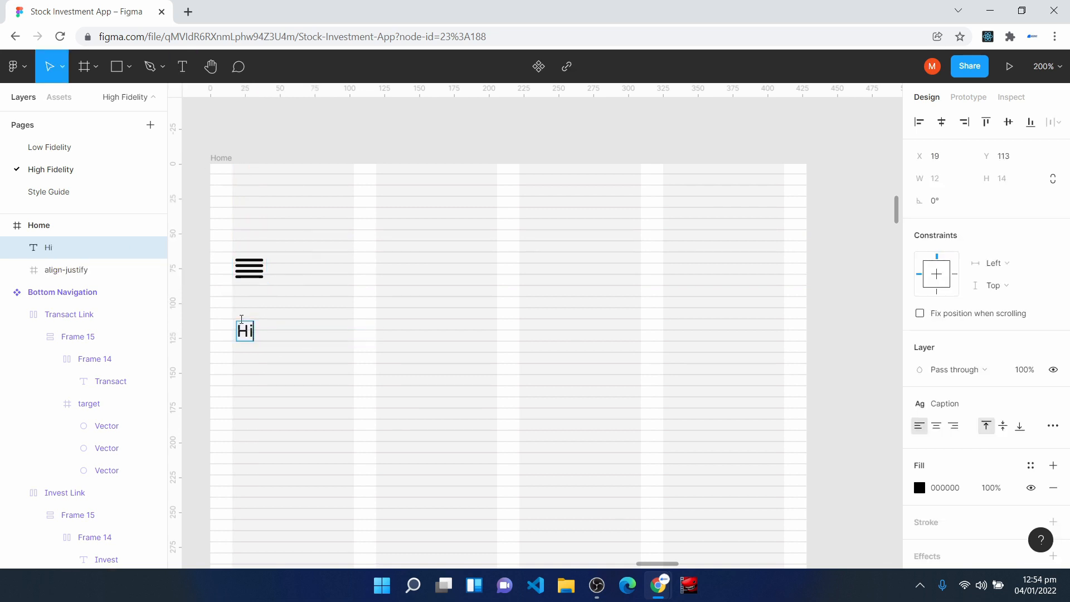
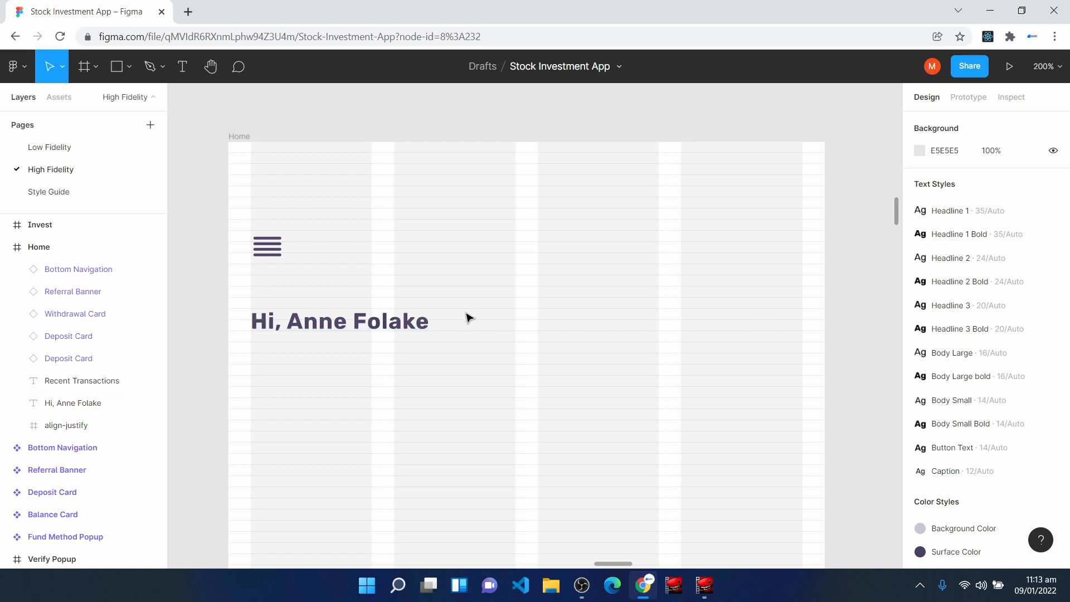
- Examine the finished Auth Selection, Login Page and Sign Up Page screens
key("h")
left_click_drag(697, 206, 621, 443)
left_click_drag(705, 228, 617, 438)
left_click_drag(779, 103, 741, 207)
left_click_drag(803, 136, 530, 423)
left_click_drag(692, 290, 681, 310)
left_click_drag(788, 267, 712, 336)
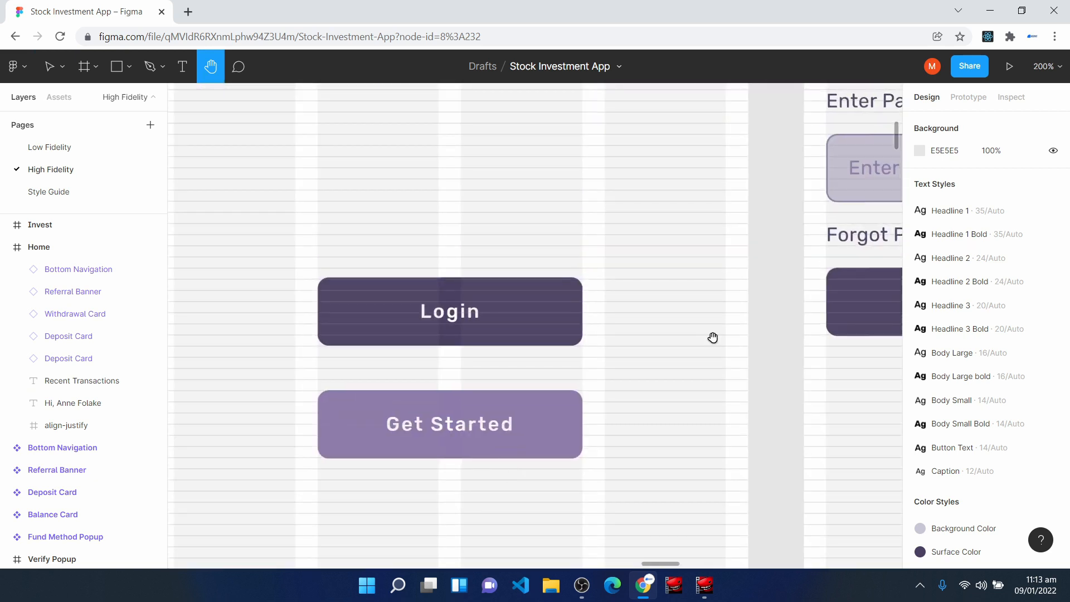
key("ctrl+minus")
left_click_drag(767, 239, 587, 360)
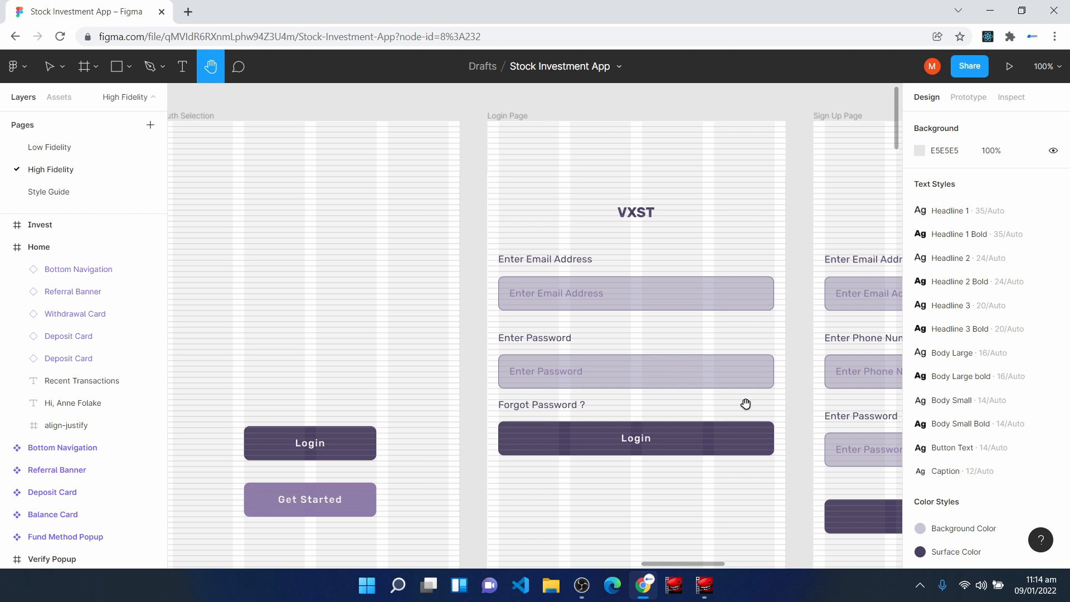
left_click_drag(746, 404, 519, 424)
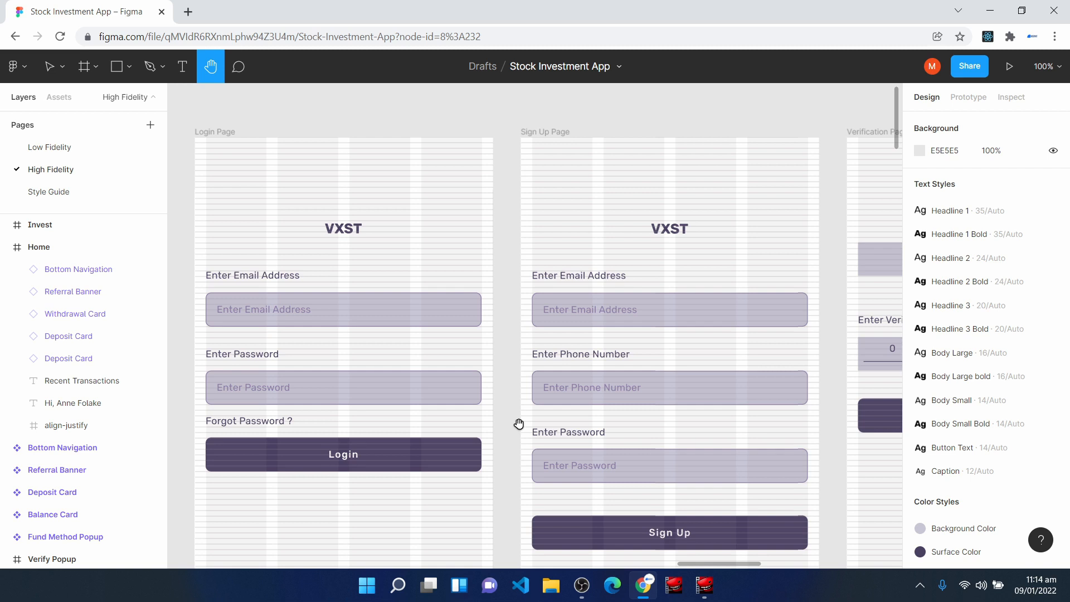
left_click_drag(519, 424, 519, 418)
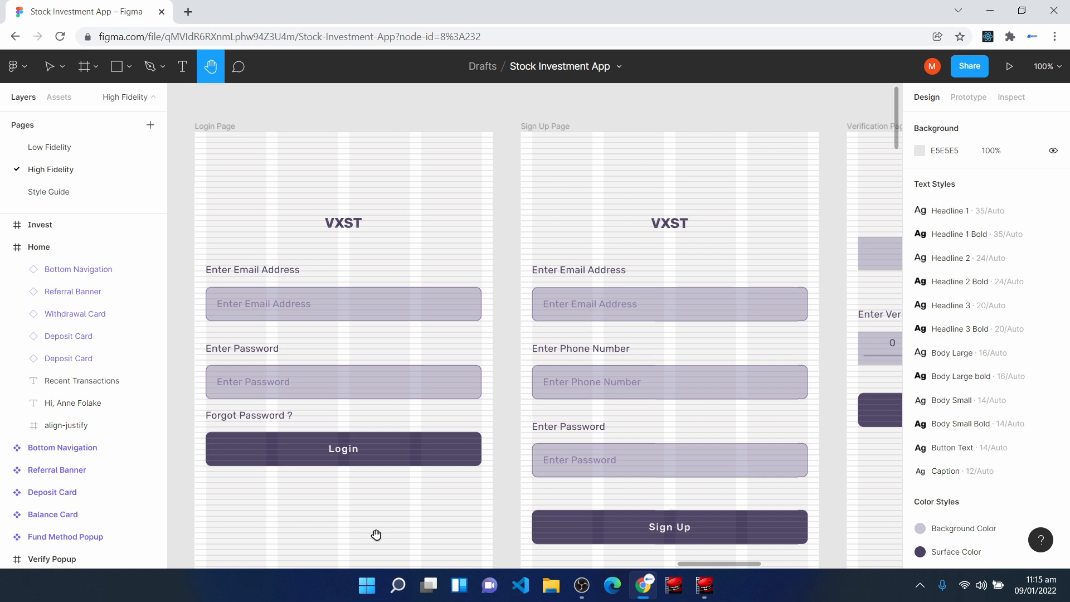
left_click_drag(375, 537, 758, 227)
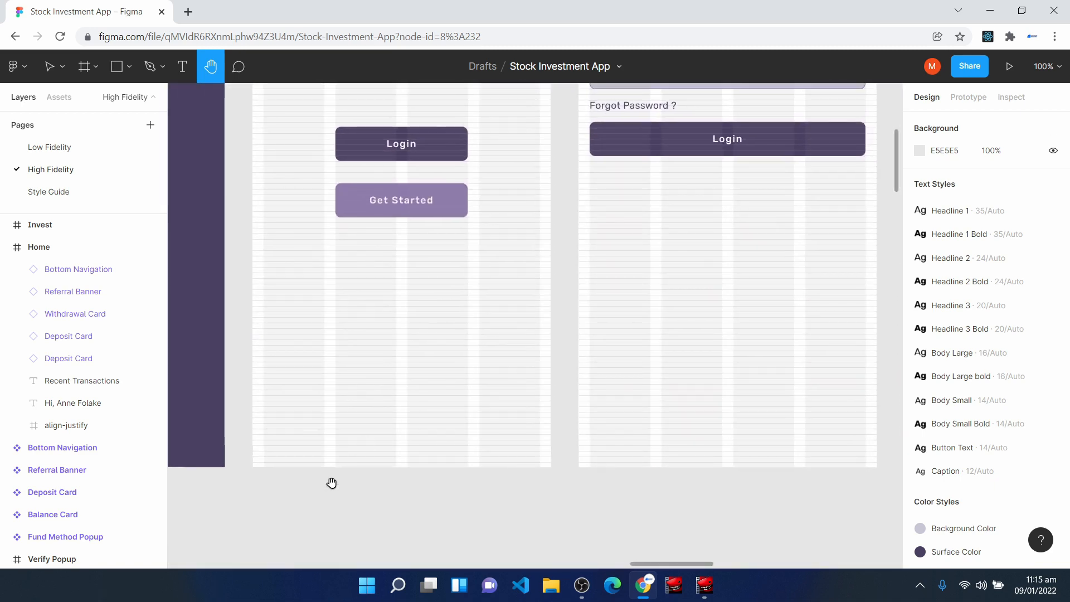
left_click_drag(347, 422, 544, 503)
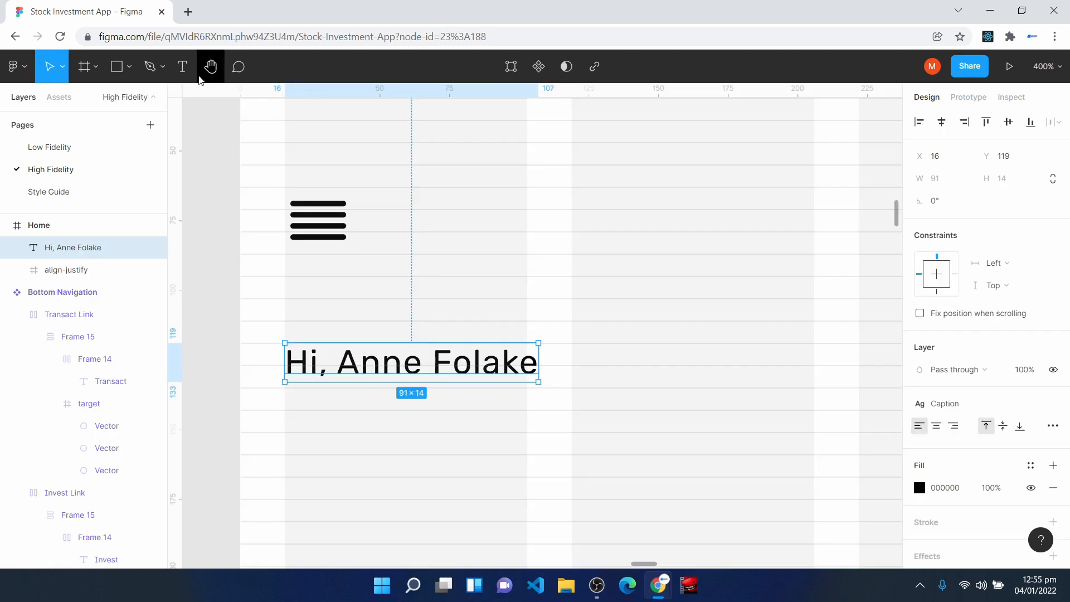
- Place a "Welcome" caption directly below the greeting in the Home frame, at X 16, Y 143
key("Return")
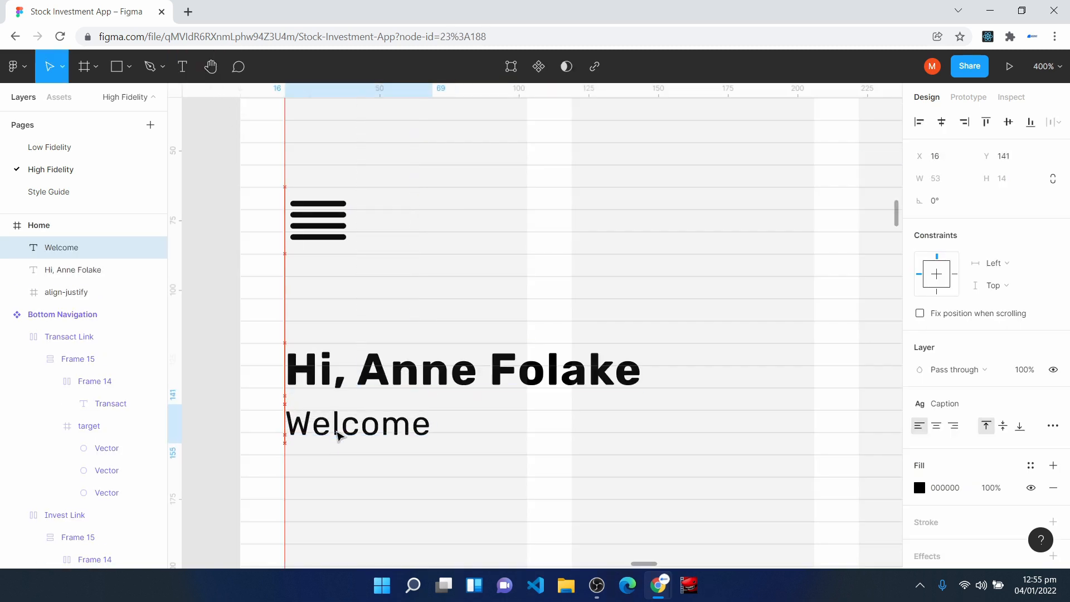
left_click_drag(337, 432, 337, 437)
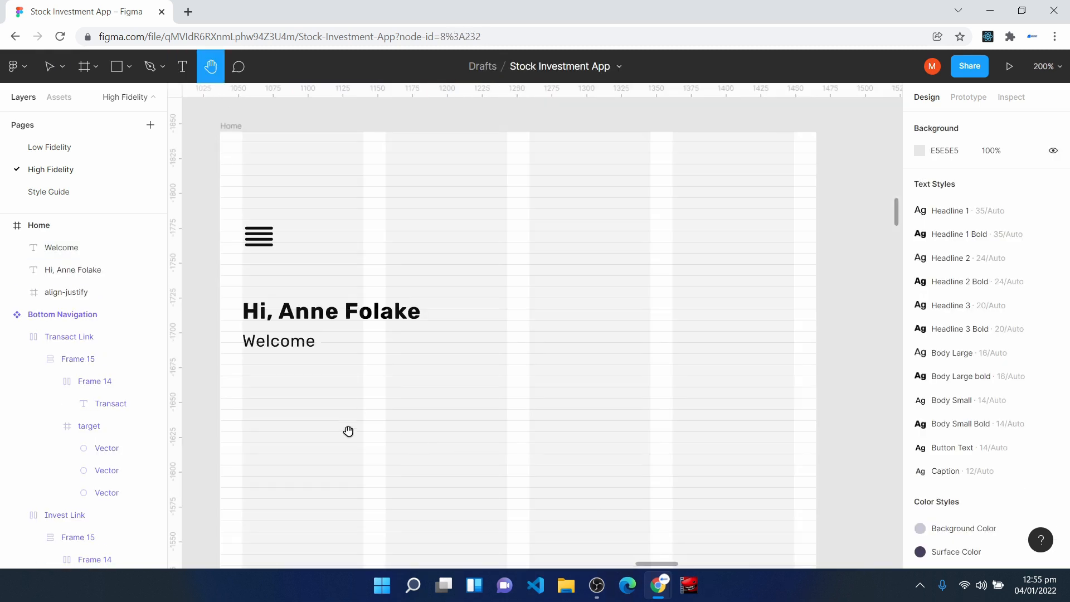
- Insert a Balance Card component instance into the Home frame below the Welcome text, at X 16, Y 183
key("v")
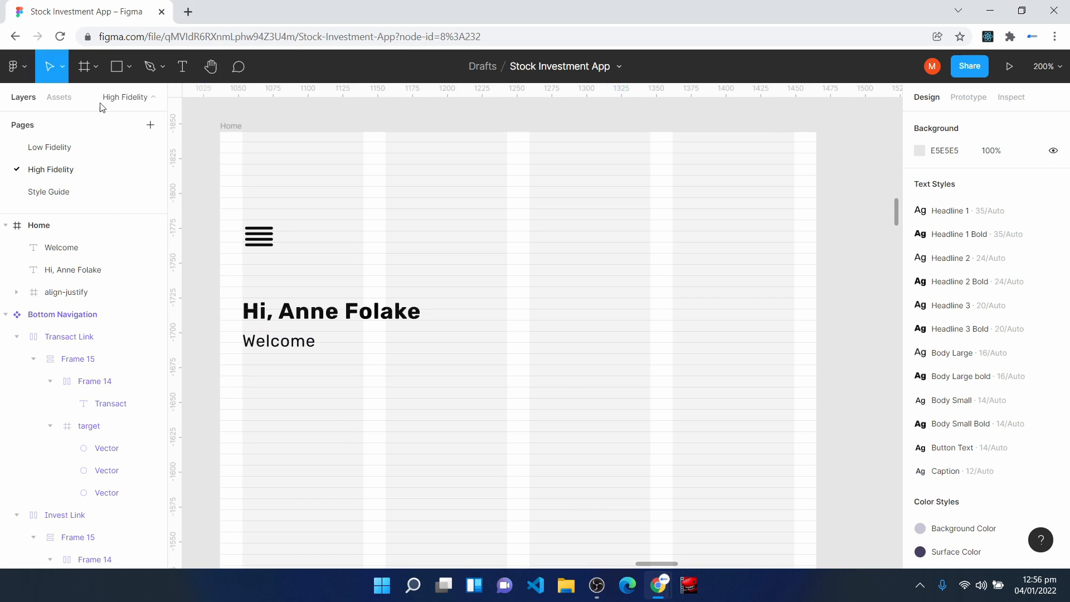
left_click(59, 97)
left_click_drag(55, 168, 545, 437)
scroll(613, 418, "down", 1)
scroll(672, 406, "down", 1)
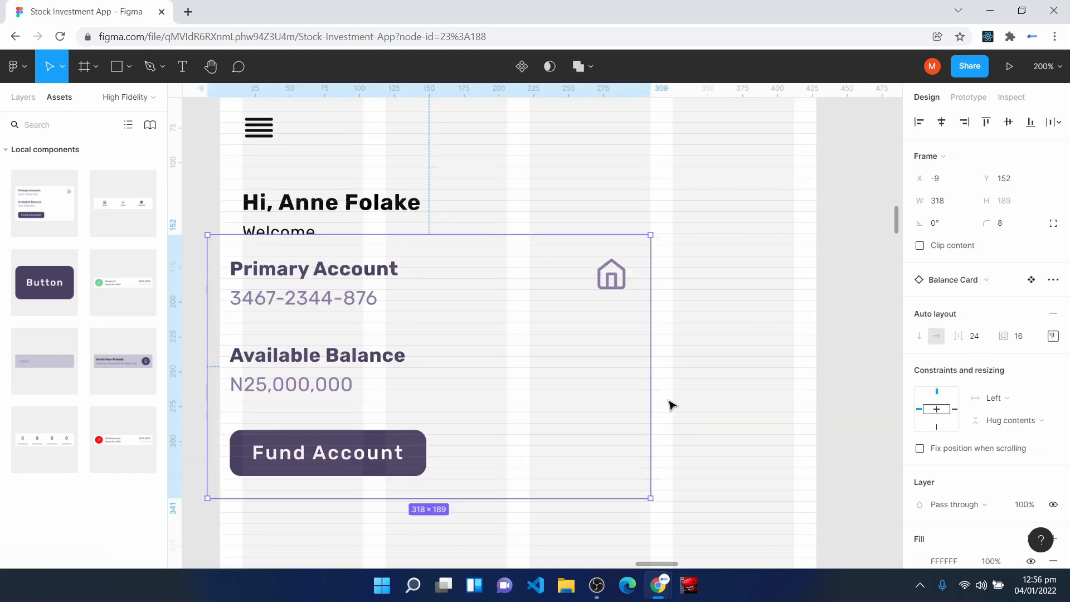
left_click_drag(502, 334, 537, 378)
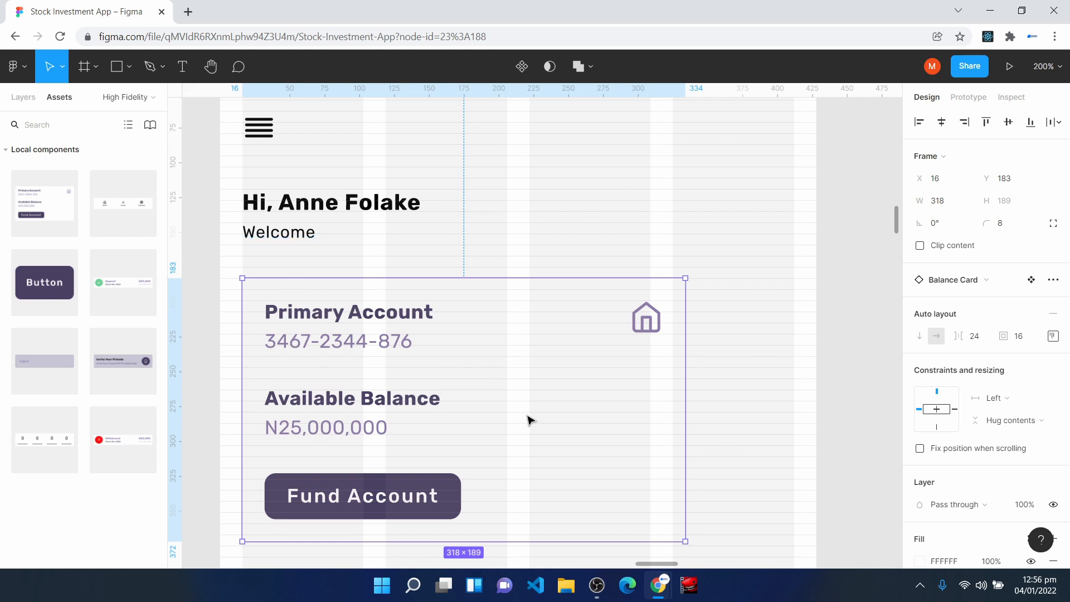
- Apply the Mid Shadow effect style to the Balance Card instance
scroll(998, 501, "down", 5)
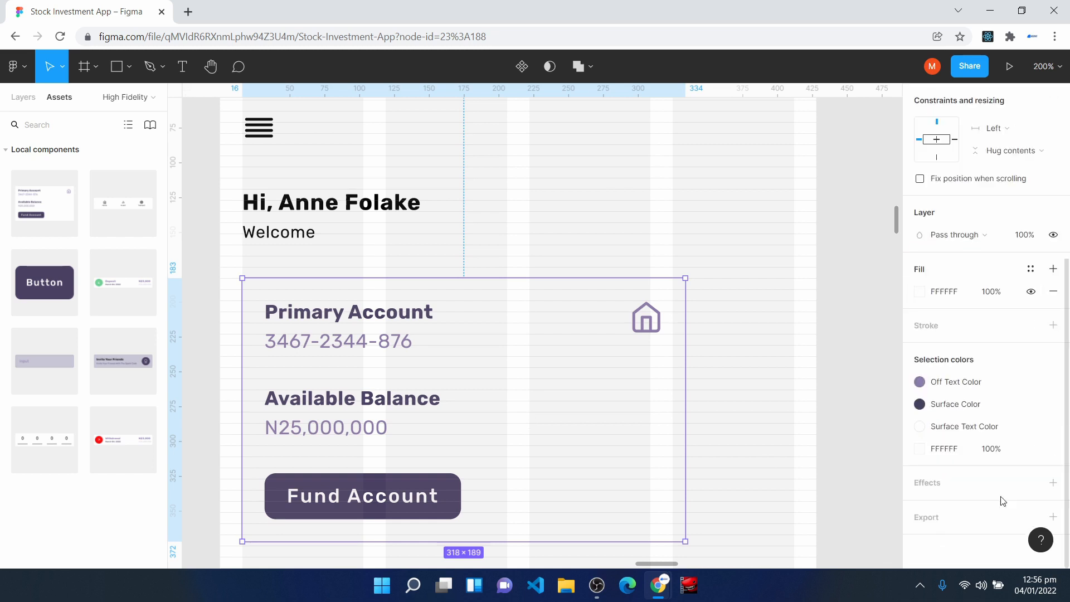
left_click(1031, 484)
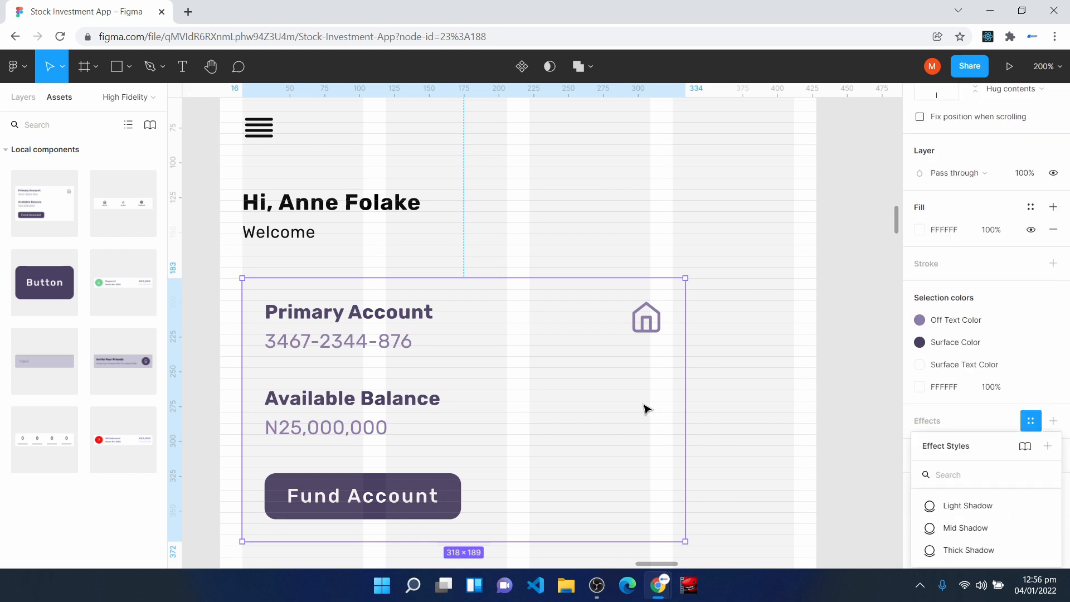
left_click(966, 528)
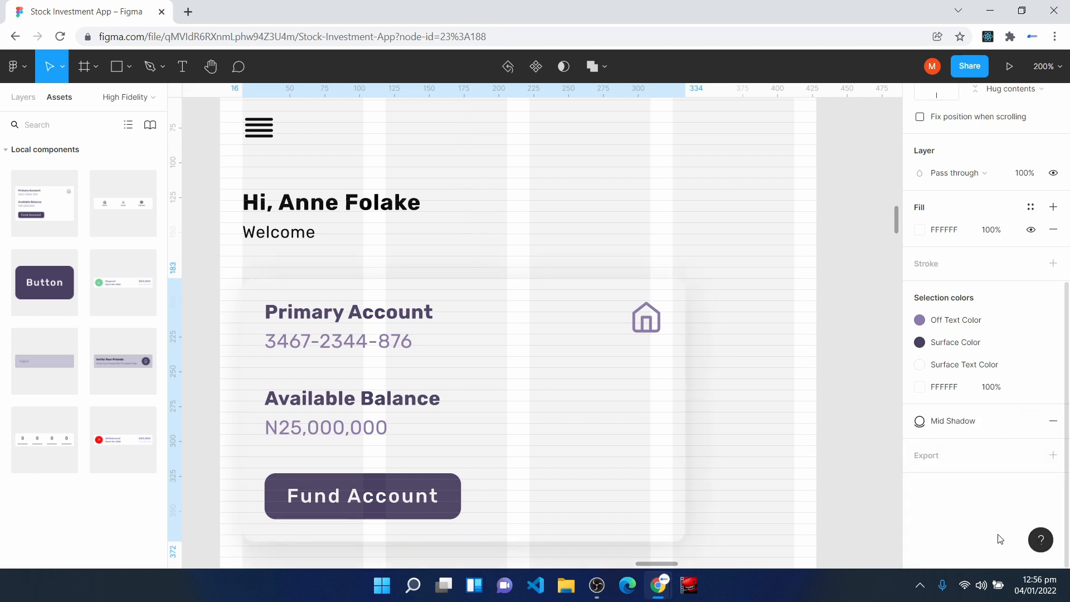
- Increase the gap below the Welcome text by moving the Balance Card down to Y 191
key("ctrl+plus")
key("h")
left_click_drag(379, 390, 697, 391)
key("v")
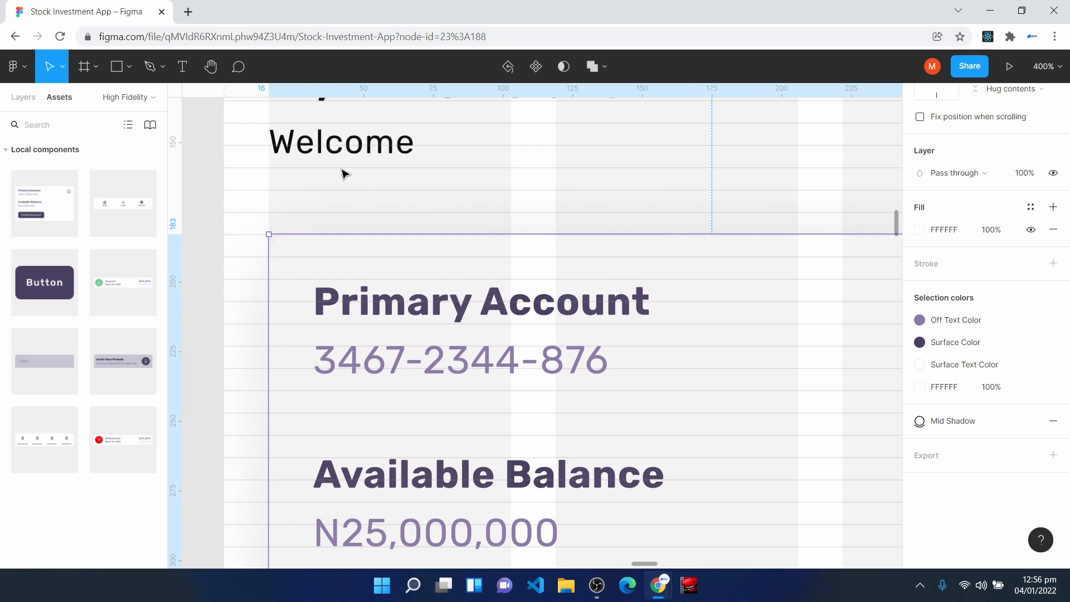
left_click(340, 142)
left_click_drag(317, 273, 317, 296)
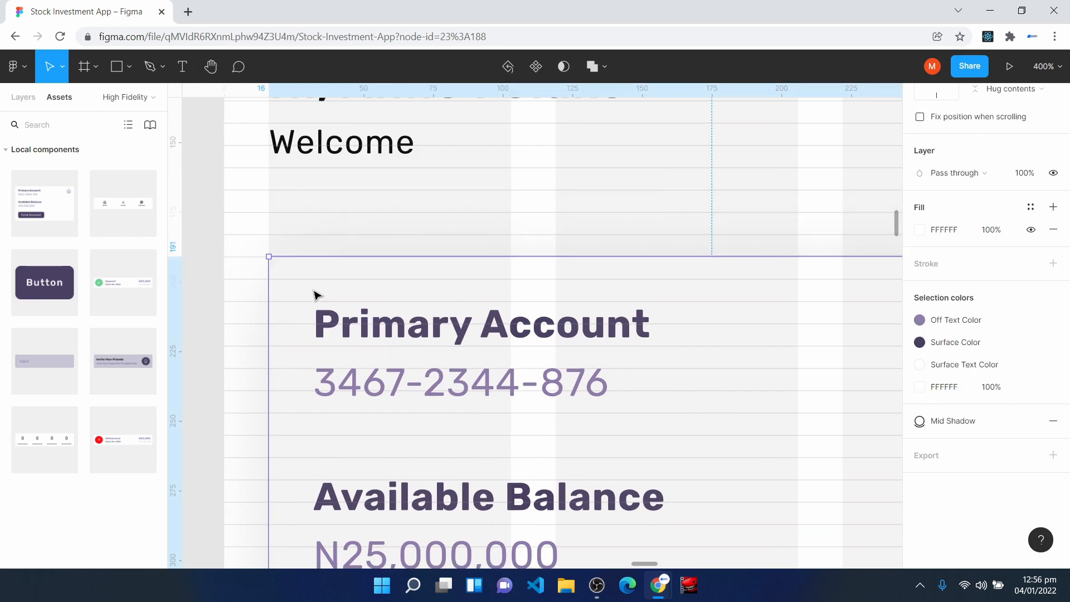
- Widen the Balance Card to 396 so it spans the Home frame's layout columns, then deselect it
key("ctrl+minus")
key("h")
left_click_drag(645, 242, 502, 213)
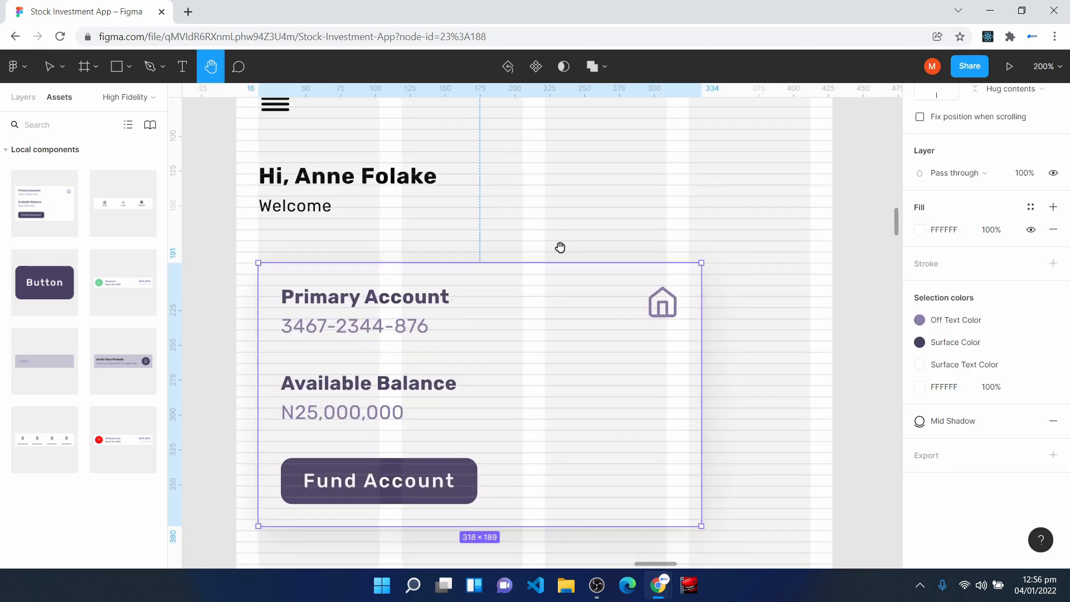
key("v")
left_click_drag(702, 346, 812, 359)
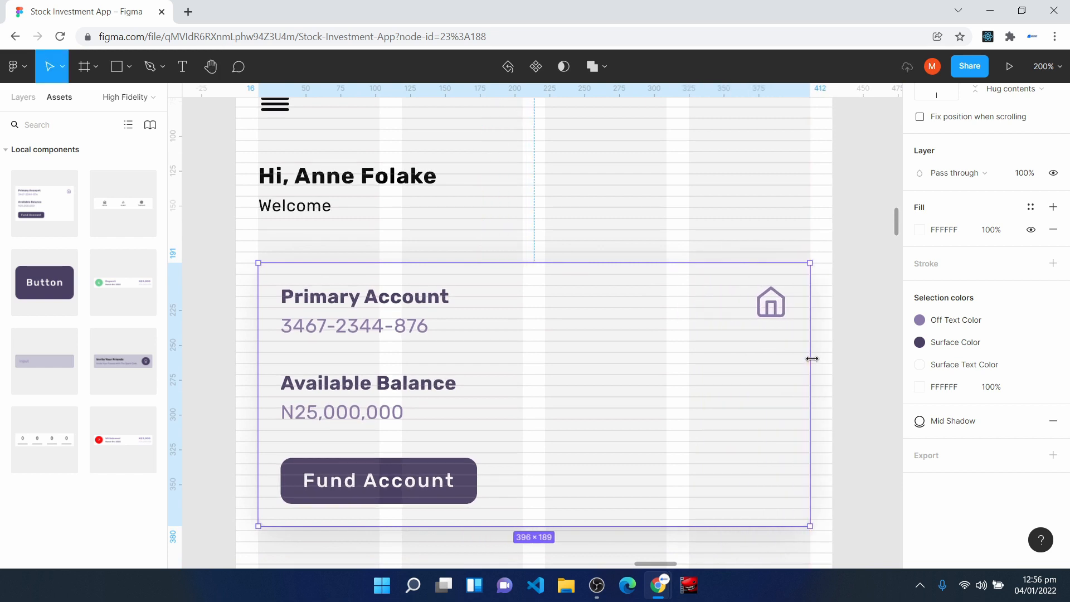
left_click_drag(266, 340, 258, 339)
scroll(605, 206, "down", 5)
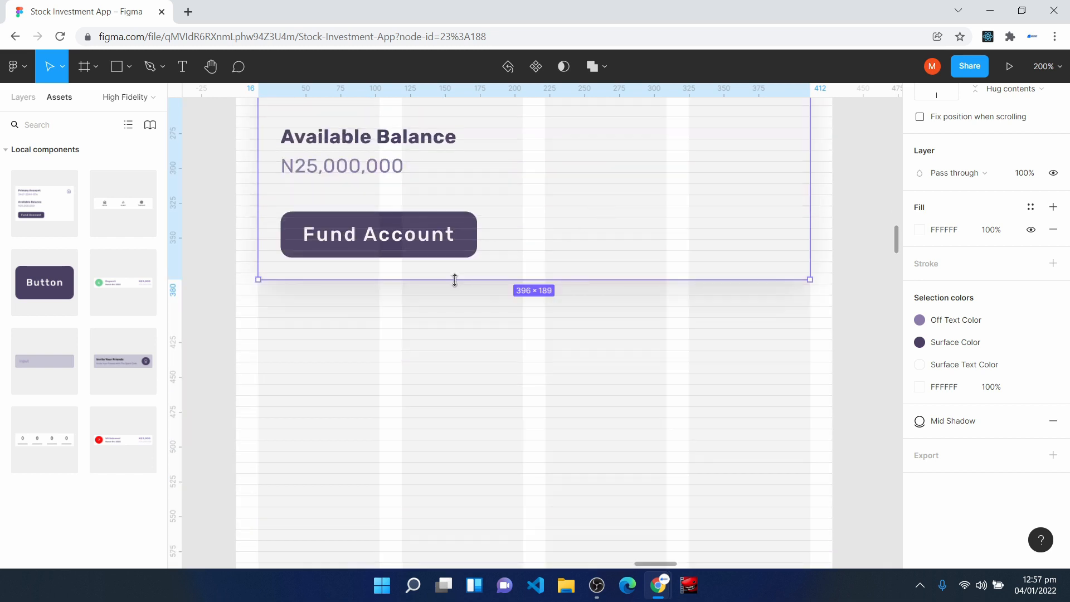
left_click_drag(456, 280, 468, 283)
left_click(504, 366)
- Add a text reading "Recent Transactions" below the Balance Card, at X 28, Y 415
scroll(504, 365, "up", 1)
scroll(397, 360, "down", 2)
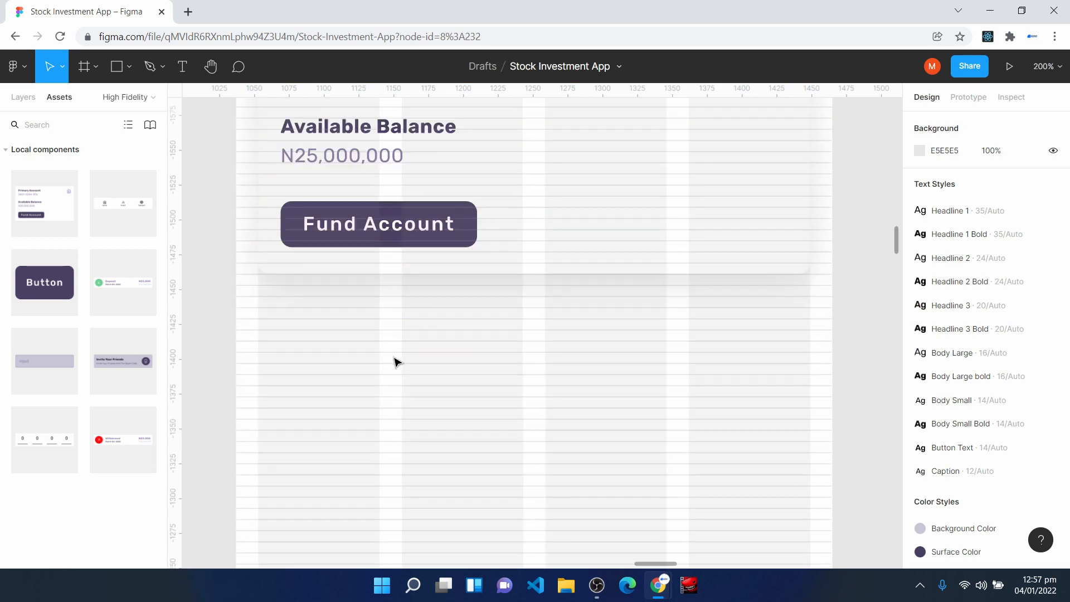
left_click(185, 69)
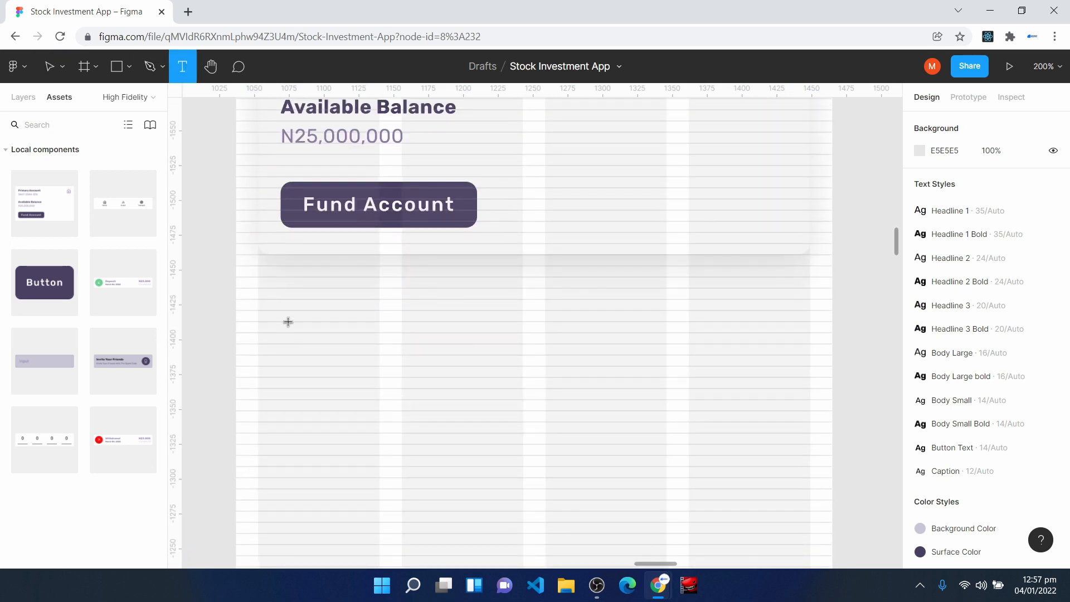
left_click(277, 301)
type("Recent")
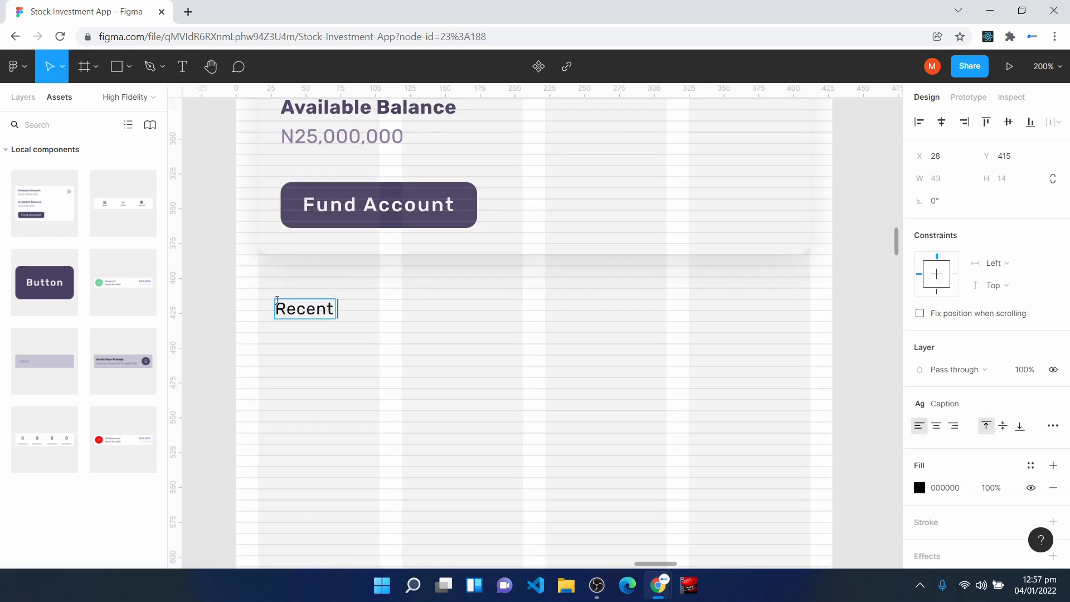
type(" Transactions")
key("Escape")
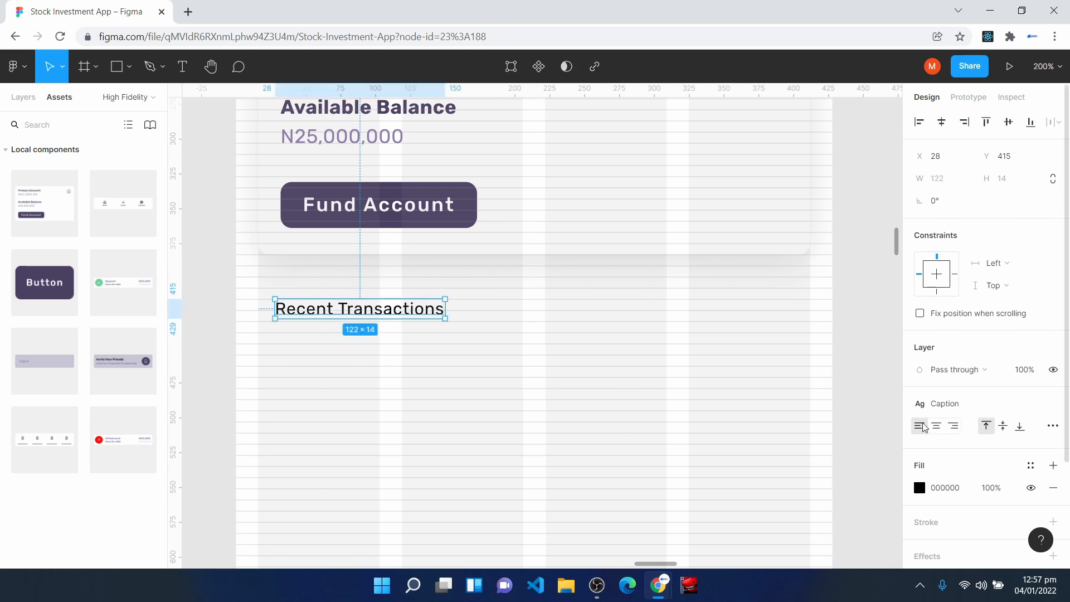
- Apply the Body Large bold text style to the Recent Transactions heading and align it to the first column at X 16
left_click(946, 404)
left_click(970, 461)
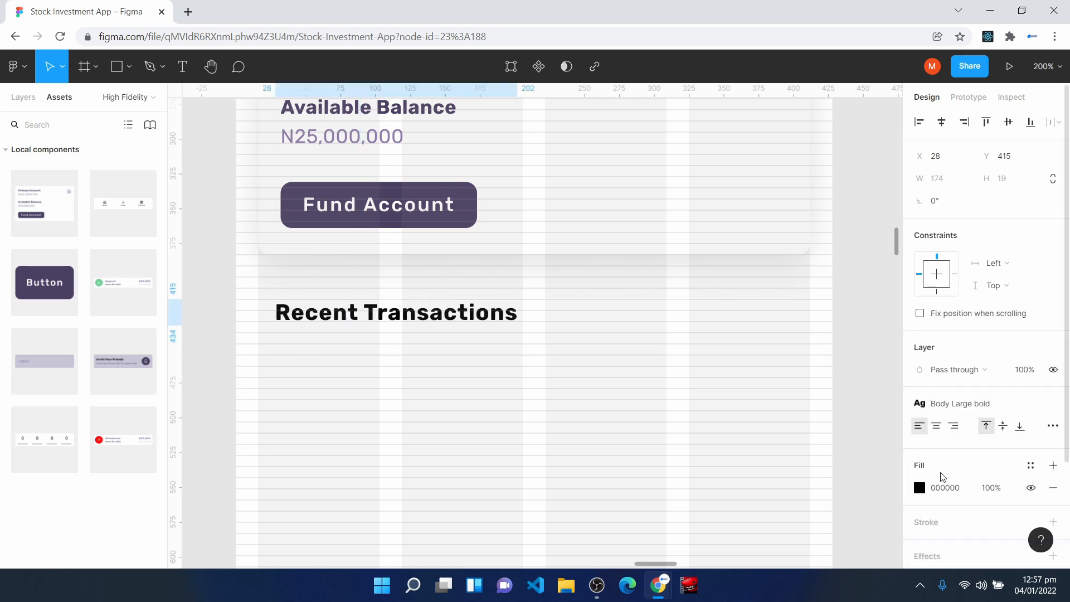
left_click_drag(328, 318, 310, 317)
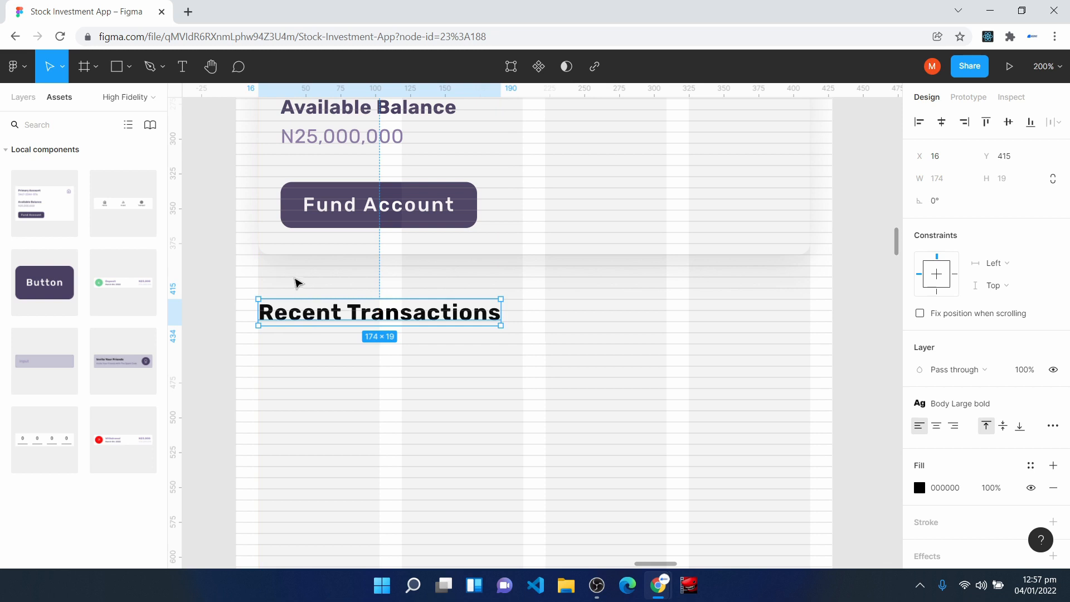
key("ctrl+plus")
key("space")
left_click_drag(251, 245, 406, 267)
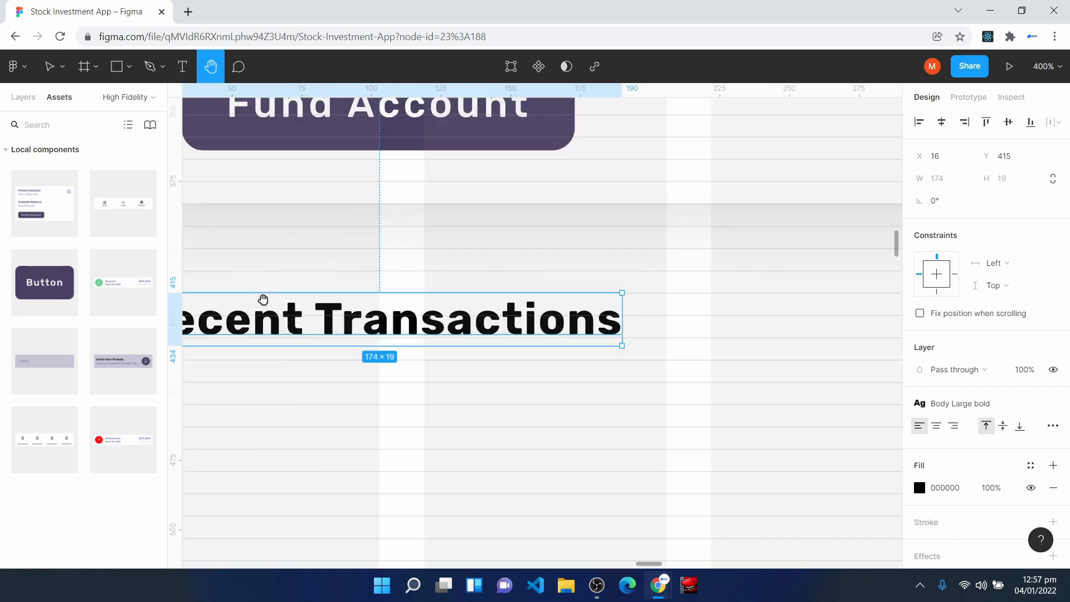
key("ctrl+minus")
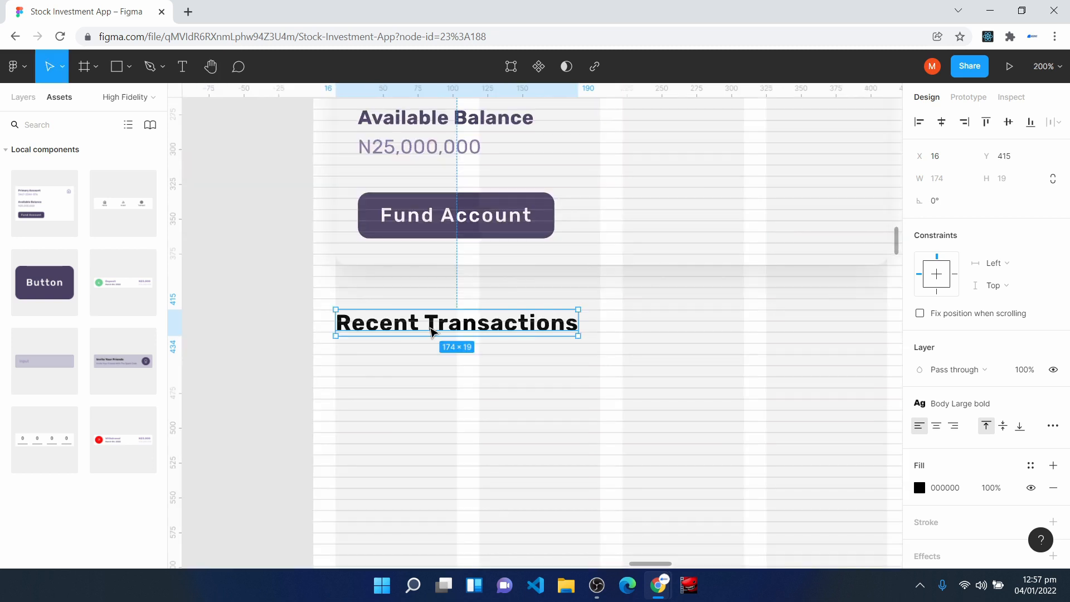
- Apply the Surface Color style to the Recent Transactions heading, the greeting and the Welcome text
left_click(1031, 466)
key("Escape")
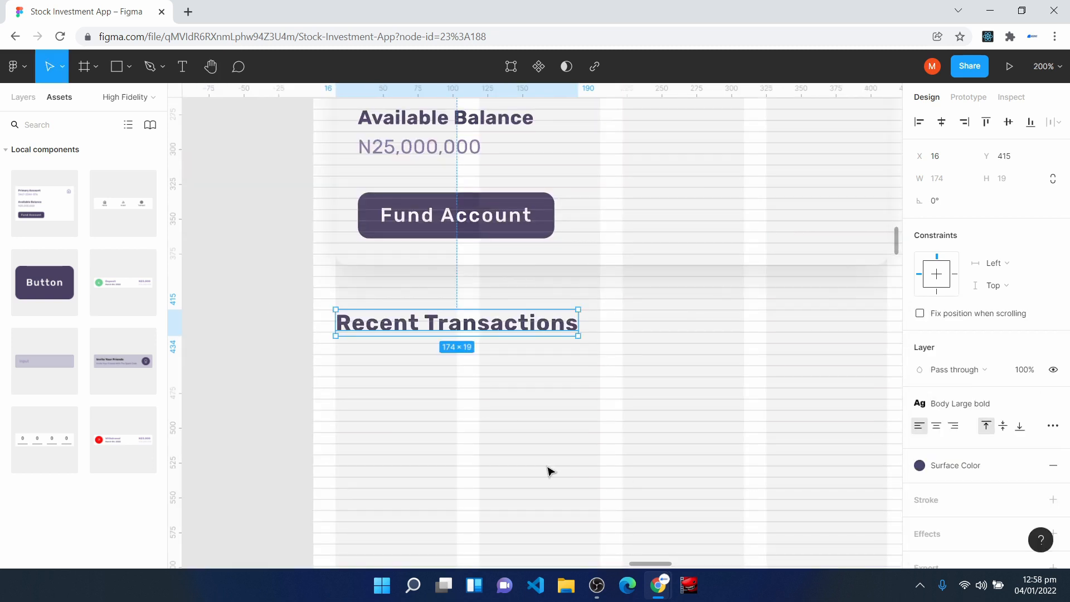
scroll(550, 469, "up", 5)
left_click(343, 216)
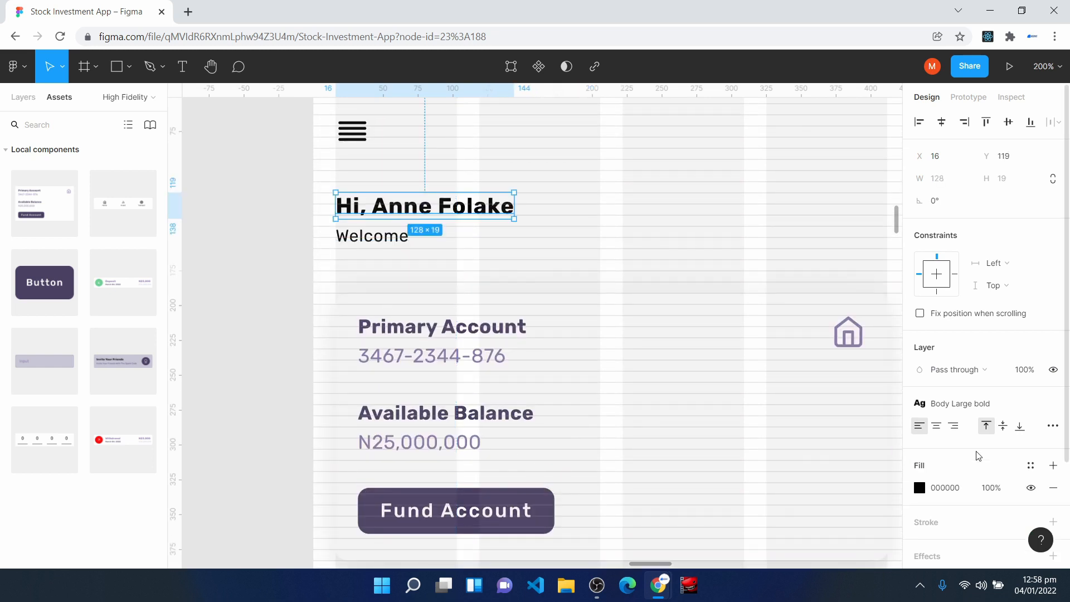
left_click(1032, 466)
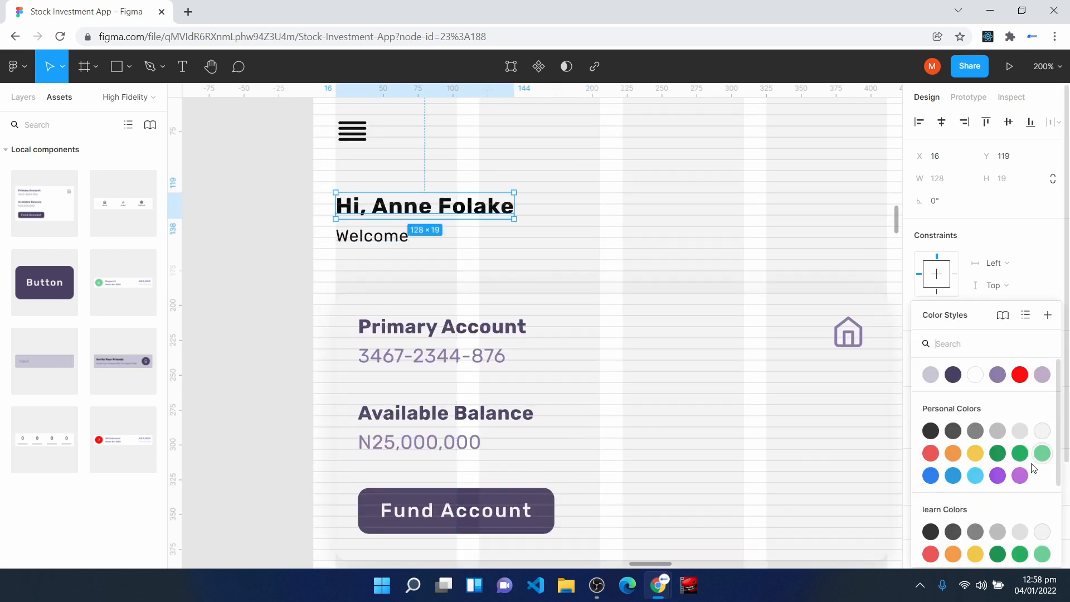
left_click(953, 374)
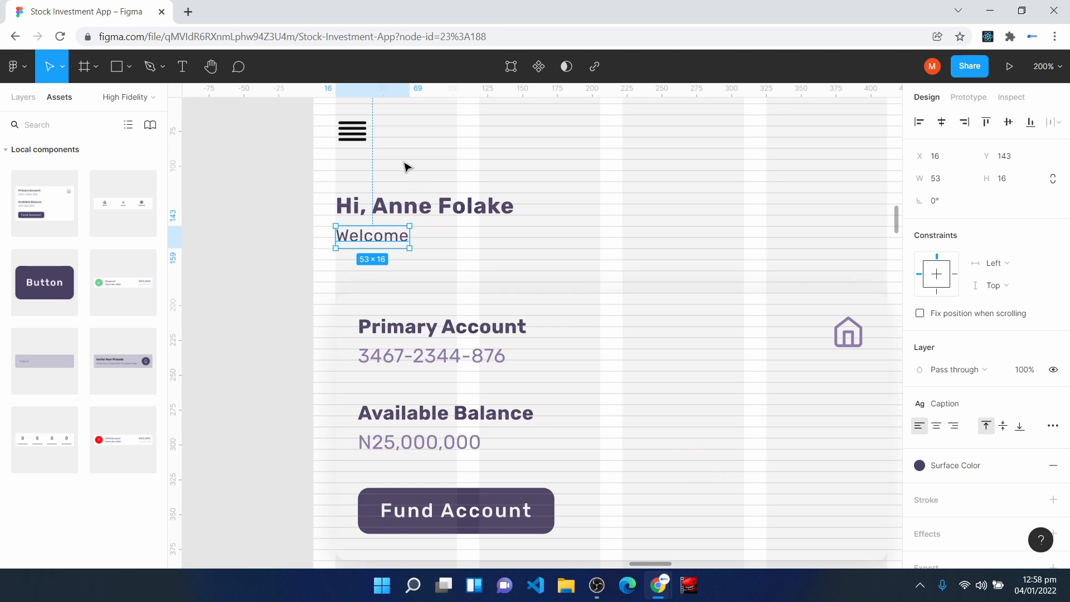
- Apply the Surface Color style to the strokes of the align-justify icon's lines
left_click(360, 132)
double_click(356, 125)
left_click(1031, 472)
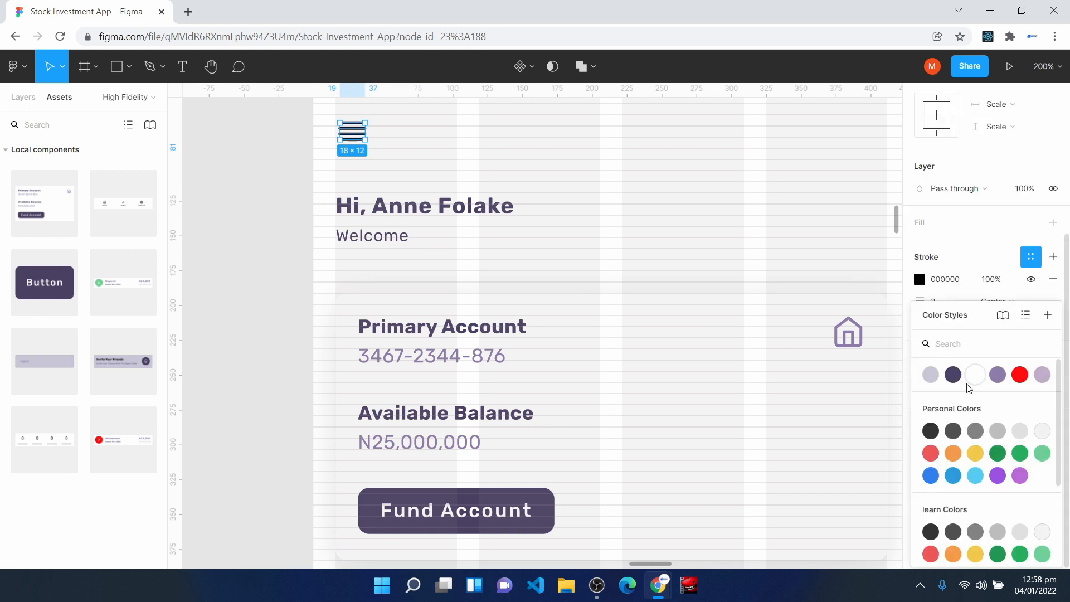
left_click(954, 375)
left_click(729, 256)
- Insert a Deposit Card component instance below the Recent Transactions heading, at X 16, Y 458
scroll(702, 295, "down", 7)
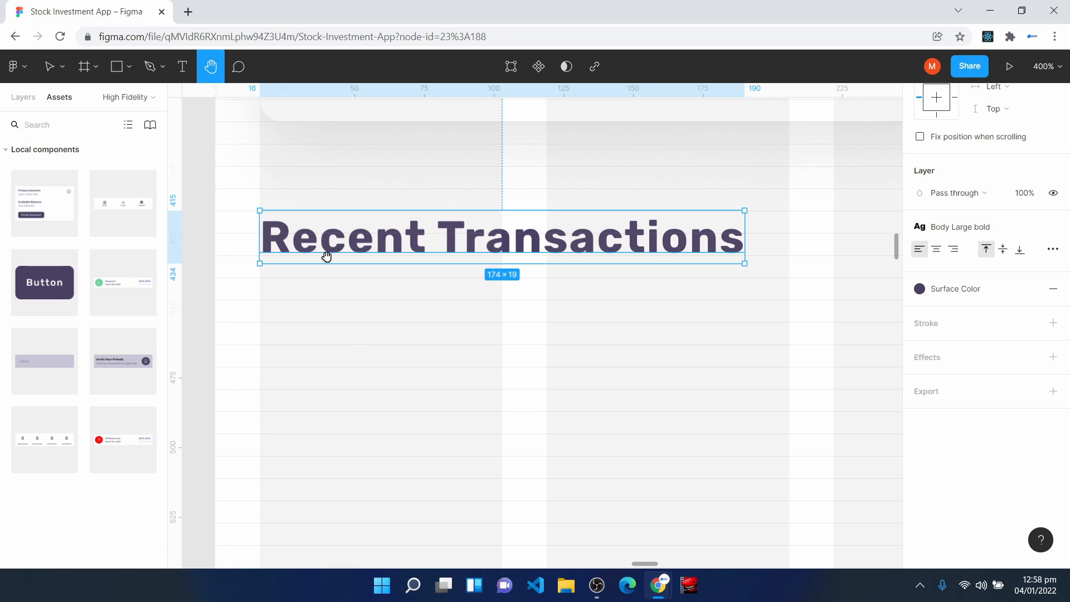
key("v")
left_click_drag(119, 275, 417, 411)
left_click_drag(386, 457, 616, 380)
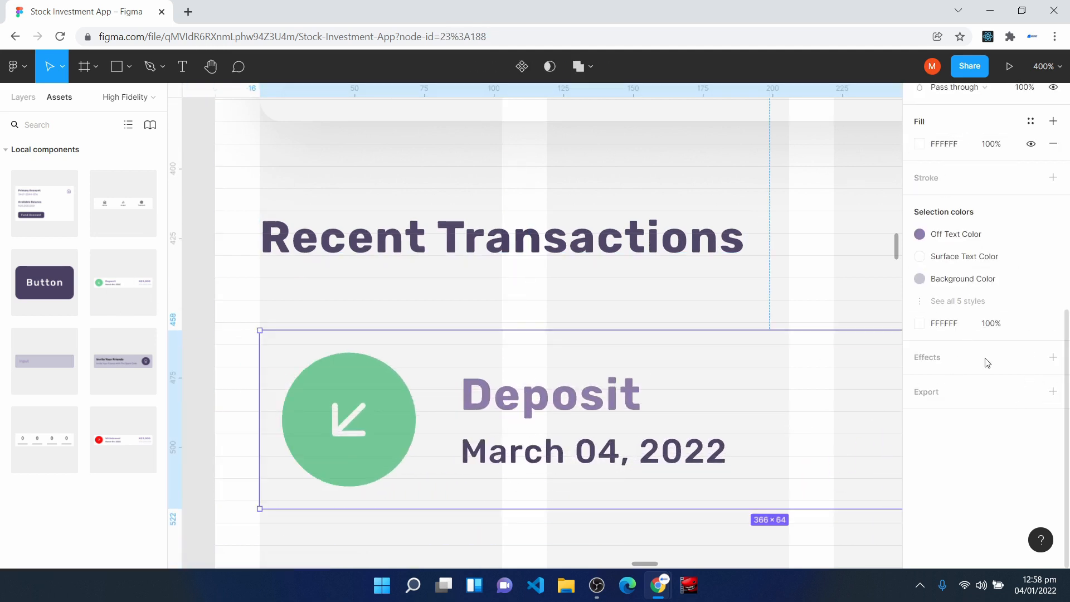
- Apply the Mid Shadow effect style to the Deposit Card and widen it to 396 to span the layout columns
left_click(1029, 359)
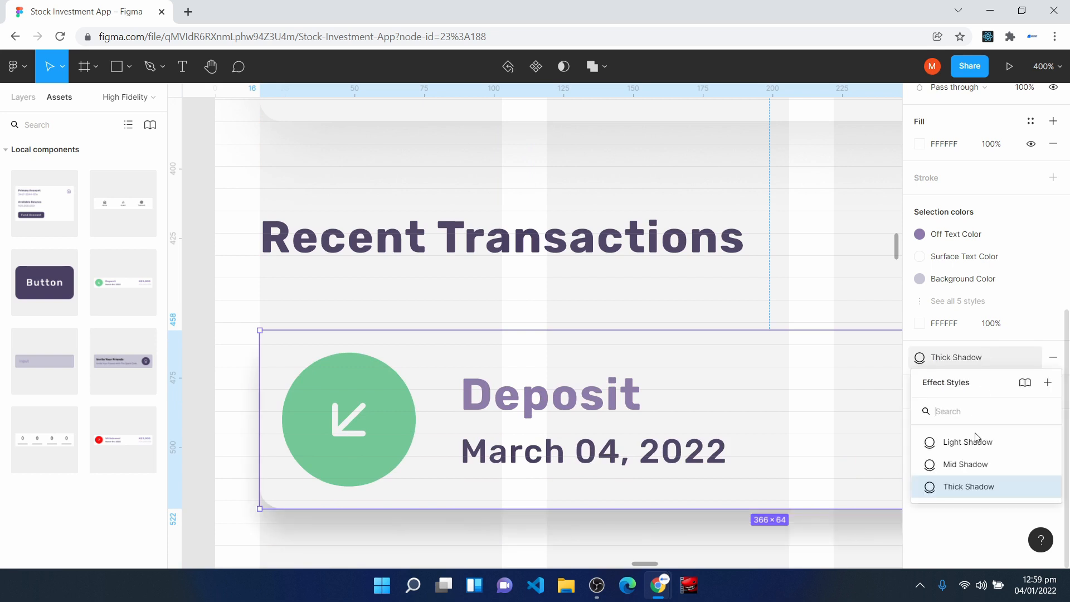
left_click(984, 465)
key("shift+0")
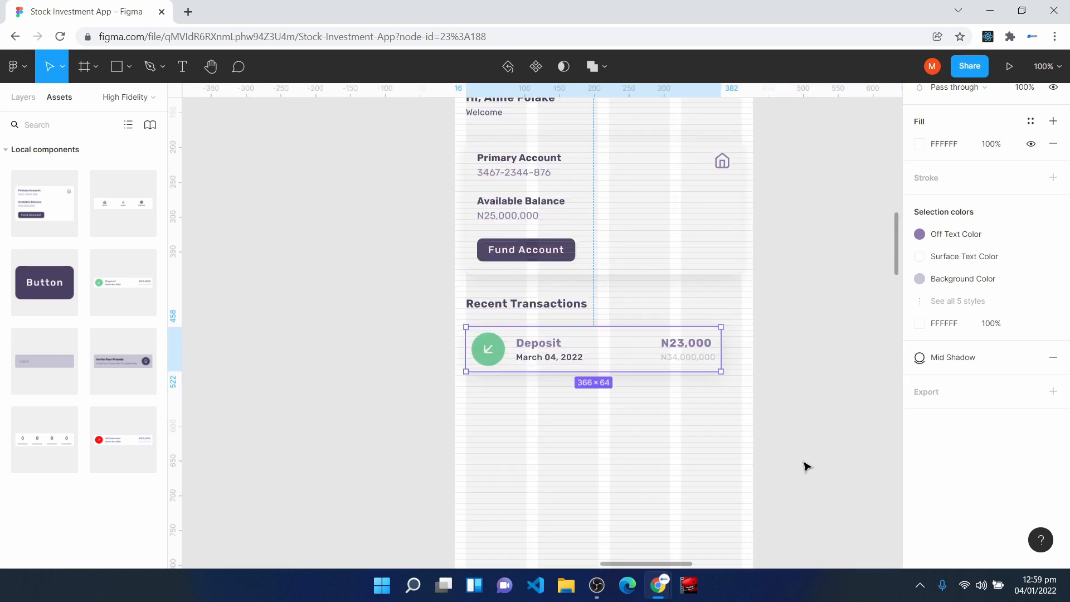
left_click_drag(721, 353, 742, 353)
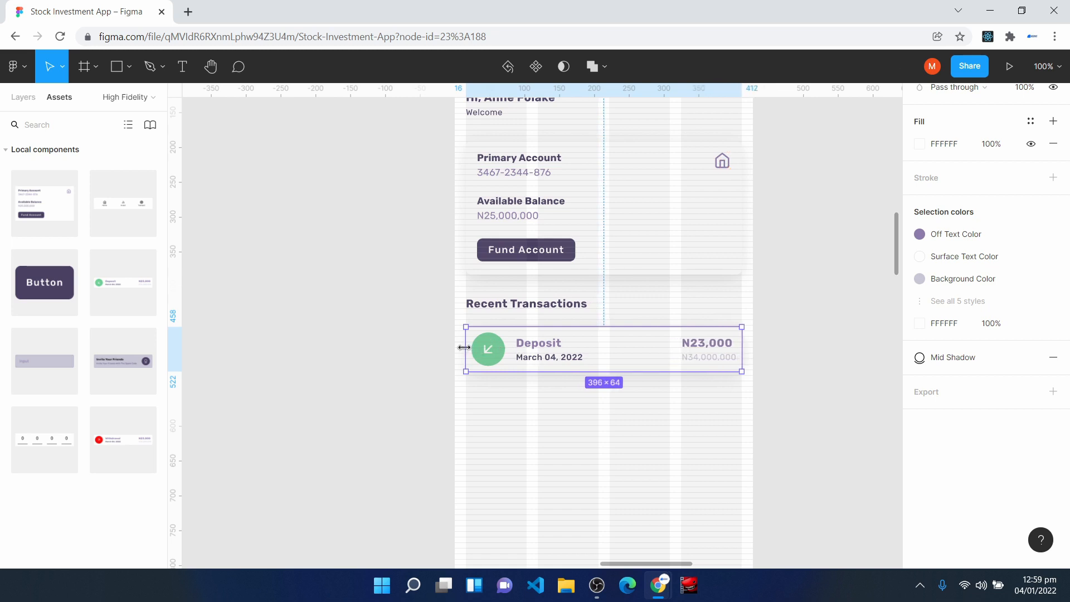
left_click_drag(463, 347, 465, 349)
key("ctrl+plus")
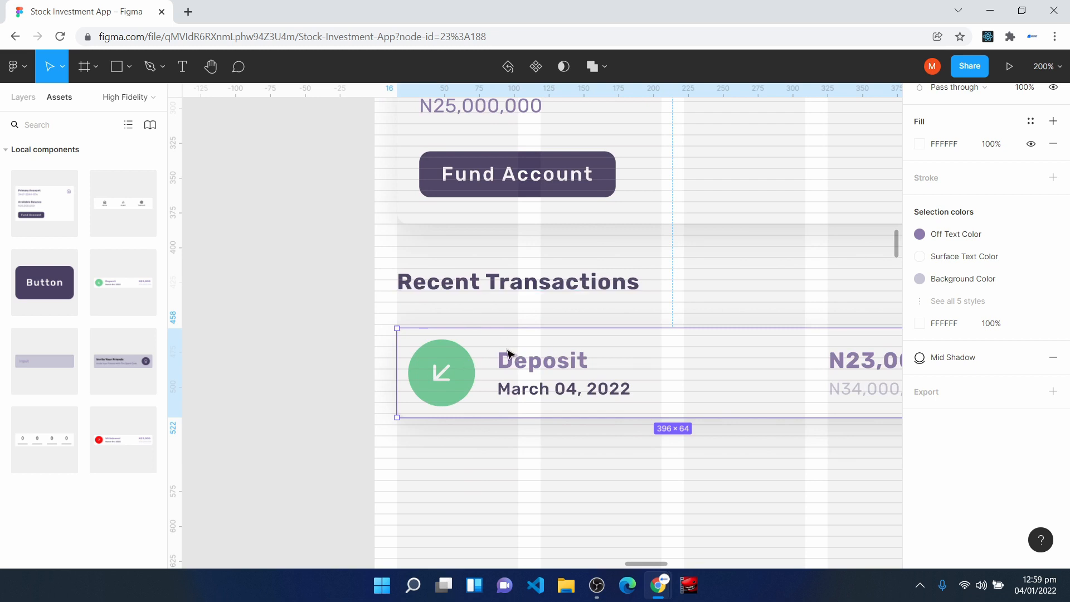
- Set the Recent Transactions heading's height to 24 and place the Deposit Card beneath it at Y 455
key("ctrl+plus")
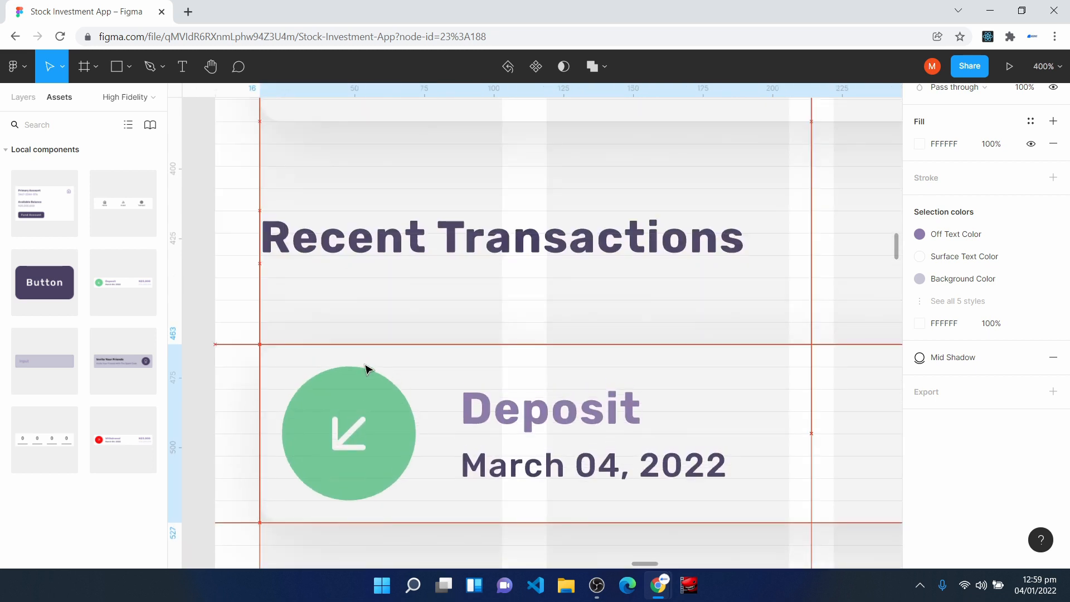
key("shift+0")
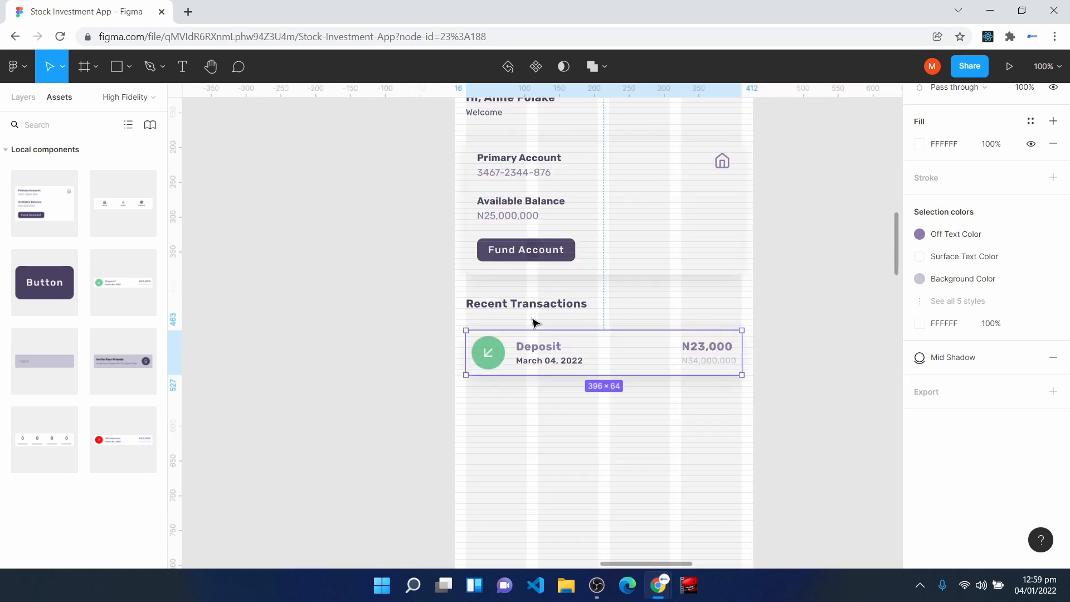
scroll(534, 322, "up", 3)
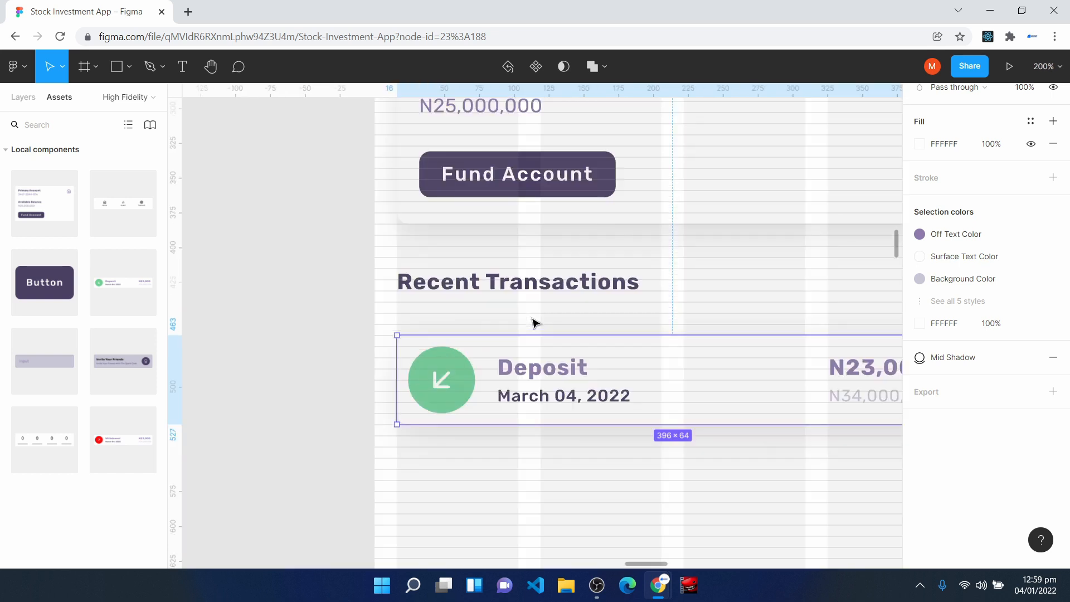
scroll(534, 322, "up", 3)
left_click_drag(289, 392, 289, 348)
left_click(296, 256)
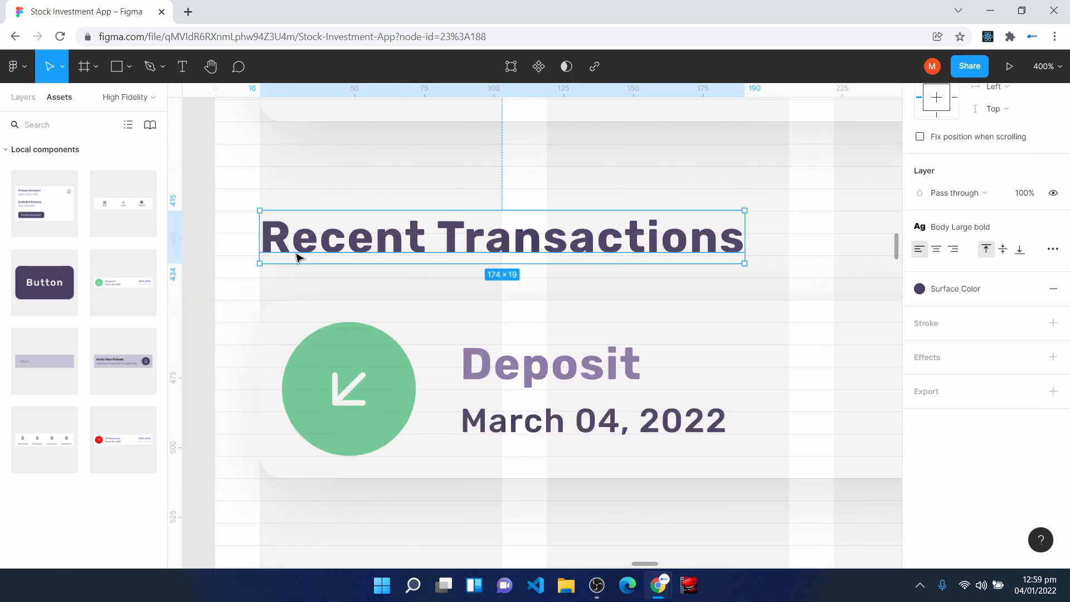
left_click_drag(306, 354, 311, 377)
left_click(327, 249)
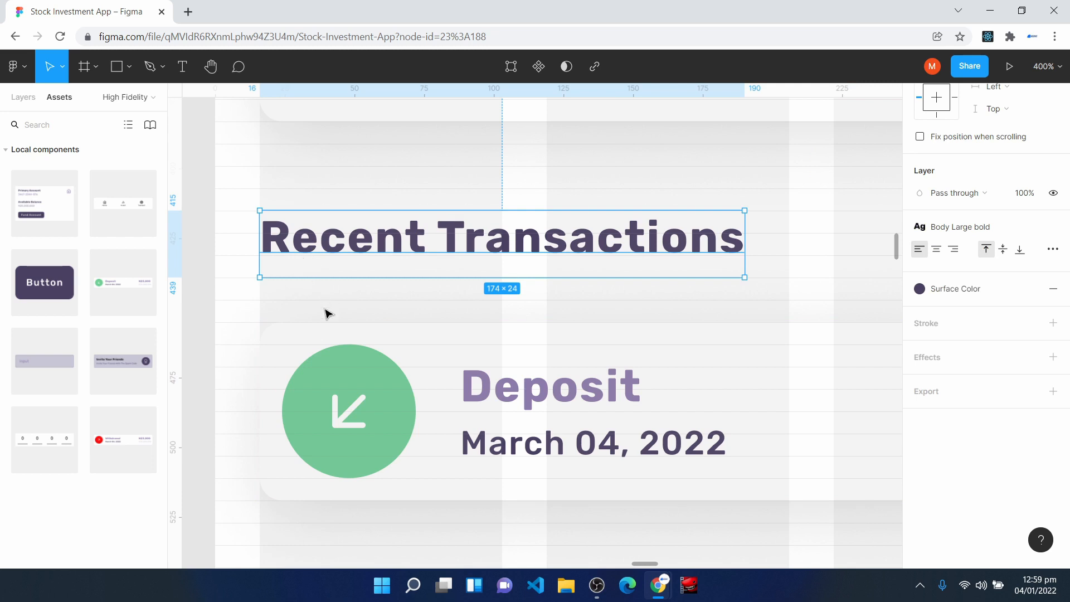
left_click(338, 364)
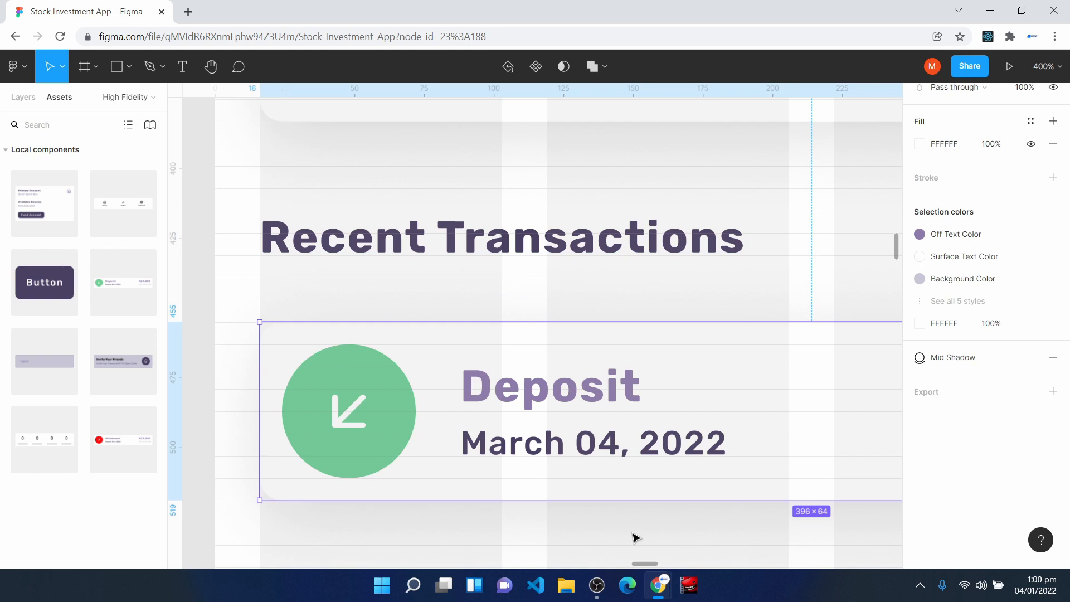
key("shift+0")
left_click(577, 461)
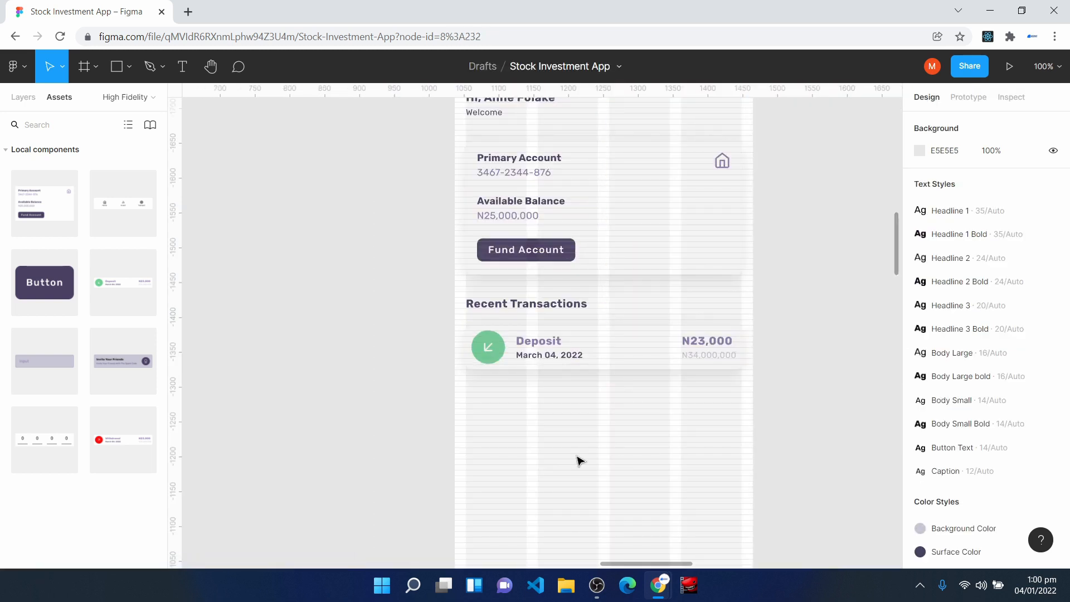
- Duplicate the Deposit Card and place the copy directly below the first one at X 16, Y 527
left_click(566, 353)
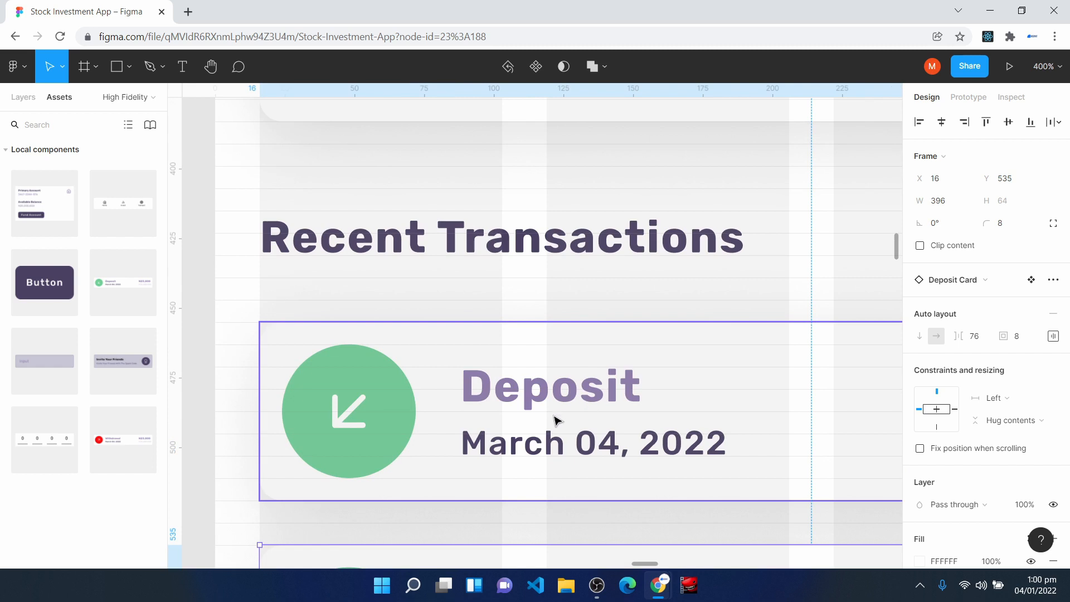
scroll(559, 422, "down", 3)
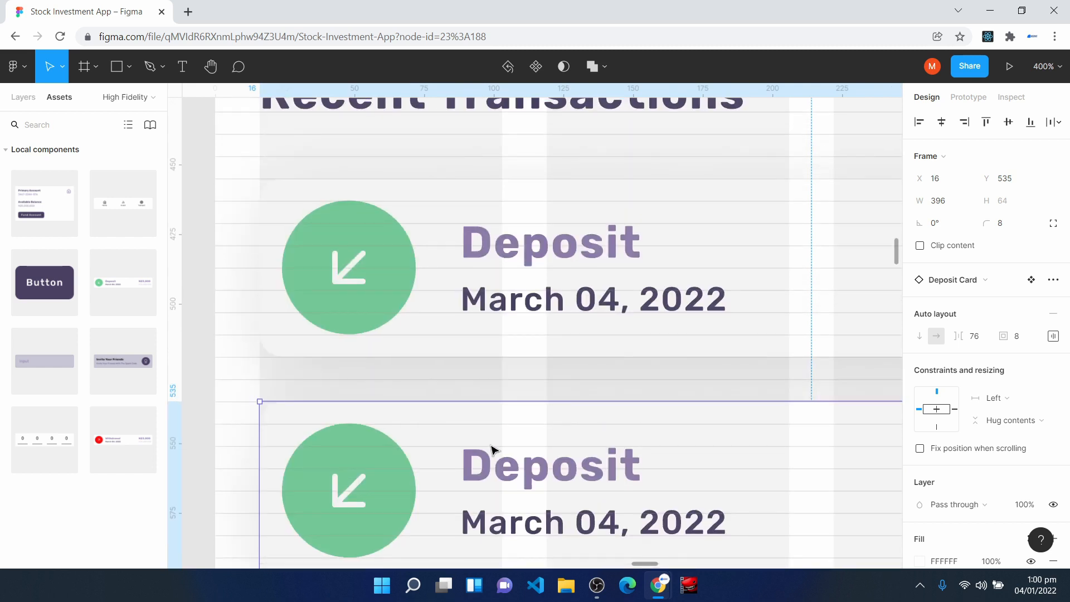
left_click_drag(484, 446, 482, 423)
key("ctrl+minus")
scroll(482, 423, "down", 1)
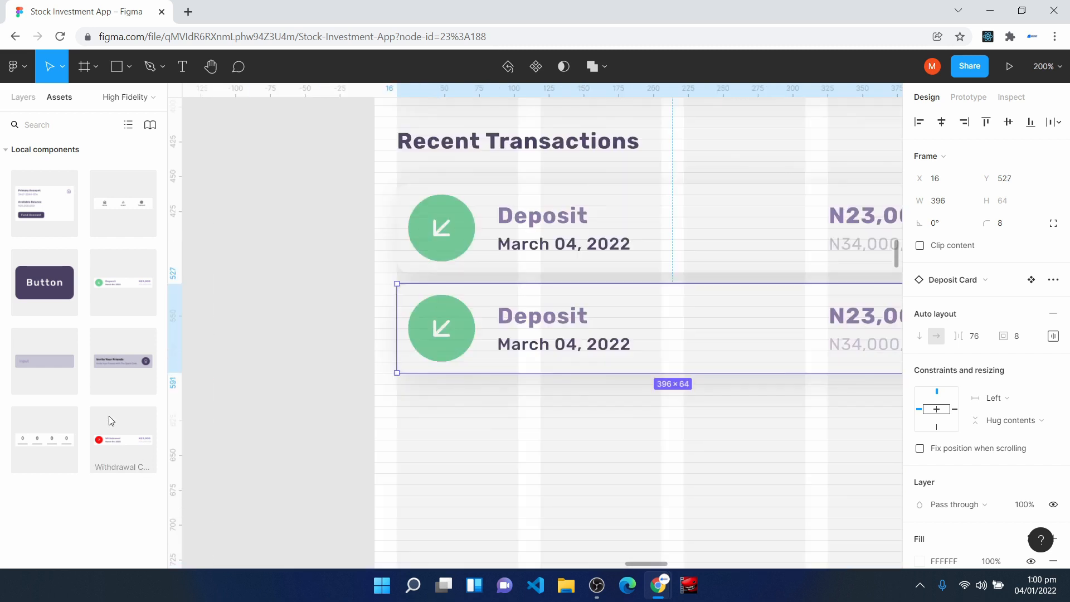
- Insert a Withdrawal Card component instance below the second Deposit Card and apply the Mid Shadow effect style to it
left_click_drag(115, 459, 523, 440)
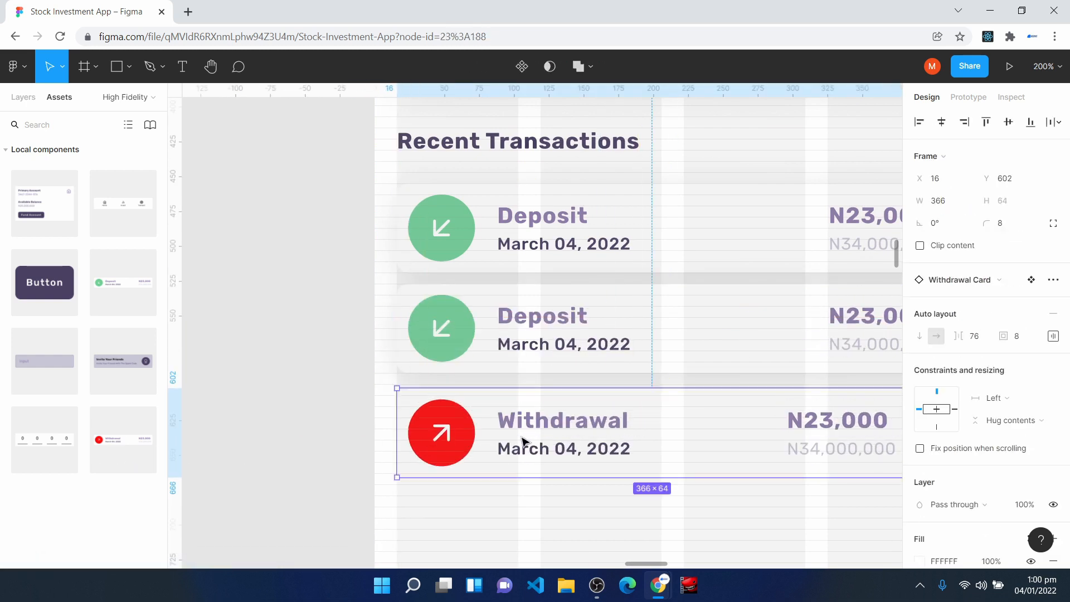
scroll(948, 379, "down", 6)
left_click(1031, 423)
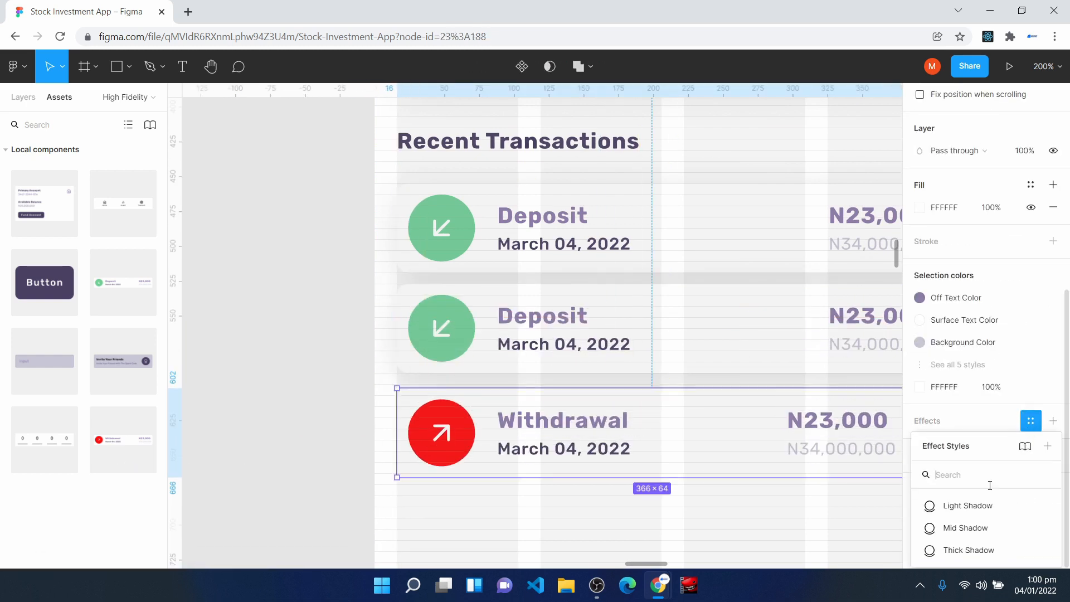
left_click(987, 530)
- Widen the Withdrawal Card to 396 to span the layout columns and move it up to Y 599
key("shift+0")
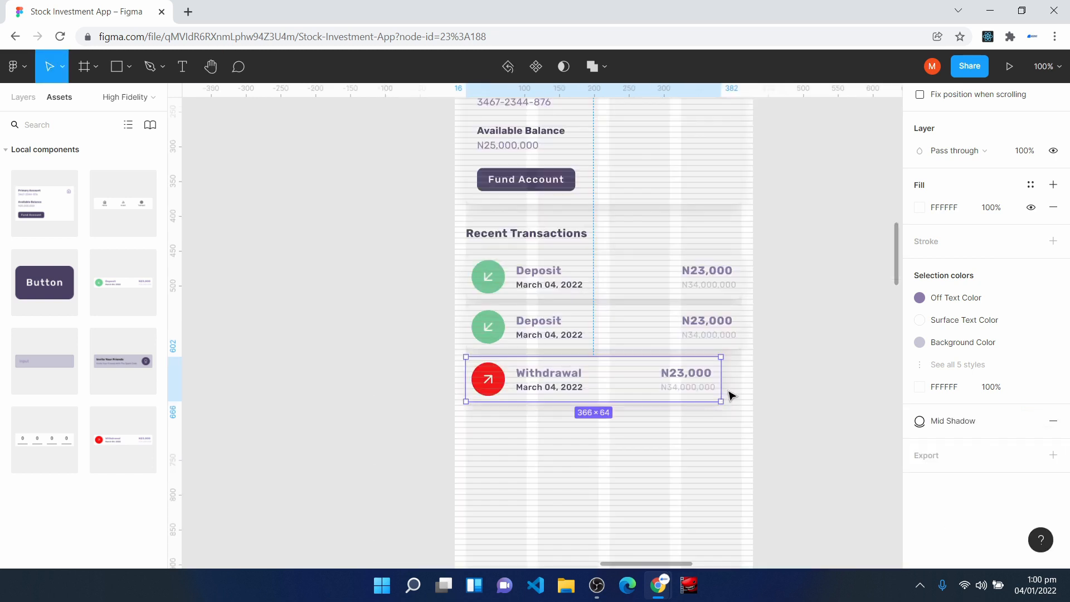
left_click_drag(721, 385, 744, 387)
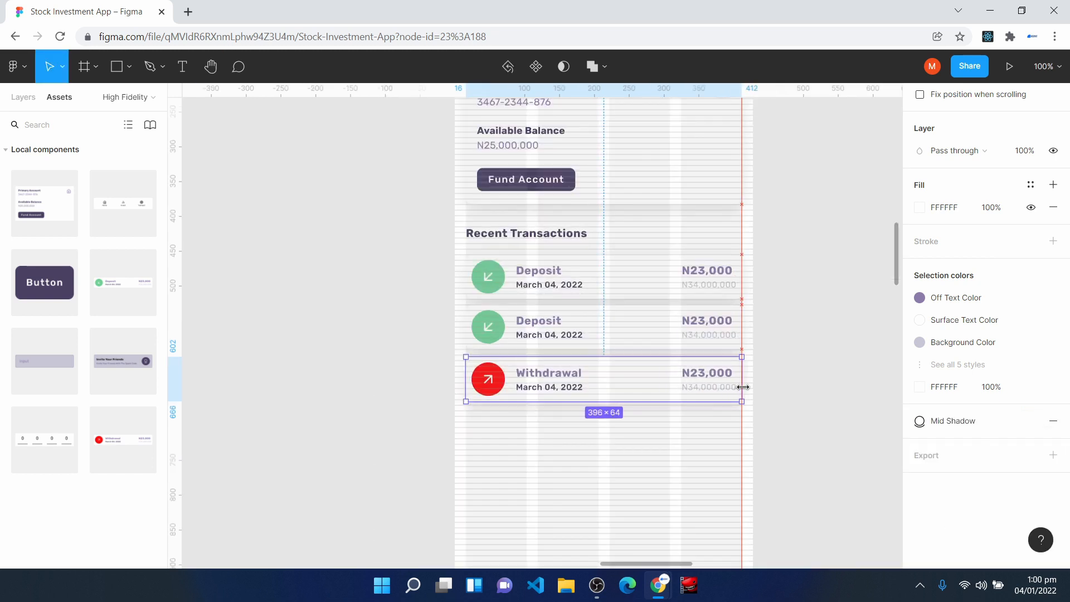
left_click_drag(561, 536, 482, 454)
key("ctrl+plus")
key("ctrl+plus")
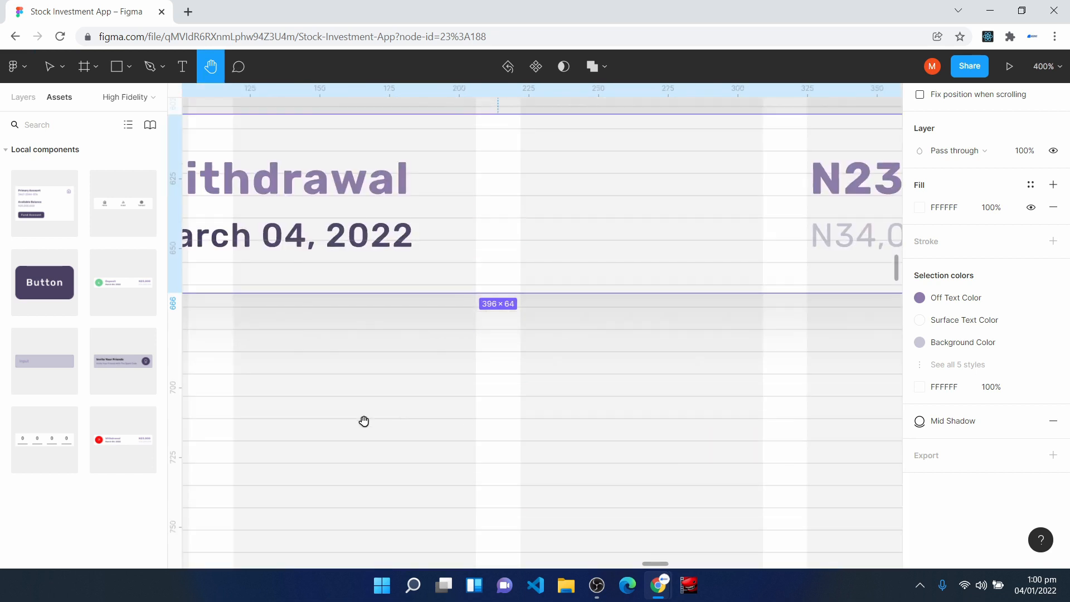
scroll(401, 419, "up", 2)
key("v")
left_click_drag(425, 217, 425, 210)
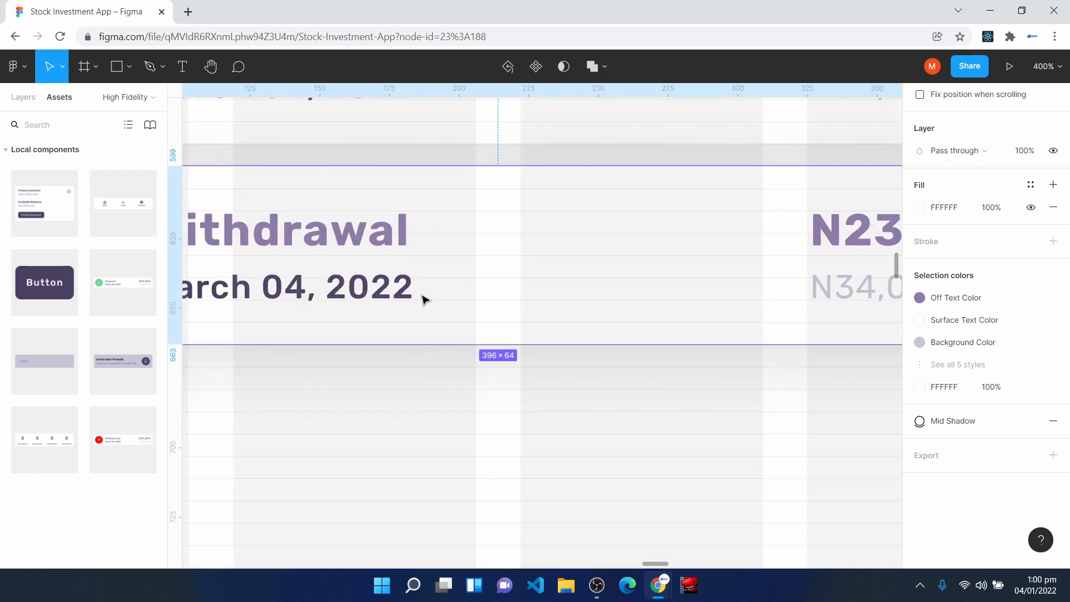
- Insert a Referral Banner component instance below the Withdrawal Card at X 16 and widen it to 396
key("ctrl+minus")
scroll(509, 420, "up", 1)
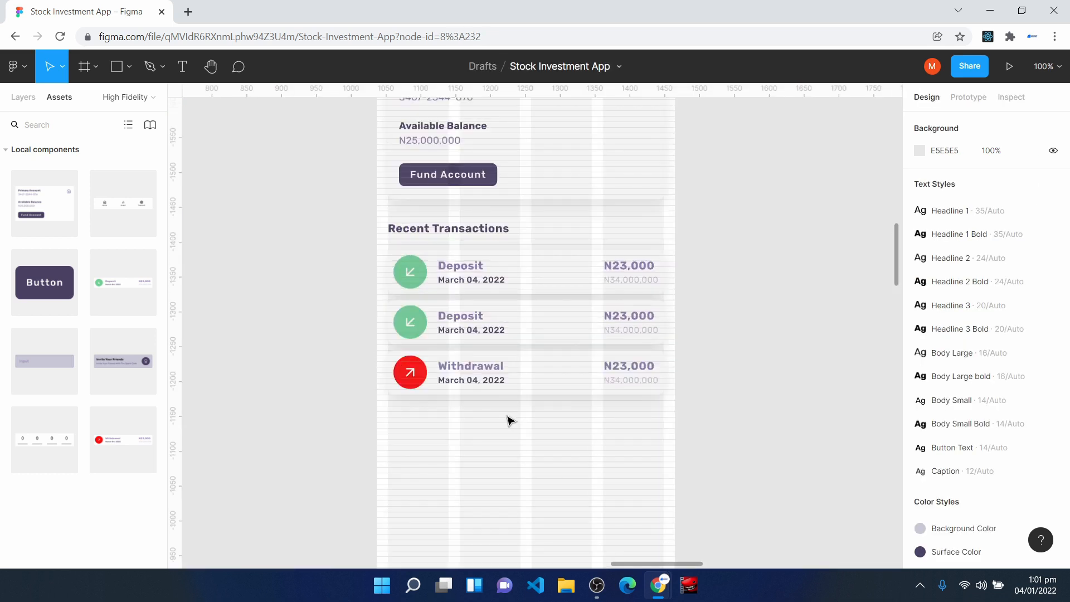
left_click_drag(119, 365, 469, 475)
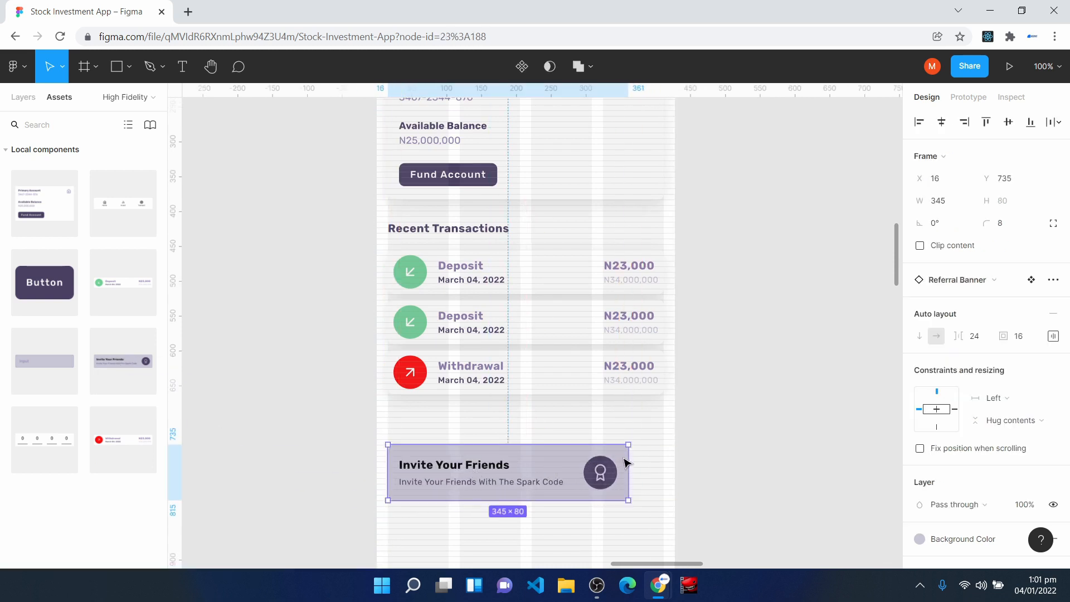
left_click_drag(629, 460, 664, 461)
- Move the Referral Banner up to Y 711, closer to the Withdrawal Card
scroll(783, 426, "down", 3)
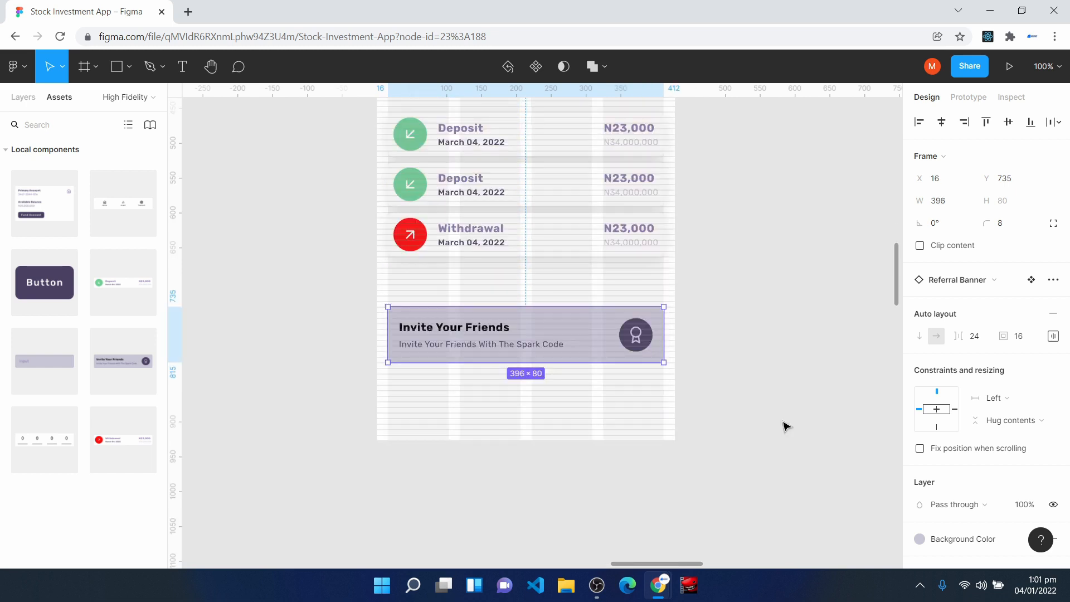
key("ctrl+plus")
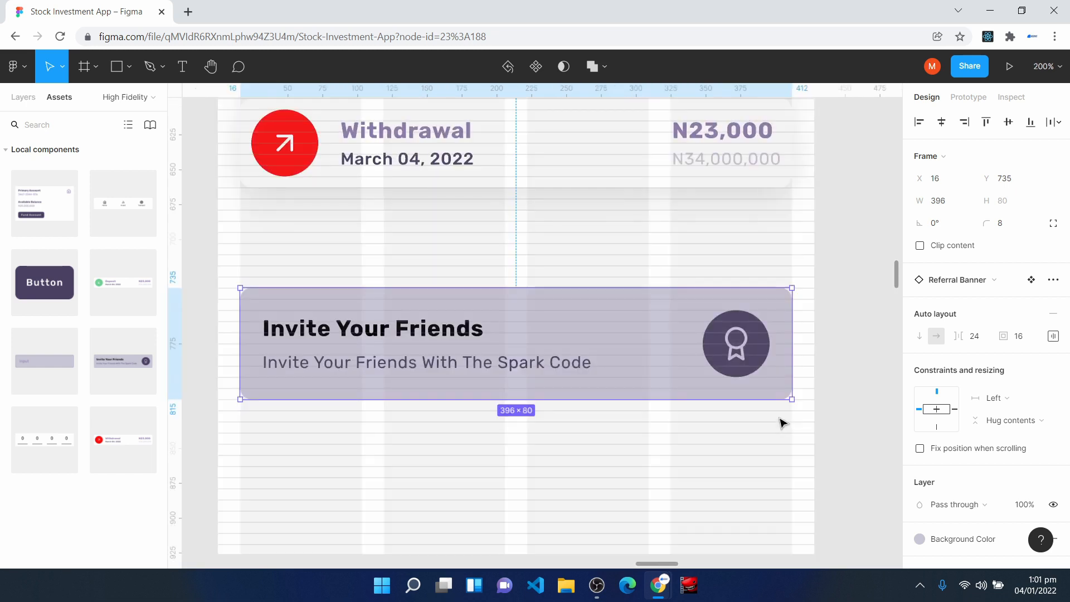
key("ctrl+plus")
key("space")
left_click_drag(267, 195, 661, 342)
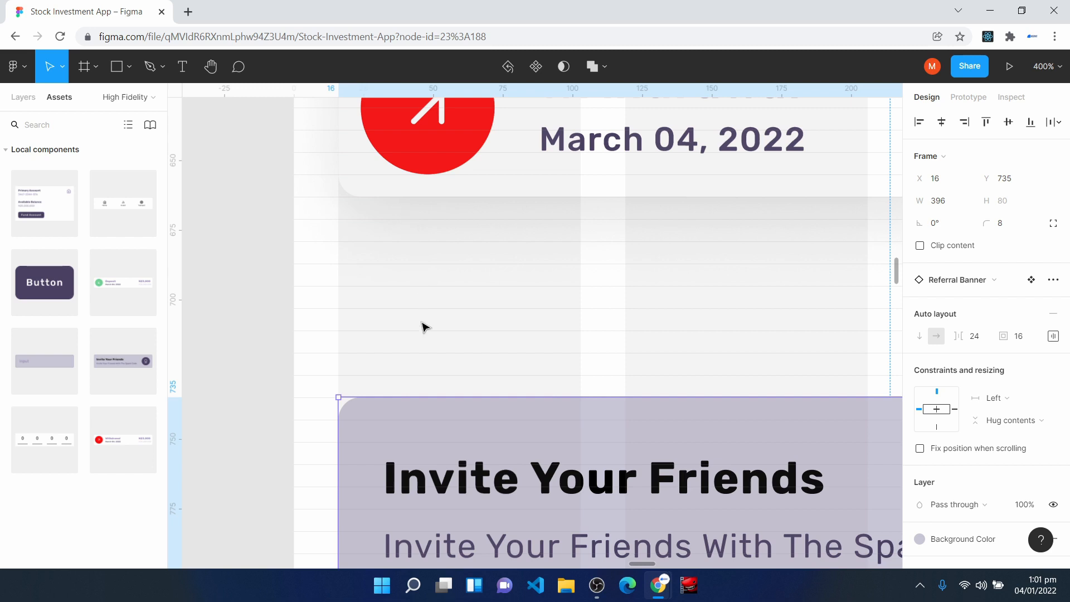
left_click_drag(397, 483, 398, 418)
- Insert a Bottom Navigation component instance at the foot of the Home frame, 428 × 87 at X 0, Y 839
key("shift+0")
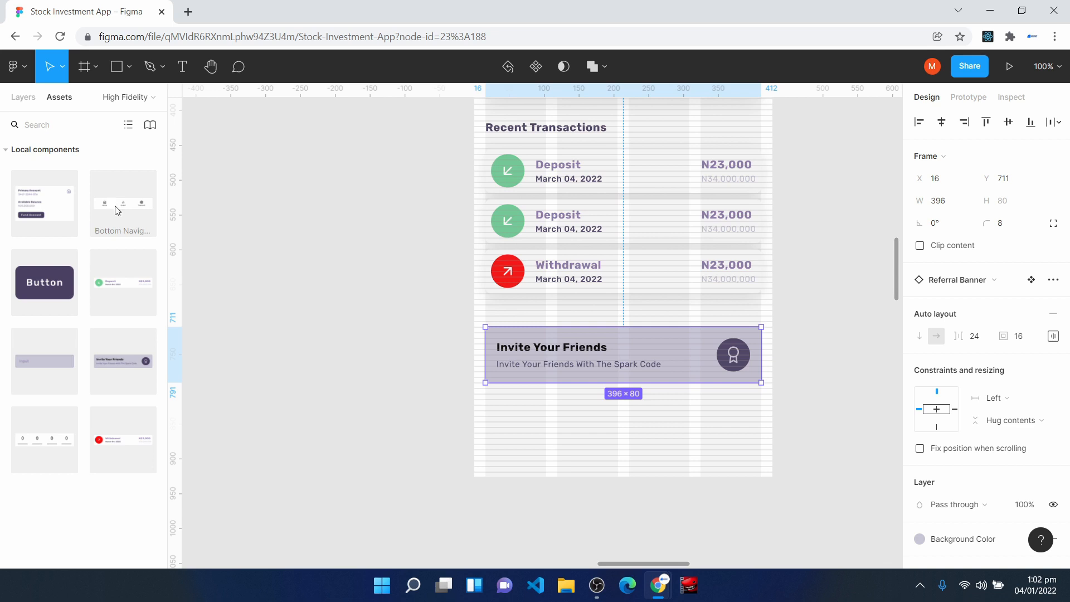
left_click_drag(117, 210, 580, 440)
key("ctrl+plus")
key("space")
left_click_drag(765, 299, 589, 114)
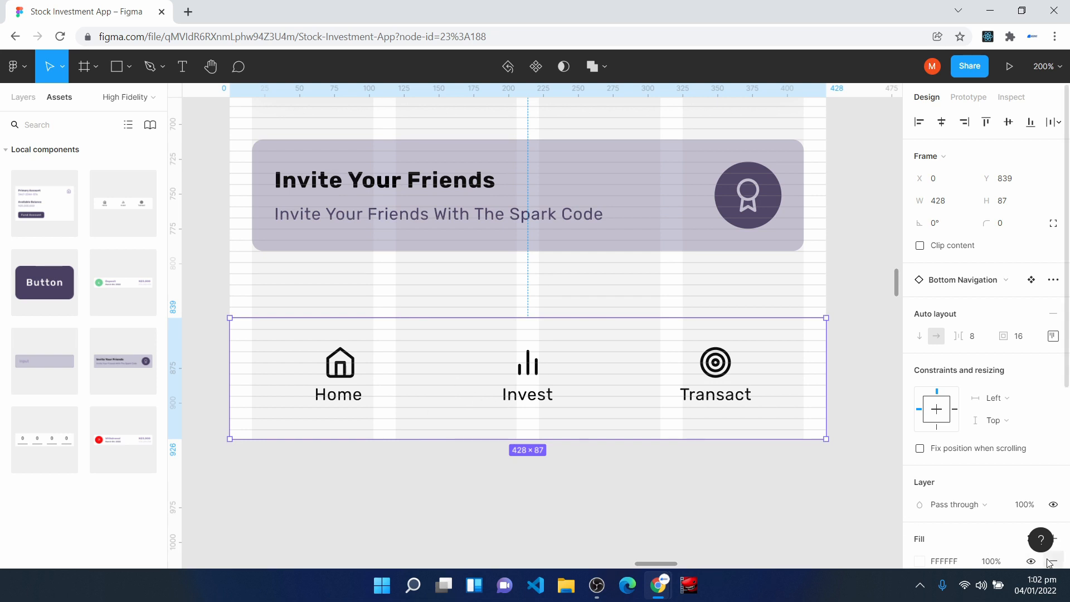
- Apply the Surface Color style to the Bottom Navigation bar's fill
scroll(1025, 504, "down", 3)
left_click(1031, 329)
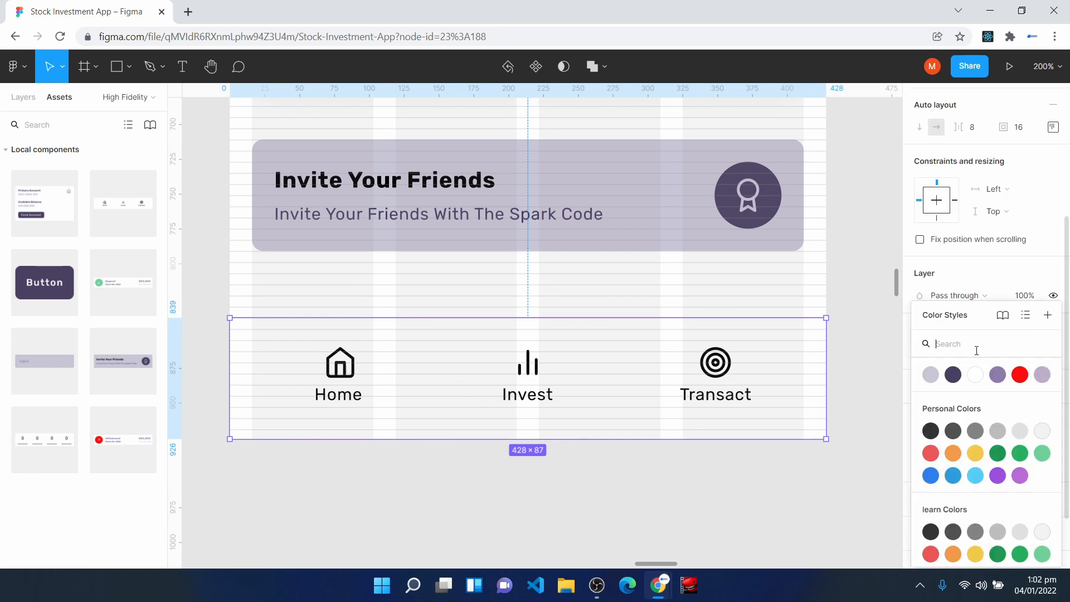
left_click(954, 375)
- Apply the Surface Color style to the fills of the Home, Invest and Transact items in the Bottom Navigation
left_click(296, 375)
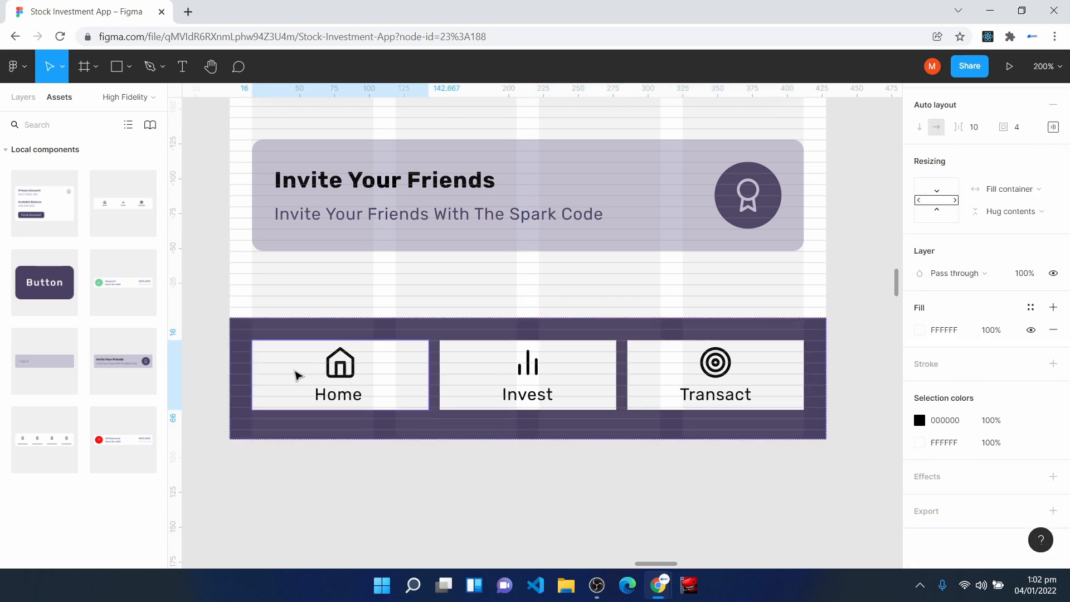
left_click(1030, 307)
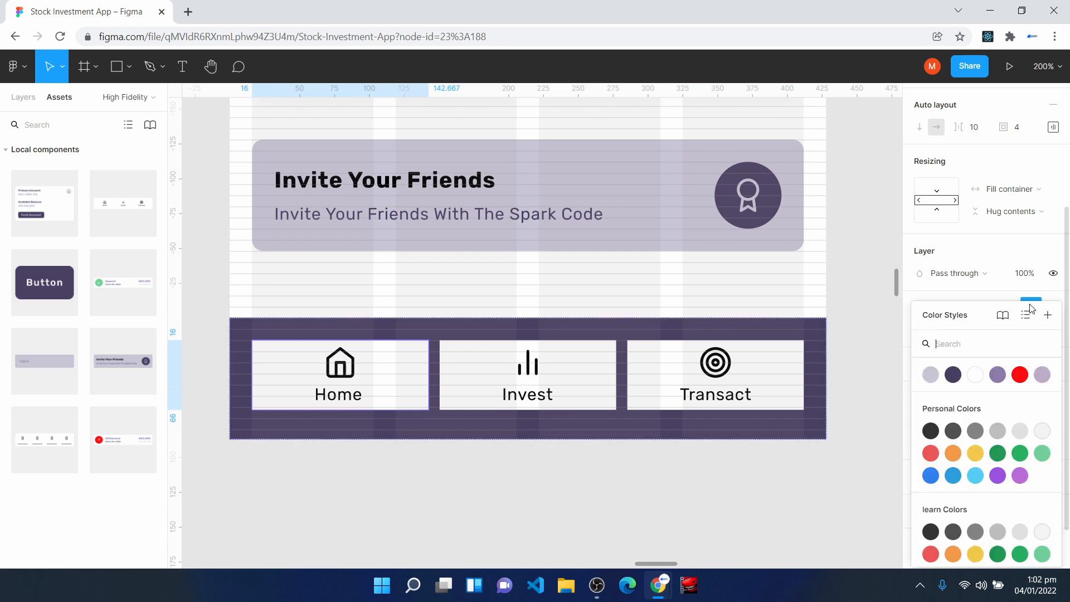
left_click(954, 375)
key("Tab")
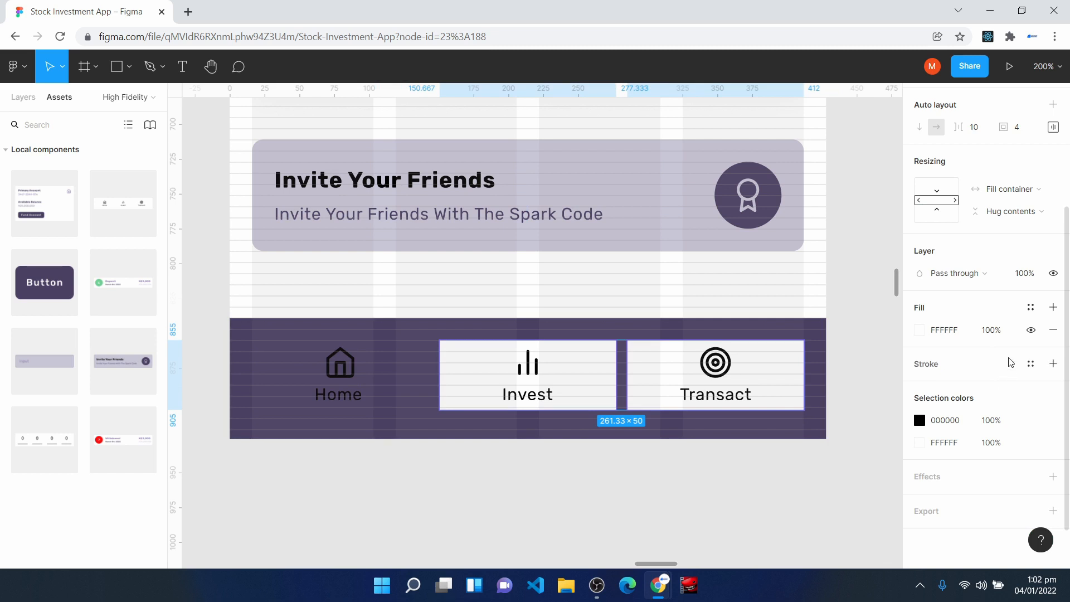
left_click(1031, 307)
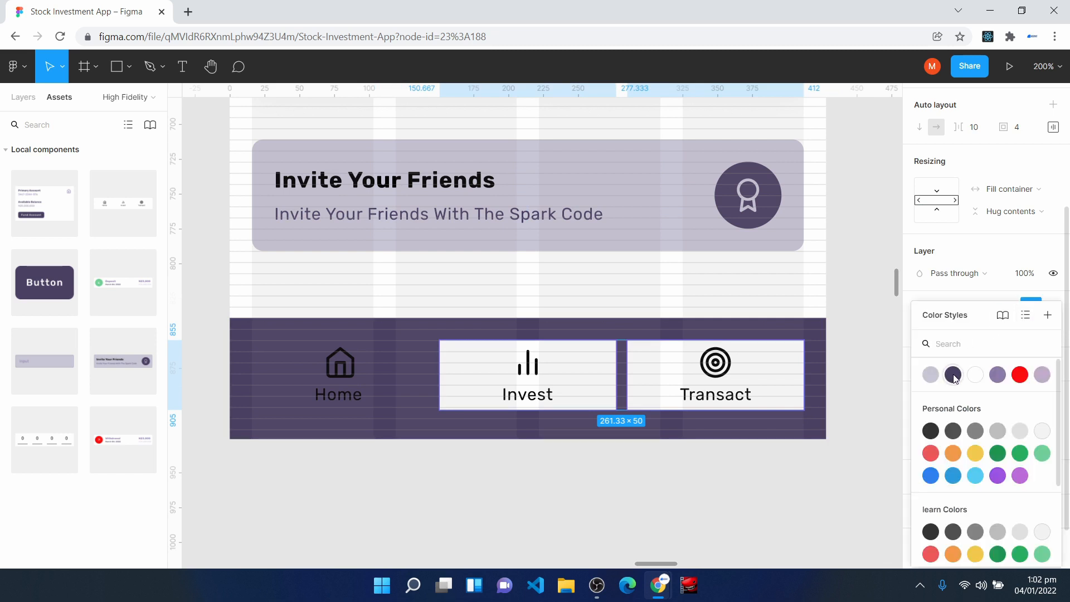
left_click(953, 375)
- Apply the Off Text Color style to the stroke of the Home icon in the Bottom Navigation
double_click(348, 368)
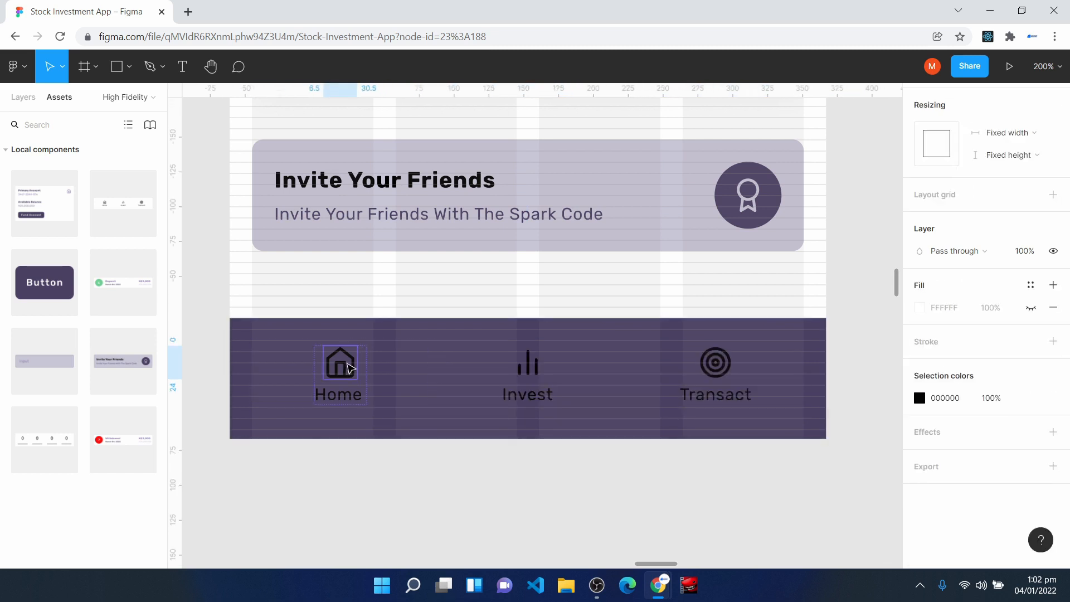
double_click(349, 365)
left_click(1031, 339)
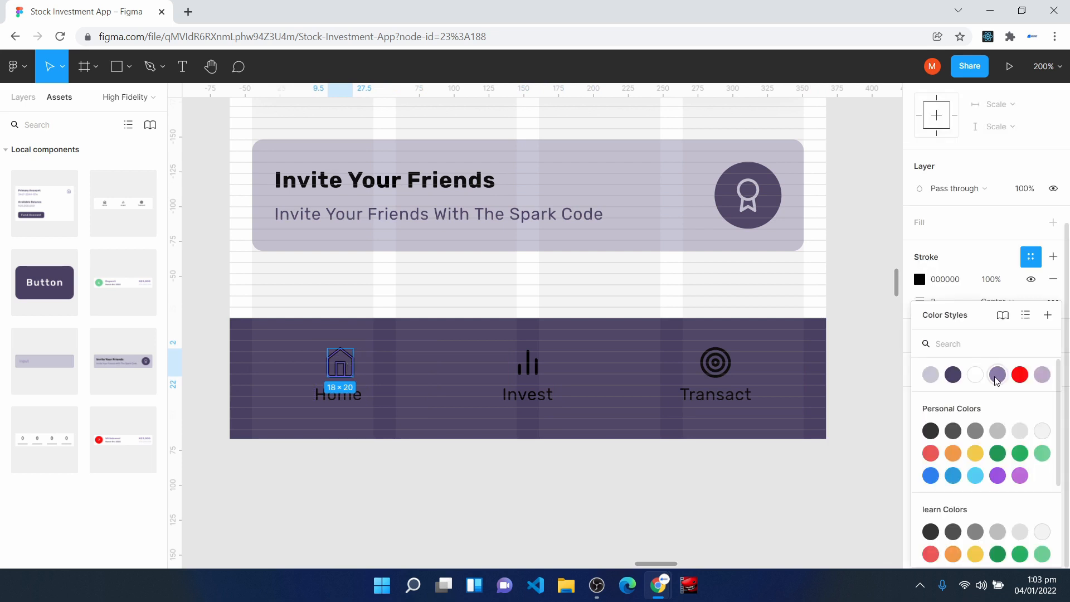
scroll(1001, 377, "down", 1)
left_click(998, 342)
left_click(567, 485)
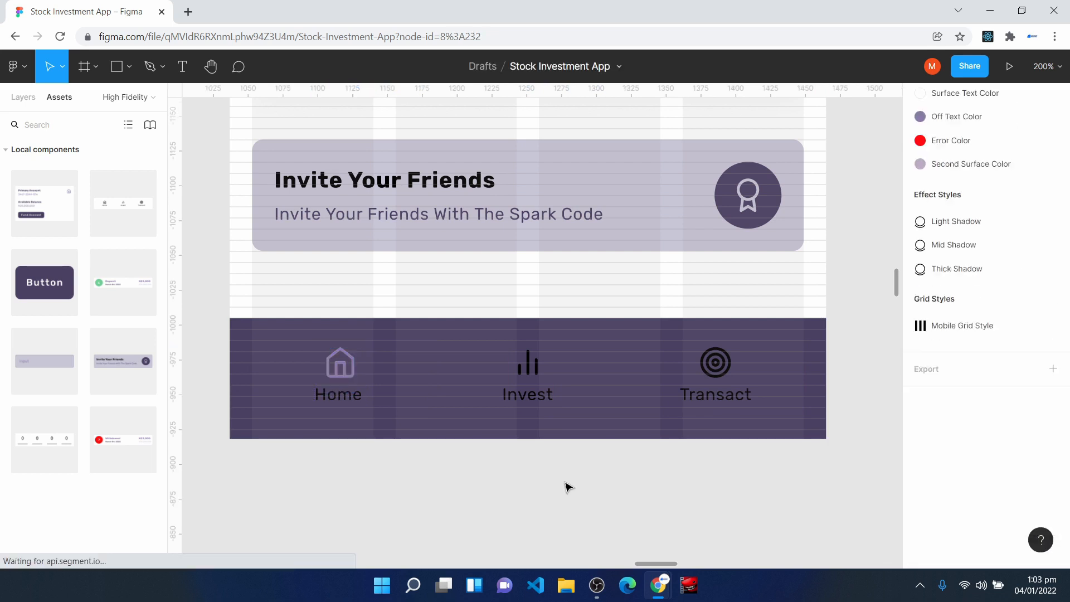
- Apply the Off Text Color style to the strokes of the Invest and Transact icons in the Bottom Navigation
left_click(528, 377)
double_click(528, 377)
left_click(528, 377)
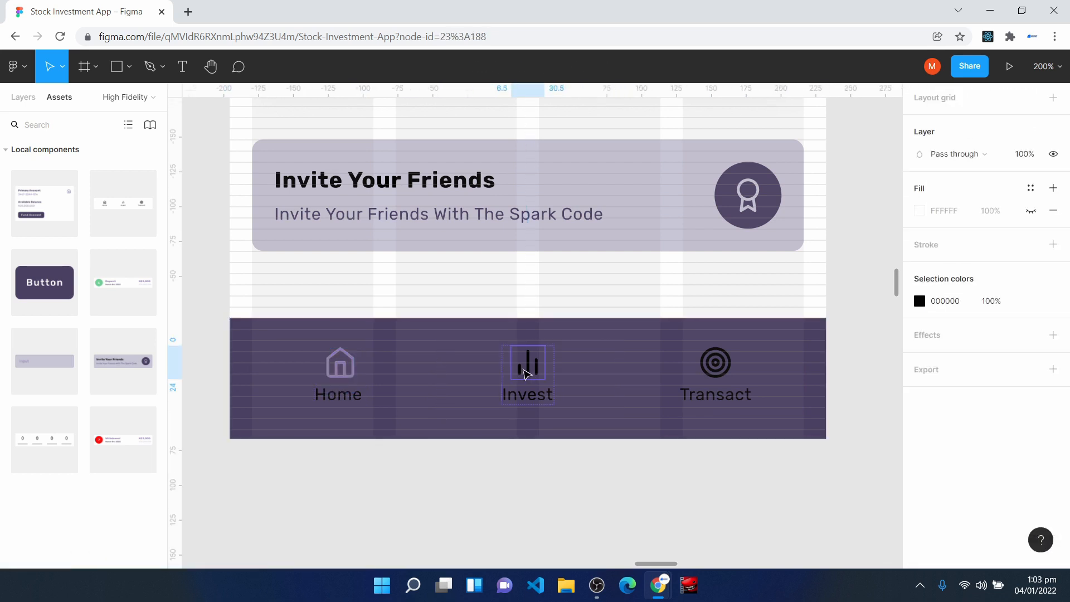
left_click(712, 369)
left_click(711, 373)
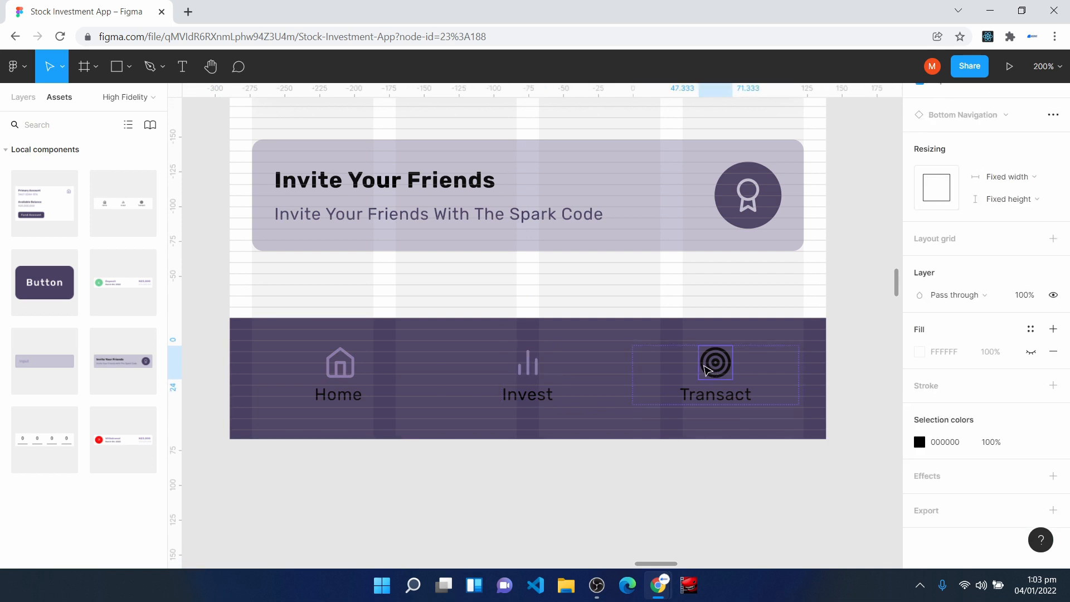
double_click(708, 369)
left_click(1031, 329)
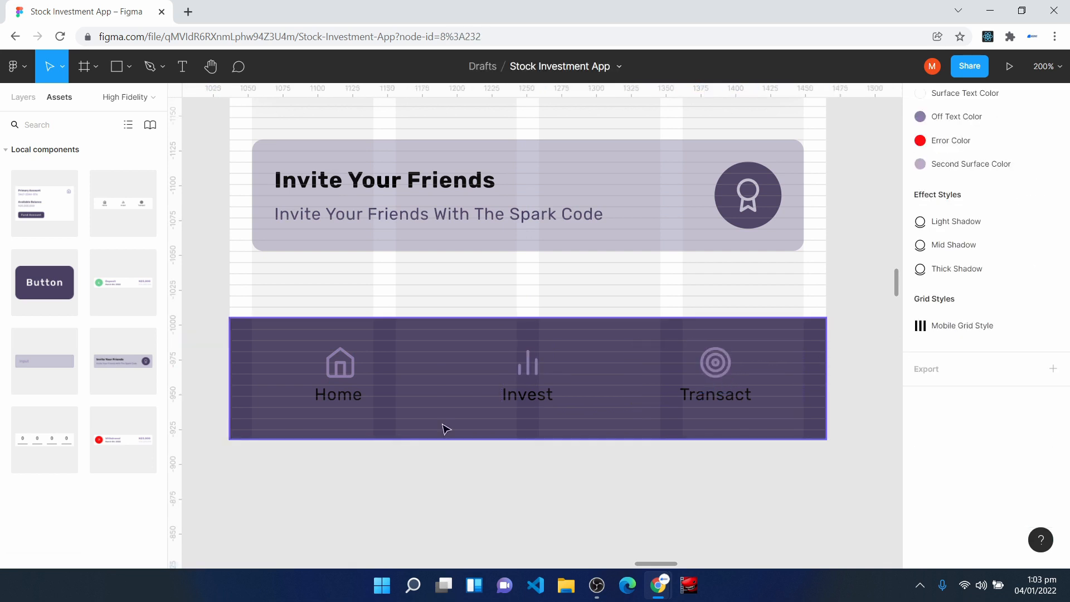
- Apply the Background Color style to the Home, Invest and Transact label text in the Bottom Navigation
left_click(340, 397)
left_click(341, 397)
left_click(1030, 245)
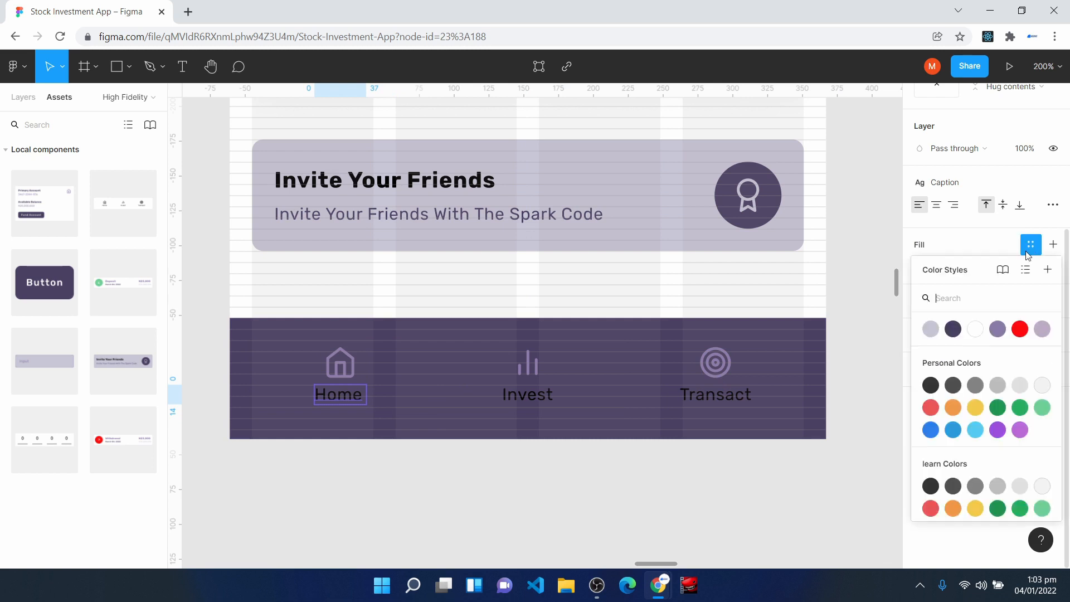
left_click(930, 329)
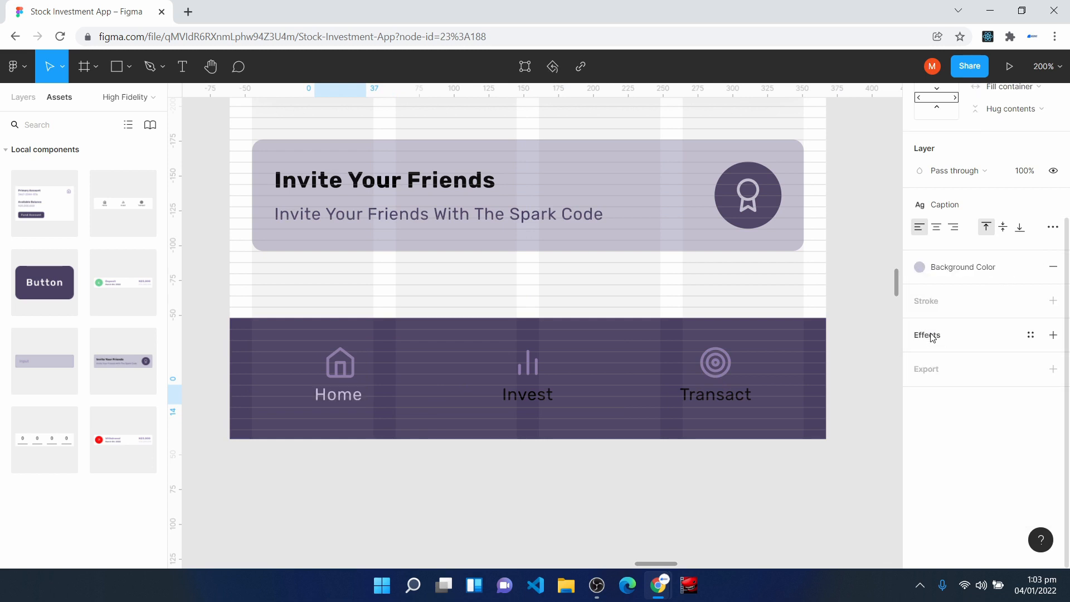
left_click(537, 398)
left_click(803, 483)
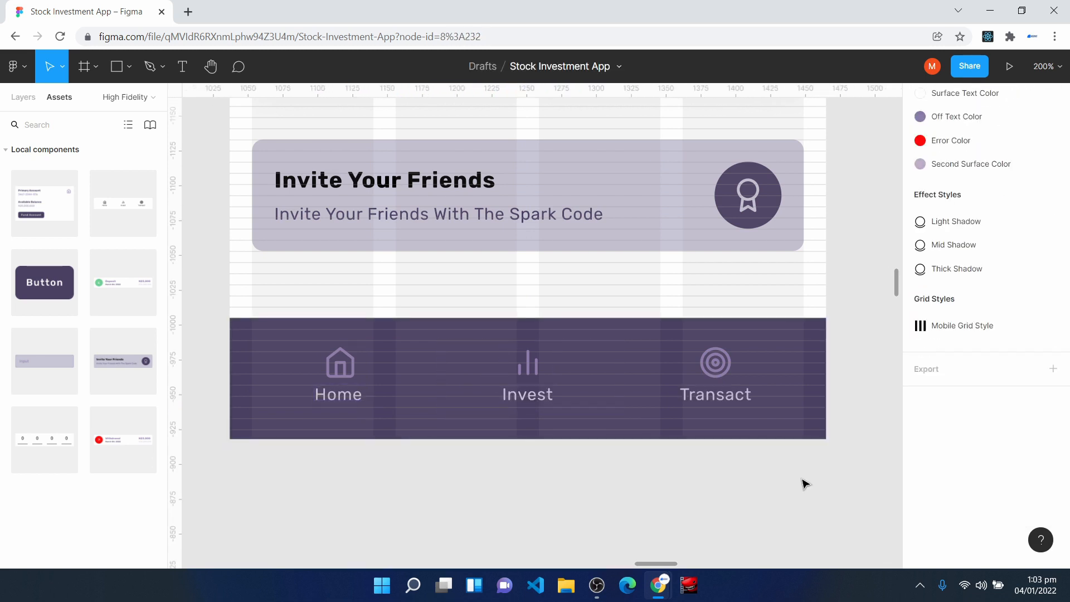
- Apply the Surface Text Color style to the Home, Invest and Transact label text in the Bottom Navigation
scroll(357, 444, "up", 2)
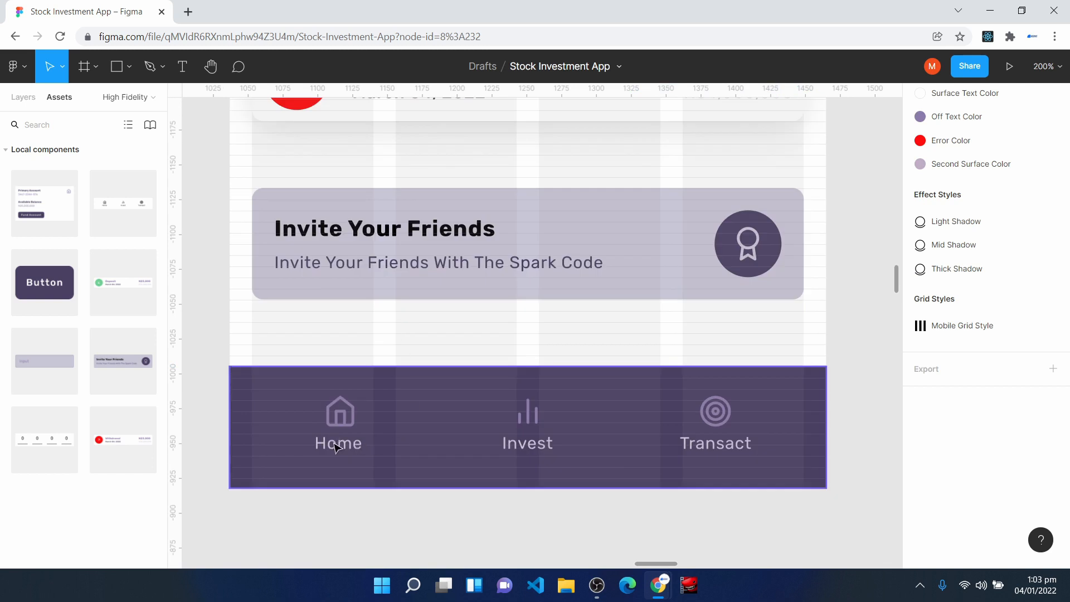
left_click(351, 448)
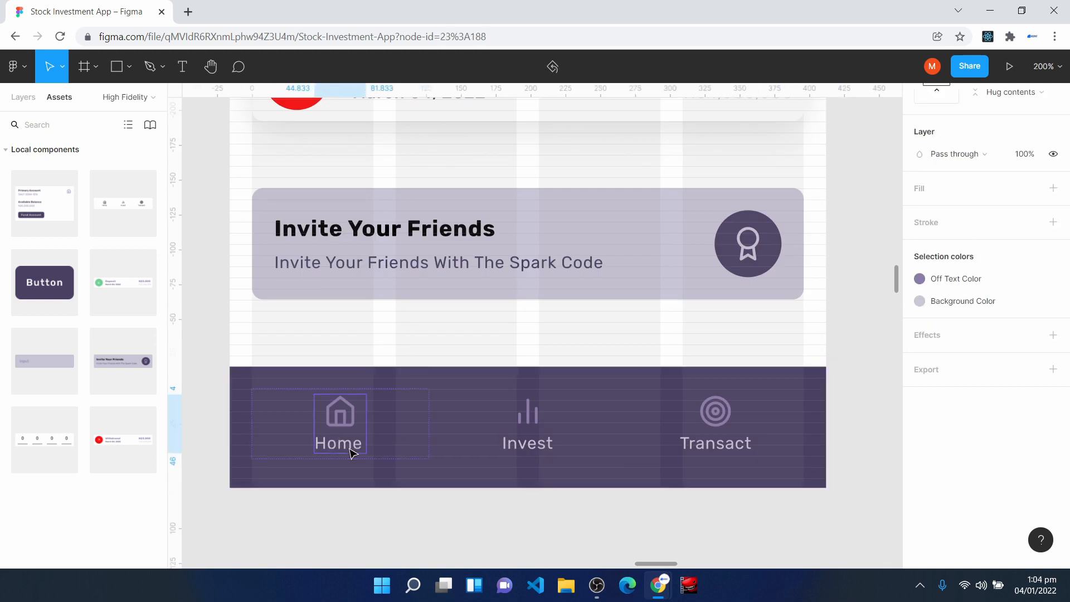
left_click(351, 452)
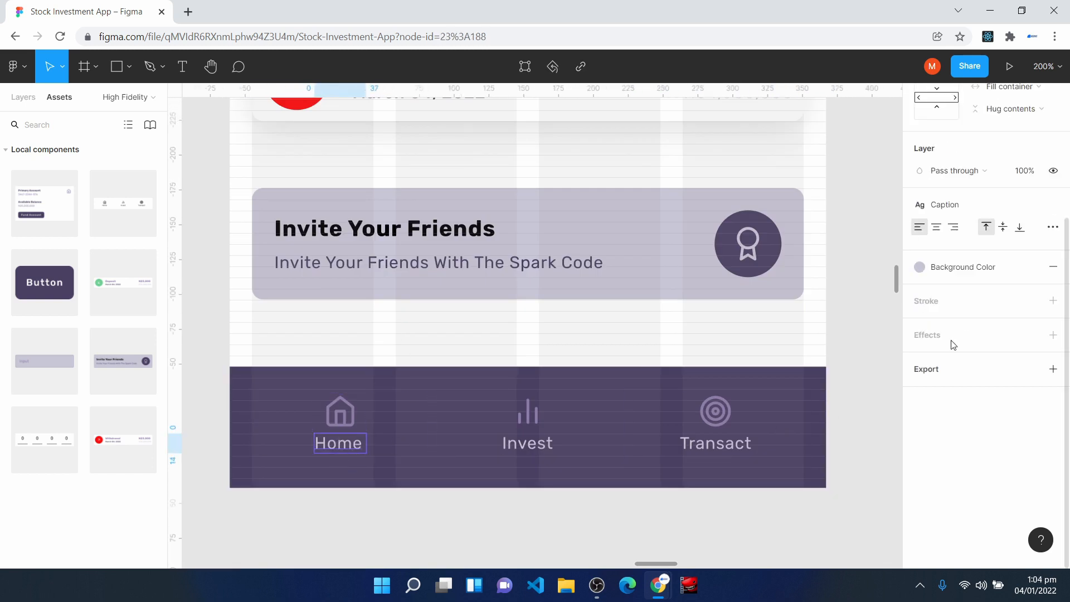
left_click(980, 267)
left_click(976, 351)
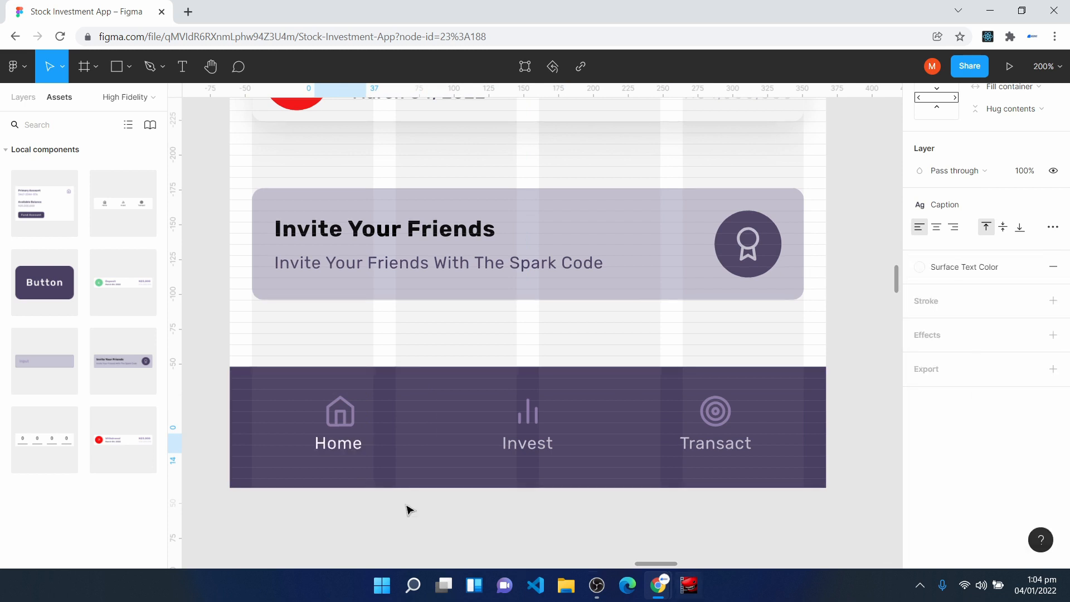
left_click(535, 454)
left_click(538, 455)
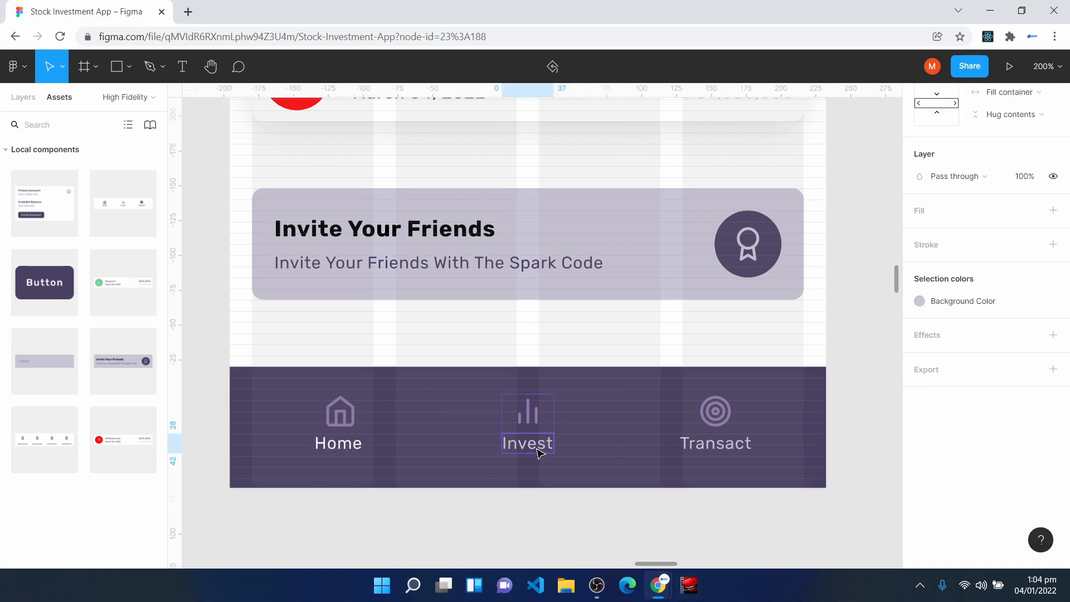
left_click(716, 444)
left_click(989, 268)
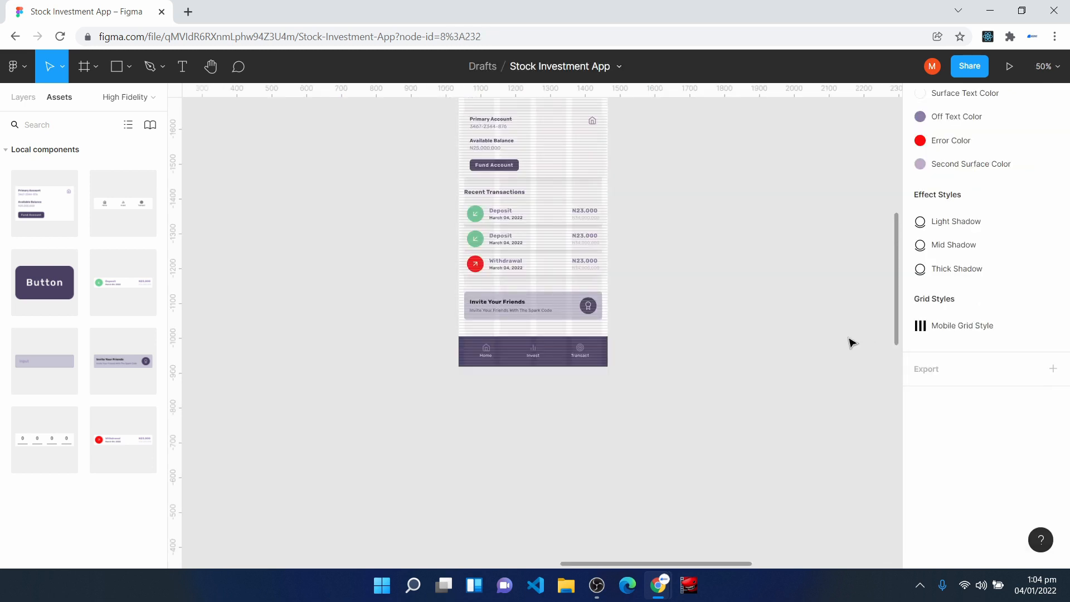
- Present the Home frame as a prototype and examine its layout from the header down to the navigation bar
scroll(647, 354, "up", 2)
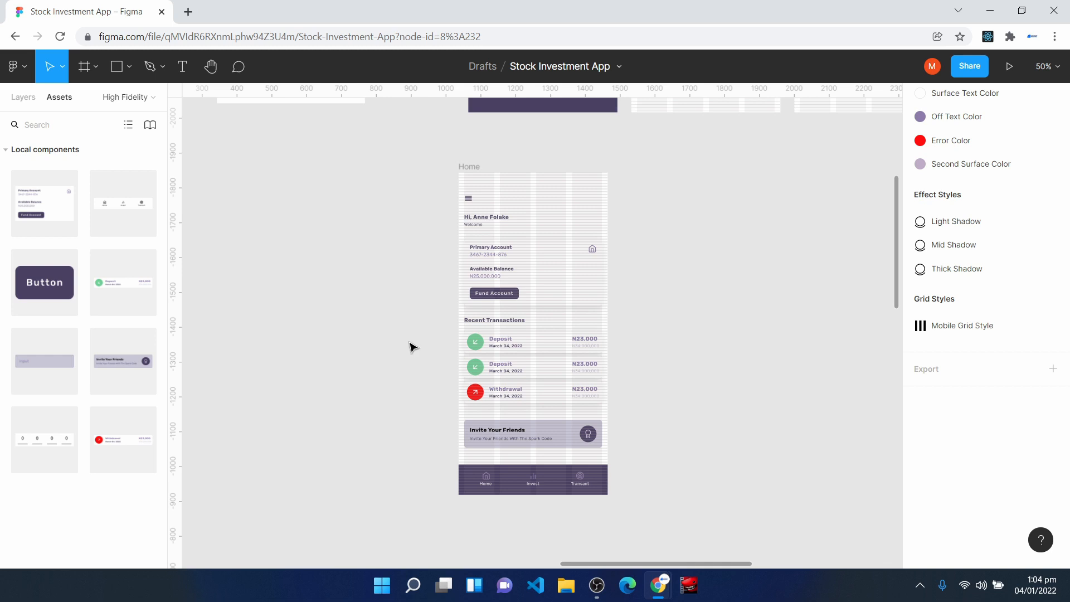
left_click(464, 177)
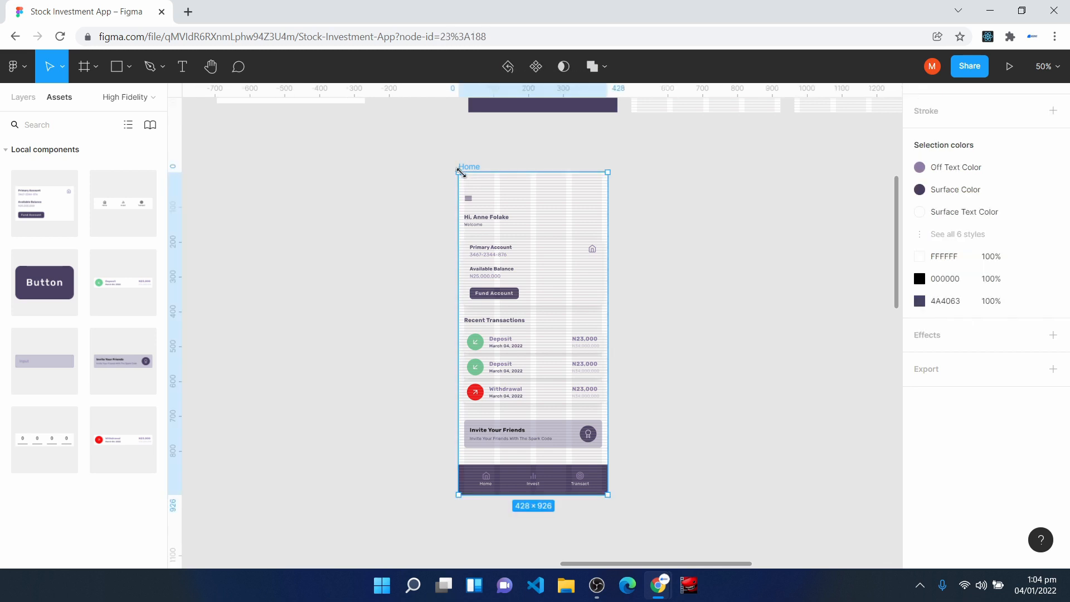
left_click(1010, 67)
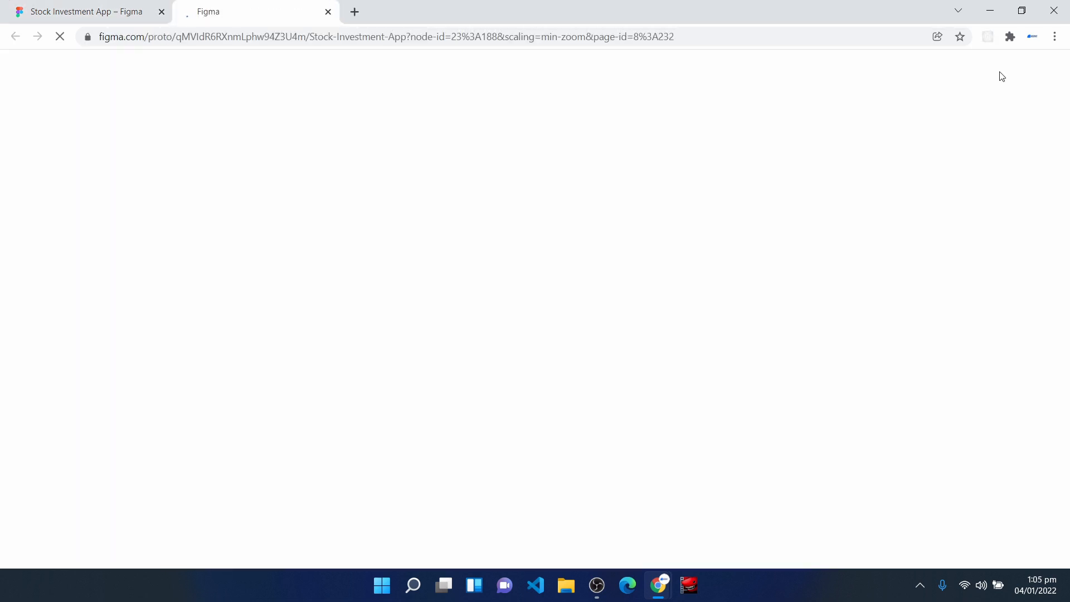
scroll(465, 413, "down", 3)
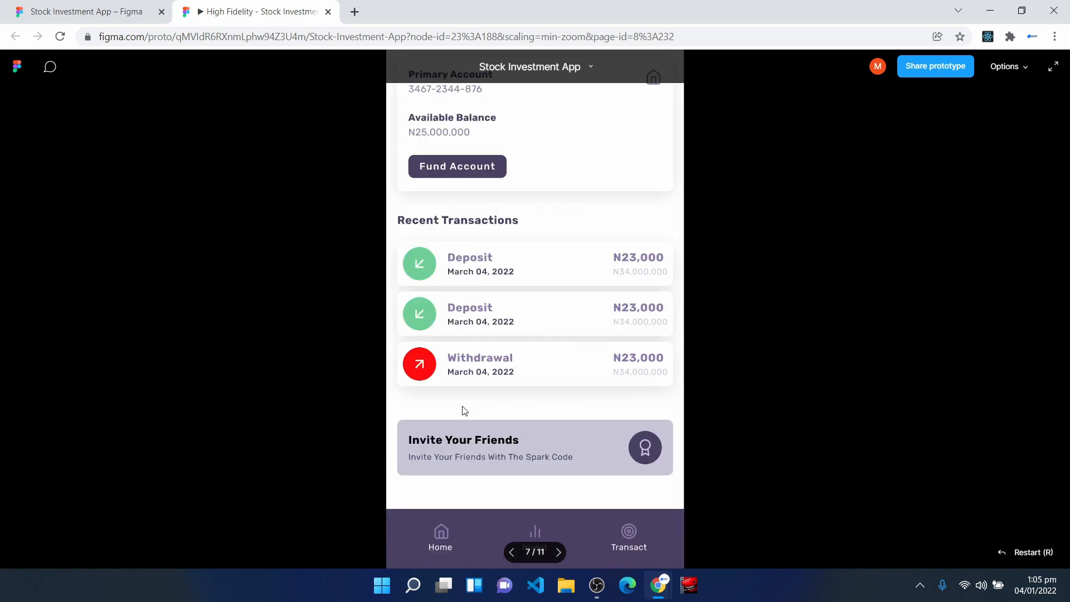
scroll(465, 414, "up", 3)
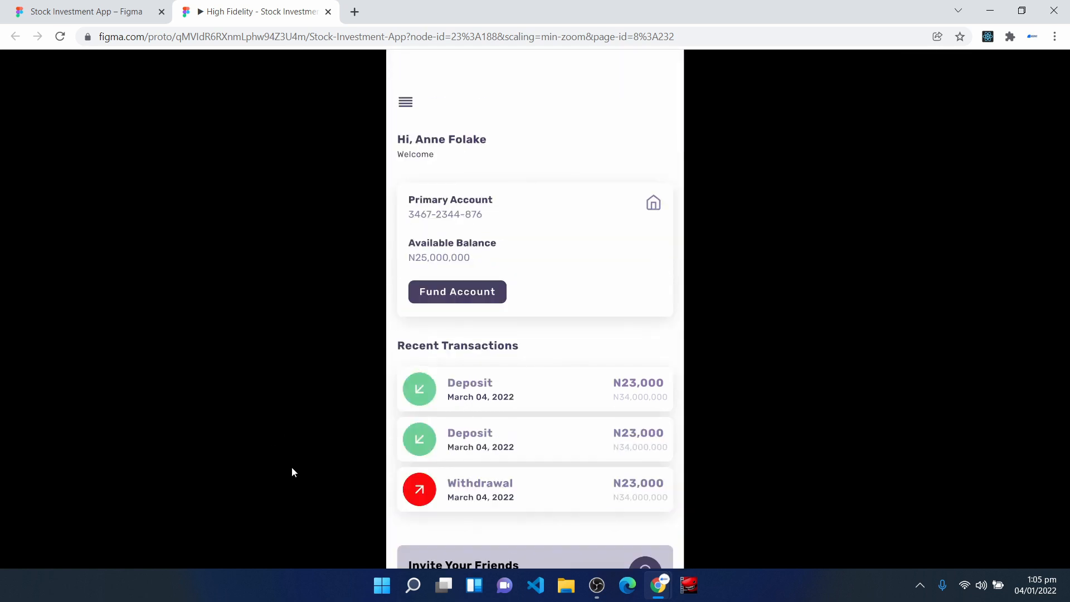
- Return to the design file and set the prototype device to iPhone 13 Pro Max
left_click(81, 11)
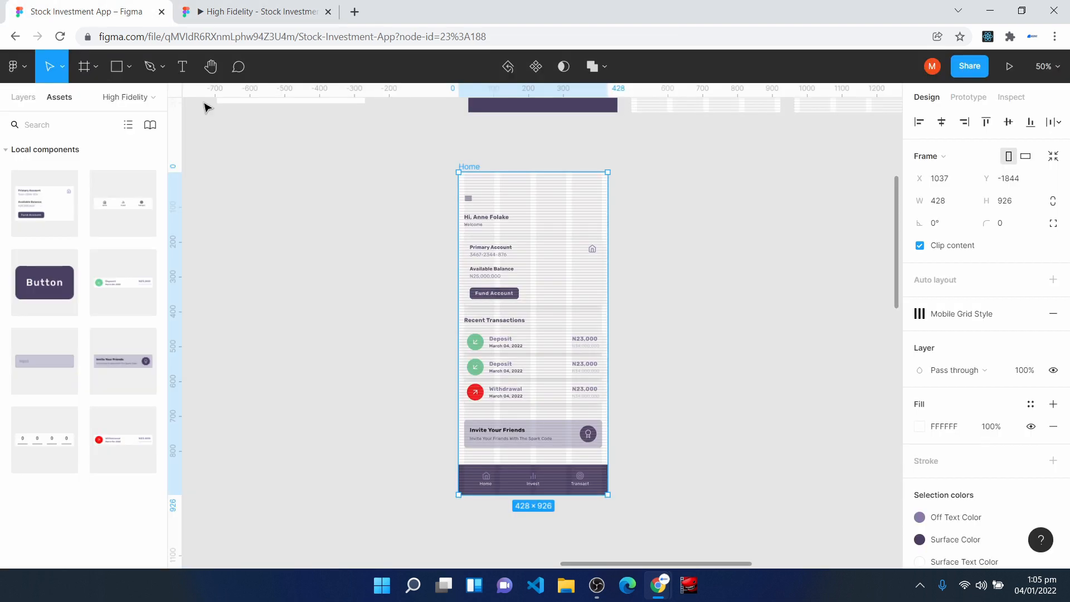
left_click(990, 100)
key("Escape")
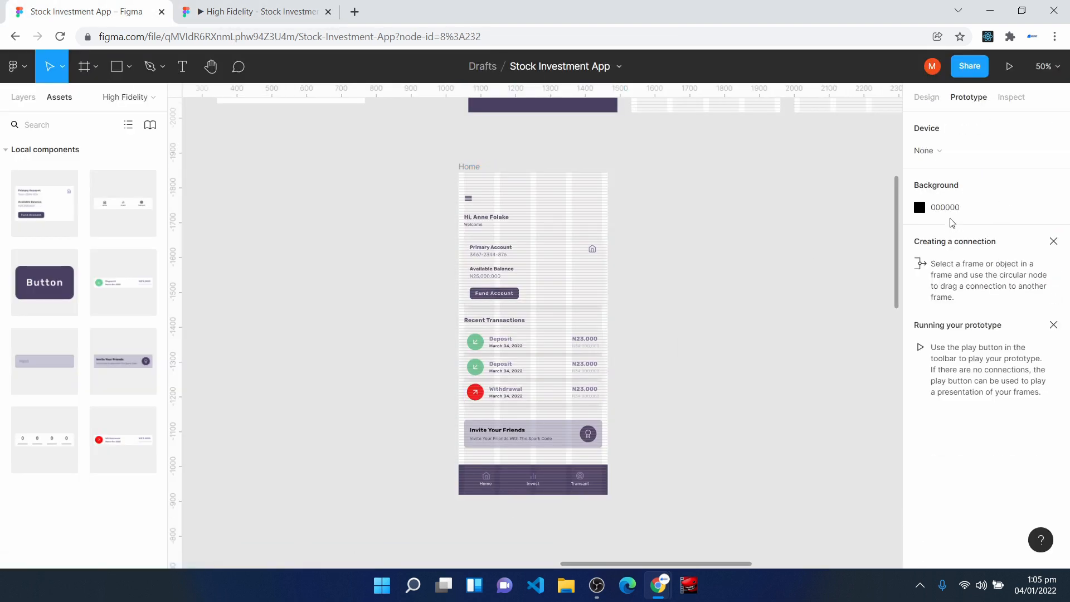
left_click(957, 156)
left_click(975, 133)
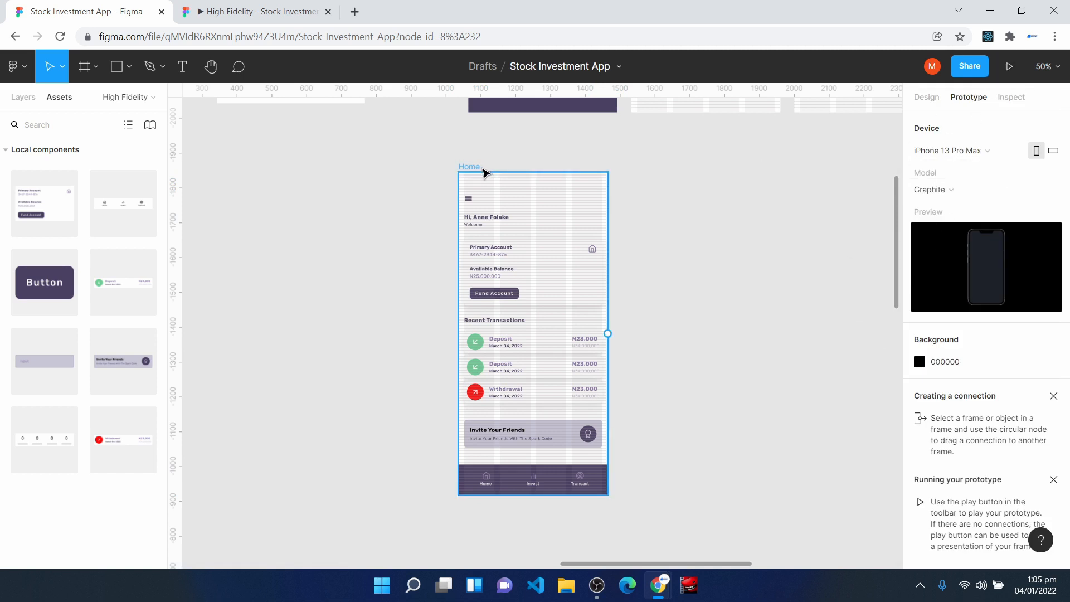
- Present the Home frame in the phone mockup, scaled down to fit, and examine it in full screen
left_click(484, 170)
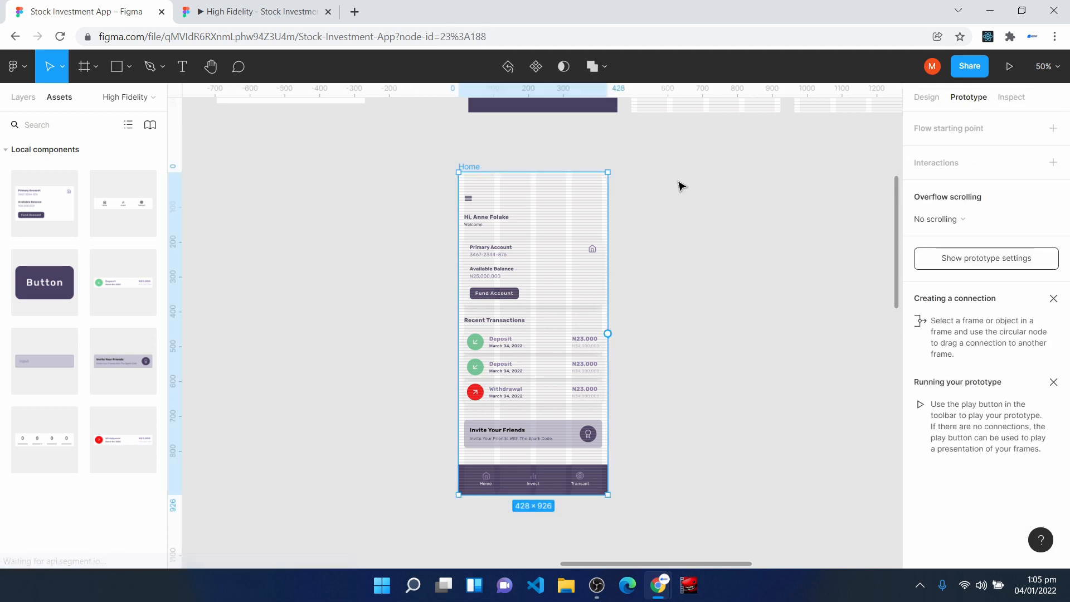
left_click(1004, 77)
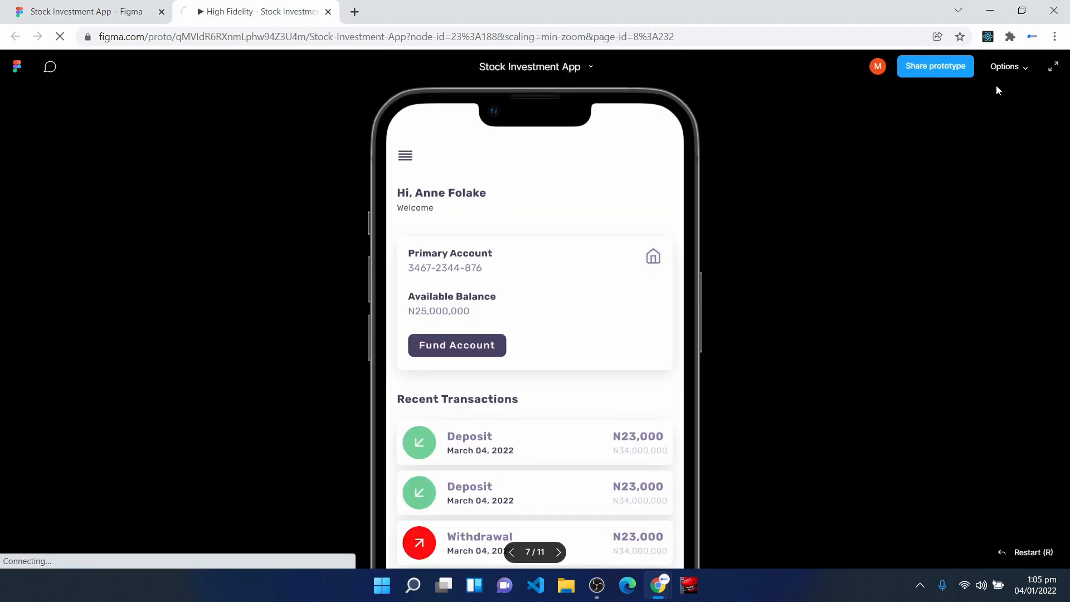
left_click(80, 19)
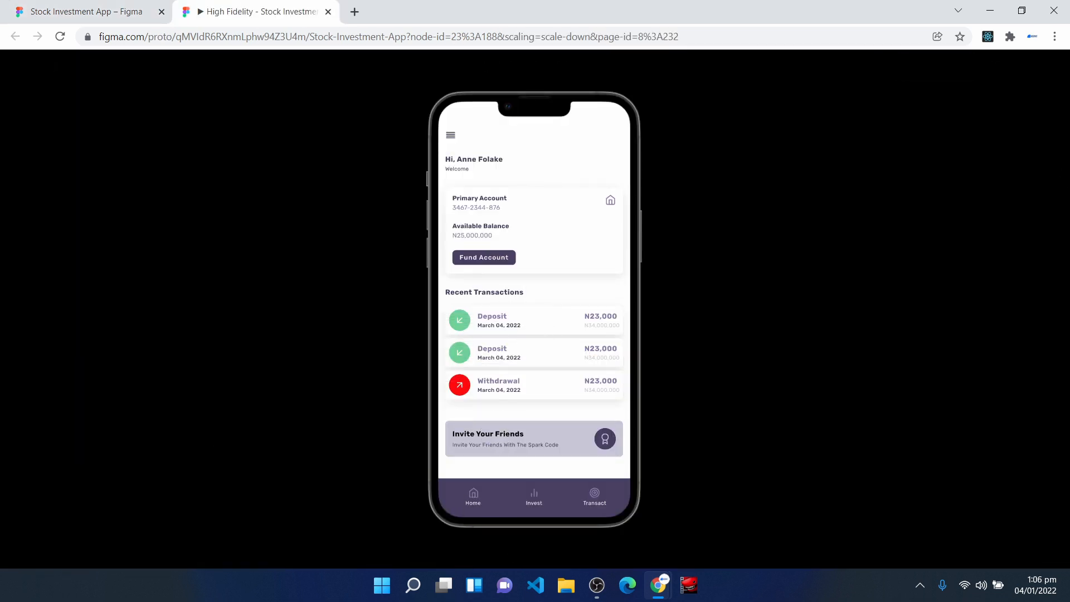
mouse_move(1054, 71)
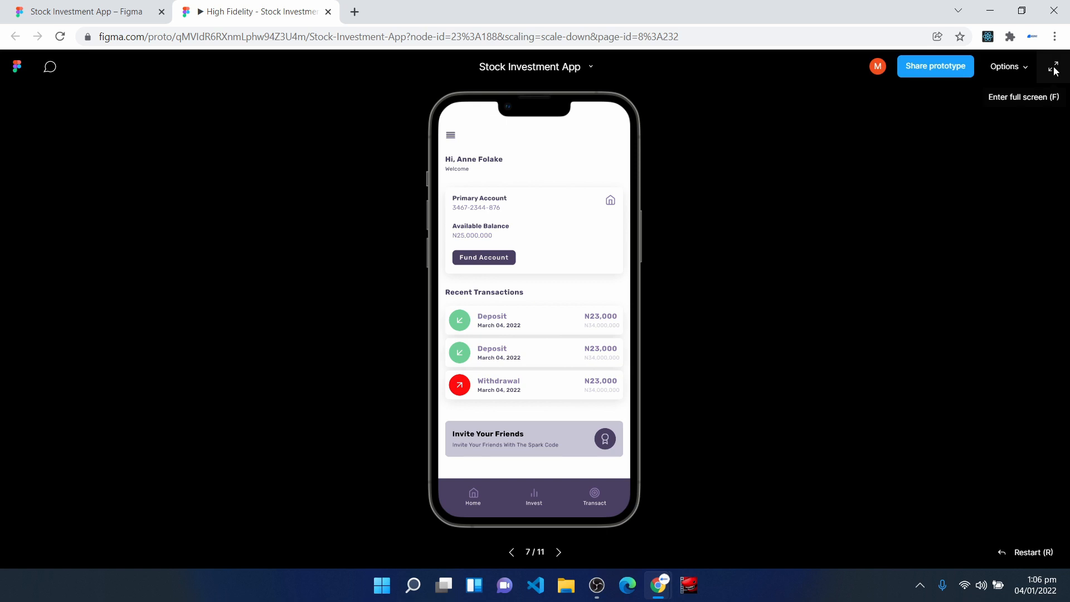
left_click(1054, 68)
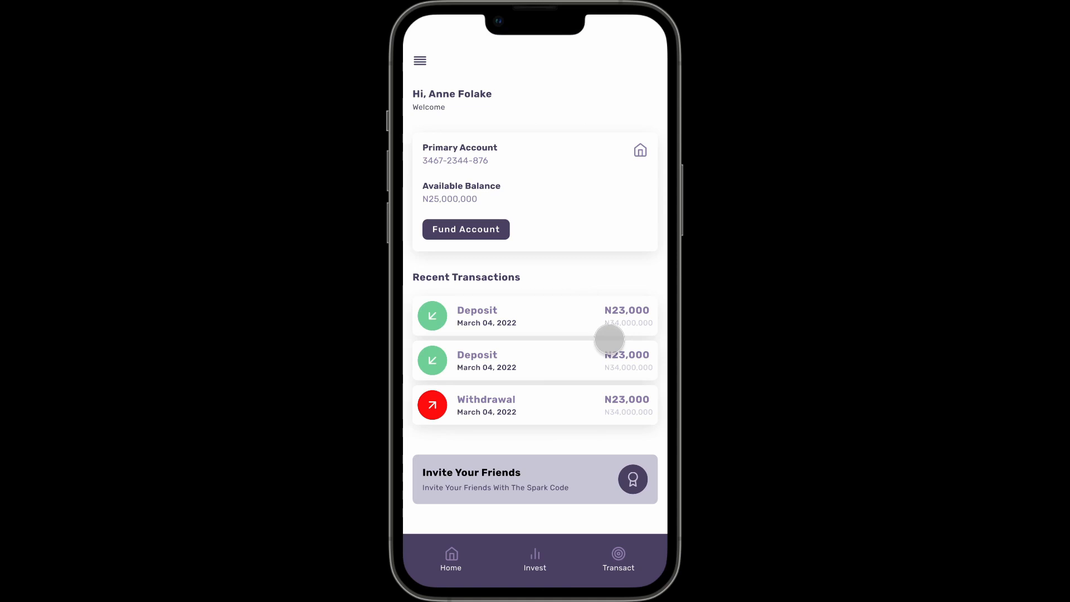
key("Escape")
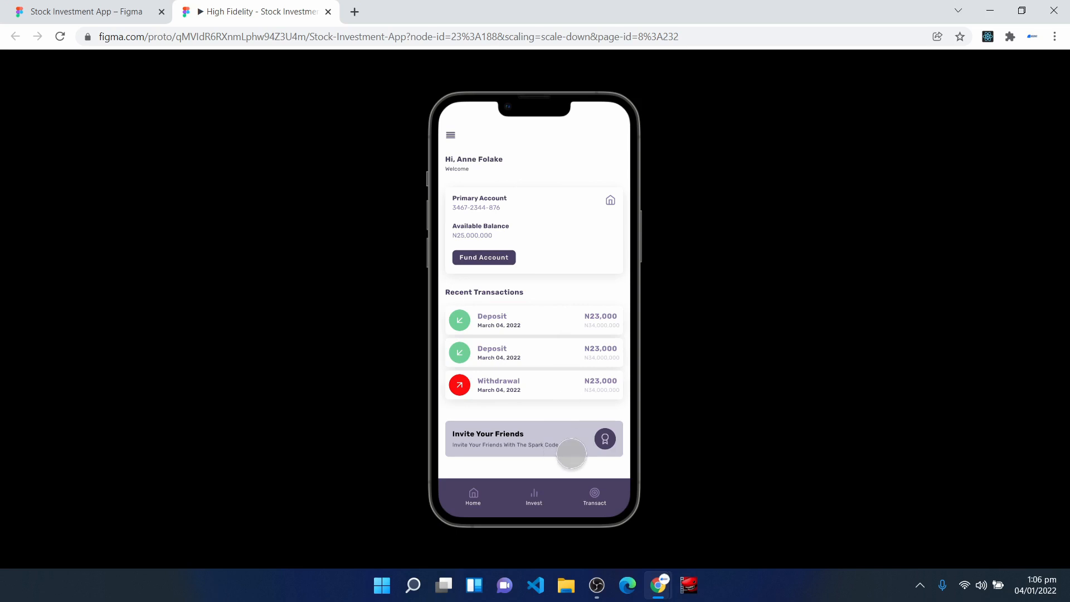
- Return to the design file and bring the empty canvas beside the Home frame into view at 100% zoom
left_click(69, 10)
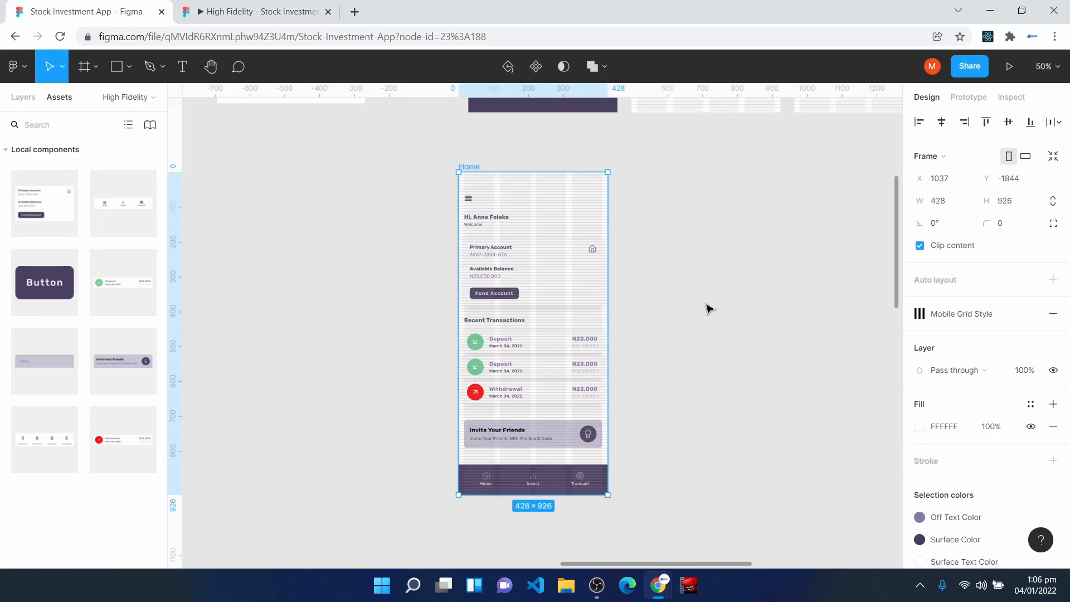
left_click(754, 366)
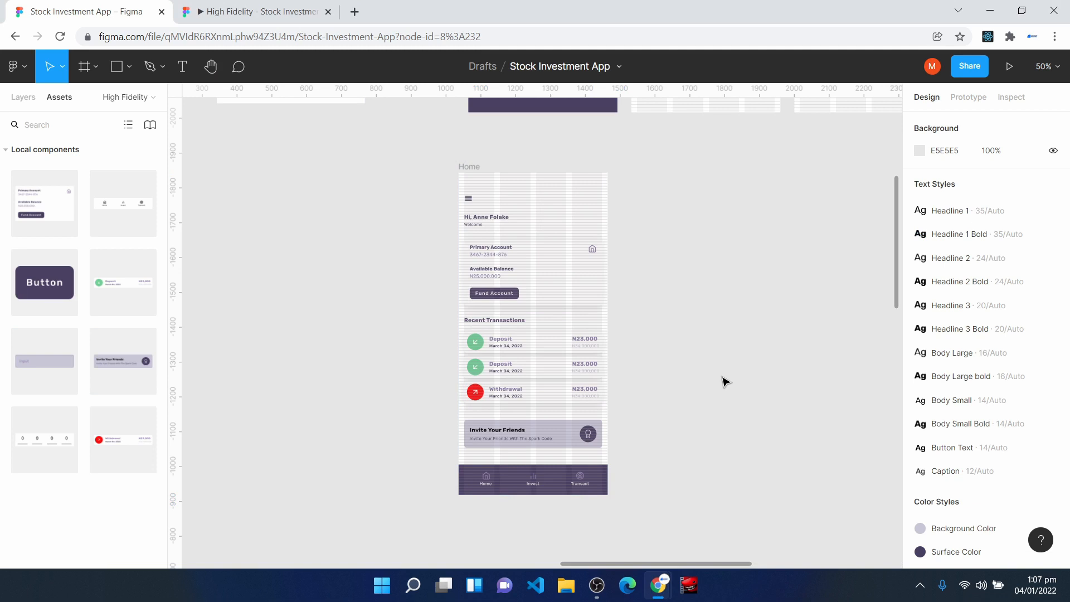
key("shift+0")
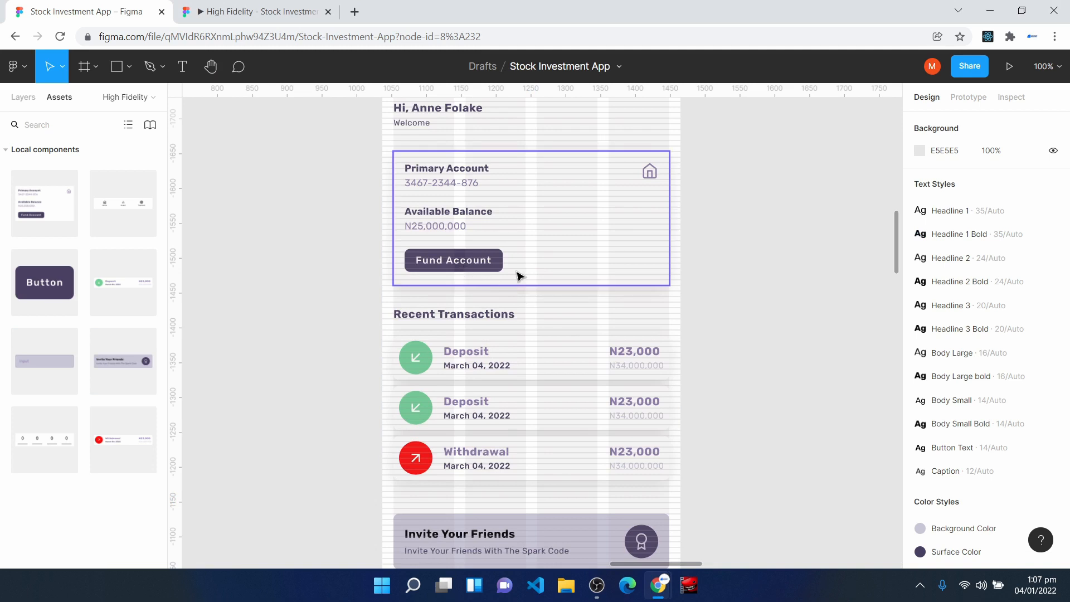
key("space")
left_click_drag(762, 248, 556, 386)
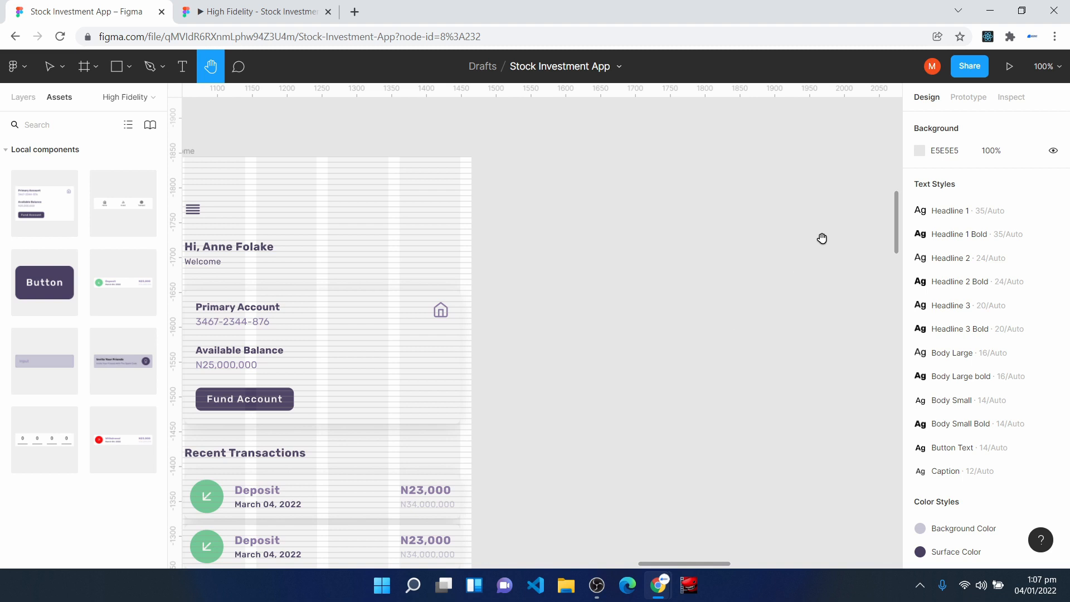
- Duplicate the Verify Popup frame and place the copy on the empty canvas beside the Home frame
left_click_drag(820, 242, 497, 509)
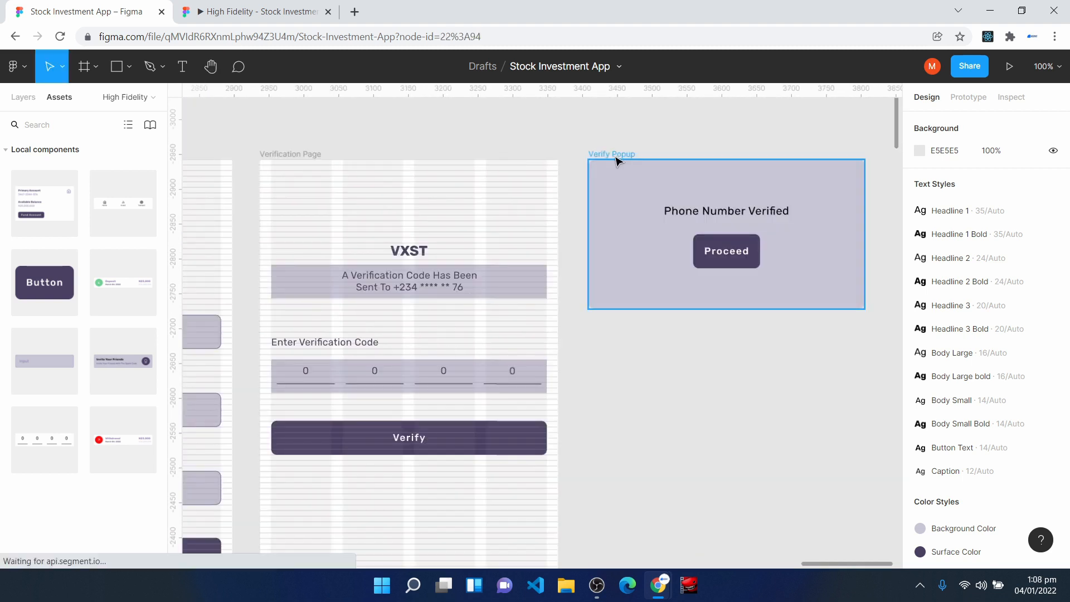
left_click(617, 161)
key("ctrl+d")
left_click_drag(662, 184, 779, 237)
left_click_drag(684, 565, 730, 569)
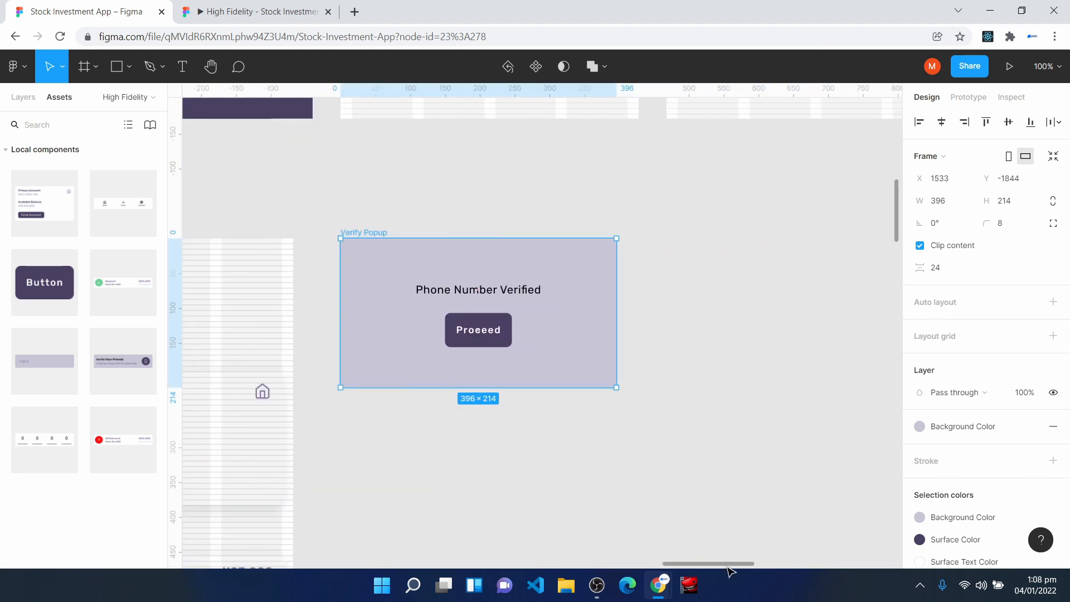
- Delete the popup copy's "Phone Number Verified" text, then move its Proceed button up and relabel it "Bank Transfer"
left_click(475, 291)
key("Delete")
left_click(475, 326)
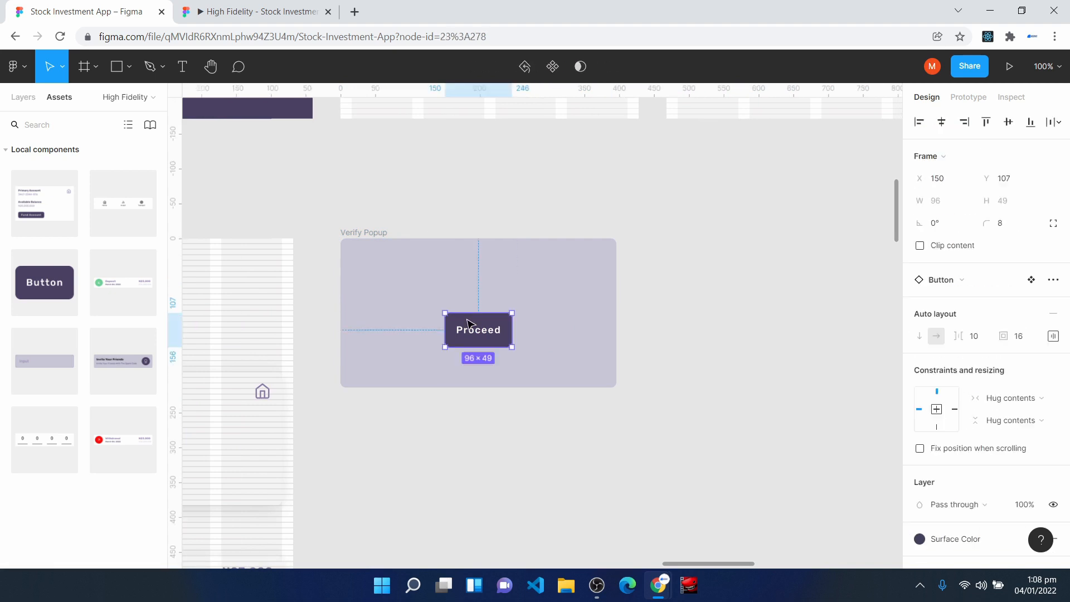
left_click_drag(476, 332, 480, 296)
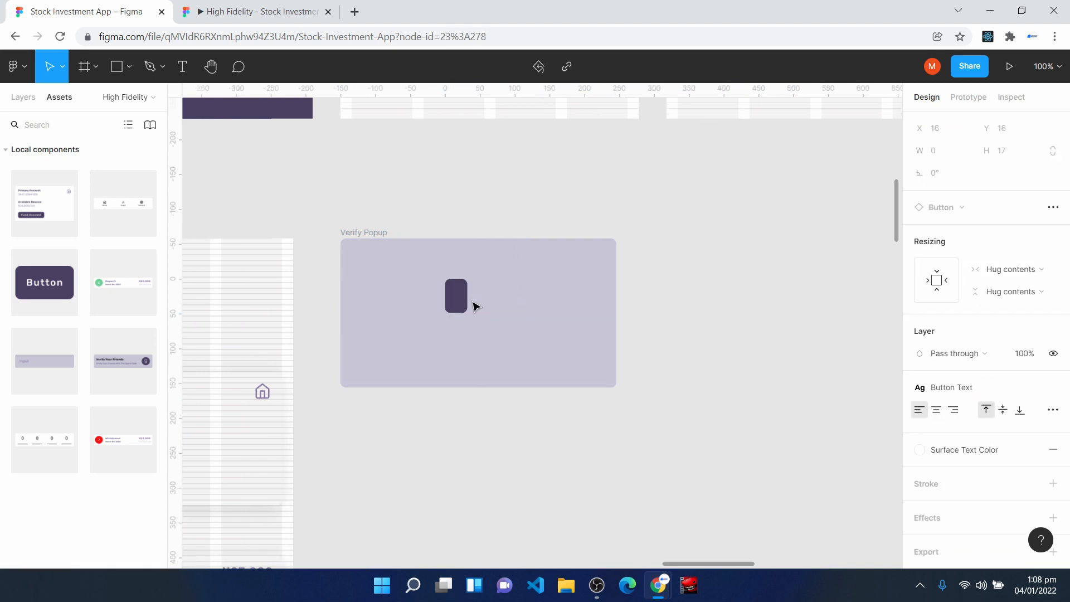
type("Bank Trans")
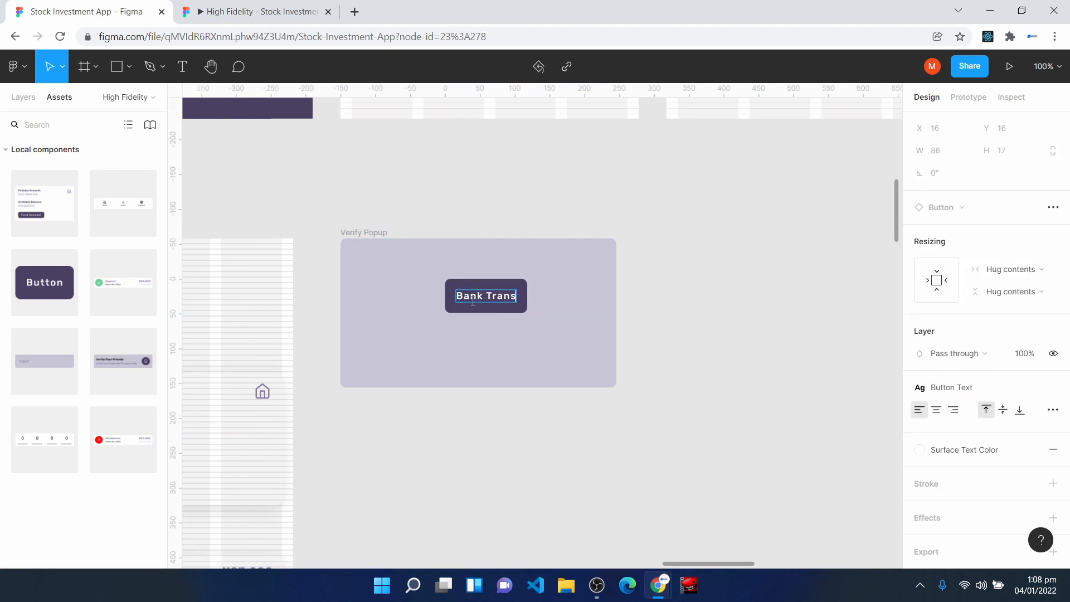
type("fer")
key("Escape")
- Duplicate the Bank Transfer button directly below itself and label the copy "Debit Card"
left_click_drag(473, 301, 485, 345)
double_click(485, 345)
double_click(484, 341)
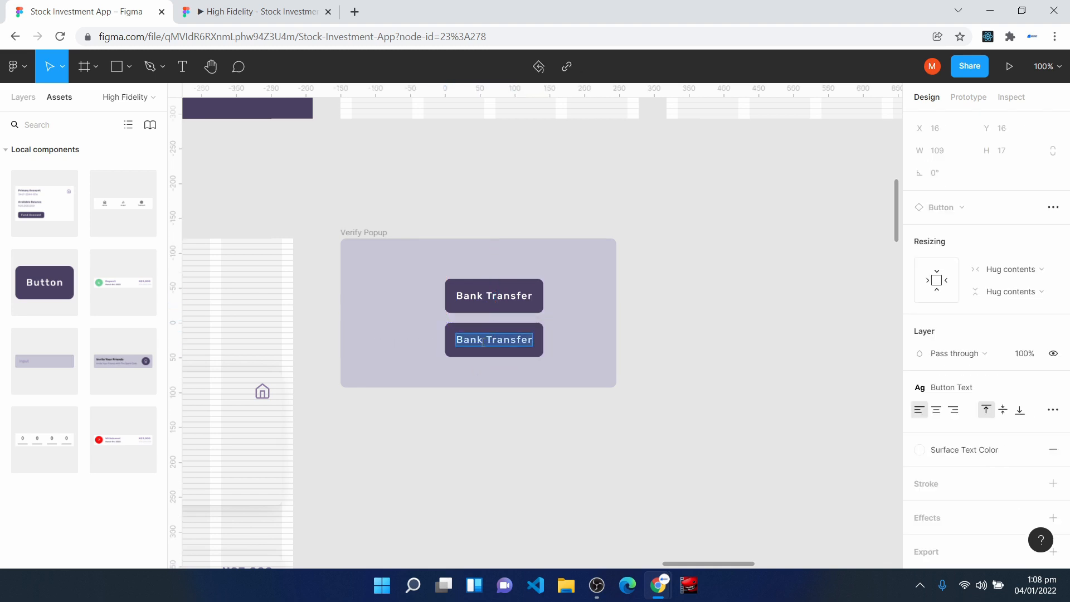
type("Debi")
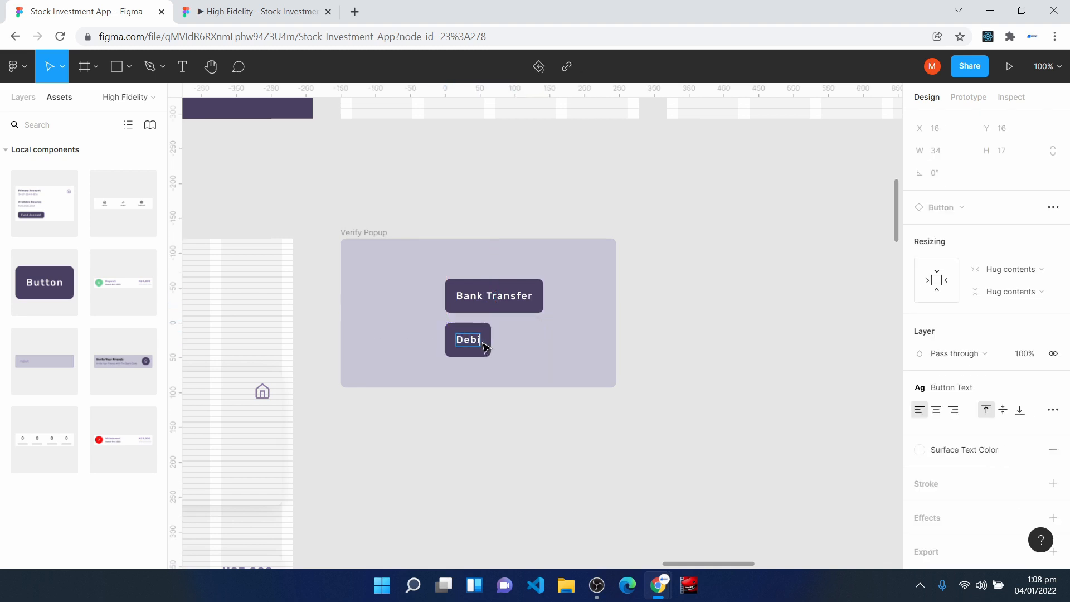
type("t Card")
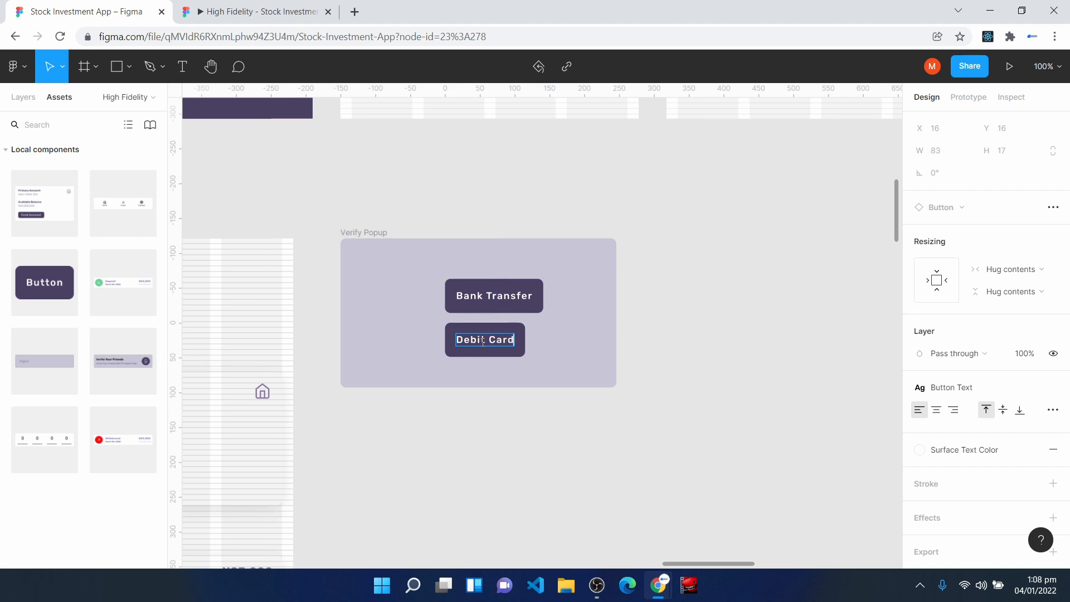
- Widen the Debit Card and Bank Transfer buttons to 298 and centre both horizontally in the popup
left_click_drag(496, 347, 581, 352)
left_click_drag(456, 339, 374, 343)
left_click_drag(501, 298, 371, 284)
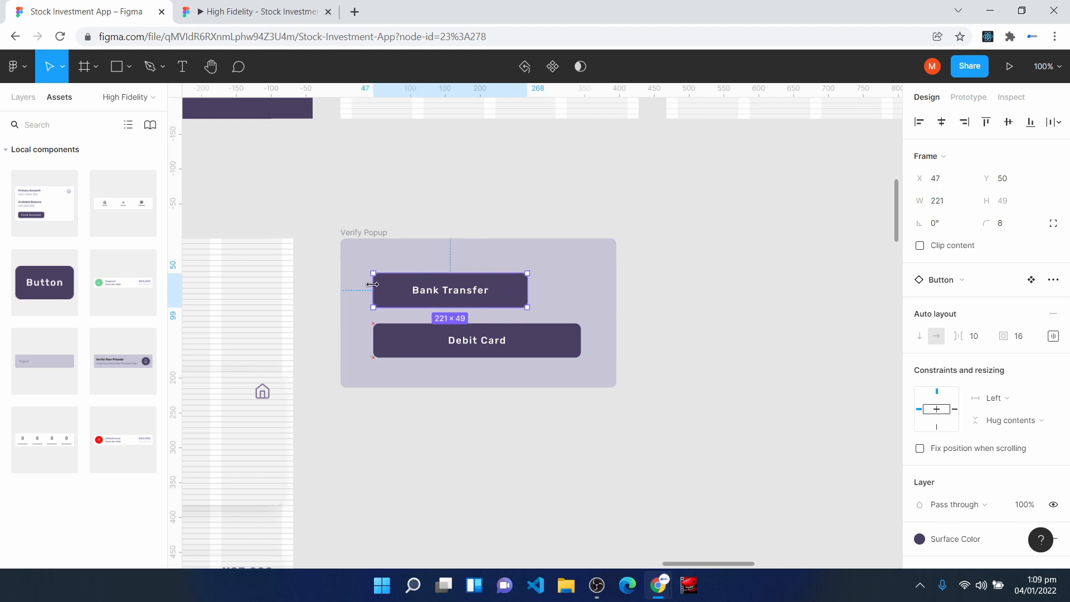
left_click_drag(528, 290, 581, 293)
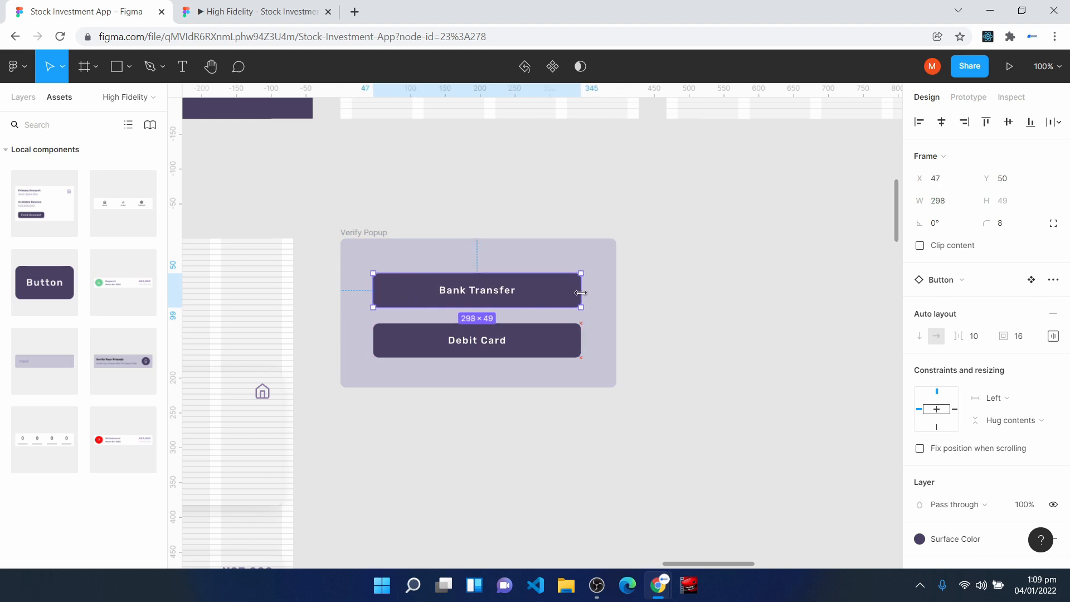
left_click(524, 348)
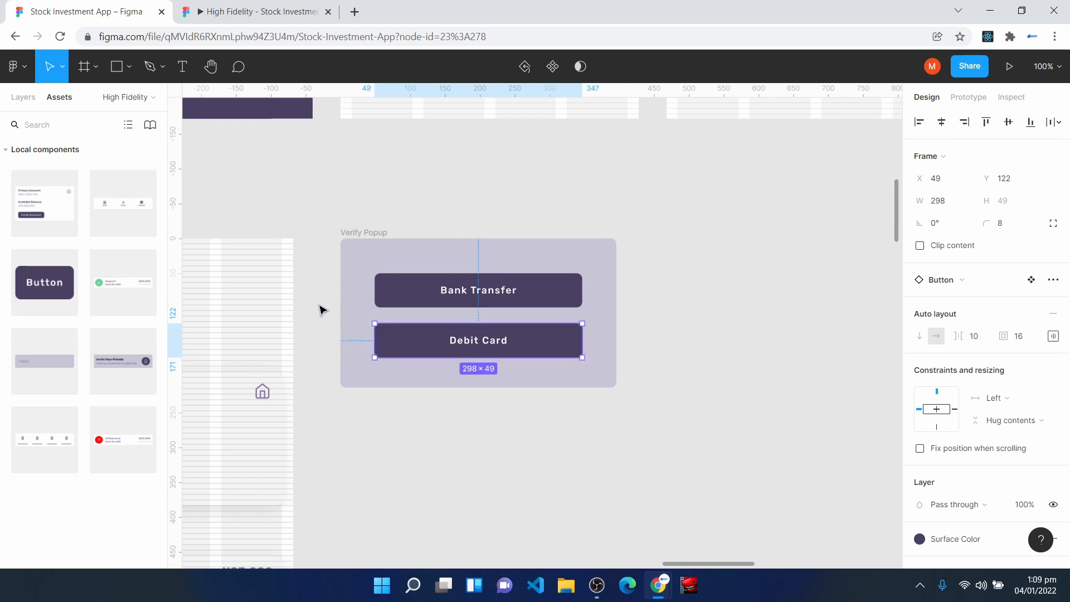
- Move both popup buttons down together to make room for a heading above them
left_click(353, 266)
left_click_drag(354, 266, 597, 376)
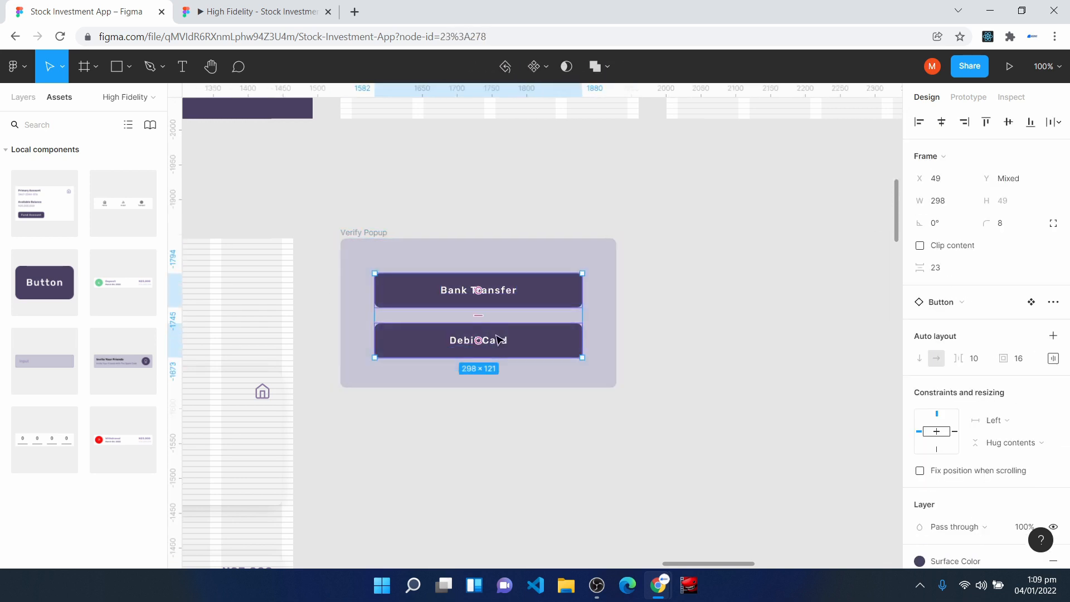
left_click_drag(493, 317, 494, 330)
- Add the heading "Select Method" centred above the buttons and apply the Surface Color style to it
key("t")
left_click(414, 258)
type("Select Method")
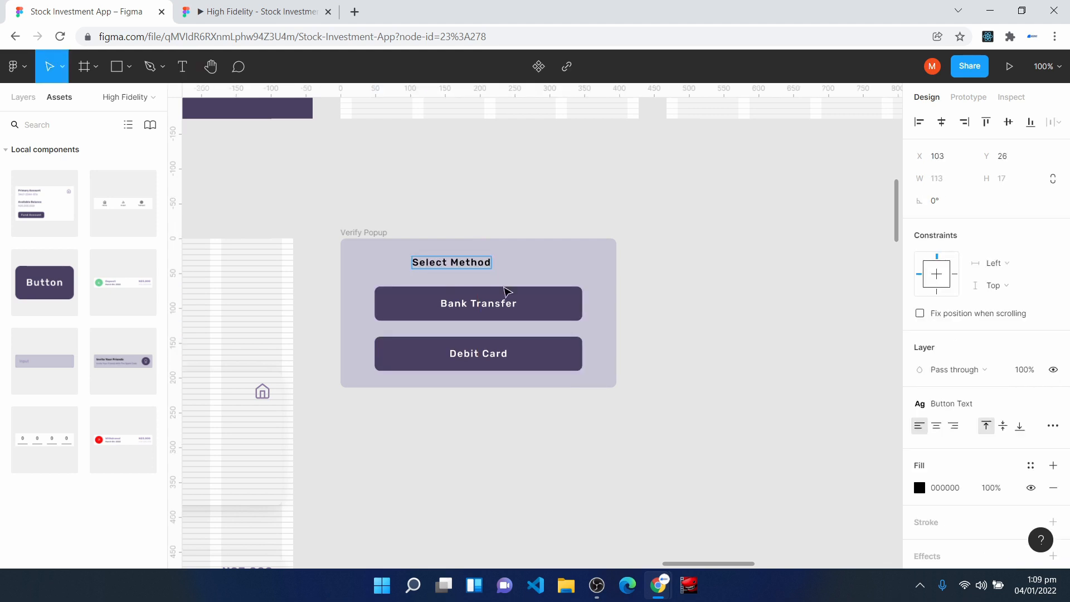
key("Escape")
left_click(1031, 466)
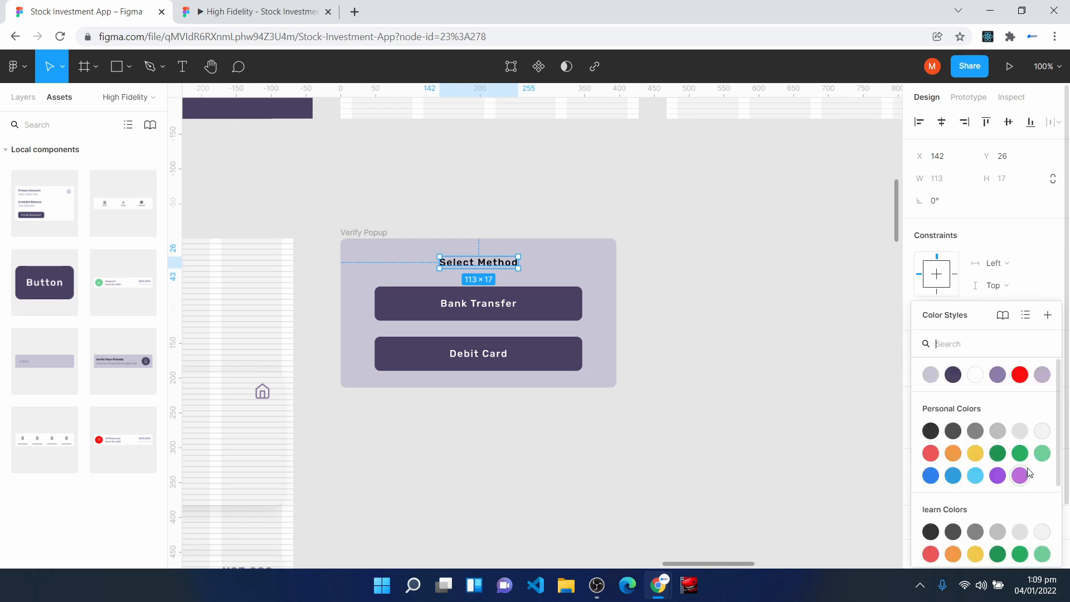
left_click(954, 377)
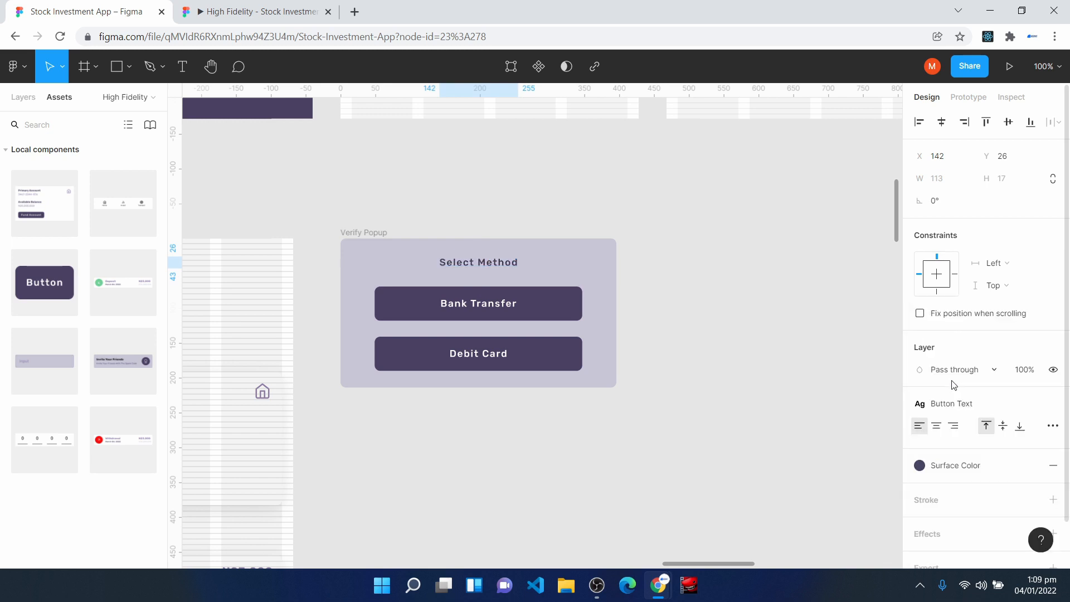
left_click(472, 420)
- Rename the popup copy's frame to "Fund Method Popup" and turn it into a component
left_click(343, 233)
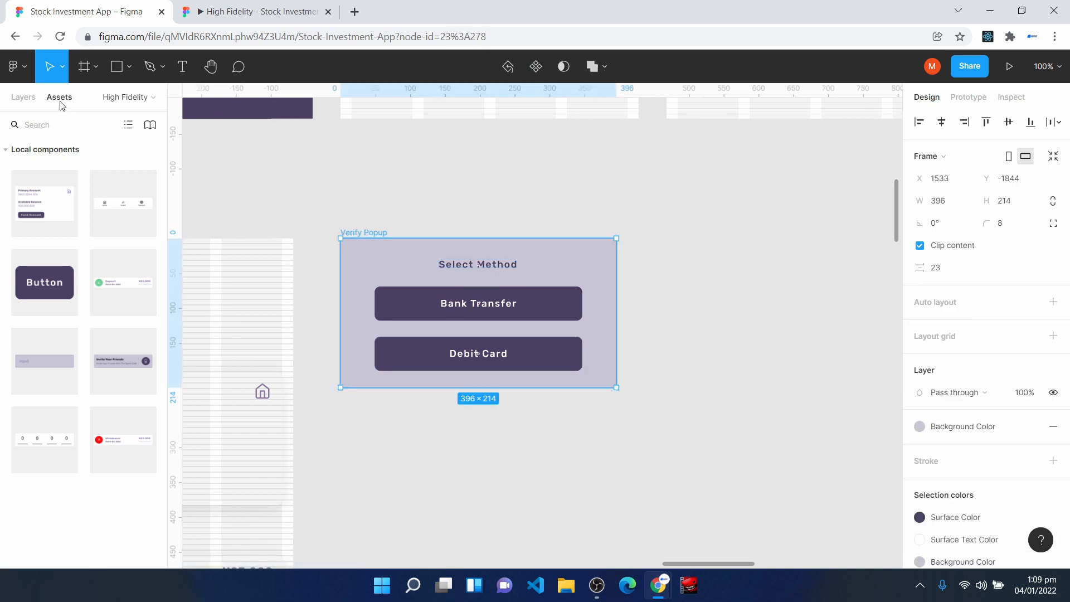
left_click(15, 95)
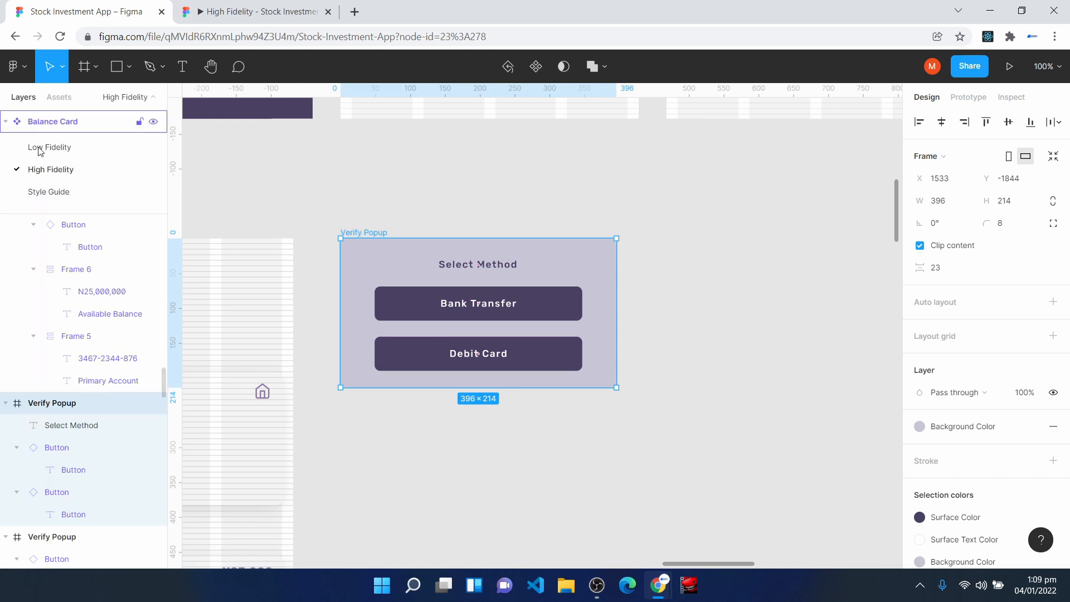
right_click(54, 410)
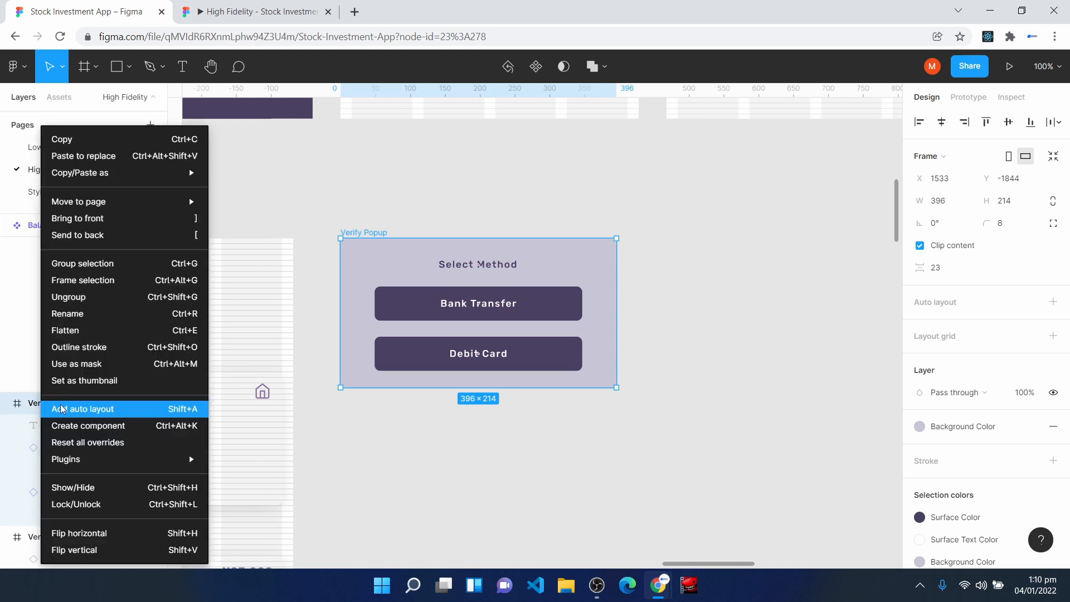
left_click(100, 318)
type("Fund ")
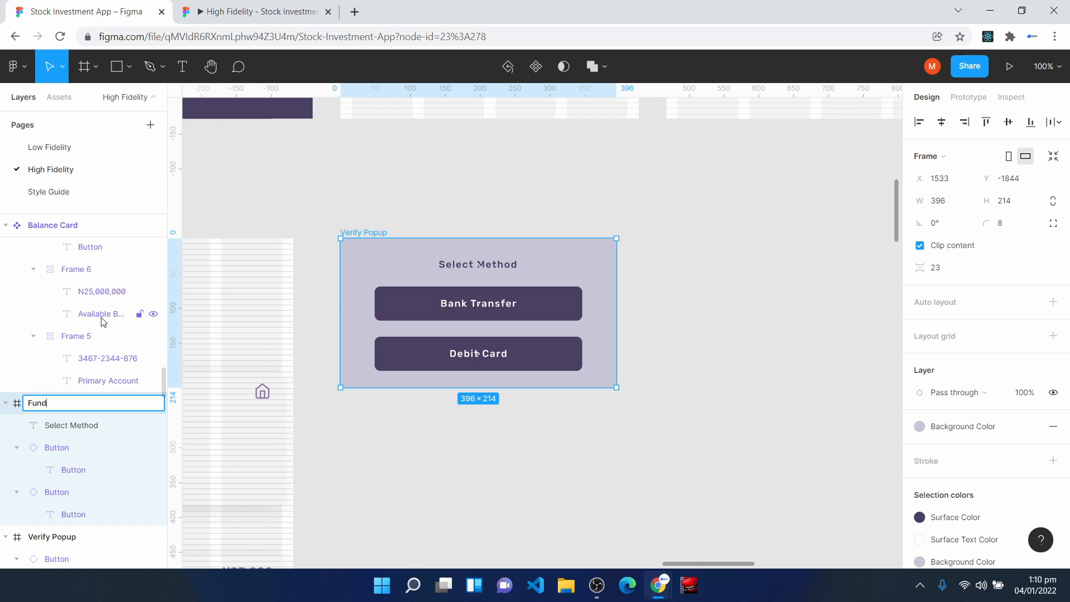
type("Method Popup")
key("Return")
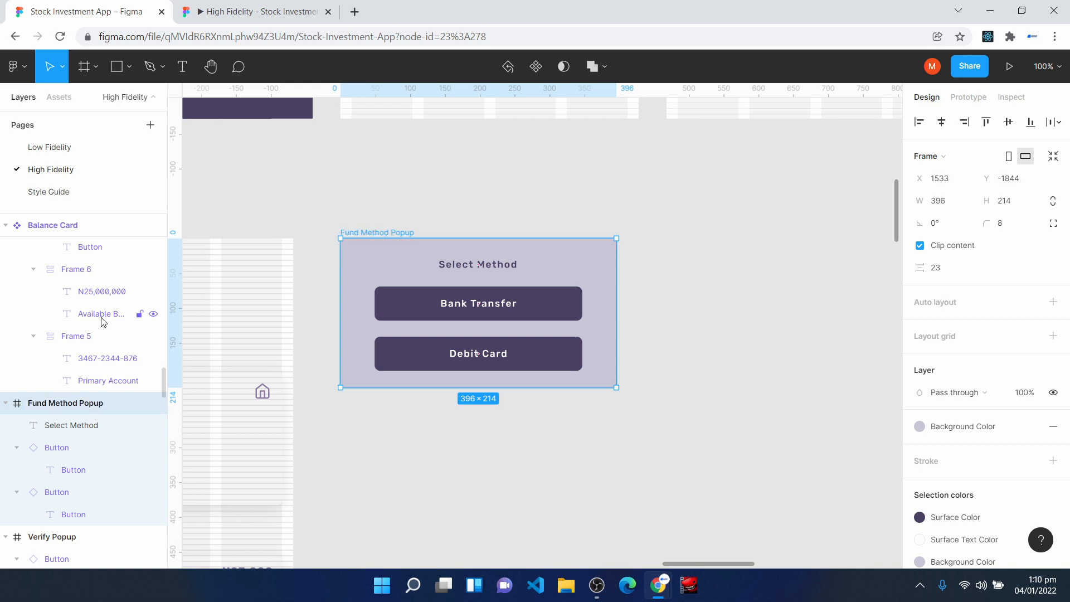
left_click(535, 66)
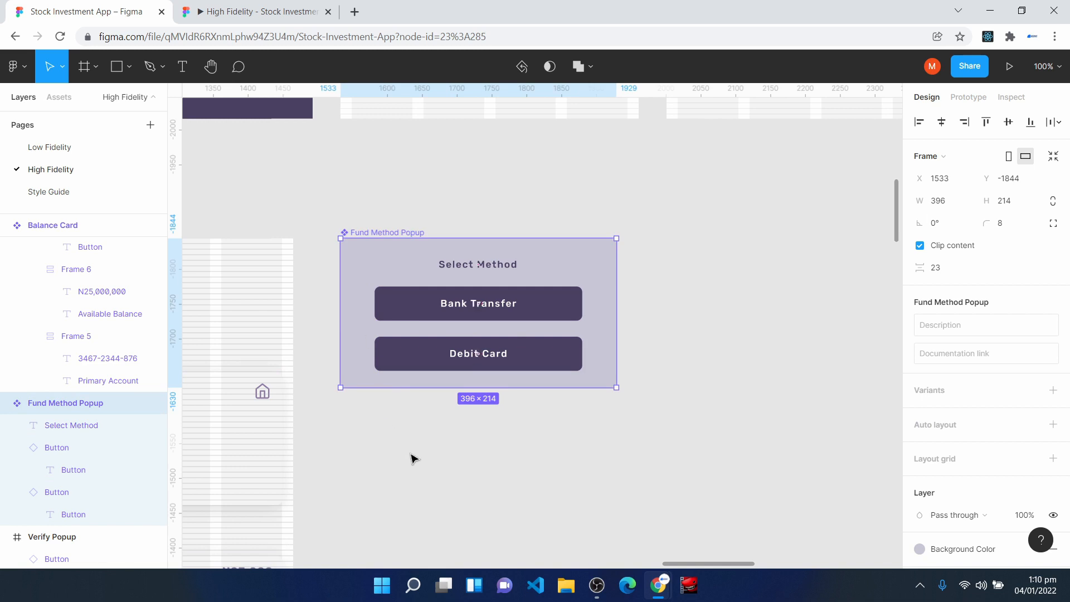
- Duplicate the Home frame so that the copy sits on the other side of the Fund Method Popup
scroll(411, 458, "down", 2)
mouse_move(677, 565)
left_mouse_down()
mouse_move(622, 564)
mouse_move(679, 564)
left_mouse_up()
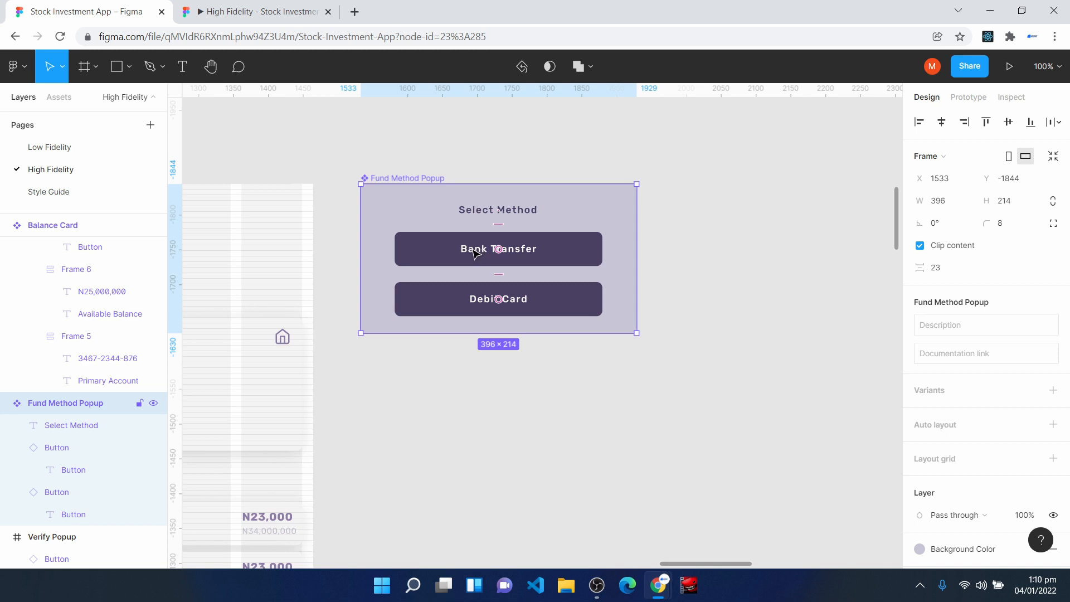
left_click_drag(683, 565, 631, 566)
left_click(422, 188)
key("ctrl+d")
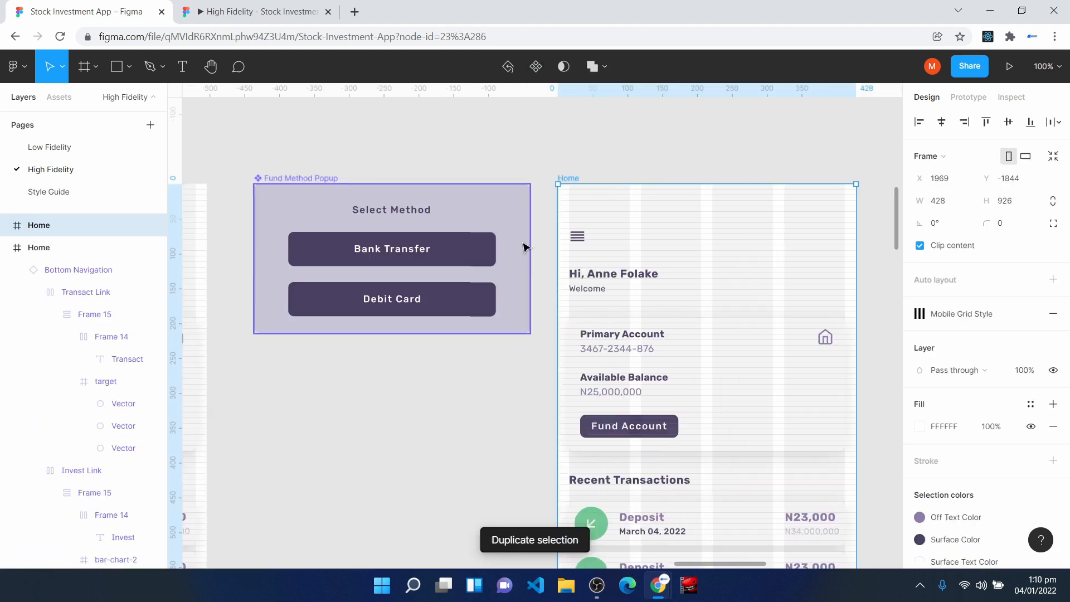
- Rename the duplicated Home frame to "Bank Transfer"
right_click(54, 226)
left_click(89, 312)
type("Bank")
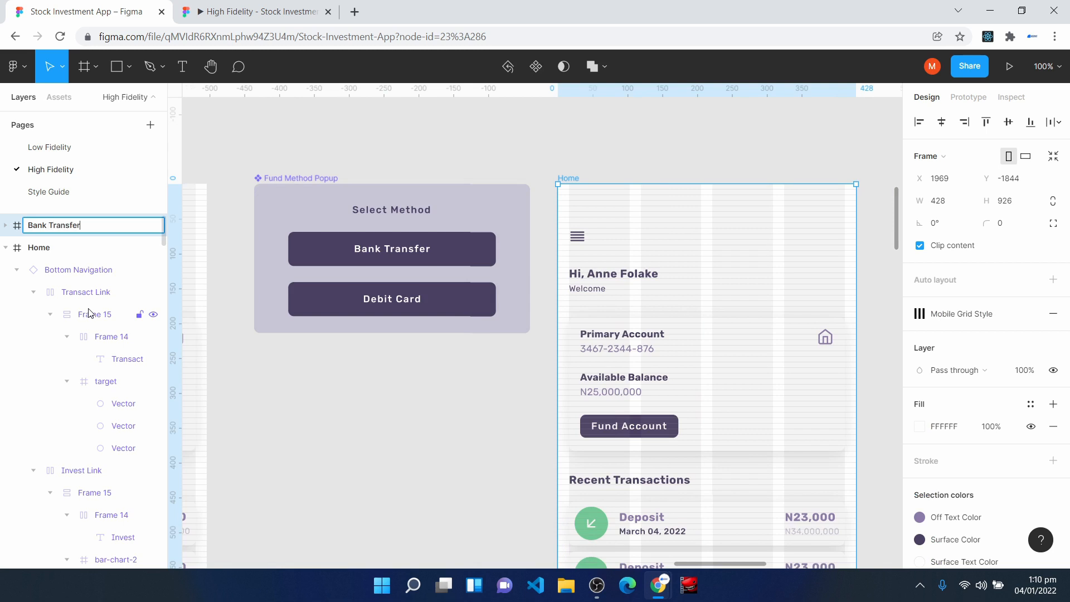
type(" Transfer")
key("Return")
mouse_move(697, 564)
left_mouse_down()
mouse_move(674, 562)
mouse_move(711, 570)
left_mouse_up()
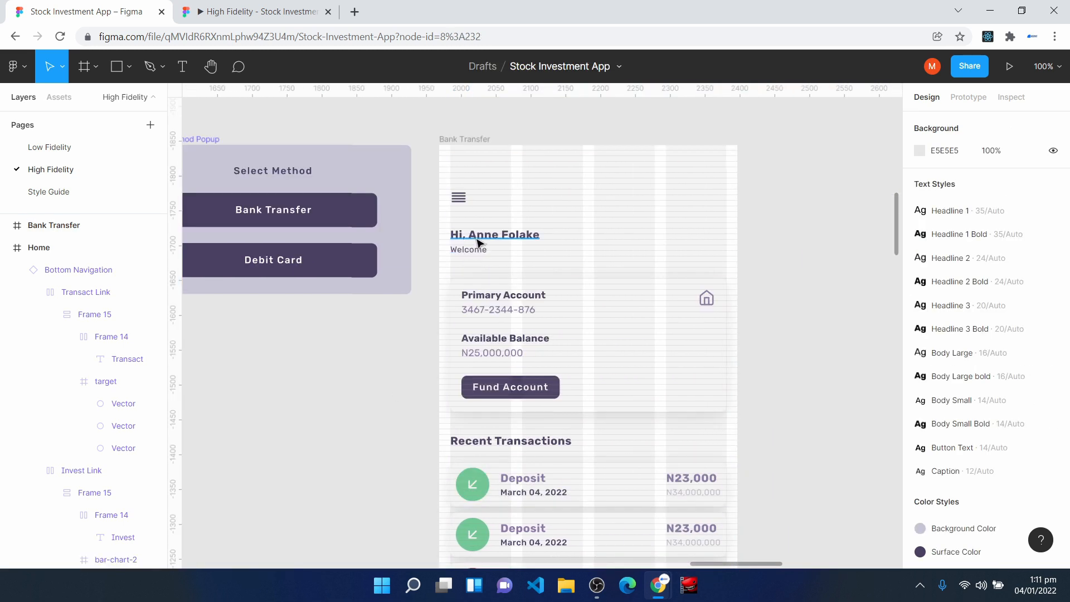
- Clear the Bank Transfer frame of its greeting, account card, transactions and bottom navigation, keeping only the menu icon
left_click(450, 226)
left_click_drag(449, 222, 711, 524)
key("Delete")
scroll(589, 410, "down", 5)
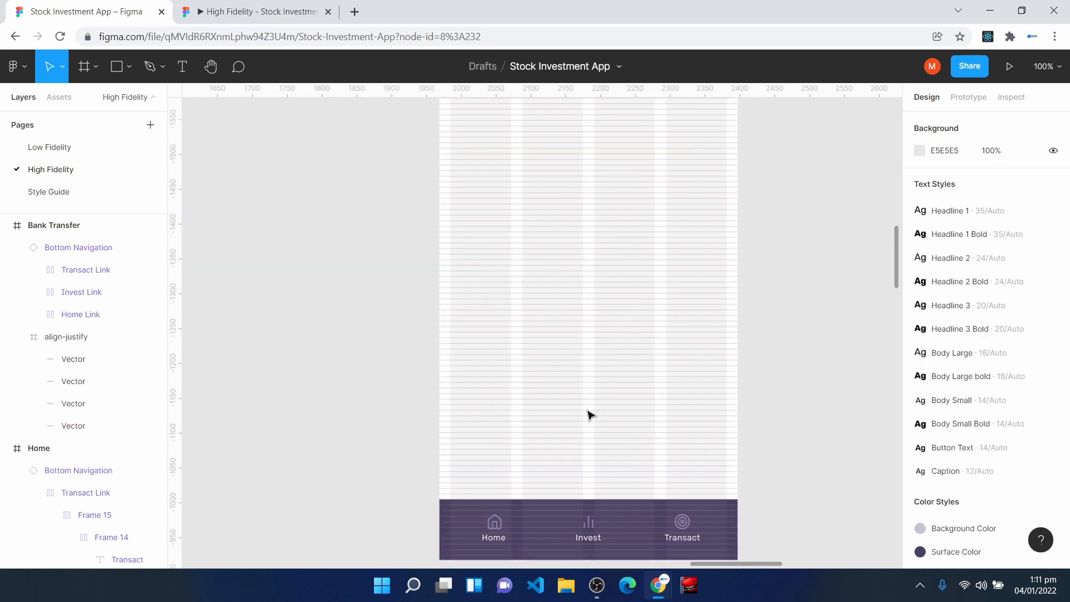
left_click(546, 487)
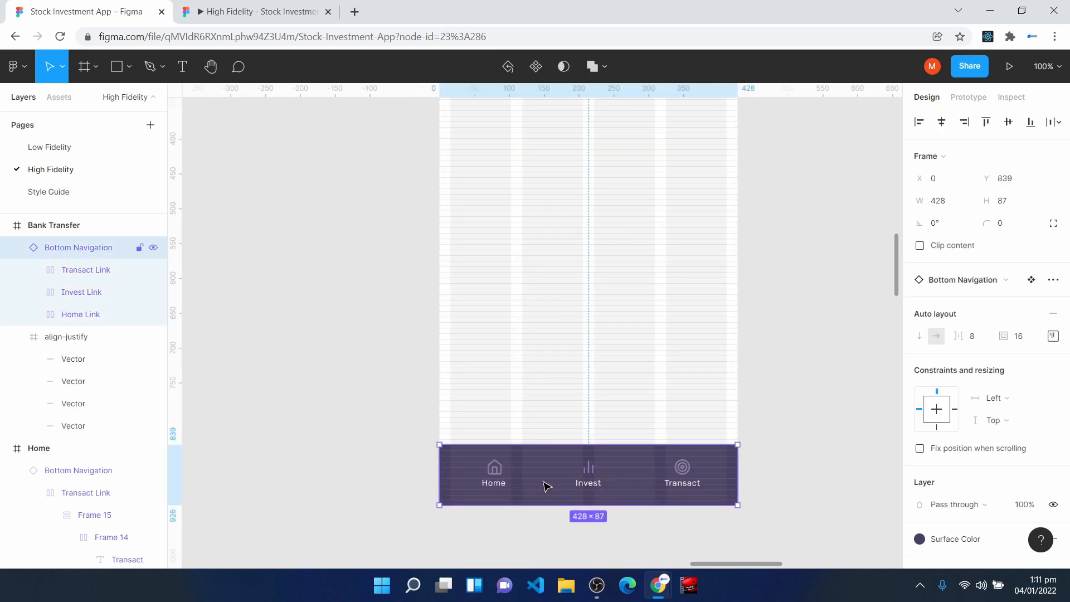
key("Delete")
scroll(567, 456, "up", 6)
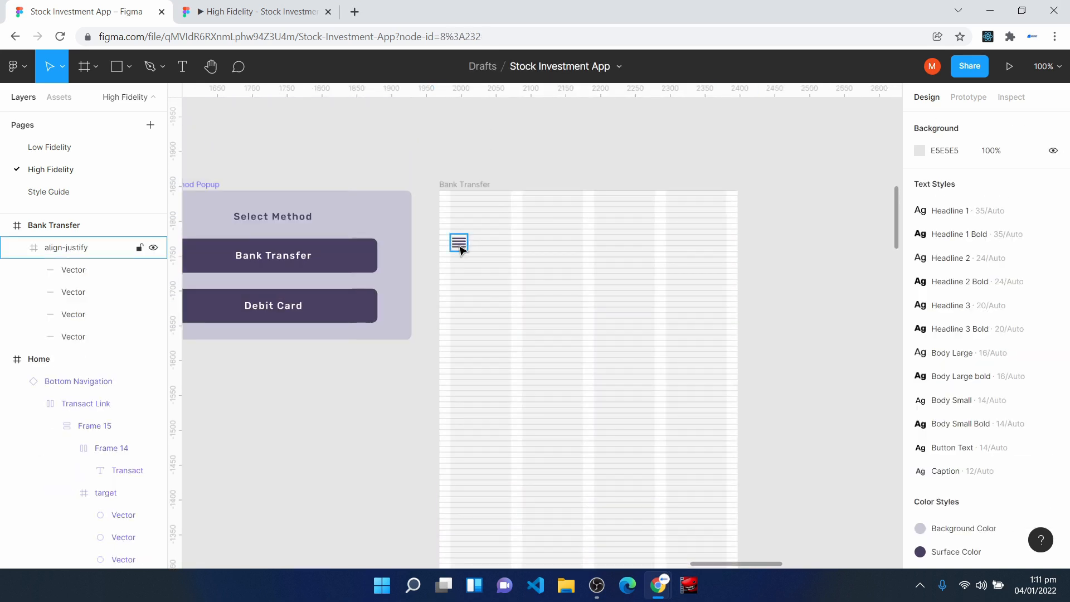
- Insert the chevron-left icon from the Feather Icons plugin over the Bank Transfer frame
left_click(460, 246)
key("ctrl+plus")
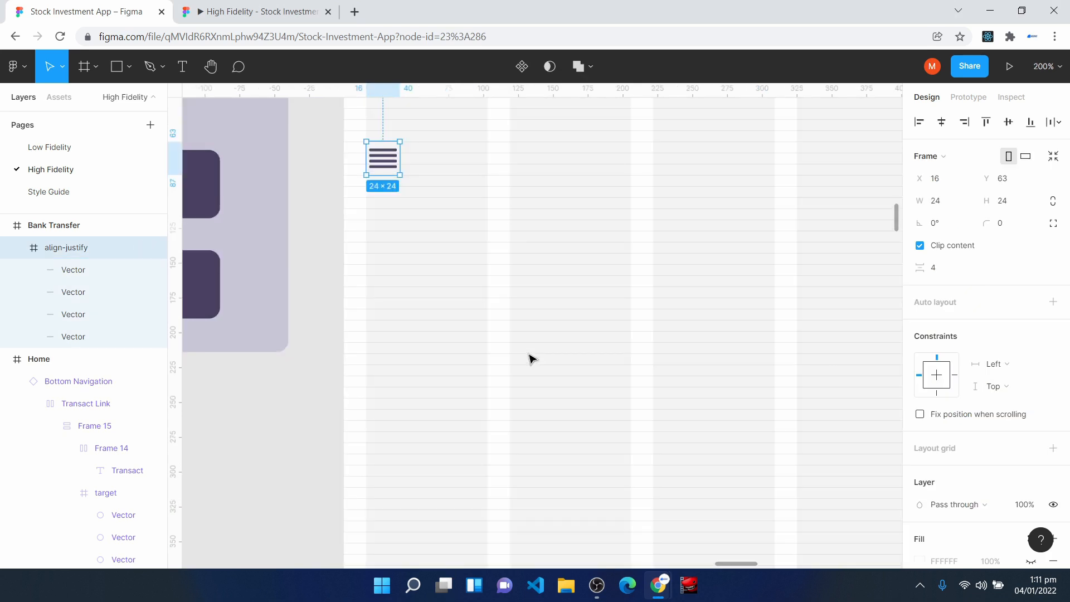
scroll(497, 275, "up", 2)
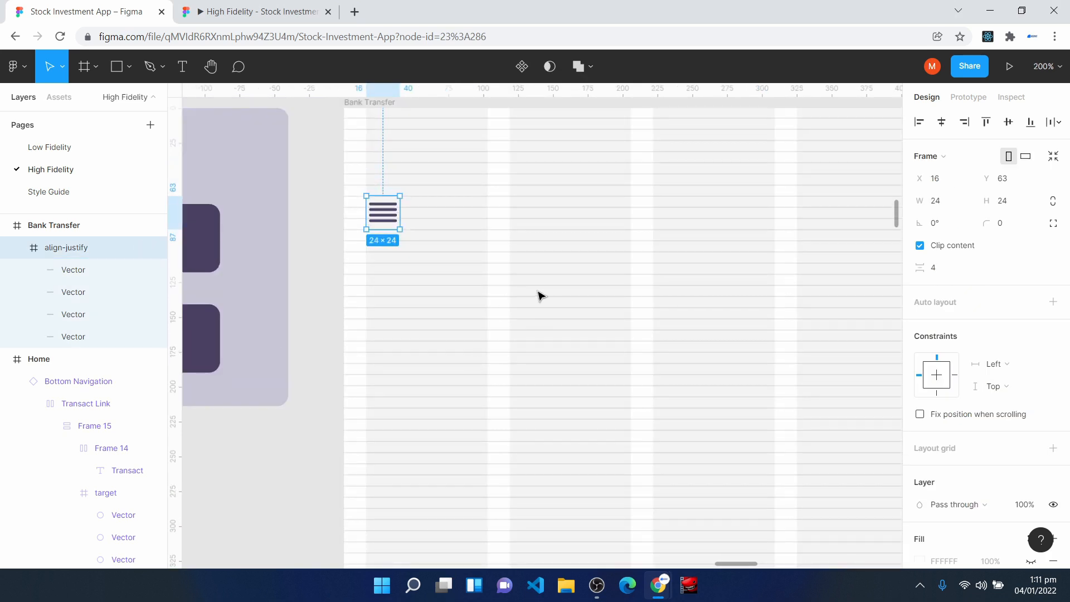
right_click(514, 297)
mouse_move(591, 465)
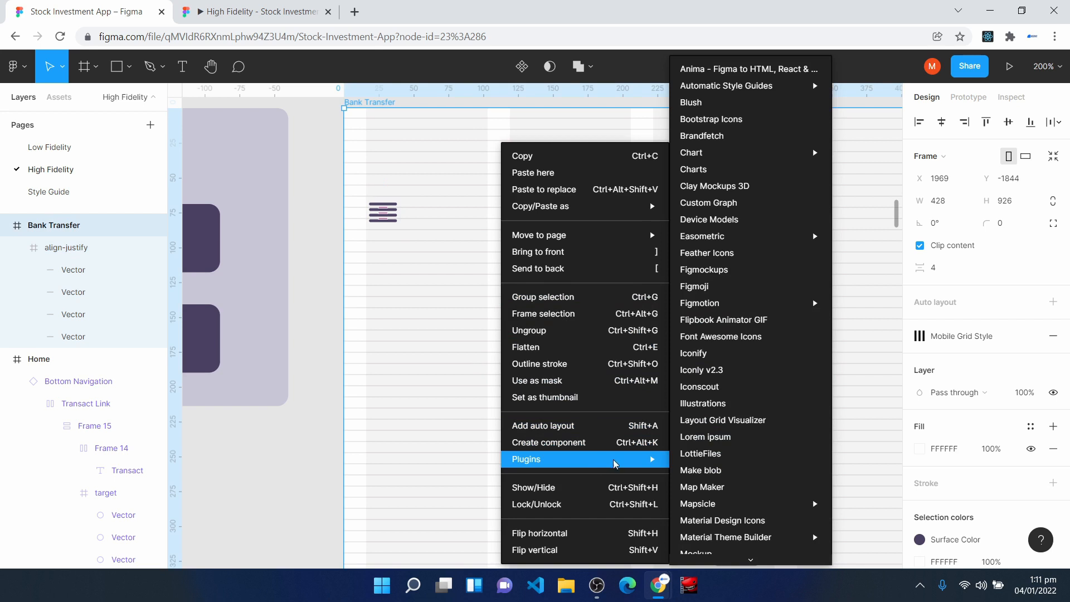
left_click(739, 252)
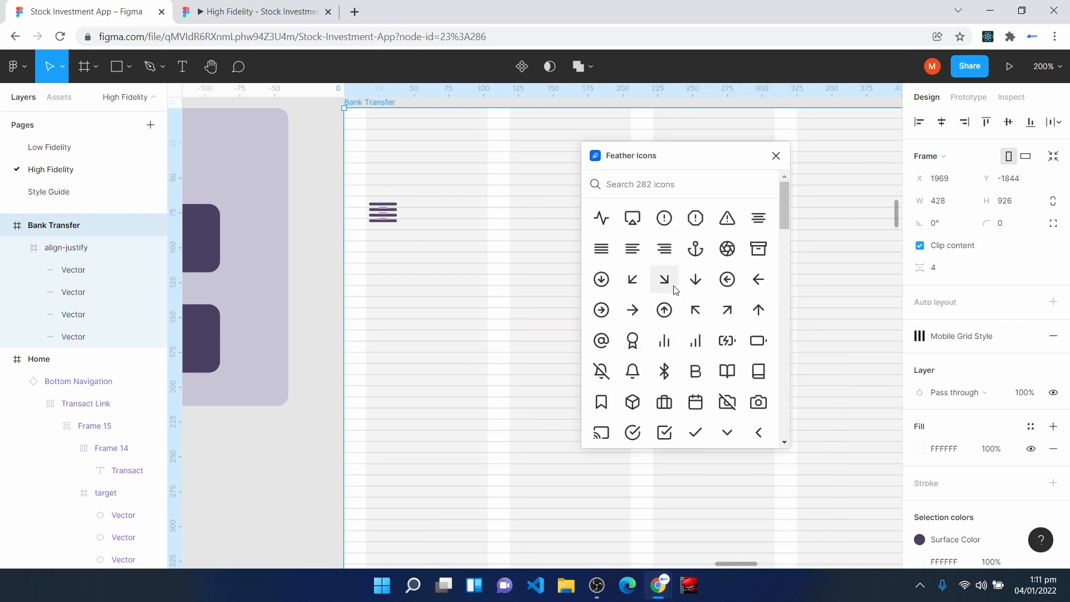
scroll(676, 290, "down", 3)
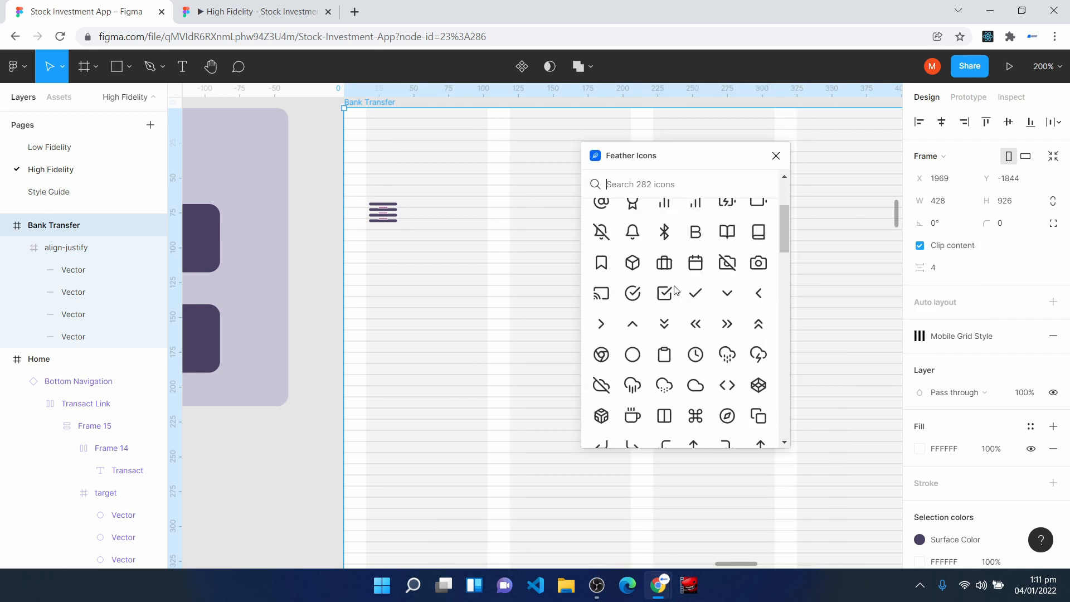
left_click(759, 293)
left_click(776, 156)
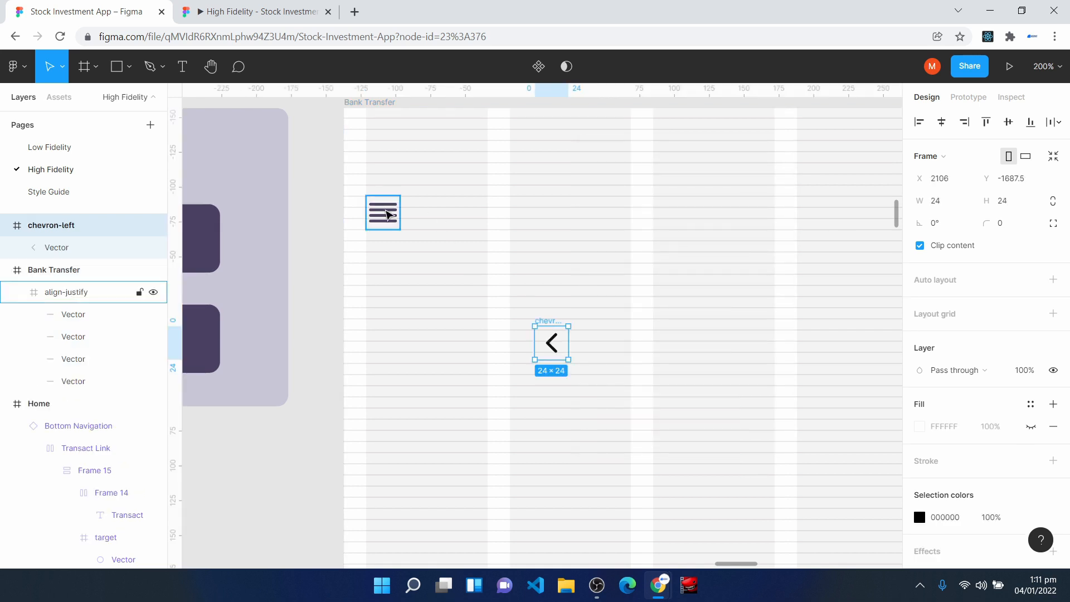
- Delete the Bank Transfer frame's menu icon and move the chevron-left icon into its place
left_click(383, 212)
key("Delete")
left_click_drag(539, 322, 385, 211)
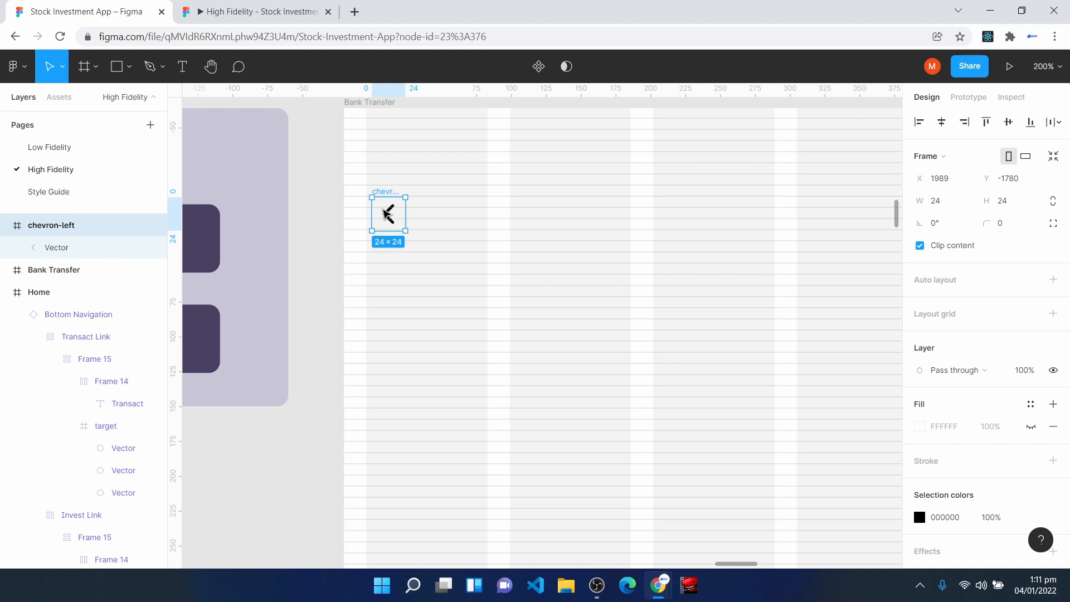
- Nest the chevron-left icon layer inside the Bank Transfer frame
left_click(33, 278)
left_click(6, 225)
left_click_drag(44, 225, 22, 256)
left_click(41, 232)
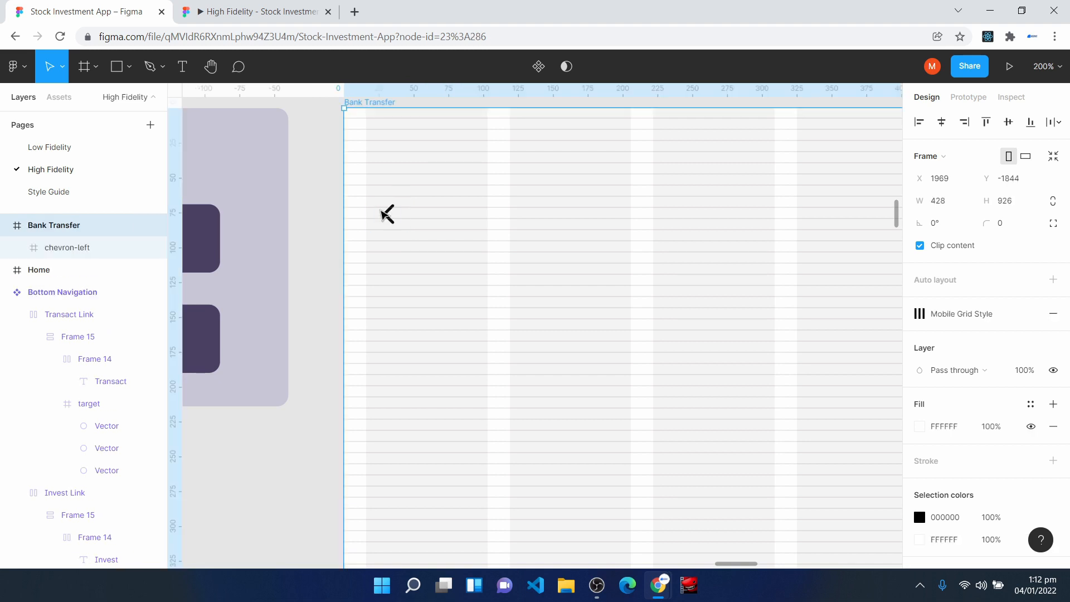
- Align the chevron-left icon with the first grid column's edge at X 16, Y 63
left_click(387, 213)
left_click_drag(383, 223, 377, 223)
key("ctrl+=")
scroll(206, 276, "up", 1)
scroll(190, 317, "up", 3)
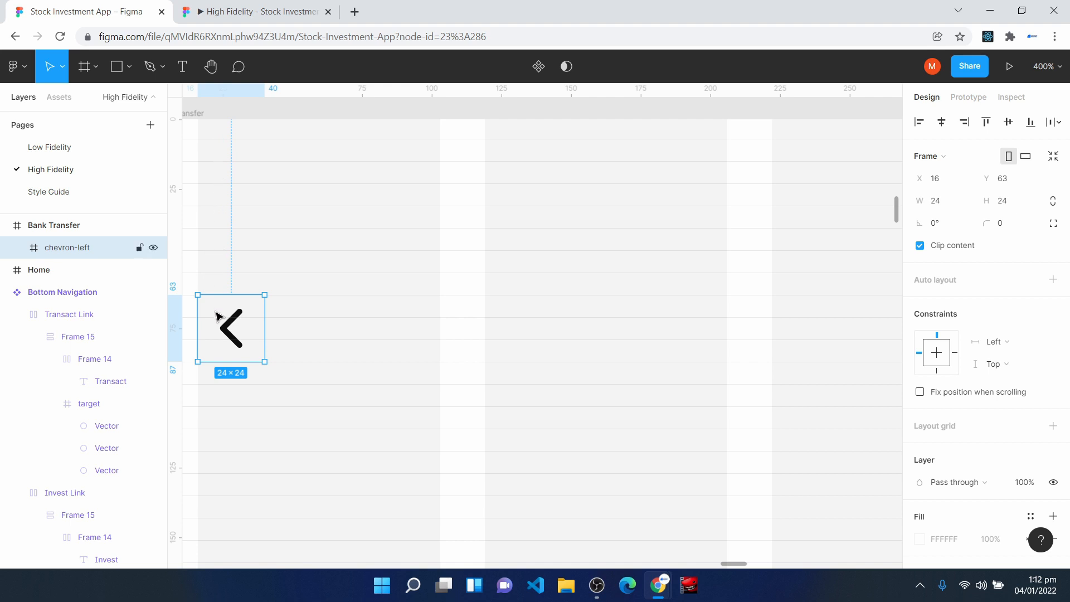
key("ctrl+minus")
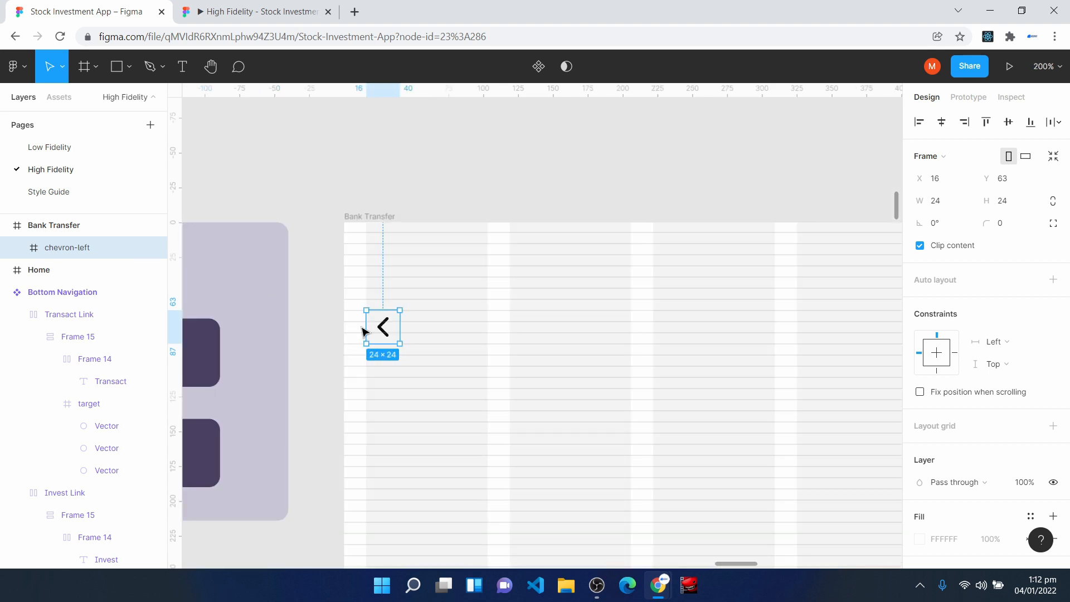
- Apply the Surface Color style to the stroke of the chevron-left icon's vector
double_click(376, 331)
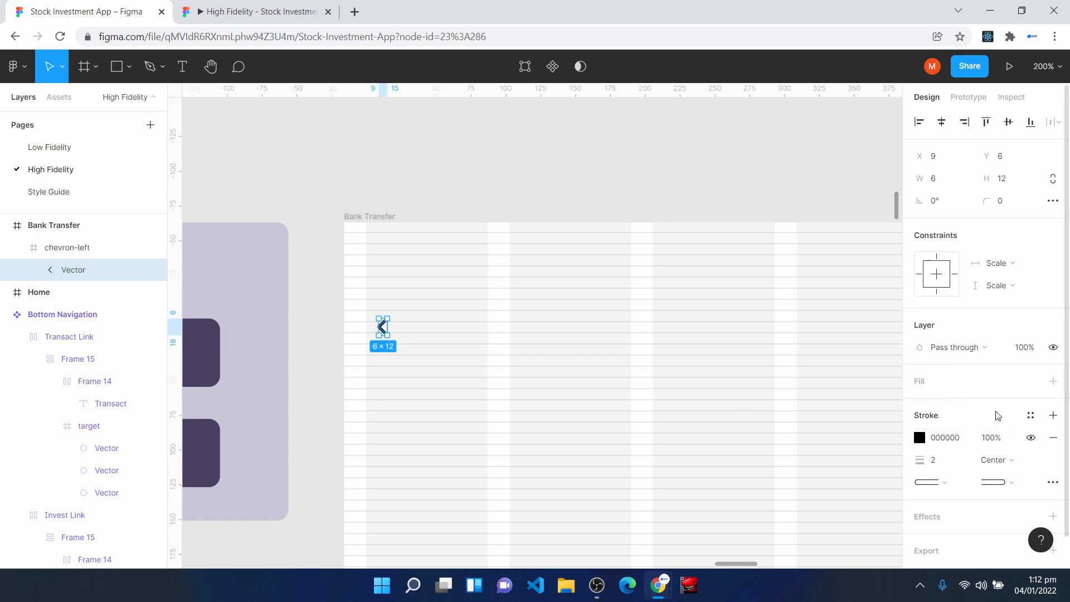
left_click(1031, 419)
left_click(961, 356)
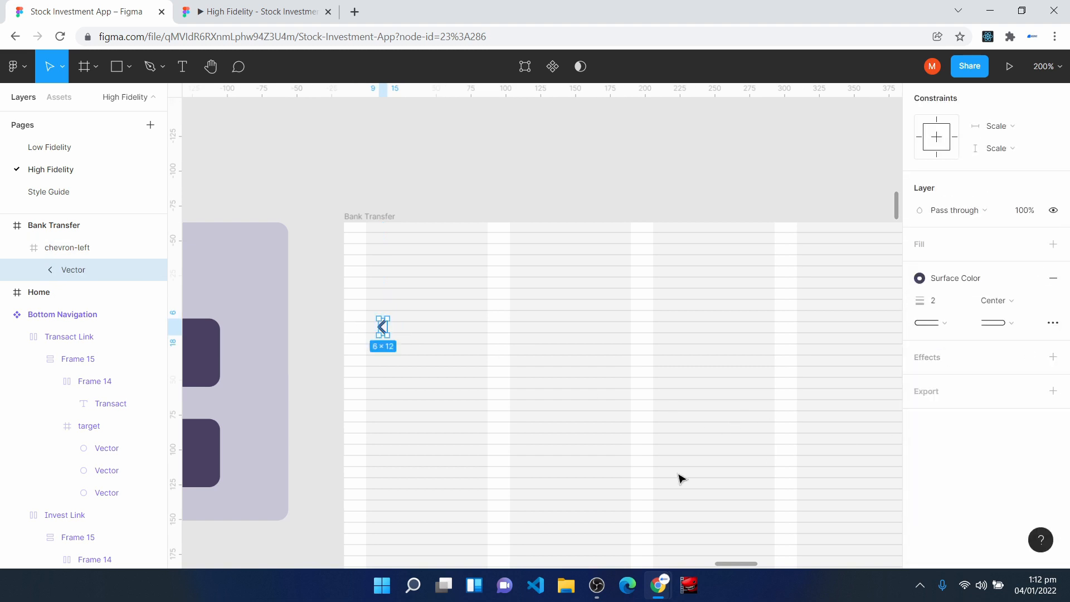
left_click(637, 476)
- Add the text "Bank Transfer" in the Bank Transfer frame's header, level with the chevron
scroll(624, 491, "down", 3)
left_click(183, 72)
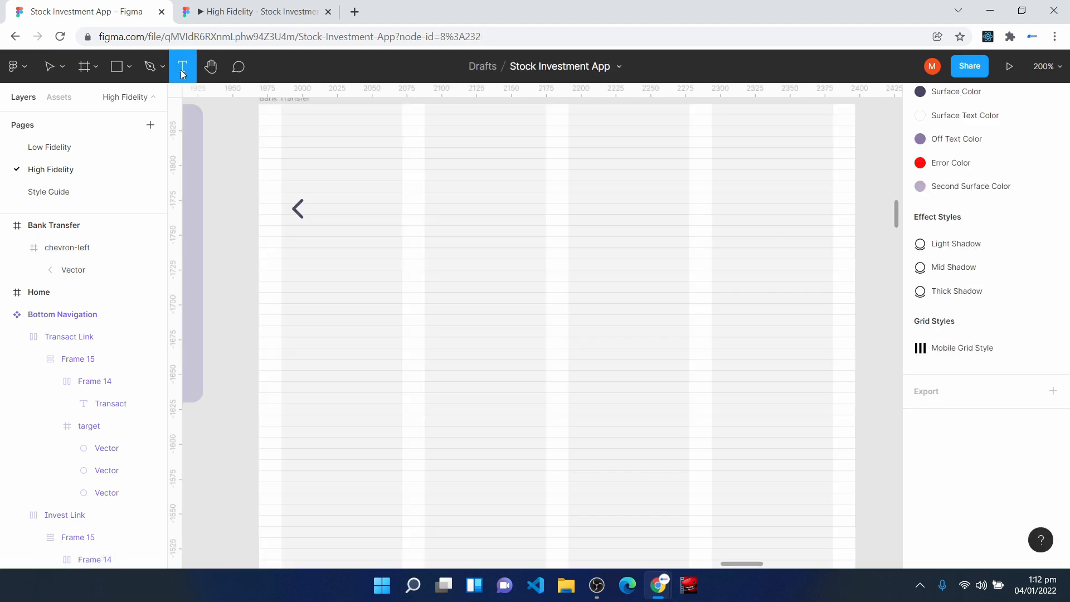
left_click(516, 202)
type("Bank Transfer")
key("Escape")
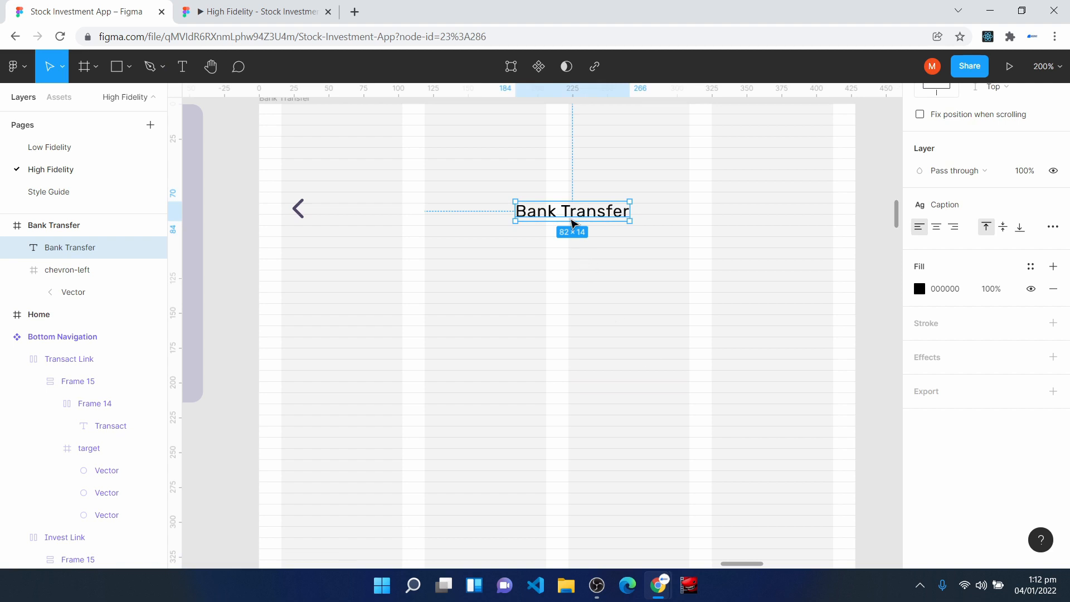
- Apply the Headline 3 Bold text style to the Bank Transfer title and center it horizontally in the frame
left_click(989, 204)
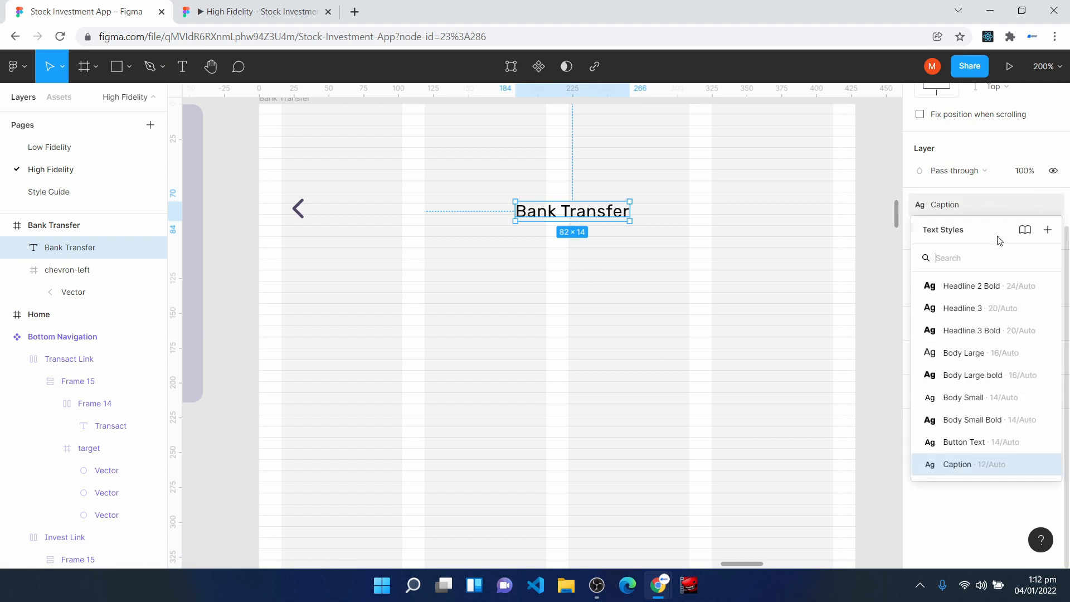
left_click(980, 333)
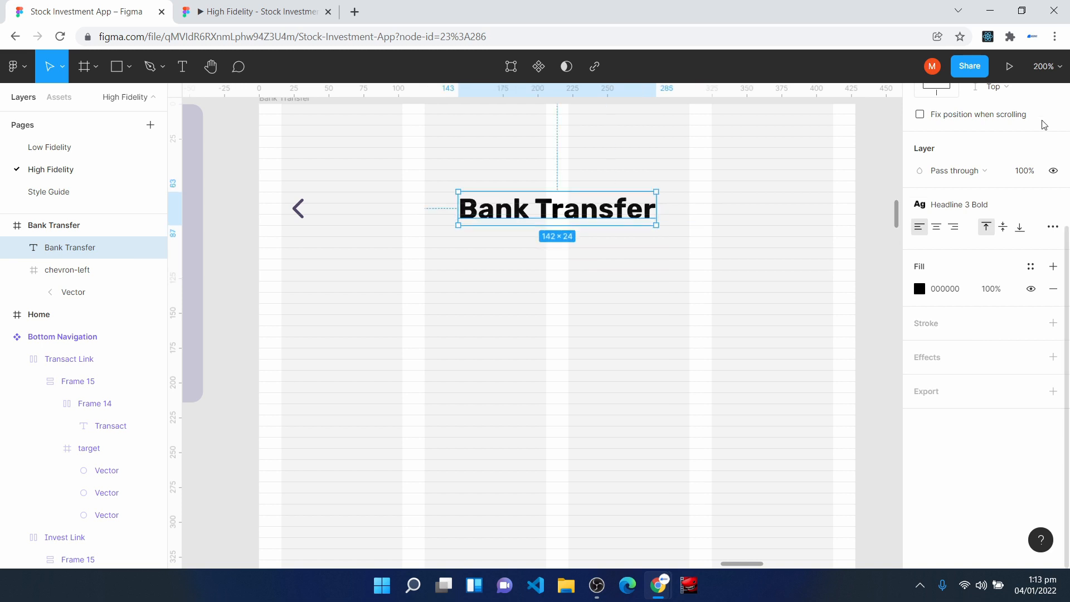
scroll(1044, 125, "up", 3)
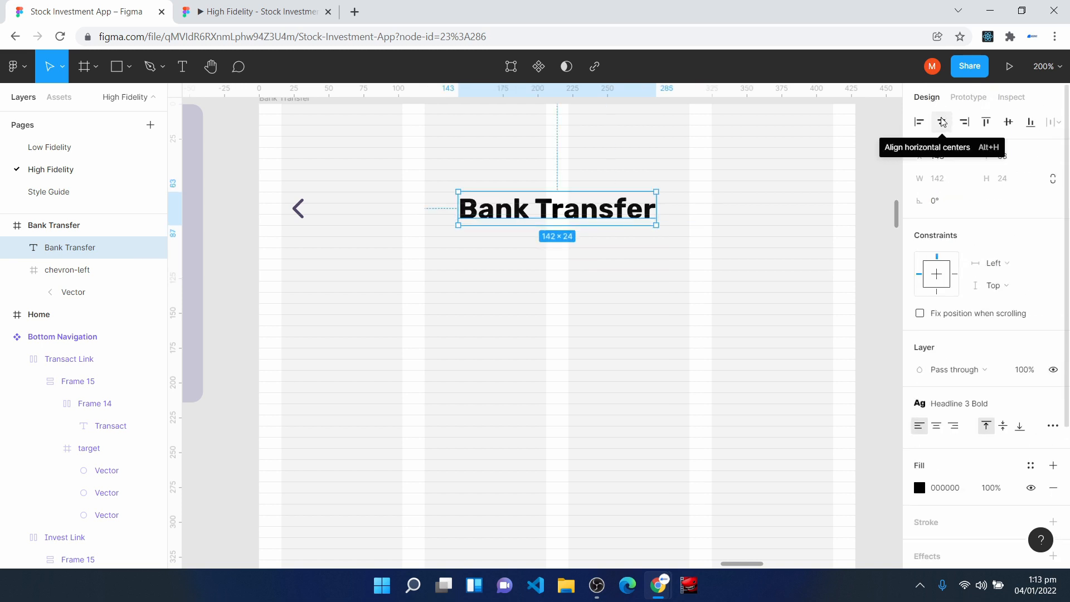
left_click(667, 387)
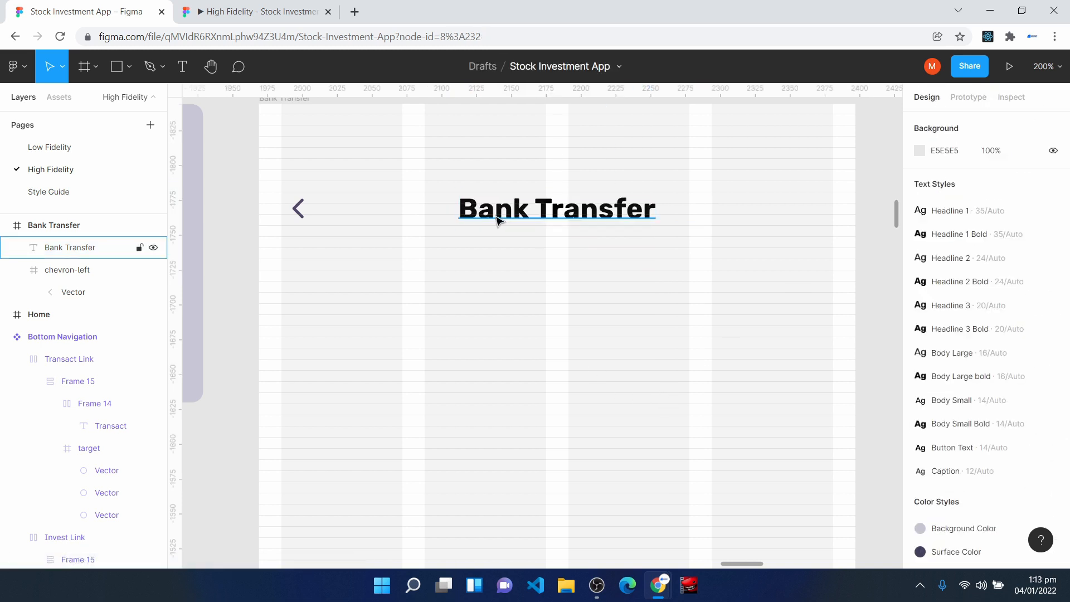
- Paste the Destination Account heading with its account number, account name and bank name lines below the title, aligned to the left grid margin
scroll(576, 331, "down", 1)
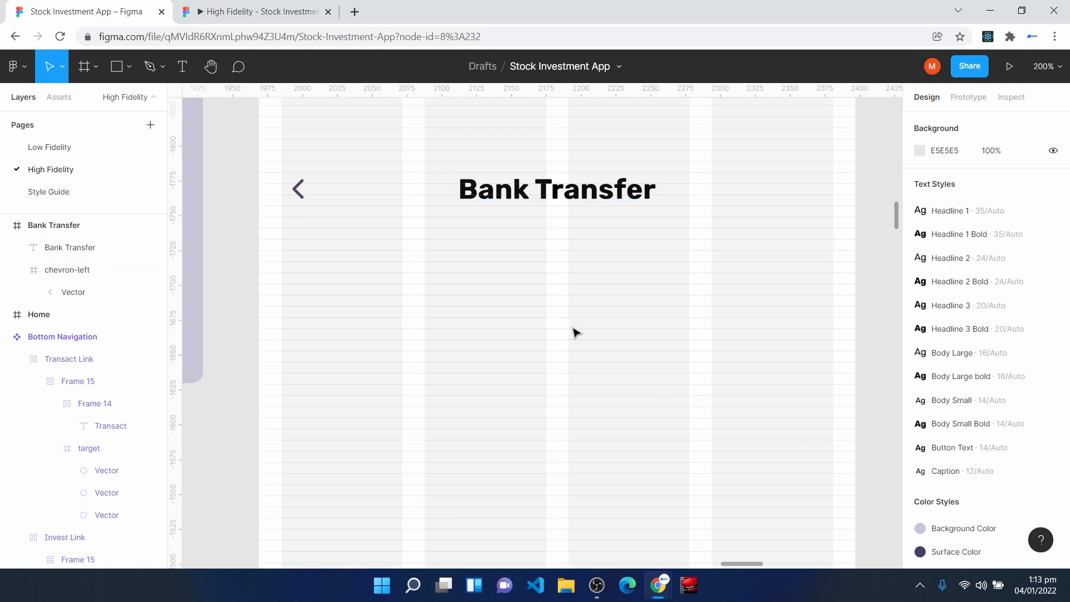
scroll(576, 333, "down", 2)
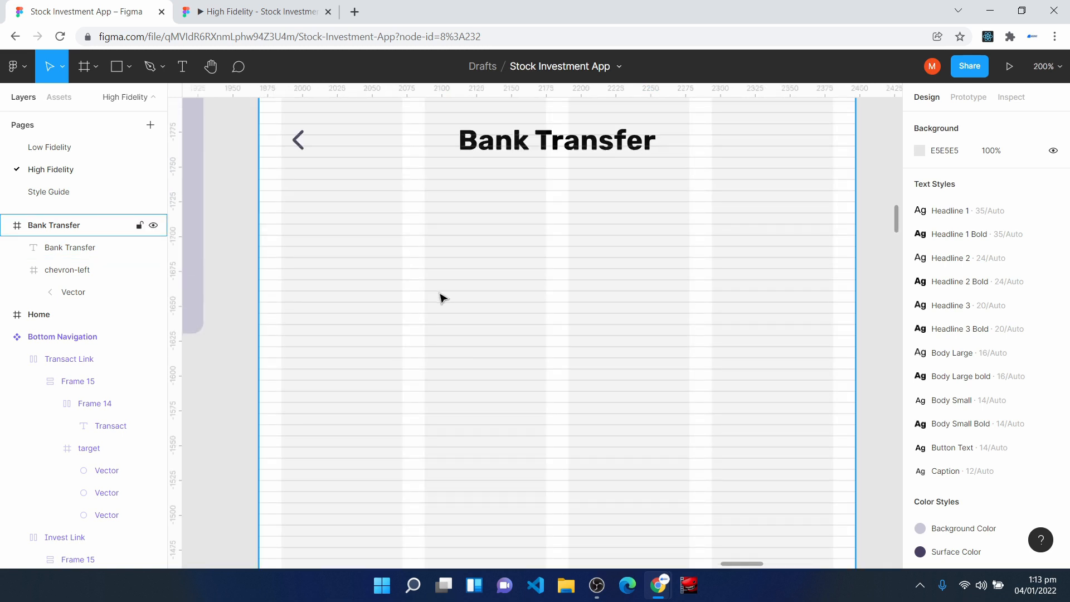
key("ctrl+v")
left_click_drag(426, 311, 352, 284)
scroll(490, 342, "up", 5)
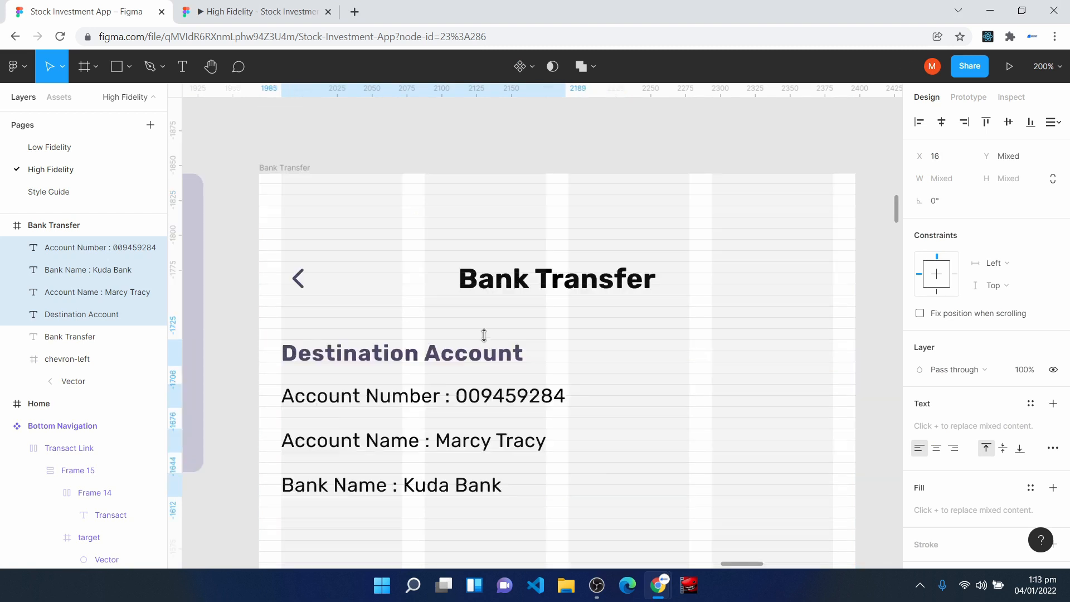
- Move the Destination Account text block down so its heading starts at Y 151, 64 px below the chevron
left_click(314, 290)
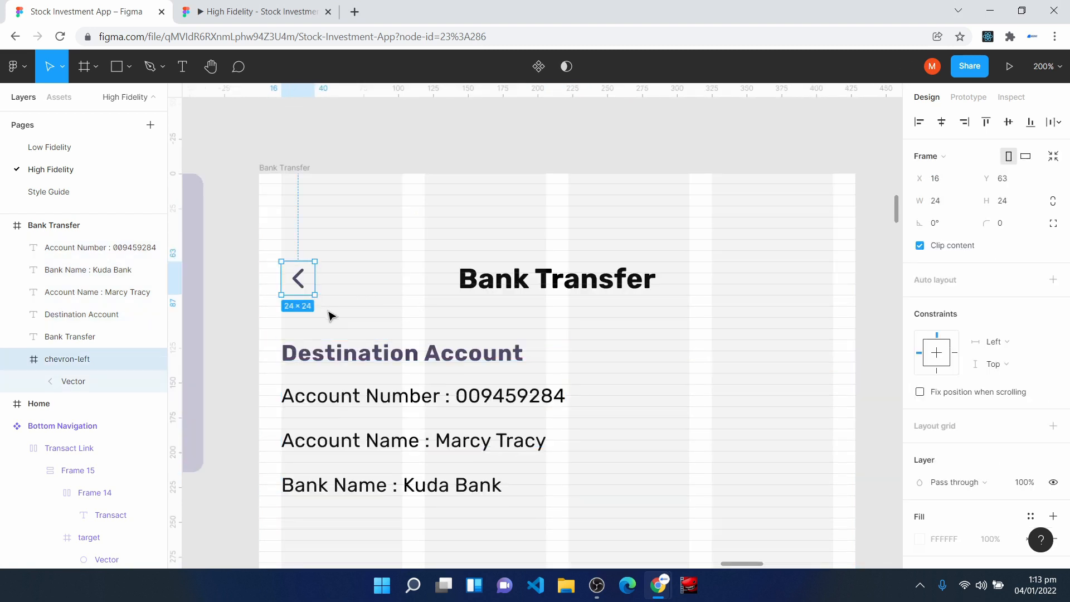
left_click_drag(541, 514, 351, 360)
scroll(342, 382, "down", 2)
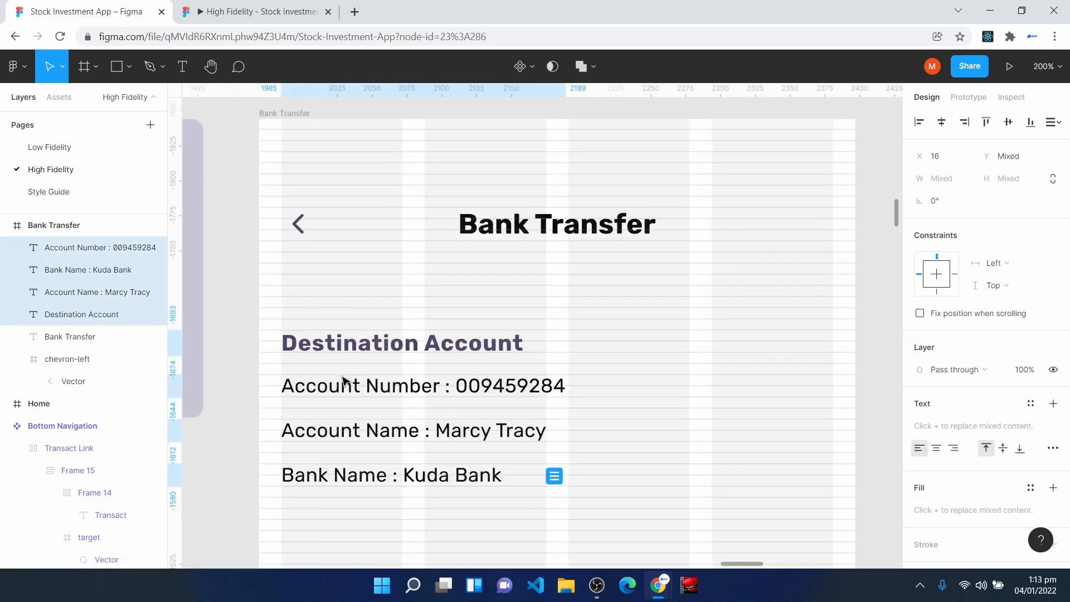
left_click(304, 229)
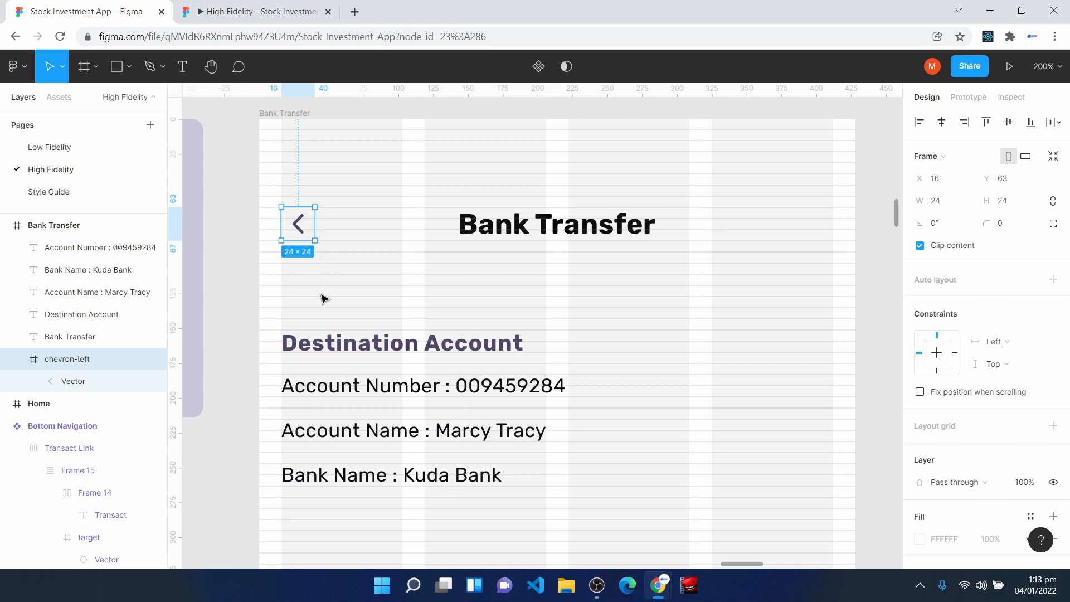
left_click(322, 368)
scroll(335, 334, "down", 2)
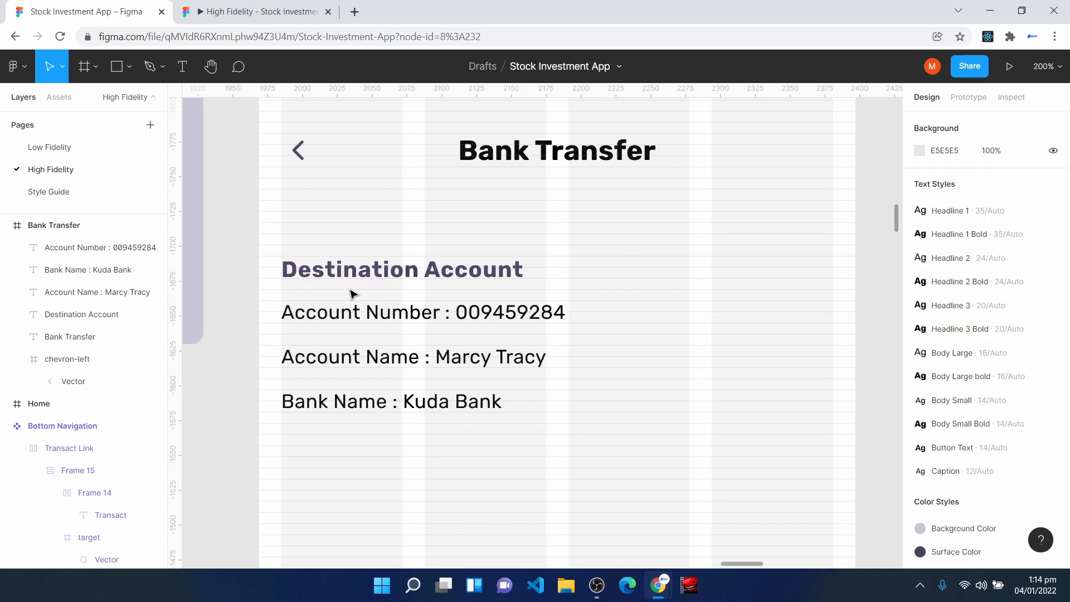
- Examine the text settings of the Destination Account heading and its three detail lines
left_click_drag(275, 241, 556, 293)
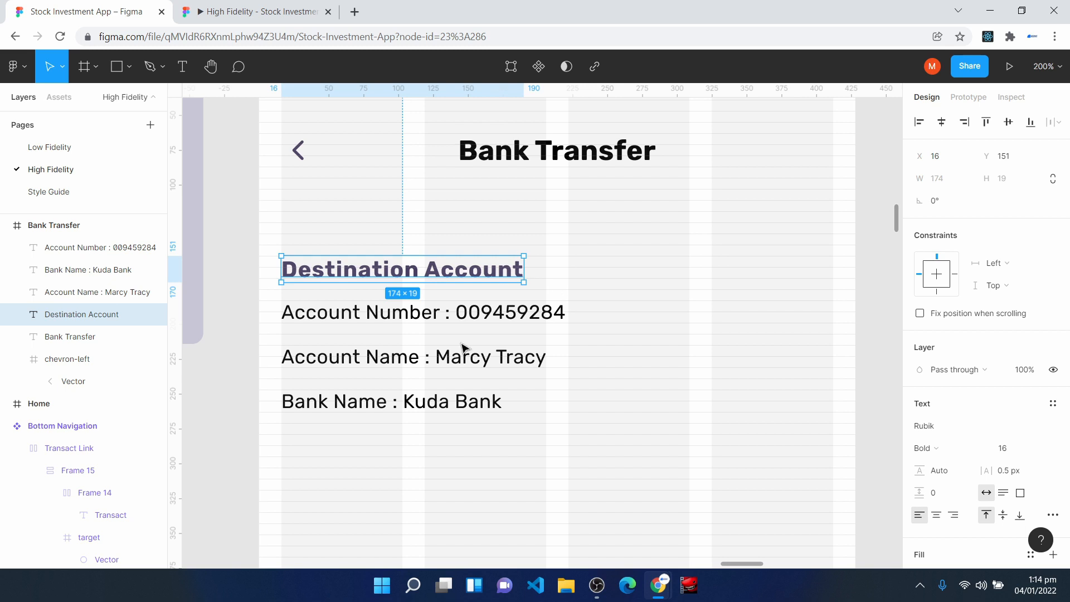
left_click(450, 312)
left_click(480, 358)
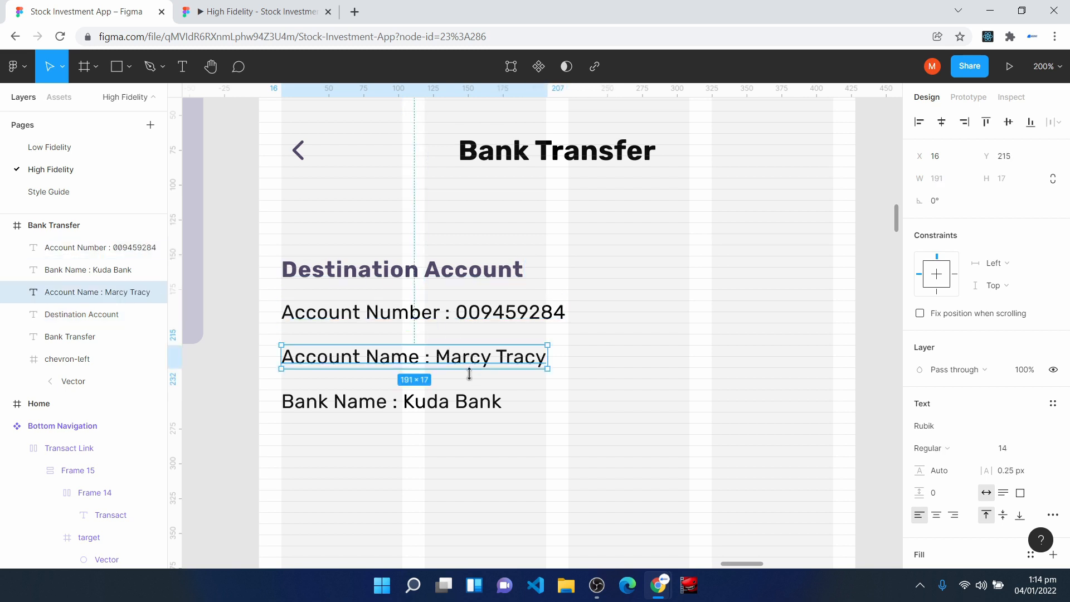
left_click(456, 404)
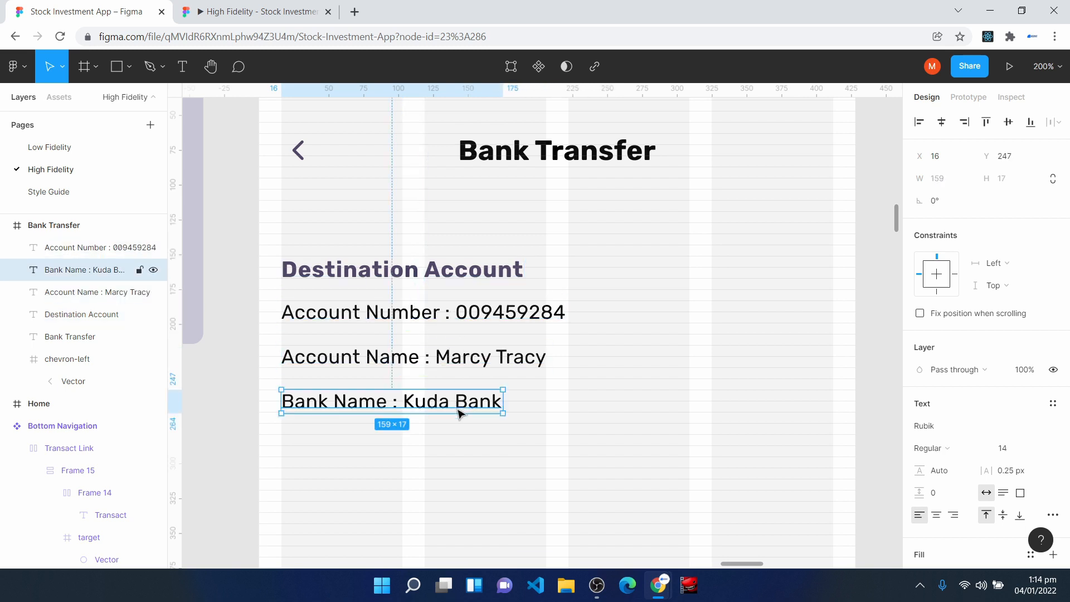
left_click(440, 491)
- Insert the Button component below the bank name line at X 16, and widen it to 396 px
scroll(440, 491, "down", 3)
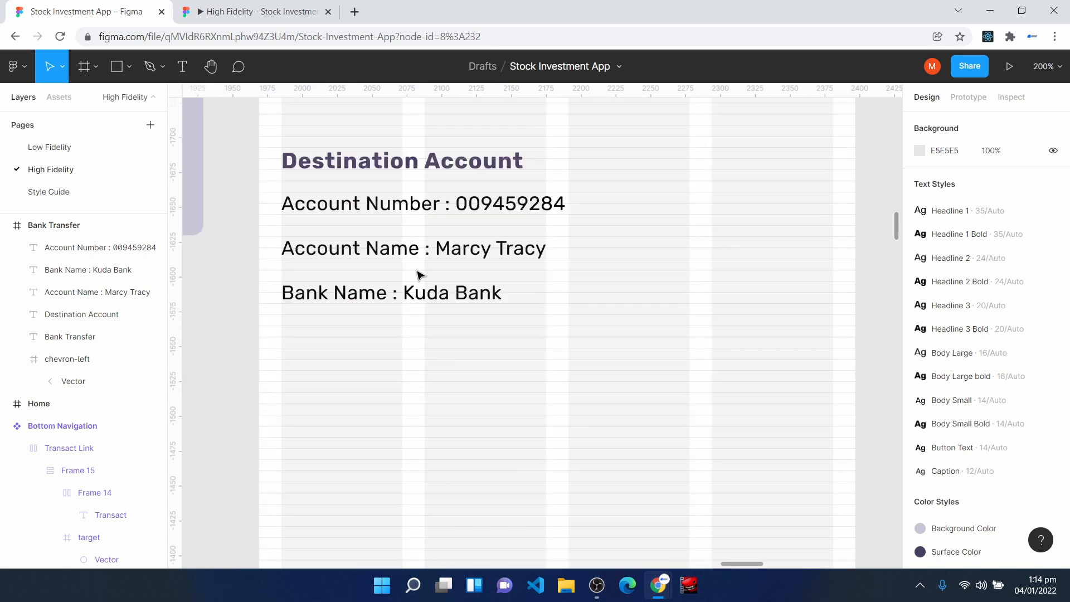
left_click(60, 98)
left_click_drag(49, 286, 284, 409)
left_click(941, 123)
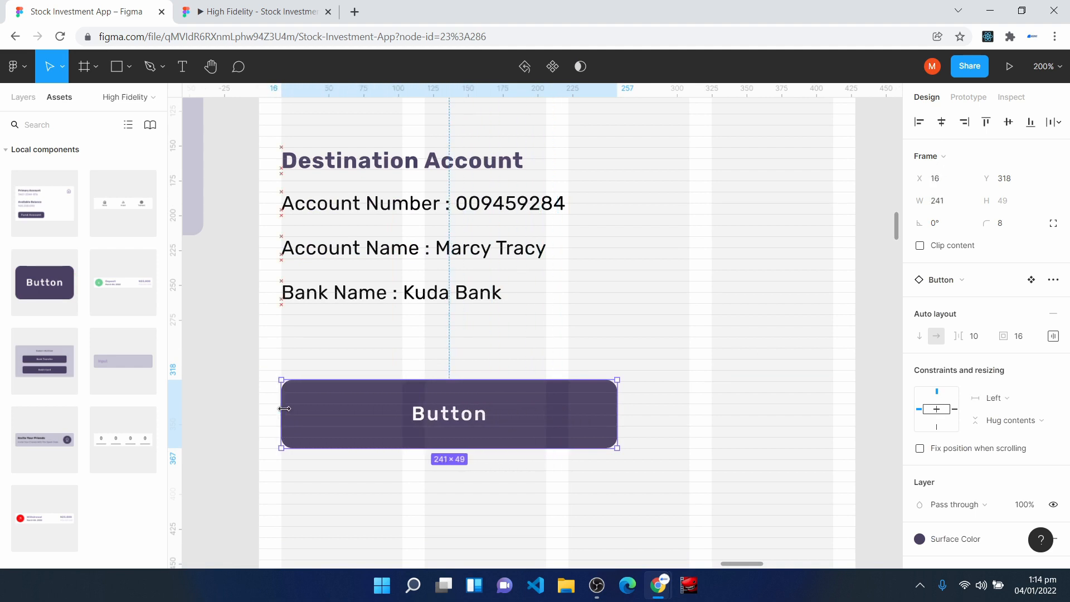
left_click_drag(618, 403, 833, 403)
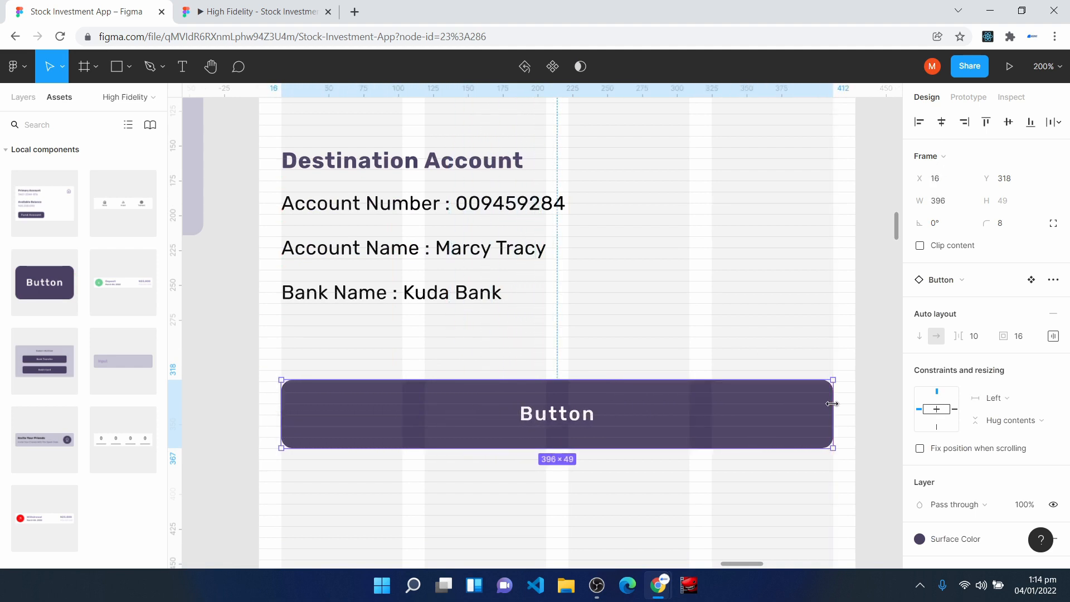
- Make the bank name text box 24 px high and move the button down to Y 335, 64 px below it
left_click(424, 305)
key("ctrl+plus")
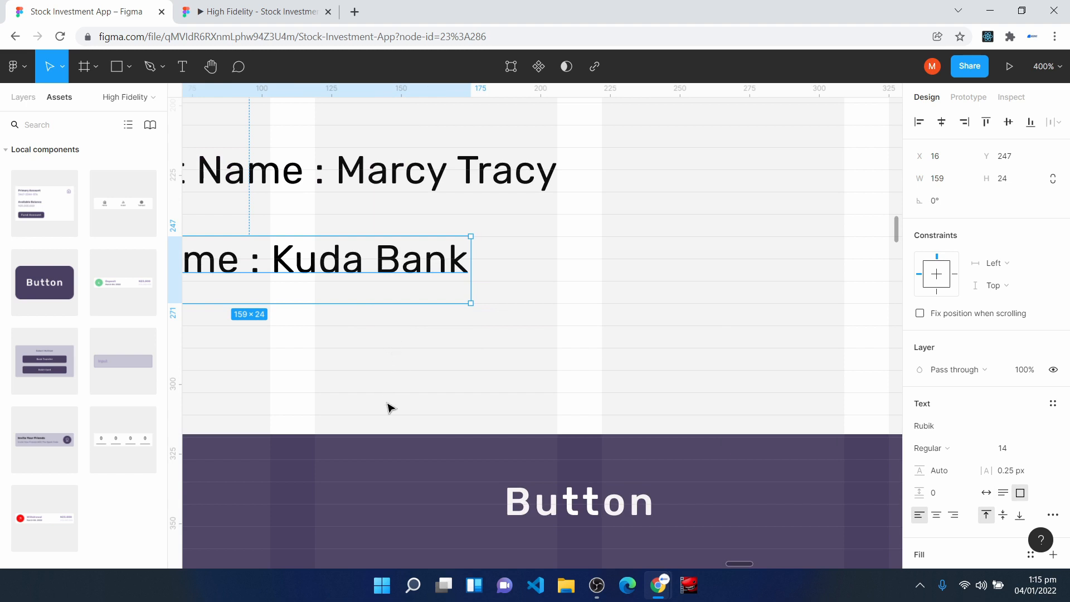
left_click_drag(389, 466, 390, 515)
key("minus")
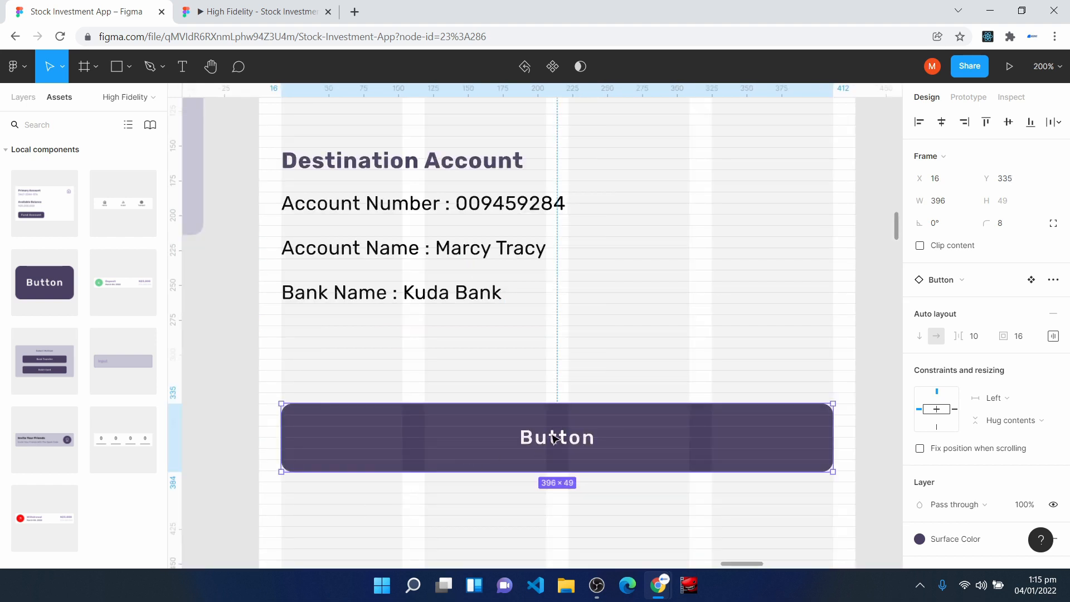
- Change the button's label to "Copy Account Number"
double_click(568, 449)
double_click(557, 441)
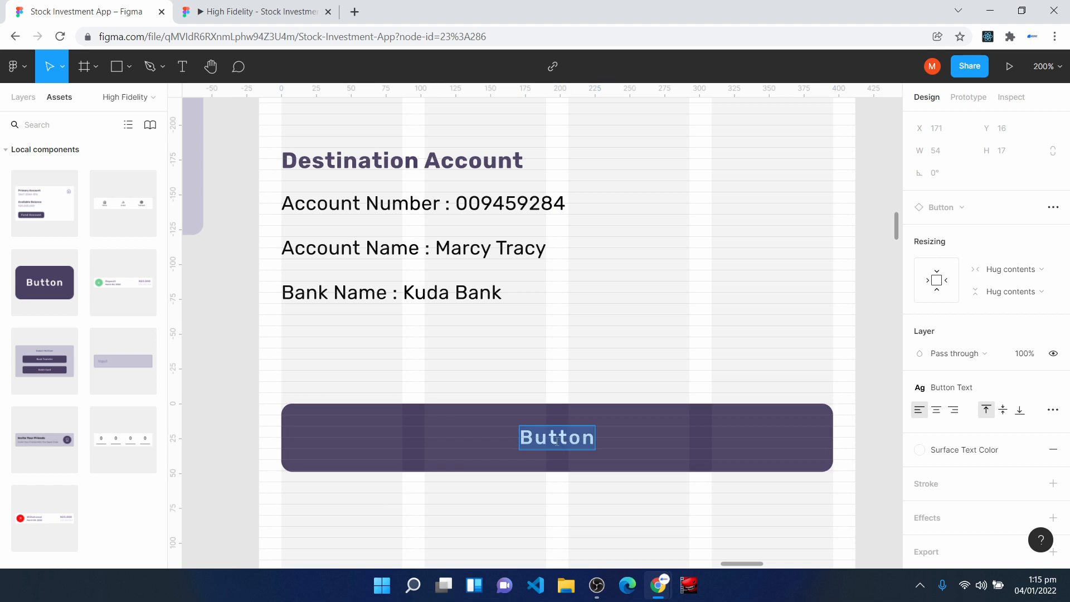
type("Copy Account N")
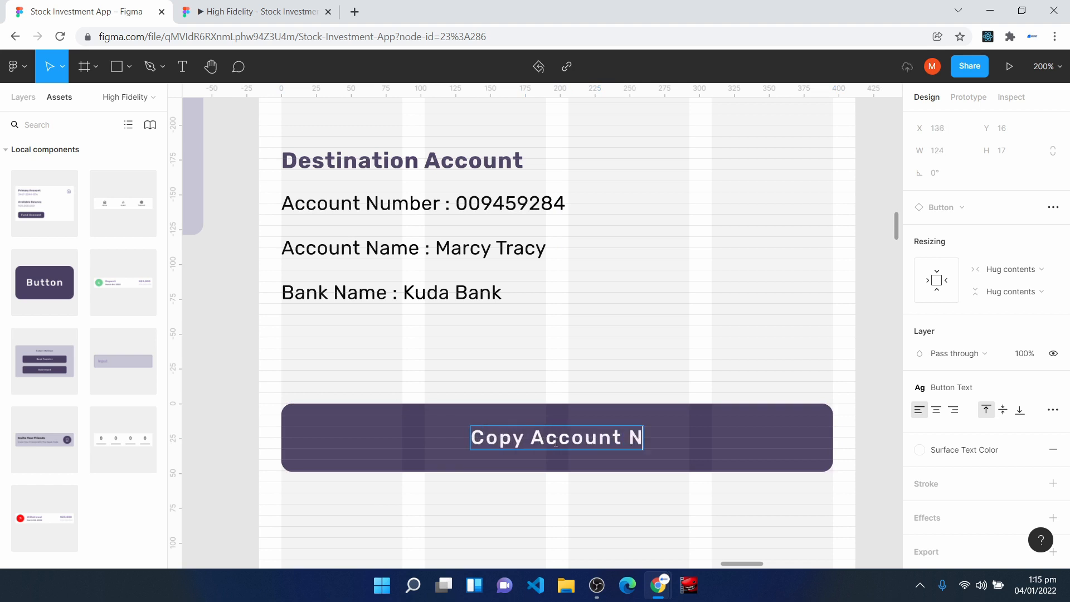
type("umber")
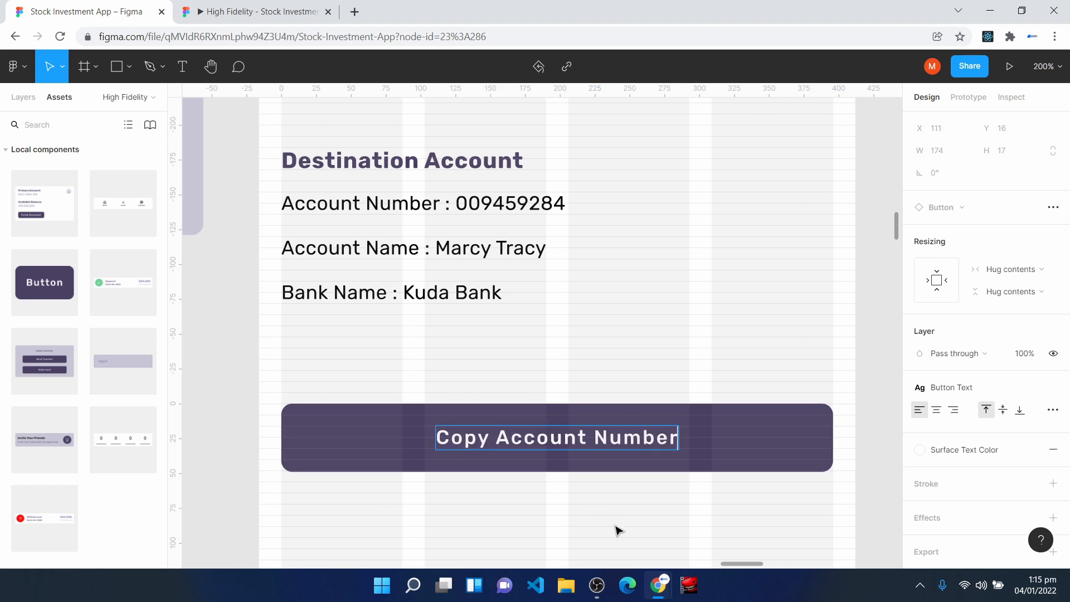
left_click(557, 502)
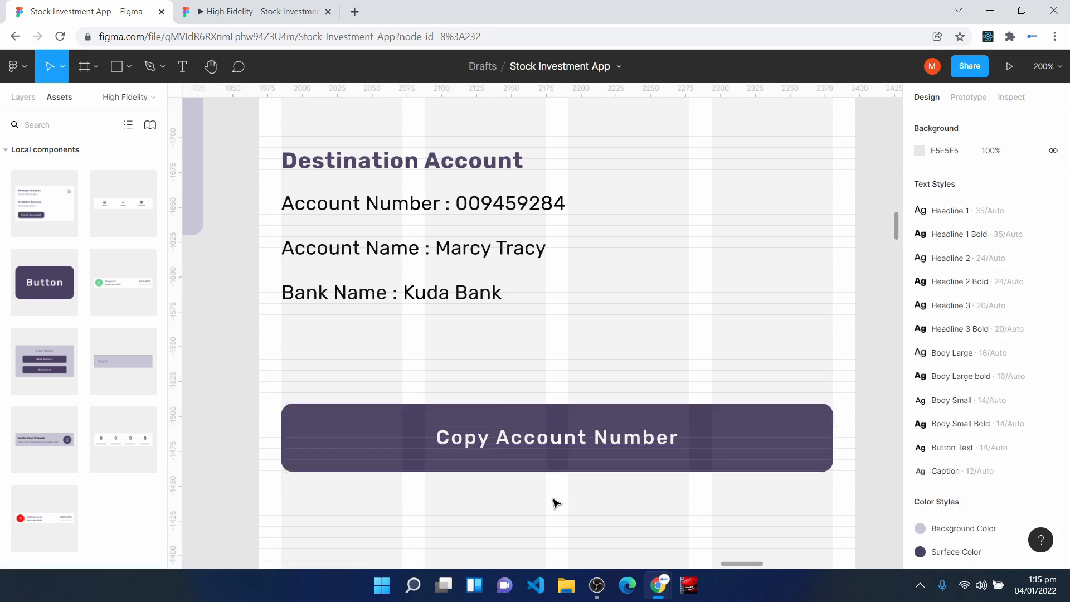
- Duplicate the finished Bank Transfer frame, with the copy beside the original at X 2437
key("ctrl+minus")
key("ctrl+minus")
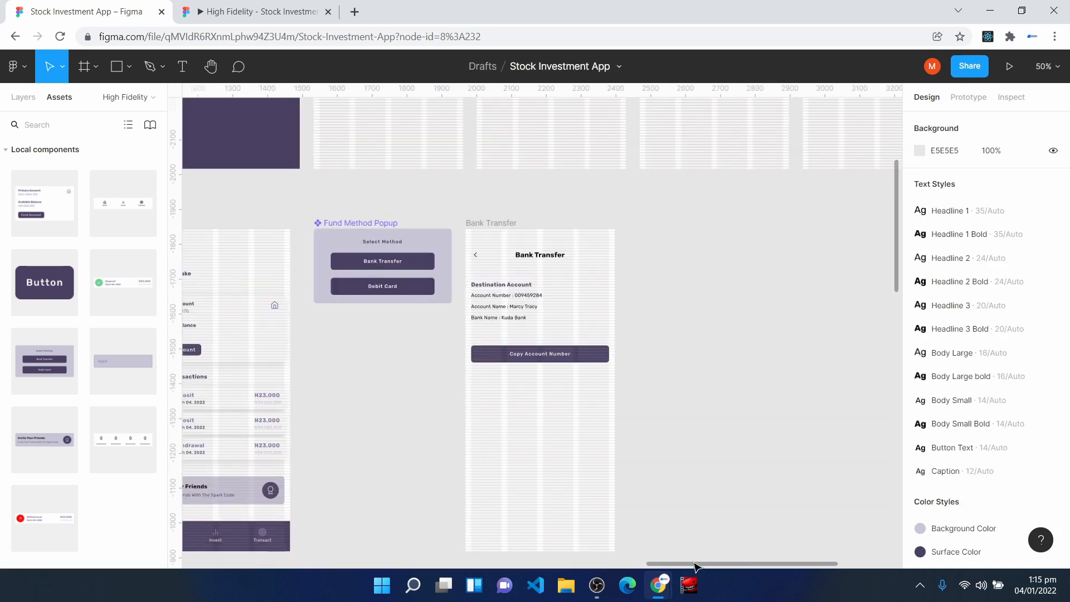
scroll(707, 566, "left", 4)
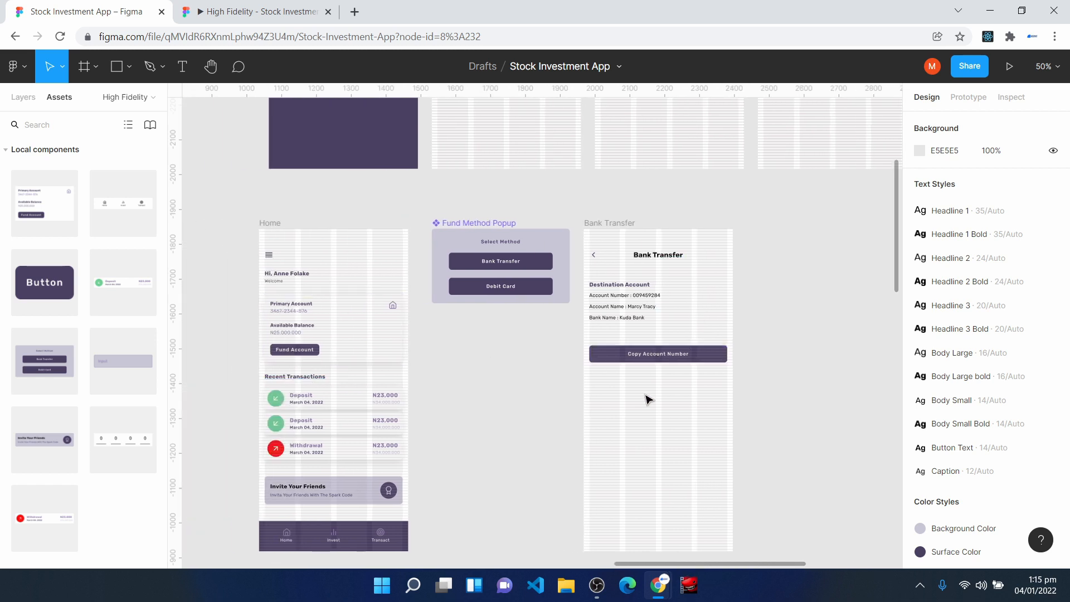
left_click(594, 227)
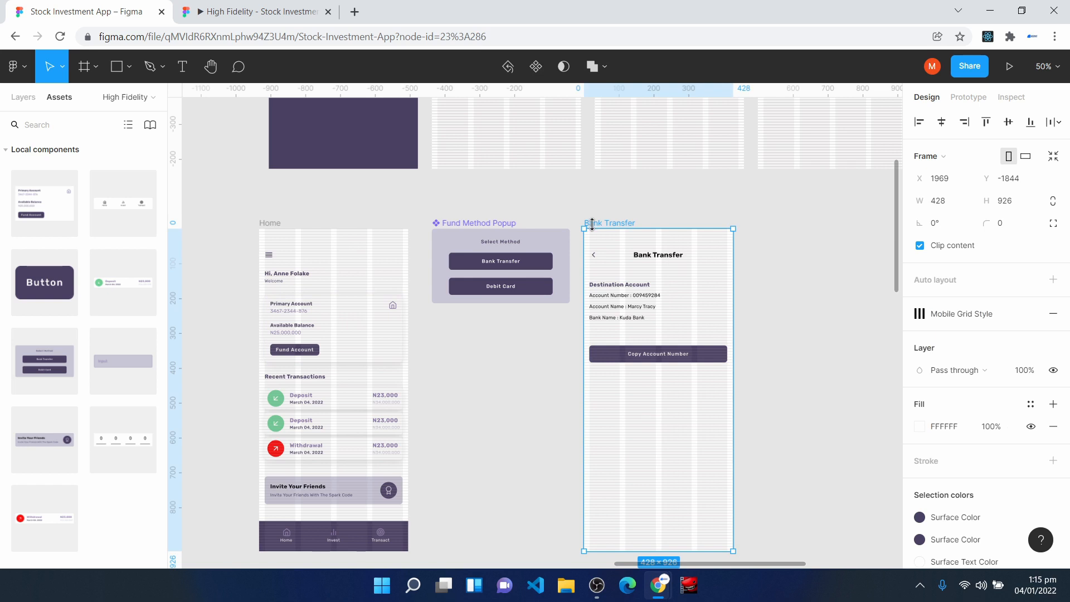
key("ctrl+d")
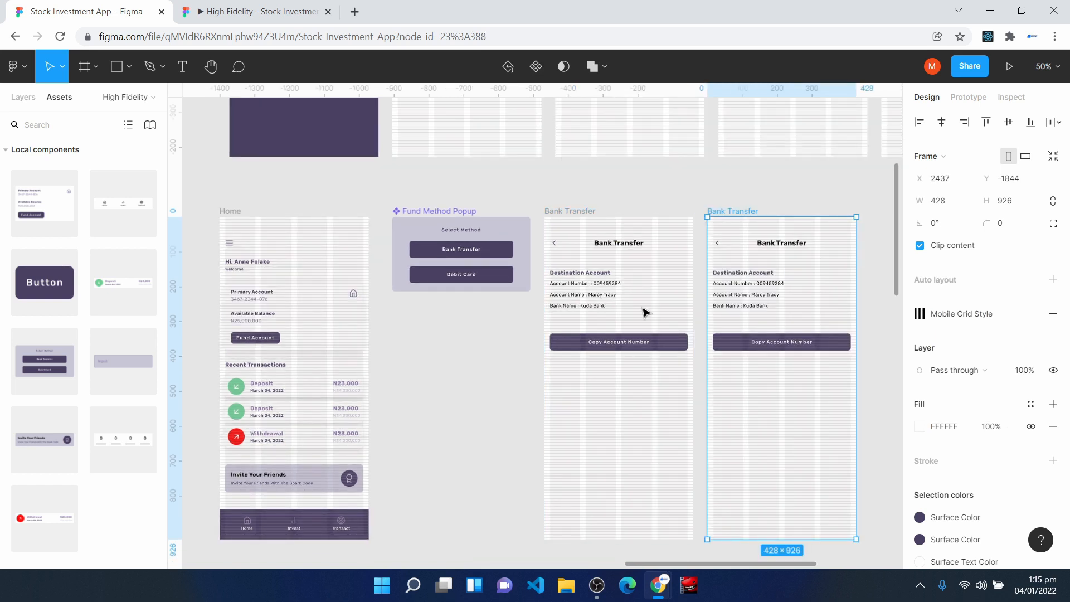
left_click_drag(745, 564, 784, 565)
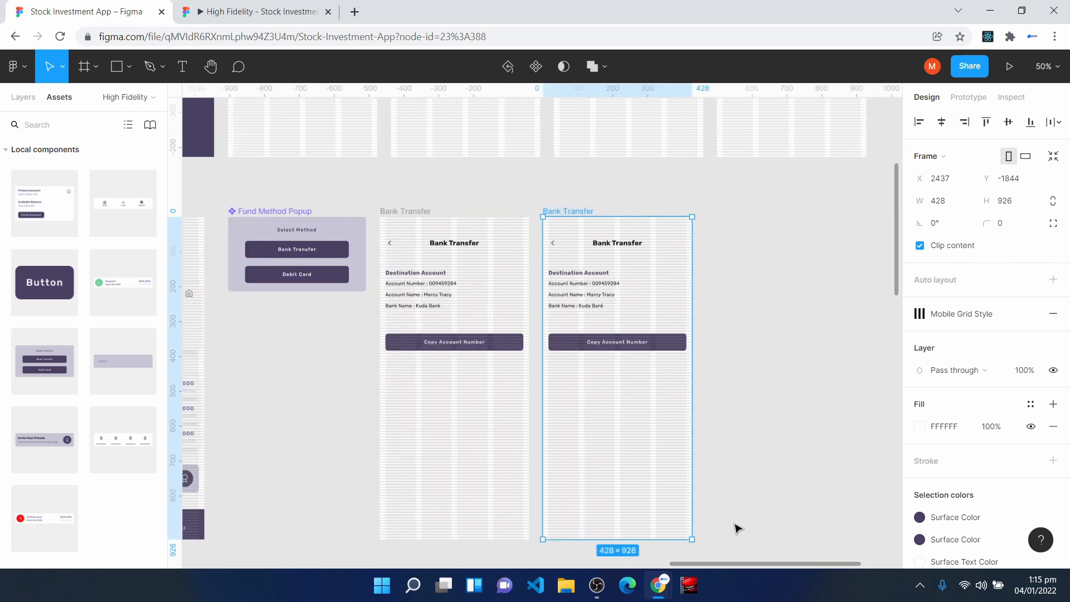
- Change the duplicated frame's heading to "Debit Card" and center it horizontally in the frame
scroll(651, 269, "up", 2)
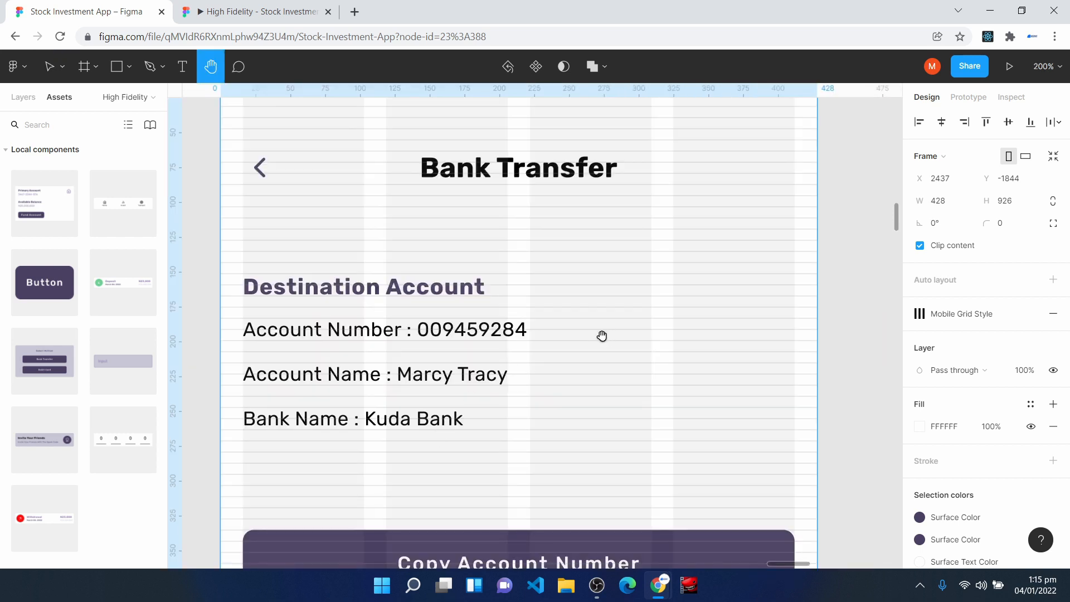
double_click(489, 170)
type("Debit C")
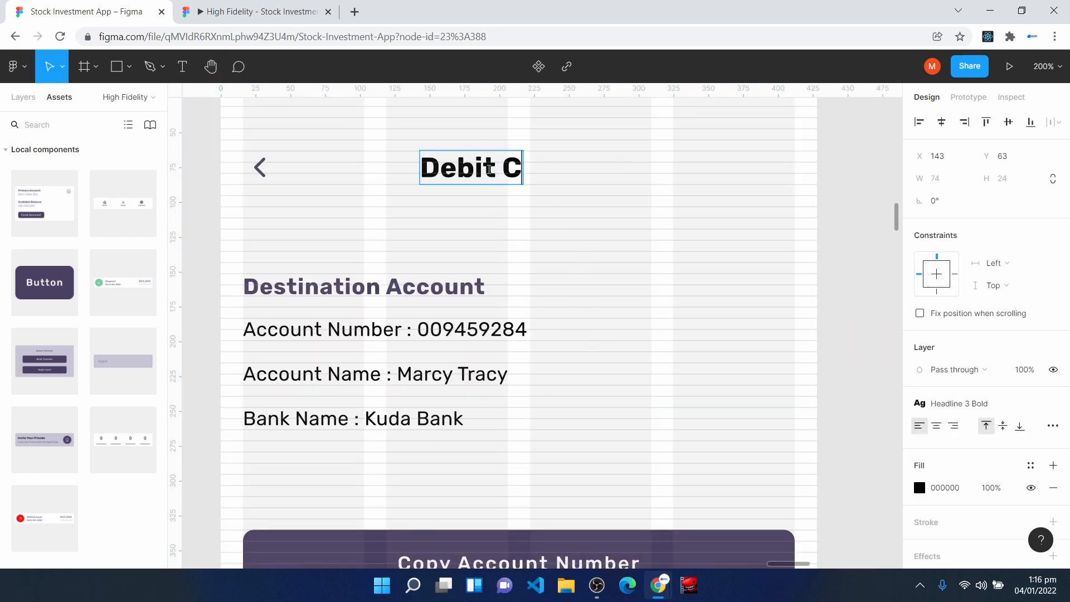
type("ard")
key("Escape")
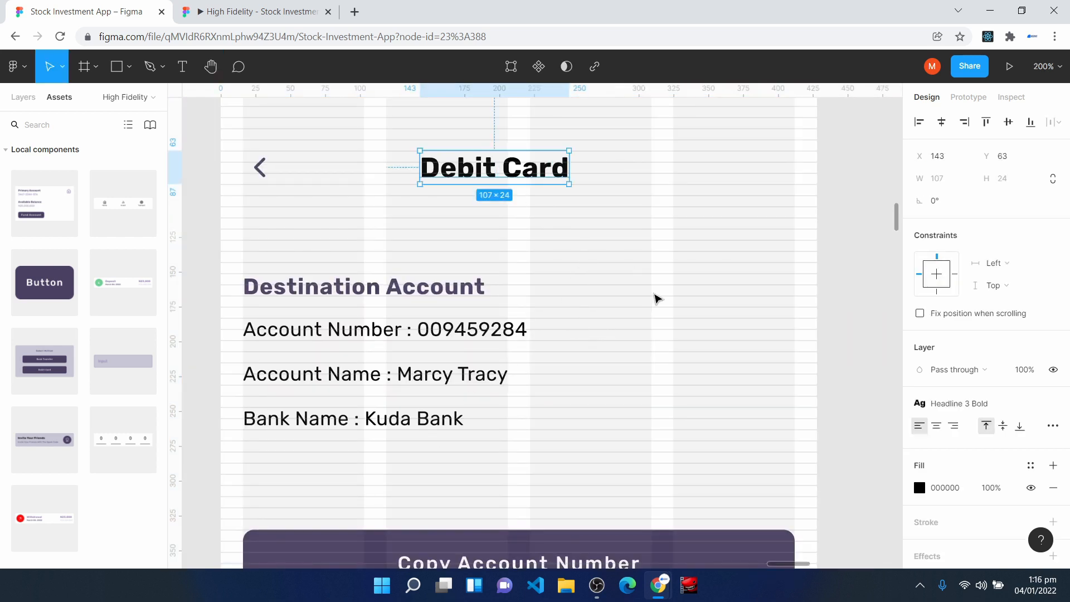
left_click(942, 121)
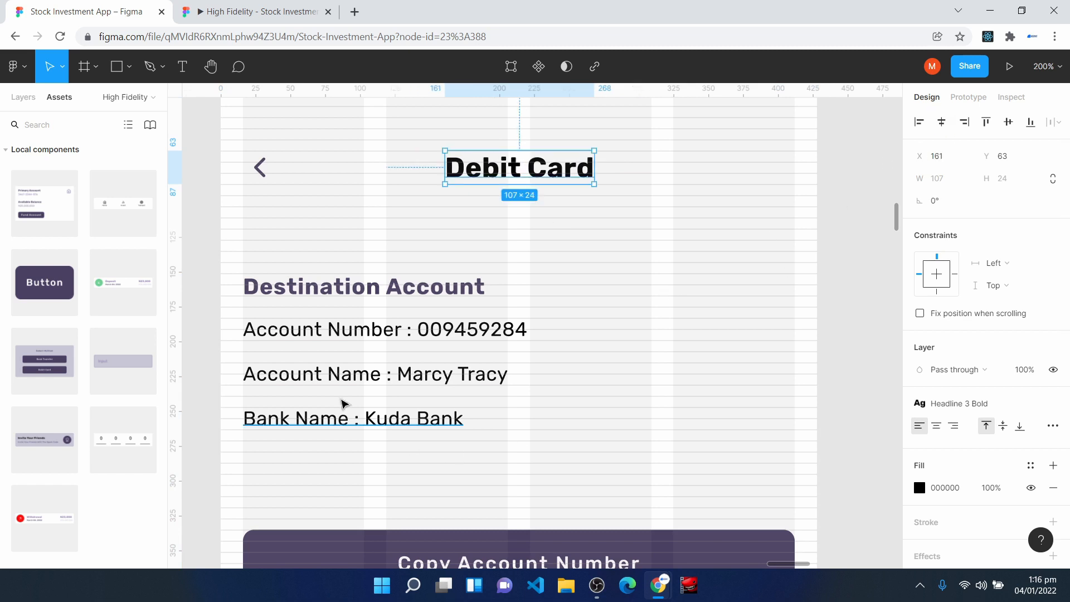
- Delete the copy button and all the destination account texts from the Debit Card frame
scroll(411, 444, "down", 3)
left_click(402, 406)
key("Delete")
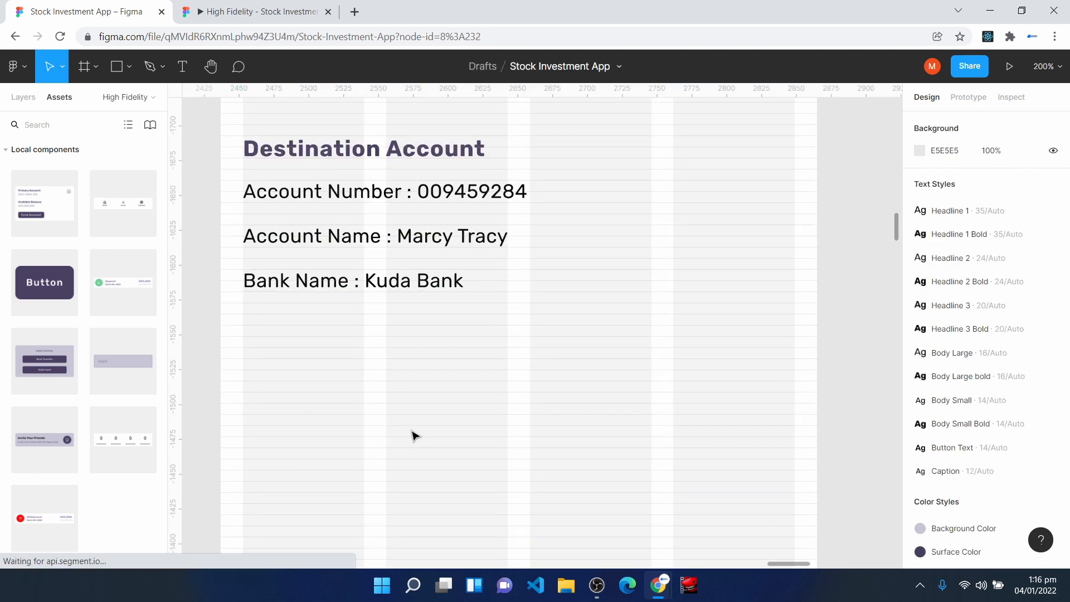
scroll(210, 318, "up", 3)
left_click_drag(235, 323, 540, 526)
key("Delete")
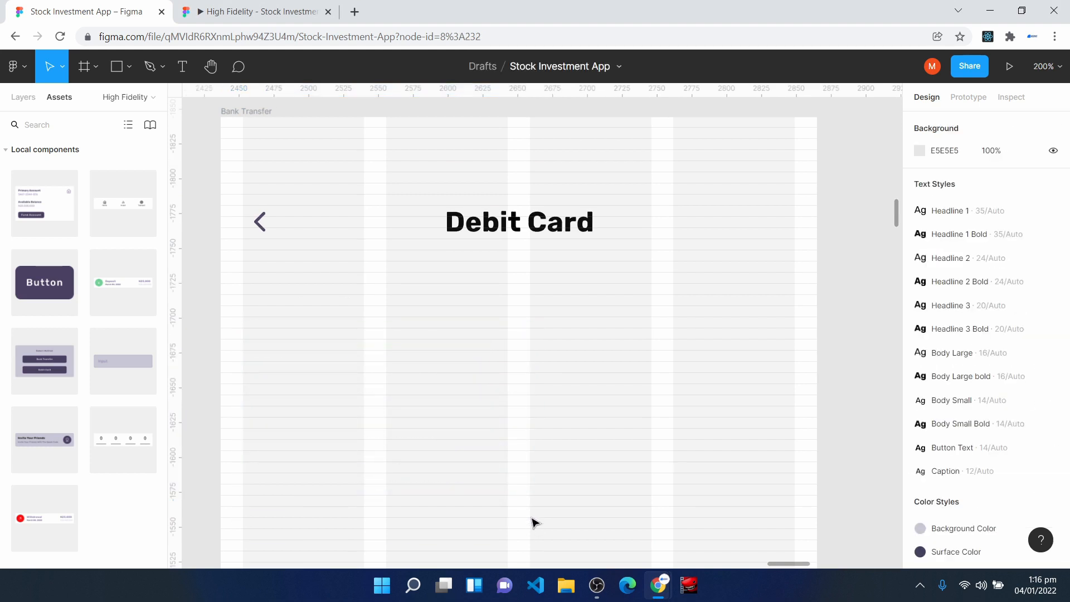
- Paste the copied Enter Amount label, amount field and two card options below the Debit Card heading at X 21
key("ctrl+v")
scroll(511, 472, "down", 2)
left_click_drag(426, 337, 418, 357)
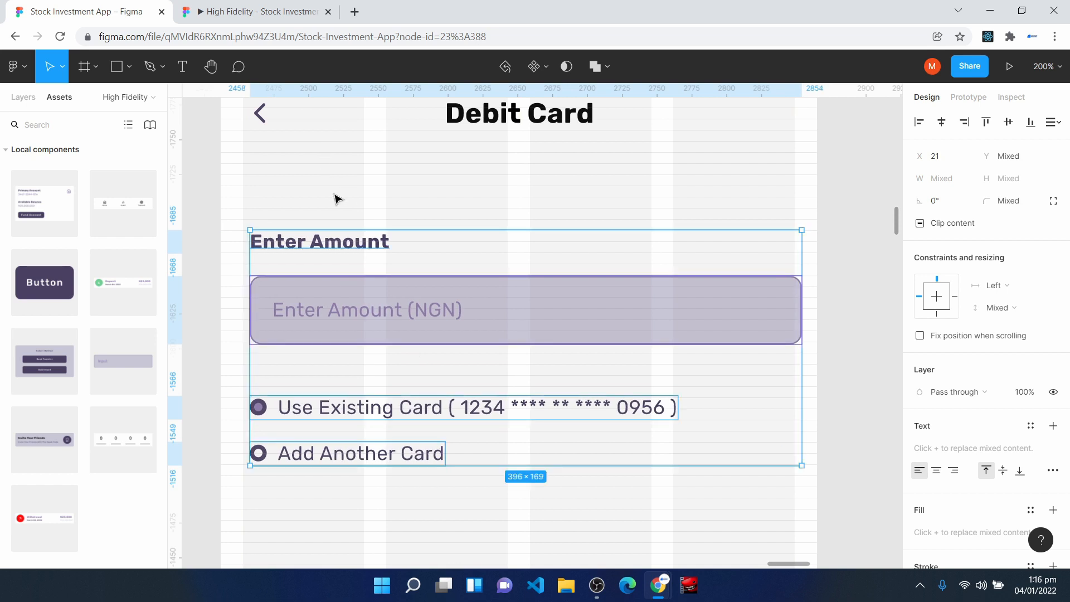
- Place the Enter Amount label at Y 151 and move the amount field up to Y 183
left_click(269, 121)
scroll(265, 140, "up", 1)
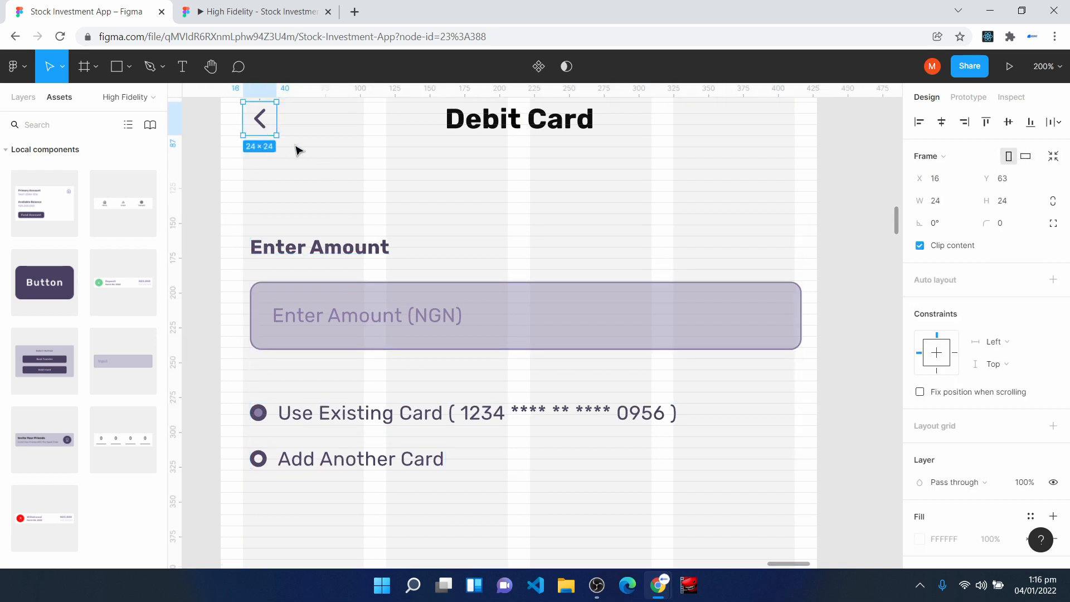
key("ctrl+plus")
key("space")
left_click_drag(288, 163, 620, 368)
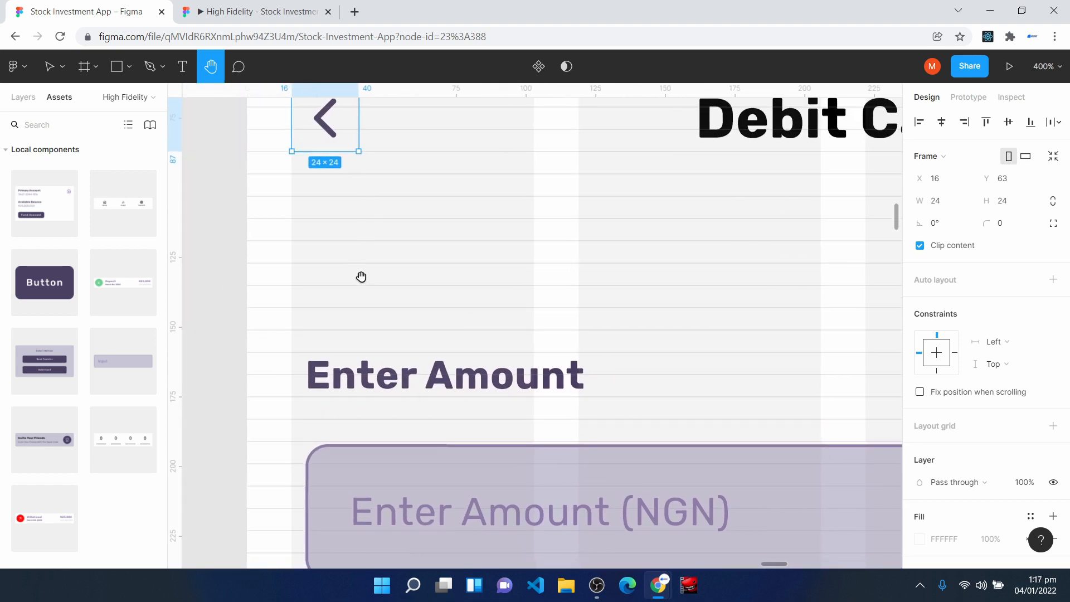
key("v")
left_click(364, 373)
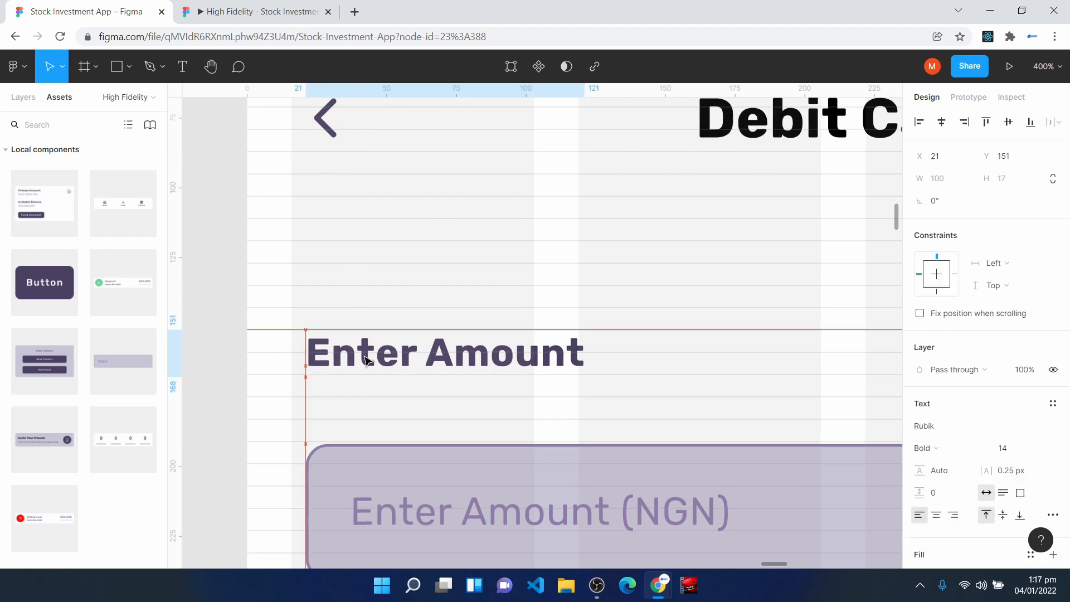
scroll(433, 352, "down", 5)
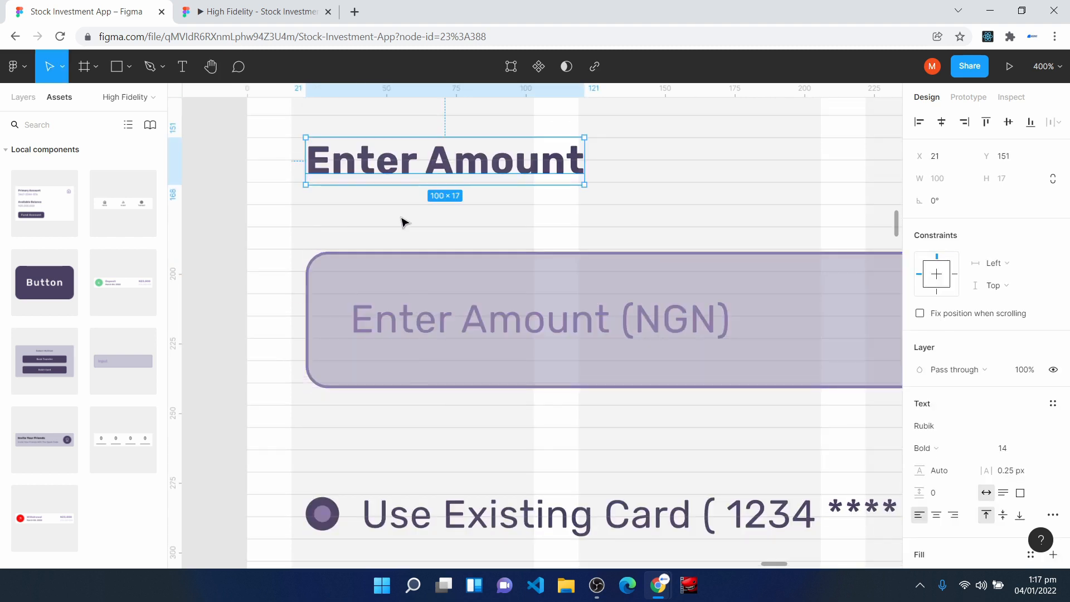
left_click_drag(337, 289, 336, 267)
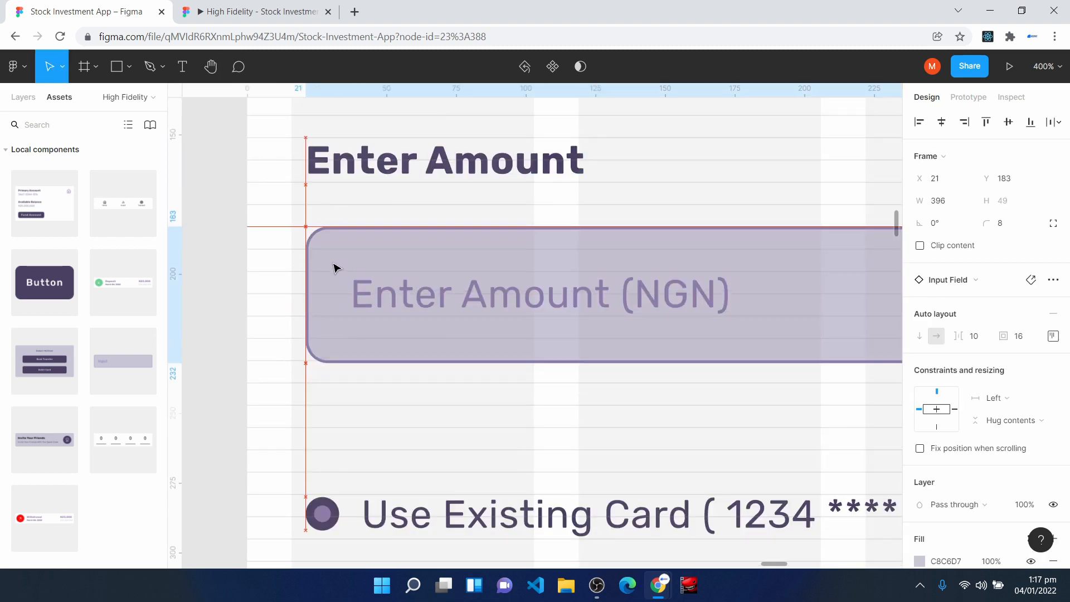
scroll(358, 387, "down", 2)
scroll(358, 387, "down", 5)
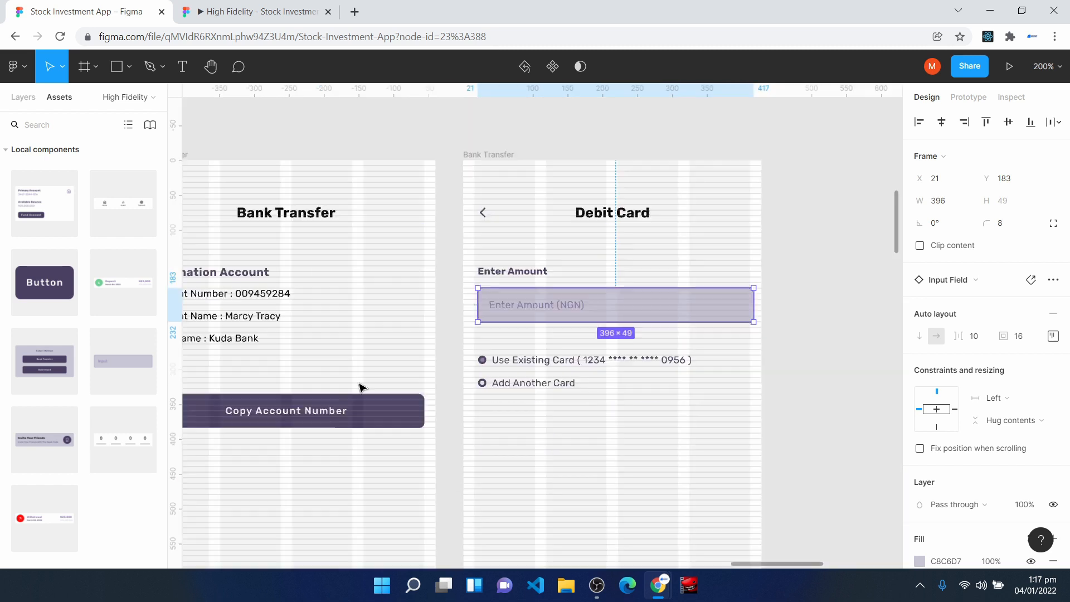
- Align both card option groups, Add Another Card and Use Existing Card, with the first grid column at X 16
left_click(466, 156)
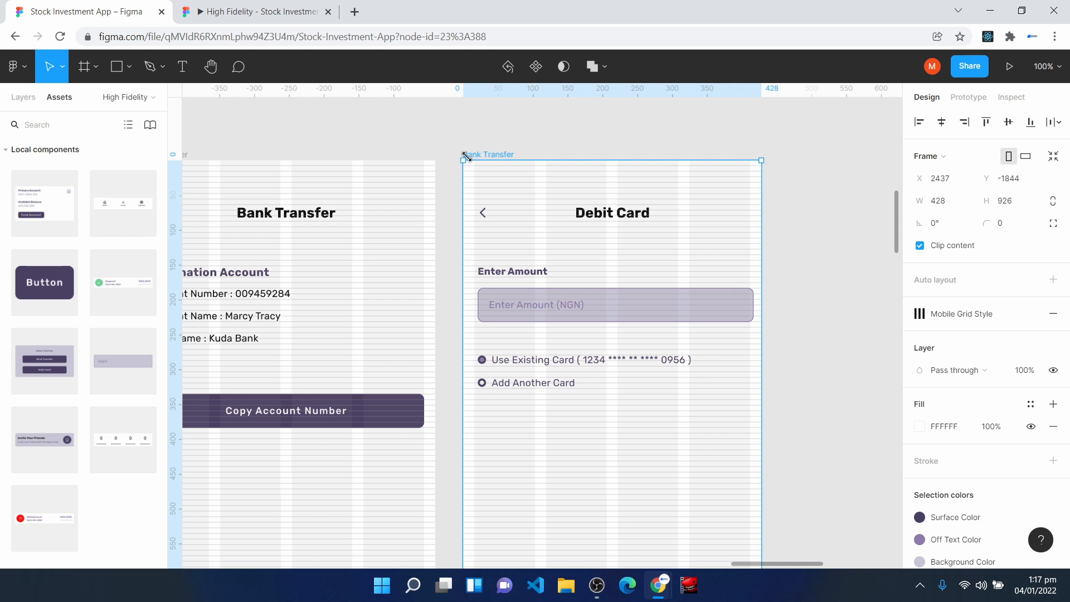
scroll(466, 156, "down", 2)
left_click(510, 162)
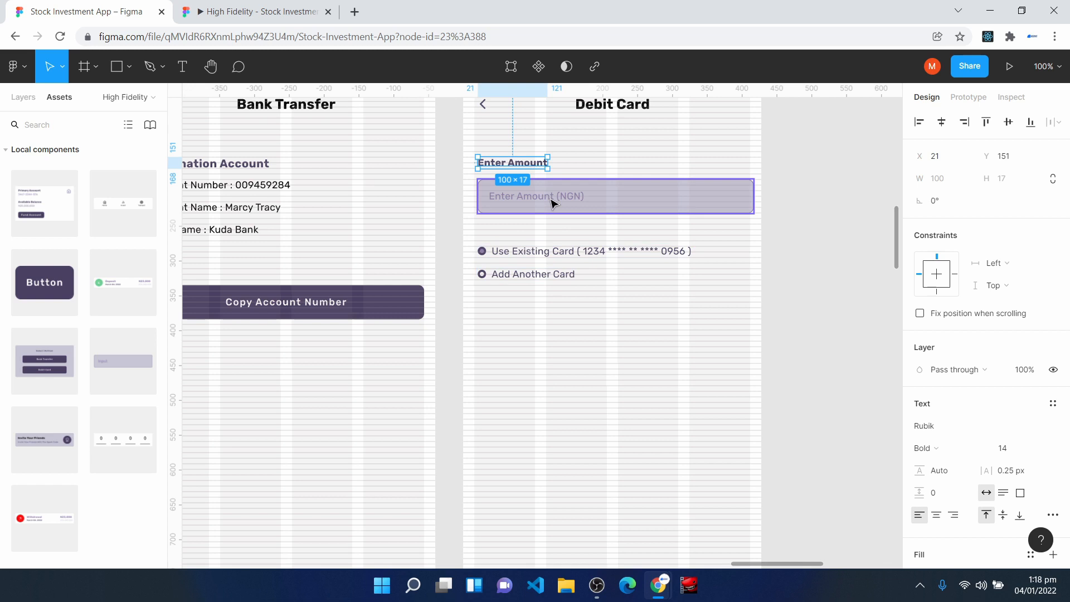
key("ctrl+plus")
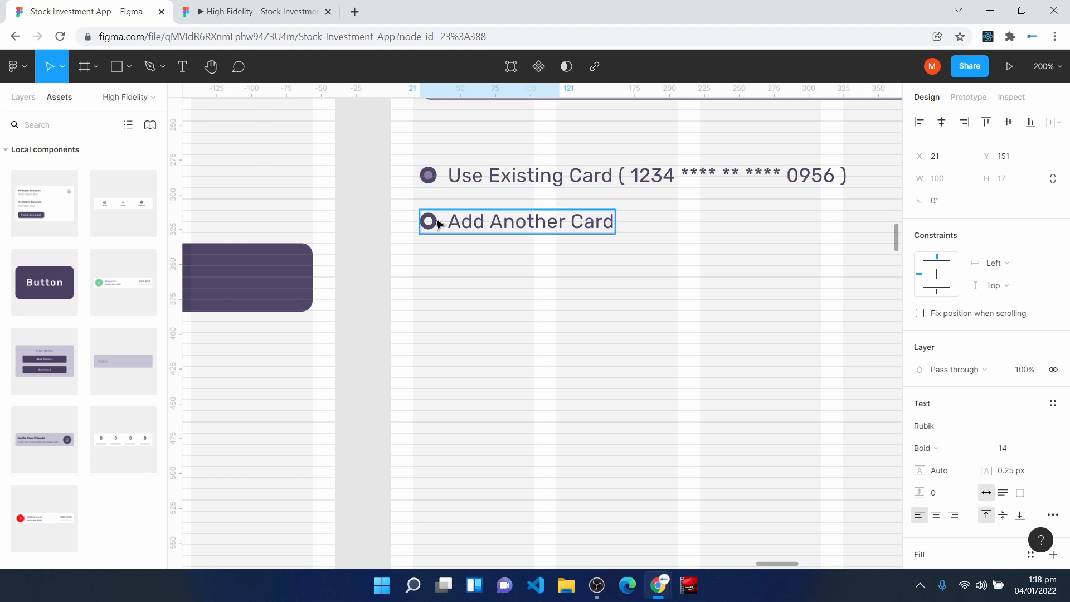
key("Escape")
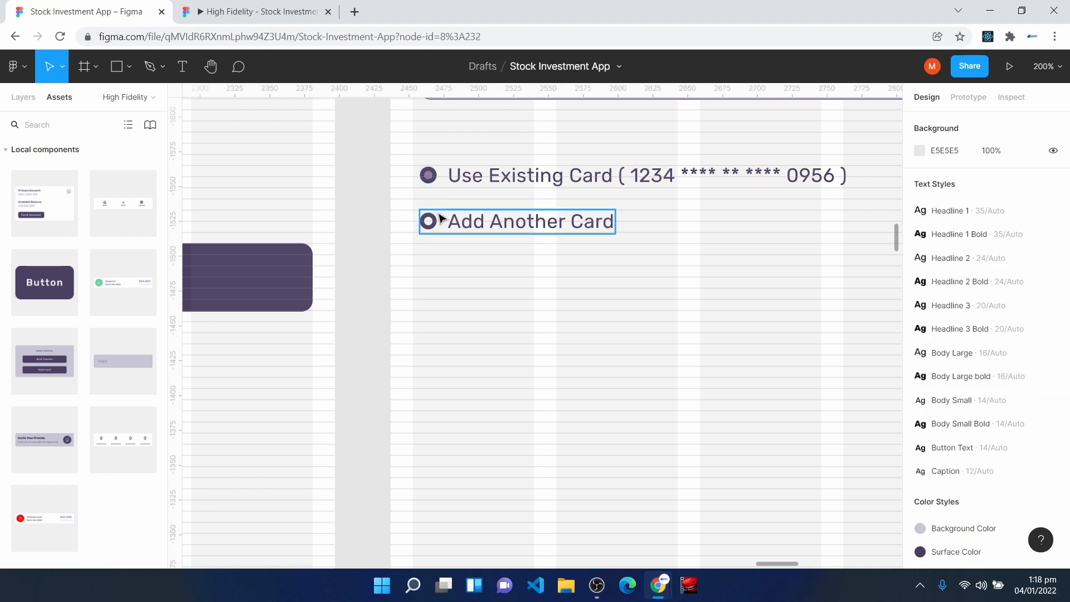
left_click(443, 224)
left_click_drag(444, 225, 436, 224)
key("Escape")
left_click_drag(478, 176, 472, 176)
scroll(515, 304, "up", 2)
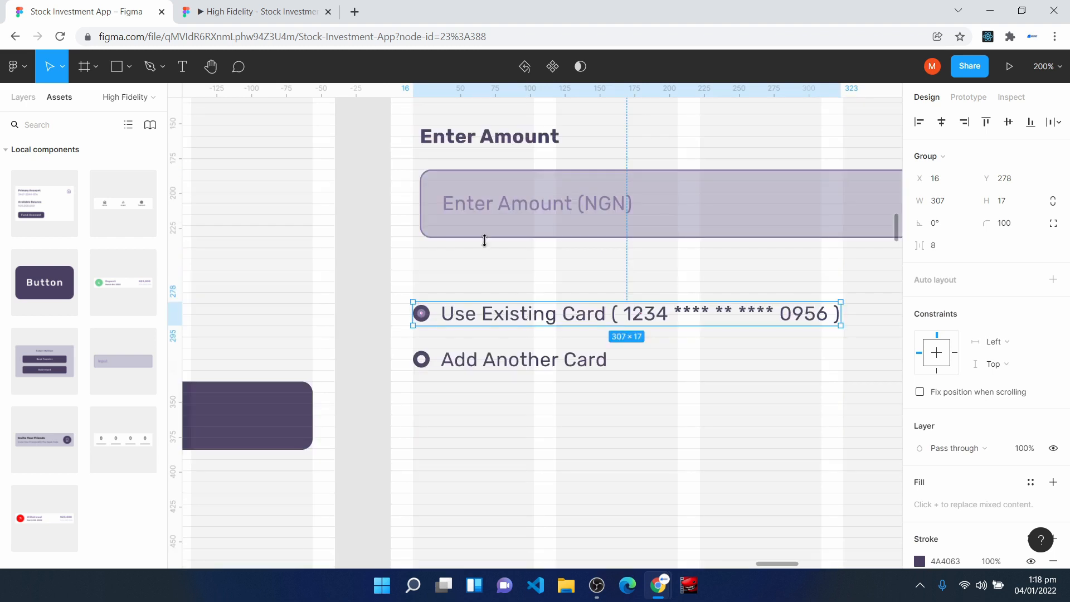
- Extend the amount field's left edge to the first grid column and shift the Enter Amount label to line up with it
left_click(425, 206)
left_click_drag(420, 201, 413, 200)
left_click(445, 136)
left_click_drag(445, 139, 437, 139)
key("Escape")
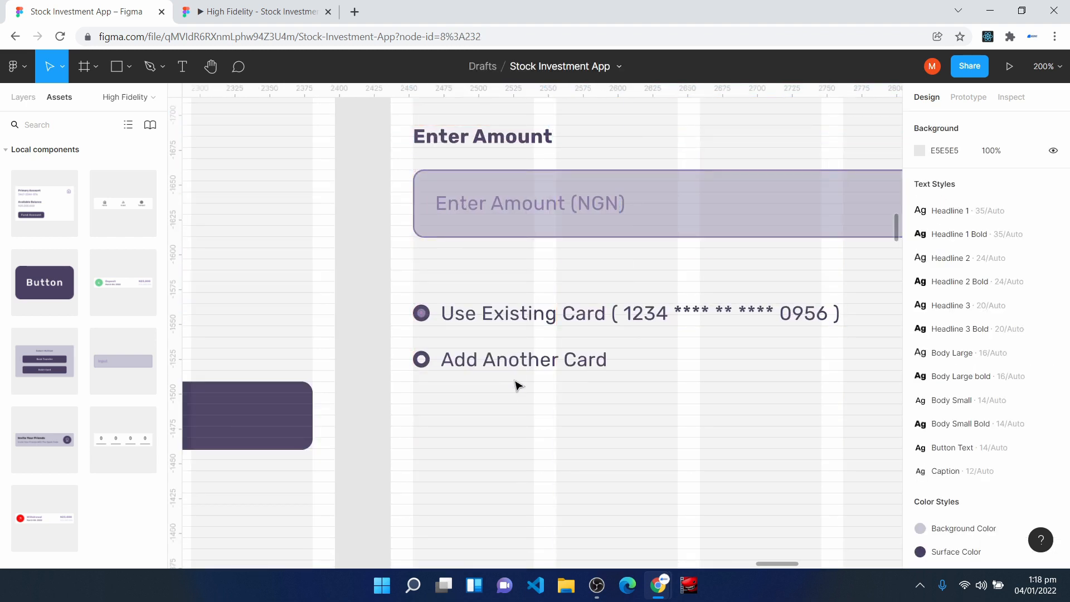
- Shorten the amount field from its right side so it ends at the last grid column's edge
scroll(520, 386, "up", 3)
key("space")
left_click_drag(666, 367, 442, 315)
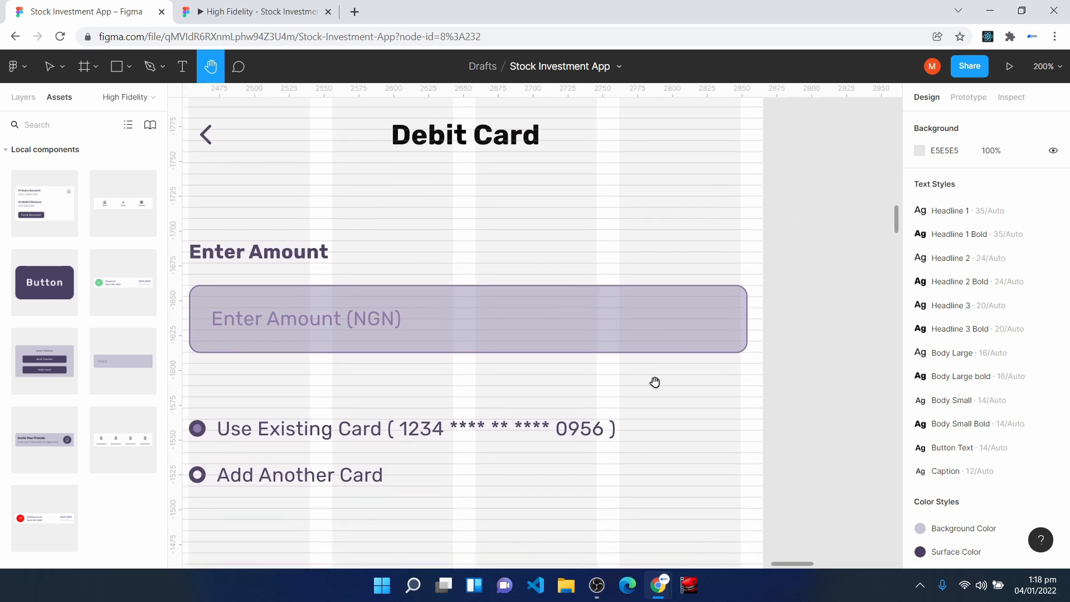
left_click(745, 334)
left_click_drag(748, 323, 741, 320)
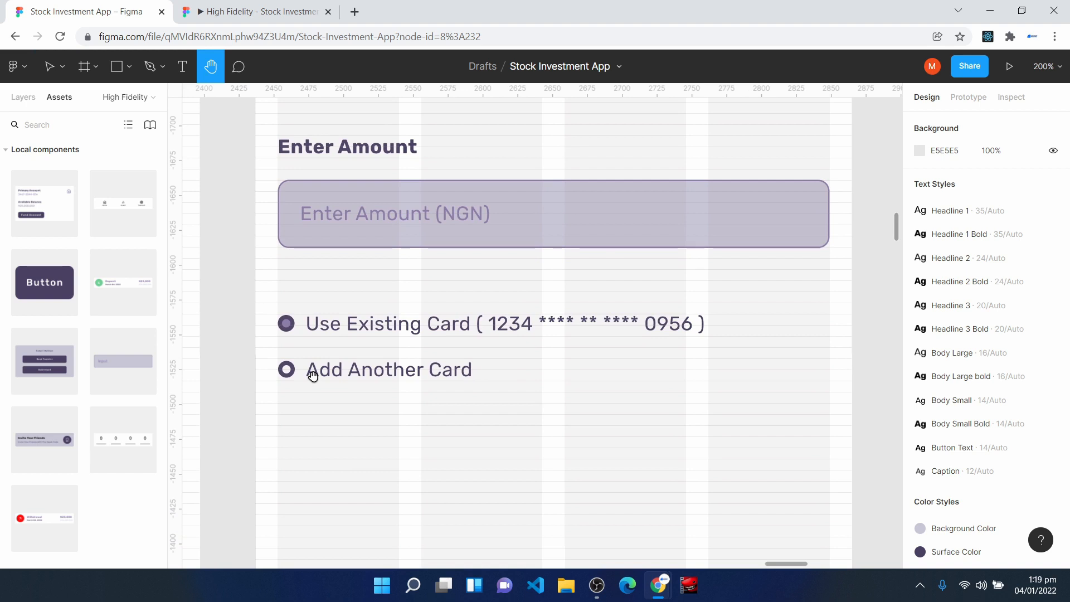
- Insert the Button component below the card options at X 16, Y 391, and widen it to 396 px
scroll(446, 477, "down", 5)
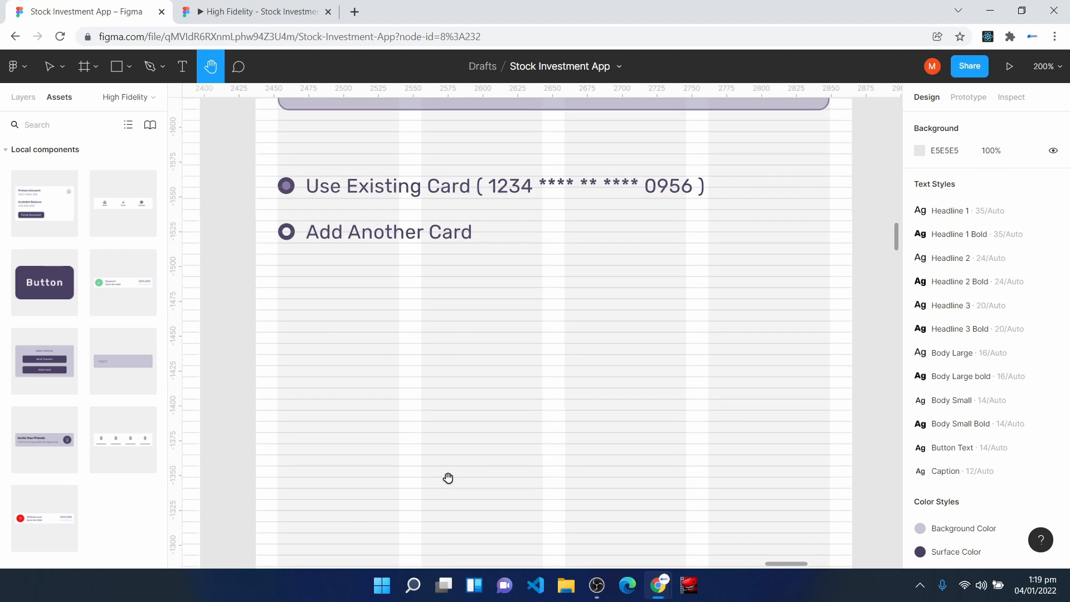
left_click_drag(46, 284, 278, 366)
left_click_drag(614, 363, 830, 351)
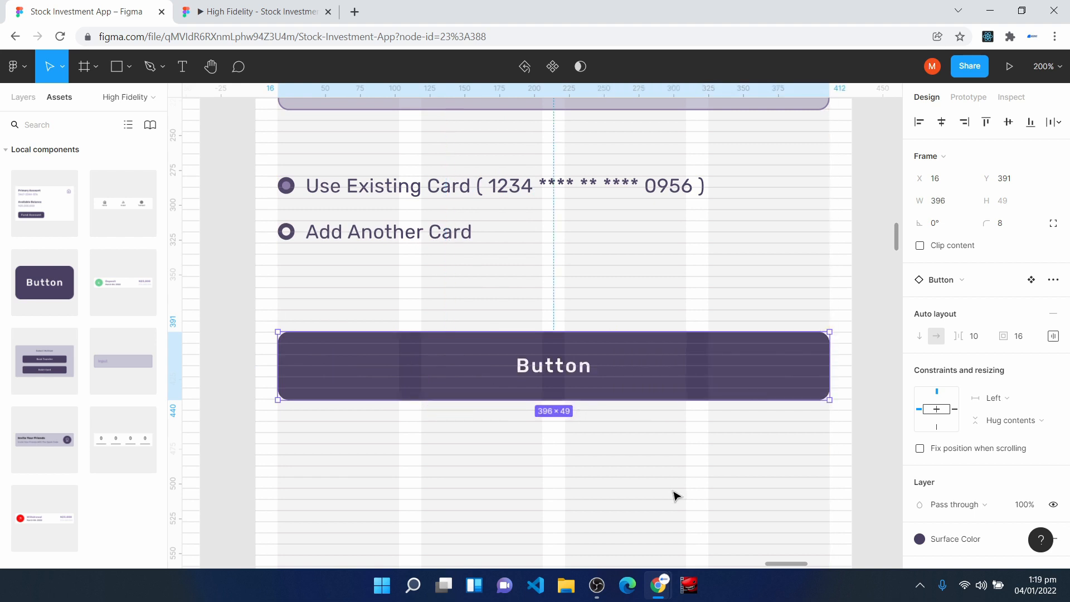
- Change the new button's label to "Fund Account"
double_click(547, 364)
double_click(545, 363)
type("Fund Account")
key("Escape")
key("Escape")
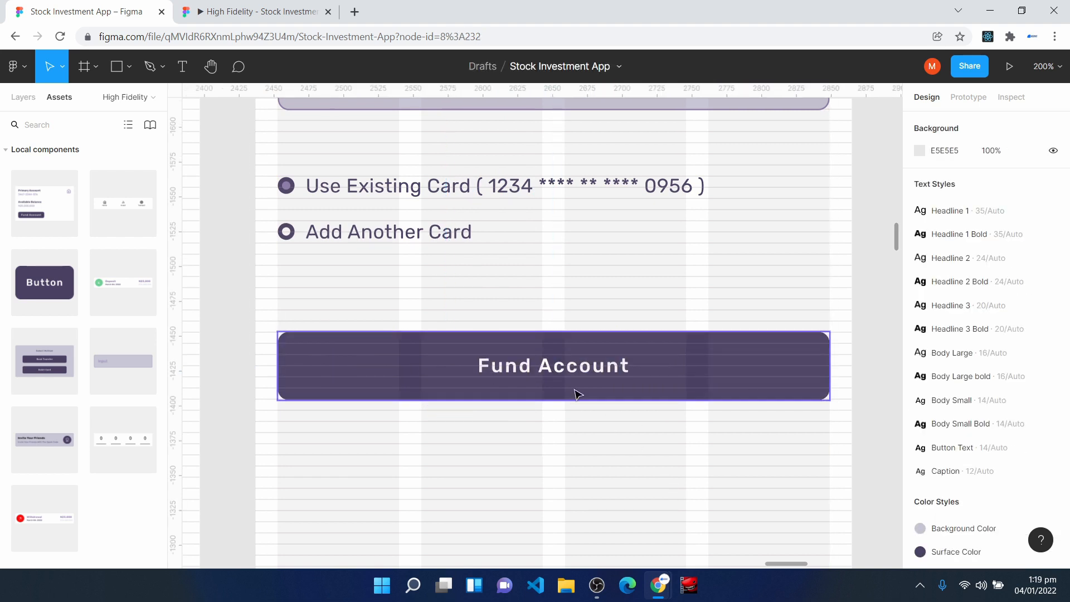
- Duplicate the finished Debit Card frame, with the copy beside the original at X 2905
scroll(539, 468, "up", 4)
scroll(539, 473, "up", 2)
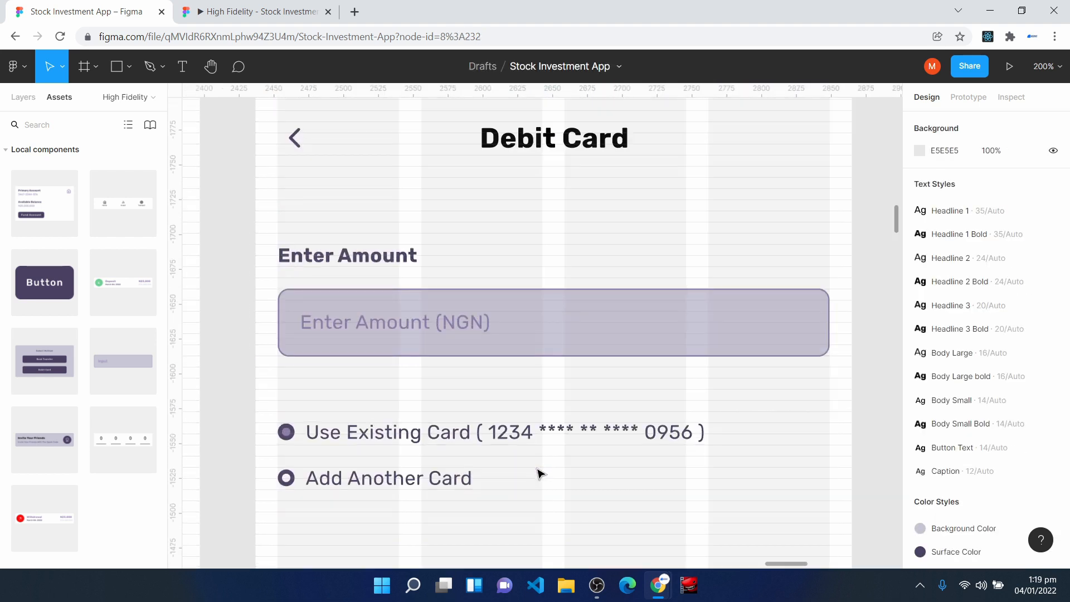
key("minus")
key("minus")
left_click_drag(753, 565, 668, 566)
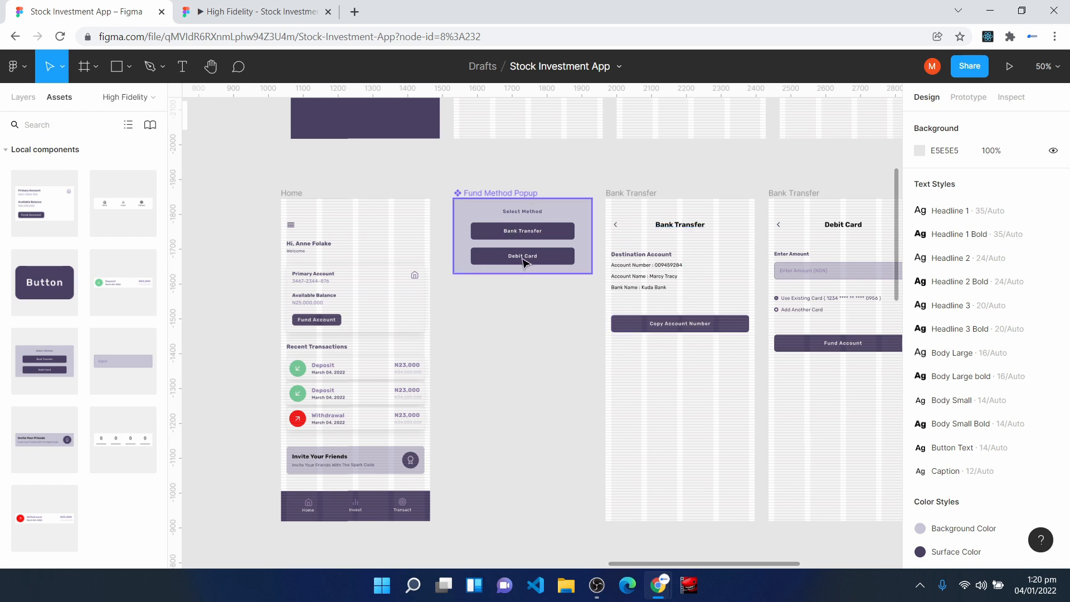
left_click_drag(736, 563, 786, 566)
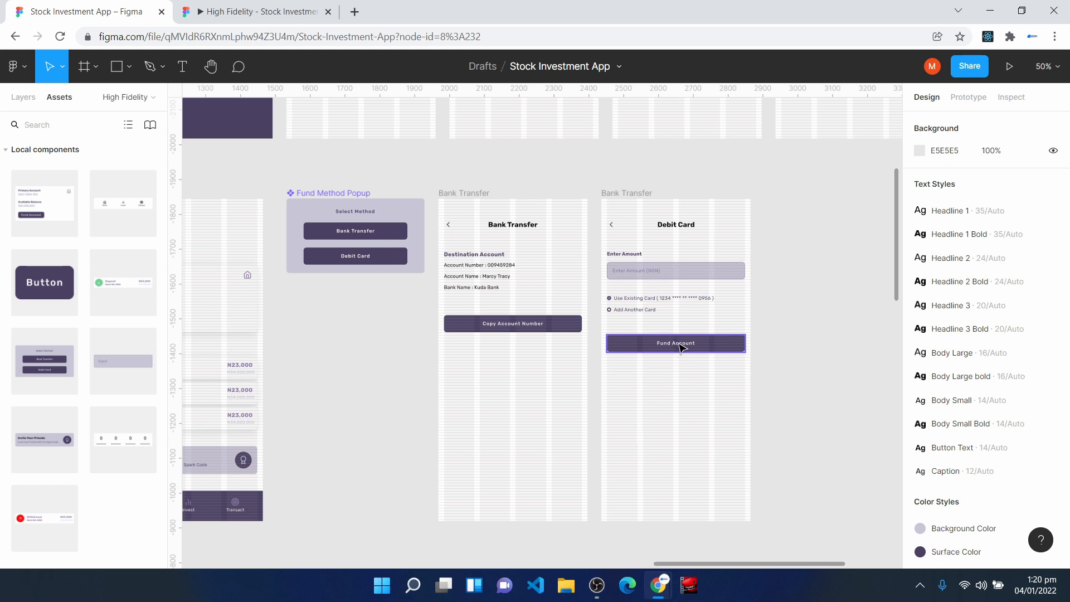
key("ctrl+minus")
left_click(486, 258)
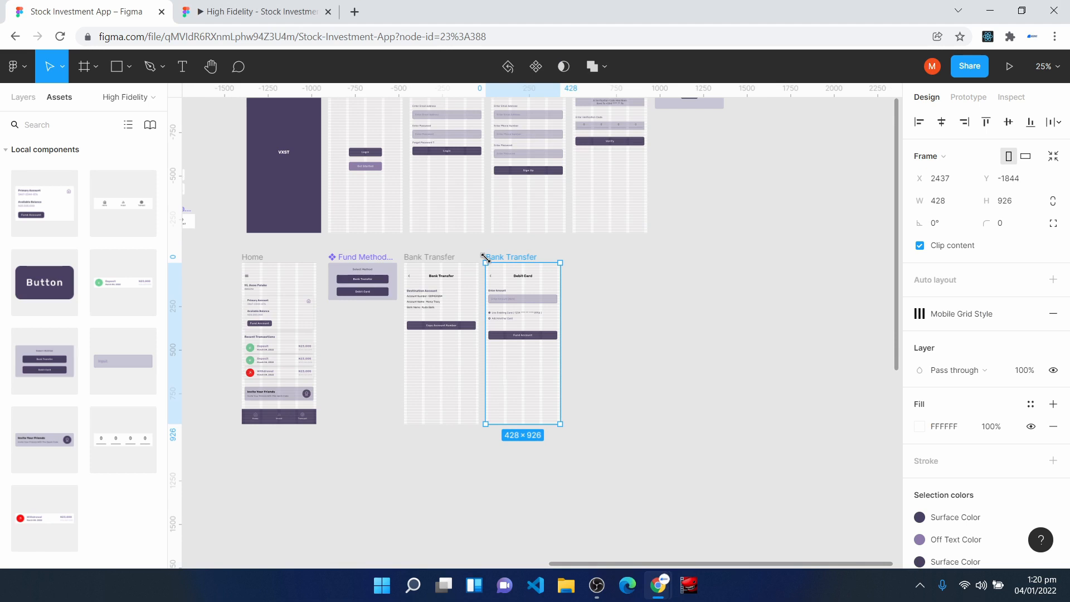
key("ctrl+d")
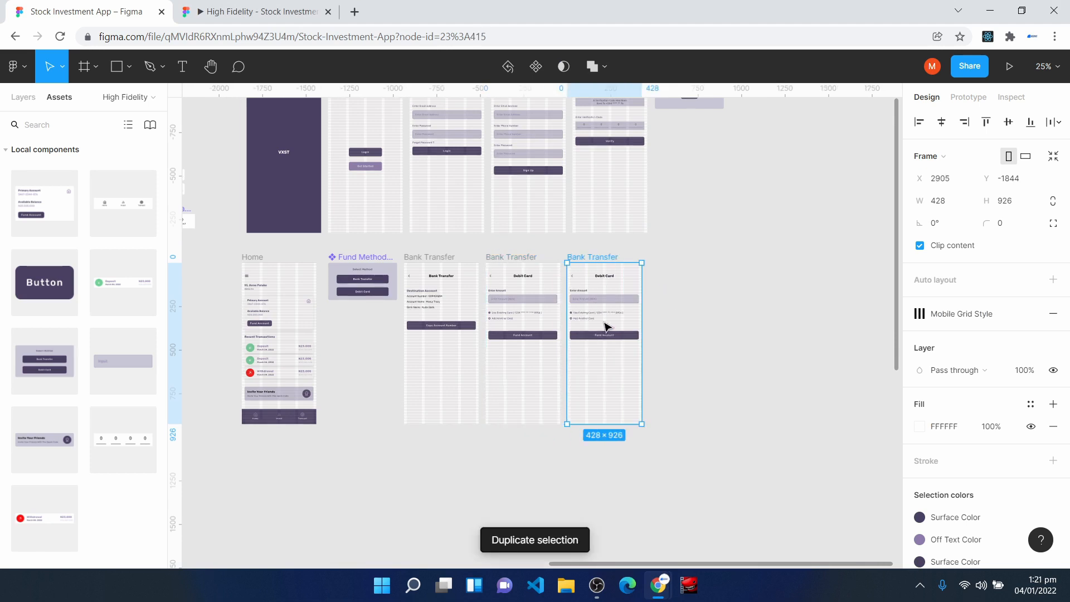
- Rename the original Debit Card frame as "Debit Card Transfer"
key("ctrl+plus")
key("ctrl+plus")
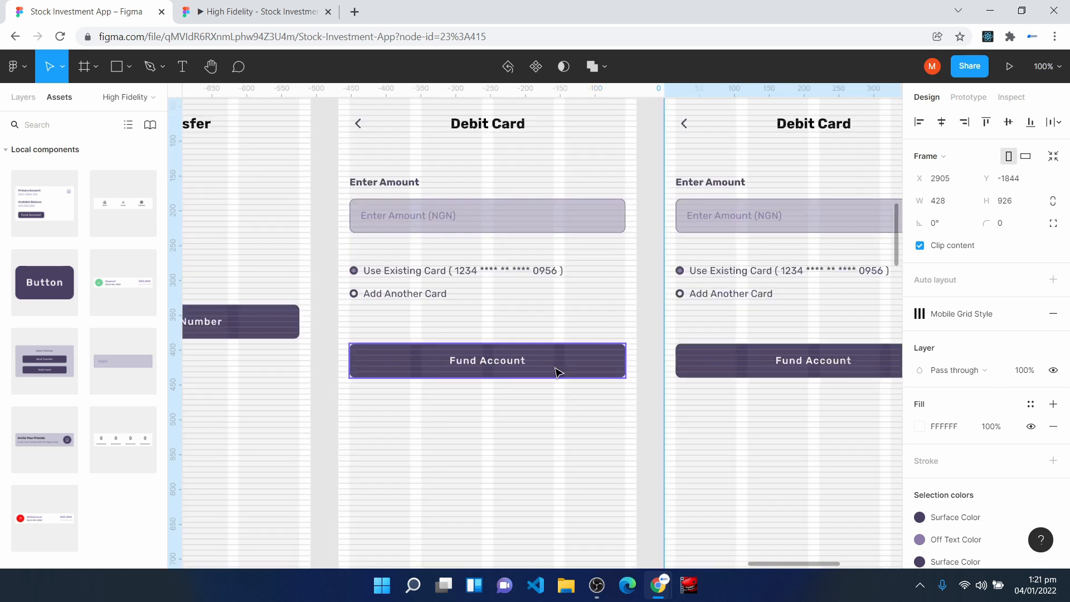
scroll(514, 409, "up", 3)
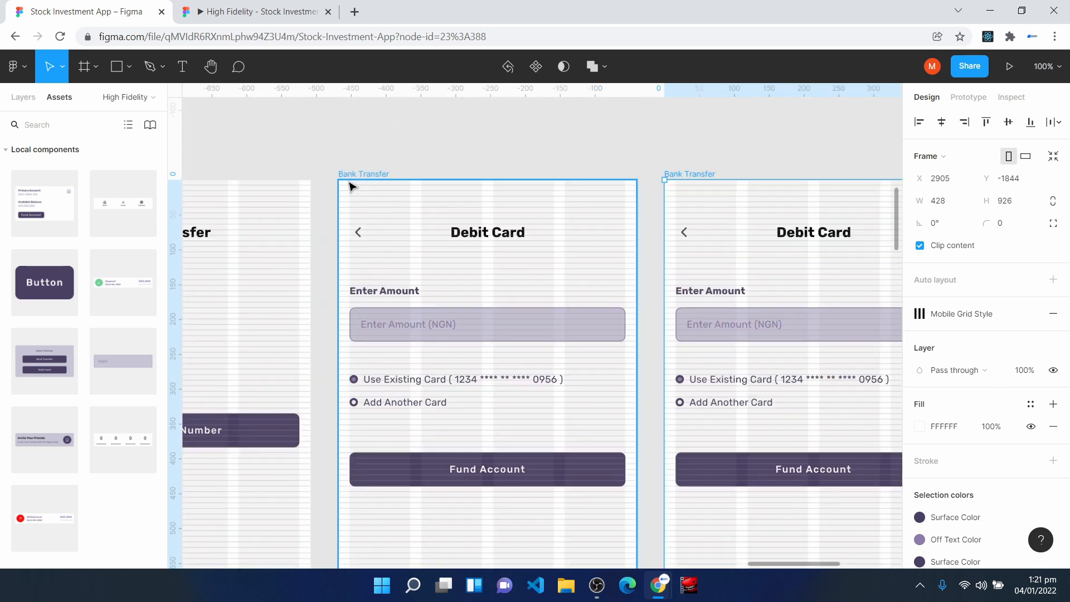
left_click(351, 184)
left_click(17, 99)
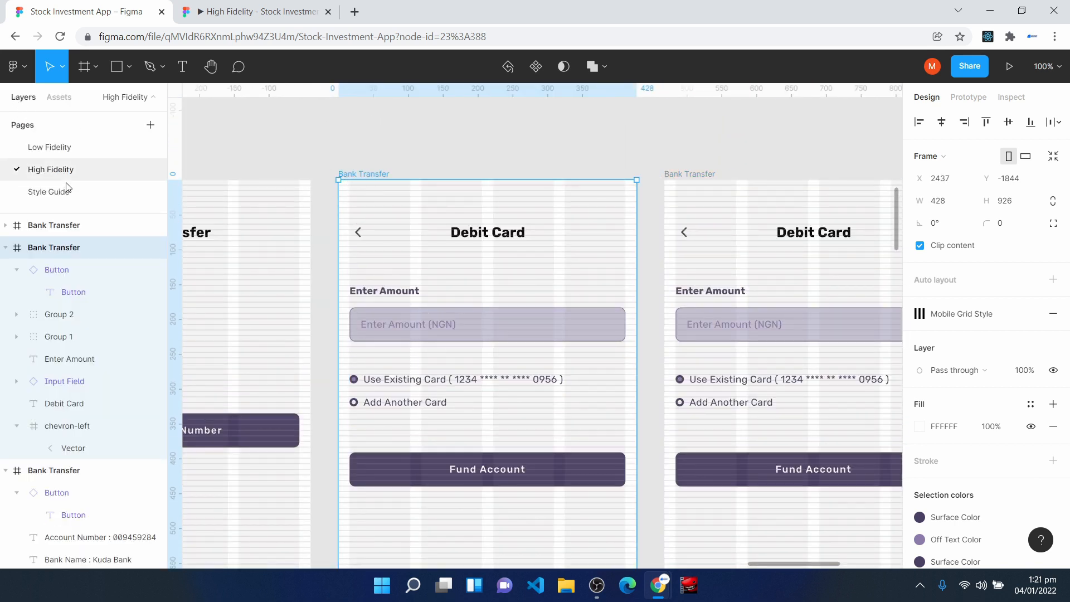
double_click(53, 248)
type("Debit ")
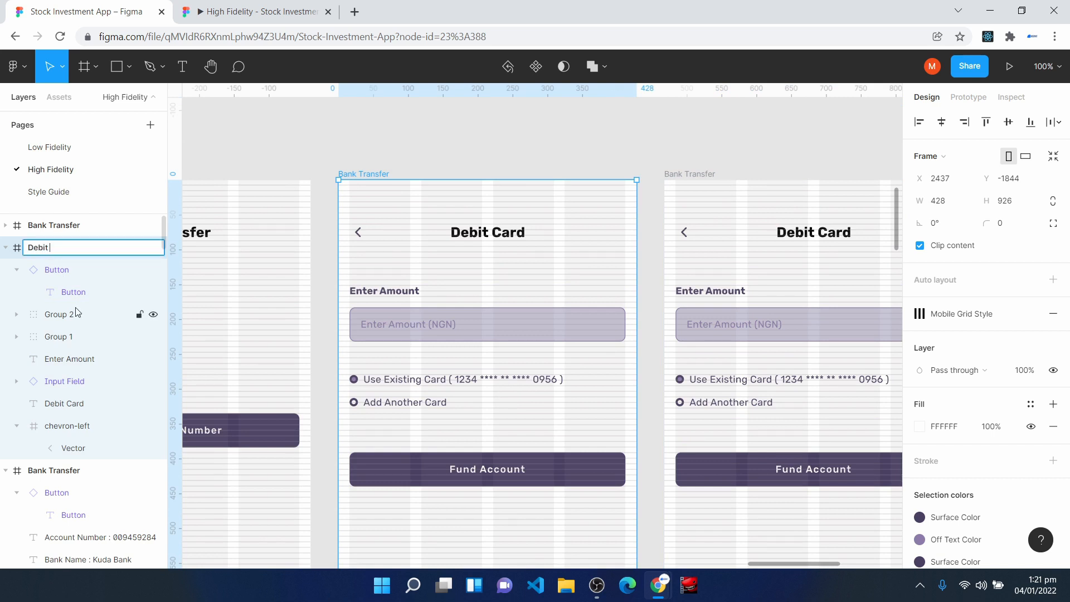
type("Card Transfer")
key("Return")
- Rename the duplicated frame at X 2905 as "Transfer Successful"
left_click(687, 175)
right_click(31, 225)
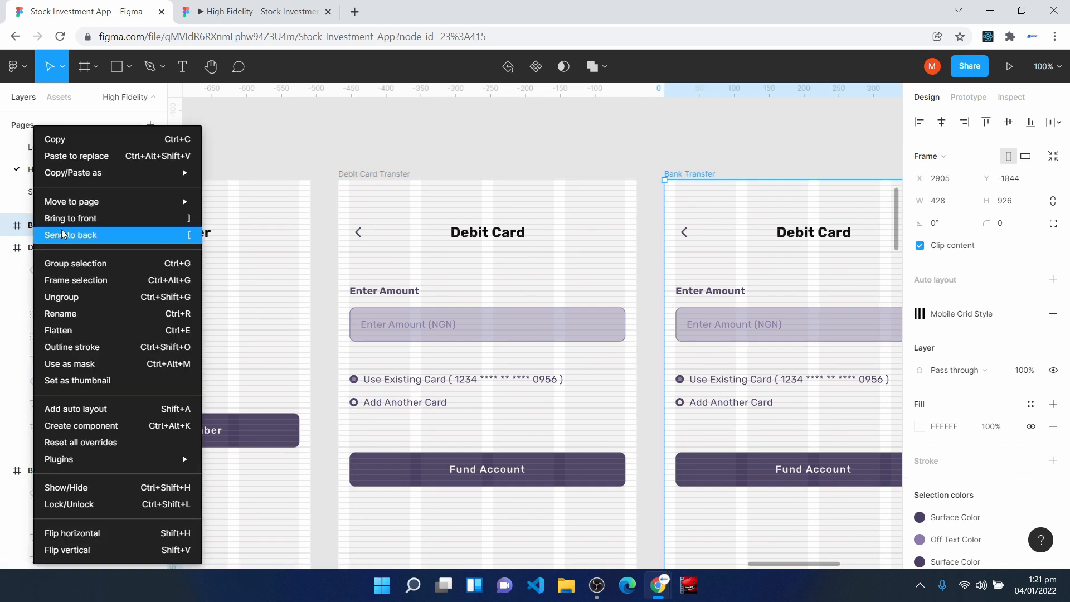
left_click(103, 313)
type("Transf")
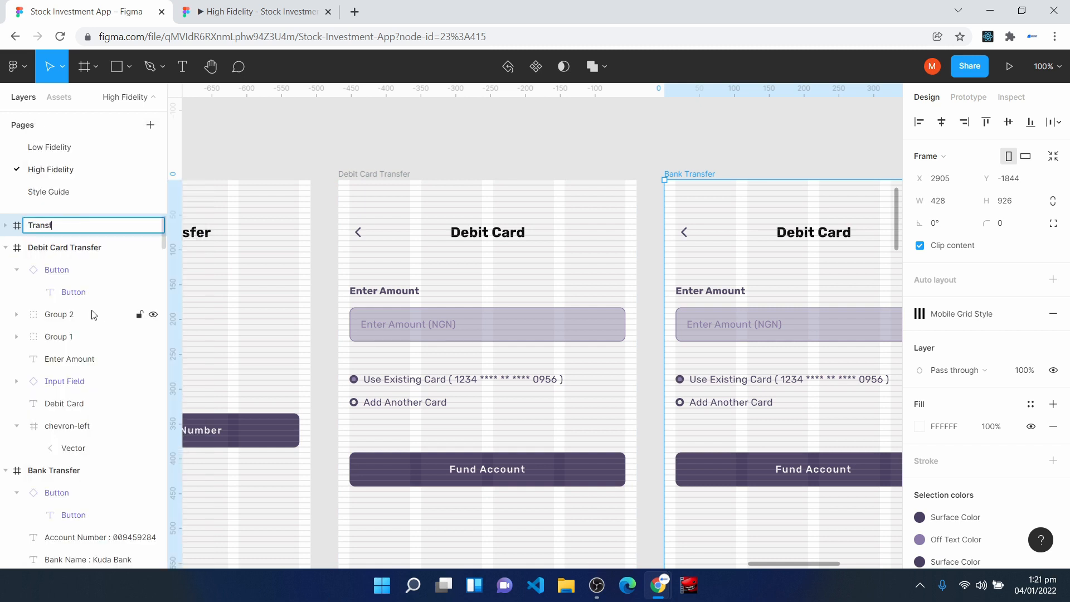
type("er Successful")
key("Return")
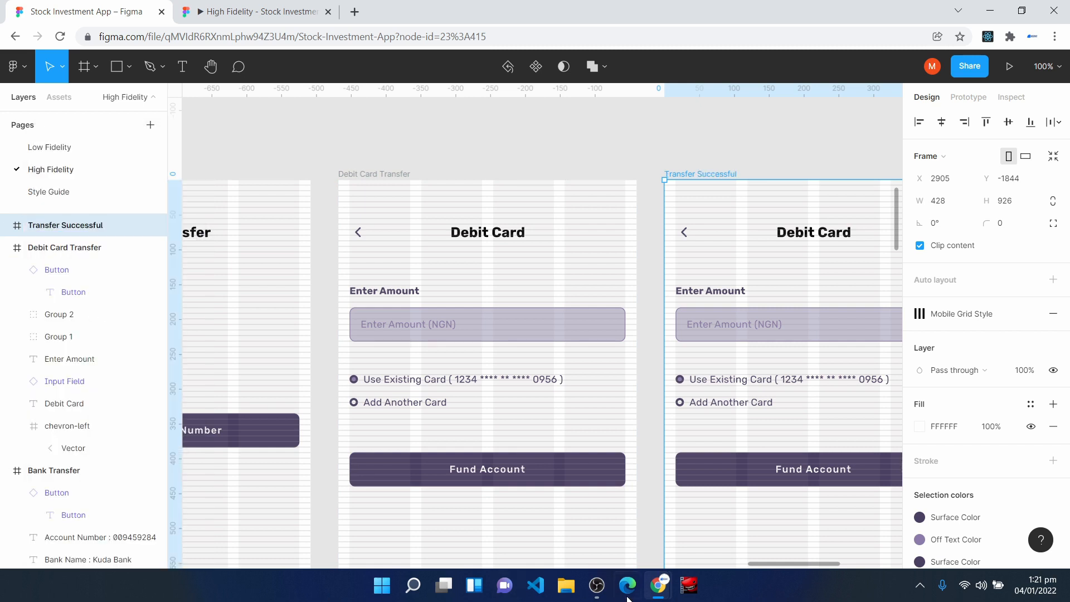
- Delete the amount label, input field, card options and Fund Account button from the Transfer Successful frame
left_click_drag(768, 564, 804, 564)
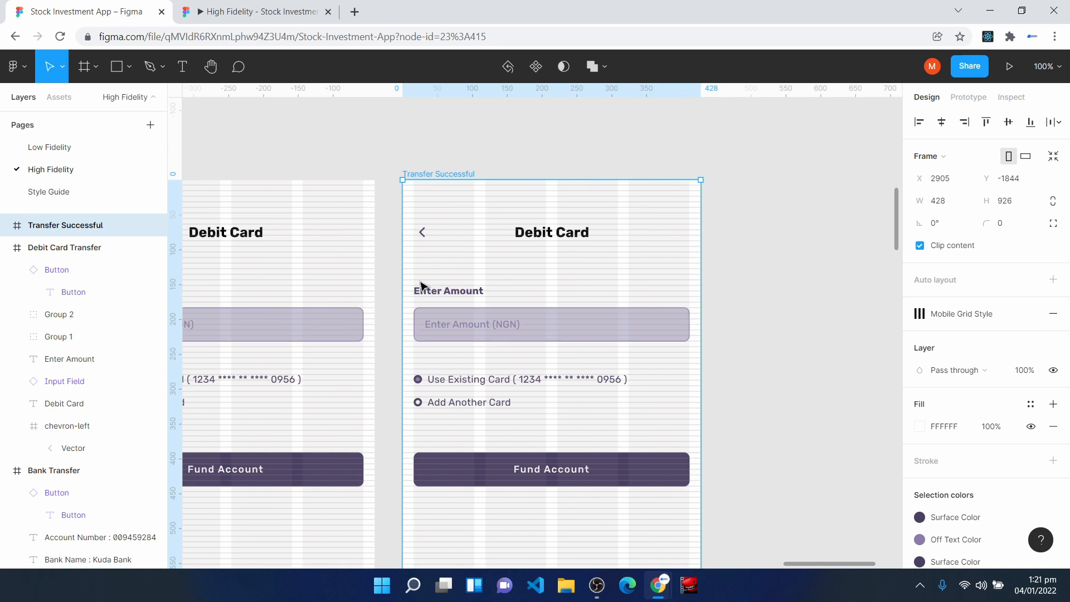
left_click(549, 471)
key("Delete")
scroll(549, 471, "down", 3)
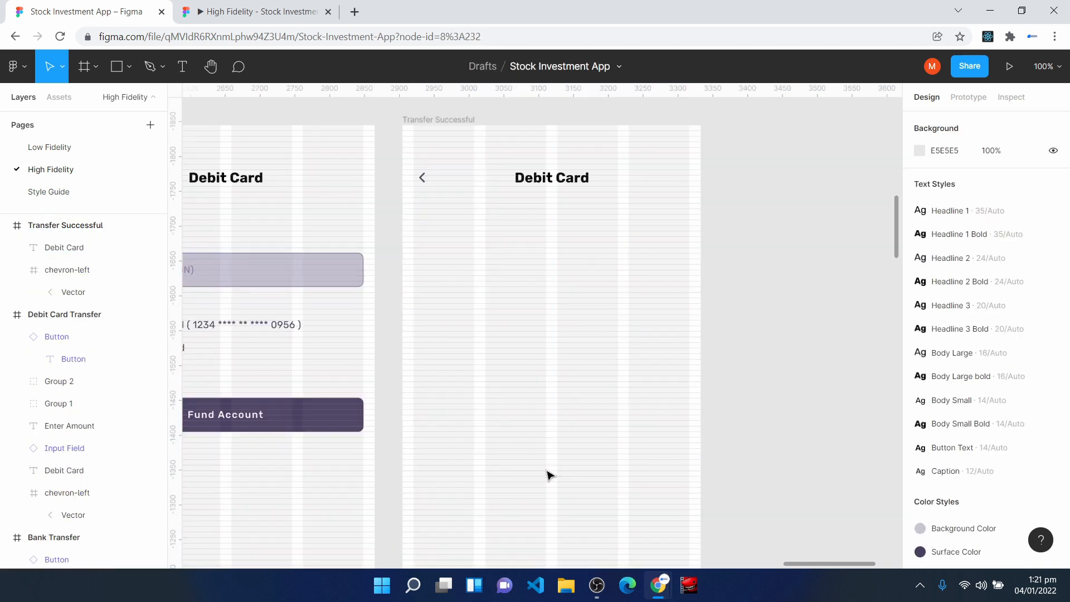
- Draw a new frame inside the Transfer Successful screen and set its size to 100 × 100
left_click(94, 65)
mouse_move(460, 222)
left_mouse_down()
mouse_move(504, 349)
mouse_move(625, 378)
left_mouse_up()
left_click(936, 204)
type("100")
key("Return")
left_click(1029, 202)
type("100")
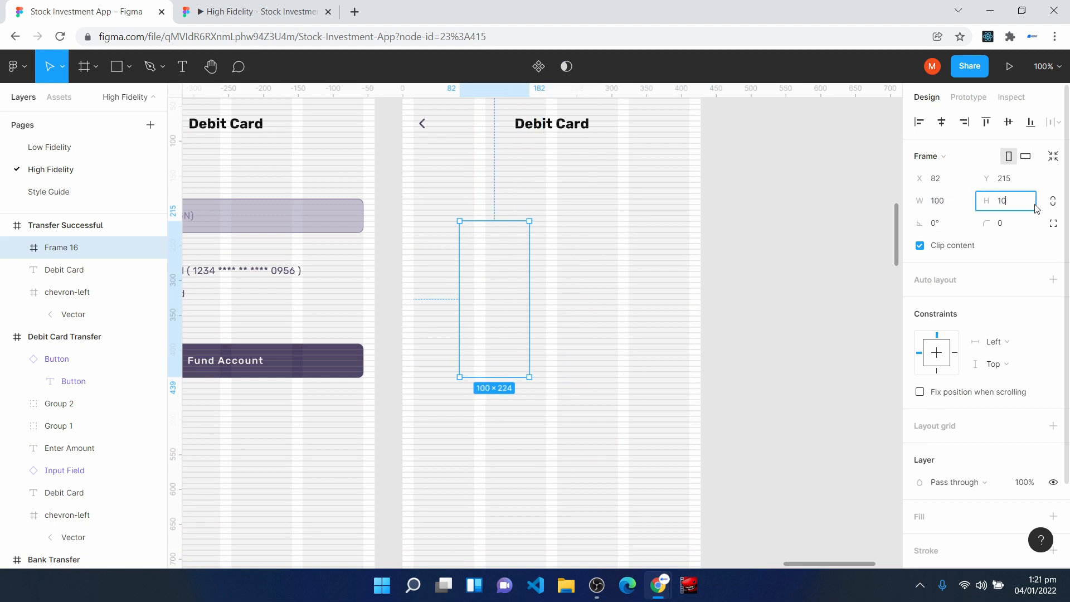
key("Return")
- Reposition the new inner frame below the title and resize it to 240 × 240
left_click_drag(490, 251, 532, 273)
left_click(960, 205)
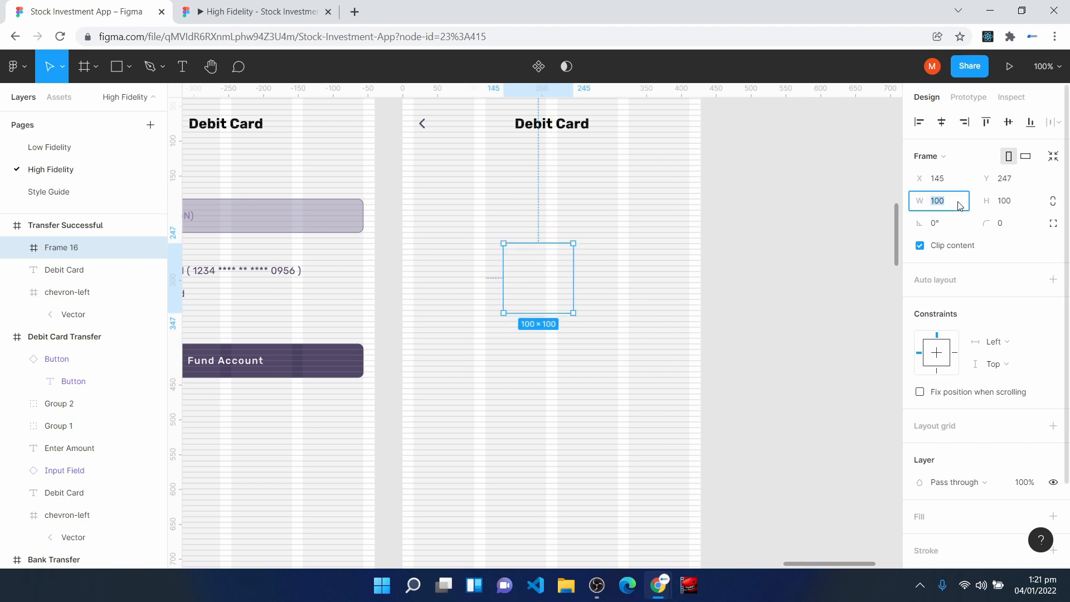
type("2")
left_click(1006, 205)
type("24")
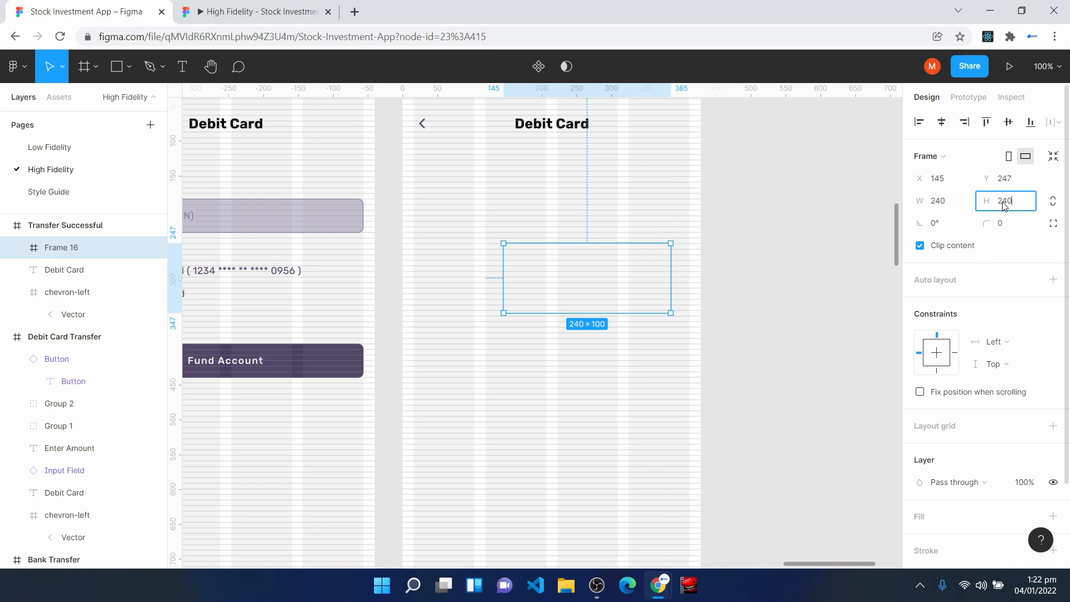
type("0")
key("Return")
- Centre the inner frame horizontally at X 94, fill it with Surface Color and set its corner radius to 200
left_click_drag(573, 339, 550, 339)
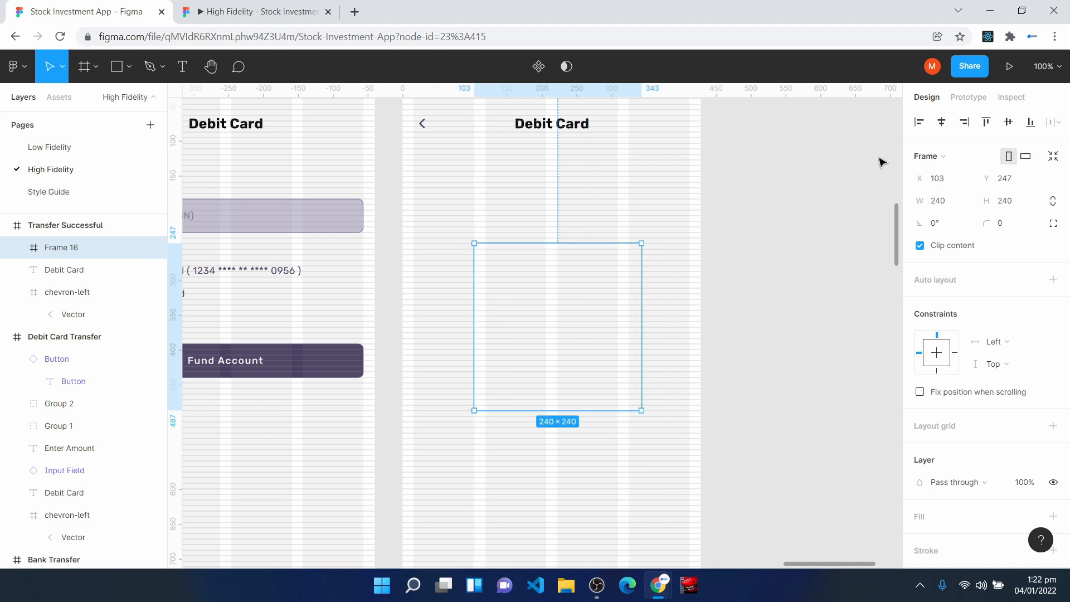
key("Left")
key("Left")
key("Left")
key("Left")
key("Left")
key("Left")
key("Left")
key("Left")
key("Left")
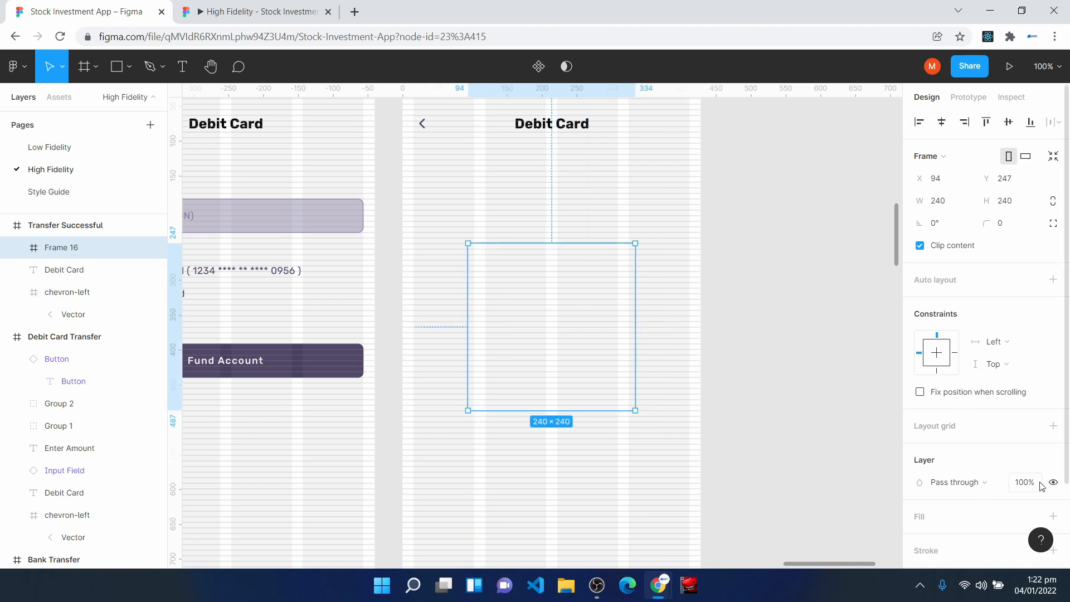
left_click(1005, 227)
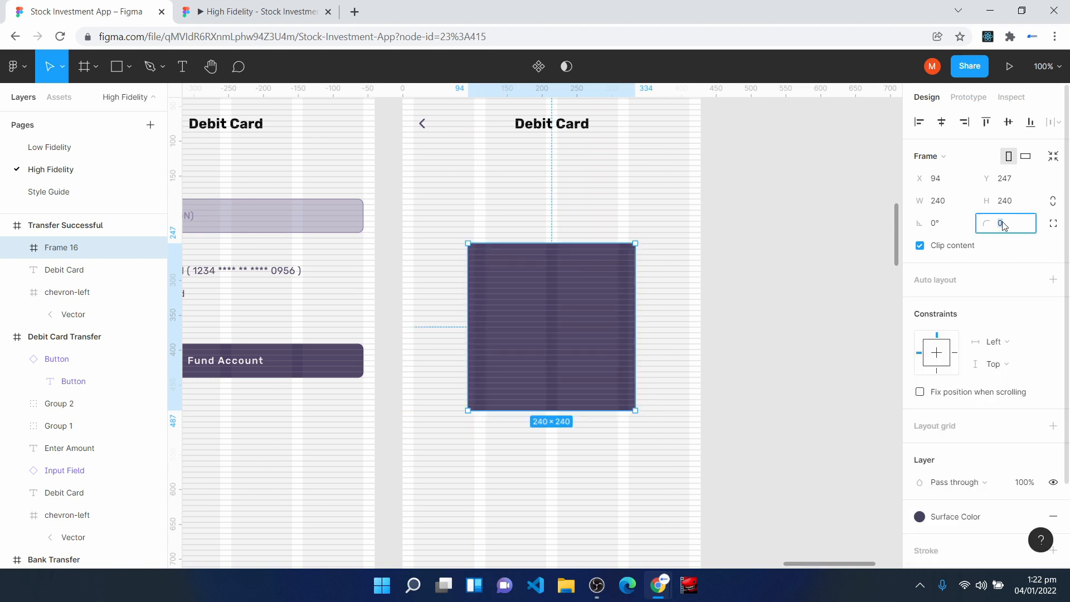
type("200")
key("Return")
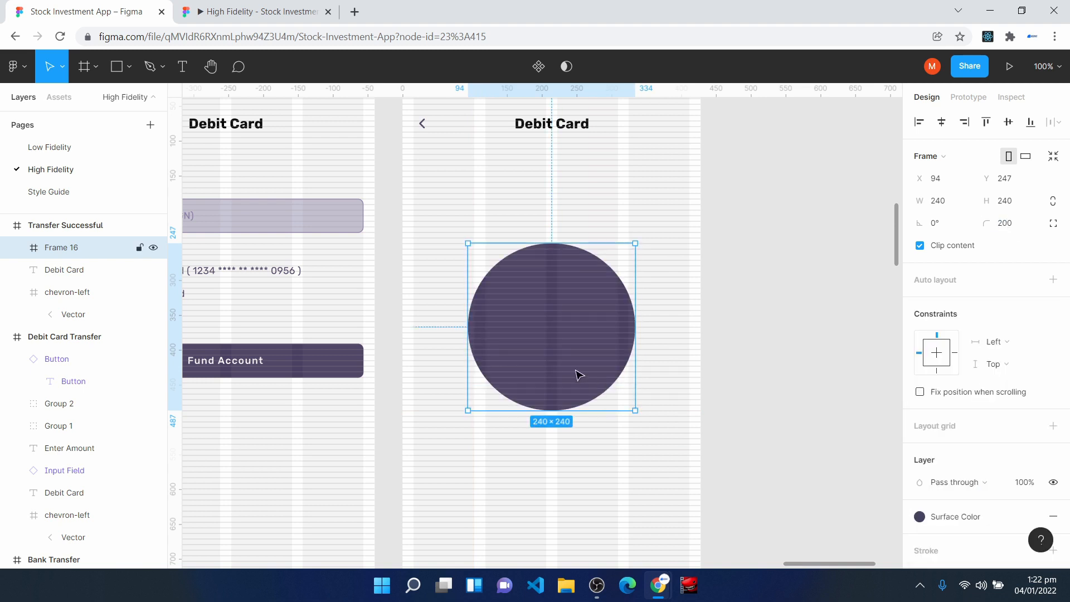
- Insert the Feather Icons check icon, move it to the circle's centre and scale it to 116 × 116
scroll(528, 397, "down", 3)
right_click(514, 396)
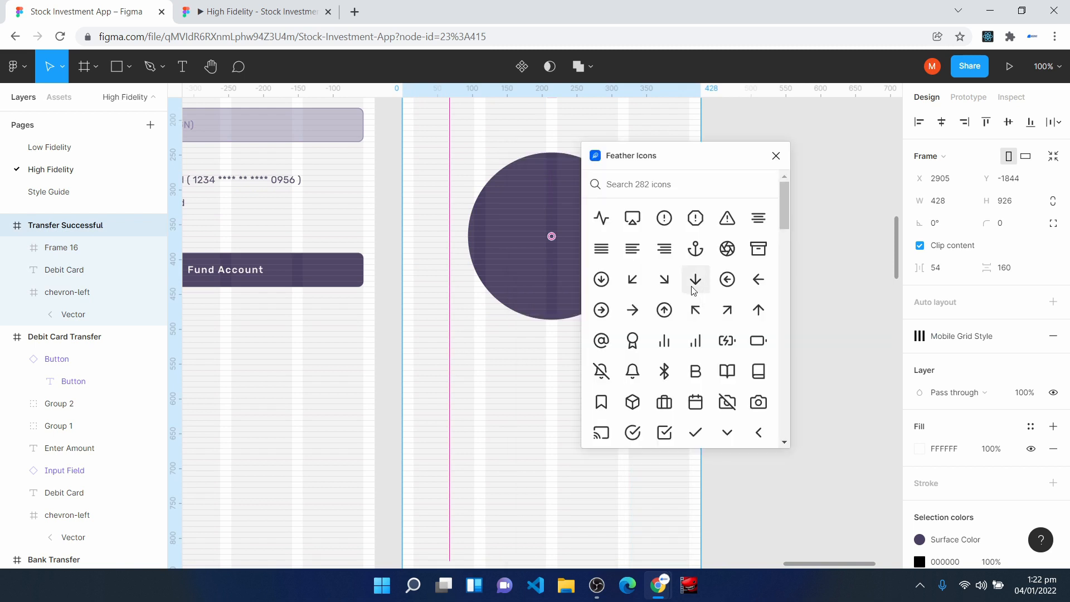
left_click(696, 433)
left_click(776, 156)
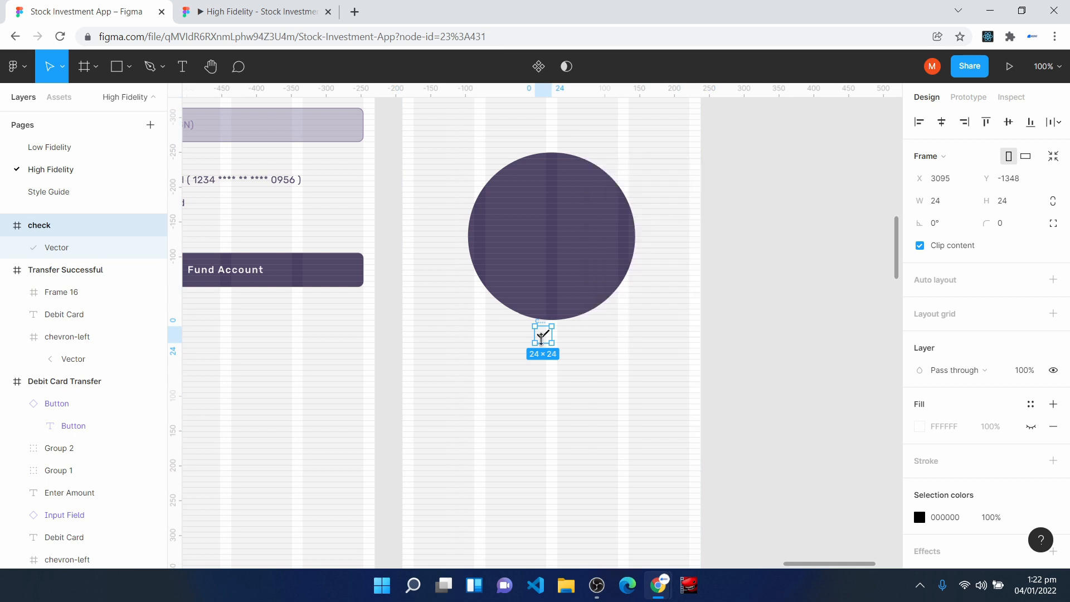
left_click_drag(548, 340, 565, 248)
key("k")
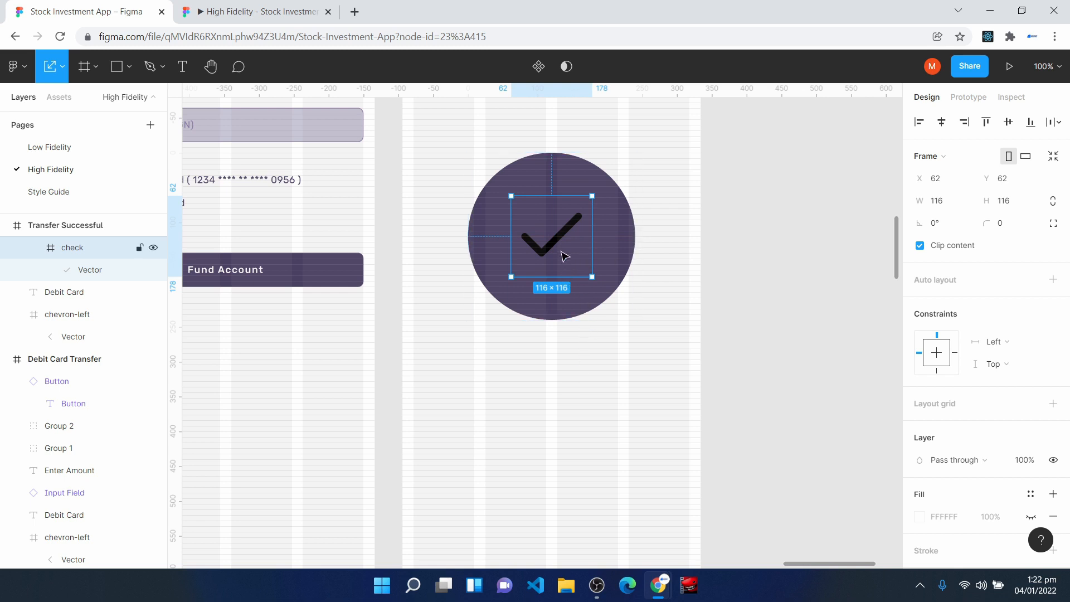
- Set the check icon's horizontal and vertical constraints to Center
left_click(1018, 343)
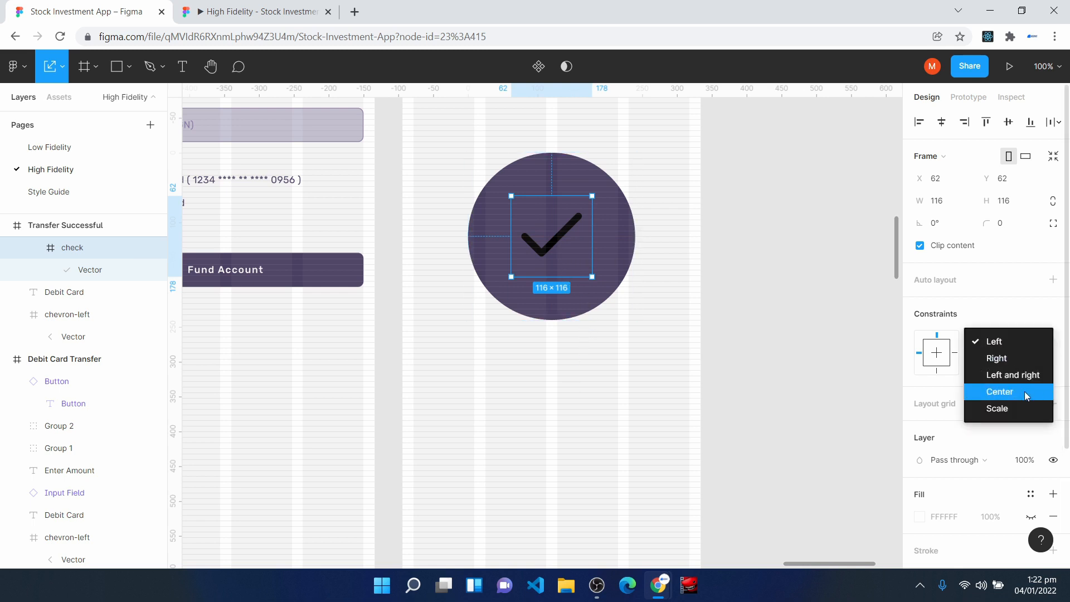
left_click(1025, 391)
left_click(1008, 364)
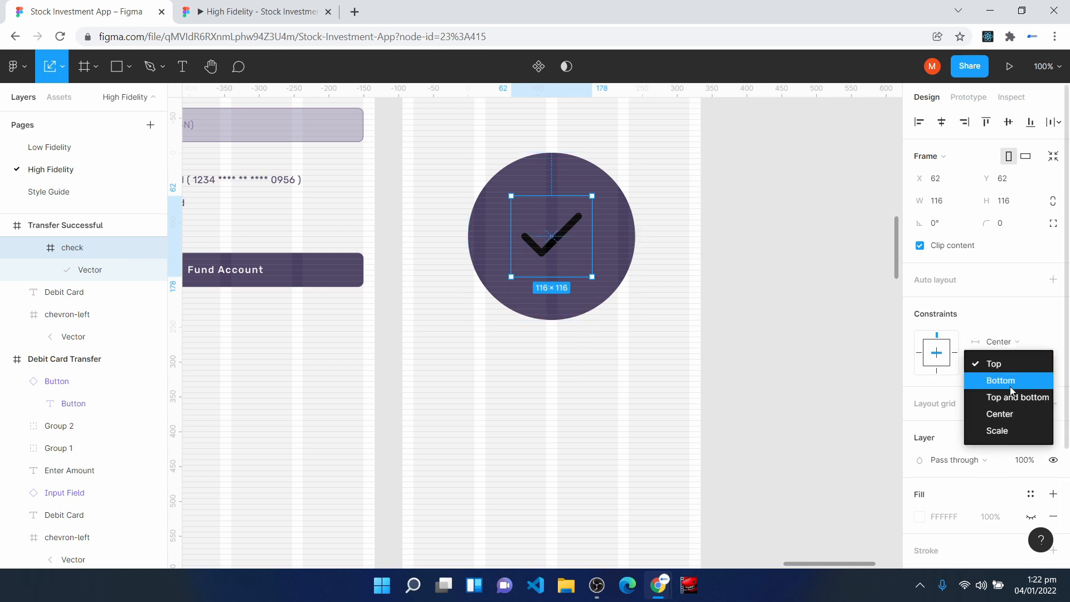
left_click(1008, 414)
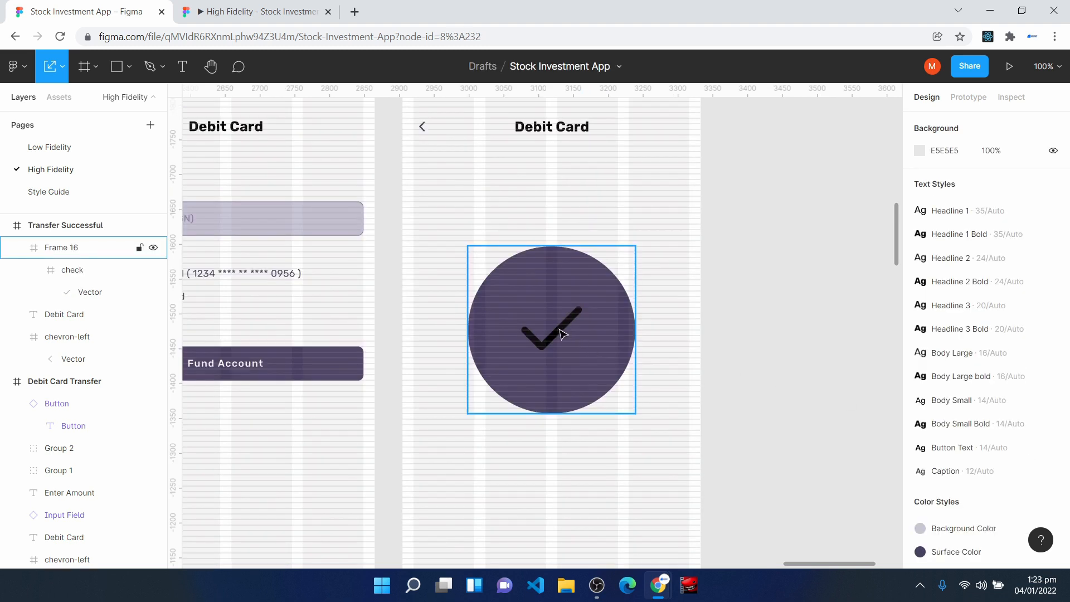
- Apply the Background Color style to the stroke of the check mark's vector
double_click(561, 330)
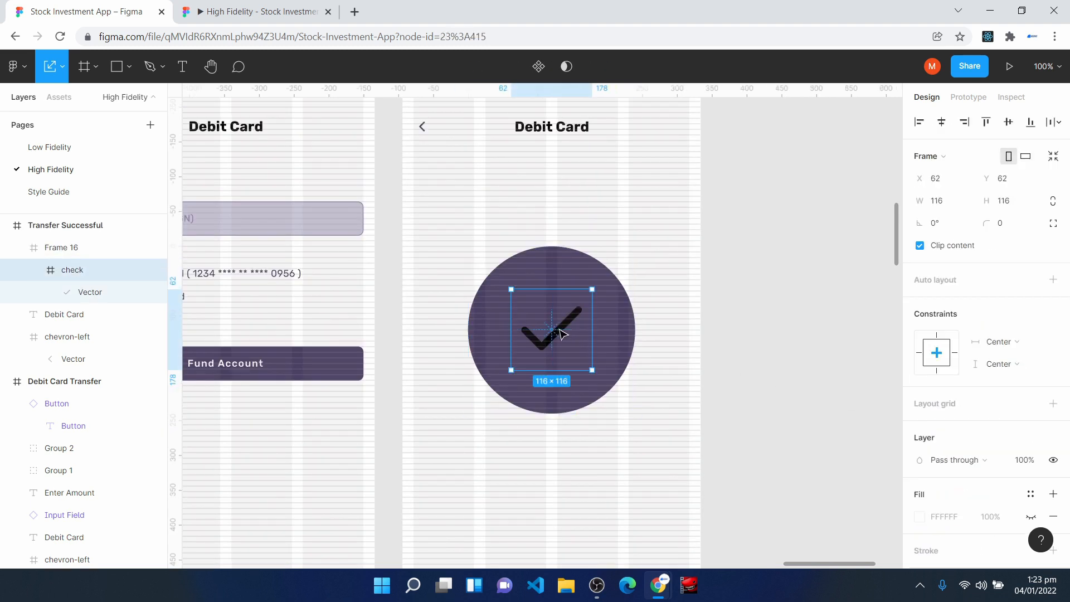
left_click(560, 333)
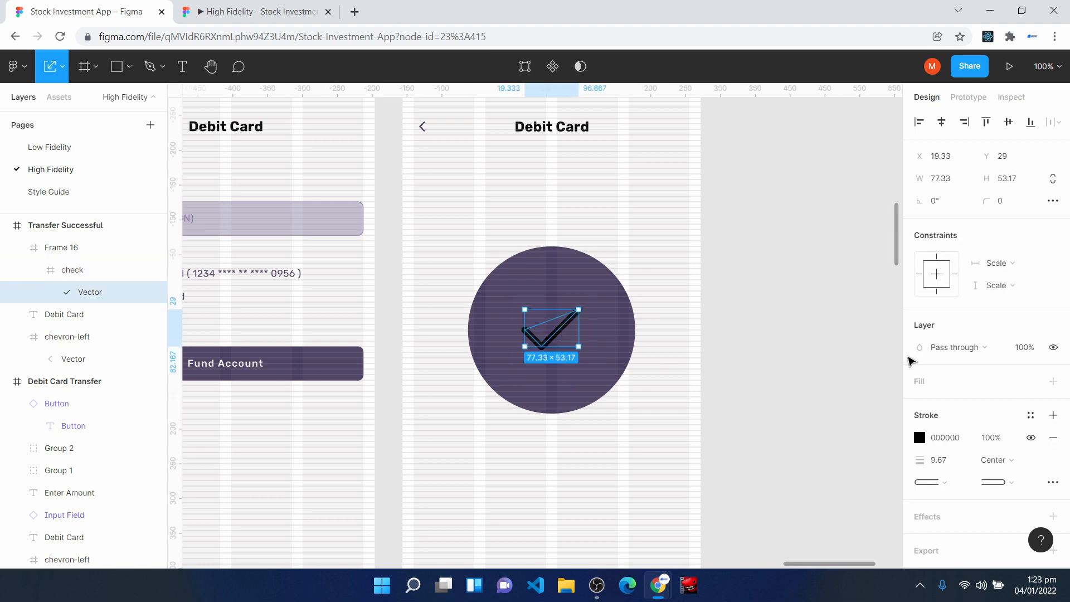
left_click(1038, 416)
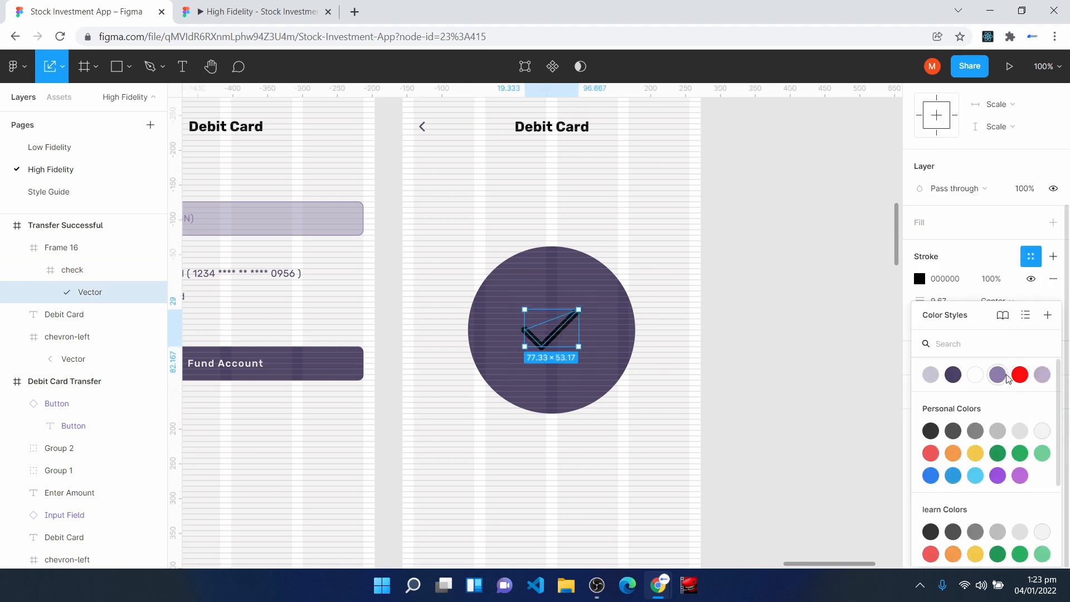
left_click(929, 376)
left_click(539, 464)
- Add the text "Account Funded Successfully" below the circle
scroll(507, 395, "down", 3)
key("t")
left_click(520, 307)
type("Account")
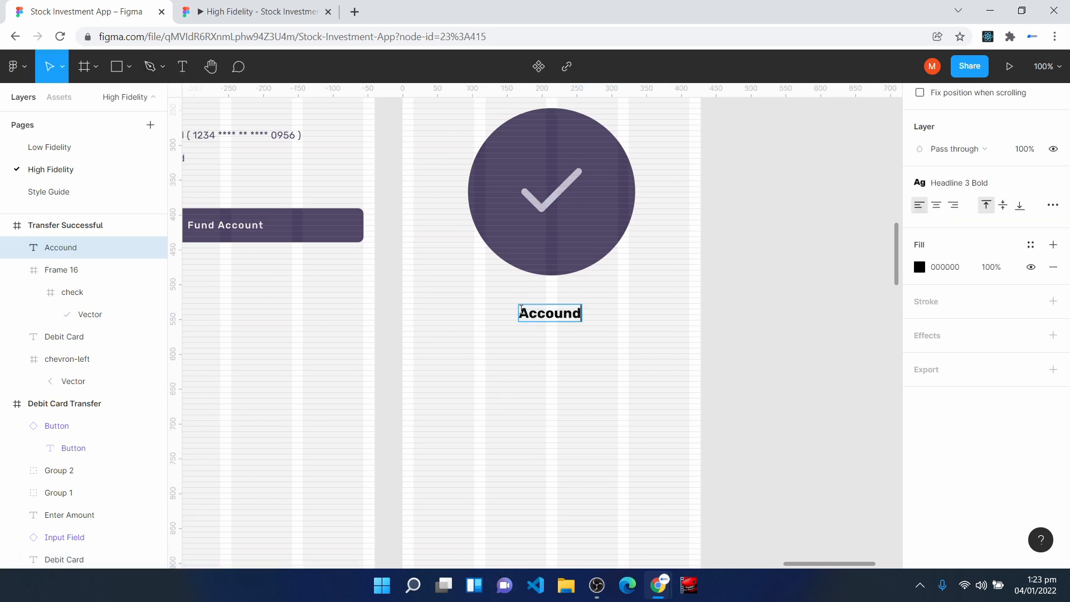
type(" Funded")
key("BackSpace")
key("BackSpace")
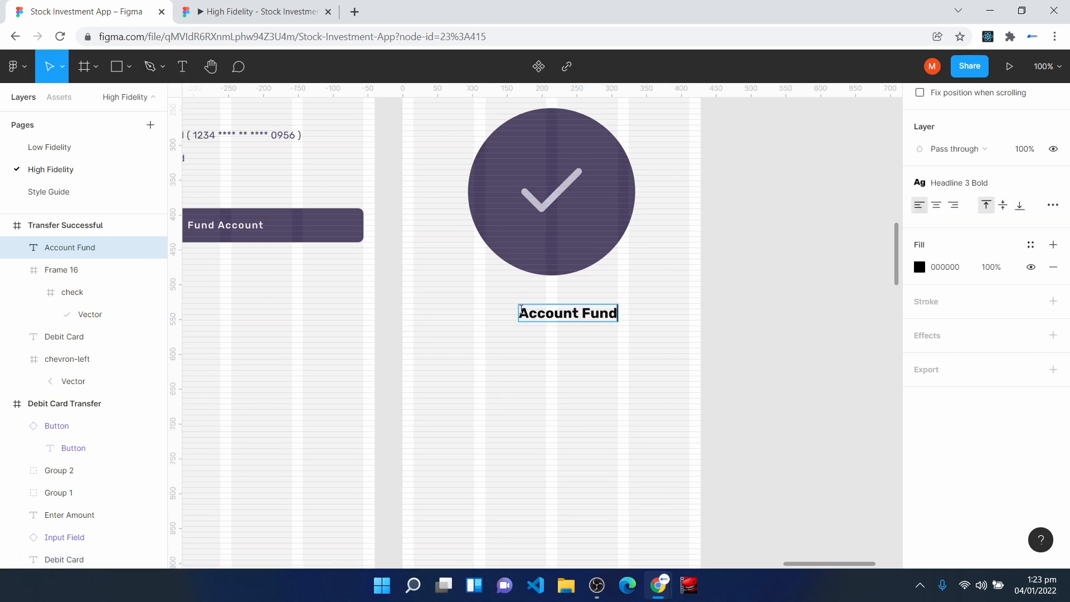
type("ded Successfully")
key("Escape")
- Centre the success message under the circle at X 64, Y 527 and apply the Surface Color fill style
left_click_drag(630, 315, 556, 317)
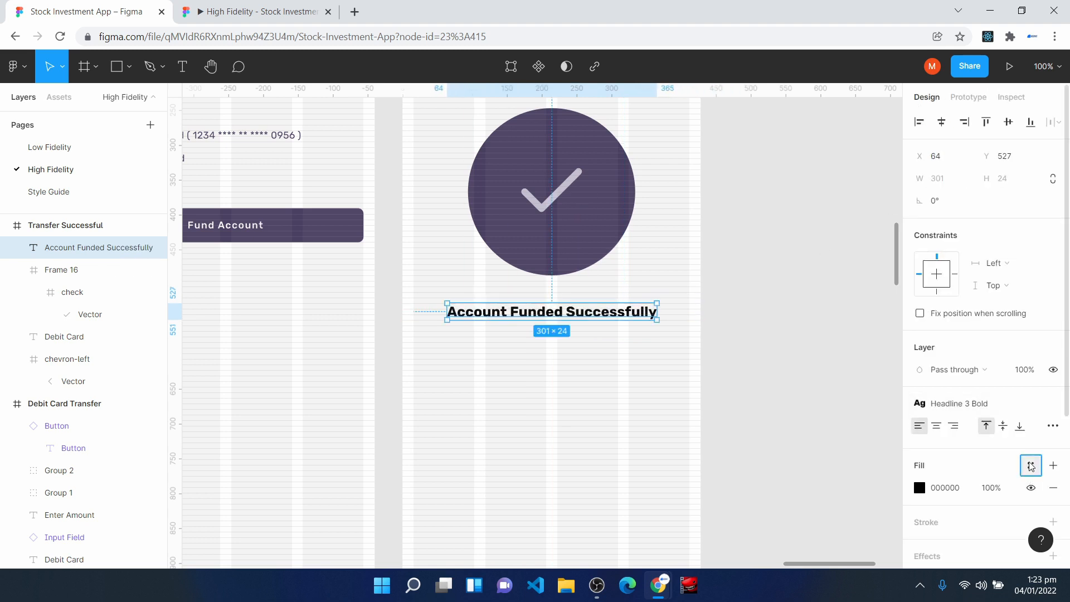
left_click(1031, 466)
left_click(951, 377)
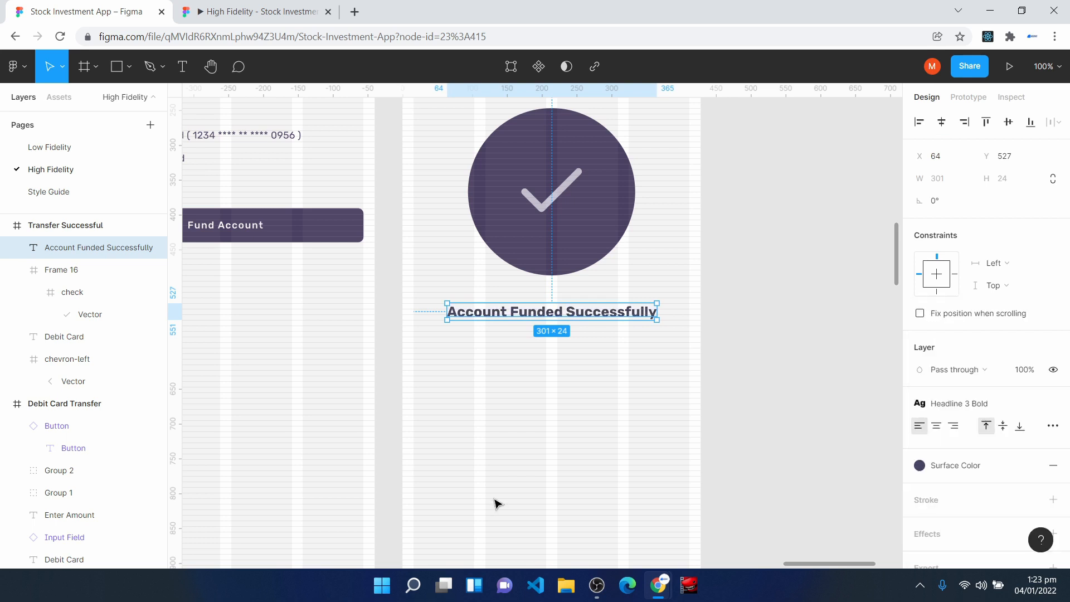
left_click(497, 503)
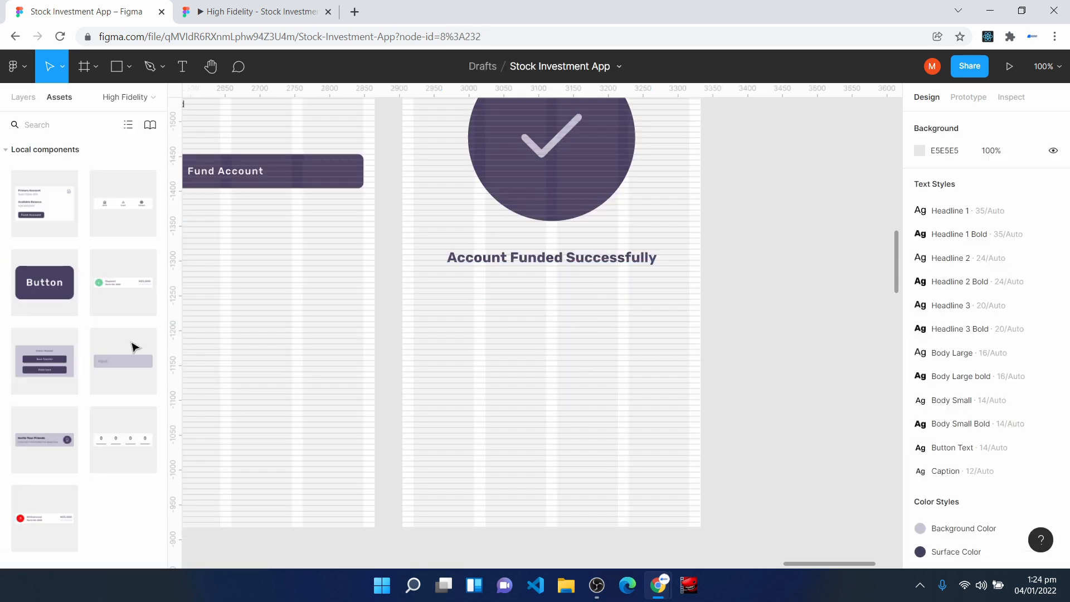
- Add a Button component below the success message, stretched across the layout columns, and label it "Invest"
left_click_drag(44, 282, 413, 334)
left_click_drag(574, 328, 689, 327)
double_click(556, 335)
double_click(555, 335)
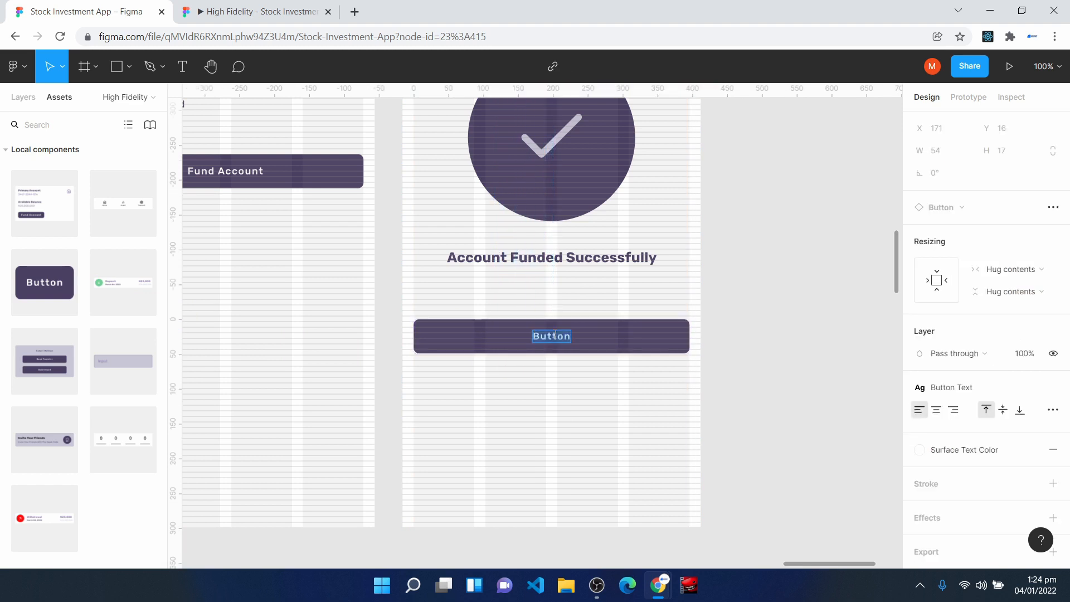
type("Invest")
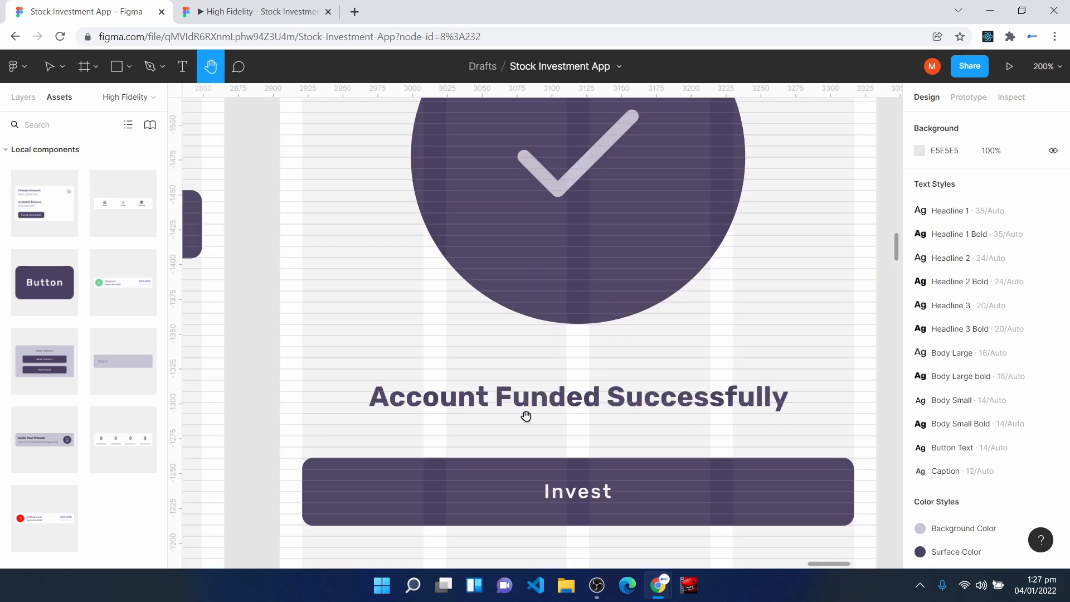
scroll(533, 429, "down", 1)
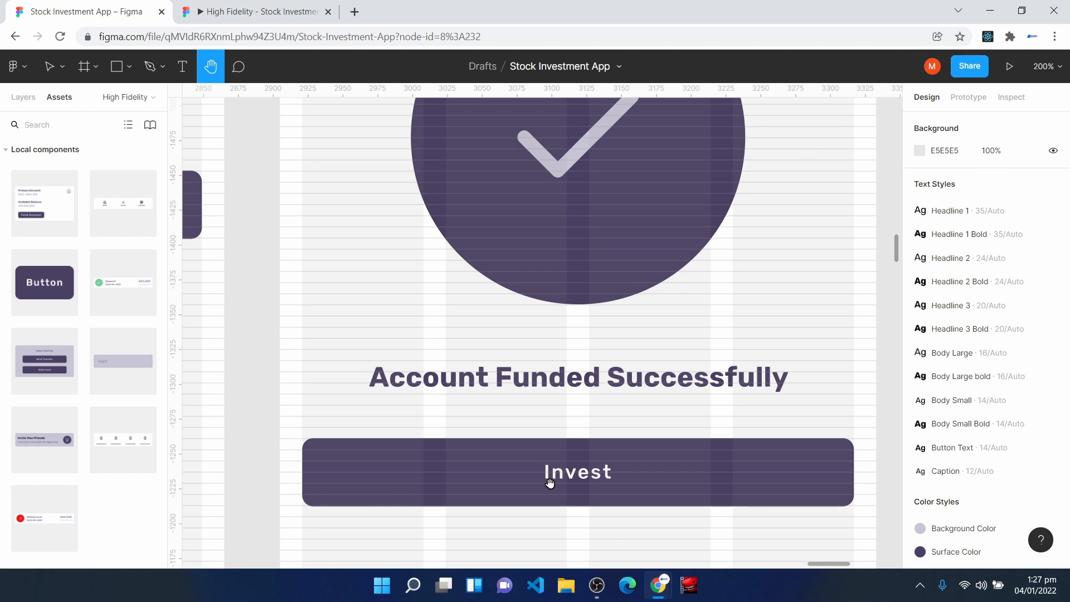
key("minus")
key("minus")
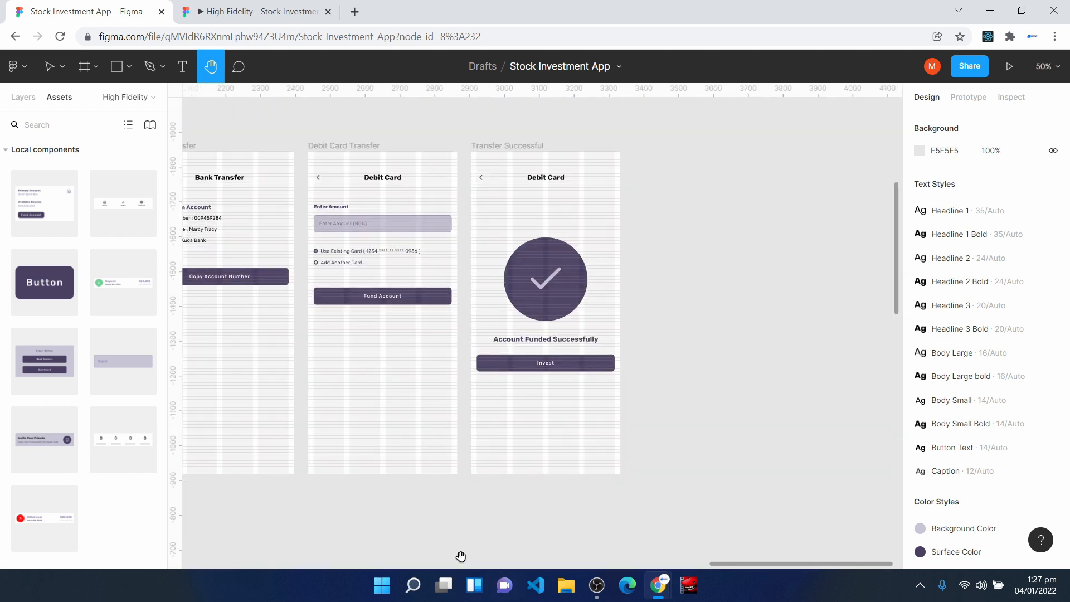
left_click_drag(351, 399, 774, 377)
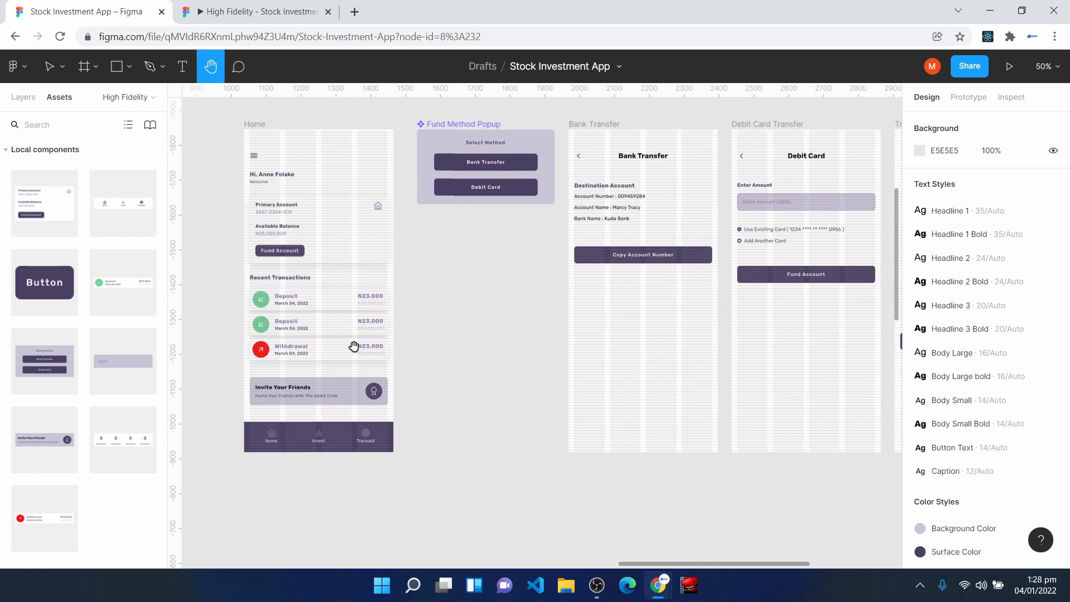
left_click_drag(347, 318, 401, 337)
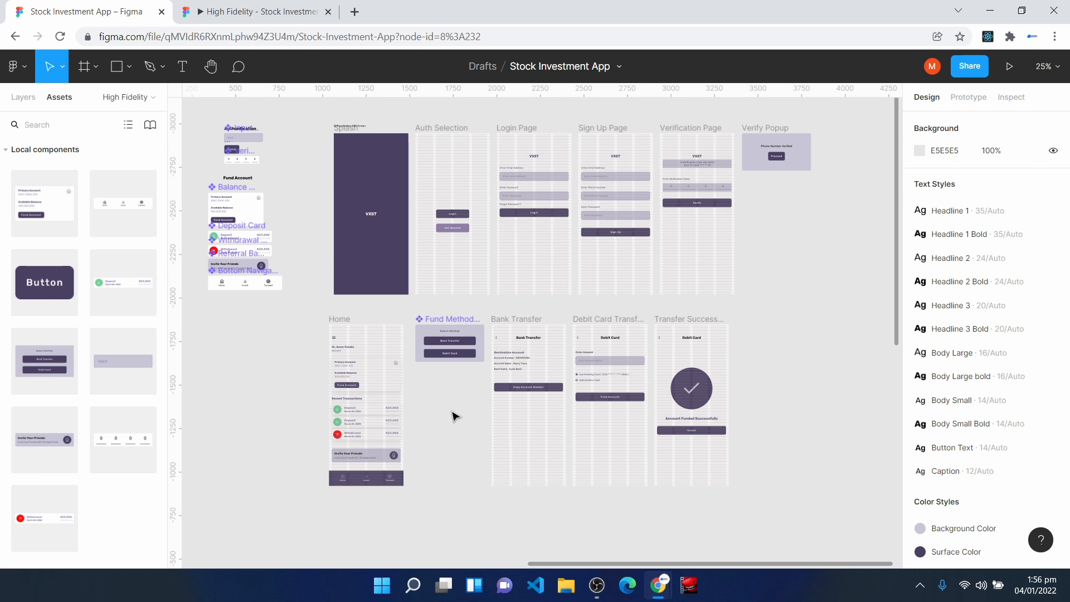
- Place an "Invest" section heading in Headline 2 Bold below the Bottom Navigation component
scroll(301, 355, "down", 3)
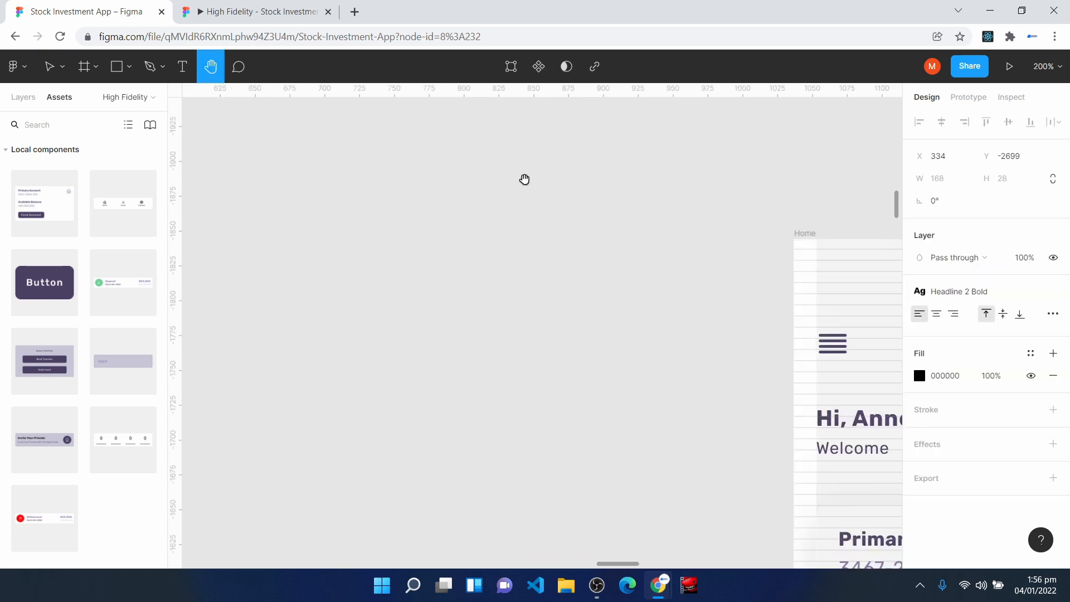
left_click_drag(542, 184, 449, 394)
scroll(438, 288, "up", 5)
left_click_drag(425, 182, 898, 375)
scroll(480, 330, "up", 10)
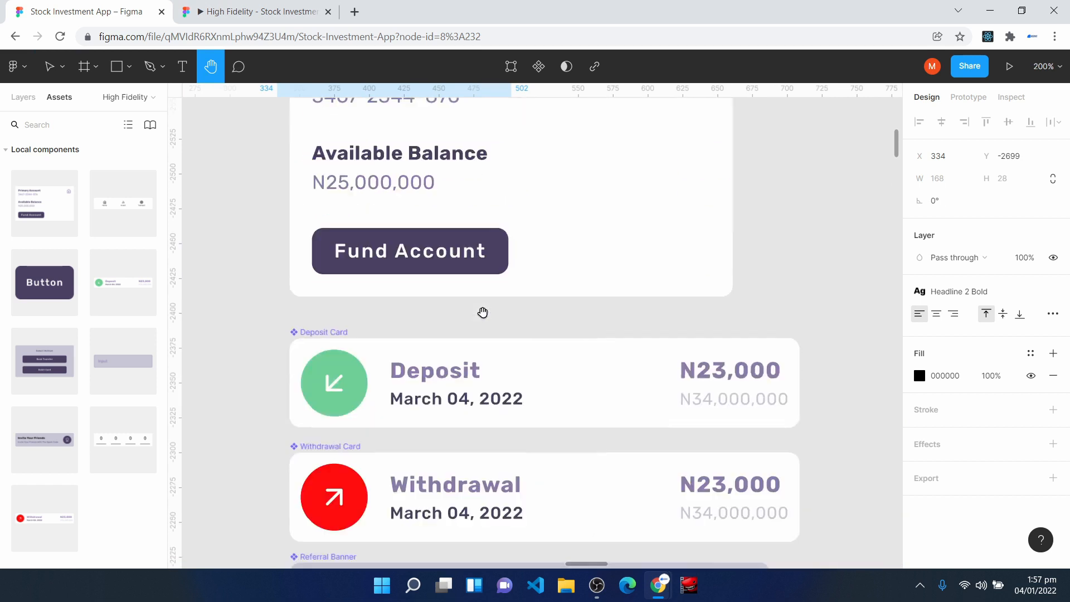
key("v")
left_click_drag(382, 195, 396, 319)
scroll(440, 217, "down", 15)
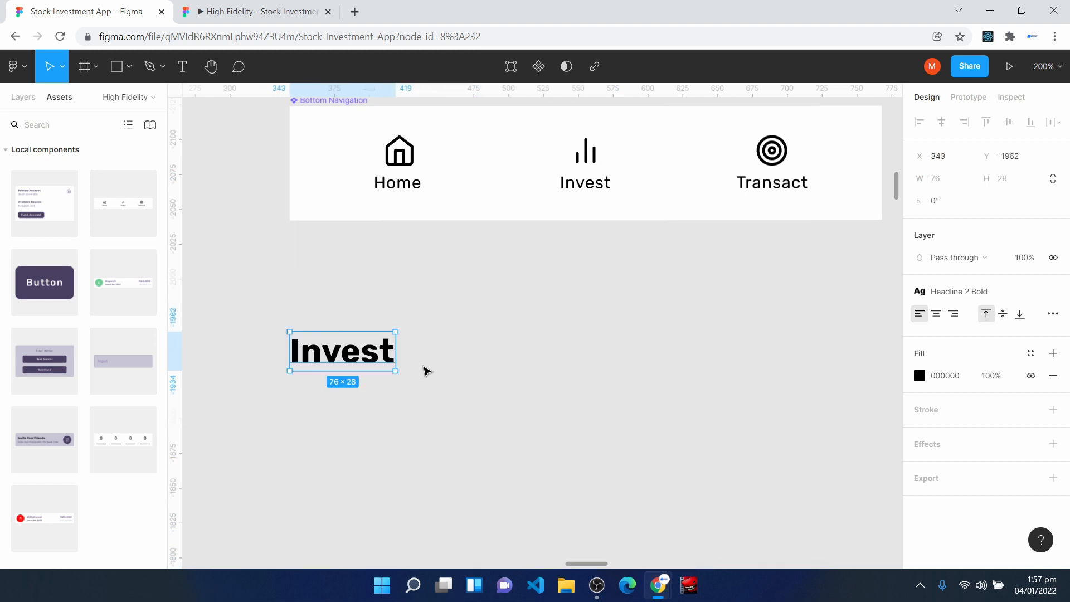
- Add a "Cash" text label below the Invest heading and apply the Body Small text style
scroll(298, 281, "down", 3)
key("t")
left_click(299, 282)
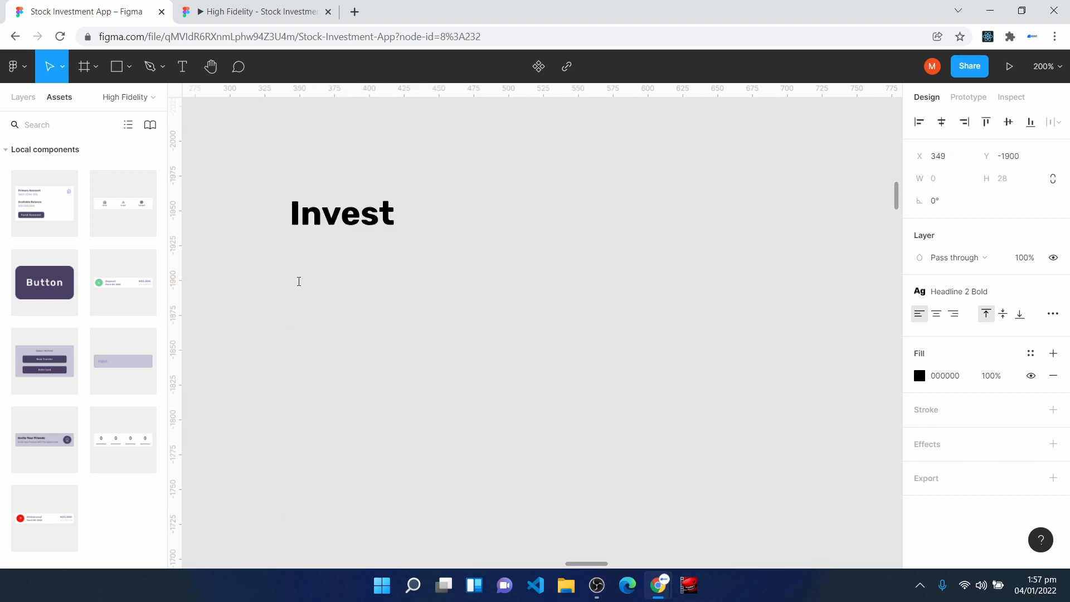
type("Cash")
key("Escape")
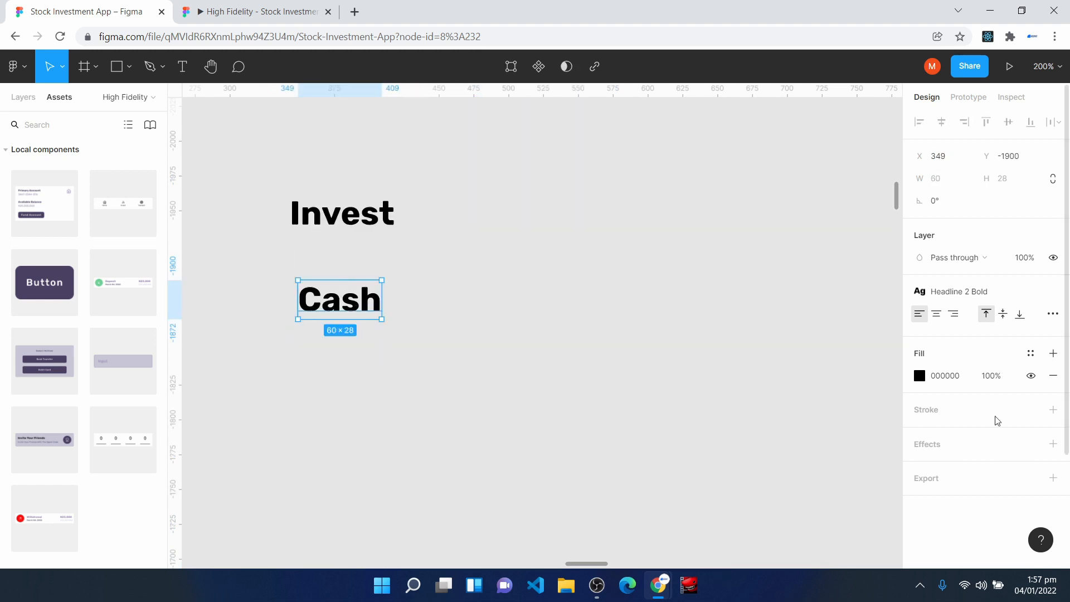
left_click(982, 294)
left_click(982, 554)
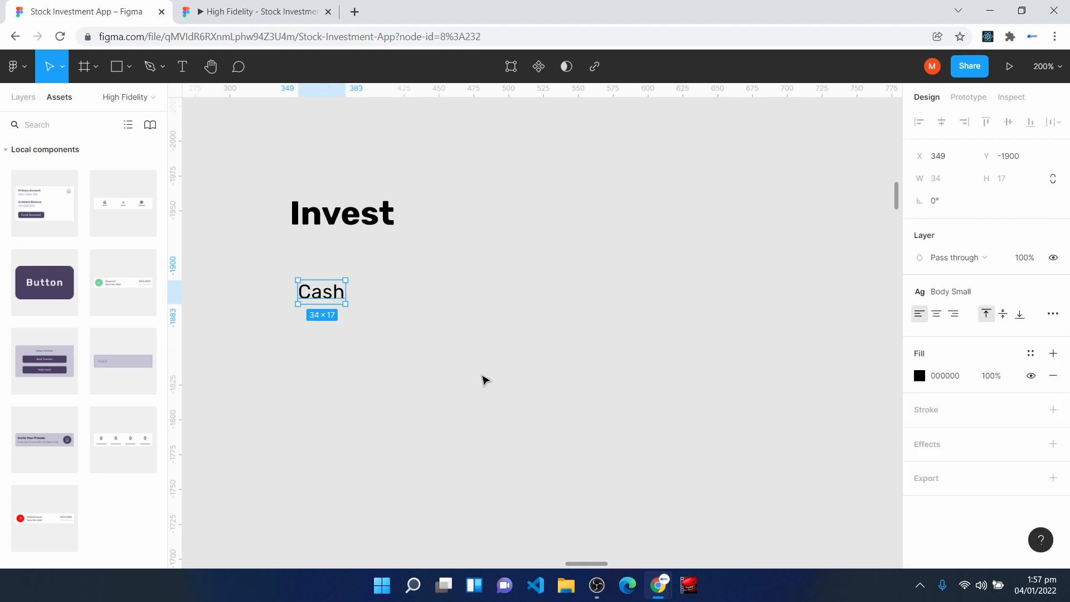
- Add an "N23,000" text below the Cash label and apply the Body Large bold text style
left_click(337, 378)
key("t")
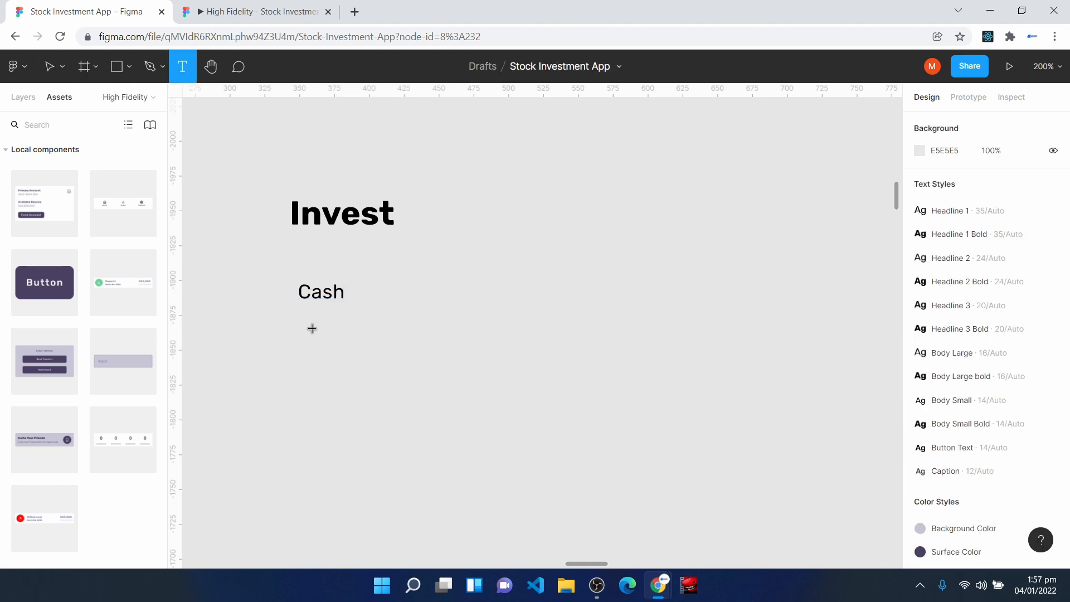
left_click(306, 326)
type("N23,000")
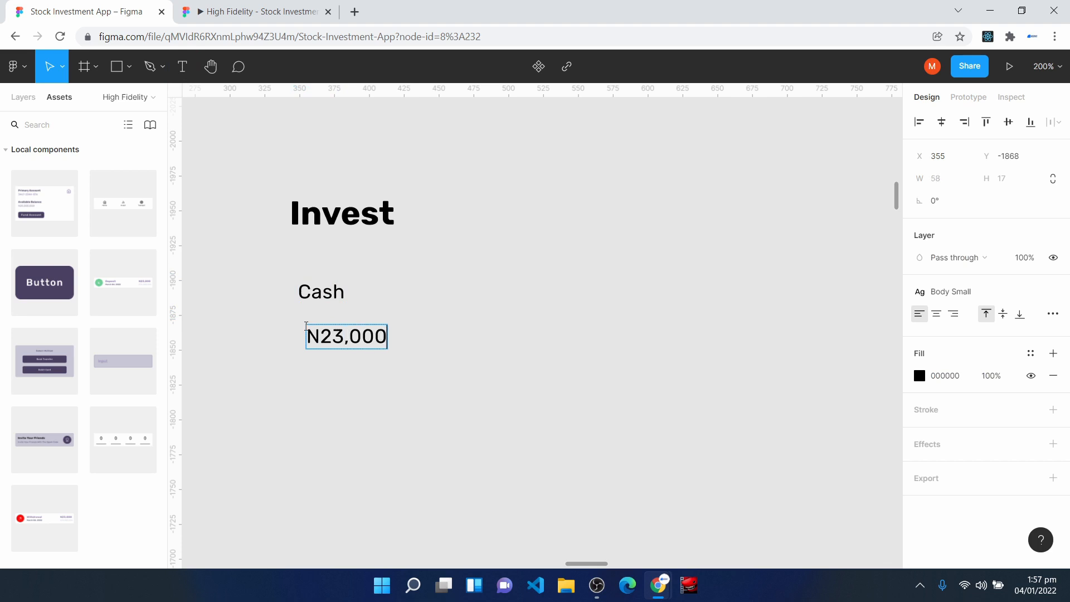
key("Escape")
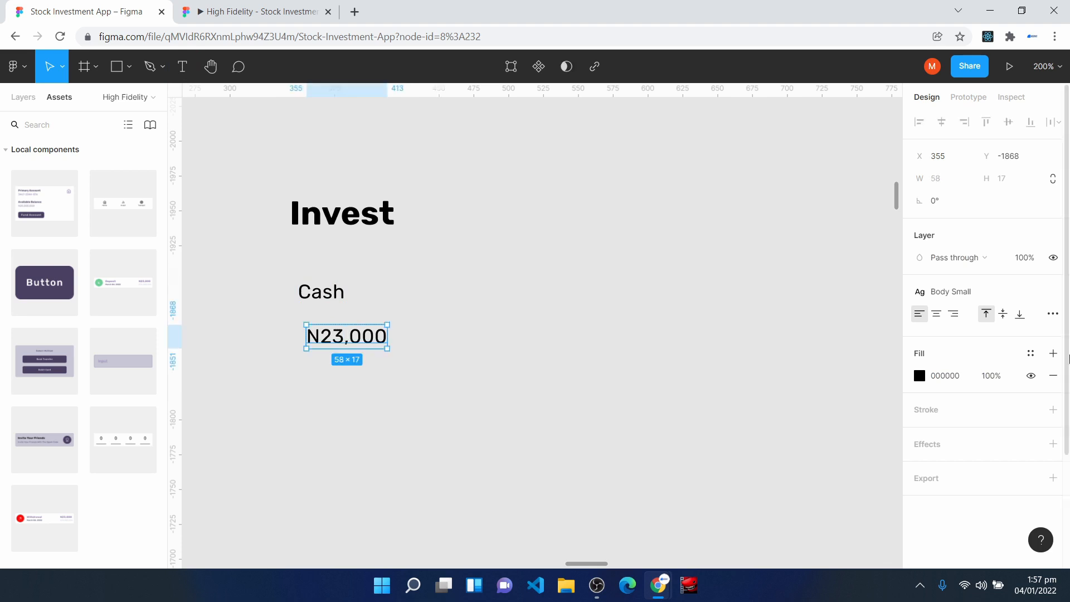
left_click(998, 296)
left_click(975, 466)
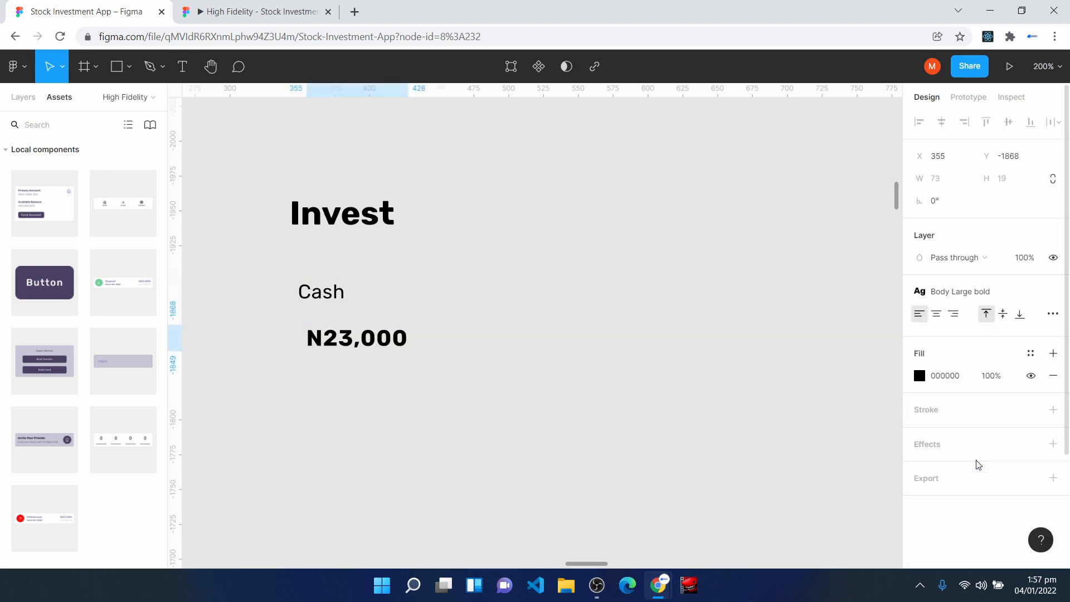
- Move the amount directly under the Cash label and wrap both texts in a vertical auto layout frame with a white FFFFFF fill
left_click_drag(333, 342, 325, 320)
left_click_drag(269, 251, 440, 385)
key("shift+a")
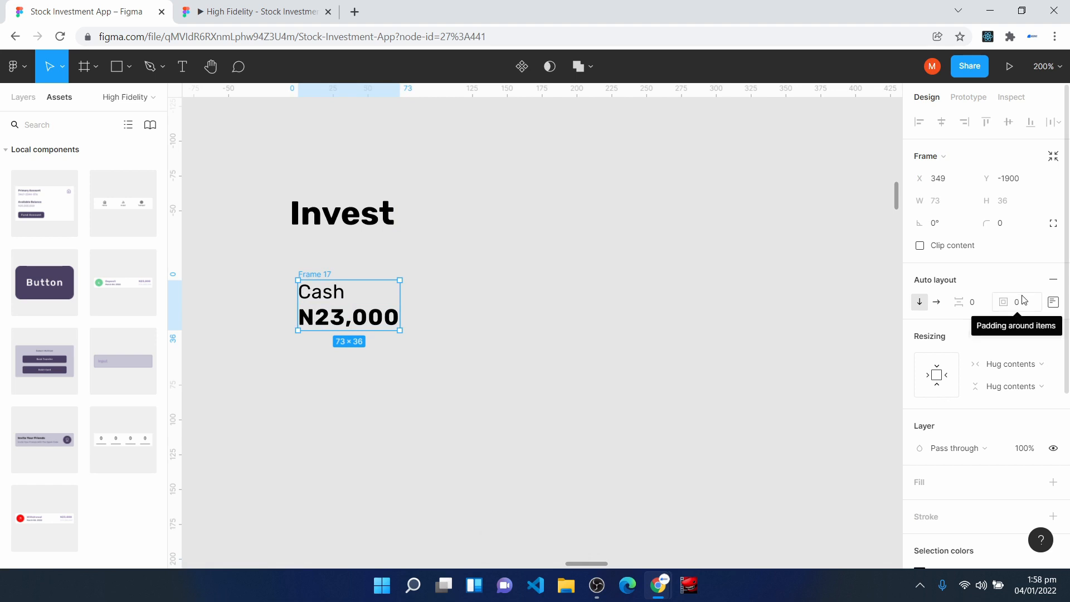
left_click(921, 482)
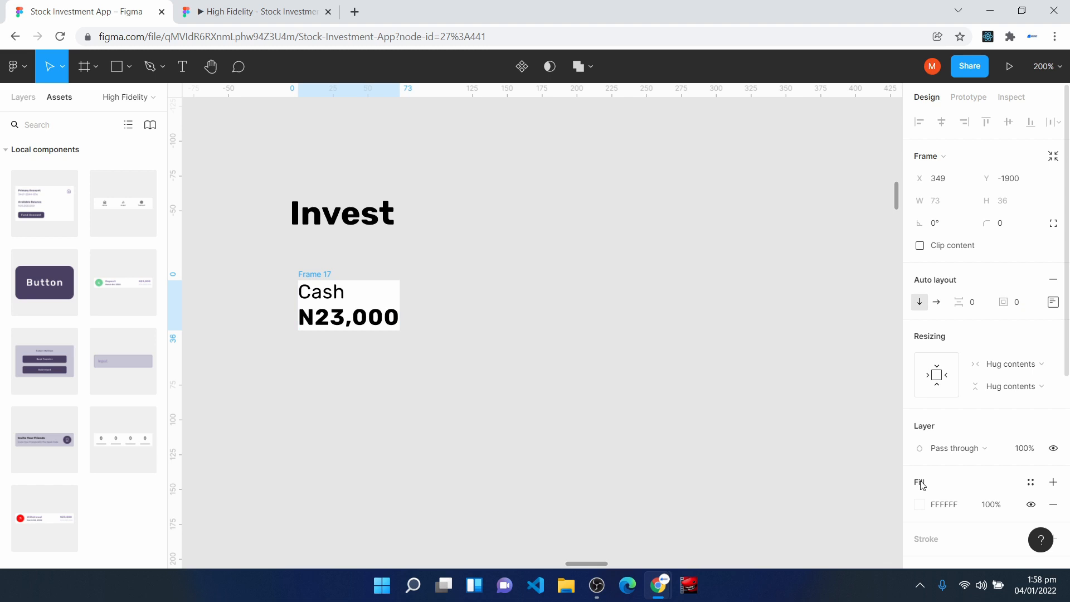
- Set the horizontal resizing of both the Cash label and the N23,000 text to Fill container
left_click(320, 296)
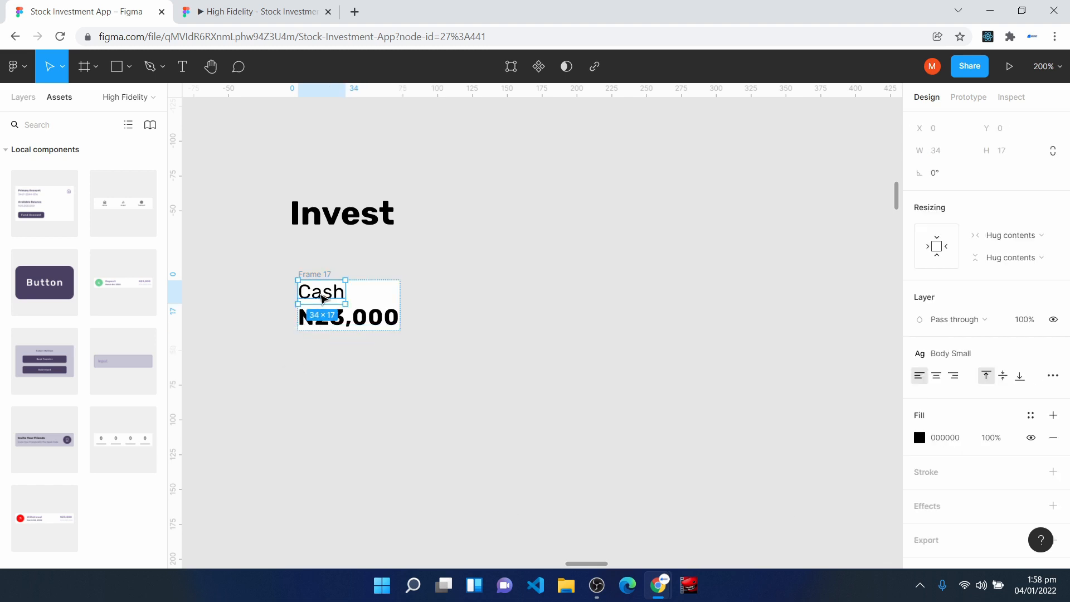
left_click(1016, 239)
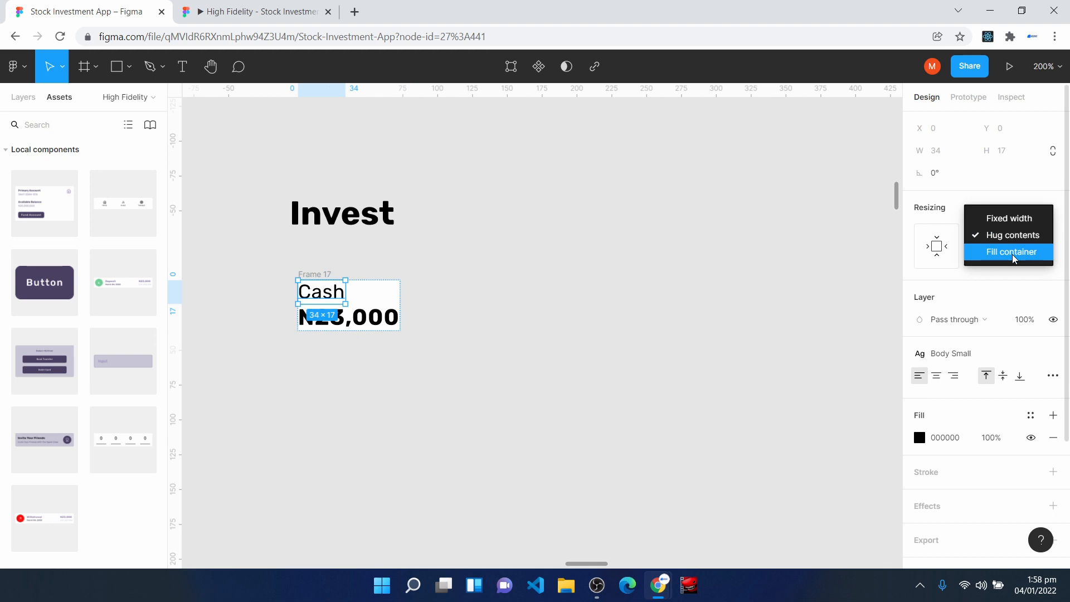
left_click(1014, 253)
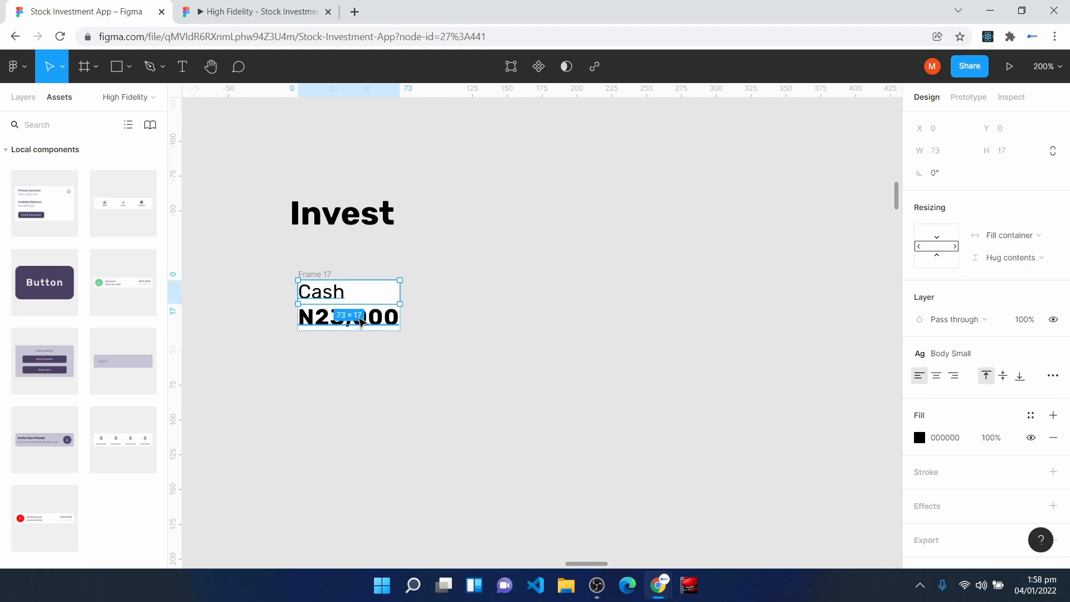
key("Tab")
left_click(1014, 236)
left_click(1013, 253)
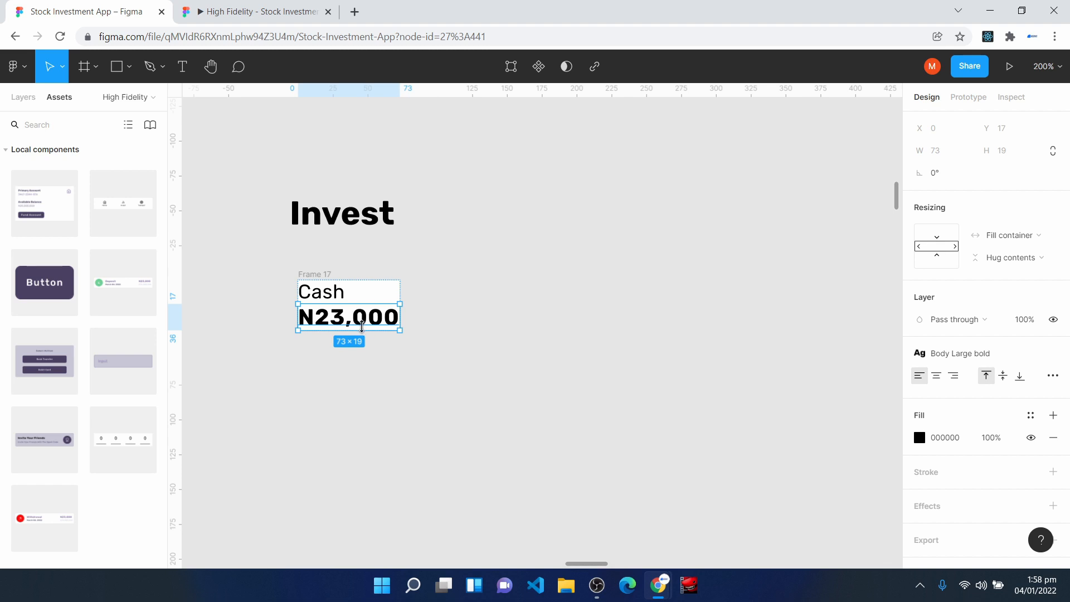
left_click(378, 403)
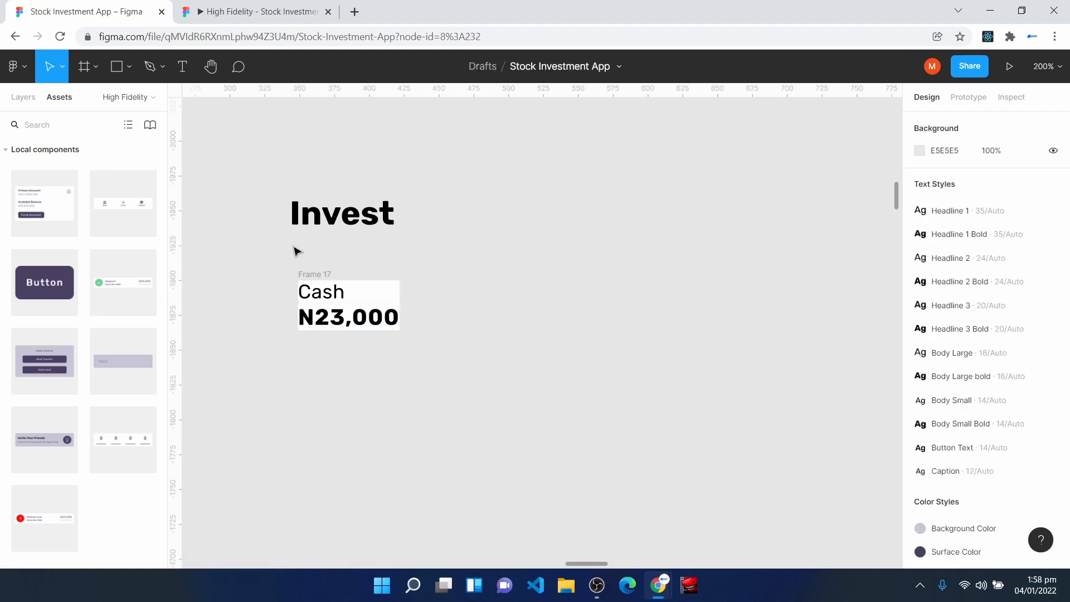
- Set the spacing between items in the Cash text frame to 4
left_click(312, 275)
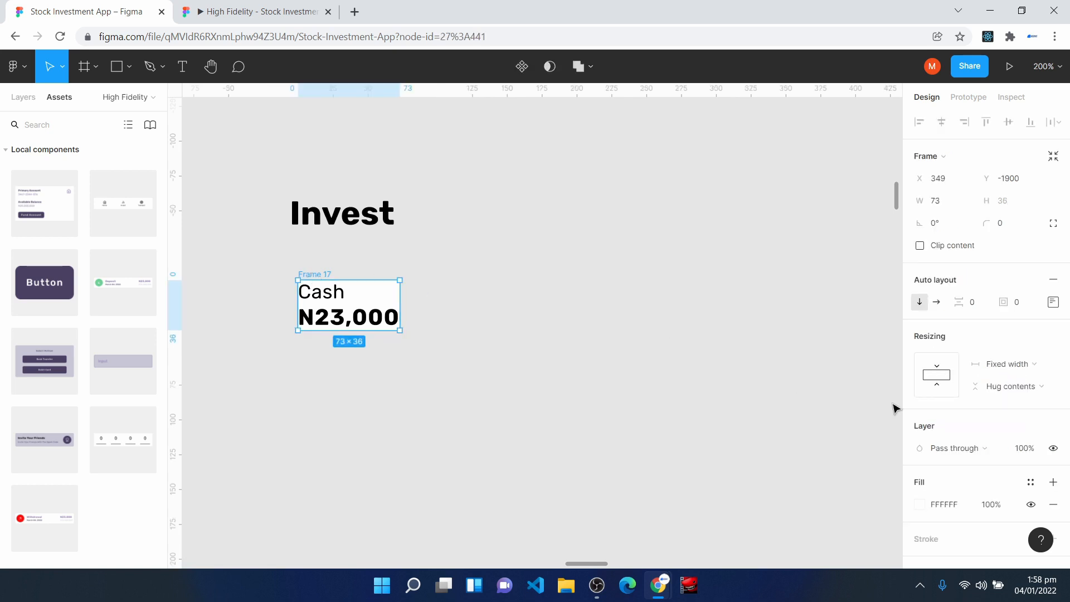
left_click(975, 302)
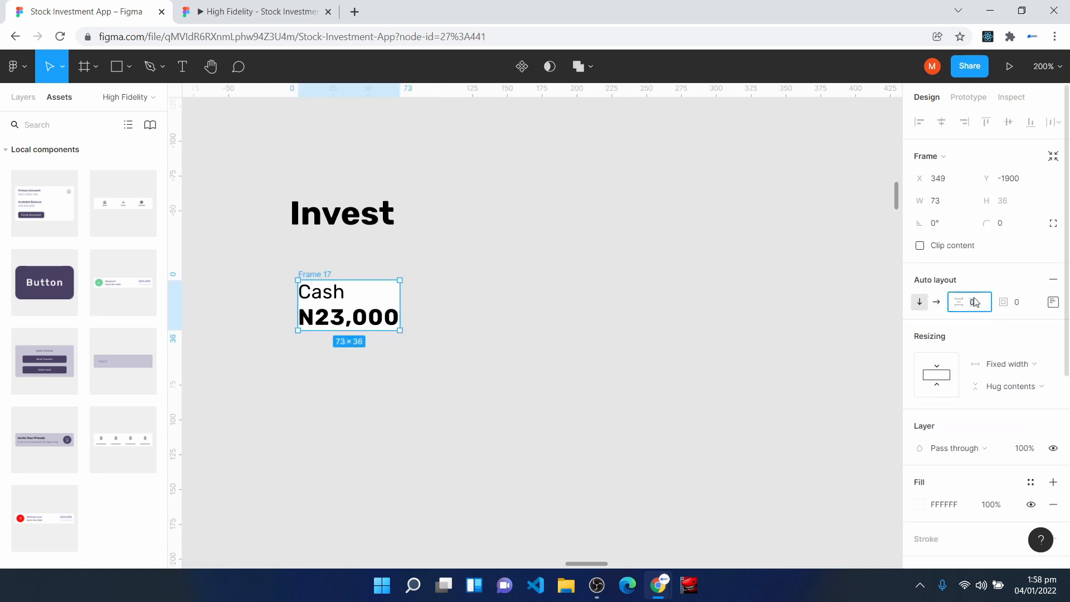
type("4")
key("Return")
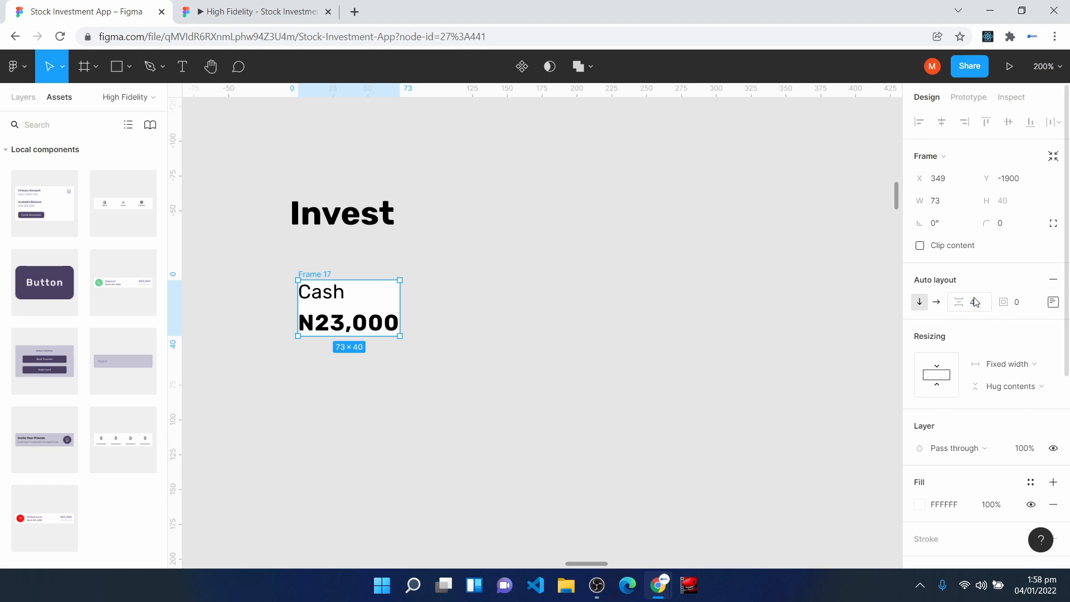
- Insert the Trello-style board icon from the Feather Icons plugin and close the plugin
right_click(357, 382)
mouse_move(427, 474)
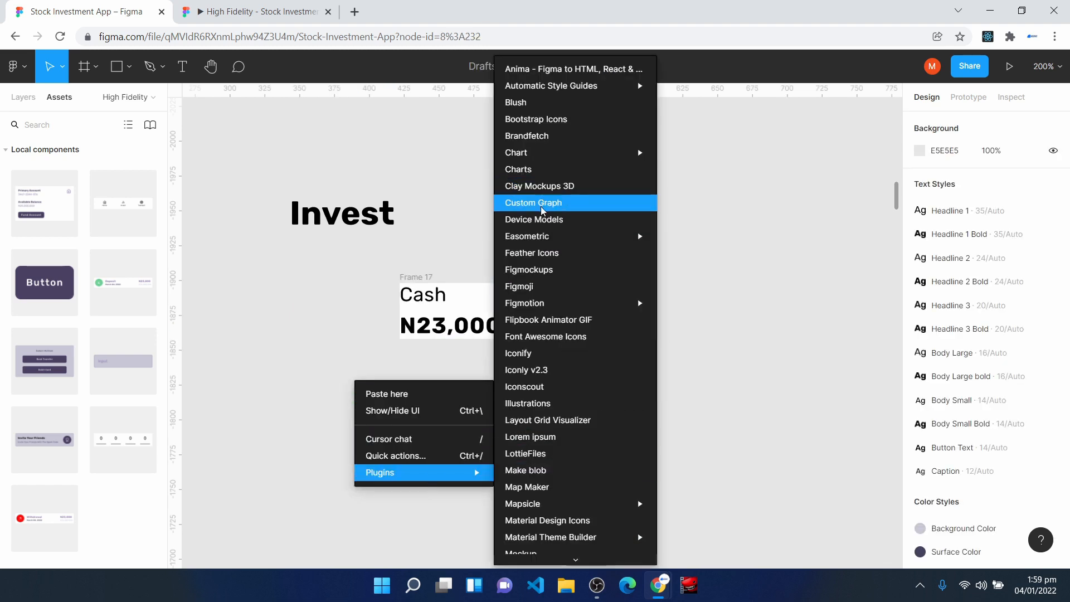
left_click(532, 252)
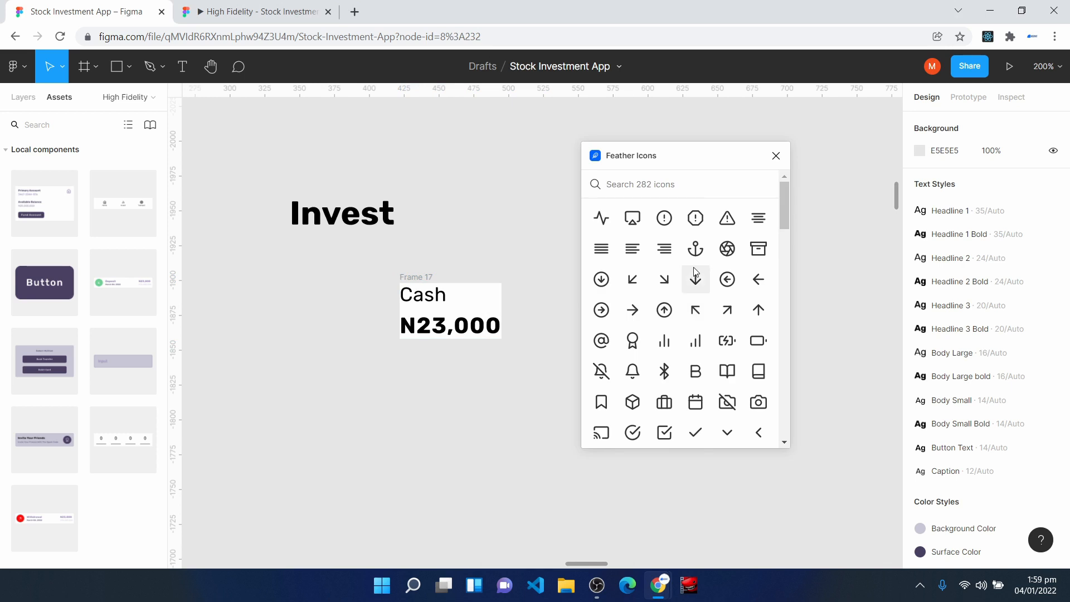
scroll(696, 272, "down", 3)
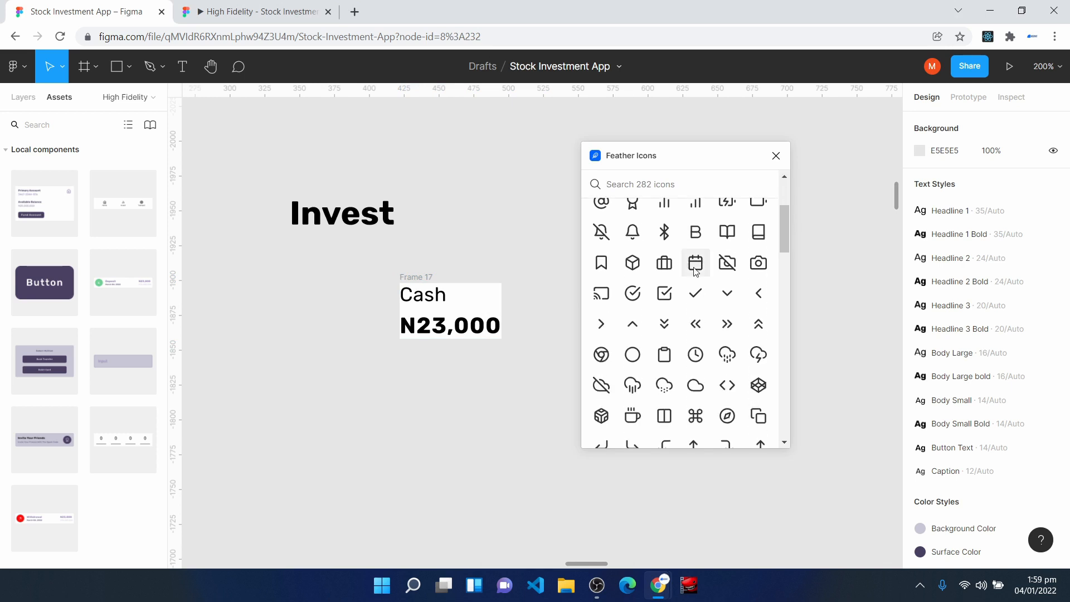
scroll(696, 272, "down", 3)
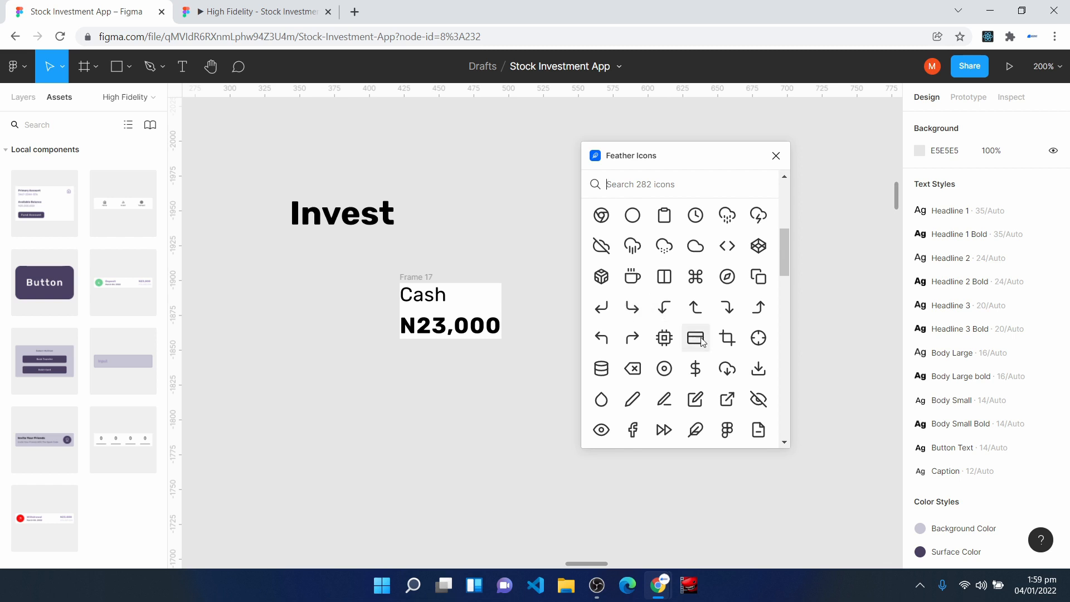
scroll(713, 367, "down", 4)
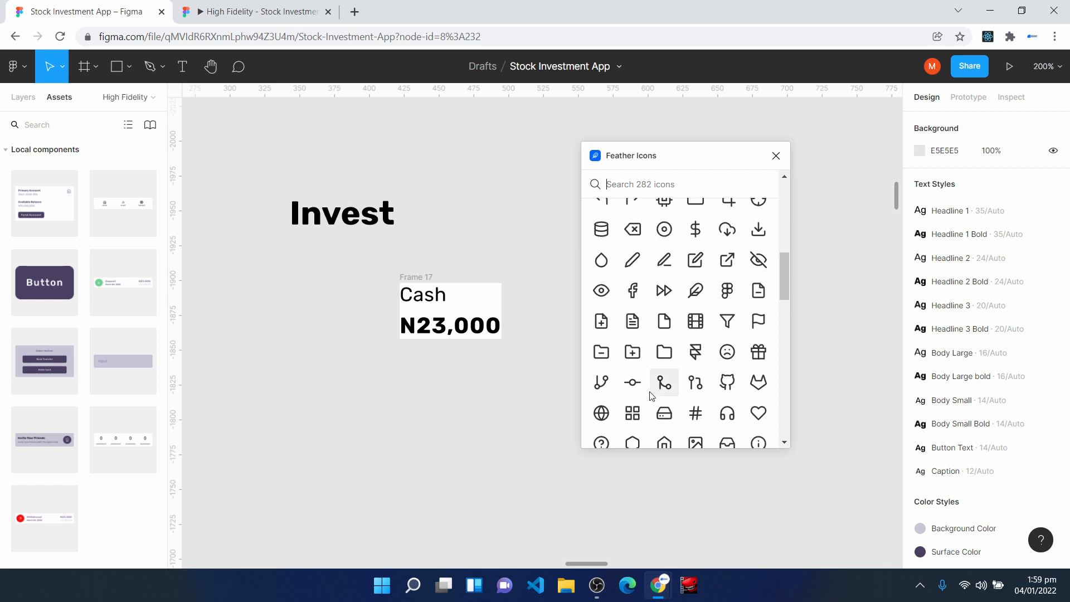
scroll(664, 390, "down", 15)
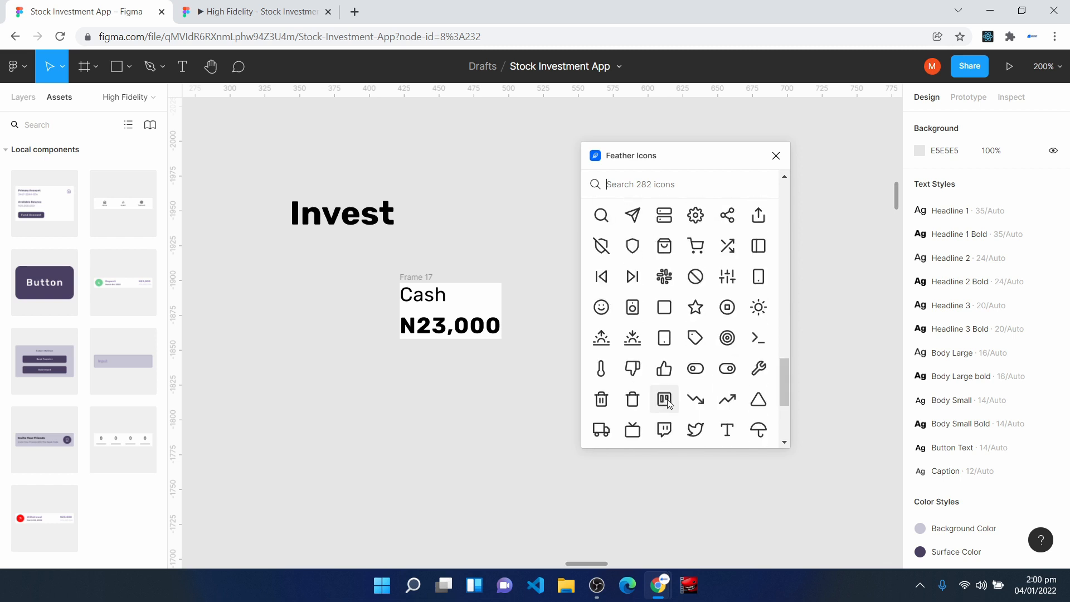
left_click(666, 402)
left_click(776, 155)
- Combine the board icon and the Cash text frame in a horizontal auto layout frame with a white FFFFFF fill
left_click_drag(552, 343, 556, 387)
key("shift+a")
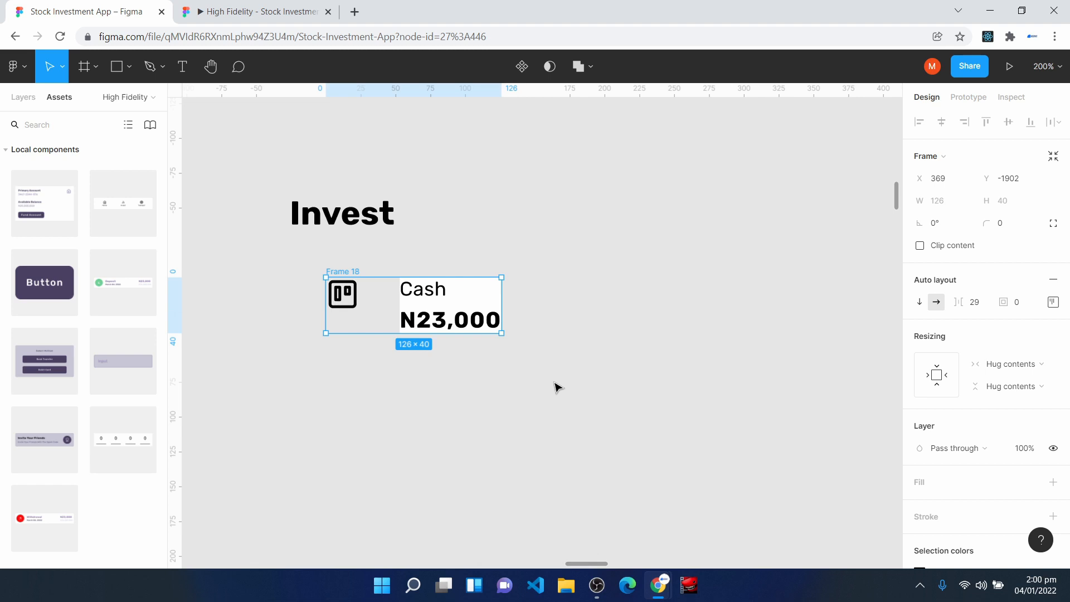
left_click(1053, 304)
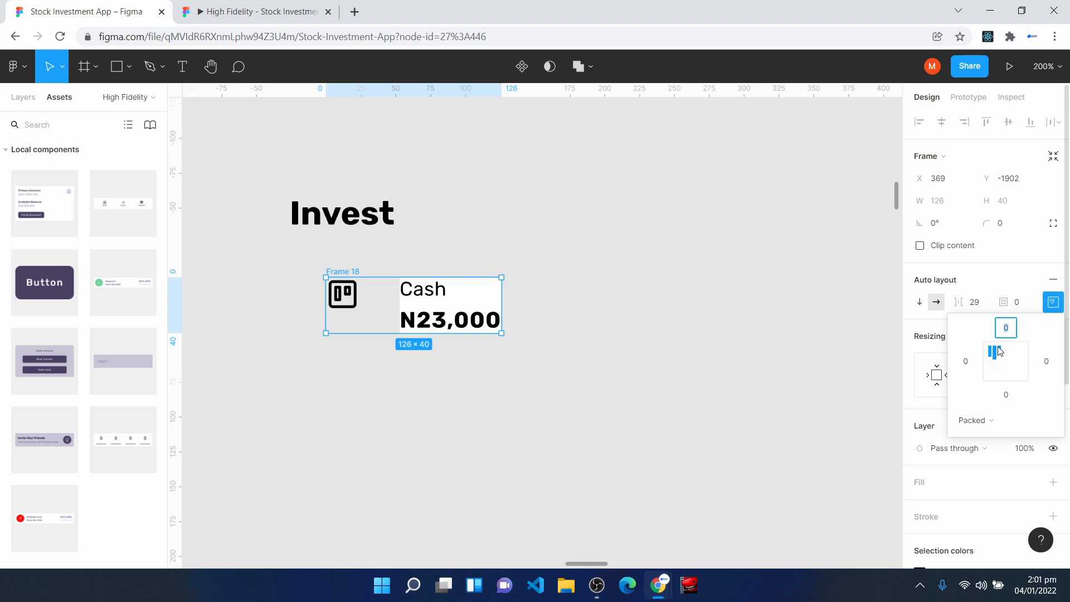
left_click(378, 330)
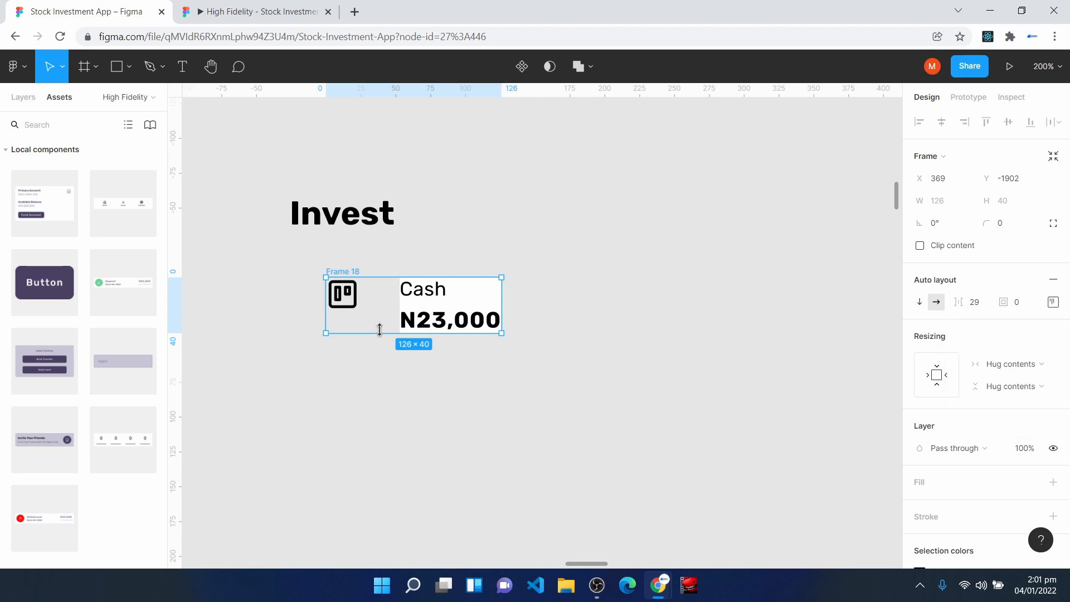
left_click(918, 483)
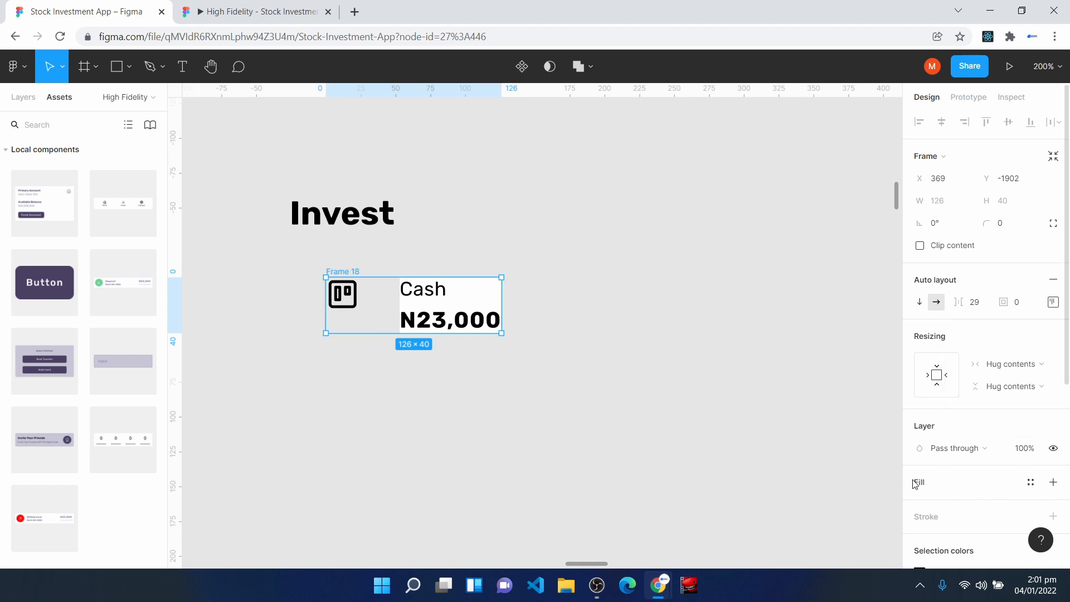
- Set the Cash card's item spacing to 8, its padding to 8 and its corner radius to 8
left_click(972, 305)
type("8")
key("Return")
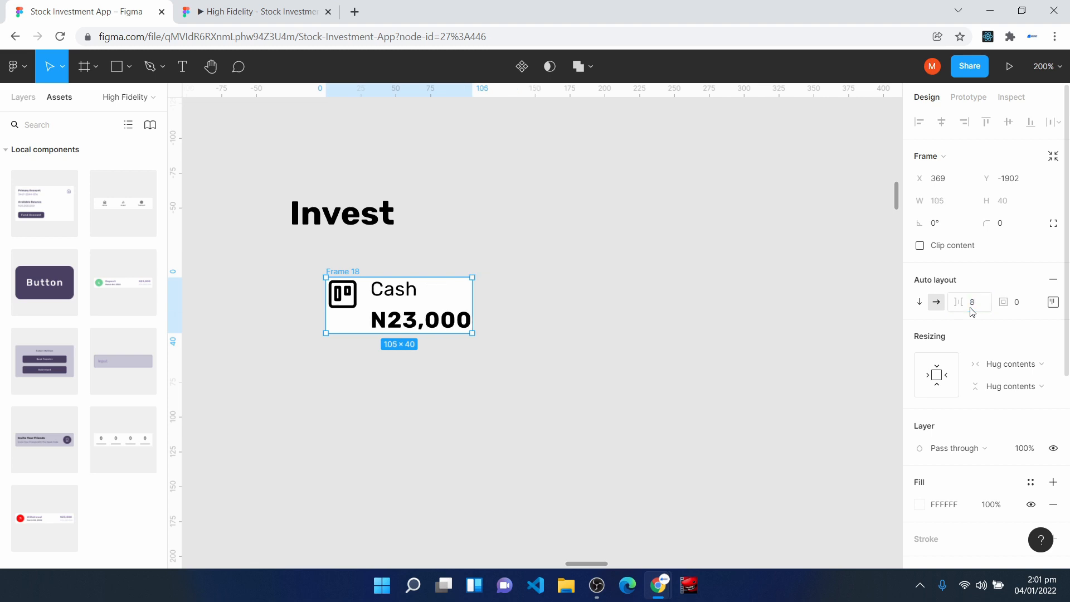
left_click(1019, 305)
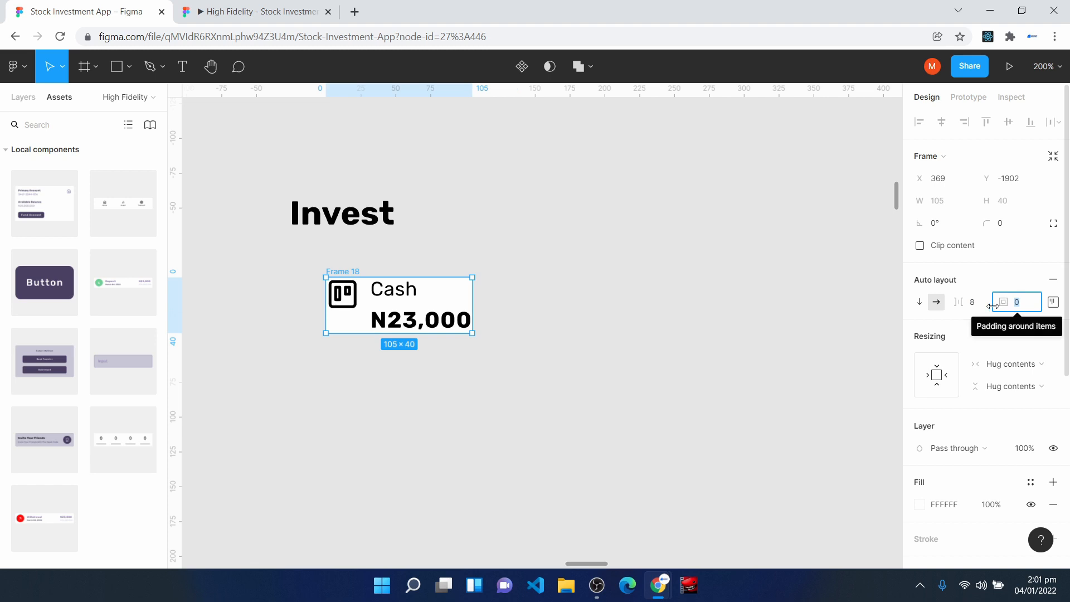
type("8")
key("Return")
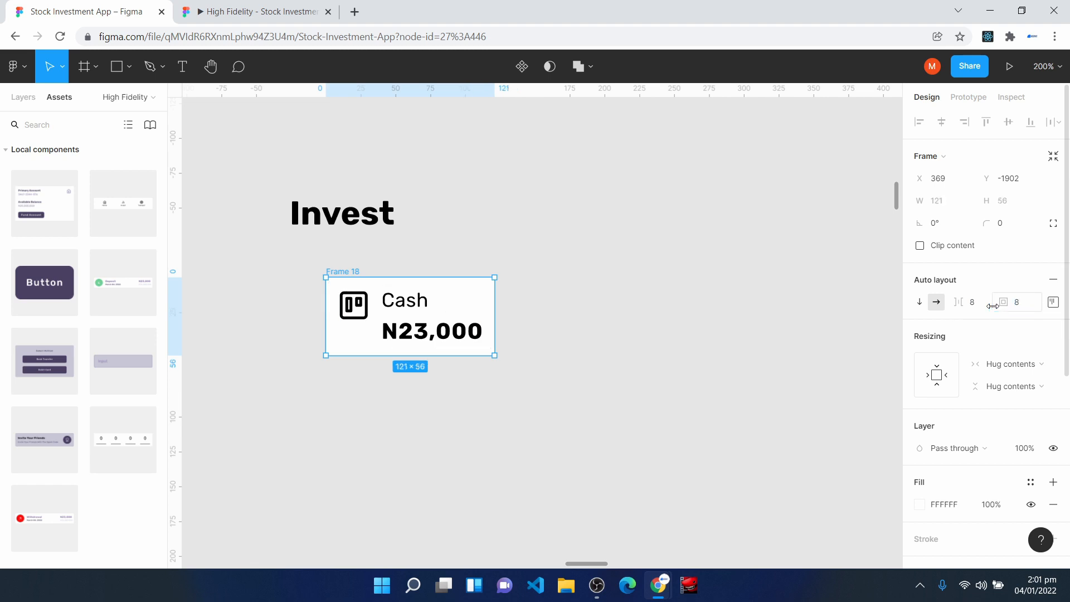
type("8")
key("Return")
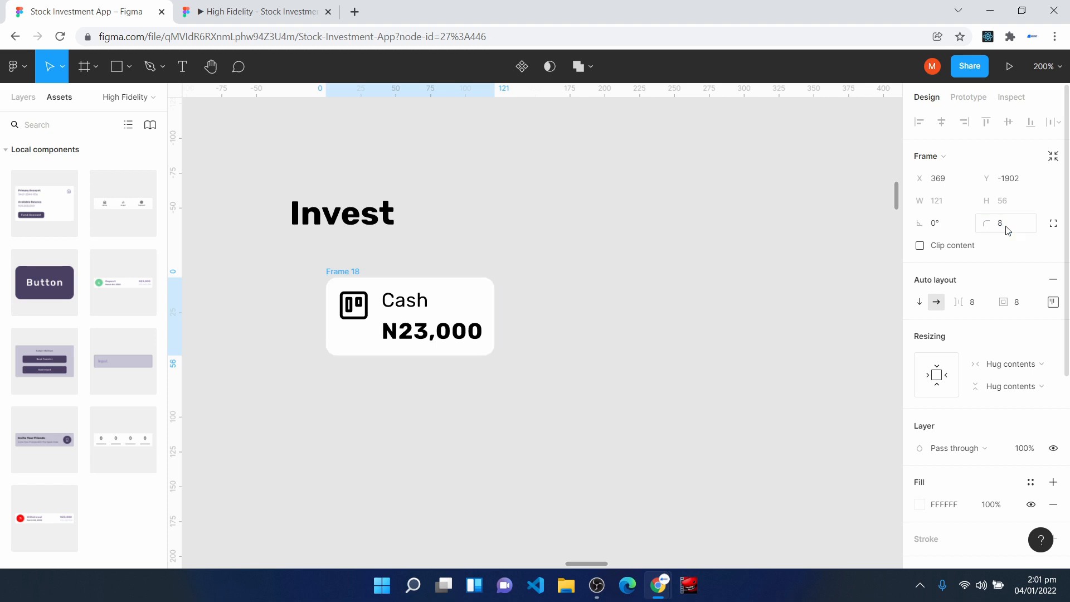
- Set the card's inner text frame to Fill container width and widen the card to 139
double_click(433, 339)
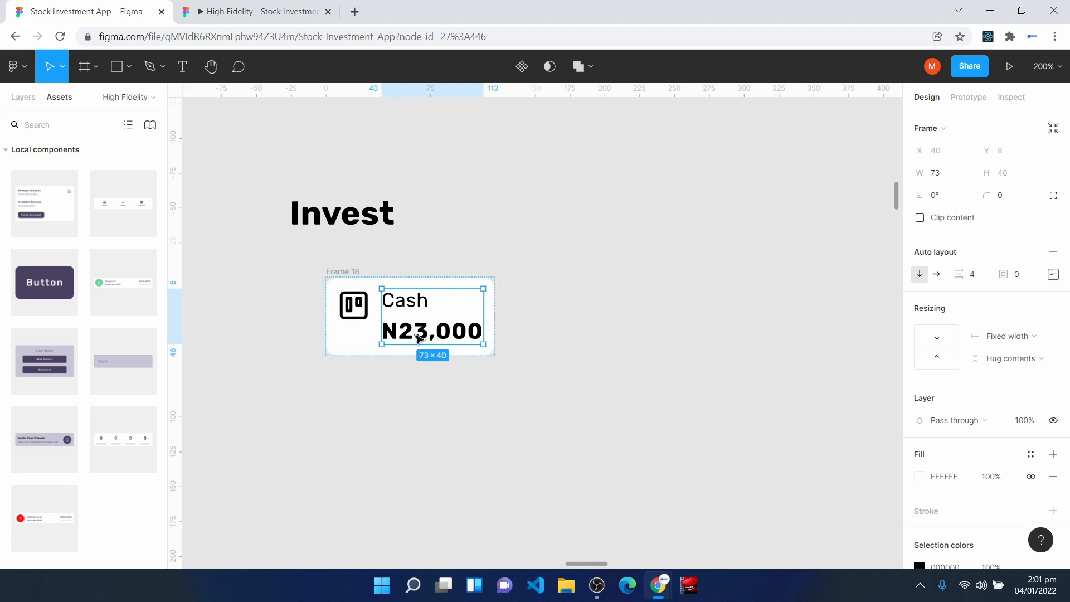
left_click(1012, 336)
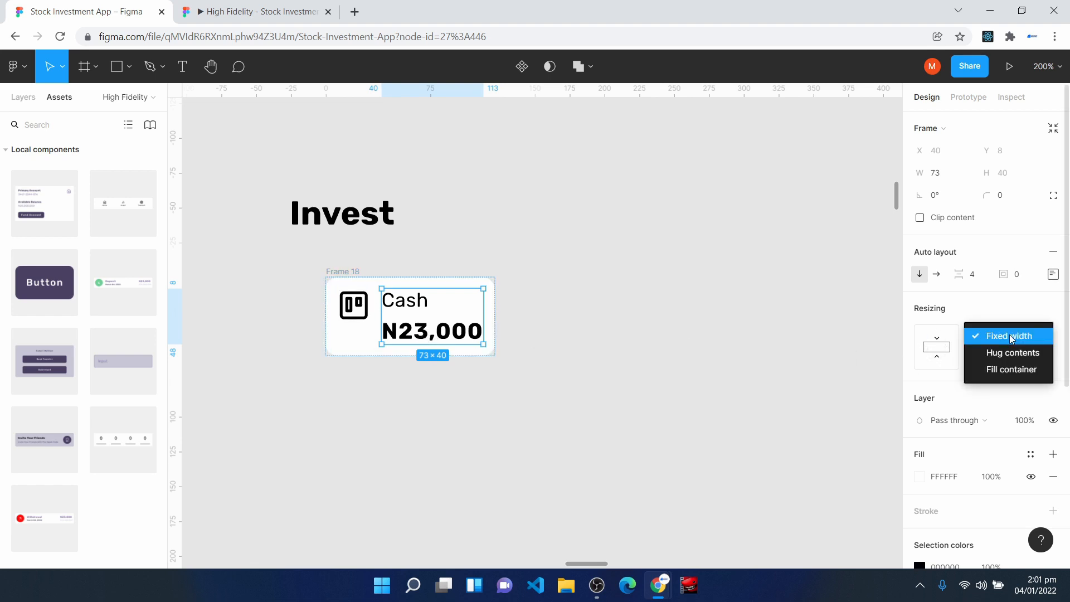
left_click(1018, 371)
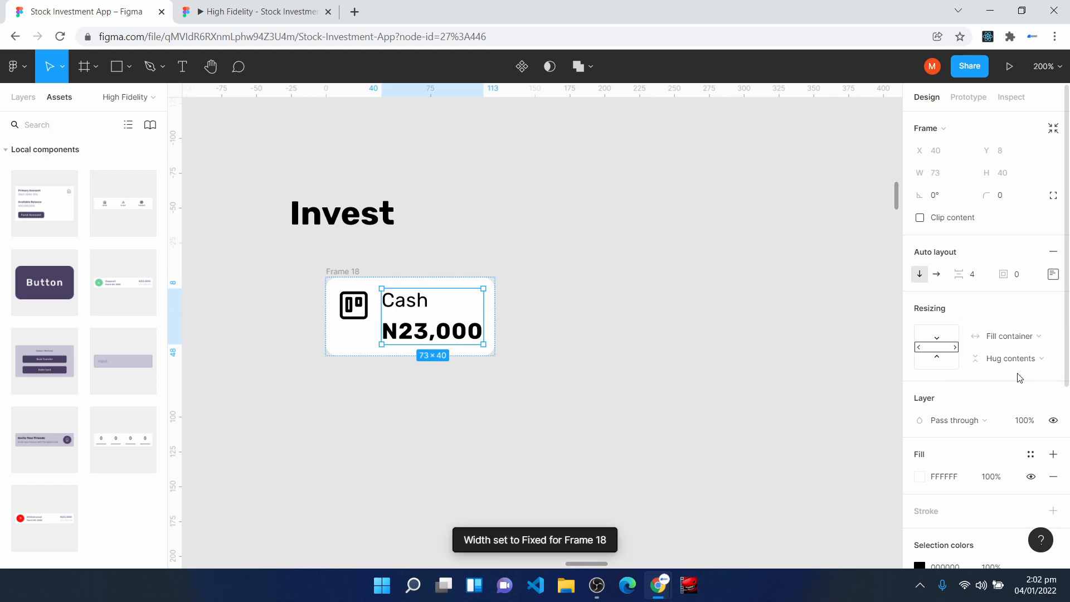
left_click(353, 272)
left_click_drag(496, 300, 520, 290)
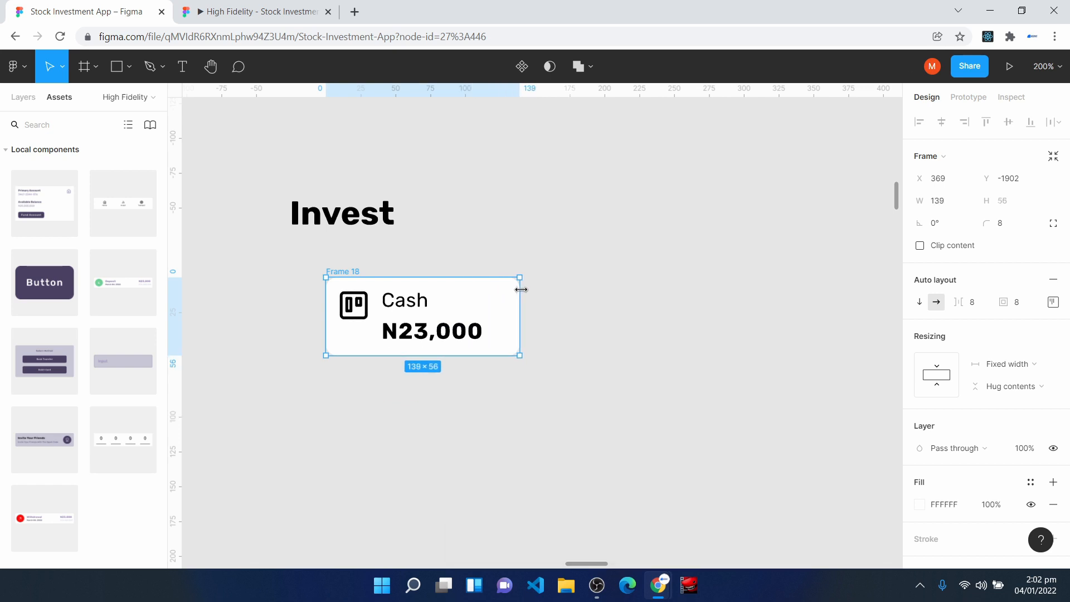
- Apply the lighter purple colour style to the N23,000 text and the Surface Color style to the Cash label
double_click(422, 336)
double_click(422, 335)
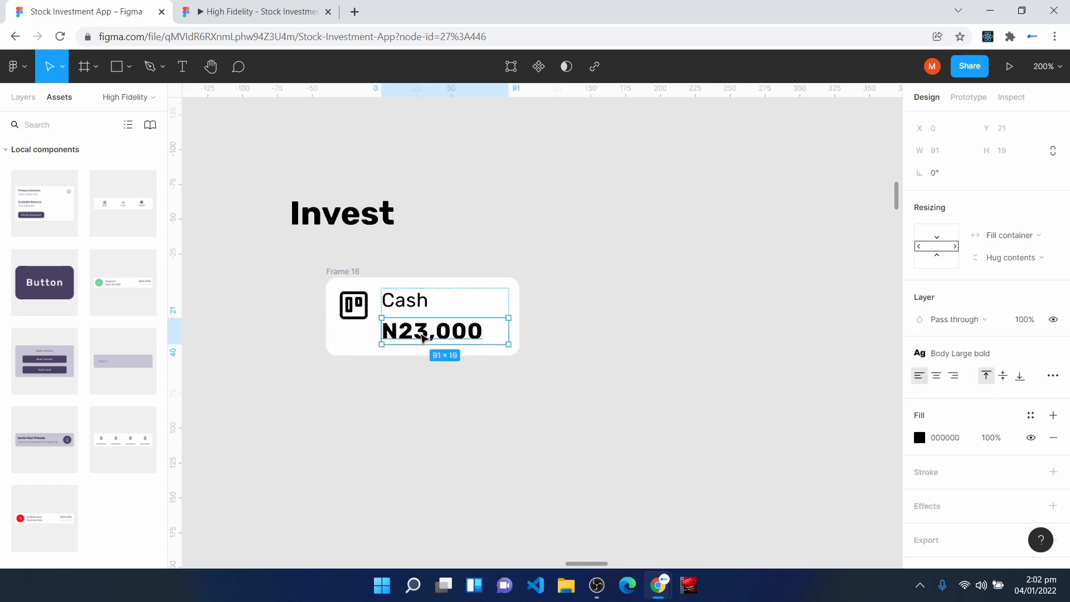
left_click(1031, 415)
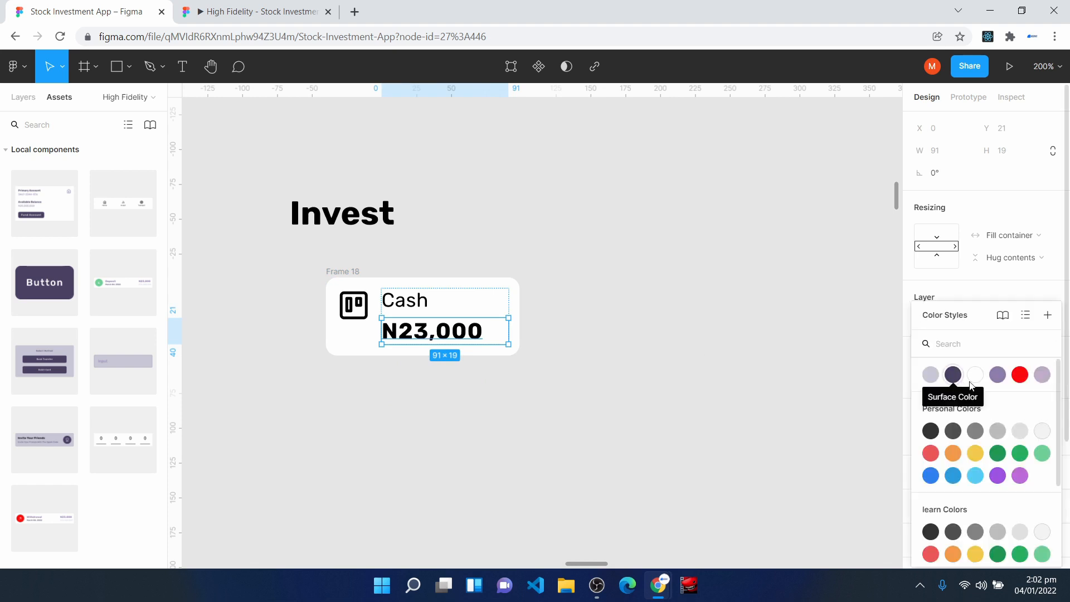
left_click(957, 382)
key("Tab")
left_click(1030, 416)
left_click(957, 381)
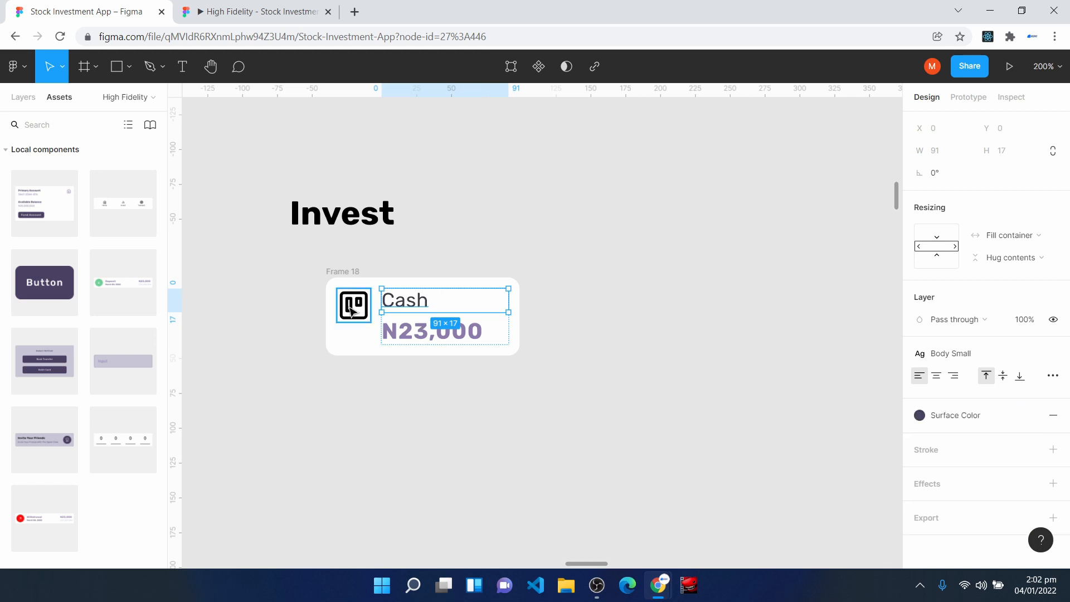
- Apply the Off Text Color style to the strokes of the board icon in the Cash card
double_click(349, 308)
left_click(350, 336)
left_click(353, 308)
key("Return")
left_click(1031, 416)
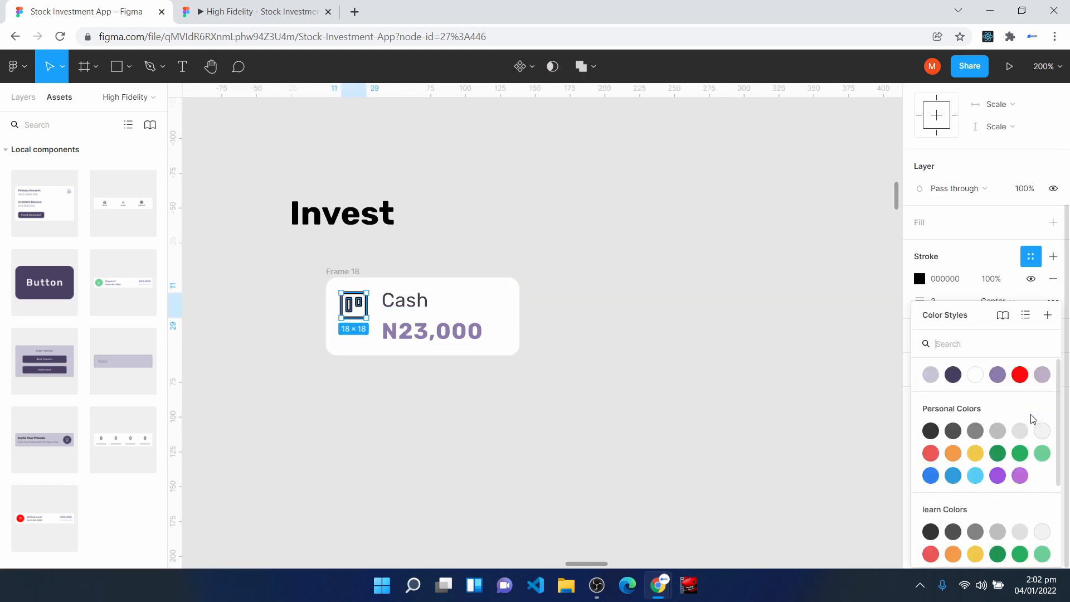
left_click(998, 373)
left_click(547, 444)
- Position the Cash card beneath the Invest heading, and duplicate it alongside with the label changed to Assets
left_click_drag(495, 316, 455, 290)
key("ctrl+d")
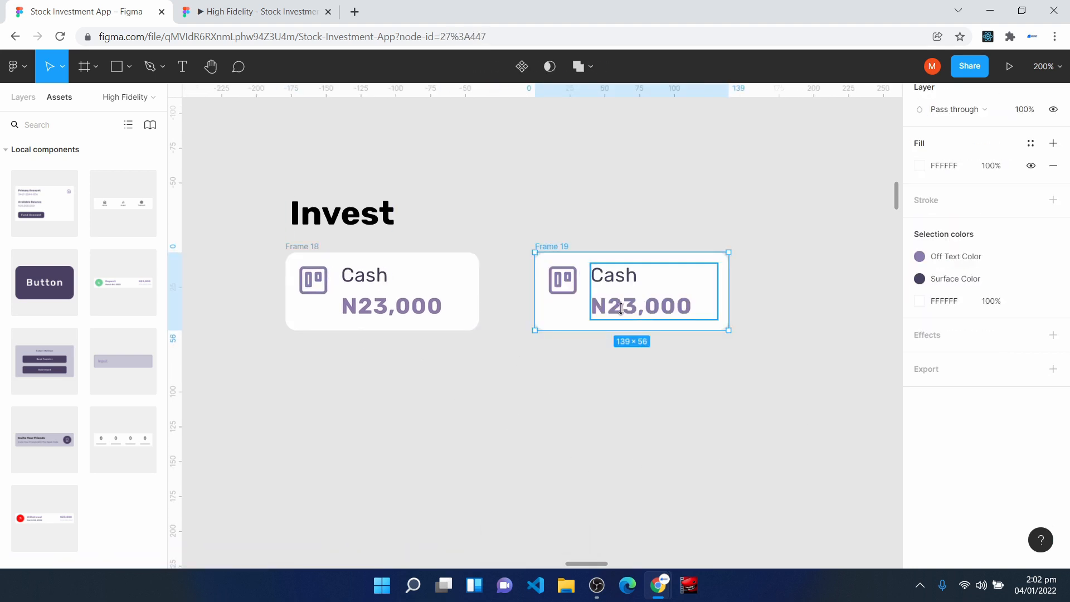
double_click(629, 279)
type("Assets")
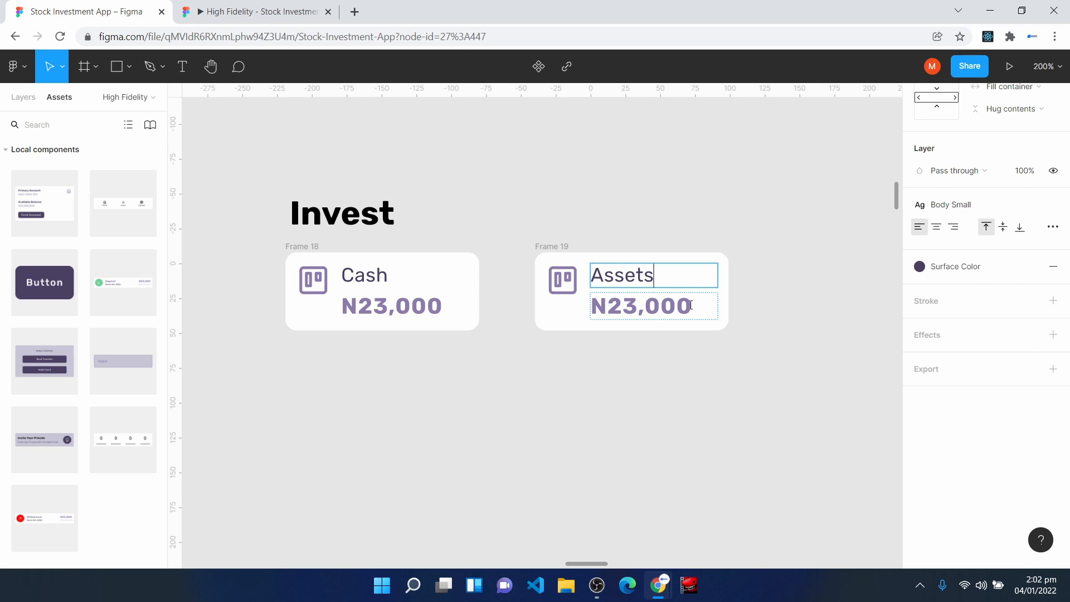
key("Escape")
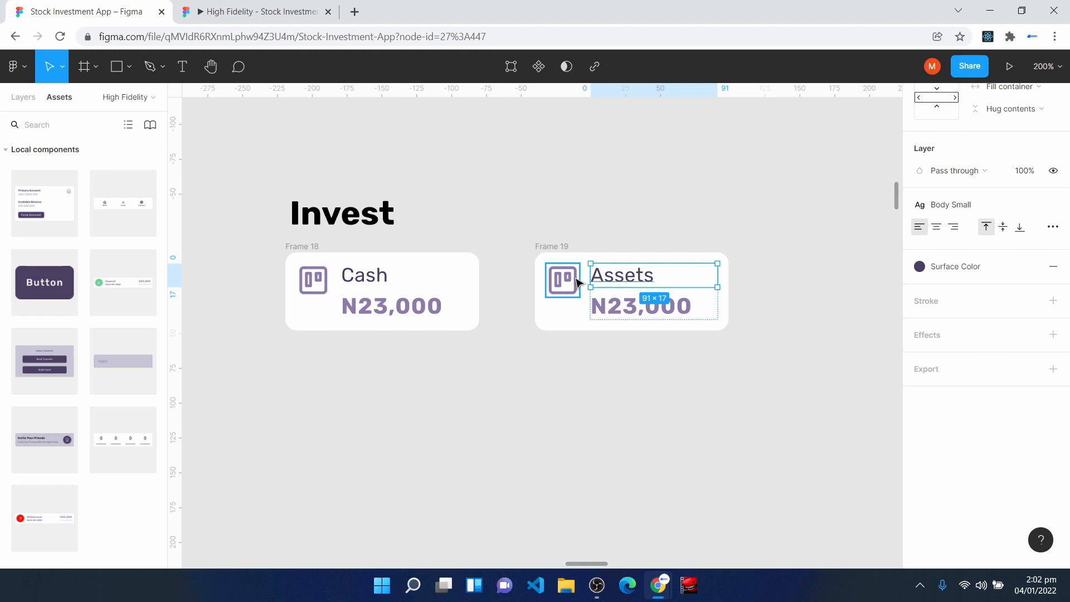
- Insert a briefcase icon on the canvas below the Assets card using an icon plugin
left_click(450, 386)
right_click(451, 381)
mouse_move(543, 470)
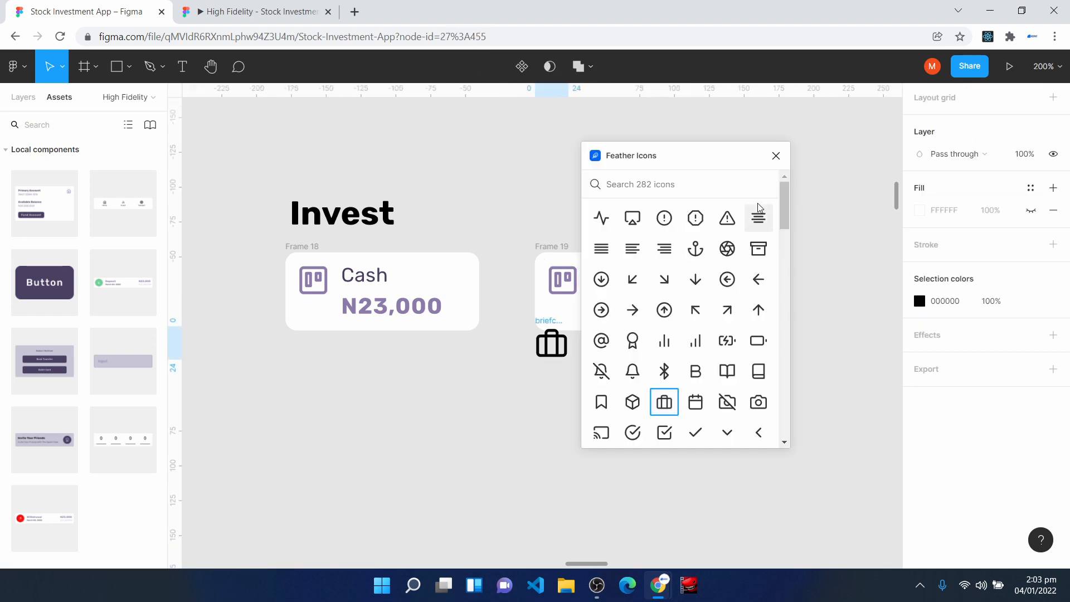
left_click(779, 152)
left_click_drag(545, 349, 551, 404)
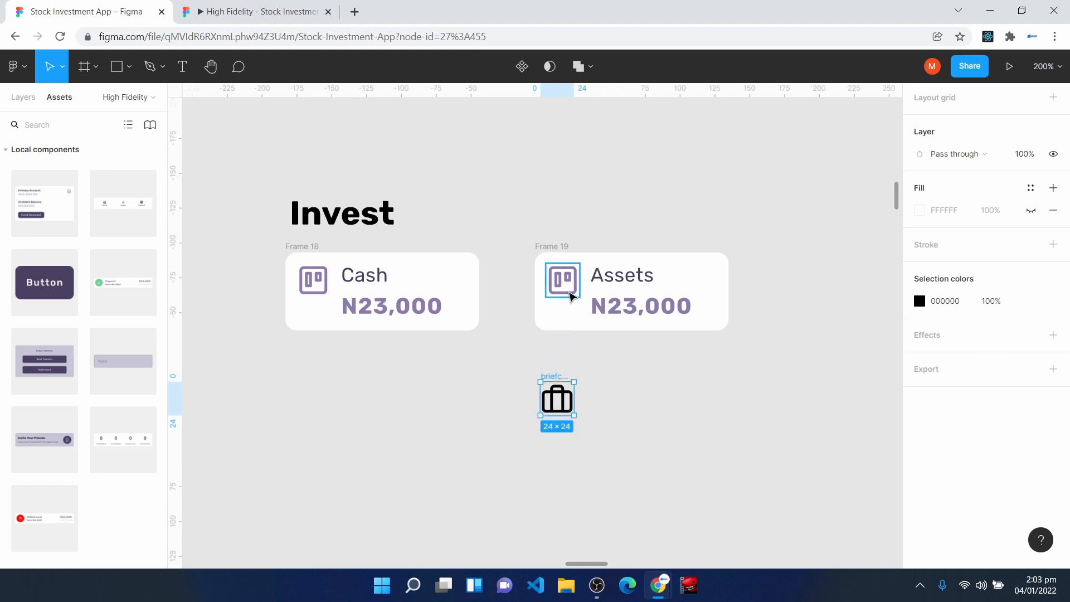
- Replace the board icon in the Assets card with the briefcase icon, placed ahead of the text
left_click(27, 98)
left_click(7, 226)
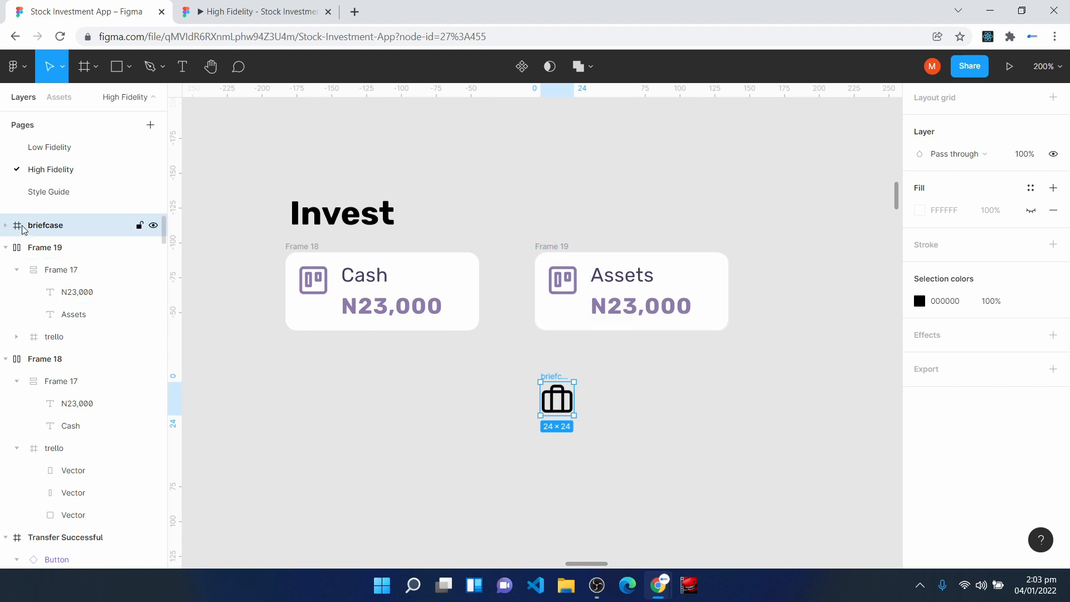
left_click_drag(23, 230, 28, 250)
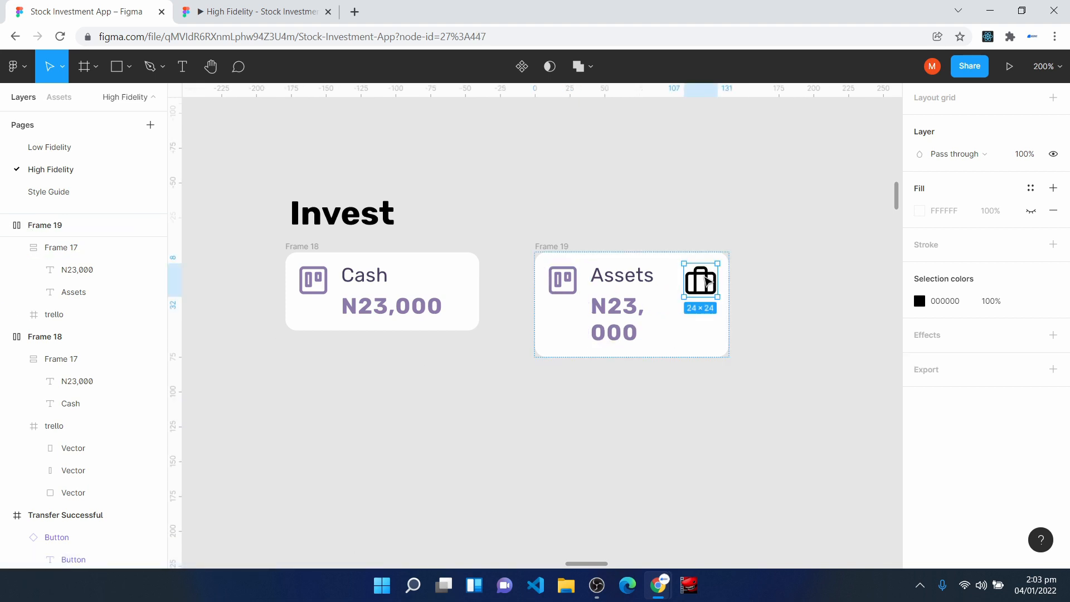
left_click_drag(709, 282, 577, 290)
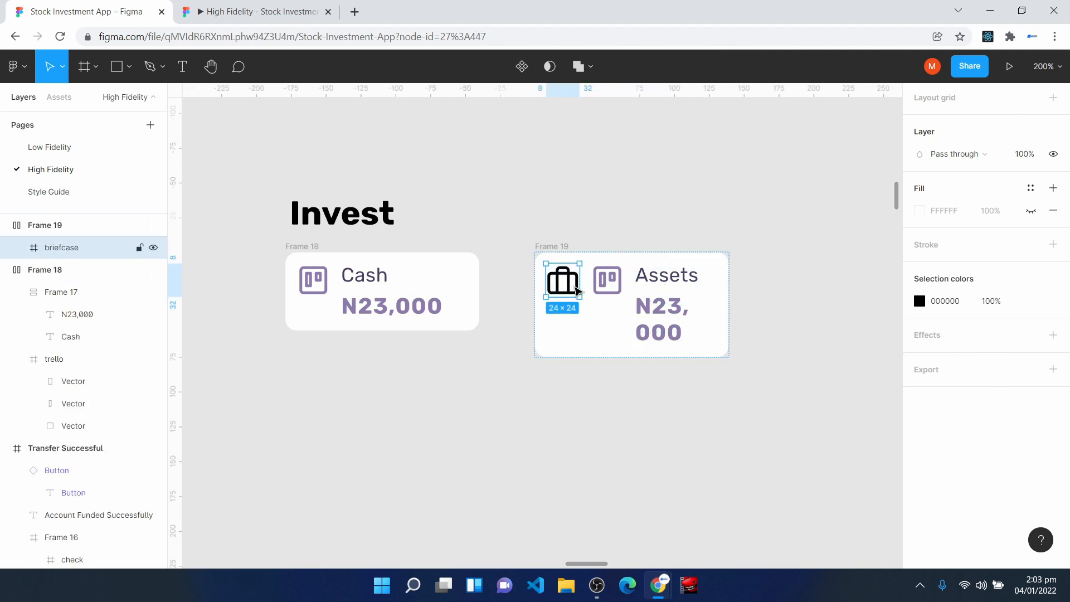
left_click(613, 281)
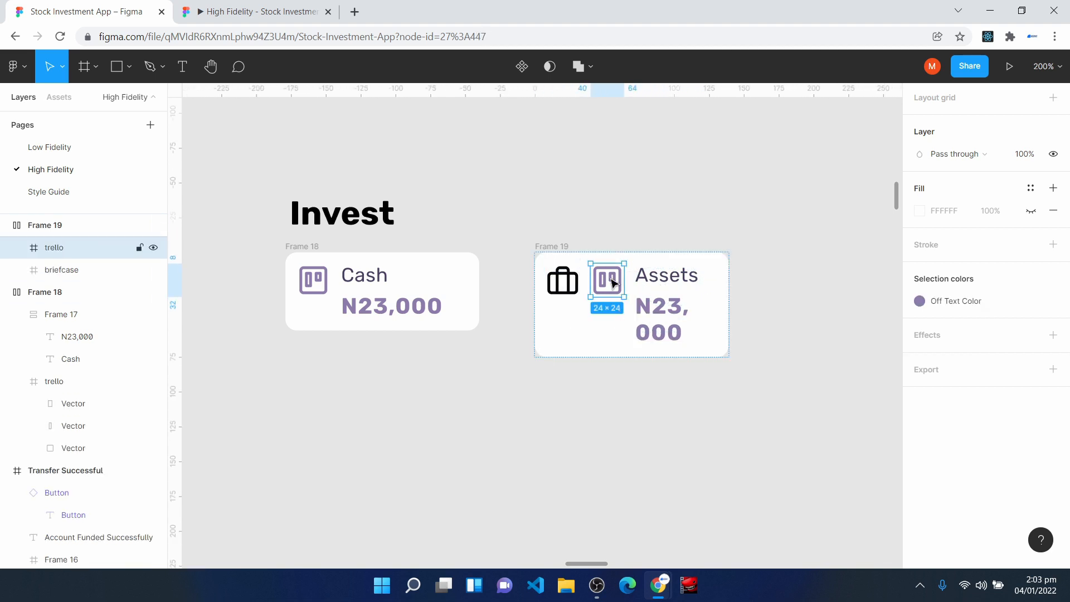
key("Delete")
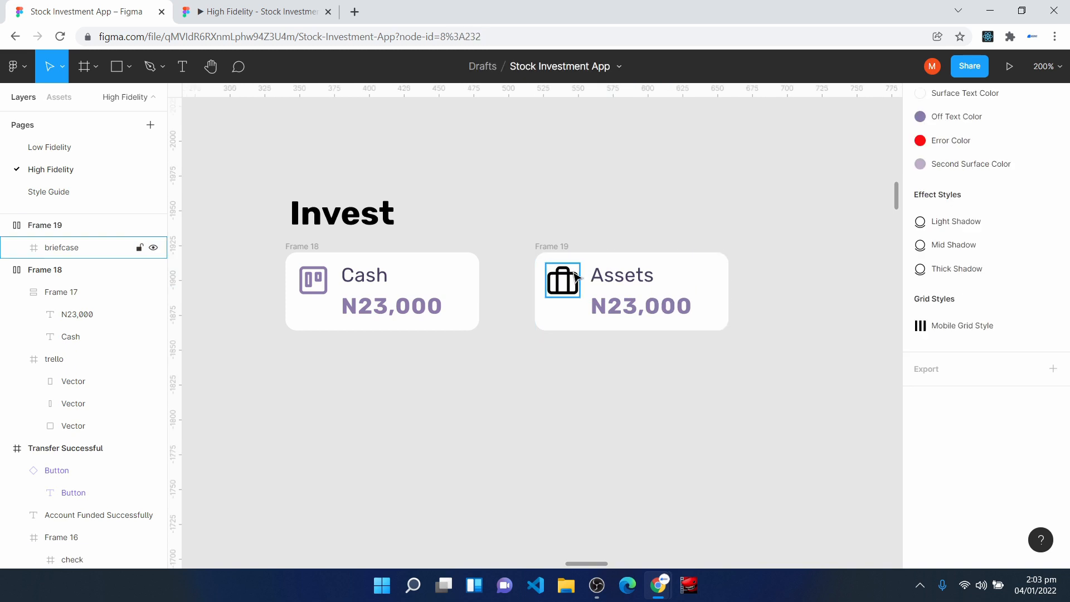
- Apply the Off Text Color style to the briefcase icon's strokes
left_click(563, 282)
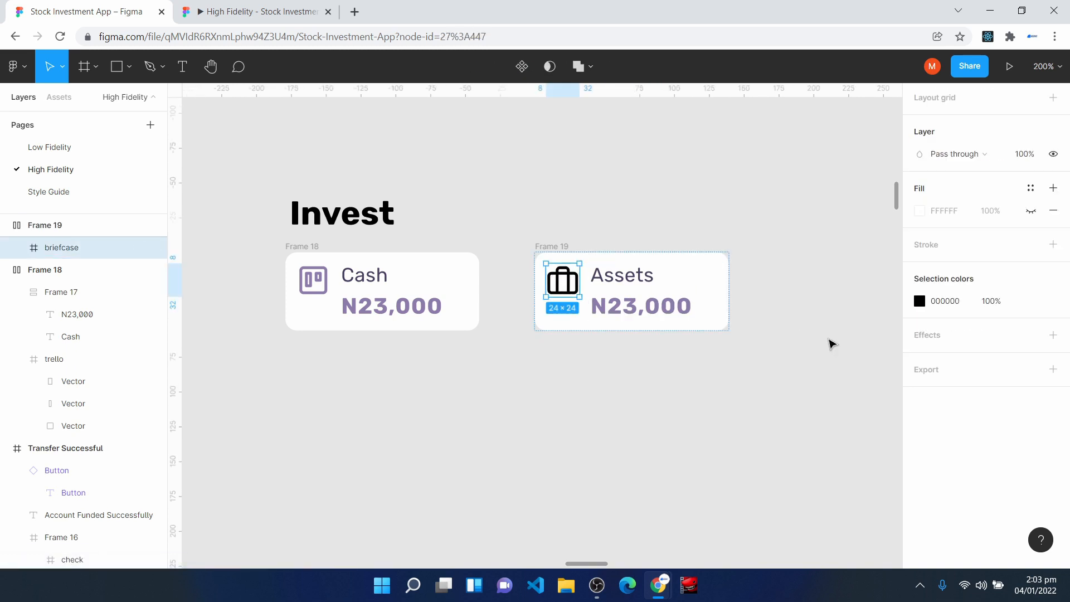
key("Return")
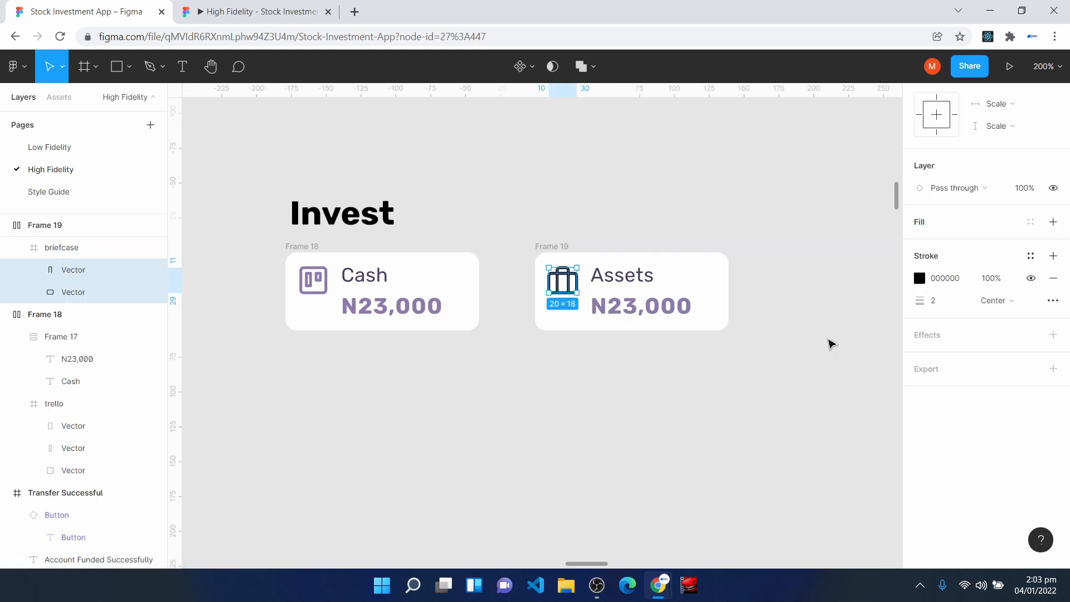
left_click(1030, 256)
left_click(999, 341)
left_click(809, 334)
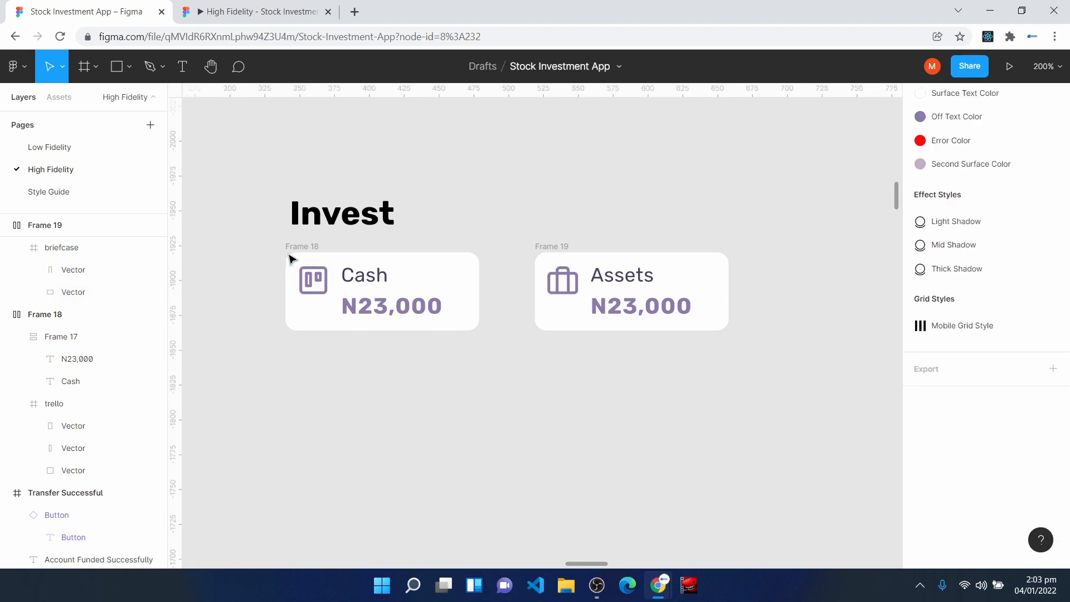
- Rename the Cash card's frame as Cash Card
left_click(290, 245)
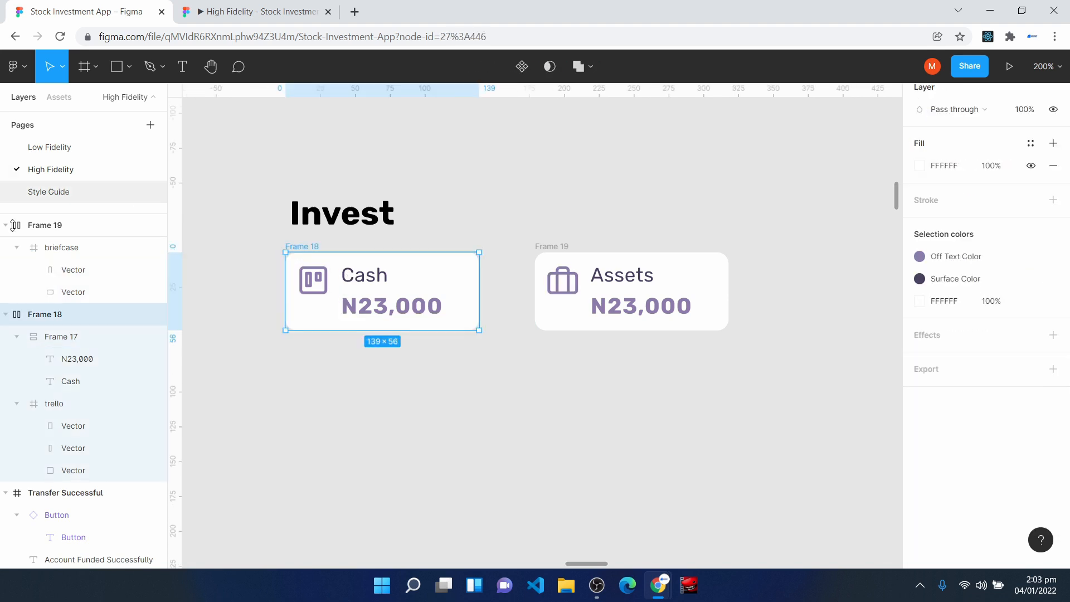
right_click(32, 315)
left_click(90, 338)
type("Cash Card")
key("Return")
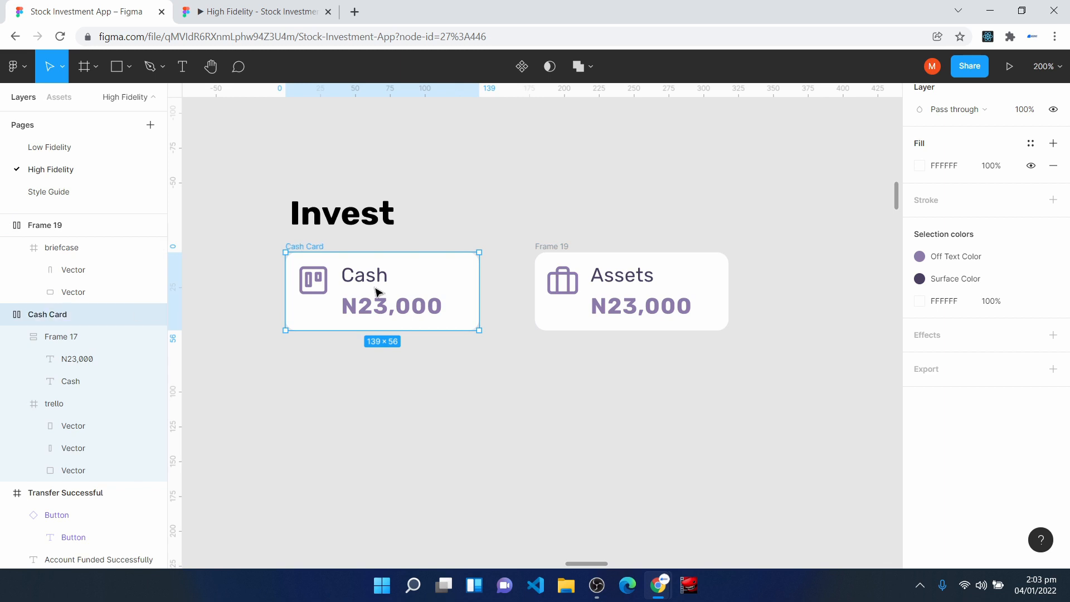
- Rename the Assets card's frame as Assets Card
left_click(550, 247)
right_click(40, 225)
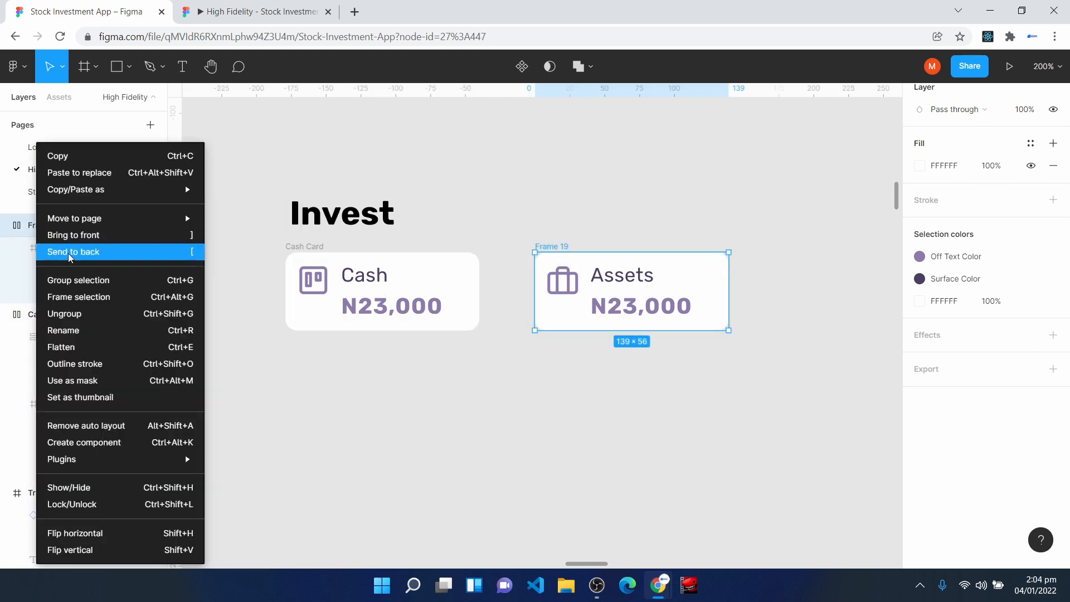
left_click(89, 330)
type("Assets Card")
key("Return")
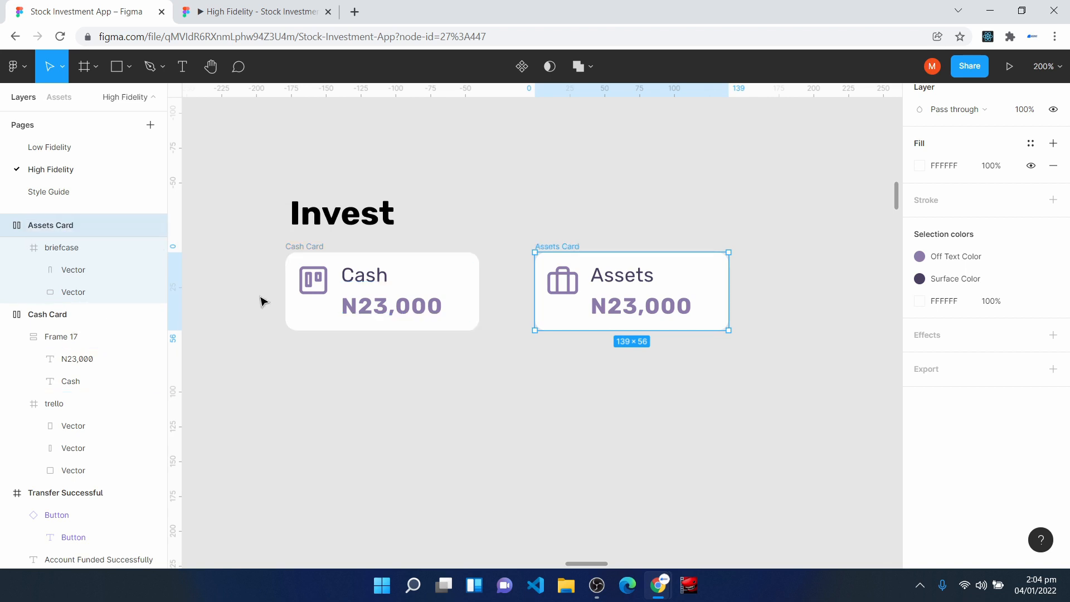
- Turn the Cash Card and Assets Card into separate components and move the Assets Card closer to the Cash Card
left_click(304, 246)
left_click(522, 66)
left_click(539, 246)
left_click(519, 65)
left_click(410, 441)
left_click_drag(559, 246, 540, 247)
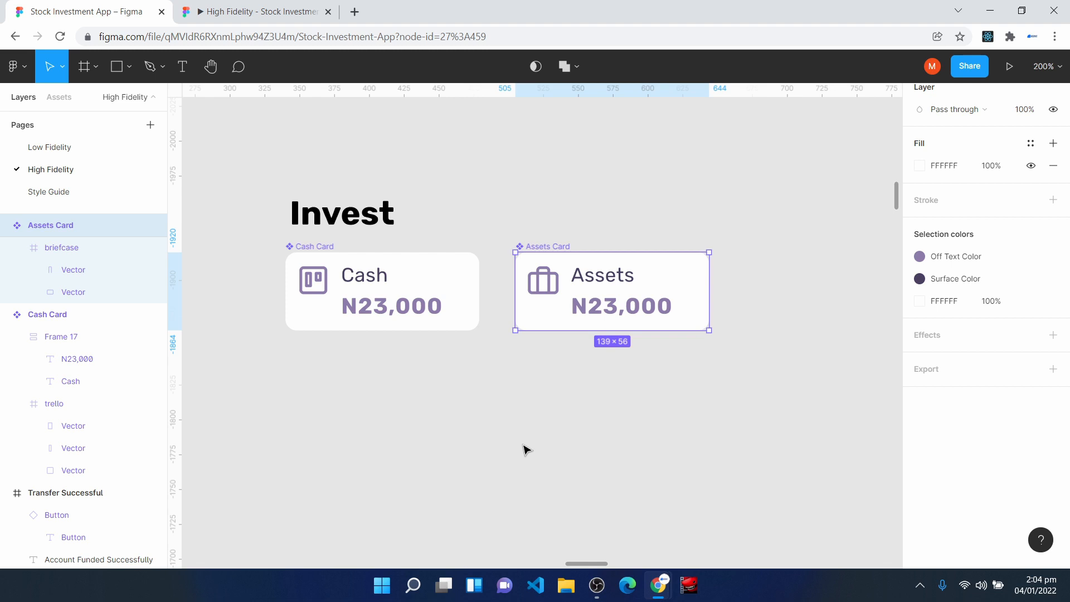
left_click(469, 429)
- Duplicate the Input Field component from the Authentication section, place the copy below the Cash Card and detach the instance
scroll(371, 474, "up", 15)
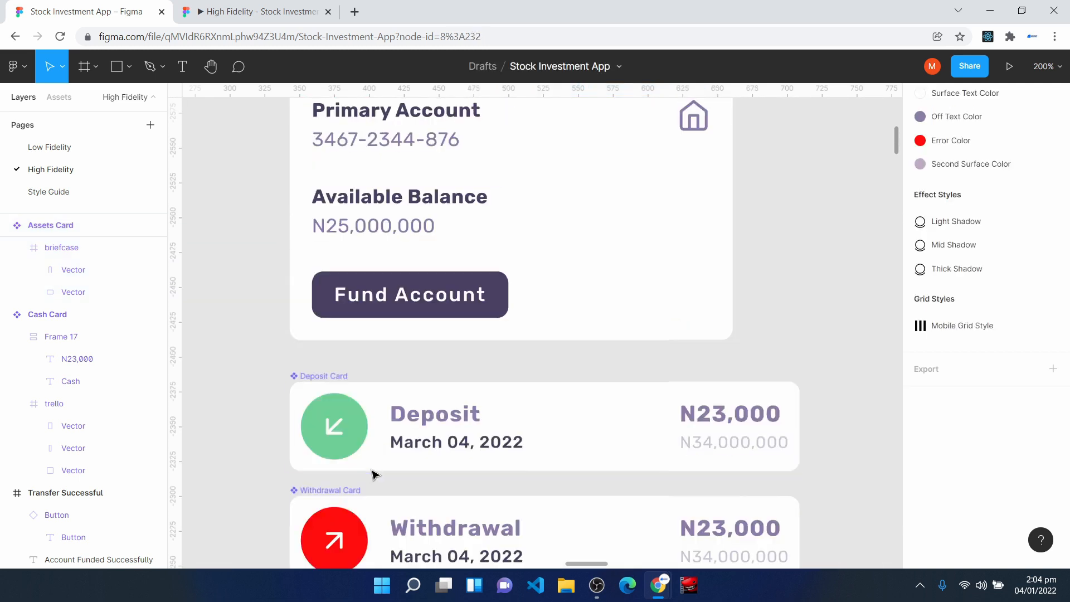
scroll(367, 472, "up", 10)
scroll(469, 455, "down", 2)
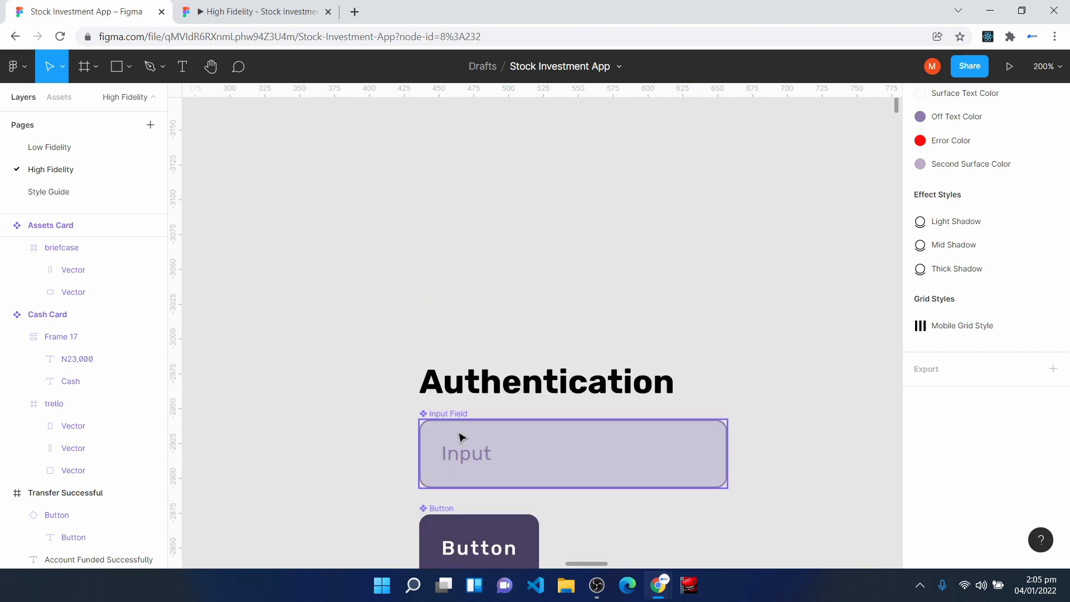
left_click(460, 427)
key("ctrl+d")
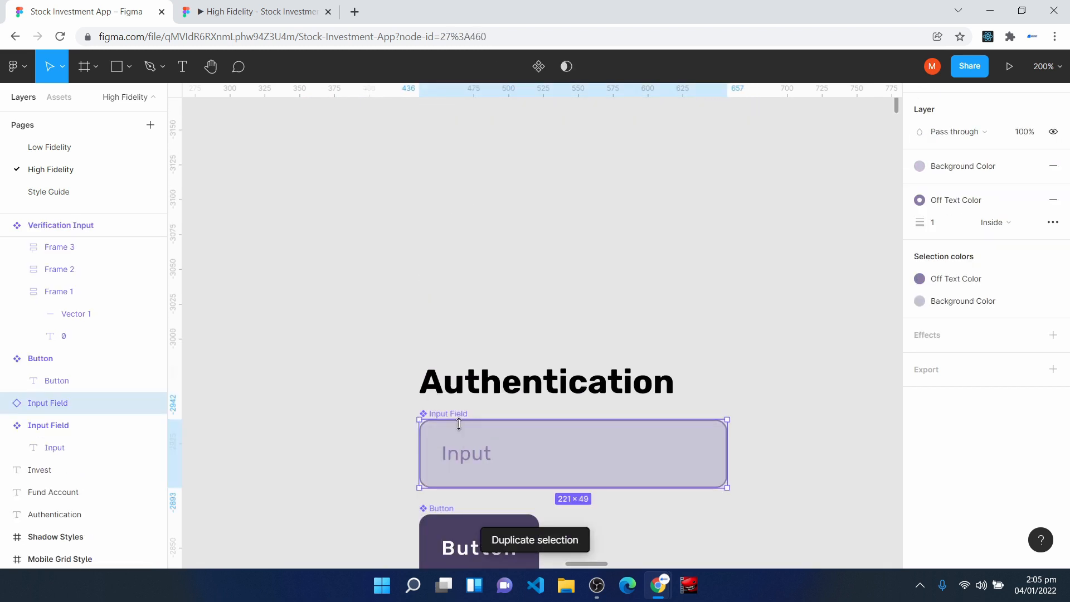
left_click_drag(551, 441, 421, 393)
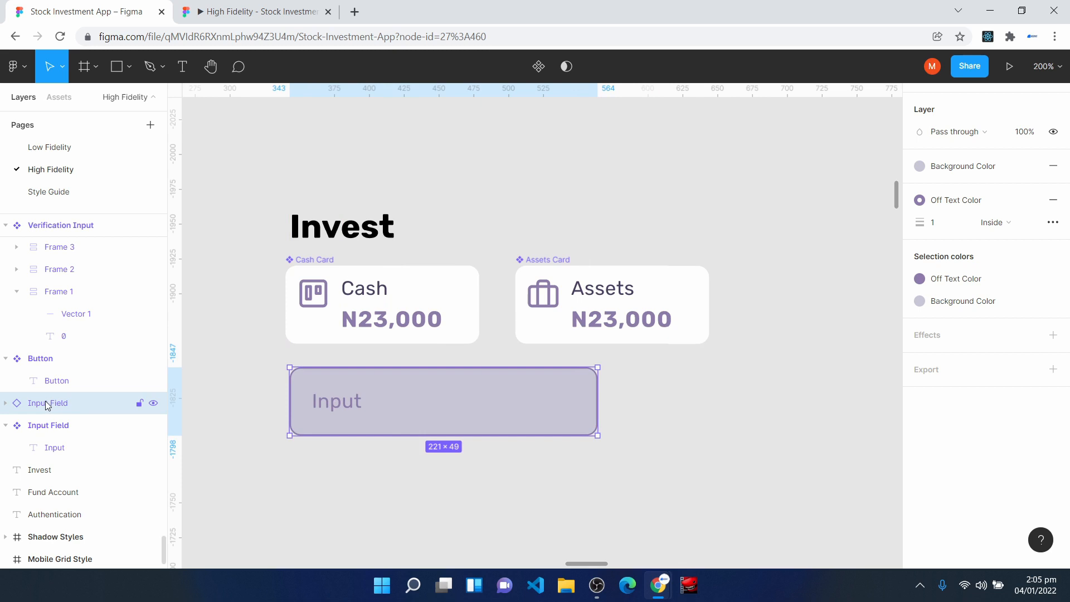
right_click(383, 400)
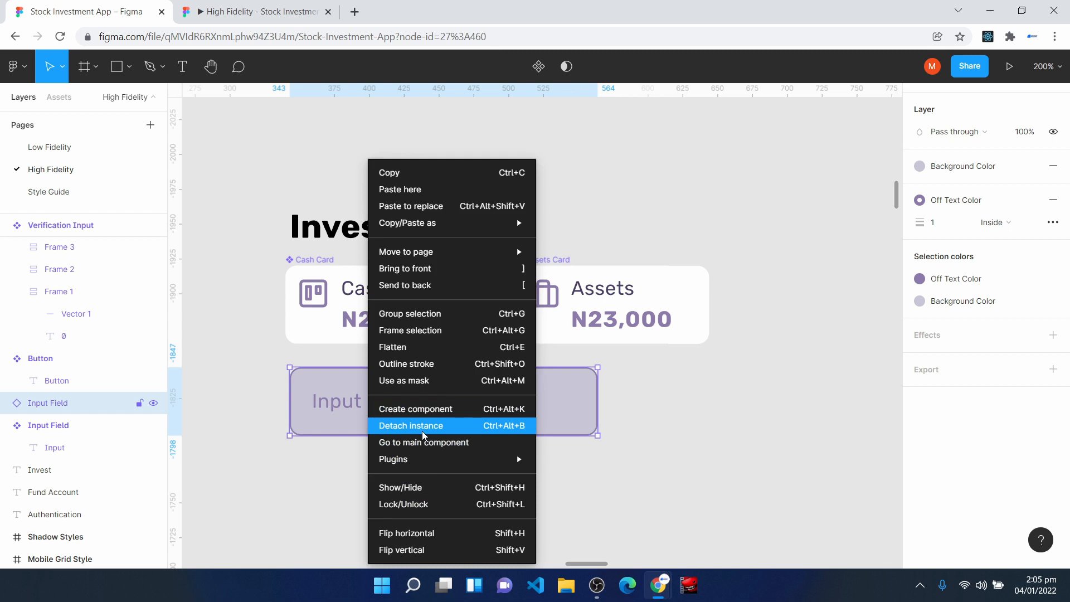
left_click(423, 427)
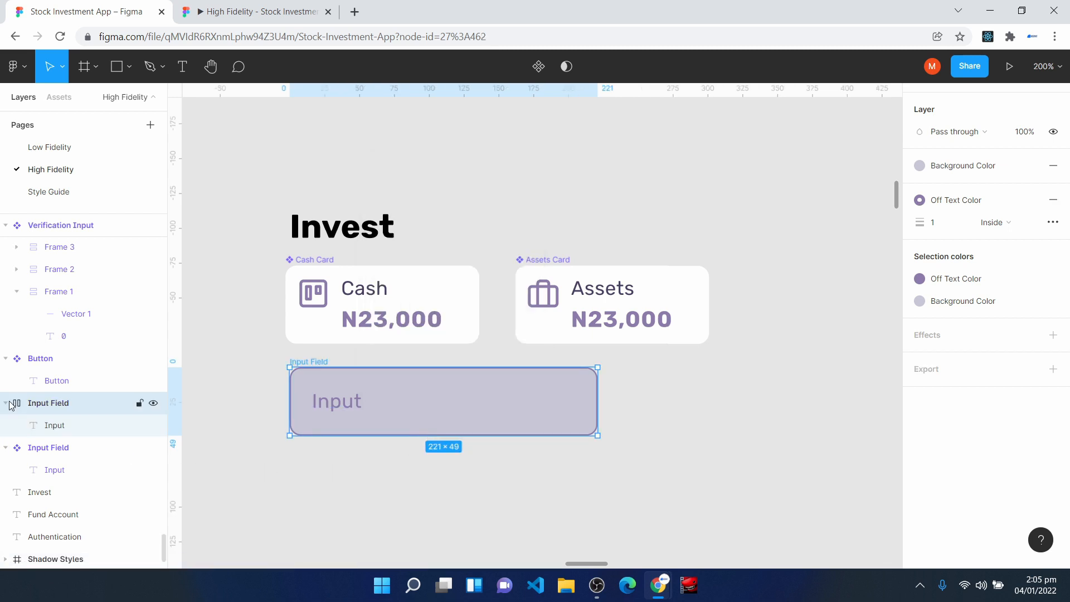
- Rename the detached input frame as Search Input Field
right_click(54, 411)
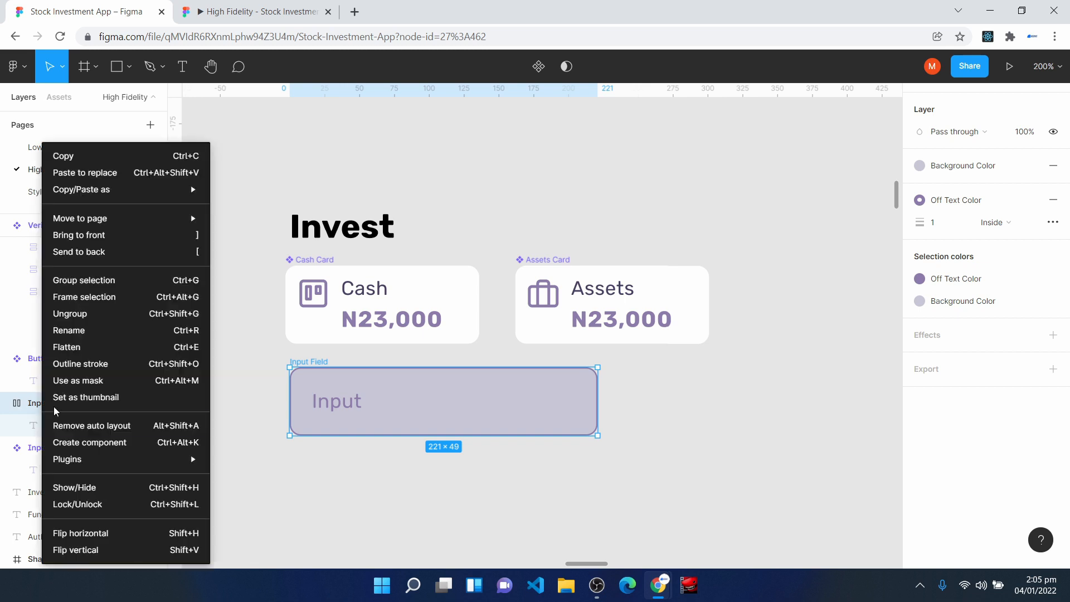
left_click(84, 338)
type("Sea")
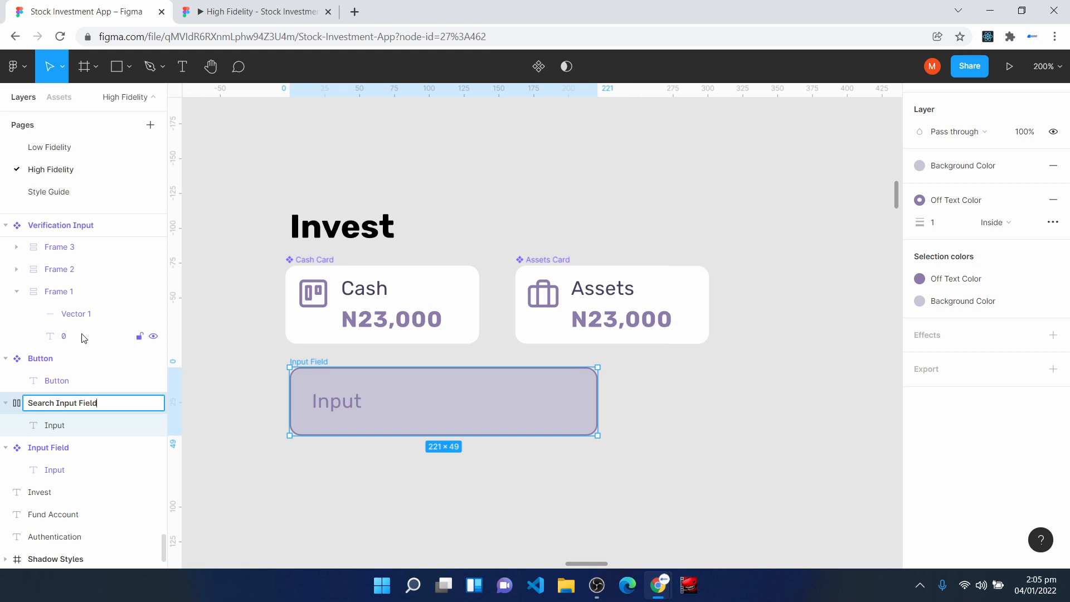
type("rch Input Field")
key("Return")
- Insert the search icon from the Feather Icons plugin and place it after the Input text in the Search Input Field
left_click(697, 392)
right_click(697, 385)
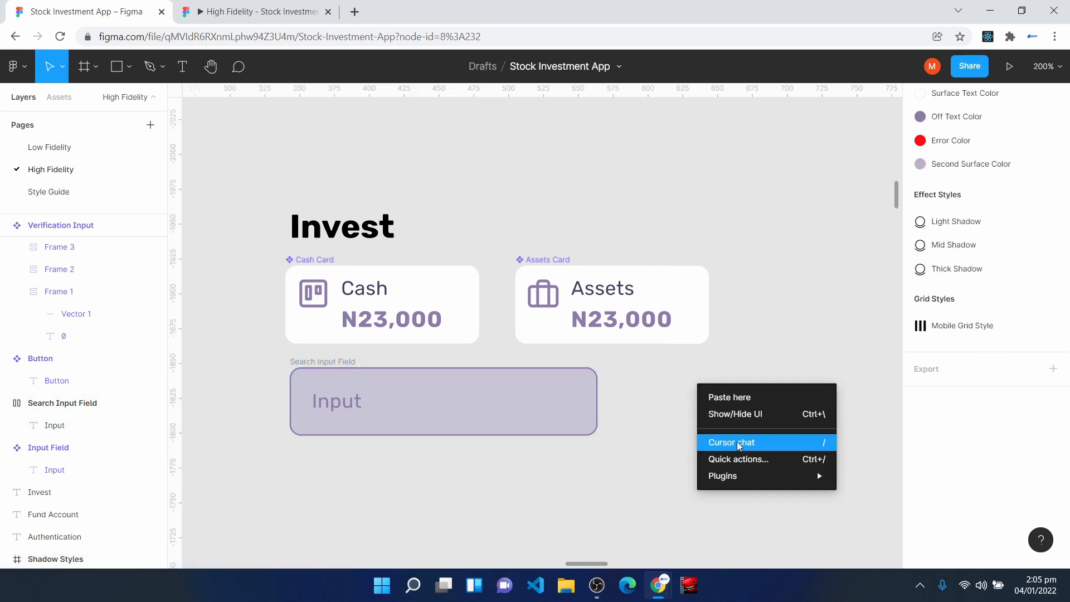
mouse_move(780, 476)
left_click(872, 254)
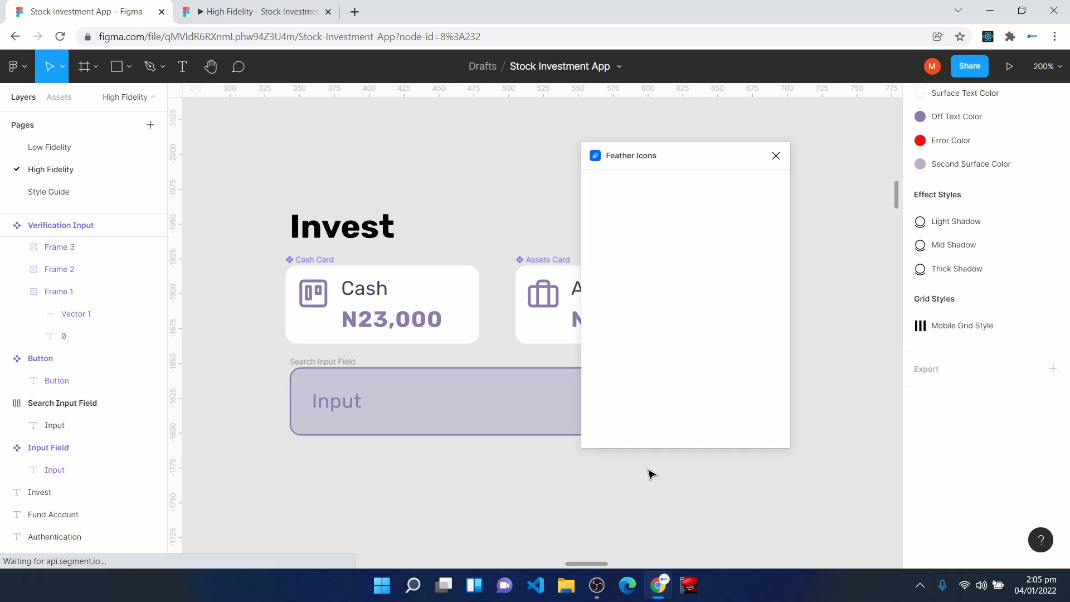
left_click(675, 173)
type("searc")
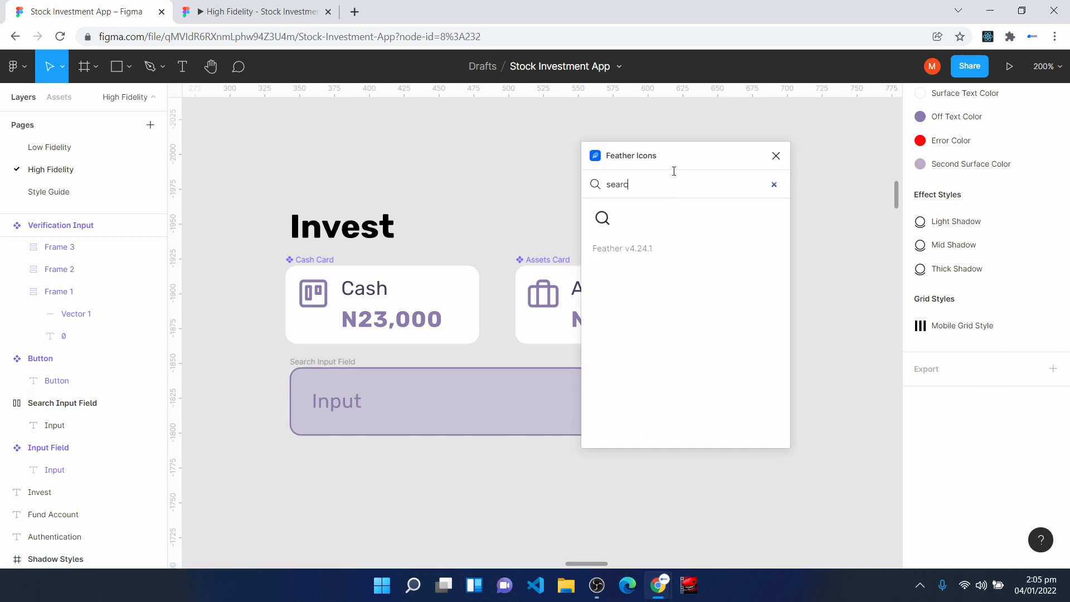
left_click(603, 218)
left_click(776, 156)
left_click_drag(547, 358, 535, 418)
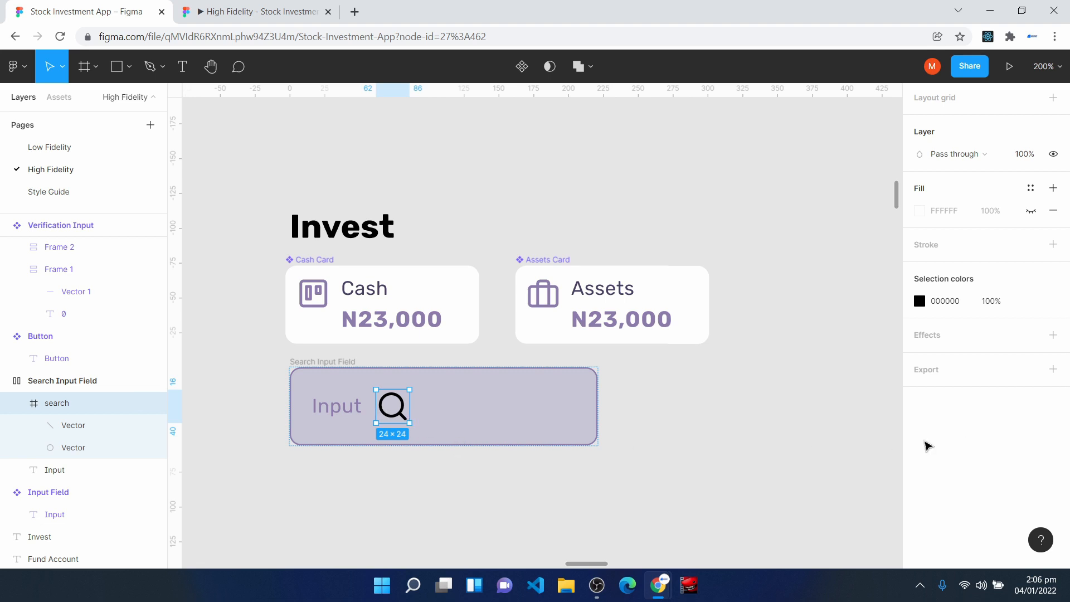
- Try a width and height of 12 for the search icon
scroll(1055, 448, "up", 5)
left_click(939, 173)
type("12")
left_click(1028, 175)
type("12")
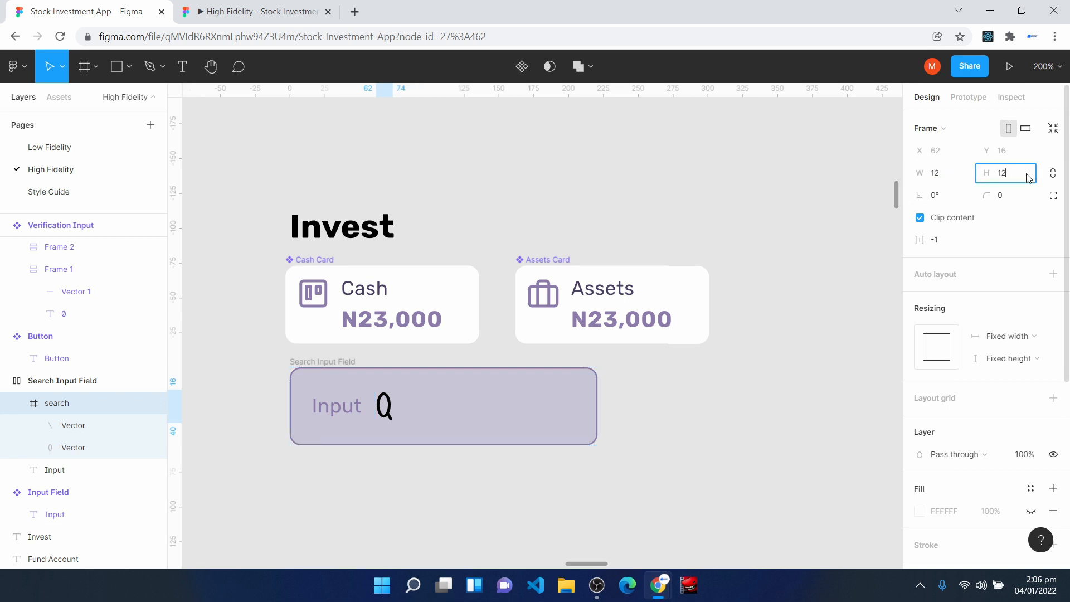
key("Return")
- Set the search icon's width and height to 16
left_click(955, 174)
type("1")
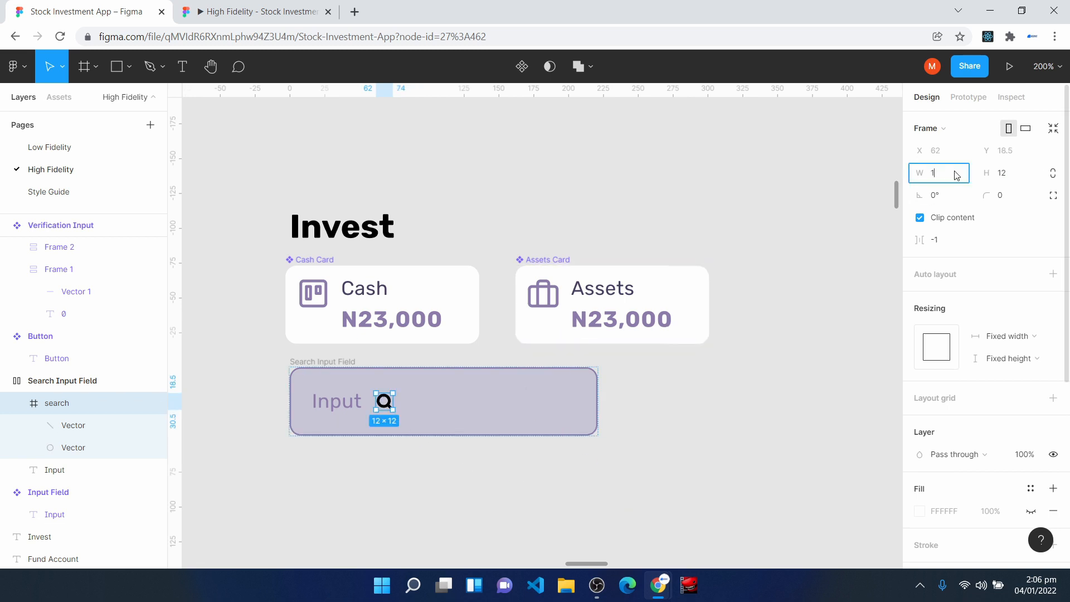
type("6")
left_click(1014, 177)
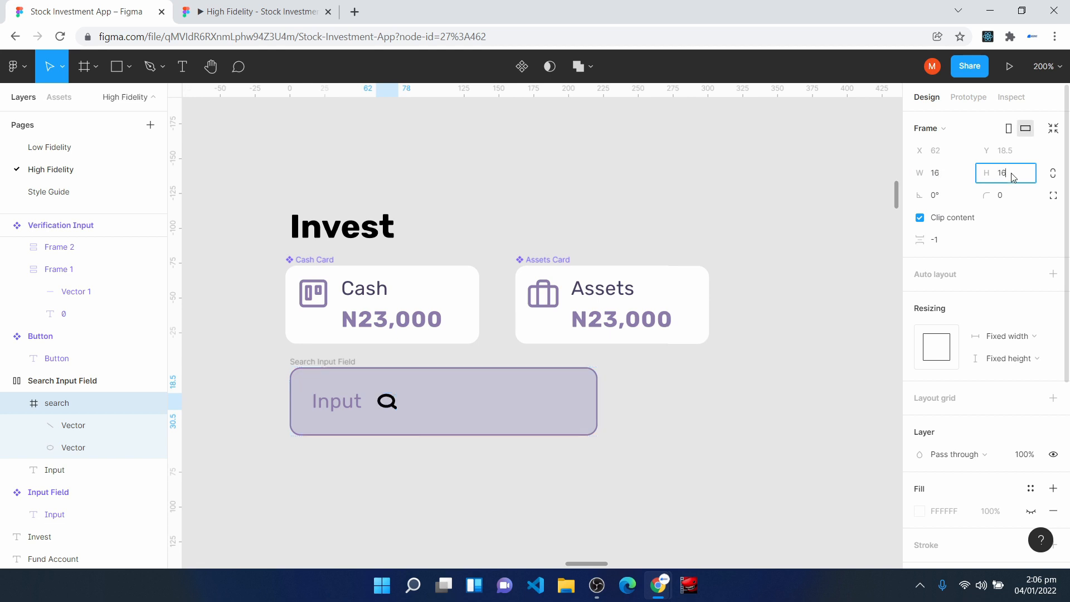
key("Return")
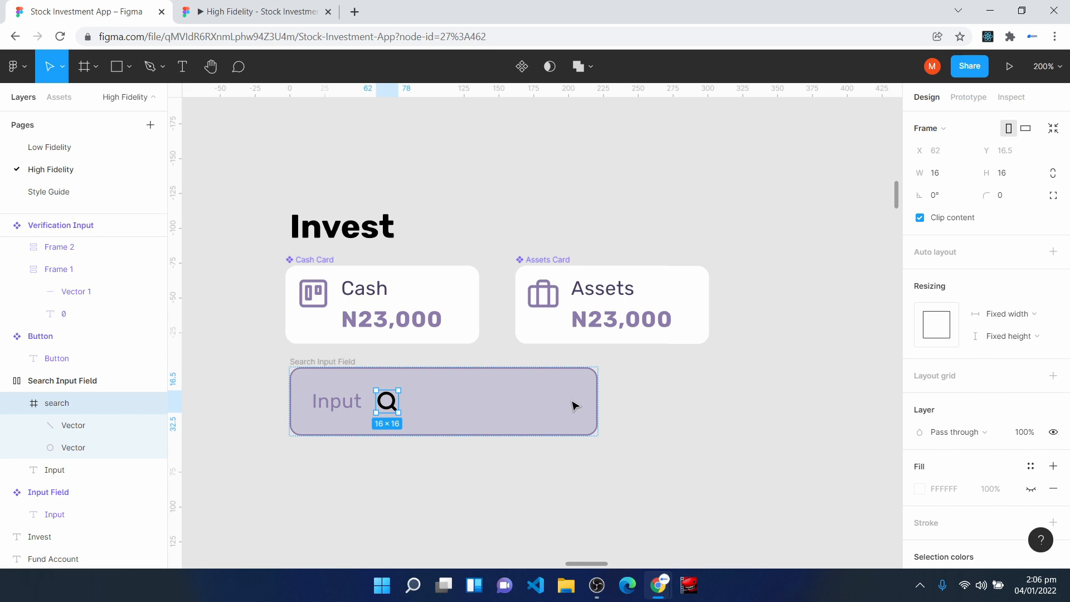
- Set the Search Input Field's auto layout spacing mode to Space between
left_click(302, 362)
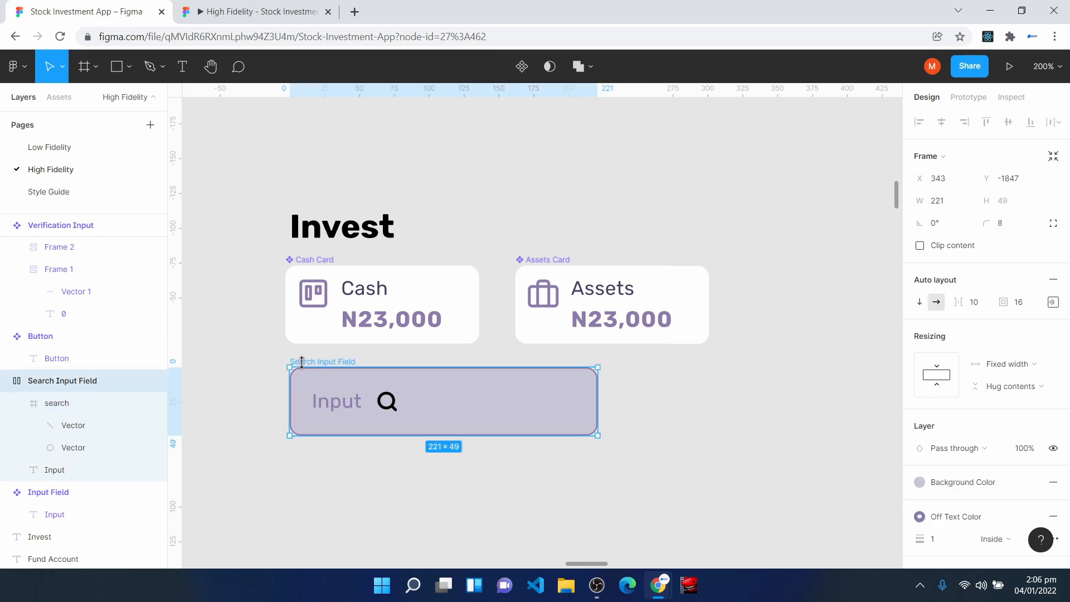
left_click(1052, 303)
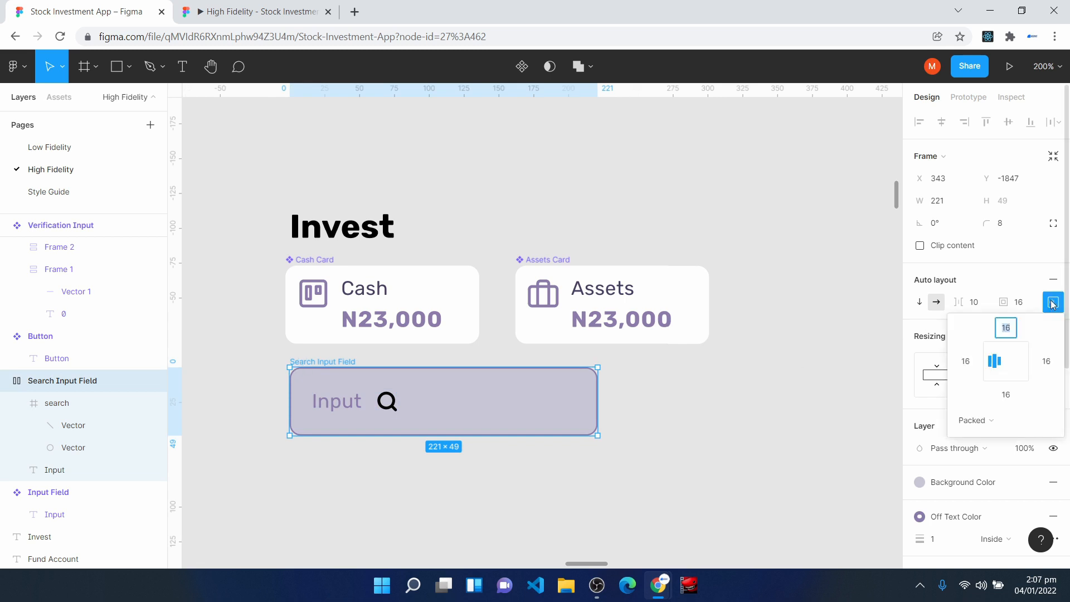
left_click(987, 424)
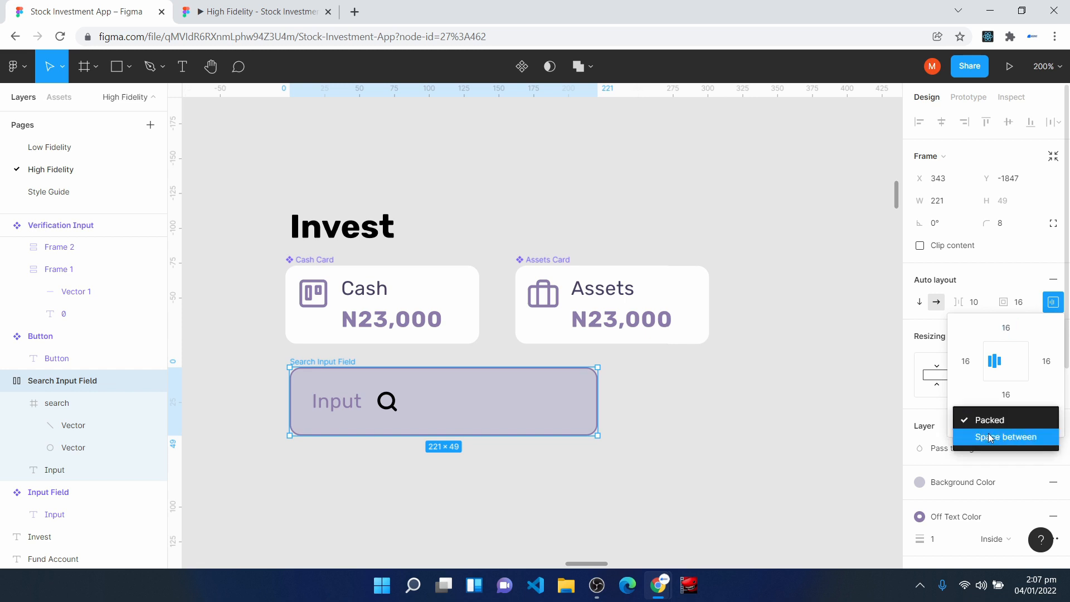
left_click(990, 439)
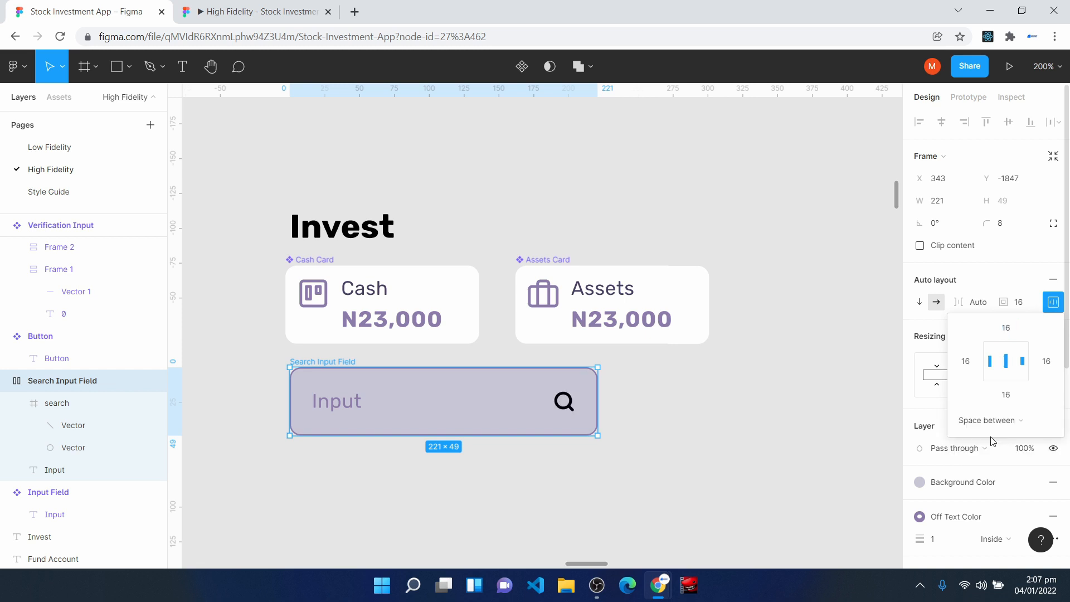
- Apply the Off Text Color style to the strokes of both search icon vectors
left_click(566, 411)
key("Return")
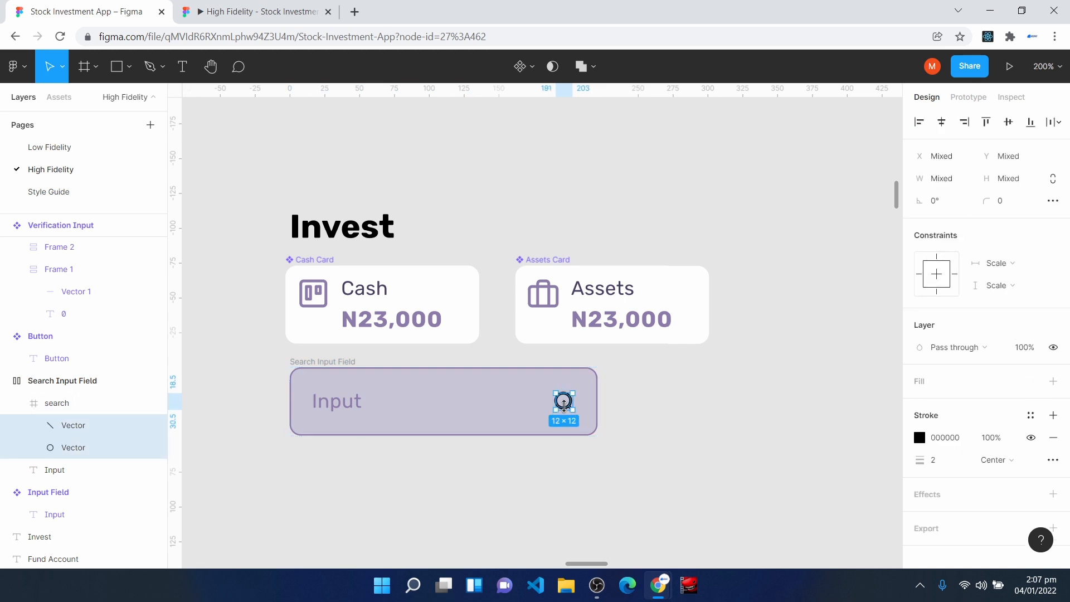
left_click(1031, 414)
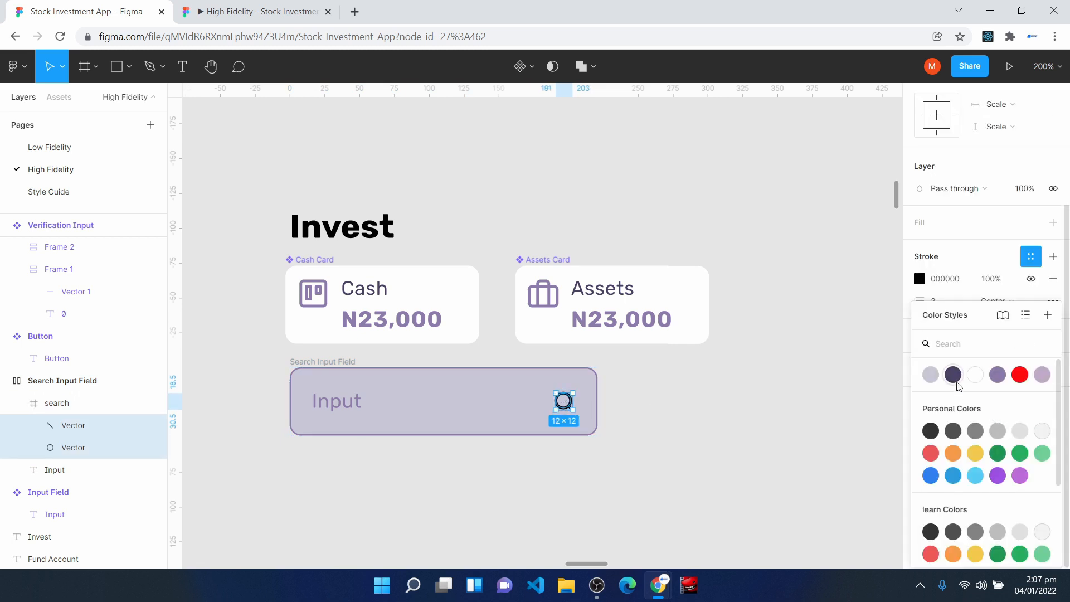
left_click(997, 375)
left_click(780, 385)
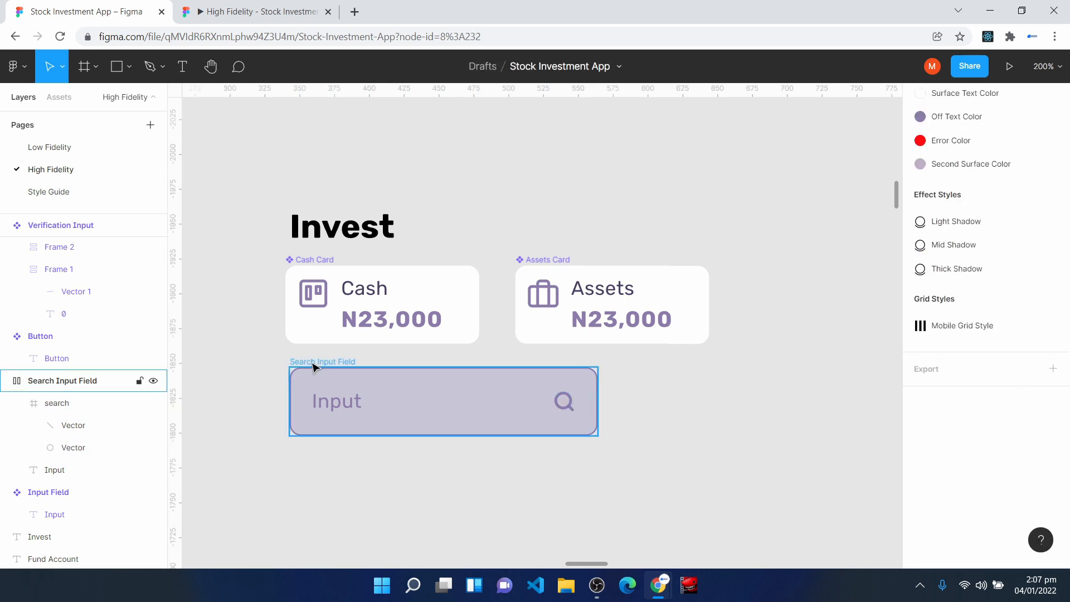
- Turn the Search Input Field into a component and widen it to about 278
left_click(314, 367)
left_click(523, 71)
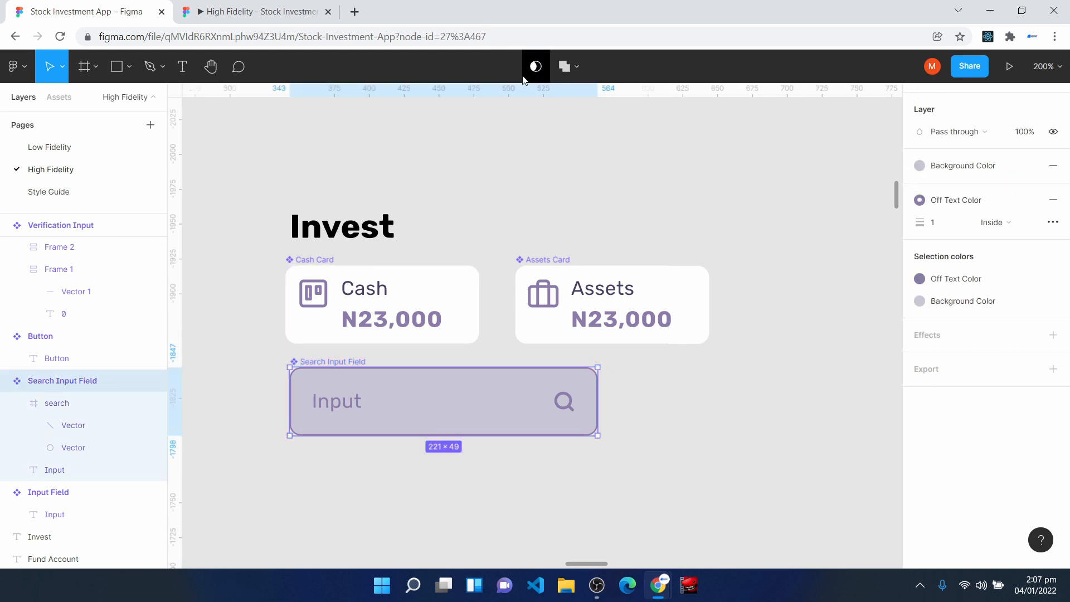
left_click_drag(597, 399, 677, 369)
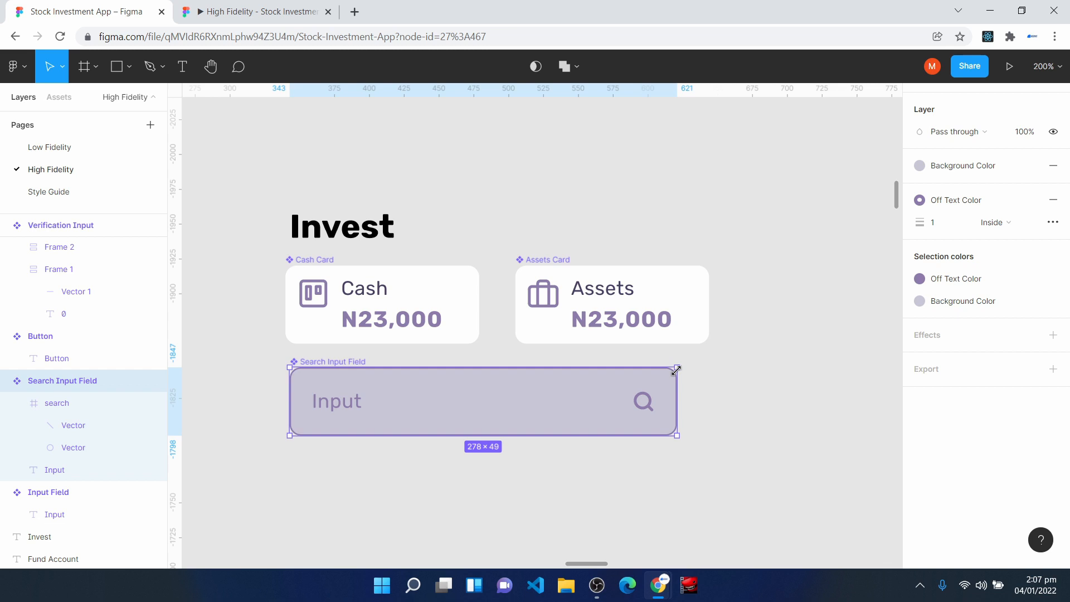
left_click(392, 387)
- Find dangote in the Brandfetch plugin, insert the Dangote Group logo from dangote.com, and place it below the Search Input Field
scroll(392, 387, "down", 3)
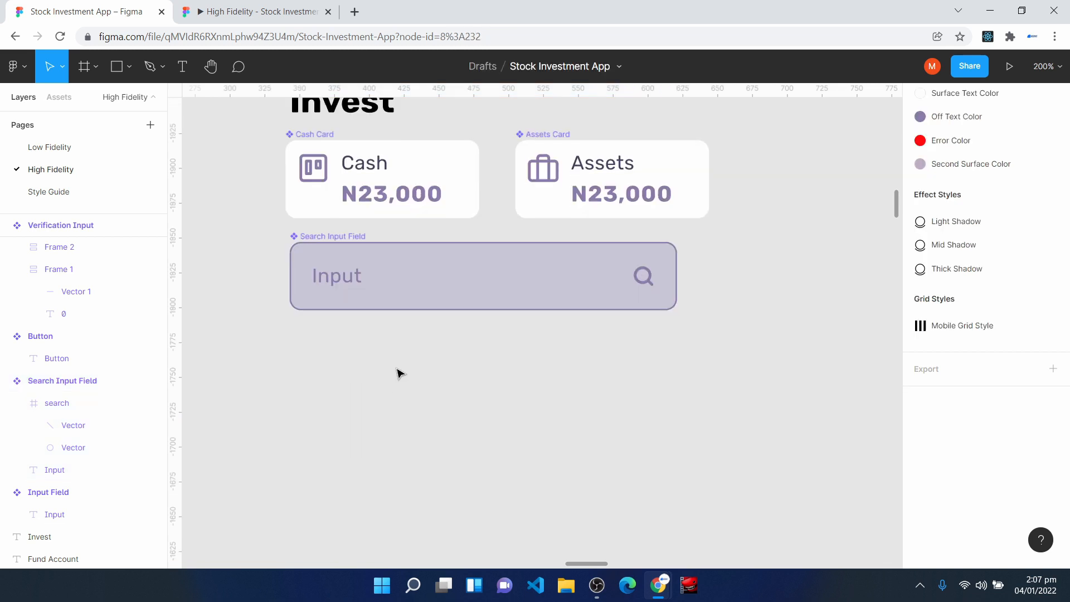
right_click(394, 388)
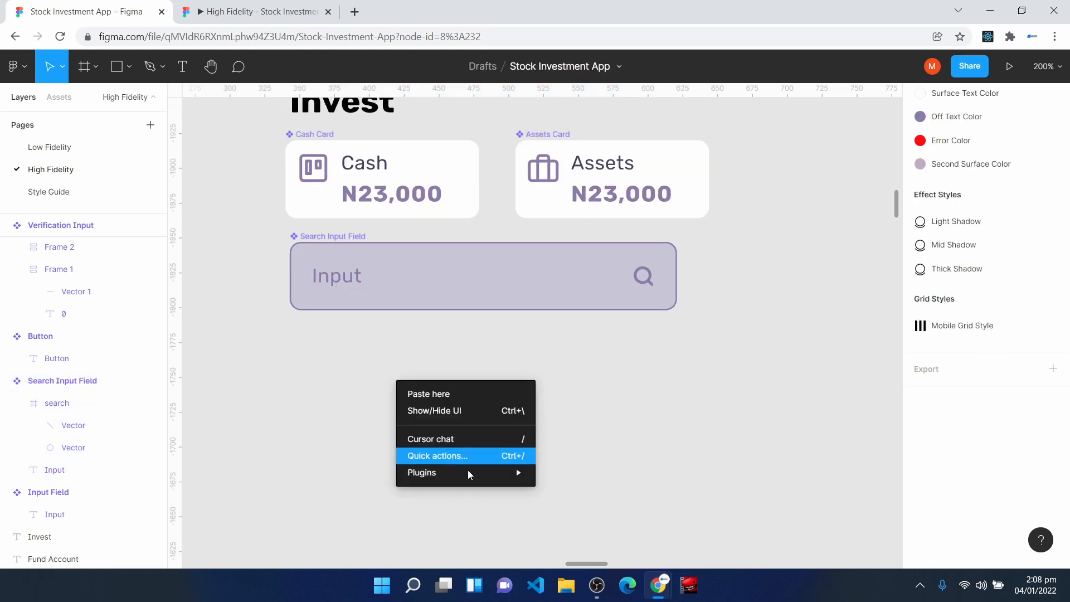
mouse_move(474, 477)
left_click(589, 137)
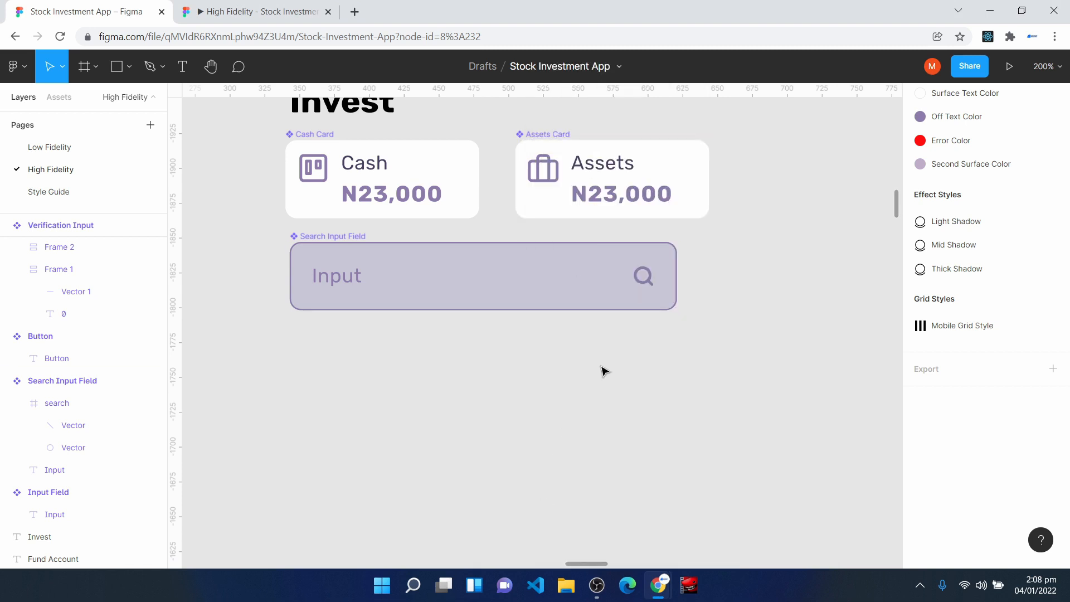
left_click(693, 133)
type("da")
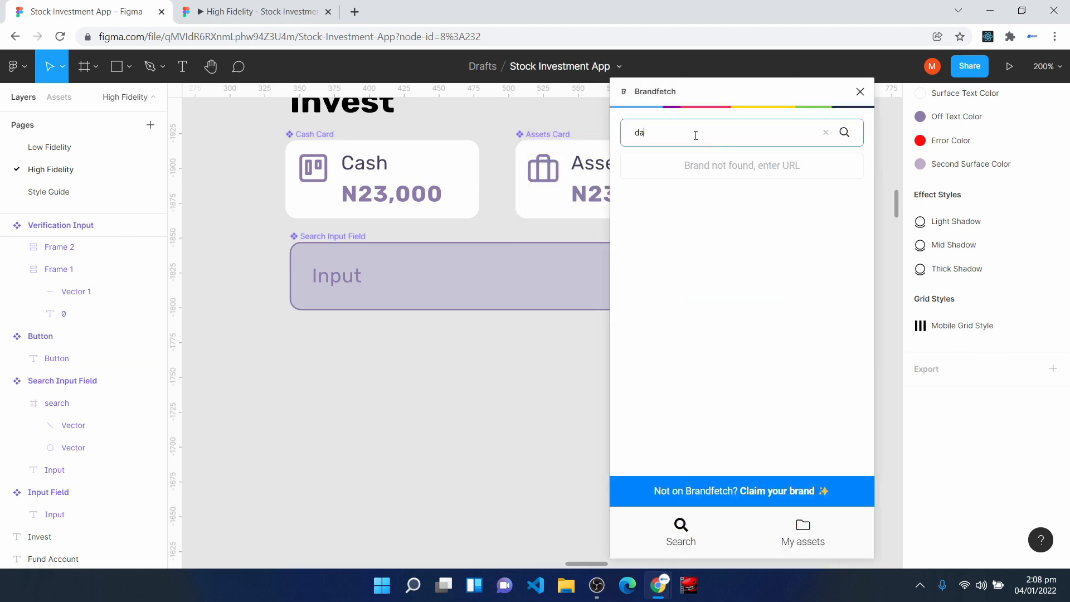
type("ngote")
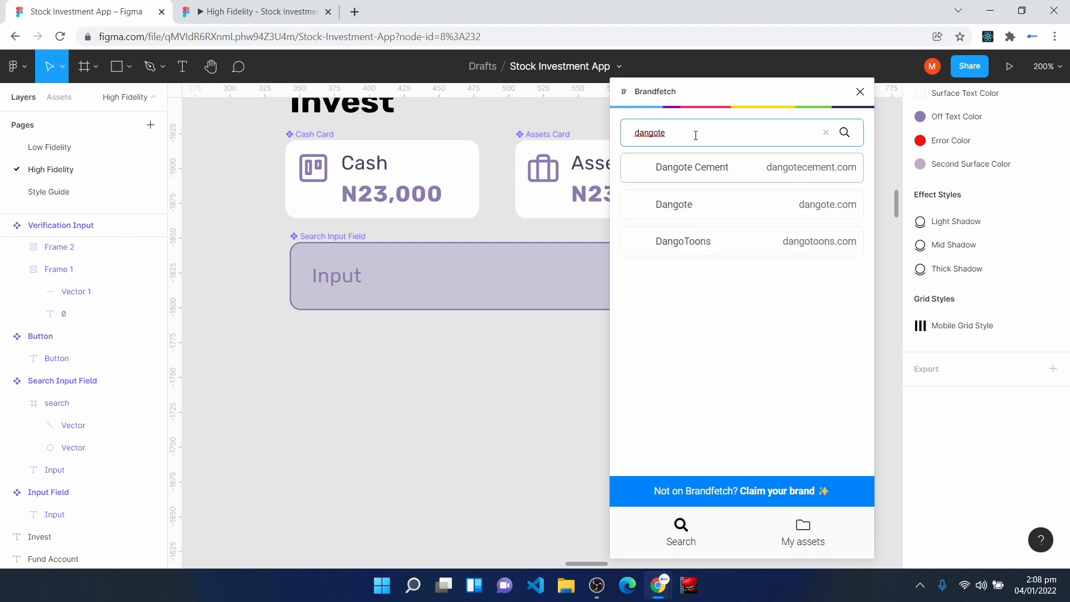
key("Return")
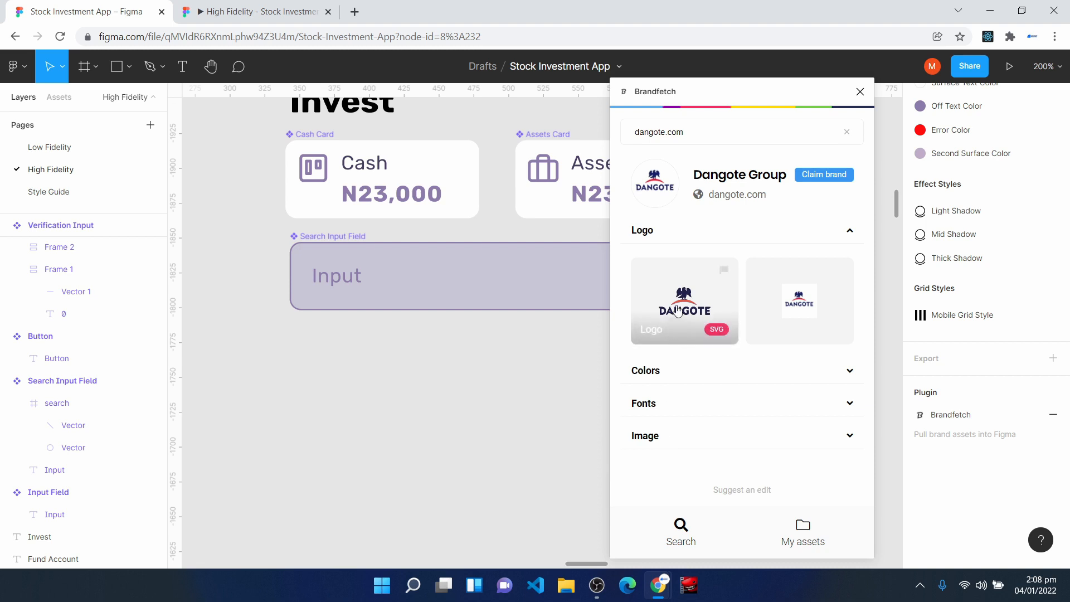
left_click(860, 92)
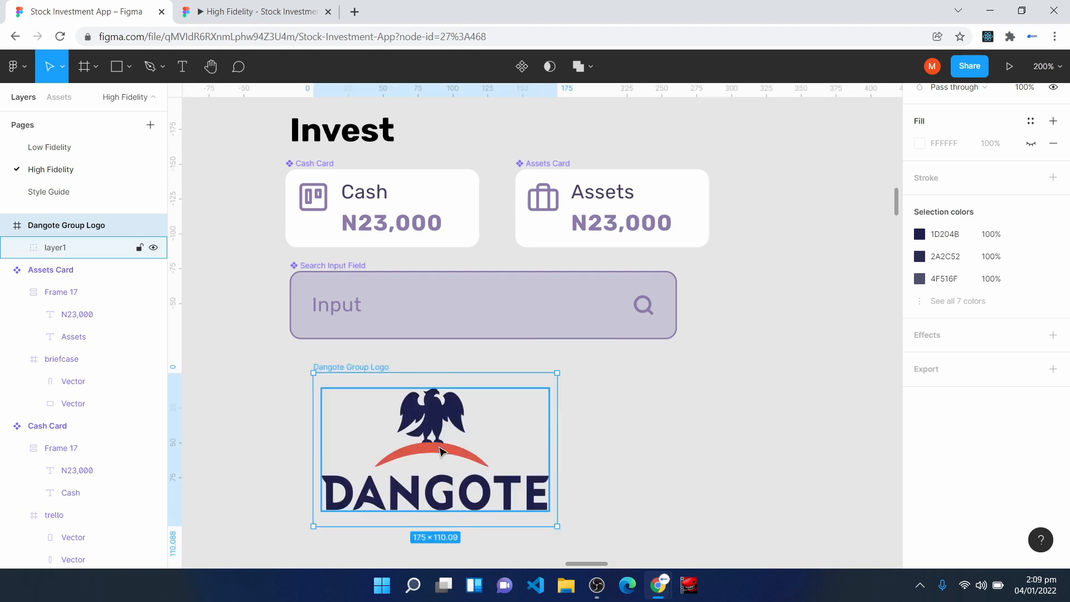
- Set the Dangote Group Logo frame's width and height to 24
scroll(951, 187, "up", 5)
left_click(958, 201)
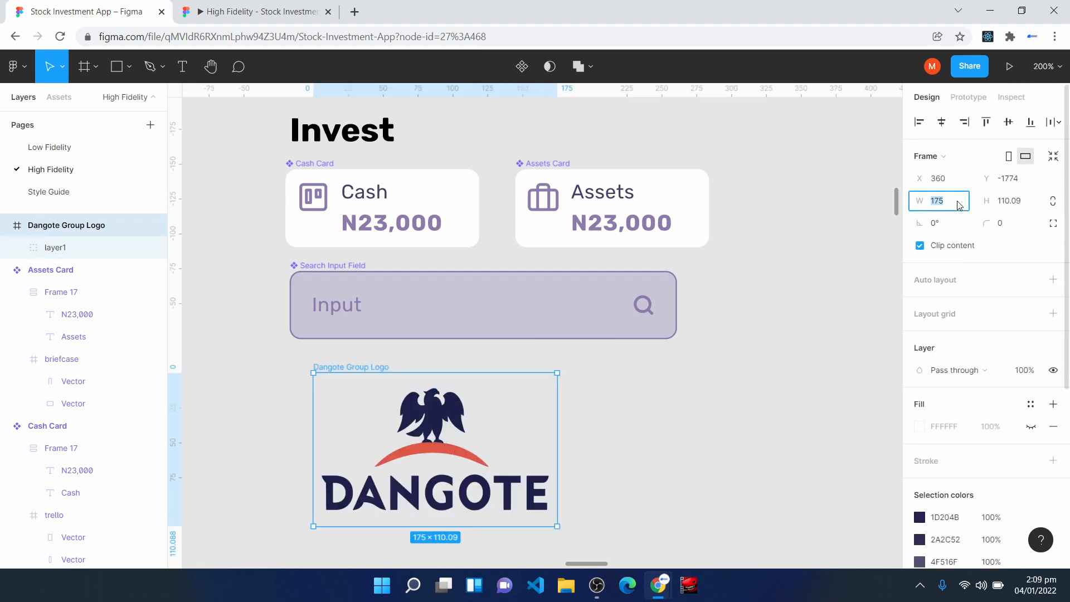
type("24")
left_click(1031, 204)
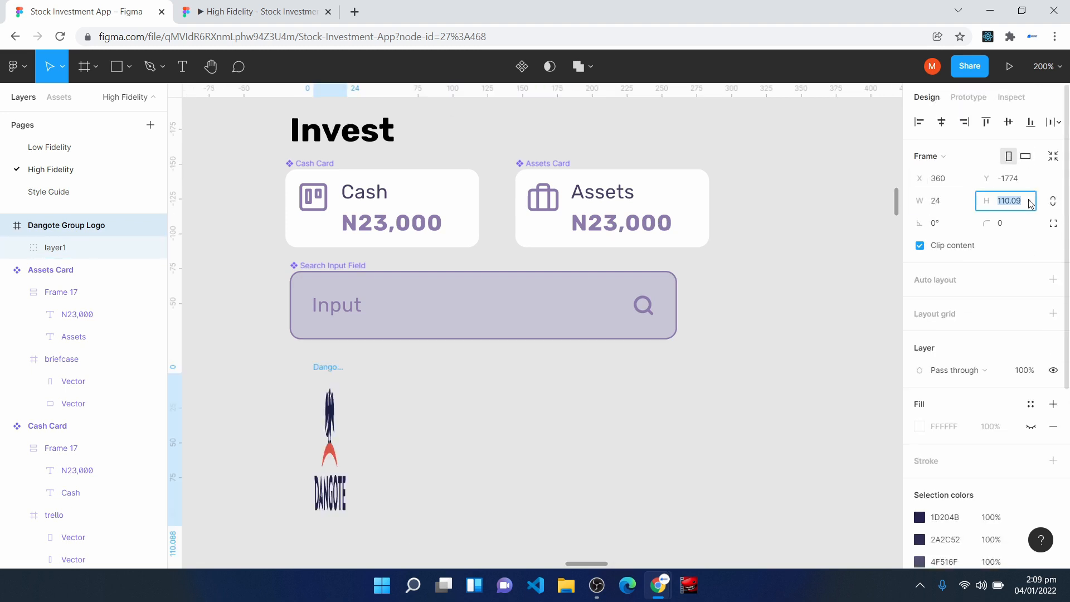
type("24")
key("Return")
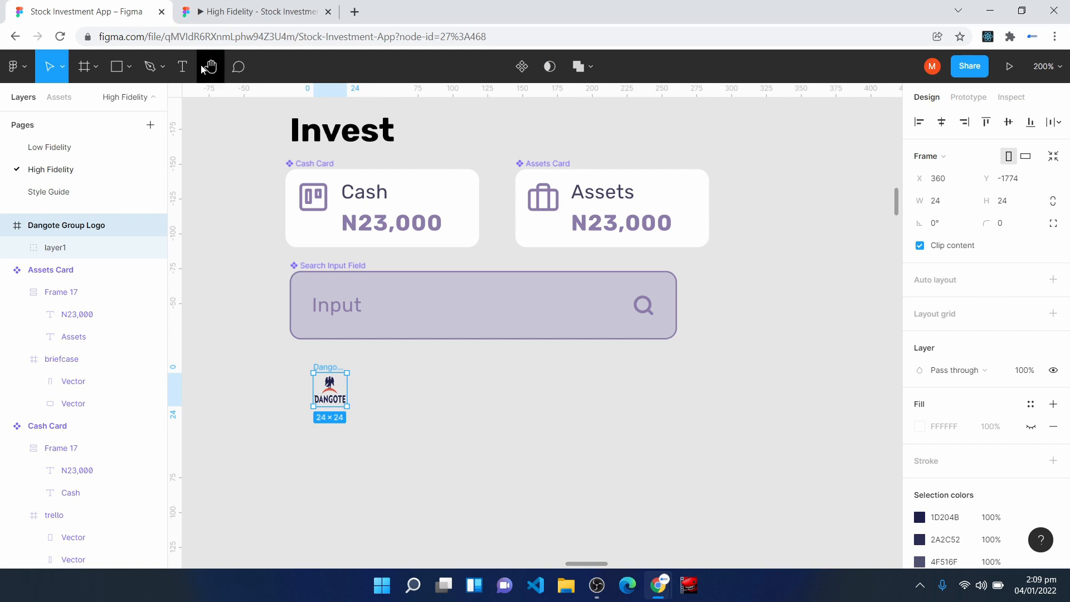
- Add the text N76,000,345 in the Caption text style and place it beside the Dangote logo
left_click(183, 68)
left_click(432, 432)
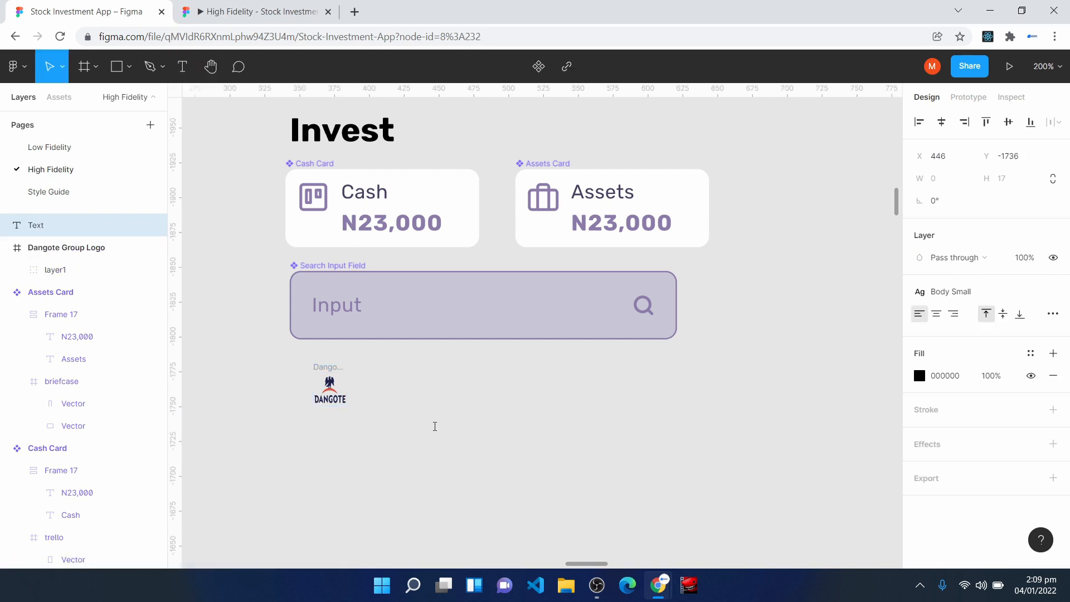
type("N76,000,345")
key("Escape")
left_click(951, 291)
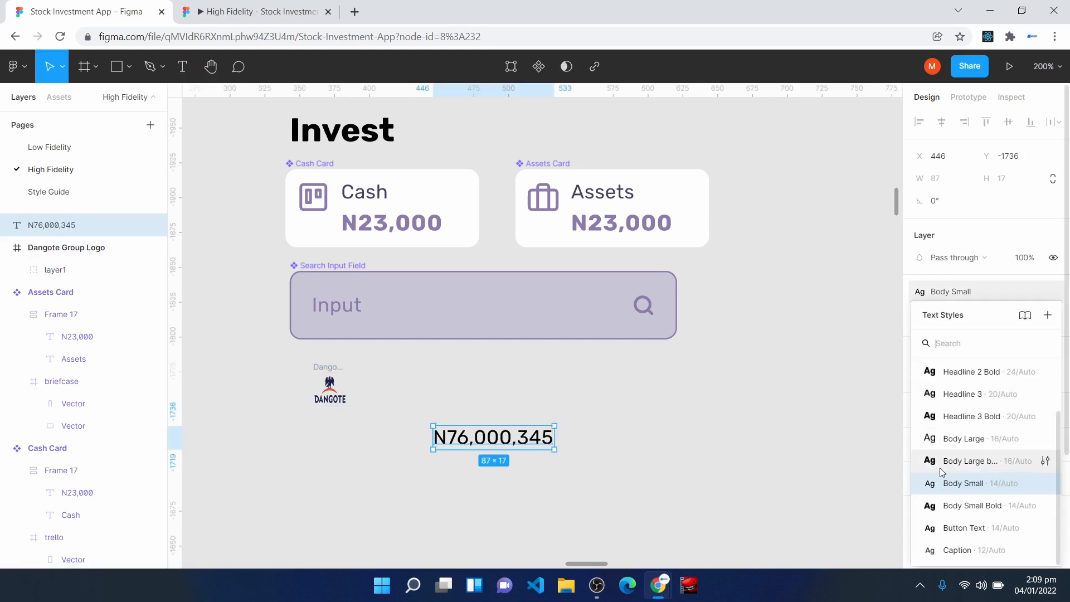
left_click(965, 550)
left_click_drag(473, 438, 460, 403)
key("Escape")
- Add the text -0.5(34.8%) below N76,000,345 and apply the Caption text style to it
left_click(180, 67)
key("ctrl+v")
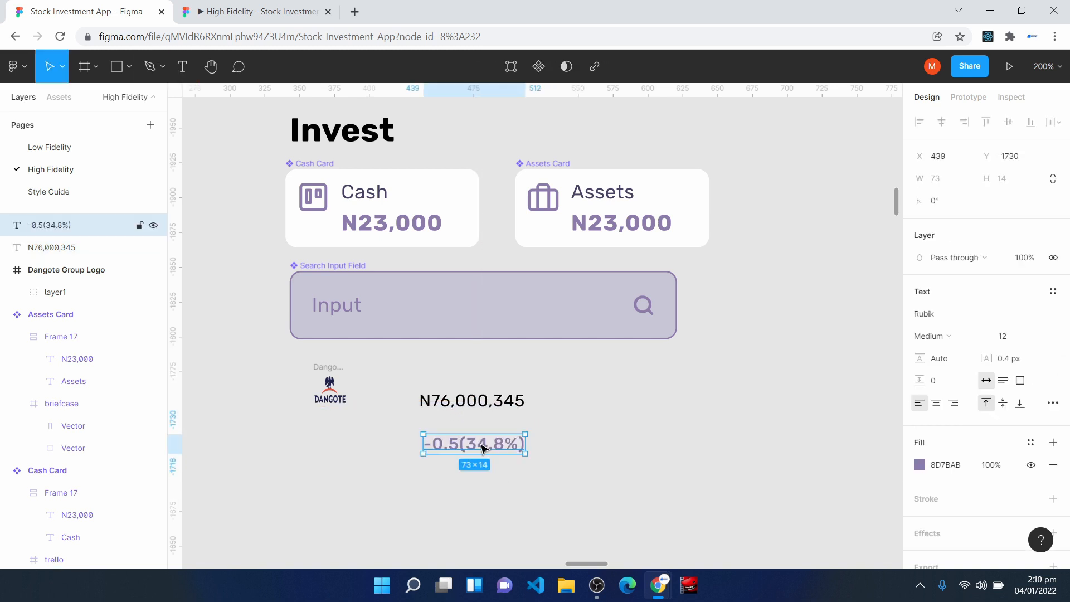
left_click(1053, 291)
scroll(966, 544, "down", 2)
left_click(966, 553)
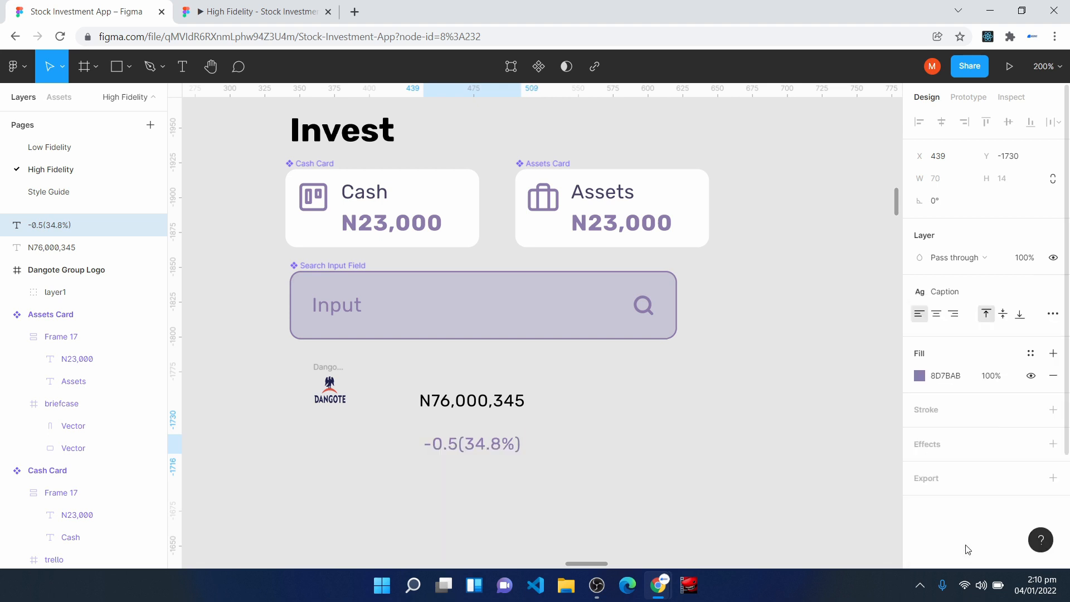
- Wrap the -0.5(34.8%) text in an auto layout frame with padding 0
key("shift+a")
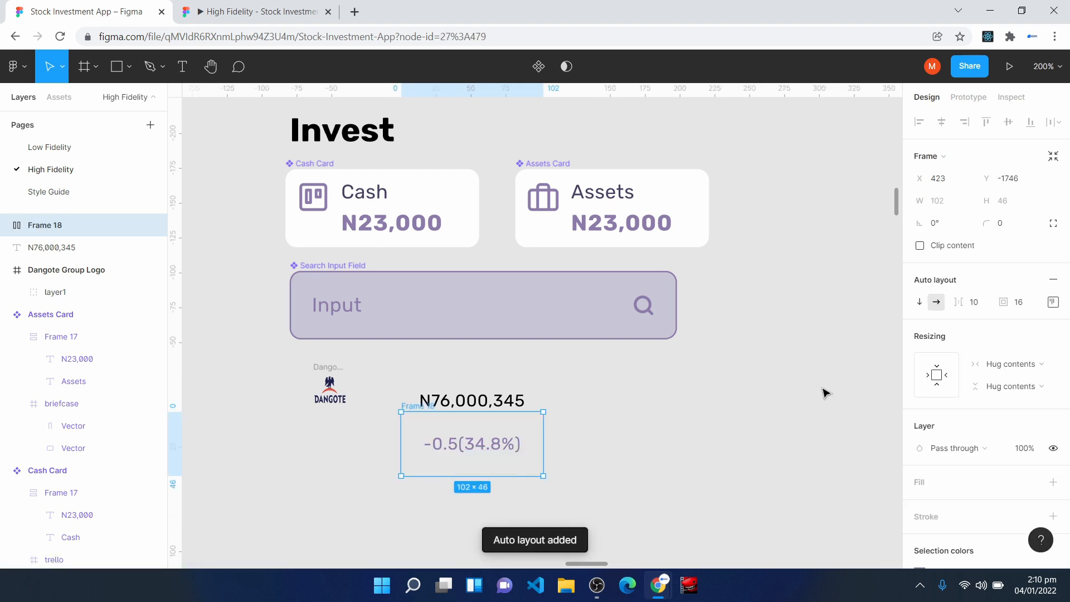
left_click(1028, 305)
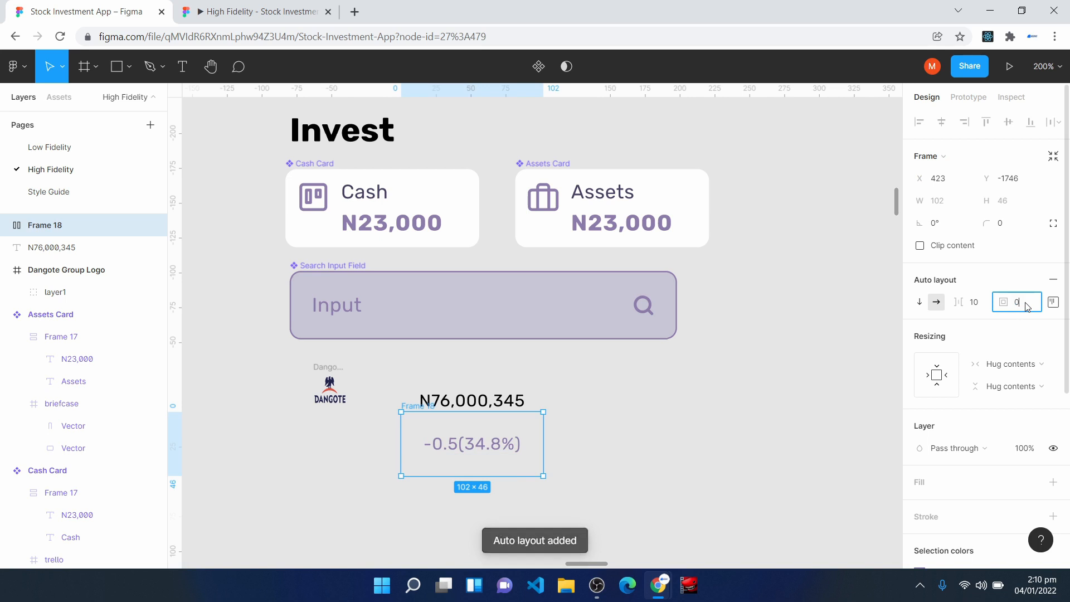
type("0")
key("Return")
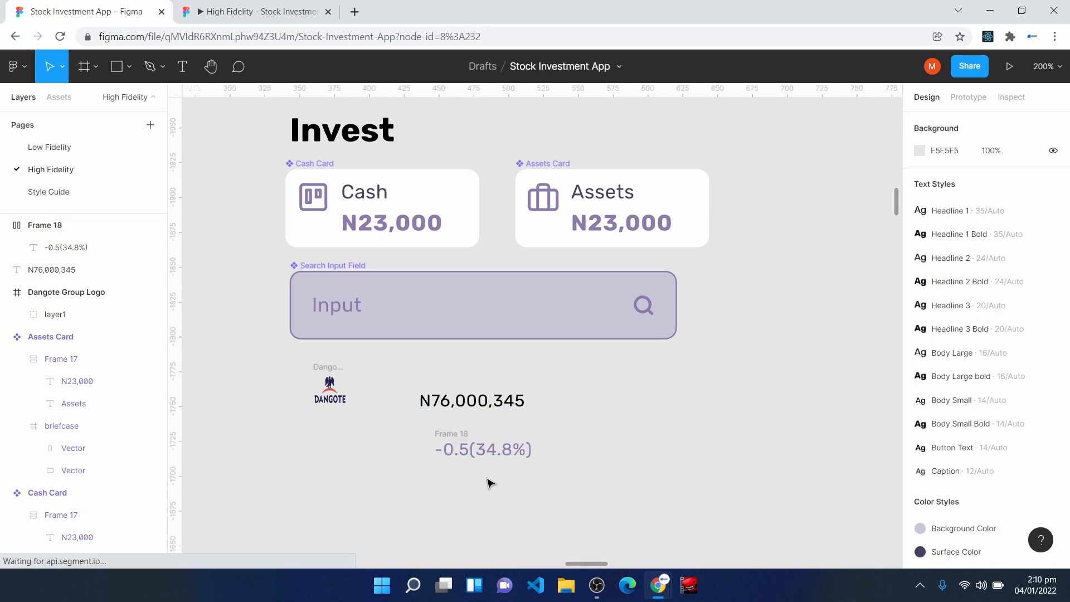
- Set the horizontal resizing of the -0.5(34.8%) text inside its frame to Fill container
double_click(481, 452)
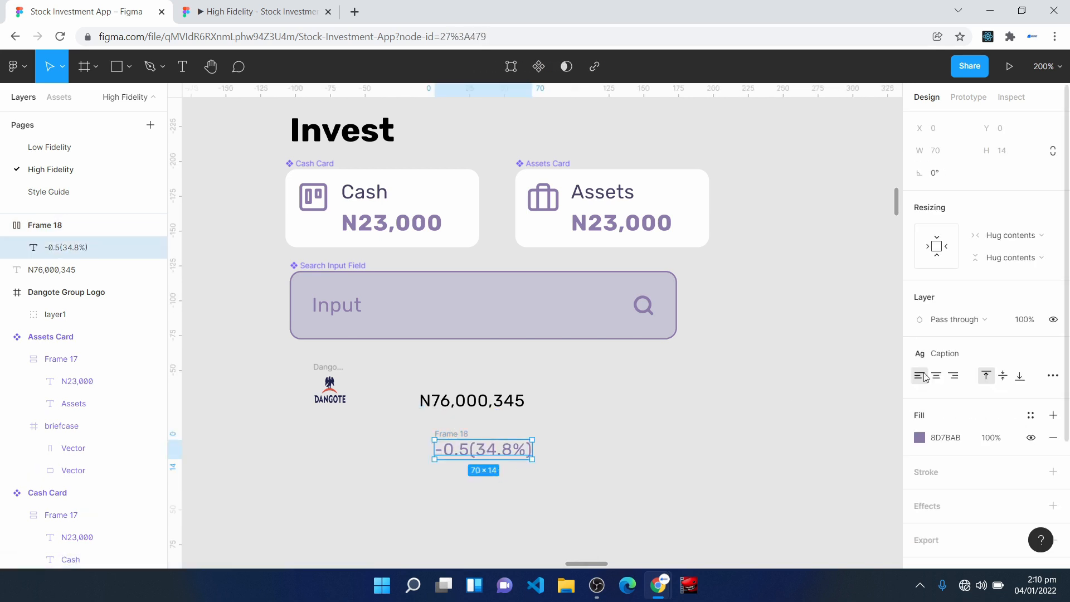
left_click(1016, 237)
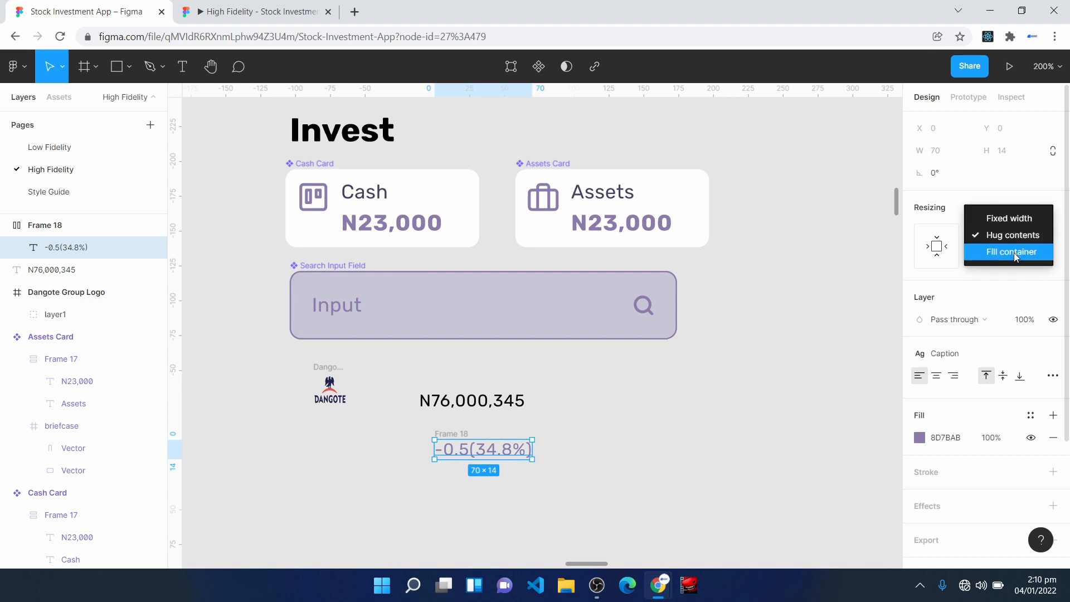
left_click(1013, 252)
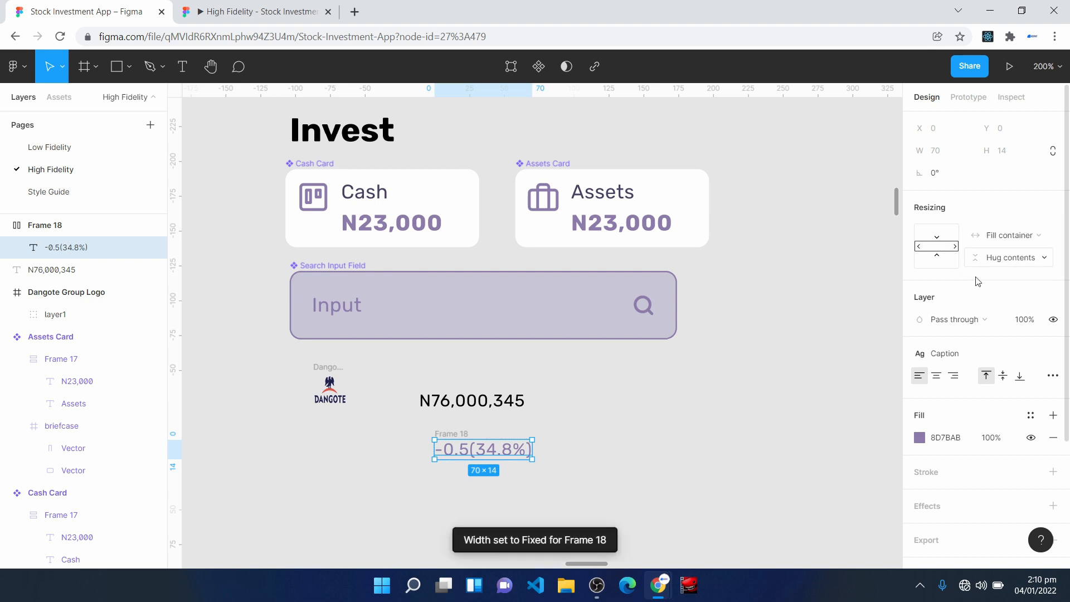
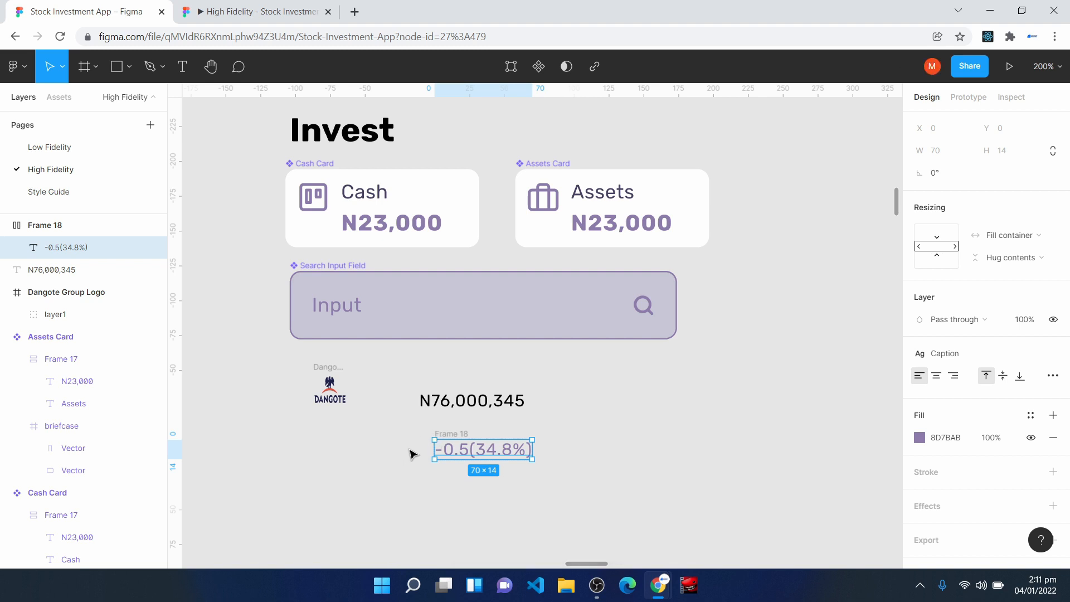
- Insert the chevron-up icon onto the canvas with the Feather Icons plugin and close the plugin
right_click(639, 415)
mouse_move(714, 507)
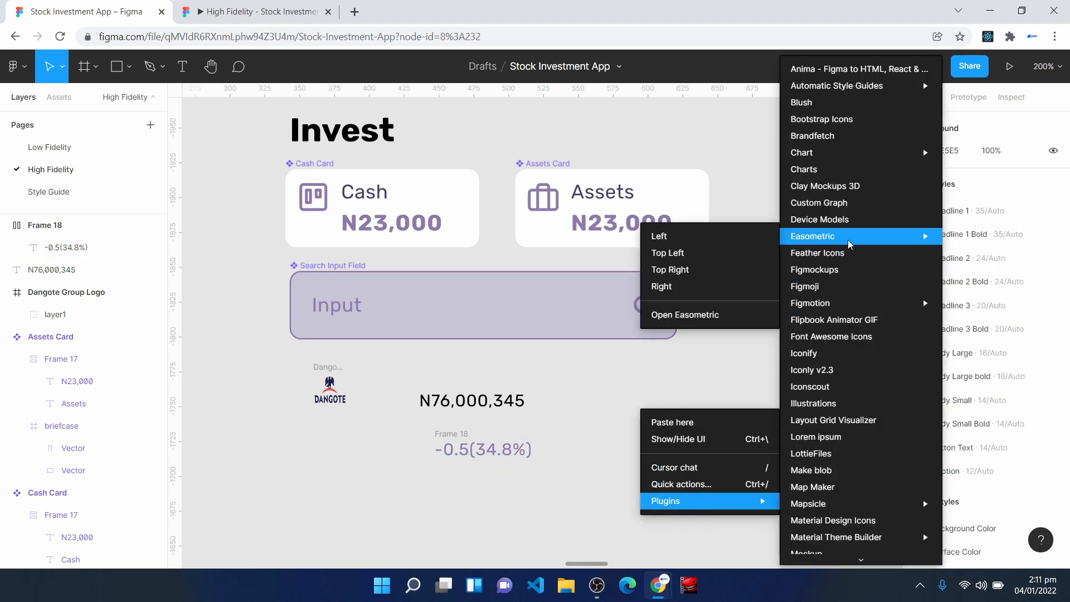
left_click(818, 253)
scroll(686, 307, "down", 5)
left_click(633, 324)
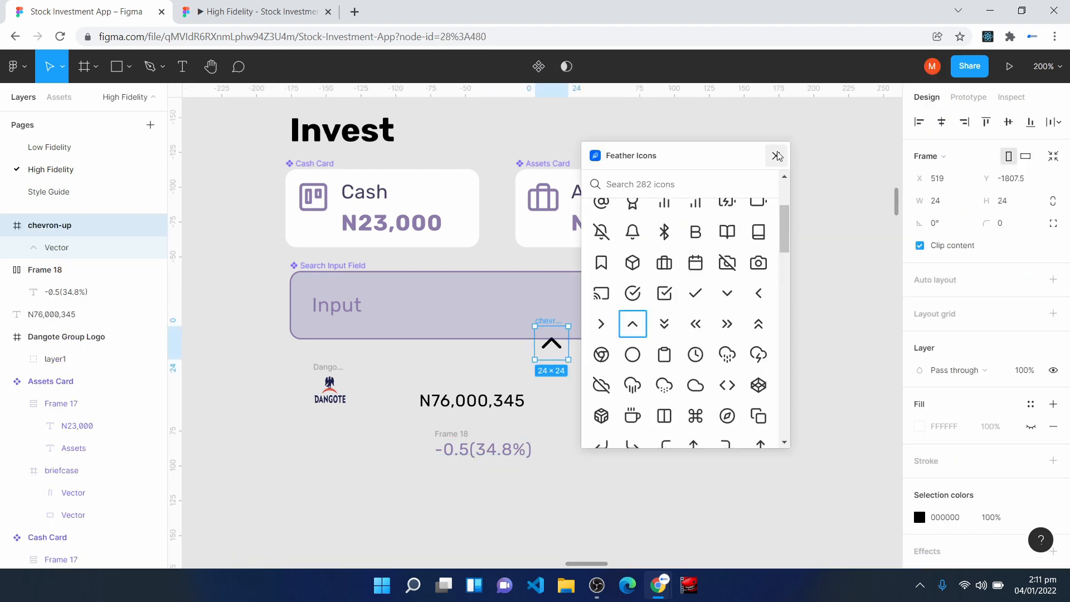
left_click(776, 156)
- Resize the chevron-up icon to 16 × 16 and place it directly before the -0.5(34.8%) text
left_click_drag(552, 346, 404, 459)
left_click(956, 199)
type("16")
left_click(1009, 204)
type("1")
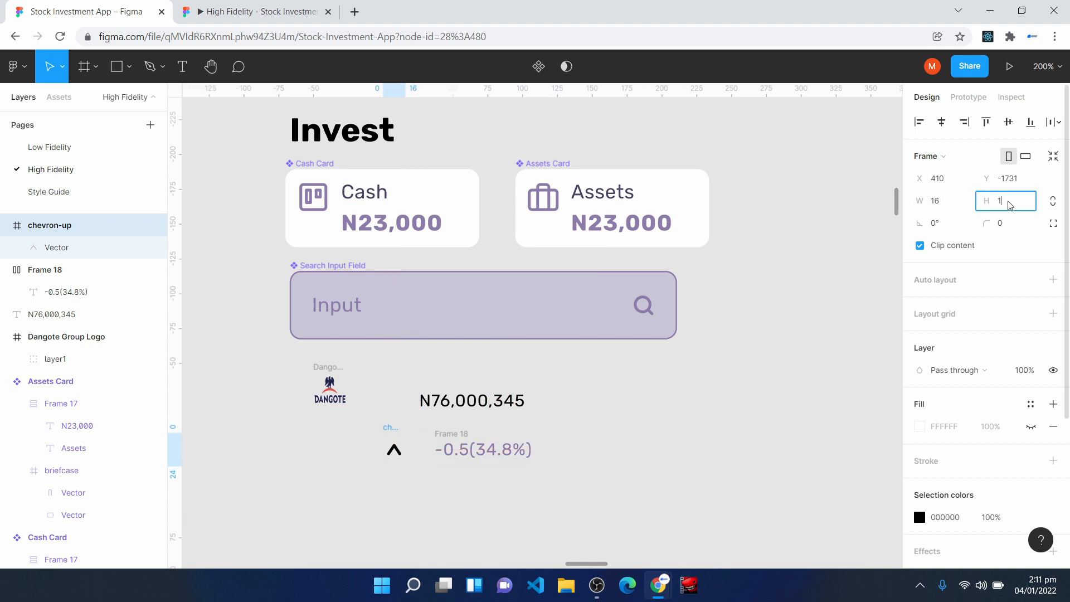
type("6")
key("Return")
left_click_drag(399, 453, 411, 453)
- Wrap the chevron and the -0.5(34.8%) text in a horizontal auto layout with an item spacing of 4
left_click(484, 450, "shift")
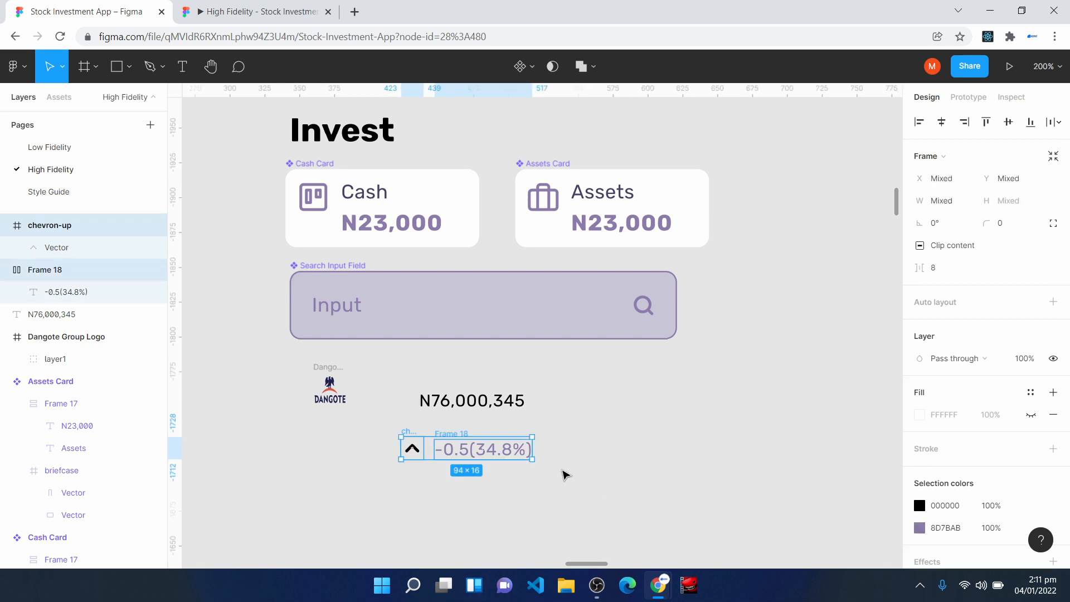
key("shift+a")
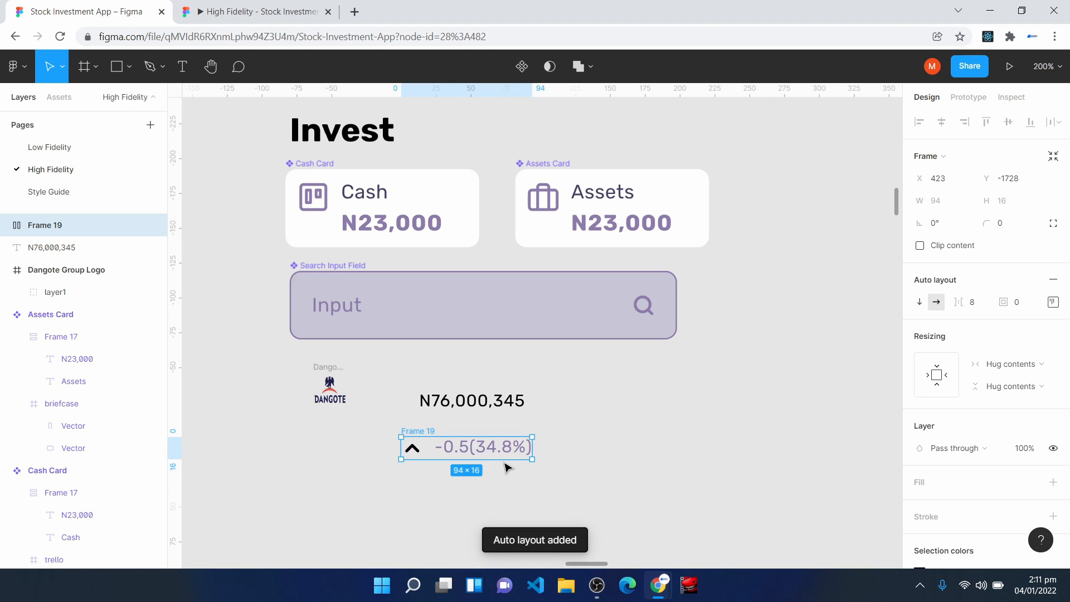
left_click(980, 305)
type("4")
key("Return")
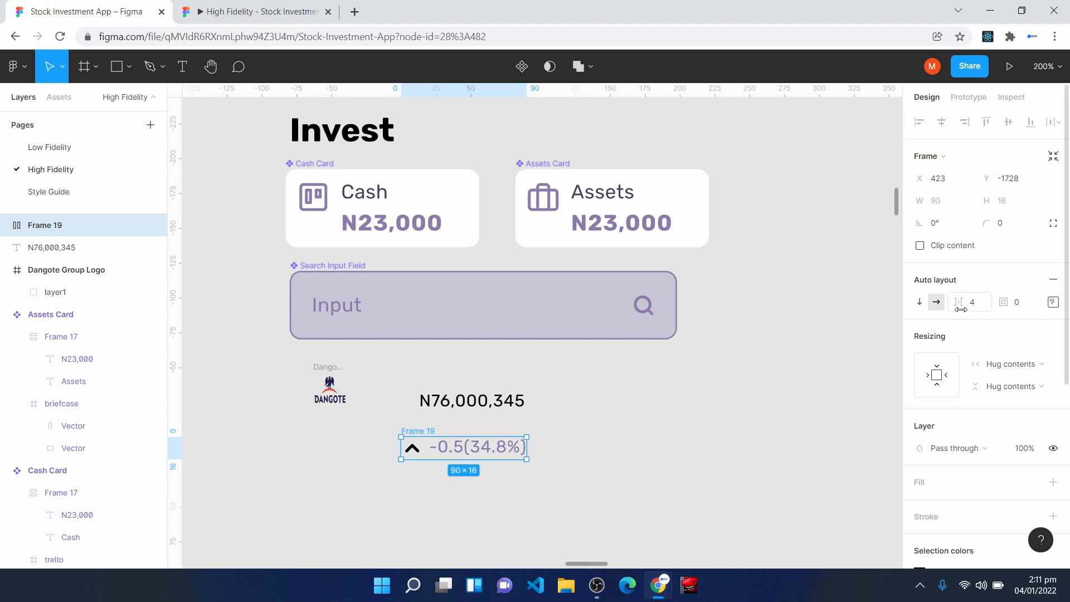
left_click(451, 466)
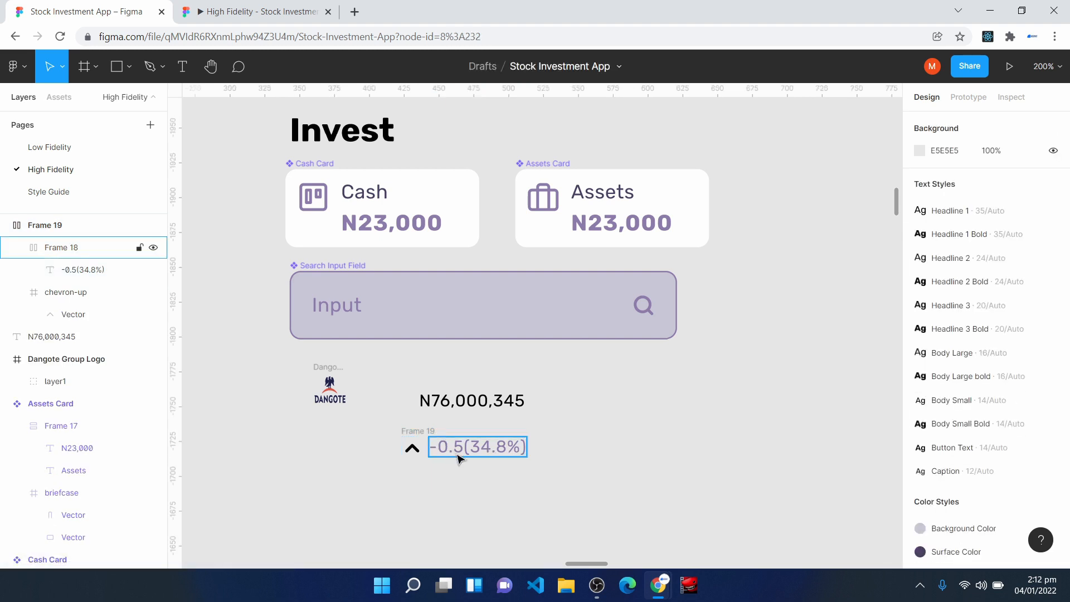
- Set the width of the inner frame holding the -0.5(34.8%) text to Fill container
double_click(459, 454)
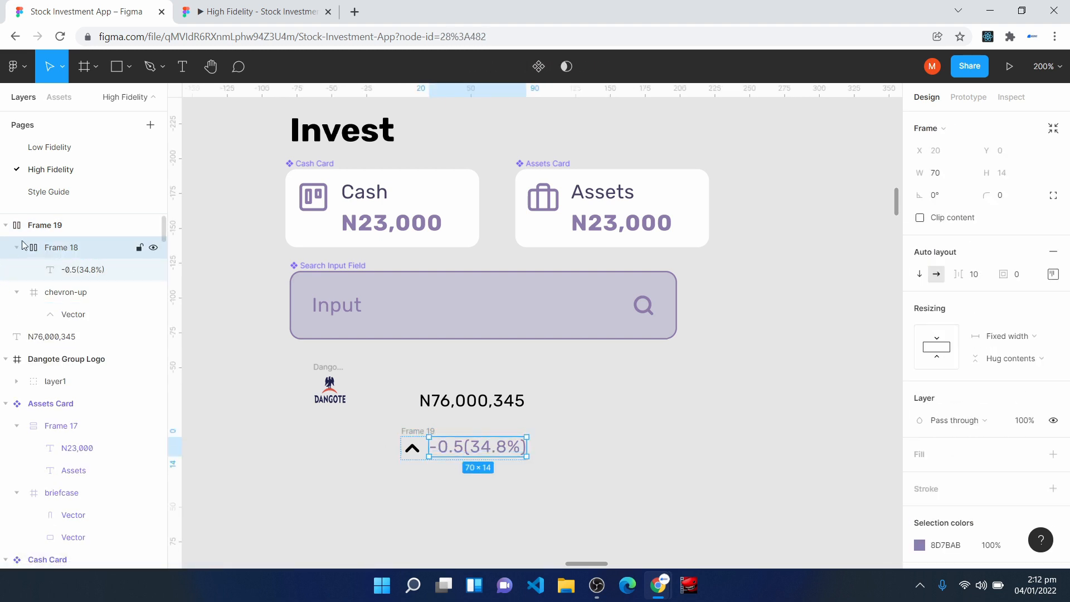
left_click(42, 226)
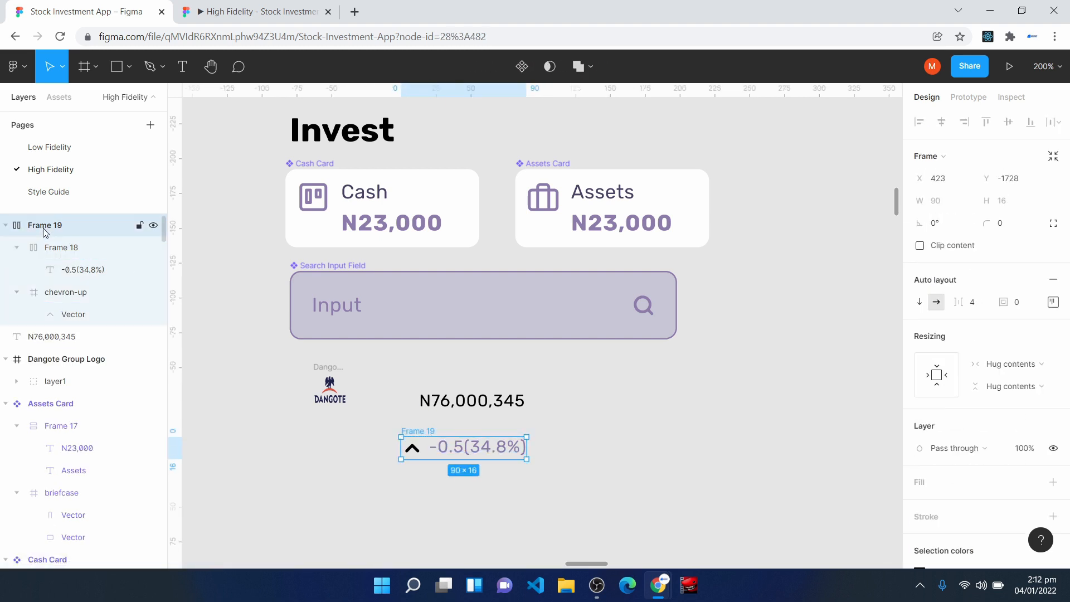
left_click(80, 271)
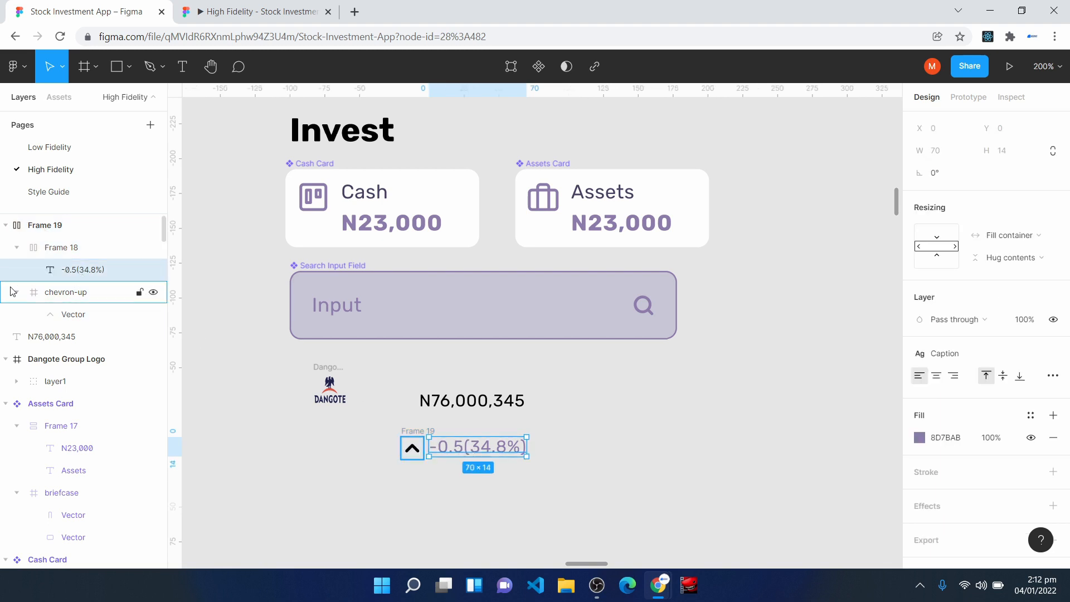
left_click(45, 245)
left_click(1019, 342)
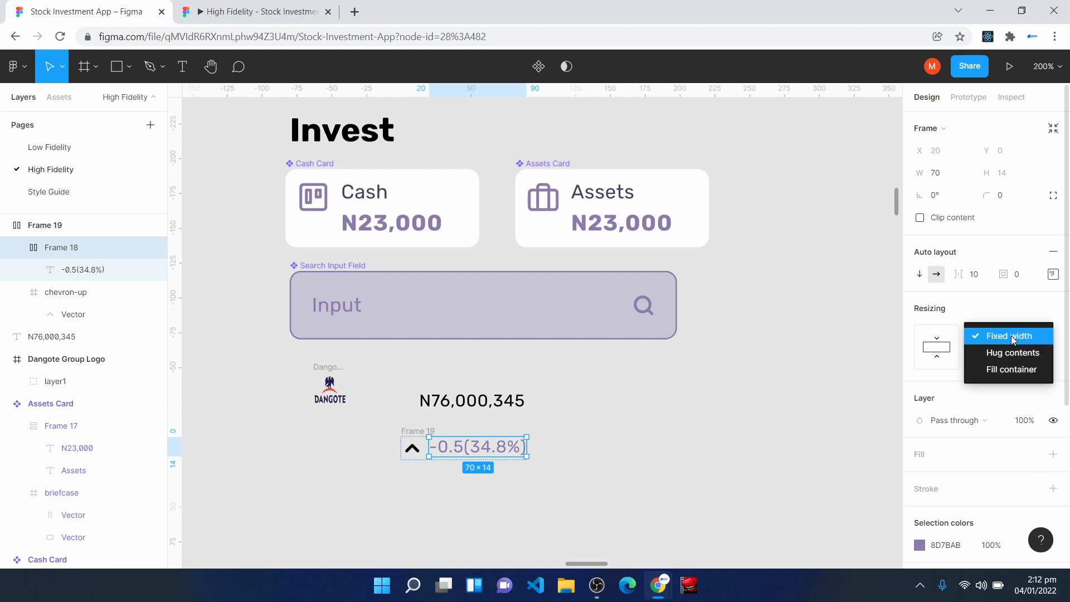
left_click(1013, 370)
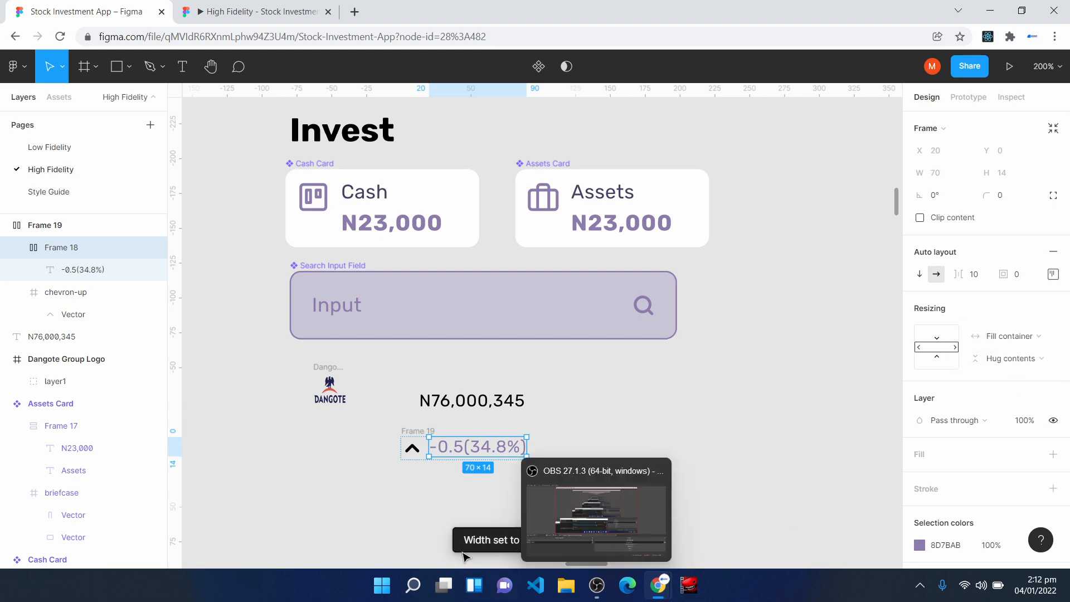
- Add an FFFFFF fill to the percentage row's frame and apply the Green 3 colour style to the chevron's stroke
left_click(419, 432)
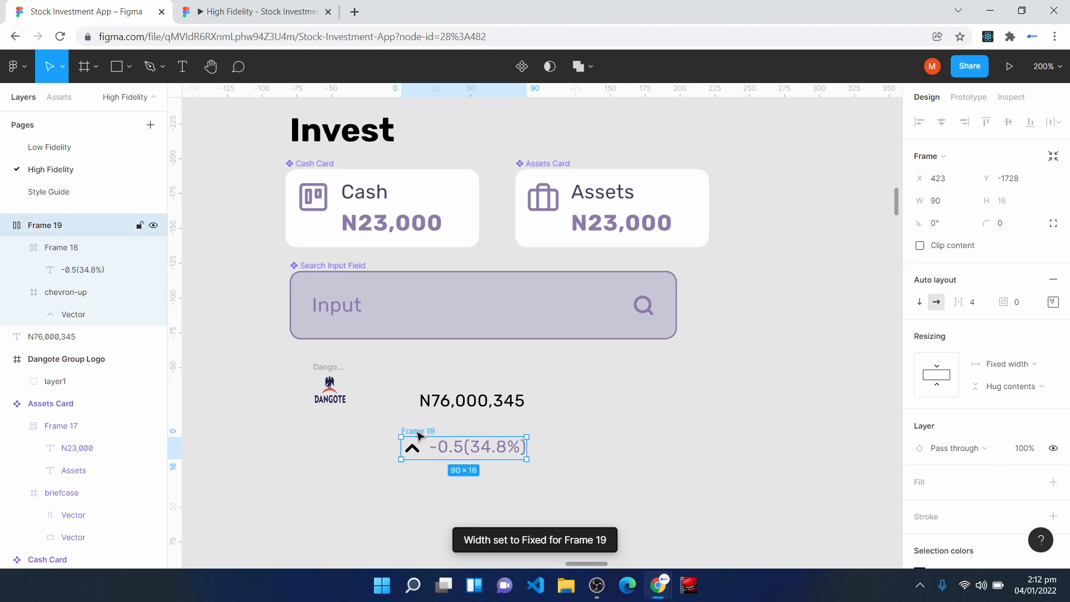
left_click(927, 489)
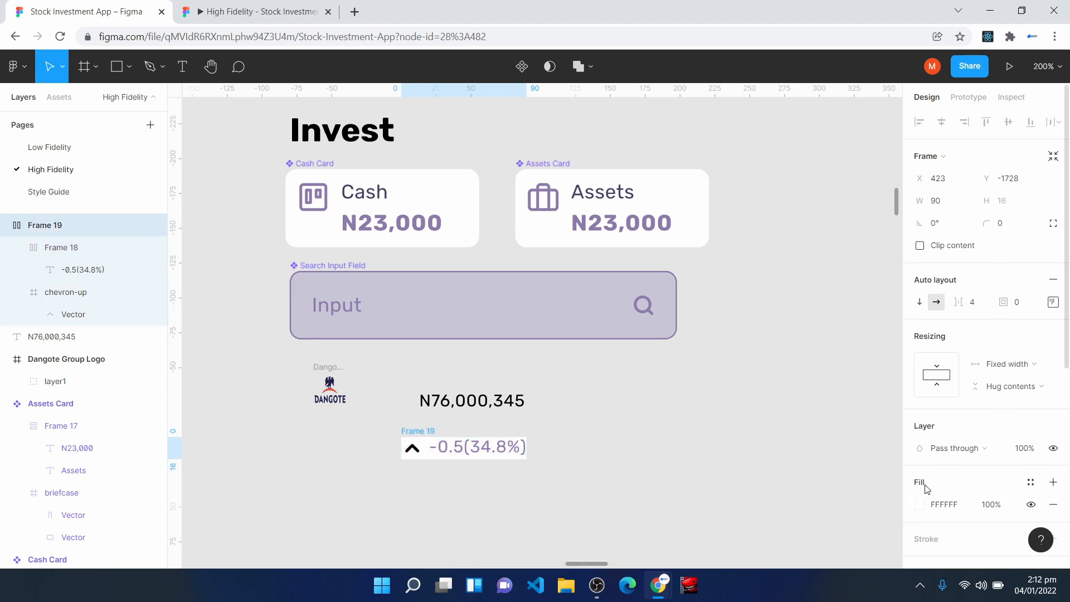
left_click(415, 450)
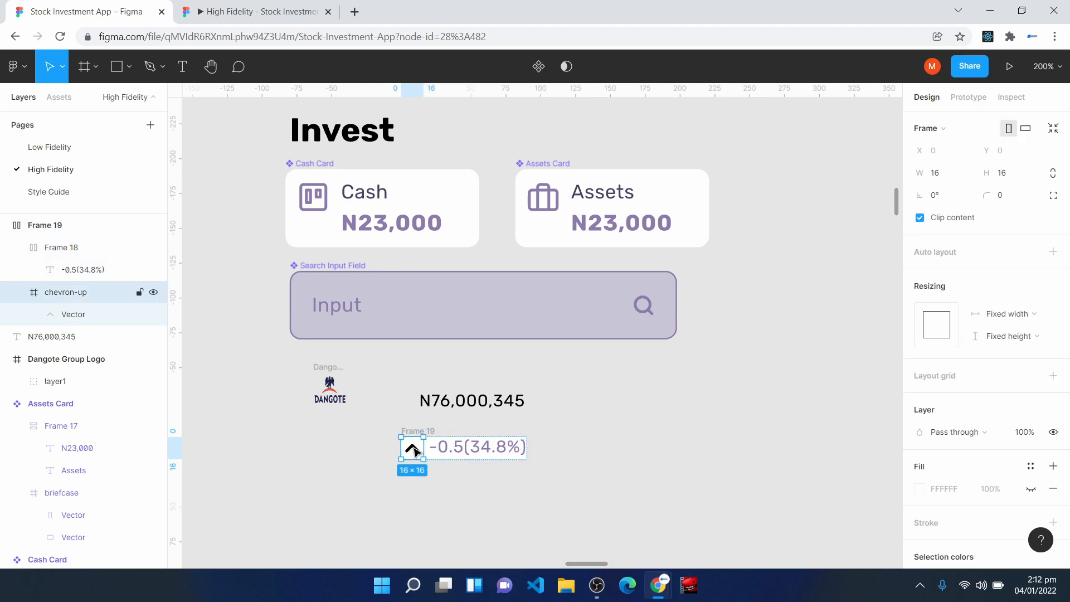
double_click(415, 450)
left_click(1031, 415)
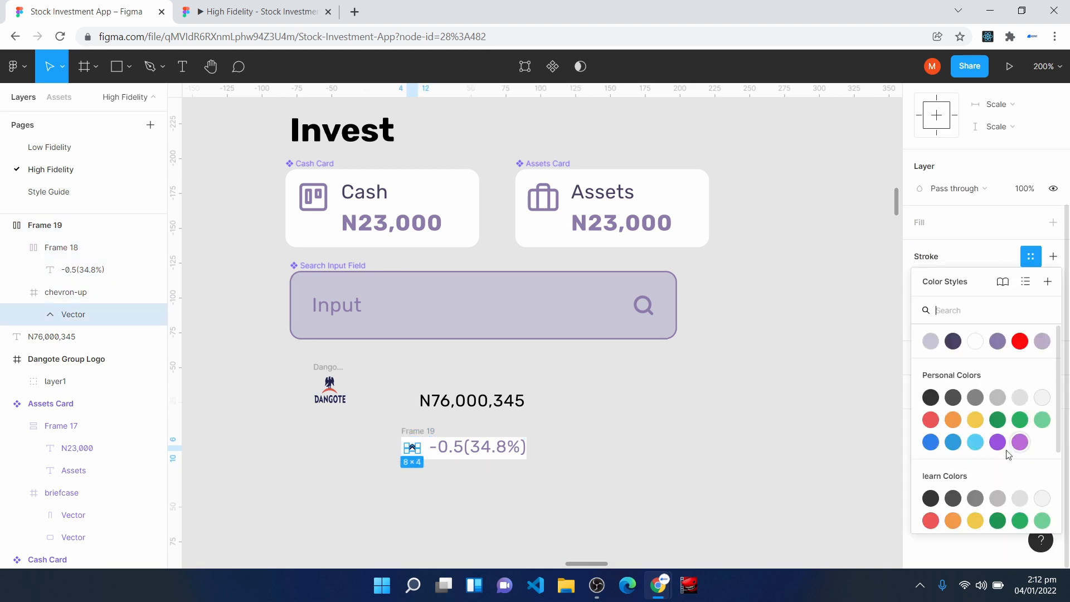
left_click(1020, 420)
key("Escape")
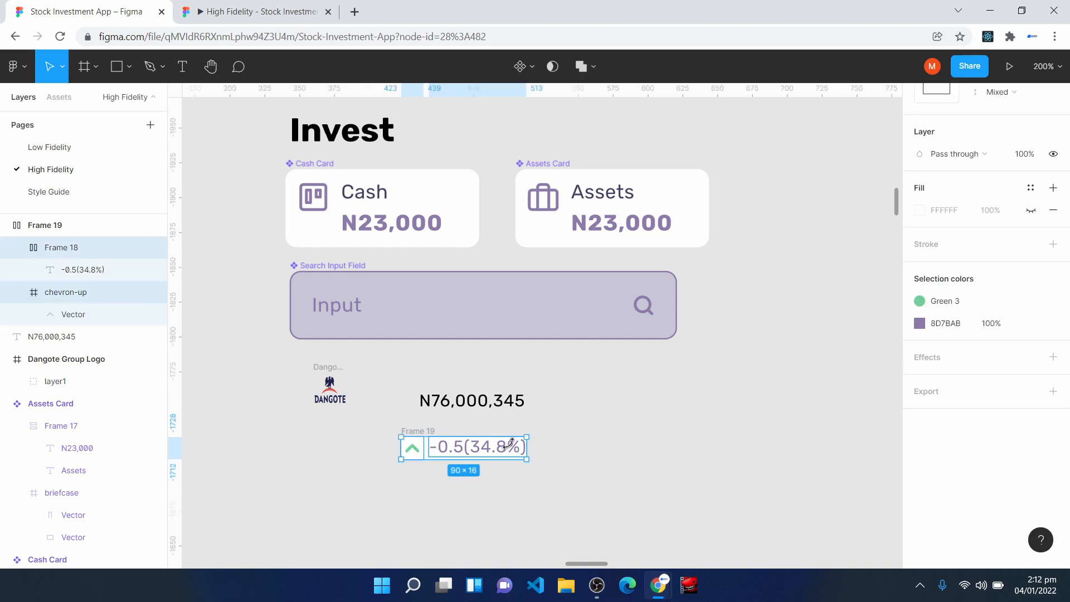
- Move the N76,000,345 text just above the percentage row and combine both in a vertical auto layout
left_click_drag(455, 408, 442, 423)
left_click(381, 456)
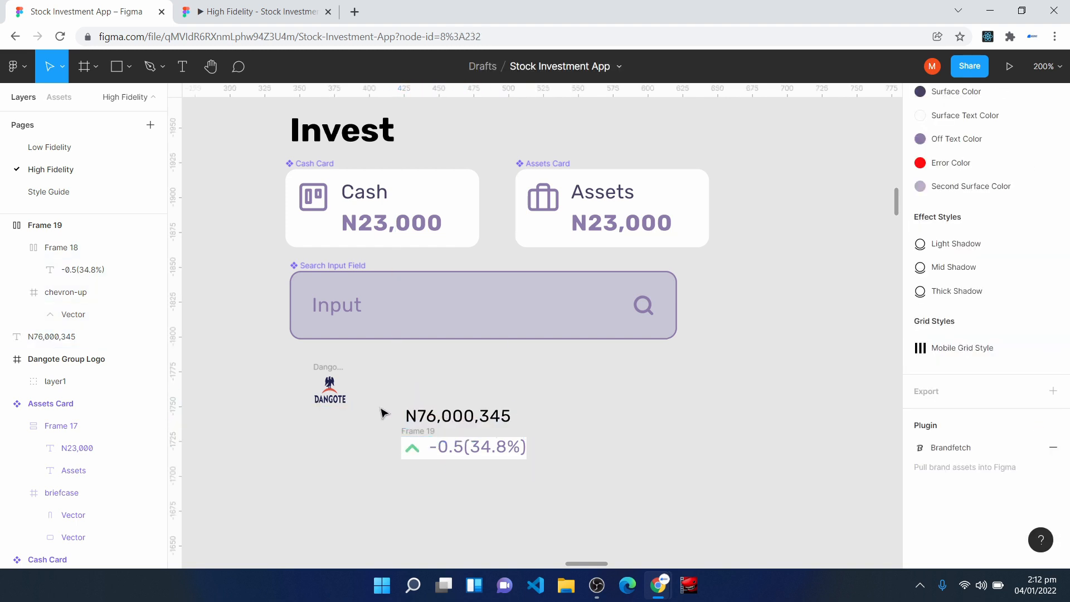
left_click_drag(385, 395, 567, 478)
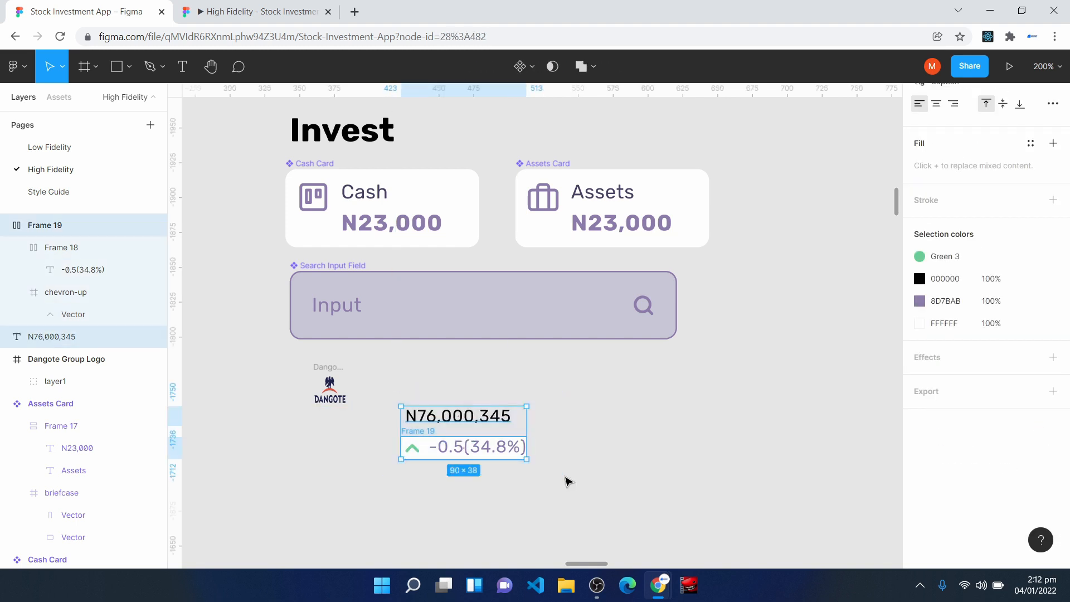
key("shift+a")
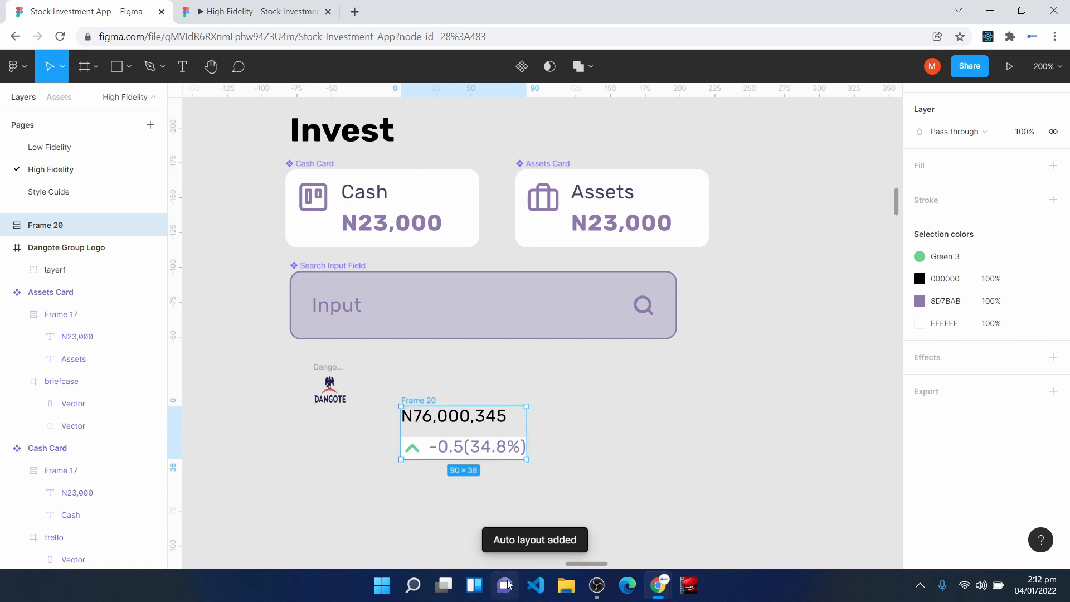
left_click(593, 408)
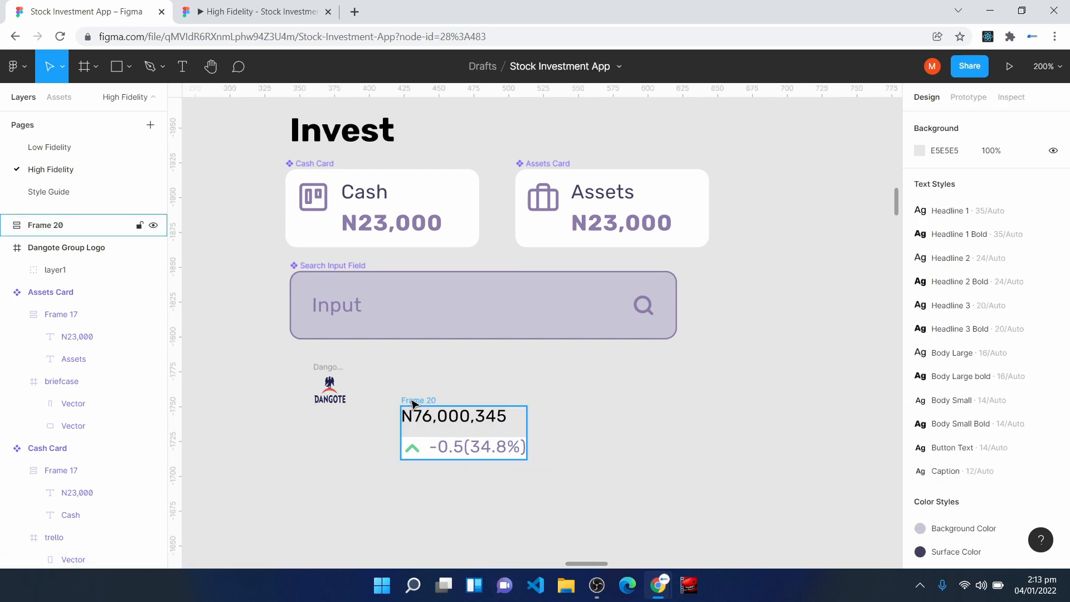
- Add an FFFFFF fill to the vertical frame holding the amount and the percentage row
left_click(409, 400)
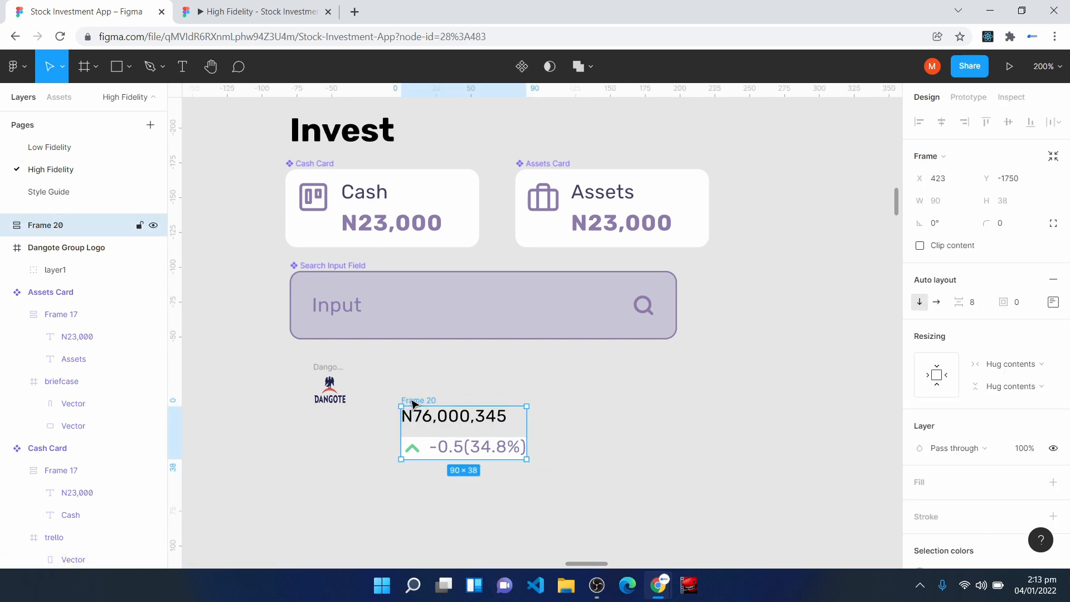
left_click(977, 309)
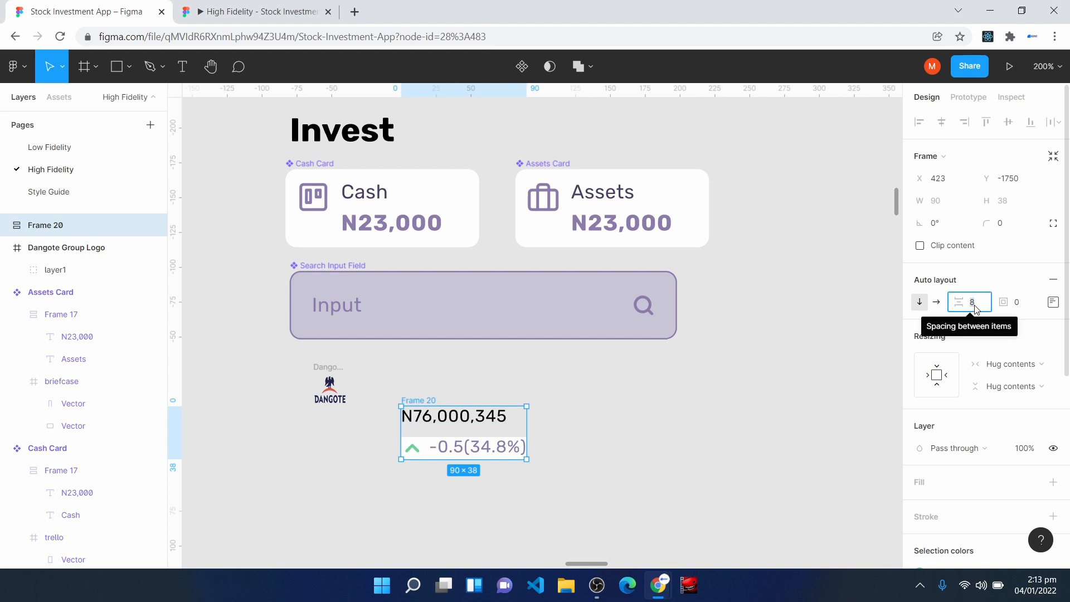
left_click(922, 488)
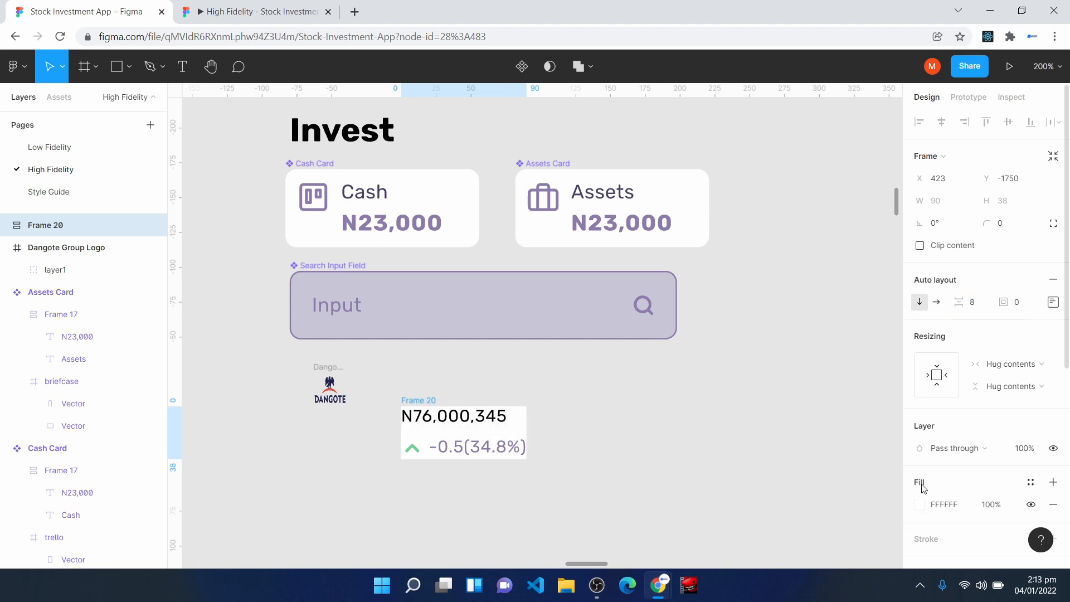
- Set the widths of the N76,000,345 text and the percentage row frame to Fill container
left_click(483, 425)
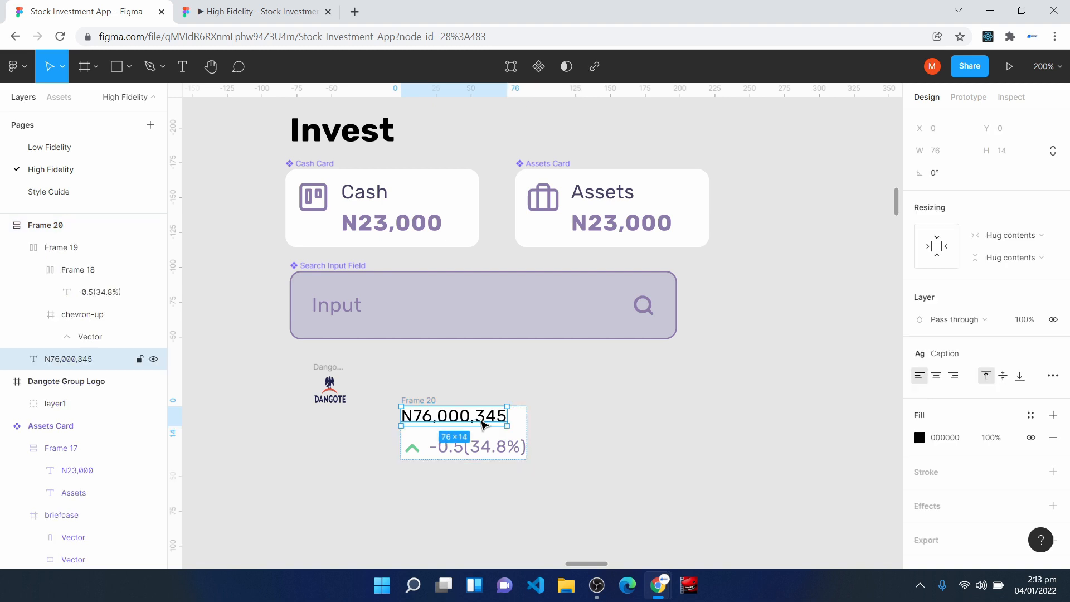
left_click(1017, 239)
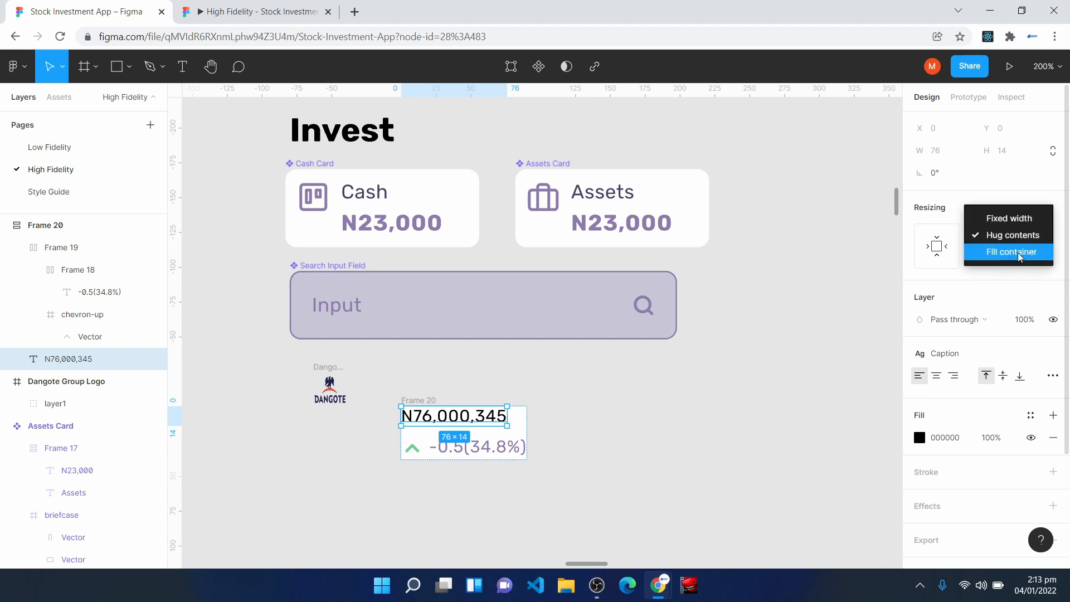
left_click(1020, 254)
left_click(471, 453)
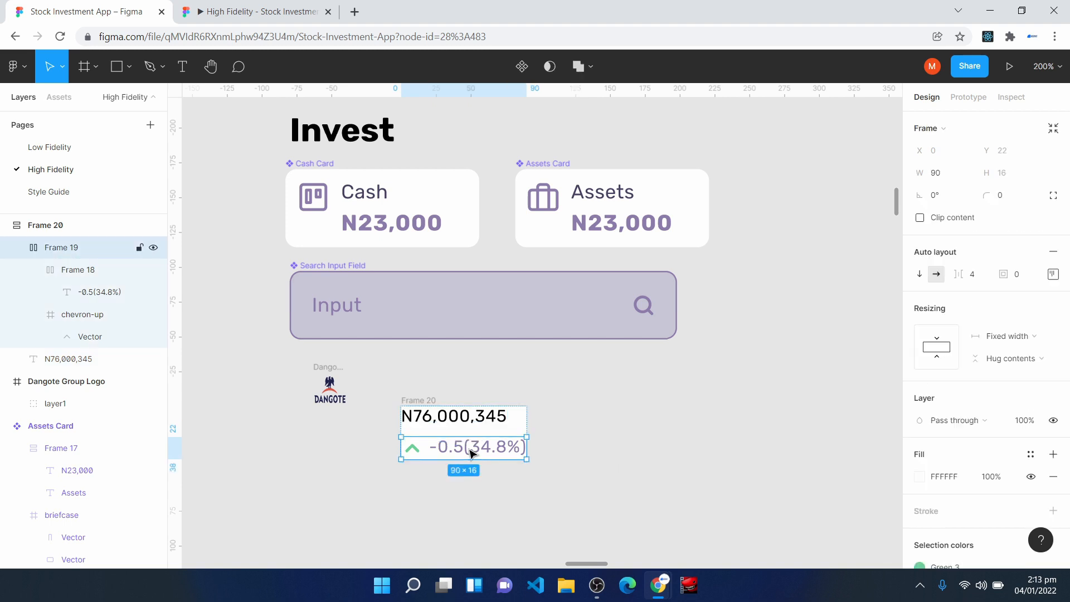
left_click(1012, 337)
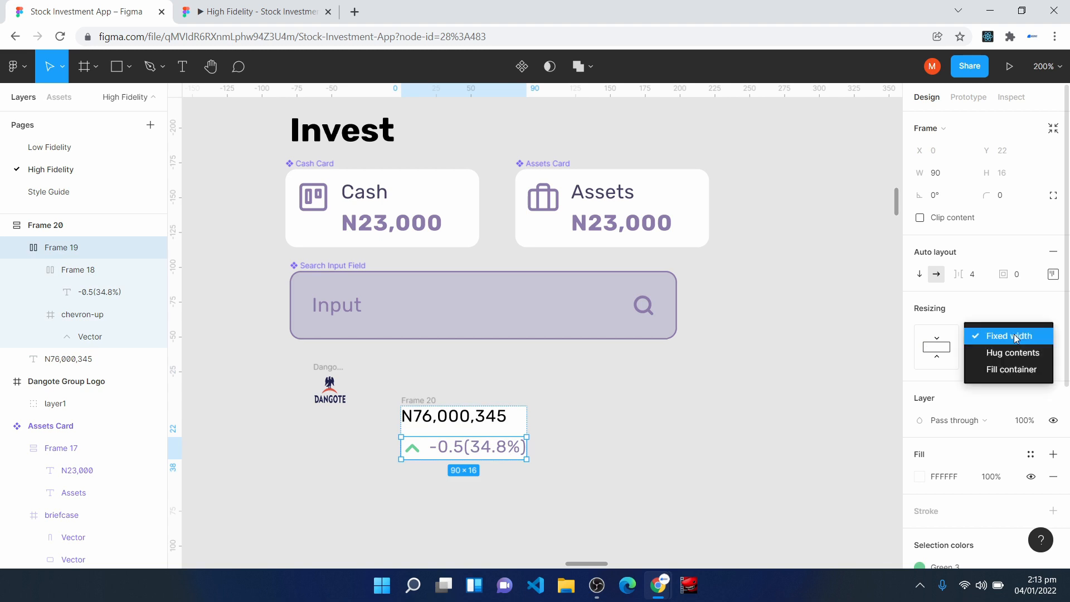
left_click(1011, 371)
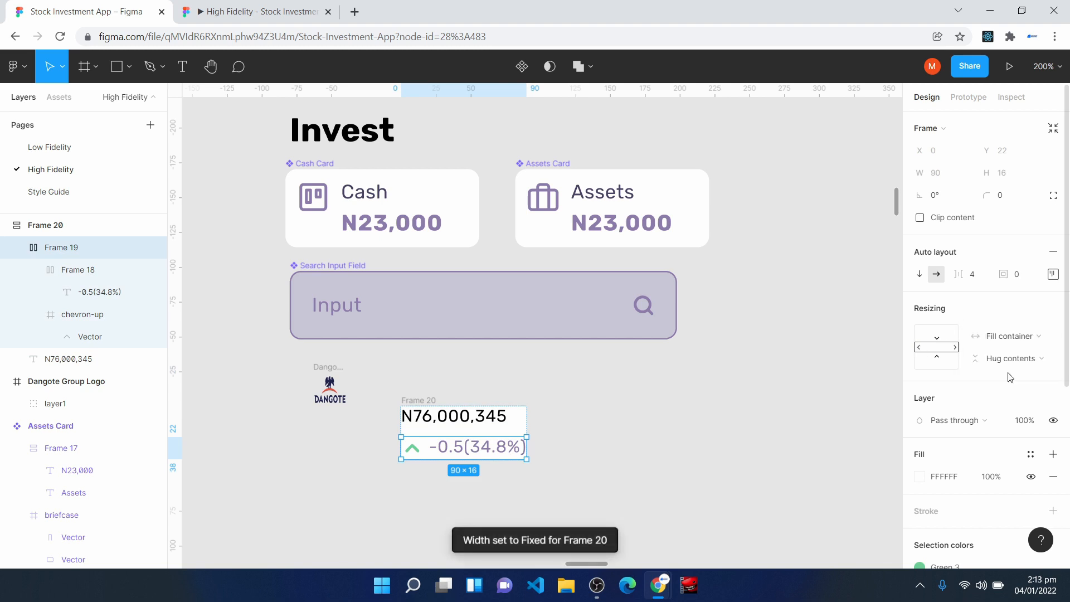
- Widen the frame with the amount and percentage row to 105
left_click(404, 404)
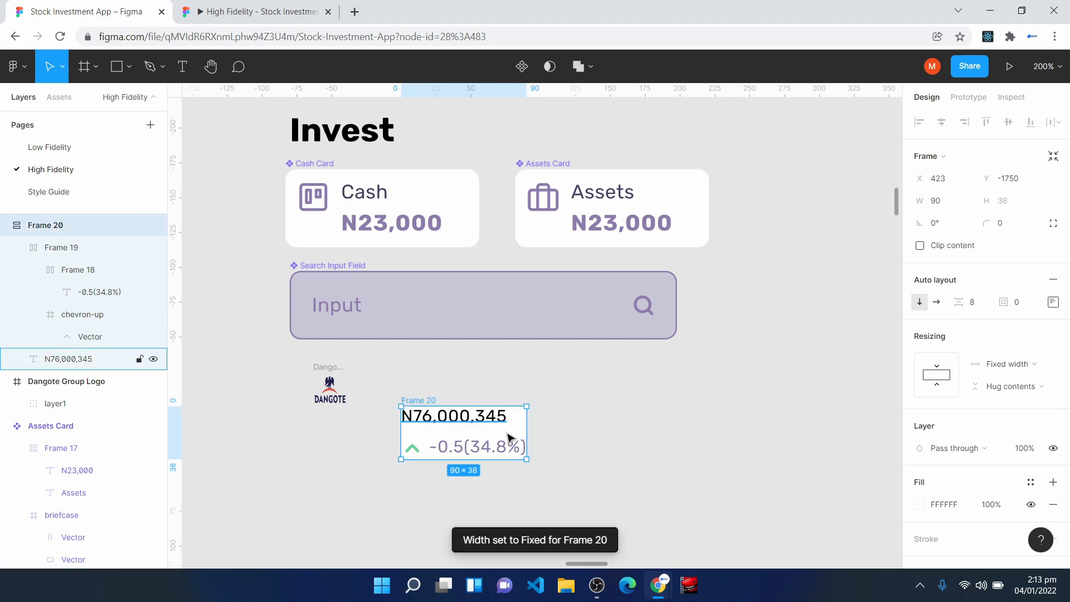
scroll(528, 431, "up", 3)
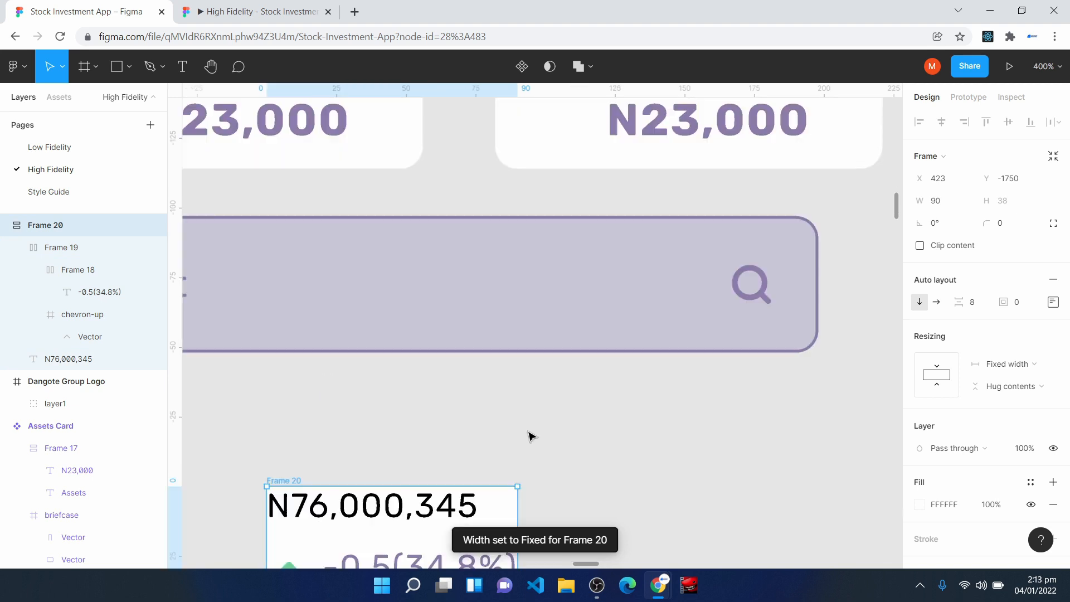
scroll(390, 455, "down", 1)
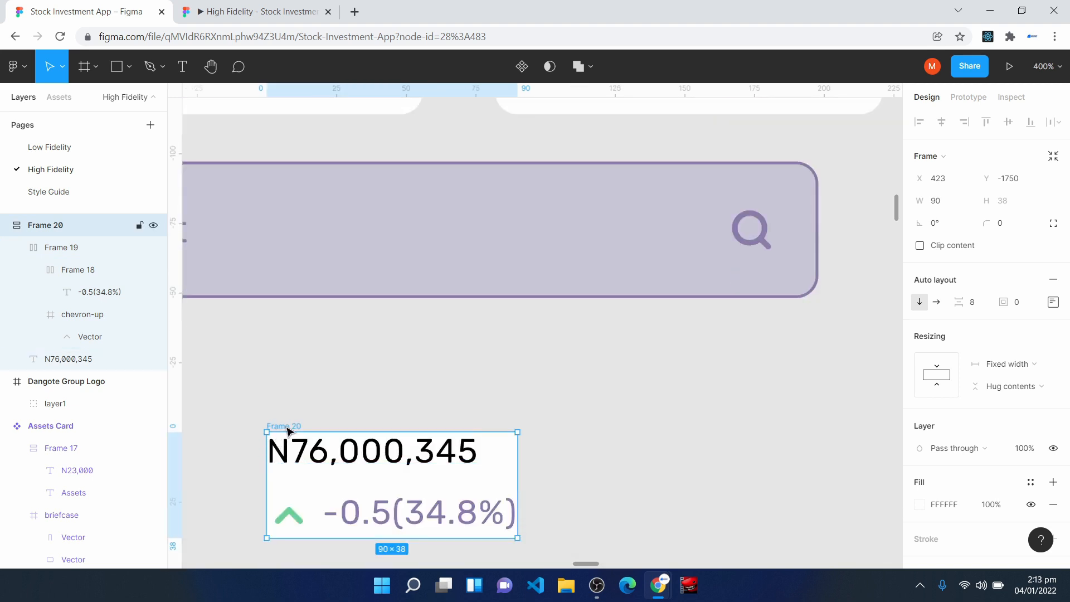
left_click_drag(518, 476, 545, 466)
scroll(552, 454, "down", 1)
mouse_move(547, 416)
left_mouse_down()
mouse_move(502, 423)
mouse_move(466, 411)
mouse_move(590, 411)
mouse_move(559, 411)
left_mouse_up()
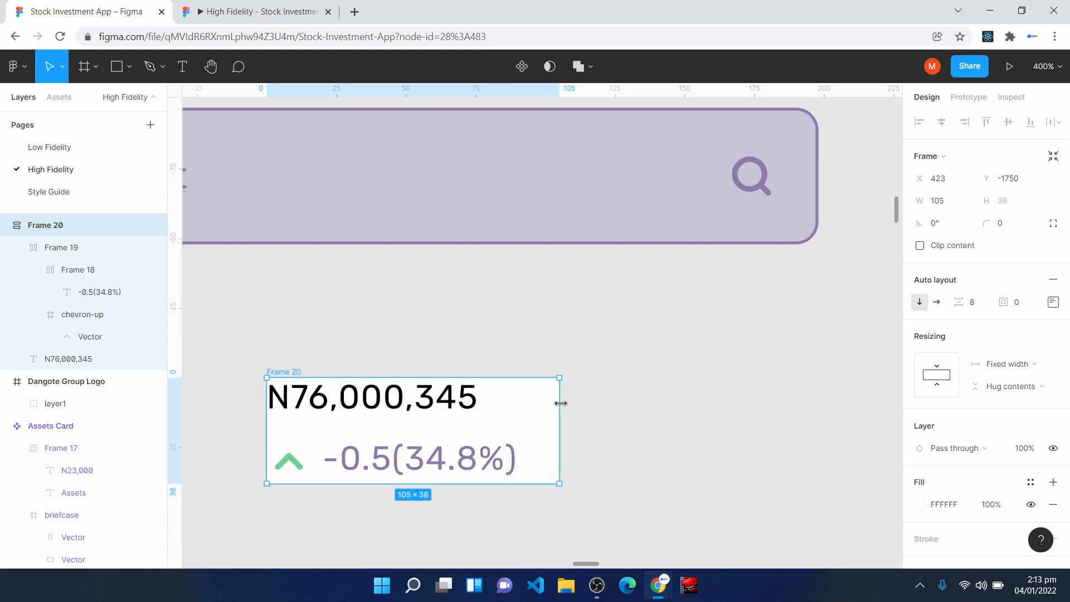
- Move the Dangote logo close beside the amount frame, roughly level with its upper edge
mouse_move(585, 564)
left_mouse_down()
mouse_move(557, 553)
mouse_move(574, 552)
left_mouse_up()
left_click(435, 323)
left_click_drag(434, 325, 502, 385)
left_click(382, 402)
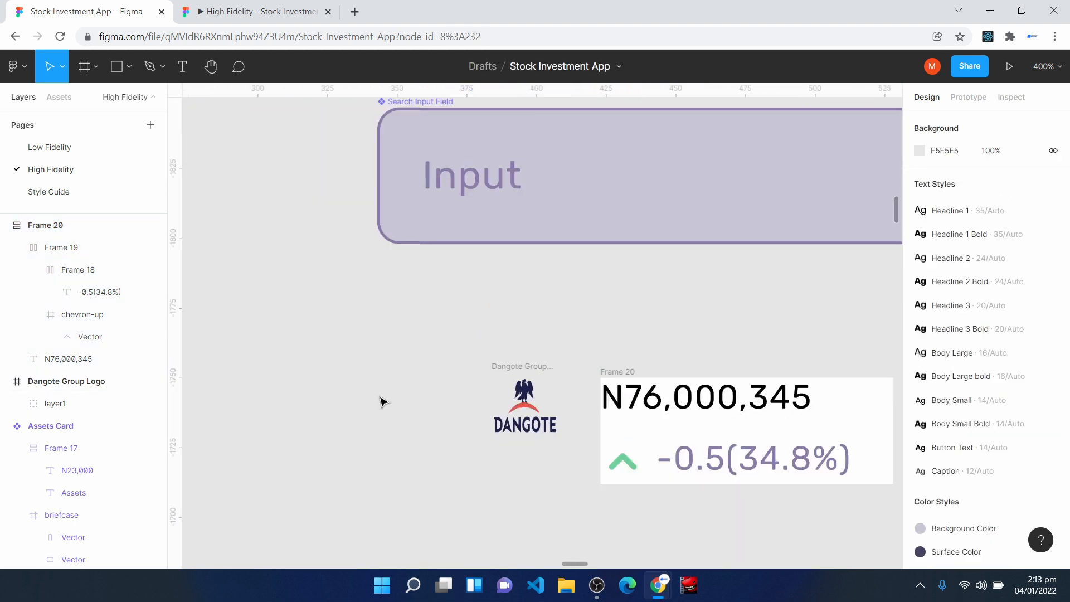
- Add the text DANG below the Dangote logo and apply the Body Large bold text style
scroll(396, 407, "down", 5)
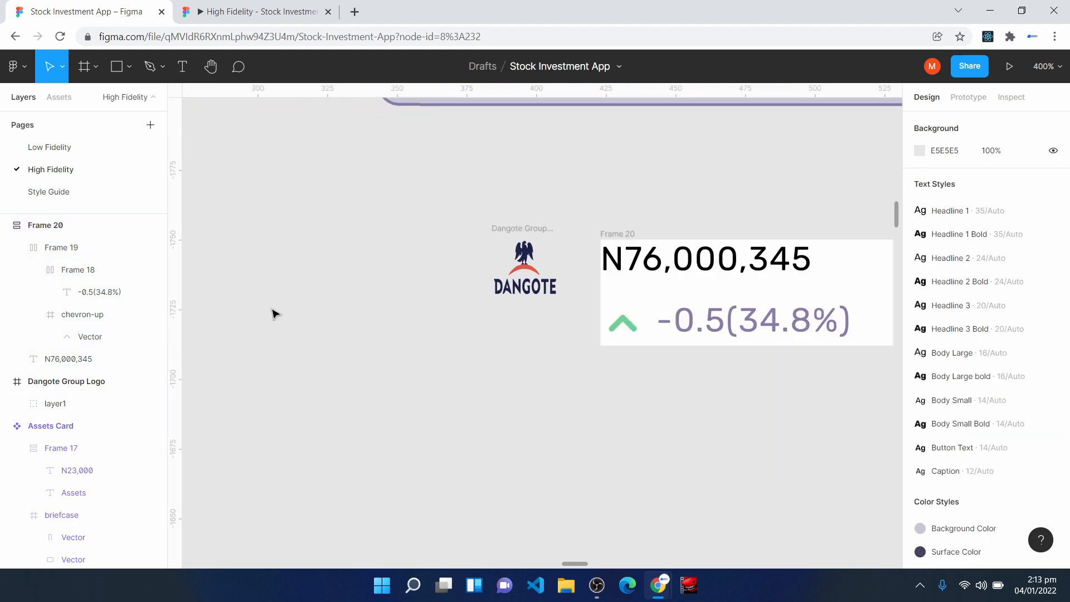
key("t")
left_click(464, 404)
type("DANG")
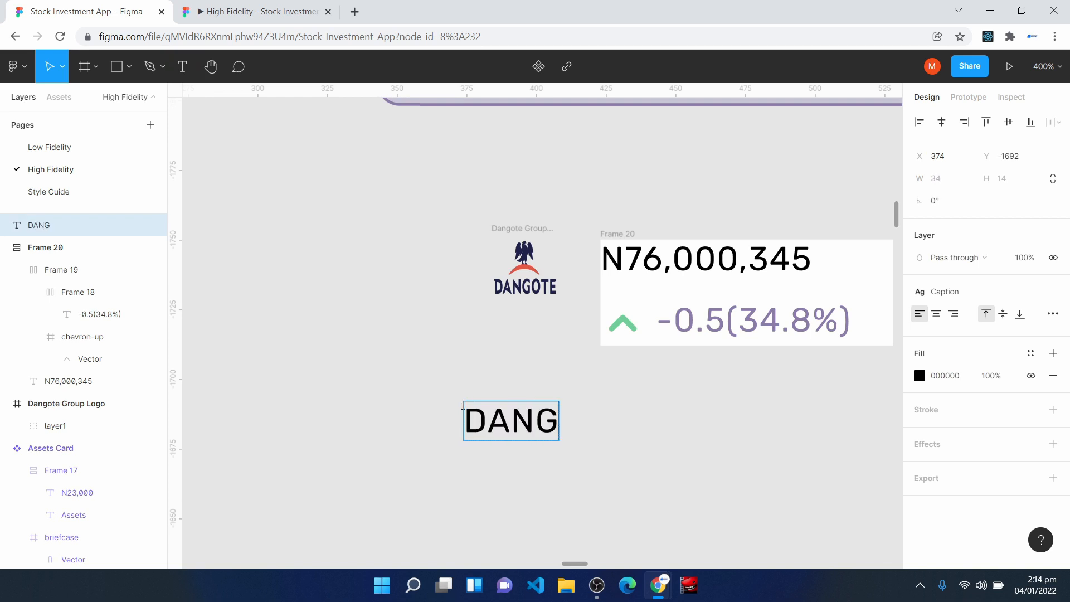
key("Escape")
left_click_drag(507, 432, 508, 413)
left_click(937, 292)
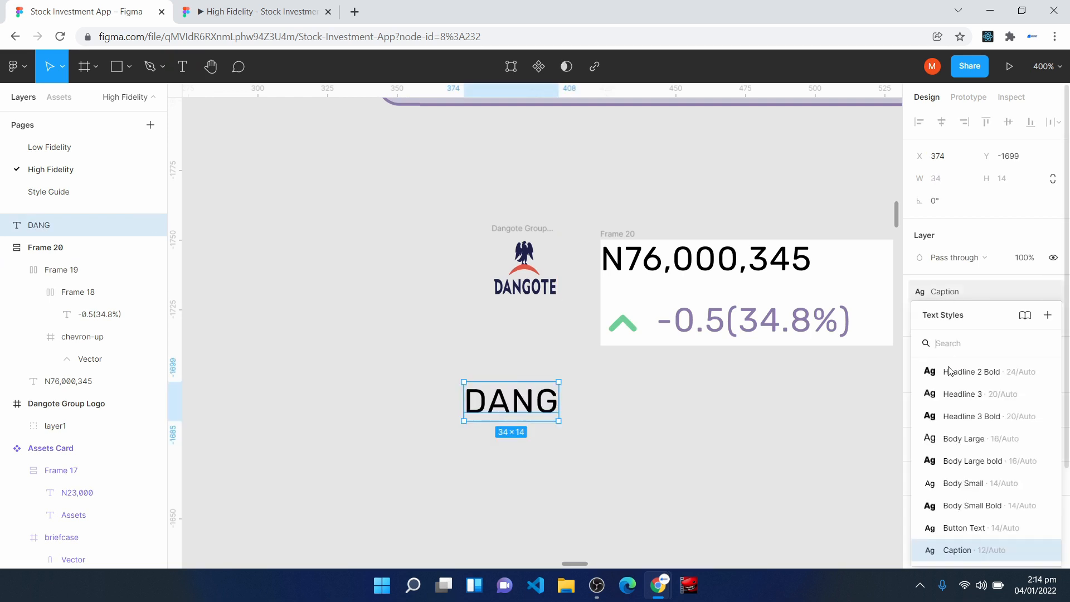
left_click(966, 469)
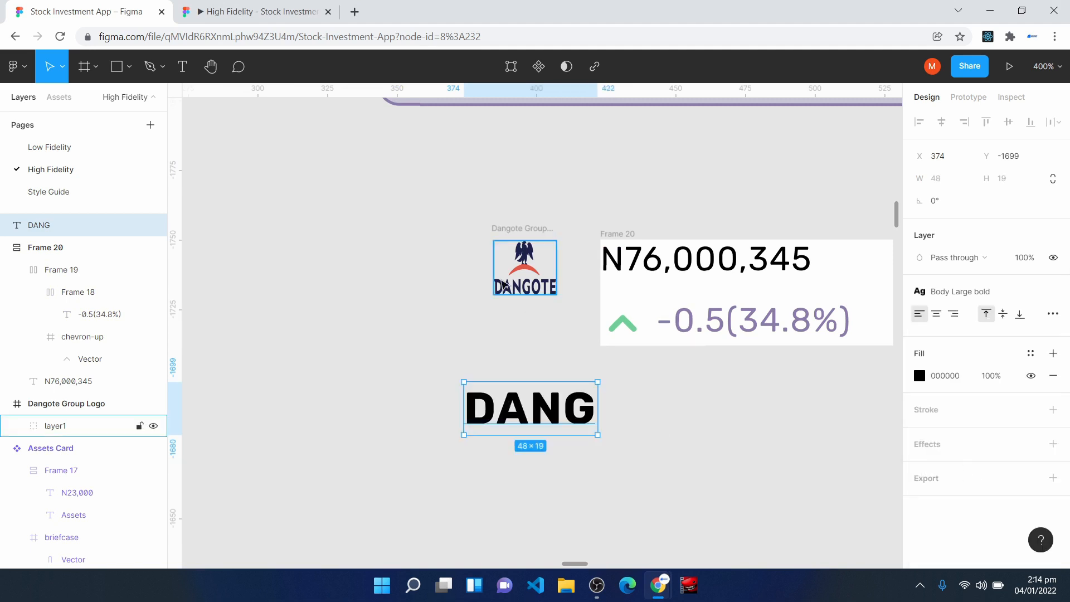
- Position the Dangote logo above the DANG text with left edges aligned and wrap both in a vertical auto layout frame
left_click(512, 294)
mouse_move(486, 259)
left_mouse_down()
mouse_move(469, 269)
mouse_move(476, 276)
left_mouse_up()
left_click_drag(506, 422, 426, 414)
left_click_drag(476, 295, 399, 283)
left_click_drag(306, 203, 556, 467)
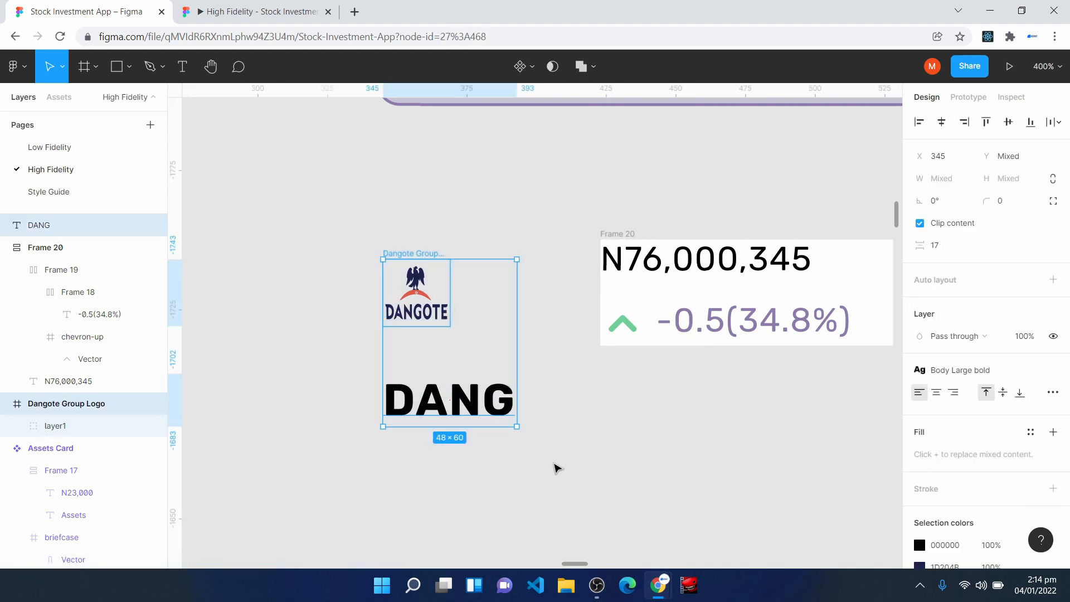
key("shift+a")
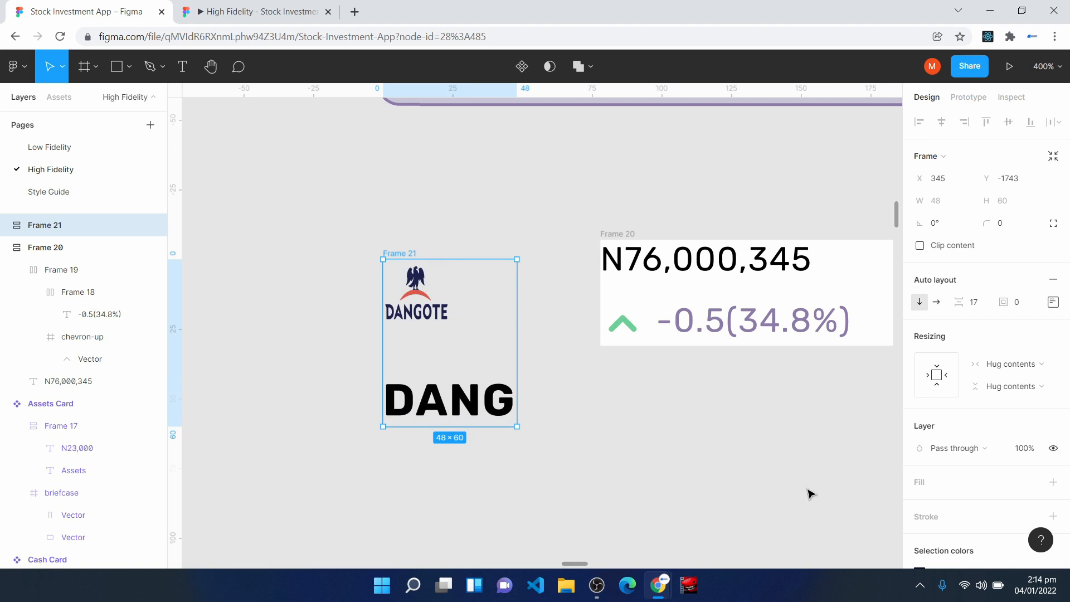
- Give the frame with the logo and DANG an FFFFFF fill and centre its contents
left_click(938, 488)
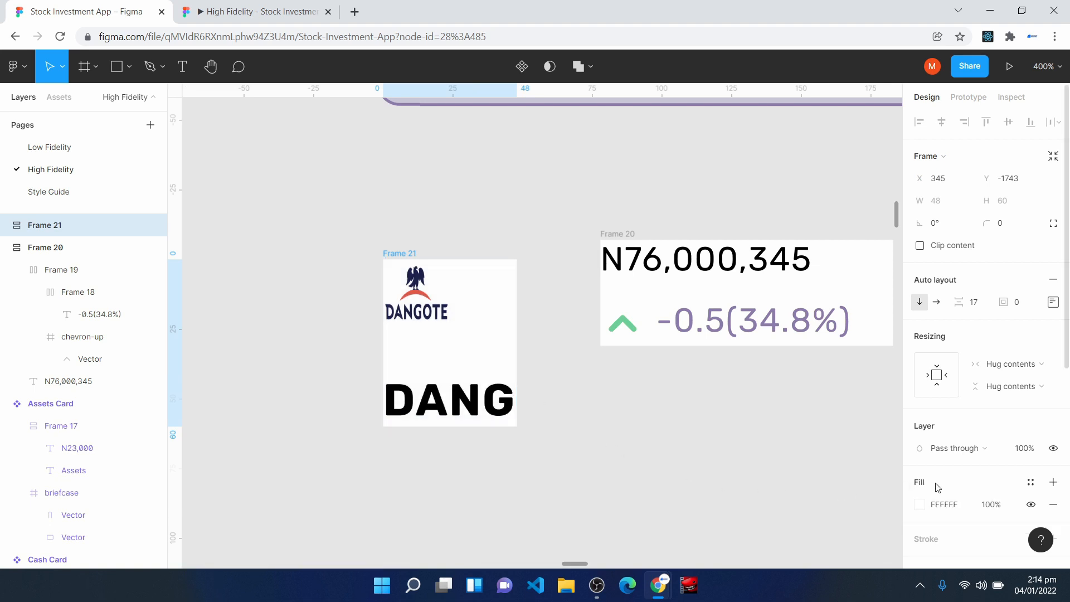
left_click(1053, 302)
left_click(1007, 363)
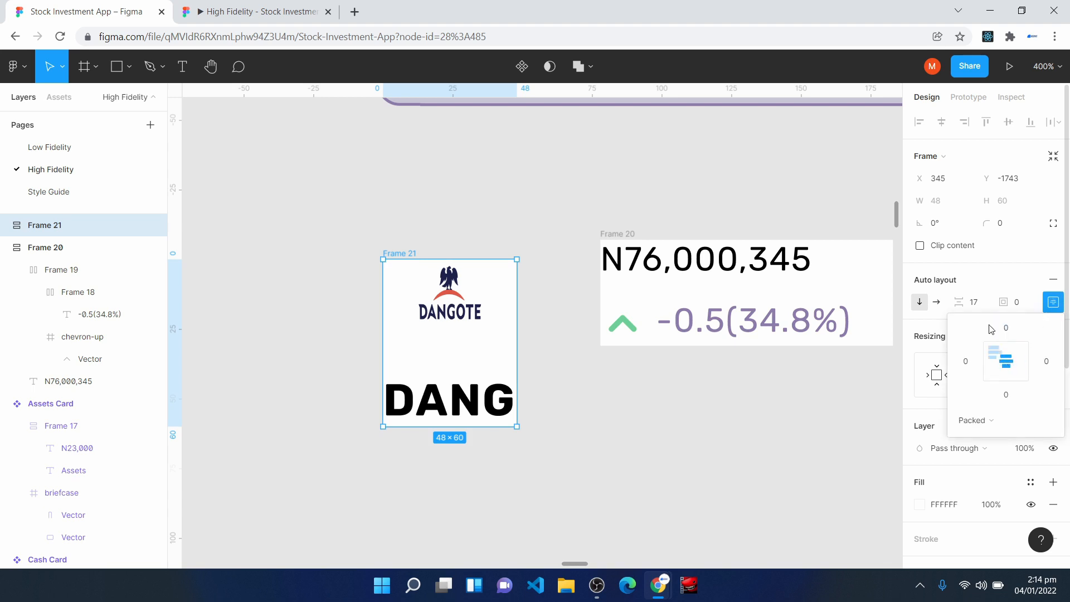
- Set the spacing between the logo and DANG to 8 and place their frame beside the amount frame, upper edges level
left_click(983, 309)
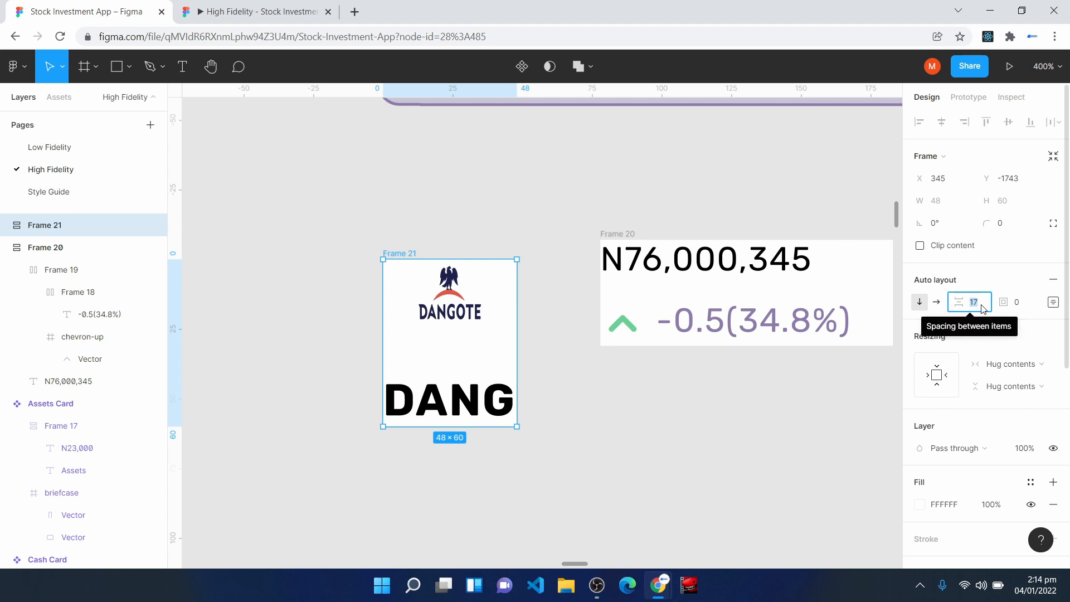
type("8")
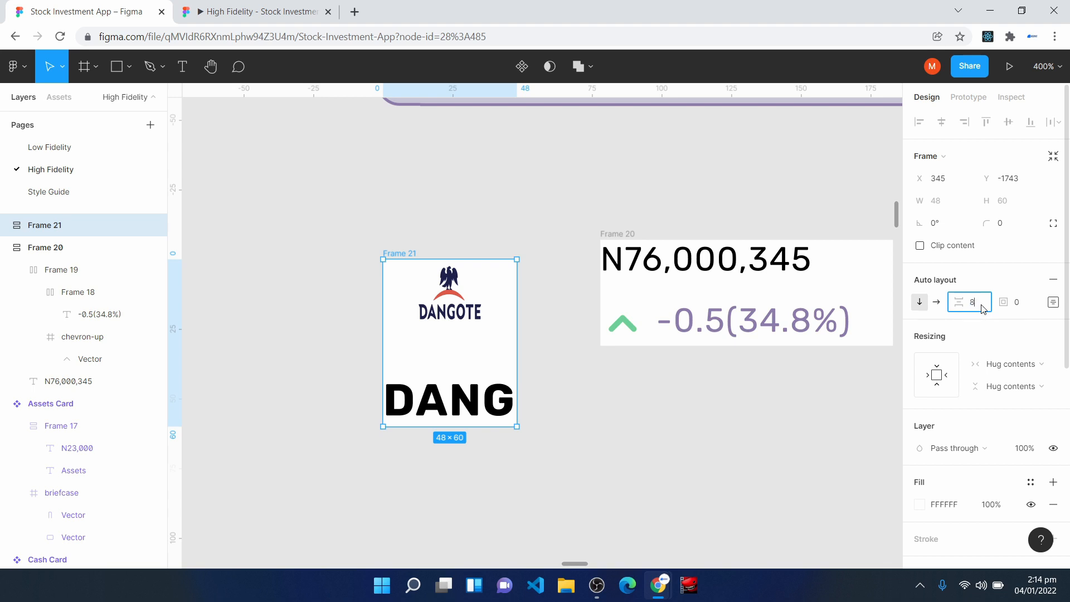
key("Return")
left_click_drag(483, 341, 542, 322)
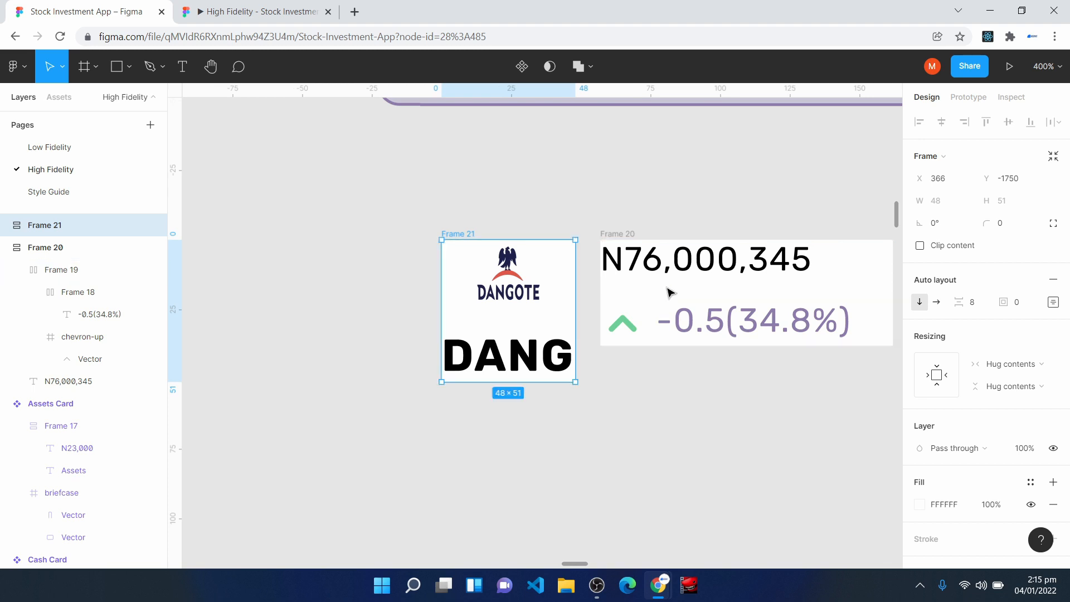
- Wrap the logo frame and the amount frame in a horizontal auto layout with a spacing of 8
key("Escape")
left_click_drag(392, 195, 821, 429)
key("shift+a")
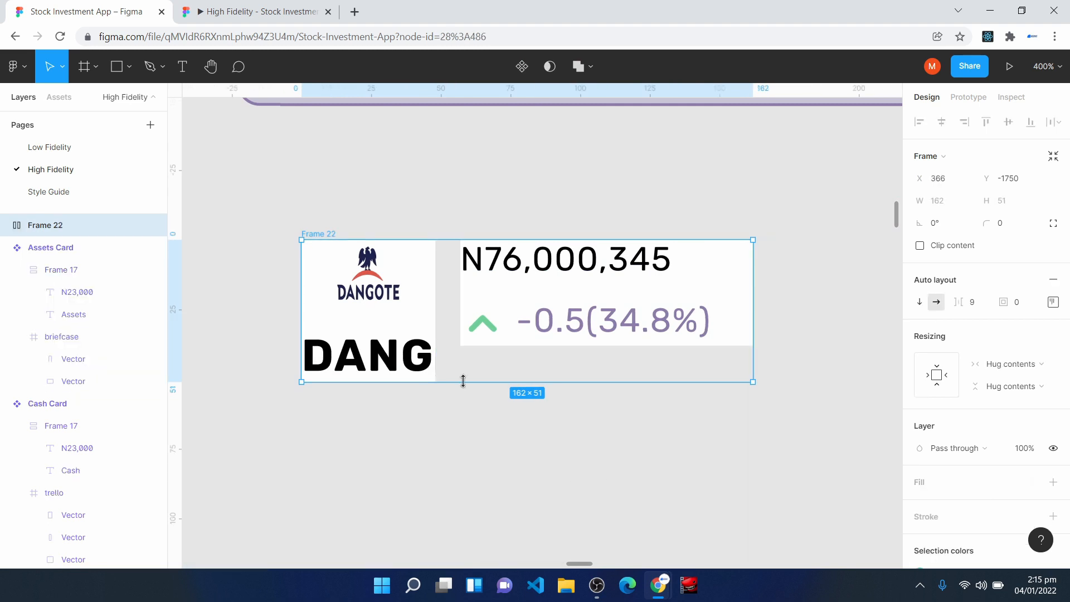
left_click(977, 301)
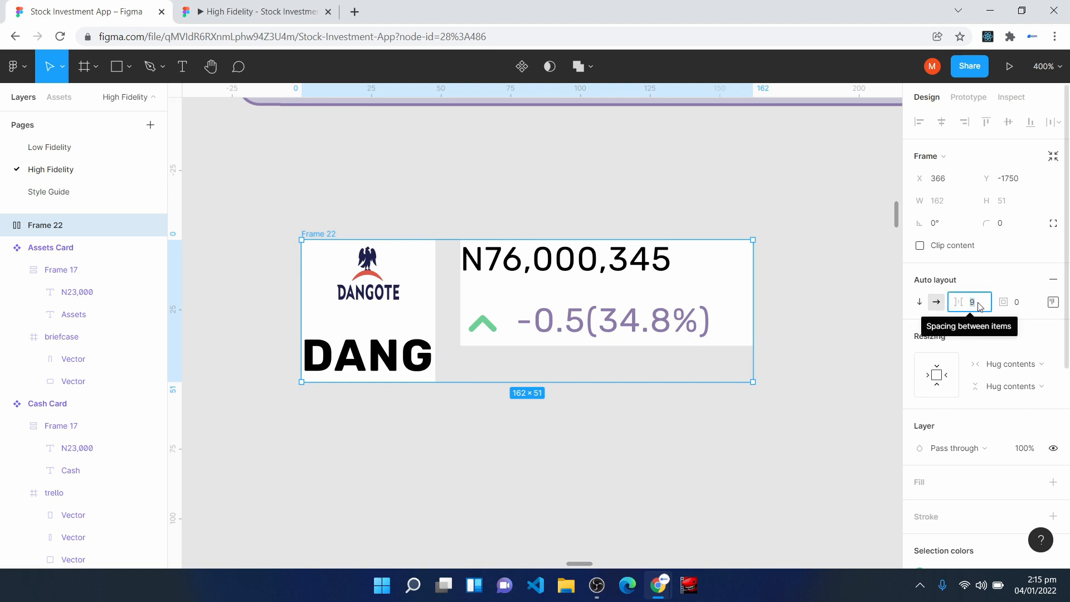
type("8")
key("Return")
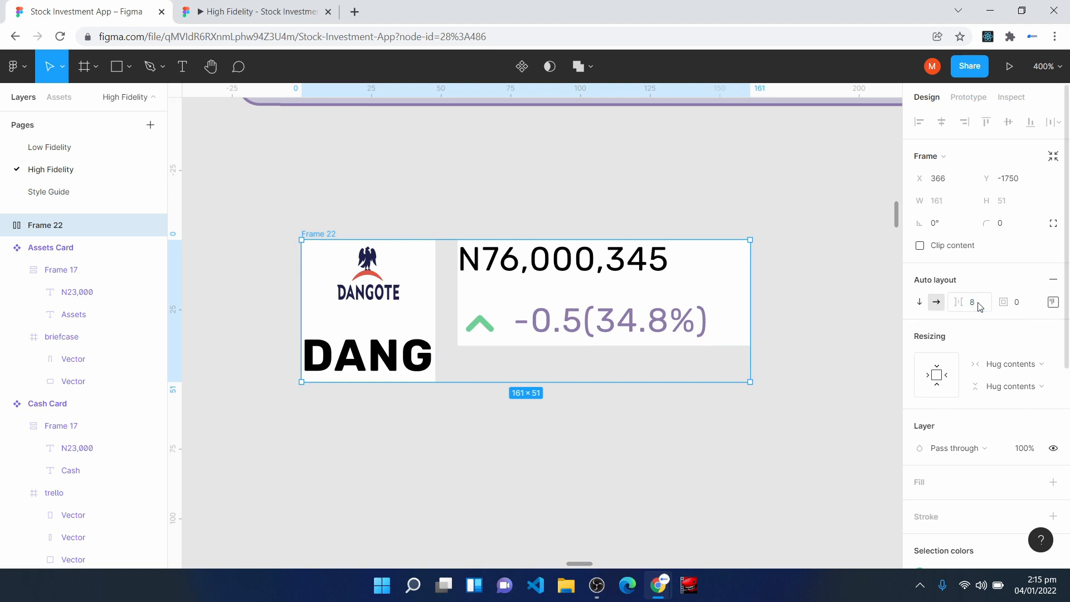
- Set the width of the frame with the amount and percentage row to Fill container
left_click(572, 295)
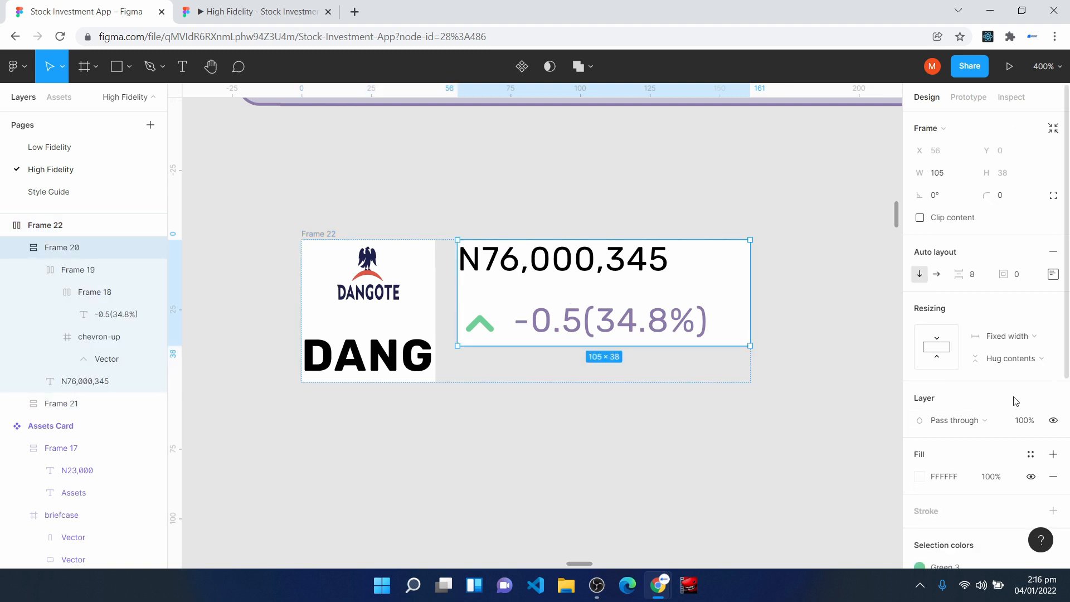
left_click(998, 339)
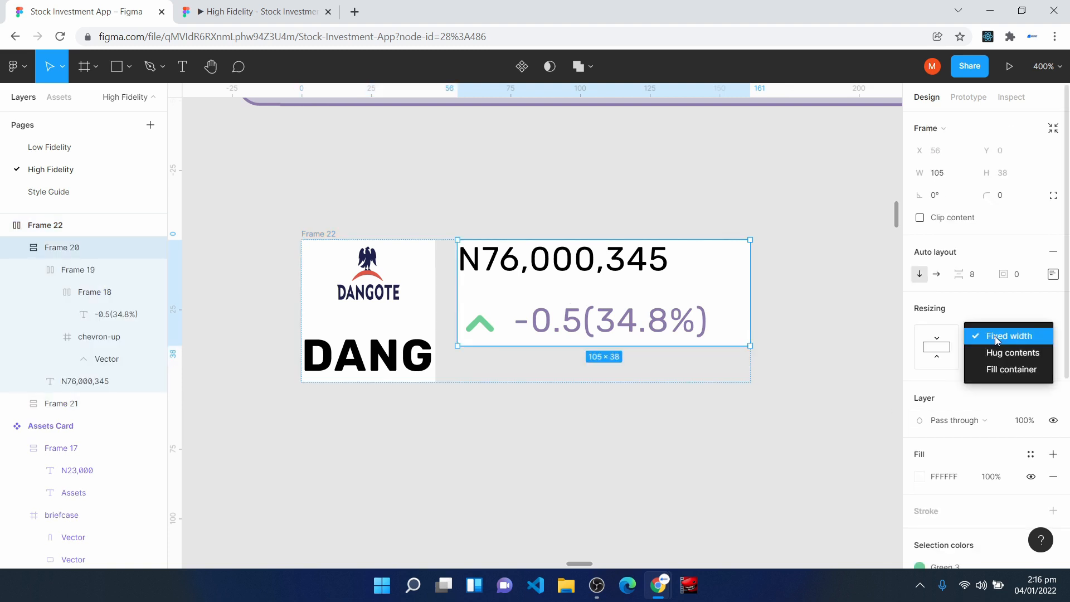
left_click(1012, 369)
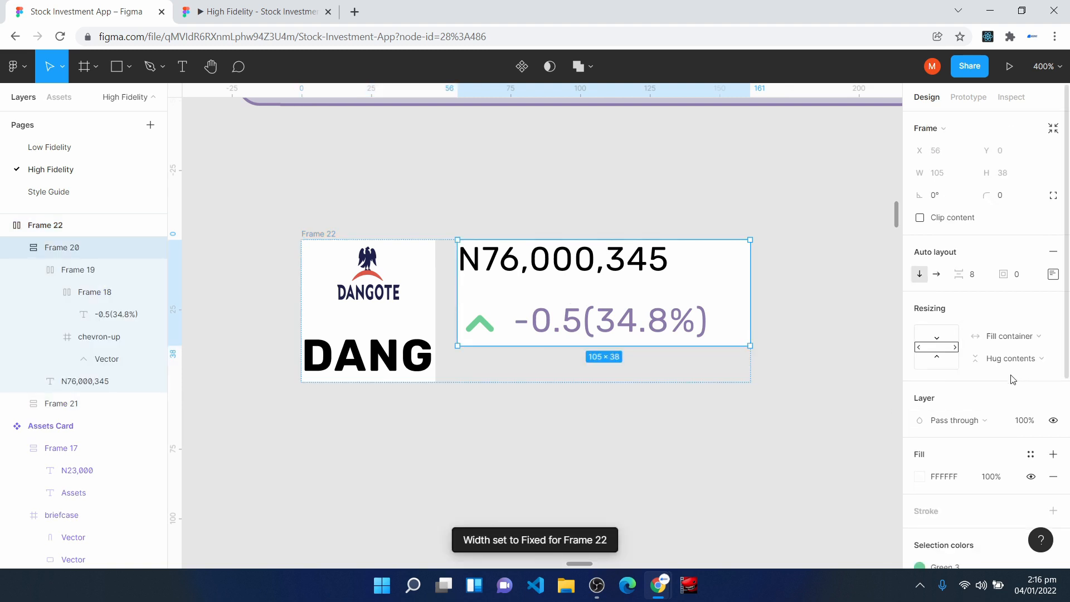
- Add an FFFFFF fill to the outer horizontal frame and set its padding to 8
left_click(320, 240)
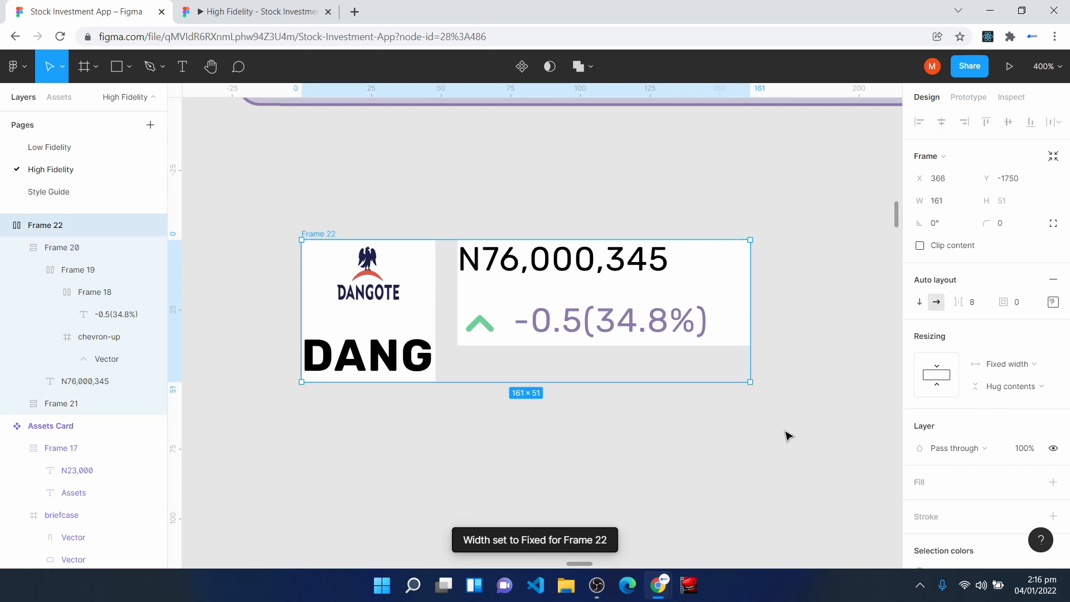
left_click(921, 490)
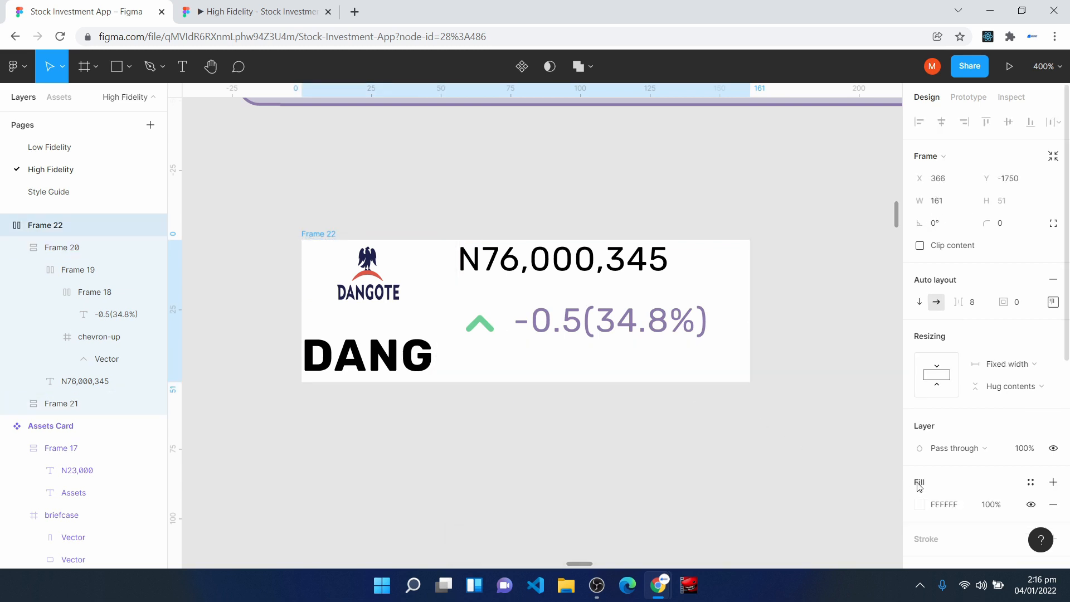
left_click(1025, 310)
type("8")
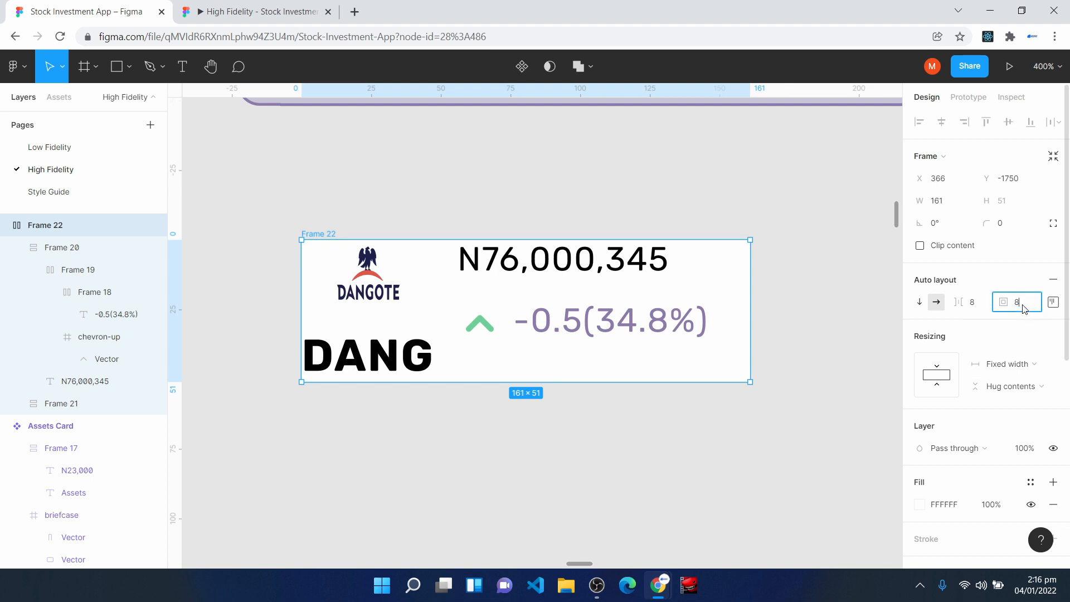
key("Return")
- Set the corner radius of the outer horizontal frame to 8
left_click(1020, 224)
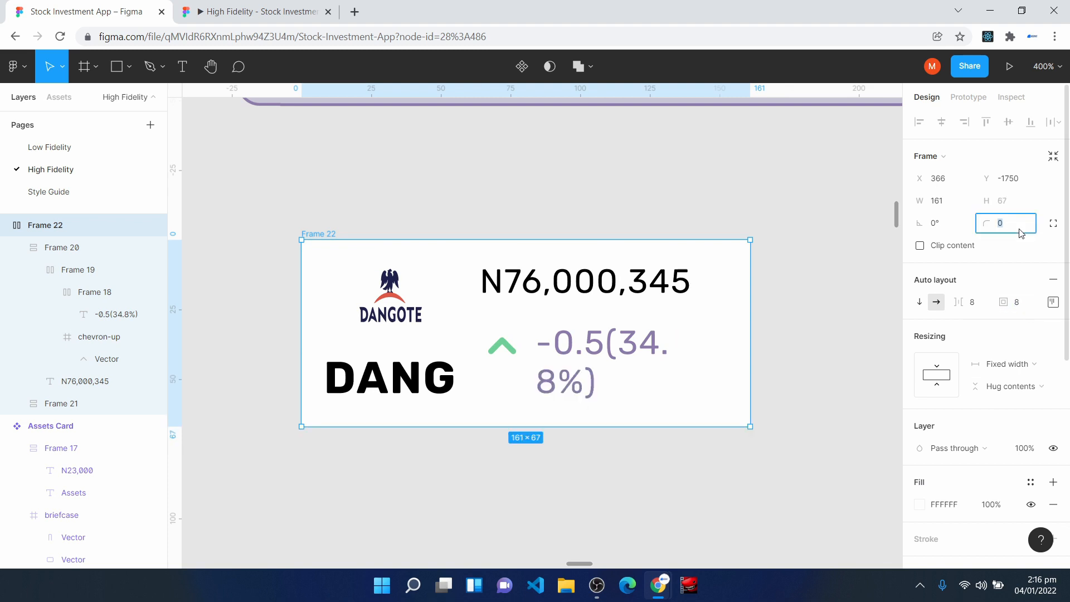
type("8")
key("Return")
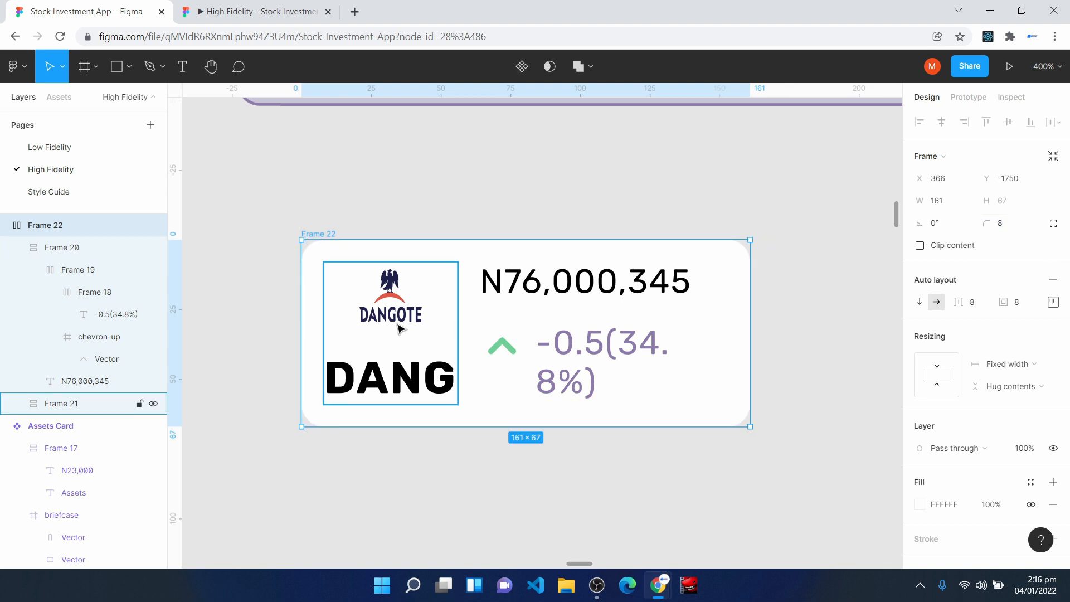
- Widen the outer frame to about 164 so the percentage fits on one line, and move it up towards the search field
left_click_drag(748, 327, 768, 330)
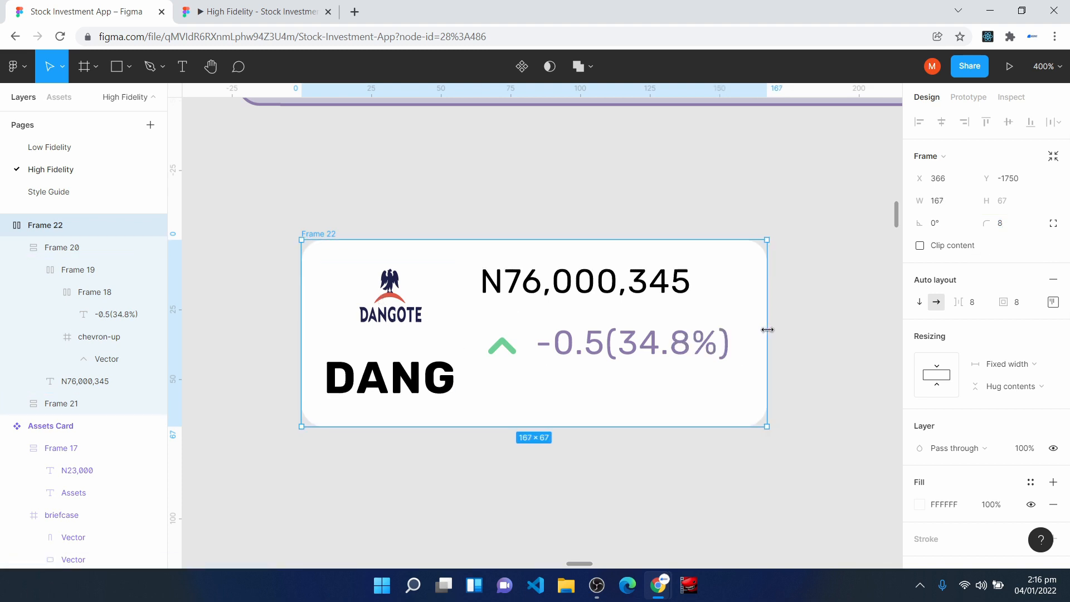
left_click_drag(552, 415, 543, 375)
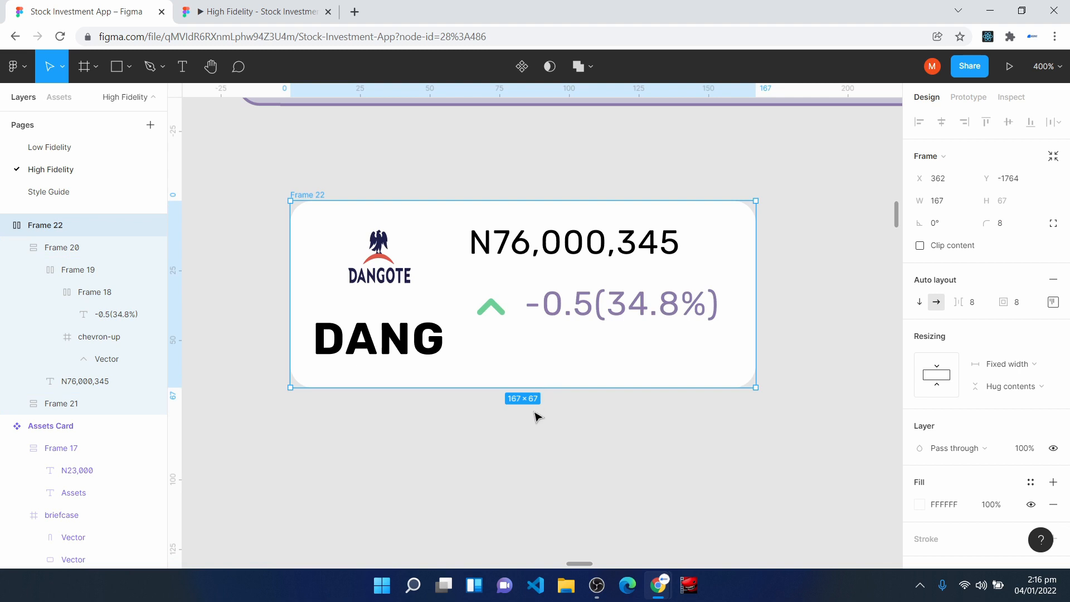
left_click_drag(756, 282, 748, 282)
- Rename the outer frame as Stock List and make it a component lined up with the Search Input Field's left edge
key("shift+0")
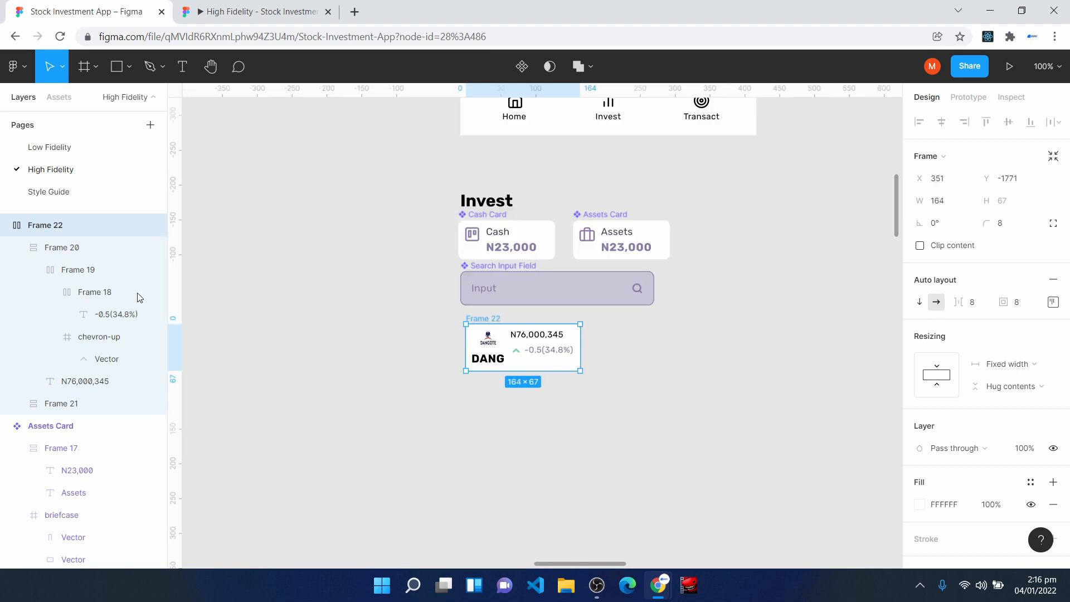
right_click(54, 225)
type("Stock List")
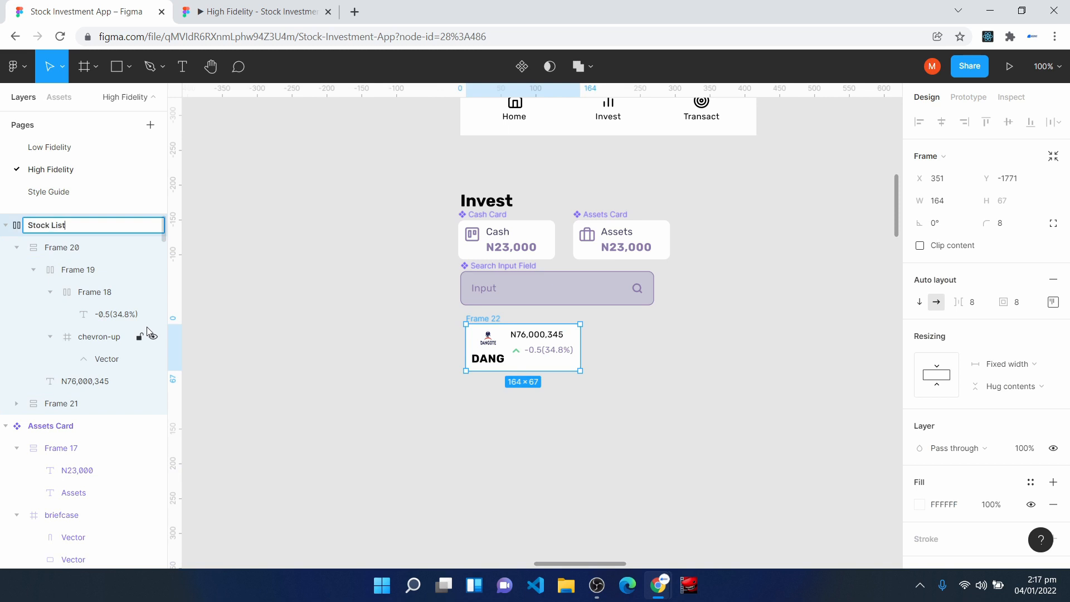
key("Return")
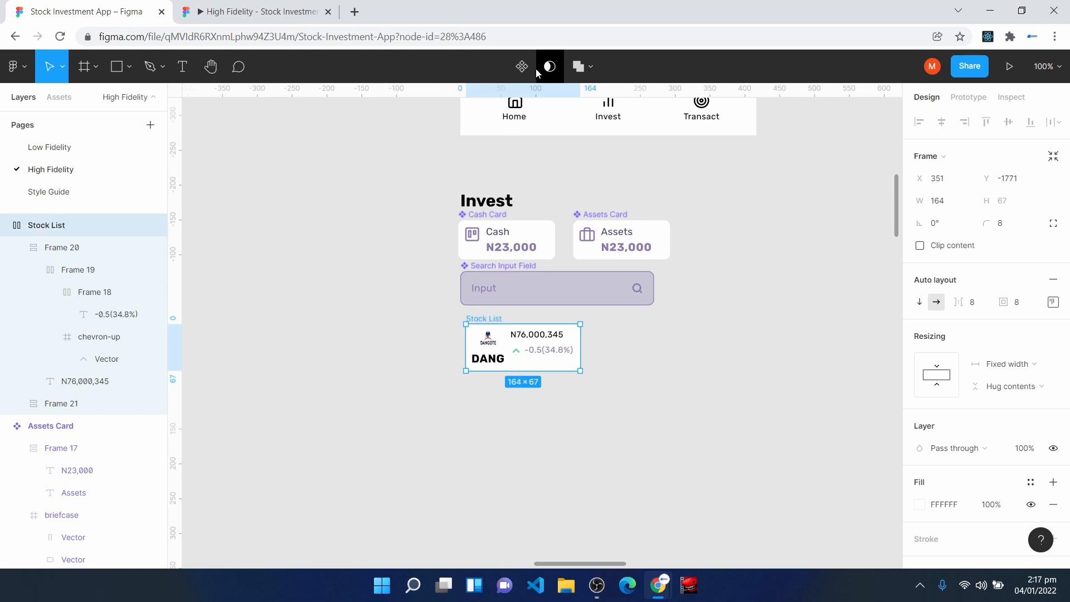
left_click(522, 67)
left_click_drag(517, 362, 512, 363)
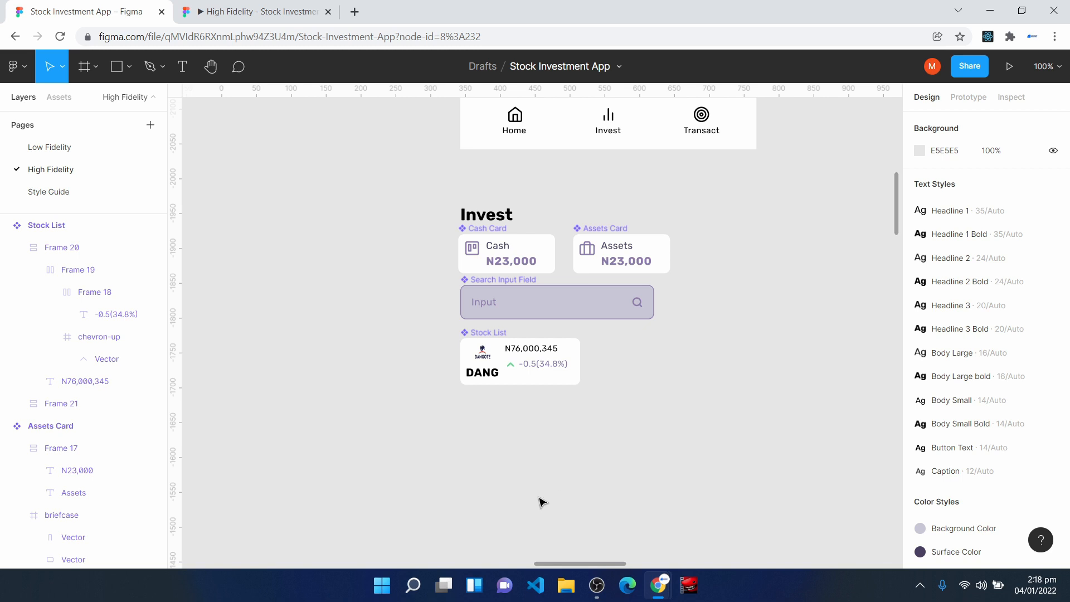
- Draw a 48 by 48 frame in the empty canvas area below the Stock List component
scroll(544, 501, "up", 5)
scroll(543, 496, "down", 5)
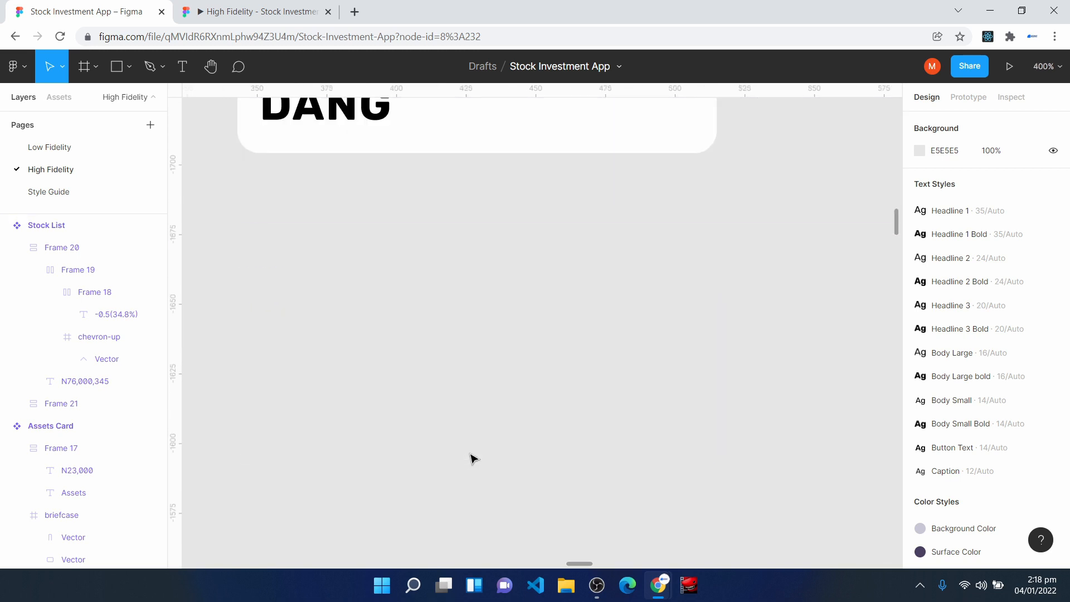
key("f")
mouse_move(302, 245)
left_mouse_down()
mouse_move(442, 354)
mouse_move(470, 360)
mouse_move(438, 382)
left_mouse_up()
key("ctrl+Left")
key("ctrl+Up")
- Set the 48 by 48 frame's corner radius to 100 and apply the Surface Color style as its fill
left_click(1008, 225)
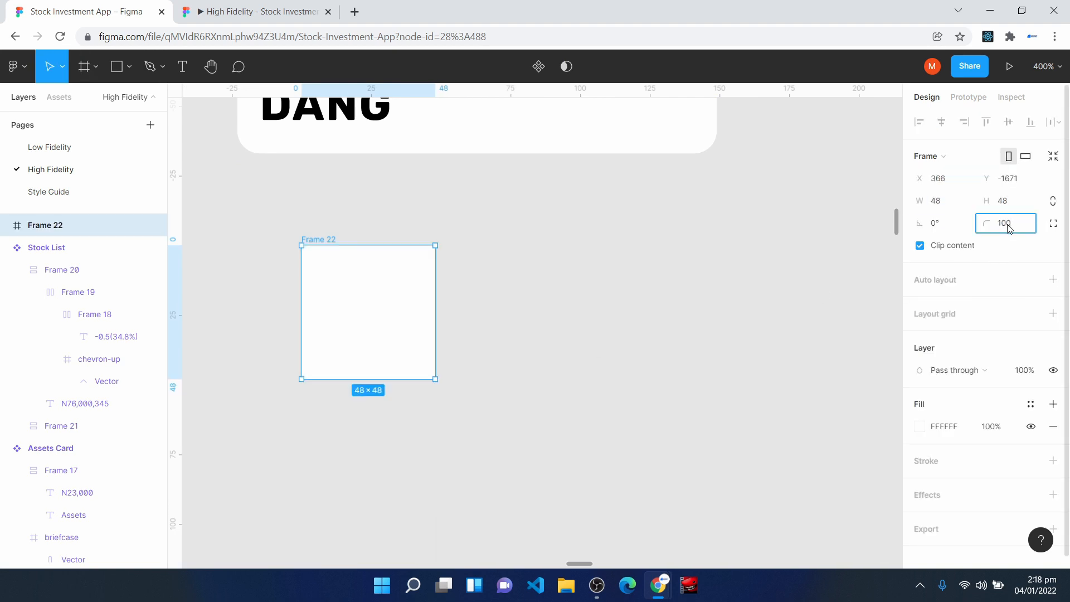
key("Return")
left_click(1031, 404)
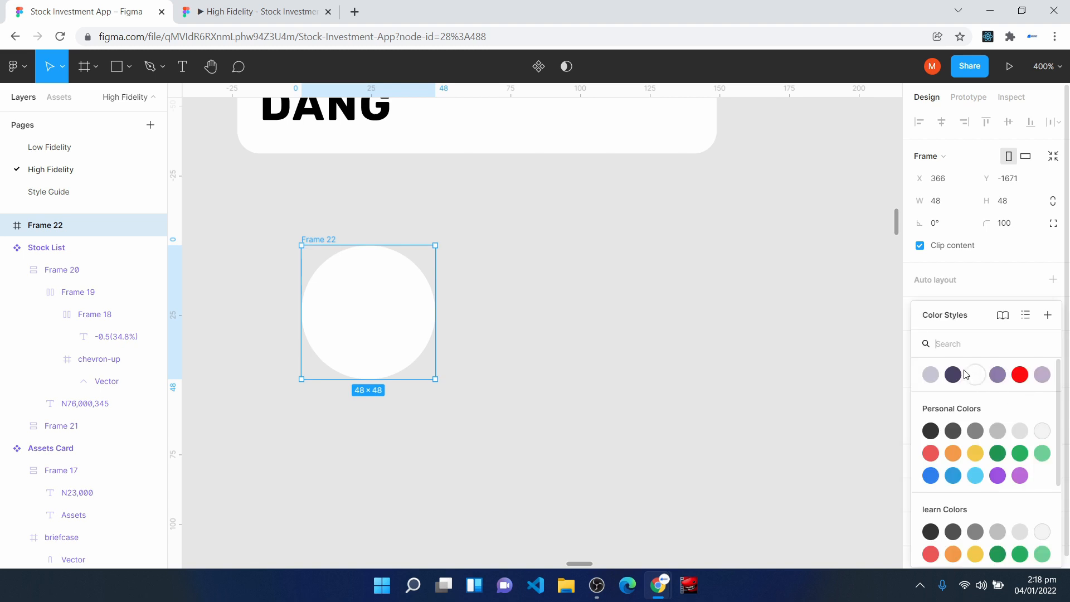
left_click(953, 375)
- Run the Brandfetch plugin and search for the brand paystack
right_click(608, 280)
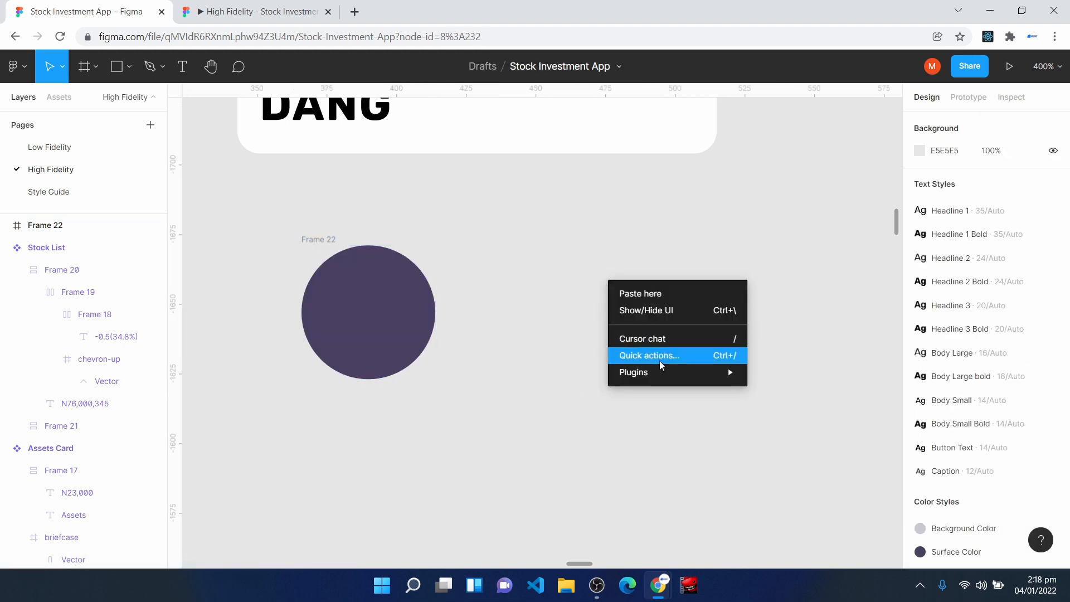
mouse_move(664, 373)
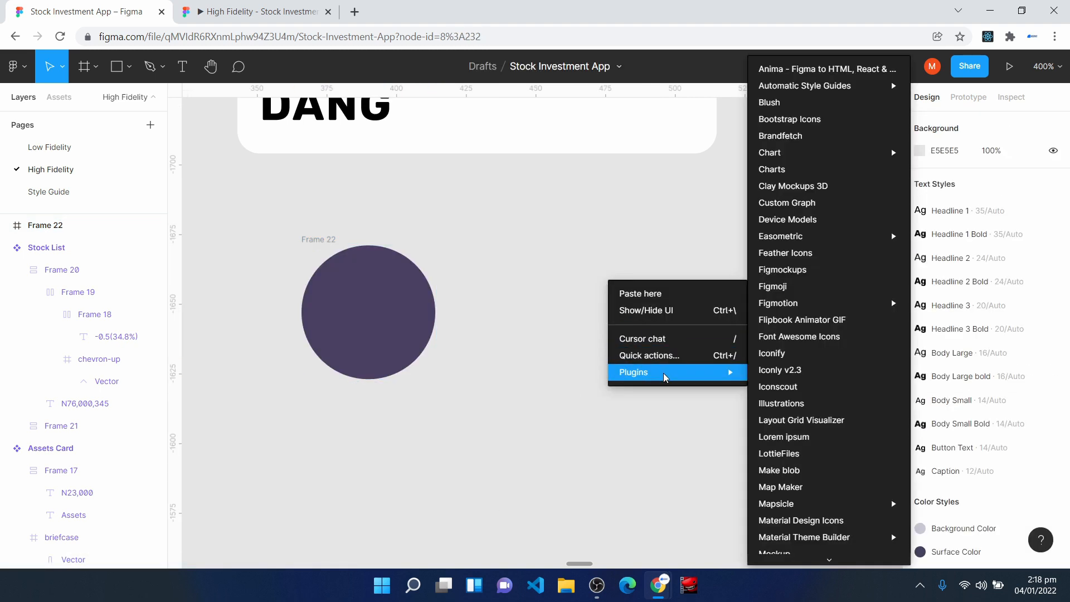
left_click(798, 137)
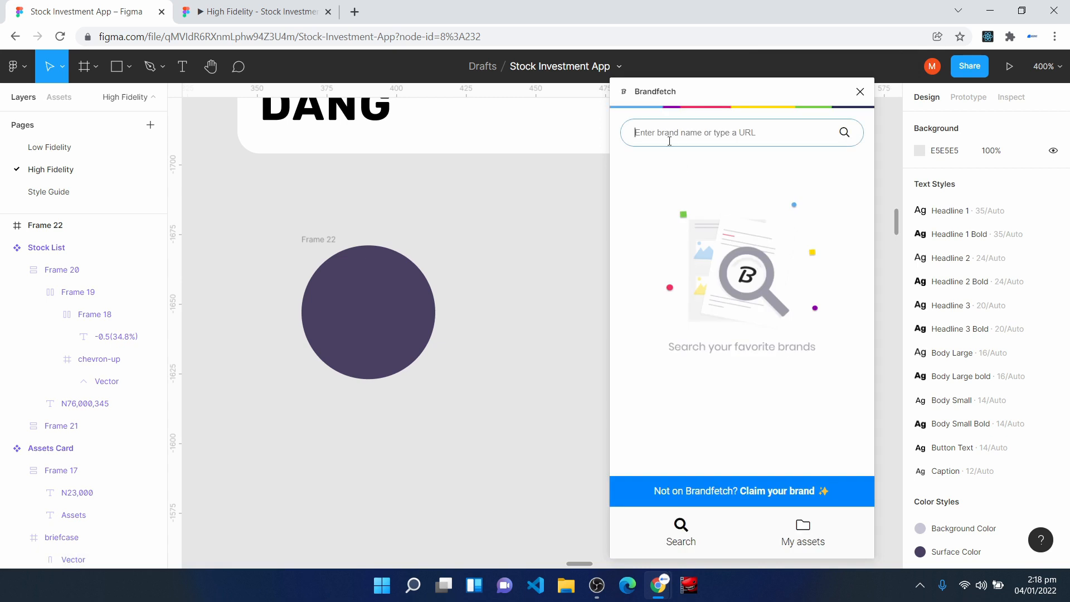
type("paystack")
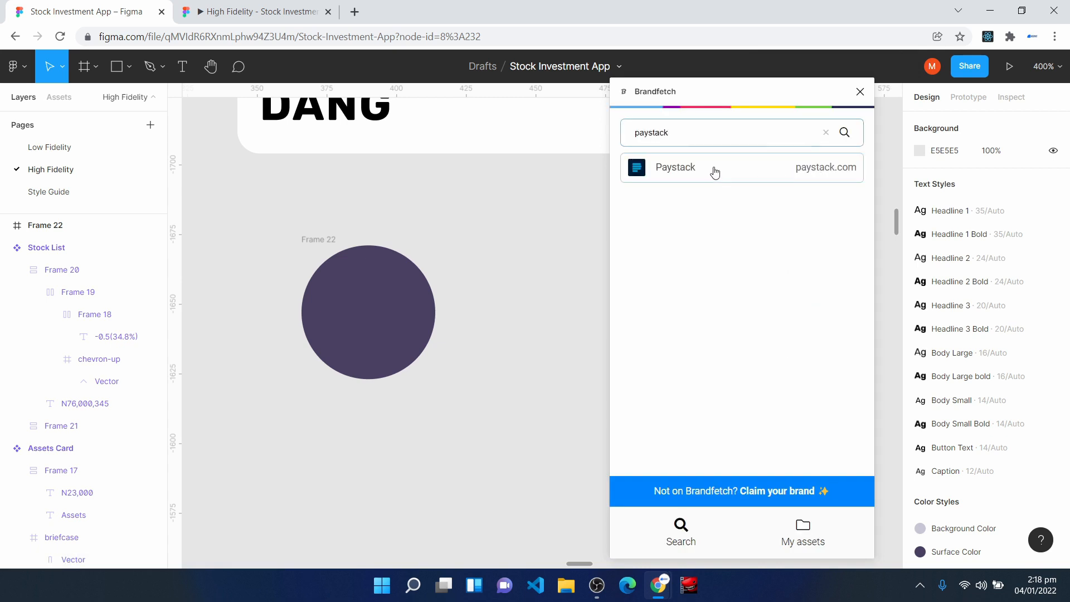
- Insert the Paystack icon from the Brandfetch results and strip its background with the Remove BG plugin
left_click(715, 172)
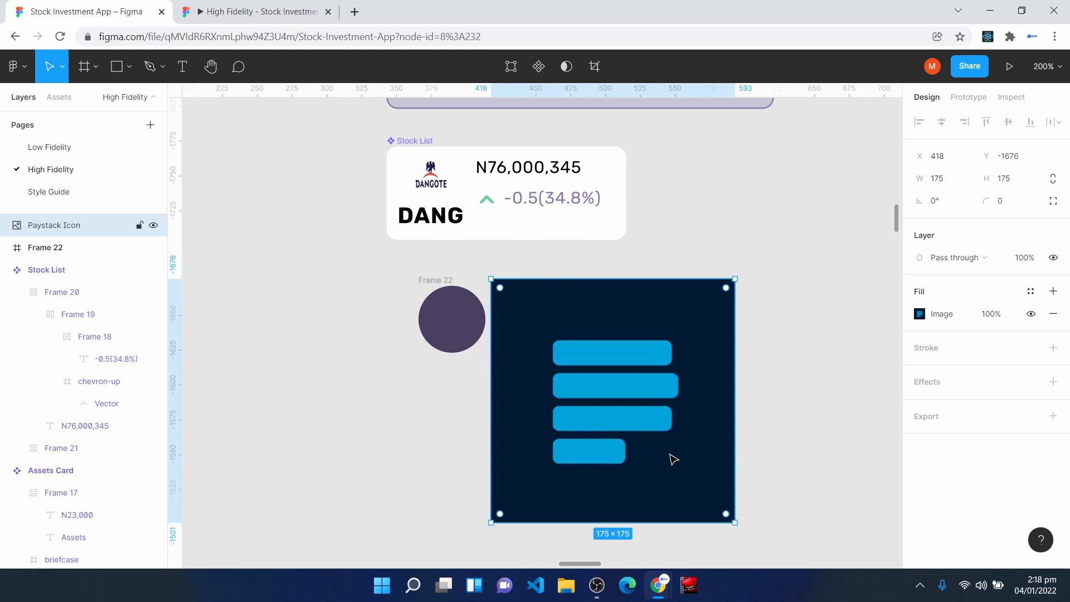
right_click(673, 458)
mouse_move(673, 458)
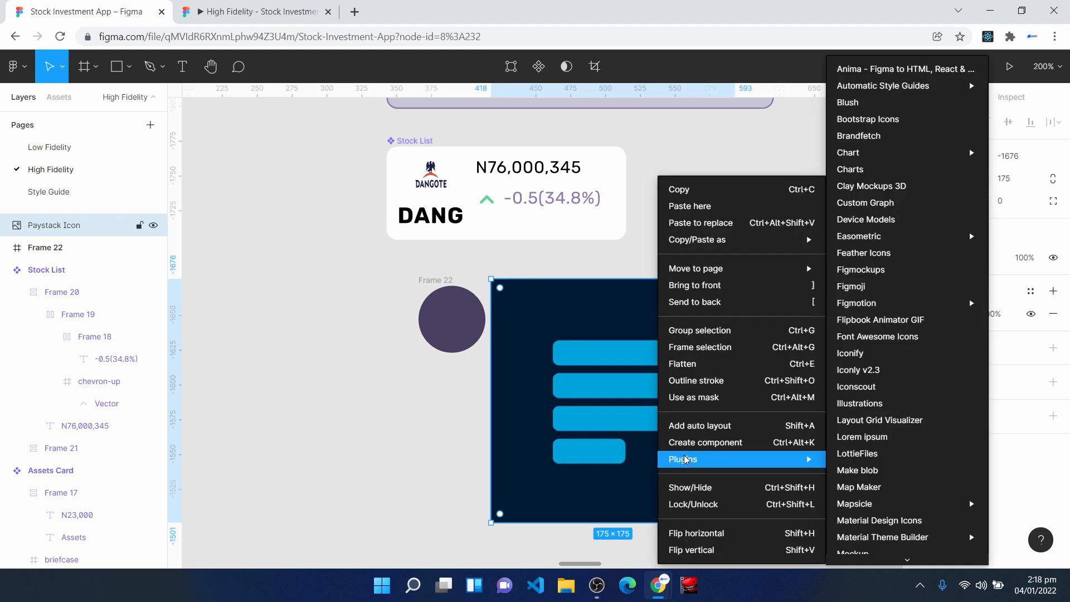
scroll(904, 472, "down", 5)
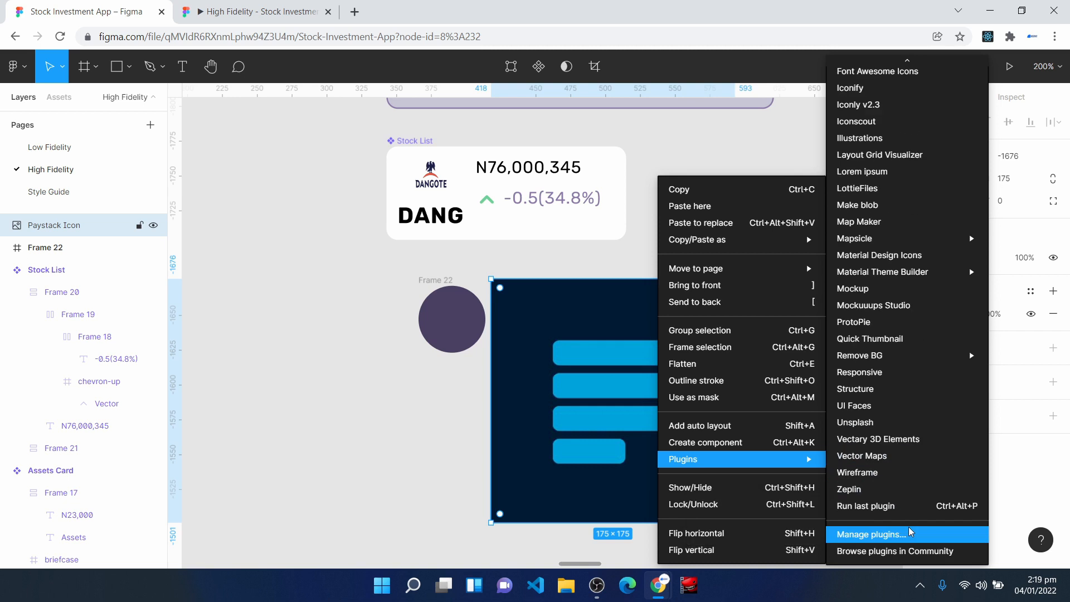
mouse_move(940, 364)
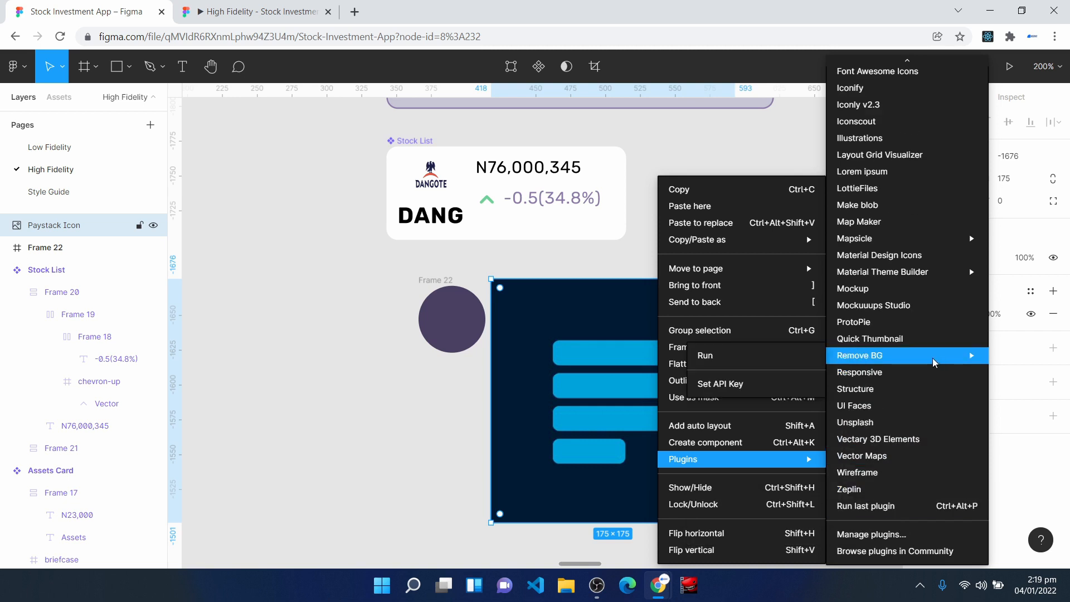
left_click(787, 361)
- Resize the Paystack icon to 24 by 24 and centre it inside the circular frame
left_click(965, 185)
type("24")
left_click(1029, 184)
type("2")
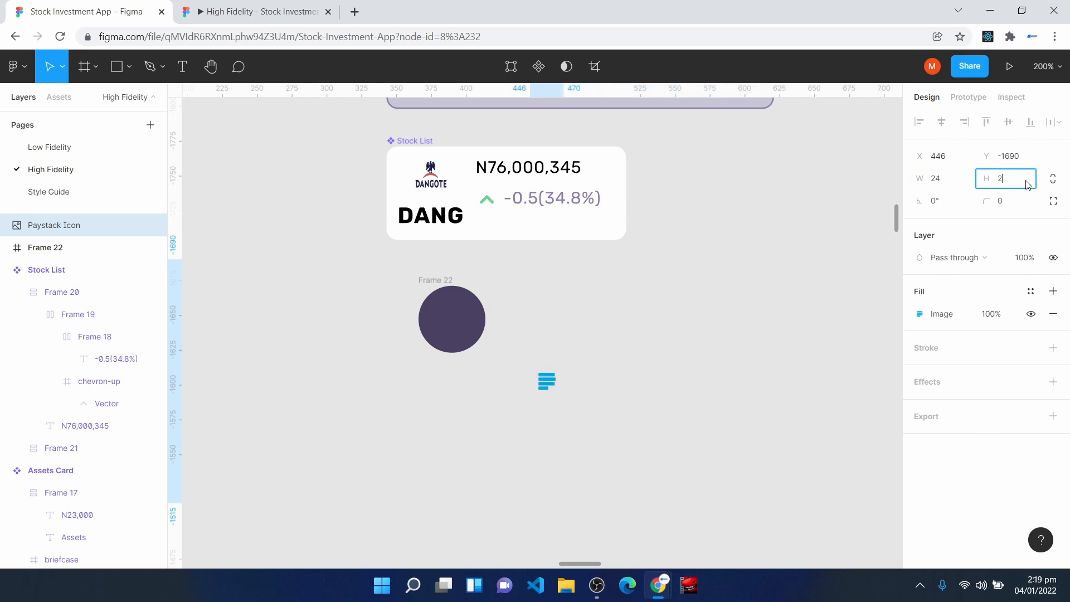
type("4")
key("Return")
left_click_drag(542, 287, 449, 321)
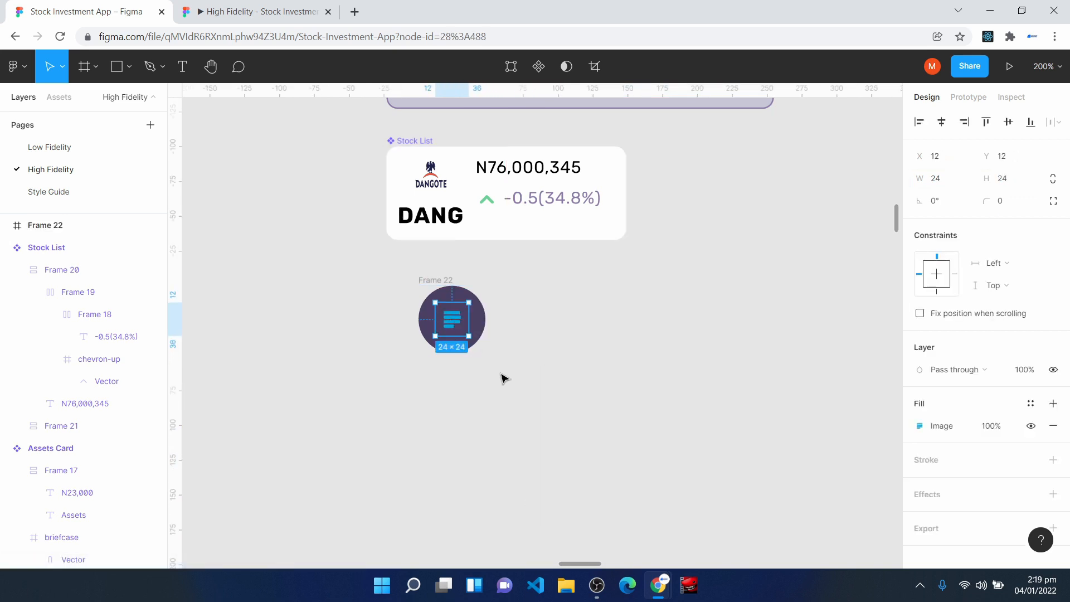
- Set the Paystack icon's horizontal and vertical constraints to Center
key("ctrl+plus")
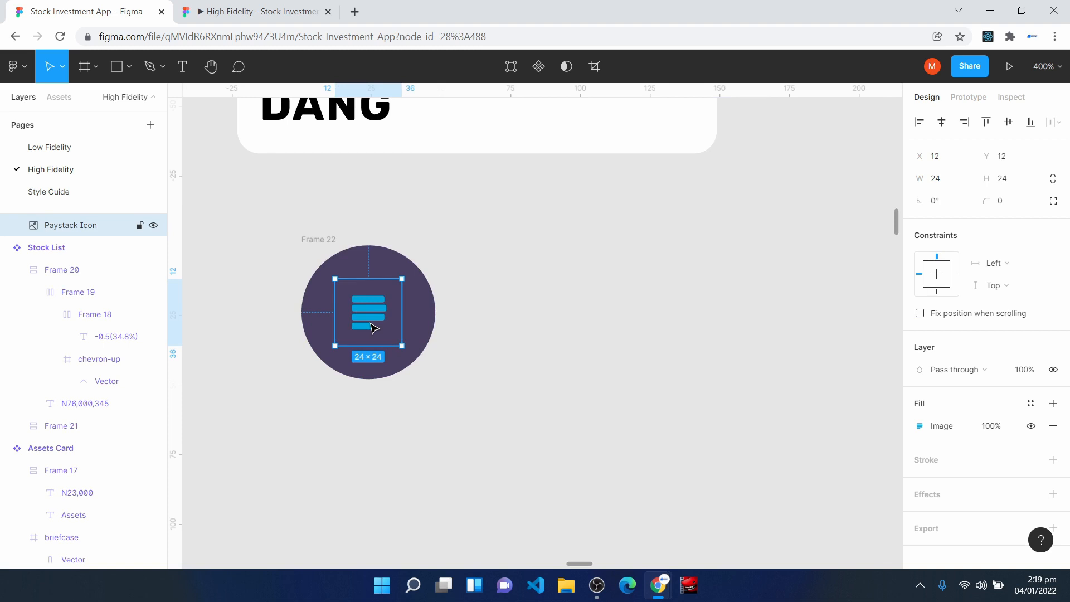
left_click(1011, 267)
left_click(1010, 310)
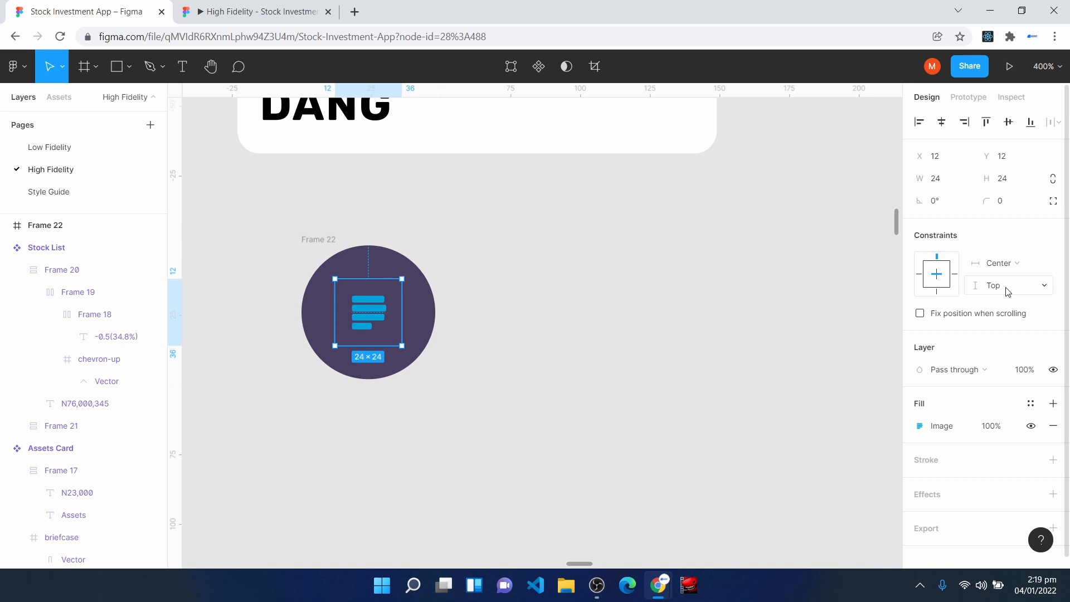
left_click(1009, 286)
left_click(1006, 335)
left_click(552, 435)
- Add the text Paystack beside the circular frame and apply the Body Large bold text style
key("t")
left_click(459, 273)
type("Paystack")
key("Escape")
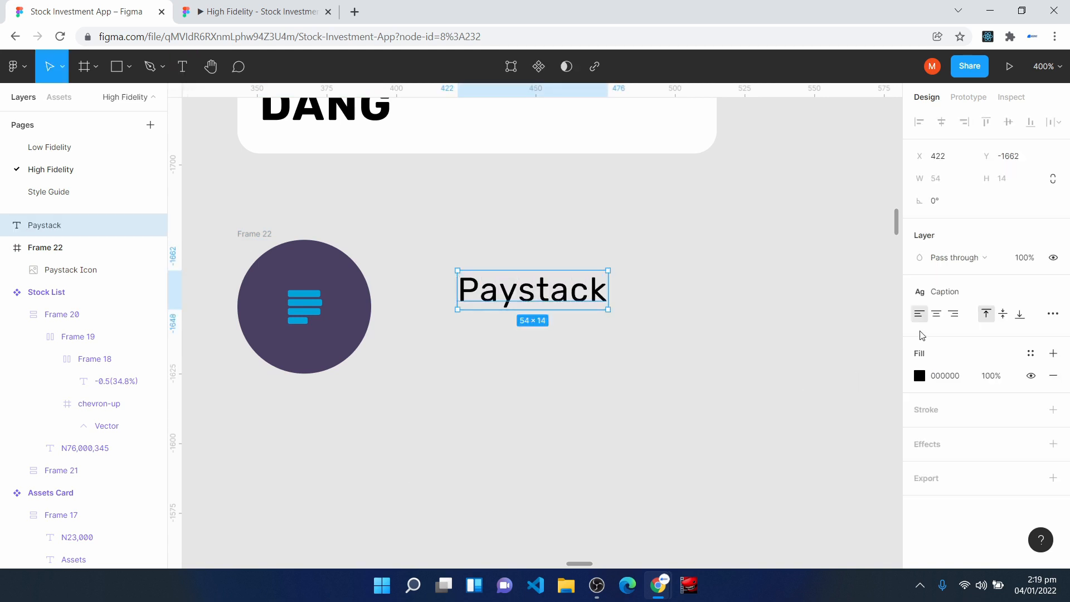
left_click(952, 291)
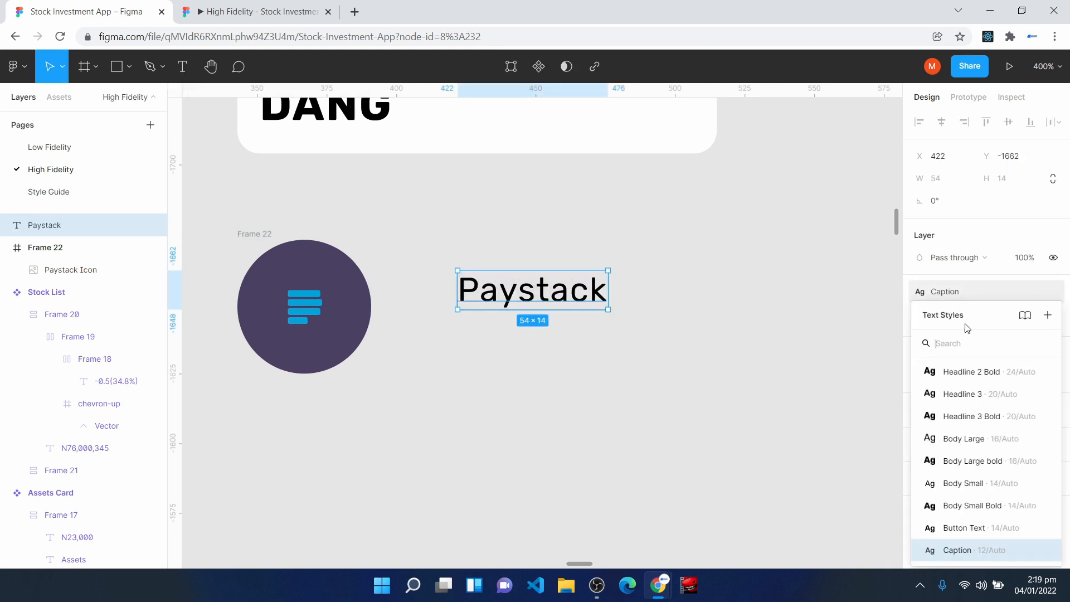
left_click(988, 461)
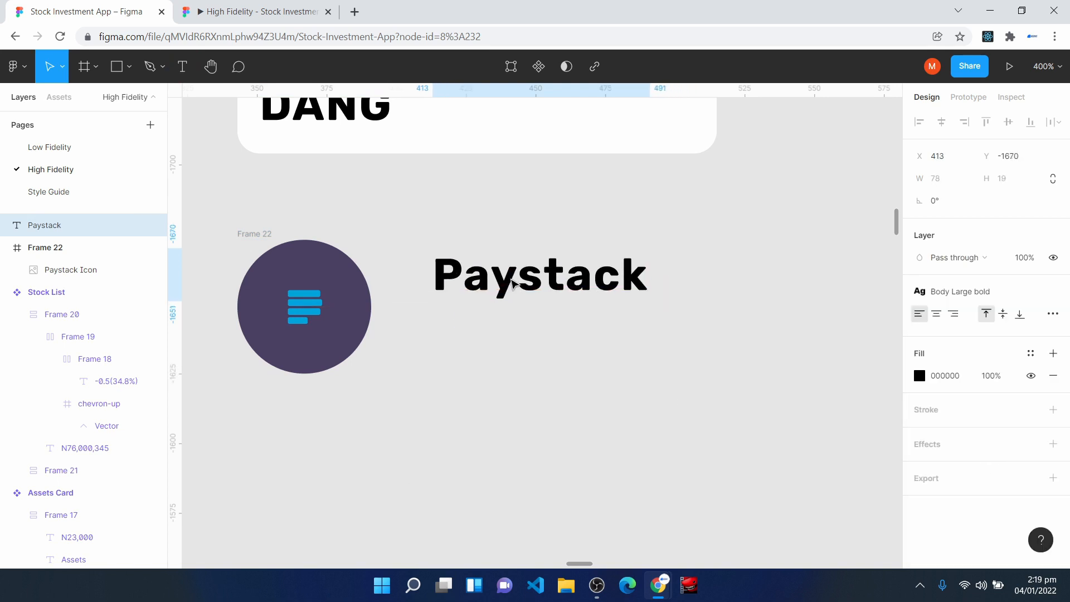
left_click(513, 365)
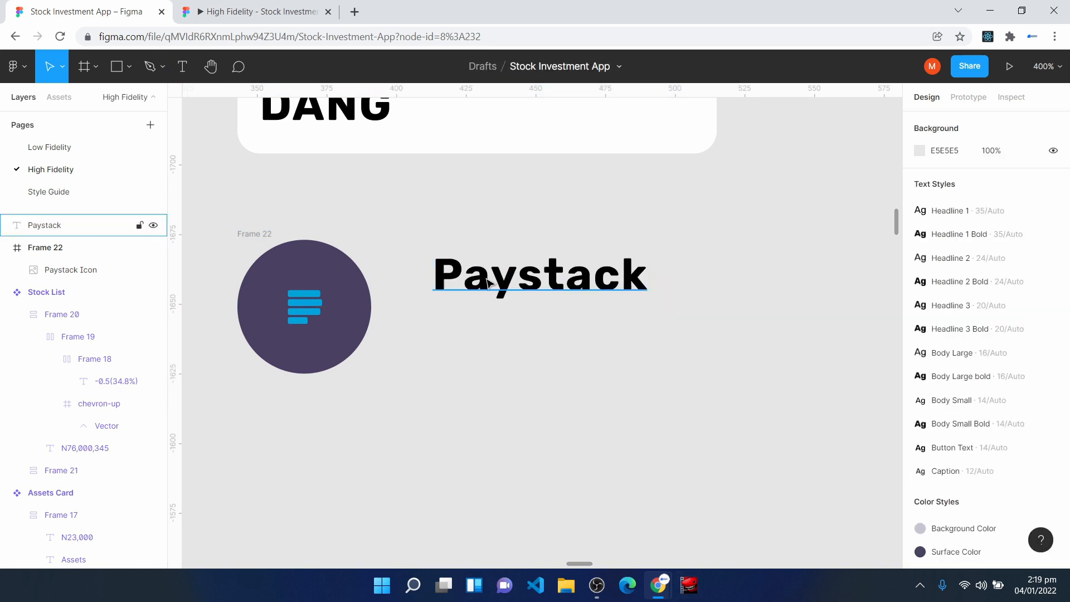
- Add the text +345 in the Body Small style and align it beneath the left edge of the Paystack text
left_click(182, 72)
left_click(465, 354)
type("+")
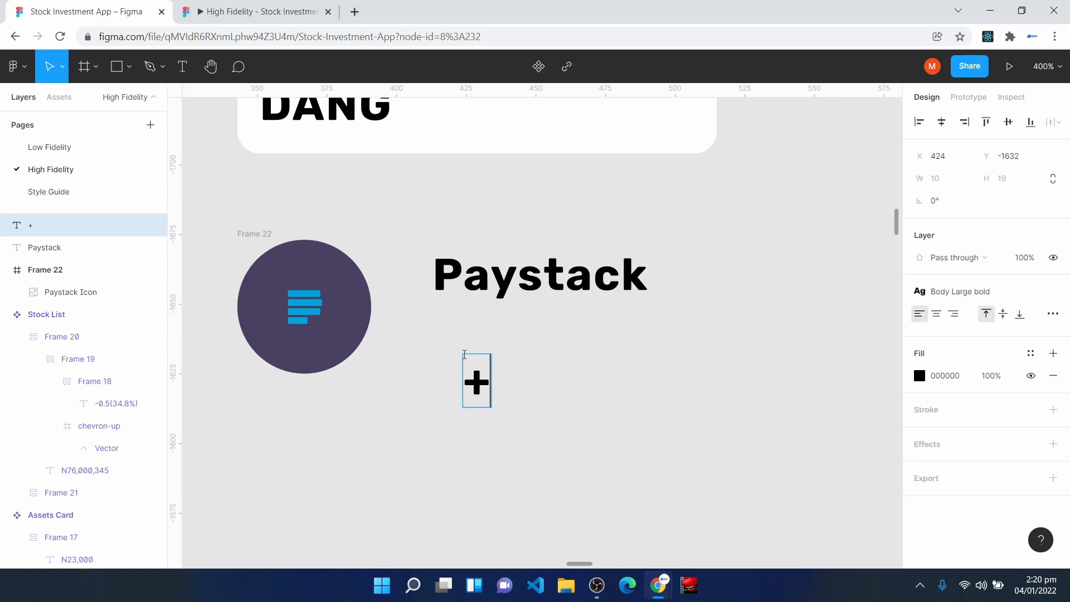
type("345")
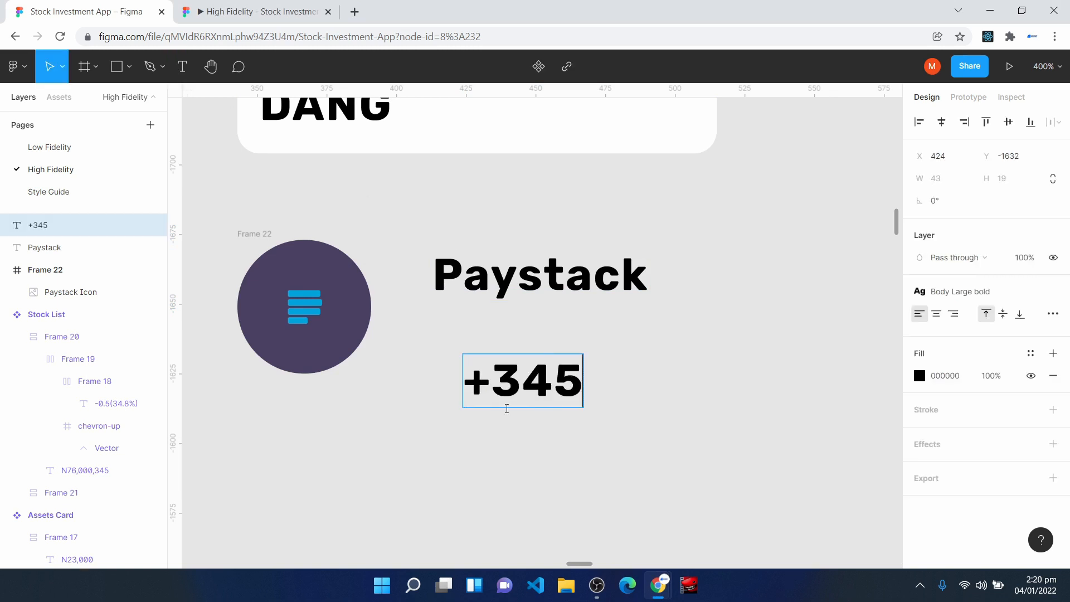
key("Escape")
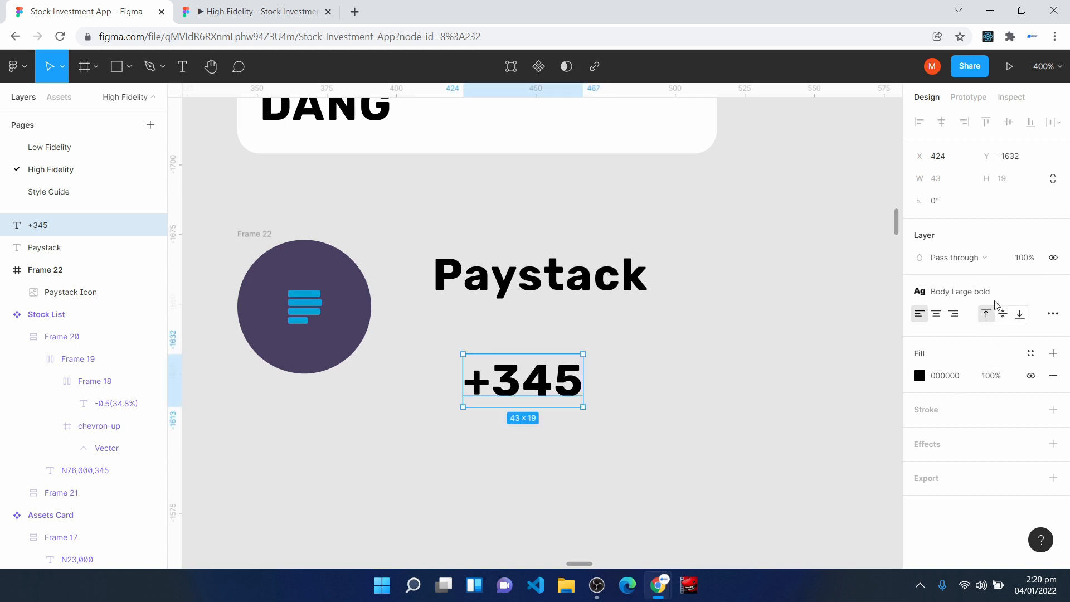
left_click(947, 291)
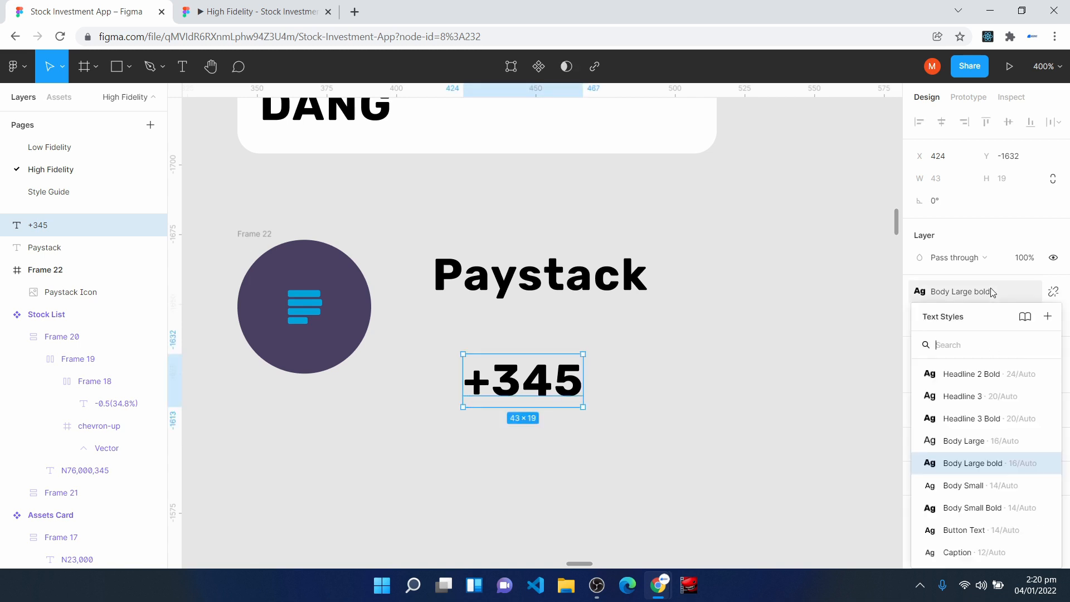
left_click(998, 488)
left_click_drag(513, 383, 483, 355)
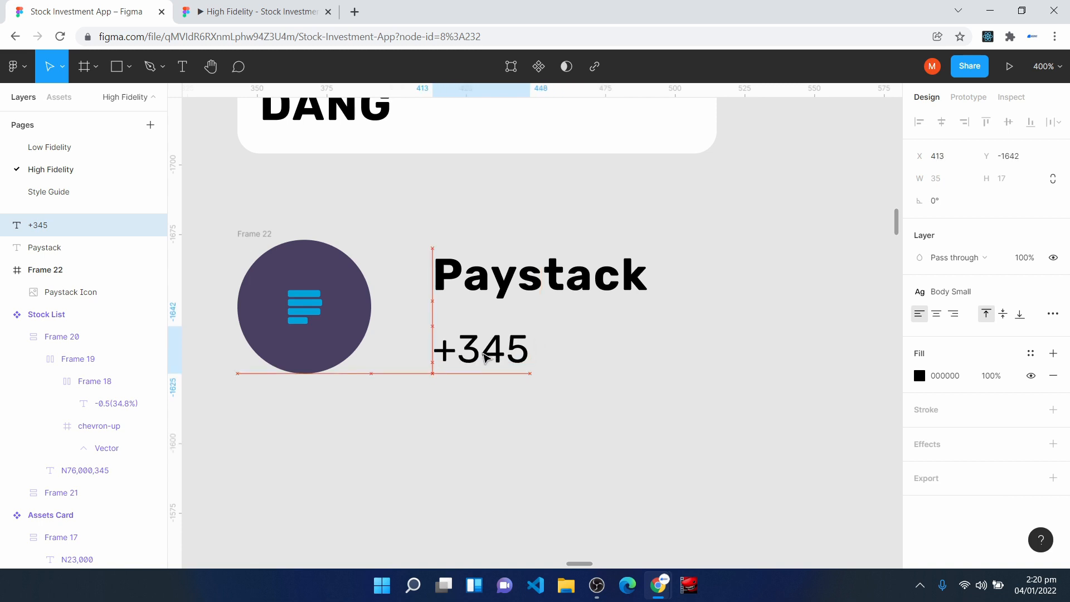
- Apply the Green 3 color style to the +345 text and Surface Color to the Paystack text
left_click(1030, 354)
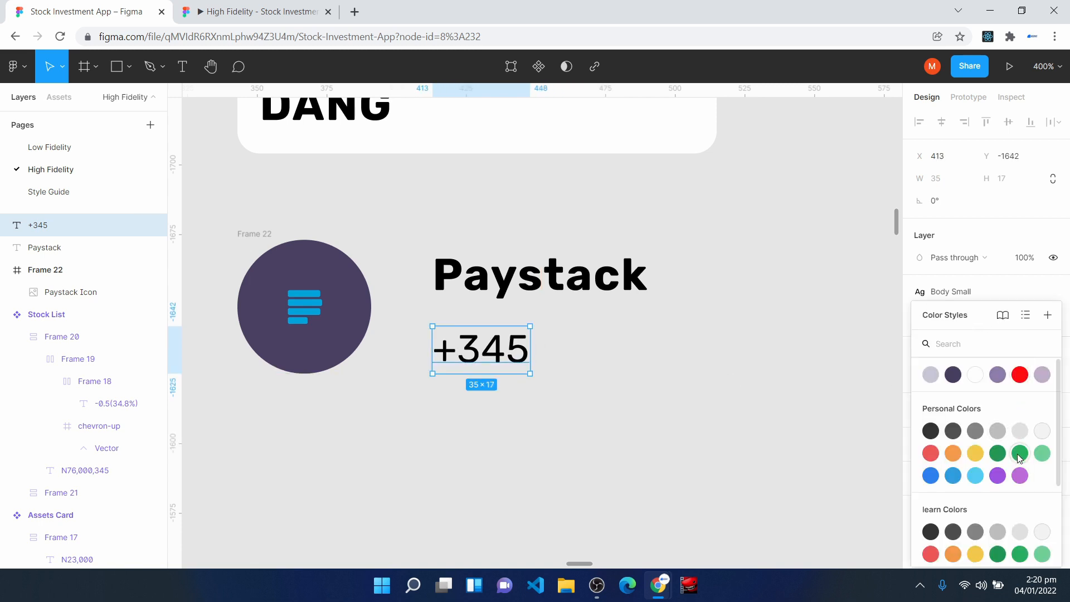
left_click(1040, 455)
left_click(463, 282)
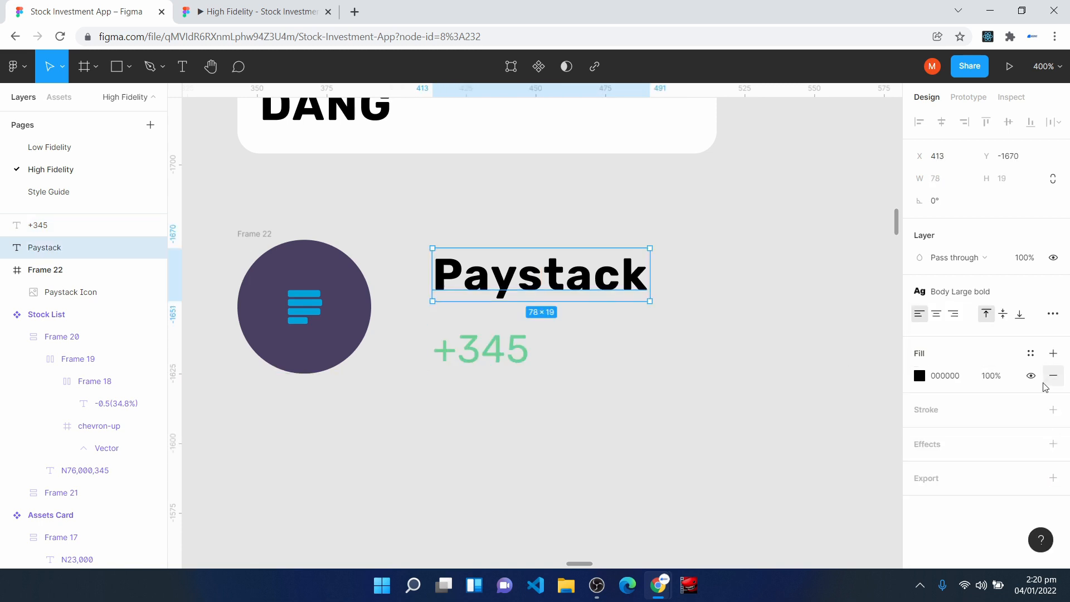
left_click(1031, 354)
left_click(980, 417)
- Wrap the Paystack and +345 texts in a vertical auto layout with a spacing of 4
left_click_drag(408, 229, 735, 399)
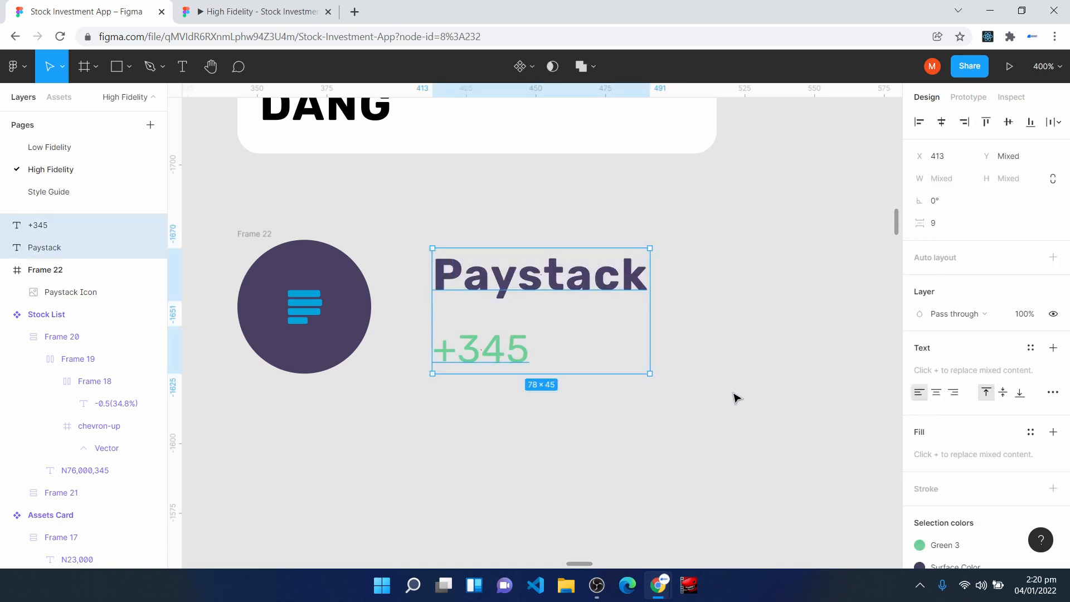
key("shift+a")
left_click(979, 305)
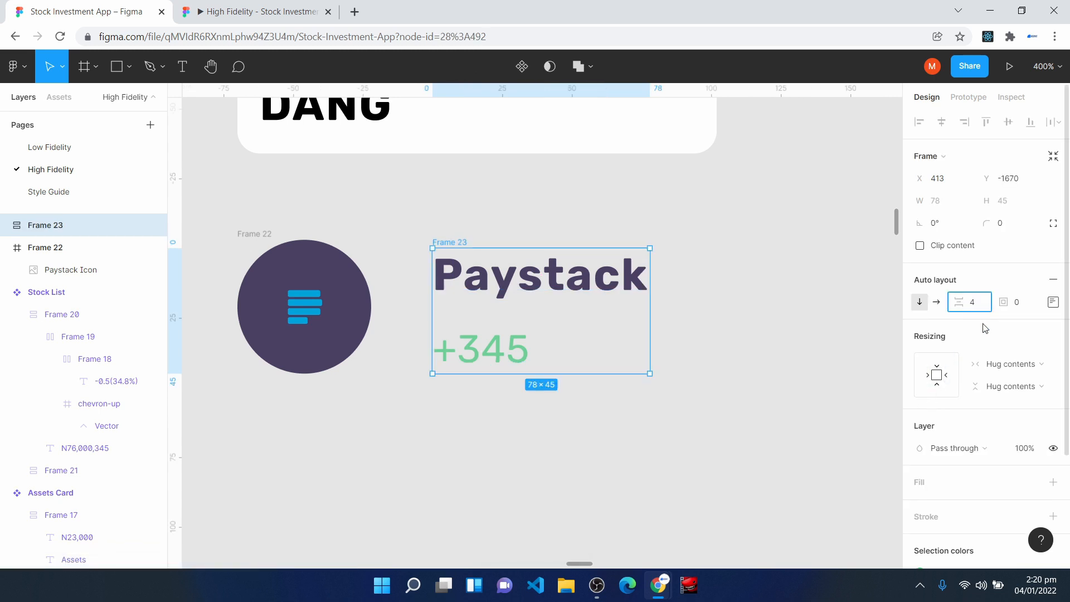
key("Return")
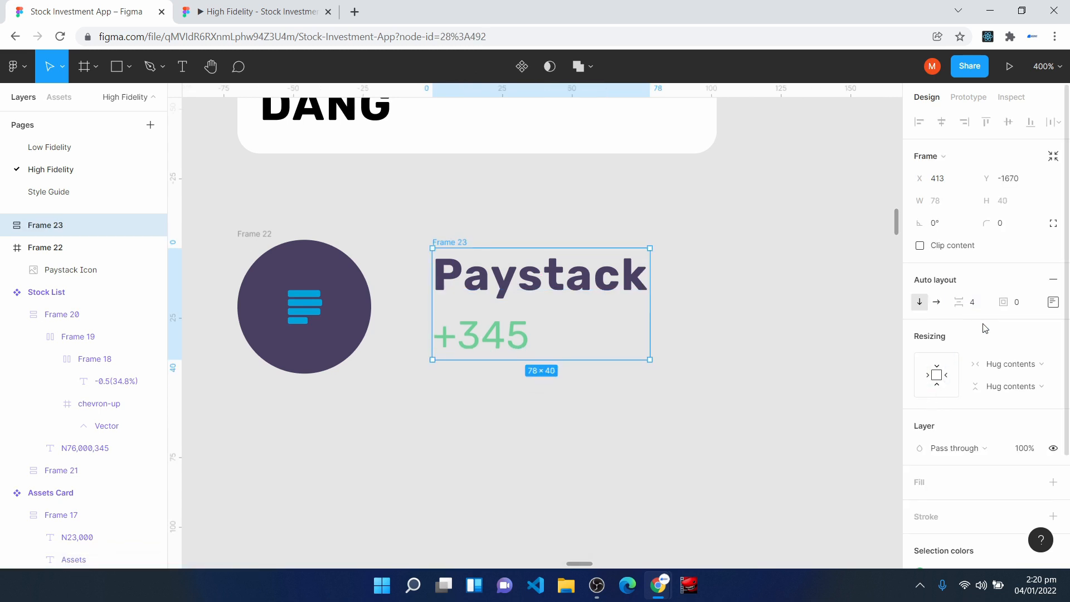
- Set both texts to fill container width and widen their auto layout frame to about 91
left_click(591, 289)
left_click(1042, 236)
left_click(1015, 251)
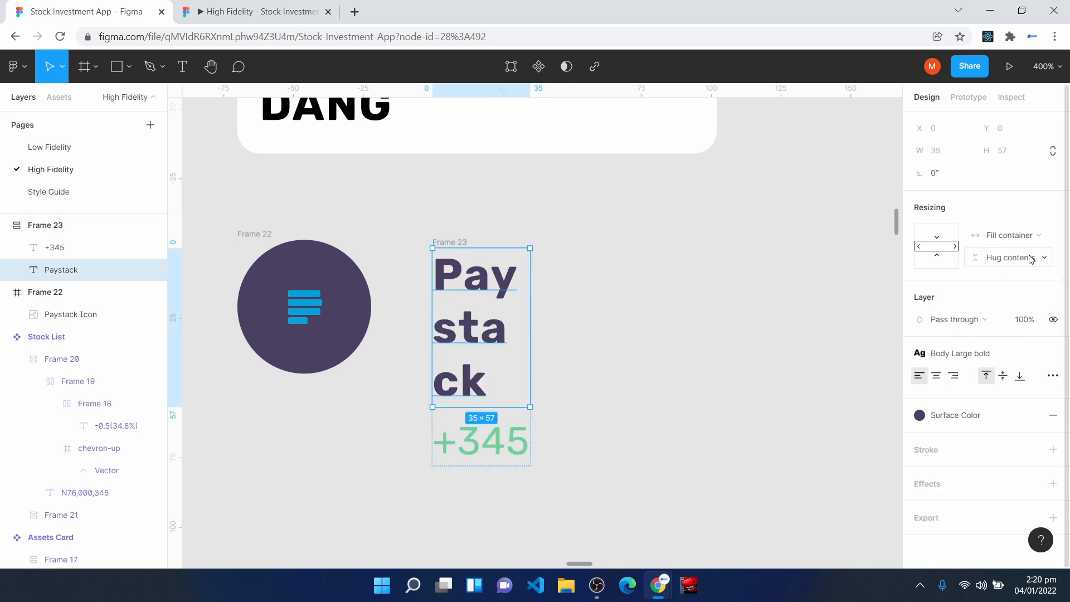
left_click(498, 449)
left_click(1018, 239)
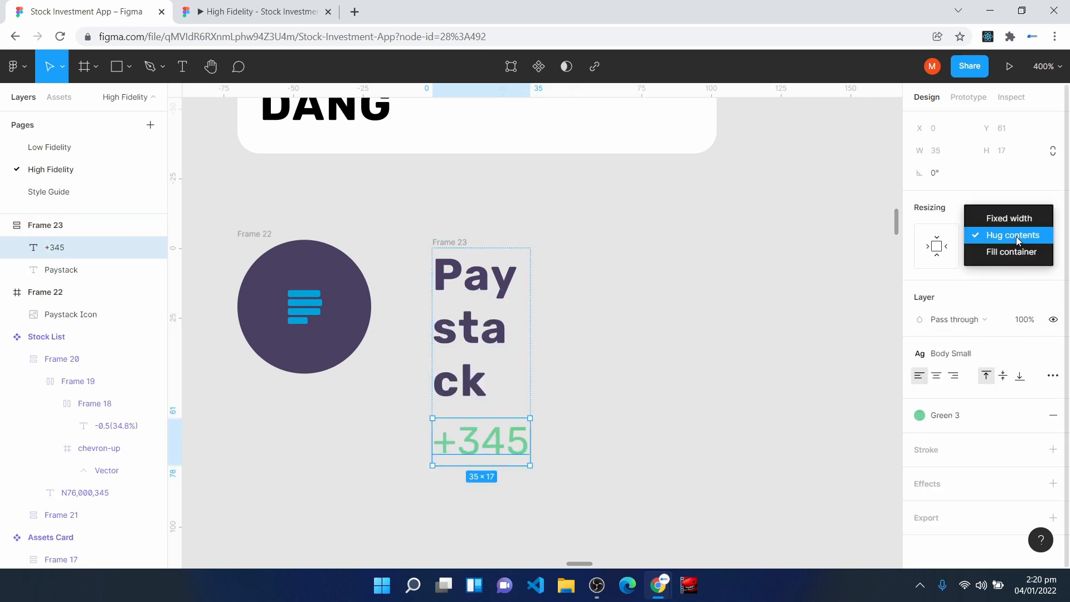
left_click(1015, 249)
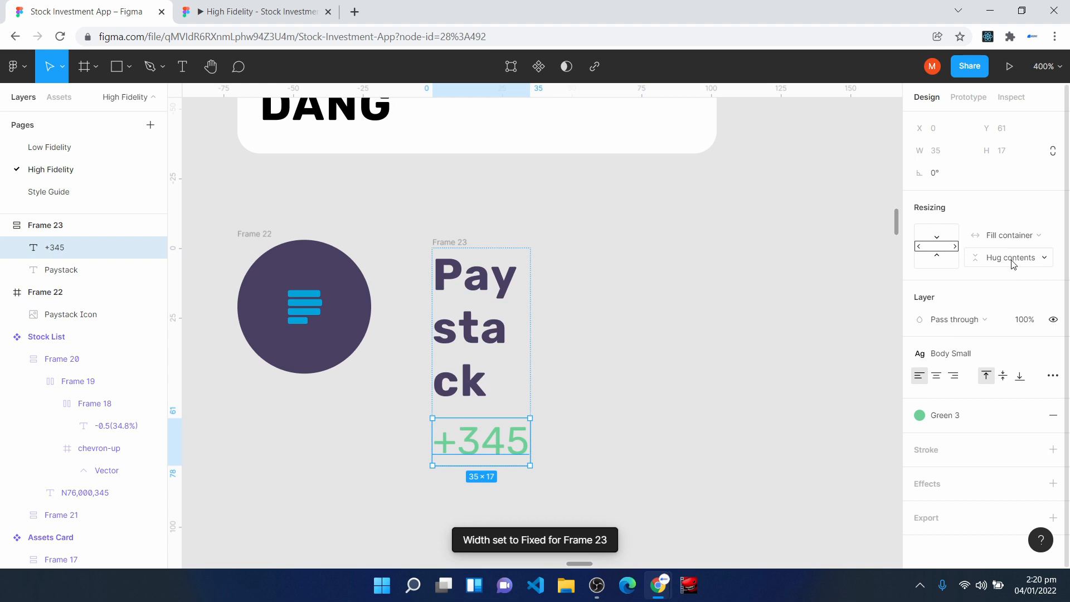
left_click(78, 225)
left_click_drag(530, 308, 686, 298)
- Combine the circular icon frame and the text frame in a horizontal auto layout with a spacing of 8
left_click_drag(233, 198, 732, 442)
key("shift+a")
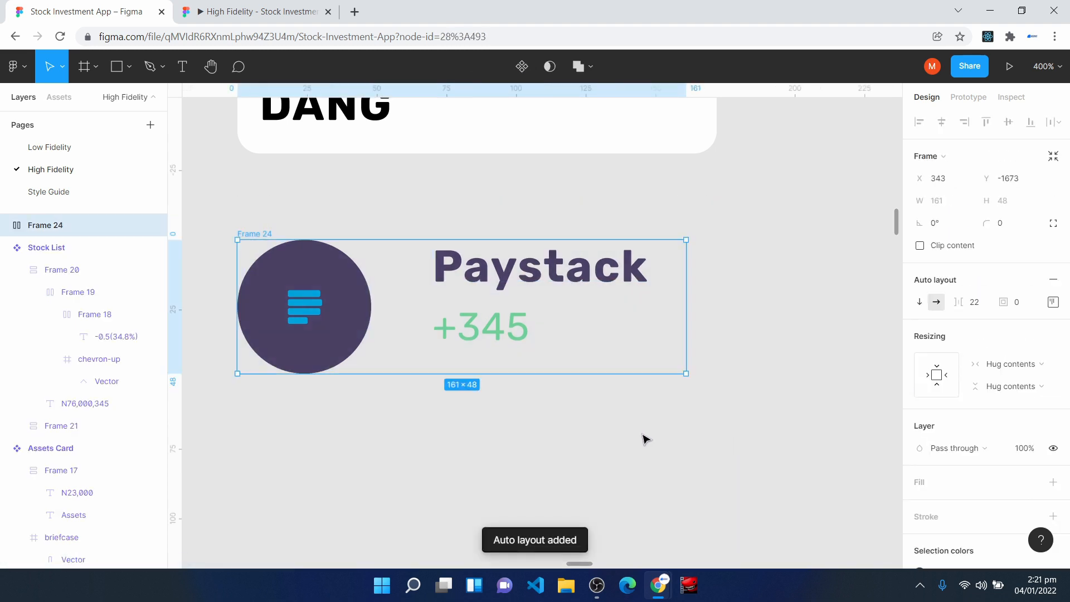
left_click_drag(418, 317, 457, 320)
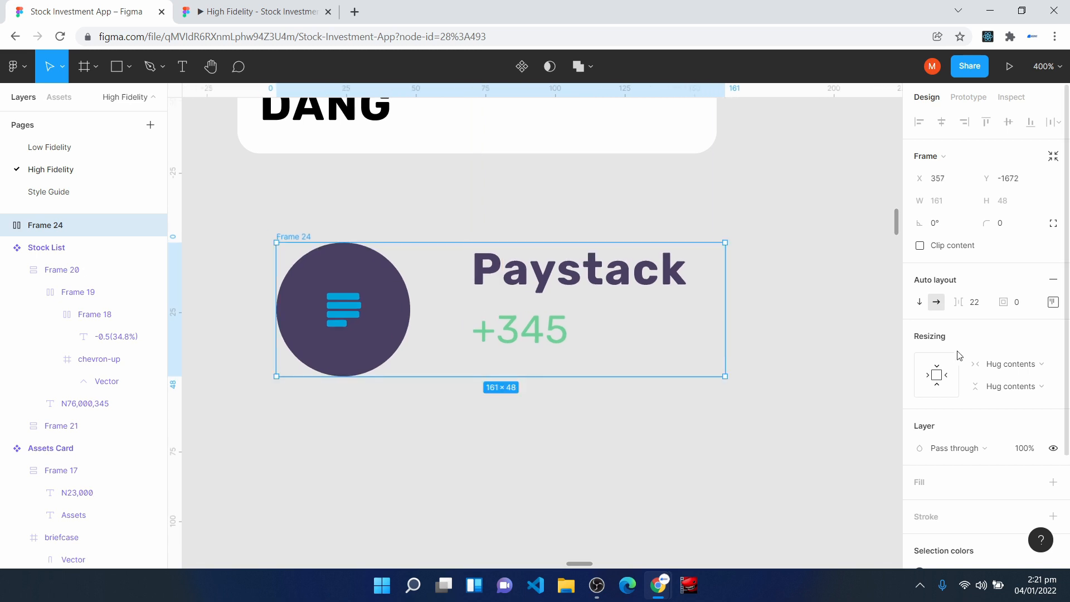
left_click(974, 302)
type("8")
key("Return")
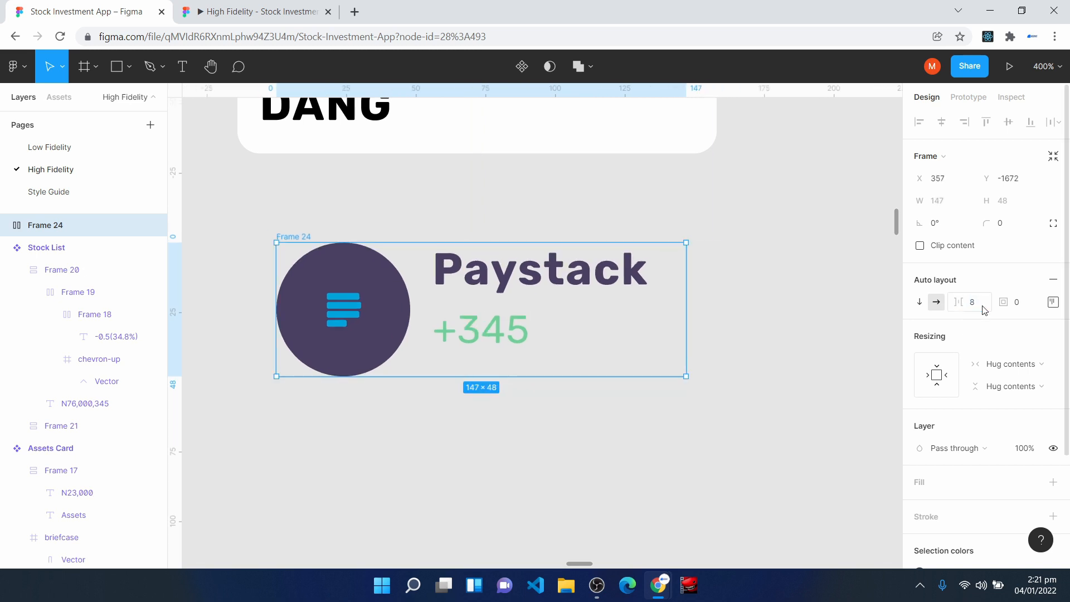
- Give the combined Paystack frame a white FFFFFF fill and a padding of 8
left_click(920, 483)
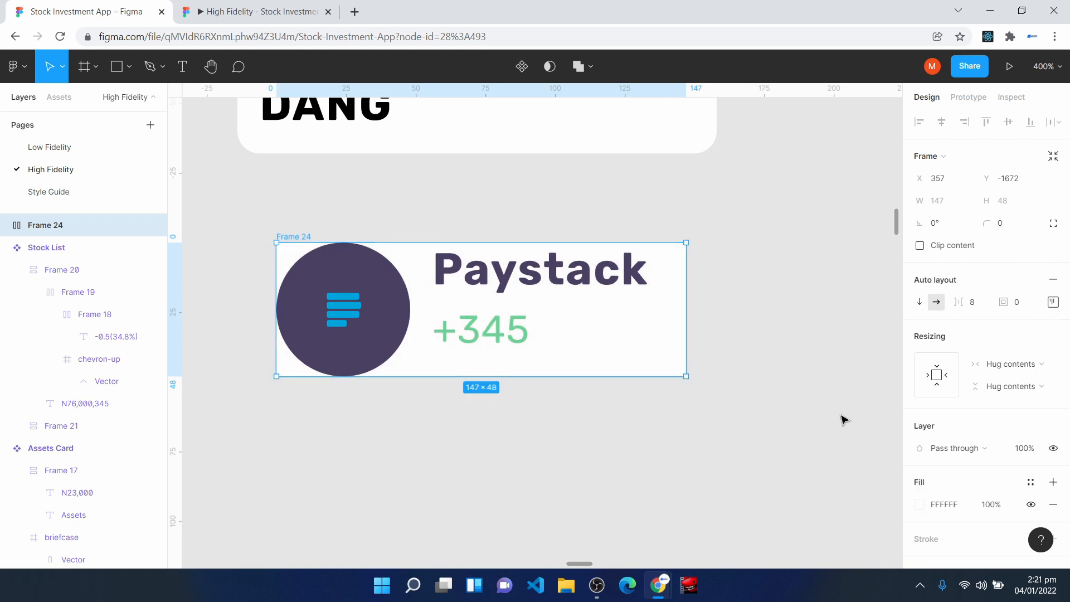
left_click(1024, 307)
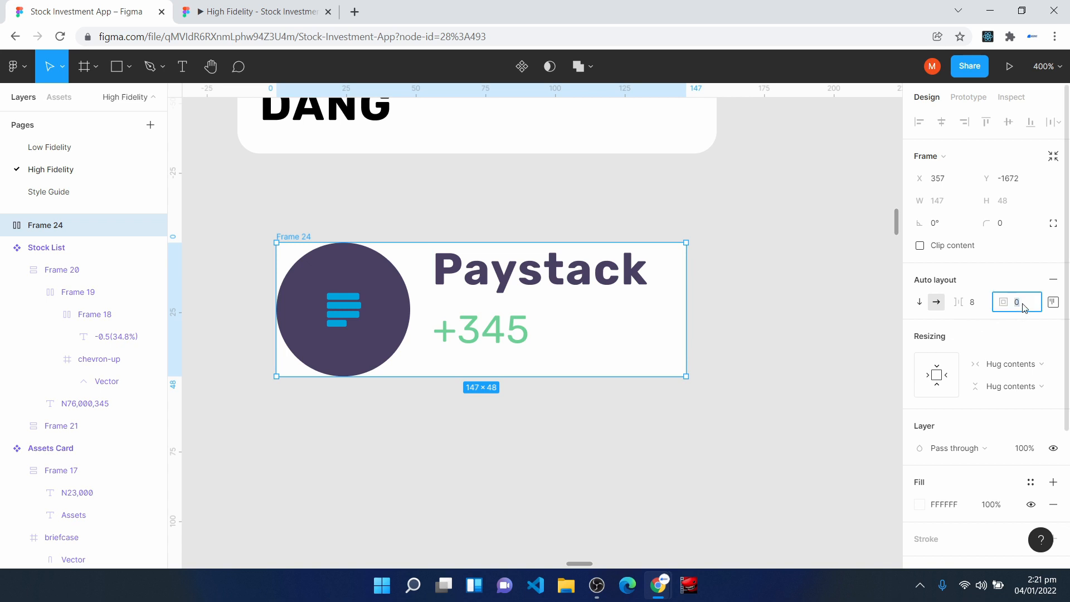
key("Return")
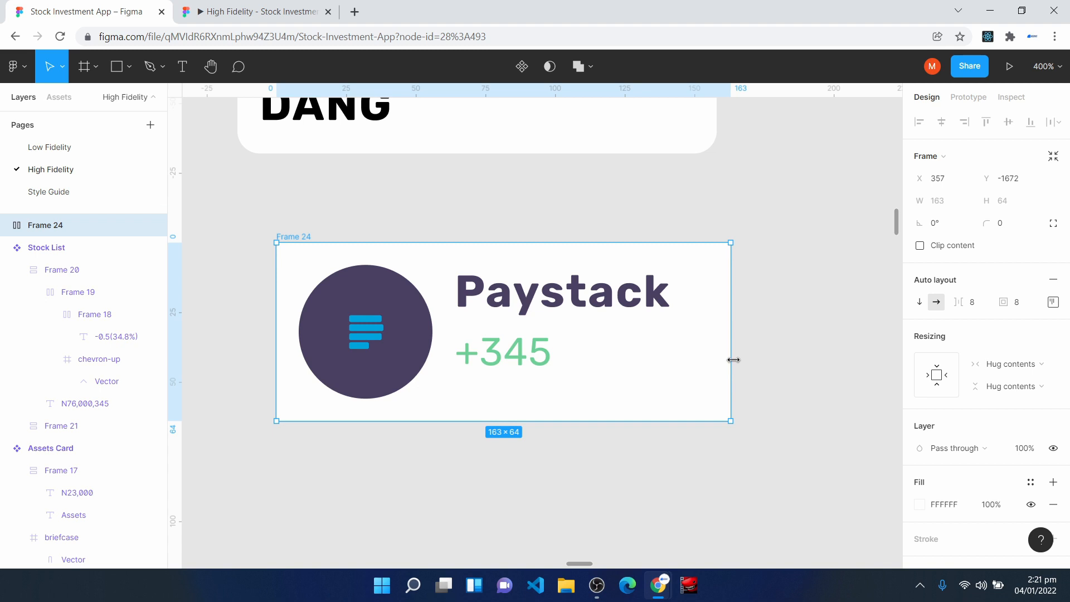
- Set the width of the text frame inside the Paystack card to Fill container
left_click_drag(733, 360, 598, 366)
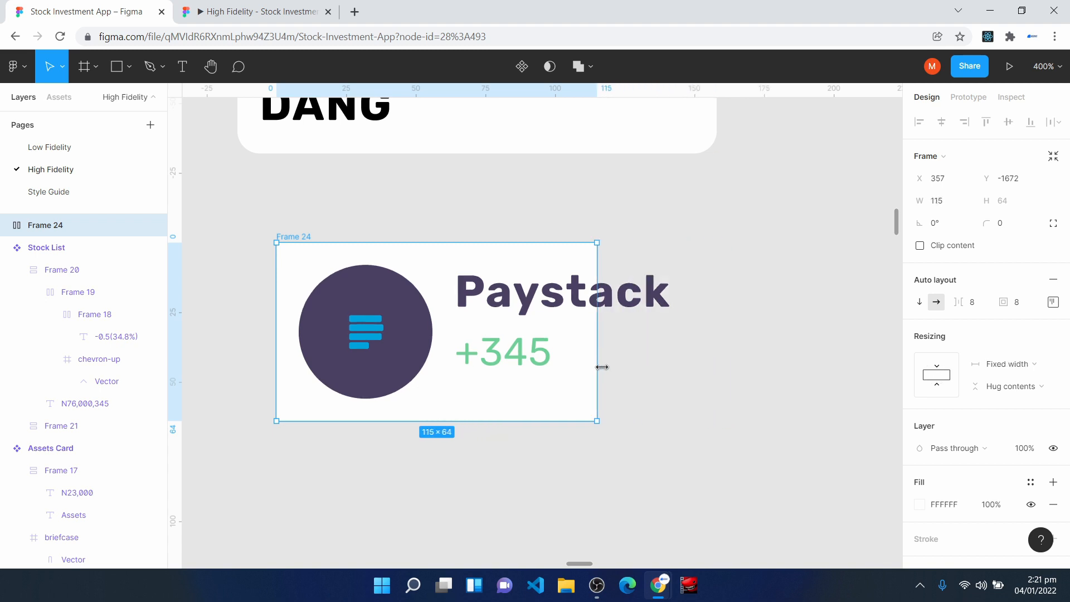
double_click(601, 367)
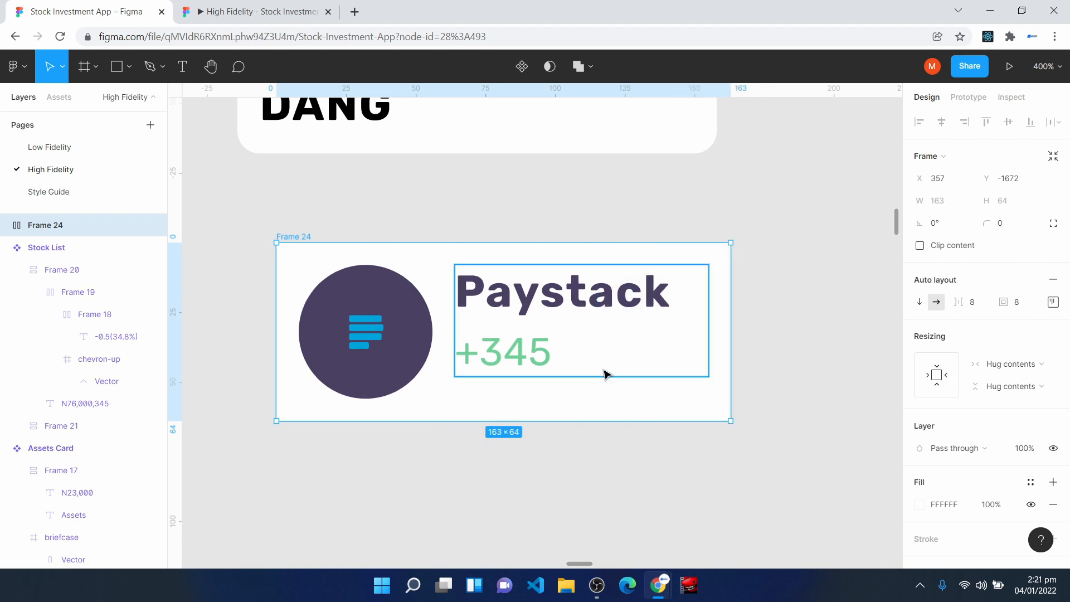
left_click(585, 342)
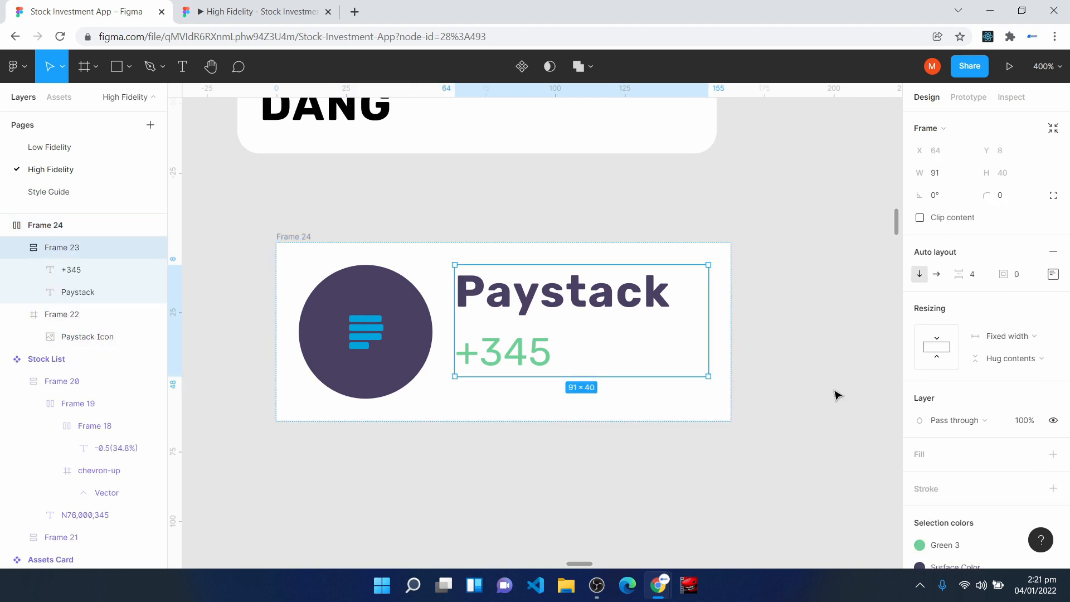
left_click(1009, 336)
left_click(1018, 377)
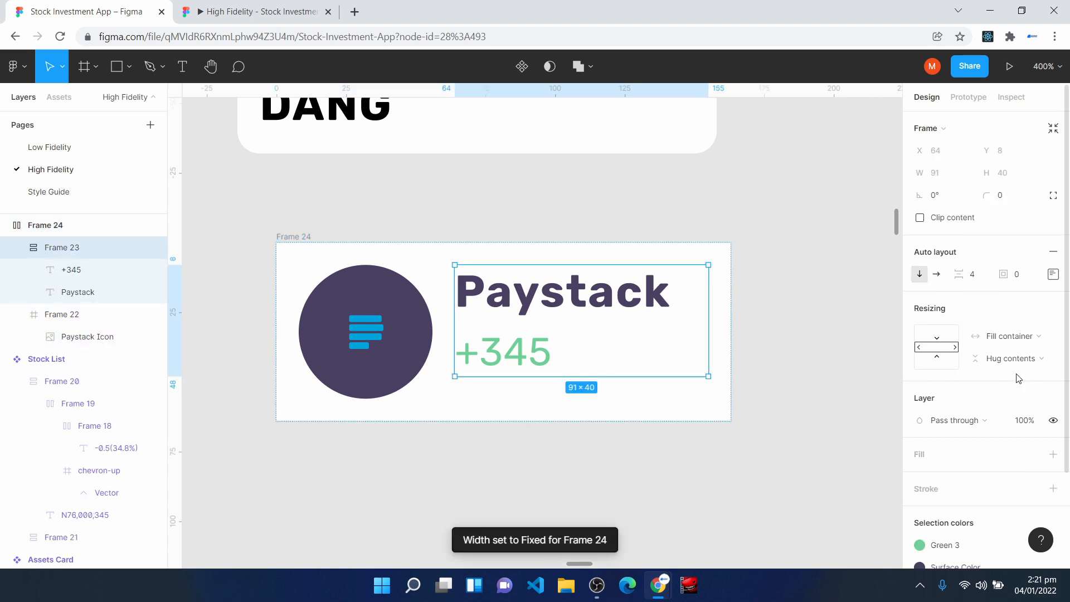
- Widen the Paystack card to about 177 and move it up closer to the Stock List component
left_click(349, 260)
left_click_drag(730, 301, 769, 288)
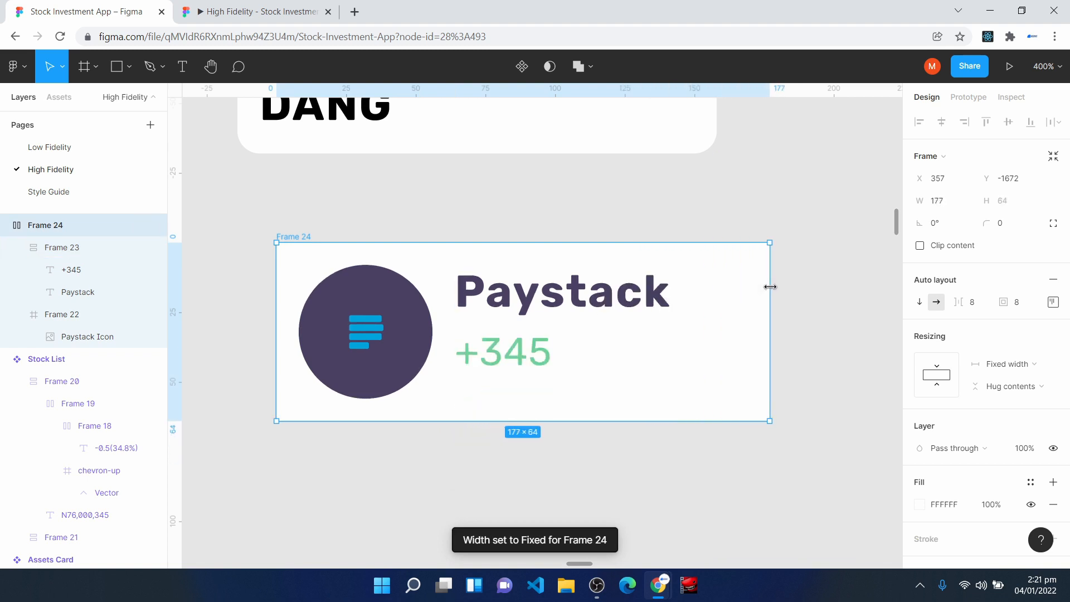
left_click_drag(682, 410, 651, 360)
- Give the Paystack card a corner radius of 8 and nudge it closer beneath the Stock List component
left_click(1023, 229)
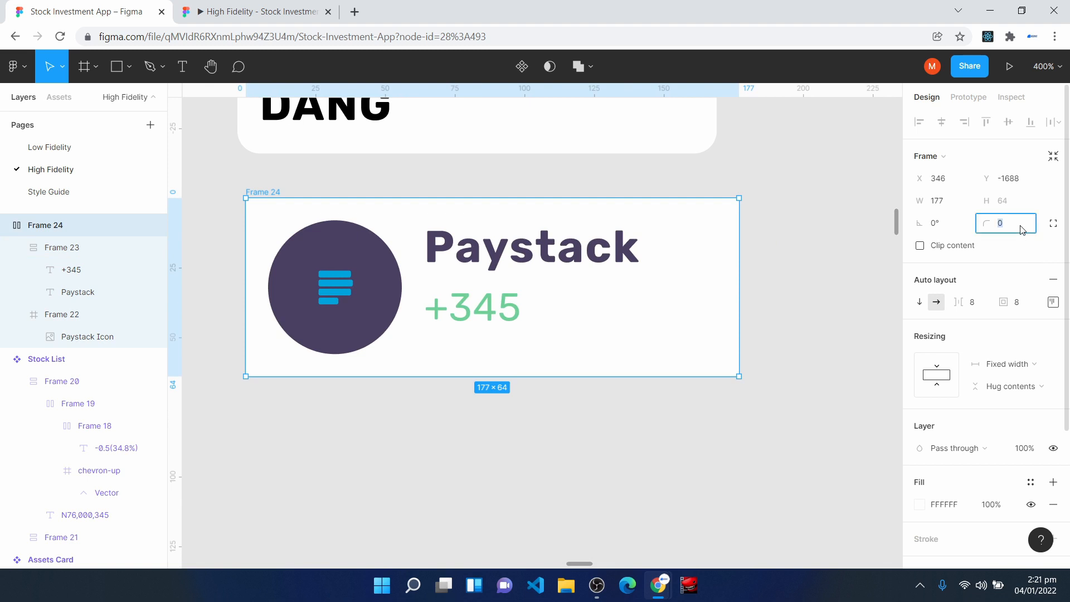
type("8")
key("Return")
left_click_drag(657, 356, 645, 336)
scroll(557, 334, "up", 3)
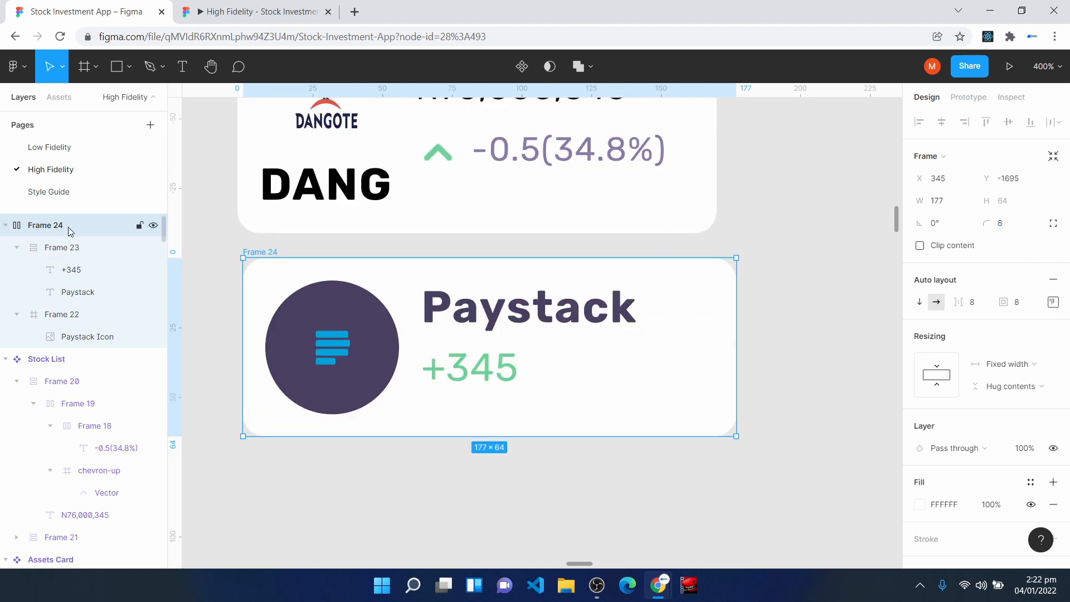
- Rename the Paystack card frame as Portfolio List and turn it into a component
right_click(68, 226)
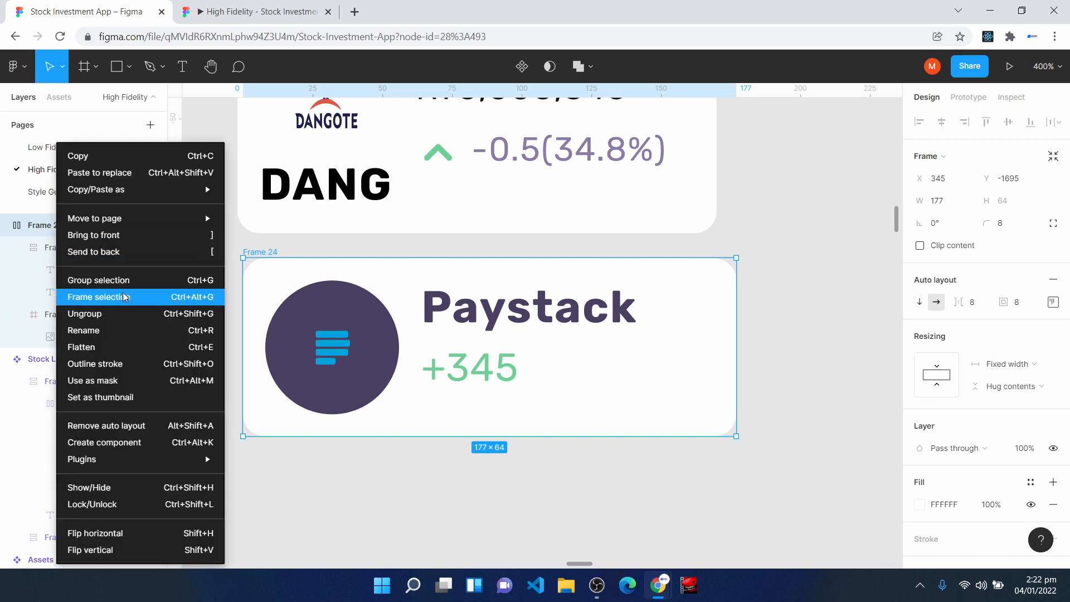
left_click(136, 337)
type("Portfolio List")
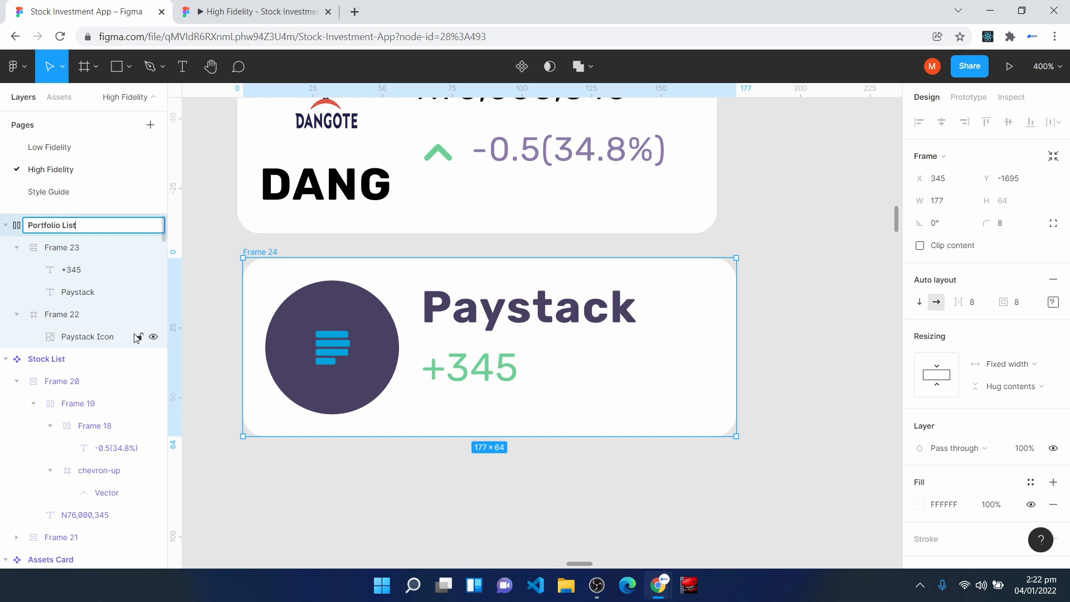
key("Return")
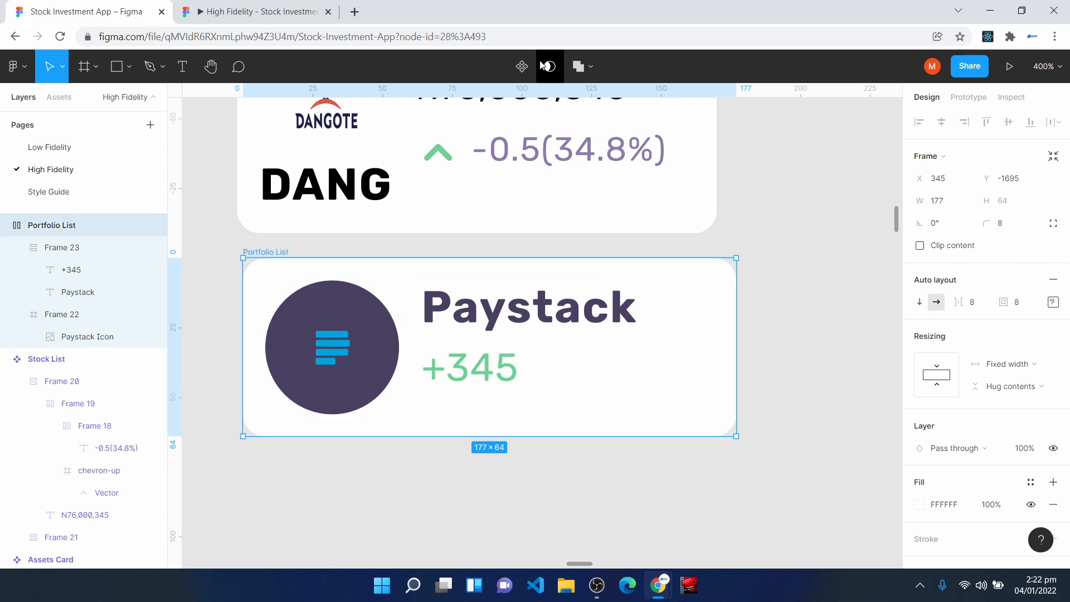
left_click(522, 70)
key("ctrl+minus")
left_click(765, 443)
- Duplicate the Home screen frame and place the copy directly below the original
scroll(765, 443, "up", 3)
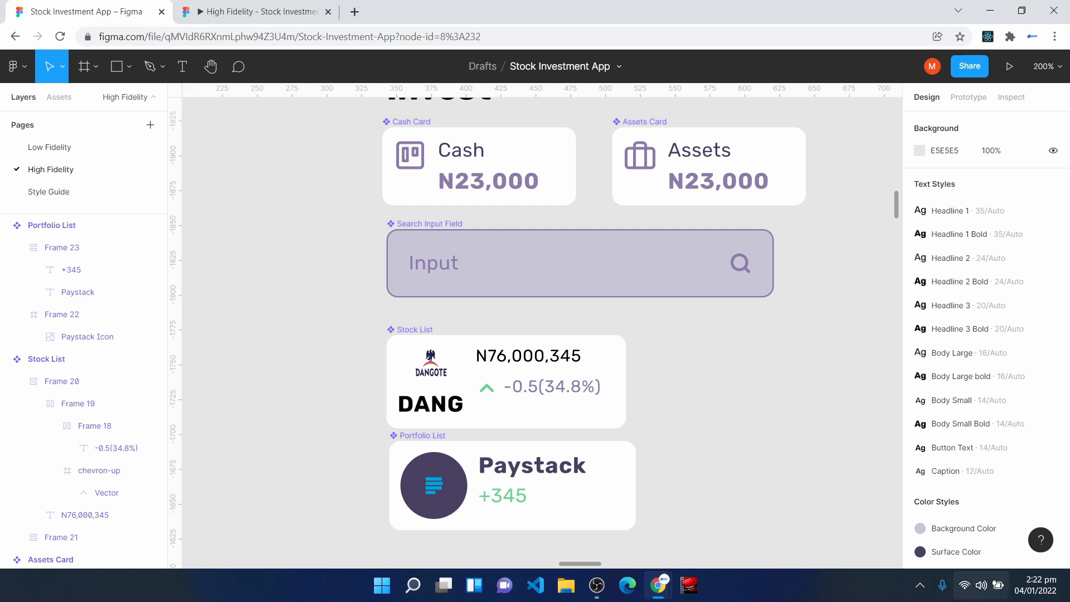
key("h")
key("ctrl+minus")
left_click_drag(817, 379, 399, 311)
left_click_drag(794, 450, 688, 280)
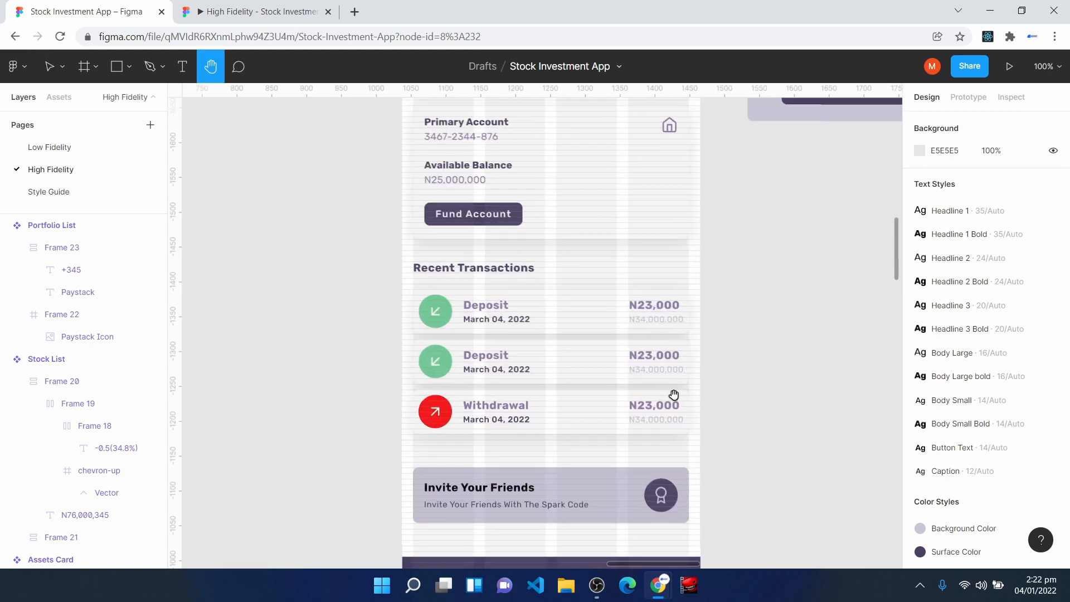
scroll(674, 393, "down", 2)
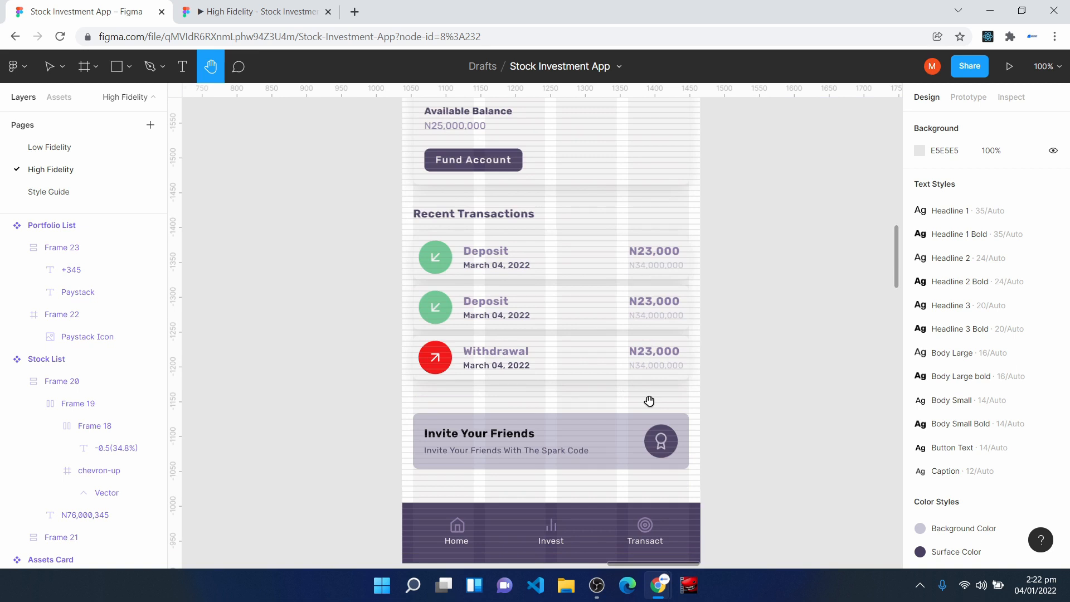
scroll(563, 290, "up", 3)
key("v")
left_click(417, 115)
left_click(417, 115)
scroll(630, 363, "down", 4)
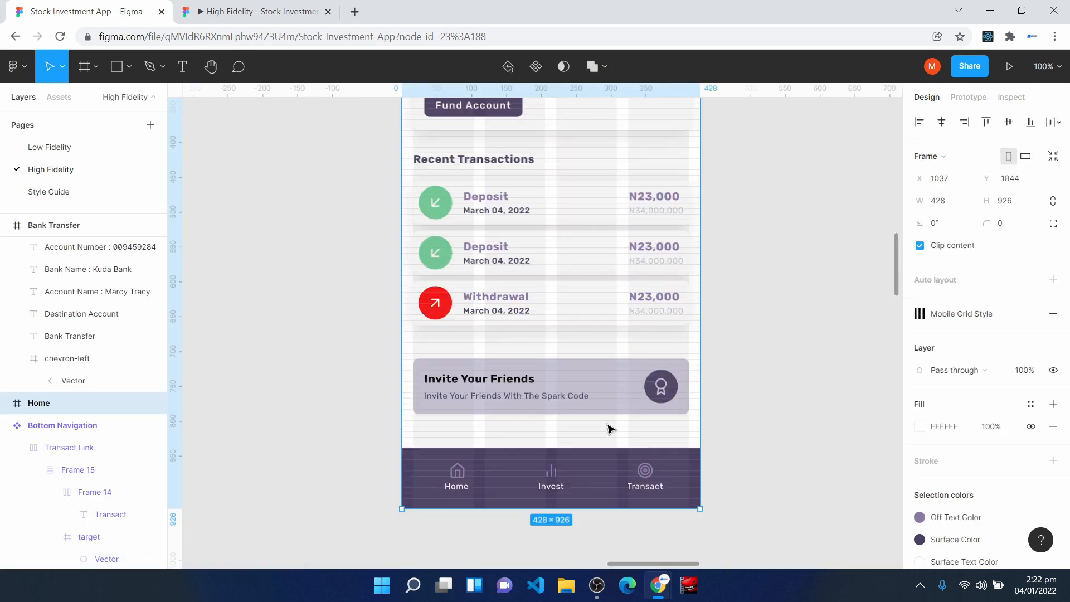
key("ctrl+d")
scroll(611, 429, "down", 4)
- Rename the duplicated Home frame as Invest
right_click(66, 410)
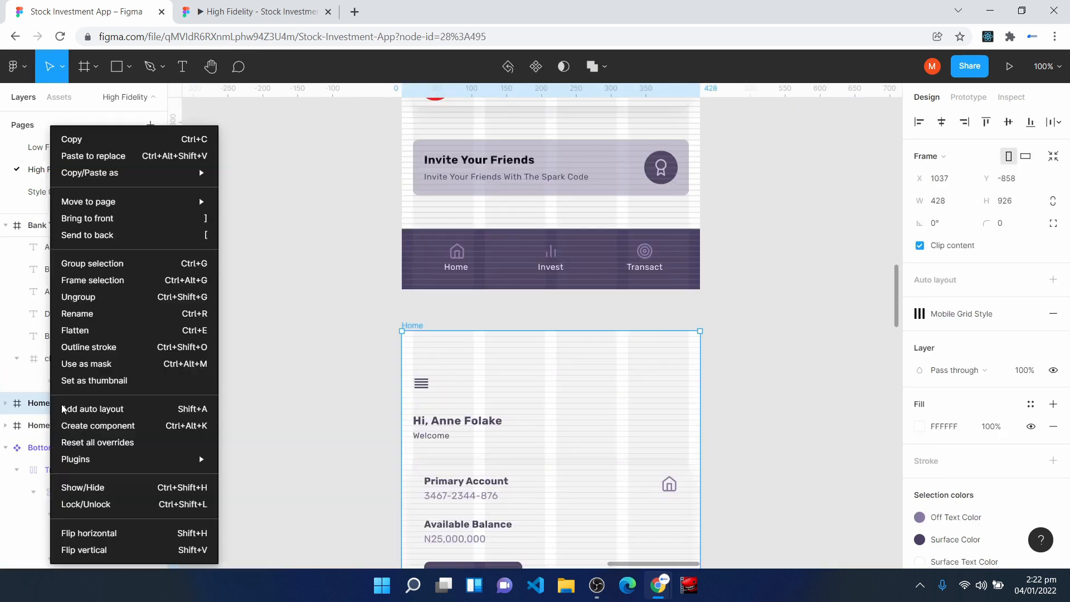
left_click(111, 314)
type("Invest")
key("Return")
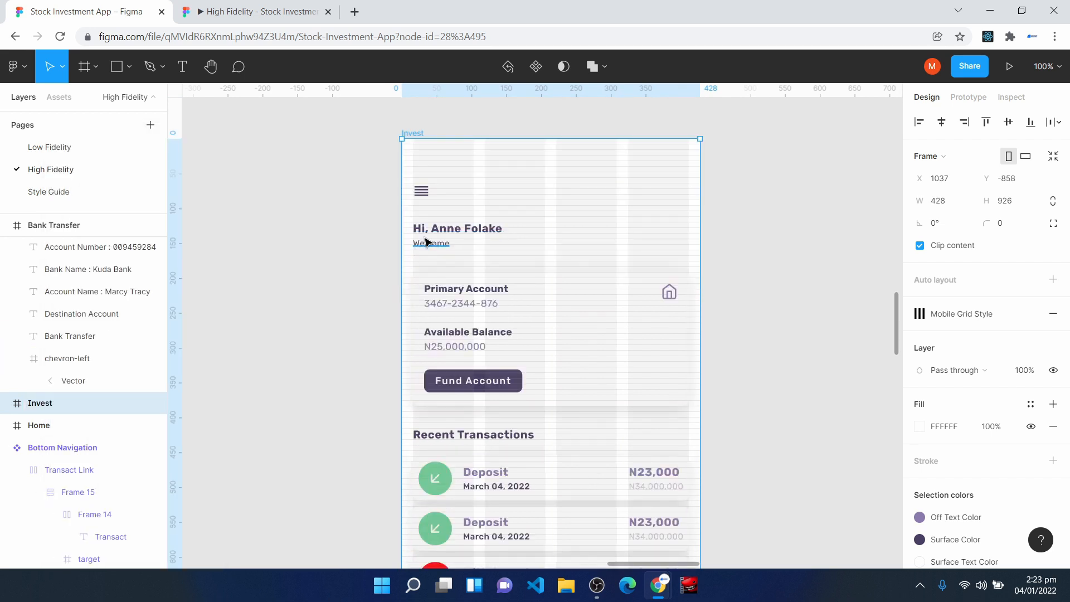
- Clear the greeting, account card, transactions and invite banner from the Invest frame, keeping the menu icon and bottom navigation
key("Escape")
scroll(577, 523, "down", 3)
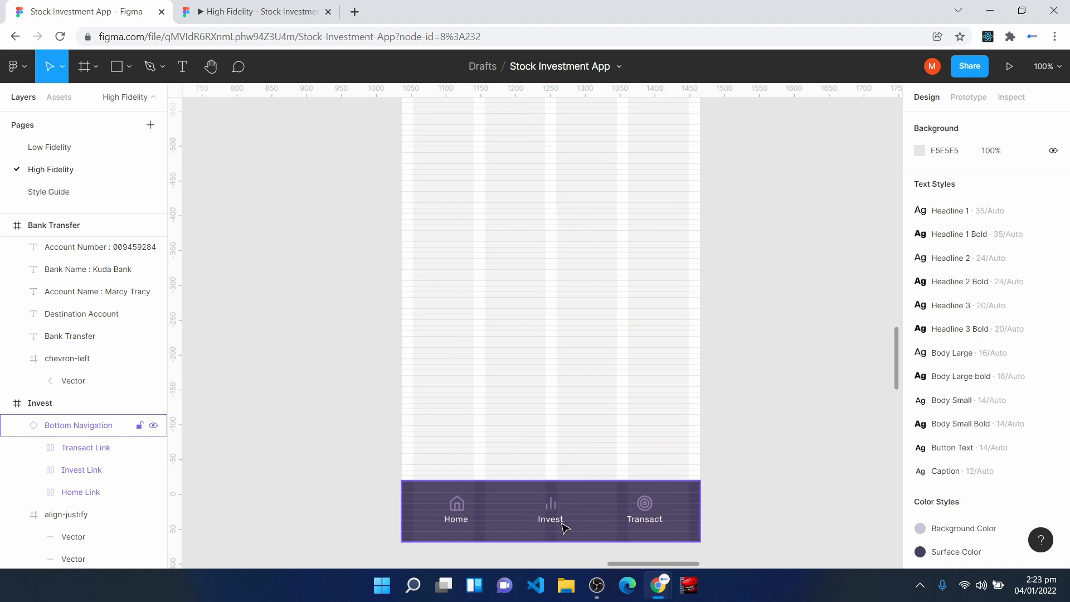
scroll(565, 529, "up", 4)
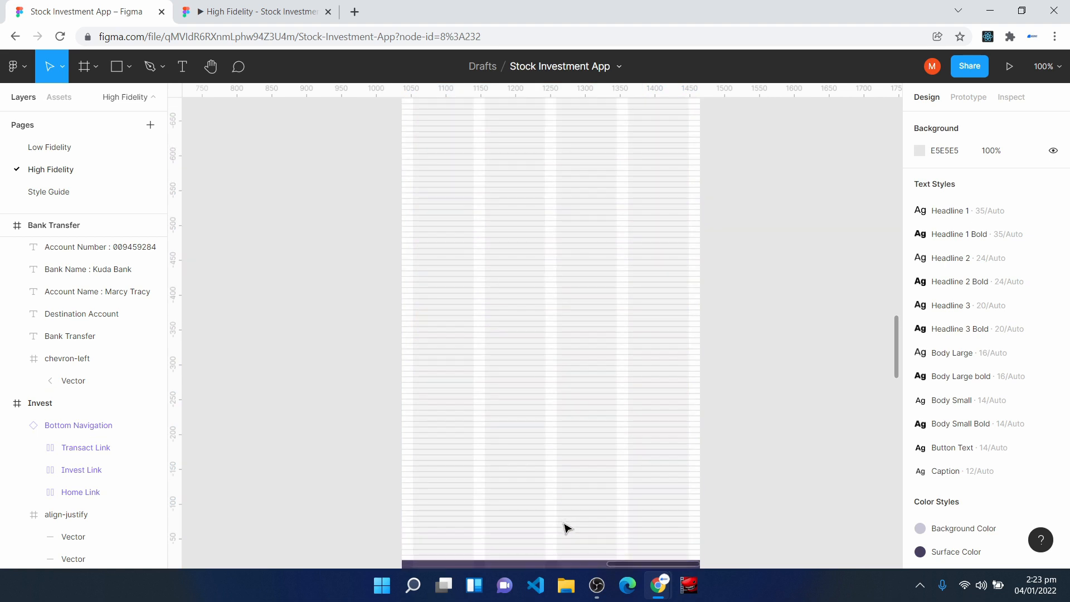
scroll(415, 234, "up", 4)
- Place an instance of the Cash Card component in the Invest frame just below the menu icon
left_click_drag(413, 236, 386, 364)
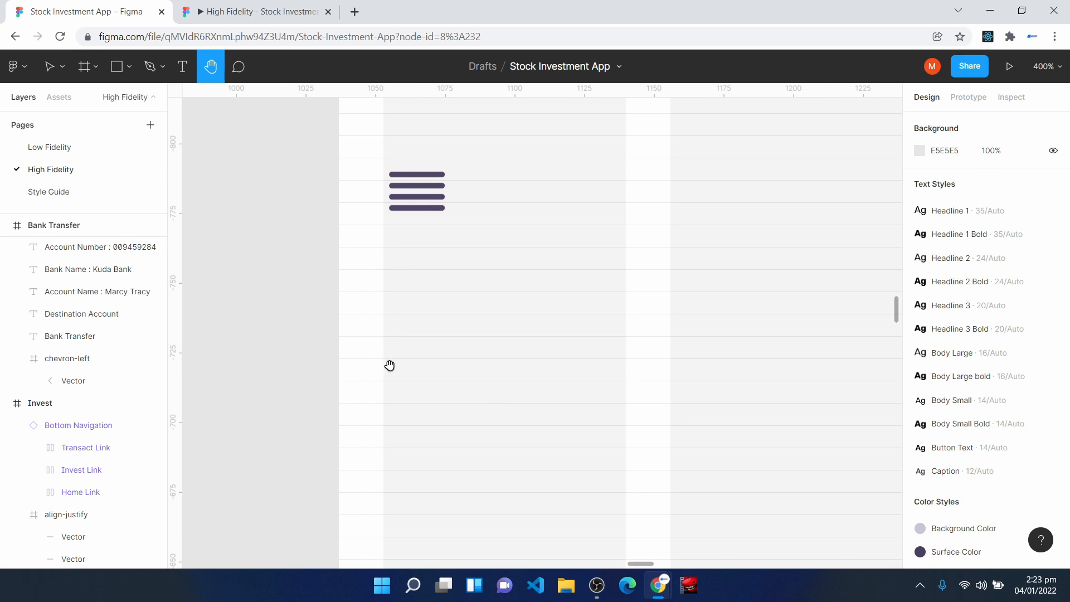
key("v")
left_click(409, 202)
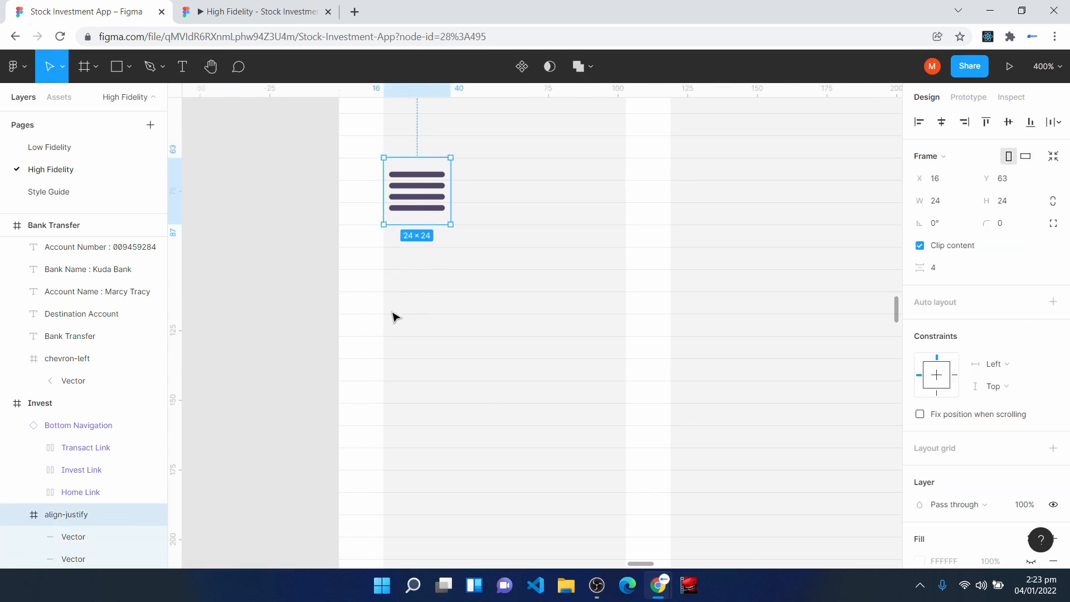
left_click(59, 97)
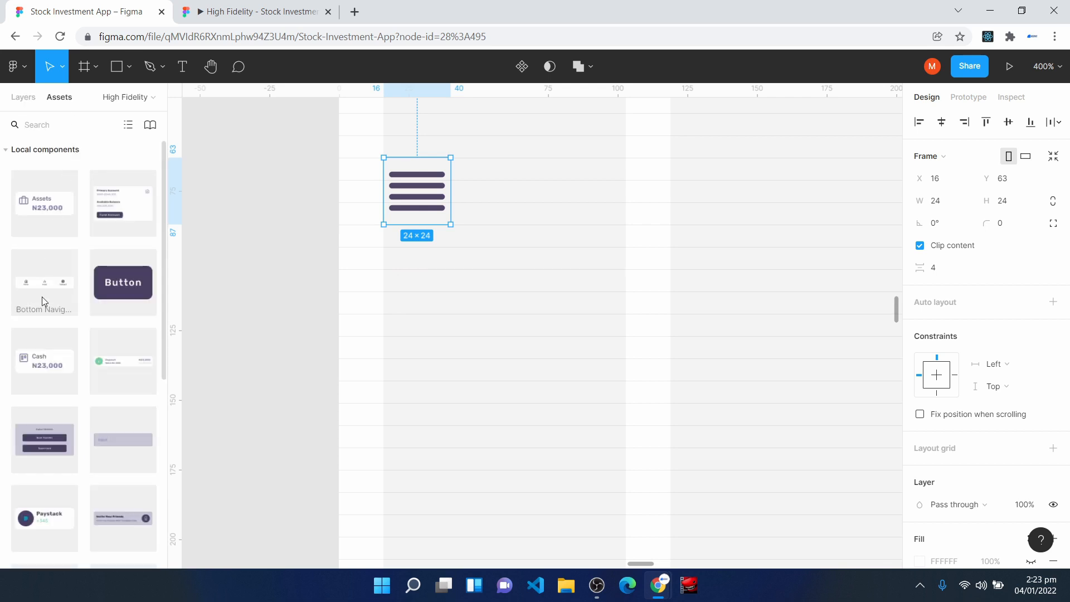
left_click_drag(45, 361, 499, 306)
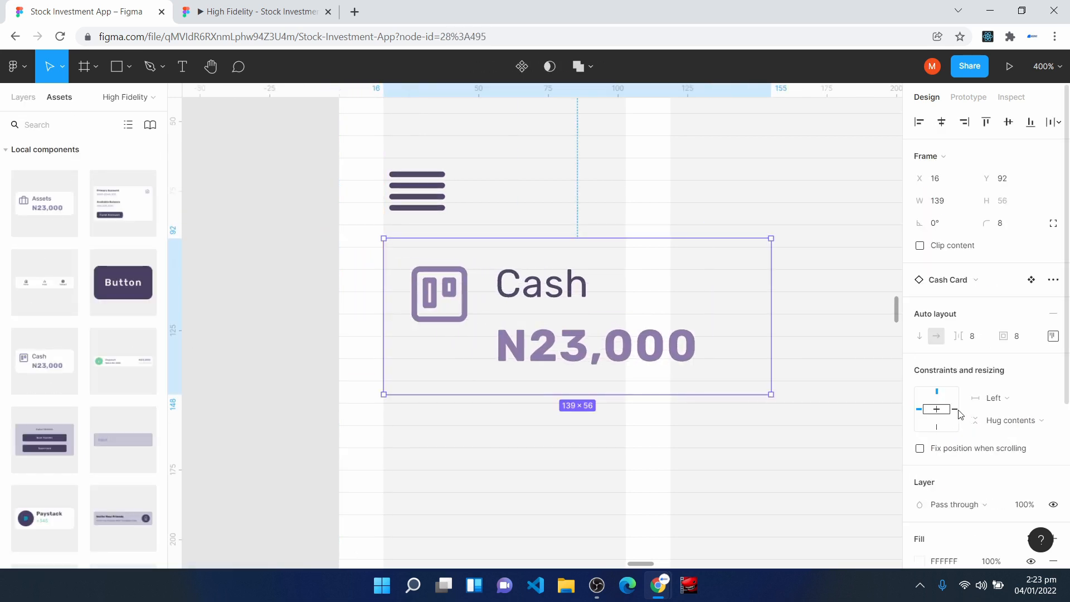
- Apply the Surface Color style to the fills of the Cash card and its inner text frame
scroll(998, 510, "down", 4)
left_click(1031, 330)
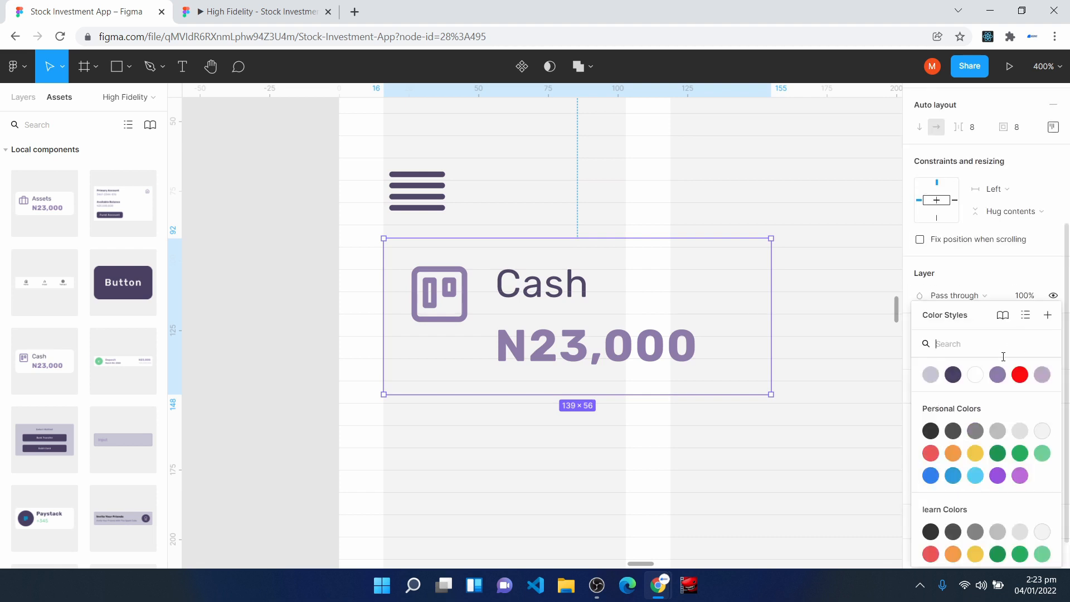
left_click(955, 376)
key("Return")
key("Tab")
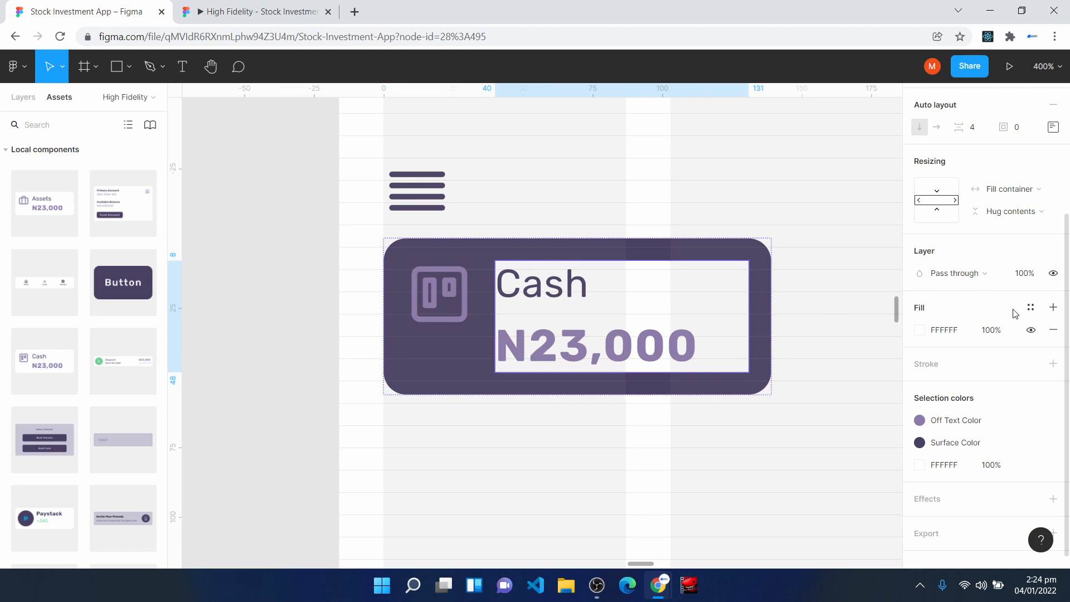
left_click(1031, 308)
left_click(955, 370)
- Recolor the Cash card's label and N23,000 amount with the light Background Color style
left_click(588, 298)
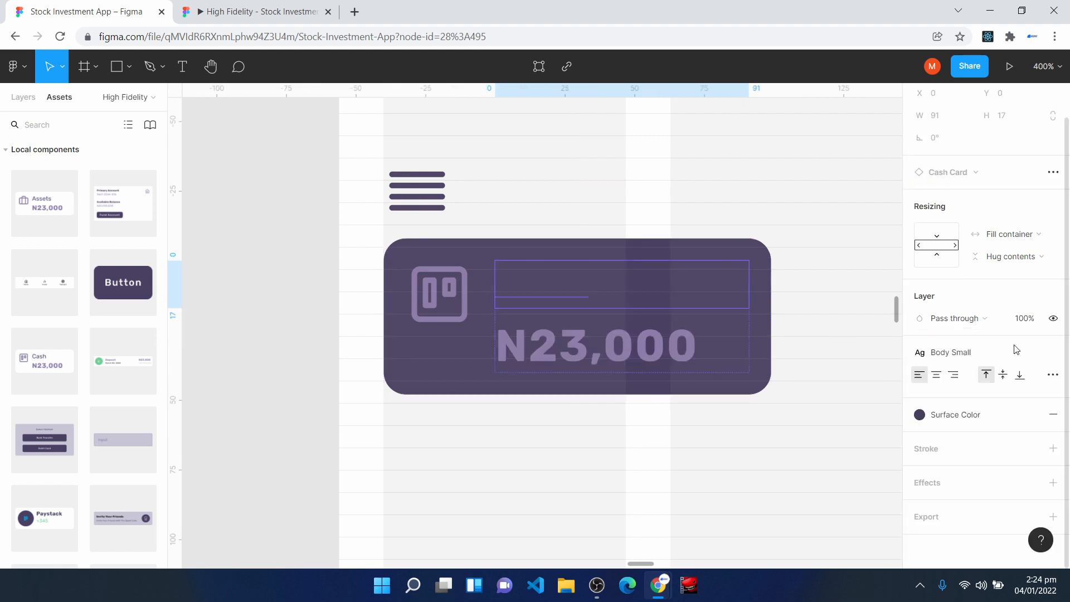
left_click(985, 415)
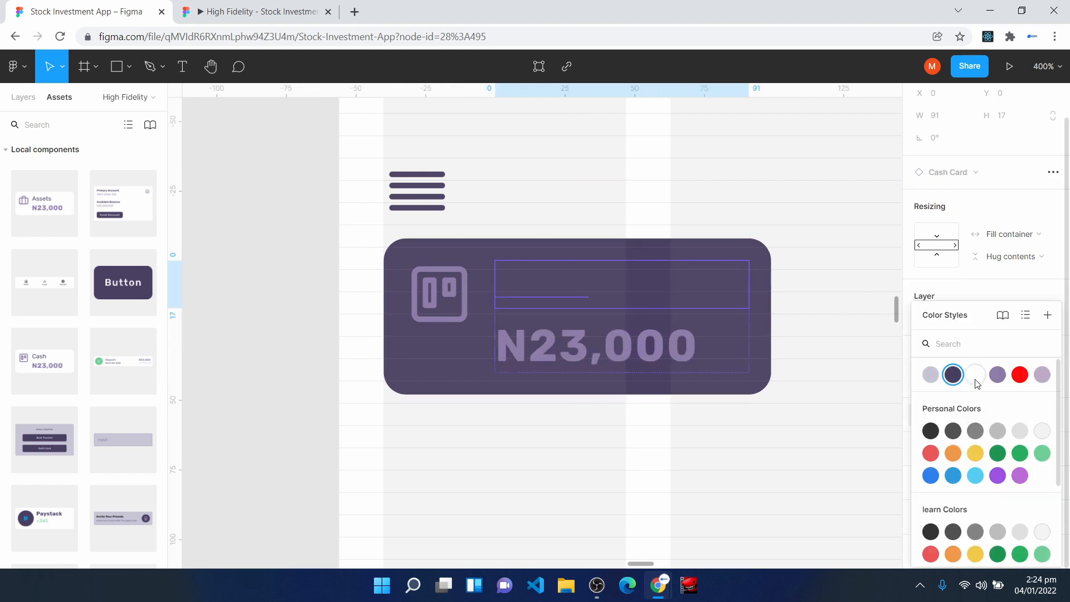
left_click(975, 376)
left_click(553, 359)
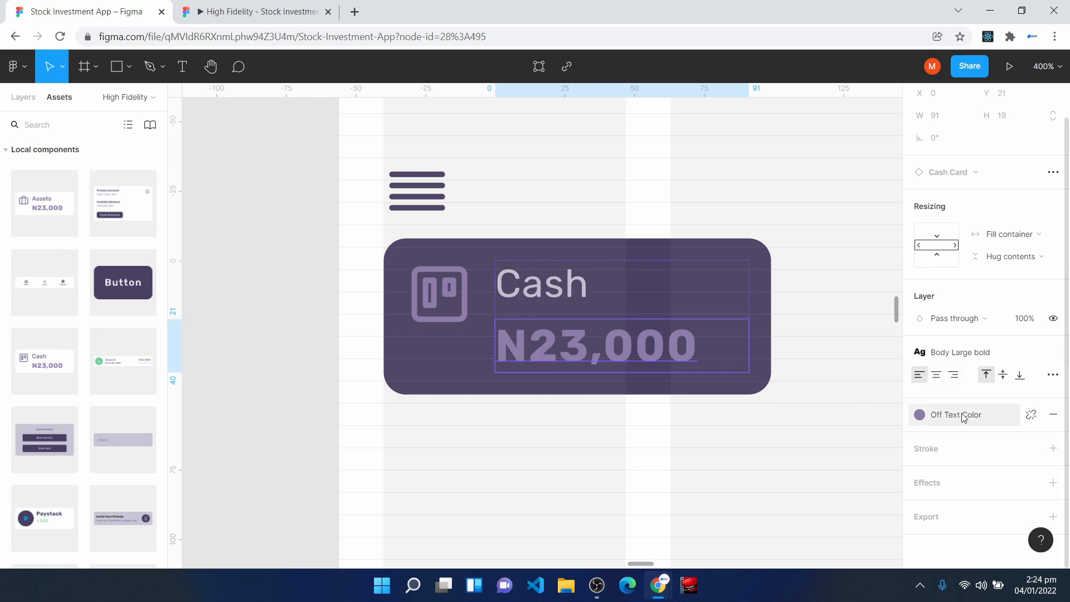
left_click(965, 415)
left_click(931, 375)
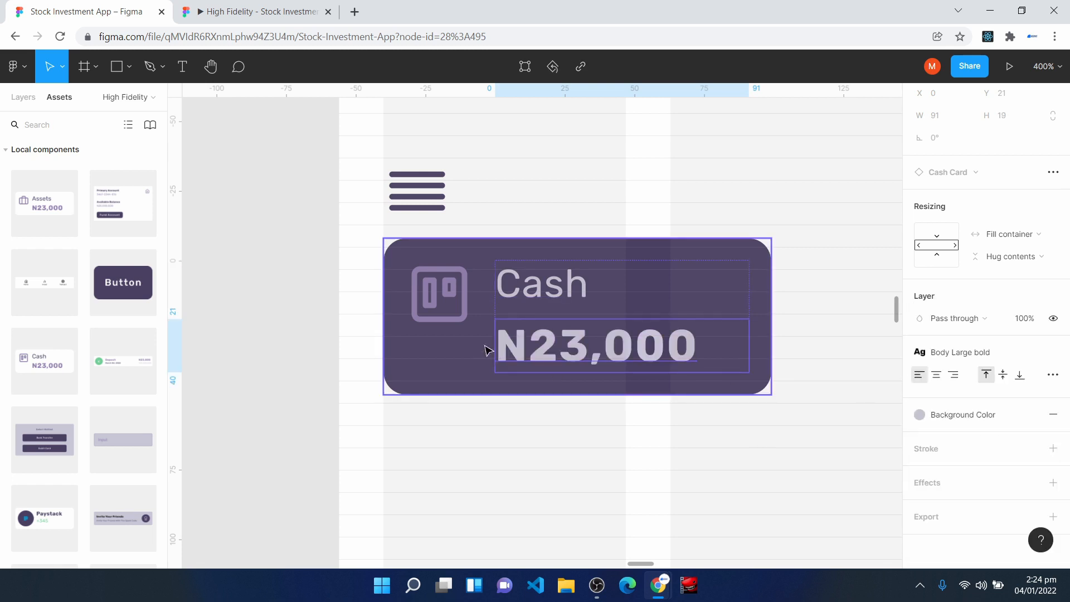
left_click(513, 495)
- Place an instance of the Assets Card component in the Invest frame beside the Cash card
key("ctrl+minus")
key("ctrl+minus")
left_click_drag(44, 206, 687, 322)
key("ctrl+plus")
key("ctrl+plus")
key("space")
left_click_drag(774, 444, 221, 378)
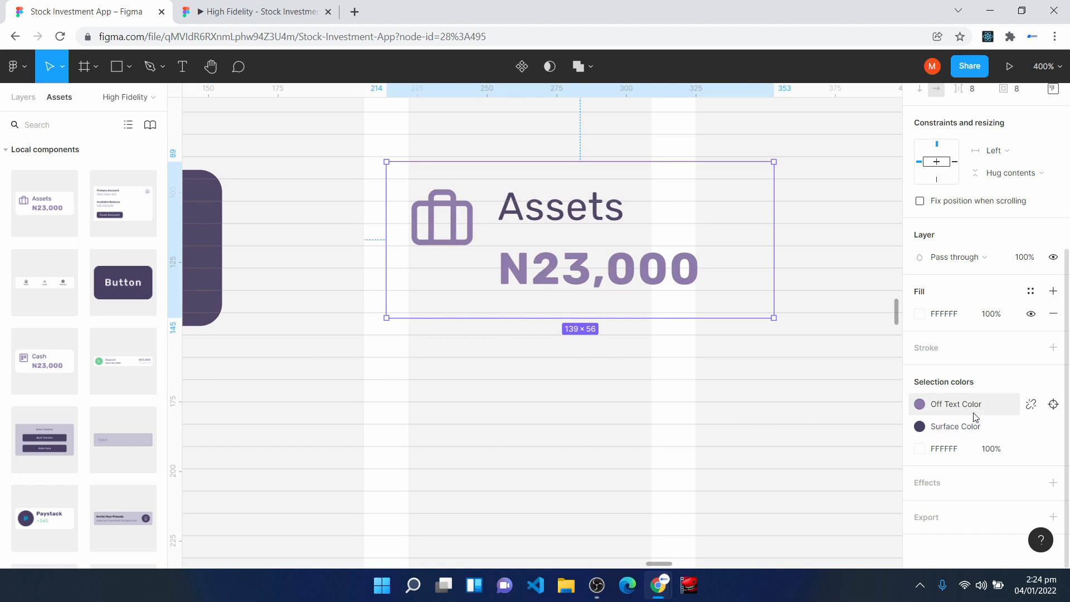
- Recolor the Assets card with Surface Color fills and apply Background Color to its label and N23,000 amount
left_click(1031, 291)
left_click(954, 374)
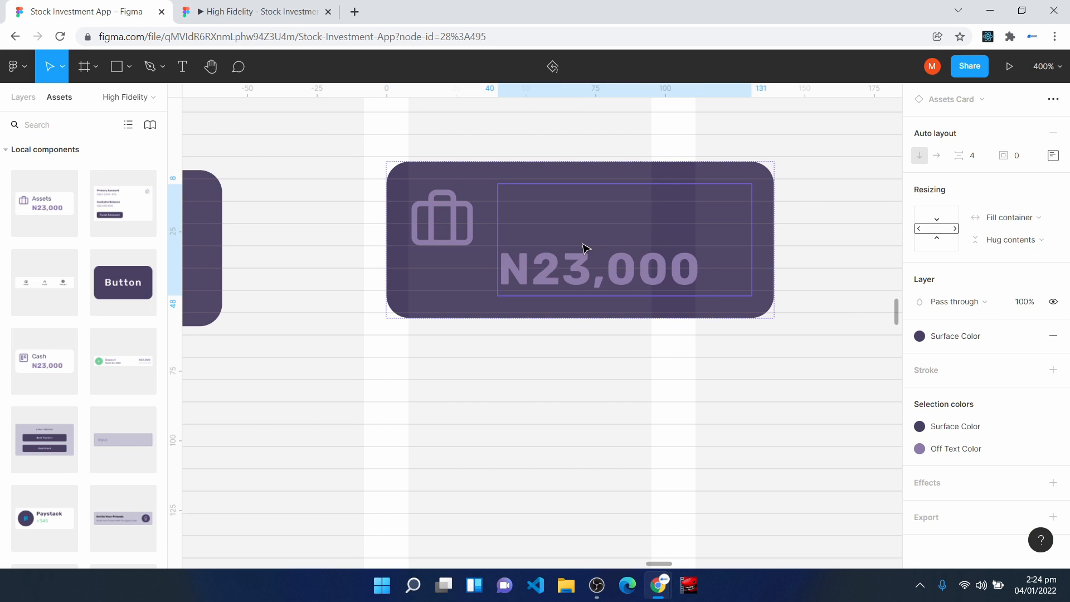
double_click(580, 215)
left_click(974, 421)
left_click(931, 375)
left_click(531, 267)
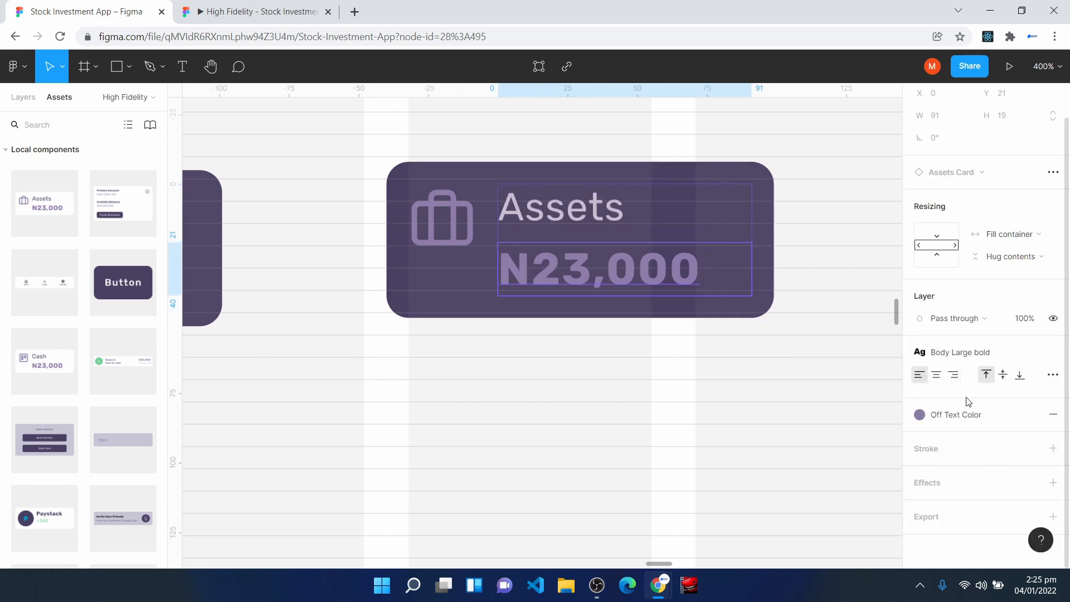
left_click(967, 416)
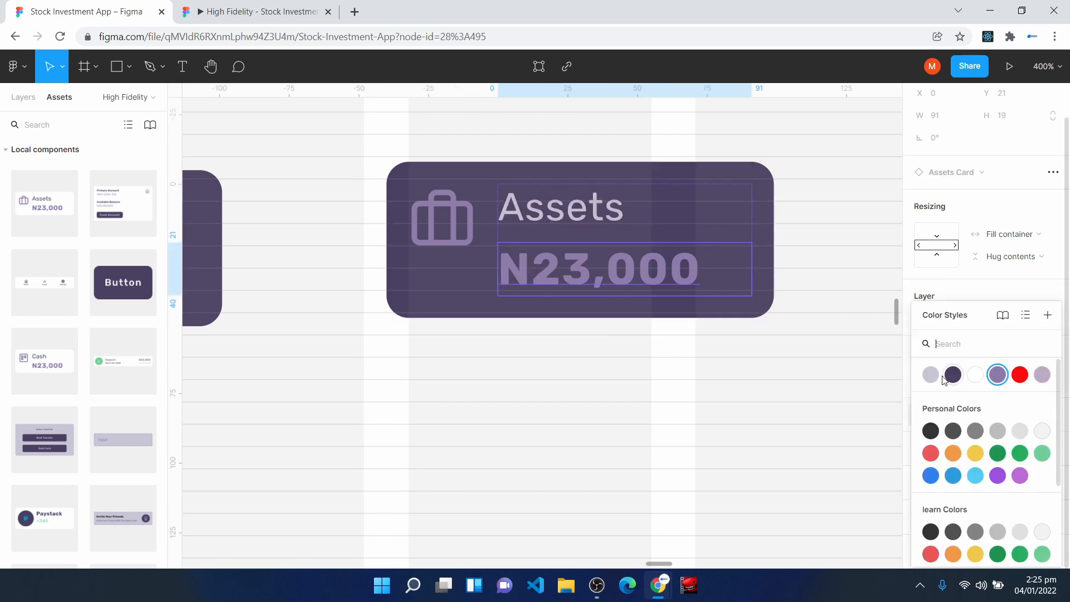
left_click(936, 374)
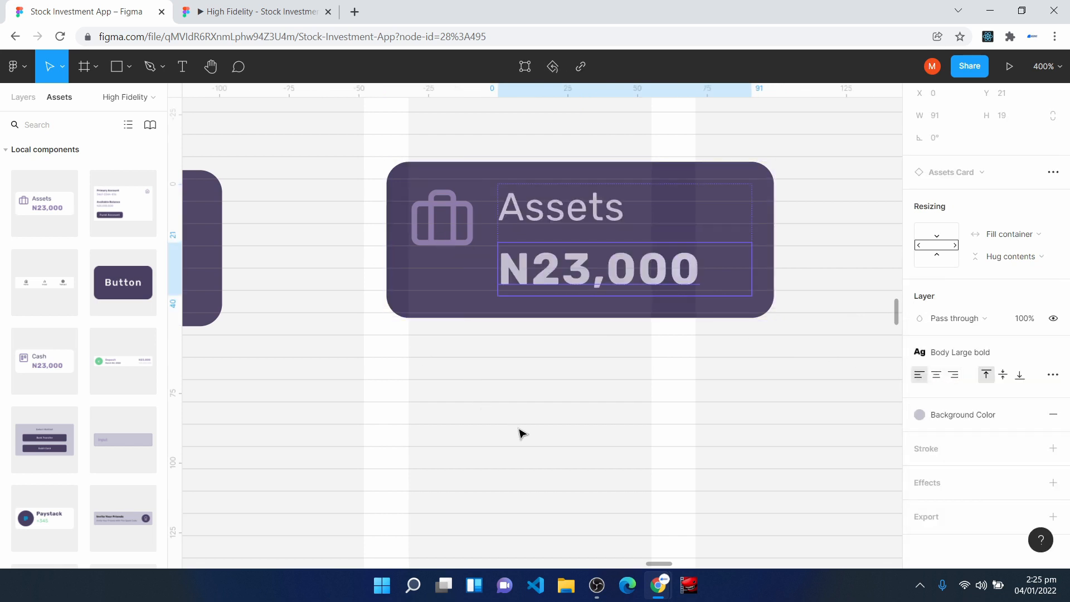
- Align the Assets card with the Cash card's row, then widen Cash to about 190 and Assets to about 198
scroll(523, 434, "down", 5, "ctrl")
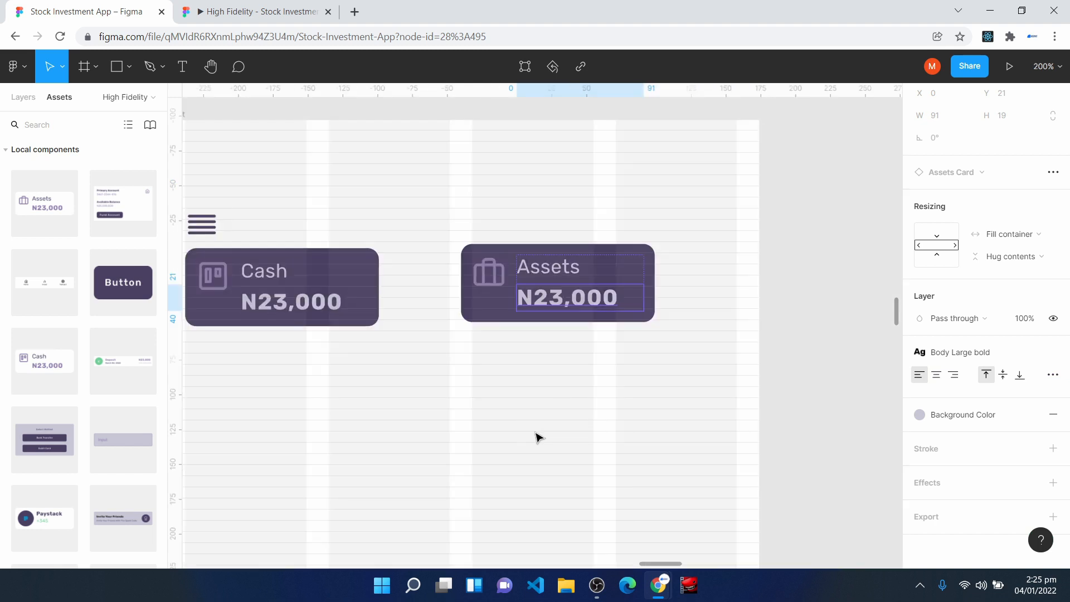
scroll(537, 437, "down", 3, "ctrl")
left_click(415, 312)
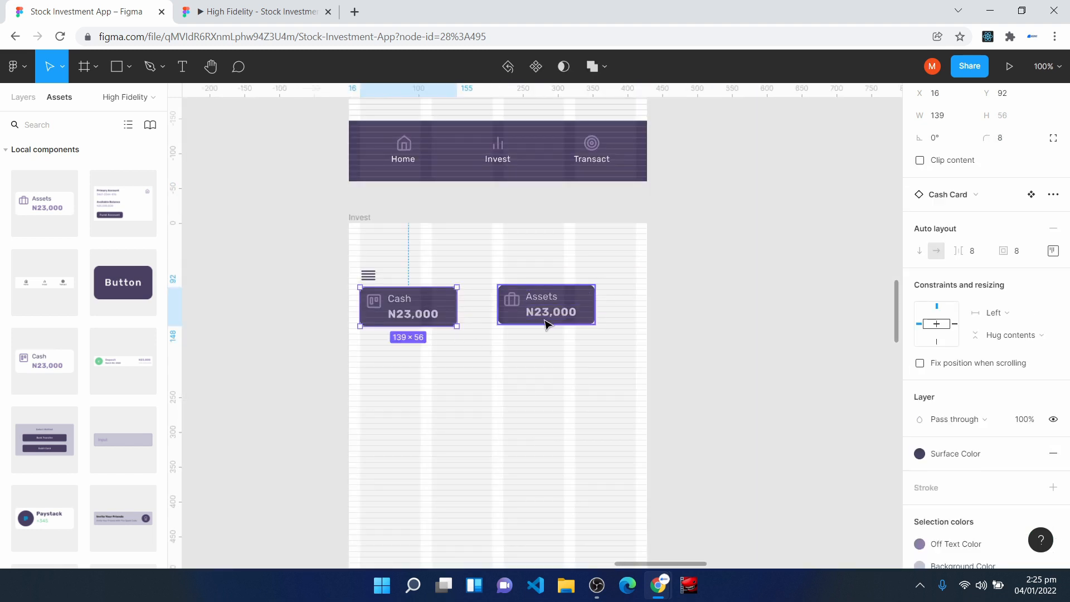
left_click_drag(545, 324, 586, 373)
left_click(454, 307)
left_click_drag(461, 302, 495, 301)
left_click_drag(577, 364, 636, 308)
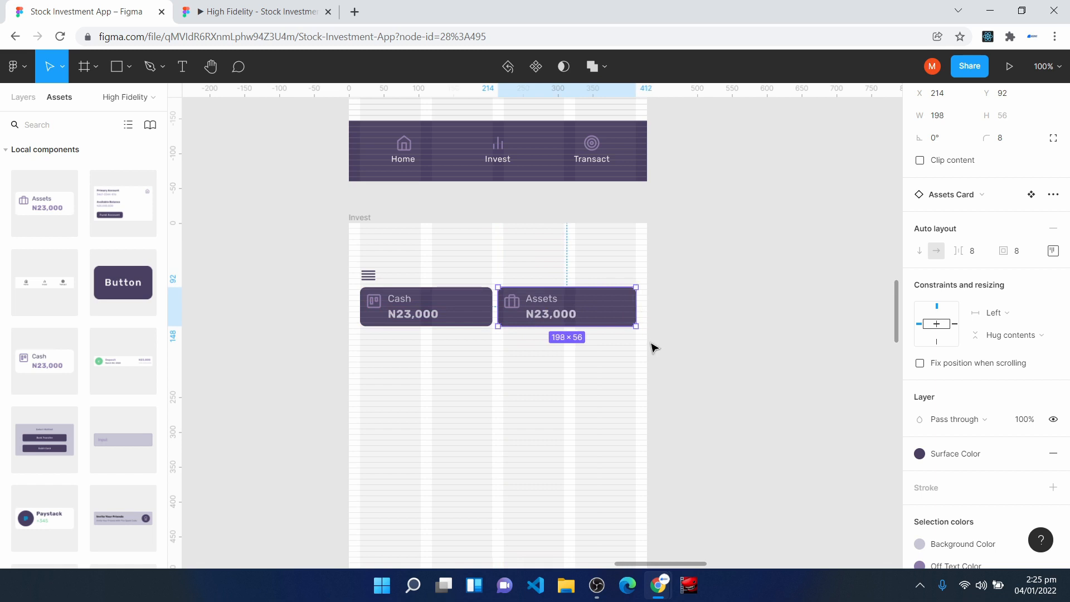
- Move the Cash card down to leave a larger gap below the menu icon
key("plus")
key("plus")
key("space")
left_click_drag(416, 403, 803, 516)
left_click(390, 352)
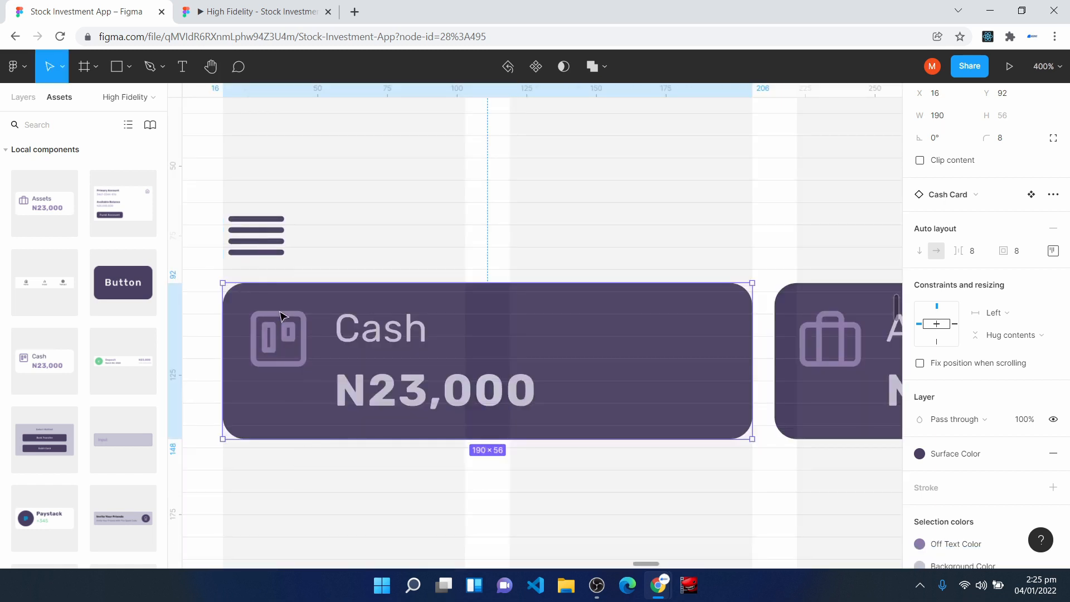
left_click(266, 259)
left_click_drag(323, 422, 320, 479)
left_click(252, 245)
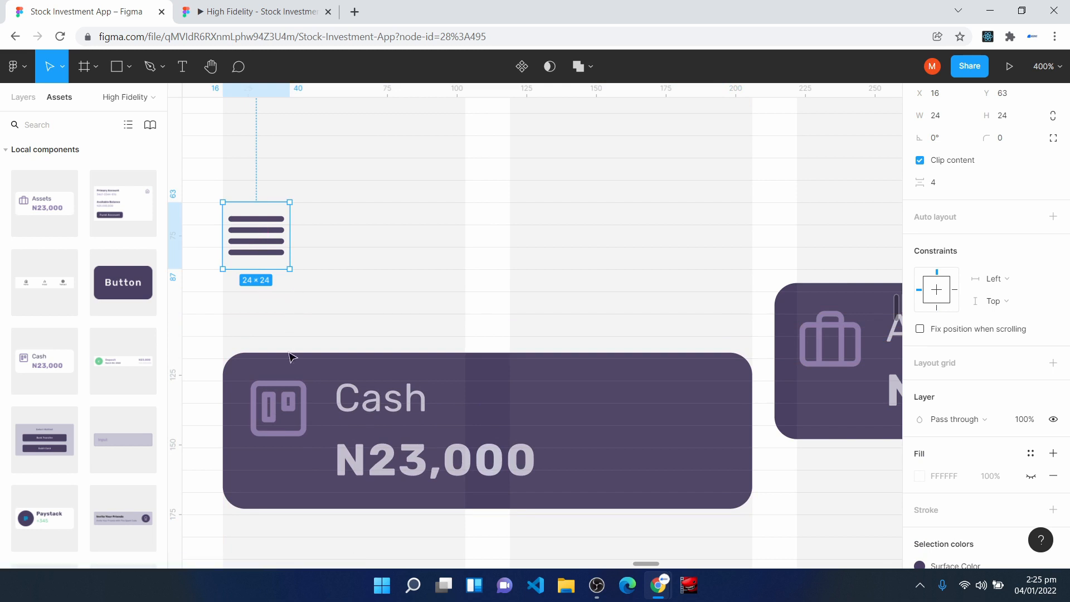
left_click_drag(282, 395, 285, 397)
- Narrow the Assets card to about 190 and line it up with the Cash card at about X 222, Y 119
key("space")
left_click_drag(746, 480, 256, 373)
left_click_drag(434, 274, 445, 338)
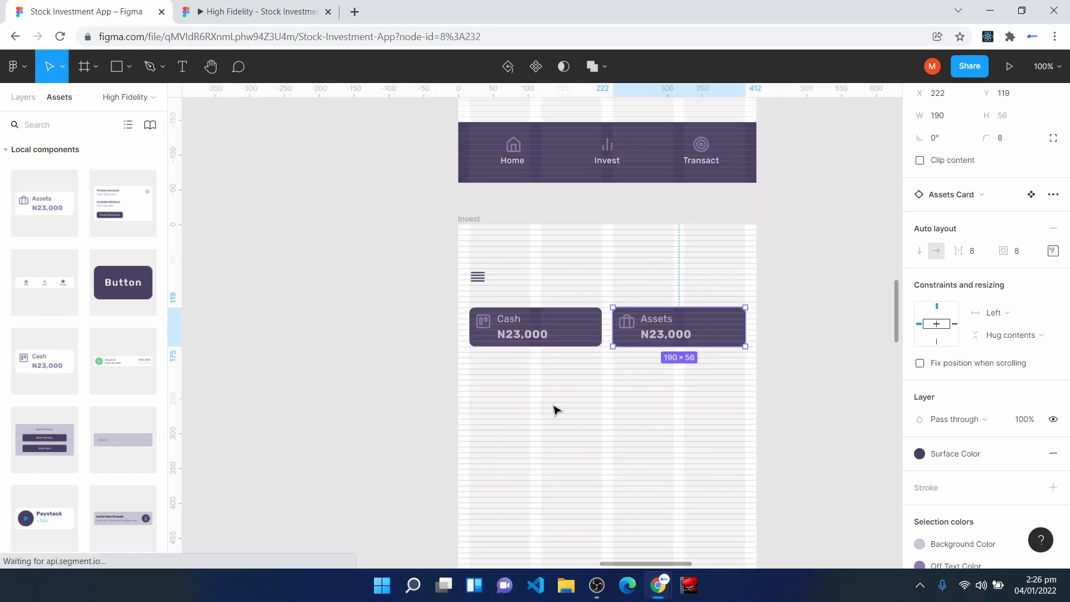
left_click(556, 410)
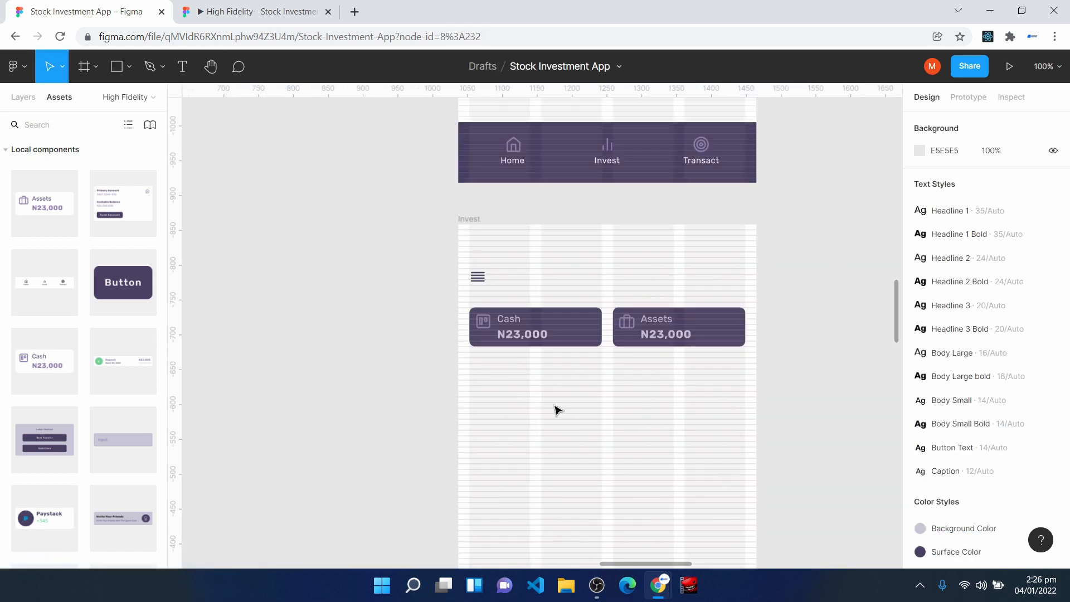
- Add a text heading "Top Stock To Invest In" on the Invest screen below the Cash card
key("ctrl+plus")
key("space")
left_click_drag(744, 305, 584, 423)
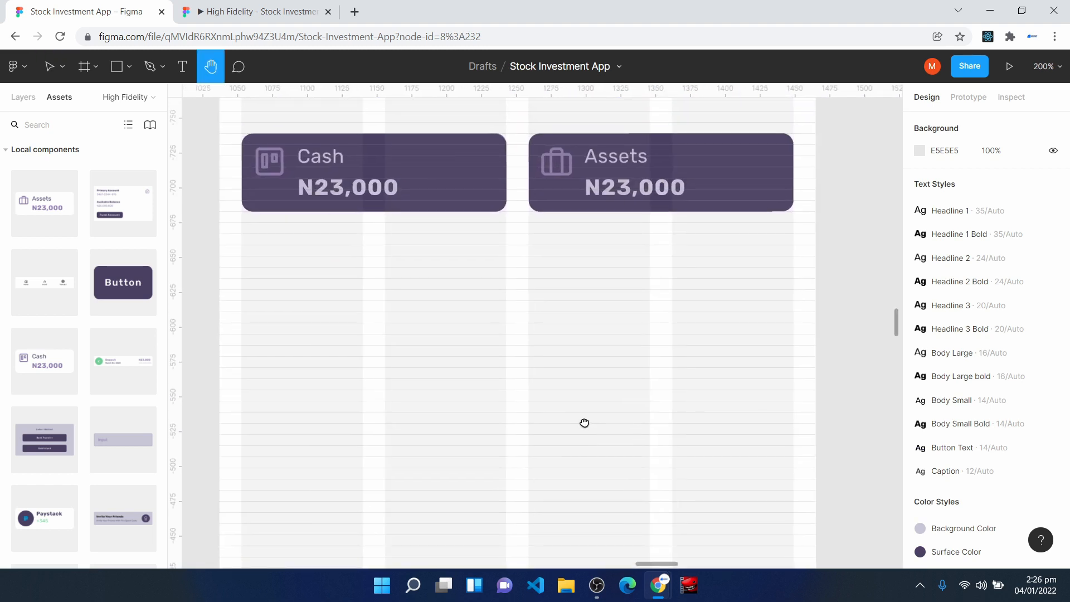
left_click(183, 68)
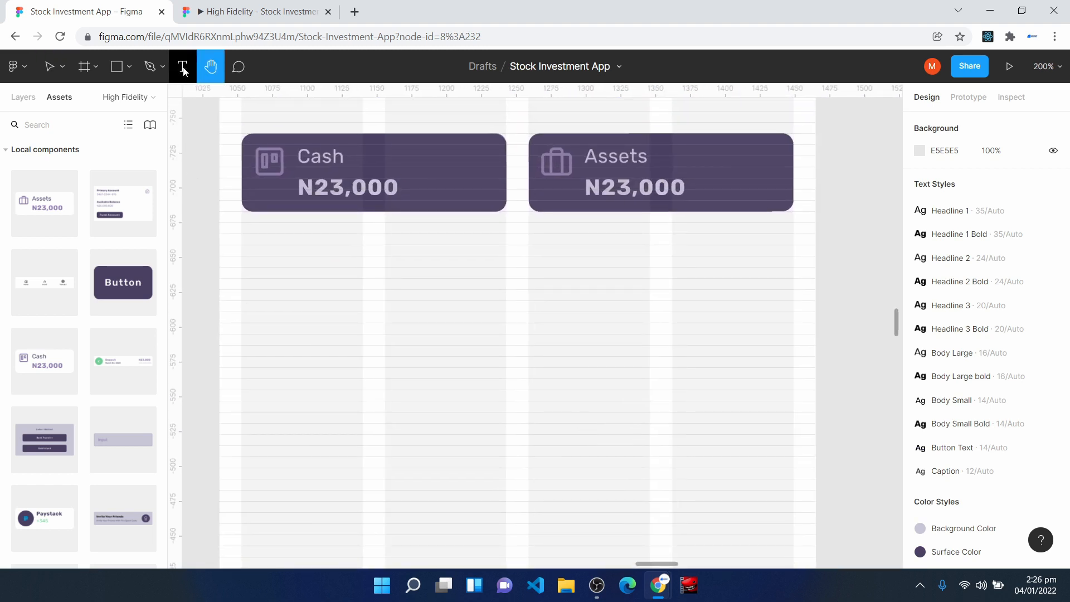
left_click(251, 277)
type("Top Stock")
key("Escape")
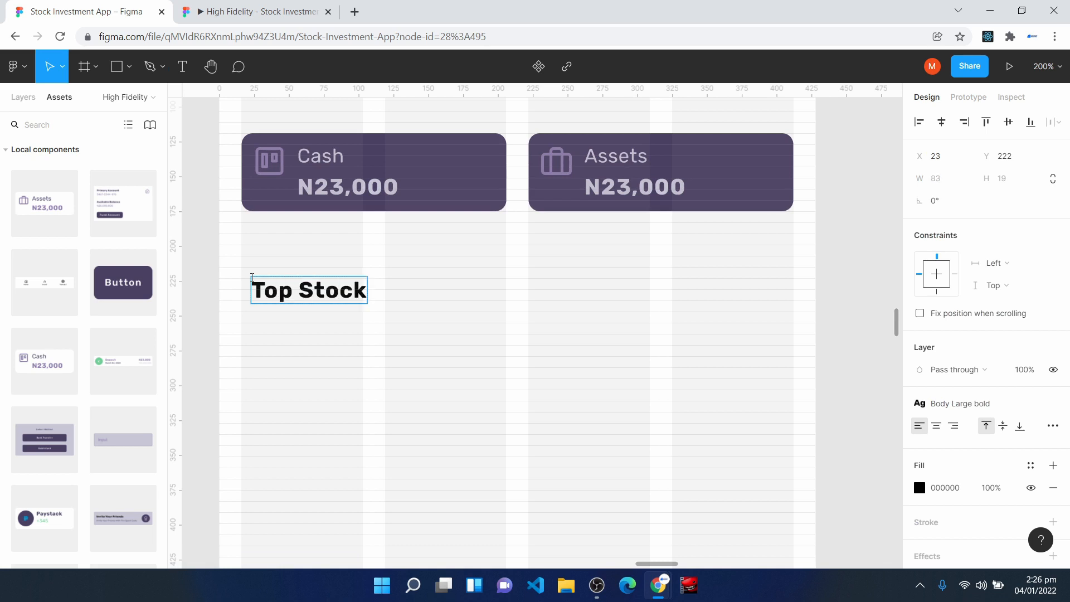
type("To Invest In")
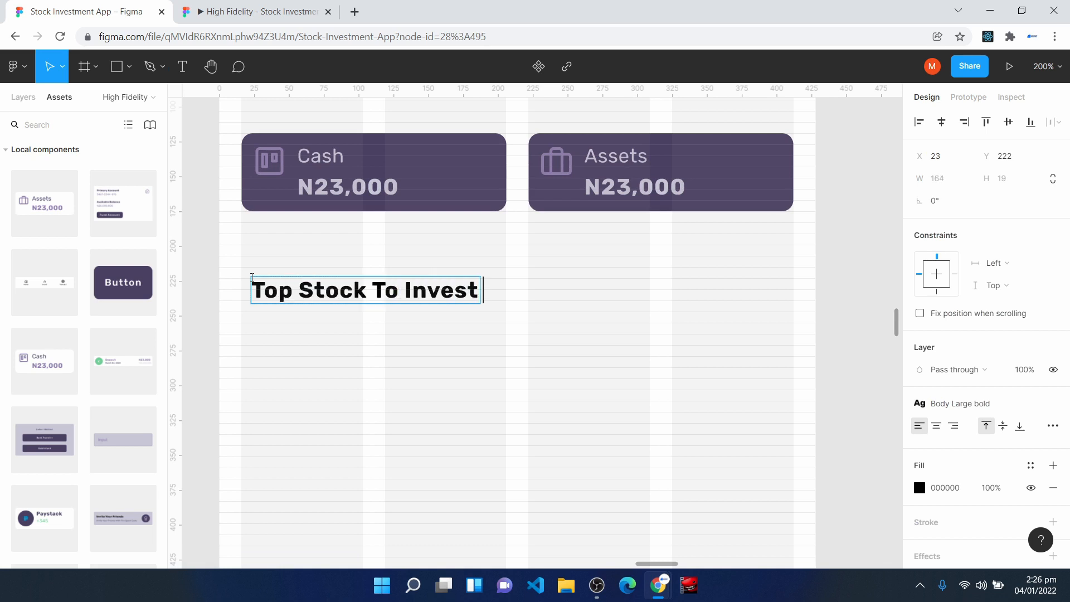
key("Escape")
- Move the heading to X 16, Y 239 so it lines up with the Cash card's left edge
key("ctrl+plus")
key("space")
left_click_drag(244, 338, 576, 389)
left_click_drag(395, 305, 349, 374)
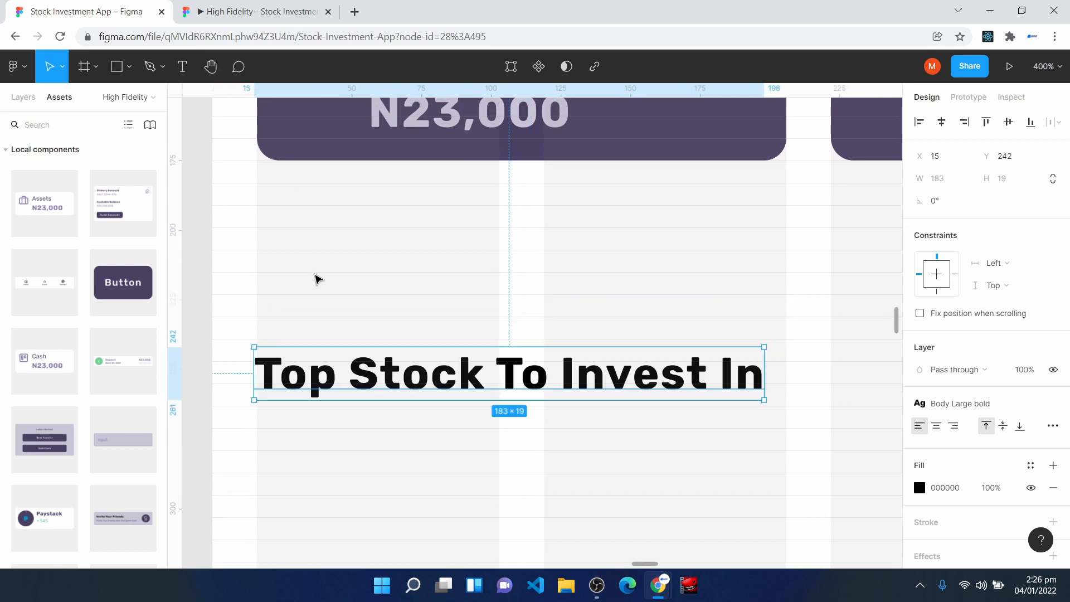
left_click_drag(326, 379, 328, 371)
- Apply the Body Large text style to the heading and increase its box height to 24
left_click(966, 410)
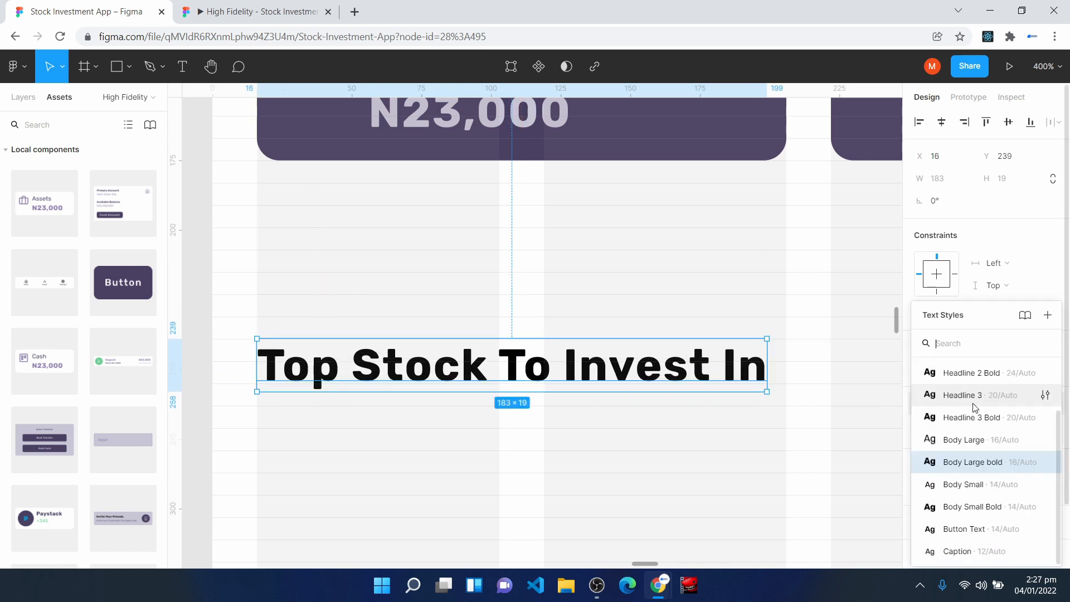
left_click(985, 447)
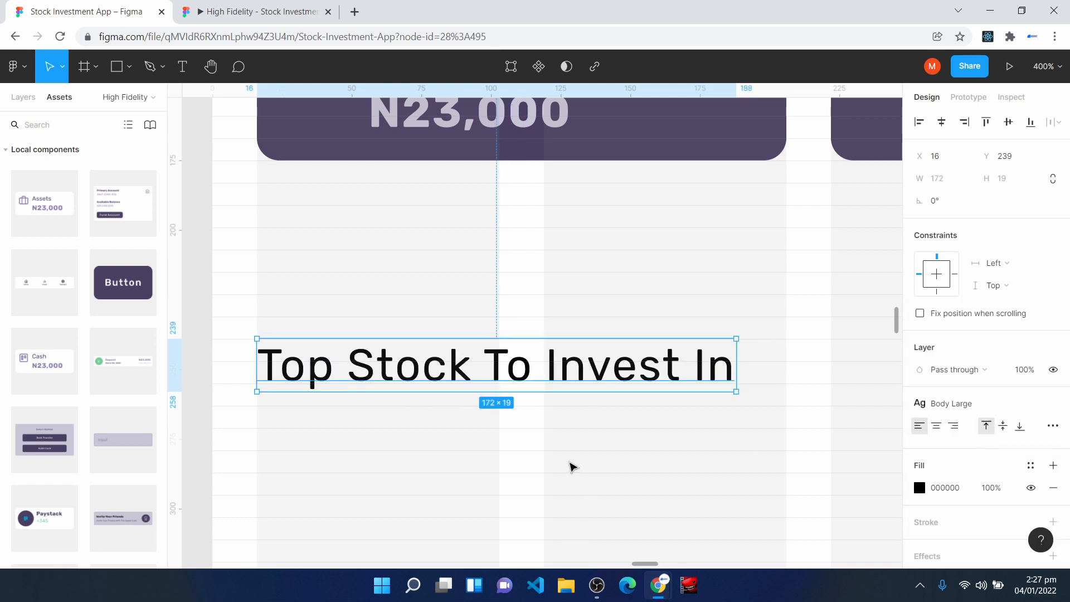
left_click(572, 467)
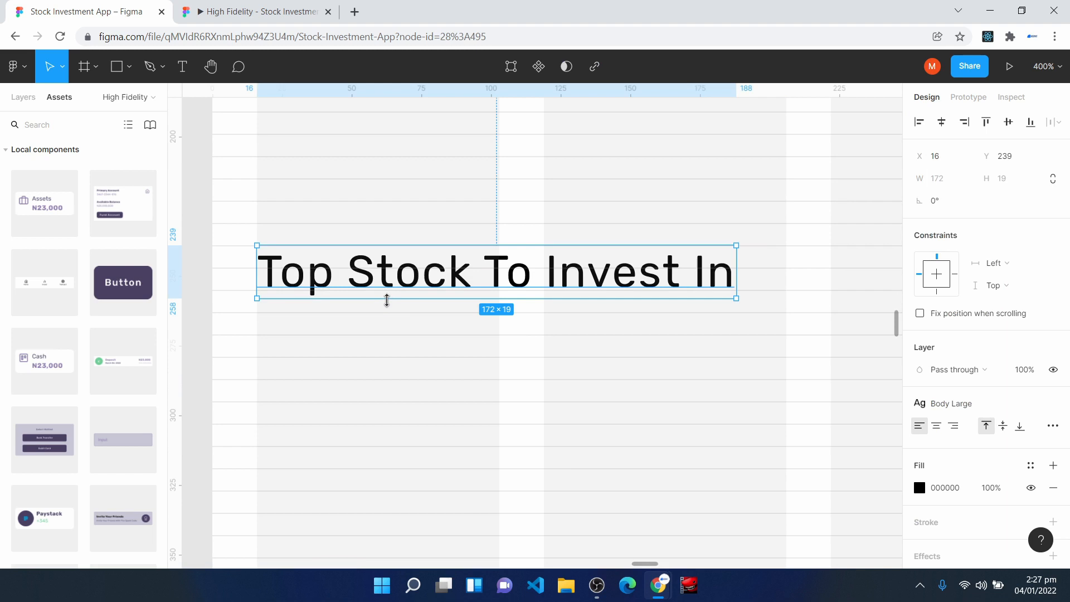
left_click_drag(389, 297, 392, 313)
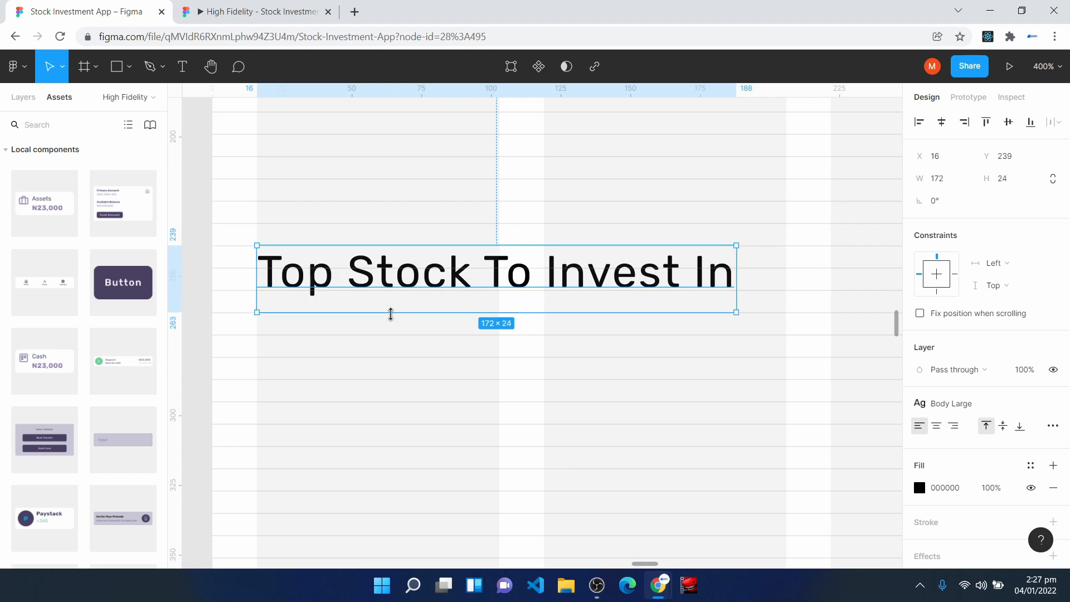
- Place a Search Input Field component below the heading at X 16, Y 271
scroll(124, 504, "down", 1)
scroll(121, 486, "down", 2)
left_click_drag(44, 389, 376, 404)
left_click_drag(301, 333, 446, 432)
left_click(360, 301)
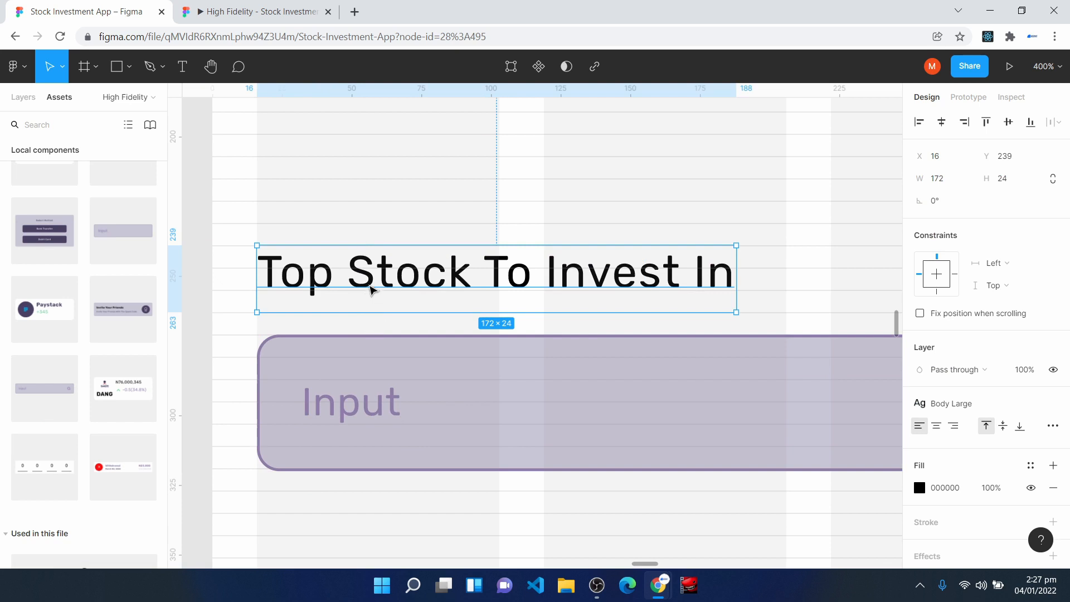
left_click(382, 397)
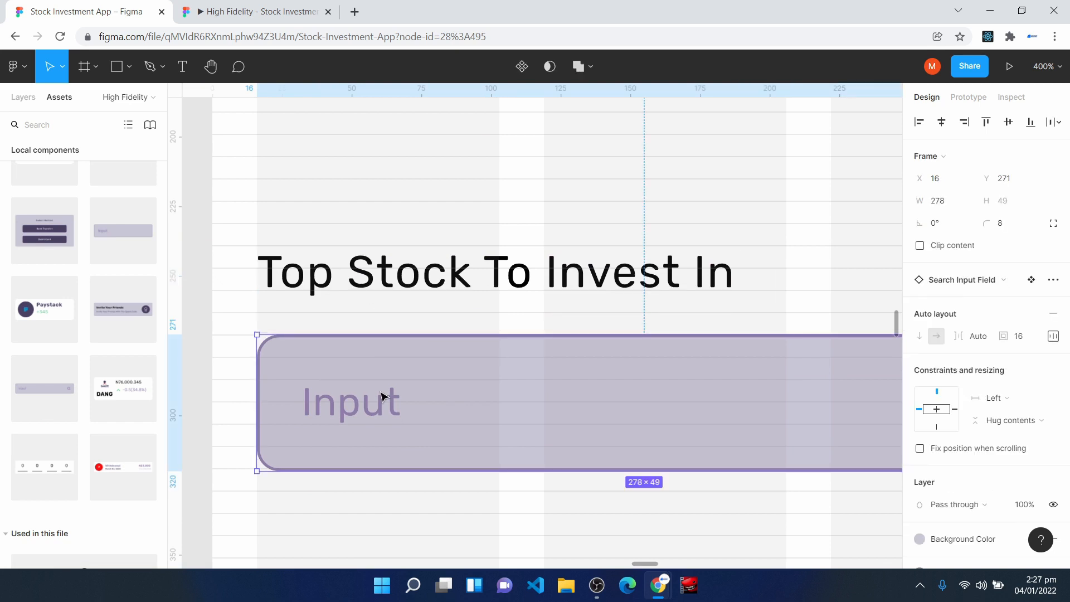
- Widen the search field to the Assets card's right edge and change its placeholder text to "Search"
key("minus")
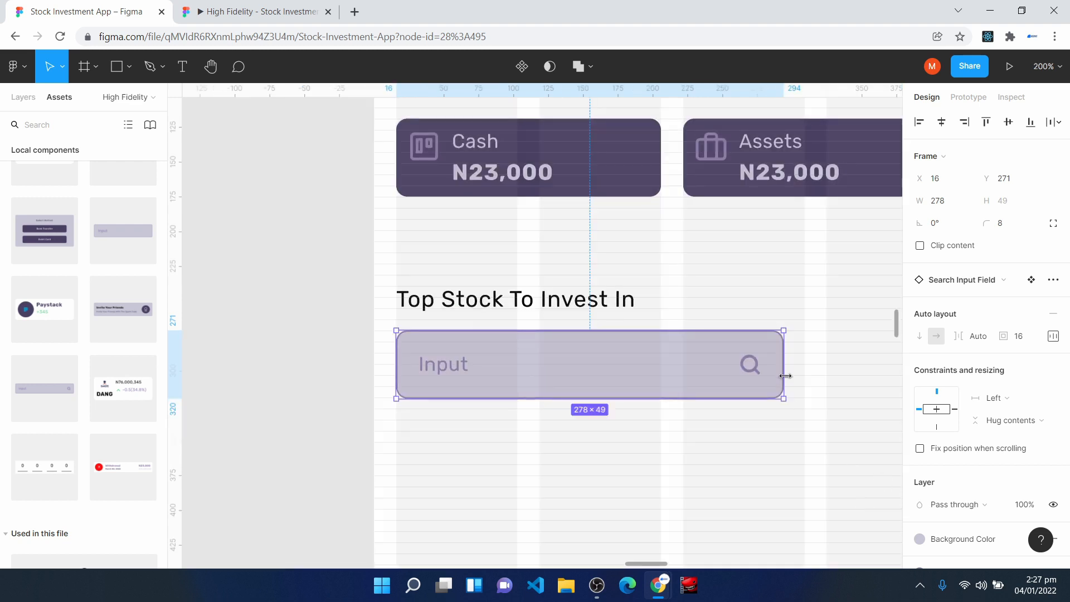
scroll(785, 376, "right", 5)
left_click_drag(630, 342, 792, 310)
double_click(286, 349)
type("Search")
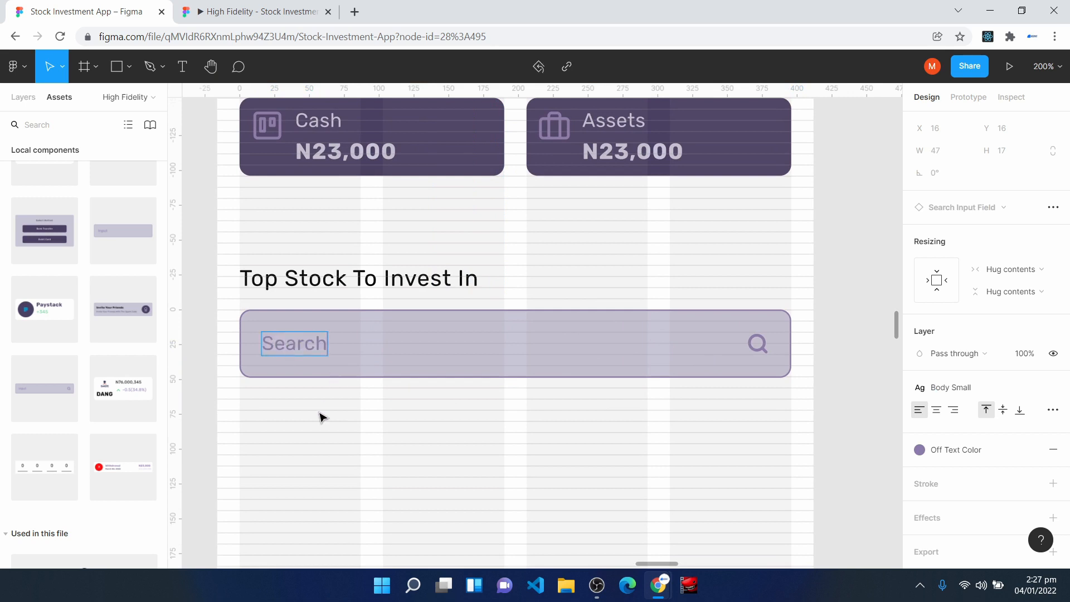
left_click(327, 474)
- Edit the heading to read "Top Stocks To Invest In"
double_click(345, 277)
left_click(346, 277)
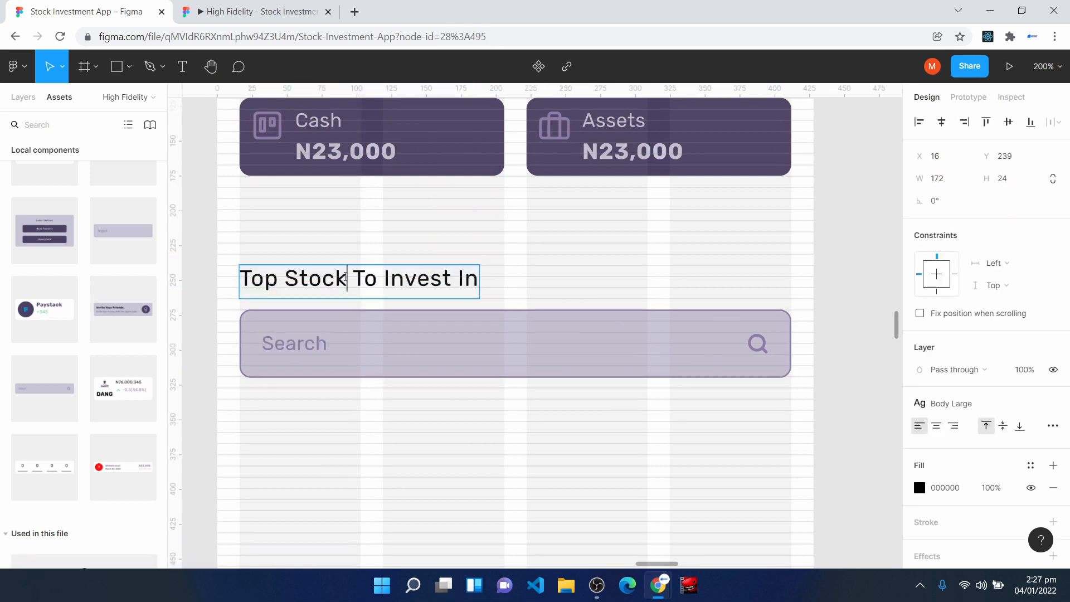
type("s")
left_click(512, 486)
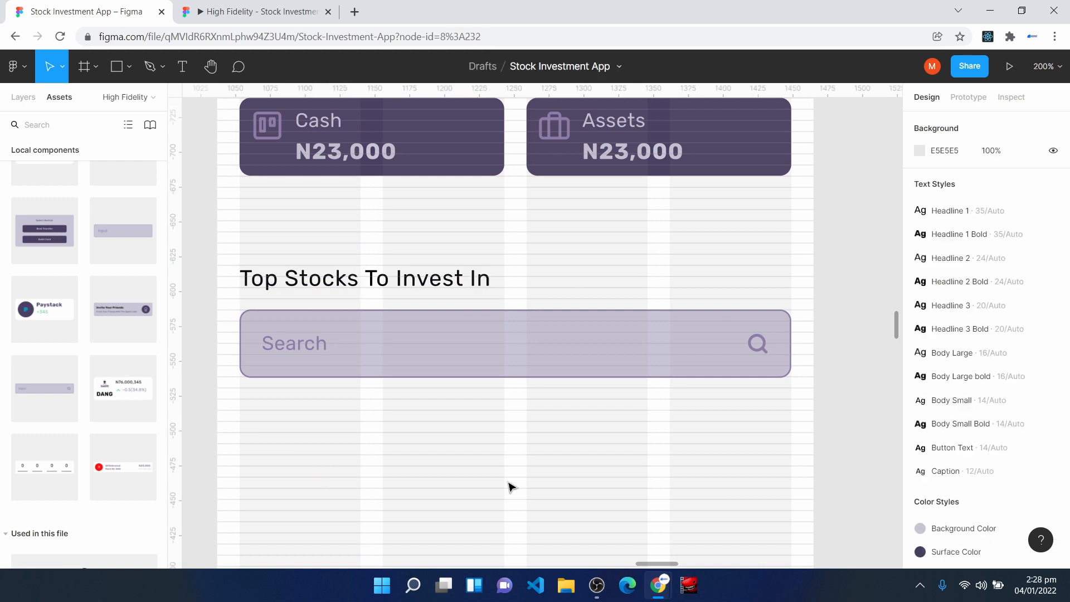
- Place a Stock List component below the search field at X 16, Y 335
scroll(429, 427, "down", 1)
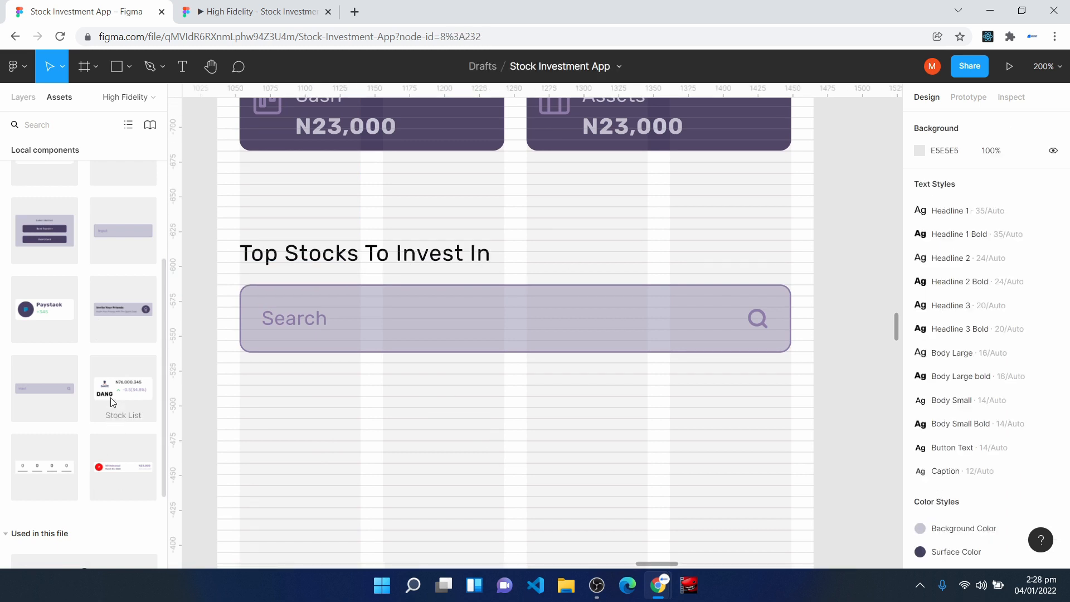
left_click_drag(119, 396, 329, 449)
scroll(383, 525, "down", 1)
scroll(384, 525, "down", 3)
left_click_drag(282, 331, 284, 334)
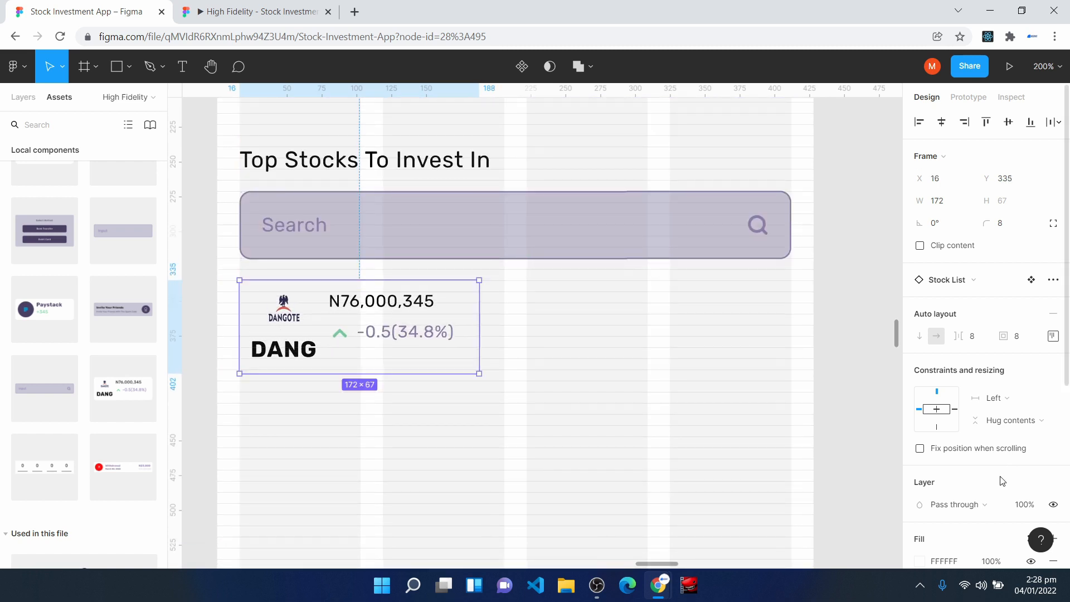
- Apply the Mid Shadow effect style to the stock card
scroll(1004, 491, "down", 5)
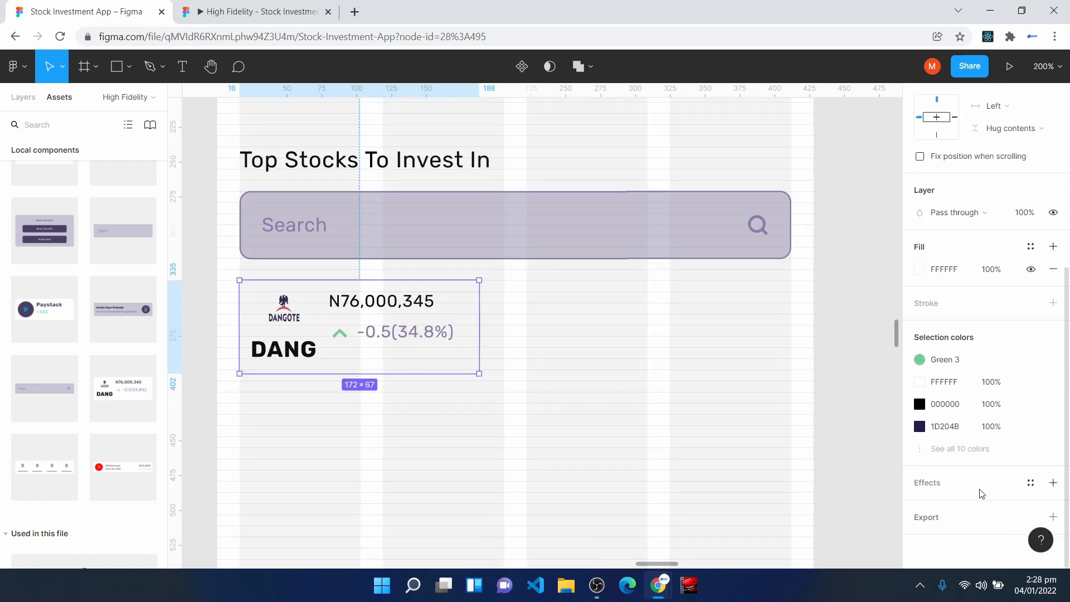
left_click(1031, 482)
left_click(978, 537)
- Resize the stock card to 190 by 72 so its width matches the Cash card
key("ctrl+plus")
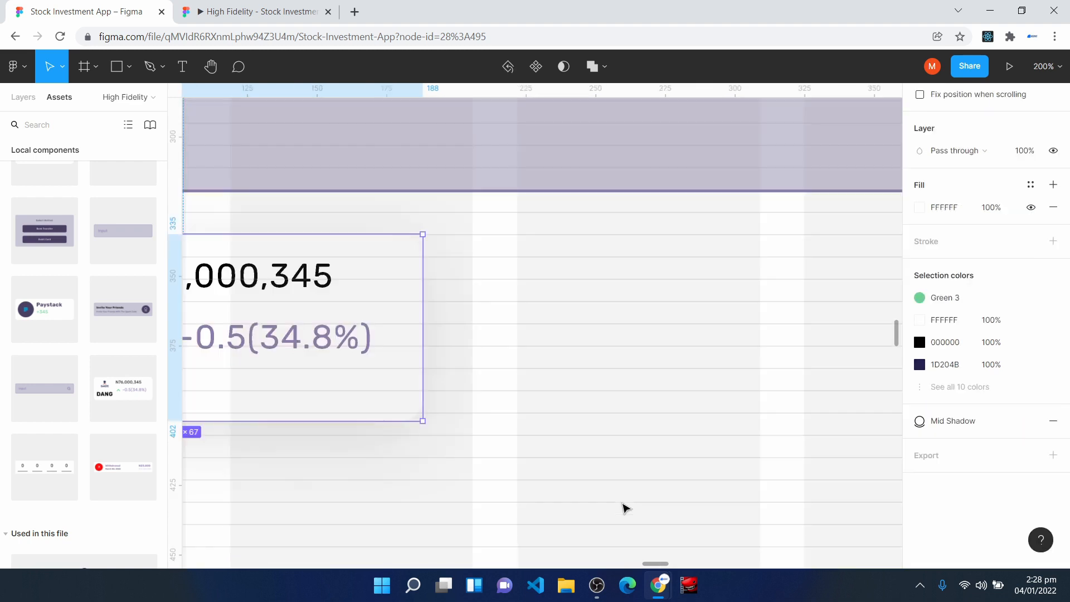
key("space")
left_click_drag(223, 246, 505, 234)
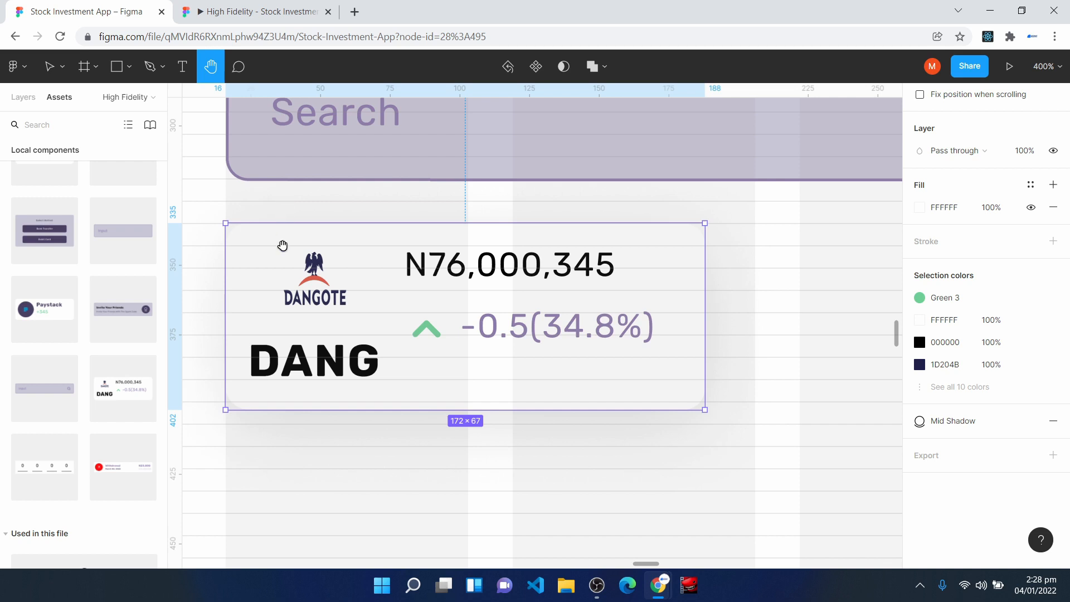
left_click_drag(383, 302, 382, 304)
left_click_drag(711, 303, 757, 311)
left_click_drag(445, 411, 448, 425)
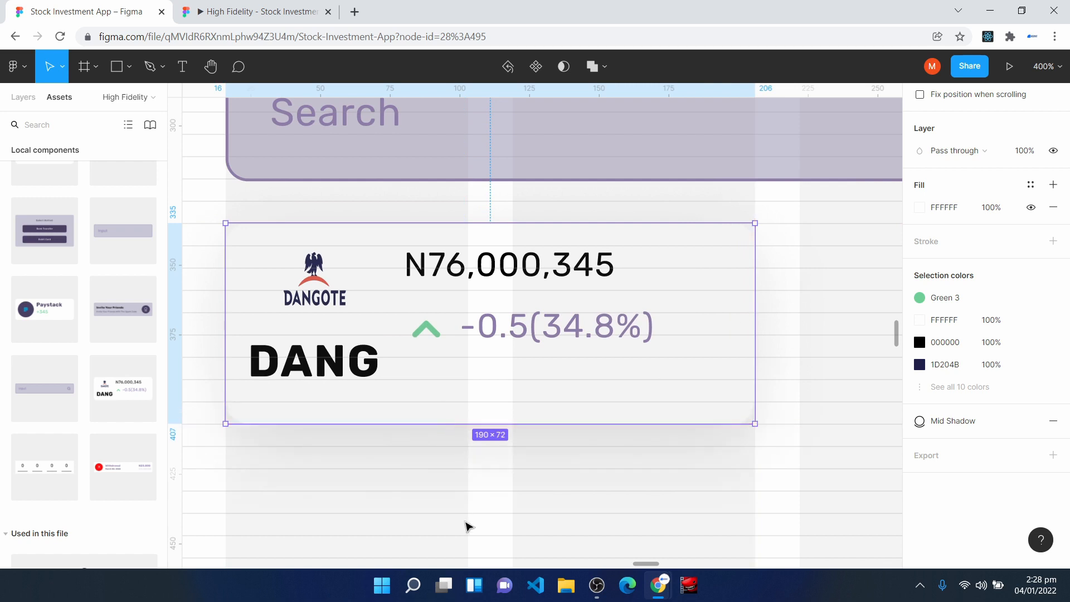
- Duplicate the stock card into a two-by-two grid, with the second column at X 222 and second row at Y 415
key("shift+0")
key("ctrl+d")
left_click_drag(537, 334, 658, 341)
left_click_drag(513, 345, 674, 400)
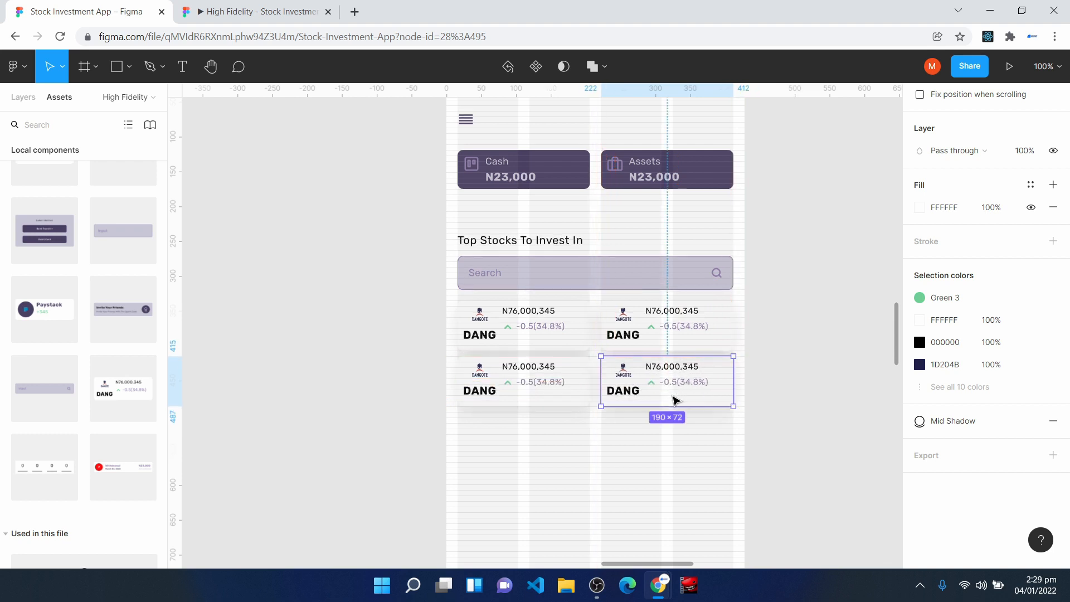
- Examine the alignment and spacing of the four stock cards up close
key("ctrl+equal")
key("ctrl+equal")
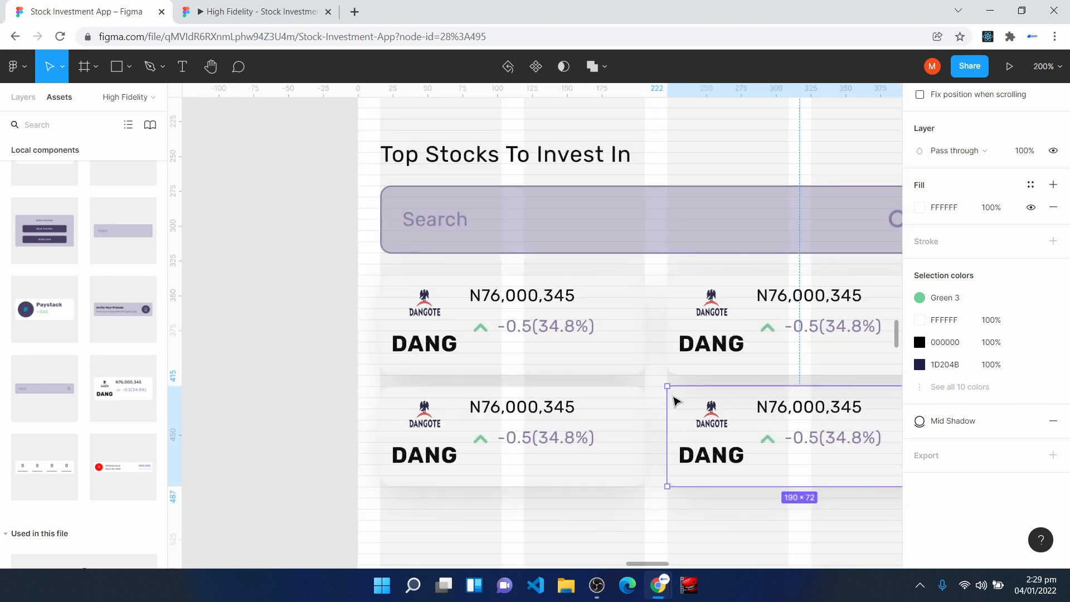
scroll(587, 446, "down", 2)
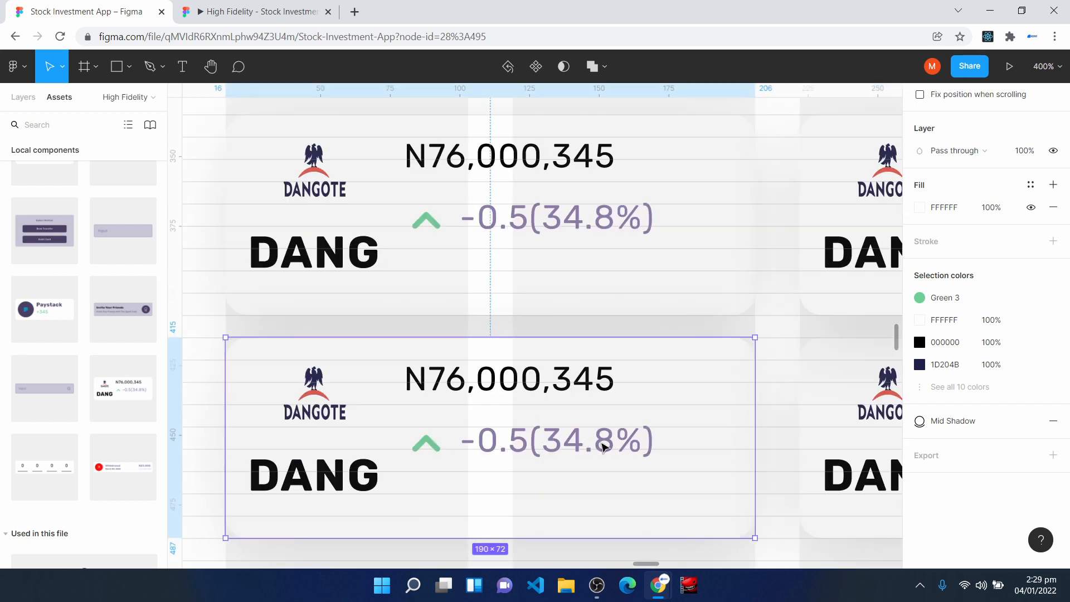
left_click(646, 235)
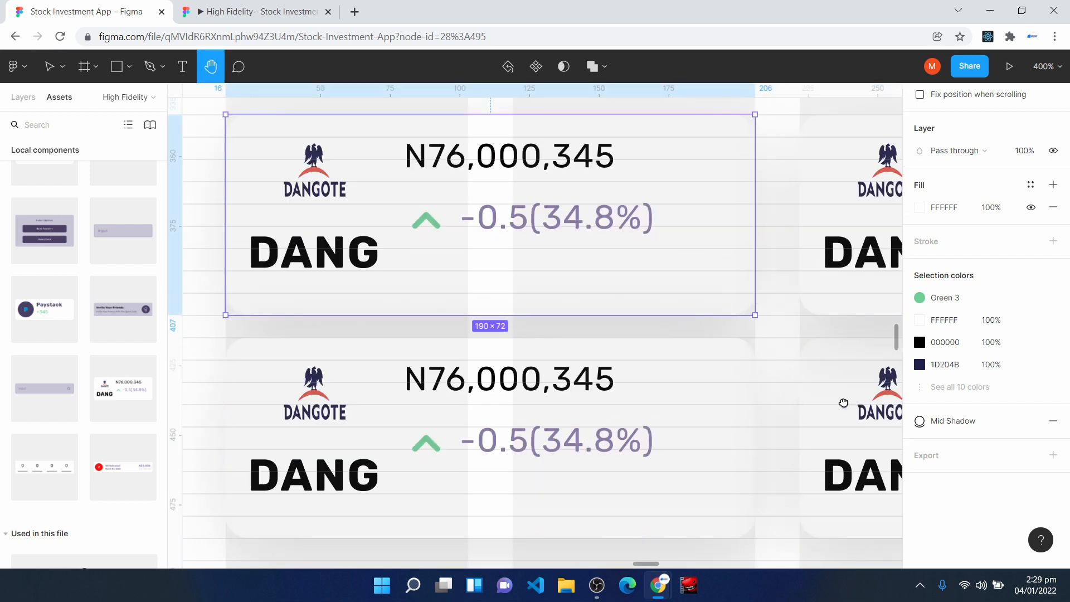
left_click_drag(843, 404, 470, 362)
left_click(540, 224)
left_click(544, 395)
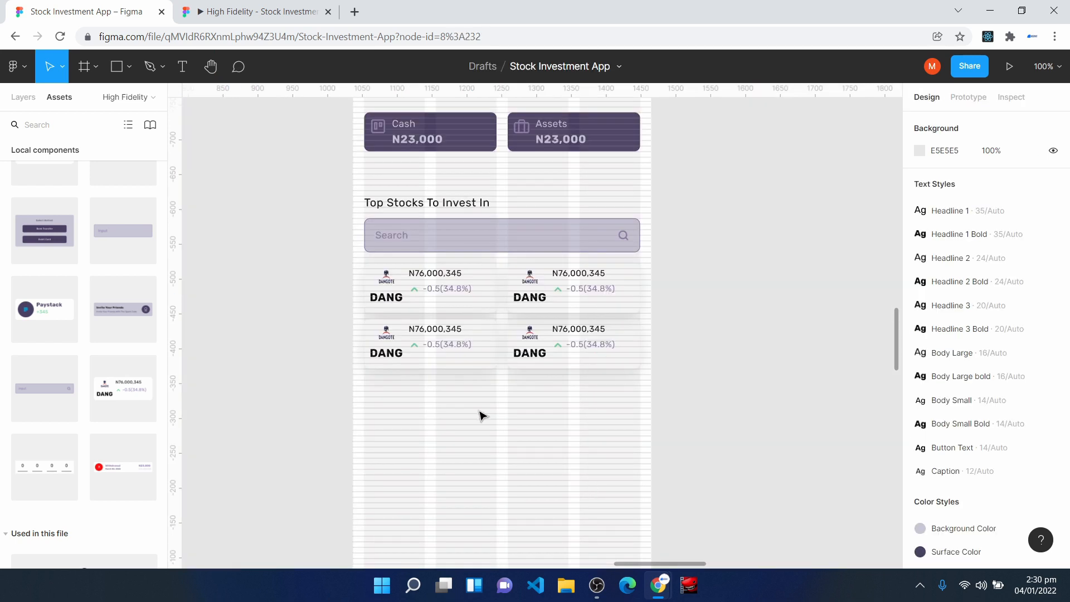
scroll(480, 451, "down", 2)
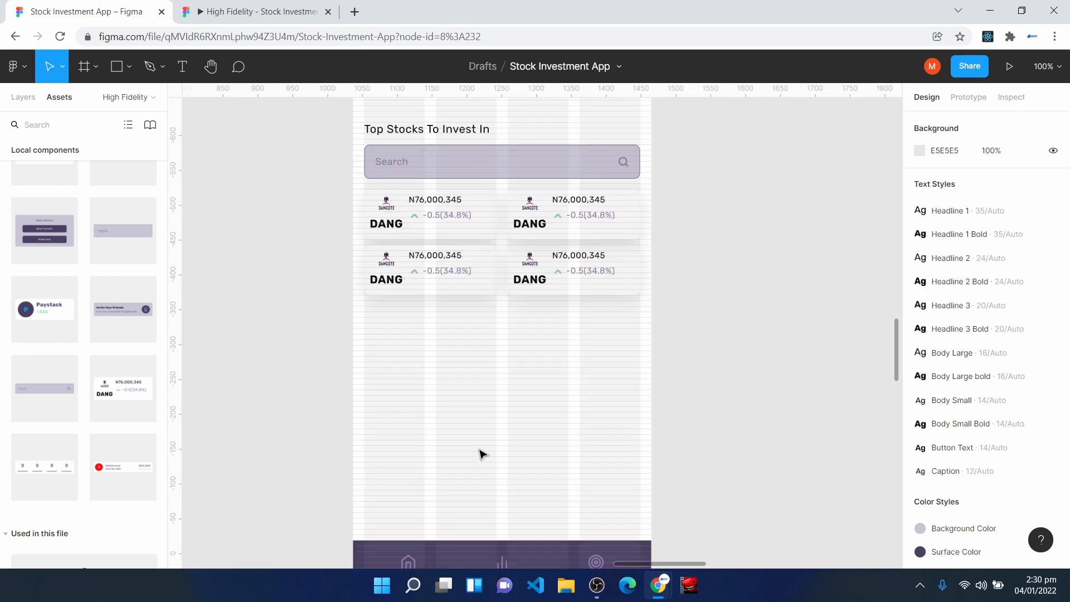
- Place a Button component below the stock cards at X 17, Y 575
scroll(716, 415, "up", 5)
key("space")
left_click_drag(533, 404, 953, 307)
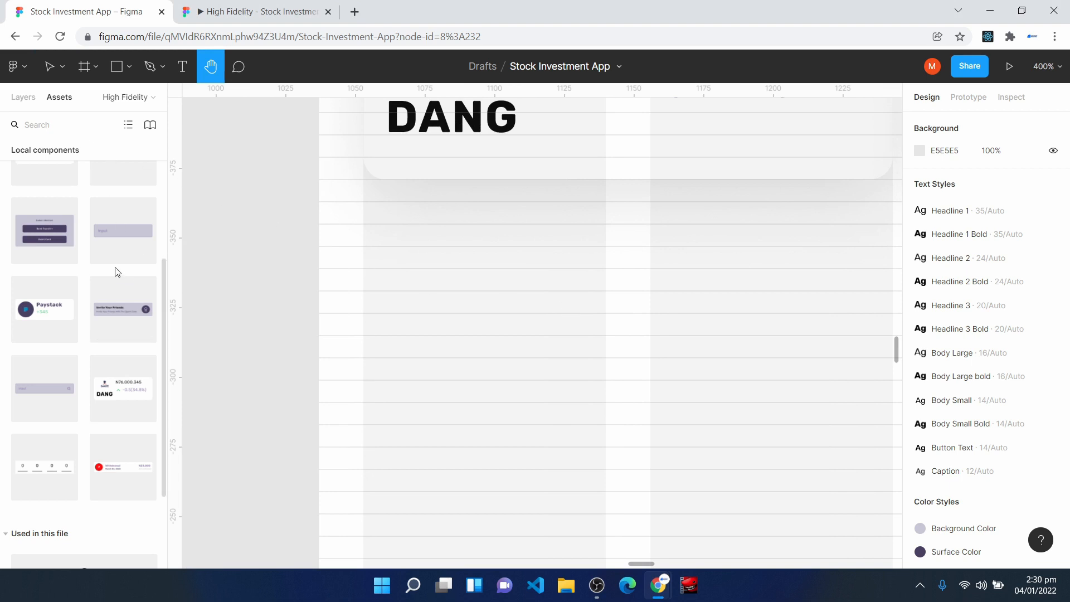
scroll(88, 265, "up", 4)
left_click_drag(119, 283, 465, 458)
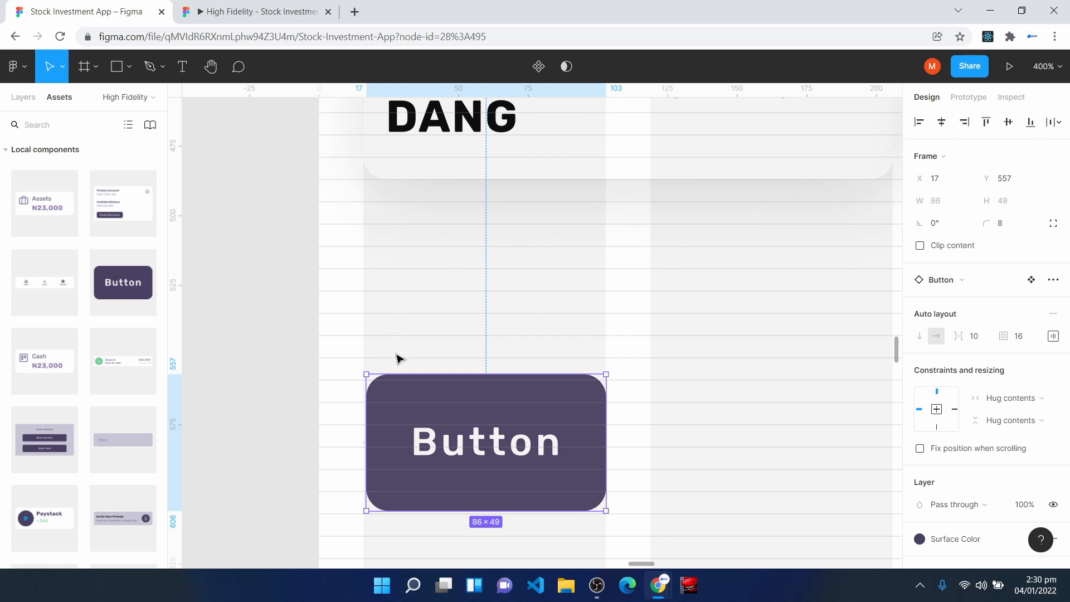
left_click_drag(410, 411, 408, 460)
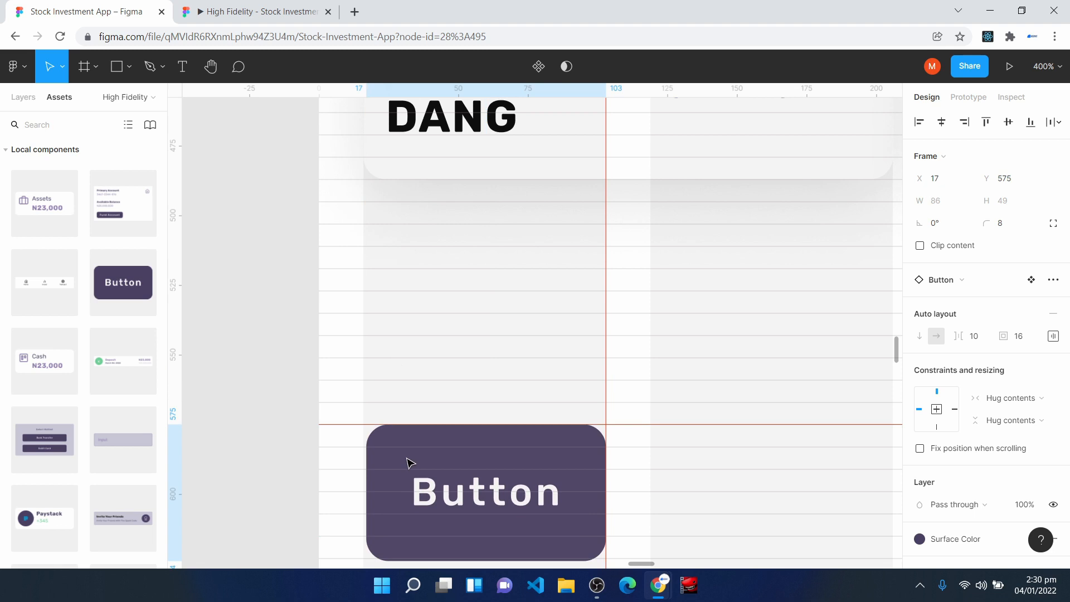
- Widen the button to 395 so it reaches the right edge of the stock cards
scroll(566, 387, "down", 9)
scroll(560, 368, "up", 5)
key("minus")
key("minus")
left_click_drag(555, 301, 769, 312)
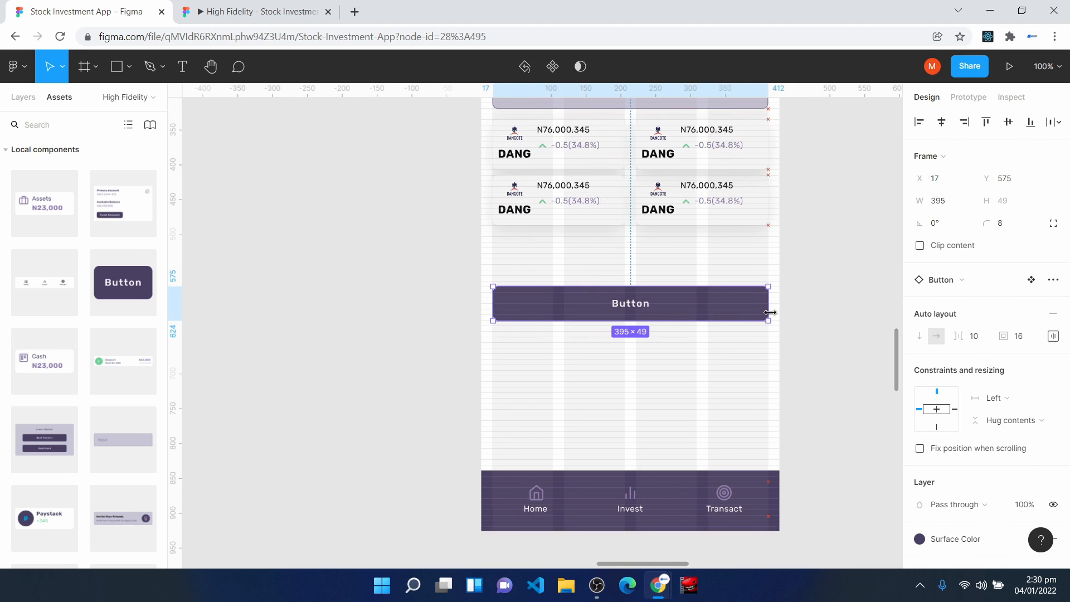
- Left-align the button's auto layout content and set its top and bottom padding to 8
left_click(1053, 337)
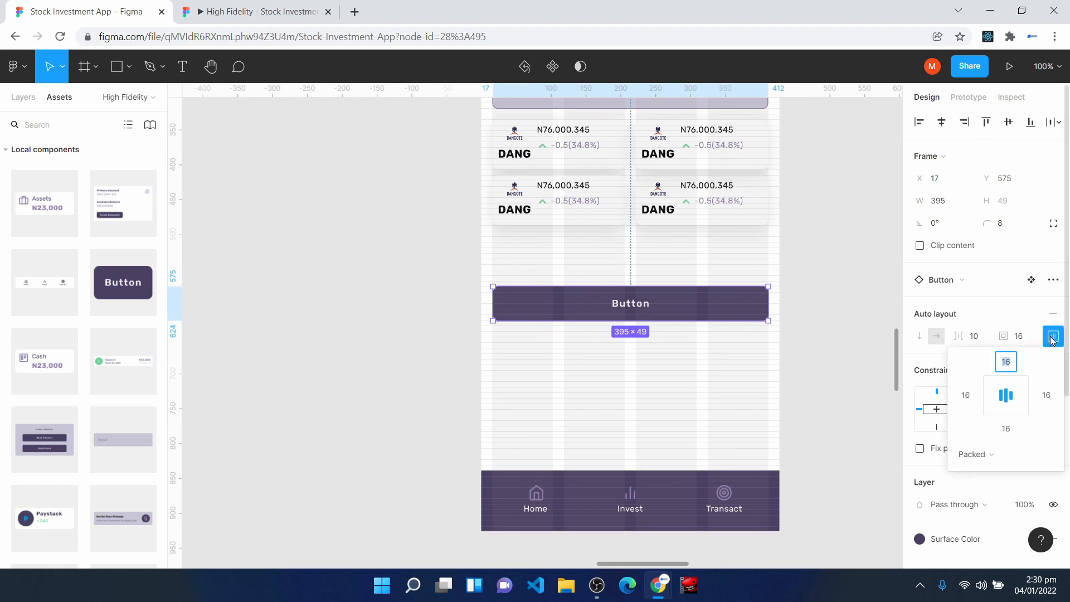
left_click(996, 398)
left_click(1005, 364)
type("8")
left_click(1011, 432)
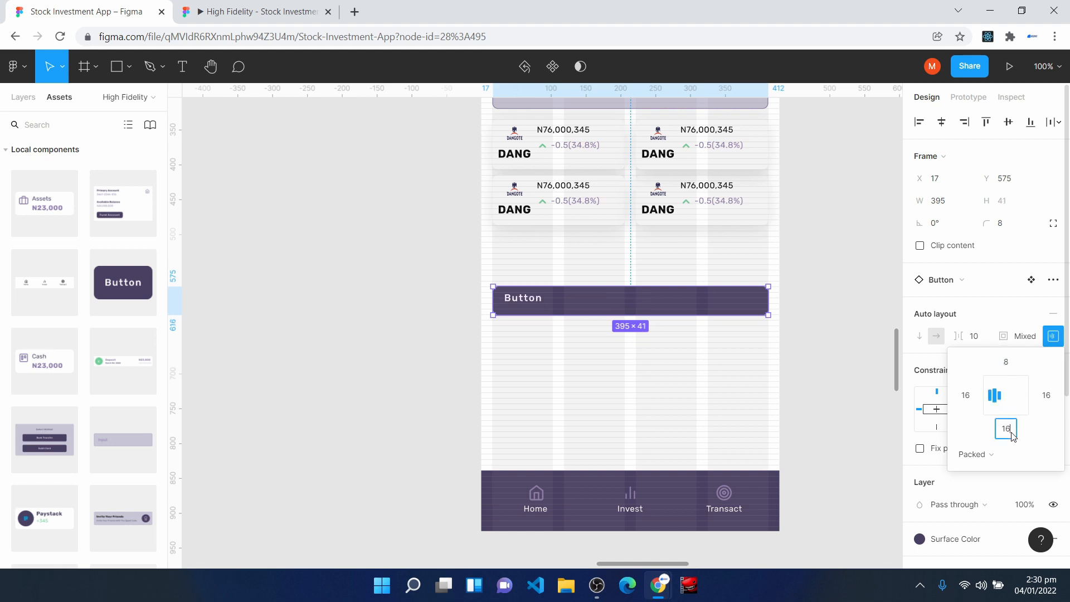
key("Return")
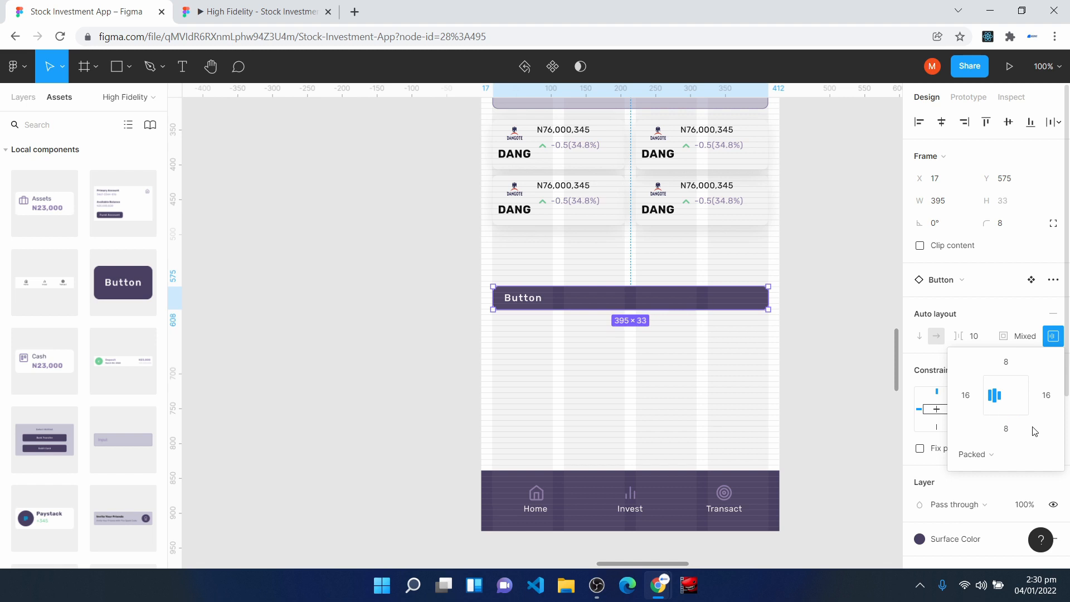
left_click(1052, 339)
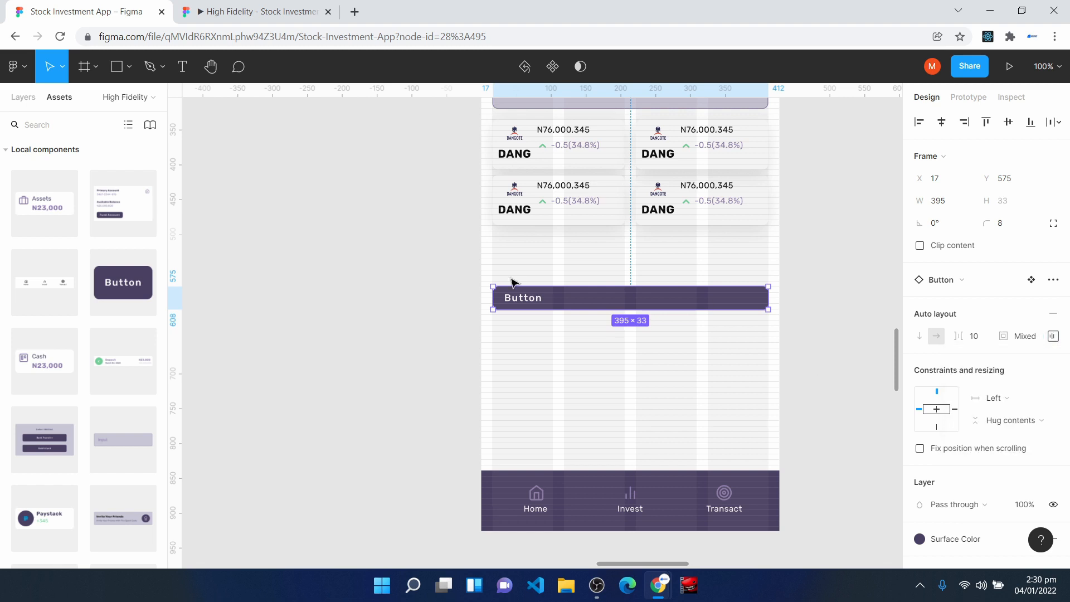
- Change the full-width button's label to "Stock Portfolio" and set its corner radius to 0
double_click(525, 303)
type("Stock Portfolio")
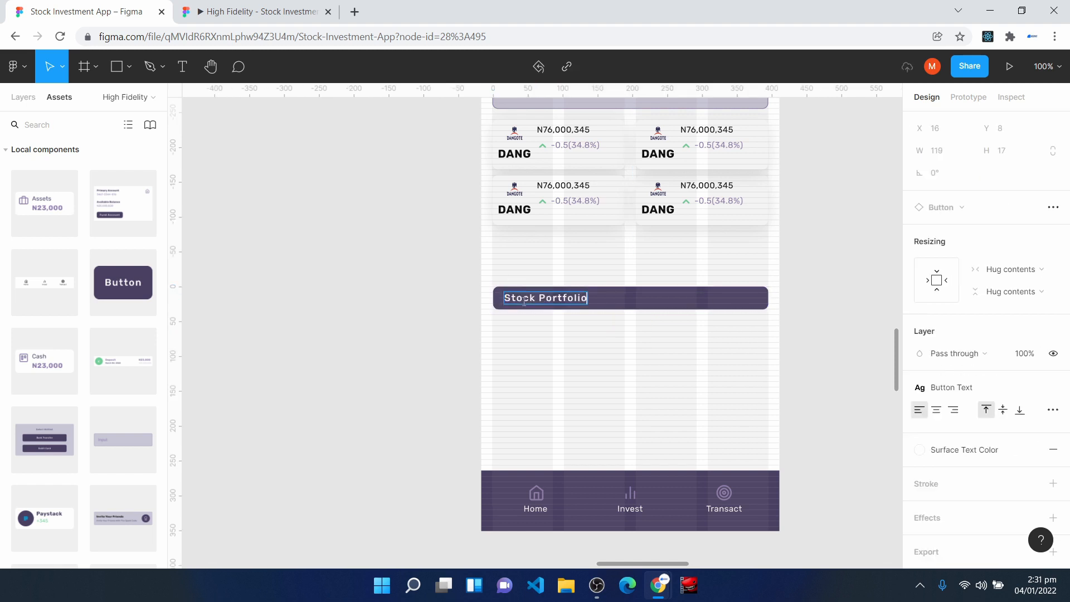
key("Escape")
key("Escape")
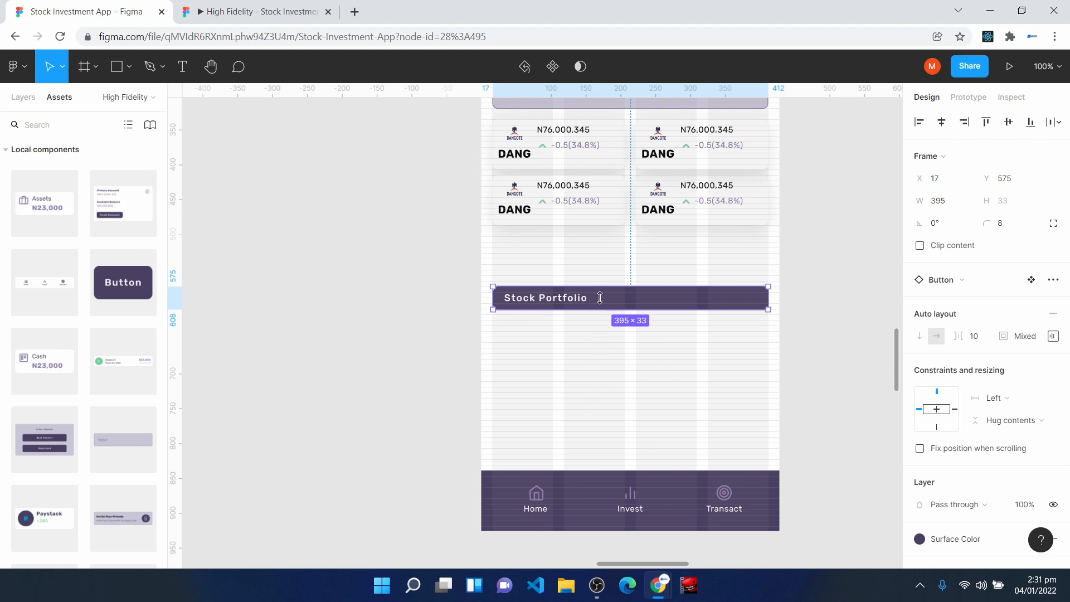
left_click(1007, 228)
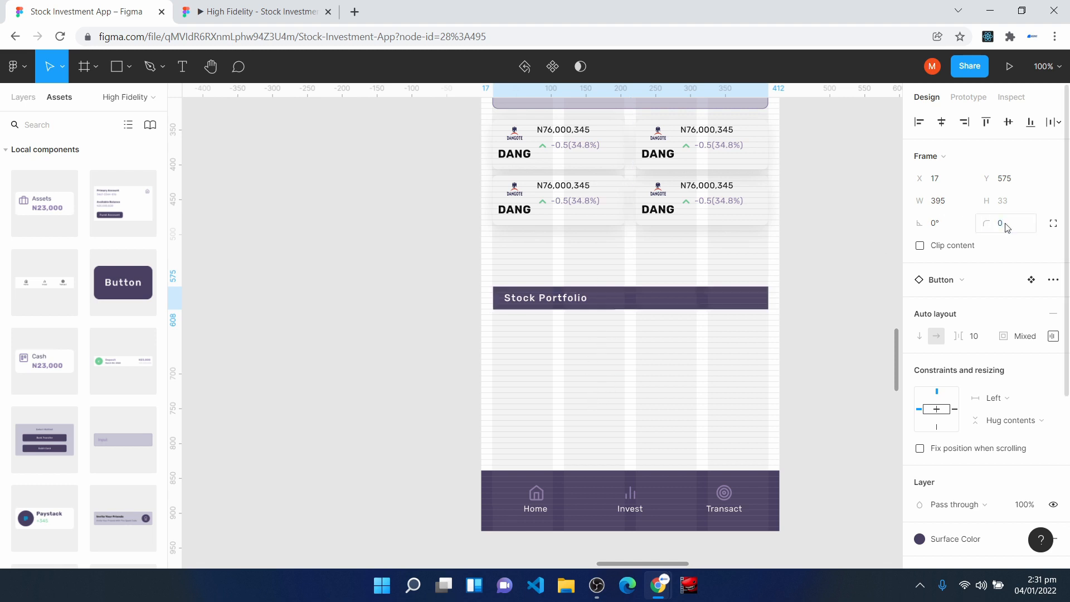
left_click(386, 371)
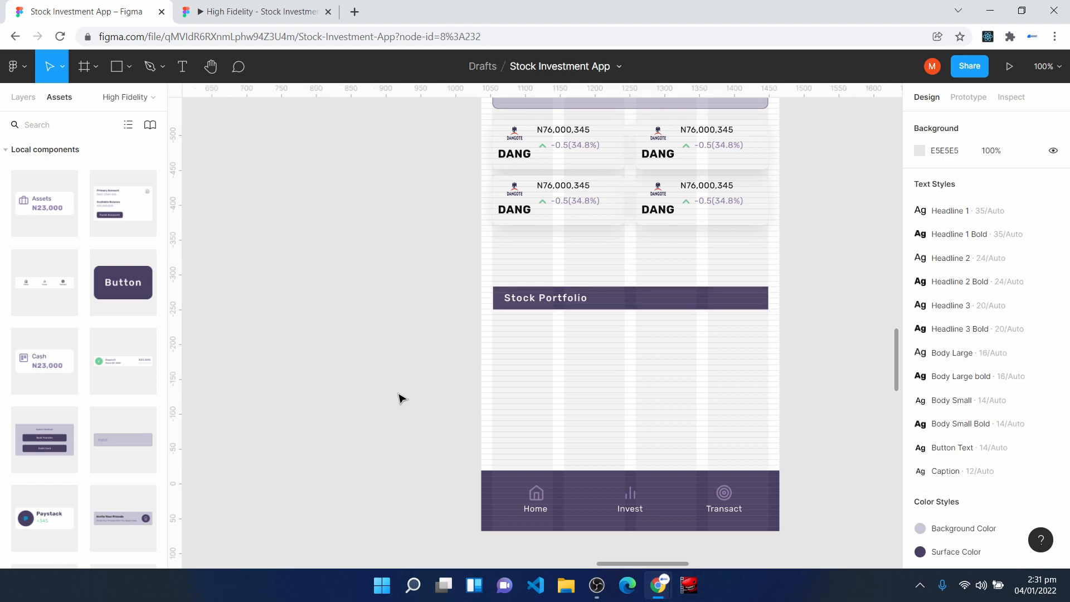
- Place a Portfolio List component below the Stock Portfolio bar at X 16, Y 639
scroll(402, 407, "down", 2)
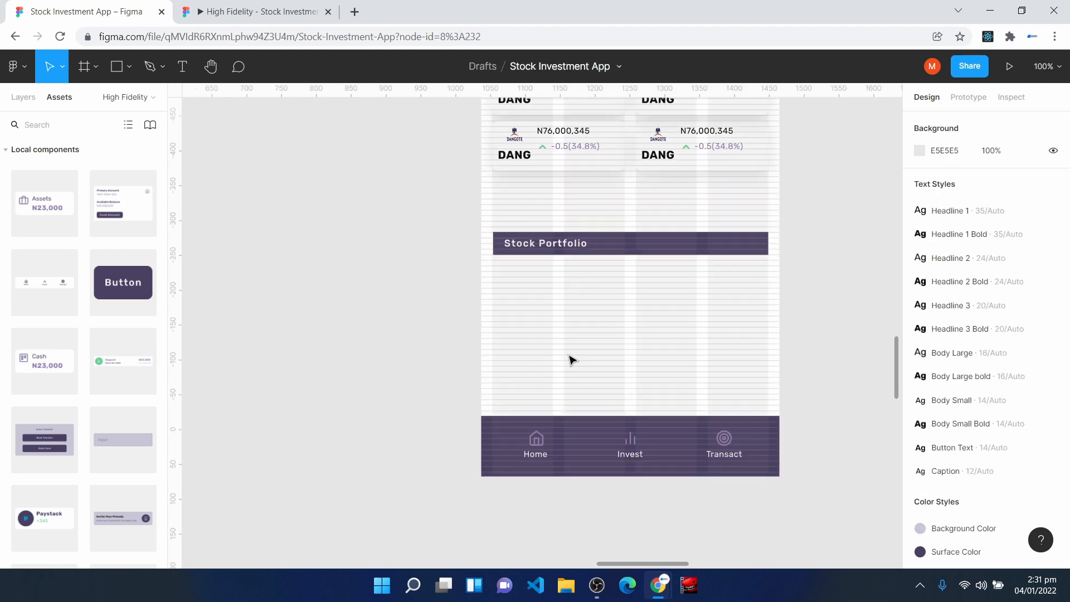
left_click_drag(45, 516, 535, 306)
scroll(551, 309, "up", 5)
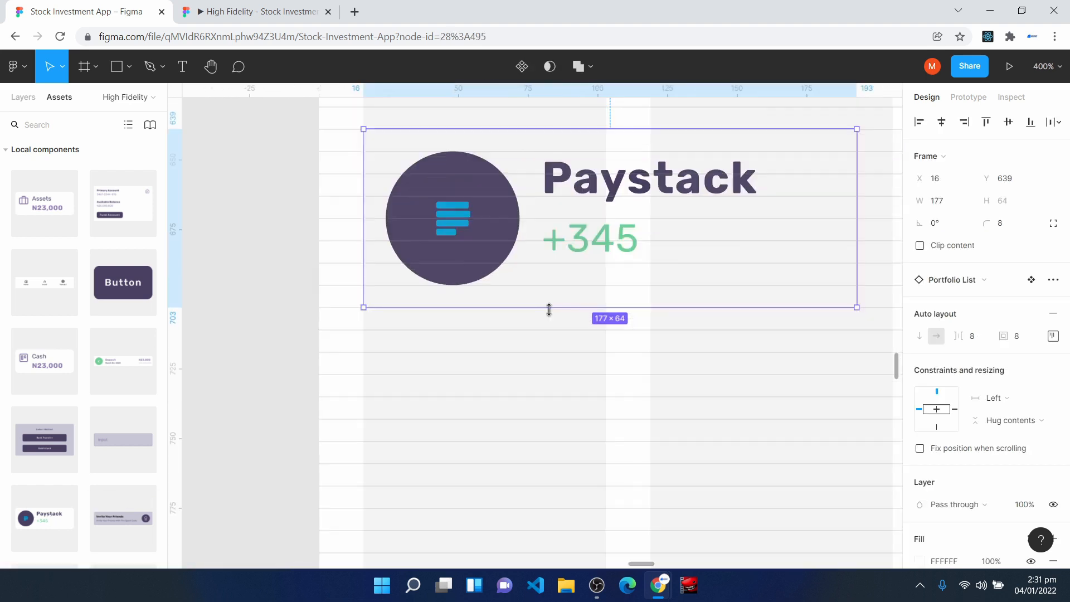
scroll(503, 337, "up", 3)
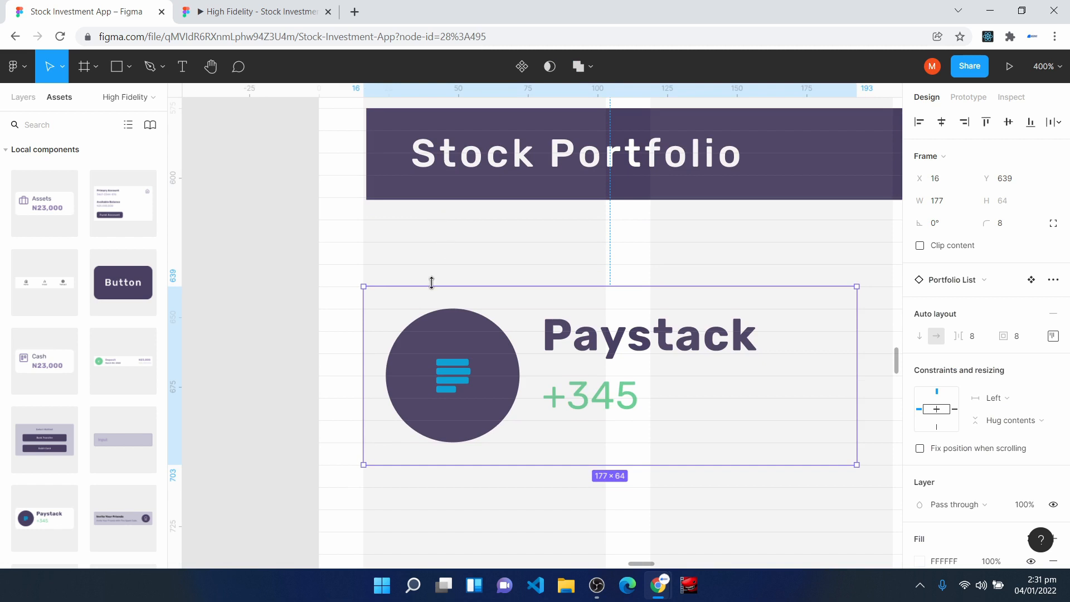
left_click_drag(432, 330, 429, 341)
- Apply the Mid Shadow effect style and the Second Surface Color fill to the Paystack card
scroll(1003, 488, "down", 6)
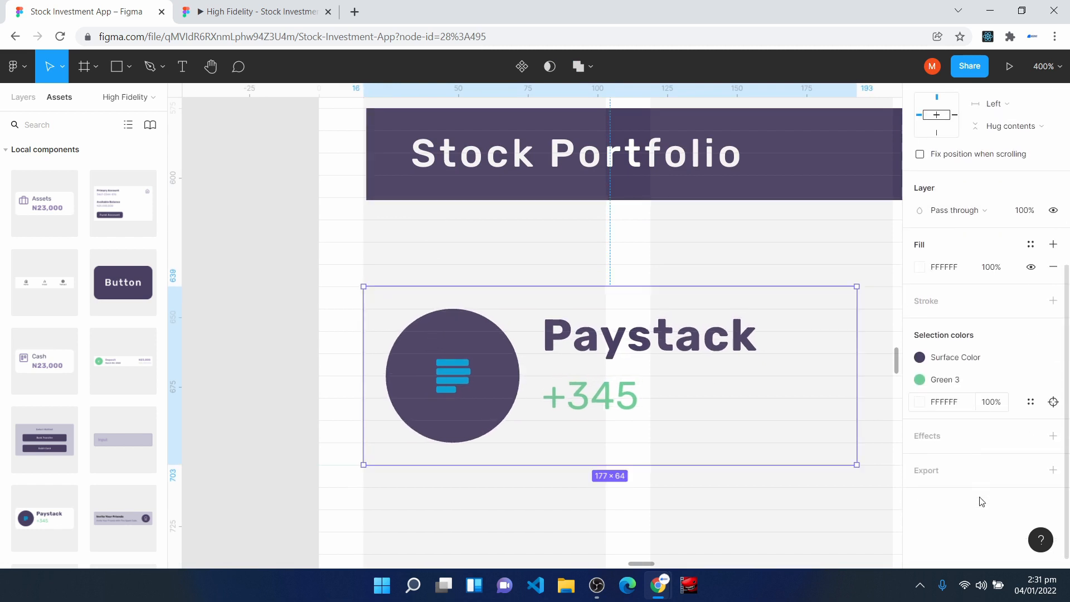
left_click(1035, 420)
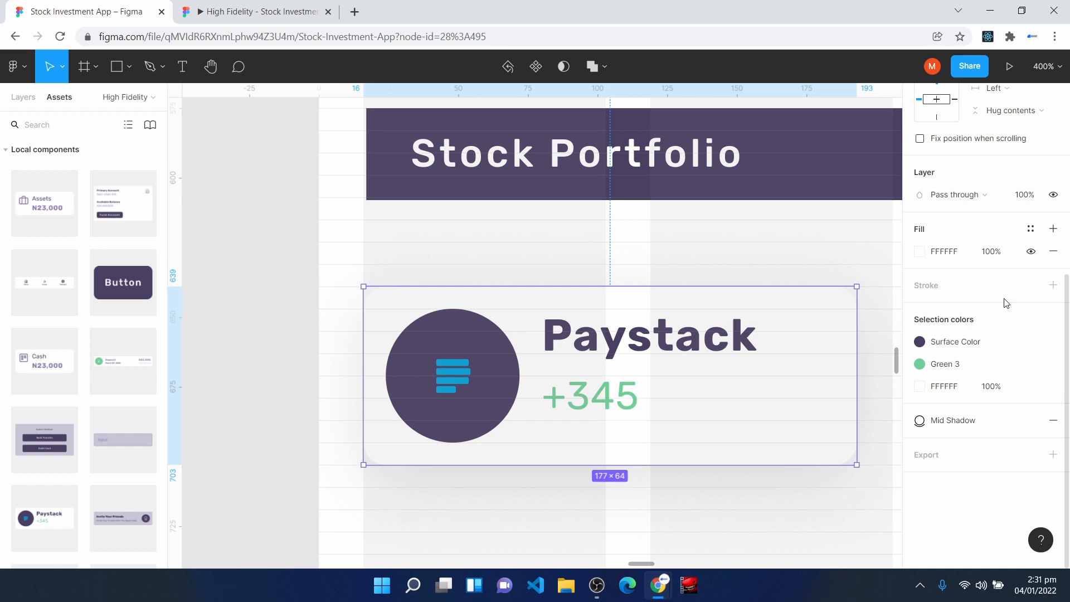
left_click(1031, 229)
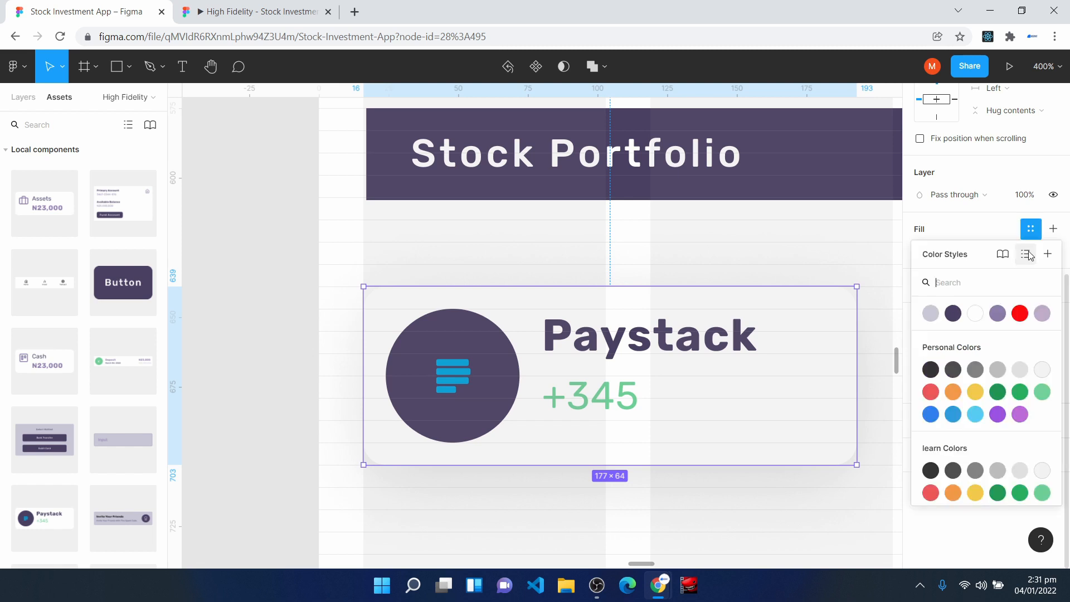
left_click(1043, 313)
left_click(644, 477)
key("ctrl+minus")
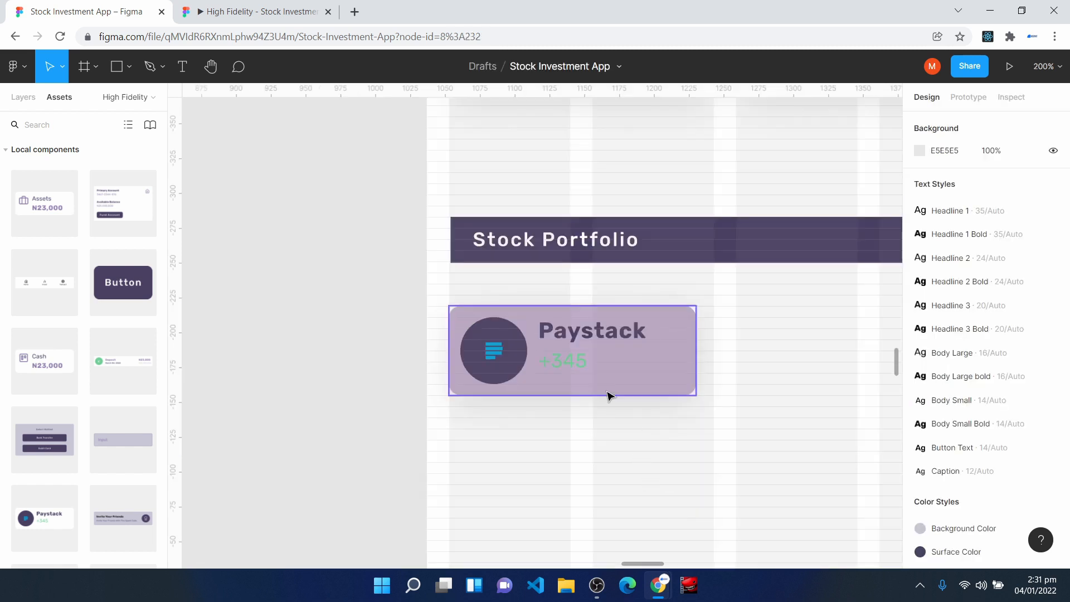
- Change the colour style of the Paystack card's "+345" text to Green 1
left_click(572, 359, "ctrl")
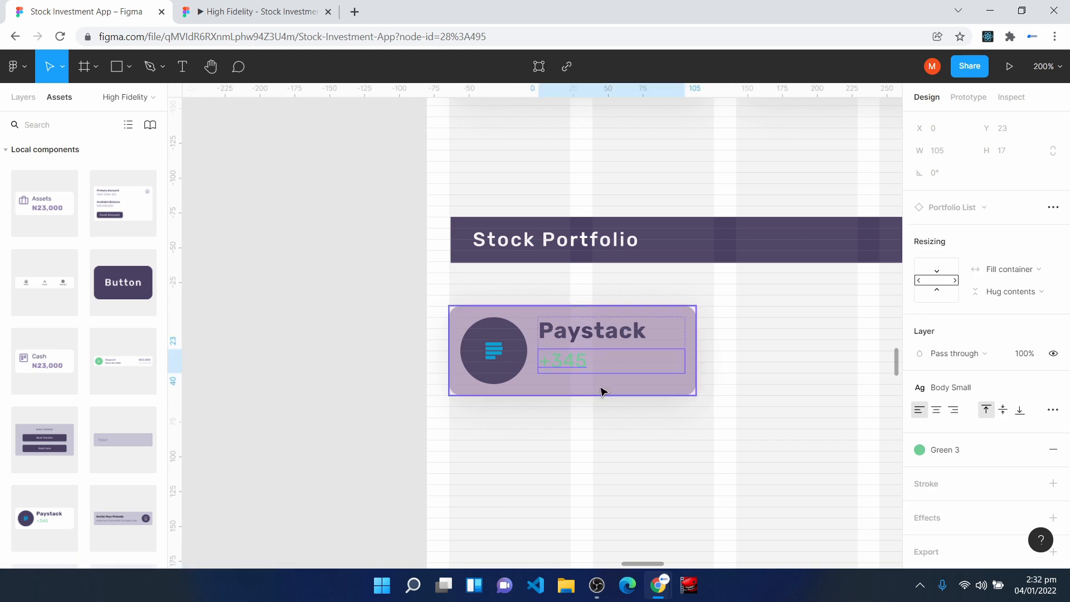
left_click(992, 452)
left_click(998, 453)
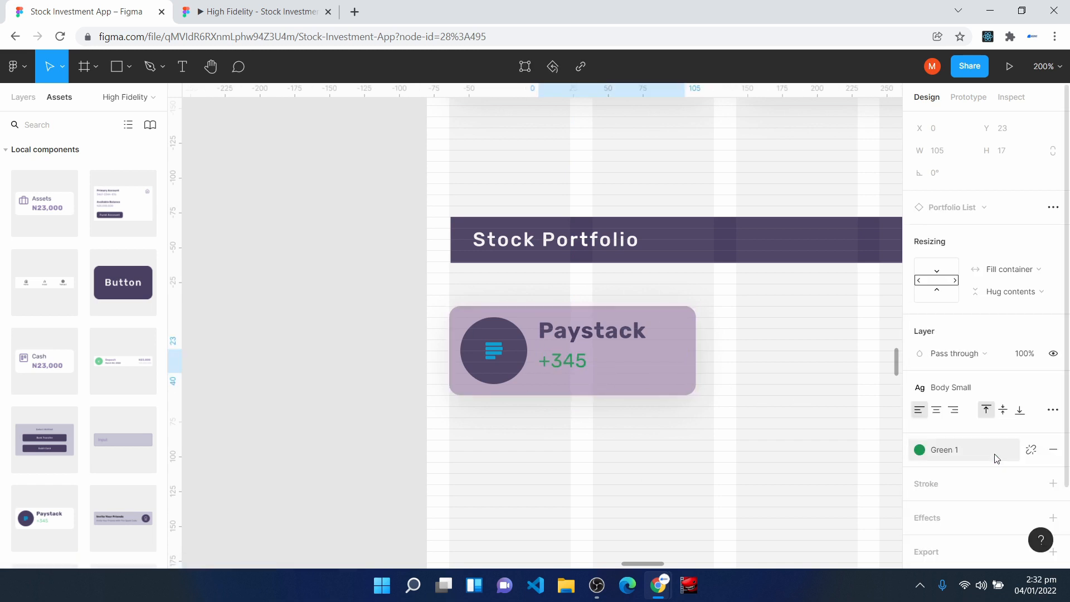
left_click(569, 428)
- Widen the Paystack card to 190 and duplicate it into the second column beside the original
left_click(549, 341)
left_click_drag(698, 352, 715, 350)
key("space")
left_click_drag(754, 444, 533, 413)
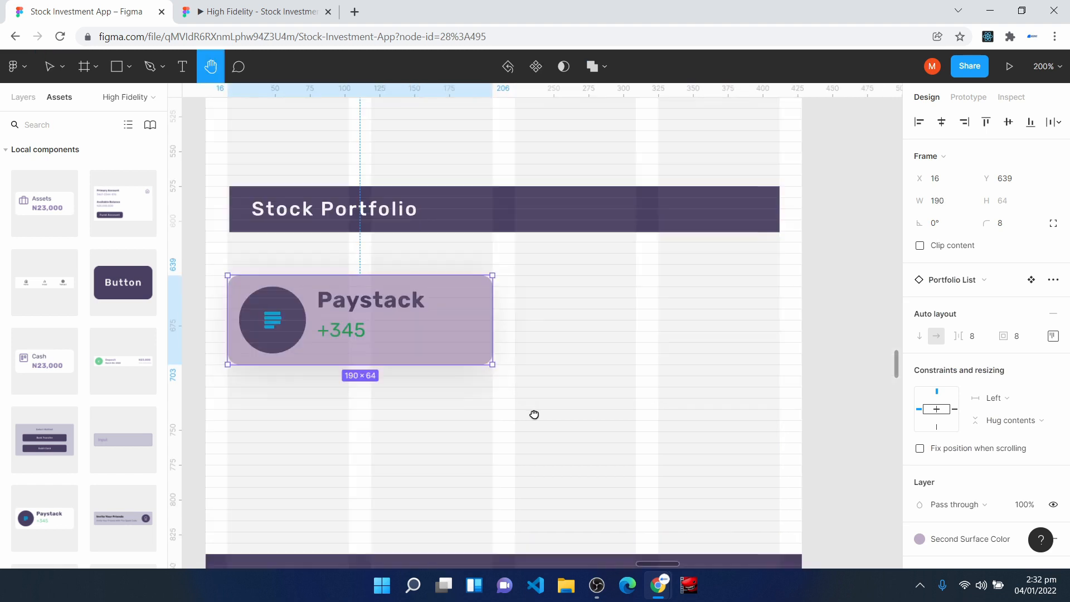
key("ctrl+d")
left_click_drag(403, 341, 693, 337)
left_click(392, 404)
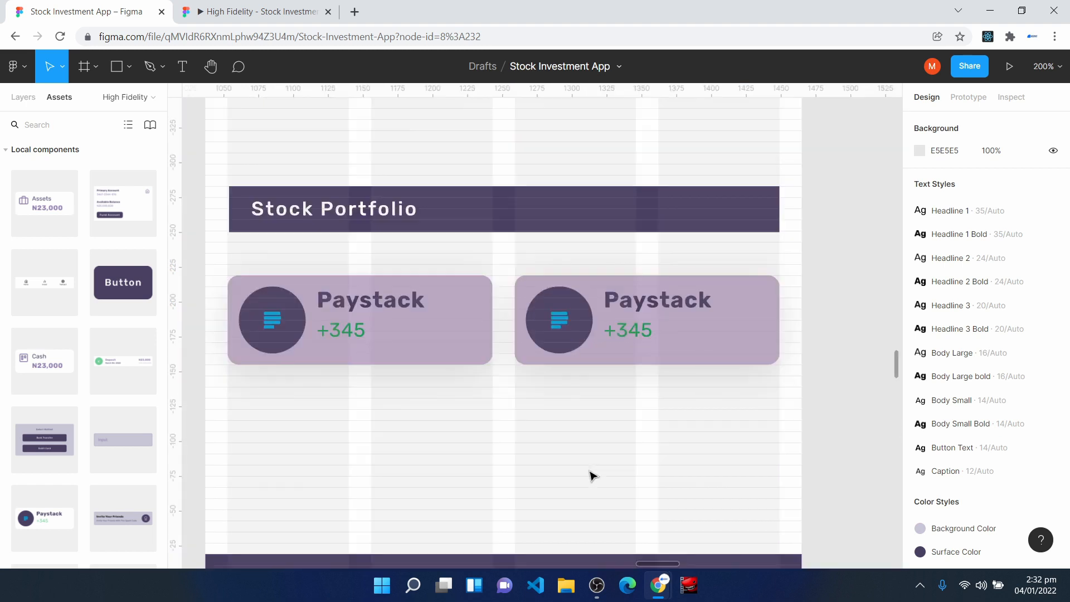
- Review the Invest screen's overall layout and the spacing between the stock cards, the Stock Portfolio bar and the Paystack cards
key("minus")
key("minus")
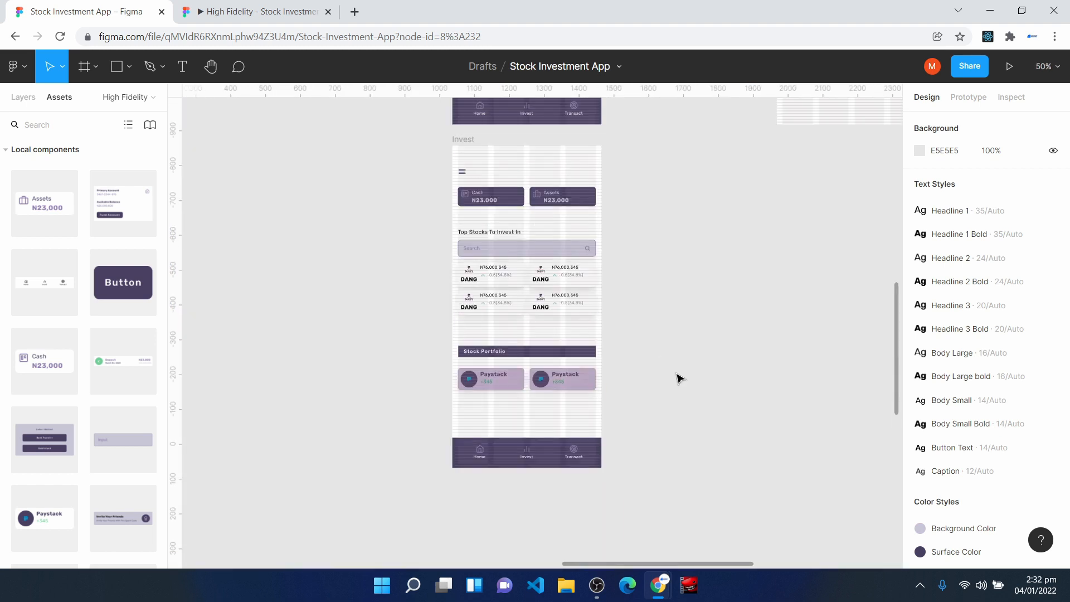
scroll(679, 379, "up", 1)
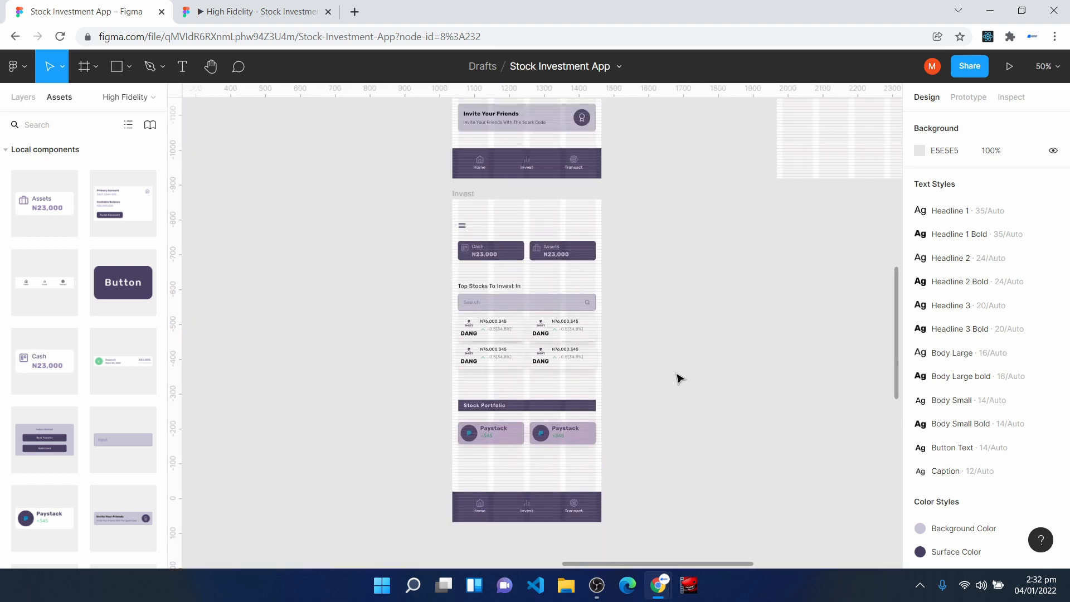
key("plus")
key("plus")
scroll(323, 413, "up", 3)
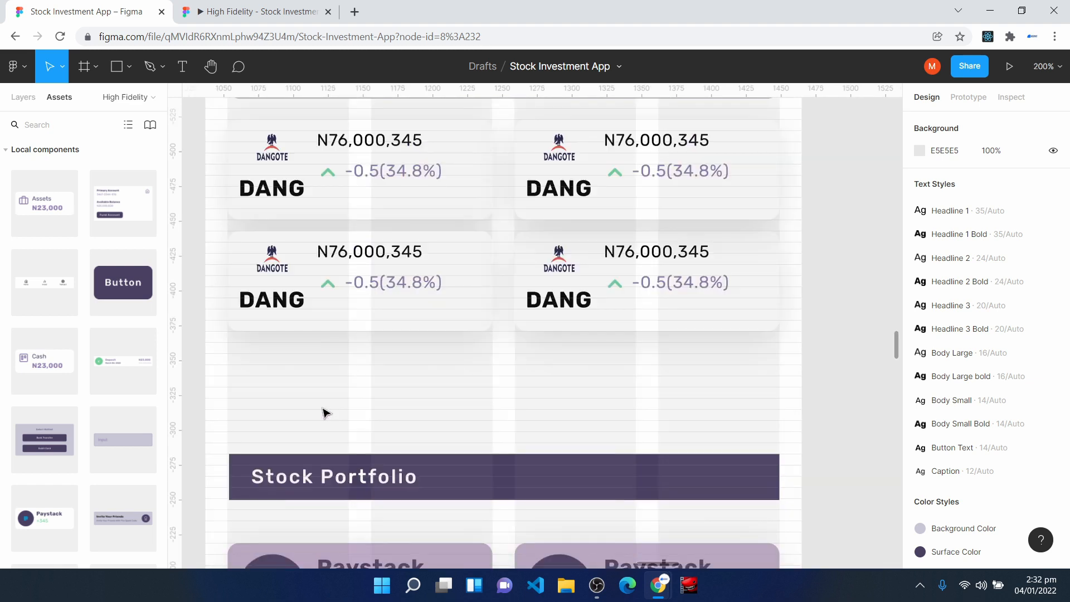
scroll(378, 366, "down", 3)
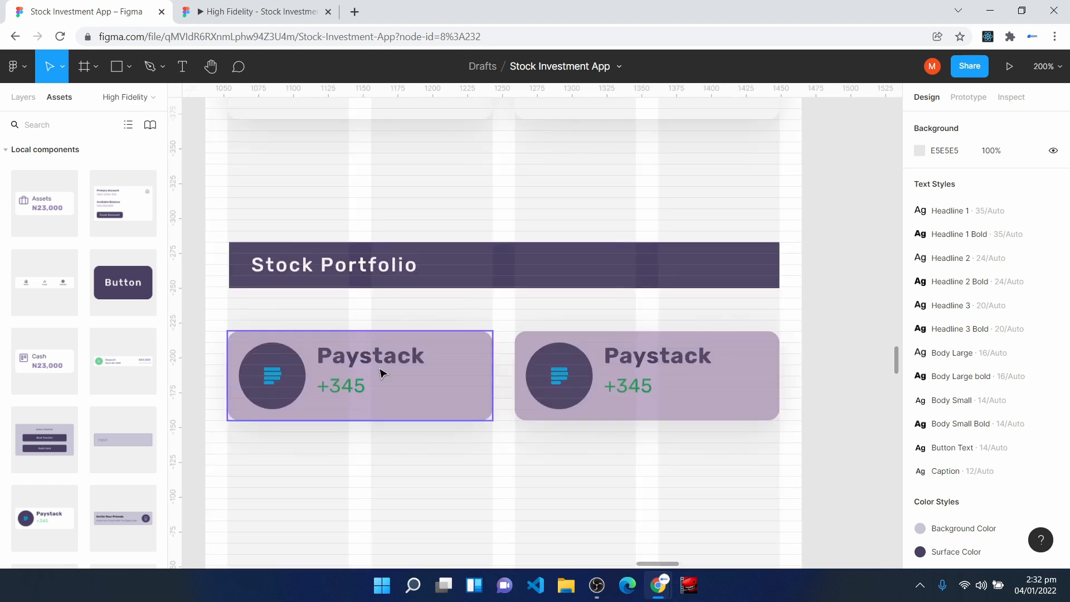
- Add a "See All" text below the first Paystack card and apply the Button Text style
scroll(381, 372, "down", 1)
key("t")
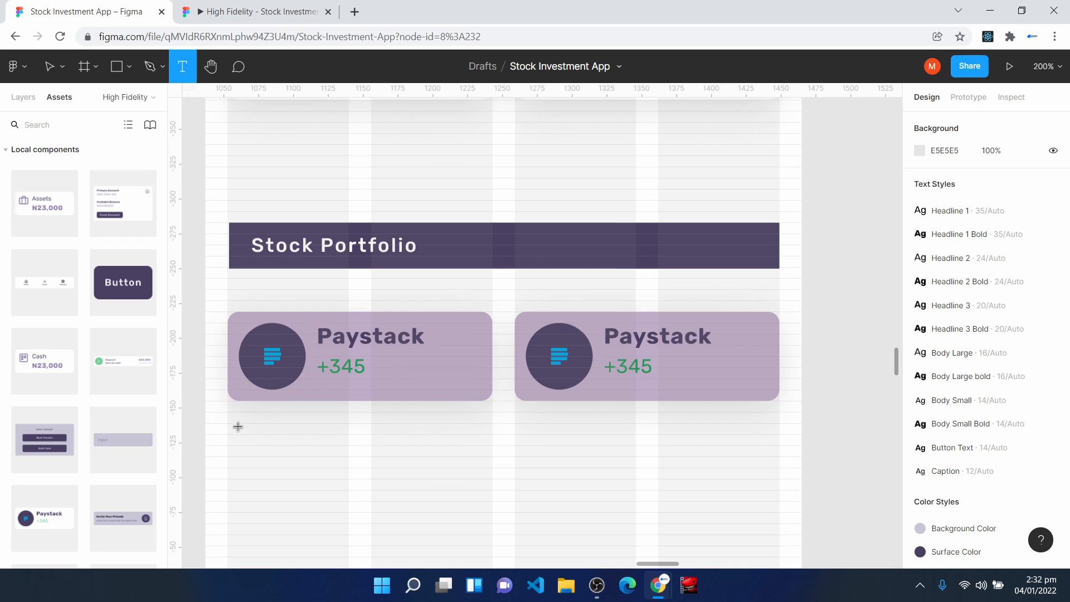
left_click(240, 427)
type("See All")
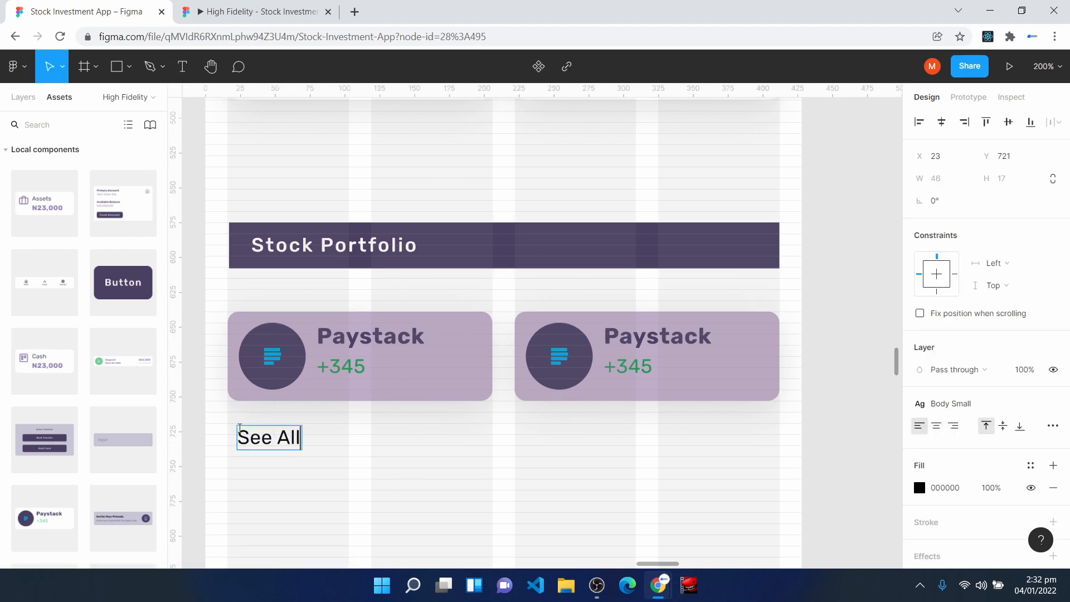
key("Escape")
left_click(948, 403)
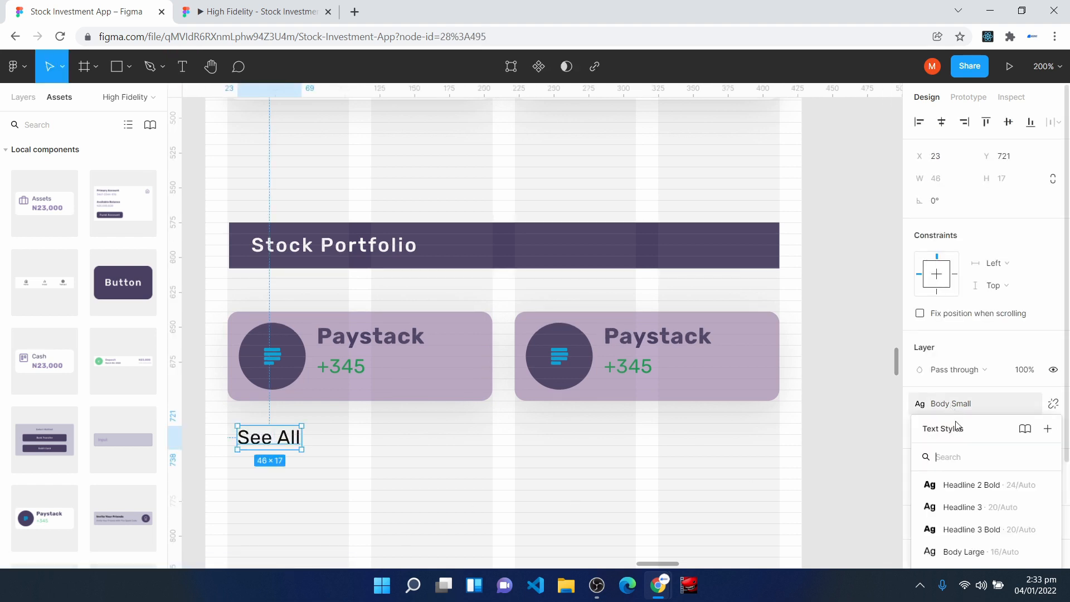
left_click(960, 526)
- Align "See All" with the Paystack card's left edge and place a duplicate below the stock cards at X 16, Y 503
left_click_drag(277, 446, 256, 146)
key("ctrl+d")
scroll(268, 495, "up", 1)
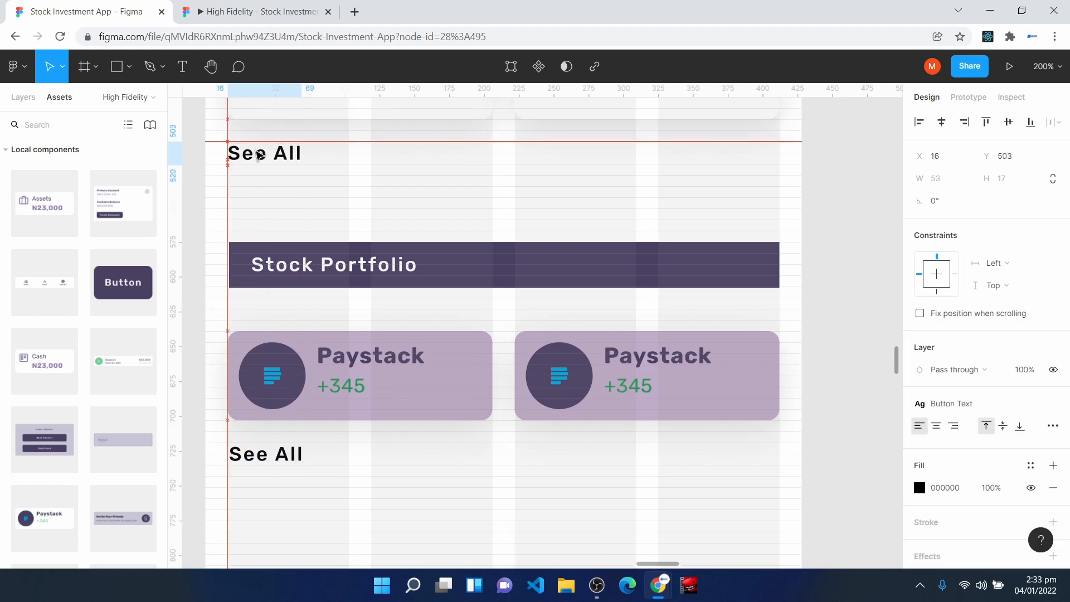
left_click(249, 184)
- Apply the Off Text Color style to both "See All" texts
left_click(251, 154)
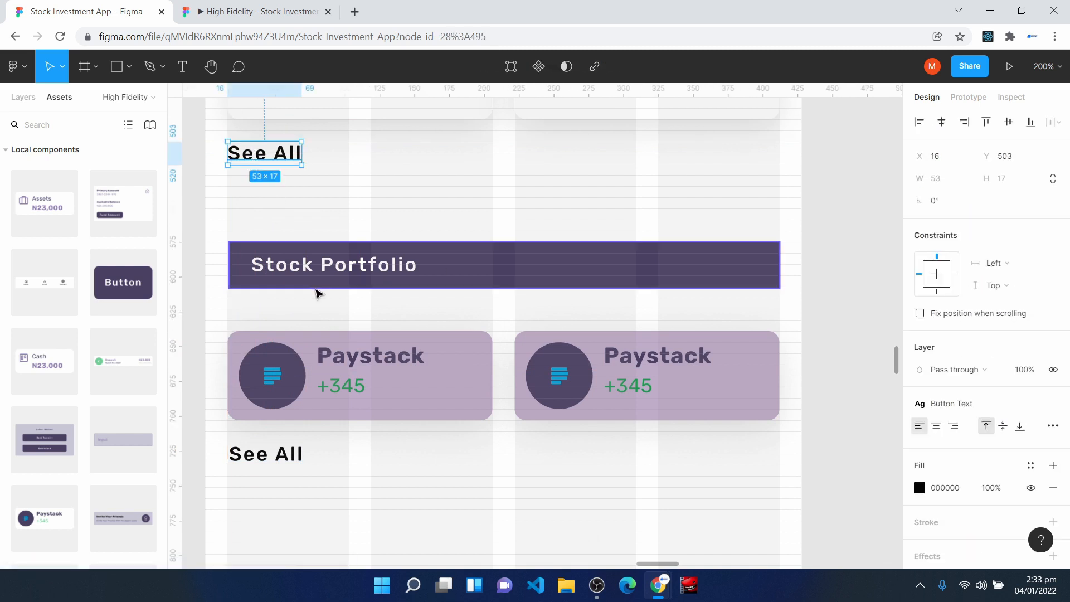
left_click(267, 456, "shift")
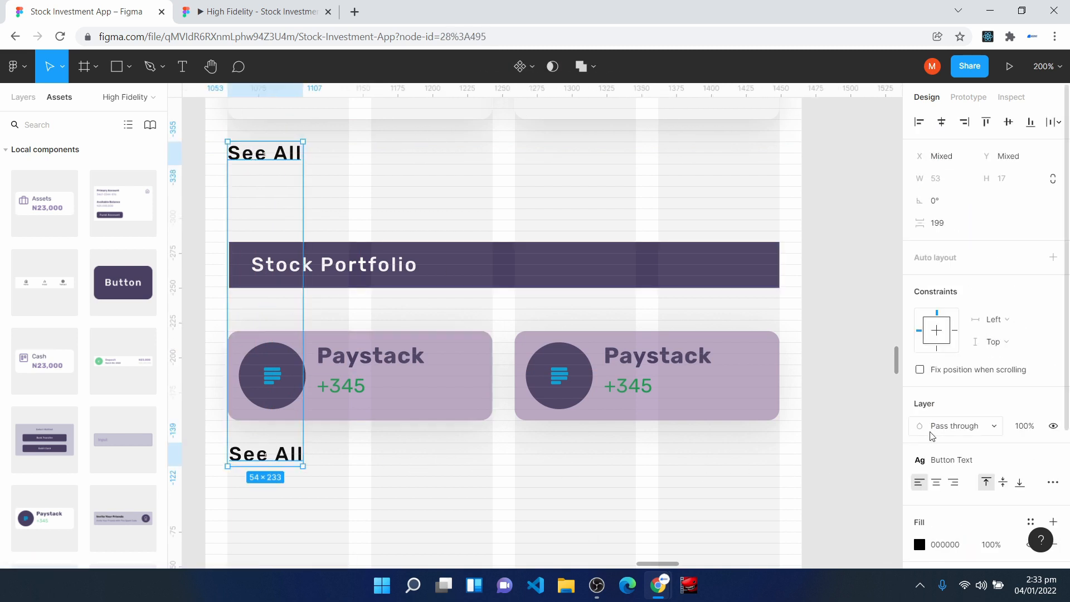
scroll(937, 438, "down", 1)
left_click(1031, 452)
left_click(996, 376)
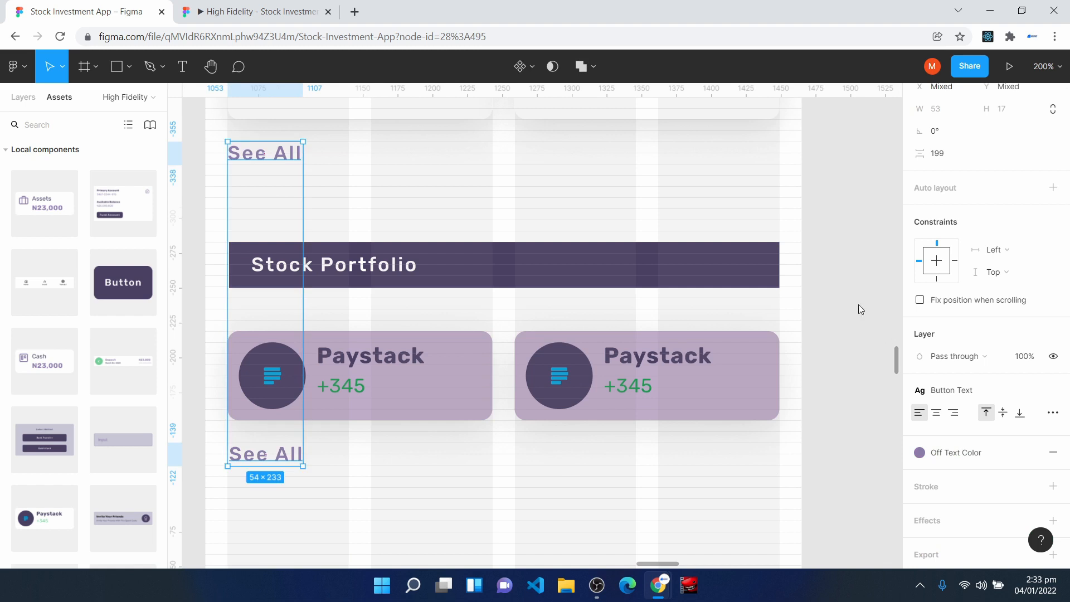
key("ctrl+minus")
key("ctrl+minus")
left_click(854, 398)
- Duplicate the Invest frame beside the original
scroll(651, 509, "up", 3)
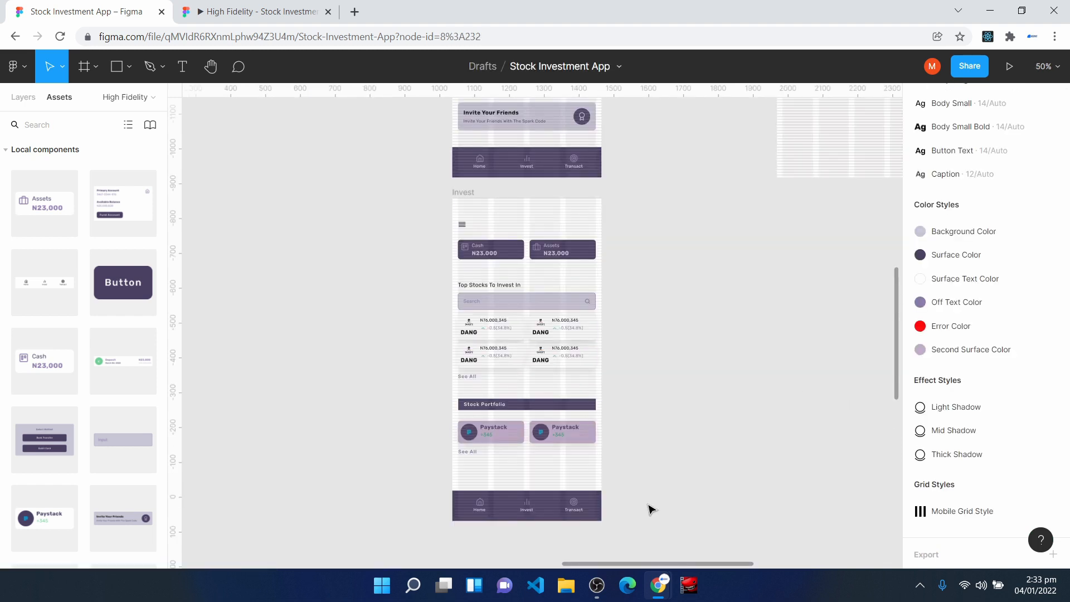
key("ctrl+plus")
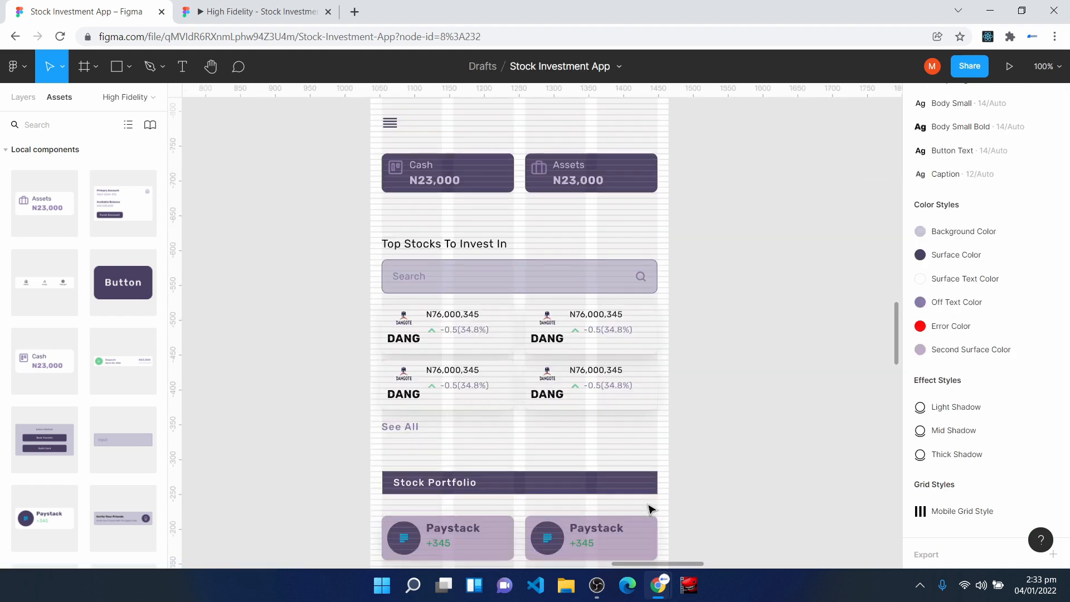
left_click(442, 332)
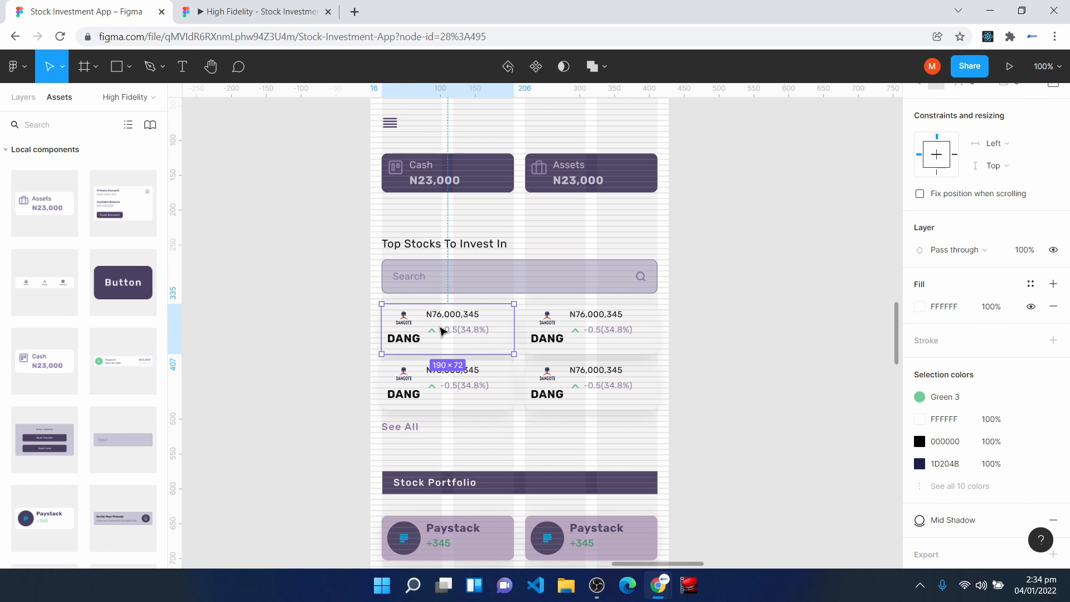
scroll(475, 335, "up", 4)
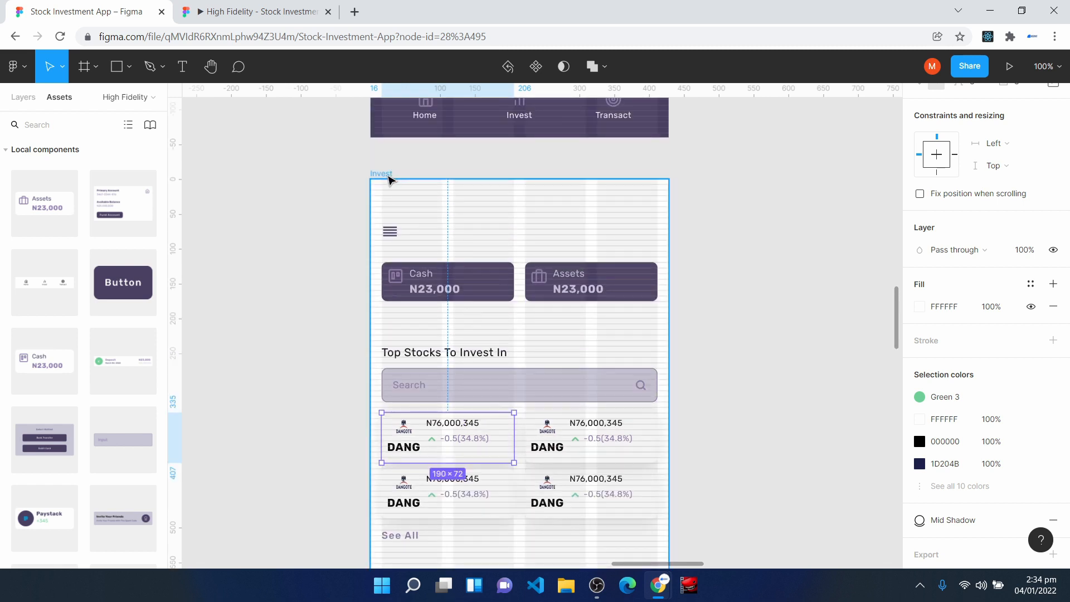
left_click(390, 175)
key("ctrl+d")
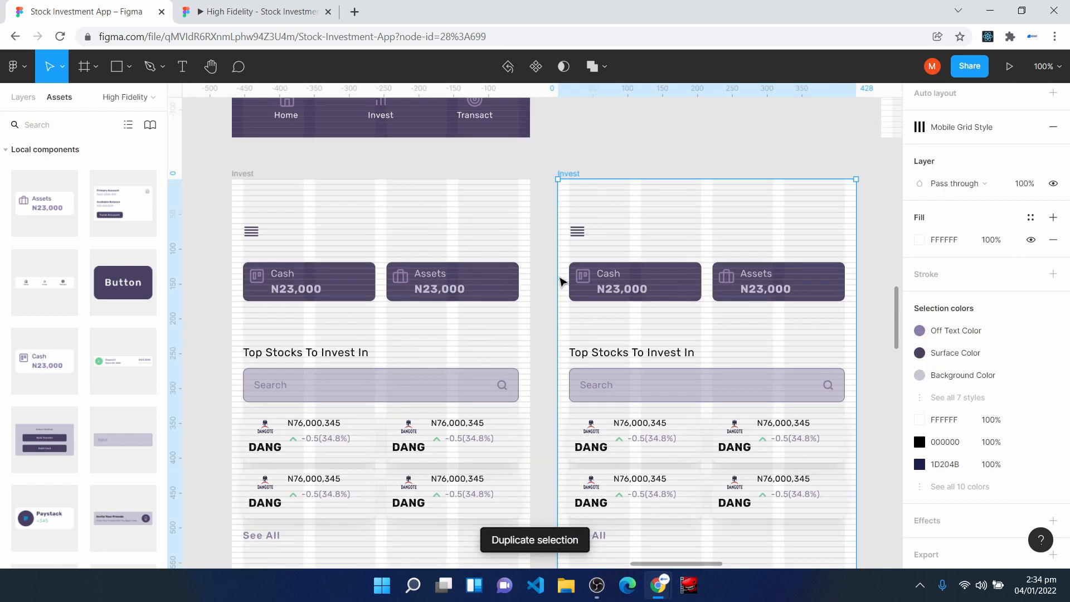
- Rename the duplicated Invest frame to "Stock Details"
key("alt+1")
right_click(50, 405)
left_click(77, 315)
type("Stock Details")
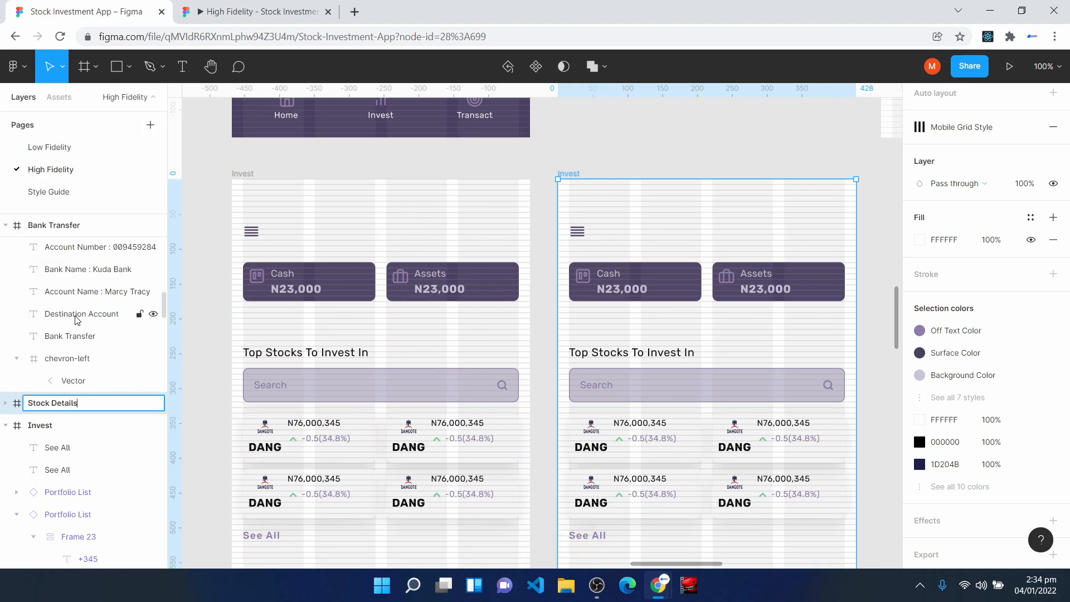
key("Return")
- Delete the Stock Details frame's content between the menu icon and the bottom navigation
scroll(772, 371, "down", 3)
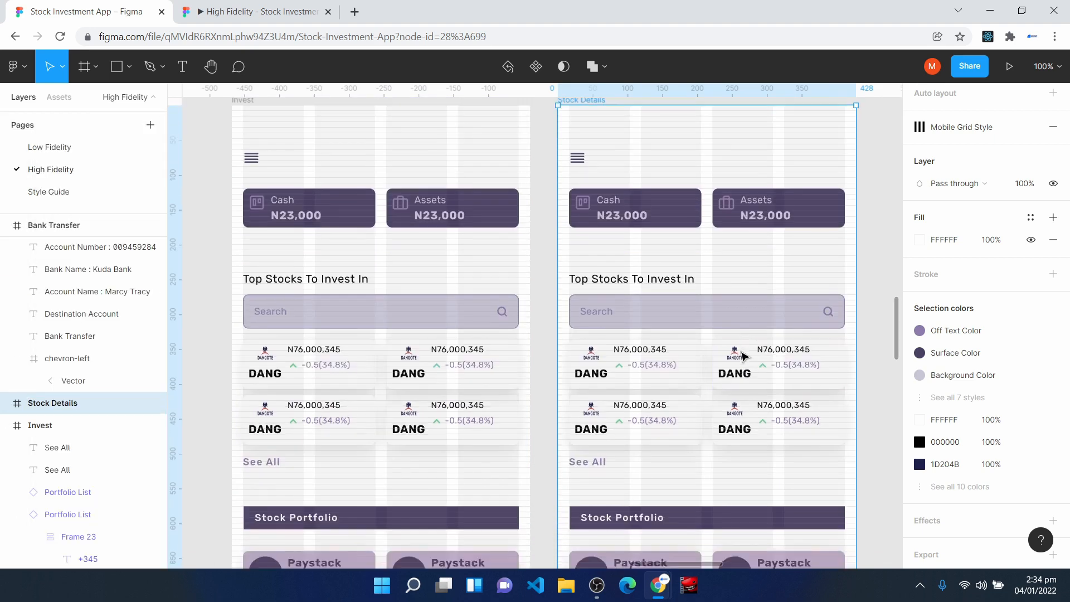
scroll(663, 393, "up", 1)
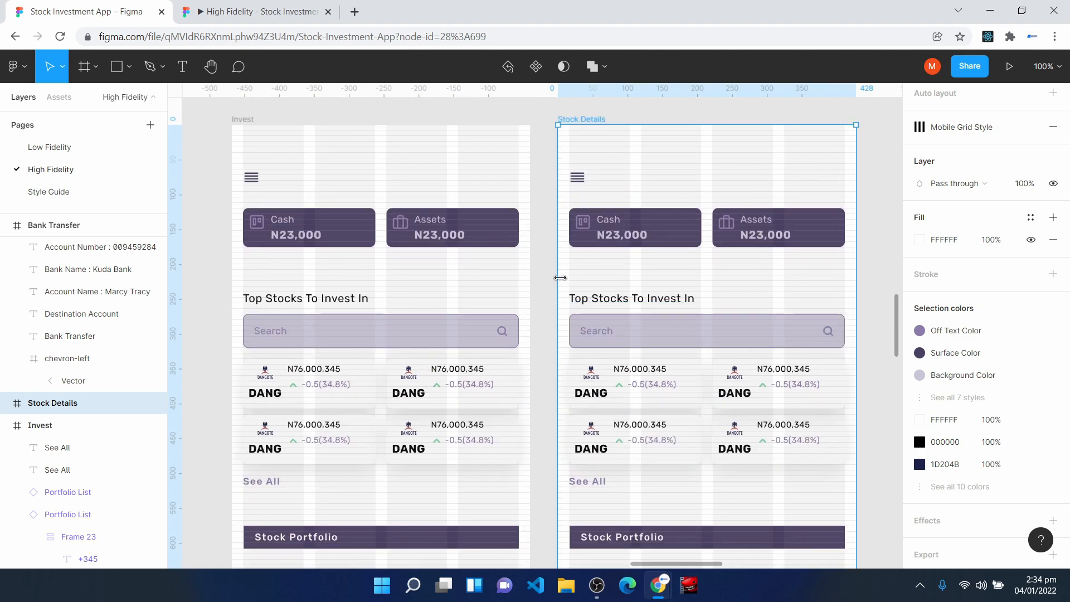
left_click_drag(567, 198, 826, 384)
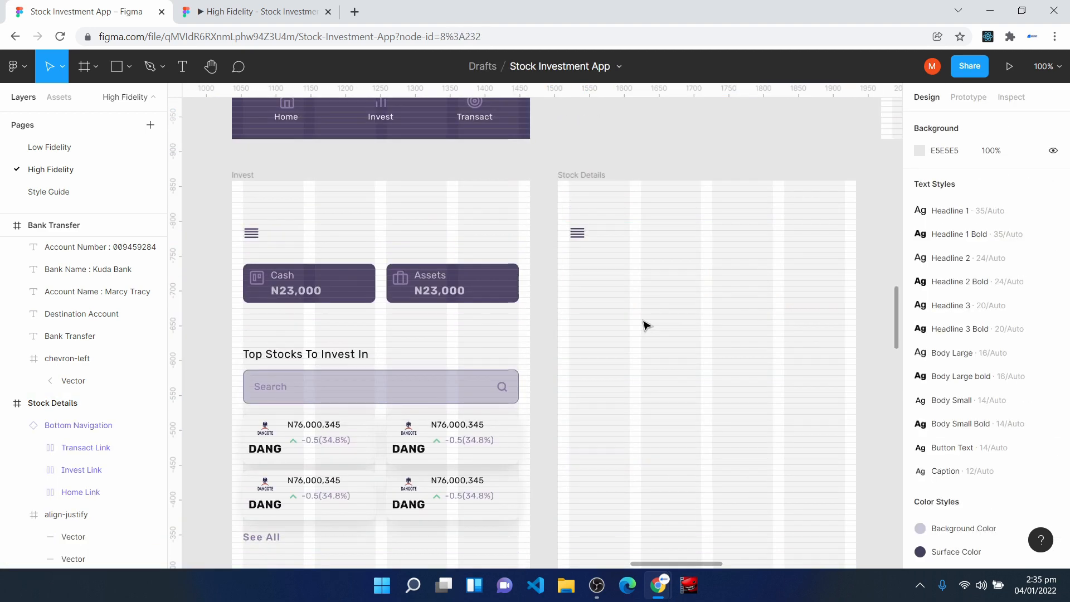
- Insert the chevron-left icon from the Feather Icons plugin and place it near the menu icon of the Stock Details screen
key("ctrl+plus")
key("h")
left_click_drag(641, 325, 293, 408)
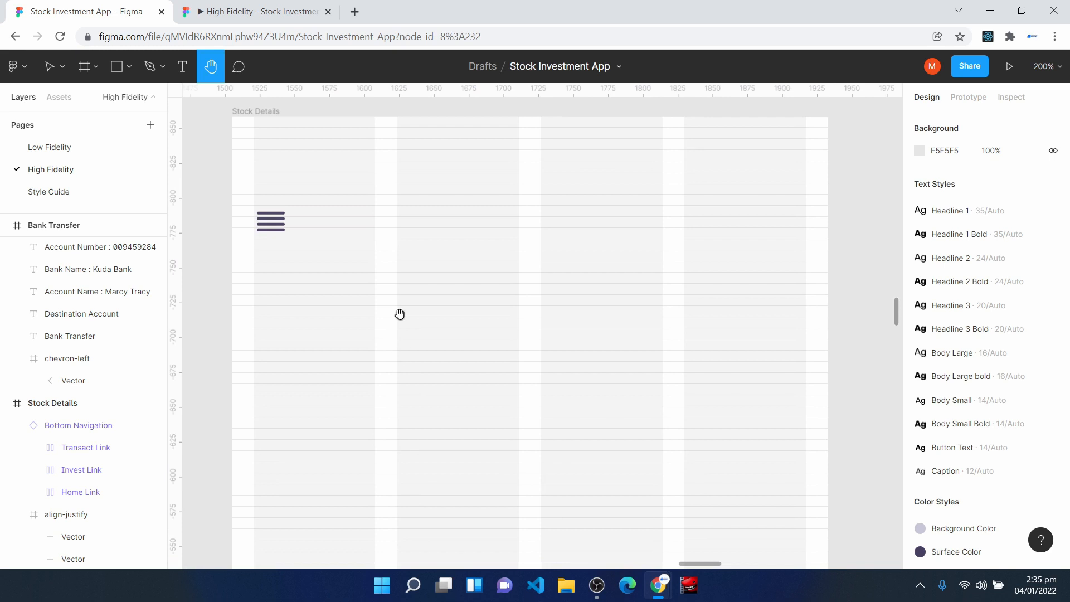
key("v")
right_click(393, 315)
mouse_move(487, 463)
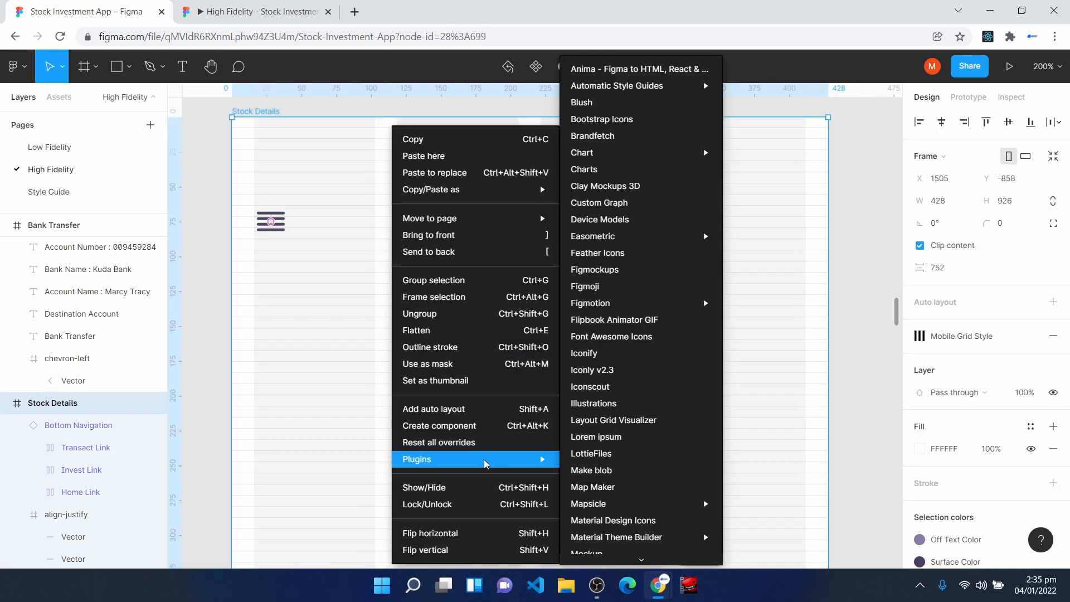
left_click(624, 255)
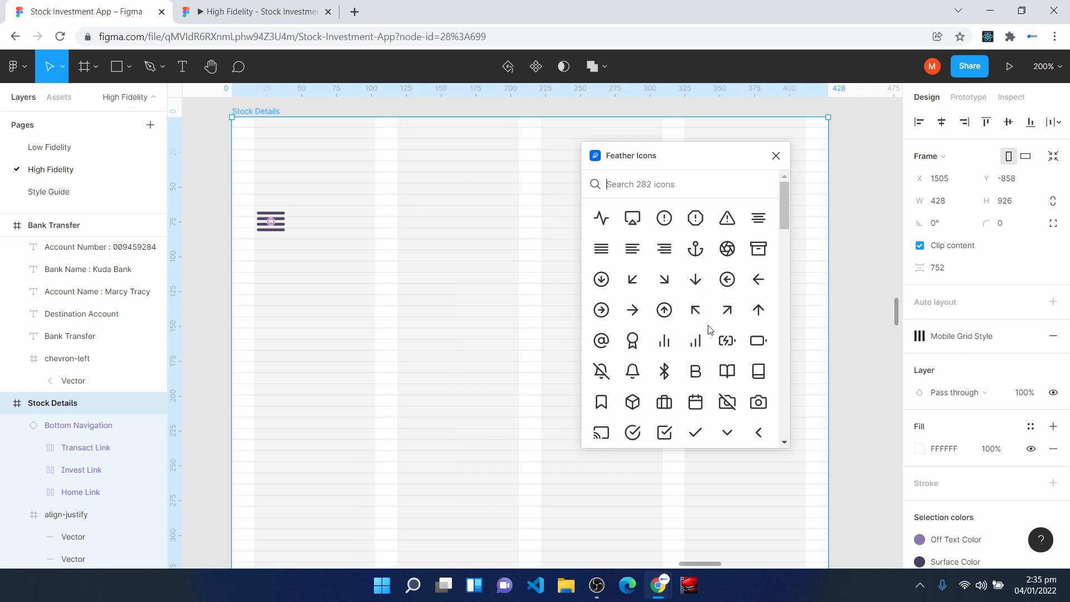
scroll(710, 337, "down", 3)
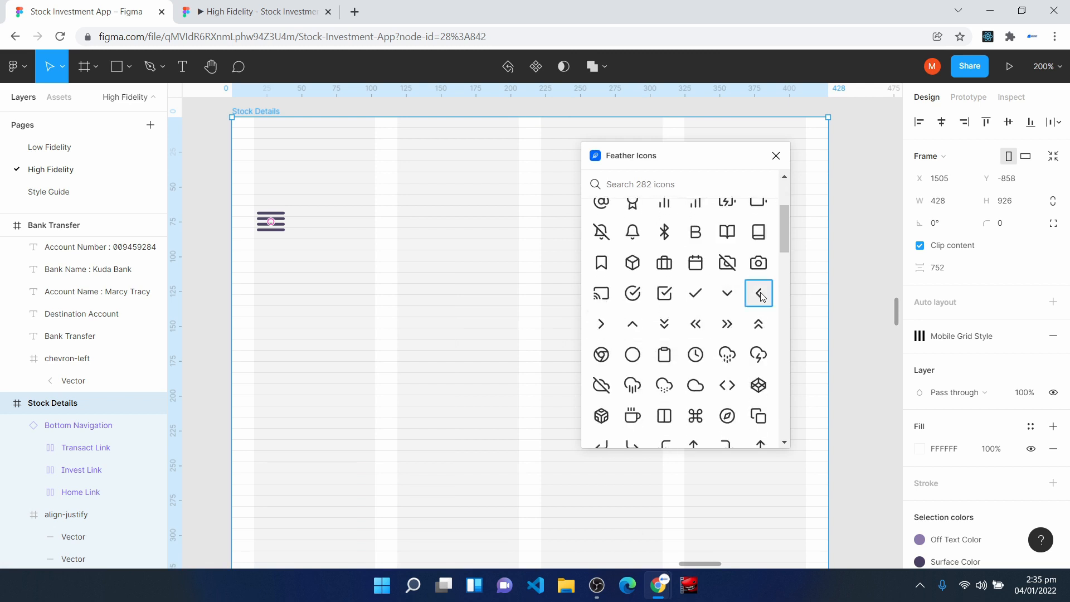
left_click(759, 293)
left_click_drag(551, 353, 408, 243)
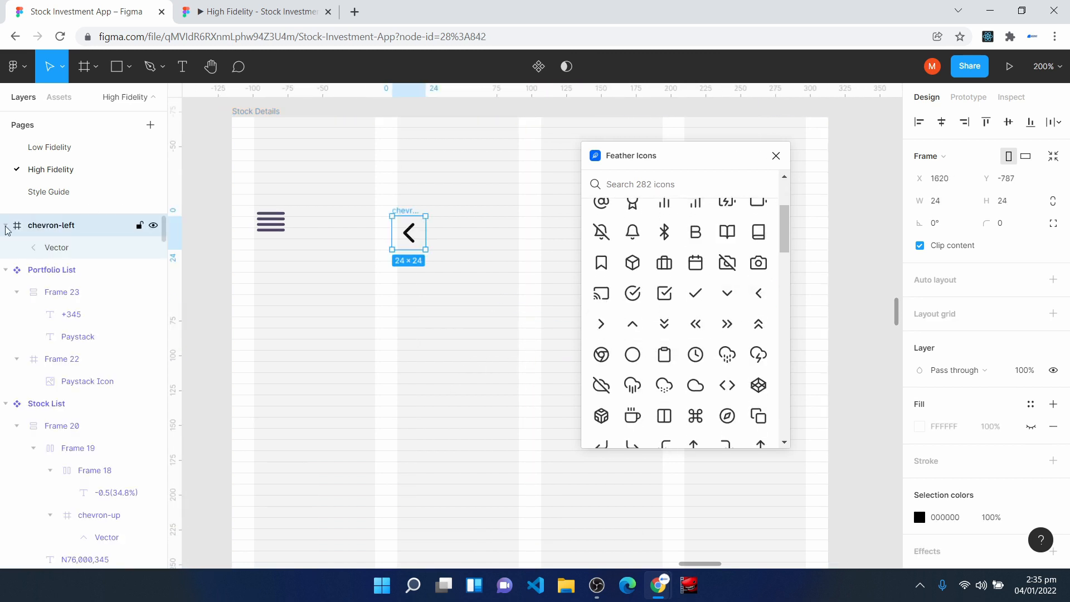
- Replace the menu icon in the Stock Details frame with the chevron-left icon, placed at X 16, Y 63
left_click(5, 227)
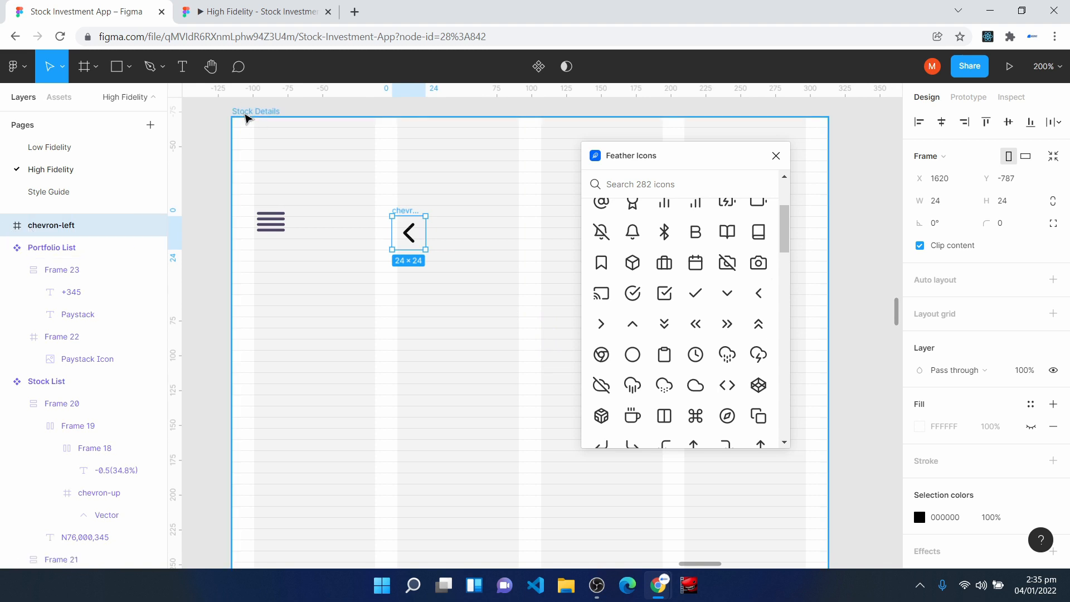
left_click(246, 112)
left_click_drag(413, 237, 277, 228)
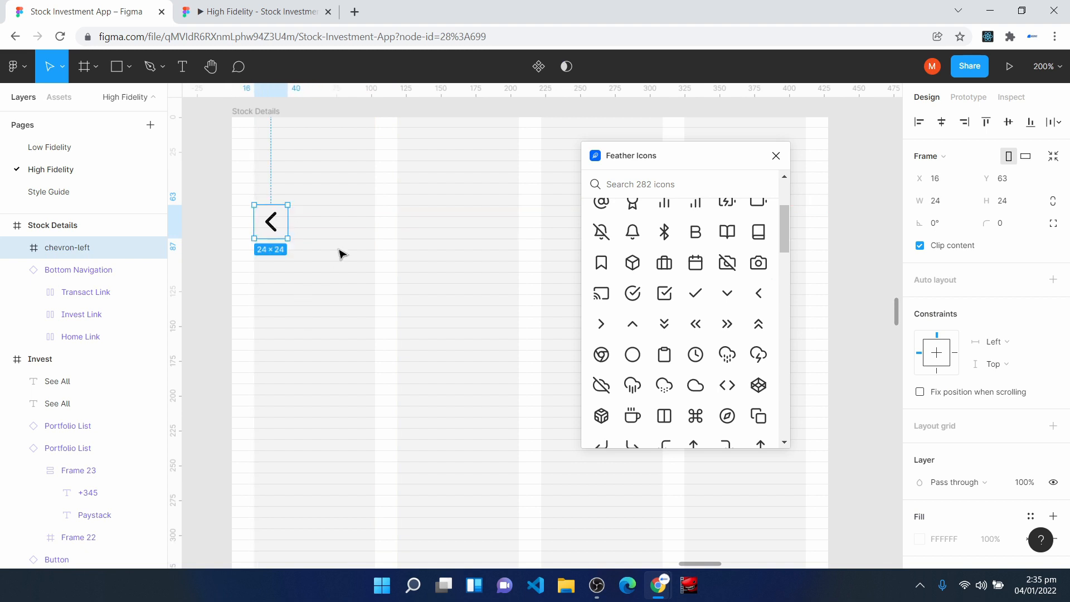
- Apply the Surface Color style to the stroke of the chevron's vector
key("Return")
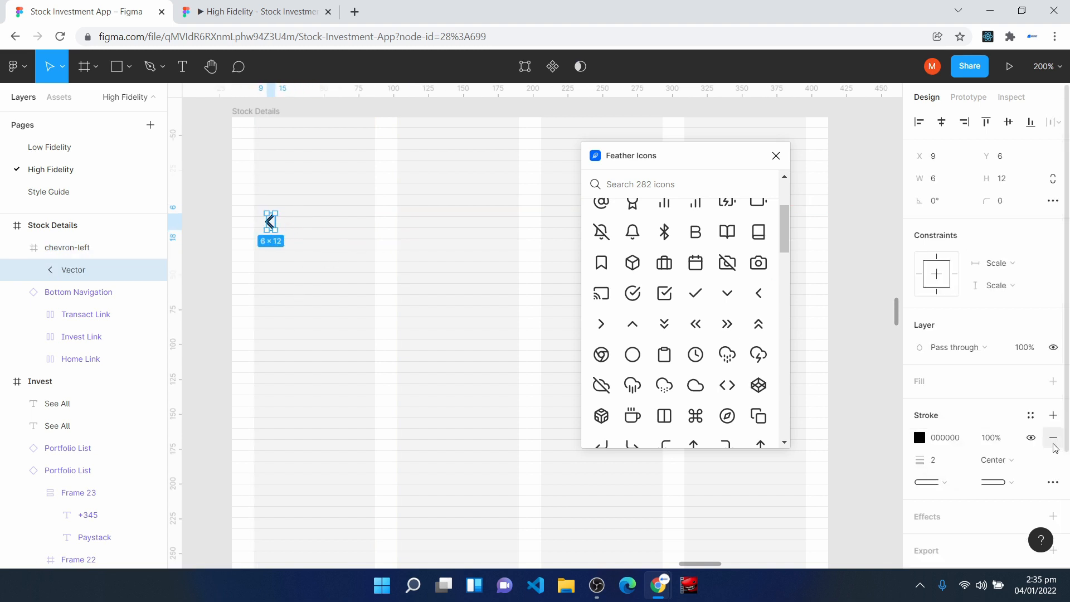
left_click(1030, 417)
left_click(931, 374)
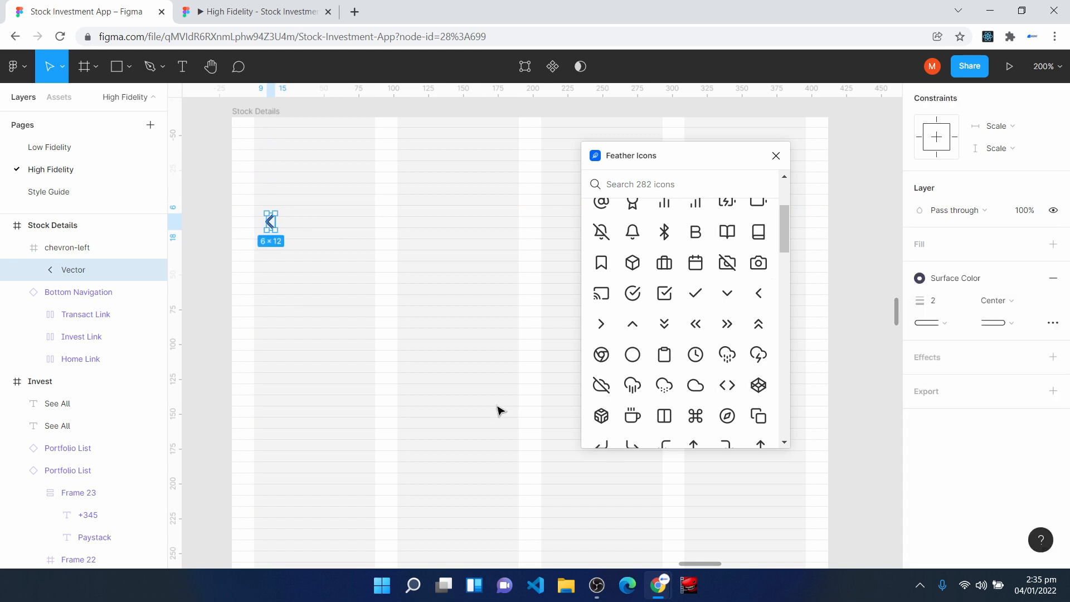
left_click(487, 403)
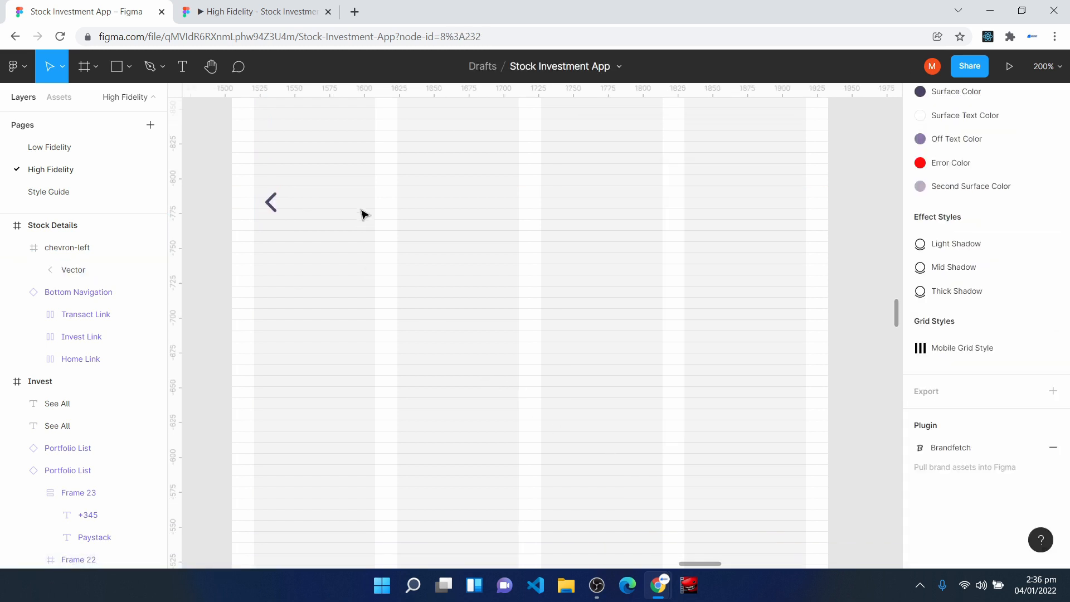
- Add a "Stock Details" text near the middle of the screen's header, level with the back chevron
key("t")
left_click(476, 204)
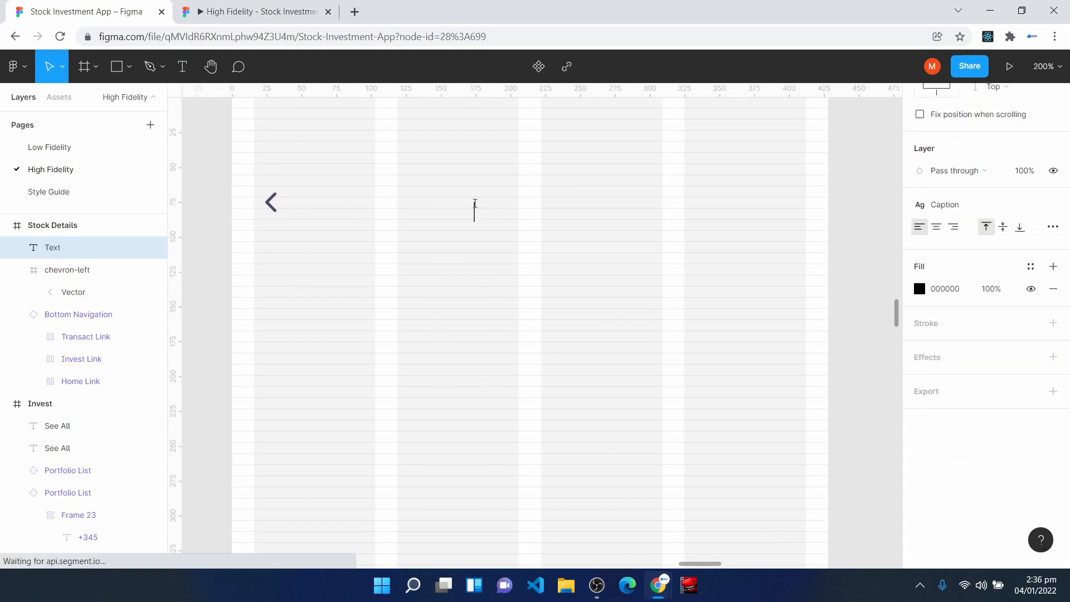
type("Stock Detail")
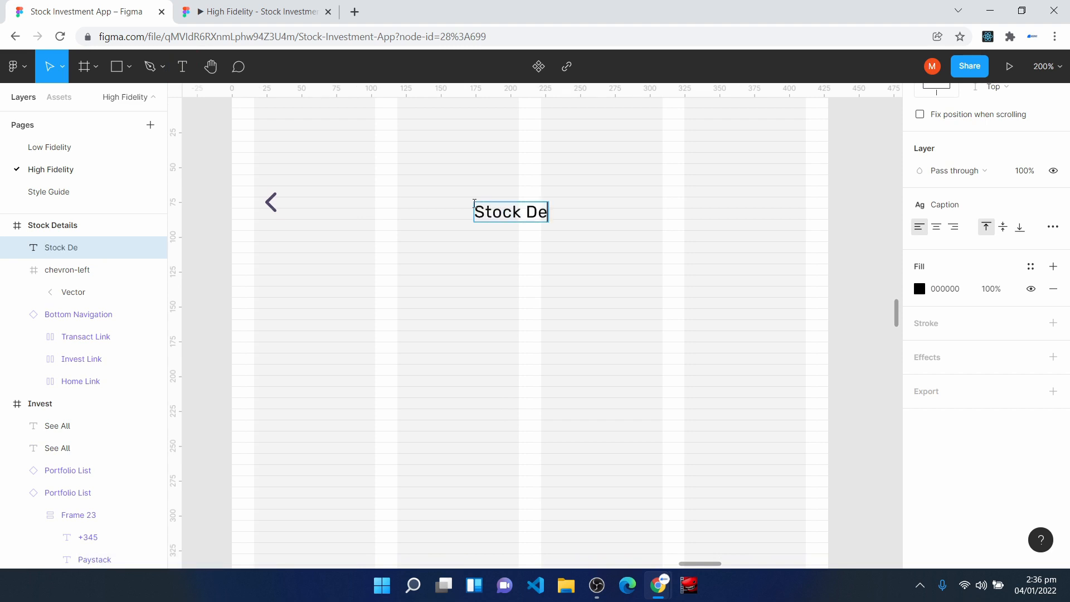
type("s")
left_click(631, 320)
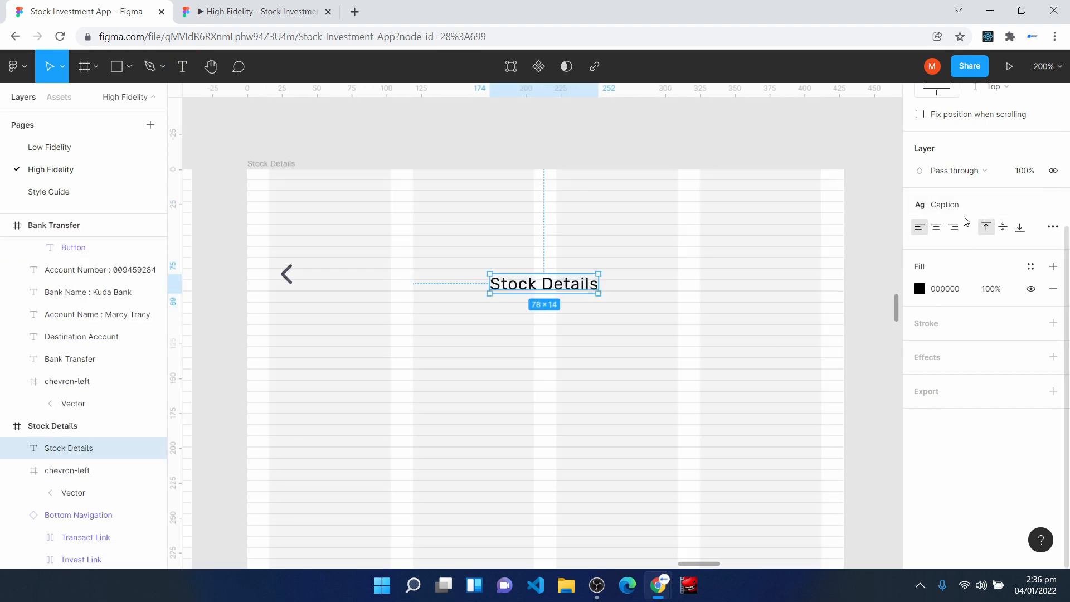
- Apply the Headline 3 Bold style to the title, line it up with the chevron and centre it horizontally in the frame
left_click(948, 204)
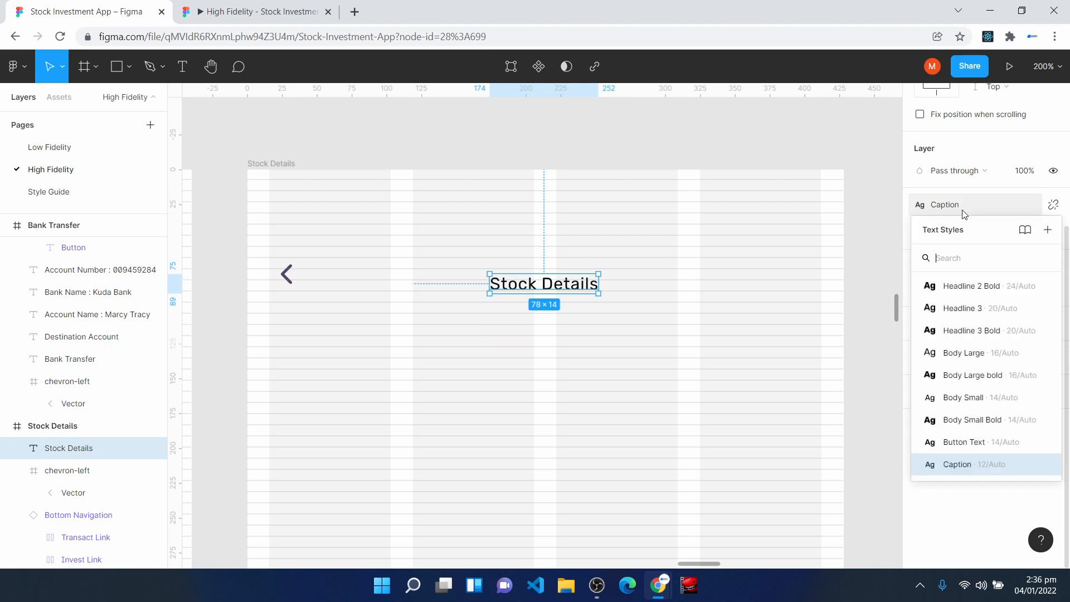
left_click(959, 329)
left_click_drag(595, 304, 579, 287)
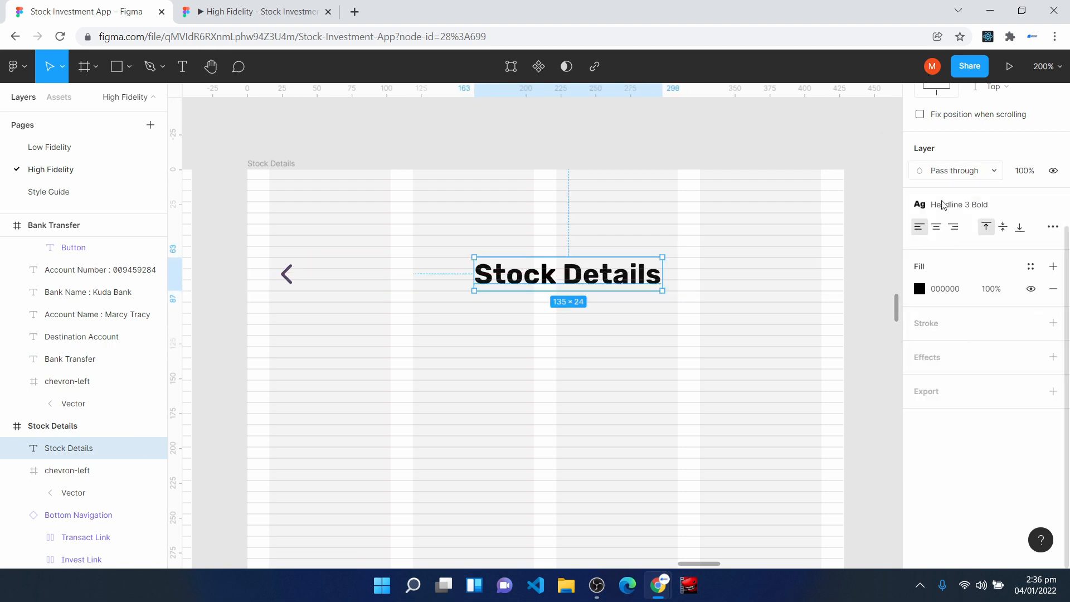
scroll(942, 214, "up", 4)
left_click(941, 123)
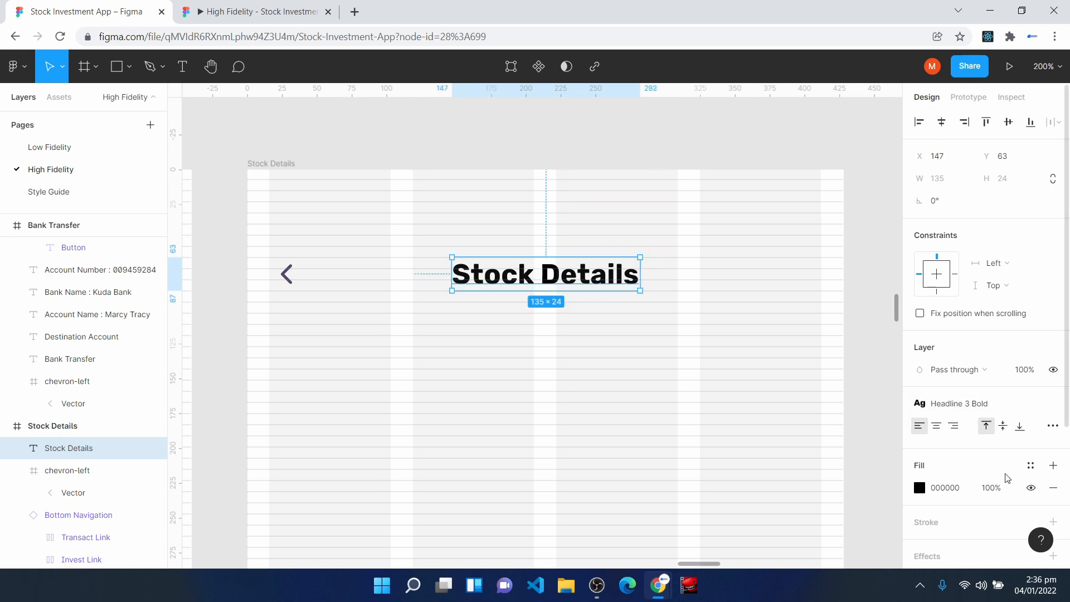
- Apply the Surface Color style to the fill of the "Stock Details" title
left_click(1031, 465)
left_click(950, 382)
left_click(609, 460)
- Draw a frame about 295 × 157 below the Portfolio List component and set its corner radius to 8
scroll(598, 464, "down", 2)
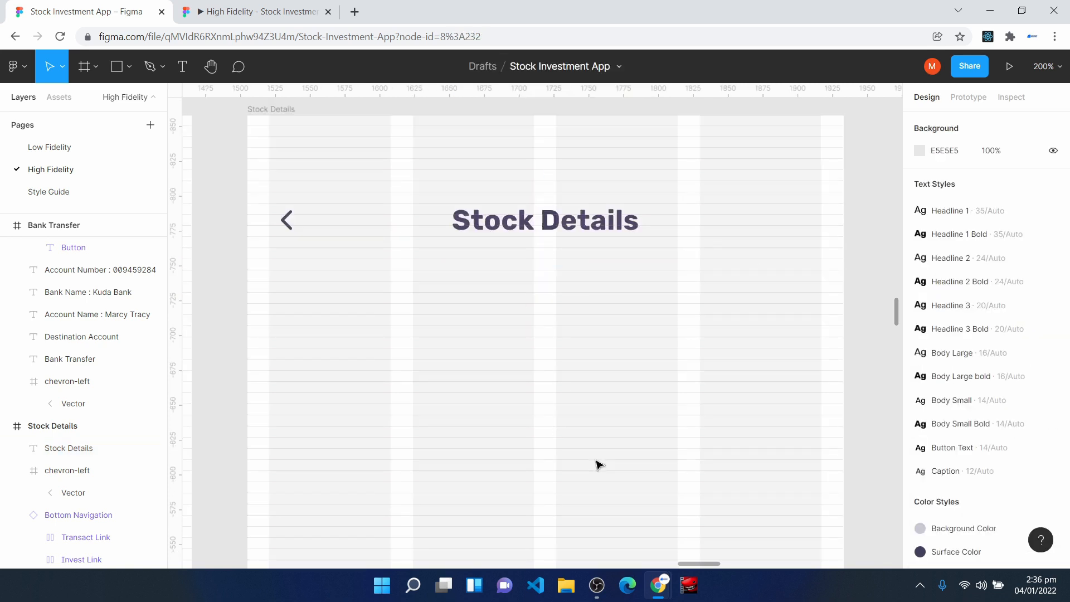
key("h")
key("minus")
left_click_drag(287, 341, 861, 338)
scroll(377, 332, "up", 8)
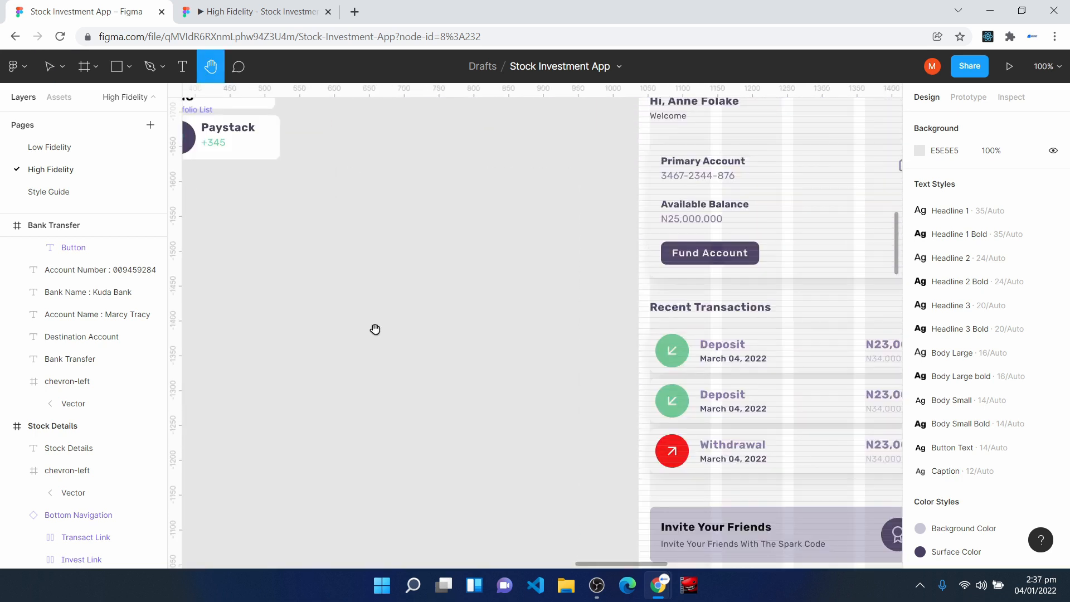
scroll(378, 333, "left", 4)
key("f")
mouse_move(393, 270)
left_mouse_down()
mouse_move(451, 363)
mouse_move(614, 373)
mouse_move(598, 380)
left_mouse_up()
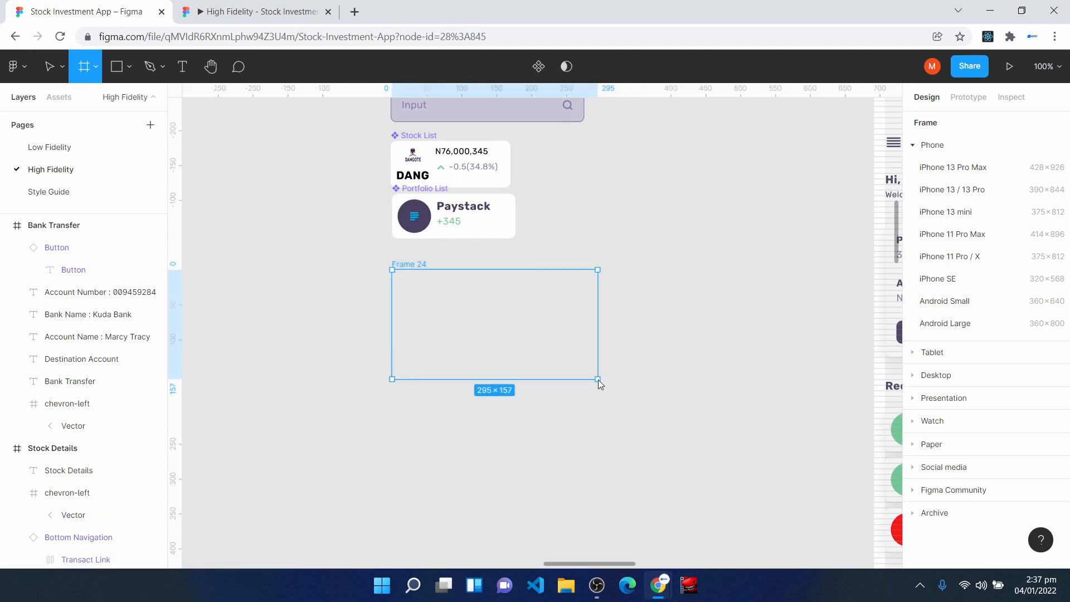
left_click(1015, 225)
type("8")
key("Return")
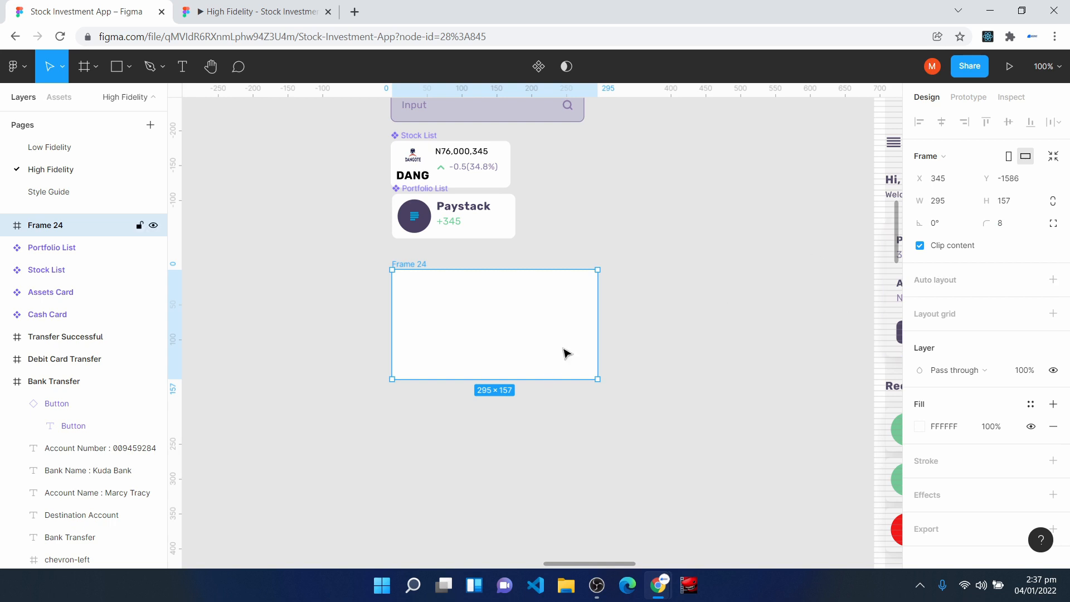
- Fill the new rounded frame with the Background Color style and shift it slightly to the left
left_click(1036, 407)
left_click(1044, 374)
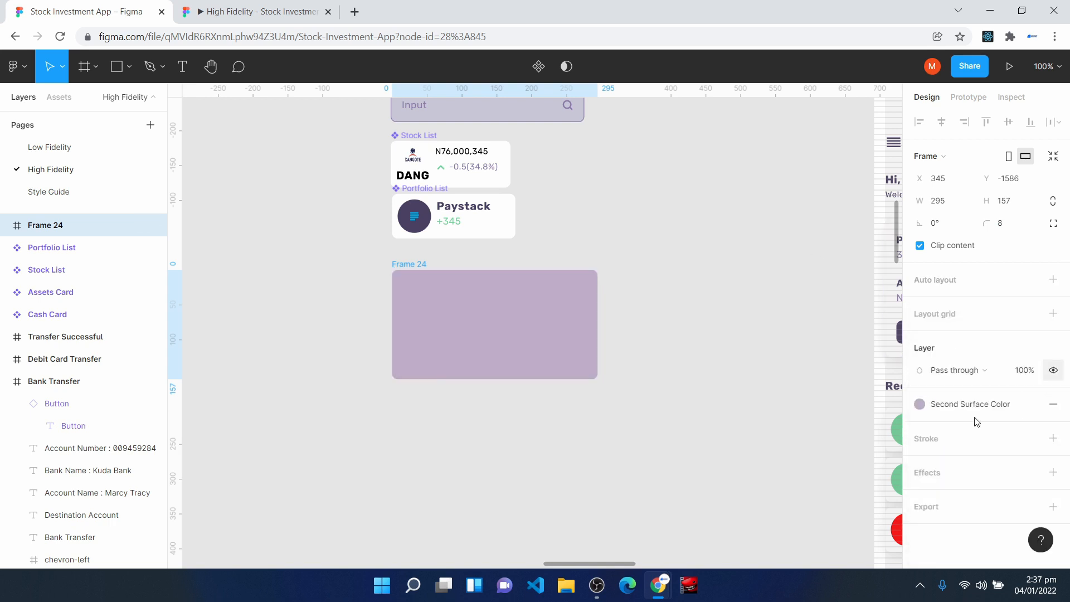
left_click_drag(474, 330, 466, 330)
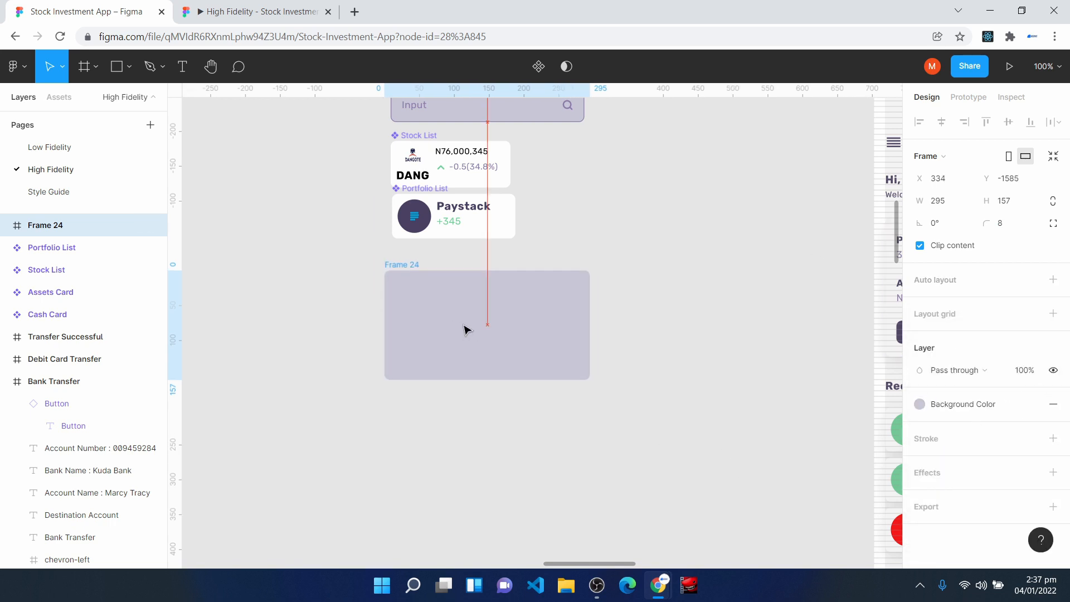
- Find dangote.com in the Brandfetch plugin and insert the Dangote Group logo onto the canvas
right_click(695, 229)
mouse_move(761, 321)
left_click(686, 348)
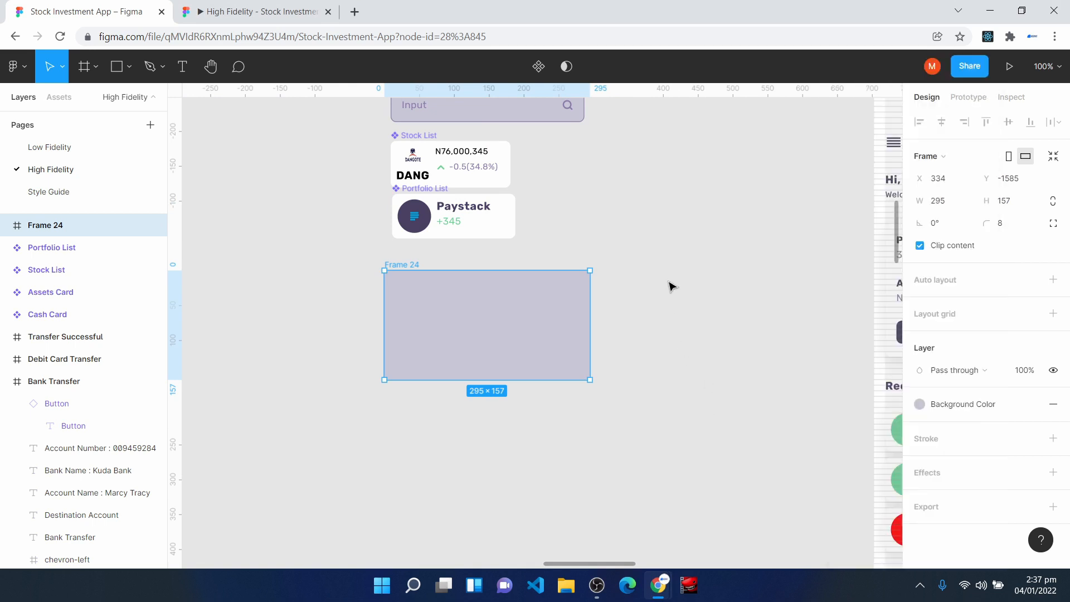
right_click(671, 279)
mouse_move(741, 369)
left_click(846, 139)
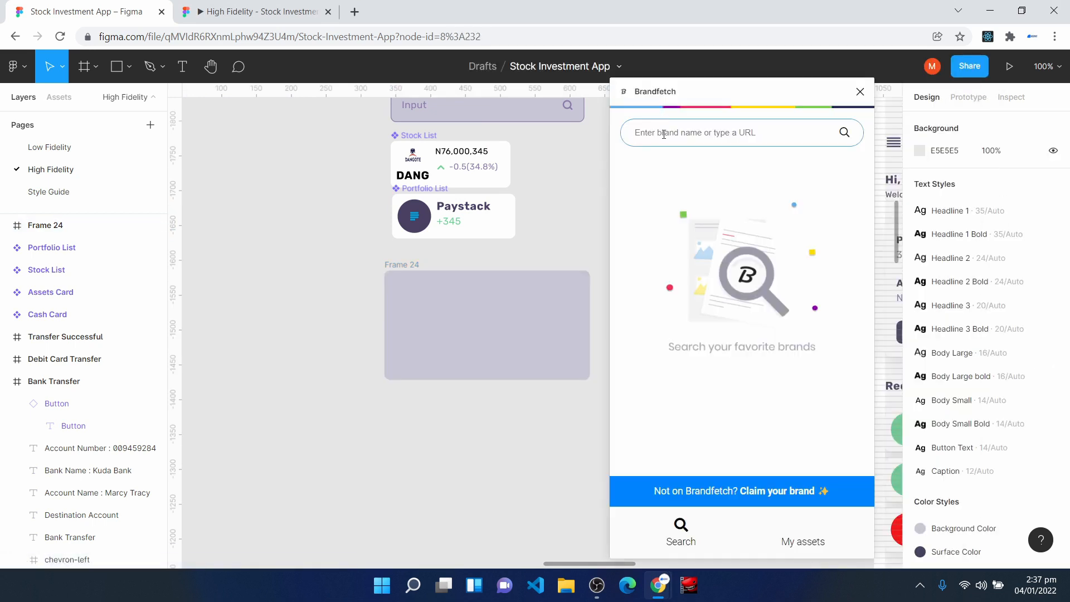
type("dangote.com")
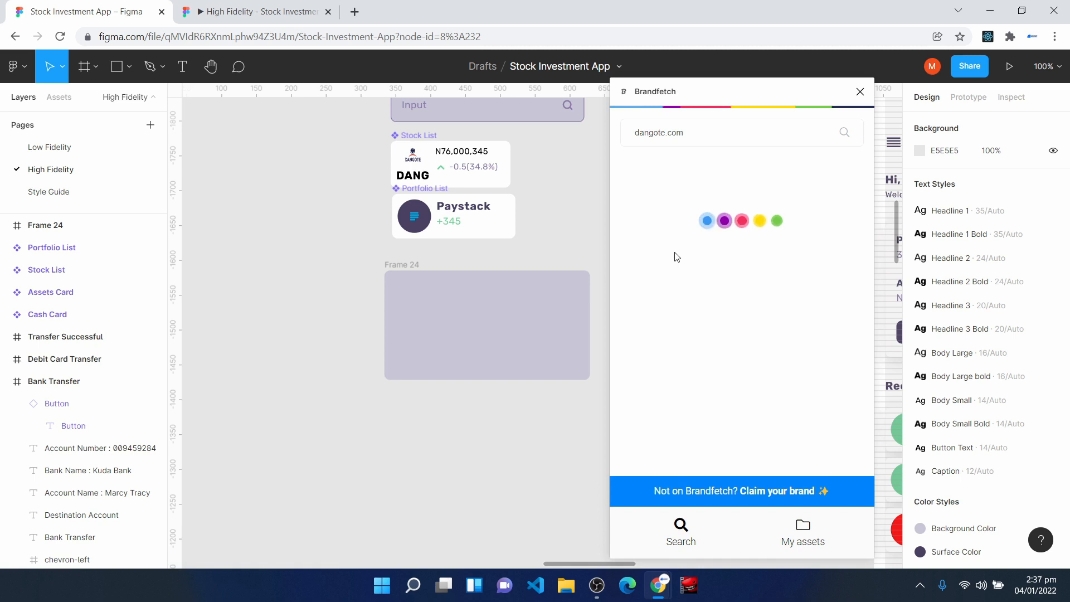
left_click(657, 340)
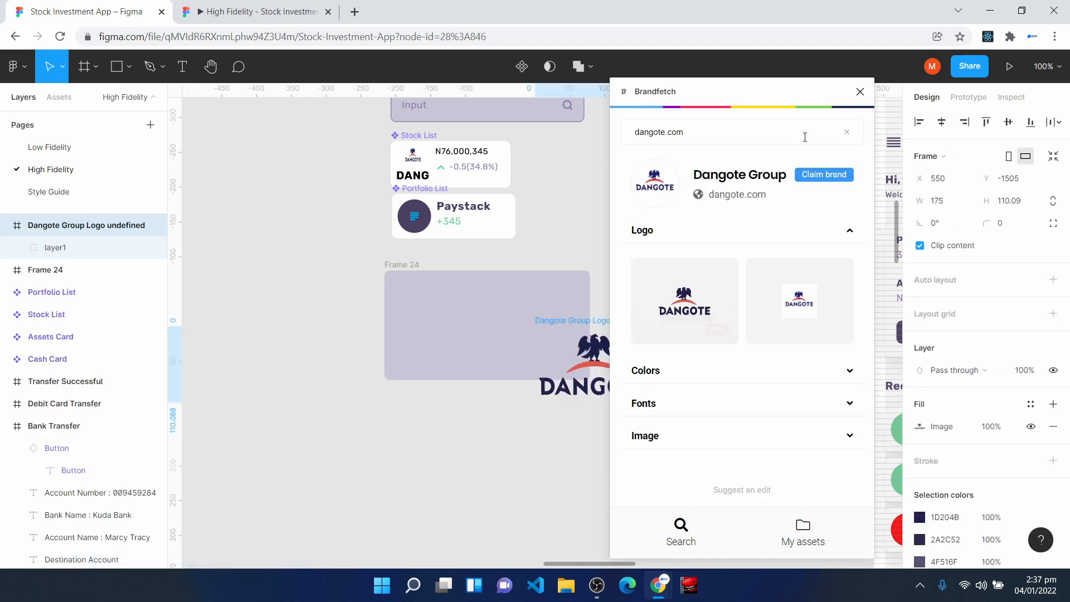
- Centre the Dangote logo inside the rounded frame and set its horizontal and vertical constraints to Center
left_click(867, 91)
left_click_drag(637, 340, 530, 301)
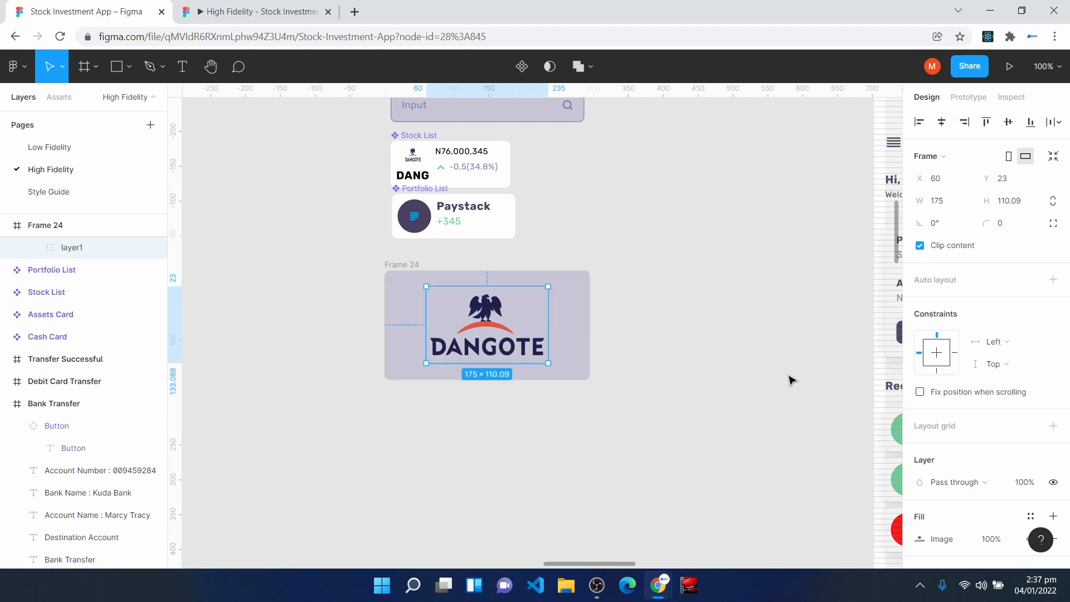
left_click(997, 342)
left_click(1004, 391)
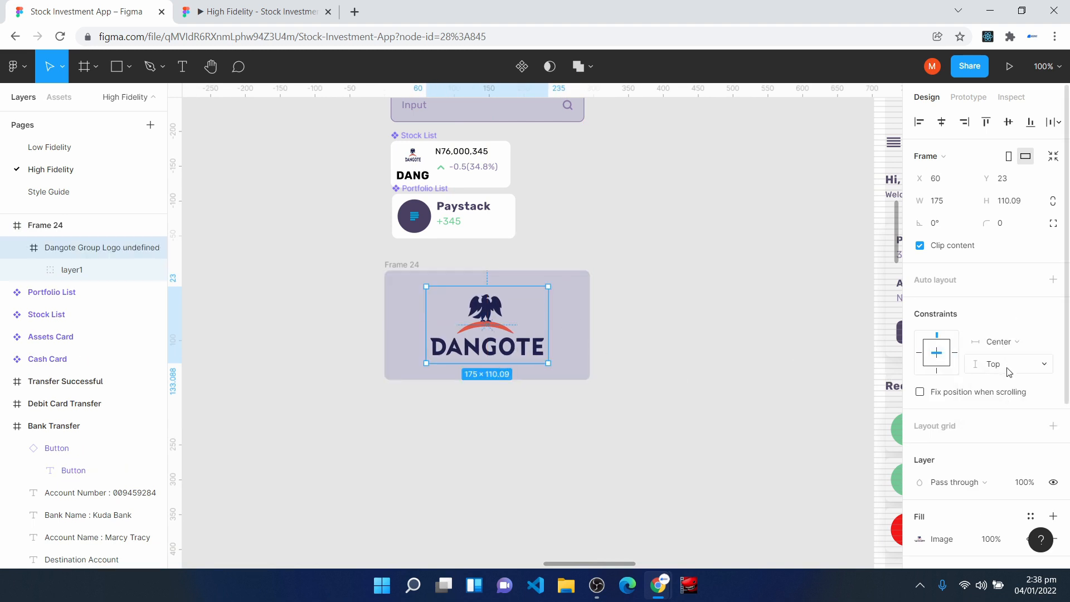
left_click(1008, 369)
left_click(1013, 416)
- Rename the frame holding the logo to "Stock Detail Banner" and turn it into a component
left_click(393, 268)
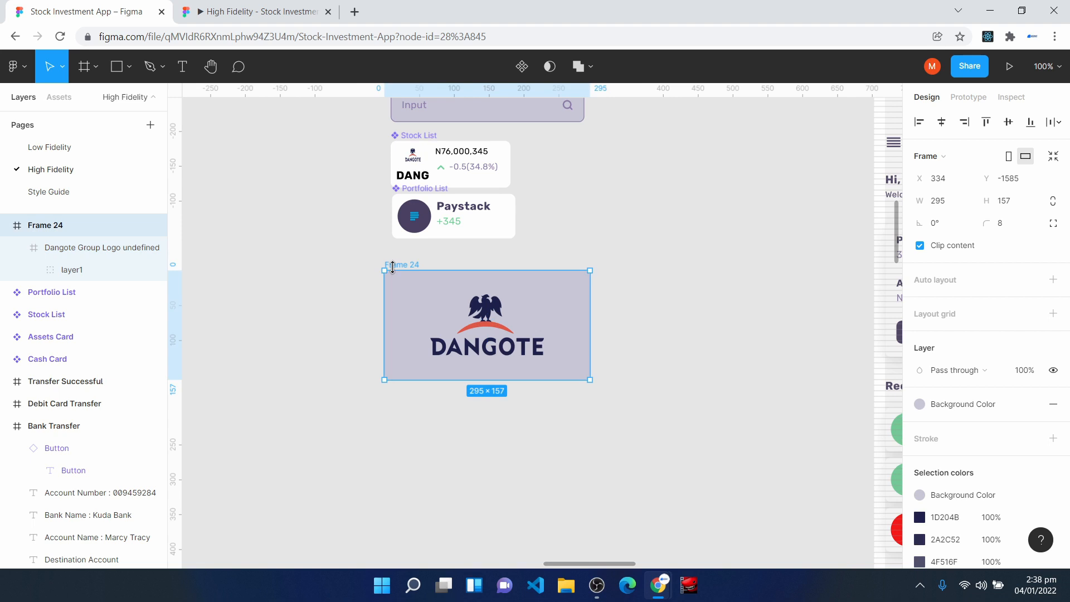
right_click(83, 224)
left_click(126, 328)
type("S")
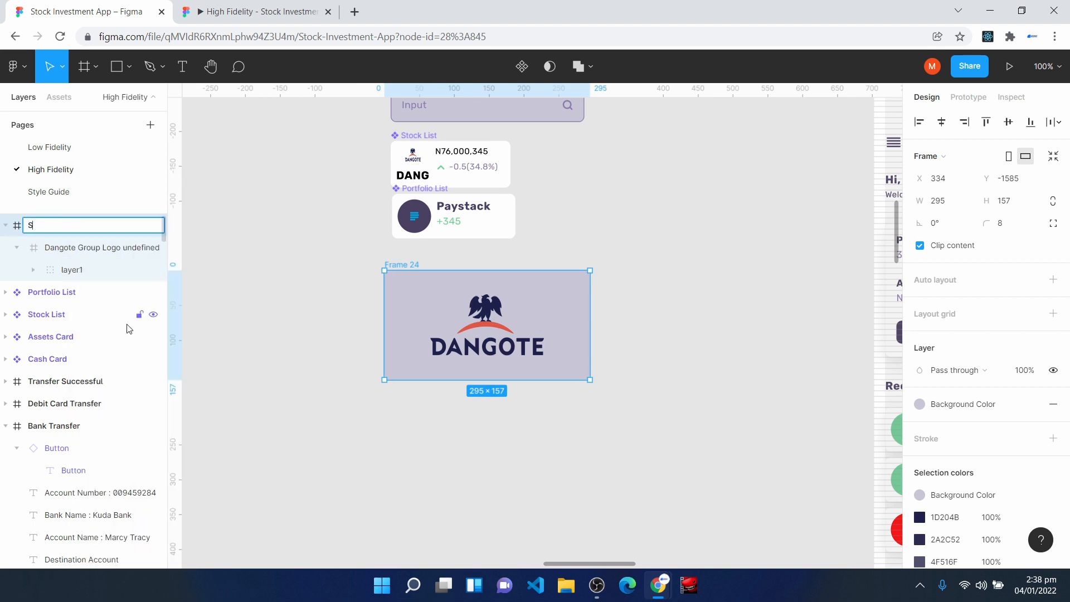
type("tock Detail Banner")
key("Return")
left_click(522, 66)
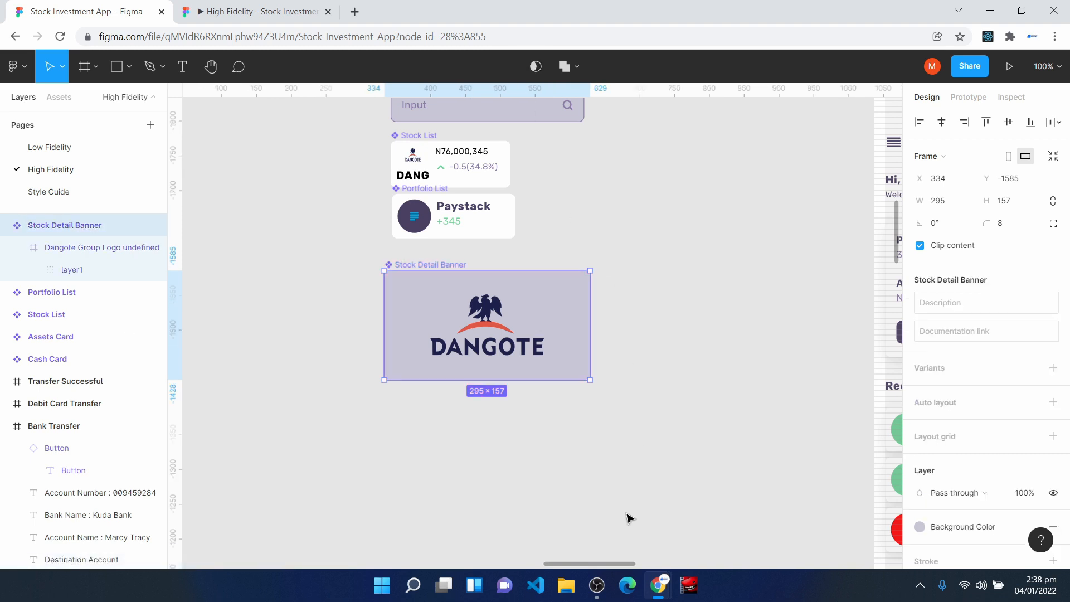
- Place an instance of the Stock Detail Banner component below the title in the Stock Details frame
key("h")
left_click_drag(745, 449, 330, 261)
left_click_drag(703, 407, 402, 132)
left_click_drag(516, 418, 460, 199)
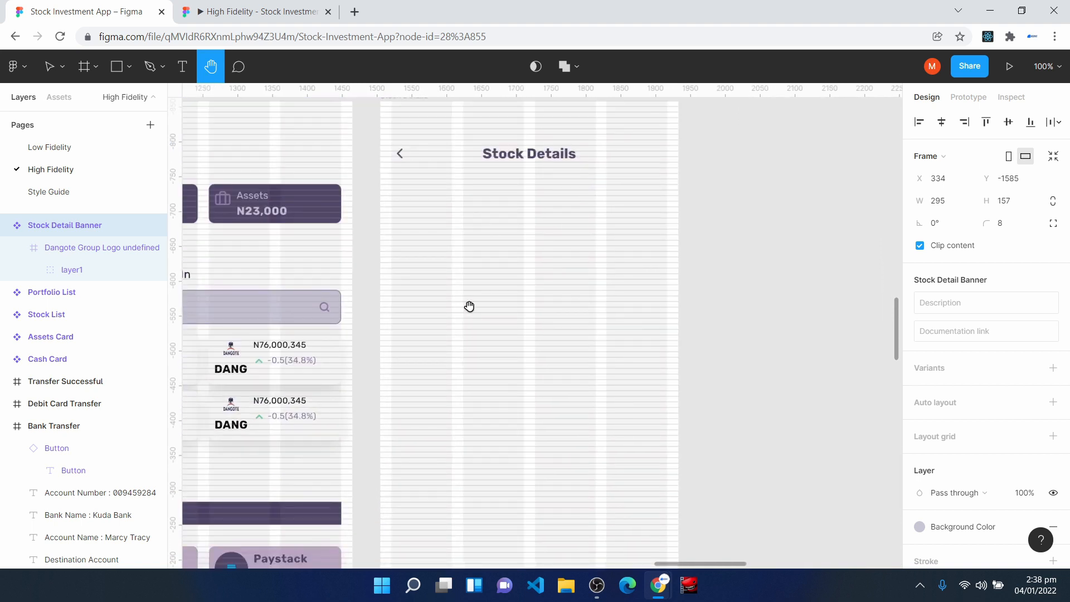
key("v")
left_click(59, 97)
left_click_drag(123, 536, 509, 238)
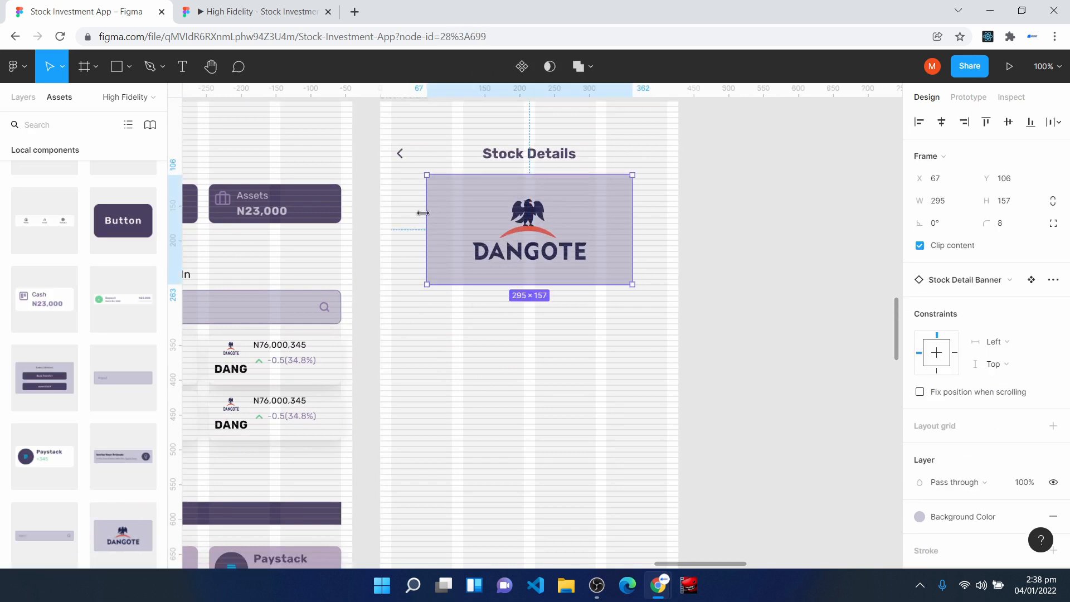
- Resize the banner instance to 396 × 141 so it spans the full width of the grid columns
left_click_drag(428, 215, 391, 216)
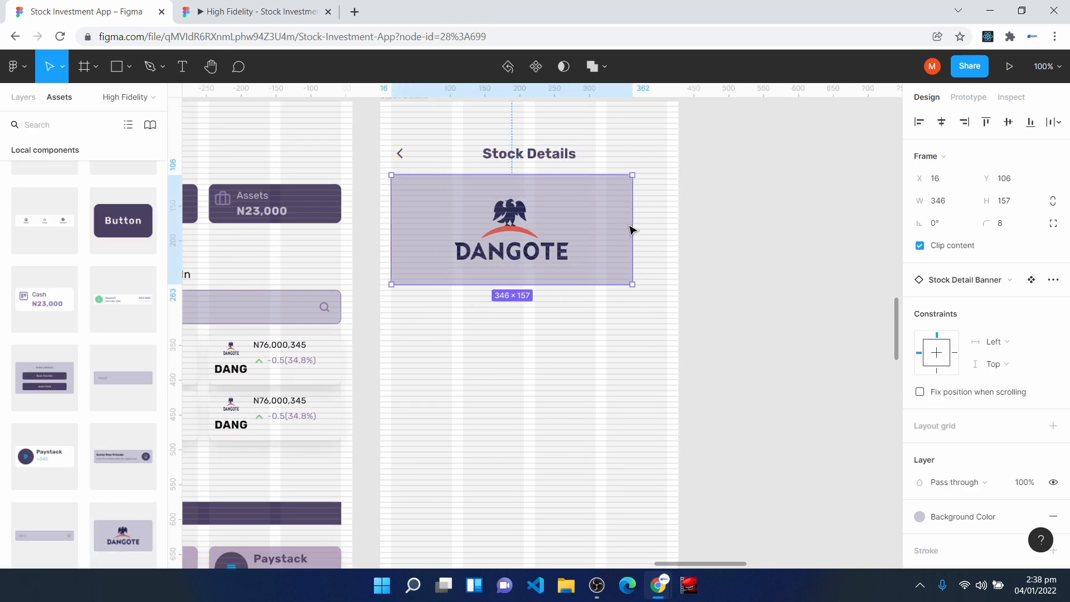
left_click_drag(633, 222, 668, 221)
scroll(642, 363, "up", 1)
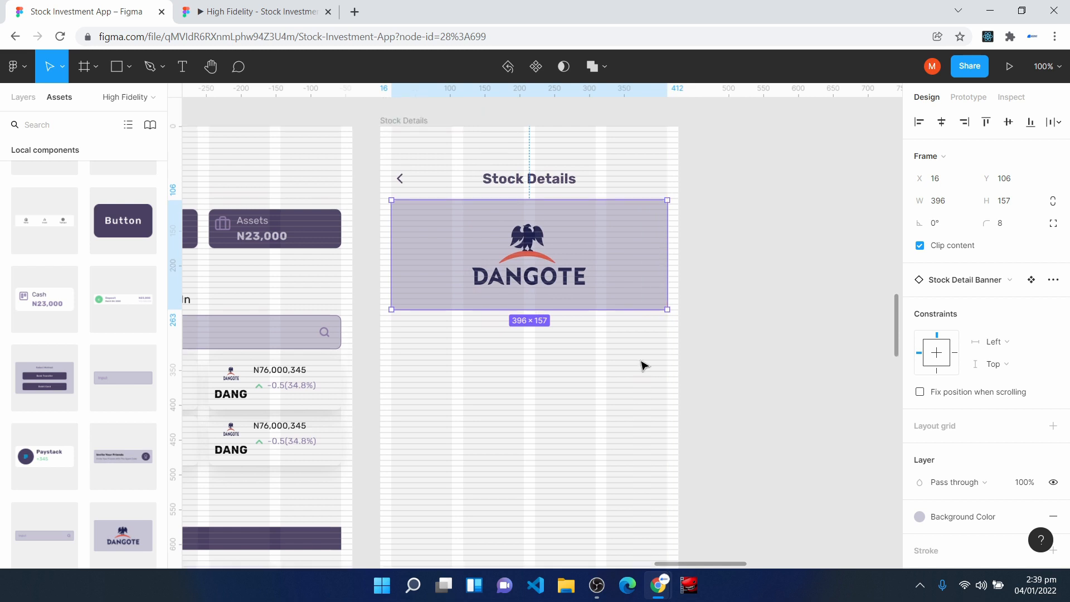
key("ctrl+plus")
left_click_drag(446, 431, 446, 412)
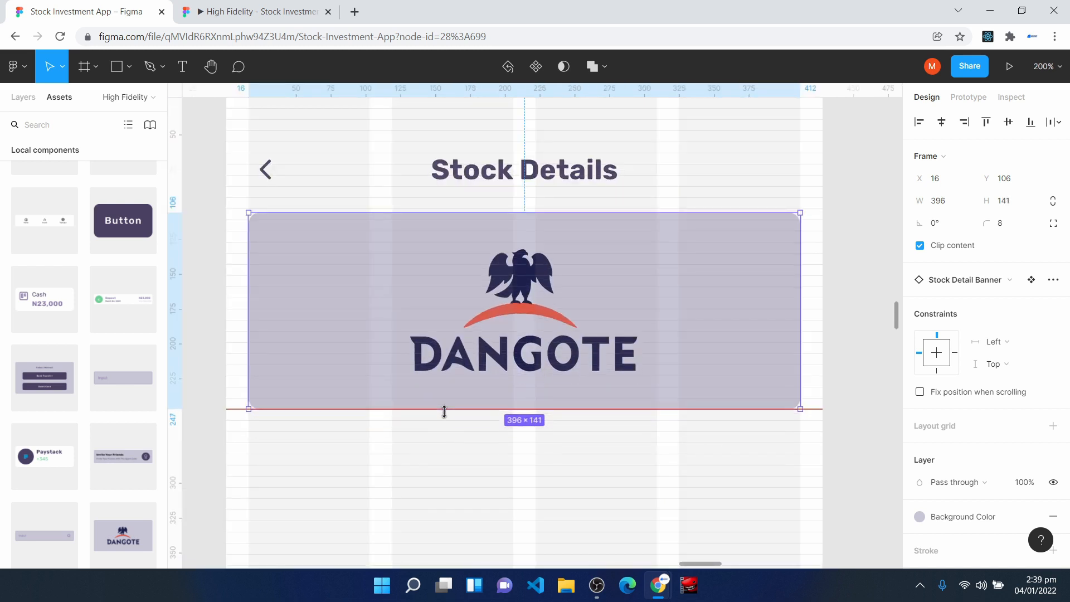
- Shorten the banner instance to a height of 136 by moving its upper edge down to Y 111
key("ctrl+plus")
scroll(440, 390, "up", 3)
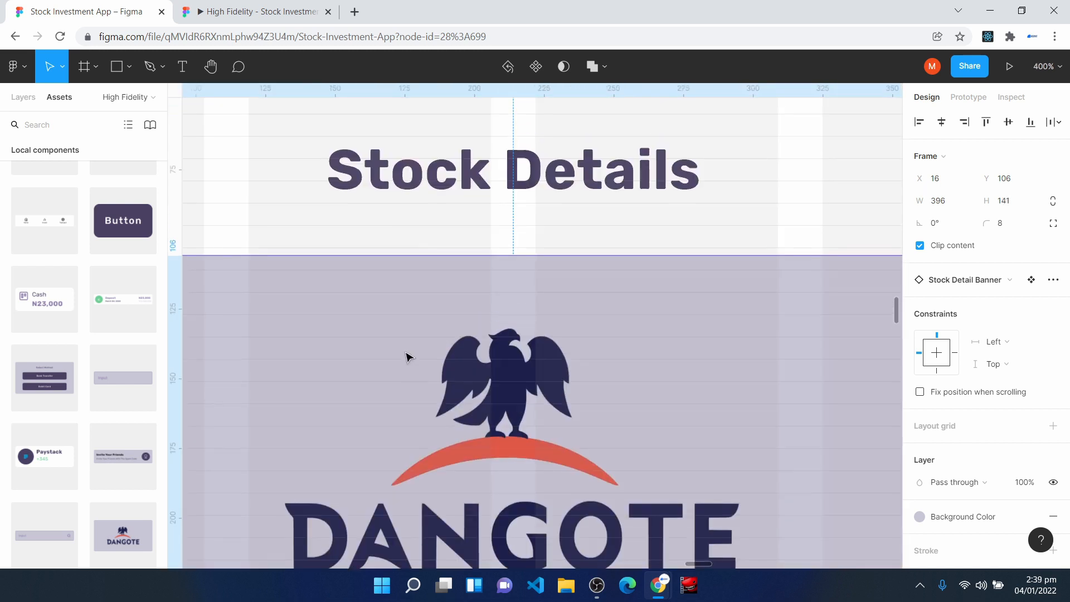
left_click_drag(422, 254, 422, 266)
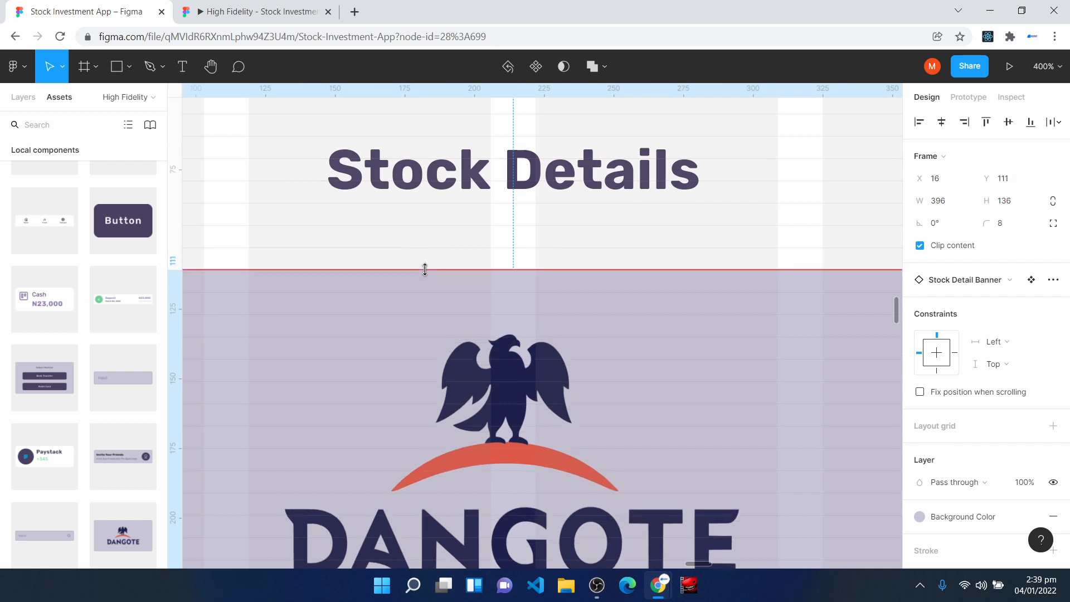
scroll(473, 414, "down", 3)
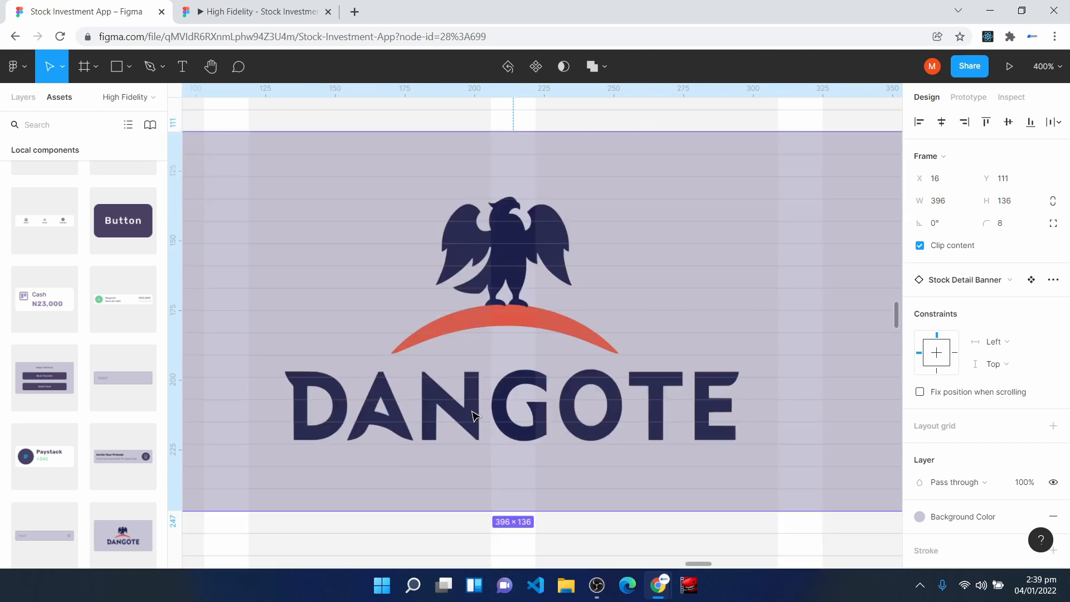
- Move the banner instance down to Y 119 to widen the gap below the Stock Details title
key("ctrl+minus")
left_click(490, 191)
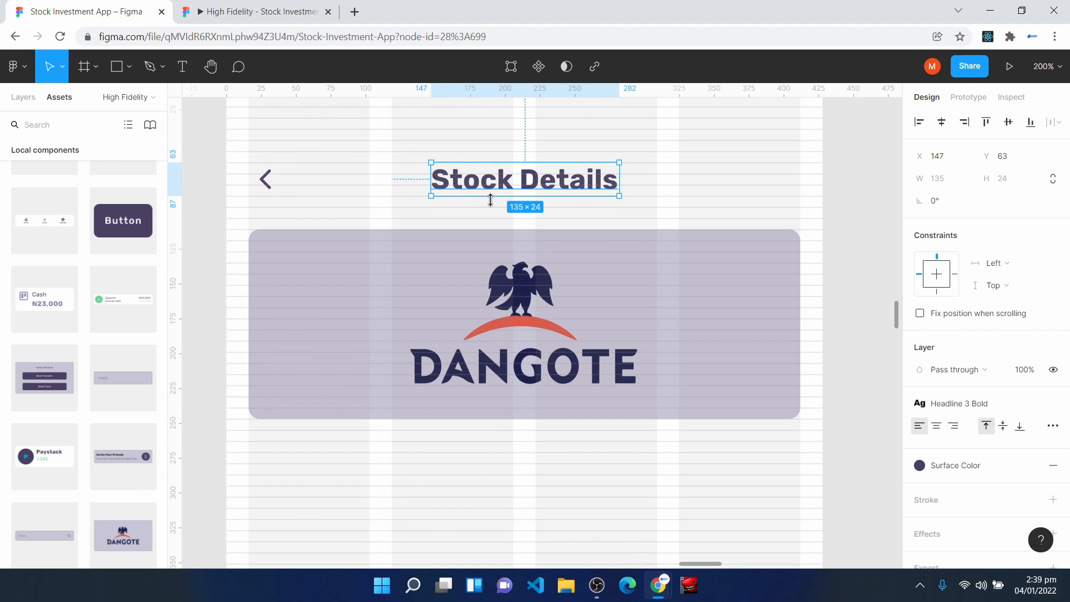
left_click_drag(491, 244, 489, 259)
left_click(511, 187)
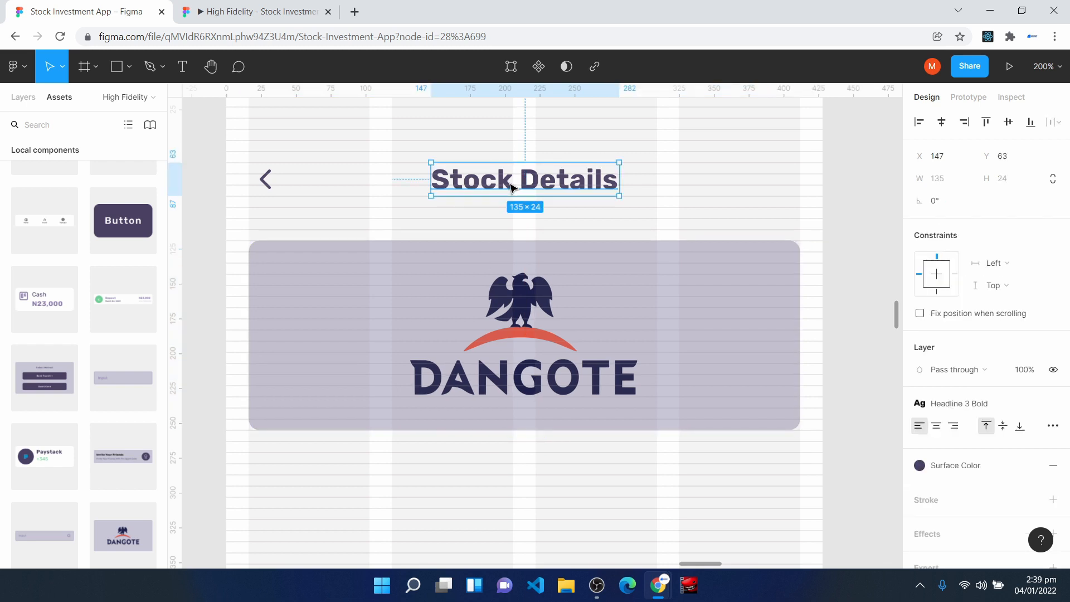
left_click(463, 283)
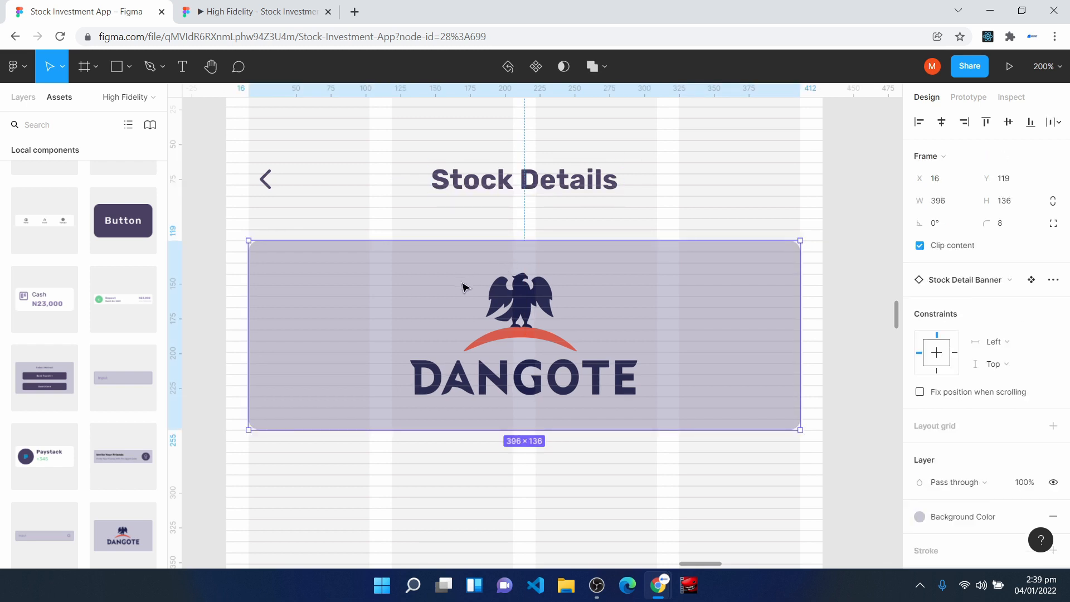
left_click(524, 510)
- Paste the price block with "N890.04", the up arrow and "+34 (+0.45%)" below the banner, aligned with its left edge
key("ctrl+minus")
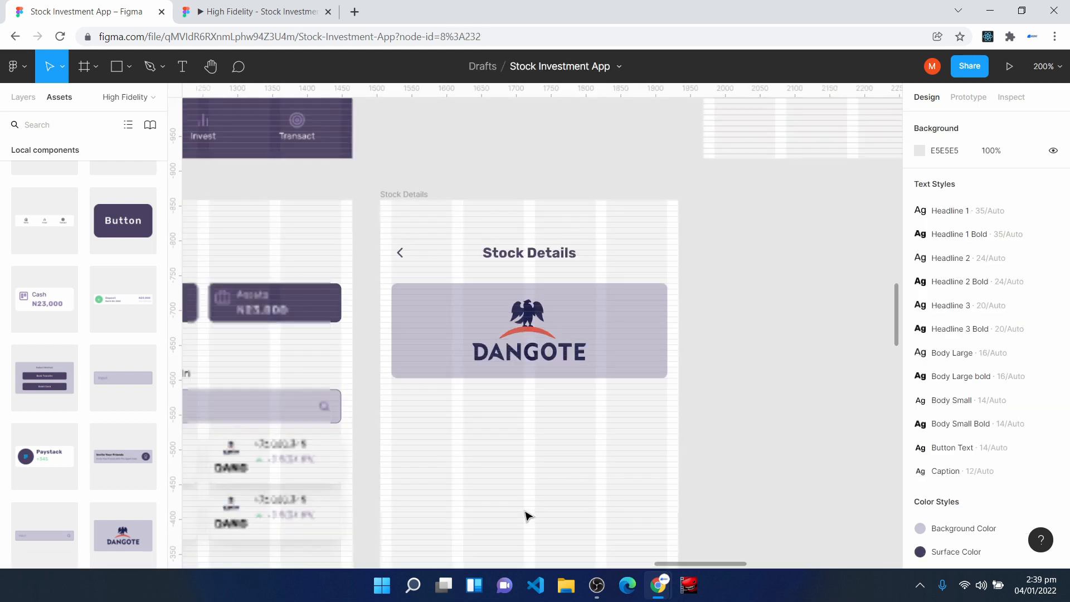
key("ctrl+plus")
scroll(556, 343, "down", 4)
key("ctrl+v")
left_click_drag(560, 339, 351, 322)
key("ctrl+plus")
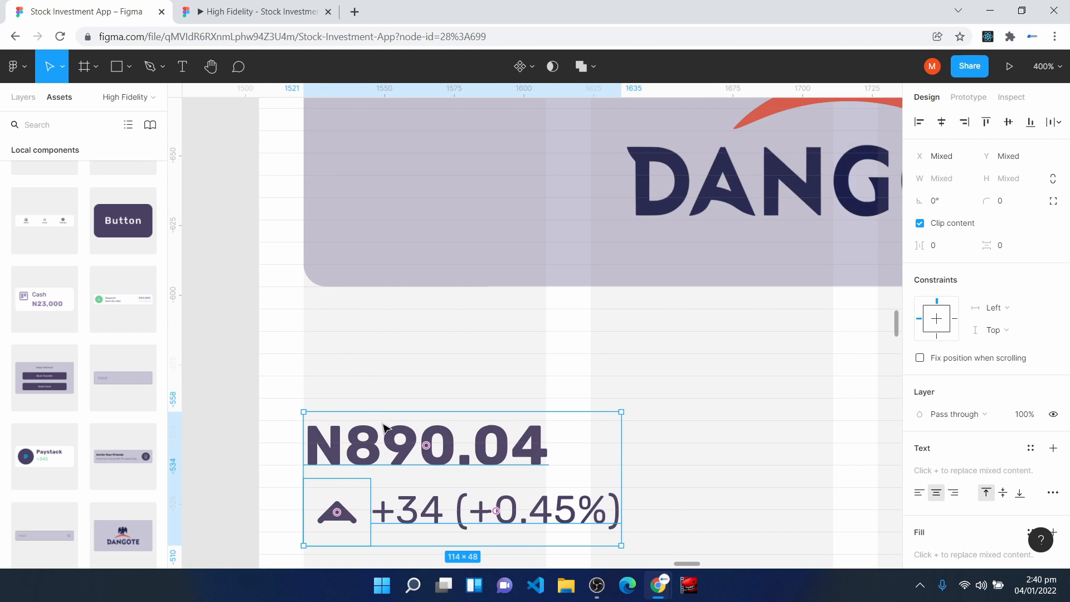
key("ctrl+minus")
key("ctrl+minus")
left_click(500, 435)
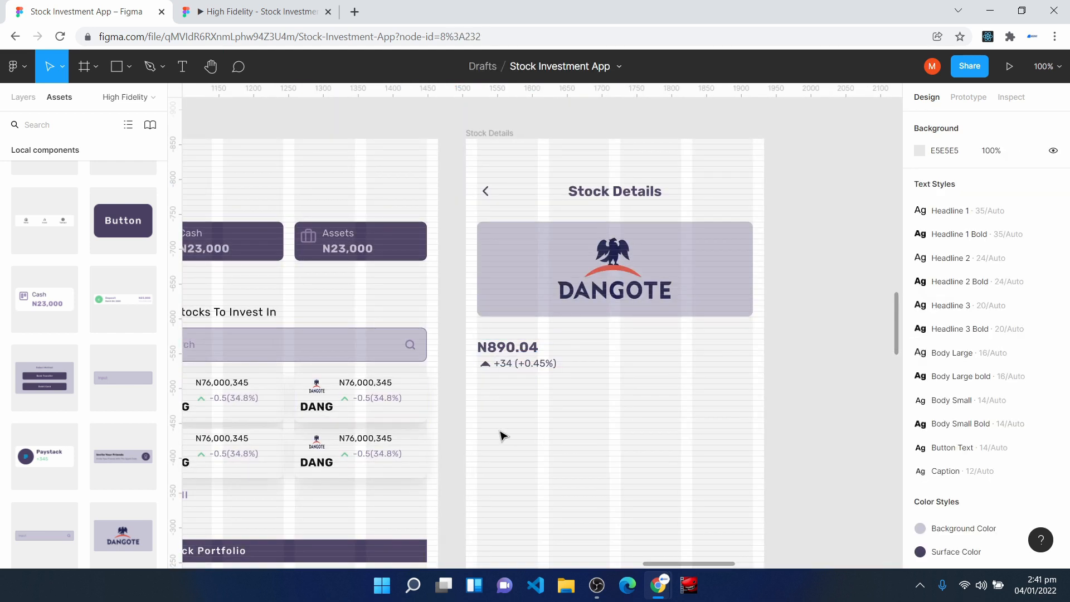
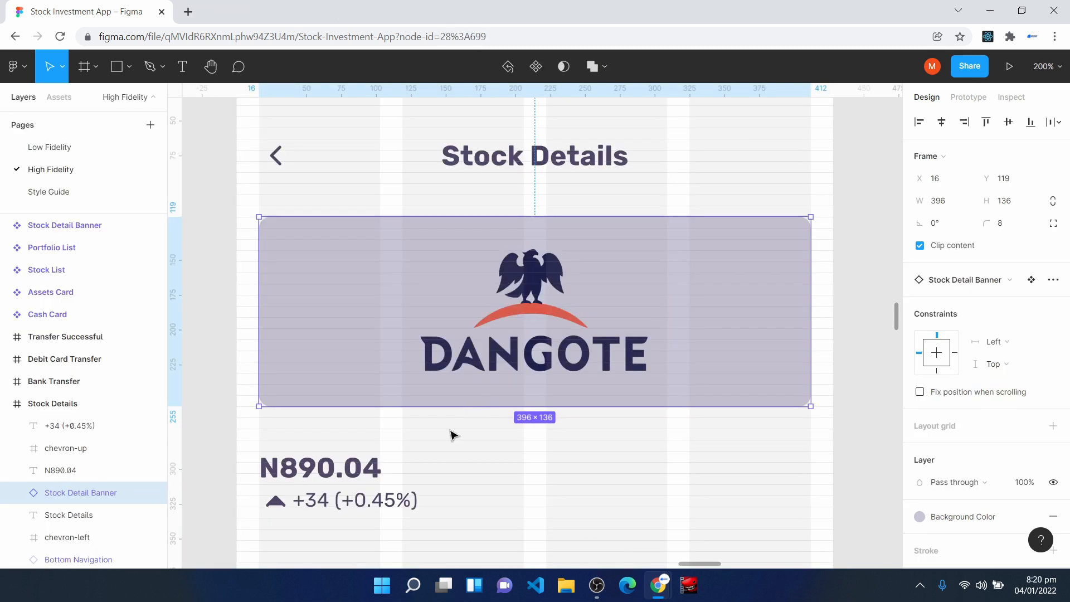
- Draw a frame about 365 wide below the Stock Detail Banner component and set its height to 42
key("h")
scroll(346, 449, "left", 10)
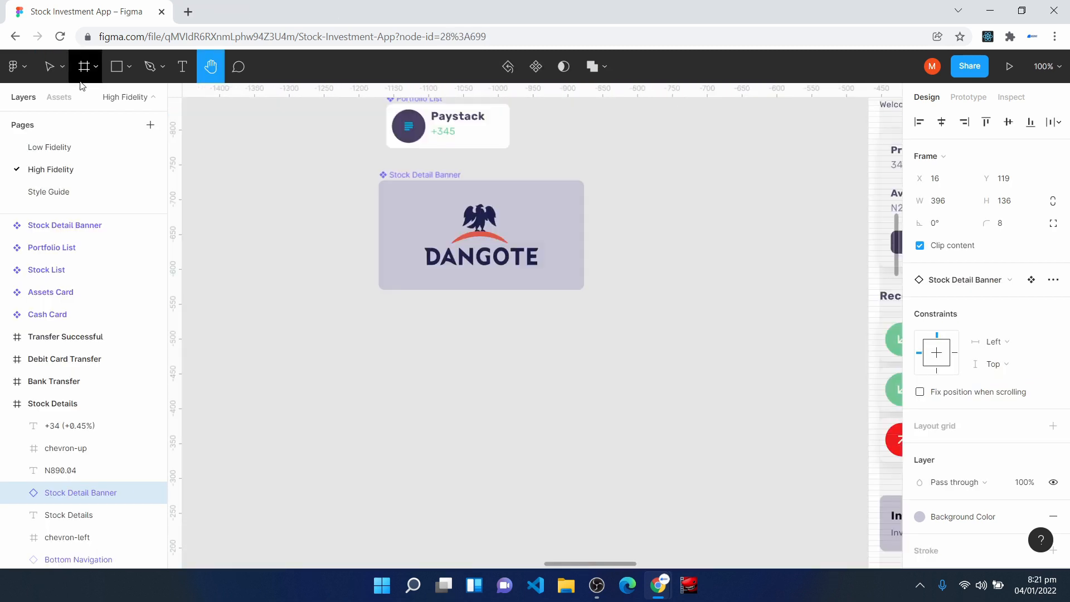
left_click(84, 66)
left_click_drag(354, 333, 609, 377)
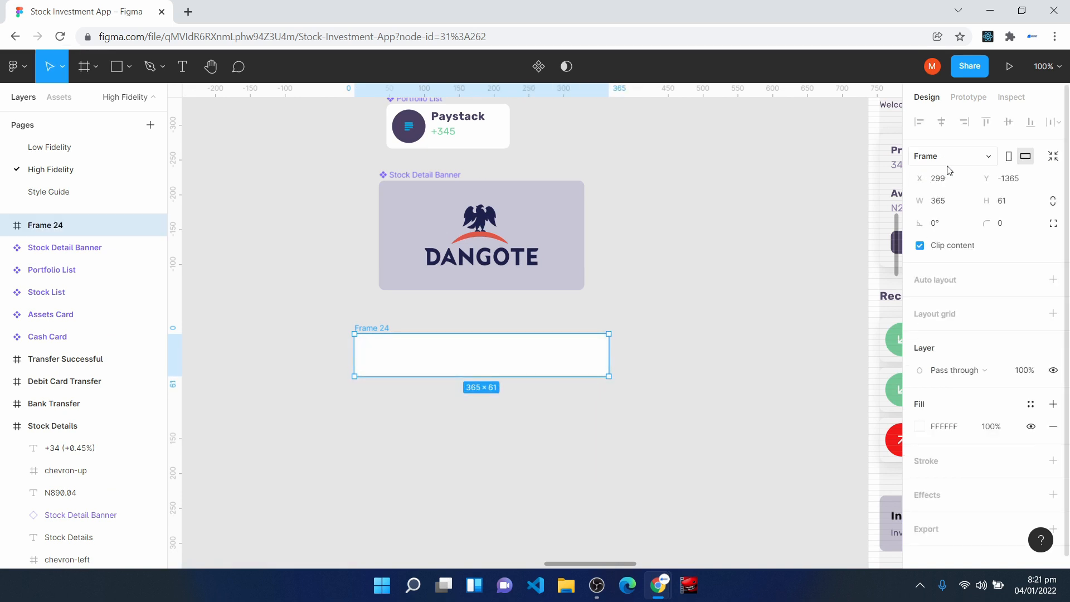
left_click(1011, 205)
type("42")
key("Return")
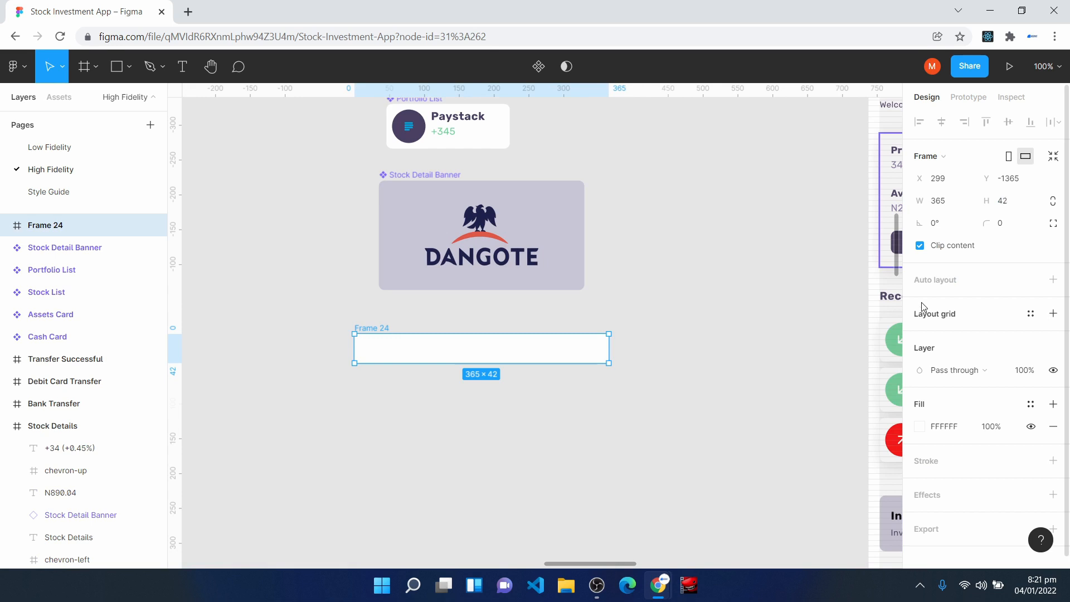
- Add the text "My Position" near the new frame's left end and apply the Body Small text style to it
key("ctrl+plus")
left_click_drag(366, 375, 411, 349)
scroll(391, 409, "down", 2)
key("t")
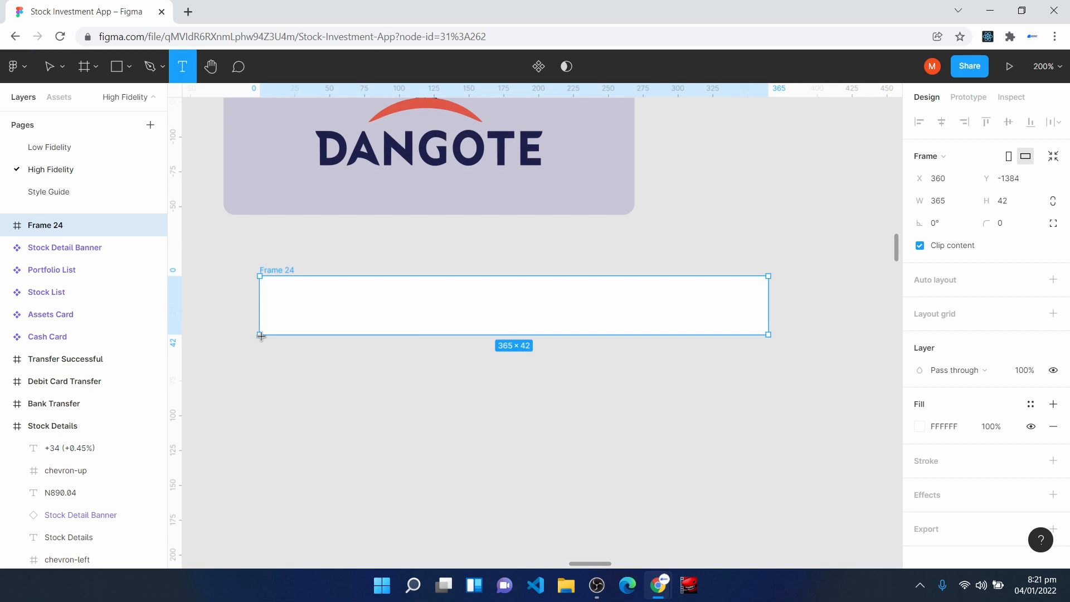
left_click(288, 301)
type("My Po")
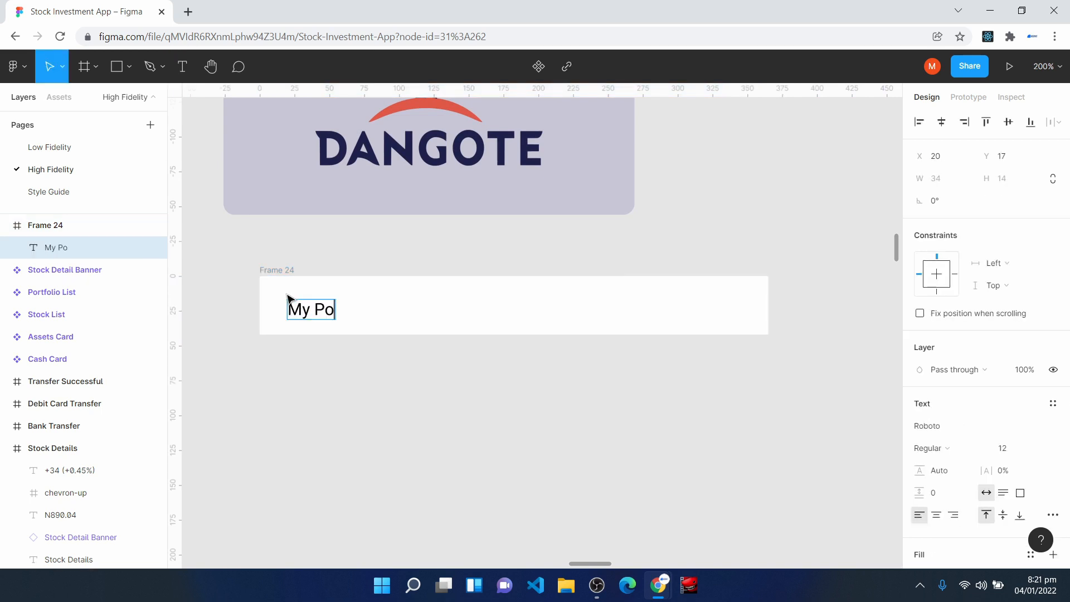
type("sition")
key("Escape")
left_click_drag(324, 314, 345, 311)
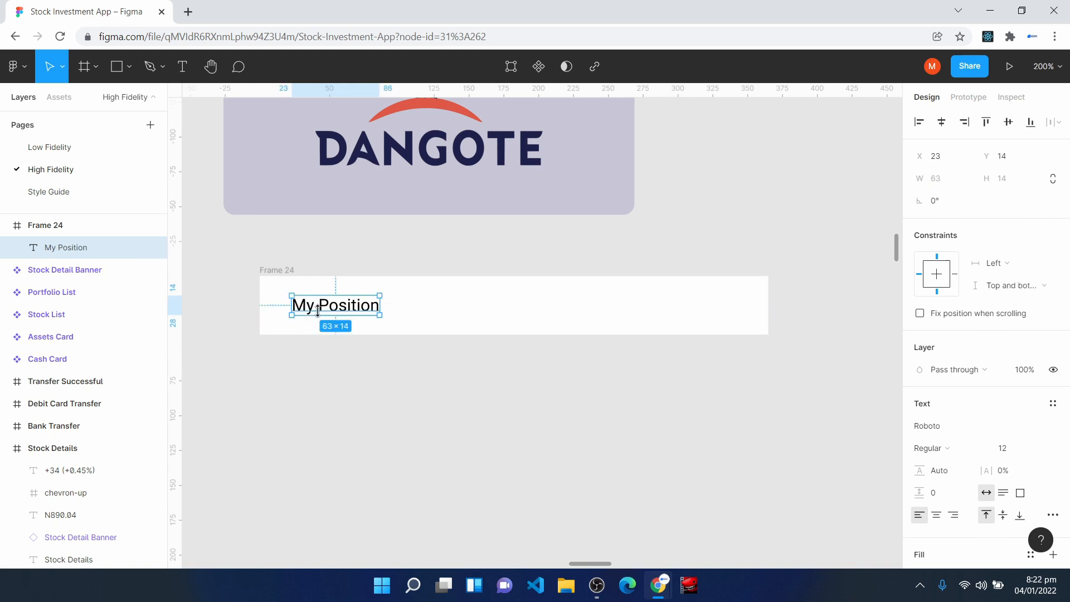
left_click(1053, 404)
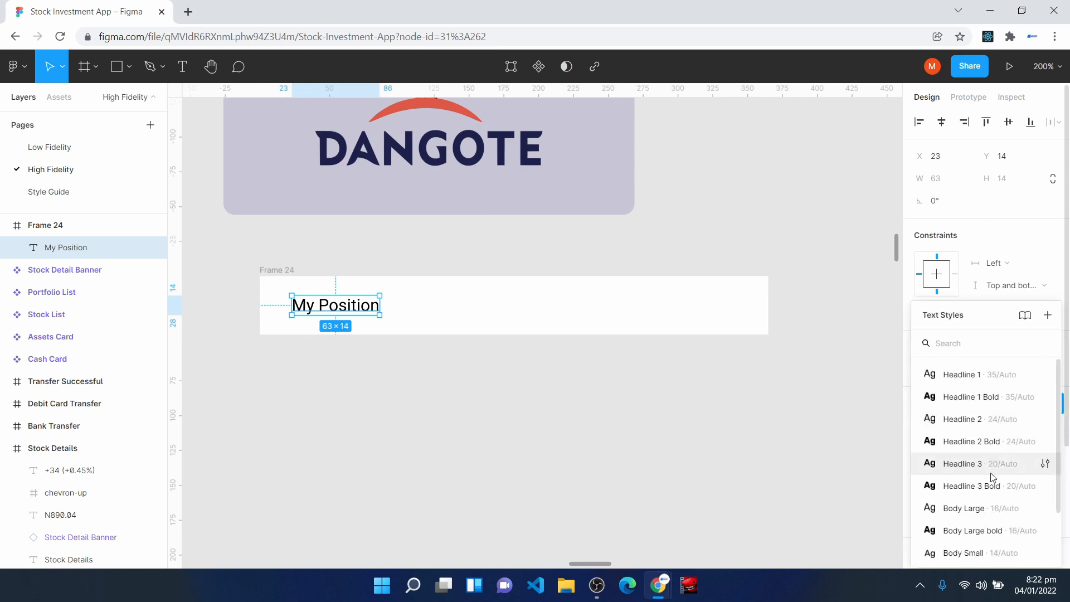
left_click(985, 552)
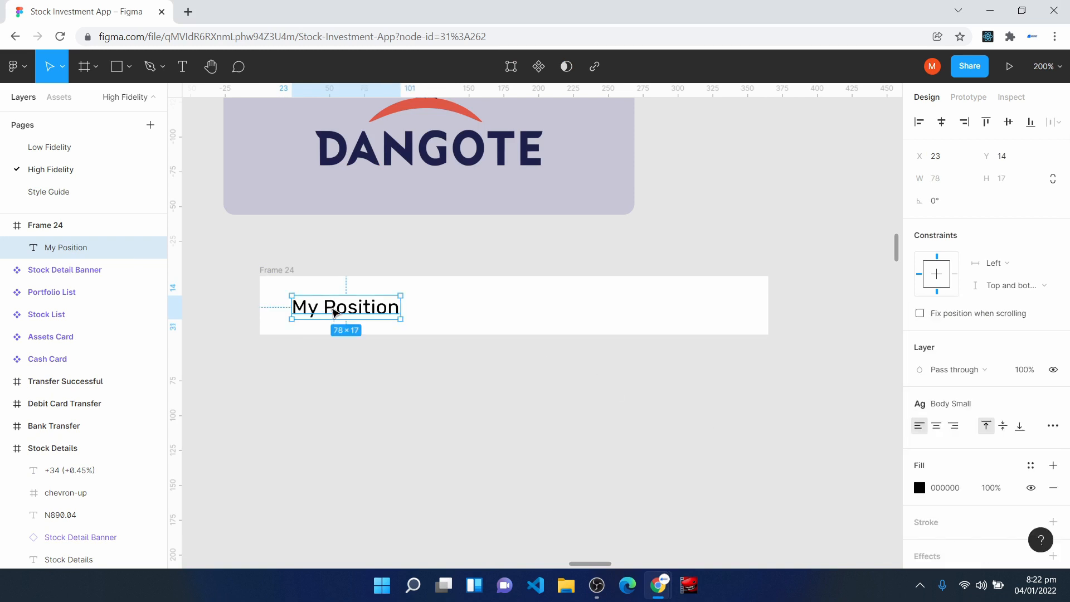
- Add a text box about 111 × 18 near the frame's right end reading "35", with right-aligned text
left_click(409, 437)
key("t")
left_click_drag(593, 295, 750, 328)
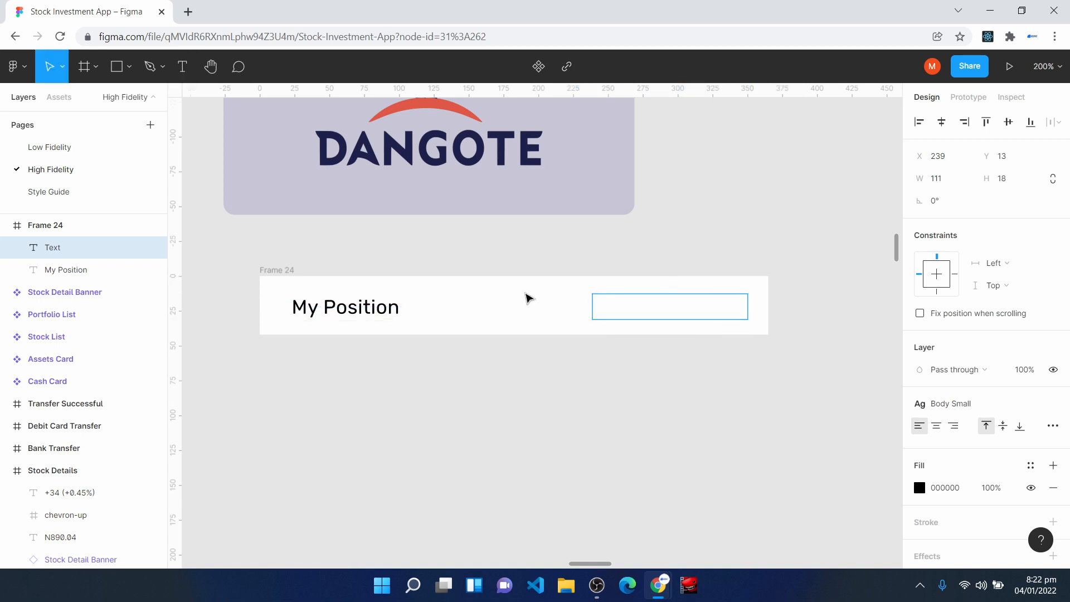
type("35")
key("Escape")
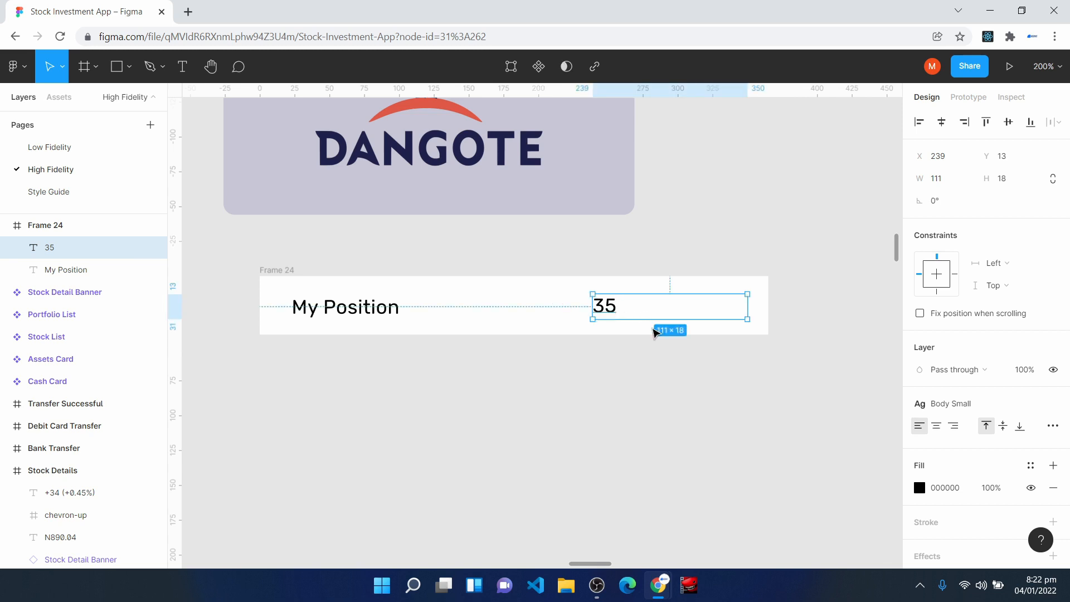
left_click(954, 427)
- Apply horizontal auto layout to the My Position row frame with left and right padding of 16
left_click(452, 308)
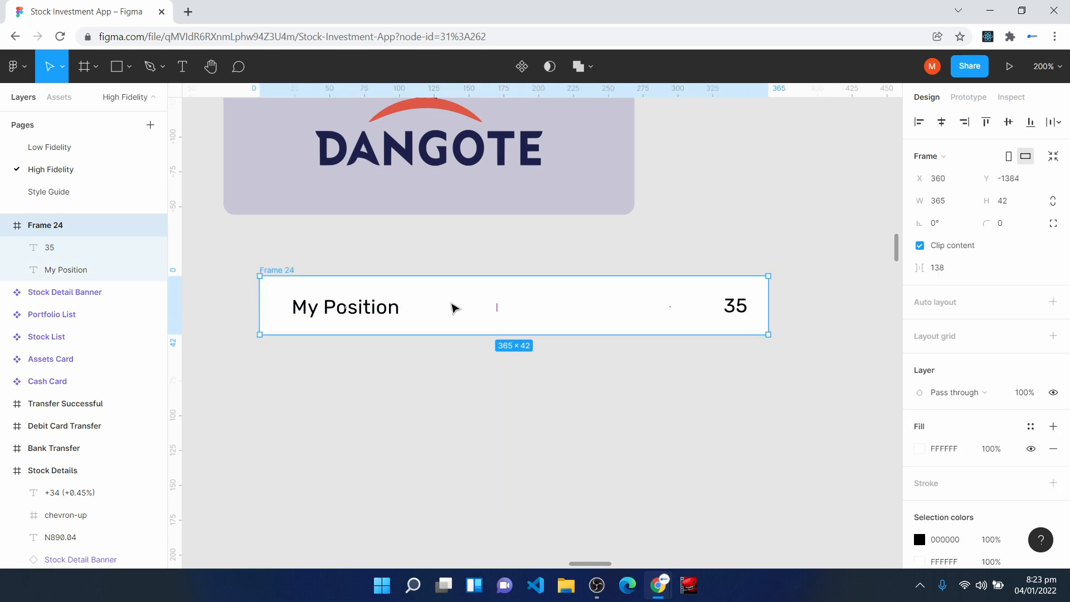
key("shift+a")
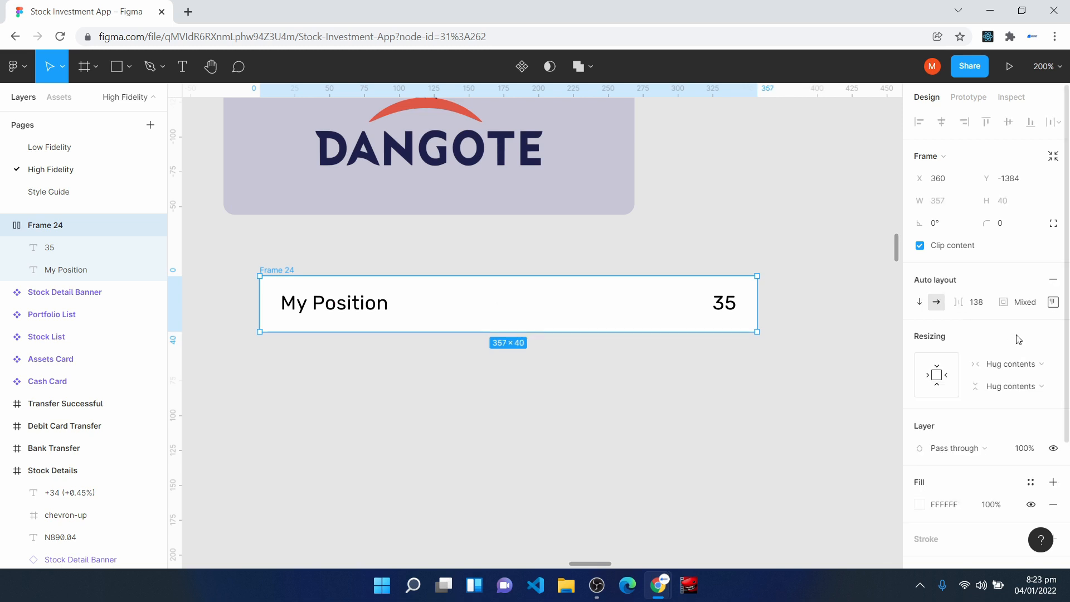
left_click(1054, 303)
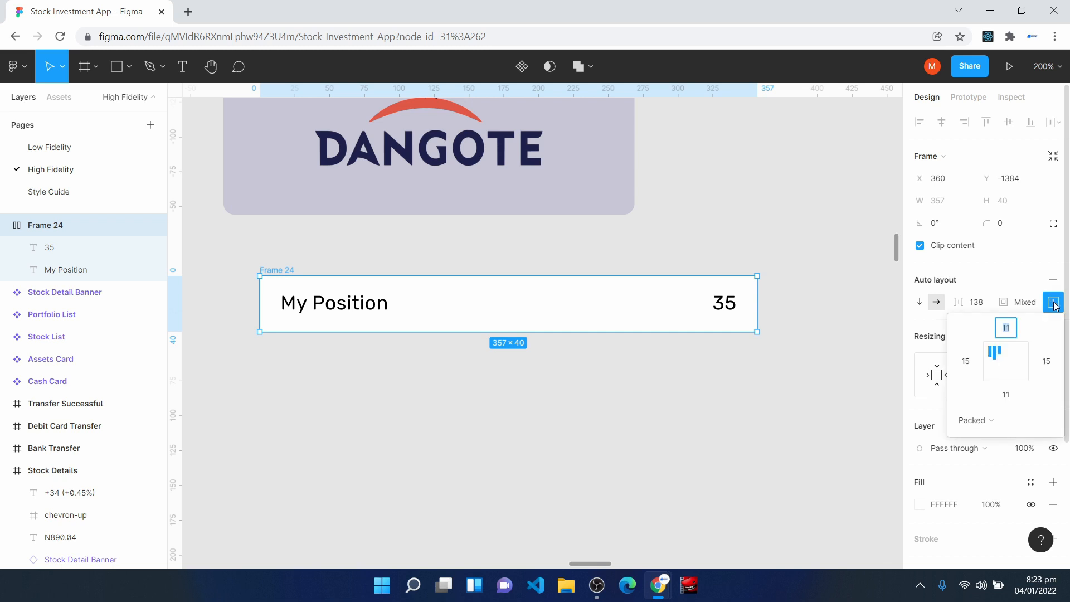
key("Tab")
type("16")
key("Return")
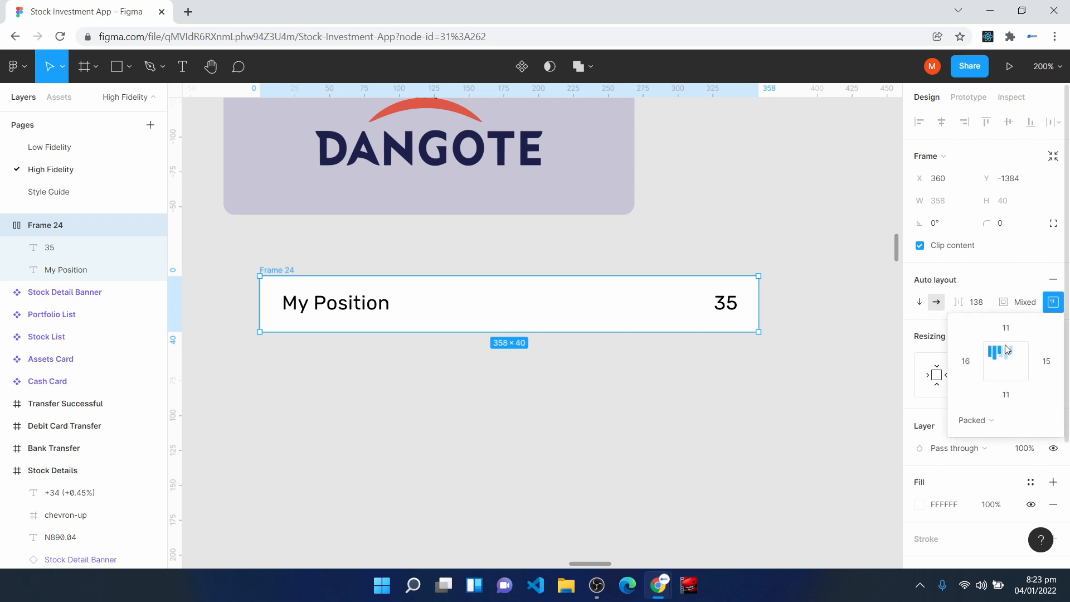
key("Tab")
key("Return")
- Set the row frame's top and bottom padding to 12
left_click(1007, 331)
type("12")
key("Return")
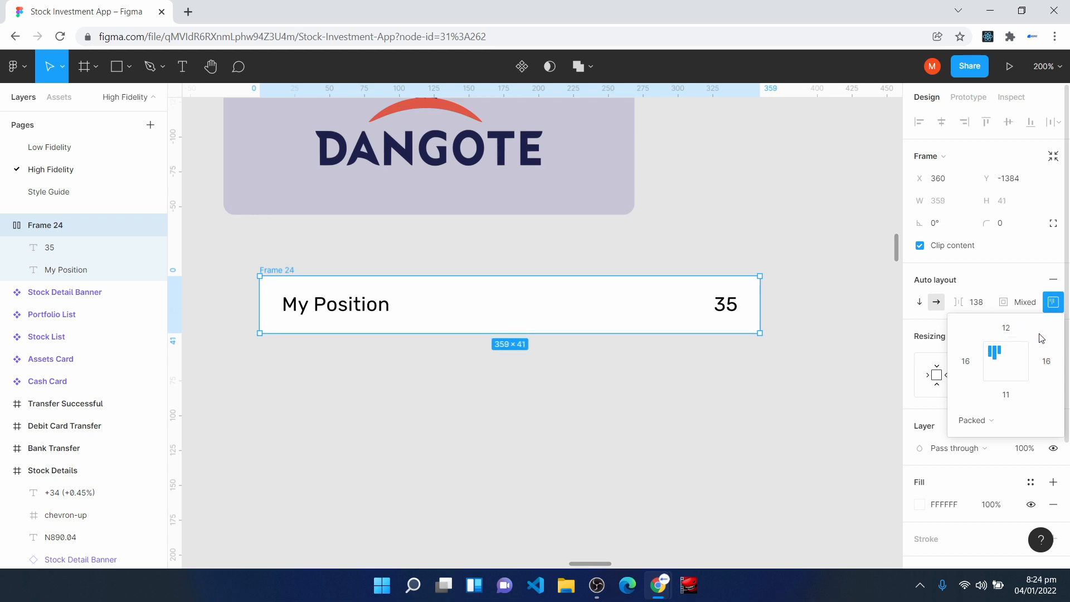
left_click(1005, 395)
type("12")
key("Return")
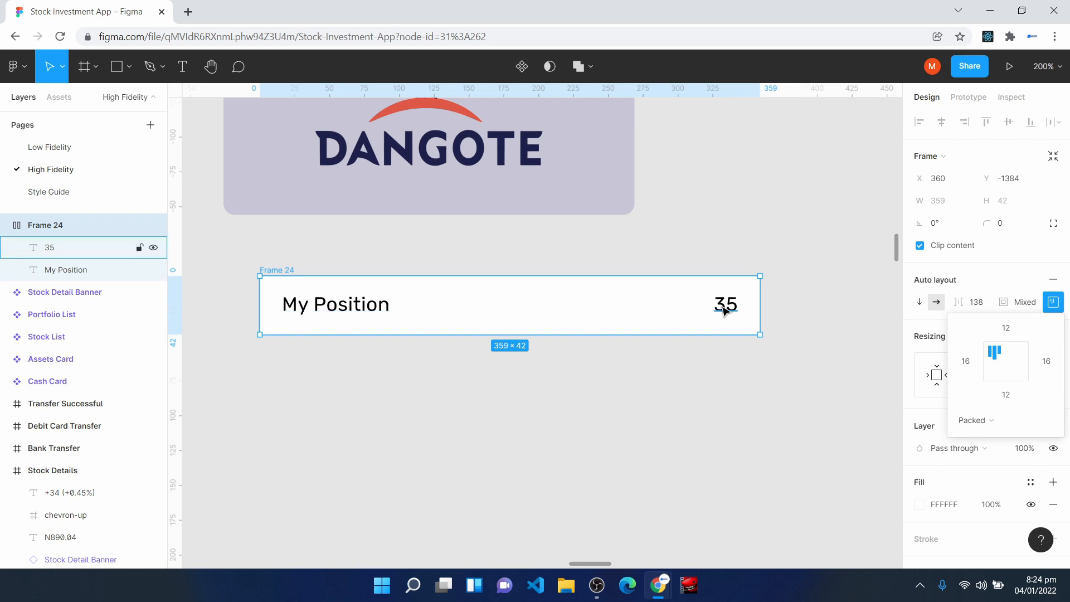
- Distribute the row's two texts with Space between and resize the row to a width of 306
left_click(983, 423)
left_click(992, 438)
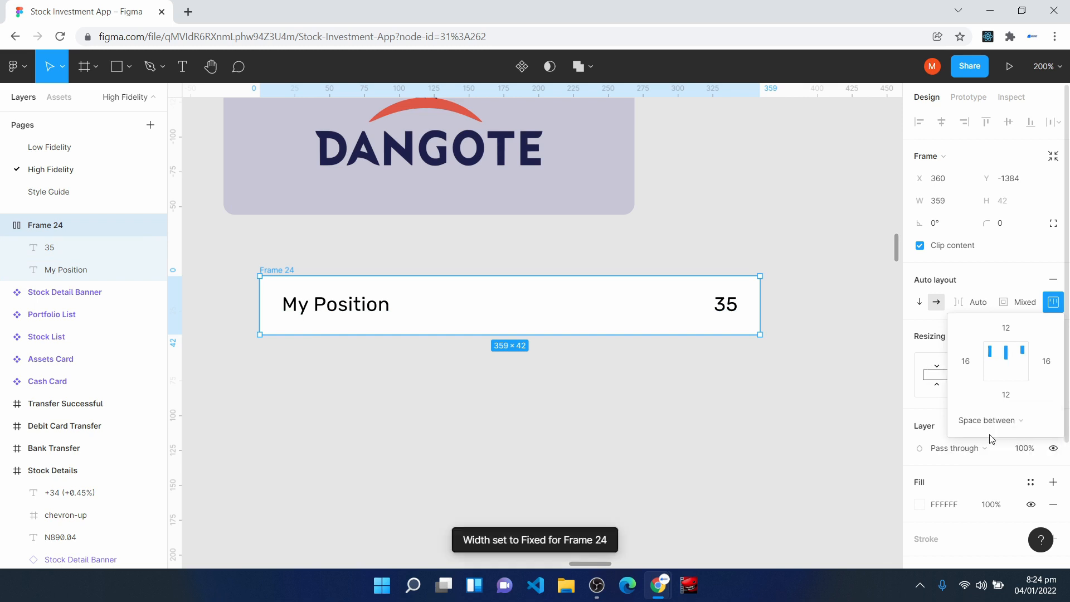
left_click(1052, 304)
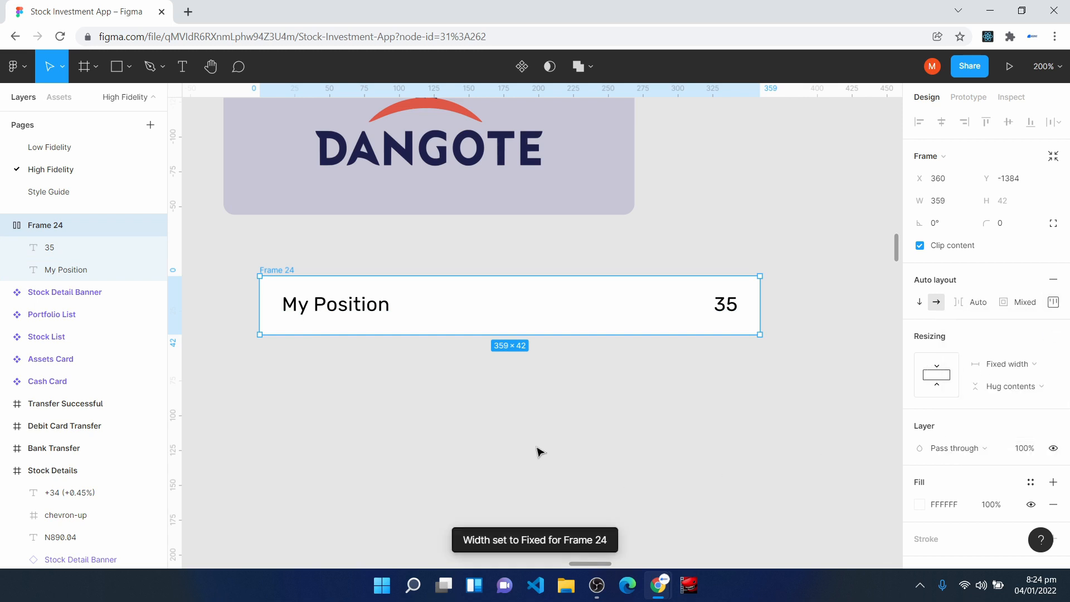
left_click_drag(761, 306, 678, 305)
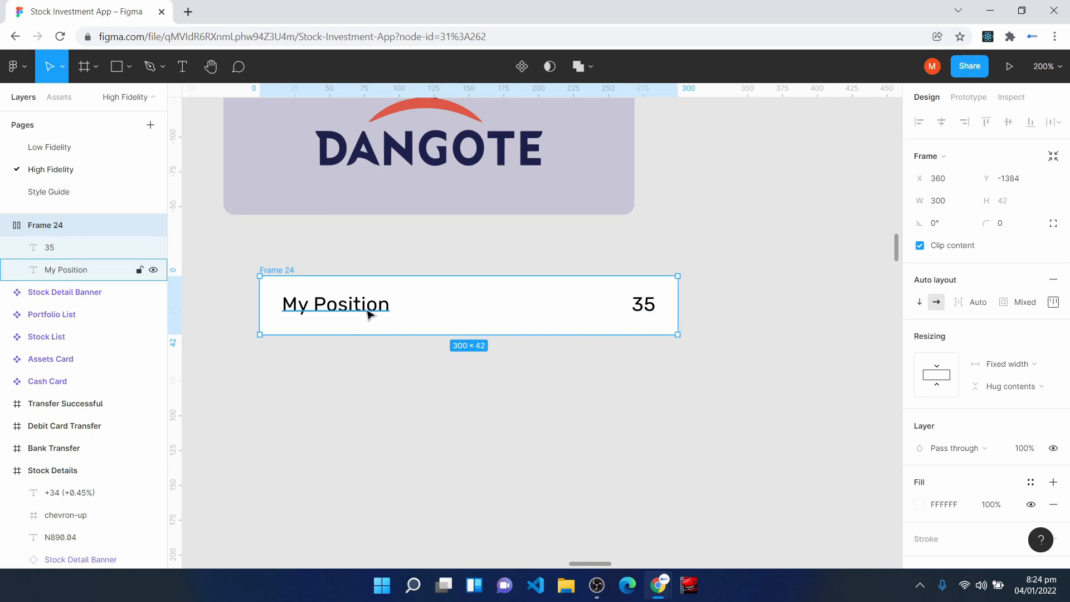
mouse_move(259, 306)
left_mouse_down()
mouse_move(248, 295)
mouse_move(217, 303)
mouse_move(305, 296)
mouse_move(218, 296)
mouse_move(254, 292)
mouse_move(232, 295)
mouse_move(251, 302)
left_mouse_up()
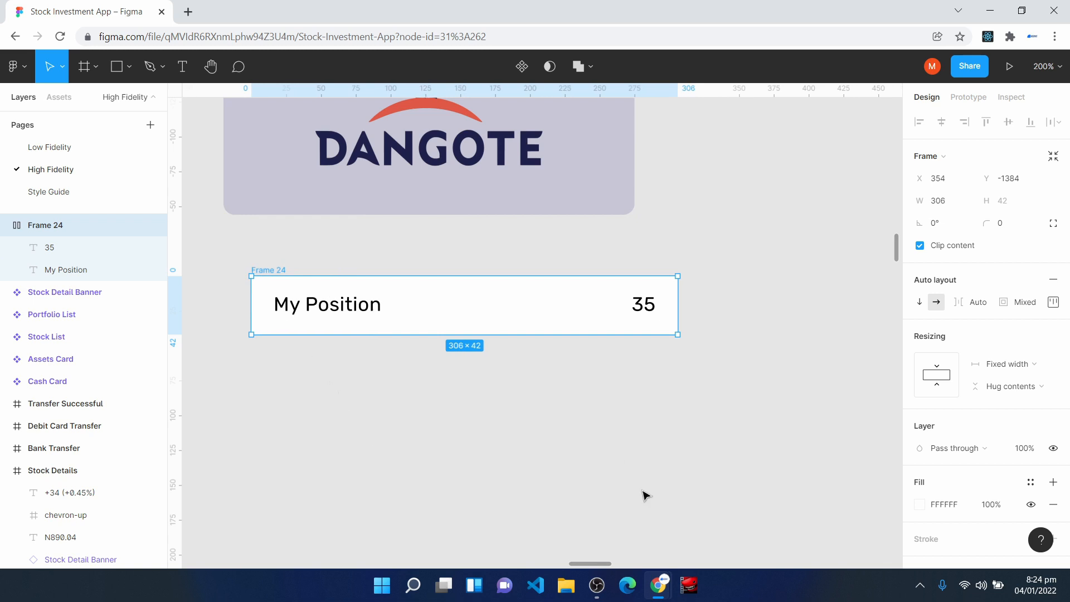
- Wrap the My Position row in an outer vertical auto layout frame
left_click(321, 315)
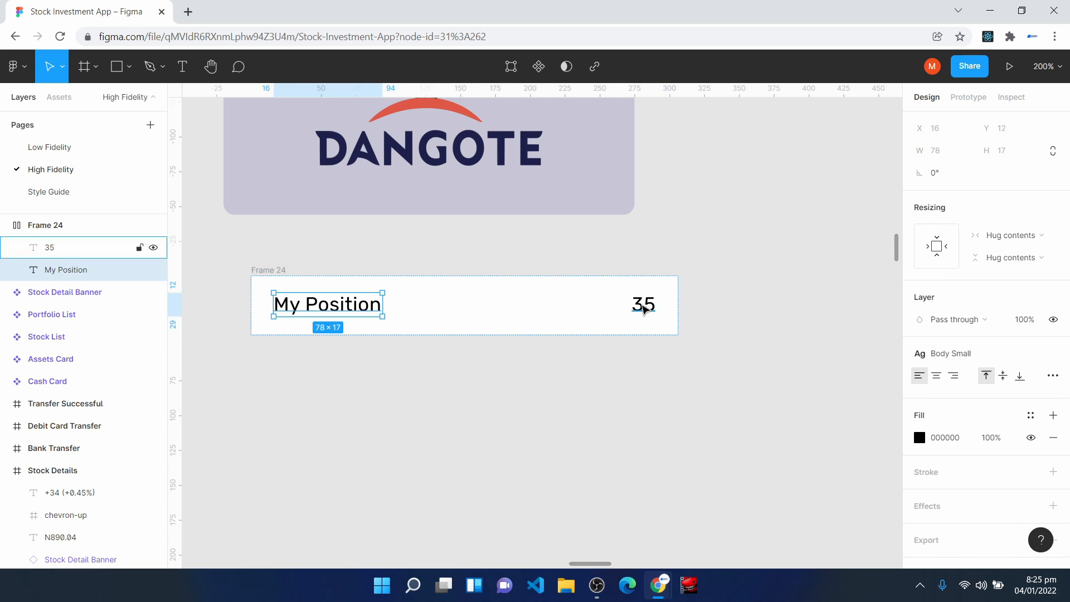
left_click(644, 310)
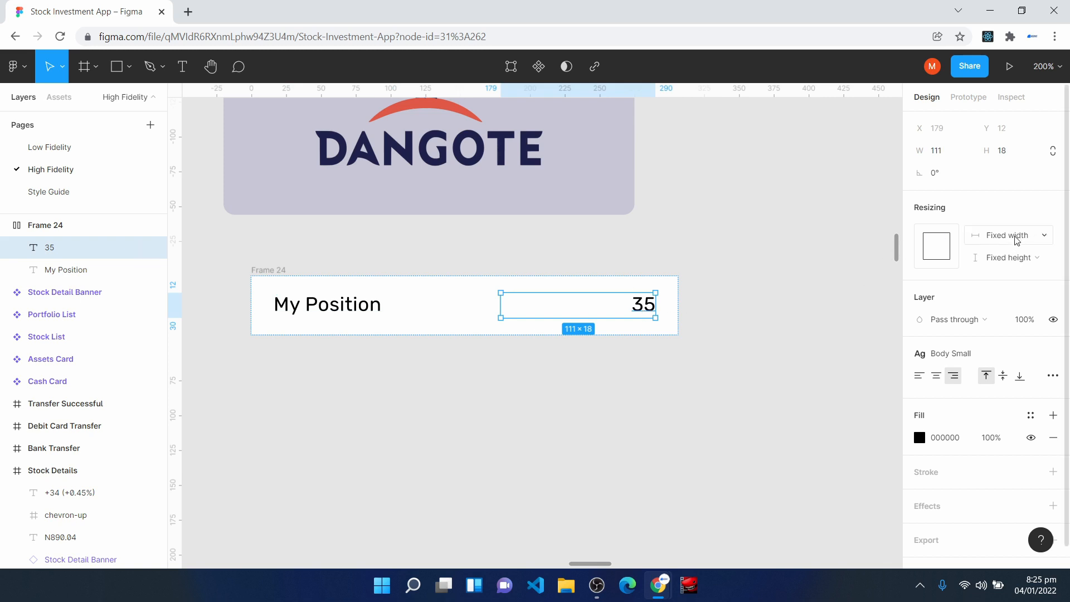
left_click(270, 281)
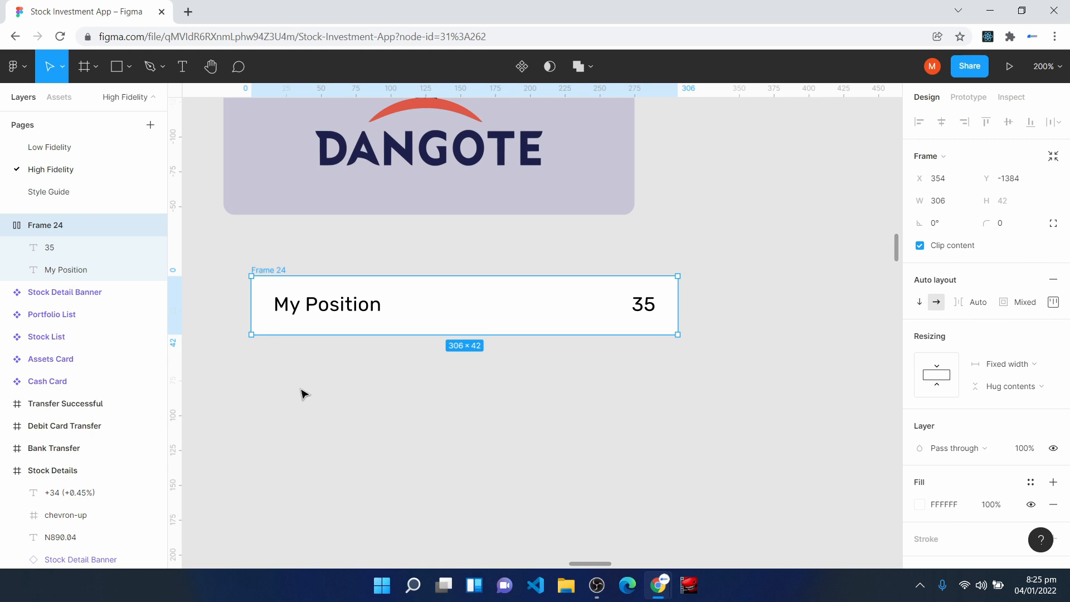
key("shift+a")
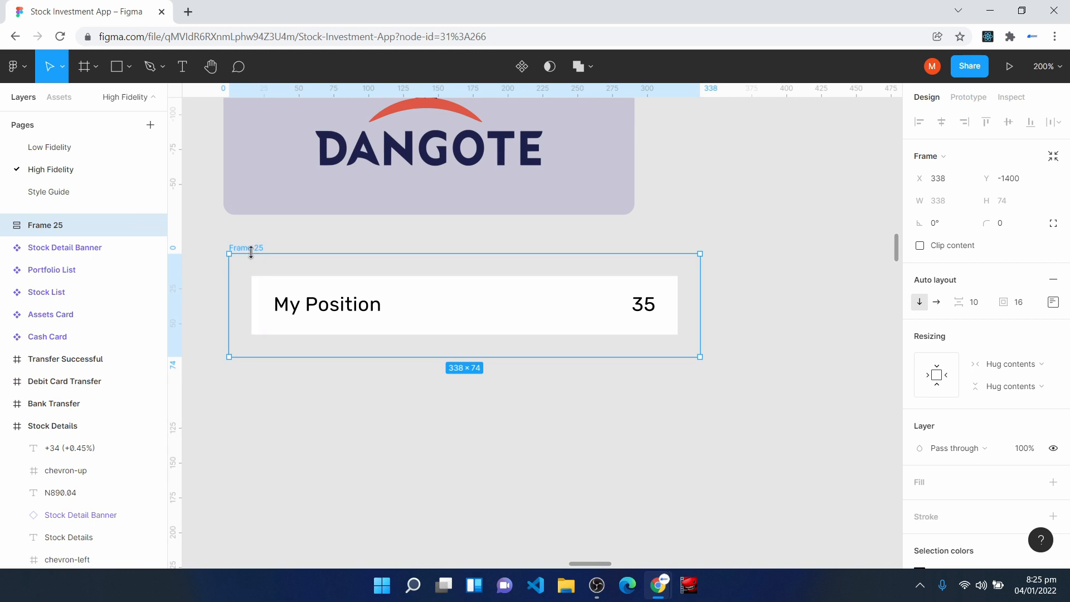
- Duplicate the My Position row three times inside the outer frame to make a stack of four rows
left_click(278, 304)
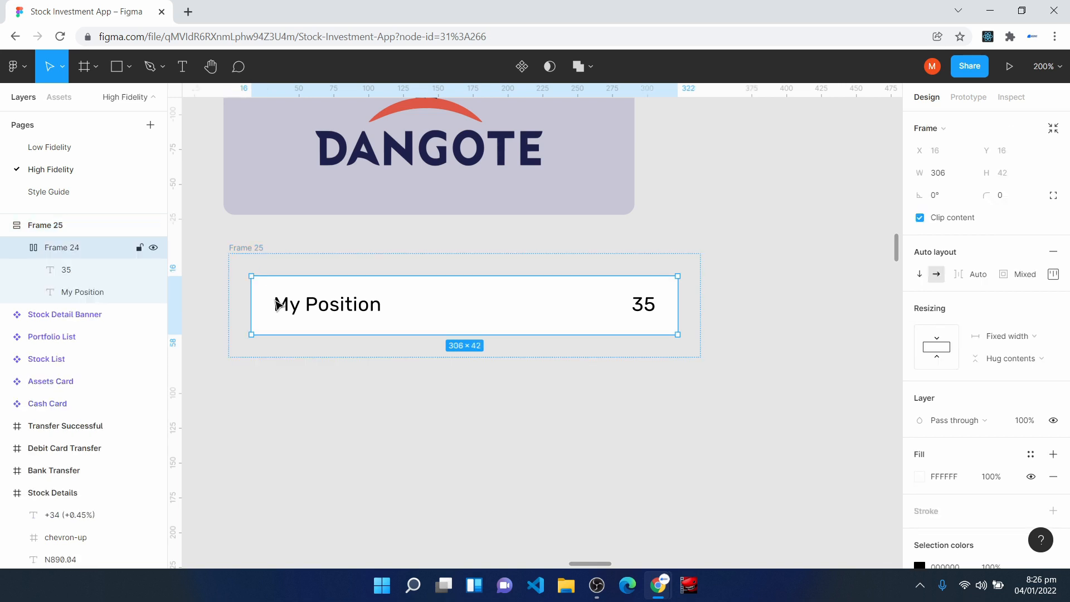
key("ctrl+d")
key("ctrl+d")
key("ctrl+d")
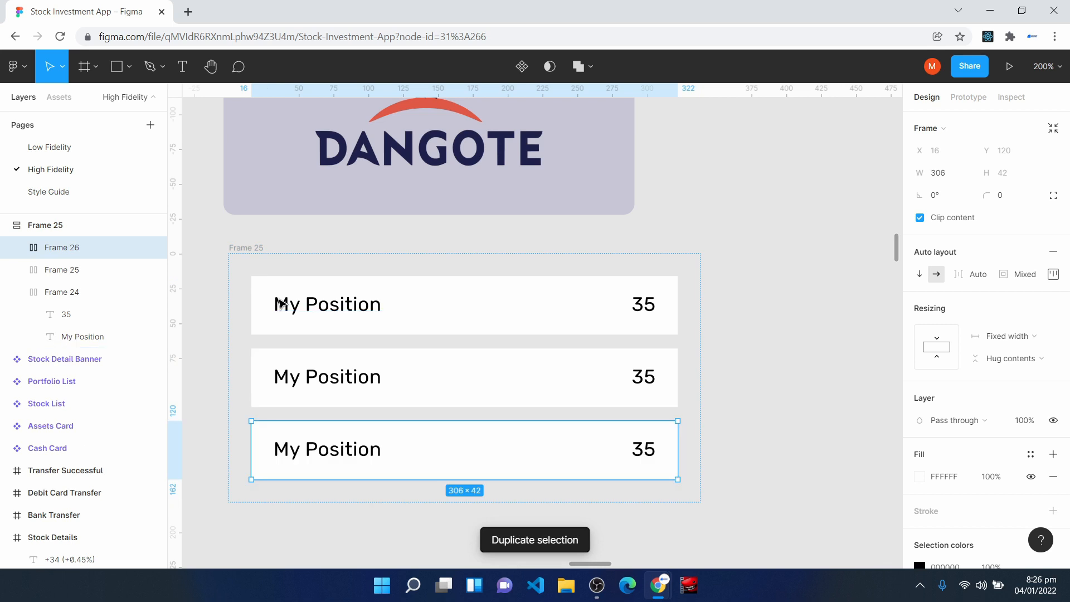
- Set the outer frame's spacing between rows to 4 and its padding to 0
left_click(259, 250)
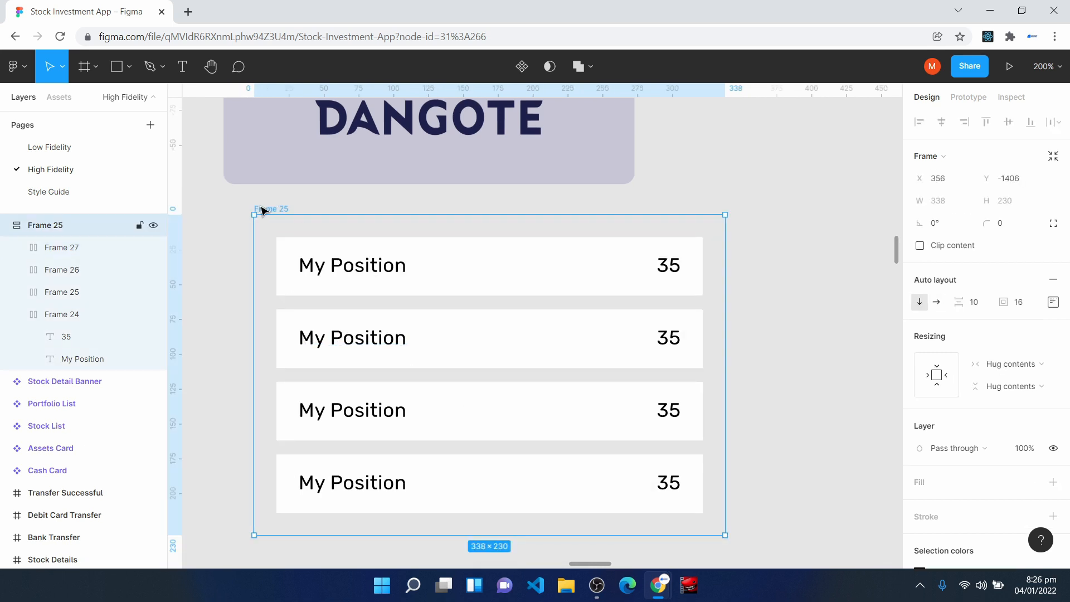
left_click(976, 301)
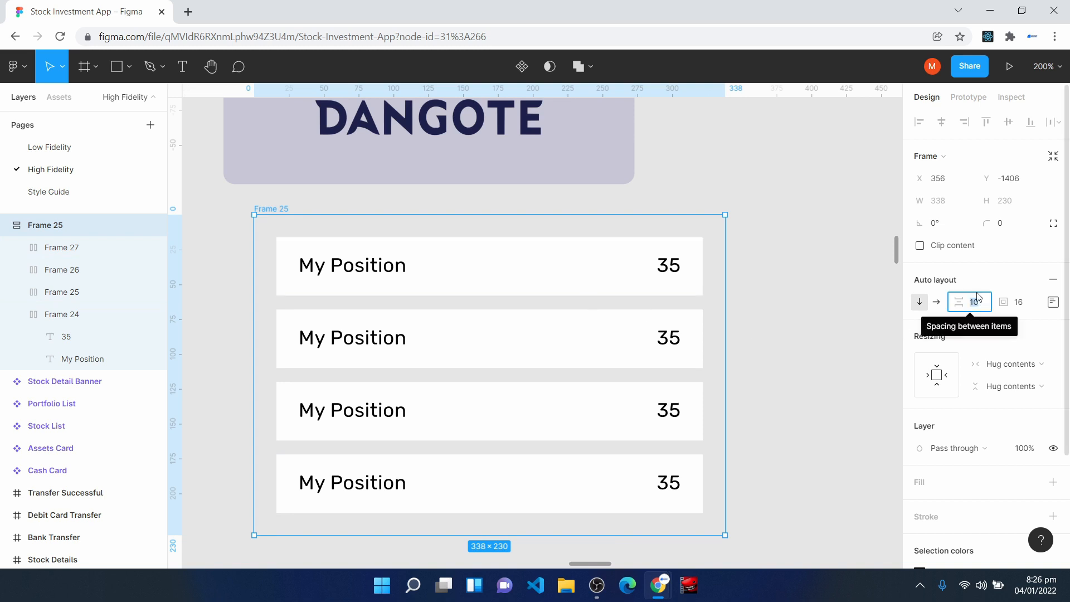
type("4")
key("Return")
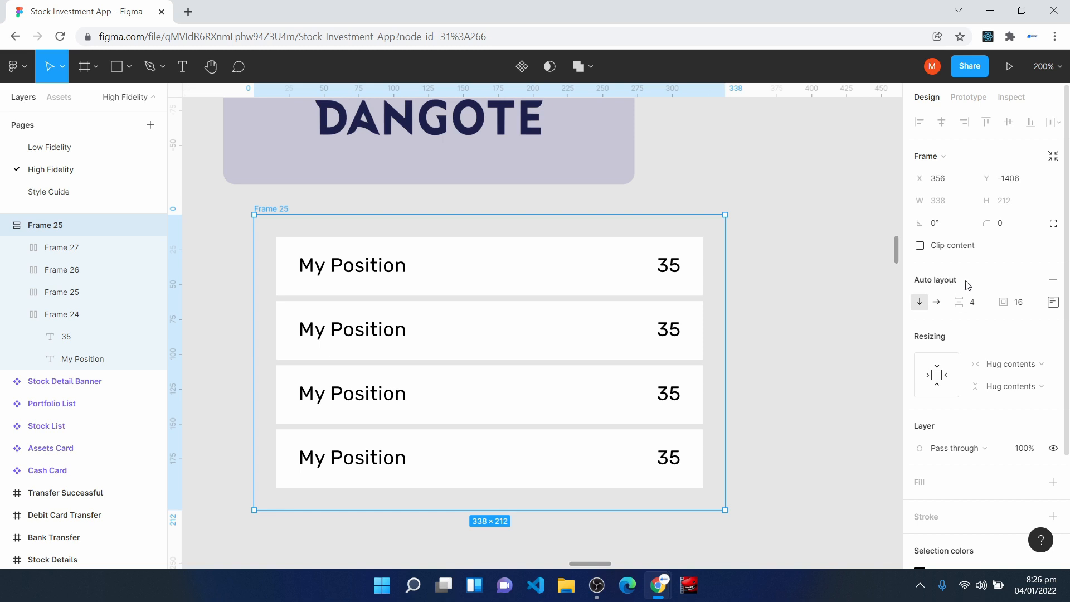
left_click(1019, 302)
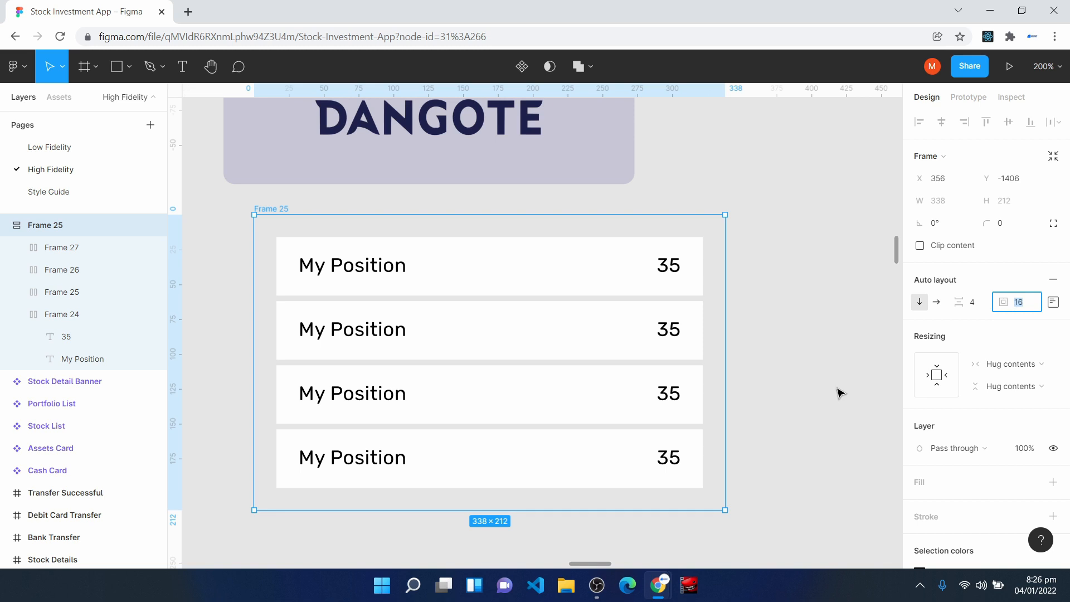
type("0")
key("Return")
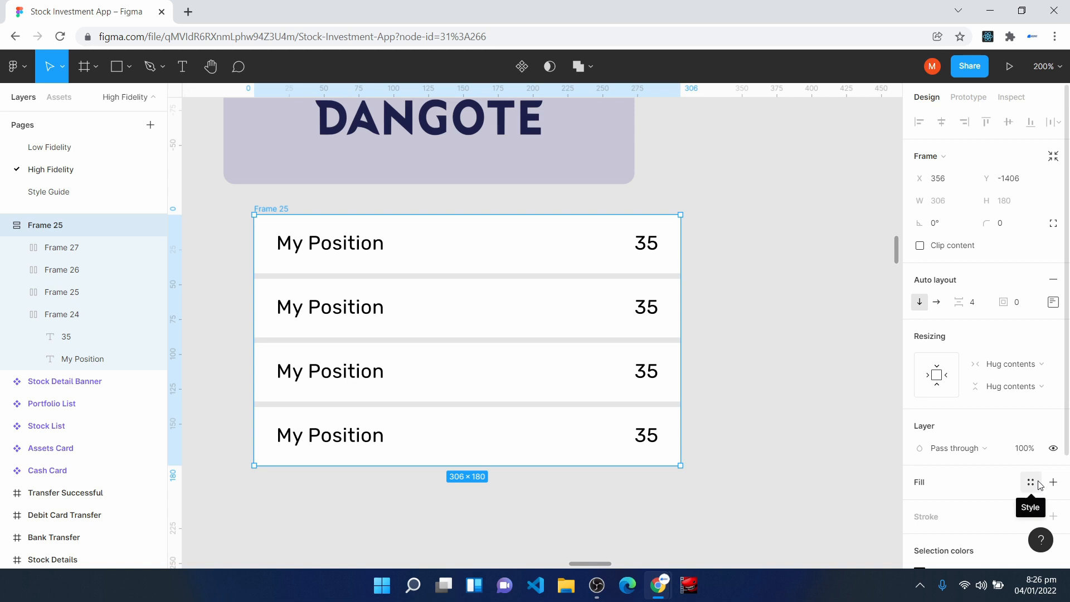
- Fill the outer frame with the Background Color style and set its corner radius to 8
left_click(1032, 483)
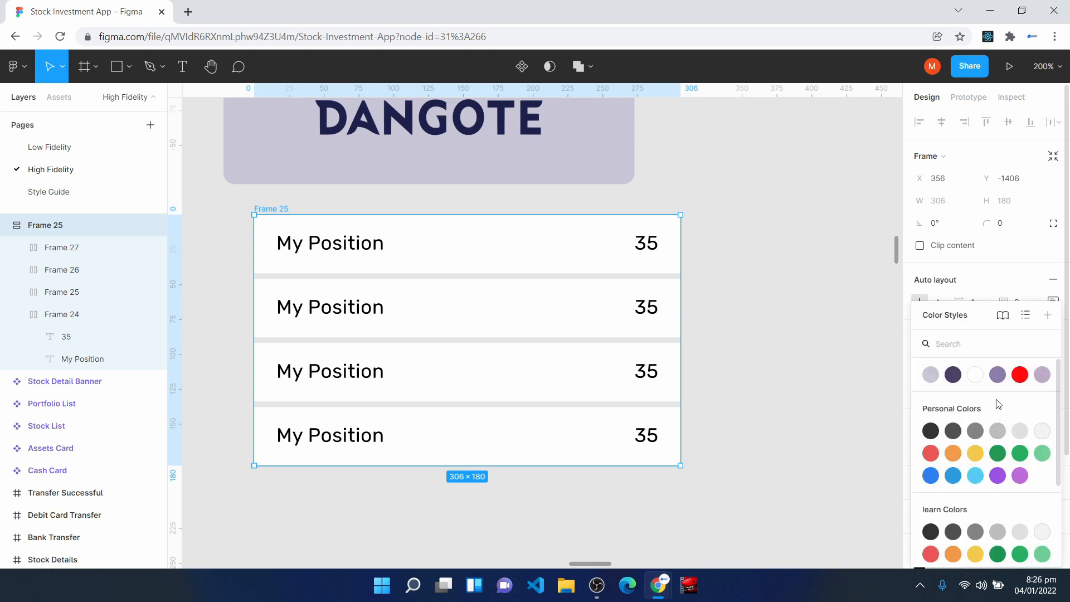
left_click(998, 380)
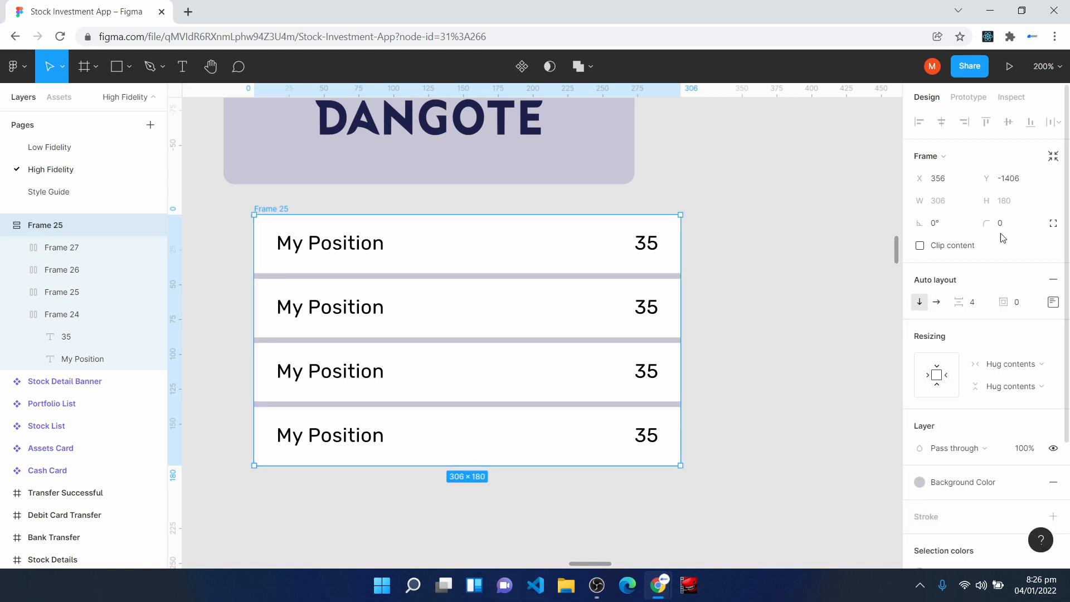
left_click(1015, 230)
type("8")
left_click(743, 368)
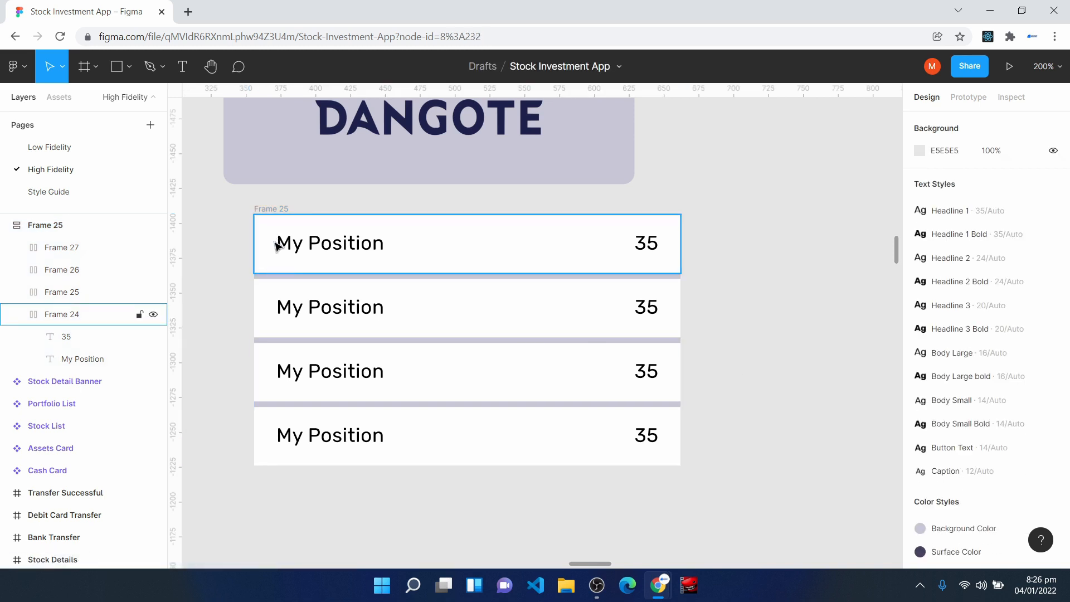
- Round the top-left and top-right corners of the first row to 8 and turn off its content clipping
left_click(444, 243)
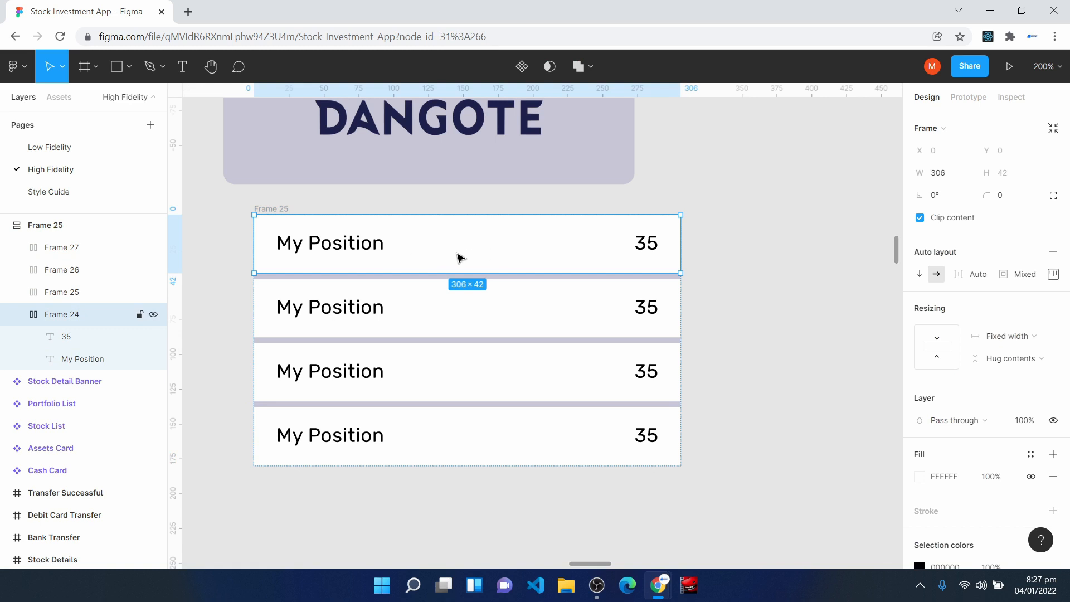
left_click(1054, 197)
left_click(936, 218)
type("8")
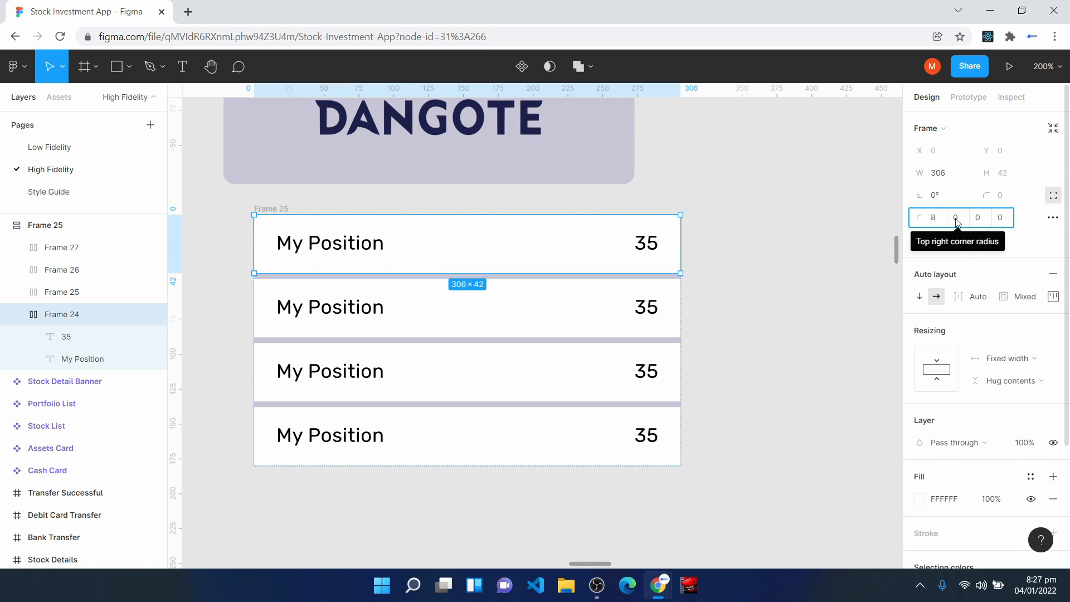
left_click(957, 219)
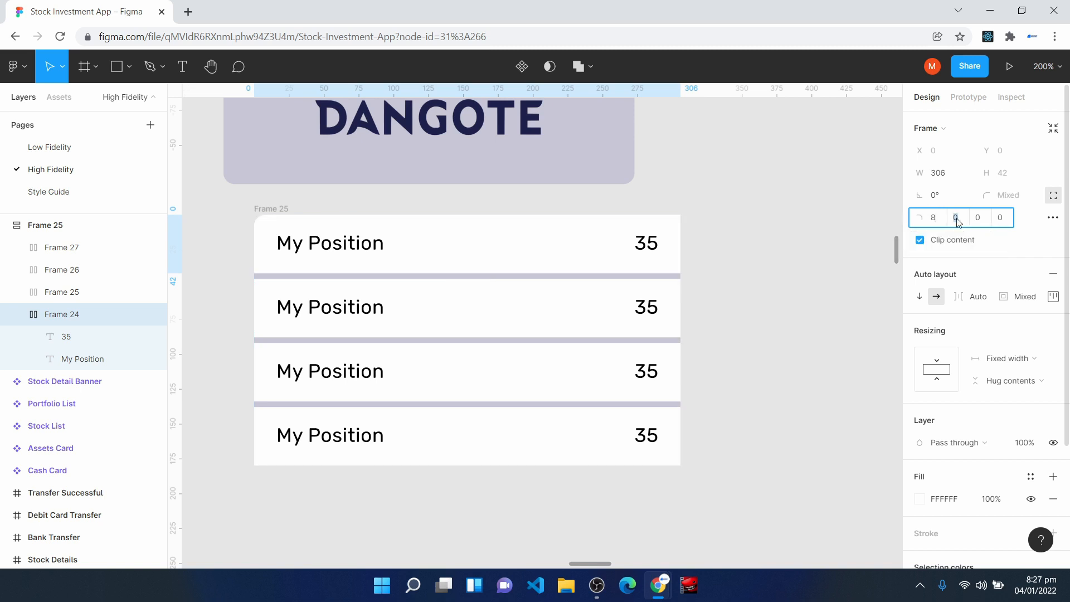
key("Return")
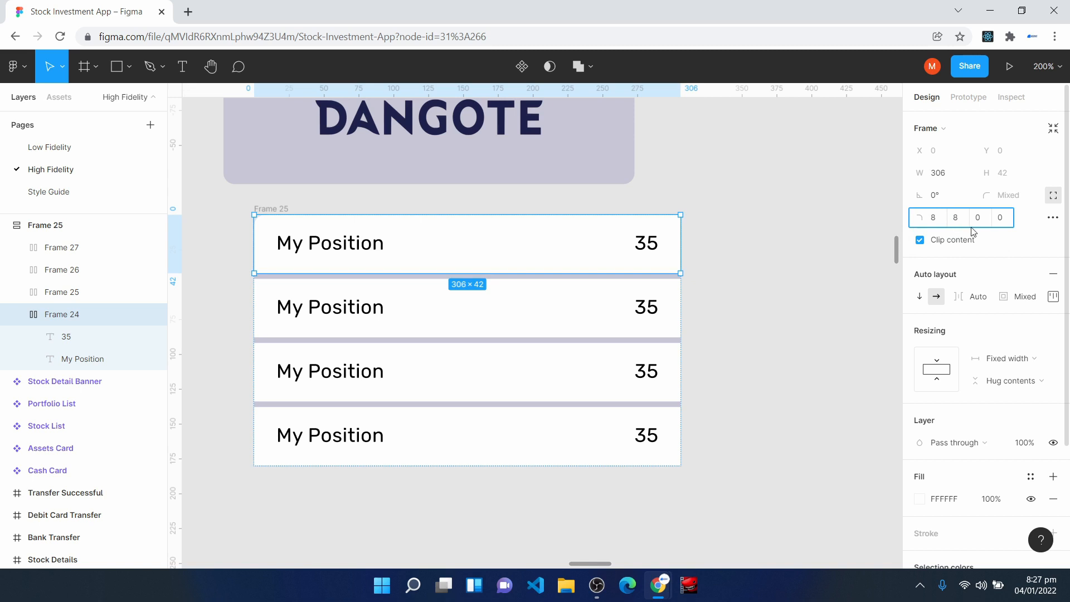
left_click(996, 246)
- Set the bottom-right and bottom-left corner radii of the last row to 8
left_click(513, 446)
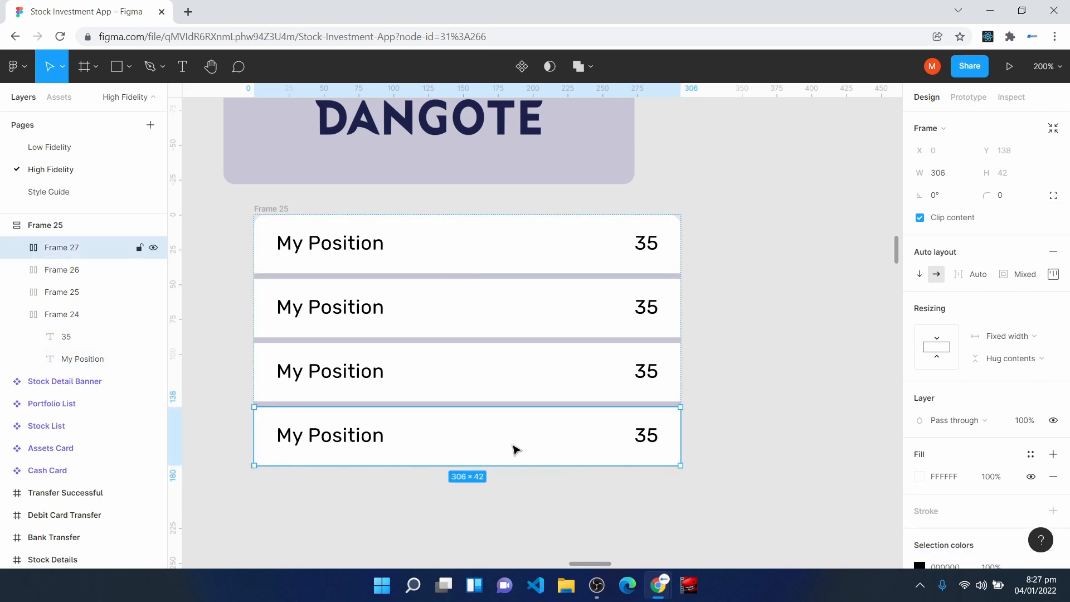
left_click(1053, 196)
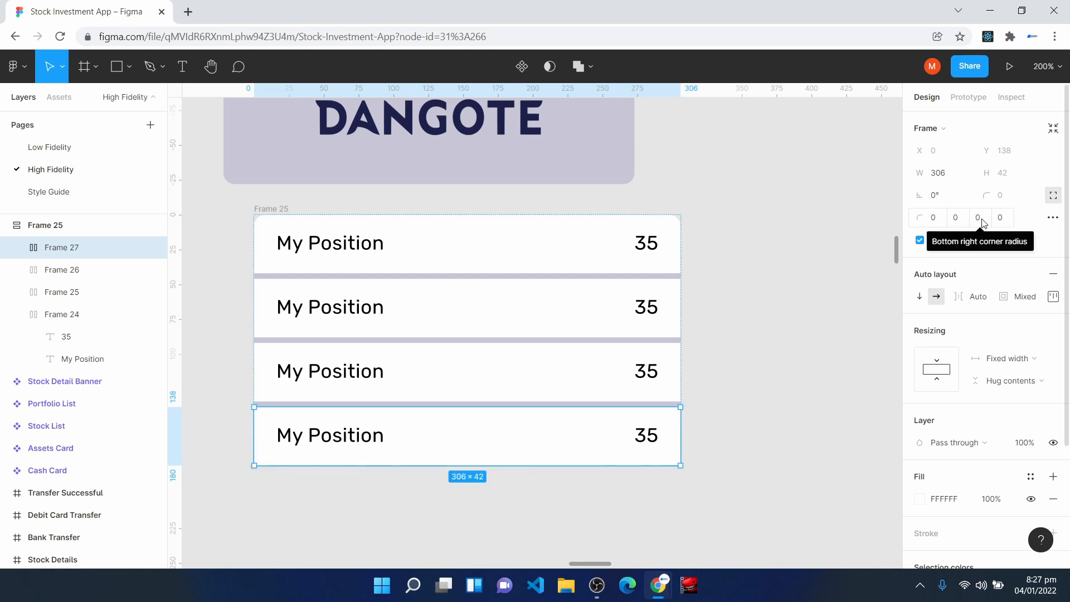
left_click(980, 218)
type("8")
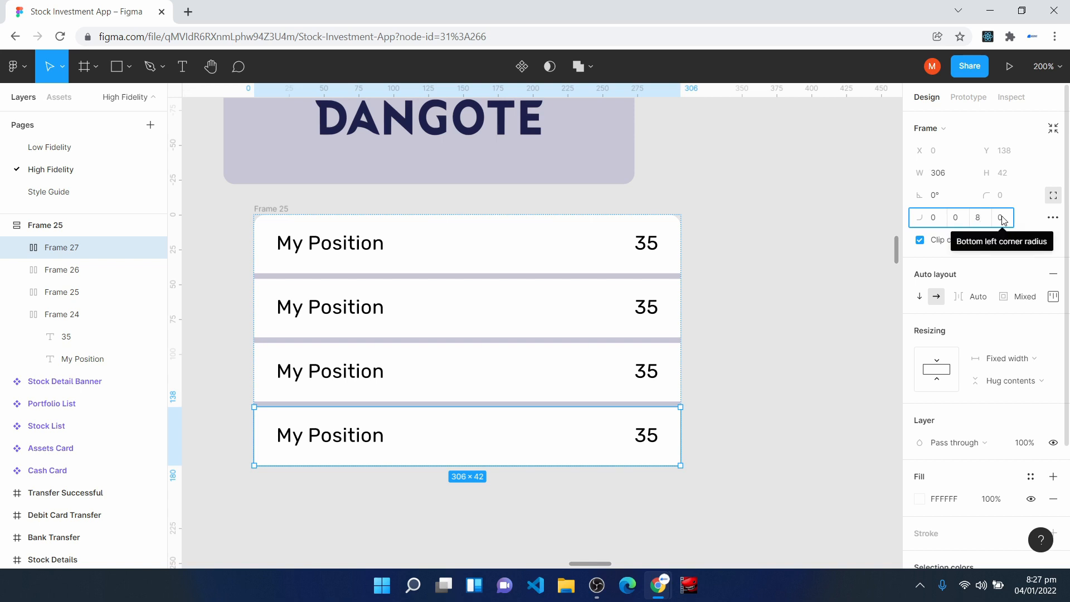
left_click(1005, 222)
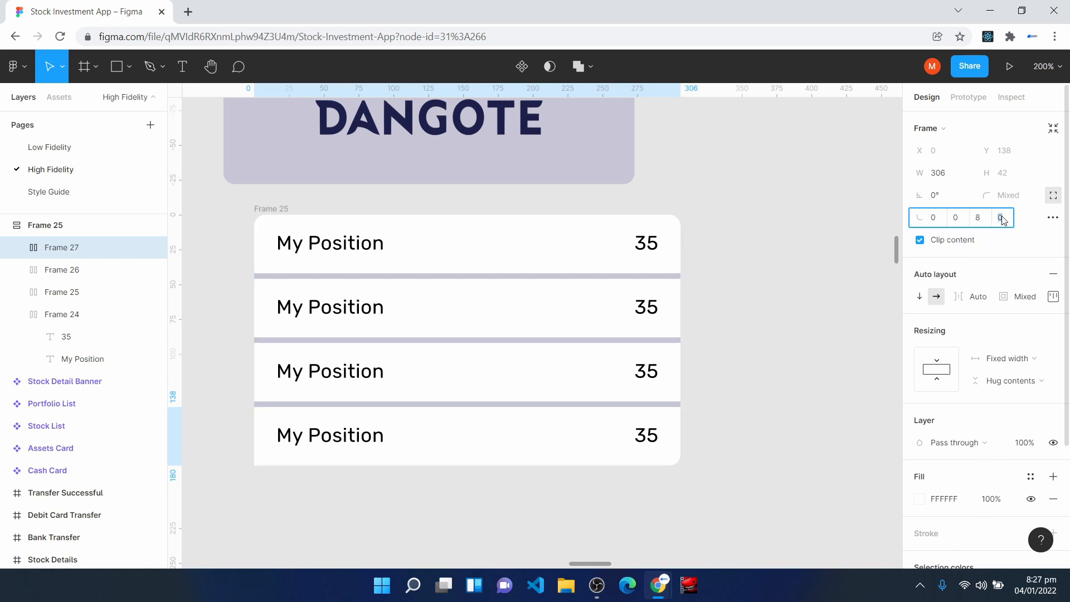
type("8")
key("Return")
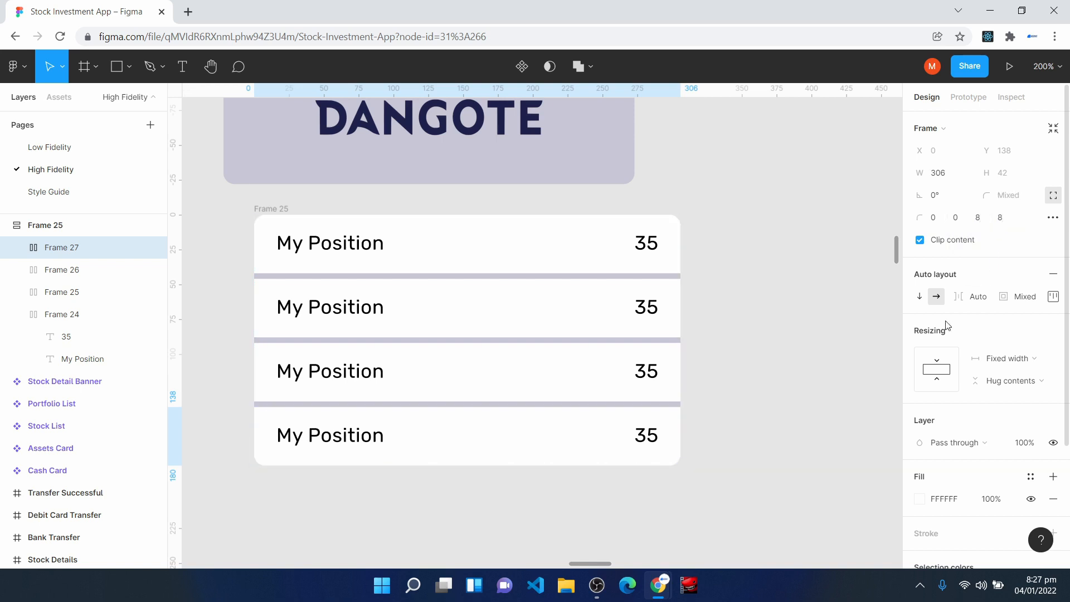
left_click(788, 453)
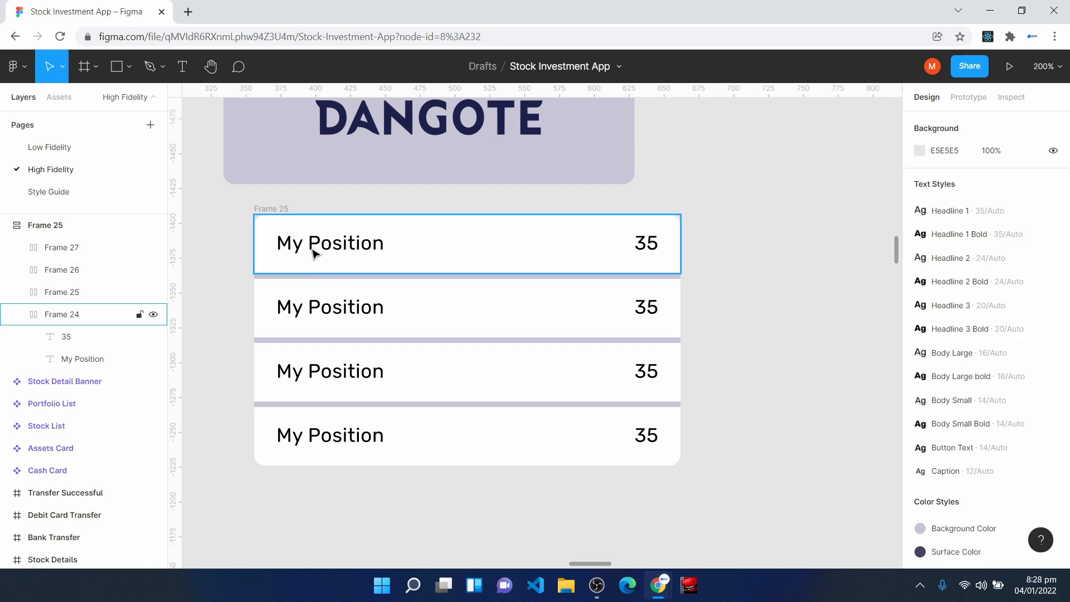
- Set the horizontal resizing of all four rows to Fill container
left_click(531, 247)
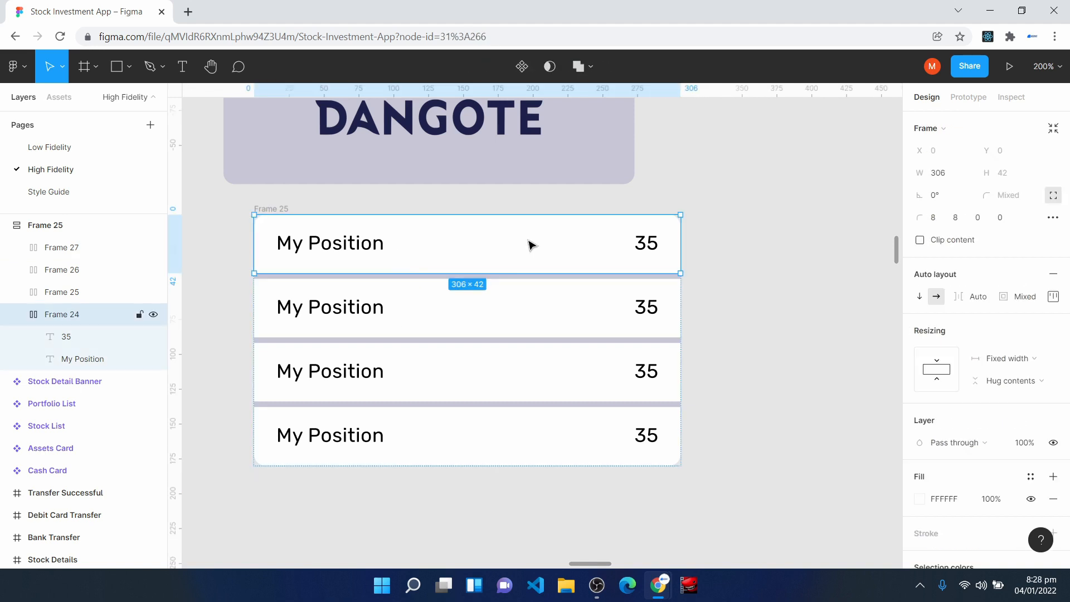
left_click(1014, 360)
left_click(1011, 392)
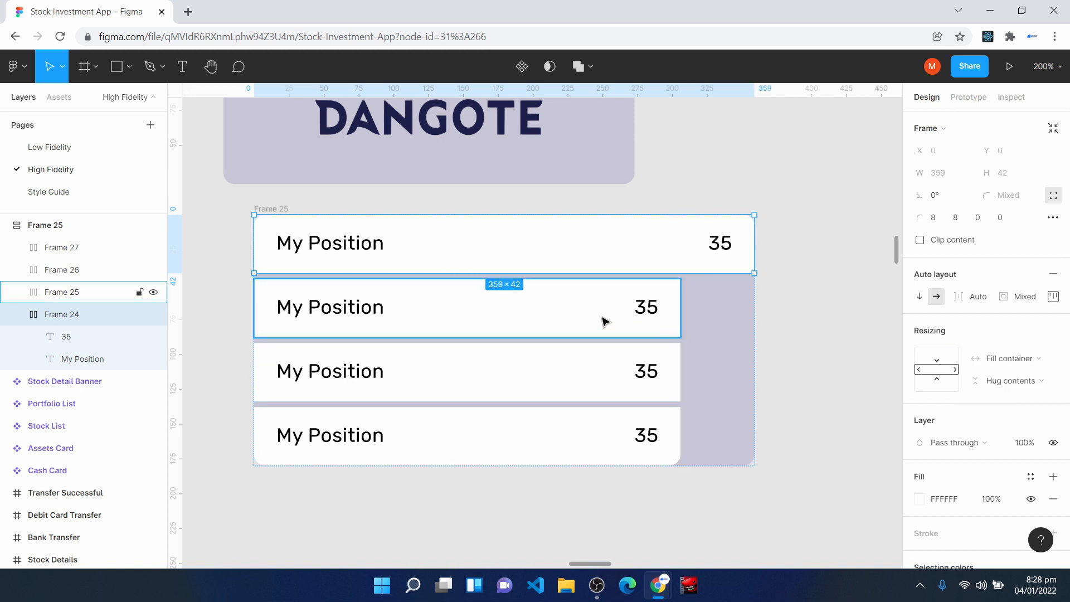
left_click(605, 322)
left_click(1021, 340)
left_click(1022, 368)
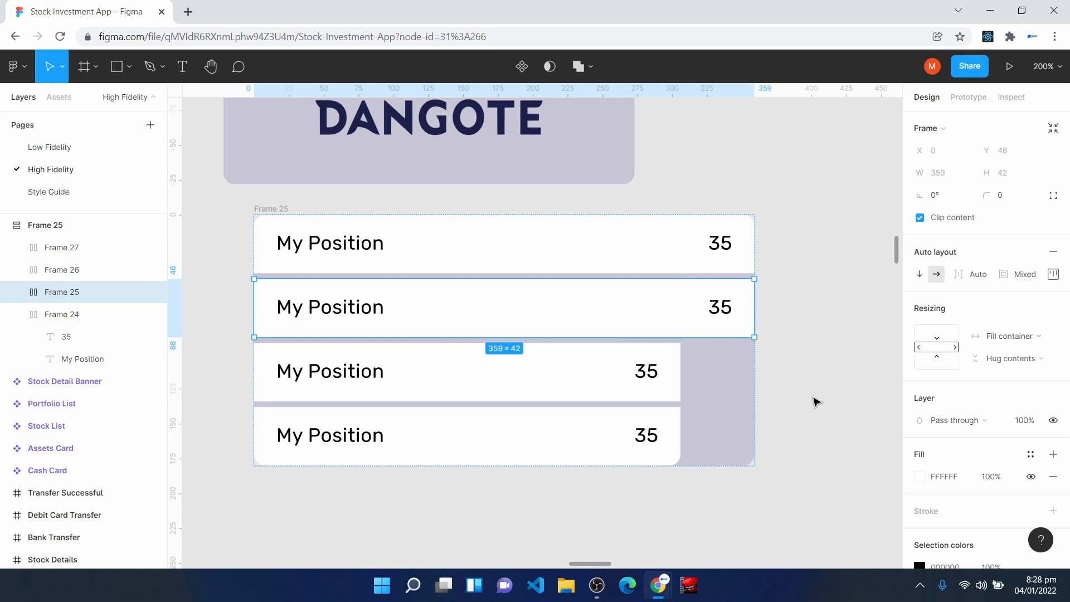
left_click(627, 375)
left_click(1014, 337)
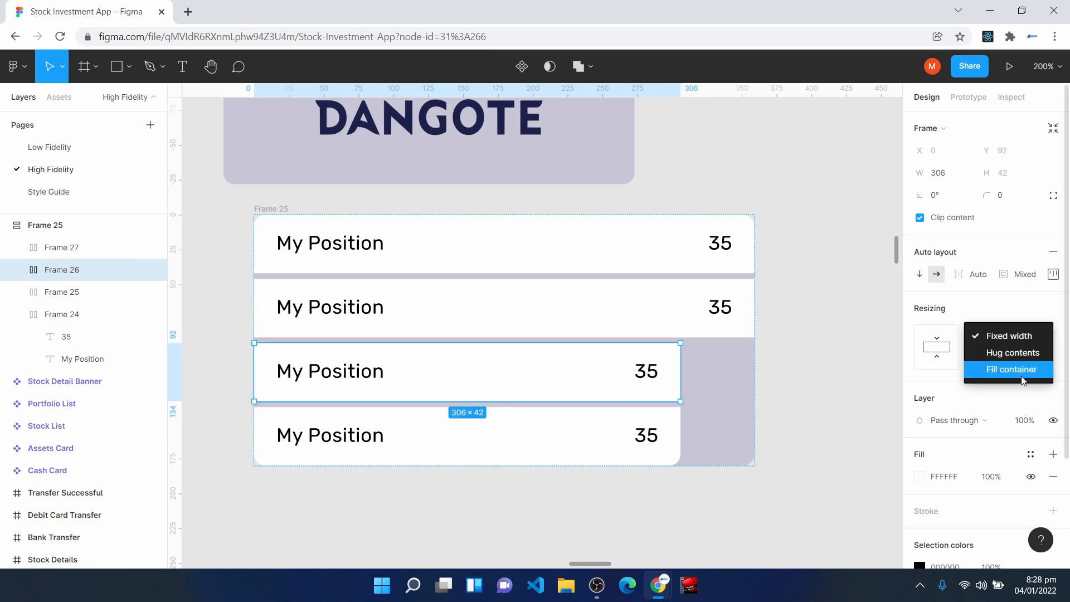
left_click(1023, 369)
left_click(641, 435)
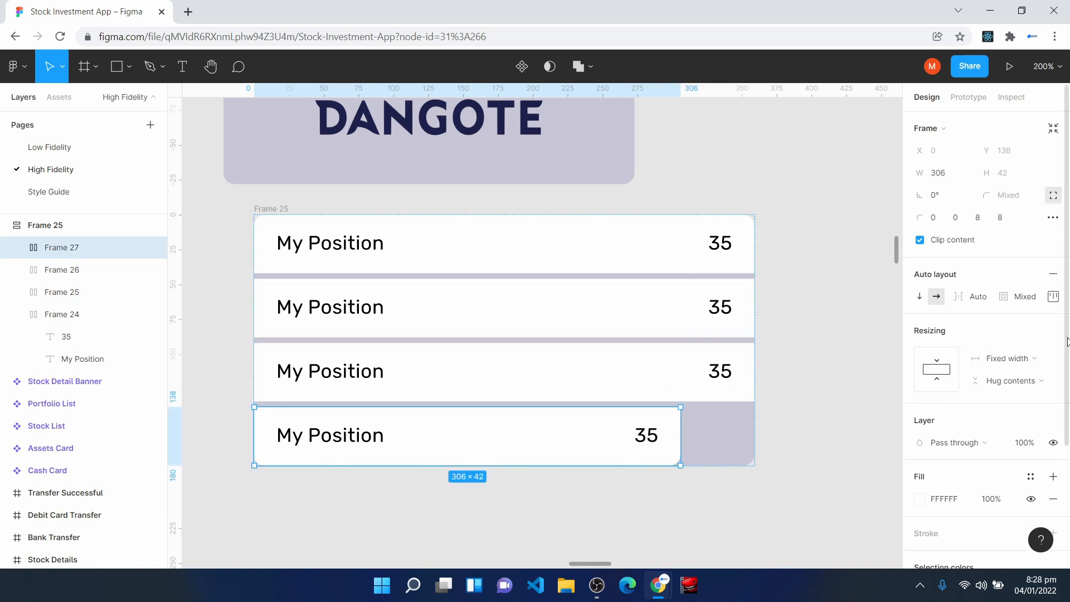
left_click(1010, 362)
left_click(1011, 393)
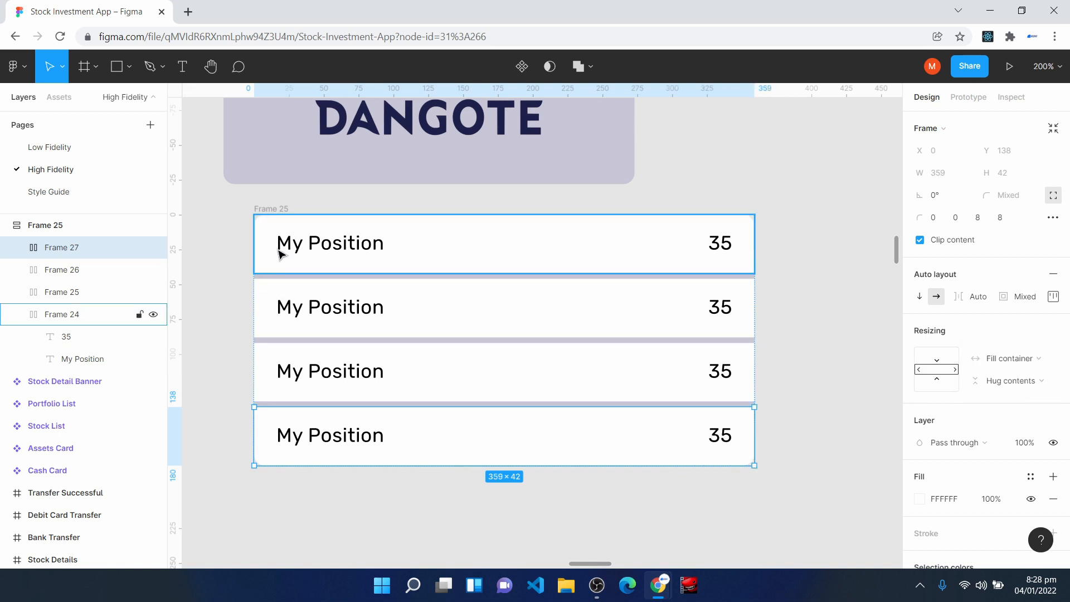
- Resize the outer frame to a width of about 364, adjusting both its right and left edges
left_click(262, 211)
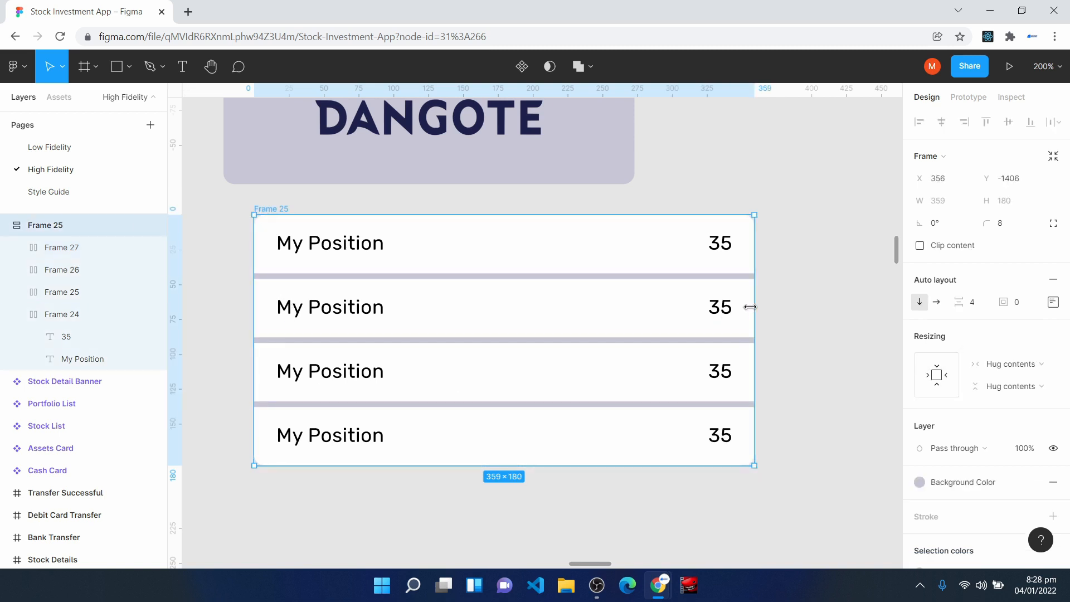
mouse_move(753, 306)
left_mouse_down()
mouse_move(668, 301)
mouse_move(775, 305)
mouse_move(618, 301)
mouse_move(747, 291)
left_mouse_up()
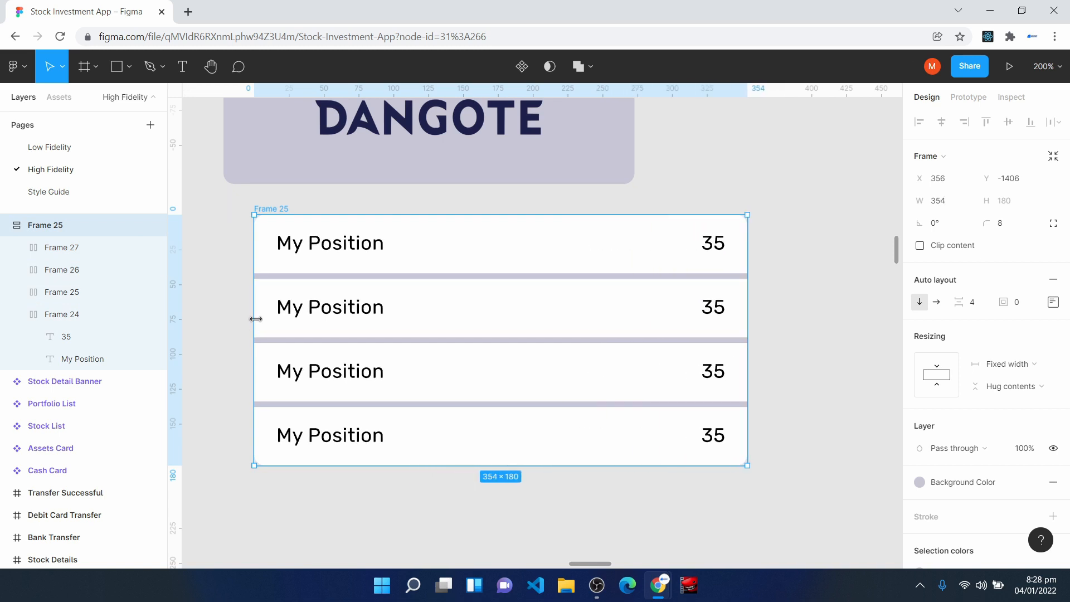
mouse_move(256, 317)
left_mouse_down()
mouse_move(358, 310)
mouse_move(241, 313)
left_mouse_up()
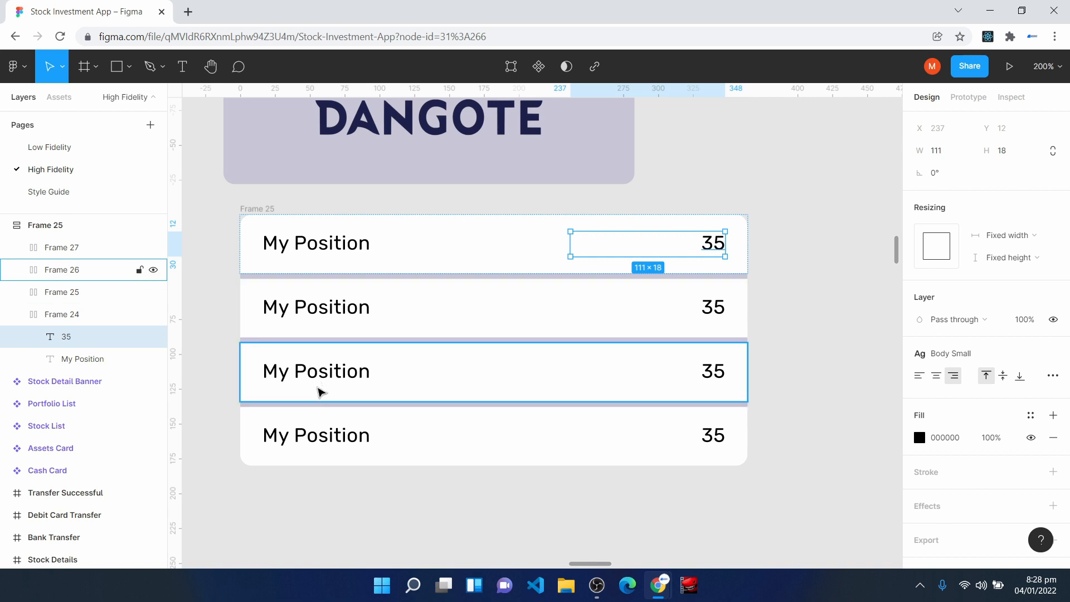
- Change the labels of the second, third and fourth rows to Open, Prev. Close and Mkt. Cap
left_click(299, 306)
double_click(303, 294)
type("Open")
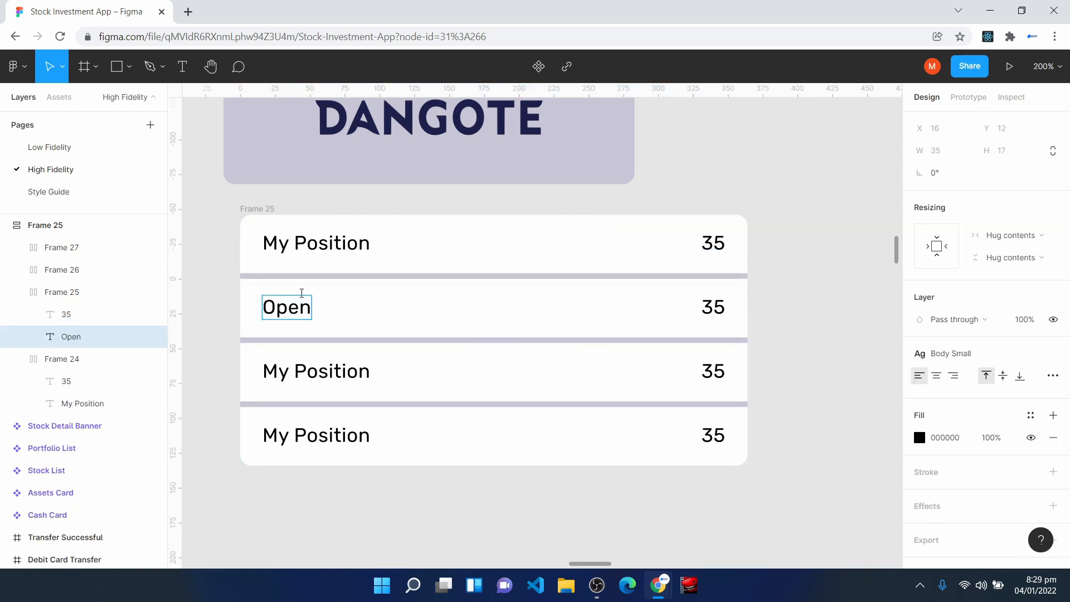
left_click(299, 370)
double_click(301, 372)
type("Prev. Close")
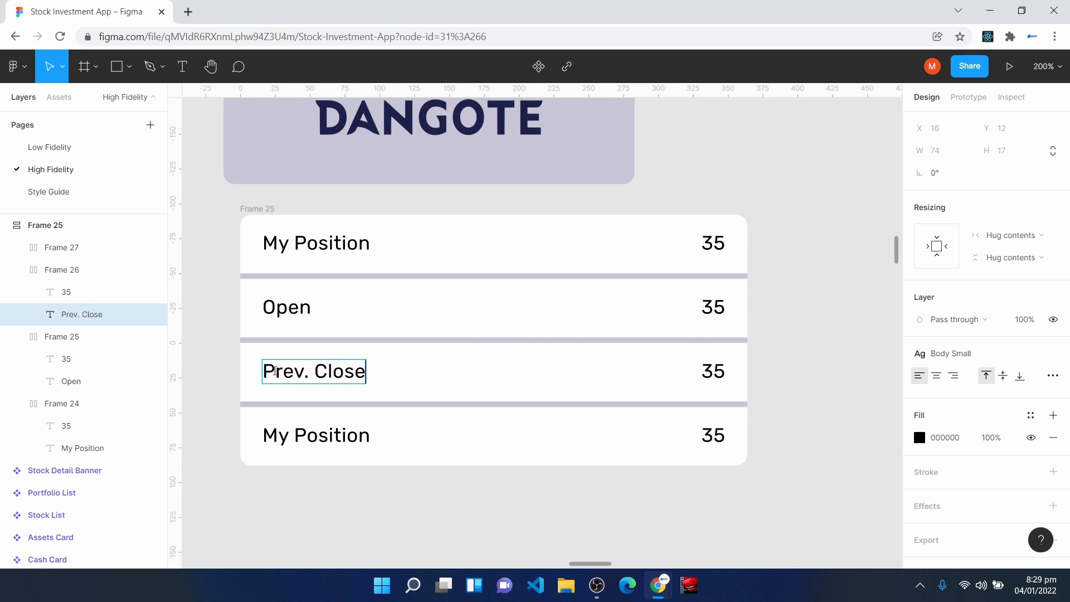
left_click(286, 435)
double_click(286, 434)
type("Mkt. Cap")
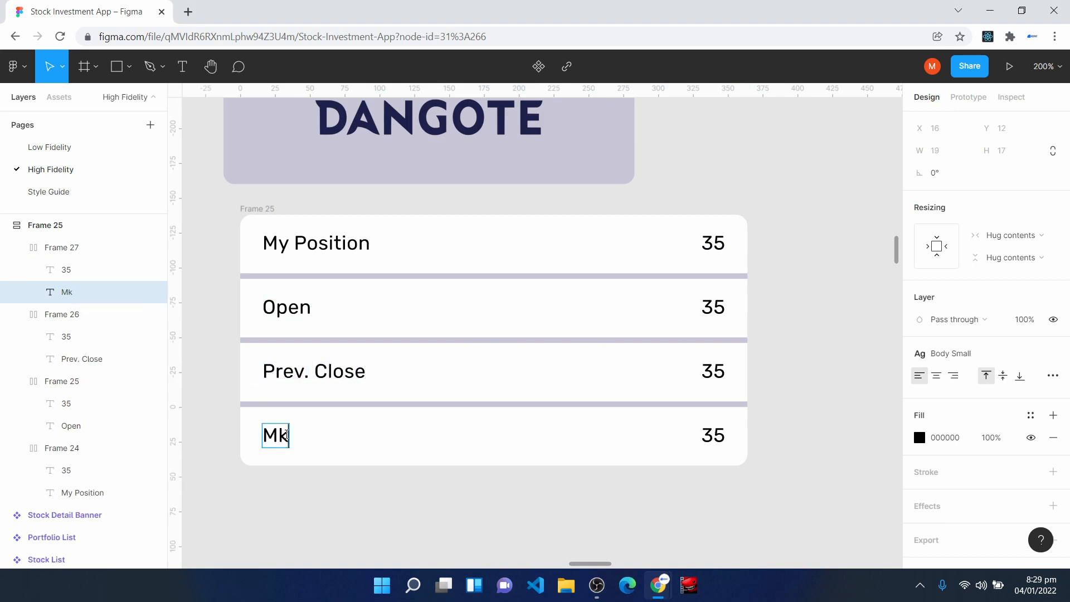
key("Escape")
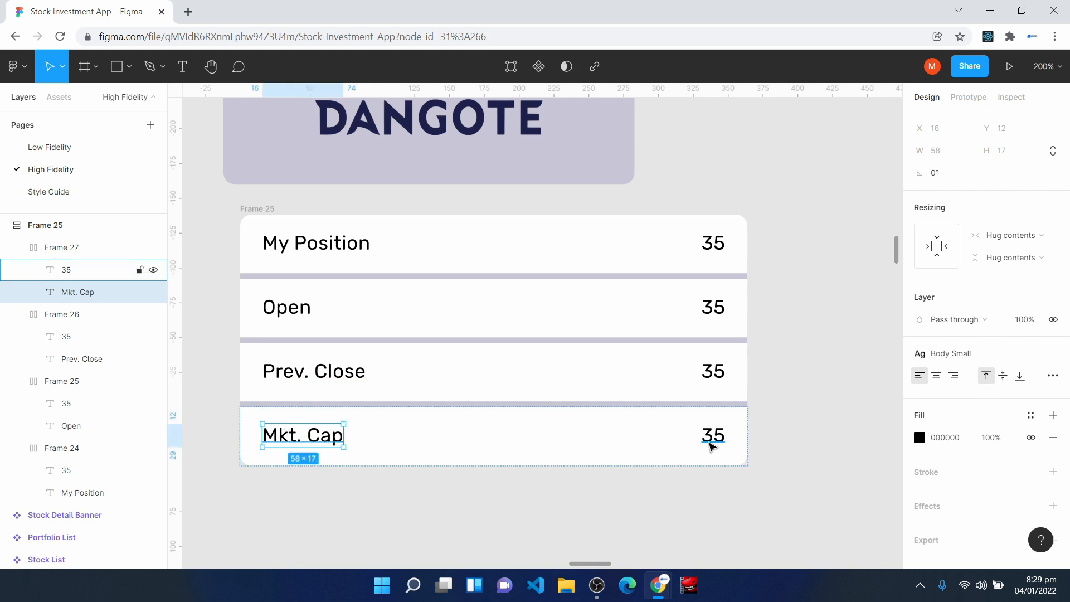
- Change the row values to N345.909B for Mkt. Cap, 35.78 for Prev. Close and 10.56 for Open
double_click(710, 441)
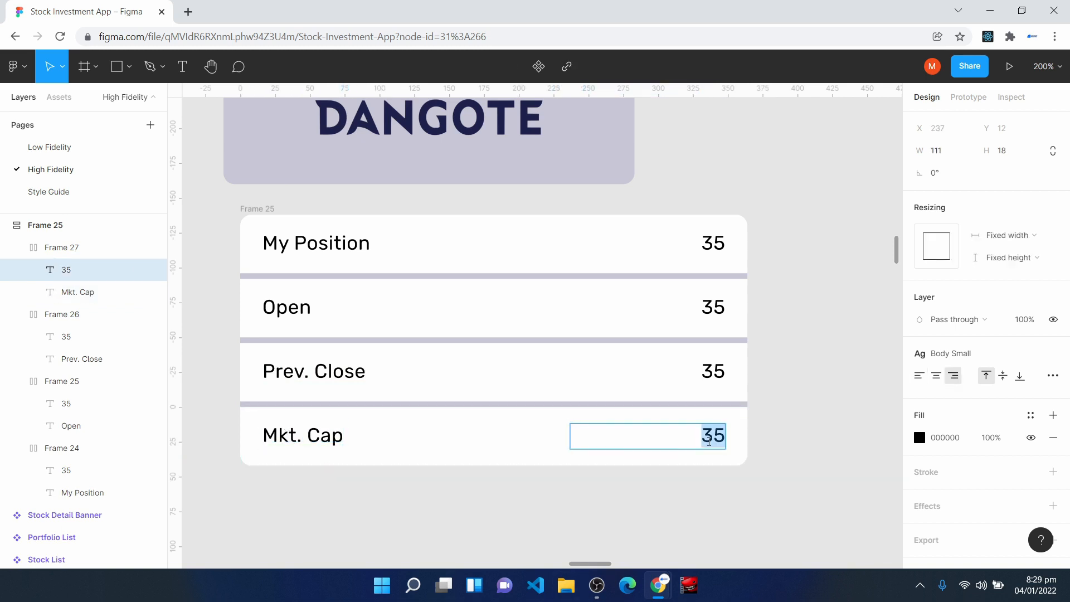
type("N345.909B")
key("Escape")
double_click(726, 371)
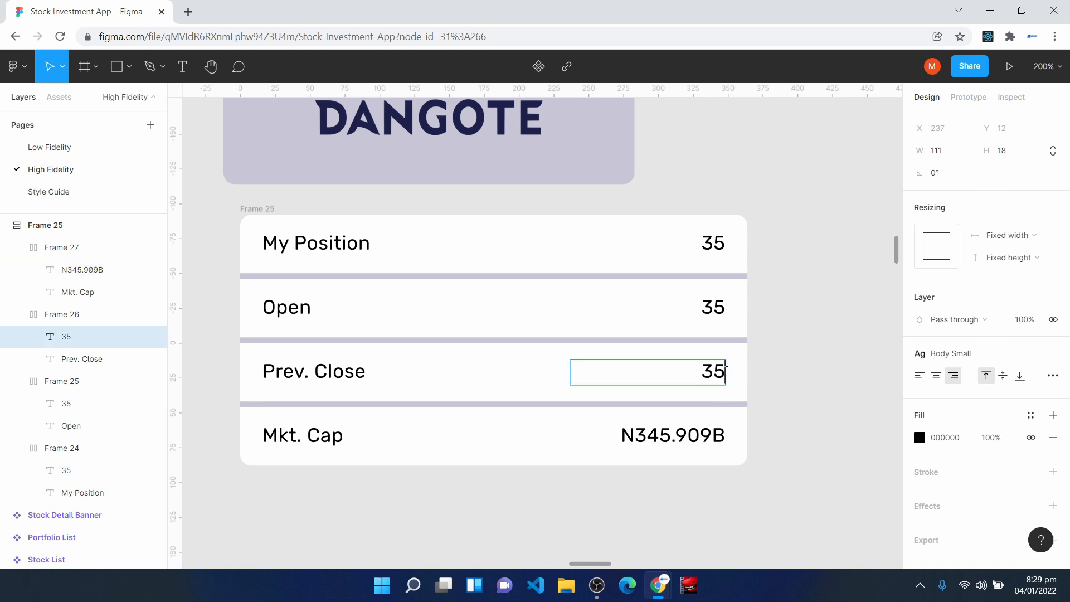
type(".78")
double_click(708, 306)
type("10.56")
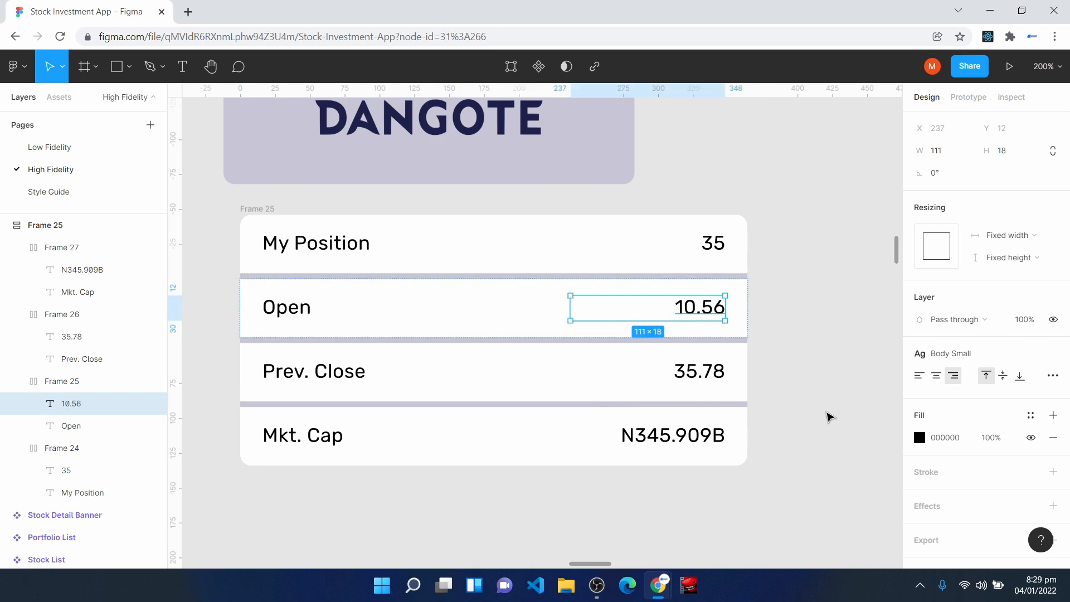
left_click(828, 417)
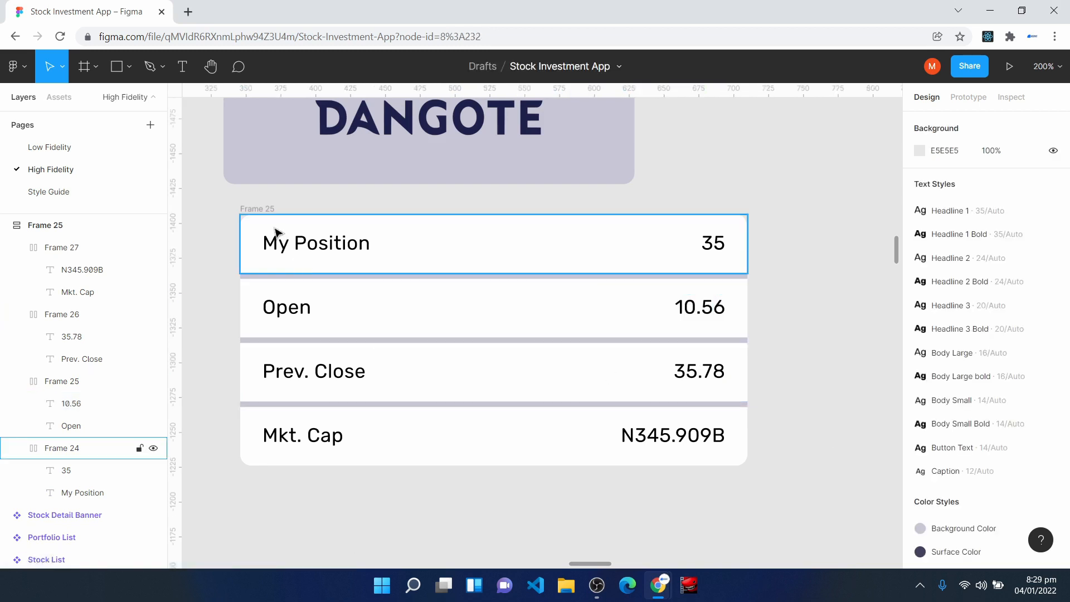
- Rename the outer frame of the rows to Stock Detail Table
left_click(252, 210)
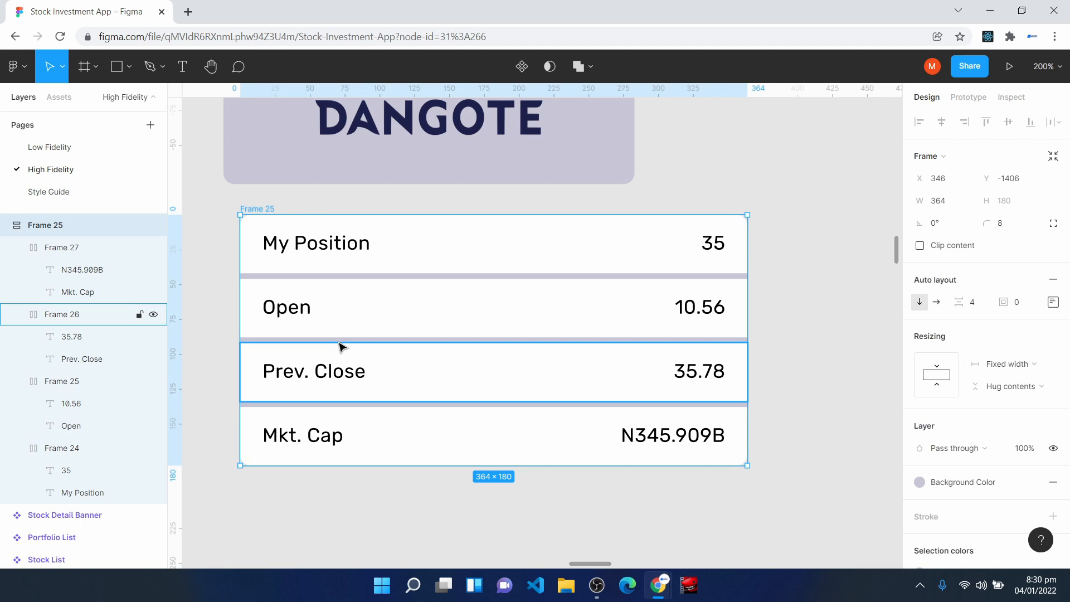
double_click(46, 225)
type("Detail Table")
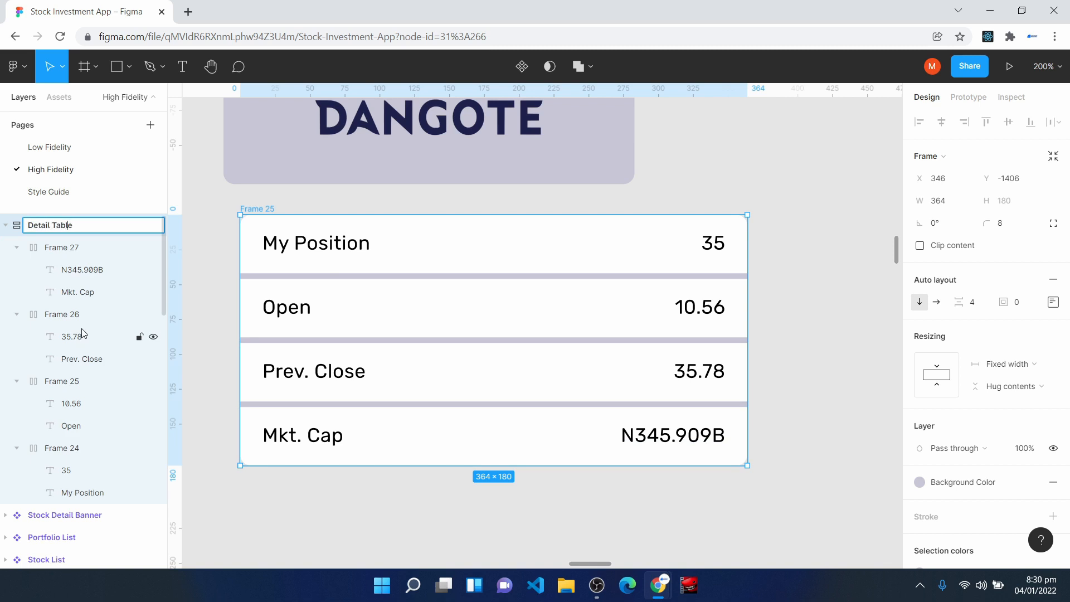
type("Stock")
key("Return")
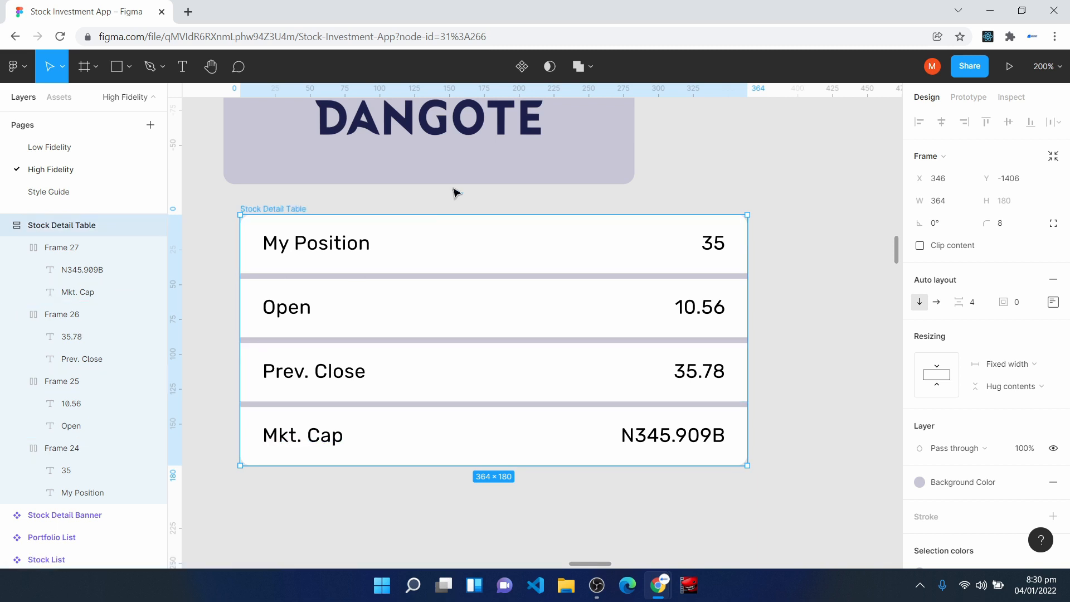
- Turn the Stock Detail Table into a component and align it with the left edge of the Stock Detail Banner above it
left_click(522, 69)
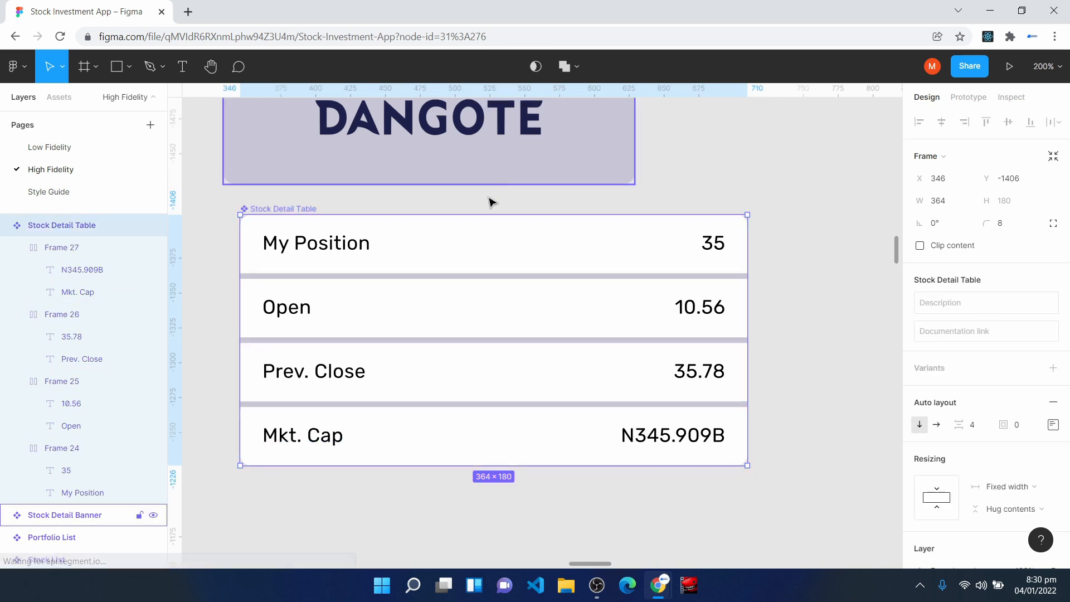
left_click_drag(448, 250, 431, 240)
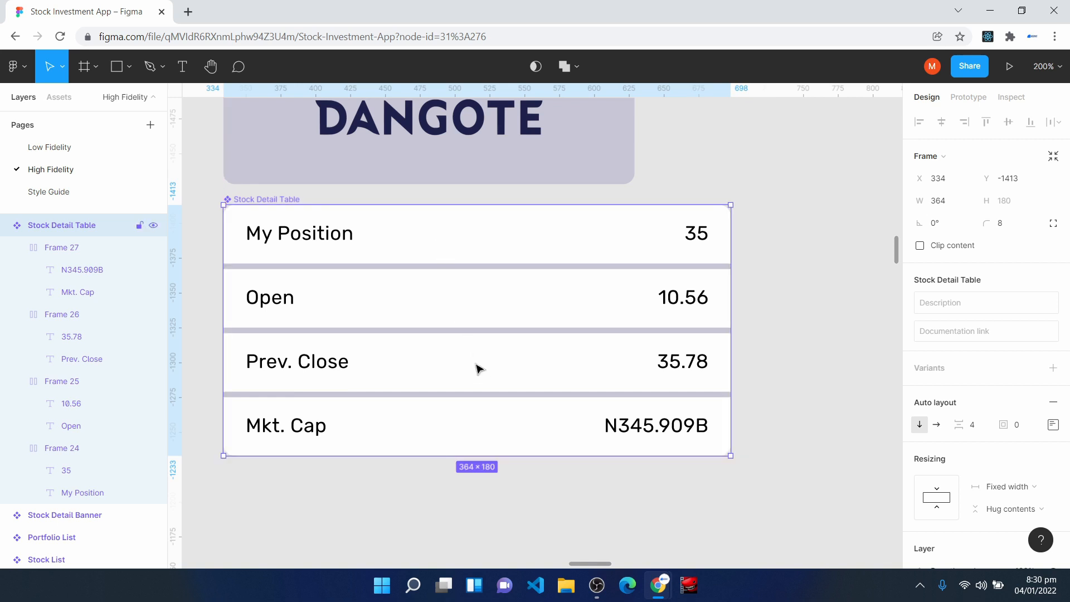
- Place a Stock Detail Table instance on the Stock Details screen below the N890.04 price information
scroll(476, 323, "down", 5)
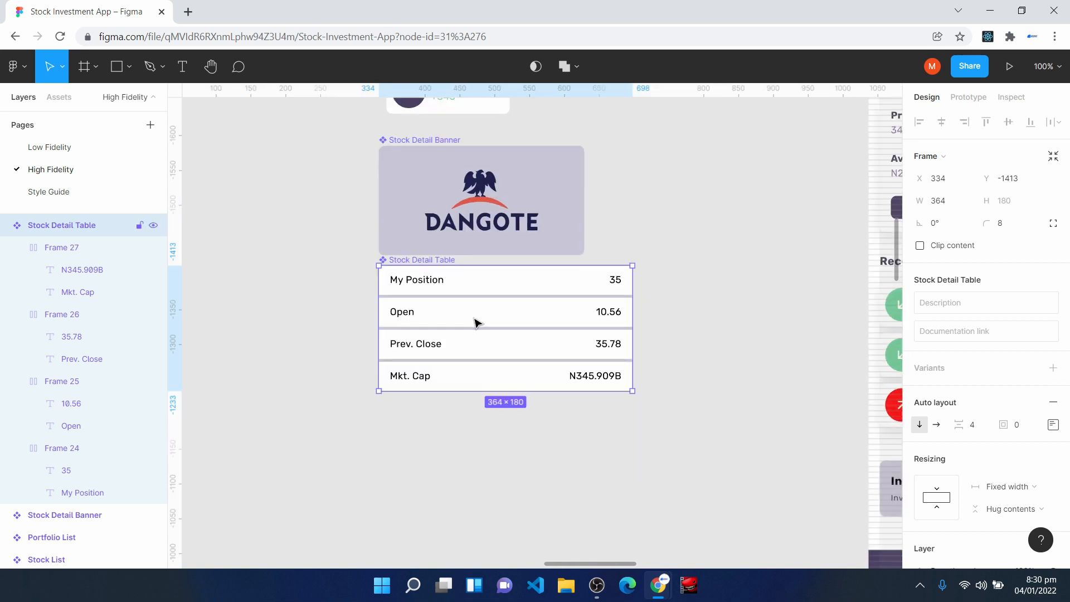
key("h")
left_click_drag(739, 397, 503, 211)
left_click_drag(670, 432, 492, 325)
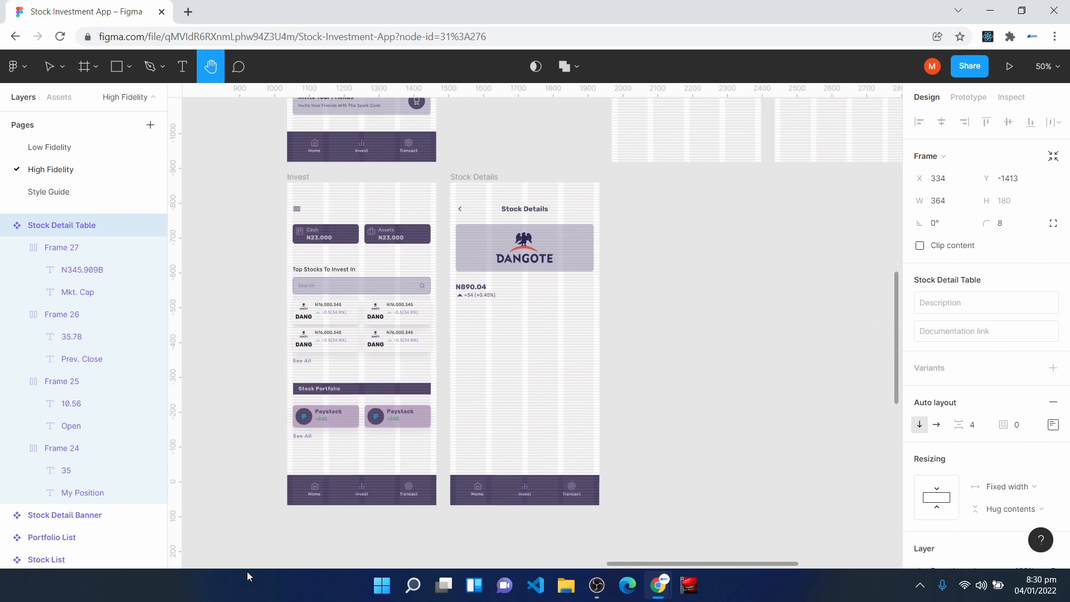
key("shift+2")
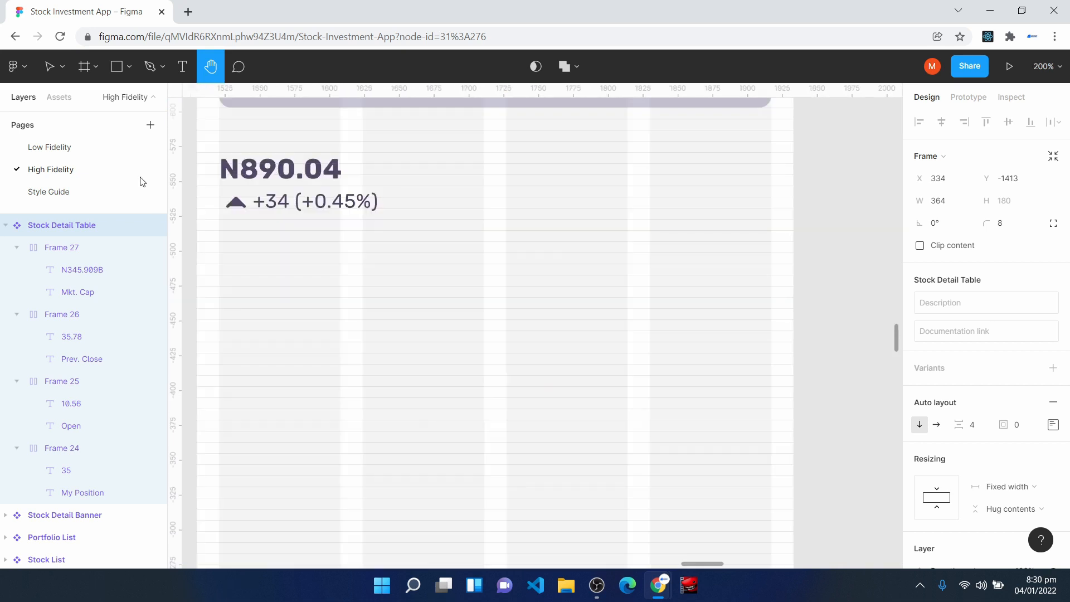
left_click(59, 97)
type("v")
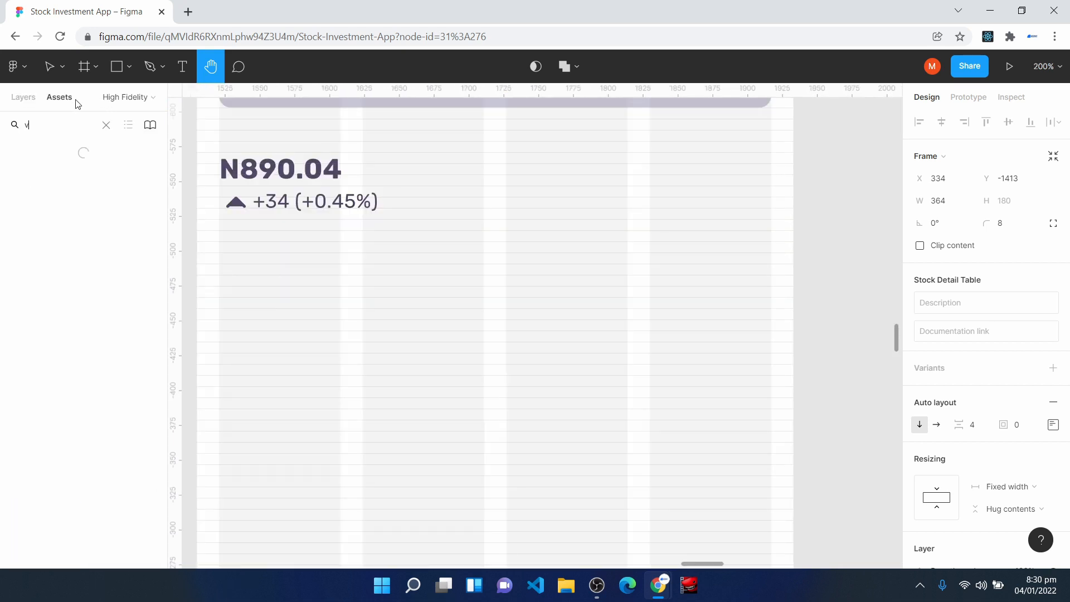
key("BackSpace")
left_click_drag(47, 535, 425, 444)
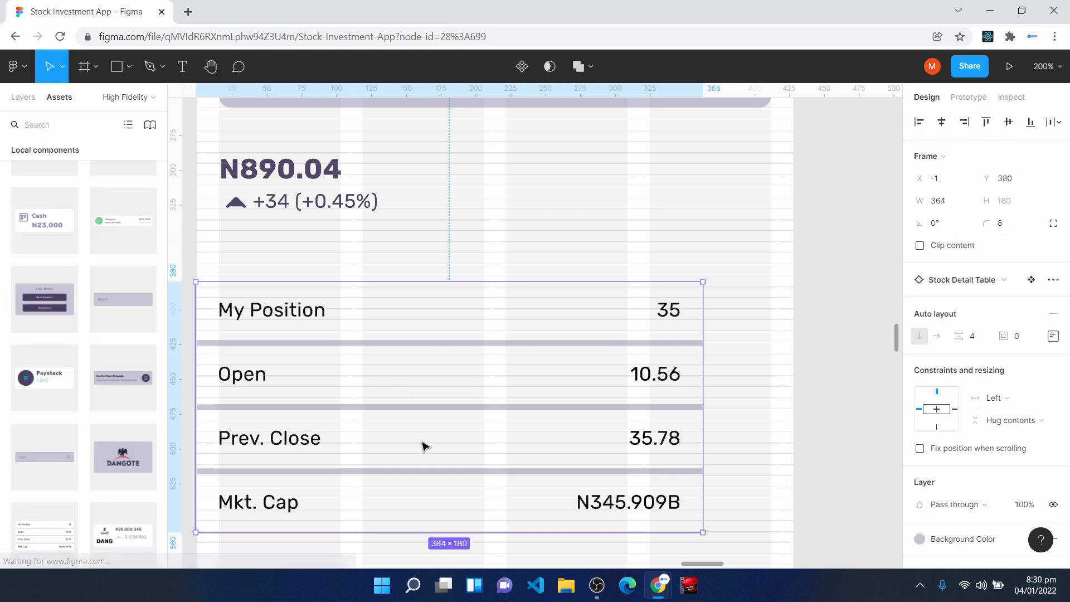
left_click_drag(394, 407, 423, 383)
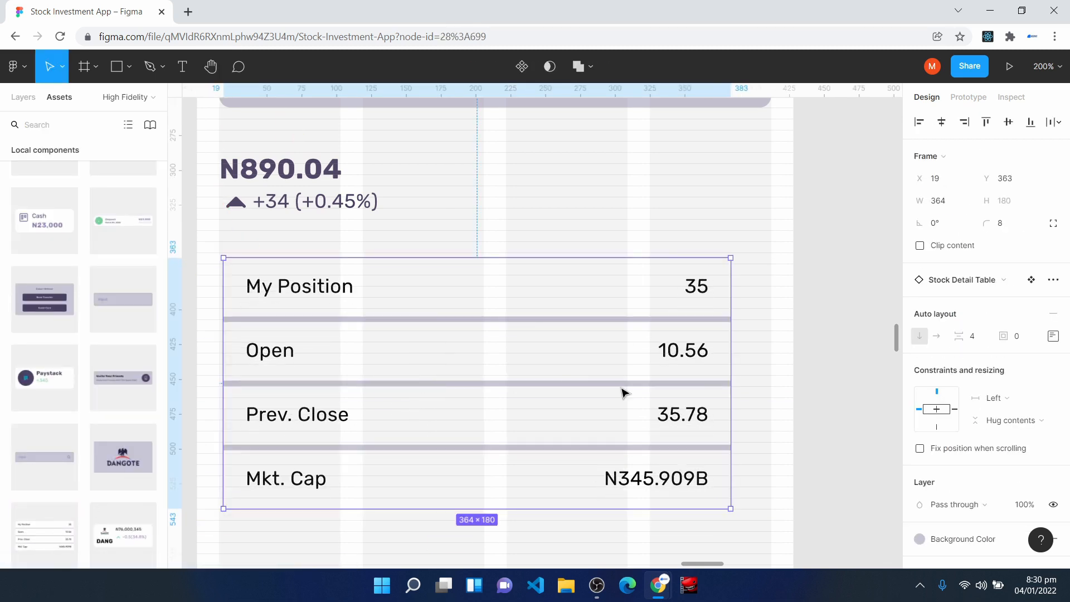
- Apply the Mid Shadow effect style to the Stock Detail Table instance
scroll(948, 485, "down", 4)
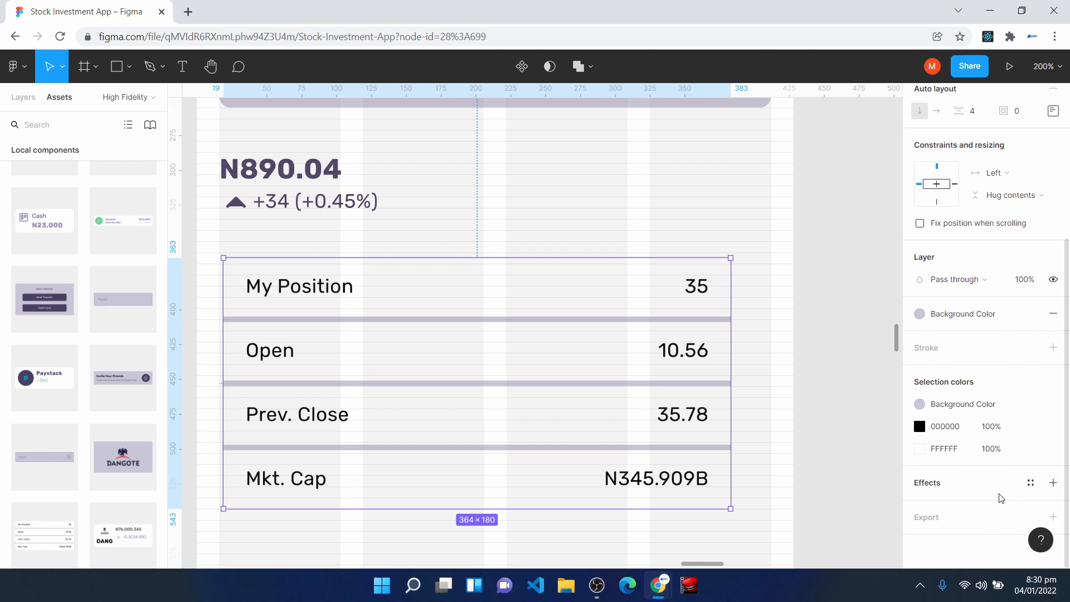
left_click(1030, 483)
left_click(973, 528)
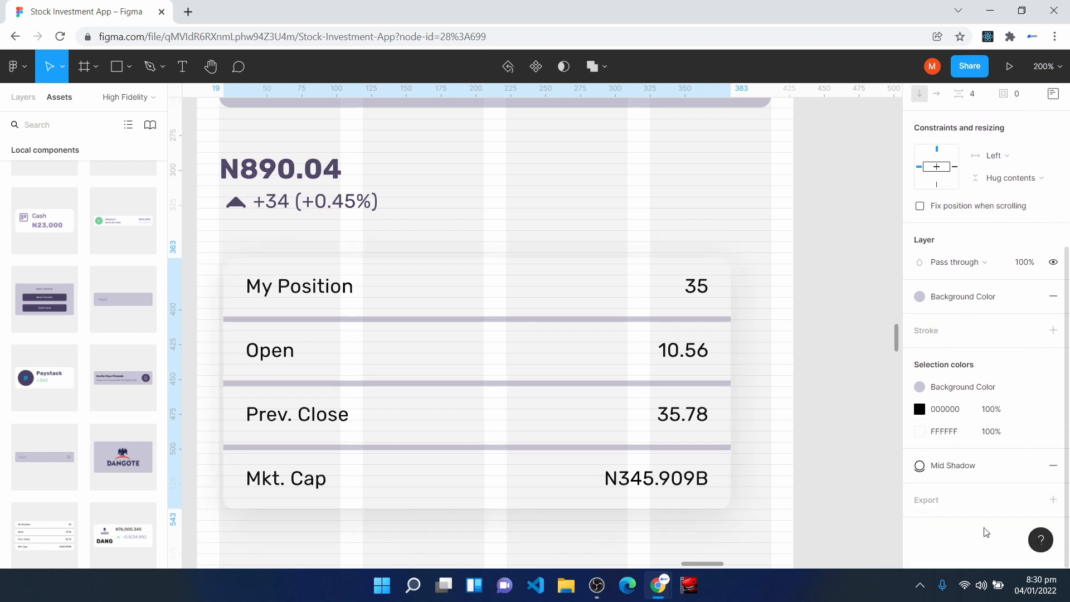
- Align the table's left edge with the first layout grid column at X 16, Y 367
key("ctrl+plus")
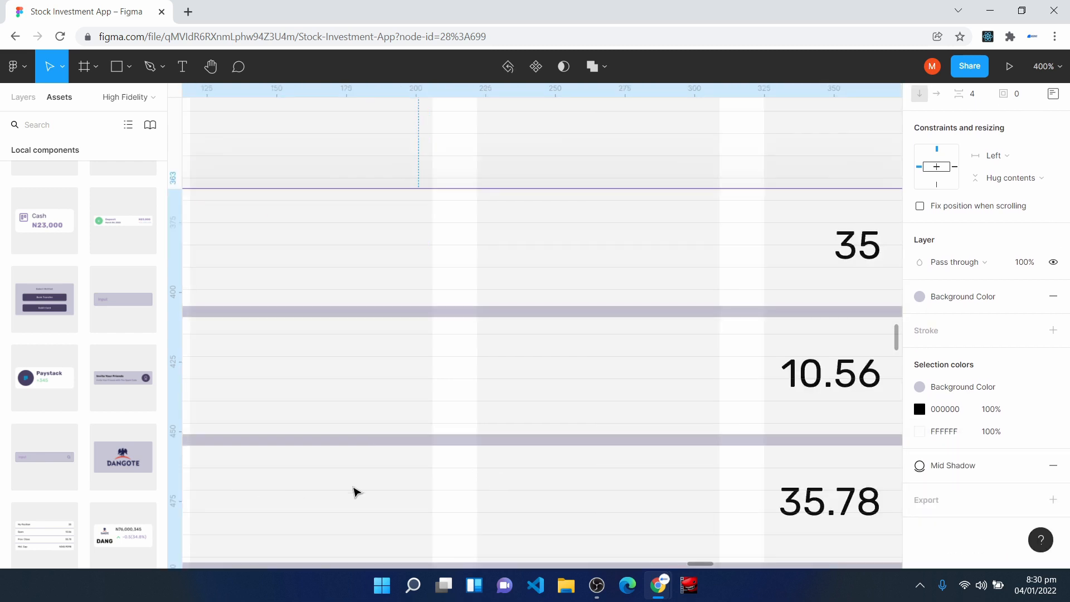
key("h")
left_click_drag(267, 251, 557, 298)
left_click_drag(310, 299, 377, 288)
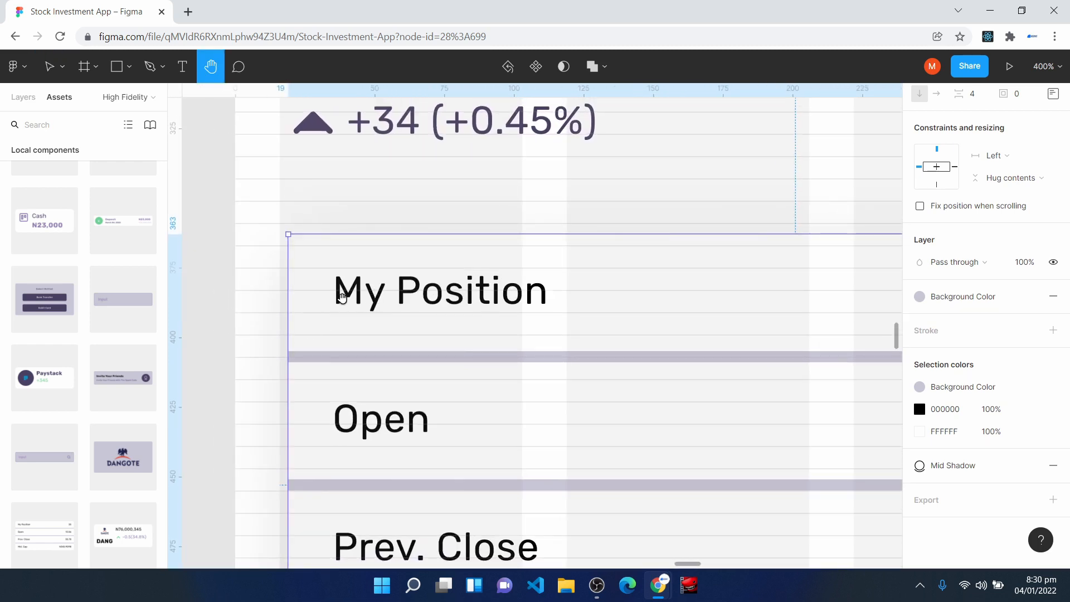
key("Escape")
key("Escape")
left_click(318, 150)
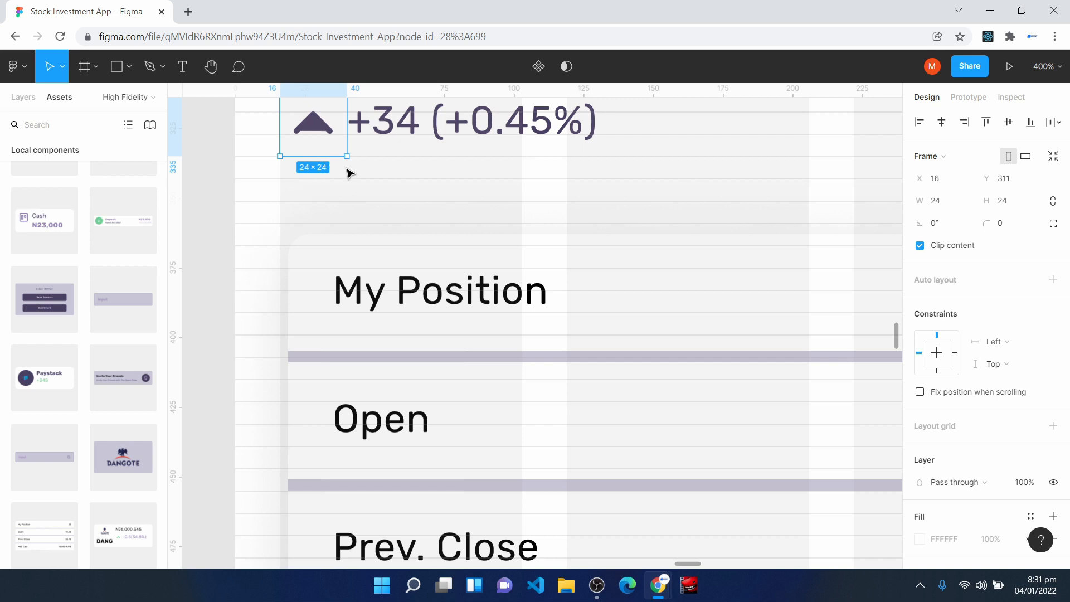
left_click(335, 274)
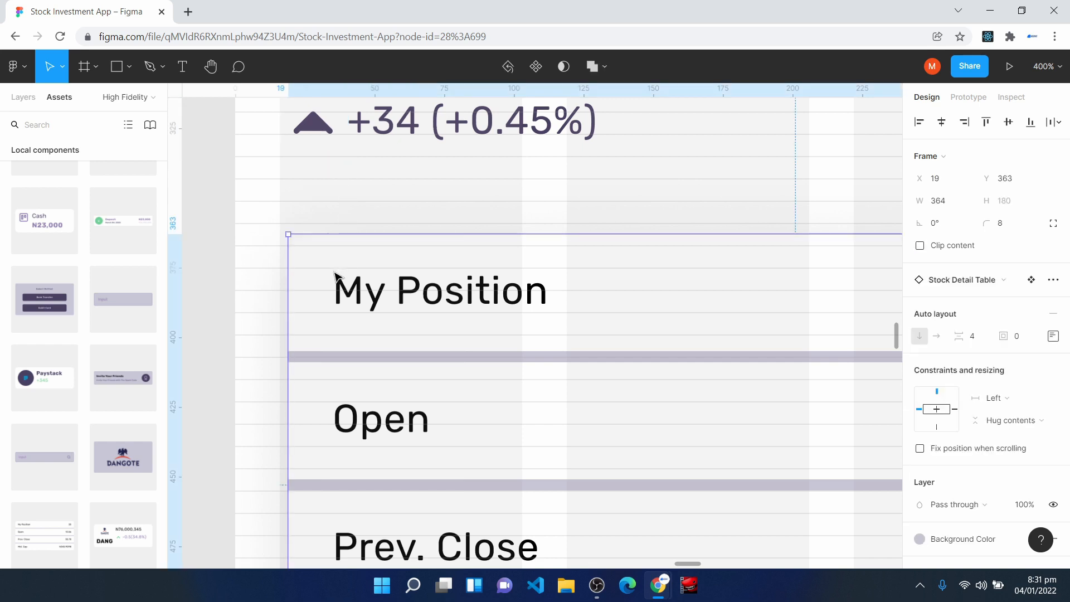
left_click_drag(335, 275, 327, 289)
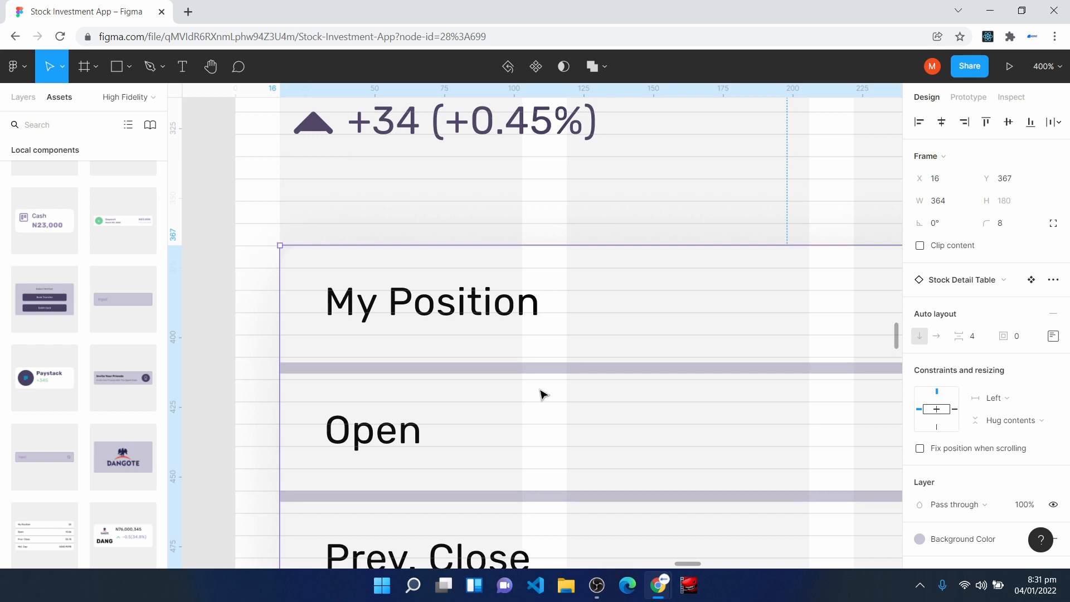
- Widen the table to 396 so its right edge lines up with the Dangote banner
key("shift+0")
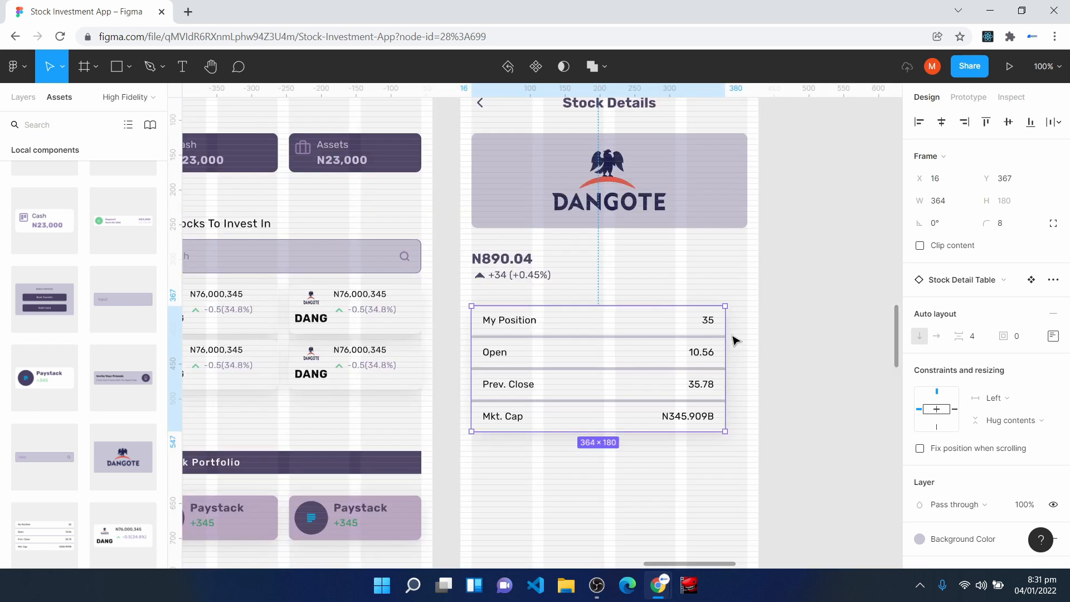
left_click_drag(725, 331, 748, 333)
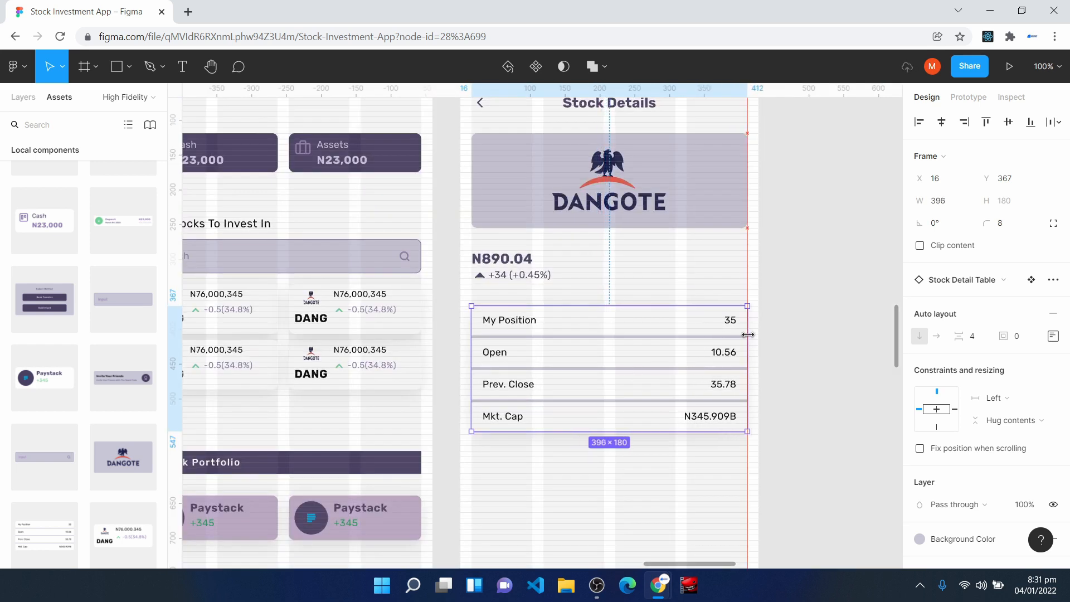
left_click(694, 452)
- Apply the Off Text Color style to the My Position, 35, 10.56, Prev. Close and N345.909B texts in the table
scroll(691, 451, "down", 1)
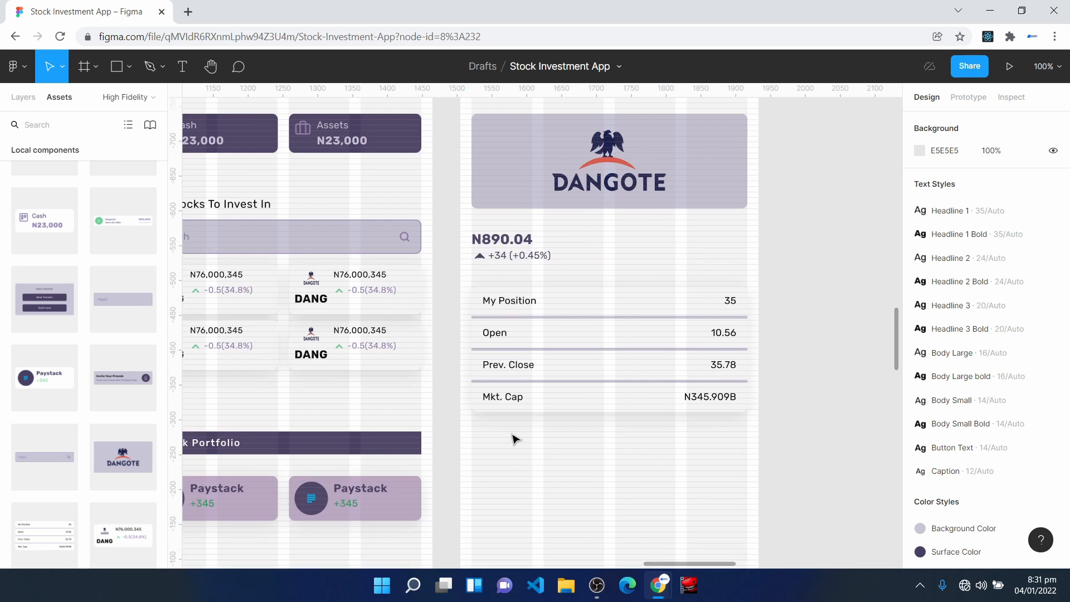
left_click(505, 307)
left_click(505, 307)
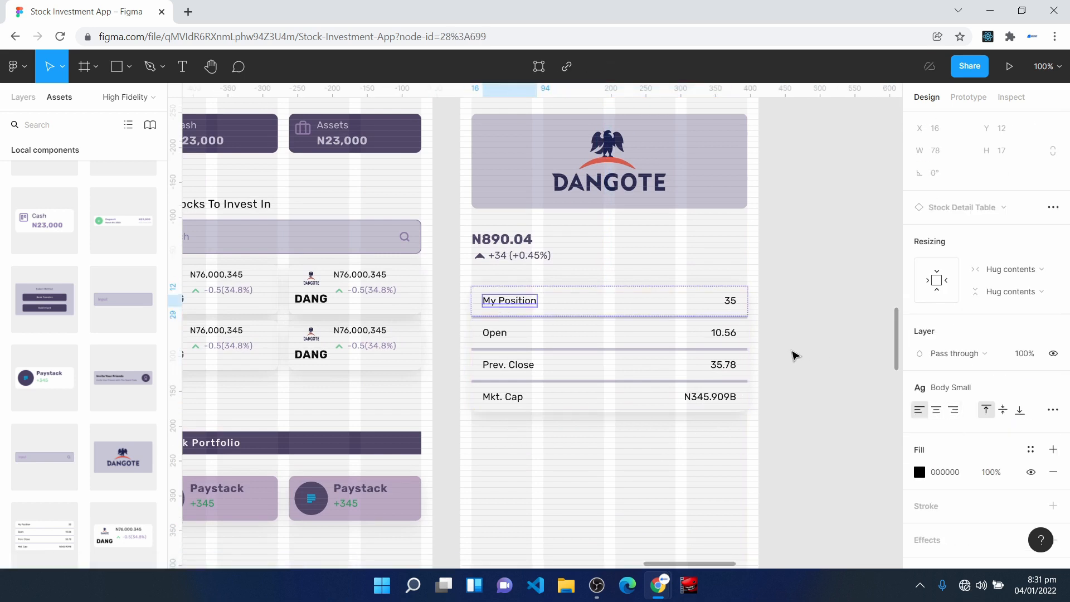
left_click(733, 301, "shift")
left_click(724, 333, "shift")
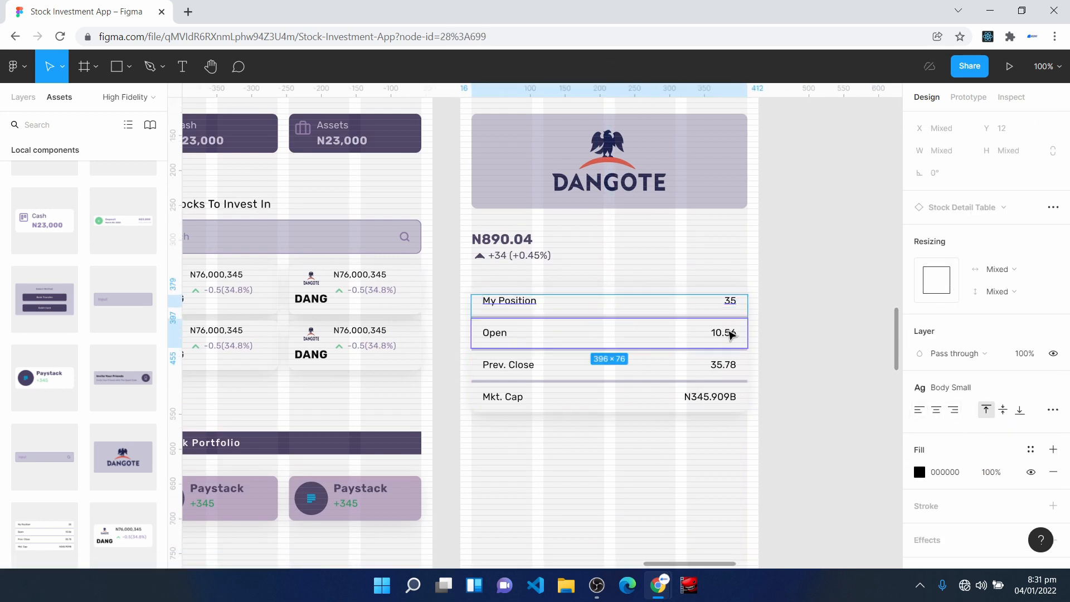
left_click(506, 333, "shift")
double_click(508, 366, "shift")
double_click(720, 398, "shift")
left_click(514, 398, "shift")
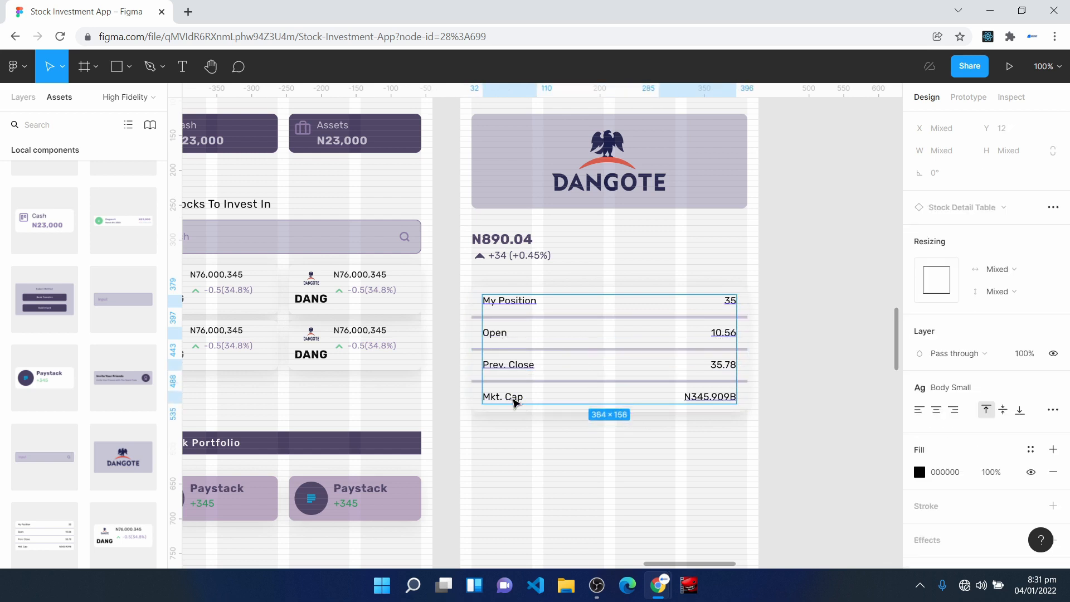
left_click(1030, 450)
left_click(999, 380)
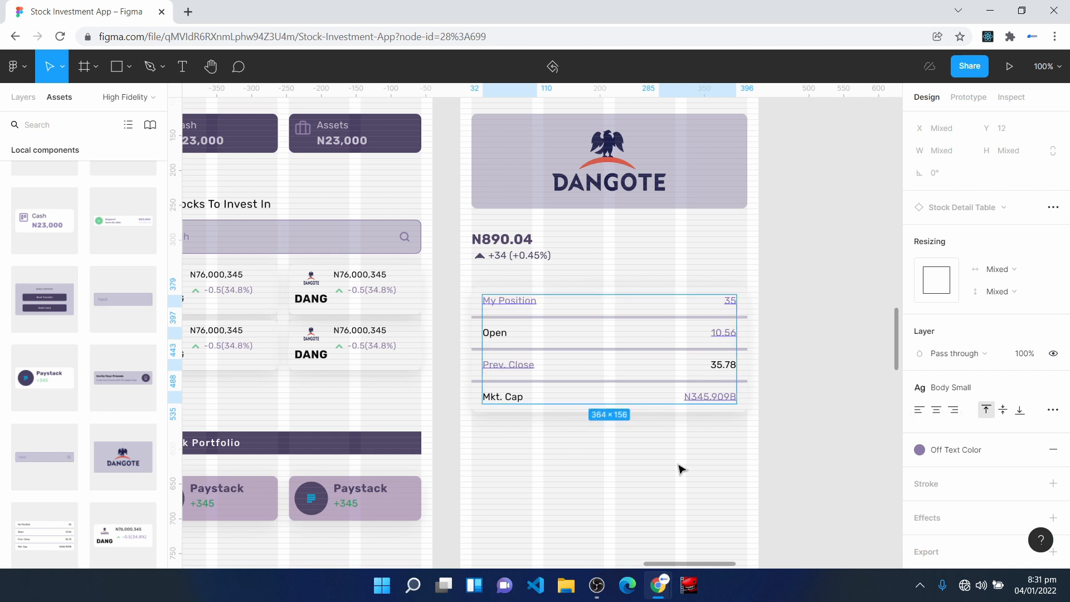
- Apply the Off Text Color style to the remaining black table texts 35.78, Mkt. Cap and Open
left_click(545, 429)
double_click(729, 364)
double_click(732, 366)
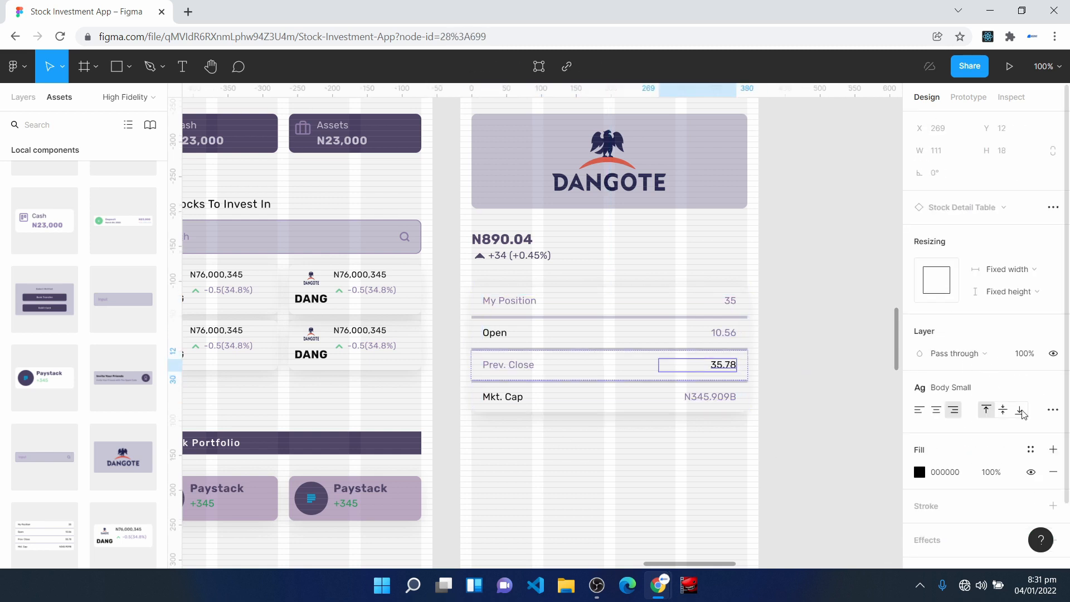
left_click(1031, 450)
left_click(998, 375)
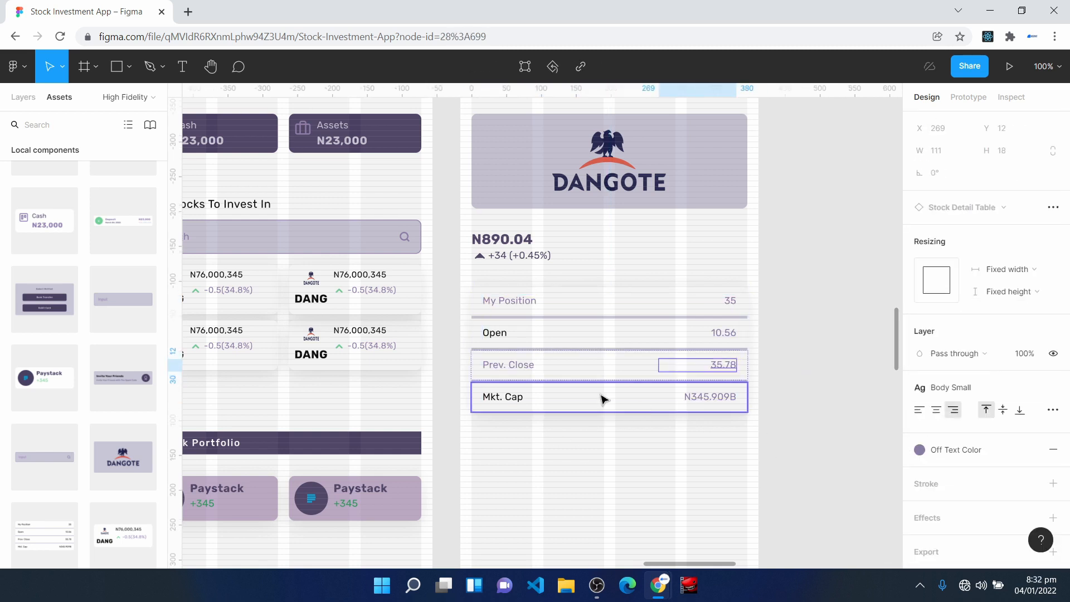
double_click(509, 402)
double_click(495, 333)
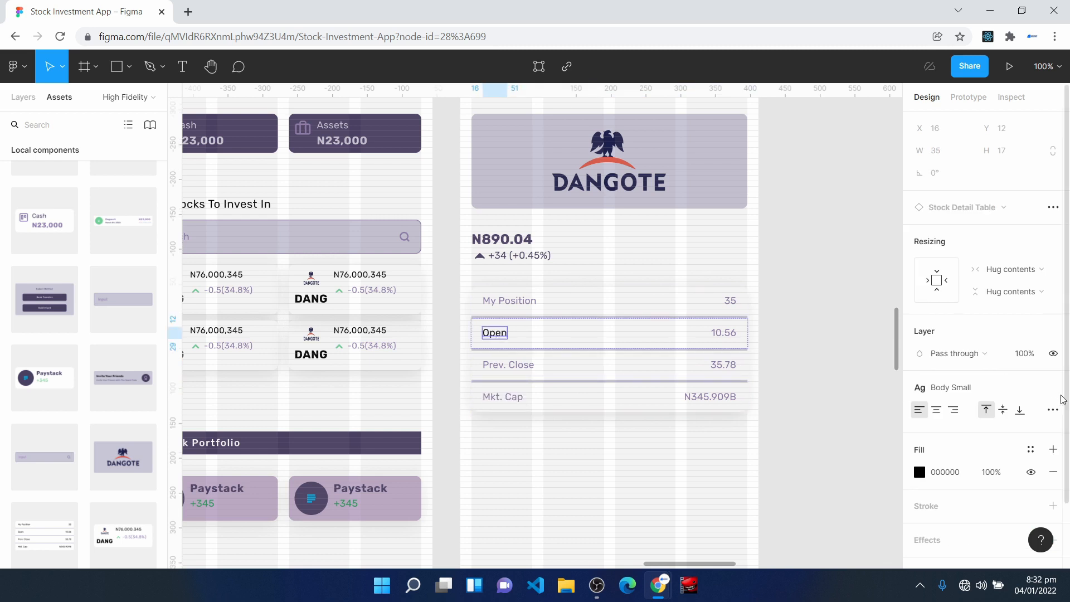
left_click(1031, 450)
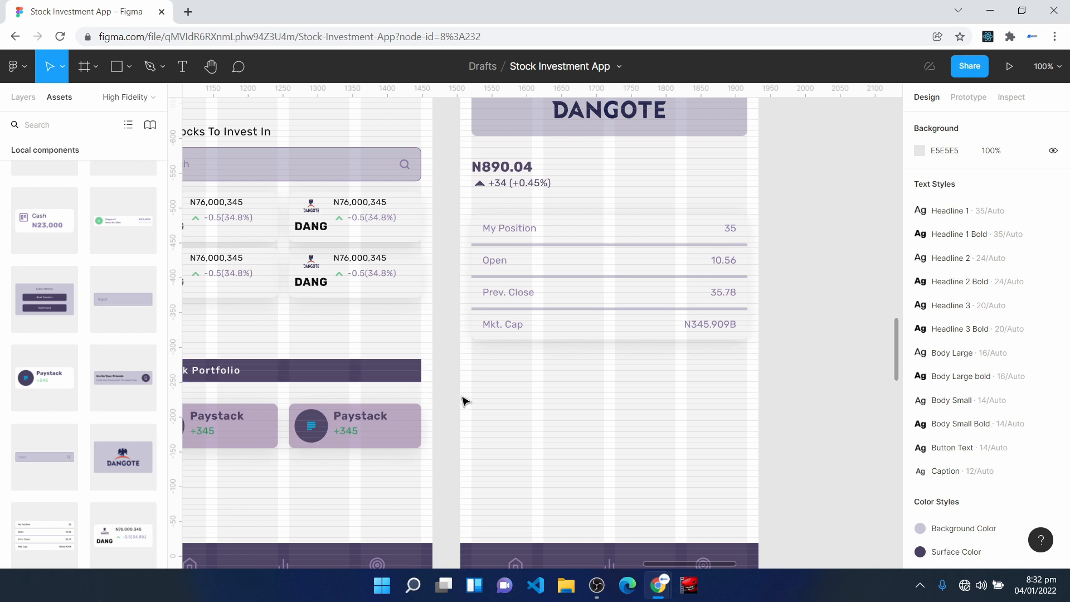
- Compare the three bars below the table with the Stock Portfolio bar on the Invest screen
key("space")
left_click_drag(516, 426, 611, 393)
left_click_drag(612, 394, 537, 377)
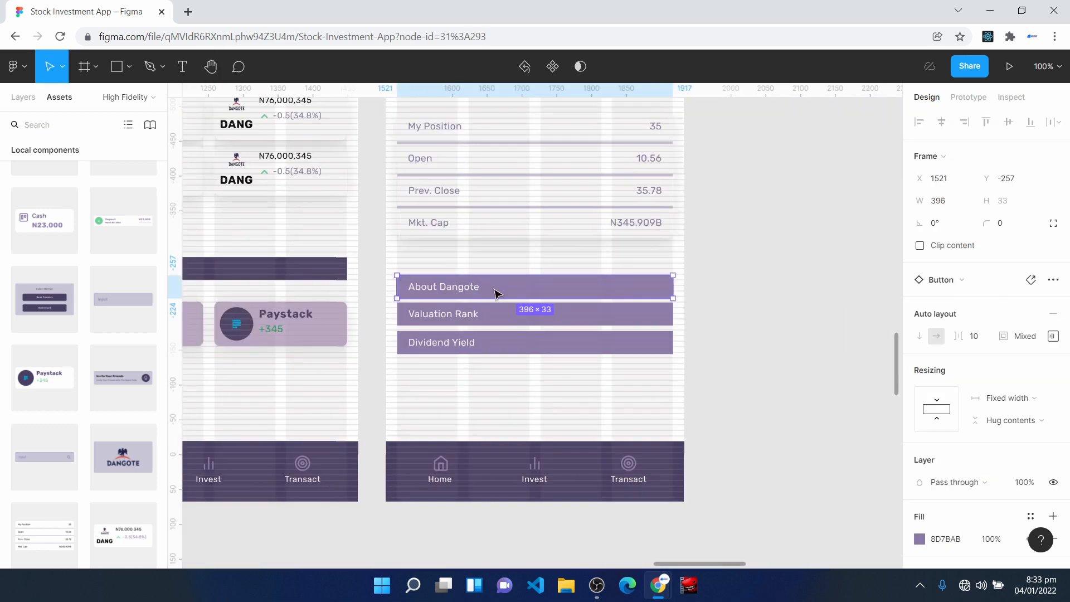
key("space")
left_click_drag(330, 367, 559, 370)
left_click(405, 287)
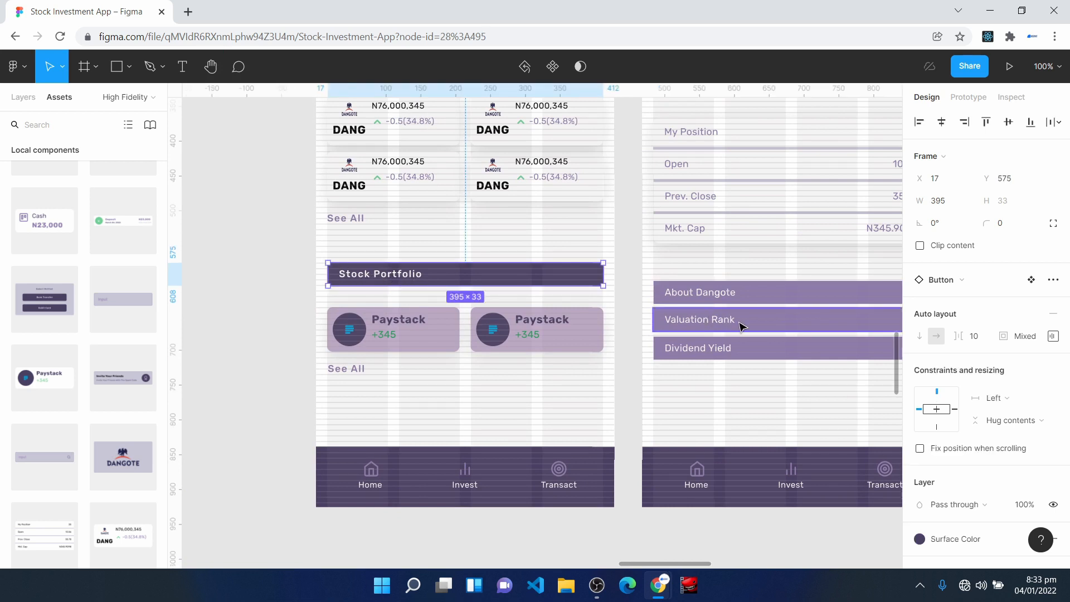
key("space")
left_click_drag(829, 373, 662, 373)
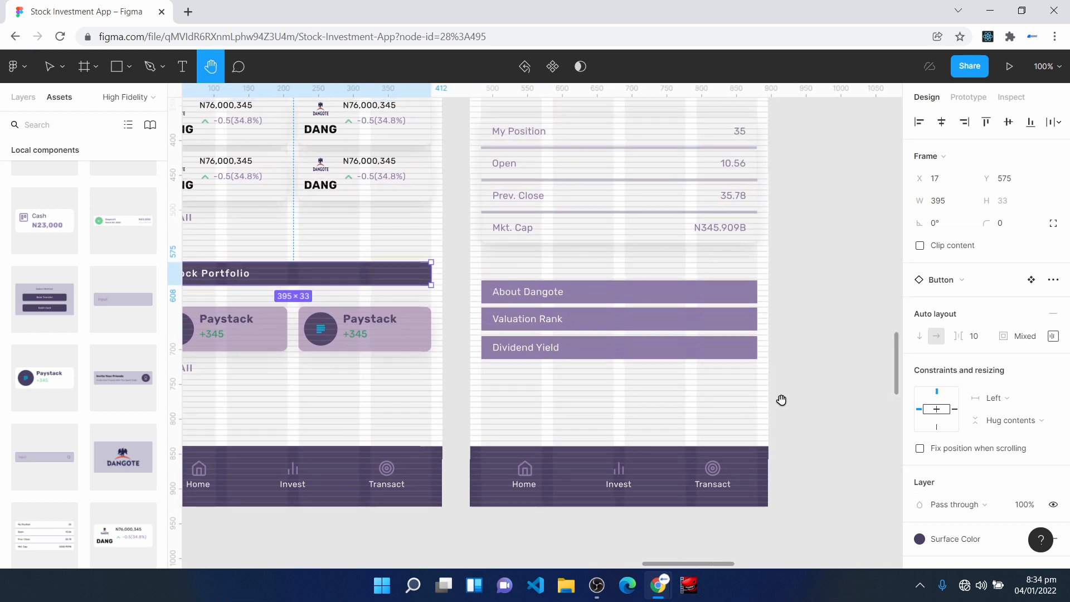
- Move the About Dangote, Valuation Rank and Dividend Yield bars up together so the first sits at Y -274
key("ctrl+equal")
key("ctrl+equal")
scroll(558, 470, "up", 1)
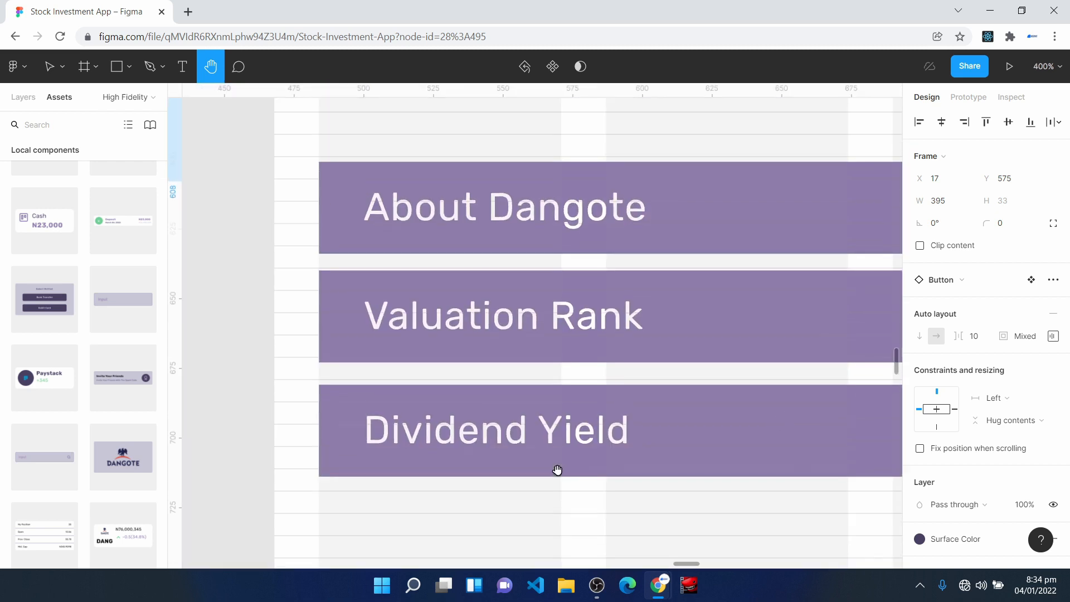
scroll(558, 470, "up", 2)
key("v")
left_click_drag(312, 211, 663, 535)
scroll(413, 303, "up", 3)
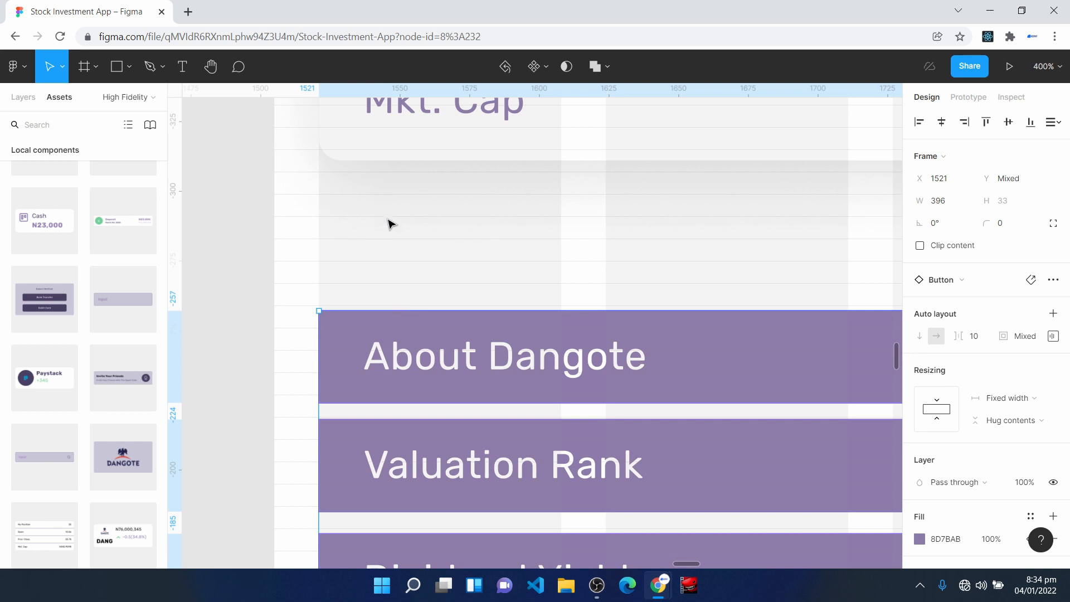
left_click_drag(383, 336, 381, 289)
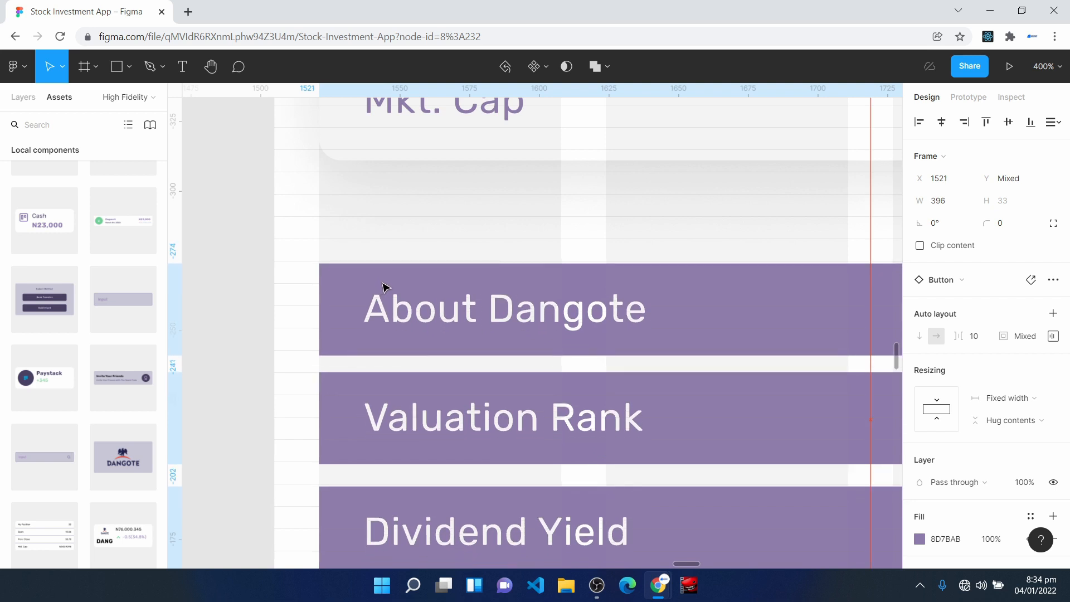
key("Escape")
key("shift+0")
- Place a Button component instance below the Dividend Yield bar at X 16, Y 764 and widen it to 396
scroll(579, 466, "up", 1)
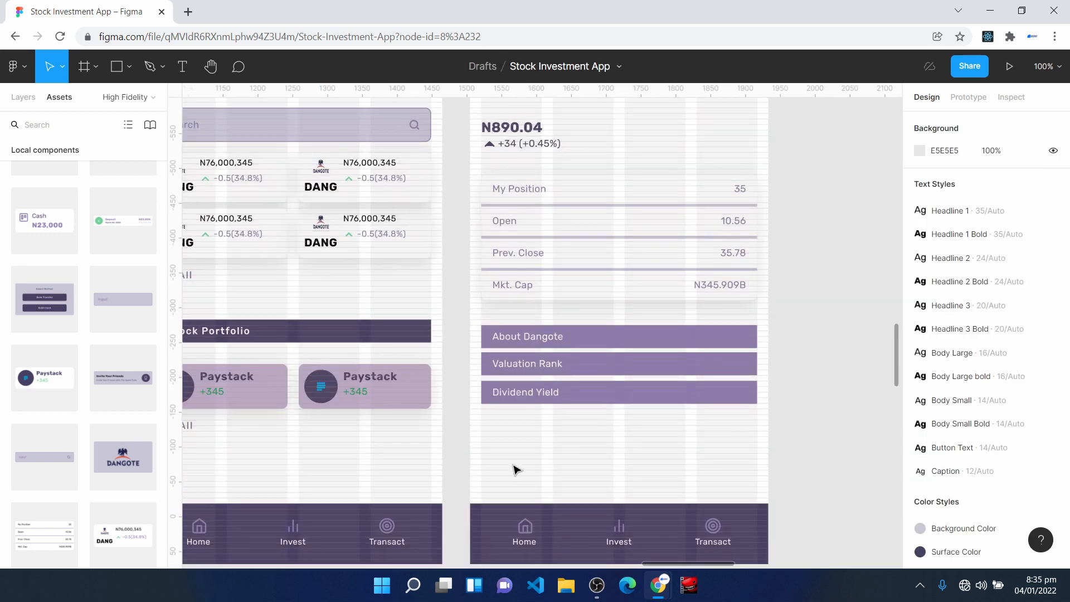
scroll(108, 310, "up", 3)
scroll(112, 279, "up", 1)
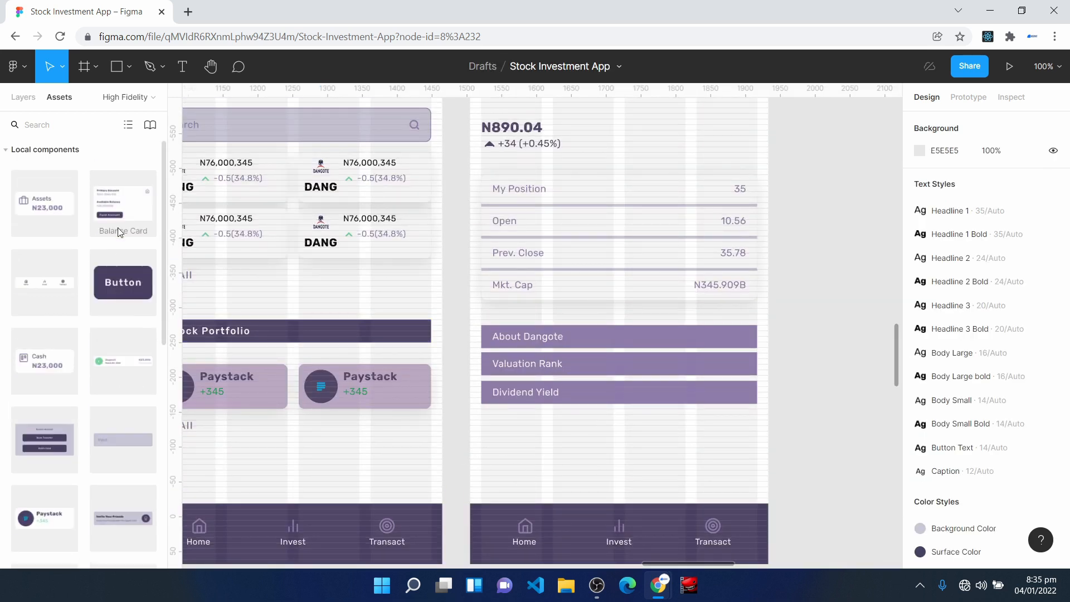
left_click_drag(122, 286, 481, 455)
left_click_drag(584, 469, 757, 465)
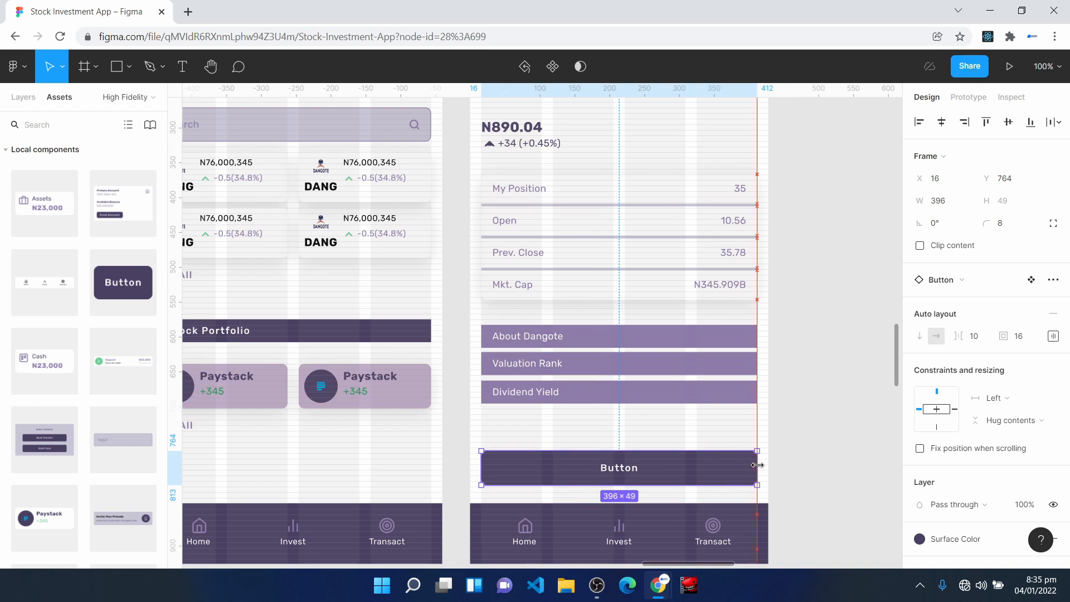
- Change the new button's label to Invest
double_click(622, 470)
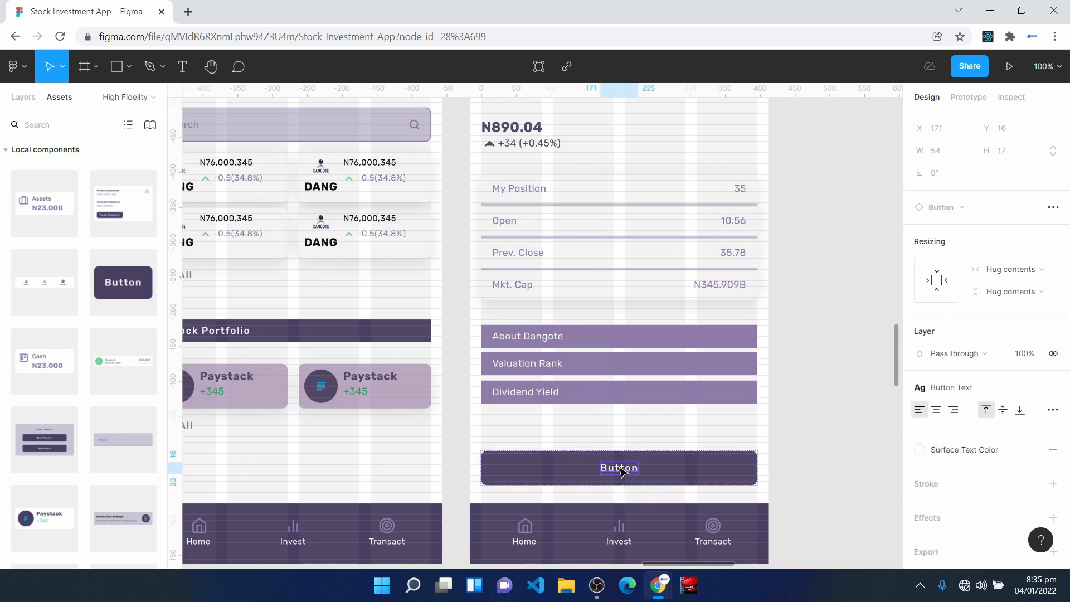
double_click(619, 467)
type("Invest")
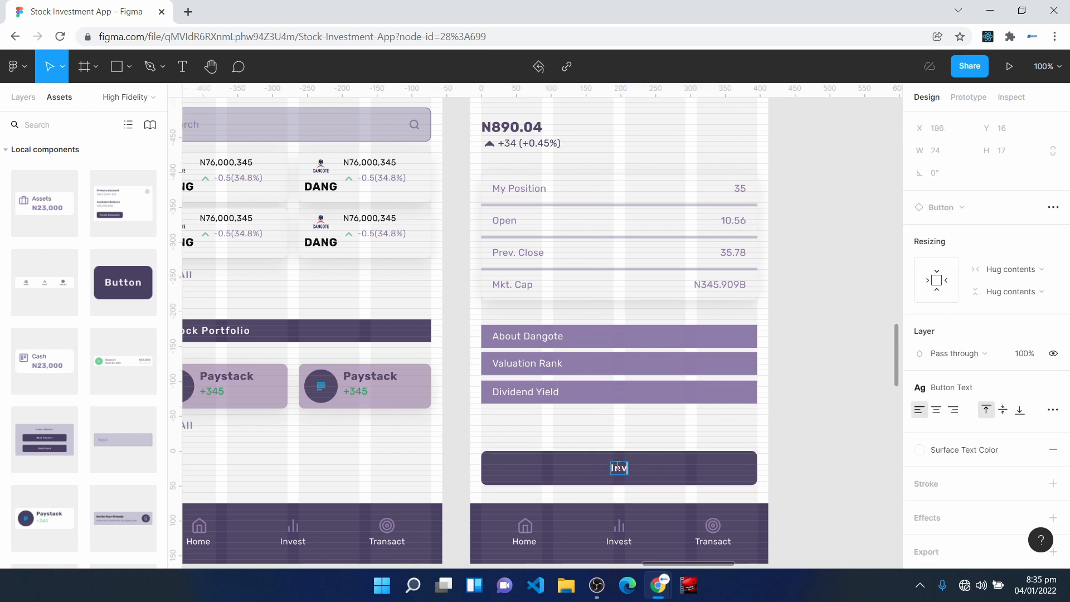
- Move the Invest button up below the Dividend Yield bar so that it sits at Y 743
left_click(630, 426)
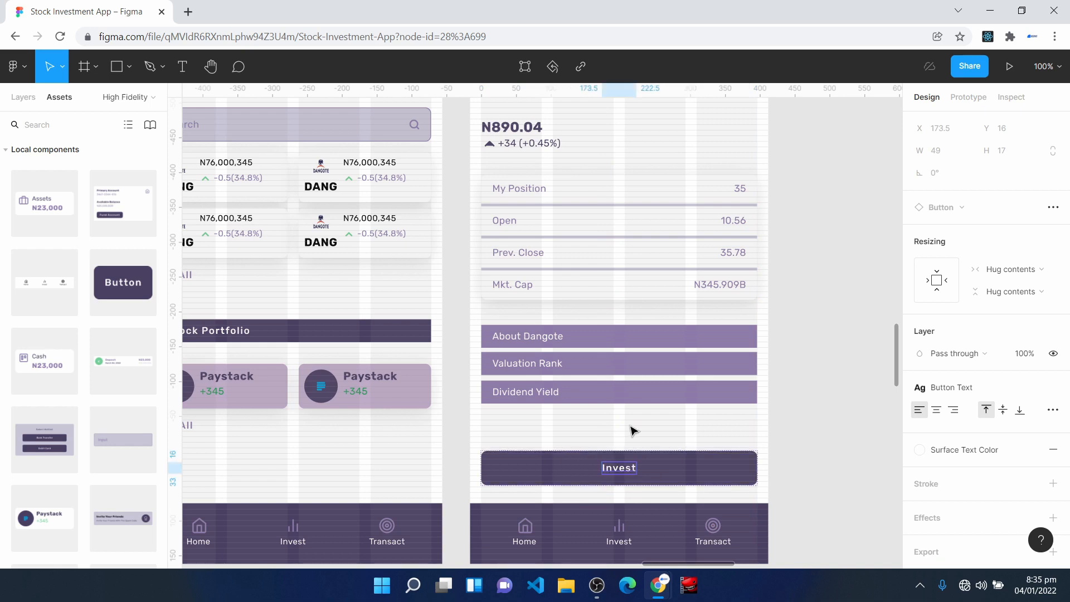
left_click(666, 458)
key("ctrl+plus")
key("ctrl+plus")
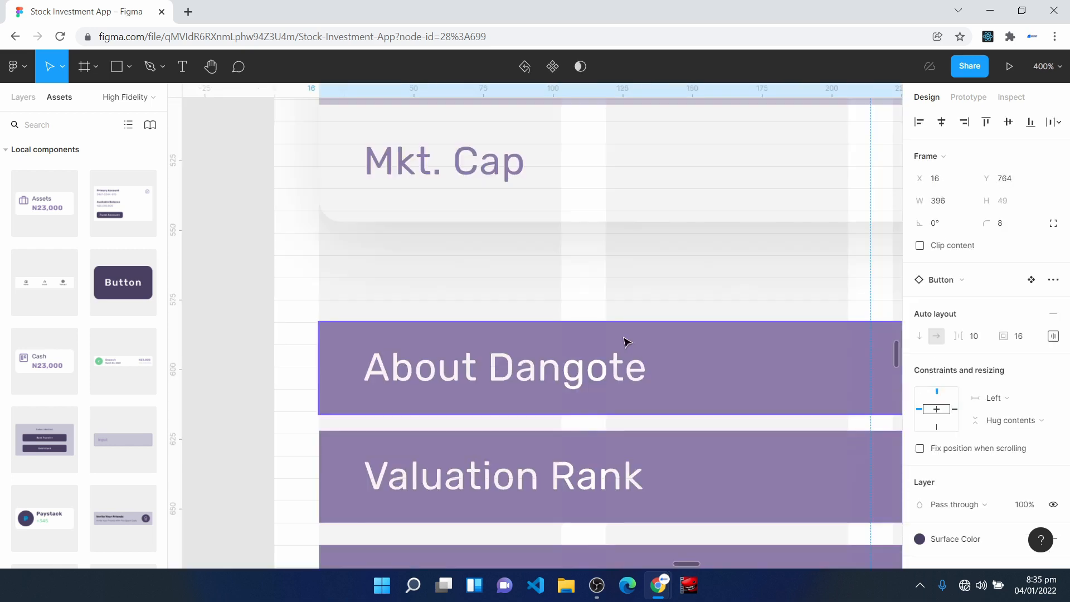
scroll(617, 359, "down", 5)
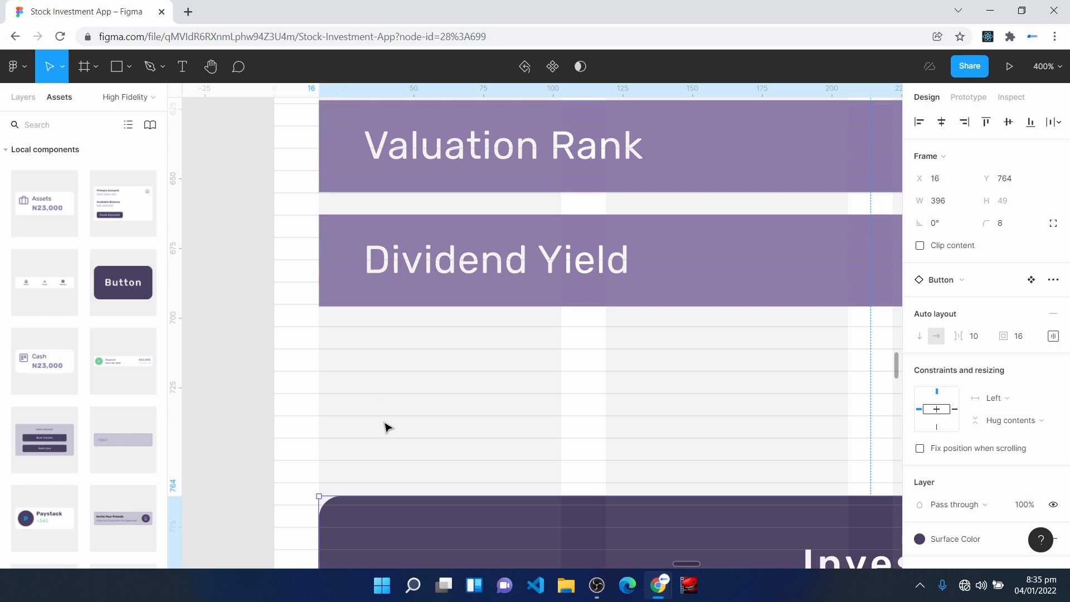
left_click_drag(387, 527, 385, 469)
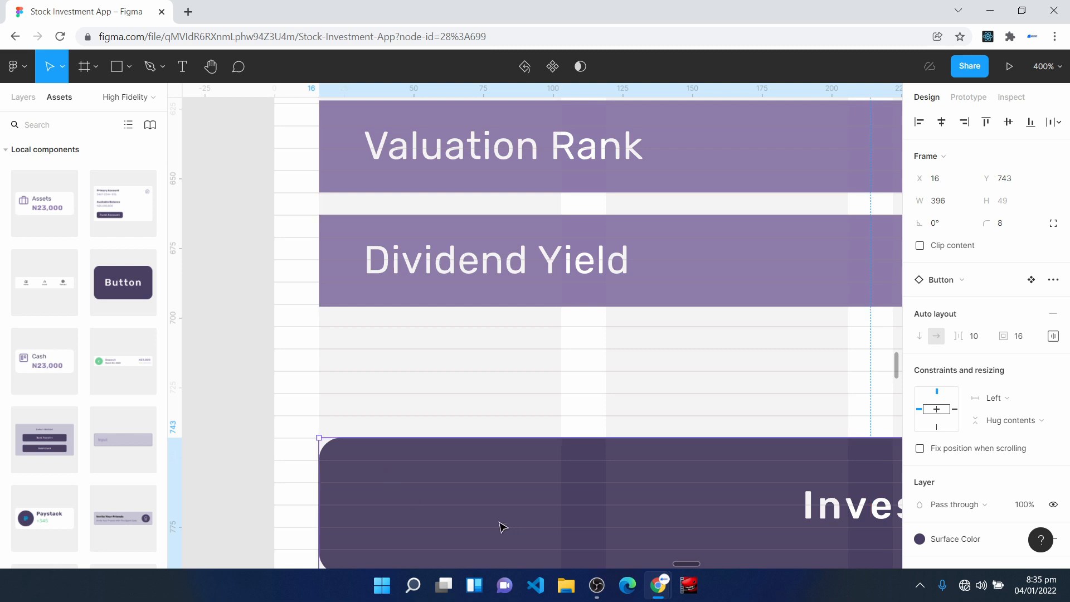
key("ctrl+minus")
key("ctrl+minus")
key("ctrl+minus")
left_click(745, 397)
key("ctrl+equal")
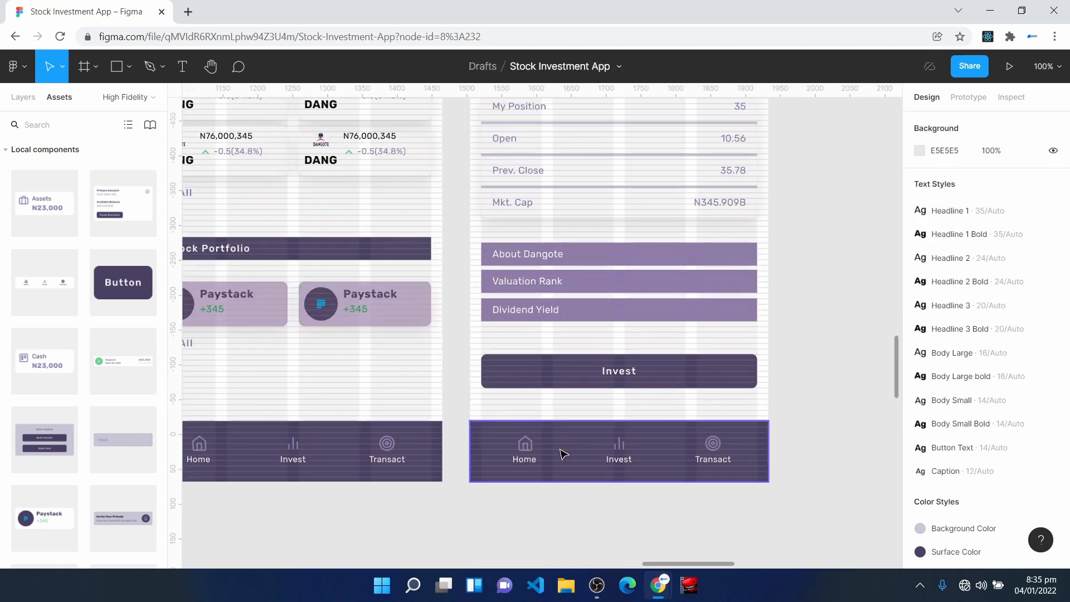
- Review the Stock Details screen from its header down to the Invest button and compare it with the neighbouring Invest screen
scroll(579, 316, "up", 3)
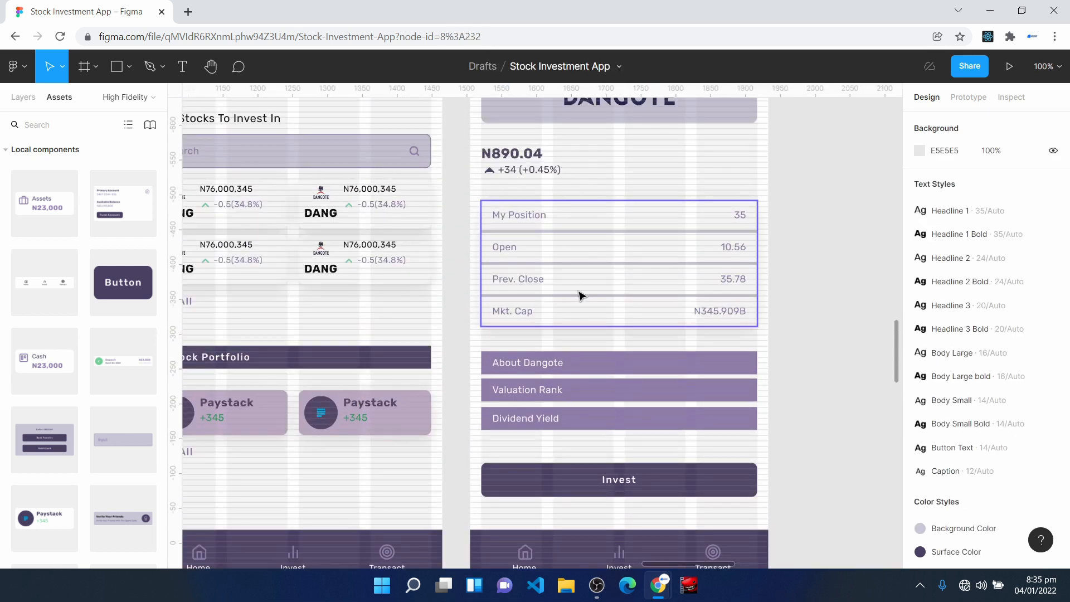
scroll(560, 442, "down", 2)
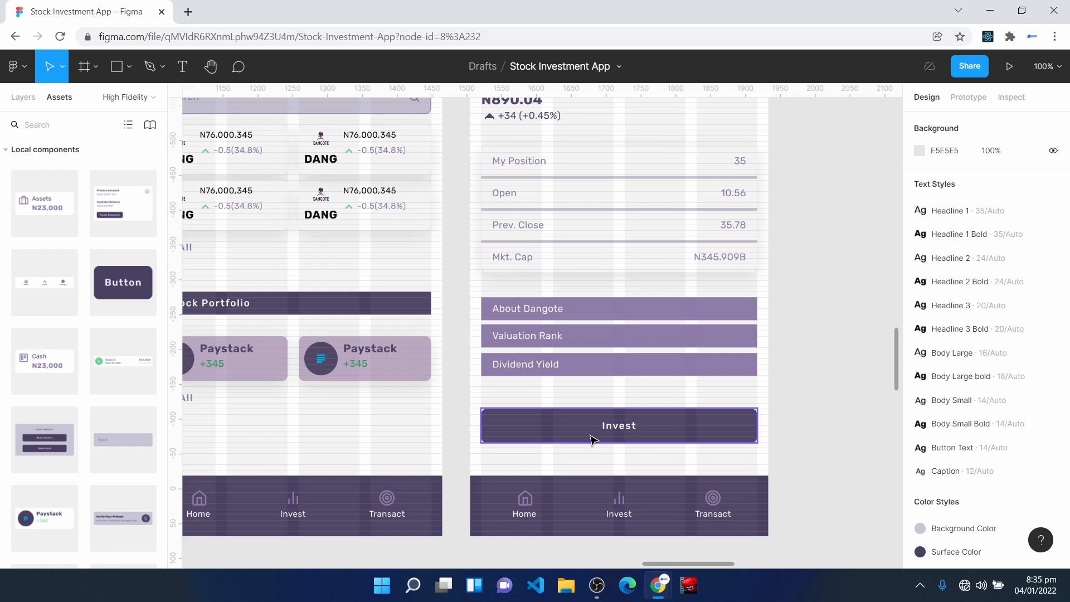
scroll(594, 440, "up", 5)
scroll(593, 441, "up", 5)
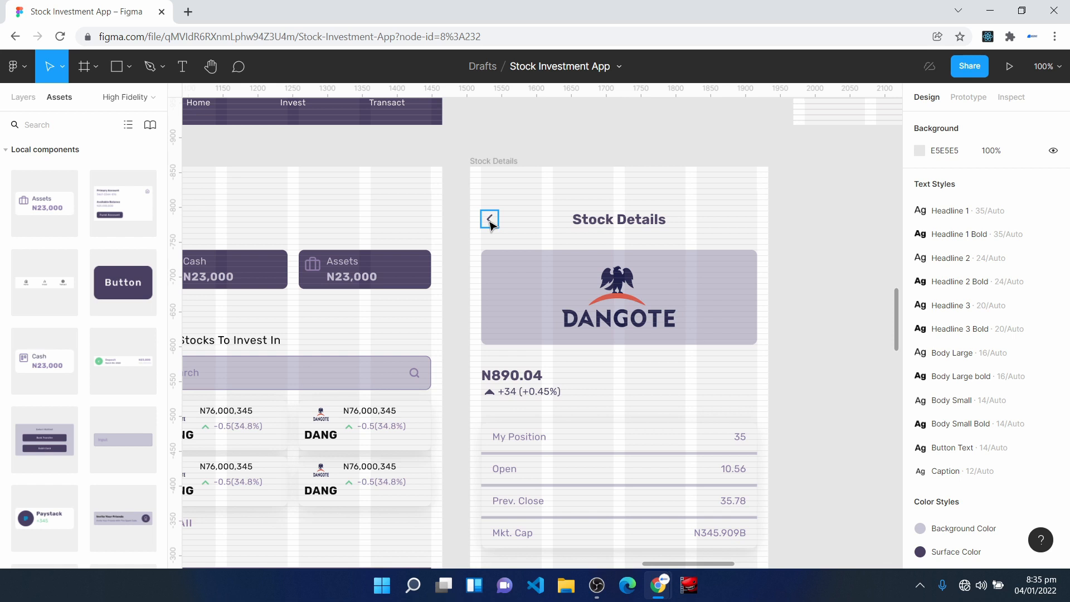
key("space")
left_click_drag(492, 225, 666, 151)
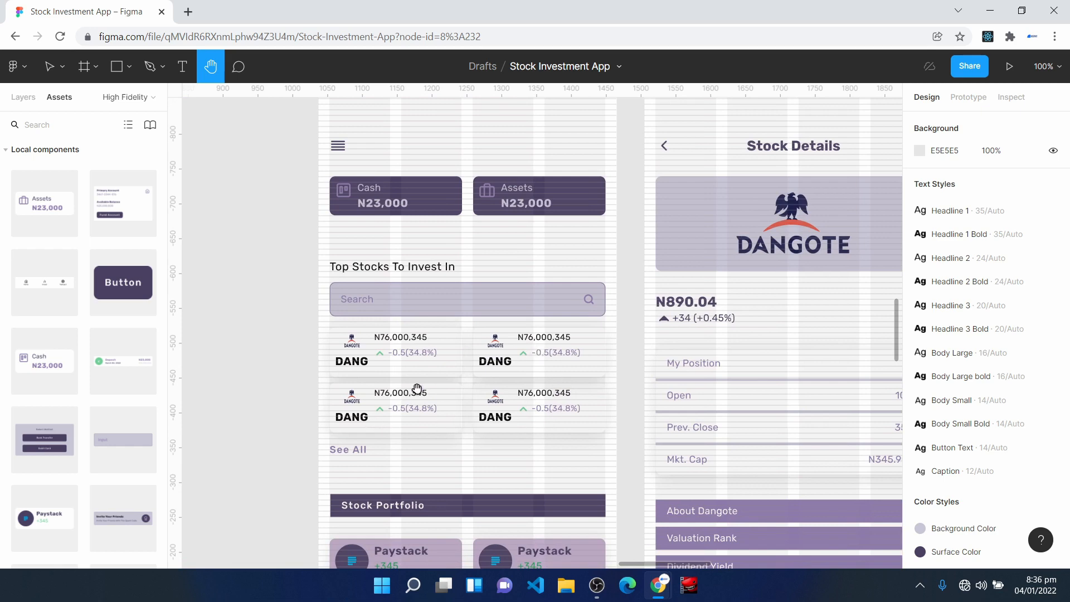
scroll(413, 387, "right", 5)
scroll(509, 306, "down", 5)
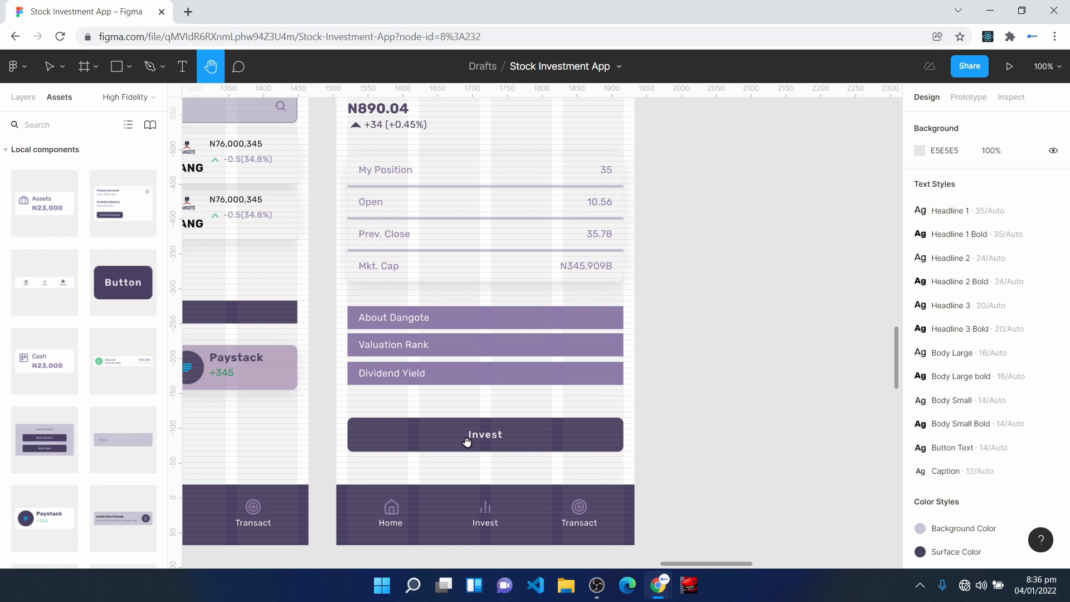
key("v")
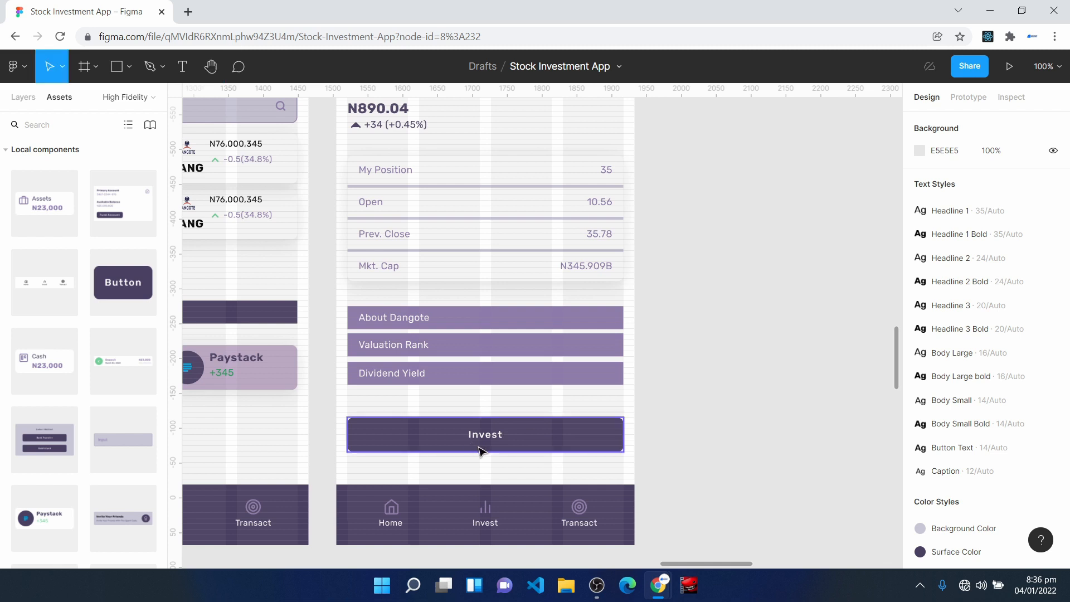
- Duplicate the Stock Details frame beside the original at X 1957, leaving out the detail table and information bars
scroll(494, 462, "up", 5)
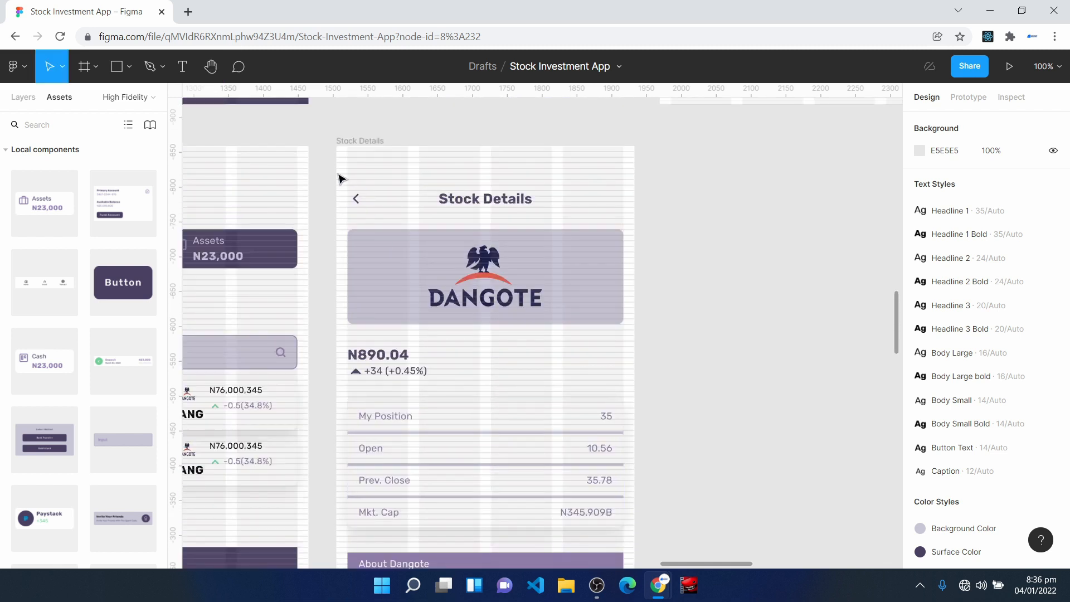
left_click(345, 143)
key("ctrl+d")
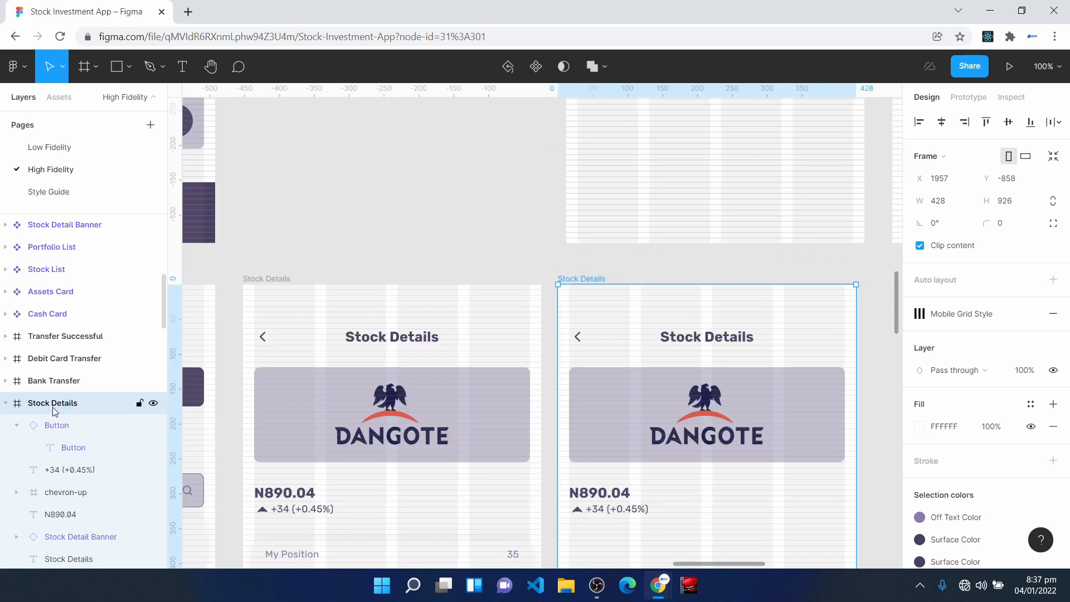
- Rename the duplicated frame as Enter Stock Amount
right_click(54, 412)
left_click(93, 314)
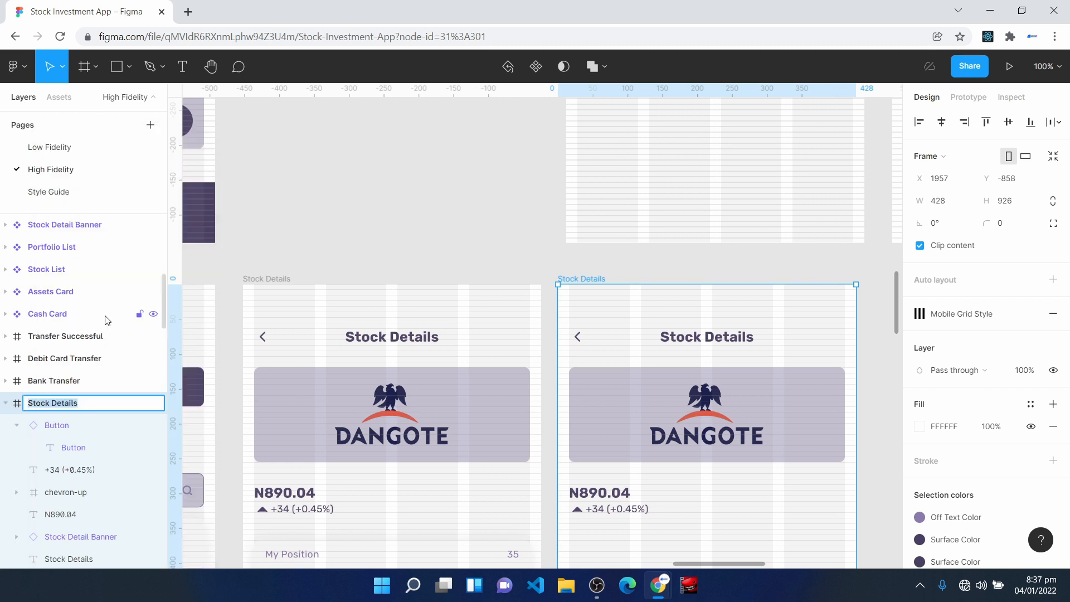
type("Enter Stock Amount")
key("Return")
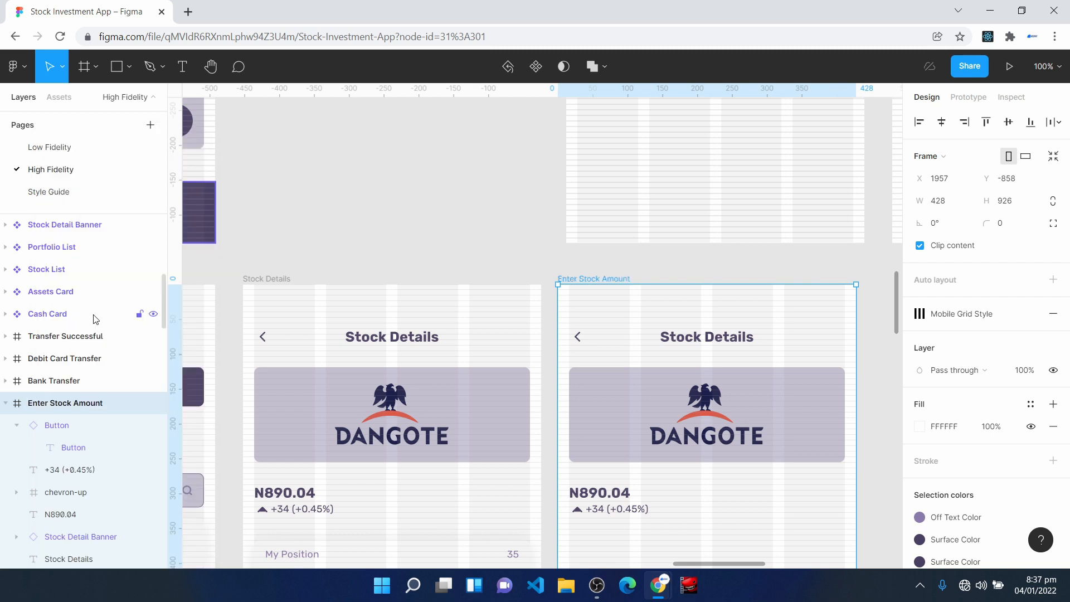
- Change the heading on the Enter Stock Amount screen to Enter Amount
scroll(679, 349, "down", 2)
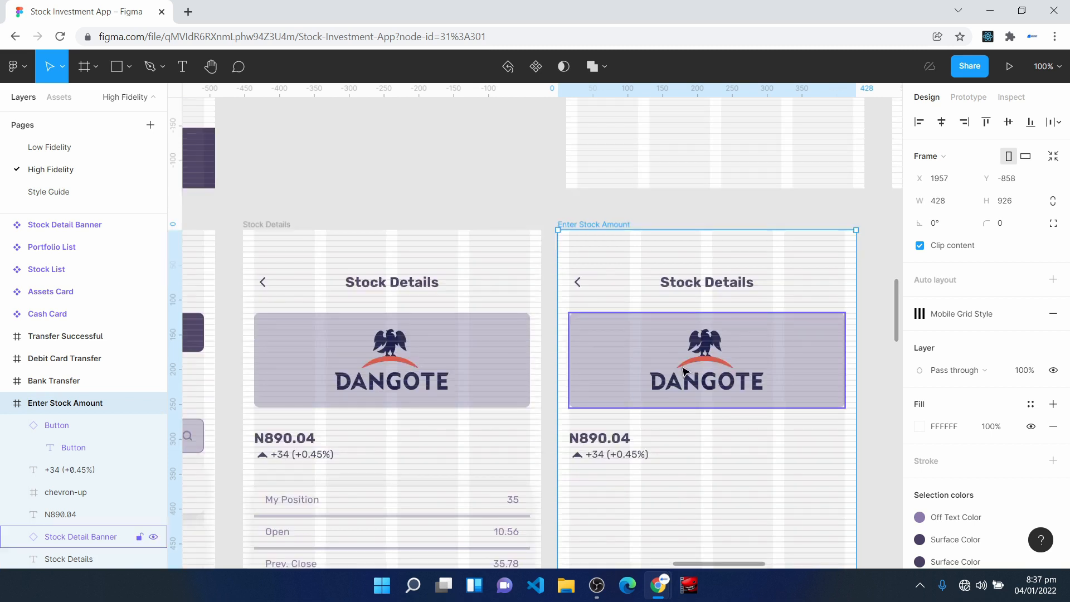
left_click(697, 293)
type("Enter Amount")
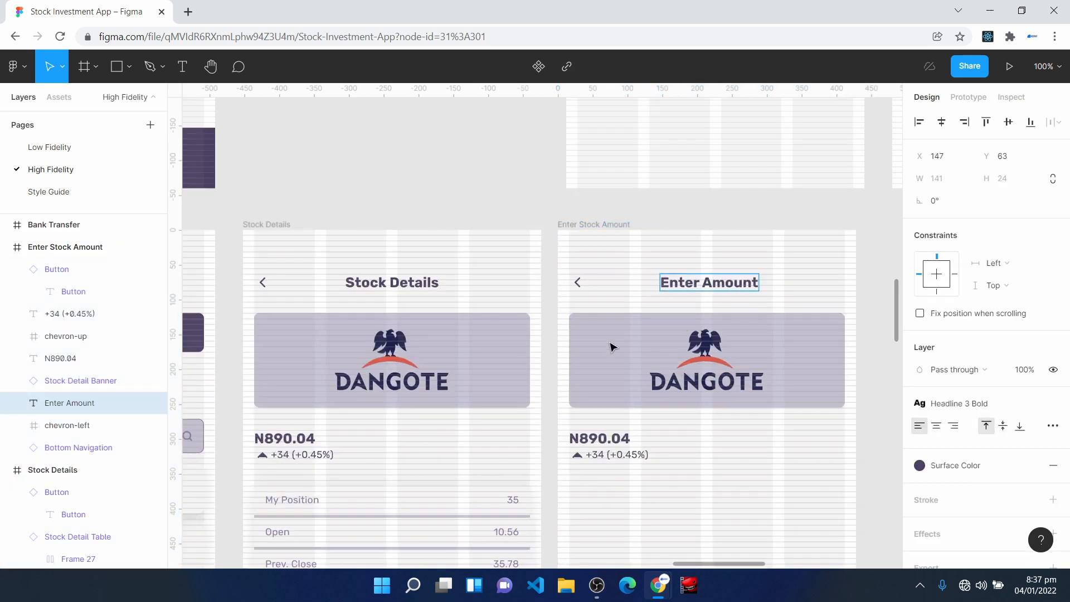
key("Escape")
key("Escape")
- Paste the Enter Amount label, amount input field and Proceed button below the price information, with the label at X 16, Y 383
scroll(717, 484, "down", 8)
scroll(633, 282, "down", 2)
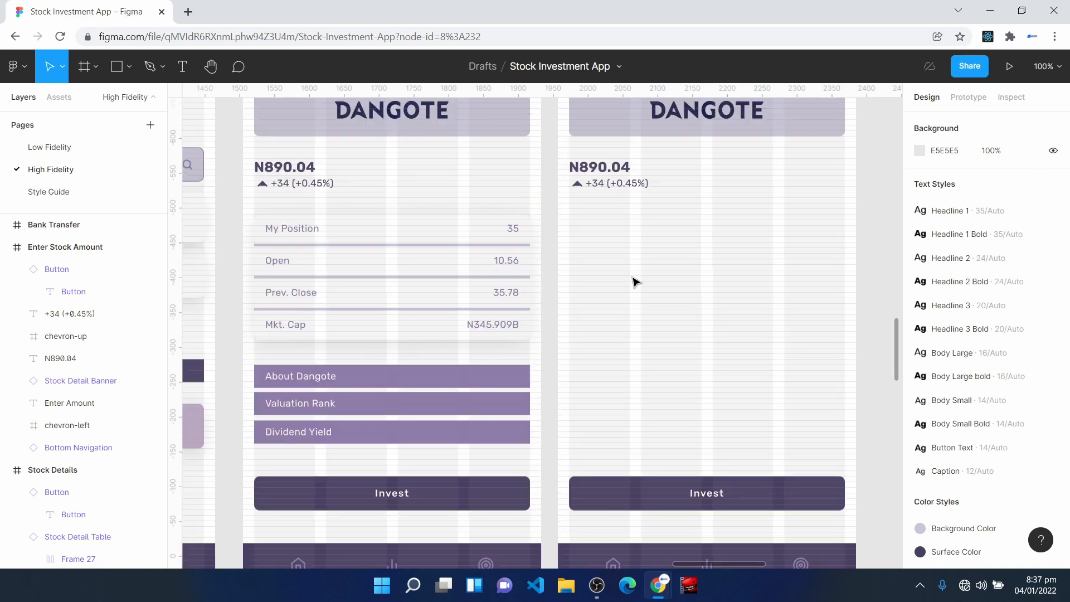
key("ctrl+v")
left_click_drag(541, 349, 734, 288)
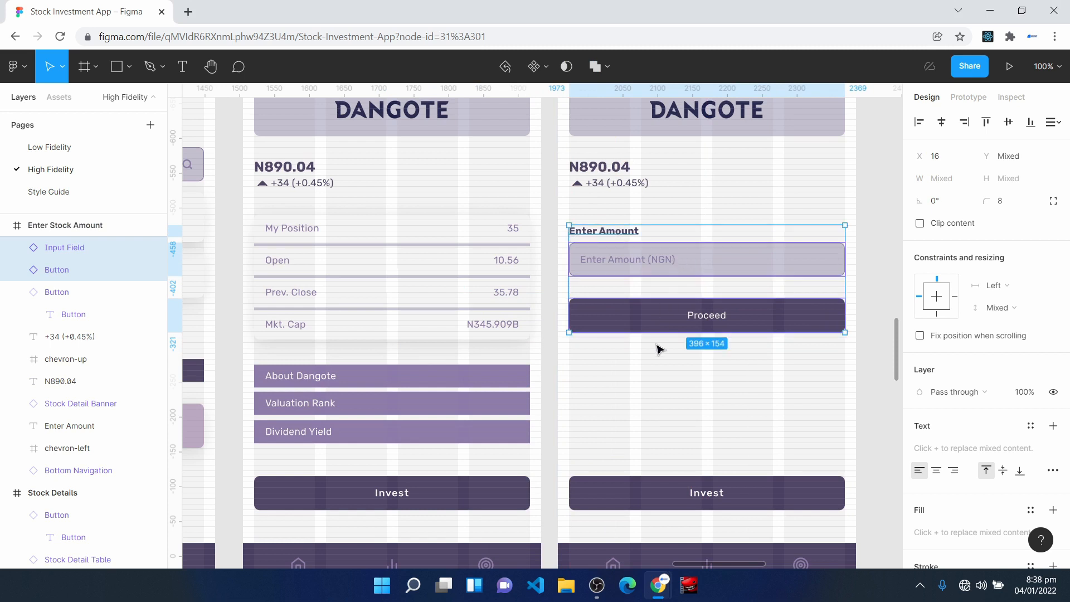
- Check the grid alignment and spacing of the price arrow, Enter Amount label, input field and Proceed button
key("ctrl+equal")
key("space")
left_click_drag(705, 419, 518, 488)
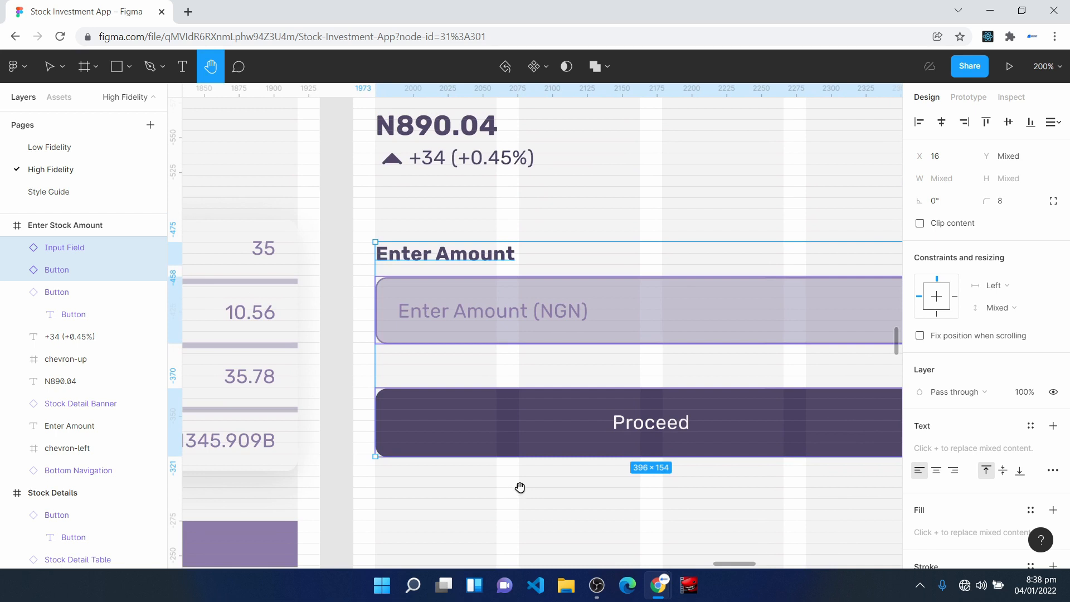
key("ctrl+equal")
left_click_drag(366, 347, 510, 528)
left_click(394, 187)
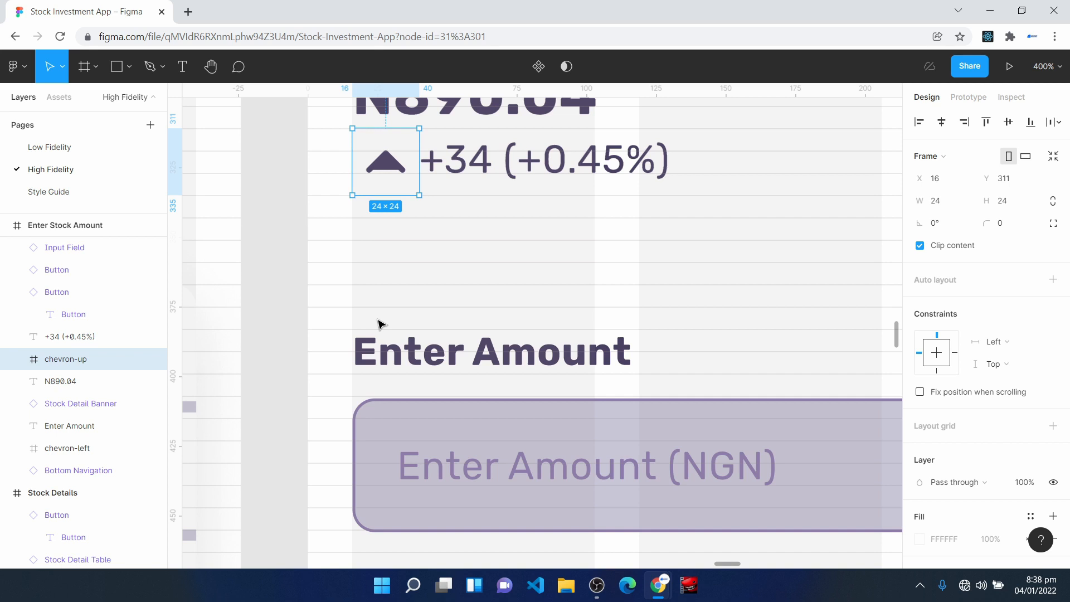
left_click(386, 352)
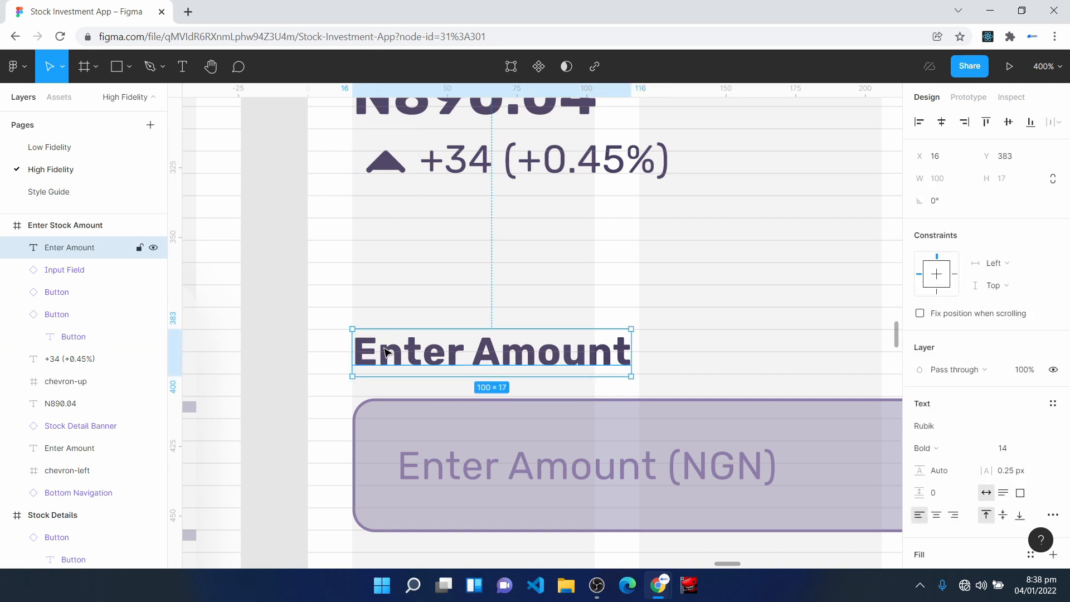
left_click_drag(385, 352, 385, 355)
scroll(433, 239, "down", 5)
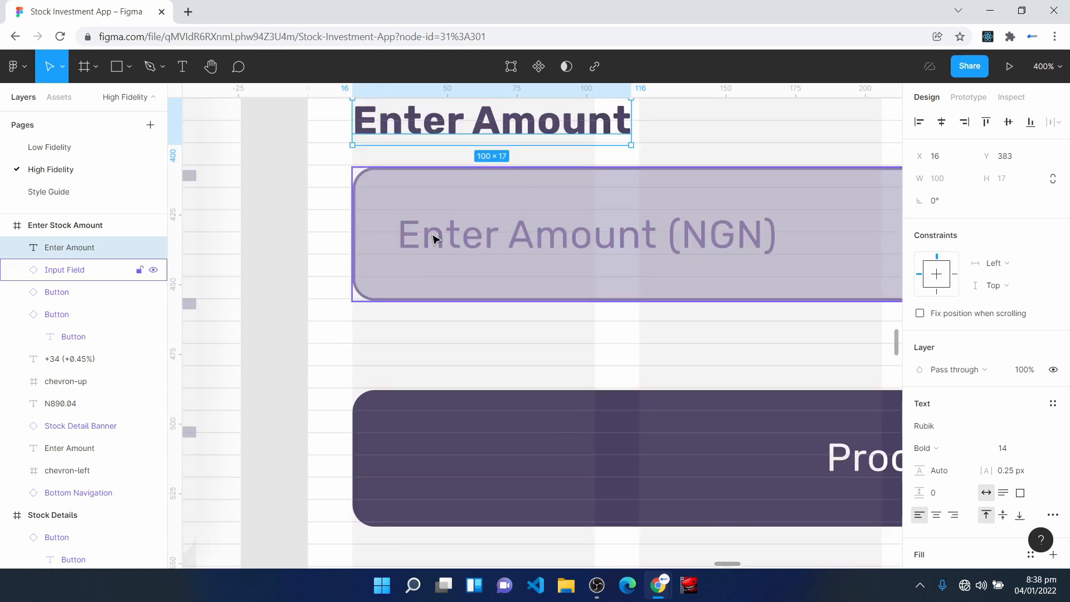
left_click(433, 239)
left_click(437, 437)
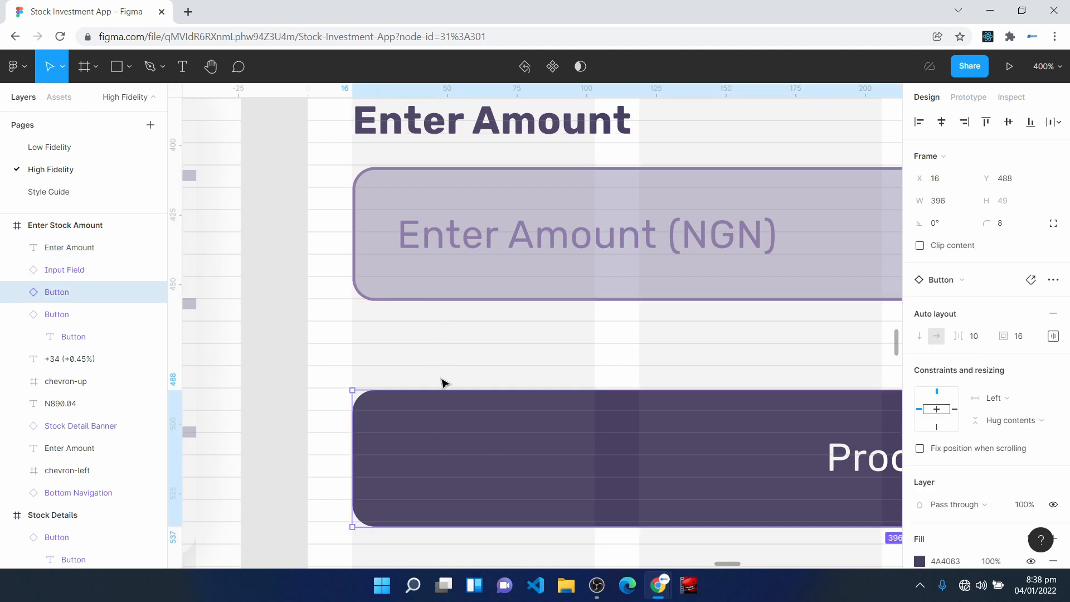
- Delete the leftover Invest button from the Enter Stock Amount screen
key("shift+0")
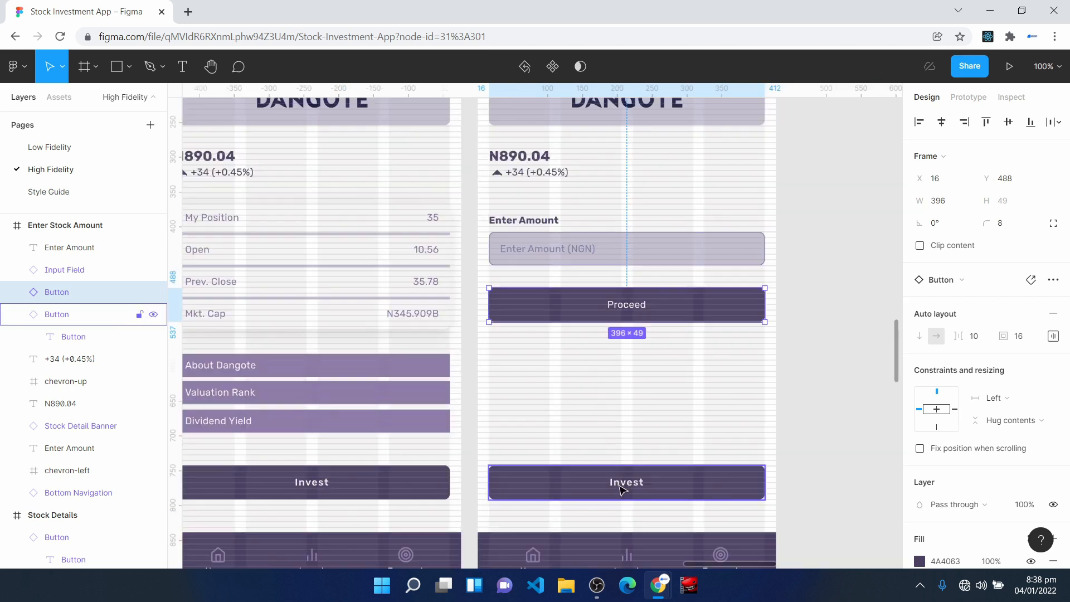
left_click(623, 490)
key("Delete")
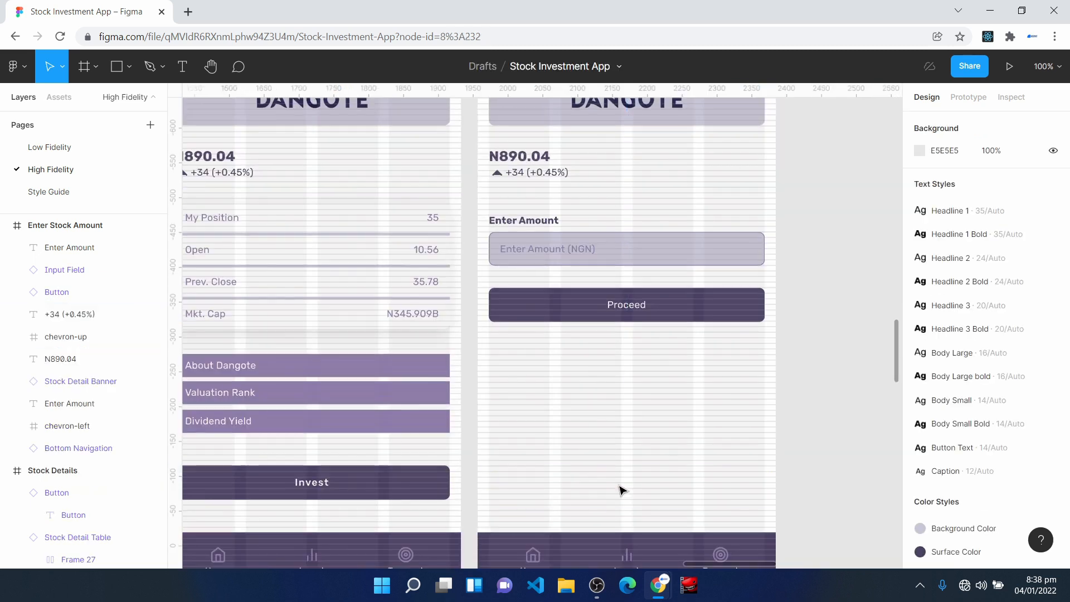
- Duplicate the Enter Stock Amount frame beside the original at X 2425 and rename the copy as Investment Summary
key("minus")
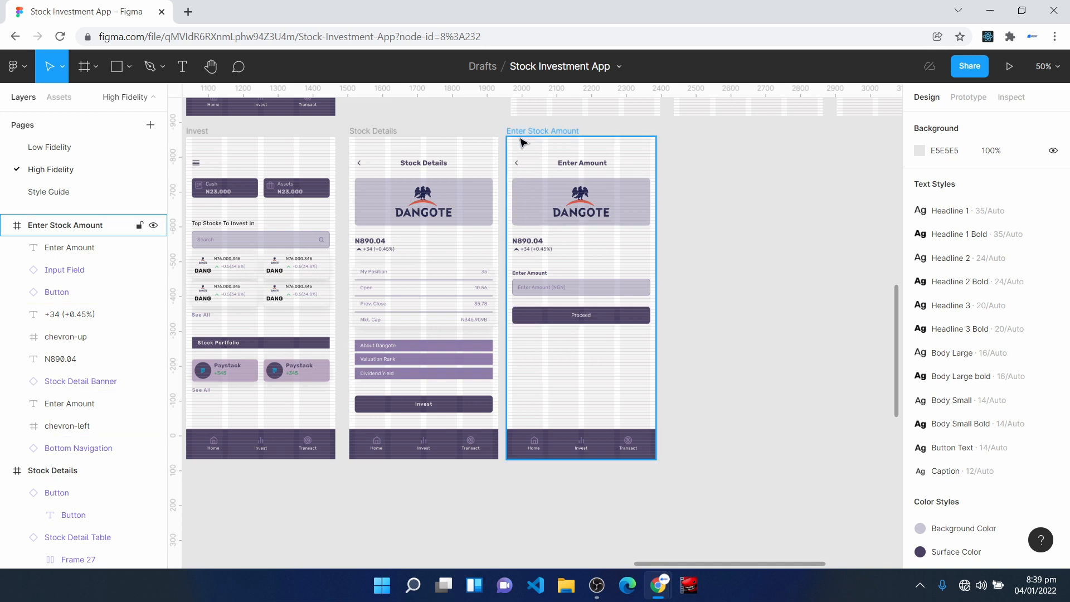
left_click(588, 394)
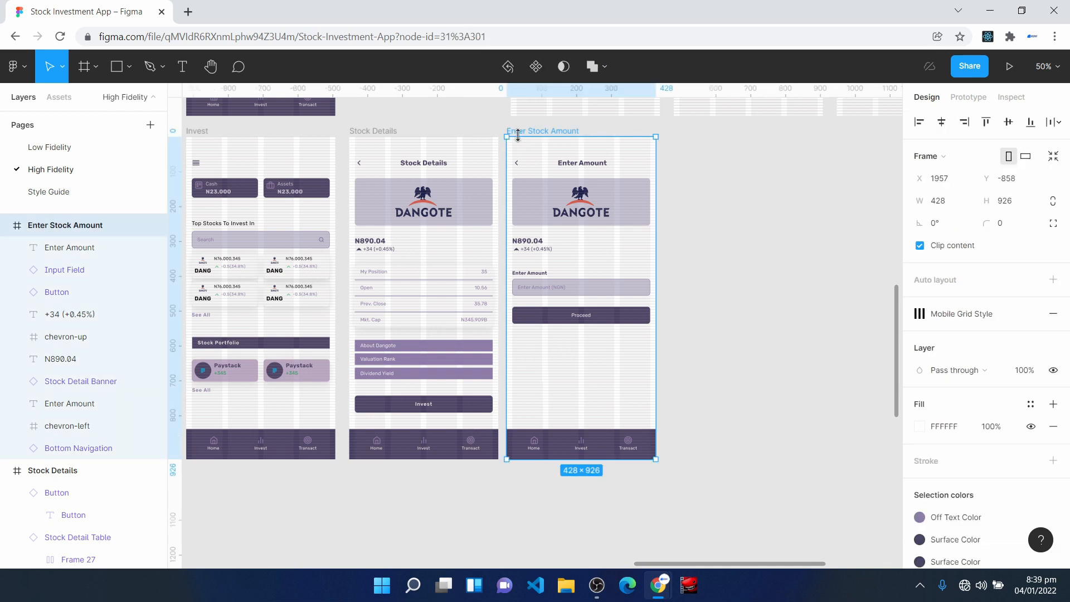
key("ctrl+d")
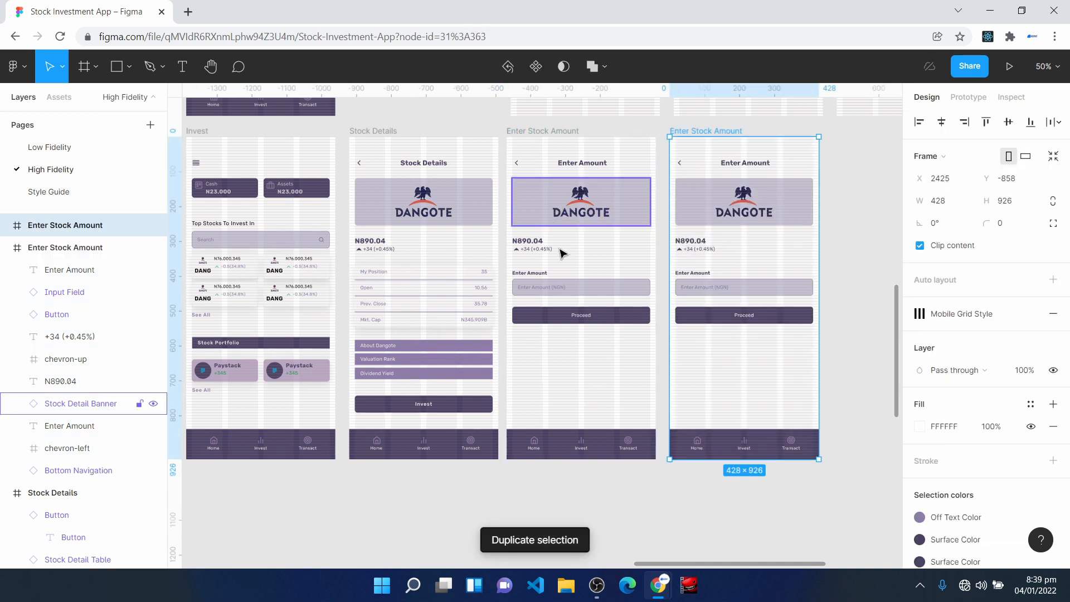
key("ctrl+r")
type("I")
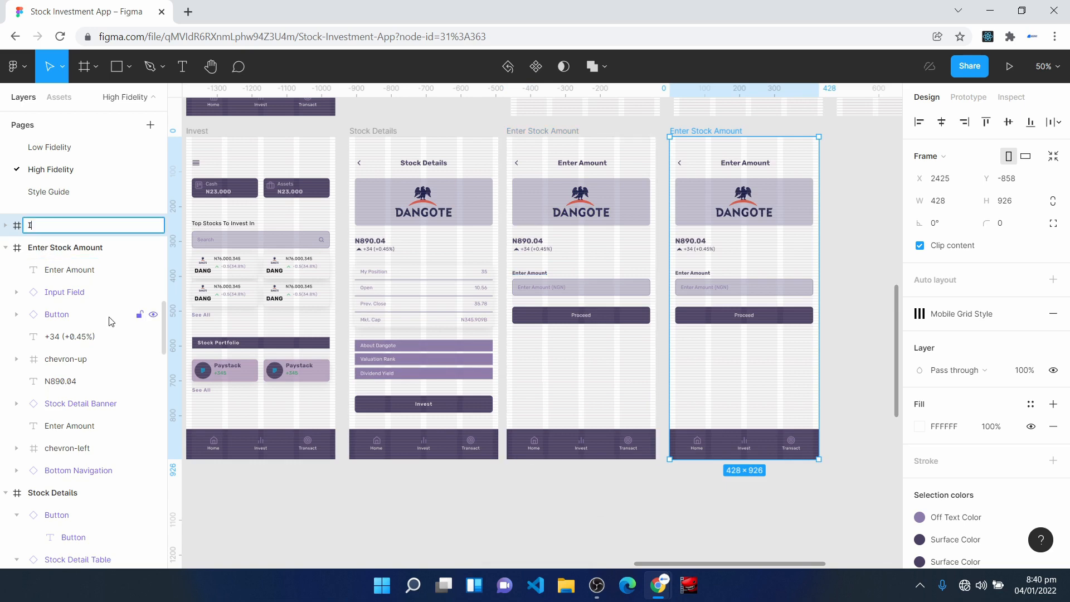
type("nvestment Summary")
key("Return")
- Replace the amount label, input field and Proceed button on Investment Summary with the pasted investment details, Enter PIN field and Invest button
key("shift+0")
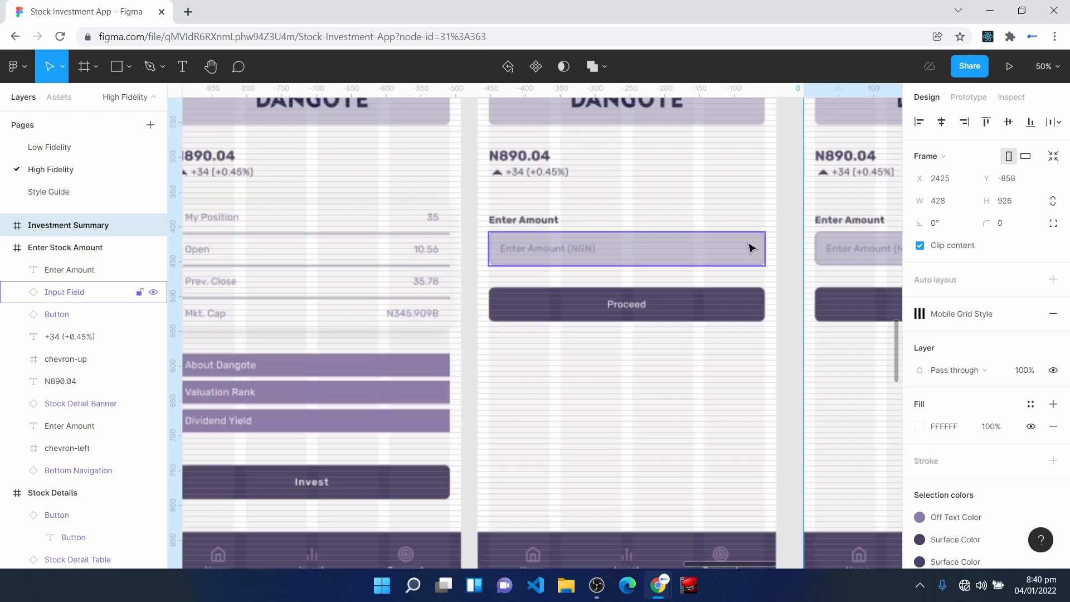
key("space")
left_click_drag(810, 245, 401, 360)
key("ctrl+plus")
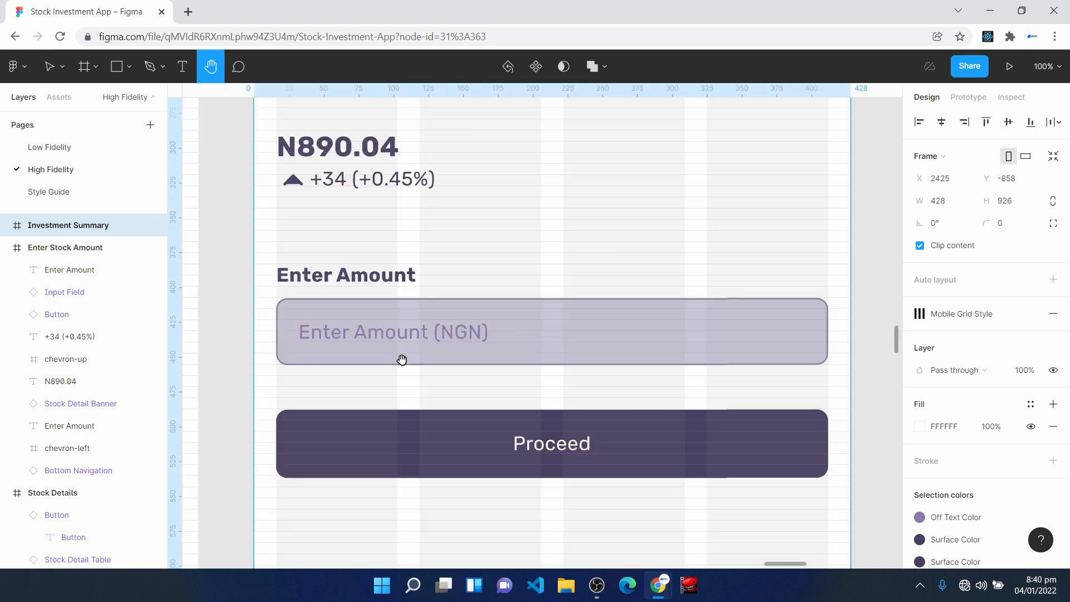
left_click_drag(271, 256, 781, 509)
key("Delete")
key("ctrl+v")
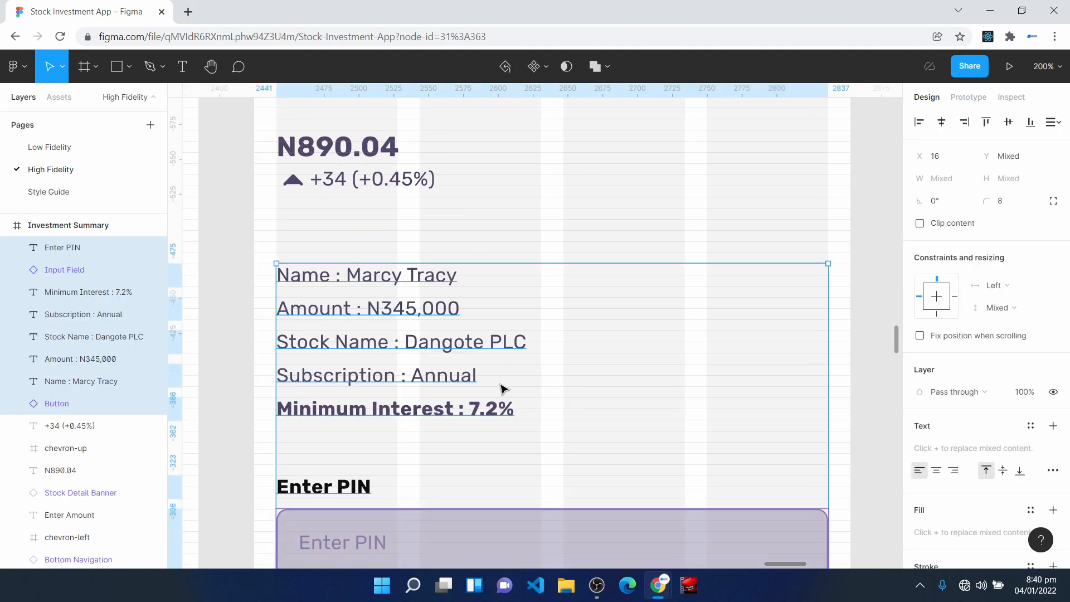
left_click(437, 242)
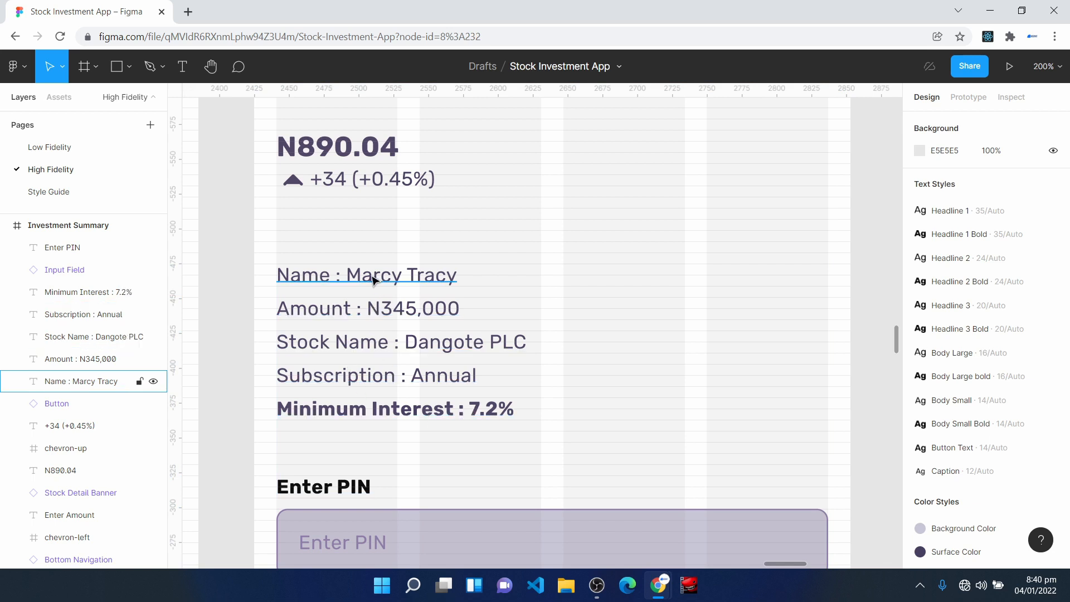
scroll(365, 340, "down", 4)
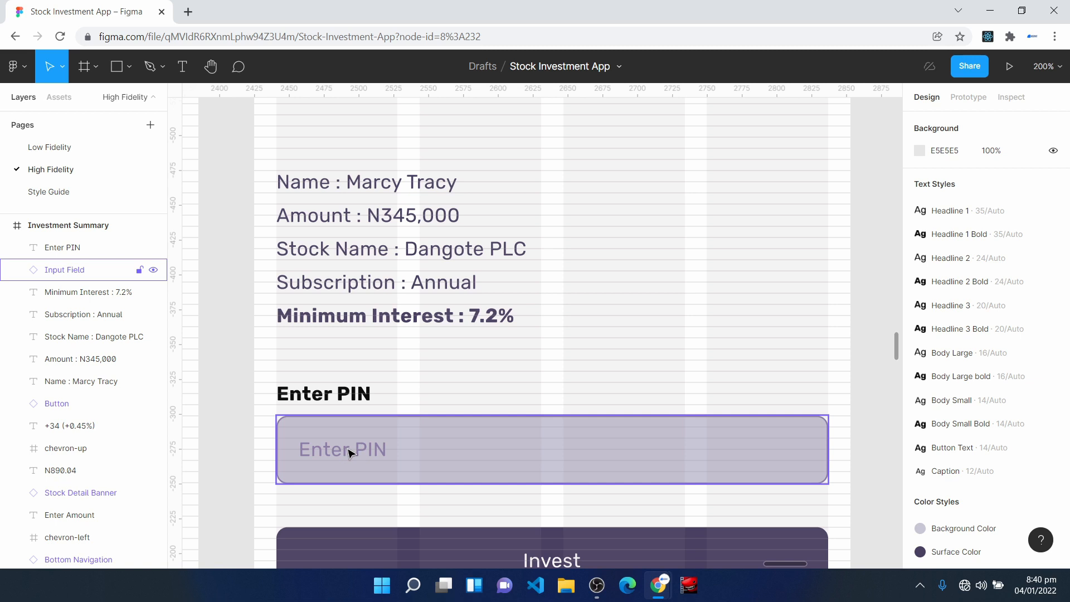
- Check the grid alignment and spacing of the investment details, Enter PIN field and Invest button on Investment Summary
scroll(348, 452, "down", 2)
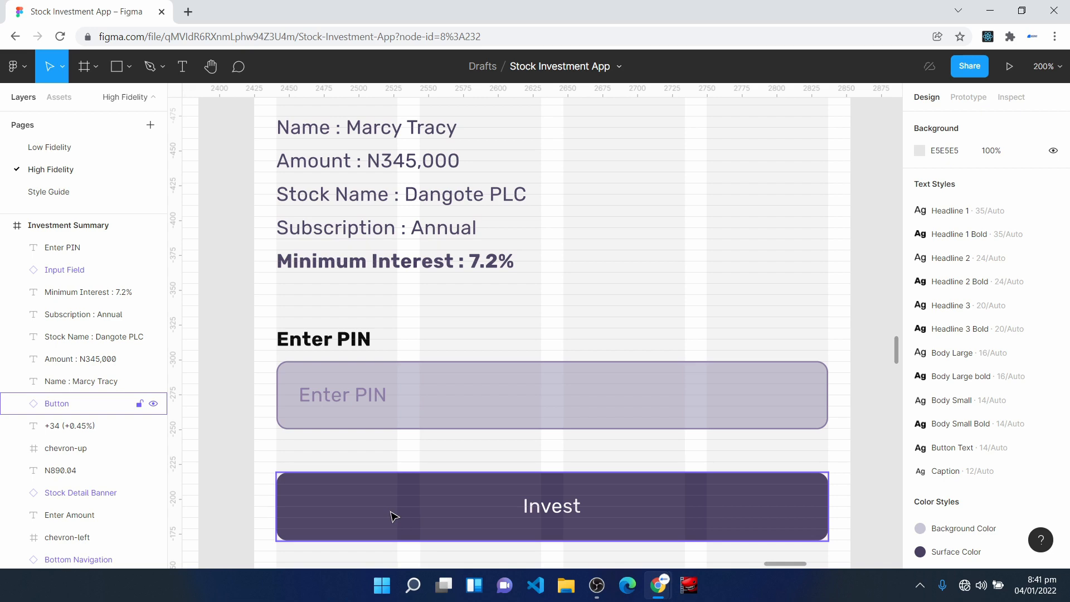
scroll(393, 515, "up", 6)
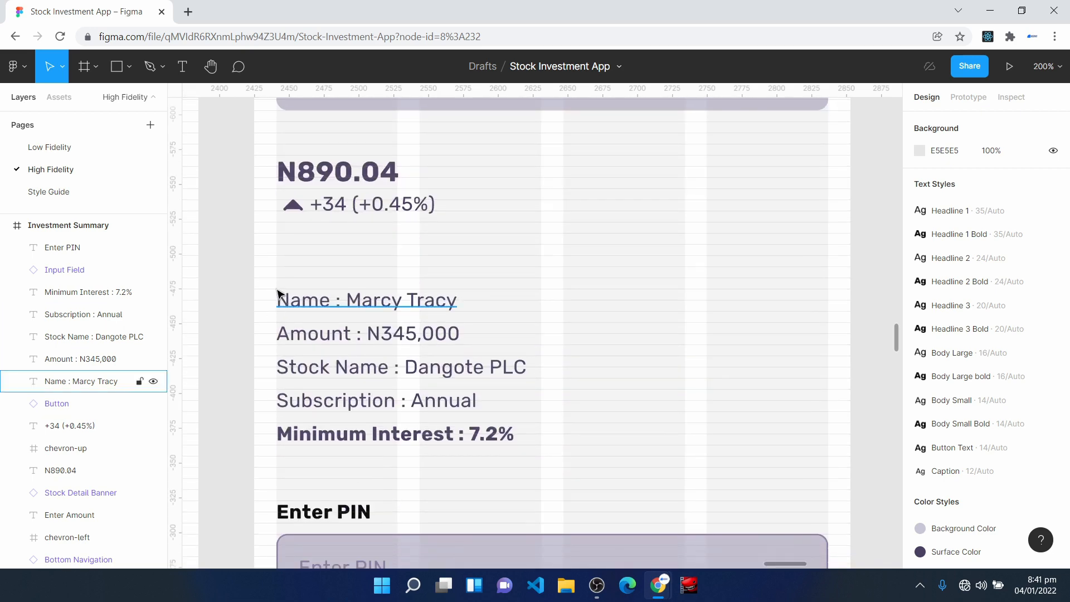
scroll(279, 301, "down", 4)
left_click_drag(270, 154, 843, 556)
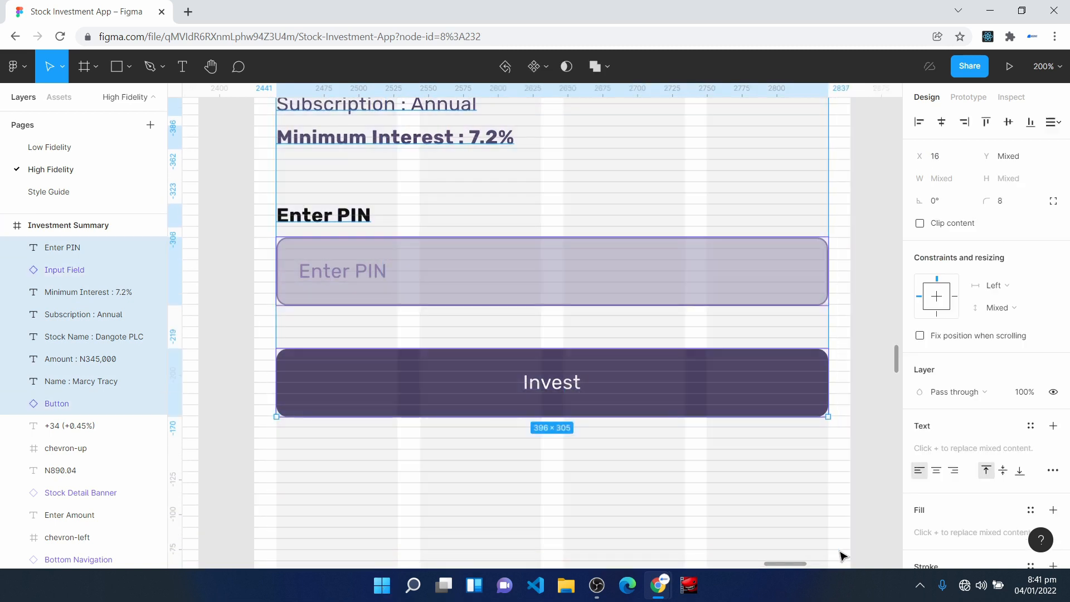
scroll(394, 377, "up", 12)
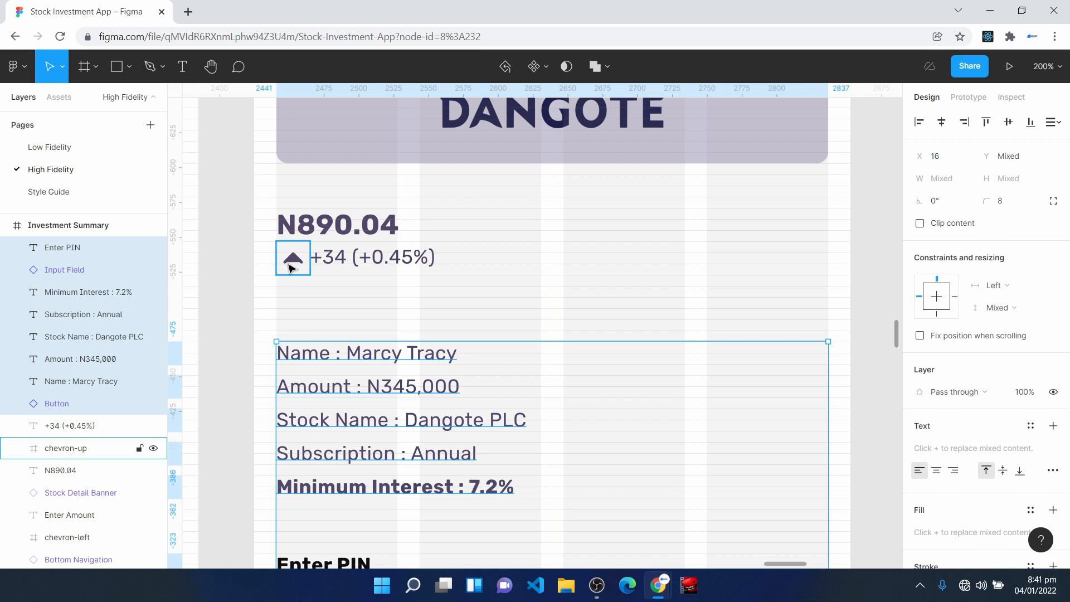
key("ctrl+plus")
key("space")
left_click_drag(283, 268, 618, 263)
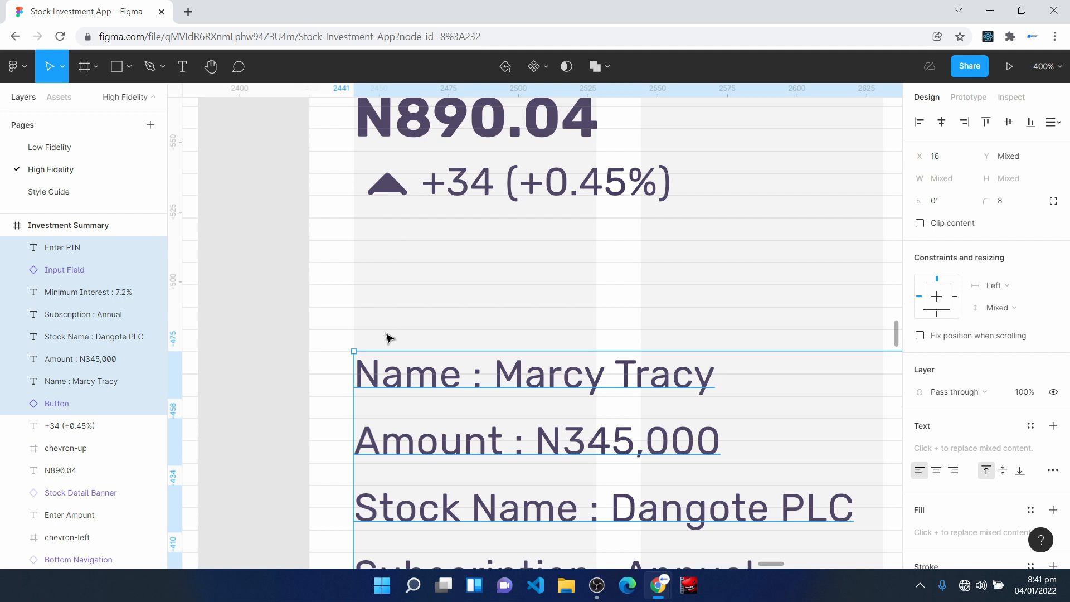
key("ctrl+minus")
key("ctrl+minus")
key("ctrl+minus")
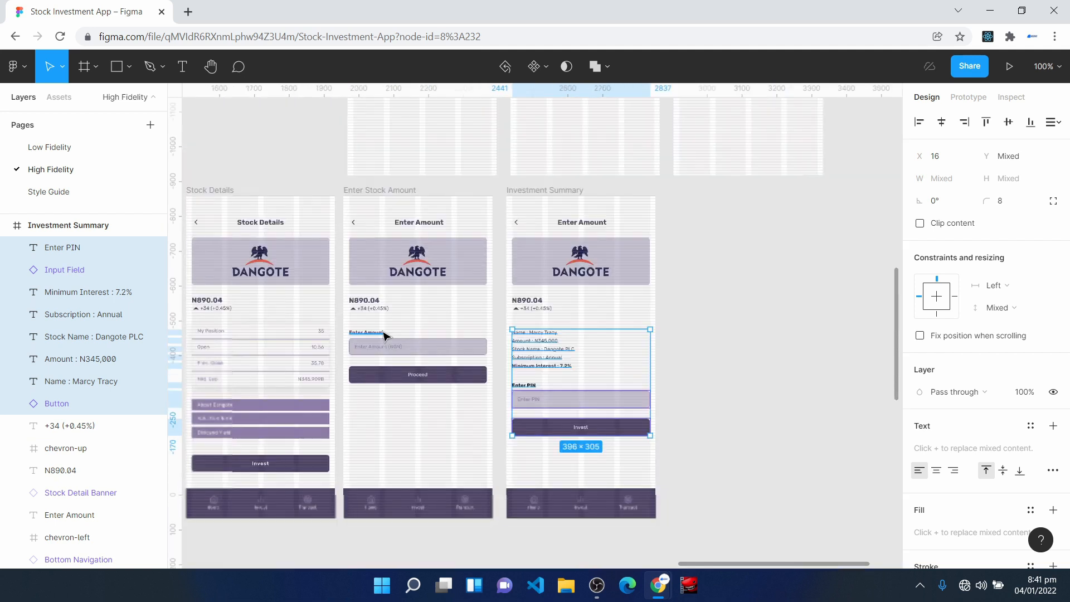
left_click(765, 377)
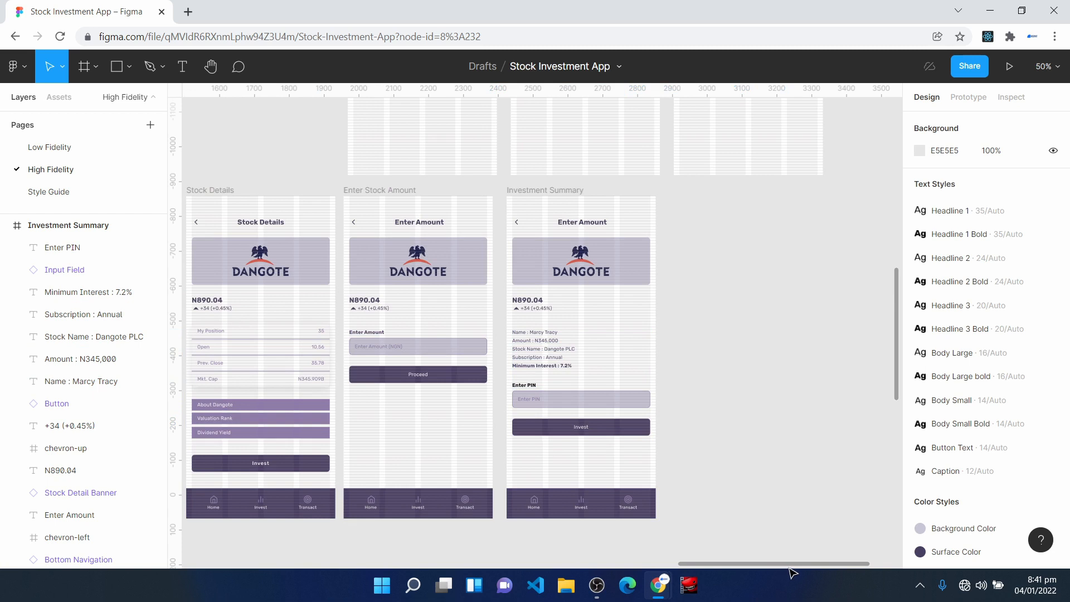
- Review the investing flow from the home navigation through the Invest, Stock Details, Enter Stock Amount and Investment Summary screens
left_click_drag(791, 564, 725, 564)
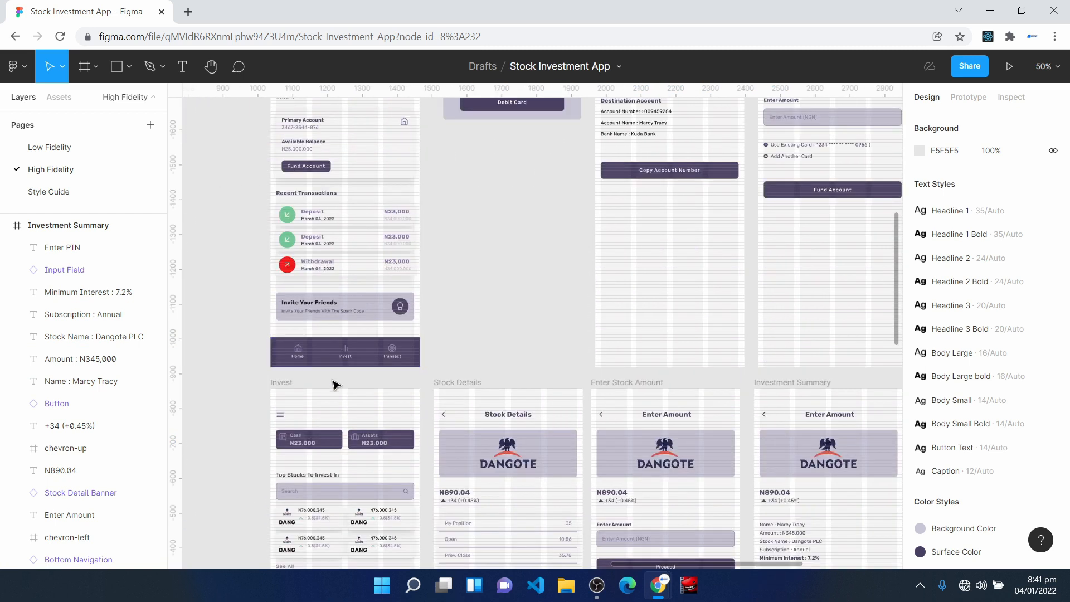
scroll(333, 381, "up", 1)
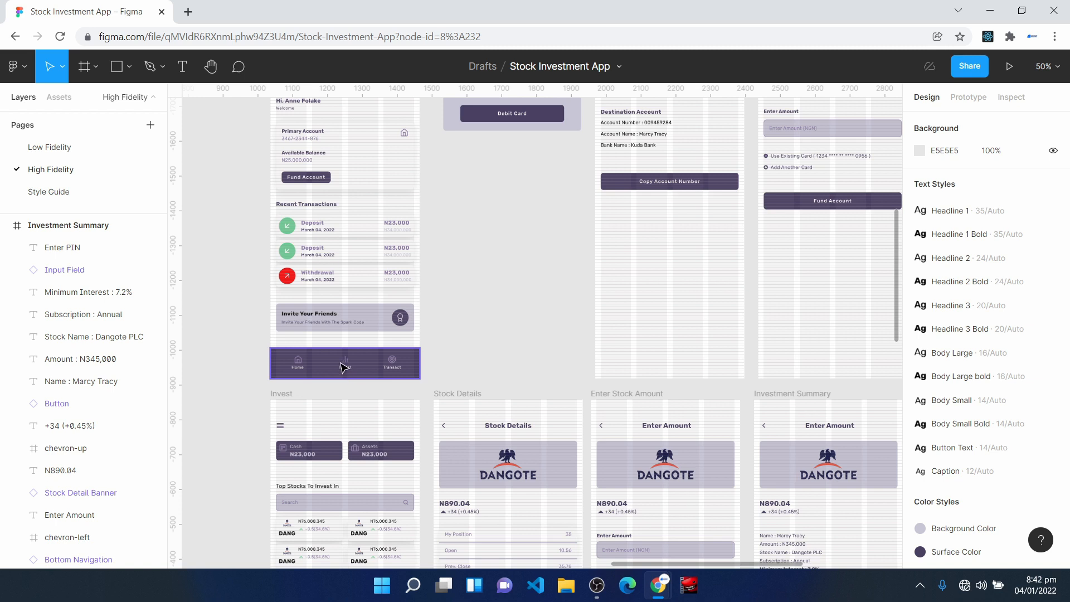
key("shift+0")
key("space")
left_click_drag(368, 355, 622, 314)
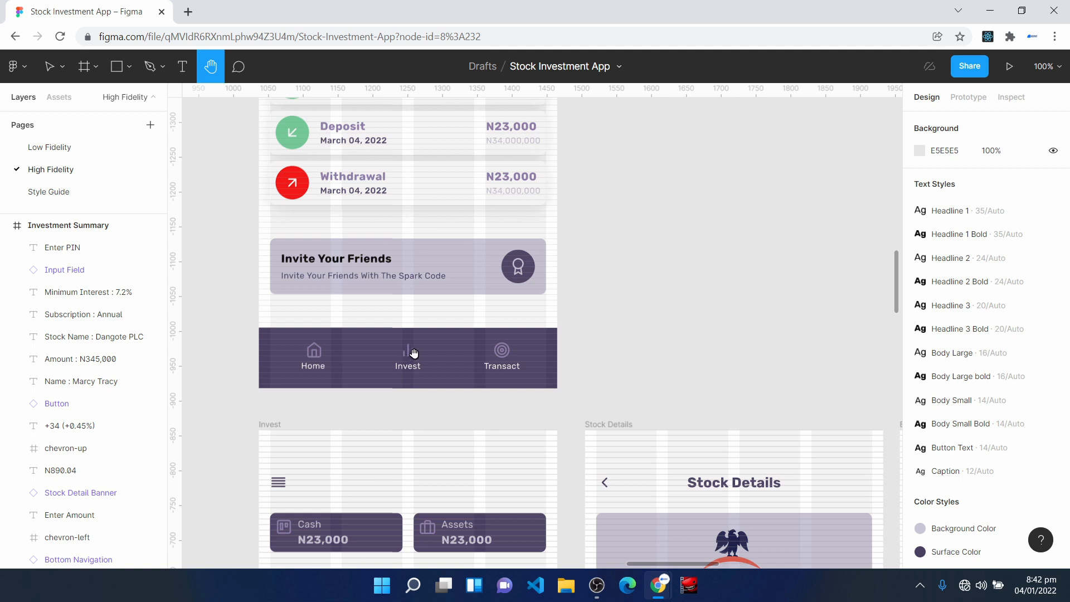
scroll(413, 358, "down", 5)
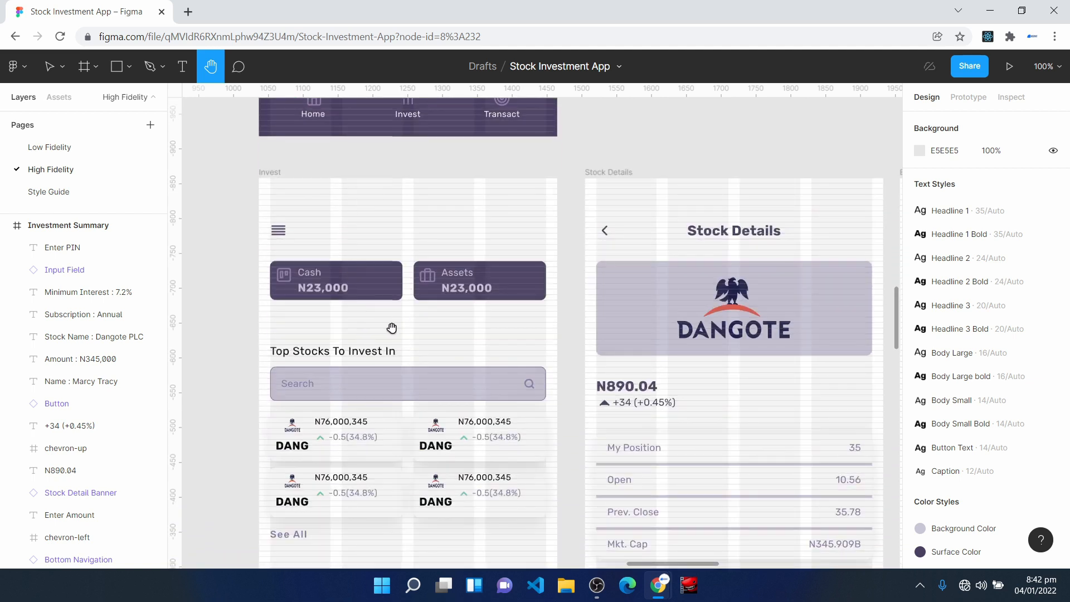
scroll(408, 396, "down", 1)
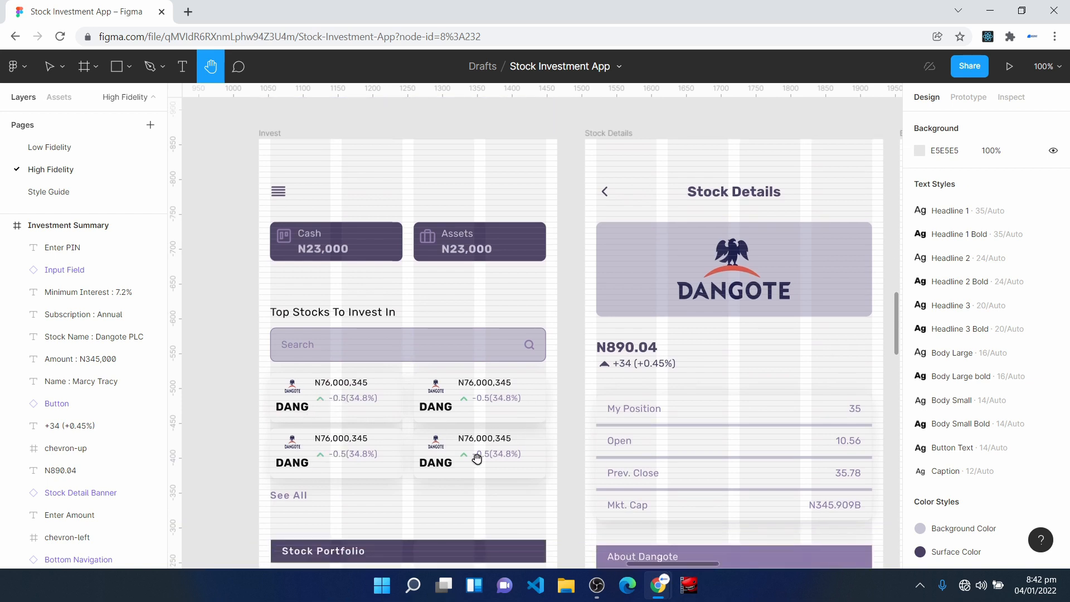
scroll(475, 459, "down", 1)
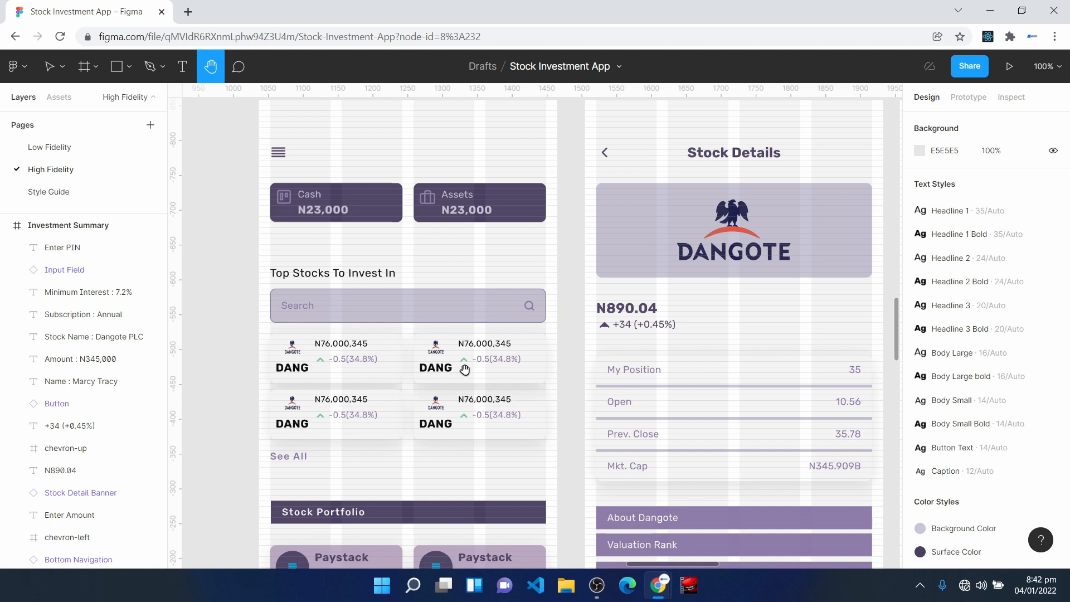
left_click_drag(668, 453, 534, 448)
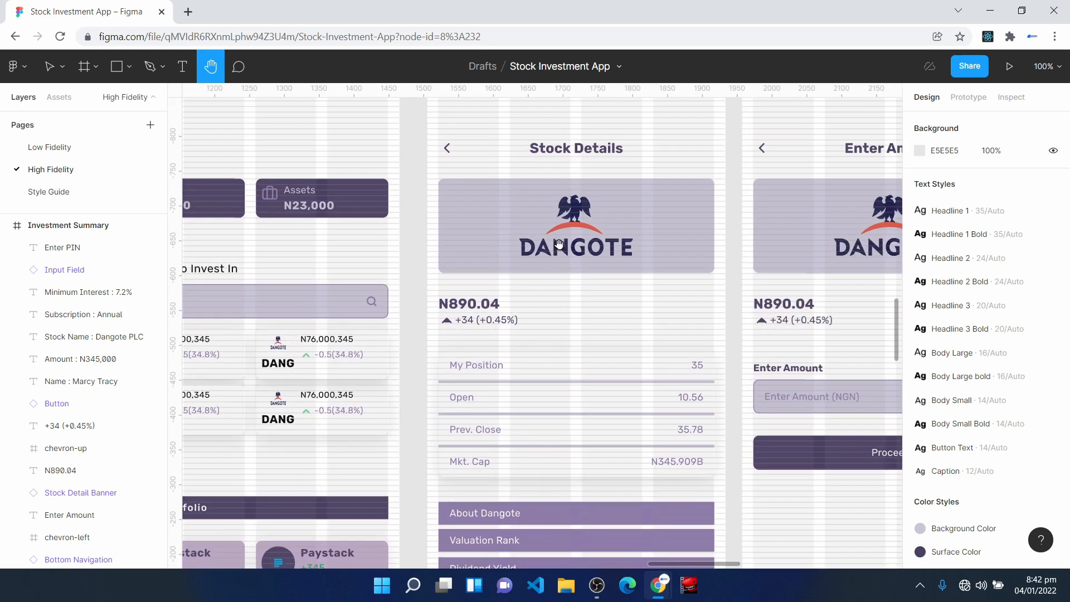
scroll(580, 338, "down", 1)
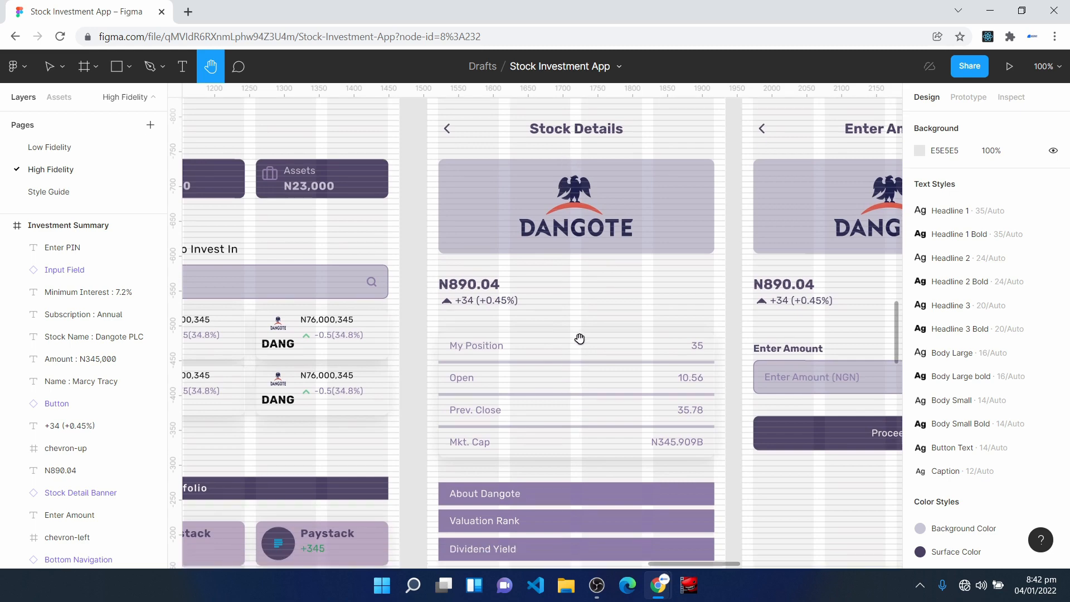
scroll(580, 339, "down", 6)
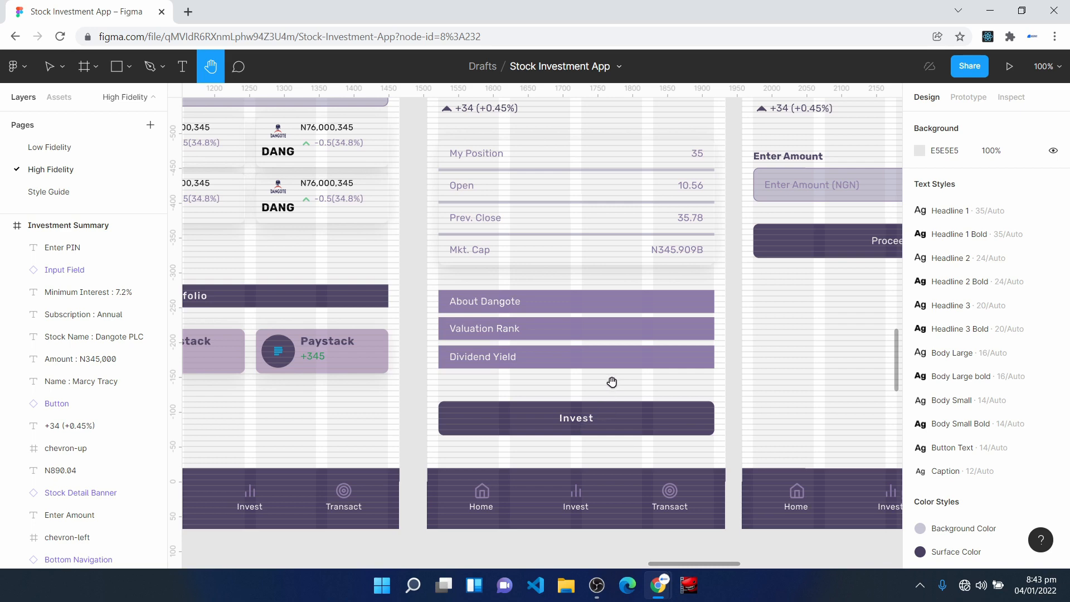
left_click_drag(877, 301, 554, 453)
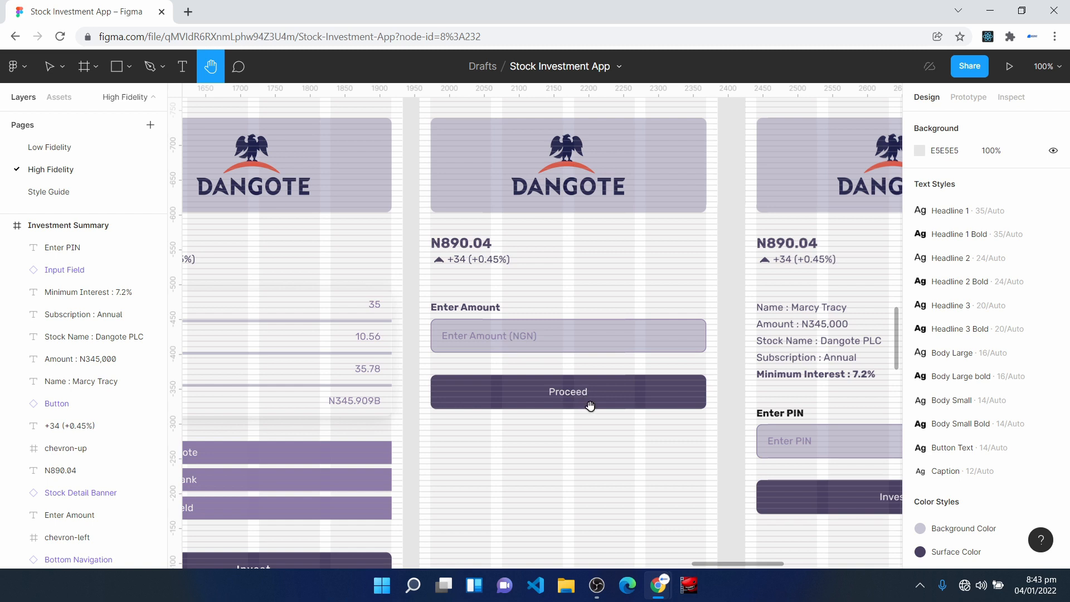
left_click_drag(655, 466, 344, 445)
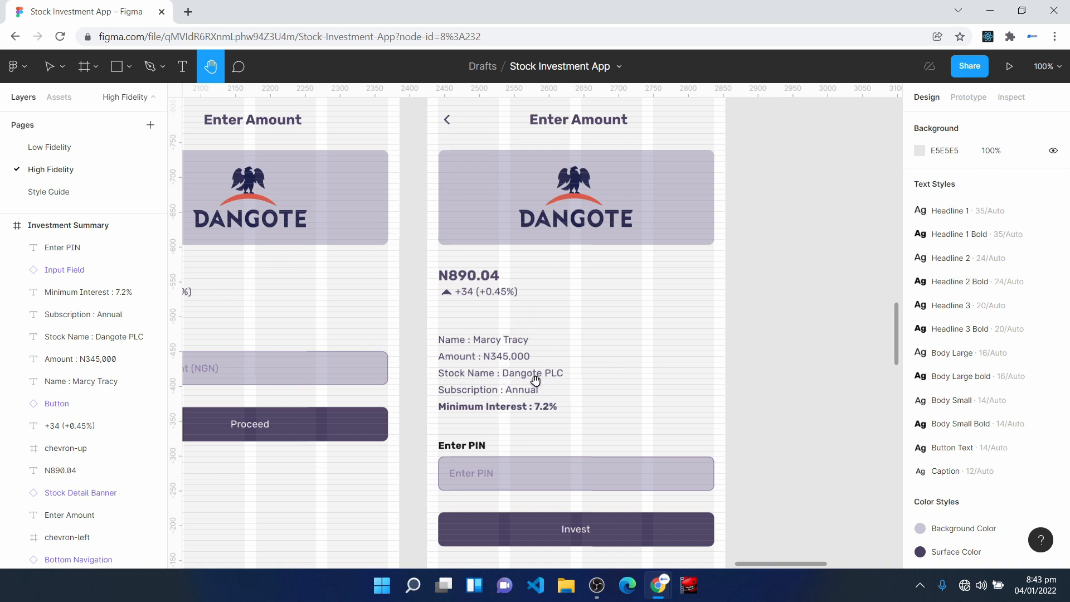
scroll(544, 430, "down", 1)
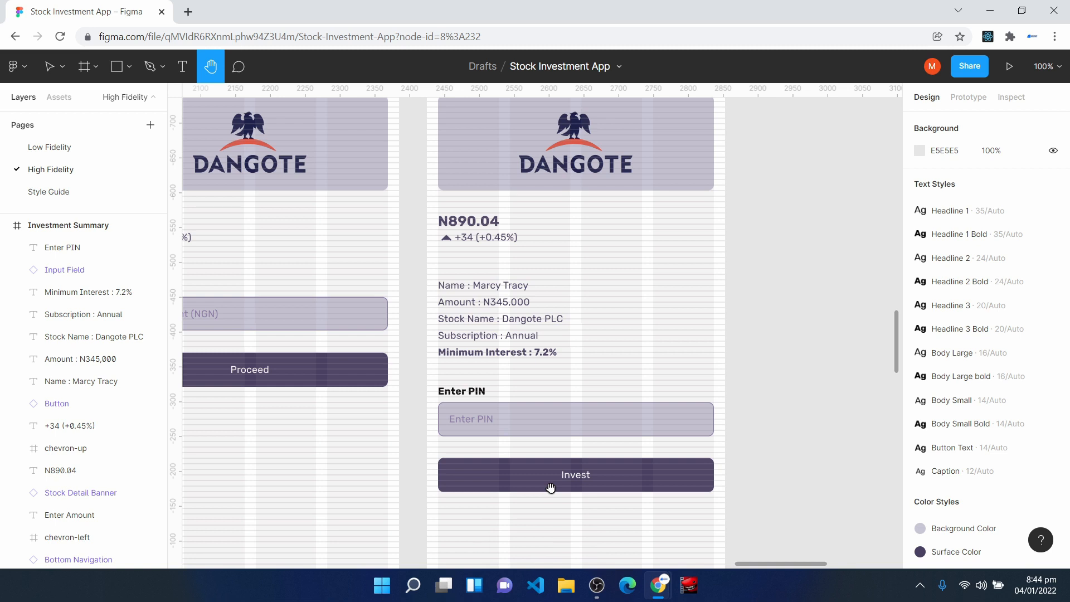
- Change the Investment Summary screen's title to Summary and centre it horizontally in the frame
scroll(551, 488, "up", 4)
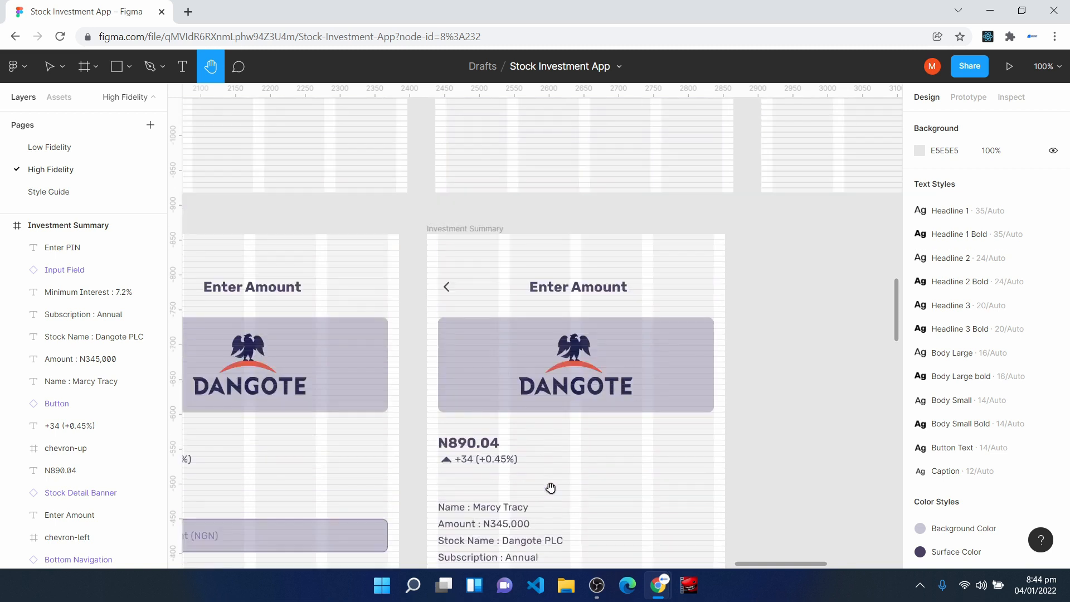
key("v")
double_click(573, 289)
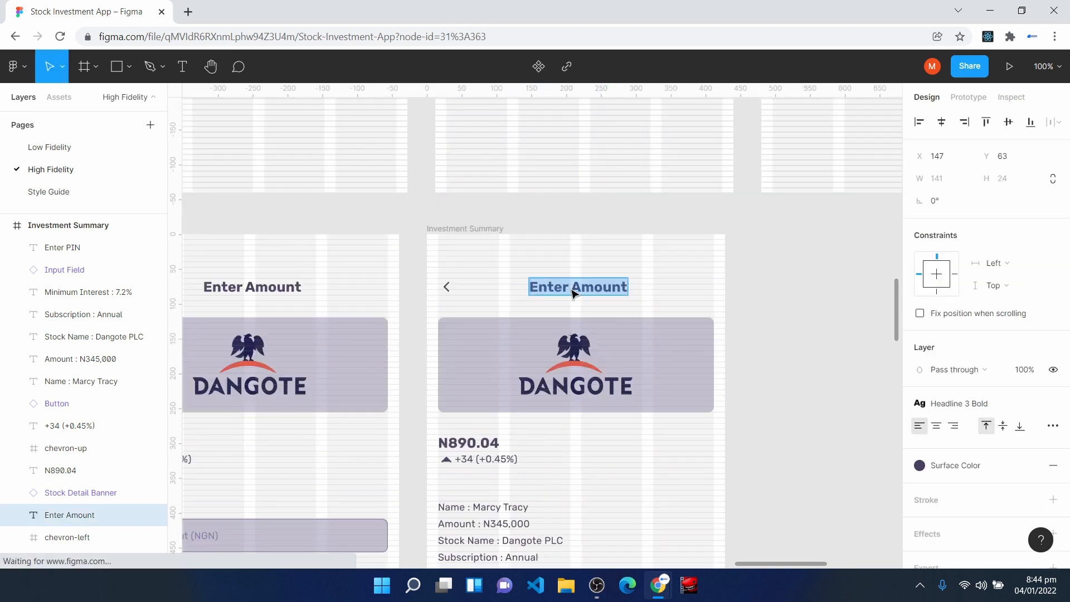
type("Summary")
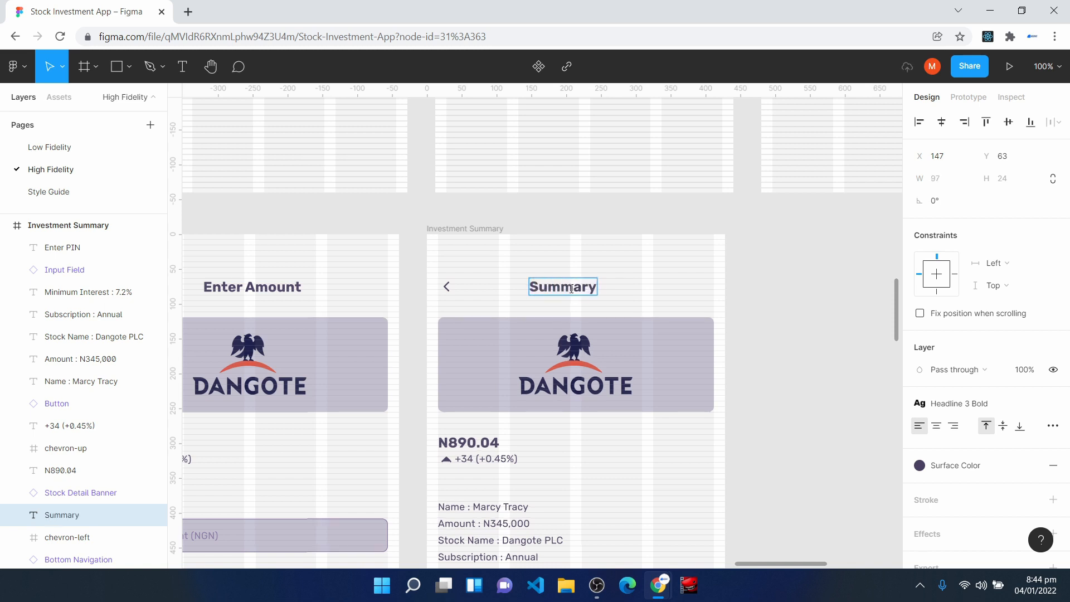
key("Escape")
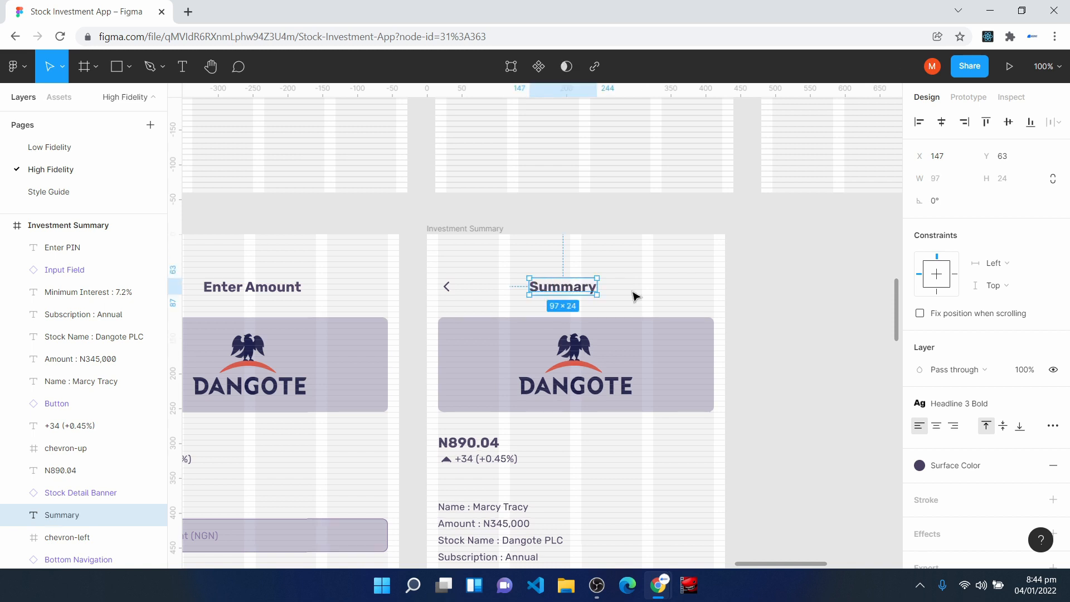
left_click(942, 124)
left_click(579, 292)
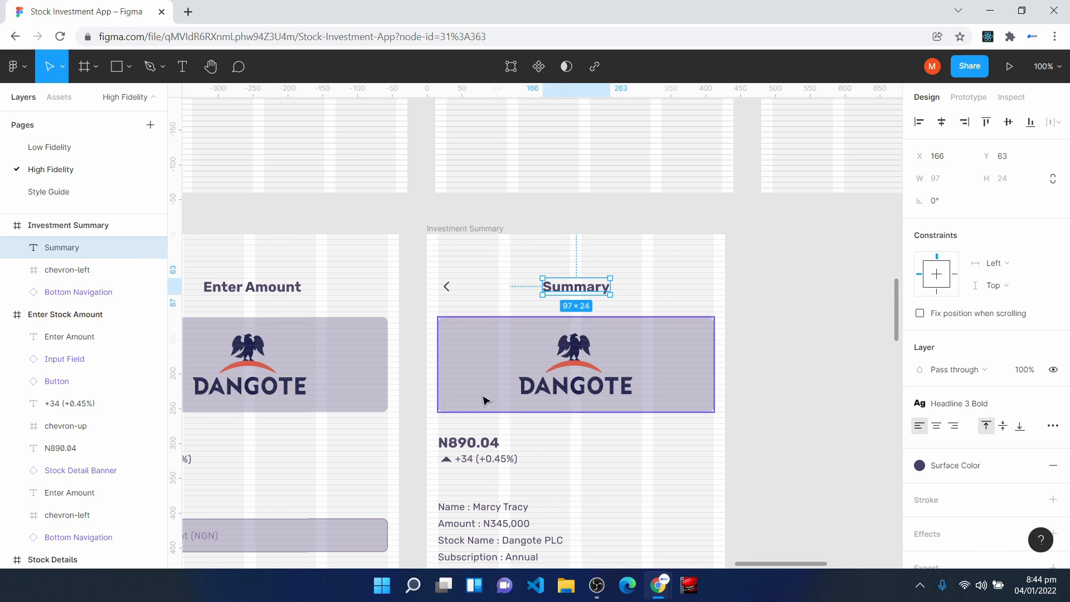
- Centre the Enter Amount title horizontally on the Enter Stock Amount screen
key("h")
left_click_drag(359, 333, 544, 326)
left_click(436, 276)
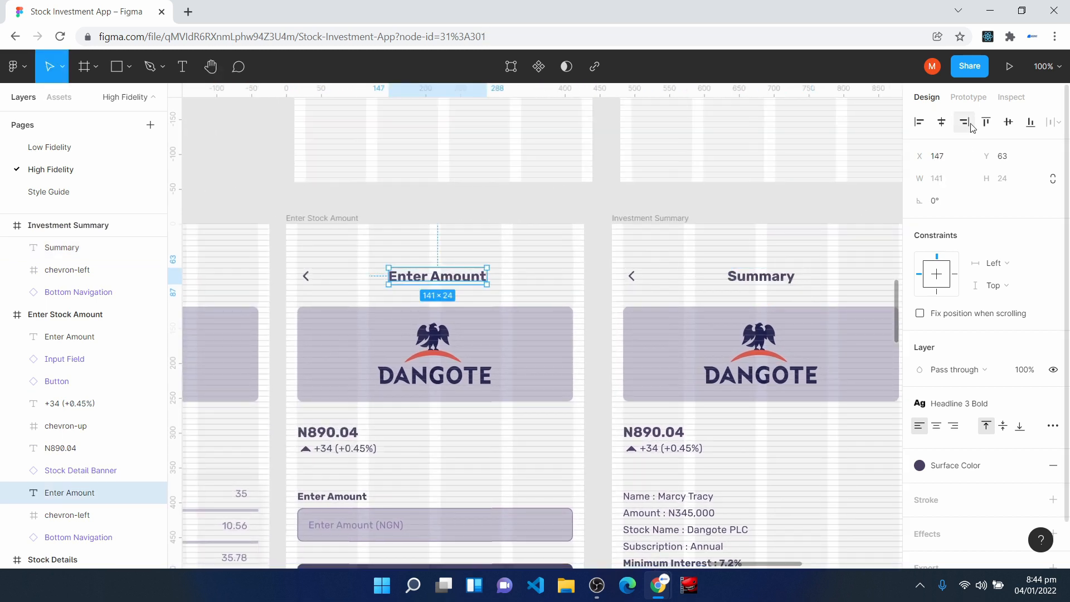
left_click(945, 123)
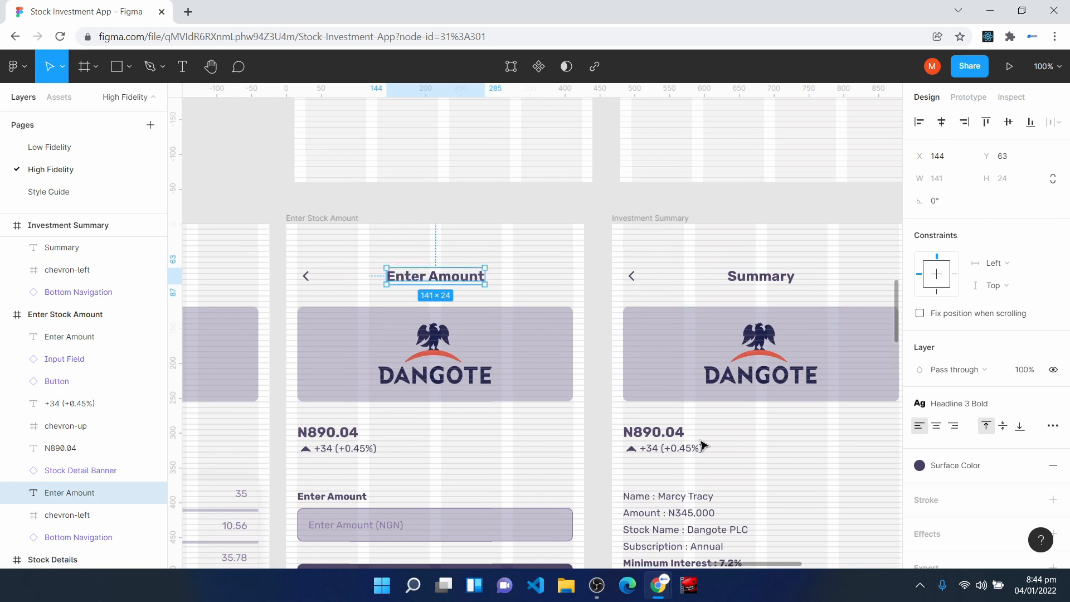
- Copy the Stock Details title into the Invest screen's header, change its text to Invest and centre it horizontally
key("h")
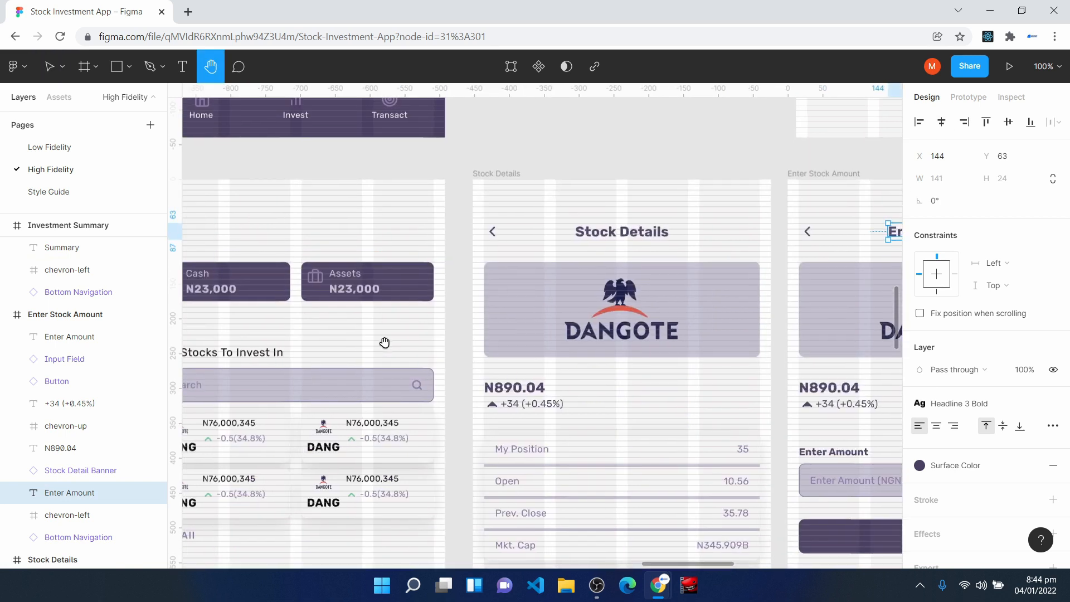
left_click_drag(385, 342, 612, 337)
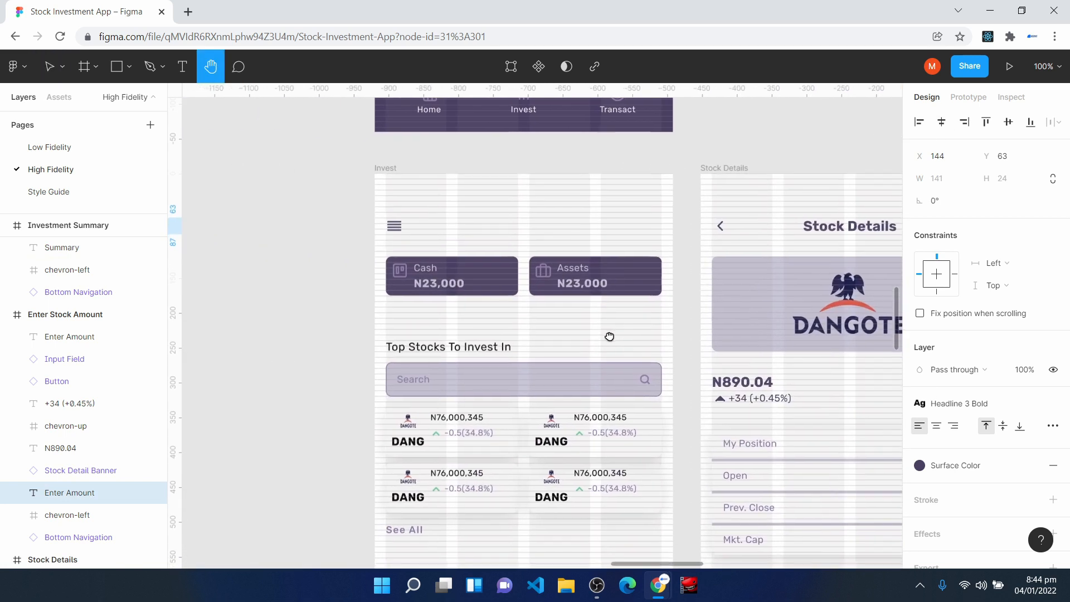
key("v")
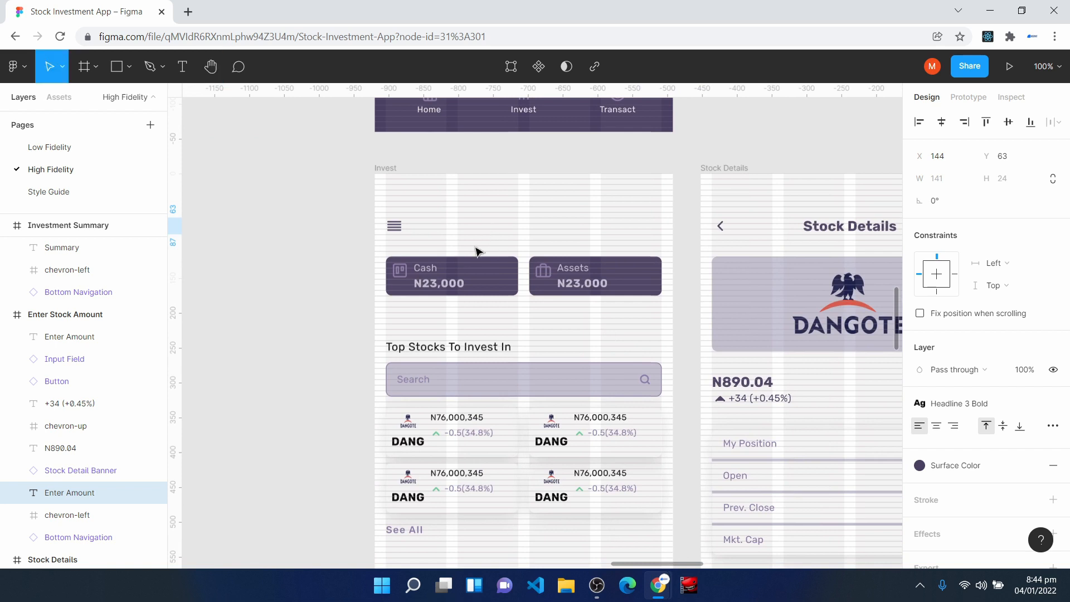
left_click_drag(837, 234, 539, 216)
double_click(539, 216)
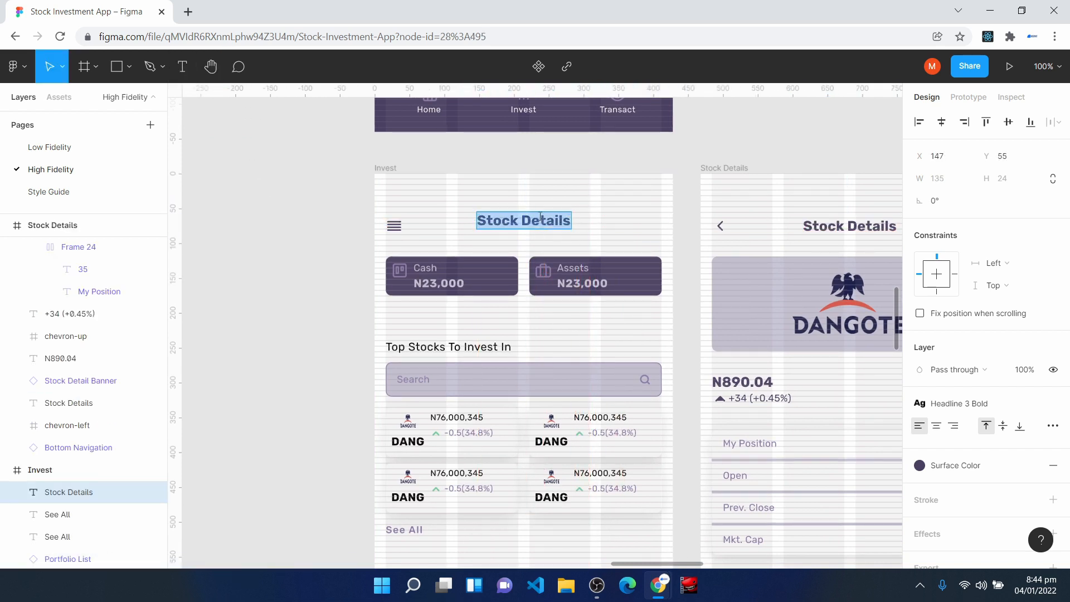
type("Invest")
key("Escape")
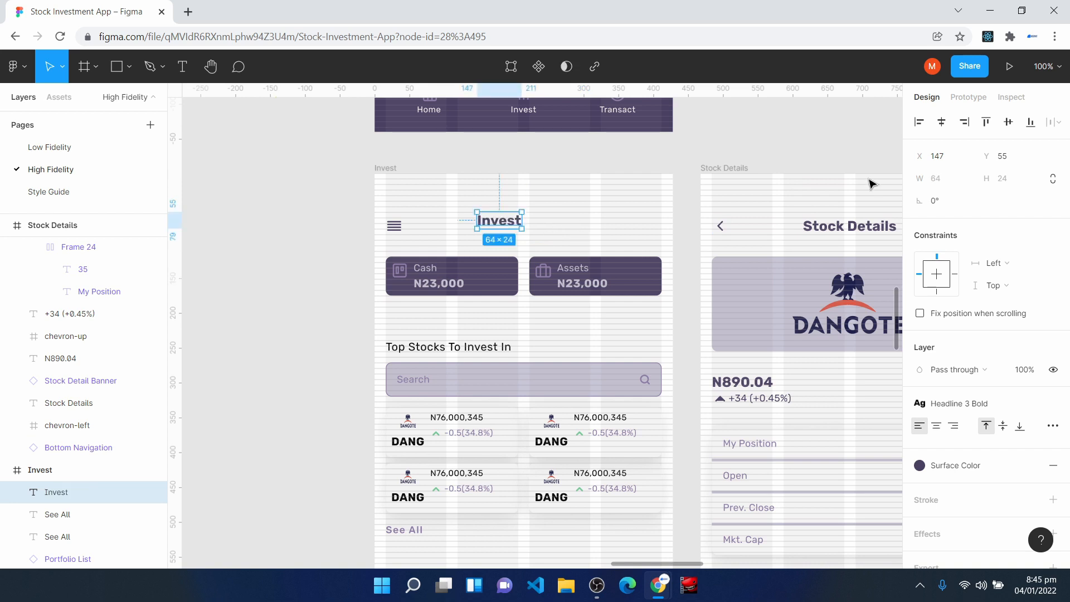
left_click(944, 122)
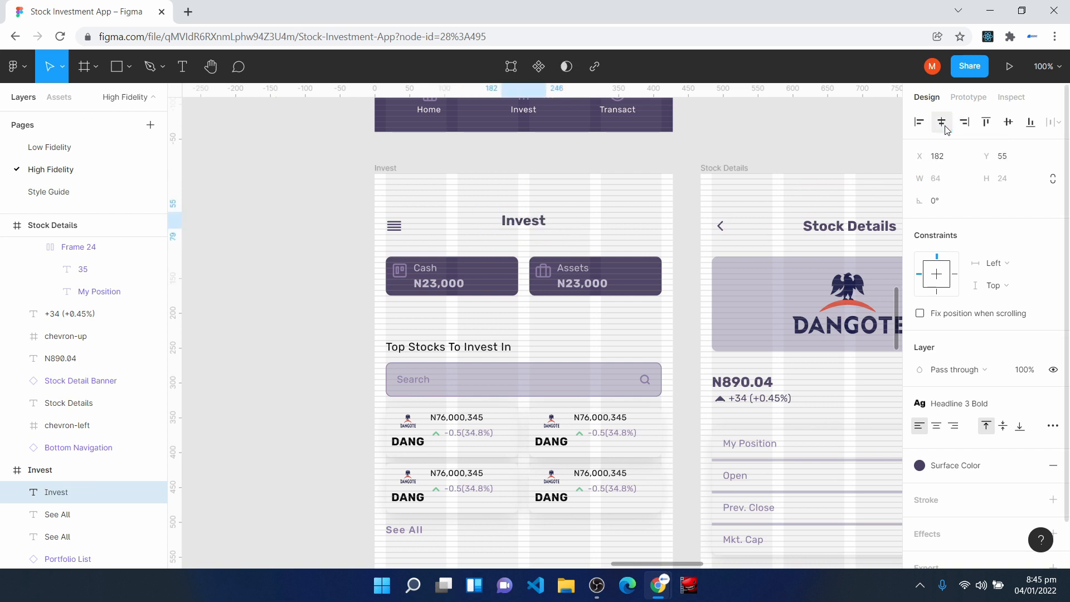
left_click(656, 219)
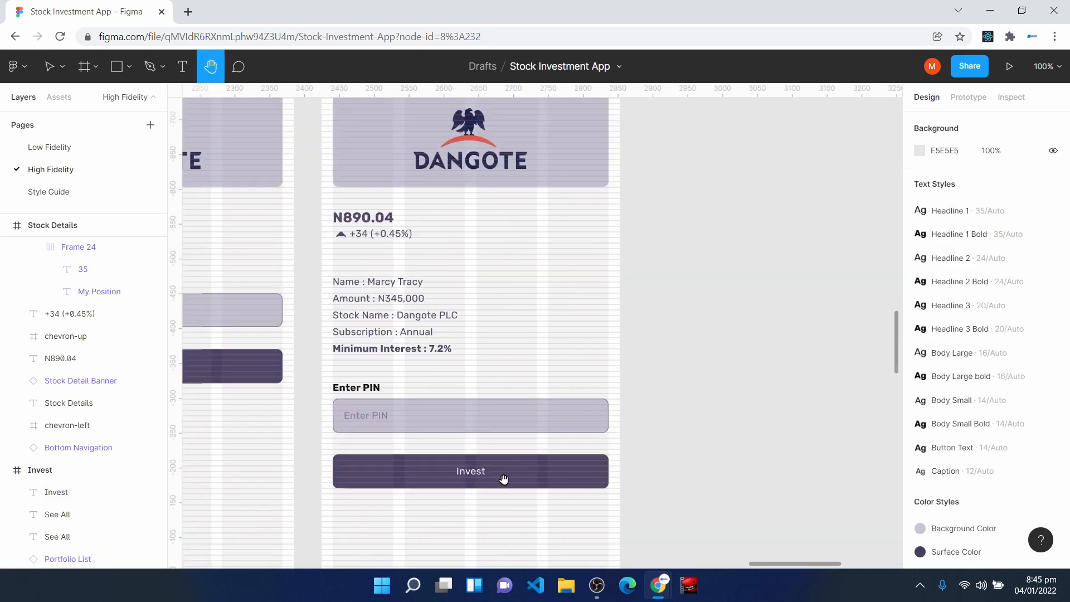
- Duplicate the Investment Summary frame beside the original
scroll(508, 484, "up", 3)
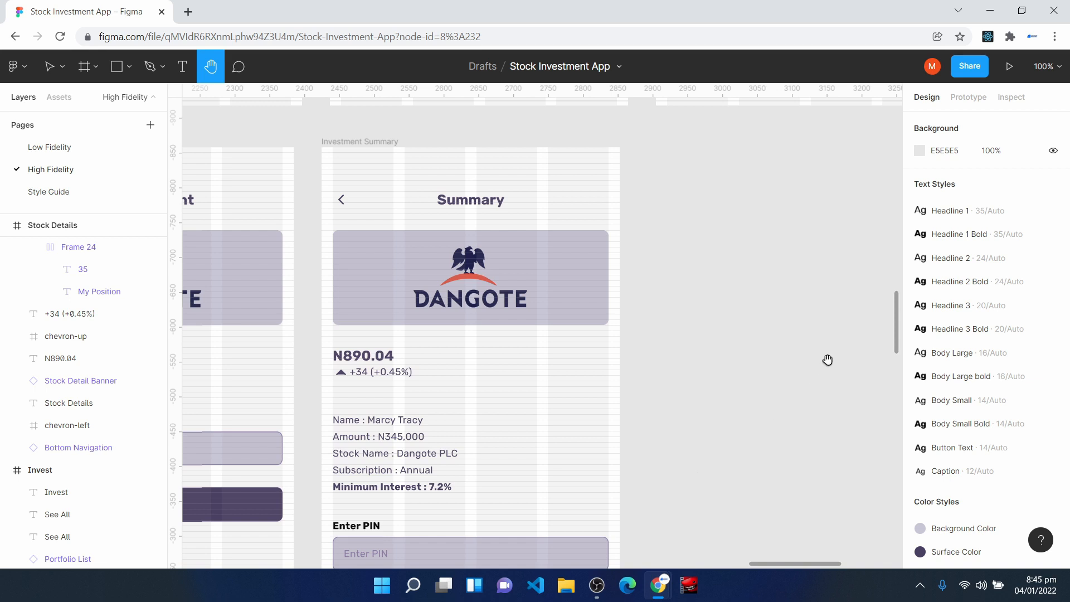
key("v")
left_click(339, 146)
key("ctrl+d")
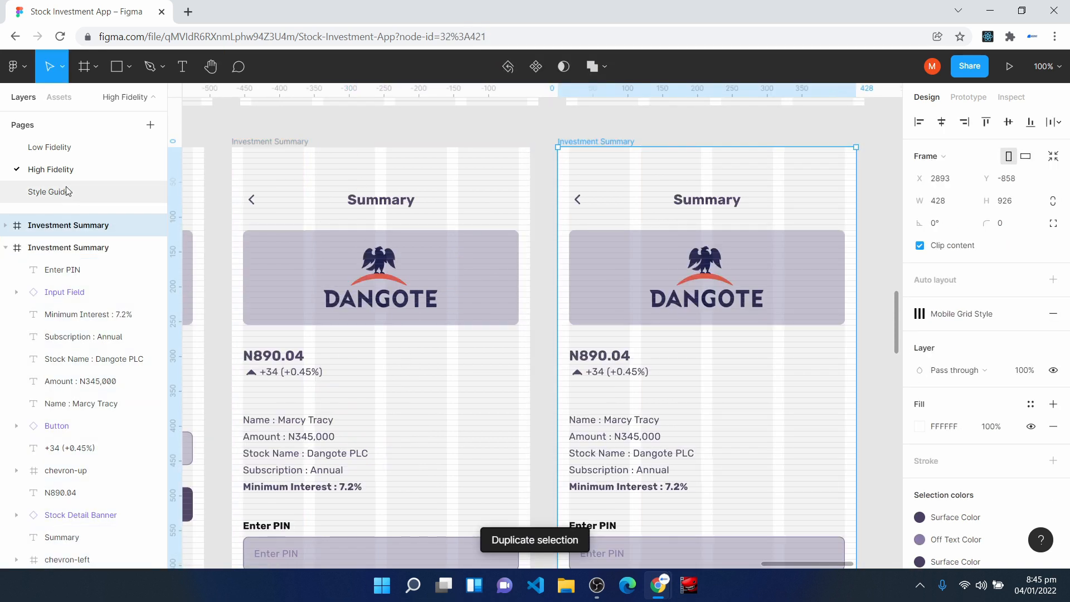
- Rename the duplicated Investment Summary frame as Successful Investment
right_click(60, 227)
left_click(115, 314)
type("Su")
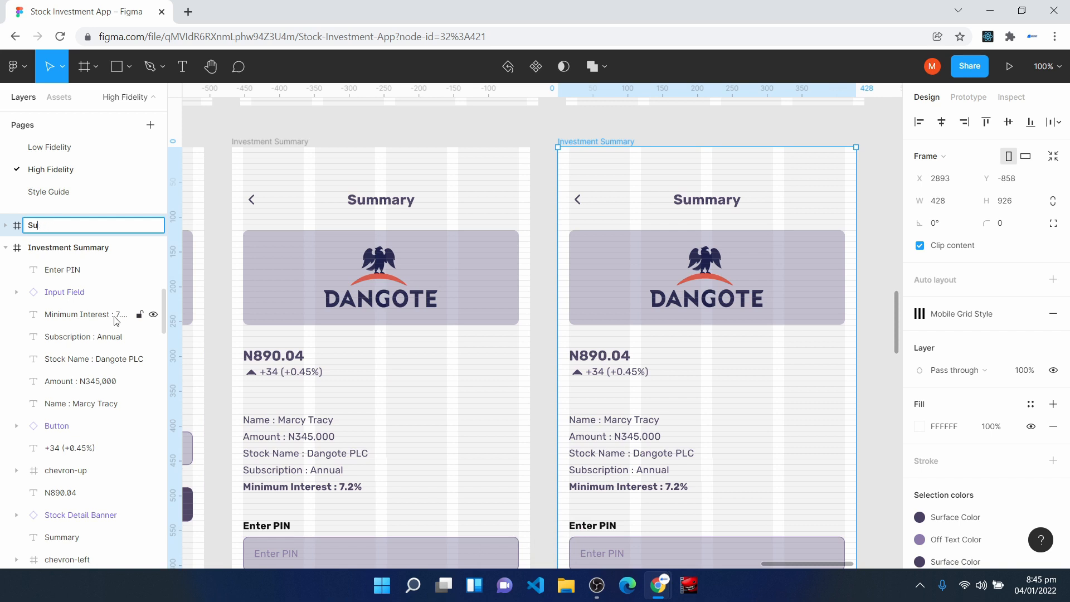
type("nccesccessful Invest")
type("emn")
key("BackSpace")
key("BackSpace")
key("BackSpace")
type("ment")
key("Return")
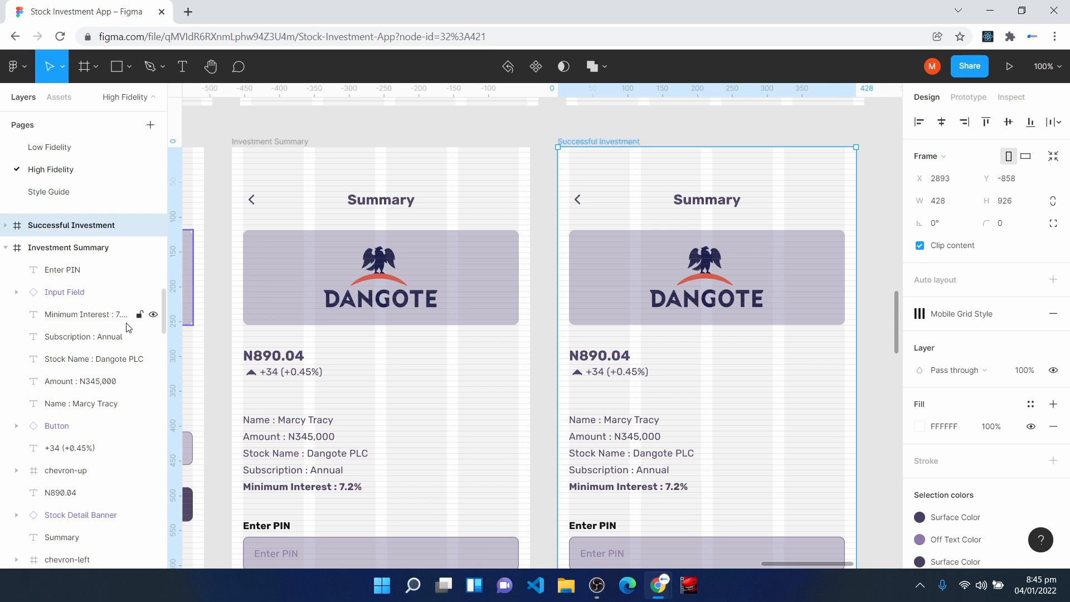
- Delete the Dangote banner, price, investment details, PIN field, button and Summary title from the Successful Investment screen
scroll(723, 383, "down", 3)
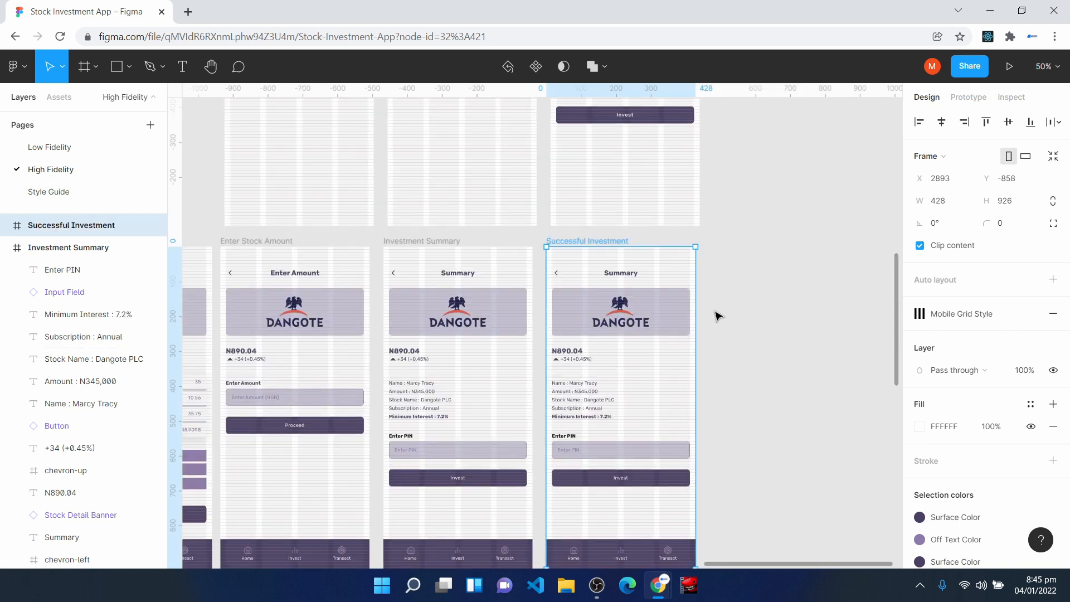
scroll(719, 315, "up", 5)
scroll(625, 379, "down", 5)
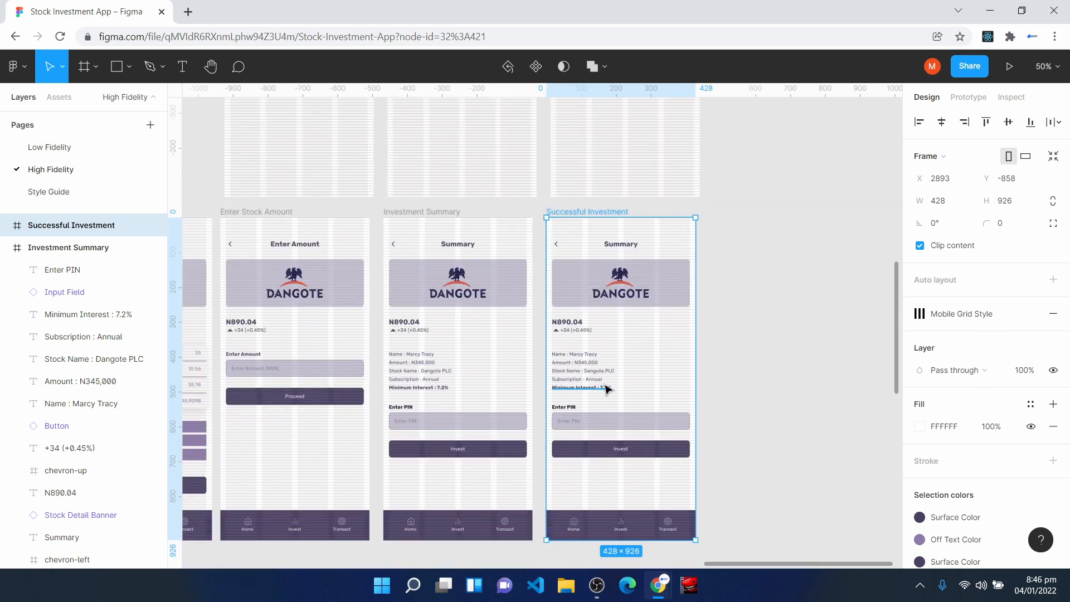
left_click(571, 287)
key("Delete")
left_click_drag(550, 311, 624, 446)
key("Delete")
left_click(621, 246)
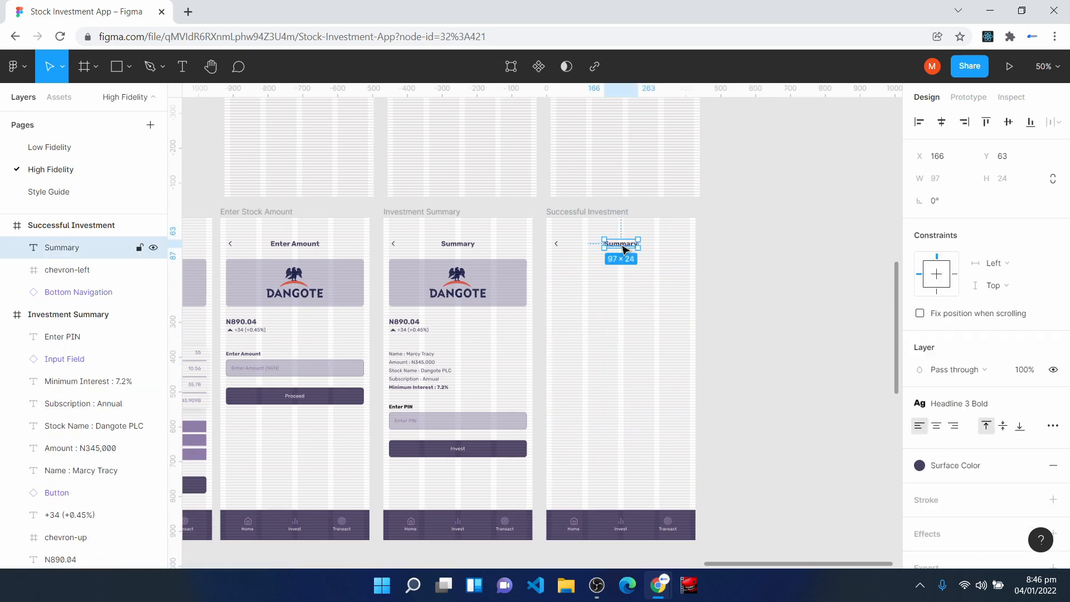
key("Delete")
- Delete the Debit Card title from the Transfer Successful screen
scroll(616, 278, "up", 5)
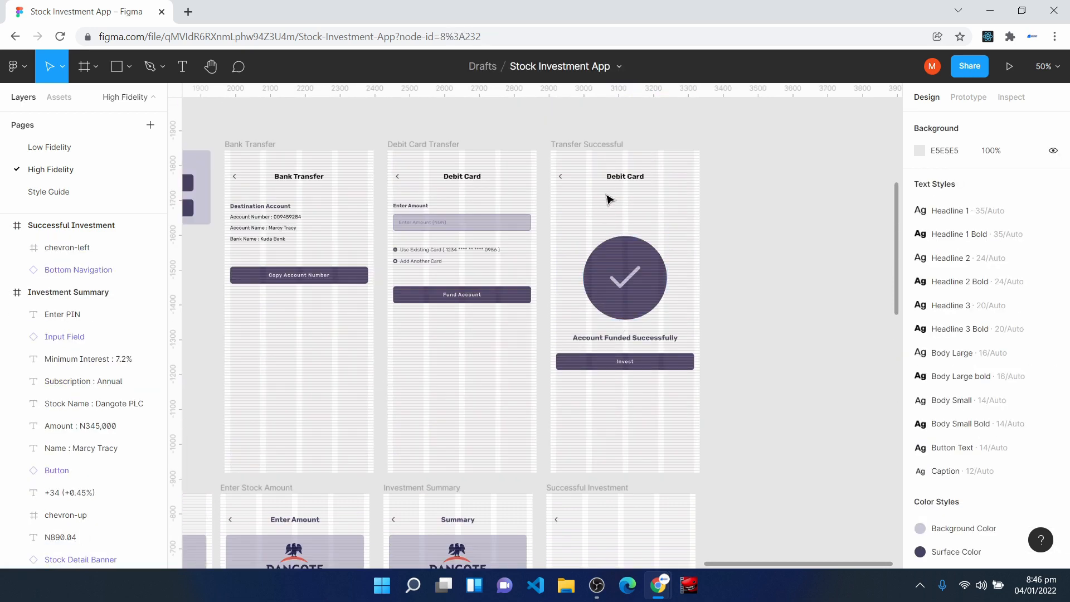
left_click(626, 183)
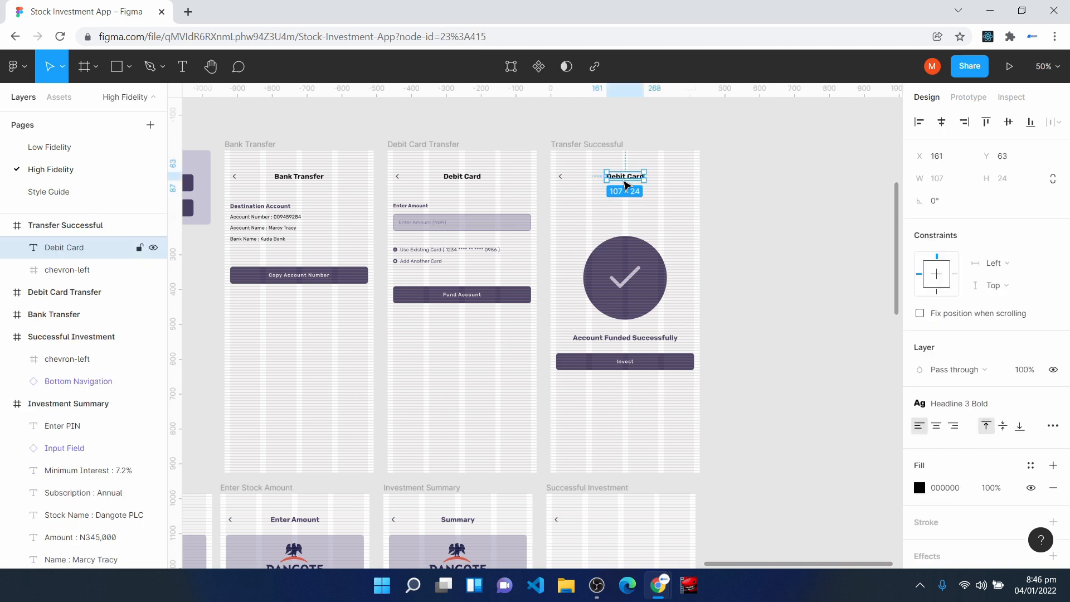
key("Delete")
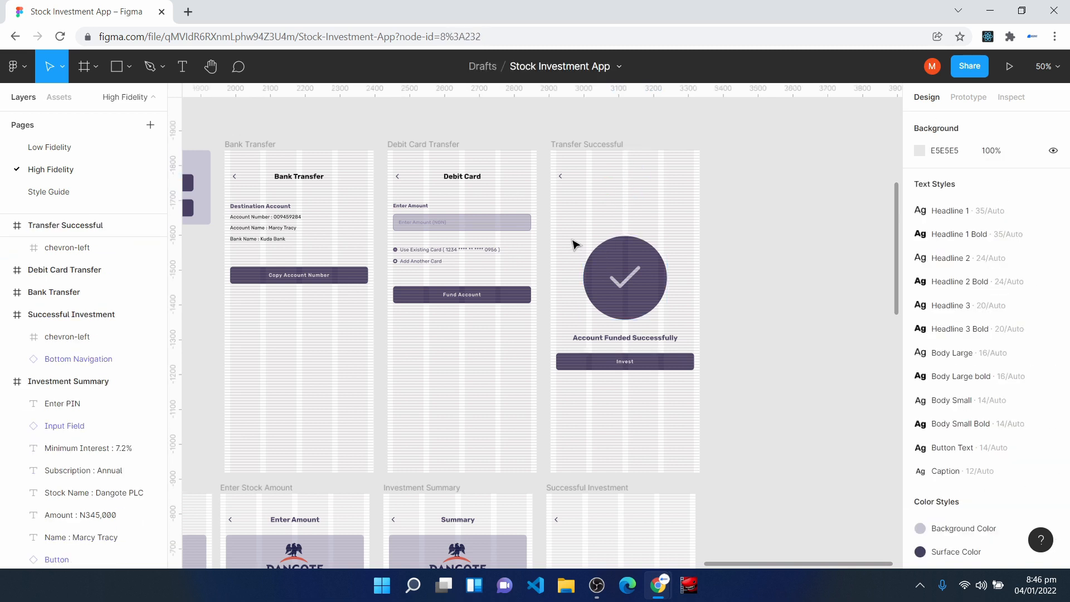
- Copy the check mark circle, success message and Invest button from the Transfer Successful screen into the Successful Investment screen
left_click_drag(553, 211, 701, 446)
key("ctrl+d")
left_click_drag(569, 294, 567, 399)
scroll(573, 473, "down", 5)
- Change the message under the check mark on the Successful Investment screen to Success and centre it horizontally
key("ctrl+plus")
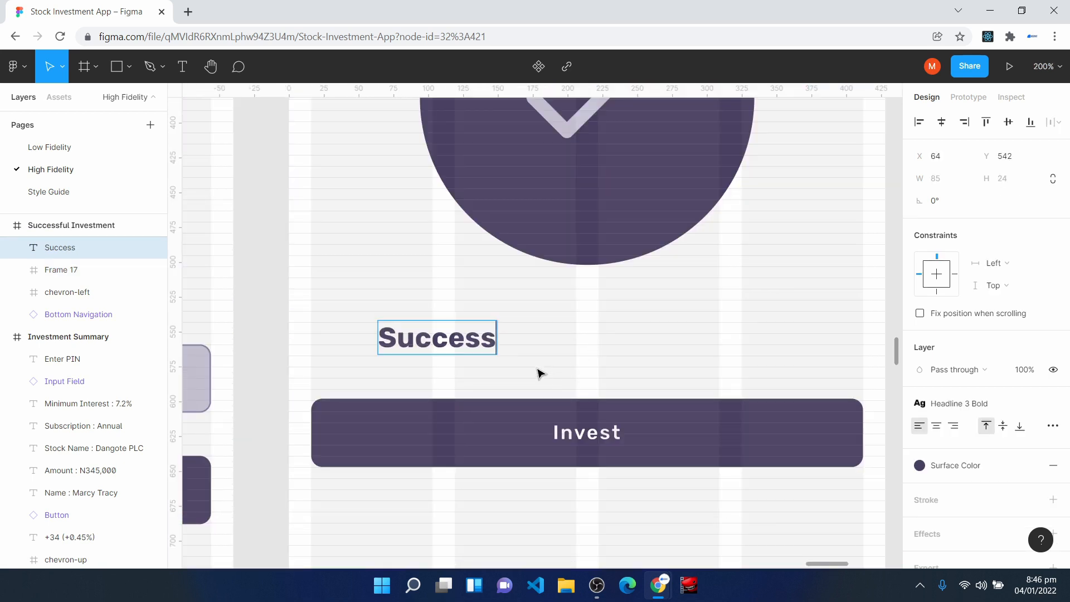
key("Escape")
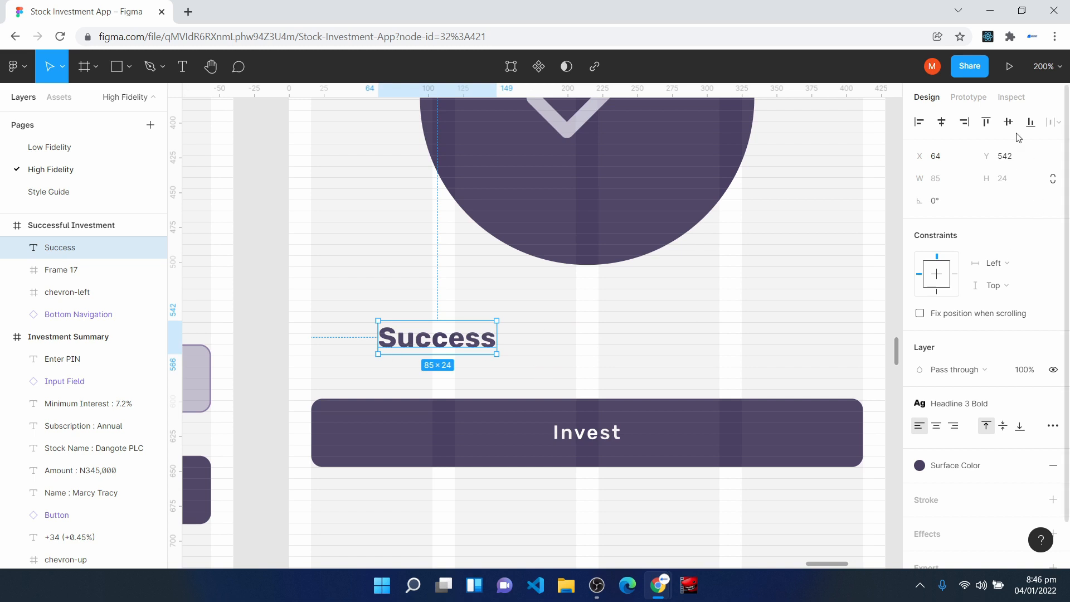
left_click(942, 126)
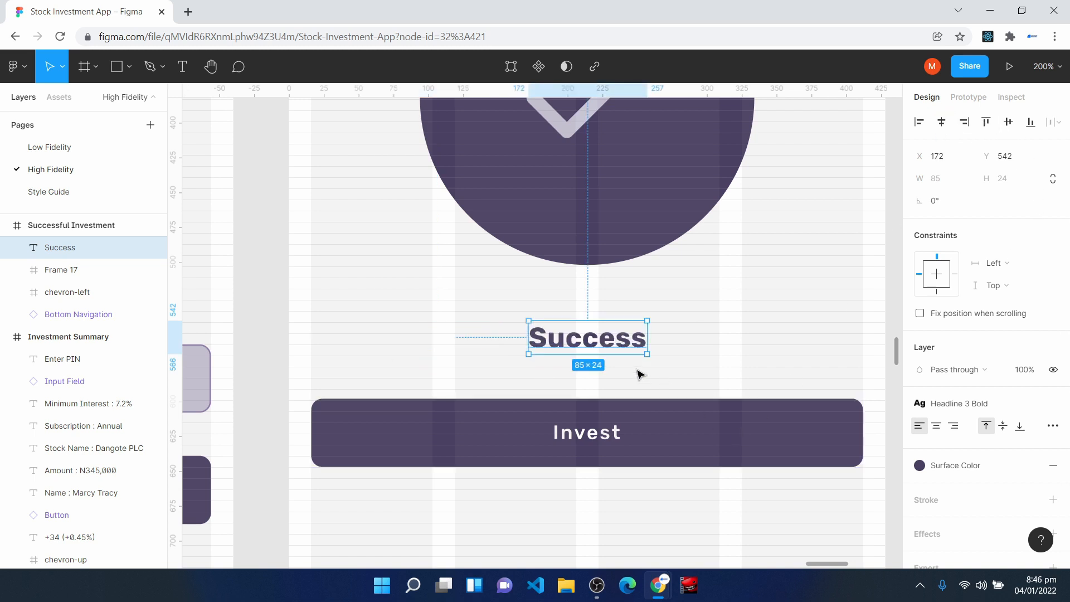
- Change the Successful Investment screen's button label to Go Back Home
double_click(604, 435)
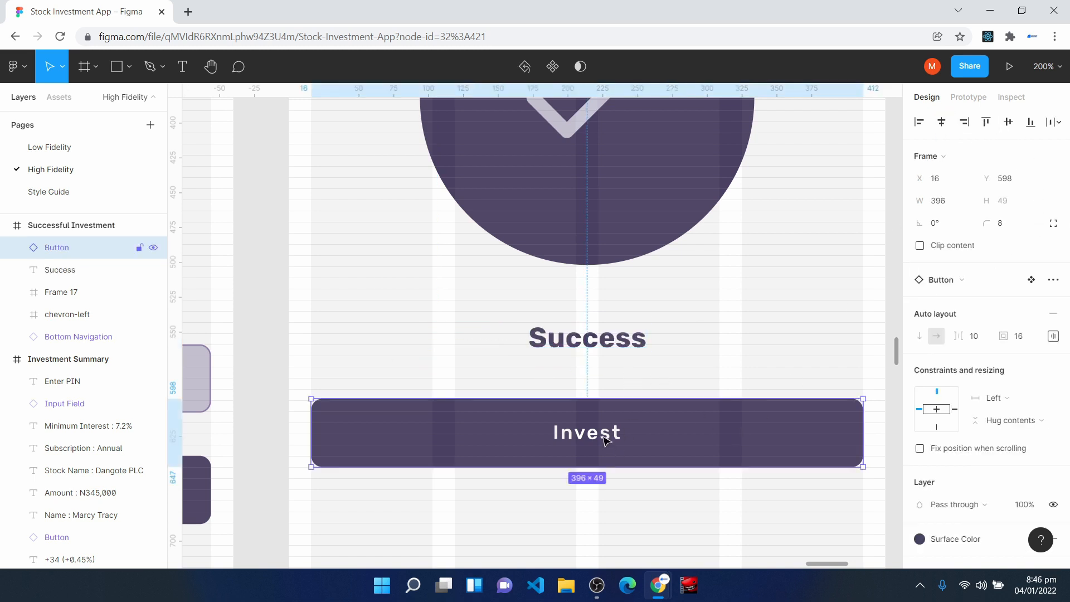
type("Go")
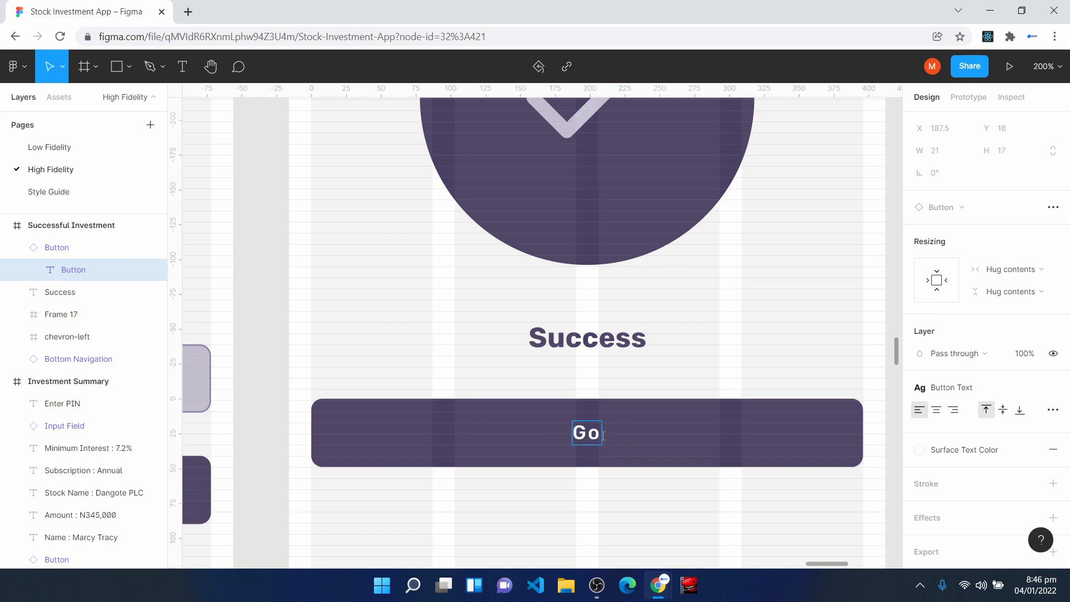
type(" Back Home")
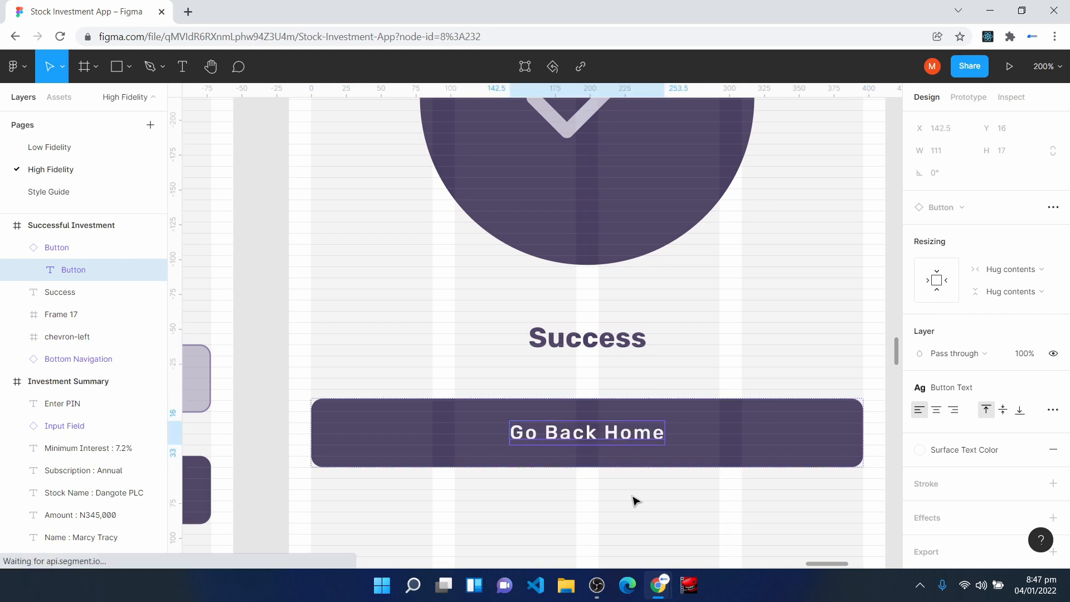
left_click(634, 500)
- Review the overall layout of all the high-fidelity screens, from the Splash row to the Invest row
key("ctrl+minus")
key("ctrl+minus")
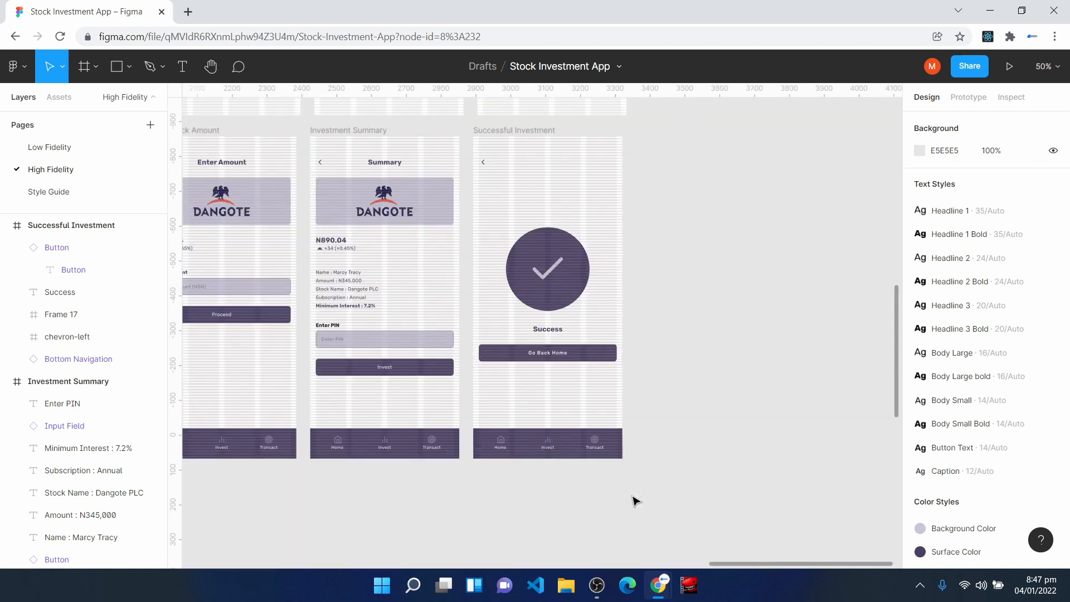
key("ctrl+minus")
left_click_drag(523, 338, 726, 463)
scroll(397, 128, "up", 3)
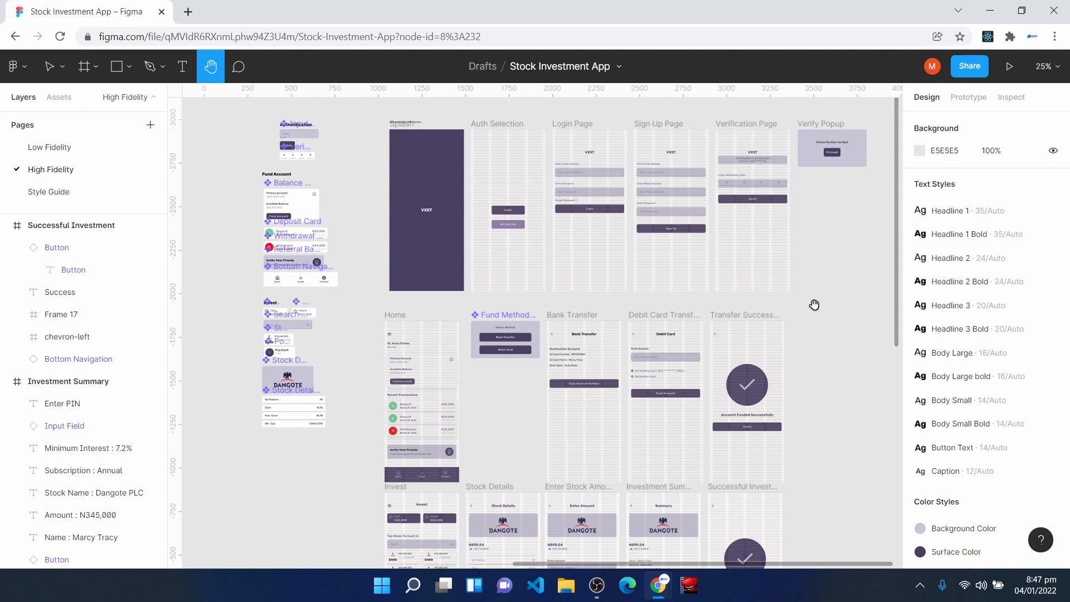
scroll(376, 261, "down", 1)
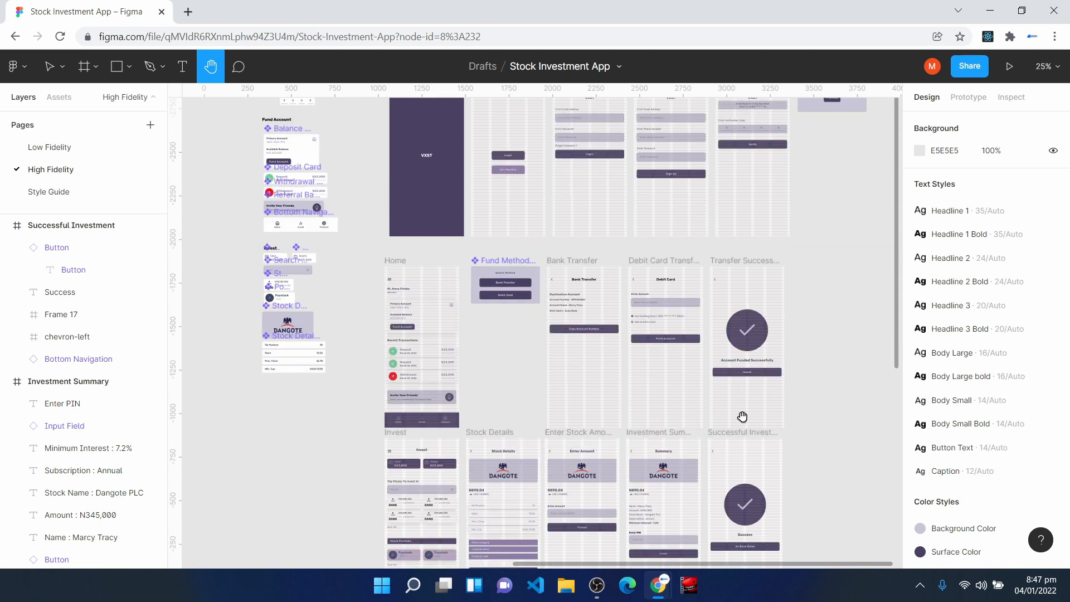
scroll(745, 416, "down", 2)
scroll(745, 416, "down", 1)
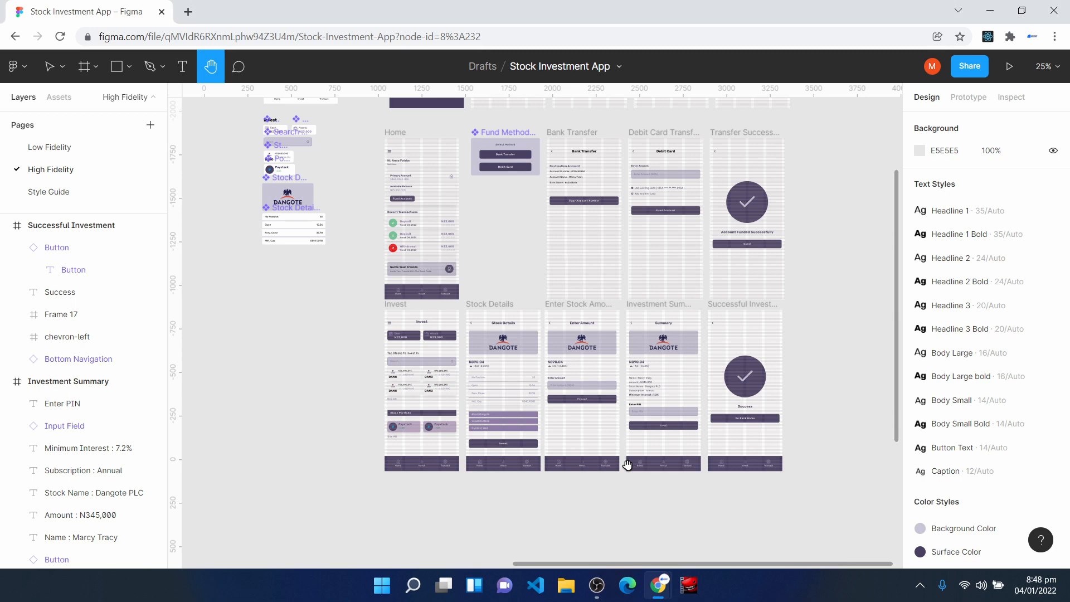
- Examine the Recent Transactions list and its first Deposit card on the Home screen
key("ctrl+plus")
key("ctrl+plus")
key("ctrl+plus")
key("ctrl+minus")
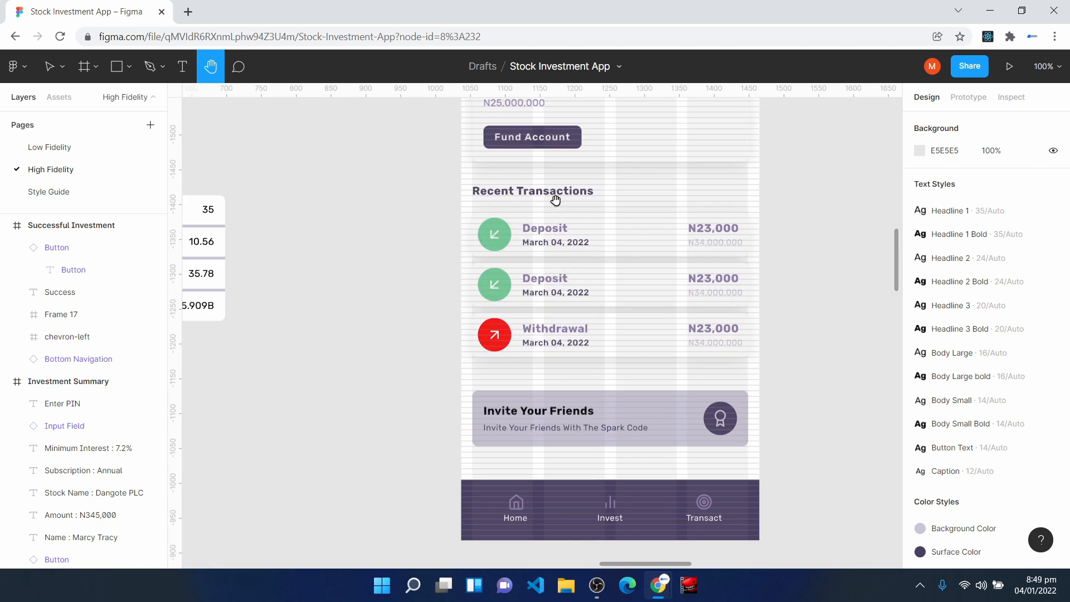
key("v")
left_click(556, 240)
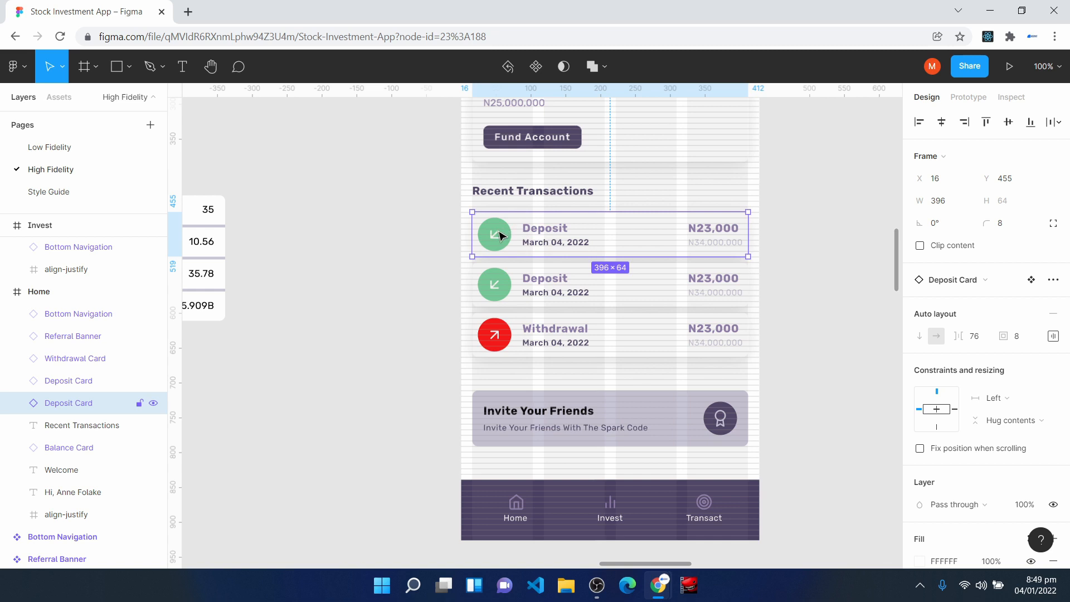
key("minus")
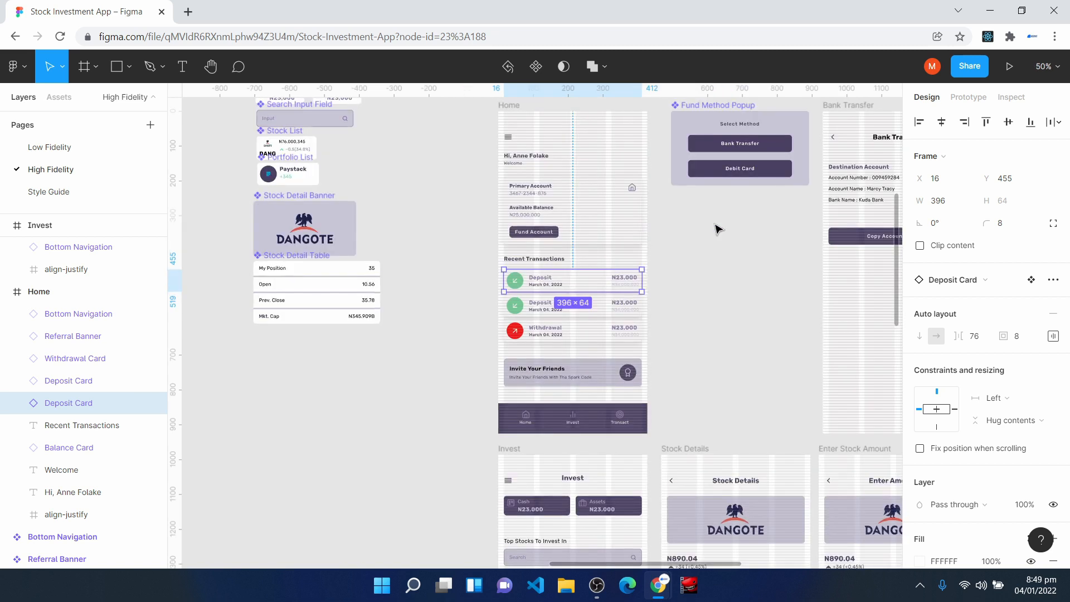
- Duplicate the Transfer Successful frame beside the original
key("minus")
key("h")
left_click_drag(681, 313, 490, 270)
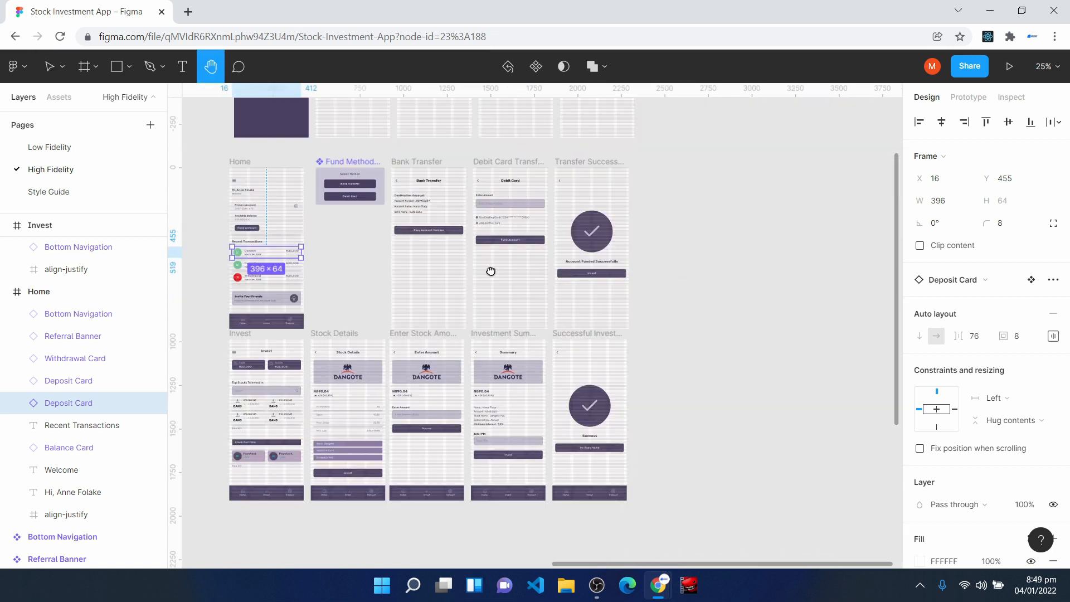
key("v")
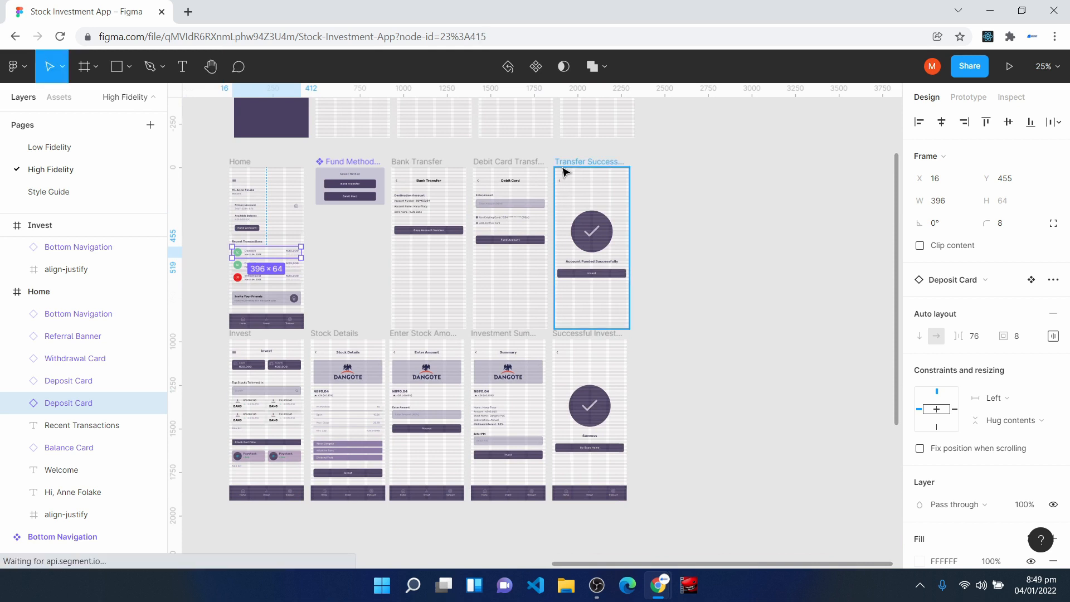
left_click(560, 162)
key("ctrl+d")
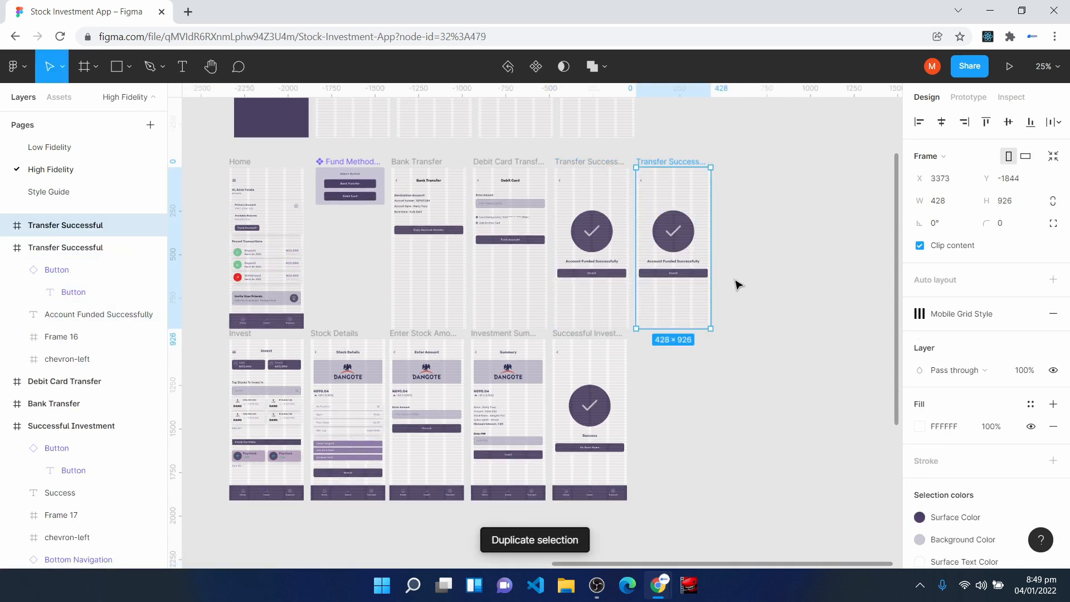
- Rename the duplicated Transfer Successful frame as Transaction Details
key("ctrl+plus")
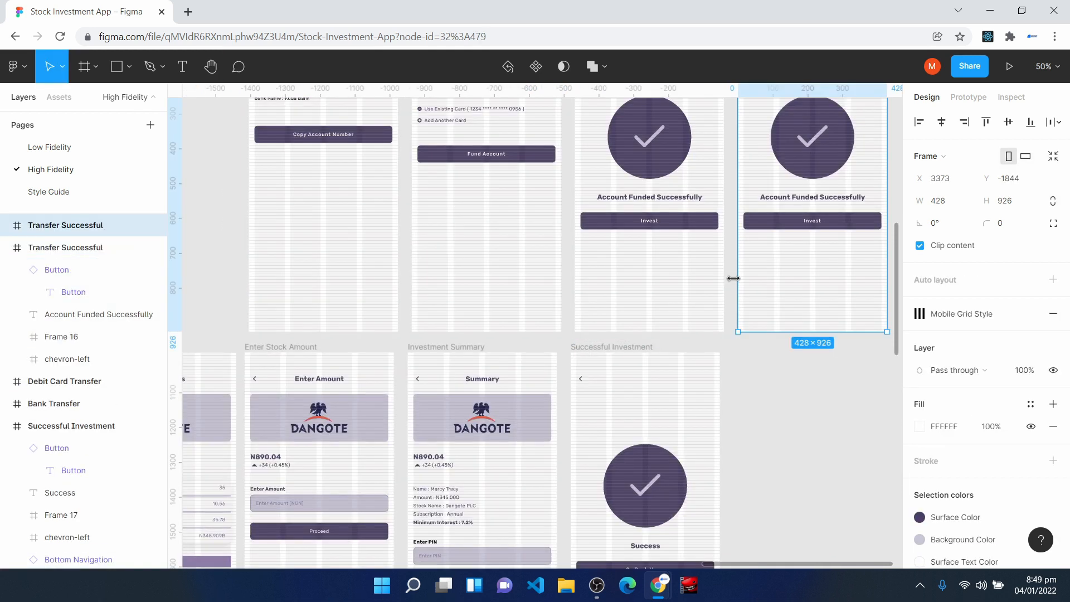
double_click(66, 225)
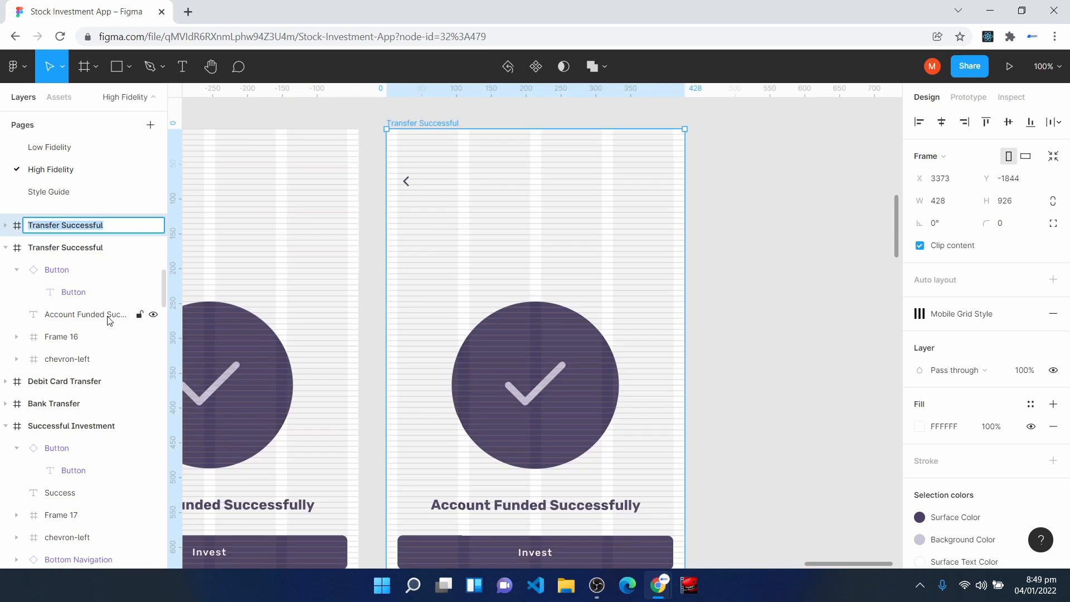
type("Tr")
type("ansacgio")
type("tion Deti")
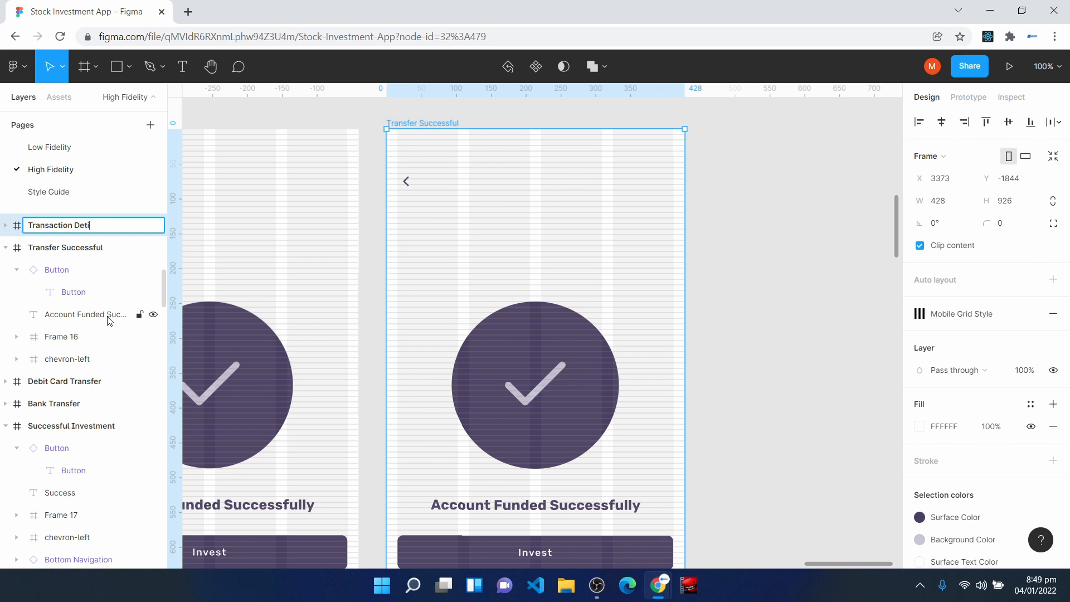
key("BackSpace")
type("ails")
key("Return")
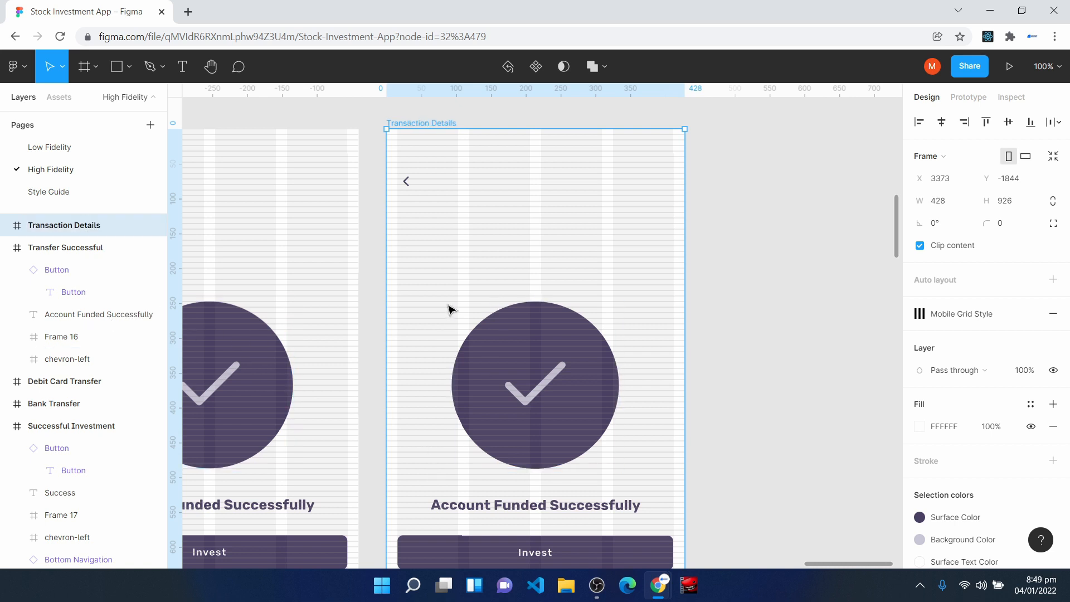
- Delete the check mark circle, success message and Invest button from the Transaction Details screen, keeping only the back arrow
scroll(449, 311, "down", 3)
left_click(456, 320)
key("Delete")
left_click_drag(393, 338, 681, 485)
key("Delete")
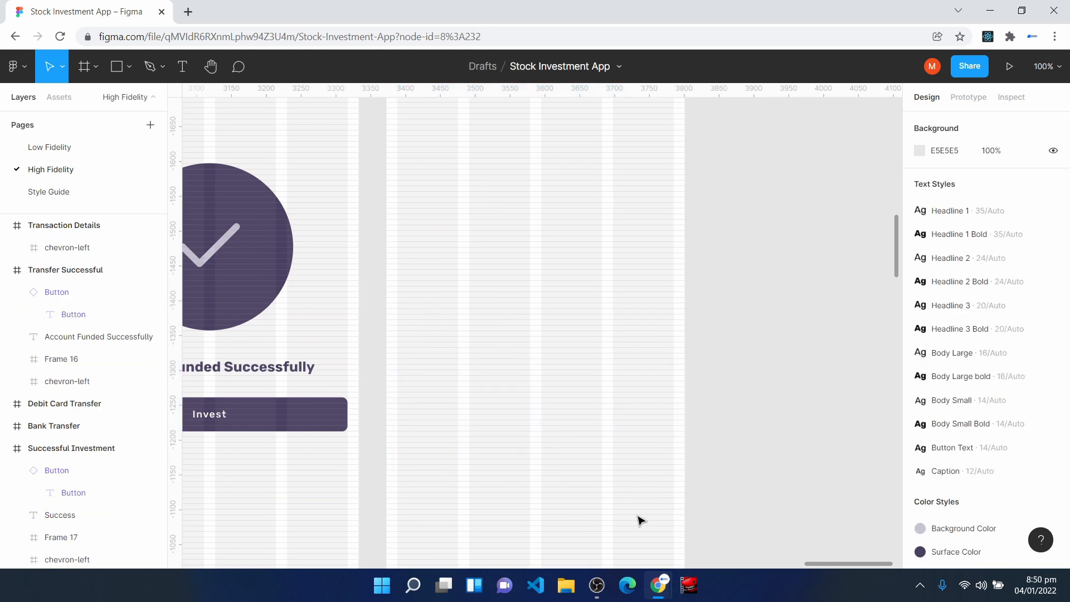
- Paste the copied transaction date banner, detail lines and Done button into the Transaction Details screen and move them below the back arrow
scroll(538, 399, "up", 3)
key("ctrl+v")
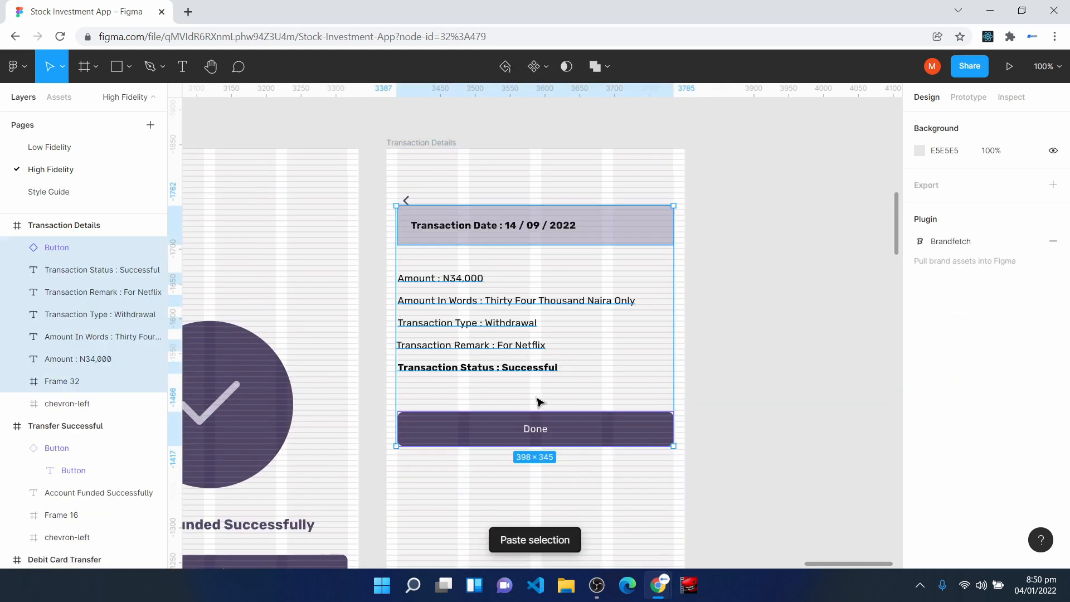
left_click_drag(537, 282, 540, 323)
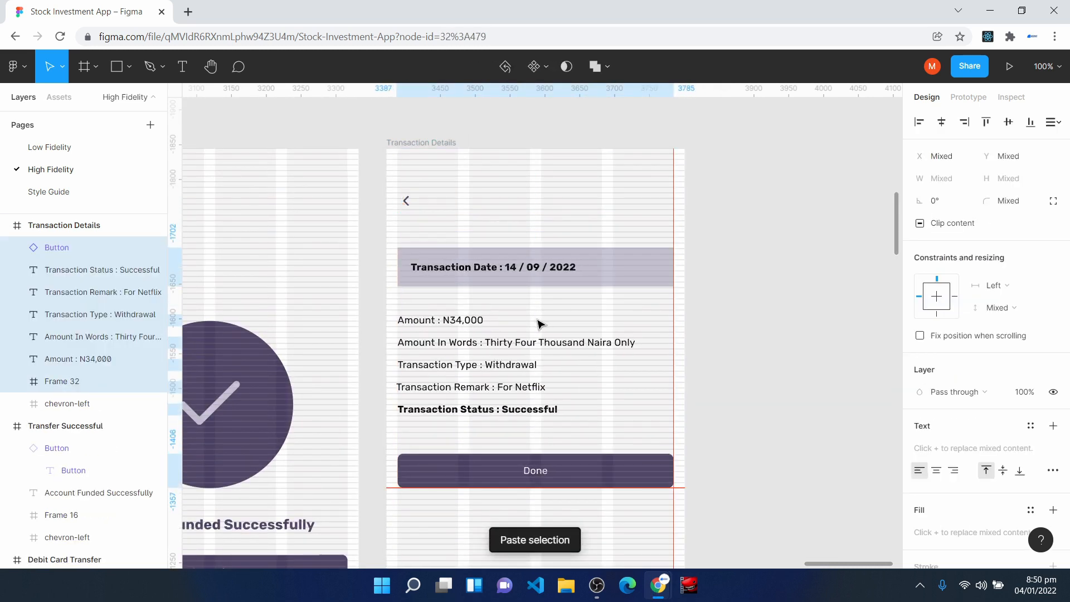
left_click(502, 537)
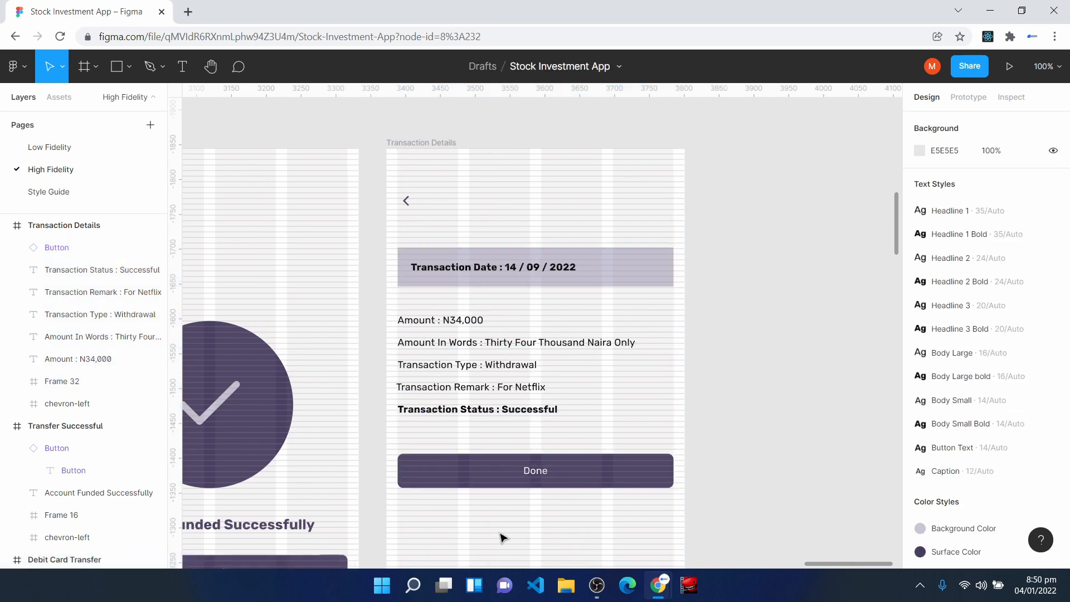
- Move the Transaction Date banner up to Y 135 on the Transaction Details screen, keeping it at X 16
key("ctrl+plus")
scroll(505, 538, "up", 3)
left_click(276, 242)
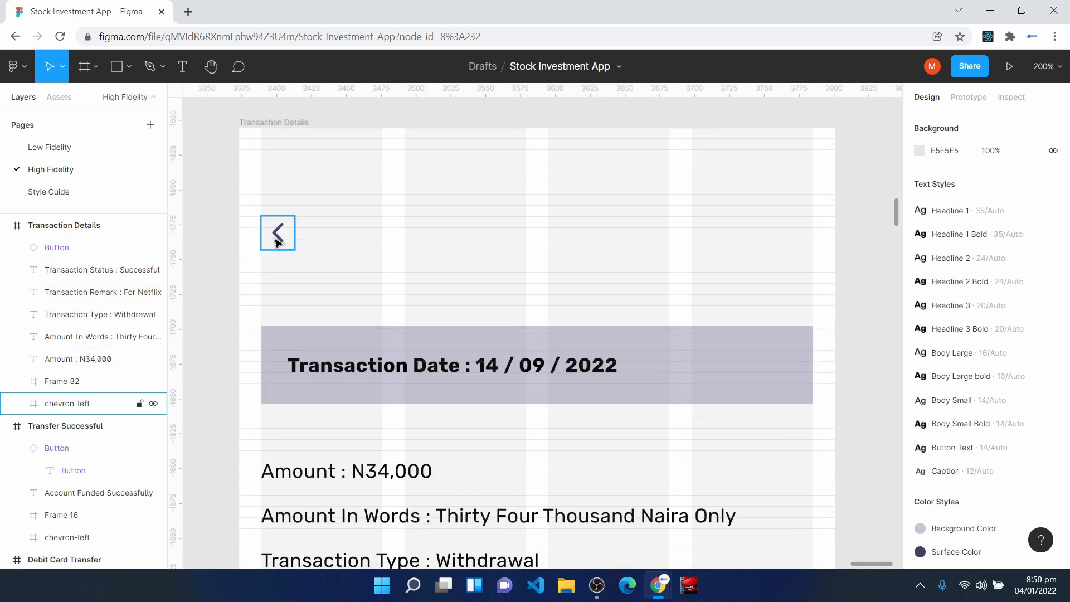
left_click(289, 270)
key("ctrl+plus")
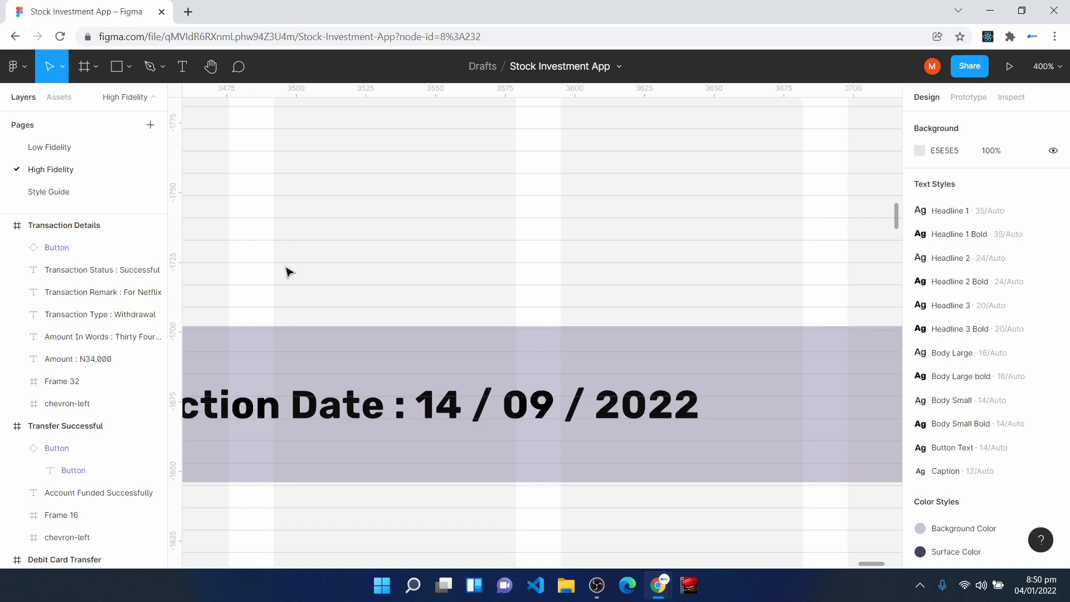
key("h")
left_click_drag(268, 275, 574, 272)
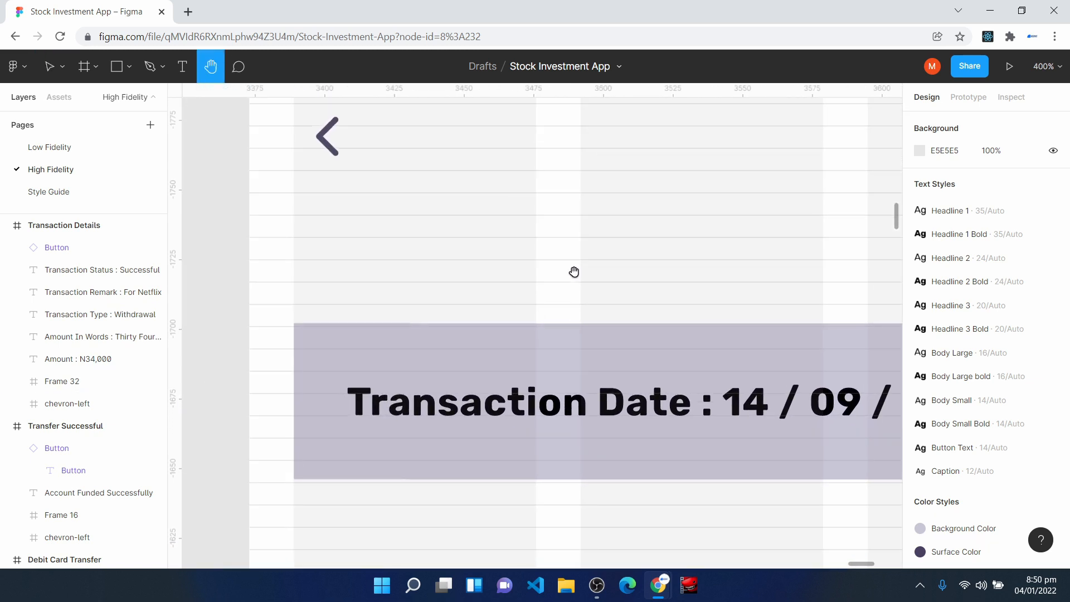
key("v")
left_click(328, 139)
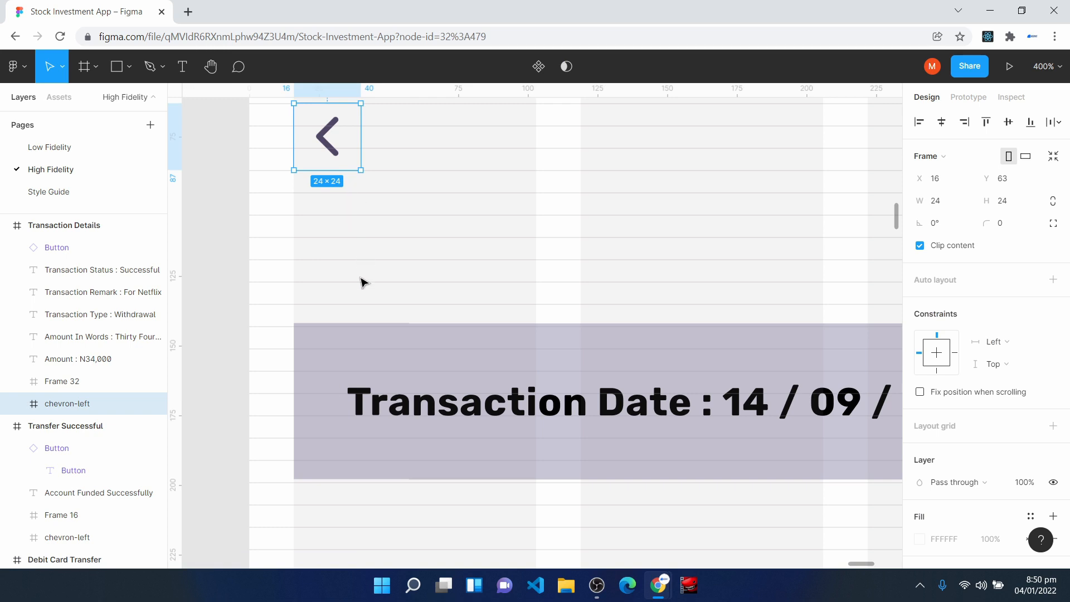
left_click_drag(351, 375, 333, 345)
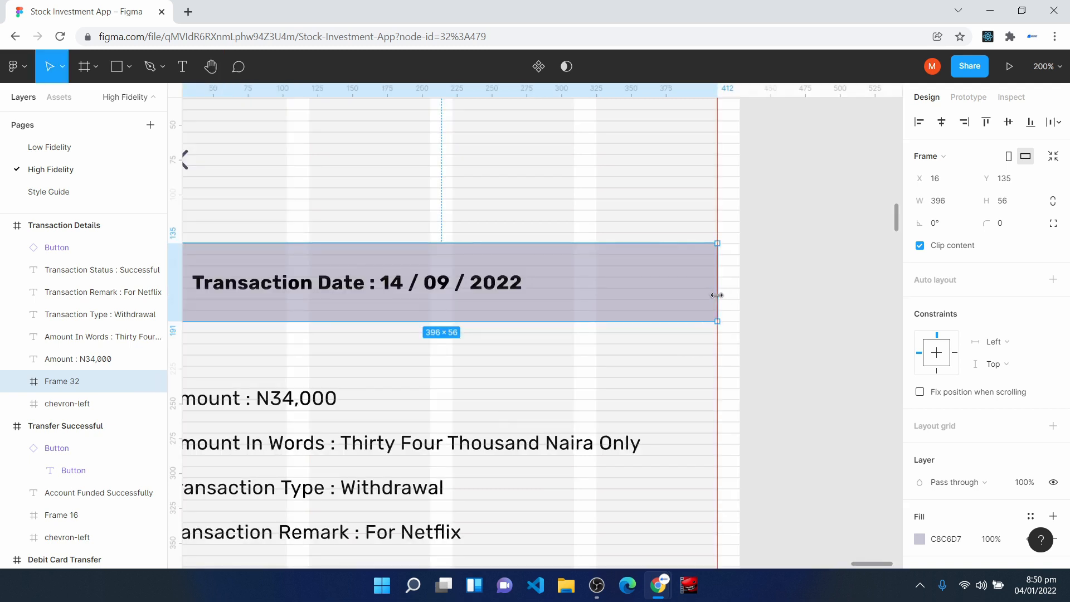
- Add the time 16:03 after the date in the Transaction Date banner on the Transaction Details screen
left_click_drag(717, 295, 718, 295)
scroll(467, 412, "left", 3)
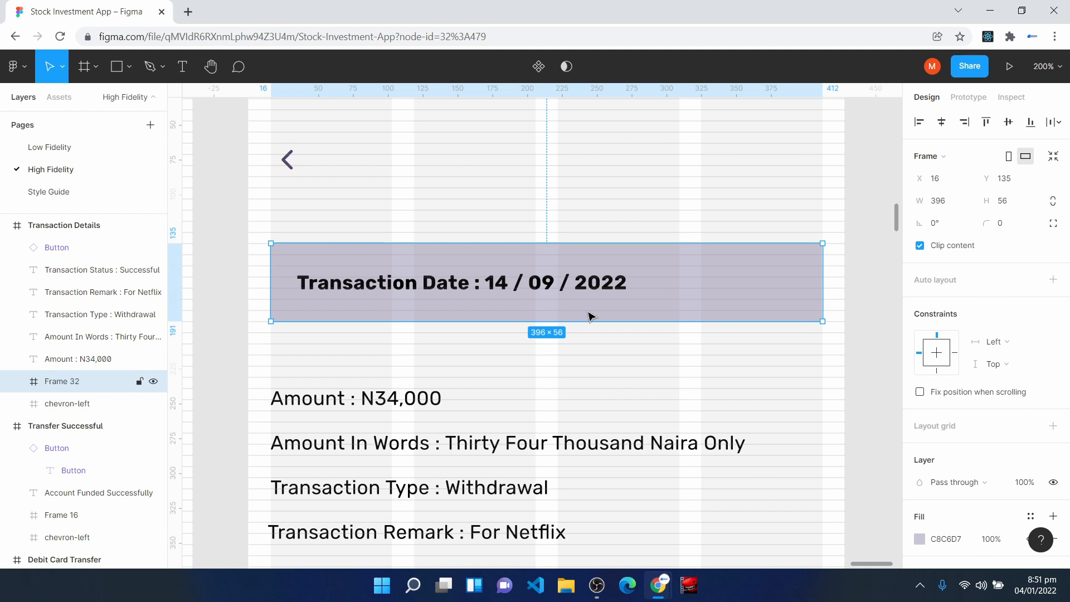
left_click(610, 289)
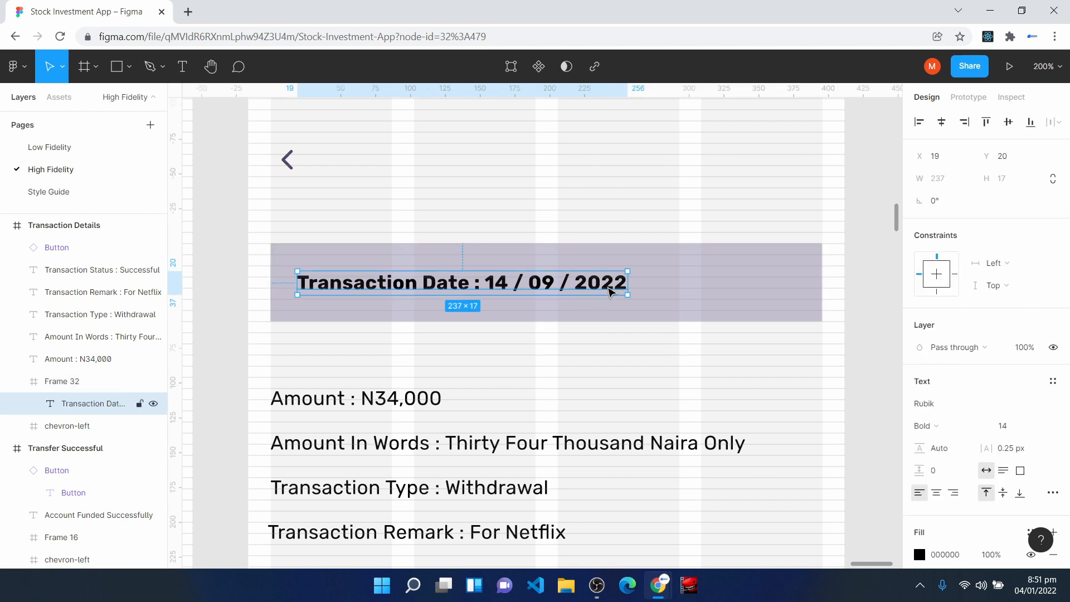
double_click(623, 289)
left_click(603, 289)
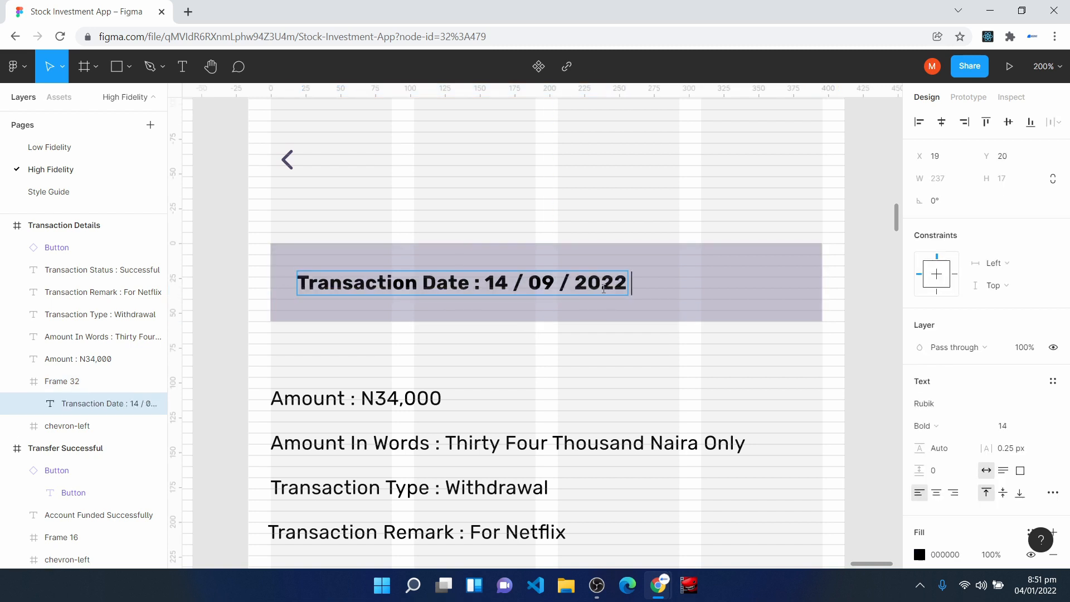
type("16:03")
key("Escape")
key("Escape")
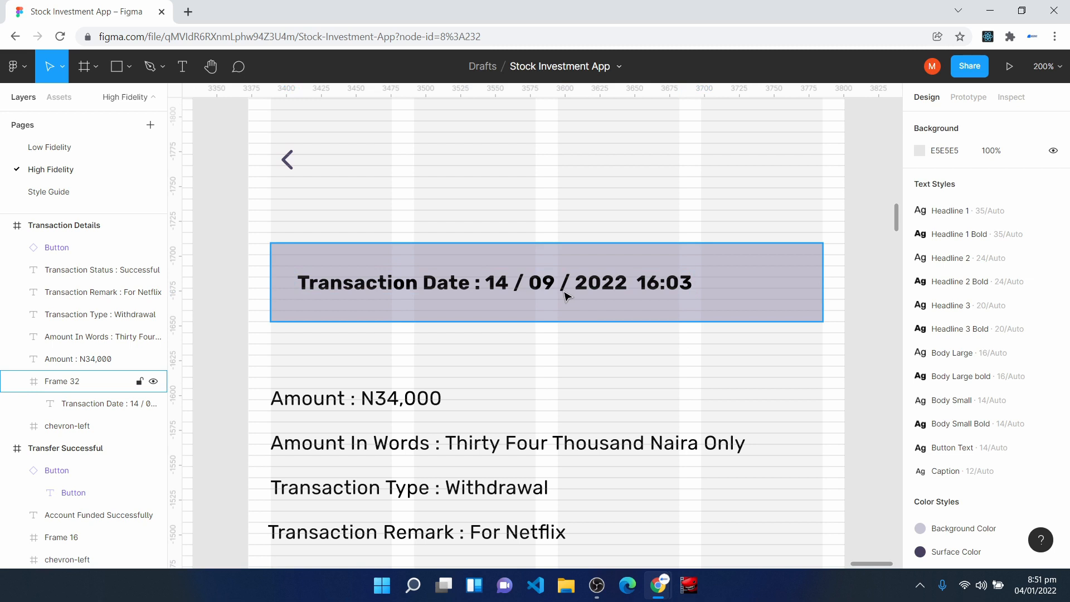
- Move the five transaction detail lines up together, closer to the date banner, placing the Transaction Status line at X 18, Y 351
scroll(526, 376, "down", 2)
left_click(290, 349)
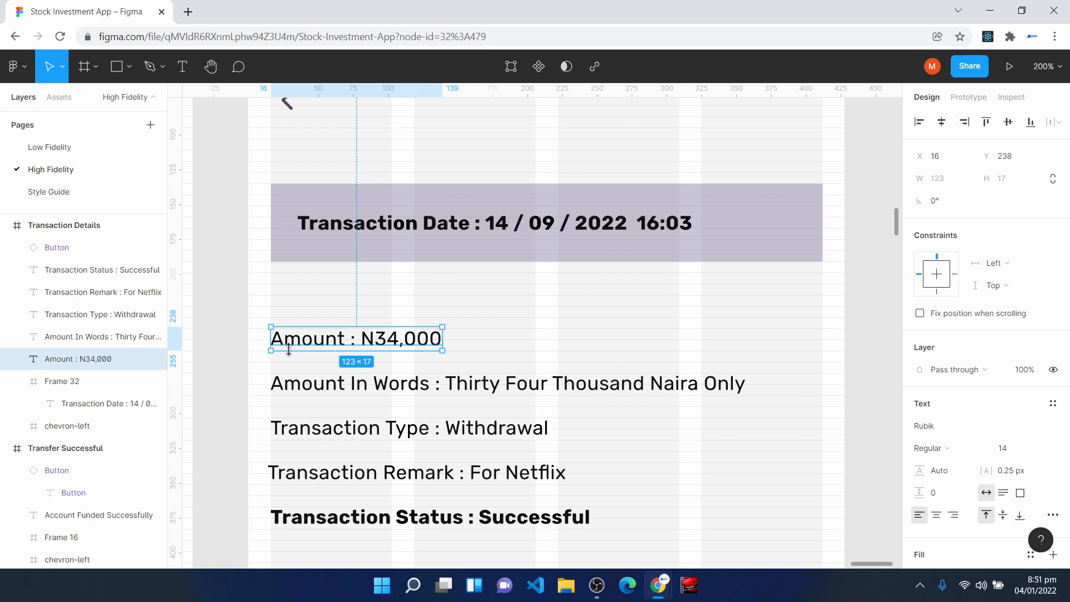
left_click(316, 385)
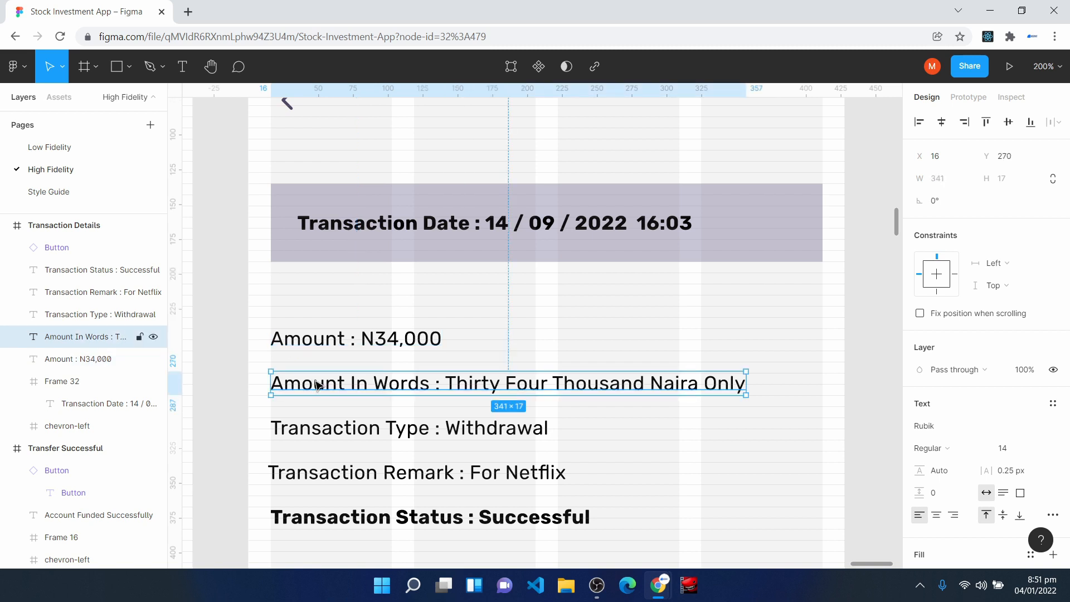
left_click(346, 440)
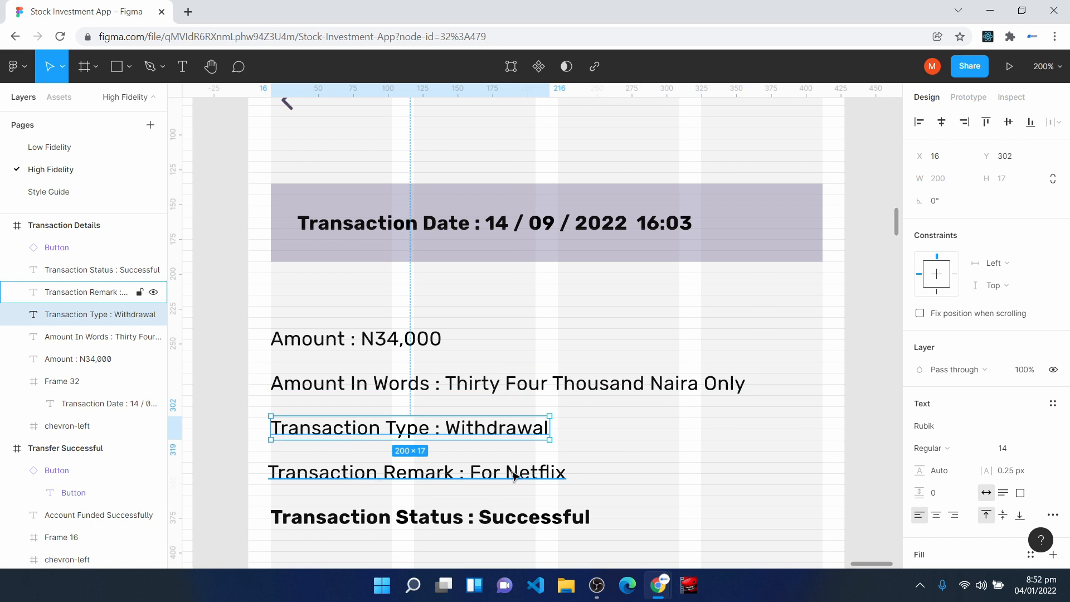
scroll(491, 516, "down", 1)
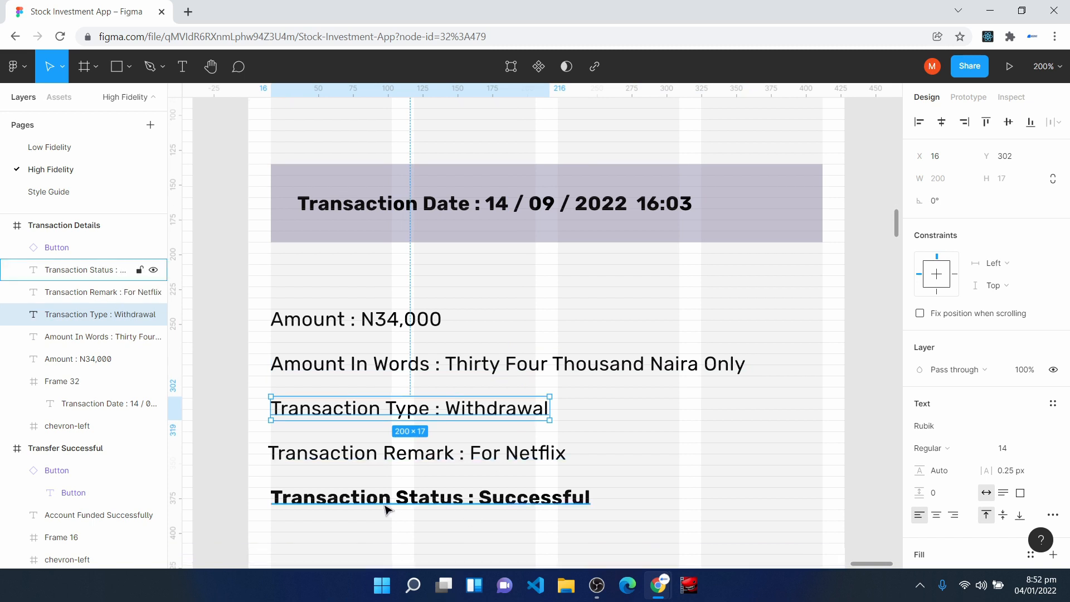
left_click(360, 367)
left_click_drag(260, 296, 772, 549)
key("ctrl+plus")
key("space")
left_click_drag(337, 233, 657, 319)
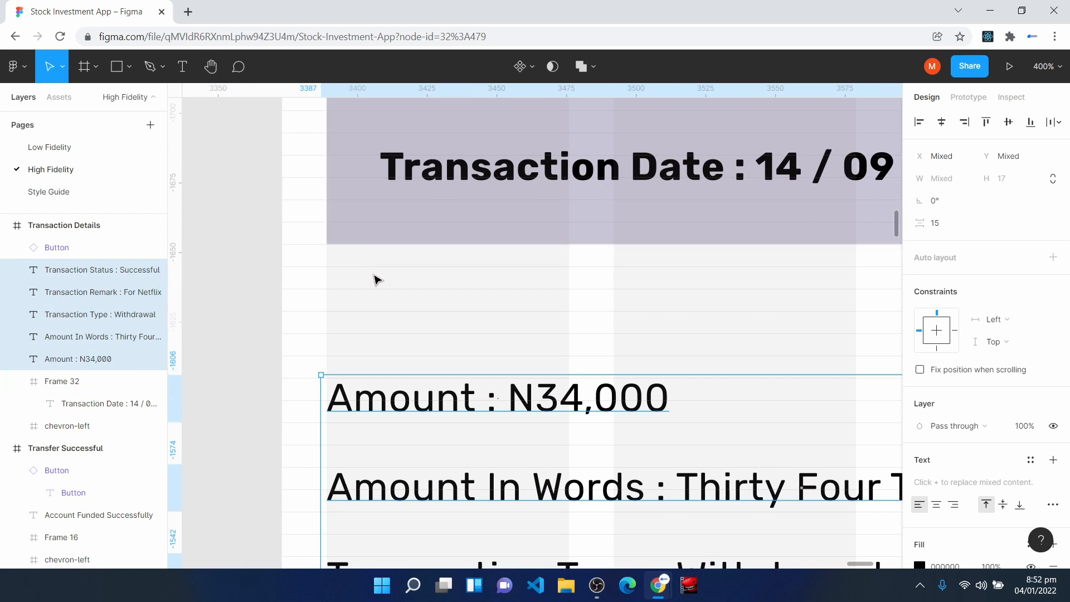
left_click_drag(387, 447, 397, 422)
key("shift+0")
- Move the Done button up to Y 415 below the Transaction Status line, keeping it at X 16
left_click(597, 498)
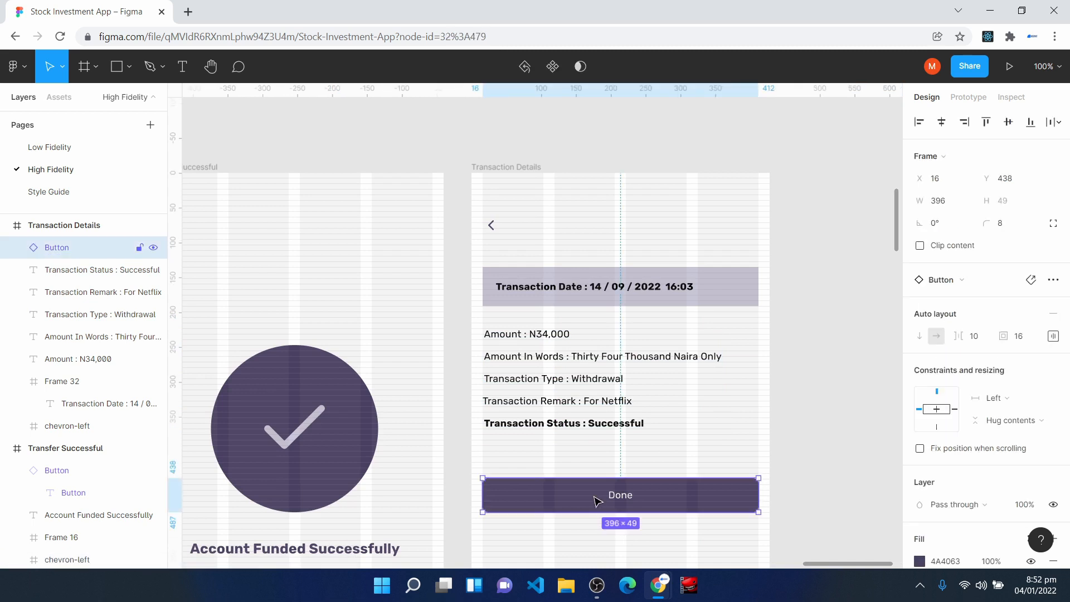
key("ctrl+plus")
scroll(594, 498, "down", 4)
left_click(490, 302)
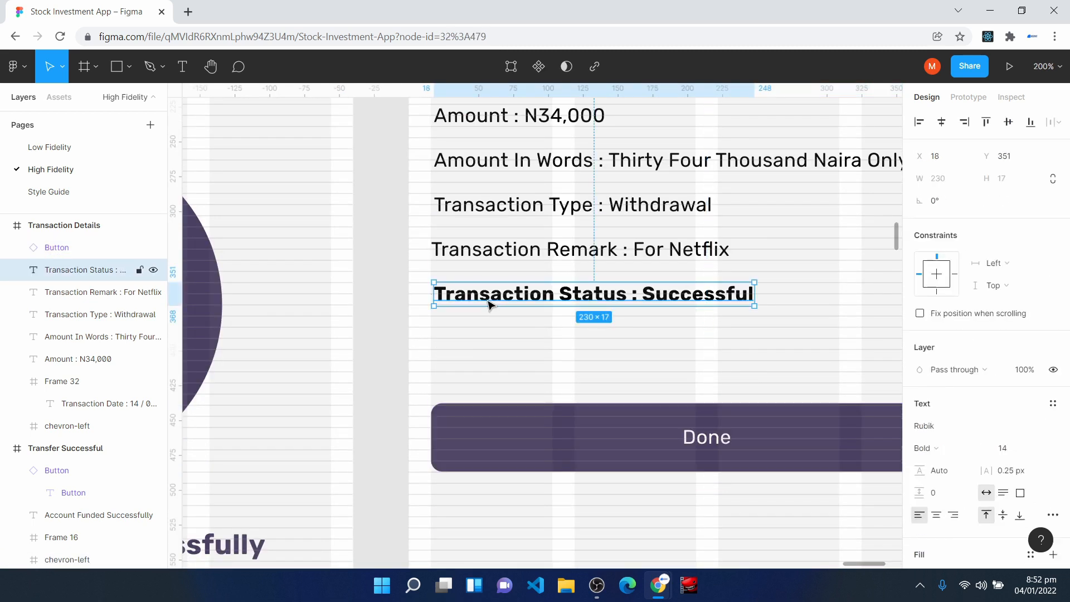
key("ctrl+plus")
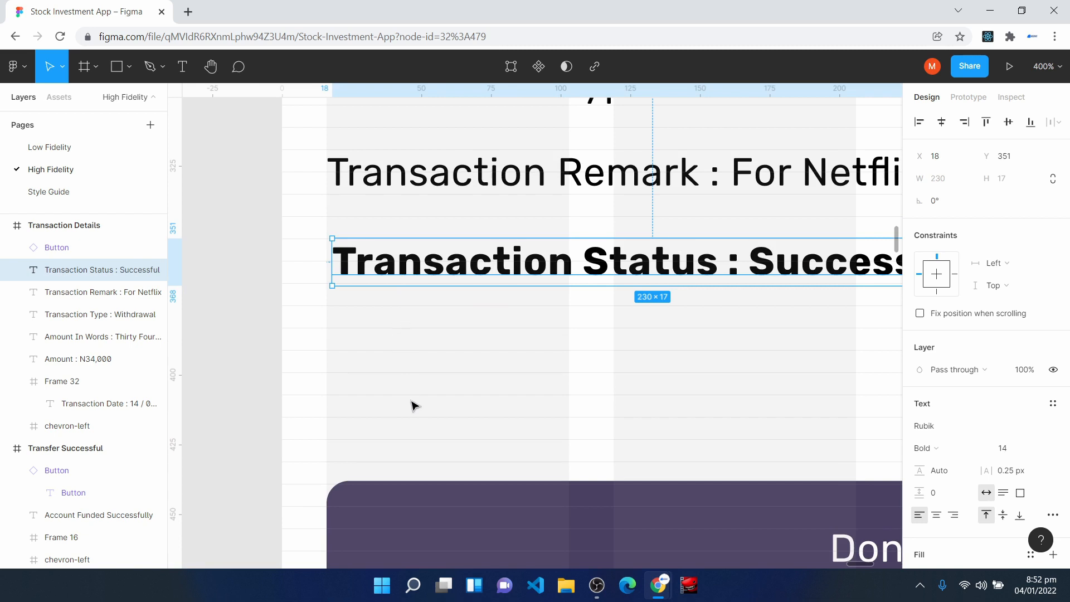
left_click_drag(393, 501, 397, 447)
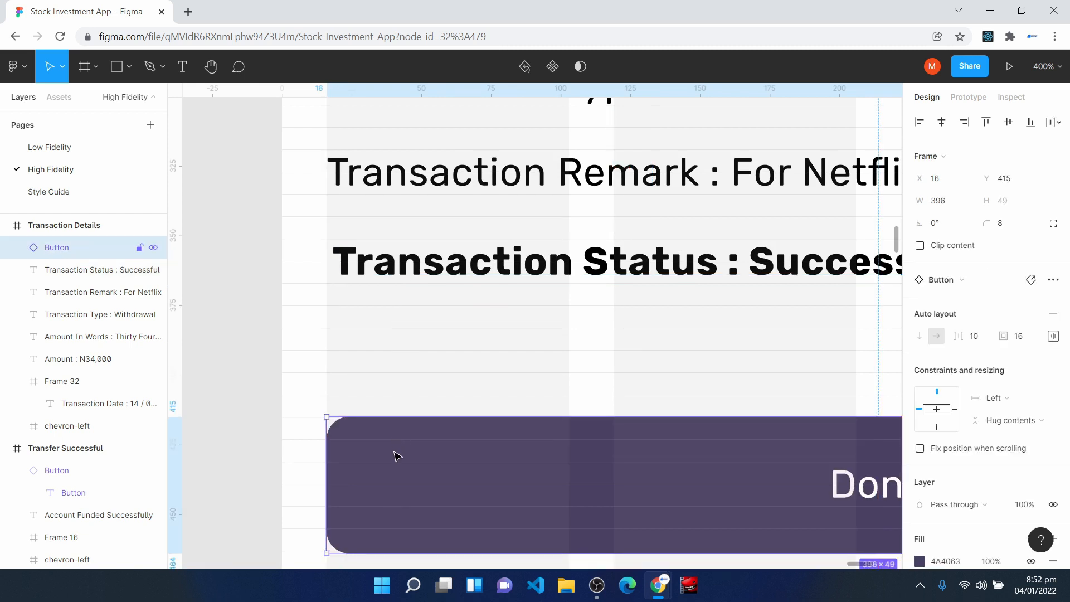
scroll(435, 502, "down", 8)
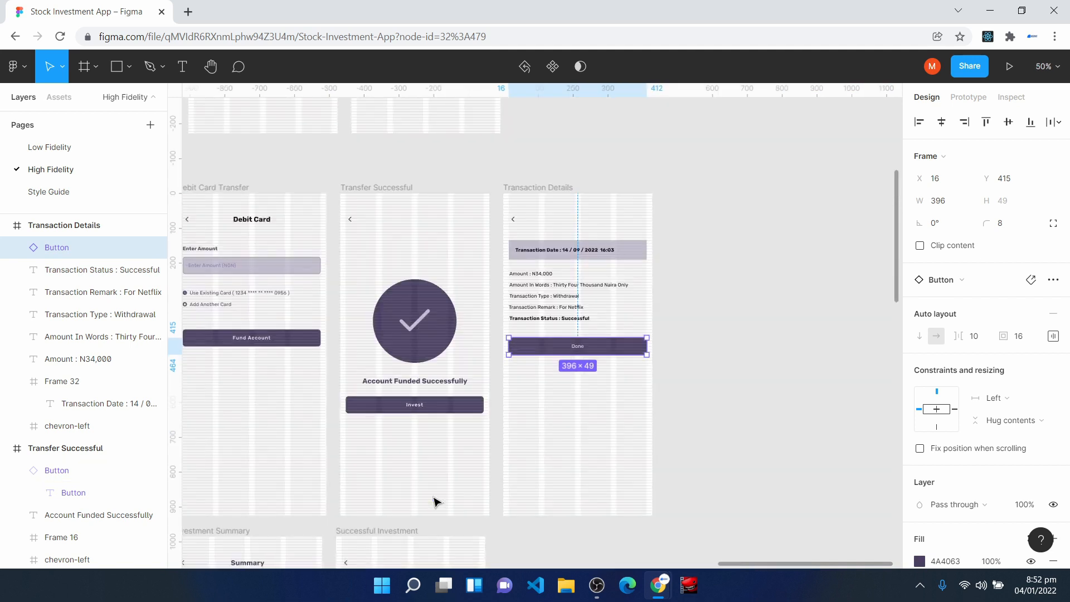
left_click(719, 405)
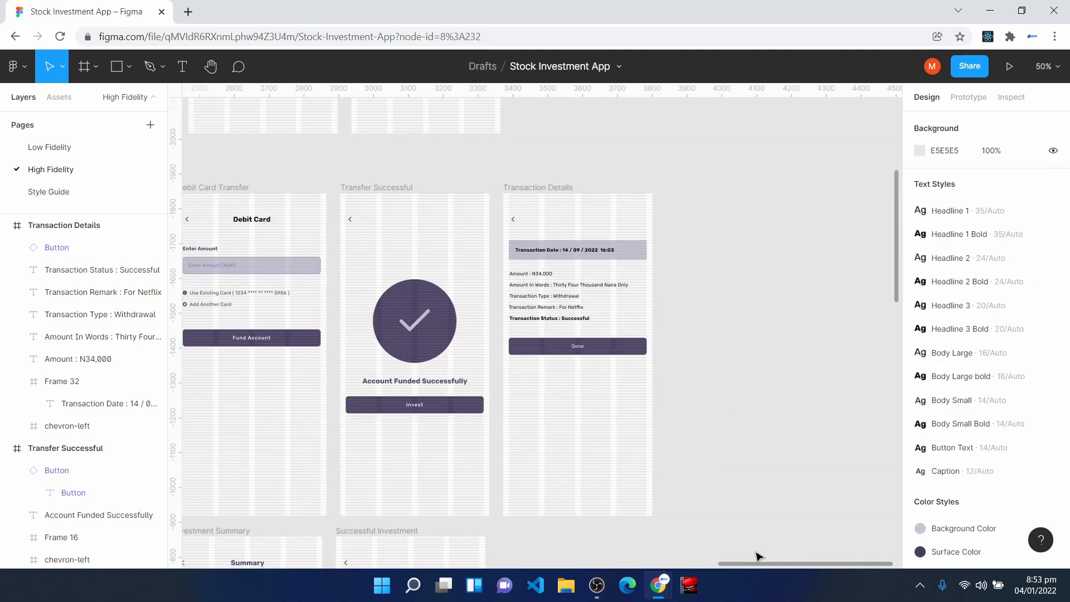
left_click_drag(772, 564, 617, 562)
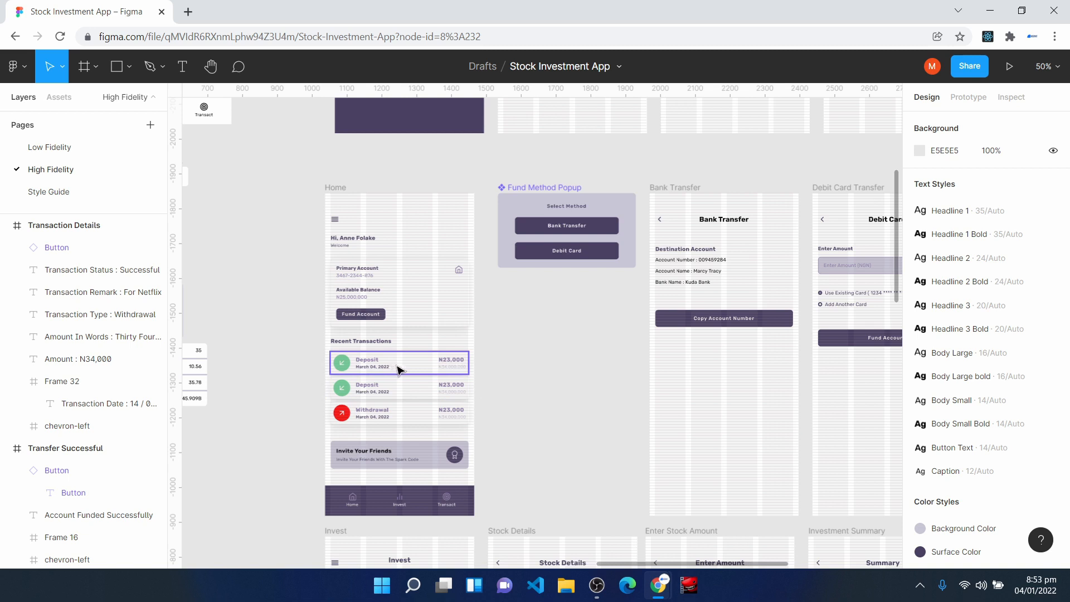
left_click_drag(645, 564, 789, 566)
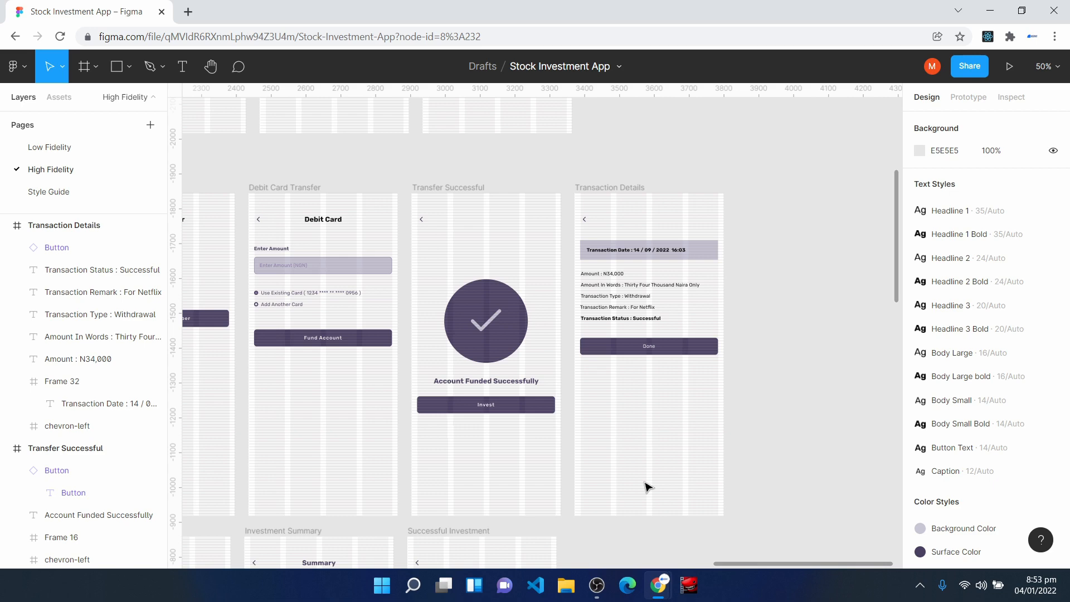
- Copy the Debit Card heading from the Debit Card Transfer screen into the Transaction Details screen at X 164, Y 63
key("ctrl+plus")
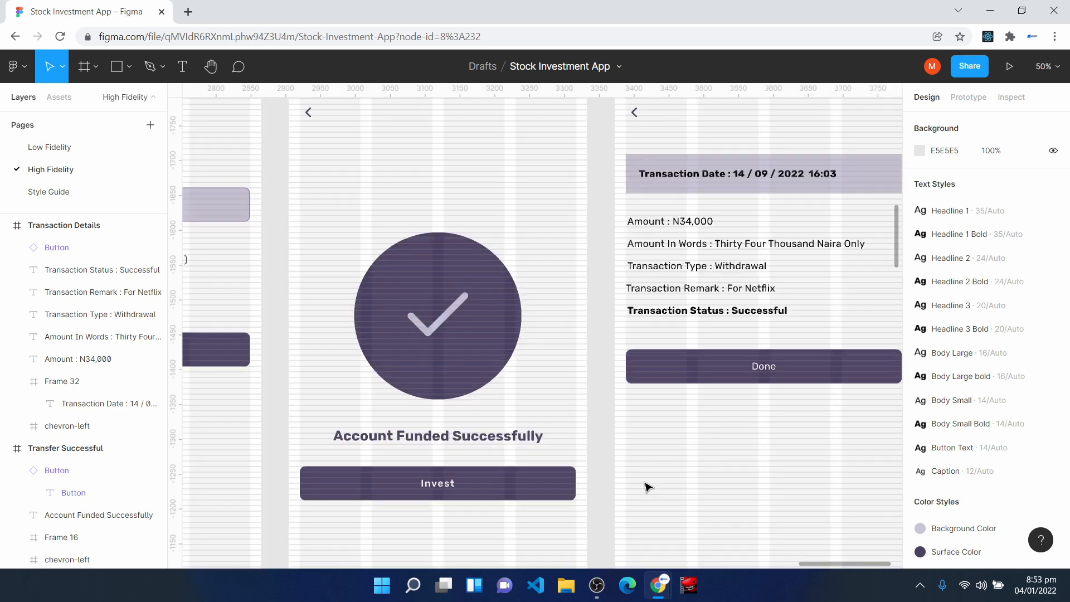
key("ctrl+plus")
key("h")
left_click_drag(494, 189, 833, 377)
left_click_drag(428, 235, 659, 437)
left_click_drag(377, 346, 746, 351)
key("v")
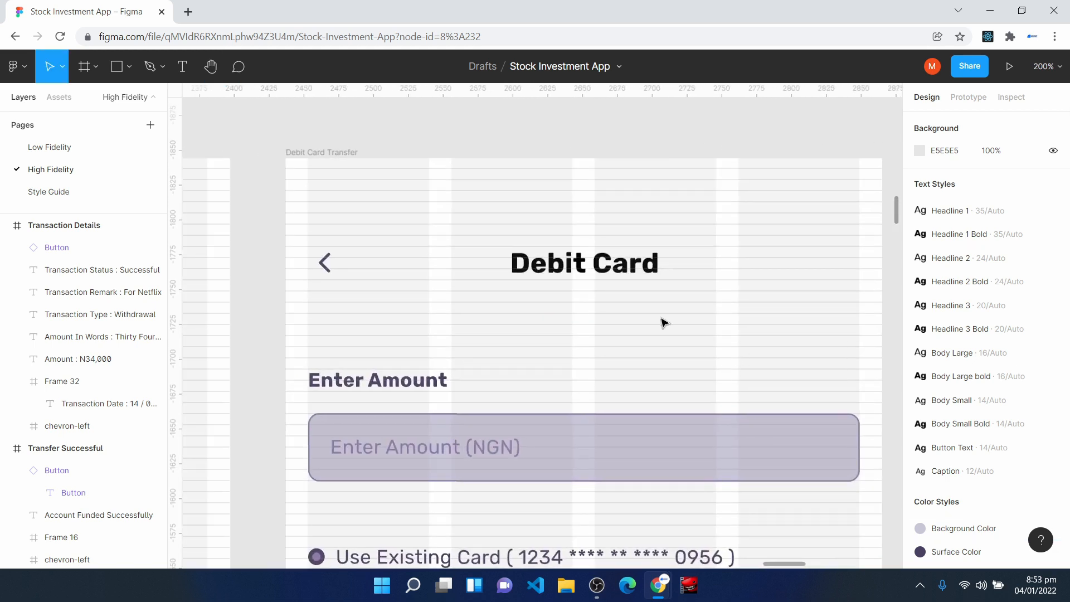
left_click(584, 272)
key("ctrl+d")
mouse_move(586, 261)
left_mouse_down()
mouse_move(1067, 296)
mouse_move(770, 307)
mouse_move(585, 279)
mouse_move(602, 262)
left_mouse_up()
- Change the copied heading's text to Transaction Details and centre it horizontally on the screen
key("Return")
type("Transaction Details")
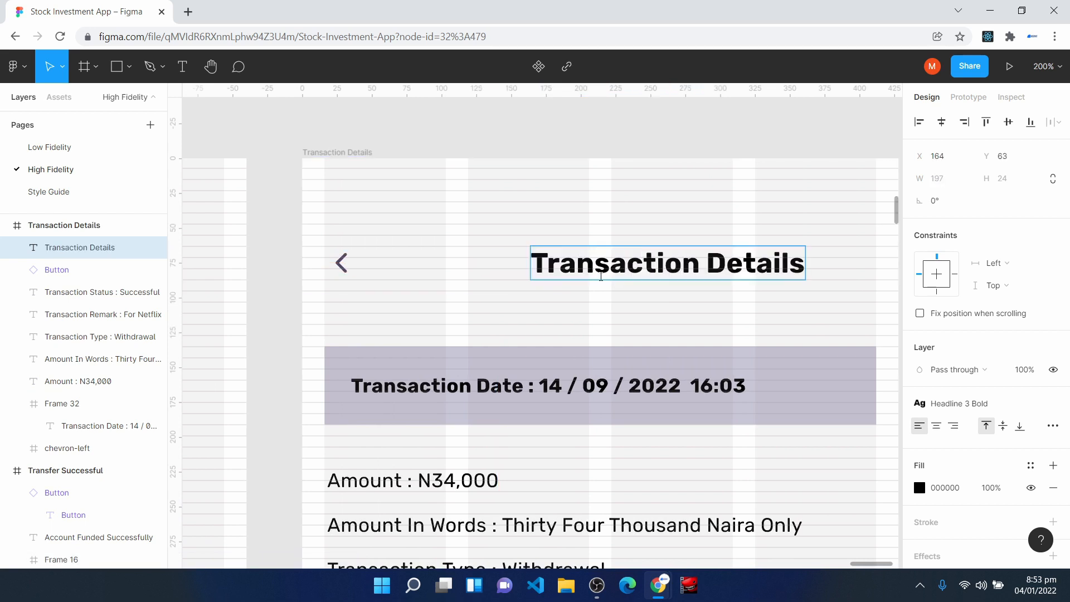
key("Escape")
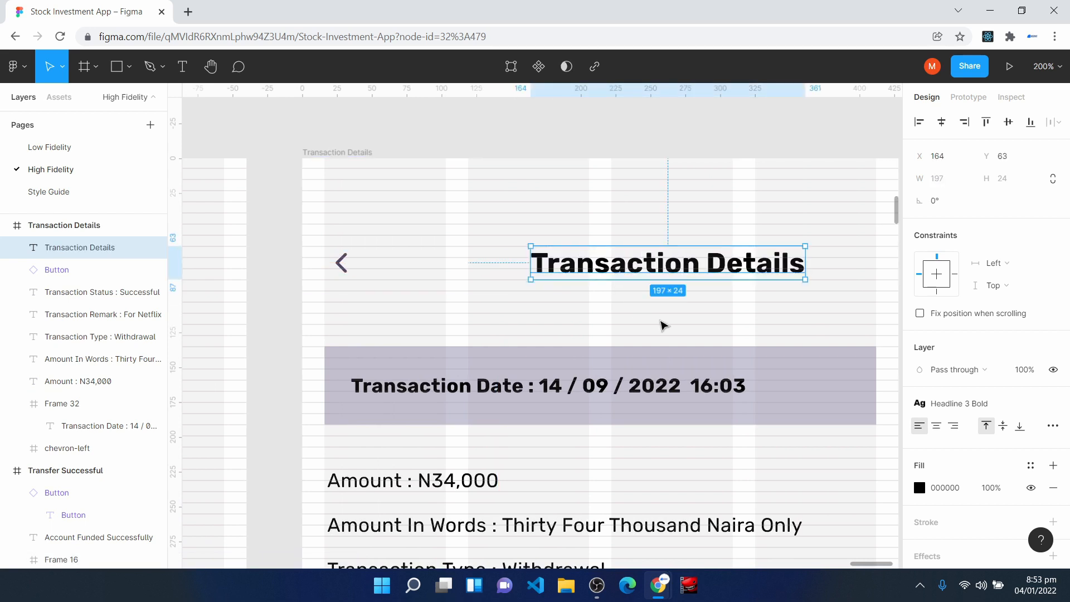
left_click(942, 123)
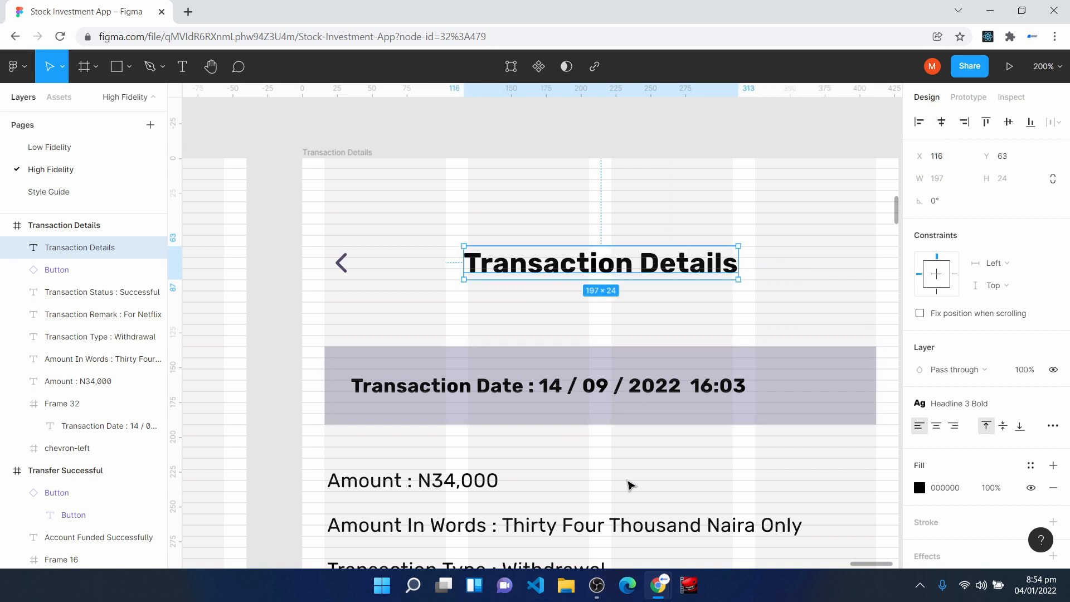
left_click(628, 481)
- Examine the Home screen's header with its menu icon, welcome text and account details
key("ctrl+minus")
key("ctrl+minus")
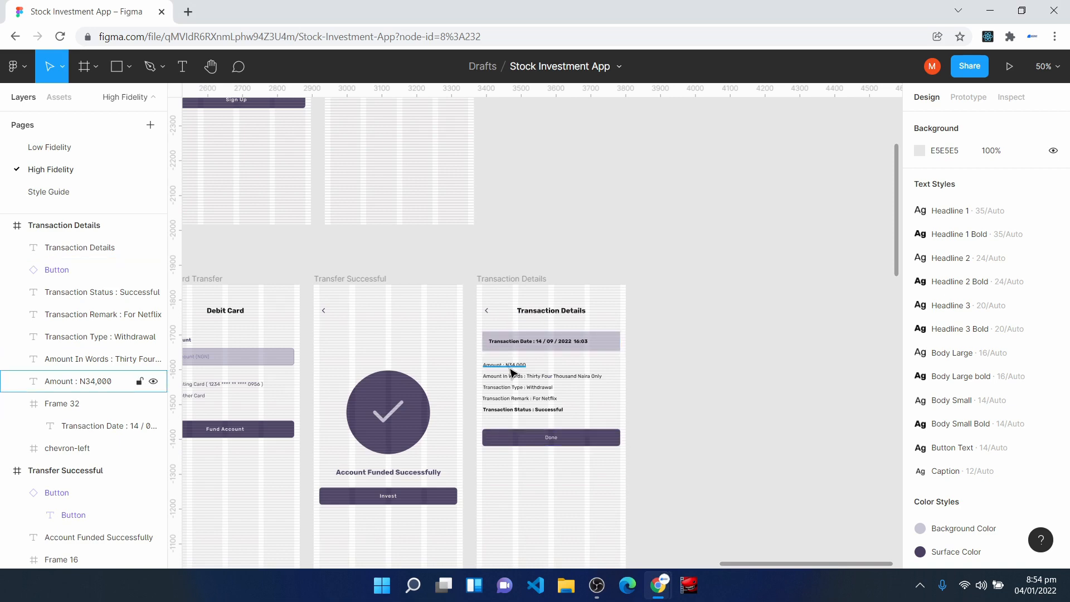
key("h")
left_click_drag(399, 249, 840, 211)
left_click_drag(354, 199, 700, 177)
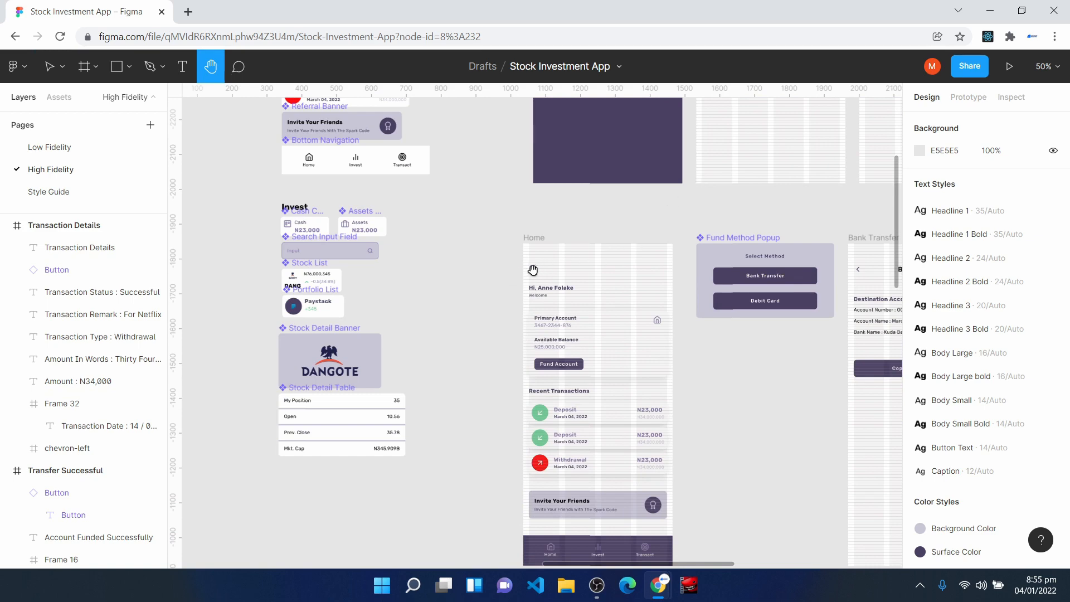
scroll(536, 270, "up", 5)
scroll(544, 258, "up", 2)
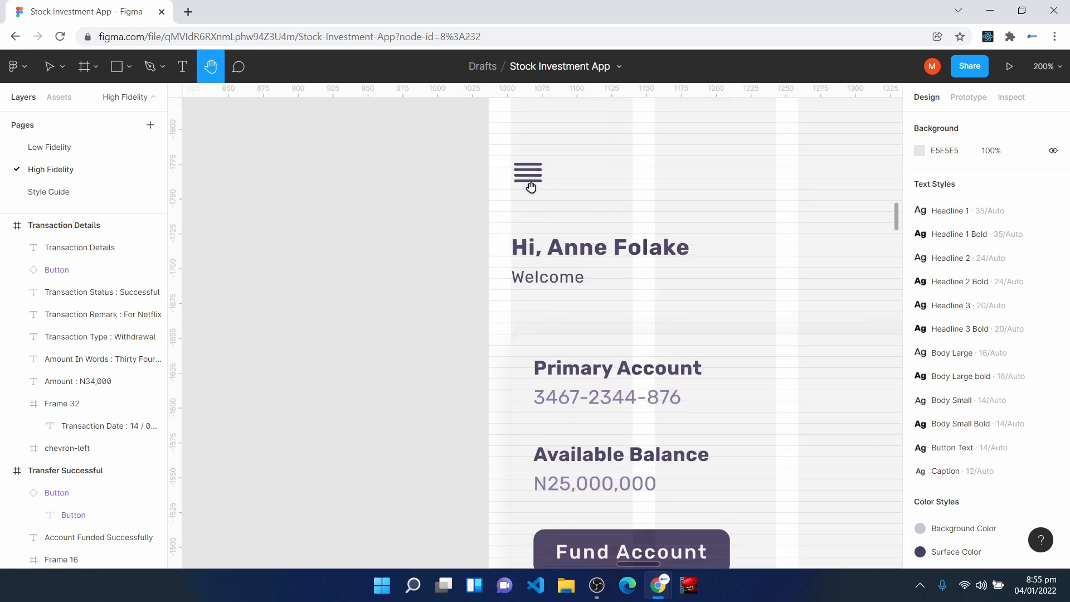
scroll(529, 186, "up", 2)
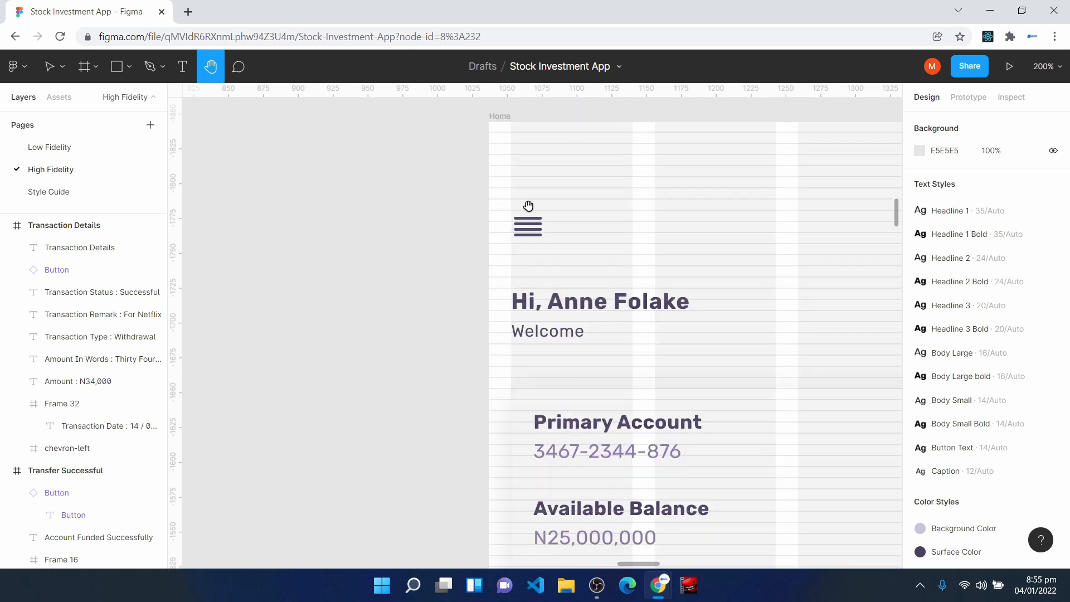
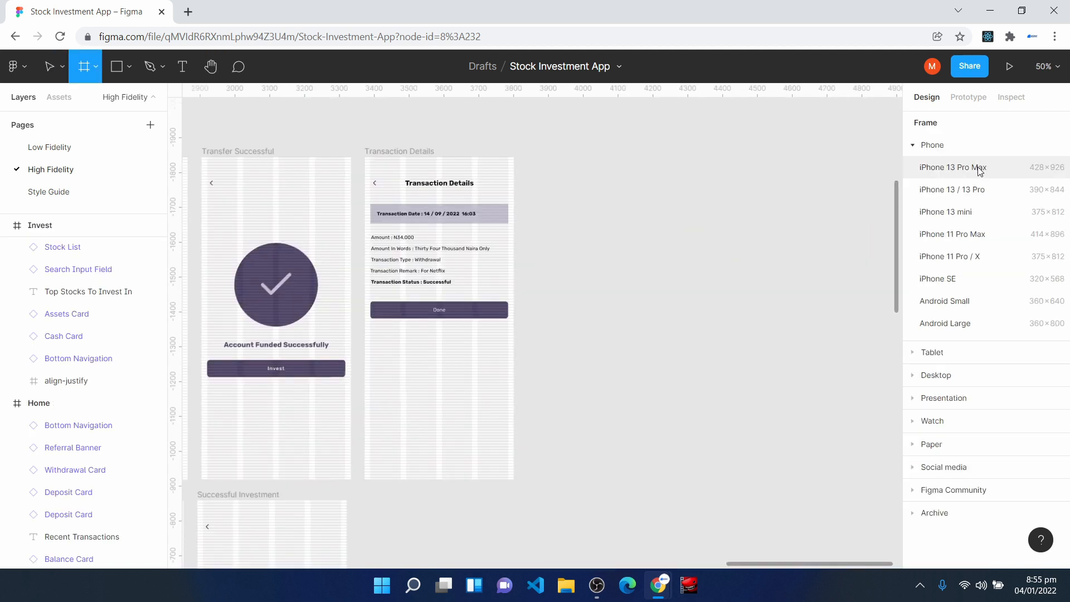
- Add an iPhone 13 Pro Max frame beside the Transaction Details screen and rename it Menu Slidebar
left_click(979, 169)
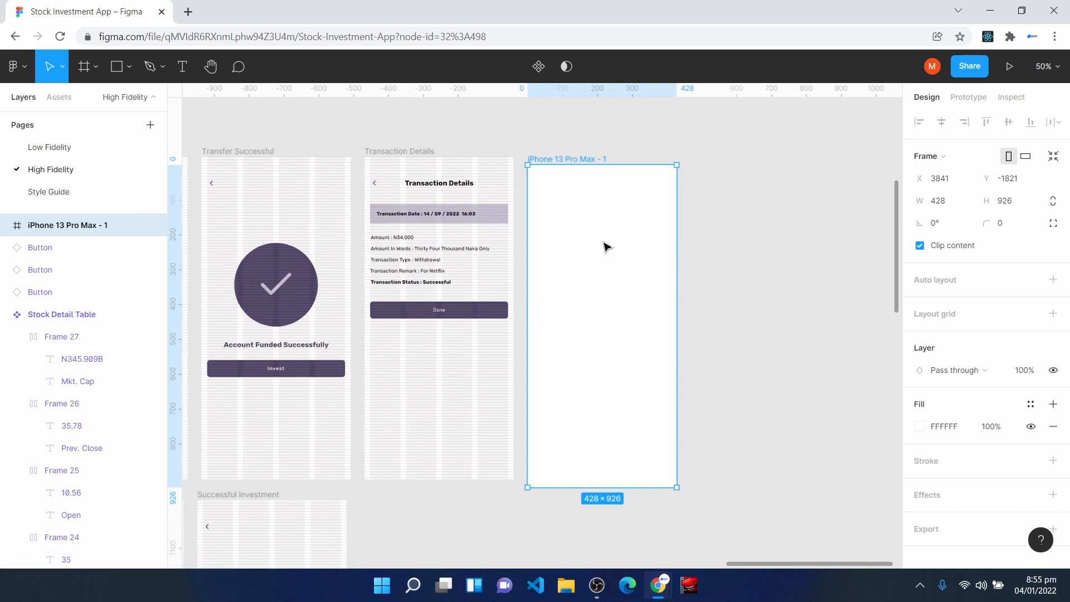
key("ctrl+r")
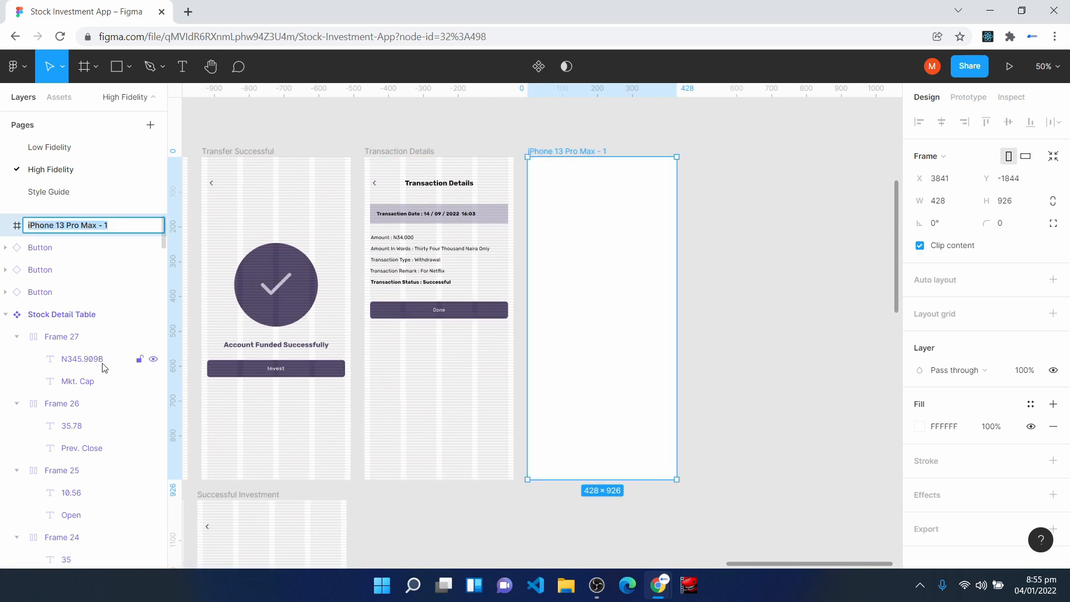
type("Menu Slidebar")
key("Return")
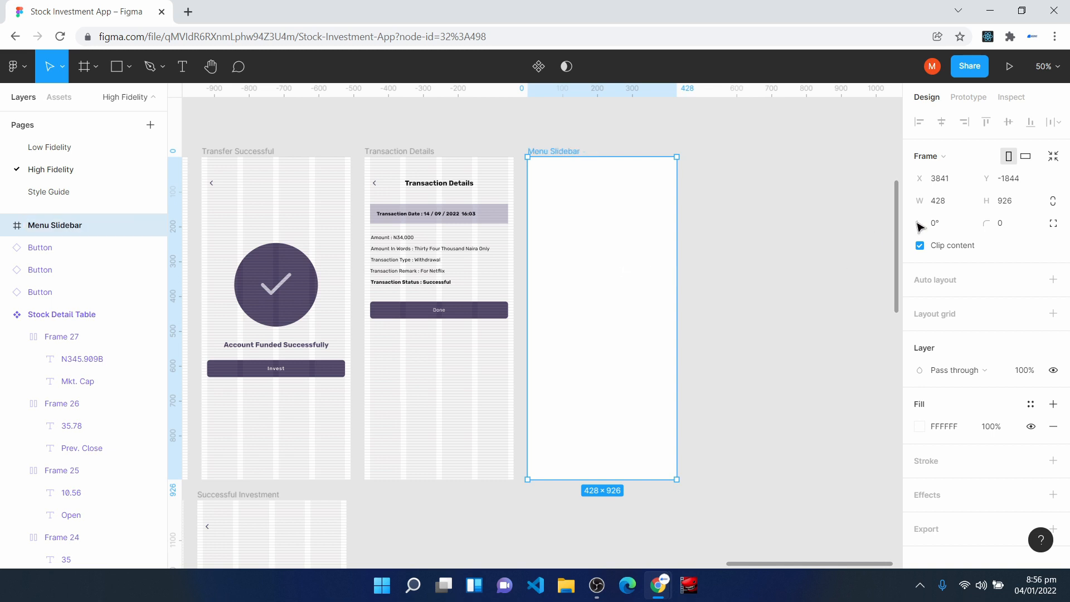
- Narrow the Menu Slidebar frame by halving its width to 214 and widening it slightly to 241
left_click(958, 204)
left_click(958, 204)
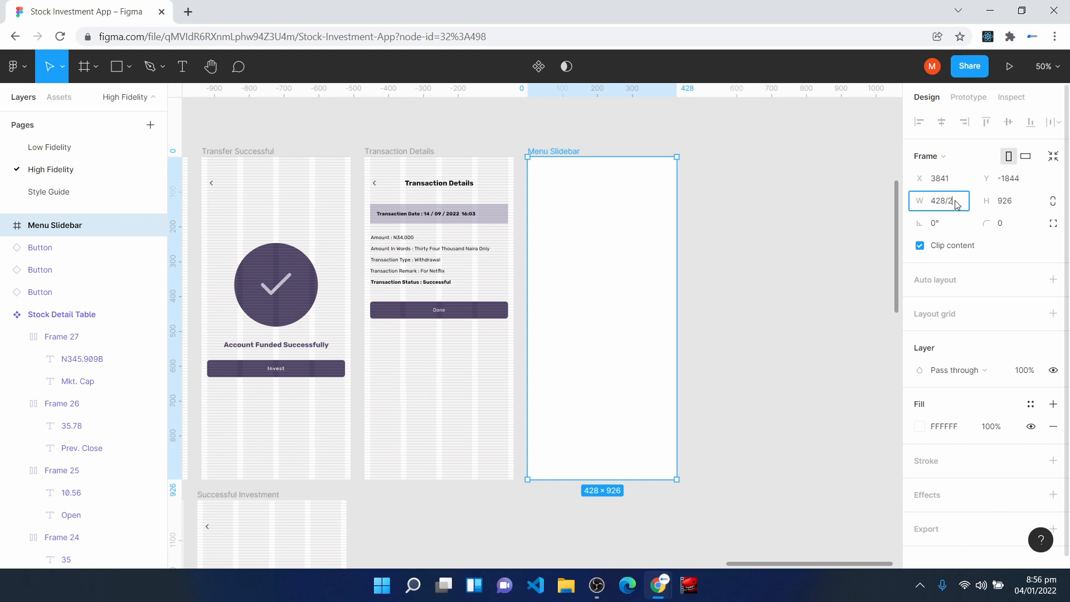
key("Return")
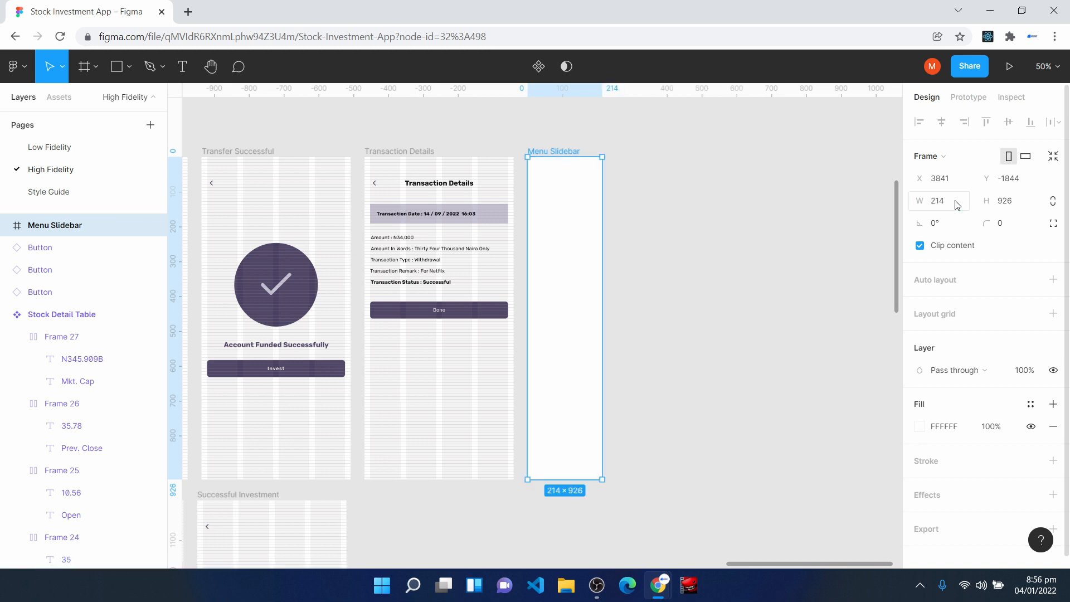
key("shift+0")
scroll(839, 284, "up", 4)
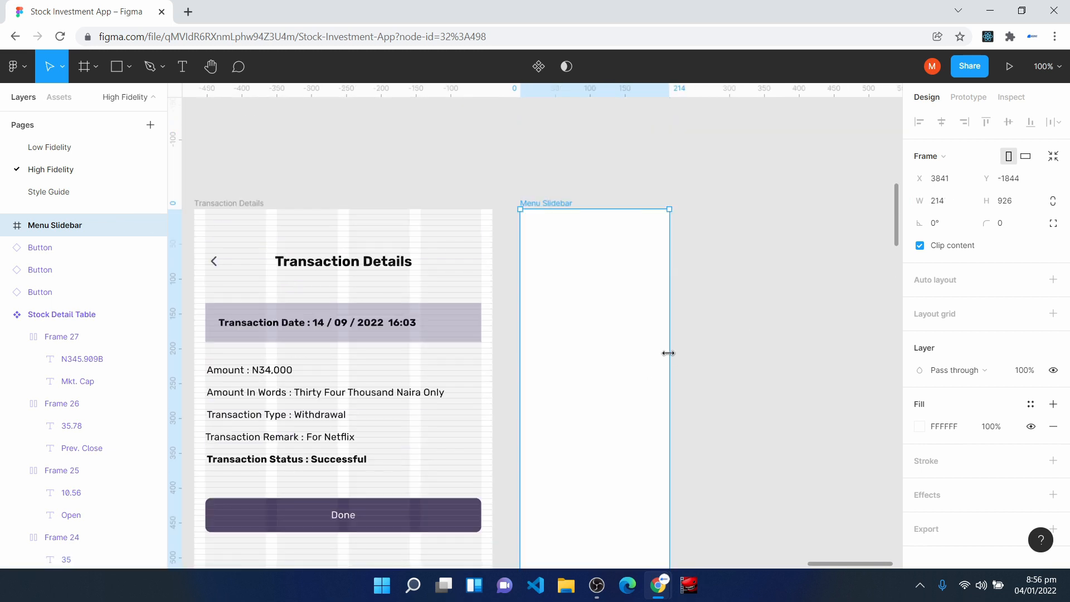
left_click_drag(669, 353, 688, 359)
scroll(647, 391, "down", 3)
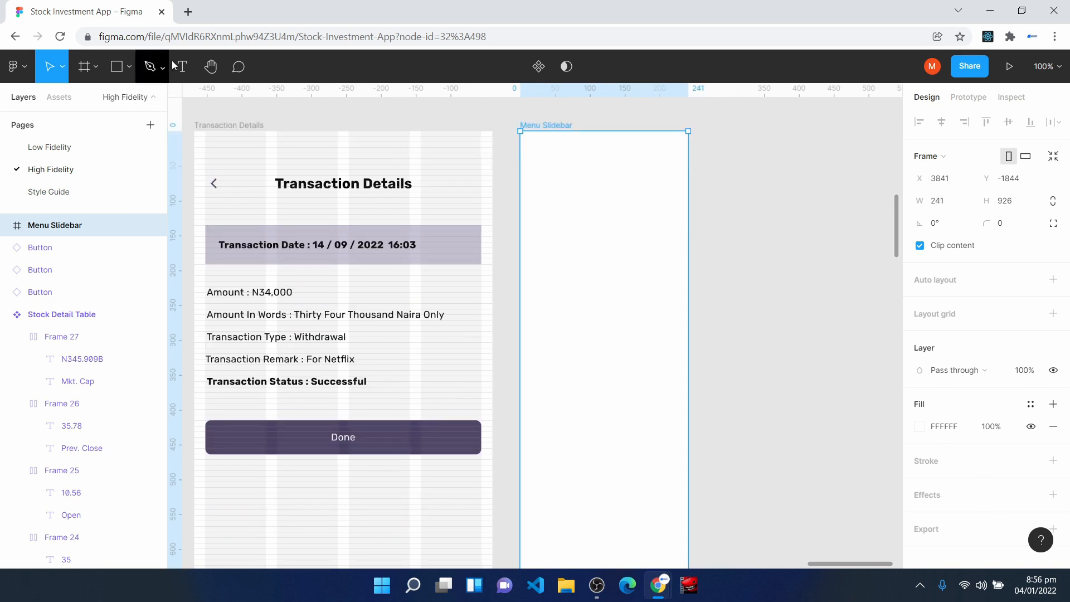
- Add a bold dark-purple VXST title near the top of the Menu Slidebar frame
left_click(189, 68)
left_click(543, 179)
type("VXST")
left_click(571, 351)
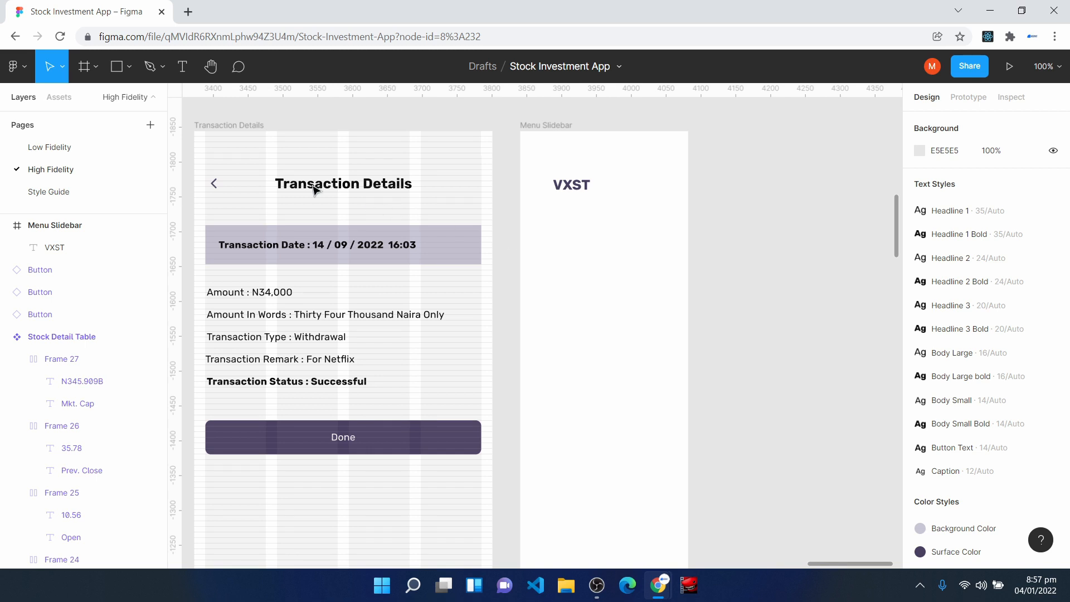
- Add the text Recent Transactions below the VXST title and position it at X 24, Y 138
left_click(182, 66)
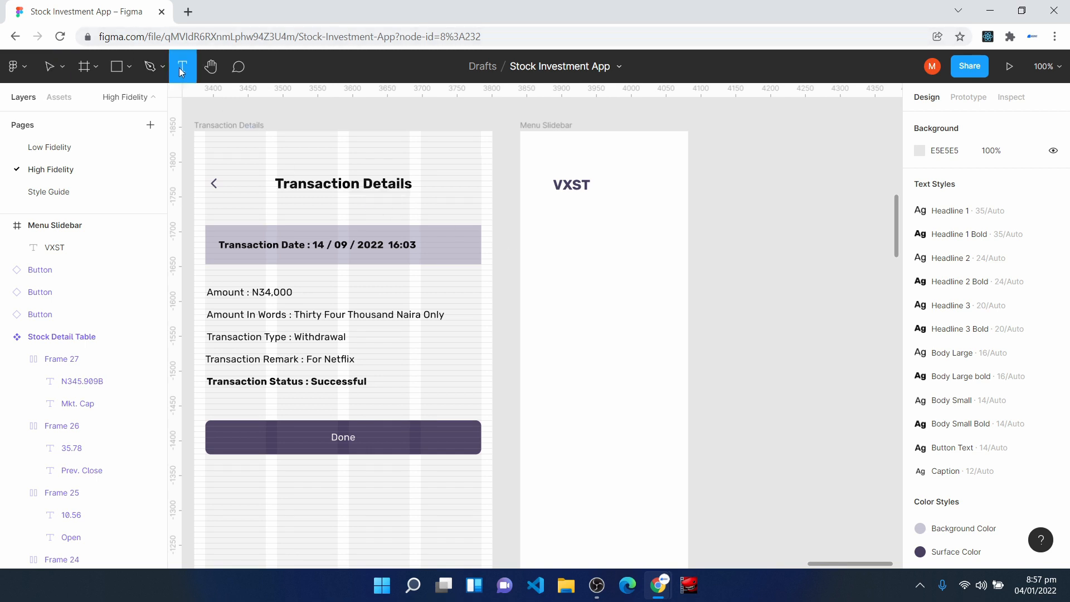
left_click(554, 238)
type("Recent Tran")
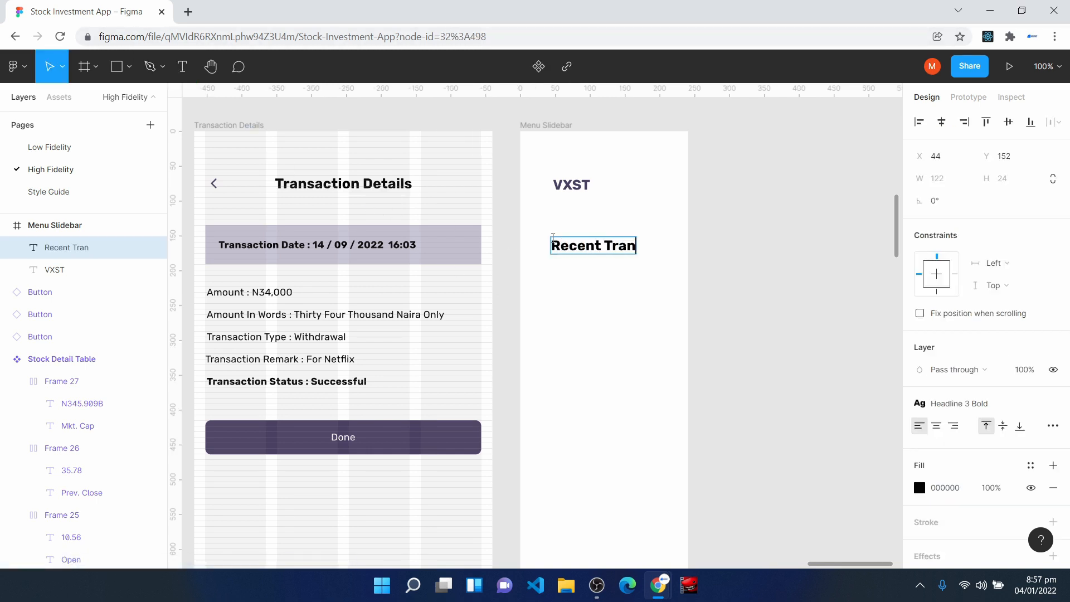
type("sactions")
key("Escape")
left_click_drag(585, 252, 571, 243)
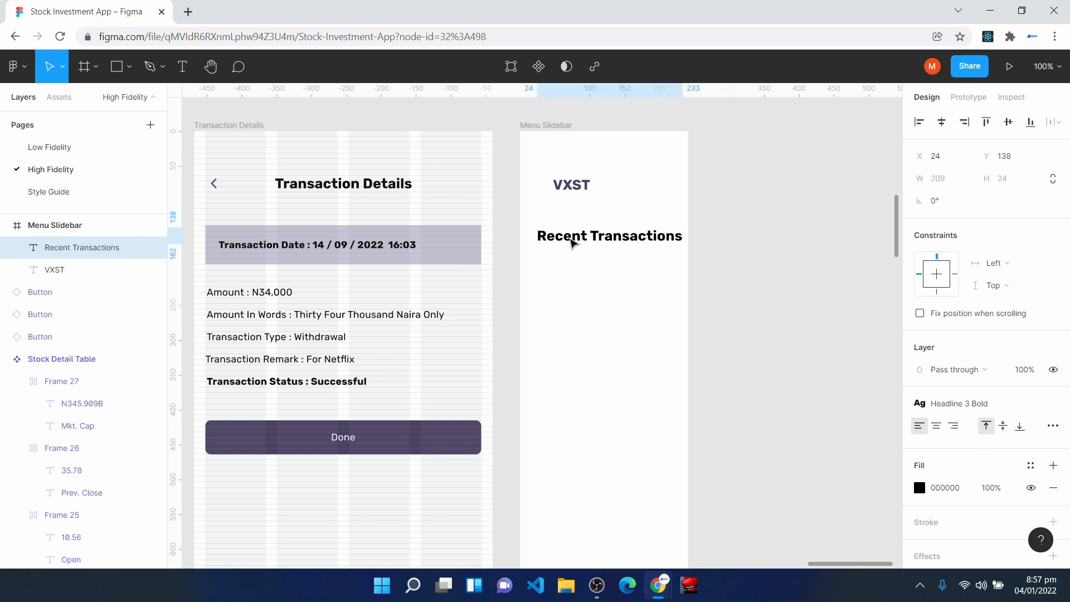
- Apply the Body Small text style to Recent Transactions and align it with the VXST title at X 47, Y 141
left_click(988, 405)
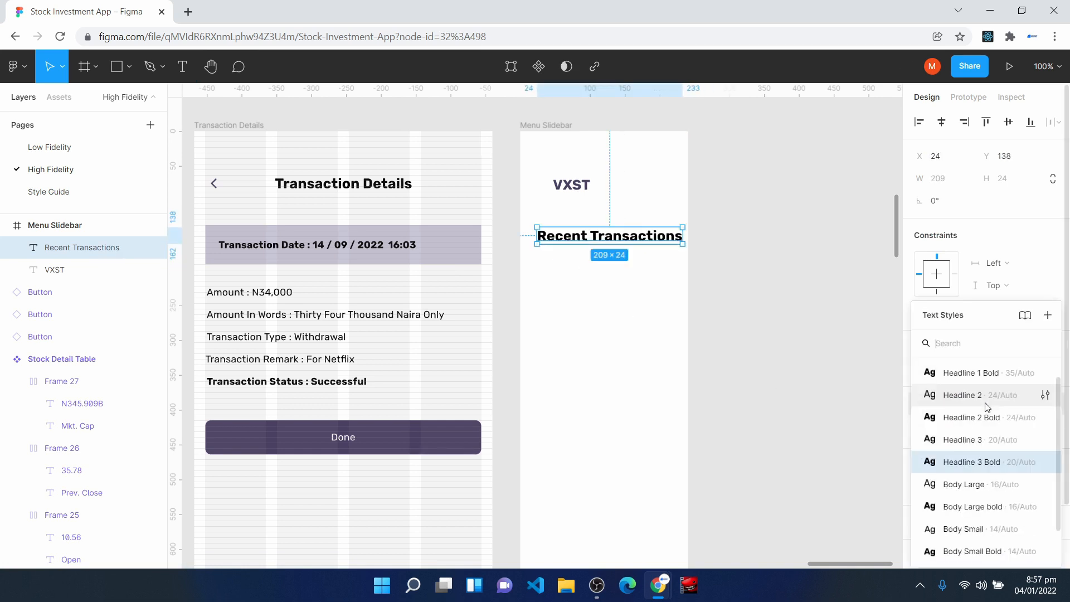
left_click(995, 526)
left_click_drag(564, 232, 559, 228)
key("plus")
scroll(559, 227, "up", 3)
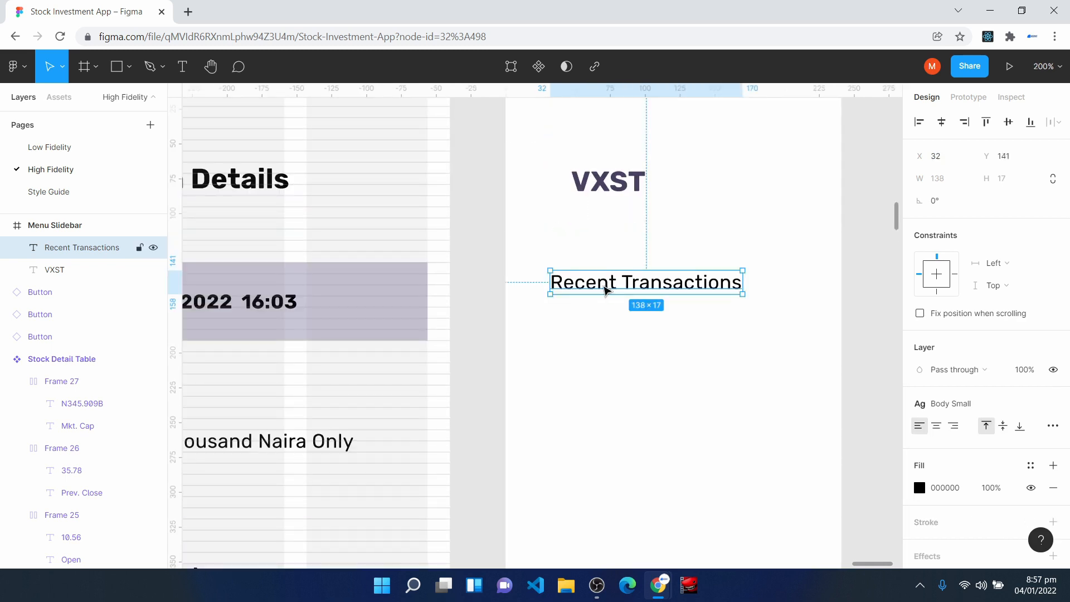
left_click_drag(599, 286, 619, 284)
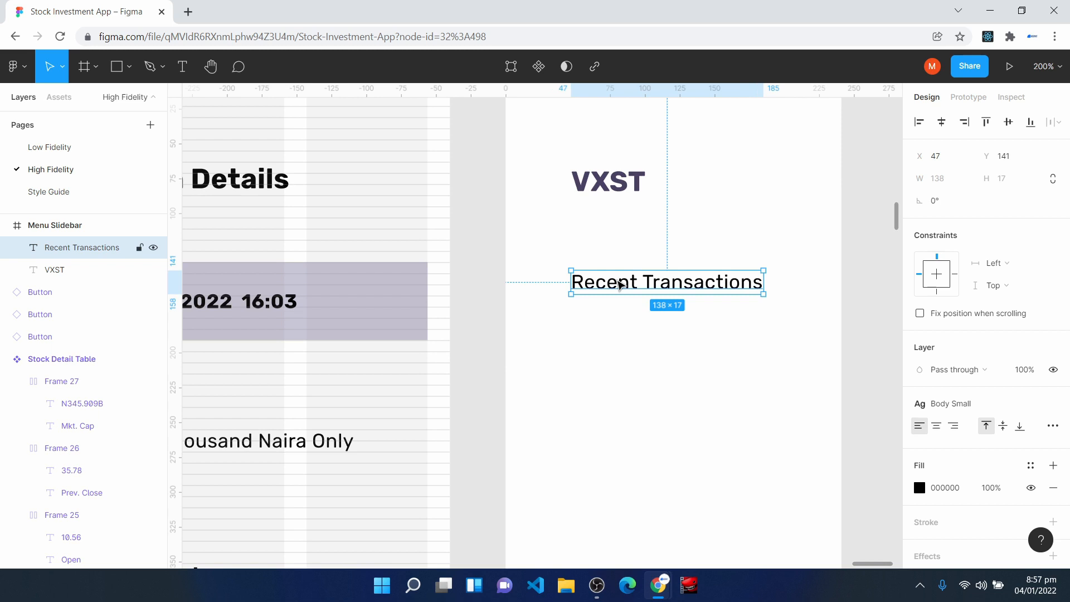
- Wrap Recent Transactions in a horizontal auto layout with 16 padding, align it left and vertically centred, and move the frame to X 47, Y 123
key("shift+a")
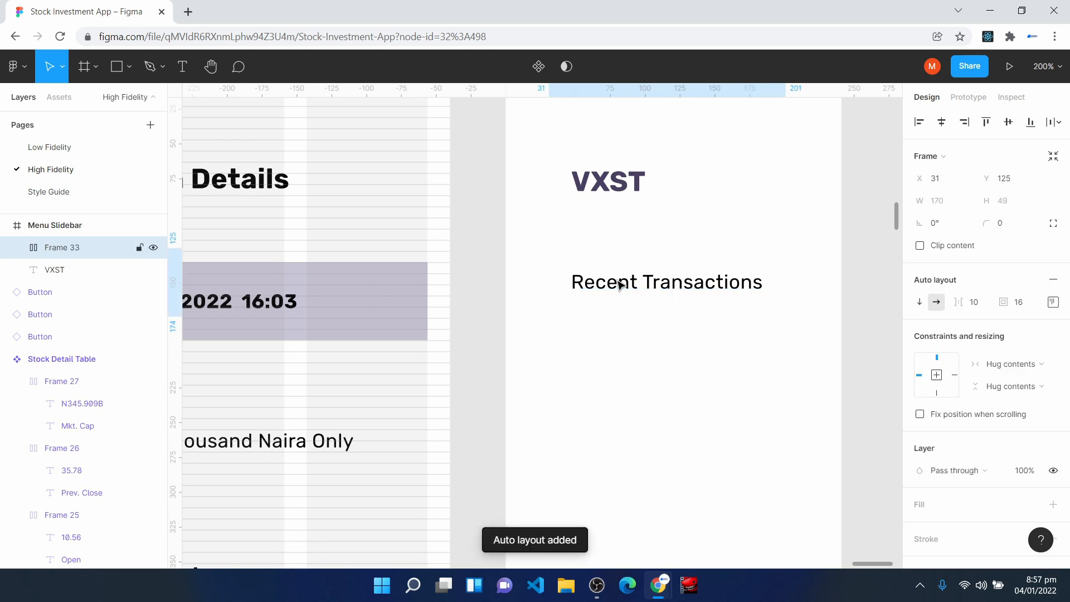
left_click(1027, 306)
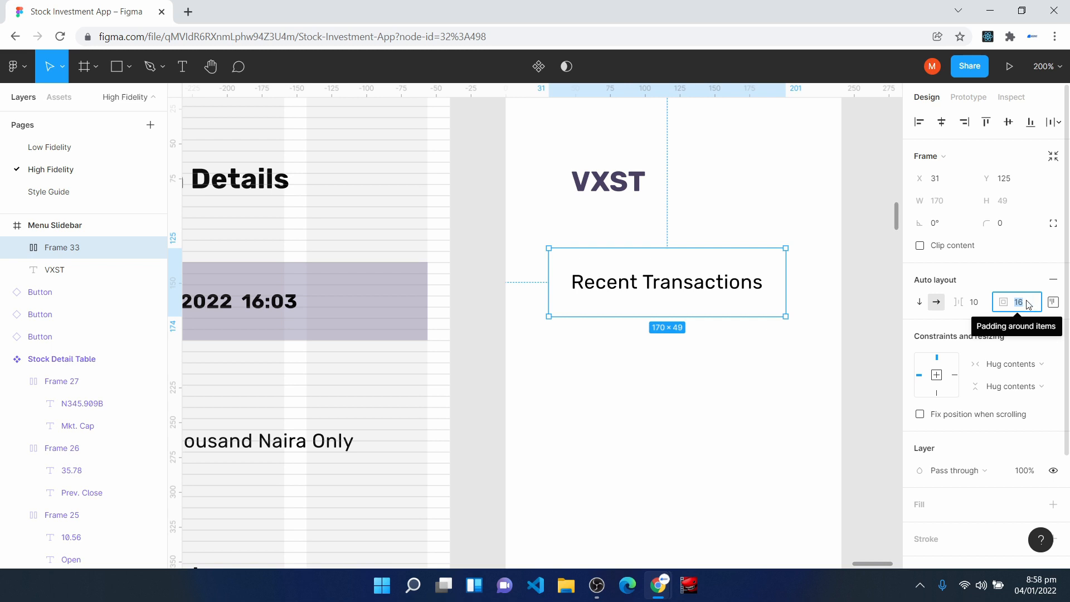
left_click(1058, 309)
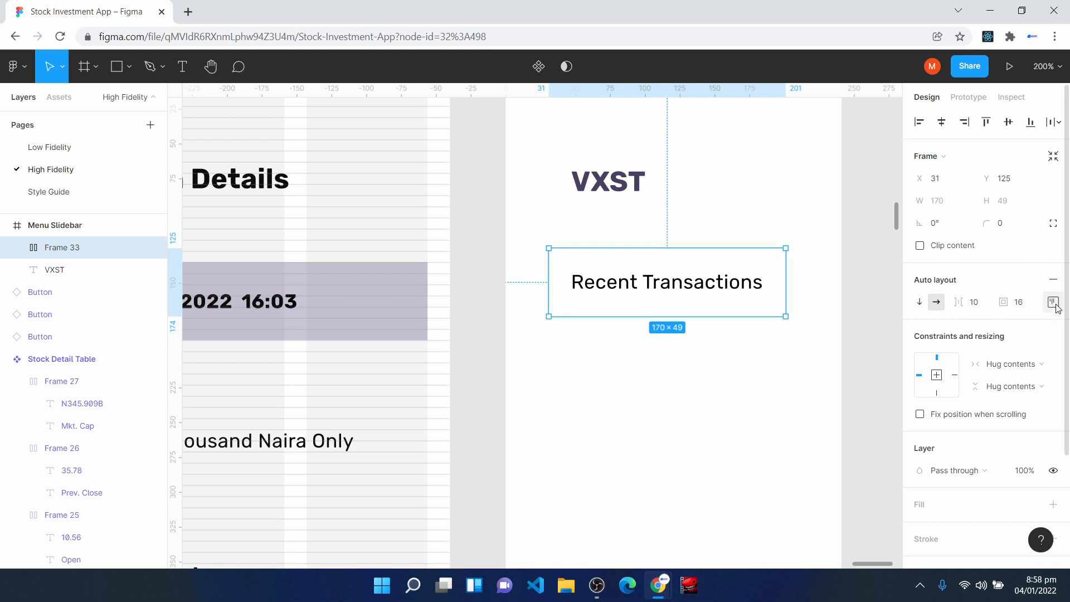
left_click(1056, 305)
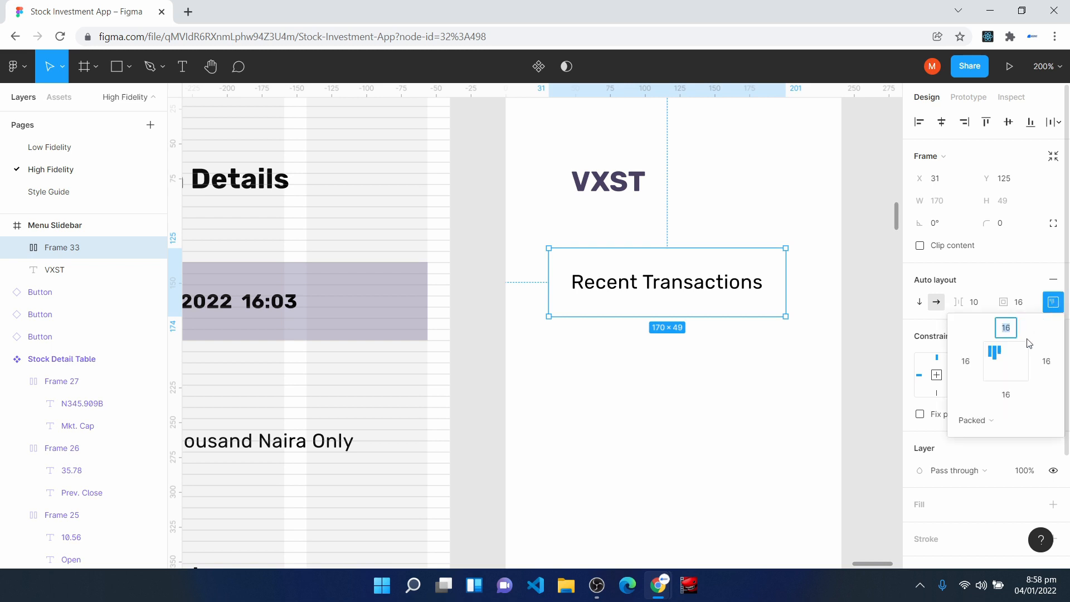
left_click(994, 363)
left_click_drag(640, 309, 662, 307)
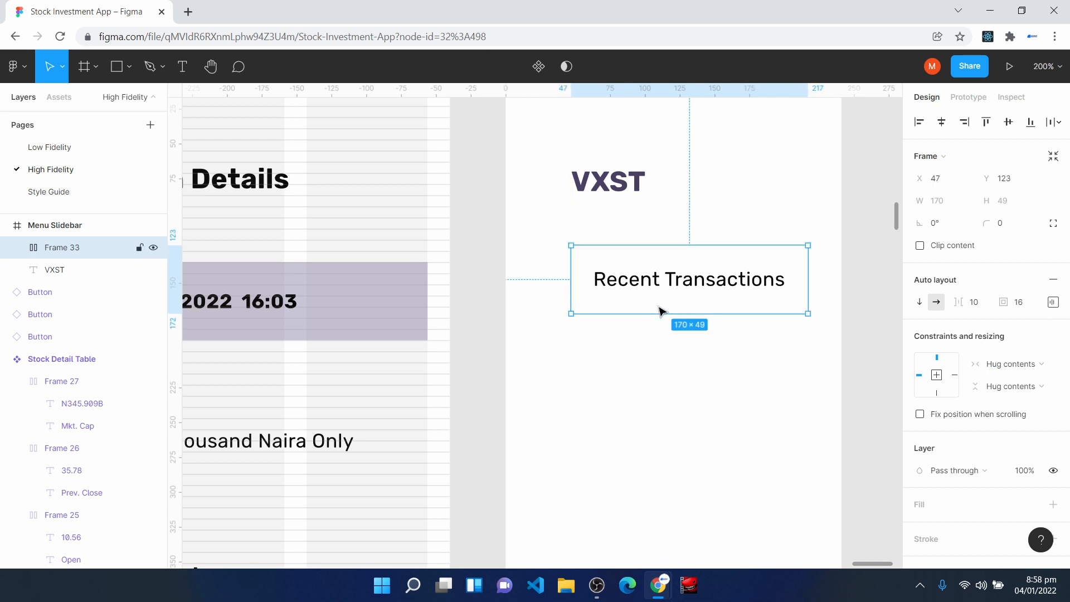
- Wrap the Recent Transactions row in a vertical auto layout frame with its padding set to 0
key("shift+a")
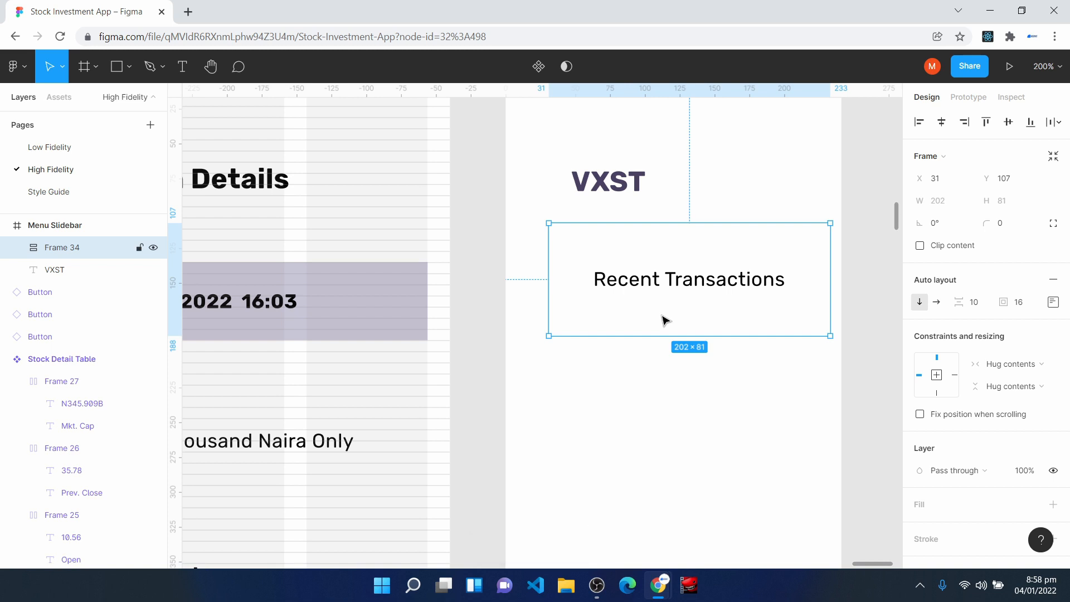
left_click(1035, 306)
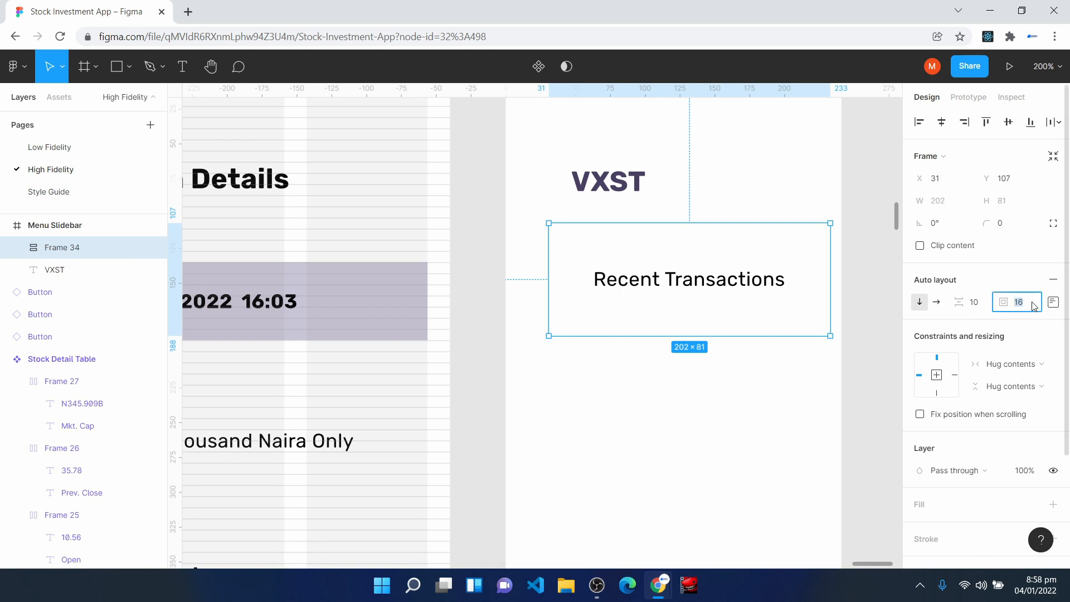
key("Return")
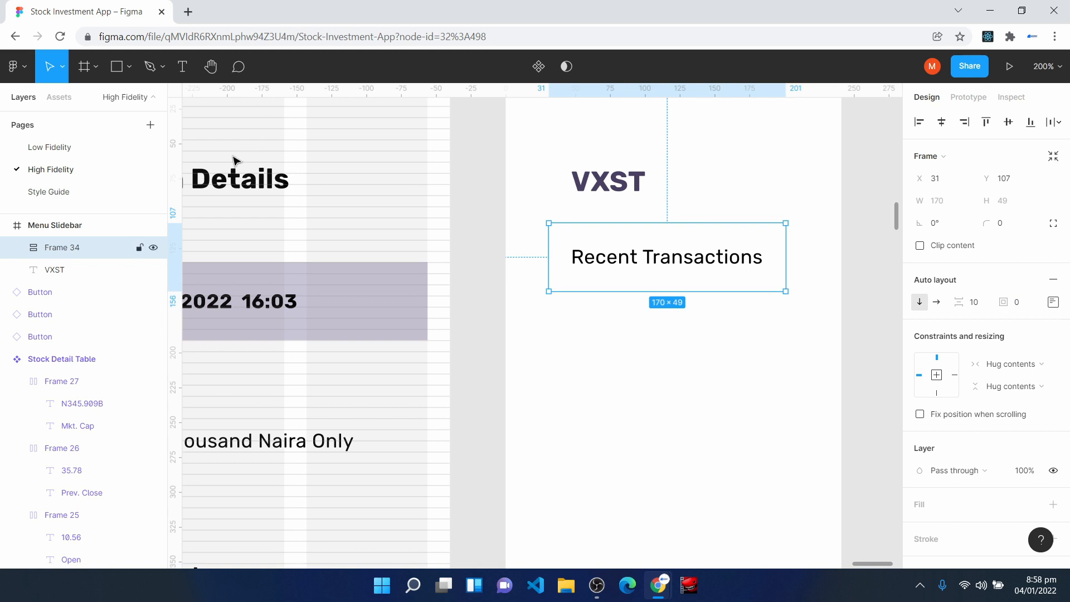
- Duplicate the inner Recent Transactions row inside the vertical auto layout to make a five-row menu list
left_click(16, 249)
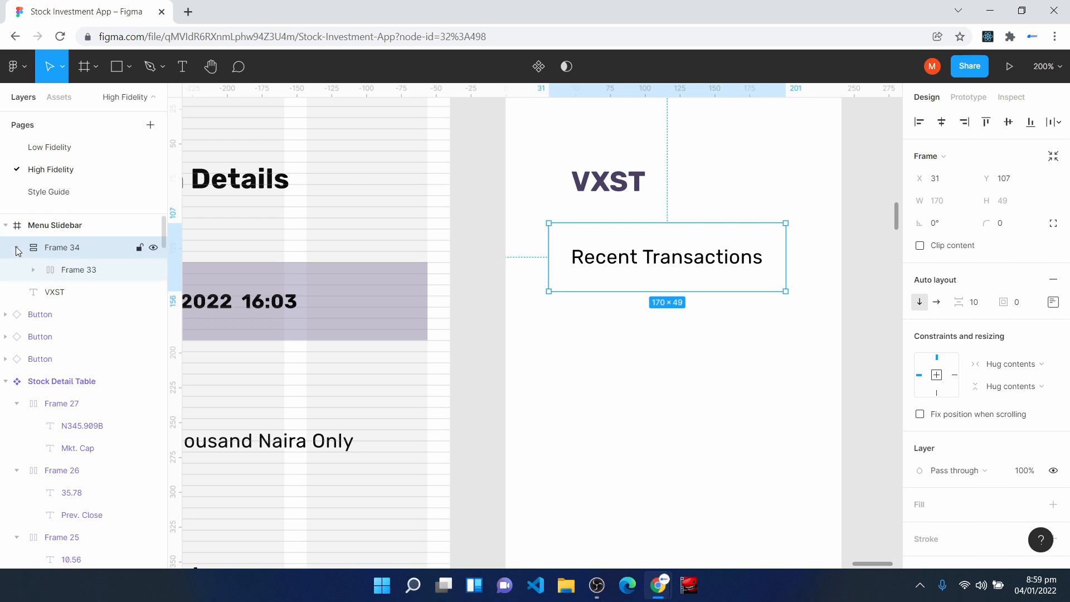
left_click(73, 271)
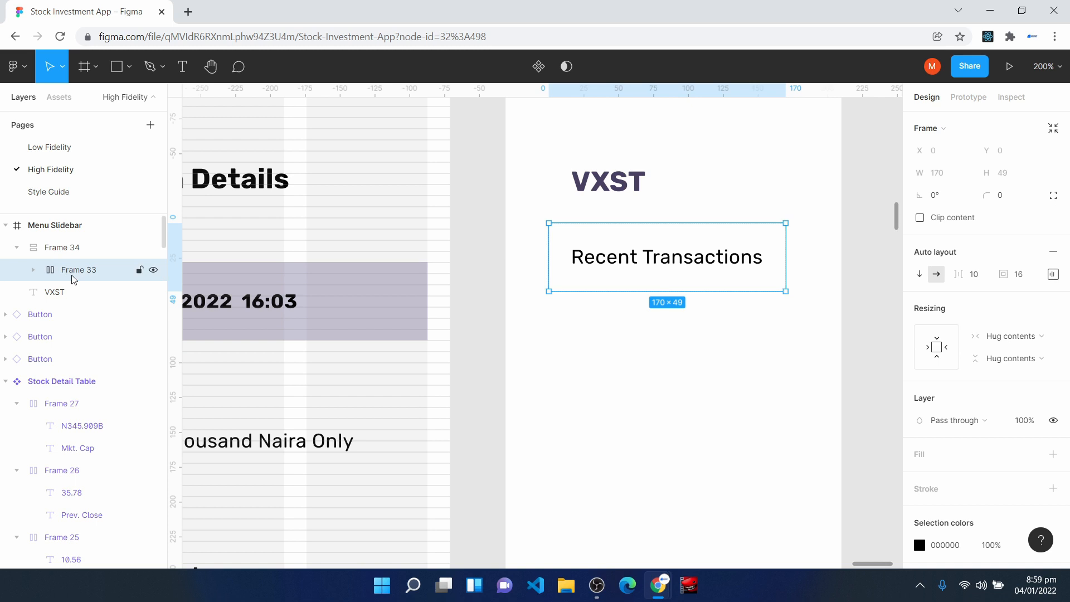
key("ctrl+d")
key("ctrl+d")
key("ctrl+d")
key("ctrl+d")
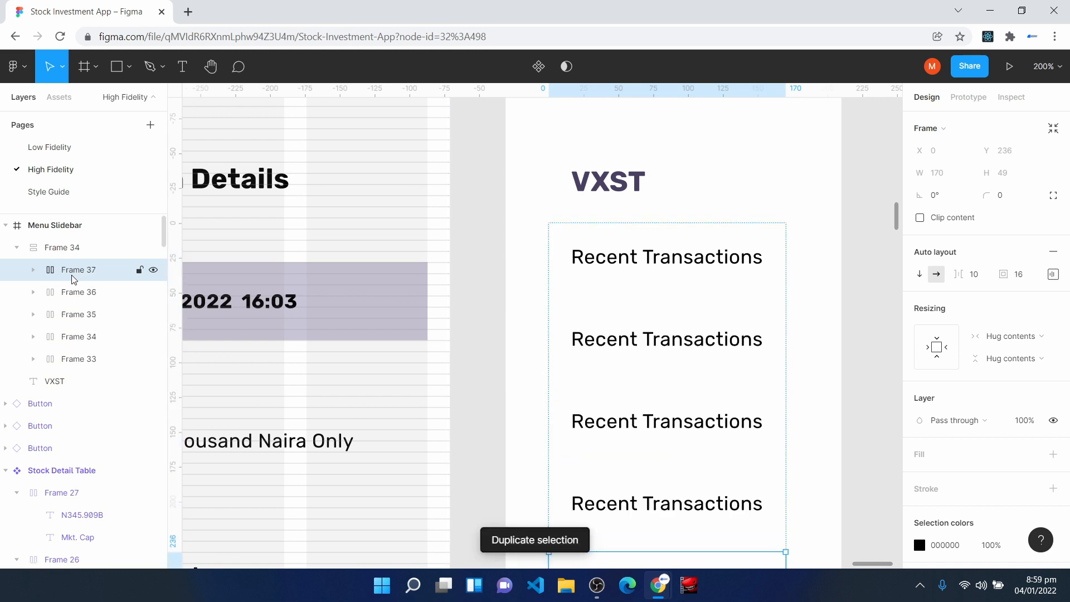
- Set the spacing between items in the outer menu list frame to 4
scroll(480, 313, "down", 4)
scroll(490, 301, "up", 3)
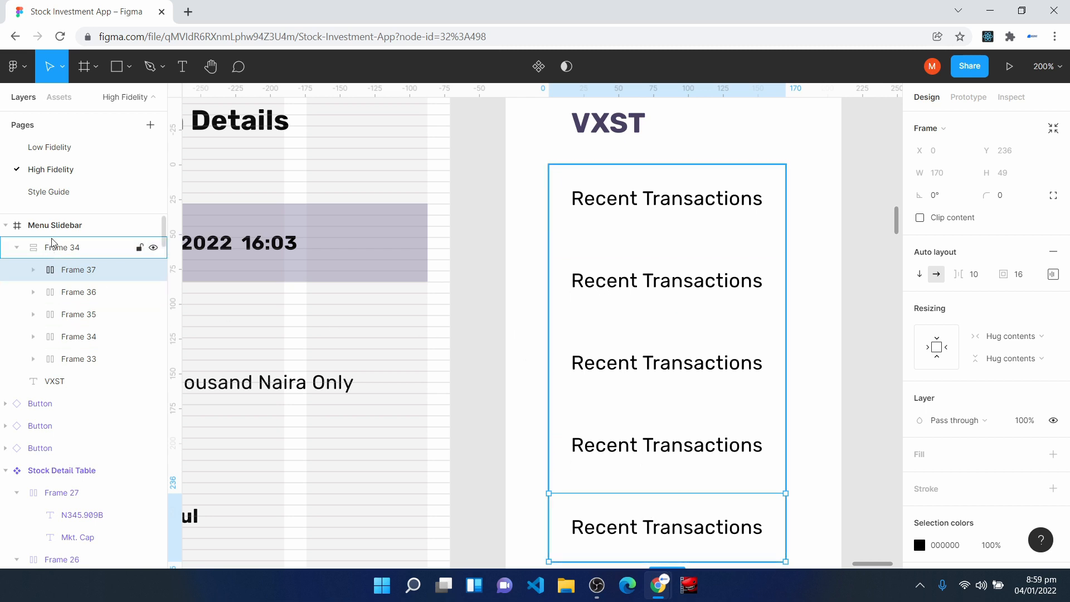
left_click(60, 251)
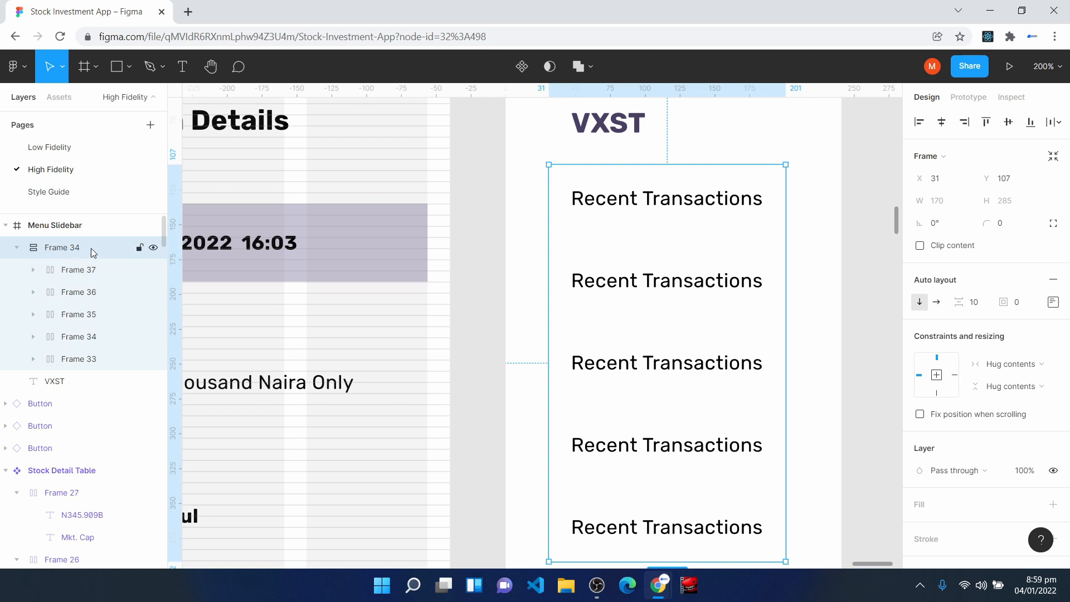
left_click(981, 306)
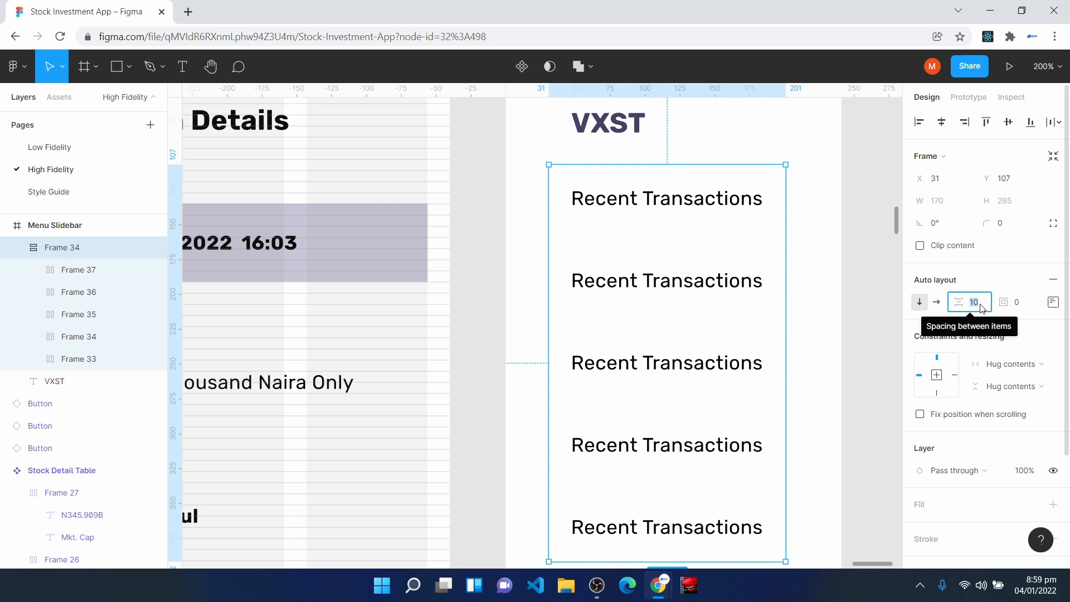
type("4")
key("Return")
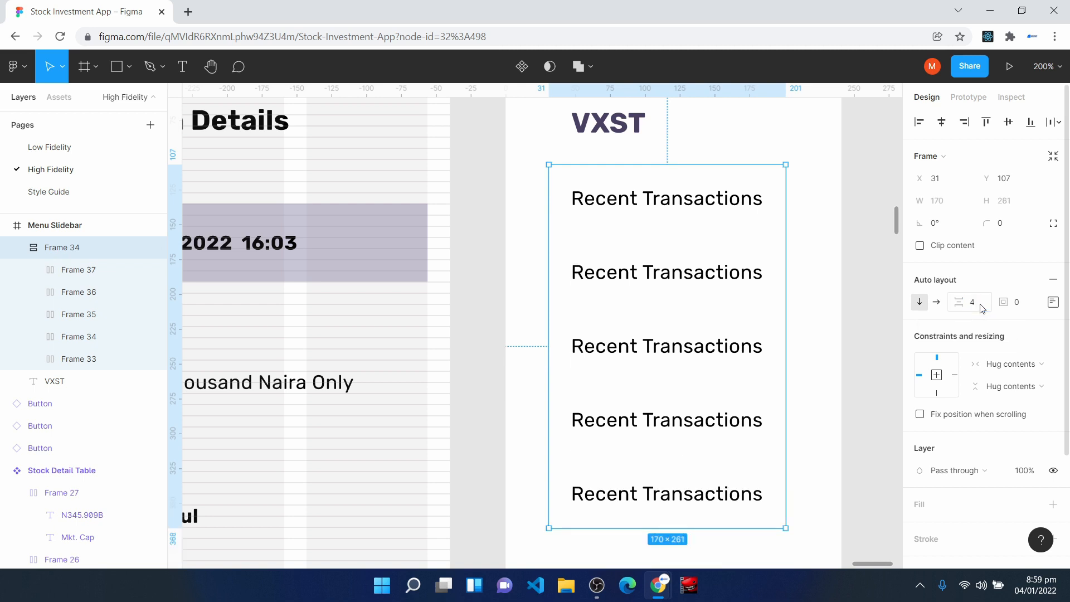
- Change the second menu row's text to Card Management and the third row's to Investment Portfolio
double_click(657, 280)
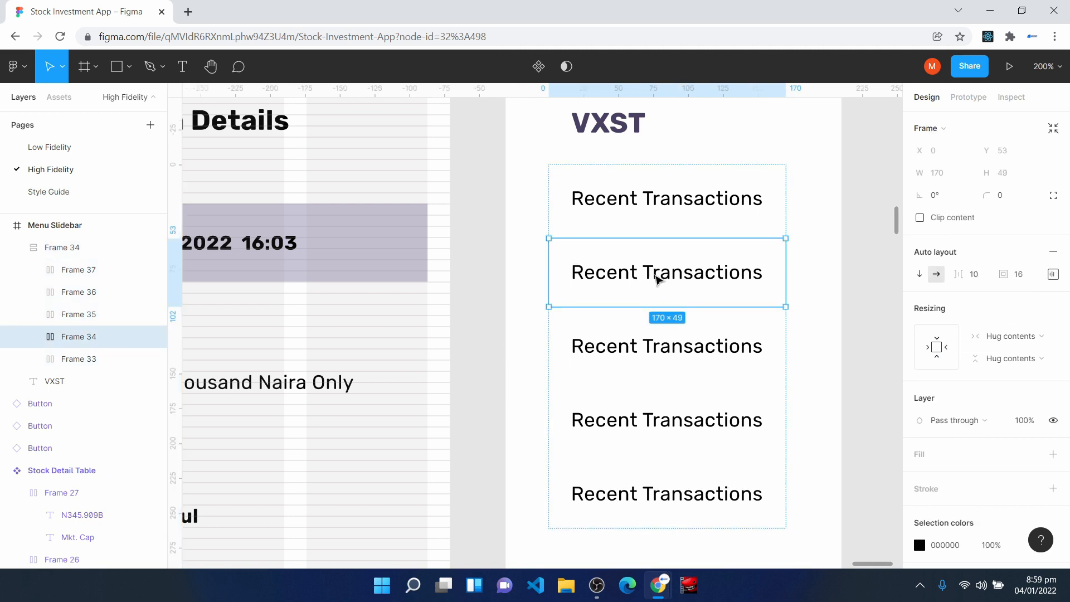
type("Card Management")
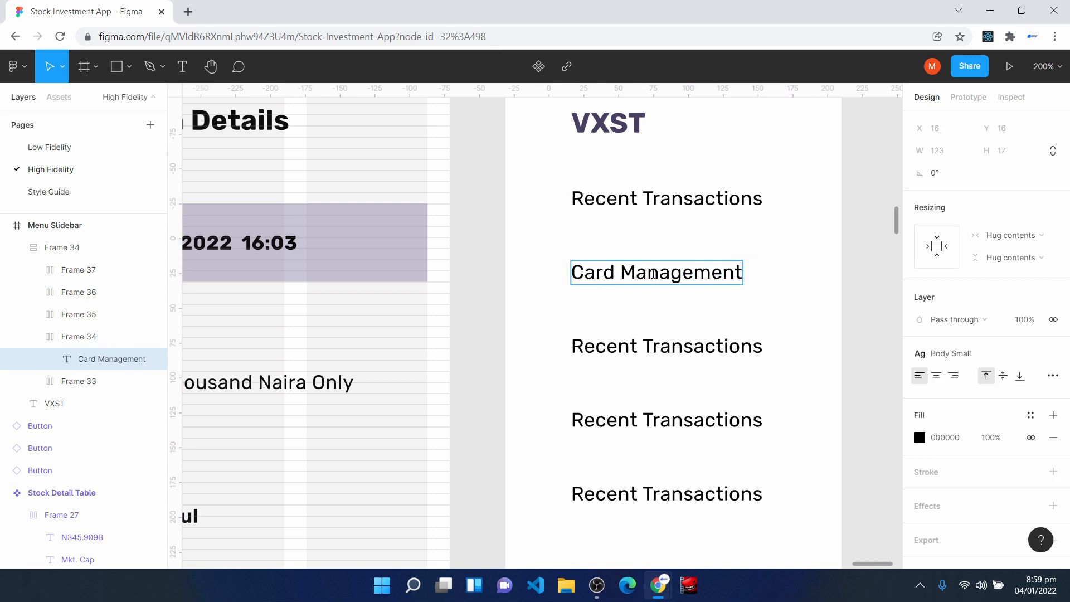
left_click(642, 340)
key("ctrl+a")
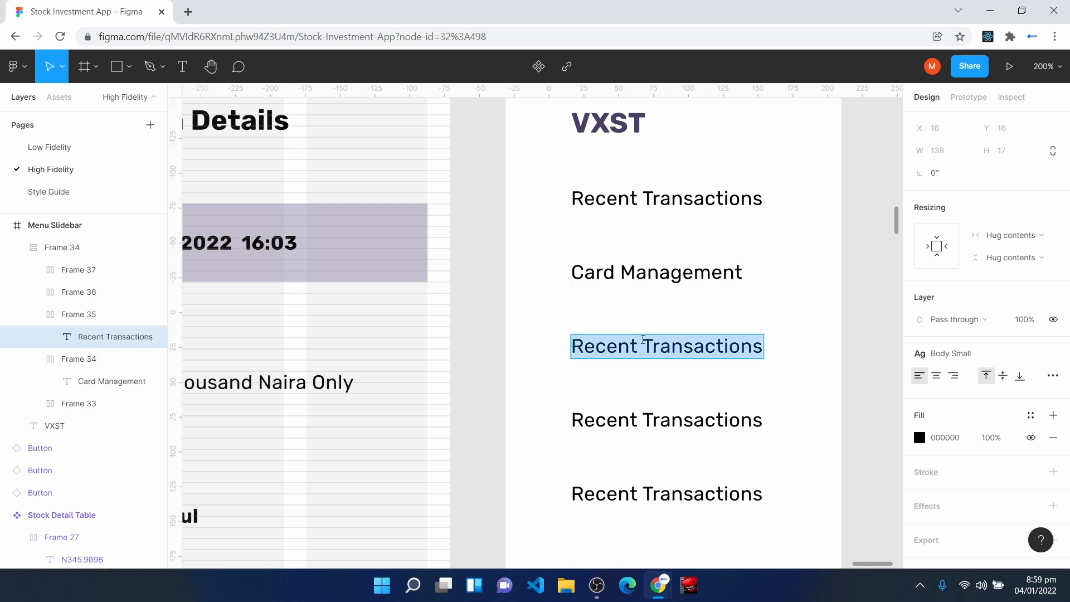
type("Investment Portfolio")
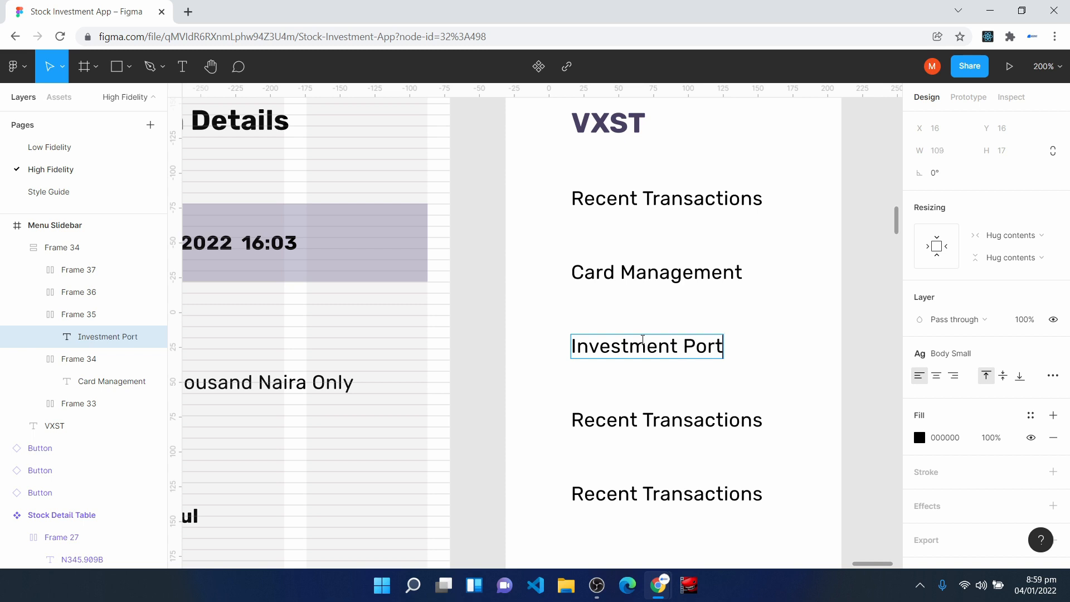
- Change the fourth menu row's text to Request Statement and the fifth row's to Settings
left_click(613, 422)
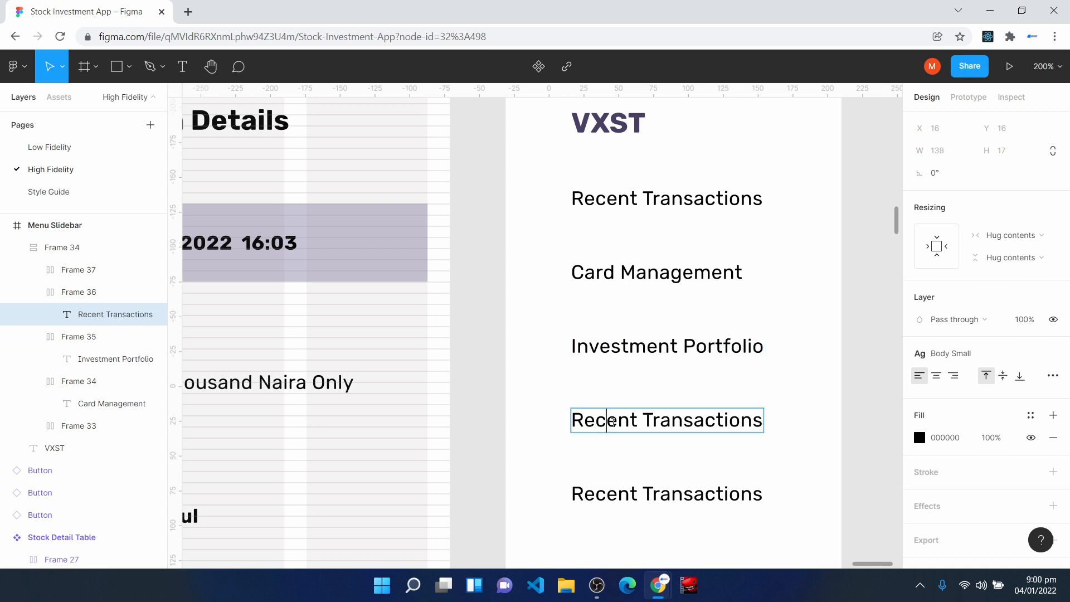
key("ctrl+a")
type("Request Statem")
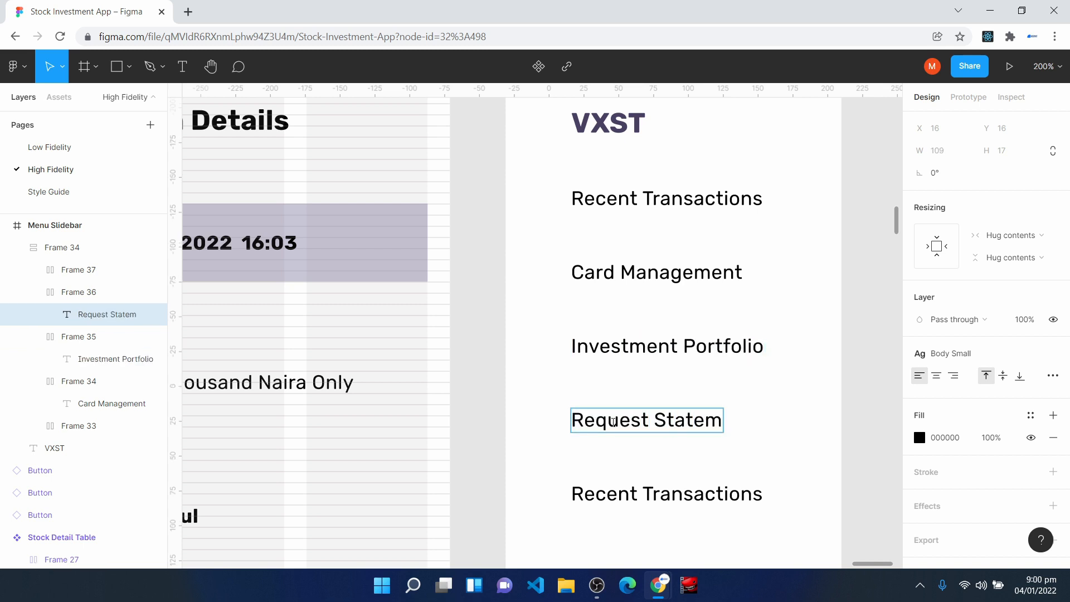
type("ent")
scroll(613, 423, "down", 3)
left_click(640, 357)
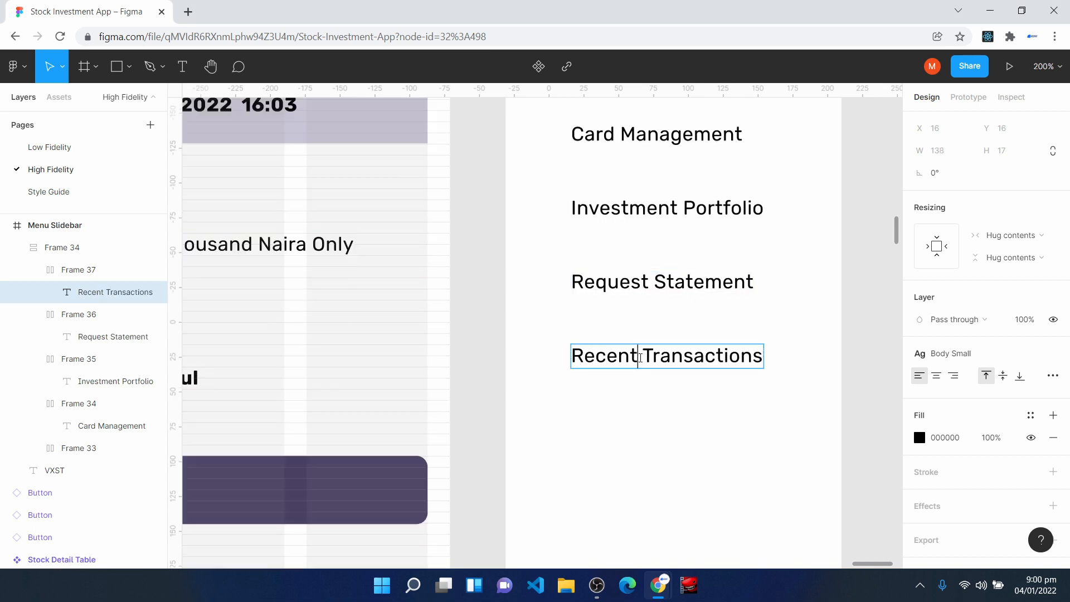
key("ctrl+a")
type("Settings")
left_click(730, 505)
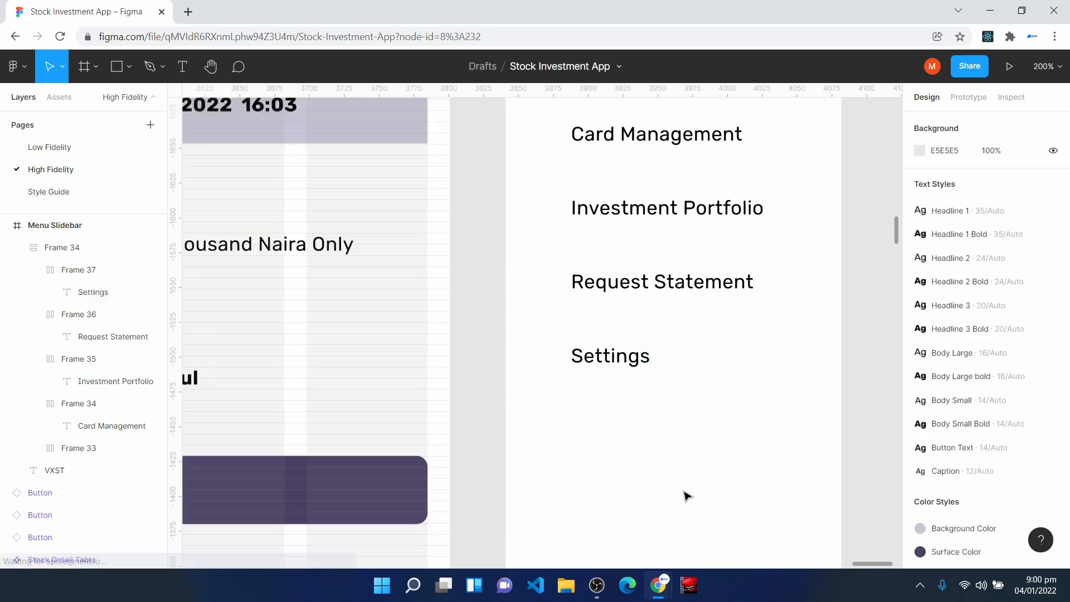
- Apply the dark purple Surface Color style to all five menu row texts together
scroll(727, 485, "up", 3)
left_click(614, 208)
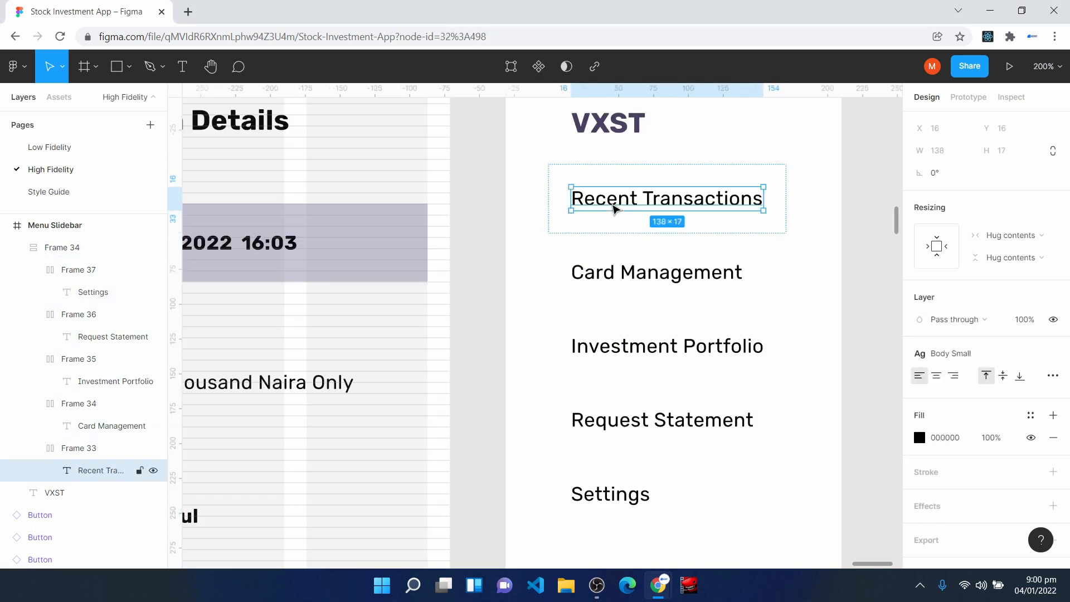
left_click(641, 270, "shift")
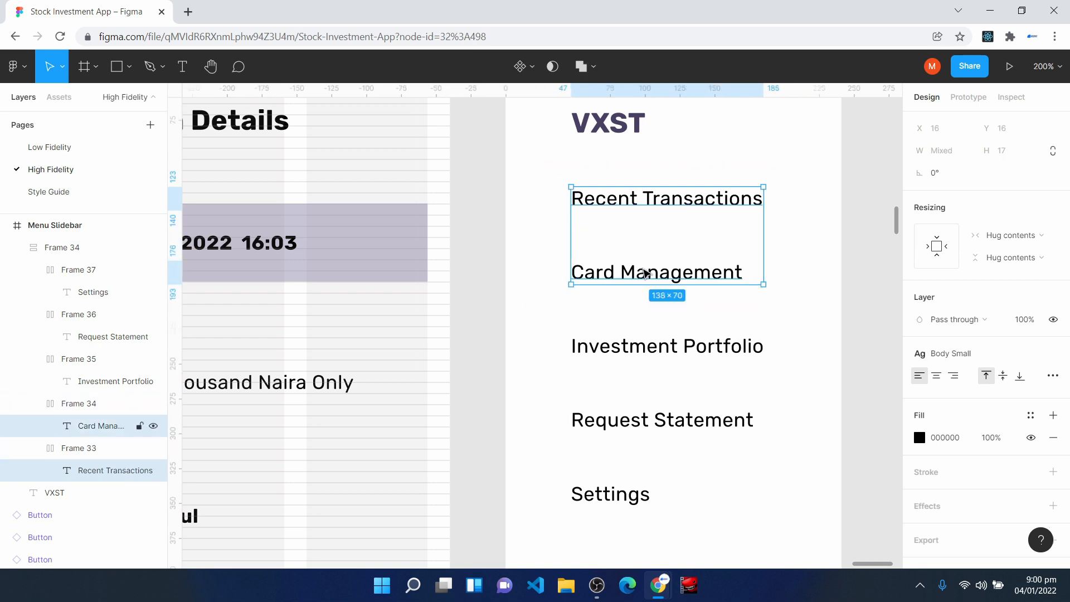
key("ctrl+alt+a")
left_click(1030, 415)
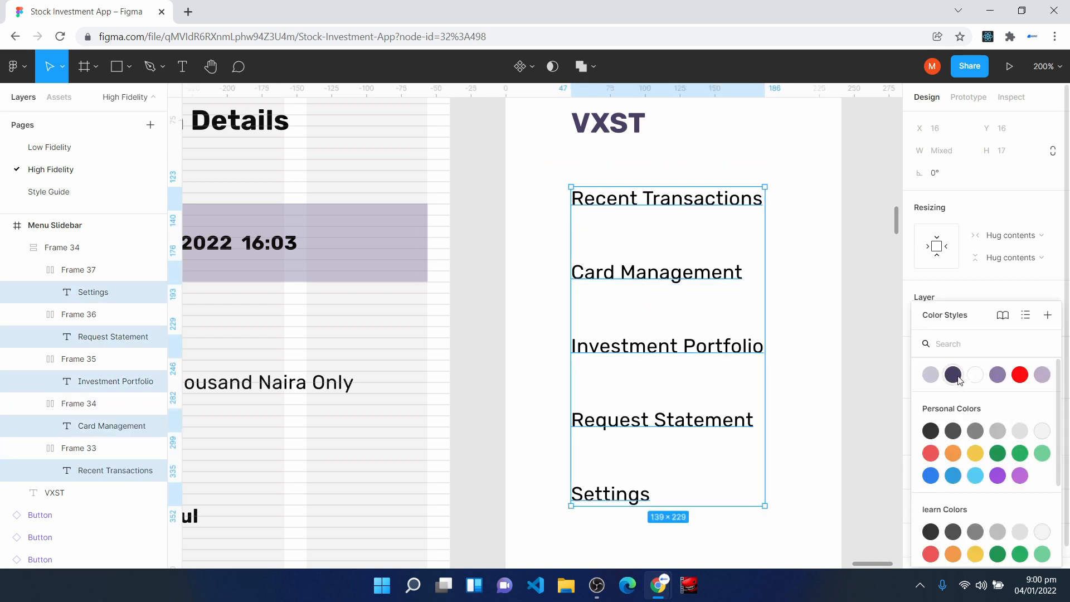
left_click(953, 374)
left_click(813, 350)
- Review the Menu Slidebar beside the neighbouring screens and check the Home screen's bottom navigation items
key("ctrl+minus")
key("ctrl+minus")
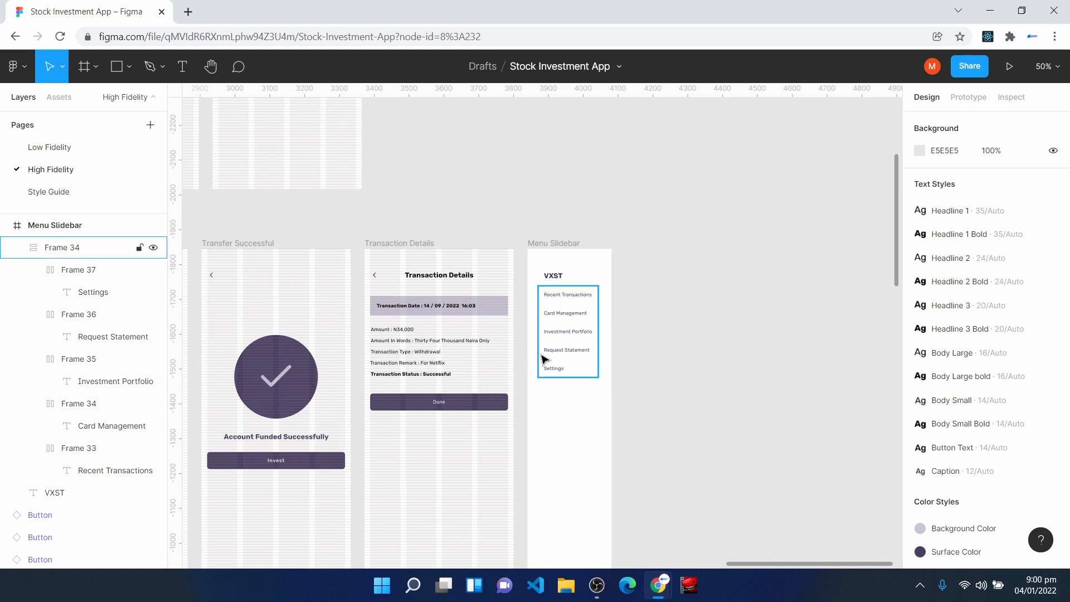
scroll(548, 249, "down", 3)
scroll(659, 554, "left", 10)
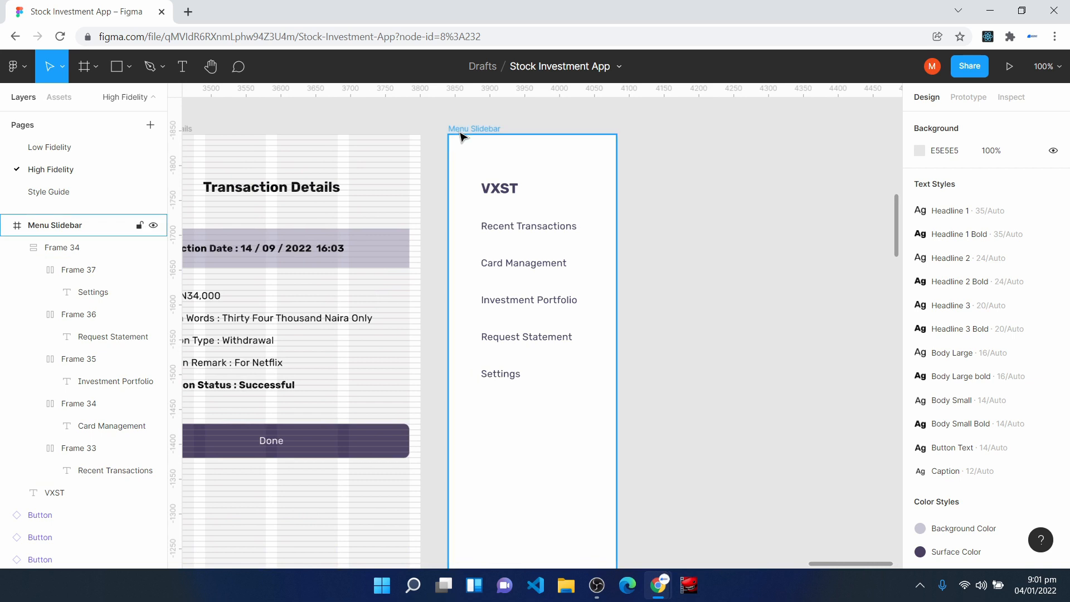
key("Escape")
key("h")
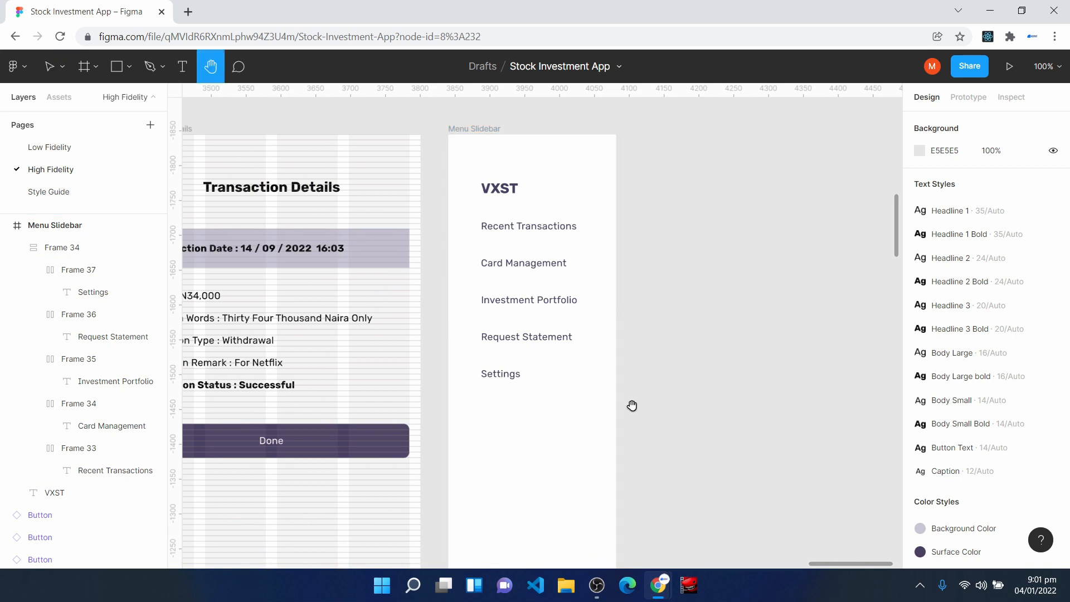
scroll(633, 404, "left", 10)
scroll(634, 403, "down", 3)
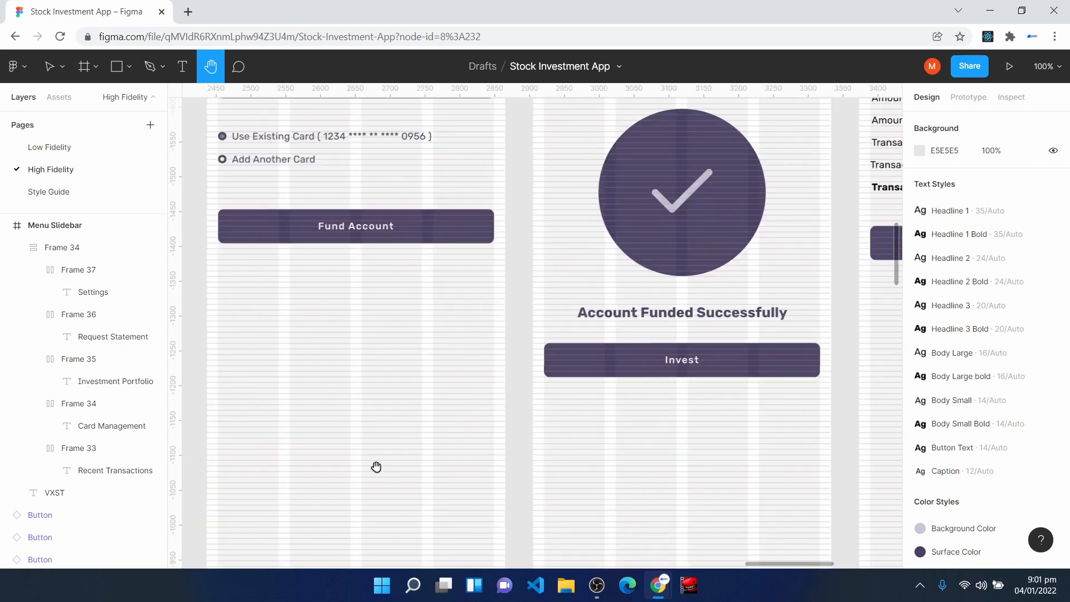
scroll(724, 275, "down", 4)
scroll(810, 340, "left", 15)
scroll(678, 269, "left", 3)
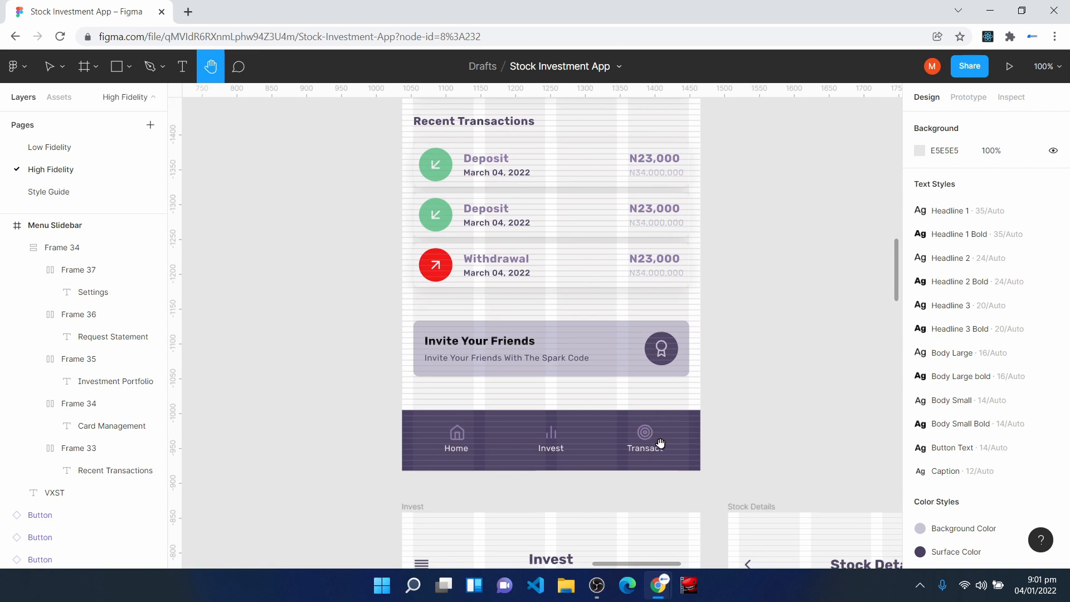
left_click_drag(831, 398, 552, 433)
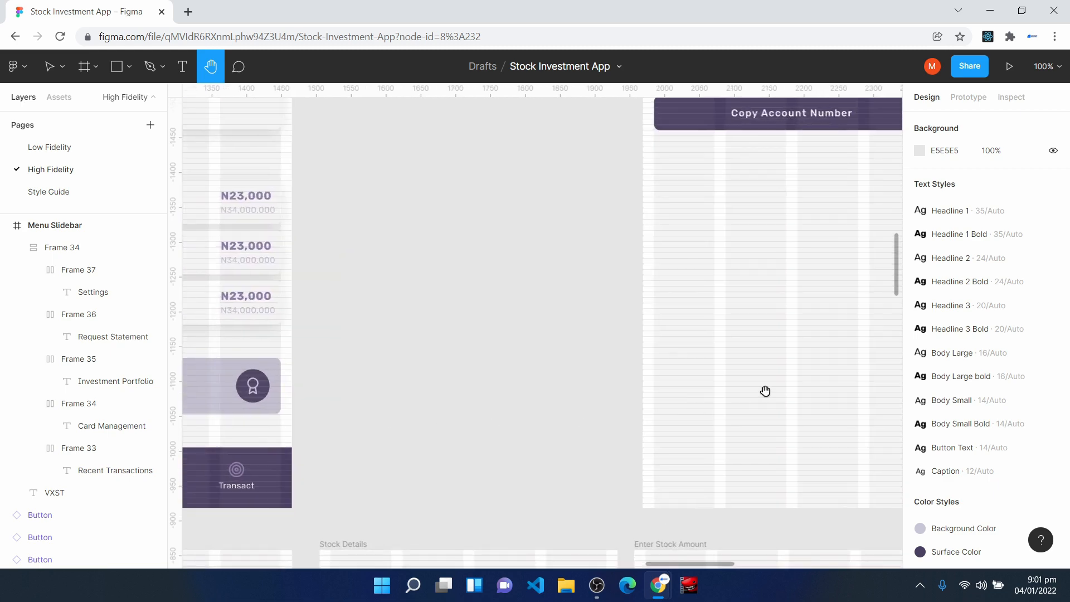
left_click_drag(825, 378, 540, 452)
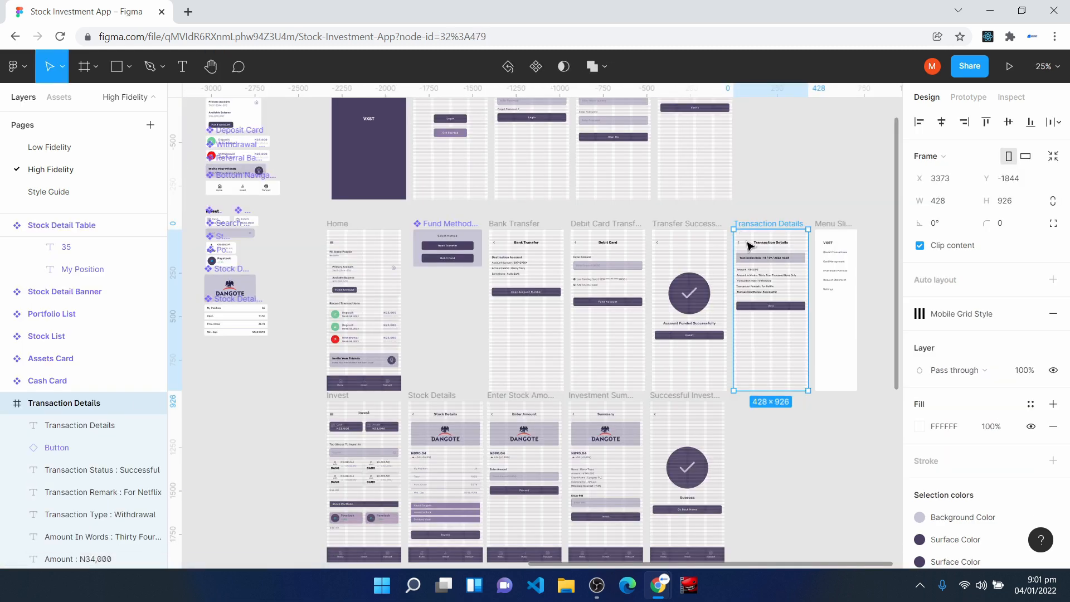
- Duplicate the Transaction Details frame, place the copy after the Menu Slidebar and rename it Transact
key("ctrl+d")
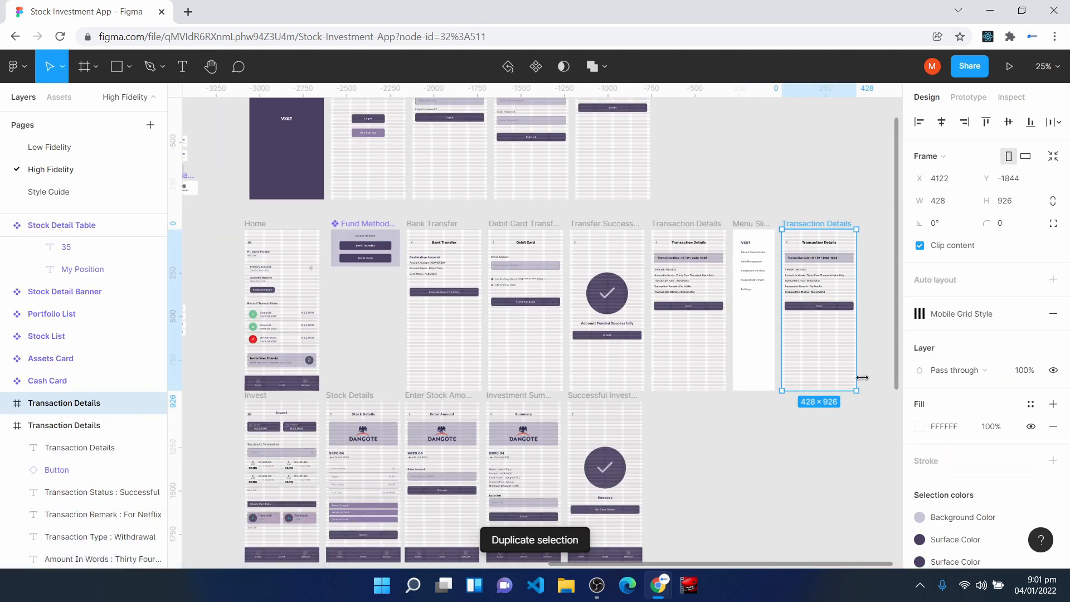
key("ctrl+r")
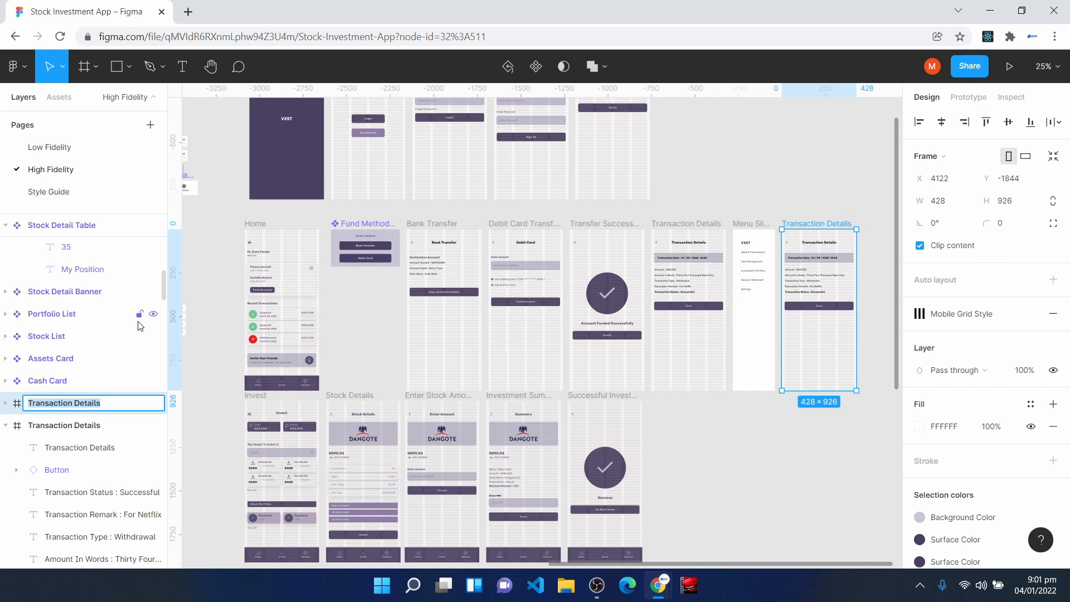
type("Transact")
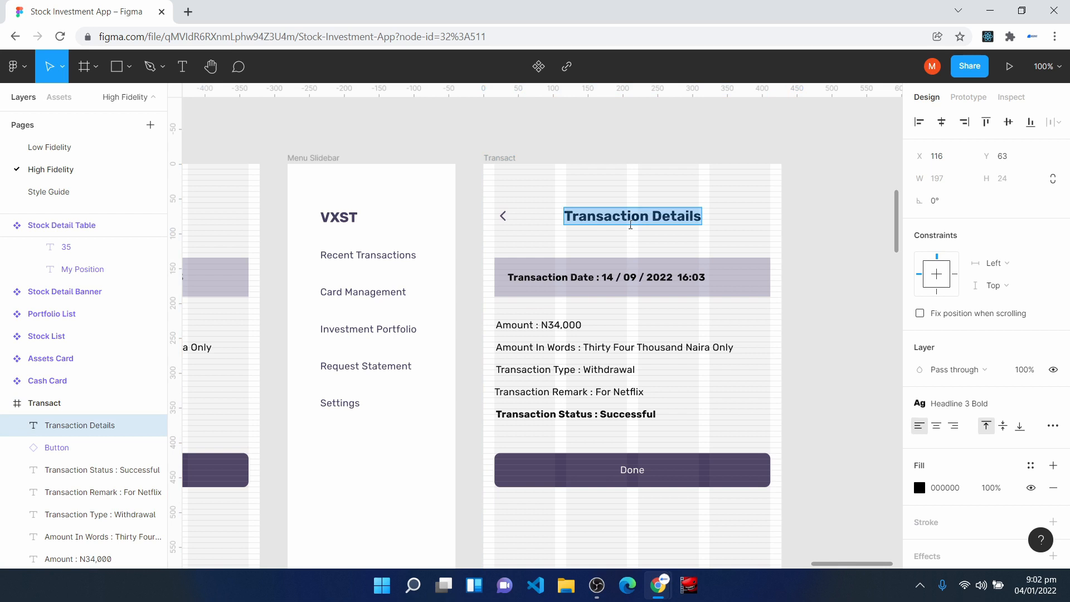
- Change the Transact frame's heading text to Transact and centre it horizontally in the frame
type("Transact")
key("Escape")
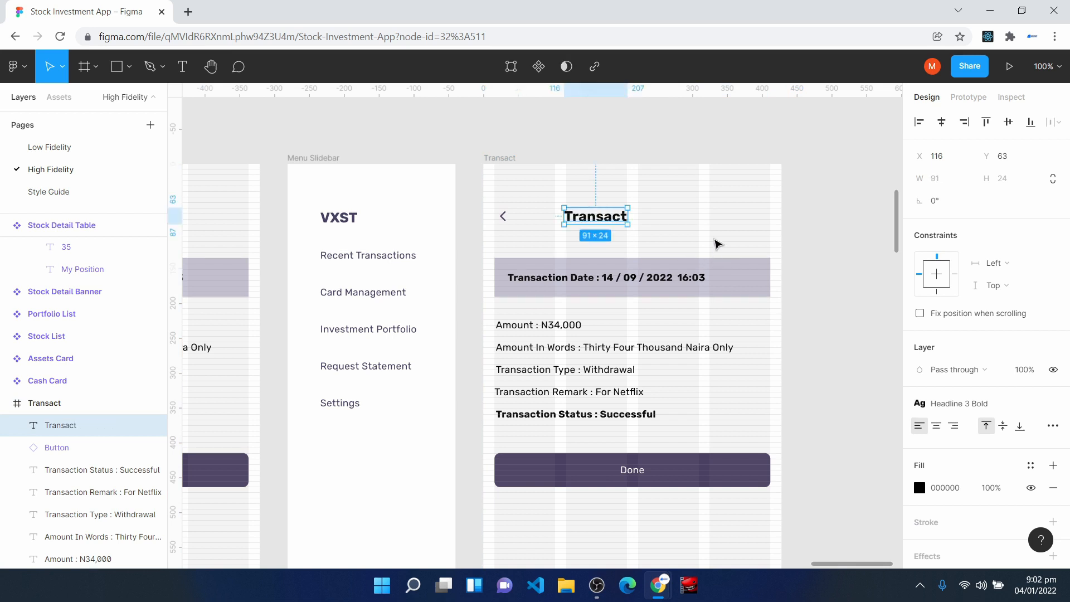
left_click(941, 123)
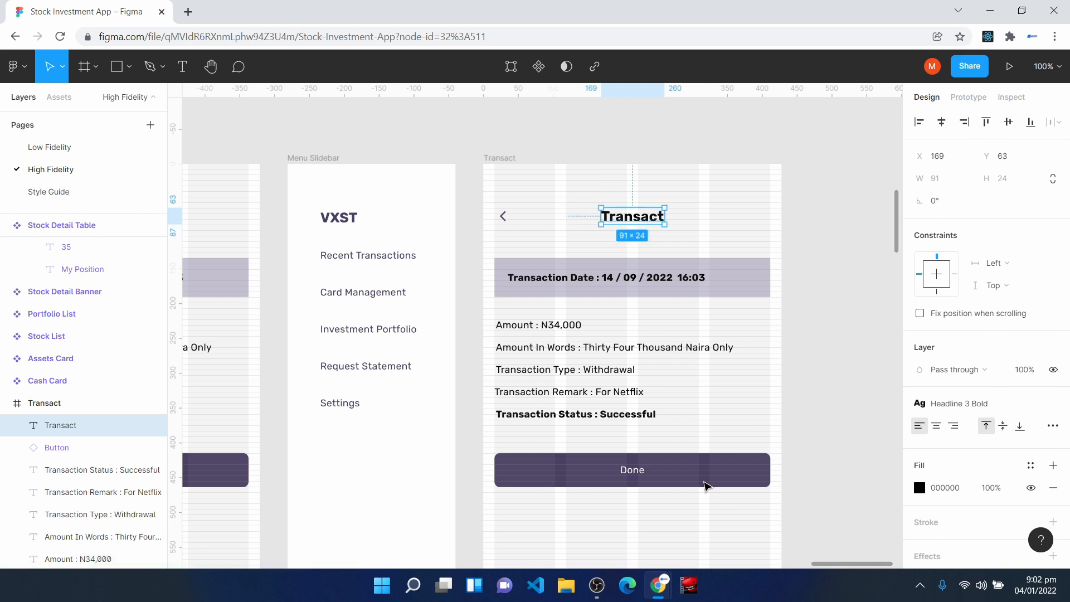
- Delete the date banner, transaction detail lines and Done button from the Transact frame
left_click_drag(491, 251, 566, 450)
left_click_drag(589, 521, 781, 564)
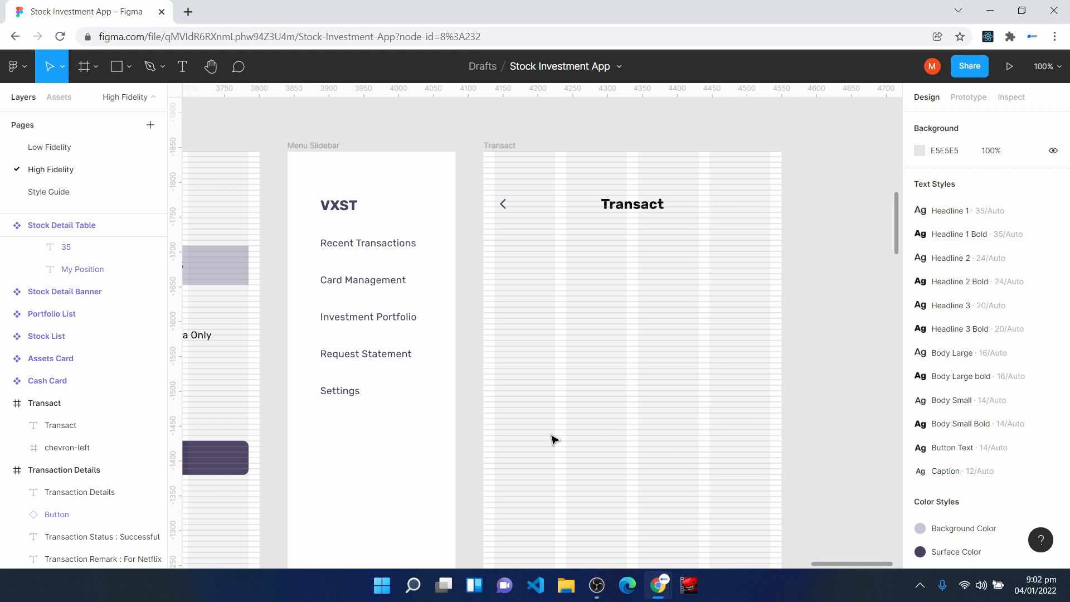
- Add the text Deposit on the empty canvas below the Stock Detail Table component
key("h")
left_click_drag(378, 420, 471, 421)
scroll(471, 422, "left", 20)
scroll(471, 422, "down", 3)
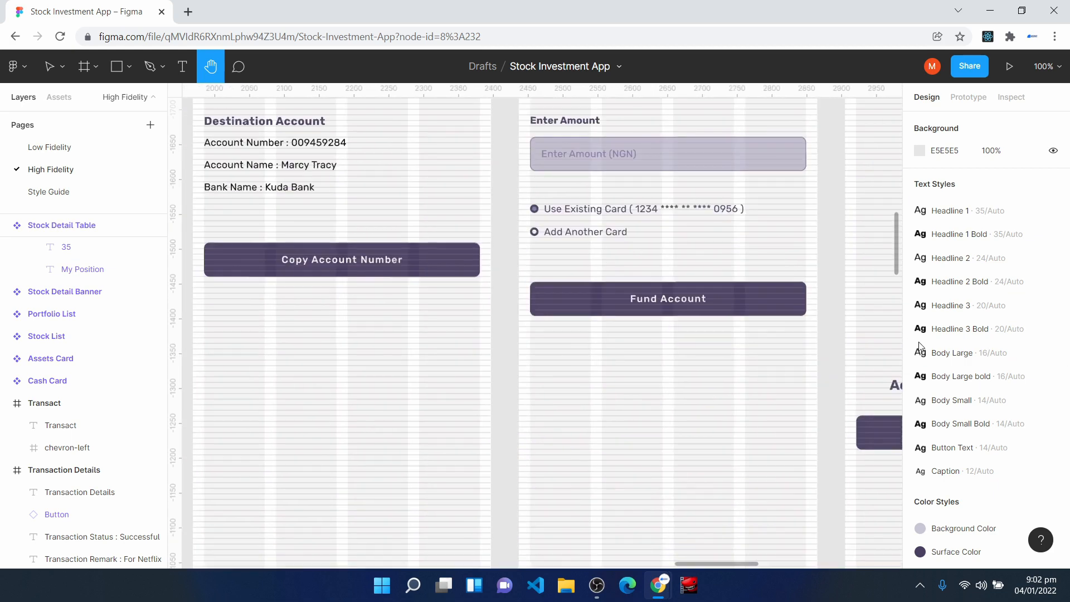
scroll(370, 382, "left", 15)
scroll(370, 382, "down", 2)
key("v")
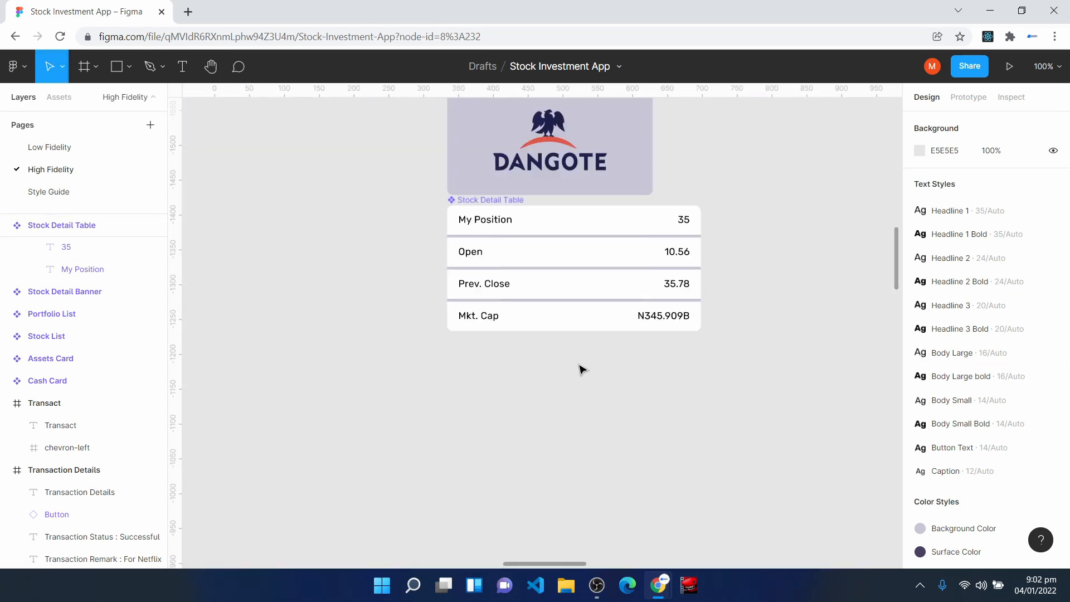
scroll(581, 370, "down", 1)
left_click(183, 68)
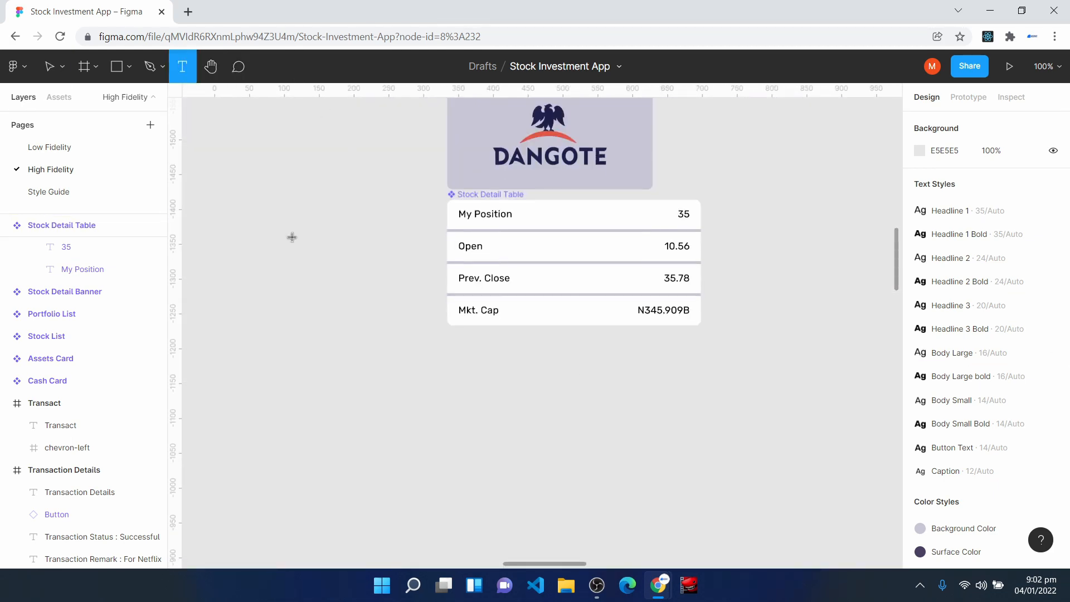
left_click(479, 390)
type("Depost")
key("BackSpace")
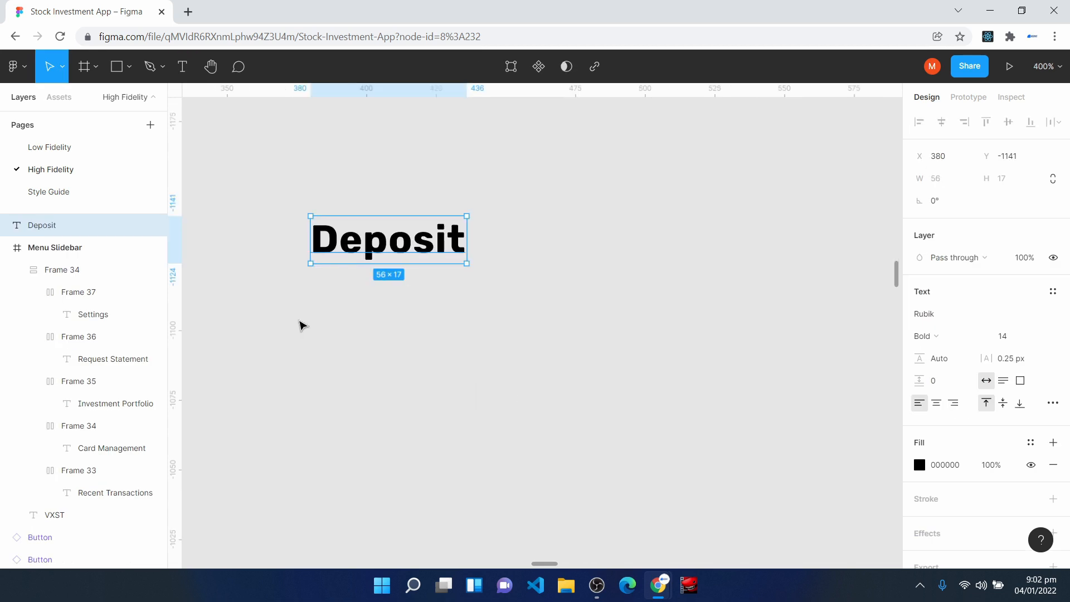
- Apply the Headline 3 Bold text style to the Deposit text and move it about 45 px to the right
left_click(1053, 291)
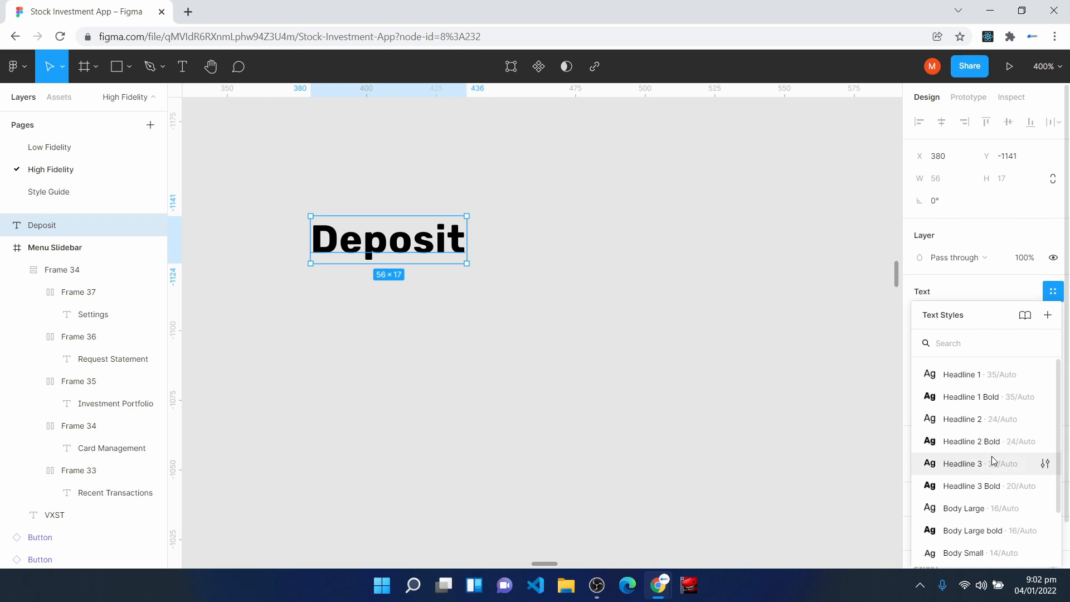
left_click(991, 486)
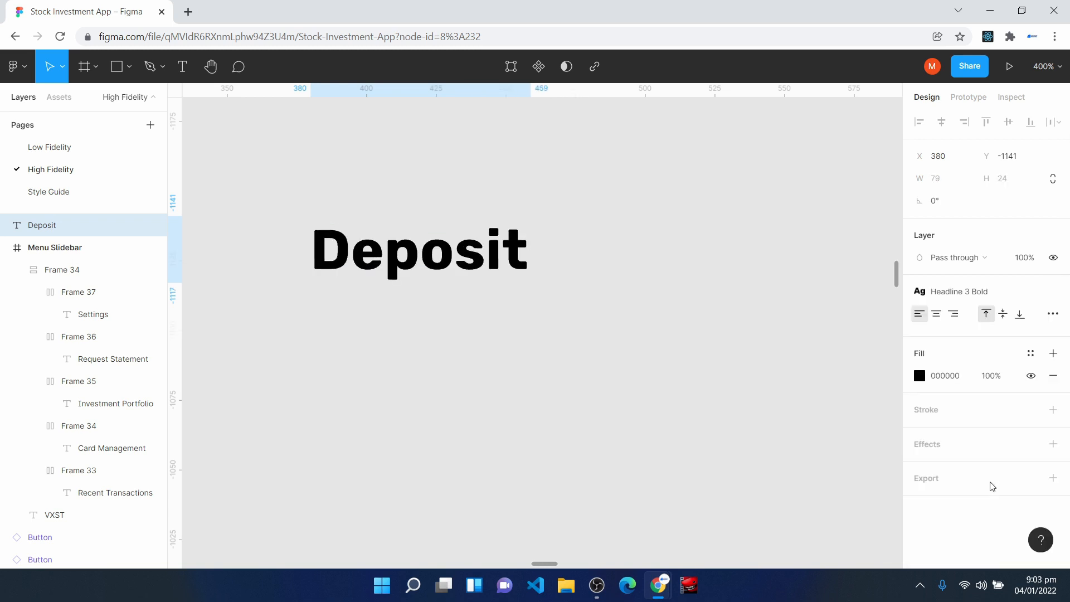
left_click_drag(392, 263, 517, 268)
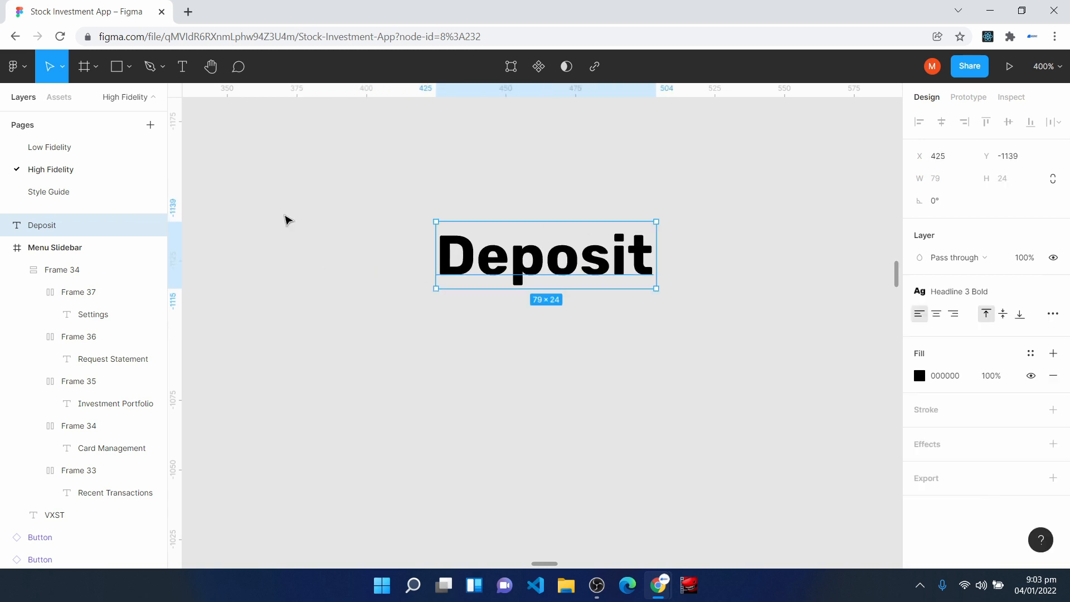
- Draw a small frame below the Deposit text and set its size to 48 × 48
left_click(89, 67)
left_click_drag(336, 351, 456, 433)
left_click(940, 202)
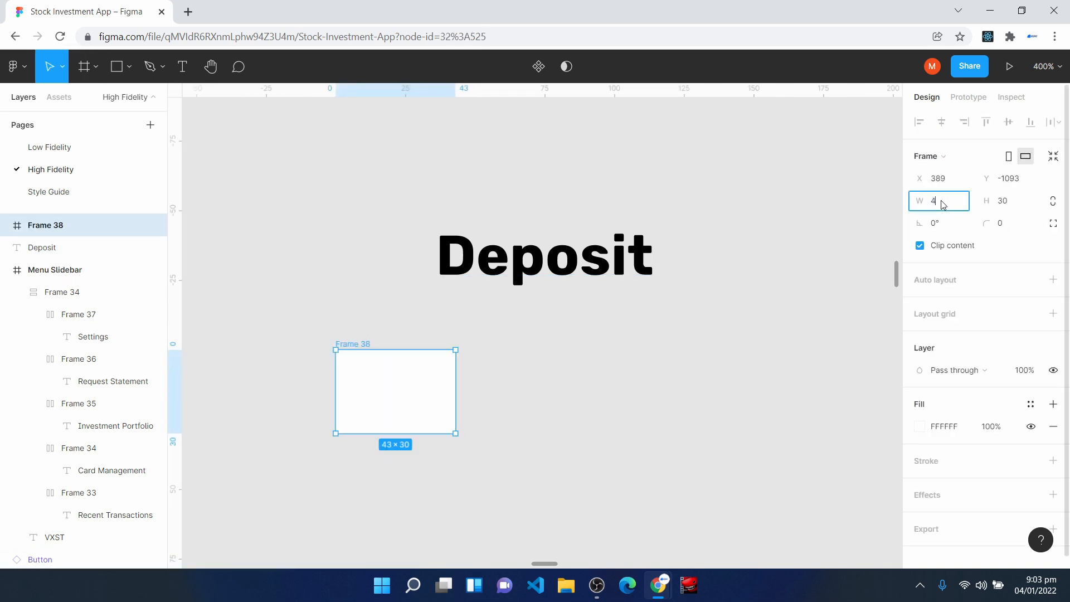
left_click(1011, 202)
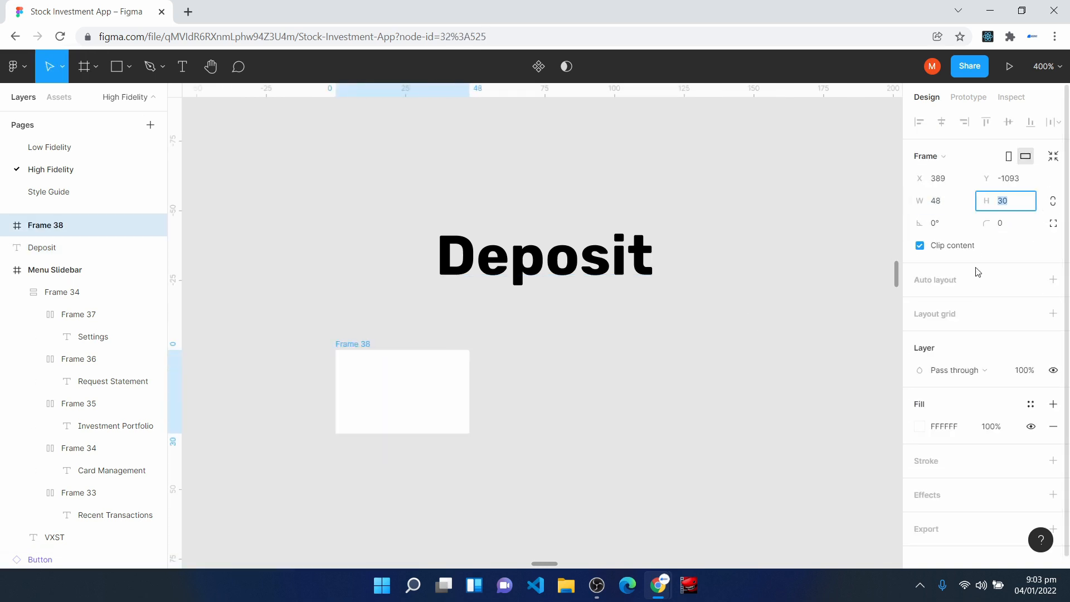
type("48")
- Set the 48 × 48 frame's corner radius to 100 and fill it with the Green 3 style
left_click(1016, 228)
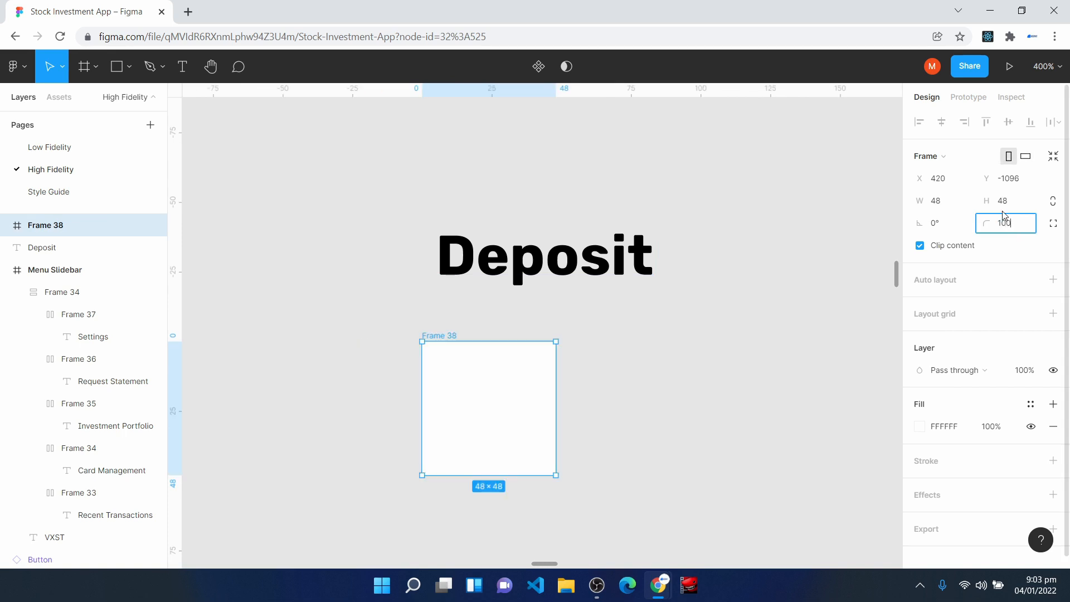
type("100")
key("Return")
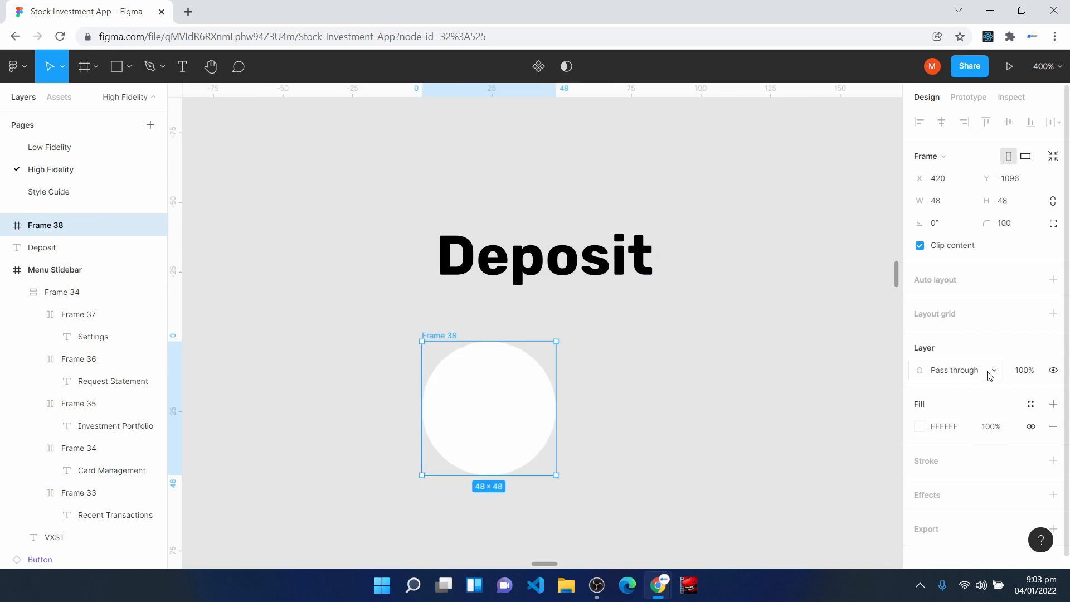
left_click(1031, 405)
left_click(1042, 454)
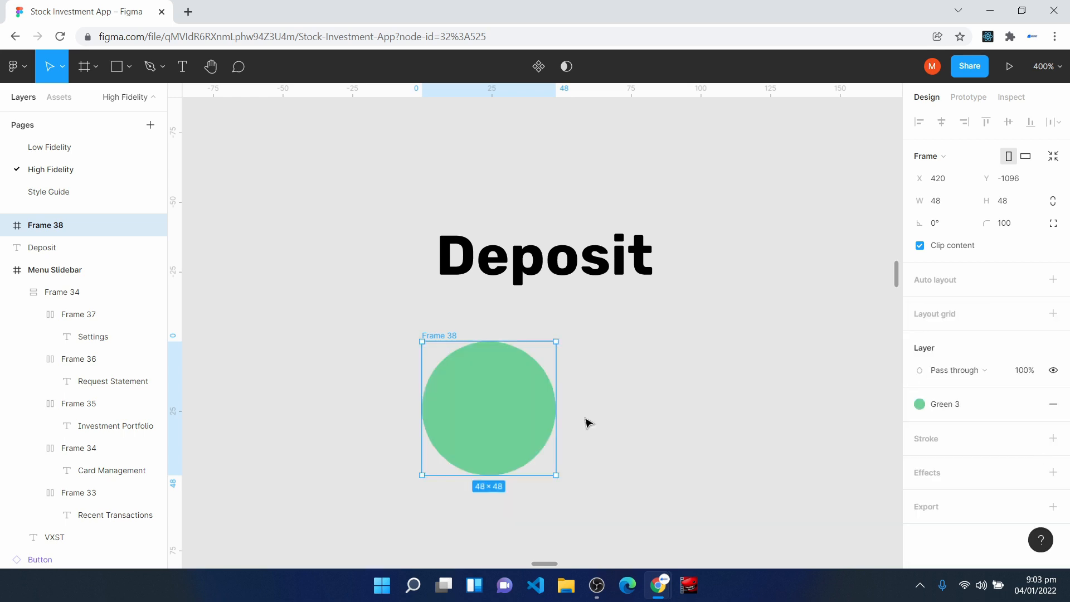
- Move the green circle to the left of the Deposit text and insert the arrow-down-left icon with the Feather Icons plugin
left_click_drag(498, 421, 330, 333)
right_click(539, 371)
mouse_move(619, 457)
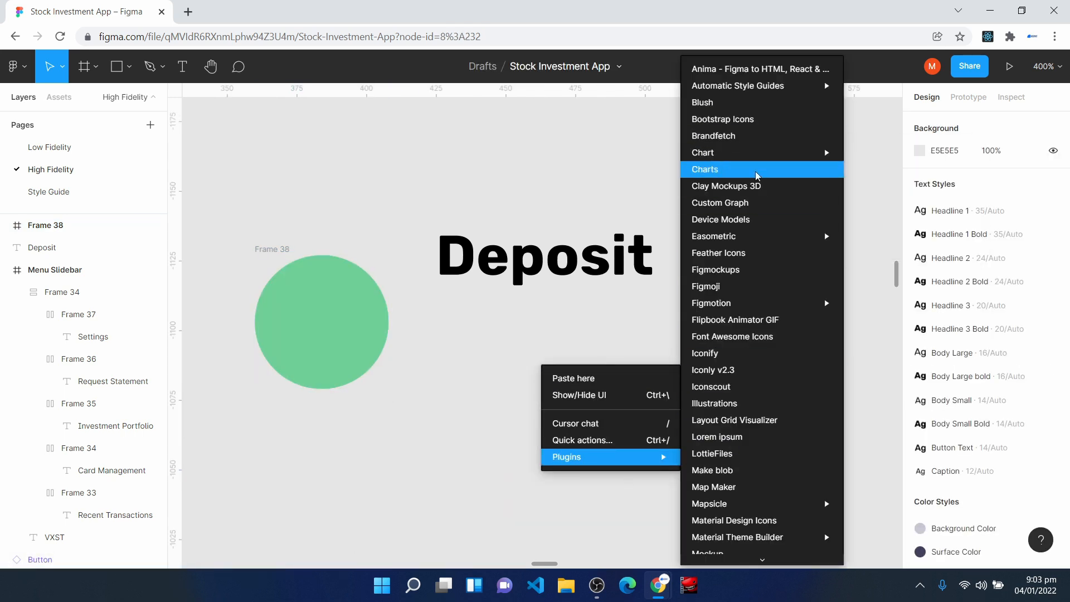
left_click(615, 390)
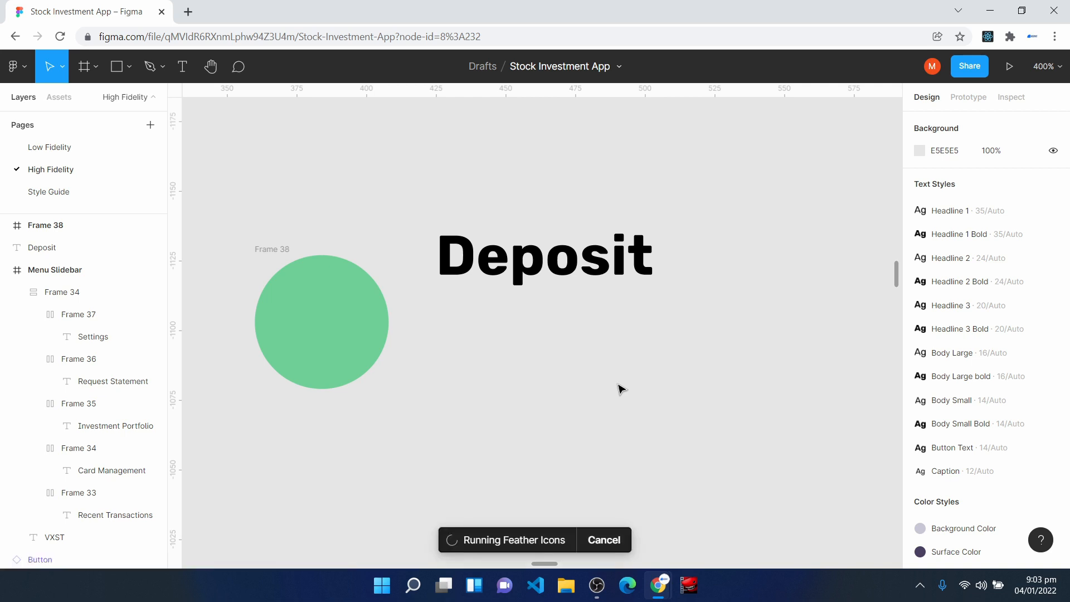
left_click(633, 280)
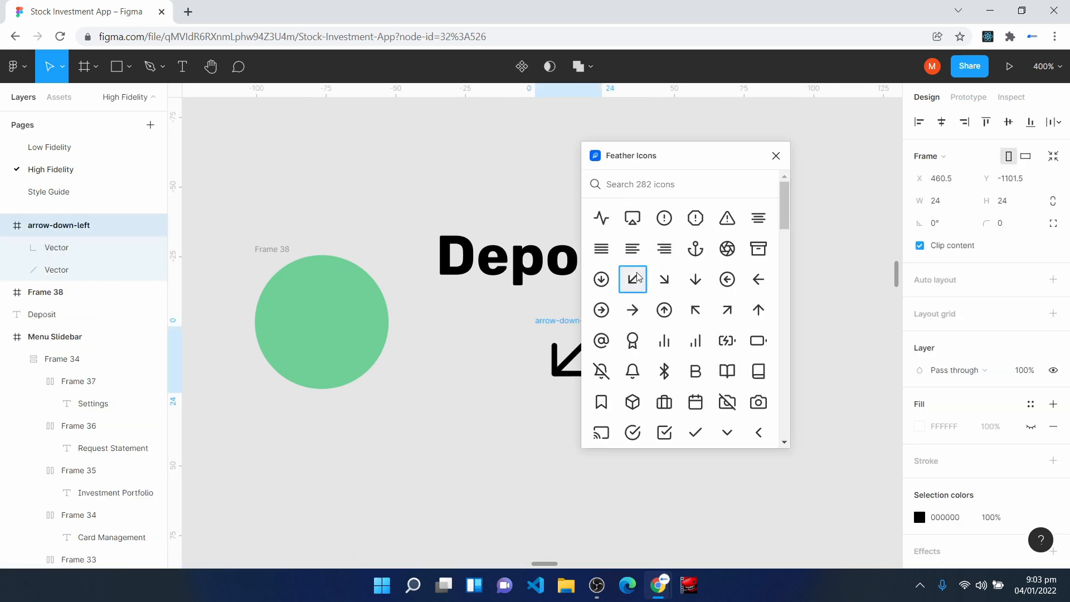
- Center the arrow-down-left icon inside the green circle and set its horizontal and vertical constraints to Center
left_click(776, 156)
left_click_drag(593, 364, 345, 323)
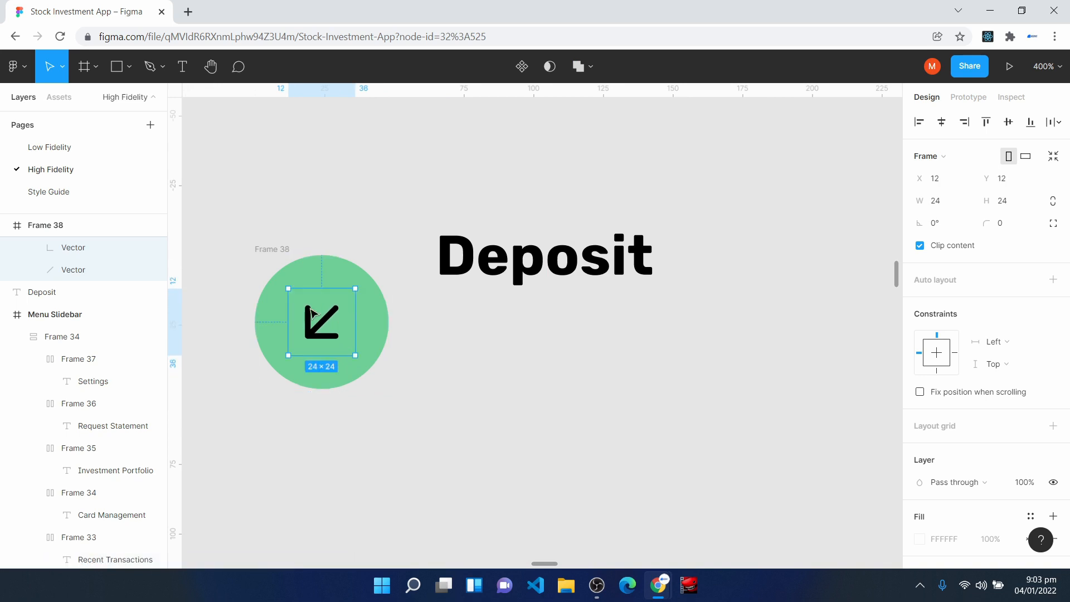
left_click(1008, 342)
left_click(1015, 392)
left_click(1018, 369)
left_click(1009, 412)
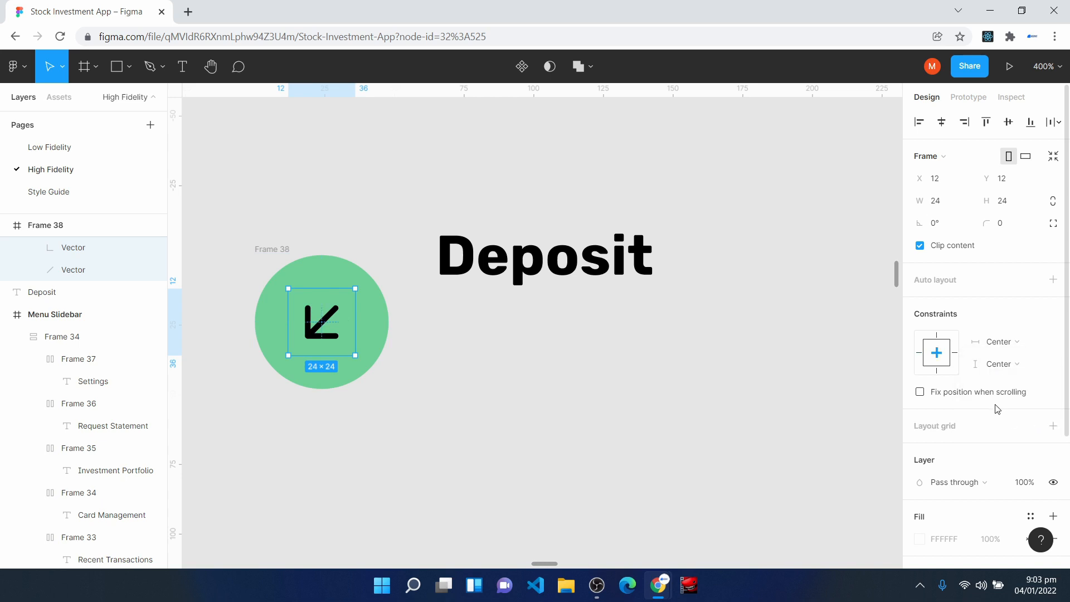
- Apply the Surface Text Color style to the strokes of the arrow icon's vectors
key("Return")
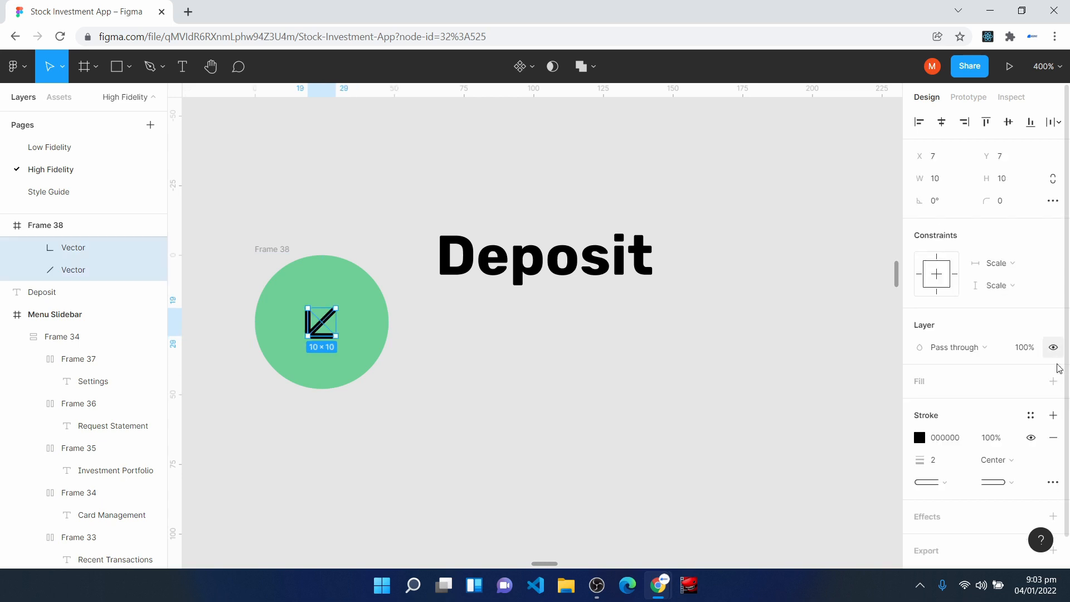
left_click(1030, 415)
left_click(973, 382)
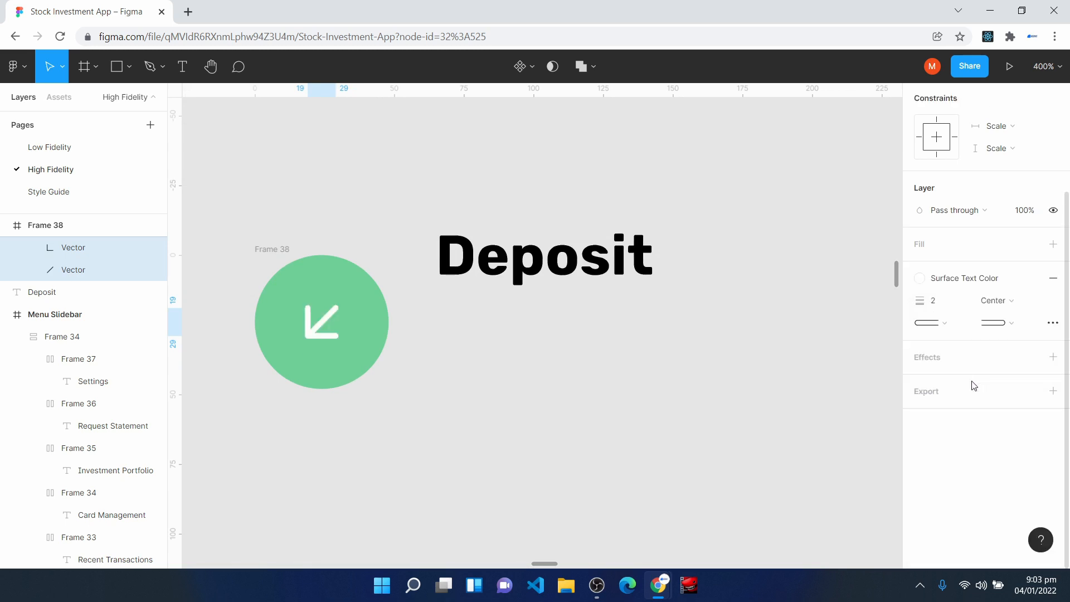
left_click(587, 470)
- Move the circle level with the Deposit text and combine both in a horizontal auto layout frame with vertically centered items
left_click_drag(266, 251, 289, 190)
left_click_drag(222, 148, 711, 365)
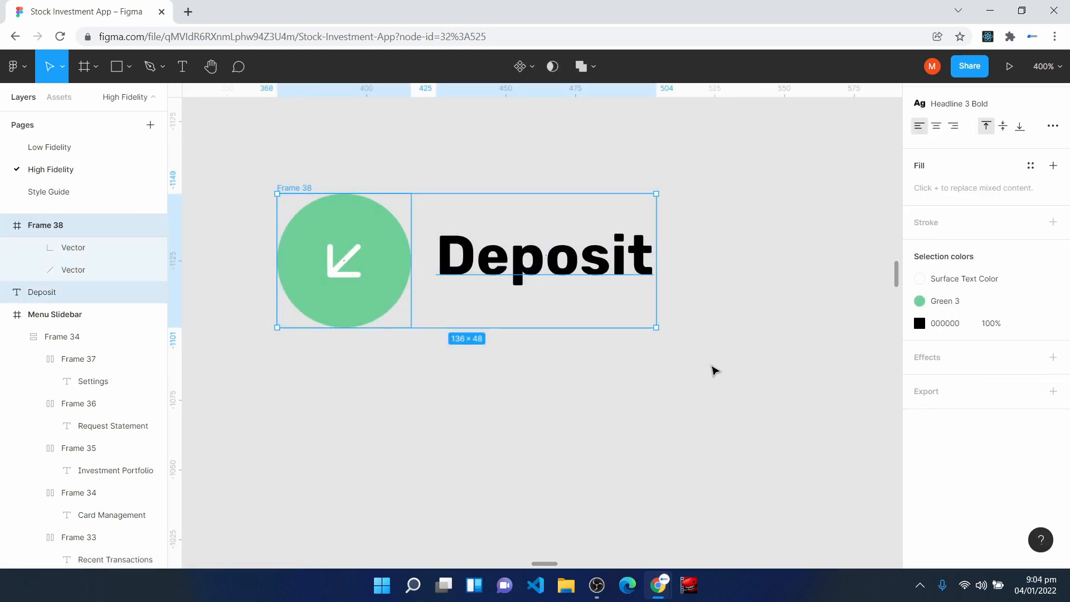
key("shift+a")
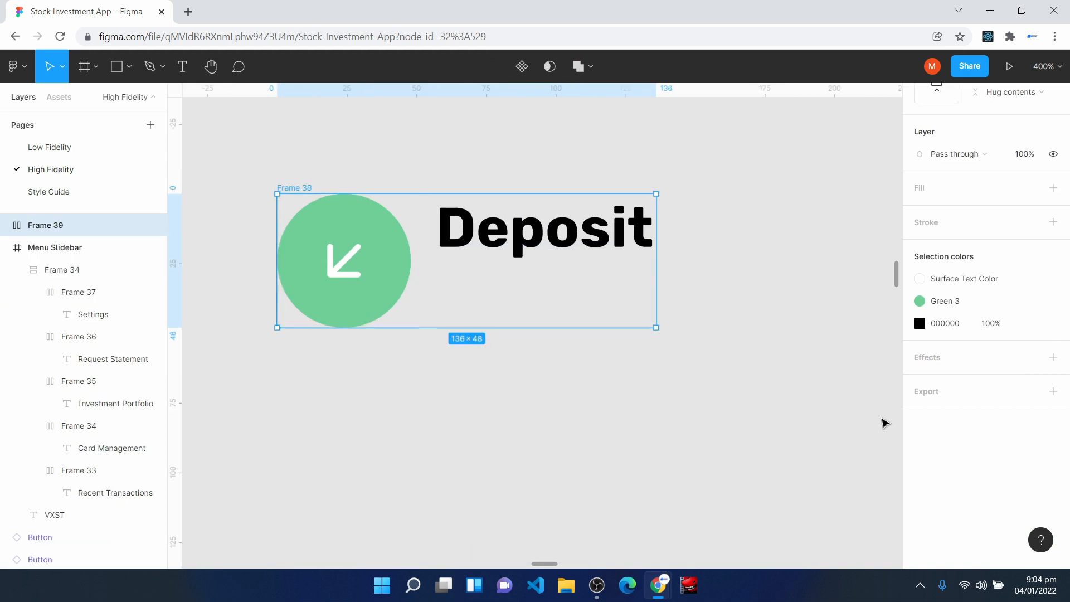
scroll(1066, 454, "up", 5)
left_click(1053, 270)
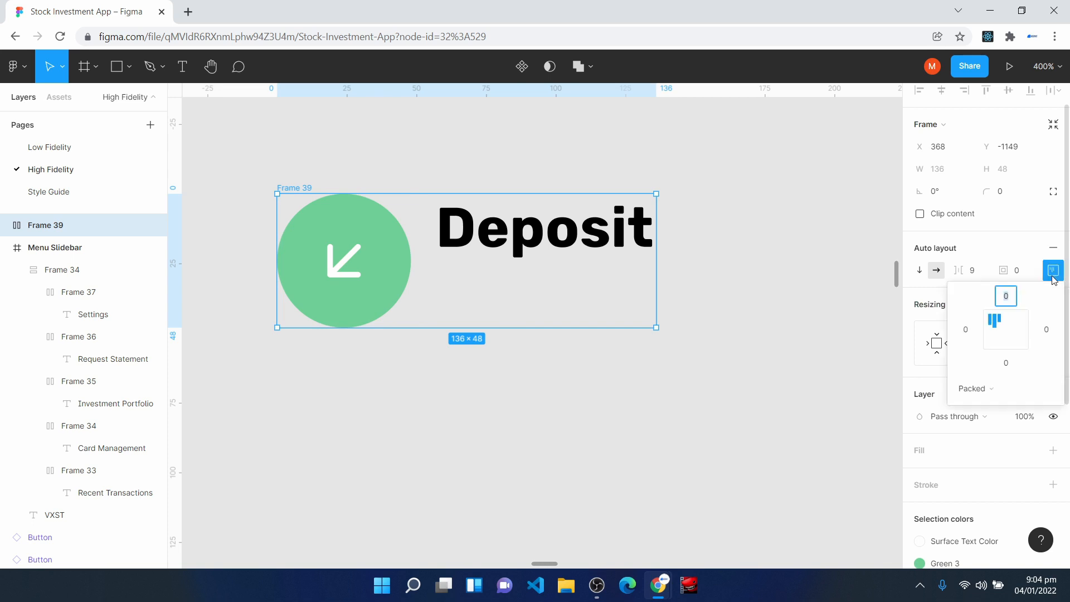
left_click(1006, 335)
left_click(1052, 272)
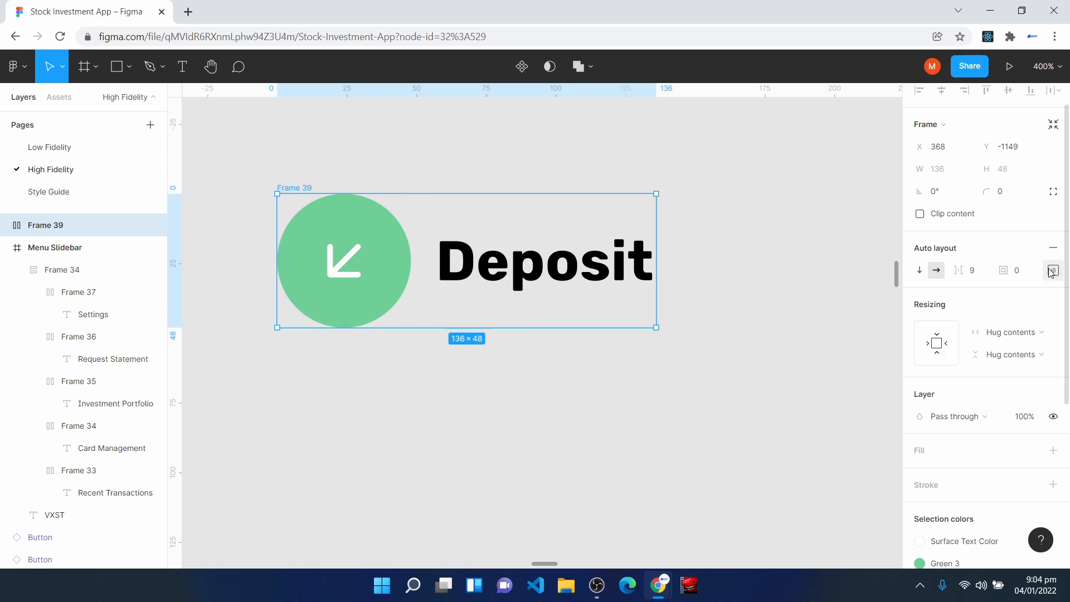
- Set the auto layout frame's item spacing to 16 and add a white FFFFFF fill
left_click(984, 272)
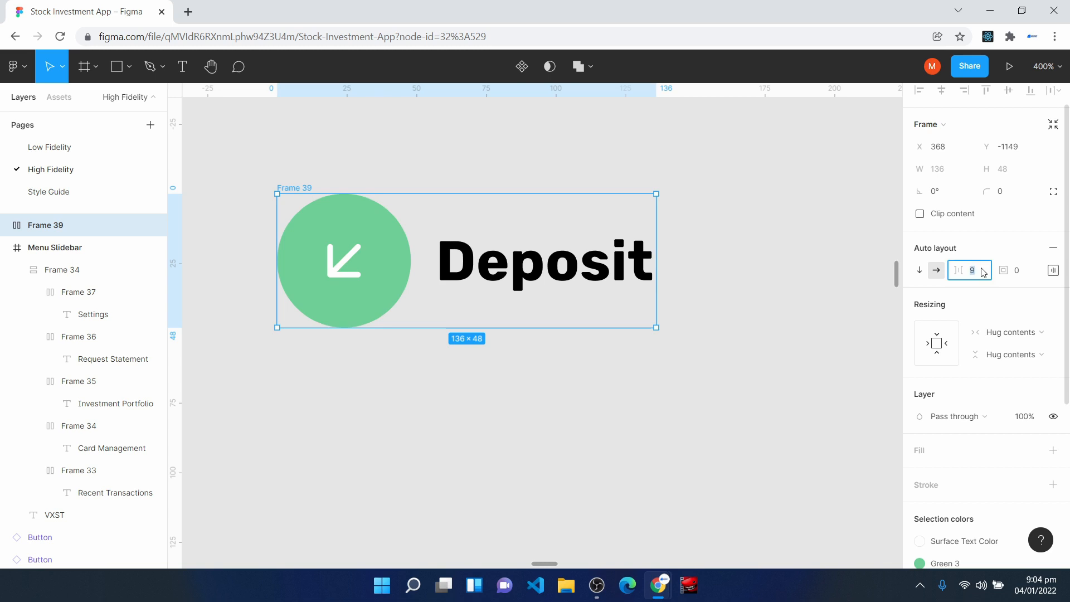
type("16")
key("Return")
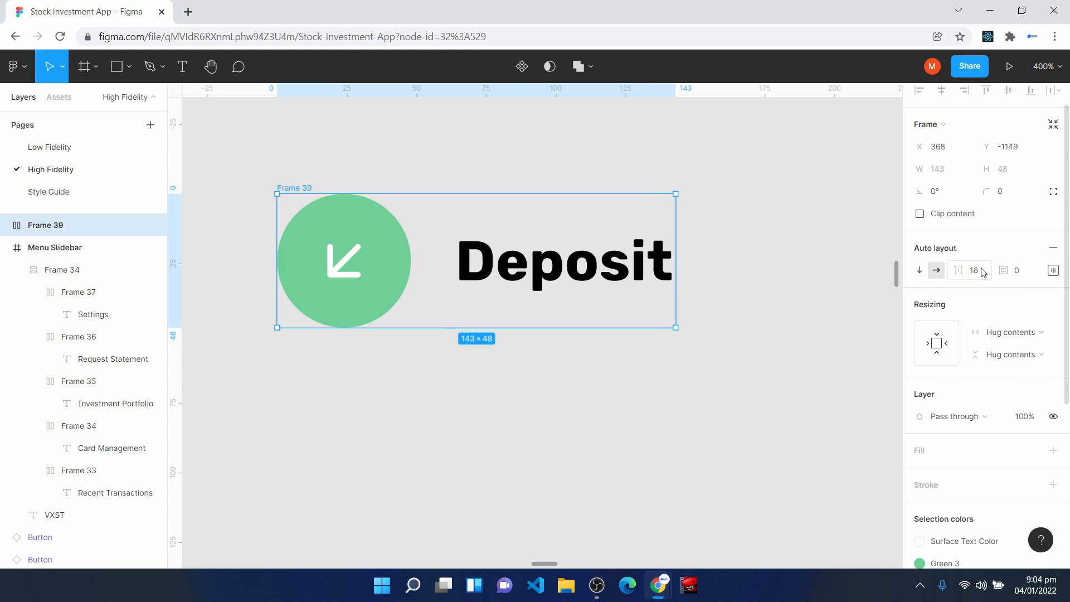
left_click(923, 453)
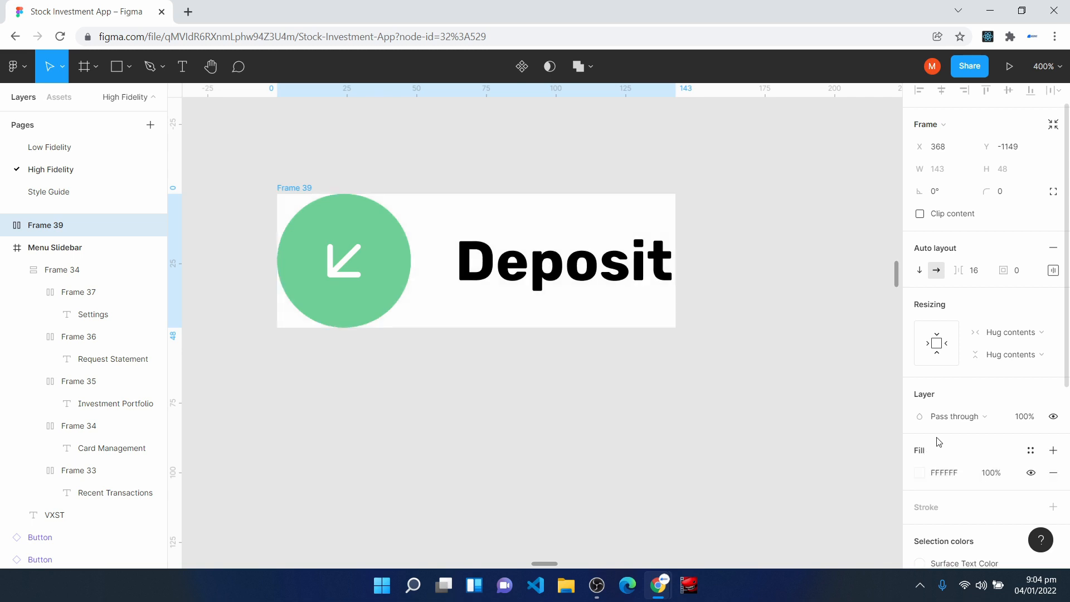
- Set the Deposit frame's padding around items to 8 and its corner radius to 8
left_click(1026, 273)
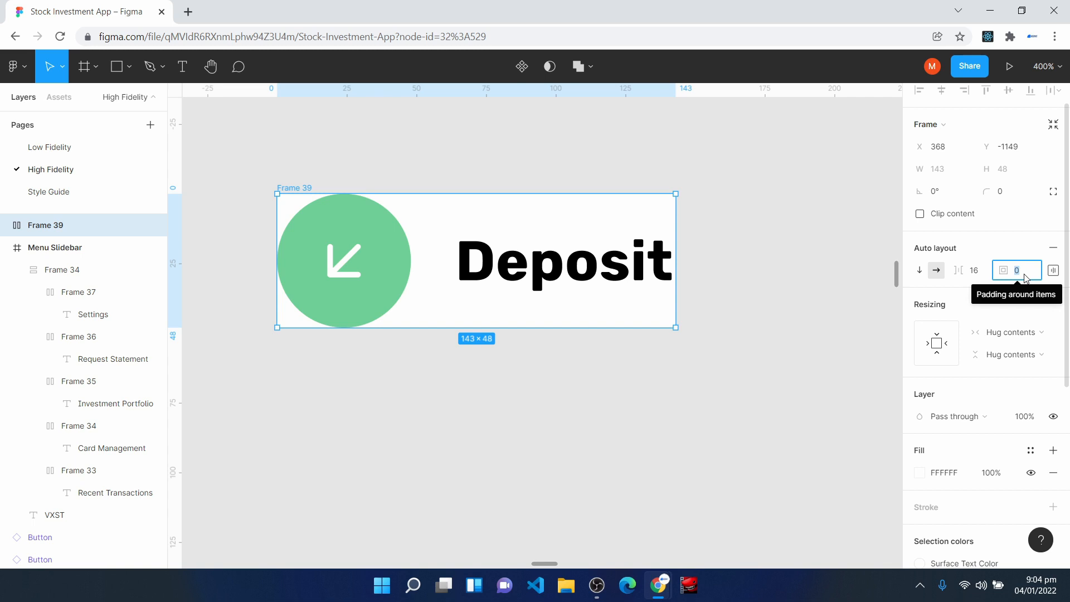
type("8")
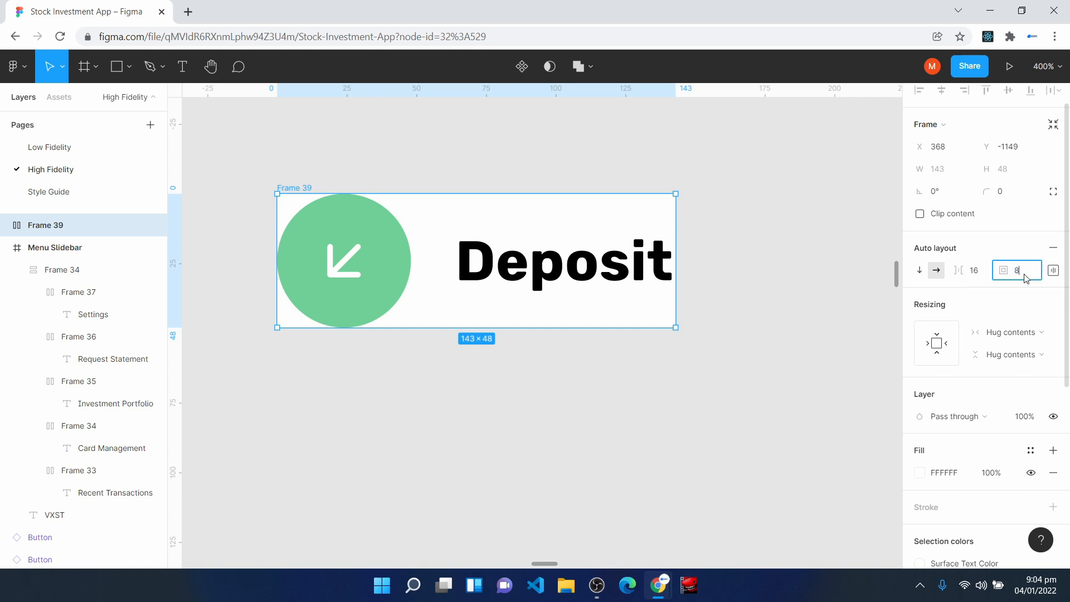
key("Return")
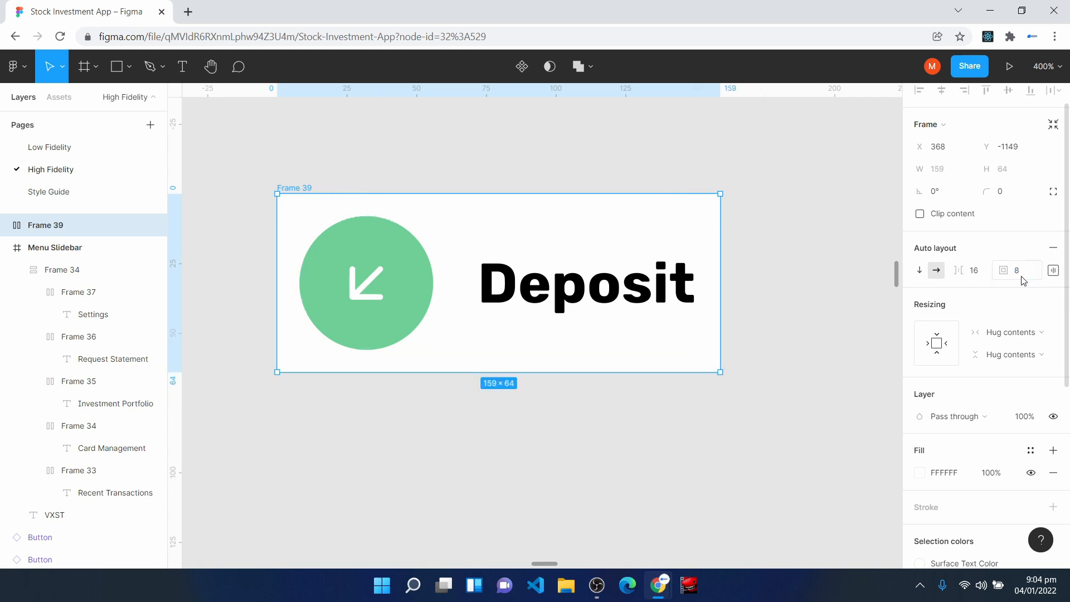
left_click(1018, 198)
type("8")
key("Return")
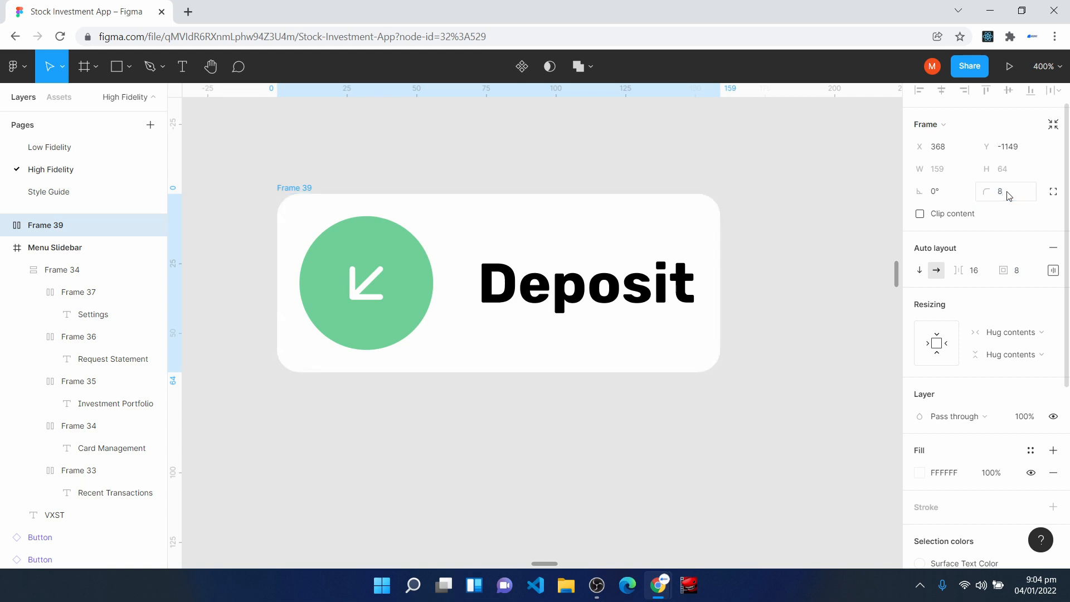
- Set the Deposit text's width to Fill container and widen the frame around it to about 181
left_click(581, 306)
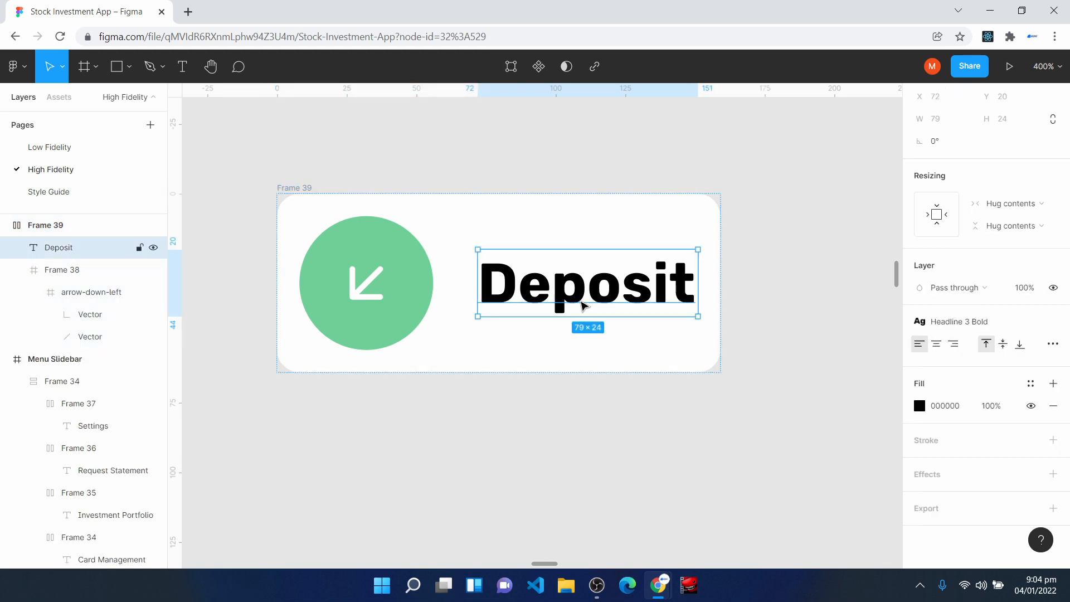
left_click(1002, 208)
left_click(1003, 221)
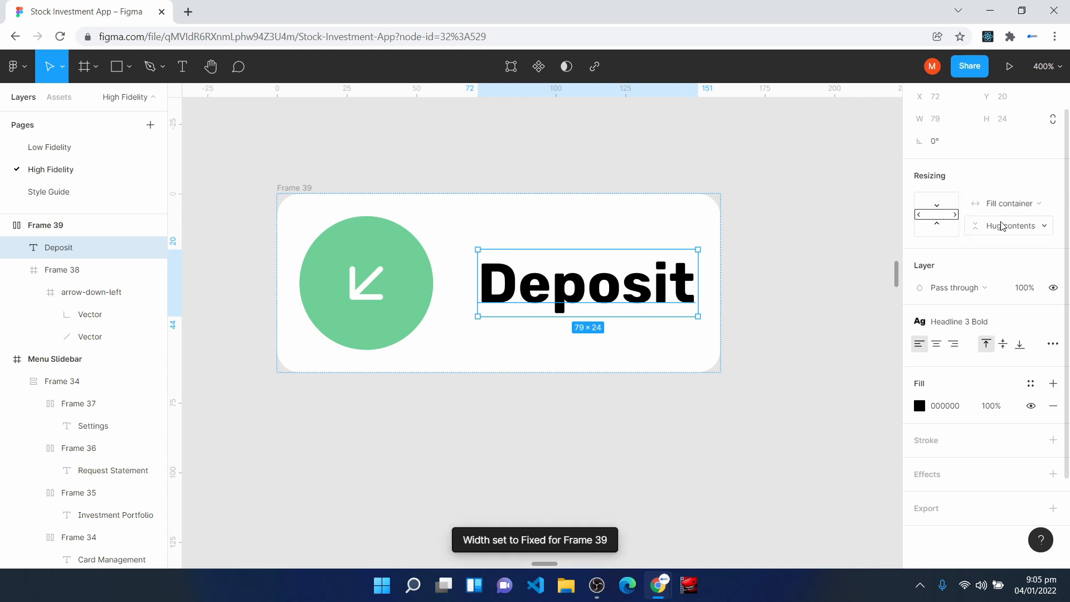
left_click(299, 210)
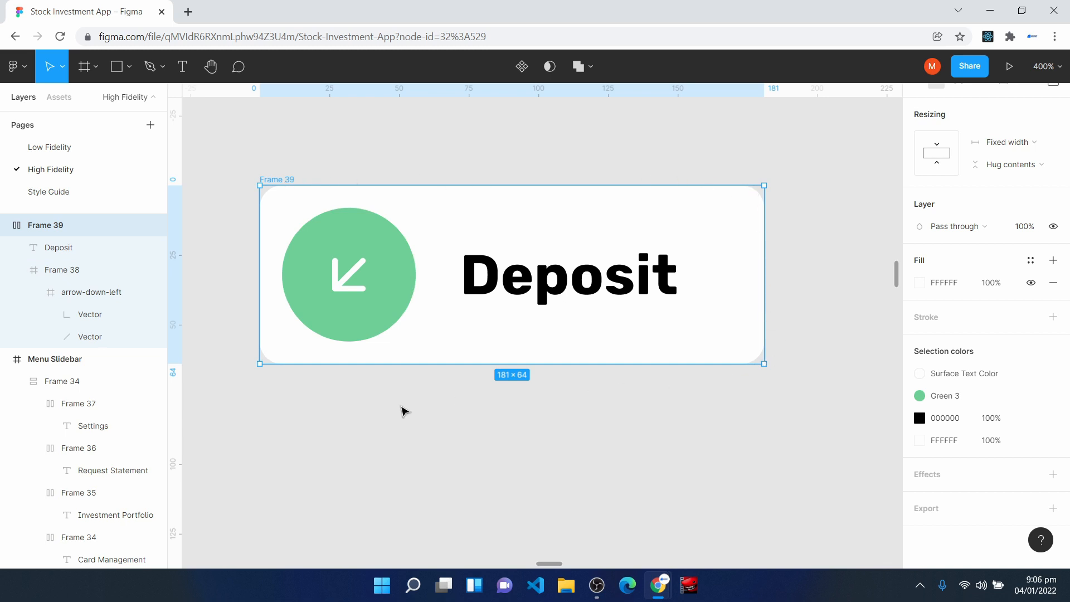
- Rename the frame as Deposit Action and turn it into a component
right_click(38, 227)
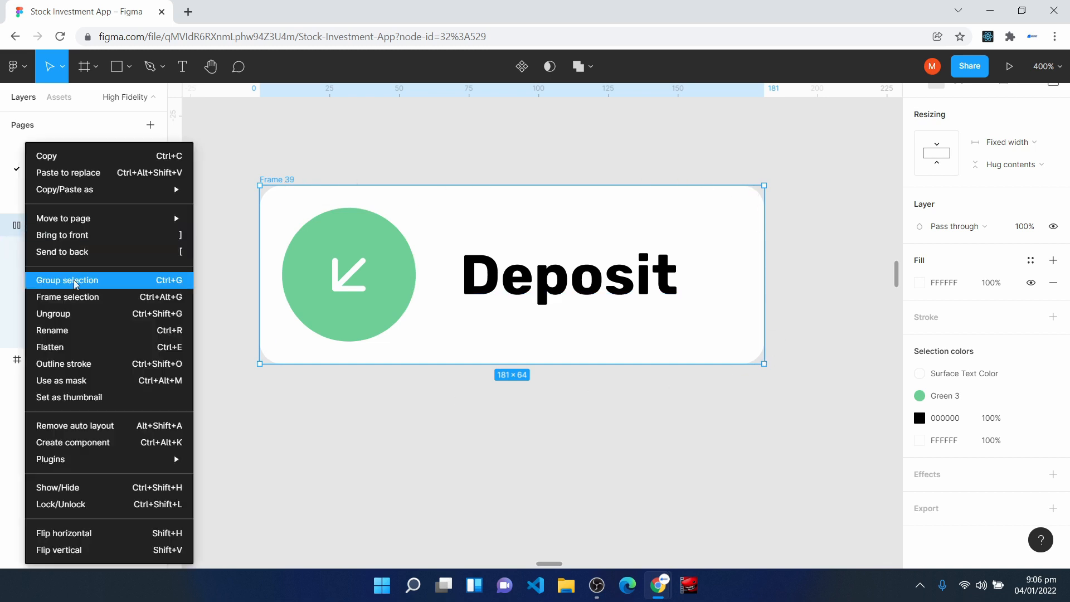
left_click(92, 331)
type("Deposit")
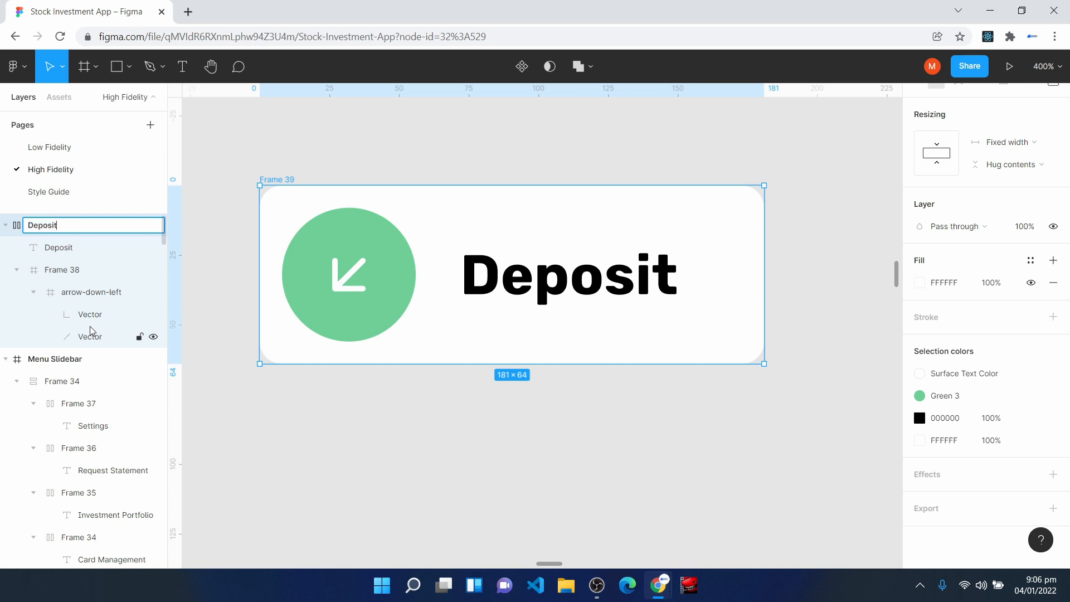
type(" Action")
key("Return")
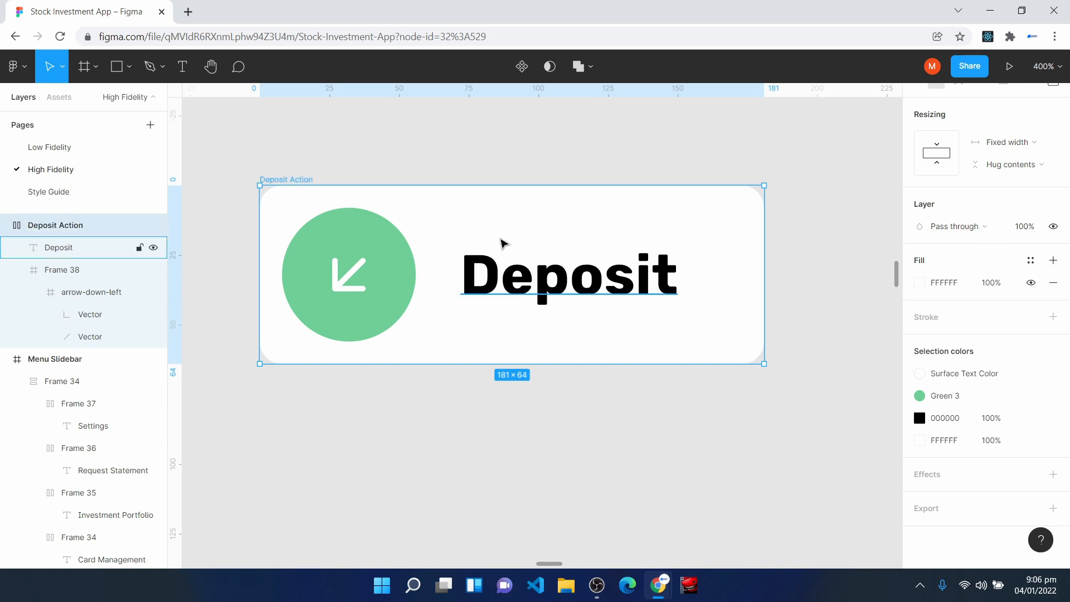
left_click(521, 73)
- Apply the Surface Color style to the component's Deposit text
left_click(564, 284)
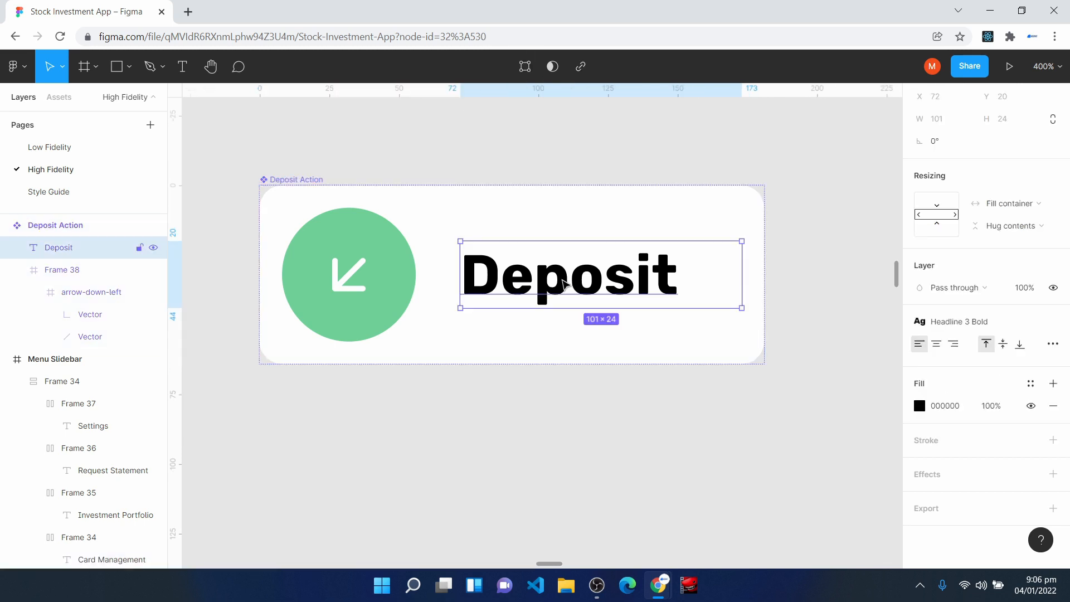
left_click(1031, 384)
left_click(953, 375)
key("Escape")
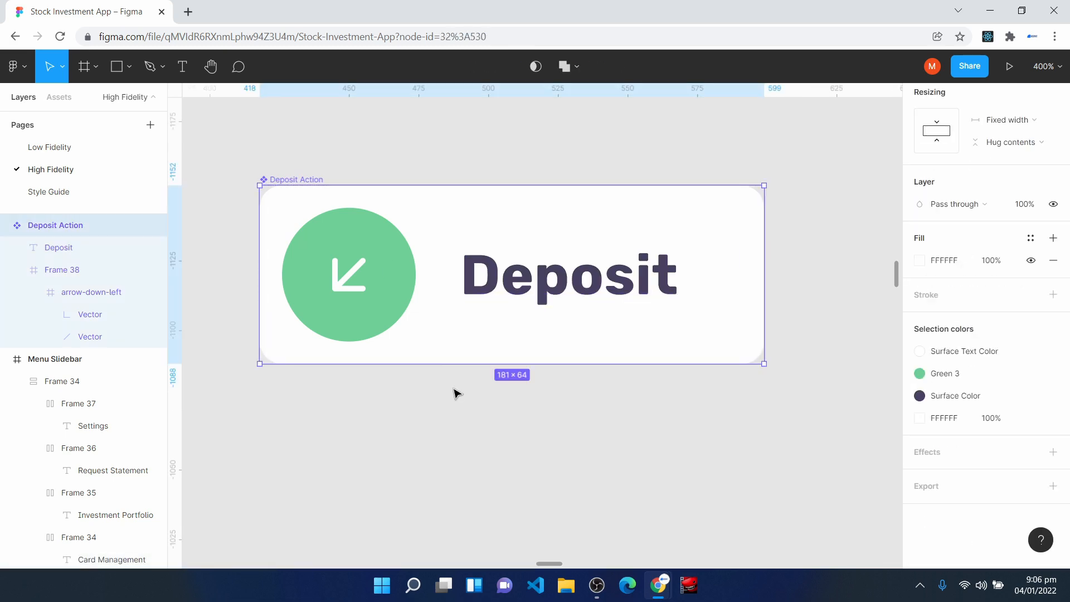
- Place an instance of the Deposit Action component below the Transact screen's title and apply the Mid Shadow effect style to it
key("minus")
key("minus")
key("space")
left_click_drag(750, 461, 115, 405)
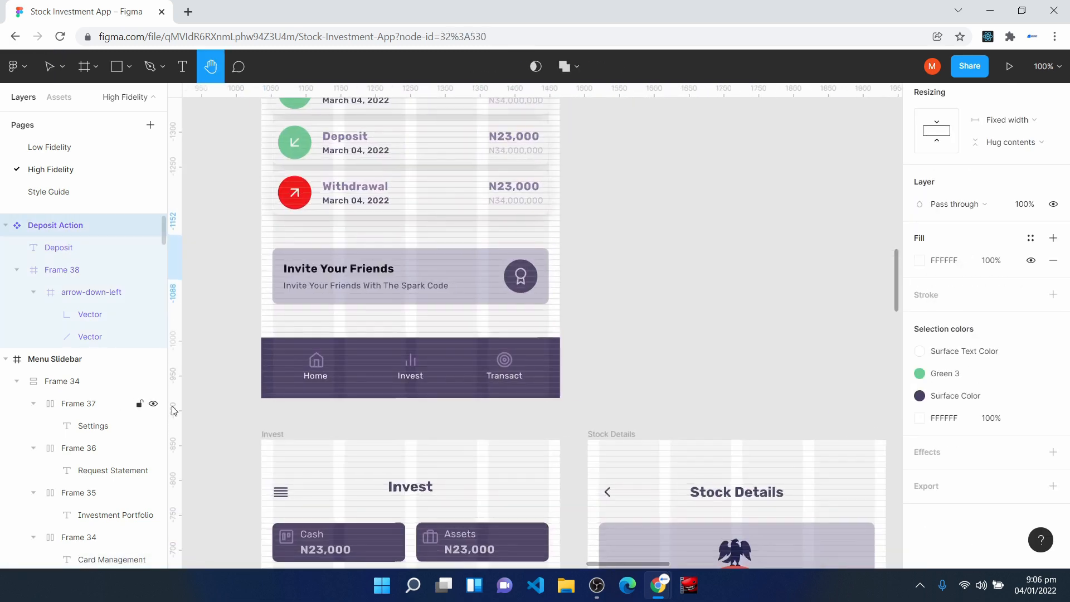
left_click_drag(667, 526, 239, 189)
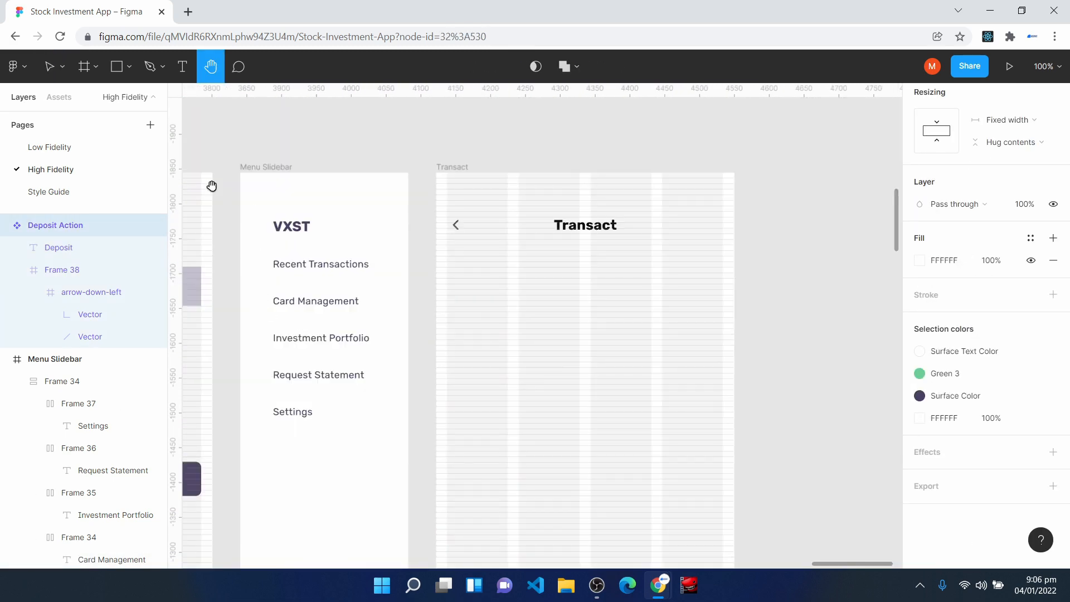
left_click(58, 97)
left_click_drag(123, 363, 560, 305)
left_click(1031, 452)
left_click(1001, 528)
- Align the Deposit card with the Transact screen's left margin, at about X 16 and Y 135
key("ctrl+plus")
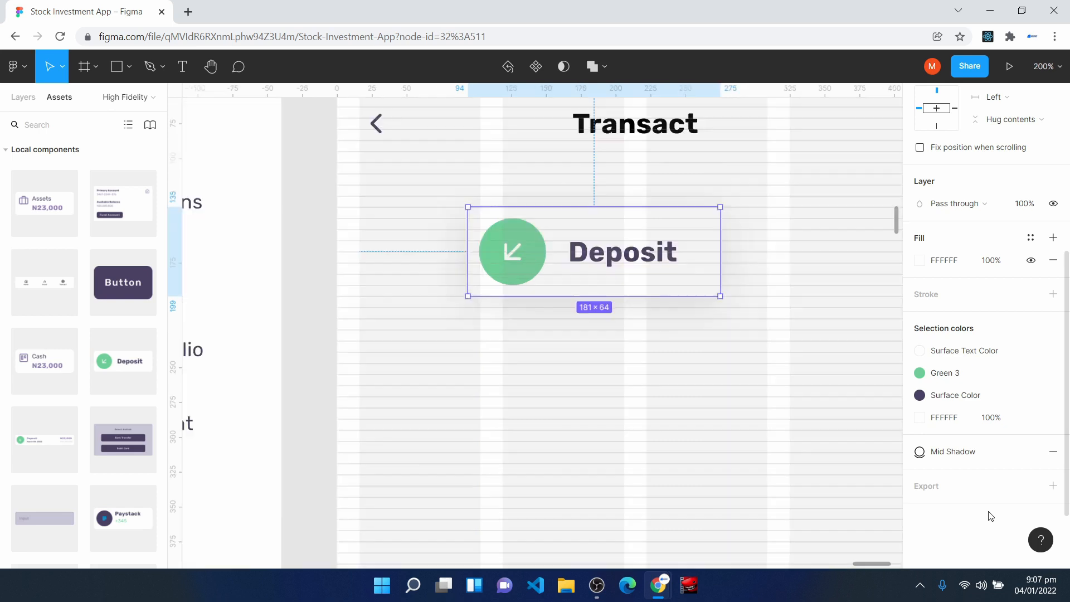
left_click_drag(568, 256, 465, 264)
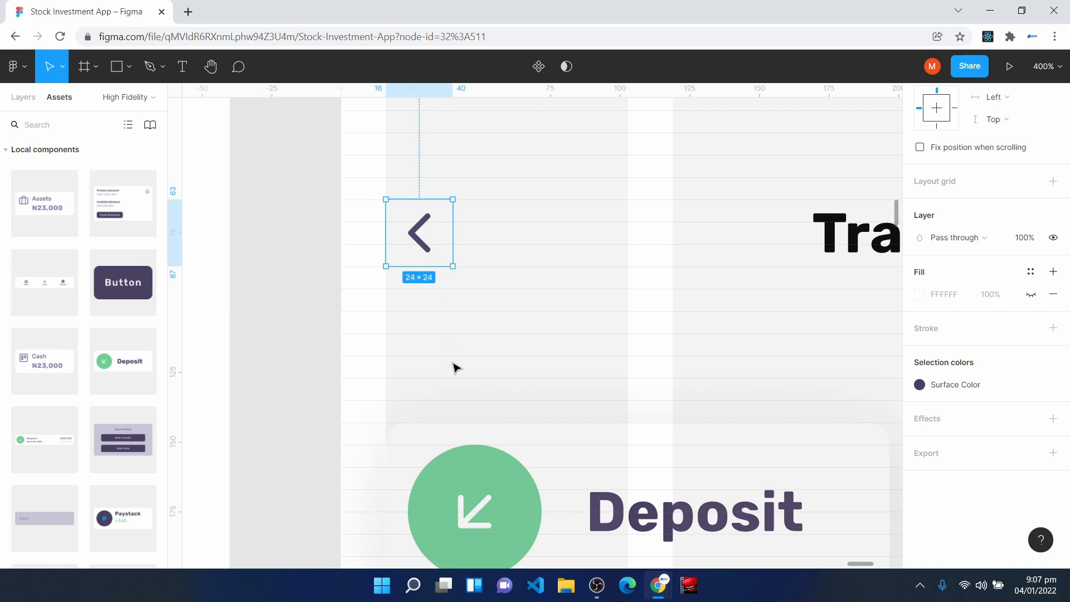
left_click(460, 453)
left_click_drag(461, 453, 460, 437)
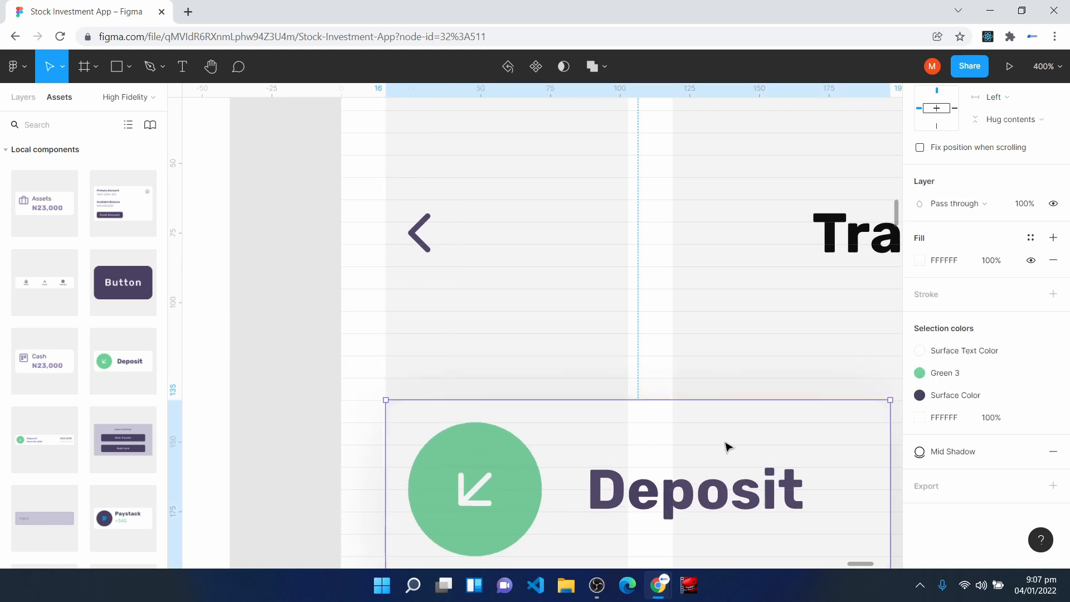
- Duplicate the Deposit Action main component, place the copy below the original and detach the instance
key("minus")
left_click_drag(552, 401, 818, 402)
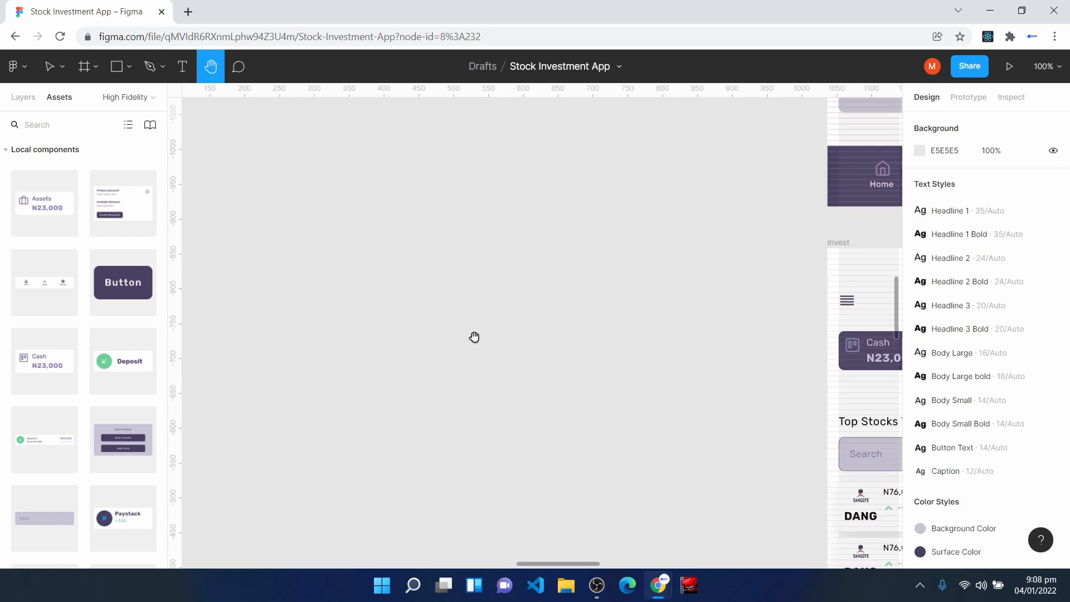
scroll(479, 362, "up", 3)
scroll(484, 384, "up", 2)
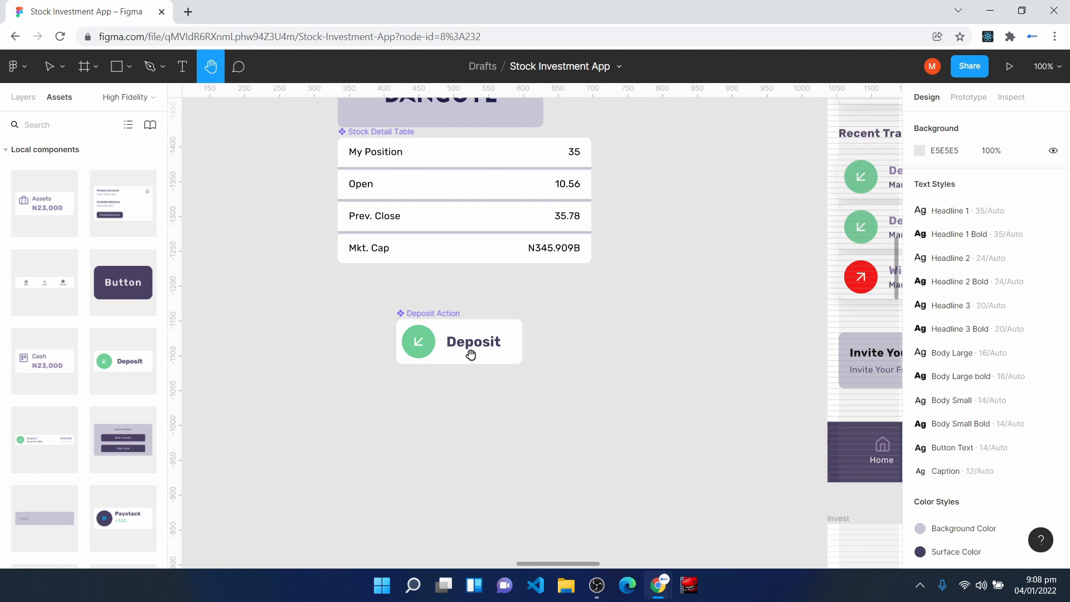
key("v")
left_click(454, 350)
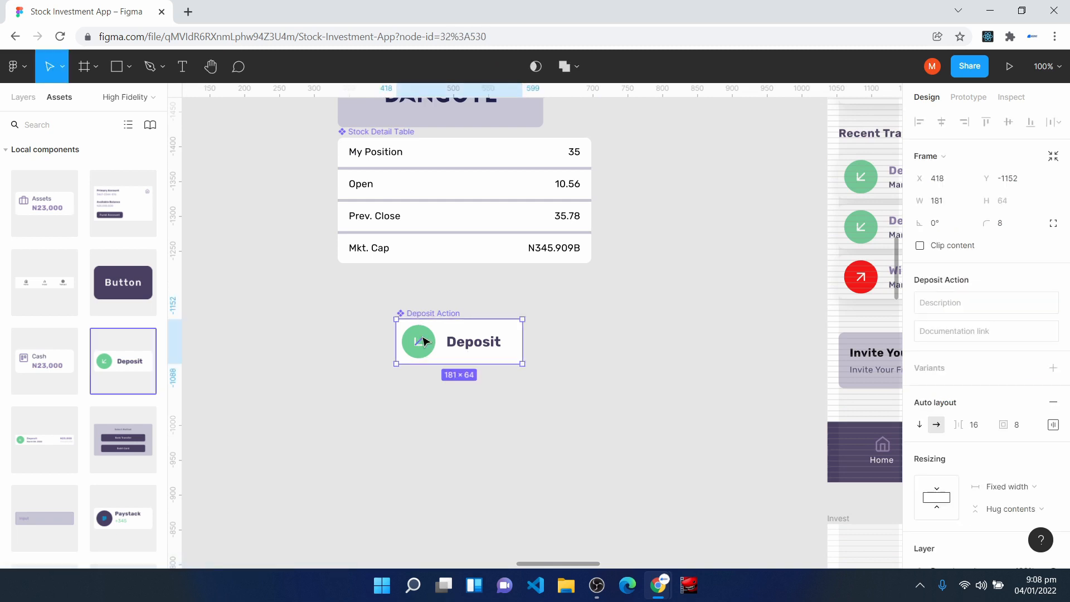
key("ctrl+d")
left_click_drag(455, 350, 449, 424)
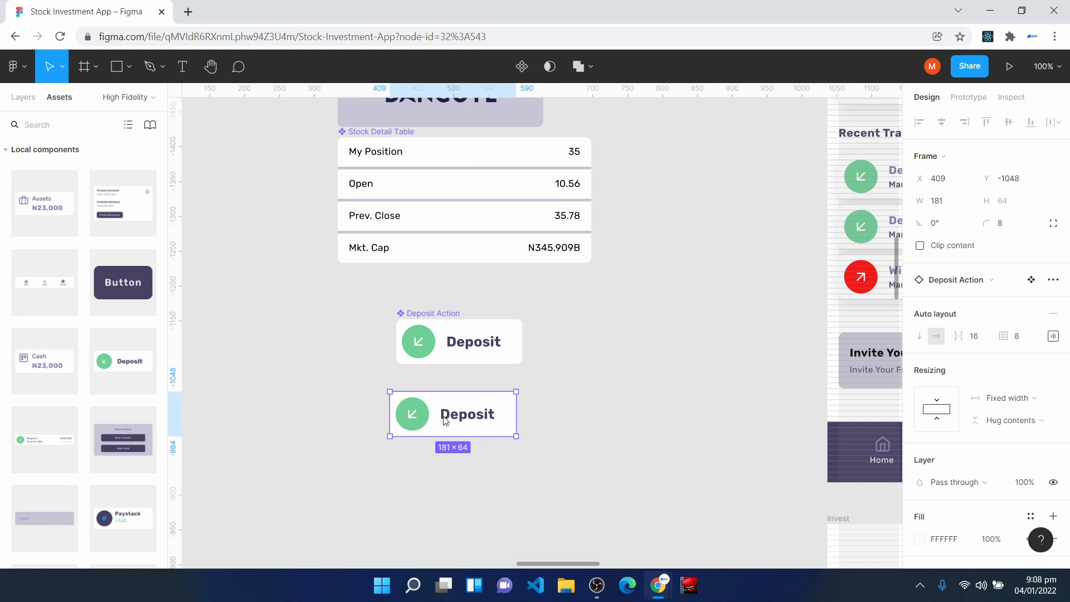
right_click(449, 423)
left_click(462, 427)
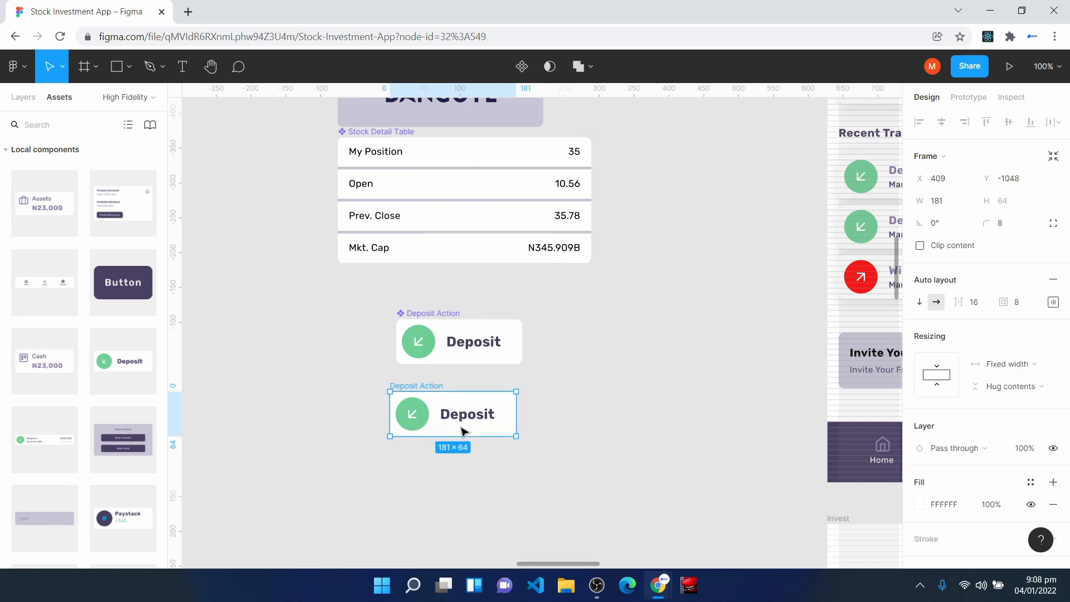
- Change the fill of the detached copy's circle to the Error Color style
left_click(412, 414)
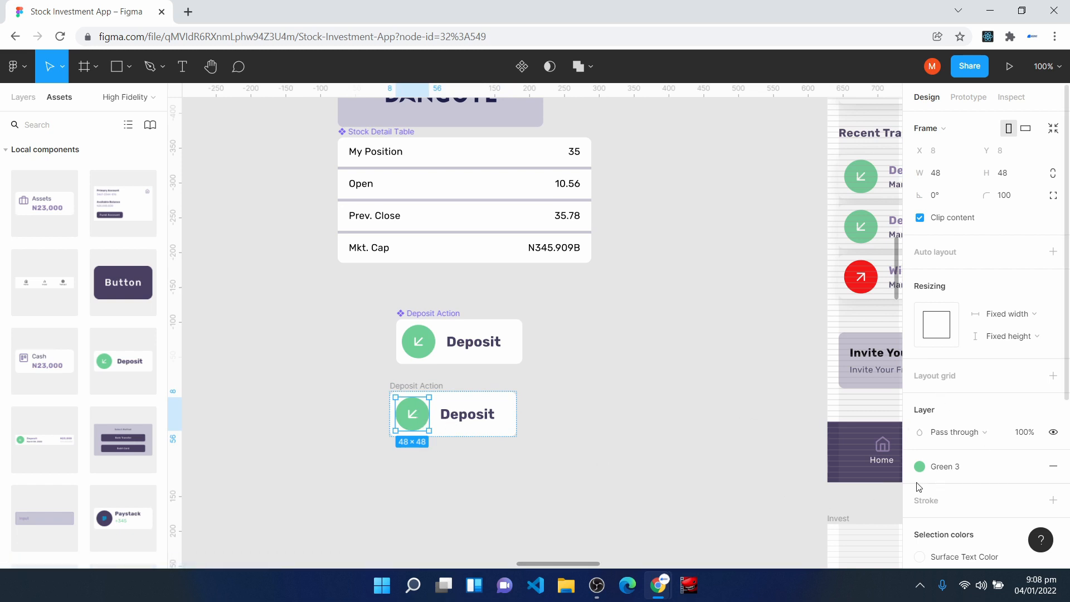
left_click(961, 475)
left_click(1023, 373)
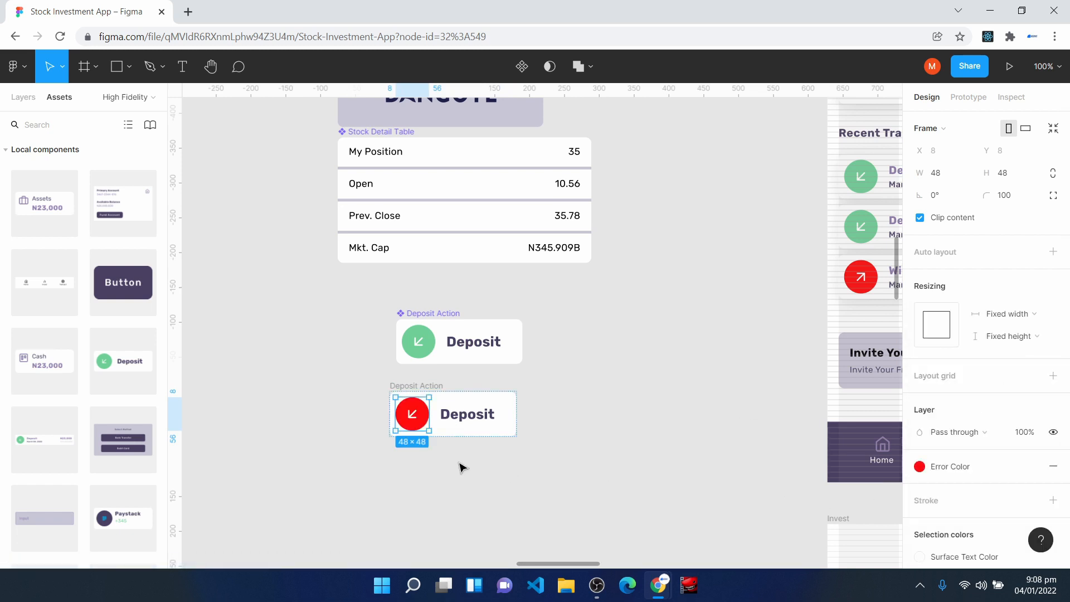
- Rotate the arrow icon inside the red circle of the detached card by 180°
left_click(418, 417)
left_click(941, 227)
type("18")
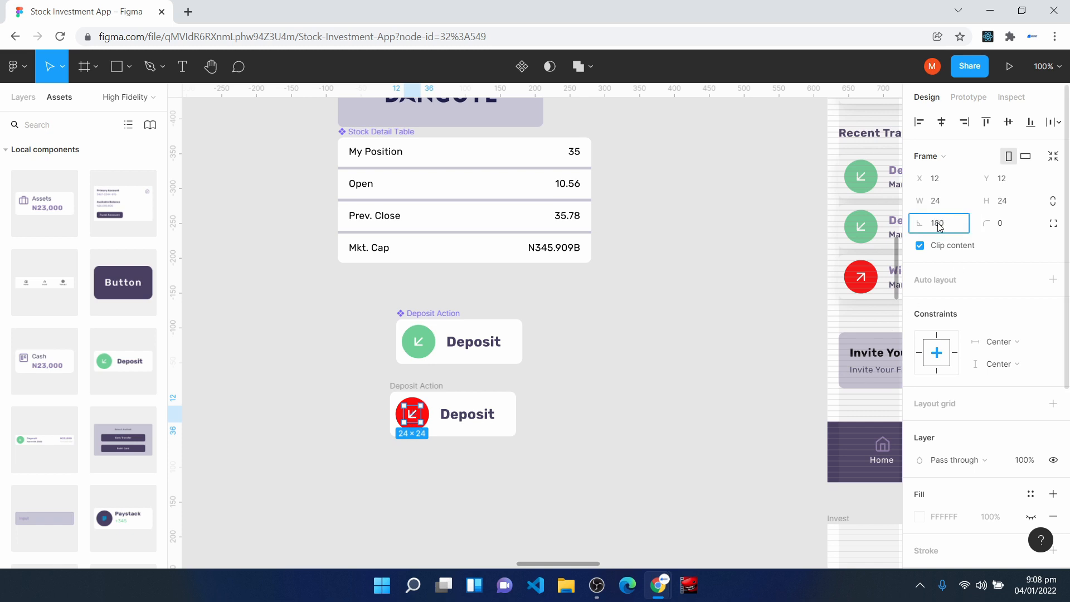
type("0")
key("Return")
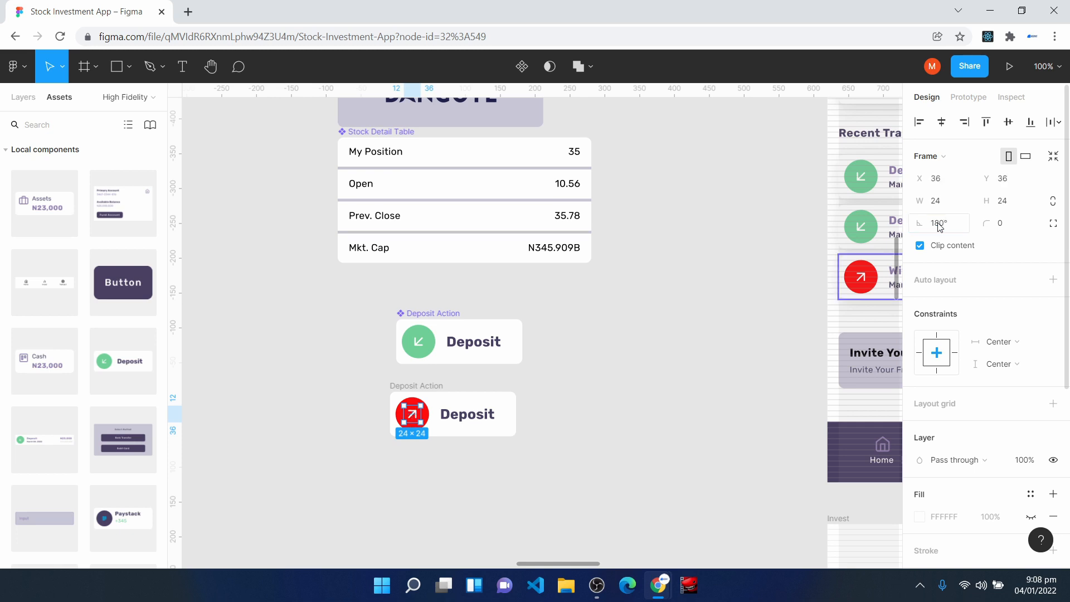
left_click(549, 478)
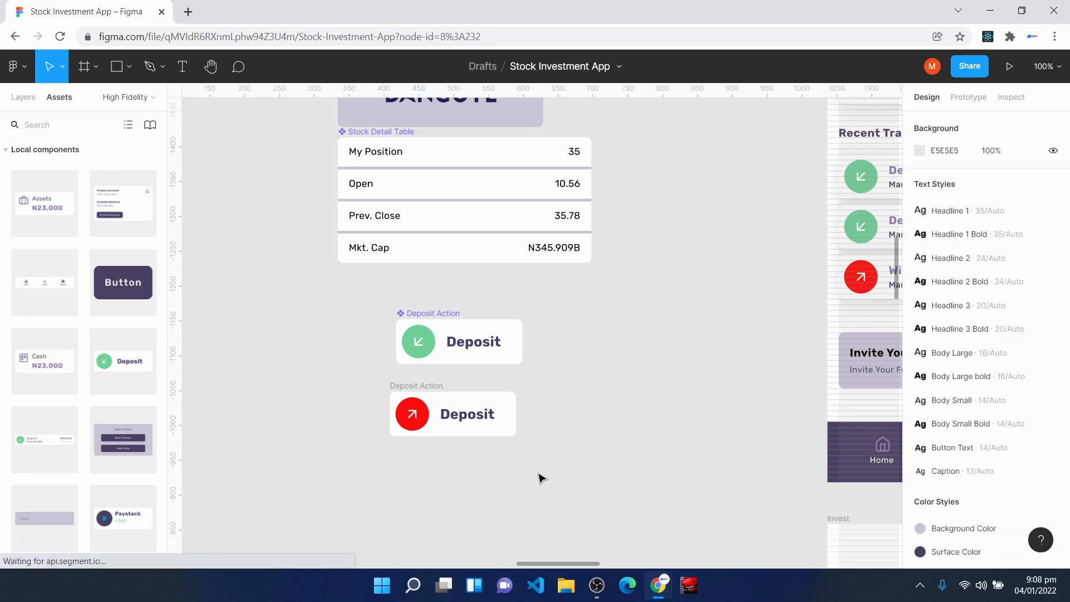
- Rename the red card's frame as Withdraw Action, turn it into a component and nudge it closer to the Deposit Action component
left_click(412, 415)
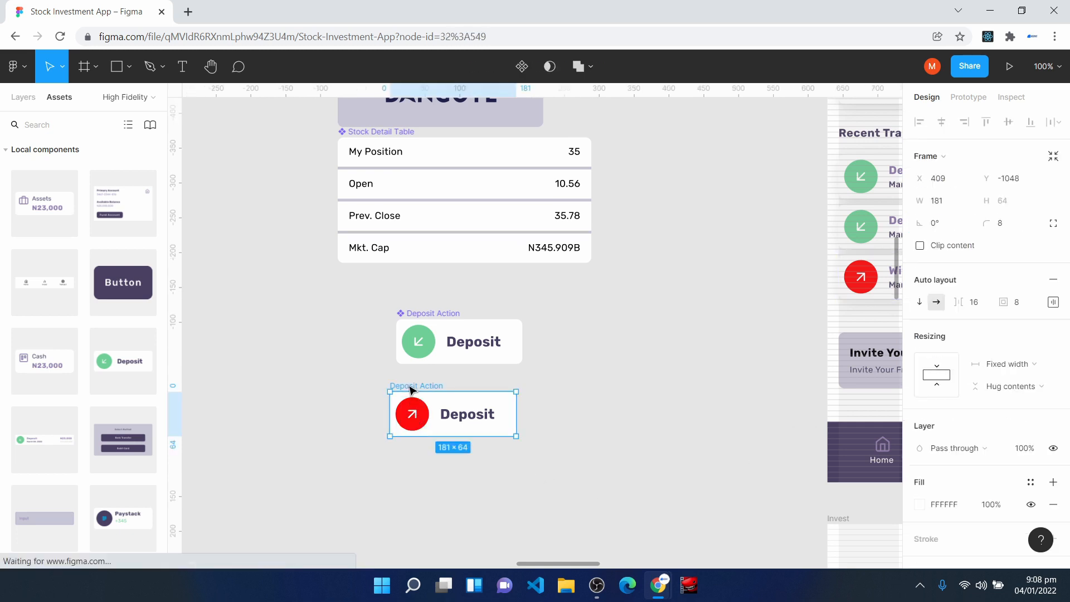
left_click(24, 97)
right_click(66, 224)
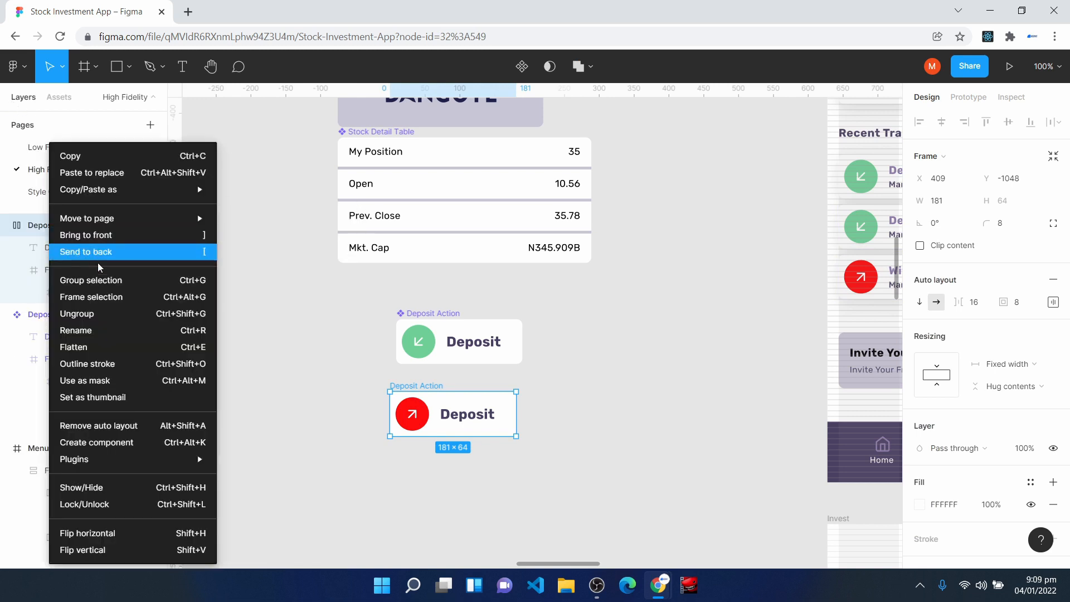
left_click(120, 329)
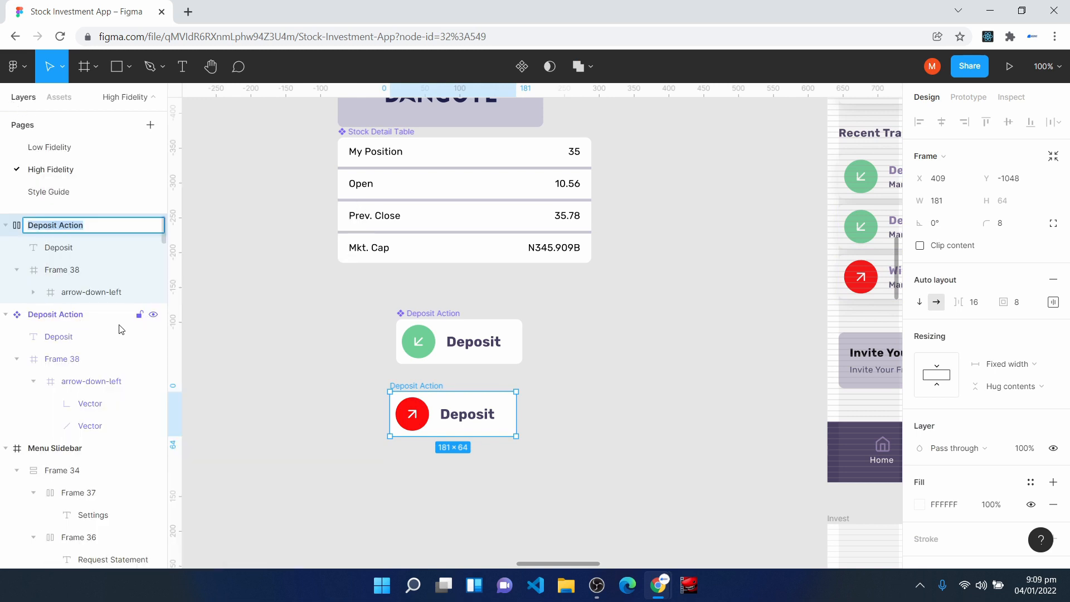
type("Withdraw Action")
key("Return")
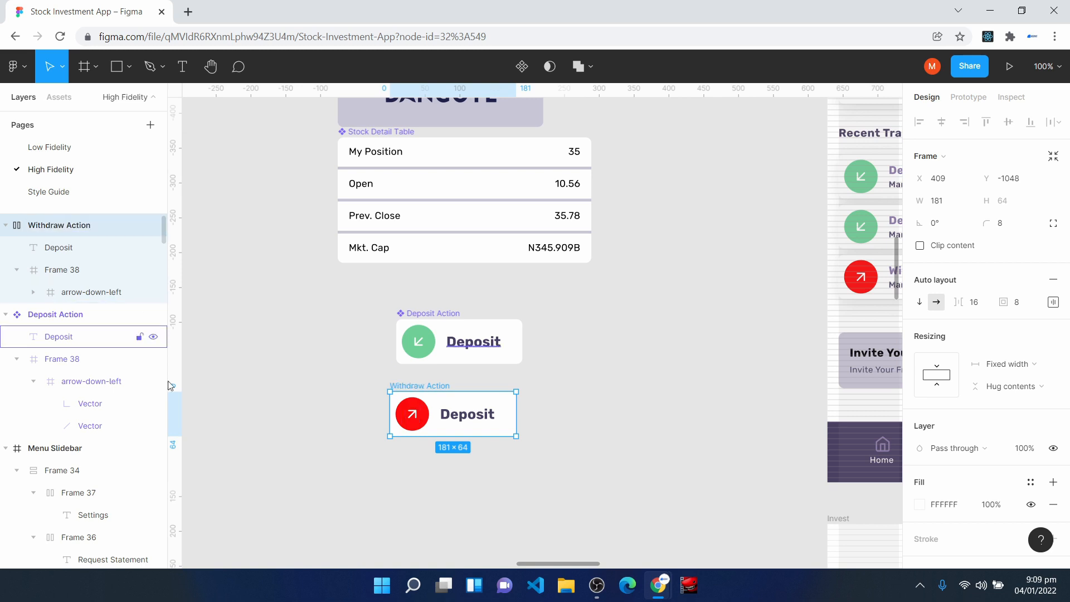
left_click(524, 68)
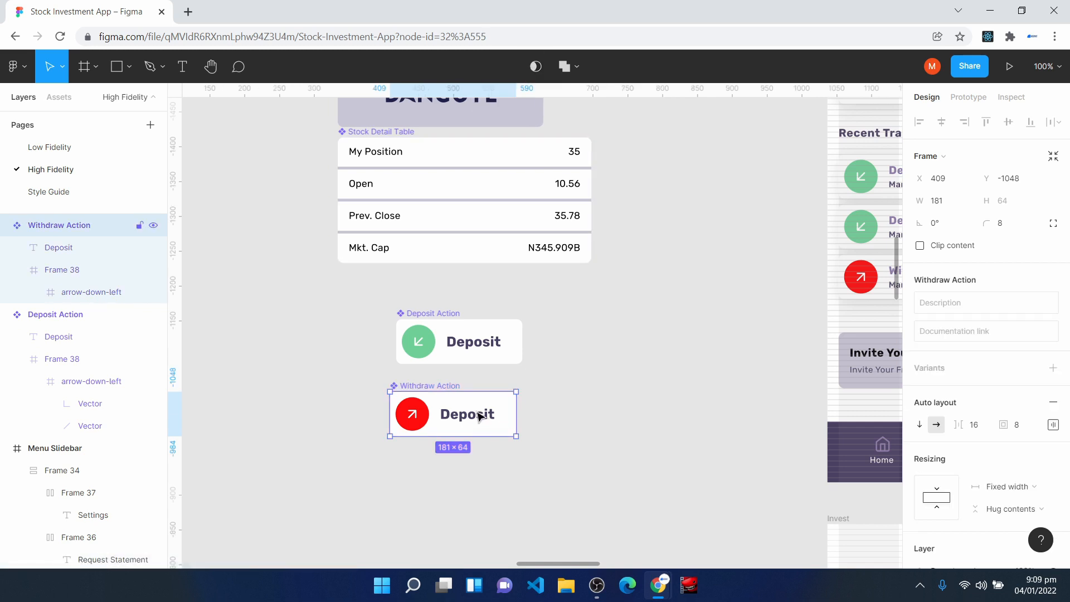
left_click_drag(485, 413, 487, 404)
- Place an instance of the red Withdraw Action component below the Transact screen's Deposit card and apply the Mid Shadow effect style
key("space")
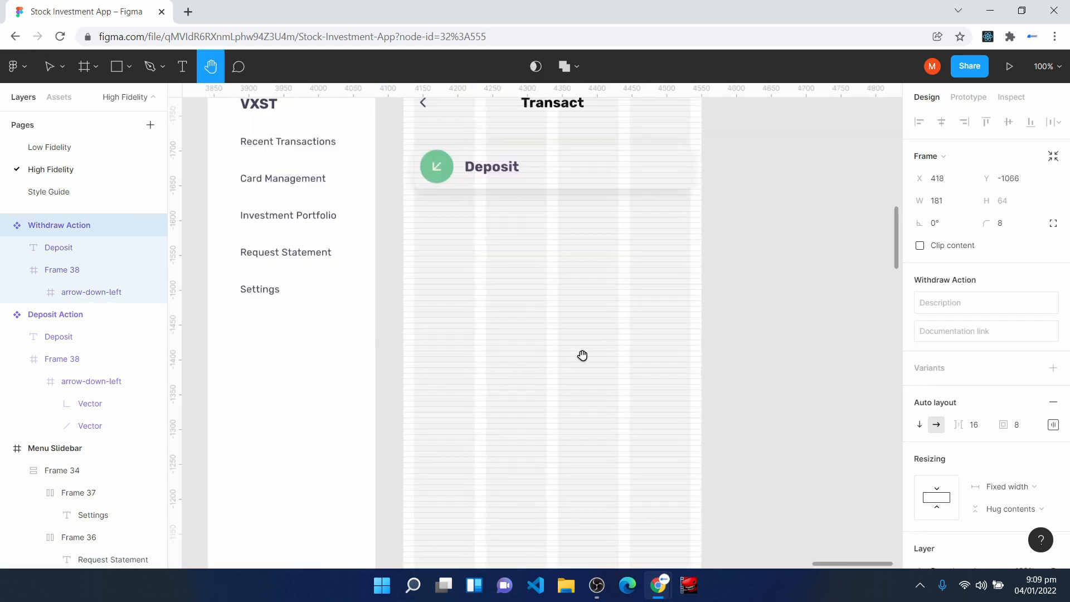
left_click_drag(583, 356, 499, 386)
key("alt+2")
left_click_drag(37, 541, 423, 258)
left_click(1028, 477)
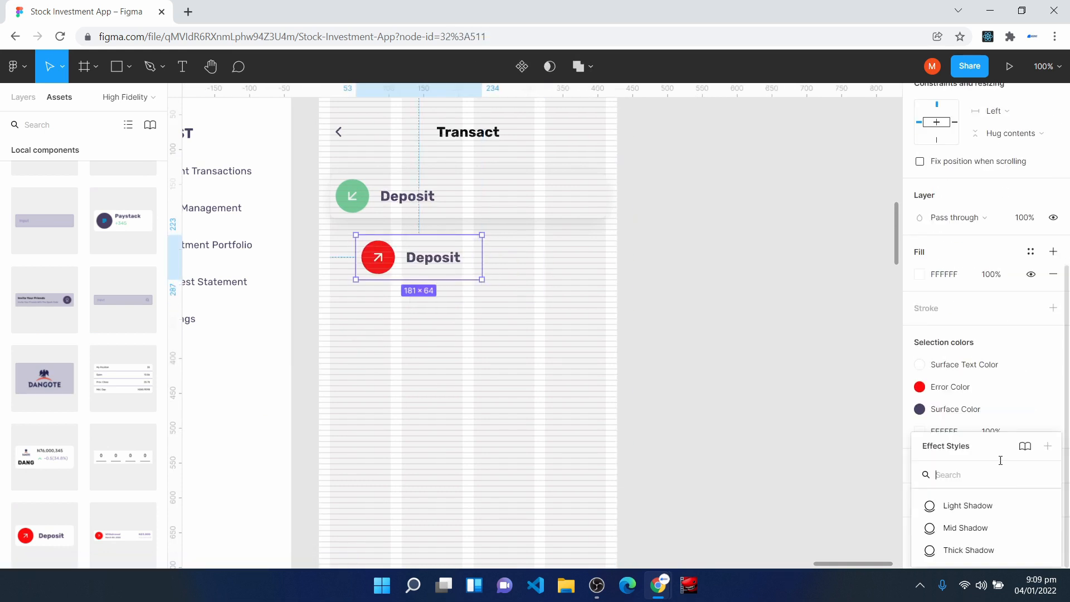
left_click(979, 530)
- Align the red card with the left margin at X 16, Y 207 and widen it to the right margin like the green card
left_click_drag(629, 442, 577, 421)
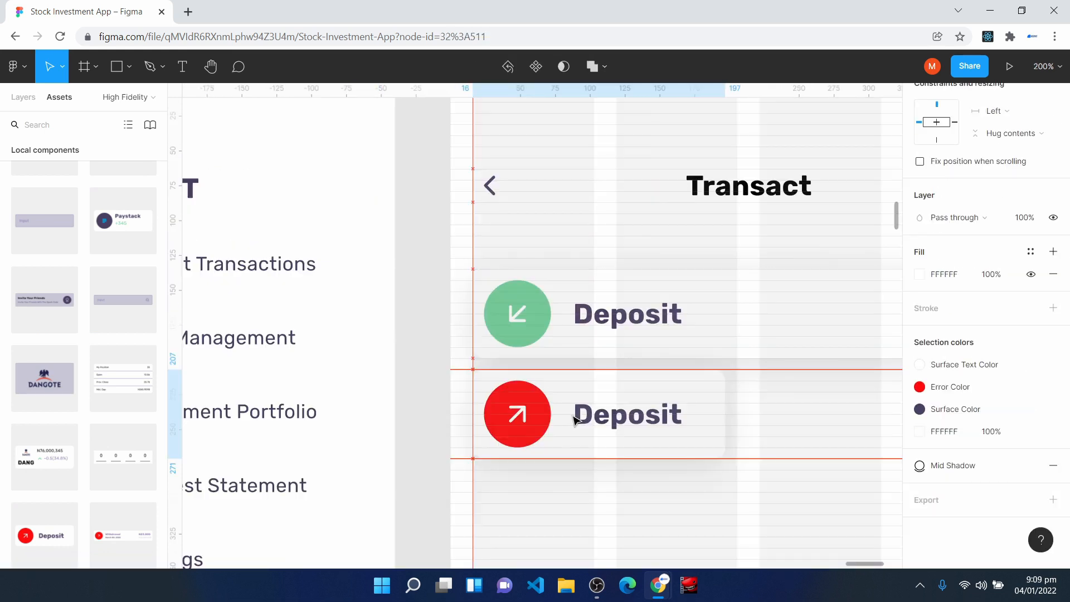
key("minus")
left_click_drag(606, 370, 778, 376)
left_click(718, 467)
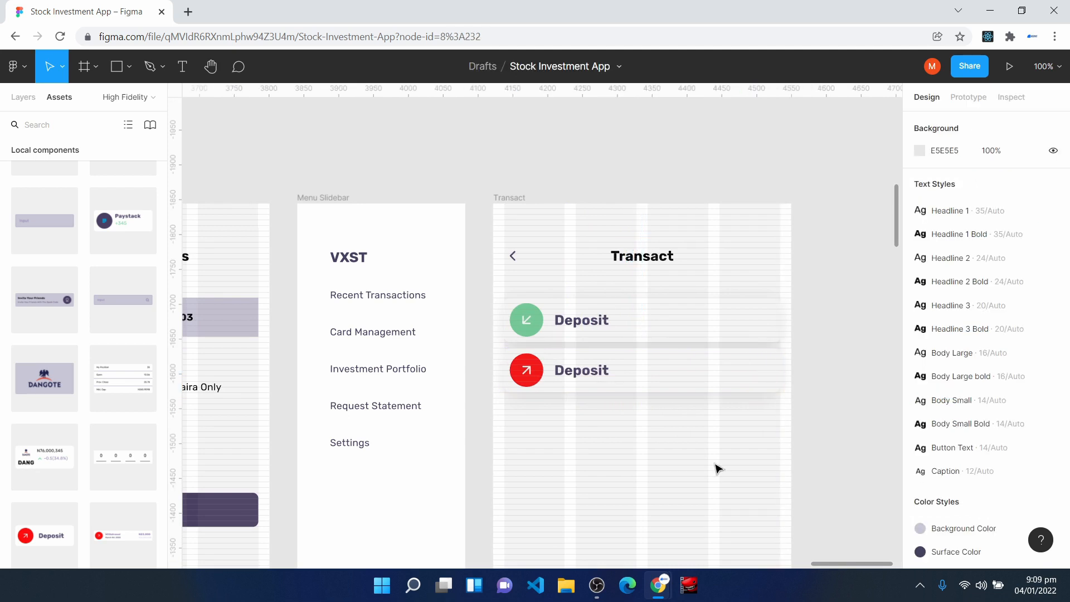
- Place an instance of the Button component below the red card on the Transact screen, at X 16 and Y 287
scroll(671, 466, "down", 2)
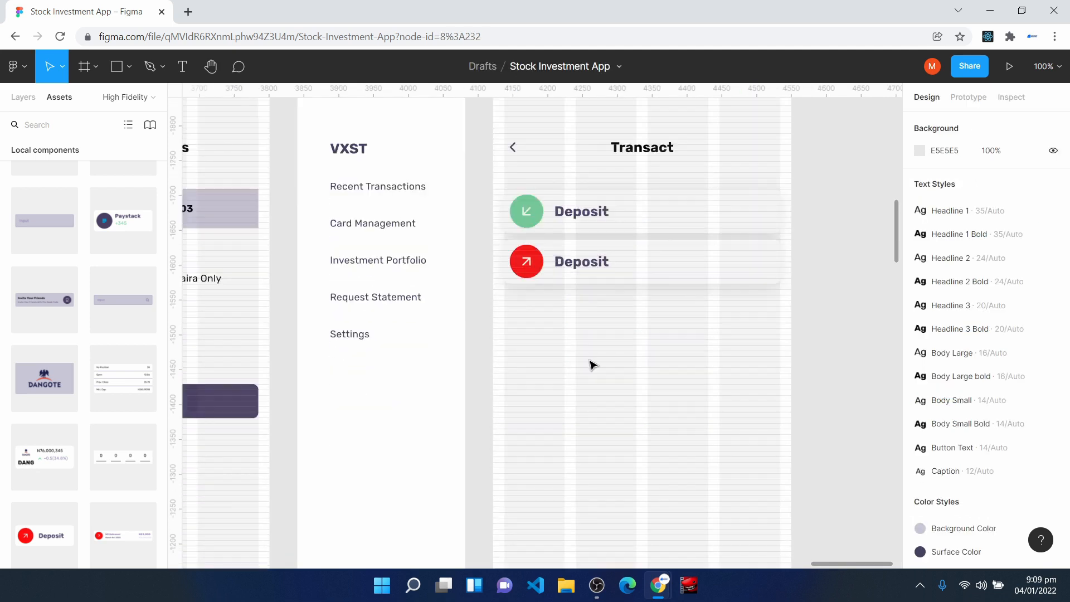
scroll(83, 466, "up", 5)
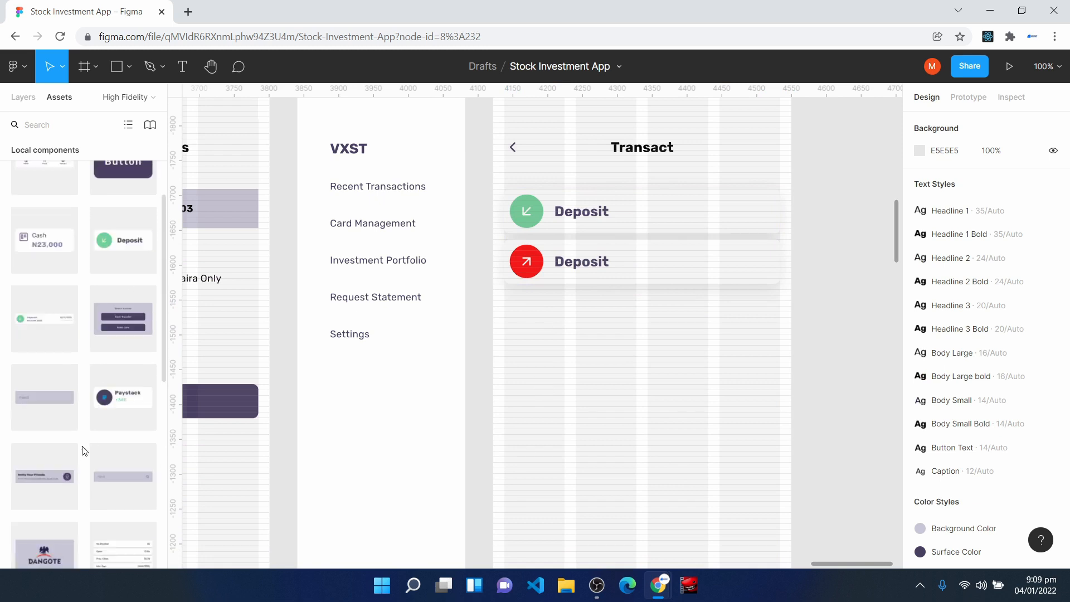
left_click_drag(106, 286, 522, 307)
key("ctrl+plus")
scroll(518, 290, "up", 2)
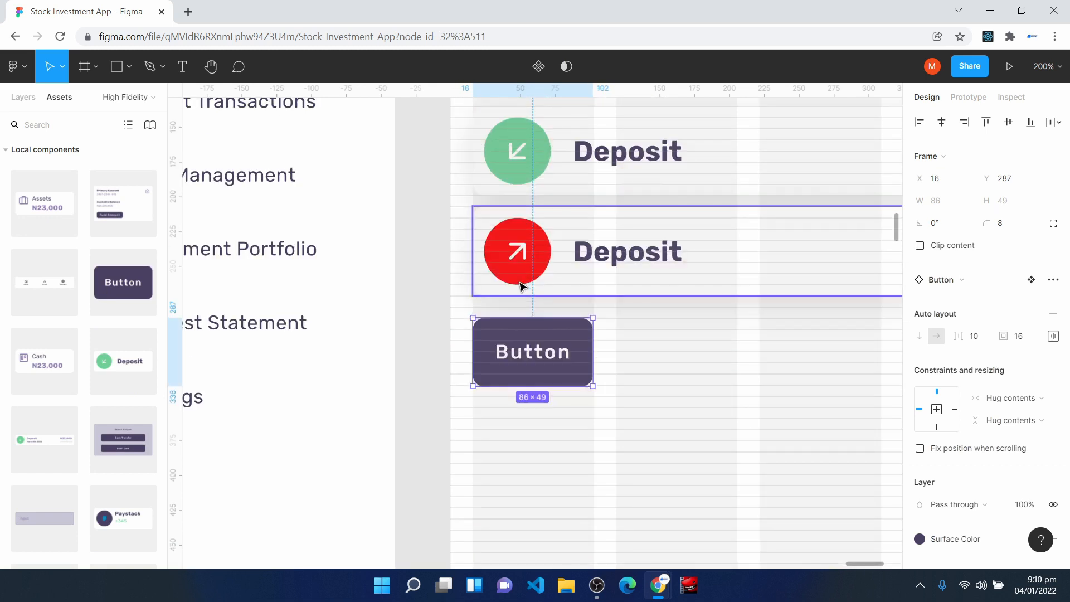
key("ctrl+plus")
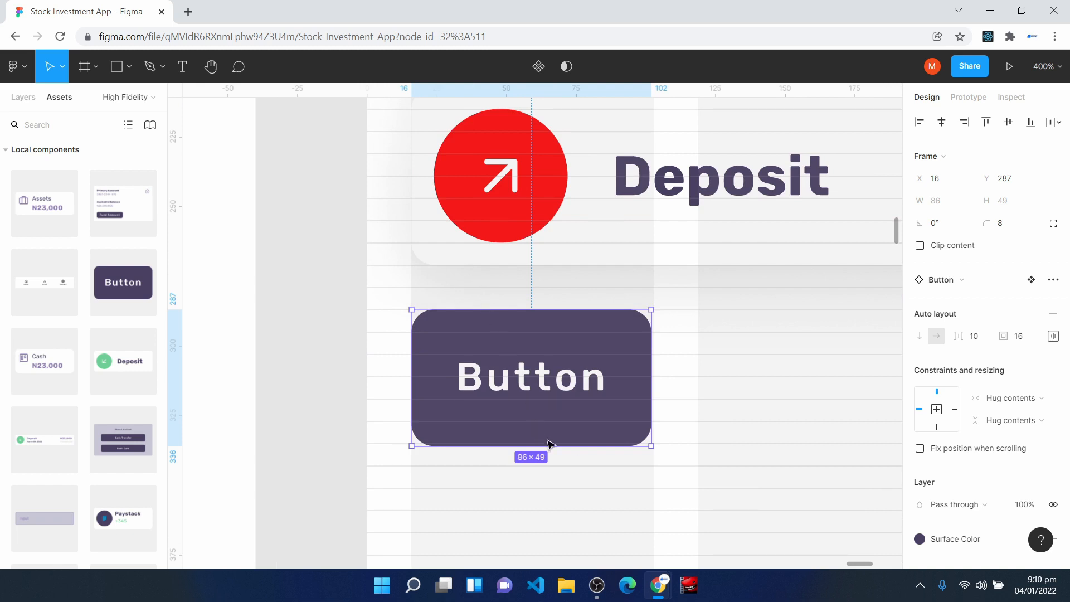
- Set the new button's top and bottom auto layout padding to 8
left_click(1053, 336)
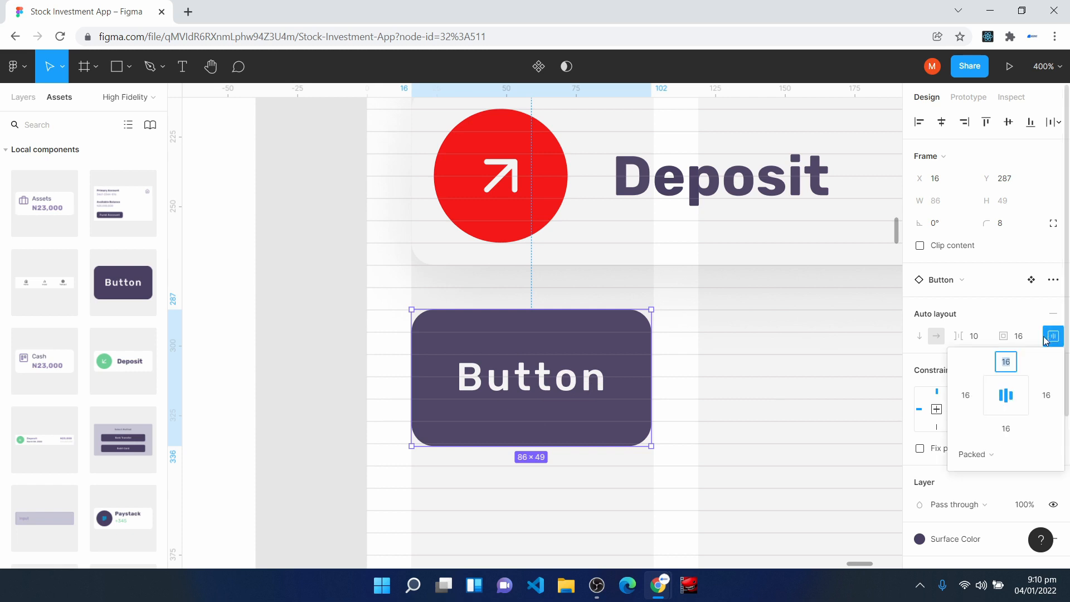
type("8")
left_click(1005, 430)
type("8")
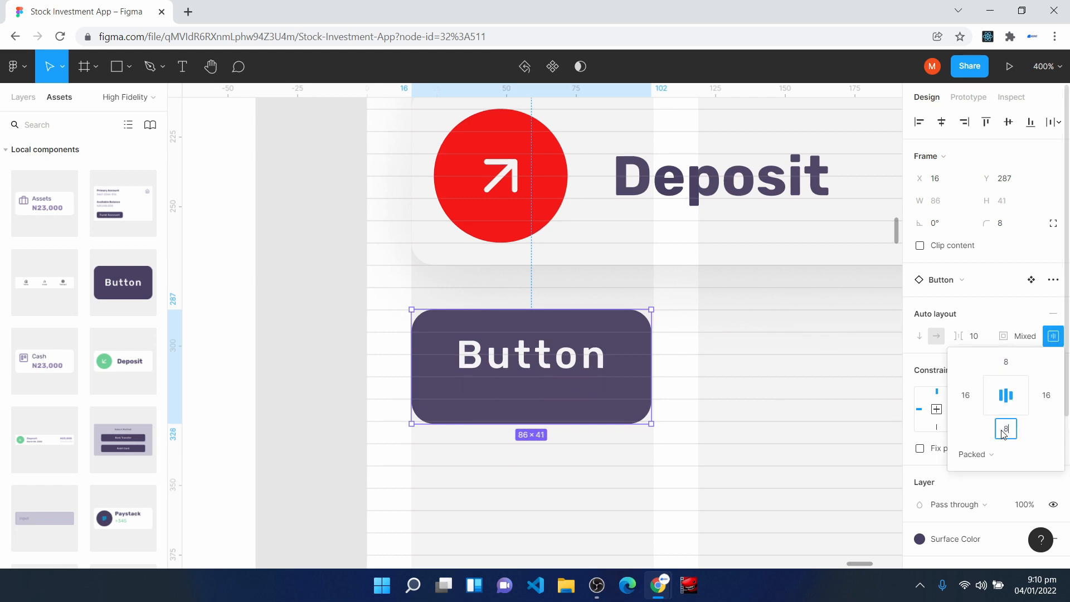
key("Return")
- Change the new button's label to "Add Card"
right_click(526, 374)
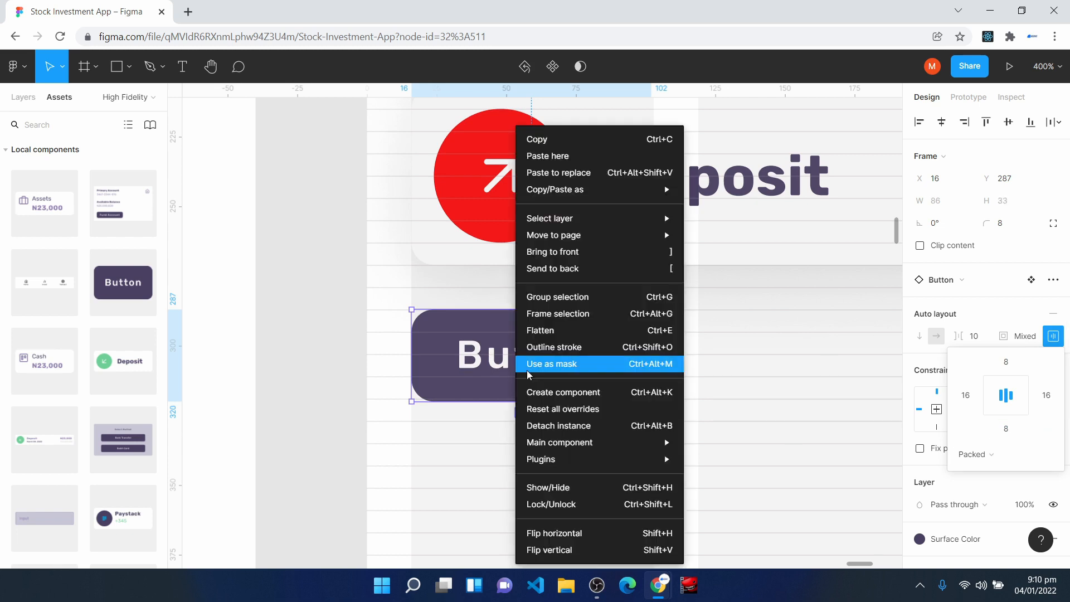
double_click(507, 369)
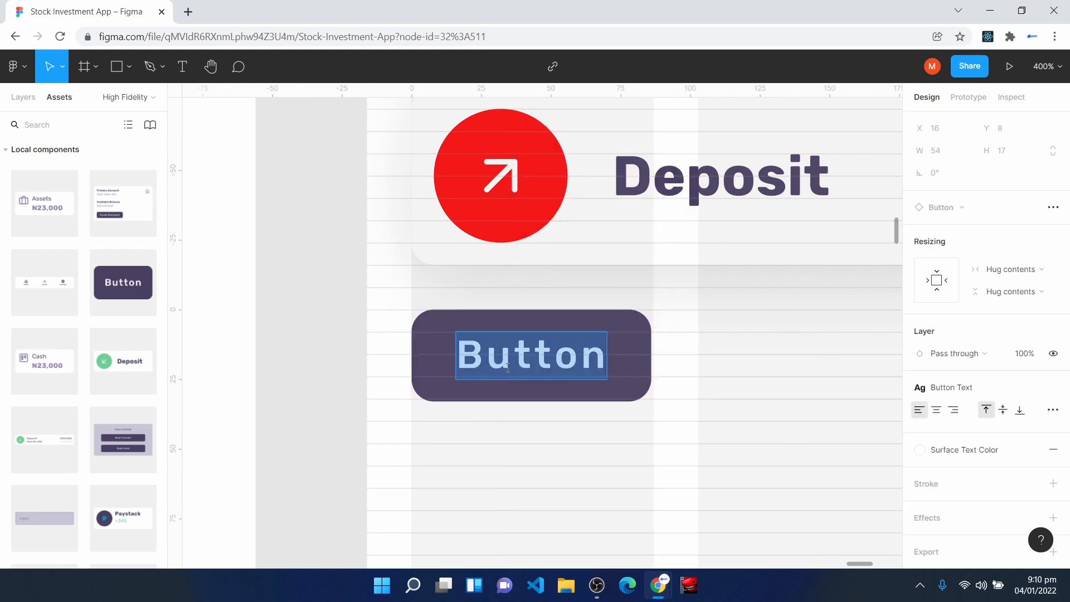
type("Add Card")
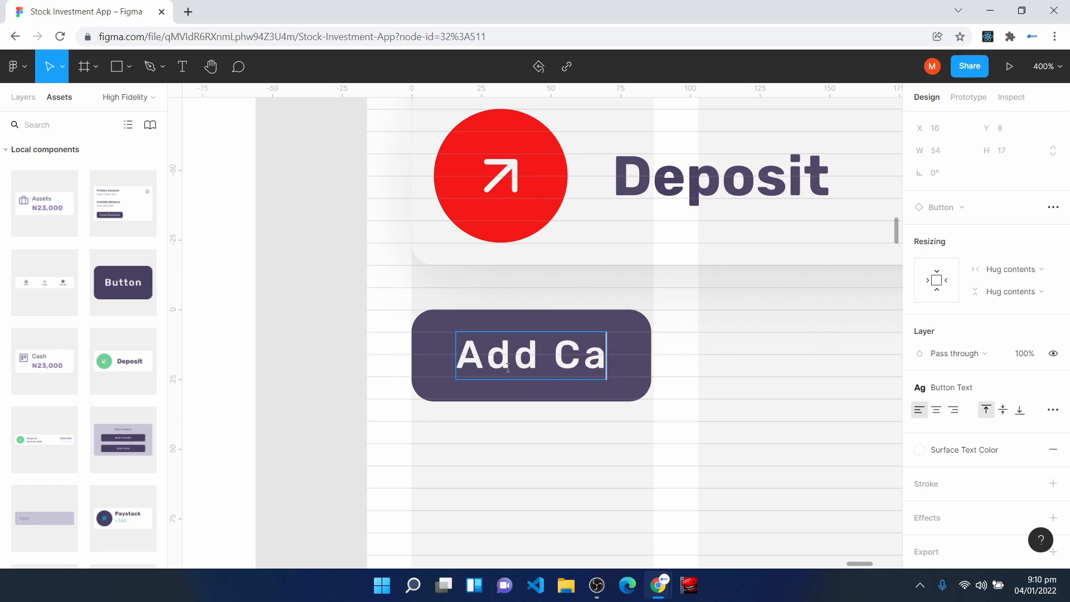
left_click(505, 490)
left_click(501, 484)
- Look over the High Fidelity page from the Transact screen back to the Splash screen and the component area
key("ctrl+minus")
key("ctrl+minus")
key("ctrl+minus")
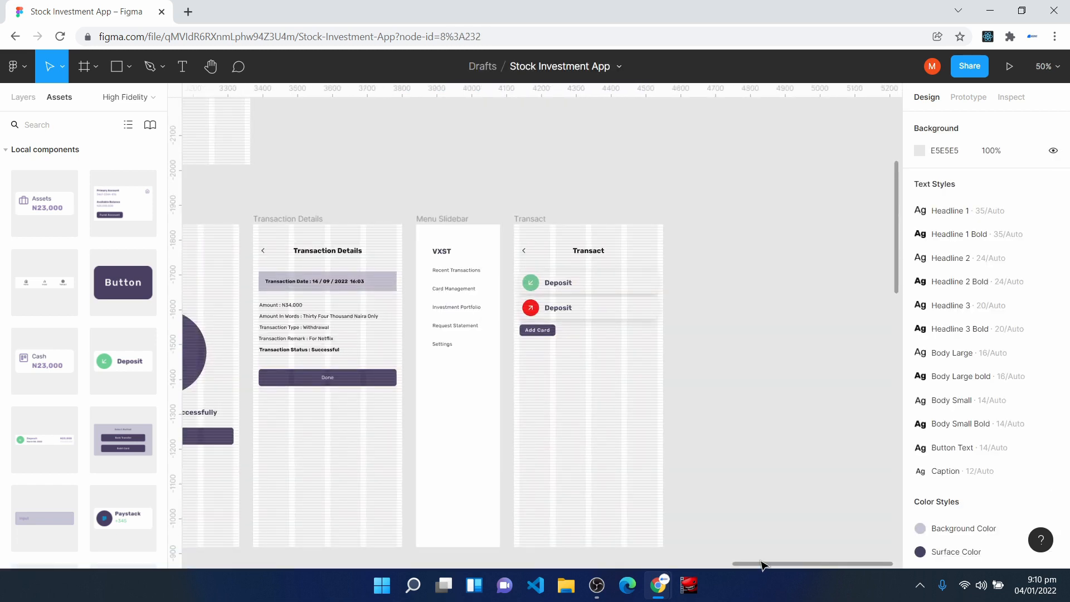
left_click_drag(766, 564, 531, 548)
scroll(580, 513, "down", 2)
left_click(601, 485)
double_click(601, 483)
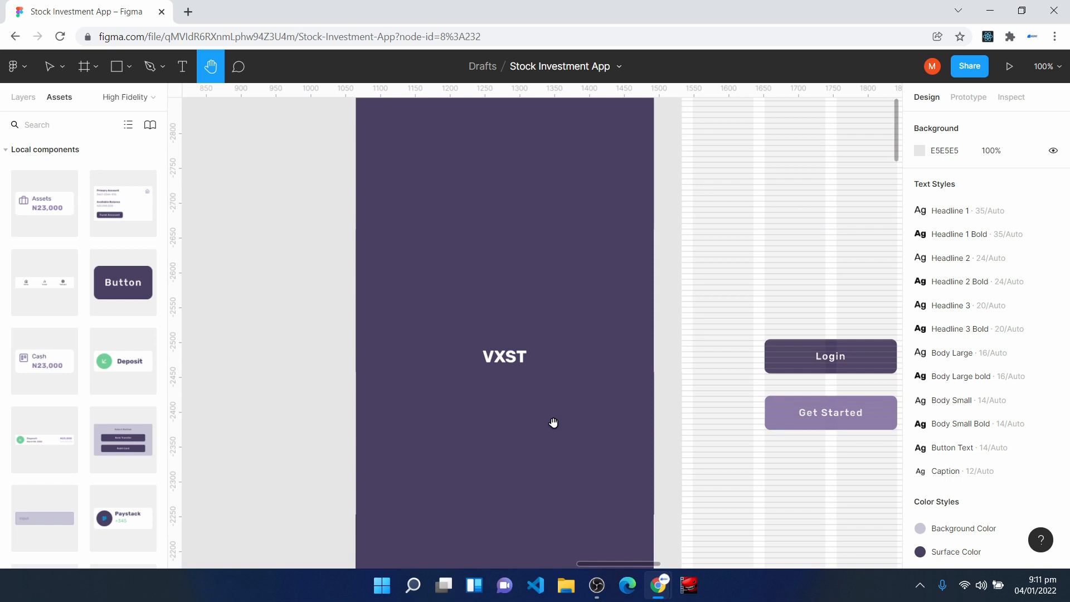
key("ctrl+minus")
key("ctrl+minus")
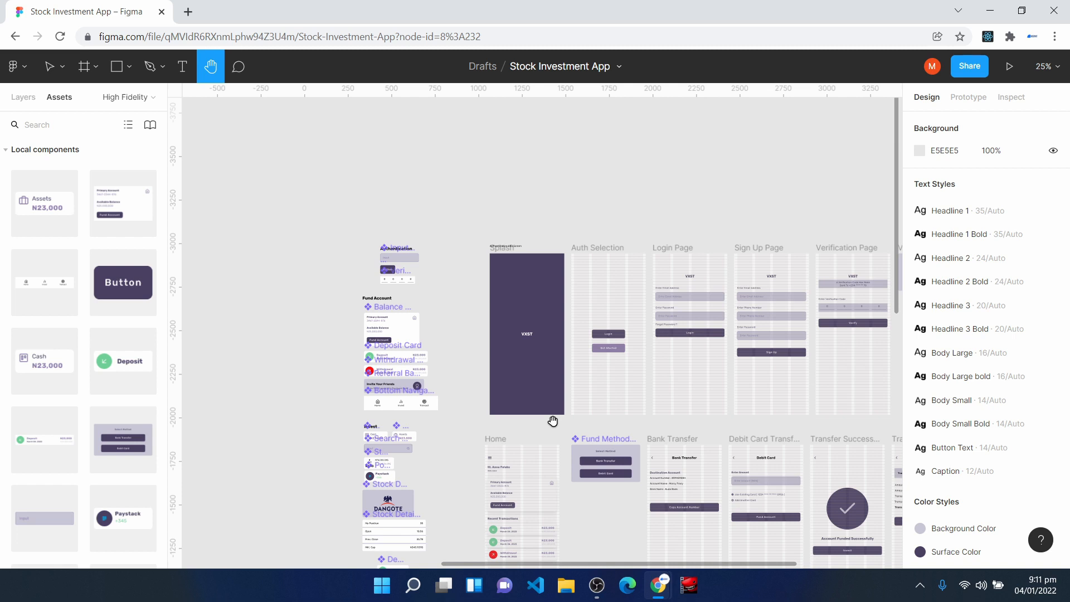
- Open Notepad, enter the social media handle in the blank note and minimize the window
key("super")
type("not")
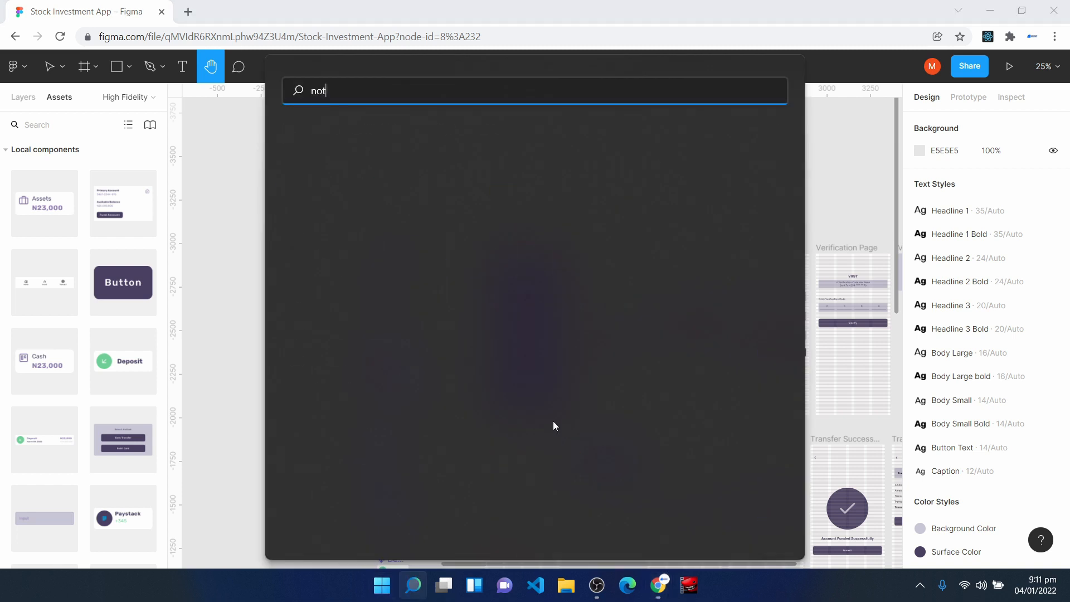
key("Return")
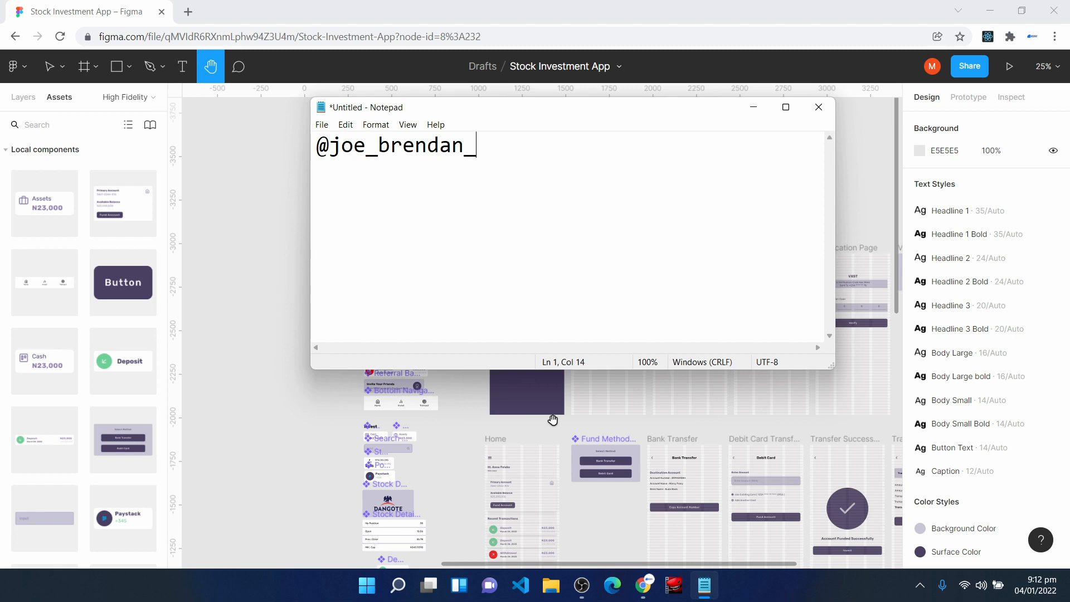
left_click(754, 109)
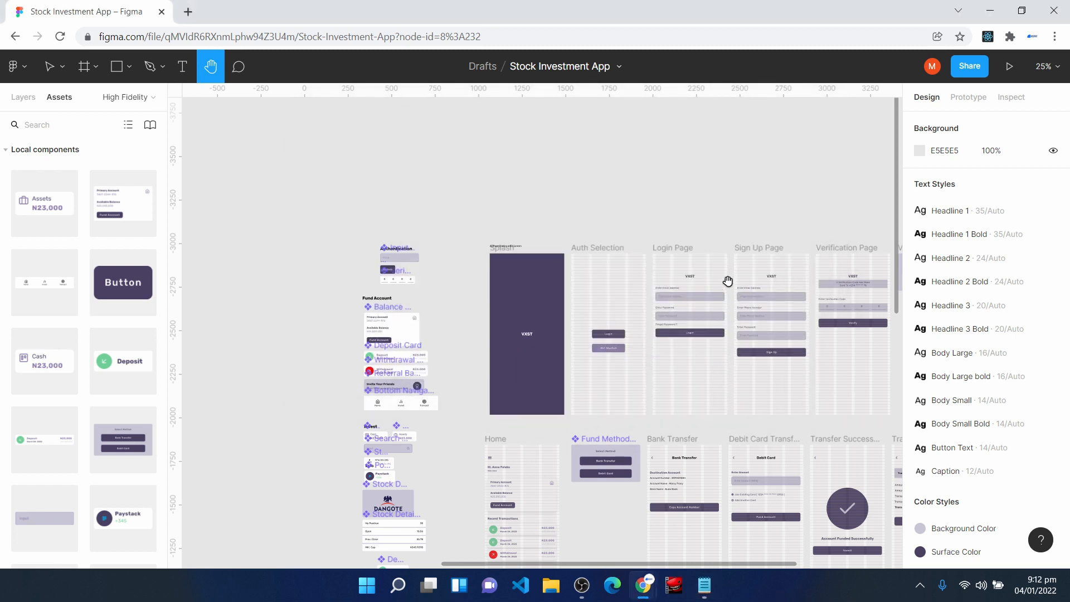
- Review the high-fidelity screens one after another, covering the Home, funding, transaction, menu, Transact, Invest and authentication layouts
key("shift+0")
key("v")
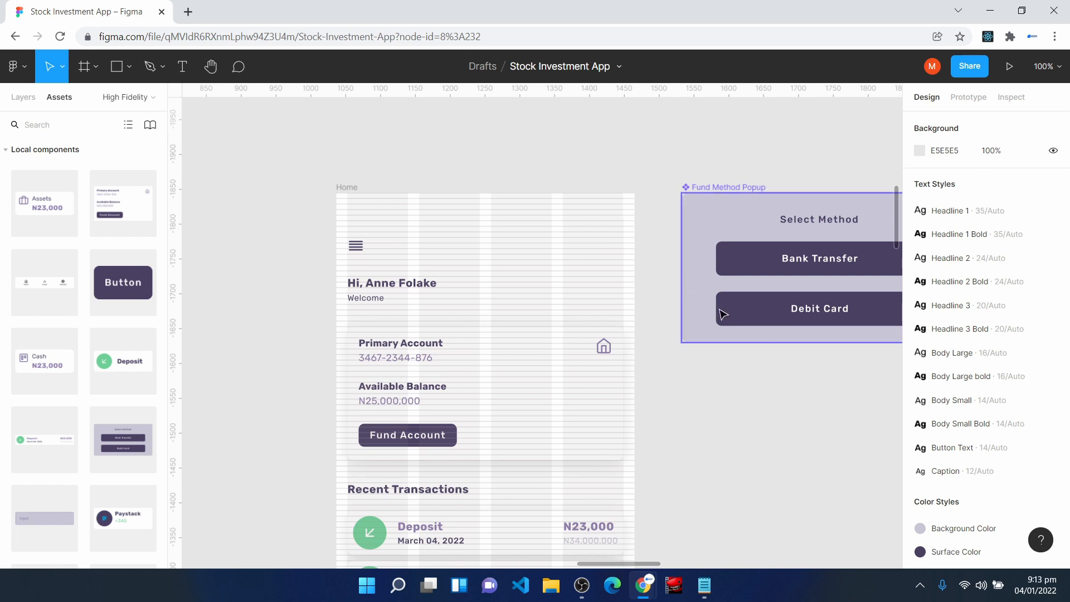
key("space")
left_click_drag(837, 454, 441, 412)
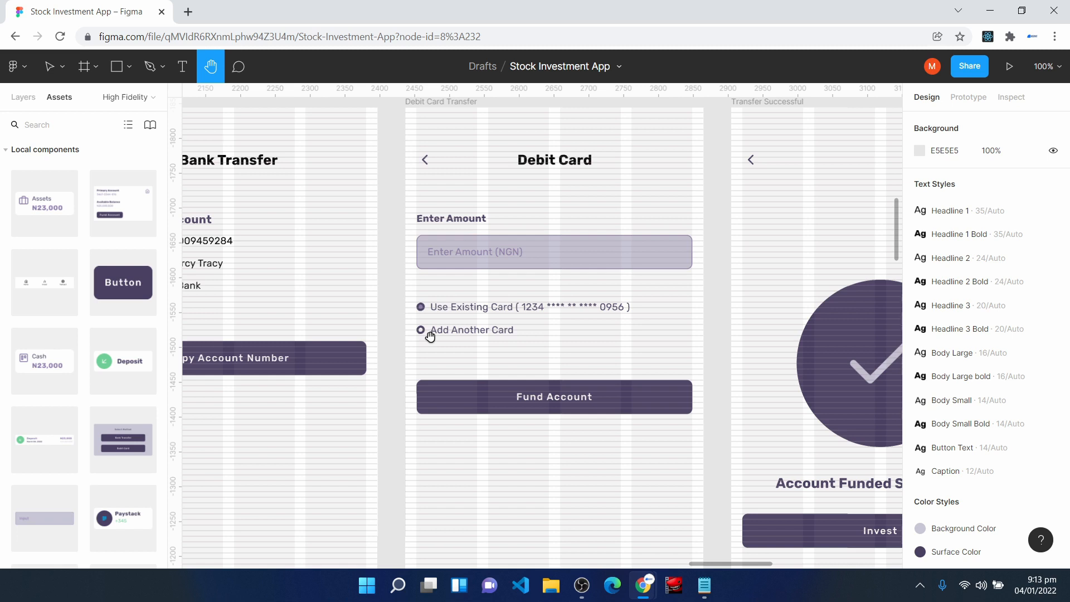
left_click_drag(822, 480, 474, 481)
left_click_drag(835, 497, 314, 491)
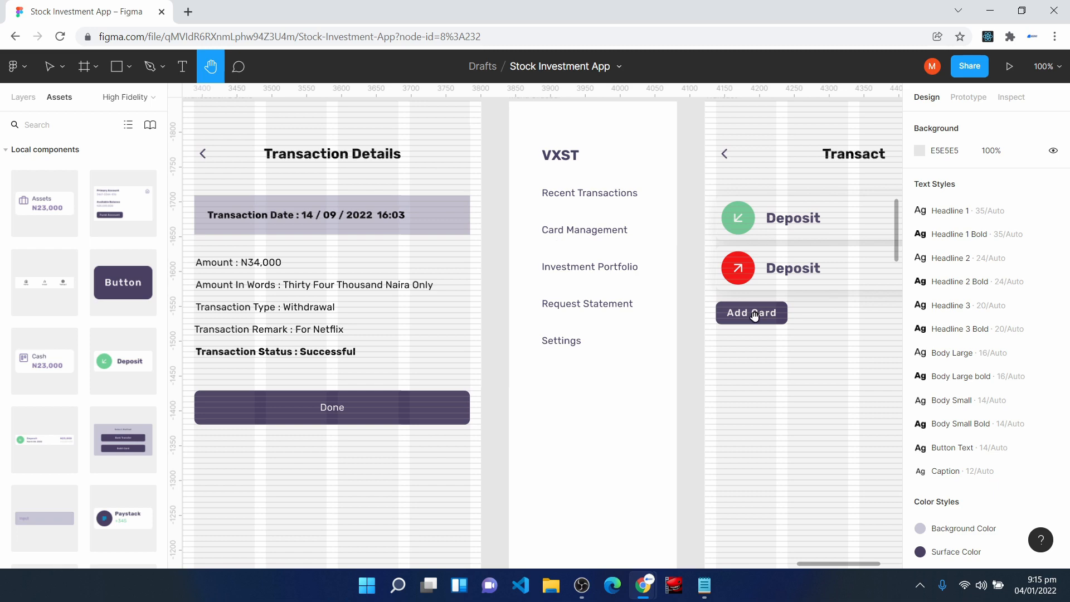
left_click_drag(349, 368, 779, 350)
left_click_drag(427, 420, 747, 377)
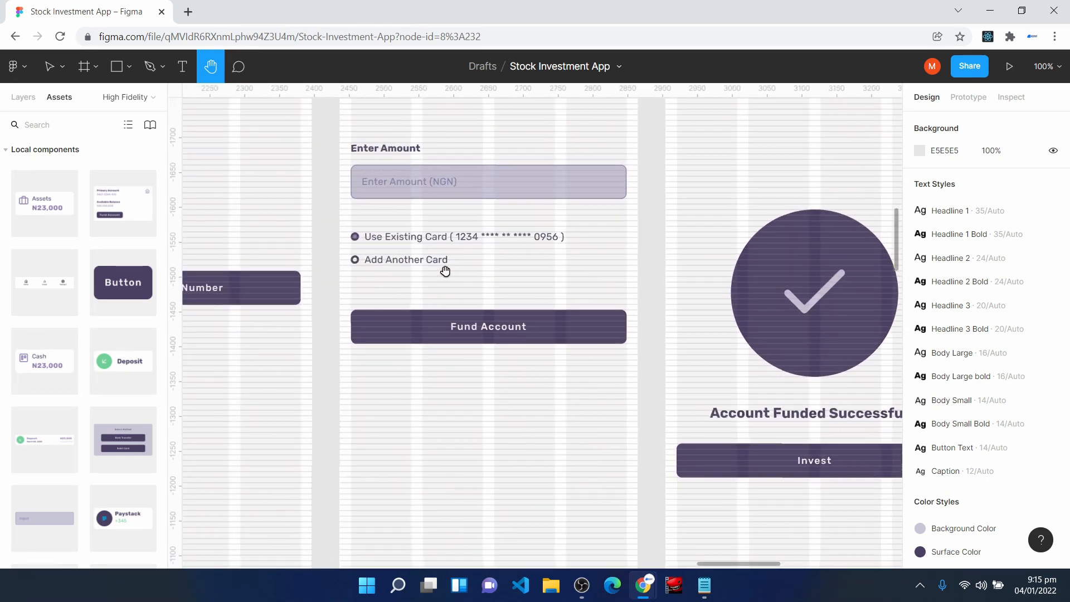
left_click_drag(769, 375, 351, 423)
left_click_drag(686, 402, 273, 421)
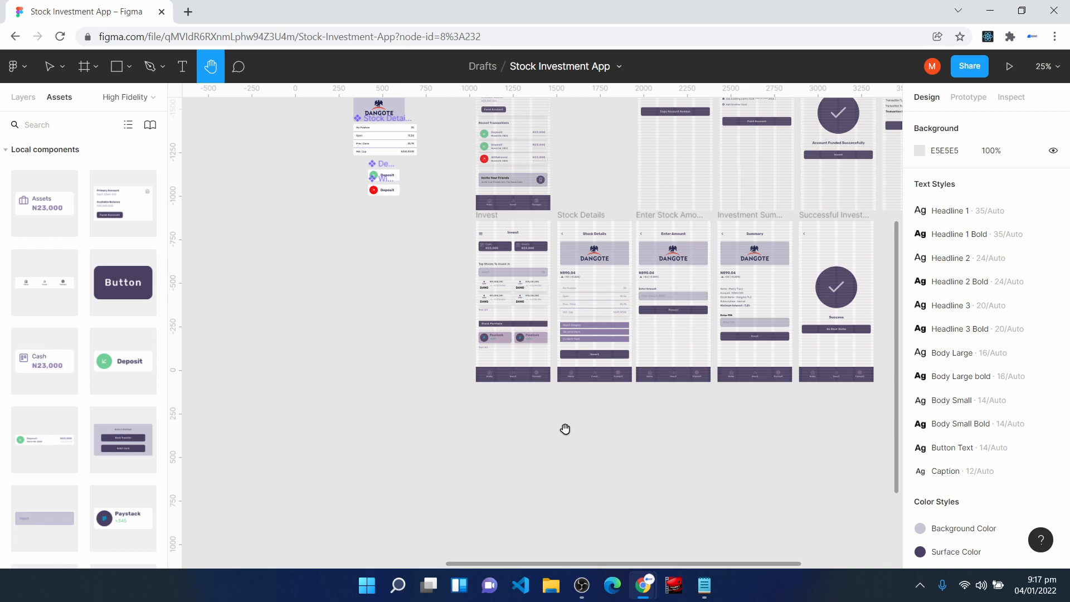
left_click_drag(771, 218, 563, 472)
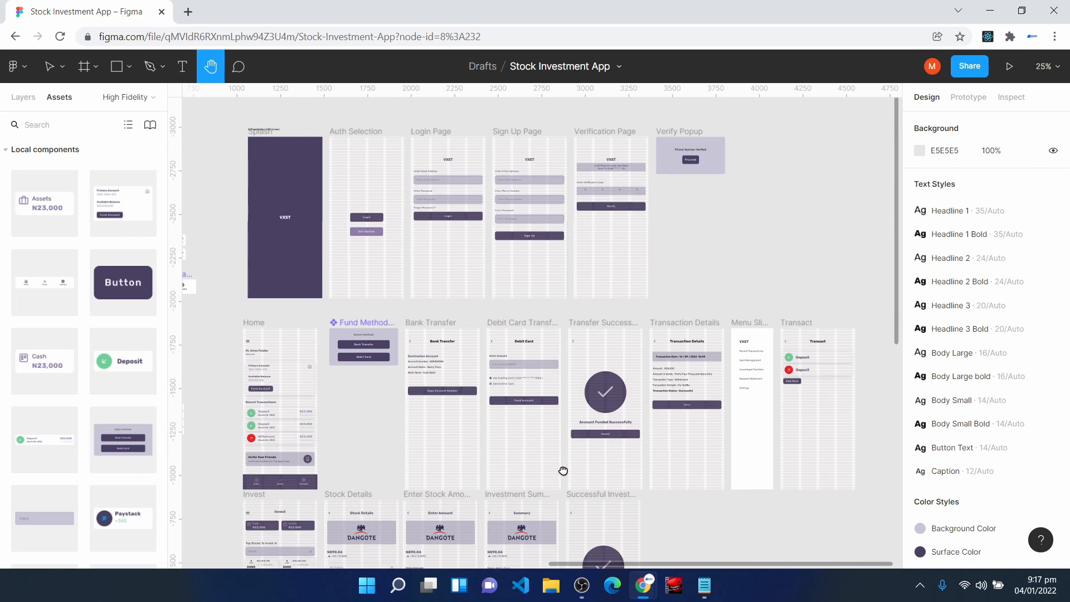
scroll(563, 470, "up", 6)
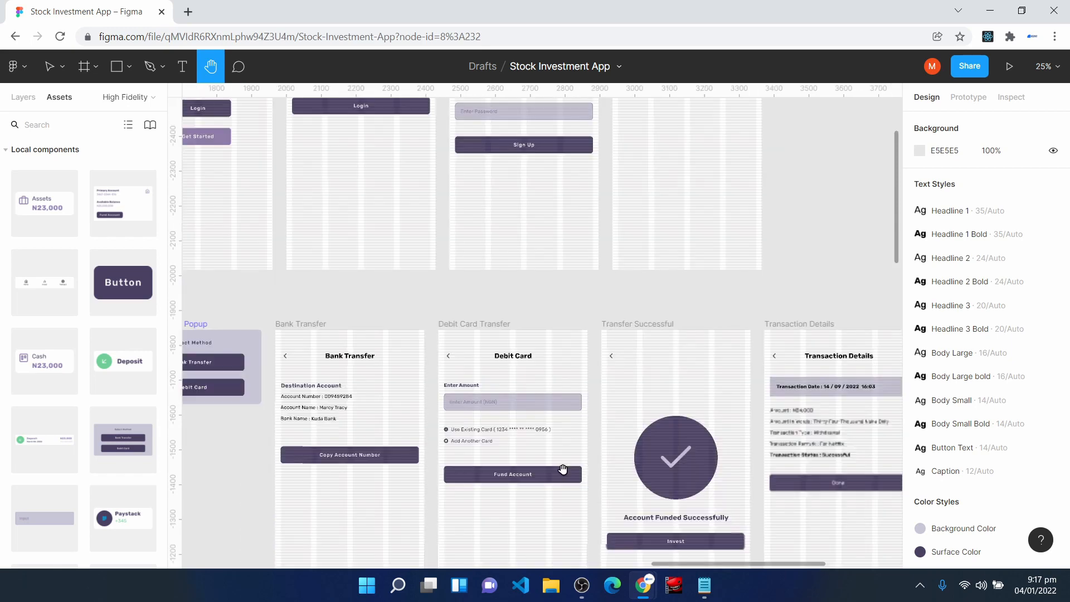
scroll(375, 461, "up", 8)
left_click_drag(313, 444, 653, 377)
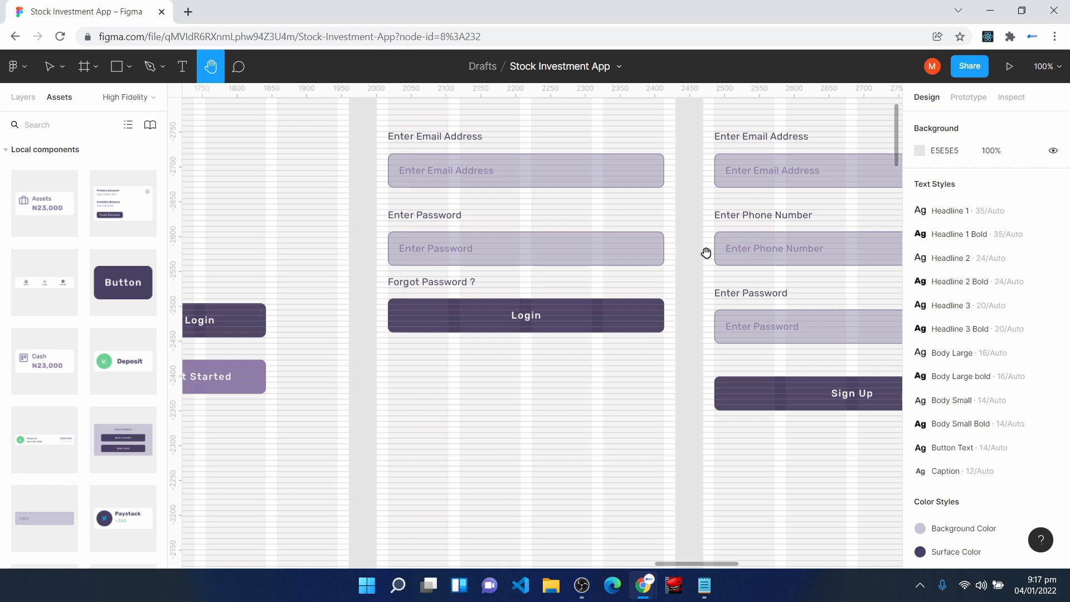
- Look over the authentication, funding and Invest screen rows of the High Fidelity page
scroll(706, 253, "down", 5)
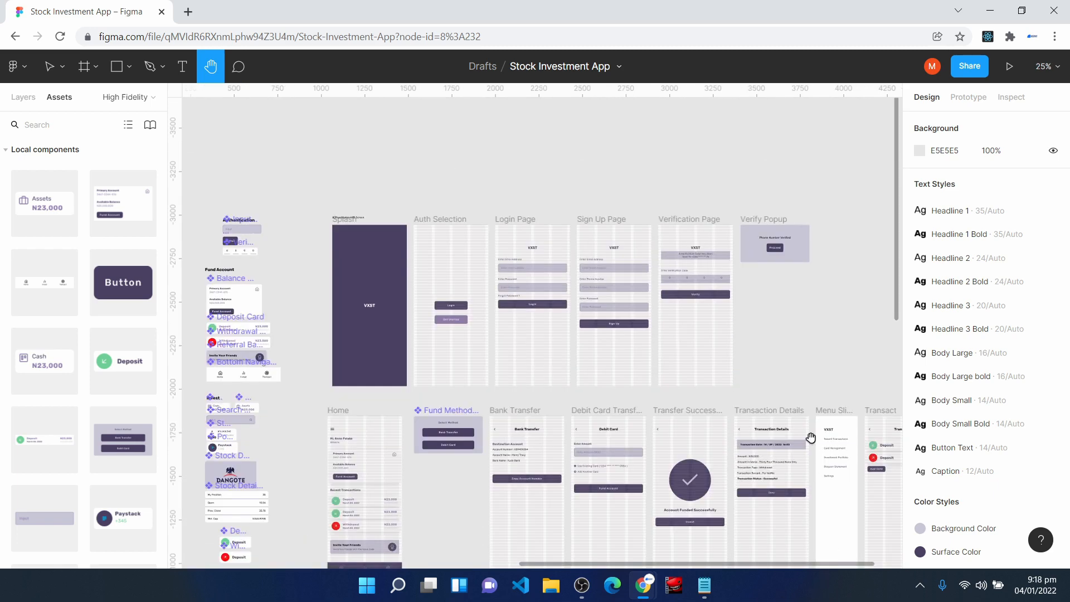
scroll(639, 327, "down", 2)
scroll(638, 328, "down", 4)
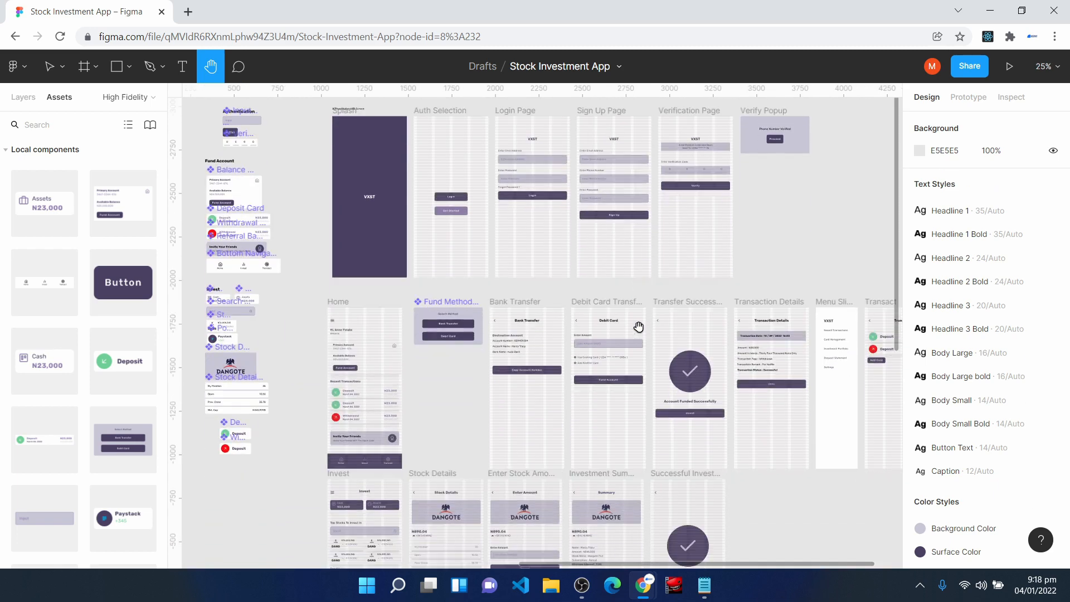
scroll(638, 327, "down", 2)
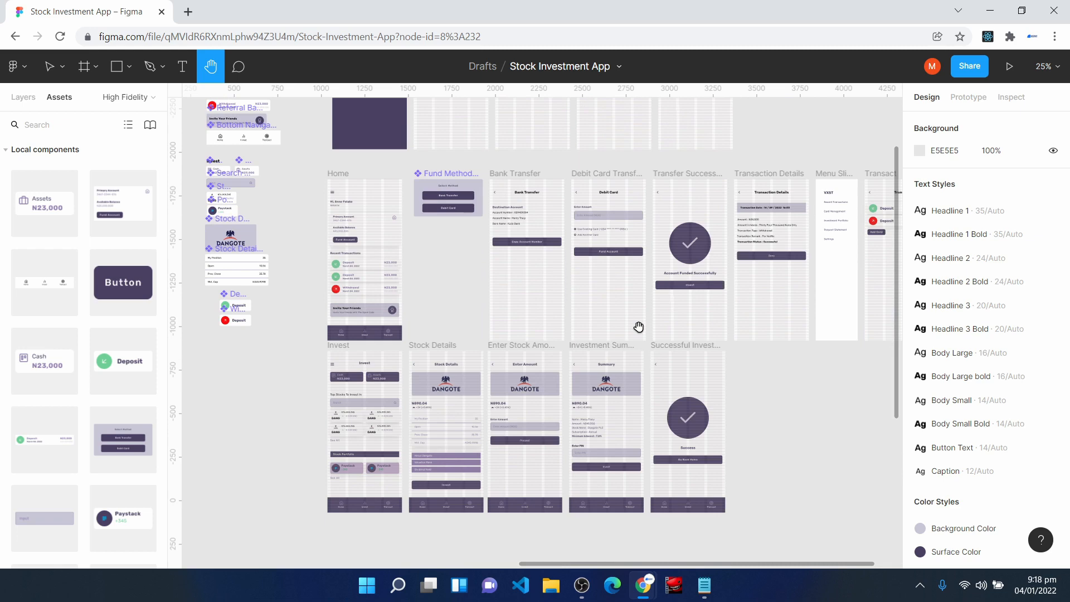
scroll(639, 327, "up", 7)
key("ctrl+plus")
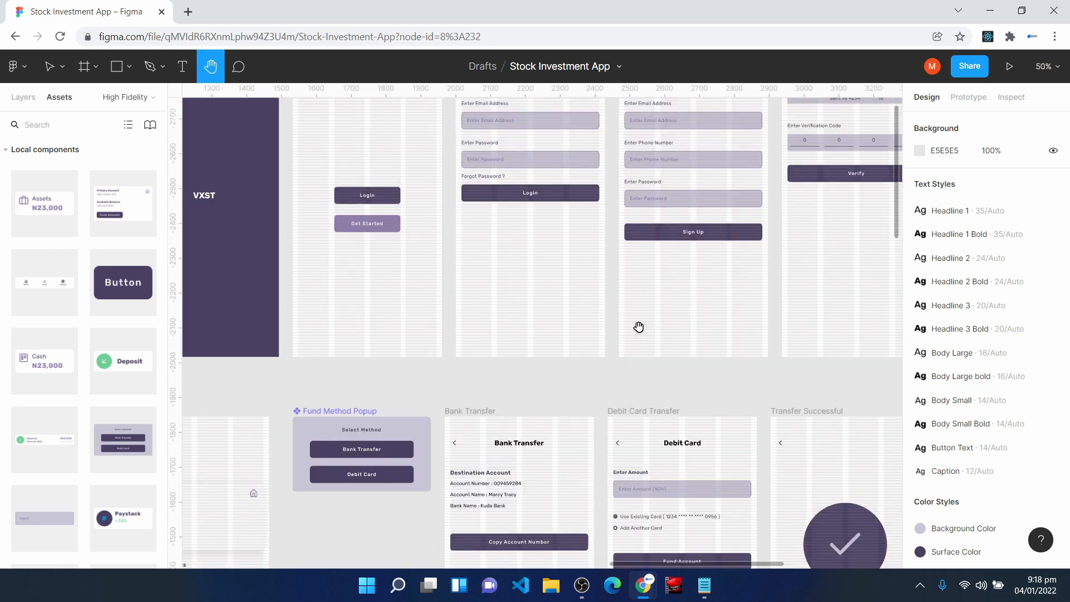
- Create a prototype connection from the Splash frame to Auth Selection, using Navigate to on tap
left_click_drag(357, 256, 597, 426)
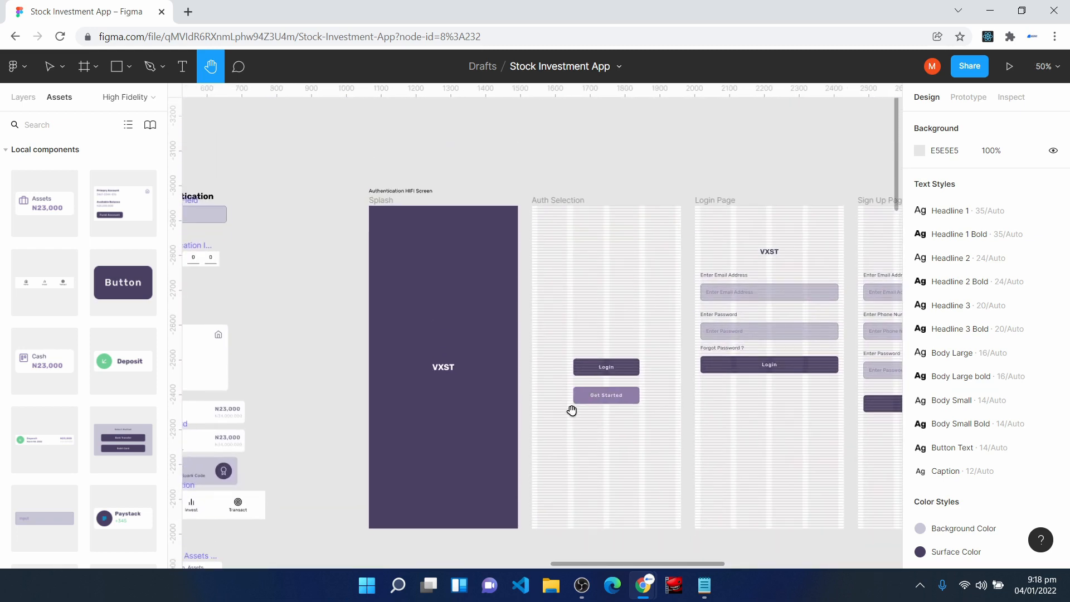
key("v")
left_click(372, 212)
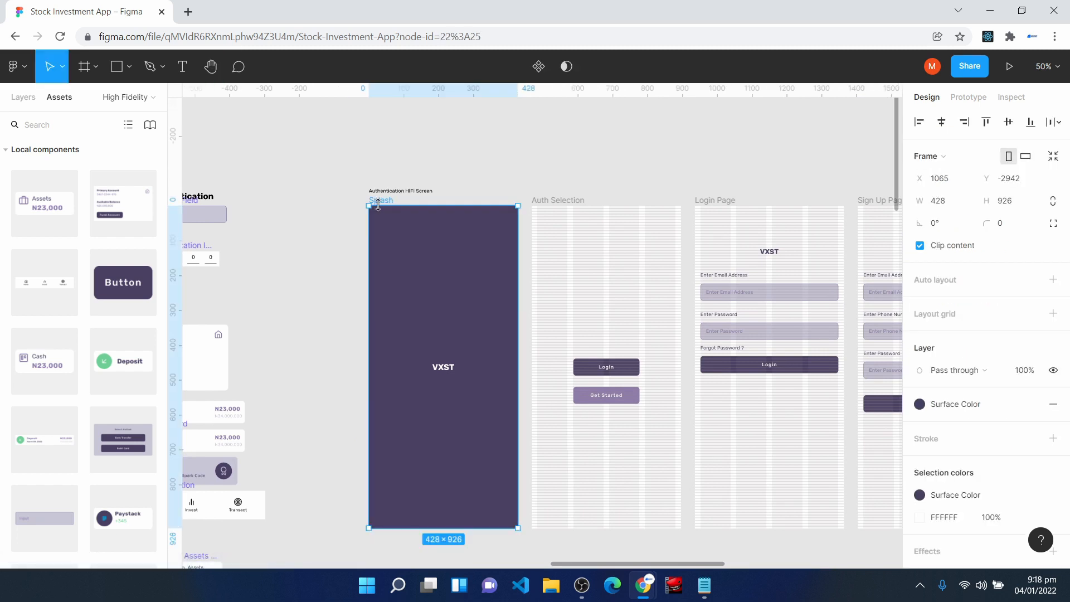
left_click(970, 98)
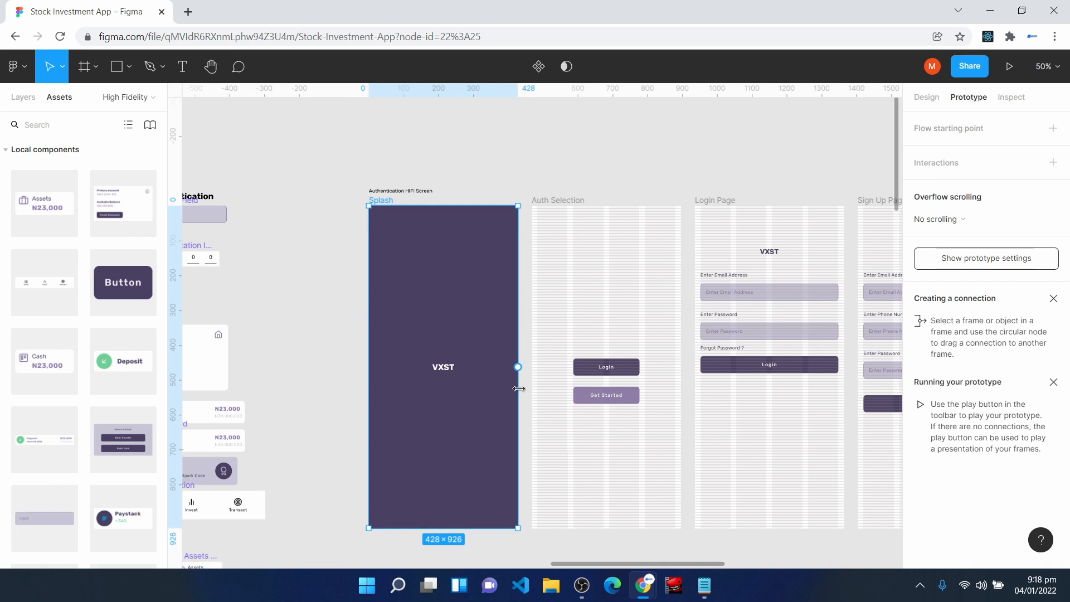
left_click_drag(518, 368, 537, 377)
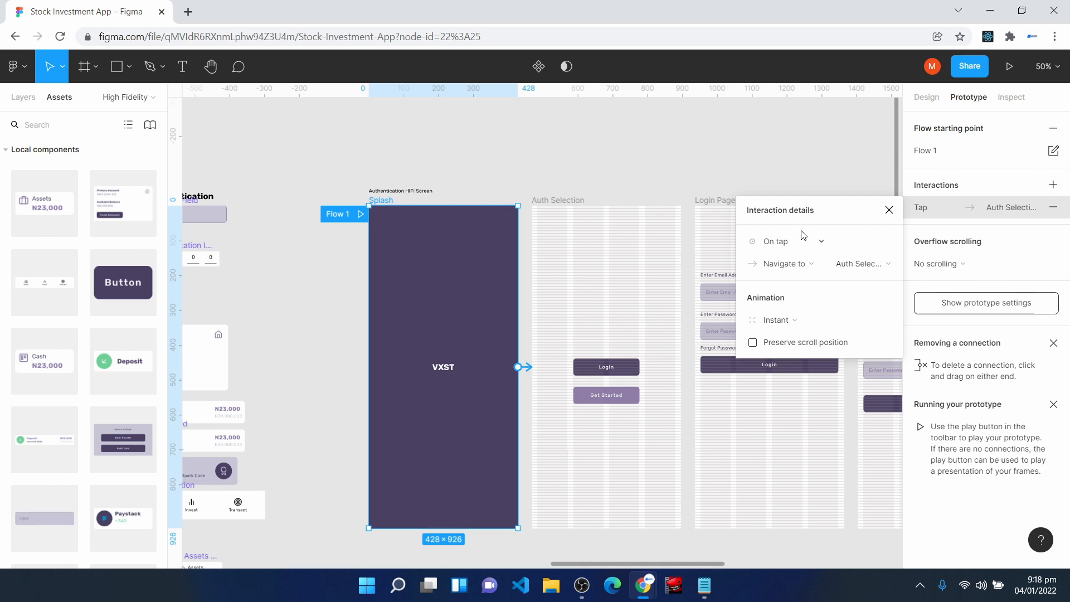
left_click(797, 268)
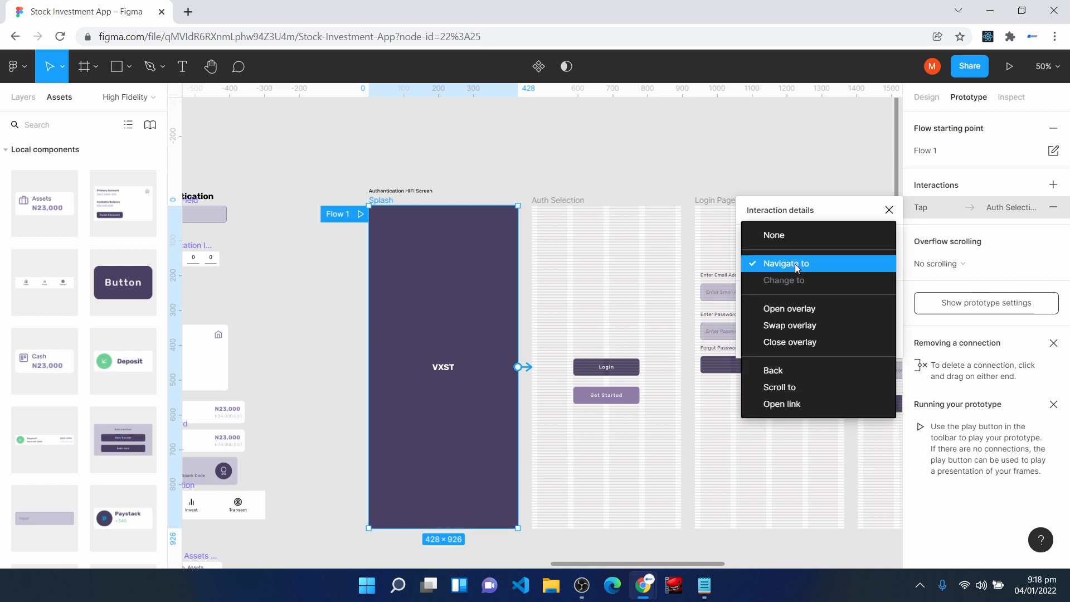
left_click(795, 264)
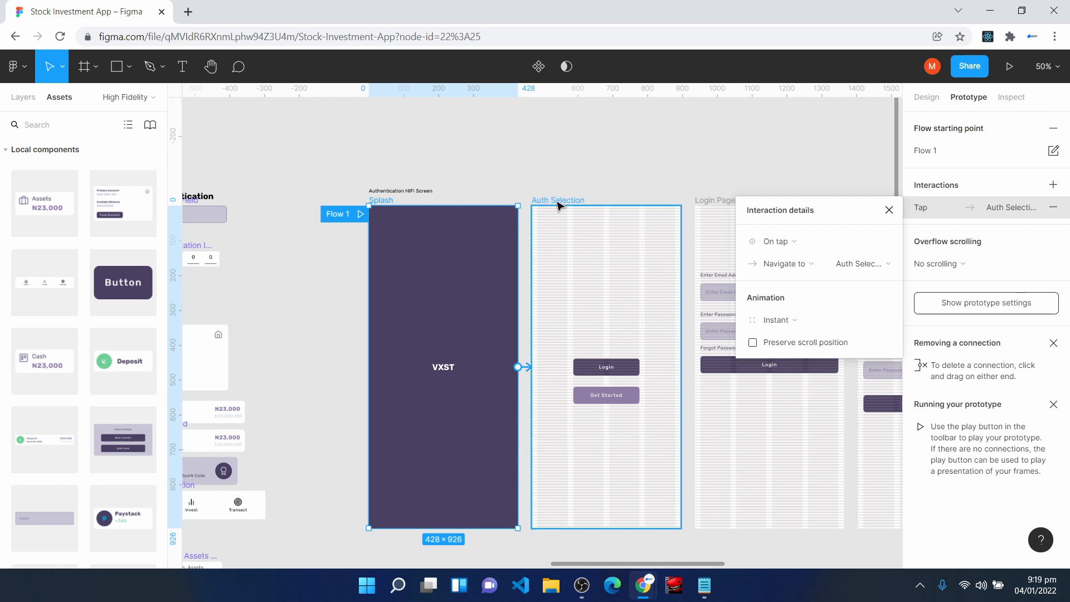
- Set the Splash connection's animation to Smart animate with Ease in and out easing and an 800 ms duration
left_click(783, 316)
left_click(796, 350)
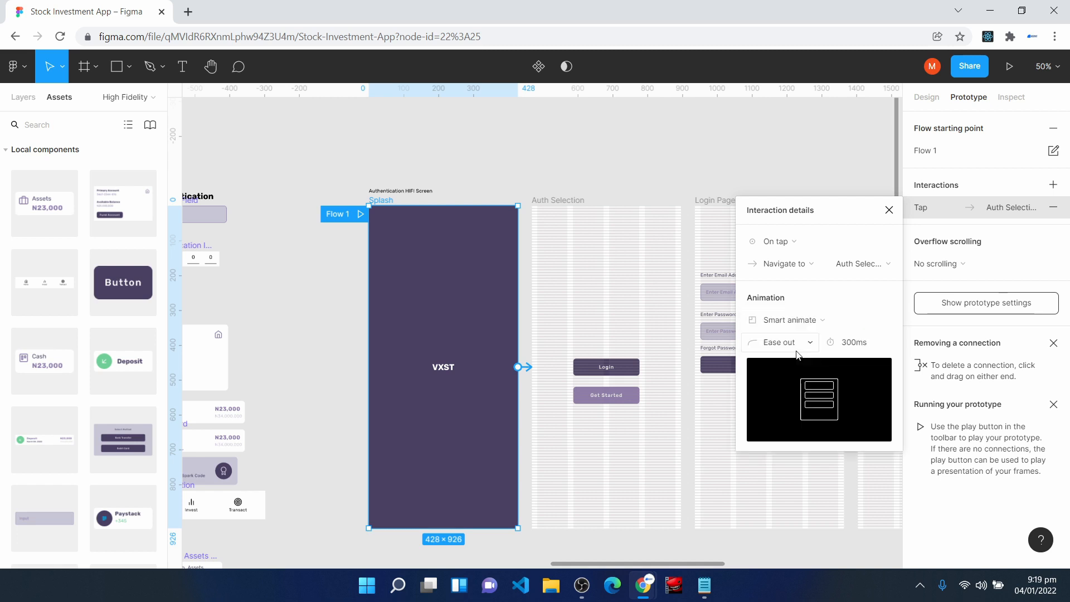
left_click(794, 344)
left_click(797, 326)
left_click(848, 347)
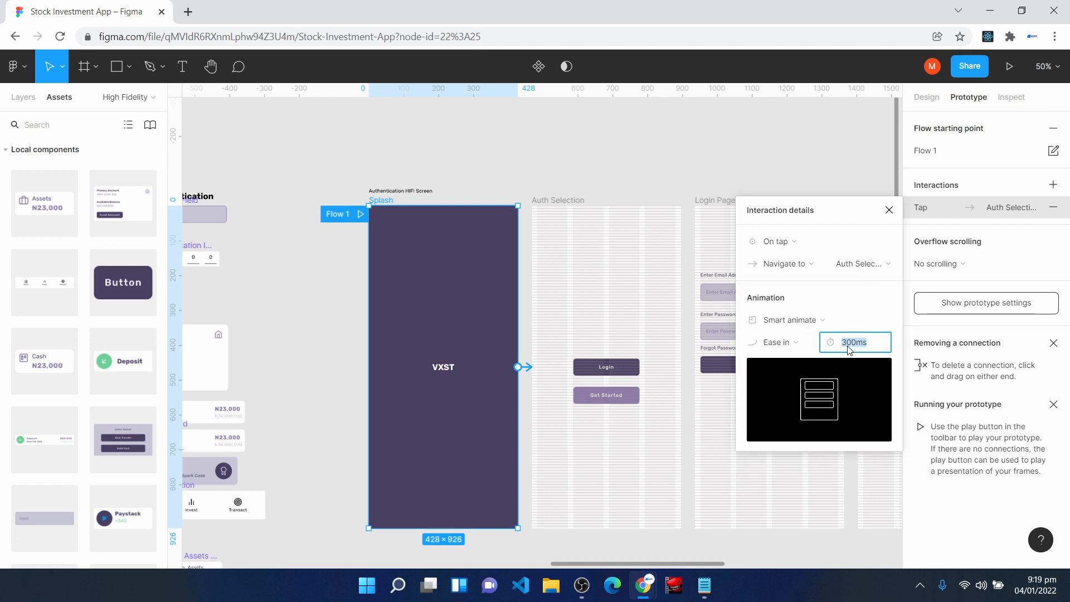
type("800")
key("Return")
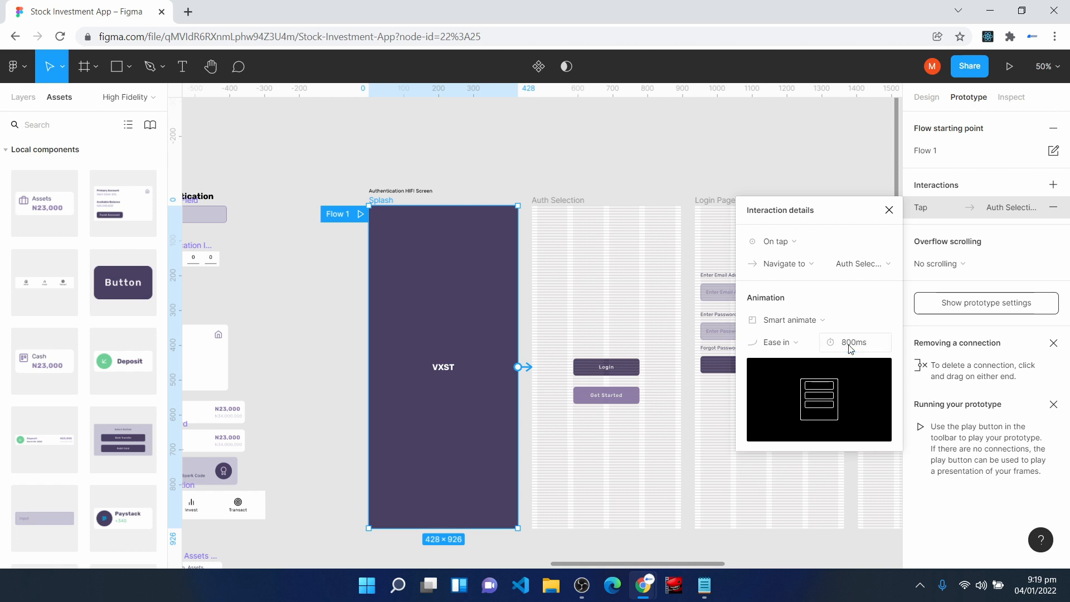
left_click(793, 351)
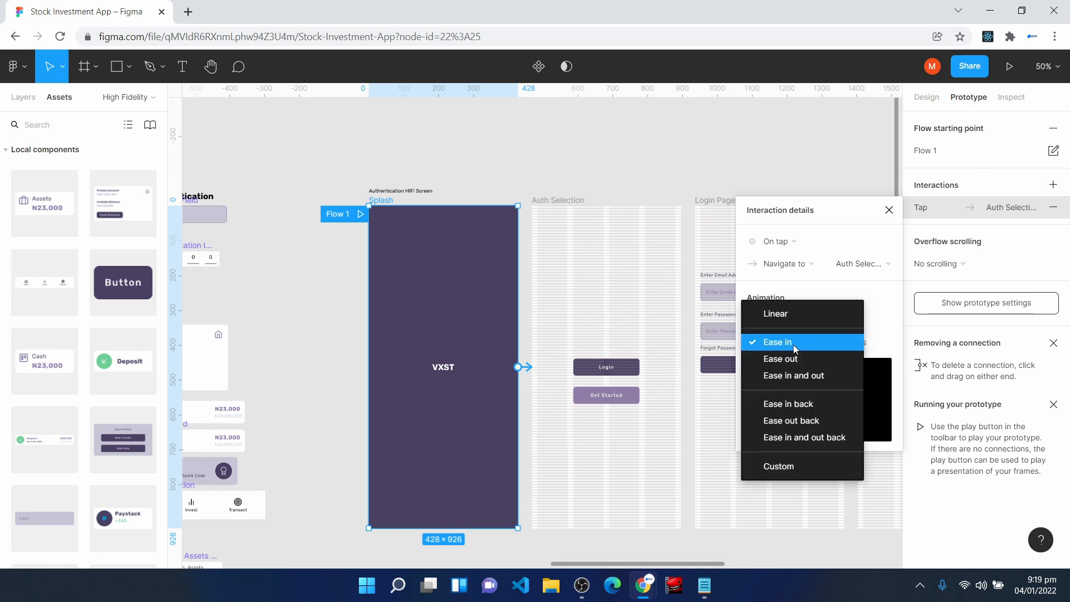
left_click(805, 375)
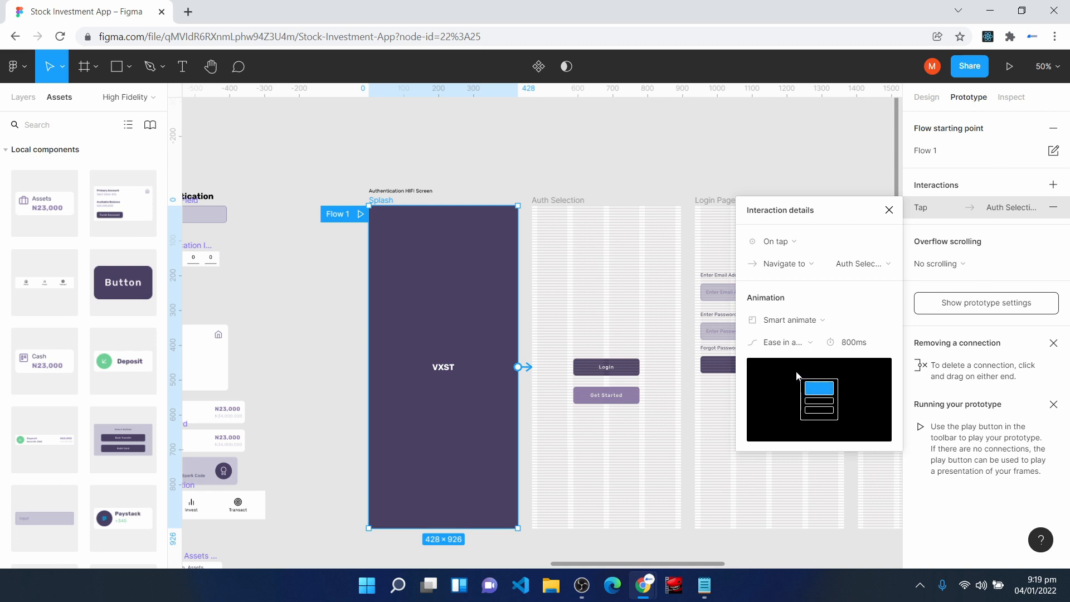
left_click(889, 210)
- Connect Auth Selection's Login button to the Login Page and its Get Started button to the Sign Up Page
left_click_drag(708, 564, 756, 577)
left_click(455, 369)
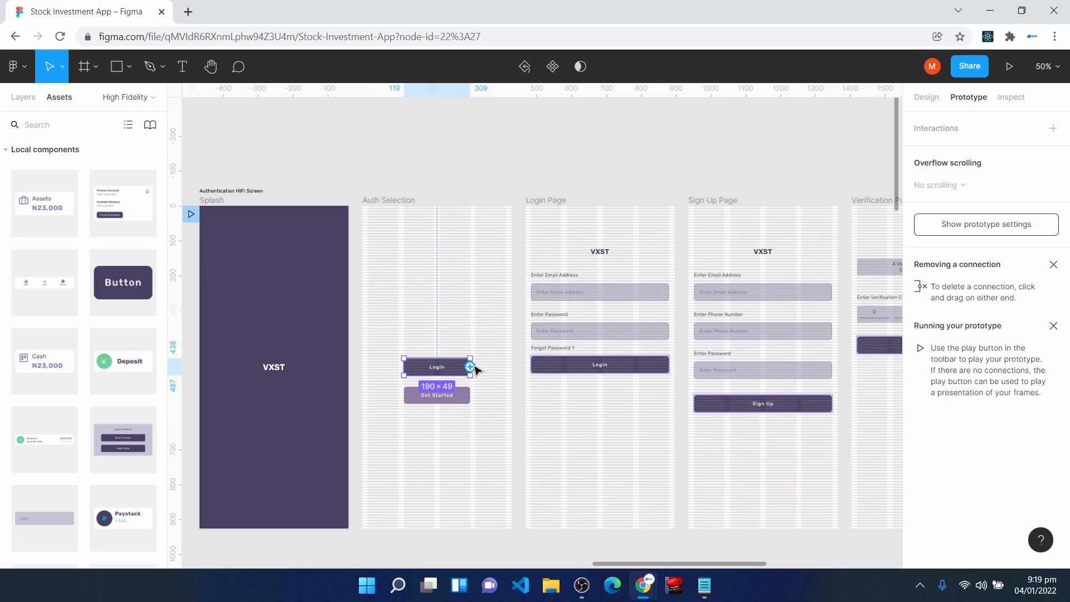
left_click_drag(470, 367, 547, 336)
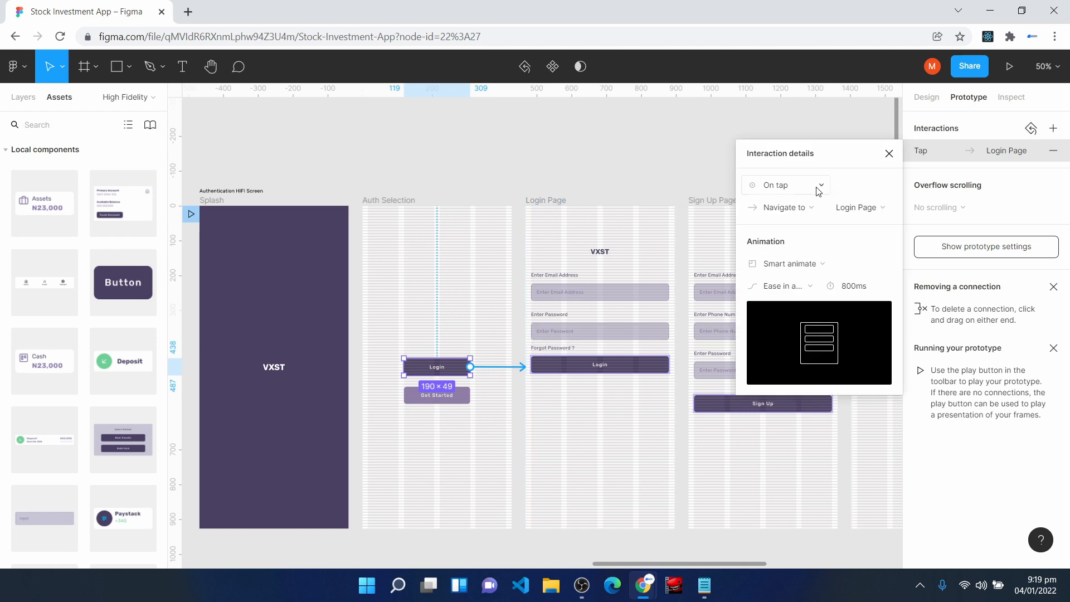
left_click(887, 154)
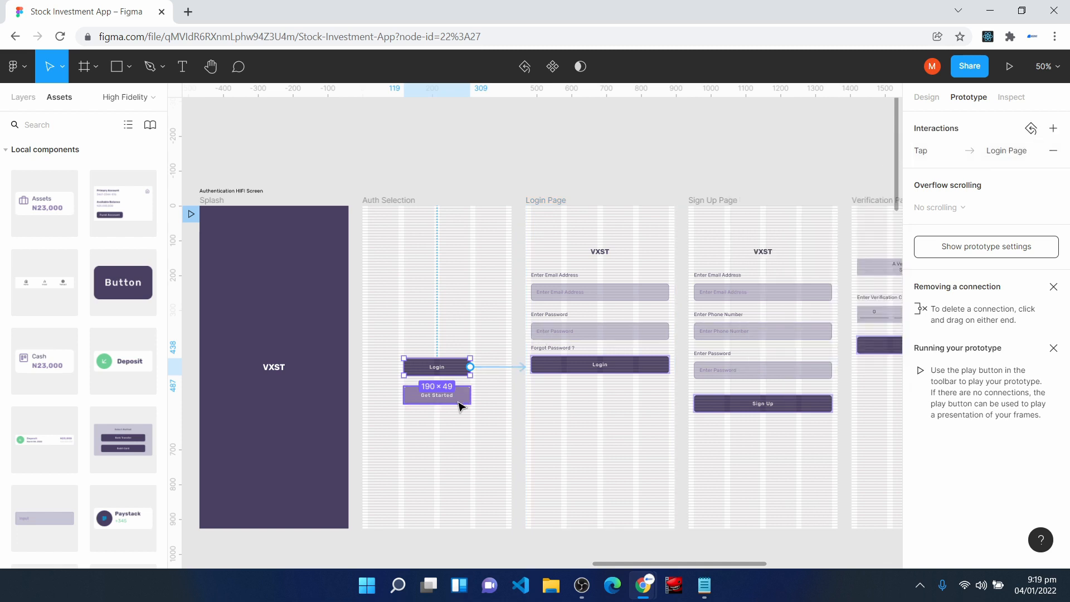
left_click(463, 397)
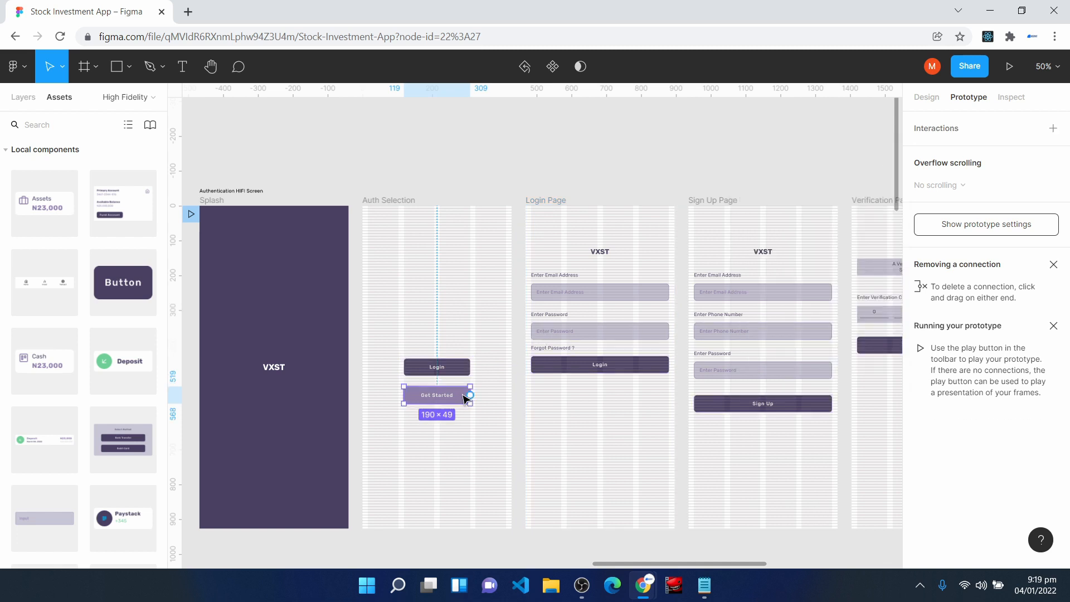
left_click_drag(471, 395, 697, 385)
key("Escape")
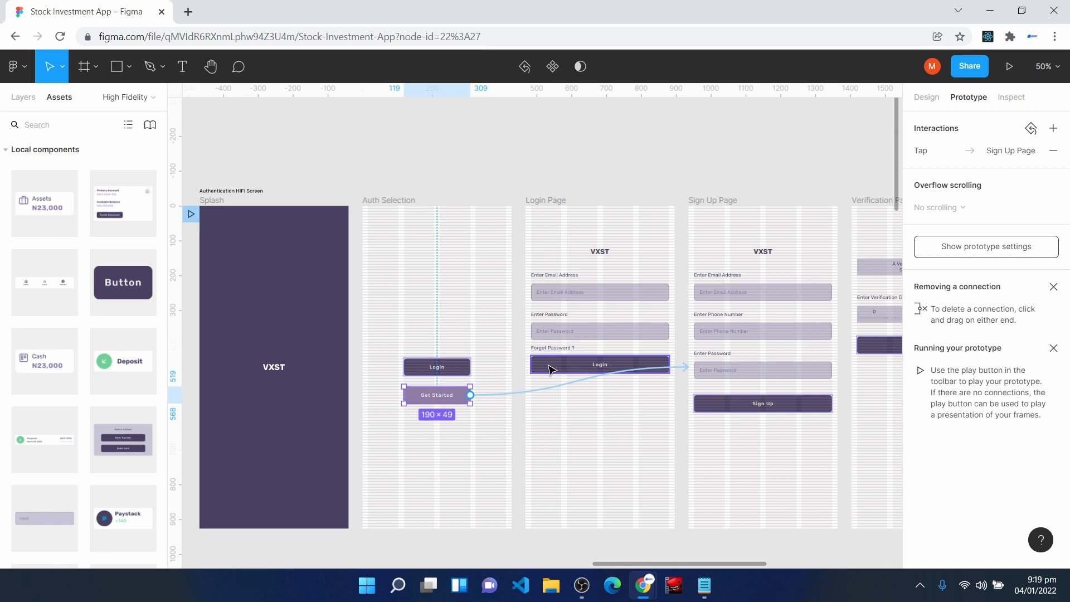
- Connect the Login button on the Login Page to the Home screen in the row below
left_click(550, 369)
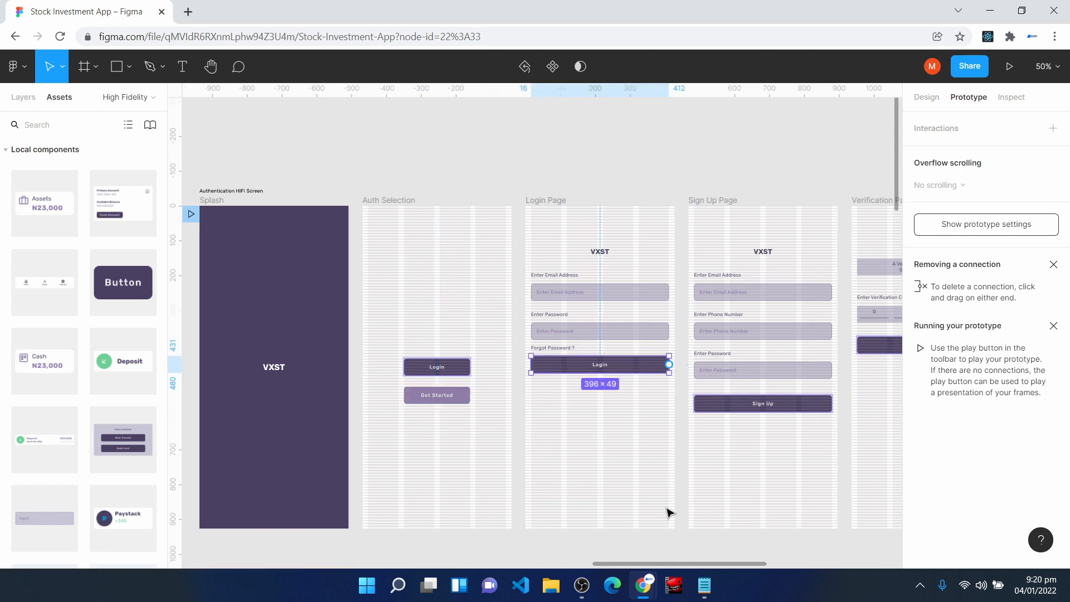
scroll(669, 523, "down", 2)
scroll(669, 522, "down", 2)
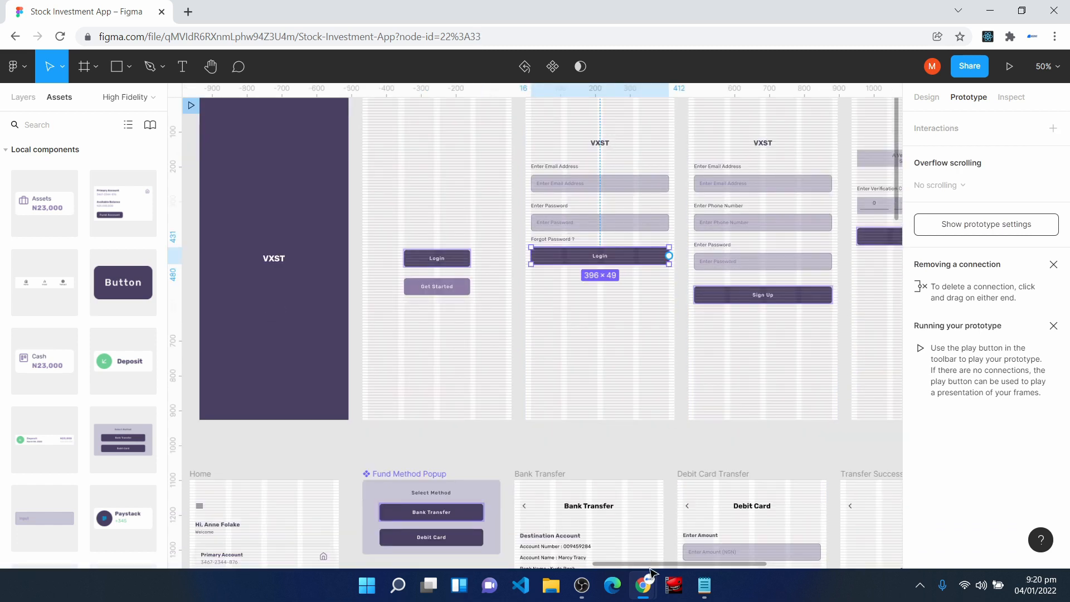
left_click_drag(652, 566, 626, 572)
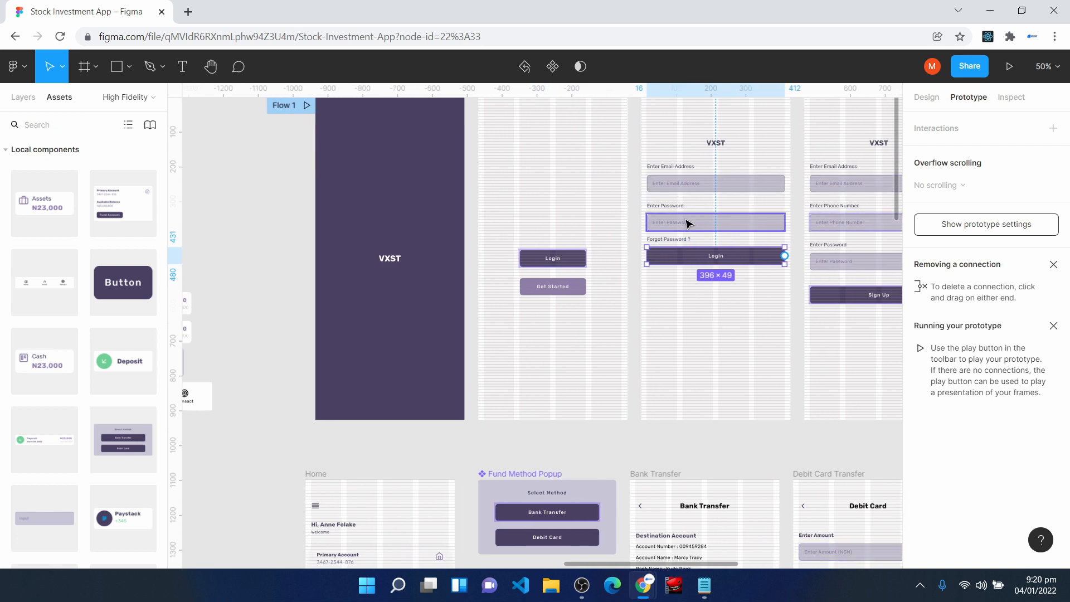
scroll(691, 312, "down", 1)
left_click_drag(785, 216, 389, 453)
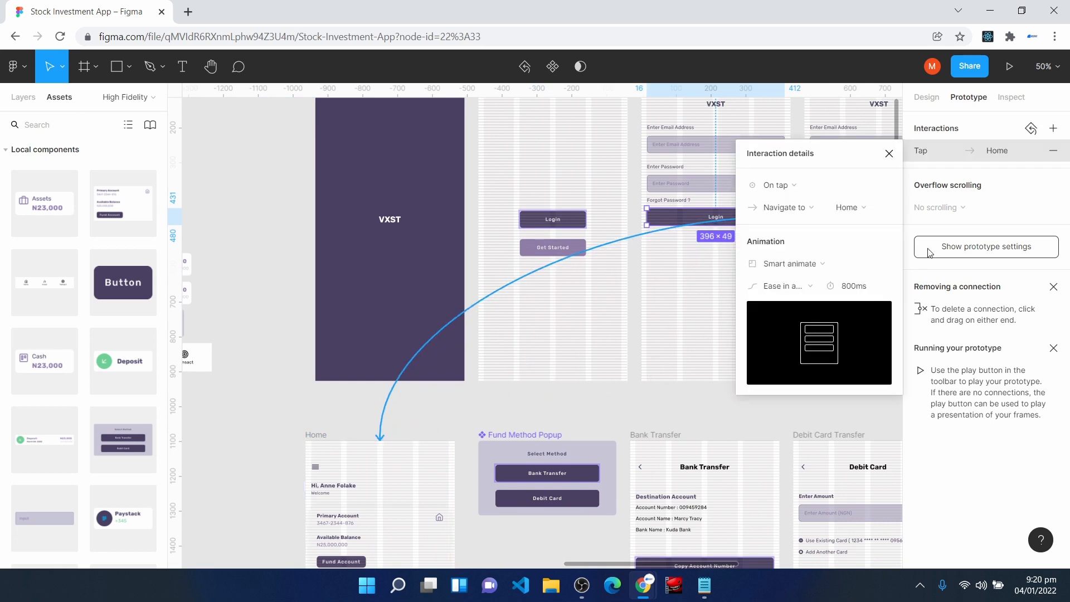
left_click(889, 153)
- Connect the Sign Up button on the Sign Up Page to the Verification Page
scroll(599, 318, "right", 7)
scroll(585, 310, "up", 1)
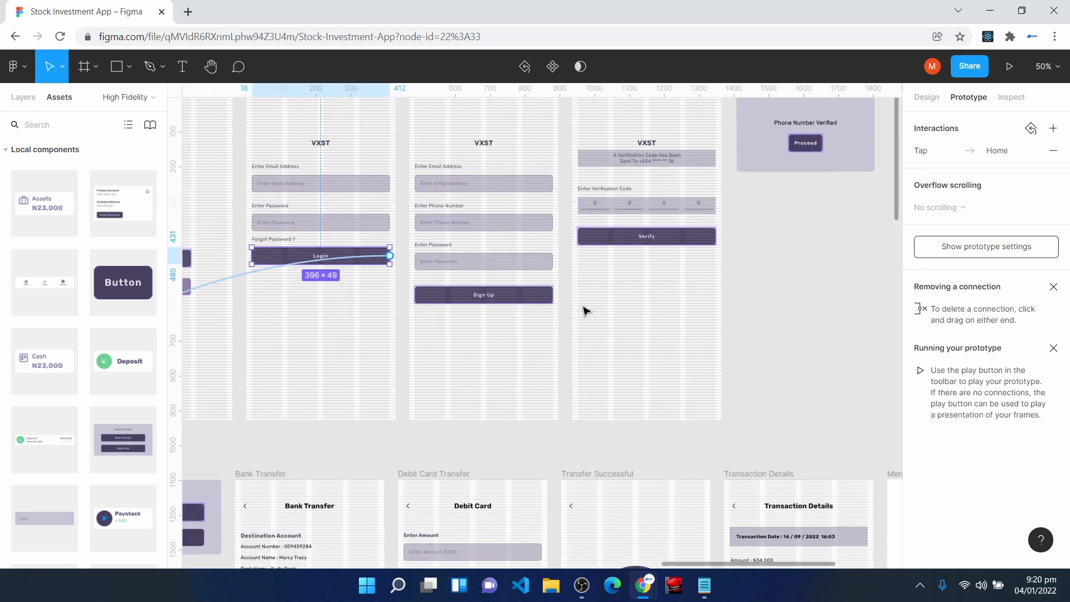
left_click(491, 296)
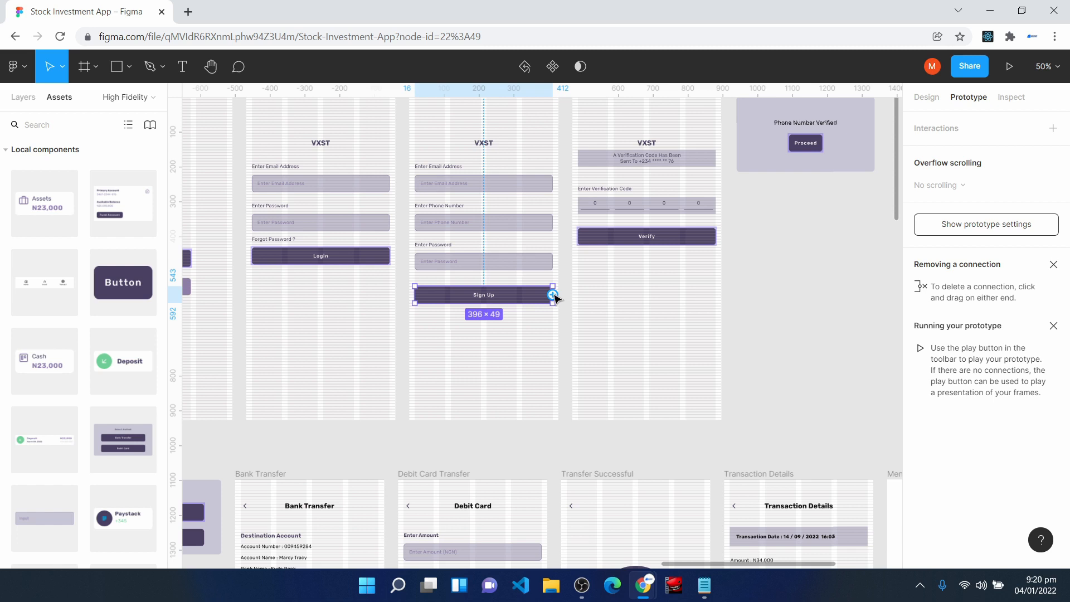
left_click_drag(553, 295, 579, 260)
scroll(693, 359, "up", 1)
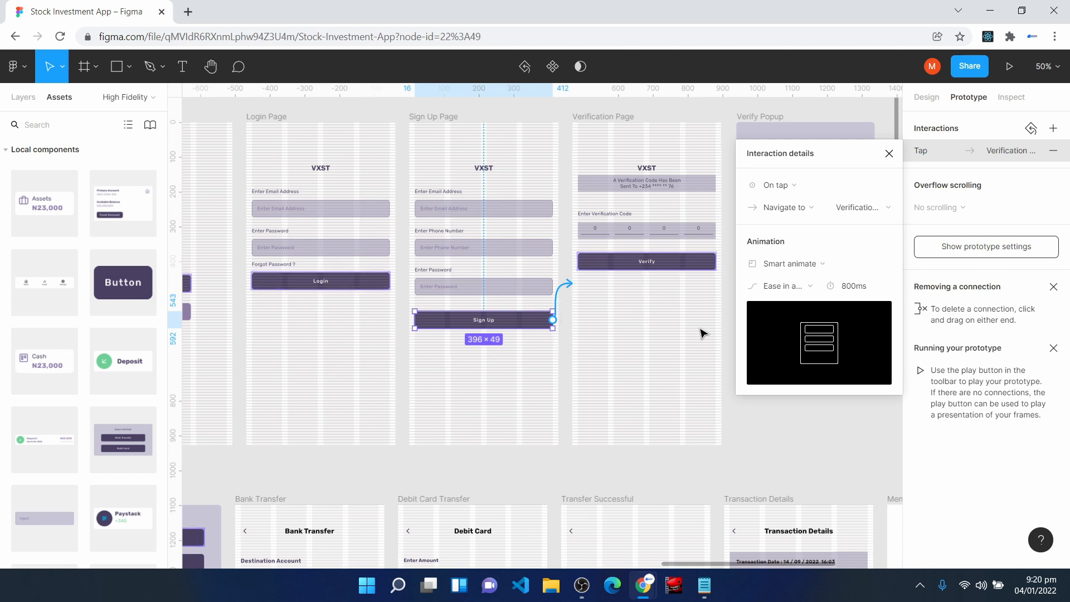
key("Escape")
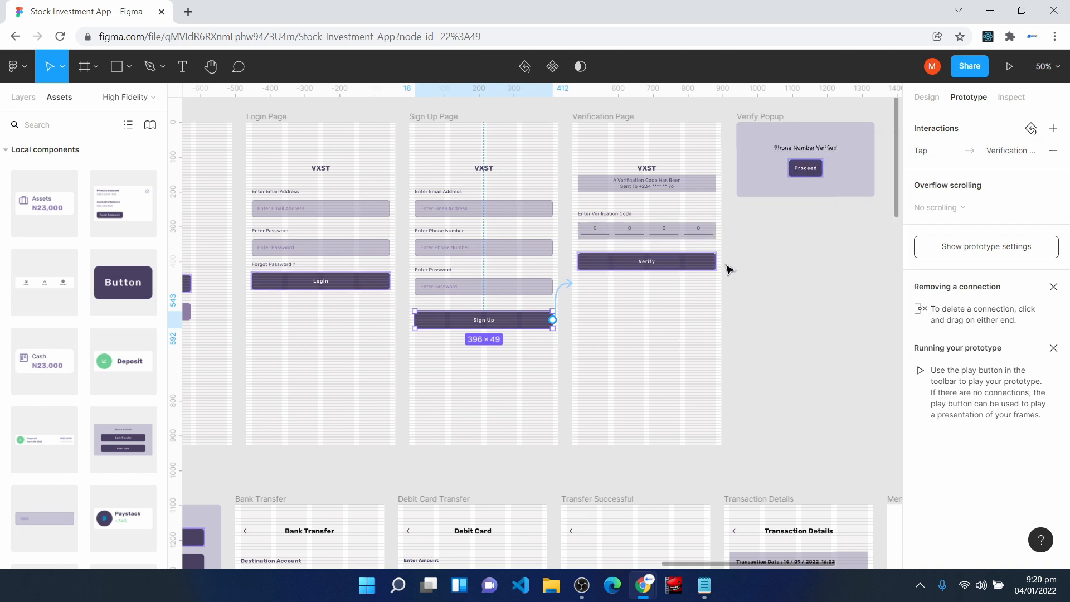
- Connect the Verification Page's Verify button to the Verify Popup and make the action Open overlay
left_click(693, 263)
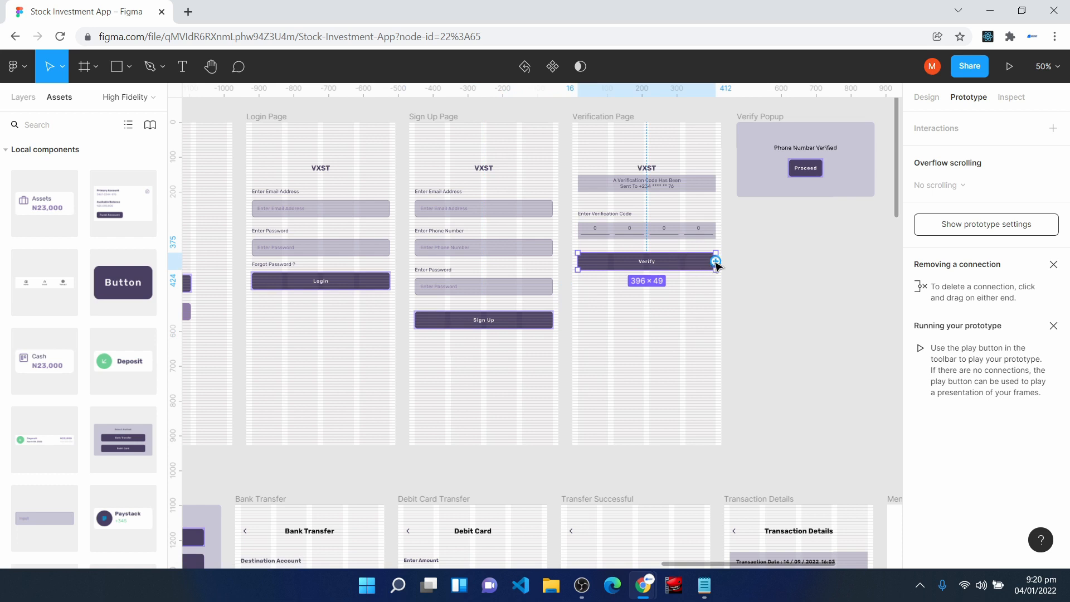
left_click_drag(716, 262, 749, 164)
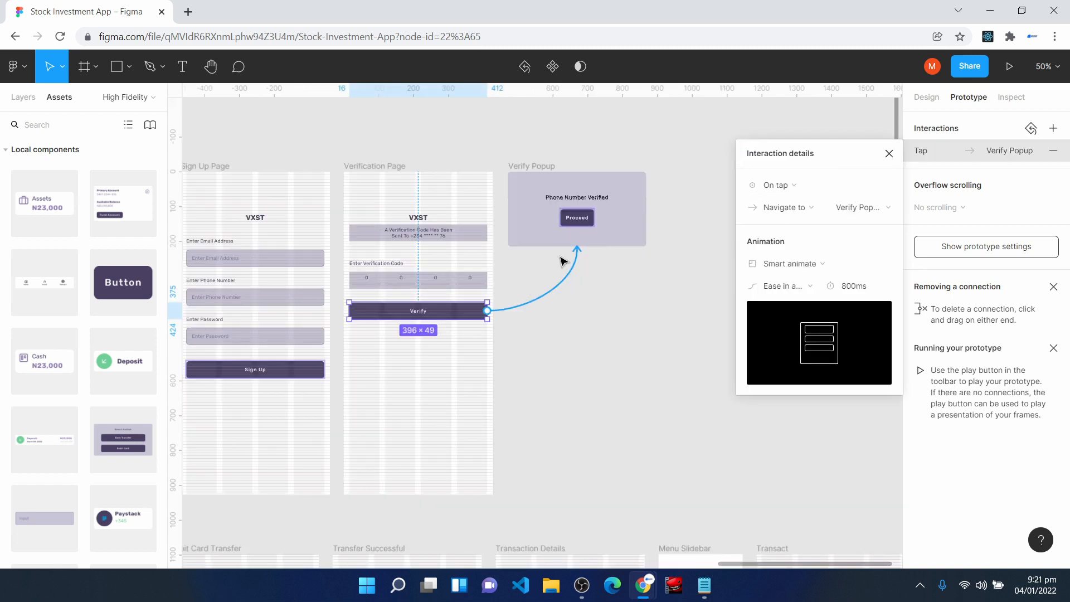
left_click(783, 209)
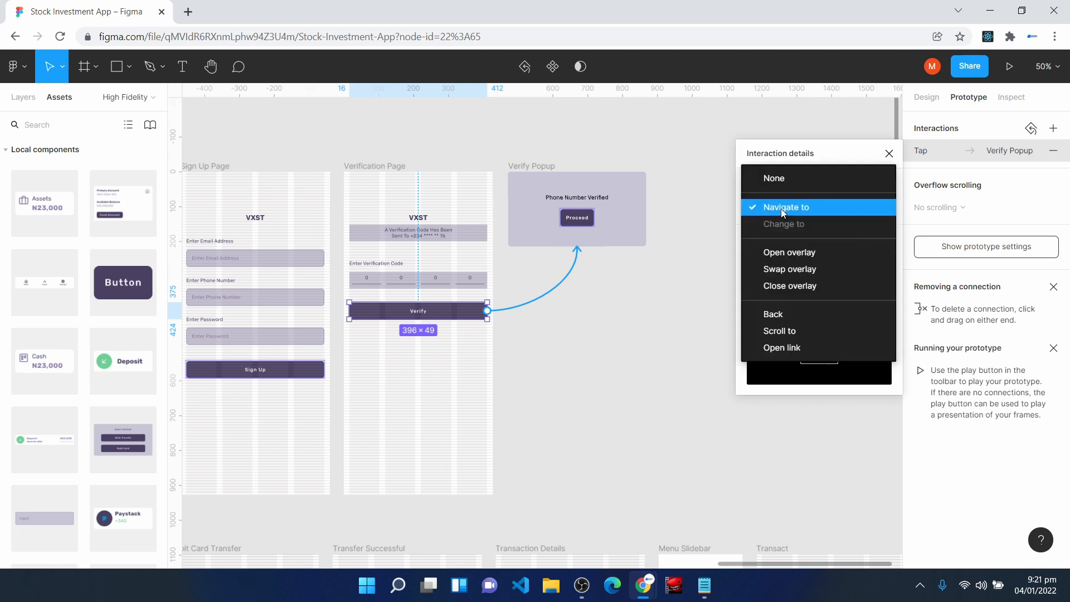
left_click(796, 259)
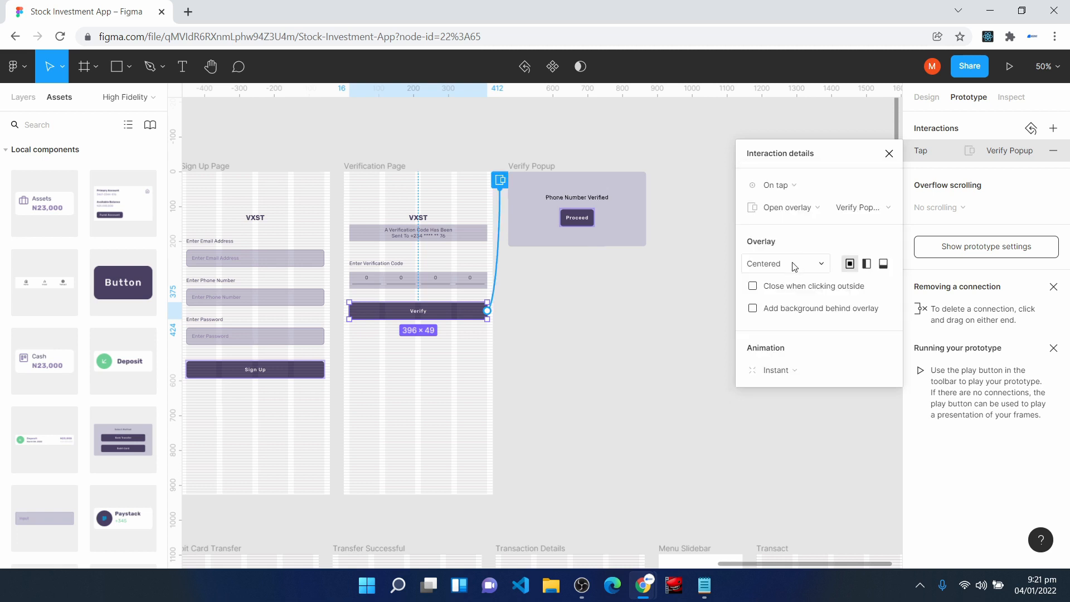
- Position the Verify Popup overlay as Centered and add a background behind it
left_click(794, 265)
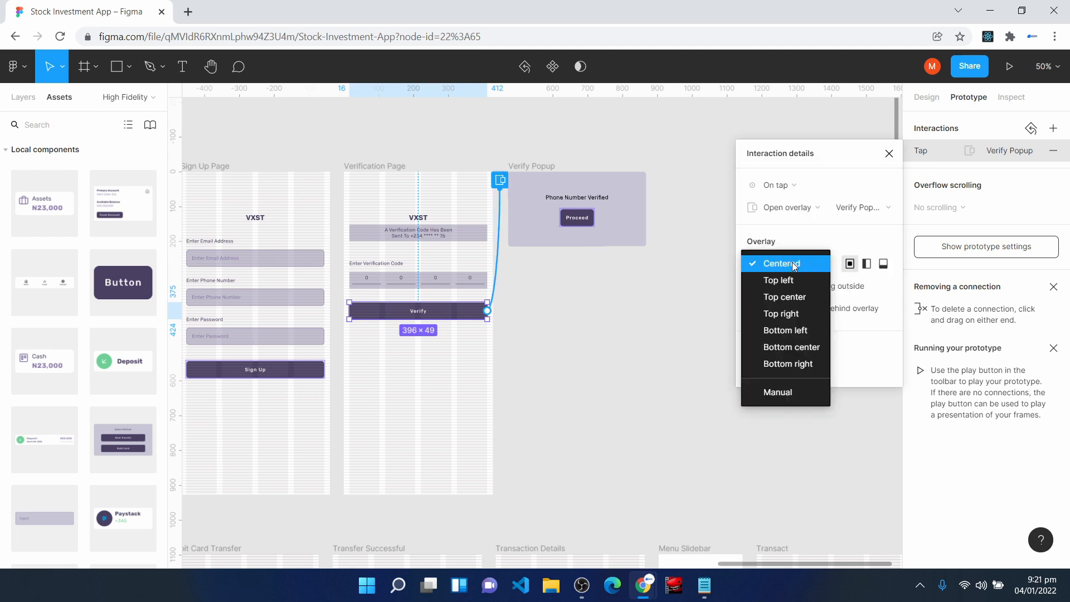
left_click(794, 265)
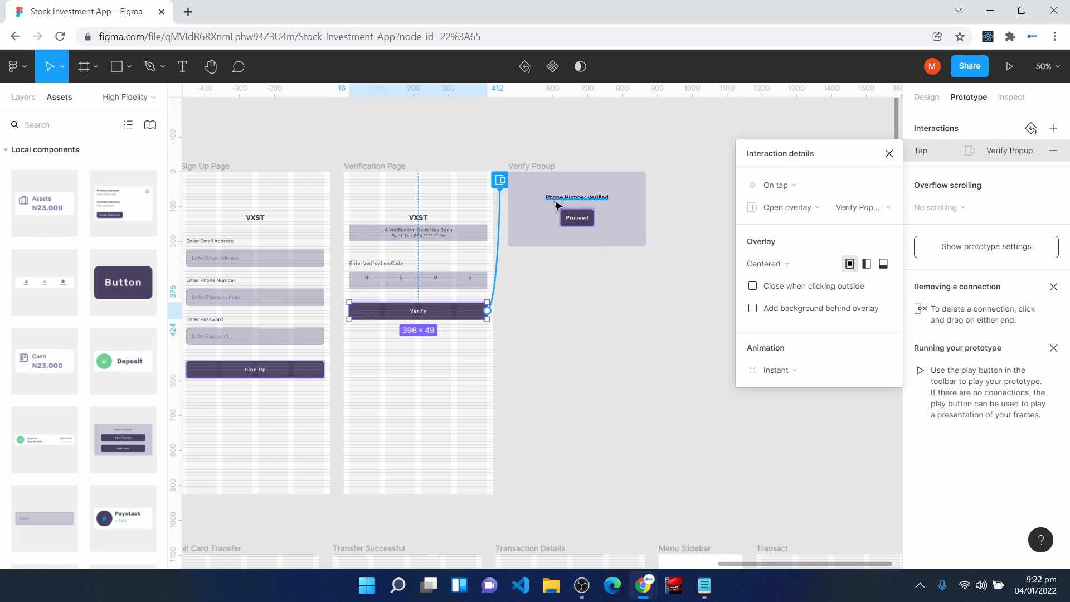
left_click(753, 310)
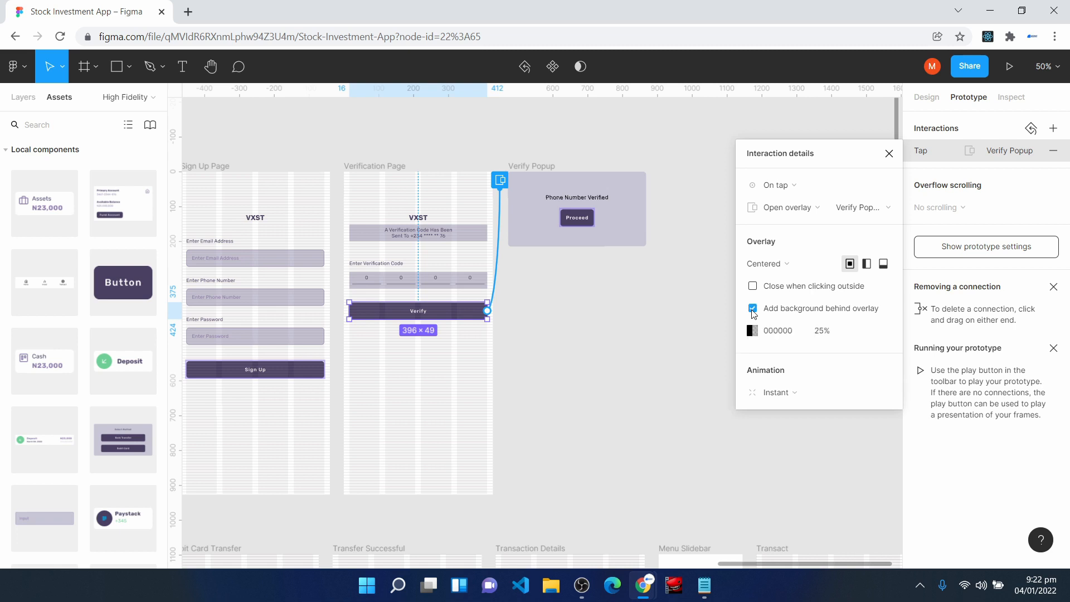
- Set the Verify Popup overlay's background opacity to 35%
left_click(822, 331)
type("35")
key("Return")
left_click(889, 153)
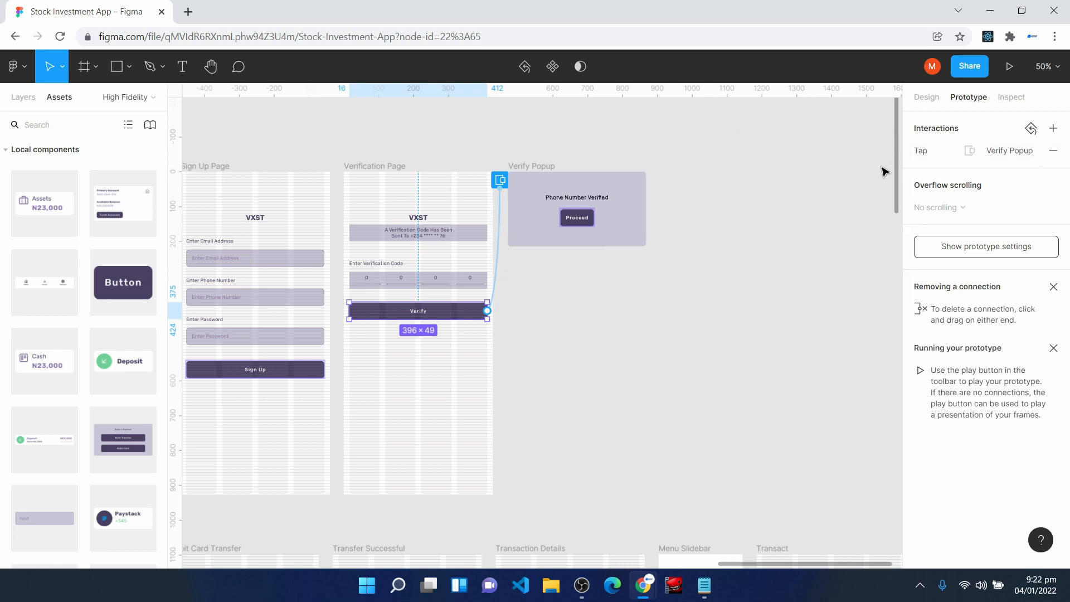
- Connect the Verify Popup's Proceed button to the Home screen
left_click(573, 222)
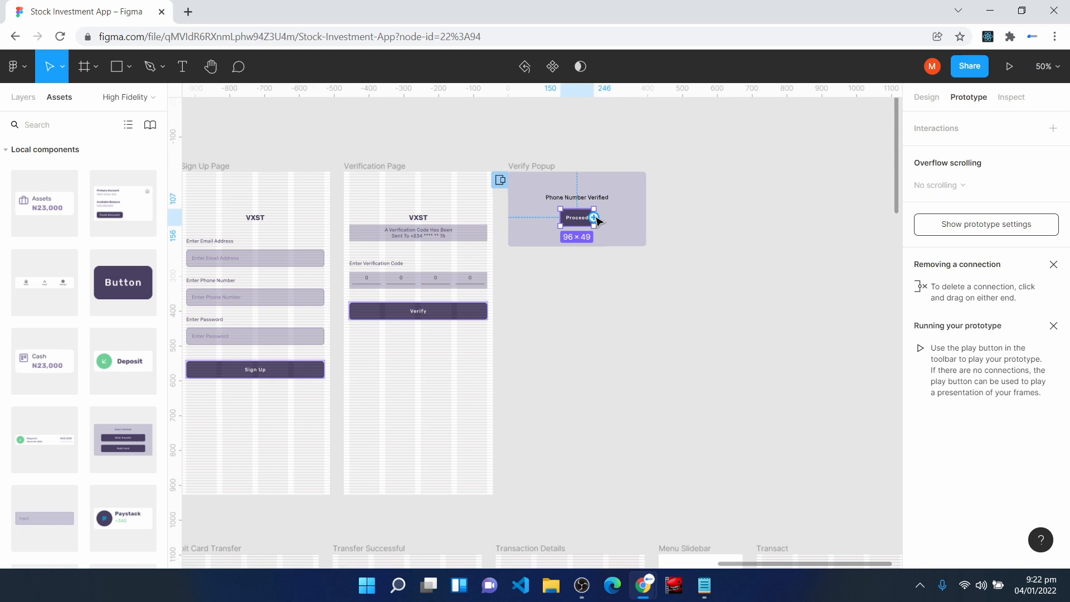
left_click_drag(594, 217, 438, 561)
left_click(865, 209)
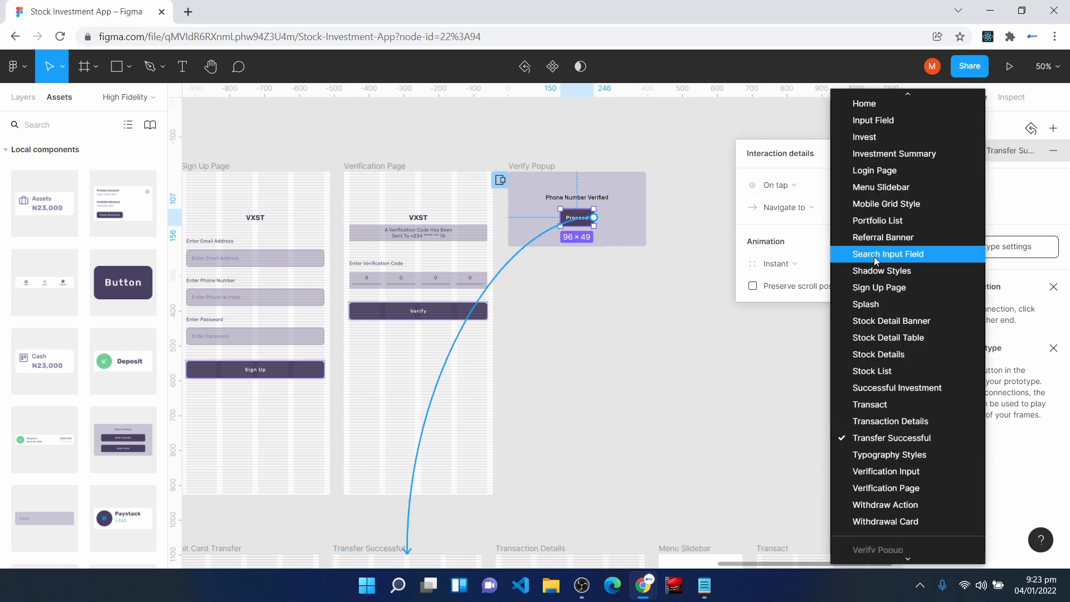
scroll(875, 256, "up", 2)
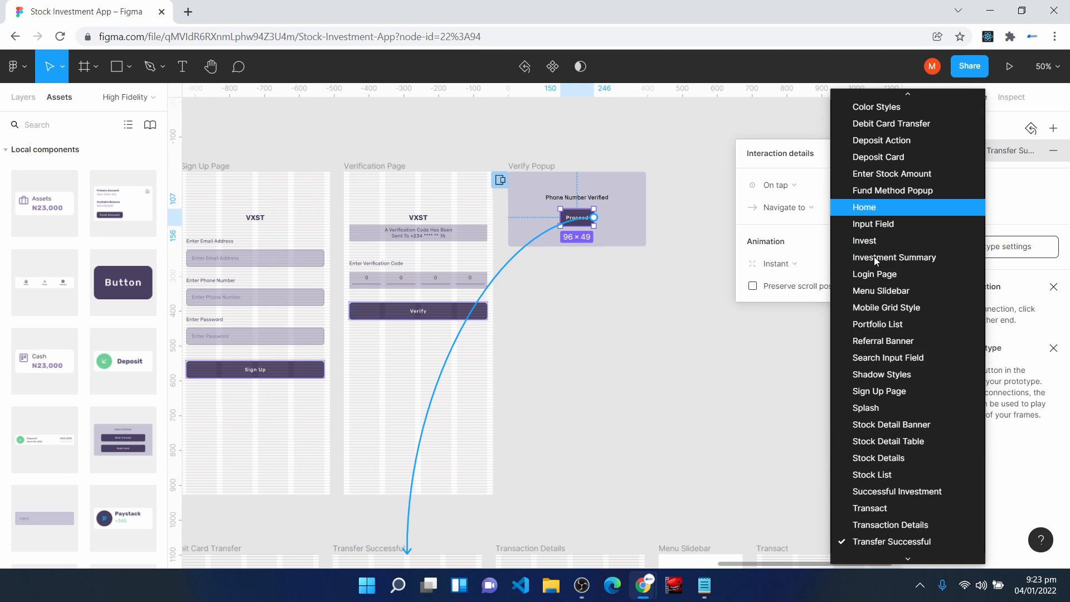
left_click(884, 212)
left_click(889, 156)
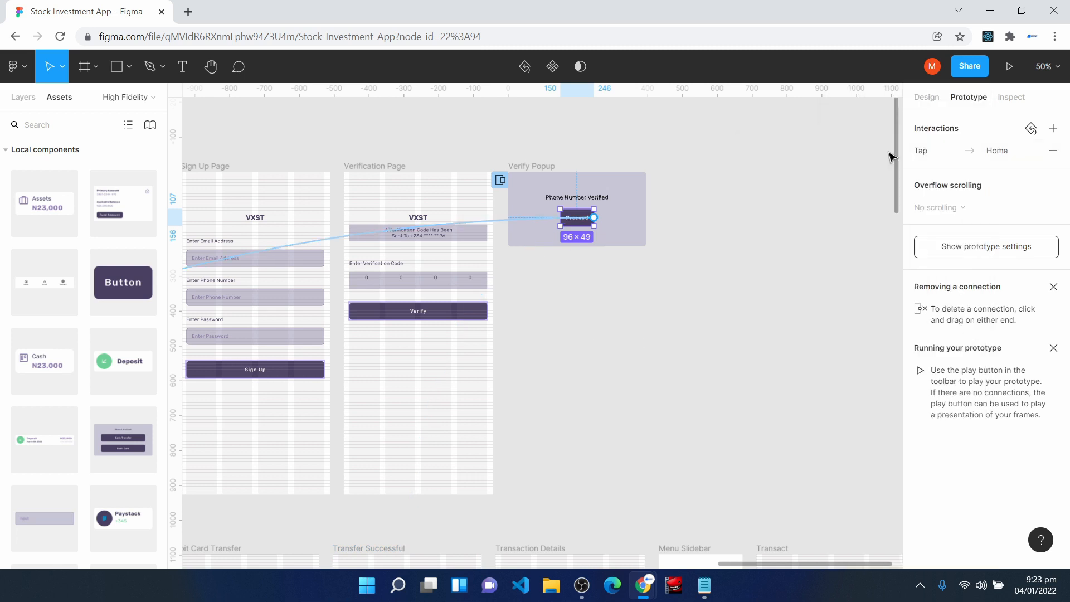
- Connect the hamburger menu icon on the Home screen to the Menu Slidebar
left_click_drag(772, 564, 626, 567)
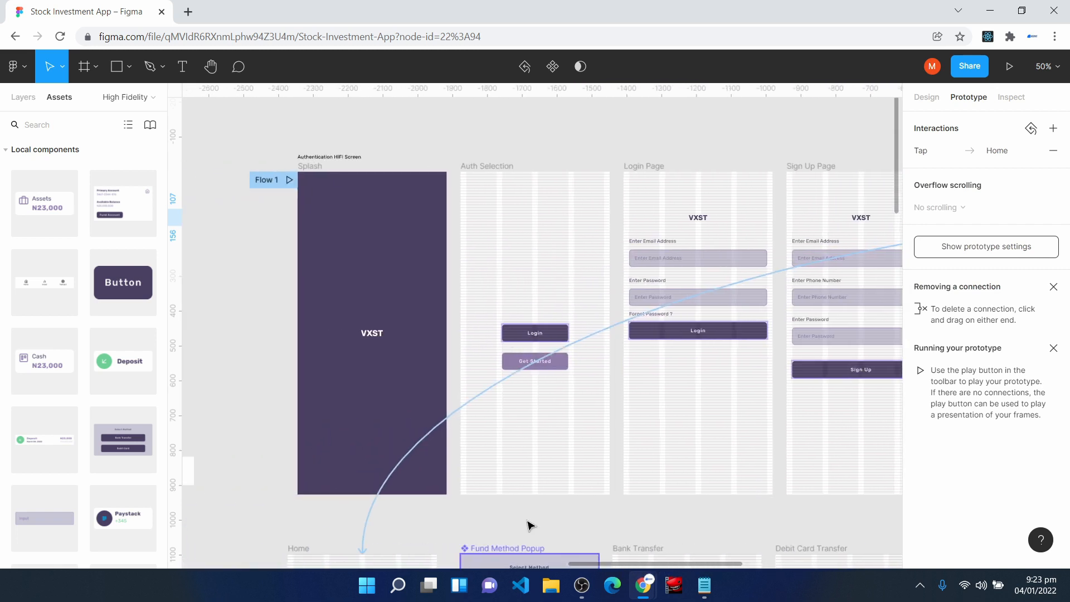
scroll(441, 449, "down", 5)
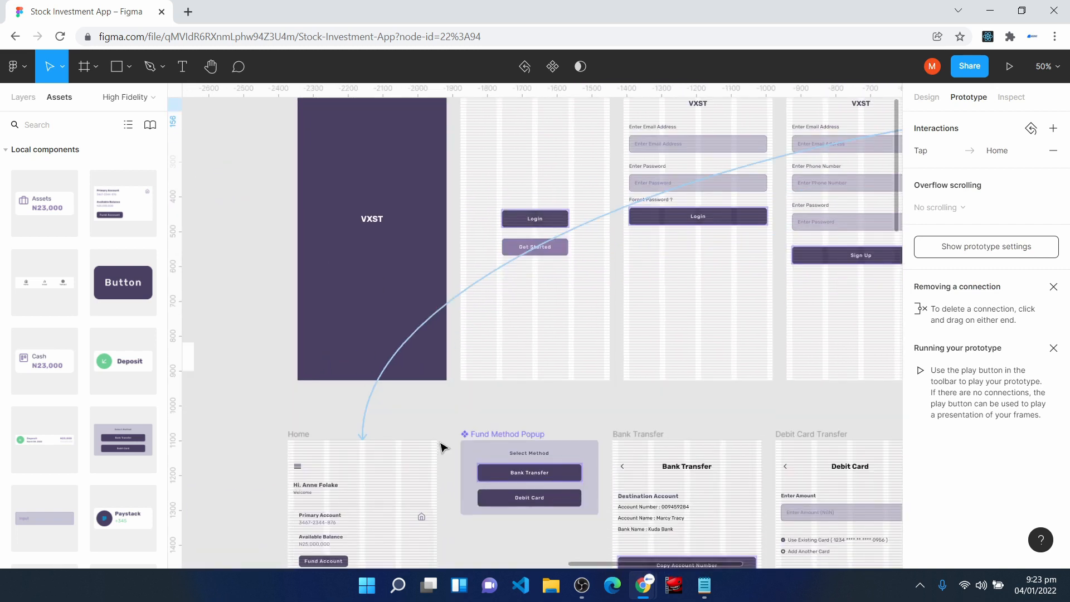
scroll(236, 464, "down", 8)
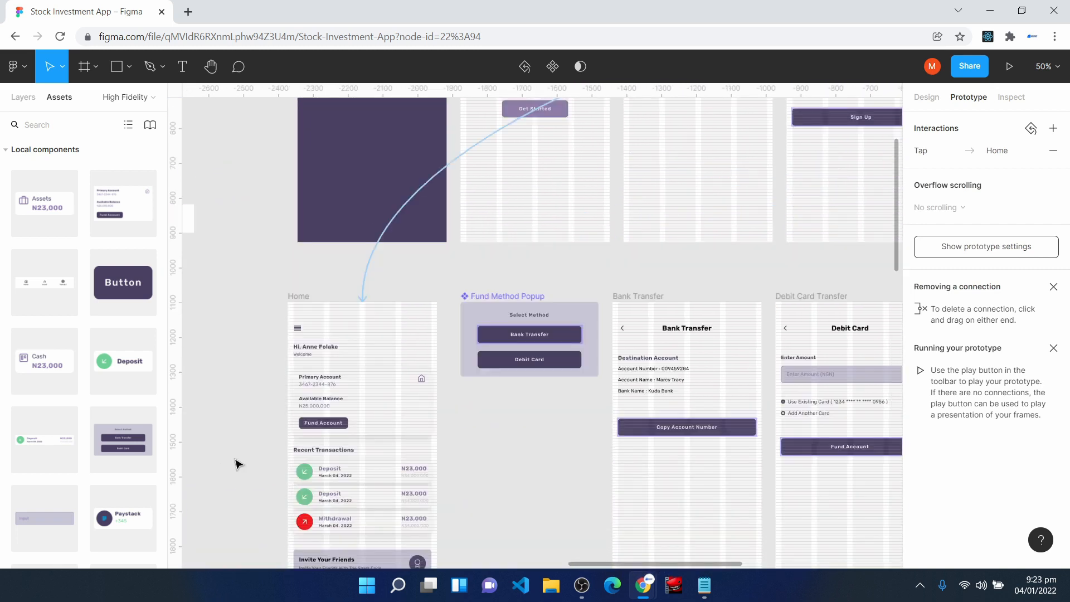
key("ctrl+plus")
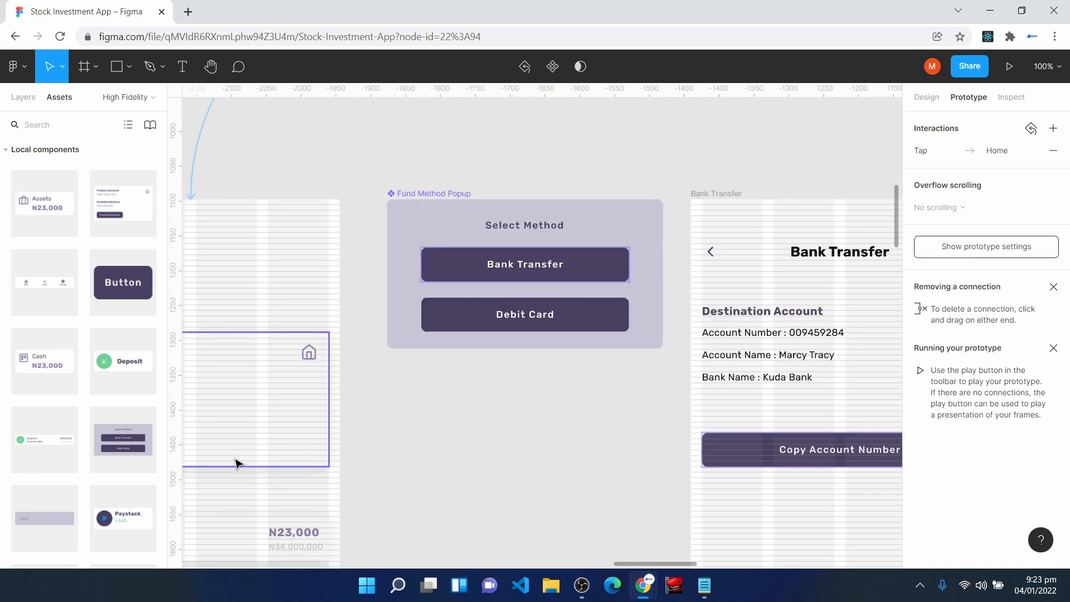
scroll(237, 463, "left", 5)
scroll(236, 463, "down", 1)
left_click(347, 190)
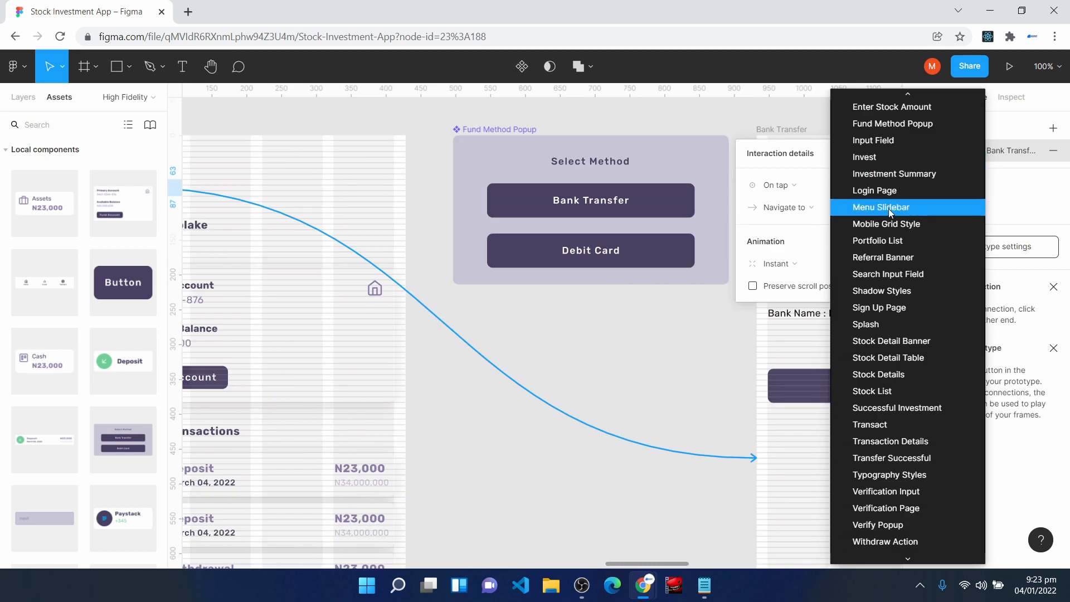
left_click(889, 207)
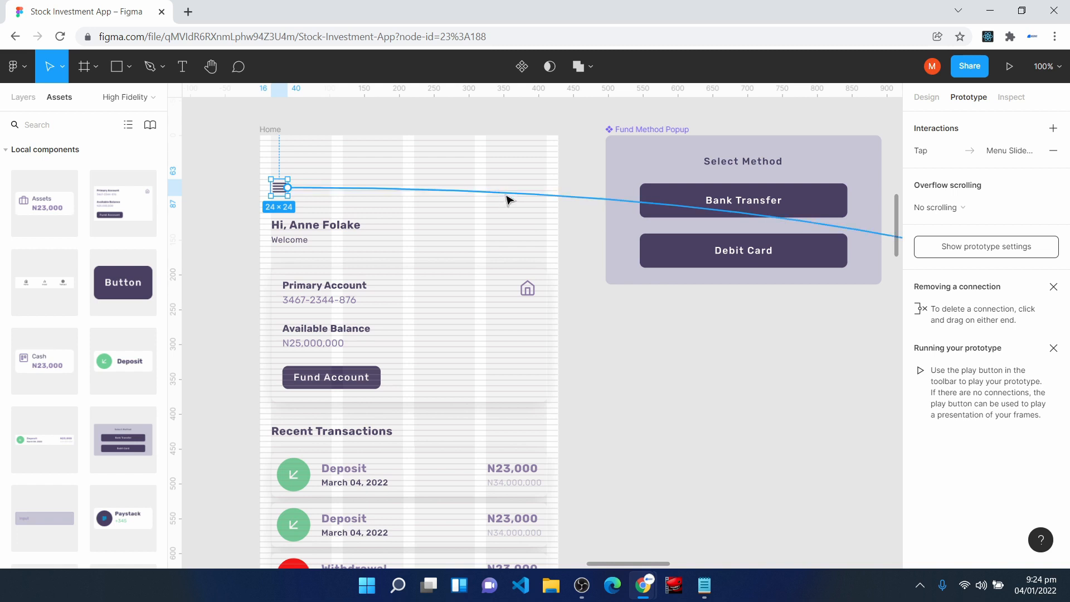
- Make the Home menu icon's interaction open the Menu Slidebar as an overlay
left_click(507, 196)
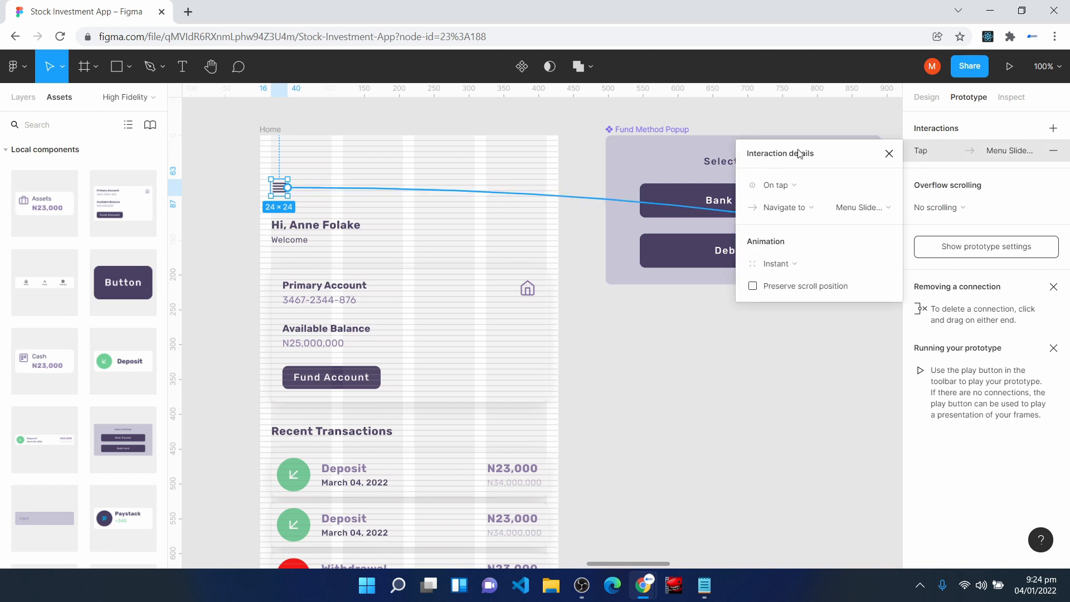
left_click(797, 211)
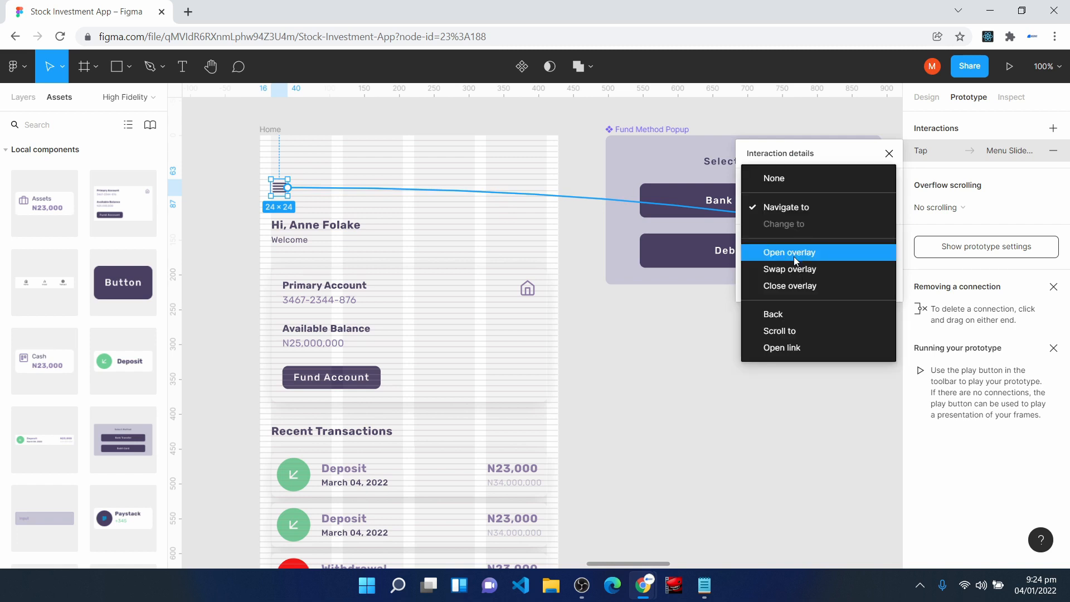
left_click(793, 254)
- Set the Menu Slidebar overlay's position to Manual and align it with the Home screen's upper-left corner
left_click(798, 266)
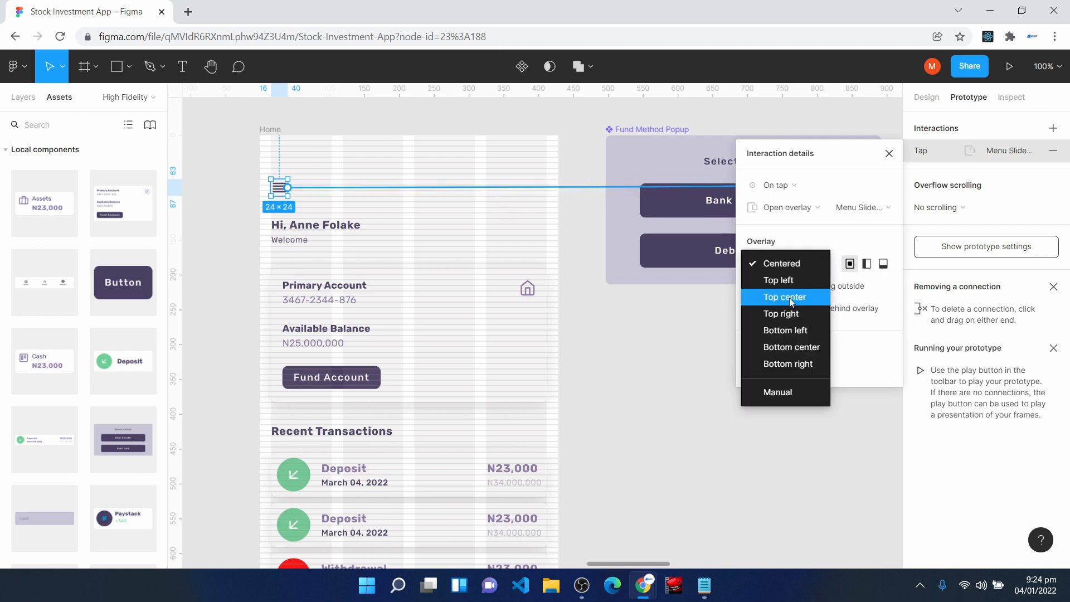
left_click(790, 393)
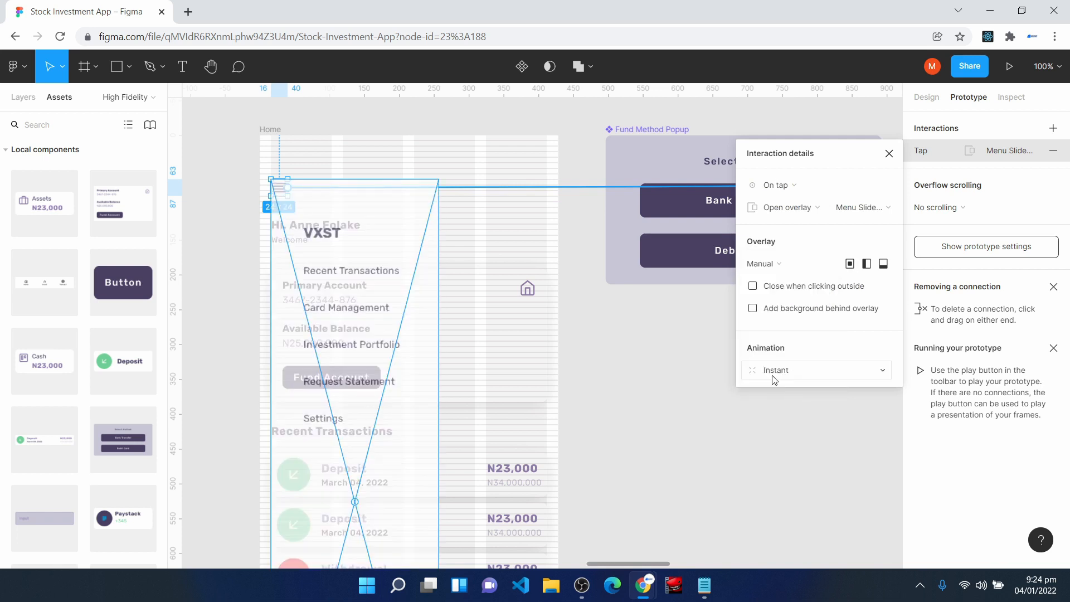
scroll(402, 362, "down", 1)
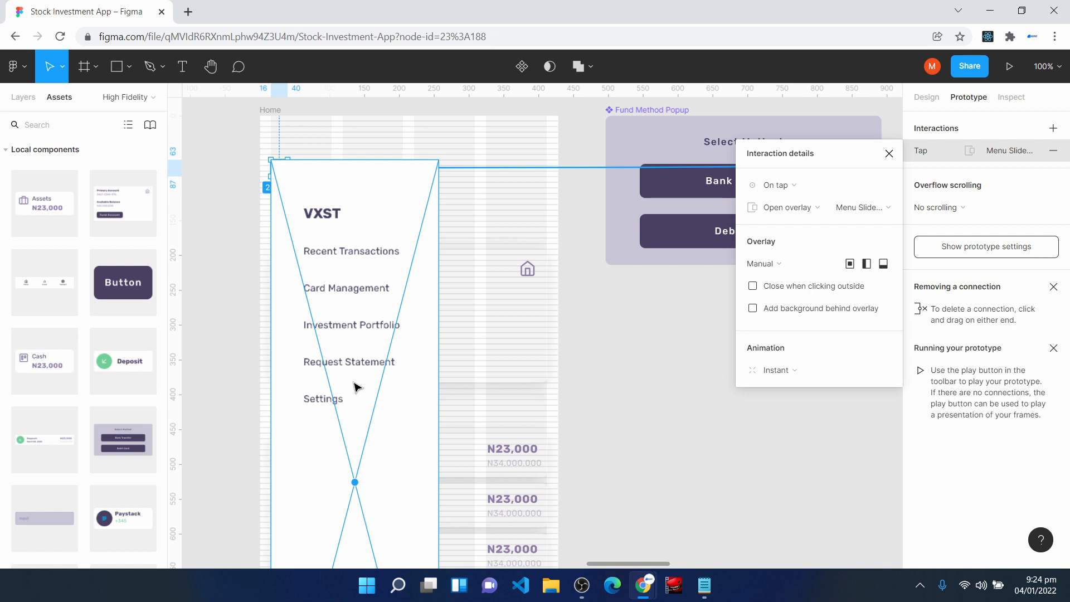
left_click_drag(355, 387, 342, 325)
scroll(373, 383, "down", 5)
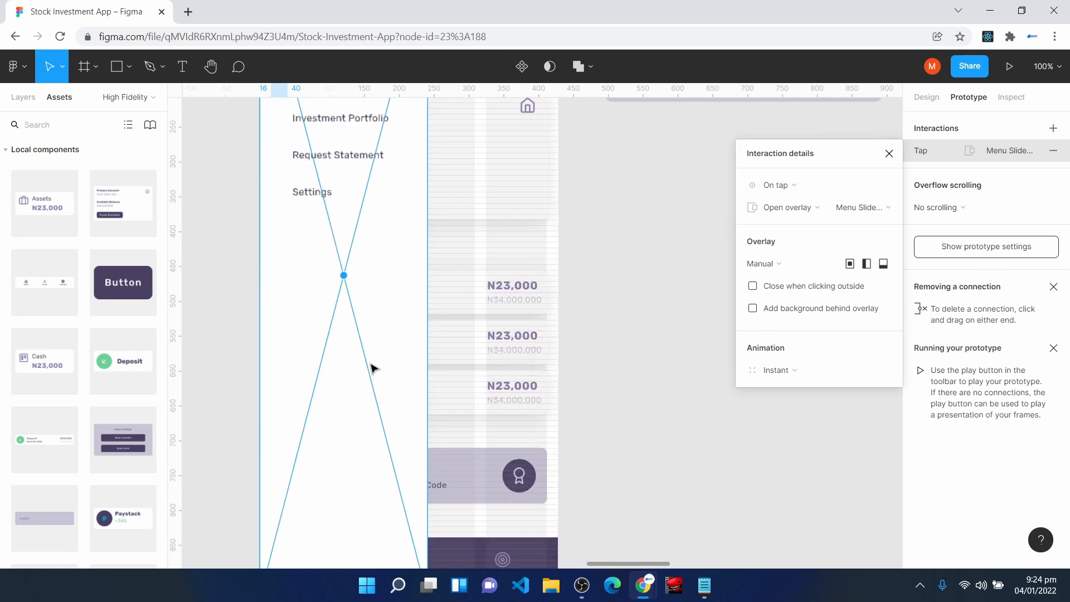
scroll(373, 368, "up", 8)
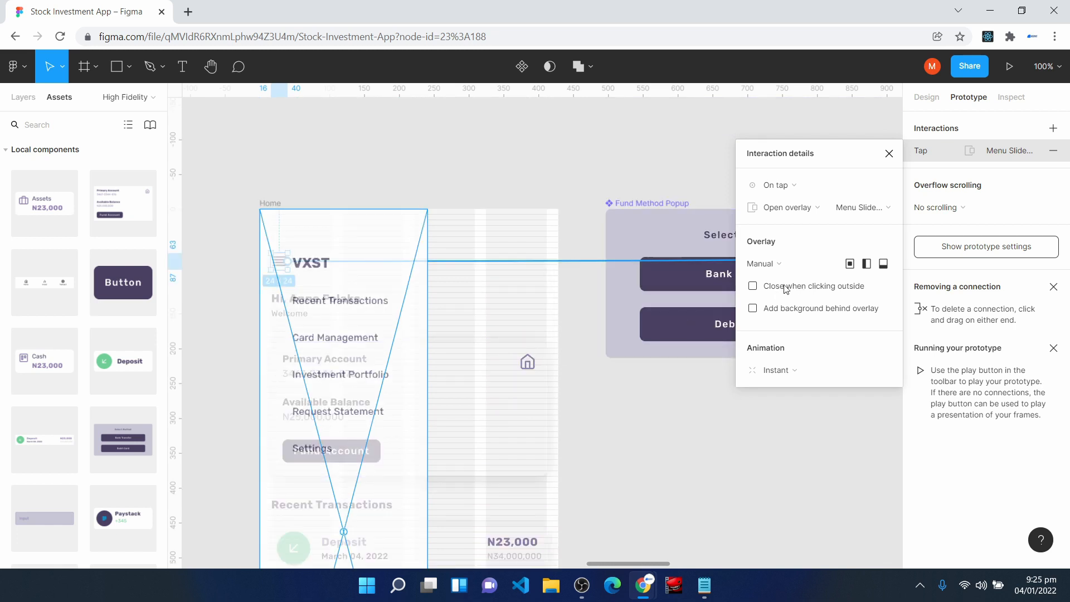
- Make the Menu Slidebar overlay close when clicking outside and add a background behind it at 35% opacity
left_click(753, 287)
left_click(754, 309)
left_click(834, 332)
type("35")
key("Return")
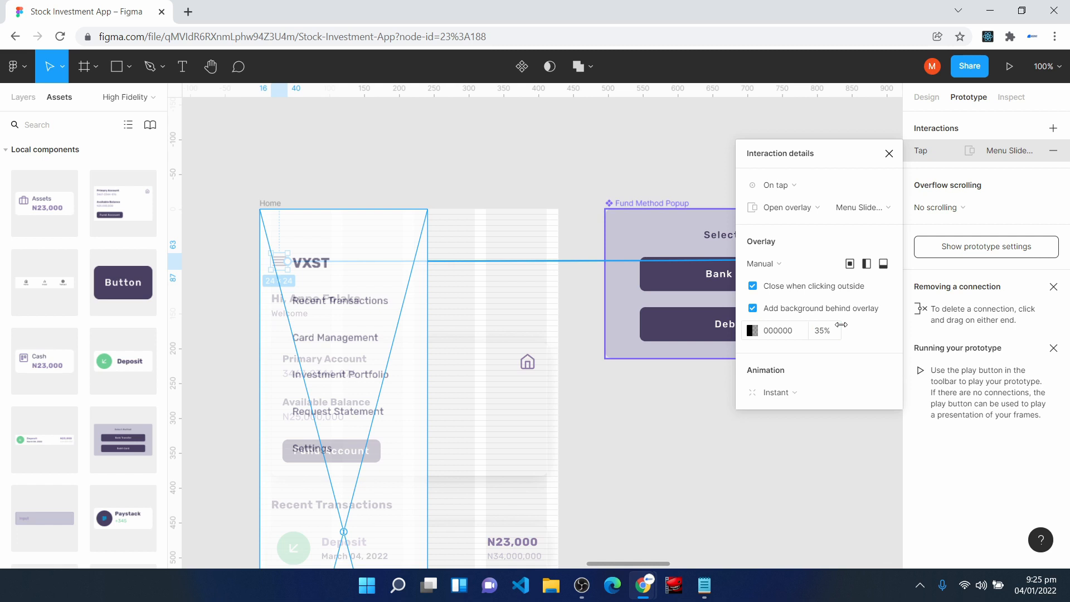
- Animate the Menu Slidebar overlay with Move in, travelling from left to right
left_click(787, 393)
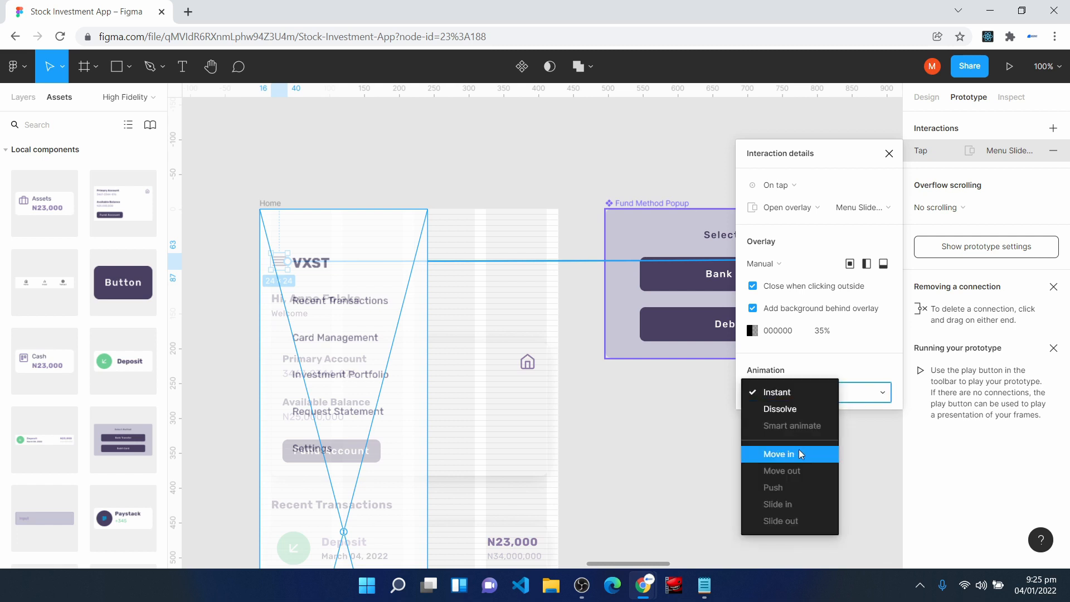
left_click(799, 453)
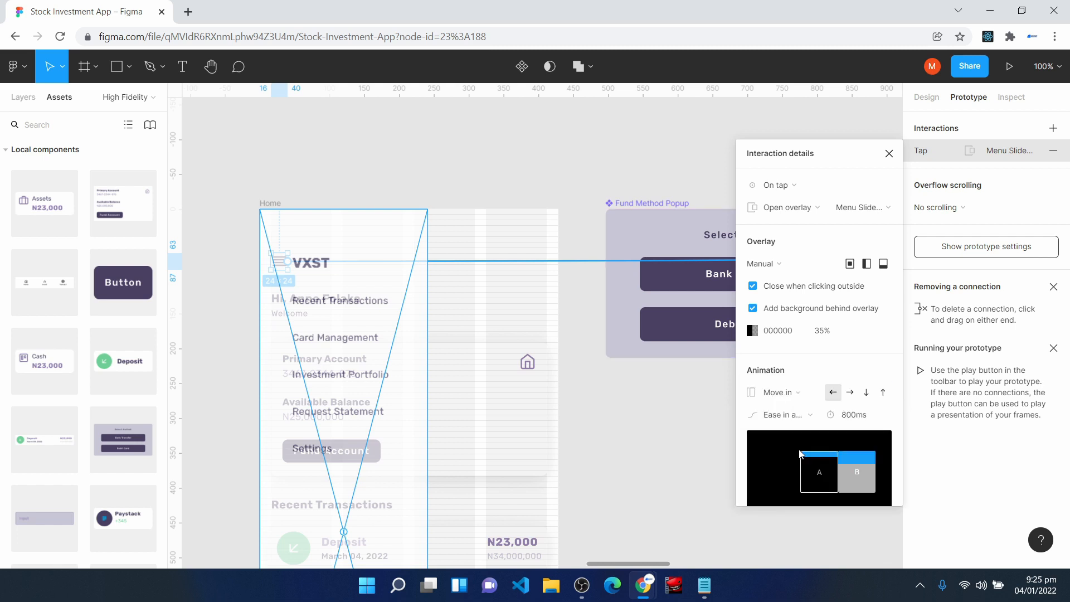
left_click(851, 394)
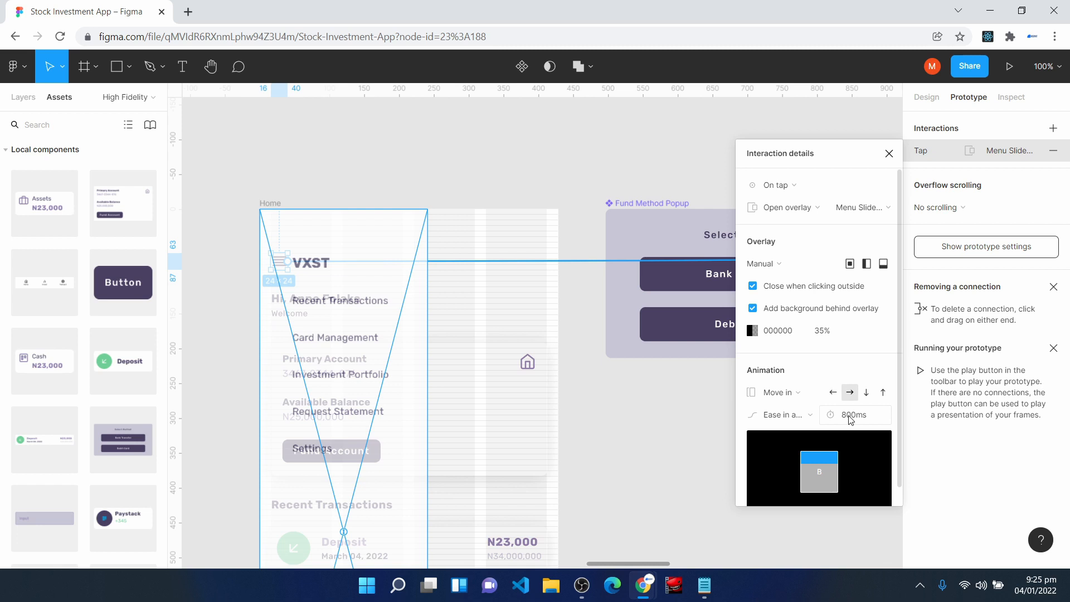
- Connect the Home screen's Fund Account button to the Fund Method Popup and make the action Open overlay
left_click(344, 379)
scroll(344, 379, "down", 3)
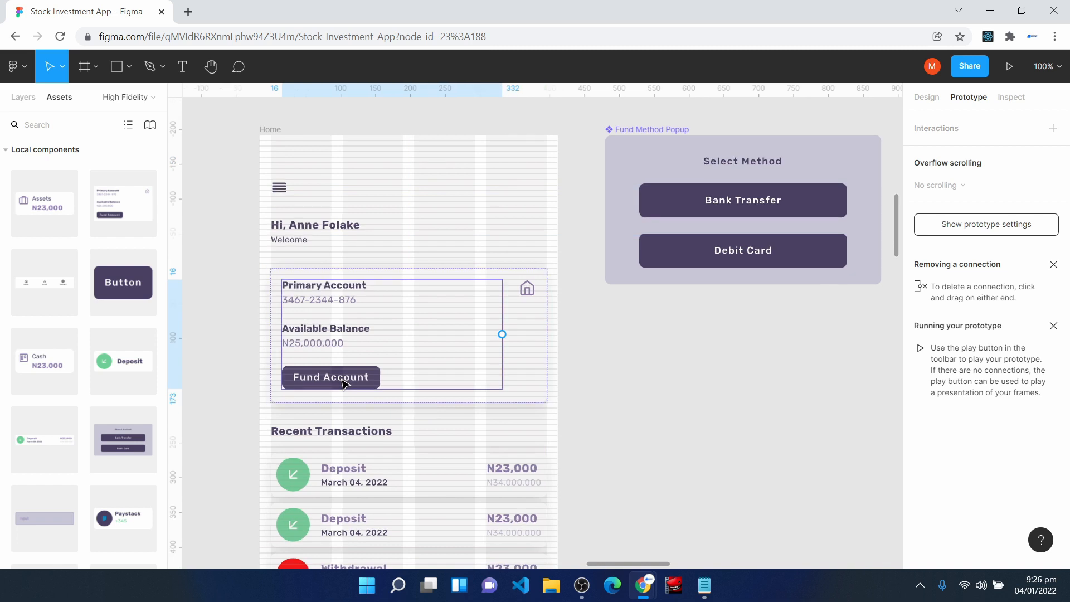
double_click(344, 379)
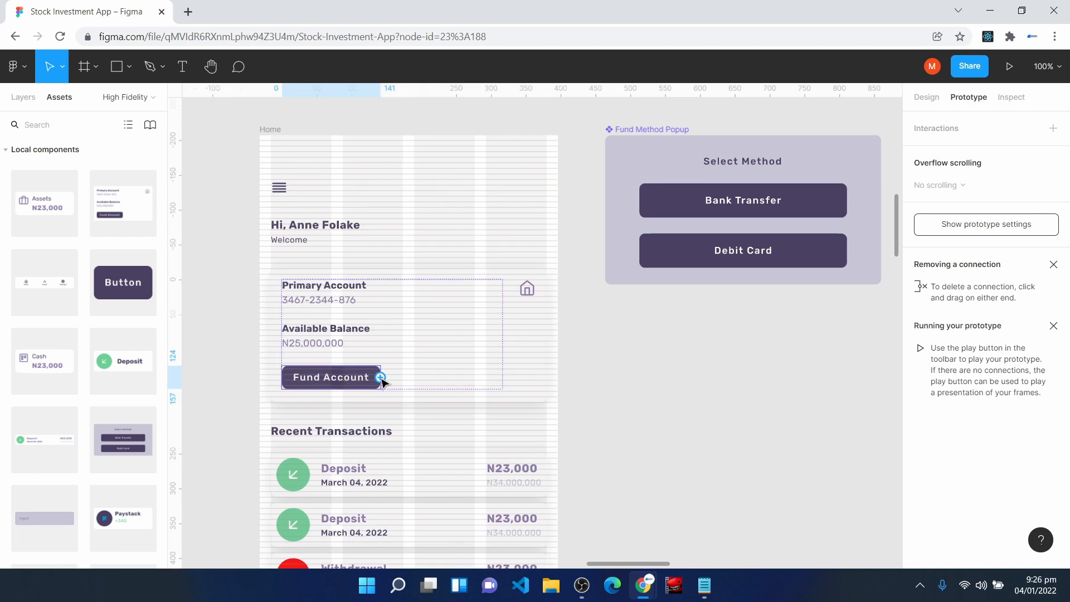
left_click_drag(381, 377, 614, 214)
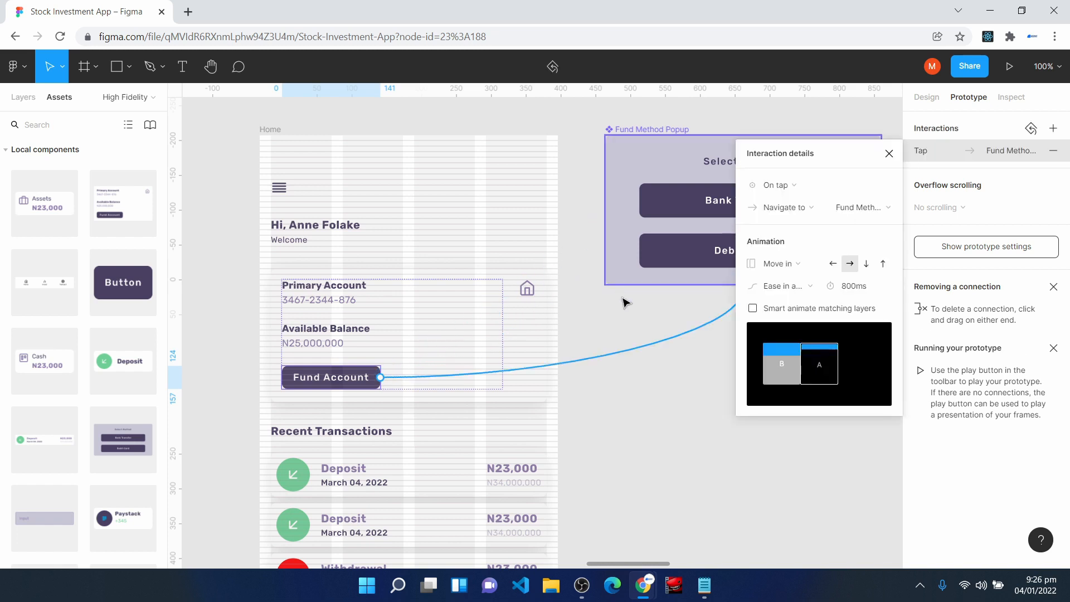
left_click(786, 212)
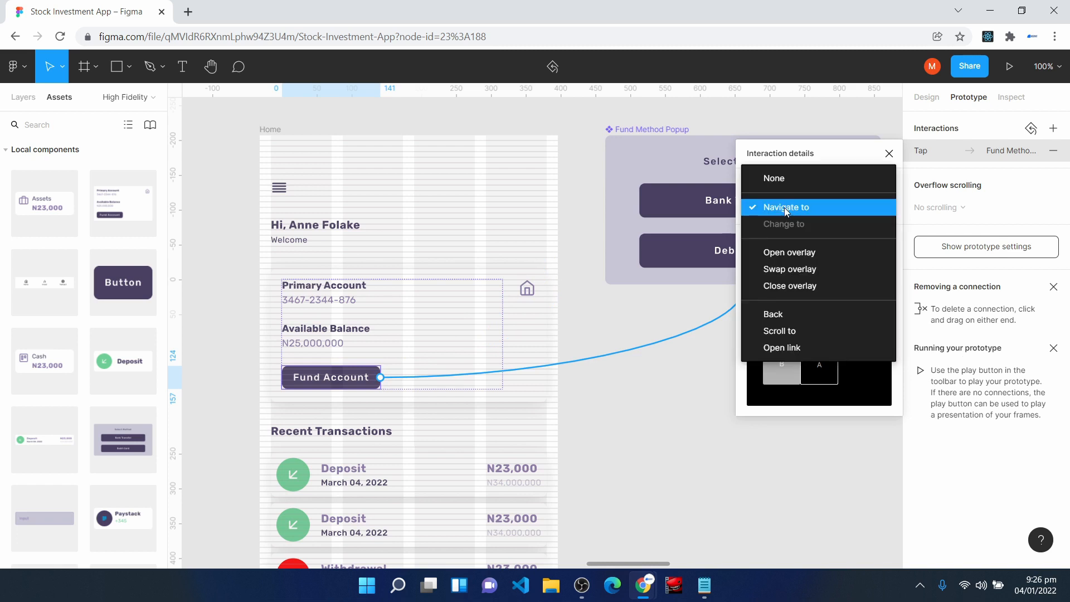
left_click(788, 255)
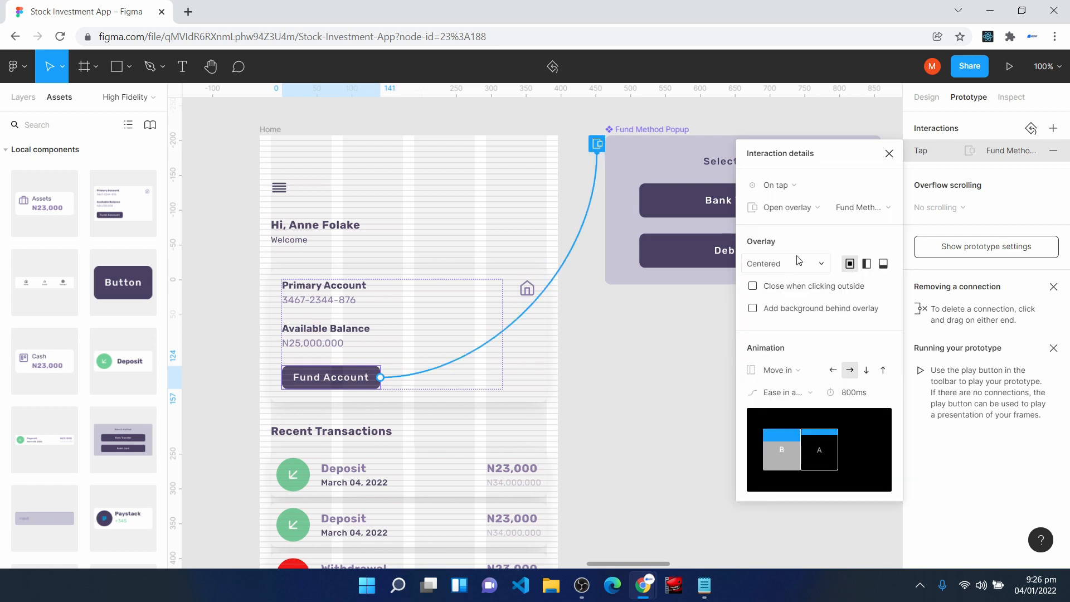
- Make the Fund Method Popup overlay close when clicking outside and add a background behind it at 35% opacity
left_click(754, 309)
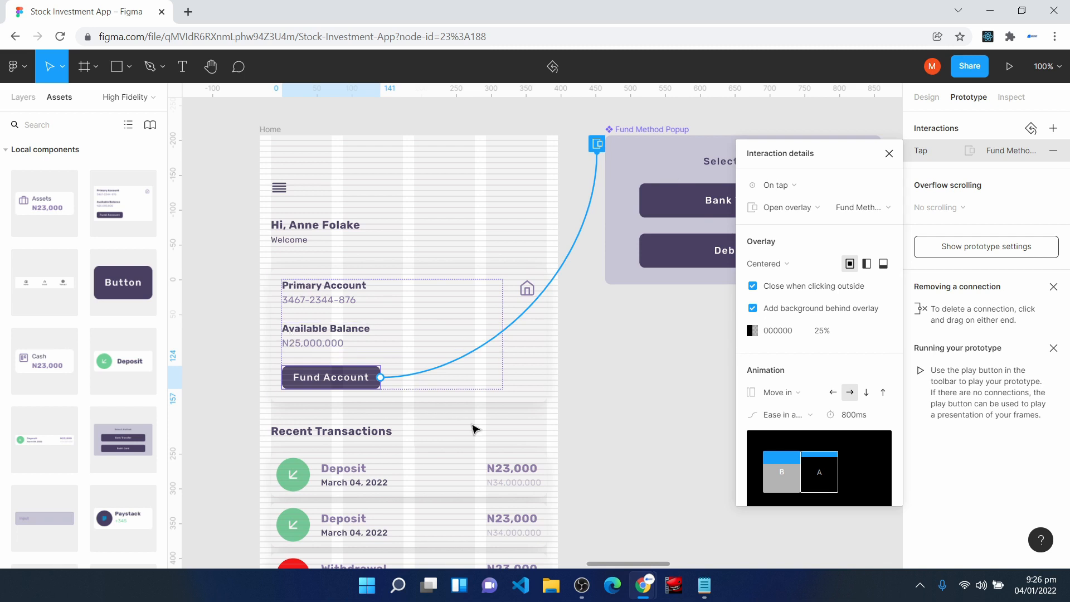
left_click(817, 337)
type("3")
key("Return")
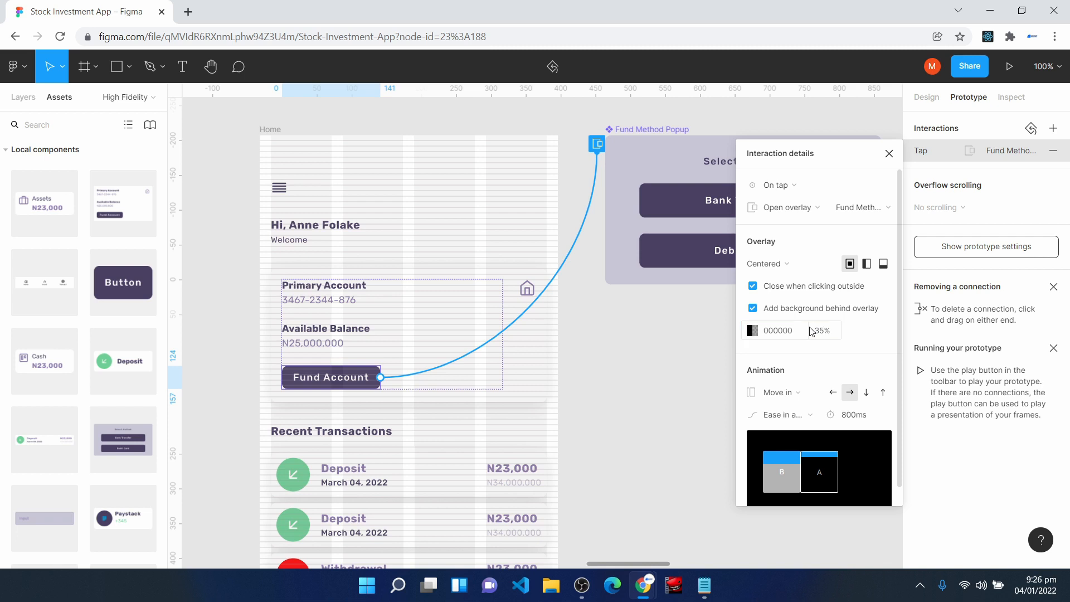
- Change the Fund Method Popup overlay's animation to Instant
left_click(790, 394)
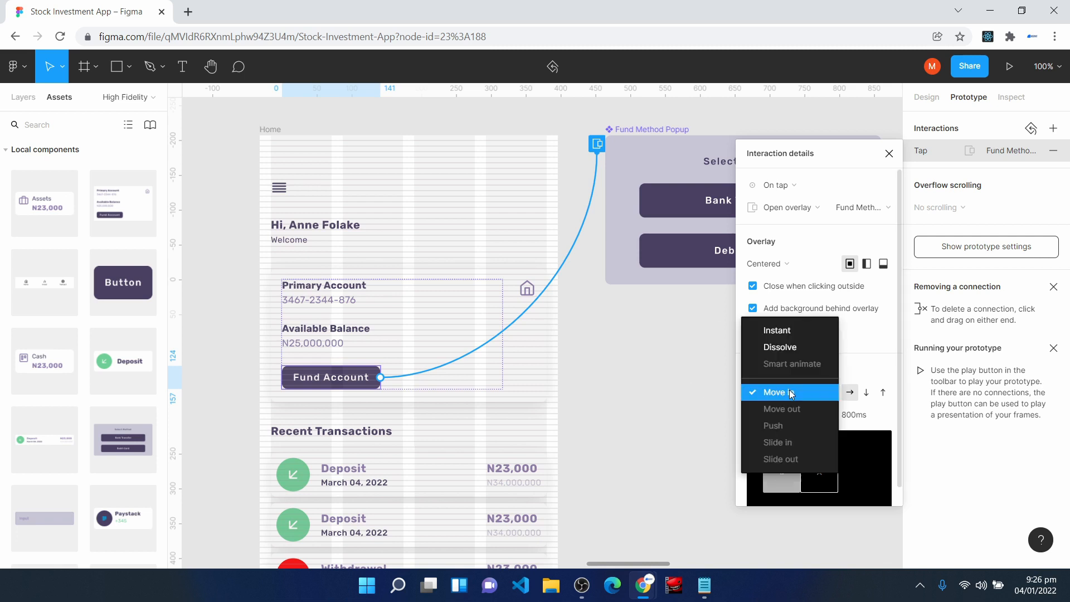
left_click(795, 332)
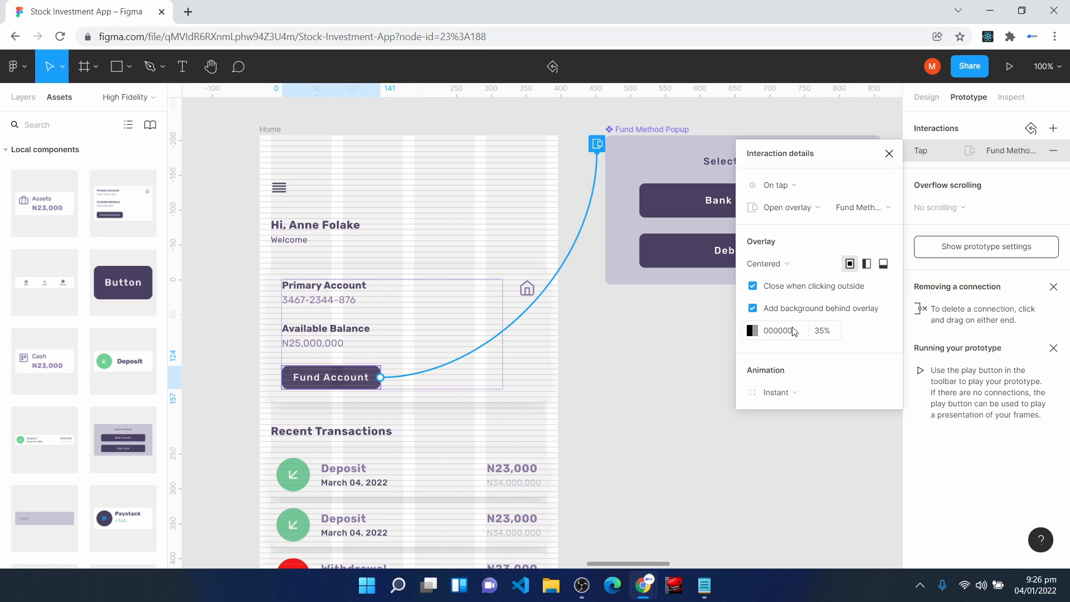
left_click(889, 153)
- Connect the Fund Method Popup's Bank Transfer button to the Bank Transfer screen
left_click_drag(618, 564, 654, 565)
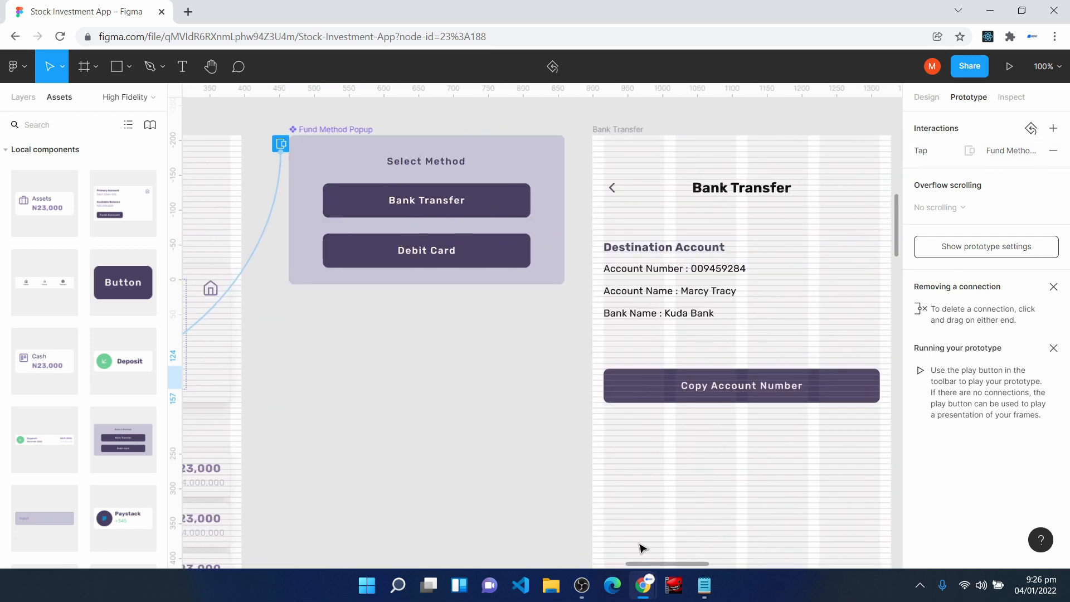
left_click(490, 211)
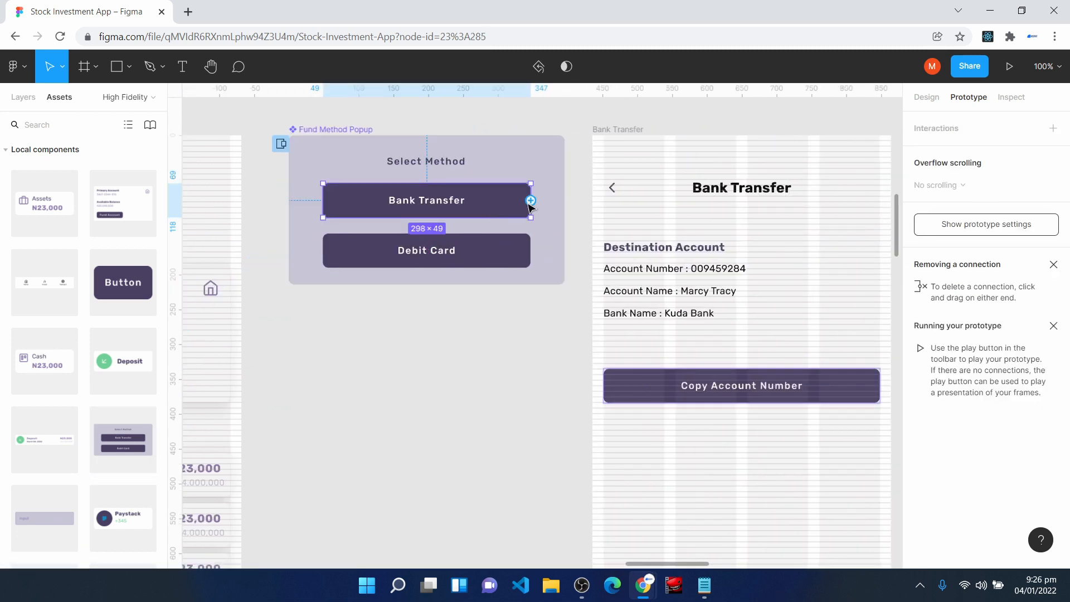
left_click_drag(531, 201, 601, 261)
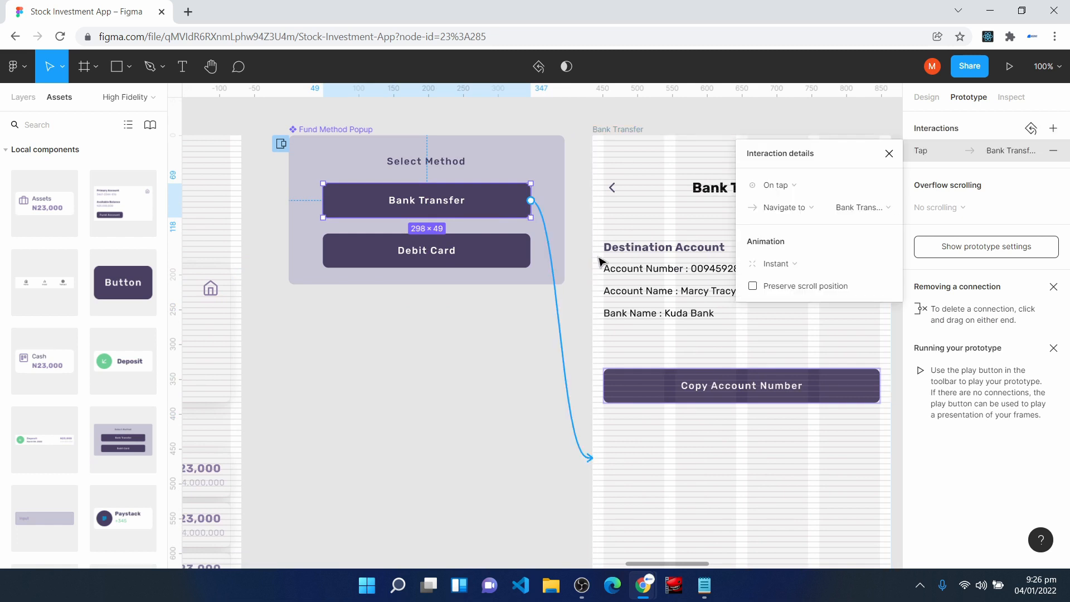
left_click(889, 154)
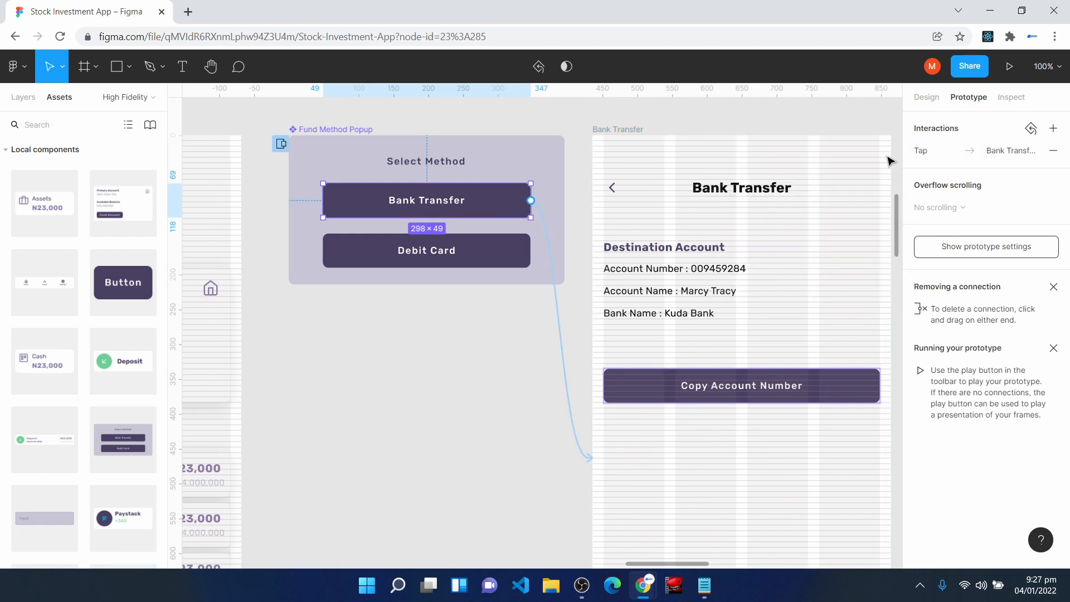
- Connect the Bank Transfer screen's back arrow to the Home screen with a Smart animate transition
scroll(435, 405, "right", 5)
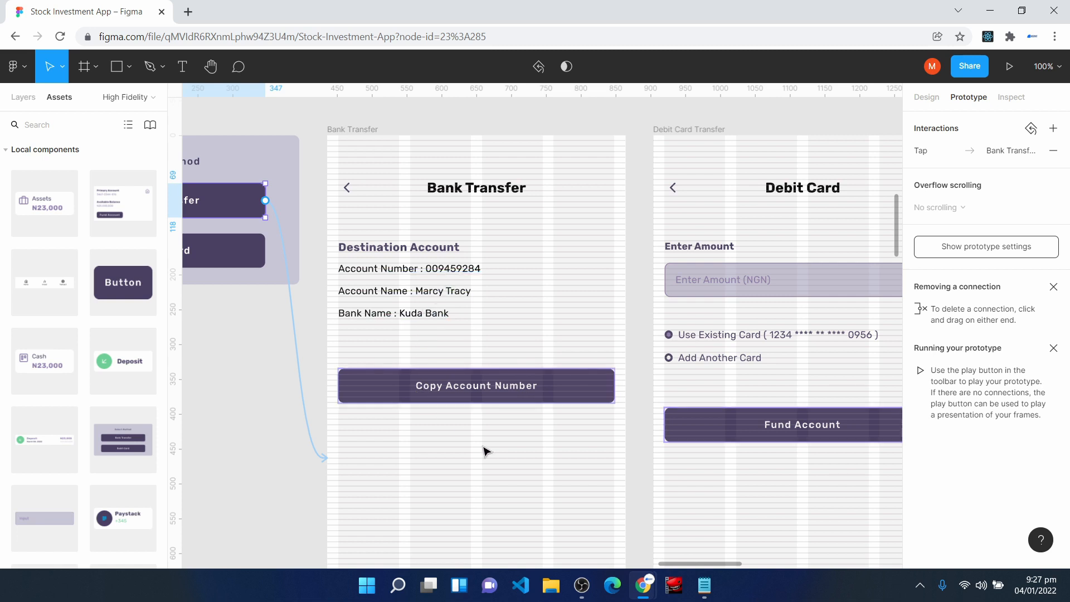
left_click_drag(686, 568, 649, 571)
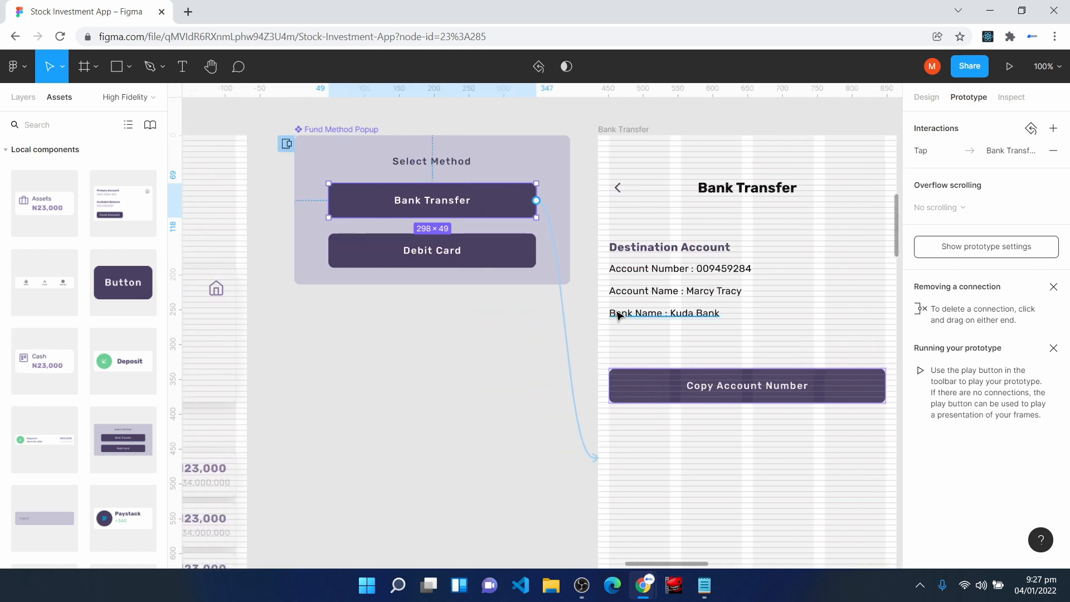
left_click(614, 188)
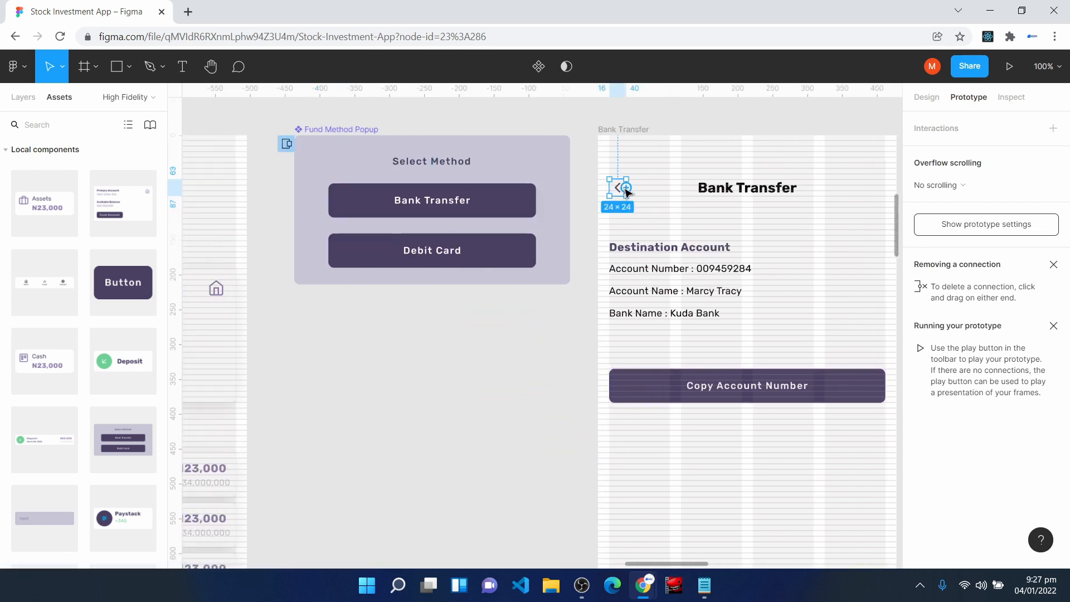
left_click_drag(627, 188, 246, 230)
left_click(797, 270)
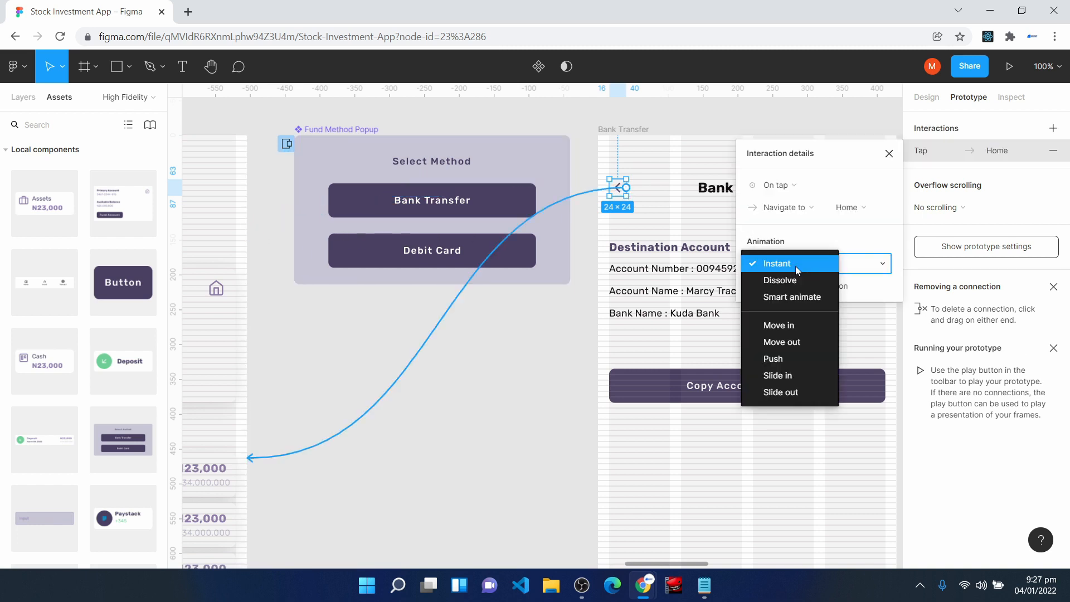
left_click(794, 297)
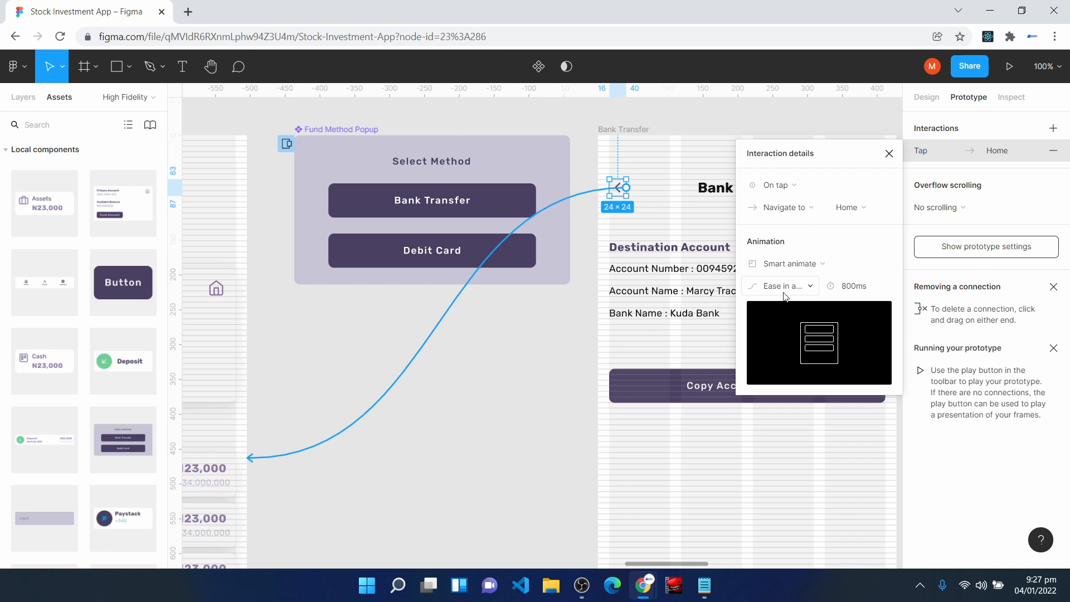
left_click(889, 155)
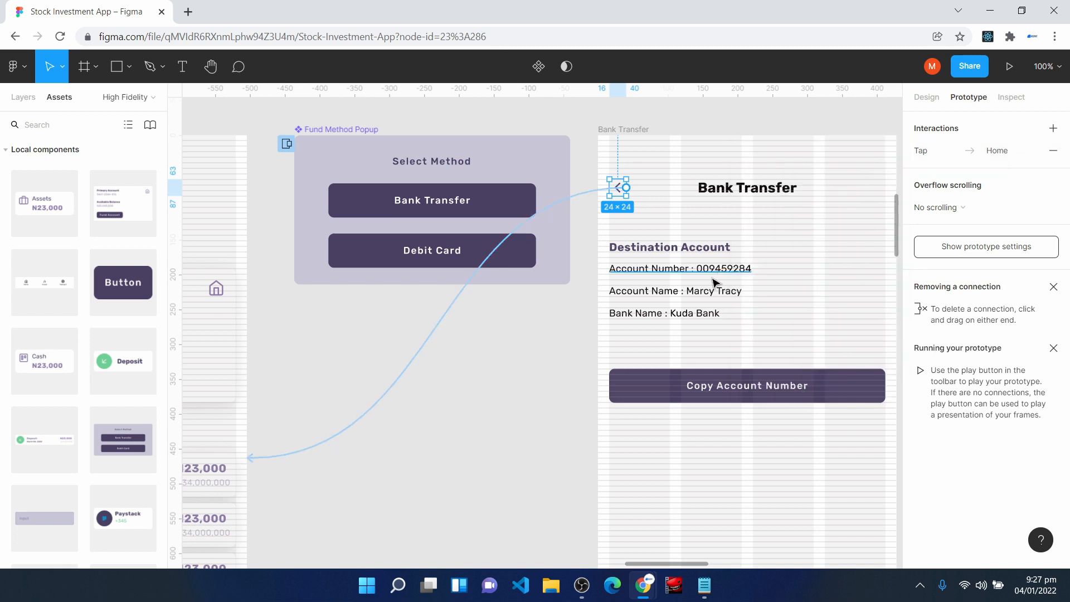
left_click(534, 445)
- Connect the Fund Method Popup's Debit Card button to the Debit Card Transfer screen
left_click(382, 251)
left_click(381, 252)
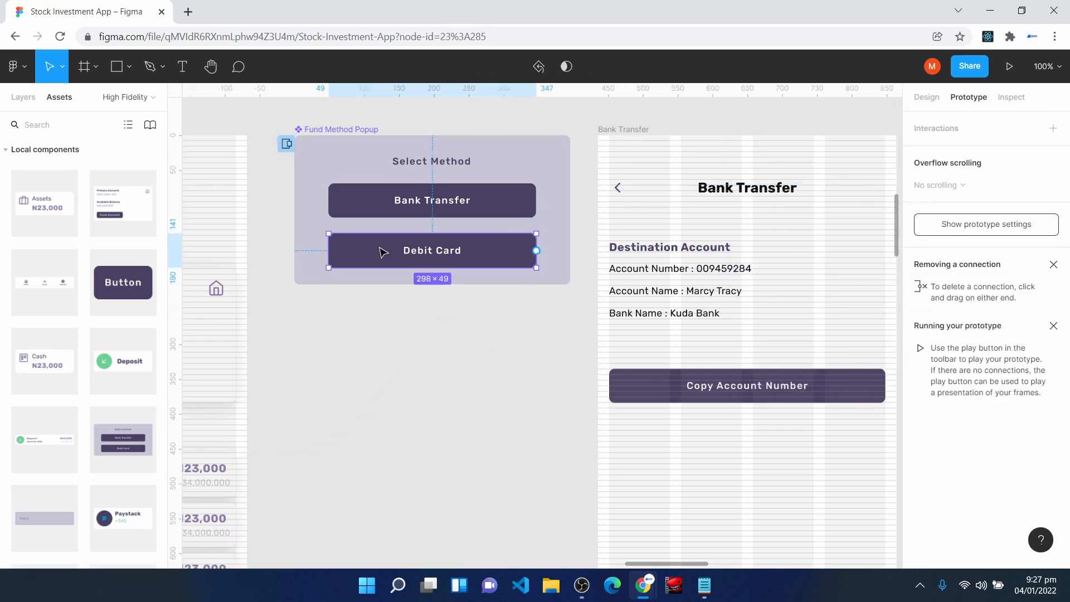
left_click_drag(640, 563, 670, 564)
left_click_drag(300, 251, 696, 366)
- Connect the Debit Card Transfer screen's Fund Account button to the Transfer Successful screen
left_click_drag(685, 564, 725, 576)
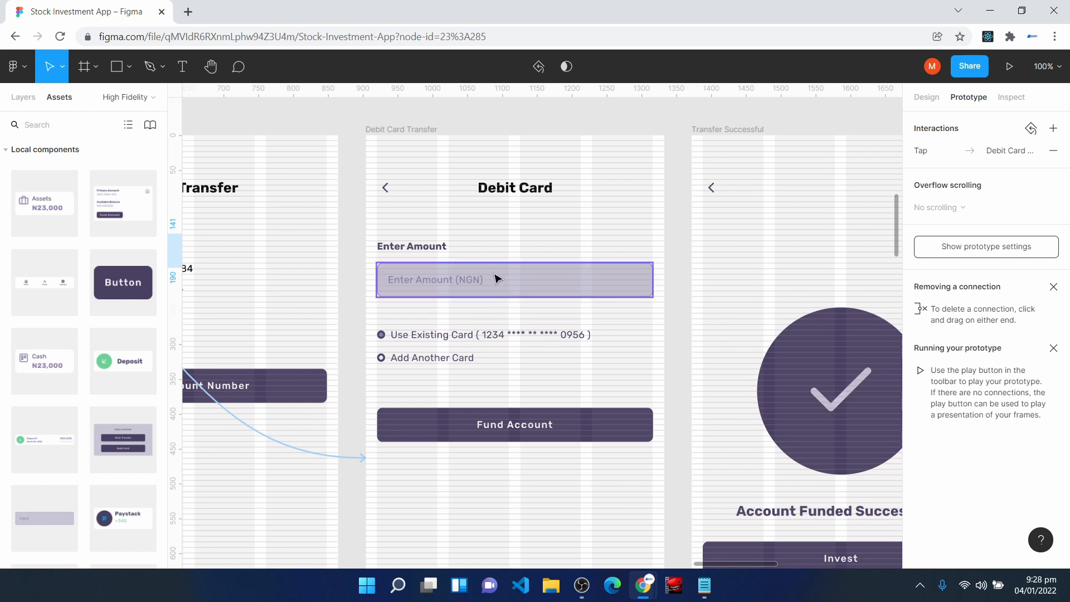
left_click(527, 438)
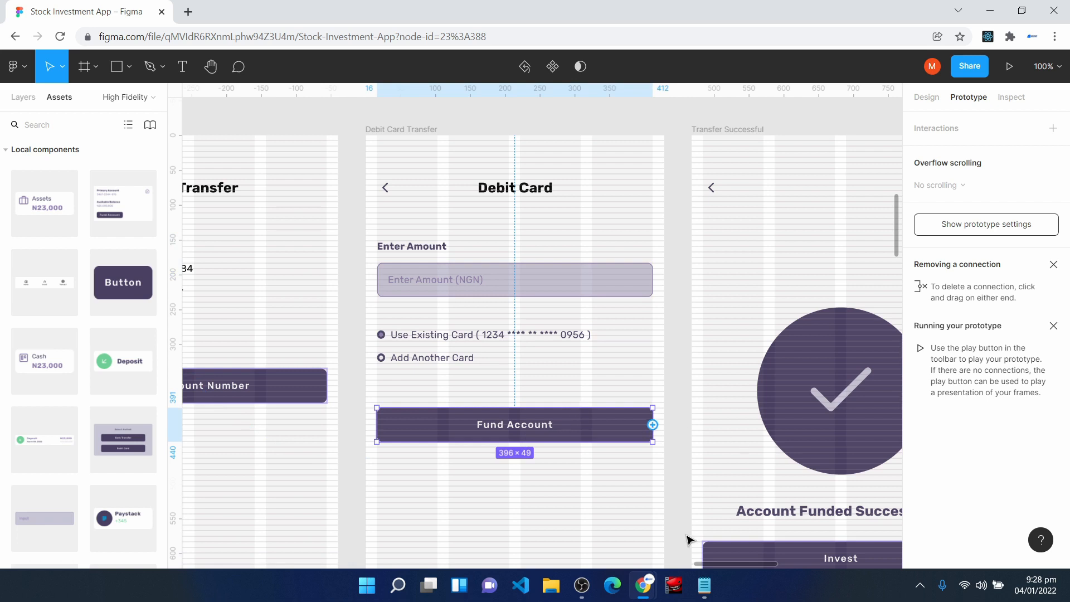
left_click_drag(725, 564, 743, 565)
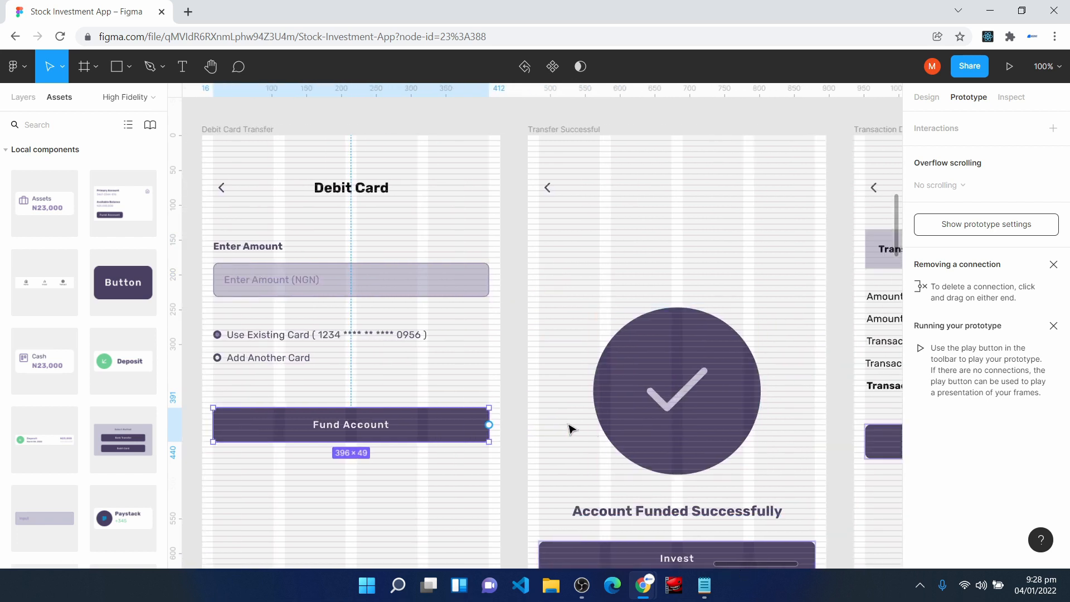
left_click_drag(489, 425, 552, 415)
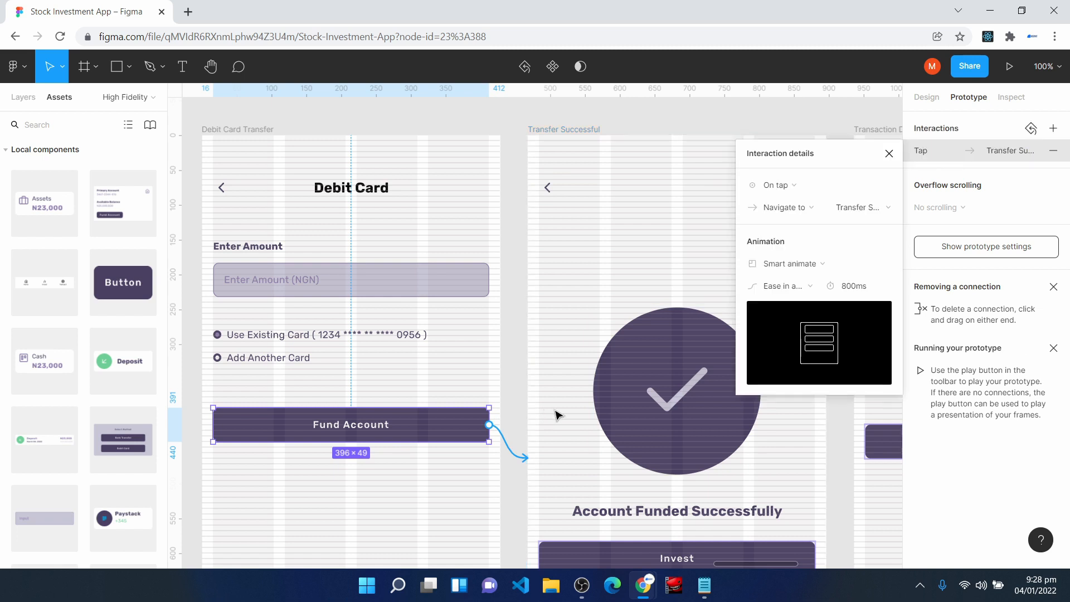
left_click(886, 157)
- Connect the Transfer Successful screen's Invest button to the Invest screen
scroll(668, 396, "down", 3)
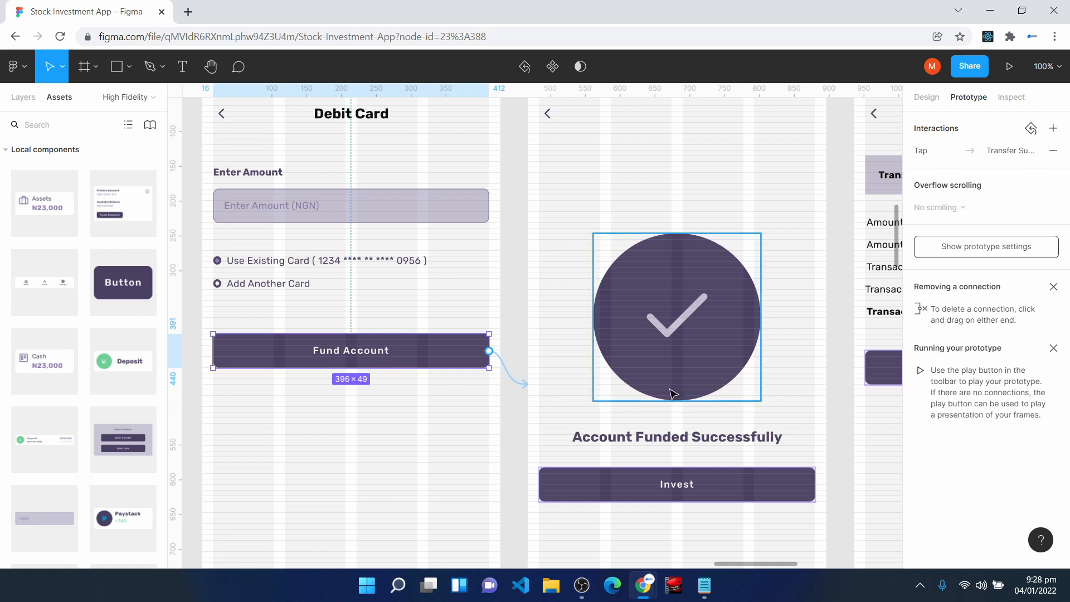
scroll(669, 394, "down", 4)
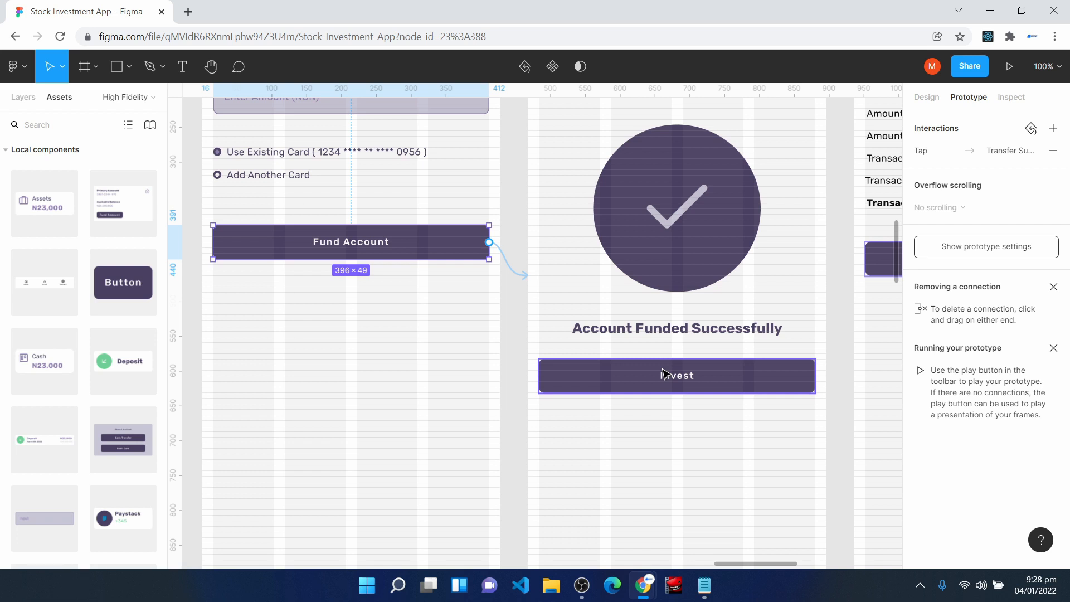
left_click(663, 373)
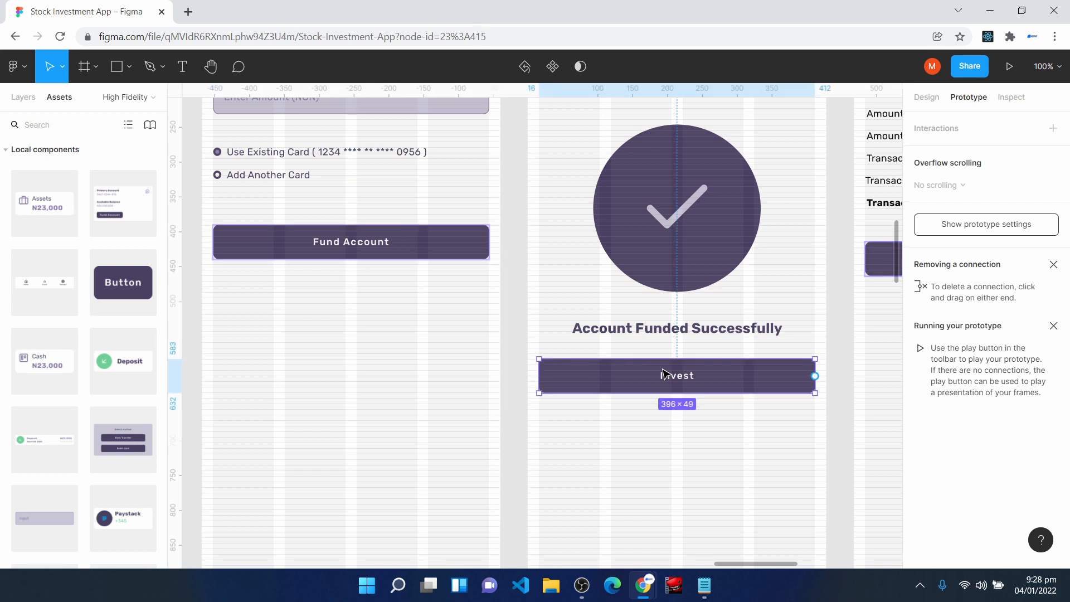
scroll(741, 435, "down", 2)
left_click_drag(815, 322, 416, 430)
- Delete the menu icon beside the title on the Invest screen
scroll(514, 425, "down", 3)
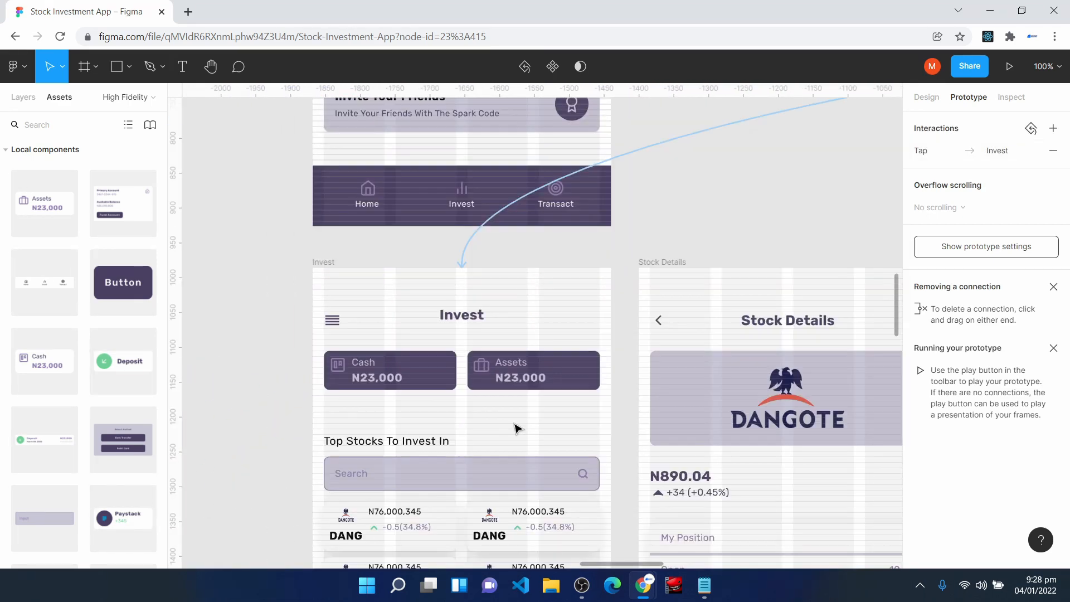
scroll(497, 348, "down", 2)
scroll(498, 346, "up", 2)
left_click(338, 327)
key("Escape")
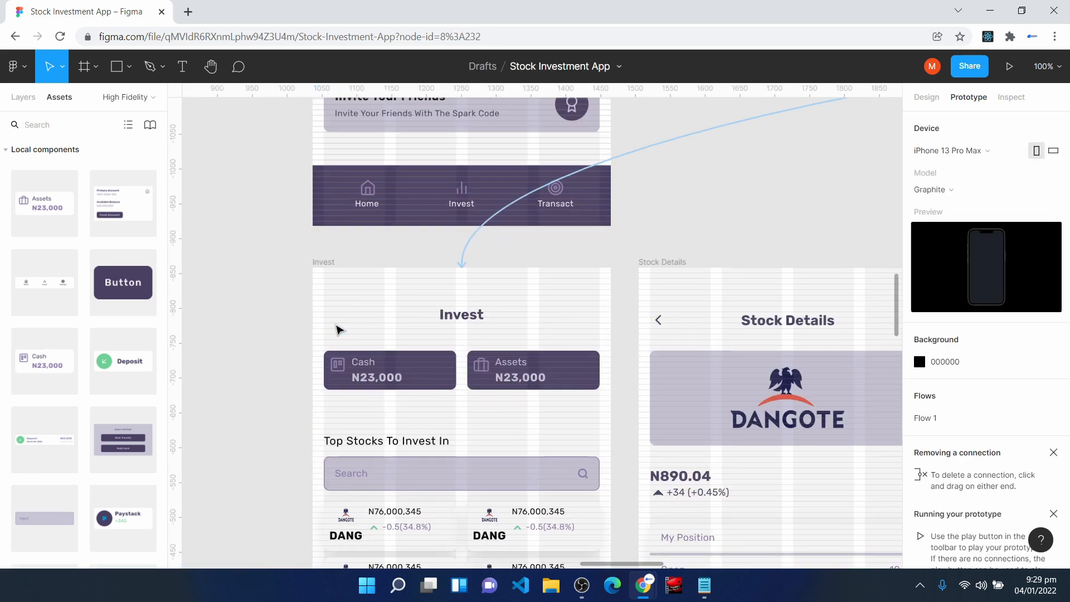
- Connect the first Dangote stock card under Top Stocks To Invest In to the Stock Details screen
scroll(468, 385, "down", 1)
scroll(469, 385, "down", 3)
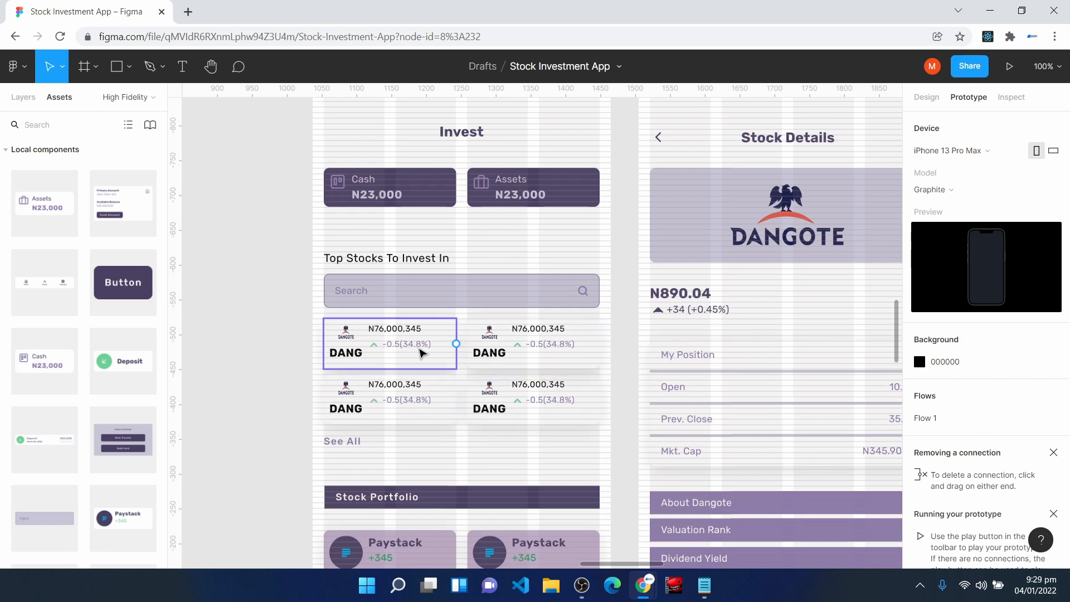
left_click(422, 352)
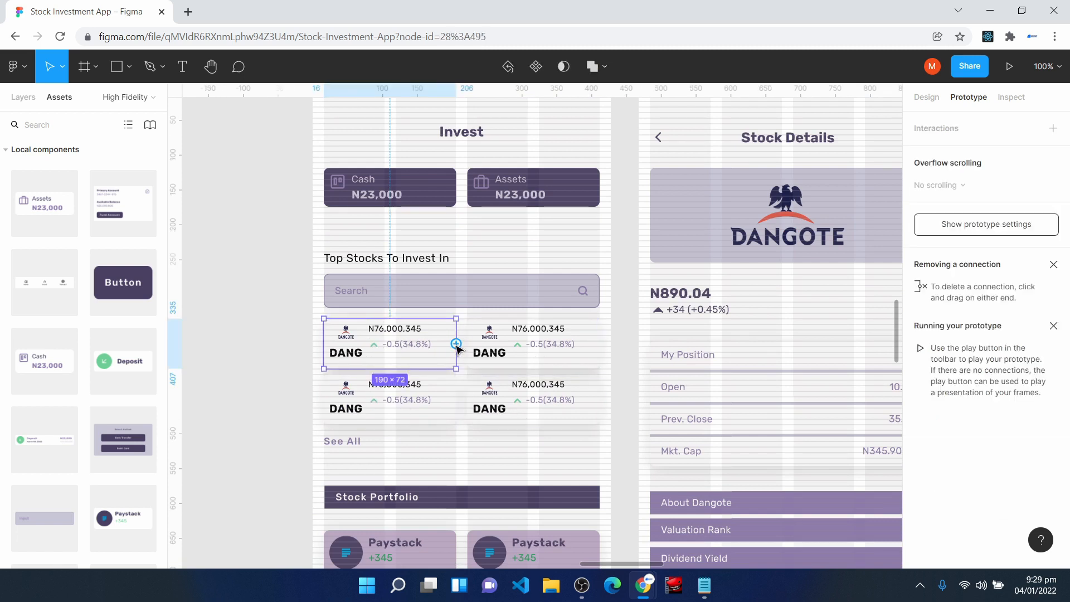
left_click_drag(456, 343, 643, 277)
left_click(890, 153)
- Connect the Stock Details screen's Invest button to the Enter Stock Amount screen
left_click_drag(641, 569, 681, 567)
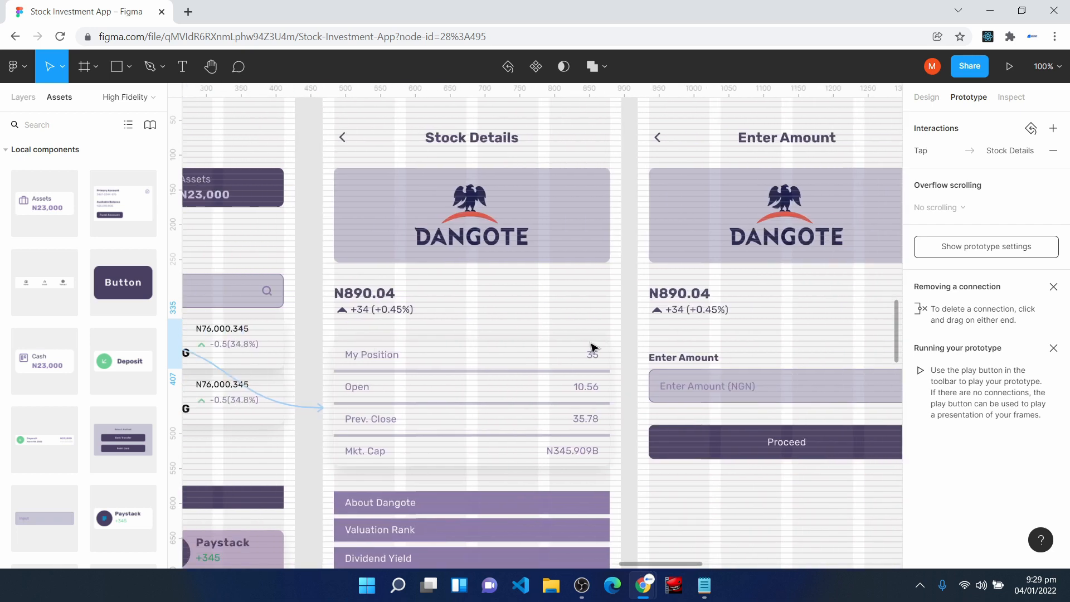
scroll(538, 356, "down", 3)
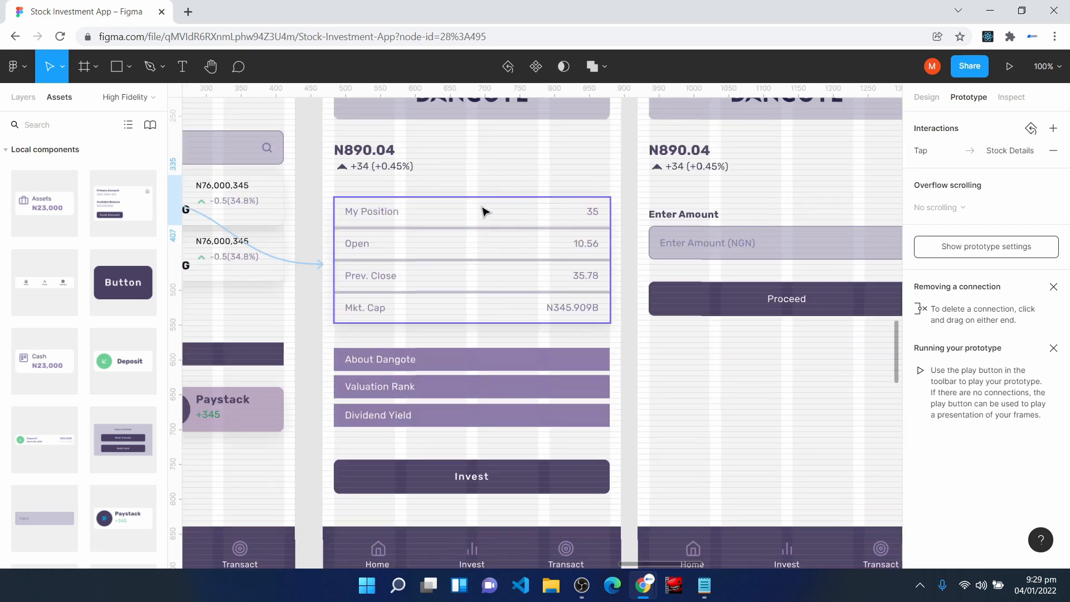
left_click(526, 487)
left_click_drag(612, 479, 653, 423)
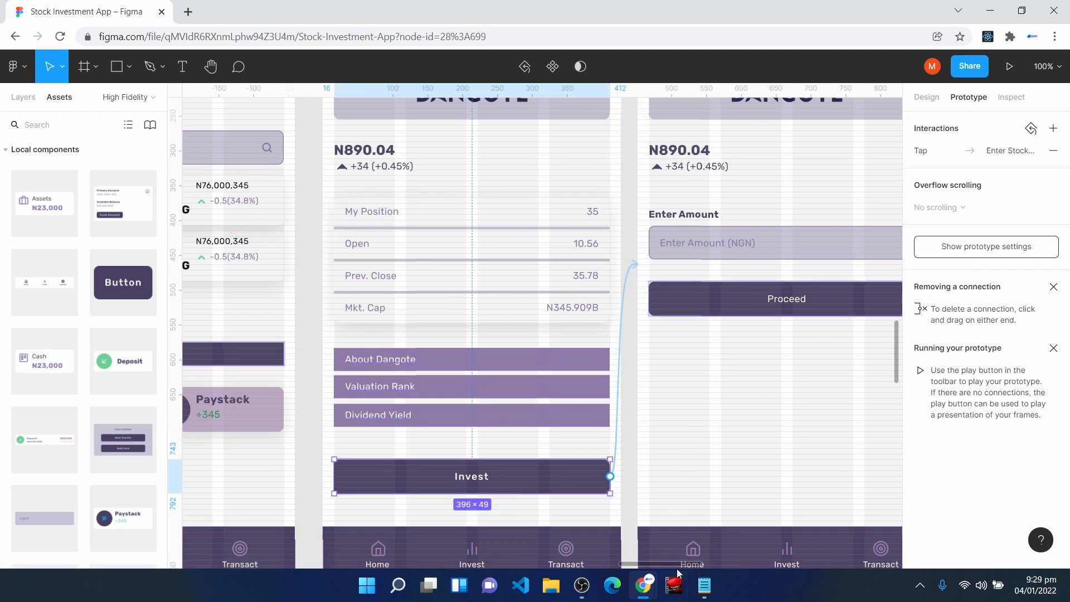
- Connect the Enter Stock Amount screen's Proceed button to the Investment Summary screen
left_click_drag(690, 567, 719, 572)
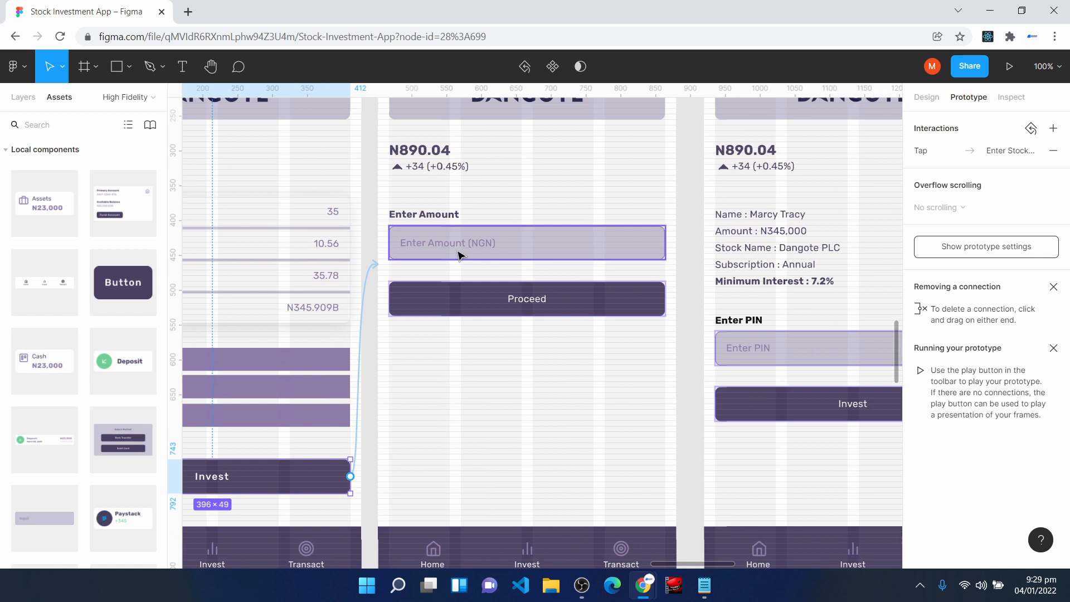
scroll(574, 280, "up", 1)
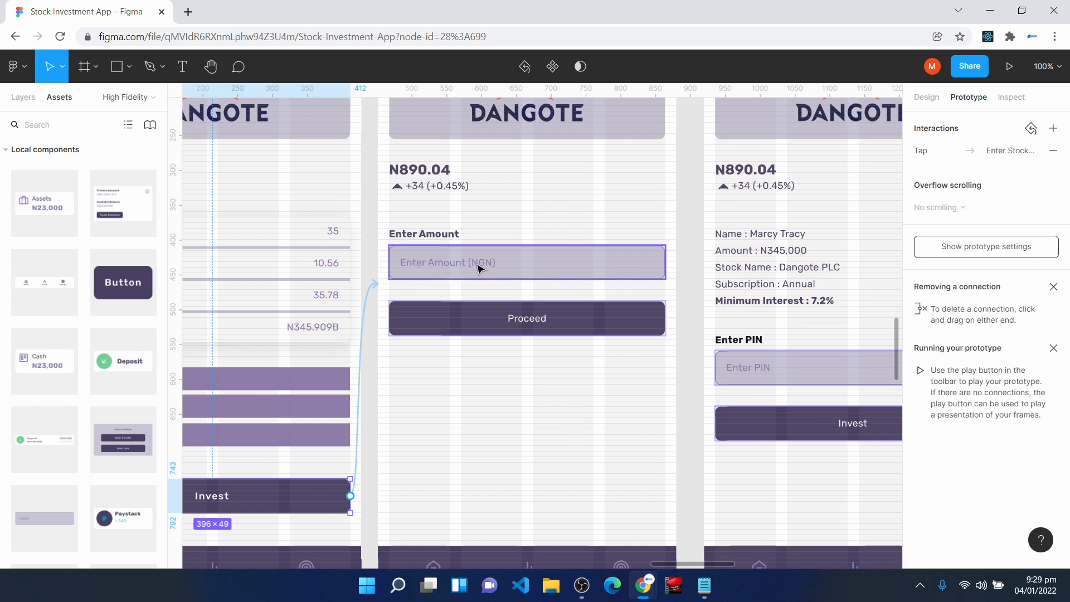
left_click(545, 317)
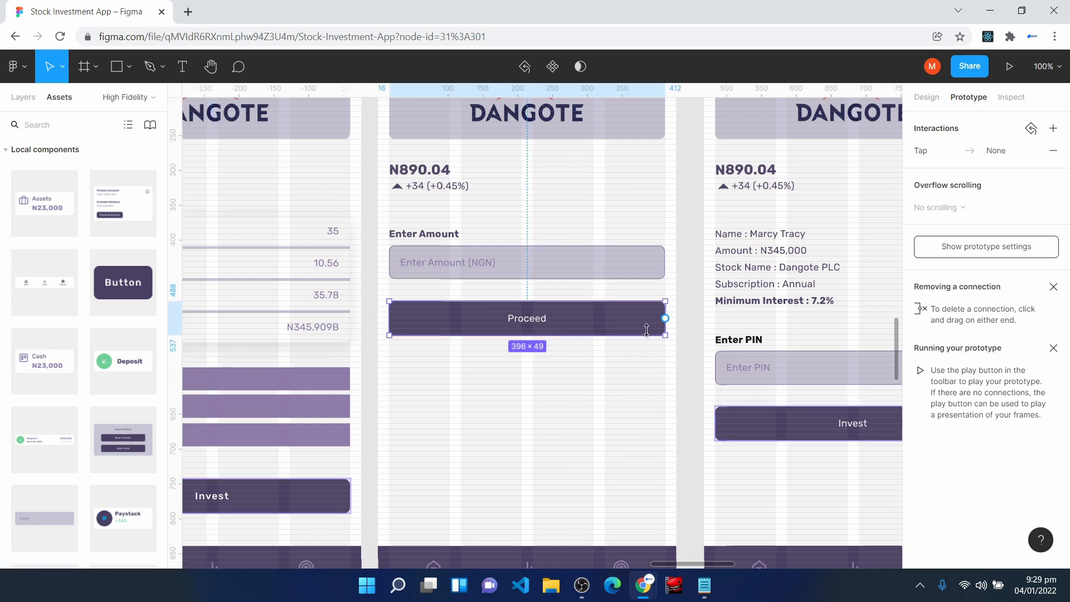
left_click_drag(665, 319, 709, 271)
left_click(891, 153)
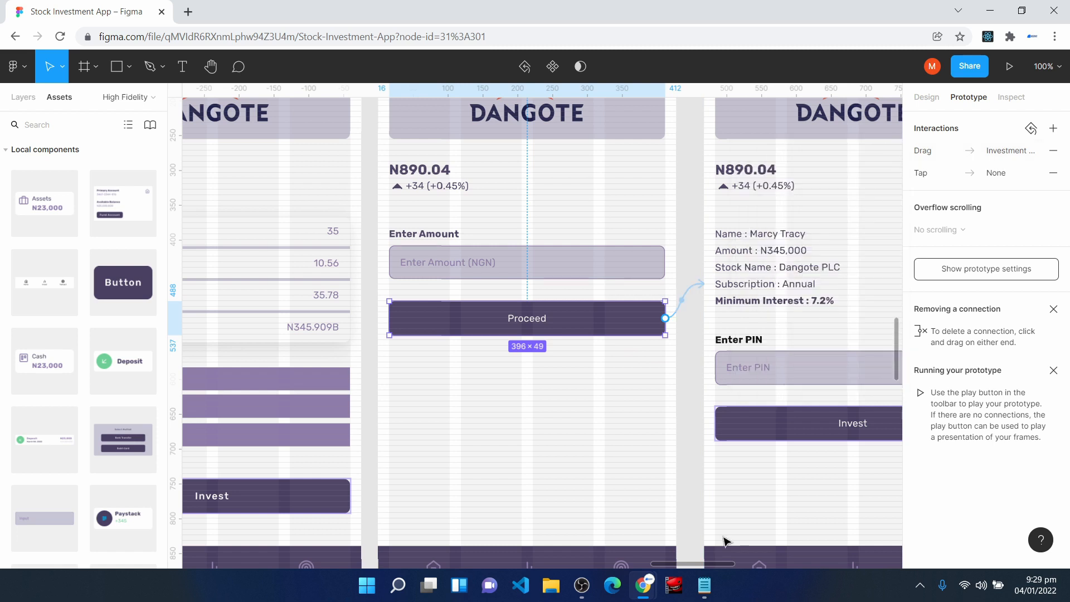
- Connect the Investment Summary screen's Invest button to the investment success screen
left_click_drag(727, 564, 758, 564)
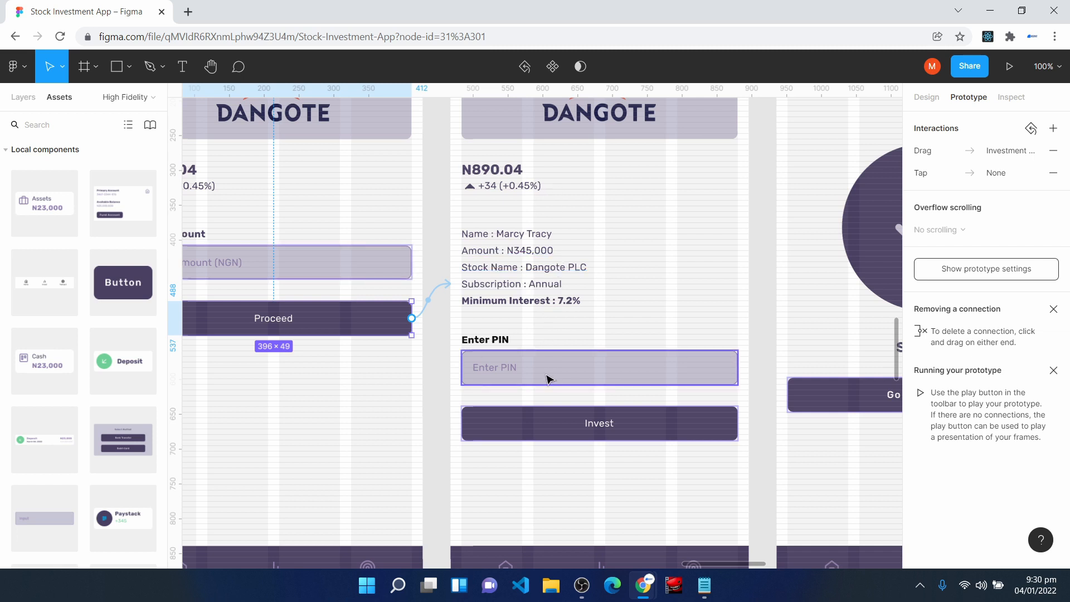
left_click(641, 428)
left_click_drag(738, 424, 782, 285)
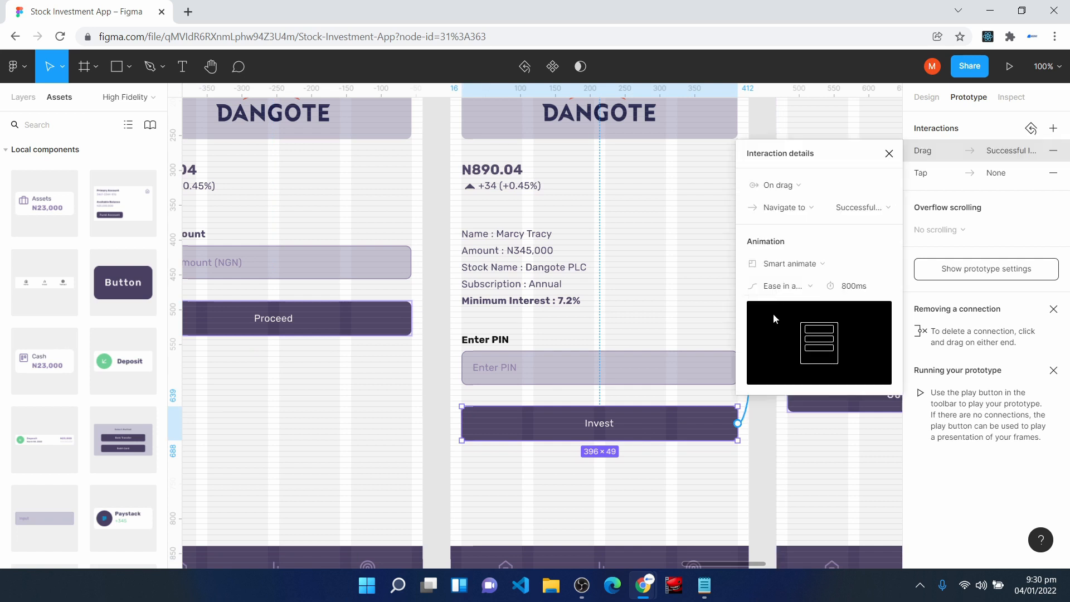
left_click(890, 154)
- Connect the success screen's Go Back Home button and set its destination to the Home screen
left_click_drag(738, 564, 775, 566)
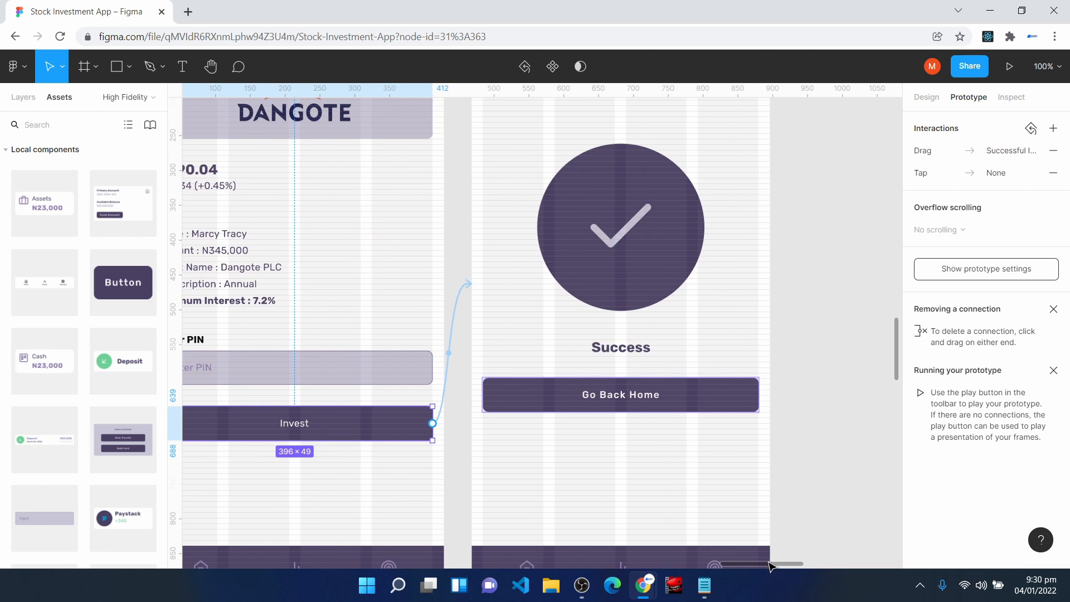
left_click(643, 405)
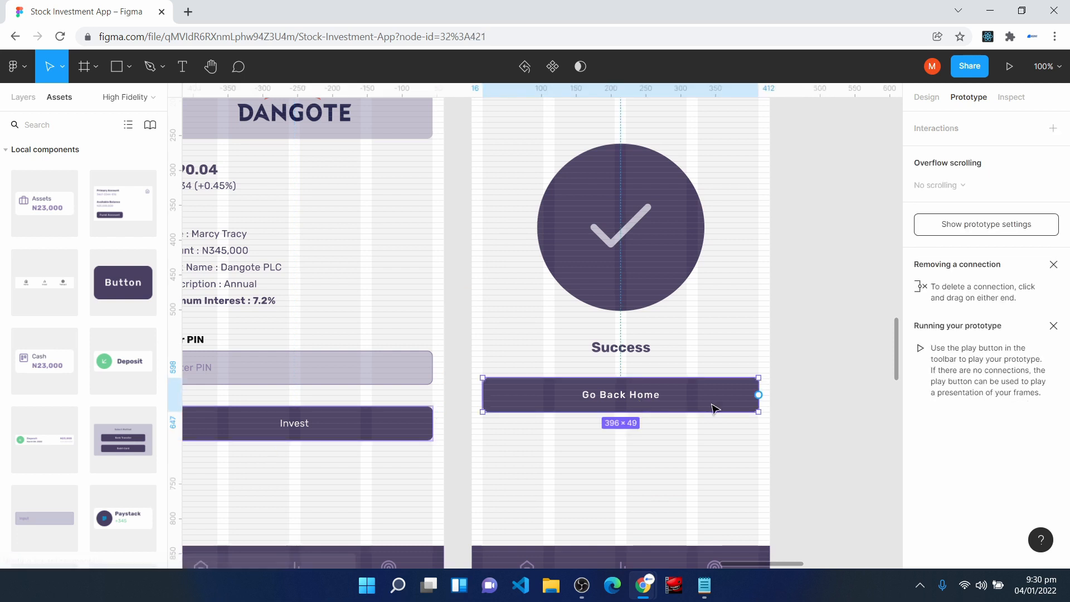
left_click_drag(758, 395, 446, 285)
left_click(848, 210)
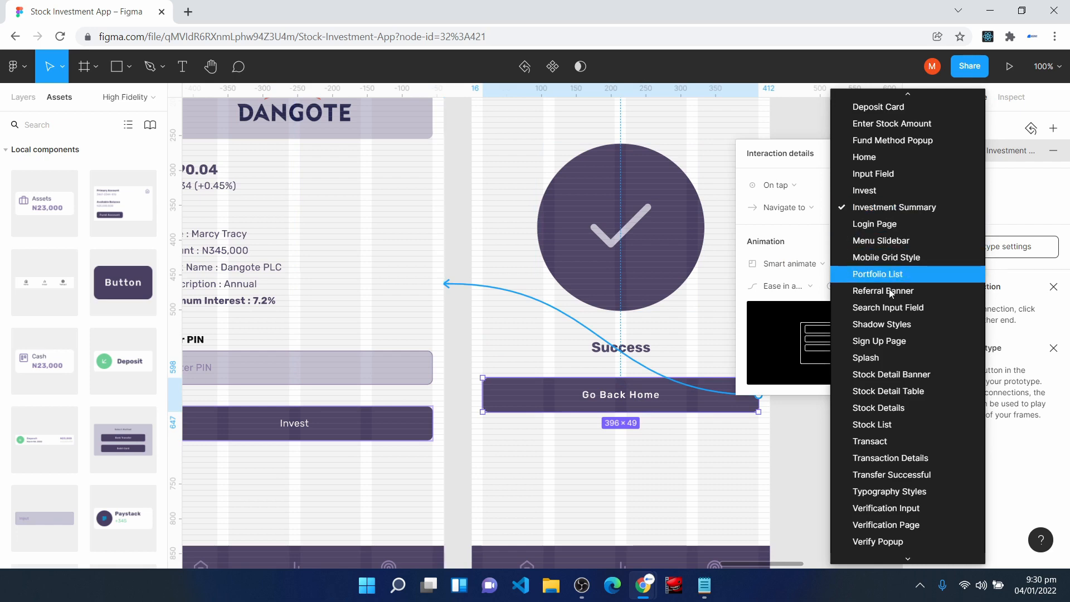
left_click(878, 160)
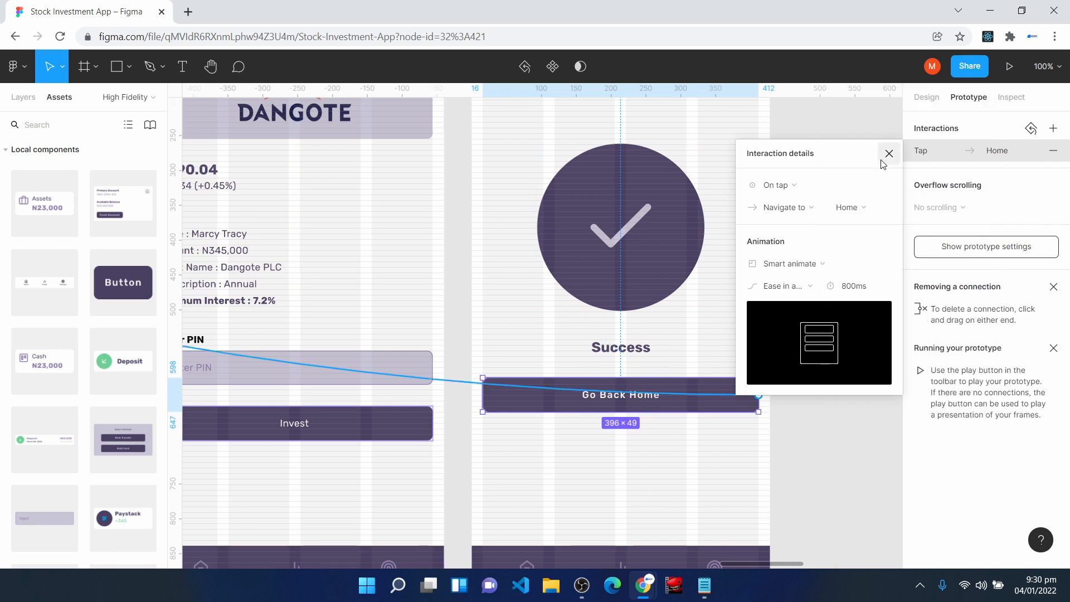
- Connect the Home screen's Withdrawal entry under Recent Transactions to the Transaction Details screen
scroll(740, 526, "down", 5)
scroll(740, 526, "left", 6)
scroll(740, 526, "up", 3)
scroll(740, 526, "up", 3)
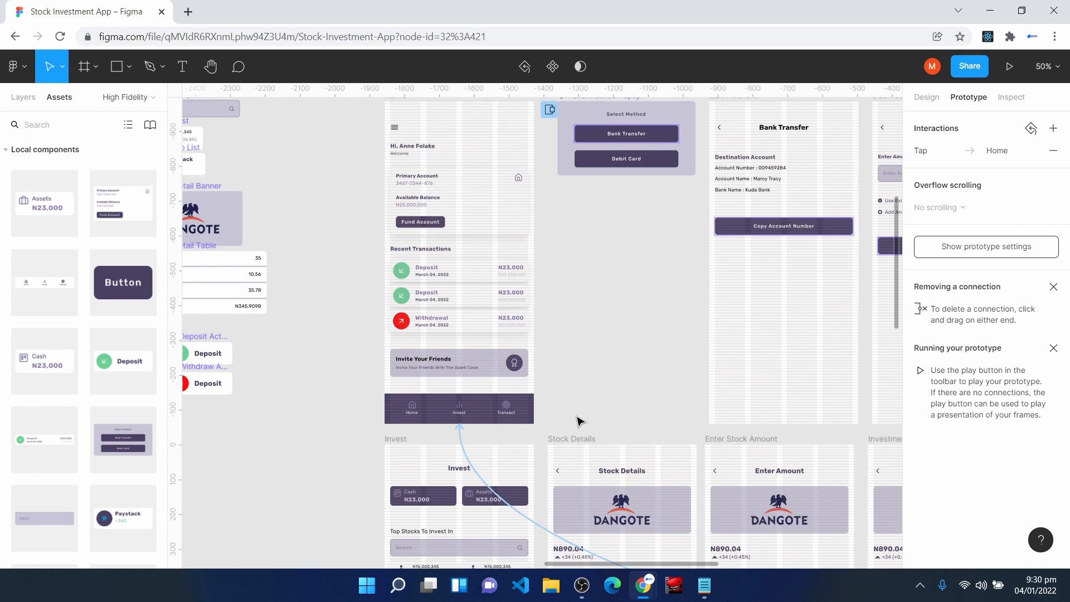
key("shift+0")
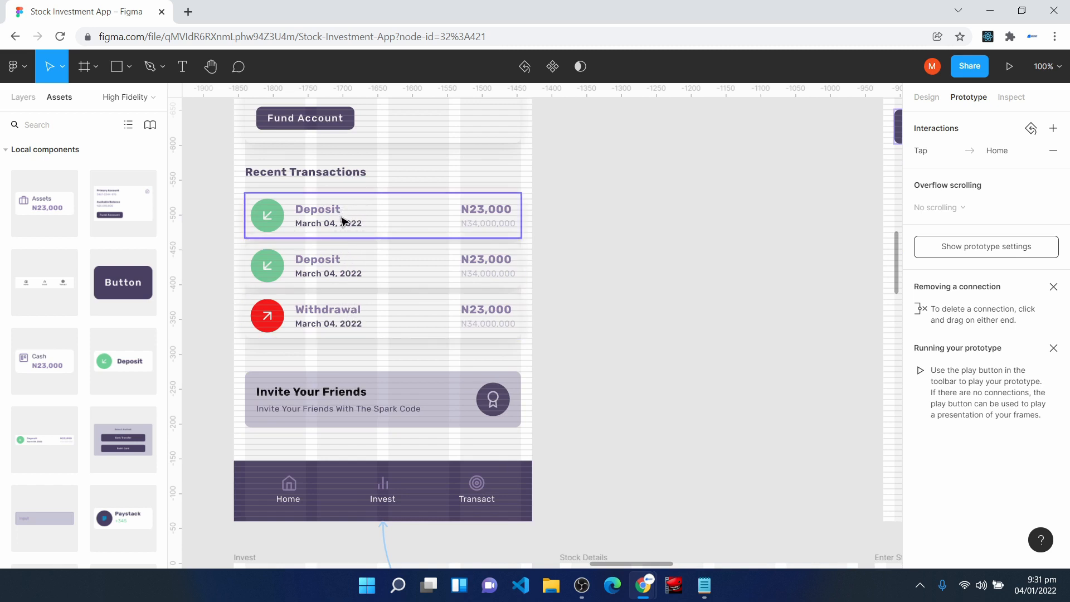
left_click(374, 328)
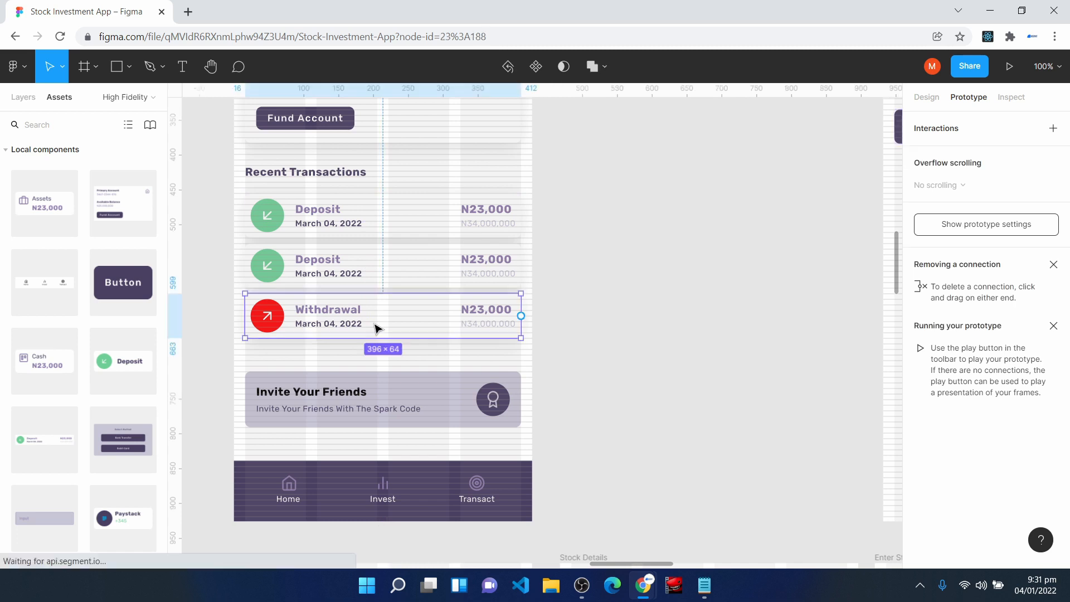
left_click_drag(647, 565, 669, 565)
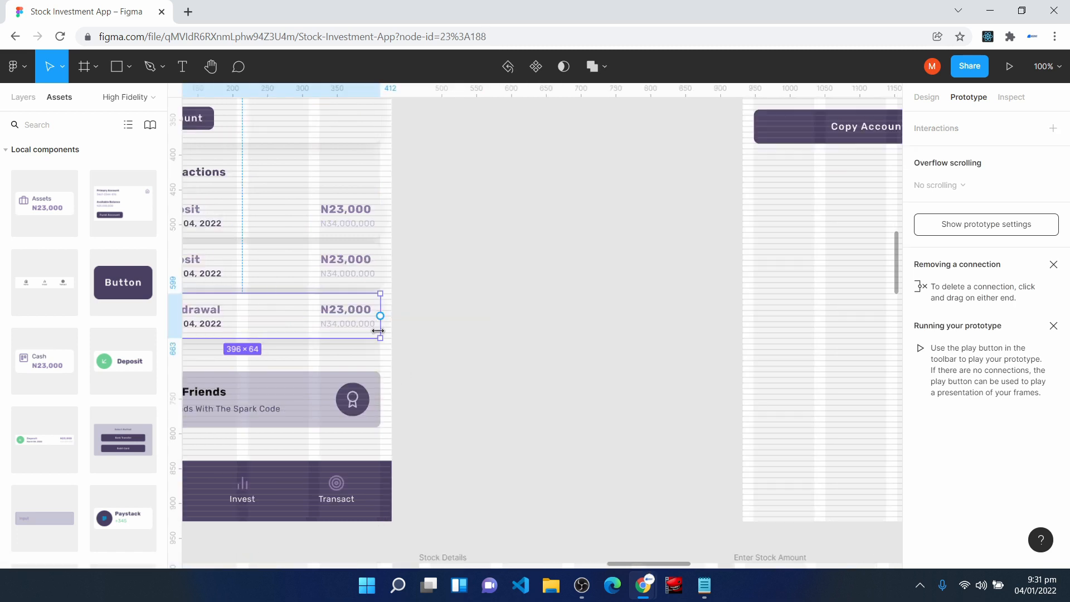
left_click_drag(378, 314, 812, 156)
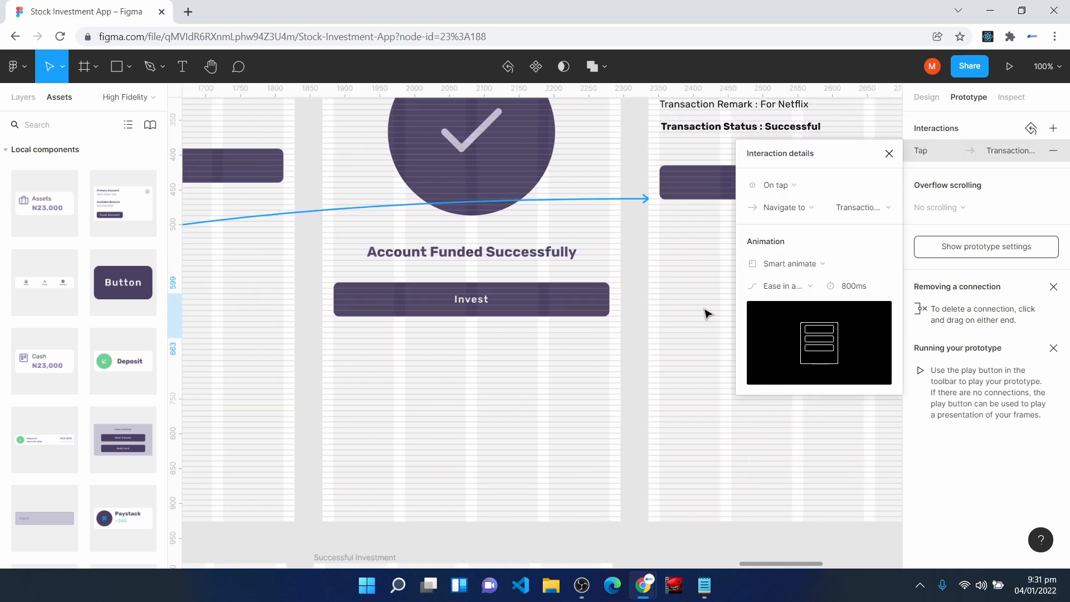
left_click(900, 159)
- Connect the Transaction Details screen's Done button and set its destination to the Home screen
scroll(784, 287, "up", 5)
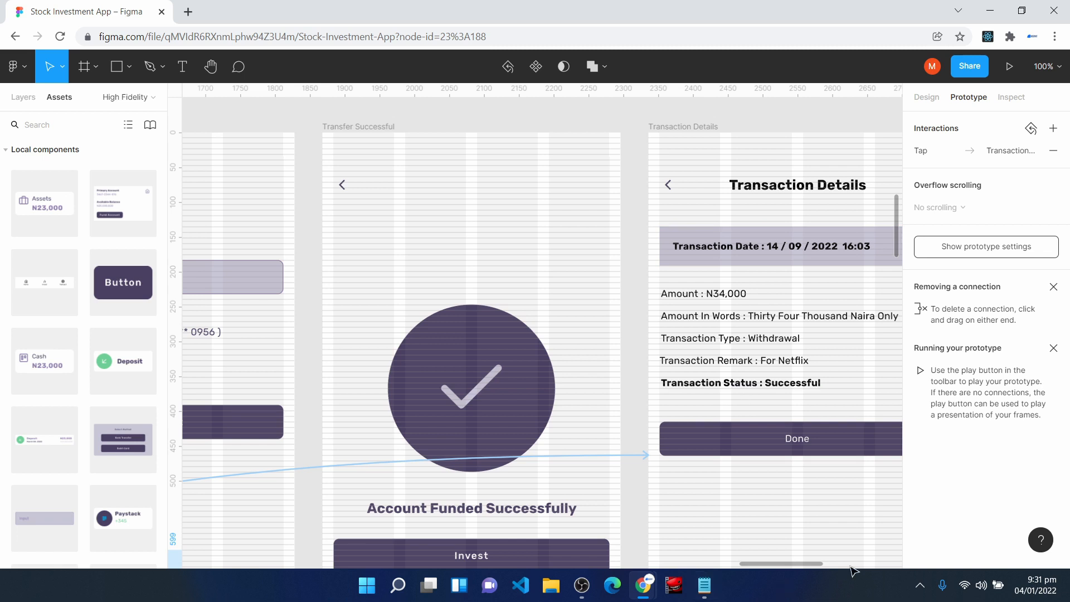
left_click_drag(791, 563, 800, 565)
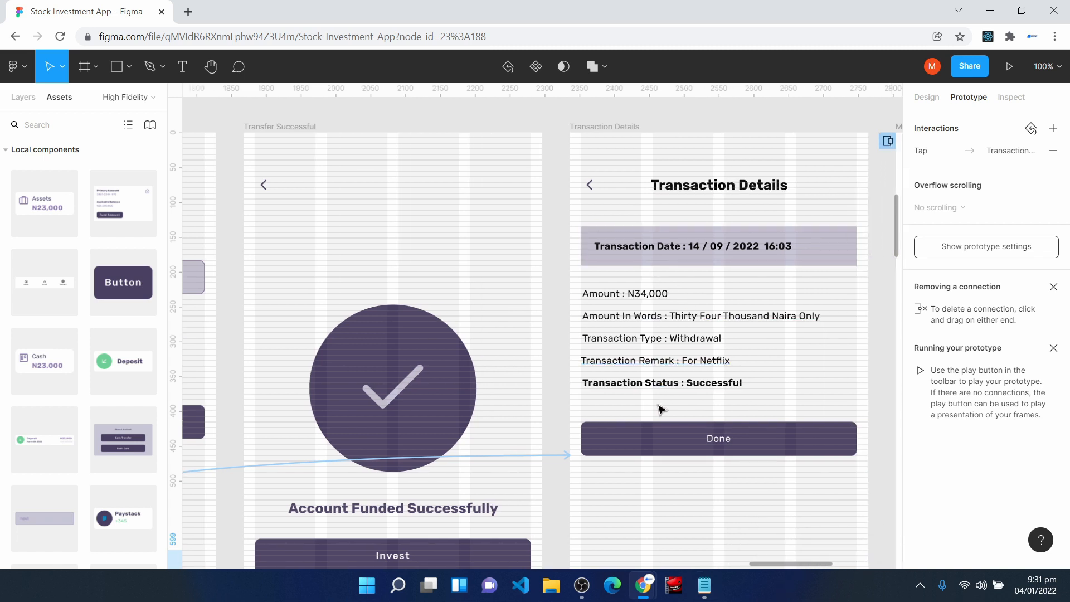
left_click(657, 446)
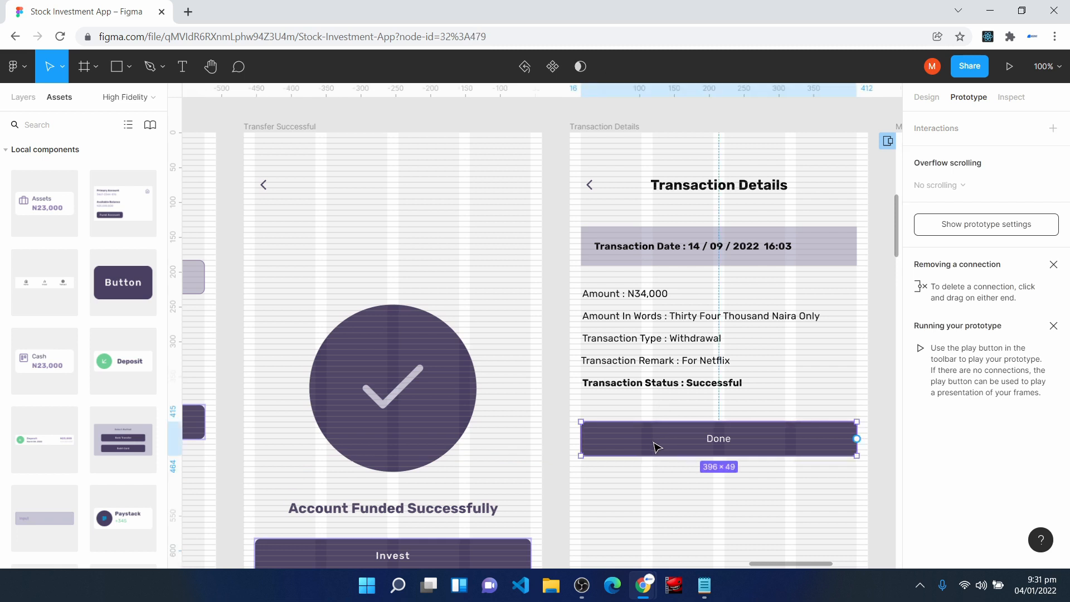
left_click_drag(857, 439, 540, 379)
left_click(852, 214)
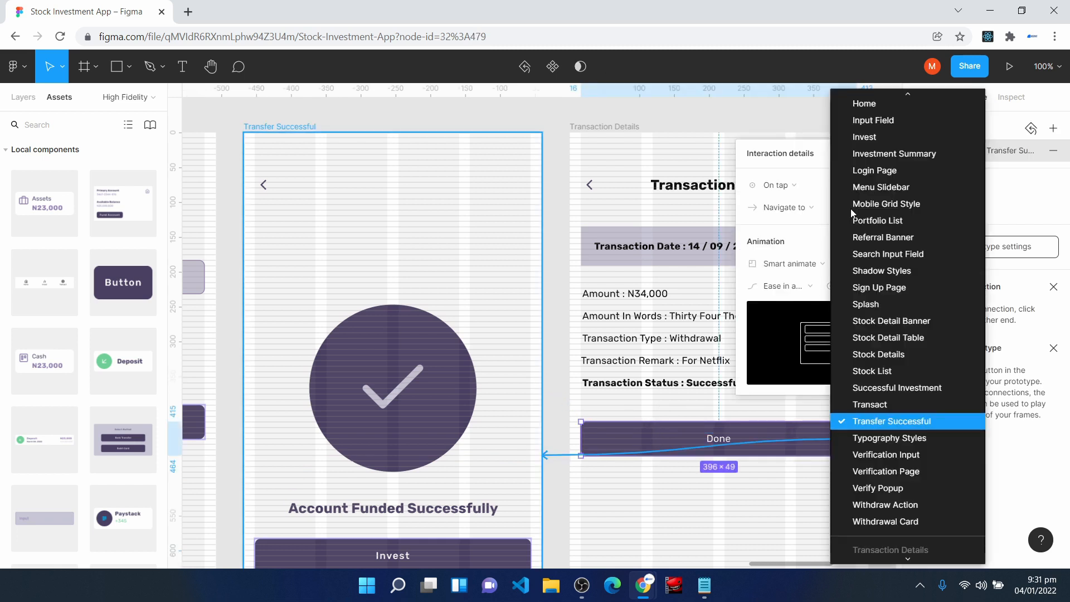
scroll(881, 285, "up", 4)
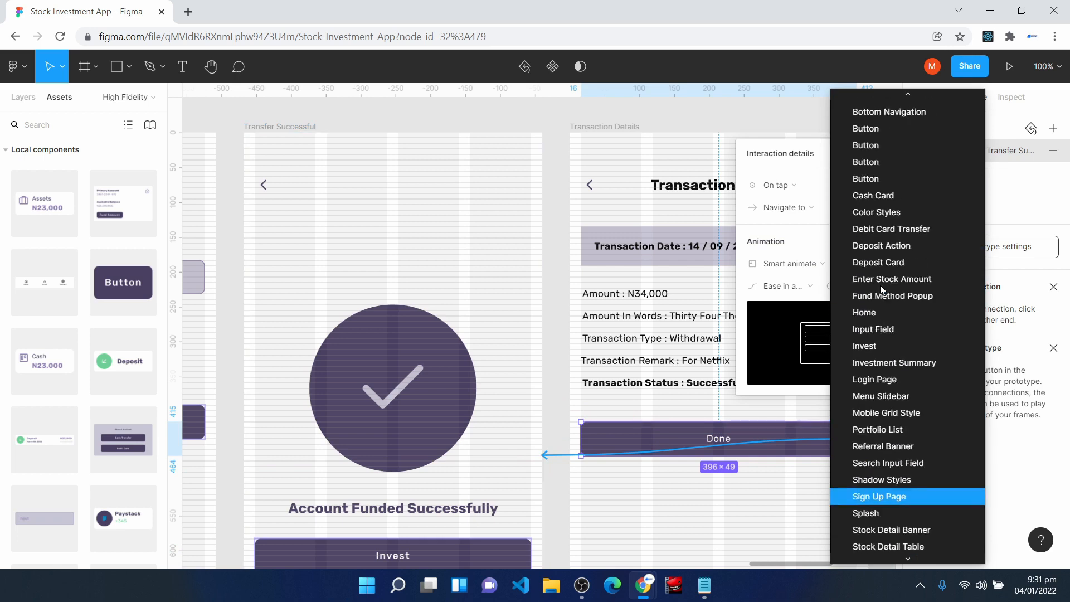
left_click(869, 311)
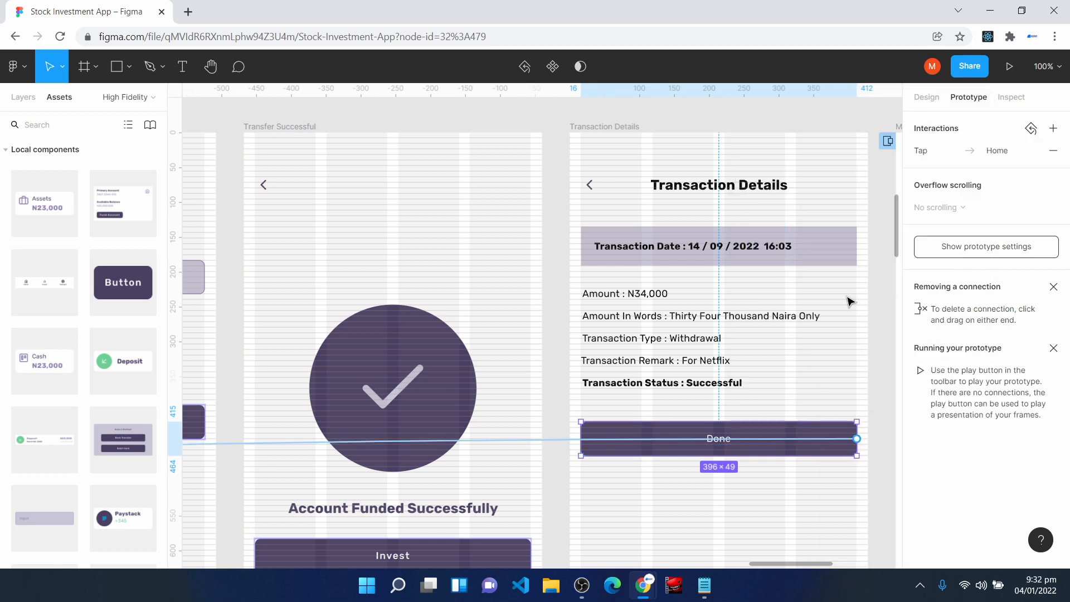
- Connect the Transaction Details screen's back arrow to the Home screen
left_click(593, 187)
left_click_drag(597, 184, 541, 199)
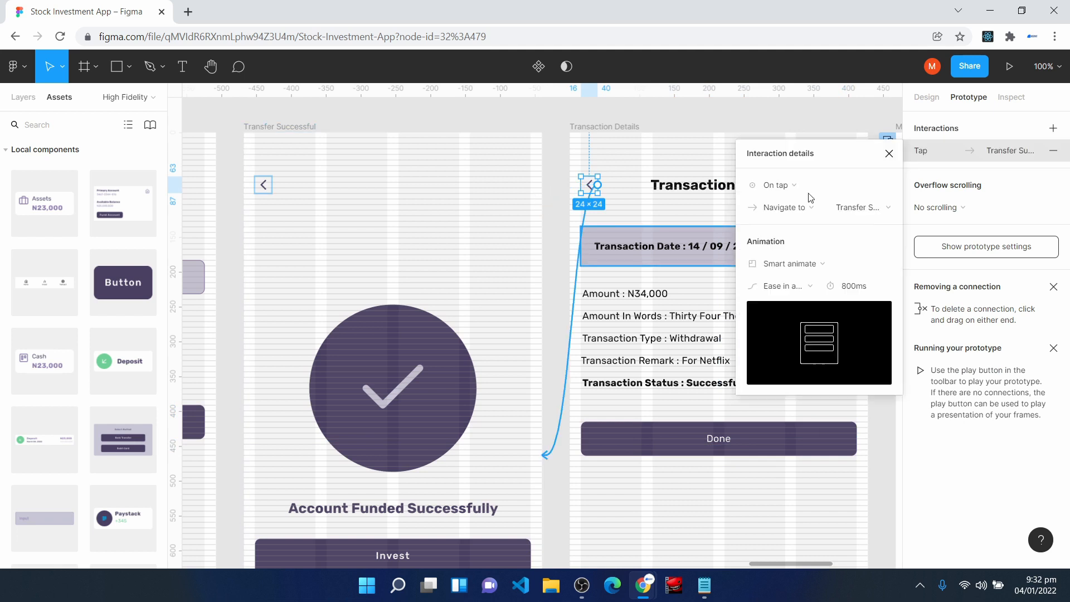
left_click(871, 214)
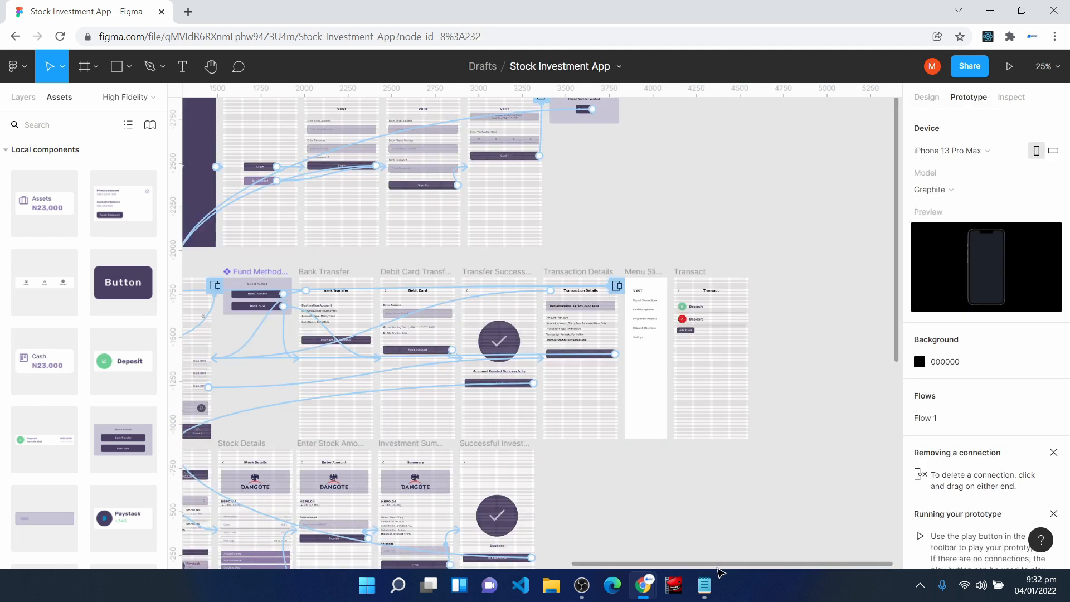
- Connect the Invest item in the Home screen's bottom navigation to the Invest screen
left_click_drag(677, 564, 652, 563)
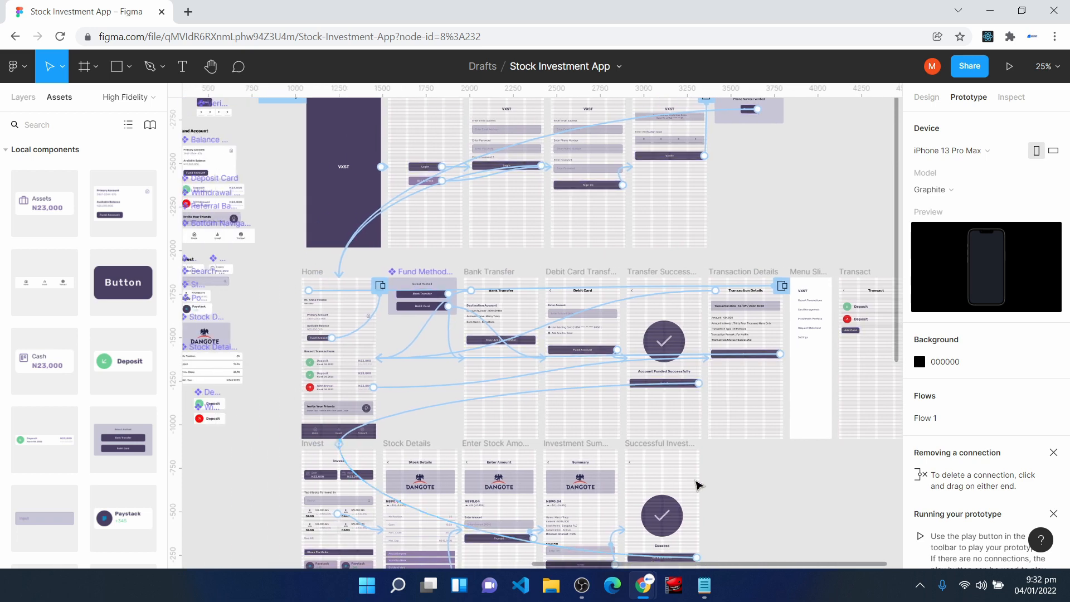
scroll(764, 483, "down", 2)
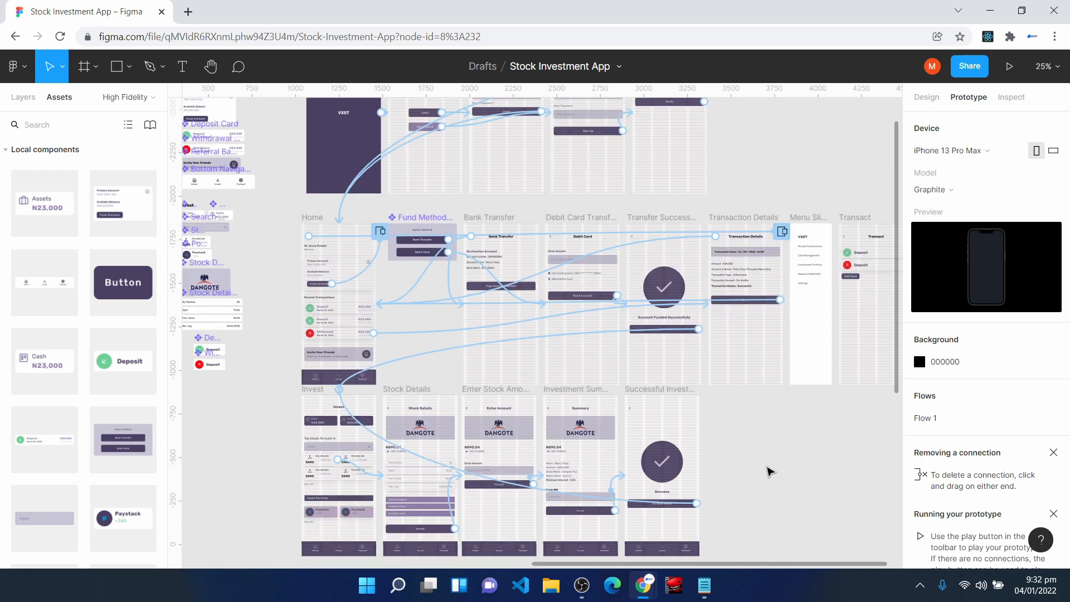
key("shift+0")
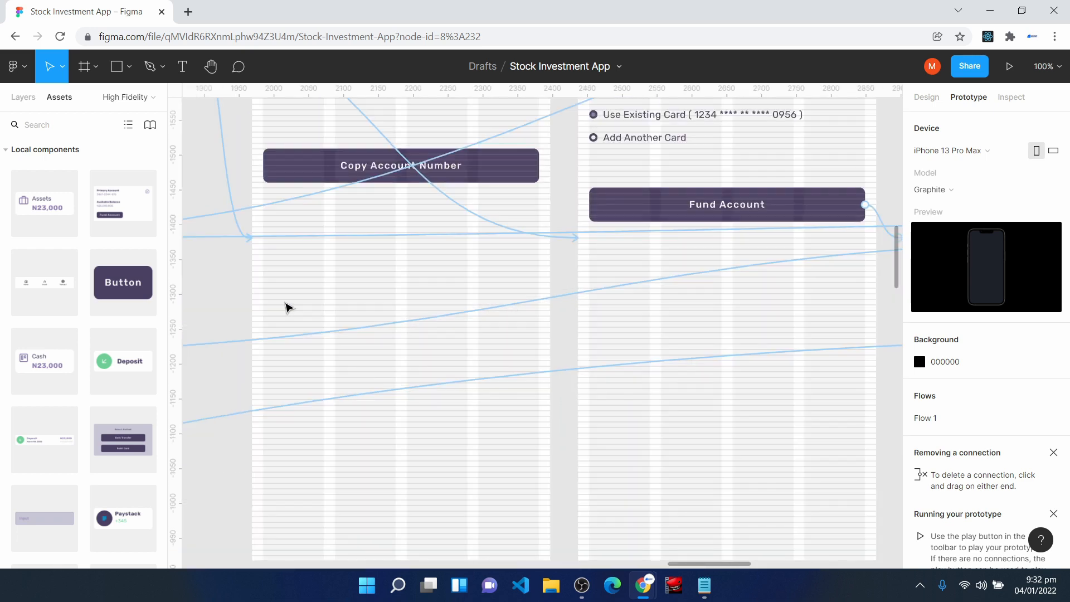
key("h")
left_click_drag(256, 306, 411, 295)
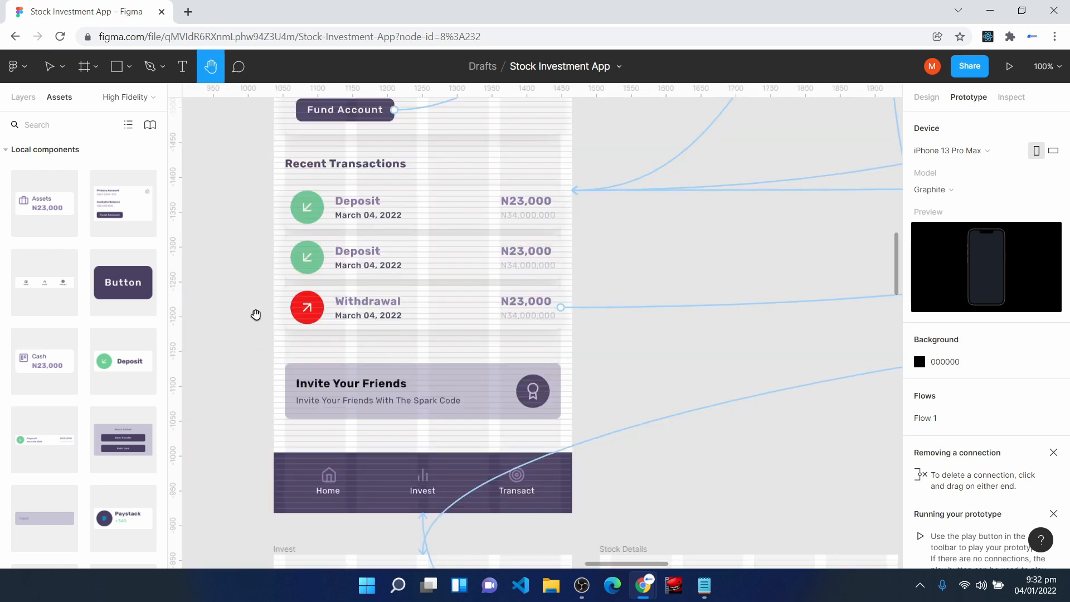
key("v")
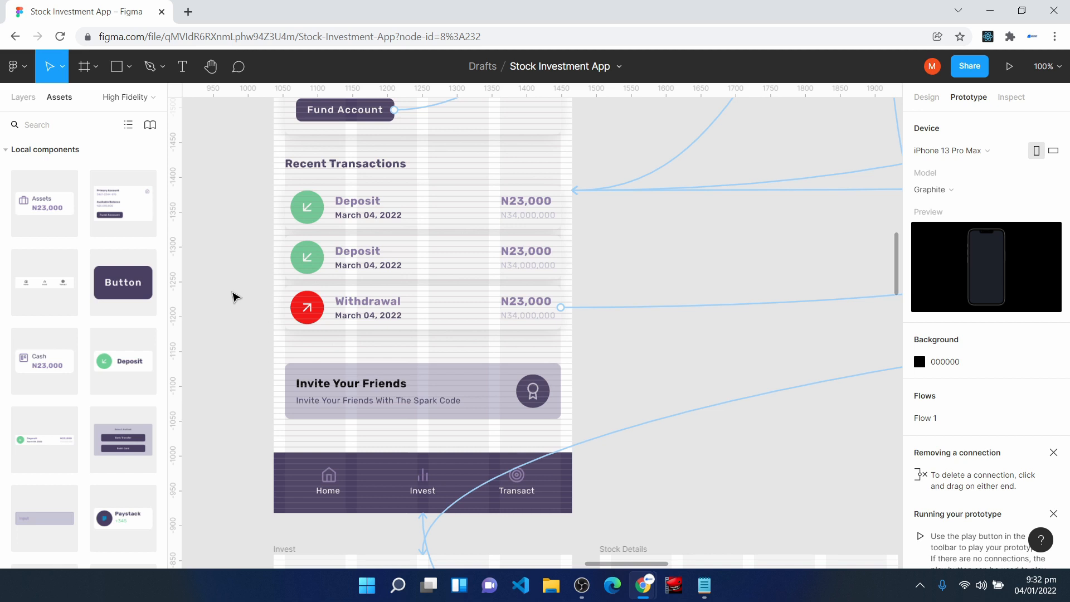
scroll(234, 296, "down", 3)
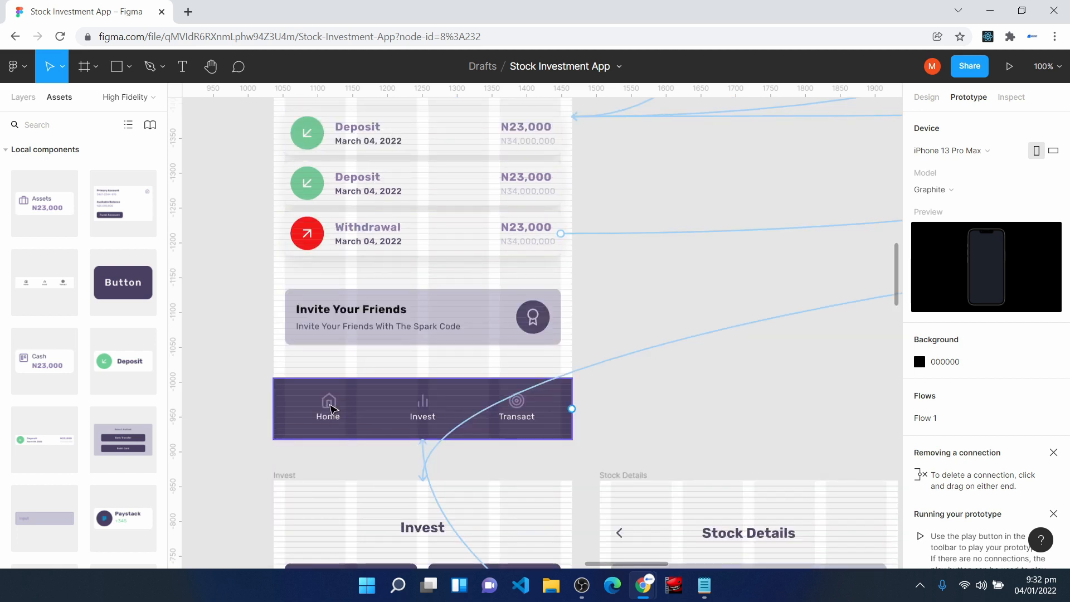
double_click(424, 416)
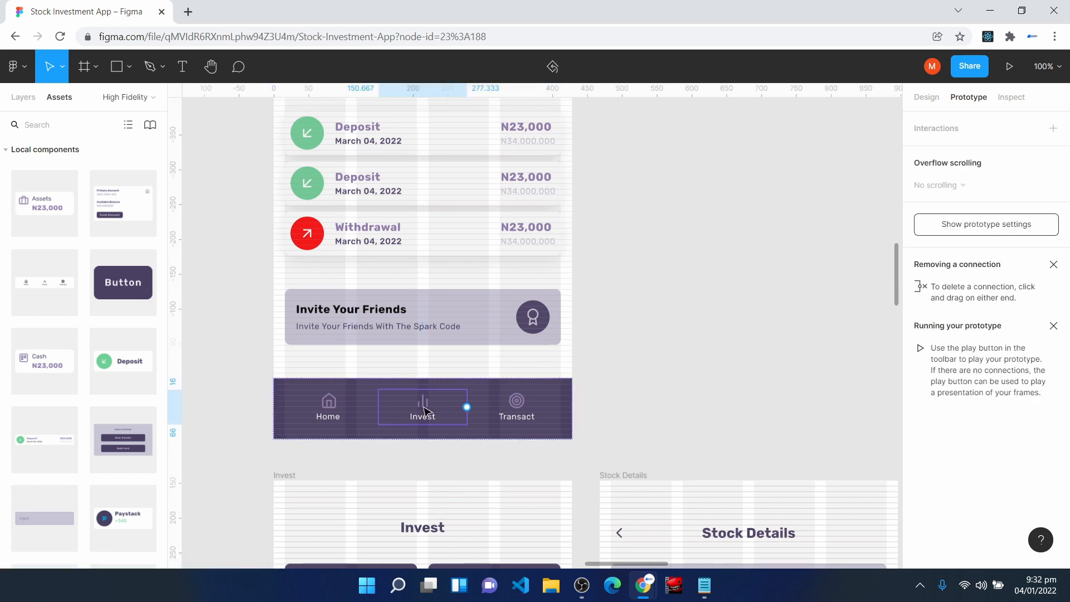
left_click_drag(467, 407, 449, 487)
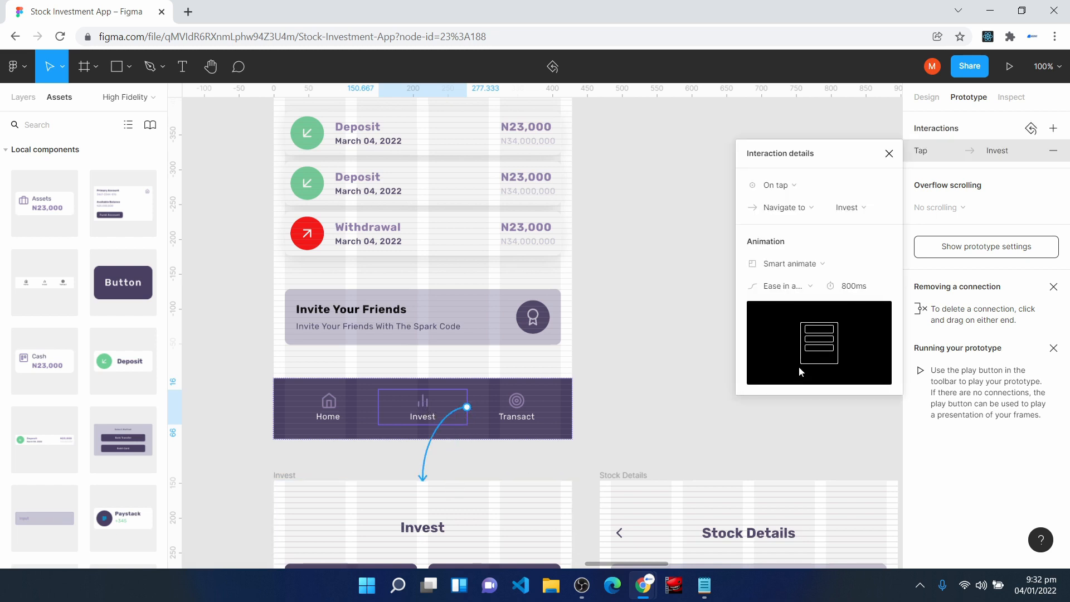
- Connect the Transact item in the Home screen's bottom navigation and set its destination to the Transact screen
left_click(515, 410)
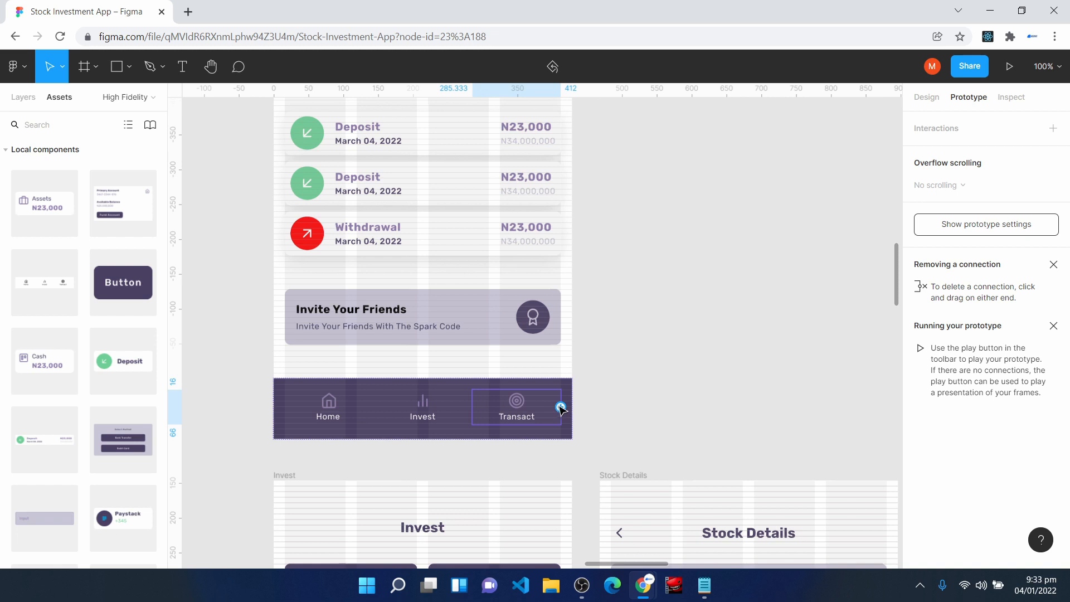
left_click_drag(561, 409, 693, 490)
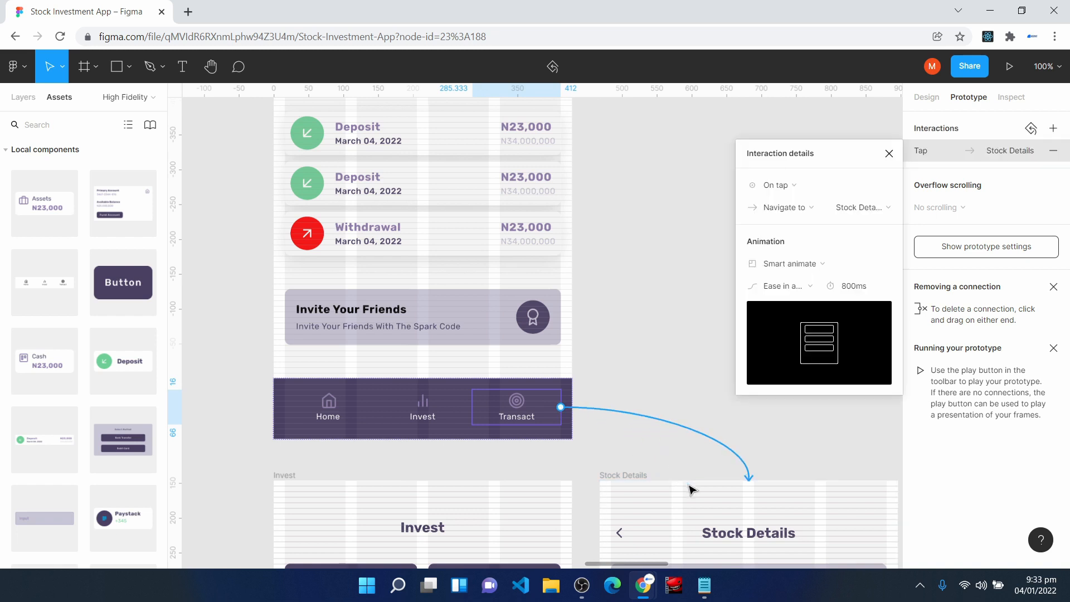
left_click(885, 208)
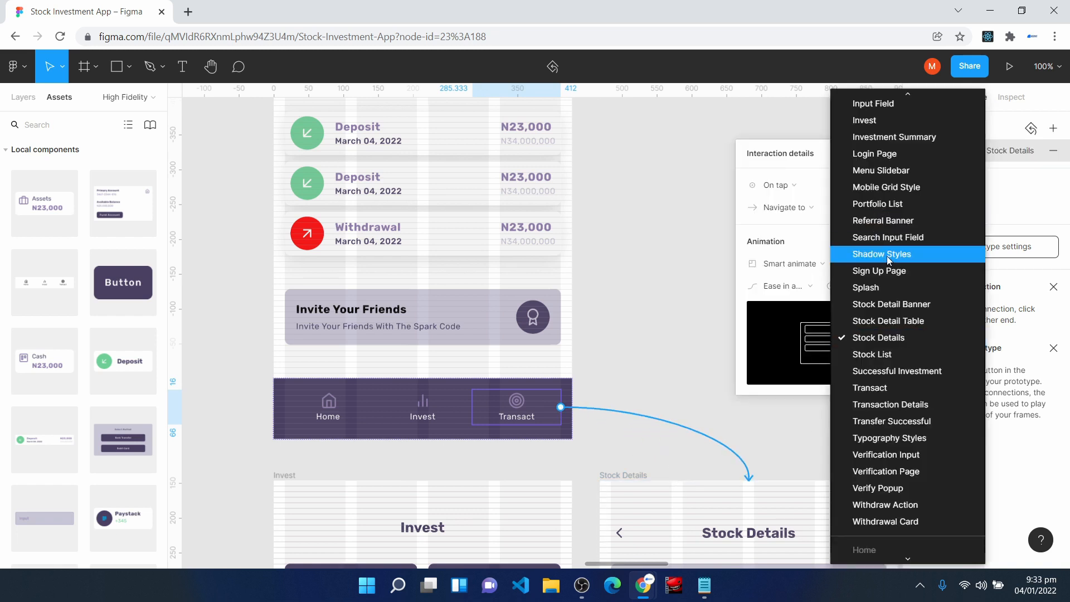
left_click(880, 391)
- Connect the Home item in the Invest screen's bottom navigation to the Home screen
scroll(679, 436, "down", 5)
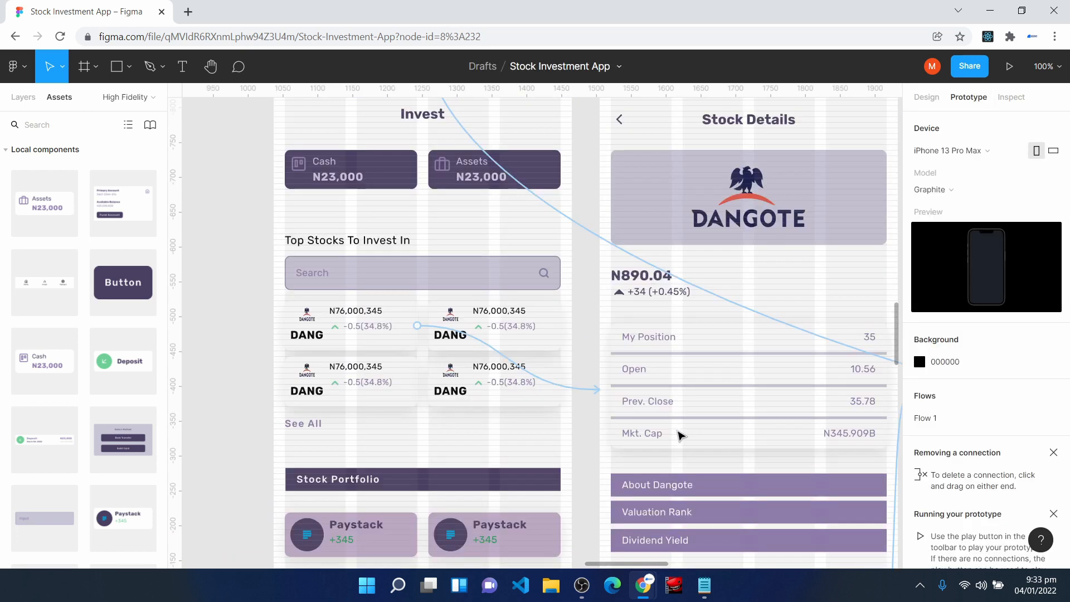
scroll(679, 436, "down", 4)
left_click(329, 364)
left_click(332, 366)
left_click_drag(373, 359, 599, 262)
- Connect the Transact item in the Invest screen's bottom navigation to the Transact screen
left_click(520, 368)
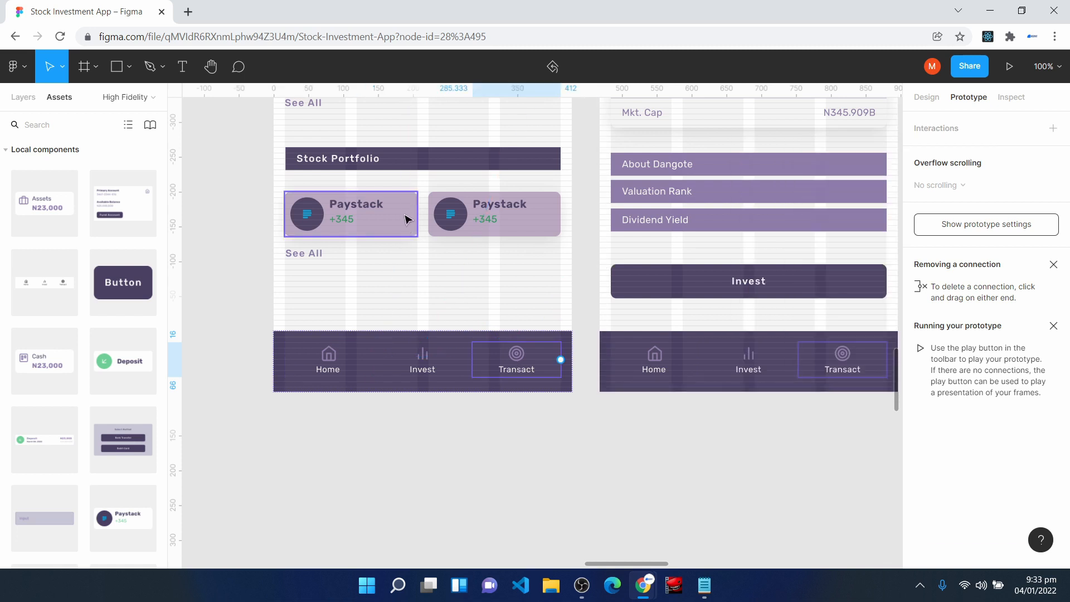
scroll(409, 308, "up", 3)
scroll(410, 309, "up", 2)
scroll(411, 304, "down", 3)
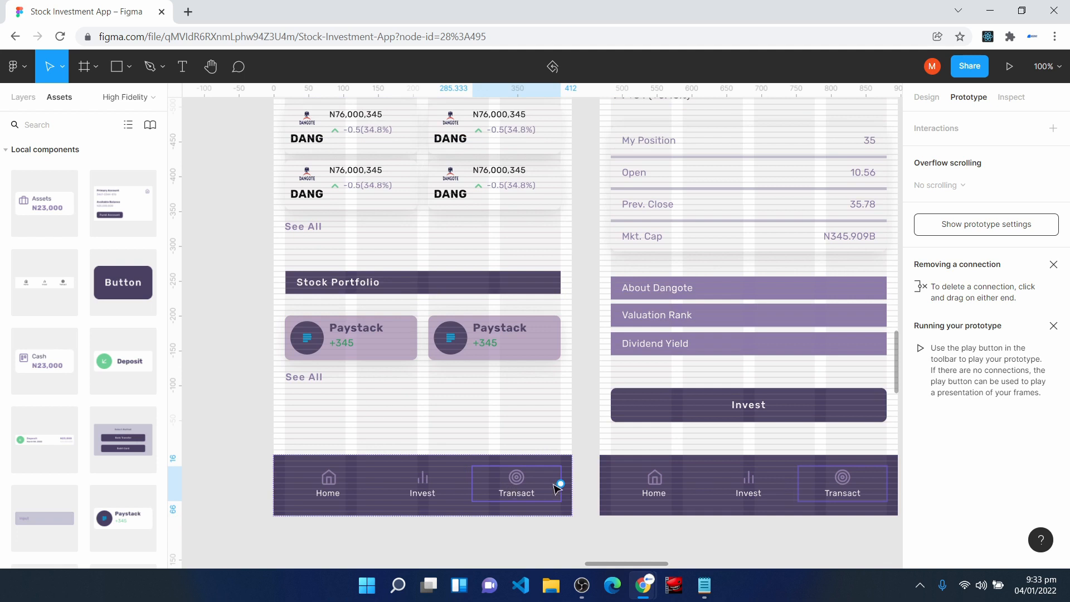
left_click_drag(561, 484, 606, 408)
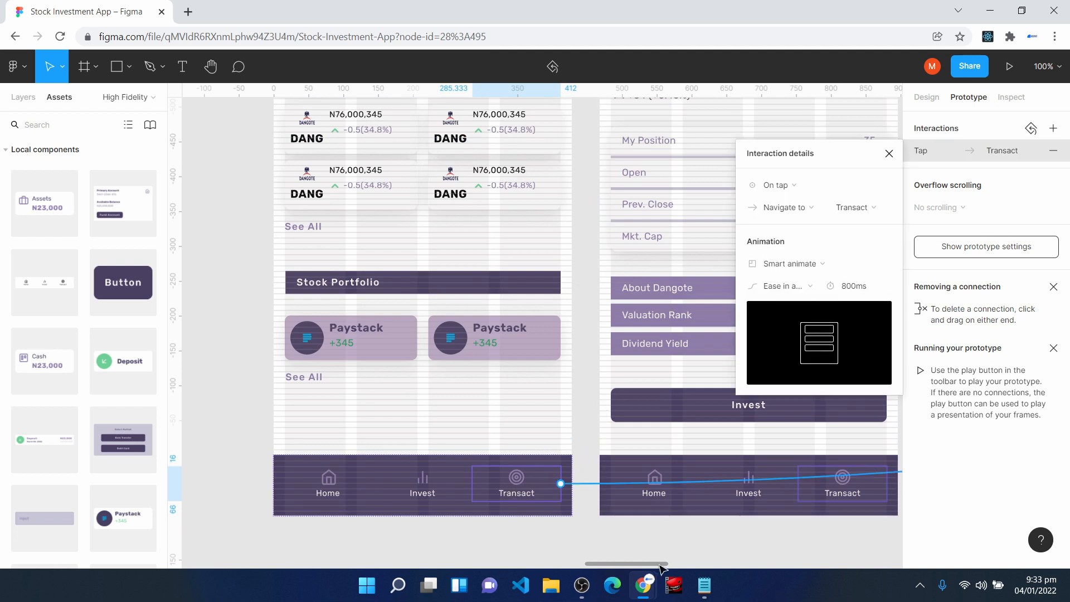
- Go to the Transact screen and switch from prototyping back to design editing
left_click_drag(659, 563, 694, 564)
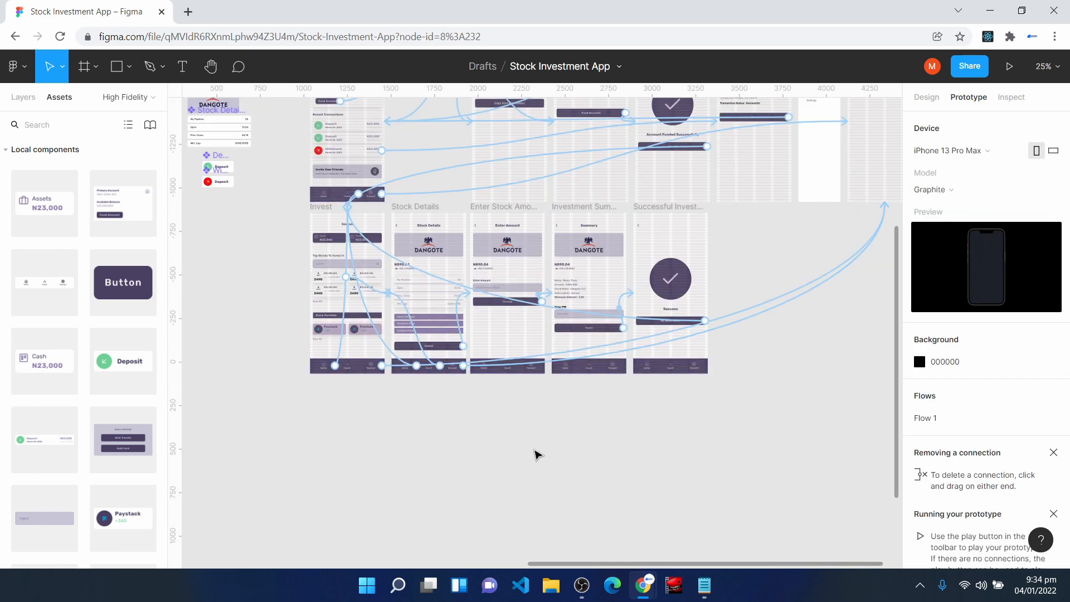
scroll(514, 468, "up", 3)
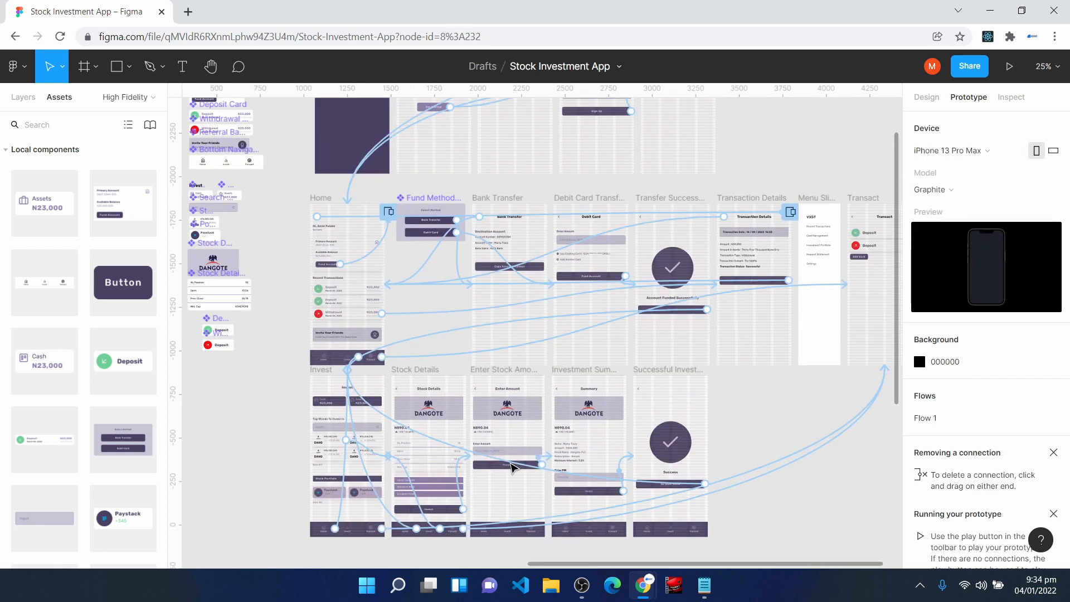
scroll(513, 468, "right", 5)
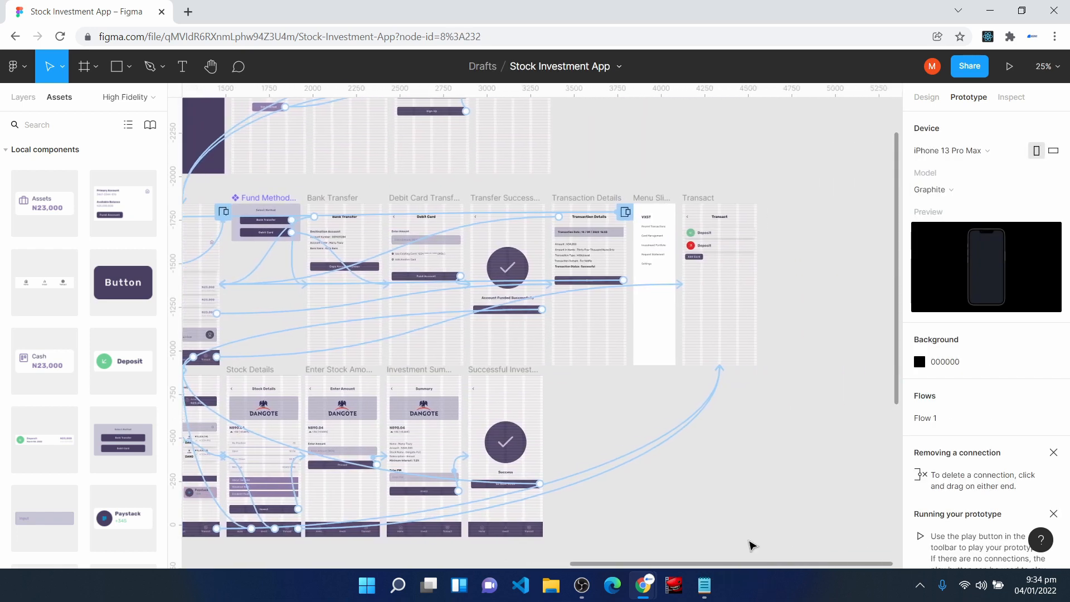
key("shift+0")
key("space")
left_click_drag(795, 306, 379, 534)
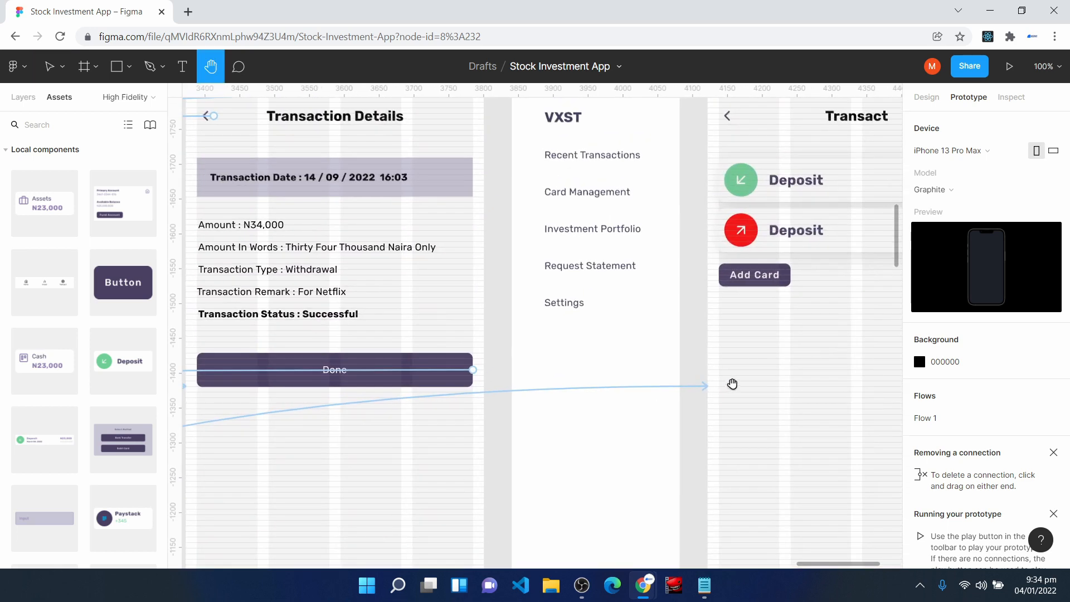
left_click_drag(807, 360, 550, 490)
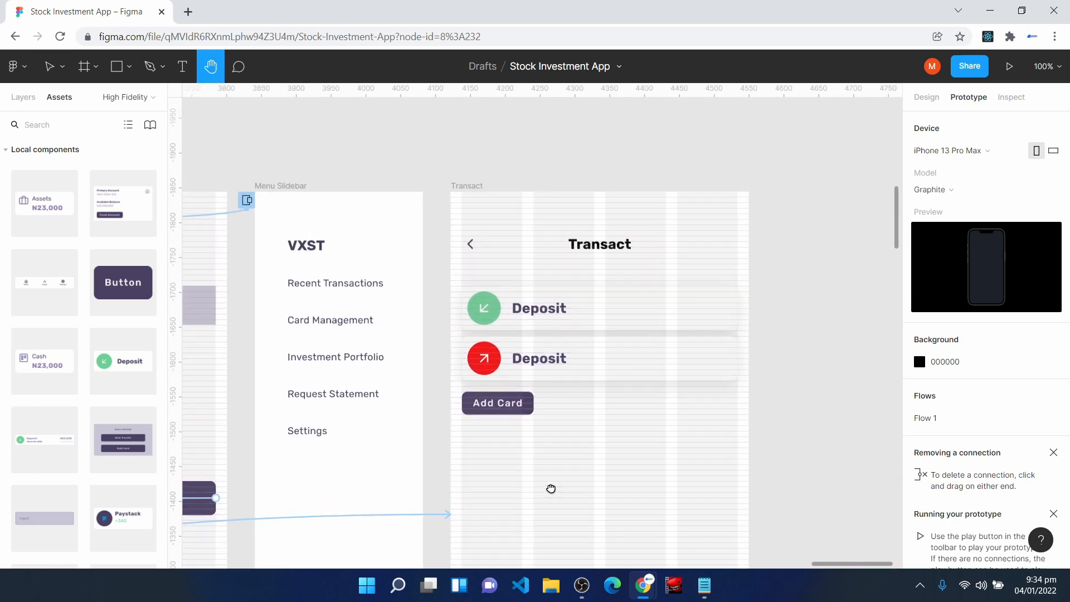
key("c")
key("v")
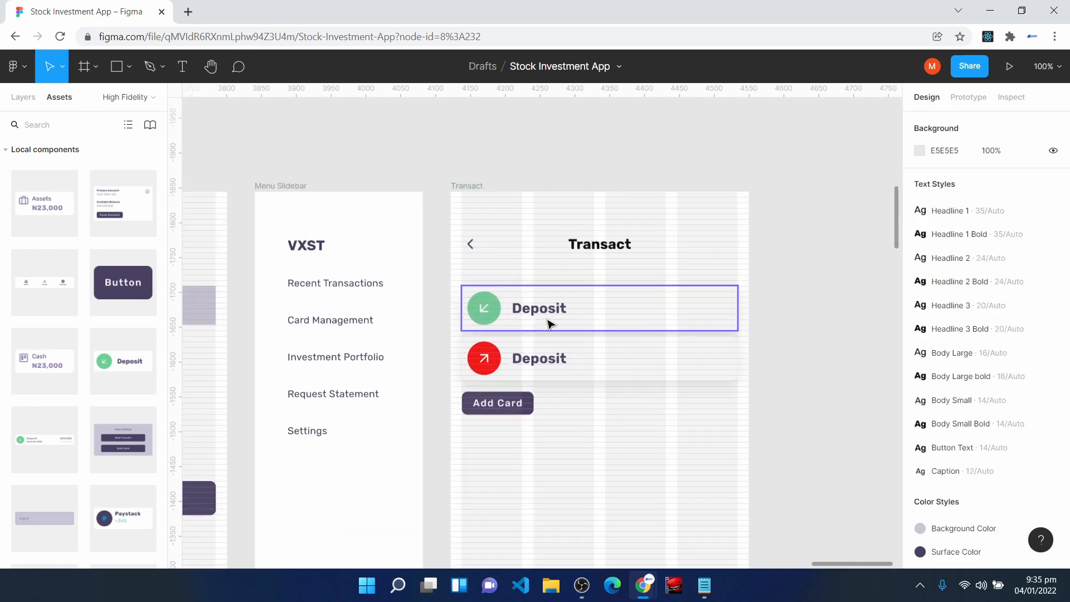
- Change the label beside the red arrow icon on the Transact screen to "Withdraw"
left_click(585, 317)
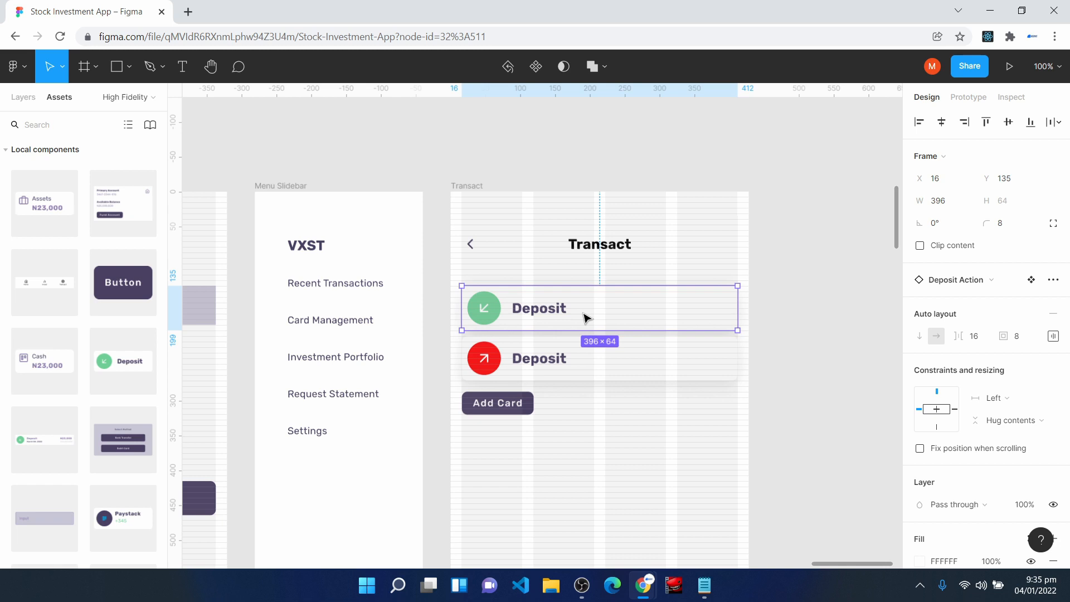
double_click(538, 360)
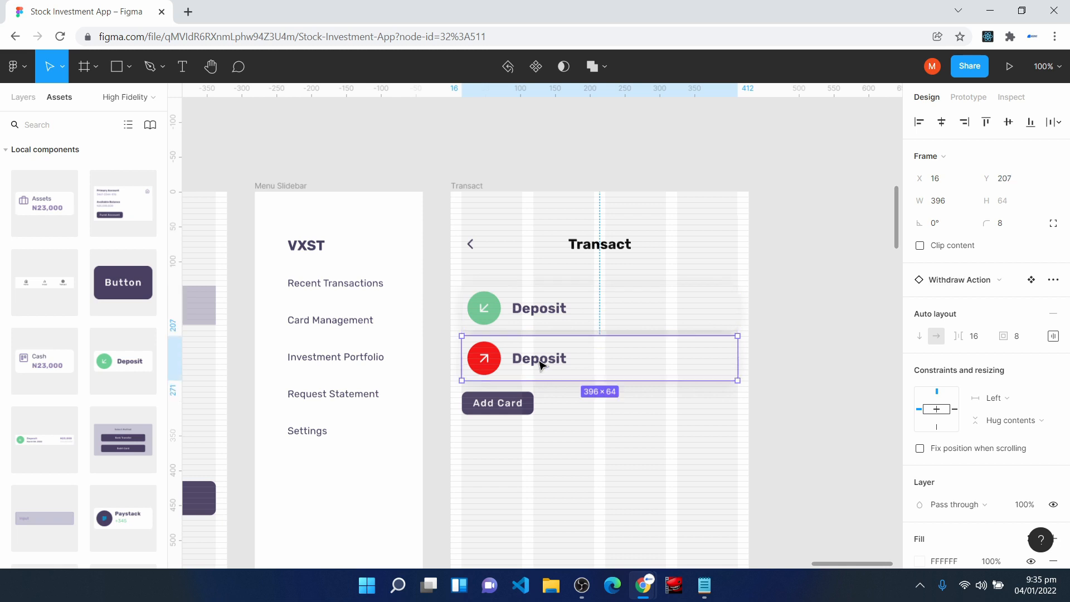
double_click(539, 360)
type("Wiht")
key("BackSpace")
key("BackSpace")
key("BackSpace")
type("ithdraw")
key("Escape")
left_click(594, 446)
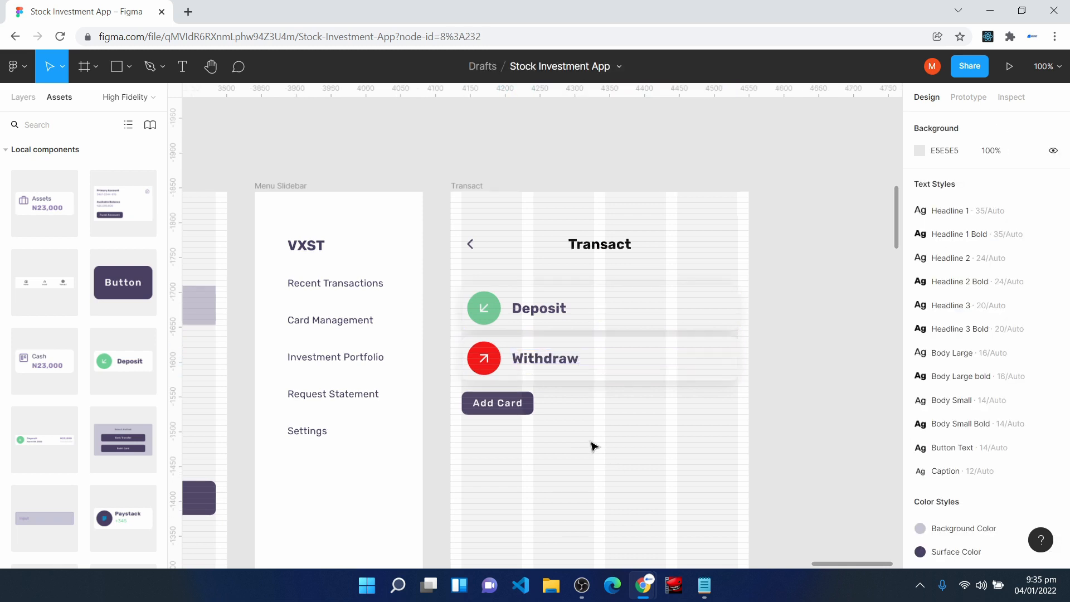
left_click(549, 365)
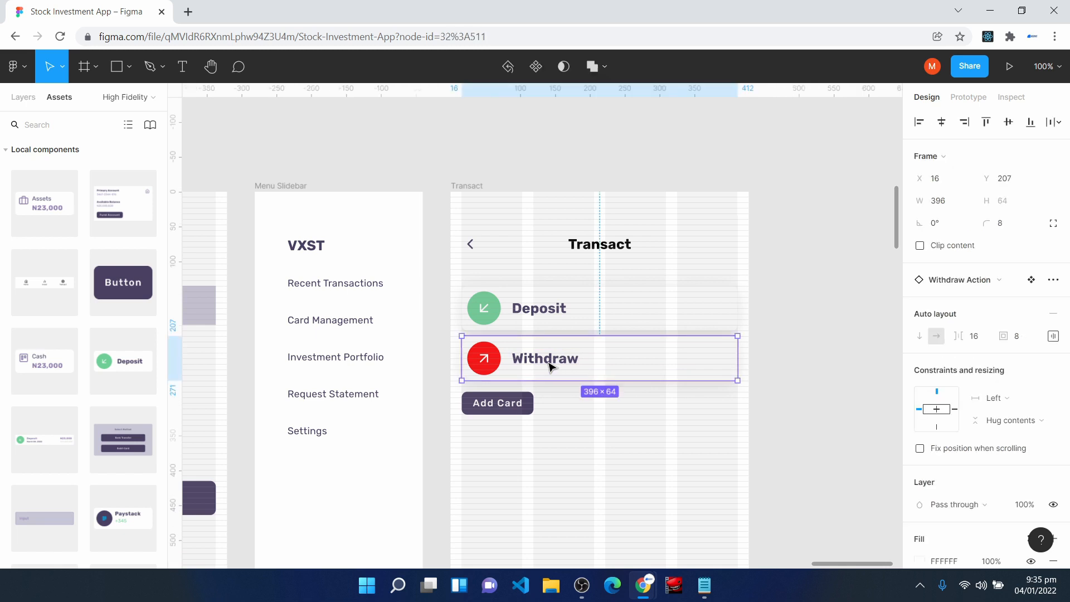
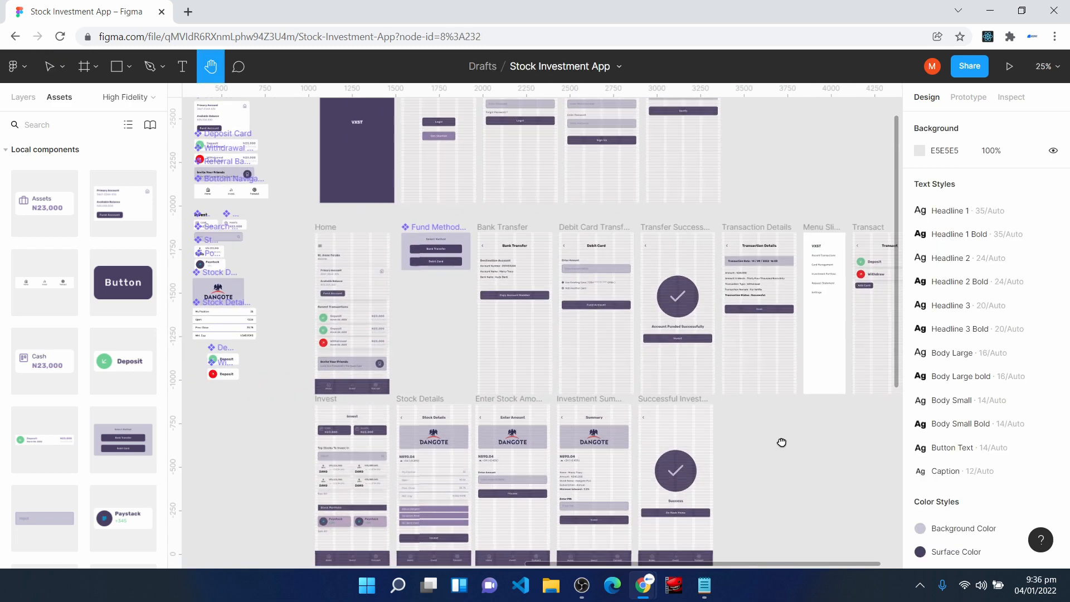
- Select the Splash frame on the high-fidelity page and present the prototype from it
left_click_drag(781, 444, 781, 401)
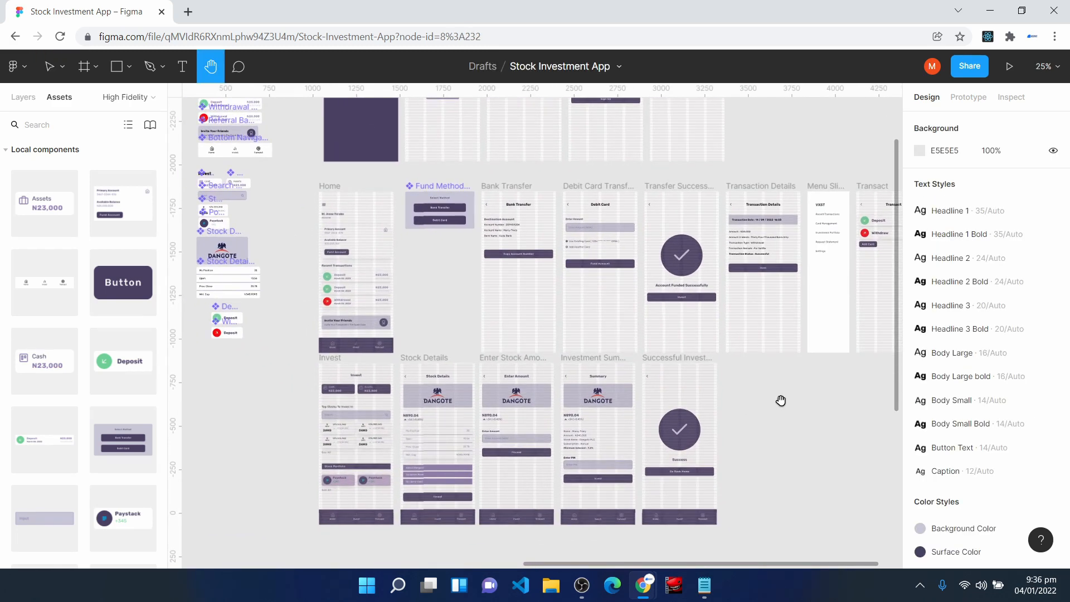
scroll(509, 447, "up", 5)
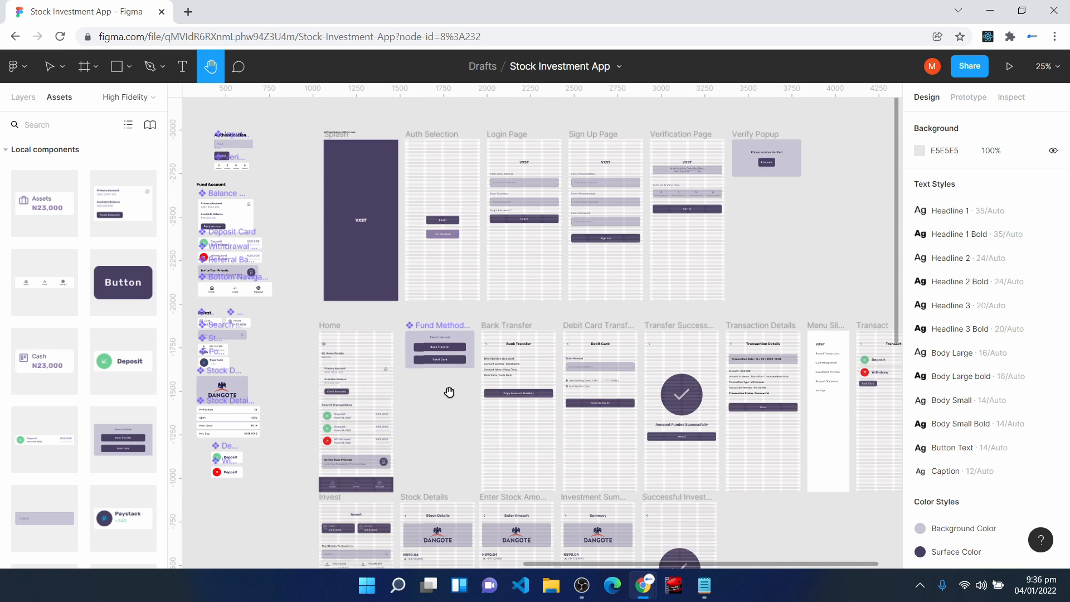
key("v")
left_click(338, 145)
left_click(341, 146)
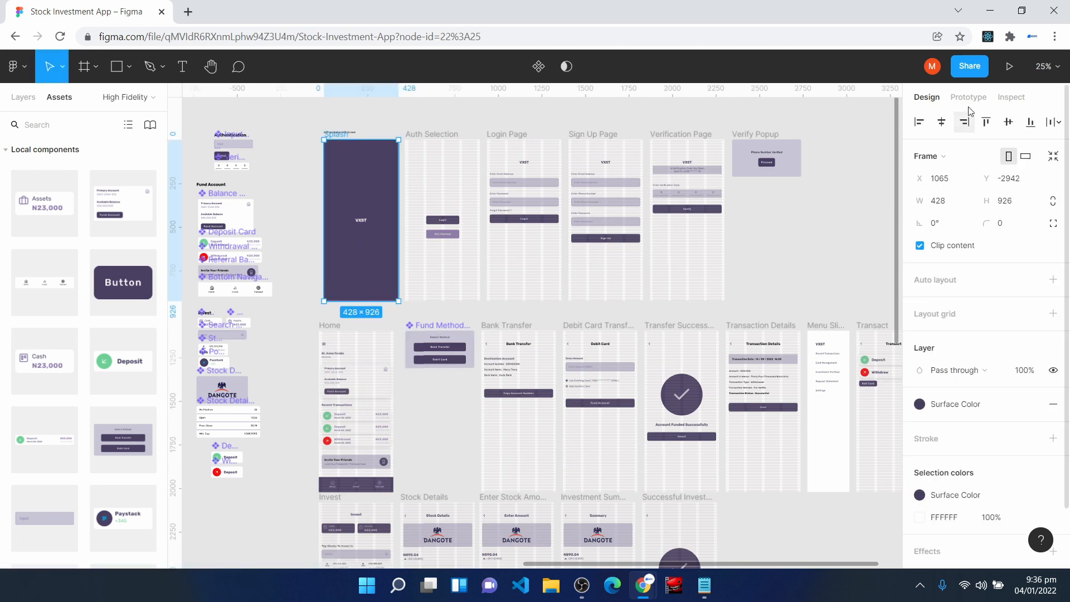
left_click(1017, 73)
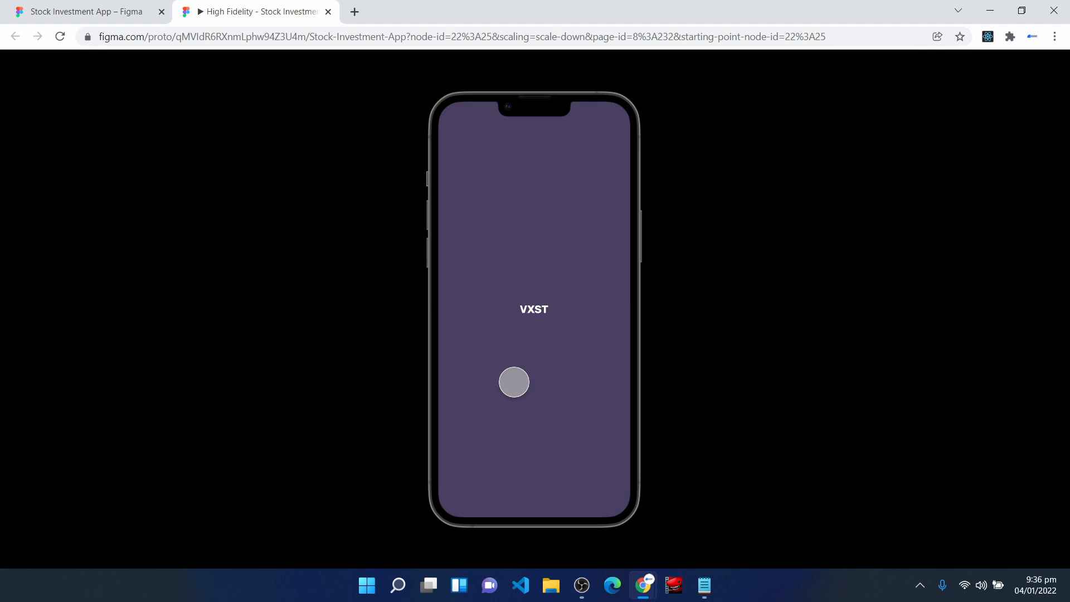
- Test the prototype's sign-up flow from the Splash screen through Get Started, Sign Up and phone verification to Home
left_click(523, 370)
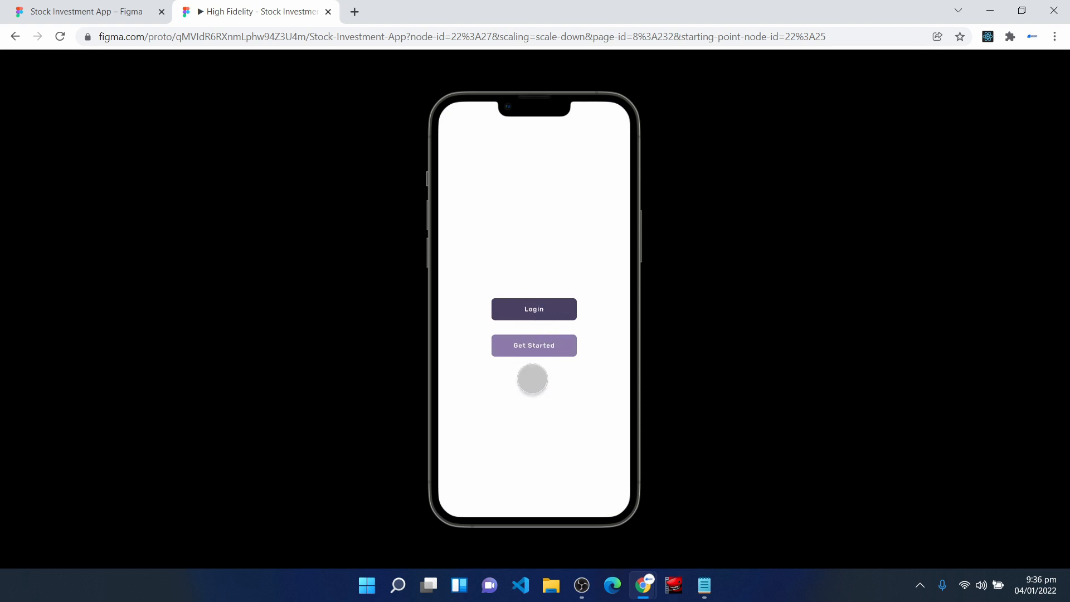
left_click(537, 350)
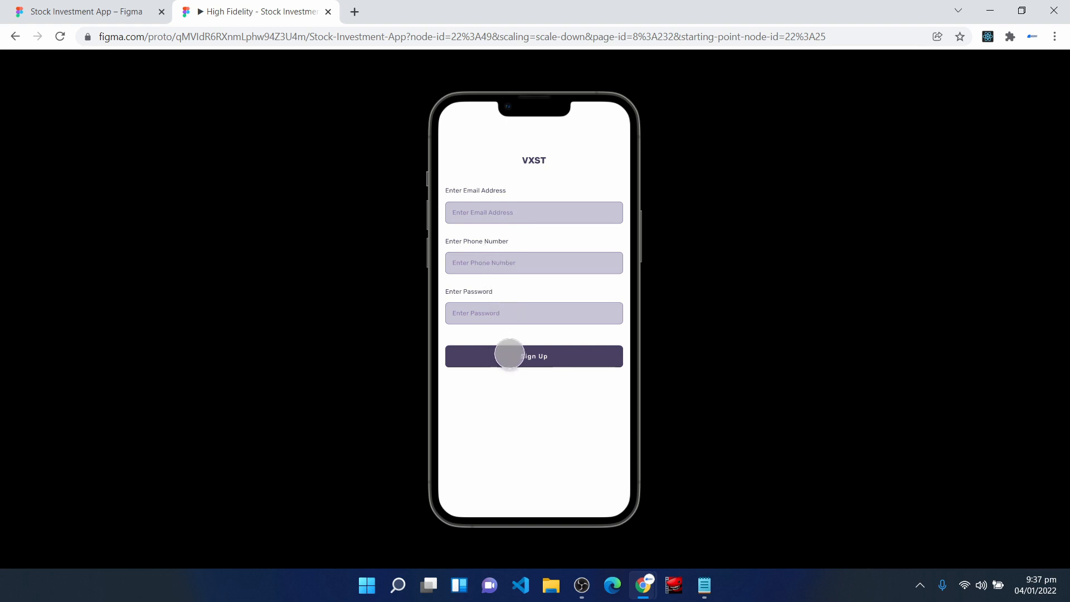
left_click(509, 354)
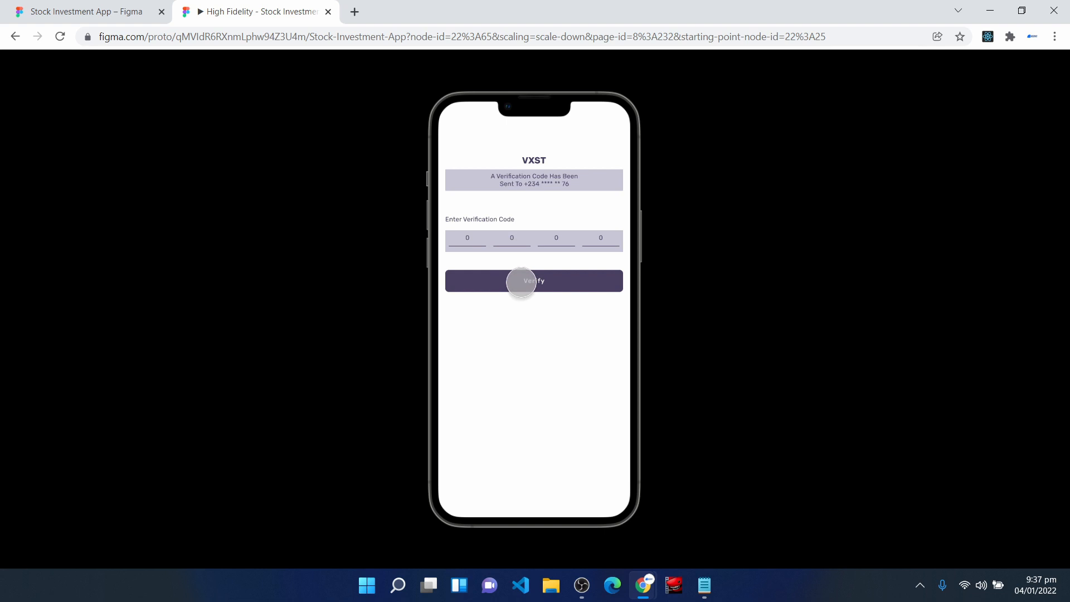
left_click(521, 282)
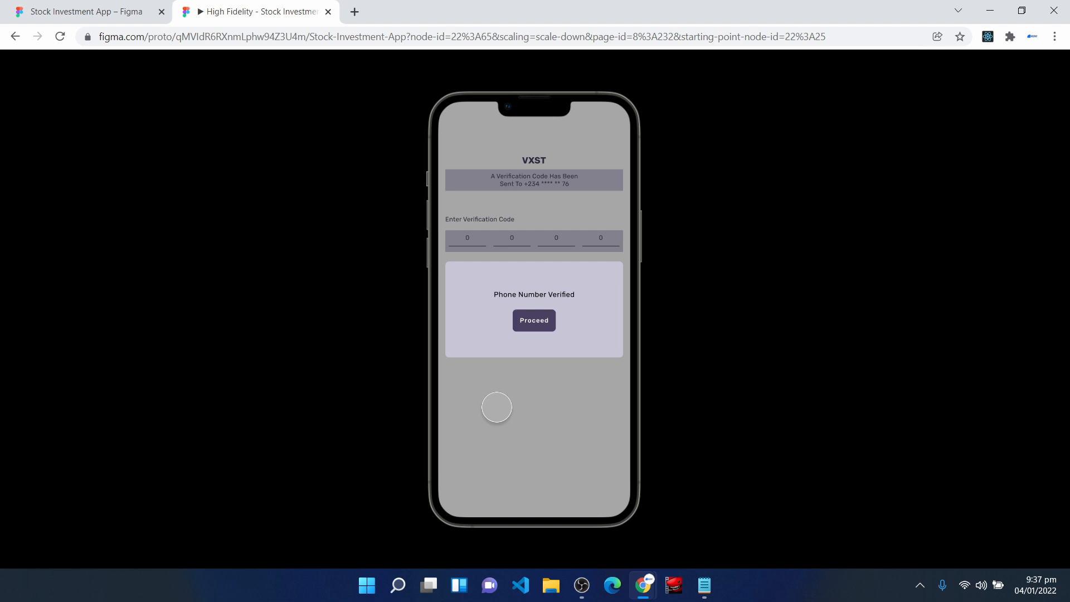
left_click(517, 422)
left_click(523, 426)
left_click(522, 426)
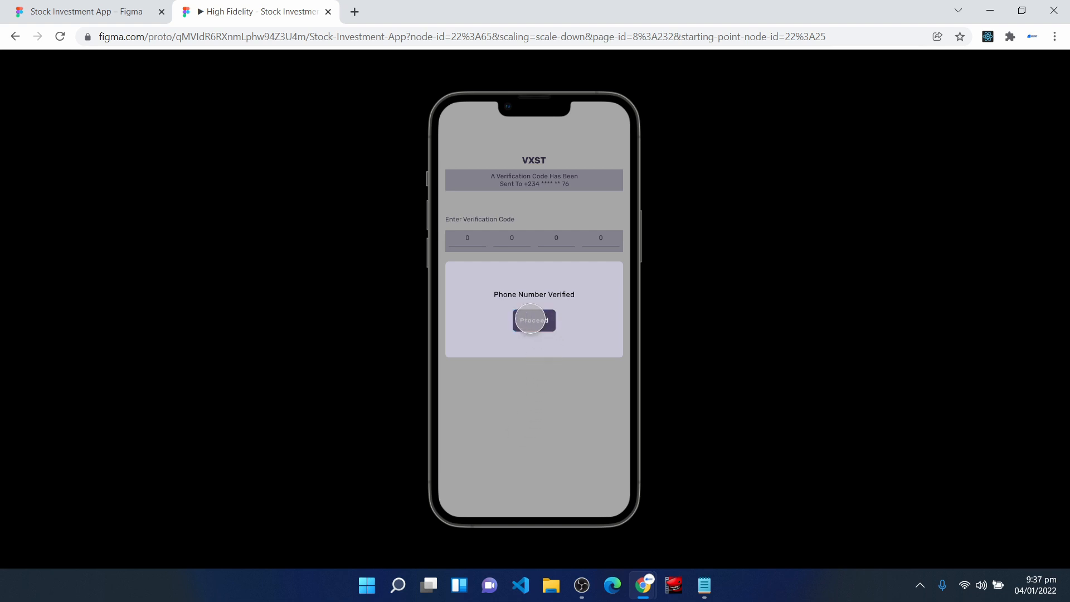
left_click(531, 320)
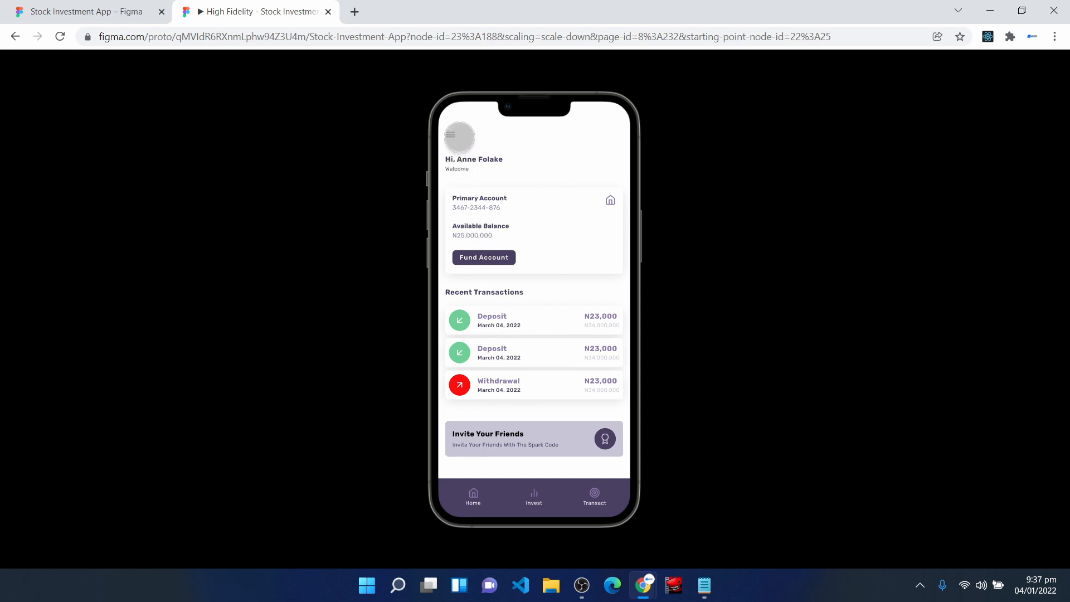
- Test the Home screen's menu sidebar and the Fund Account bank transfer path, returning to Home
left_click(452, 133)
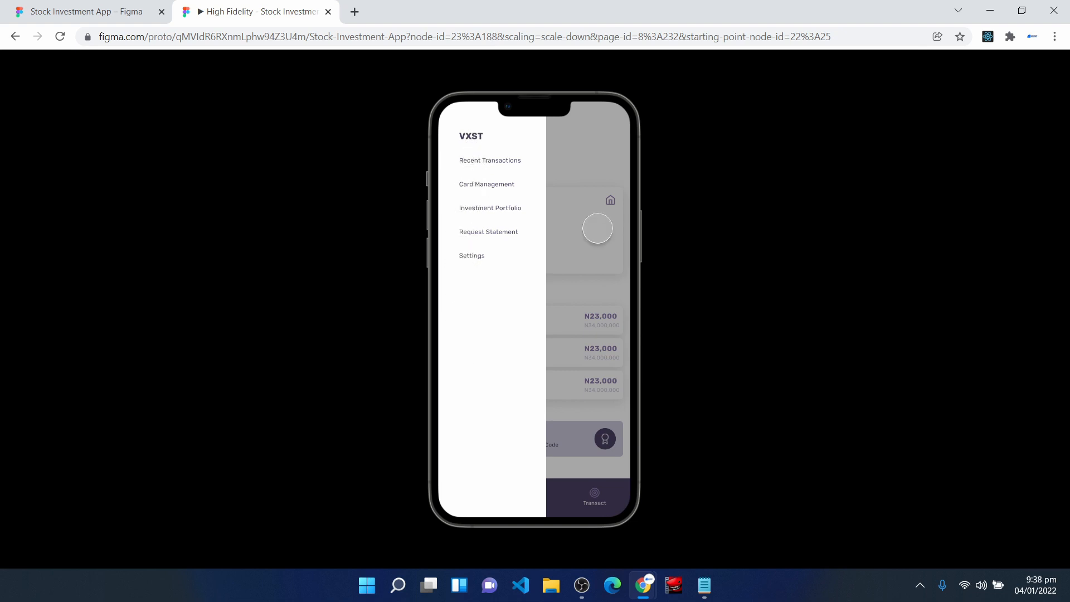
left_click(598, 228)
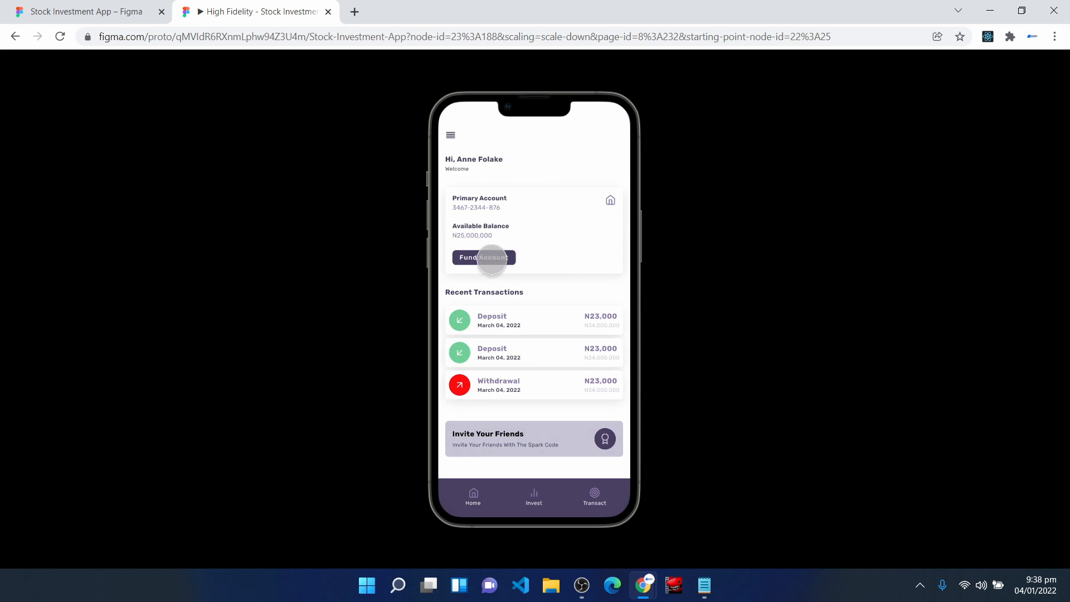
left_click(483, 258)
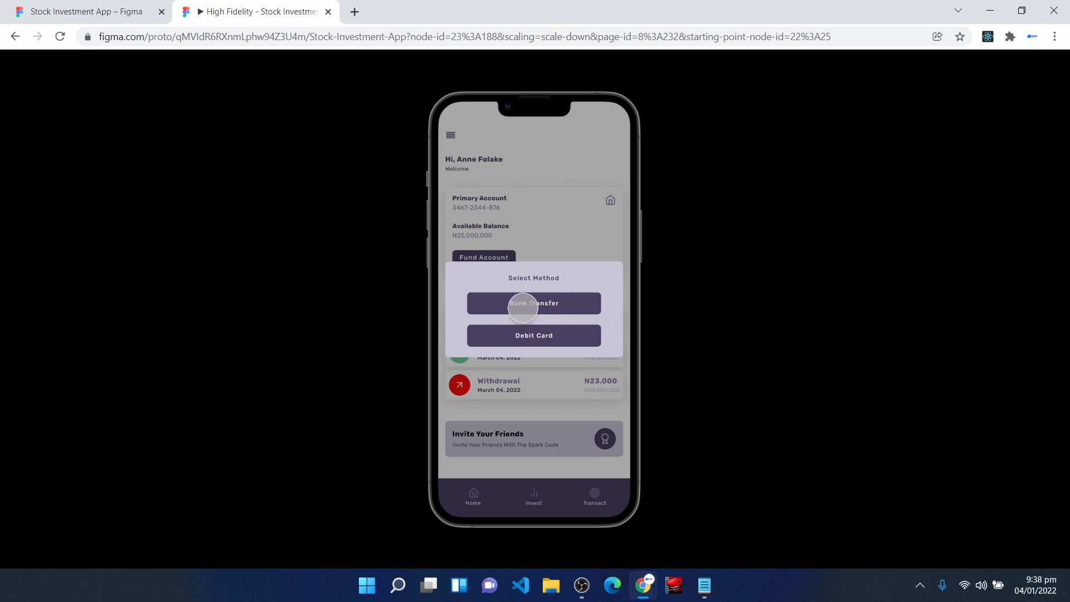
left_click(523, 308)
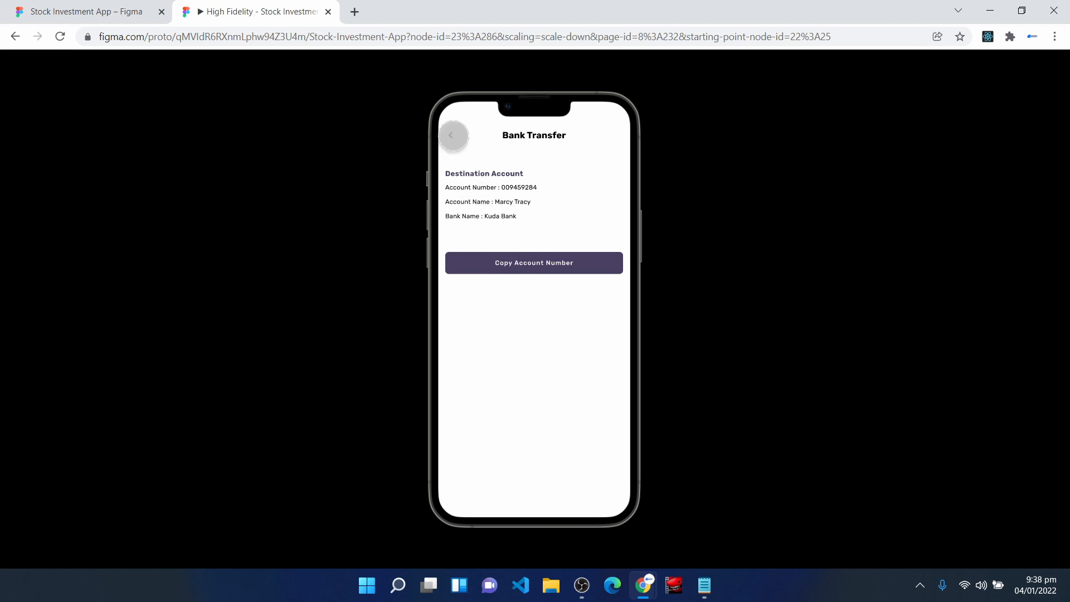
left_click(454, 135)
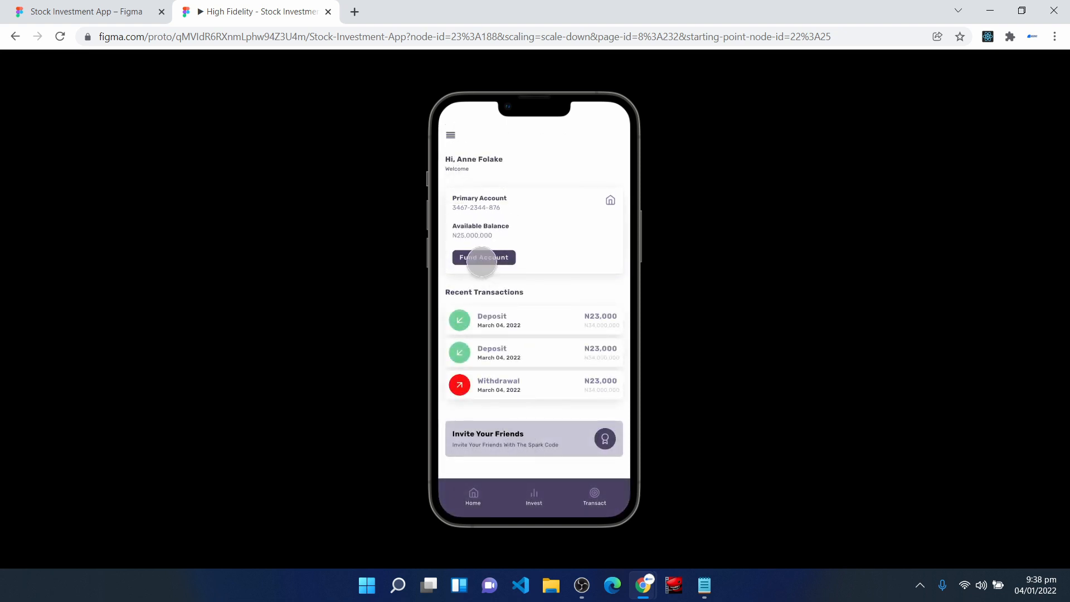
- Test funding the account by debit card from Home and continue from the success screen to Invest
left_click(486, 258)
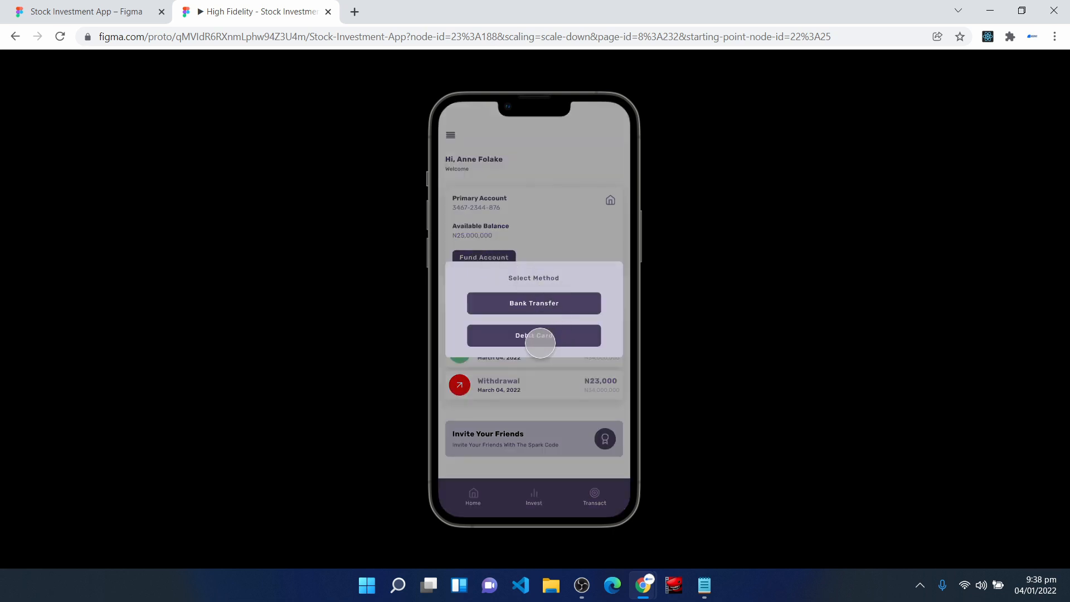
left_click(540, 341)
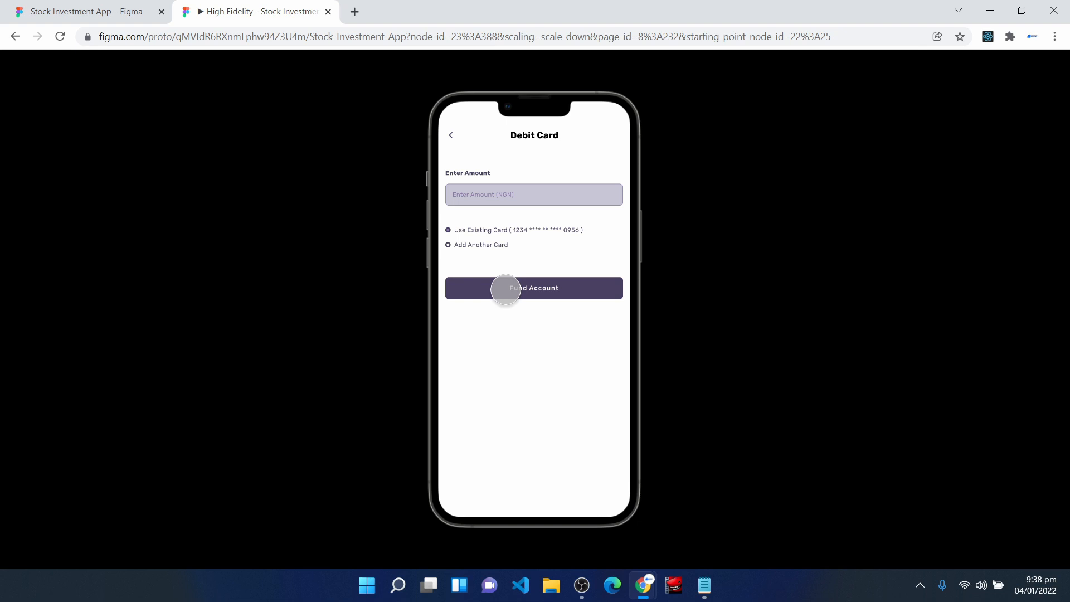
left_click(506, 289)
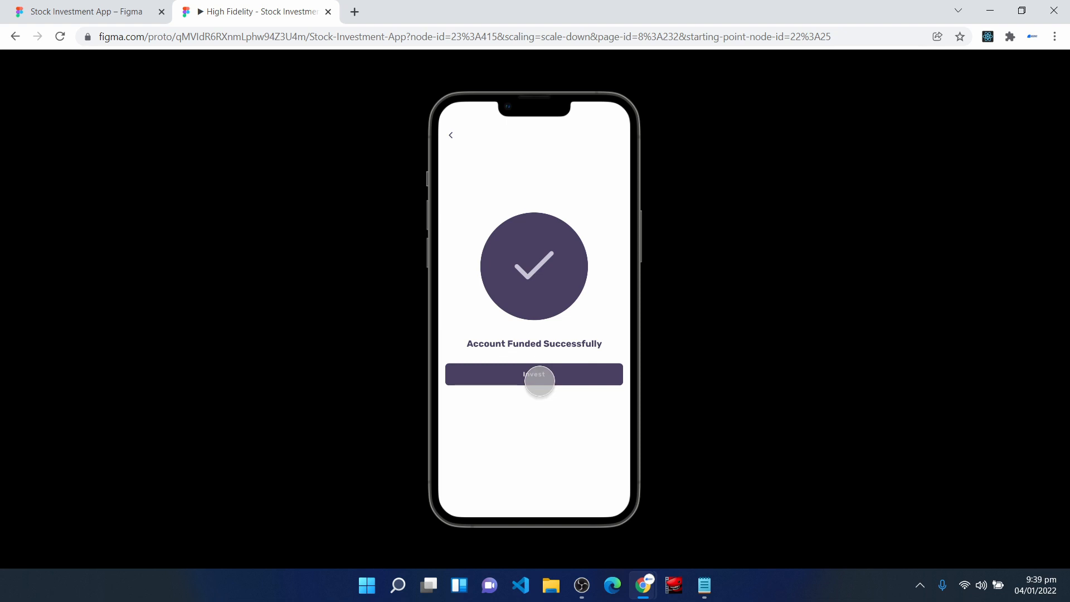
left_click(536, 376)
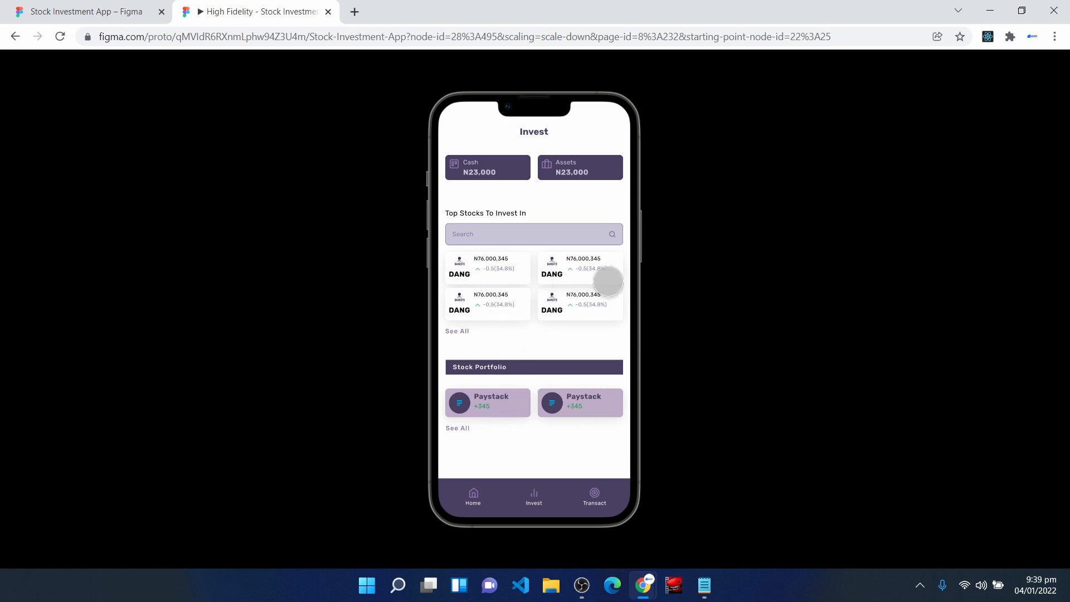
- Show the prototype in full screen and check the Stock Details screen of the first listed stock
mouse_move(1062, 85)
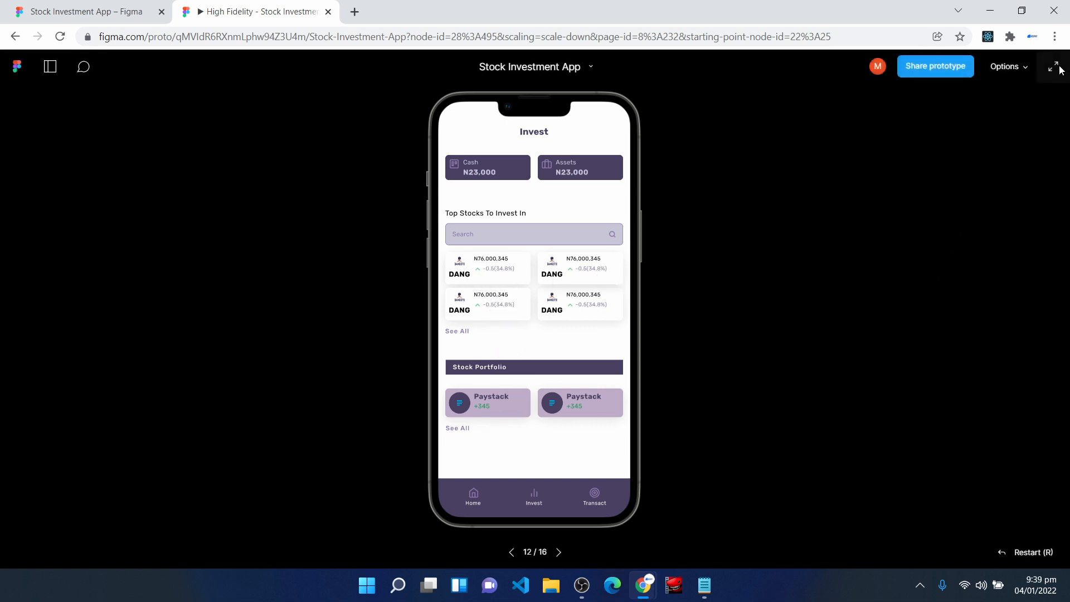
left_click(1061, 69)
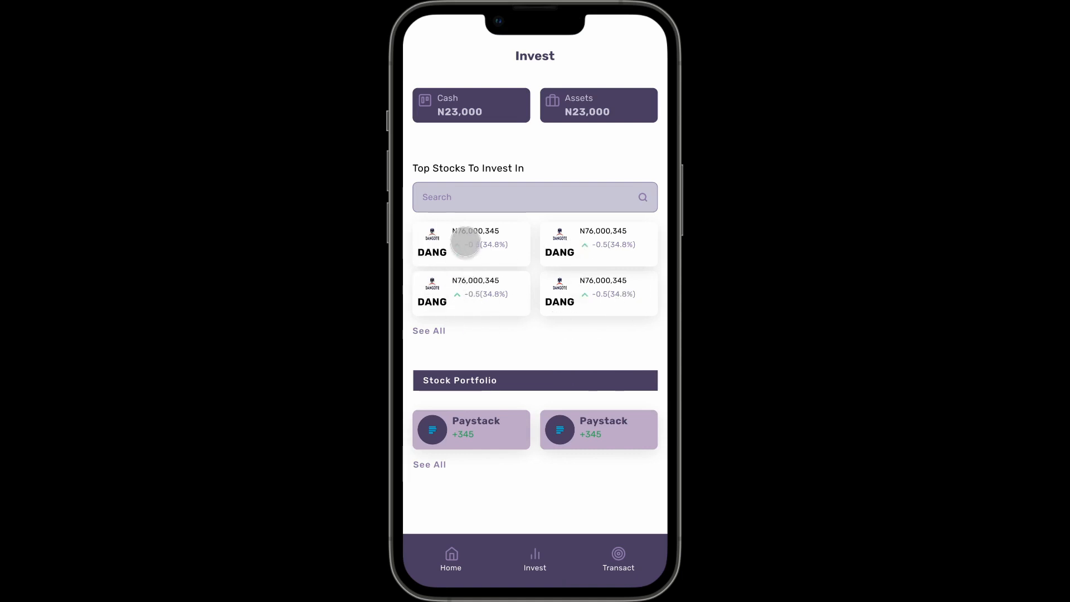
left_click(466, 243)
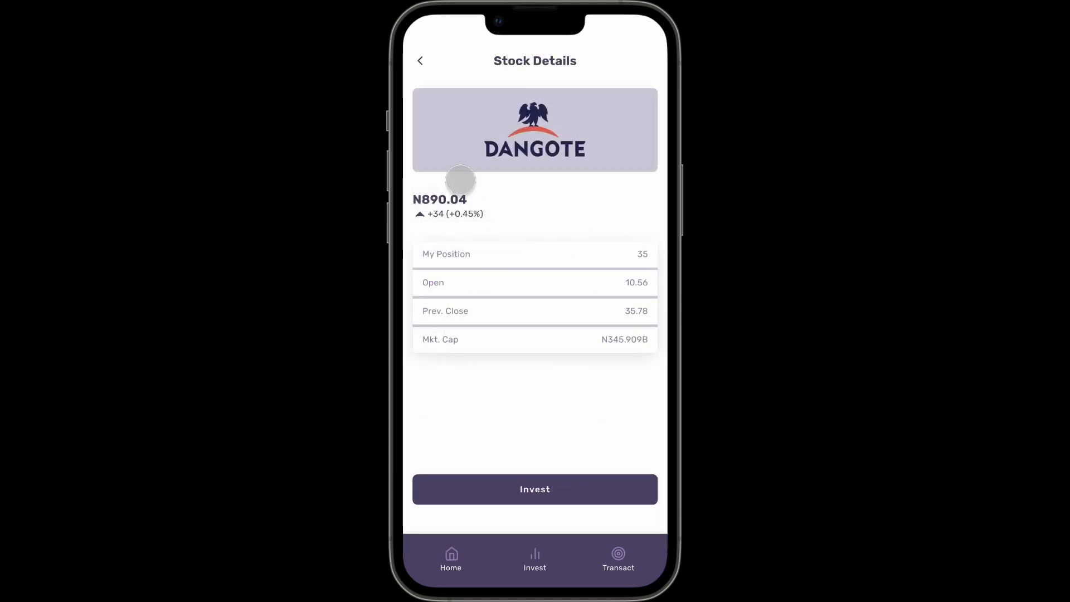
left_click(493, 409)
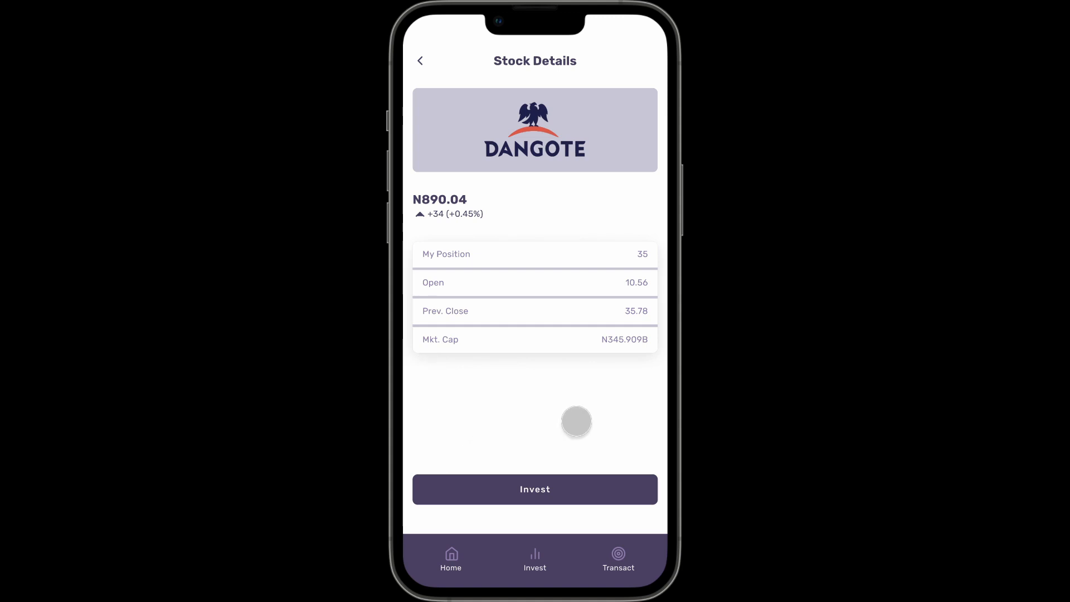
- In the design file, move the About Dangote, Valuation Rank and Dividend Yield buttons into the Stock Details frame
left_click(58, 3)
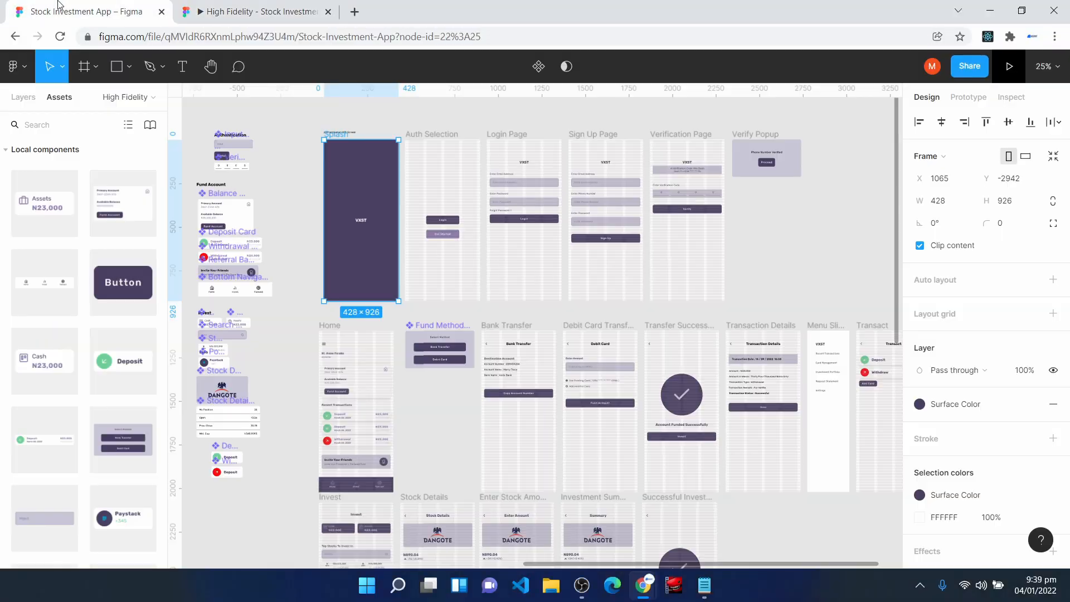
scroll(545, 426, "down", 3)
left_click(440, 404)
key("shift+0")
key("space")
left_click_drag(347, 392, 805, 271)
scroll(504, 425, "up", 3)
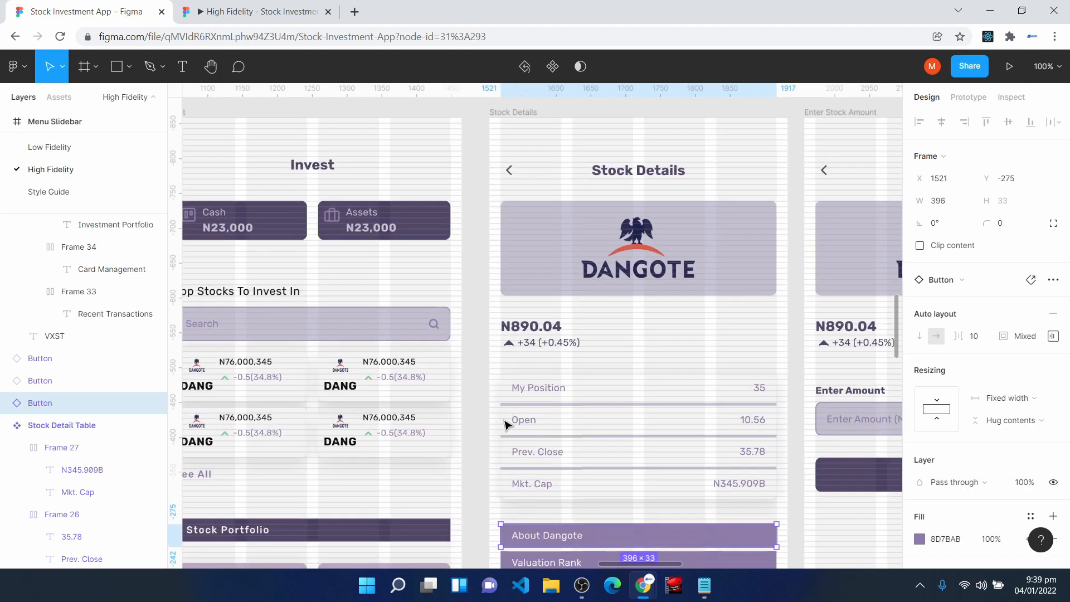
scroll(503, 420, "down", 2)
scroll(284, 501, "down", 1)
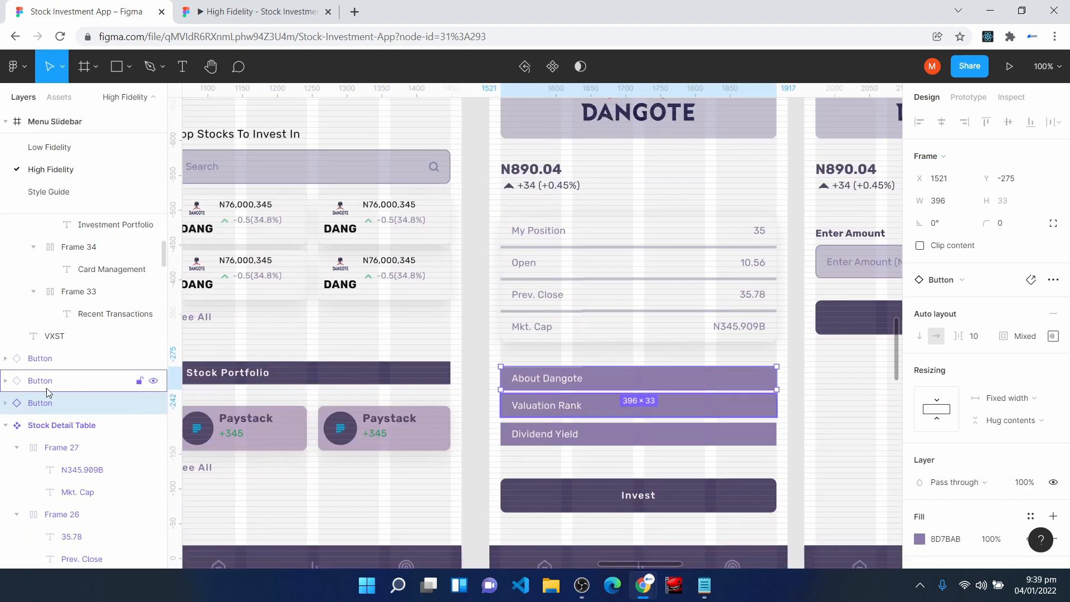
left_click(43, 359)
left_click(50, 381, "shift")
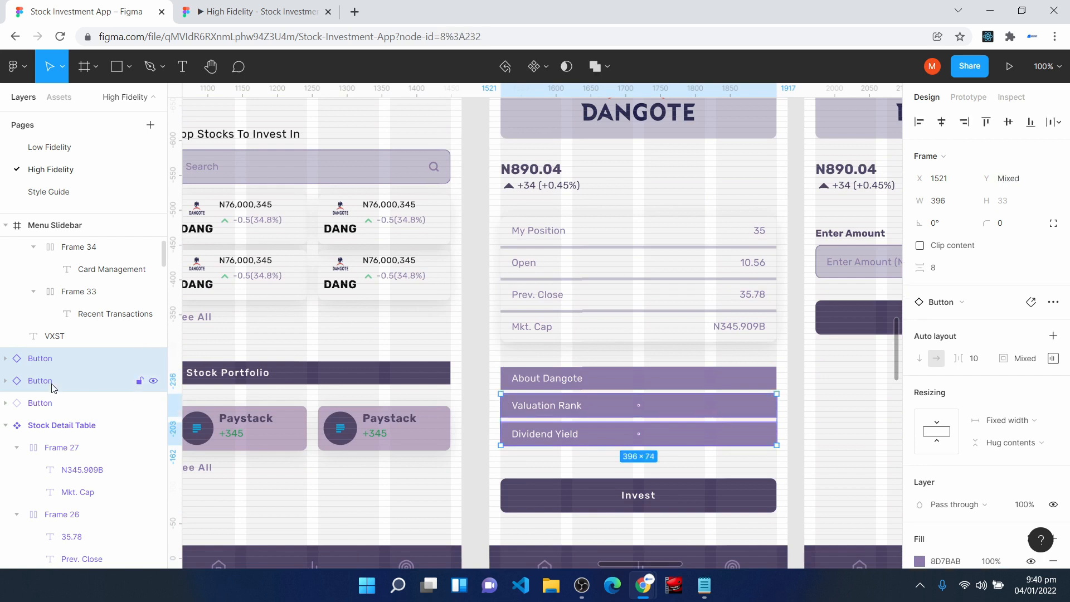
left_click(50, 394, "shift")
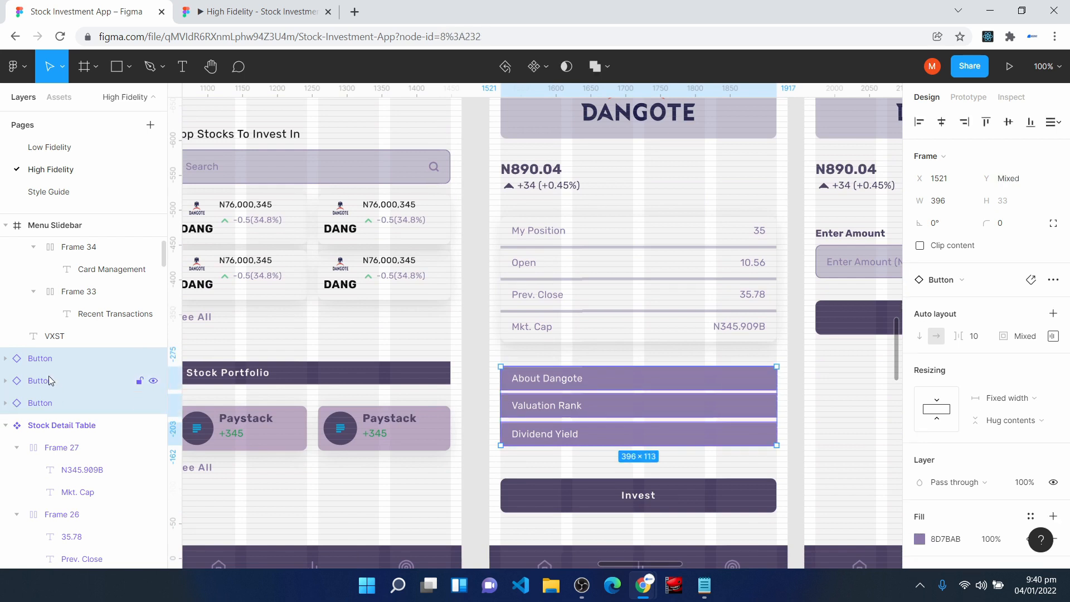
left_click_drag(48, 376, 39, 437)
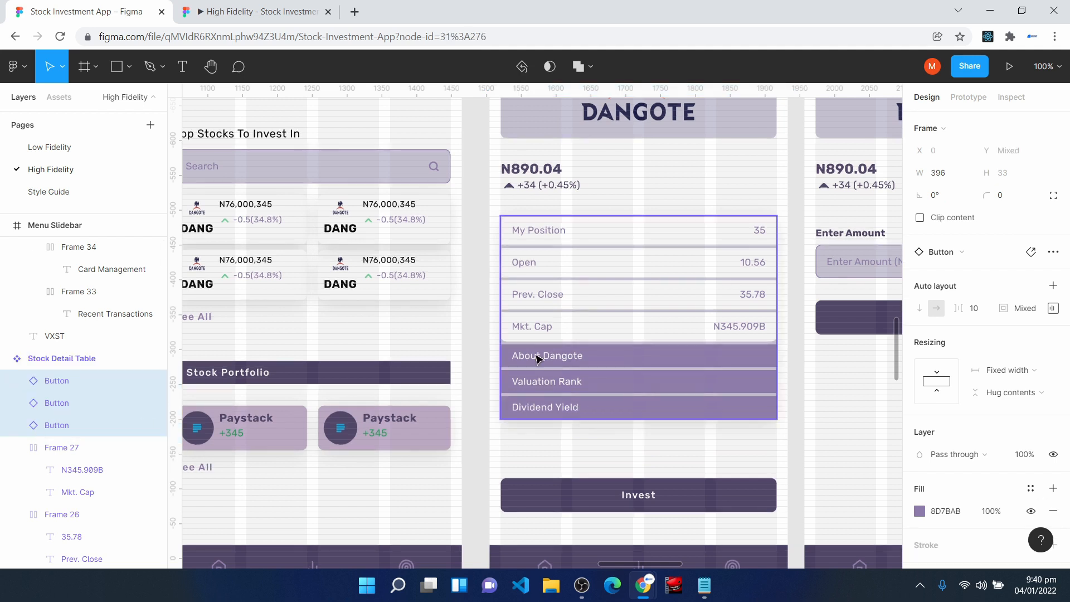
key("ctrl+z")
left_click(577, 464)
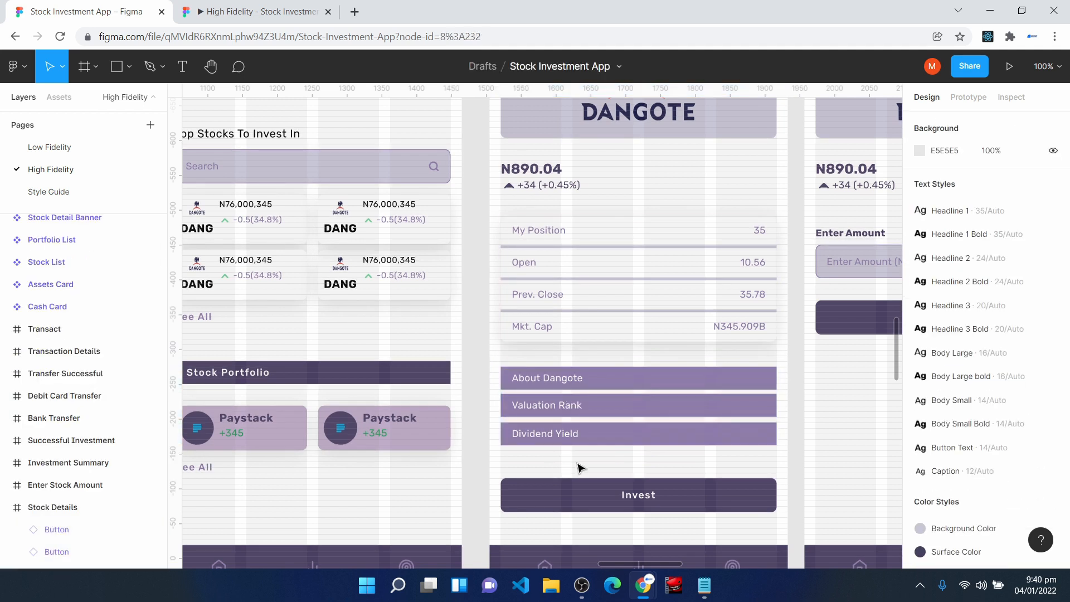
- Return to the full-screen prototype and test the path from Stock Details through Enter Amount, including its Proceed button
left_click(255, 10)
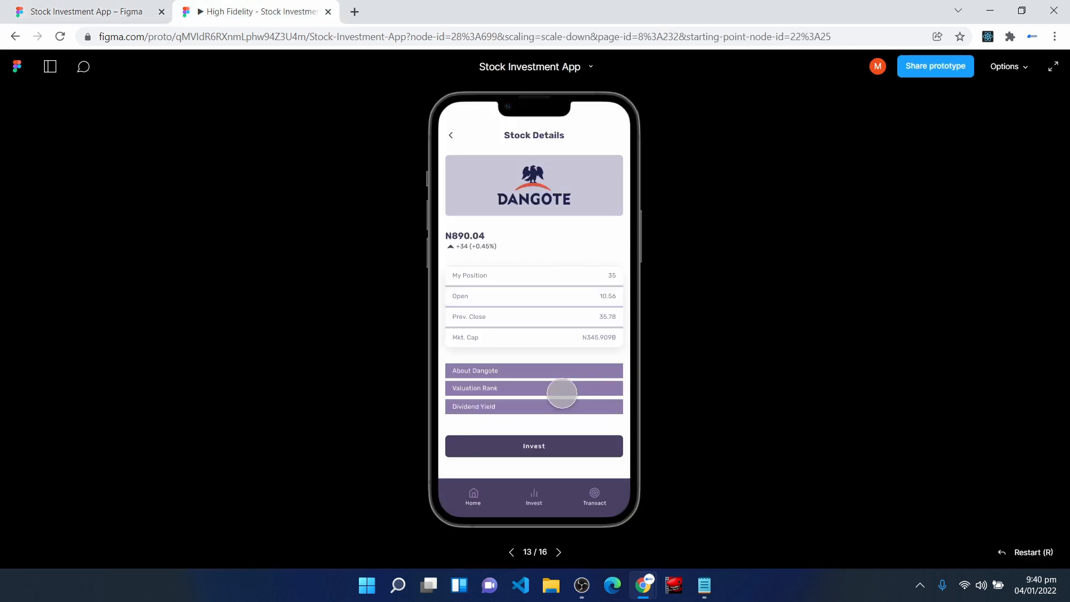
left_click(1054, 68)
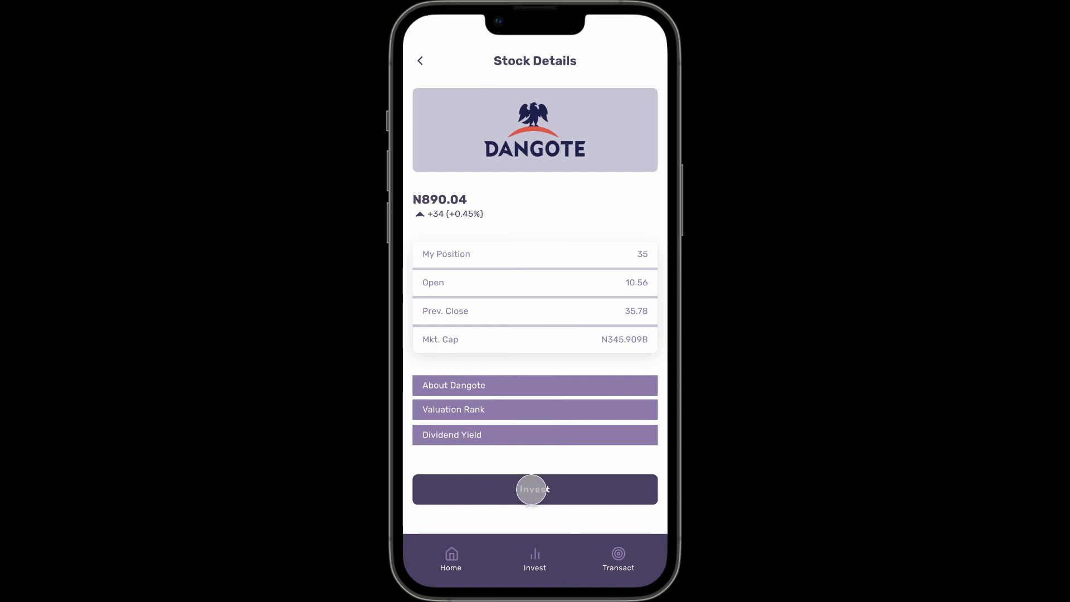
left_click(531, 489)
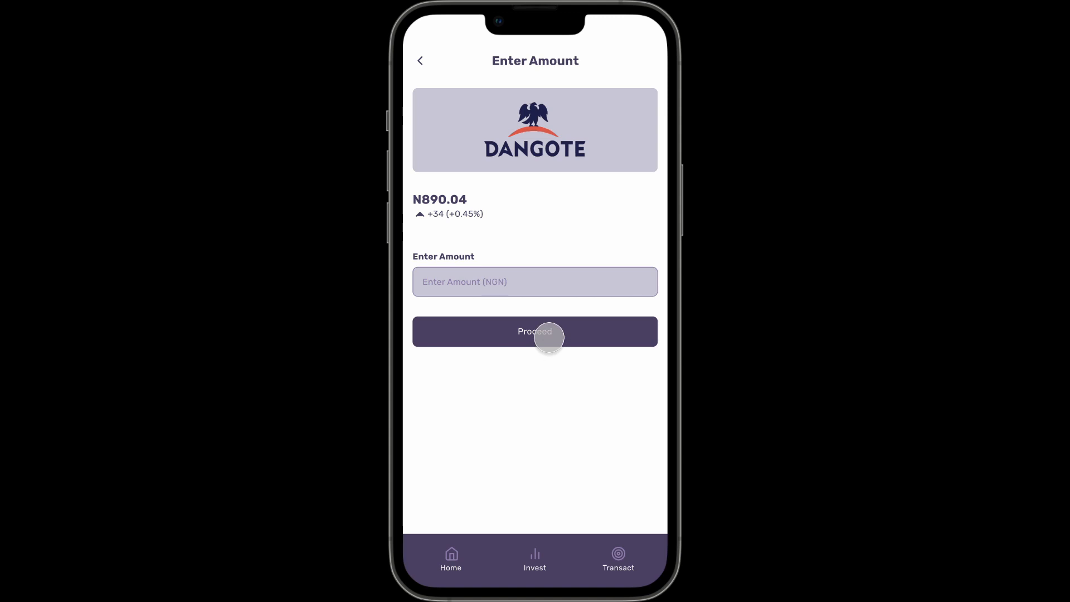
left_click(550, 336)
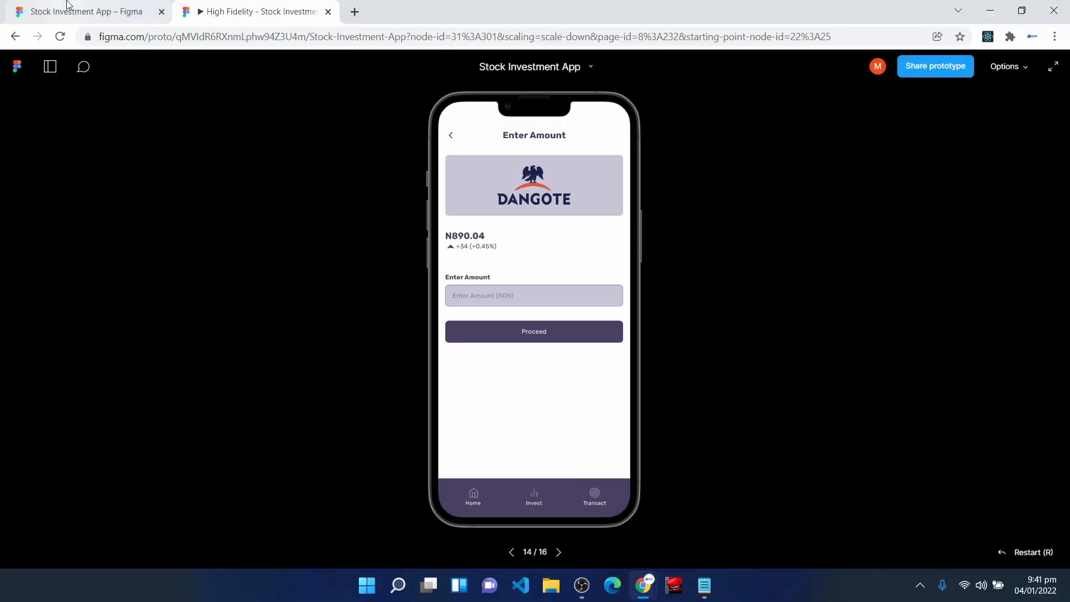
- In the design file, make the Enter Stock Amount frame's Proceed button navigate to Investment Summary on tap instead of on drag
left_click(66, 5)
left_click(594, 301)
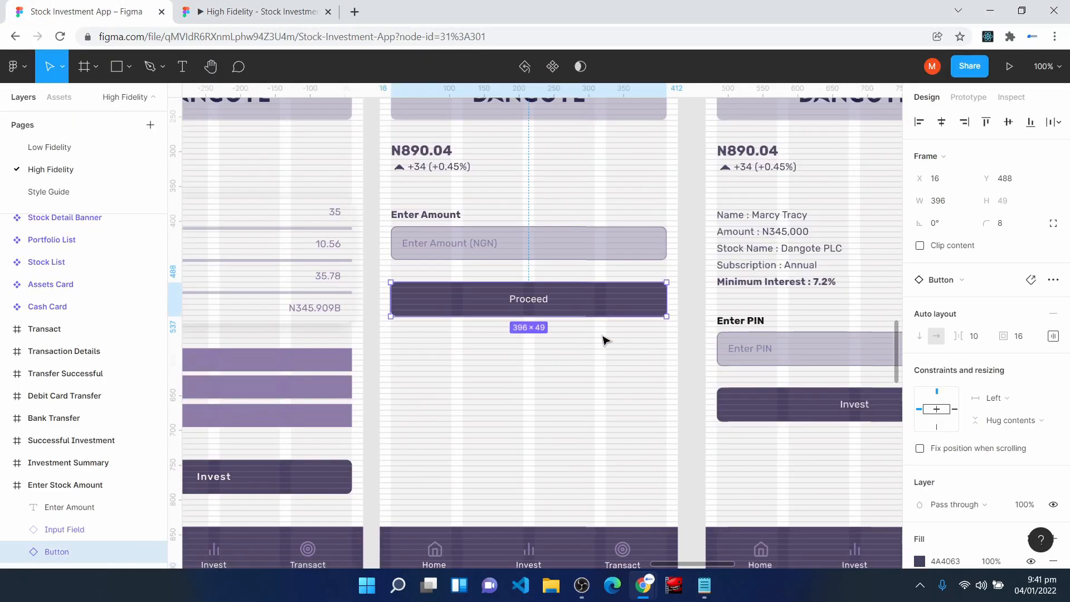
left_click(969, 97)
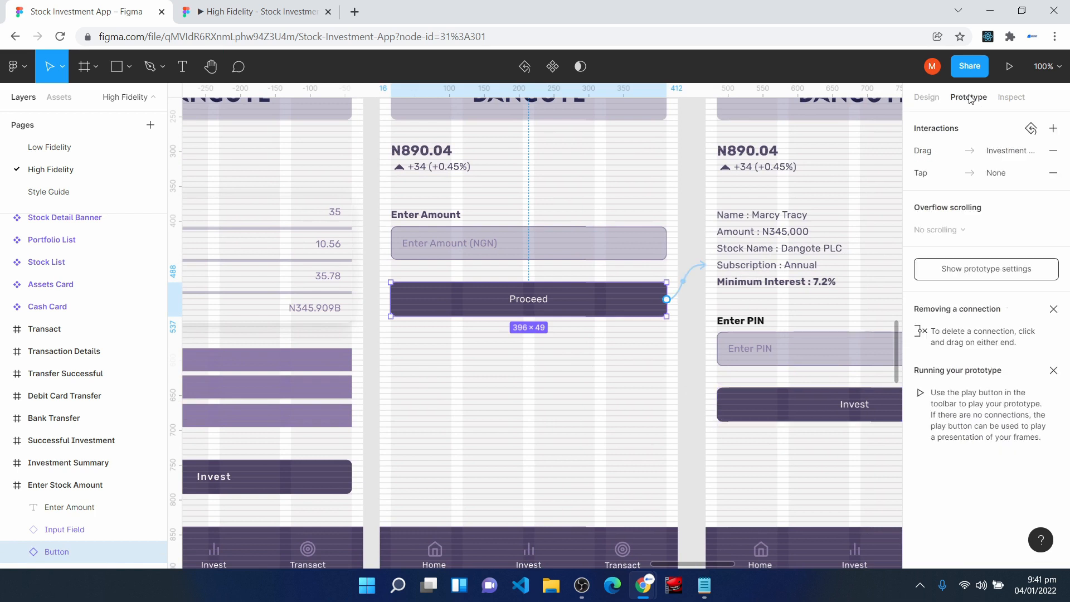
left_click(682, 291)
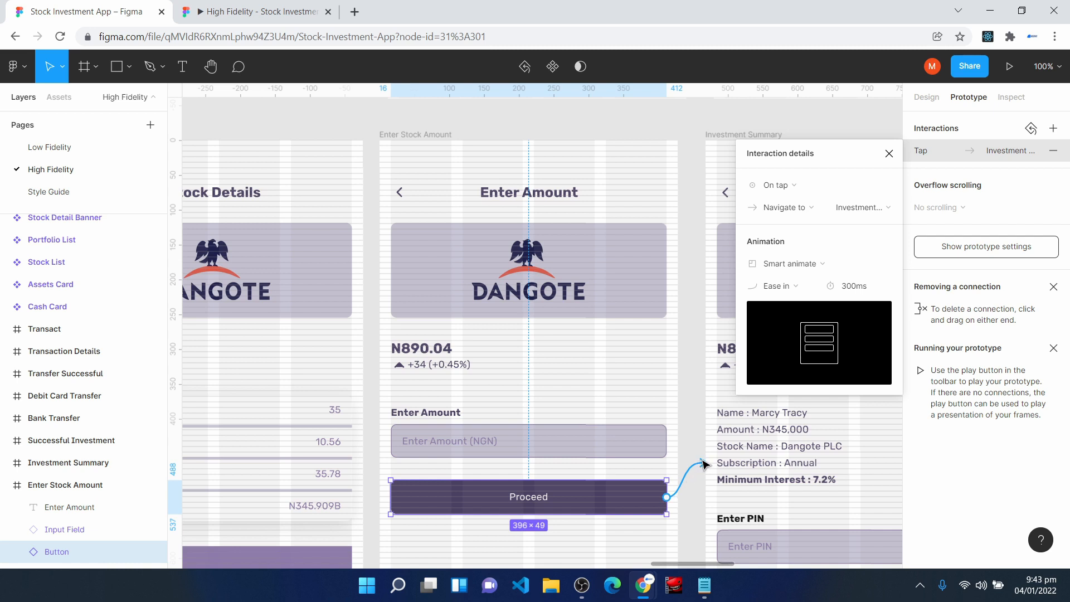
left_click(796, 187)
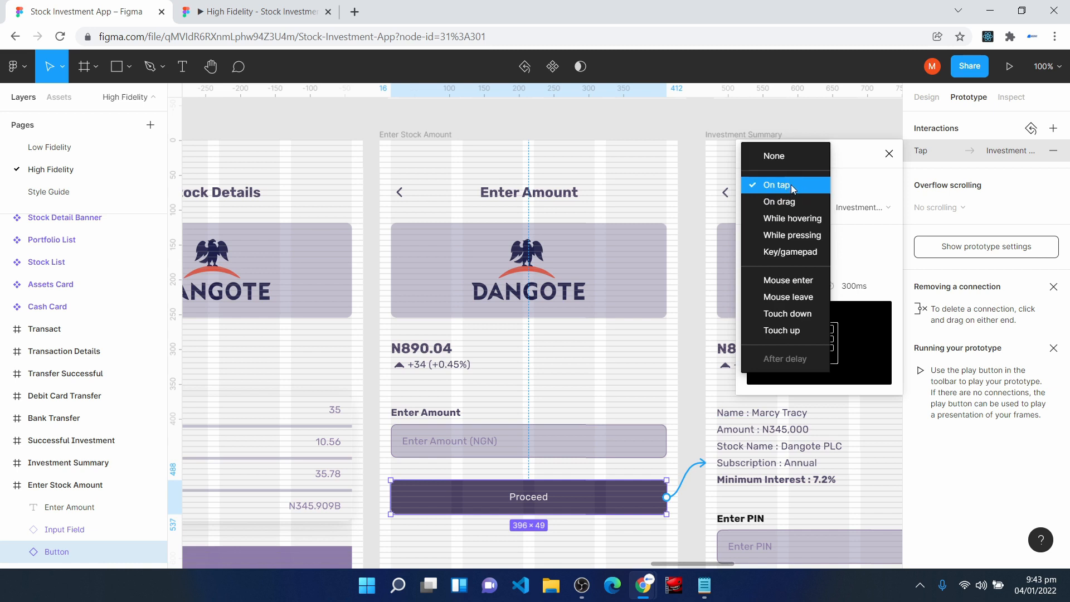
left_click(779, 183)
left_click(889, 154)
- Return to the prototype and test Proceed on Enter Amount and the Invest button on Summary
left_click(261, 10)
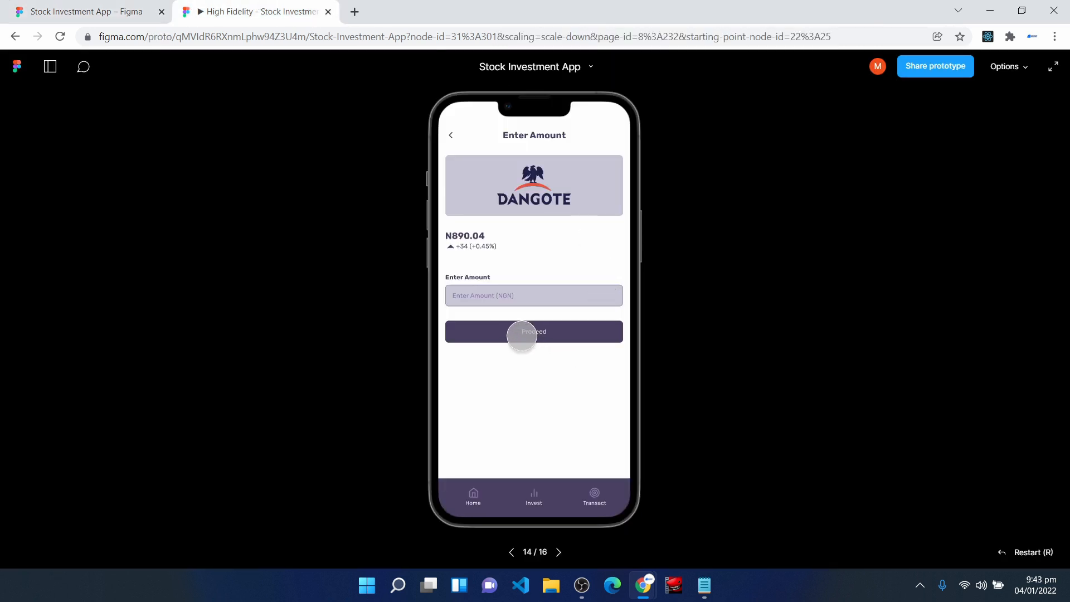
left_click(521, 334)
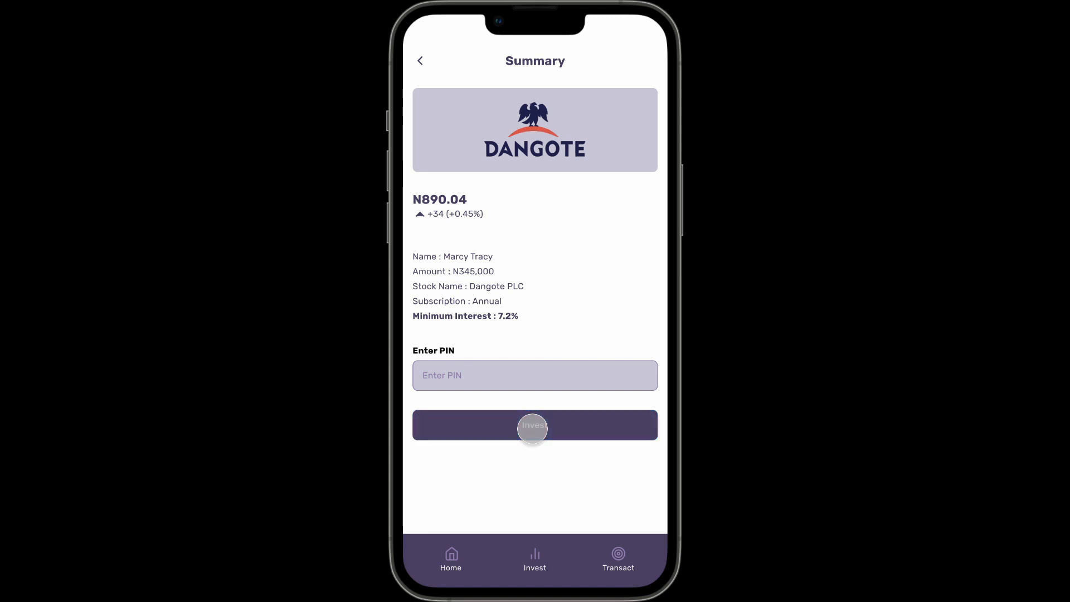
key("Escape")
- In the design file, remove the drag interaction from the Invest button in the Investment Summary frame
key("ctrl+Tab")
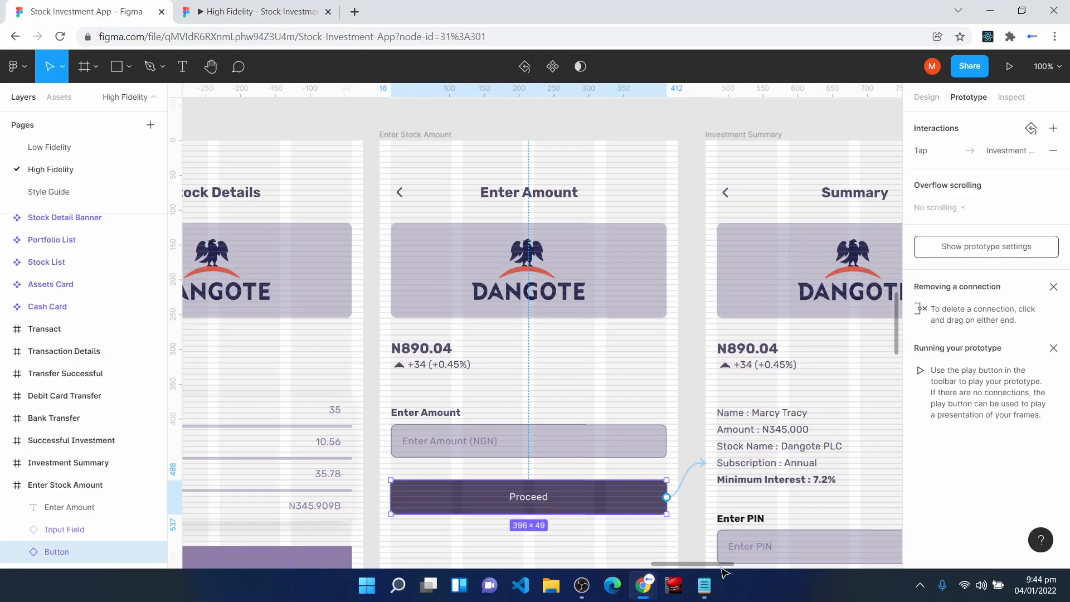
scroll(641, 446, "down", 3)
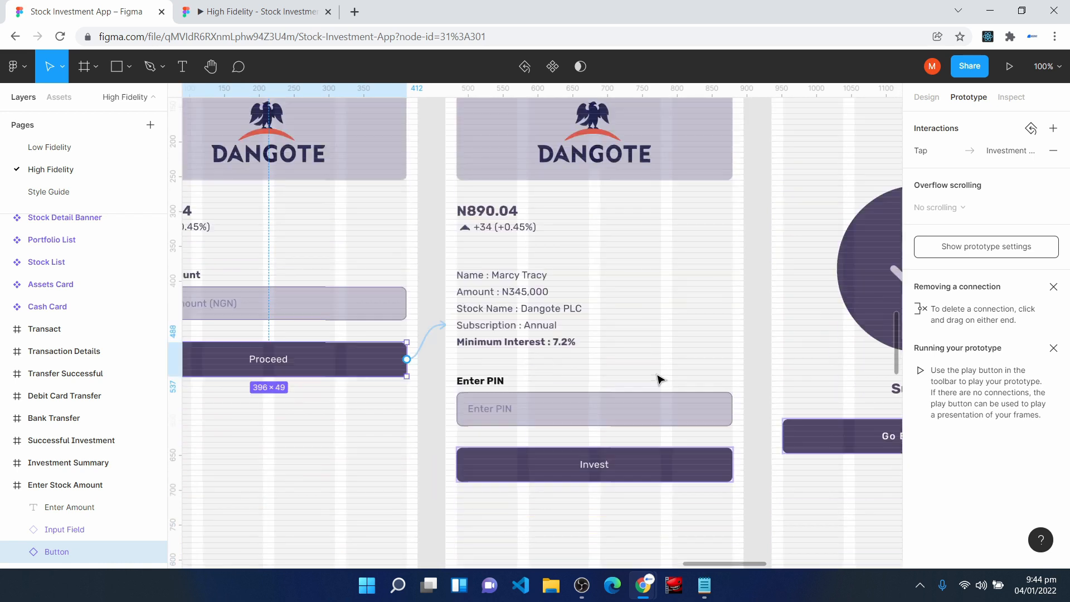
left_click(662, 457)
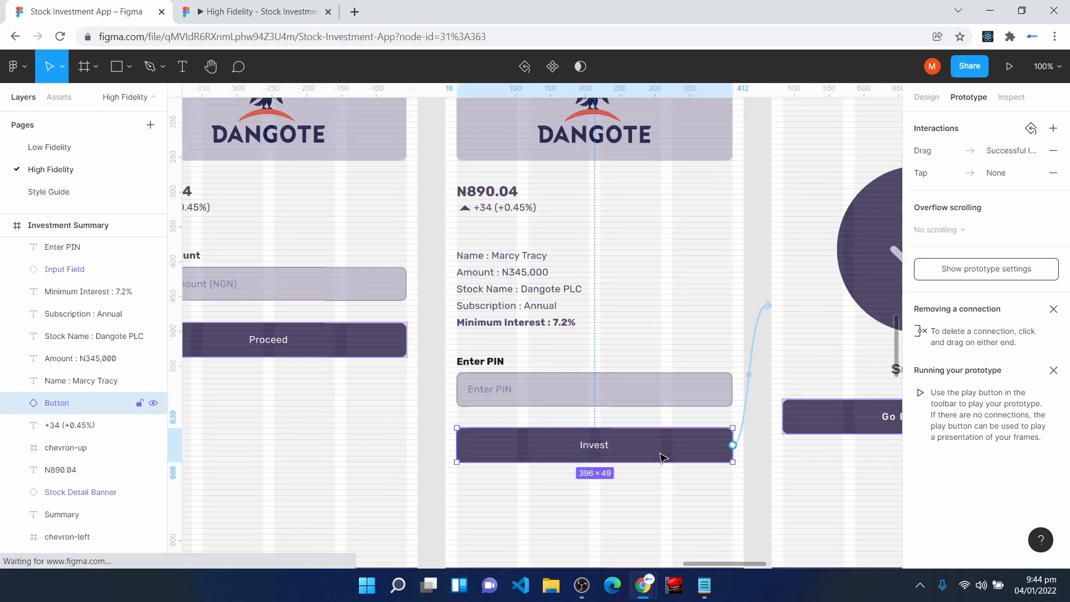
left_click(754, 345)
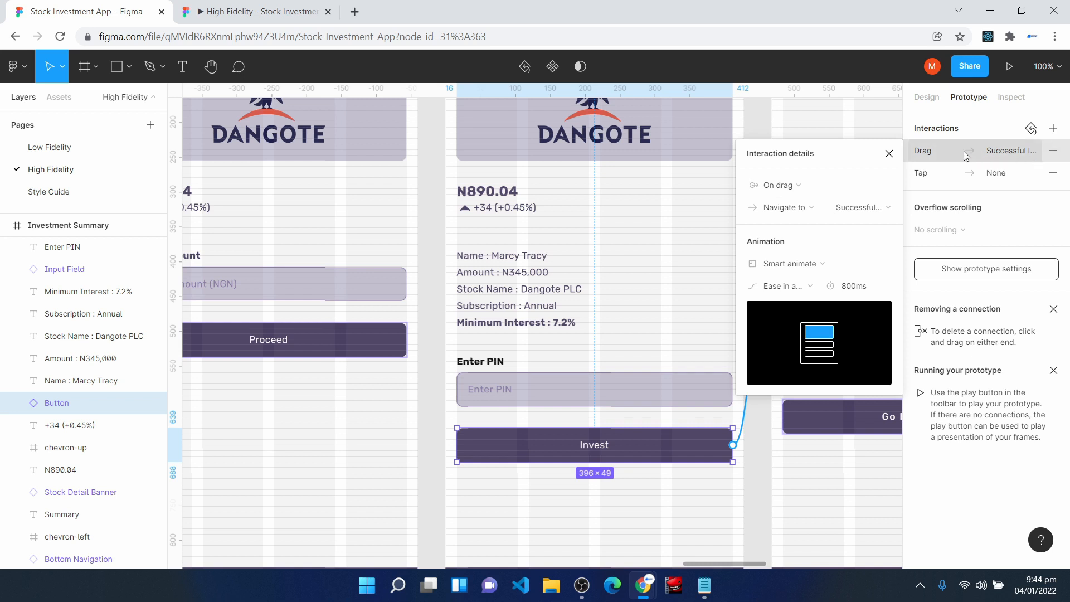
key("Delete")
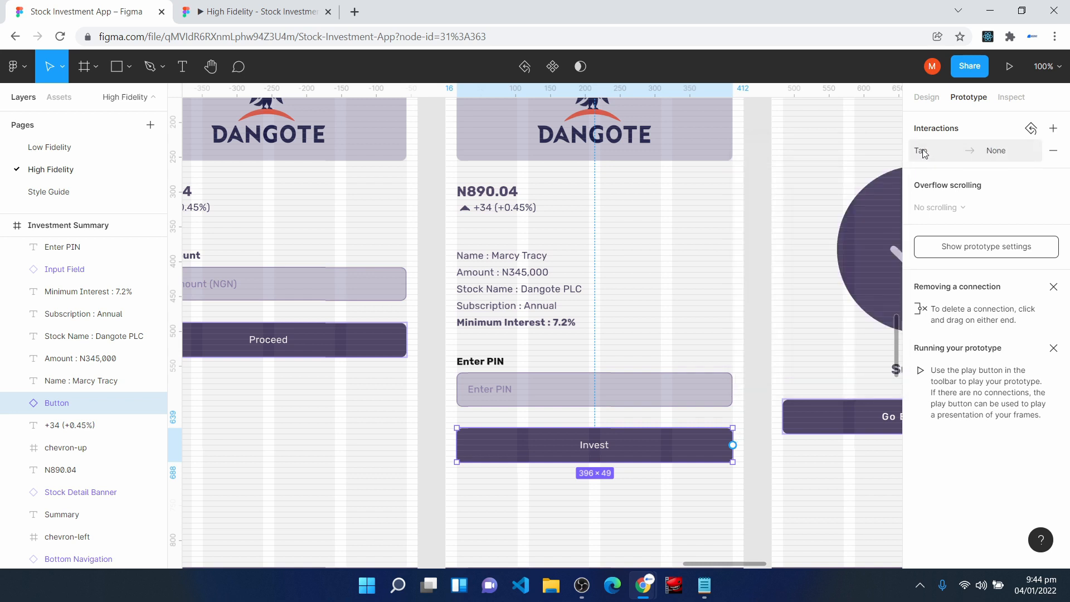
- Set the Invest button's tap interaction to navigate to the Successful Investment frame
left_click(924, 153)
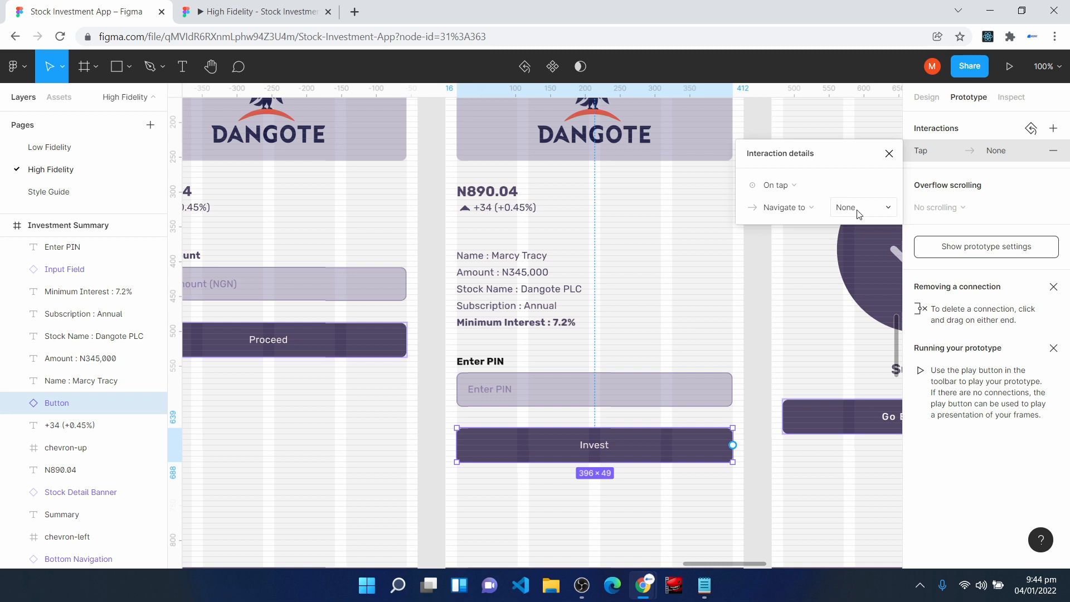
scroll(798, 376, "up", 5)
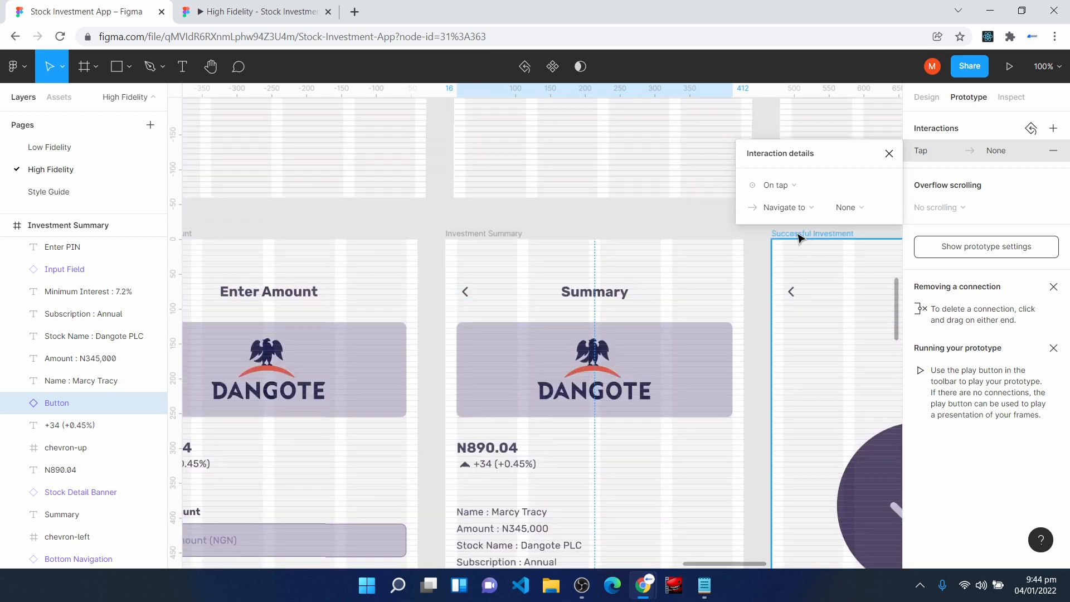
scroll(827, 396, "down", 2)
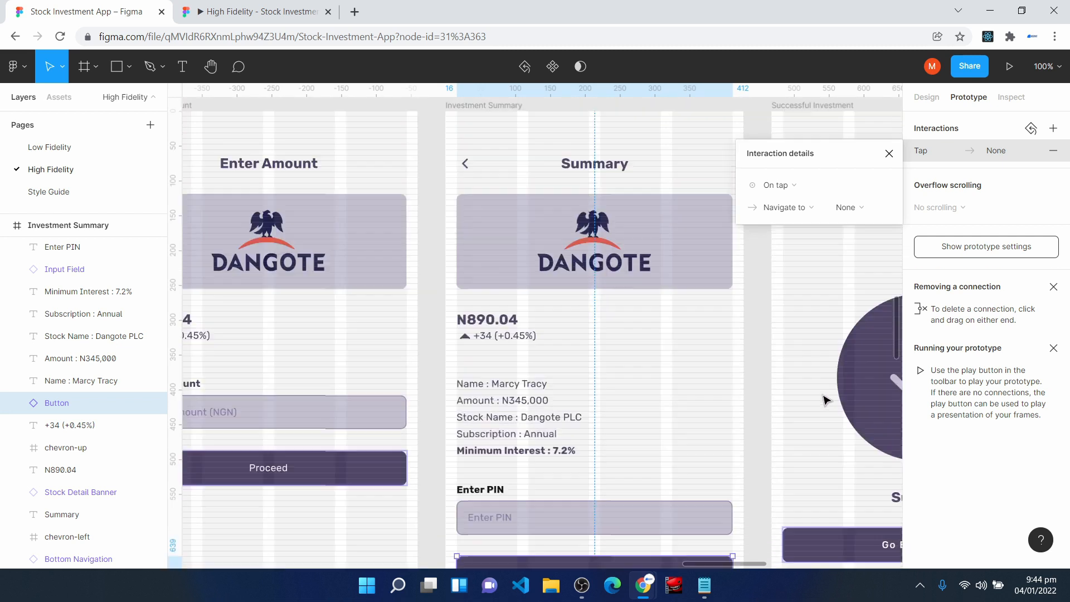
left_click(848, 207)
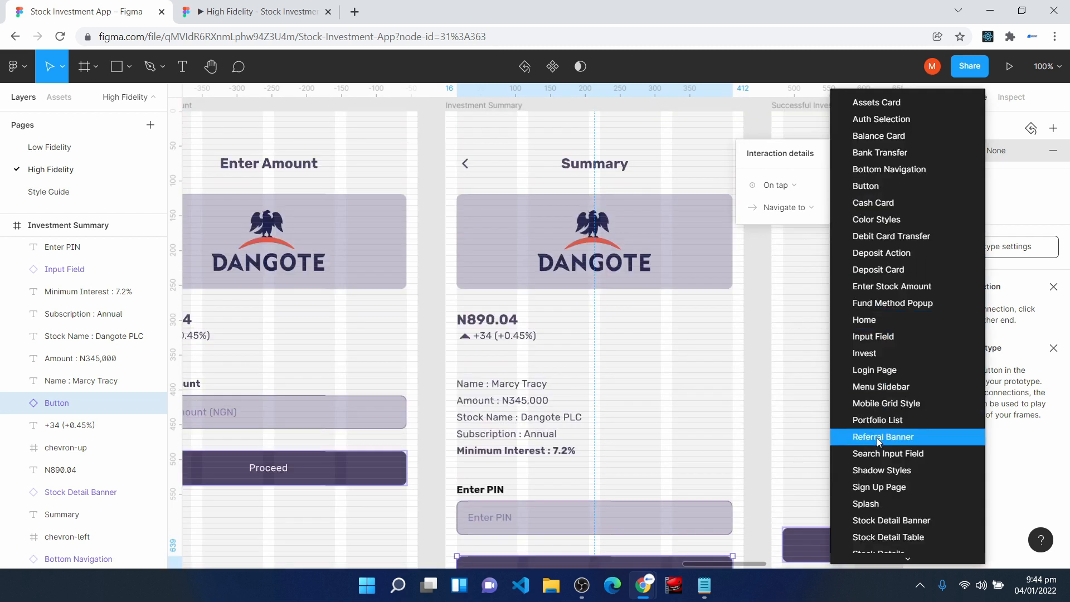
scroll(878, 446, "down", 4)
left_click(892, 376)
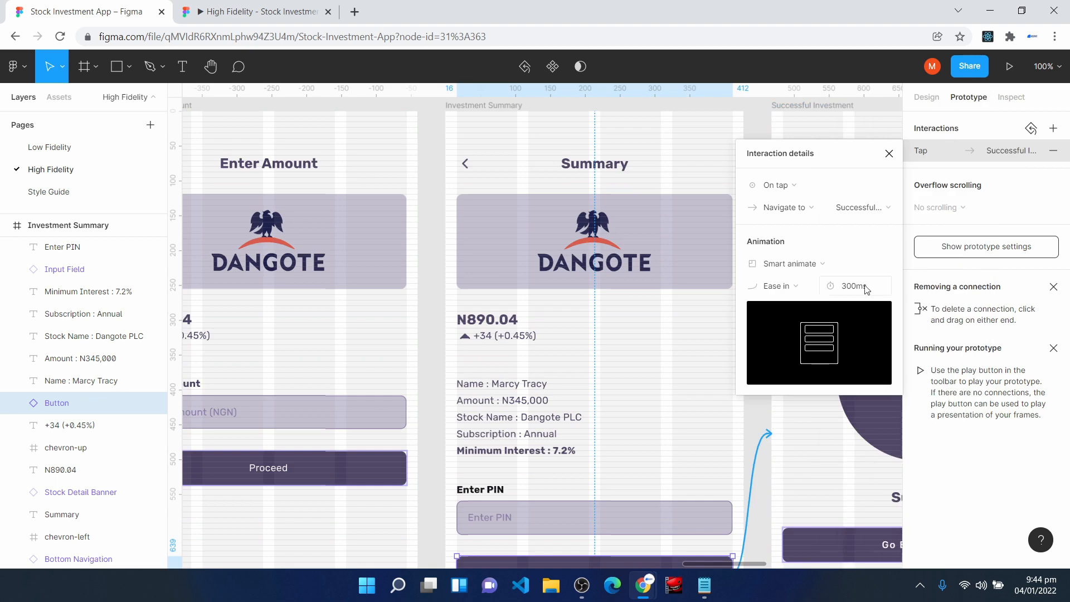
left_click(759, 333)
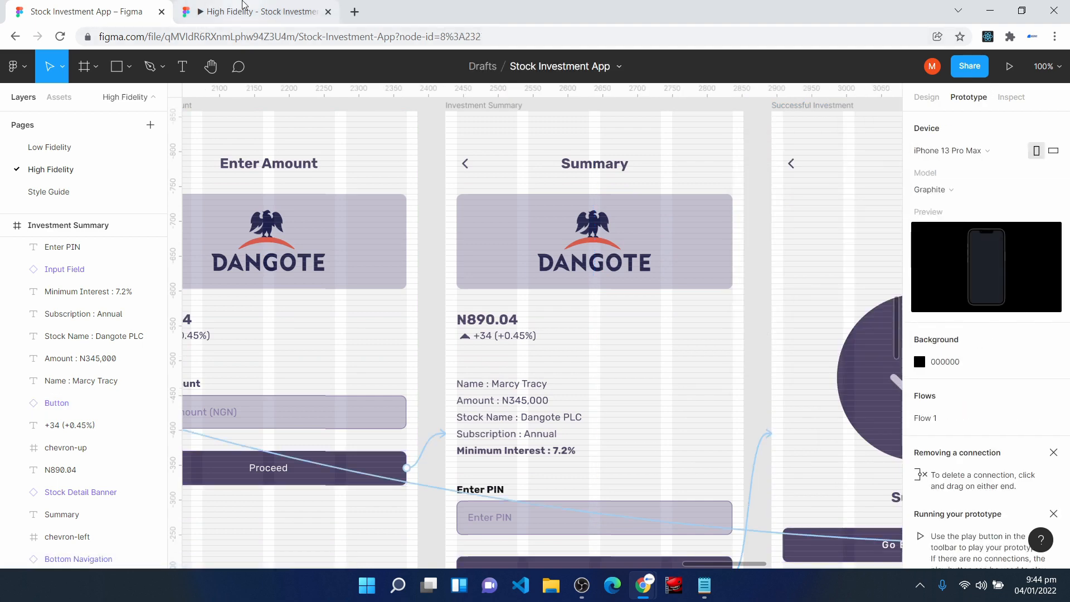
- In the prototype, test going from Summary's Invest button back to Home, and the Withdrawal transaction's details with its Done button
left_click(244, 4)
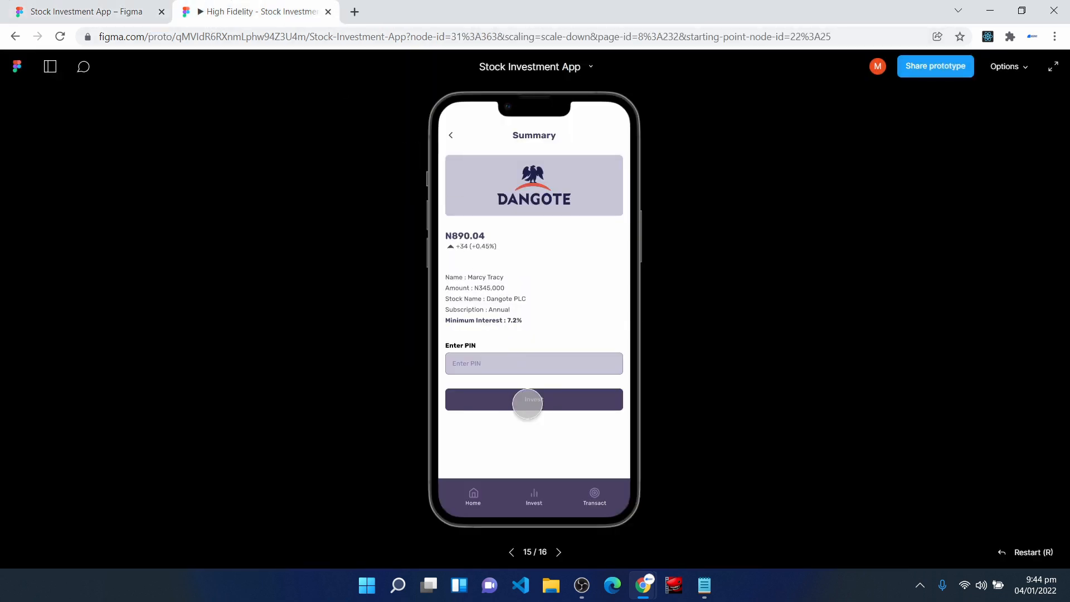
left_click(531, 399)
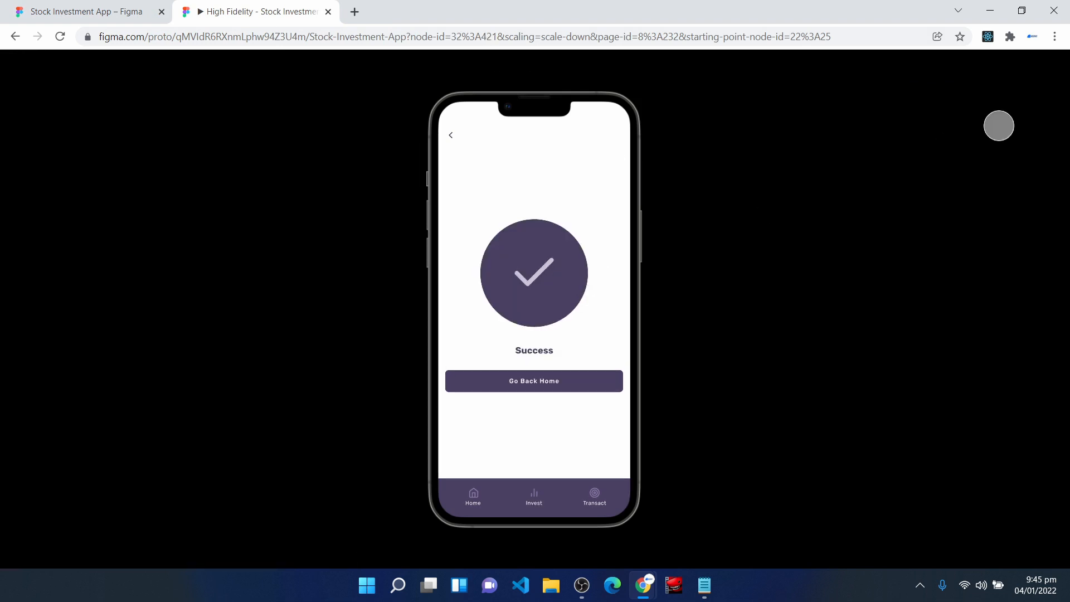
left_click(1053, 66)
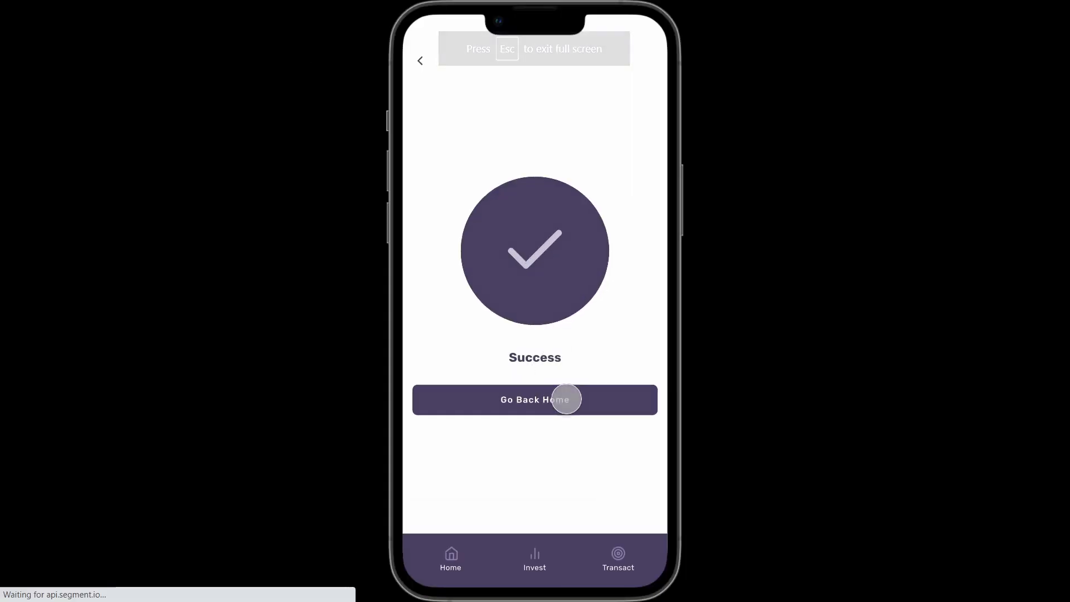
left_click(566, 399)
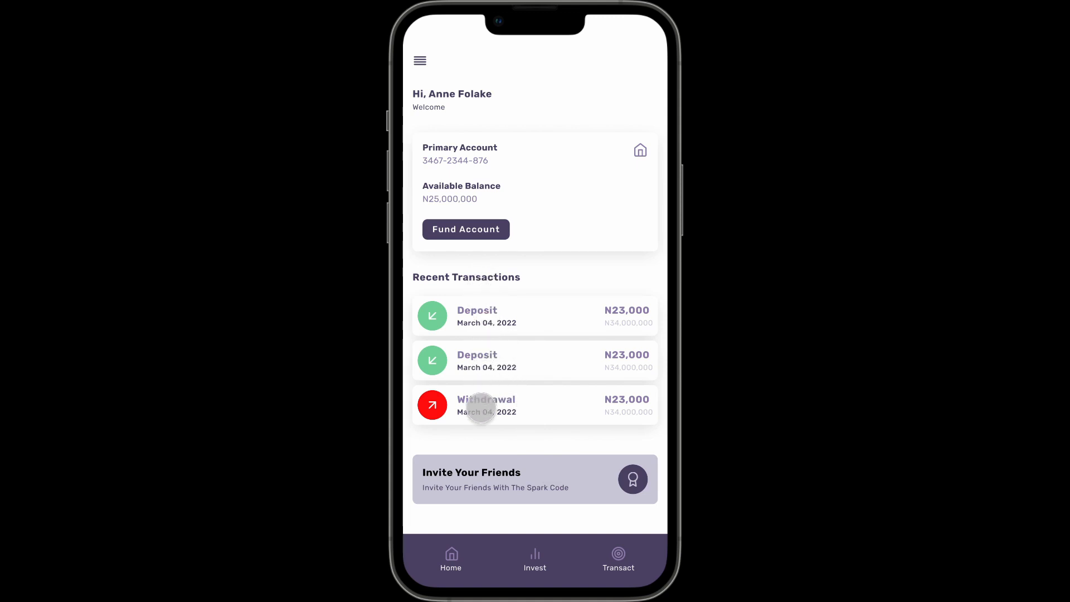
left_click(481, 407)
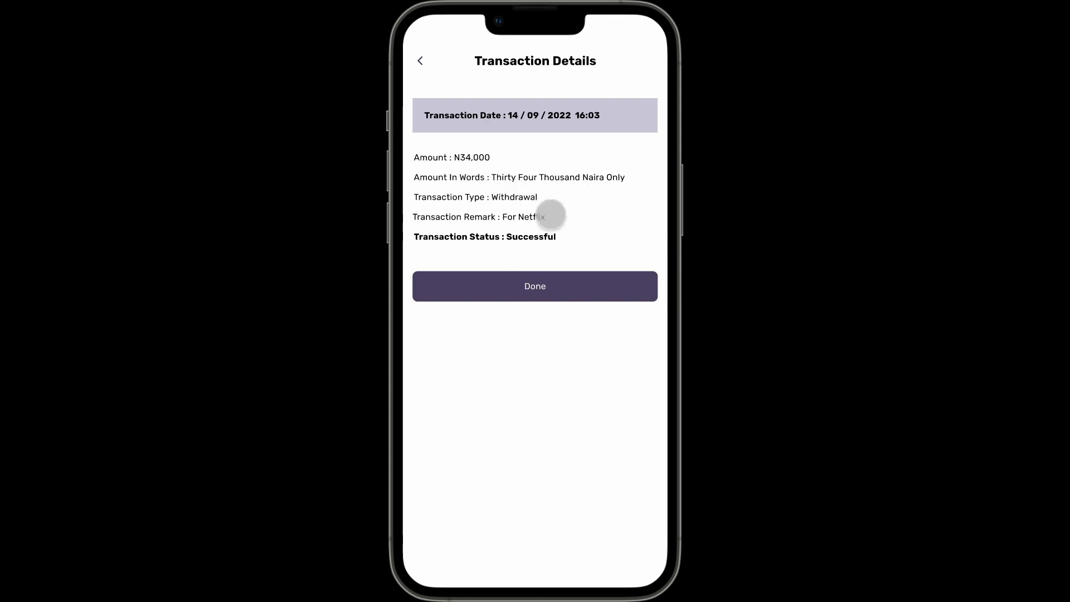
left_click(536, 285)
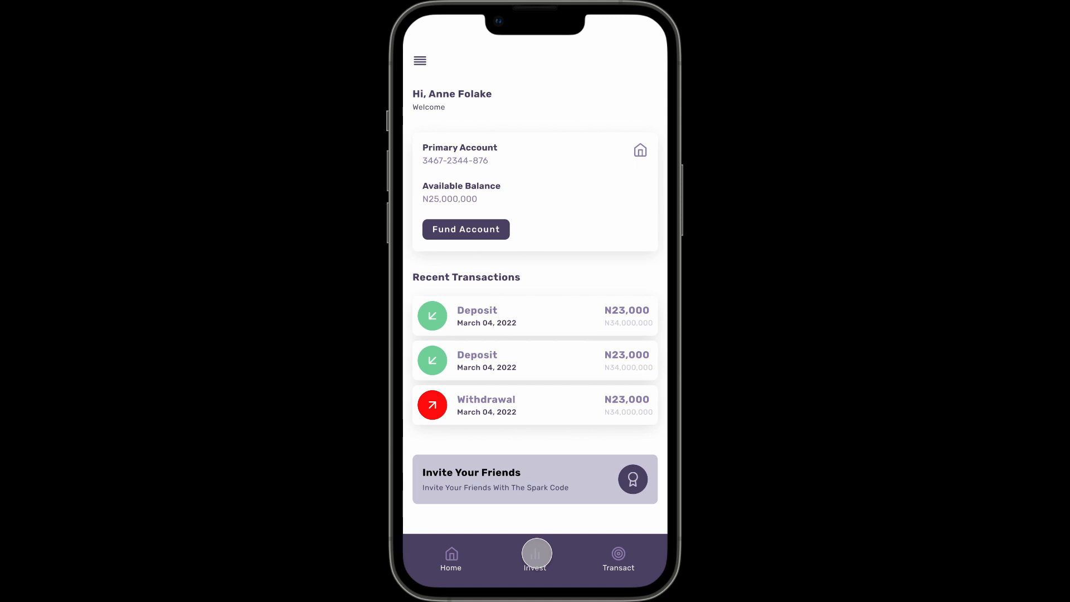
- Test the investing path from the first listed stock through success back to Home, and check the Transact screen's back arrow
left_click(536, 554)
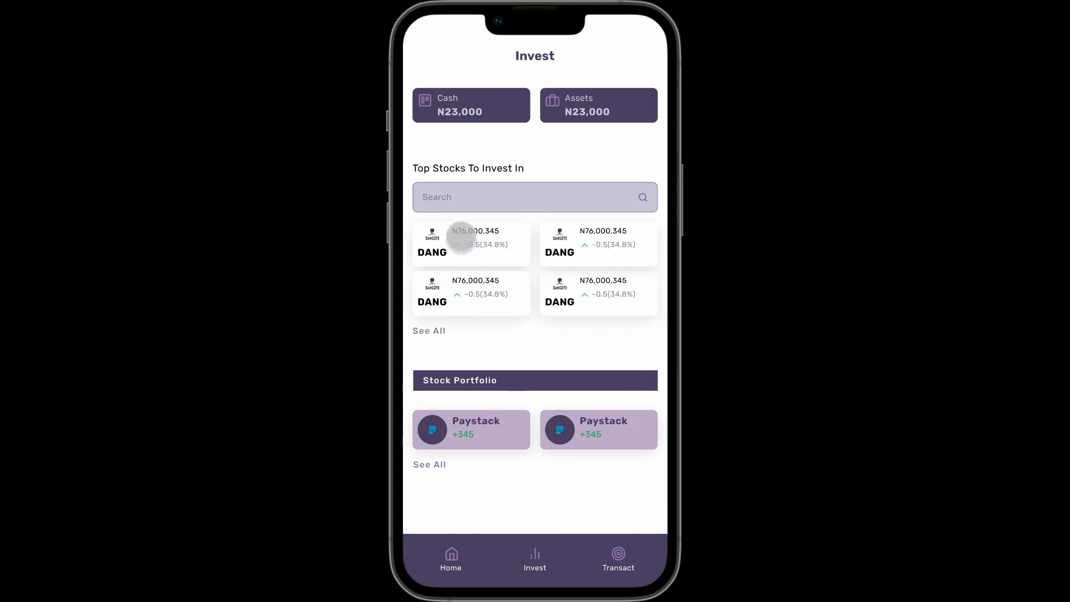
left_click(469, 239)
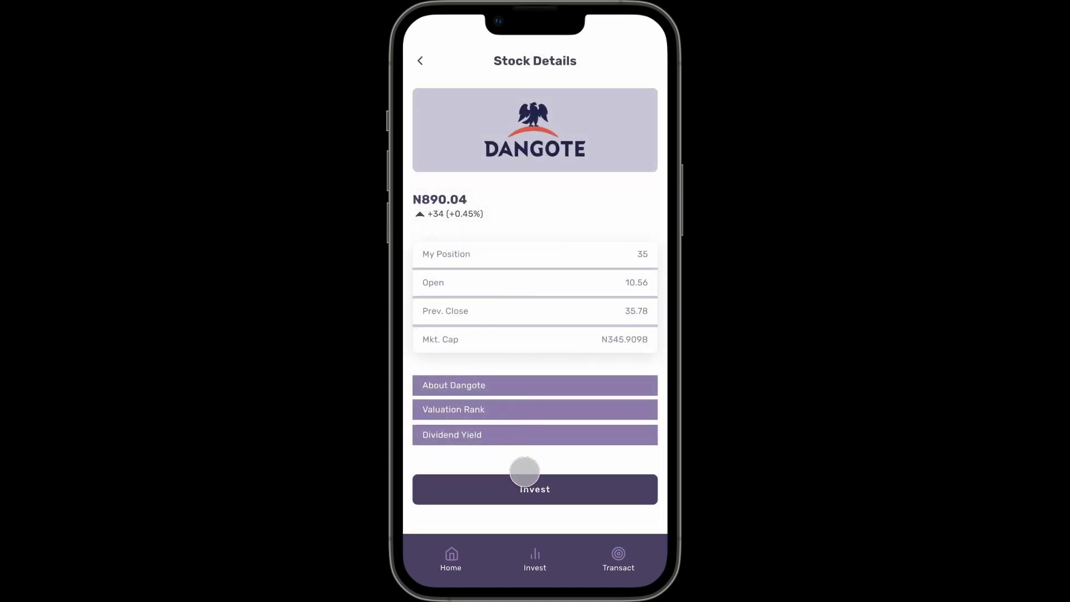
left_click(526, 485)
left_click(502, 335)
left_click(511, 399)
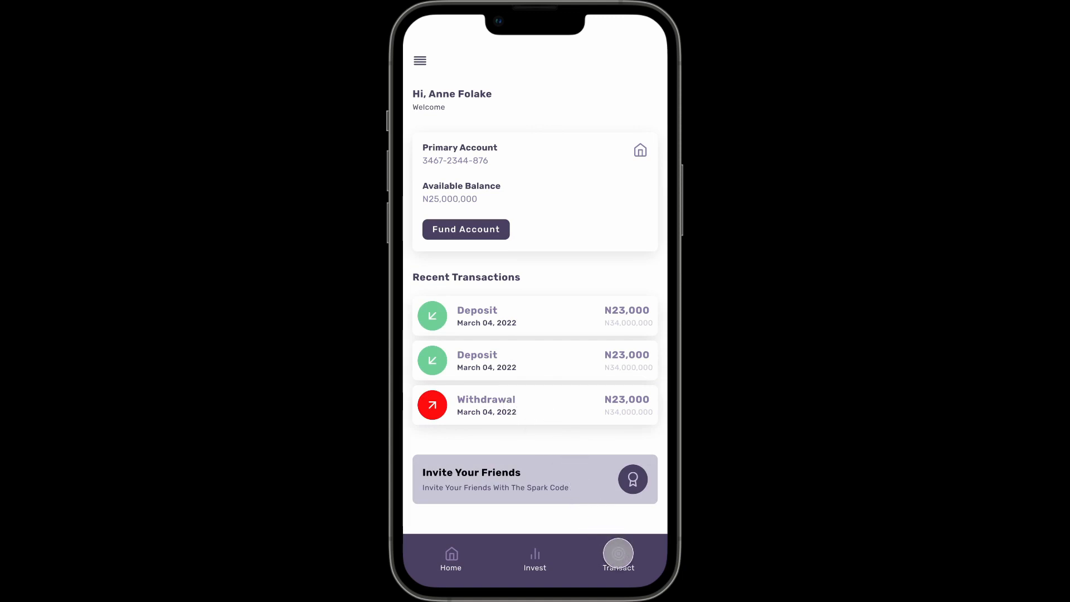
left_click(618, 554)
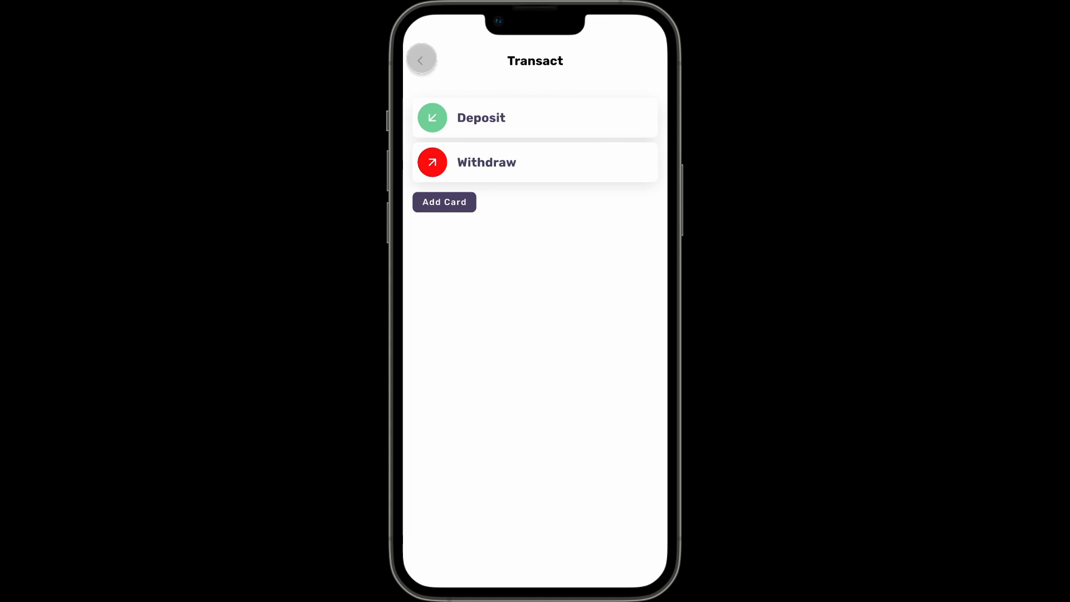
key("Escape")
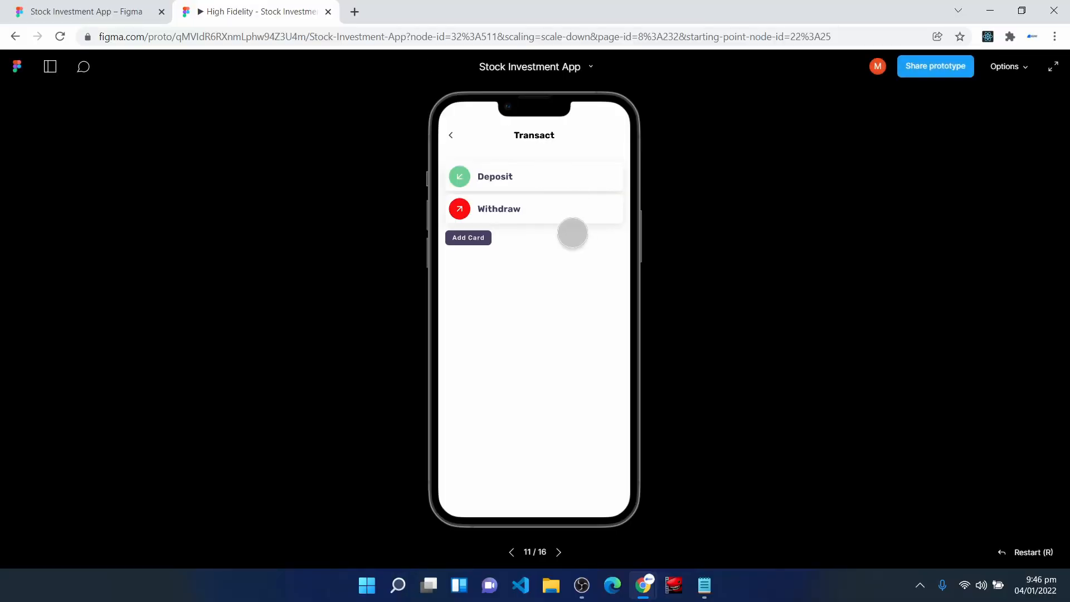
- In the design file, set the Transact frame's back arrow to open Home as an overlay on tap
left_click(89, 11)
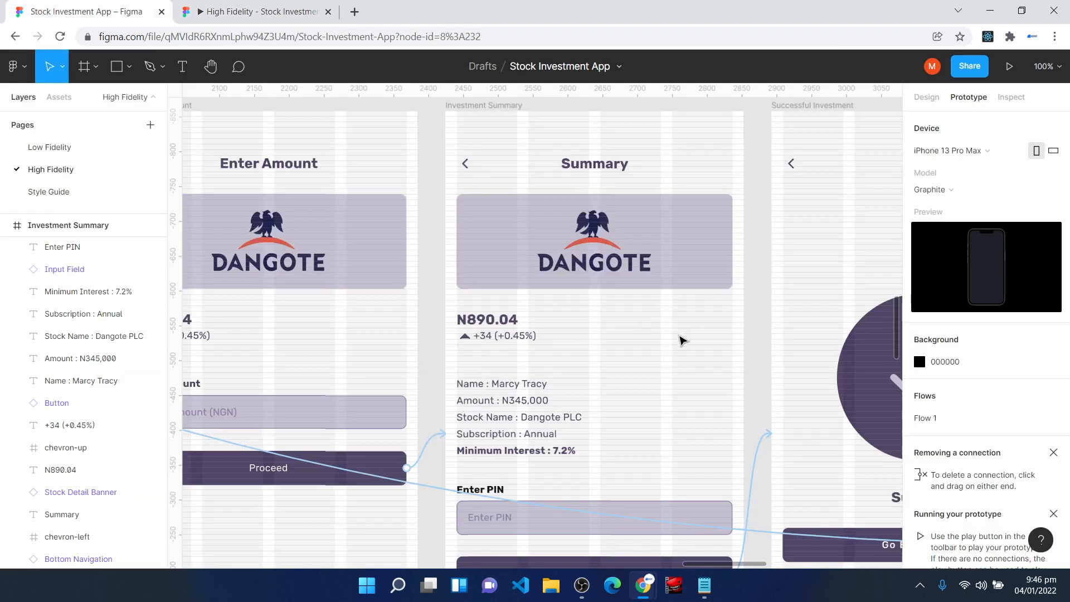
key("h")
left_click_drag(758, 253, 354, 472)
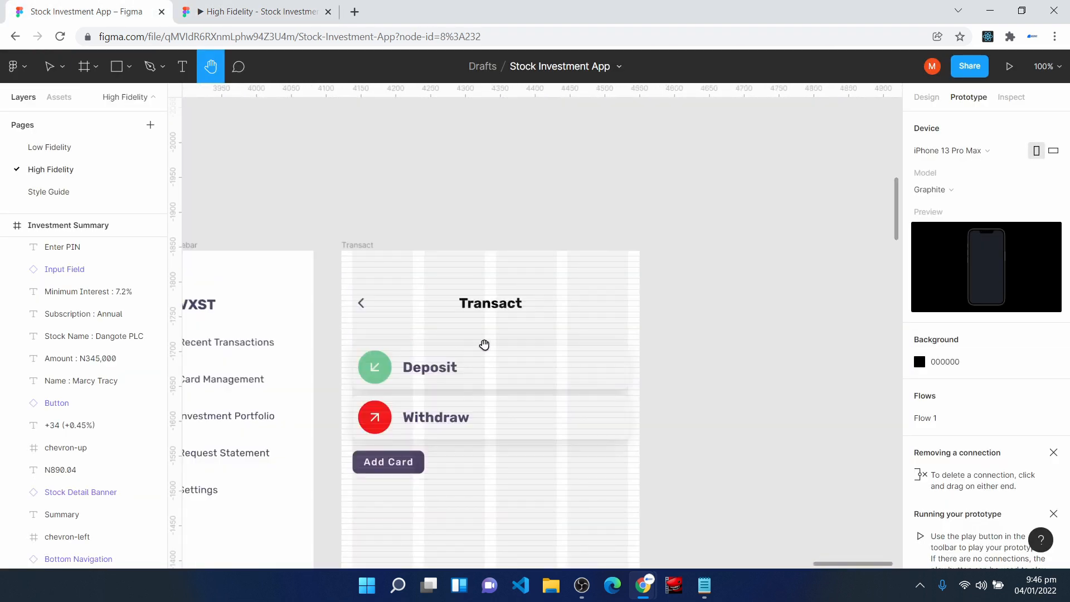
key("v")
left_click(361, 302)
left_click_drag(325, 313, 267, 279)
left_click(871, 208)
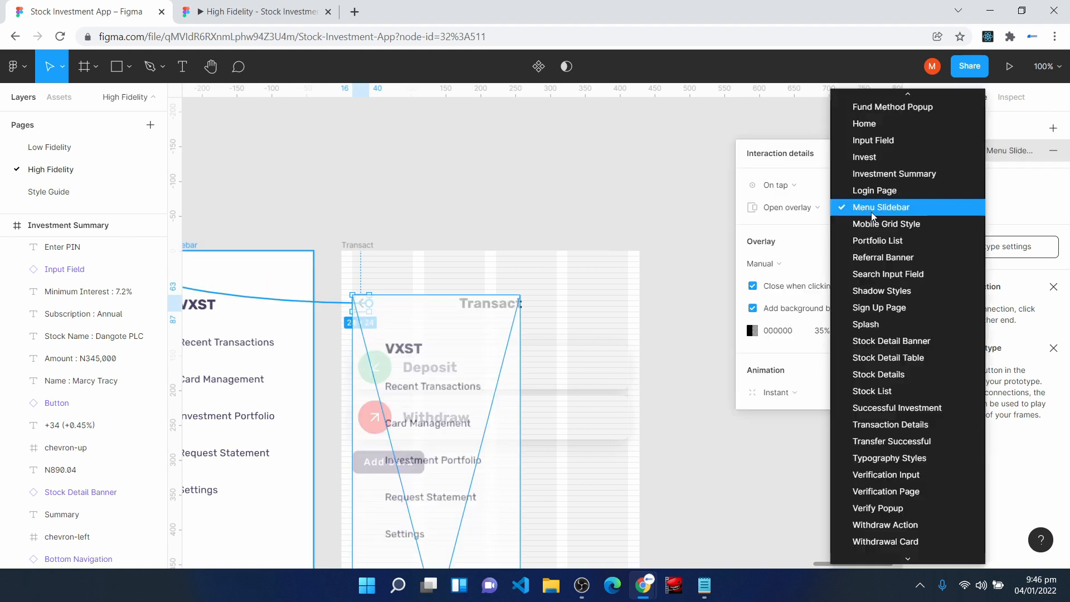
left_click(892, 125)
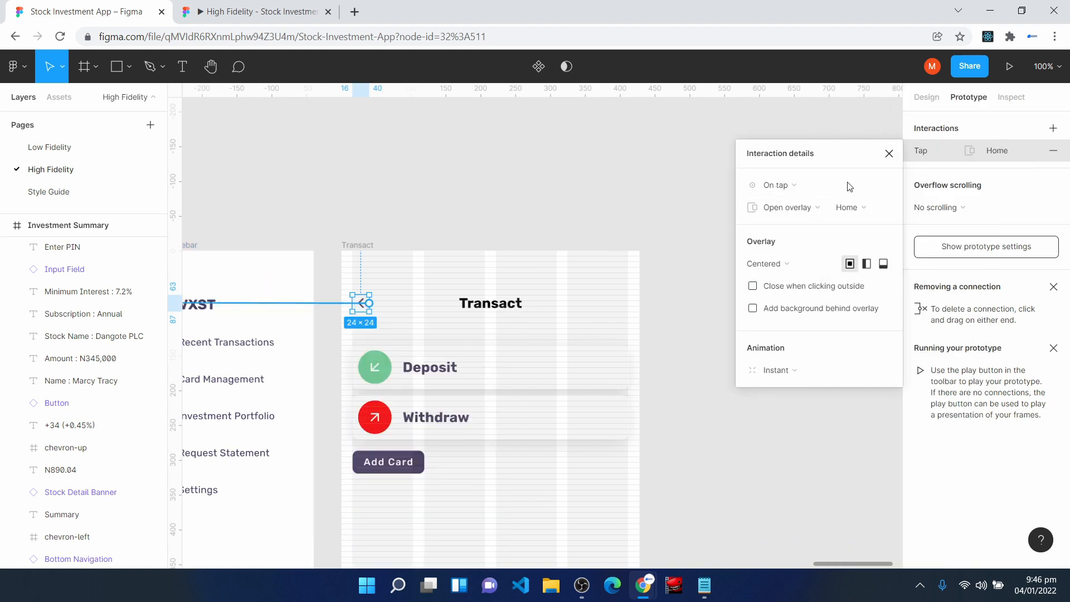
left_click(889, 153)
- Test the Transact screen's back arrow and Home's menu icon in the full-screen prototype
key("ctrl+Tab")
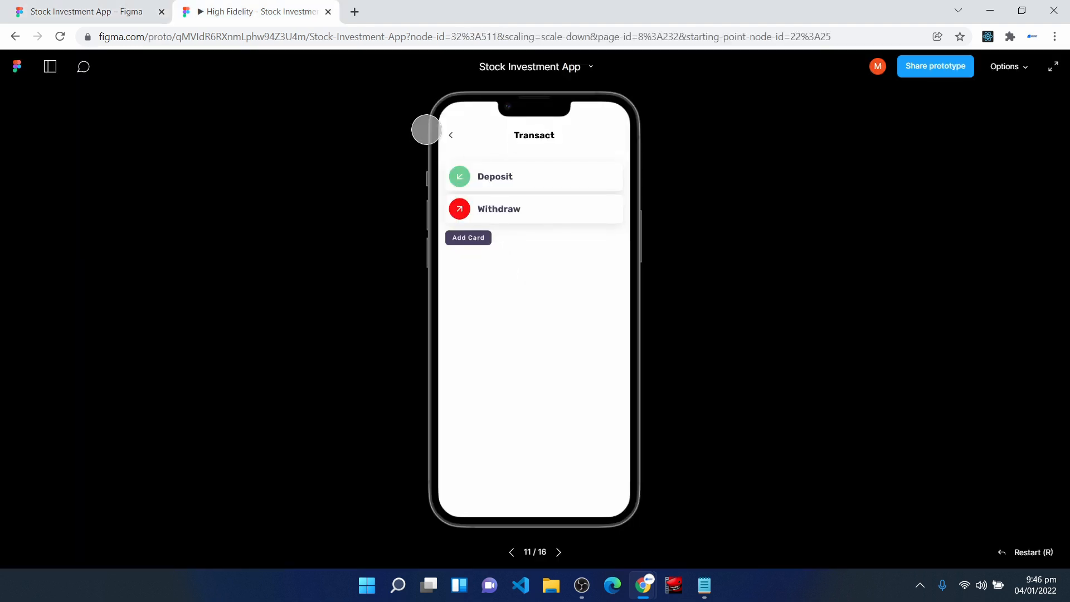
left_click(1054, 67)
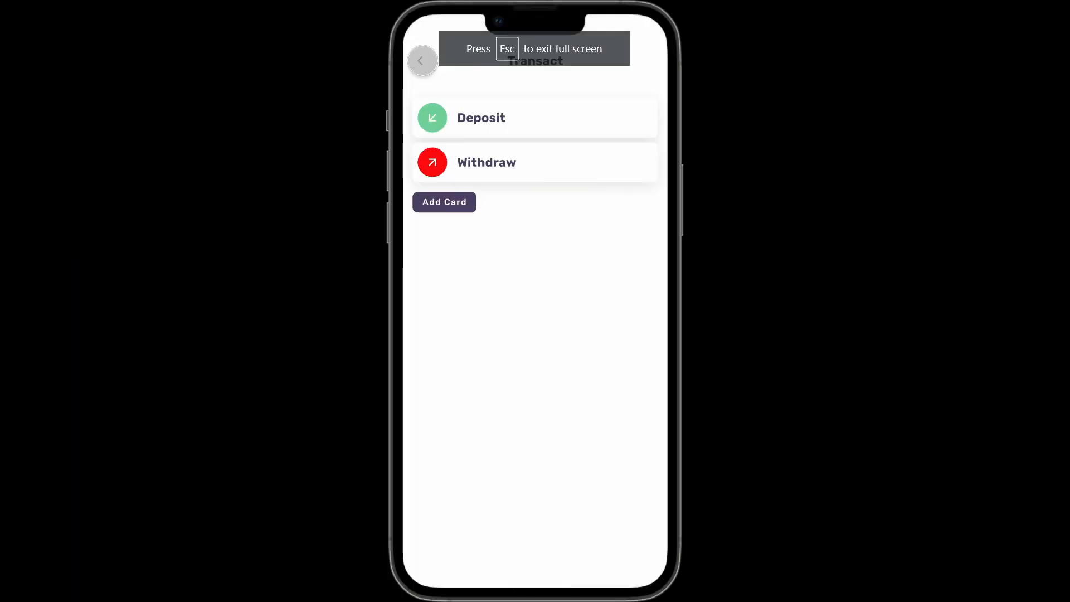
left_click(422, 59)
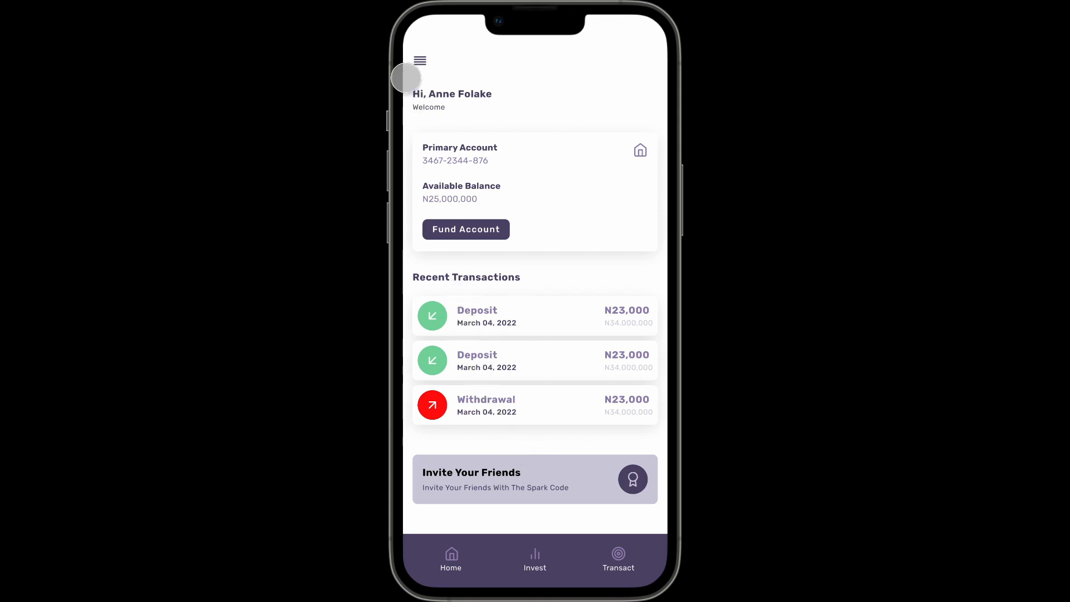
left_click(420, 59)
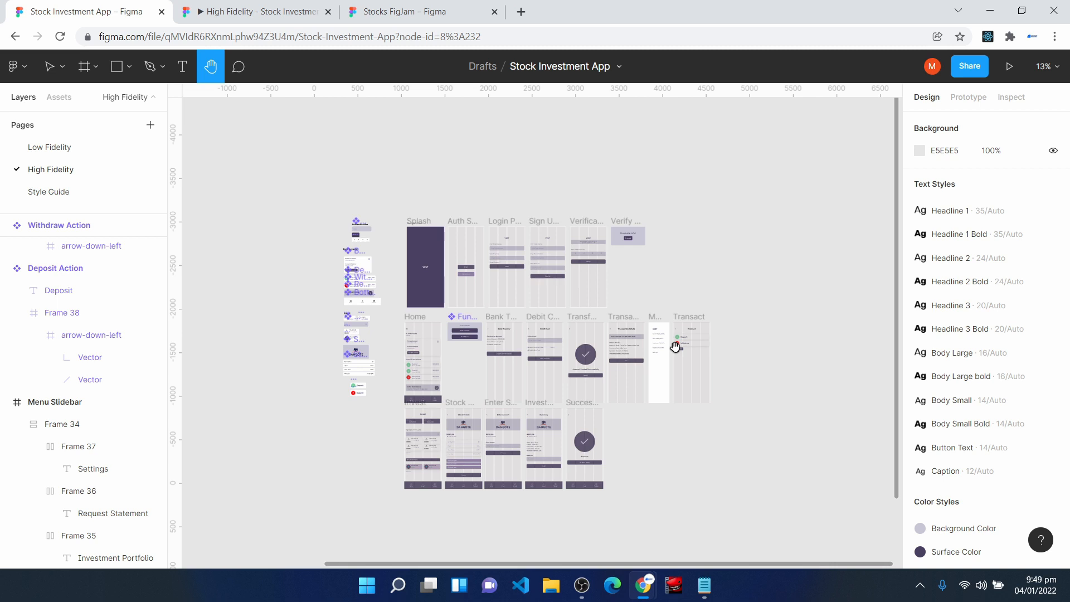
key("plus")
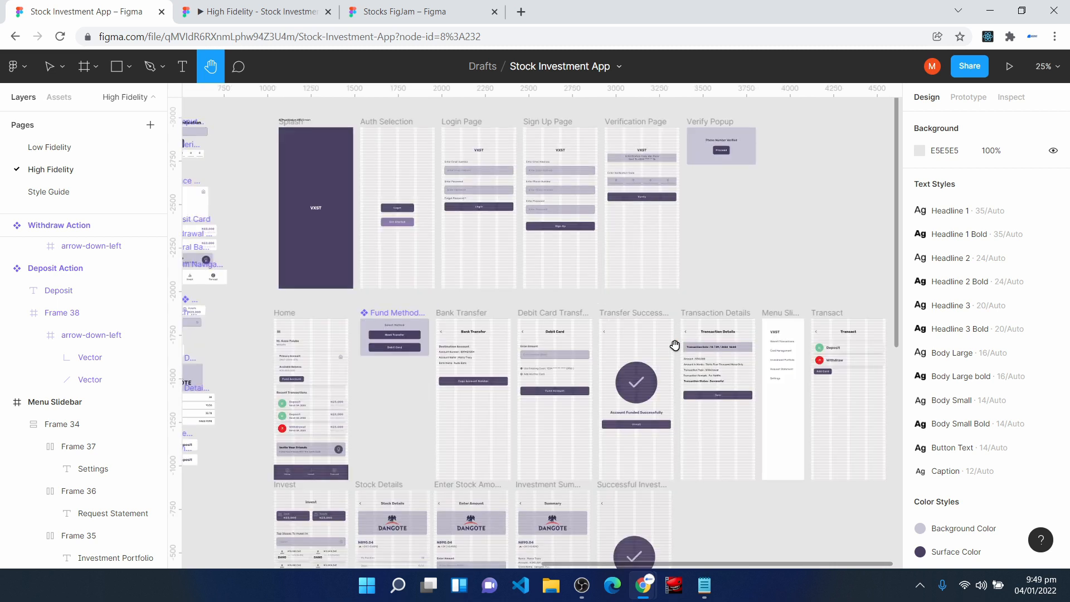